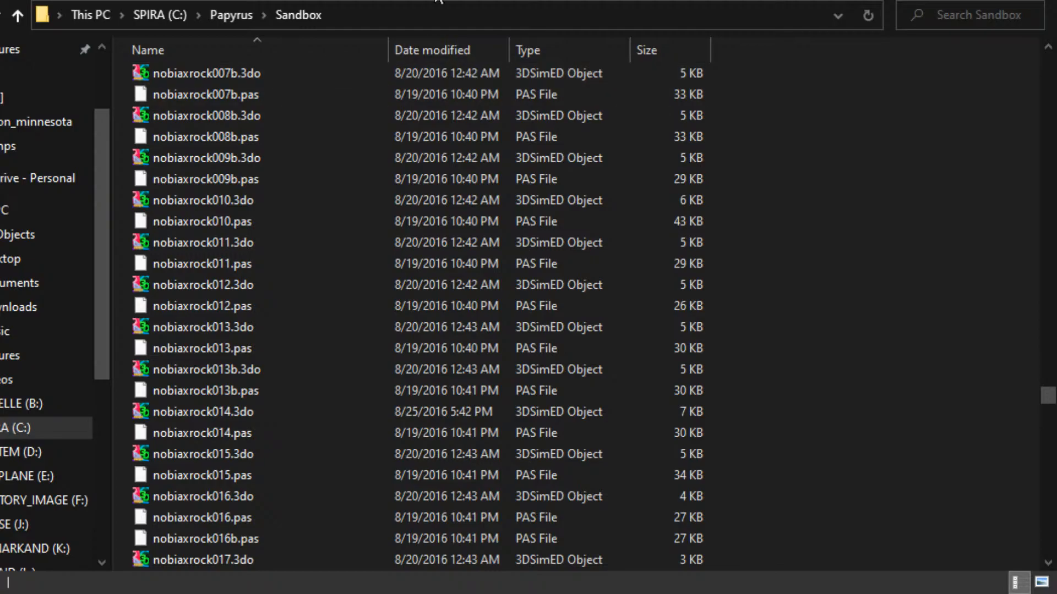
- Look through the files in the Sandbox folder and return to its parent folder Papyrus
{"action": "scroll", "coordinate": [440, 137], "scroll_direction": "up", "scroll_amount": 4}
{"action": "scroll", "coordinate": [878, 326], "scroll_direction": "down", "scroll_amount": 6}
{"action": "left_click", "coordinate": [233, 12]}
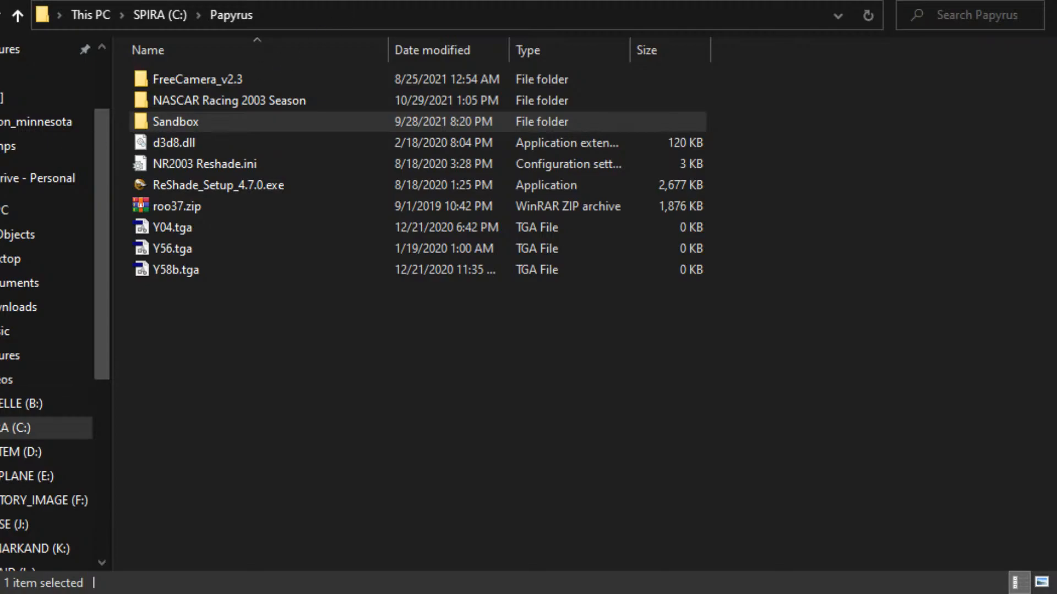
{"action": "left_click", "coordinate": [577, 395]}
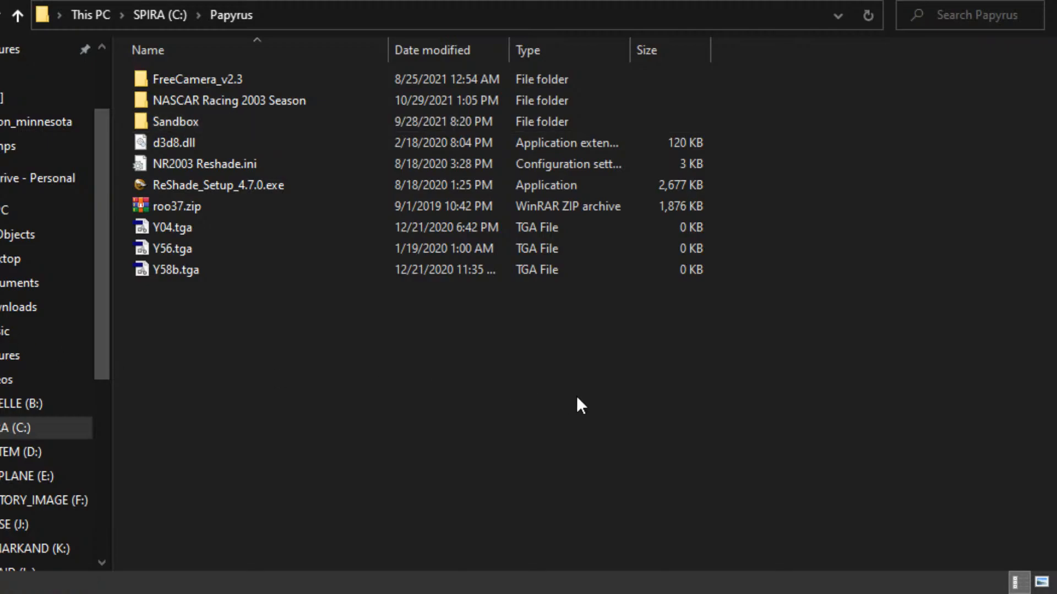
- Go to the folder K:\[10]\Winmip
{"action": "left_click", "coordinate": [350, 17]}
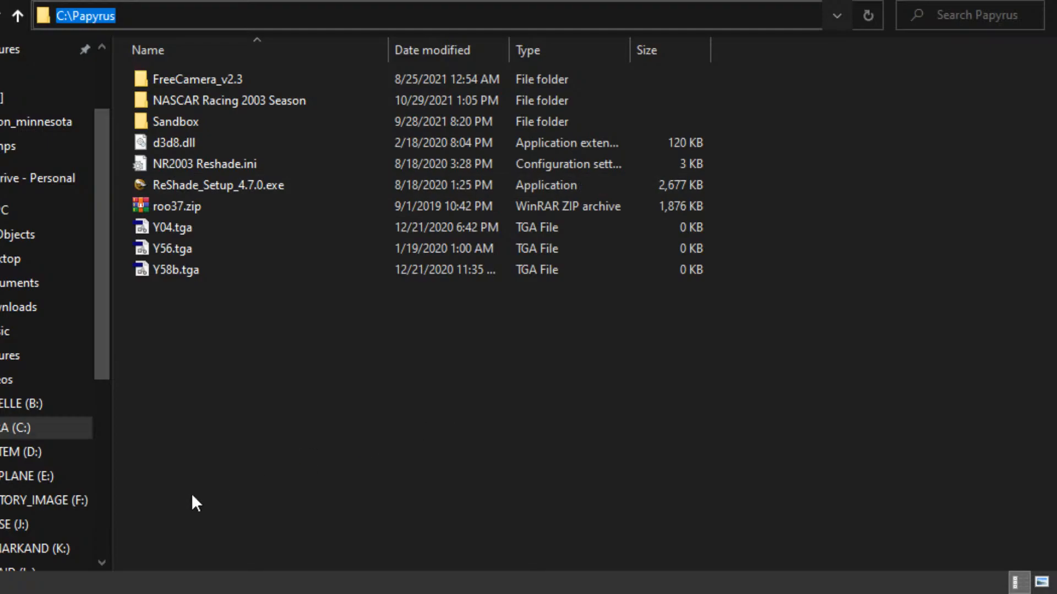
{"action": "type", "text": "K:\\"}
{"action": "key", "text": "BackSpace"}
{"action": "type", "text": "[\\0]"}
{"action": "key", "text": "BackSpace"}
{"action": "key", "text": "BackSpace"}
{"action": "key", "text": "BackSpace"}
{"action": "type", "text": "\\"}
{"action": "key", "text": "BackSpace"}
{"action": "key", "text": "BackSpace"}
{"action": "type", "text": "\\[10]\\Winmip"}
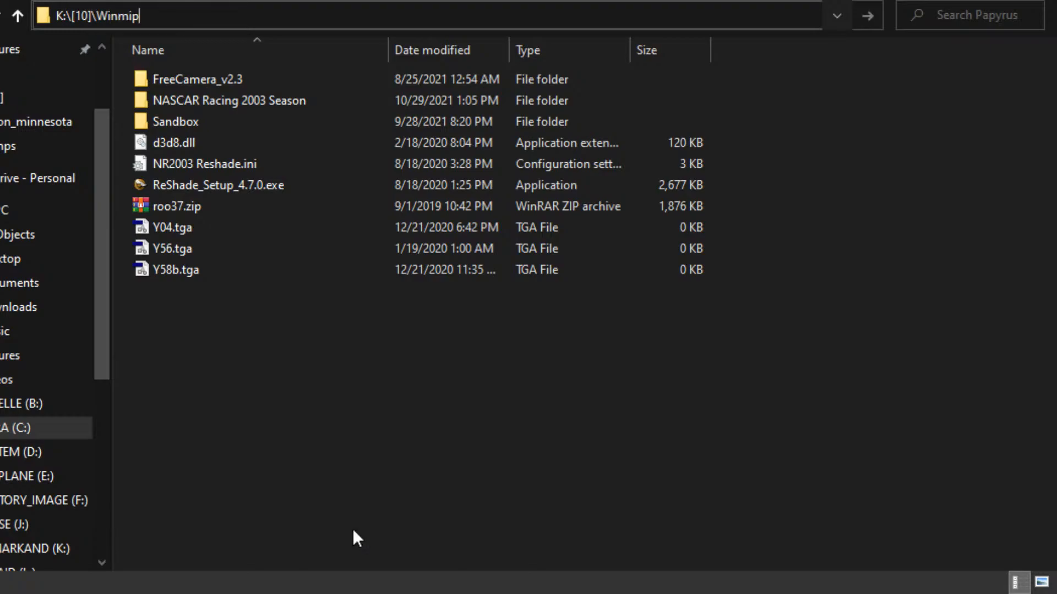
{"action": "key", "text": "Return"}
- Launch WinMip2.exe from the Winmip folder and dismiss its initial file-open dialog
{"action": "scroll", "coordinate": [745, 559], "scroll_direction": "down", "scroll_amount": 2}
{"action": "scroll", "coordinate": [746, 559], "scroll_direction": "down", "scroll_amount": 10}
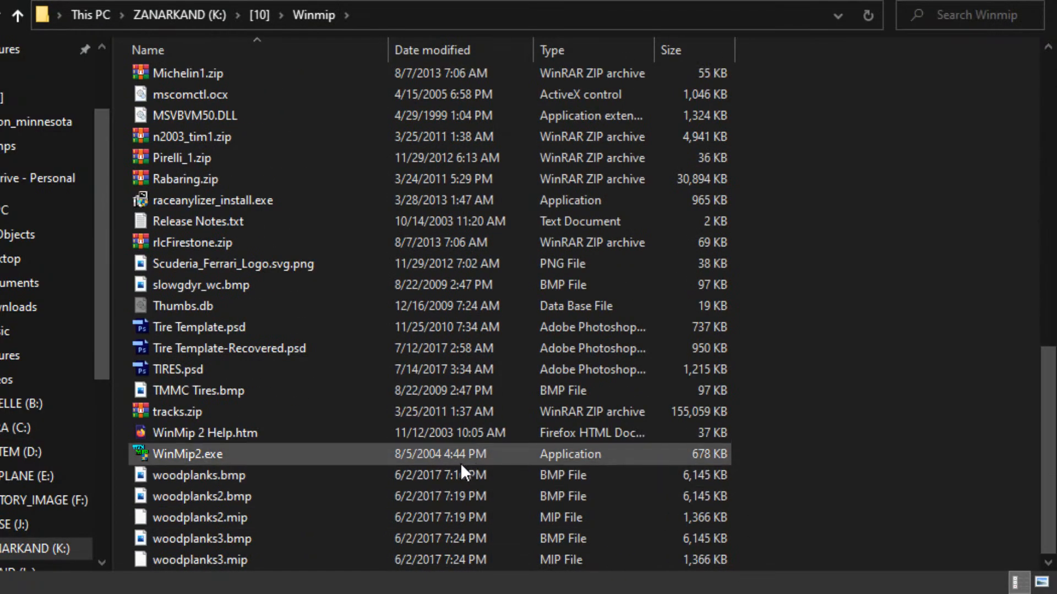
{"action": "left_click", "coordinate": [460, 463]}
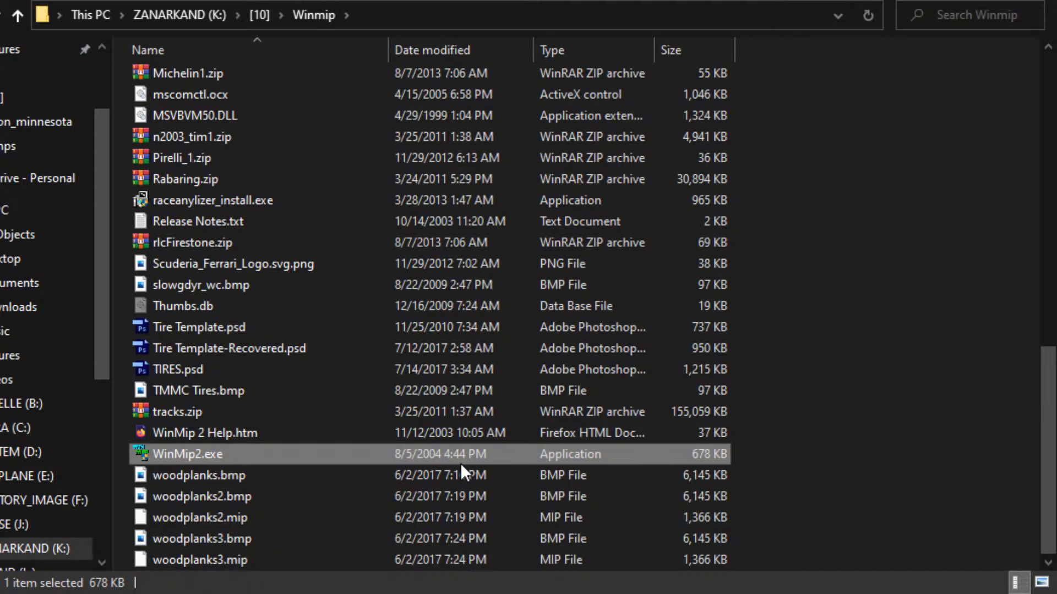
{"action": "double_click", "coordinate": [460, 463]}
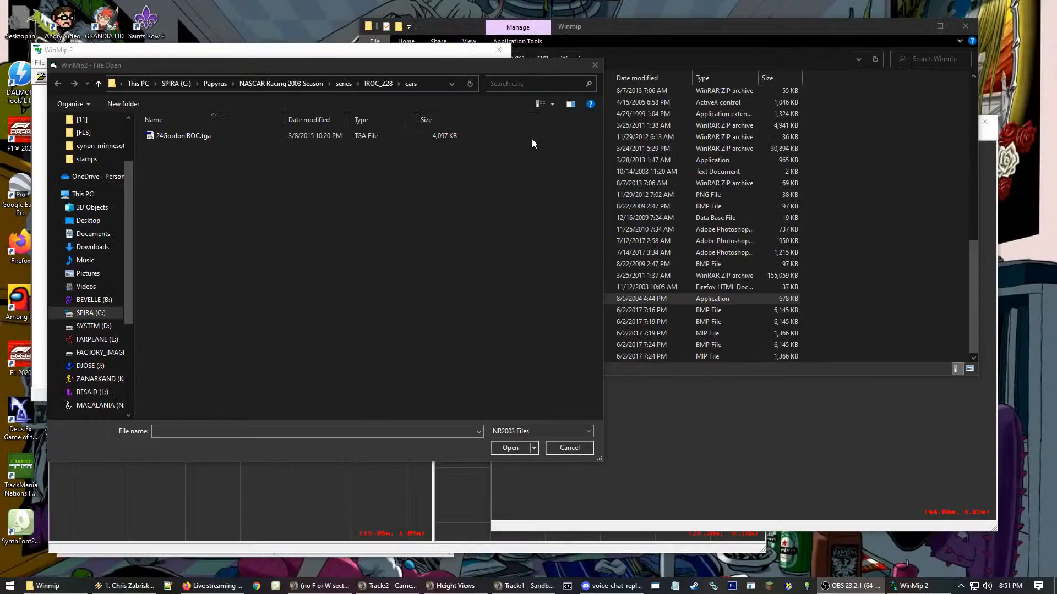
{"action": "left_click", "coordinate": [370, 219]}
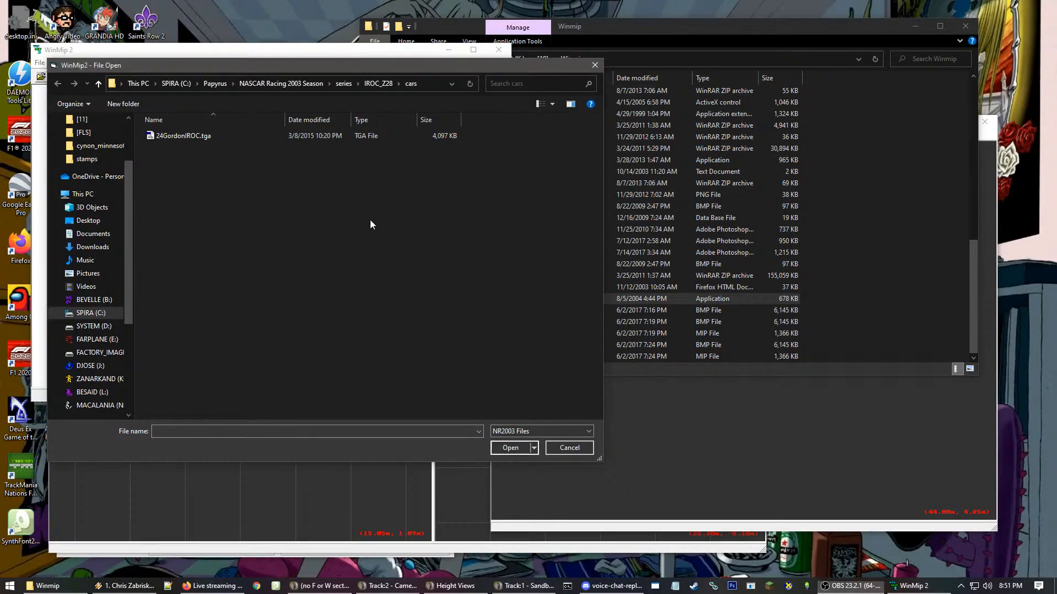
{"action": "left_click", "coordinate": [575, 448]}
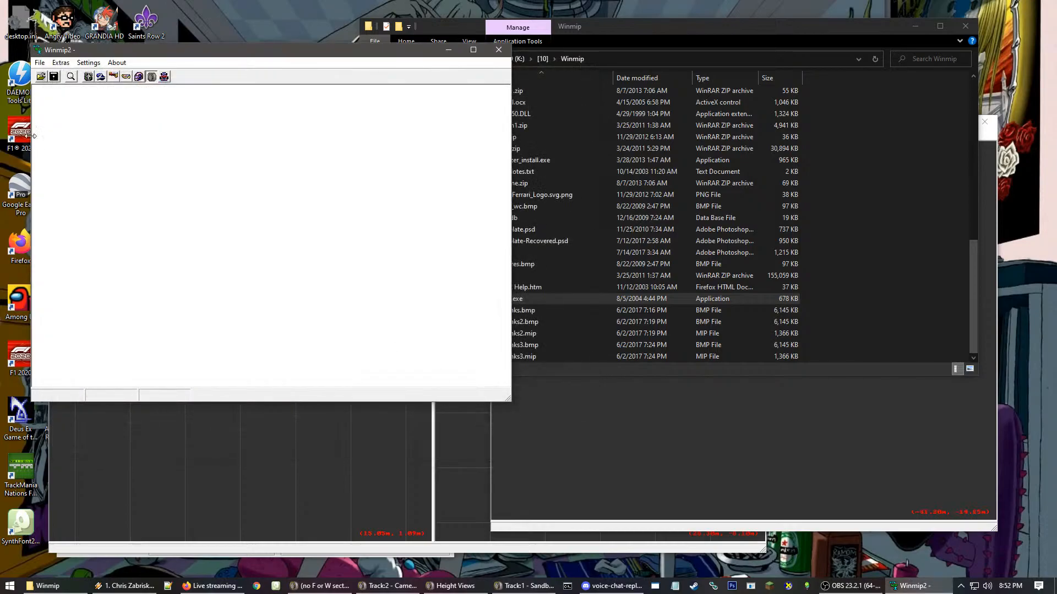
- Start opening a file in WinMip2 and go to C:\Papyrus\NASCAR Racing 2003 Season\tracks
{"action": "left_click", "coordinate": [41, 77]}
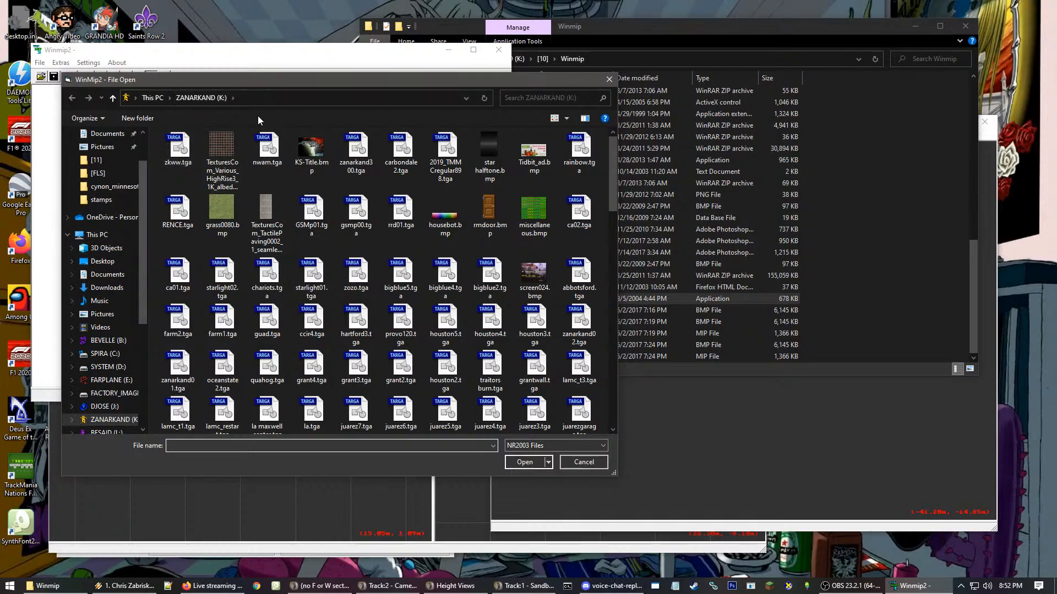
{"action": "left_click", "coordinate": [276, 95]}
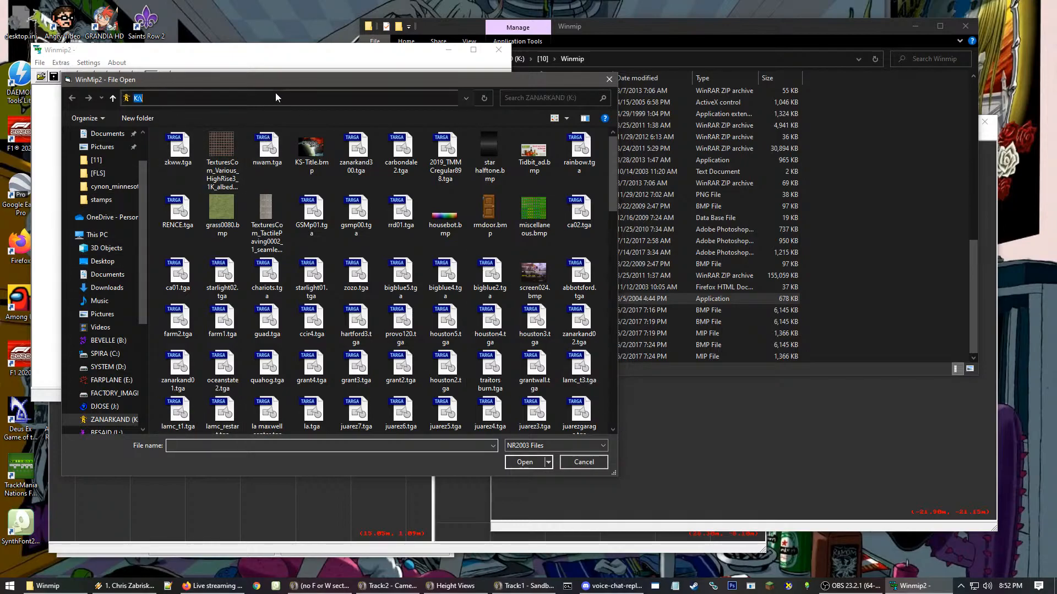
{"action": "type", "text": "C:\\P"}
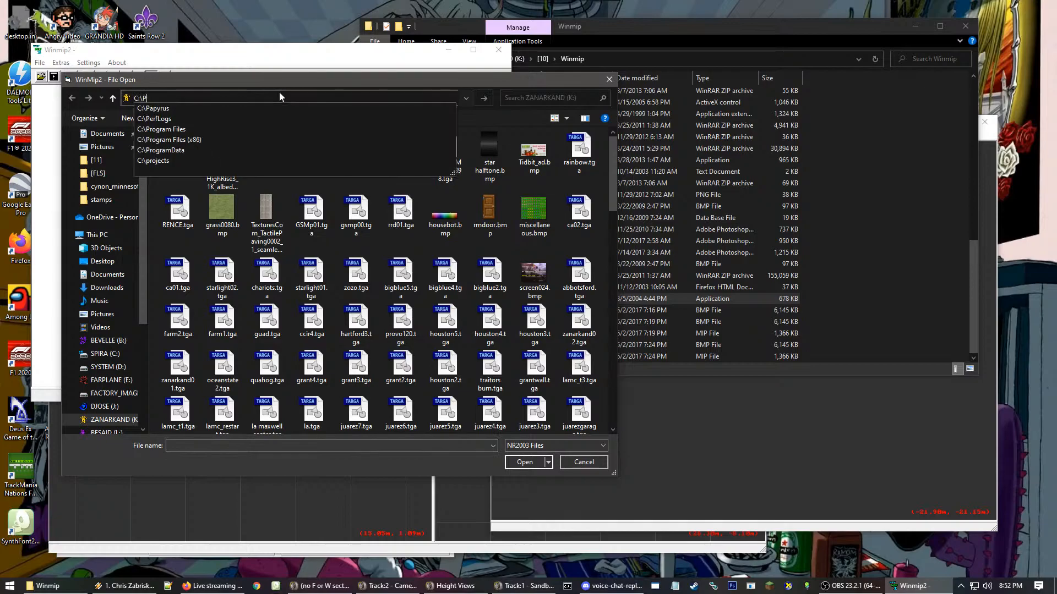
{"action": "type", "text": "apyrus\\N"}
{"action": "key", "text": "Down"}
{"action": "type", "text": "\\tracks\\"}
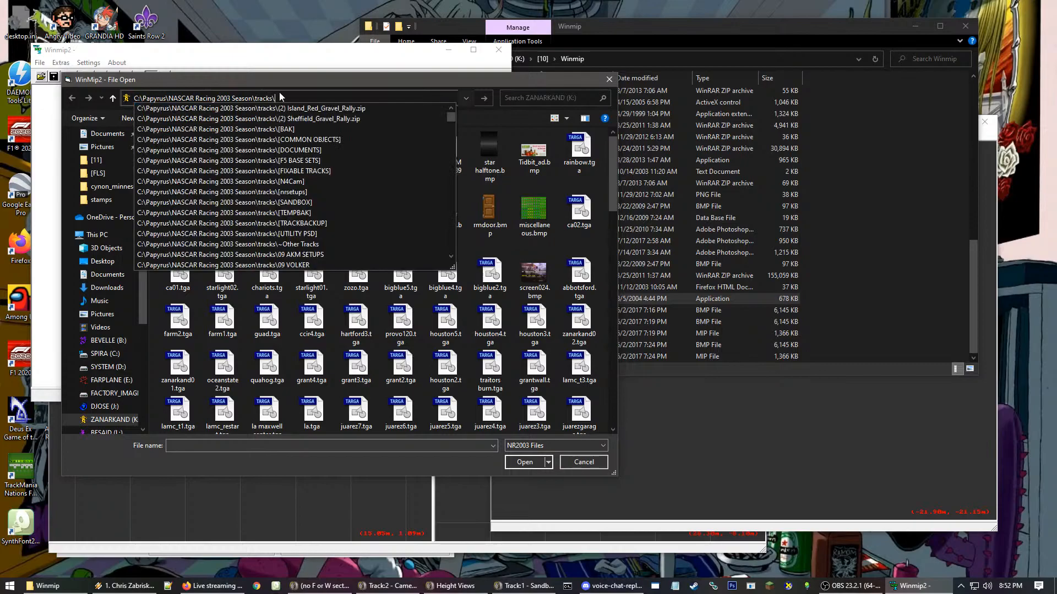
{"action": "key", "text": "Return"}
- Find the shared folder among the track folders and open it
{"action": "scroll", "coordinate": [578, 294], "scroll_direction": "down", "scroll_amount": 10}
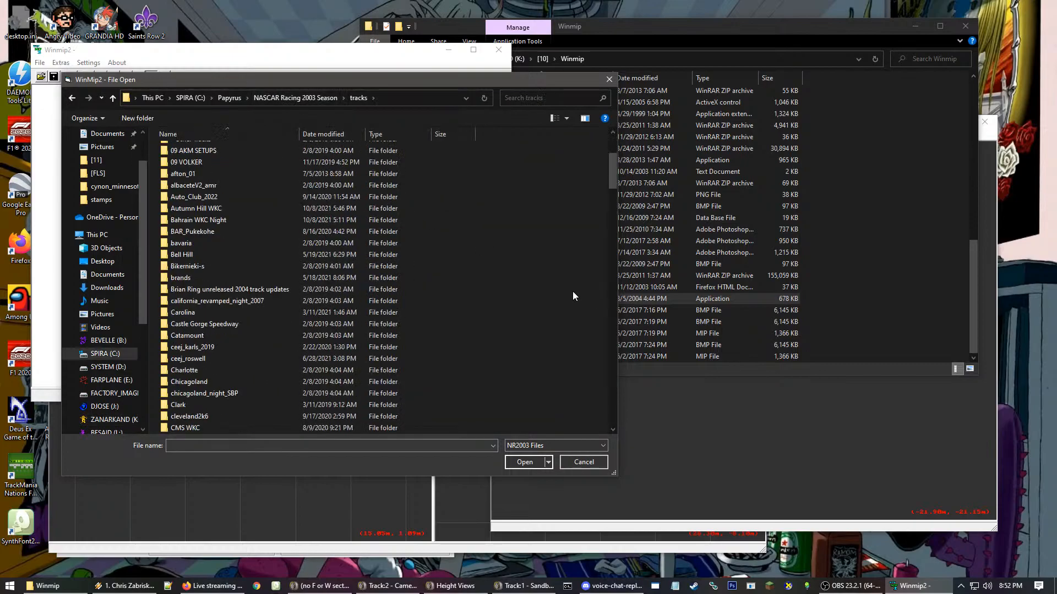
{"action": "scroll", "coordinate": [572, 296], "scroll_direction": "down", "scroll_amount": 15}
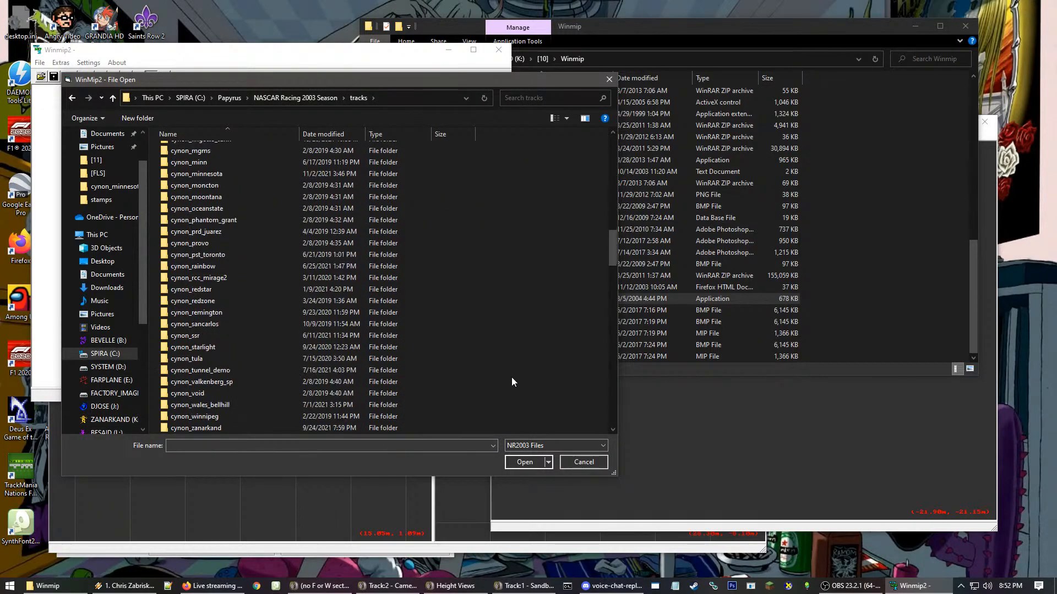
{"action": "scroll", "coordinate": [511, 380], "scroll_direction": "down", "scroll_amount": 18}
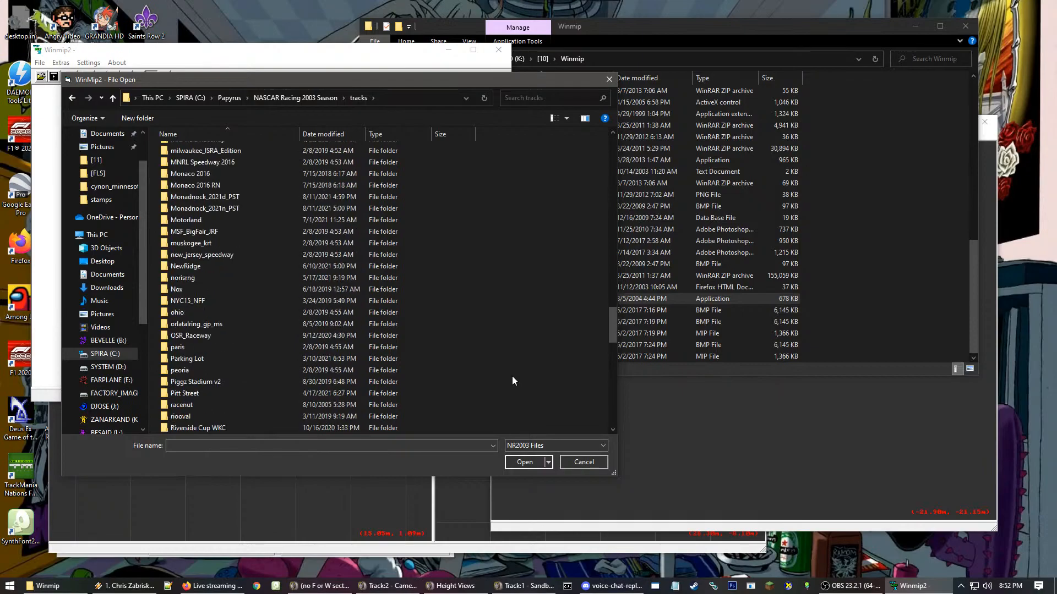
{"action": "scroll", "coordinate": [497, 352], "scroll_direction": "down", "scroll_amount": 4}
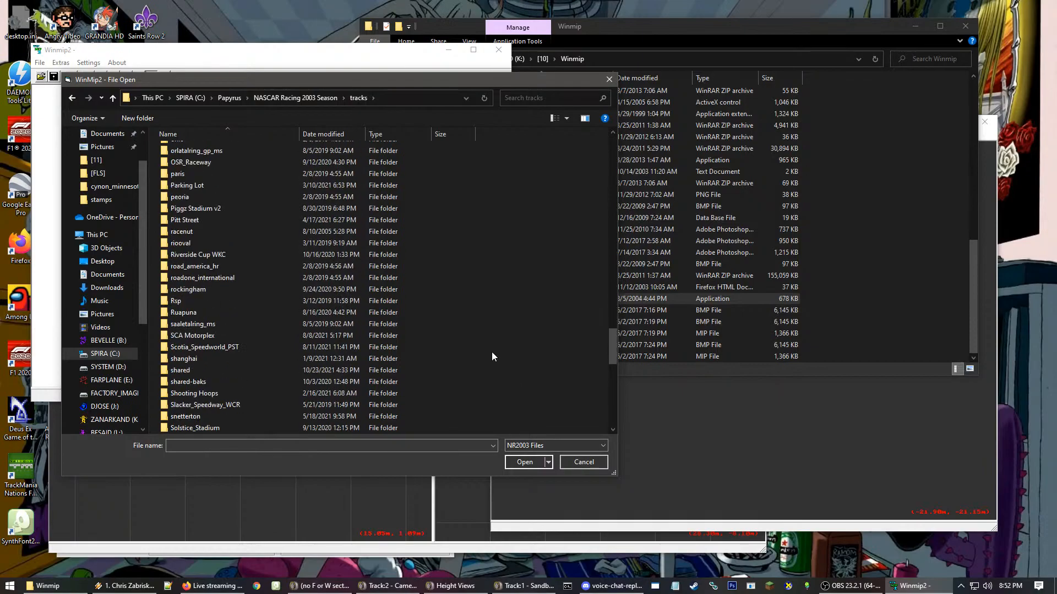
{"action": "double_click", "coordinate": [219, 335]}
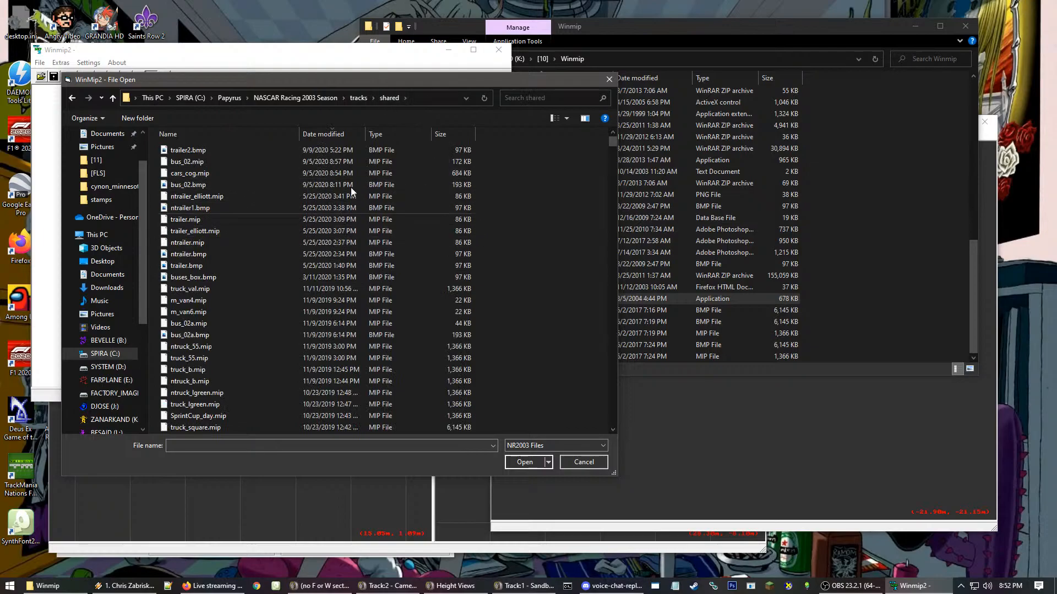
- Sort the files by name, then open shared.dat and unpack the archive
{"action": "left_click", "coordinate": [195, 134]}
{"action": "scroll", "coordinate": [338, 322], "scroll_direction": "down", "scroll_amount": 10}
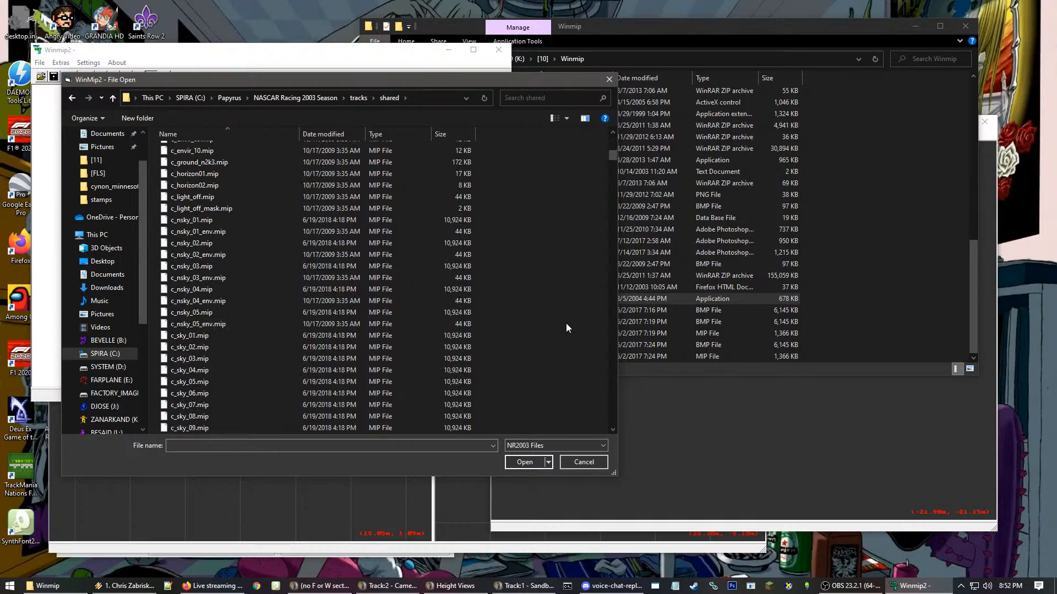
{"action": "type", "text": "shared.dat"}
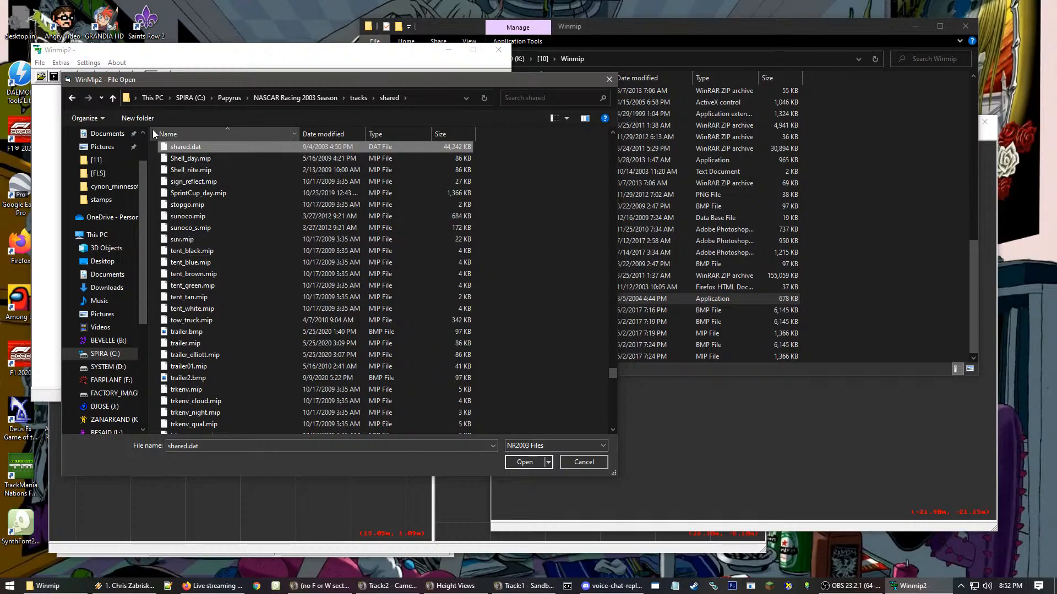
{"action": "double_click", "coordinate": [183, 147]}
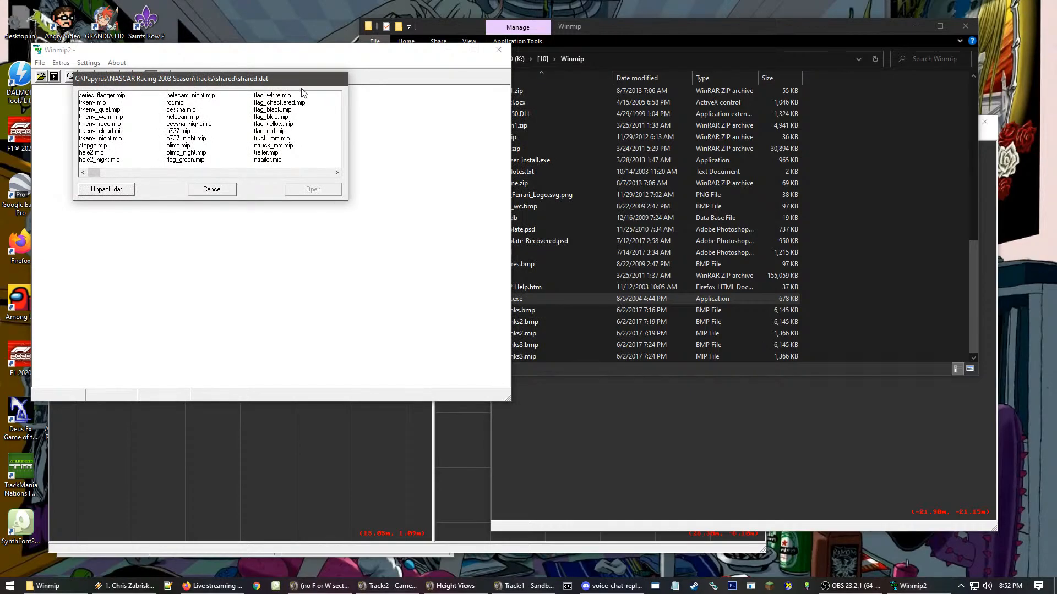
{"action": "left_click", "coordinate": [104, 190]}
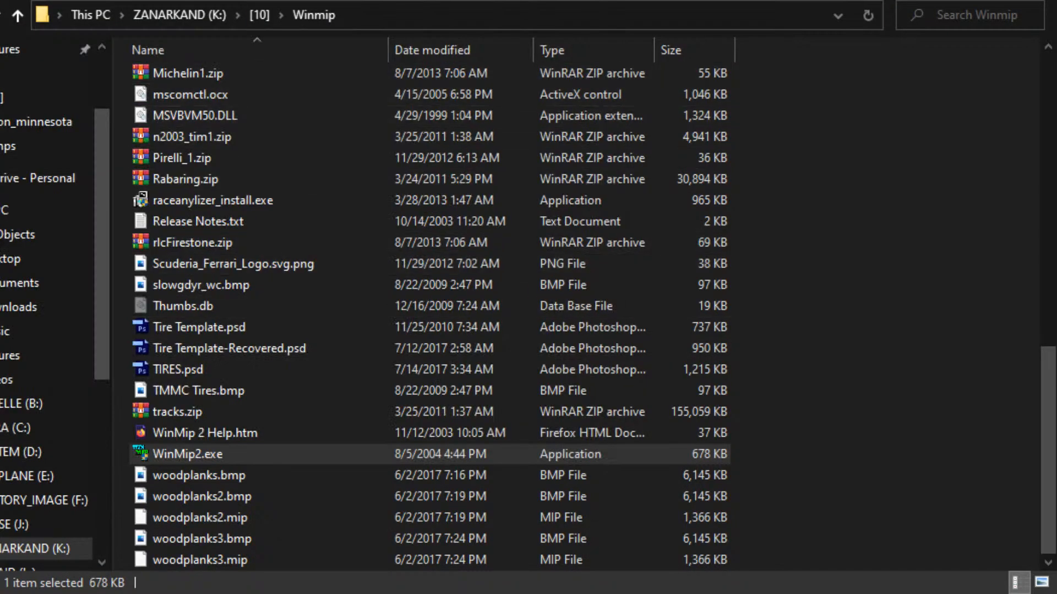
- Switch to File Explorer and go to C:\Papyrus\NASCAR Racing 2003 Season\tracks\shared
{"action": "left_click", "coordinate": [554, 15]}
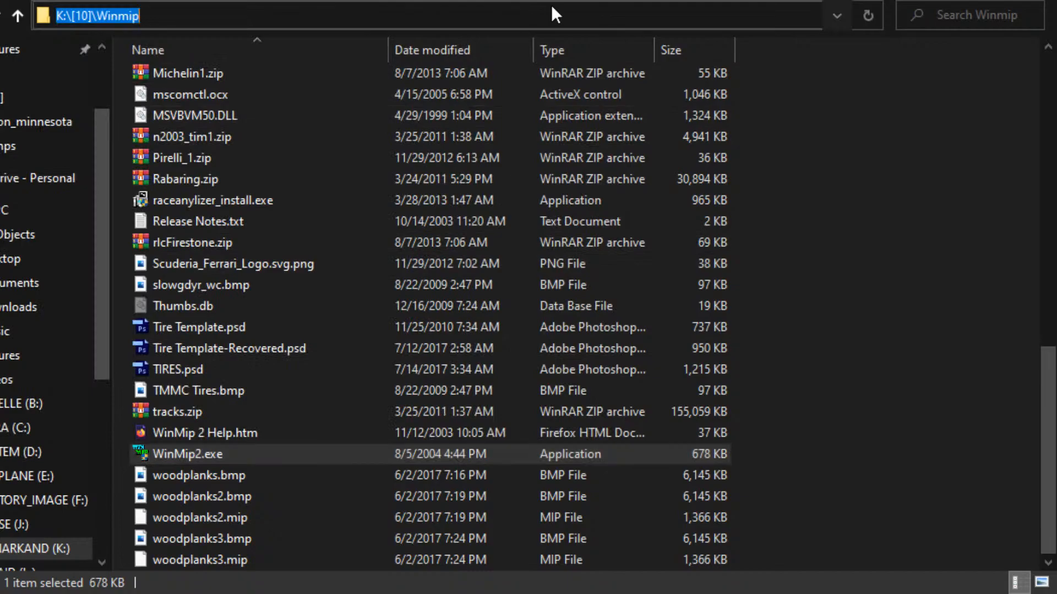
{"action": "type", "text": "C:\\"}
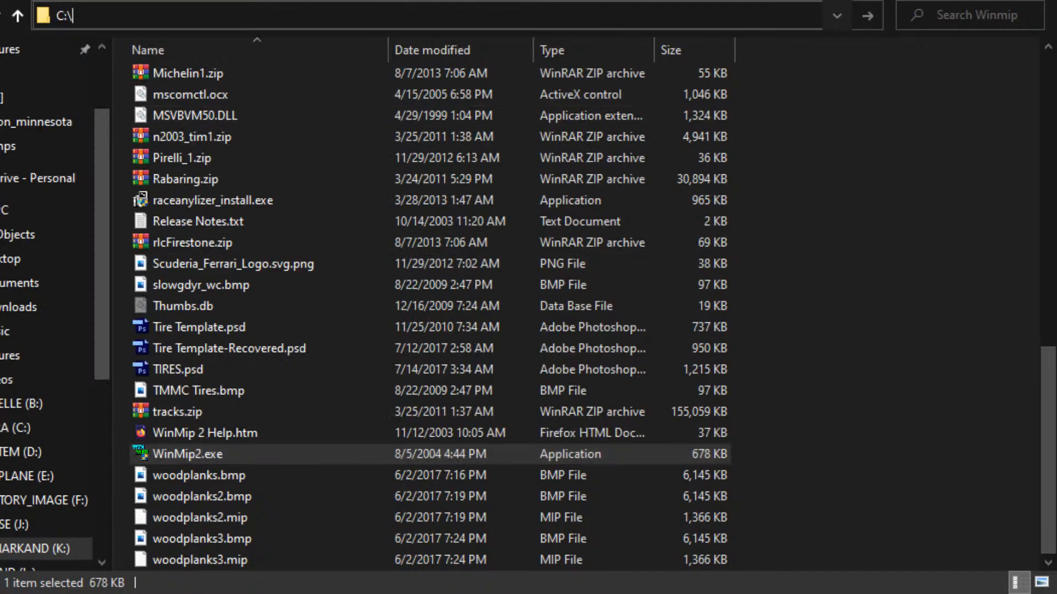
{"action": "type", "text": "Papyrus\\NASCAR Racing 2003 Season\\tracks\\shared\\"}
{"action": "key", "text": "Return"}
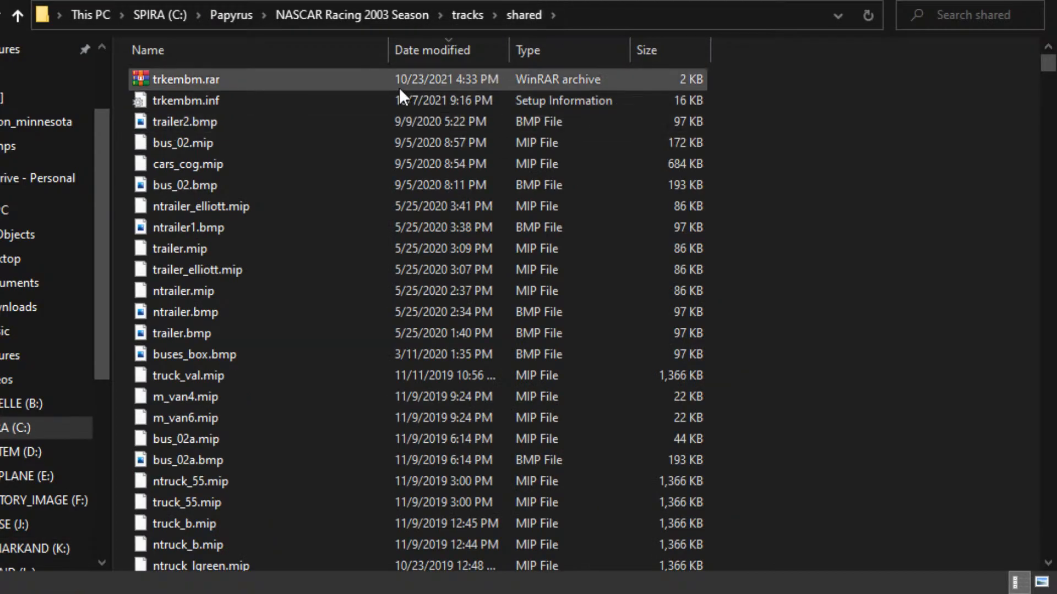
- Sort the shared folder's contents by name and select the Unpack folder
{"action": "left_click", "coordinate": [199, 55]}
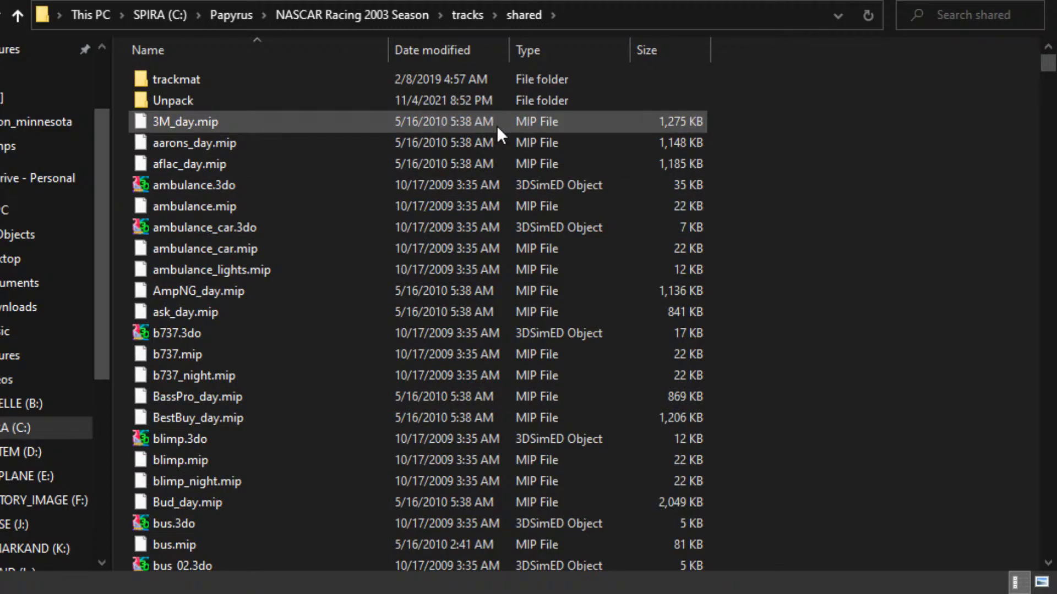
{"action": "left_click", "coordinate": [389, 104]}
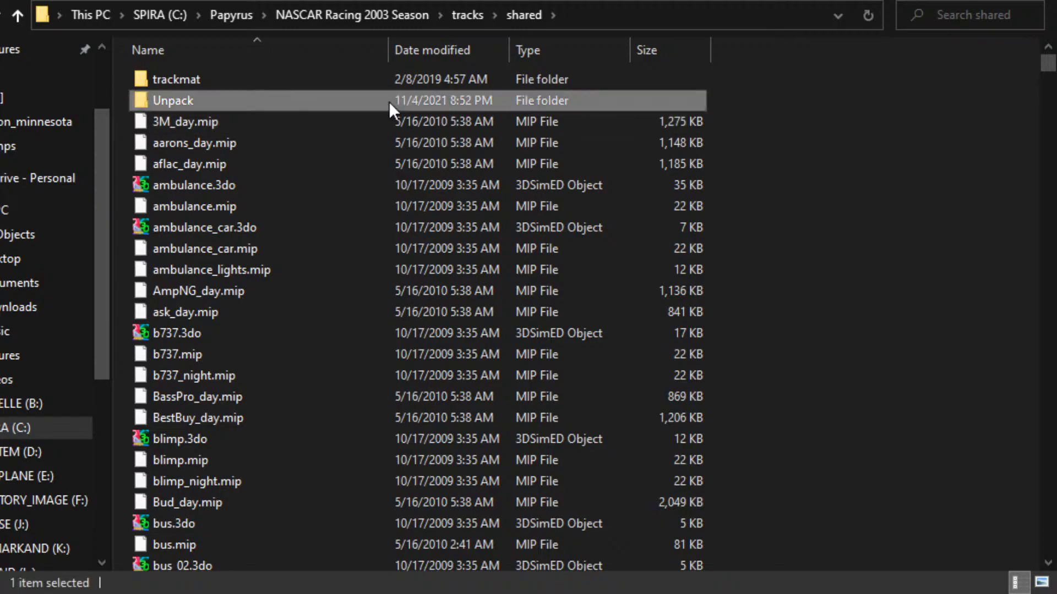
{"action": "left_click", "coordinate": [804, 143]}
{"action": "left_click", "coordinate": [629, 101]}
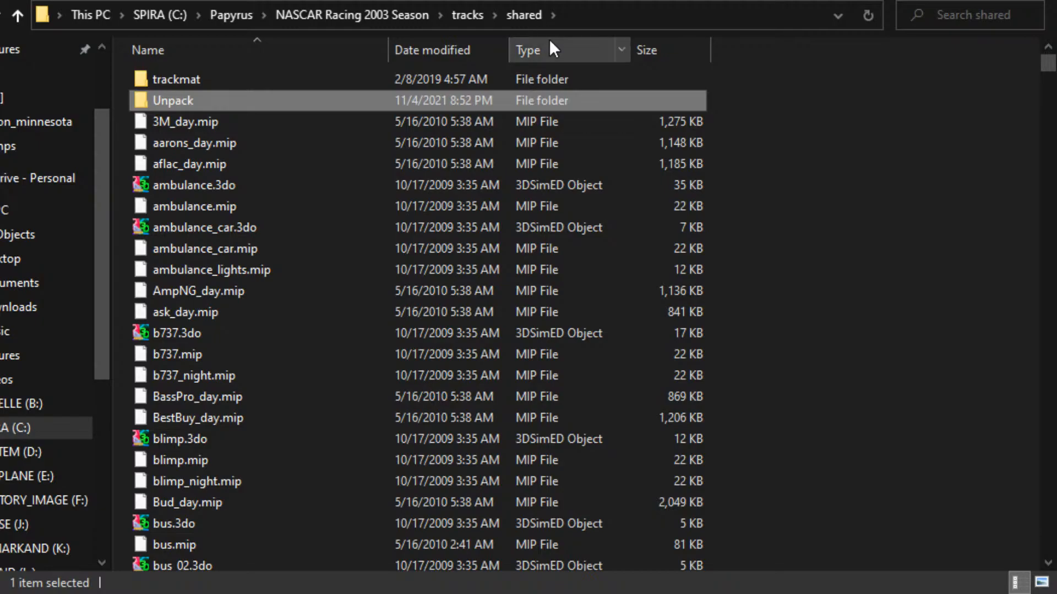
- Go up to the tracks folder and create a new folder named cynon_area
{"action": "left_click", "coordinate": [454, 13]}
{"action": "left_click", "coordinate": [722, 543]}
{"action": "left_click", "coordinate": [597, 550]}
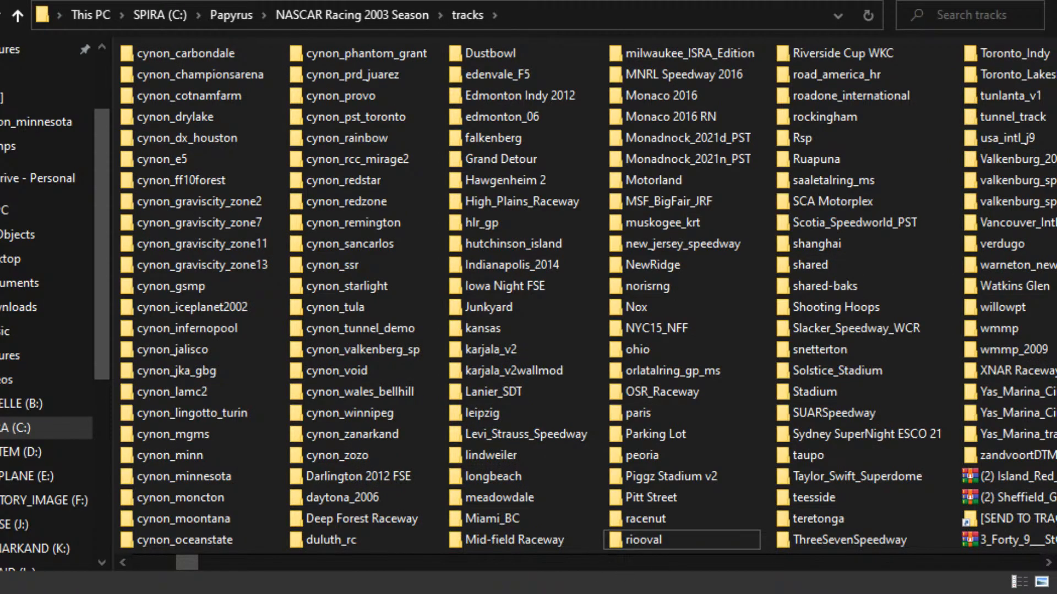
{"action": "key", "text": "ctrl+shift+n"}
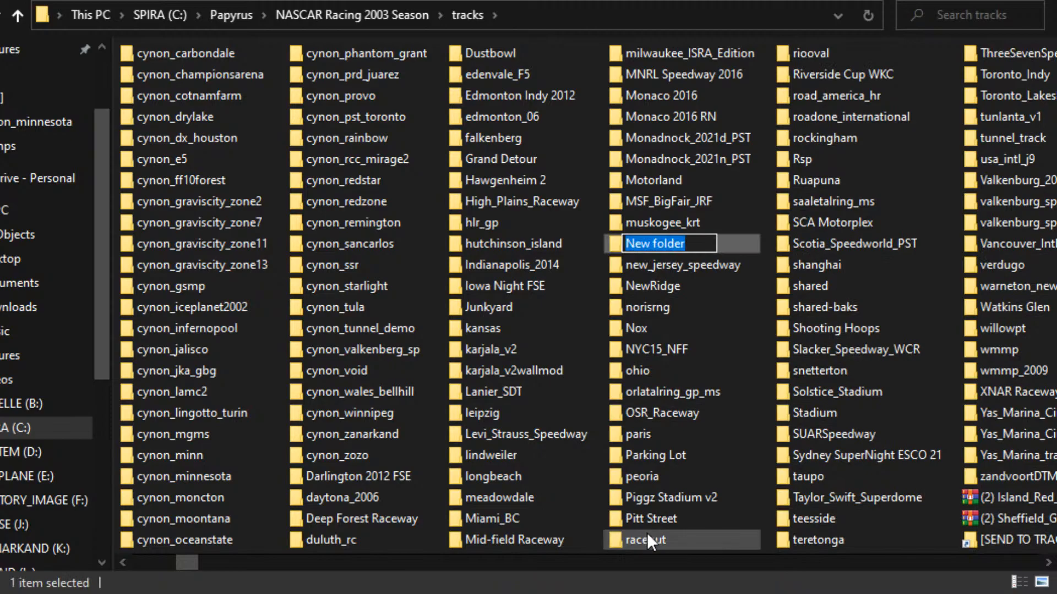
{"action": "type", "text": "cynon_area"}
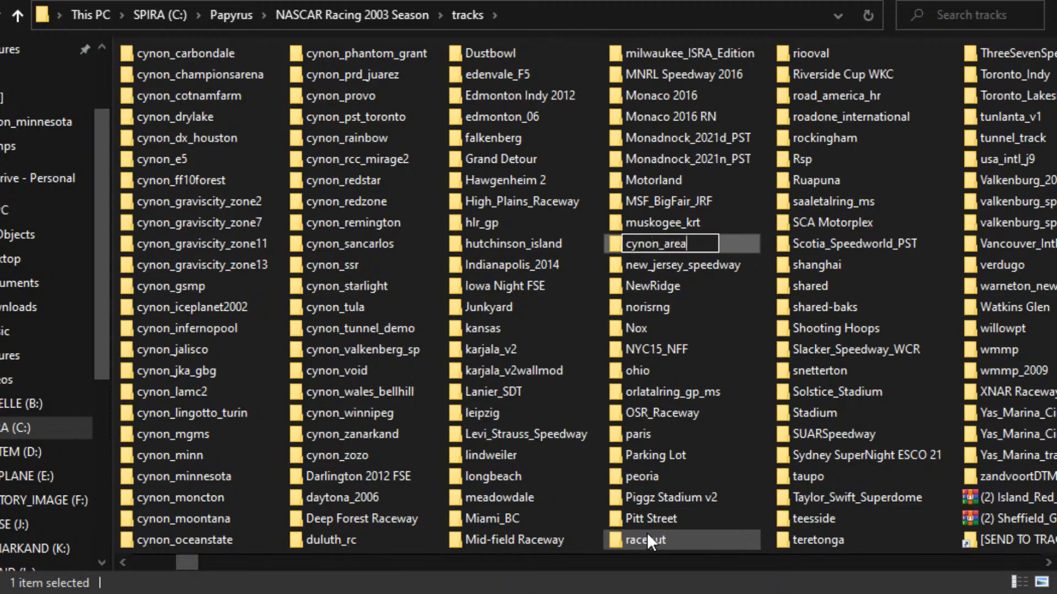
{"action": "key", "text": "Return"}
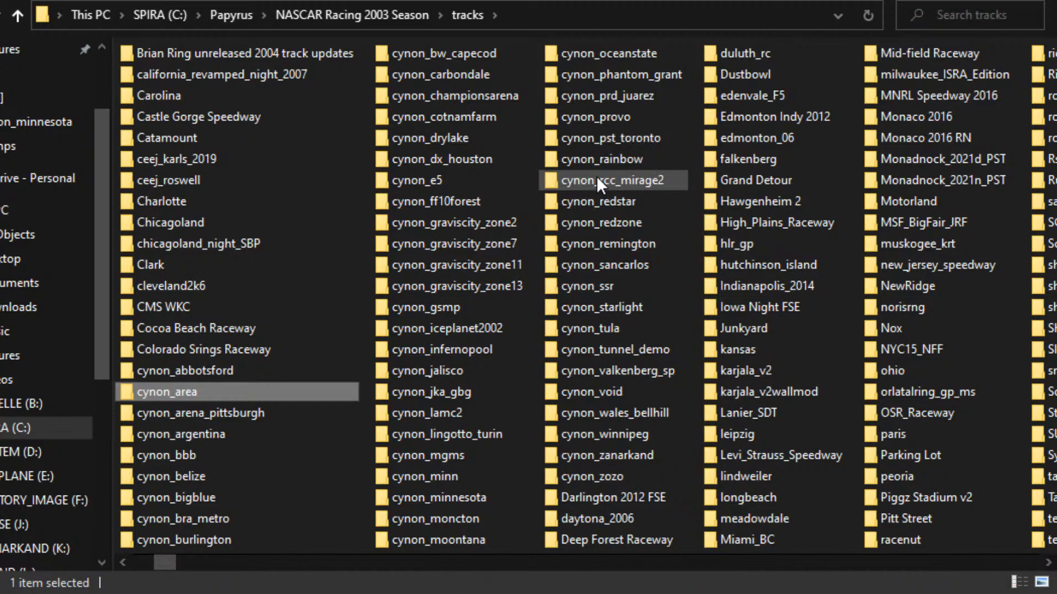
- Paste the Unpack folder into the cynon_area folder and rename the pasted folder to shared
{"action": "double_click", "coordinate": [312, 397]}
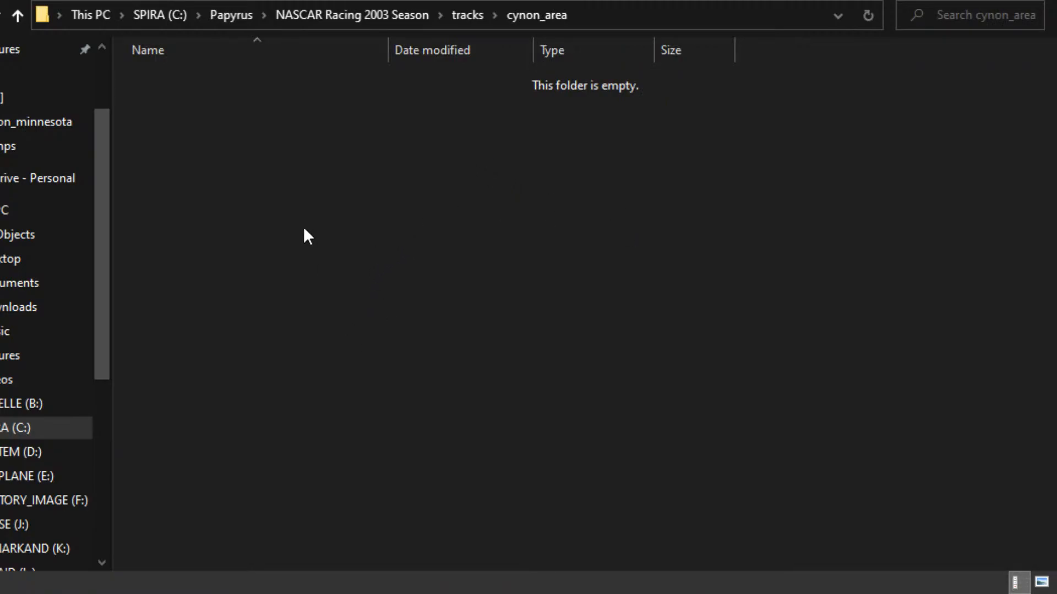
{"action": "key", "text": "ctrl+v"}
{"action": "left_click", "coordinate": [190, 79]}
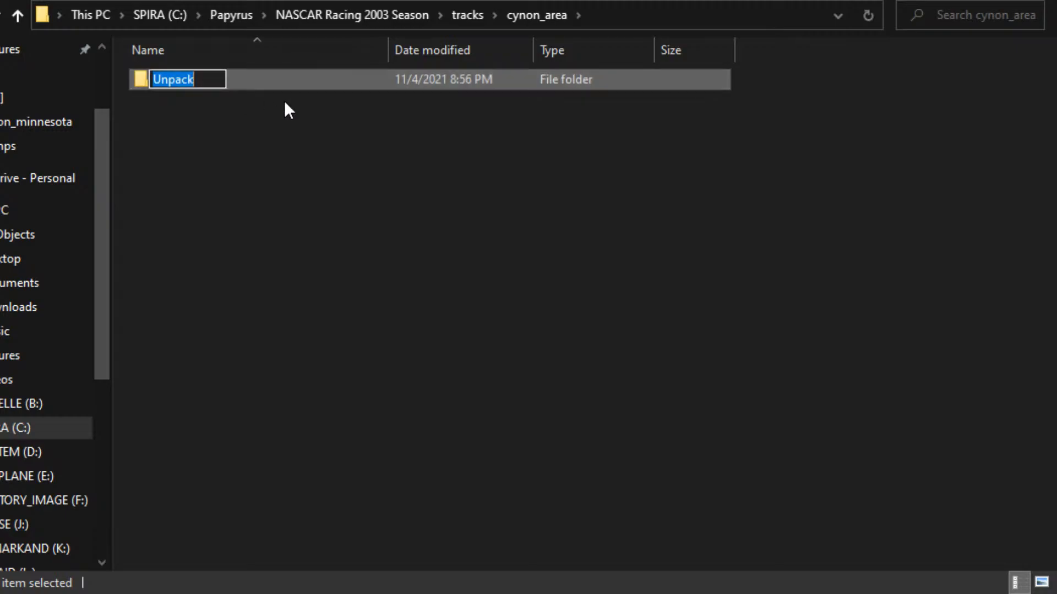
{"action": "type", "text": "shared"}
{"action": "key", "text": "Return"}
{"action": "left_click", "coordinate": [227, 132]}
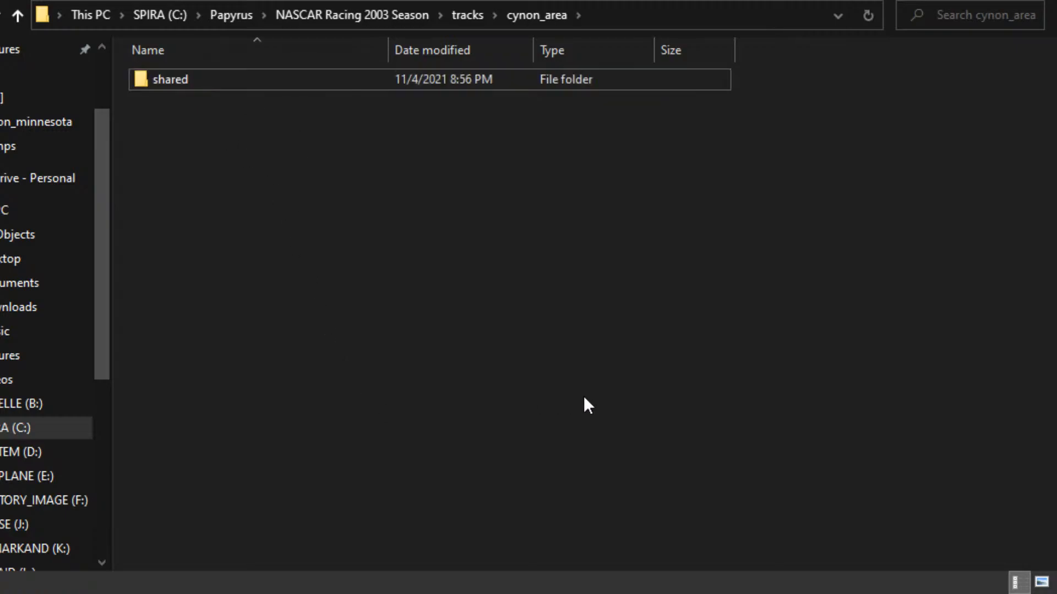
- Create two folders named cynon_area and trackmat inside the cynon_area track folder, next to shared
{"action": "key", "text": "ctrl+shift+n"}
{"action": "type", "text": "cynon_area"}
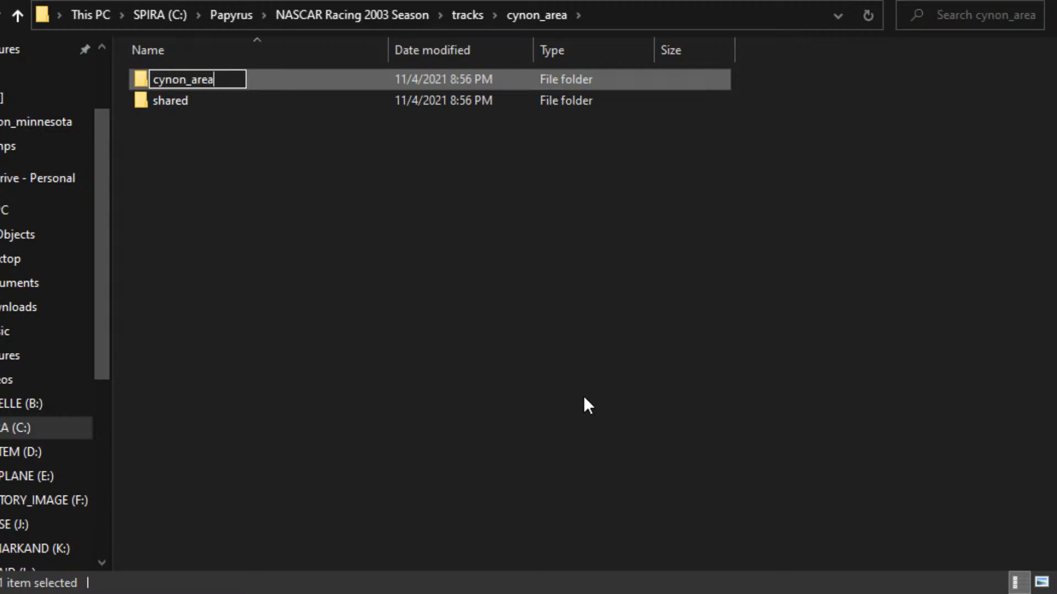
{"action": "key", "text": "Return"}
{"action": "left_click", "coordinate": [468, 313]}
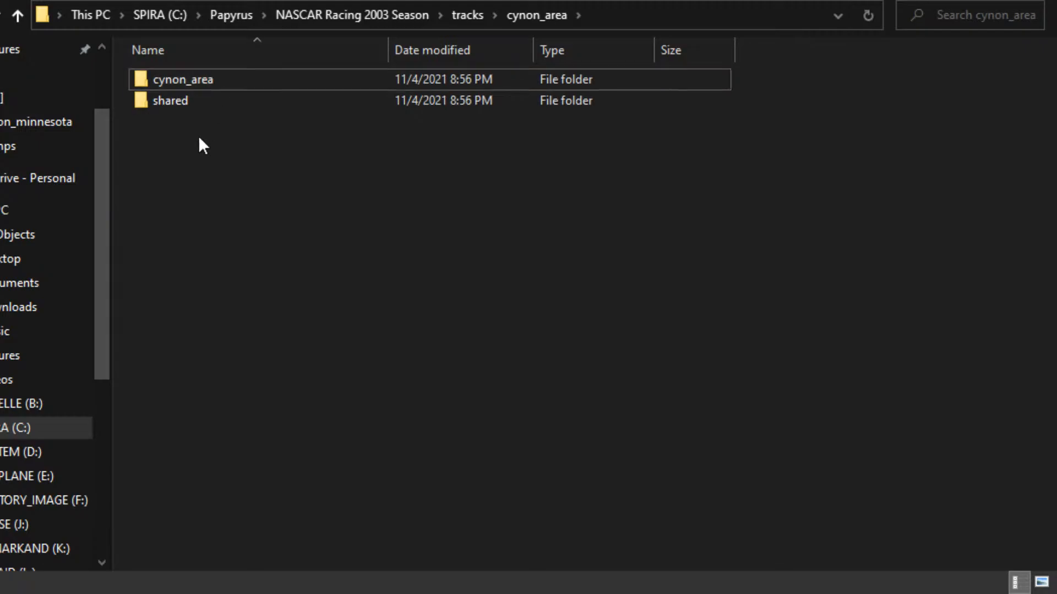
{"action": "key", "text": "ctrl+shift+n"}
{"action": "type", "text": "trackmat"}
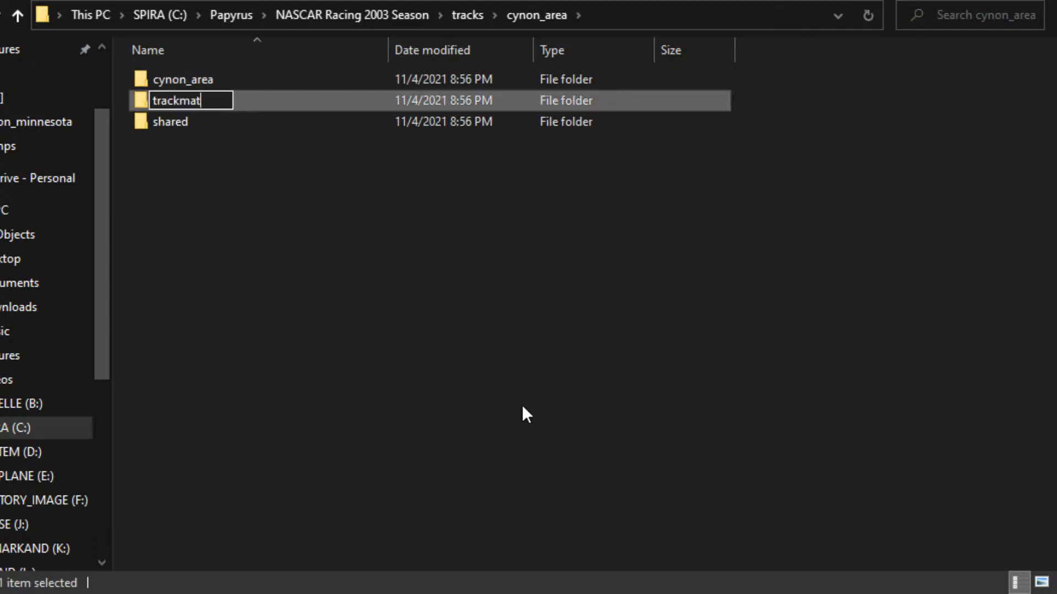
{"action": "key", "text": "Return"}
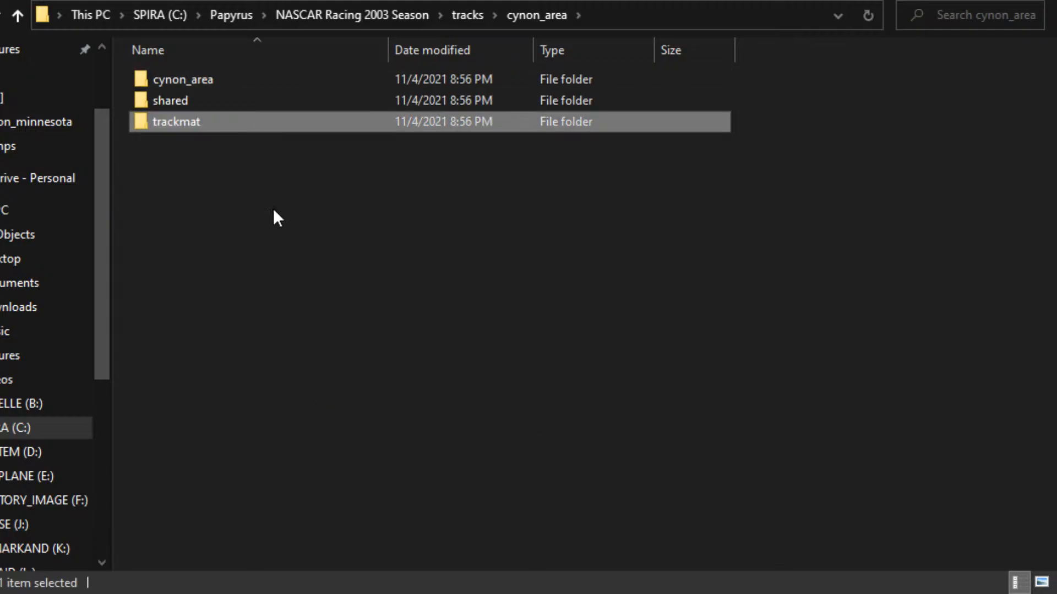
{"action": "left_click", "coordinate": [185, 150]}
- Open the nested cynon_area folder and create a folder named trackmat in it
{"action": "double_click", "coordinate": [216, 77]}
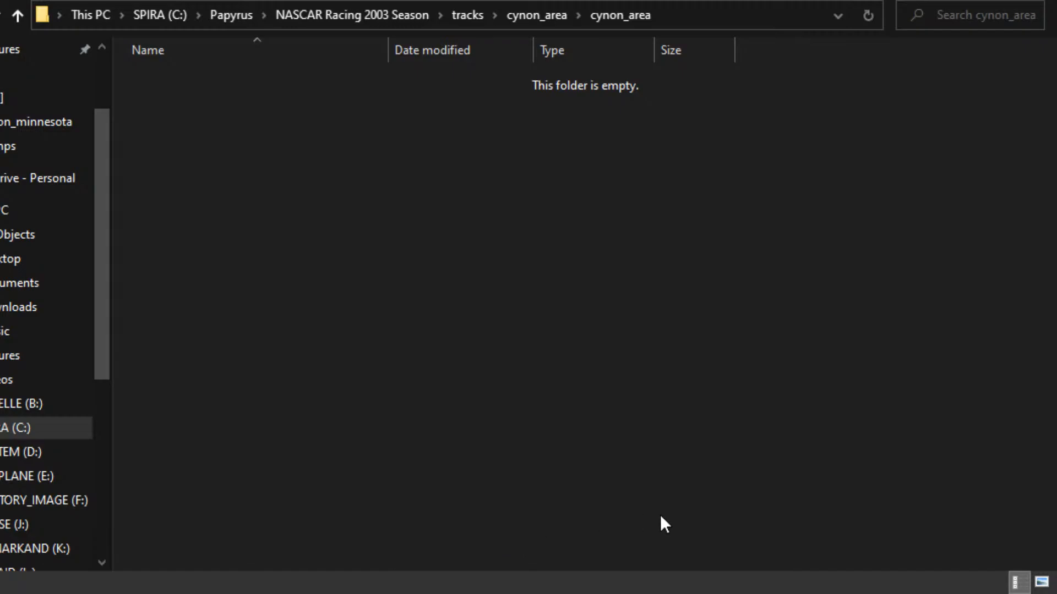
{"action": "key", "text": "ctrl+shift+n"}
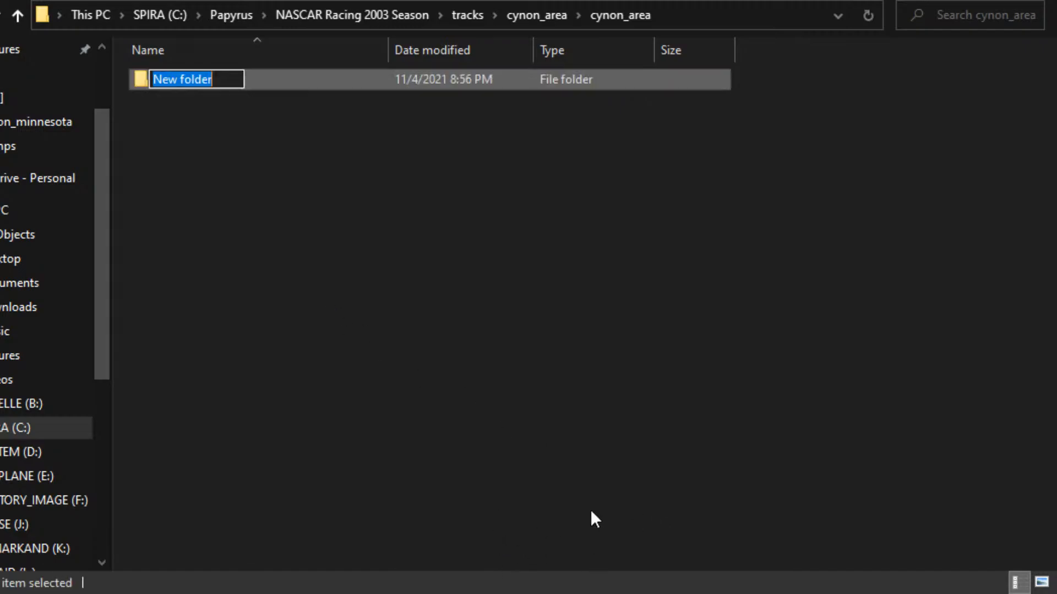
{"action": "type", "text": "trackmar"}
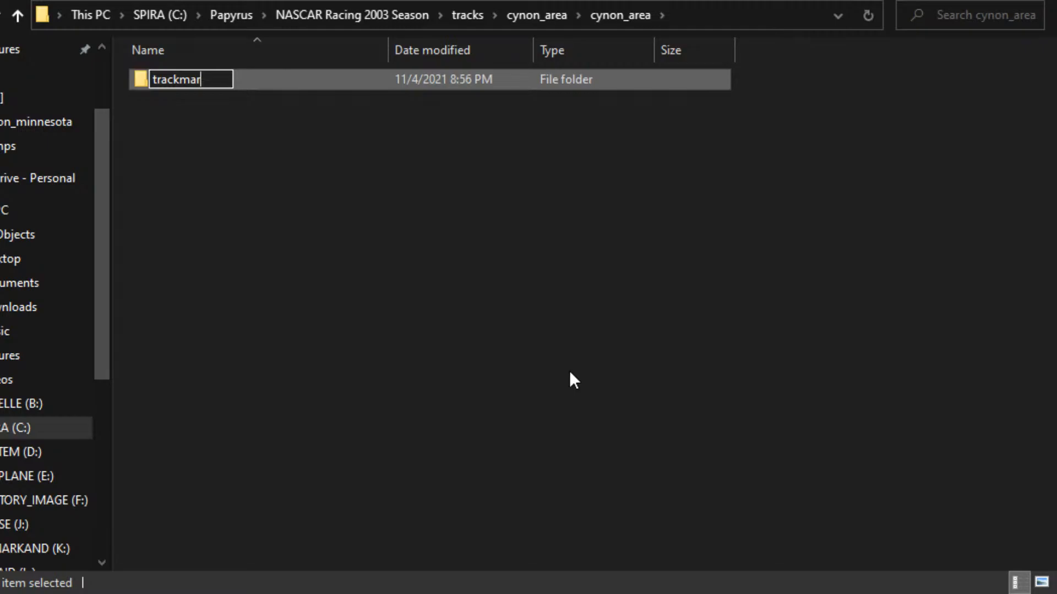
{"action": "key", "text": "Return"}
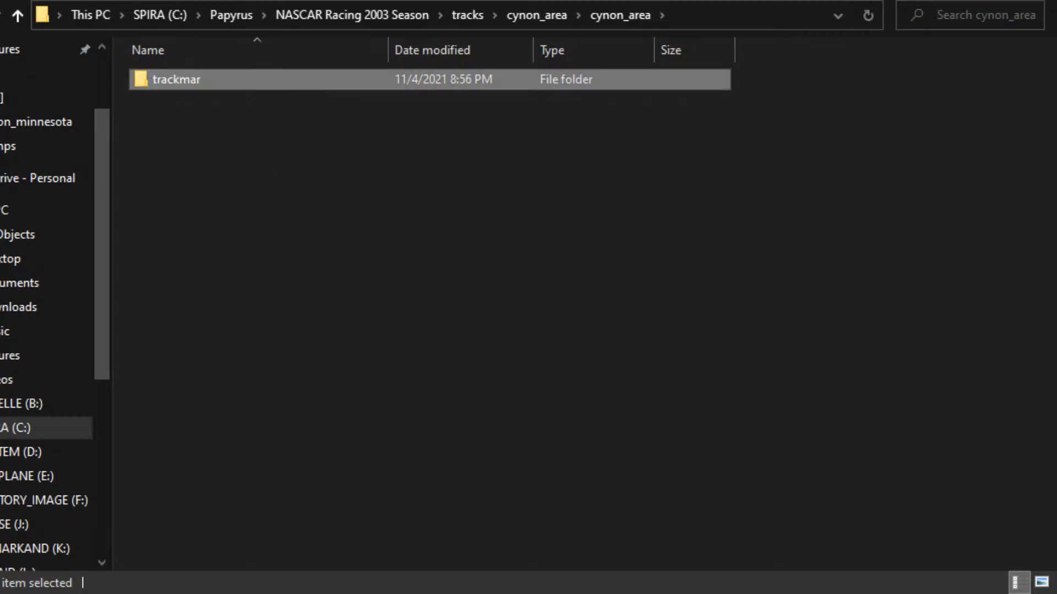
{"action": "left_click", "coordinate": [203, 78]}
{"action": "left_click", "coordinate": [203, 79]}
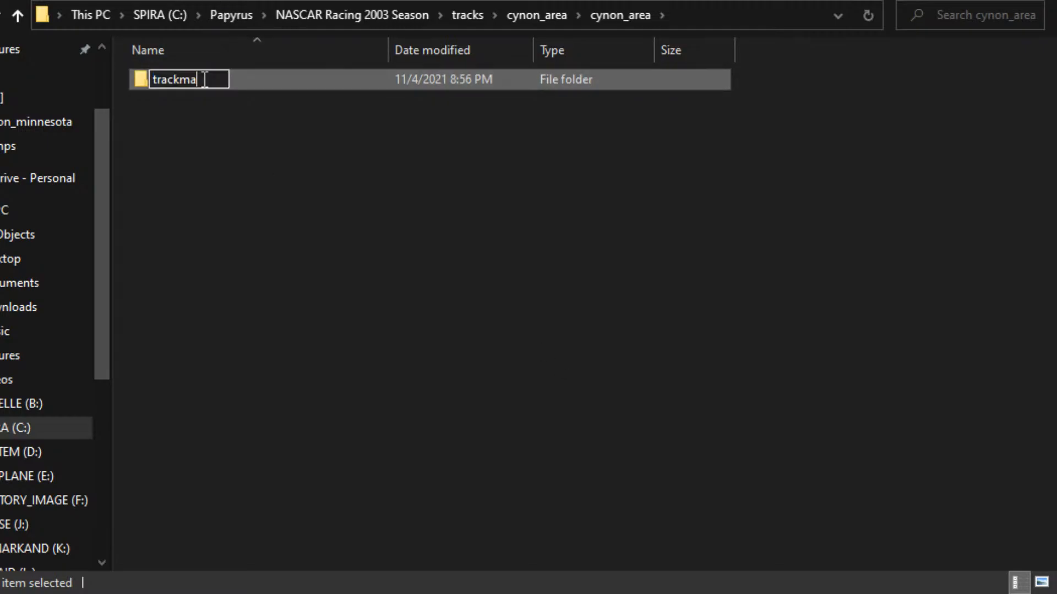
{"action": "key", "text": "Return"}
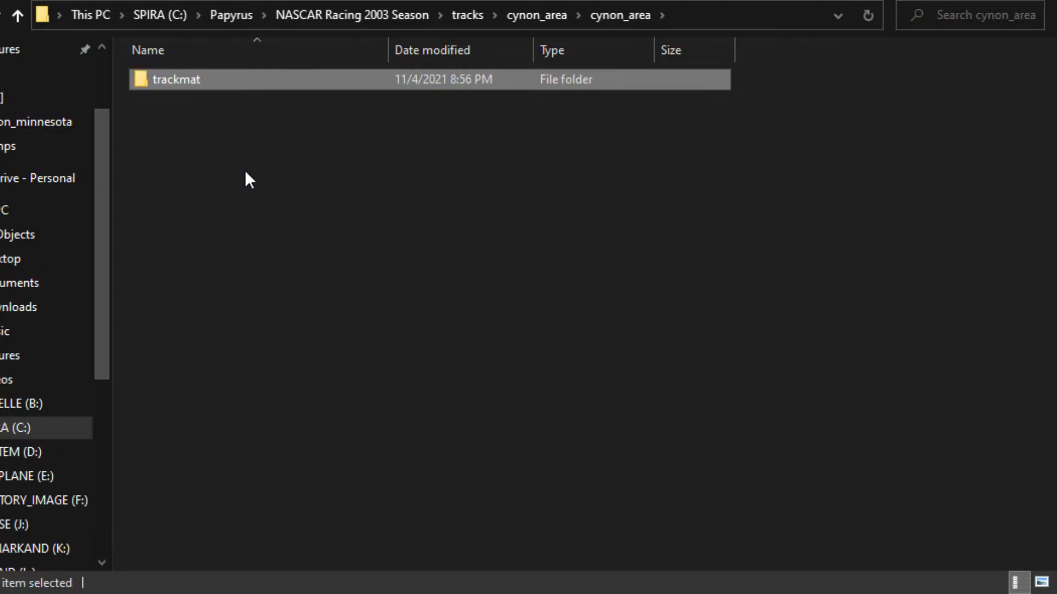
{"action": "left_click", "coordinate": [306, 189]}
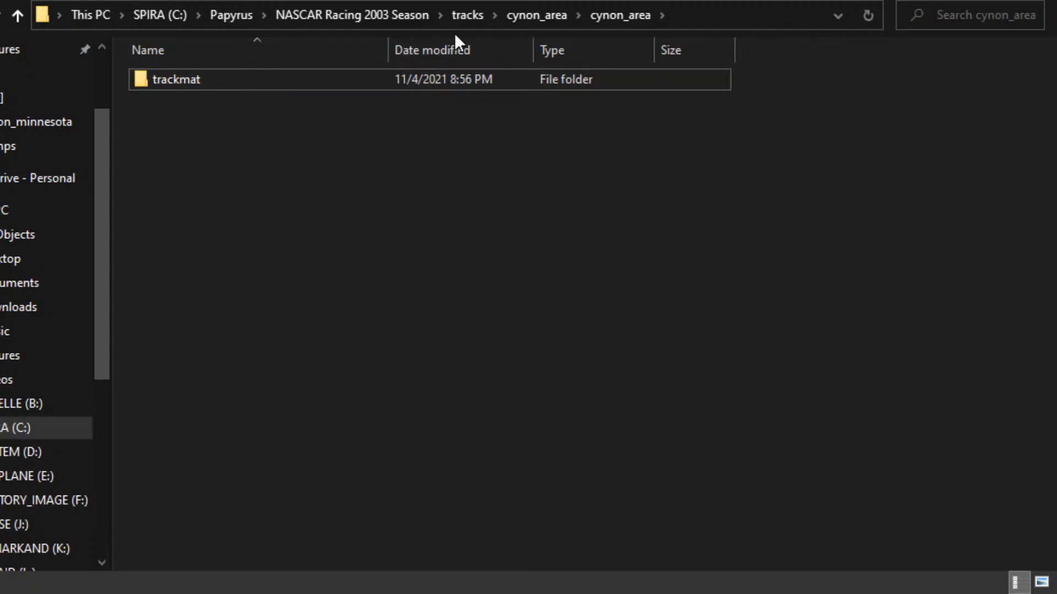
- Go back to the tracks folder and open cynon_jka_gbg\cynon_jka_gbg\trackmat as a reference
{"action": "left_click", "coordinate": [467, 15]}
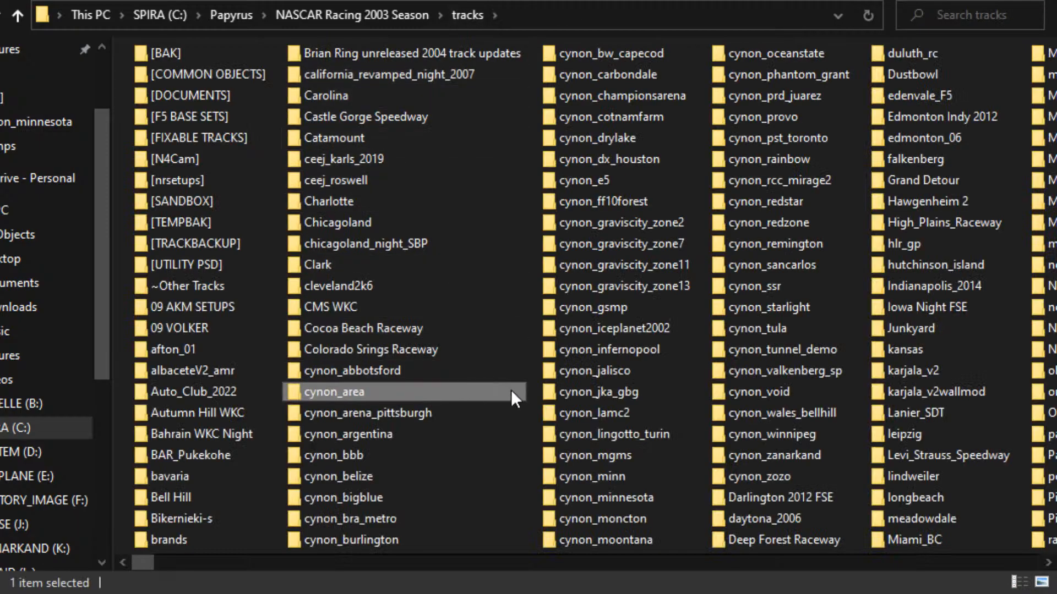
{"action": "left_click", "coordinate": [532, 389]}
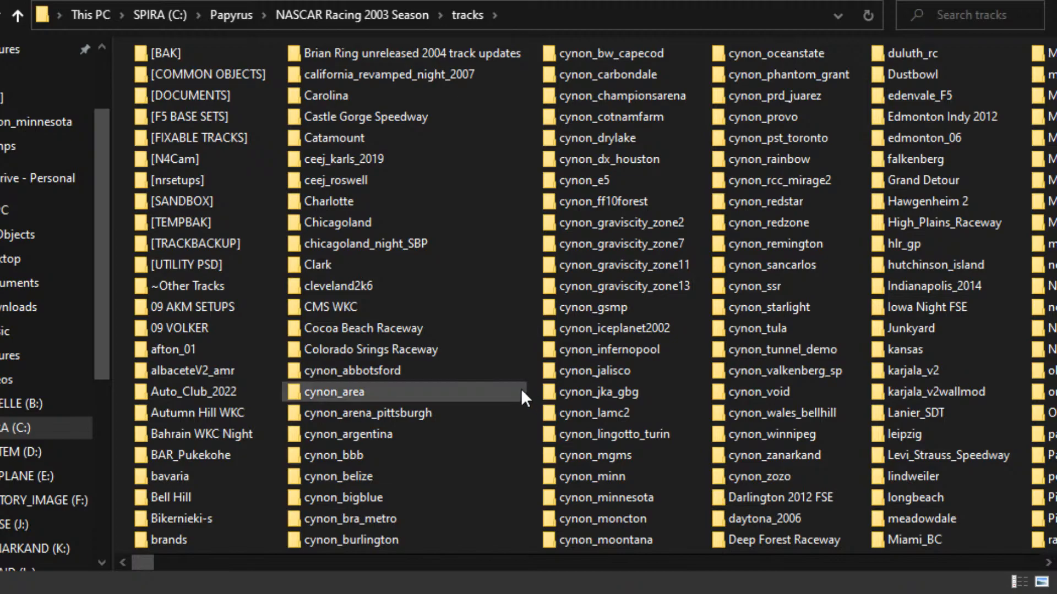
{"action": "double_click", "coordinate": [554, 392]}
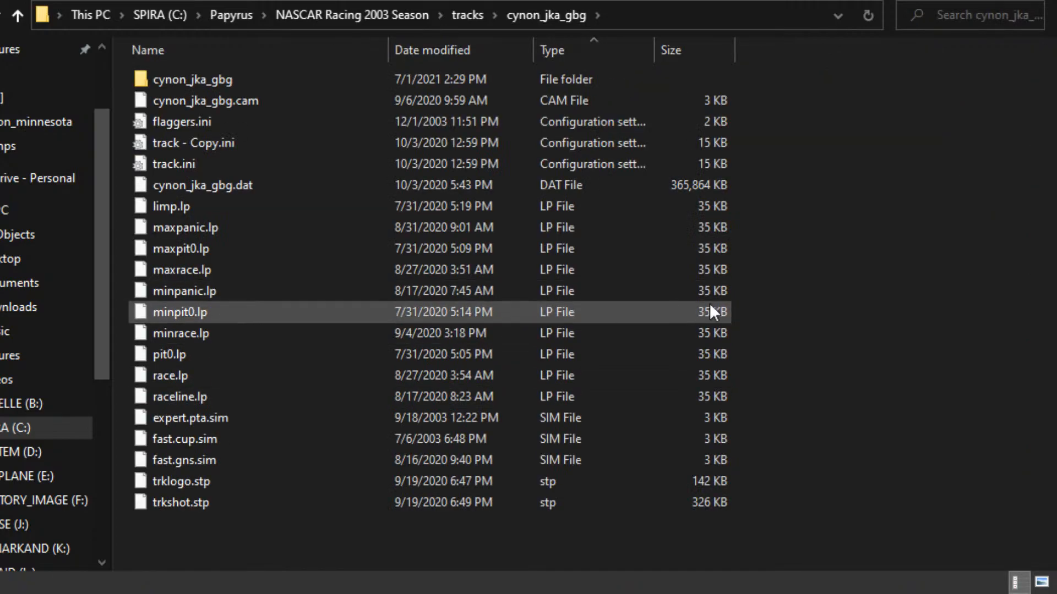
{"action": "left_click", "coordinate": [328, 77]}
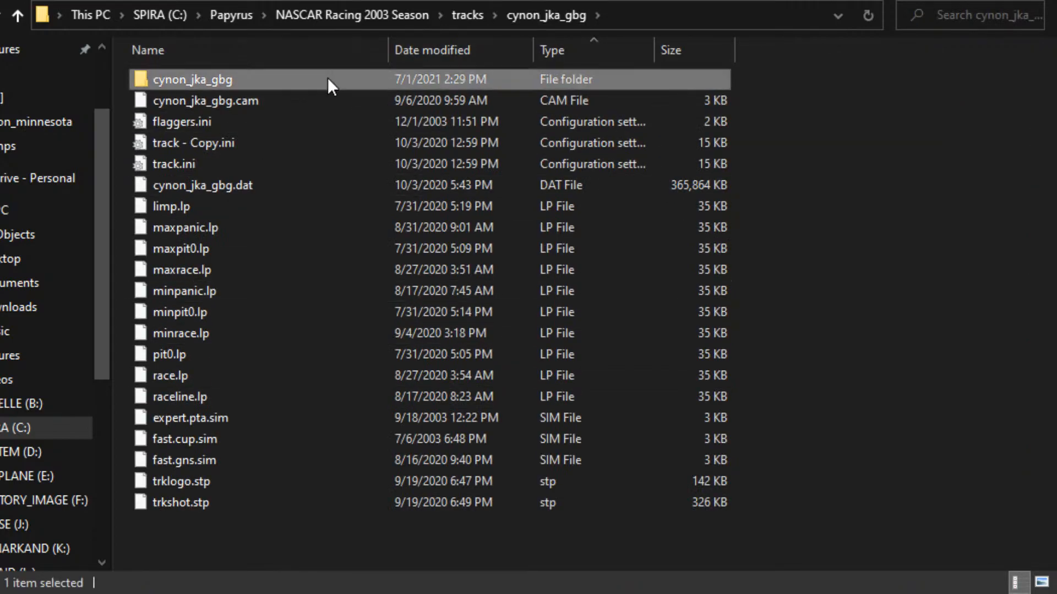
{"action": "double_click", "coordinate": [328, 77]}
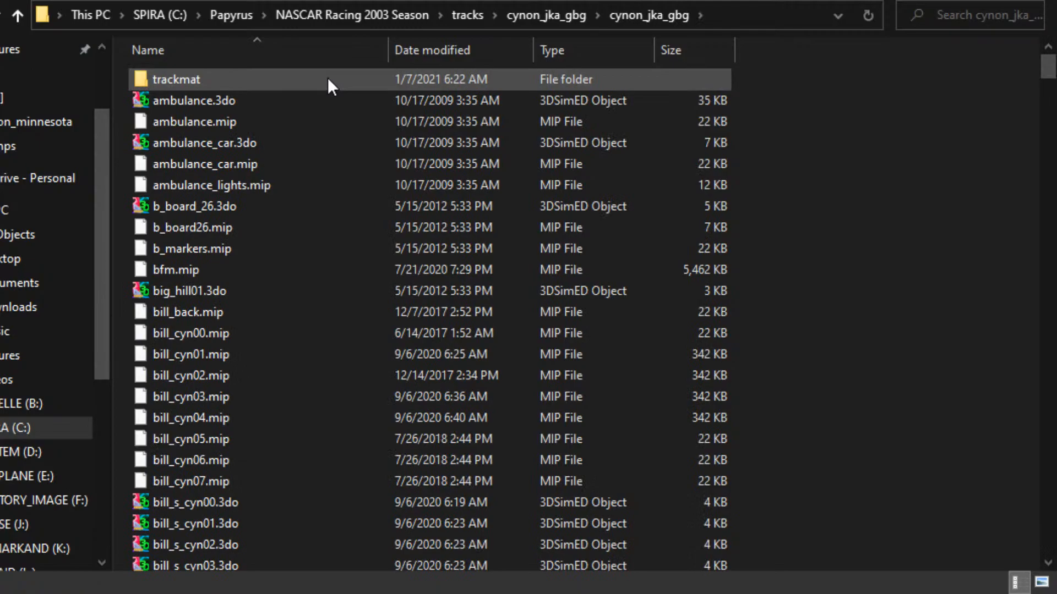
{"action": "double_click", "coordinate": [328, 77]}
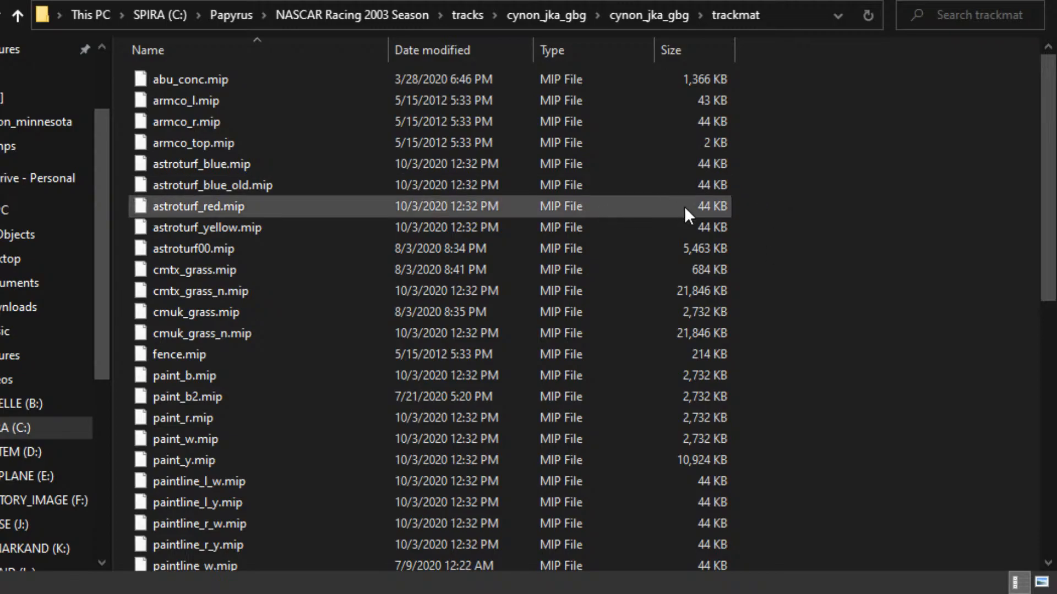
- Look through the whole list of MIP texture files in the cynon_jka_gbg trackmat folder
{"action": "scroll", "coordinate": [792, 281], "scroll_direction": "down", "scroll_amount": 2}
{"action": "scroll", "coordinate": [752, 301], "scroll_direction": "down", "scroll_amount": 1}
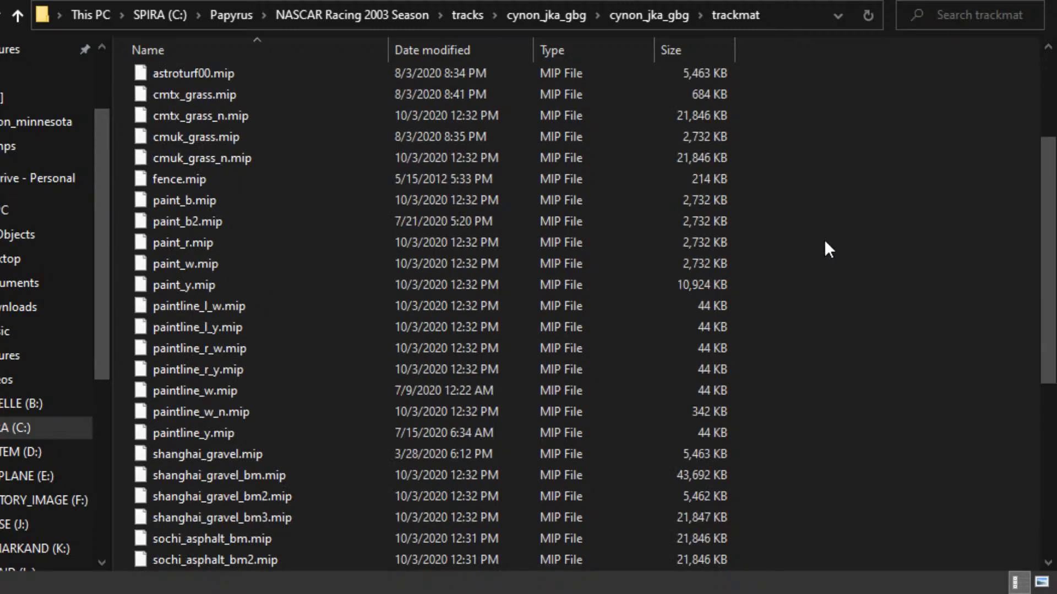
{"action": "scroll", "coordinate": [794, 257], "scroll_direction": "down", "scroll_amount": 4}
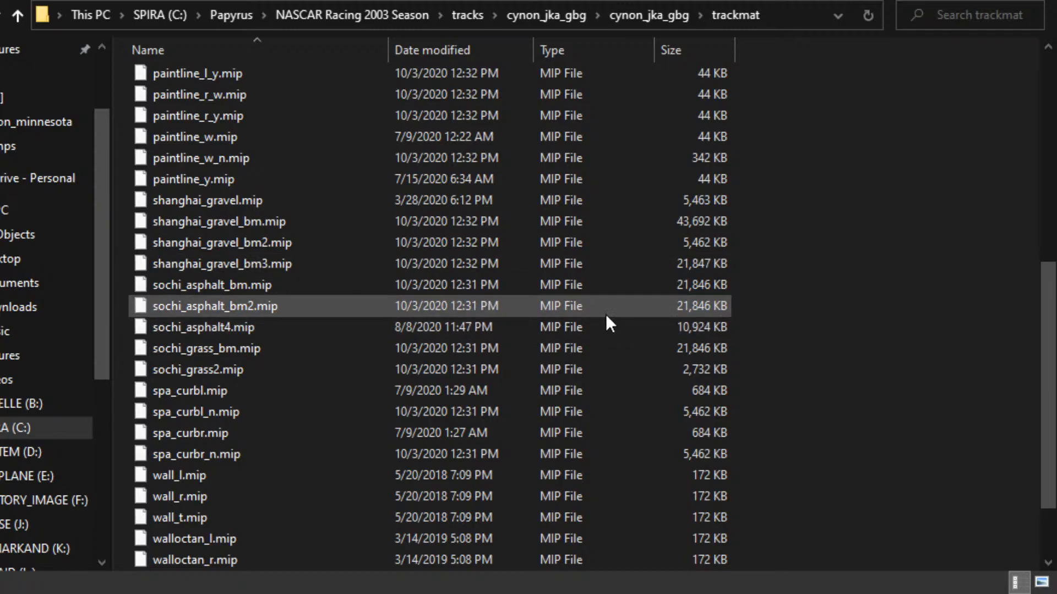
{"action": "scroll", "coordinate": [551, 309], "scroll_direction": "down", "scroll_amount": 2}
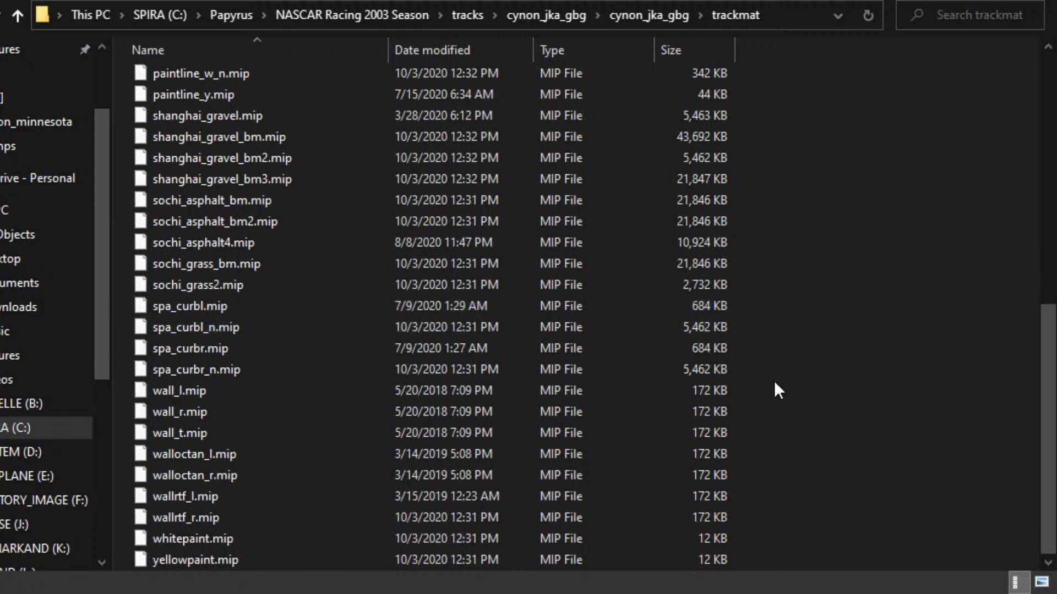
{"action": "left_click_drag", "start_coordinate": [771, 382], "coordinate": [649, 424]}
{"action": "left_click", "coordinate": [788, 395]}
{"action": "scroll", "coordinate": [739, 410], "scroll_direction": "up", "scroll_amount": 7}
{"action": "scroll", "coordinate": [738, 411], "scroll_direction": "up", "scroll_amount": 1}
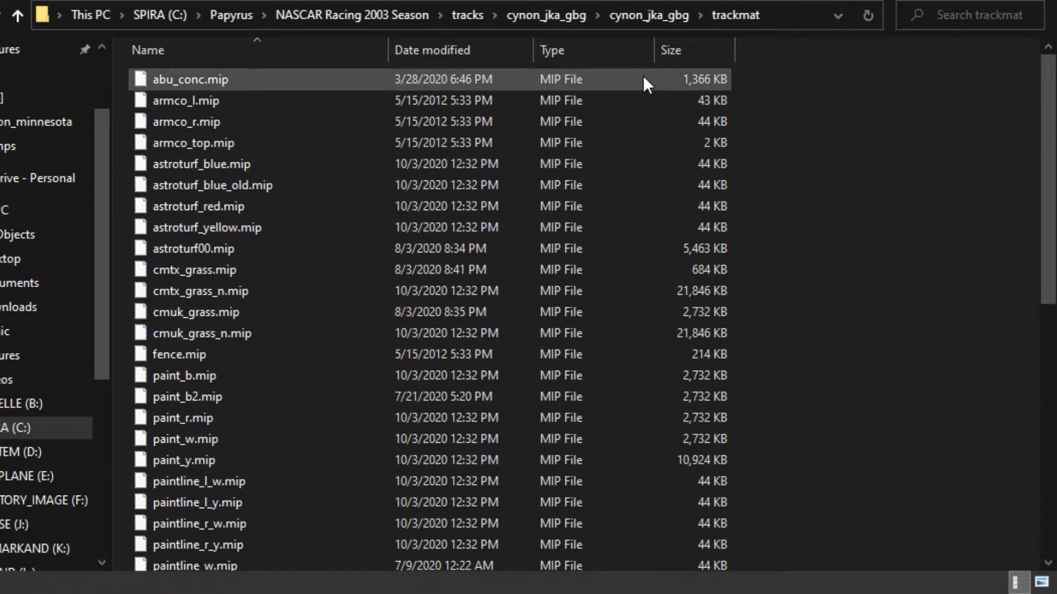
- Copy the trackmat folder from cynon_jka_gbg\cynon_jka_gbg into the cynon_area track folder and into its nested cynon_area folder
{"action": "left_click", "coordinate": [637, 18]}
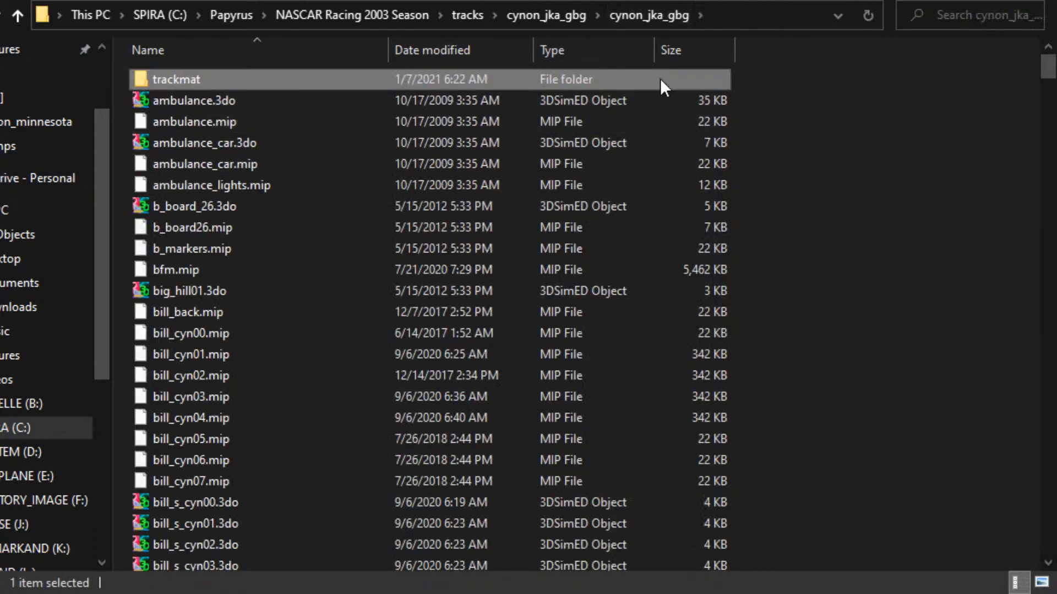
{"action": "left_click", "coordinate": [467, 15]}
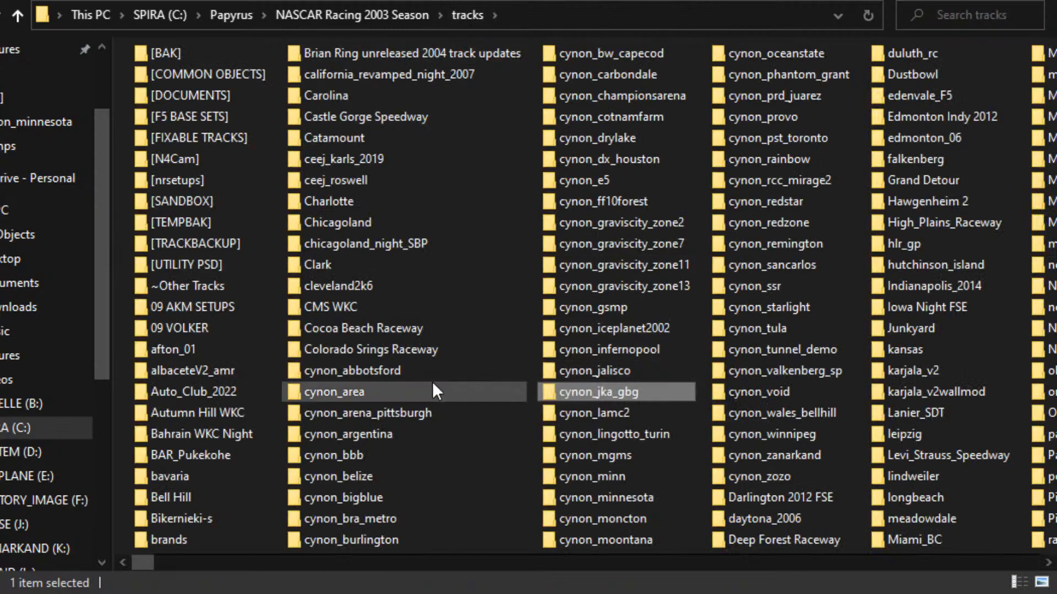
{"action": "double_click", "coordinate": [352, 387]}
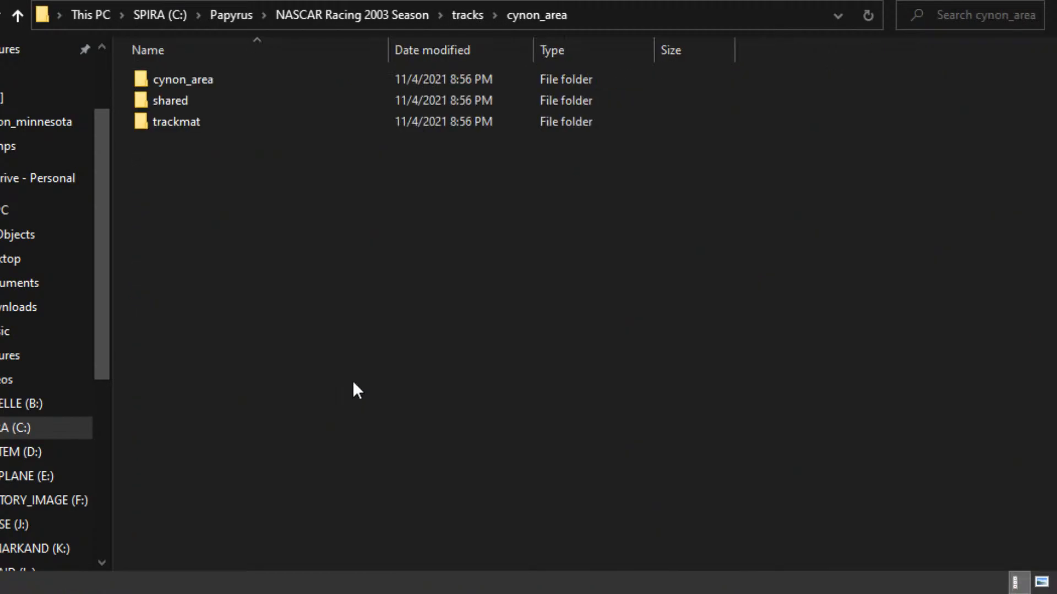
{"action": "key", "text": "t"}
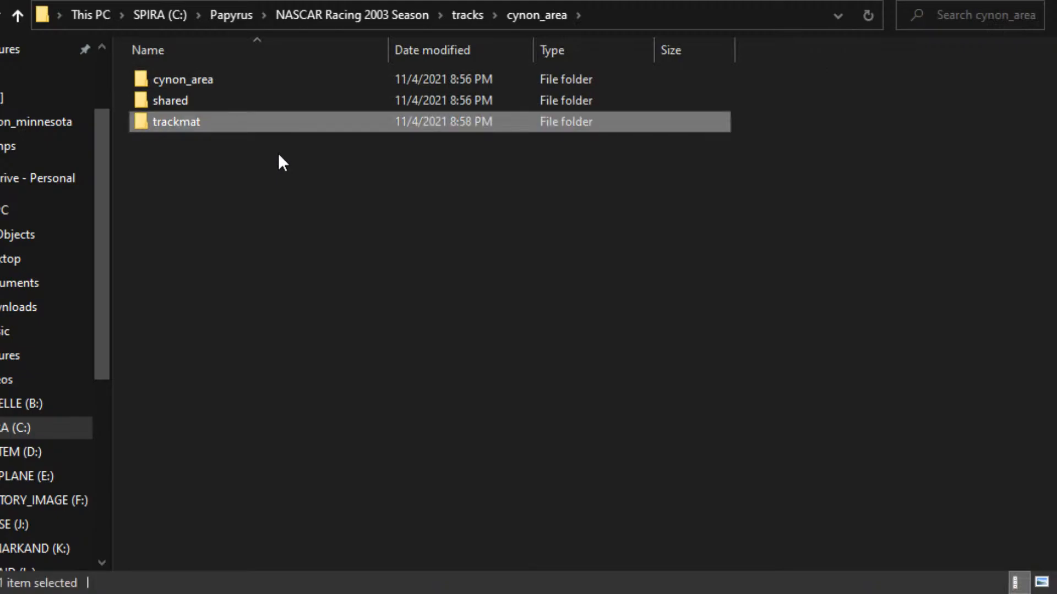
{"action": "double_click", "coordinate": [224, 81]}
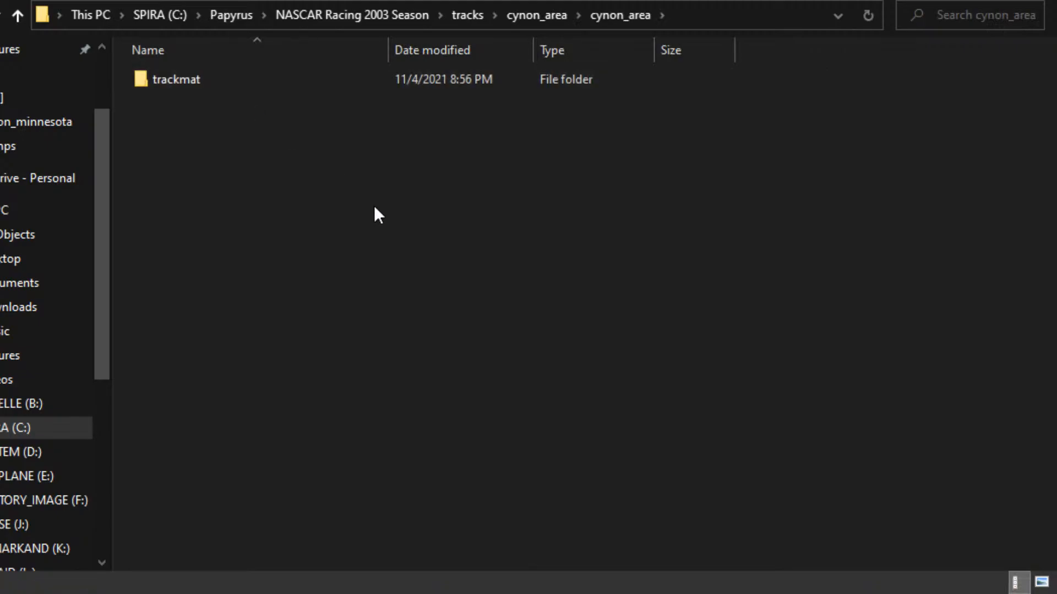
{"action": "key", "text": "t"}
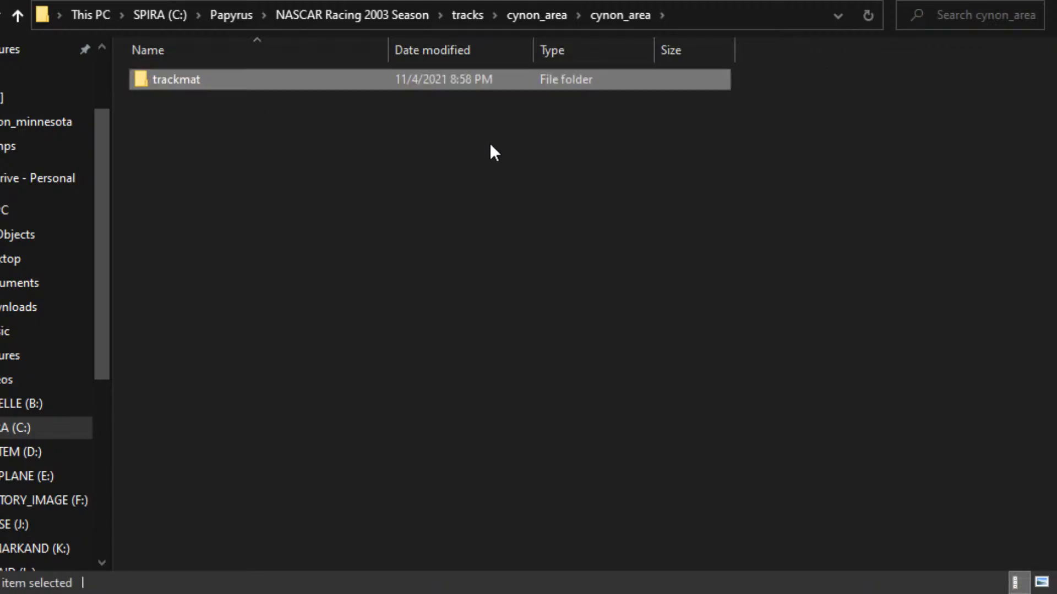
{"action": "left_click", "coordinate": [533, 110]}
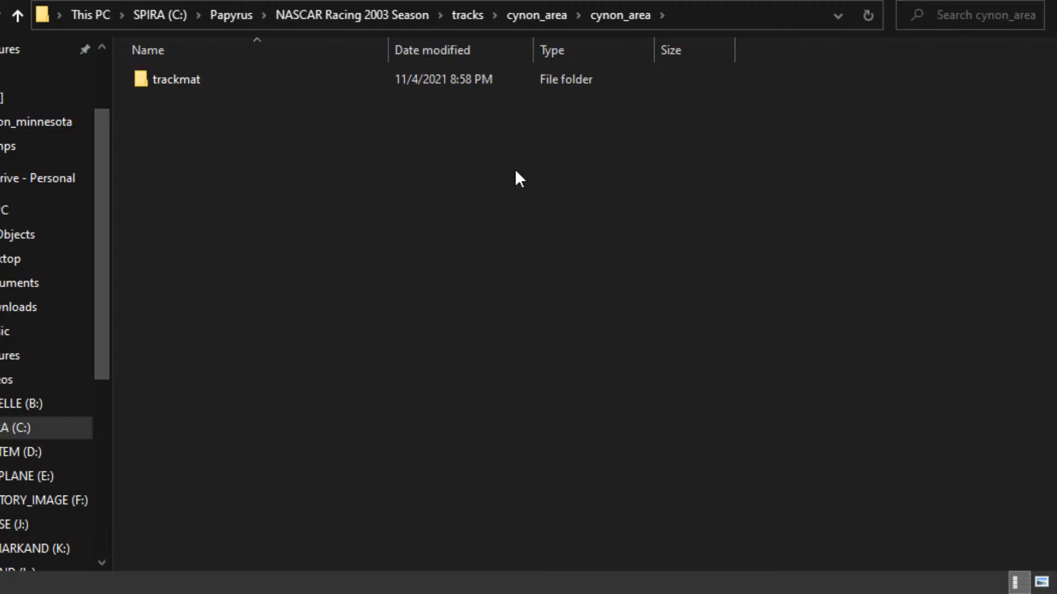
- Go back to the tracks folder and look through its list of track folders
{"action": "left_click", "coordinate": [464, 21]}
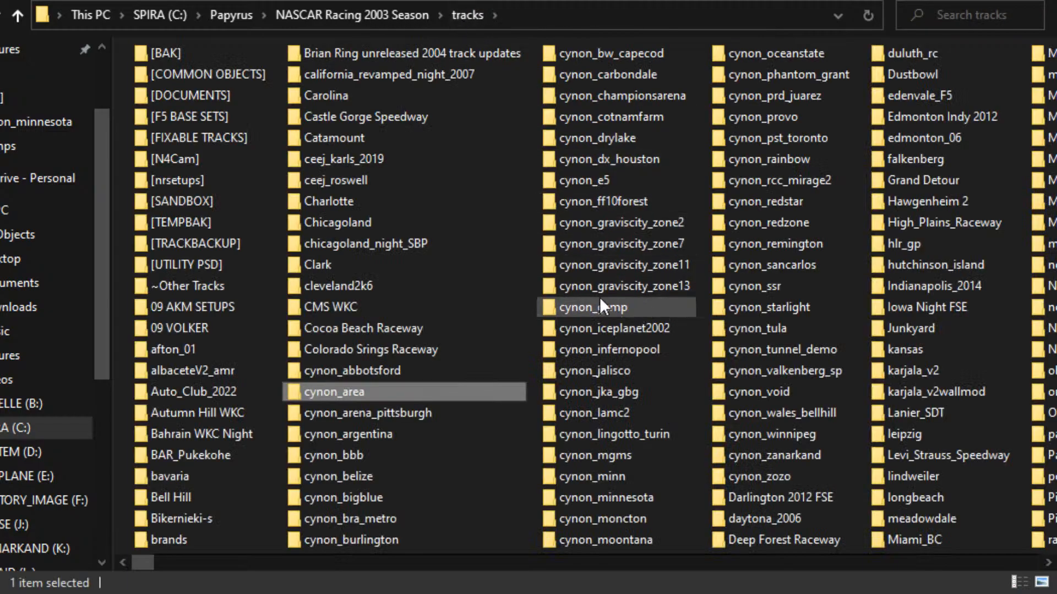
{"action": "left_click", "coordinate": [532, 391]}
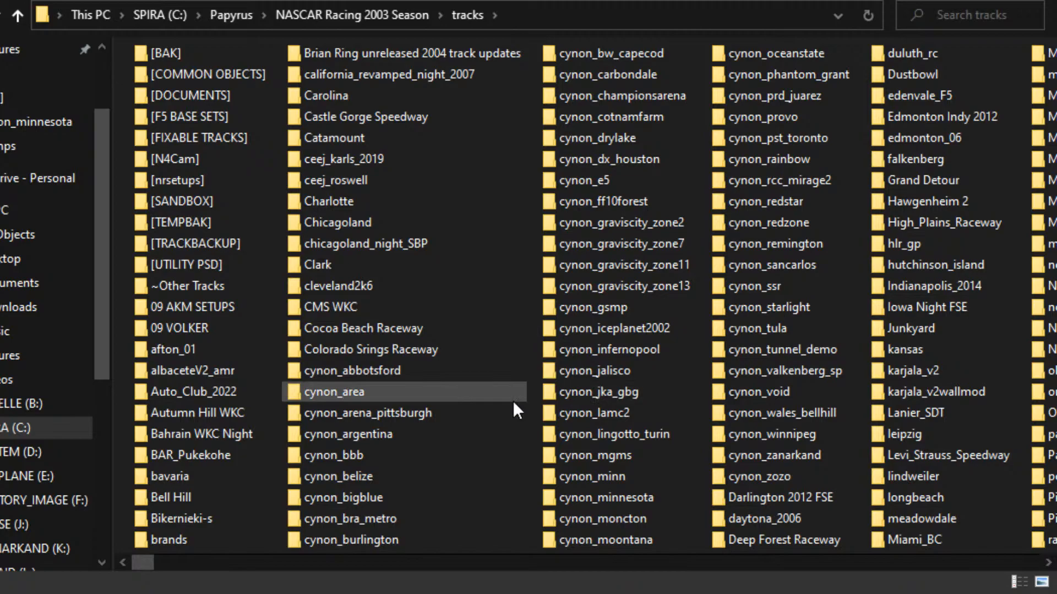
{"action": "scroll", "coordinate": [513, 402], "scroll_direction": "right", "scroll_amount": 1}
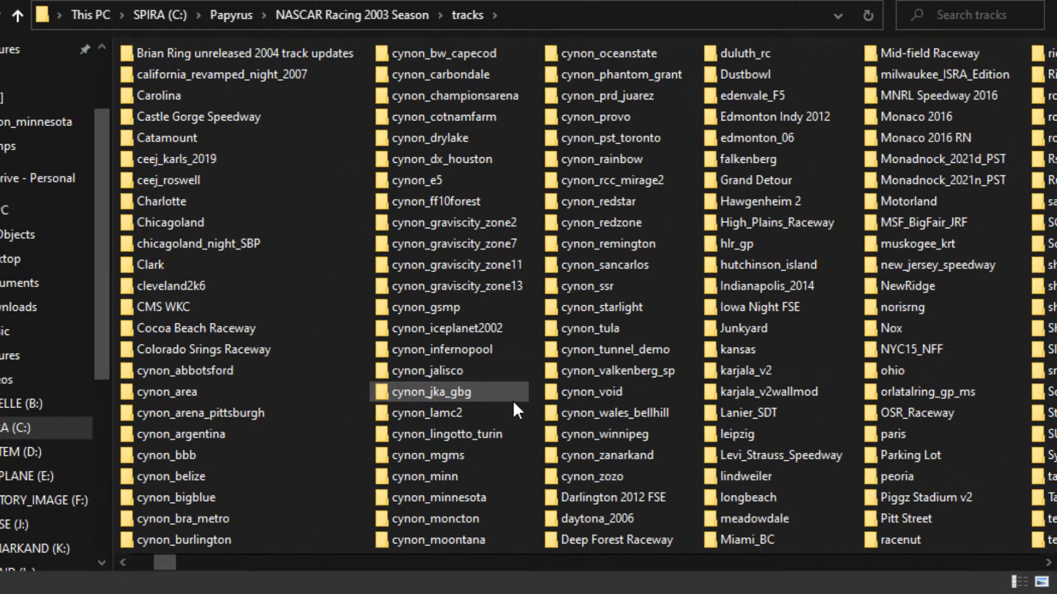
{"action": "scroll", "coordinate": [286, 391], "scroll_direction": "left", "scroll_amount": 1}
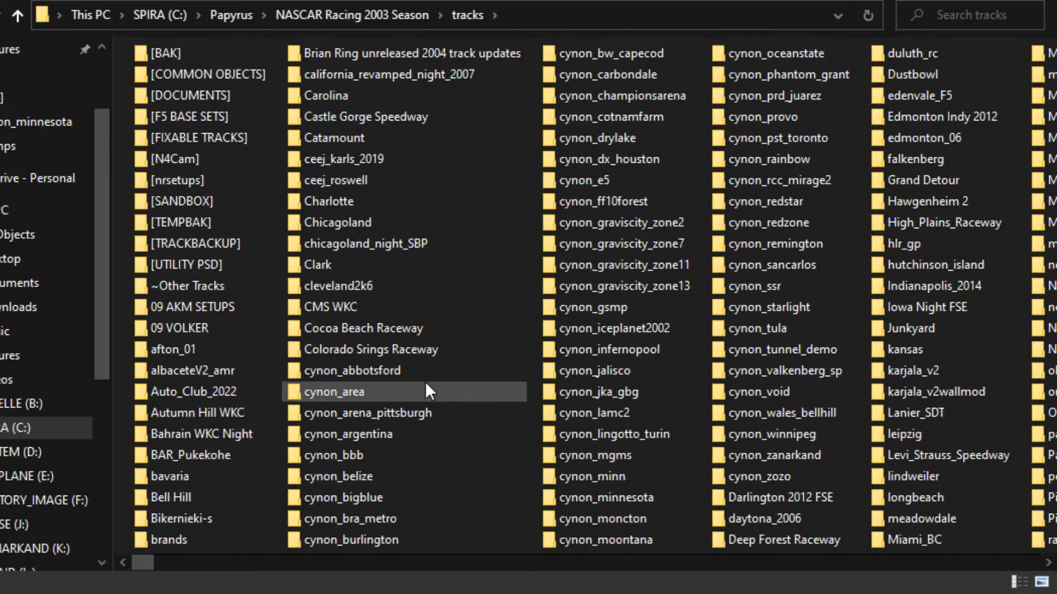
{"action": "scroll", "coordinate": [426, 384], "scroll_direction": "right", "scroll_amount": 1}
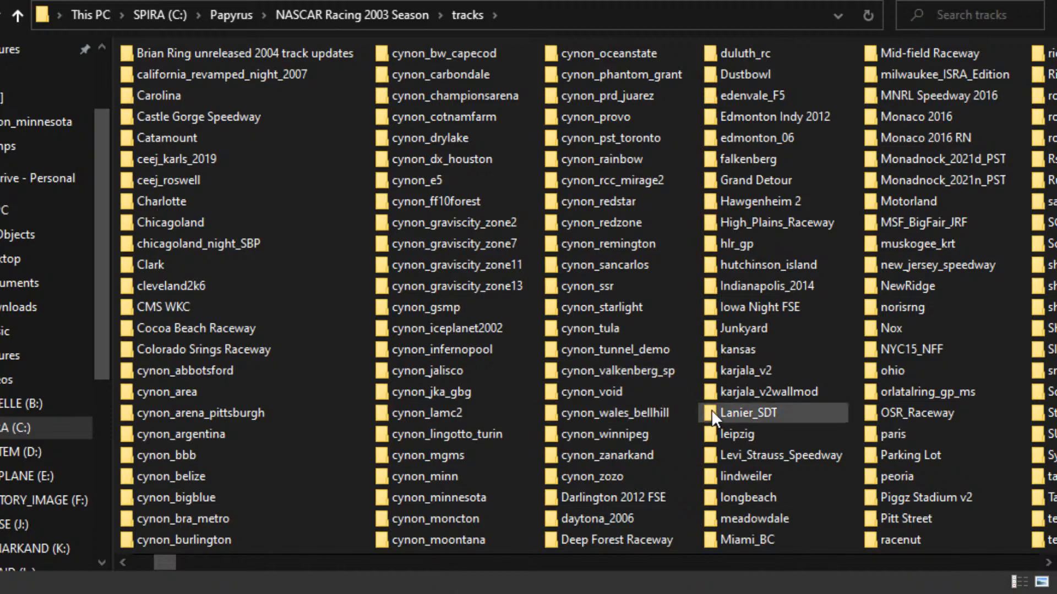
{"action": "scroll", "coordinate": [711, 409], "scroll_direction": "up", "scroll_amount": 2}
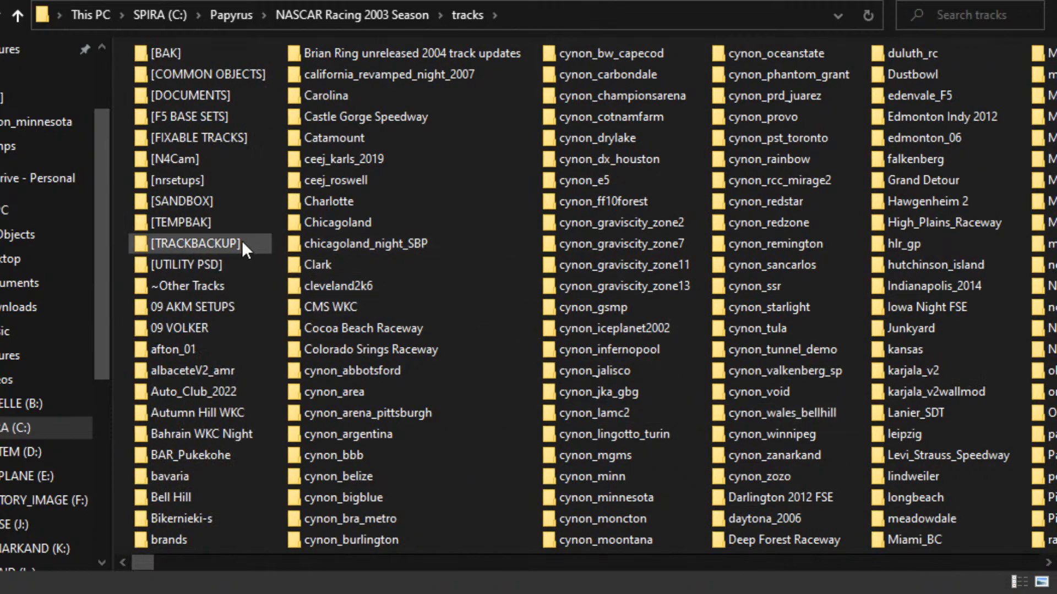
- Open the [TRACKBACKUP] folder and look through the track folders around the cynon entries
{"action": "double_click", "coordinate": [221, 244]}
{"action": "scroll", "coordinate": [821, 358], "scroll_direction": "down", "scroll_amount": 10}
{"action": "scroll", "coordinate": [792, 410], "scroll_direction": "down", "scroll_amount": 20}
{"action": "scroll", "coordinate": [806, 384], "scroll_direction": "down", "scroll_amount": 17}
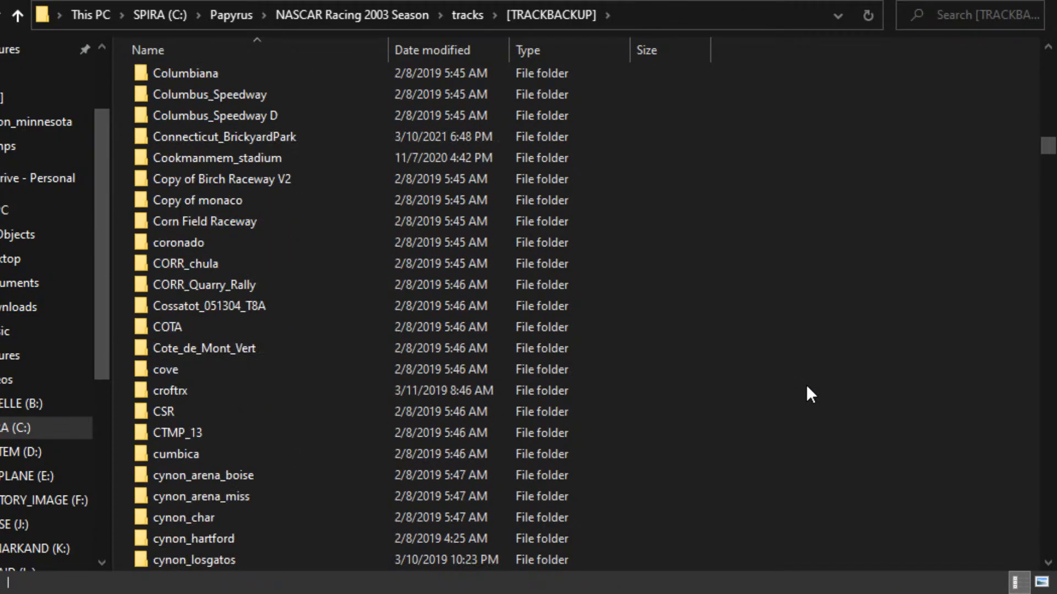
{"action": "scroll", "coordinate": [805, 384], "scroll_direction": "down", "scroll_amount": 4}
{"action": "scroll", "coordinate": [726, 358], "scroll_direction": "down", "scroll_amount": 2}
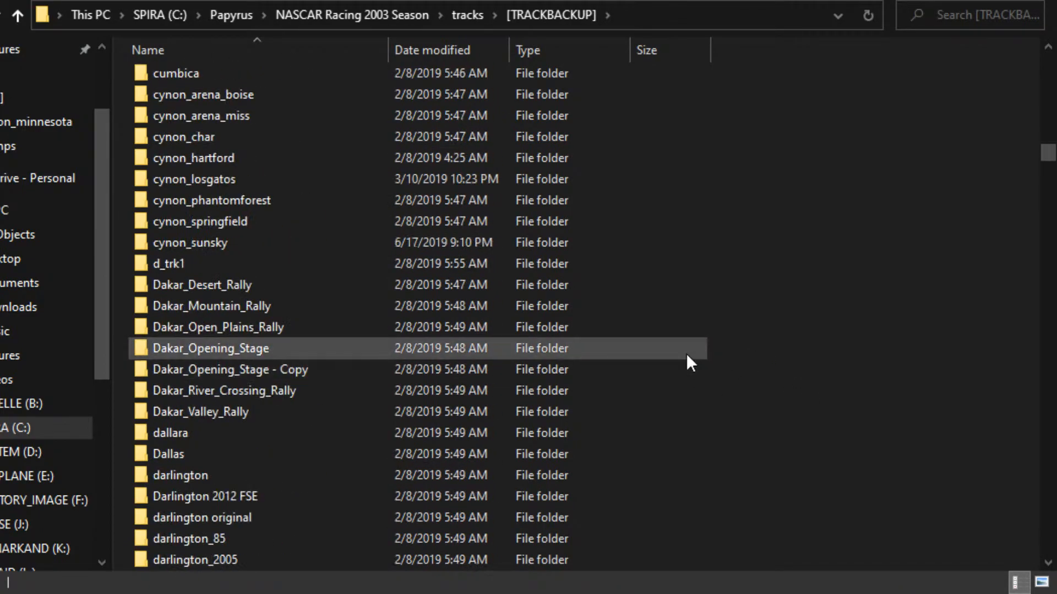
{"action": "scroll", "coordinate": [727, 358], "scroll_direction": "down", "scroll_amount": 2}
{"action": "scroll", "coordinate": [760, 374], "scroll_direction": "up", "scroll_amount": 1}
{"action": "scroll", "coordinate": [743, 394], "scroll_direction": "down", "scroll_amount": 4}
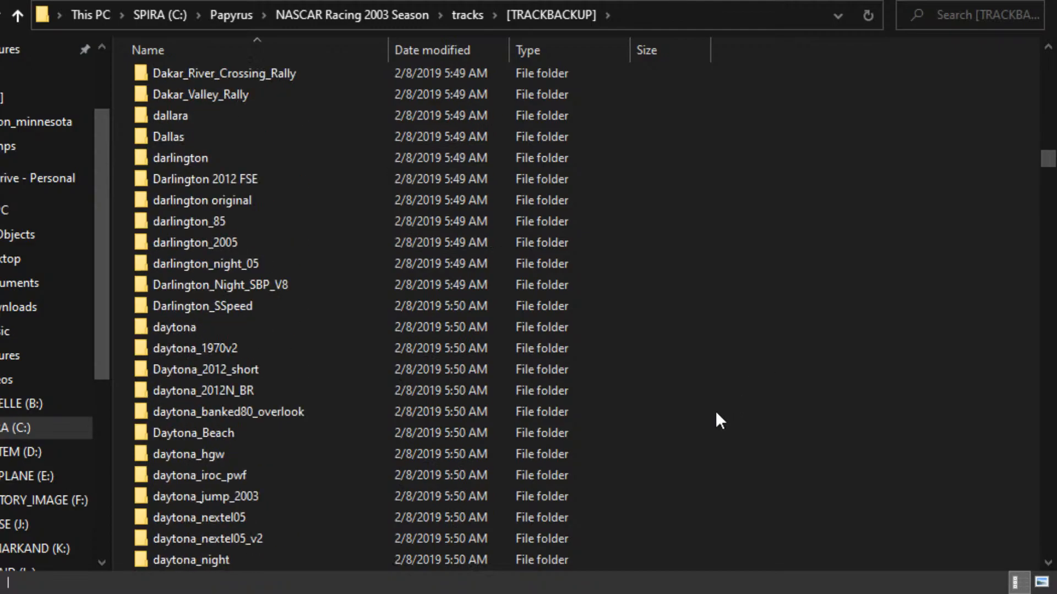
{"action": "scroll", "coordinate": [715, 410], "scroll_direction": "up", "scroll_amount": 7}
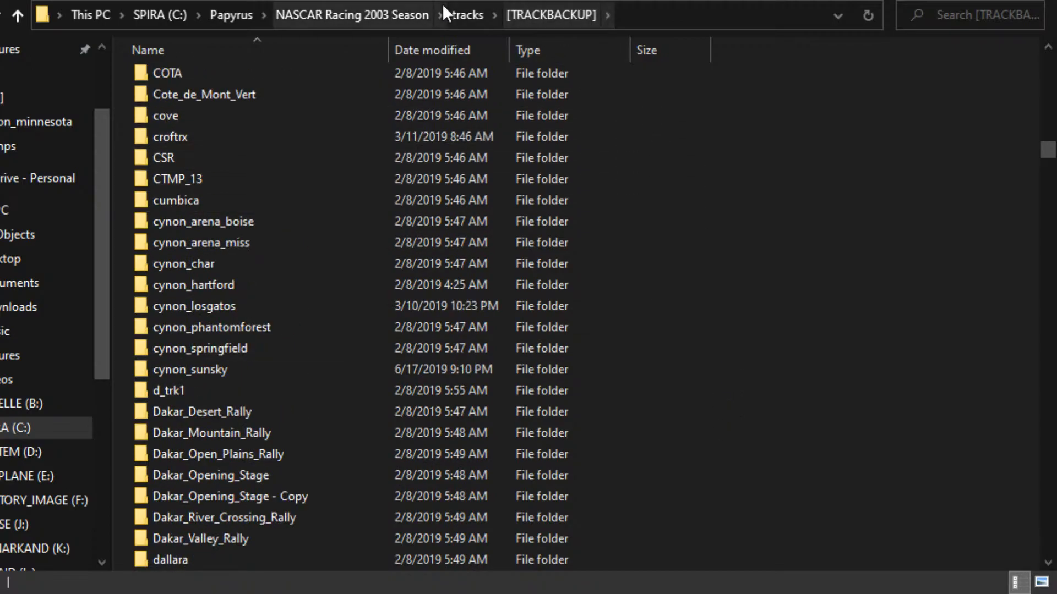
- Return to the tracks folder and open the cynon_track1 folder inside [SANDBOX]
{"action": "left_click", "coordinate": [461, 13]}
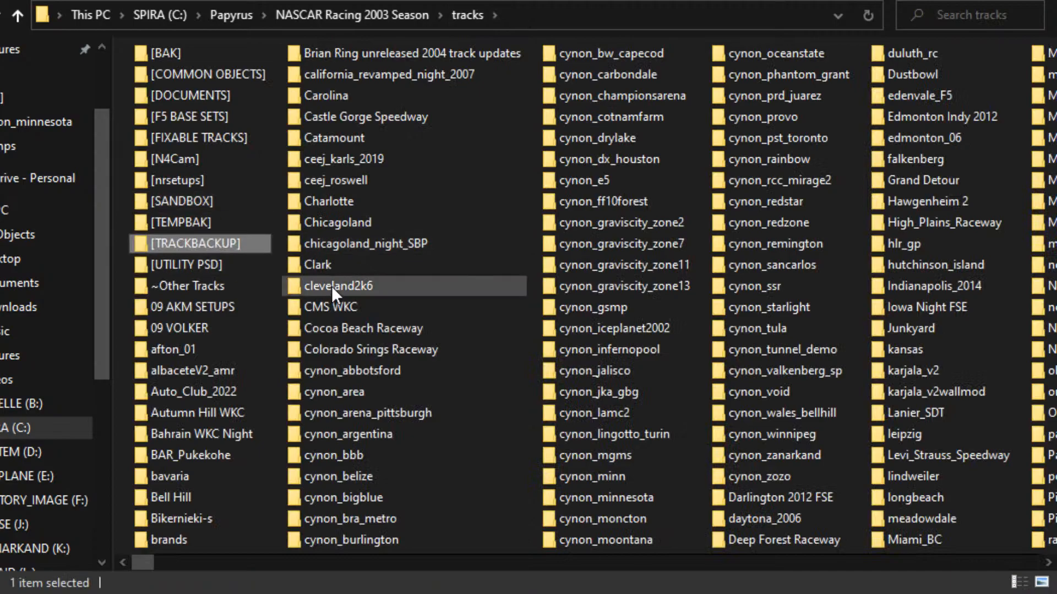
{"action": "left_click", "coordinate": [220, 195]}
{"action": "double_click", "coordinate": [238, 197]}
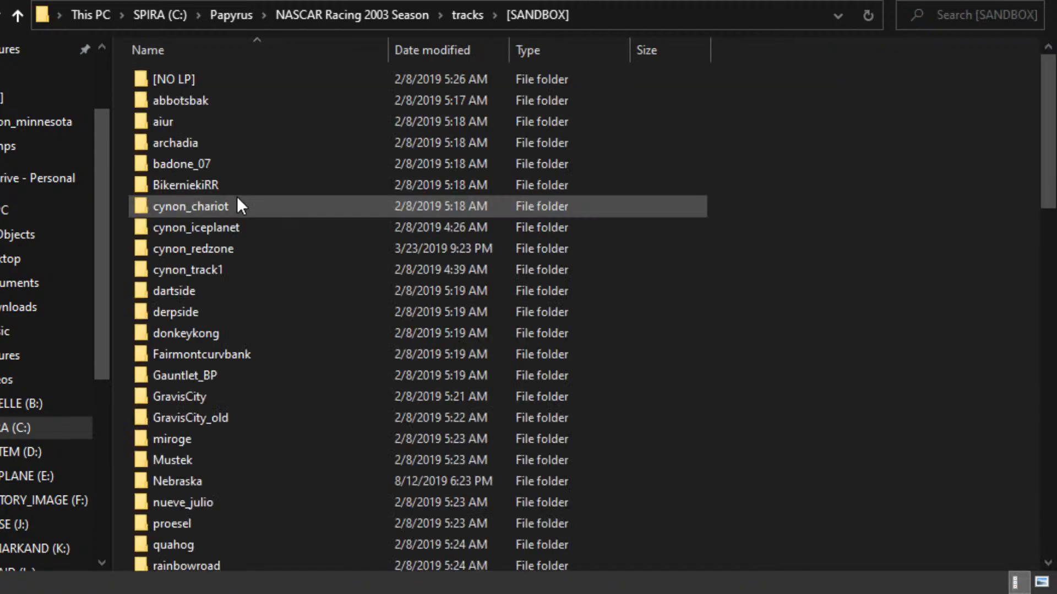
{"action": "scroll", "coordinate": [440, 242], "scroll_direction": "down", "scroll_amount": 4}
{"action": "scroll", "coordinate": [493, 121], "scroll_direction": "up", "scroll_amount": 1}
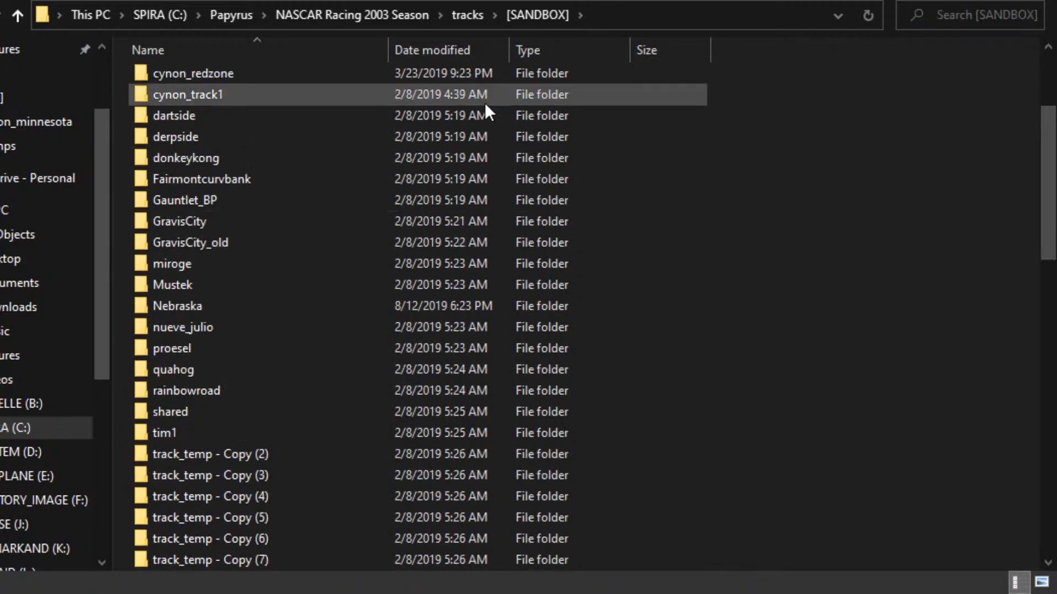
{"action": "scroll", "coordinate": [493, 115], "scroll_direction": "up", "scroll_amount": 1}
{"action": "double_click", "coordinate": [303, 158]}
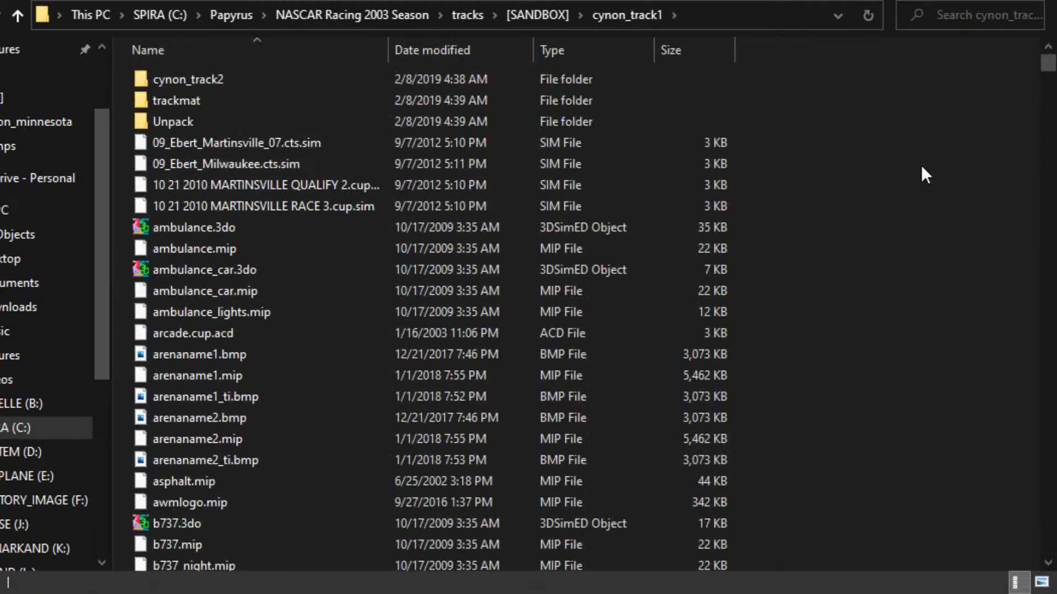
- Find y_Area 51.mip among the files in cynon_track1 and copy it
{"action": "scroll", "coordinate": [820, 221], "scroll_direction": "down", "scroll_amount": 15}
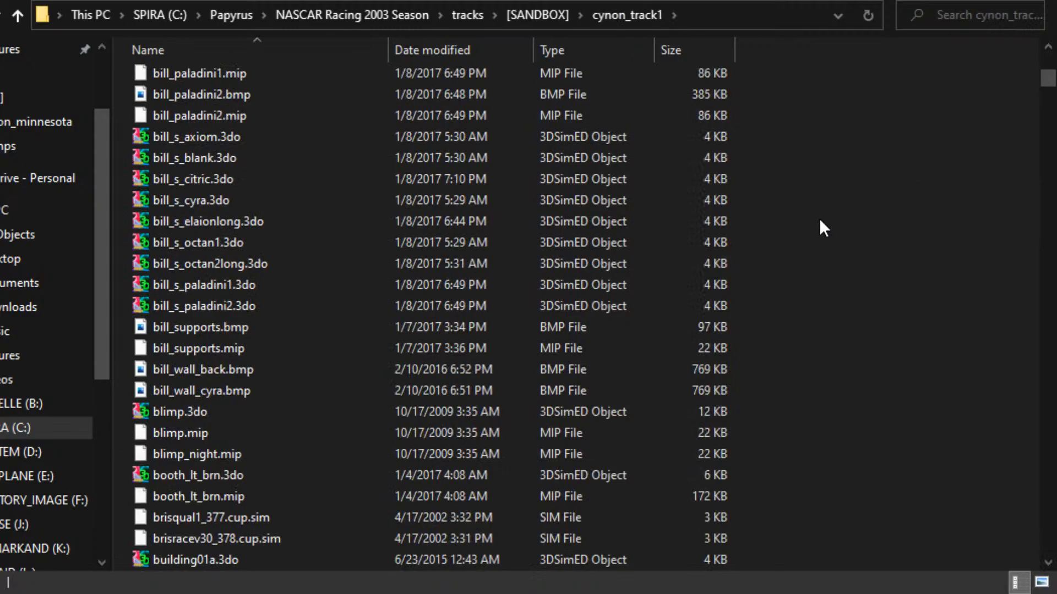
{"action": "scroll", "coordinate": [819, 218], "scroll_direction": "down", "scroll_amount": 10}
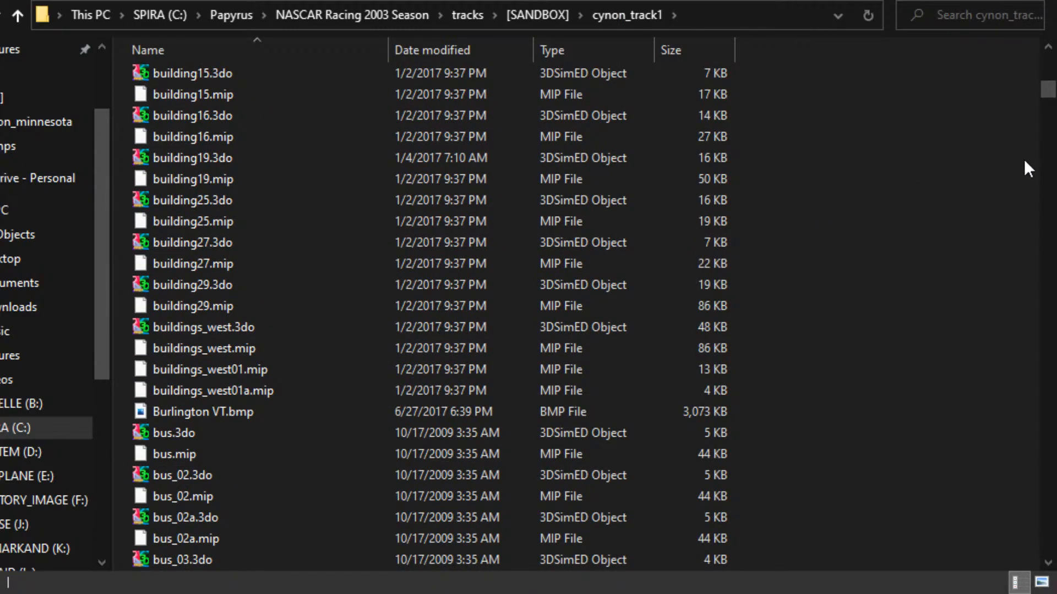
{"action": "left_click_drag", "start_coordinate": [1046, 94], "coordinate": [1048, 537]}
{"action": "scroll", "coordinate": [834, 352], "scroll_direction": "up", "scroll_amount": 4}
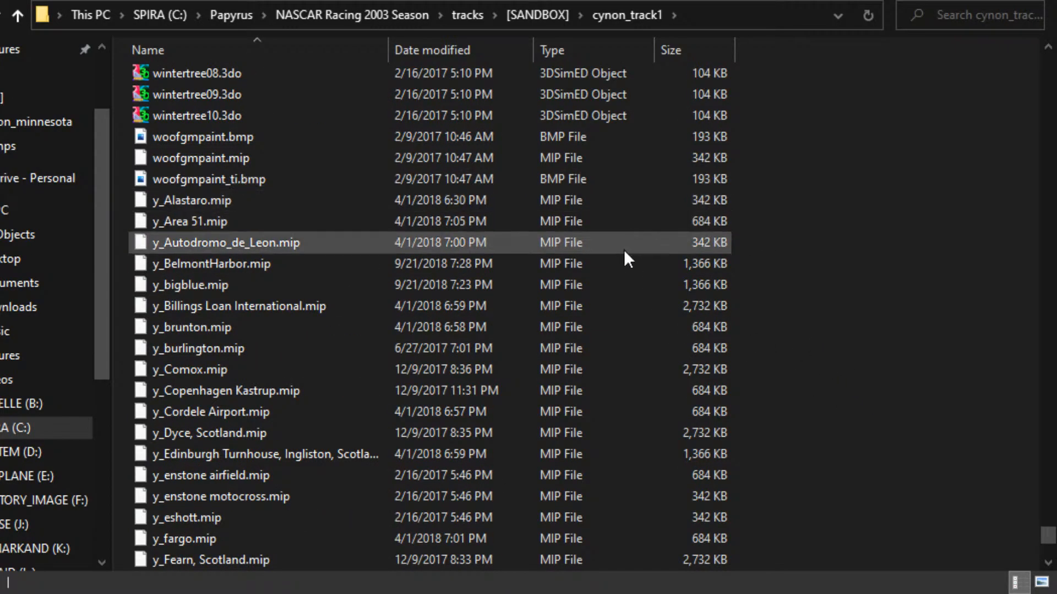
{"action": "left_click", "coordinate": [504, 223]}
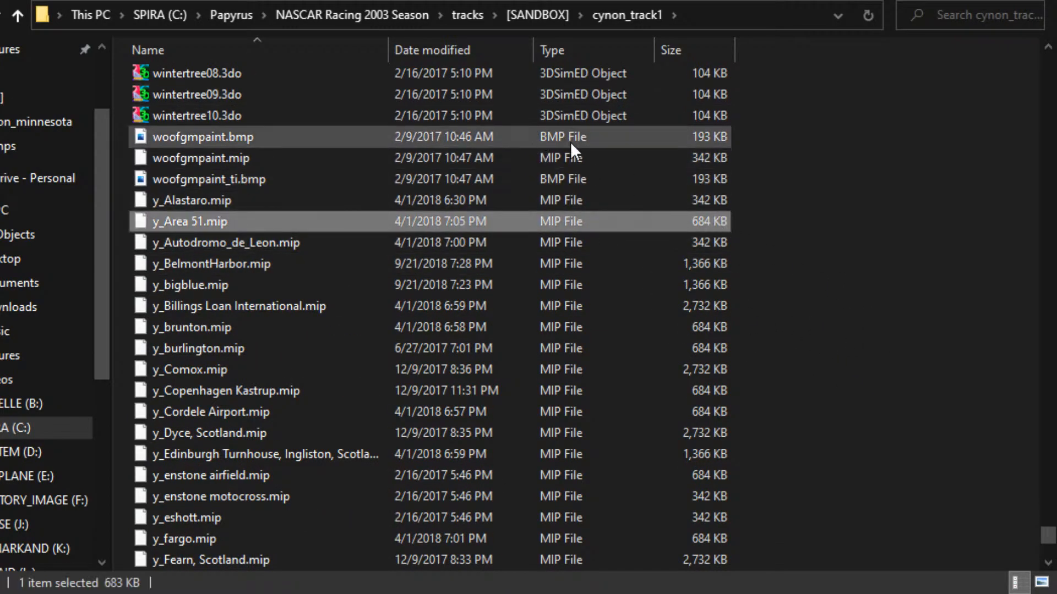
- Paste y_Area 51.mip into the nested cynon_area folder of the cynon_area track
{"action": "left_click", "coordinate": [456, 11]}
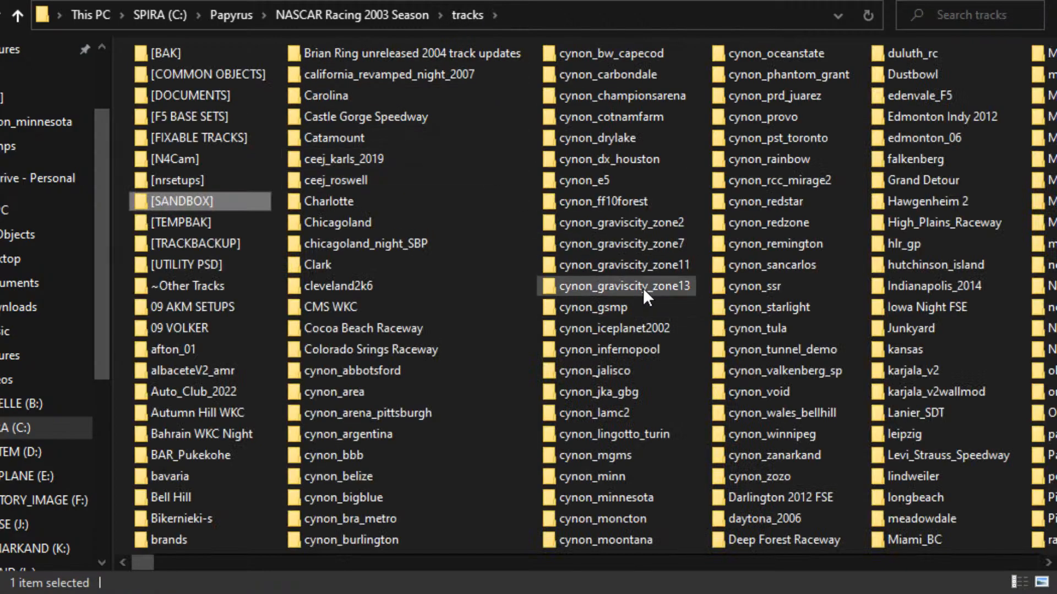
{"action": "double_click", "coordinate": [357, 392]}
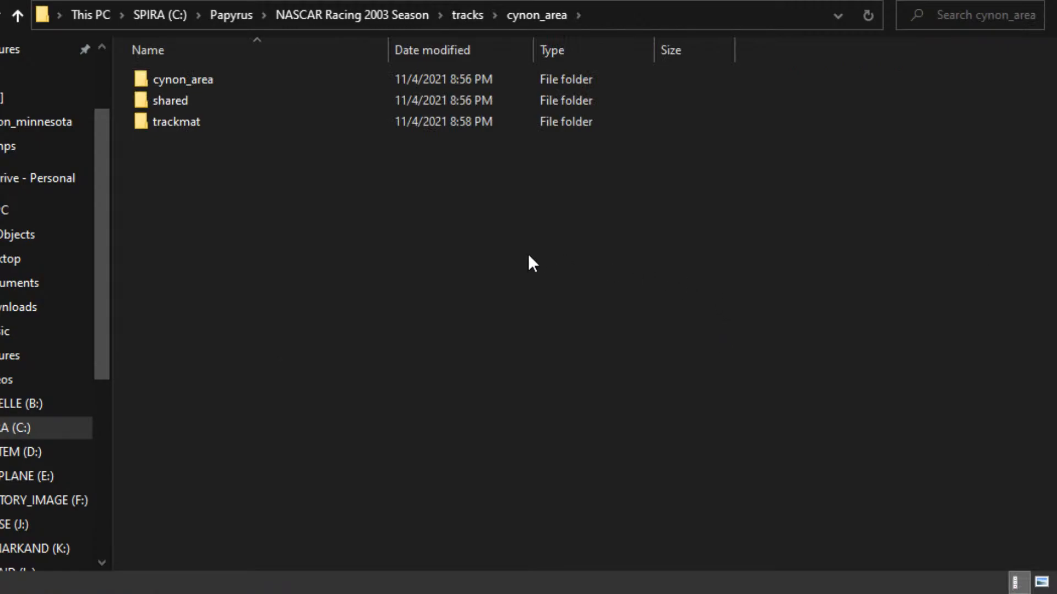
{"action": "double_click", "coordinate": [180, 80]}
{"action": "key", "text": "ctrl+v"}
{"action": "left_click", "coordinate": [473, 258]}
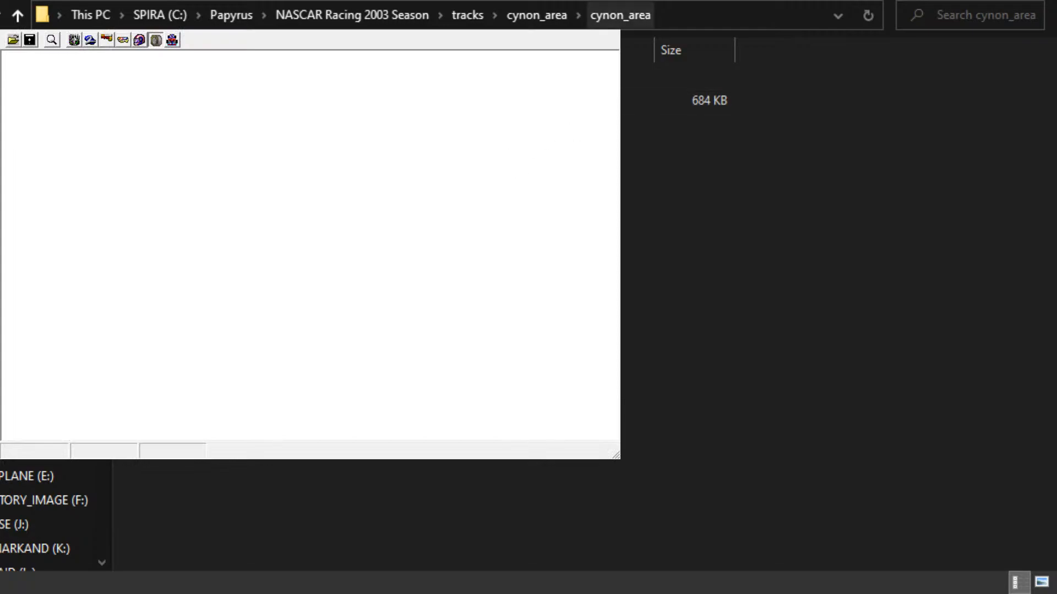
- Open y_Area 51.mip from the nested cynon_area folder in WinMip and examine the aerial image of the airfield in an enlarged window
{"action": "left_click", "coordinate": [698, 18]}
{"action": "key", "text": "Escape"}
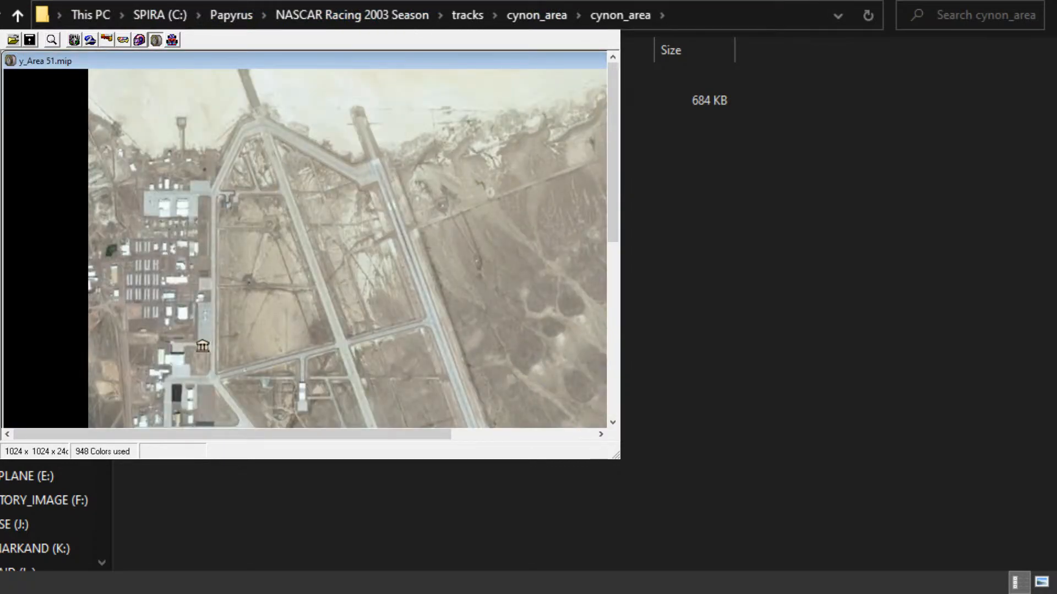
{"action": "left_click_drag", "start_coordinate": [616, 455], "coordinate": [838, 592]}
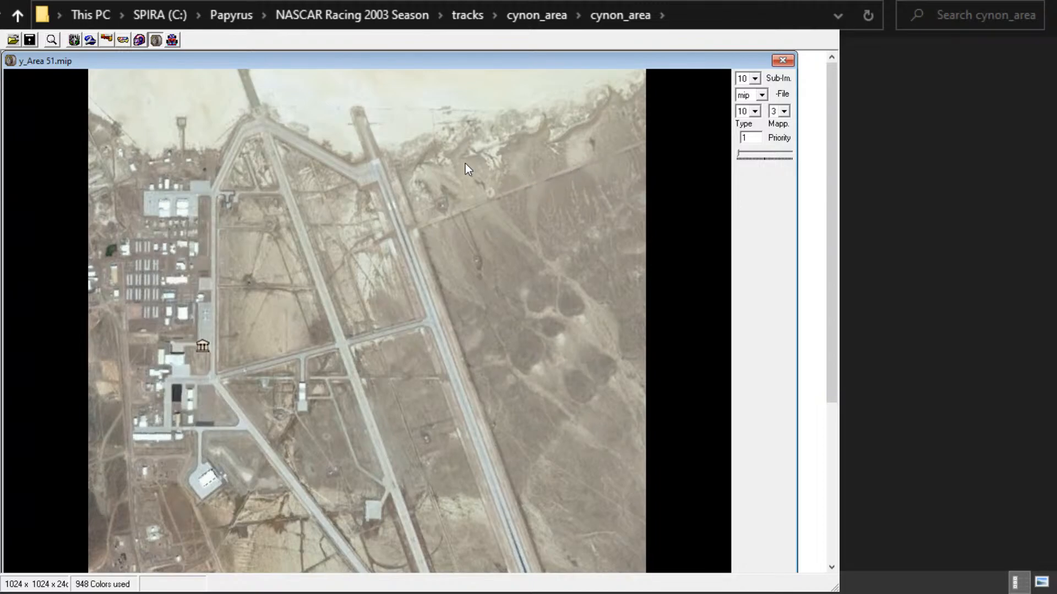
{"action": "left_click_drag", "start_coordinate": [832, 160], "coordinate": [826, 206]}
{"action": "left_click_drag", "start_coordinate": [824, 243], "coordinate": [837, 298]}
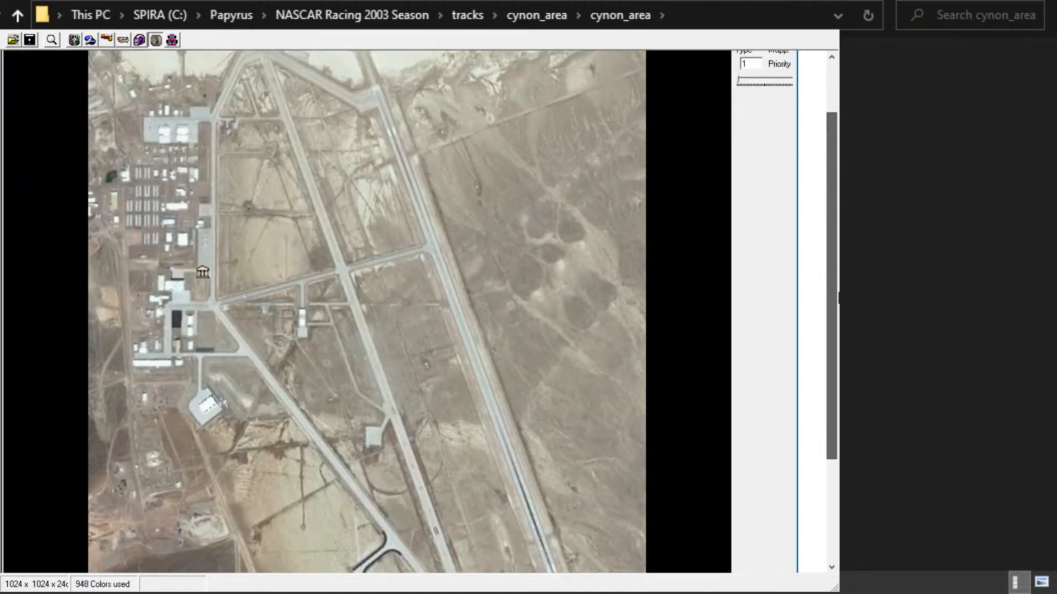
{"action": "left_click_drag", "start_coordinate": [835, 360], "coordinate": [832, 317]}
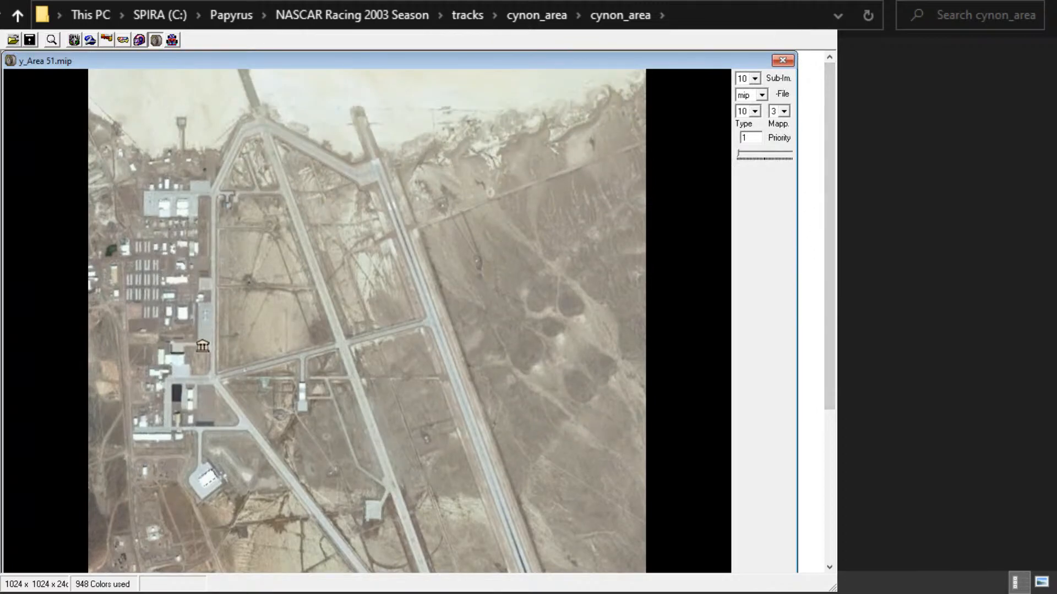
{"action": "key", "text": "alt+F4"}
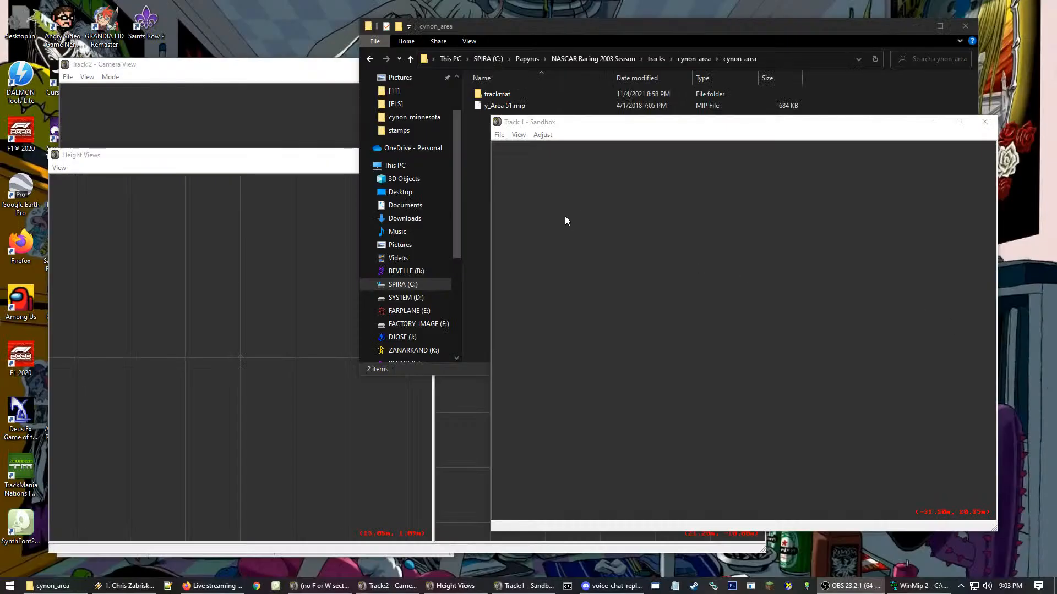
- Minimize the file window, start a new track in Sandbox, and reposition its track window
{"action": "left_click", "coordinate": [915, 26]}
{"action": "left_click_drag", "start_coordinate": [561, 122], "coordinate": [486, 73]}
{"action": "left_click", "coordinate": [426, 87]}
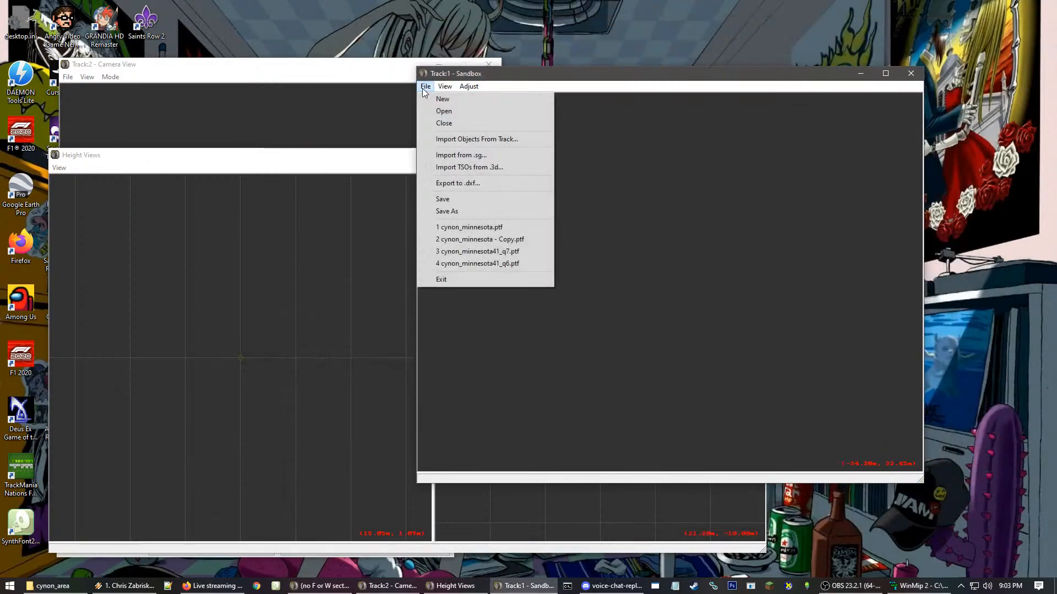
{"action": "left_click", "coordinate": [443, 99]}
{"action": "left_click_drag", "start_coordinate": [547, 77], "coordinate": [623, 59]}
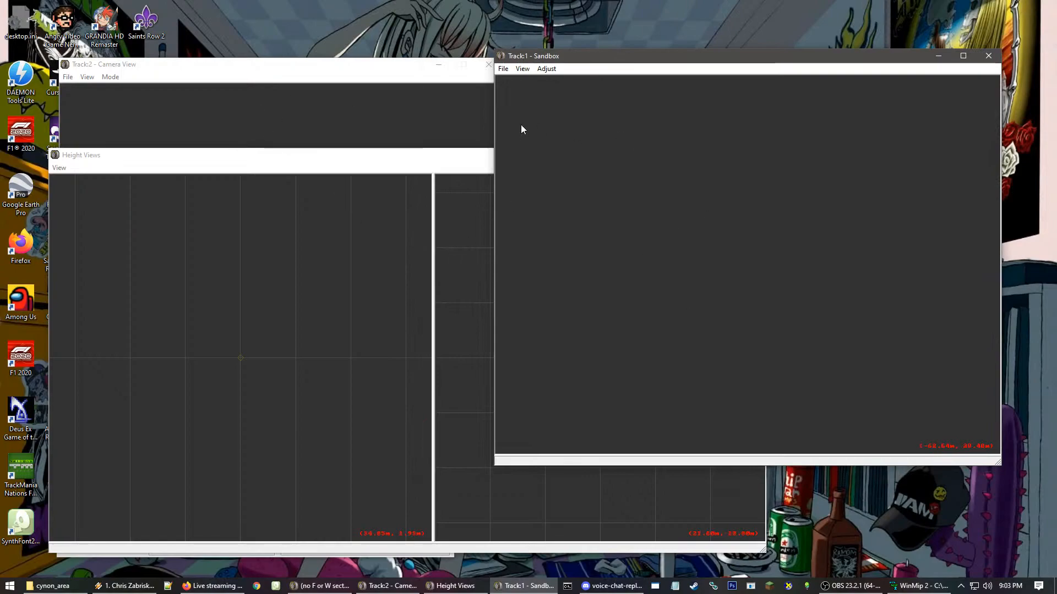
- Open the existing track cynon_minnesota.ptf in Sandbox
{"action": "left_click", "coordinate": [503, 70]}
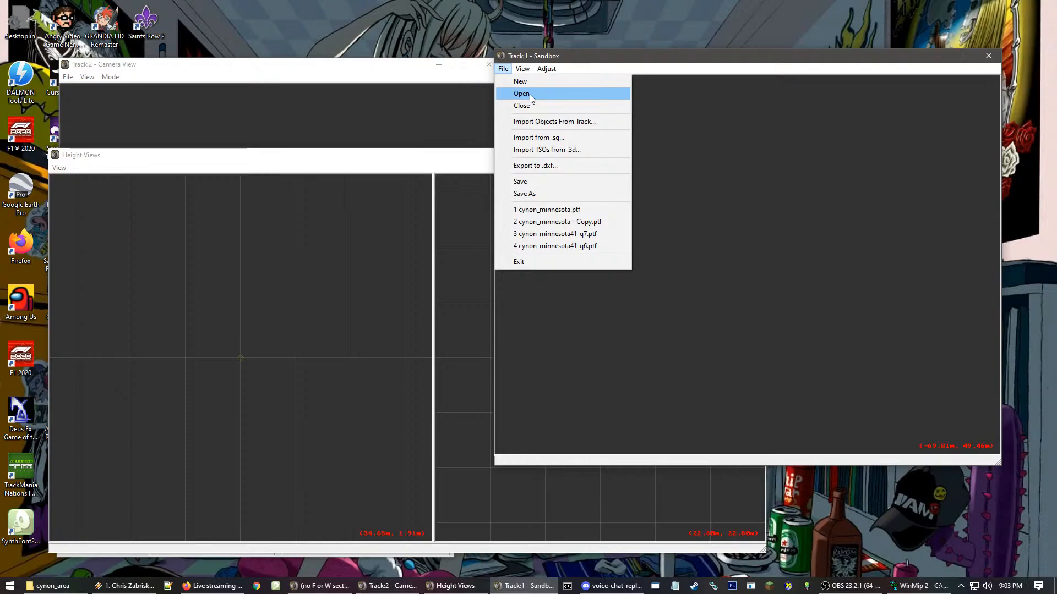
{"action": "left_click", "coordinate": [537, 93]}
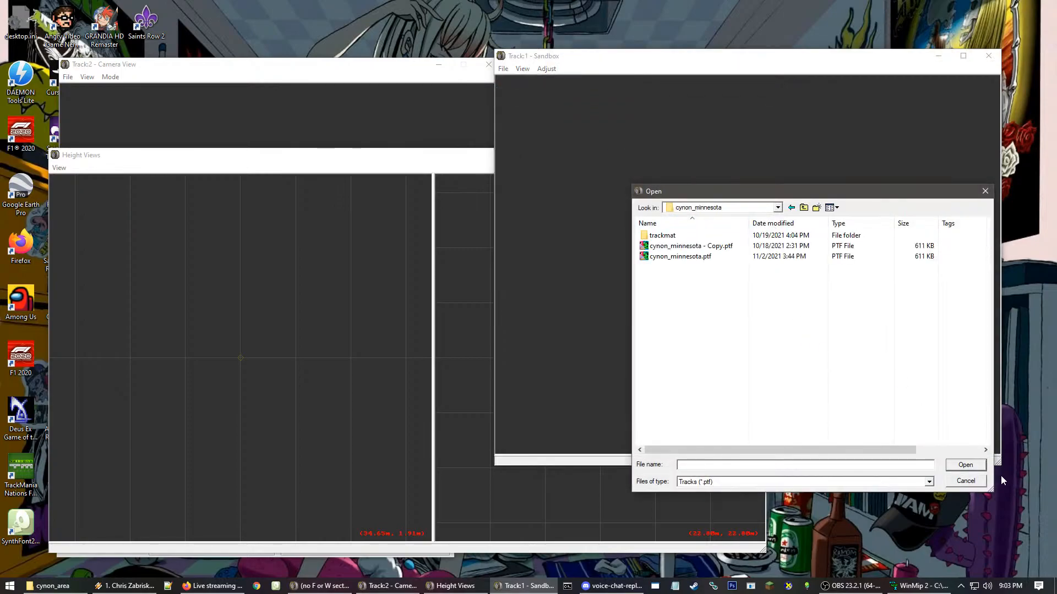
{"action": "left_click", "coordinate": [695, 258]}
{"action": "double_click", "coordinate": [695, 258]}
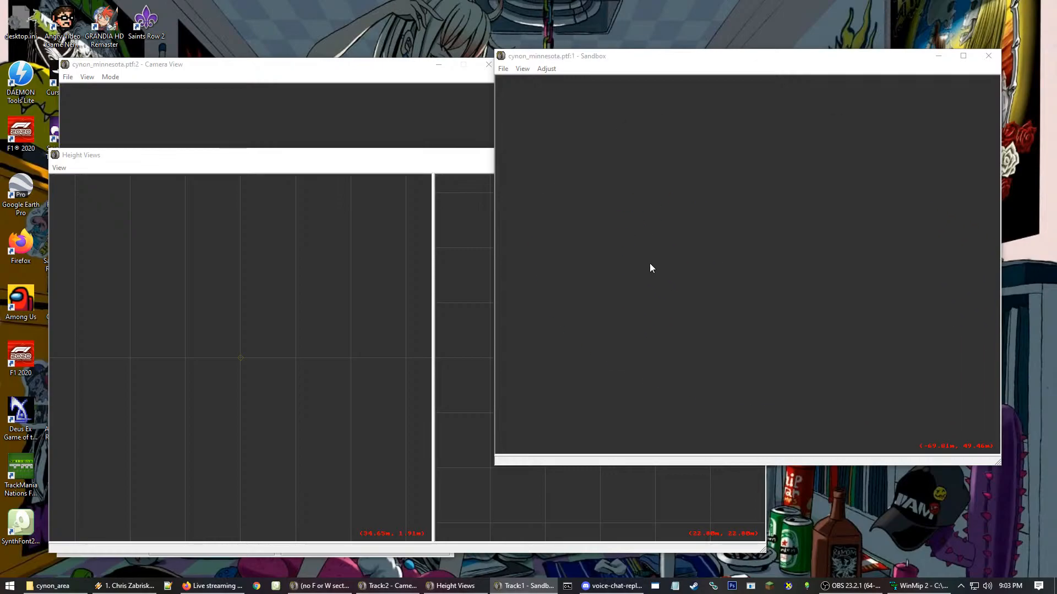
- Bring the Camera View forward and fly around the cynon_minnesota track to examine its racing surface and surroundings
{"action": "left_click", "coordinate": [361, 126]}
{"action": "left_click", "coordinate": [361, 201]}
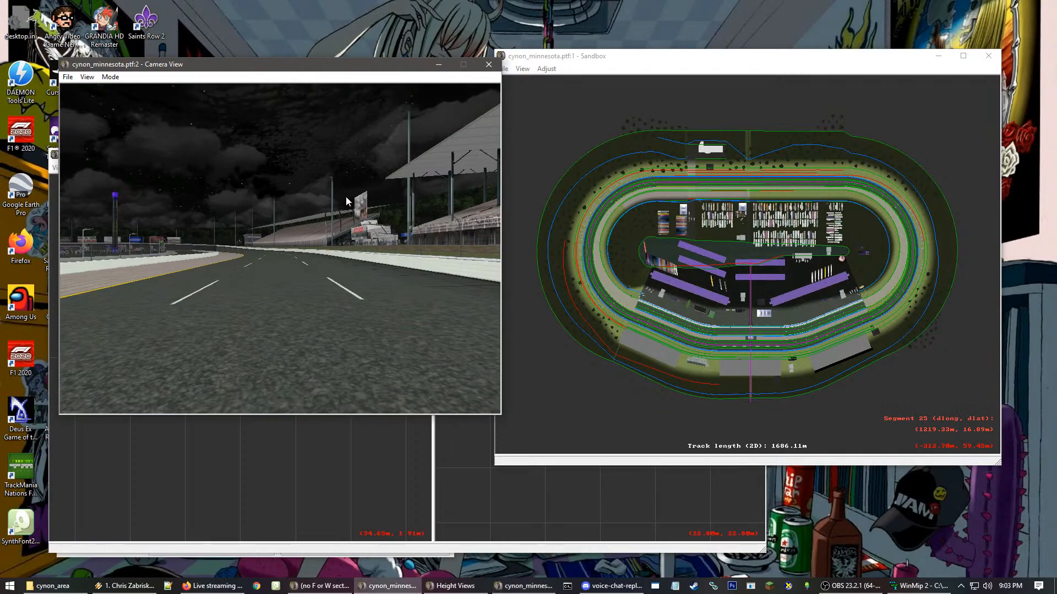
{"action": "key", "text": "w"}
{"action": "key", "text": "s"}
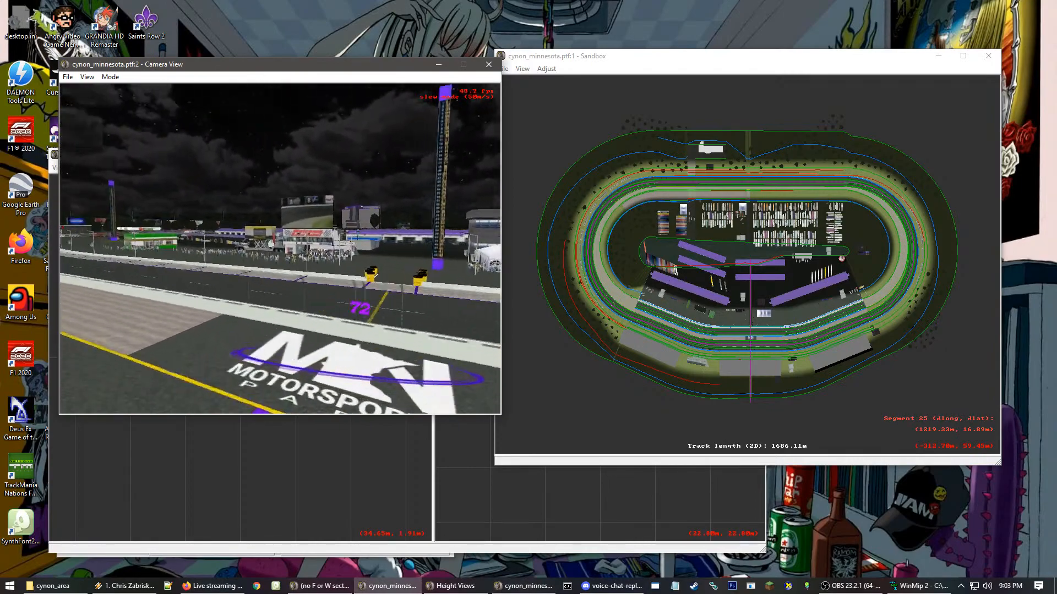
{"action": "key", "text": "w"}
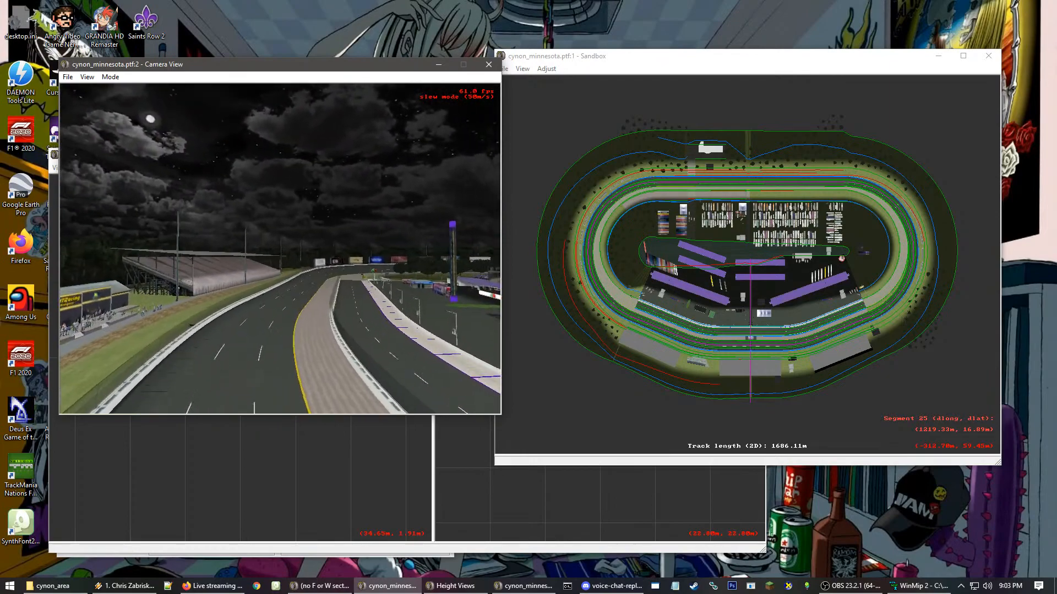
{"action": "key", "text": "w"}
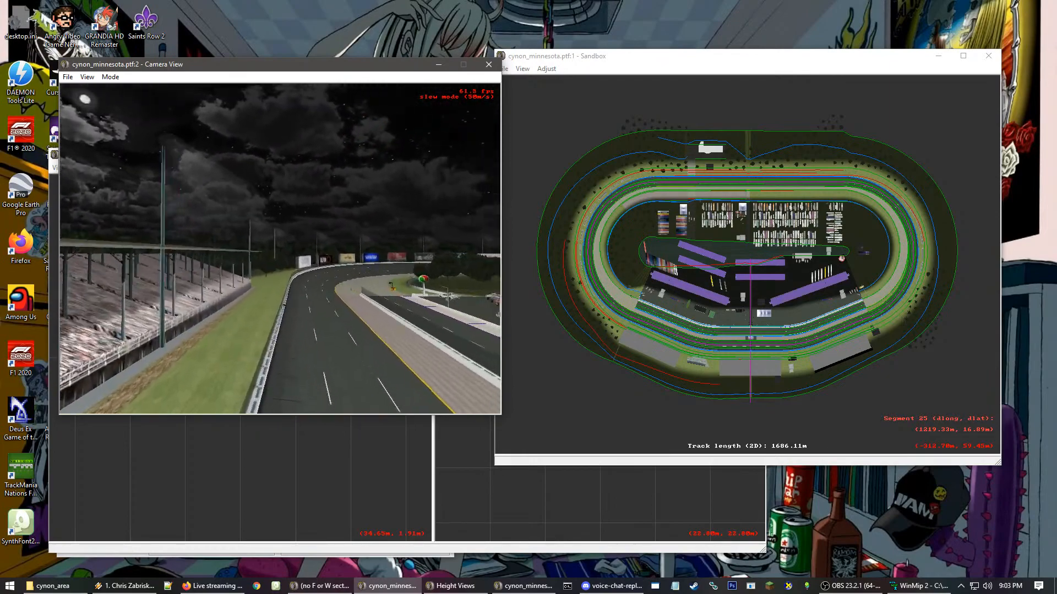
- Fly around the cynon_minnesota track to examine its banked turns, grandstands, trackside billboards and the large building outside the backstretch
{"action": "key", "text": "w"}
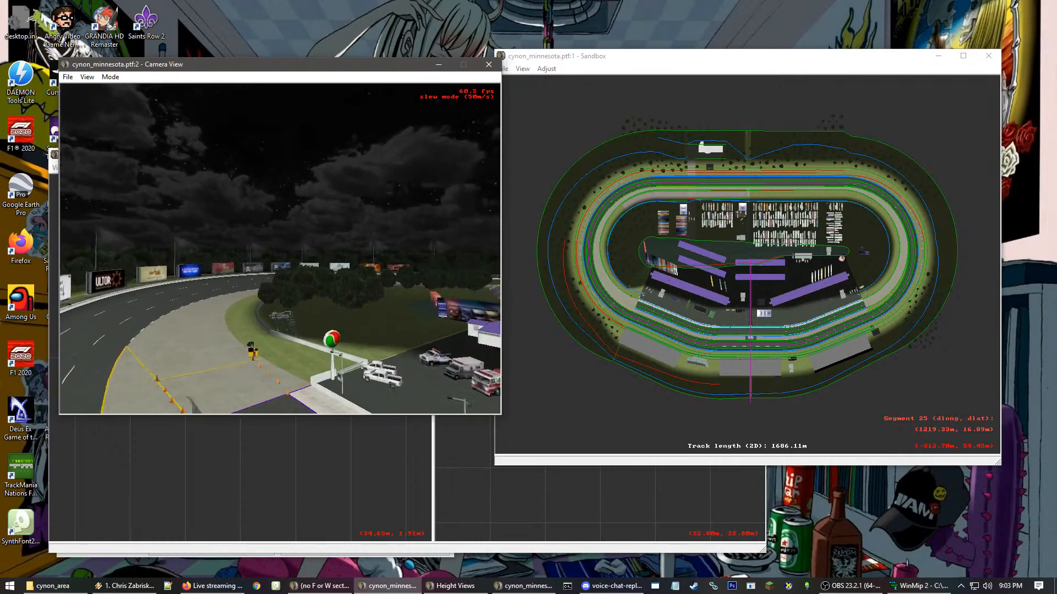
{"action": "key", "text": "w"}
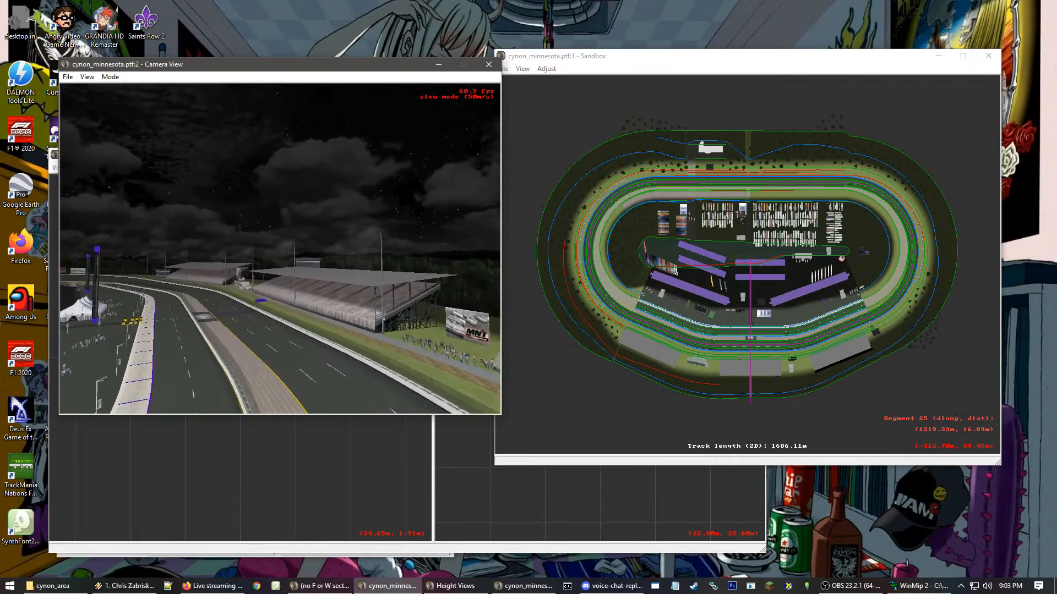
{"action": "key", "text": "w"}
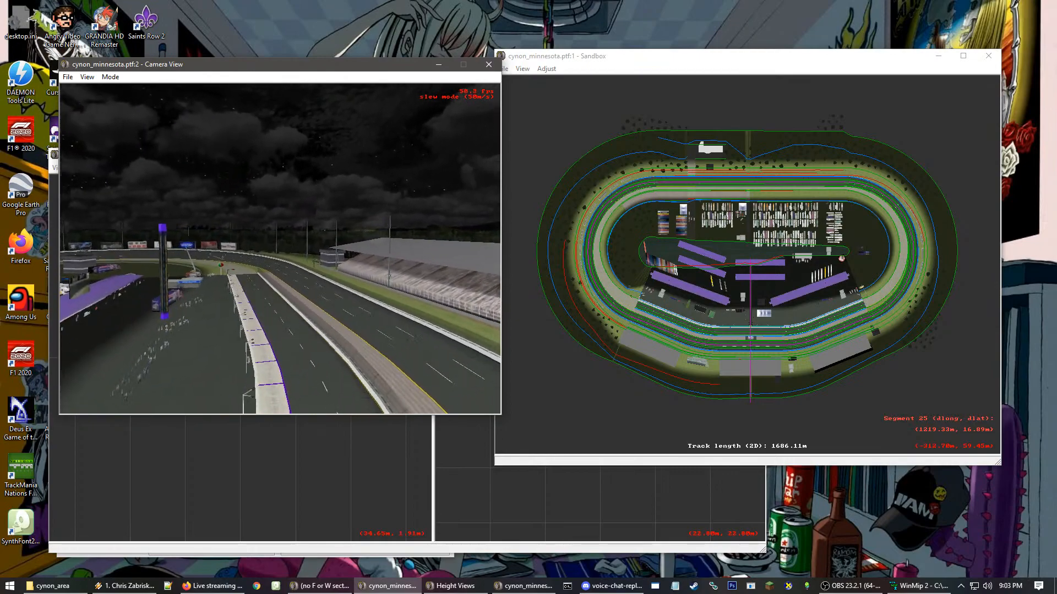
{"action": "key", "text": "w"}
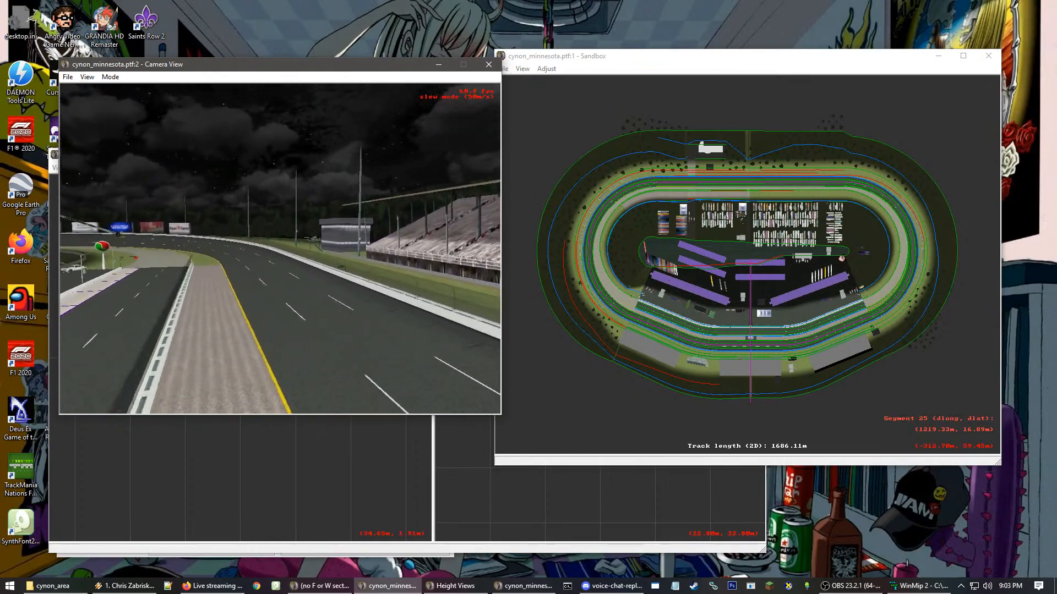
{"action": "key", "text": "w"}
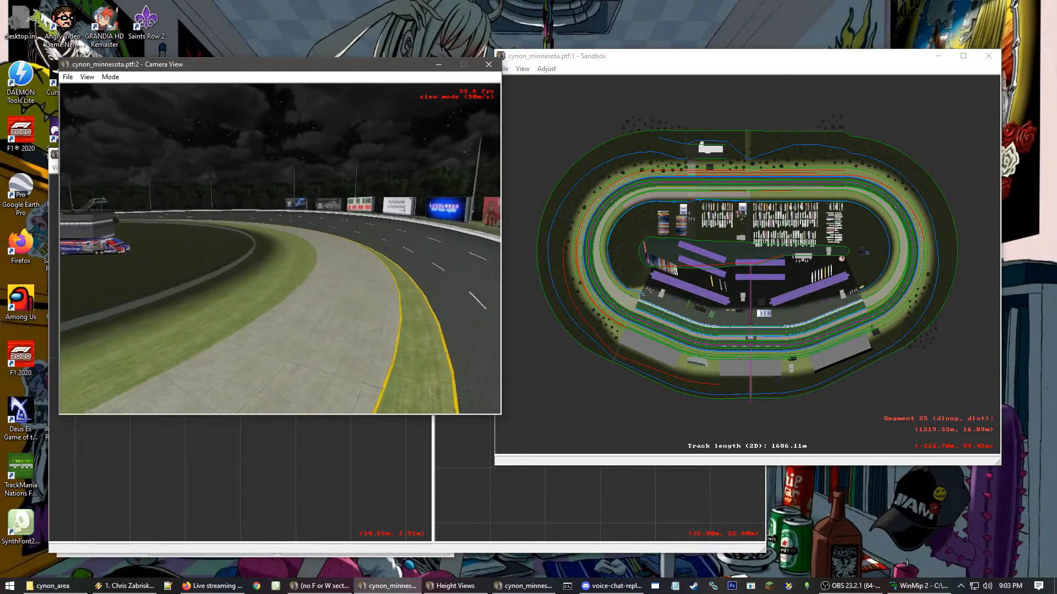
{"action": "key", "text": "a"}
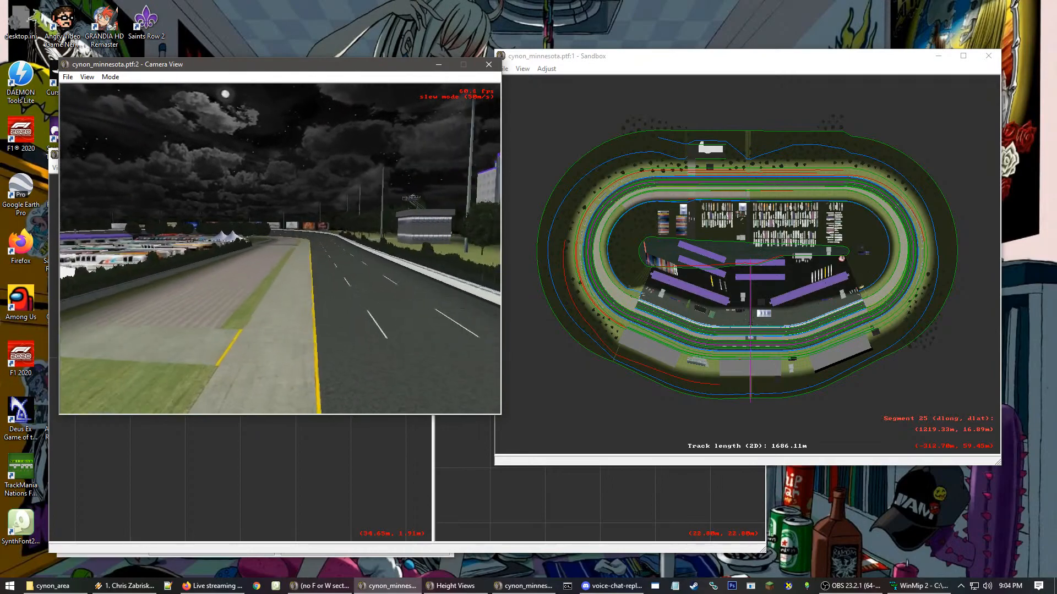
{"action": "key", "text": "Up"}
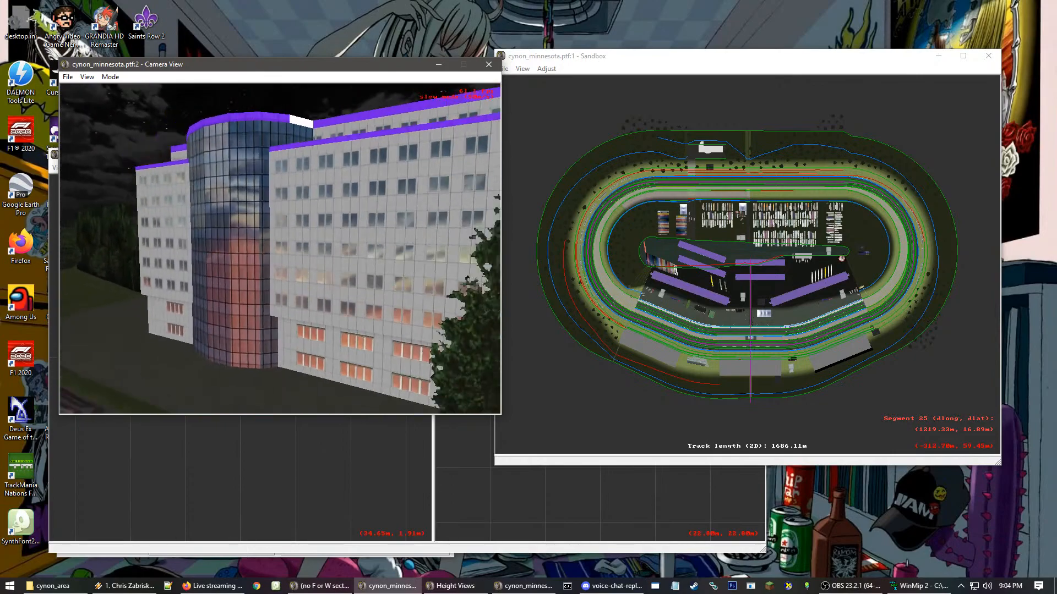
{"action": "key", "text": "Up"}
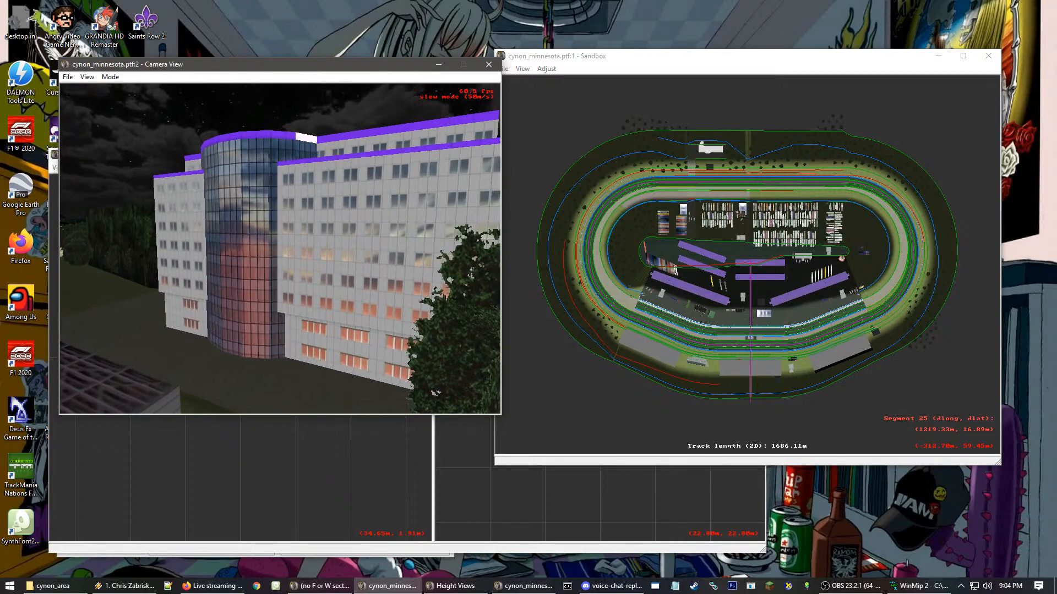
{"action": "key", "text": "Left"}
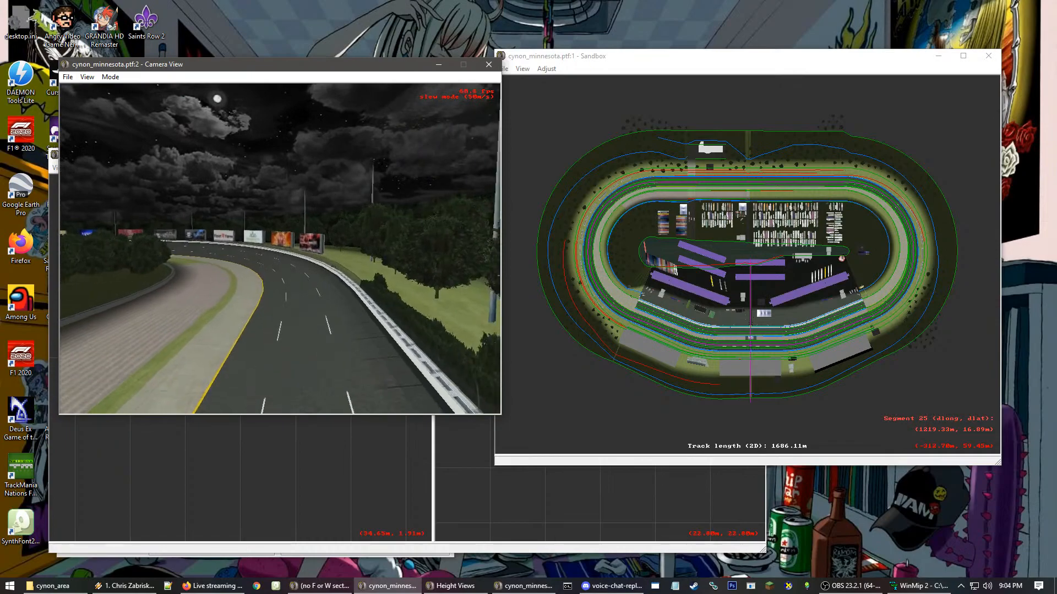
{"action": "key", "text": "Up"}
{"action": "key", "text": "Left"}
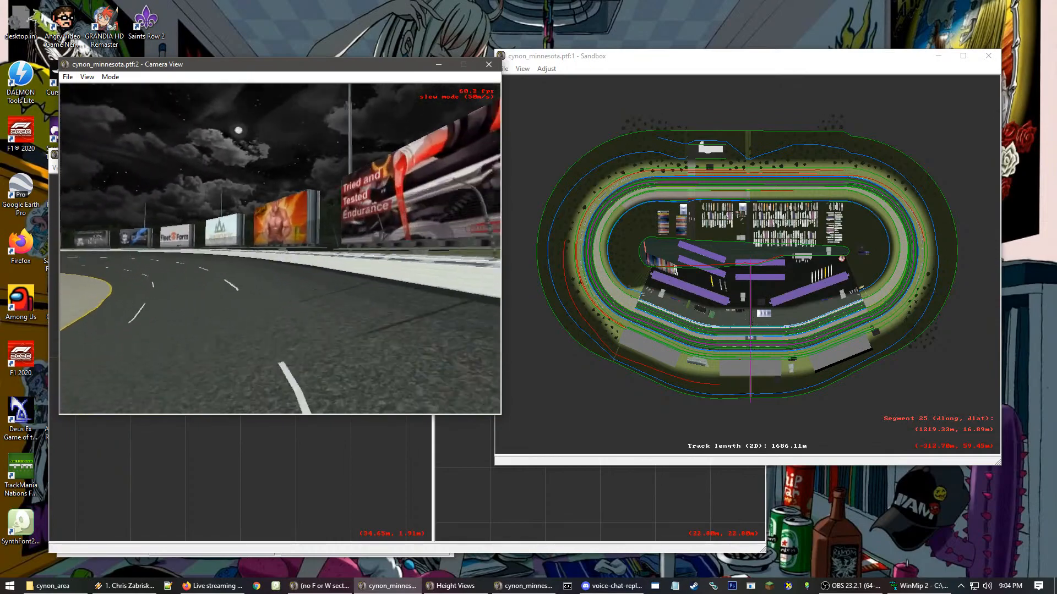
{"action": "key", "text": "Up"}
{"action": "key", "text": "Left"}
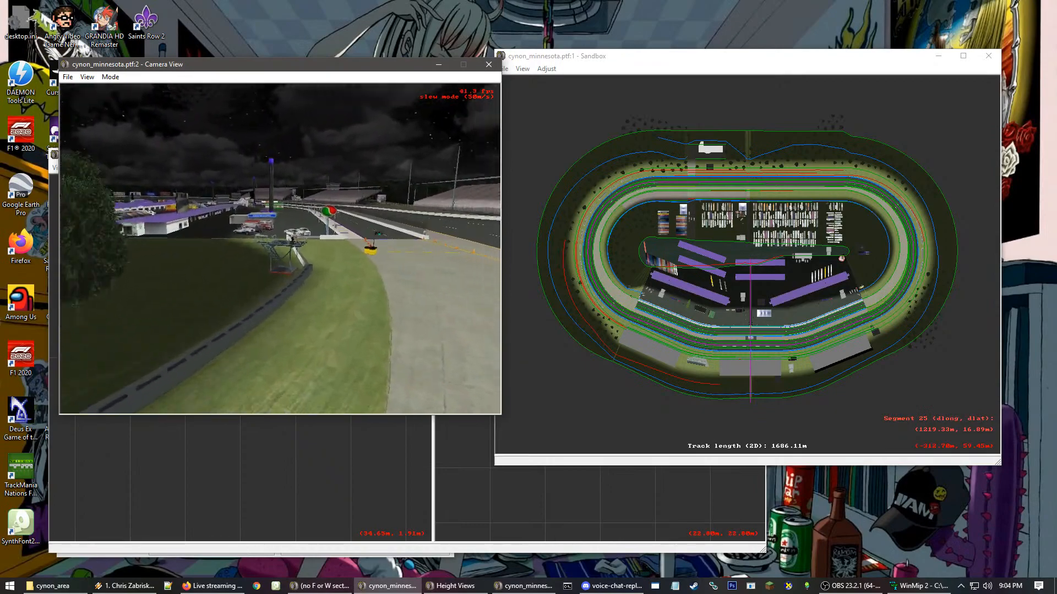
- Fly through the pit entry and along pit road to examine the pit wall, infield objects and frontstretch, and leave the fly mode
{"action": "key", "text": "Up"}
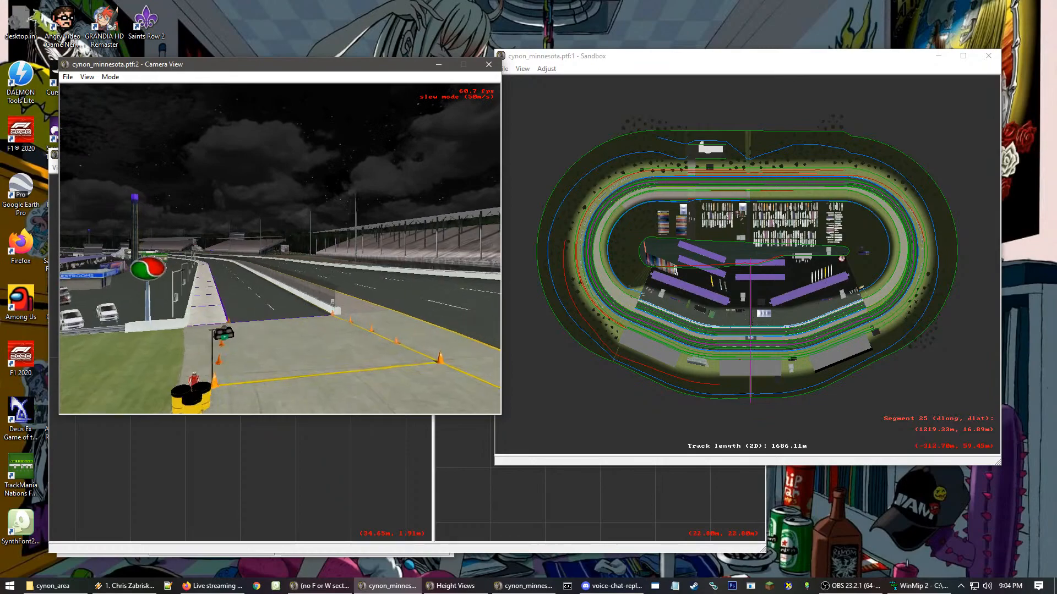
{"action": "key", "text": "Up"}
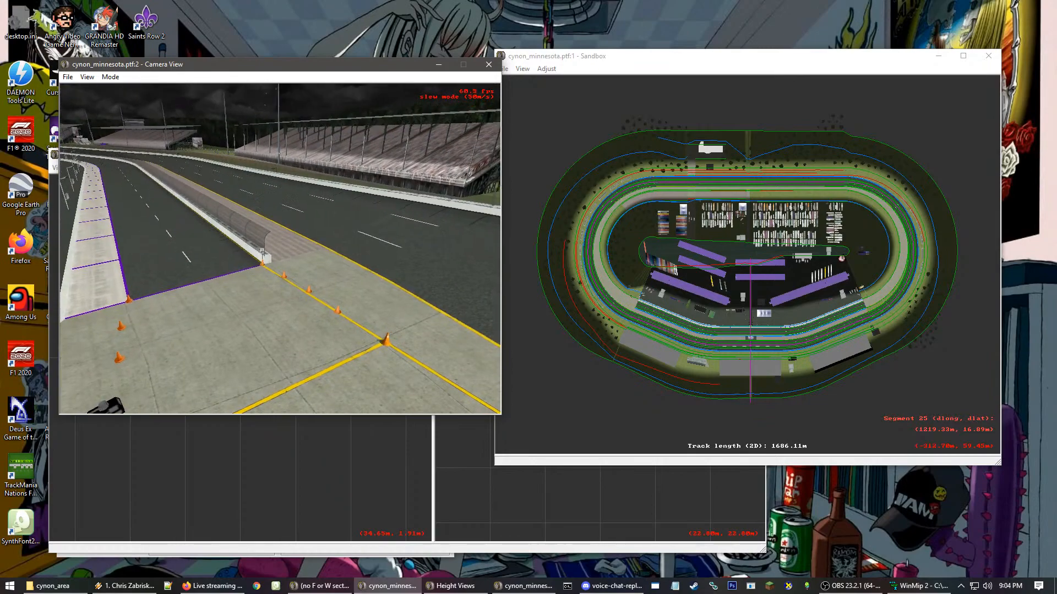
{"action": "key", "text": "Left"}
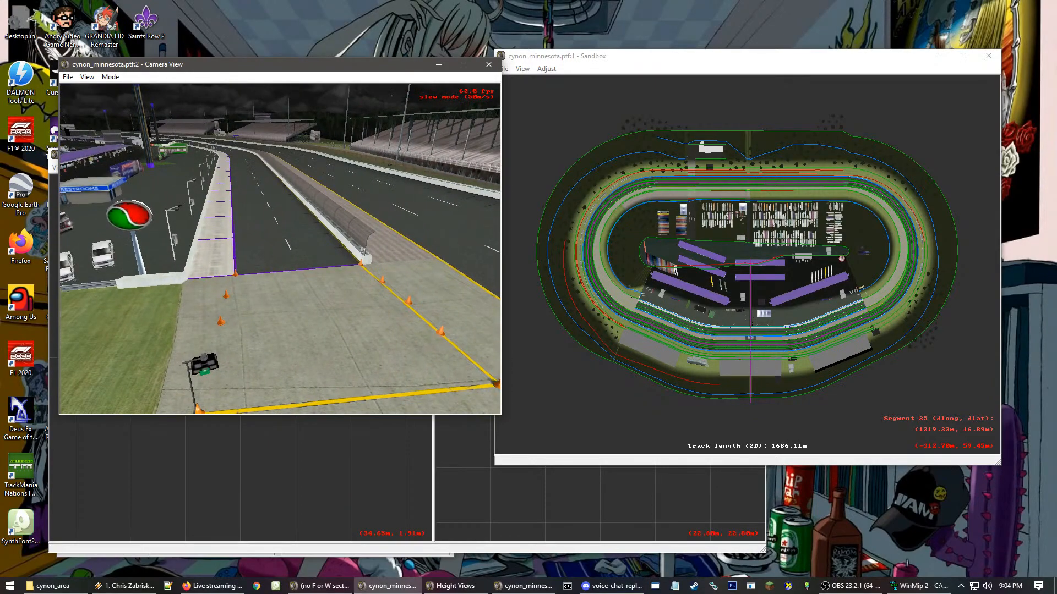
{"action": "key", "text": "Left"}
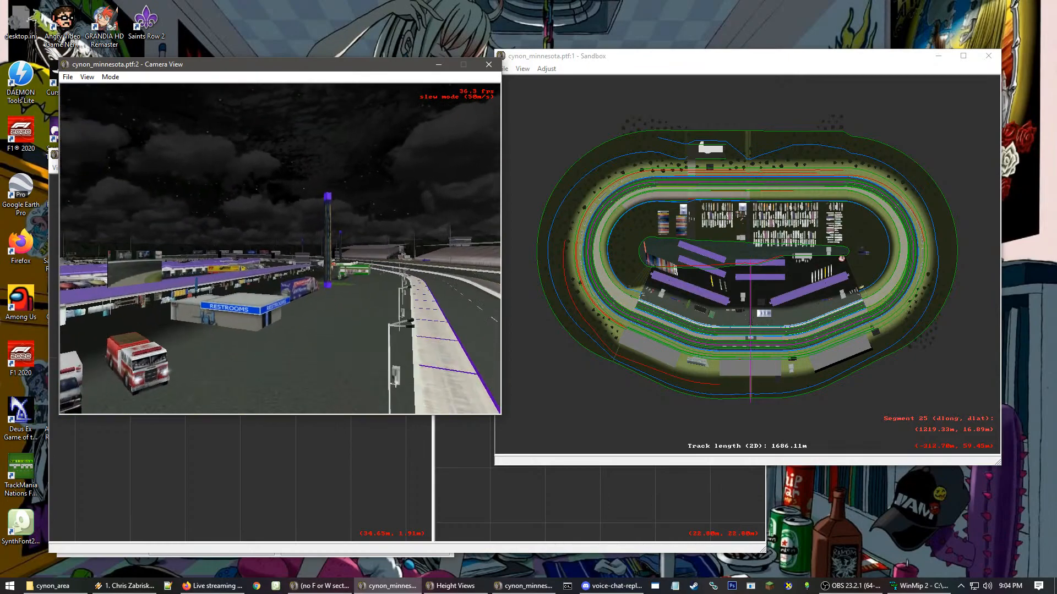
{"action": "key", "text": "Up"}
{"action": "key", "text": "Right"}
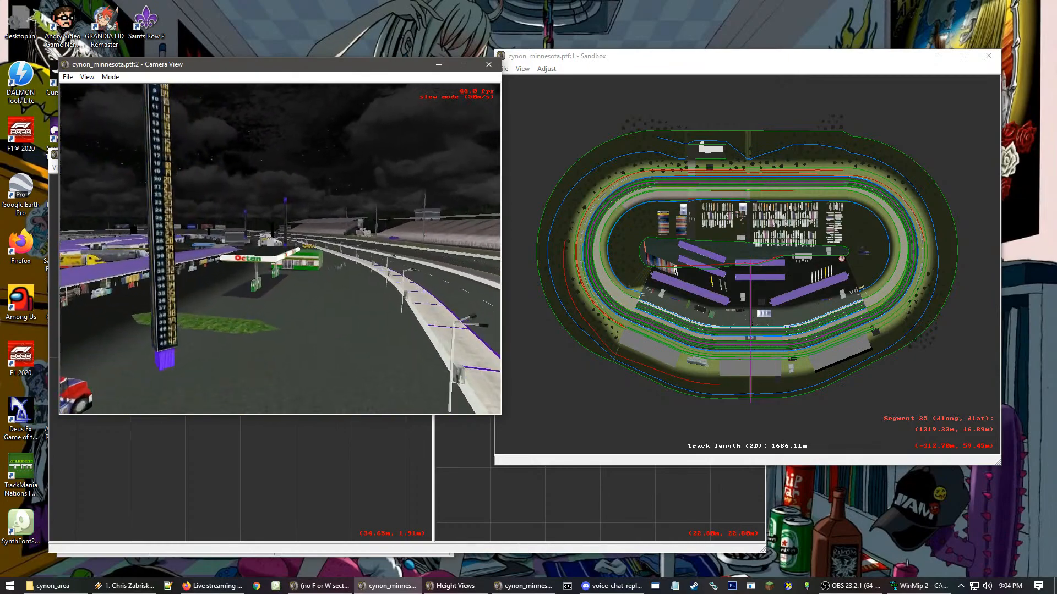
{"action": "key", "text": "Up"}
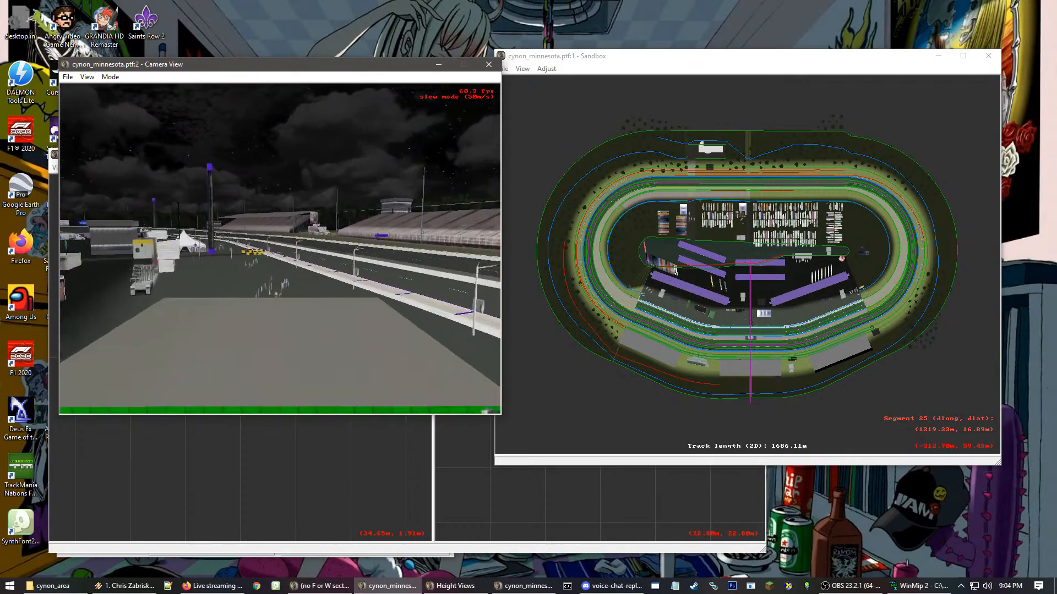
{"action": "key", "text": "Up"}
{"action": "key", "text": "Right"}
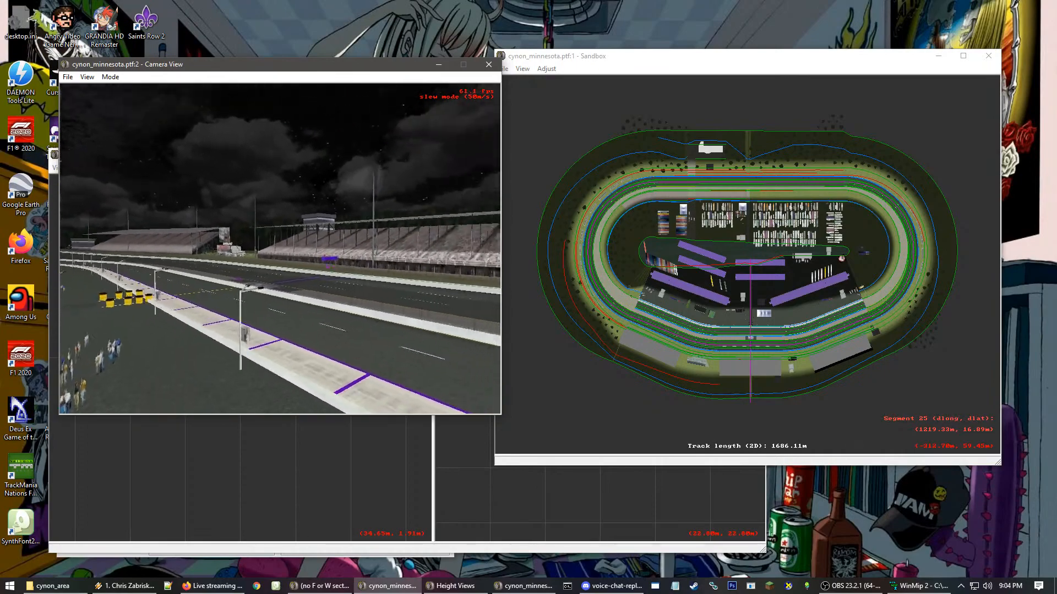
{"action": "key", "text": "Up"}
{"action": "key", "text": "Escape"}
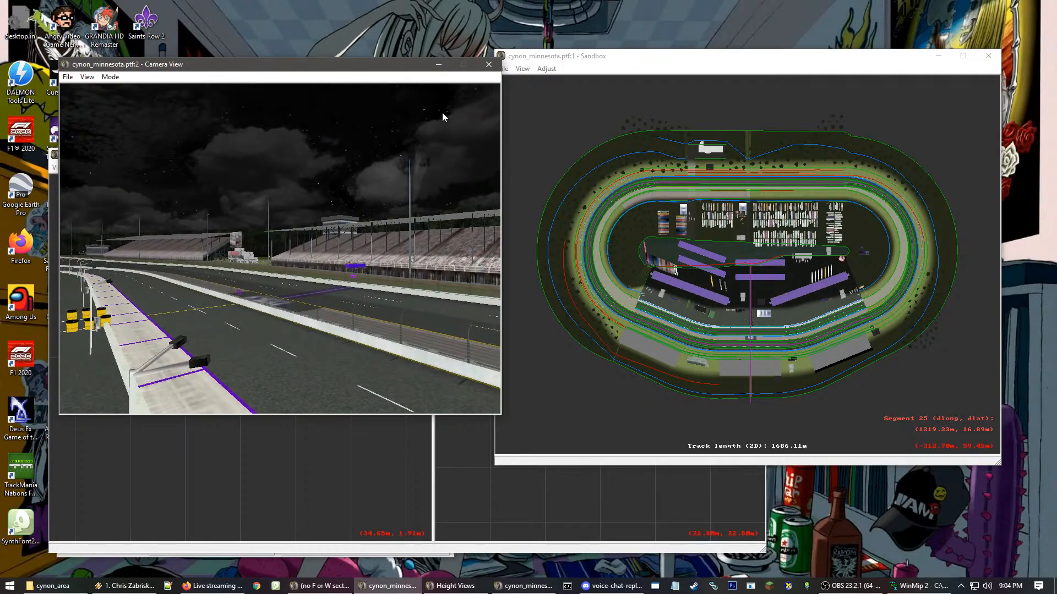
- Start a new empty track in place of the cynon_minnesota track
{"action": "left_click", "coordinate": [505, 68]}
{"action": "left_click", "coordinate": [514, 87]}
{"action": "left_click", "coordinate": [504, 69]}
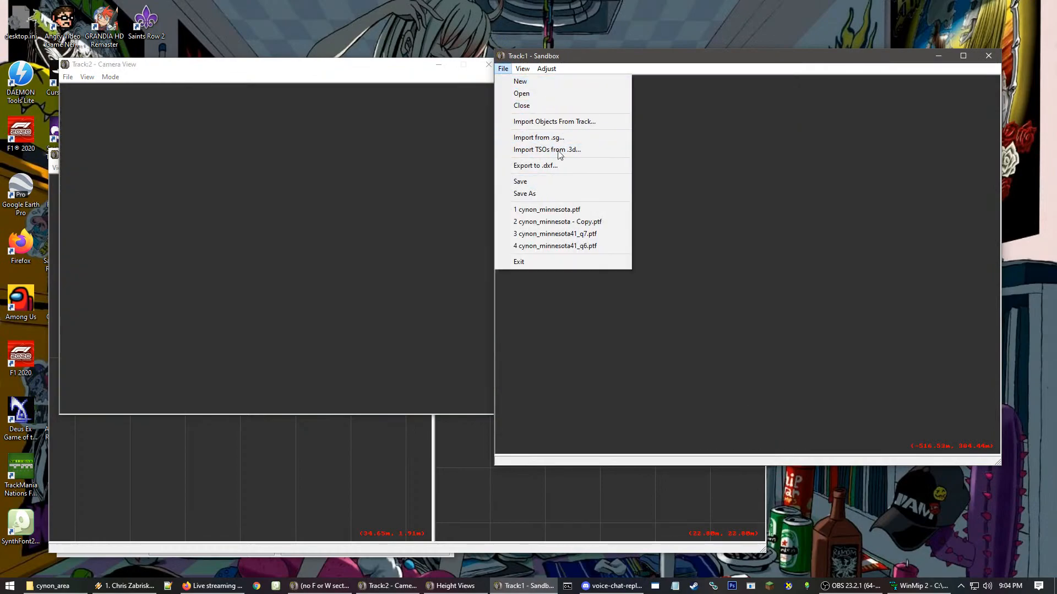
{"action": "left_click", "coordinate": [520, 81]}
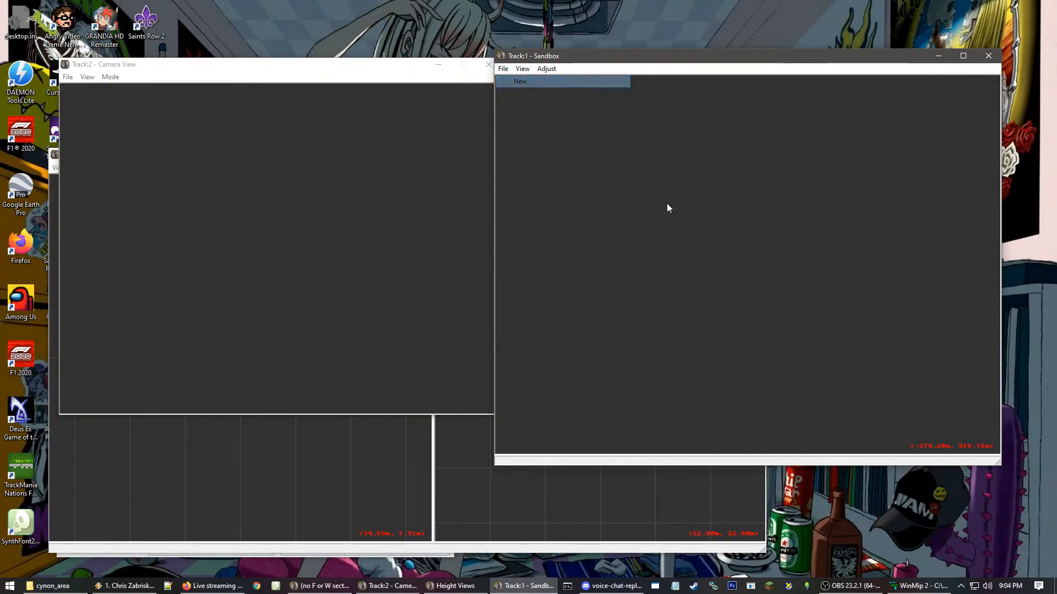
- Add a first straight segment about 10 m long to the empty track
{"action": "right_click", "coordinate": [700, 228]}
{"action": "left_click", "coordinate": [713, 221]}
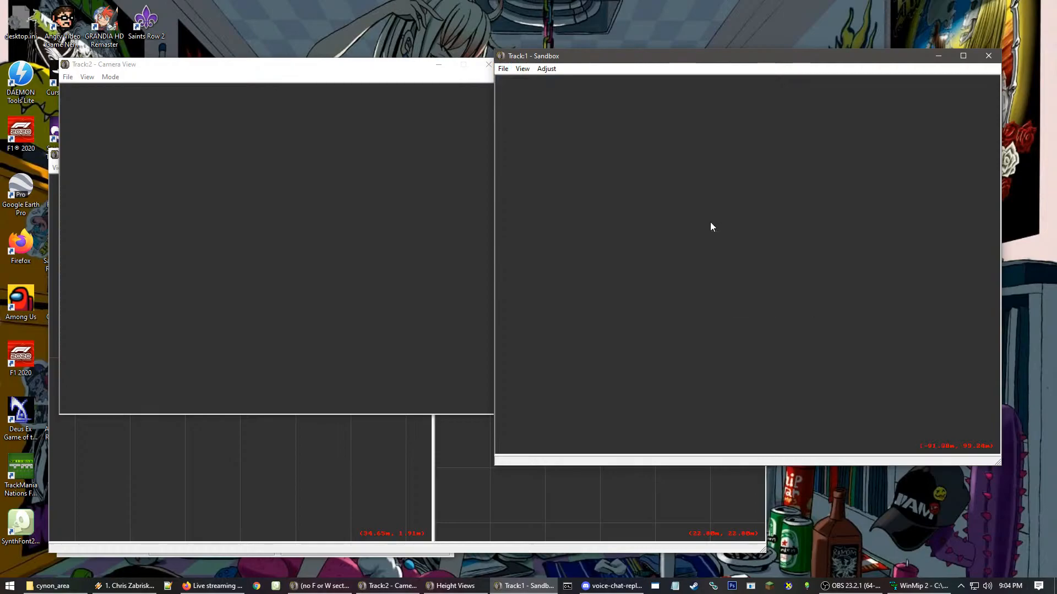
{"action": "left_click", "coordinate": [522, 68]}
{"action": "mouse_move", "coordinate": [547, 68]}
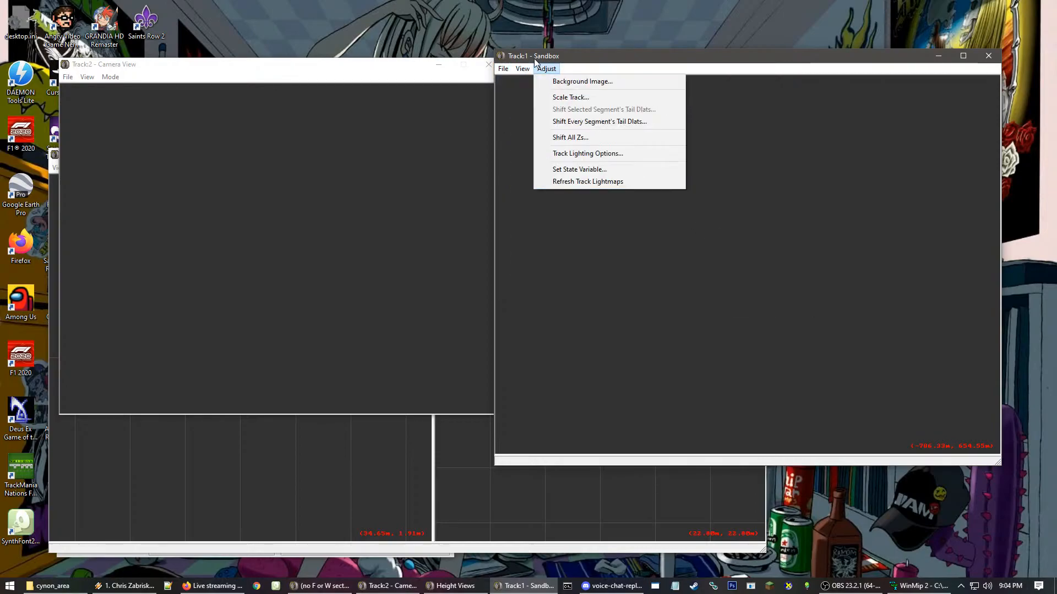
{"action": "left_click", "coordinate": [530, 81]}
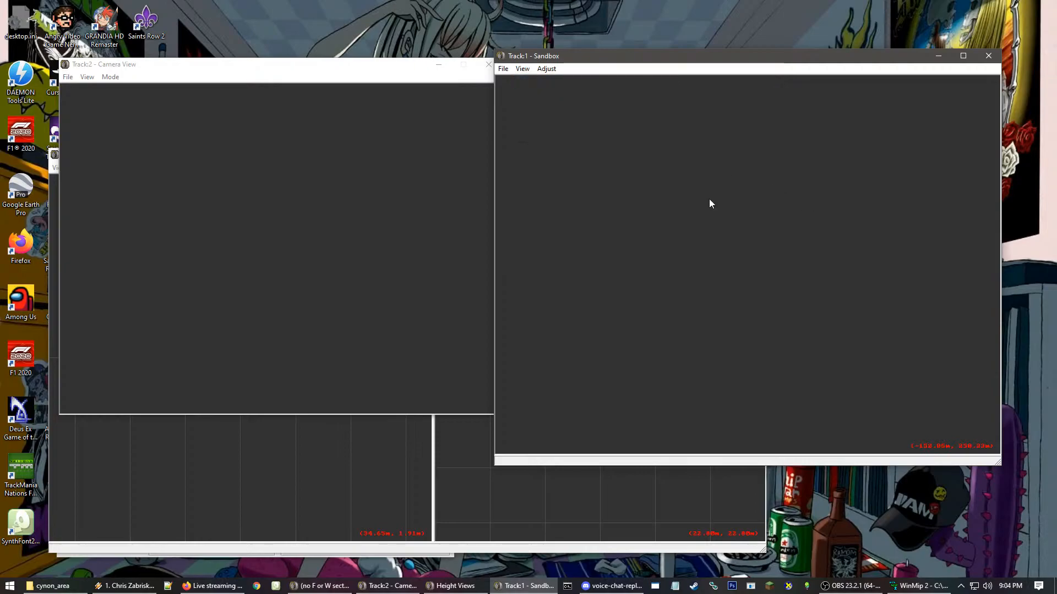
{"action": "right_click", "coordinate": [690, 275]}
{"action": "left_click", "coordinate": [708, 281]}
{"action": "scroll", "coordinate": [669, 287], "scroll_direction": "up", "scroll_amount": 5}
{"action": "left_click_drag", "start_coordinate": [725, 242], "coordinate": [755, 260]}
{"action": "scroll", "coordinate": [837, 241], "scroll_direction": "up", "scroll_amount": 2}
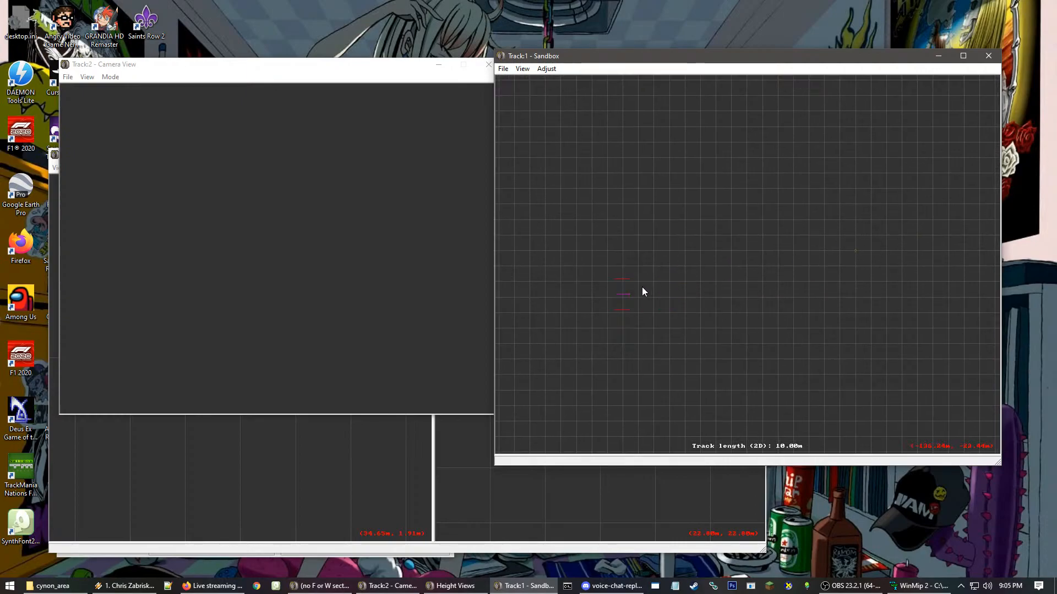
- Move the segment onto the grid origin, with its head at about (-6.24 m, -0.01 m) and its centerline along the horizontal gridline
{"action": "left_click", "coordinate": [622, 289]}
{"action": "scroll", "coordinate": [686, 294], "scroll_direction": "up", "scroll_amount": 1}
{"action": "left_click_drag", "start_coordinate": [686, 294], "coordinate": [953, 215]}
{"action": "left_click", "coordinate": [672, 275]}
{"action": "scroll", "coordinate": [673, 275], "scroll_direction": "up", "scroll_amount": 1}
{"action": "key", "text": "Home"}
{"action": "scroll", "coordinate": [753, 265], "scroll_direction": "up", "scroll_amount": 4}
{"action": "left_click_drag", "start_coordinate": [754, 264], "coordinate": [760, 265]}
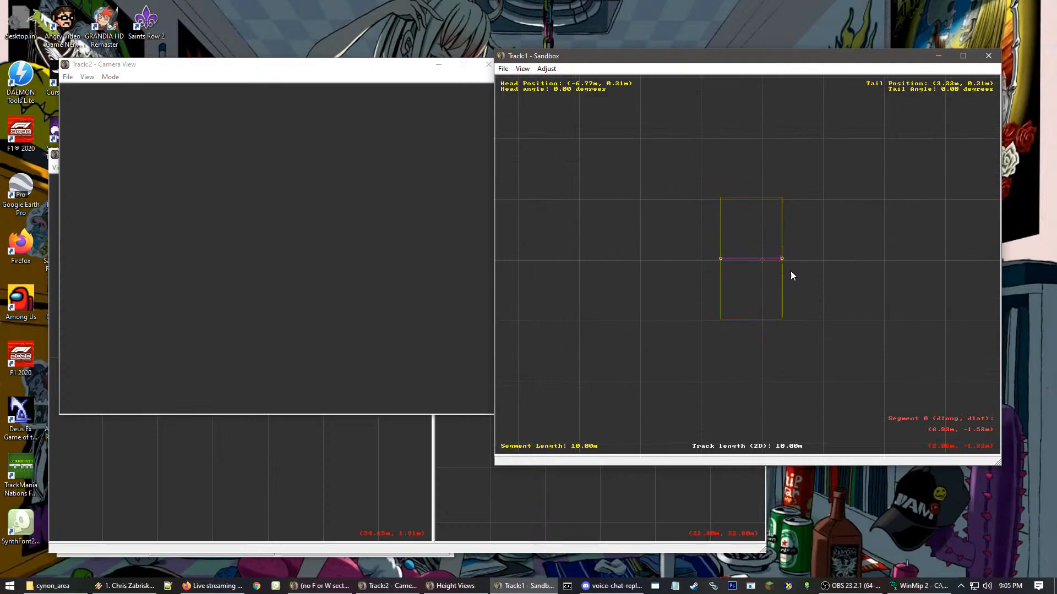
{"action": "left_click", "coordinate": [819, 279]}
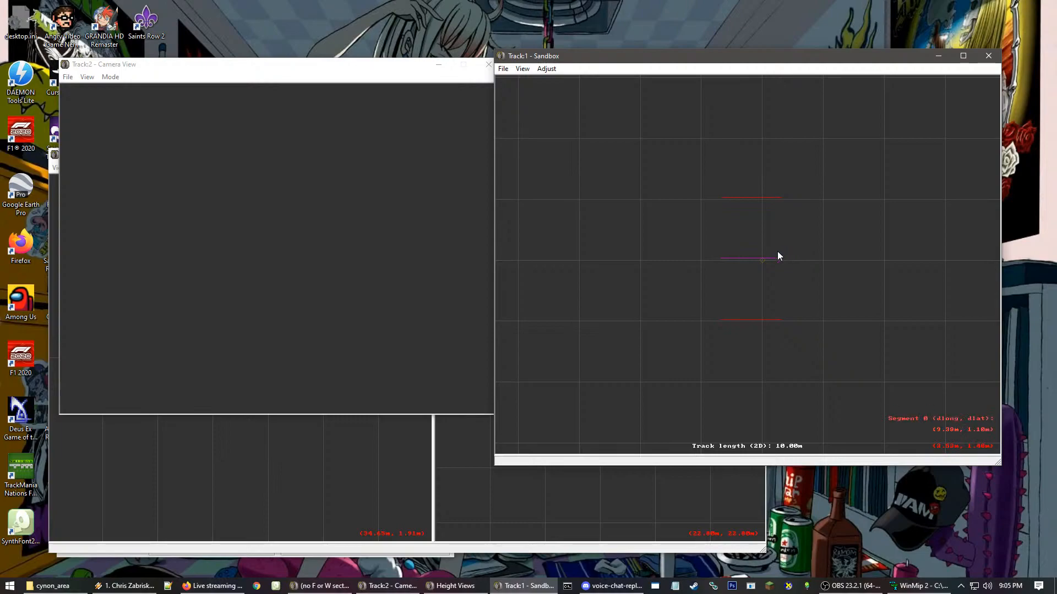
{"action": "scroll", "coordinate": [771, 256], "scroll_direction": "up", "scroll_amount": 2}
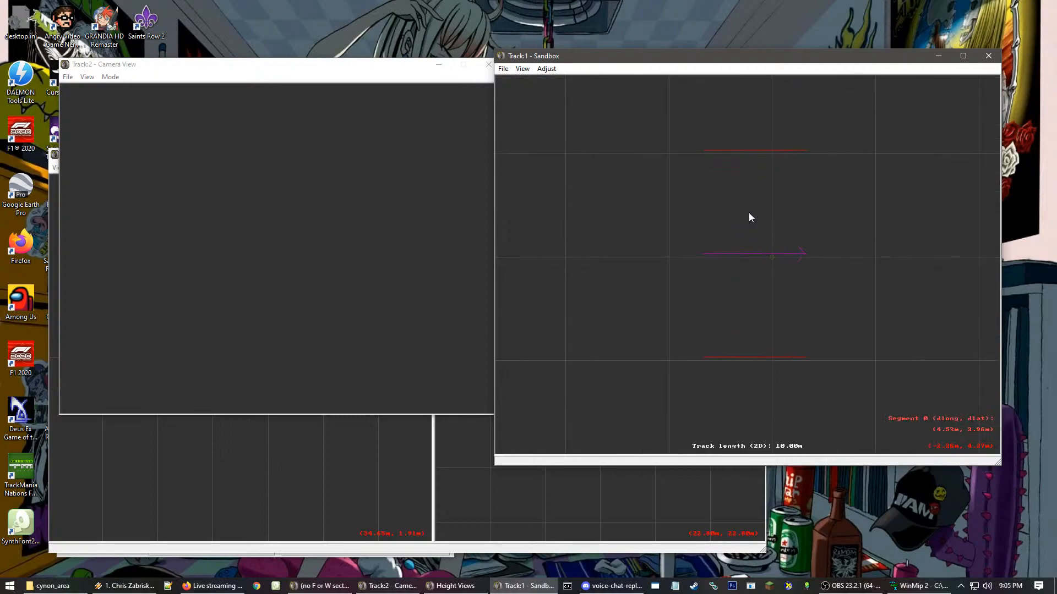
{"action": "left_click_drag", "start_coordinate": [738, 200], "coordinate": [750, 208]}
{"action": "left_click", "coordinate": [791, 222]}
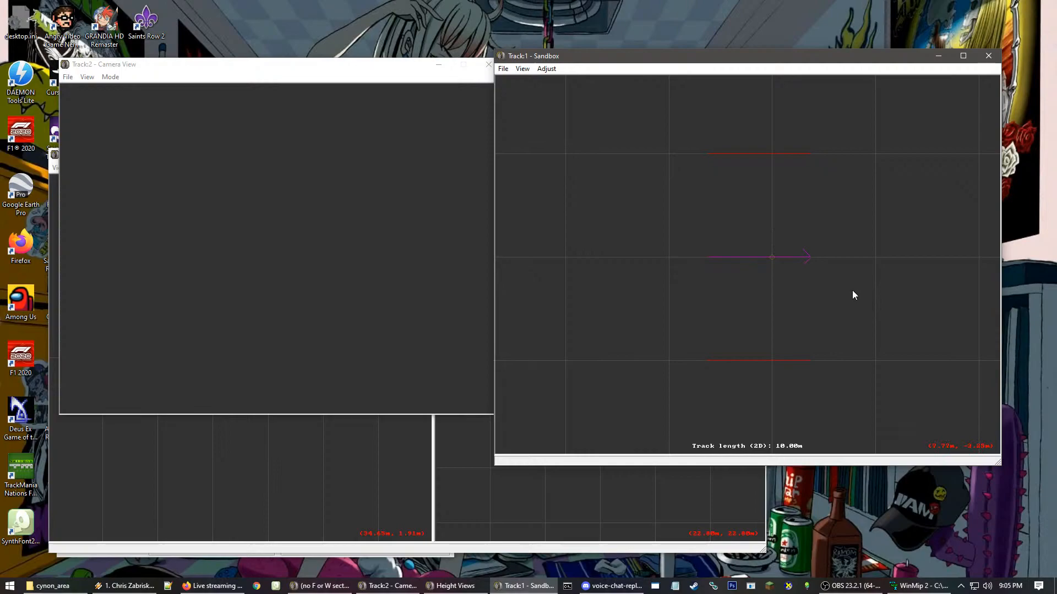
- Make the 10 m segment the lead segment of the track
{"action": "left_click", "coordinate": [769, 221]}
{"action": "right_click", "coordinate": [764, 207]}
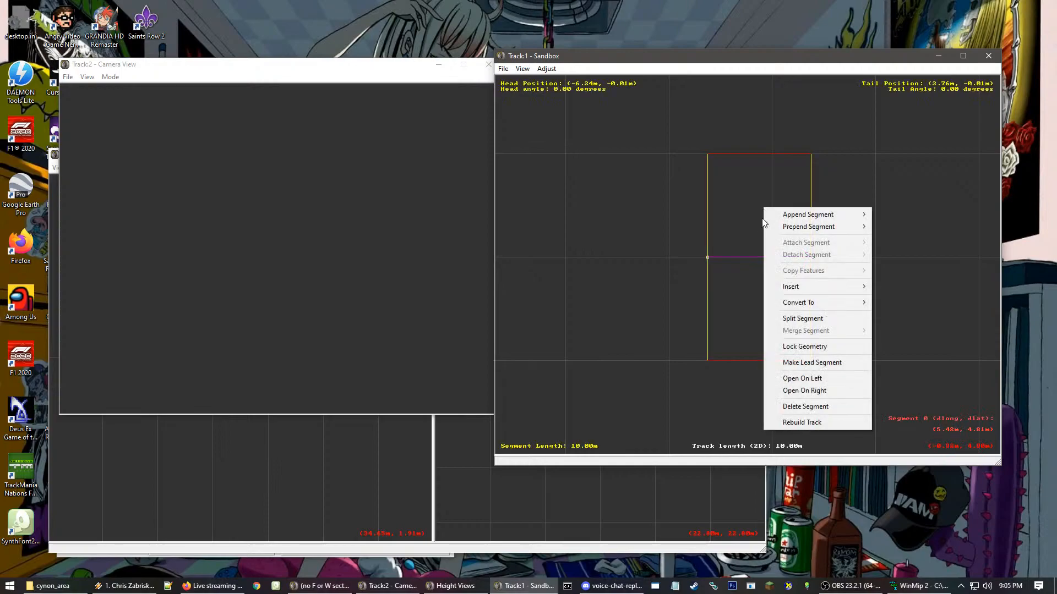
{"action": "left_click", "coordinate": [804, 361]}
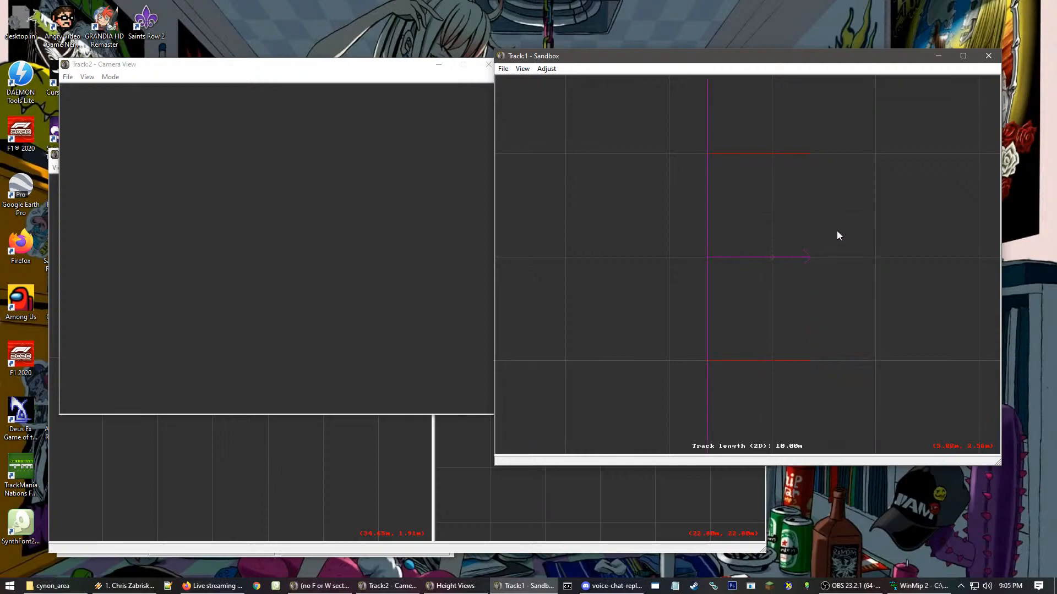
{"action": "scroll", "coordinate": [797, 216], "scroll_direction": "down", "scroll_amount": 2}
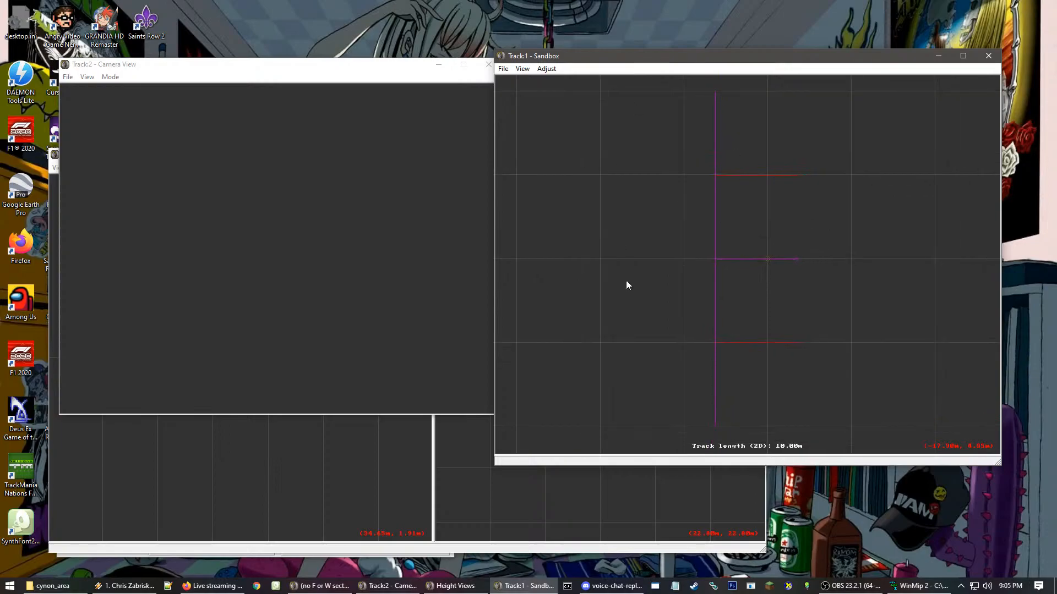
- Try to save the new track as cynon_area in the inner cynon_area folder of the cynon_area track
{"action": "left_click", "coordinate": [503, 68]}
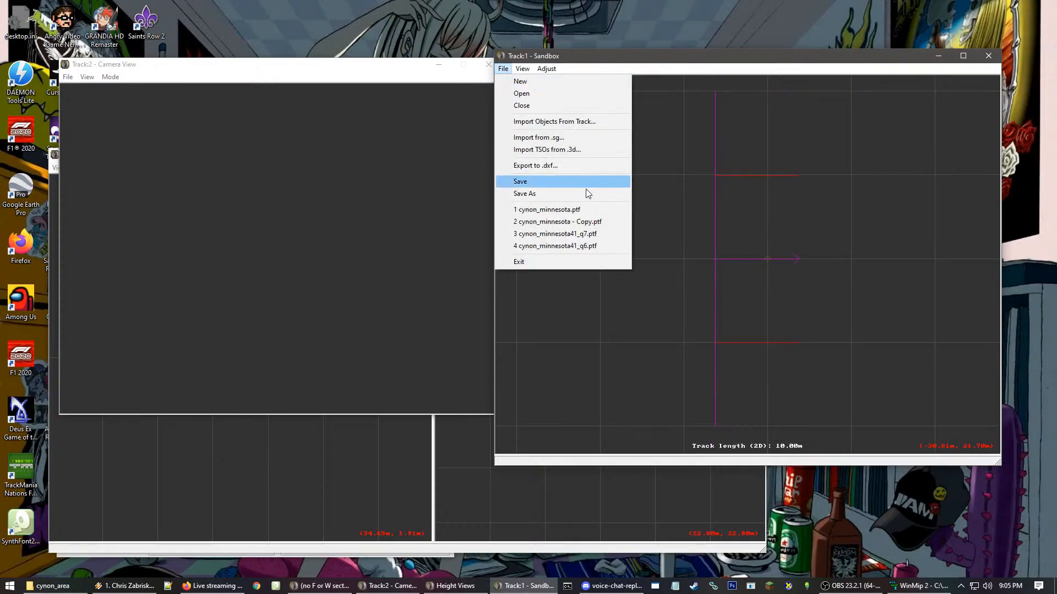
{"action": "left_click", "coordinate": [587, 194]}
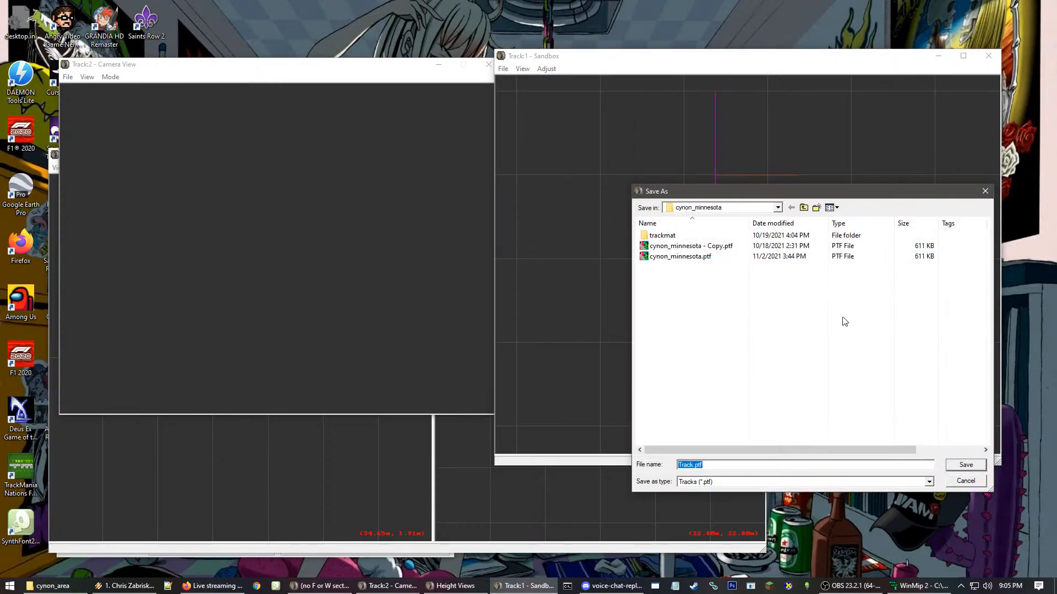
{"action": "left_click", "coordinate": [804, 208]}
{"action": "left_click", "coordinate": [804, 207]}
{"action": "scroll", "coordinate": [846, 396], "scroll_direction": "down", "scroll_amount": 5}
{"action": "scroll", "coordinate": [814, 424], "scroll_direction": "down", "scroll_amount": 1}
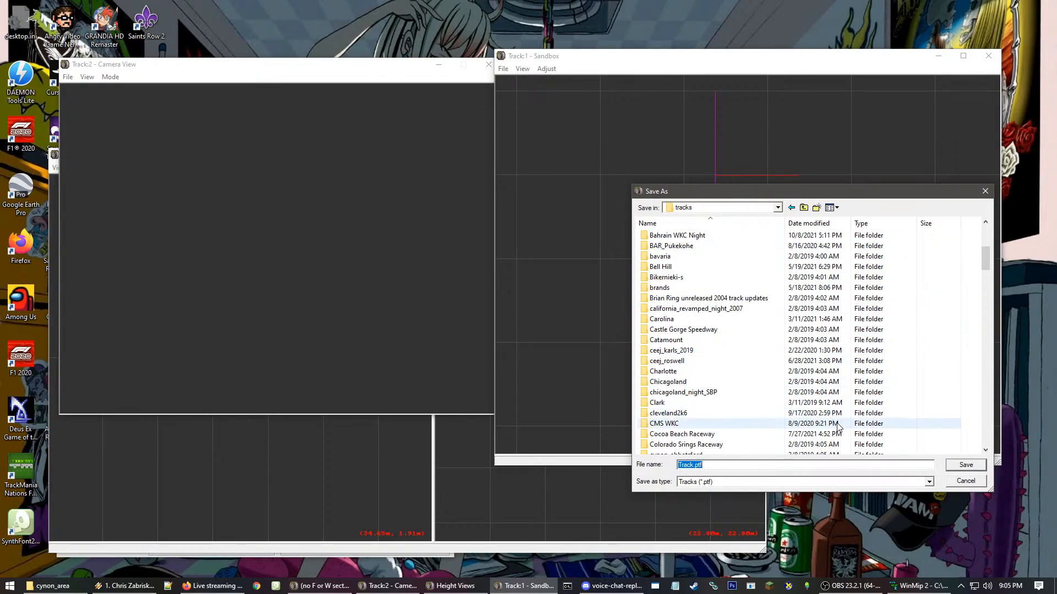
{"action": "scroll", "coordinate": [748, 373], "scroll_direction": "down", "scroll_amount": 2}
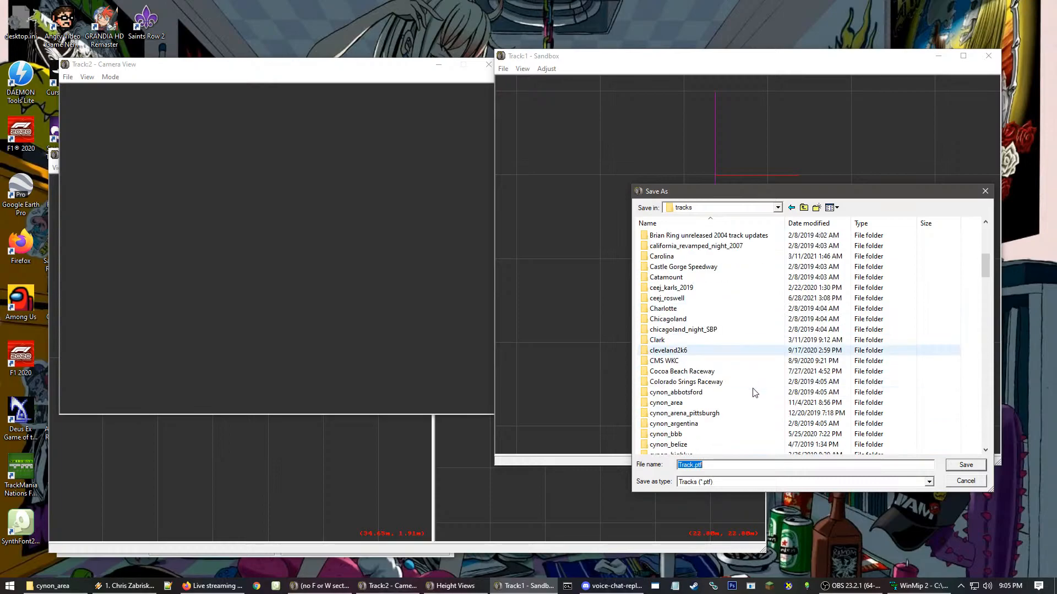
{"action": "left_click", "coordinate": [708, 404]}
{"action": "double_click", "coordinate": [708, 407]}
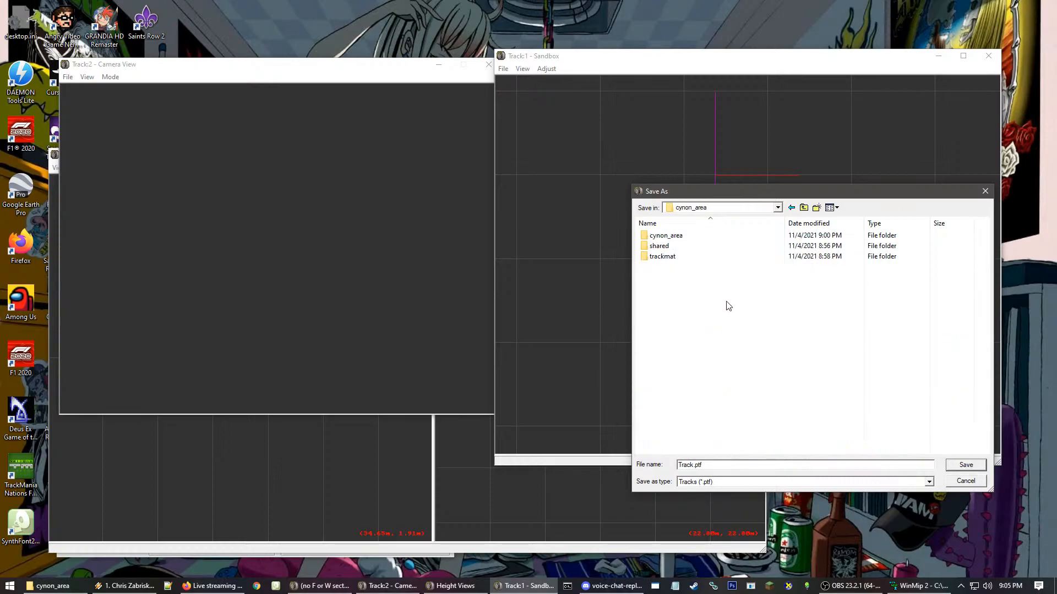
{"action": "left_click", "coordinate": [686, 240]}
{"action": "double_click", "coordinate": [685, 240]}
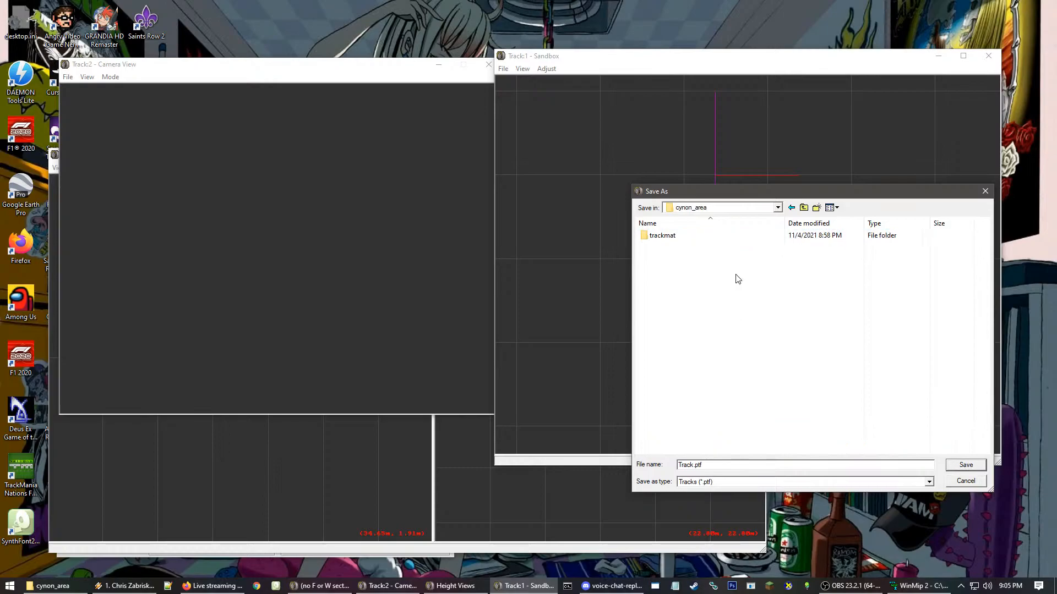
{"action": "double_click", "coordinate": [691, 467]}
{"action": "type", "text": "cynon_area"}
{"action": "key", "text": "ctrl+a"}
{"action": "left_click", "coordinate": [860, 456]}
{"action": "left_click", "coordinate": [964, 467]}
- Save the track as cynon_area.ptf in the cynon_area subfolder inside the tracks\cynon_area folder
{"action": "left_click", "coordinate": [503, 69]}
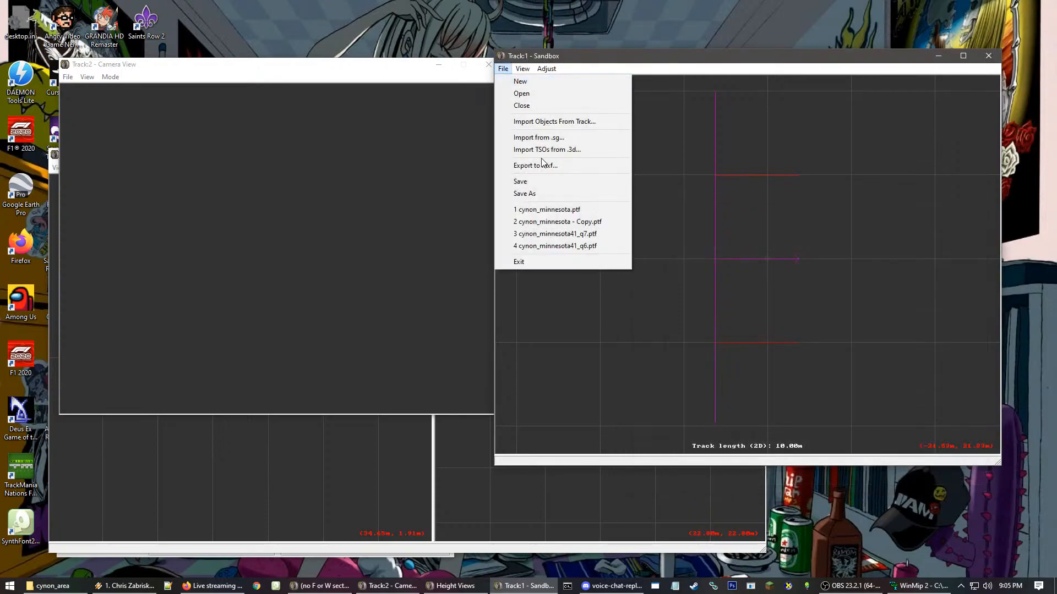
{"action": "left_click", "coordinate": [526, 194]}
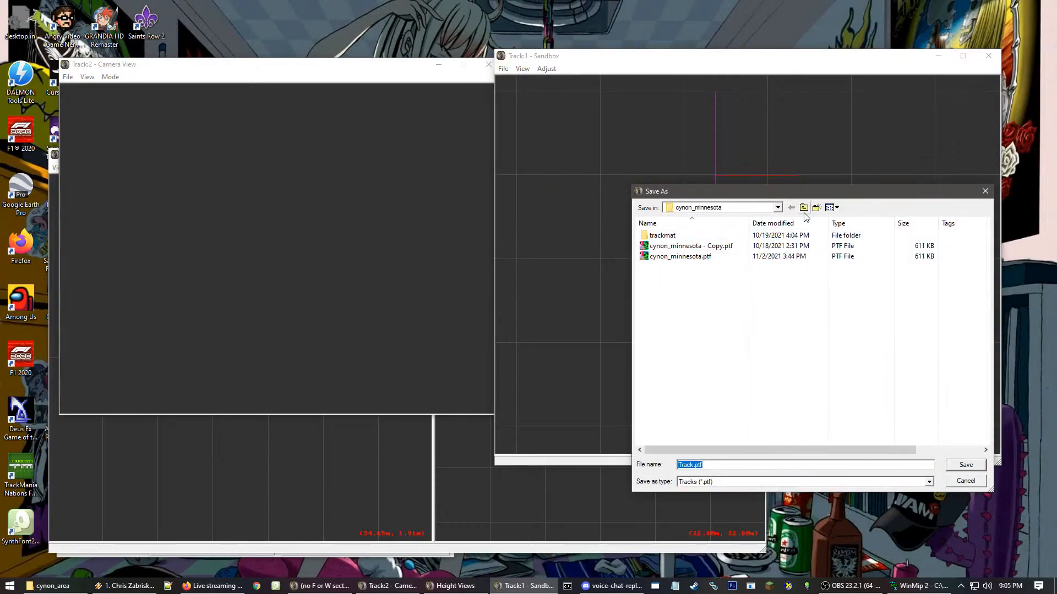
{"action": "left_click", "coordinate": [803, 207]}
{"action": "left_click", "coordinate": [803, 208]}
{"action": "scroll", "coordinate": [702, 411], "scroll_direction": "down", "scroll_amount": 8}
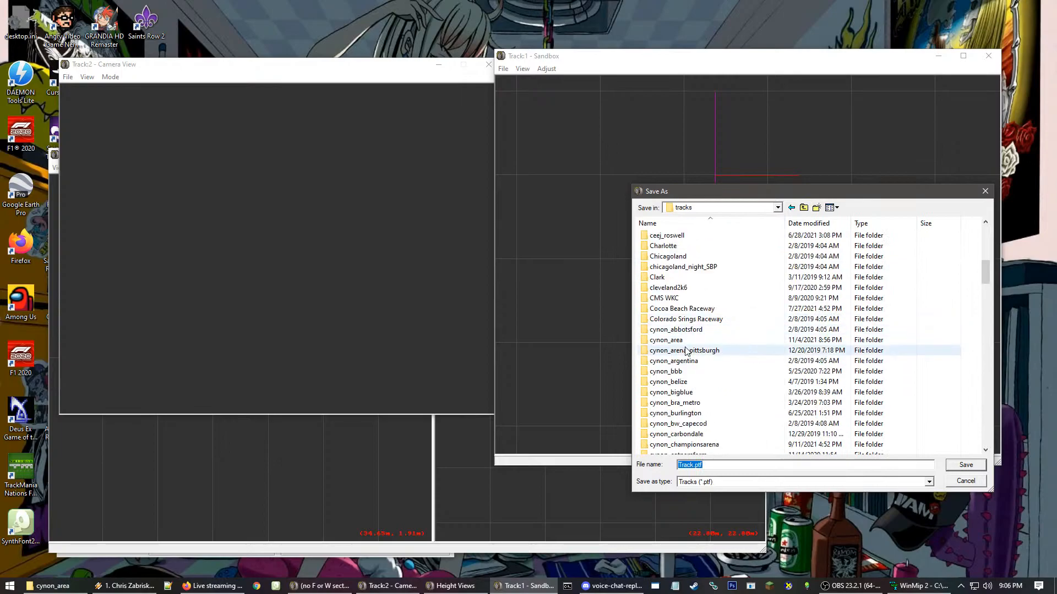
{"action": "double_click", "coordinate": [667, 341]}
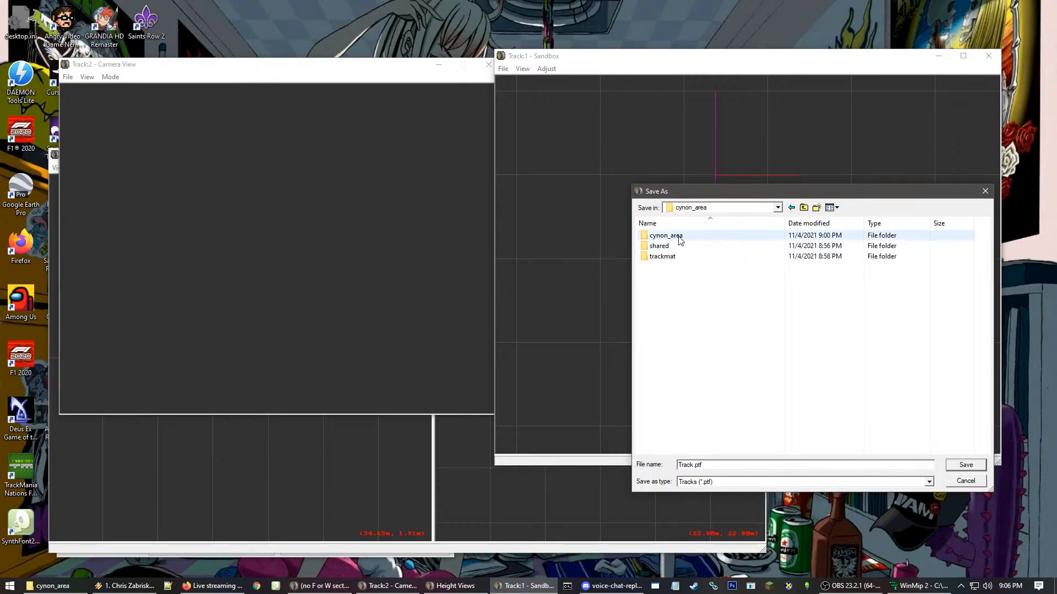
{"action": "double_click", "coordinate": [679, 237]}
{"action": "double_click", "coordinate": [693, 464]}
{"action": "type", "text": "cynon"}
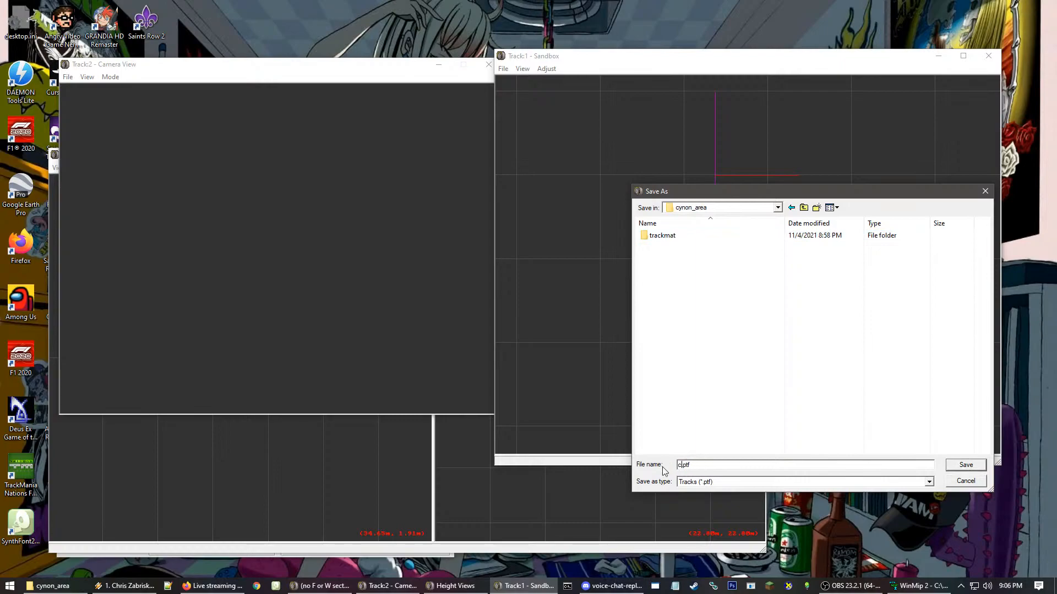
{"action": "type", "text": "_area"}
{"action": "key", "text": "Return"}
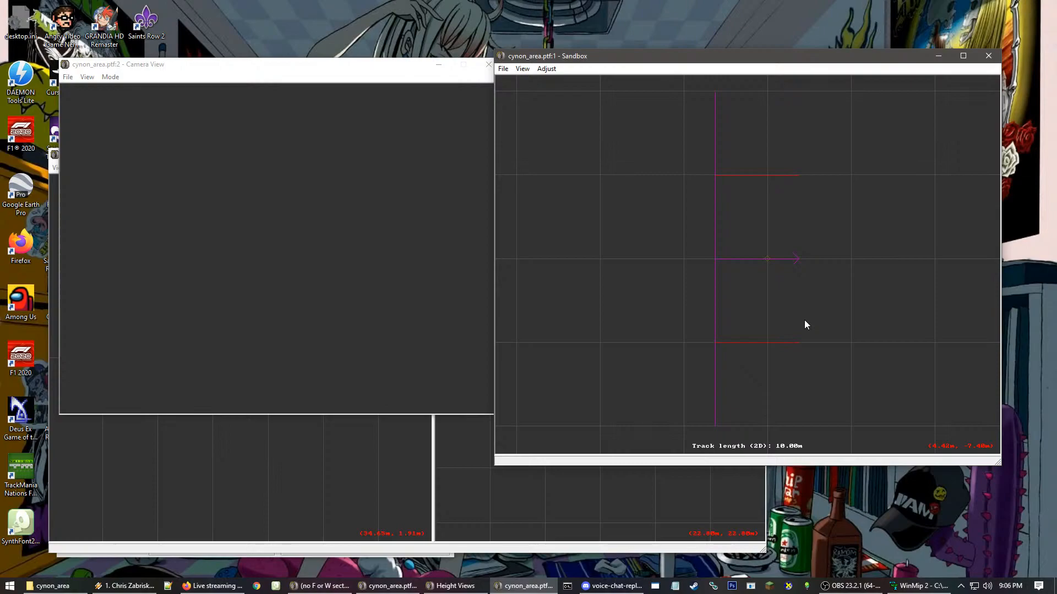
- Check the head and tail positions of the 10 m lead segment, leaving it deselected
{"action": "scroll", "coordinate": [811, 323], "scroll_direction": "up", "scroll_amount": 3}
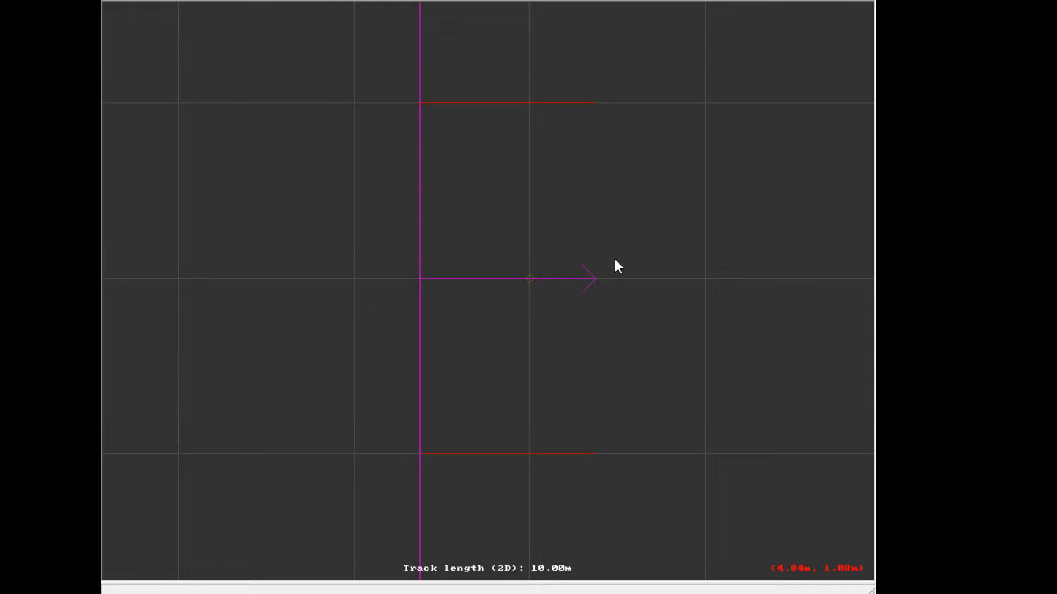
{"action": "left_click", "coordinate": [573, 147]}
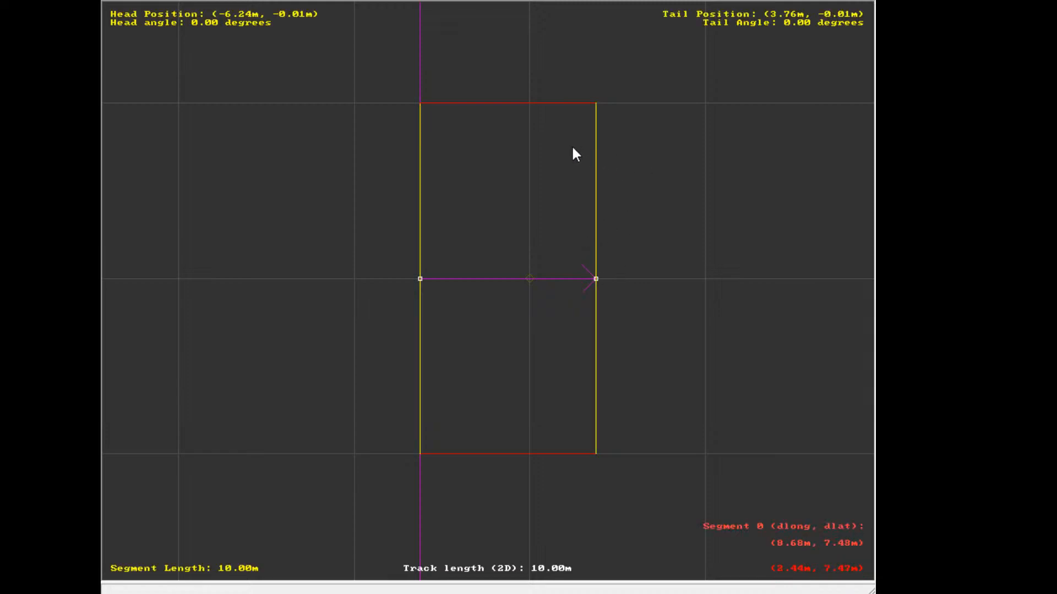
{"action": "left_click", "coordinate": [714, 165]}
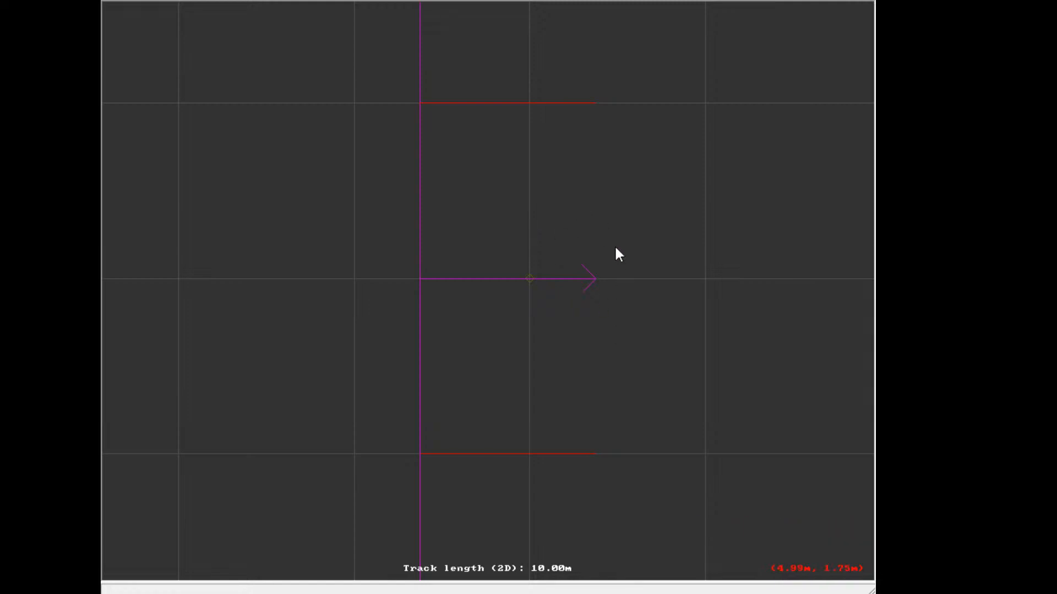
{"action": "scroll", "coordinate": [547, 301], "scroll_direction": "down", "scroll_amount": 4}
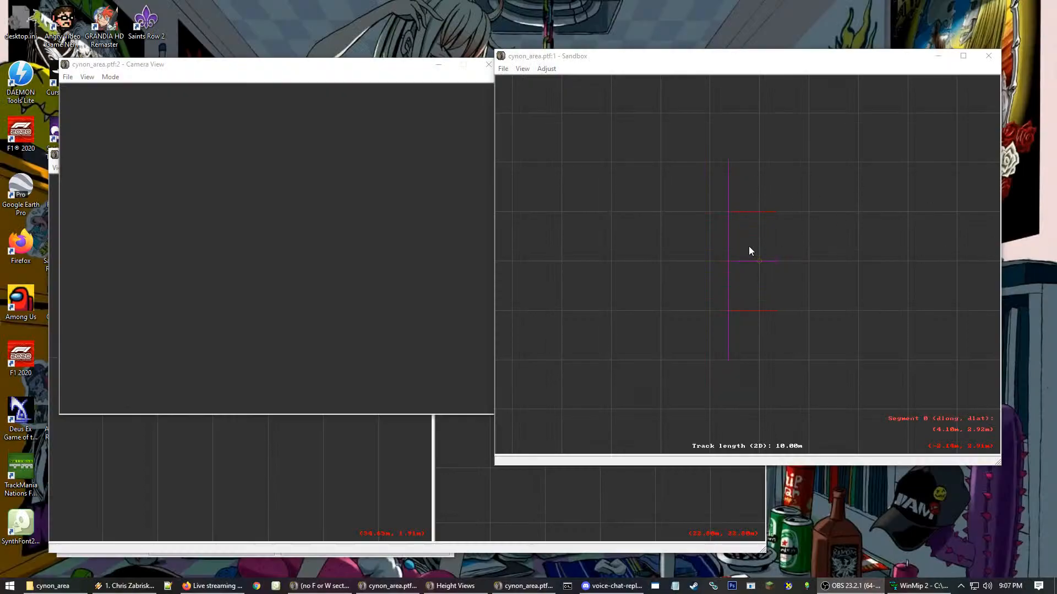
- Add y_Area 51.mip as the background image, with its width and length set to 2000 m
{"action": "left_click", "coordinate": [526, 70]}
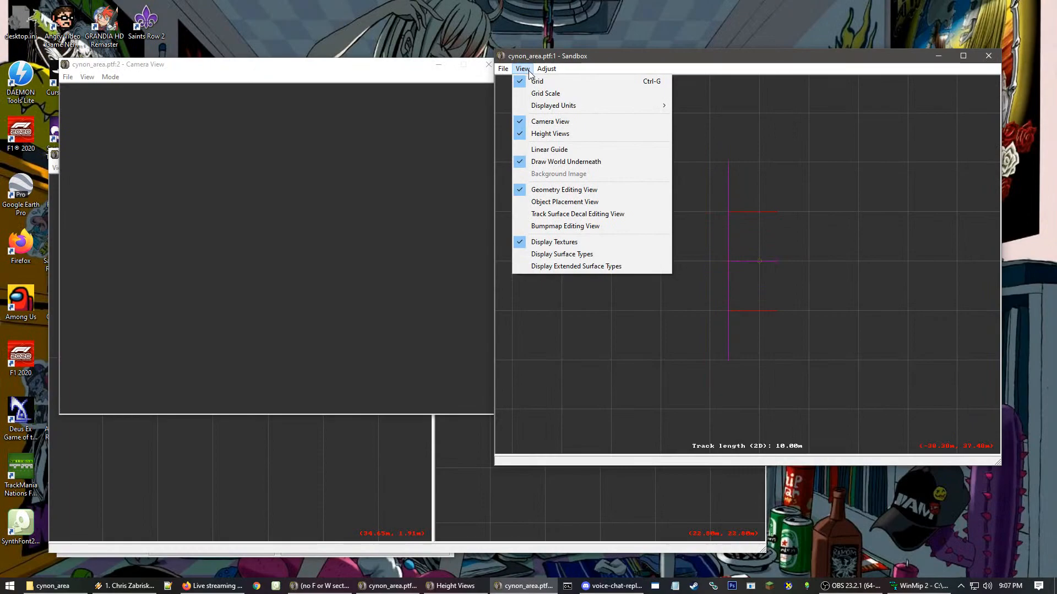
{"action": "mouse_move", "coordinate": [547, 69]}
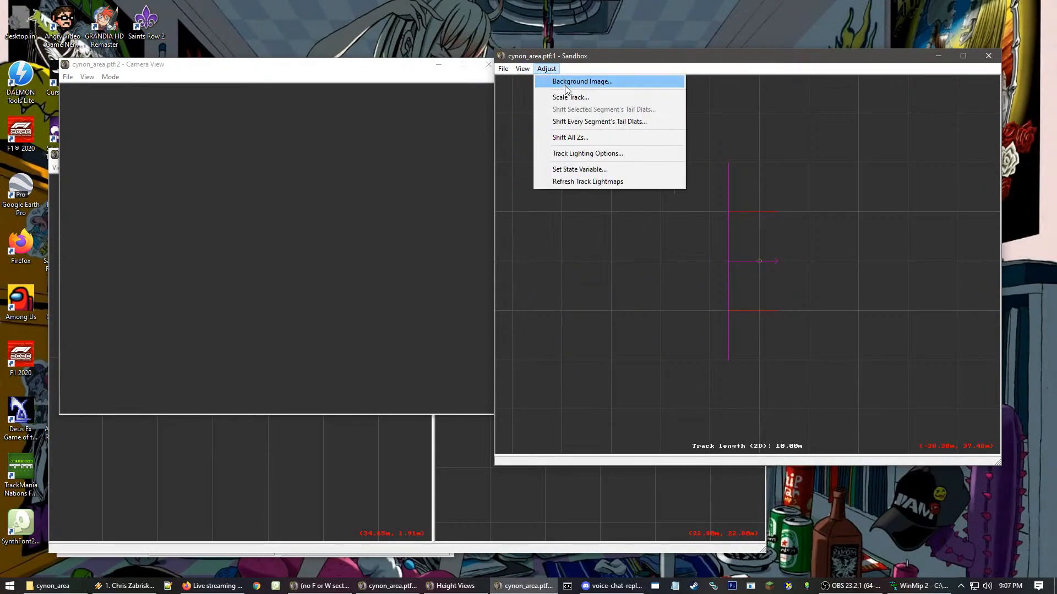
{"action": "left_click", "coordinate": [566, 85]}
{"action": "left_click", "coordinate": [747, 228]}
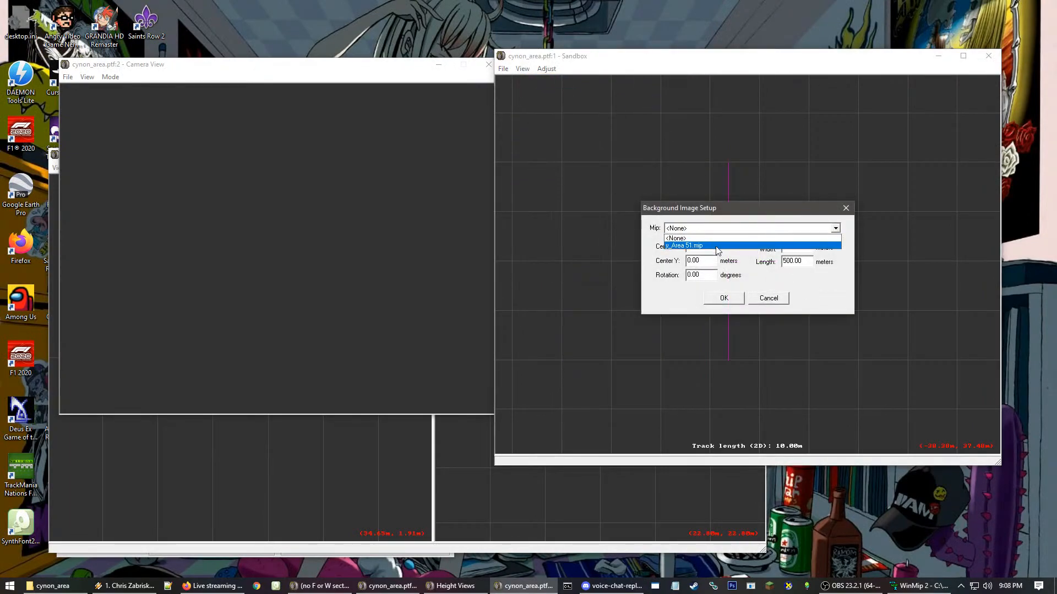
{"action": "left_click", "coordinate": [749, 238]}
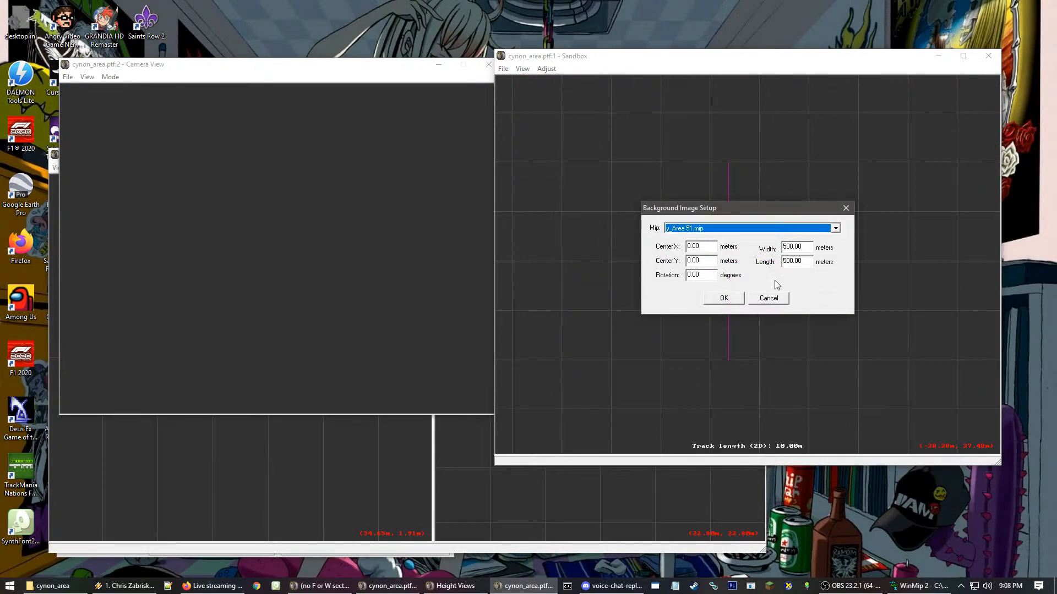
{"action": "left_click", "coordinate": [798, 247]}
{"action": "double_click", "coordinate": [797, 247]}
{"action": "type", "text": "2000"}
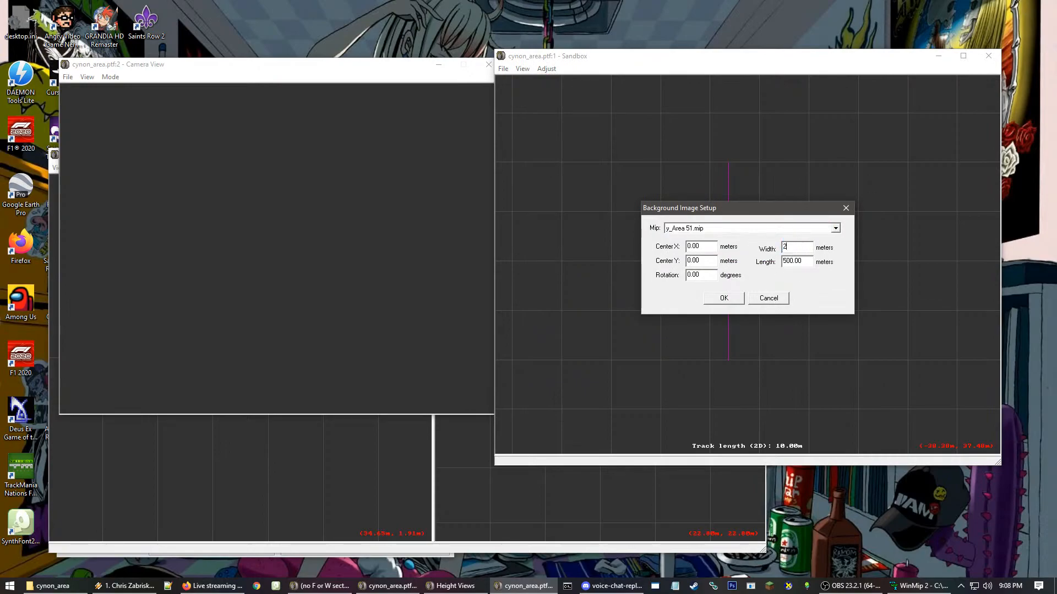
{"action": "left_click_drag", "start_coordinate": [788, 259], "coordinate": [763, 265]}
{"action": "type", "text": "20"}
{"action": "left_click", "coordinate": [723, 298]}
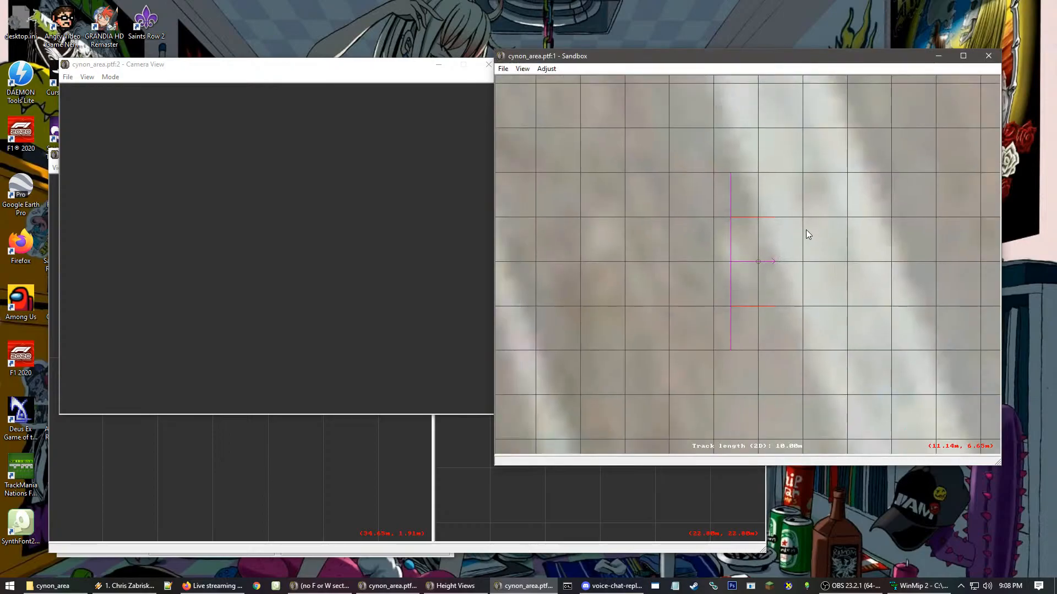
- Look over the whole background image and resize it to 1000 m wide and 1000 m long
{"action": "scroll", "coordinate": [807, 231], "scroll_direction": "down", "scroll_amount": 10}
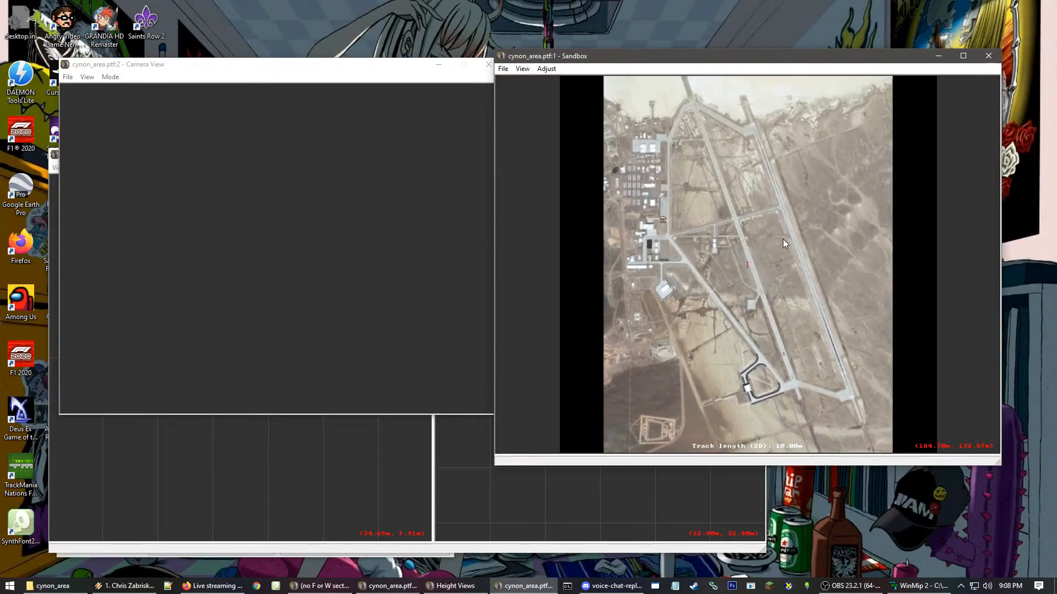
{"action": "scroll", "coordinate": [781, 238], "scroll_direction": "down", "scroll_amount": 4}
{"action": "scroll", "coordinate": [761, 273], "scroll_direction": "up", "scroll_amount": 12}
{"action": "scroll", "coordinate": [761, 258], "scroll_direction": "up", "scroll_amount": 4}
{"action": "left_click", "coordinate": [547, 68]}
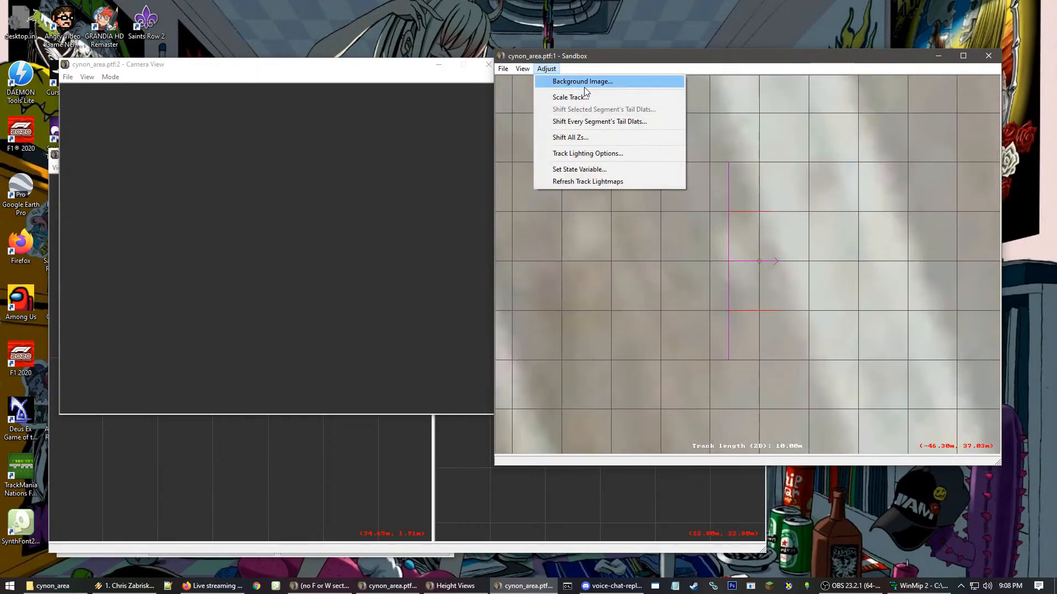
{"action": "left_click", "coordinate": [583, 83]}
{"action": "left_click", "coordinate": [785, 247]}
{"action": "left_click_drag", "start_coordinate": [783, 260], "coordinate": [787, 259]}
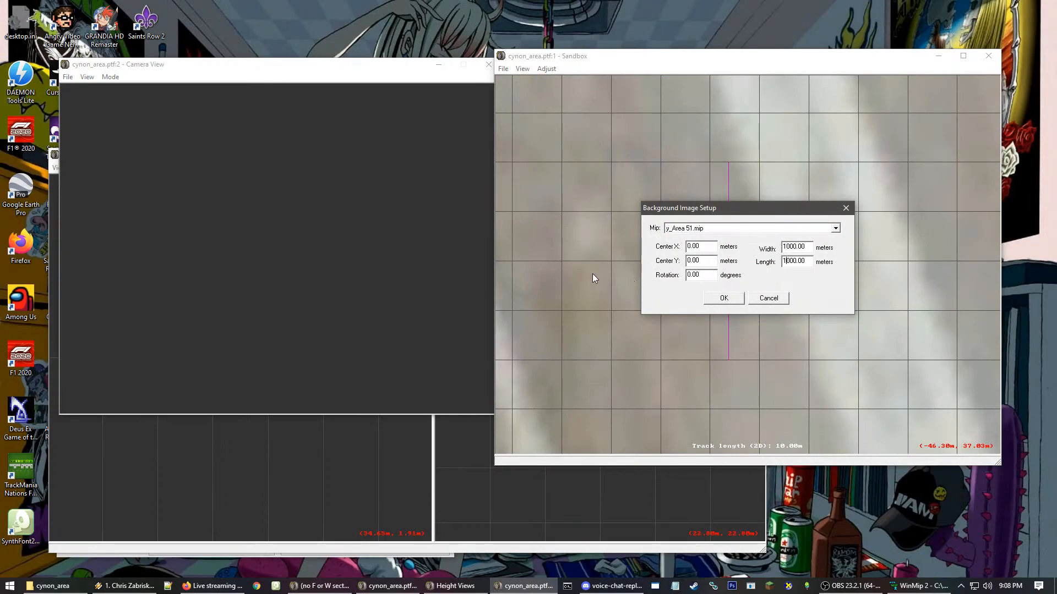
{"action": "left_click", "coordinate": [721, 300]}
- Move the segment onto the pale strip at the image's center, with its head at about (-0.66 m, 0.54 m)
{"action": "left_click", "coordinate": [766, 255]}
{"action": "left_click_drag", "start_coordinate": [758, 247], "coordinate": [785, 242]}
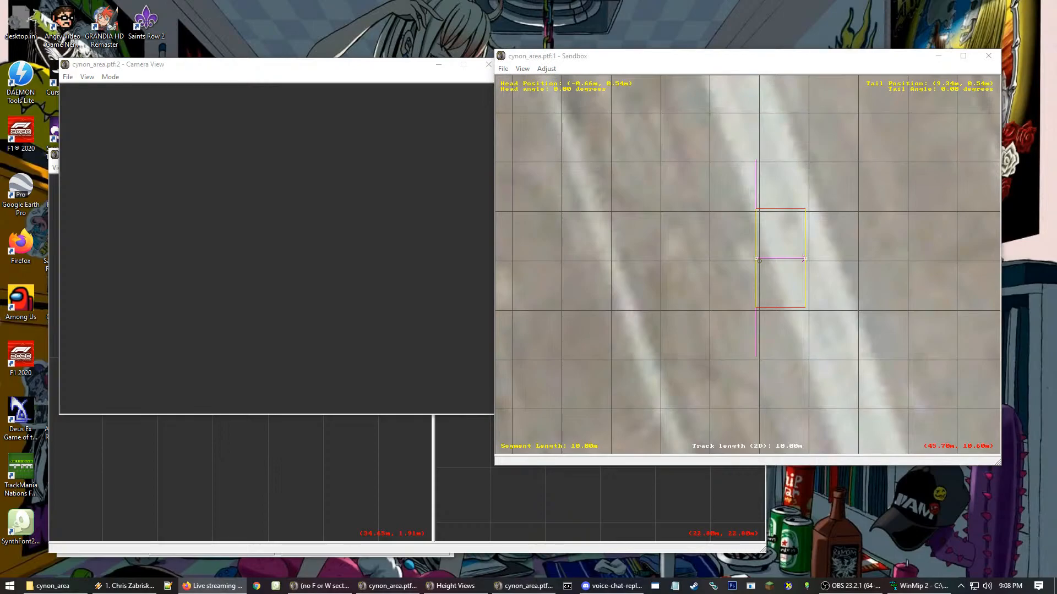
{"action": "left_click", "coordinate": [863, 231]}
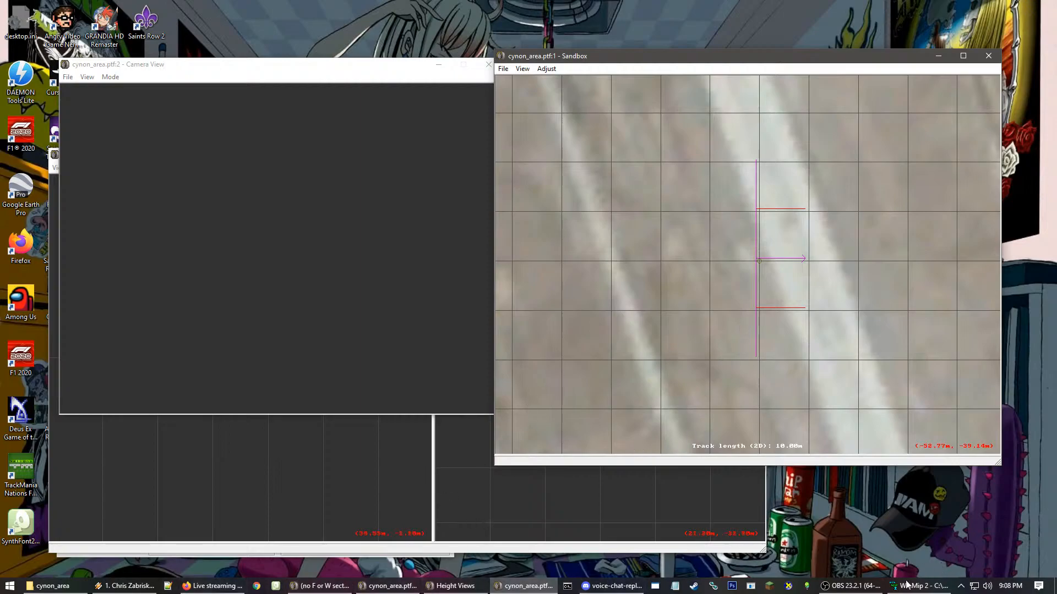
{"action": "left_click", "coordinate": [857, 590]}
{"action": "left_click", "coordinate": [887, 244]}
- Move the segment to the southern end of the airfield's eastern runway, with its head at about (247 m, -268 m)
{"action": "scroll", "coordinate": [822, 225], "scroll_direction": "down", "scroll_amount": 2}
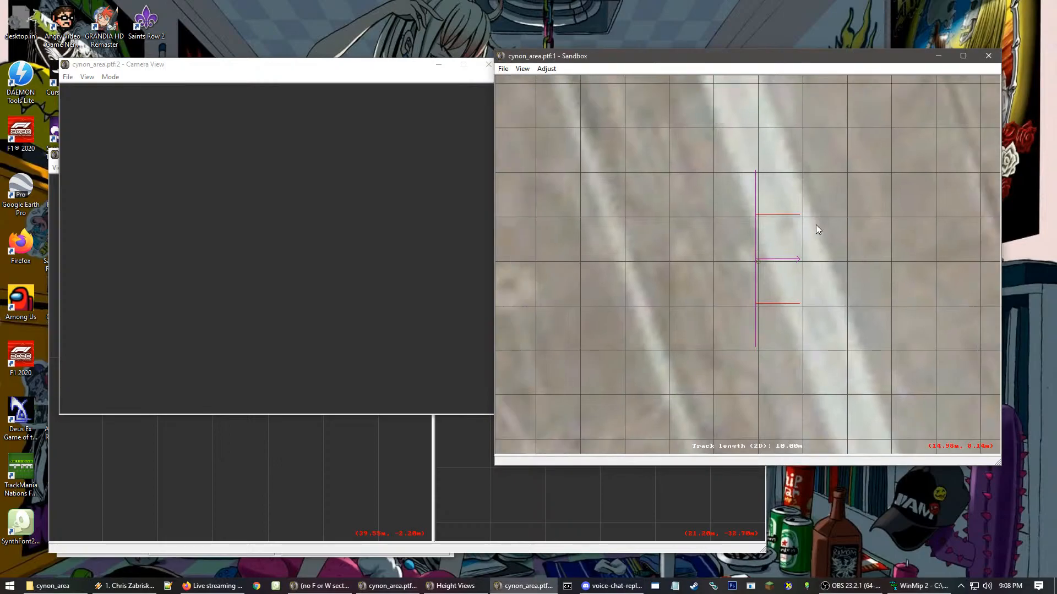
{"action": "mouse_move", "coordinate": [783, 239]}
{"action": "left_mouse_down"}
{"action": "mouse_move", "coordinate": [738, 270]}
{"action": "mouse_move", "coordinate": [794, 281]}
{"action": "mouse_move", "coordinate": [729, 282]}
{"action": "mouse_move", "coordinate": [751, 286]}
{"action": "mouse_move", "coordinate": [807, 231]}
{"action": "mouse_move", "coordinate": [778, 231]}
{"action": "mouse_move", "coordinate": [755, 278]}
{"action": "mouse_move", "coordinate": [712, 279]}
{"action": "mouse_move", "coordinate": [704, 259]}
{"action": "mouse_move", "coordinate": [714, 232]}
{"action": "mouse_move", "coordinate": [721, 259]}
{"action": "mouse_move", "coordinate": [801, 309]}
{"action": "mouse_move", "coordinate": [821, 371]}
{"action": "left_mouse_up"}
{"action": "scroll", "coordinate": [797, 283], "scroll_direction": "down", "scroll_amount": 3}
{"action": "scroll", "coordinate": [778, 231], "scroll_direction": "up", "scroll_amount": 3}
{"action": "scroll", "coordinate": [719, 237], "scroll_direction": "down", "scroll_amount": 3}
{"action": "scroll", "coordinate": [823, 377], "scroll_direction": "up", "scroll_amount": 6}
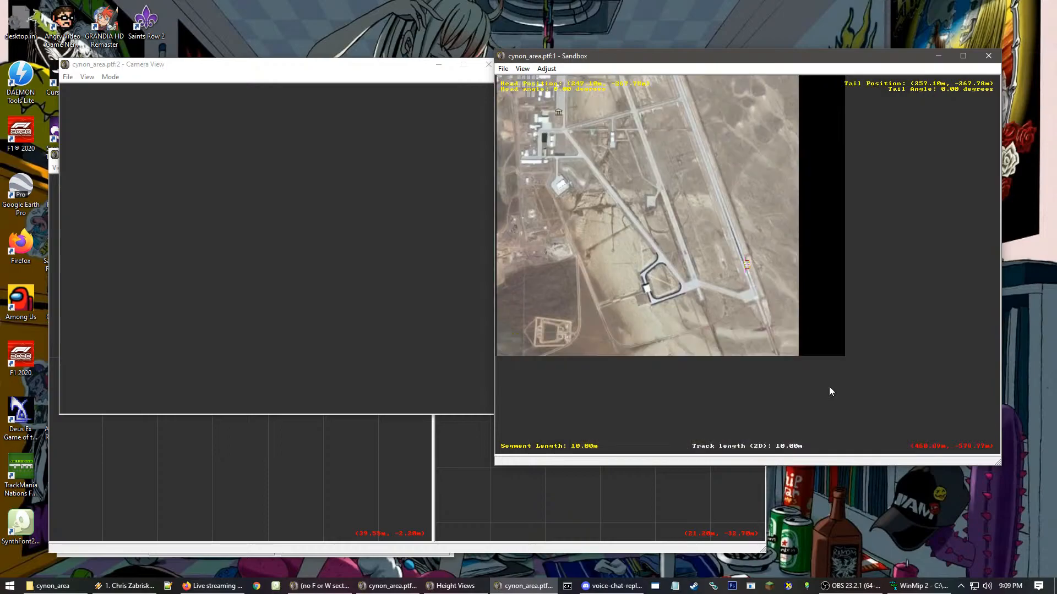
{"action": "scroll", "coordinate": [764, 278], "scroll_direction": "up", "scroll_amount": 3}
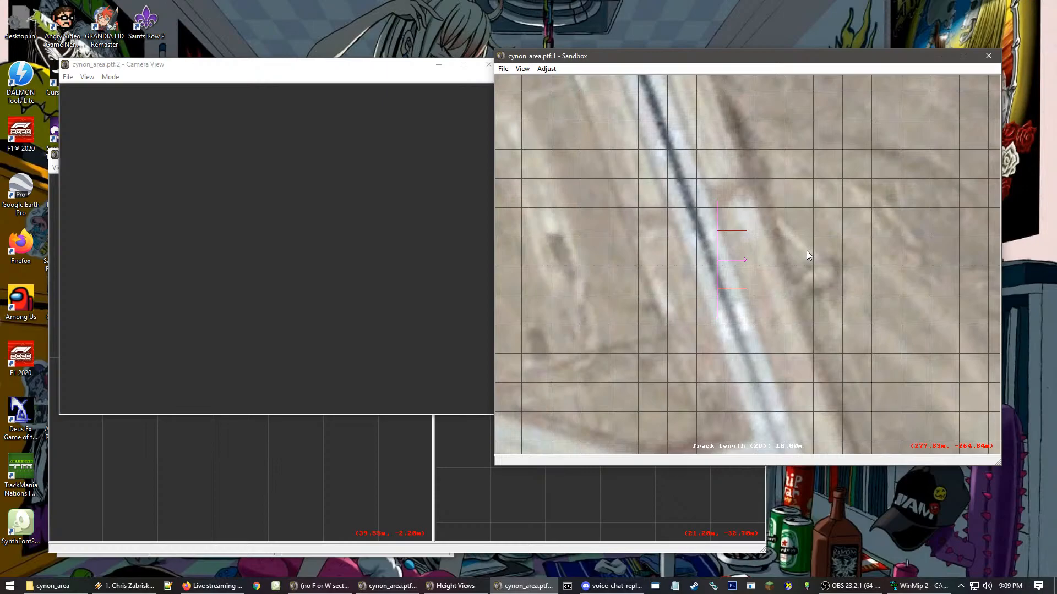
- Examine the runways and connecting roads on the aerial image around and north of the segment for a possible track layout
{"action": "scroll", "coordinate": [807, 255], "scroll_direction": "down", "scroll_amount": 1}
{"action": "scroll", "coordinate": [807, 250], "scroll_direction": "down", "scroll_amount": 5}
{"action": "scroll", "coordinate": [755, 240], "scroll_direction": "up", "scroll_amount": 5}
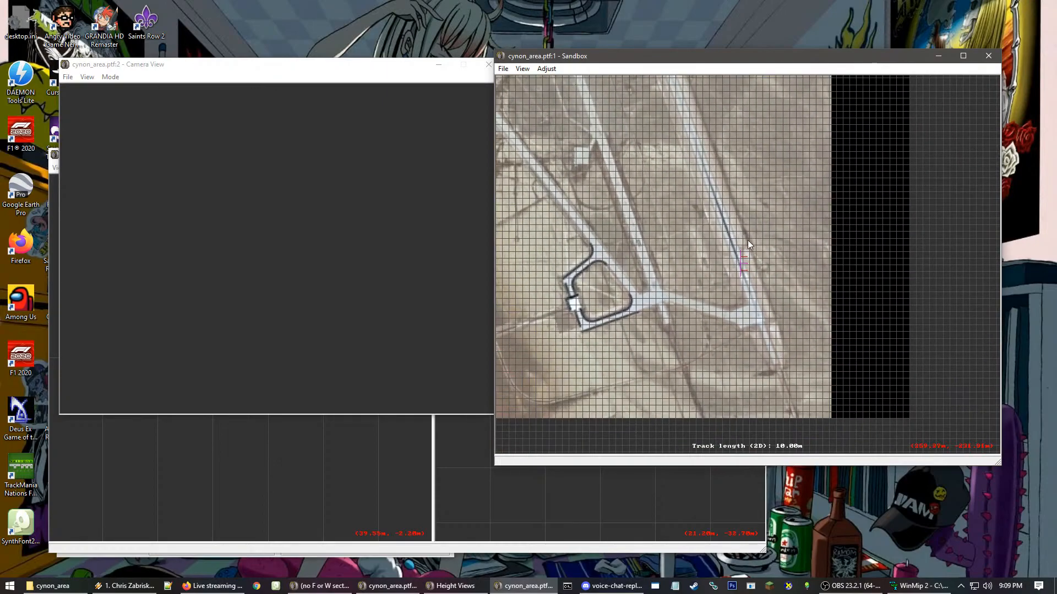
{"action": "scroll", "coordinate": [735, 249], "scroll_direction": "down", "scroll_amount": 4}
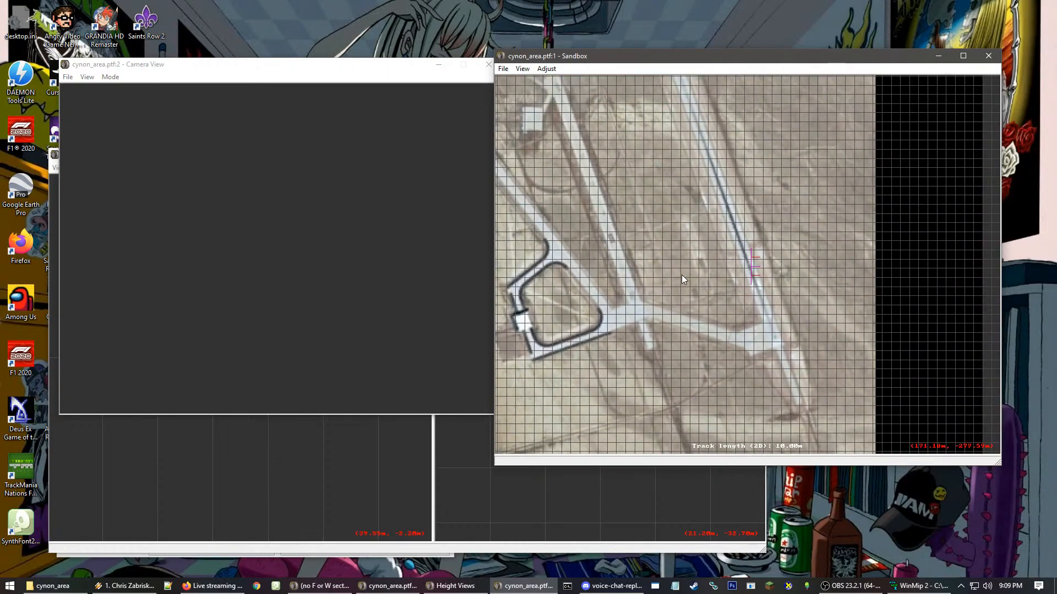
{"action": "scroll", "coordinate": [746, 273], "scroll_direction": "down", "scroll_amount": 3}
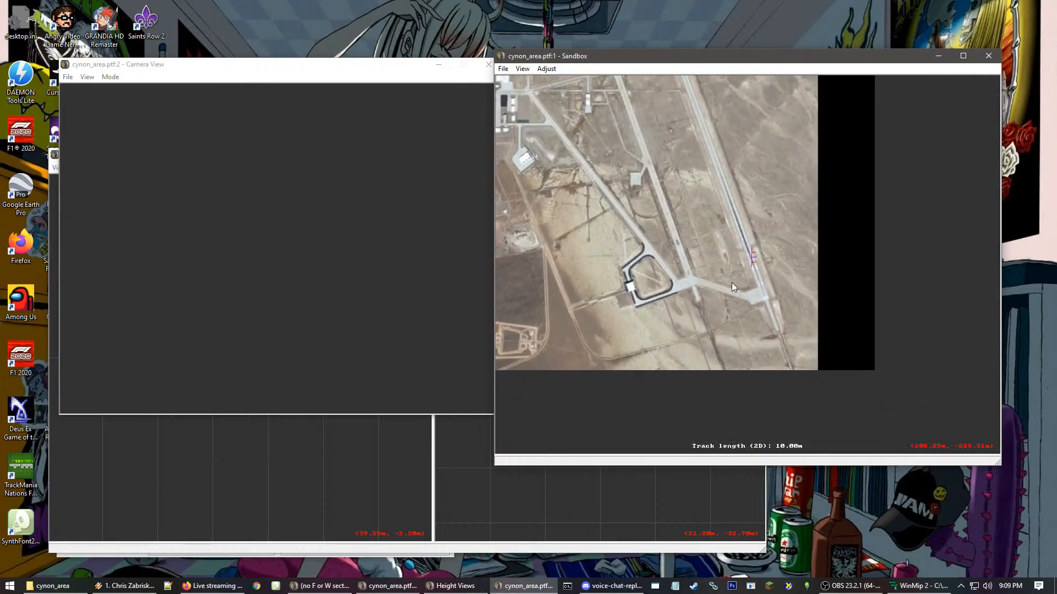
{"action": "scroll", "coordinate": [739, 238], "scroll_direction": "up", "scroll_amount": 2}
{"action": "scroll", "coordinate": [744, 256], "scroll_direction": "down", "scroll_amount": 3}
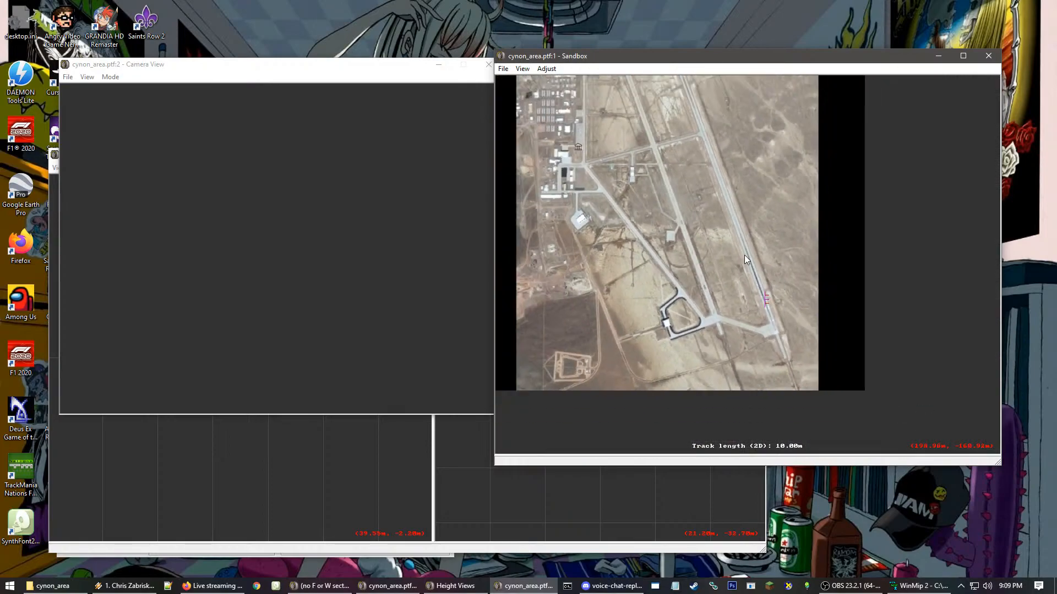
{"action": "scroll", "coordinate": [752, 239], "scroll_direction": "up", "scroll_amount": 3}
{"action": "scroll", "coordinate": [754, 245], "scroll_direction": "up", "scroll_amount": 3}
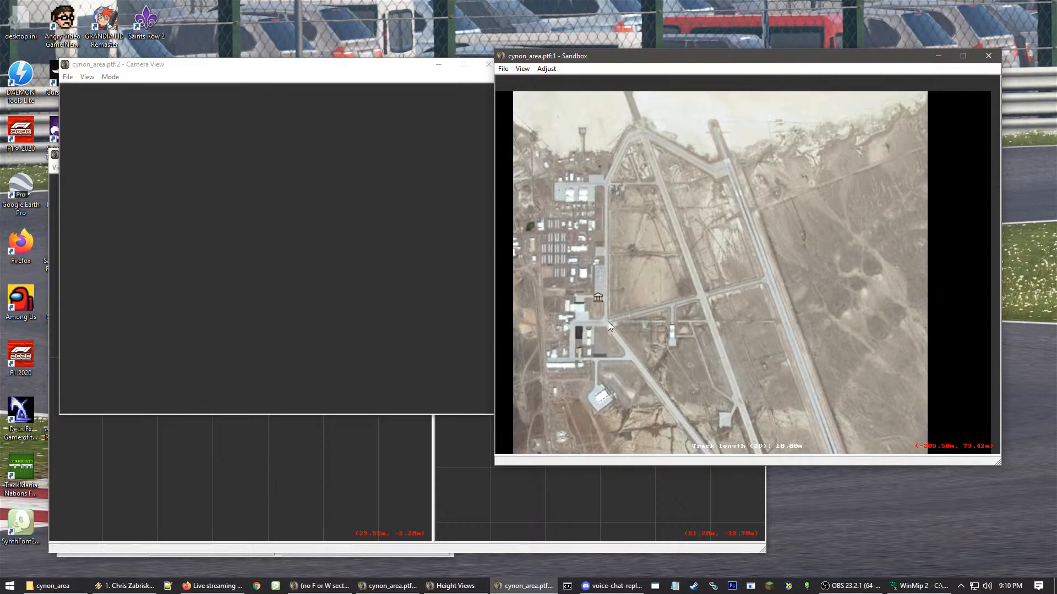
- Examine the airfield's southern half on the aerial image, including the small loop and the roads linking the runways
{"action": "right_click", "coordinate": [684, 409]}
{"action": "right_click", "coordinate": [779, 299]}
{"action": "scroll", "coordinate": [798, 271], "scroll_direction": "down", "scroll_amount": 1}
{"action": "right_click", "coordinate": [754, 218]}
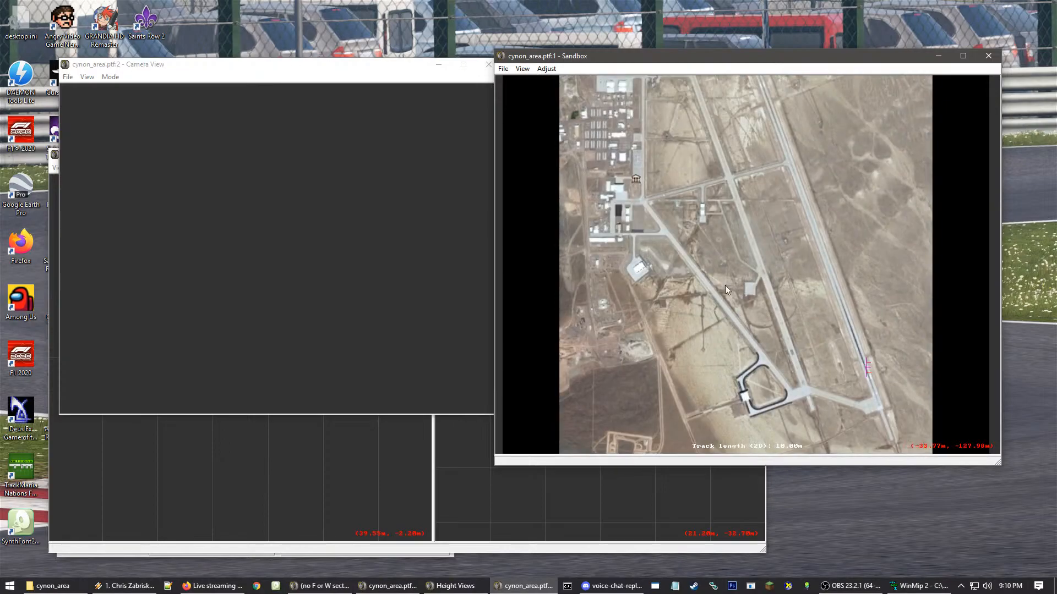
{"action": "right_click", "coordinate": [738, 332]}
{"action": "scroll", "coordinate": [788, 198], "scroll_direction": "up", "scroll_amount": 1}
{"action": "scroll", "coordinate": [796, 199], "scroll_direction": "down", "scroll_amount": 1}
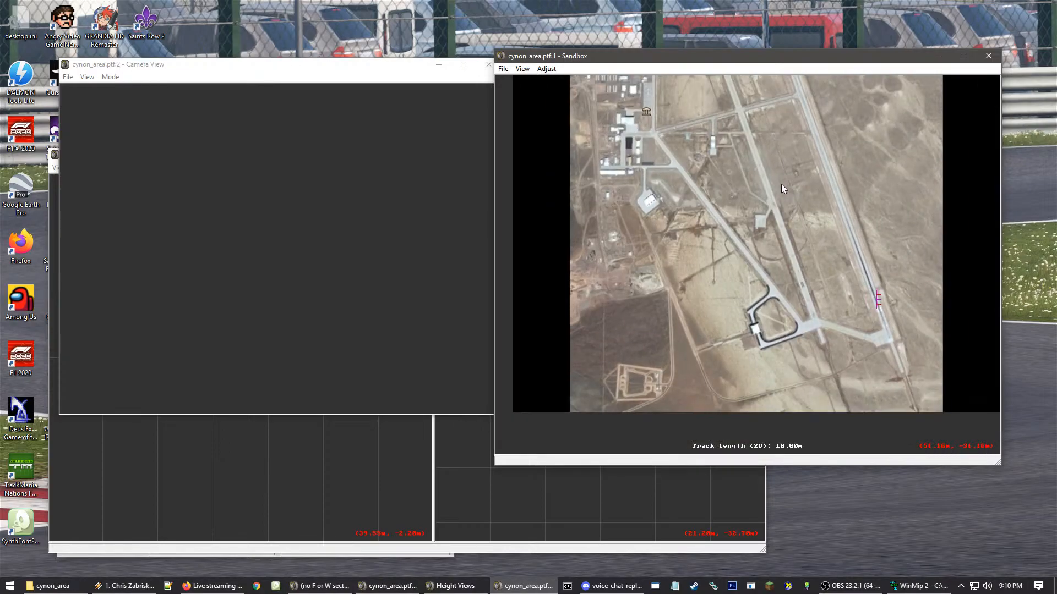
{"action": "scroll", "coordinate": [792, 205], "scroll_direction": "up", "scroll_amount": 4}
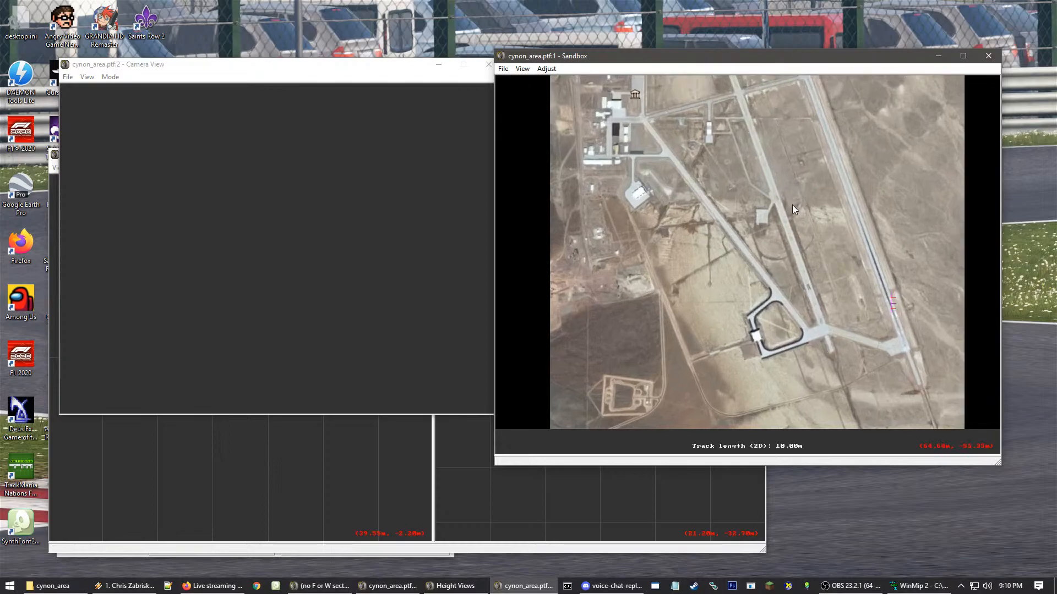
{"action": "scroll", "coordinate": [788, 210], "scroll_direction": "down", "scroll_amount": 5}
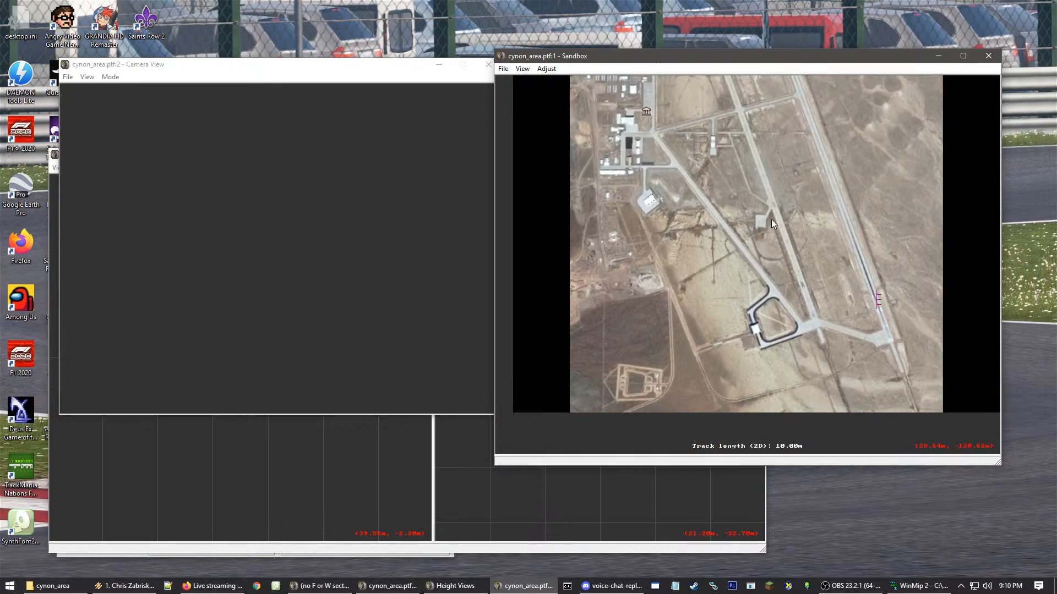
{"action": "right_click", "coordinate": [785, 237]}
{"action": "right_click", "coordinate": [768, 207]}
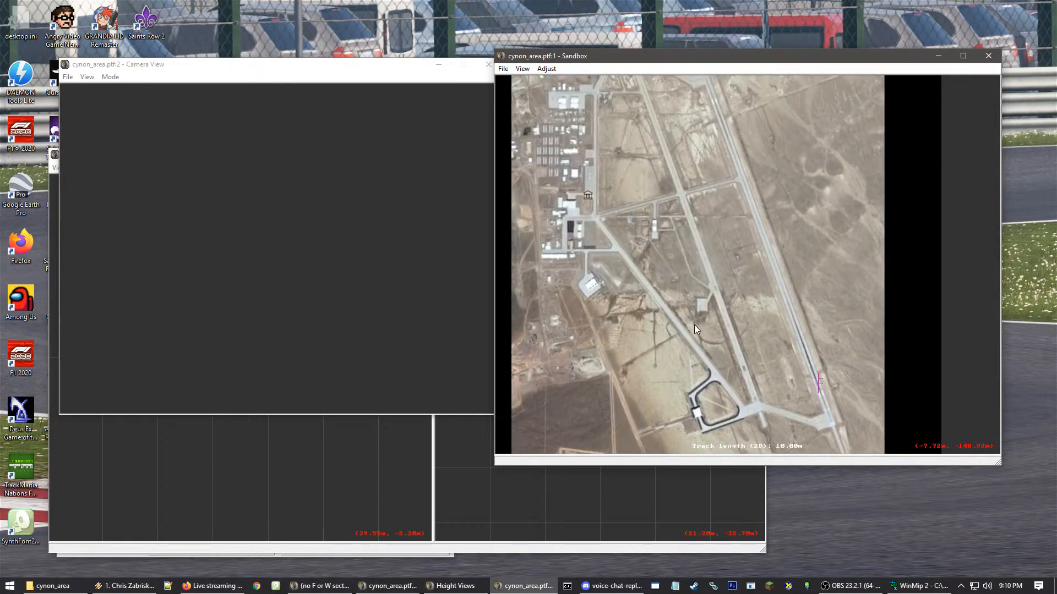
- Maximize the track view and survey the whole airfield, comparing the runways and connecting roads as possible track routes
{"action": "left_click", "coordinate": [963, 56]}
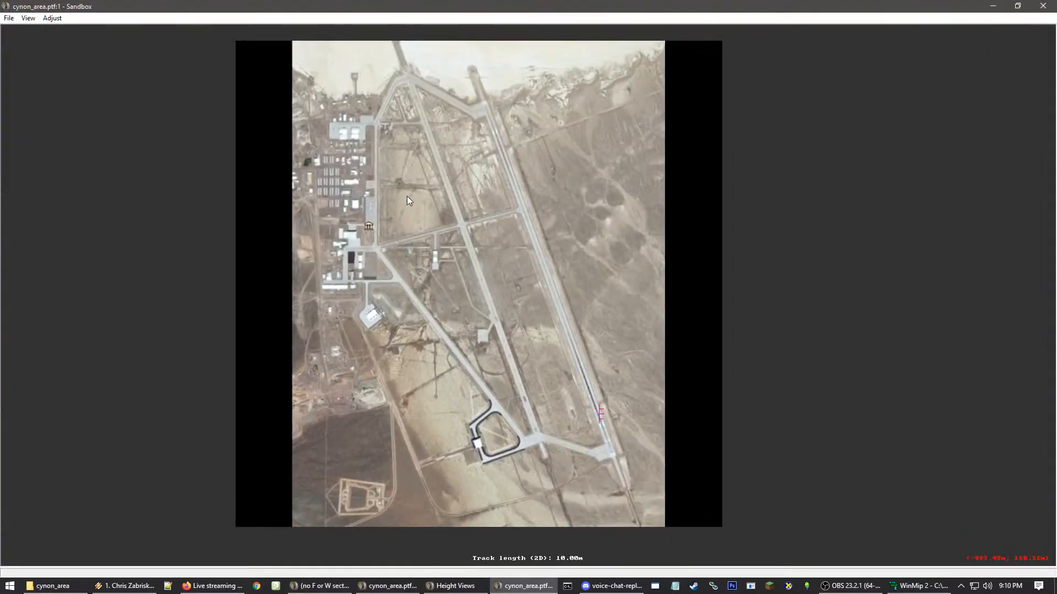
{"action": "scroll", "coordinate": [447, 332], "scroll_direction": "up", "scroll_amount": 1}
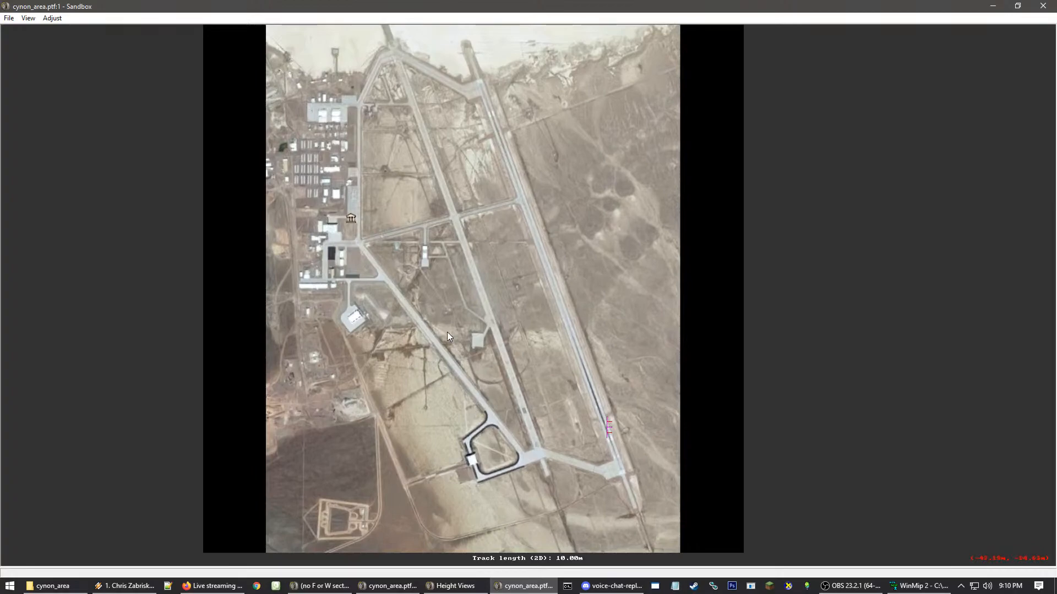
{"action": "scroll", "coordinate": [495, 415], "scroll_direction": "down", "scroll_amount": 1}
{"action": "left_click", "coordinate": [465, 425]}
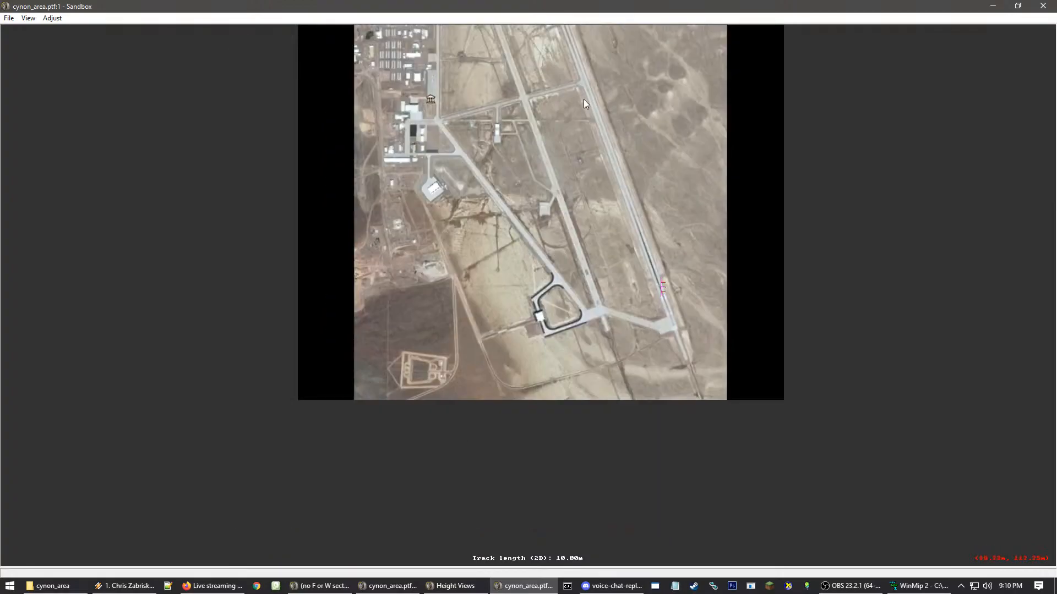
{"action": "left_click", "coordinate": [569, 138]}
{"action": "scroll", "coordinate": [465, 426], "scroll_direction": "up", "scroll_amount": 2}
{"action": "left_click", "coordinate": [450, 395]}
{"action": "scroll", "coordinate": [633, 211], "scroll_direction": "up", "scroll_amount": 2}
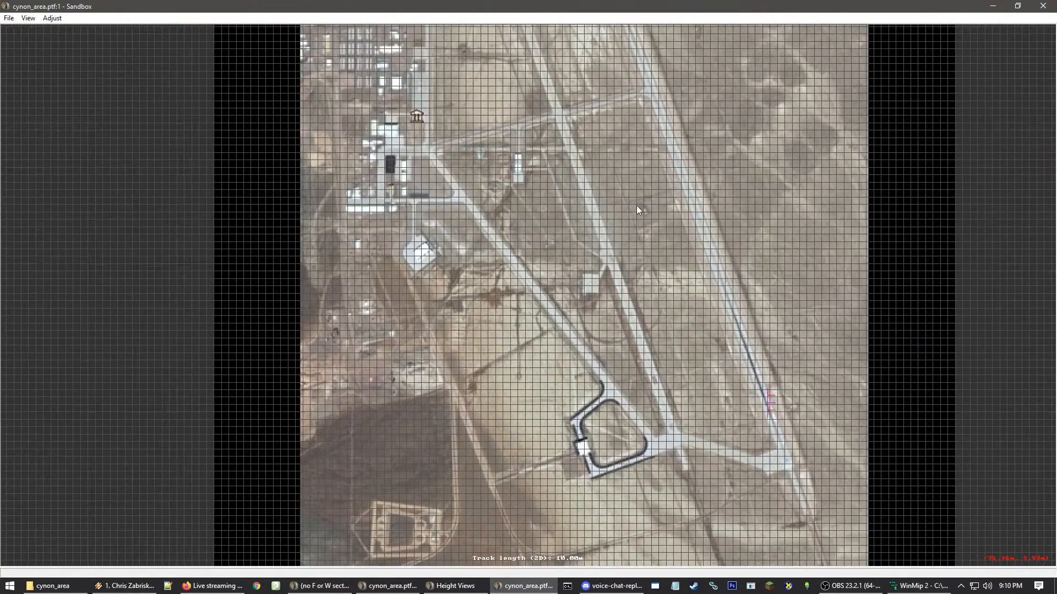
{"action": "left_click", "coordinate": [622, 223]}
{"action": "scroll", "coordinate": [444, 341], "scroll_direction": "up", "scroll_amount": 1}
{"action": "scroll", "coordinate": [462, 361], "scroll_direction": "up", "scroll_amount": 1}
{"action": "left_click", "coordinate": [499, 363]}
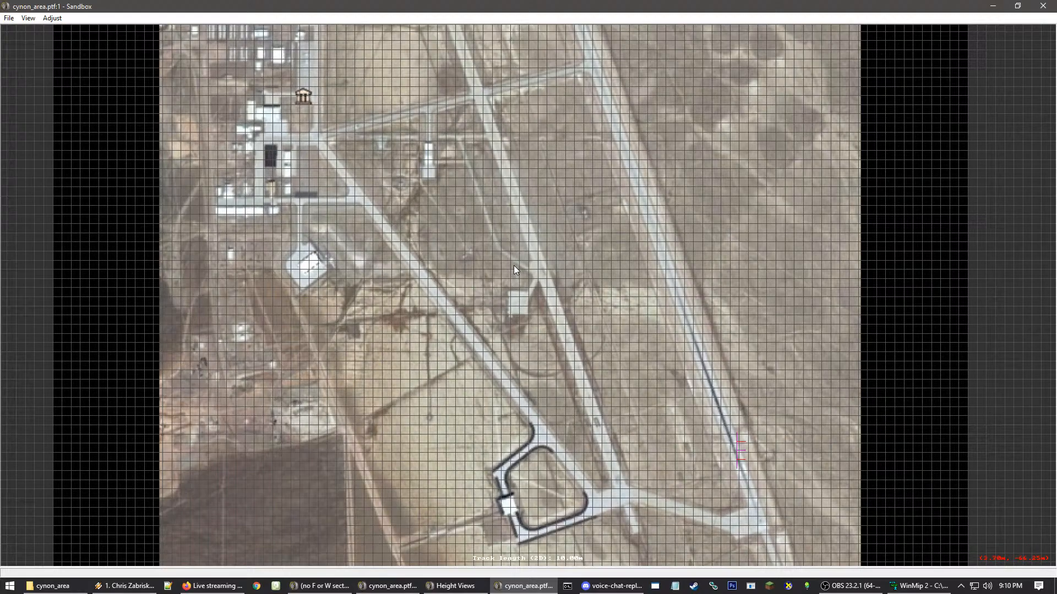
{"action": "scroll", "coordinate": [513, 265], "scroll_direction": "down", "scroll_amount": 4}
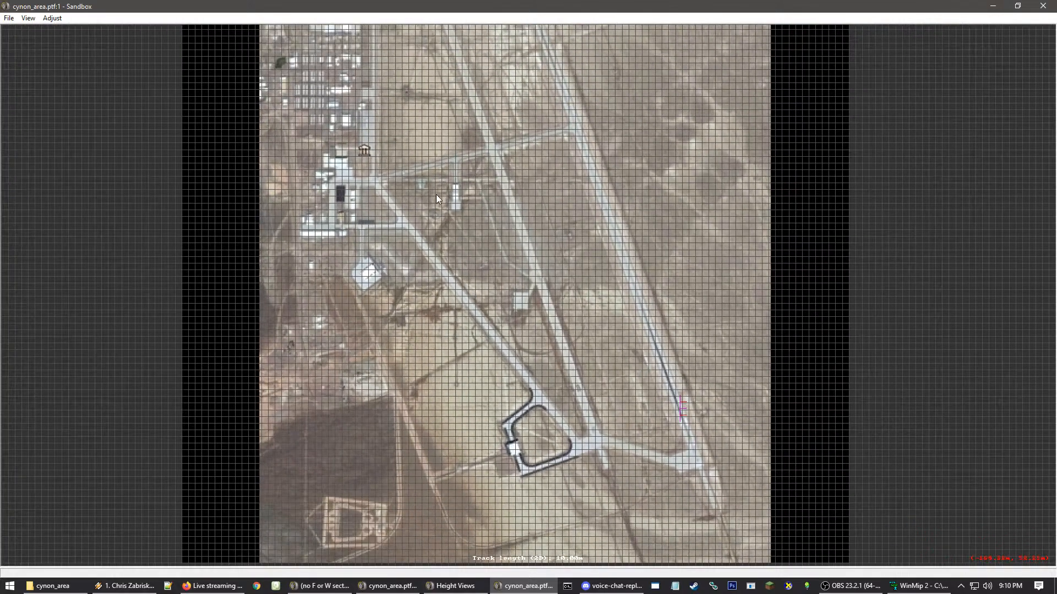
{"action": "scroll", "coordinate": [522, 164], "scroll_direction": "down", "scroll_amount": 1}
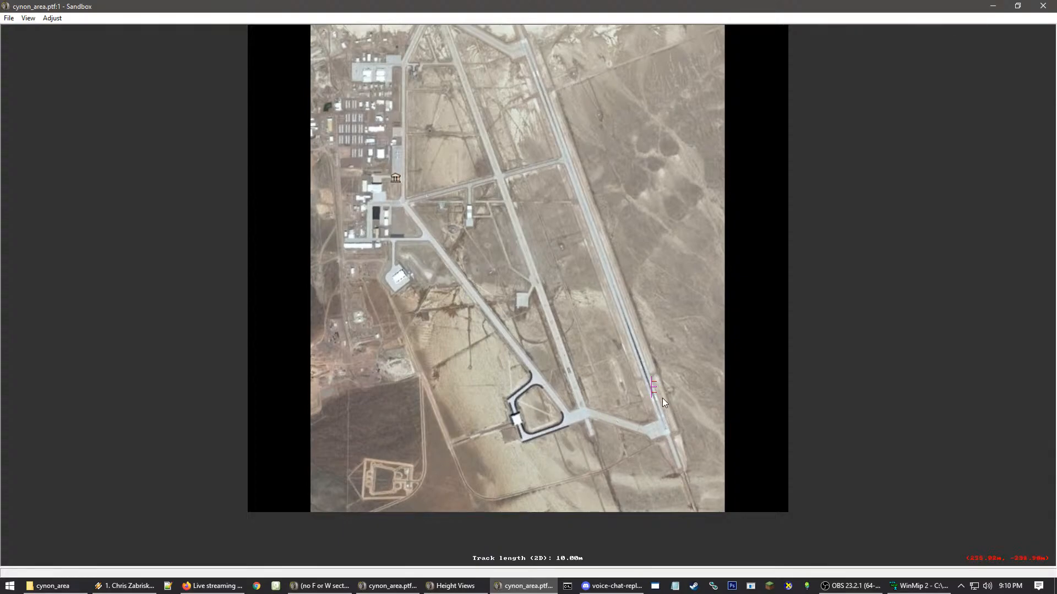
{"action": "scroll", "coordinate": [582, 246], "scroll_direction": "down", "scroll_amount": 1}
{"action": "left_click", "coordinate": [560, 137]}
{"action": "left_click", "coordinate": [586, 503]}
{"action": "scroll", "coordinate": [450, 150], "scroll_direction": "up", "scroll_amount": 1}
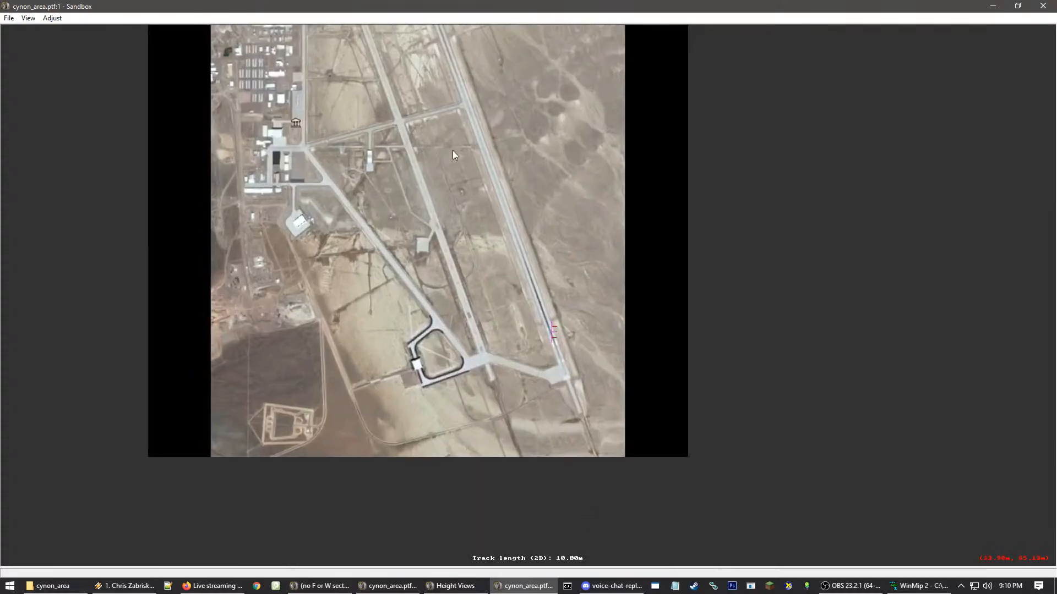
{"action": "left_click", "coordinate": [469, 168]}
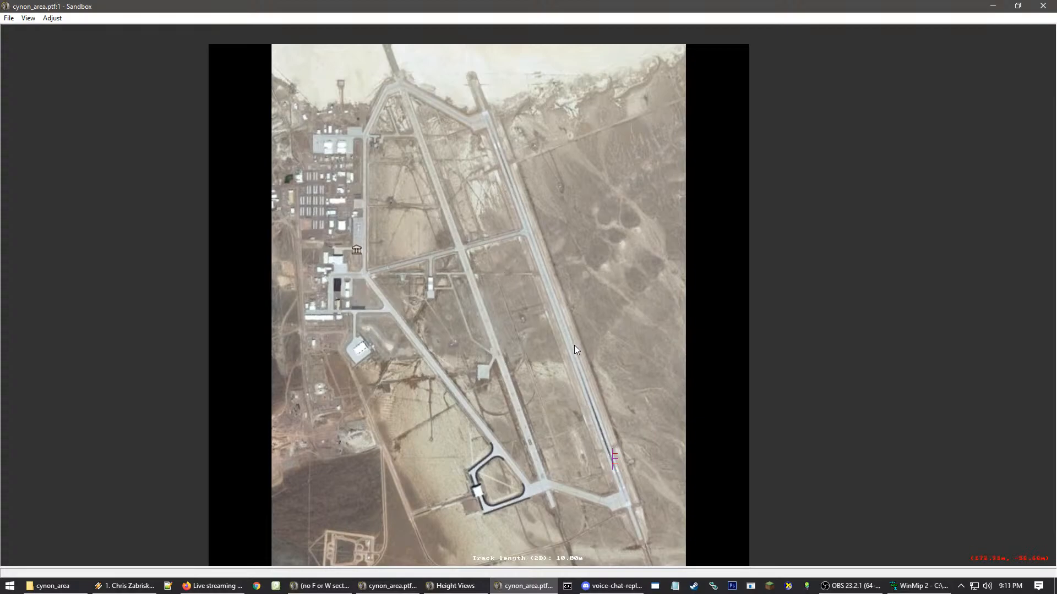
- Stretch and align the lead segment along the eastern runway's dark centerline, with head at about (249.45 m, -282.16 m) and tail at about (230.43 m, -227.52 m)
{"action": "scroll", "coordinate": [612, 444], "scroll_direction": "up", "scroll_amount": 3}
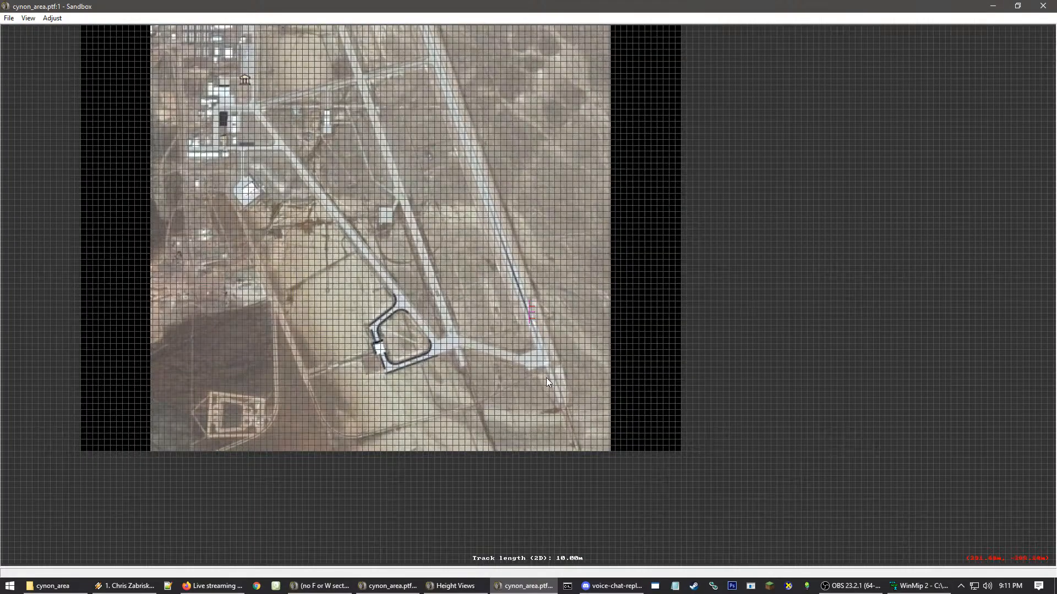
{"action": "scroll", "coordinate": [482, 135], "scroll_direction": "up", "scroll_amount": 2}
{"action": "scroll", "coordinate": [523, 340], "scroll_direction": "up", "scroll_amount": 3}
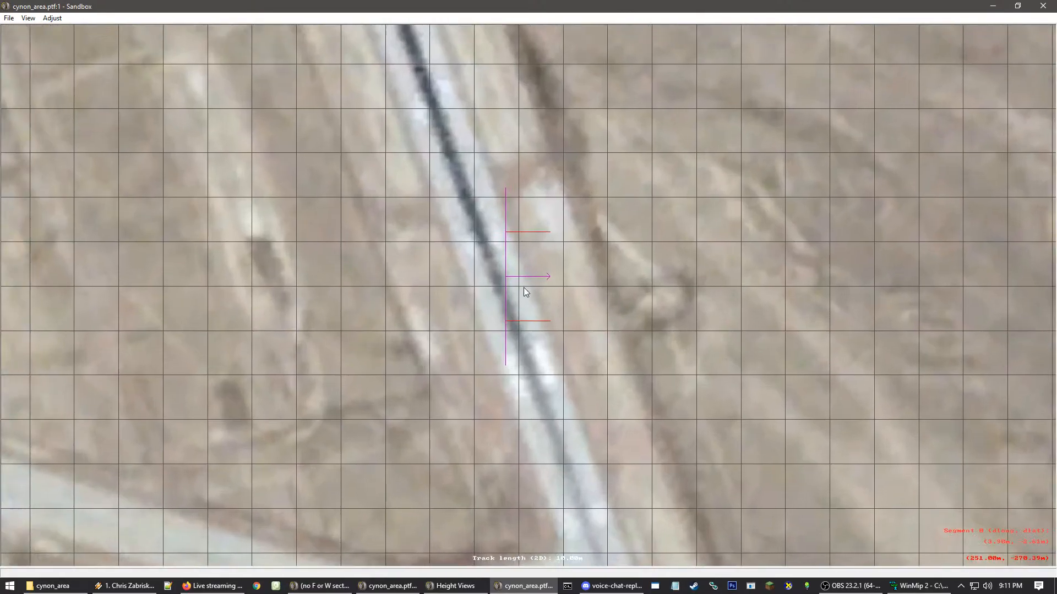
{"action": "mouse_move", "coordinate": [536, 283]}
{"action": "left_mouse_down"}
{"action": "mouse_move", "coordinate": [553, 276]}
{"action": "mouse_move", "coordinate": [548, 266]}
{"action": "mouse_move", "coordinate": [460, 175]}
{"action": "mouse_move", "coordinate": [421, 34]}
{"action": "mouse_move", "coordinate": [503, 187]}
{"action": "mouse_move", "coordinate": [505, 240]}
{"action": "mouse_move", "coordinate": [517, 249]}
{"action": "left_mouse_up"}
{"action": "scroll", "coordinate": [474, 143], "scroll_direction": "down", "scroll_amount": 1}
{"action": "scroll", "coordinate": [473, 143], "scroll_direction": "down", "scroll_amount": 1}
{"action": "scroll", "coordinate": [534, 325], "scroll_direction": "up", "scroll_amount": 1}
{"action": "left_click_drag", "start_coordinate": [536, 366], "coordinate": [546, 330]}
{"action": "scroll", "coordinate": [515, 272], "scroll_direction": "up", "scroll_amount": 1}
{"action": "scroll", "coordinate": [530, 275], "scroll_direction": "up", "scroll_amount": 2}
{"action": "scroll", "coordinate": [531, 276], "scroll_direction": "up", "scroll_amount": 1}
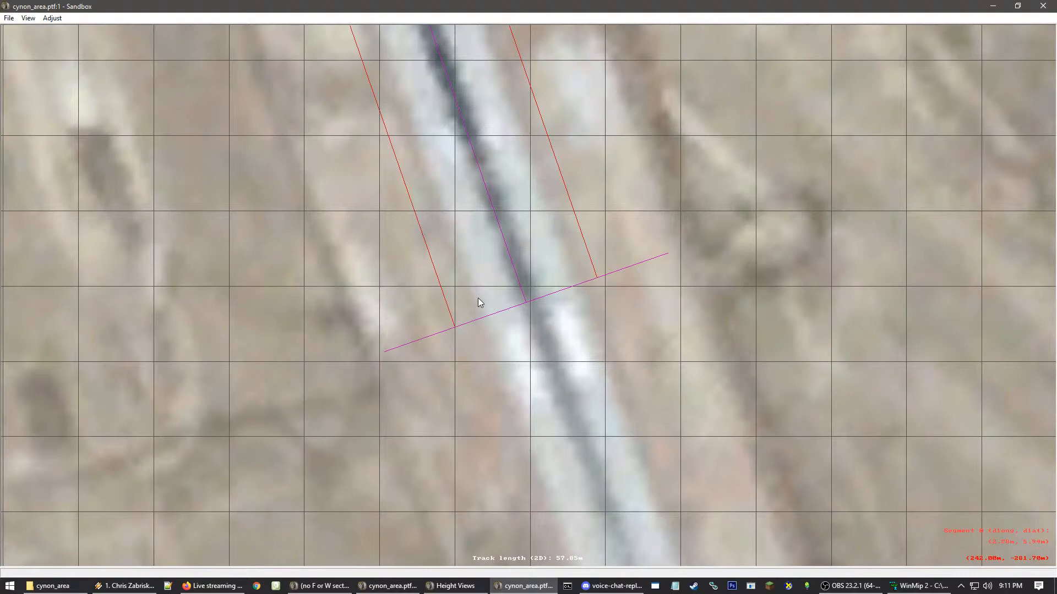
- Check which section types can be inserted in the segment and inspect the X sections on both sides of its centerline
{"action": "right_click", "coordinate": [494, 285]}
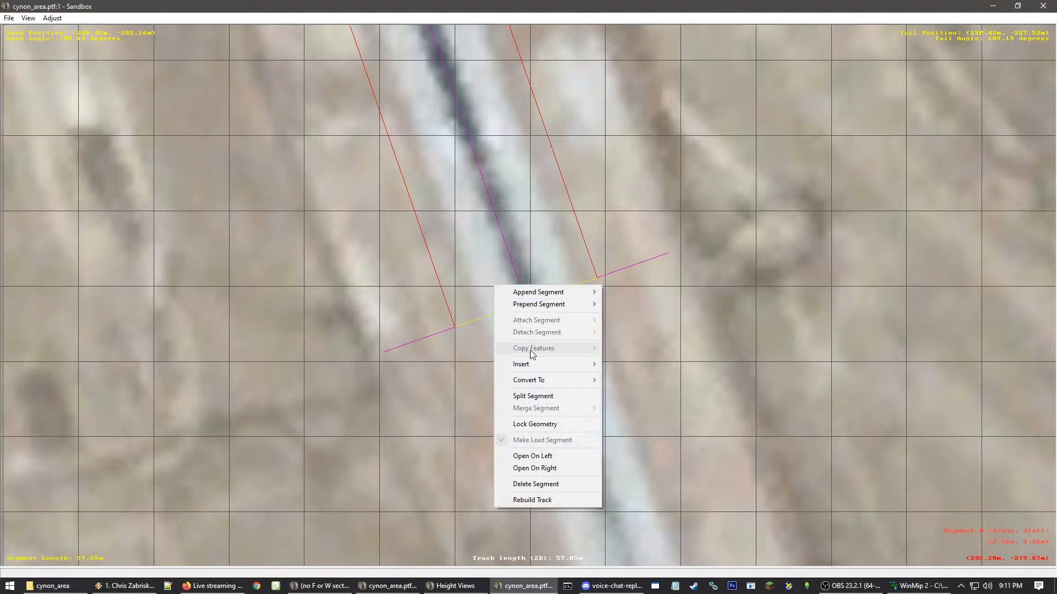
{"action": "mouse_move", "coordinate": [553, 365]}
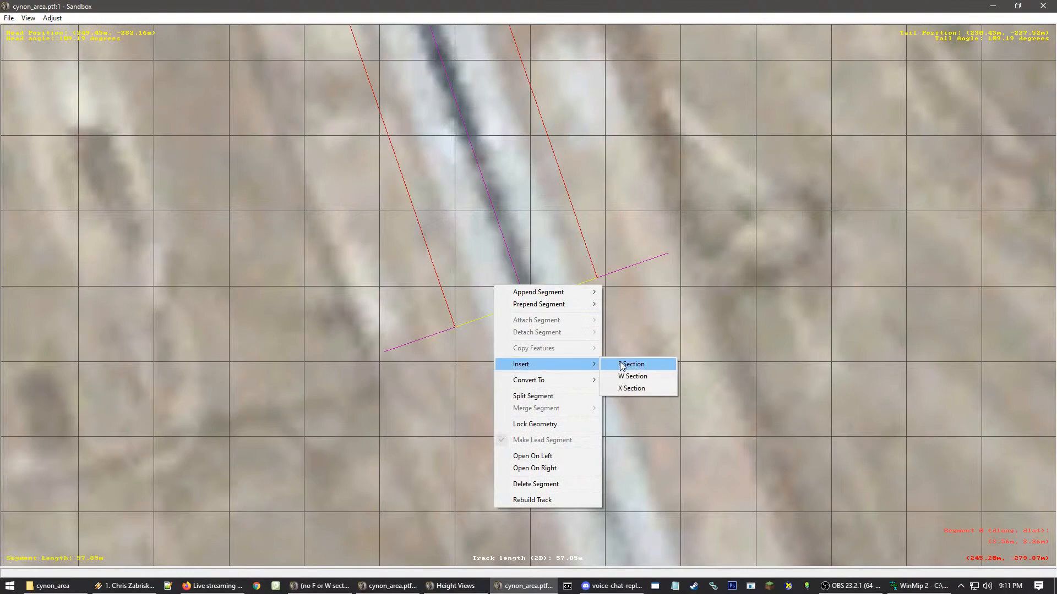
{"action": "left_click", "coordinate": [470, 257]}
{"action": "left_click", "coordinate": [489, 353]}
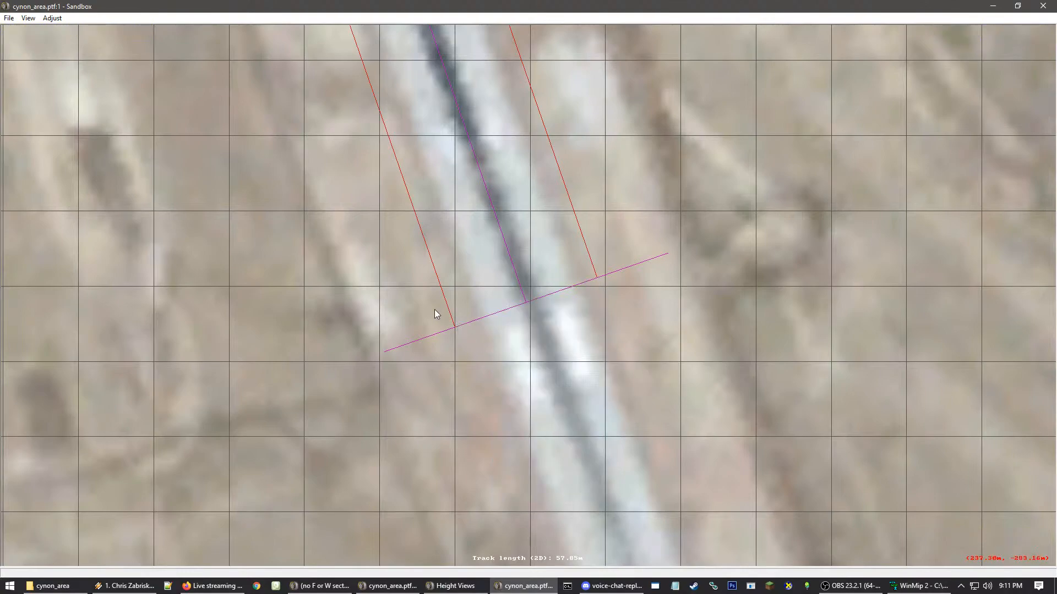
{"action": "left_click", "coordinate": [451, 315]}
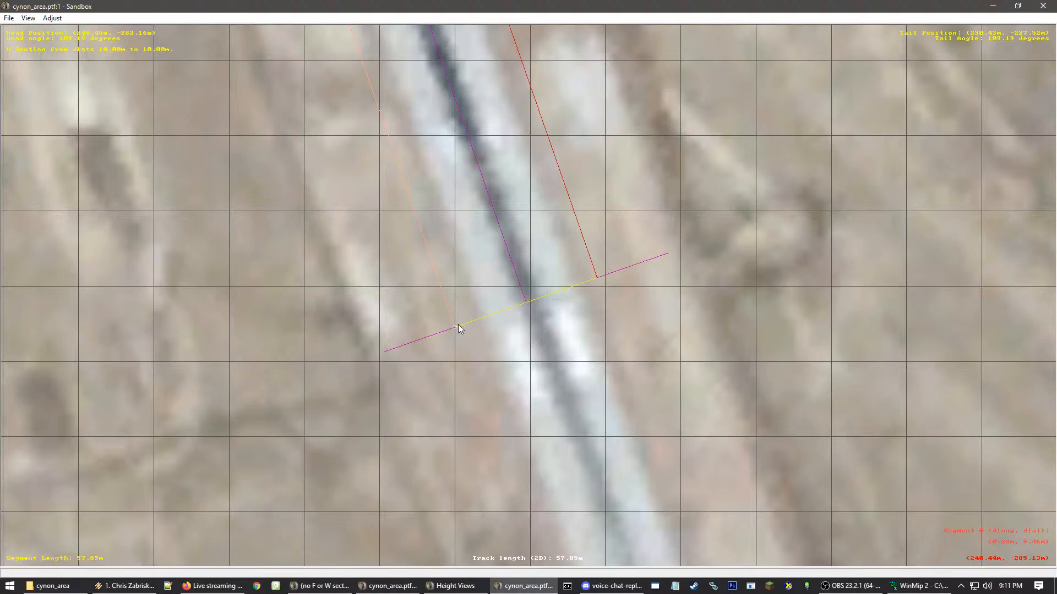
{"action": "left_click", "coordinate": [482, 339]}
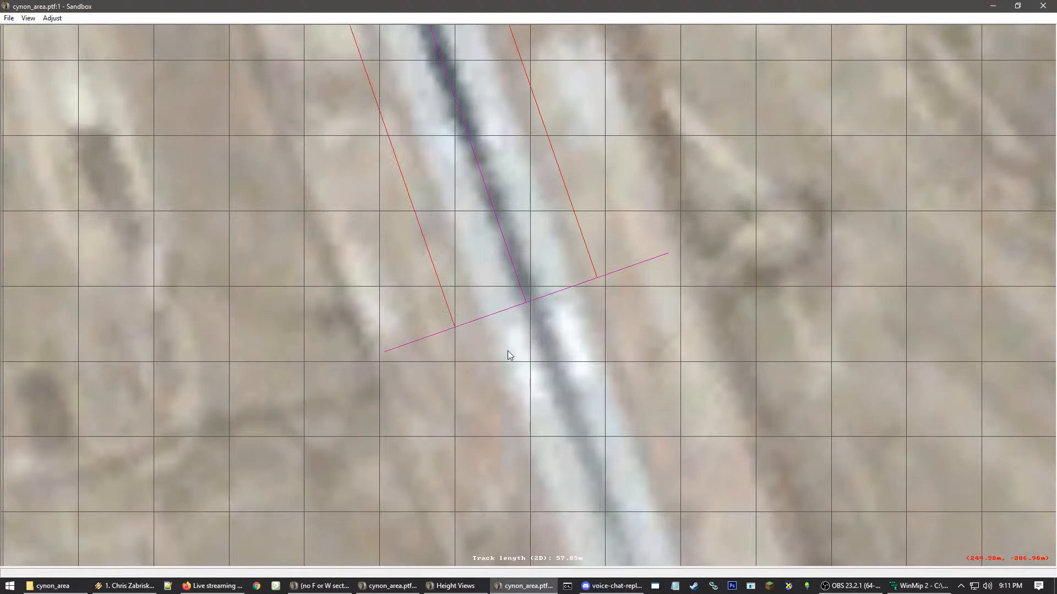
{"action": "scroll", "coordinate": [470, 270], "scroll_direction": "down", "scroll_amount": 5}
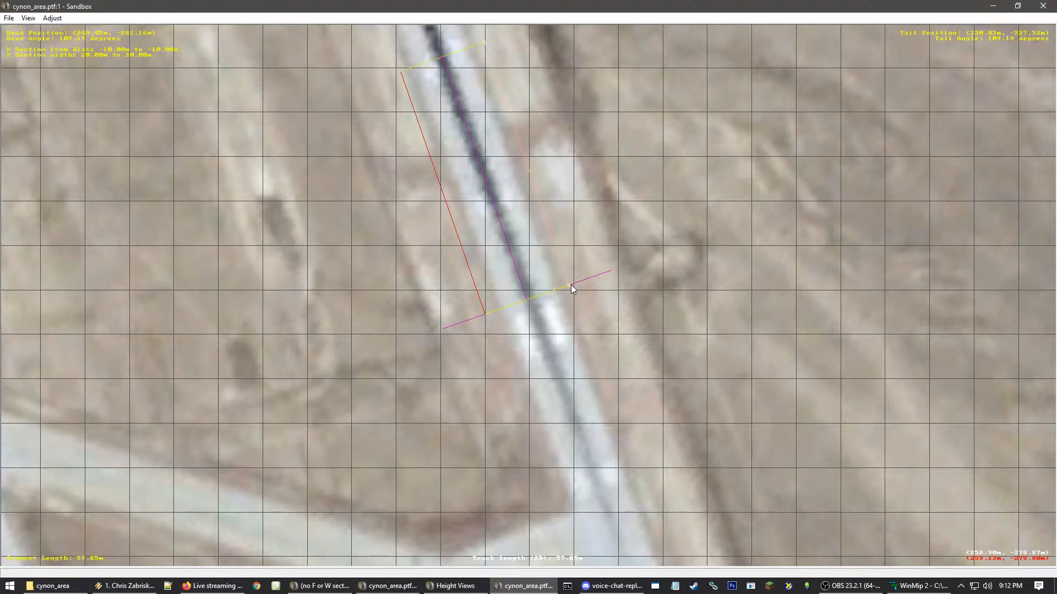
{"action": "scroll", "coordinate": [568, 286], "scroll_direction": "up", "scroll_amount": 5}
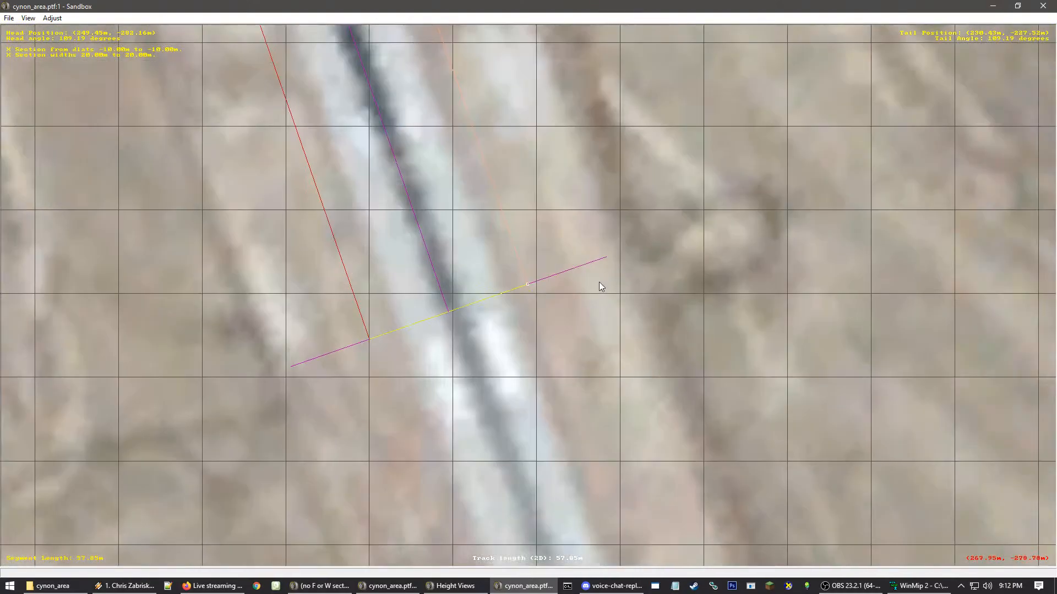
{"action": "scroll", "coordinate": [528, 287], "scroll_direction": "up", "scroll_amount": 1}
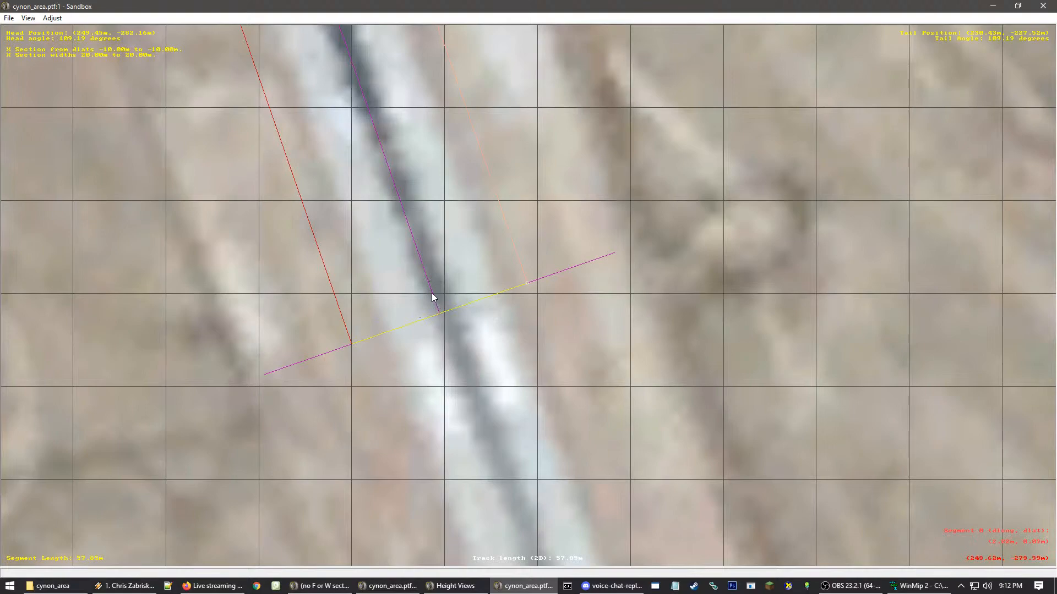
{"action": "left_click", "coordinate": [561, 339]}
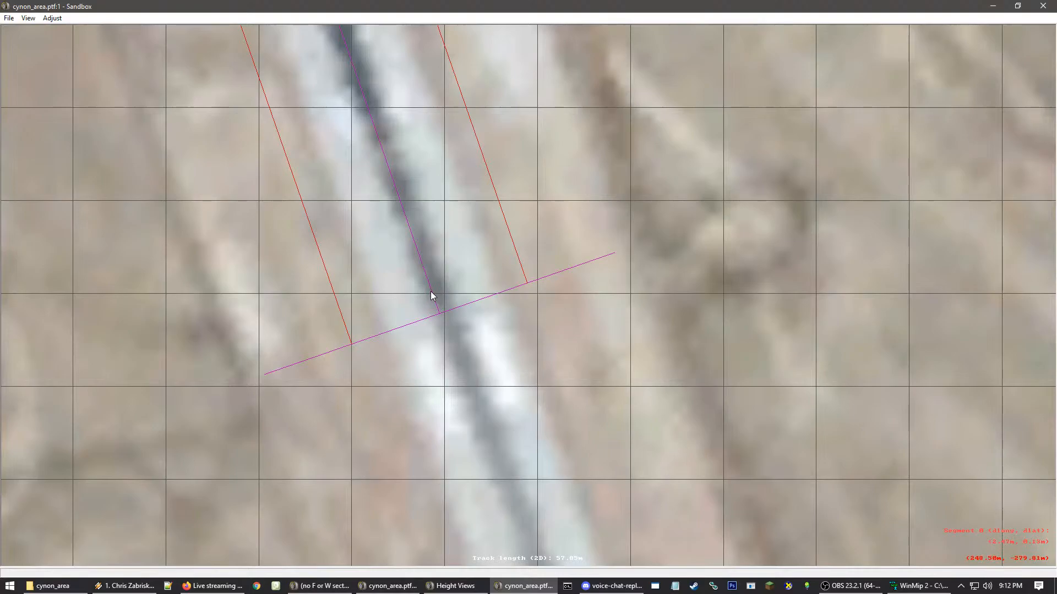
- Examine closely how the segment's centerline and X sections line up with the runway's dark line and edges near the head
{"action": "scroll", "coordinate": [422, 282], "scroll_direction": "up", "scroll_amount": 5}
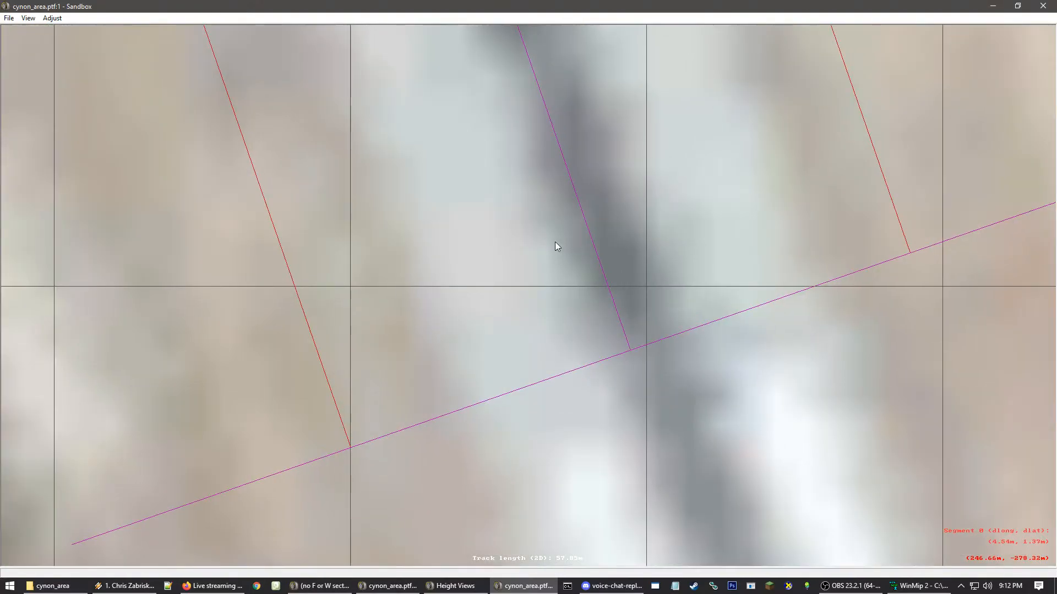
{"action": "scroll", "coordinate": [653, 264], "scroll_direction": "up", "scroll_amount": 2}
{"action": "scroll", "coordinate": [633, 278], "scroll_direction": "up", "scroll_amount": 3}
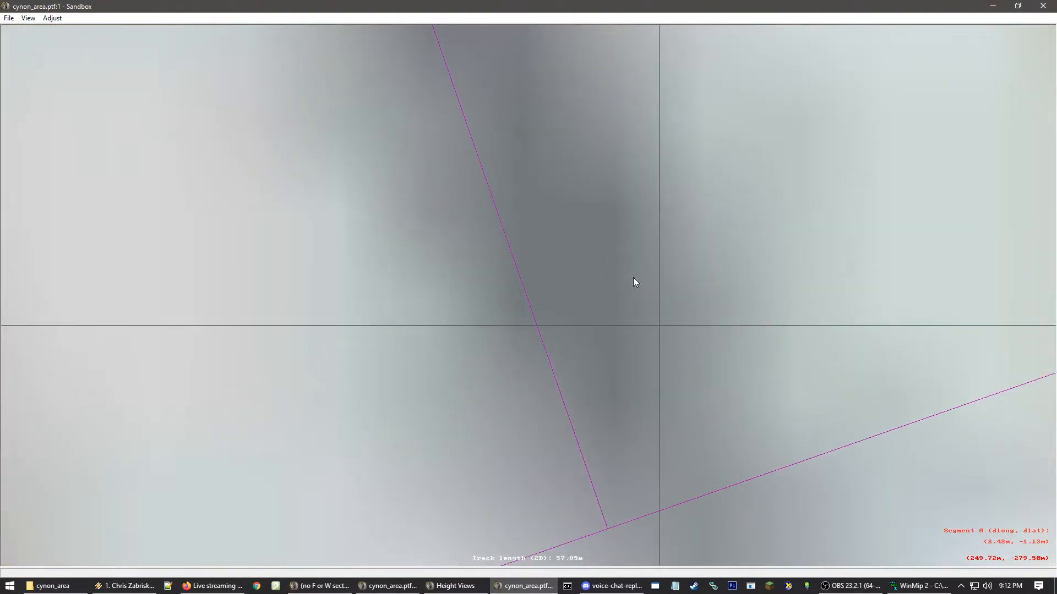
{"action": "scroll", "coordinate": [633, 282], "scroll_direction": "up", "scroll_amount": 1}
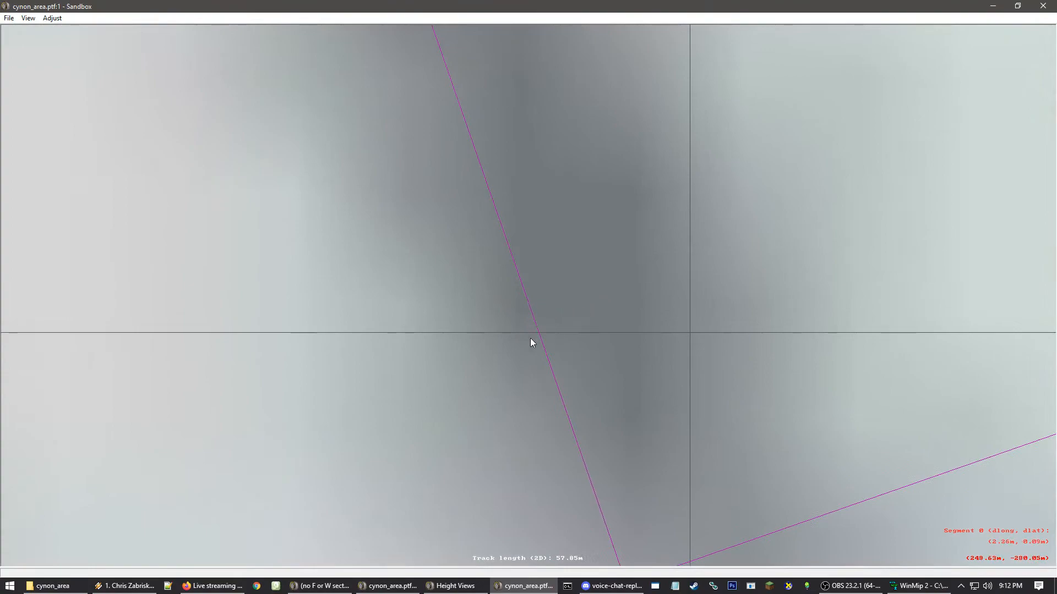
{"action": "scroll", "coordinate": [577, 372], "scroll_direction": "down", "scroll_amount": 3}
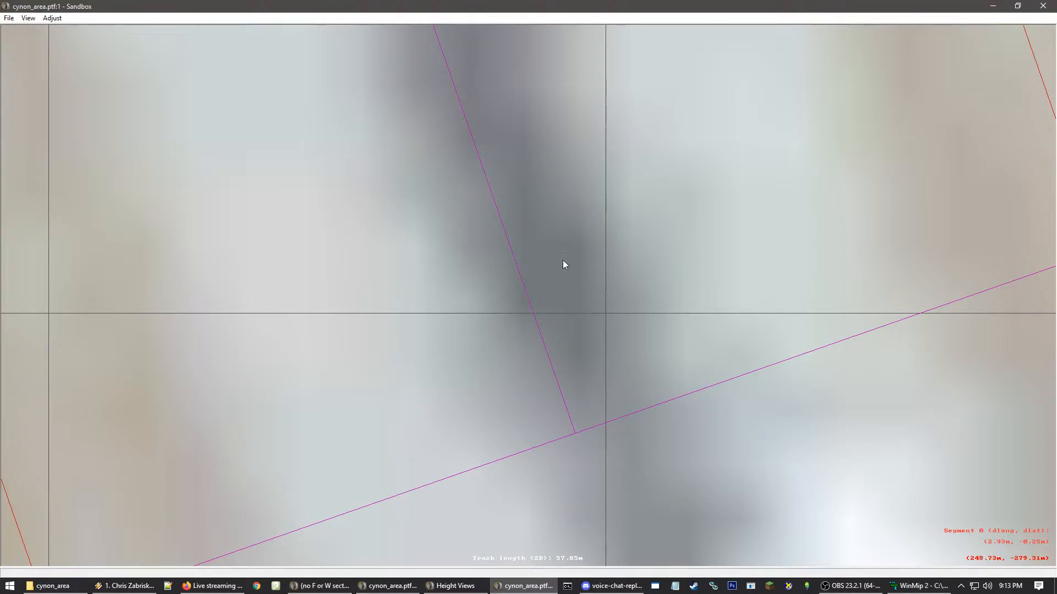
{"action": "scroll", "coordinate": [481, 297], "scroll_direction": "down", "scroll_amount": 3}
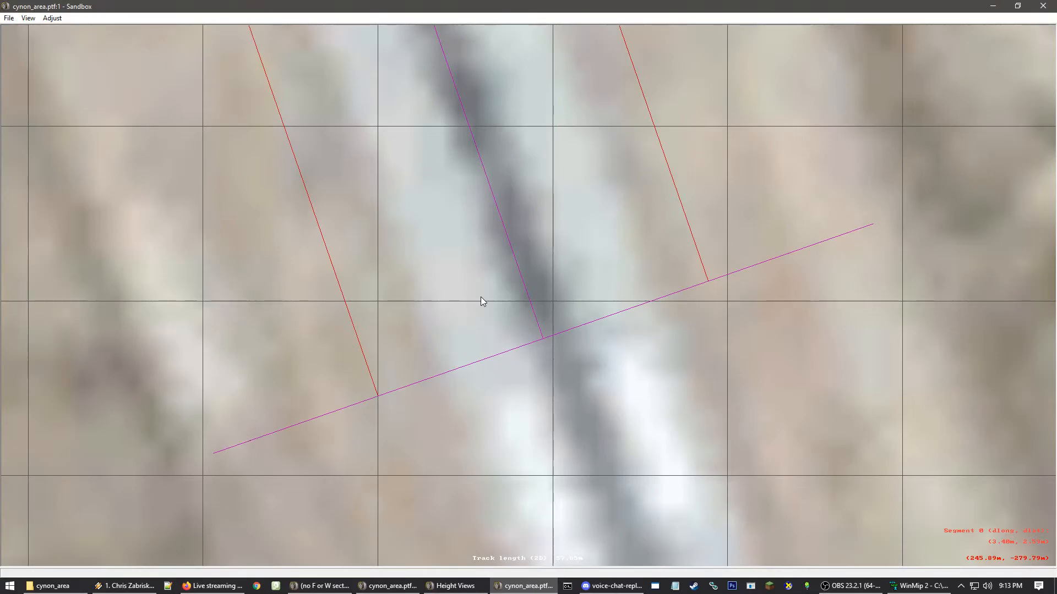
{"action": "scroll", "coordinate": [481, 298], "scroll_direction": "down", "scroll_amount": 1}
{"action": "scroll", "coordinate": [480, 301], "scroll_direction": "down", "scroll_amount": 1}
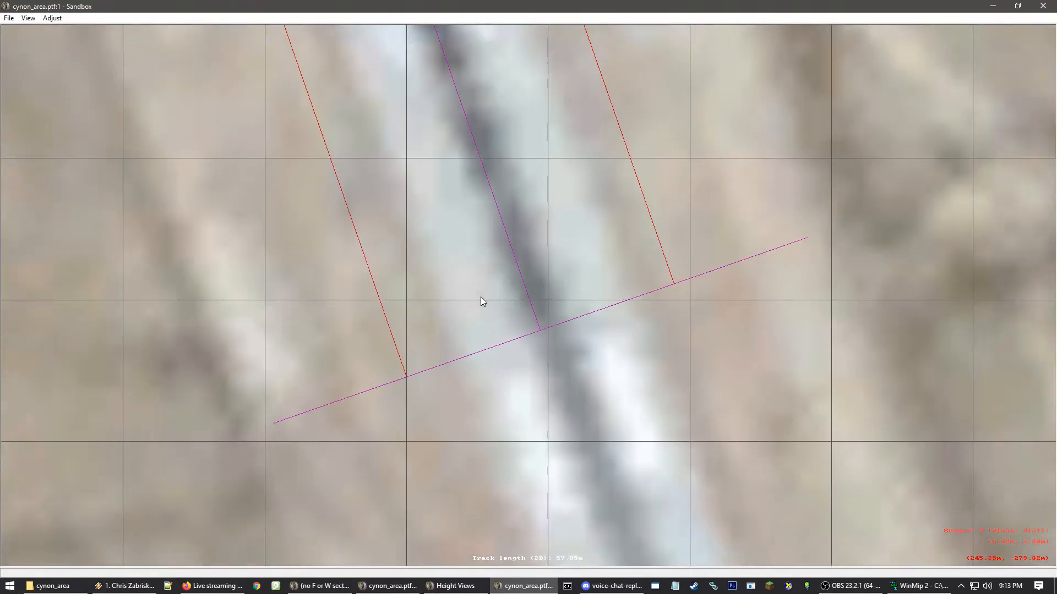
{"action": "scroll", "coordinate": [481, 300], "scroll_direction": "down", "scroll_amount": 1}
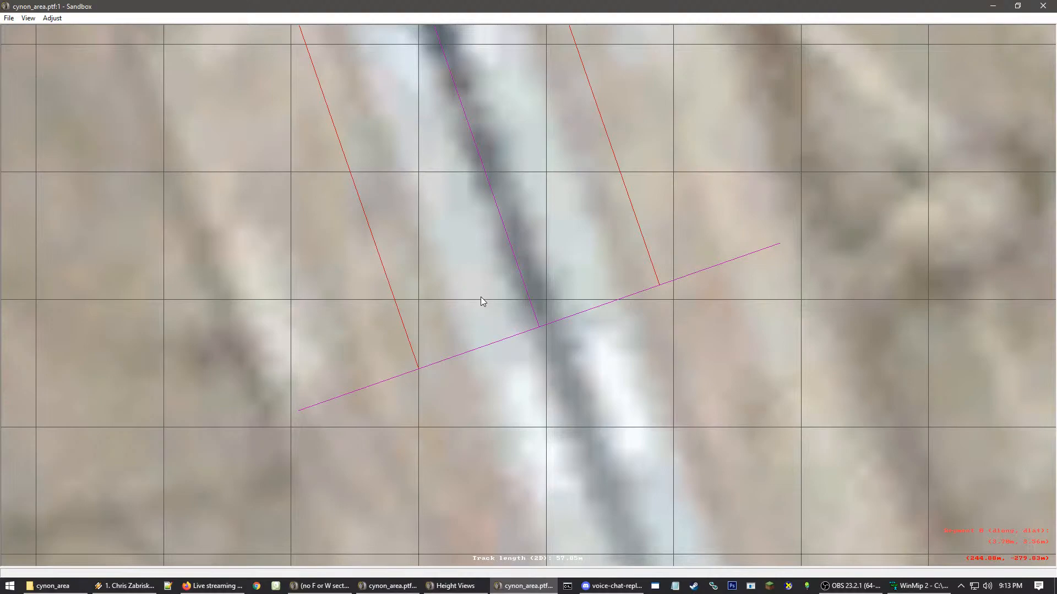
{"action": "left_click", "coordinate": [597, 240]}
{"action": "left_click", "coordinate": [717, 322]}
{"action": "scroll", "coordinate": [612, 306], "scroll_direction": "down", "scroll_amount": 1}
{"action": "scroll", "coordinate": [533, 250], "scroll_direction": "down", "scroll_amount": 20}
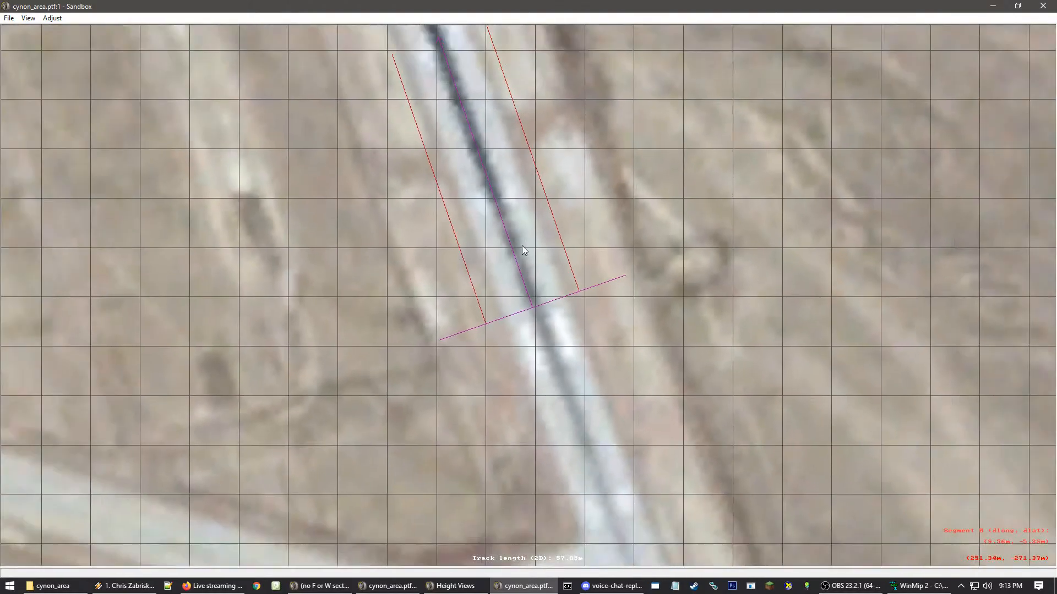
{"action": "scroll", "coordinate": [484, 300], "scroll_direction": "up", "scroll_amount": 20}
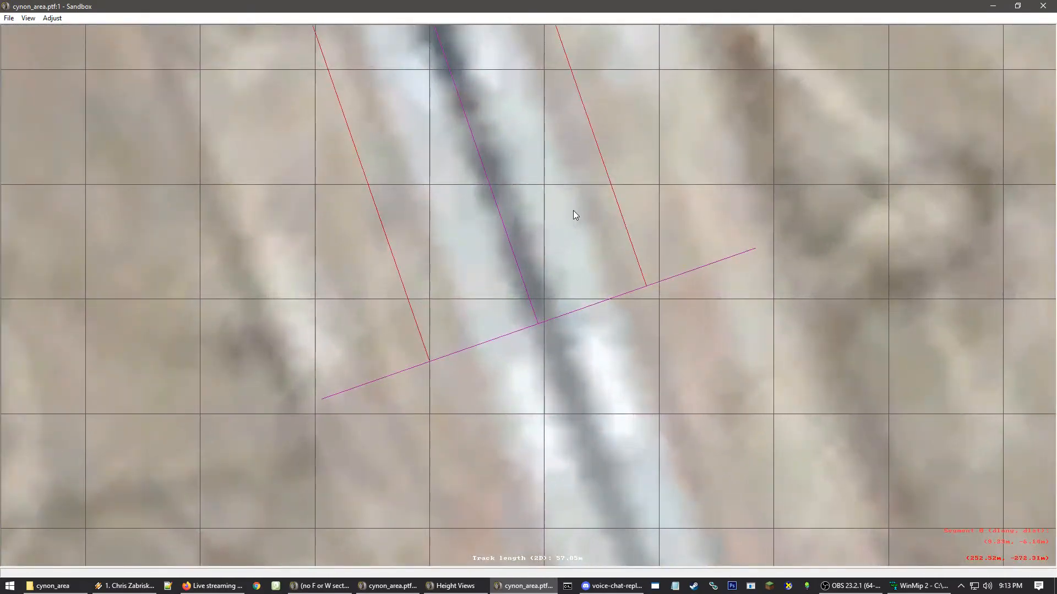
- Shift the lead segment slightly east, with its head at about (250.22 m, -282.27 m) and tail at about (231.21 m, -227.64 m)
{"action": "left_click", "coordinate": [600, 253]}
{"action": "scroll", "coordinate": [587, 240], "scroll_direction": "down", "scroll_amount": 1}
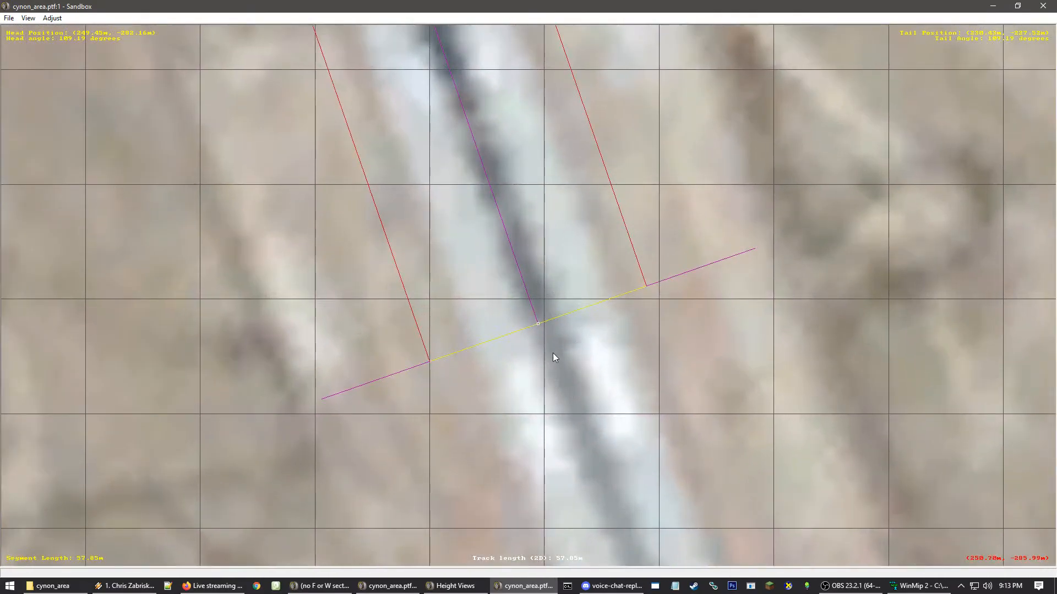
{"action": "scroll", "coordinate": [515, 327], "scroll_direction": "down", "scroll_amount": 15}
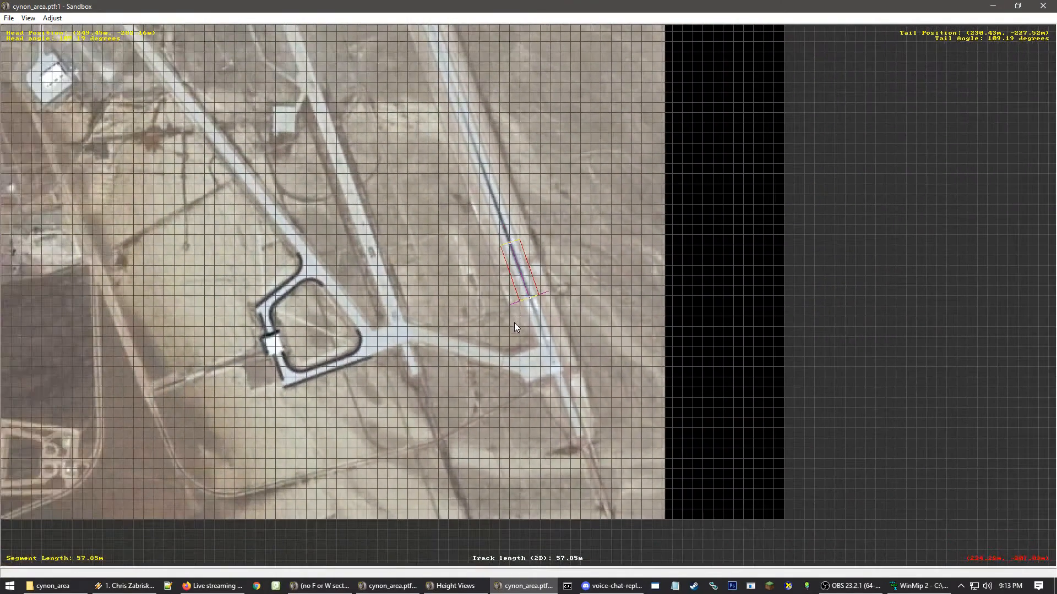
{"action": "scroll", "coordinate": [526, 307], "scroll_direction": "up", "scroll_amount": 8}
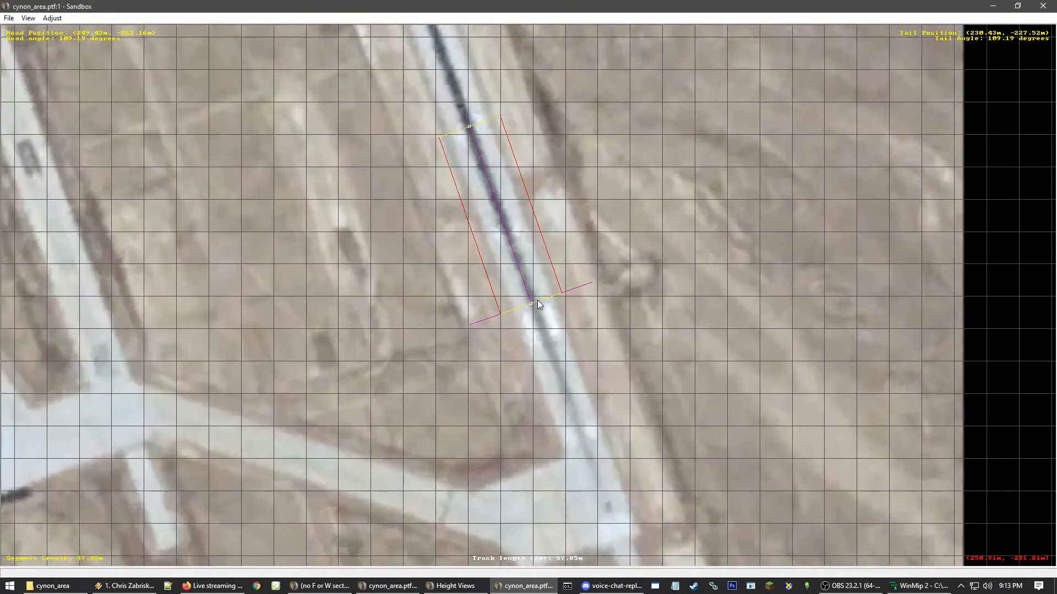
{"action": "mouse_move", "coordinate": [517, 307]}
{"action": "scroll", "coordinate": [549, 291], "scroll_direction": "down", "scroll_amount": 4}
{"action": "scroll", "coordinate": [546, 295], "scroll_direction": "up", "scroll_amount": 3}
{"action": "scroll", "coordinate": [546, 296], "scroll_direction": "up", "scroll_amount": 5}
{"action": "left_click_drag", "start_coordinate": [556, 264], "coordinate": [569, 259]}
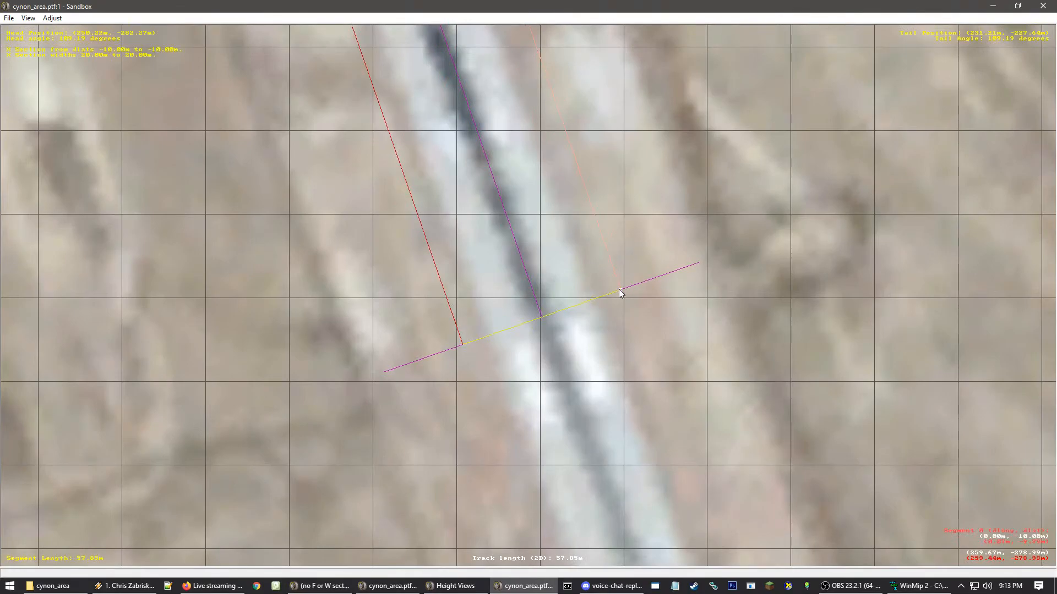
- Widen the X sections at the segment's head, with the eastern one at dlat about -27.89 m and the western one at about 16.29 m
{"action": "left_click_drag", "start_coordinate": [620, 289], "coordinate": [763, 239]}
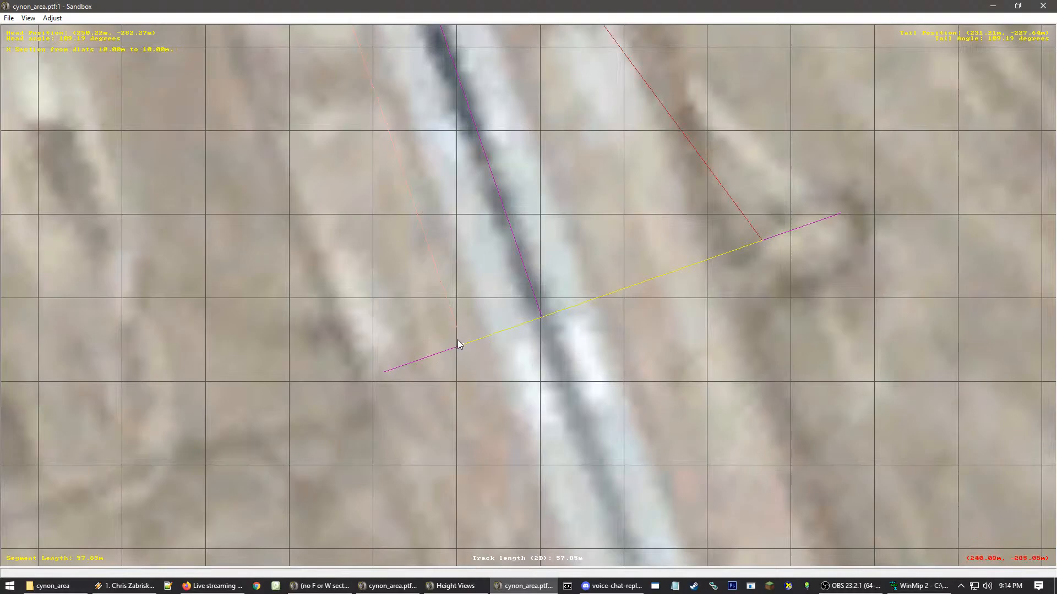
{"action": "scroll", "coordinate": [469, 358], "scroll_direction": "down", "scroll_amount": 3}
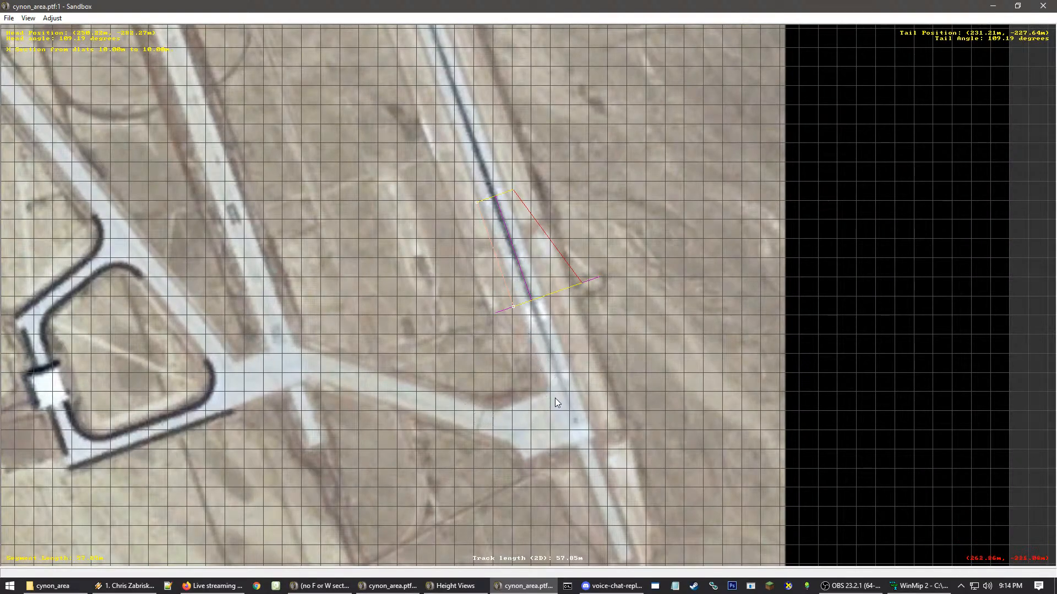
{"action": "scroll", "coordinate": [507, 315], "scroll_direction": "up", "scroll_amount": 5}
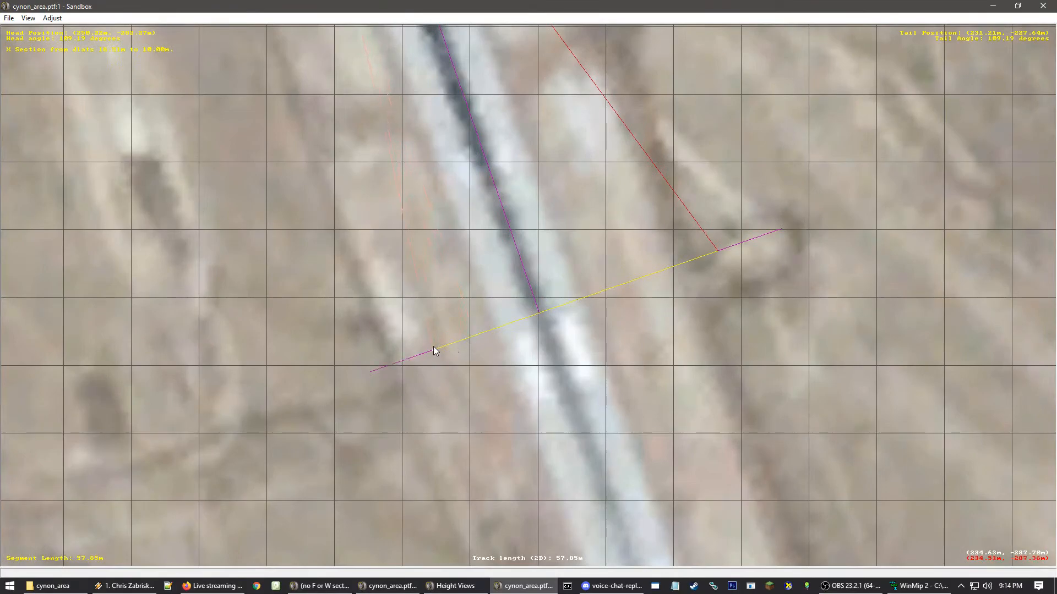
{"action": "left_click_drag", "start_coordinate": [443, 346], "coordinate": [441, 347]}
- Widen the X sections at the segment's tail to dlats of about 13.40 m on the west and -13.55 m on the east
{"action": "middle_click_drag", "start_coordinate": [340, 45], "coordinate": [475, 212]}
{"action": "scroll", "coordinate": [490, 166], "scroll_direction": "up", "scroll_amount": 1}
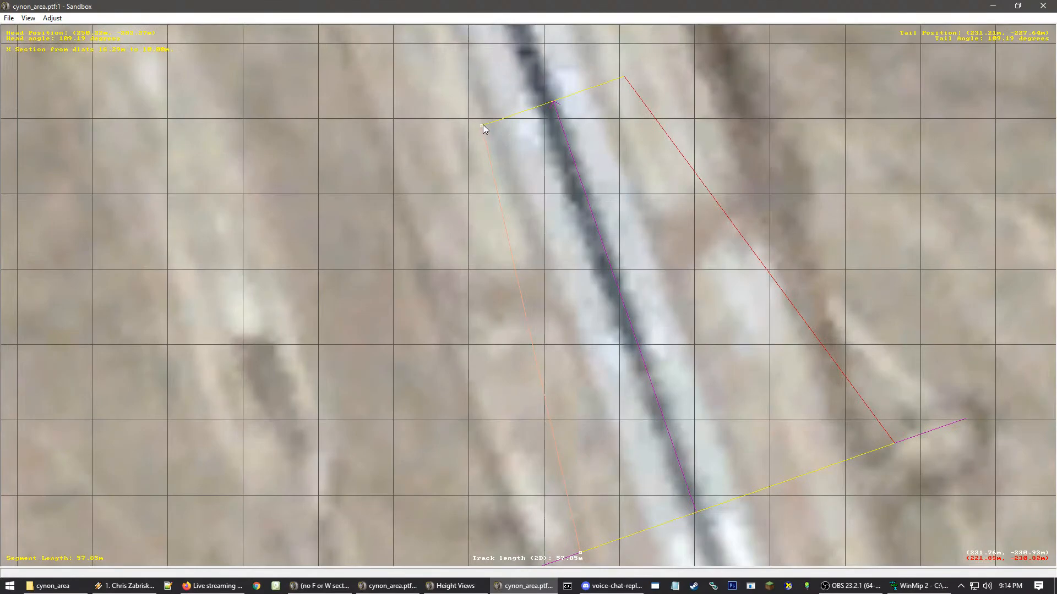
{"action": "left_click_drag", "start_coordinate": [483, 126], "coordinate": [461, 141]}
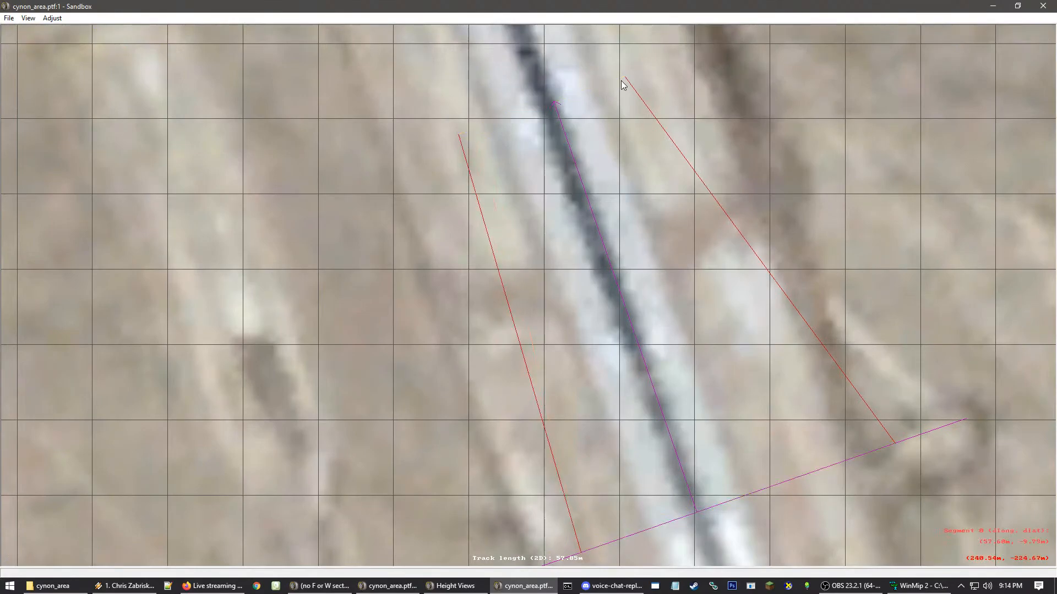
{"action": "left_click_drag", "start_coordinate": [626, 77], "coordinate": [681, 142]}
- Try to insert an X section between the segment's centerline and its eastern boundary near the head
{"action": "right_click", "coordinate": [716, 220]}
{"action": "right_click", "coordinate": [645, 359]}
{"action": "right_click", "coordinate": [542, 440]}
{"action": "right_click", "coordinate": [461, 392]}
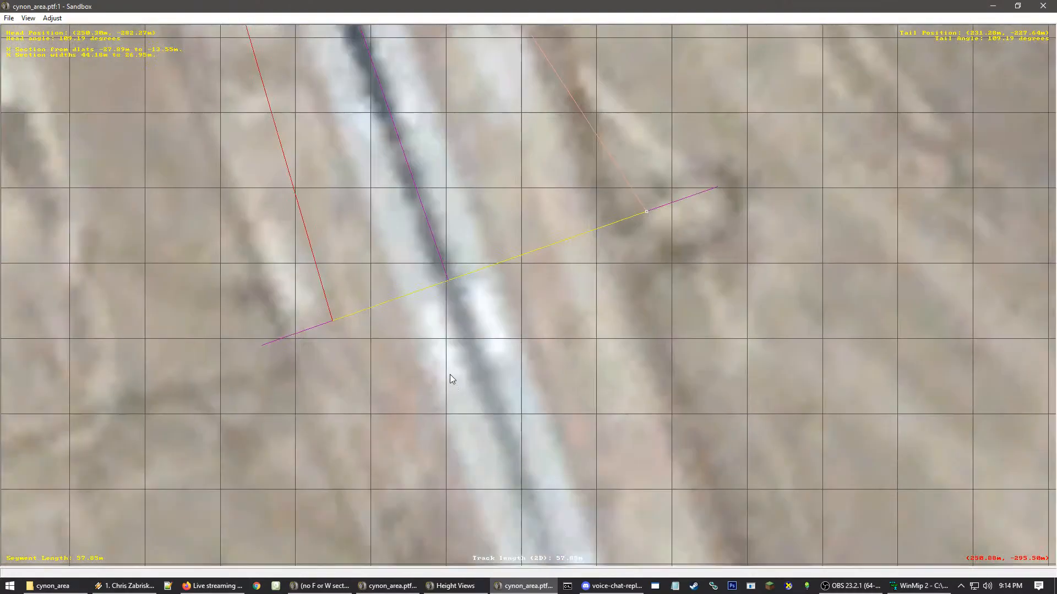
{"action": "right_click", "coordinate": [476, 323]}
{"action": "right_click", "coordinate": [545, 236]}
{"action": "scroll", "coordinate": [498, 253], "scroll_direction": "down", "scroll_amount": 1}
{"action": "right_click", "coordinate": [518, 268]}
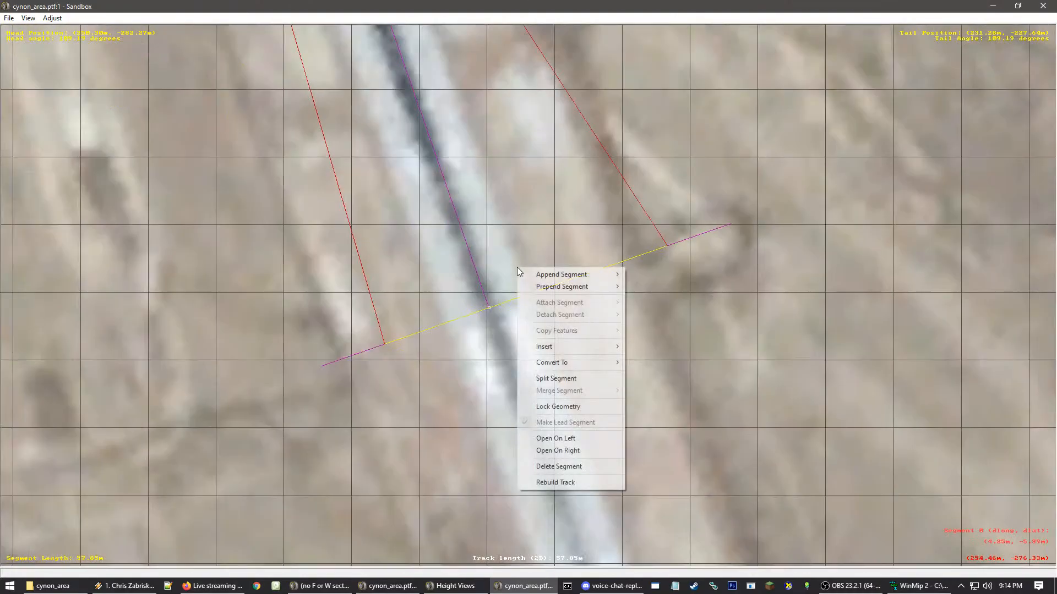
{"action": "mouse_move", "coordinate": [559, 275]}
{"action": "left_click", "coordinate": [509, 212]}
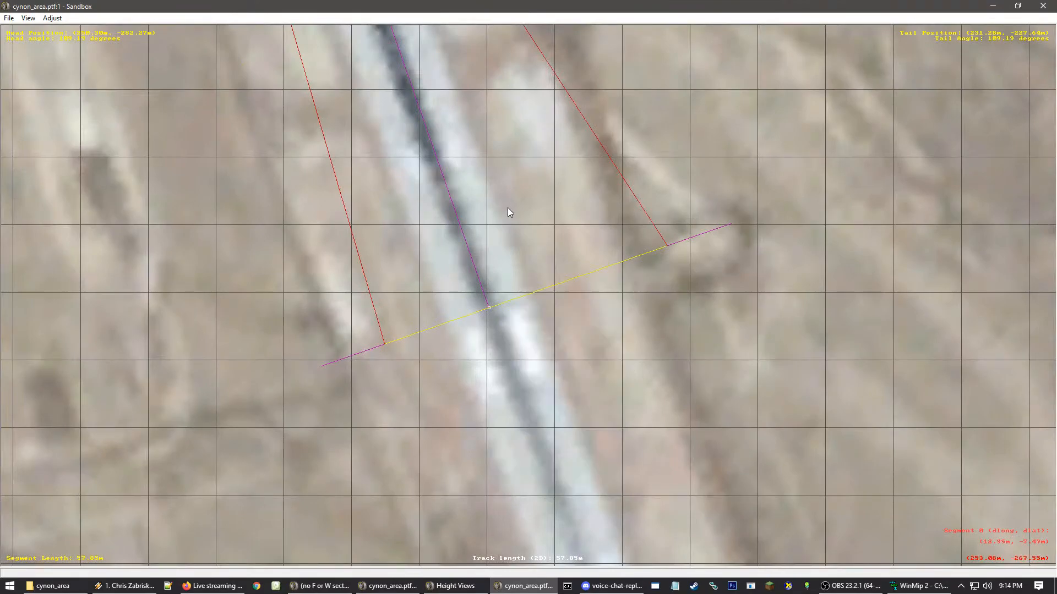
{"action": "right_click", "coordinate": [511, 217]}
{"action": "mouse_move", "coordinate": [614, 296]}
{"action": "left_click", "coordinate": [649, 320]}
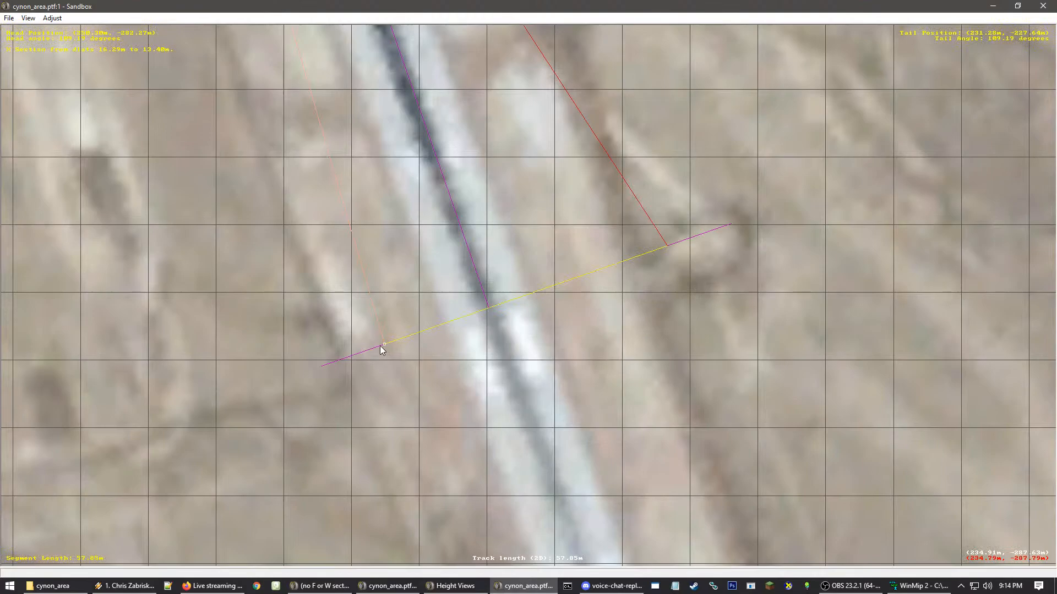
- Pull the western boundary's head end farther outward and insert an X section between it and the centerline
{"action": "left_click", "coordinate": [351, 358]}
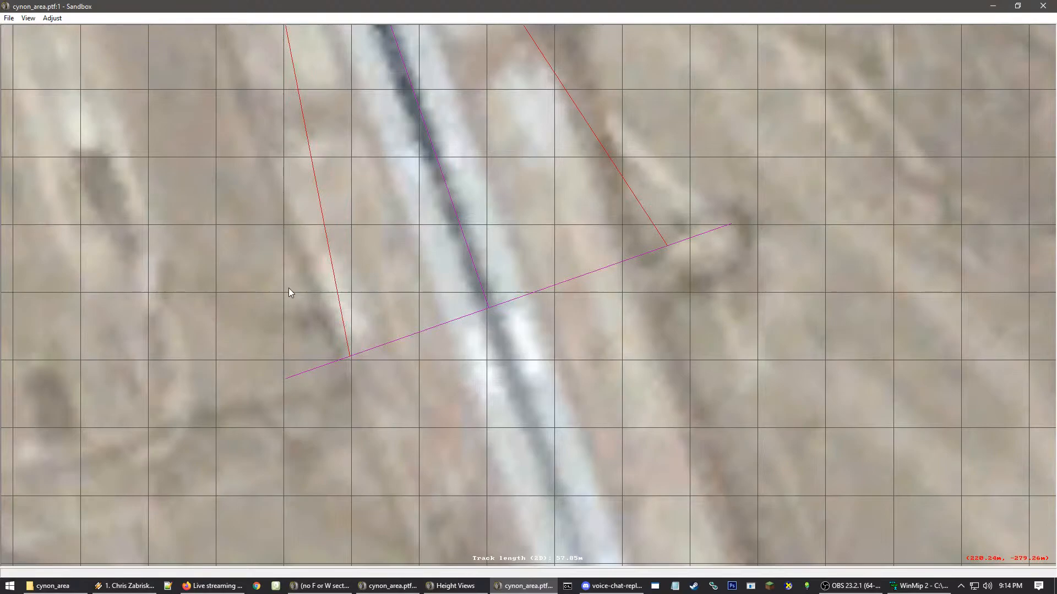
{"action": "left_click", "coordinate": [397, 274]}
{"action": "right_click", "coordinate": [398, 274]}
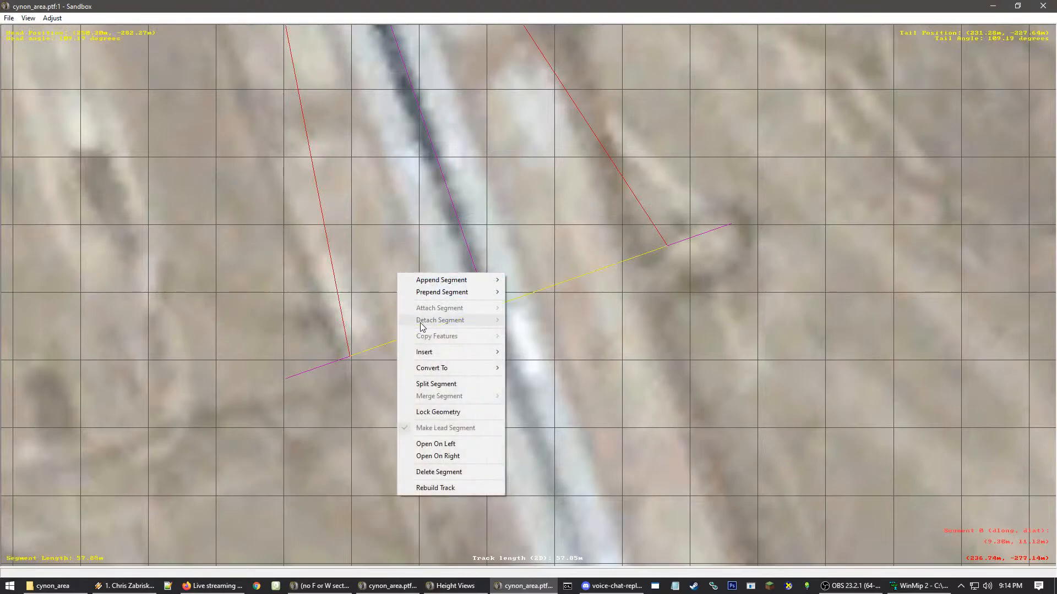
{"action": "mouse_move", "coordinate": [443, 354]}
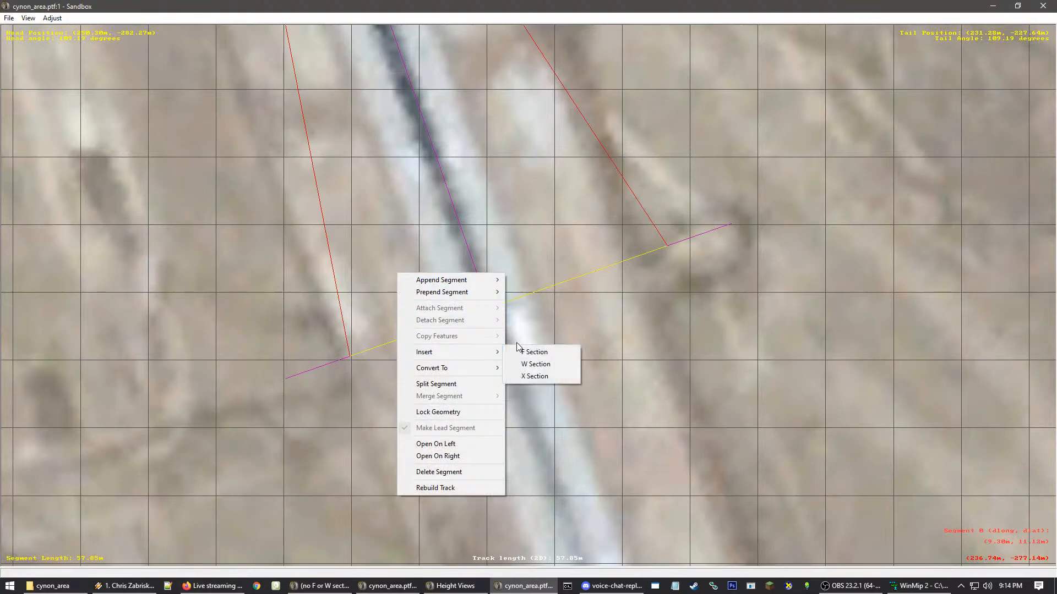
{"action": "left_click", "coordinate": [544, 375]}
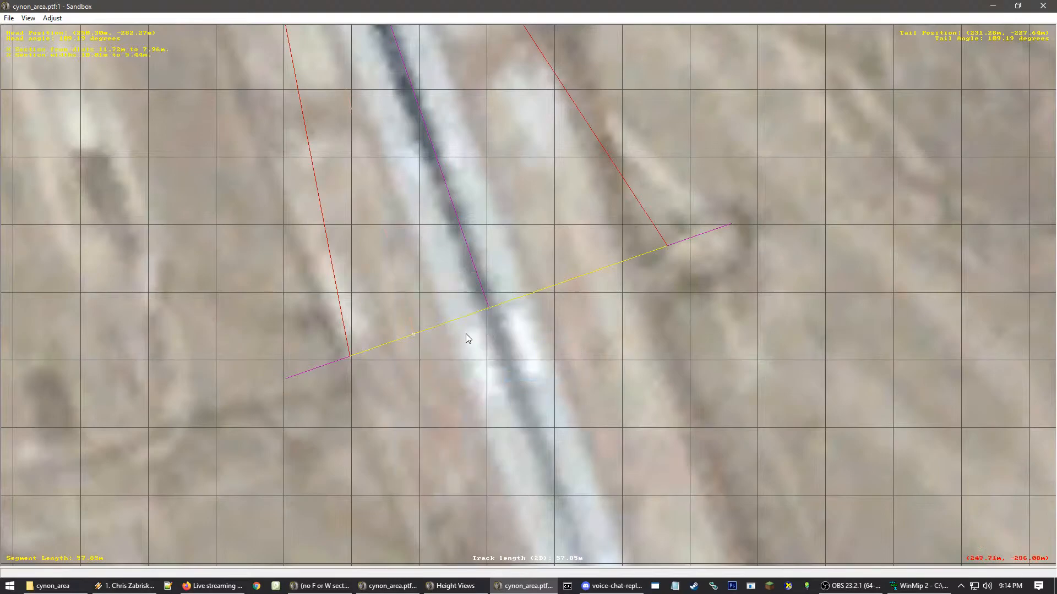
- Move the inner western X section's head end toward the runway edge, to a dlat of about 10.20 m
{"action": "left_click", "coordinate": [414, 334]}
{"action": "left_click", "coordinate": [399, 281]}
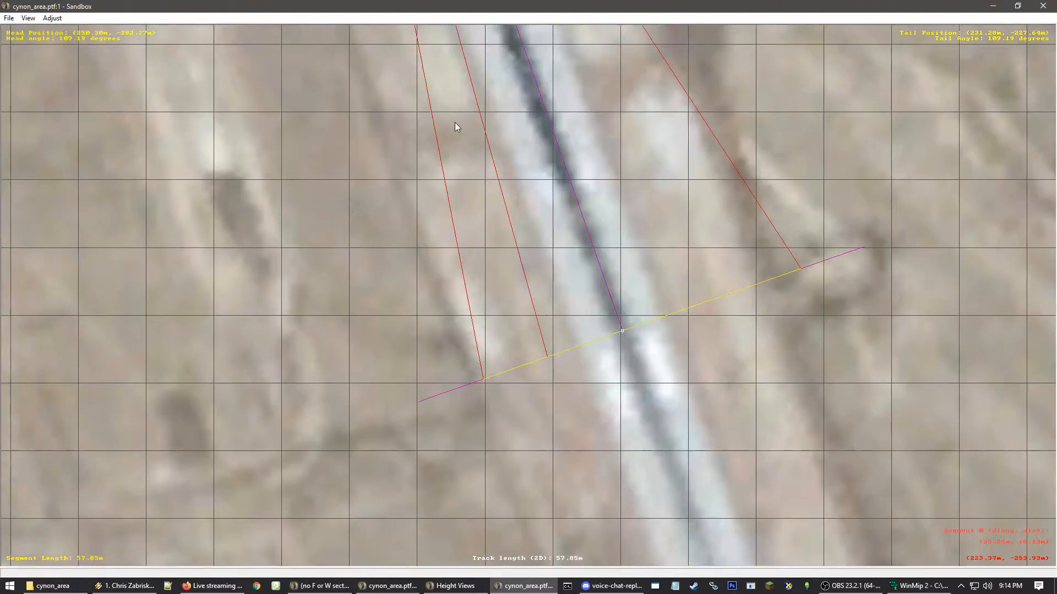
{"action": "left_click", "coordinate": [463, 101]}
{"action": "left_click", "coordinate": [517, 204]}
{"action": "scroll", "coordinate": [568, 390], "scroll_direction": "up", "scroll_amount": 3}
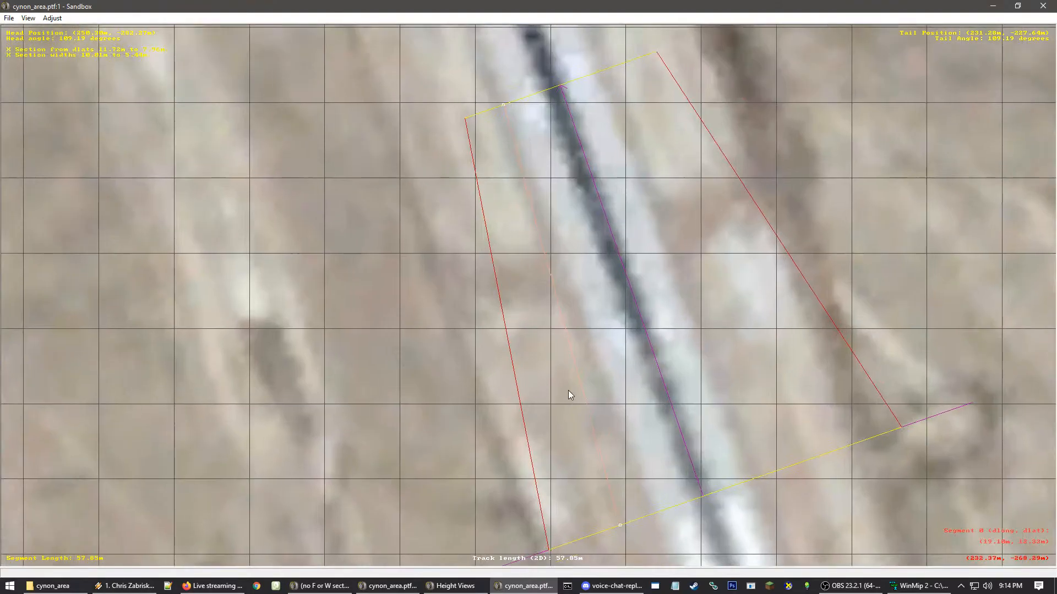
{"action": "scroll", "coordinate": [539, 403], "scroll_direction": "up", "scroll_amount": 2}
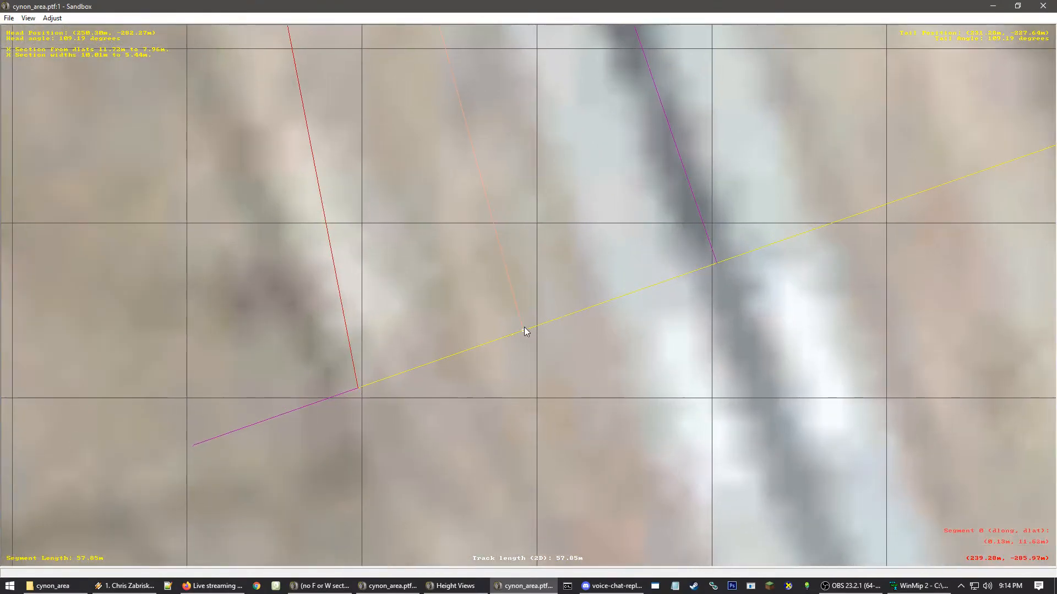
{"action": "left_click_drag", "start_coordinate": [524, 330], "coordinate": [578, 305]}
{"action": "scroll", "coordinate": [547, 318], "scroll_direction": "up", "scroll_amount": 2}
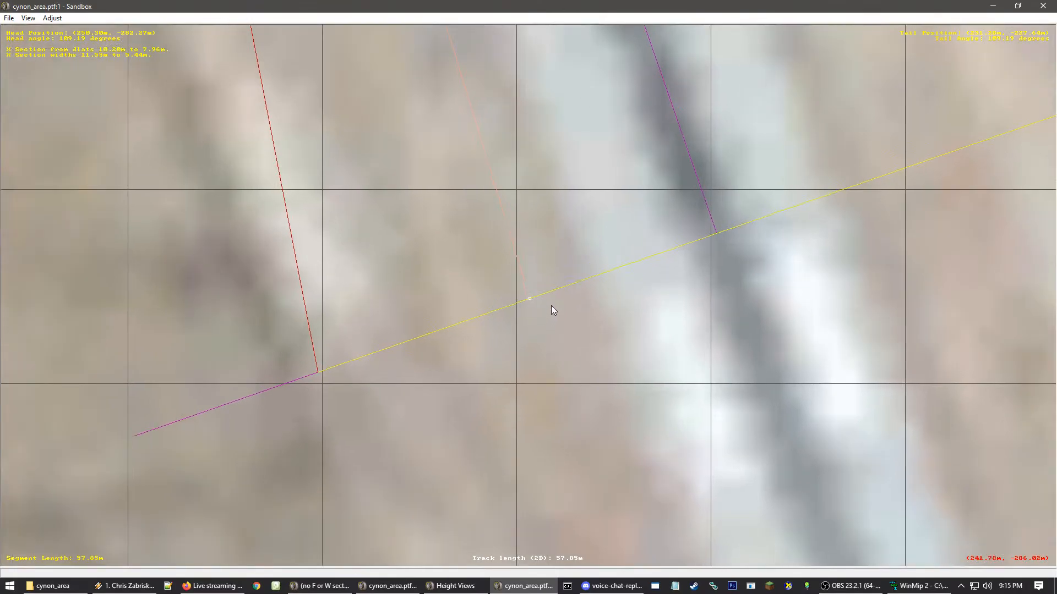
{"action": "scroll", "coordinate": [530, 301], "scroll_direction": "up", "scroll_amount": 1}
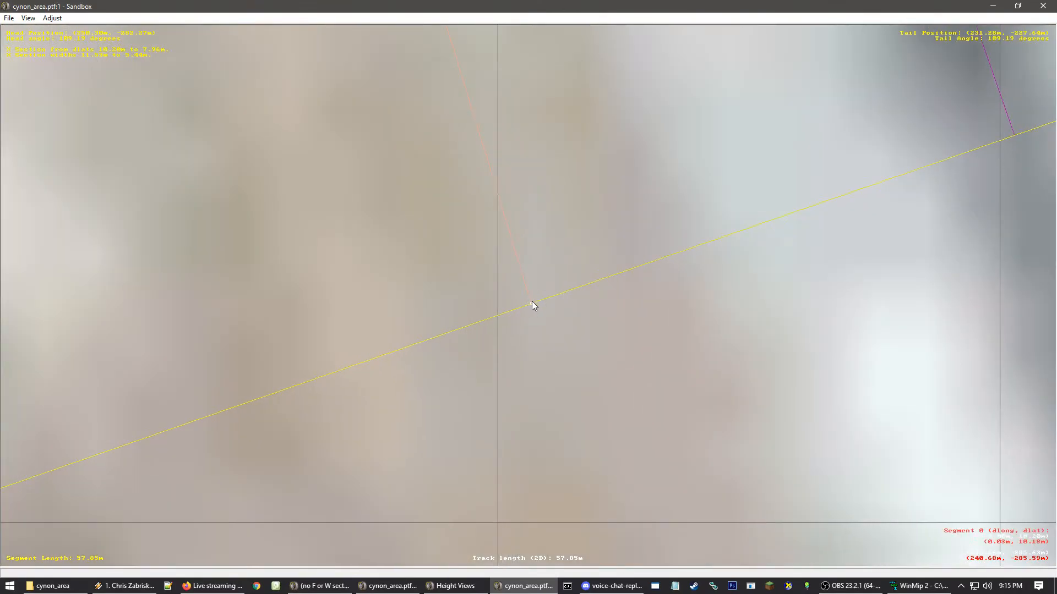
- Insert another X section beside the inner western one and place its head end east of the centerline at dlat about -10.25 m
{"action": "right_click", "coordinate": [562, 263]}
{"action": "mouse_move", "coordinate": [592, 340]}
{"action": "left_click", "coordinate": [701, 363]}
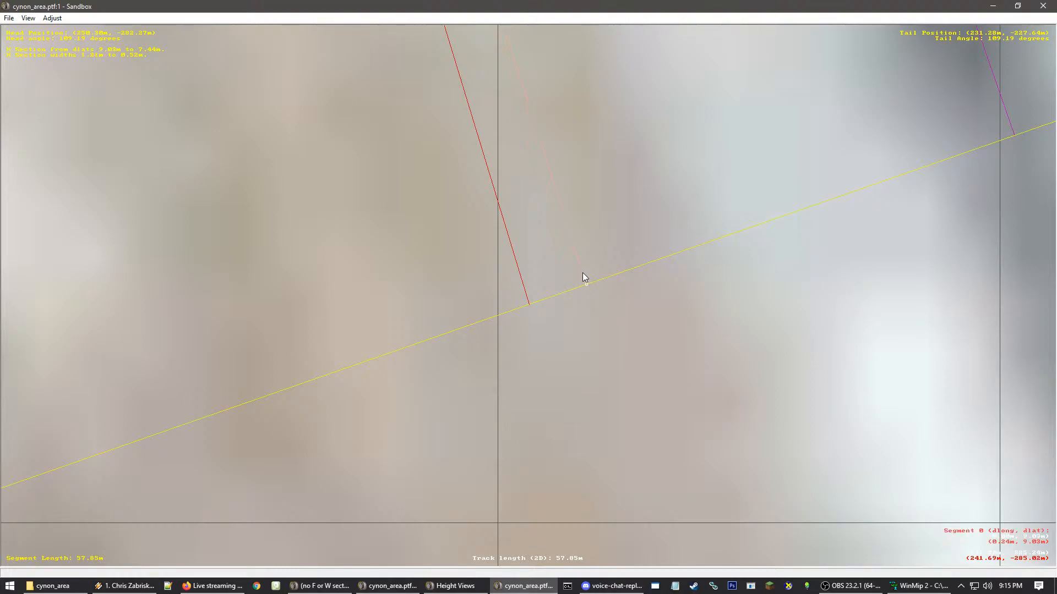
{"action": "scroll", "coordinate": [590, 272], "scroll_direction": "up", "scroll_amount": 3}
{"action": "scroll", "coordinate": [591, 276], "scroll_direction": "down", "scroll_amount": 1}
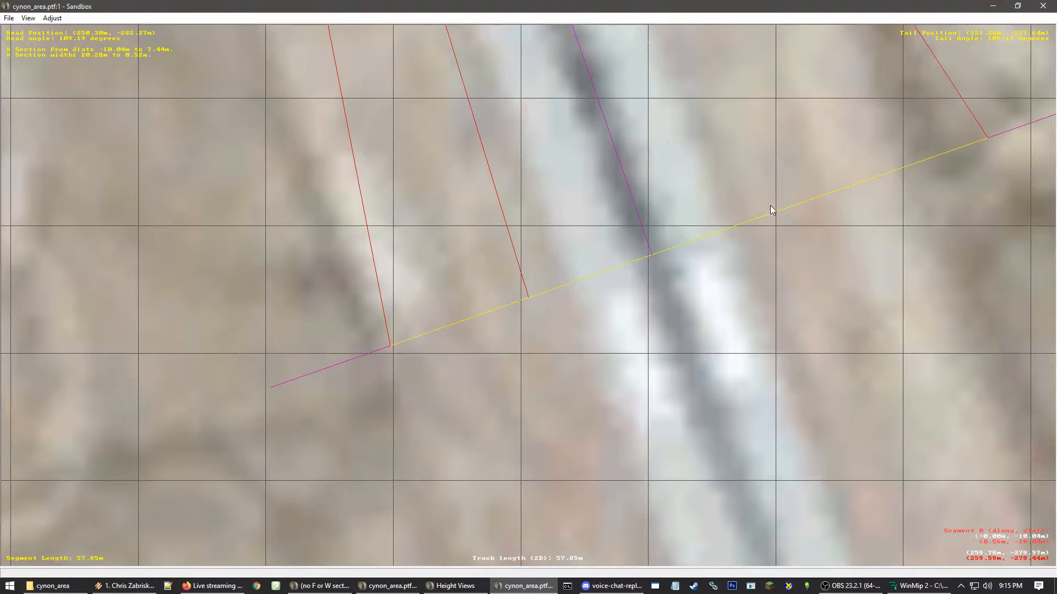
{"action": "scroll", "coordinate": [774, 208], "scroll_direction": "up", "scroll_amount": 4}
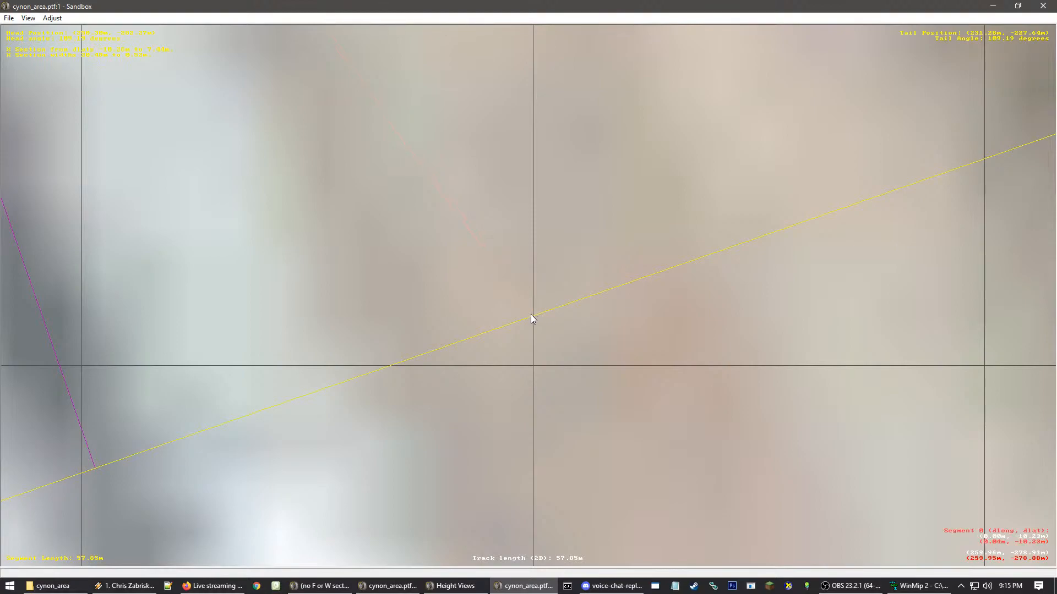
{"action": "scroll", "coordinate": [530, 314], "scroll_direction": "up", "scroll_amount": 4}
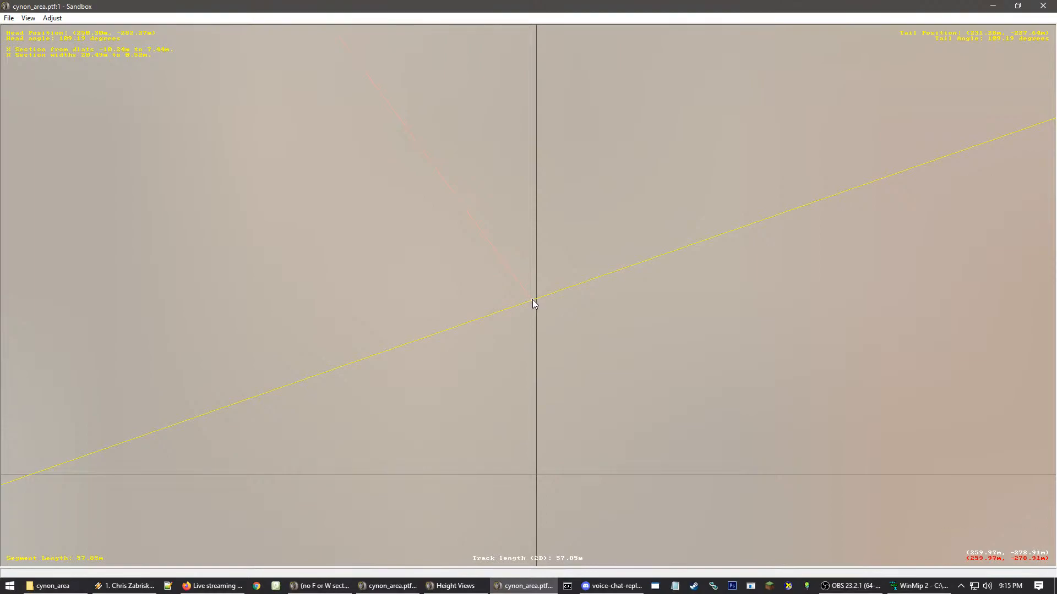
- Move the new X section's tail end across to the runway's eastern side so the section runs roughly parallel to the centerline
{"action": "right_click", "coordinate": [464, 282]}
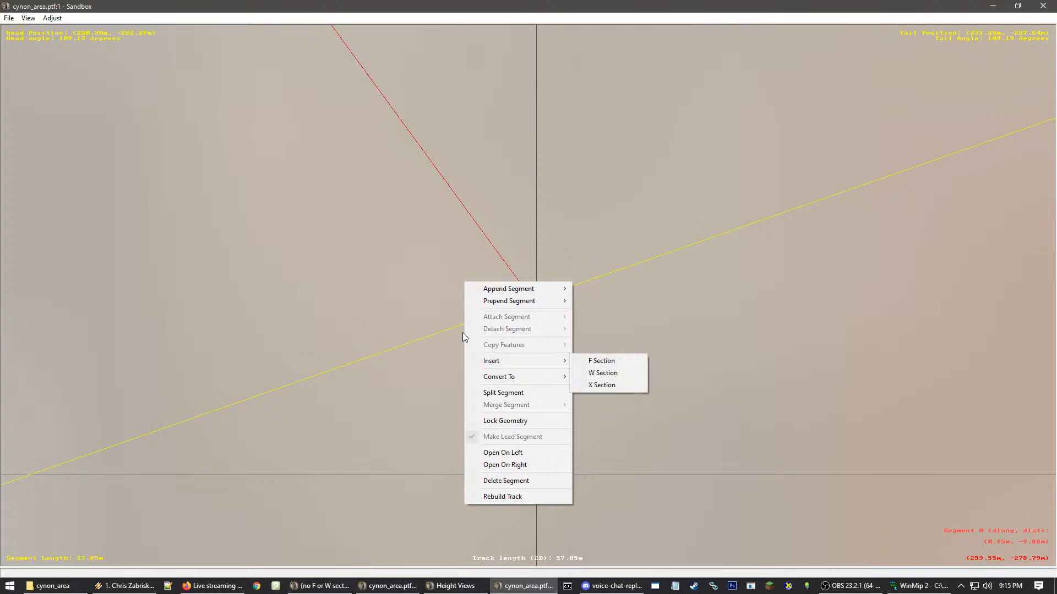
{"action": "left_click", "coordinate": [216, 310]}
{"action": "scroll", "coordinate": [217, 309], "scroll_direction": "down", "scroll_amount": 18}
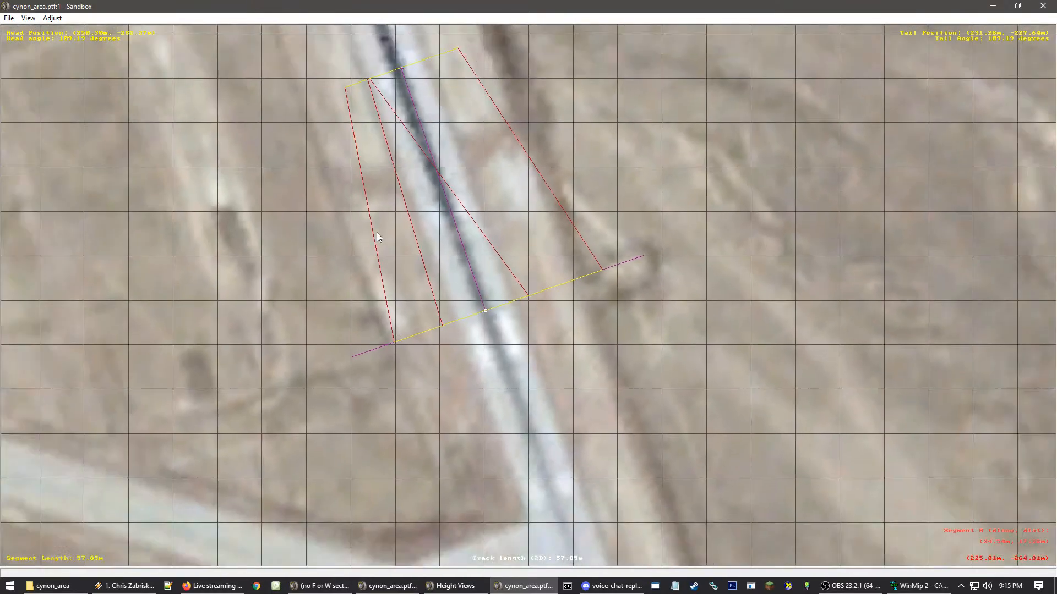
{"action": "scroll", "coordinate": [496, 243], "scroll_direction": "up", "scroll_amount": 8}
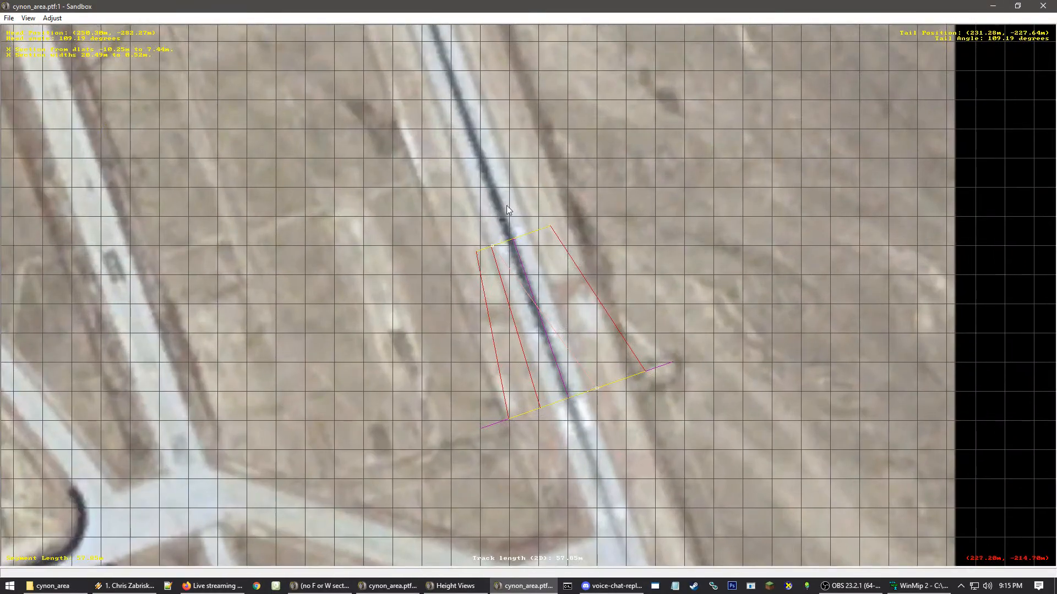
{"action": "scroll", "coordinate": [463, 191], "scroll_direction": "up", "scroll_amount": 3}
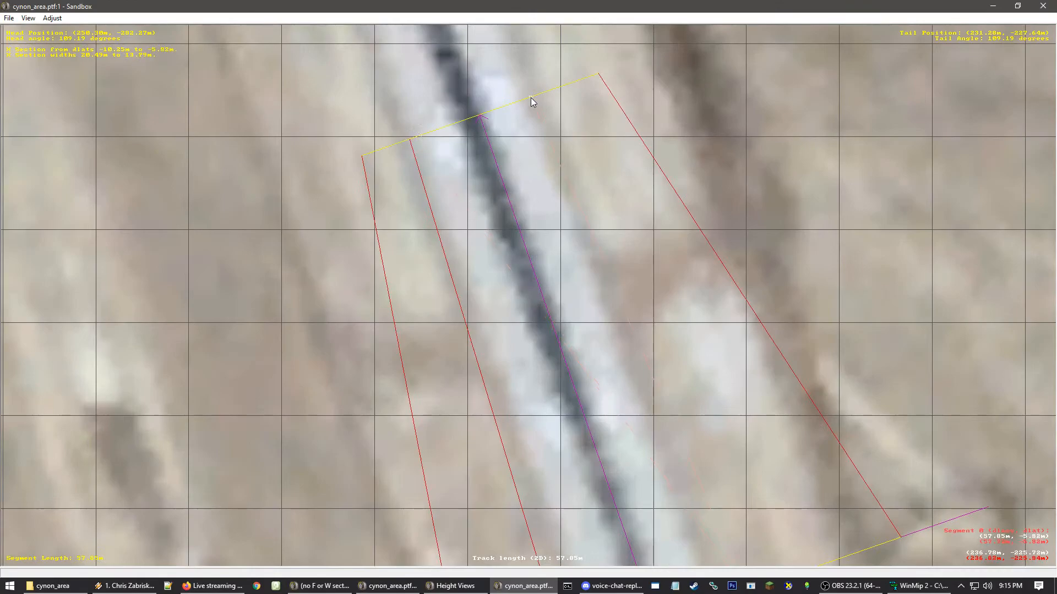
{"action": "scroll", "coordinate": [538, 97], "scroll_direction": "up", "scroll_amount": 13}
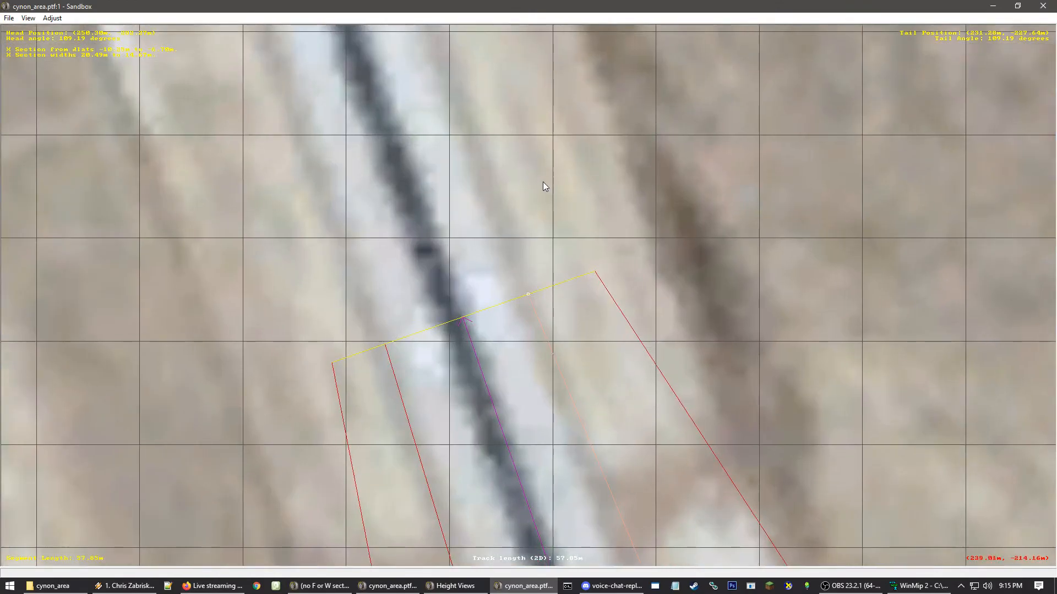
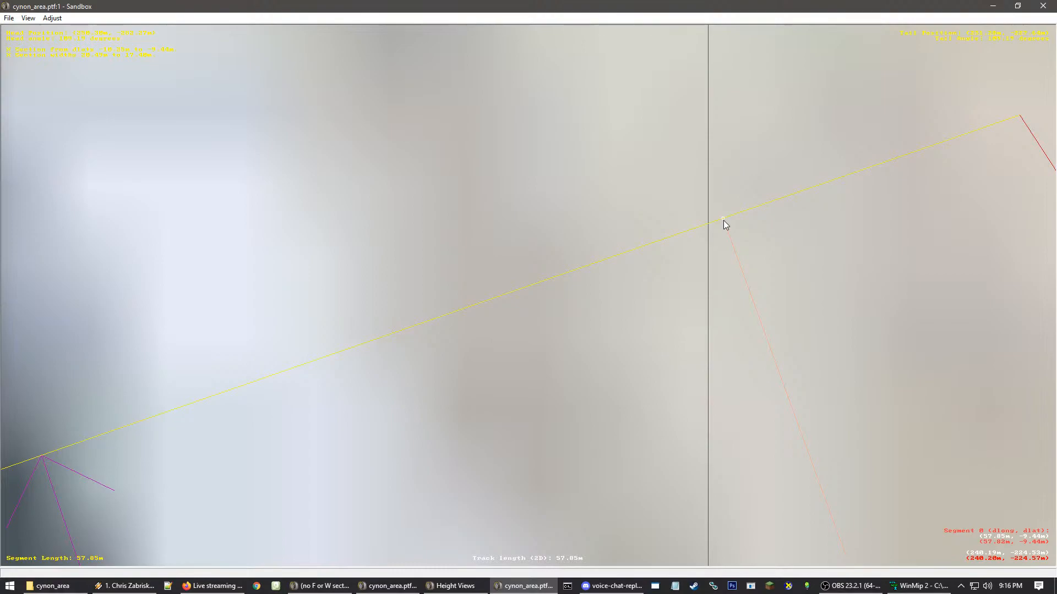
{"action": "left_click_drag", "start_coordinate": [722, 219], "coordinate": [777, 219]}
{"action": "left_click_drag", "start_coordinate": [789, 220], "coordinate": [789, 221]}
{"action": "scroll", "coordinate": [769, 282], "scroll_direction": "down", "scroll_amount": 10}
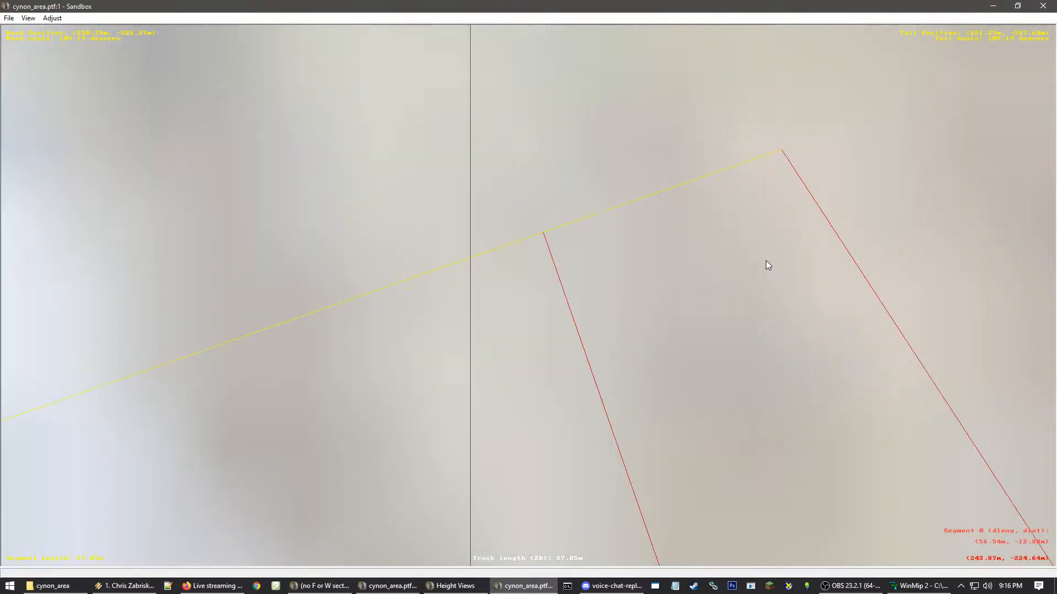
{"action": "scroll", "coordinate": [542, 408], "scroll_direction": "down", "scroll_amount": 10}
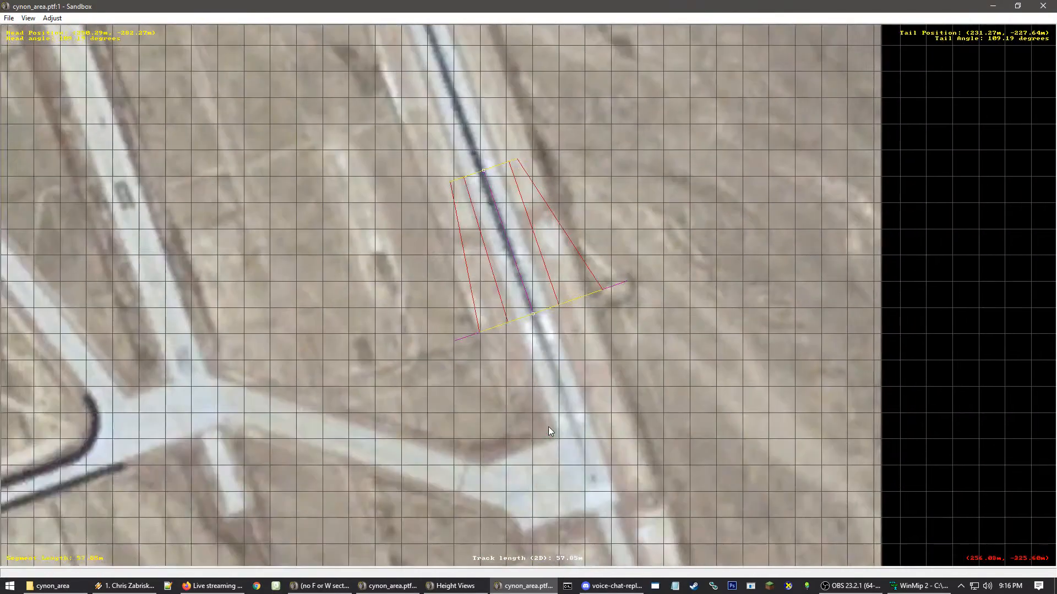
{"action": "scroll", "coordinate": [463, 206], "scroll_direction": "down", "scroll_amount": 5}
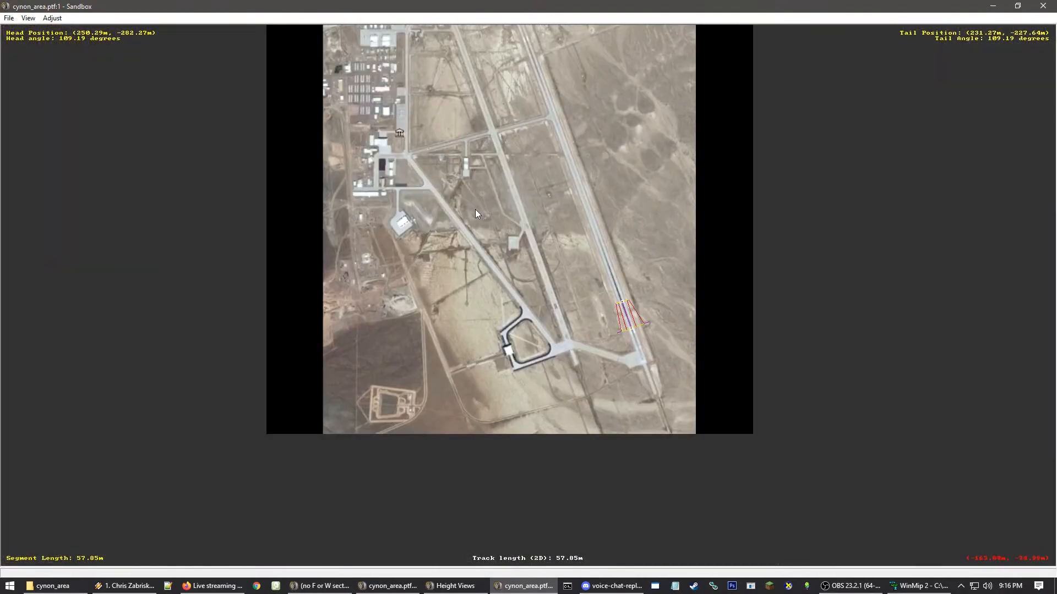
- Move the tail end of the inner western X section outward to a dlat of about 10.25 m
{"action": "scroll", "coordinate": [531, 181], "scroll_direction": "up", "scroll_amount": 2}
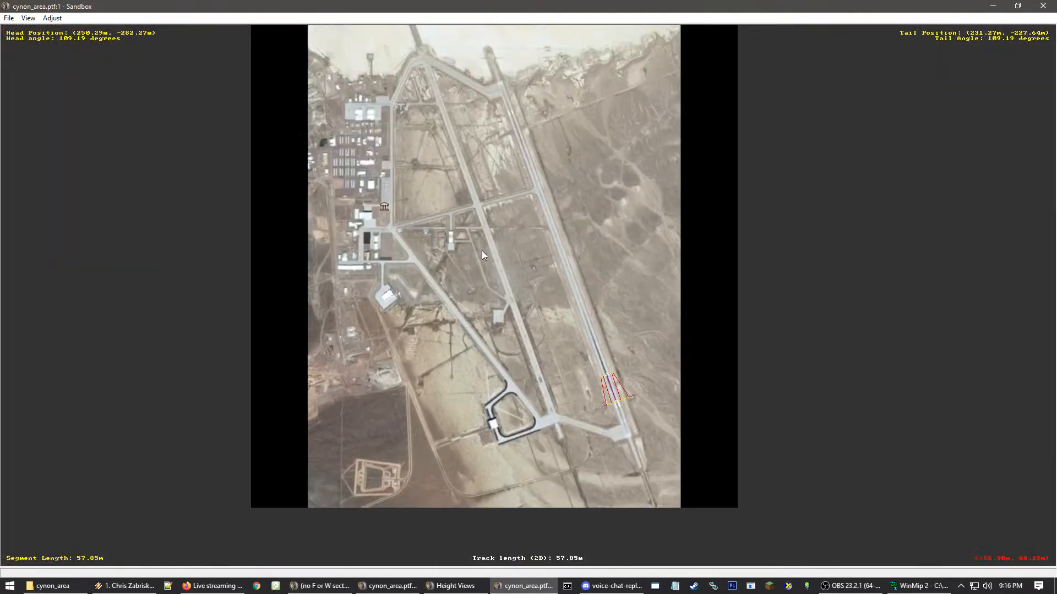
{"action": "scroll", "coordinate": [494, 252], "scroll_direction": "down", "scroll_amount": 1}
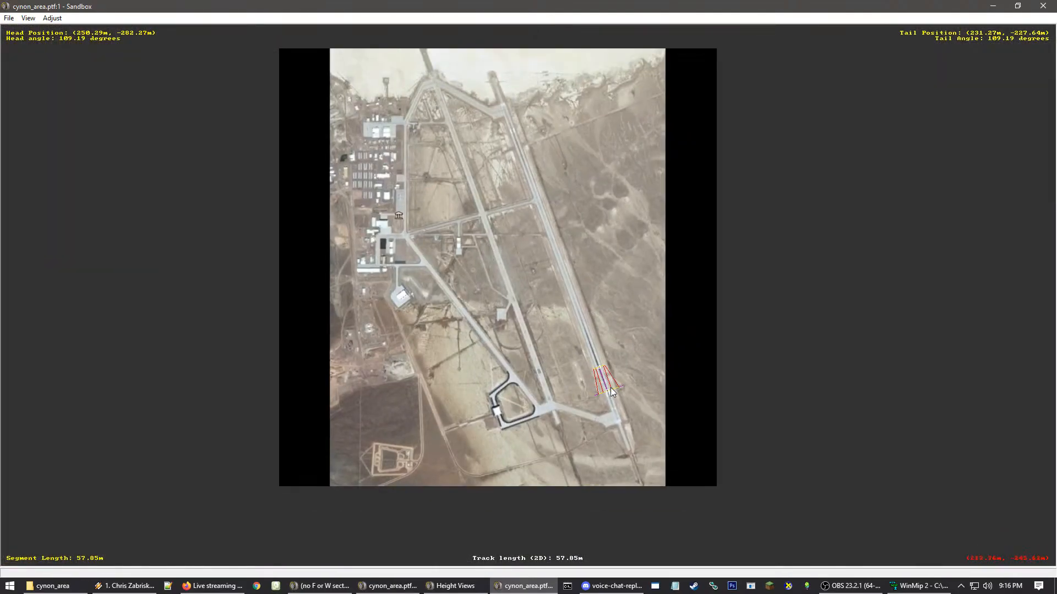
{"action": "scroll", "coordinate": [467, 269], "scroll_direction": "up", "scroll_amount": 6}
{"action": "scroll", "coordinate": [462, 270], "scroll_direction": "up", "scroll_amount": 8}
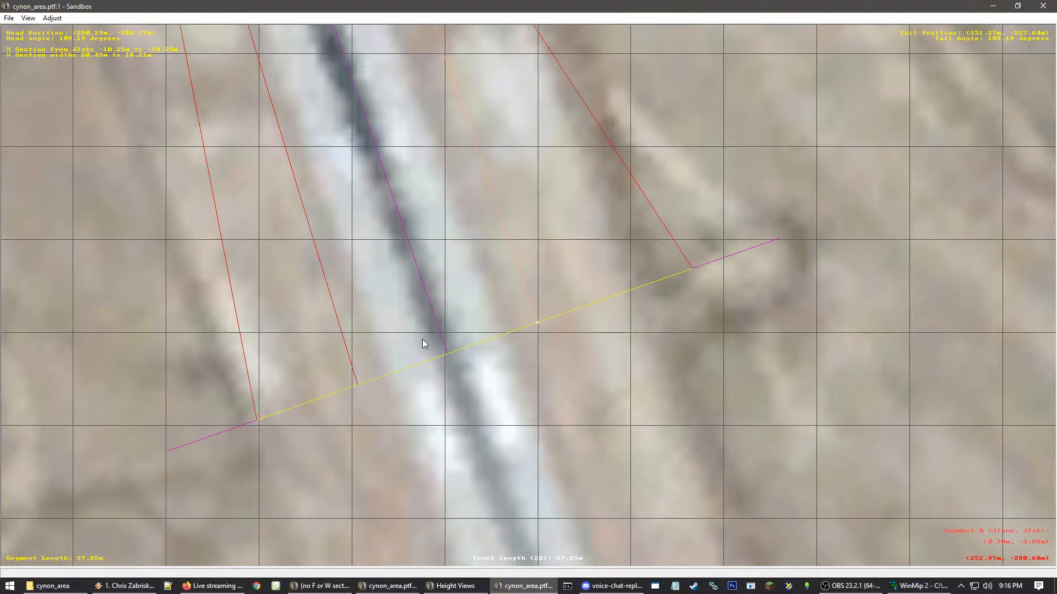
{"action": "left_click", "coordinate": [360, 370]}
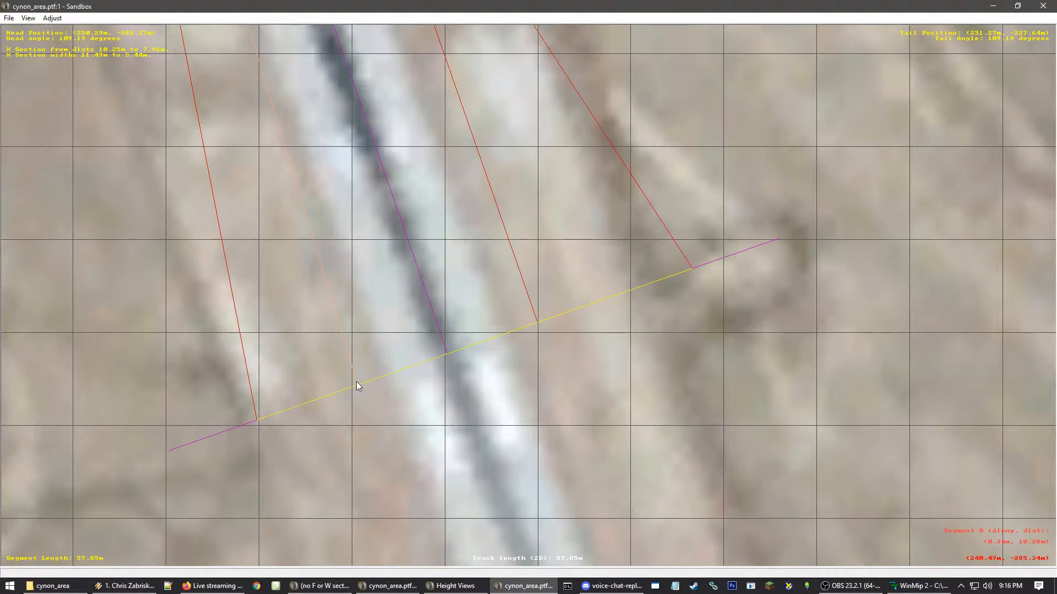
{"action": "left_click", "coordinate": [442, 392]}
{"action": "right_click", "coordinate": [230, 41]}
{"action": "scroll", "coordinate": [340, 114], "scroll_direction": "up", "scroll_amount": 2}
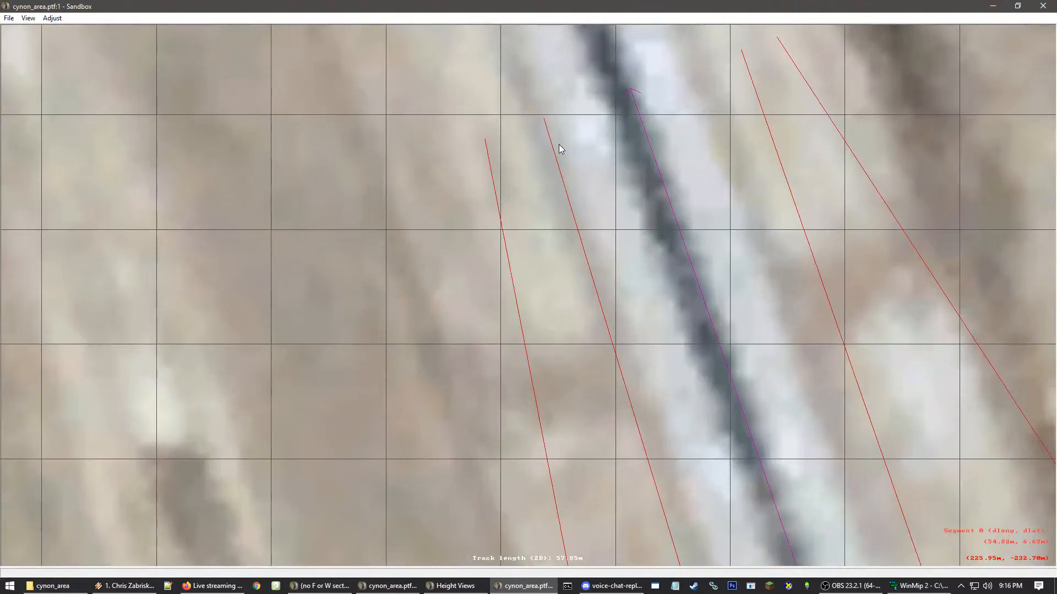
{"action": "left_click", "coordinate": [562, 146]}
{"action": "right_click", "coordinate": [529, 73]}
{"action": "scroll", "coordinate": [543, 114], "scroll_direction": "up", "scroll_amount": 5}
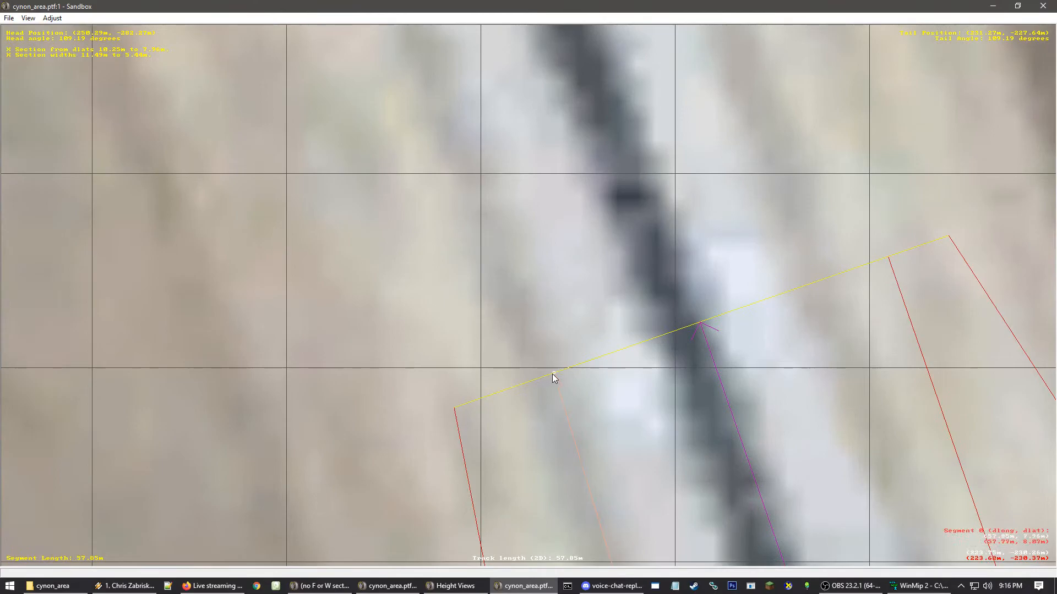
{"action": "scroll", "coordinate": [553, 375], "scroll_direction": "up", "scroll_amount": 5}
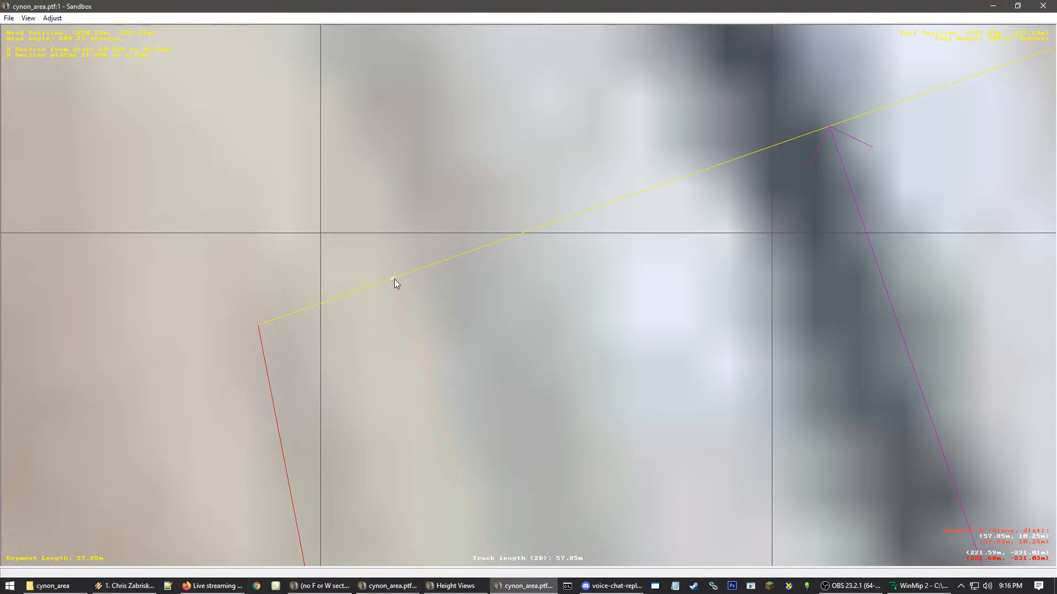
- Pull the tail ends of both boundaries outward from the runway, placing the western one at a dlat of about 17.41 m
{"action": "scroll", "coordinate": [425, 290], "scroll_direction": "down", "scroll_amount": 5}
{"action": "scroll", "coordinate": [573, 371], "scroll_direction": "down", "scroll_amount": 1}
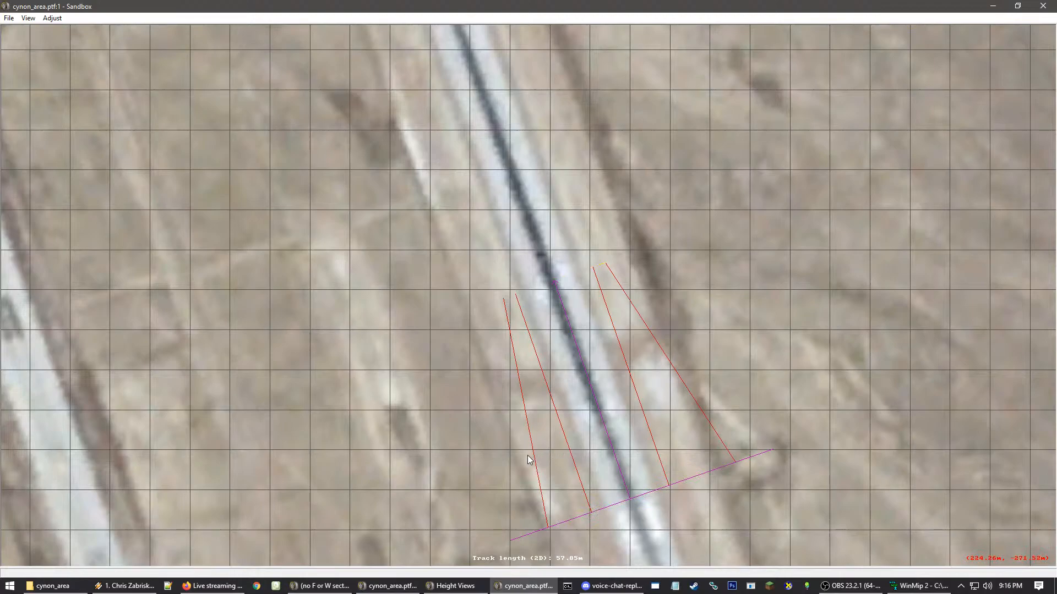
{"action": "left_click", "coordinate": [488, 301]}
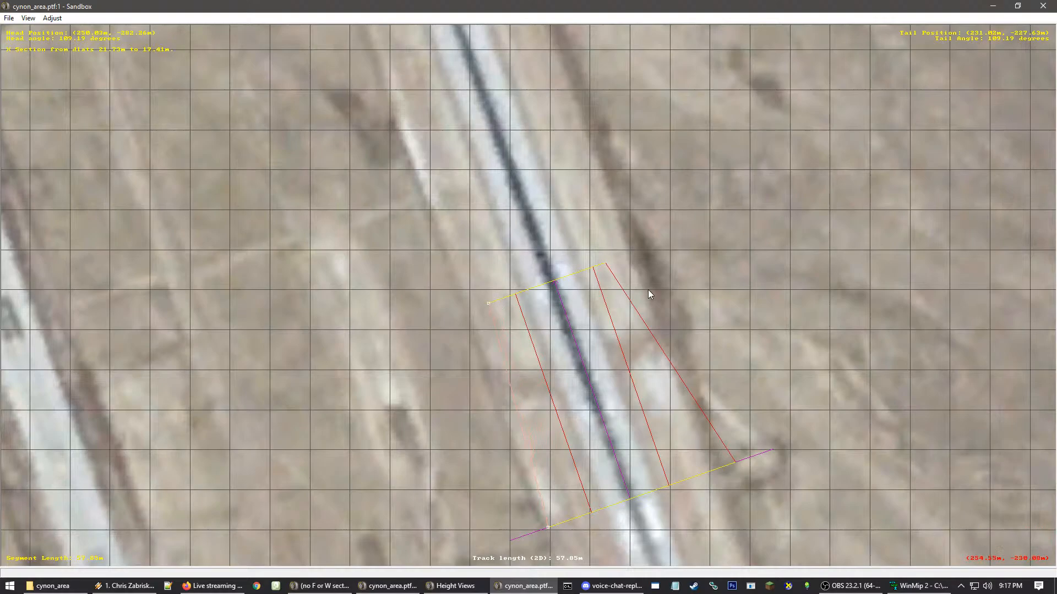
{"action": "left_click", "coordinate": [613, 262]}
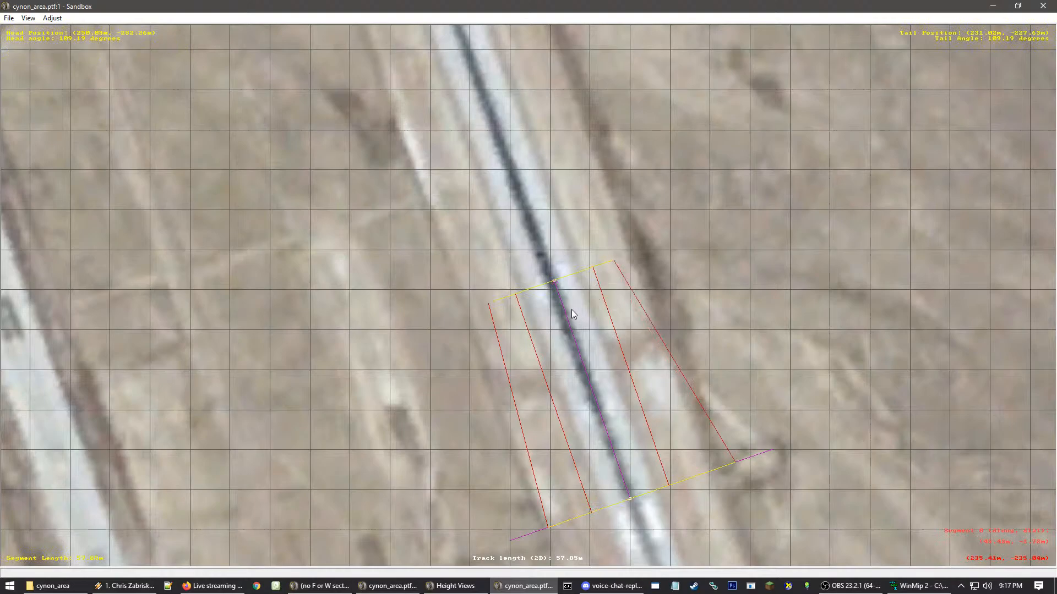
- Shift the lead segment northwest onto the dark runway stripe and extend its head southeast along the runway to about 80.80 m long
{"action": "left_click_drag", "start_coordinate": [557, 280], "coordinate": [550, 270]}
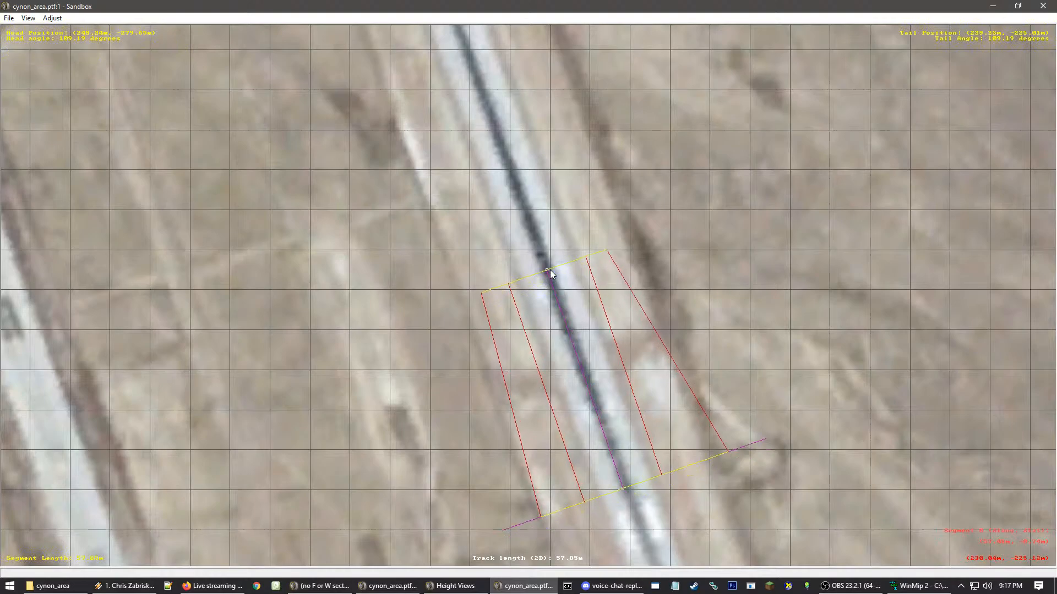
{"action": "scroll", "coordinate": [589, 443], "scroll_direction": "down", "scroll_amount": 1}
{"action": "right_click", "coordinate": [587, 467]}
{"action": "right_click", "coordinate": [501, 175]}
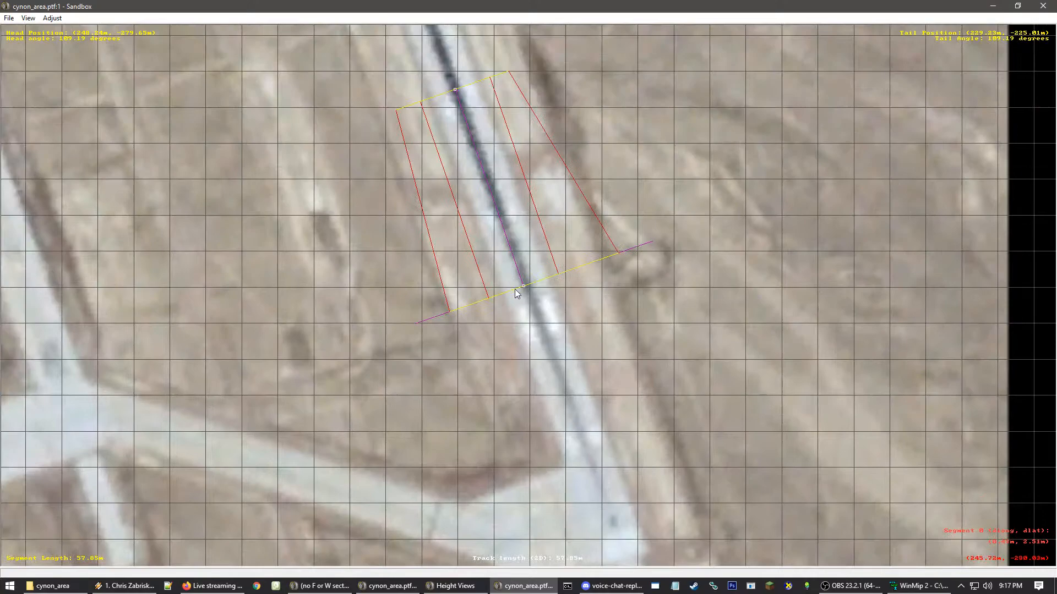
{"action": "left_click_drag", "start_coordinate": [524, 285], "coordinate": [554, 362]}
{"action": "scroll", "coordinate": [554, 362], "scroll_direction": "up", "scroll_amount": 1}
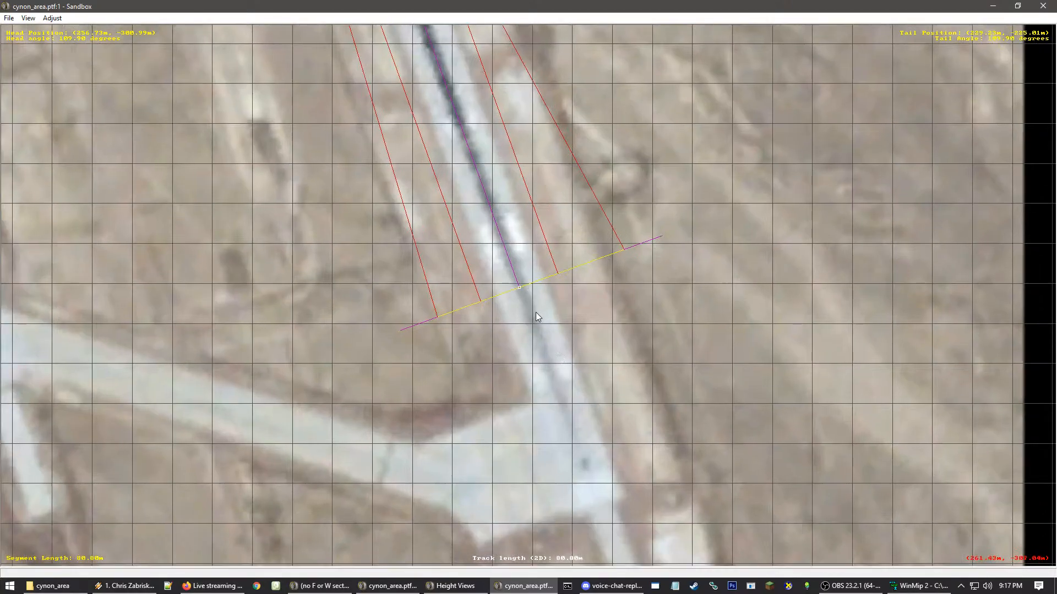
{"action": "scroll", "coordinate": [538, 312], "scroll_direction": "up", "scroll_amount": 1}
{"action": "right_click", "coordinate": [498, 266]}
{"action": "right_click", "coordinate": [554, 300]}
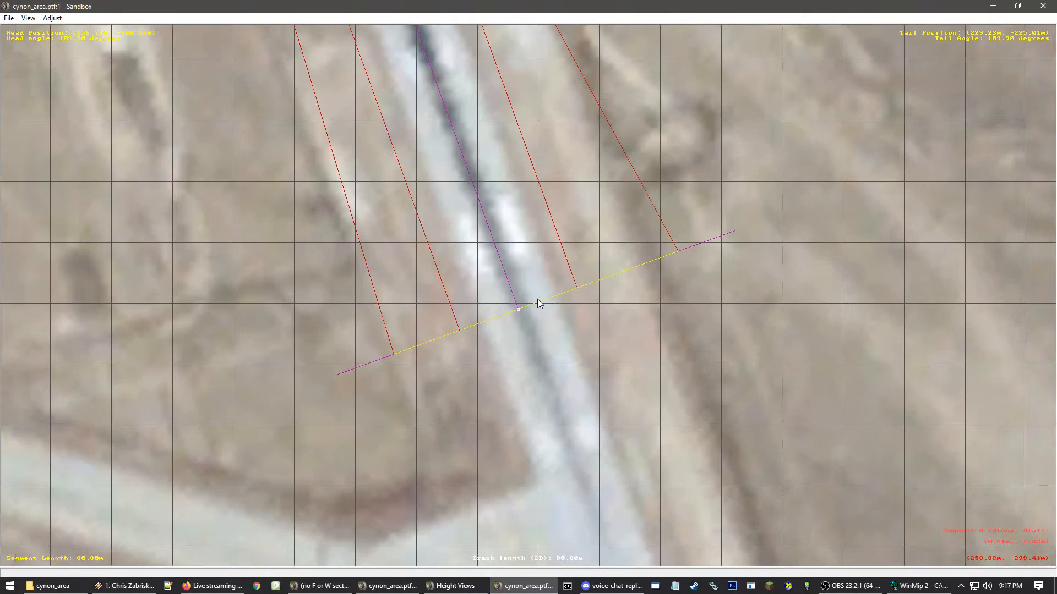
{"action": "right_click", "coordinate": [531, 278]}
{"action": "scroll", "coordinate": [550, 306], "scroll_direction": "up", "scroll_amount": 2}
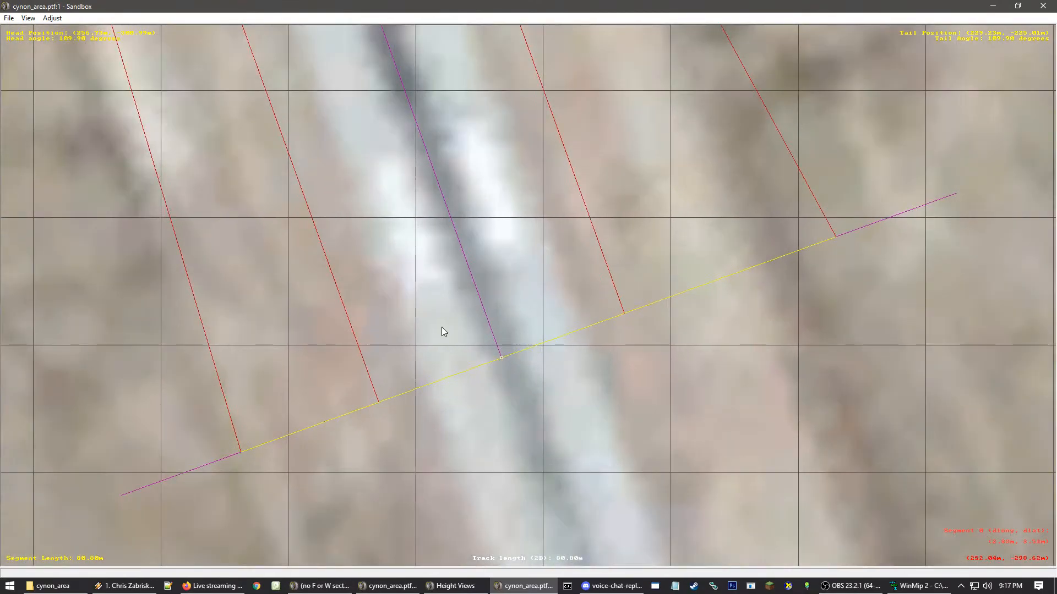
{"action": "left_click", "coordinate": [448, 348]}
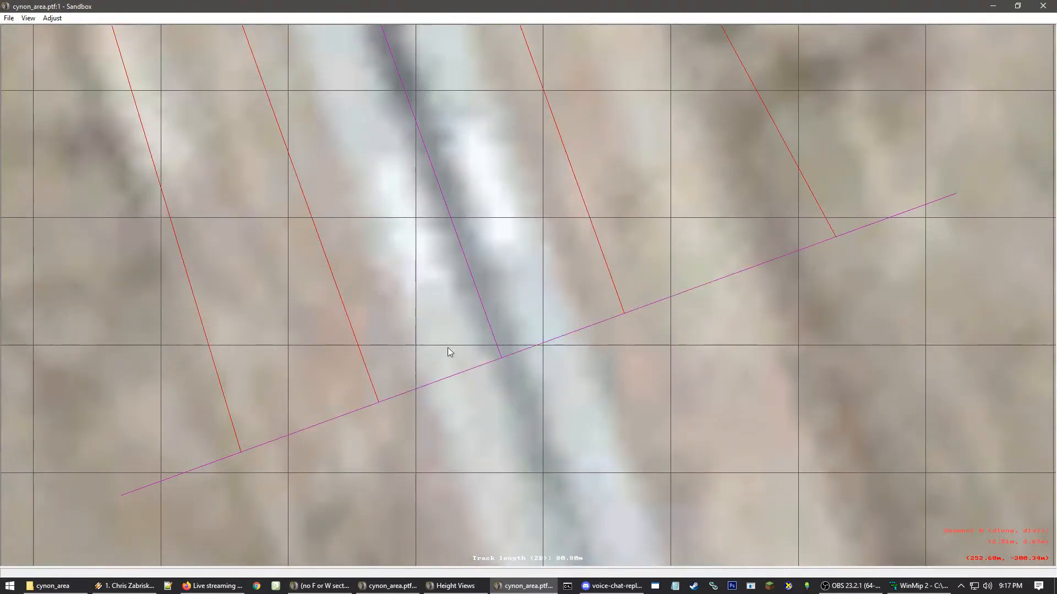
{"action": "left_click", "coordinate": [9, 18]}
{"action": "left_click", "coordinate": [44, 145]}
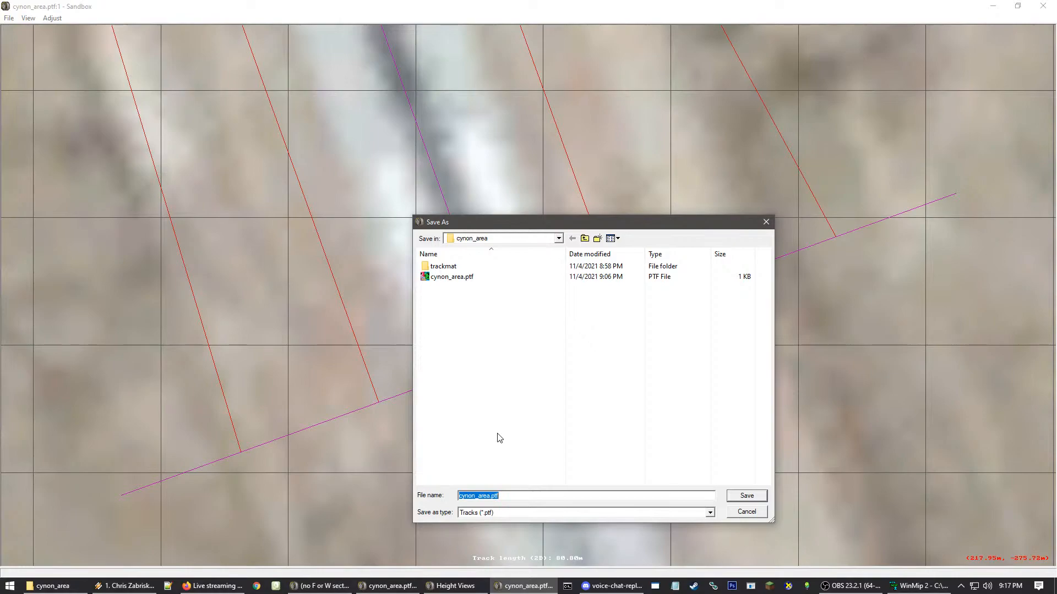
{"action": "left_click", "coordinate": [491, 496]}
{"action": "type", "text": "2"}
{"action": "key", "text": "ctrl+a"}
{"action": "left_click", "coordinate": [746, 511]}
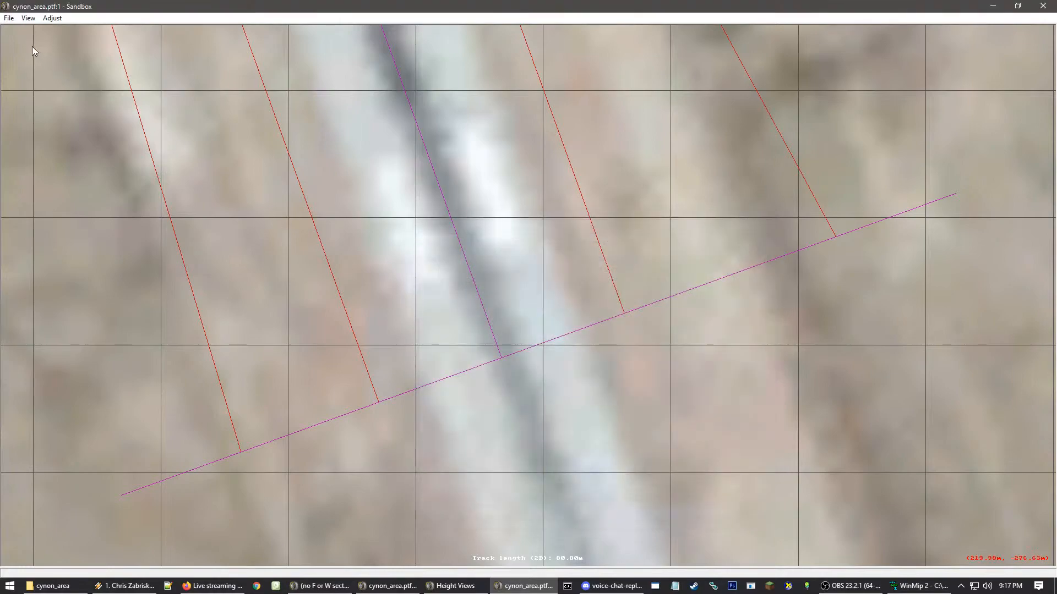
- Save the track under the new name cynon_area2.ptf with automatic centering
{"action": "left_click", "coordinate": [9, 18]}
{"action": "left_click", "coordinate": [64, 143]}
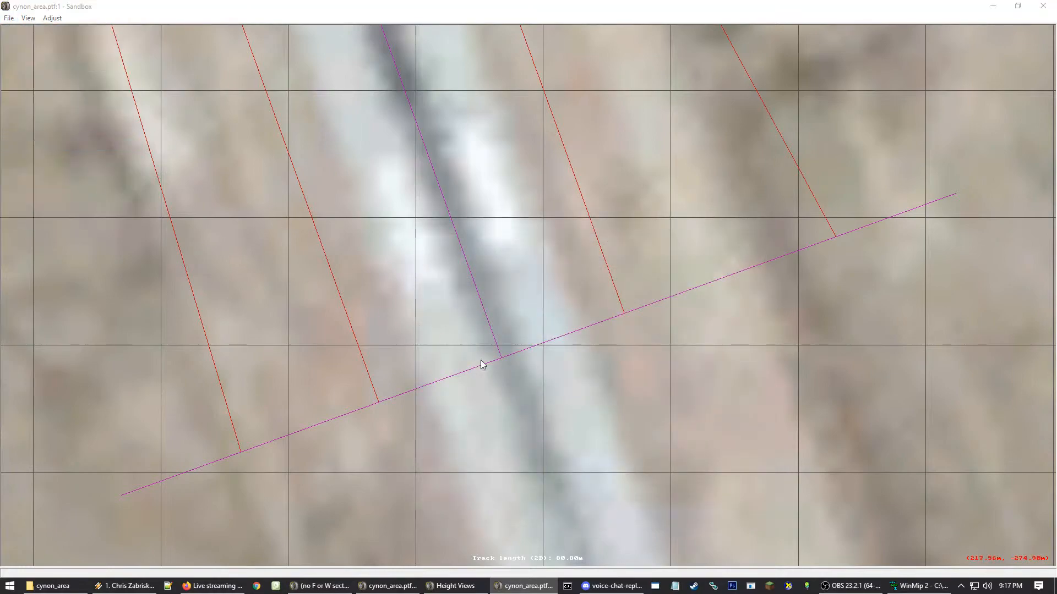
{"action": "left_click", "coordinate": [478, 496]}
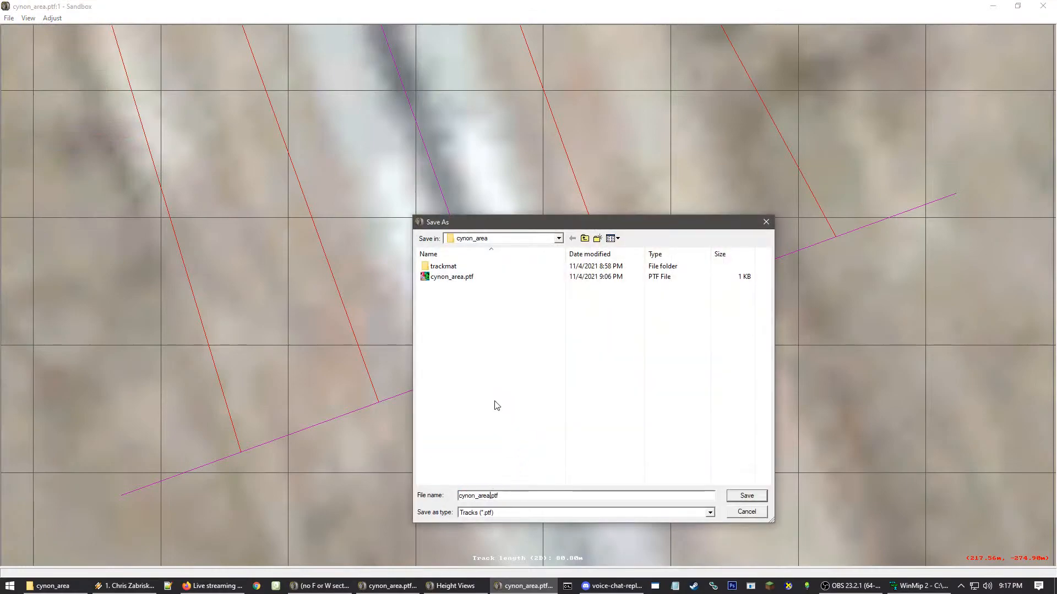
{"action": "key", "text": "Return"}
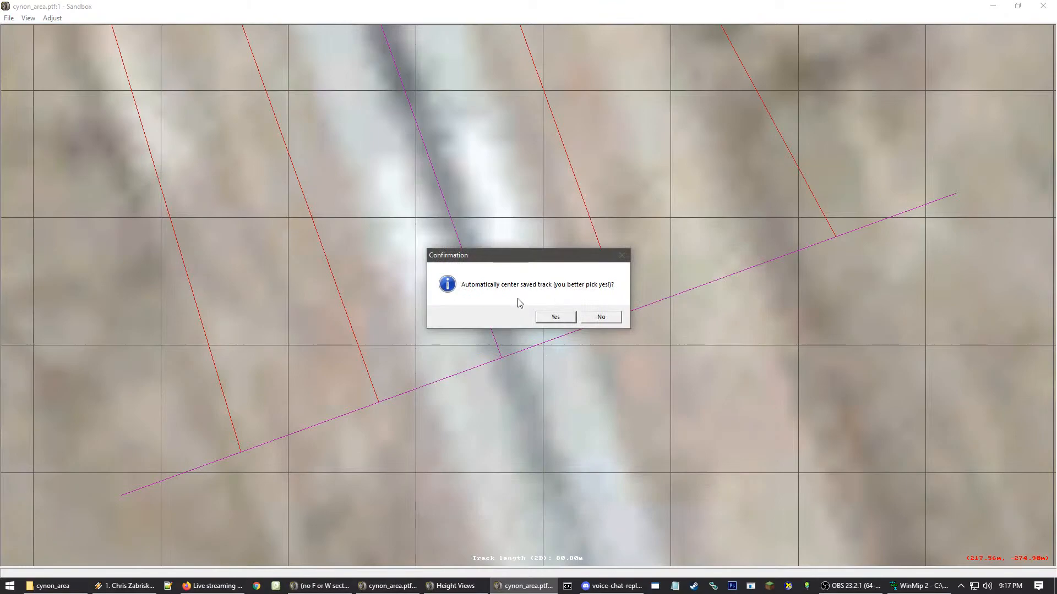
{"action": "left_click", "coordinate": [552, 319]}
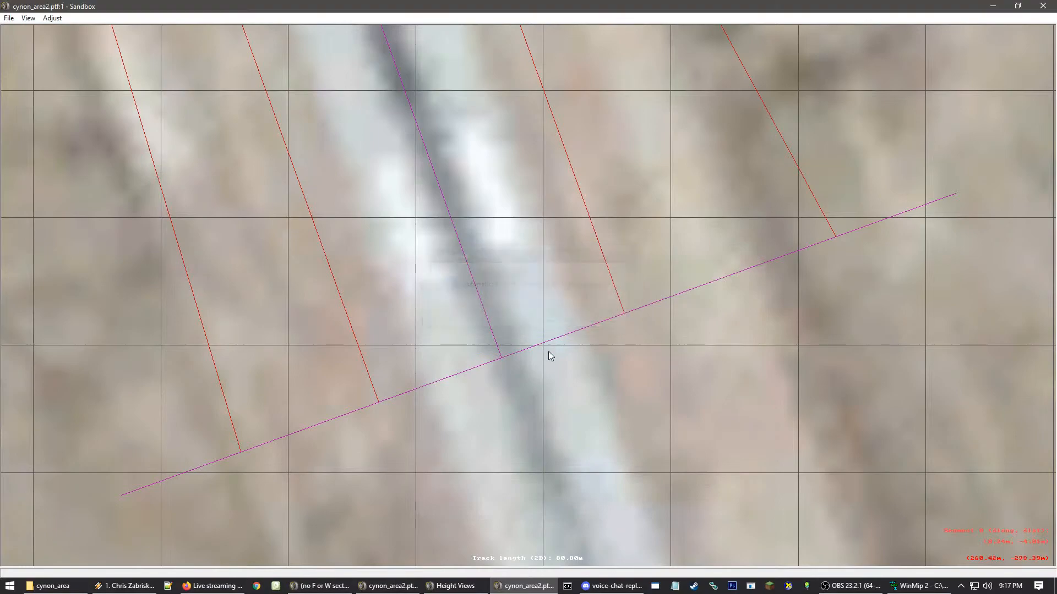
- Insert an F section between the inner western X section and the centerline, at a dlat of about 7.70 m
{"action": "right_click", "coordinate": [395, 353]}
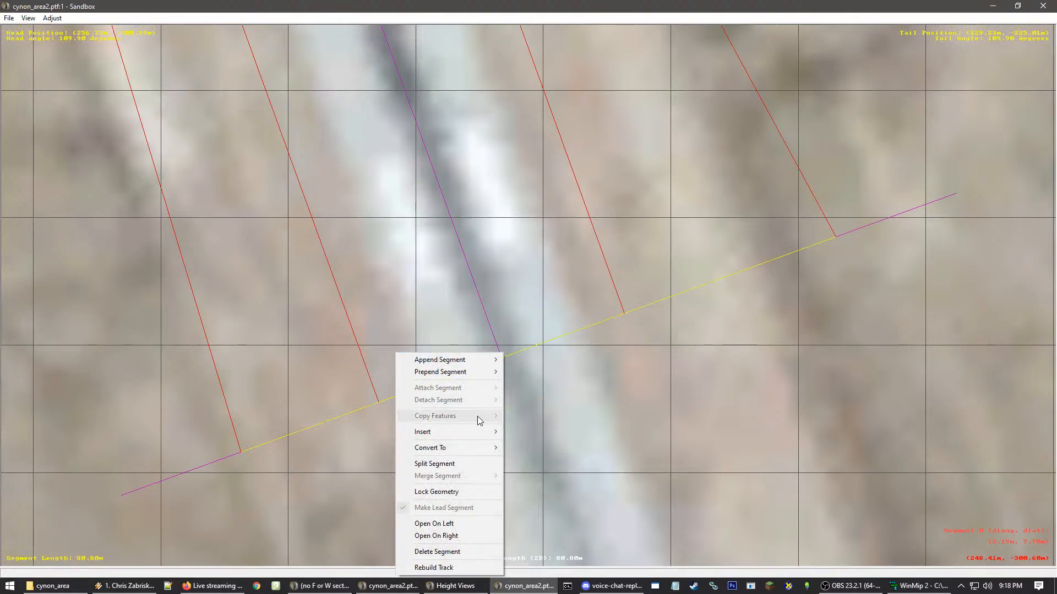
{"action": "mouse_move", "coordinate": [477, 433]}
{"action": "left_click", "coordinate": [520, 432]}
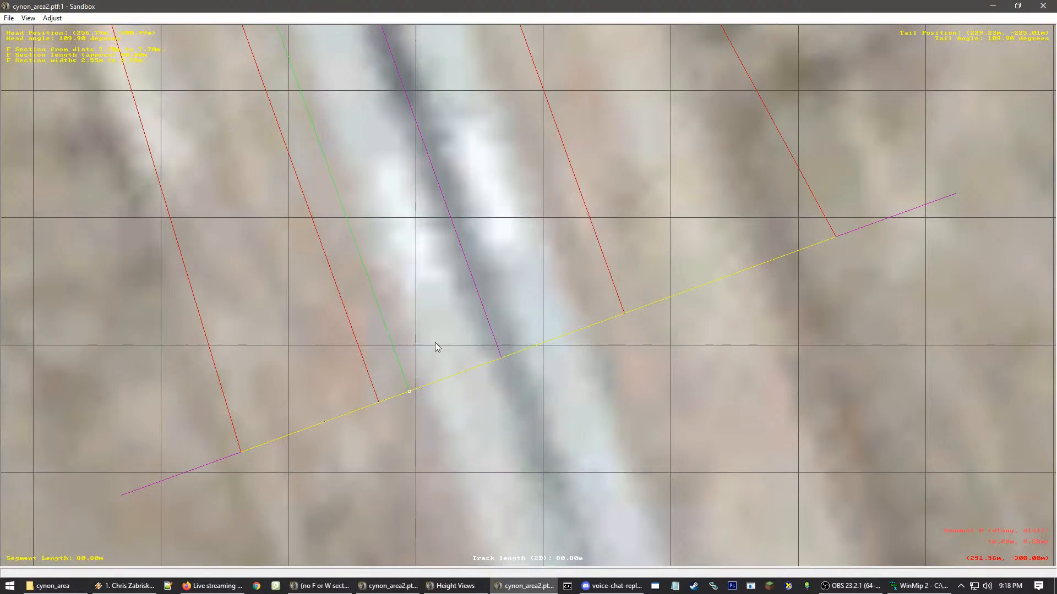
- Check how the new F section follows the runway's western edge from the segment's head to its tail
{"action": "scroll", "coordinate": [427, 358], "scroll_direction": "down", "scroll_amount": 3}
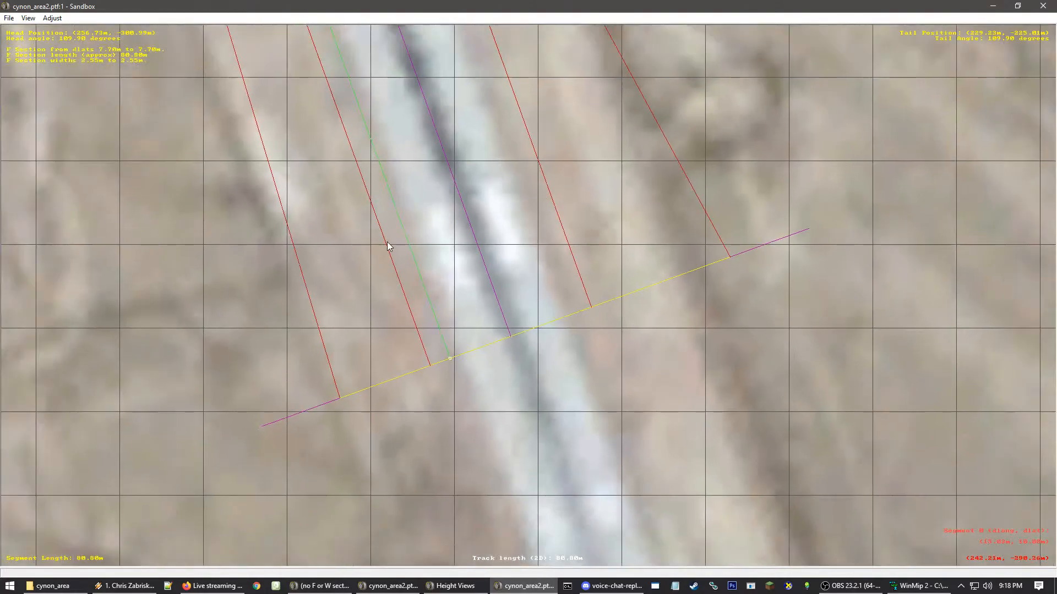
{"action": "scroll", "coordinate": [387, 244], "scroll_direction": "down", "scroll_amount": 1}
{"action": "key", "text": "Left"}
{"action": "key", "text": "Left"}
{"action": "key", "text": "Up"}
{"action": "key", "text": "Up"}
{"action": "key", "text": "Up"}
{"action": "key", "text": "Up"}
{"action": "key", "text": "Up"}
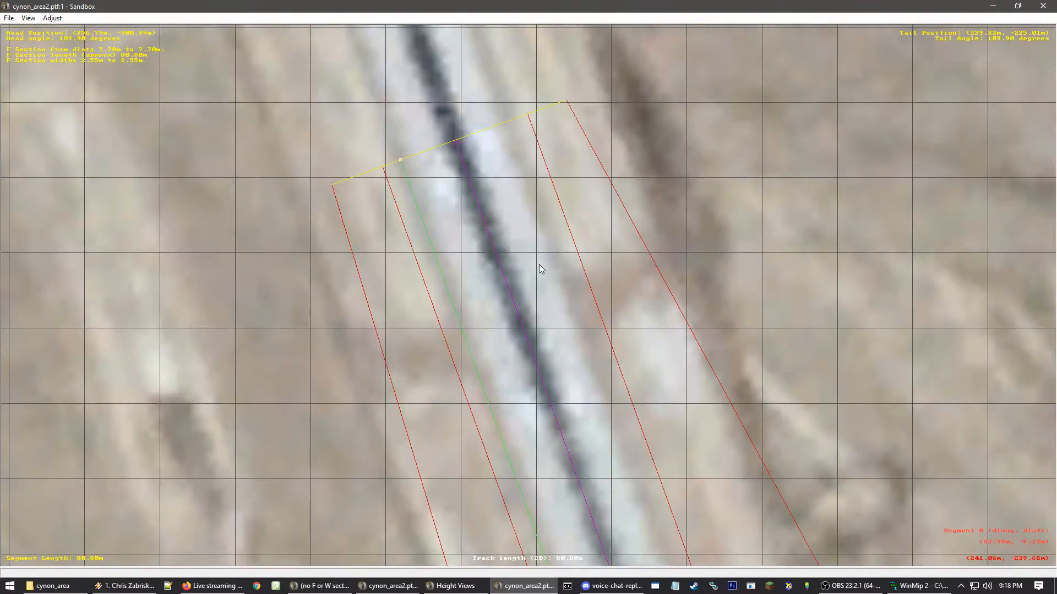
{"action": "right_click", "coordinate": [530, 289]}
{"action": "right_click", "coordinate": [520, 306]}
{"action": "right_click", "coordinate": [594, 378]}
{"action": "right_click", "coordinate": [549, 396]}
{"action": "right_click", "coordinate": [548, 396]}
{"action": "right_click", "coordinate": [597, 382]}
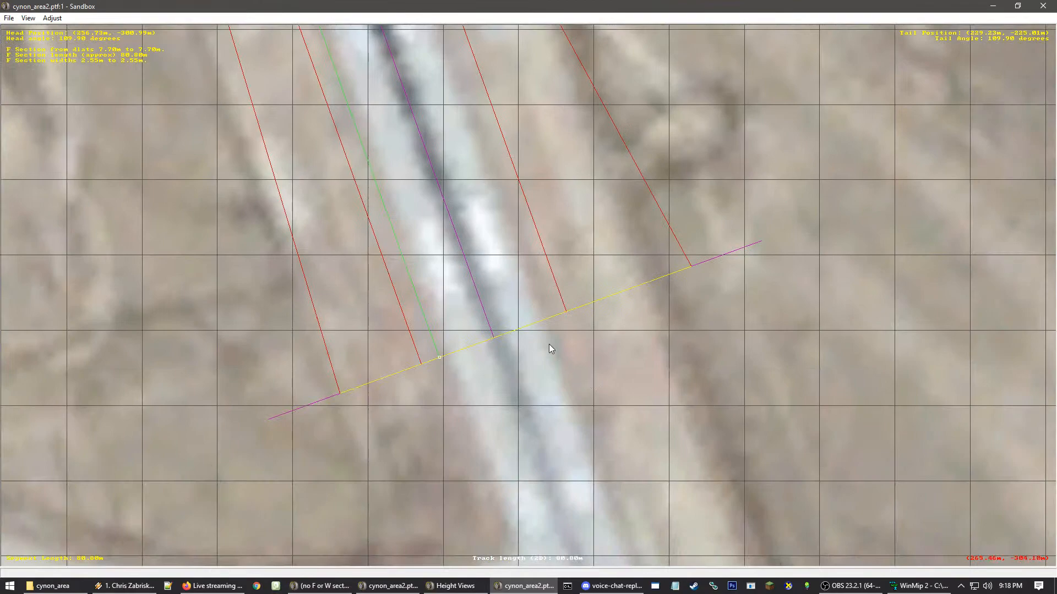
{"action": "left_click", "coordinate": [552, 309]}
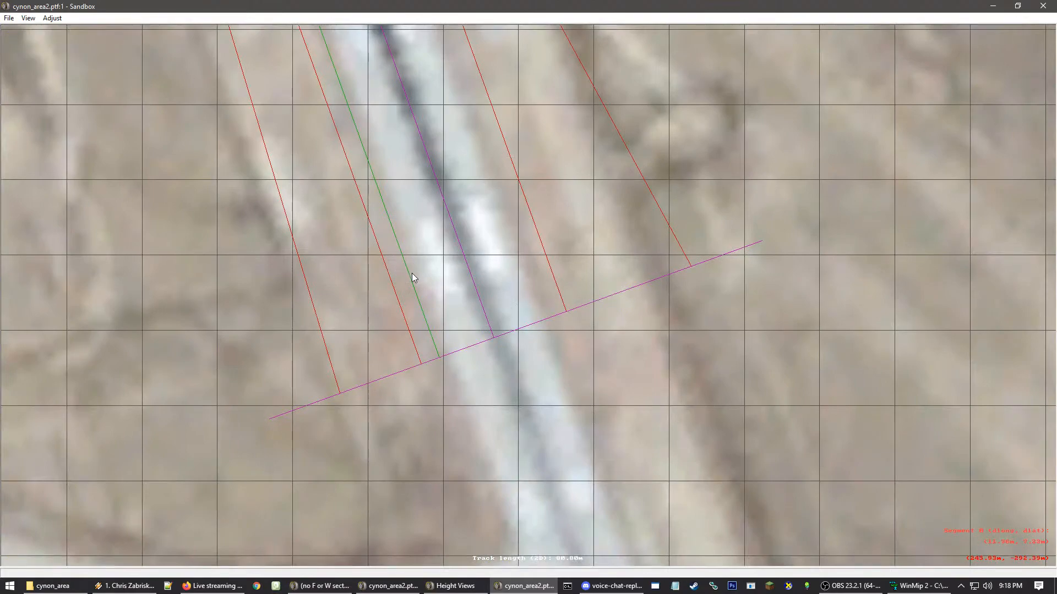
- Insert another F section between the centerline and the inner eastern X section, at a dlat of about -6.99 m
{"action": "right_click", "coordinate": [521, 258]}
{"action": "mouse_move", "coordinate": [569, 338]}
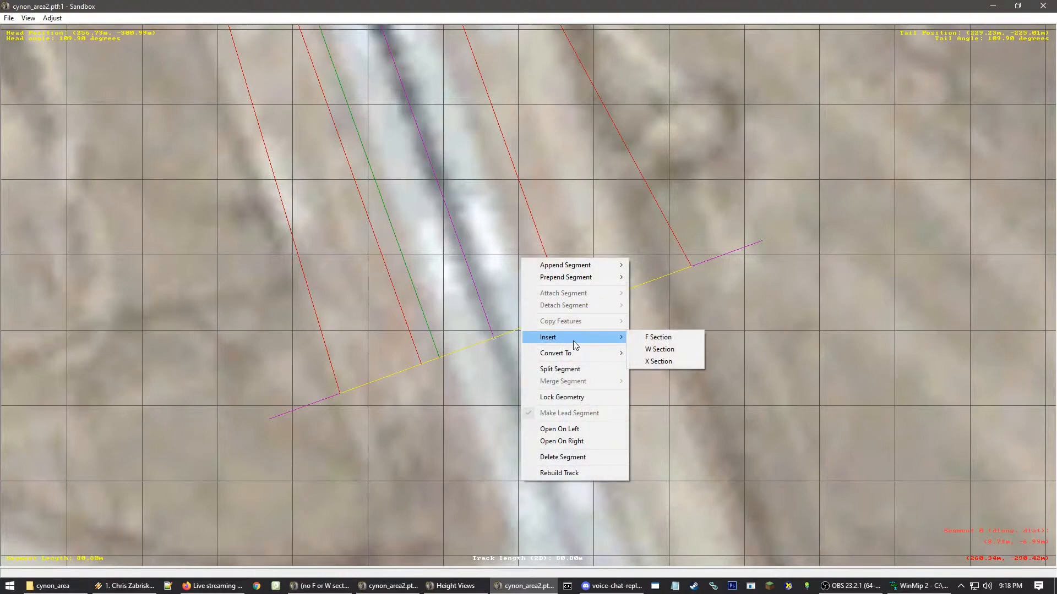
{"action": "left_click", "coordinate": [647, 338]}
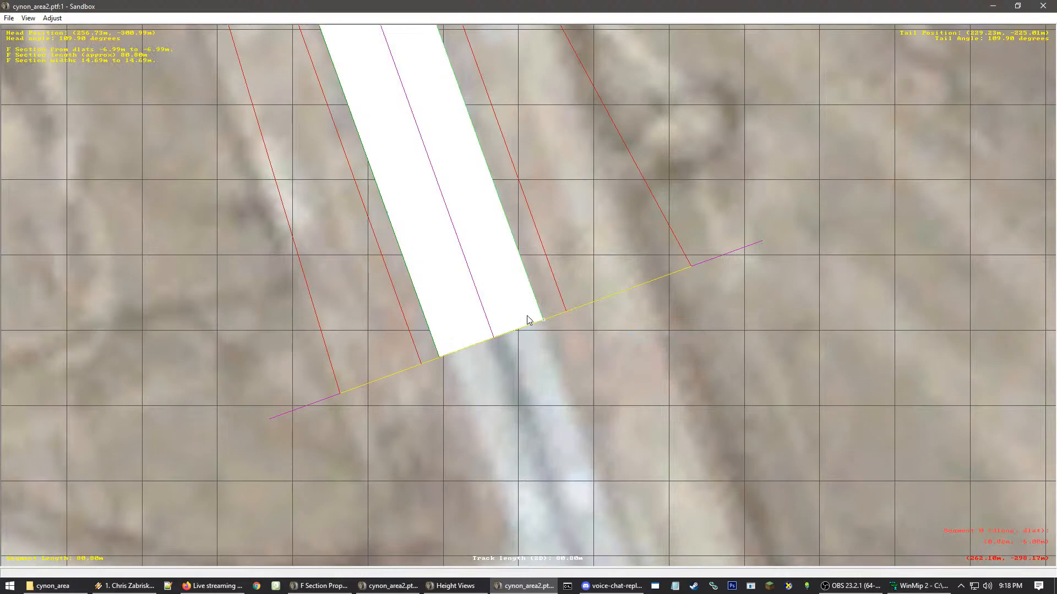
- Select the western F section that starts the white surface at a dlat of 7.70 m
{"action": "left_click", "coordinate": [448, 345]}
{"action": "left_click", "coordinate": [439, 355]}
{"action": "scroll", "coordinate": [439, 354], "scroll_direction": "up", "scroll_amount": 1}
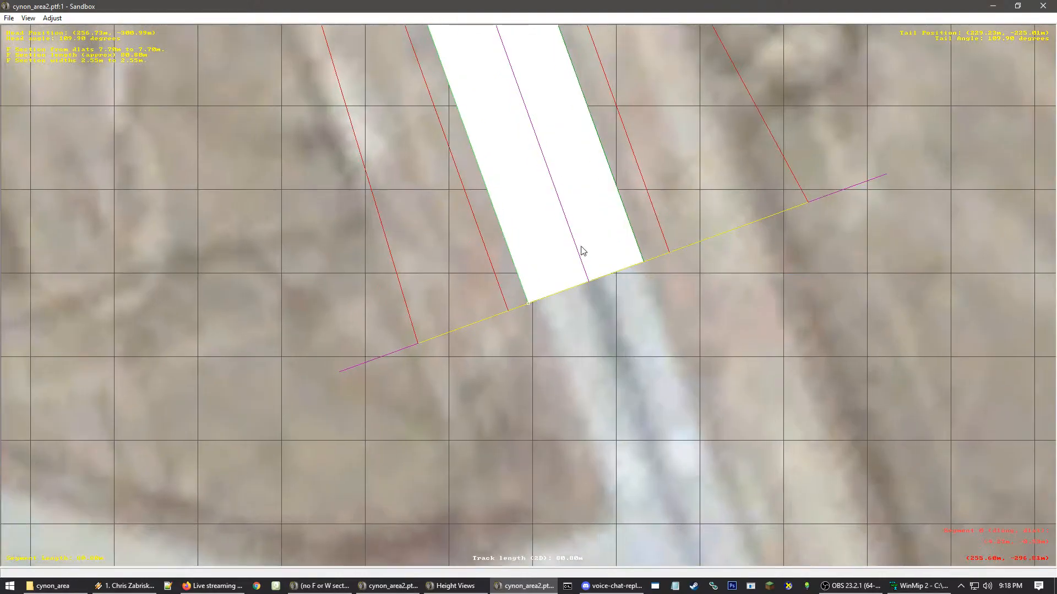
{"action": "left_click", "coordinate": [635, 233]}
{"action": "left_click", "coordinate": [510, 293]}
{"action": "scroll", "coordinate": [495, 292], "scroll_direction": "up", "scroll_amount": 3}
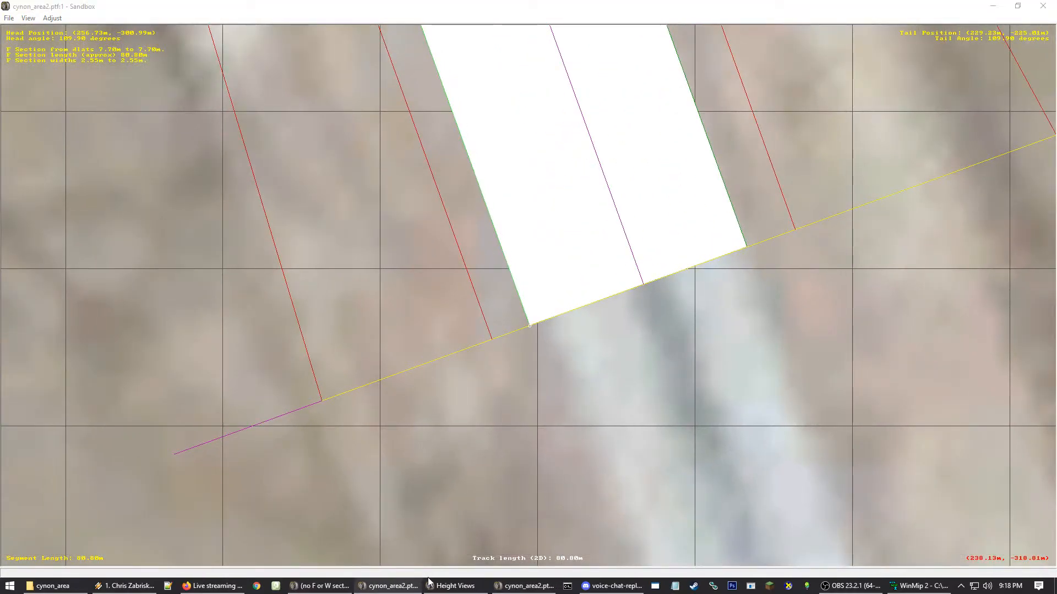
- Minimize the camera view, shrink the track view and place the section properties window beside it
{"action": "left_click", "coordinate": [392, 587]}
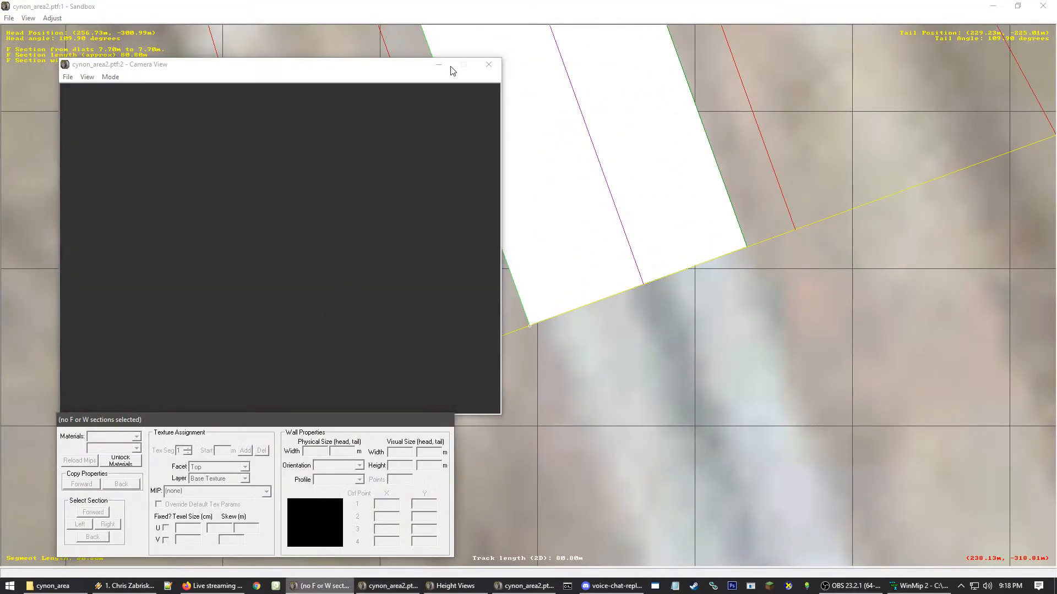
{"action": "left_click", "coordinate": [439, 65]}
{"action": "left_click_drag", "start_coordinate": [335, 428], "coordinate": [650, 369]}
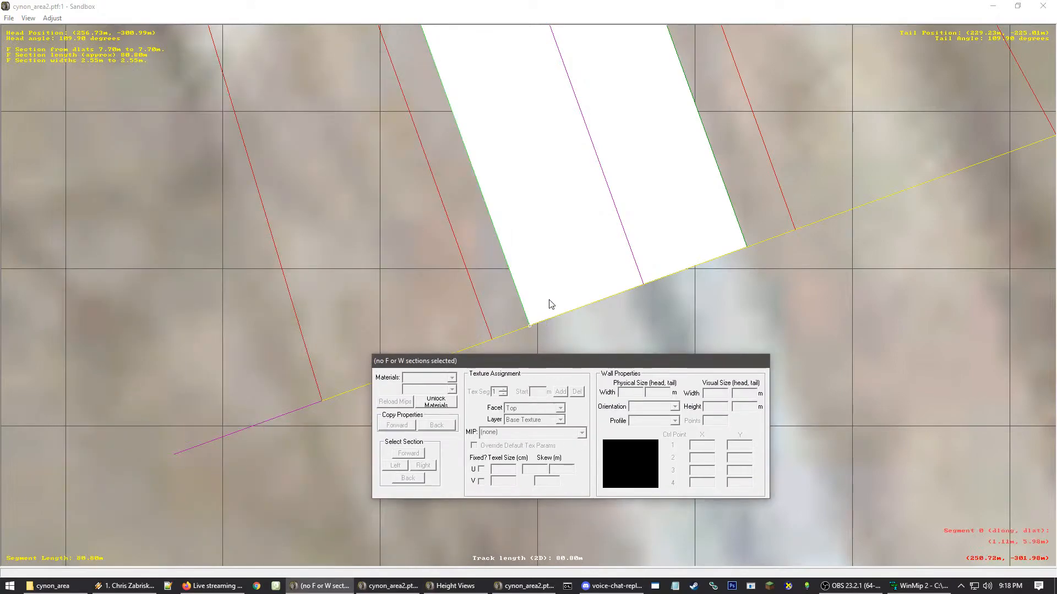
{"action": "left_click", "coordinate": [527, 311]}
{"action": "left_click_drag", "start_coordinate": [952, 5], "coordinate": [256, 16]}
{"action": "left_click_drag", "start_coordinate": [506, 418], "coordinate": [640, 570]}
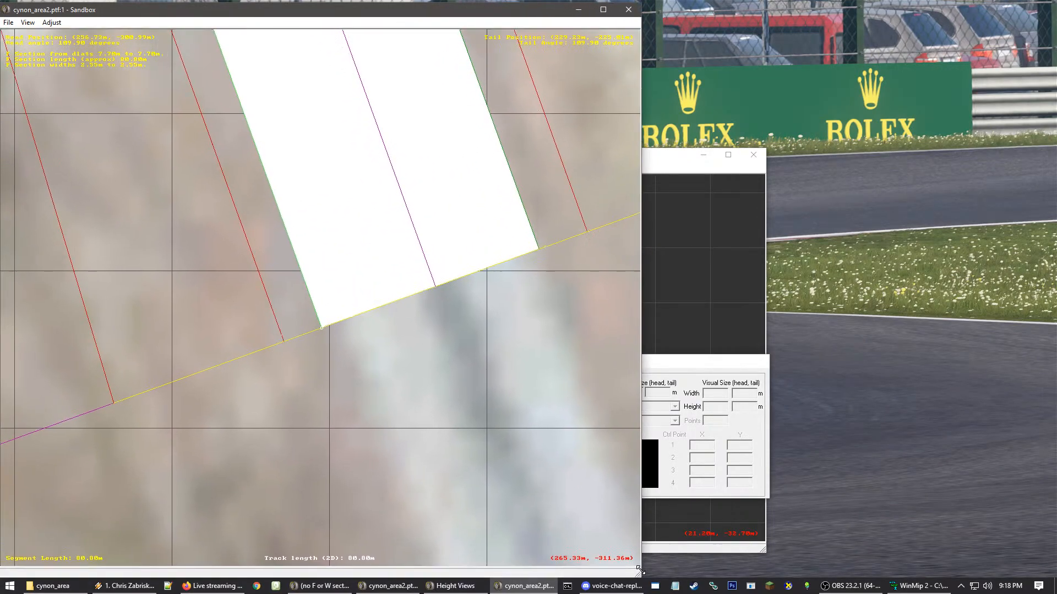
{"action": "left_click", "coordinate": [684, 425]}
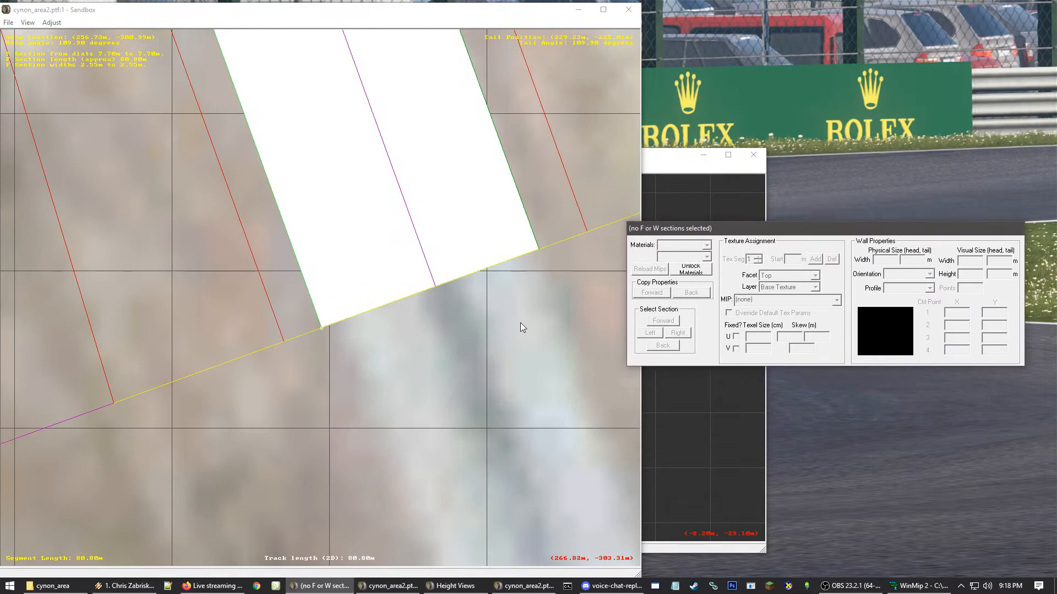
{"action": "left_click", "coordinate": [592, 328]}
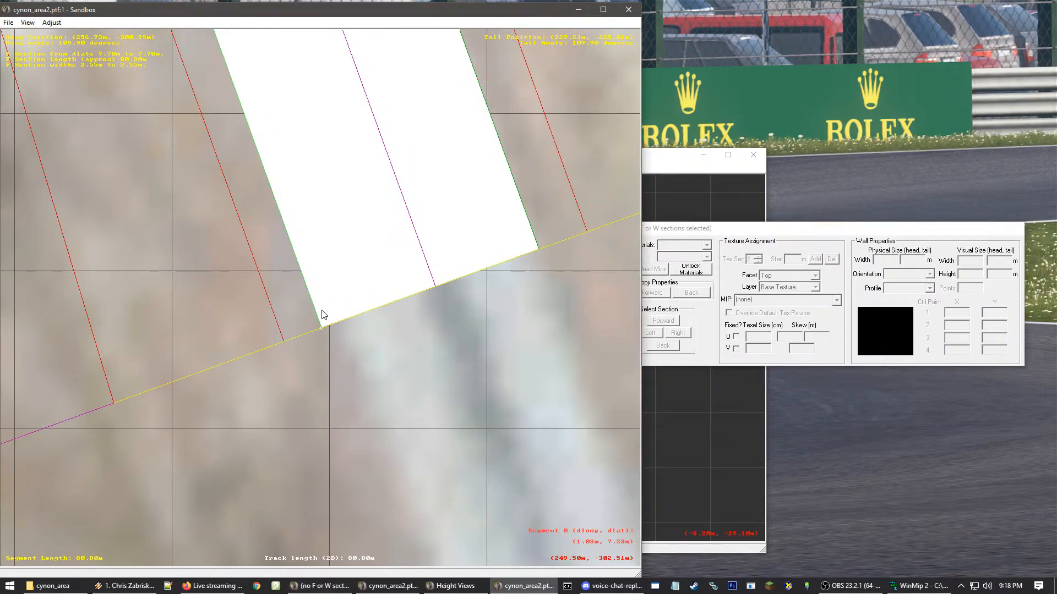
- Select the eastern F section at a dlat of -6.99 m and look over the first MIP textures offered for it
{"action": "left_click", "coordinate": [531, 214]}
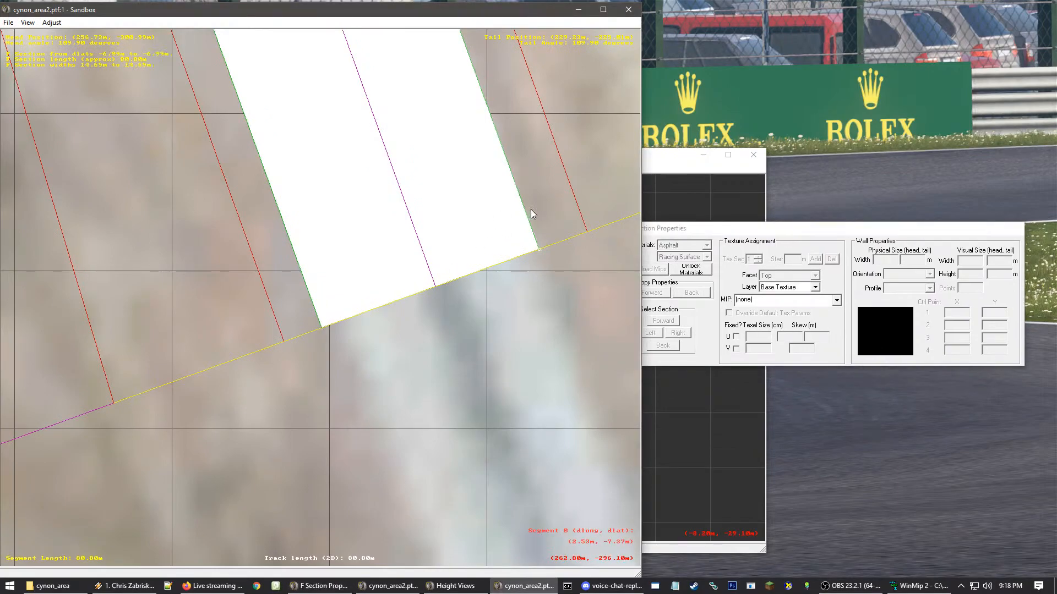
{"action": "left_click_drag", "start_coordinate": [732, 229], "coordinate": [745, 343]}
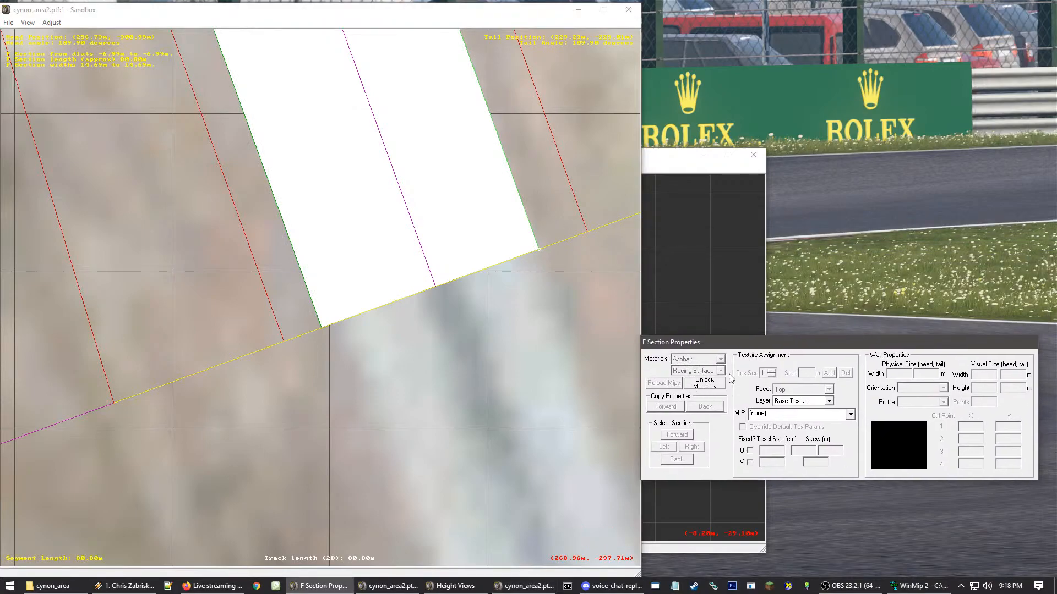
{"action": "left_click", "coordinate": [760, 414]}
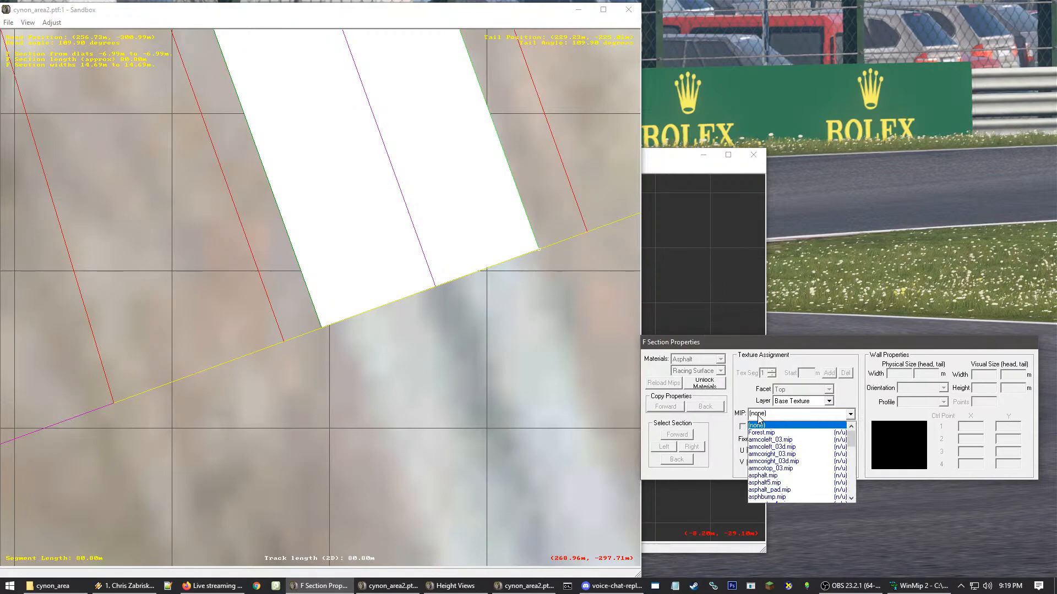
{"action": "scroll", "coordinate": [798, 457], "scroll_direction": "down", "scroll_amount": 1}
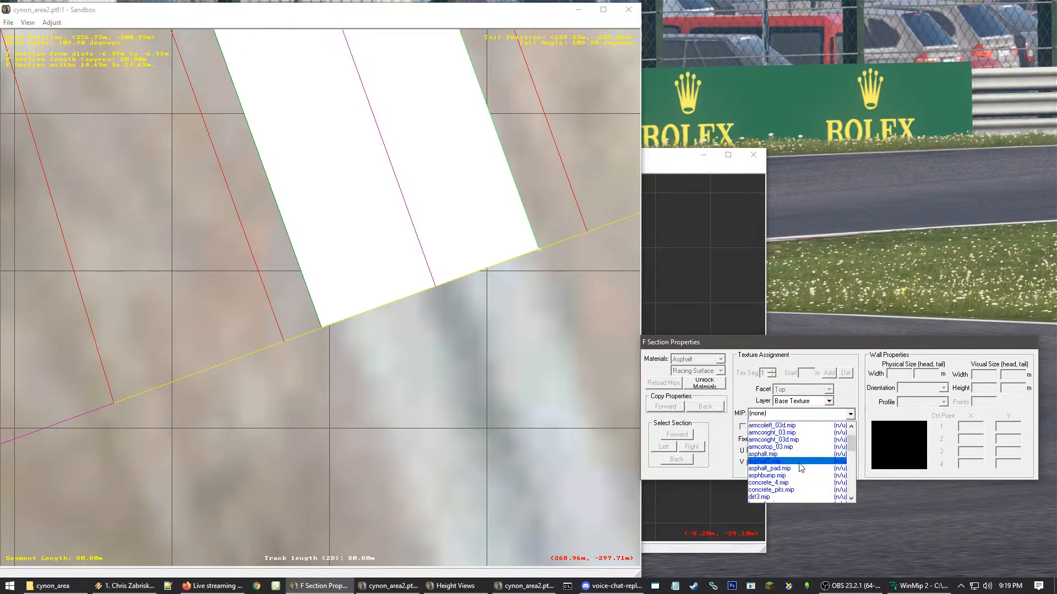
{"action": "left_click", "coordinate": [569, 394]}
- Reselect the eastern F section at the segment's head
{"action": "left_click", "coordinate": [530, 191]}
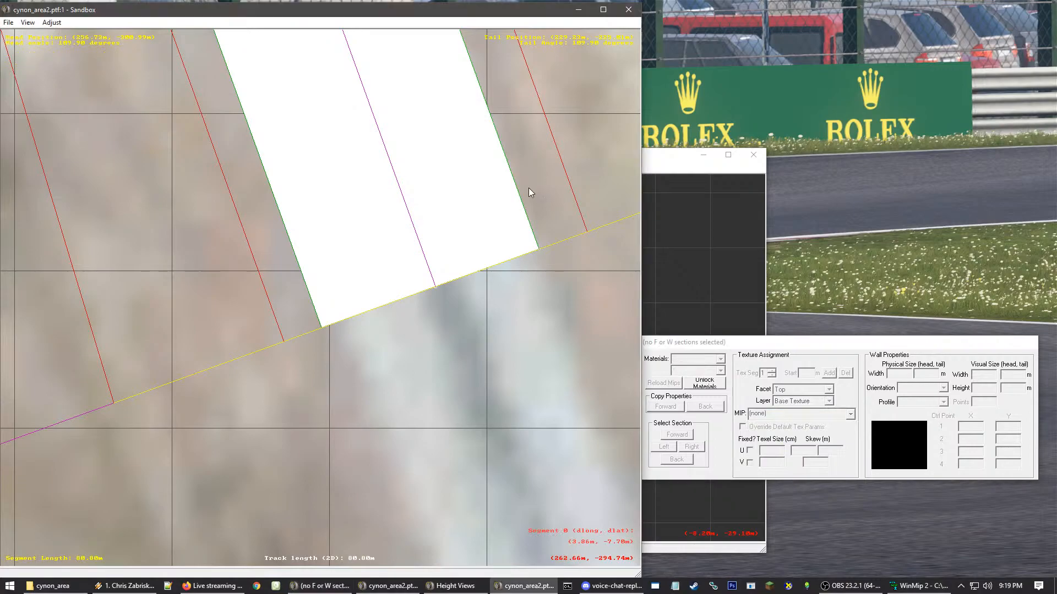
{"action": "scroll", "coordinate": [528, 188], "scroll_direction": "up", "scroll_amount": 1}
{"action": "right_click_drag", "start_coordinate": [560, 229], "coordinate": [398, 254]}
{"action": "scroll", "coordinate": [470, 289], "scroll_direction": "up", "scroll_amount": 2}
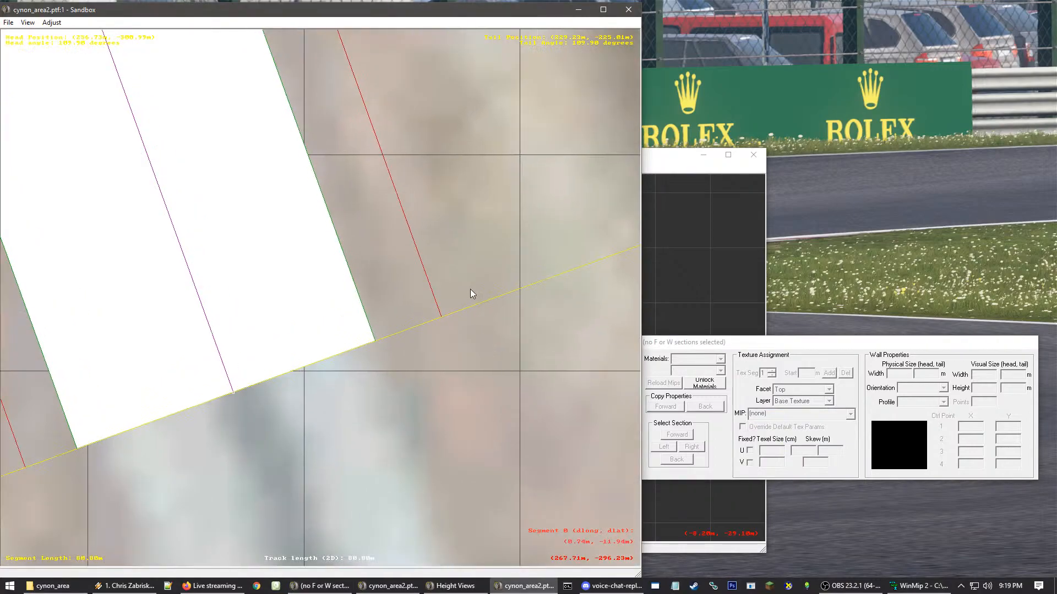
{"action": "right_click", "coordinate": [345, 321]}
{"action": "scroll", "coordinate": [352, 312], "scroll_direction": "up", "scroll_amount": 1}
{"action": "right_click", "coordinate": [236, 311]}
{"action": "scroll", "coordinate": [434, 290], "scroll_direction": "up", "scroll_amount": 1}
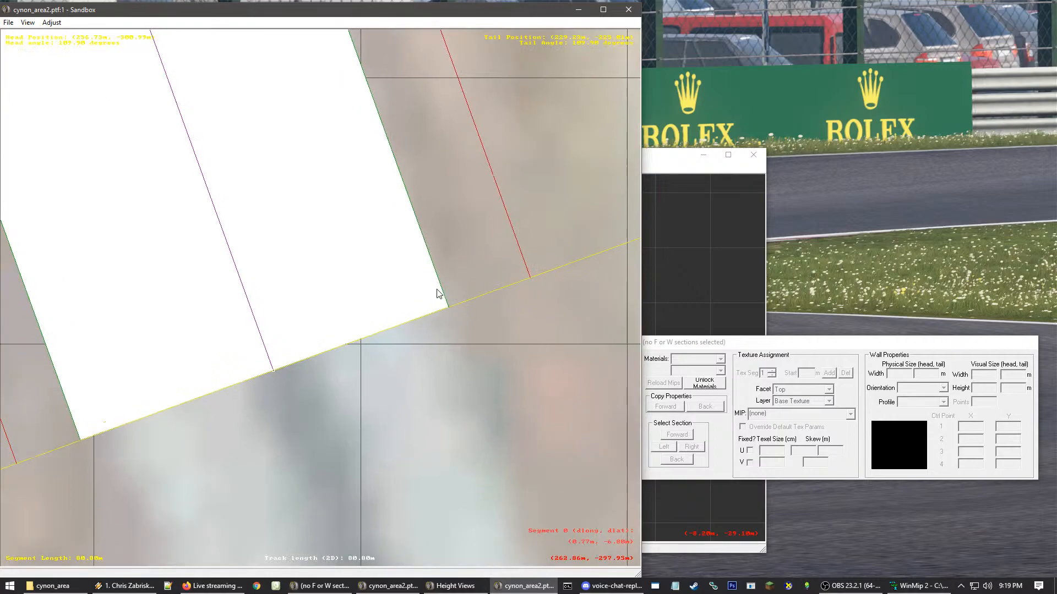
{"action": "left_click", "coordinate": [442, 292]}
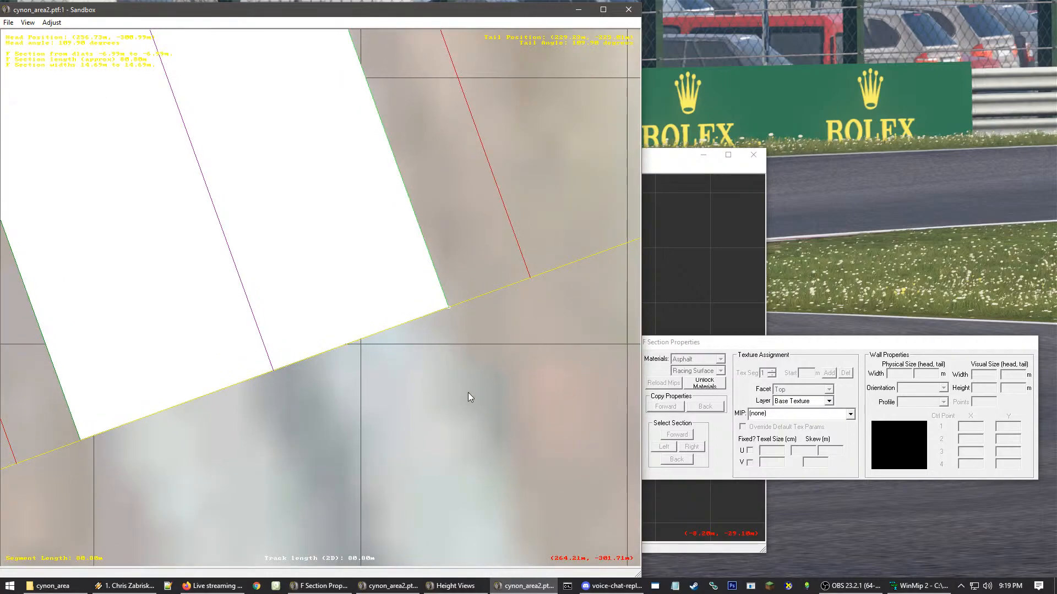
- Look through the available MIP textures for a base texture suited to the eastern F section
{"action": "left_click", "coordinate": [786, 415]}
{"action": "scroll", "coordinate": [783, 418], "scroll_direction": "down", "scroll_amount": 4}
{"action": "scroll", "coordinate": [787, 430], "scroll_direction": "down", "scroll_amount": 3}
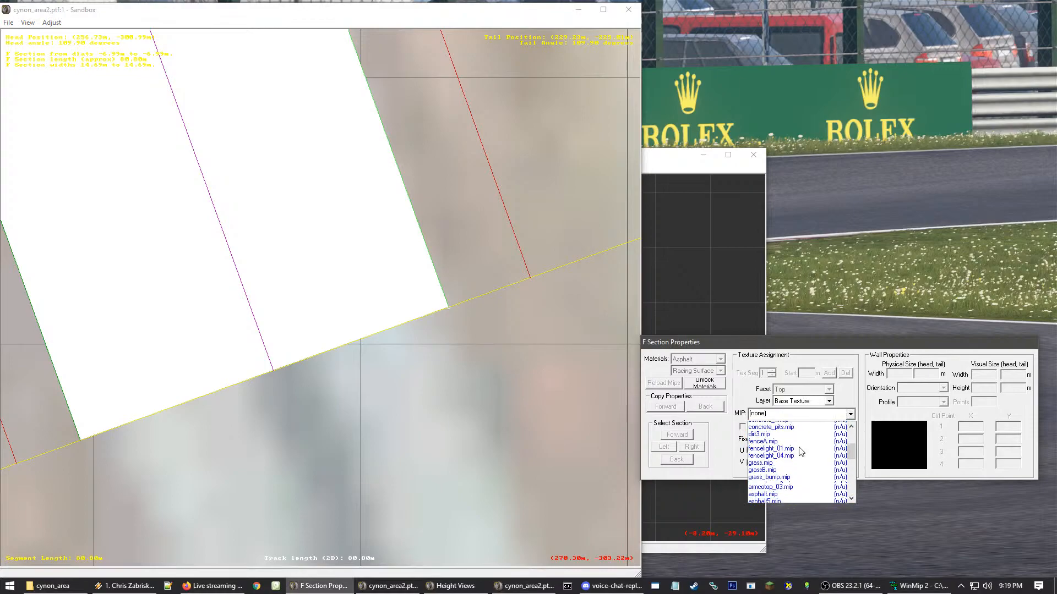
{"action": "scroll", "coordinate": [802, 452], "scroll_direction": "down", "scroll_amount": 1}
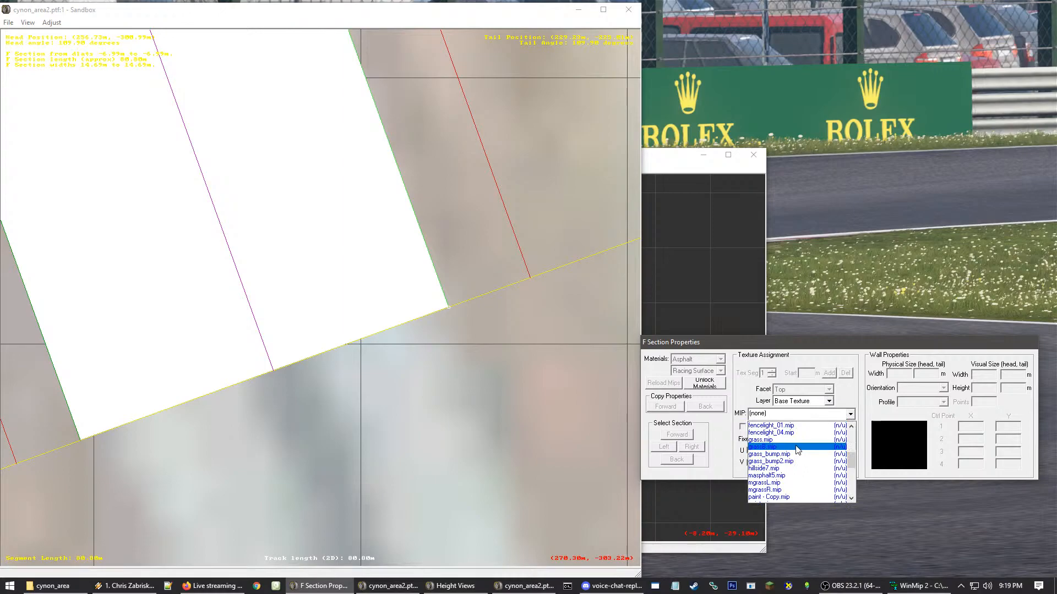
{"action": "scroll", "coordinate": [815, 459], "scroll_direction": "down", "scroll_amount": 2}
{"action": "scroll", "coordinate": [827, 466], "scroll_direction": "down", "scroll_amount": 1}
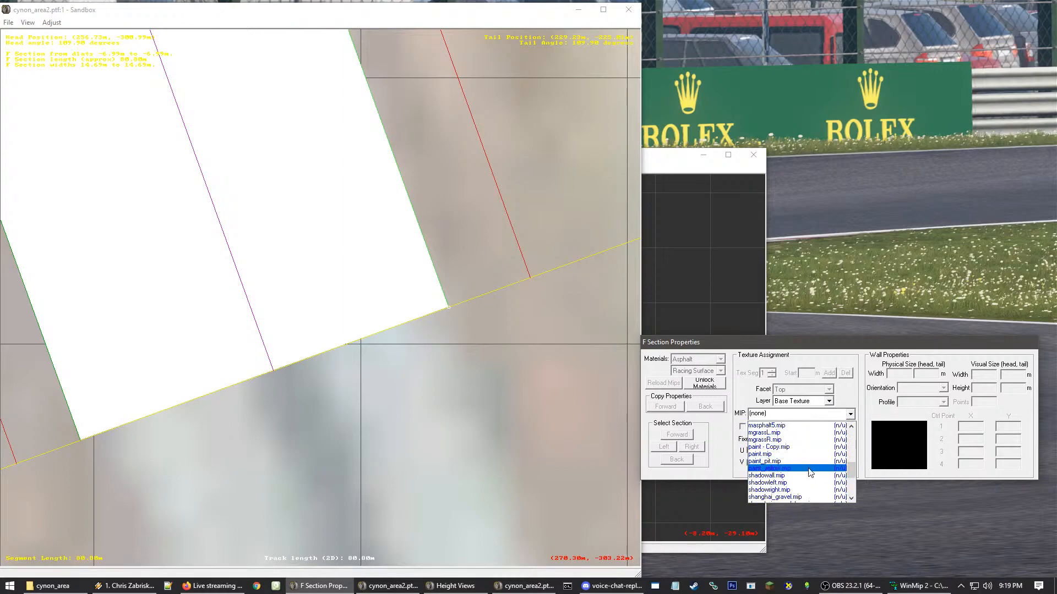
{"action": "scroll", "coordinate": [808, 472], "scroll_direction": "down", "scroll_amount": 1}
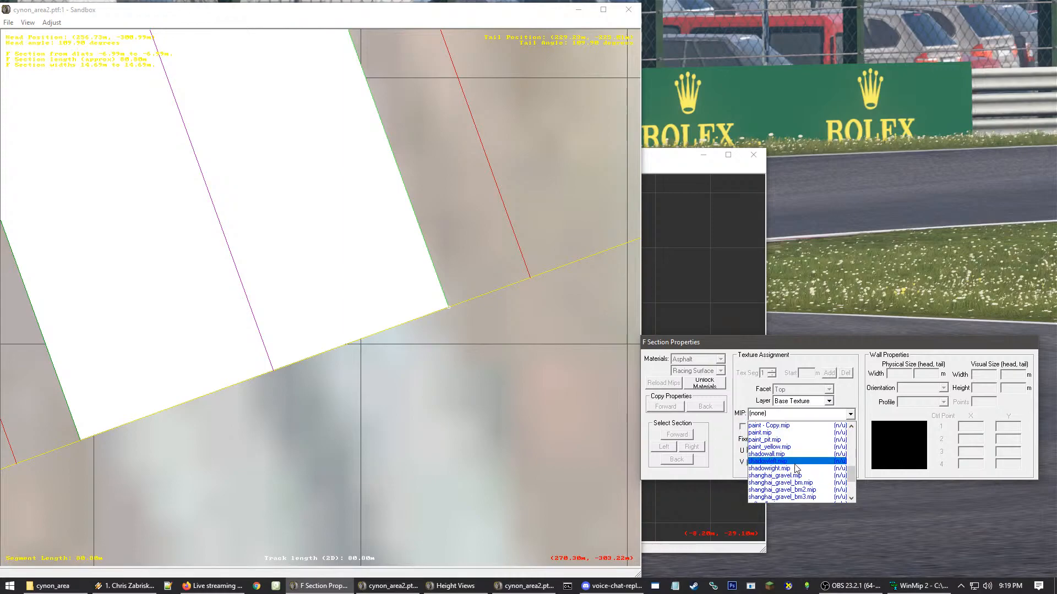
{"action": "scroll", "coordinate": [795, 469], "scroll_direction": "down", "scroll_amount": 2}
{"action": "scroll", "coordinate": [796, 469], "scroll_direction": "down", "scroll_amount": 2}
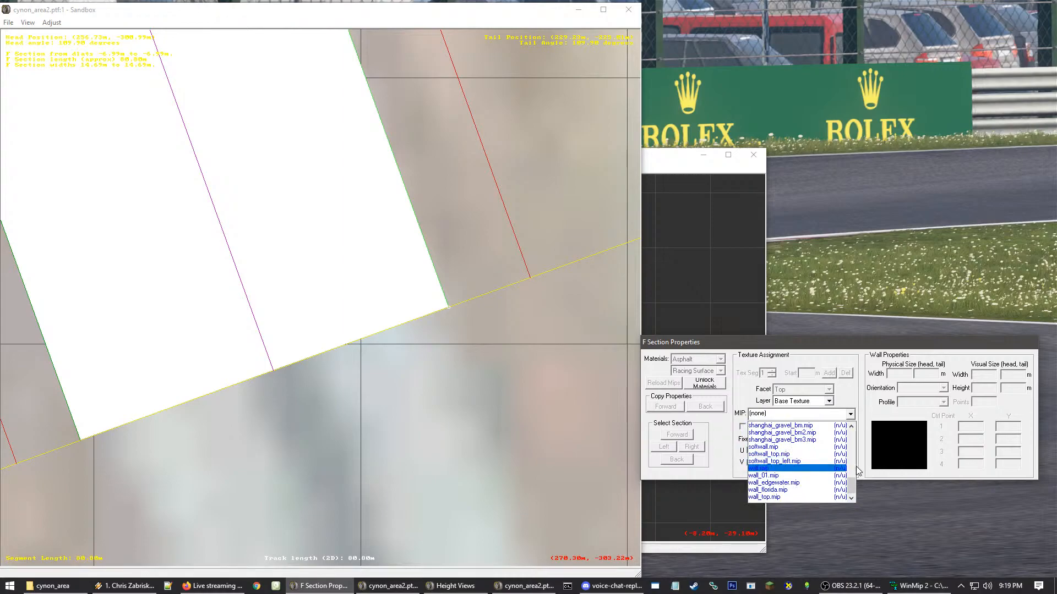
{"action": "scroll", "coordinate": [808, 471], "scroll_direction": "up", "scroll_amount": 2}
{"action": "scroll", "coordinate": [809, 472], "scroll_direction": "up", "scroll_amount": 8}
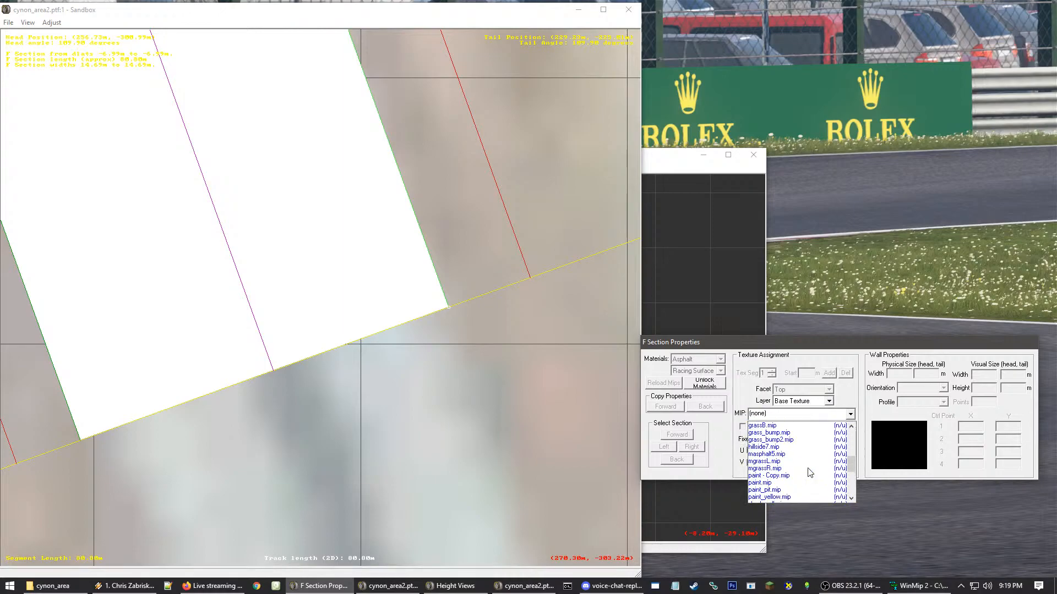
{"action": "scroll", "coordinate": [809, 473], "scroll_direction": "up", "scroll_amount": 1}
{"action": "scroll", "coordinate": [809, 472], "scroll_direction": "up", "scroll_amount": 3}
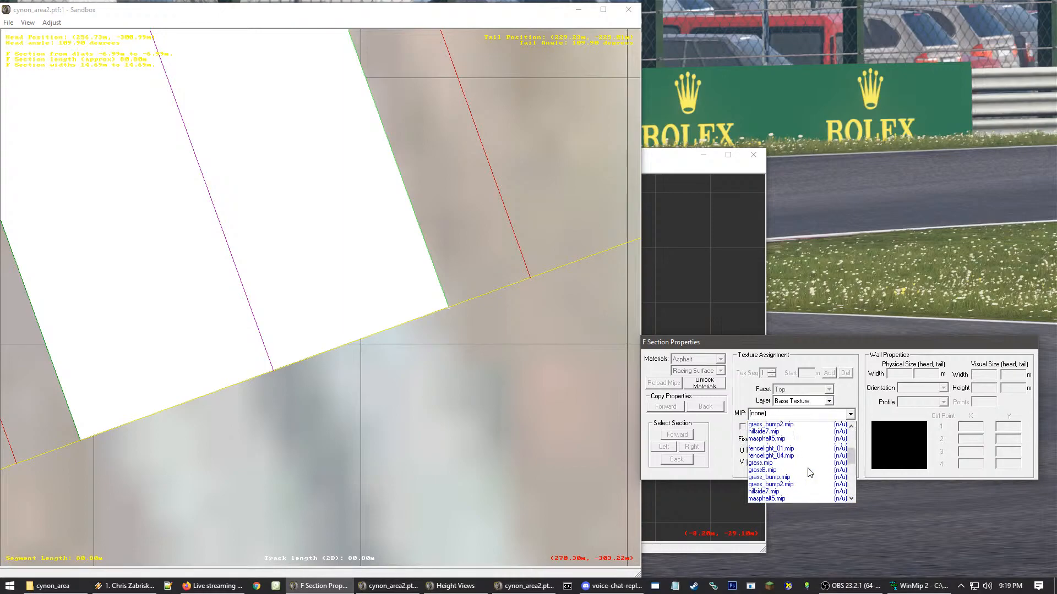
{"action": "left_click", "coordinate": [970, 454]}
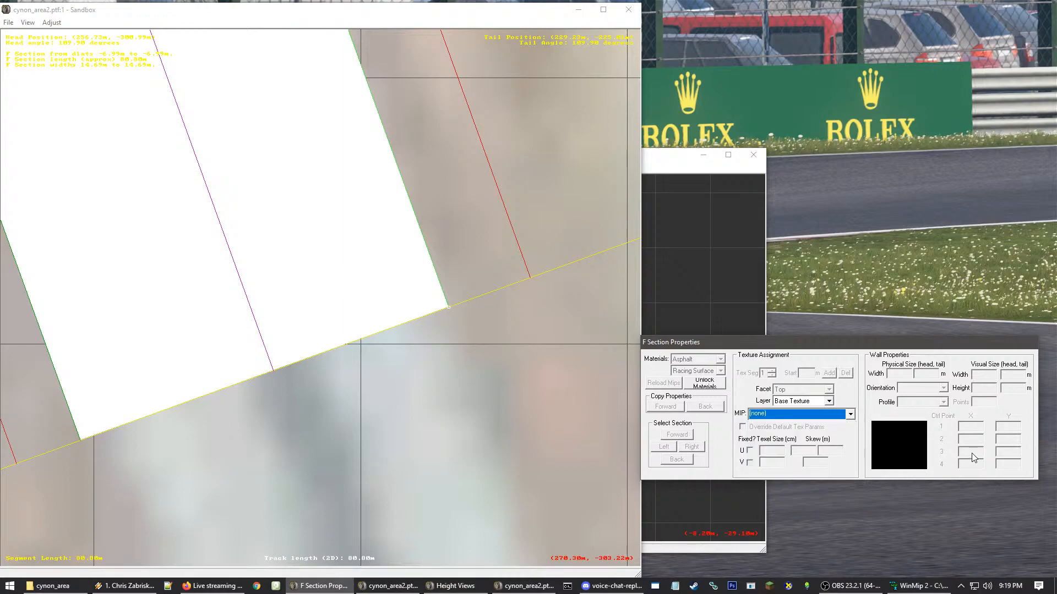
- Try to save the track over the existing cynon_area2.ptf with automatic centering
{"action": "left_click", "coordinate": [503, 480]}
{"action": "left_click_drag", "start_coordinate": [256, 19], "coordinate": [316, 20]}
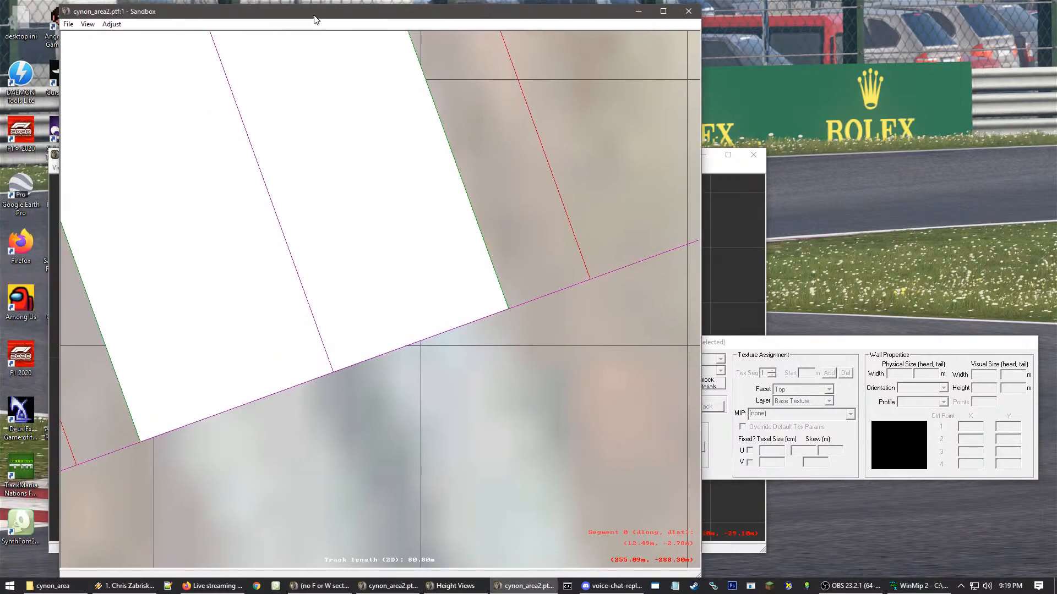
{"action": "left_click", "coordinate": [68, 24]}
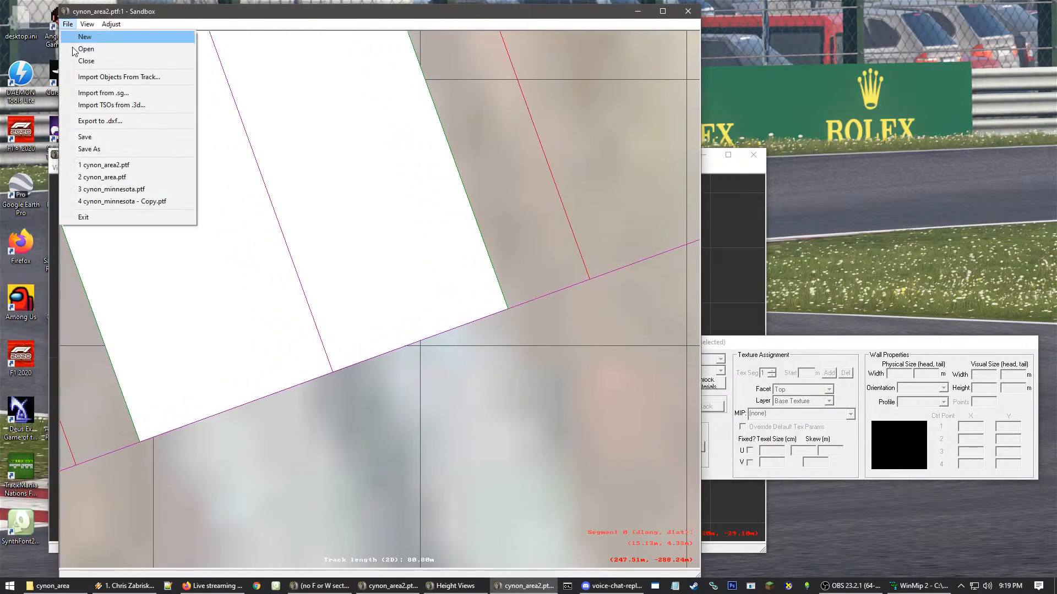
{"action": "left_click", "coordinate": [101, 156]}
{"action": "key", "text": "Return"}
{"action": "key", "text": "y"}
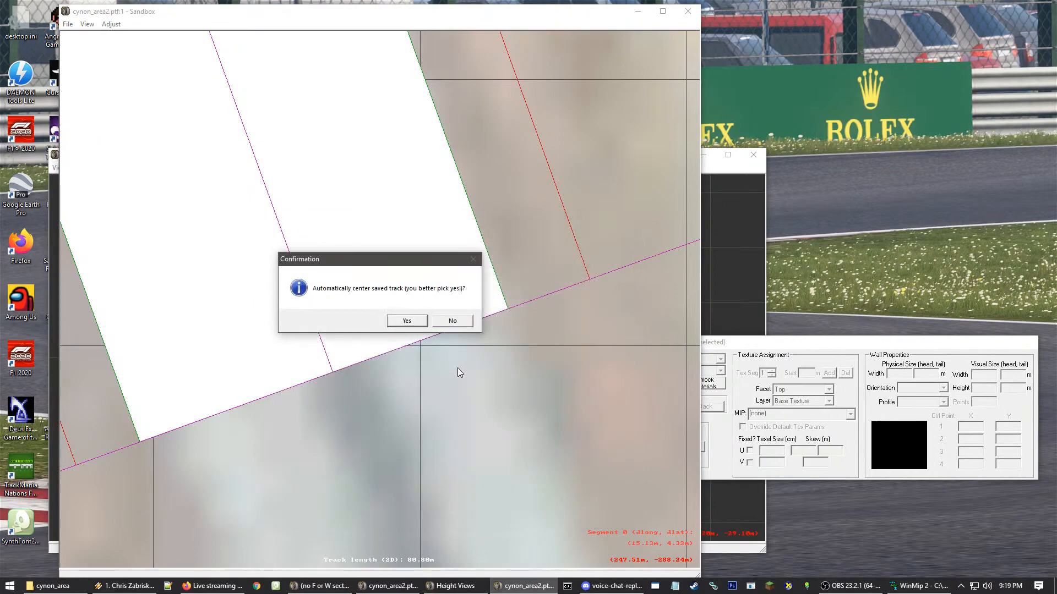
{"action": "left_click", "coordinate": [406, 318]}
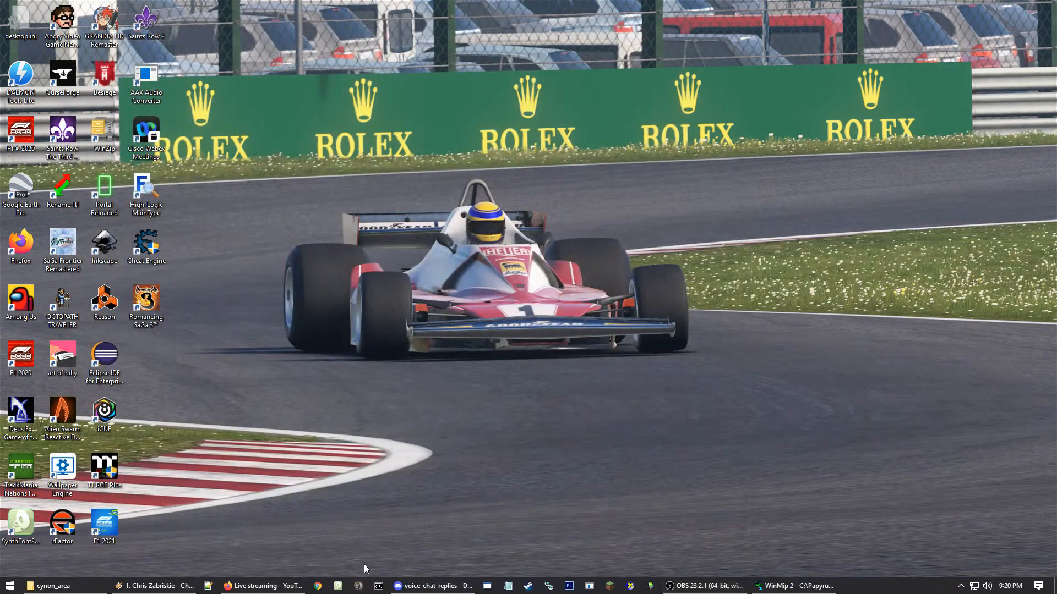
- Restart Sandbox and open the track file cynon_area.ptf from the cynon_area folder
{"action": "left_click", "coordinate": [357, 589]}
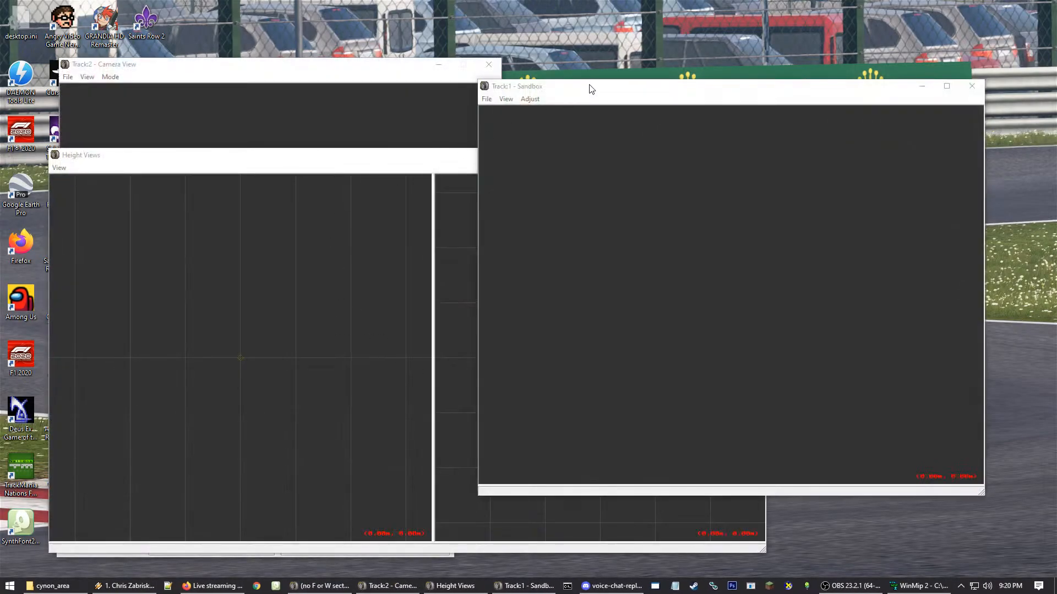
{"action": "left_click", "coordinate": [486, 101]}
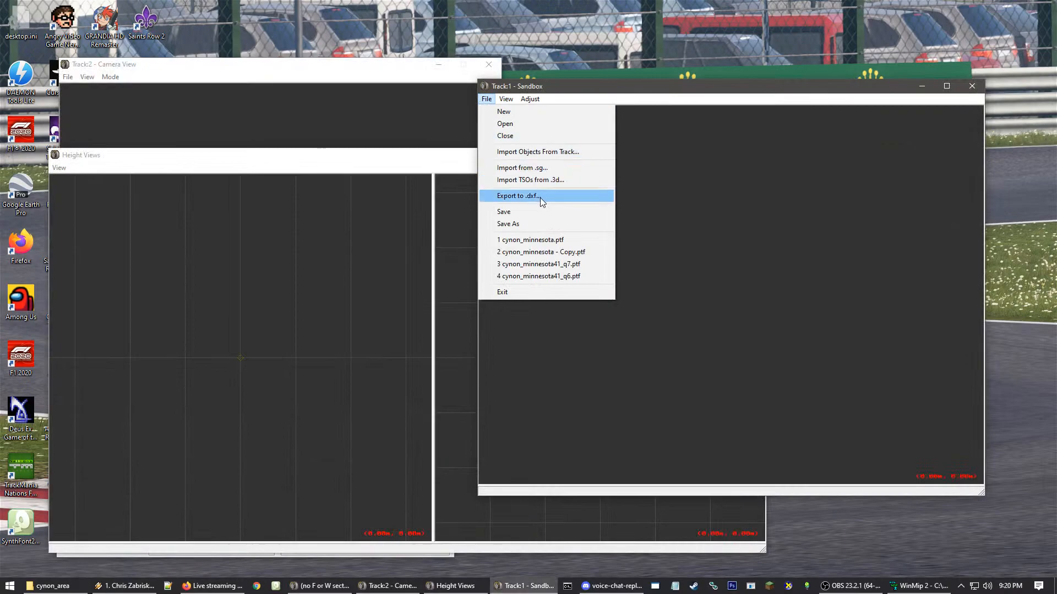
{"action": "left_click", "coordinate": [518, 125]}
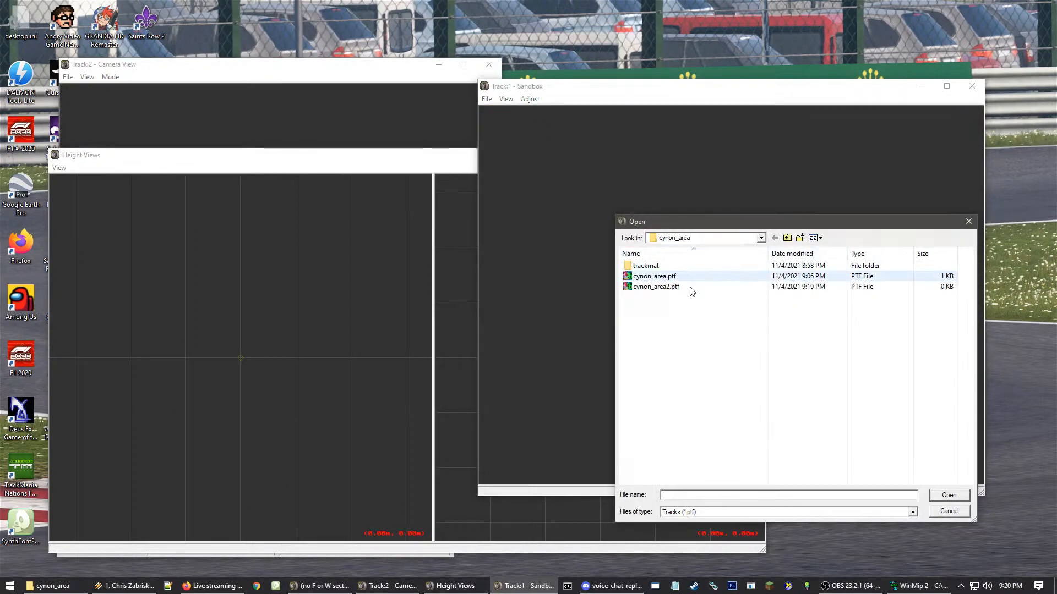
{"action": "double_click", "coordinate": [662, 287]}
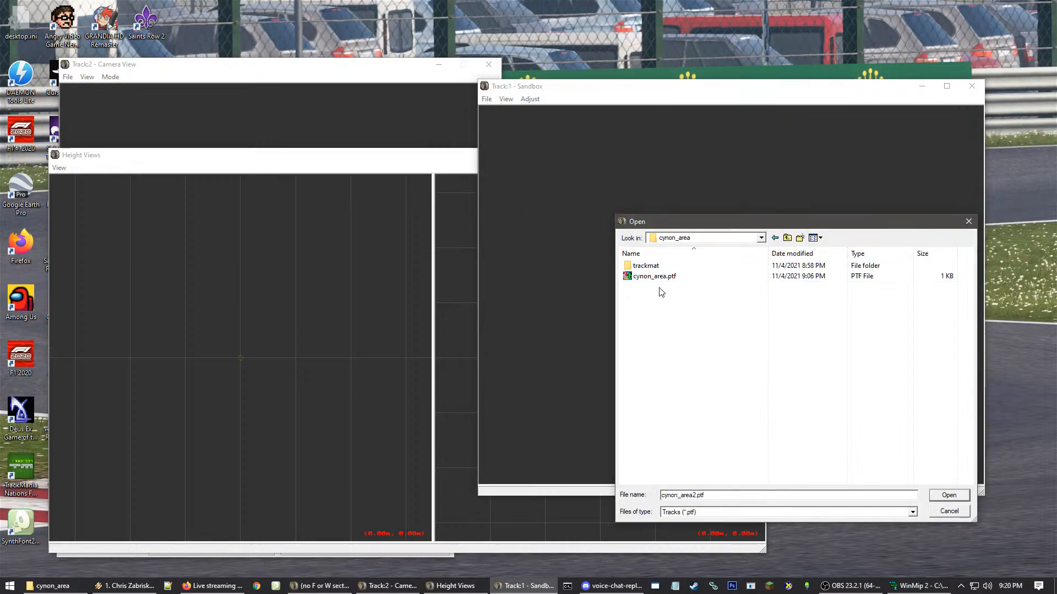
{"action": "left_click", "coordinate": [590, 300]}
{"action": "double_click", "coordinate": [662, 281]}
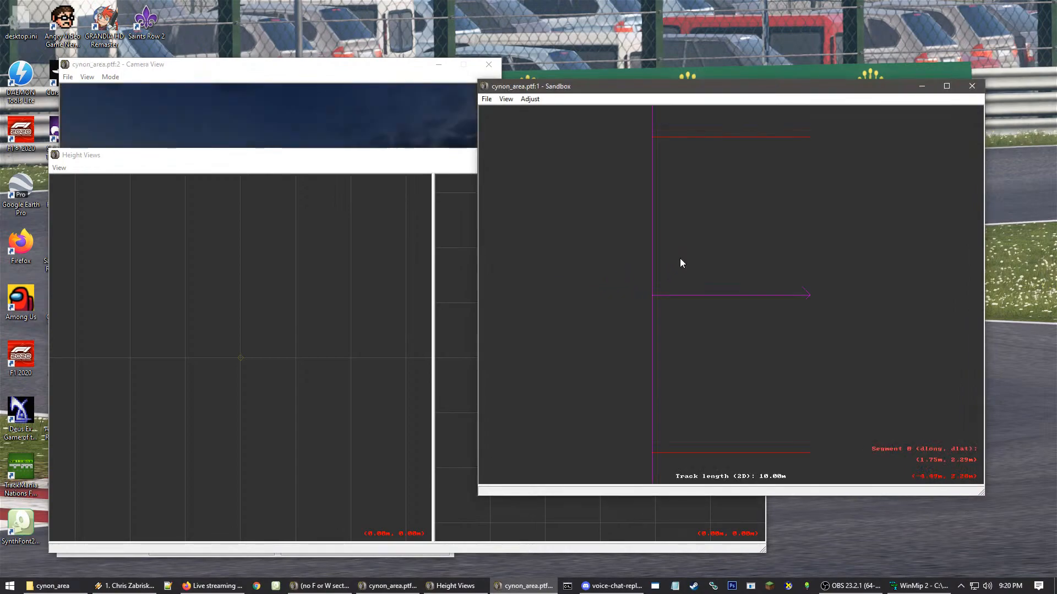
- Look around the reopened track's horizon and sky in the camera view
{"action": "left_click", "coordinate": [397, 104]}
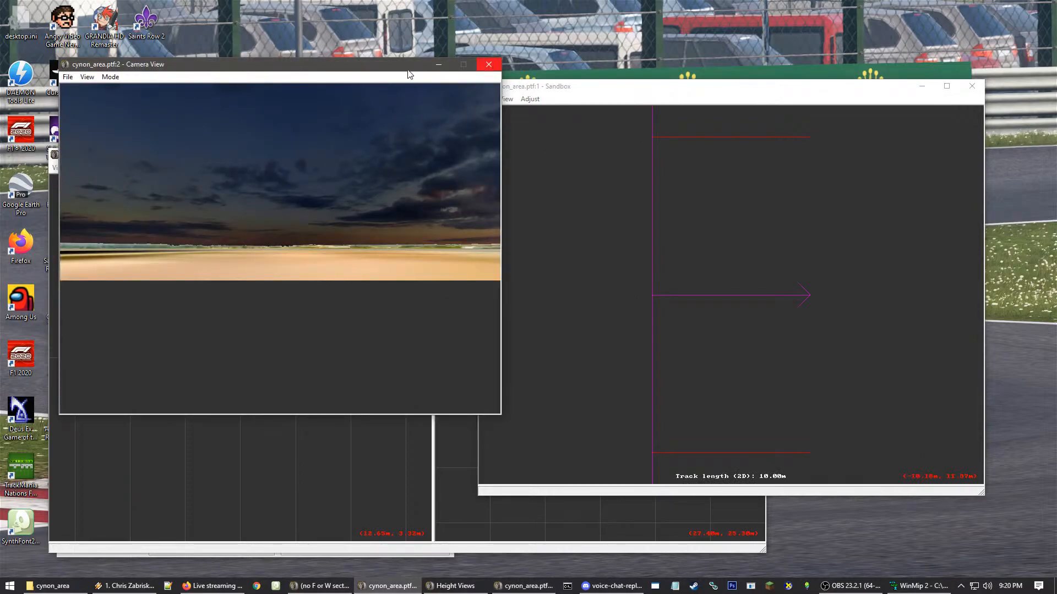
{"action": "left_click", "coordinate": [262, 210]}
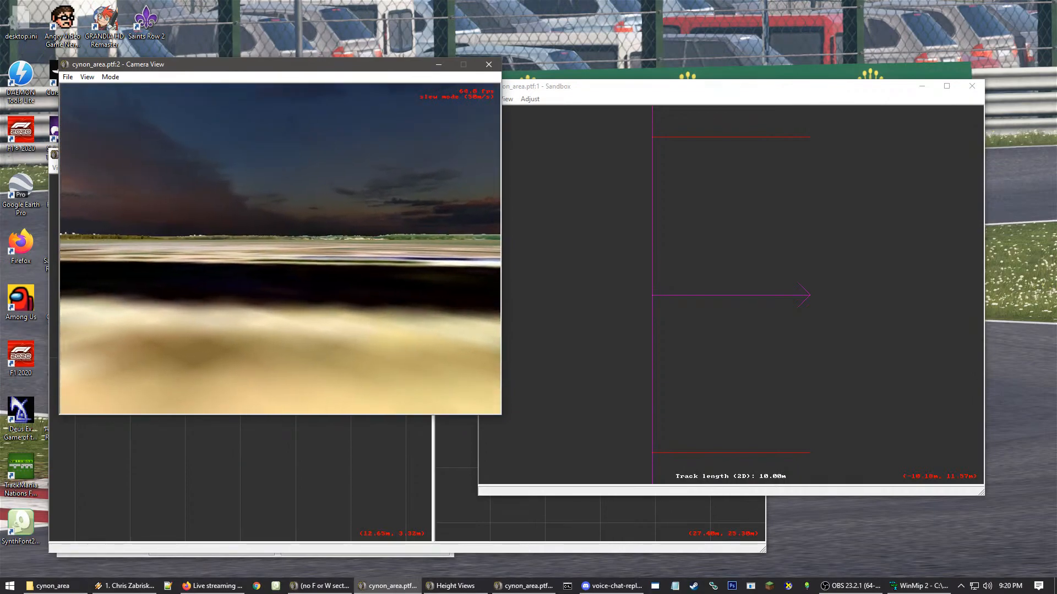
{"action": "key", "text": "Escape"}
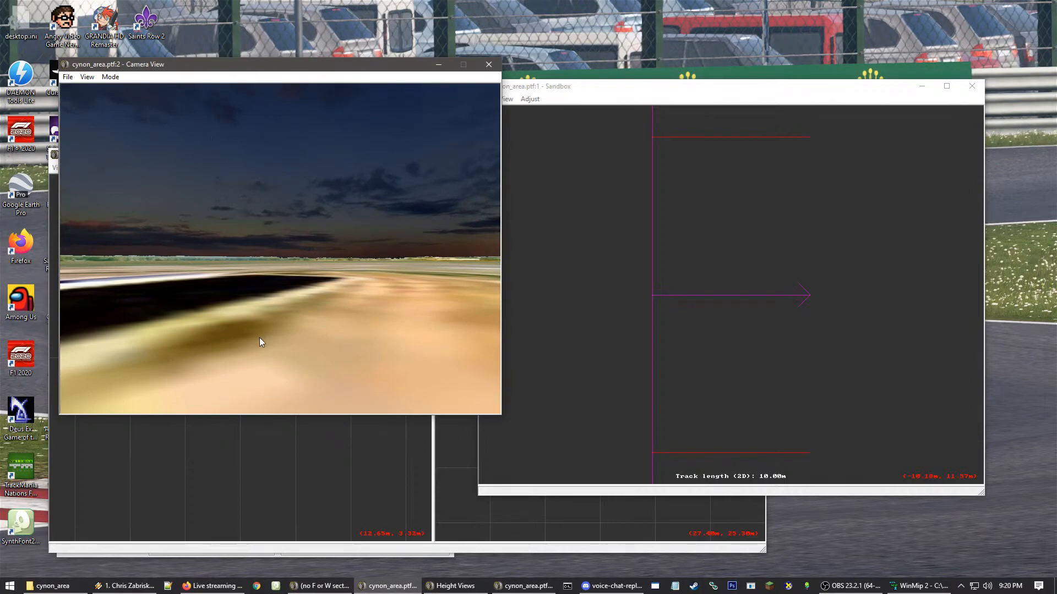
- Set the Area 51 MIP as the track's background image
{"action": "left_click", "coordinate": [550, 88]}
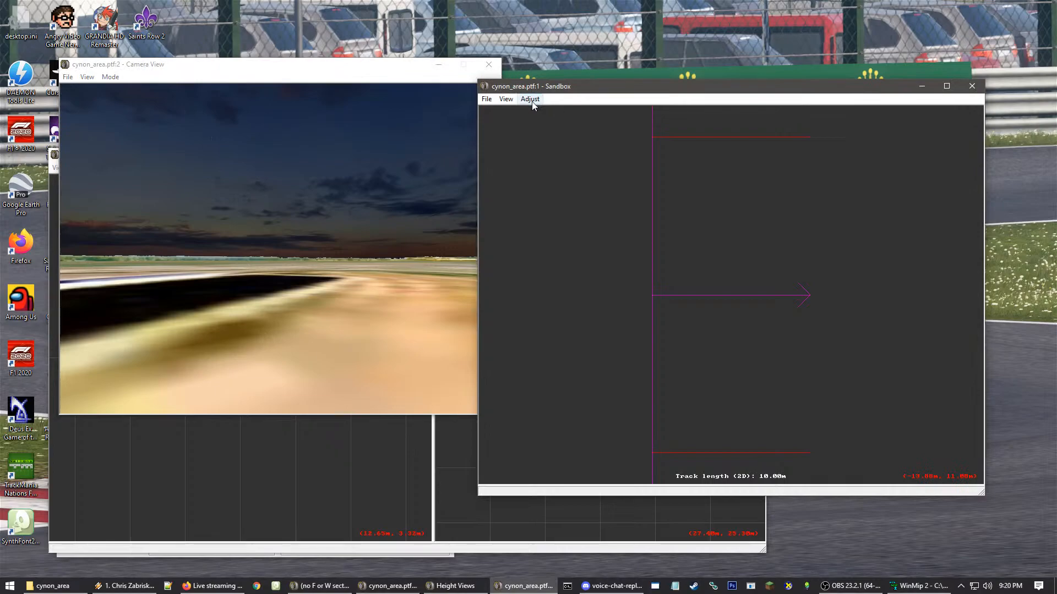
{"action": "left_click", "coordinate": [530, 99]}
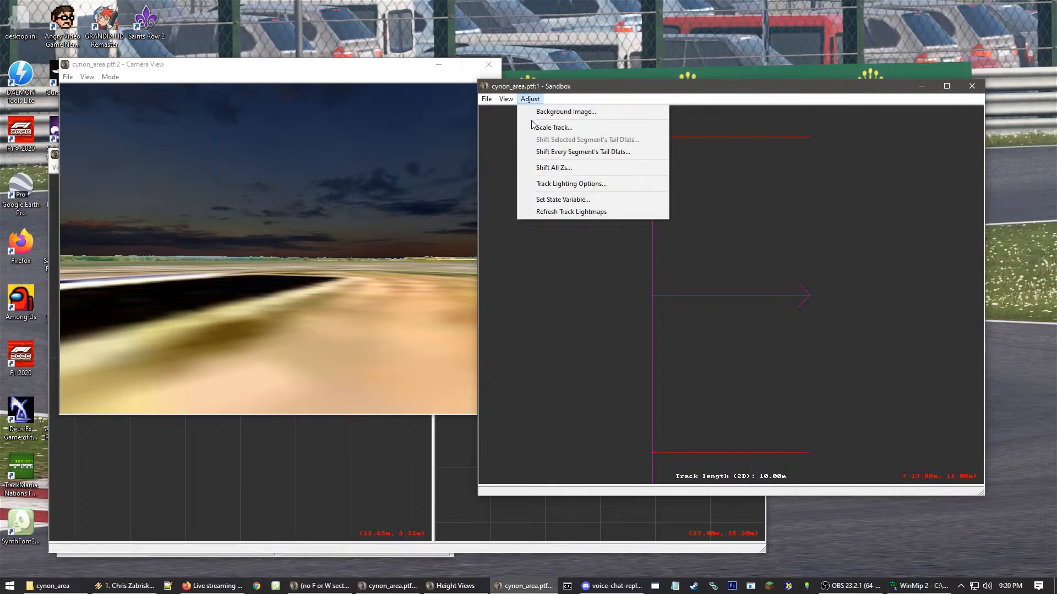
{"action": "left_click", "coordinate": [570, 98]}
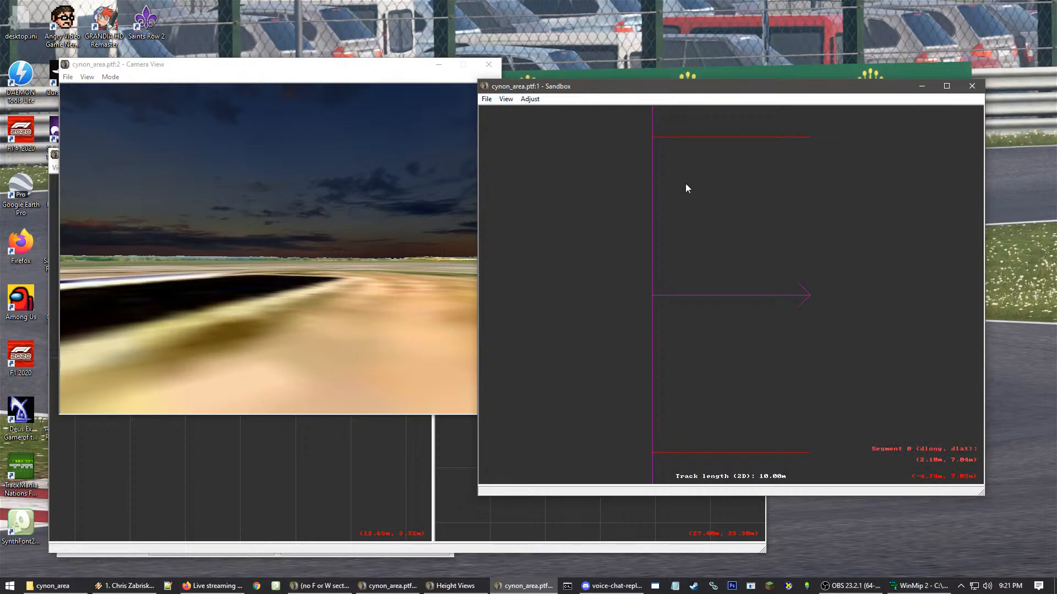
{"action": "left_click", "coordinate": [528, 98]}
{"action": "left_click", "coordinate": [528, 112]}
{"action": "left_click", "coordinate": [670, 260]}
{"action": "left_click", "coordinate": [662, 279]}
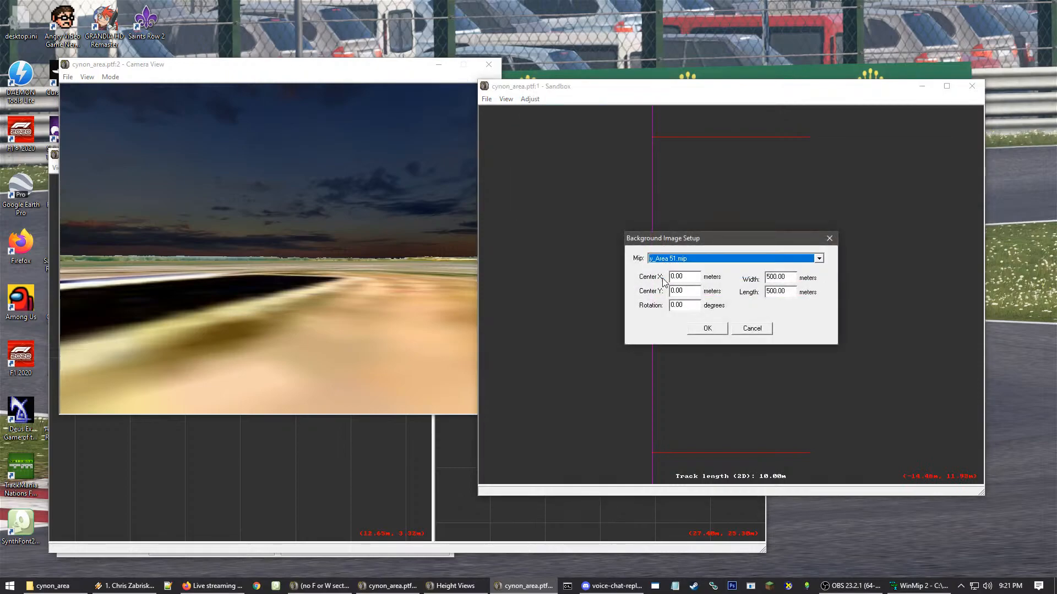
{"action": "left_click", "coordinate": [707, 328]}
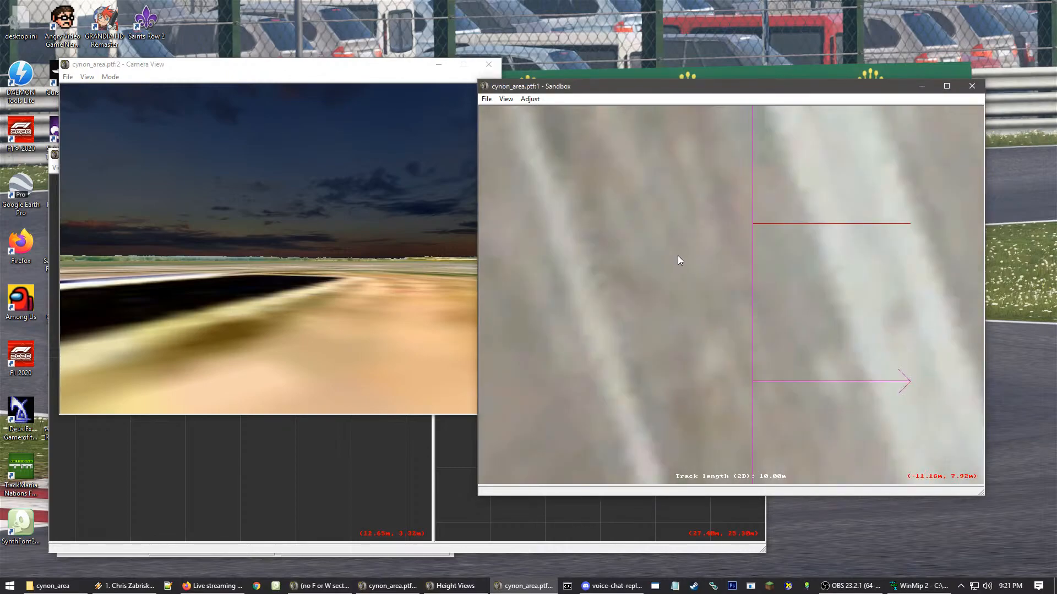
- Increase the width and length of the Area 51 background image
{"action": "scroll", "coordinate": [781, 262], "scroll_direction": "down", "scroll_amount": 6}
{"action": "left_click", "coordinate": [530, 99]}
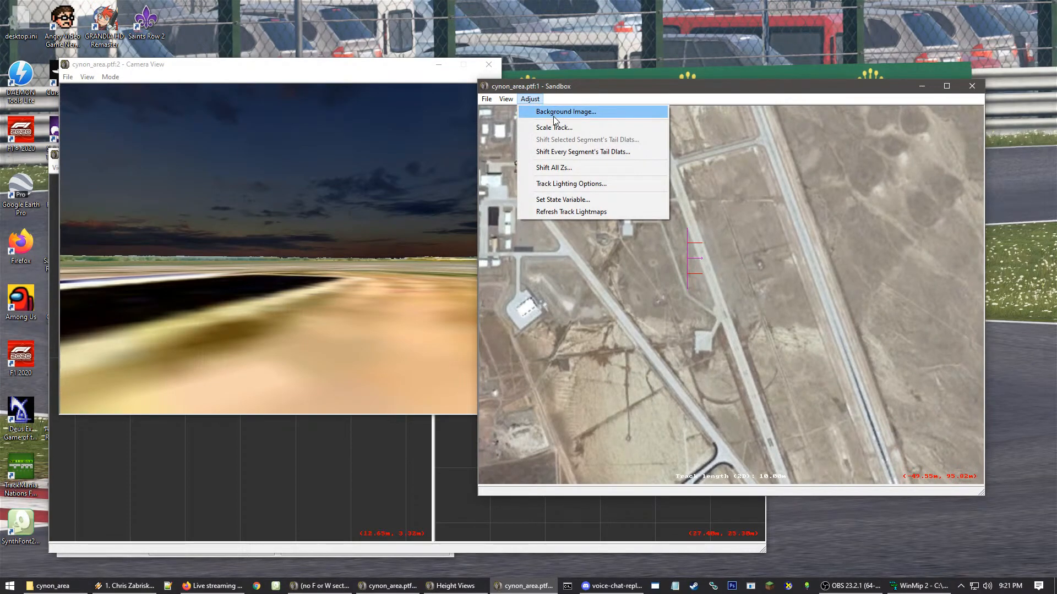
{"action": "left_click", "coordinate": [554, 117]}
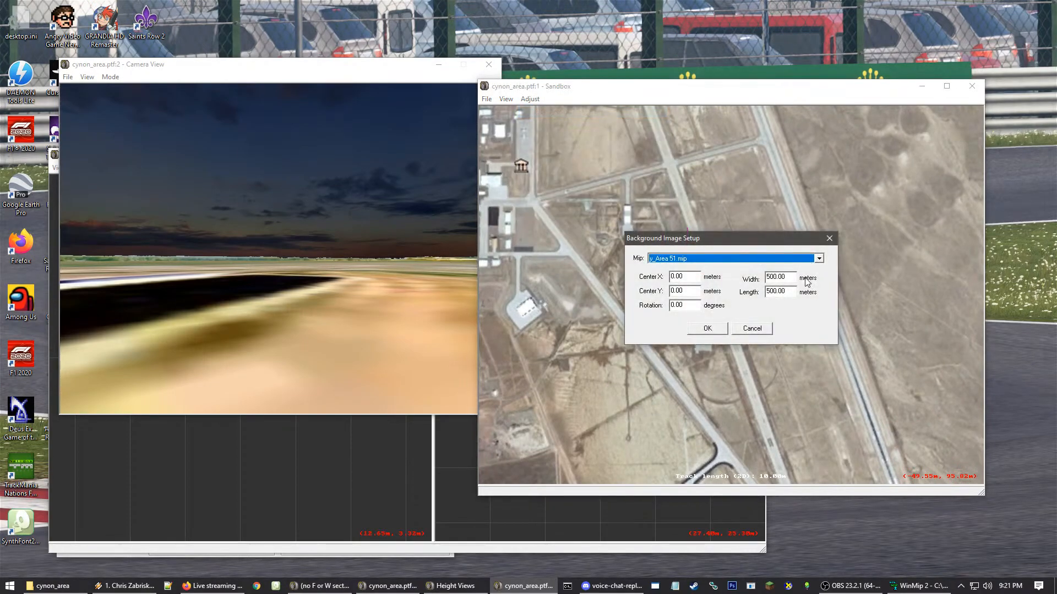
{"action": "left_click", "coordinate": [769, 277]}
{"action": "left_click", "coordinate": [707, 329]}
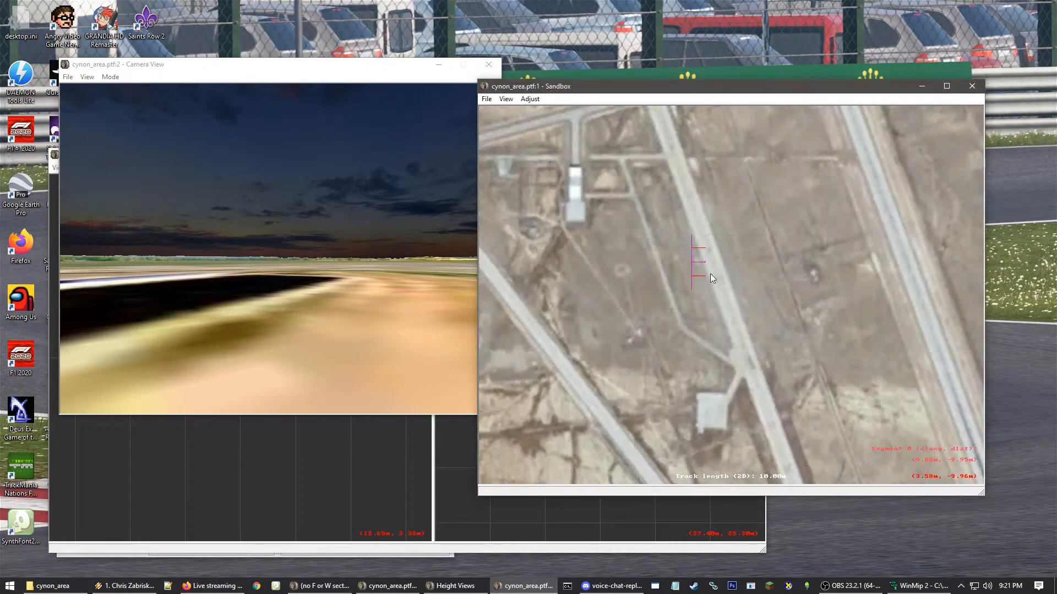
{"action": "scroll", "coordinate": [648, 276], "scroll_direction": "up", "scroll_amount": 3}
{"action": "scroll", "coordinate": [648, 276], "scroll_direction": "up", "scroll_amount": 2}
{"action": "left_click", "coordinate": [592, 246]}
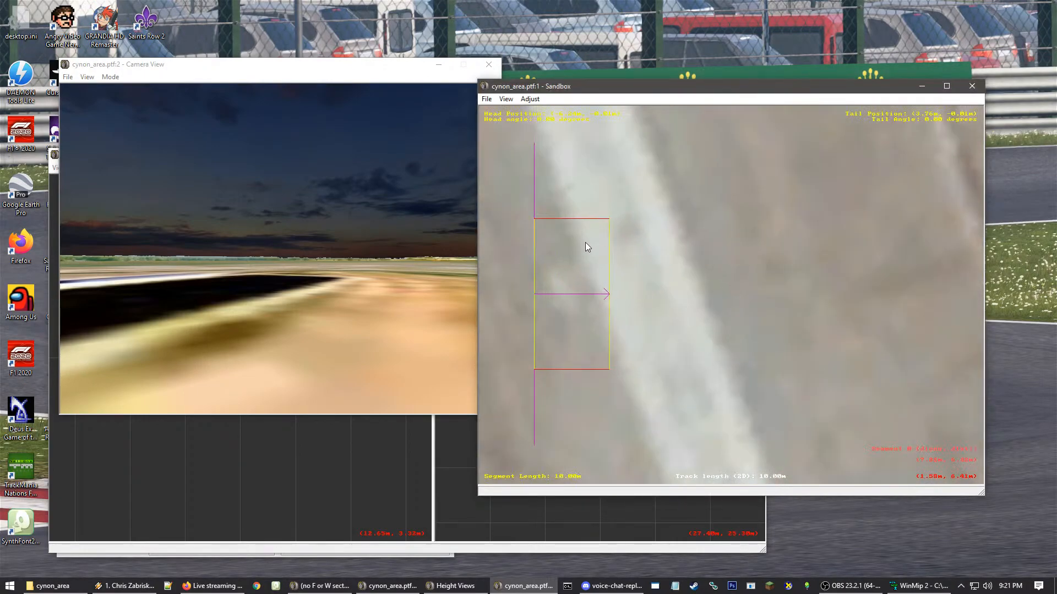
{"action": "left_click", "coordinate": [669, 222]}
{"action": "left_click", "coordinate": [567, 228]}
{"action": "left_click", "coordinate": [649, 207]}
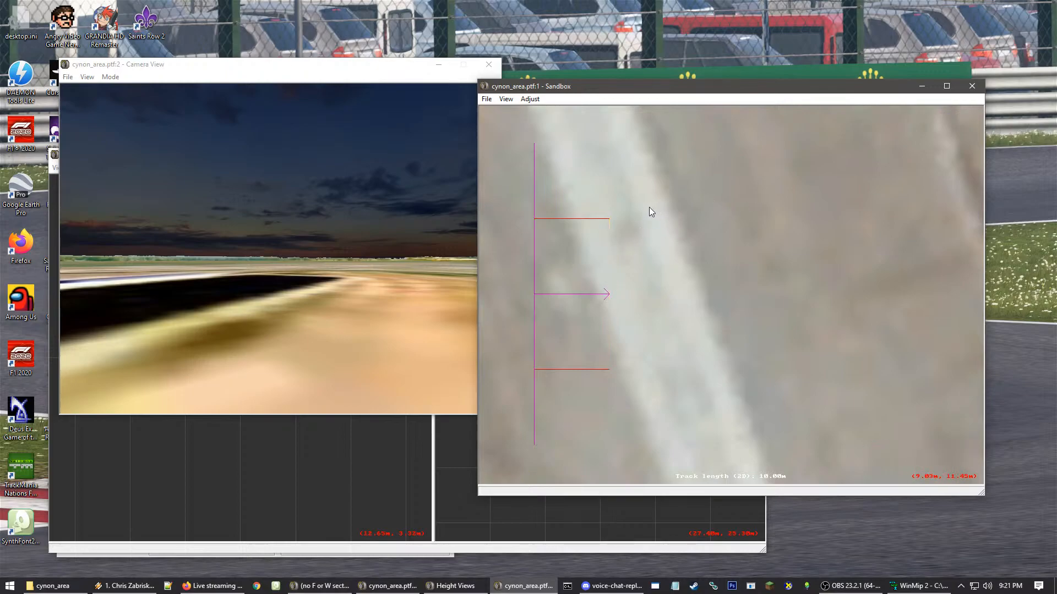
{"action": "right_click", "coordinate": [636, 203]}
{"action": "left_click", "coordinate": [662, 279]}
- Move the starting straight segment onto the long runway and align it with the runway at about 110 degrees, about 40 m long
{"action": "left_click", "coordinate": [584, 255]}
{"action": "scroll", "coordinate": [718, 266], "scroll_direction": "down", "scroll_amount": 15}
{"action": "left_click_drag", "start_coordinate": [569, 268], "coordinate": [584, 133]}
{"action": "scroll", "coordinate": [639, 243], "scroll_direction": "up", "scroll_amount": 6}
{"action": "scroll", "coordinate": [712, 294], "scroll_direction": "up", "scroll_amount": 3}
{"action": "left_click_drag", "start_coordinate": [655, 236], "coordinate": [700, 286]}
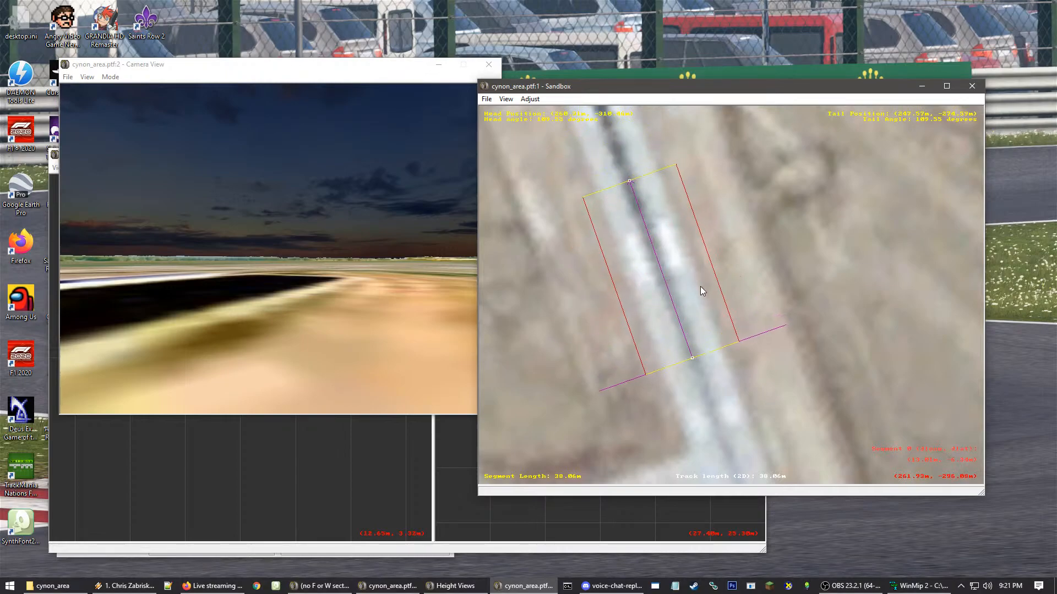
{"action": "left_click_drag", "start_coordinate": [631, 184], "coordinate": [626, 175]}
{"action": "right_click_drag", "start_coordinate": [671, 324], "coordinate": [698, 305]}
{"action": "scroll", "coordinate": [699, 305], "scroll_direction": "up", "scroll_amount": 1}
- Move the outermost X sections on both sides outward at the segment's head end
{"action": "left_click", "coordinate": [750, 244]}
{"action": "left_click", "coordinate": [748, 255]}
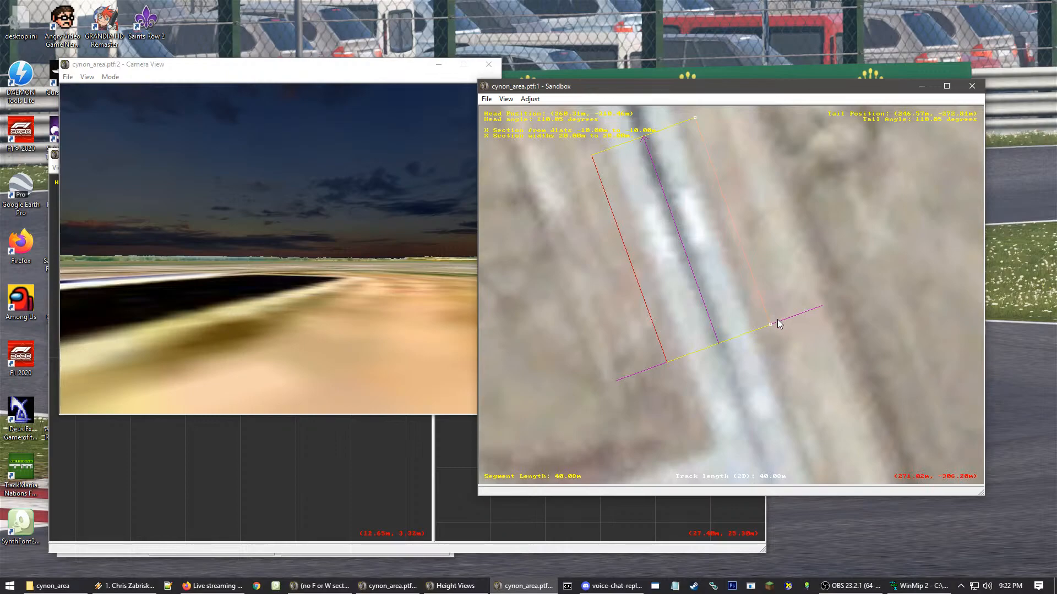
{"action": "left_click_drag", "start_coordinate": [768, 323], "coordinate": [862, 278]}
{"action": "left_click", "coordinate": [666, 361]}
- Insert an X section left of the centreline and place its head end at a dlat of about 10.2 m
{"action": "right_click", "coordinate": [669, 321]}
{"action": "mouse_move", "coordinate": [762, 416]}
{"action": "left_click", "coordinate": [806, 424]}
{"action": "scroll", "coordinate": [661, 346], "scroll_direction": "up", "scroll_amount": 5}
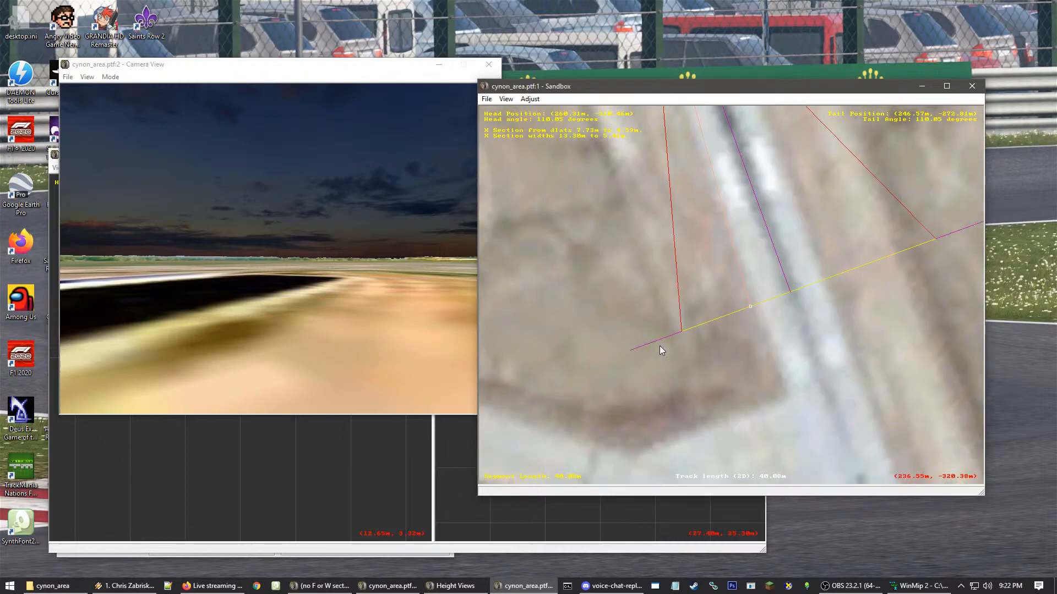
{"action": "scroll", "coordinate": [782, 311], "scroll_direction": "up", "scroll_amount": 3}
{"action": "left_click_drag", "start_coordinate": [785, 326], "coordinate": [747, 339]}
{"action": "scroll", "coordinate": [747, 341], "scroll_direction": "up", "scroll_amount": 1}
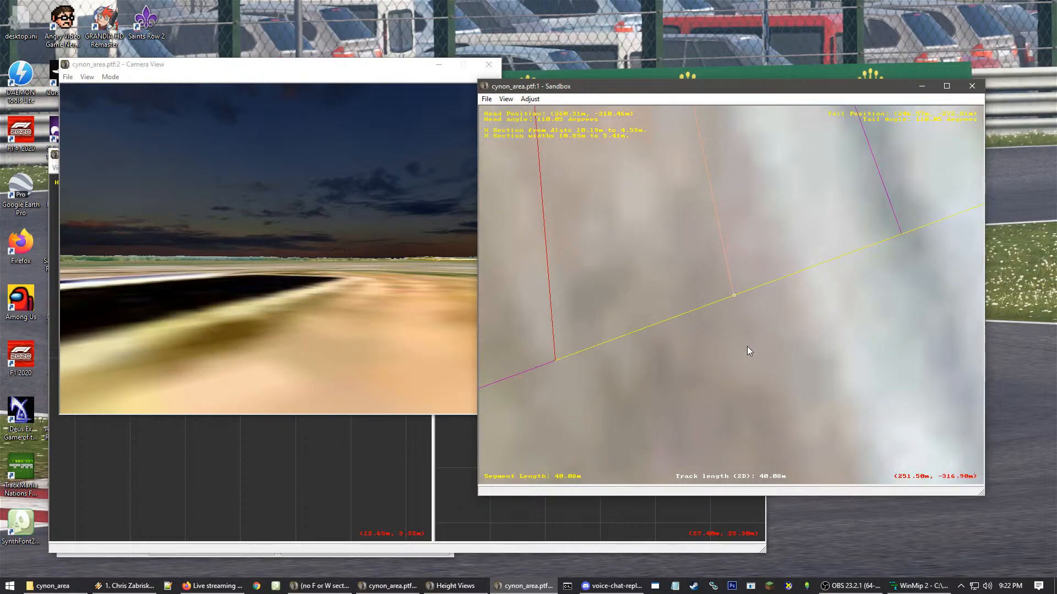
{"action": "scroll", "coordinate": [737, 300], "scroll_direction": "up", "scroll_amount": 2}
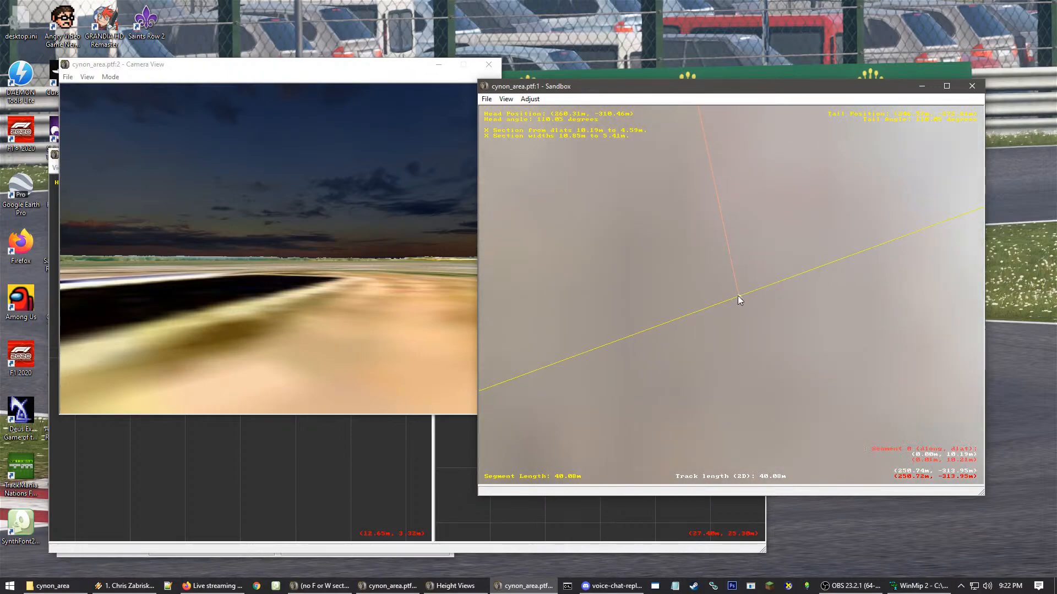
{"action": "left_click", "coordinate": [738, 295]}
{"action": "right_click", "coordinate": [778, 251]}
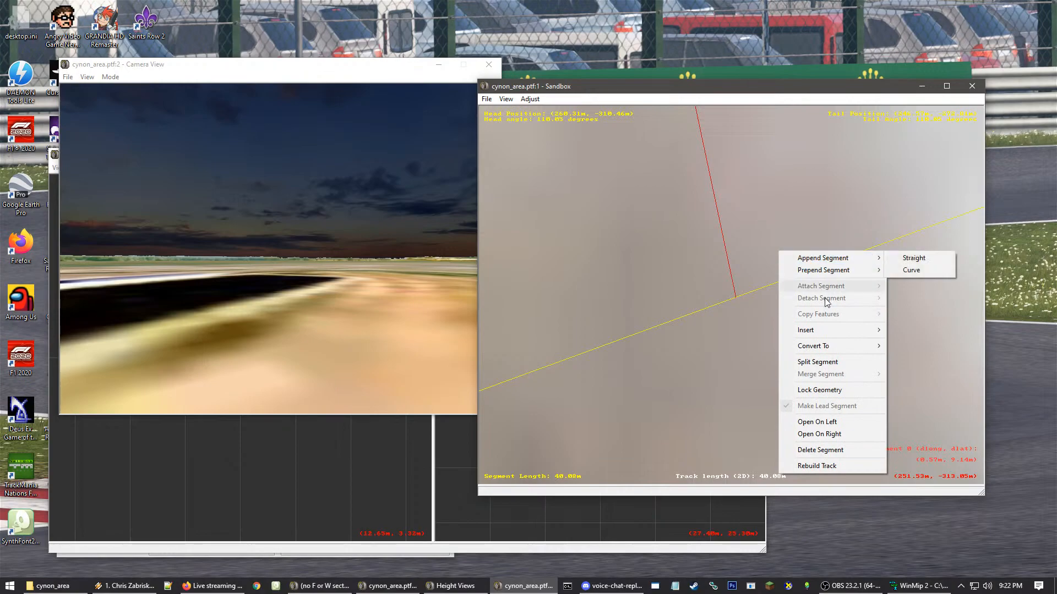
{"action": "left_click", "coordinate": [763, 177]}
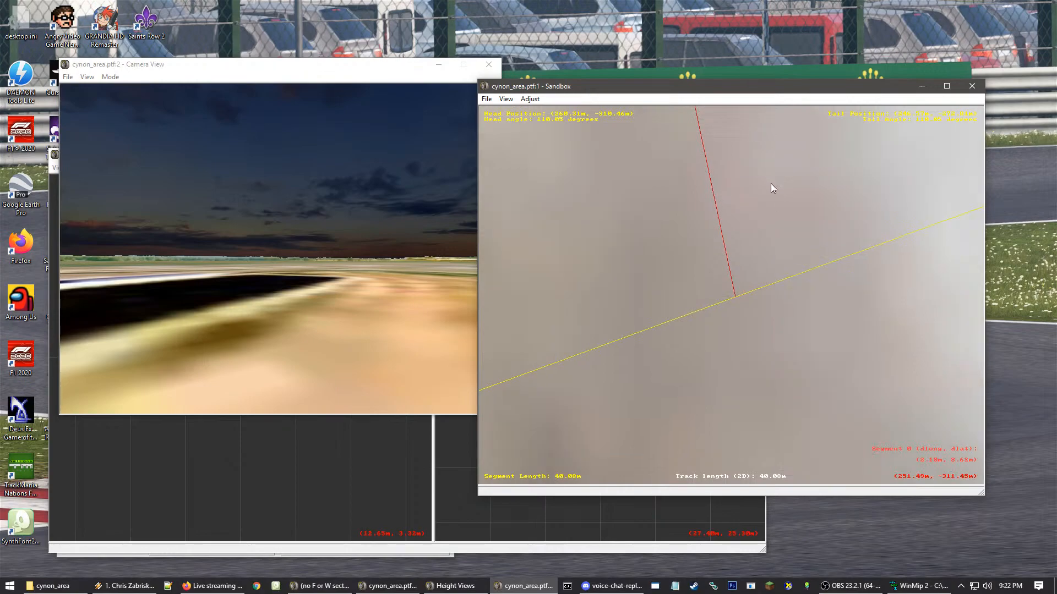
- Insert an X section right of the centreline and place its head end at a dlat of about -10.25 m
{"action": "scroll", "coordinate": [770, 184], "scroll_direction": "up", "scroll_amount": 5}
{"action": "middle_click_drag", "start_coordinate": [753, 285], "coordinate": [724, 413]}
{"action": "scroll", "coordinate": [714, 231], "scroll_direction": "down", "scroll_amount": 1}
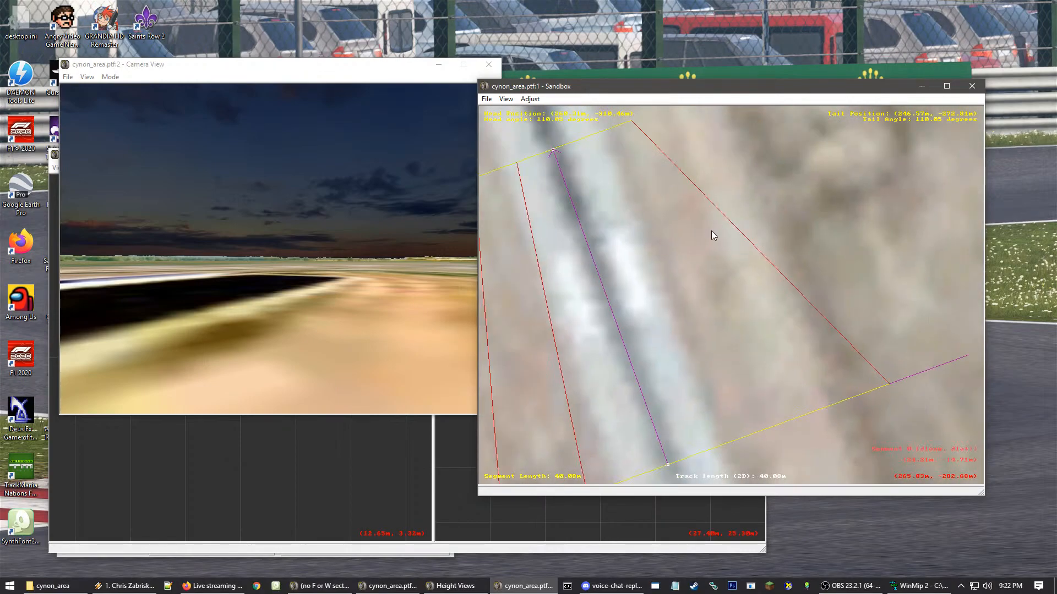
{"action": "middle_click_drag", "start_coordinate": [646, 448], "coordinate": [695, 338]}
{"action": "scroll", "coordinate": [696, 338], "scroll_direction": "up", "scroll_amount": 2}
{"action": "middle_click_drag", "start_coordinate": [846, 330], "coordinate": [787, 312]}
{"action": "middle_click_drag", "start_coordinate": [683, 313], "coordinate": [750, 249]}
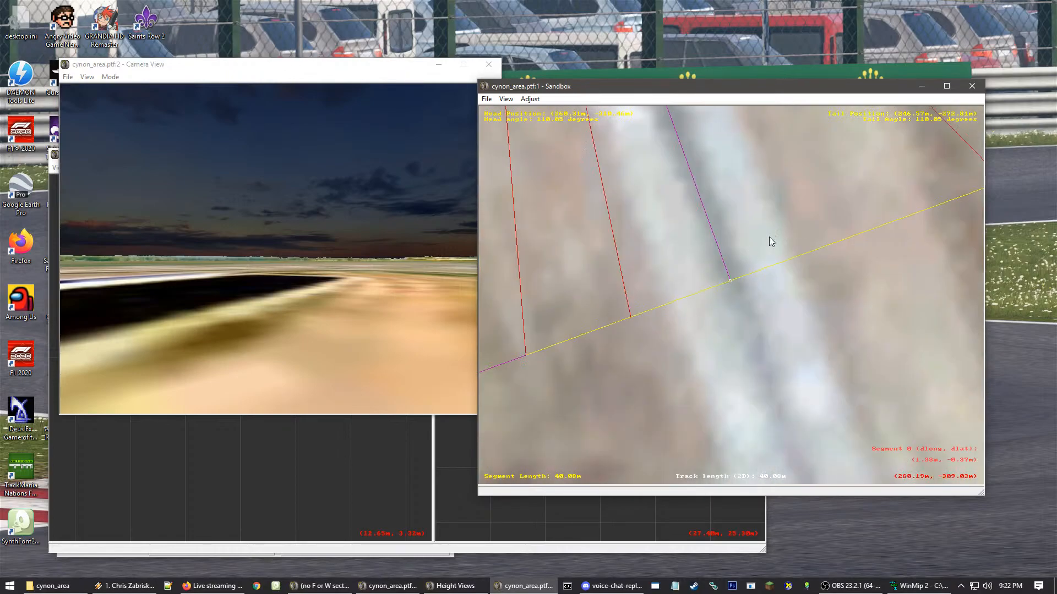
{"action": "left_click", "coordinate": [750, 249]}
{"action": "middle_click_drag", "start_coordinate": [900, 176], "coordinate": [809, 222]}
{"action": "left_click", "coordinate": [656, 247]}
{"action": "right_click", "coordinate": [656, 247]}
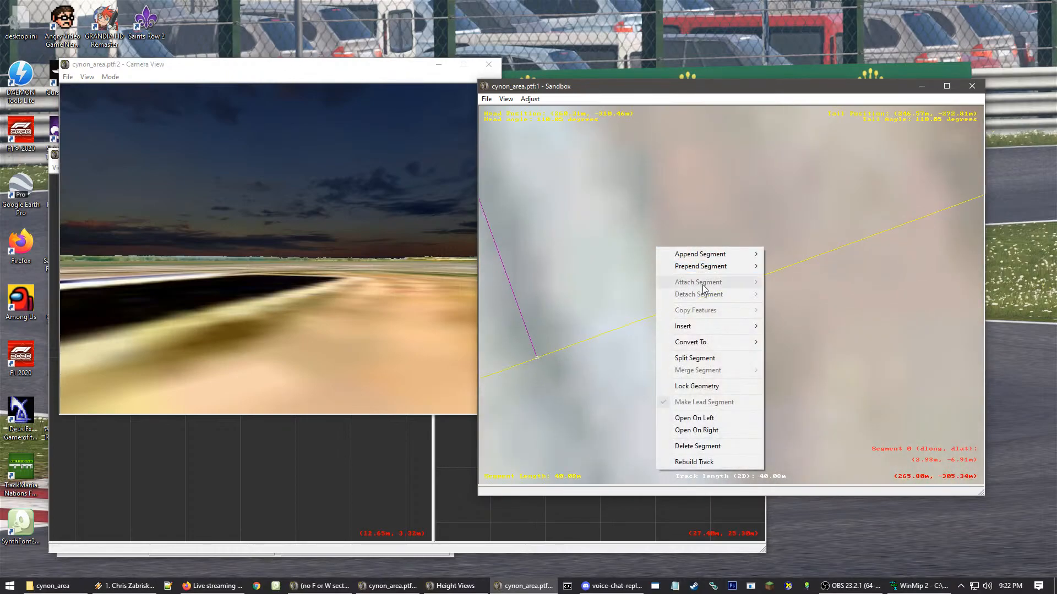
{"action": "mouse_move", "coordinate": [710, 325]}
{"action": "left_click", "coordinate": [807, 346]}
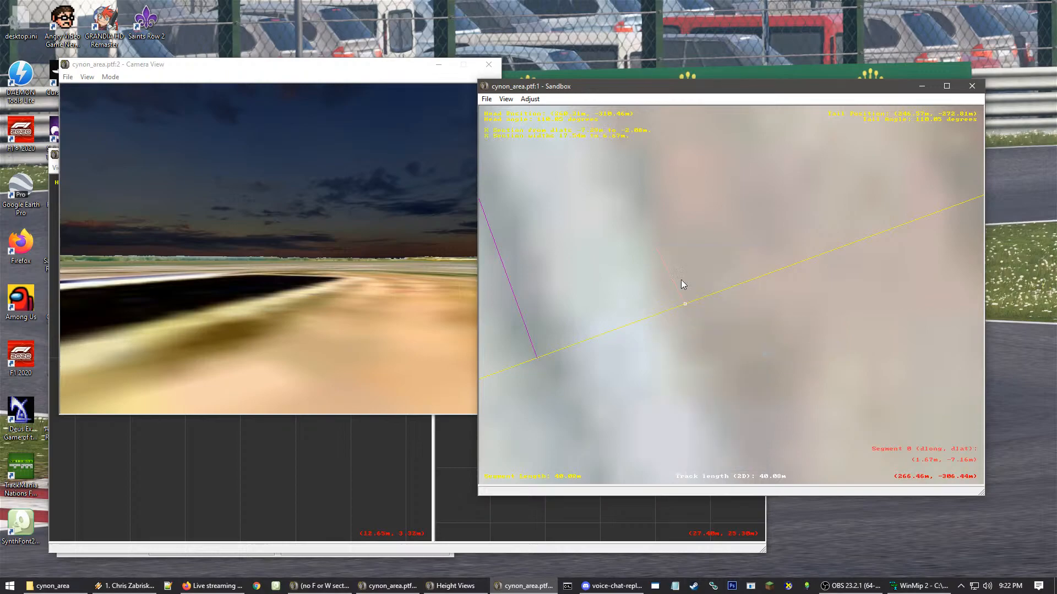
{"action": "left_click_drag", "start_coordinate": [683, 305], "coordinate": [739, 275]}
{"action": "scroll", "coordinate": [742, 272], "scroll_direction": "up", "scroll_amount": 4}
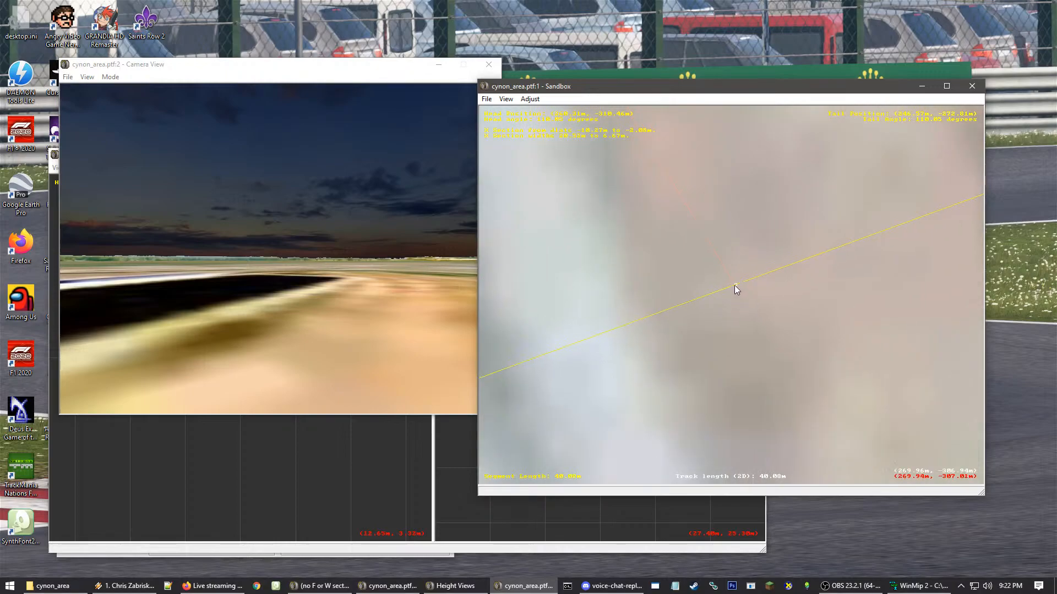
{"action": "left_click", "coordinate": [751, 244]}
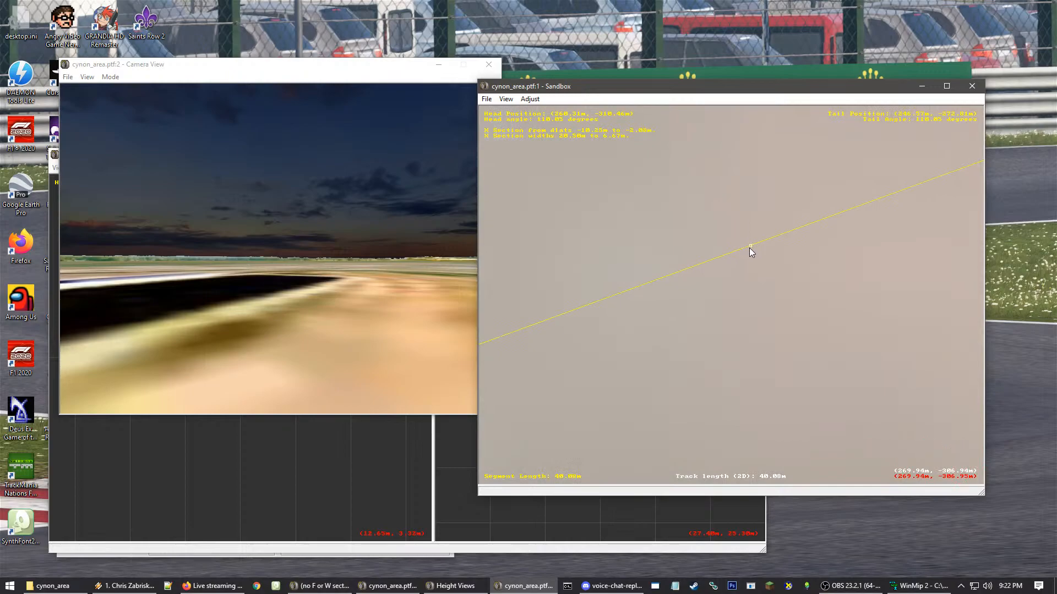
- Prepend a straight segment at the head end and delete the original segment with the tapering X sections
{"action": "scroll", "coordinate": [743, 319], "scroll_direction": "down", "scroll_amount": 3}
{"action": "left_click", "coordinate": [686, 279]}
{"action": "right_click", "coordinate": [692, 281]}
{"action": "mouse_move", "coordinate": [732, 305]}
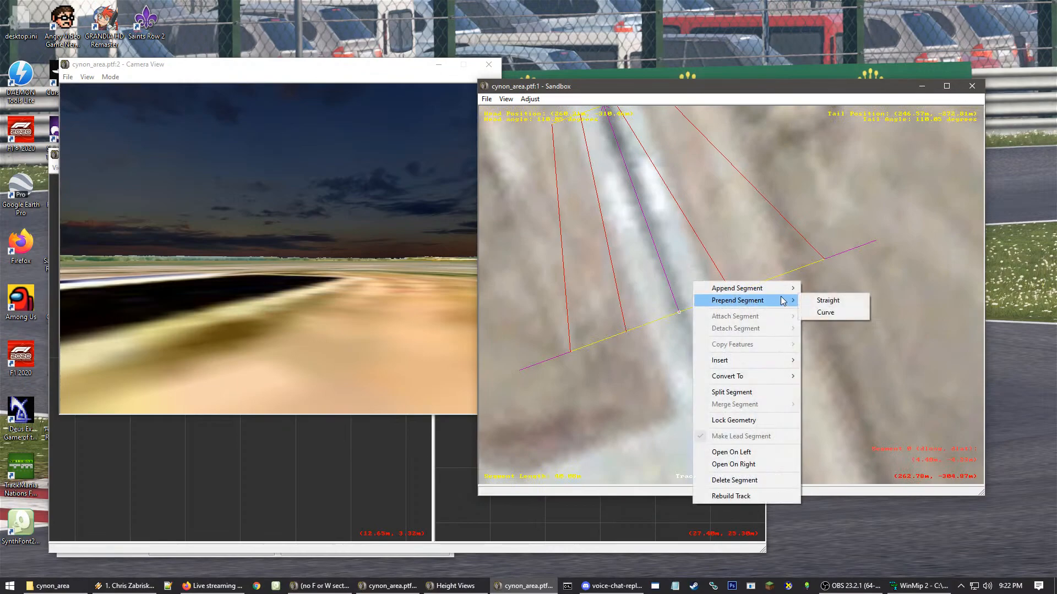
{"action": "mouse_move", "coordinate": [769, 288]}
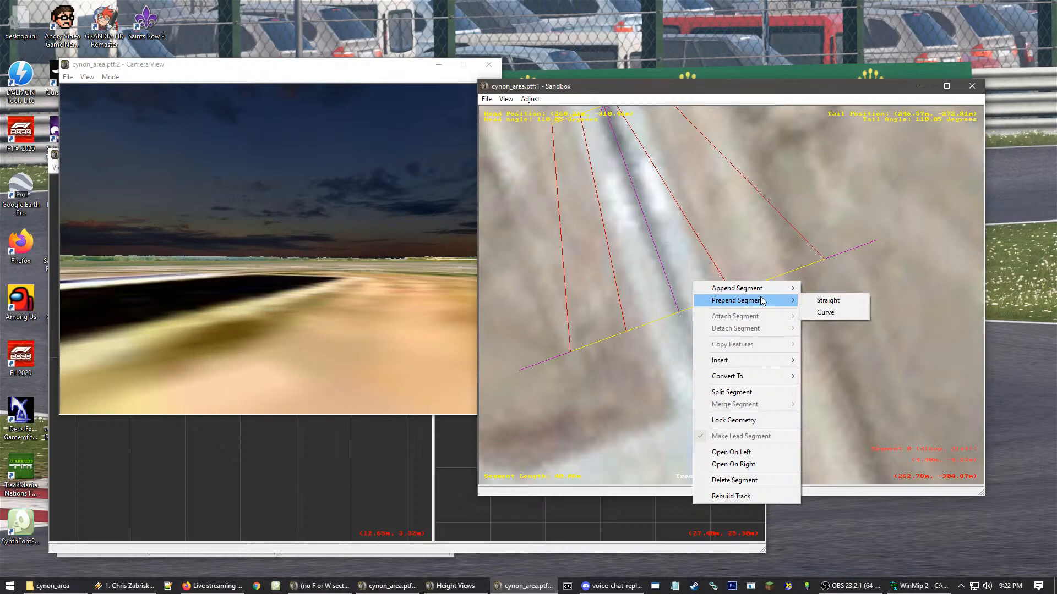
{"action": "left_click", "coordinate": [811, 301]}
{"action": "scroll", "coordinate": [825, 313], "scroll_direction": "down", "scroll_amount": 3}
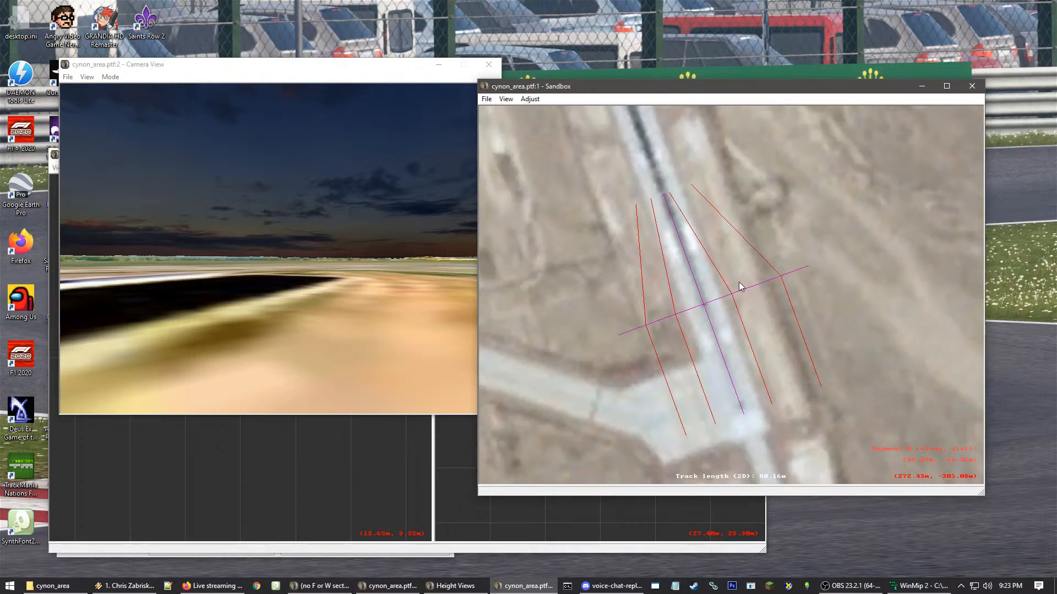
{"action": "scroll", "coordinate": [738, 330], "scroll_direction": "down", "scroll_amount": 5}
{"action": "scroll", "coordinate": [723, 293], "scroll_direction": "up", "scroll_amount": 6}
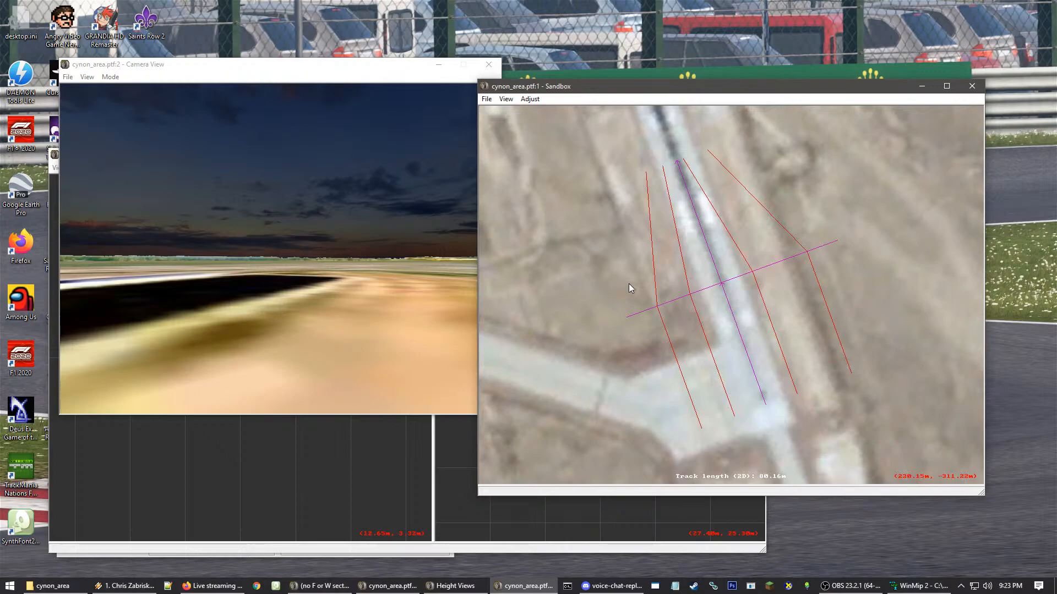
{"action": "left_click", "coordinate": [767, 239]}
{"action": "key", "text": "Delete"}
- Move the remaining straight segment northward along the runway and make it the lead segment
{"action": "left_click", "coordinate": [801, 348]}
{"action": "left_click_drag", "start_coordinate": [811, 351], "coordinate": [777, 257]}
{"action": "scroll", "coordinate": [773, 306], "scroll_direction": "up", "scroll_amount": 1}
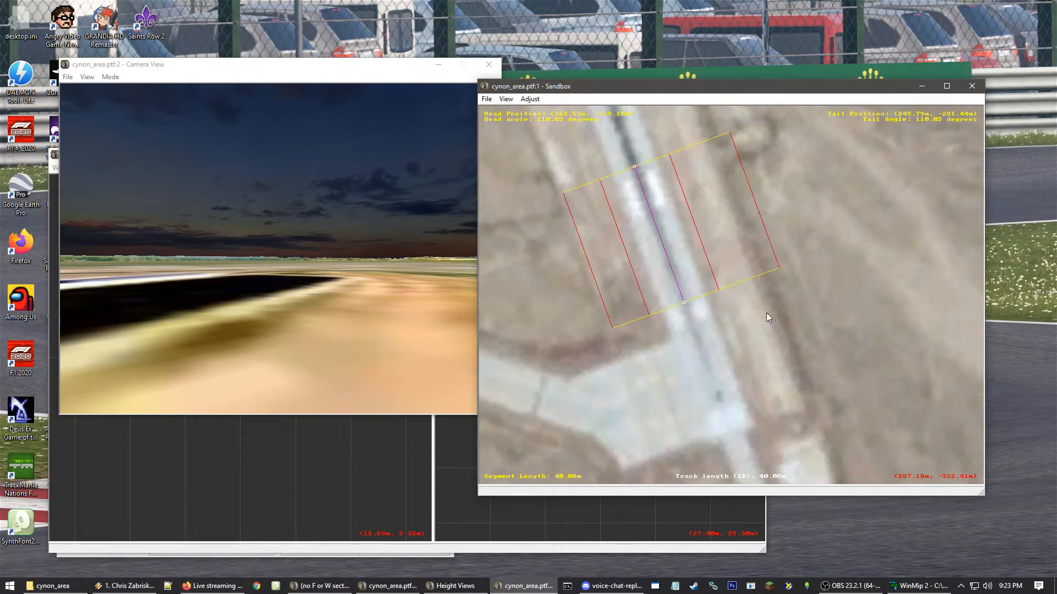
{"action": "right_click", "coordinate": [741, 242]}
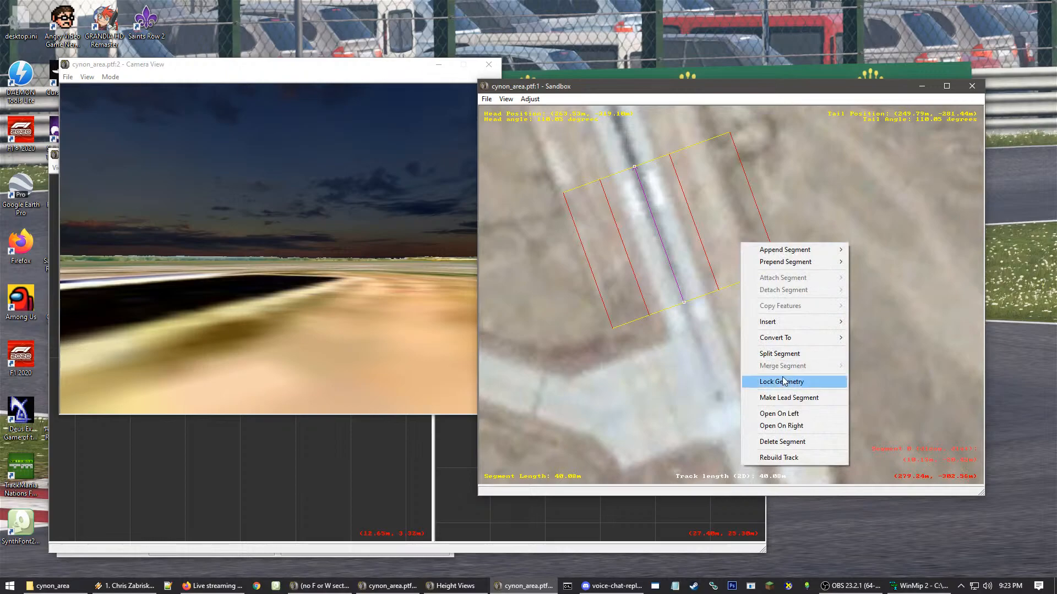
{"action": "left_click", "coordinate": [782, 397]}
- Insert F sections about 5 m out on both sides of the centreline and move the right one's head end out to the inner X section
{"action": "scroll", "coordinate": [643, 295], "scroll_direction": "up", "scroll_amount": 4}
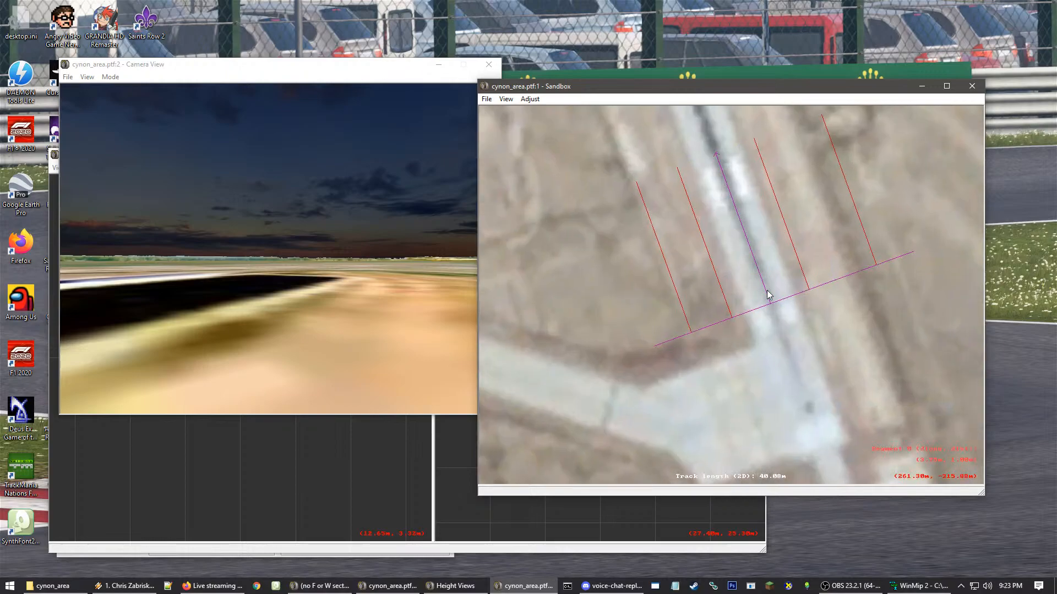
{"action": "right_click", "coordinate": [741, 289]}
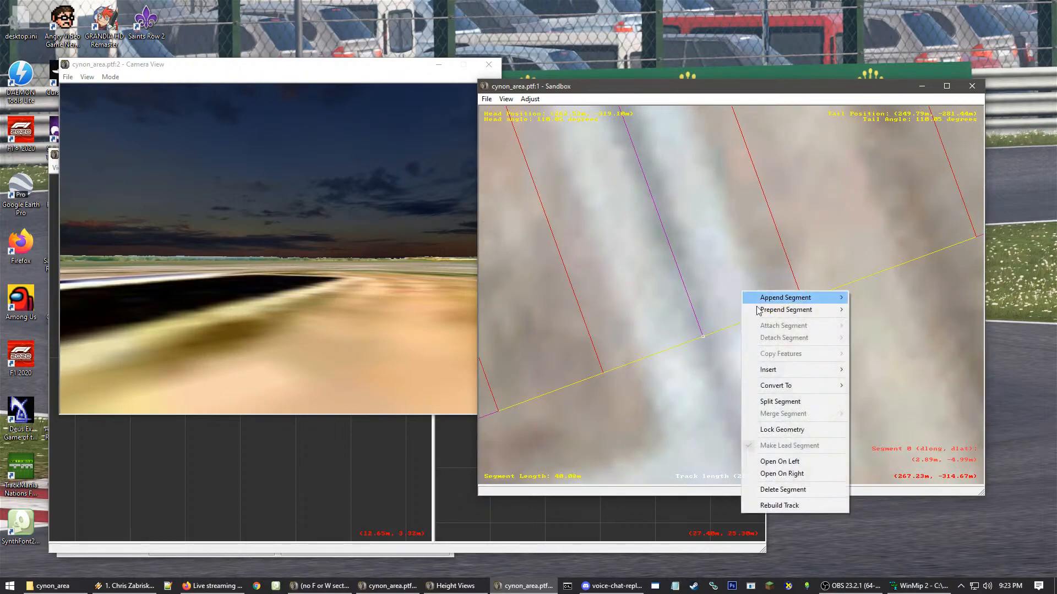
{"action": "mouse_move", "coordinate": [786, 365]}
{"action": "left_click", "coordinate": [872, 370]}
{"action": "right_click", "coordinate": [627, 305]}
{"action": "mouse_move", "coordinate": [680, 385]}
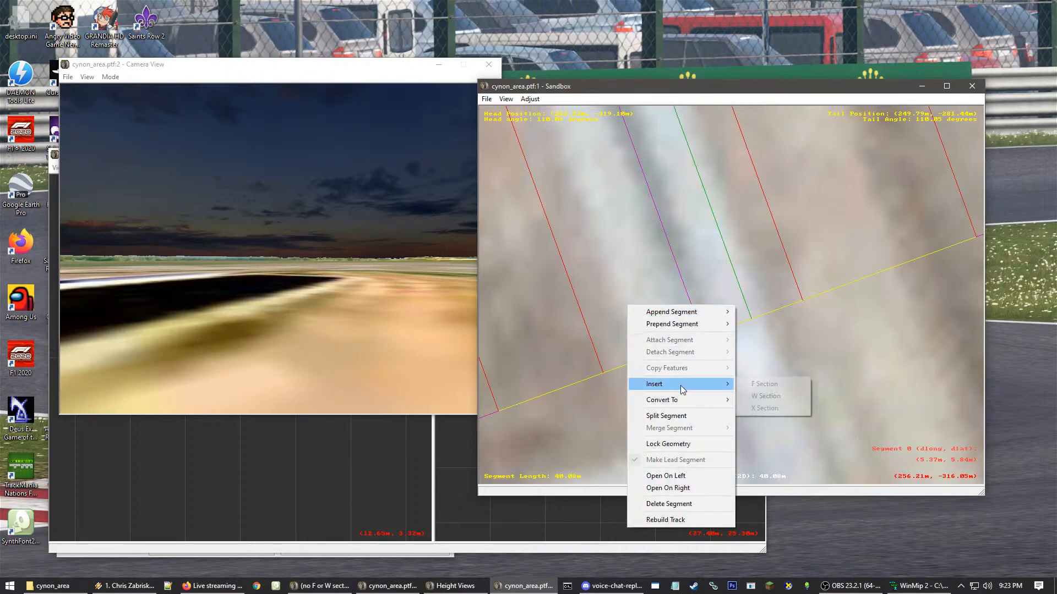
{"action": "left_click", "coordinate": [765, 384]}
{"action": "scroll", "coordinate": [751, 313], "scroll_direction": "up", "scroll_amount": 5}
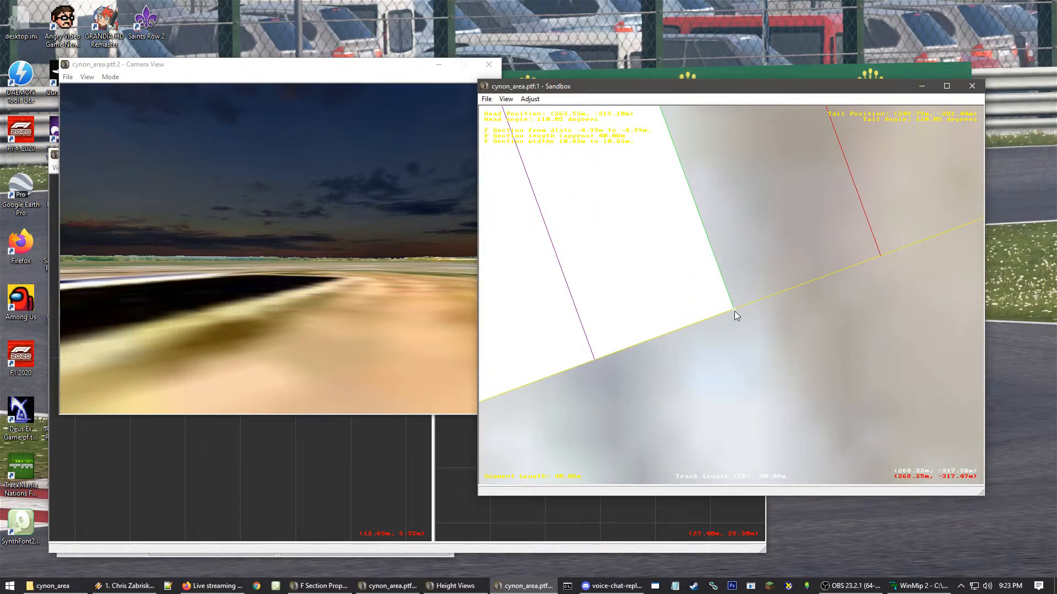
{"action": "left_click_drag", "start_coordinate": [734, 307], "coordinate": [767, 300]}
- Insert another F section just inside the tapering right one and place its head end at a dlat of about -10 m
{"action": "right_click", "coordinate": [708, 292]}
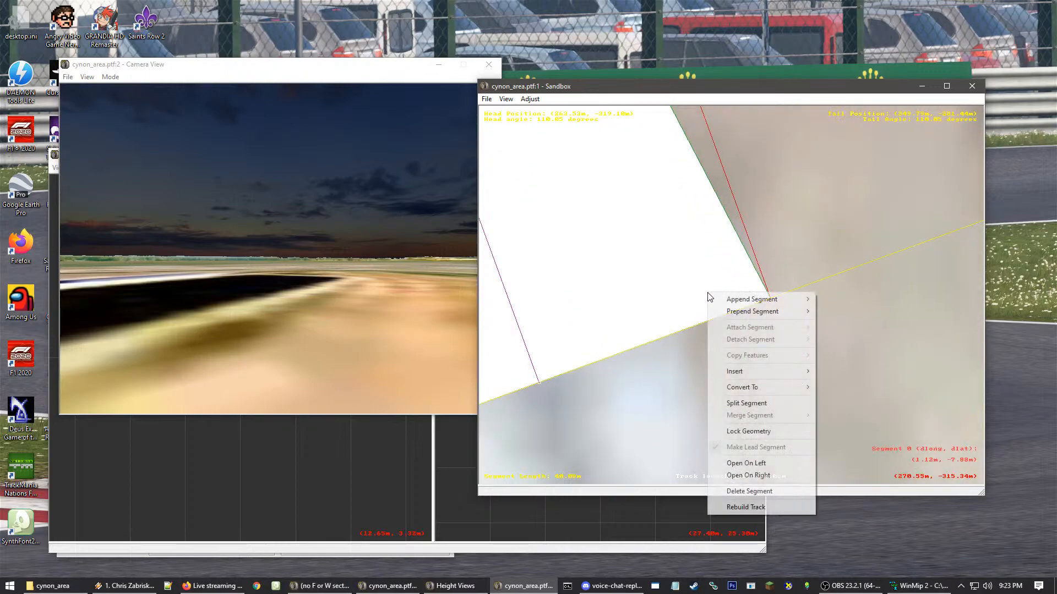
{"action": "mouse_move", "coordinate": [770, 371]}
{"action": "left_click", "coordinate": [842, 371]}
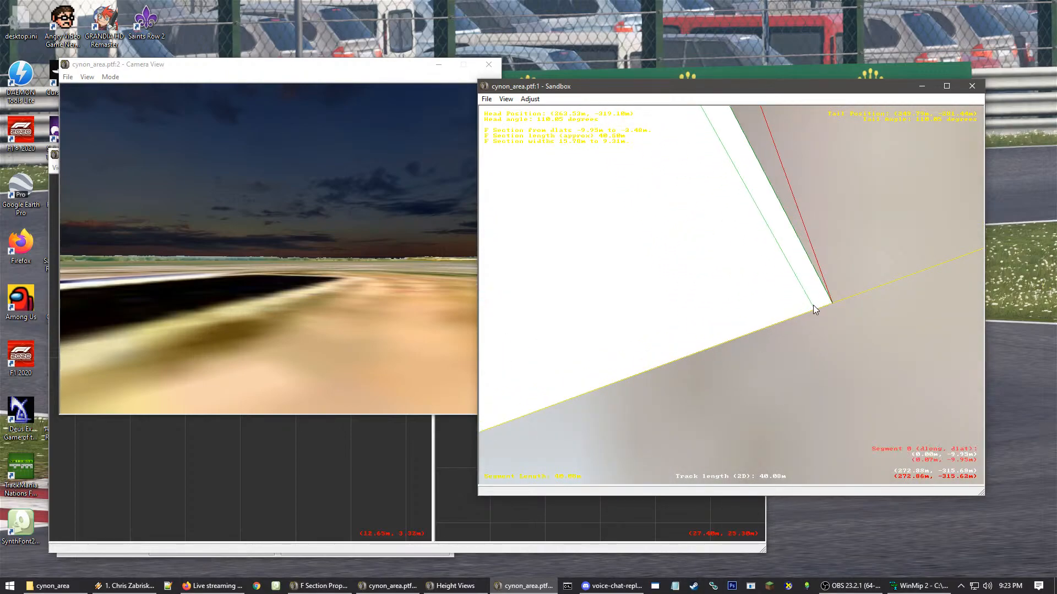
{"action": "left_click", "coordinate": [820, 308]}
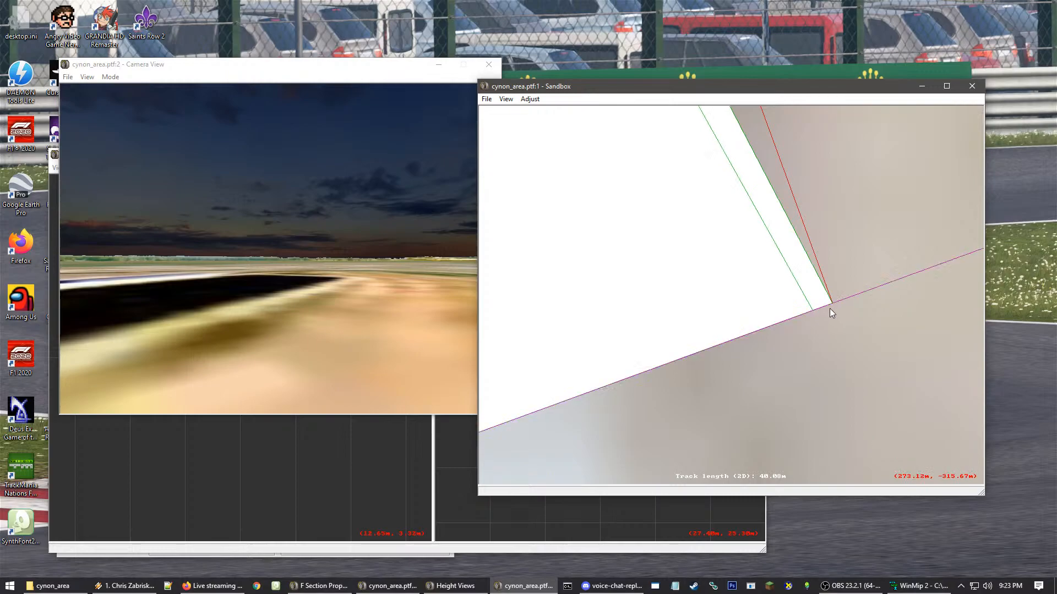
{"action": "left_click", "coordinate": [788, 303]}
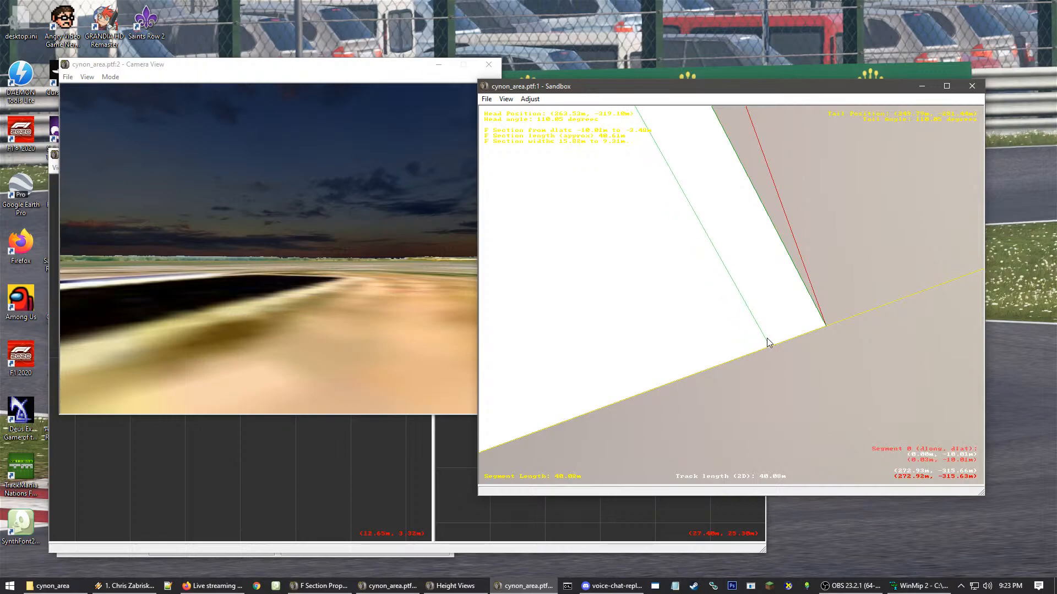
{"action": "scroll", "coordinate": [772, 385], "scroll_direction": "down", "scroll_amount": 10}
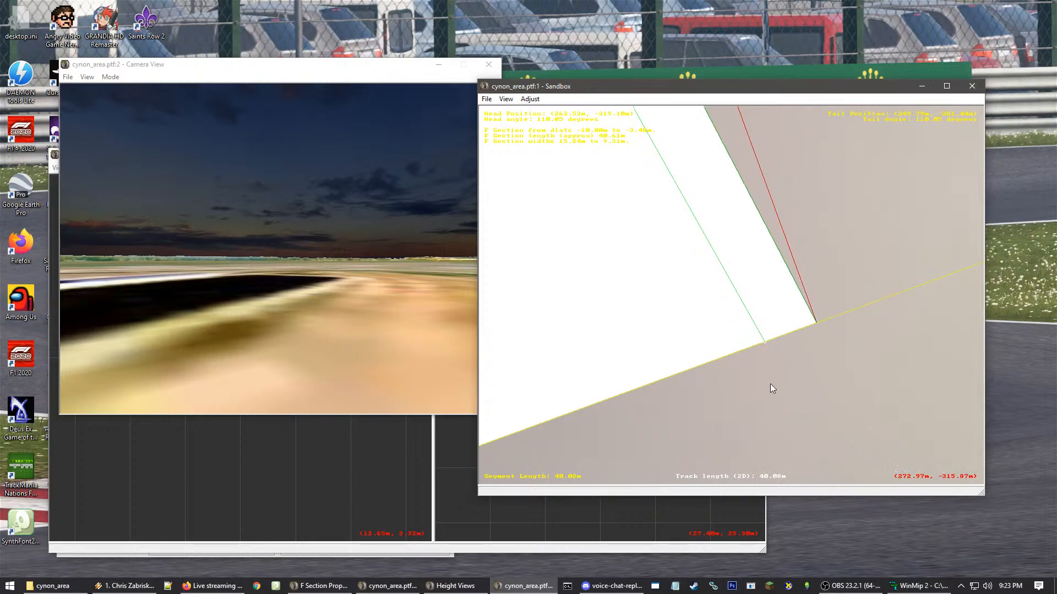
- Insert an F section between the inner and outer right X sections at a dlat of about -20.33 m
{"action": "left_click", "coordinate": [771, 385]}
{"action": "left_click", "coordinate": [833, 259]}
{"action": "right_click", "coordinate": [800, 268]}
{"action": "mouse_move", "coordinate": [831, 348]}
{"action": "left_click", "coordinate": [938, 347]}
{"action": "scroll", "coordinate": [740, 222], "scroll_direction": "down", "scroll_amount": 5}
{"action": "scroll", "coordinate": [711, 204], "scroll_direction": "up", "scroll_amount": 5}
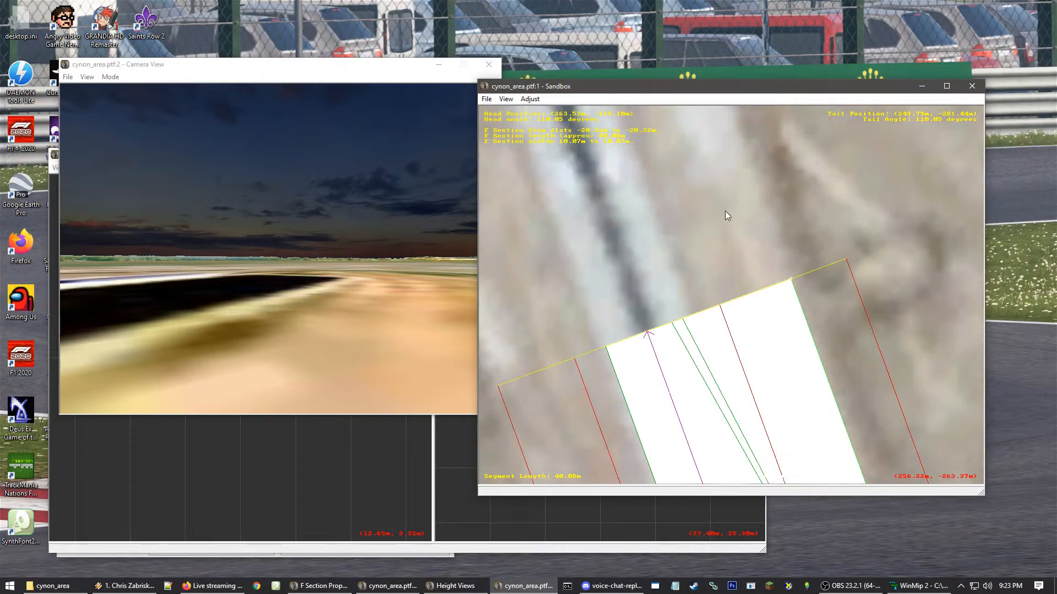
- Move both ends of the outermost right F section out to about -27 m dlat, just inside the outer X section
{"action": "left_click_drag", "start_coordinate": [789, 277], "coordinate": [841, 268]}
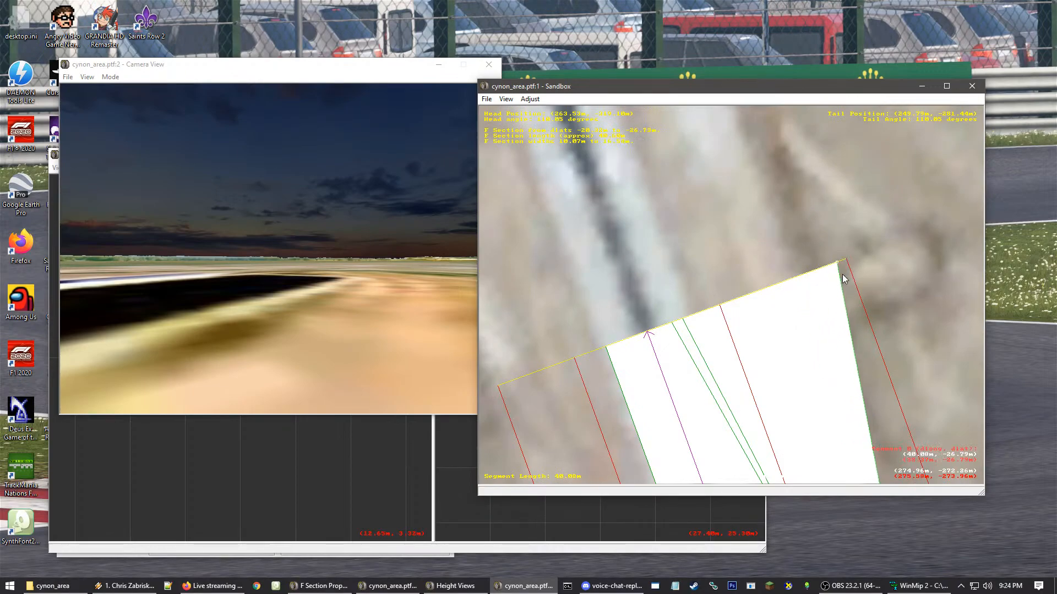
{"action": "scroll", "coordinate": [841, 271], "scroll_direction": "down", "scroll_amount": 5}
{"action": "scroll", "coordinate": [809, 417], "scroll_direction": "up", "scroll_amount": 6}
{"action": "scroll", "coordinate": [666, 379], "scroll_direction": "down", "scroll_amount": 2}
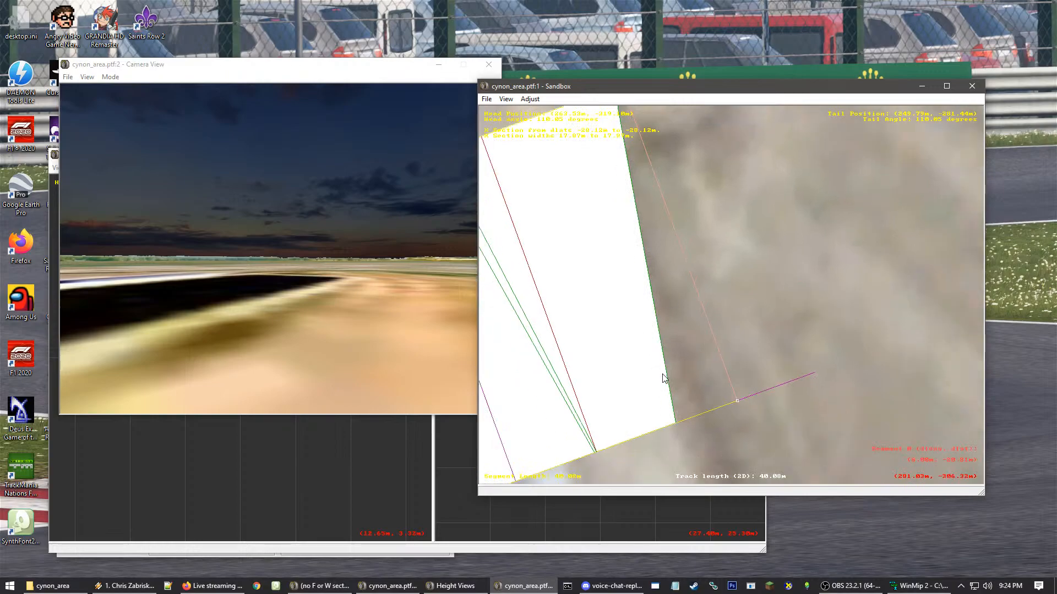
{"action": "scroll", "coordinate": [665, 379], "scroll_direction": "down", "scroll_amount": 3}
{"action": "left_click_drag", "start_coordinate": [686, 376], "coordinate": [728, 369]}
- Examine the outer right X section and the F section running just inside it by selecting each in turn
{"action": "left_click", "coordinate": [728, 250]}
{"action": "left_click", "coordinate": [670, 249]}
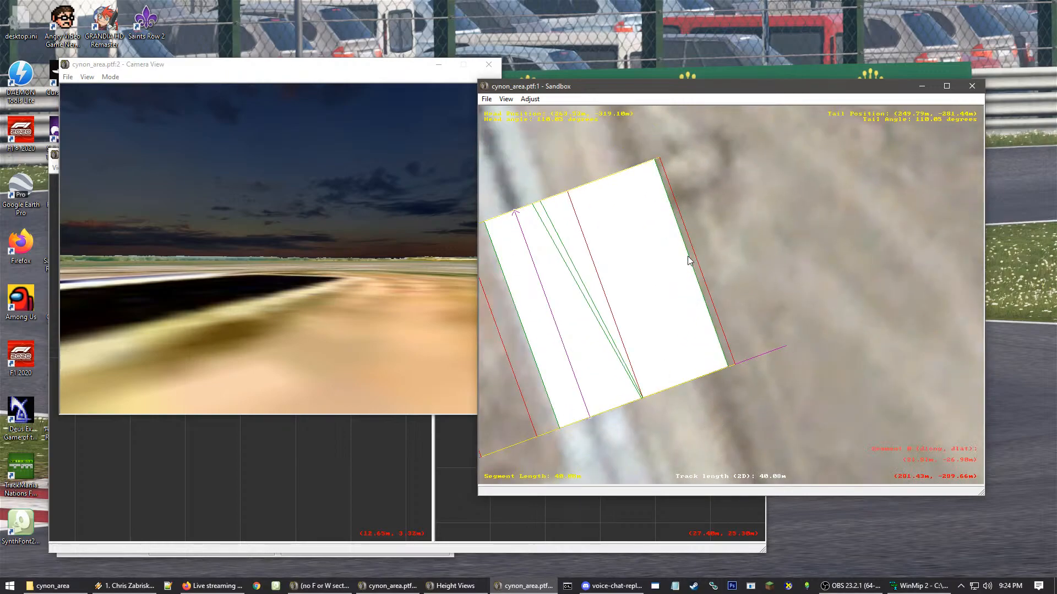
{"action": "left_click", "coordinate": [704, 263]}
{"action": "left_click", "coordinate": [700, 282]}
{"action": "left_click", "coordinate": [708, 279]}
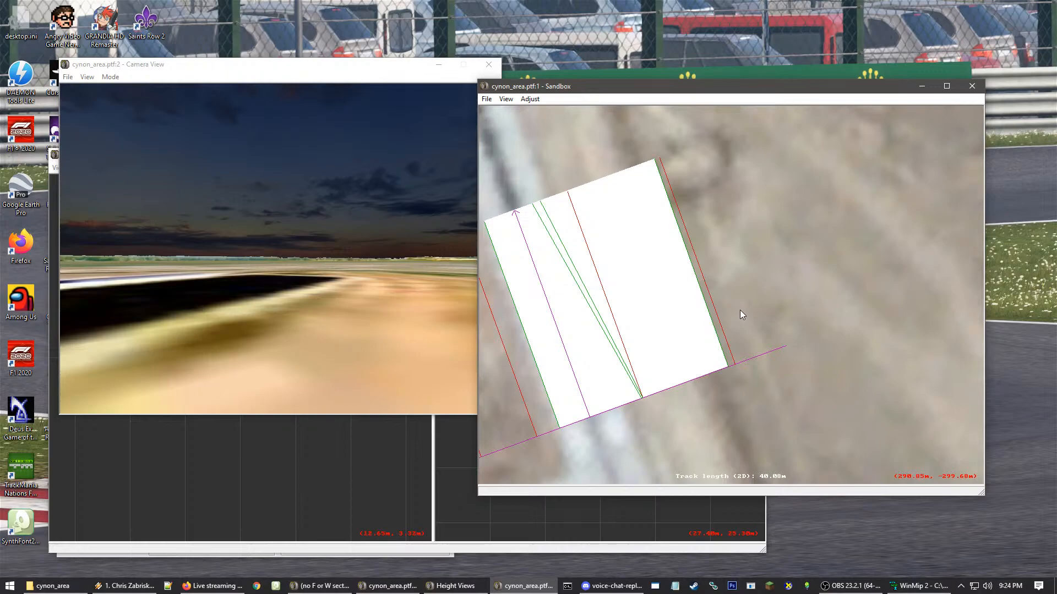
{"action": "left_click", "coordinate": [696, 259]}
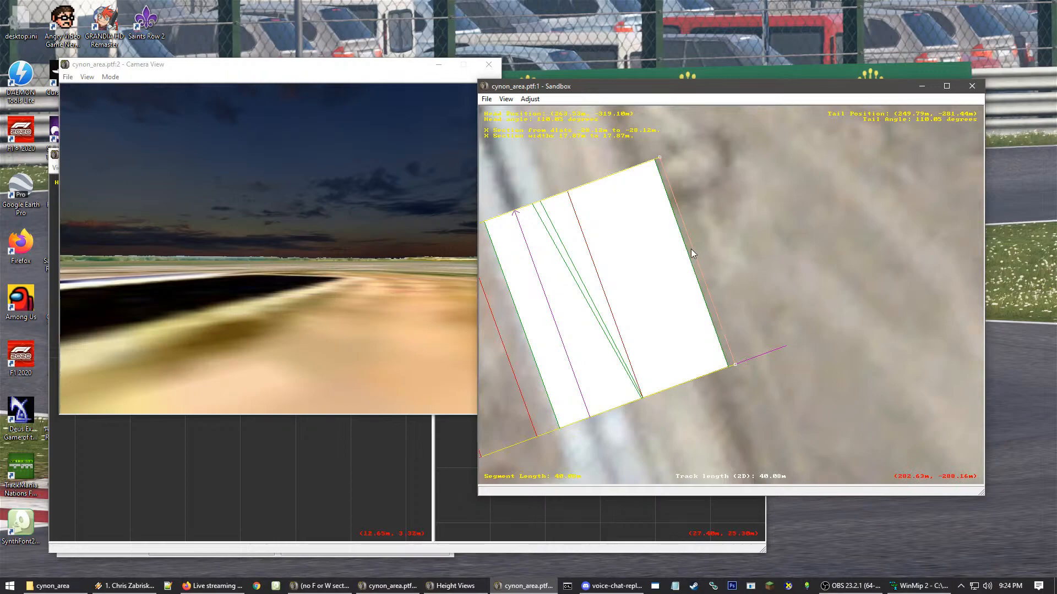
{"action": "left_click", "coordinate": [747, 256]}
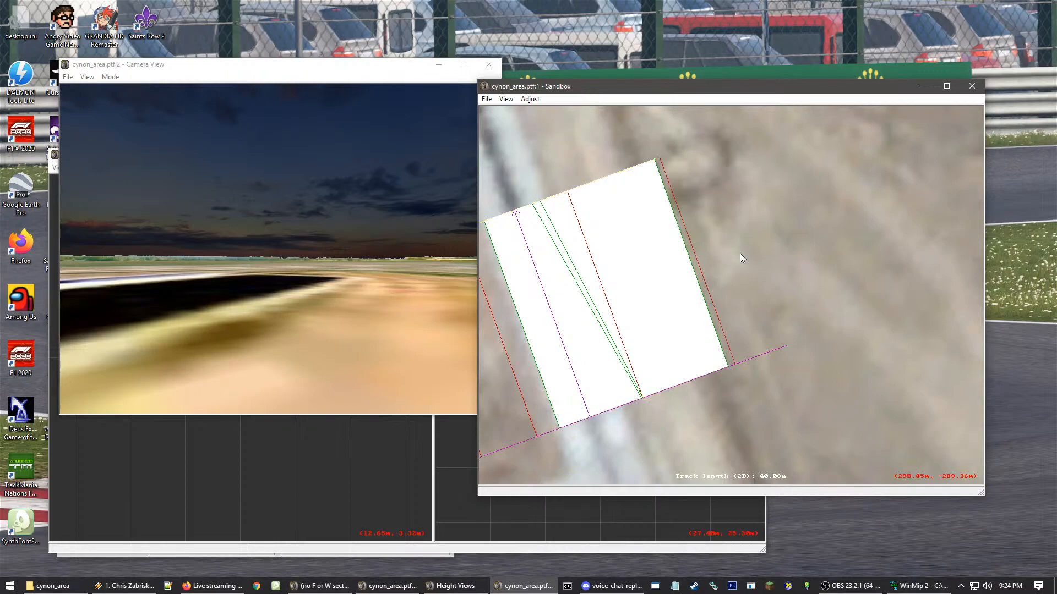
{"action": "left_click", "coordinate": [694, 270]}
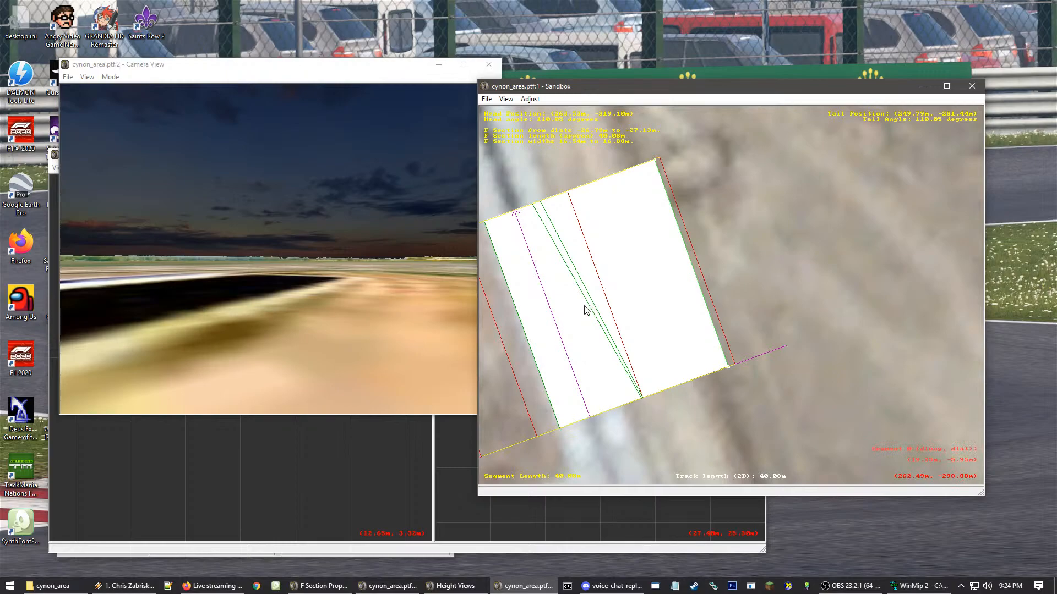
{"action": "left_click", "coordinate": [742, 274]}
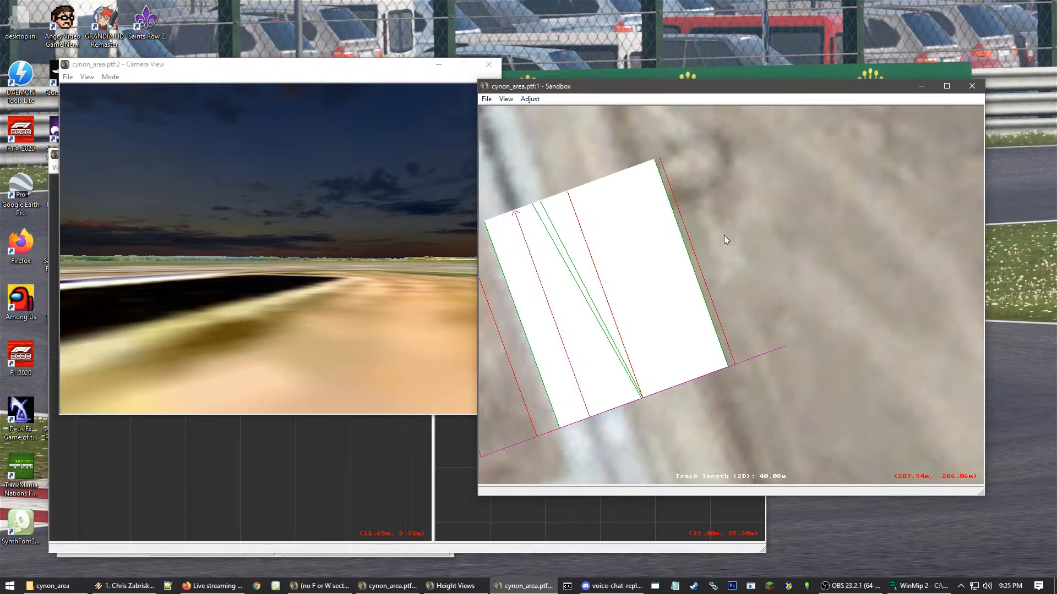
- Move the left F section's head end out to the inner left X section at a dlat of about 10.25 m
{"action": "scroll", "coordinate": [738, 349], "scroll_direction": "up", "scroll_amount": 1}
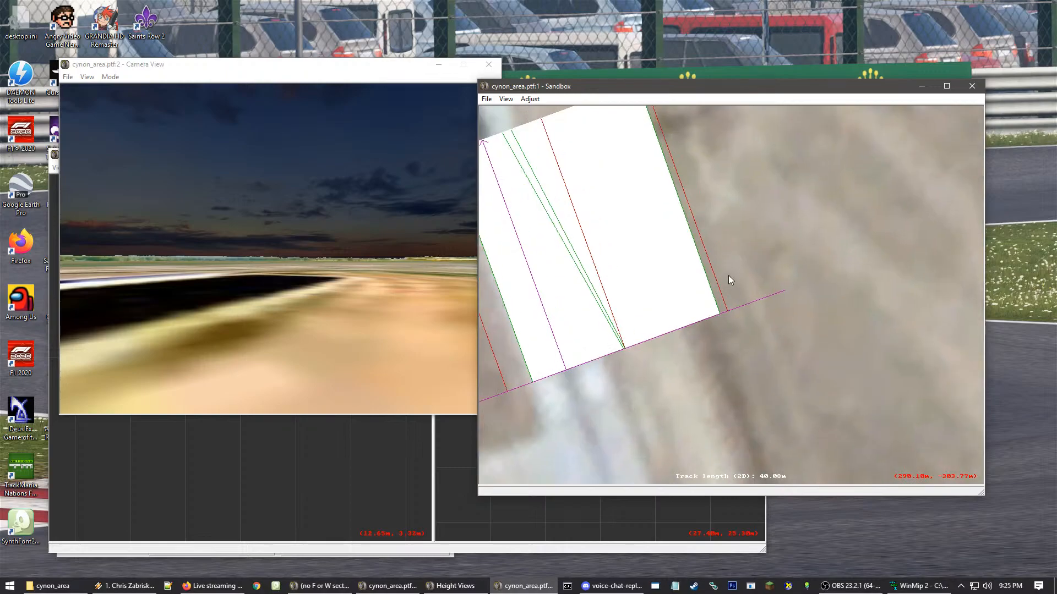
{"action": "left_click_drag", "start_coordinate": [570, 289], "coordinate": [709, 257]}
{"action": "left_click_drag", "start_coordinate": [704, 173], "coordinate": [701, 205]}
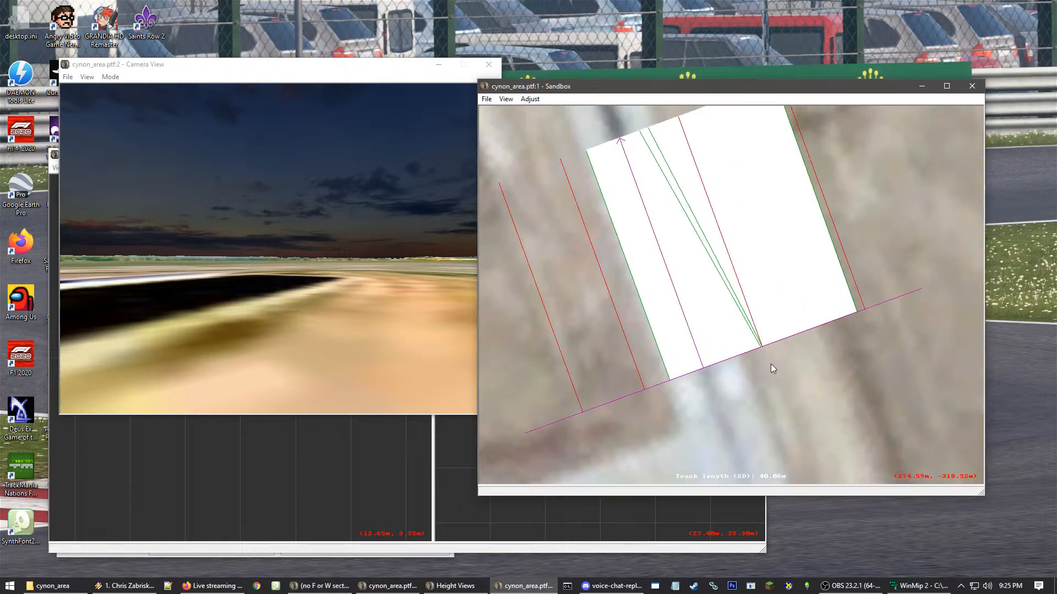
{"action": "left_click_drag", "start_coordinate": [770, 369], "coordinate": [691, 315]}
{"action": "left_click", "coordinate": [659, 295]}
{"action": "left_click_drag", "start_coordinate": [573, 326], "coordinate": [659, 302]}
{"action": "scroll", "coordinate": [767, 300], "scroll_direction": "up", "scroll_amount": 2}
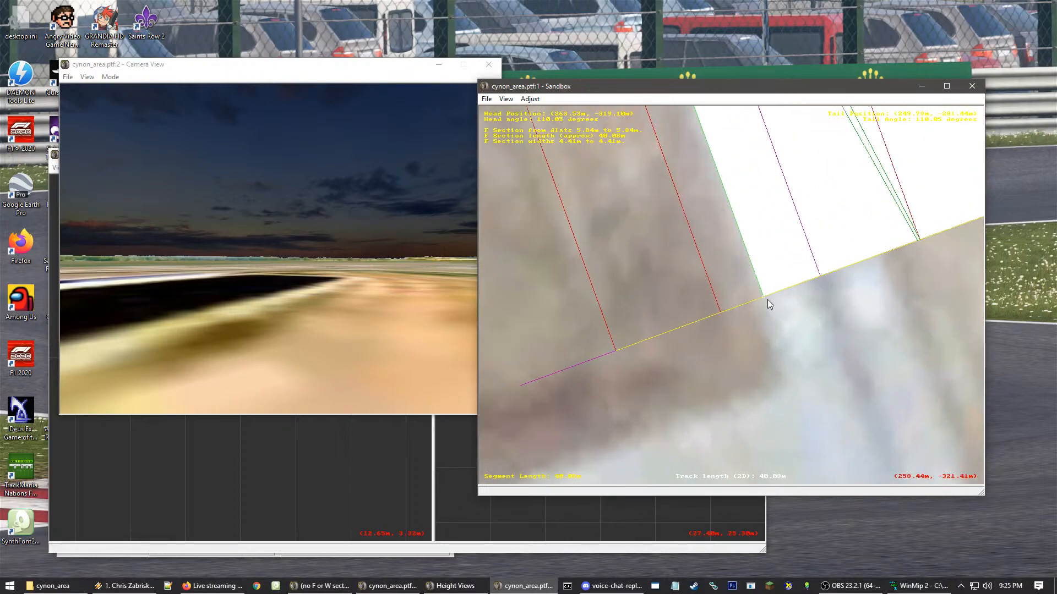
{"action": "left_click", "coordinate": [775, 297]}
{"action": "left_click_drag", "start_coordinate": [982, 173], "coordinate": [733, 284]}
{"action": "scroll", "coordinate": [720, 365], "scroll_direction": "down", "scroll_amount": 2}
{"action": "scroll", "coordinate": [730, 322], "scroll_direction": "down", "scroll_amount": 2}
{"action": "left_click_drag", "start_coordinate": [673, 346], "coordinate": [545, 361]}
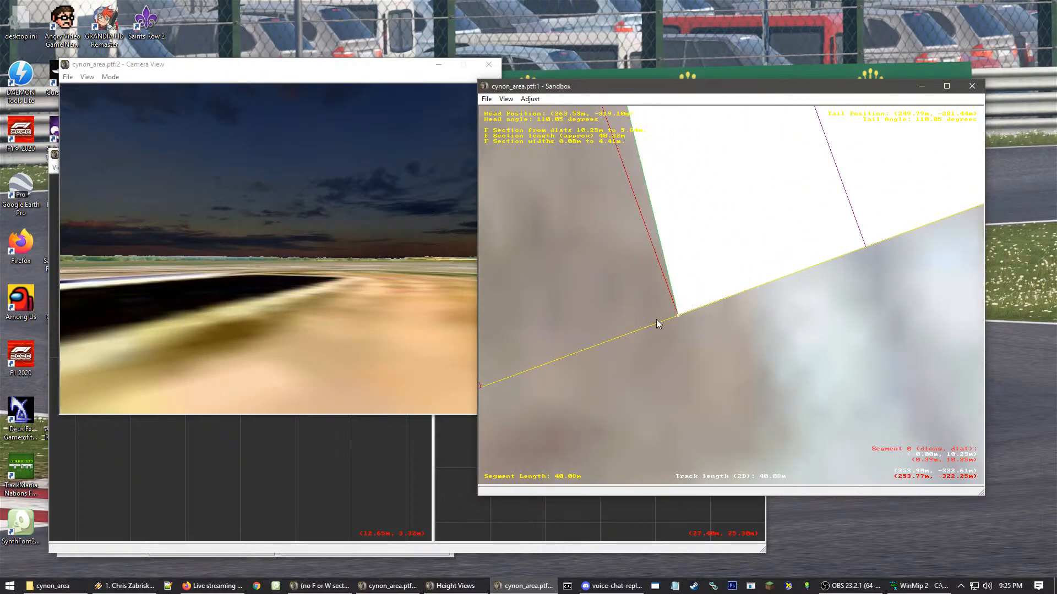
- Insert an F section in Segment 0 inside the white area, next to its outer green edge, at about dlat 9.44 m at the head
{"action": "left_click", "coordinate": [679, 309]}
{"action": "left_click_drag", "start_coordinate": [679, 303], "coordinate": [637, 332]}
{"action": "left_click", "coordinate": [689, 302]}
{"action": "left_click", "coordinate": [689, 302]}
{"action": "right_click_drag", "start_coordinate": [650, 296], "coordinate": [683, 256]}
{"action": "scroll", "coordinate": [684, 255], "scroll_direction": "up", "scroll_amount": 1}
{"action": "scroll", "coordinate": [737, 236], "scroll_direction": "up", "scroll_amount": 4}
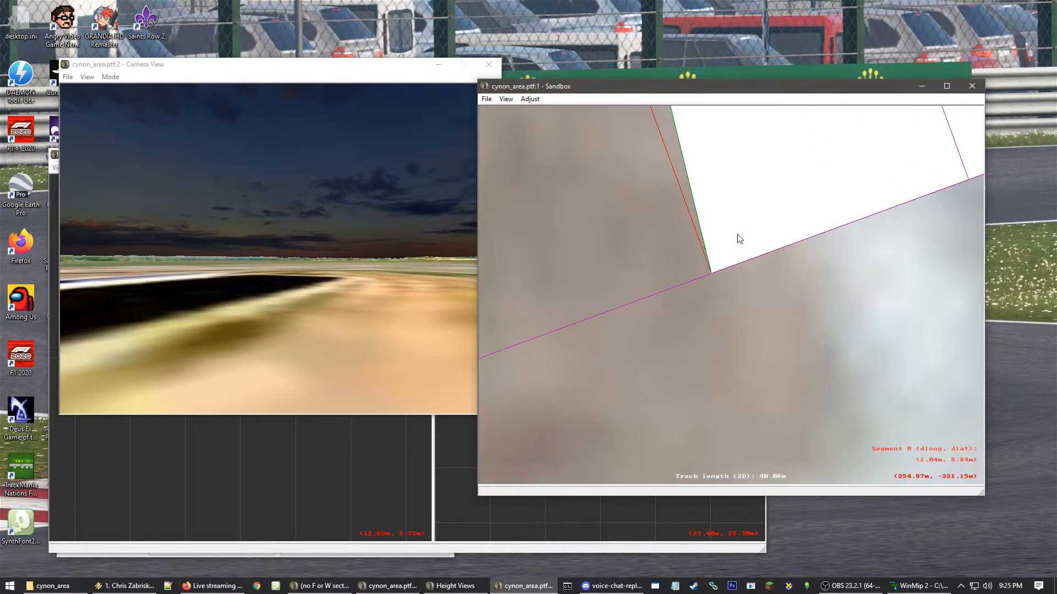
{"action": "right_click", "coordinate": [725, 208]}
{"action": "mouse_move", "coordinate": [751, 283]}
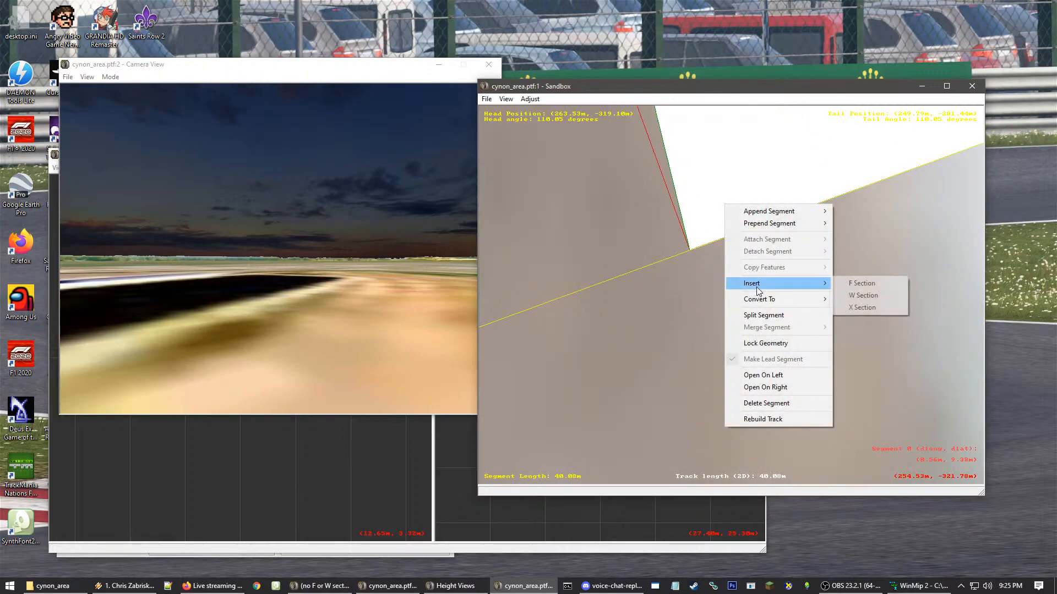
{"action": "left_click", "coordinate": [859, 283]}
{"action": "right_click_drag", "start_coordinate": [693, 217], "coordinate": [679, 246]}
{"action": "scroll", "coordinate": [720, 256], "scroll_direction": "up", "scroll_amount": 2}
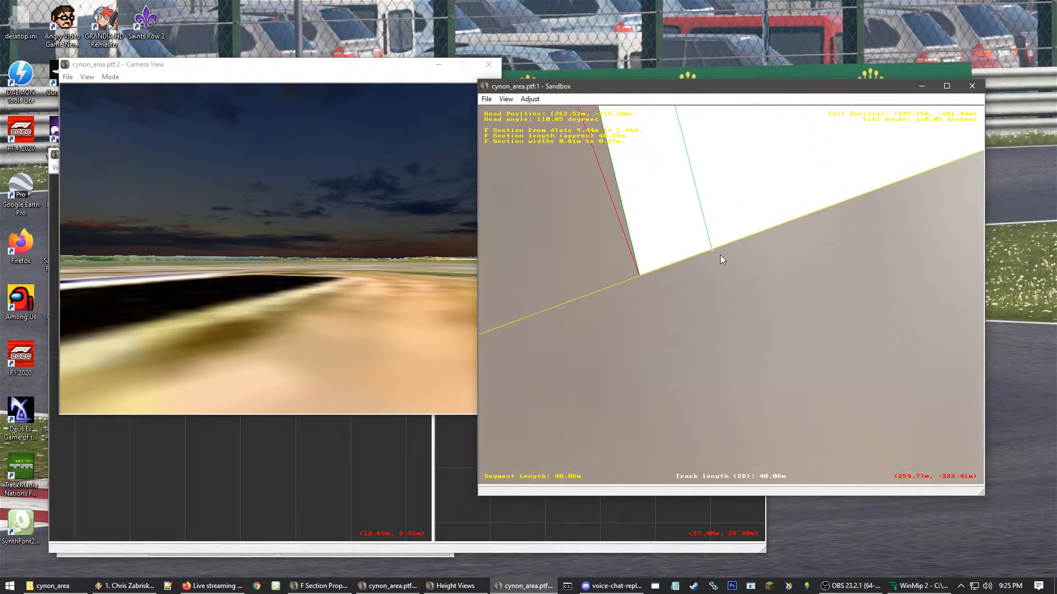
- Move the head end of the new F section's edge to dlat 10.00 m, leaving a narrow strip
{"action": "left_click_drag", "start_coordinate": [711, 246], "coordinate": [660, 266]}
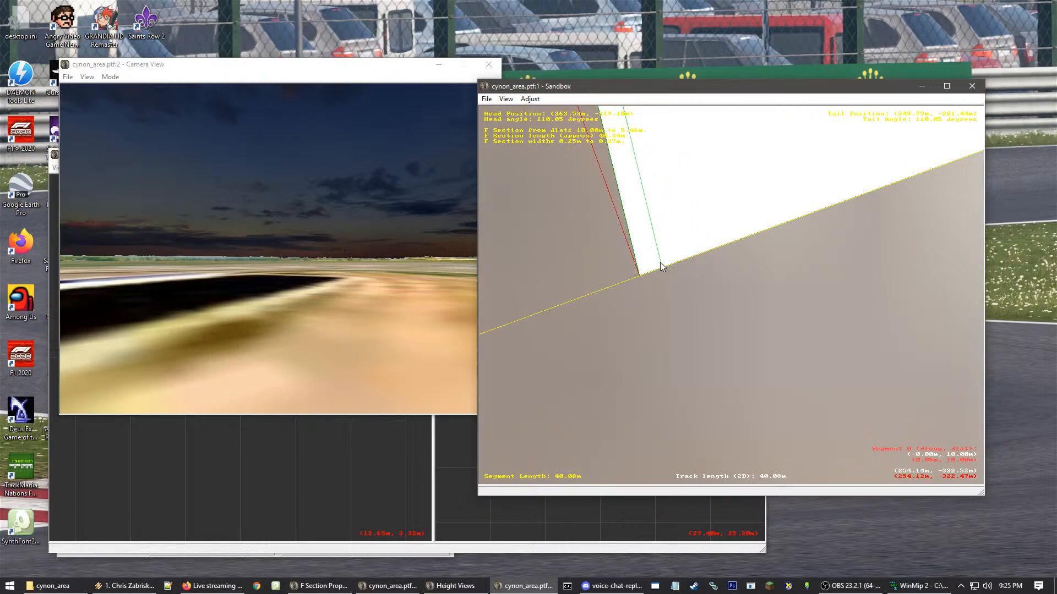
{"action": "left_click", "coordinate": [678, 294]}
{"action": "right_click_drag", "start_coordinate": [630, 296], "coordinate": [639, 298]}
{"action": "scroll", "coordinate": [639, 297], "scroll_direction": "down", "scroll_amount": 8}
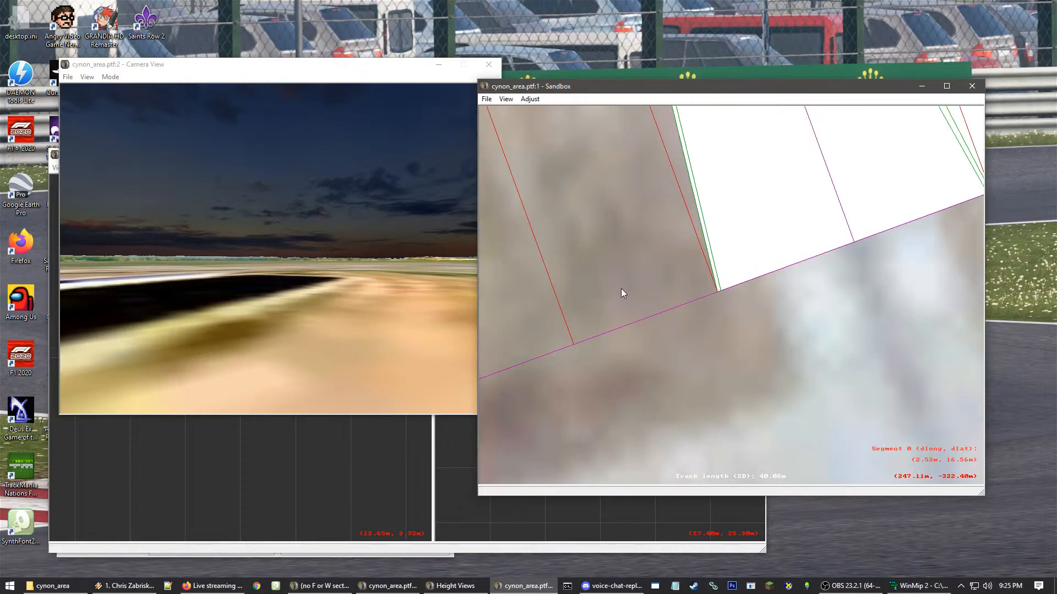
- Insert another F section in Segment 0 at about dlat 17.45 m, outside the white area near the outermost red line
{"action": "left_click", "coordinate": [621, 289]}
{"action": "scroll", "coordinate": [645, 262], "scroll_direction": "down", "scroll_amount": 4}
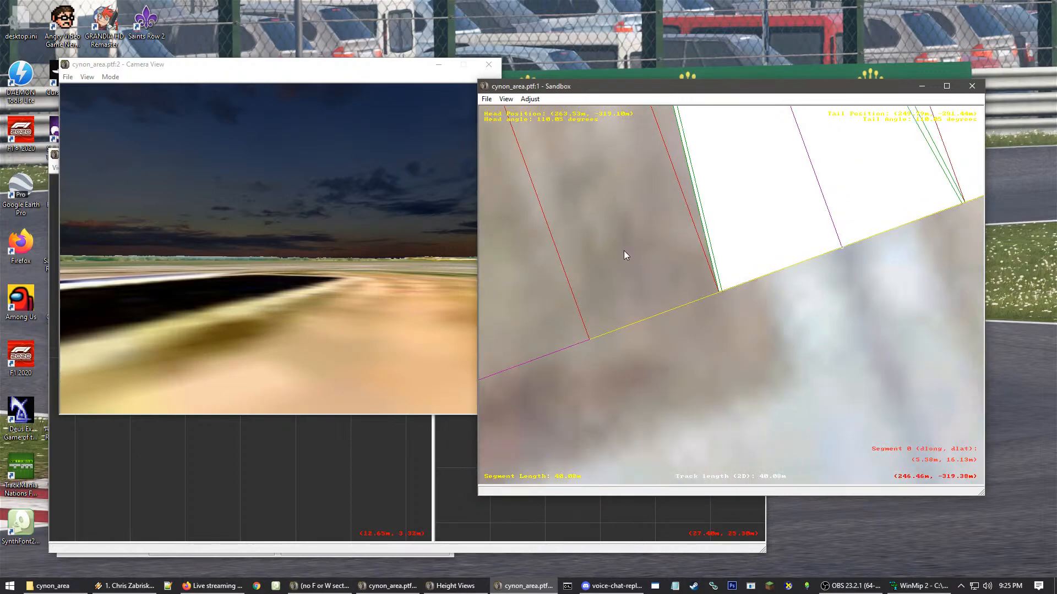
{"action": "right_click", "coordinate": [814, 248]}
{"action": "right_click", "coordinate": [613, 192]}
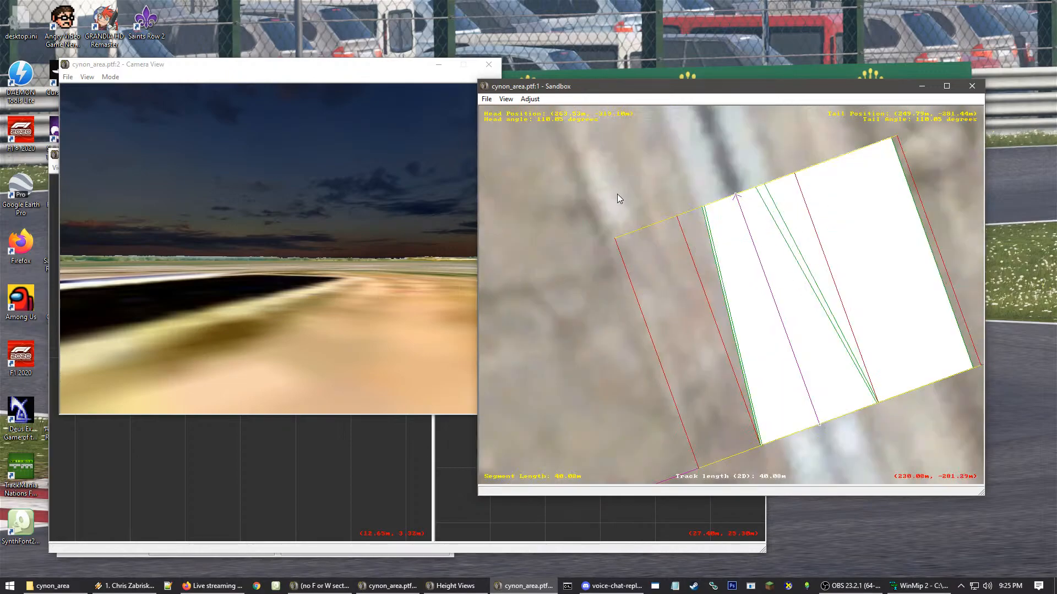
{"action": "right_click", "coordinate": [742, 410]}
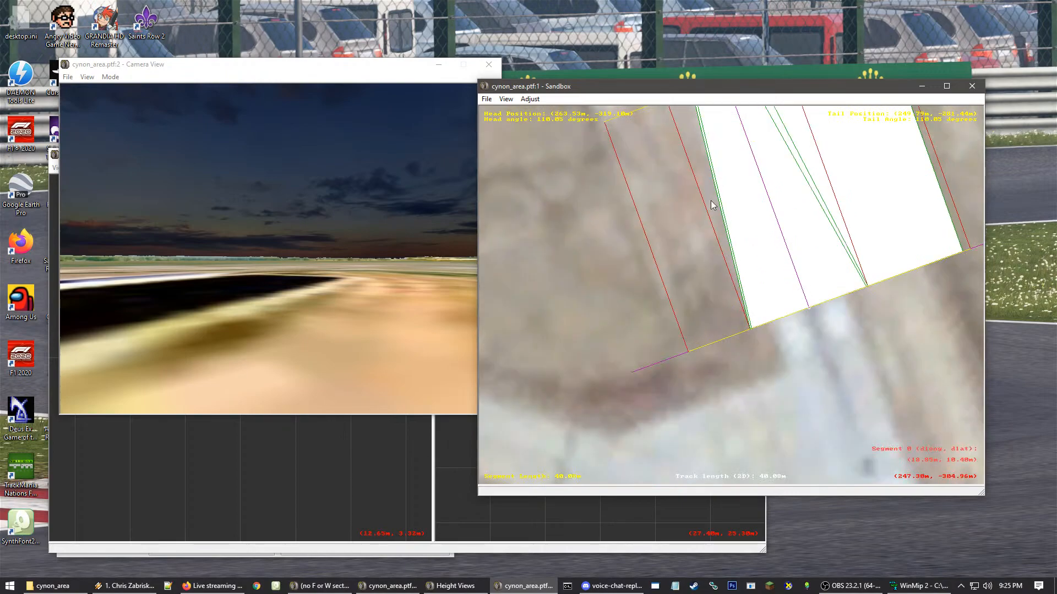
{"action": "scroll", "coordinate": [691, 207], "scroll_direction": "down", "scroll_amount": 1}
{"action": "right_click", "coordinate": [667, 221]}
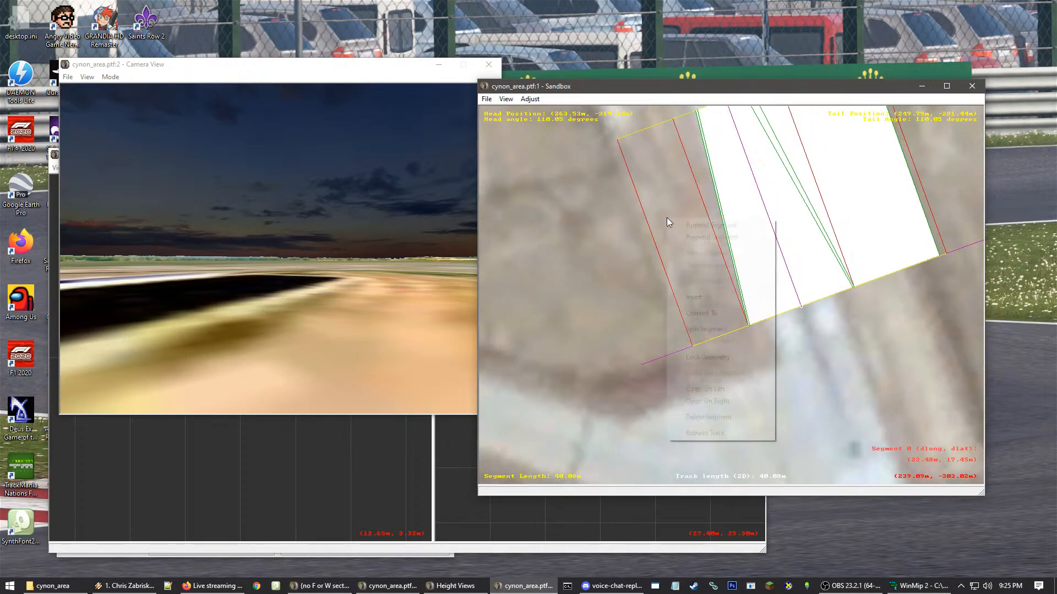
{"action": "mouse_move", "coordinate": [715, 298]}
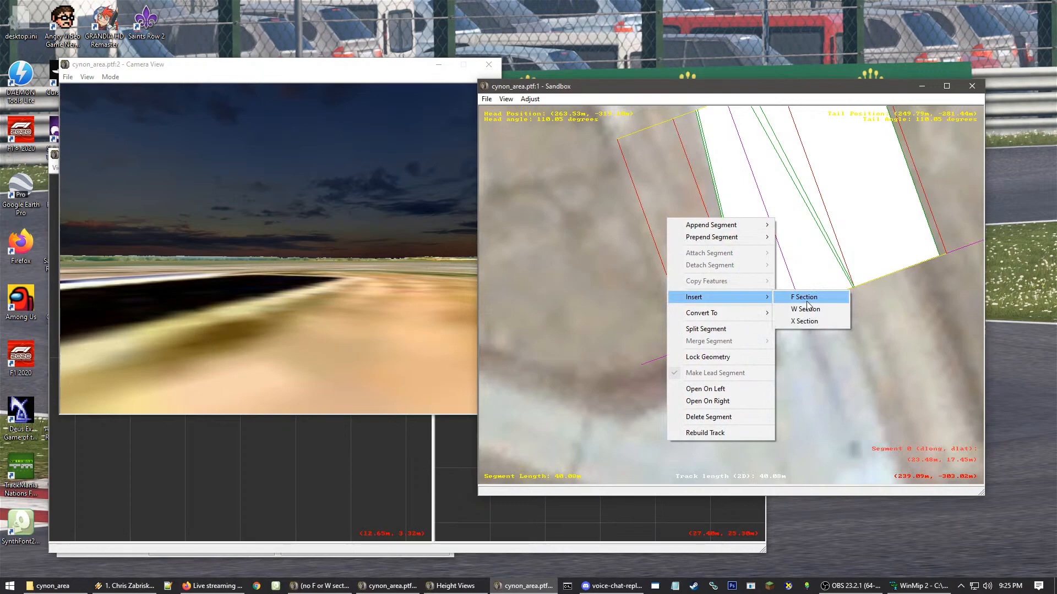
{"action": "left_click", "coordinate": [807, 302]}
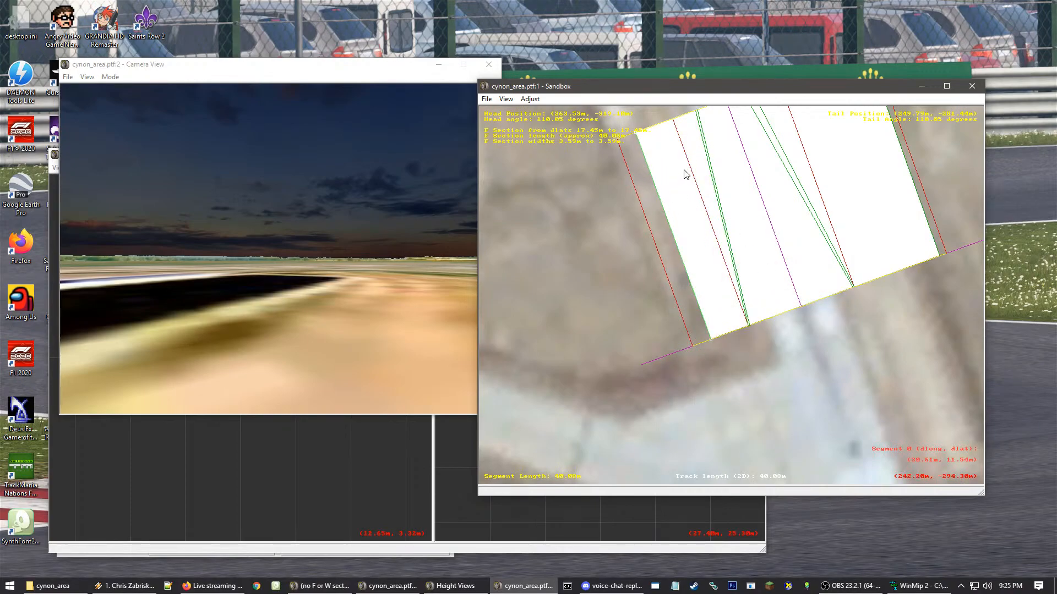
- Select the tapered F section inside the outermost one and unlock its materials in the F Section Properties
{"action": "left_click", "coordinate": [755, 374]}
{"action": "scroll", "coordinate": [743, 285], "scroll_direction": "down", "scroll_amount": 1}
{"action": "scroll", "coordinate": [706, 299], "scroll_direction": "up", "scroll_amount": 1}
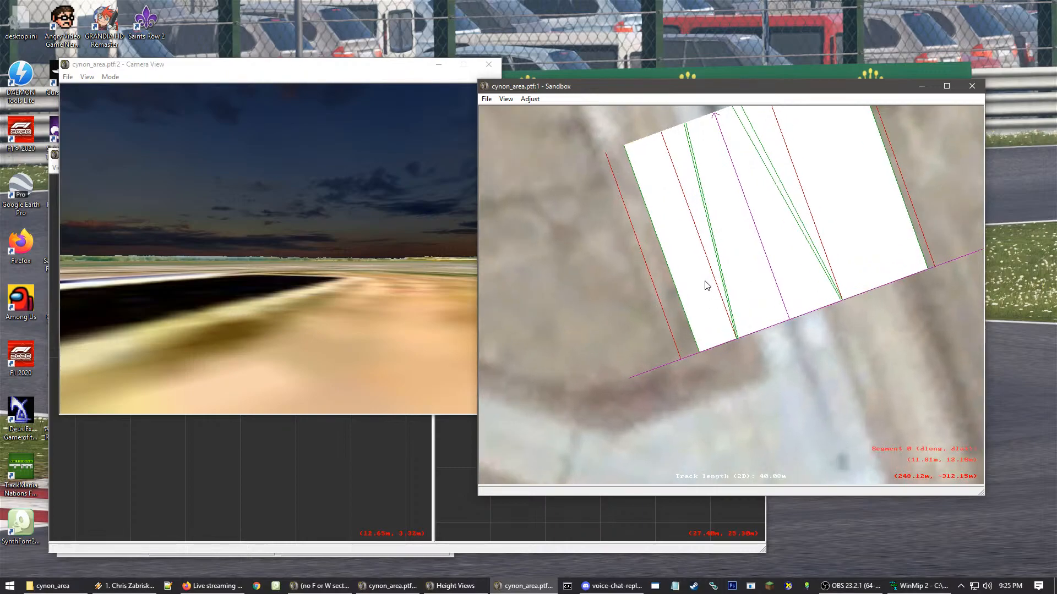
{"action": "scroll", "coordinate": [710, 291], "scroll_direction": "up", "scroll_amount": 1}
{"action": "double_click", "coordinate": [719, 300]}
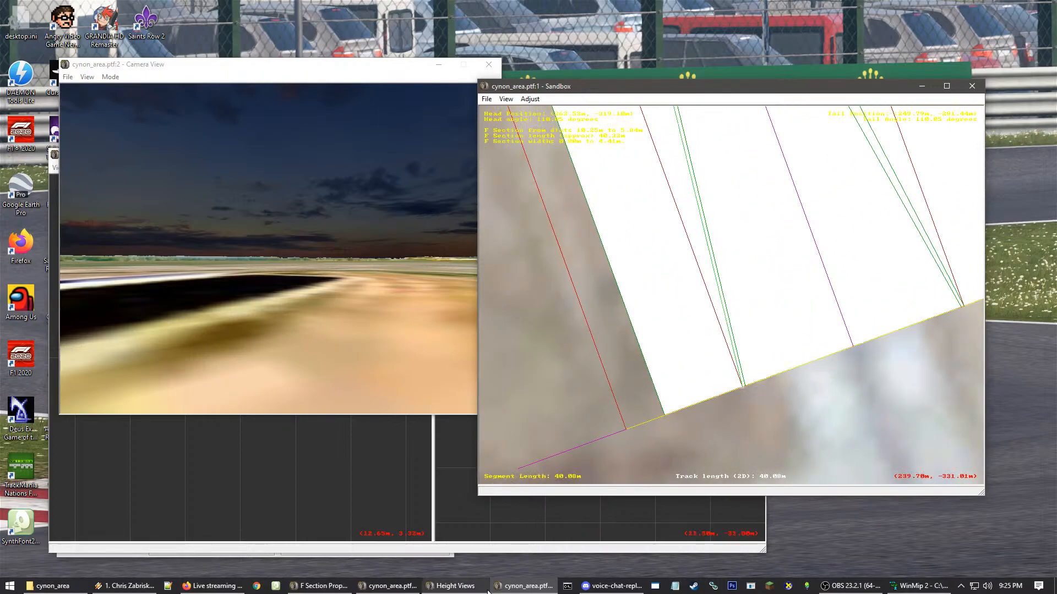
{"action": "left_click", "coordinate": [345, 590]}
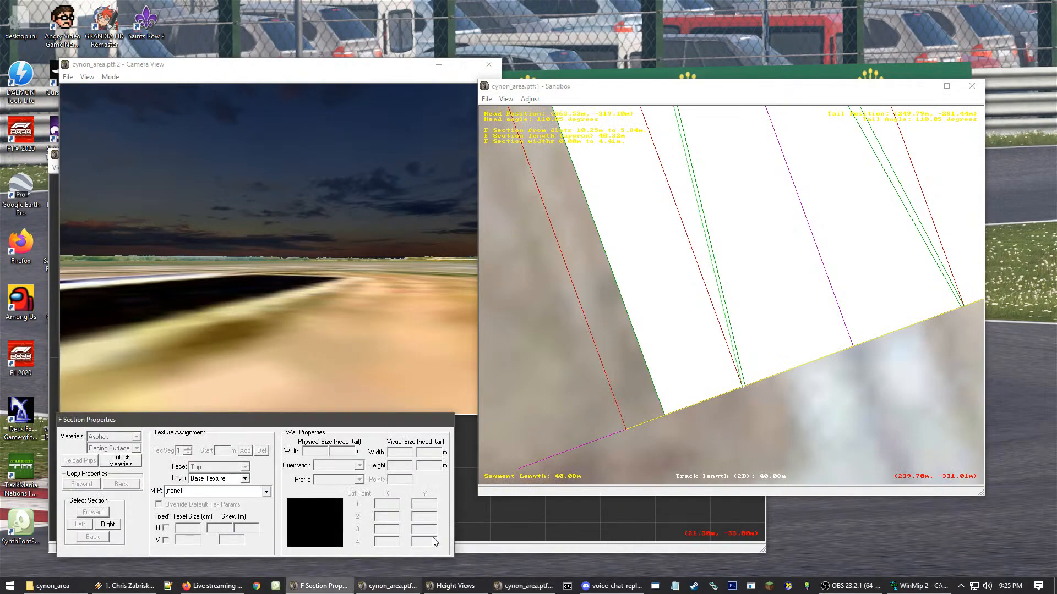
{"action": "left_click", "coordinate": [124, 463]}
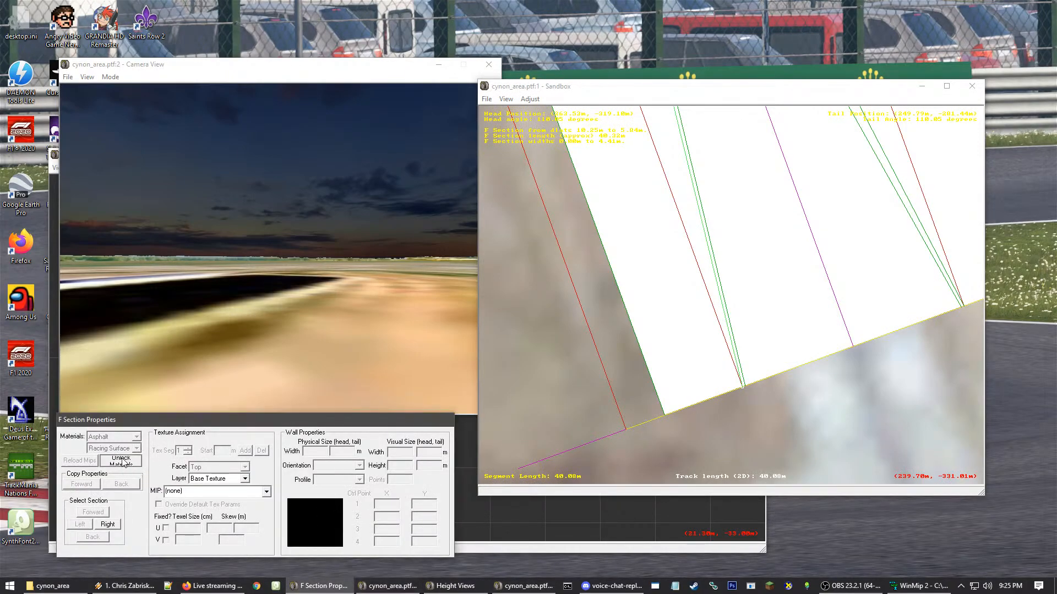
{"action": "left_click", "coordinate": [720, 298]}
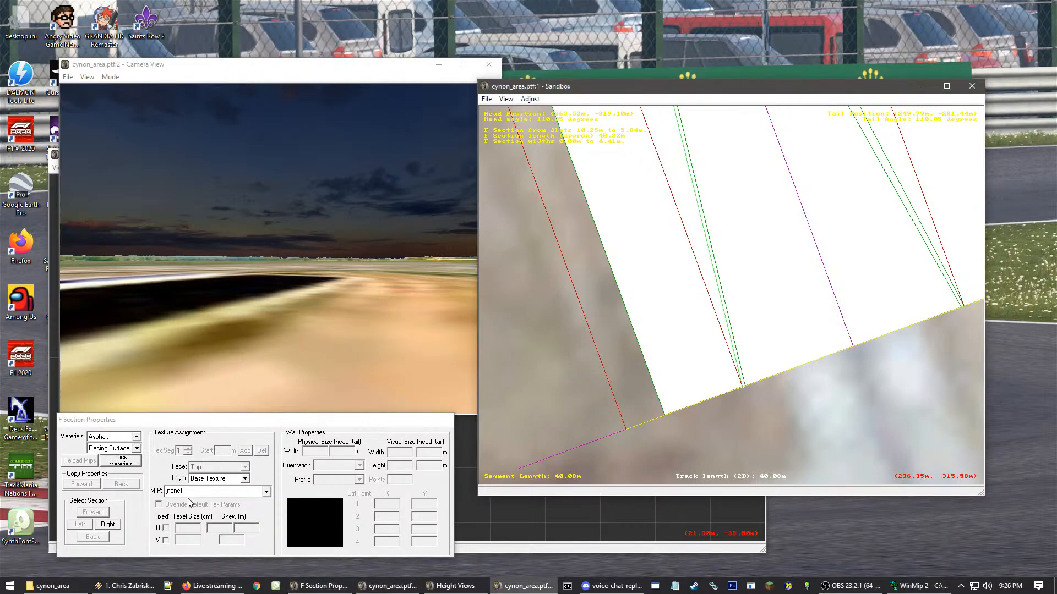
- Set the selected F section's materials to Grass and Apron and assign cmuk_grass.mip as its base texture
{"action": "left_click", "coordinate": [125, 438]}
{"action": "left_click", "coordinate": [113, 466]}
{"action": "left_click", "coordinate": [134, 449]}
{"action": "left_click", "coordinate": [126, 465]}
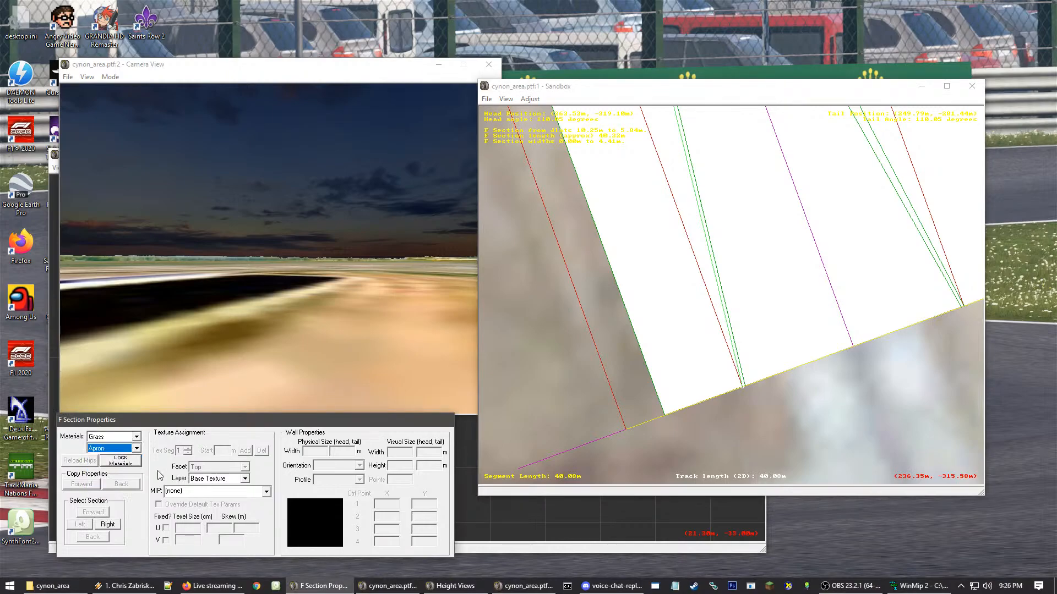
{"action": "left_click", "coordinate": [221, 492]}
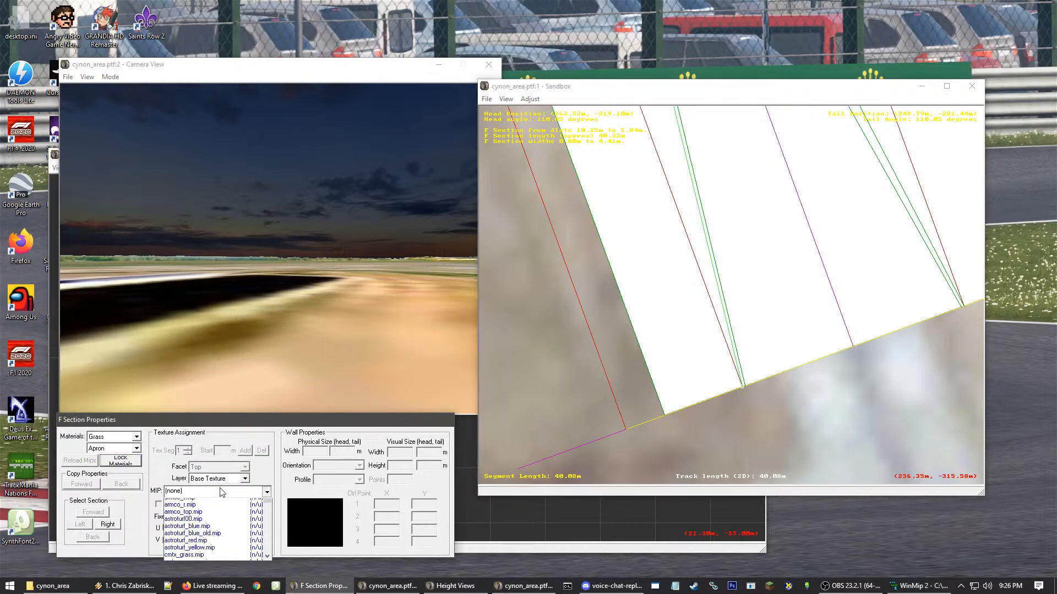
{"action": "scroll", "coordinate": [226, 507], "scroll_direction": "down", "scroll_amount": 3}
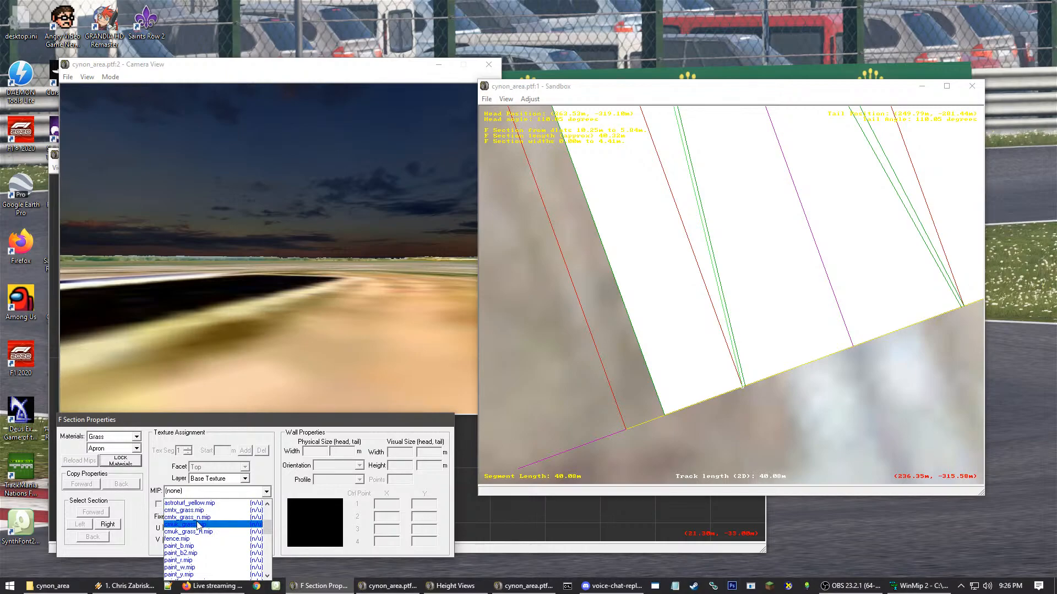
{"action": "left_click", "coordinate": [198, 524]}
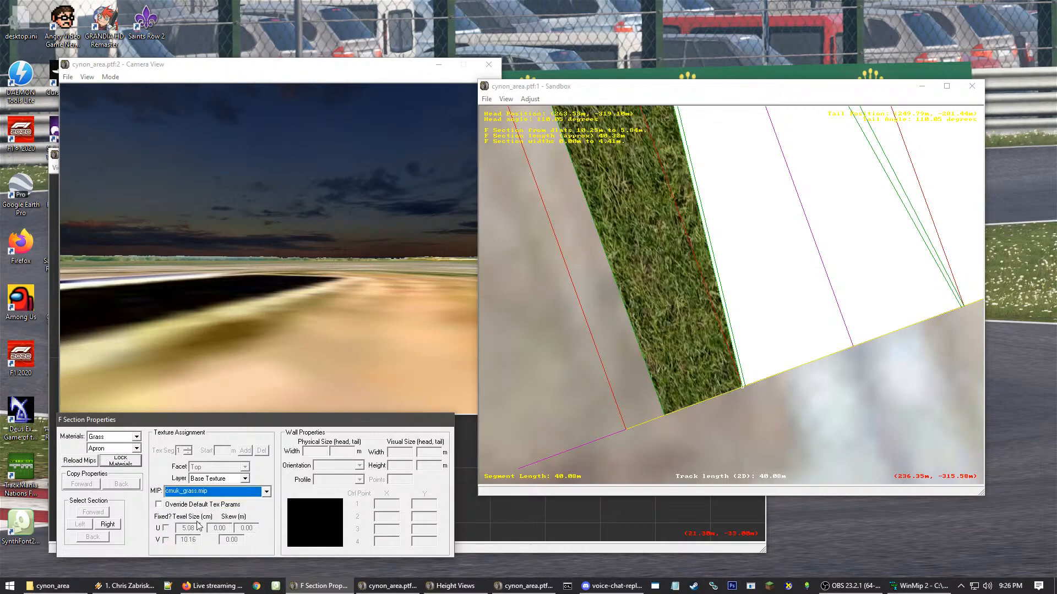
- Override the grass section's default texture parameters and set both the U and V texel sizes to 2 cm
{"action": "left_click", "coordinate": [170, 505]}
{"action": "double_click", "coordinate": [199, 529]}
{"action": "type", "text": "1"}
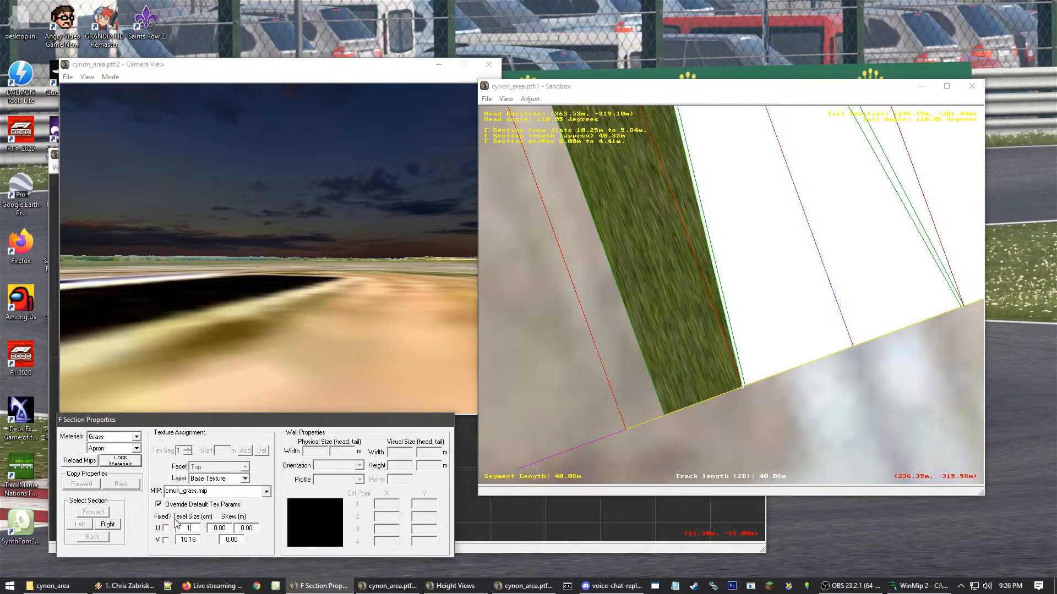
{"action": "type", "text": "2"}
{"action": "key", "text": "Tab"}
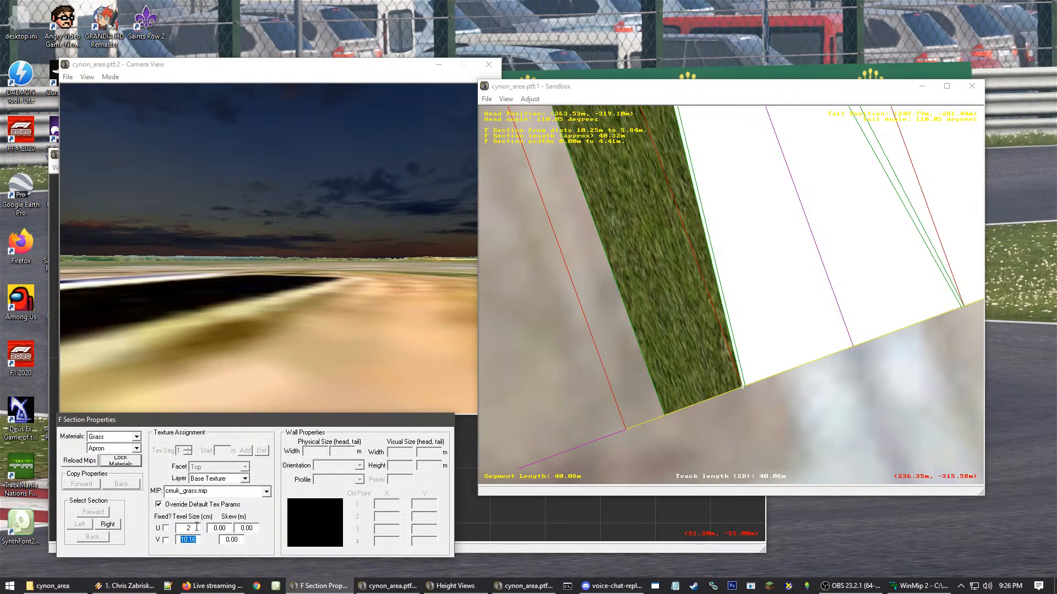
{"action": "double_click", "coordinate": [189, 528]}
{"action": "type", "text": "1"}
{"action": "type", "text": "2"}
{"action": "mouse_move", "coordinate": [199, 530]}
{"action": "left_mouse_down"}
{"action": "mouse_move", "coordinate": [175, 539]}
{"action": "mouse_move", "coordinate": [188, 545]}
{"action": "left_mouse_up"}
{"action": "double_click", "coordinate": [189, 542]}
{"action": "type", "text": "2"}
{"action": "left_click", "coordinate": [700, 279]}
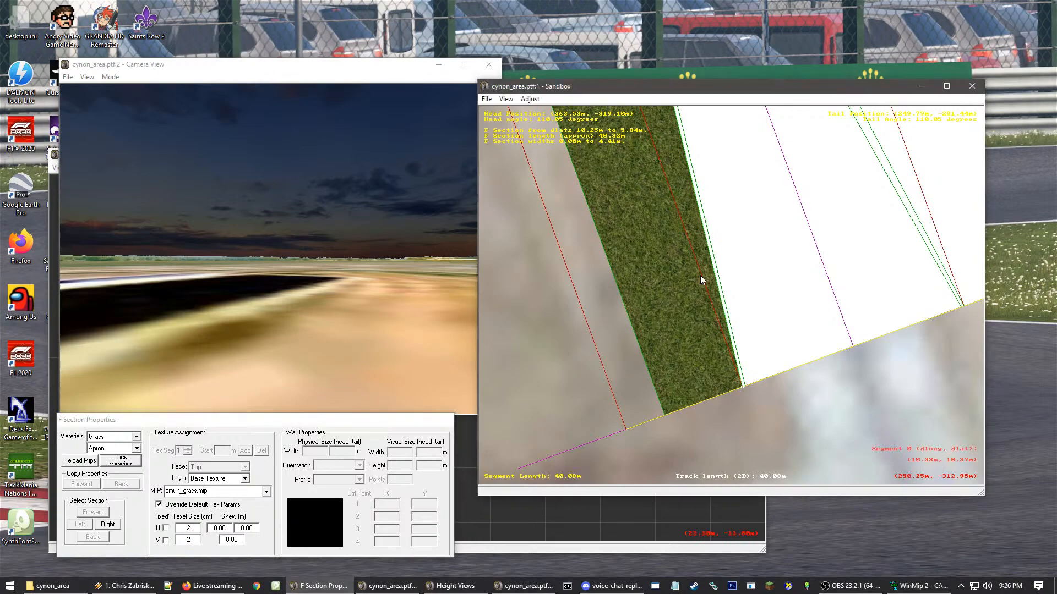
- Reduce the grass texture's U and V texel sizes to 1 cm each
{"action": "key", "text": "c"}
{"action": "key", "text": "c"}
{"action": "key", "text": "c"}
{"action": "scroll", "coordinate": [705, 311], "scroll_direction": "up", "scroll_amount": 3}
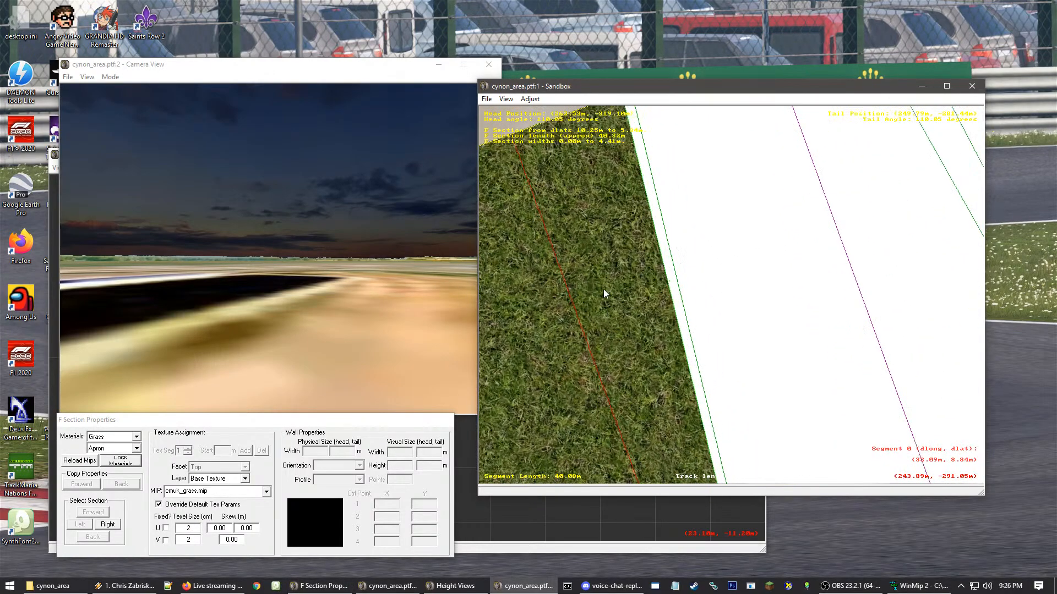
{"action": "key", "text": "c"}
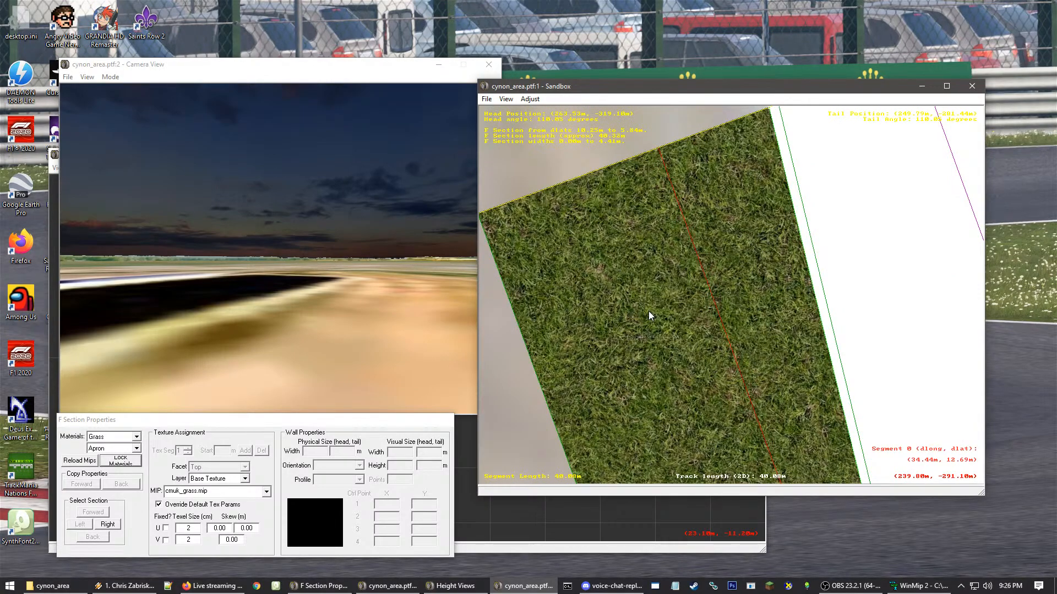
{"action": "left_click", "coordinate": [200, 527]}
{"action": "double_click", "coordinate": [188, 527]}
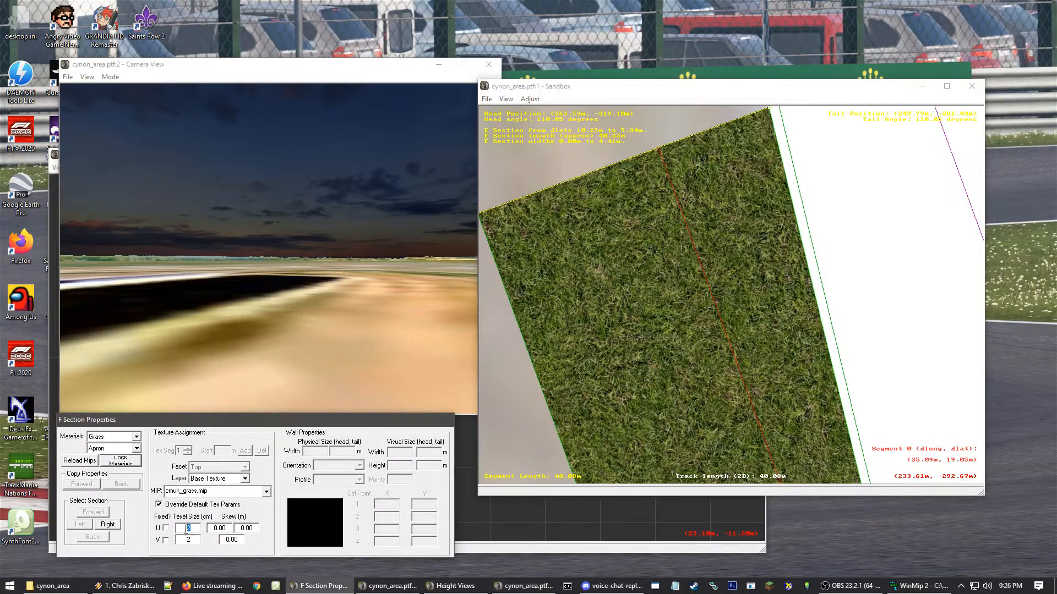
{"action": "type", "text": "1"}
{"action": "double_click", "coordinate": [189, 539]}
{"action": "type", "text": "1"}
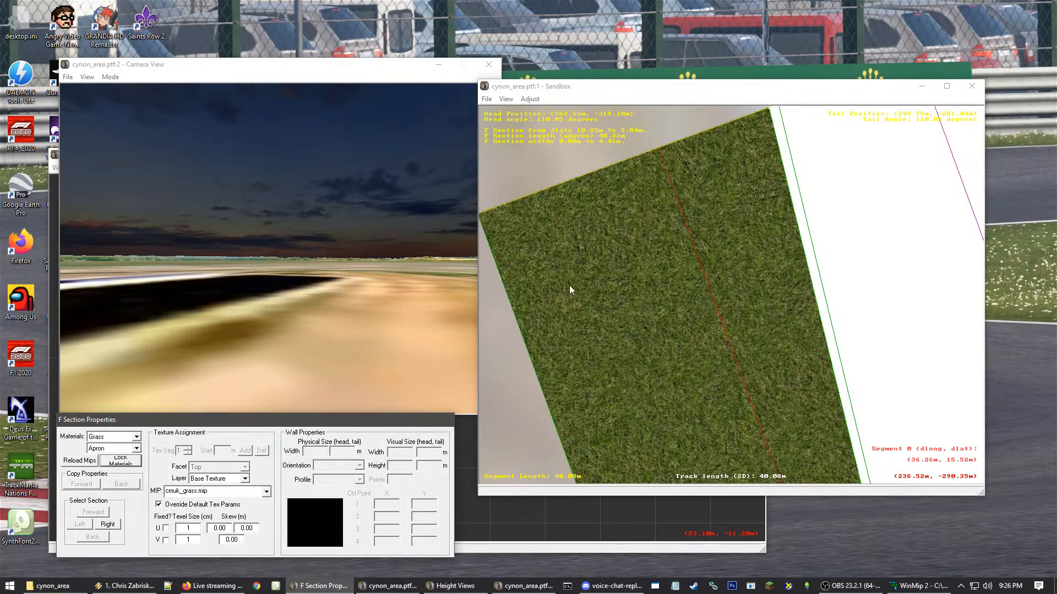
- Examine the scale of the grass texture along the apron section towards the far end of the segment
{"action": "left_click", "coordinate": [674, 260]}
{"action": "scroll", "coordinate": [675, 259], "scroll_direction": "down", "scroll_amount": 3}
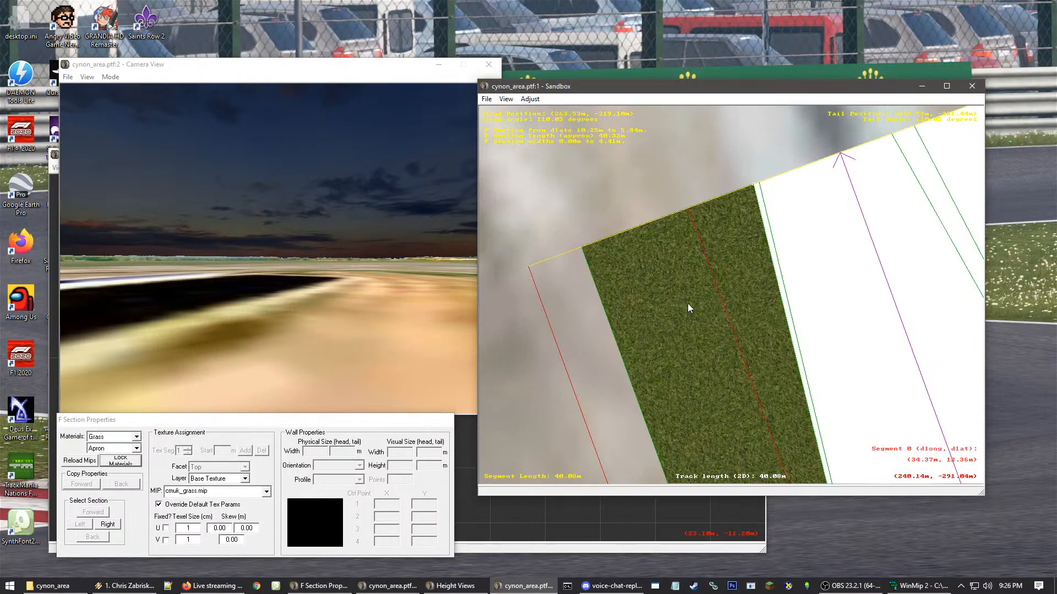
{"action": "scroll", "coordinate": [699, 342], "scroll_direction": "up", "scroll_amount": 2}
{"action": "right_click_drag", "start_coordinate": [754, 287], "coordinate": [701, 273]}
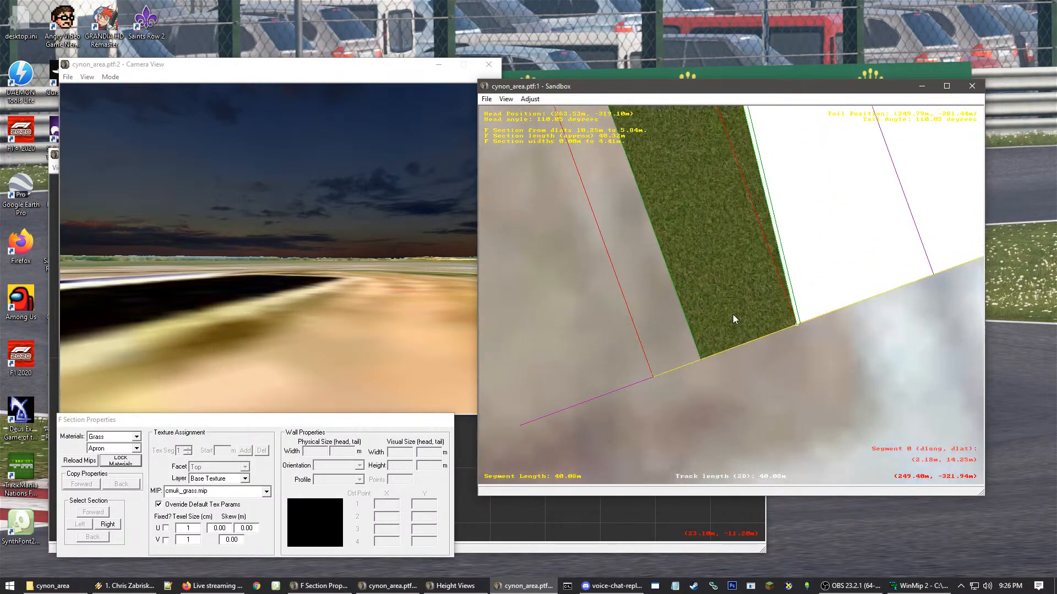
{"action": "scroll", "coordinate": [732, 315], "scroll_direction": "up", "scroll_amount": 2}
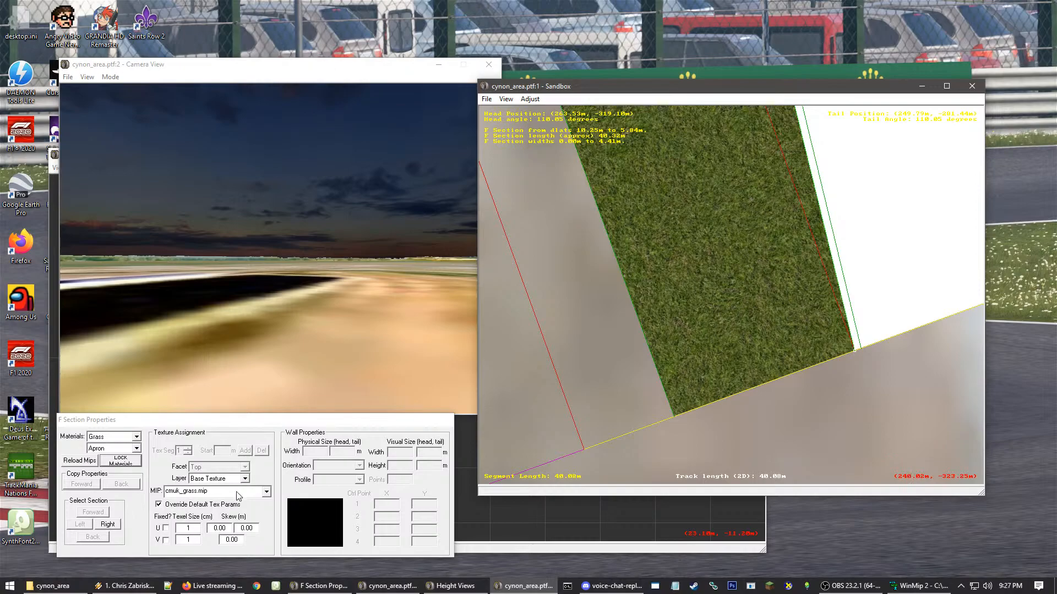
{"action": "left_click", "coordinate": [308, 504]}
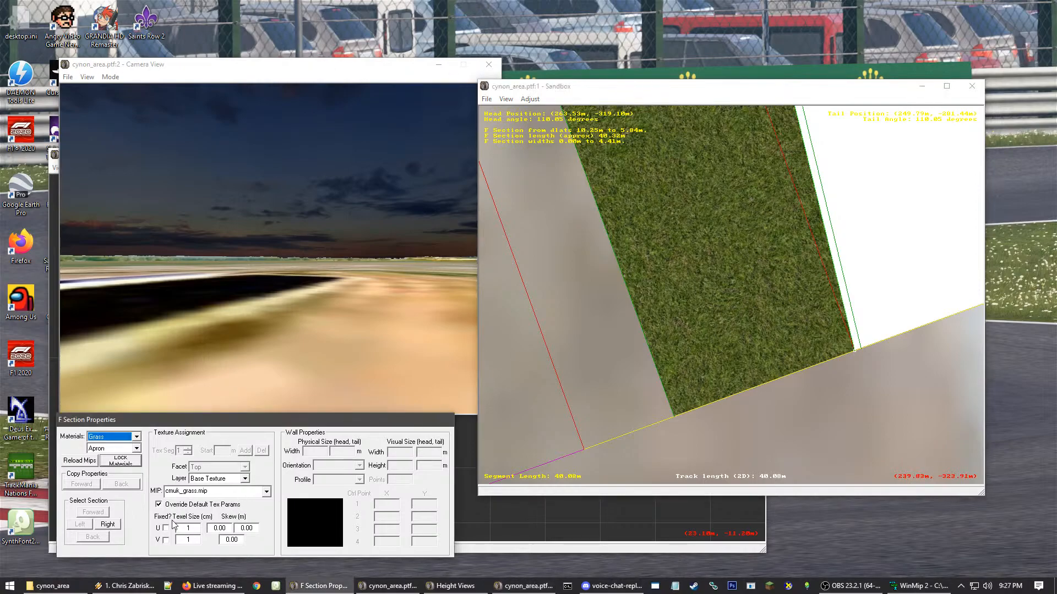
{"action": "left_click", "coordinate": [854, 380]}
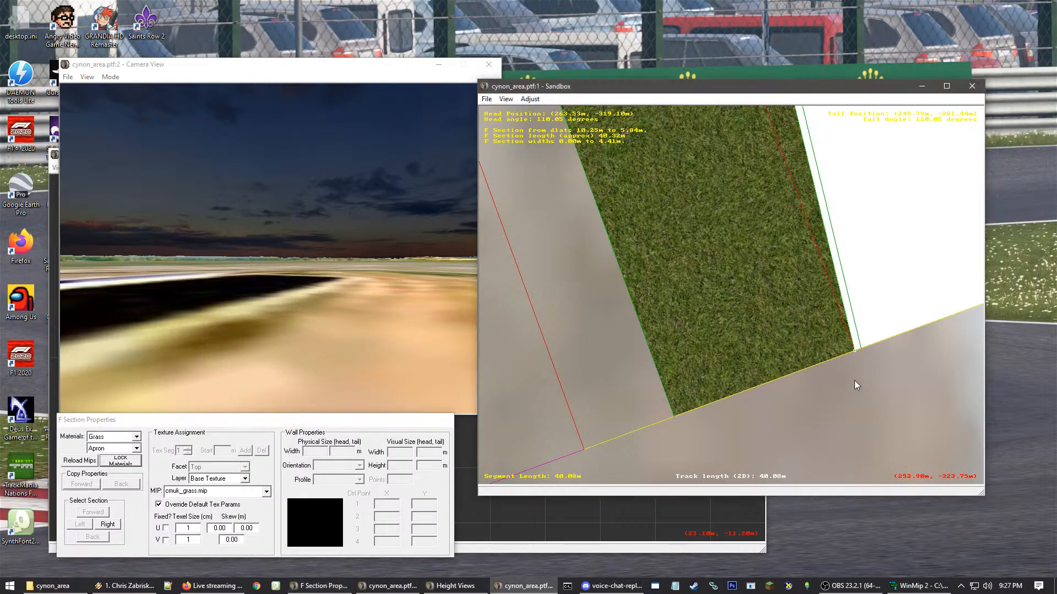
- Select the narrow F section between the grass apron and the white track surface
{"action": "key", "text": "Down"}
{"action": "key", "text": "Right"}
{"action": "right_click", "coordinate": [760, 317]}
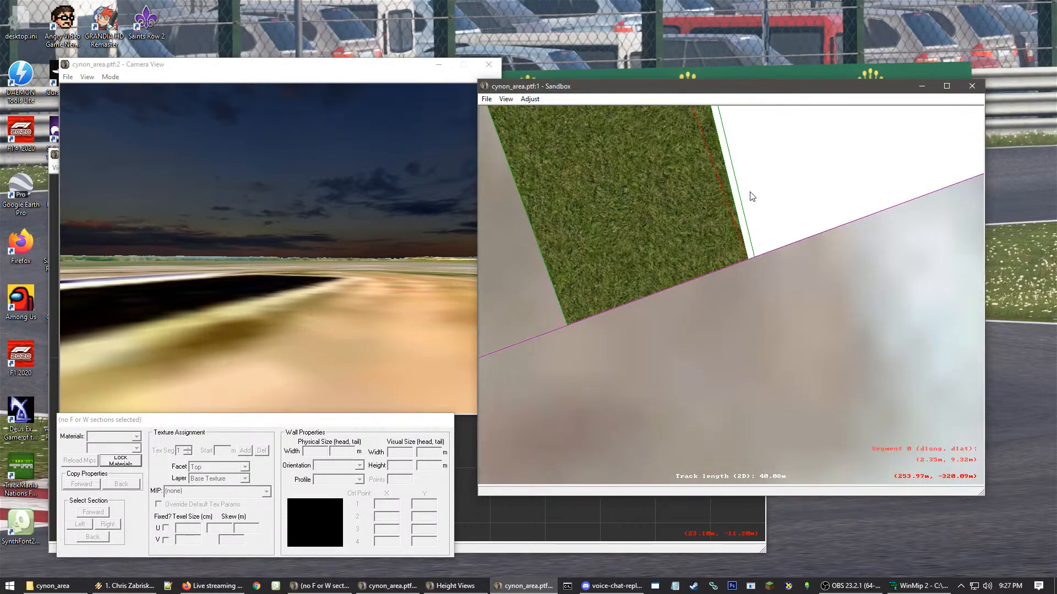
{"action": "right_click", "coordinate": [744, 212]}
{"action": "scroll", "coordinate": [699, 339], "scroll_direction": "up", "scroll_amount": 3}
{"action": "key", "text": "Down"}
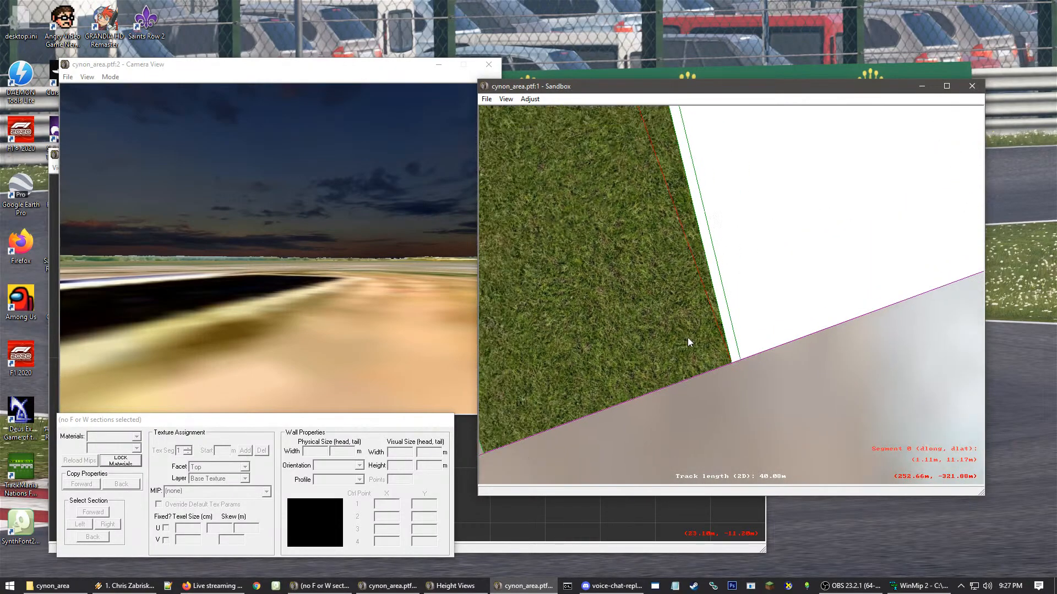
{"action": "left_click", "coordinate": [735, 350]}
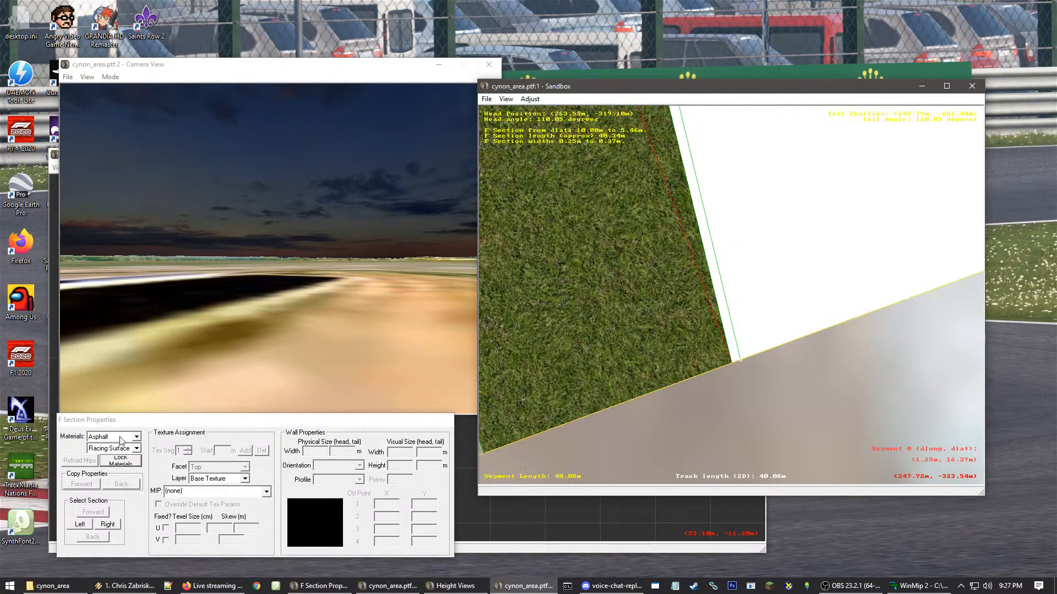
{"action": "left_click", "coordinate": [696, 444]}
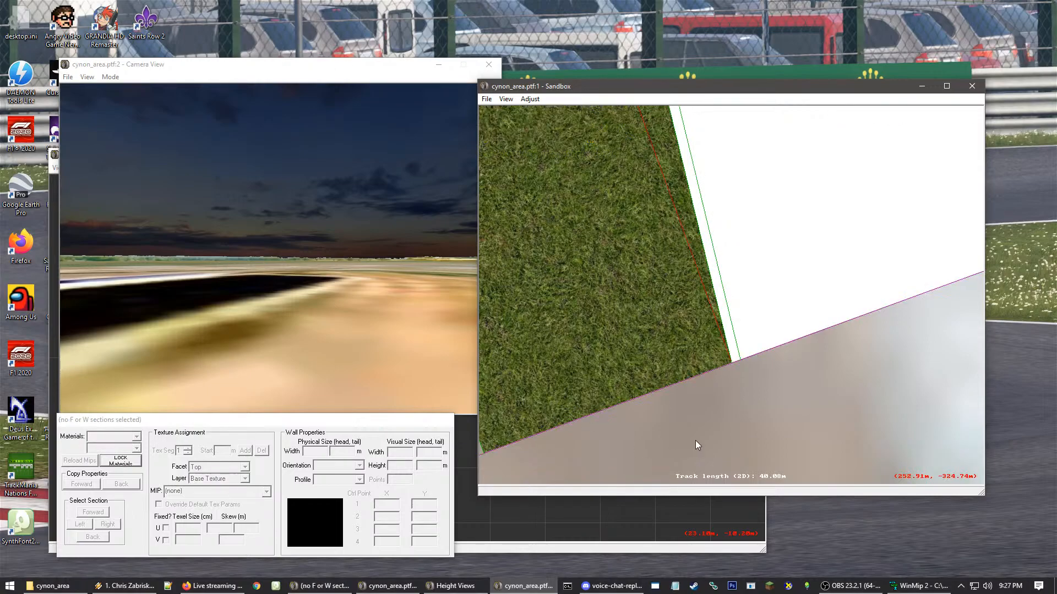
{"action": "middle_click_drag", "start_coordinate": [688, 428], "coordinate": [683, 384]}
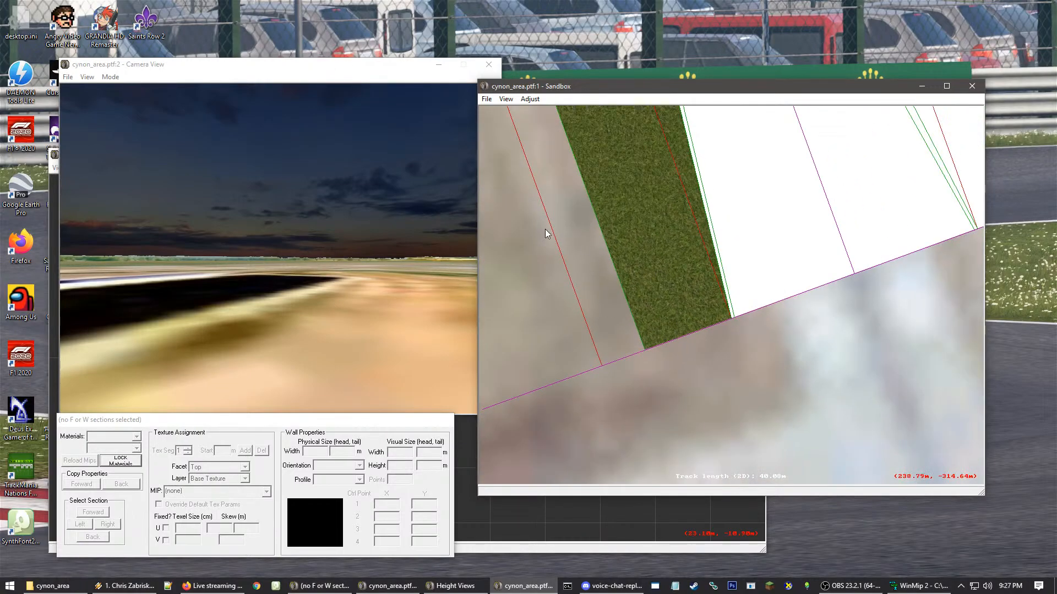
{"action": "left_click", "coordinate": [691, 268]}
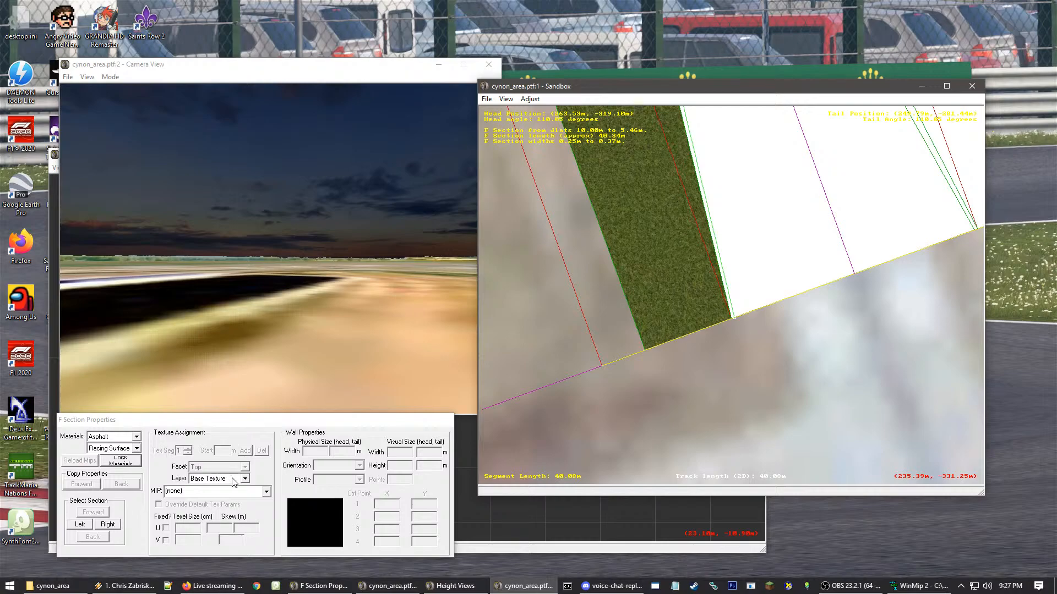
- Assign paintline_l_w.mip as the base texture of the selected narrow F section
{"action": "left_click", "coordinate": [244, 490]}
{"action": "left_click", "coordinate": [244, 492]}
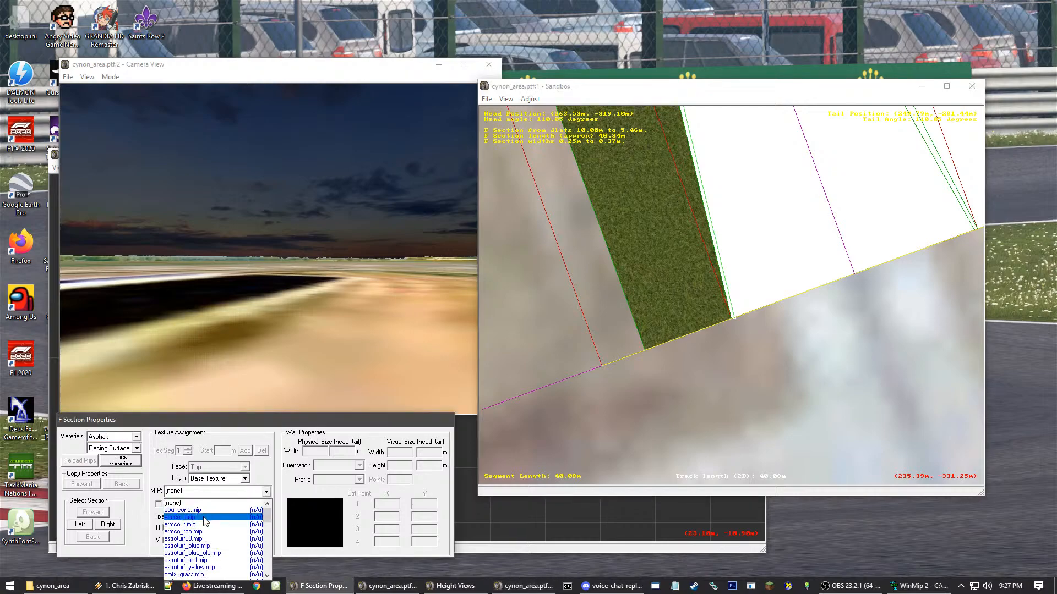
{"action": "scroll", "coordinate": [207, 523], "scroll_direction": "down", "scroll_amount": 1}
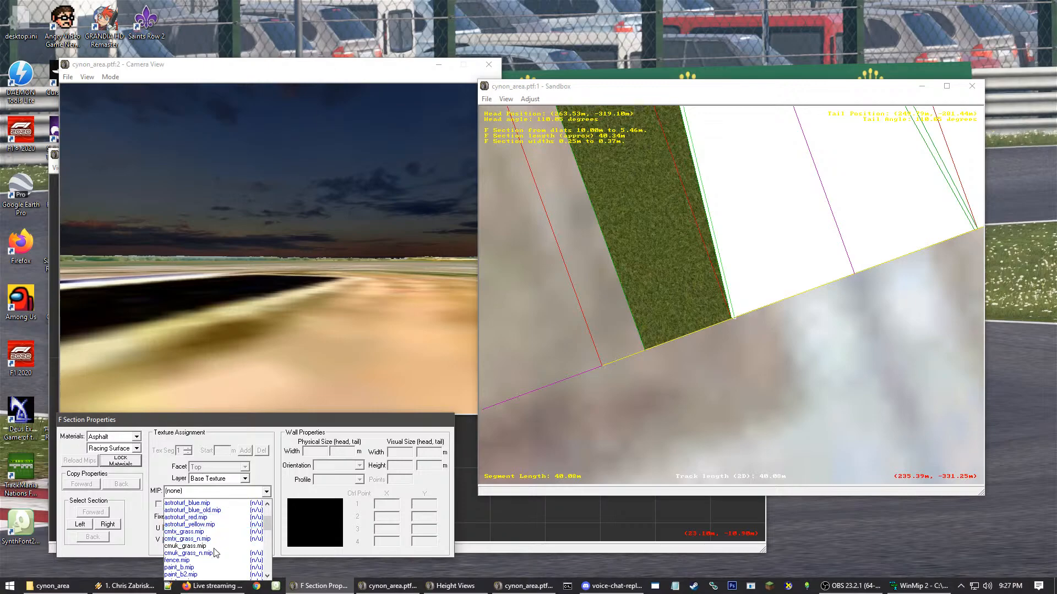
{"action": "scroll", "coordinate": [201, 562], "scroll_direction": "down", "scroll_amount": 2}
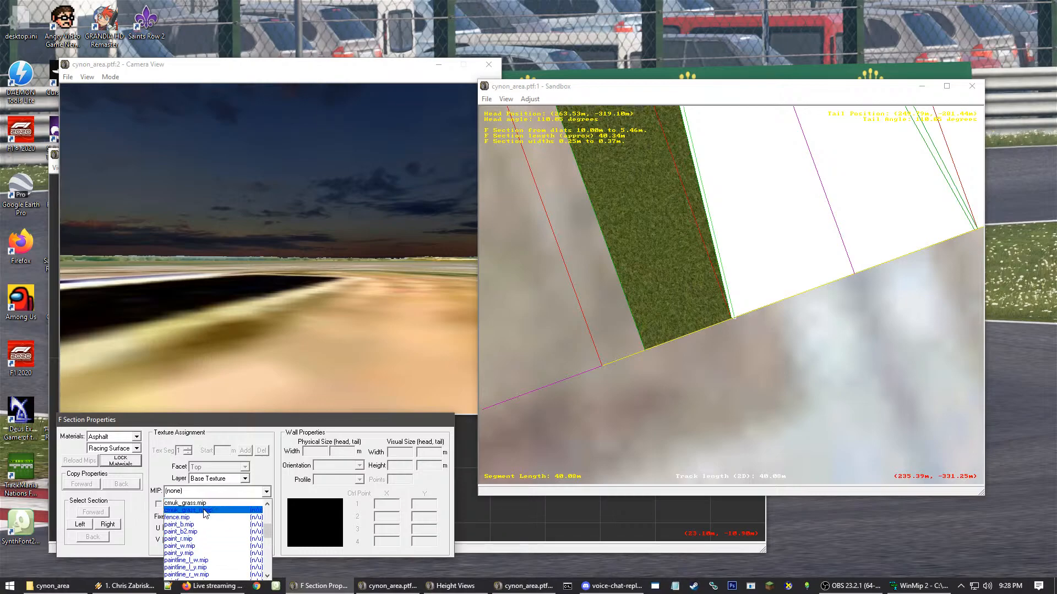
{"action": "scroll", "coordinate": [205, 526], "scroll_direction": "down", "scroll_amount": 2}
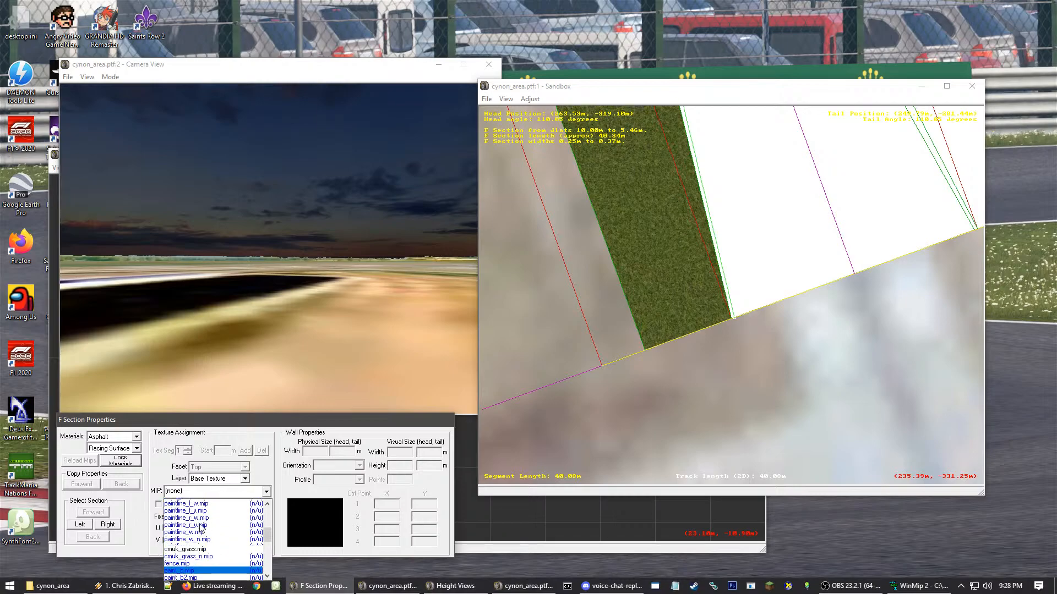
{"action": "scroll", "coordinate": [224, 553], "scroll_direction": "down", "scroll_amount": 1}
{"action": "scroll", "coordinate": [224, 550], "scroll_direction": "up", "scroll_amount": 1}
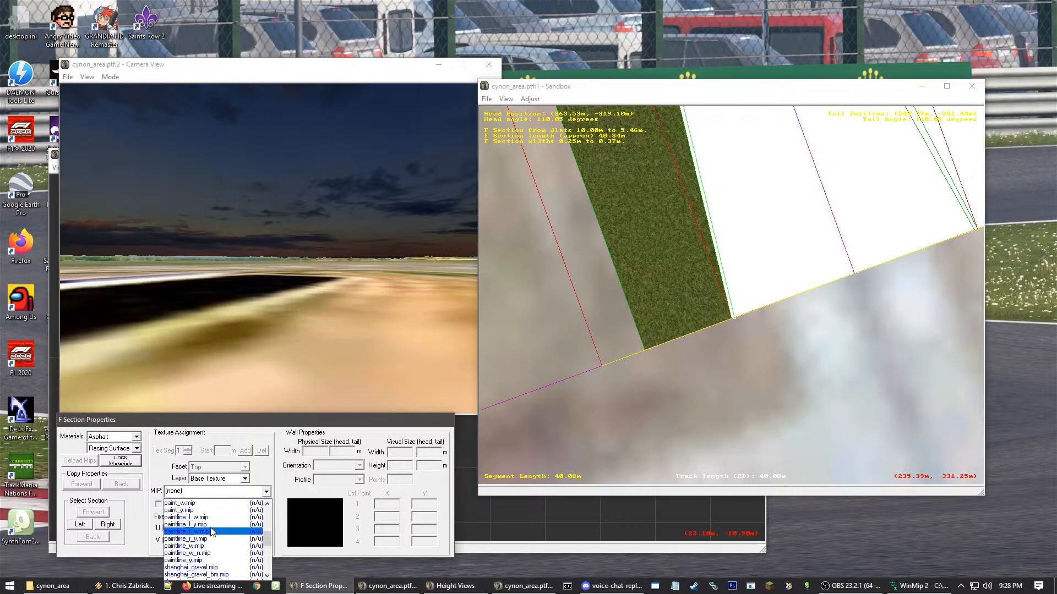
{"action": "left_click", "coordinate": [204, 518]}
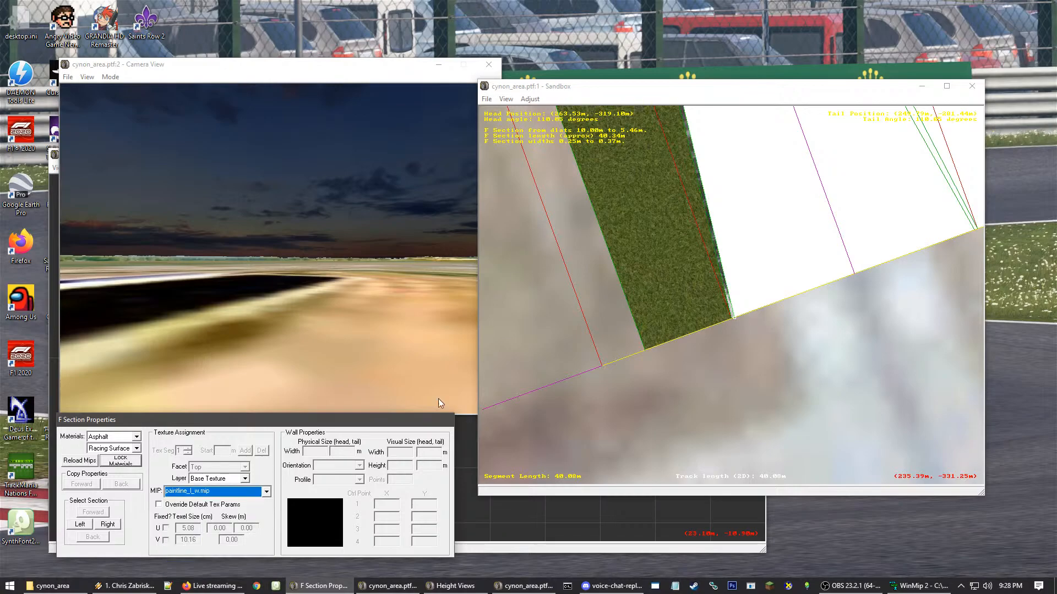
- Override the paint line section's default texture parameters and make its U direction fixed
{"action": "left_click", "coordinate": [727, 335]}
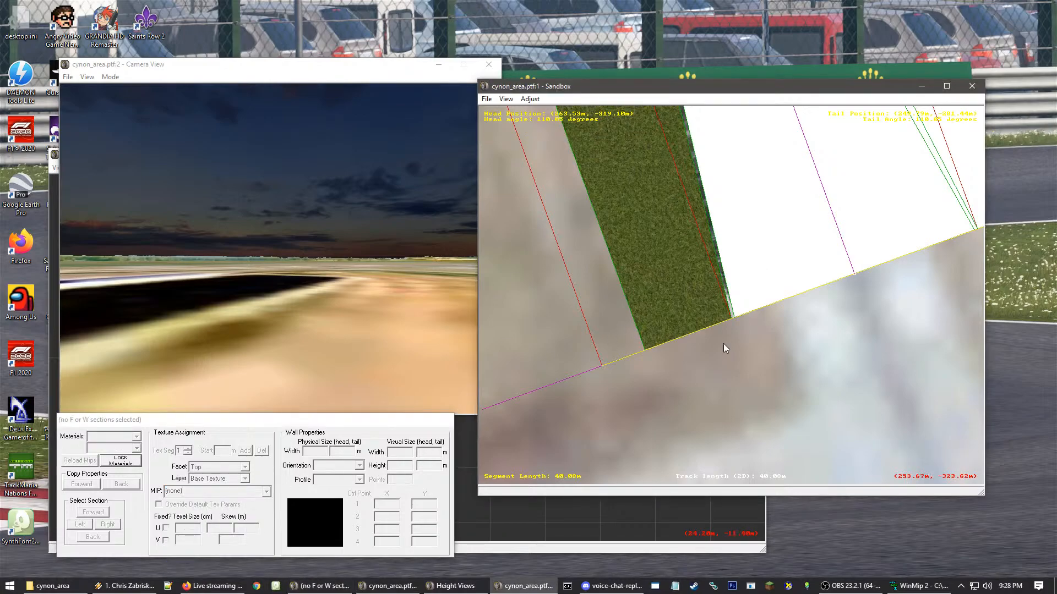
{"action": "scroll", "coordinate": [726, 335], "scroll_direction": "up", "scroll_amount": 5}
{"action": "left_click", "coordinate": [727, 335]}
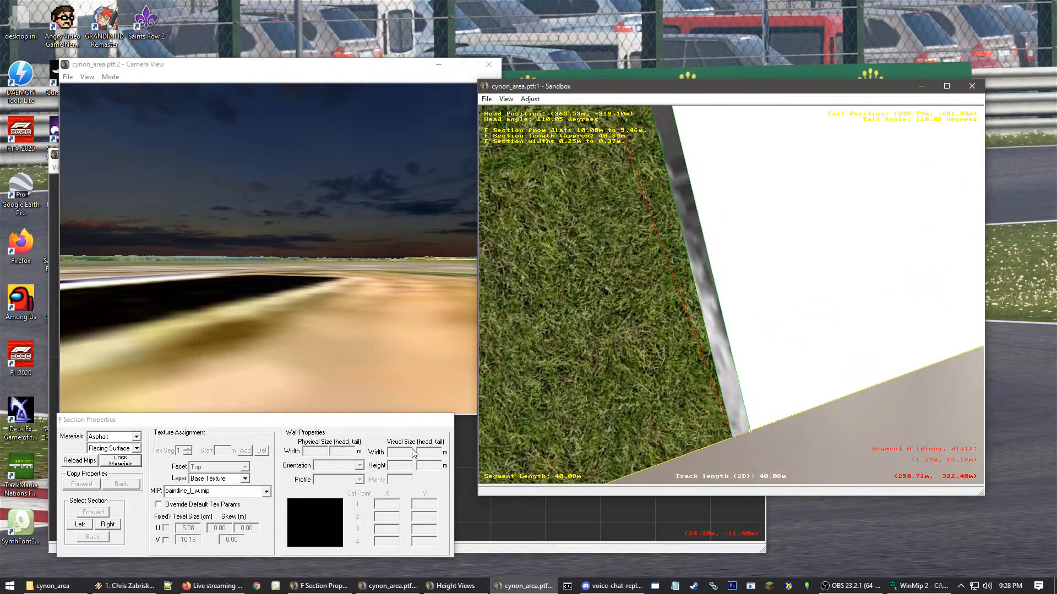
{"action": "left_click", "coordinate": [185, 512]}
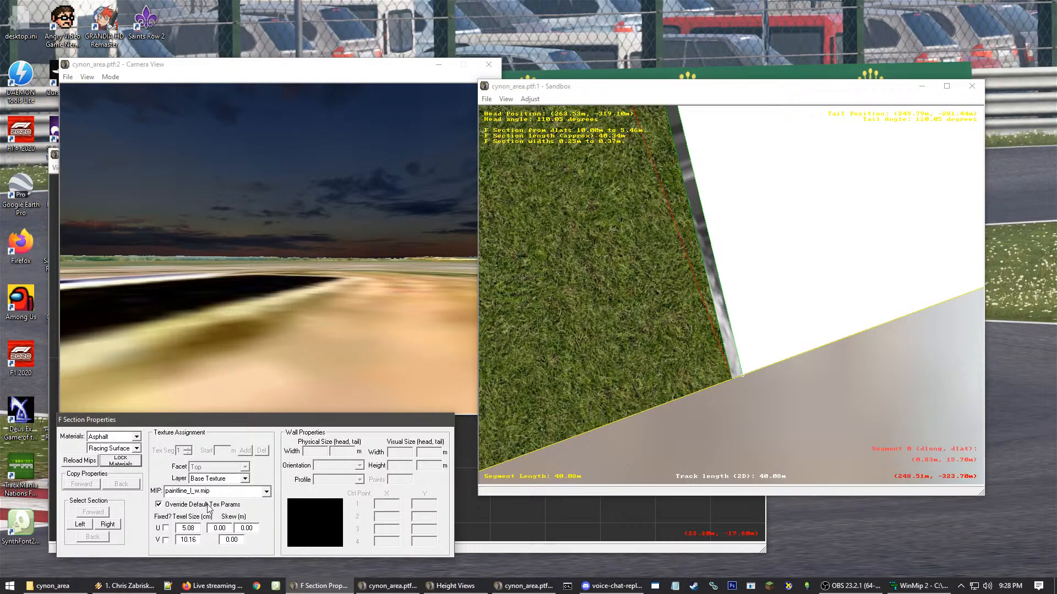
{"action": "left_click", "coordinate": [166, 529]}
{"action": "left_click", "coordinate": [166, 528]}
{"action": "left_click", "coordinate": [775, 393]}
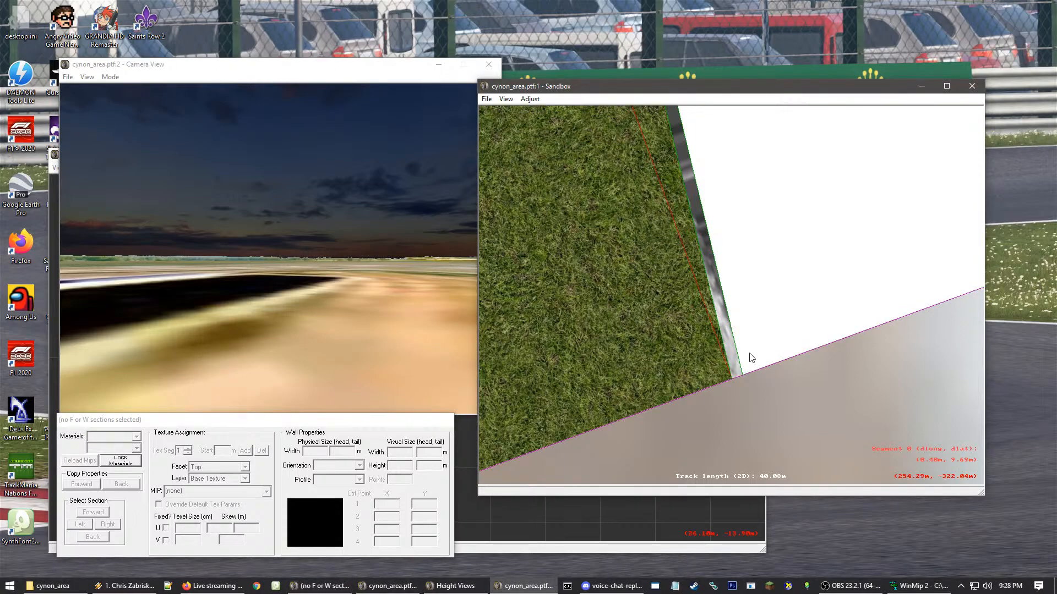
{"action": "left_click", "coordinate": [726, 329]}
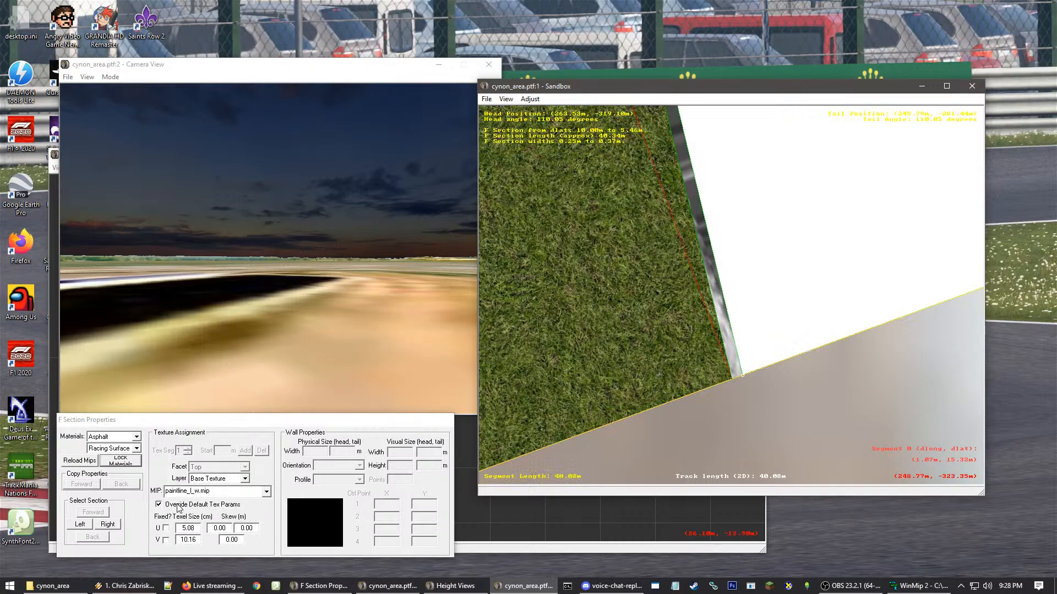
{"action": "left_click", "coordinate": [165, 528]}
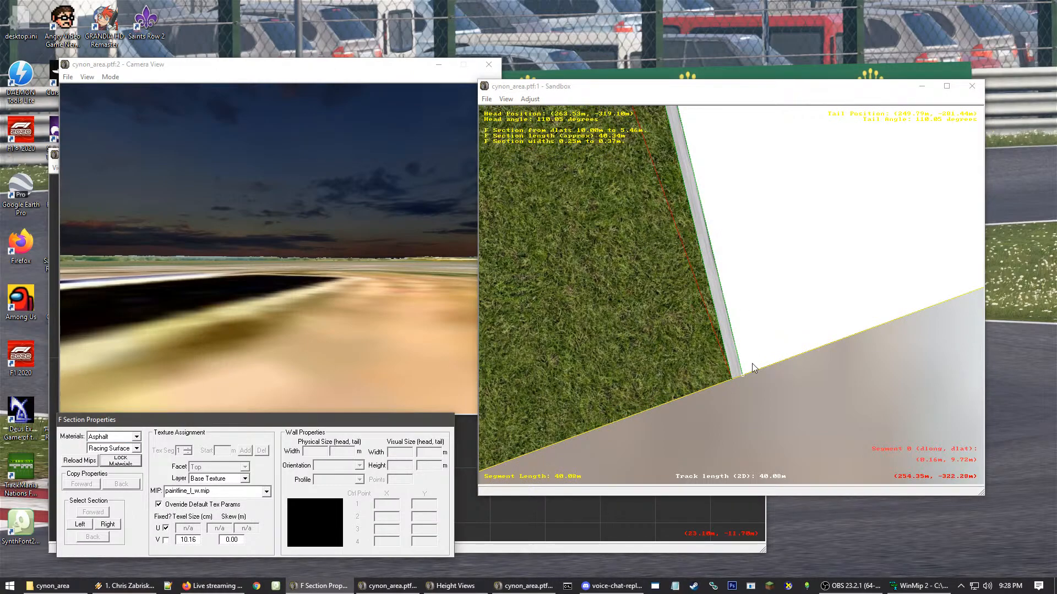
- Set the paint line section's V texel size to 1 cm
{"action": "left_click", "coordinate": [769, 408]}
{"action": "scroll", "coordinate": [770, 402], "scroll_direction": "up", "scroll_amount": 5}
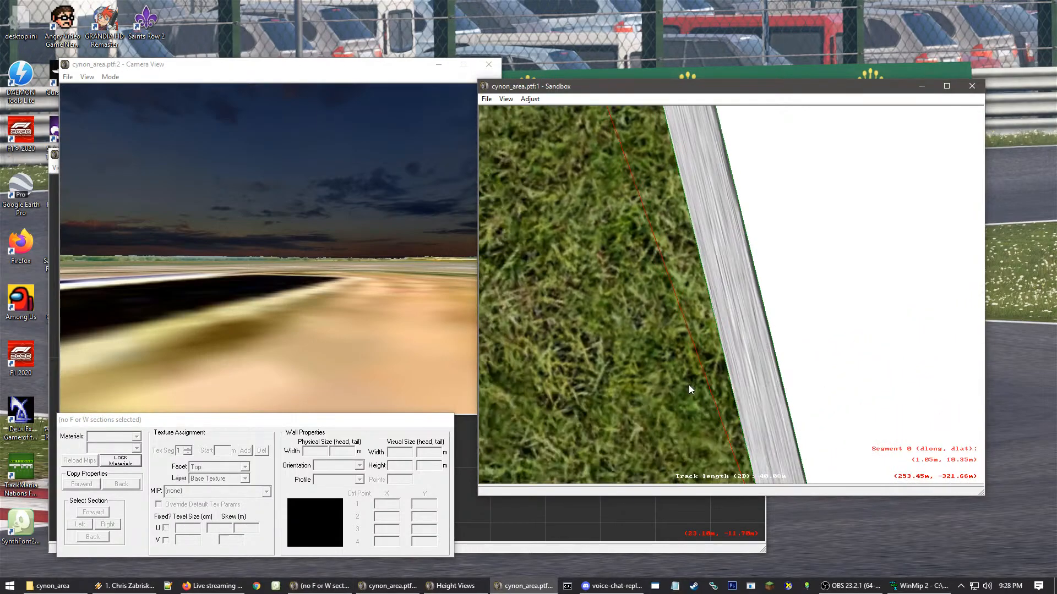
{"action": "scroll", "coordinate": [765, 385], "scroll_direction": "down", "scroll_amount": 3}
{"action": "scroll", "coordinate": [712, 340], "scroll_direction": "up", "scroll_amount": 2}
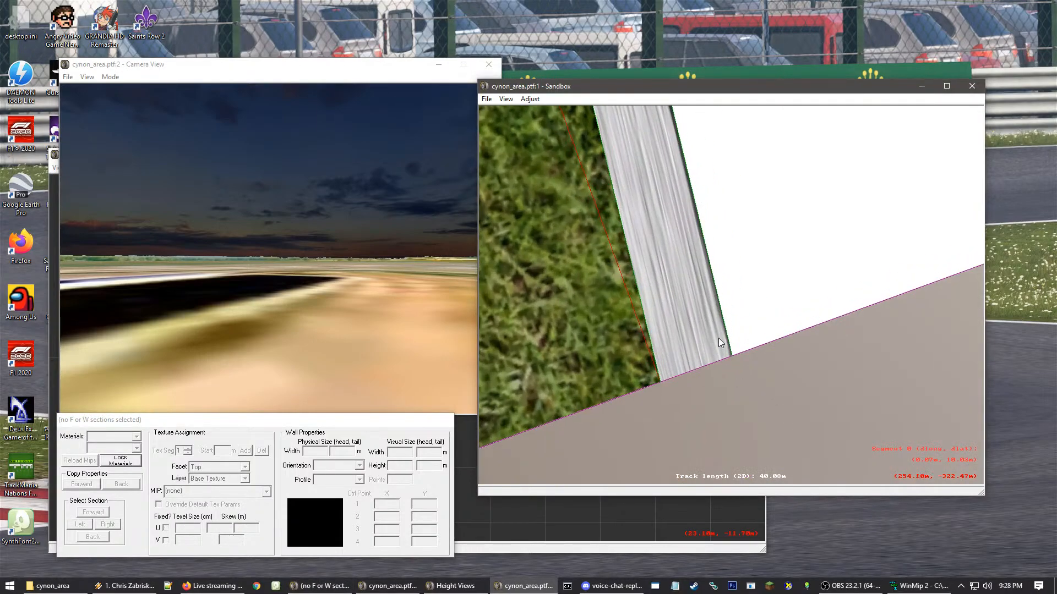
{"action": "left_click", "coordinate": [725, 336]}
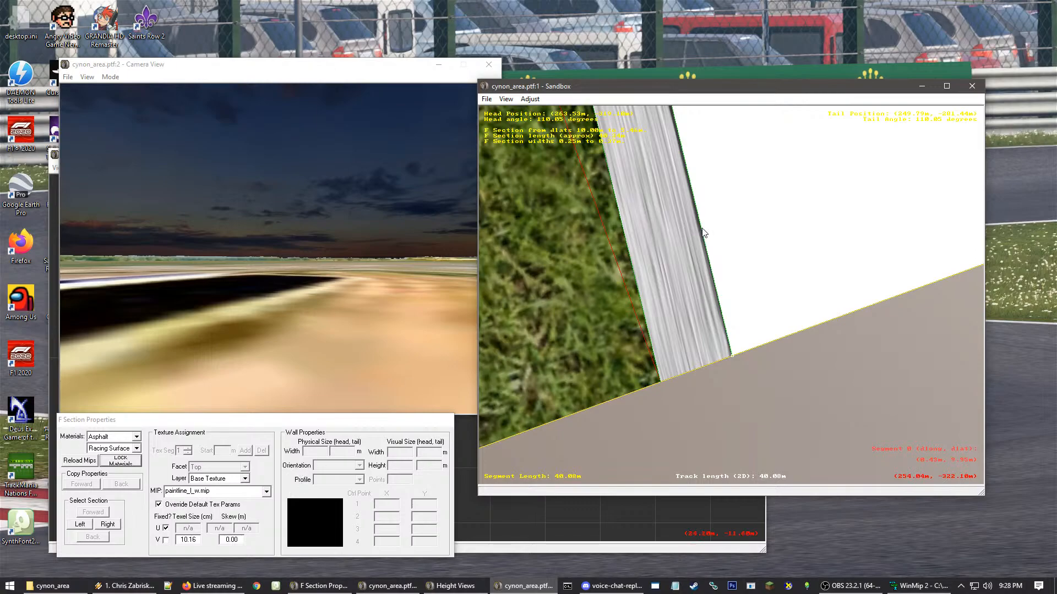
{"action": "double_click", "coordinate": [187, 540]}
{"action": "type", "text": "1"}
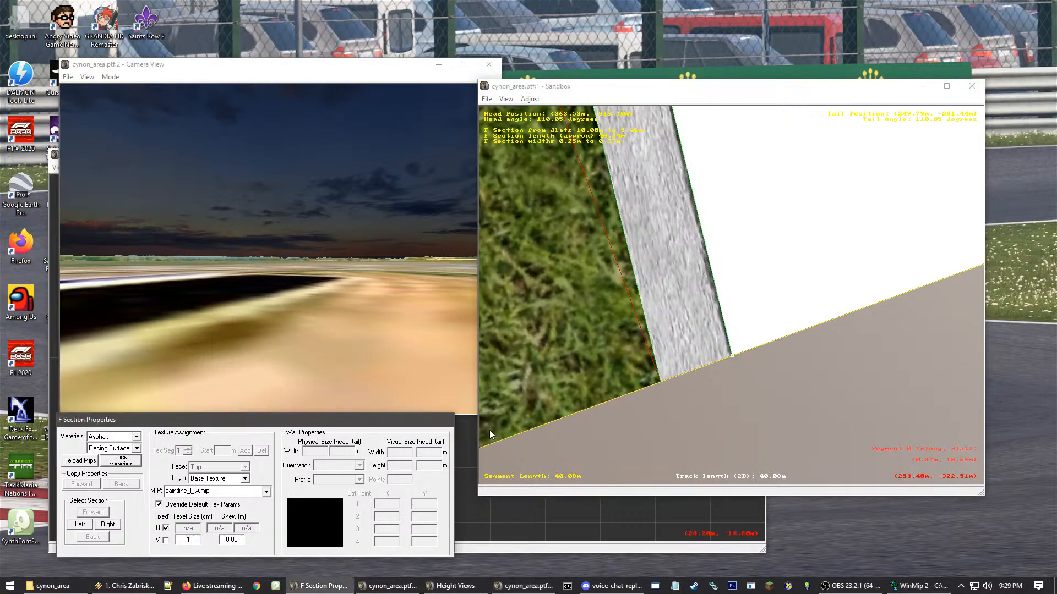
{"action": "left_click", "coordinate": [712, 388]}
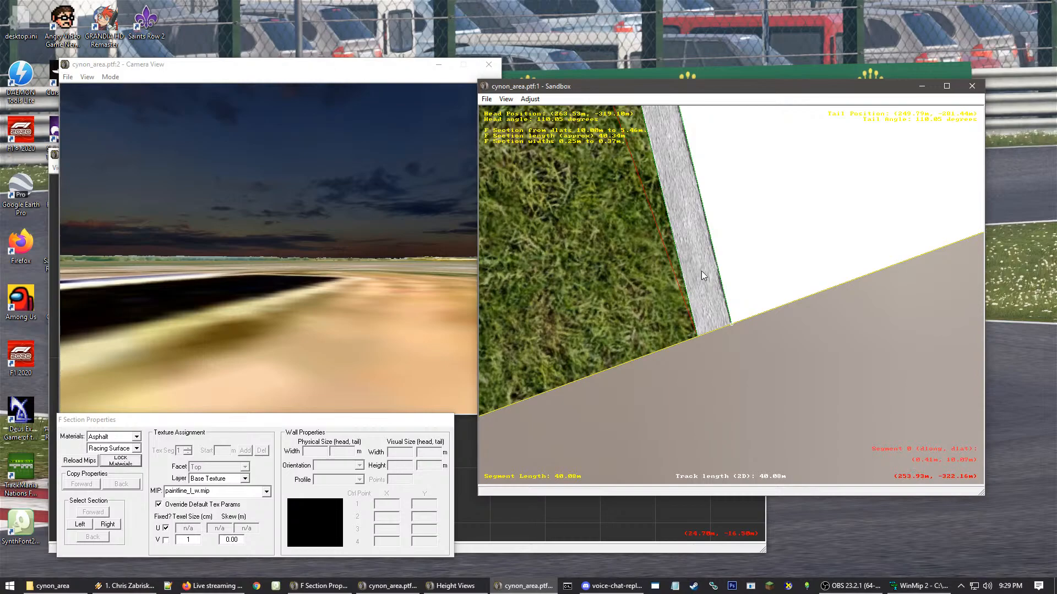
- Try fixing the paint line's V direction in addition to U
{"action": "left_click", "coordinate": [171, 543]}
{"action": "left_click", "coordinate": [166, 541]}
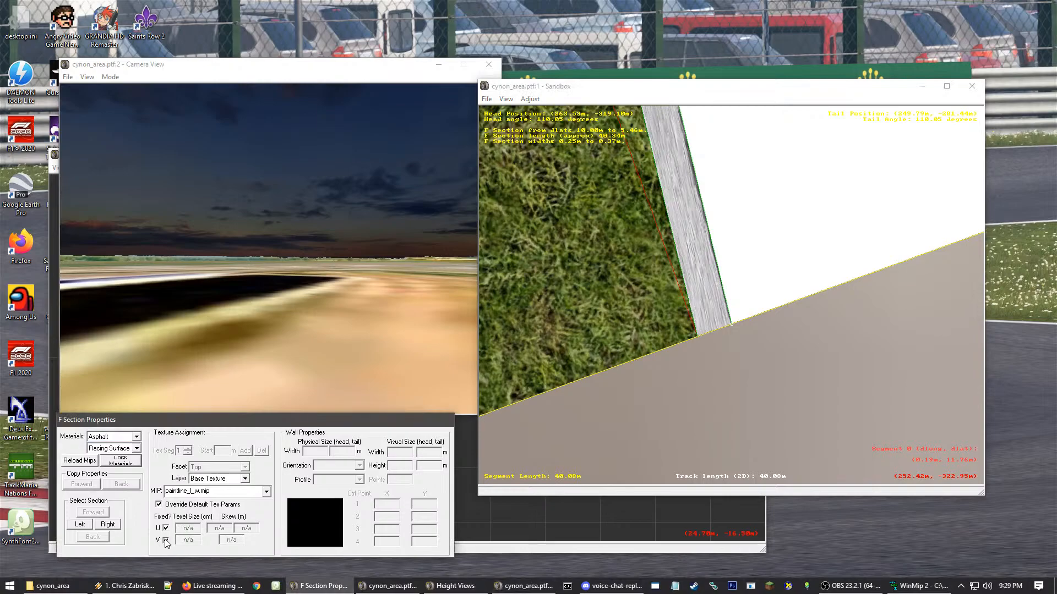
{"action": "left_click", "coordinate": [166, 541]}
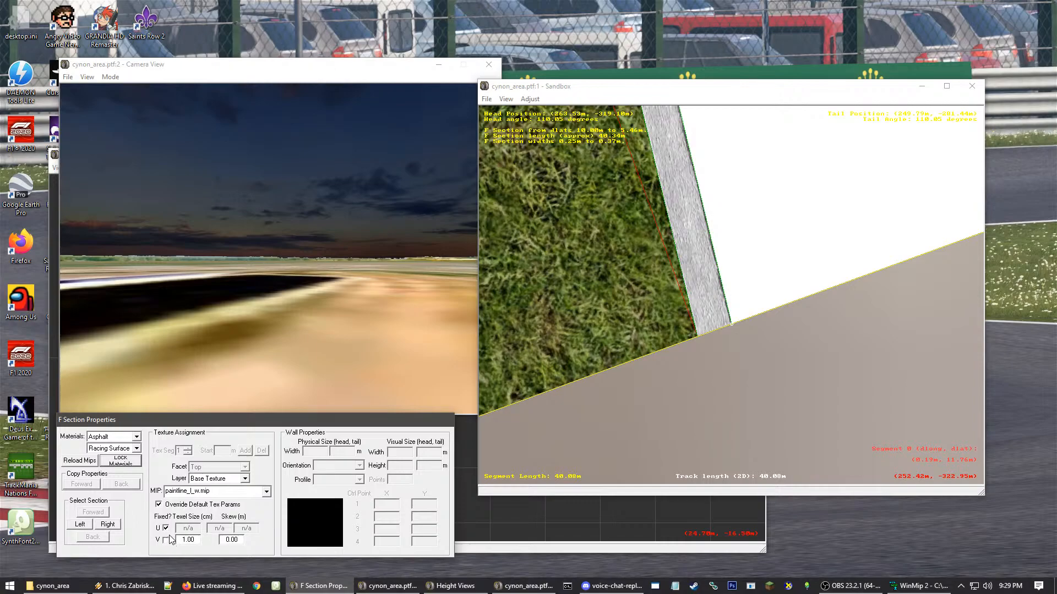
- Try the paint line with U unfixed at 1 cm and V fixed, and return to fixed U with unfixed V
{"action": "left_click", "coordinate": [169, 529]}
{"action": "double_click", "coordinate": [179, 528]}
{"action": "type", "text": "1"}
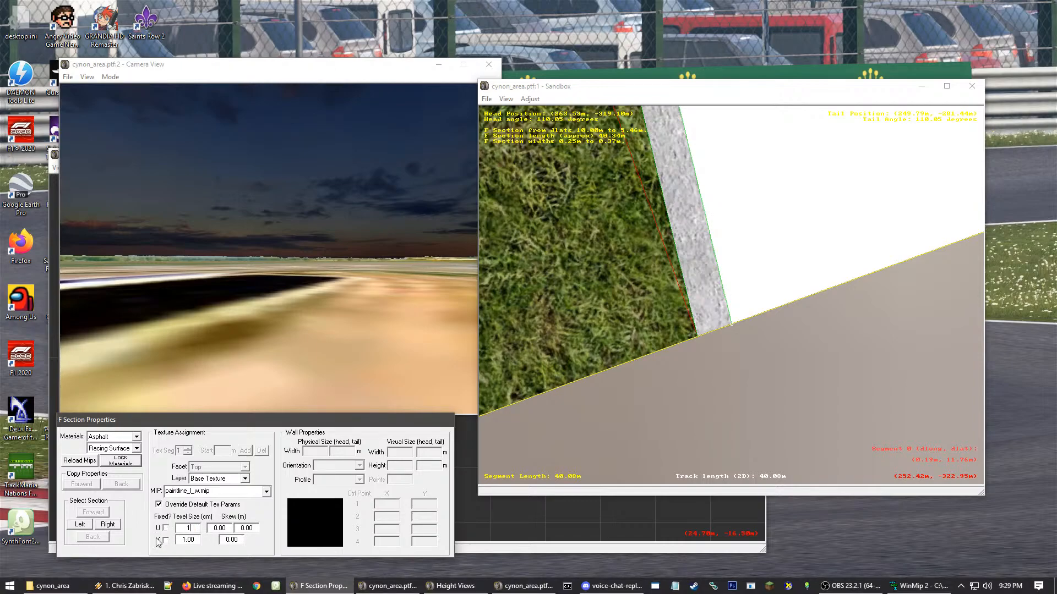
{"action": "left_click", "coordinate": [166, 541]}
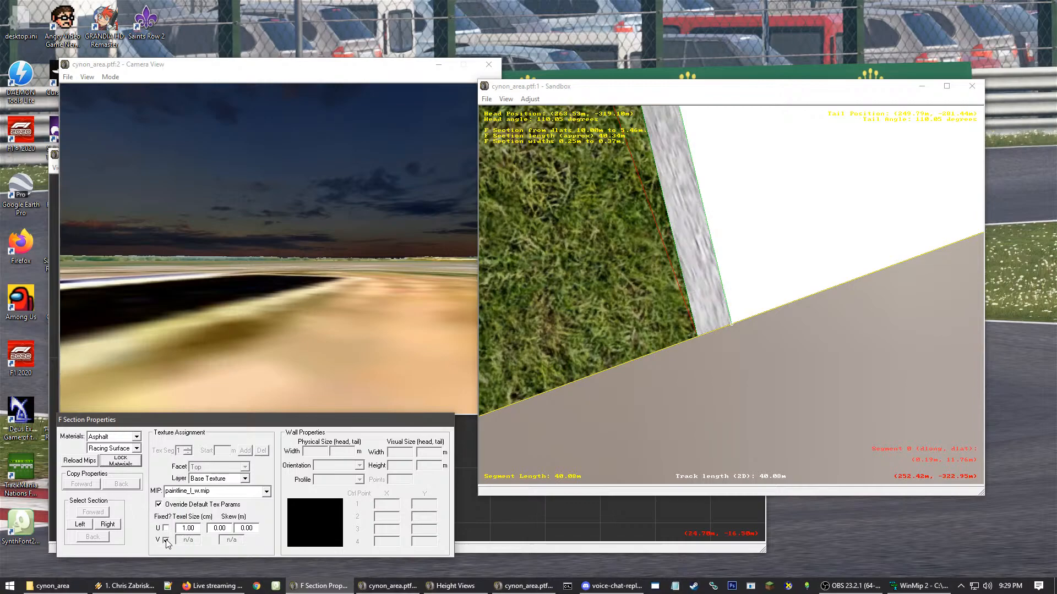
{"action": "left_click", "coordinate": [166, 541]}
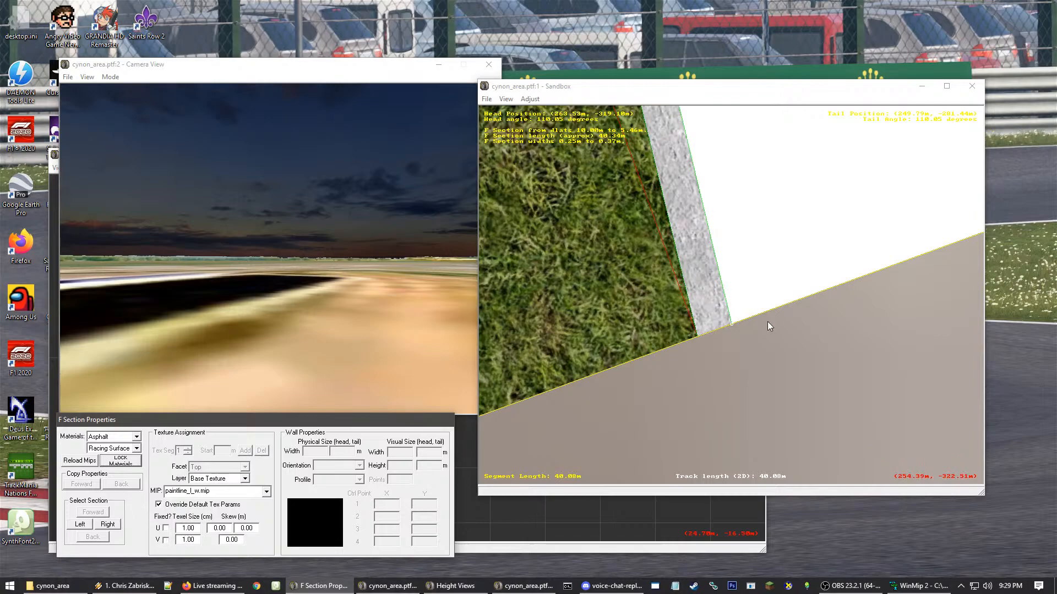
{"action": "left_click", "coordinate": [164, 542]}
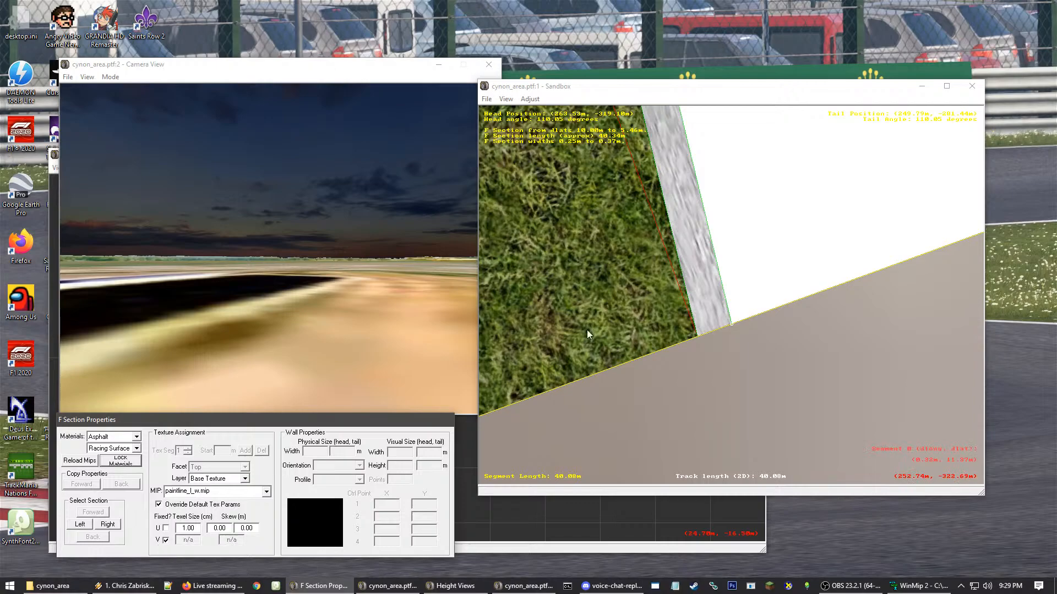
{"action": "left_click", "coordinate": [166, 528]}
{"action": "left_click", "coordinate": [754, 270]}
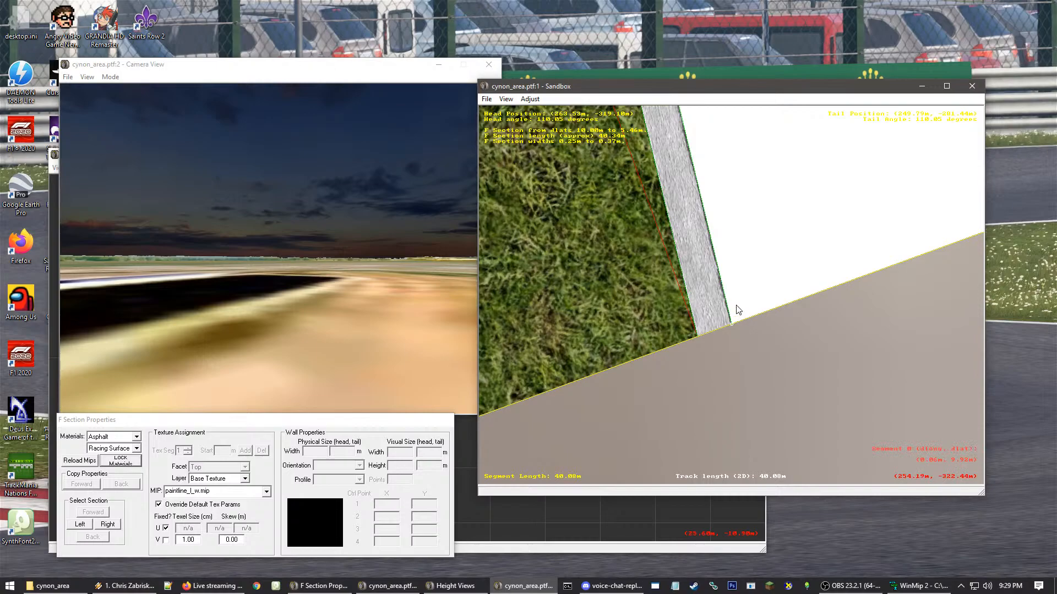
- Set the material of the narrow paint line section beside the grass to Paint
{"action": "left_click", "coordinate": [771, 366]}
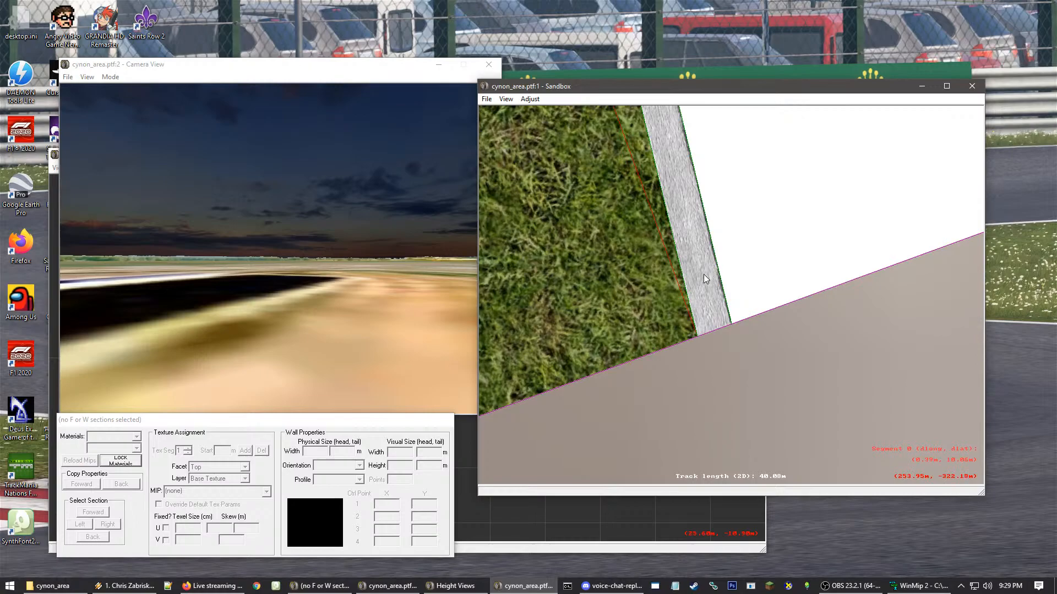
{"action": "left_click", "coordinate": [685, 282]}
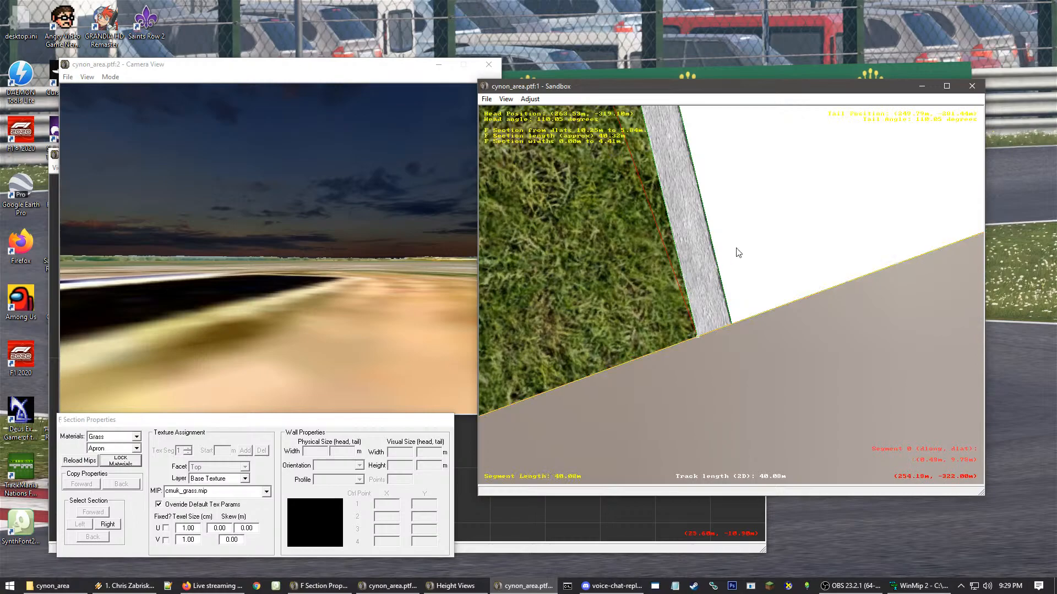
{"action": "left_click", "coordinate": [110, 438]}
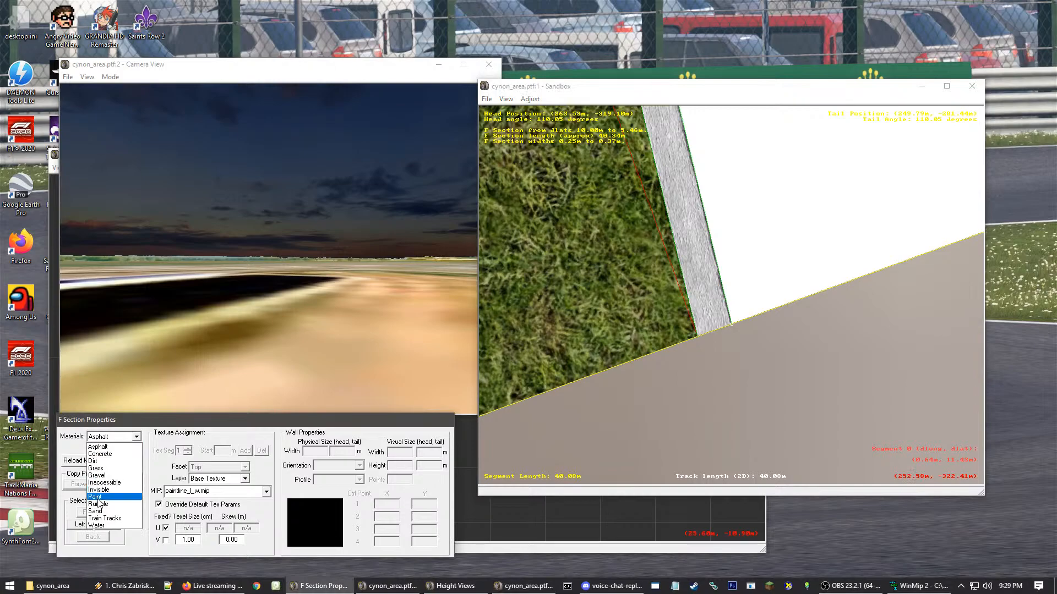
{"action": "left_click", "coordinate": [101, 451]}
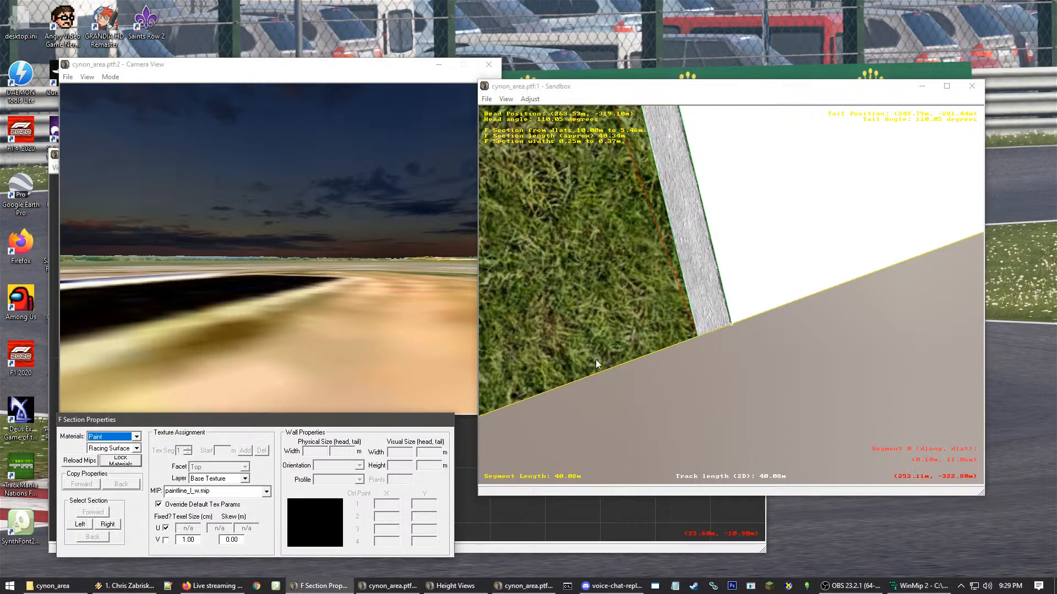
{"action": "left_click", "coordinate": [707, 293]}
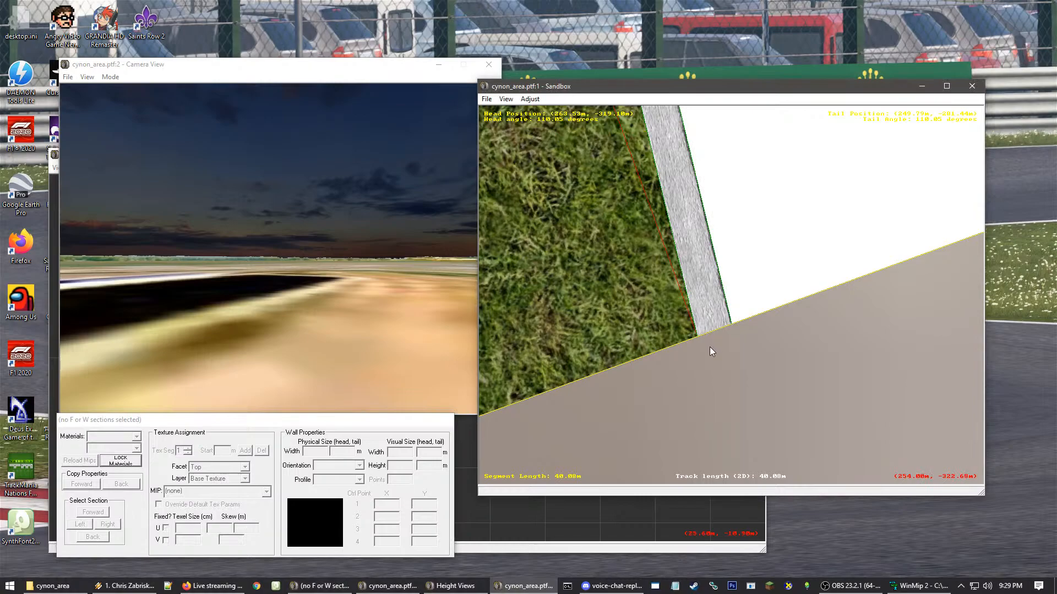
{"action": "left_click", "coordinate": [708, 262]}
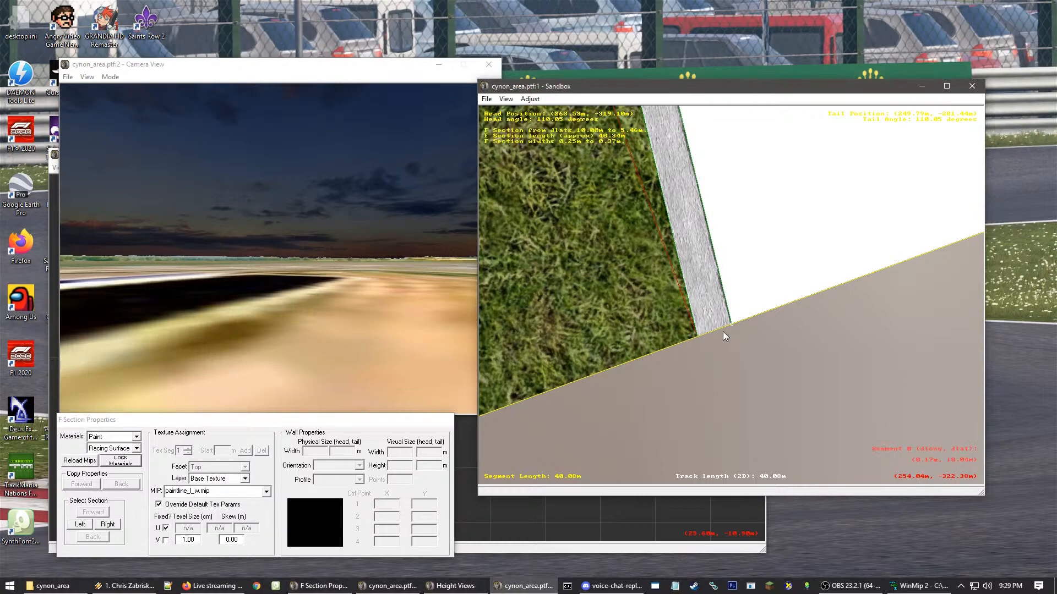
{"action": "left_click", "coordinate": [732, 377]}
- Examine the grass and paint line sections along Segment 0 from one end to the other
{"action": "scroll", "coordinate": [685, 287], "scroll_direction": "down", "scroll_amount": 3}
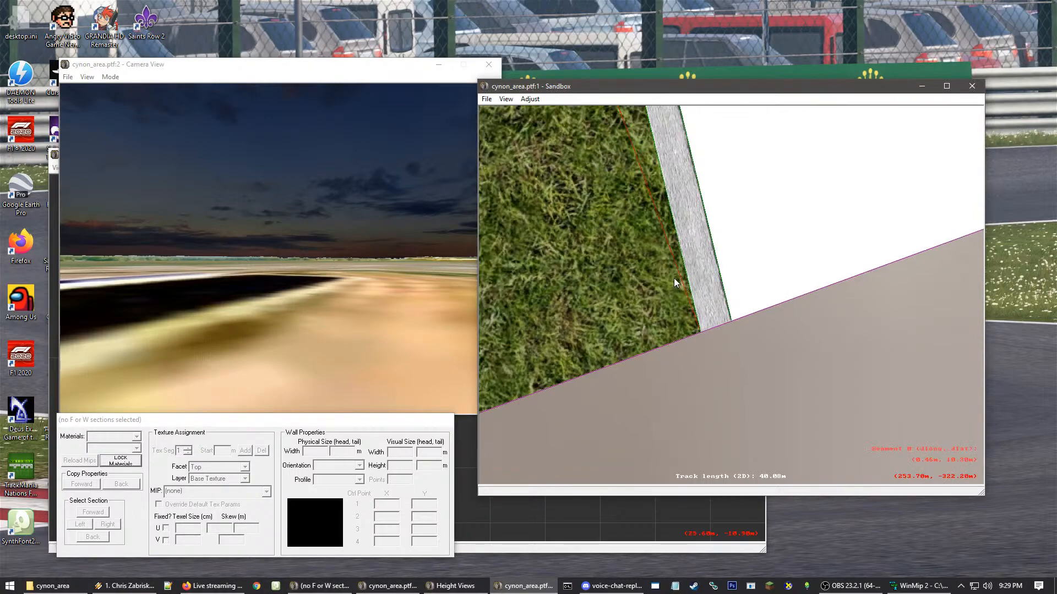
{"action": "right_click", "coordinate": [632, 187]}
{"action": "right_click", "coordinate": [798, 187]}
{"action": "right_click", "coordinate": [739, 206]}
{"action": "right_click", "coordinate": [747, 177]}
{"action": "right_click", "coordinate": [629, 261]}
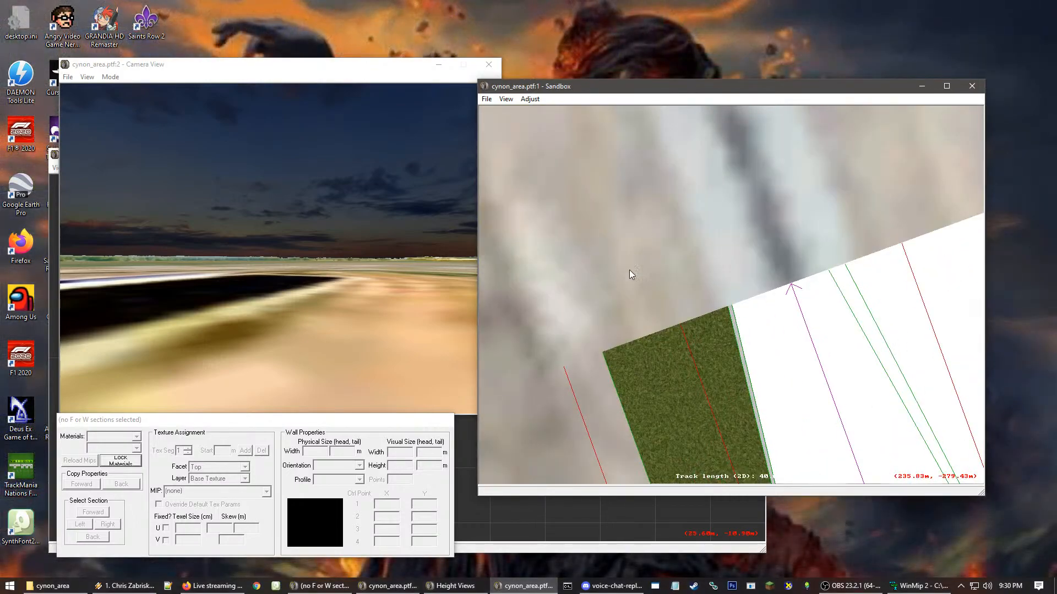
{"action": "right_click", "coordinate": [693, 341]}
{"action": "right_click", "coordinate": [754, 307]}
{"action": "scroll", "coordinate": [723, 245], "scroll_direction": "up", "scroll_amount": 3}
{"action": "left_click", "coordinate": [784, 181]}
{"action": "scroll", "coordinate": [803, 324], "scroll_direction": "down", "scroll_amount": 4}
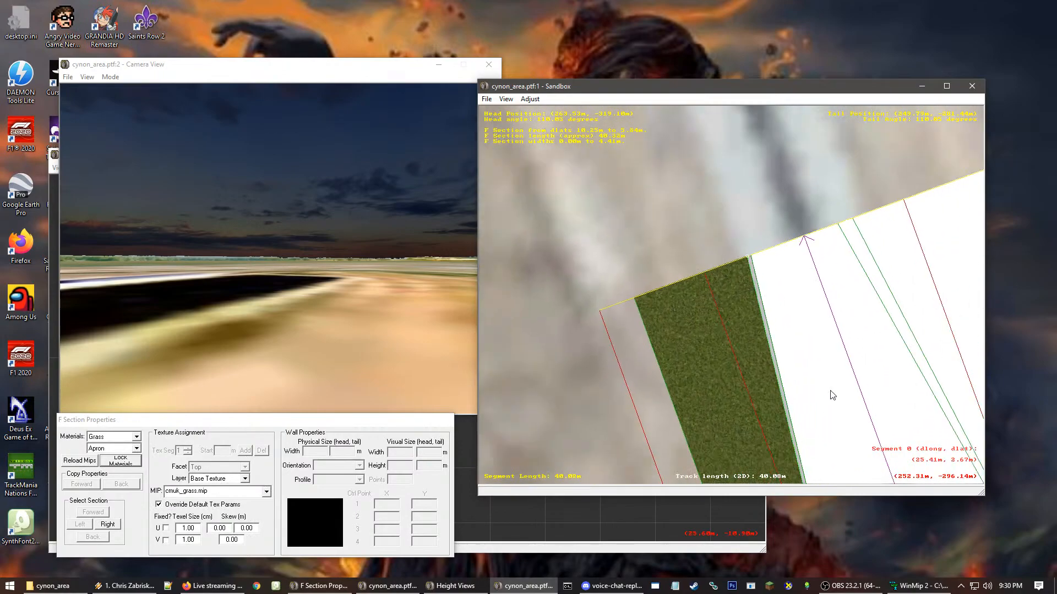
{"action": "right_click", "coordinate": [829, 441]}
{"action": "right_click", "coordinate": [738, 444]}
{"action": "left_click", "coordinate": [734, 333]}
{"action": "right_click", "coordinate": [750, 234]}
{"action": "scroll", "coordinate": [798, 298], "scroll_direction": "up", "scroll_amount": 1}
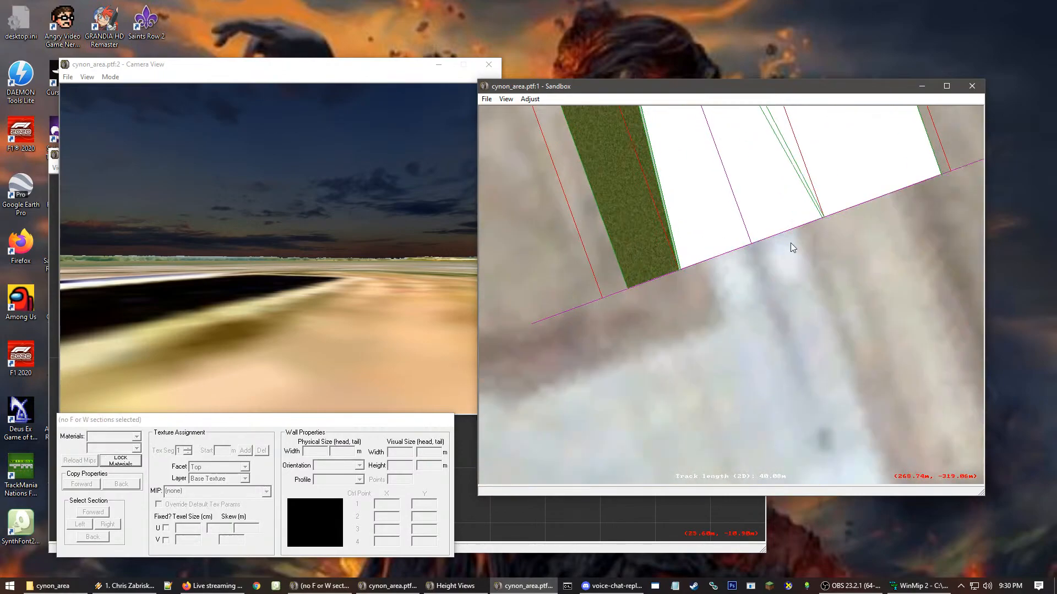
- Set the outermost section on the opposite side of the track to Grass with surface type Apron
{"action": "right_click", "coordinate": [718, 265]}
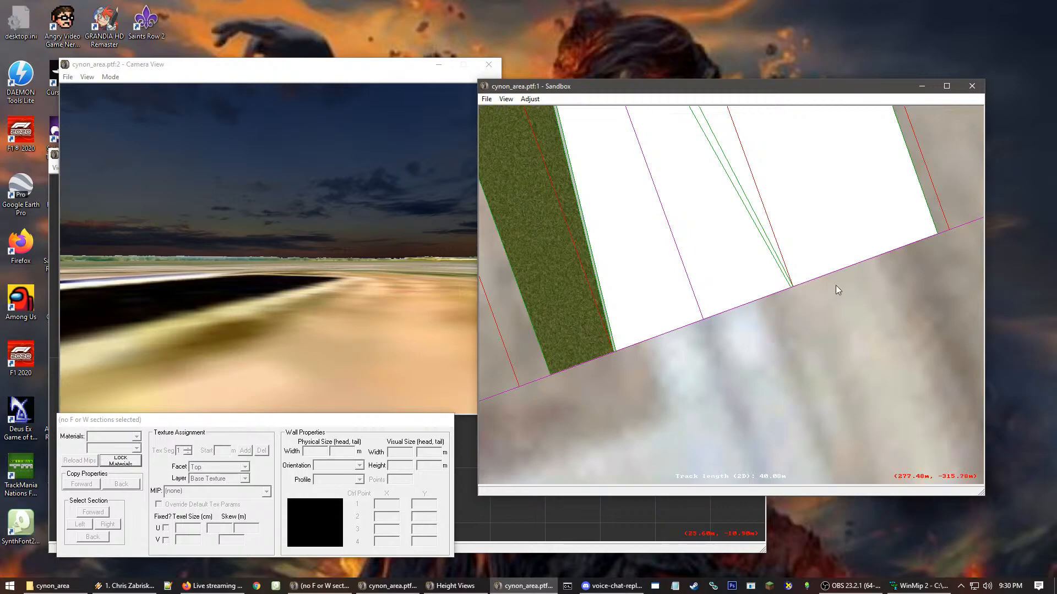
{"action": "left_click", "coordinate": [925, 211]}
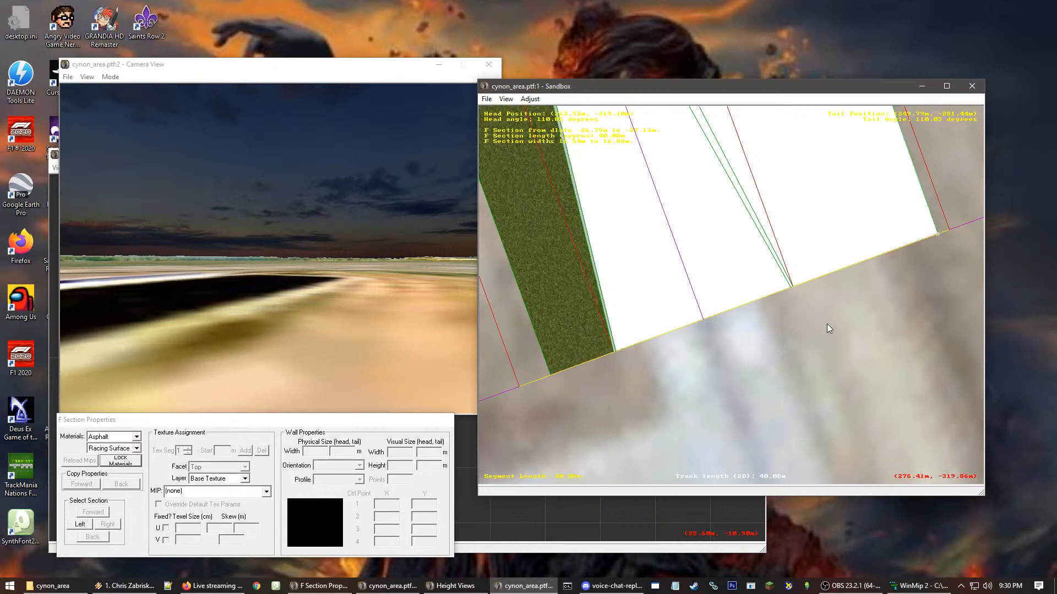
{"action": "left_click", "coordinate": [105, 437]}
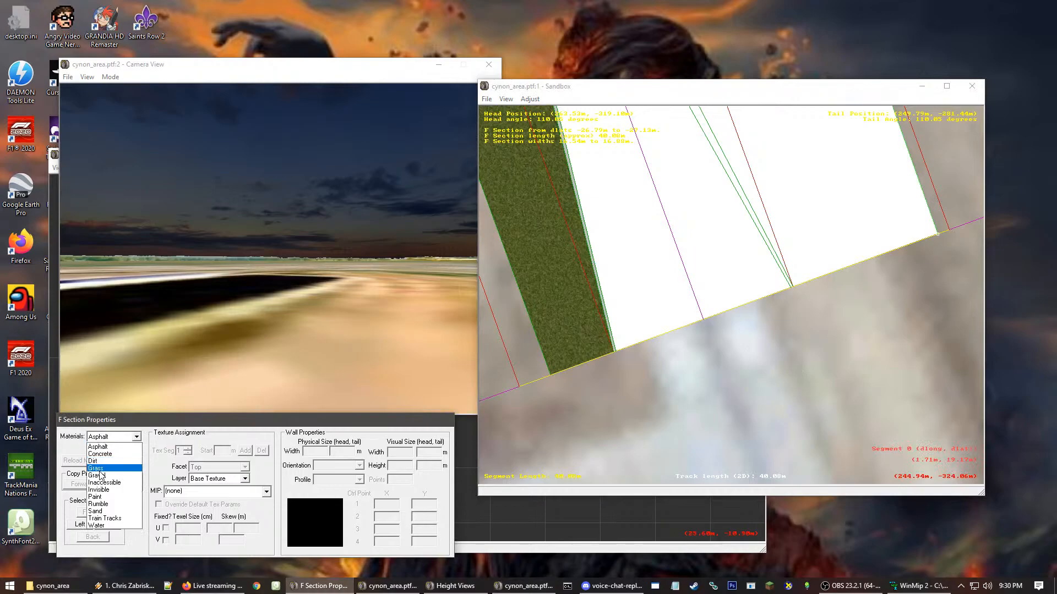
{"action": "left_click", "coordinate": [98, 469]}
{"action": "left_click", "coordinate": [95, 449]}
{"action": "left_click", "coordinate": [97, 466]}
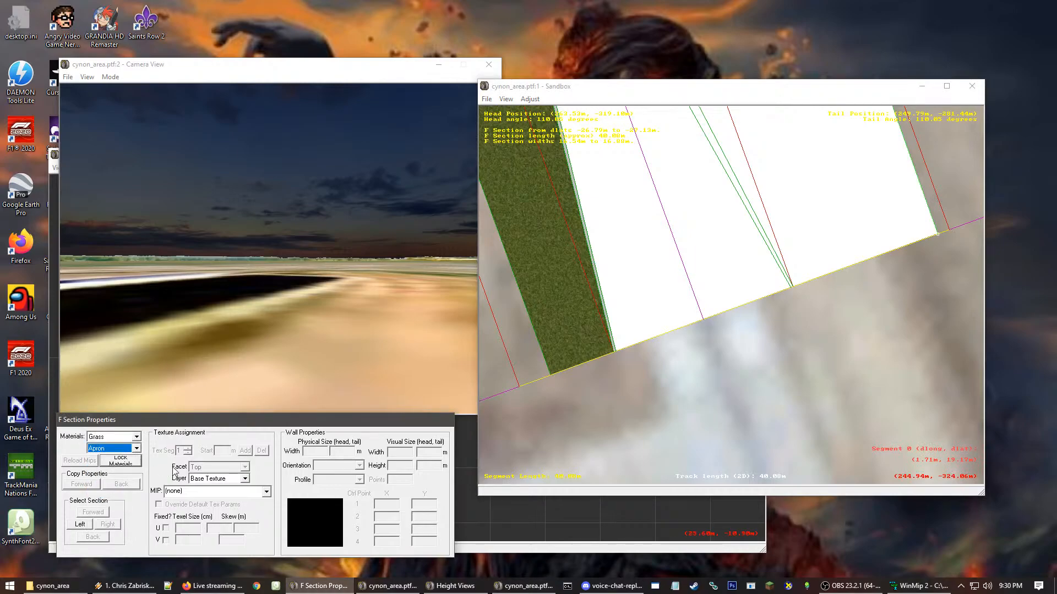
- Assign the cmuk_grass.mip base texture to the opposite grass apron section
{"action": "left_click", "coordinate": [190, 492]}
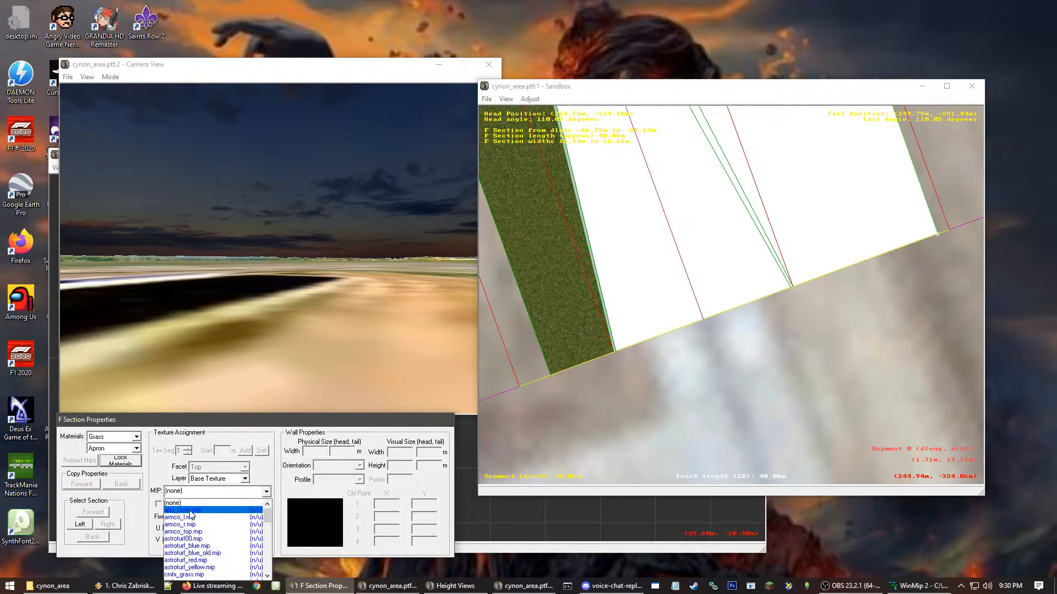
{"action": "scroll", "coordinate": [204, 522], "scroll_direction": "down", "scroll_amount": 1}
{"action": "scroll", "coordinate": [240, 542], "scroll_direction": "down", "scroll_amount": 1}
{"action": "left_click", "coordinate": [220, 547]}
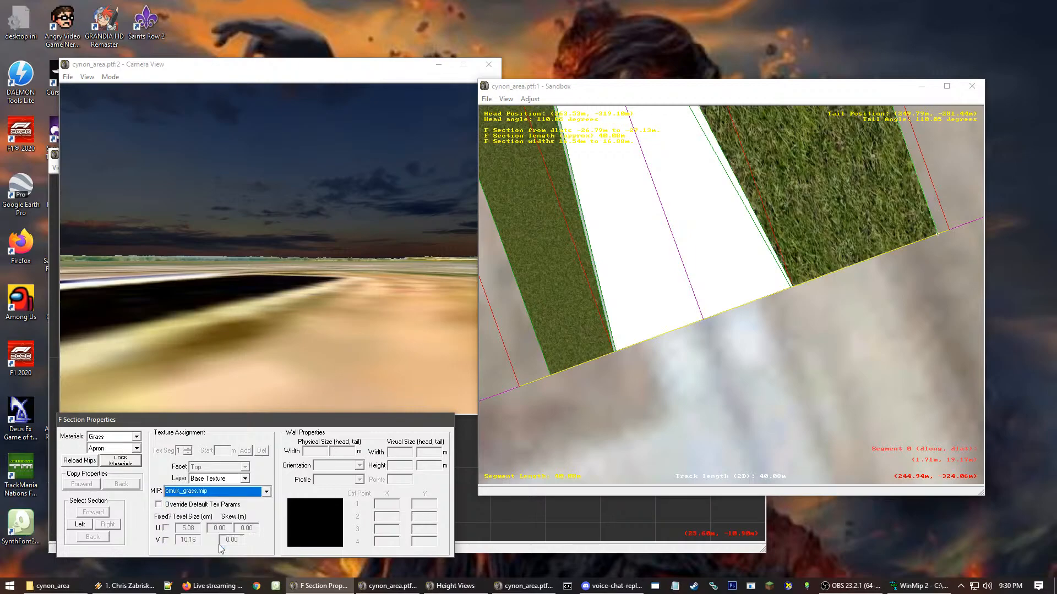
- Override the opposite grass section's default texture parameters and set its U and V texel sizes to 1 cm
{"action": "left_click", "coordinate": [158, 504]}
{"action": "key", "text": "Tab"}
{"action": "type", "text": "1"}
{"action": "double_click", "coordinate": [189, 539]}
{"action": "type", "text": "1"}
{"action": "left_click", "coordinate": [848, 372]}
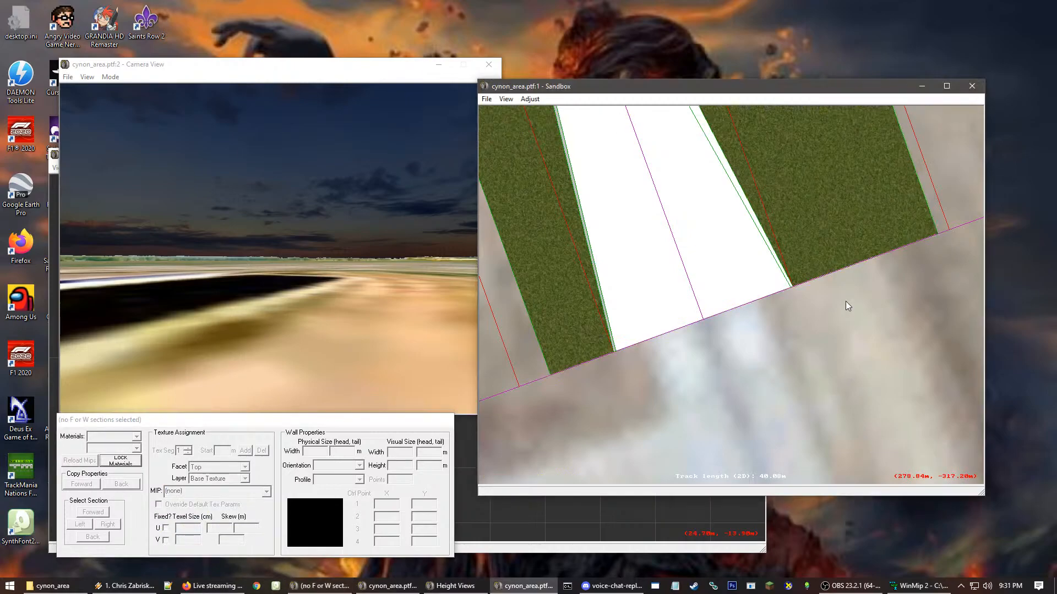
- Change the surface type of the existing paint line section from racing surface to Apron
{"action": "scroll", "coordinate": [686, 354], "scroll_direction": "up", "scroll_amount": 4}
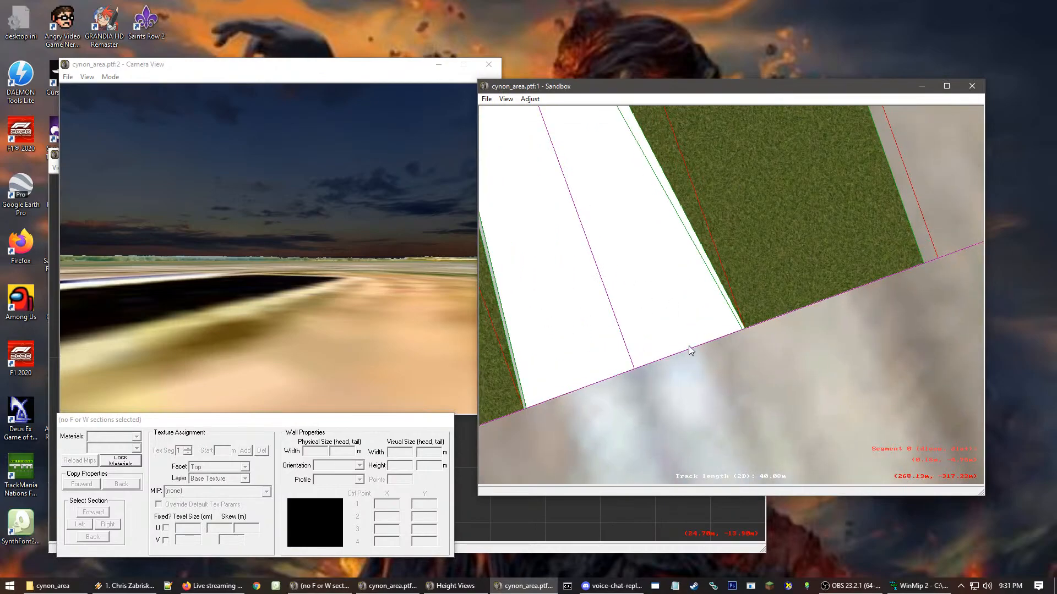
{"action": "left_click", "coordinate": [743, 354]}
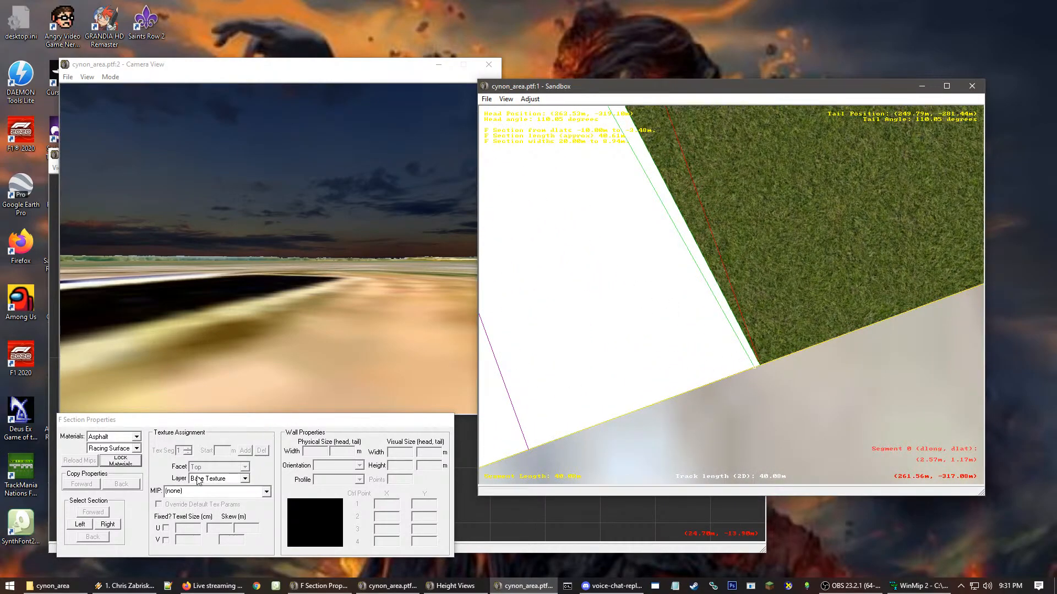
{"action": "left_click", "coordinate": [705, 413]}
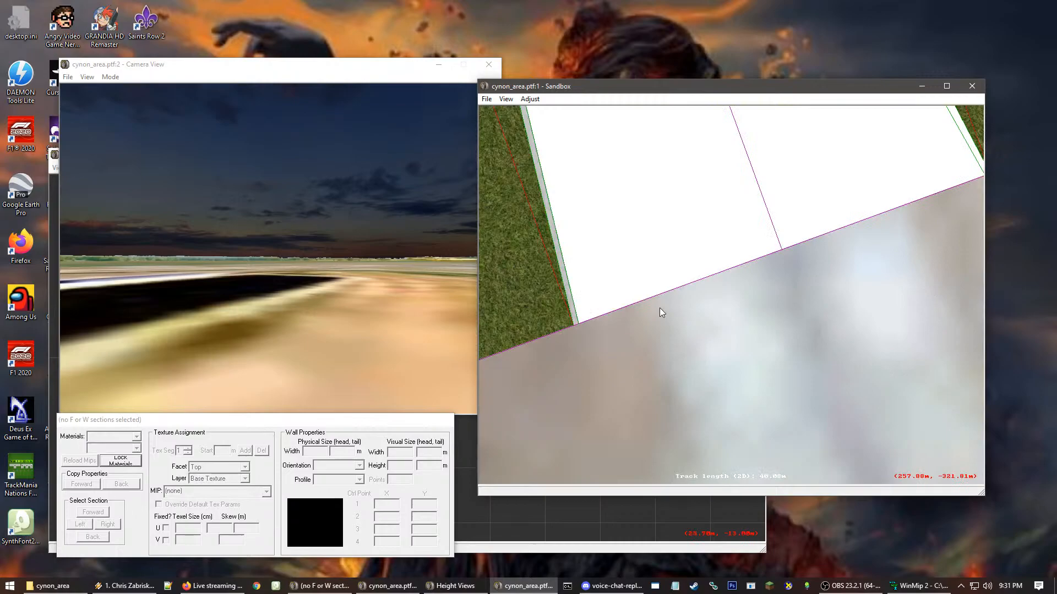
{"action": "left_click", "coordinate": [576, 307]}
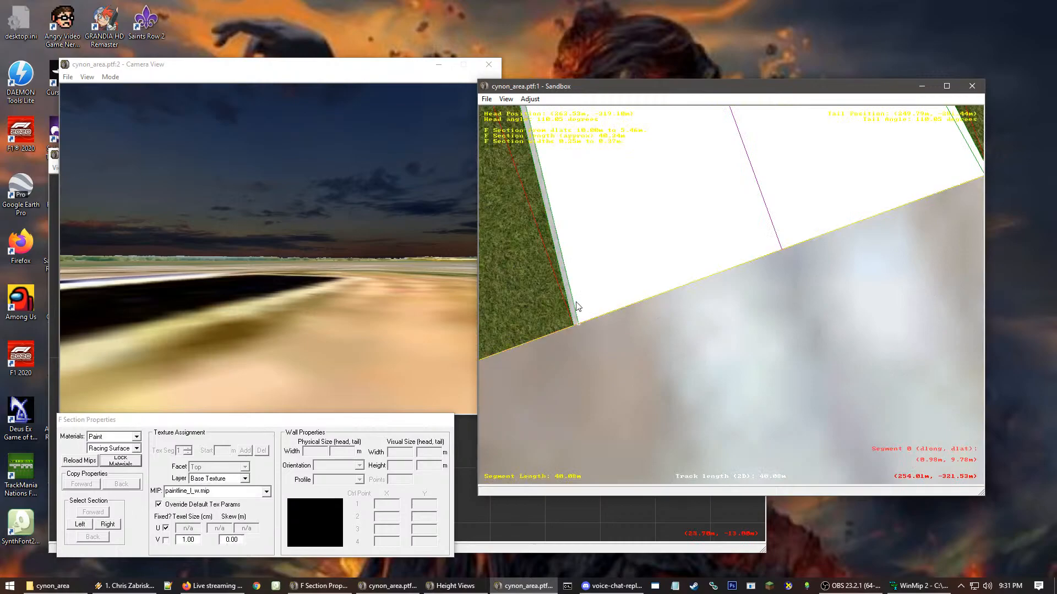
{"action": "left_click", "coordinate": [135, 438]}
{"action": "left_click", "coordinate": [134, 443]}
{"action": "left_click", "coordinate": [127, 453]}
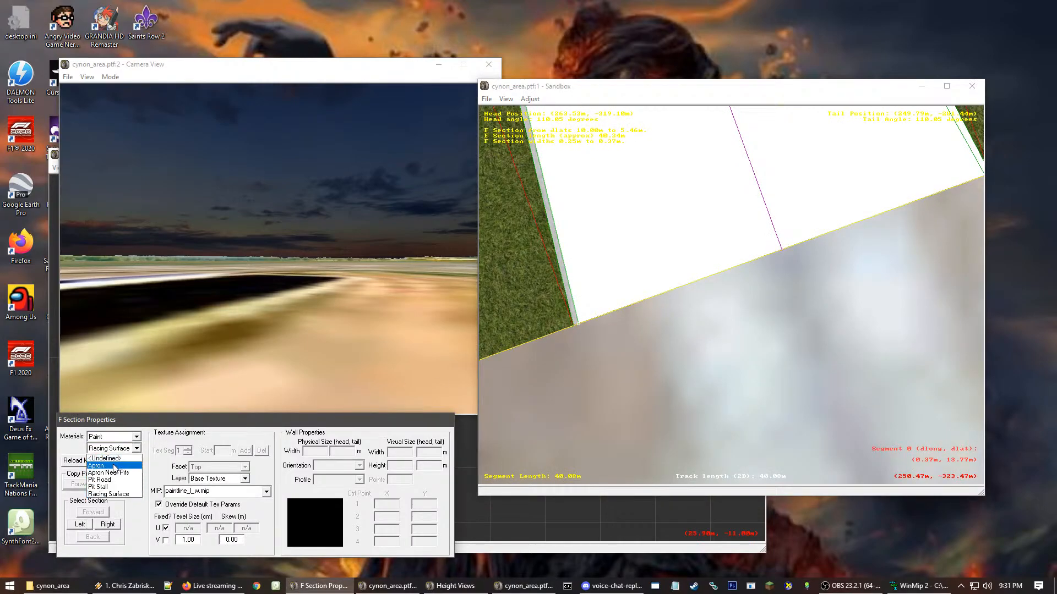
{"action": "left_click", "coordinate": [729, 362]}
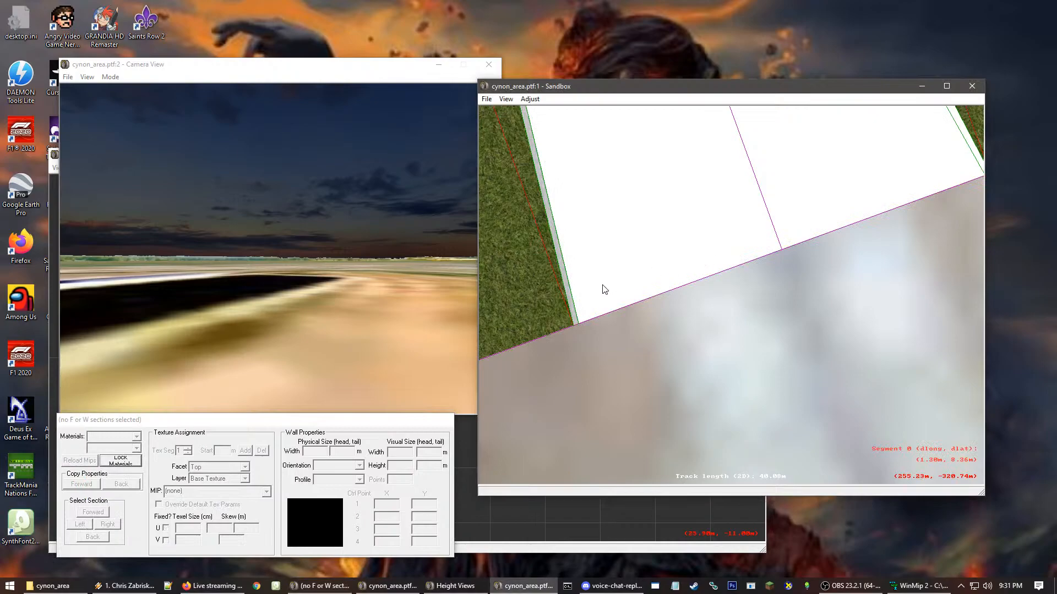
- Replace the paint line section's base texture with paintline_l_y.mip
{"action": "left_click", "coordinate": [578, 304]}
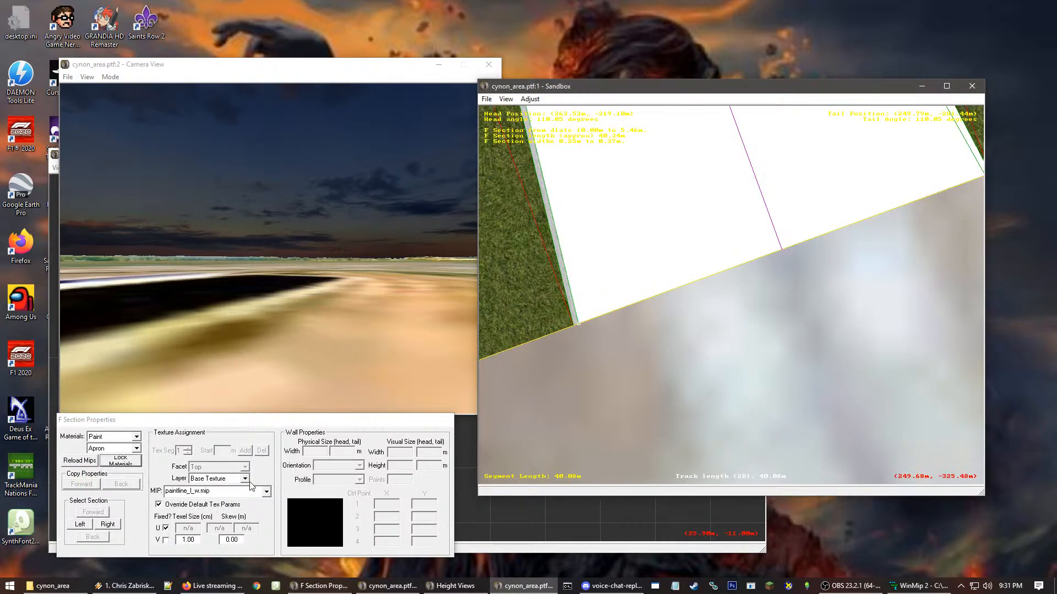
{"action": "left_click", "coordinate": [215, 494]}
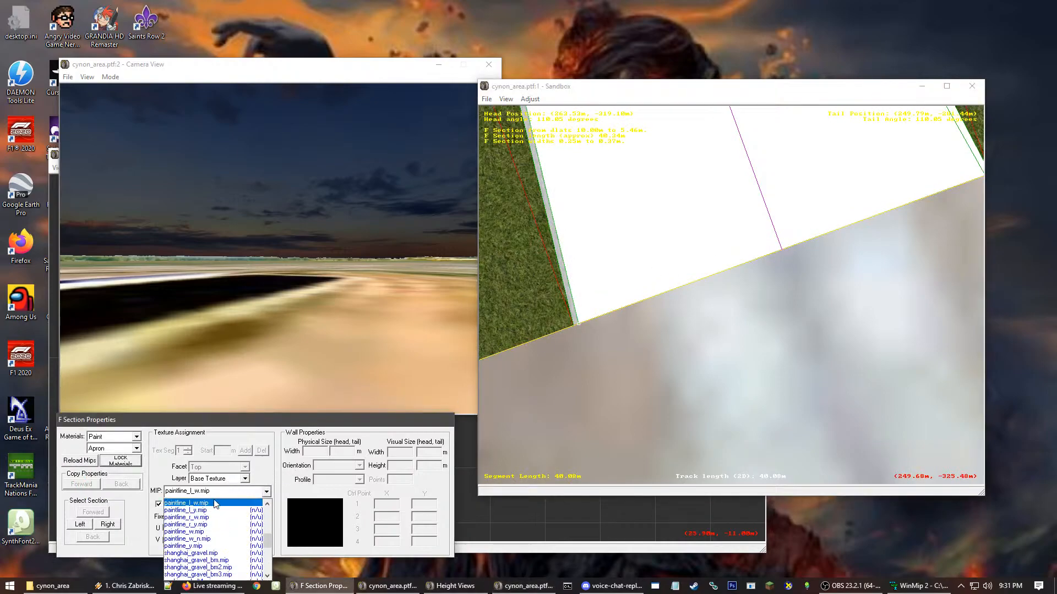
{"action": "scroll", "coordinate": [211, 516], "scroll_direction": "up", "scroll_amount": 1}
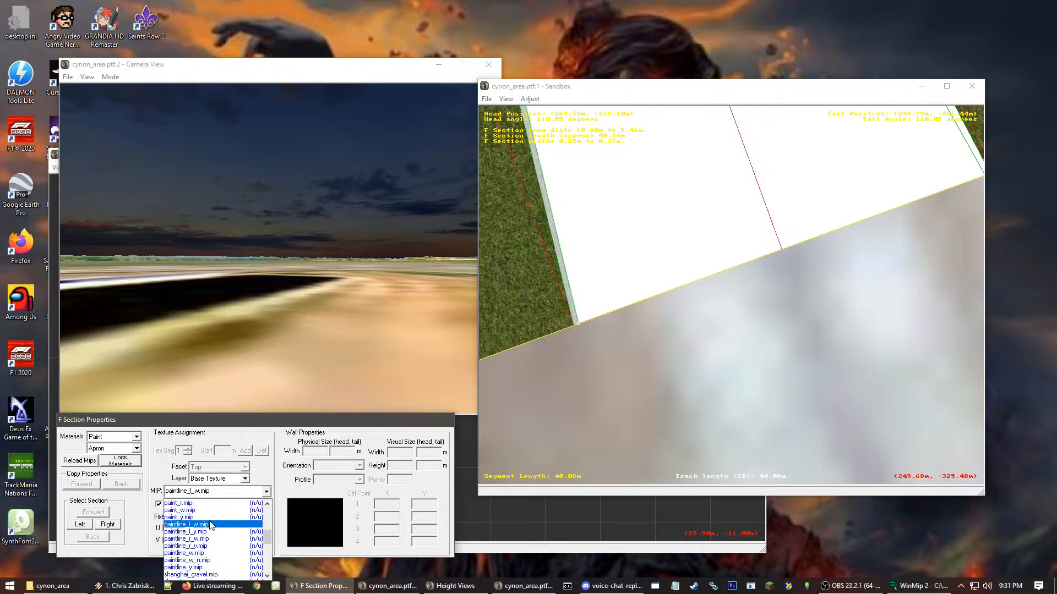
{"action": "left_click", "coordinate": [216, 536]}
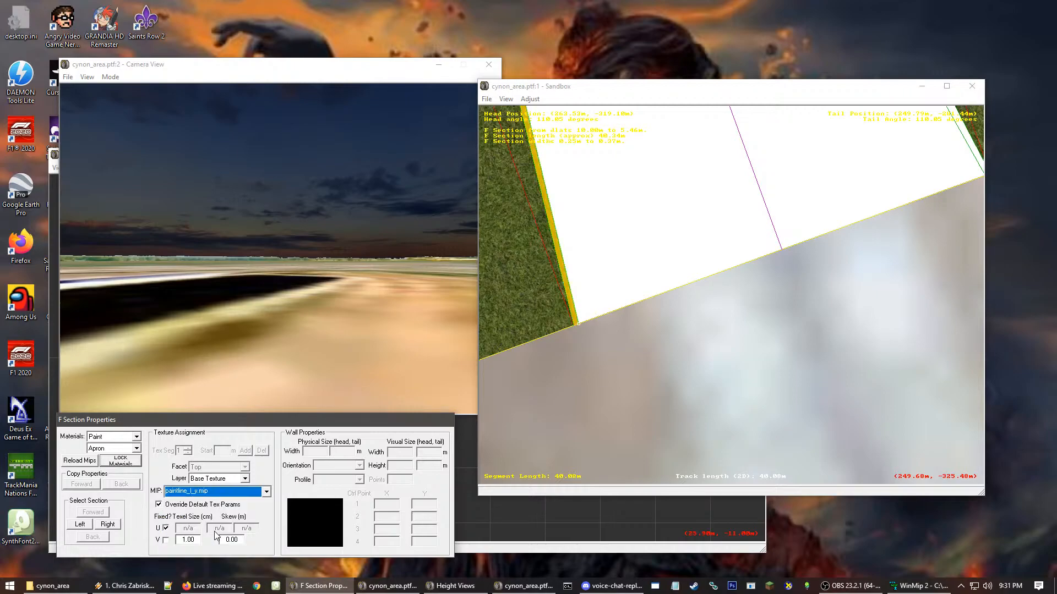
{"action": "left_click", "coordinate": [614, 337]}
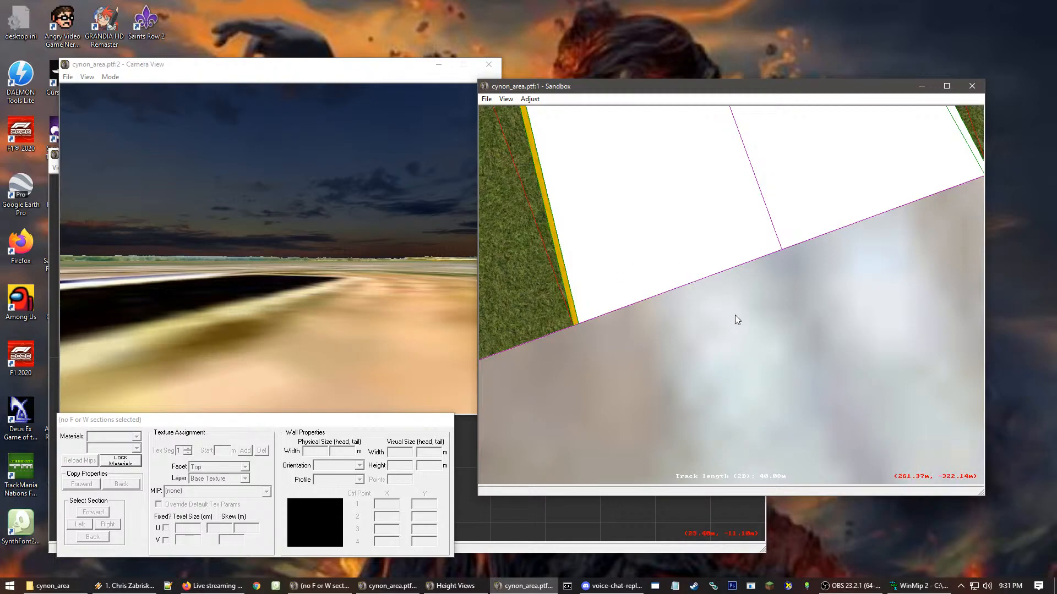
- Set the narrow untextured section beside the opposite grass apron to Paint with surface type Apron
{"action": "right_click", "coordinate": [909, 164]}
{"action": "right_click", "coordinate": [710, 384]}
{"action": "right_click", "coordinate": [875, 252]}
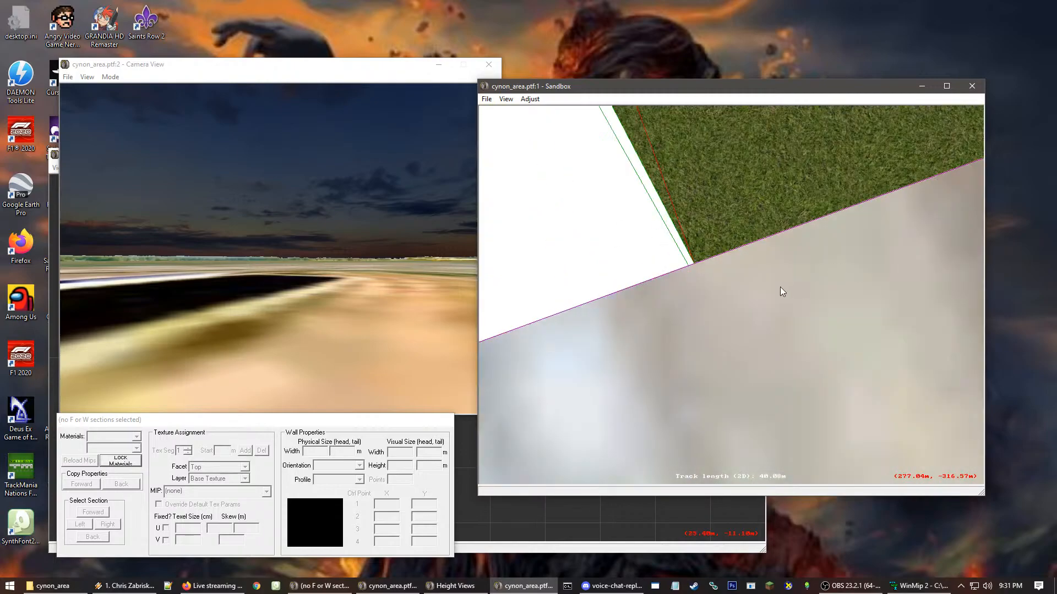
{"action": "right_click", "coordinate": [683, 225]}
{"action": "left_click", "coordinate": [649, 281]}
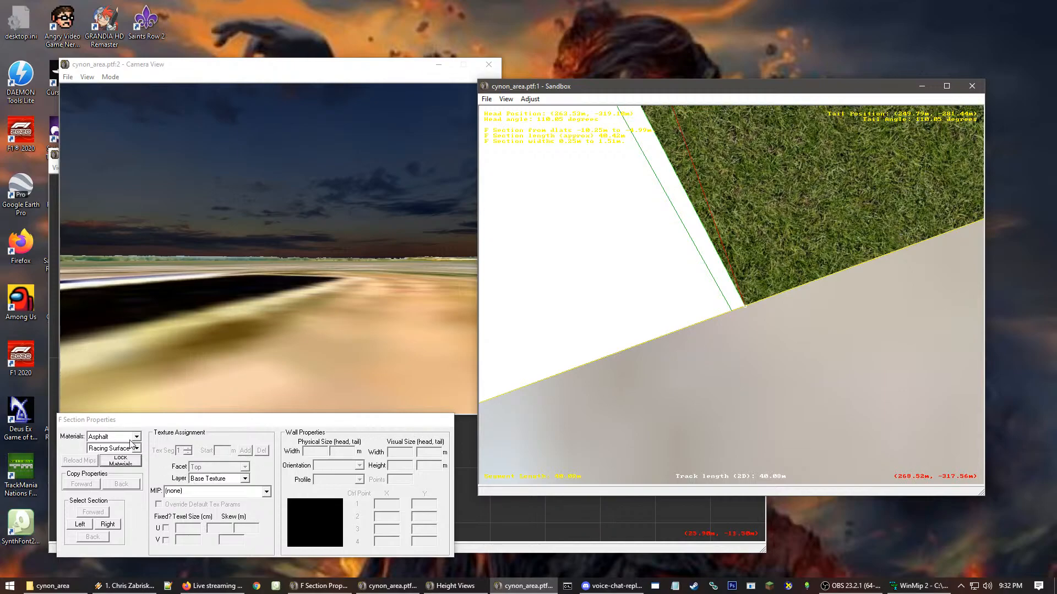
{"action": "left_click", "coordinate": [120, 447]}
{"action": "left_click", "coordinate": [106, 461]}
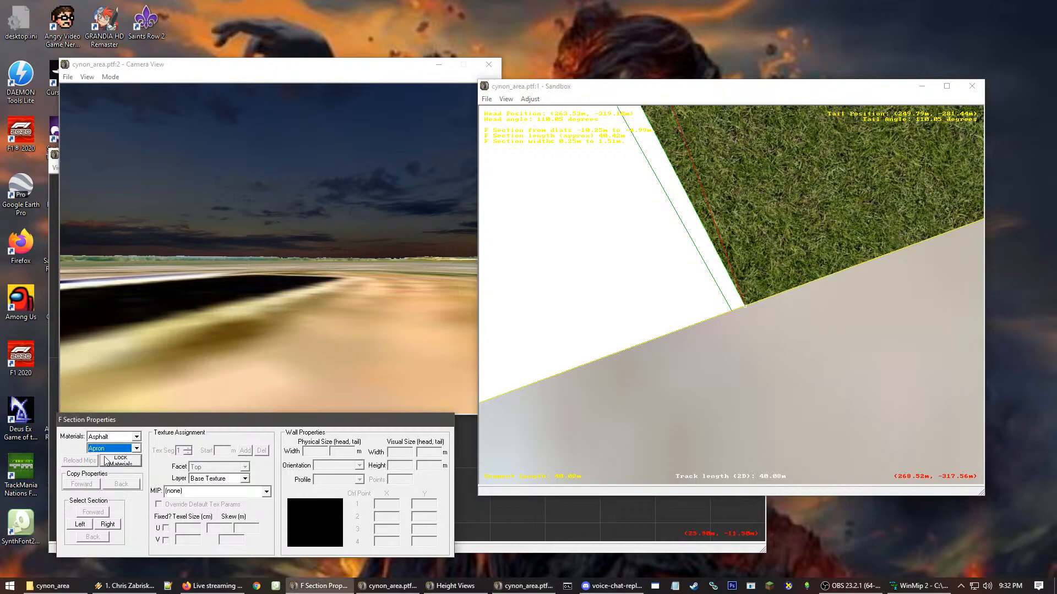
{"action": "left_click", "coordinate": [113, 437]}
{"action": "left_click", "coordinate": [107, 501]}
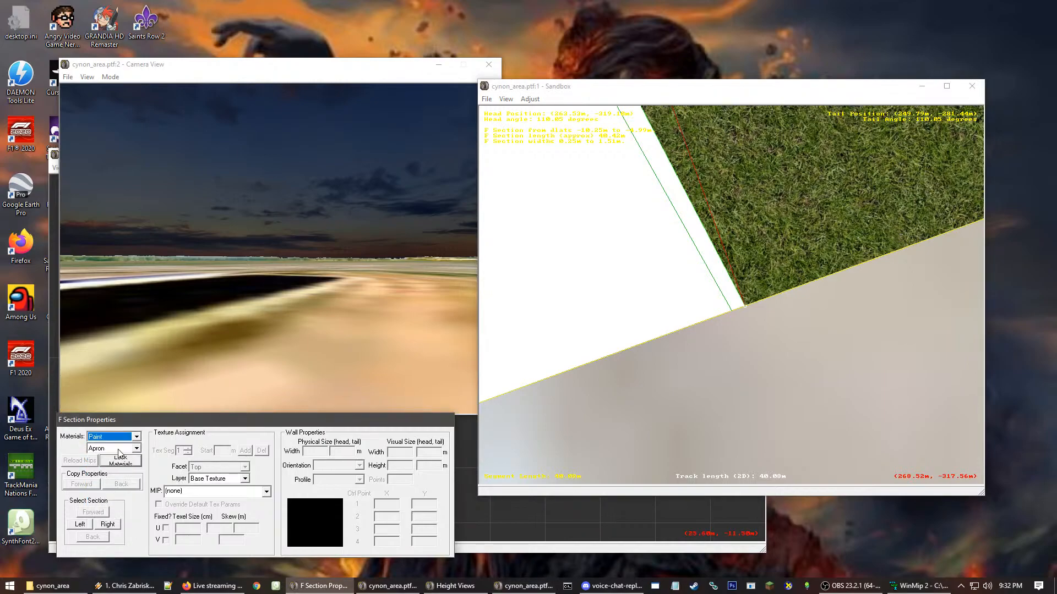
- Set the base texture of the narrow paint section beside the opposite grass apron to paintline_r_y.mip
{"action": "left_click", "coordinate": [182, 492]}
{"action": "scroll", "coordinate": [220, 537], "scroll_direction": "down", "scroll_amount": 3}
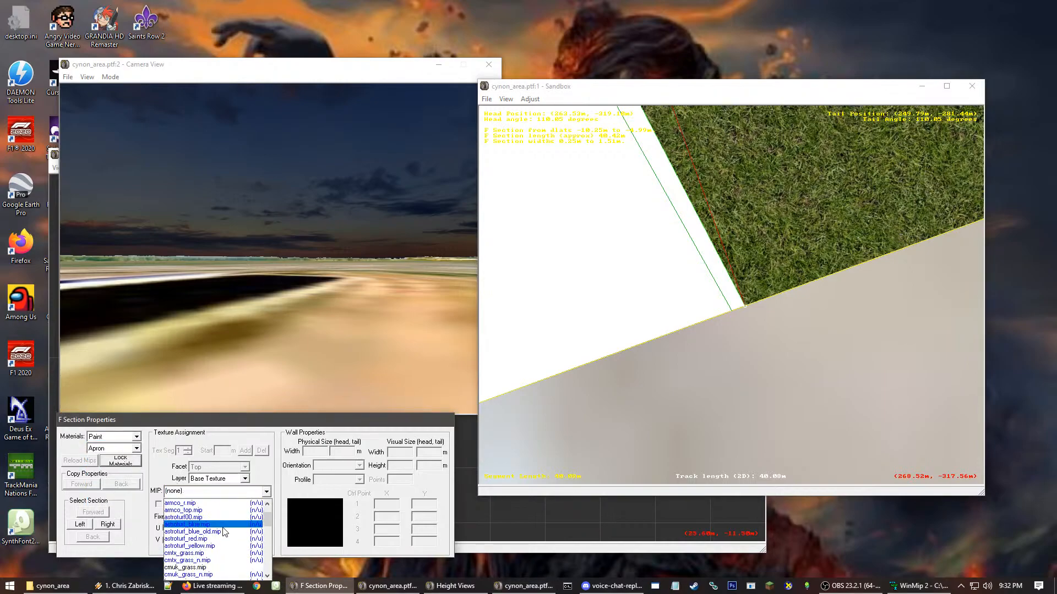
{"action": "scroll", "coordinate": [219, 533], "scroll_direction": "down", "scroll_amount": 2}
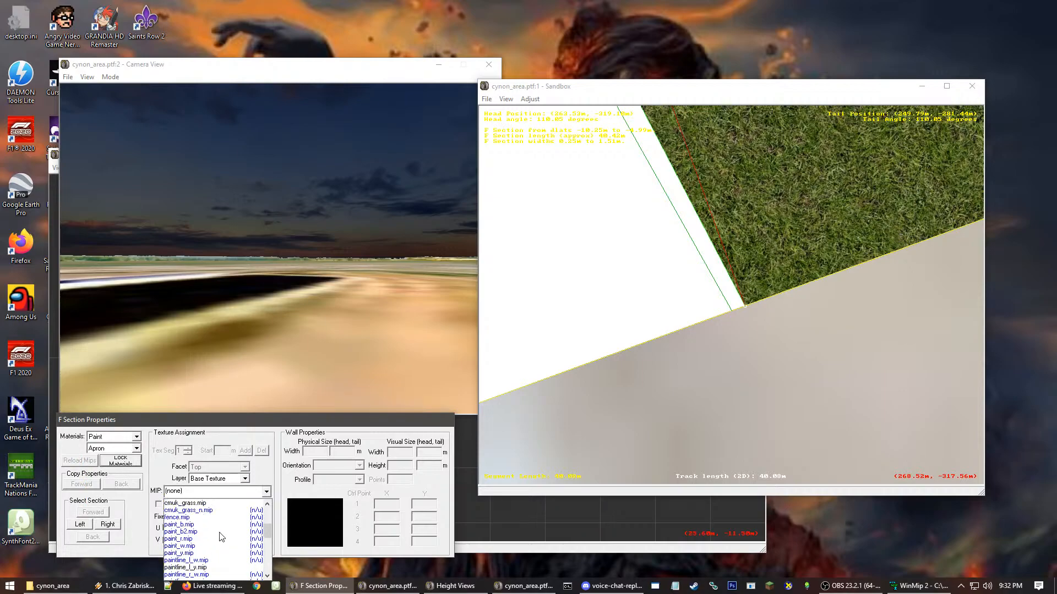
{"action": "scroll", "coordinate": [212, 568], "scroll_direction": "down", "scroll_amount": 1}
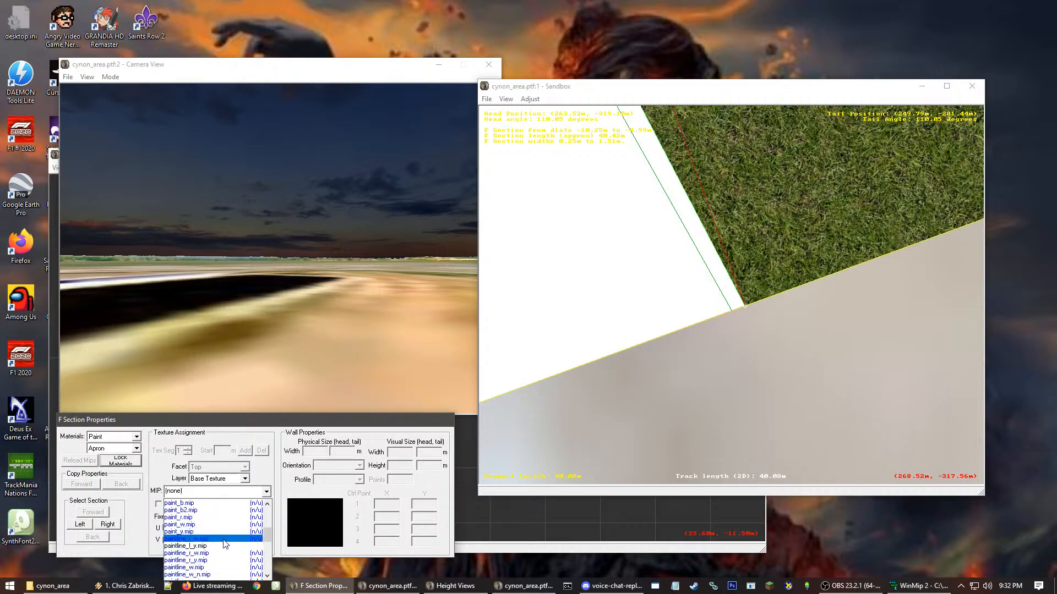
{"action": "left_click", "coordinate": [215, 560]}
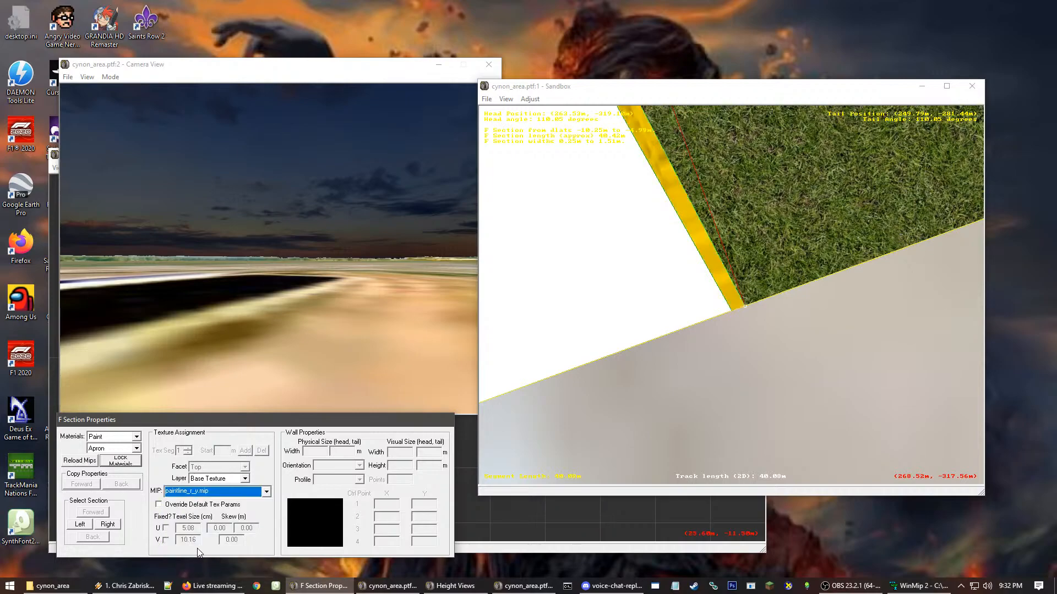
- Override the paint section's default texture parameters and make its U texel size fixed
{"action": "left_click", "coordinate": [165, 505]}
{"action": "left_click", "coordinate": [165, 528]}
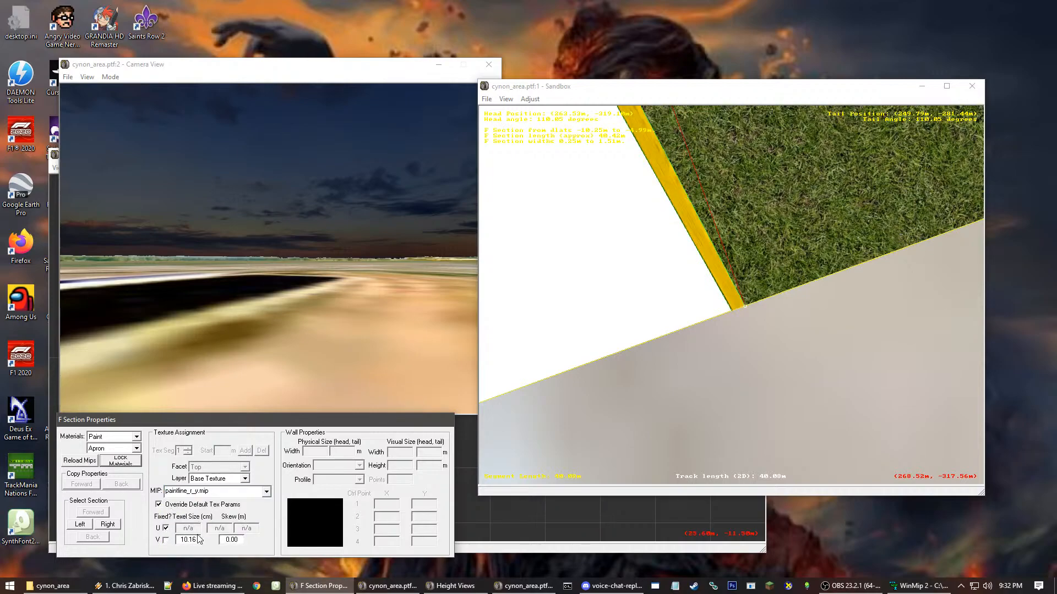
{"action": "key", "text": "Tab"}
{"action": "left_click", "coordinate": [815, 387]}
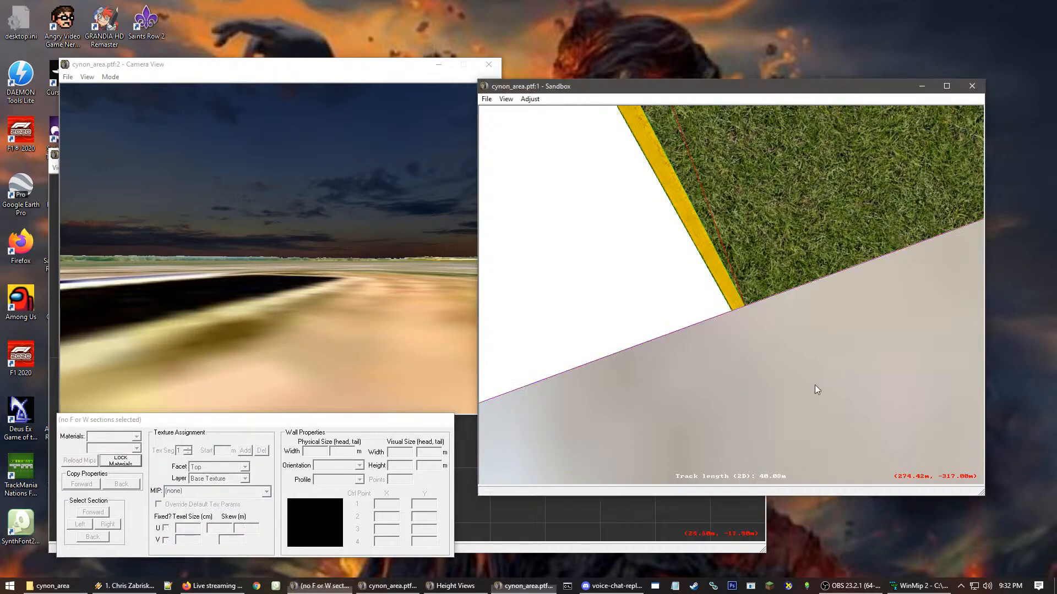
- Try shanghai_gravel.mip as the base texture of the asphalt racing surface section
{"action": "left_click", "coordinate": [730, 311]}
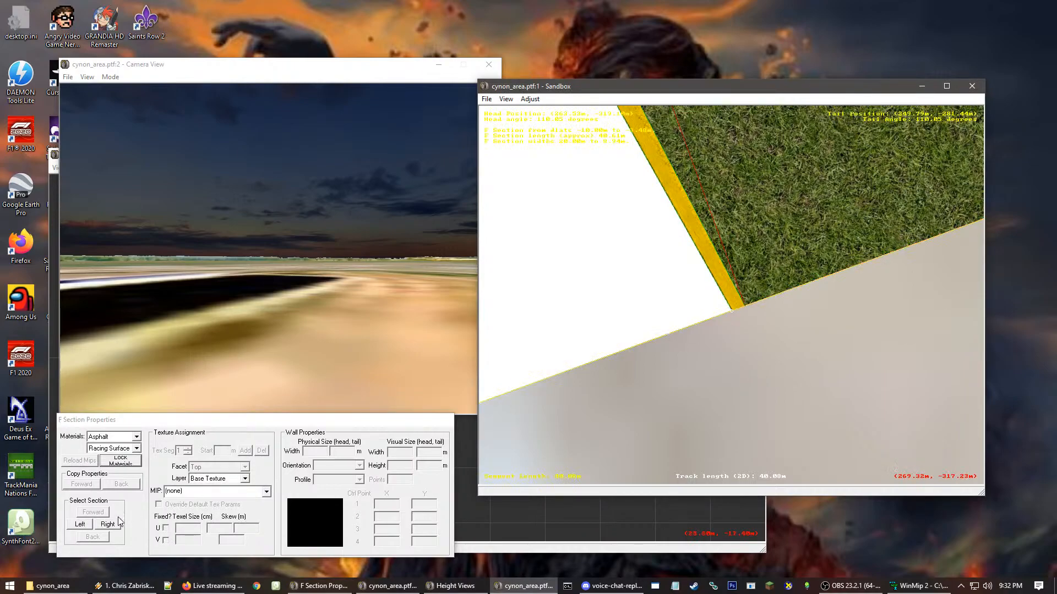
{"action": "left_click", "coordinate": [197, 492]}
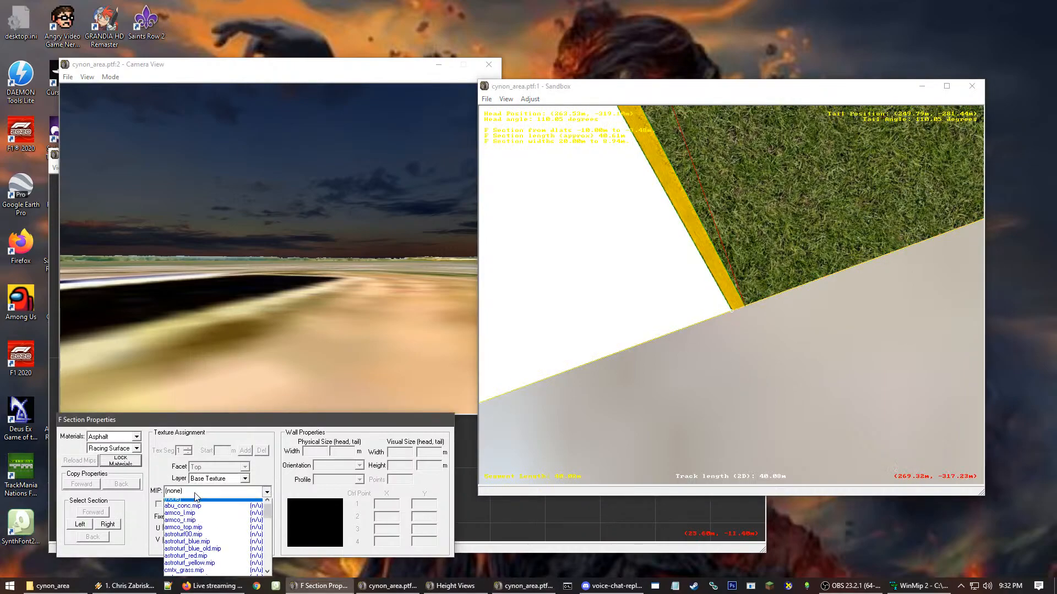
{"action": "scroll", "coordinate": [226, 520], "scroll_direction": "down", "scroll_amount": 2}
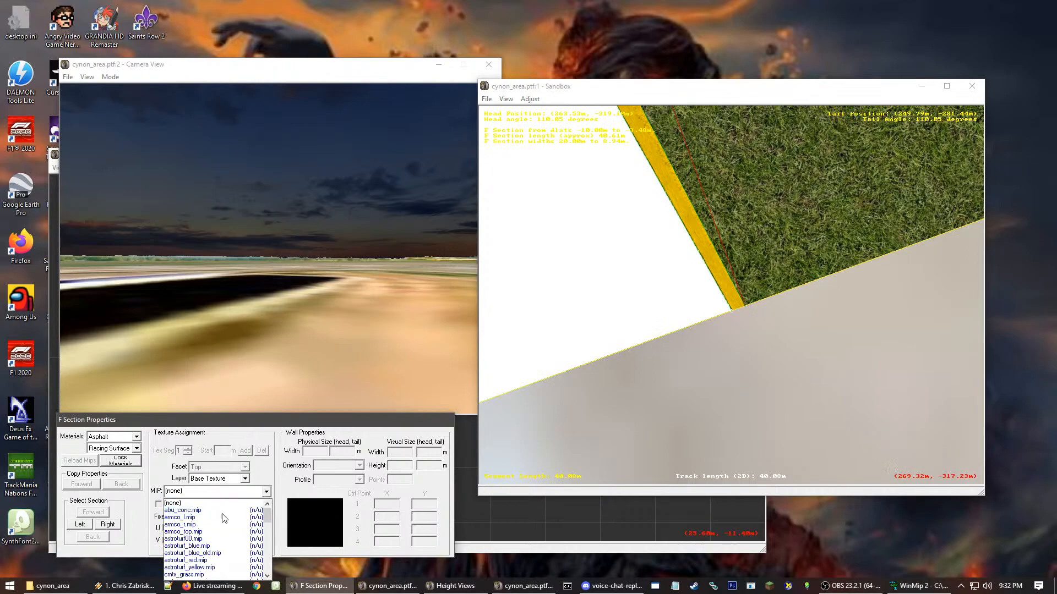
{"action": "scroll", "coordinate": [230, 524], "scroll_direction": "down", "scroll_amount": 2}
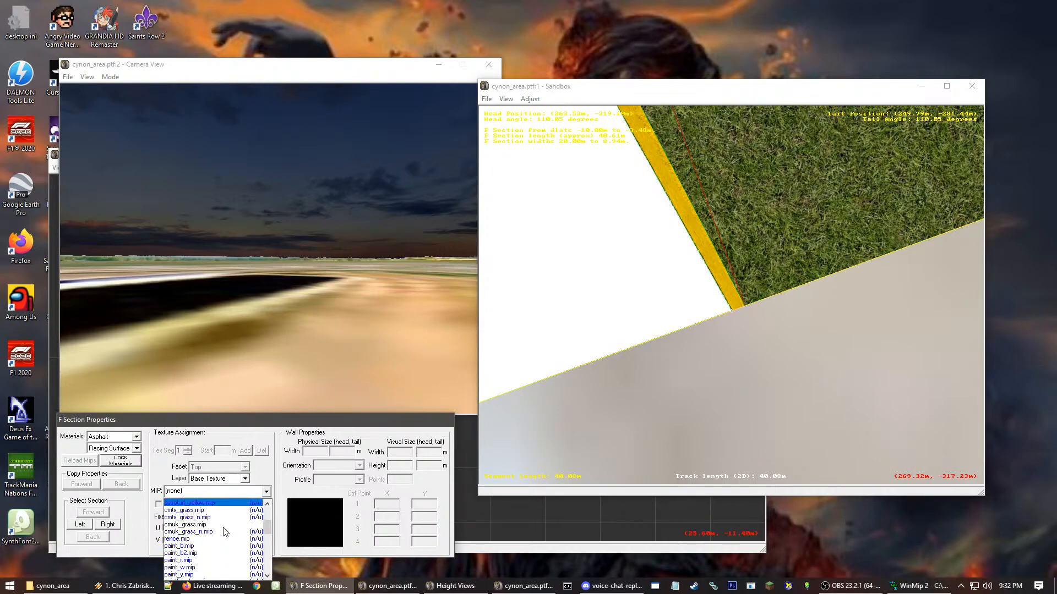
{"action": "scroll", "coordinate": [223, 541], "scroll_direction": "down", "scroll_amount": 3}
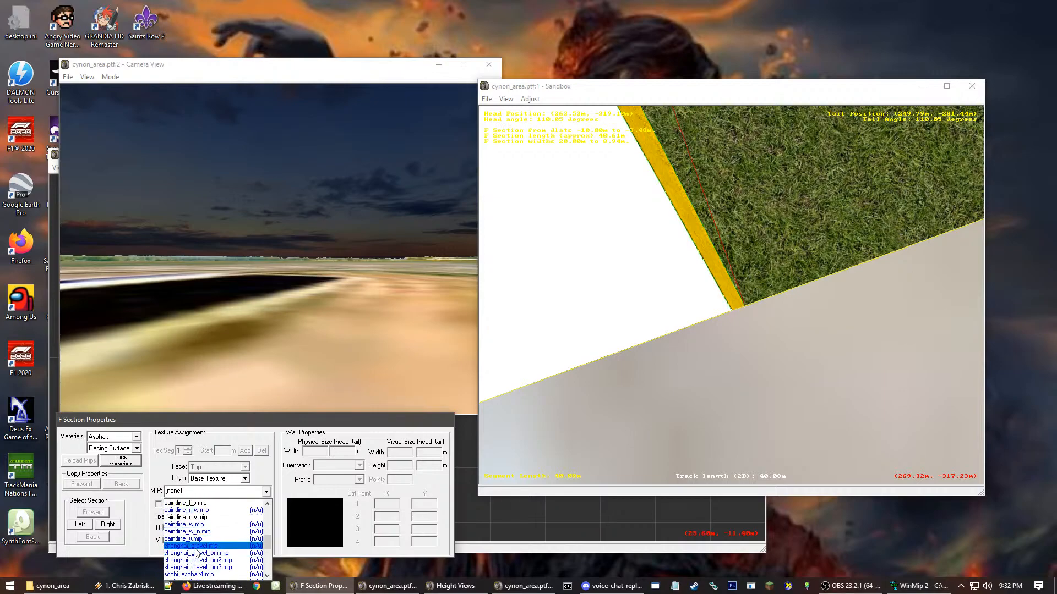
{"action": "left_click", "coordinate": [195, 547]}
- Replace the asphalt racing surface section's base texture with sochi_asphalt4.mip
{"action": "left_click", "coordinate": [197, 491]}
{"action": "scroll", "coordinate": [197, 525], "scroll_direction": "down", "scroll_amount": 2}
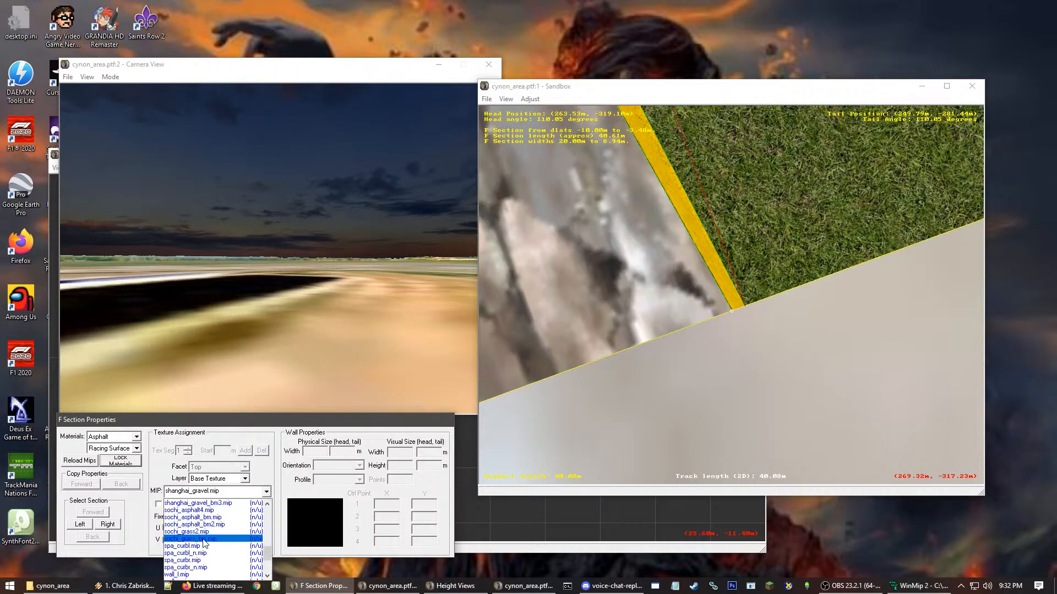
{"action": "scroll", "coordinate": [204, 544], "scroll_direction": "down", "scroll_amount": 1}
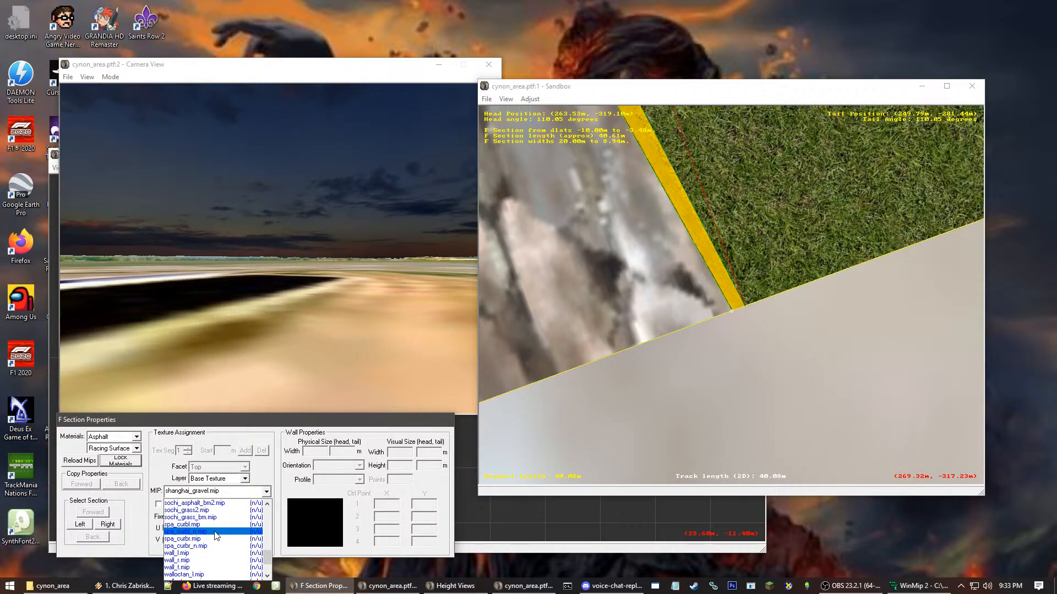
{"action": "scroll", "coordinate": [214, 538], "scroll_direction": "down", "scroll_amount": 3}
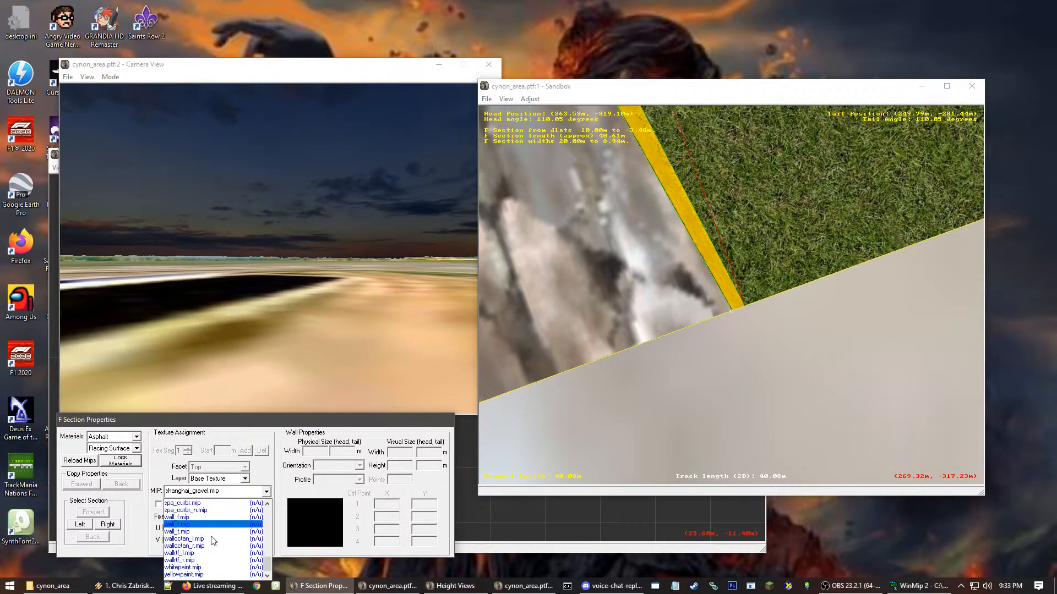
{"action": "scroll", "coordinate": [212, 539], "scroll_direction": "up", "scroll_amount": 2}
{"action": "scroll", "coordinate": [209, 538], "scroll_direction": "up", "scroll_amount": 2}
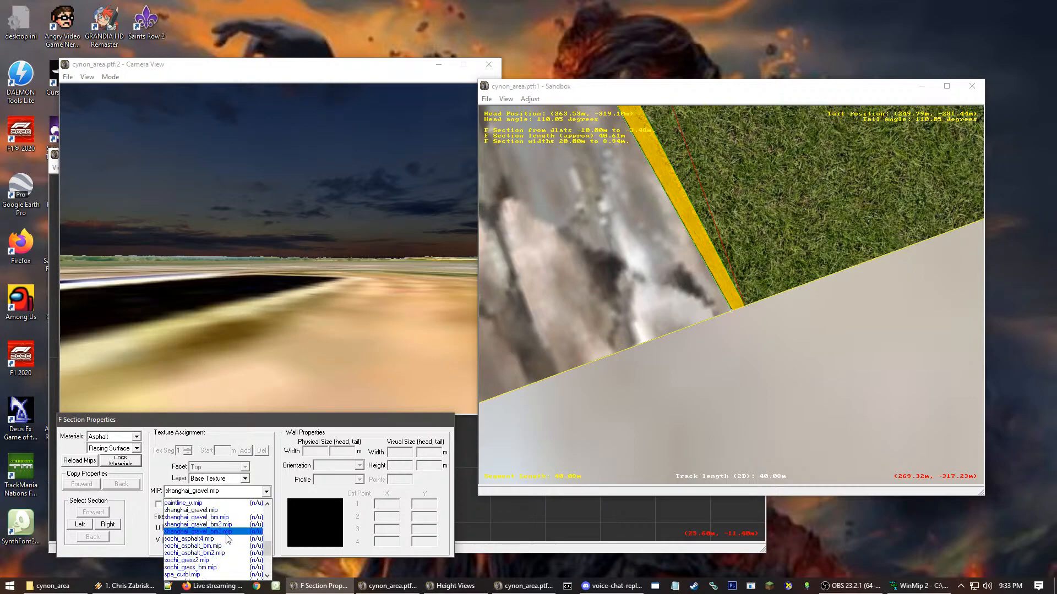
{"action": "left_click", "coordinate": [206, 539]}
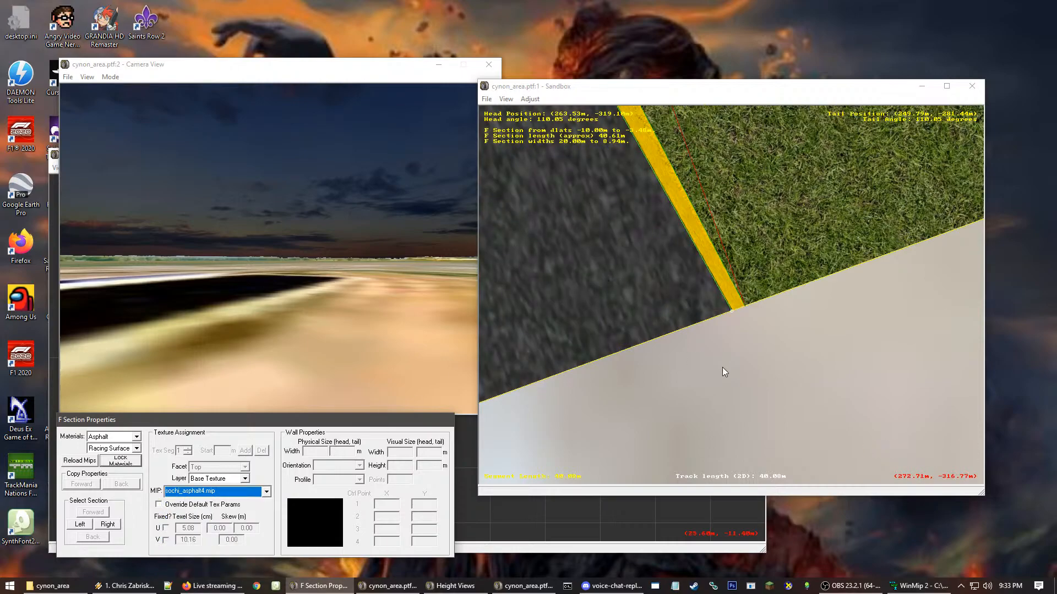
- Override the asphalt section's default texture parameters and set its U and V texel sizes to 2 cm
{"action": "left_click", "coordinate": [754, 334]}
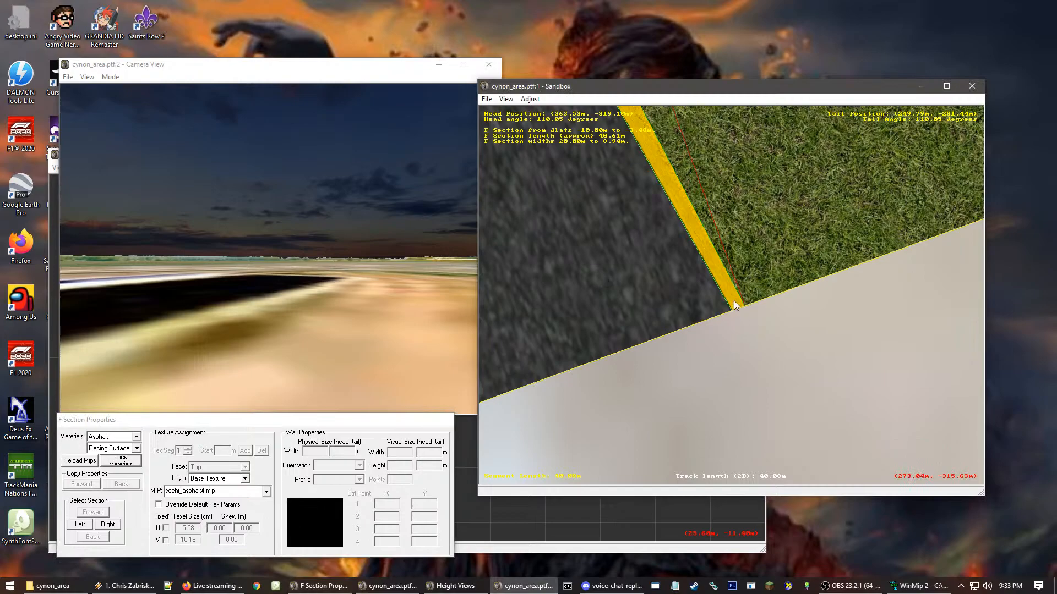
{"action": "left_click", "coordinate": [706, 286]}
{"action": "scroll", "coordinate": [695, 293], "scroll_direction": "down", "scroll_amount": 9}
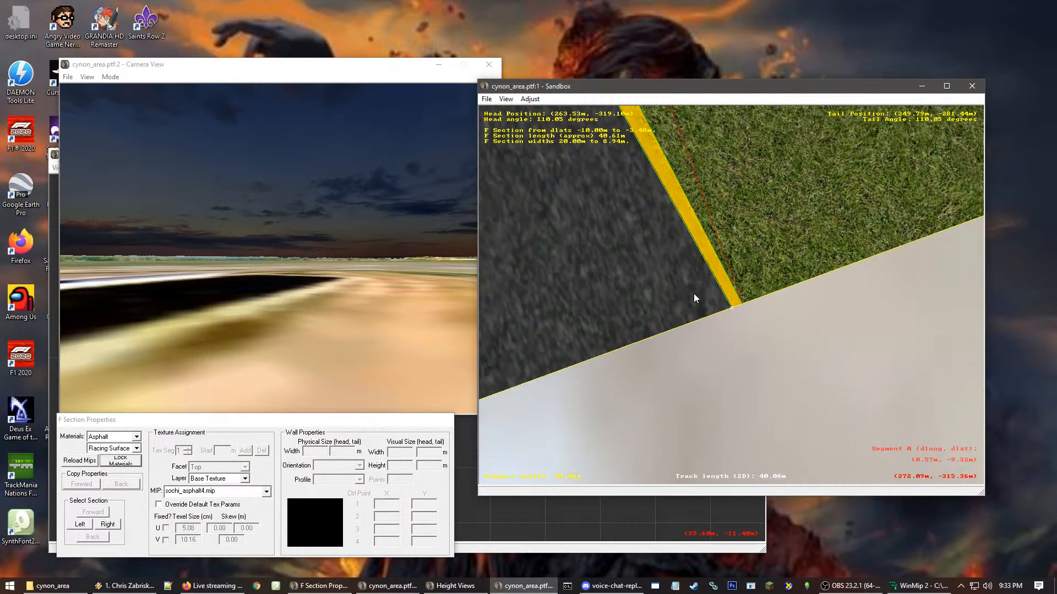
{"action": "right_click_drag", "start_coordinate": [580, 246], "coordinate": [735, 239]}
{"action": "right_click", "coordinate": [829, 300]}
{"action": "right_click", "coordinate": [732, 234]}
{"action": "scroll", "coordinate": [710, 236], "scroll_direction": "up", "scroll_amount": 2}
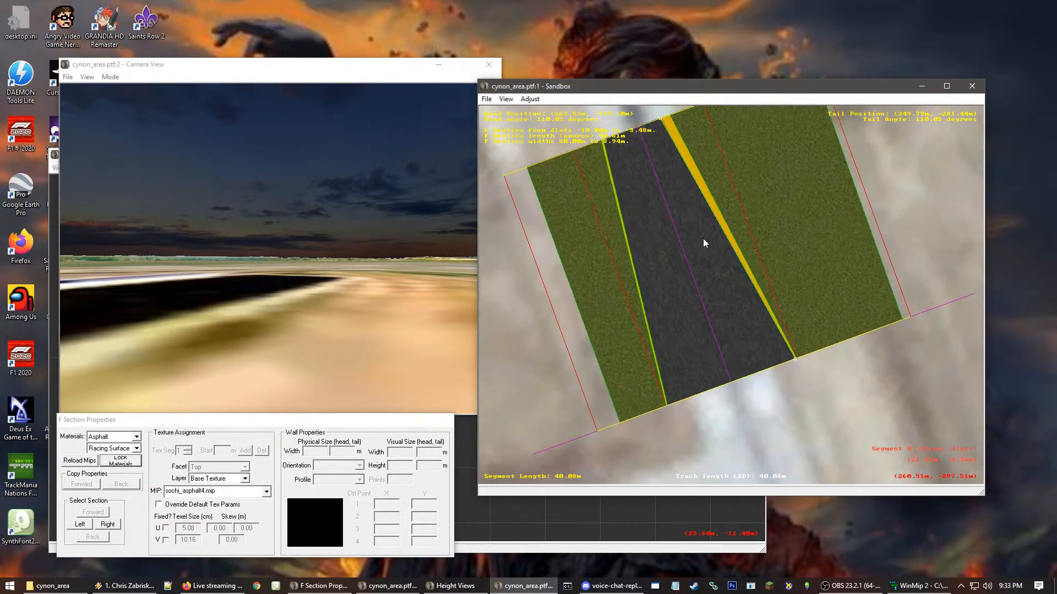
{"action": "right_click", "coordinate": [679, 241]}
{"action": "right_click", "coordinate": [729, 267]}
{"action": "scroll", "coordinate": [853, 241], "scroll_direction": "up", "scroll_amount": 5}
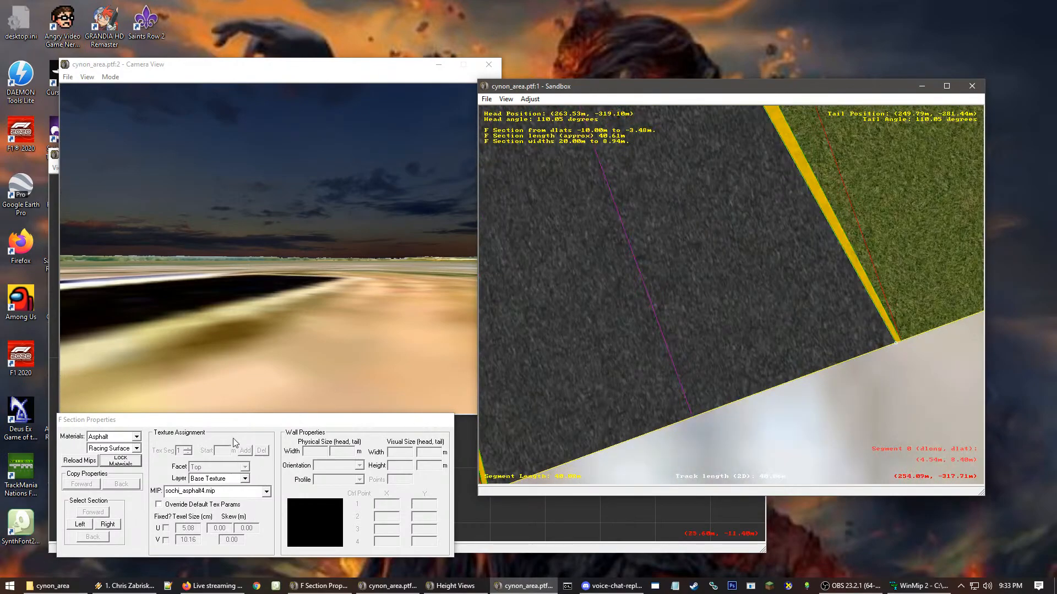
{"action": "left_click", "coordinate": [160, 505]}
{"action": "double_click", "coordinate": [197, 528]}
{"action": "type", "text": "2"}
{"action": "double_click", "coordinate": [196, 540]}
{"action": "type", "text": "2"}
{"action": "left_click", "coordinate": [770, 418]}
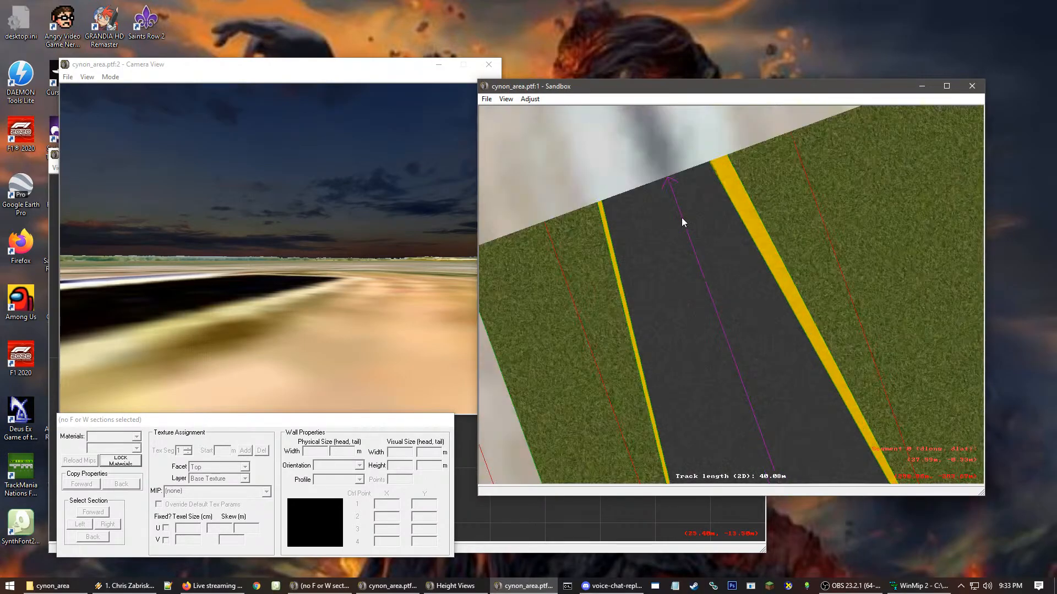
- Examine the asphalt, paint line and grass textures along the segment, both up close and from a distance
{"action": "scroll", "coordinate": [722, 303], "scroll_direction": "up", "scroll_amount": 3}
{"action": "scroll", "coordinate": [728, 291], "scroll_direction": "up", "scroll_amount": 2}
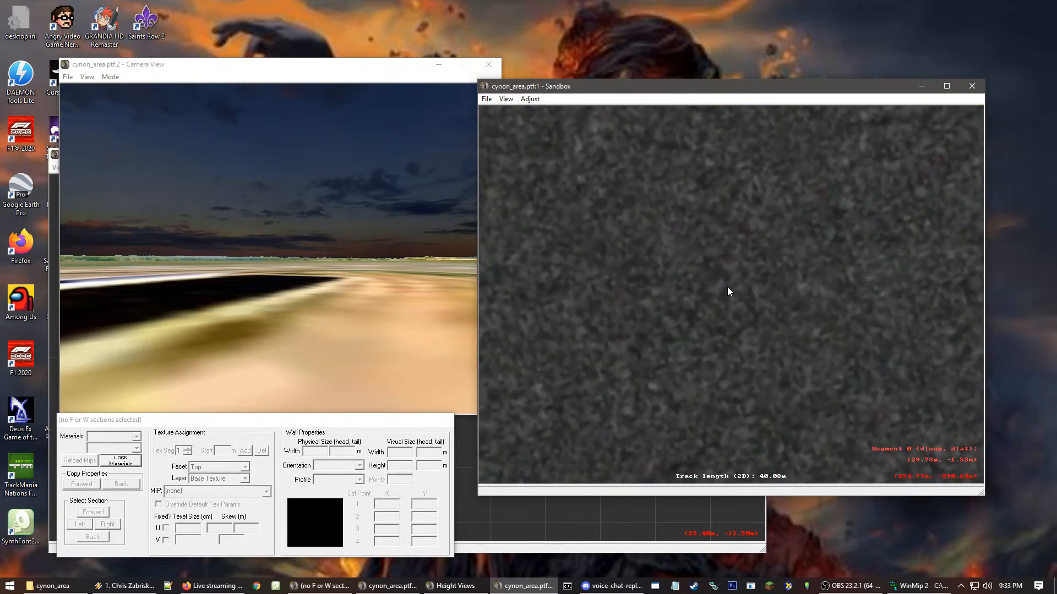
{"action": "scroll", "coordinate": [728, 292], "scroll_direction": "down", "scroll_amount": 3}
{"action": "scroll", "coordinate": [728, 292], "scroll_direction": "down", "scroll_amount": 2}
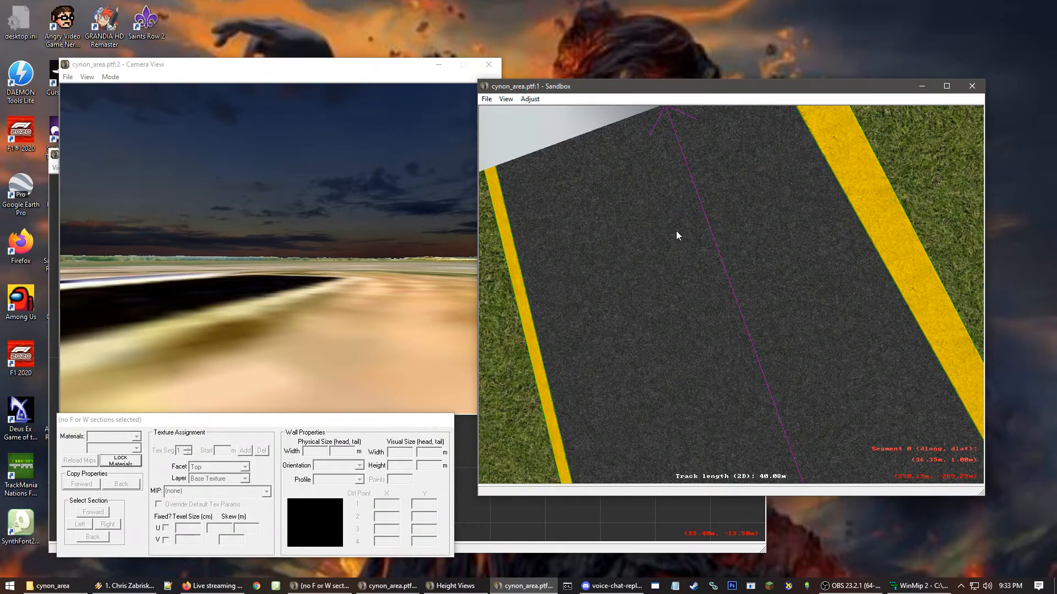
{"action": "scroll", "coordinate": [787, 390], "scroll_direction": "up", "scroll_amount": 2}
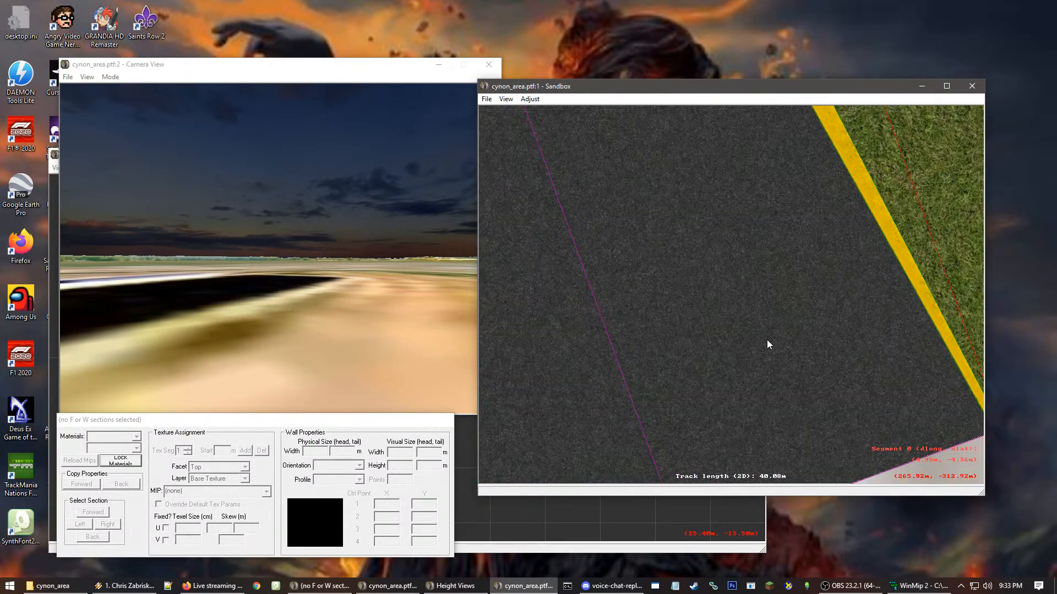
{"action": "scroll", "coordinate": [781, 333], "scroll_direction": "down", "scroll_amount": 3}
{"action": "scroll", "coordinate": [805, 326], "scroll_direction": "down", "scroll_amount": 1}
{"action": "left_click", "coordinate": [741, 304]}
{"action": "scroll", "coordinate": [704, 329], "scroll_direction": "down", "scroll_amount": 2}
{"action": "scroll", "coordinate": [676, 335], "scroll_direction": "down", "scroll_amount": 1}
{"action": "left_click", "coordinate": [737, 363]}
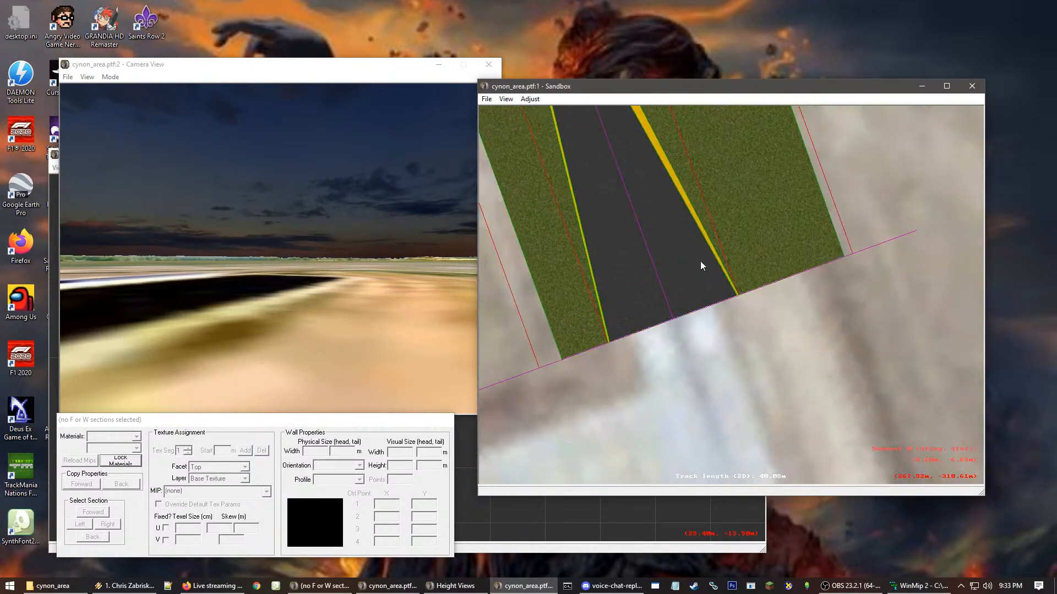
- Append a straight segment to the head of the textured Segment 0
{"action": "left_click", "coordinate": [689, 279]}
{"action": "right_click", "coordinate": [681, 276]}
{"action": "mouse_move", "coordinate": [769, 301]}
{"action": "left_click", "coordinate": [806, 297]}
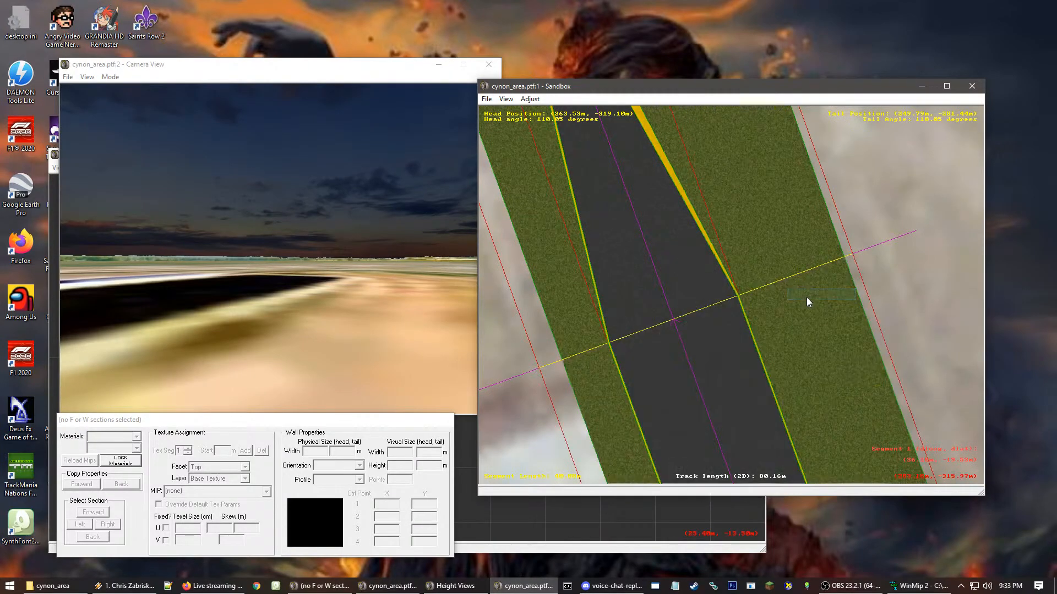
- Delete the original tapered segment and make the appended straight segment the lead segment
{"action": "key", "text": "ctrl+z"}
{"action": "right_click", "coordinate": [821, 341]}
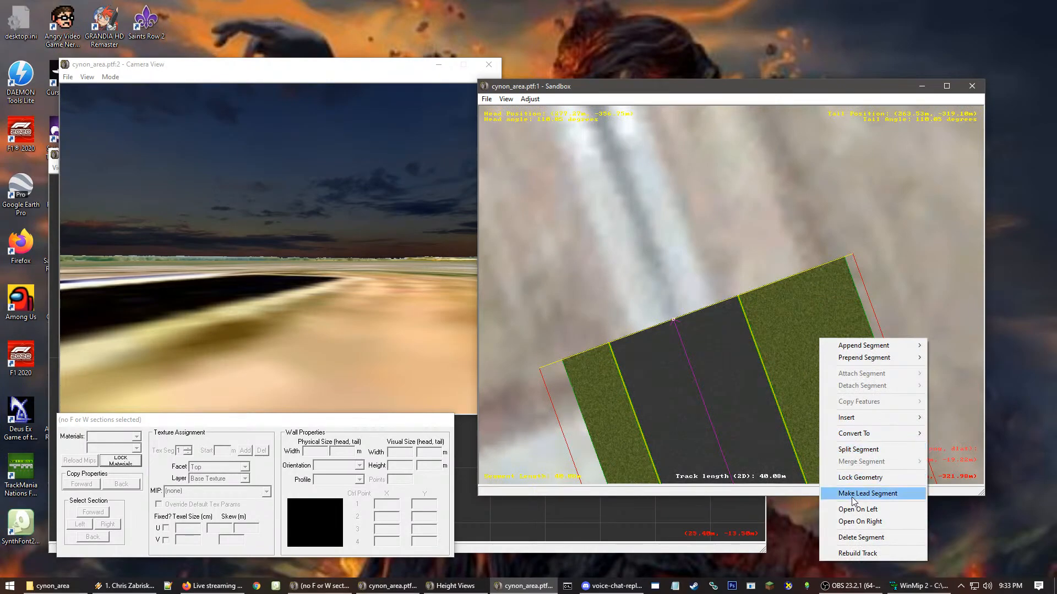
{"action": "left_click", "coordinate": [854, 494]}
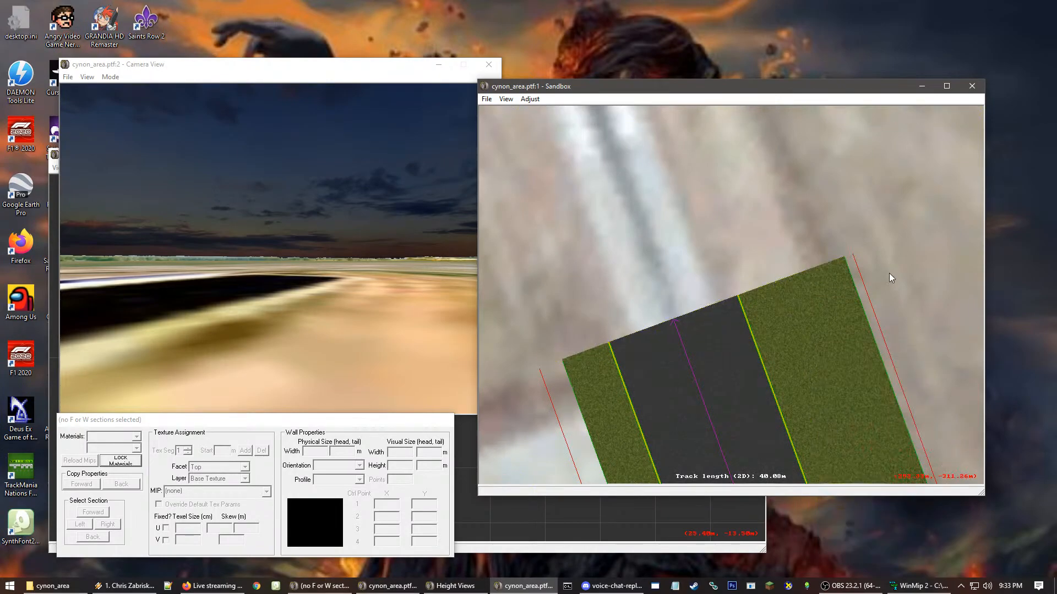
- Move the lead segment back along the runway so its head sits at about (265.4 m, -320.7 m)
{"action": "scroll", "coordinate": [826, 401], "scroll_direction": "down", "scroll_amount": 3}
{"action": "scroll", "coordinate": [725, 320], "scroll_direction": "up", "scroll_amount": 3}
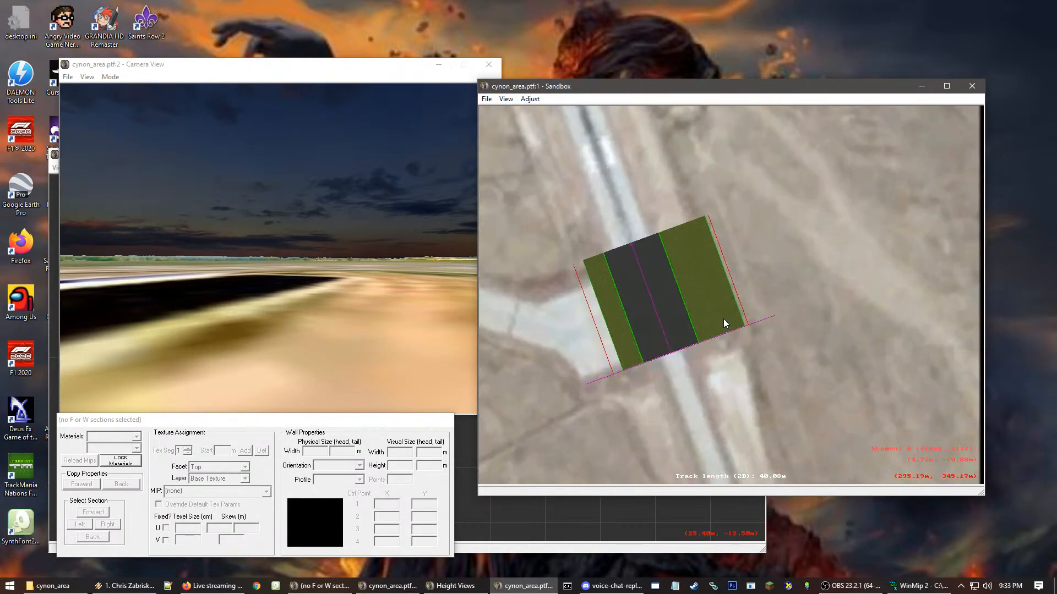
{"action": "left_click_drag", "start_coordinate": [724, 292], "coordinate": [688, 163]}
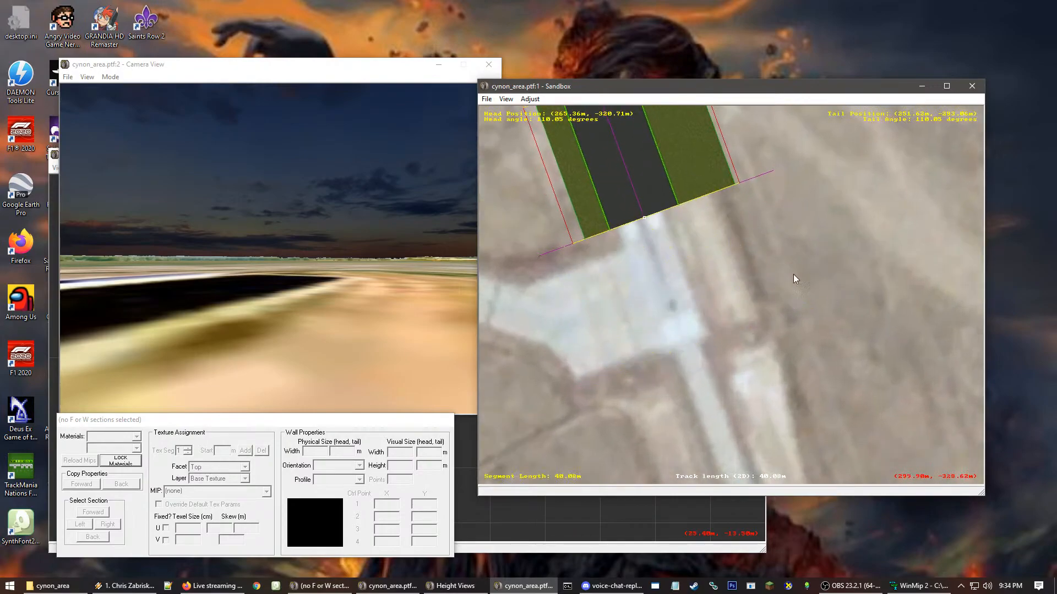
{"action": "left_click", "coordinate": [777, 256]}
{"action": "right_click", "coordinate": [691, 149]}
{"action": "scroll", "coordinate": [725, 250], "scroll_direction": "down", "scroll_amount": 1}
{"action": "scroll", "coordinate": [725, 250], "scroll_direction": "up", "scroll_amount": 1}
{"action": "right_click", "coordinate": [694, 357]}
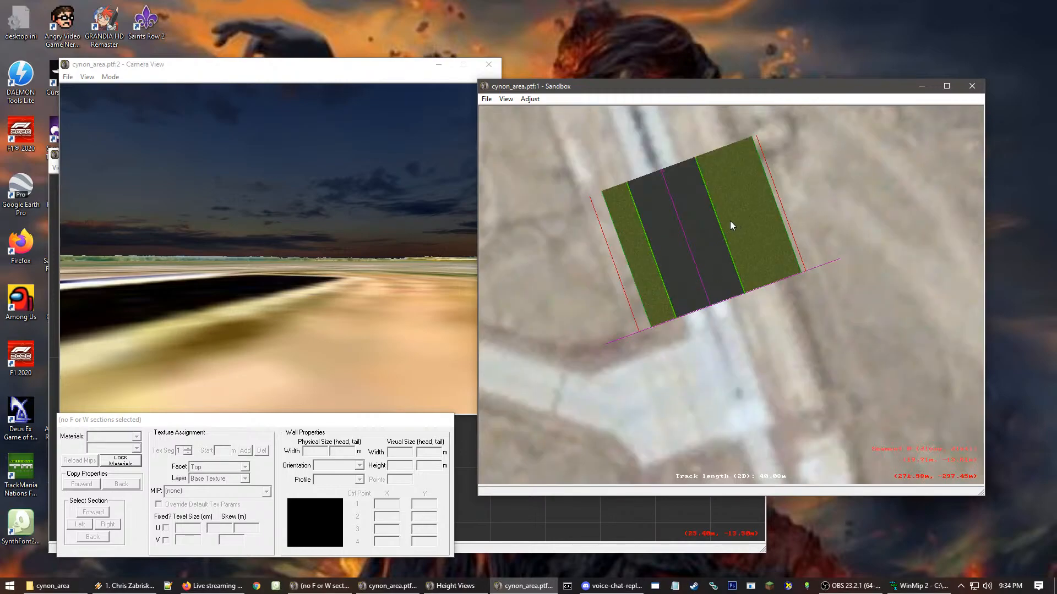
{"action": "left_click", "coordinate": [486, 99]}
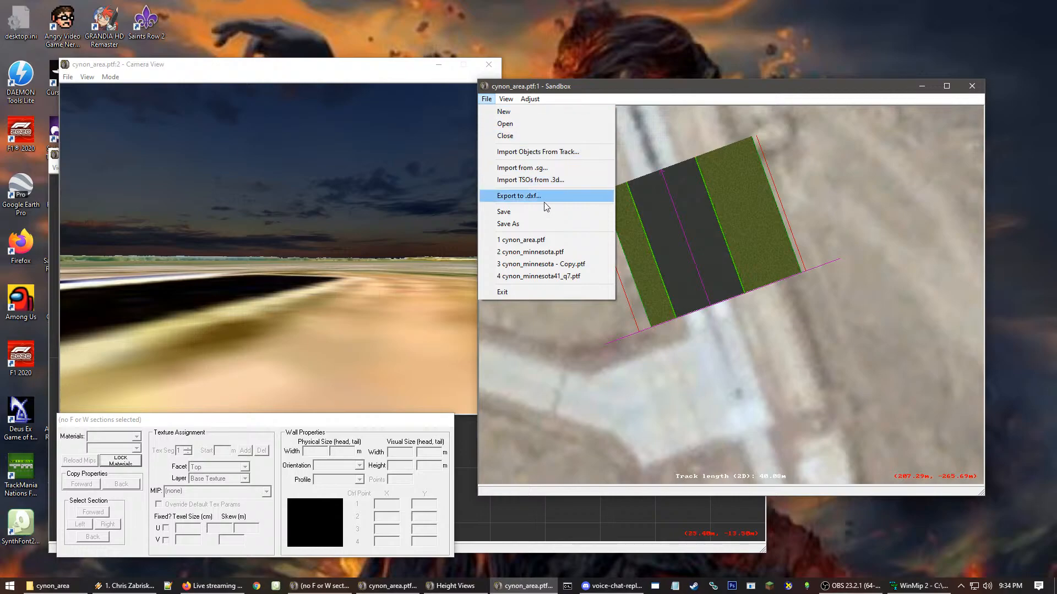
{"action": "left_click", "coordinate": [555, 225]}
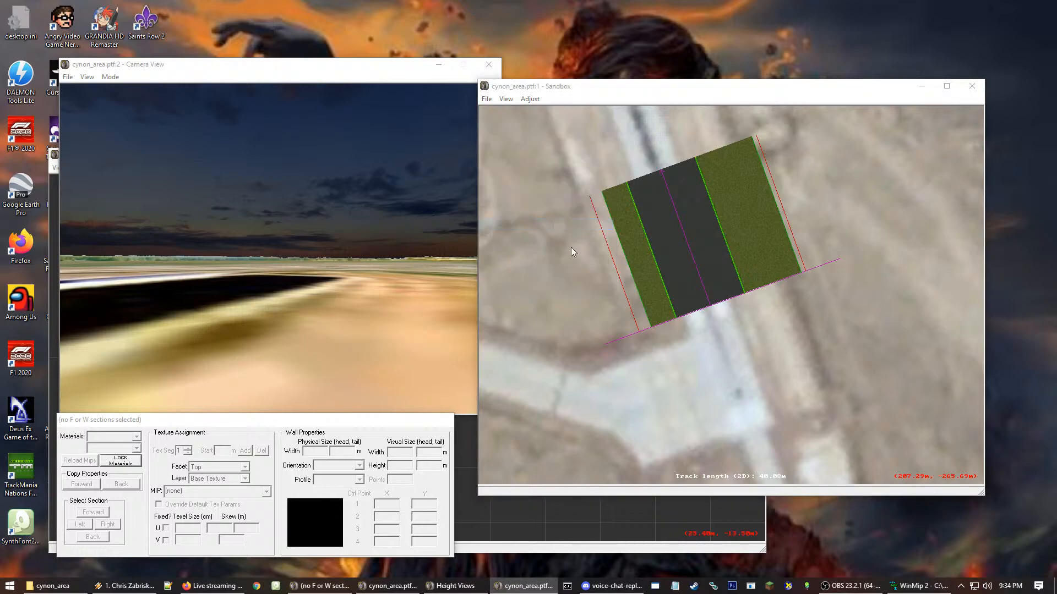
{"action": "left_click", "coordinate": [692, 494]}
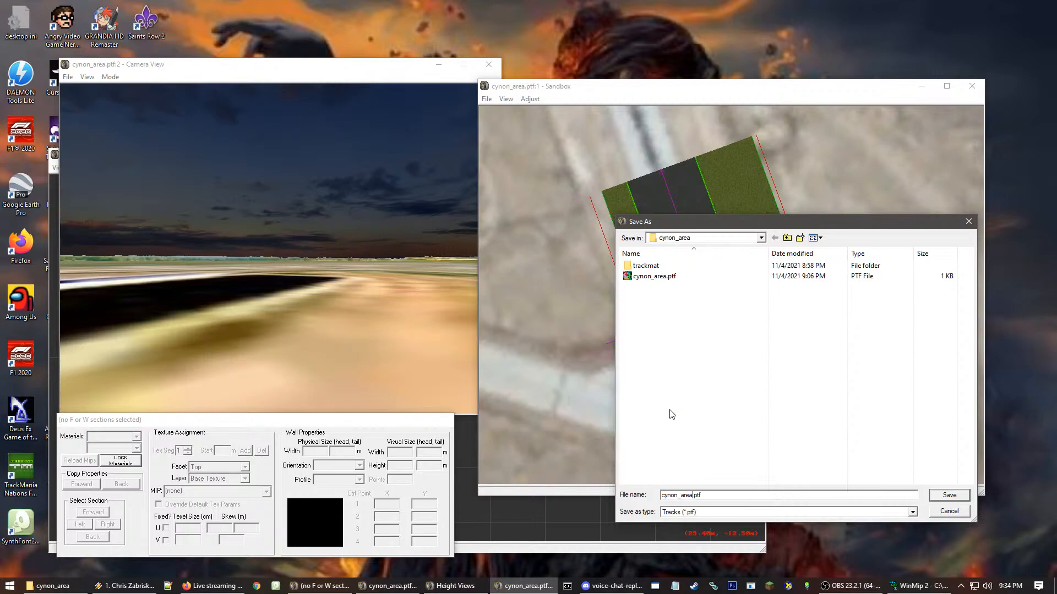
{"action": "type", "text": "3"}
{"action": "key", "text": "ctrl+a"}
{"action": "left_click", "coordinate": [950, 513]}
- Save the track under the new file name cynon_area3.ptf, with automatic centering of the saved track
{"action": "left_click", "coordinate": [486, 99]}
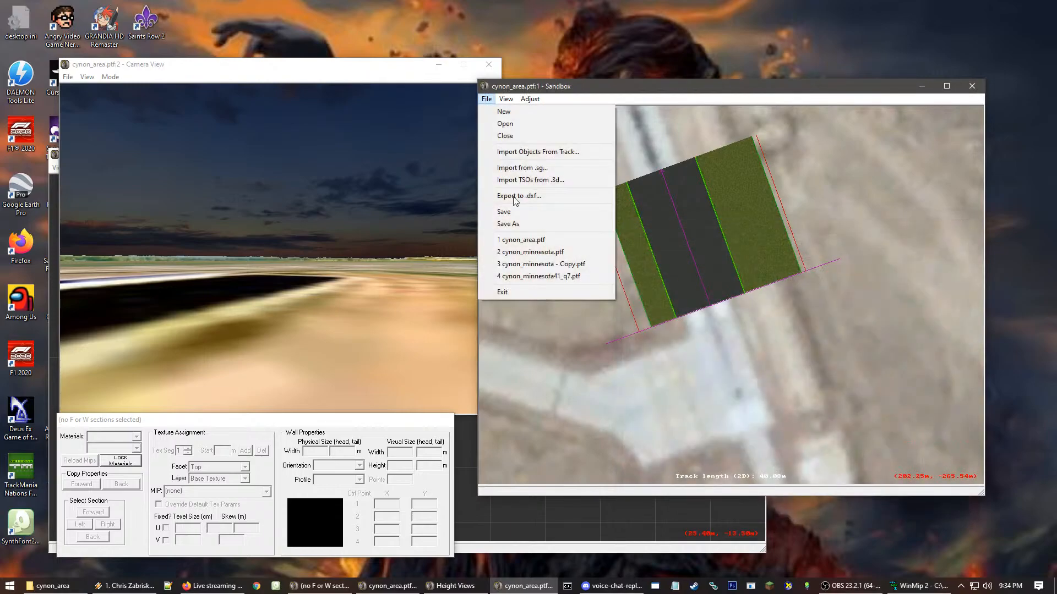
{"action": "left_click", "coordinate": [507, 224]}
{"action": "left_click", "coordinate": [693, 495]}
{"action": "key", "text": "Return"}
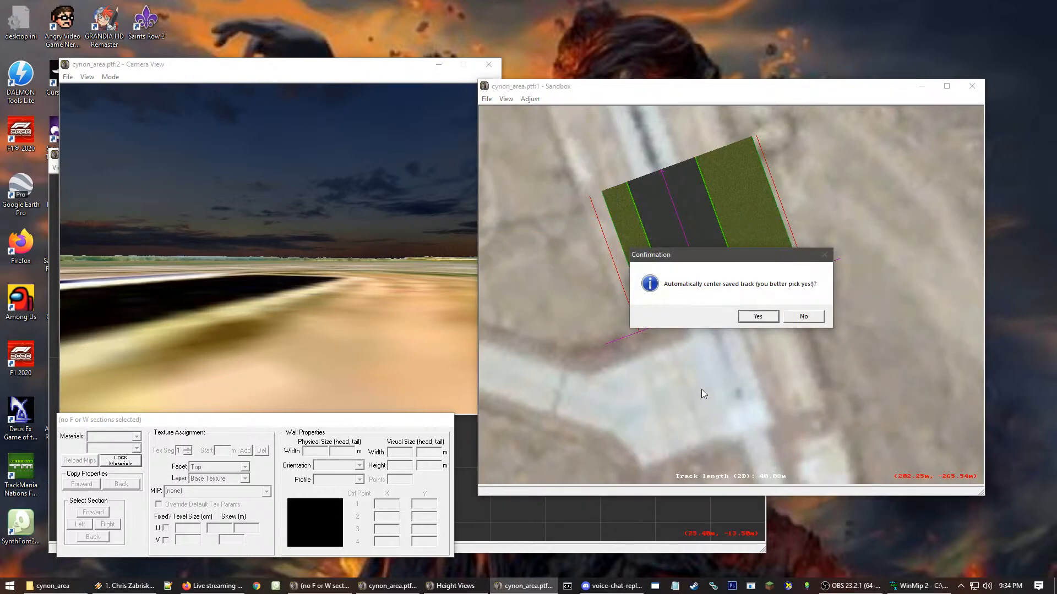
{"action": "left_click", "coordinate": [752, 317]}
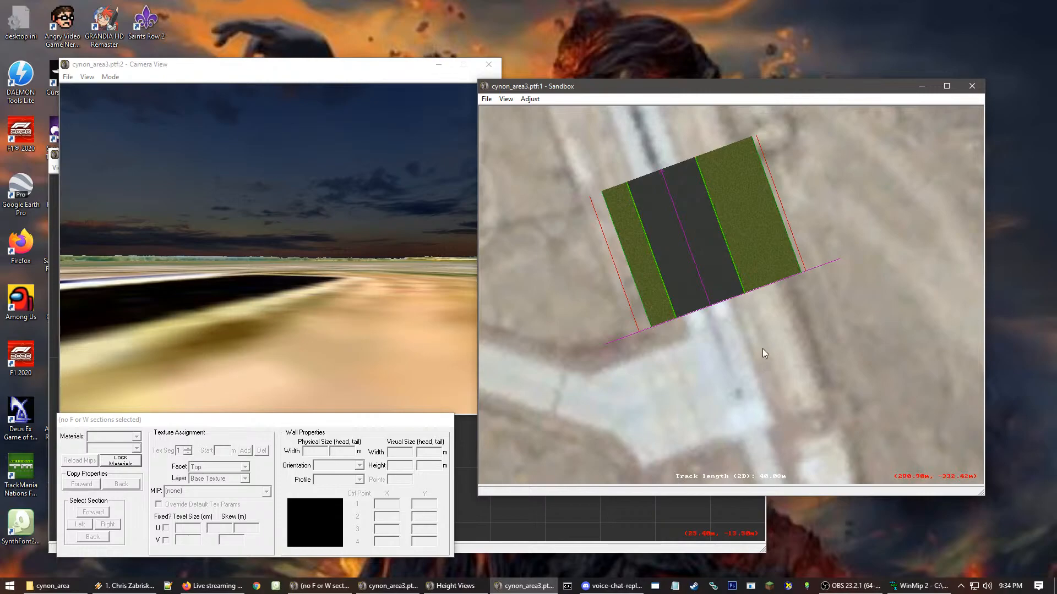
- Insert a W section lengthwise through the wide grass strip beside the asphalt on the lead segment
{"action": "right_click", "coordinate": [650, 279]}
{"action": "scroll", "coordinate": [771, 297], "scroll_direction": "up", "scroll_amount": 1}
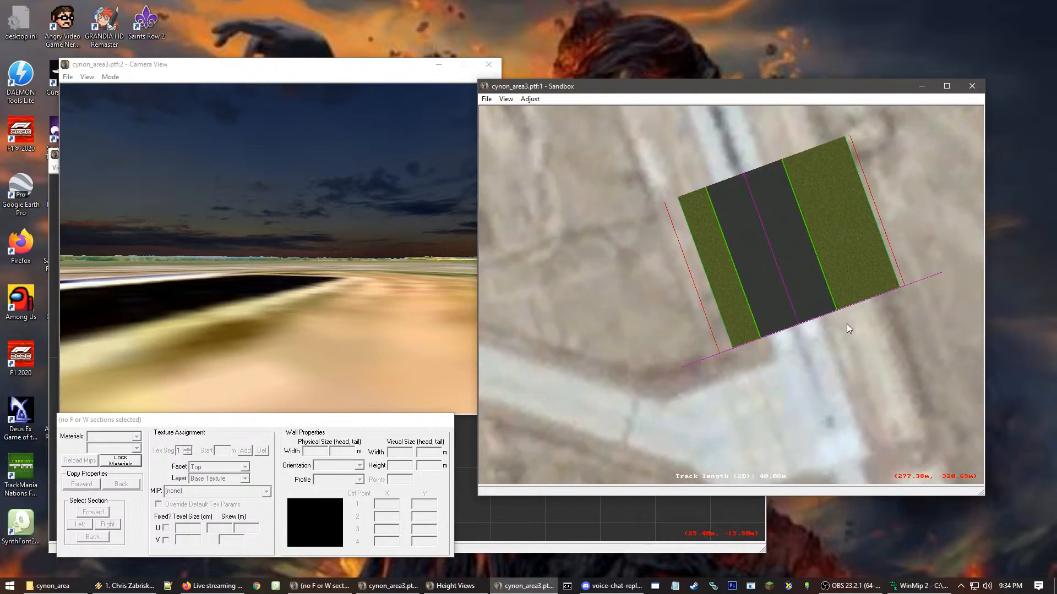
{"action": "right_click", "coordinate": [847, 329]}
{"action": "scroll", "coordinate": [707, 319], "scroll_direction": "up", "scroll_amount": 3}
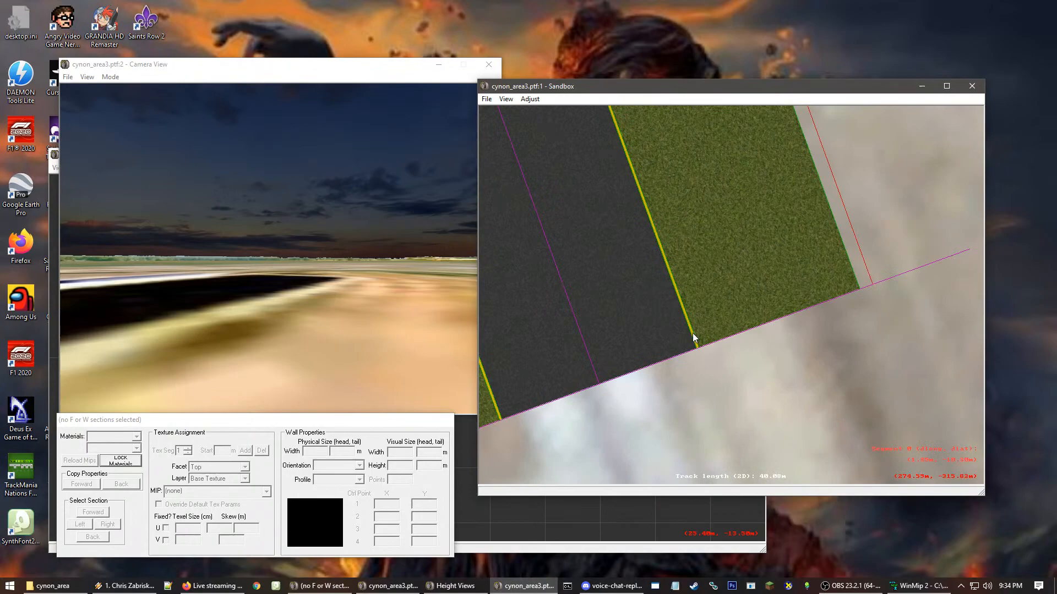
{"action": "right_click", "coordinate": [695, 338]}
{"action": "left_click", "coordinate": [746, 283]}
{"action": "left_click", "coordinate": [791, 370]}
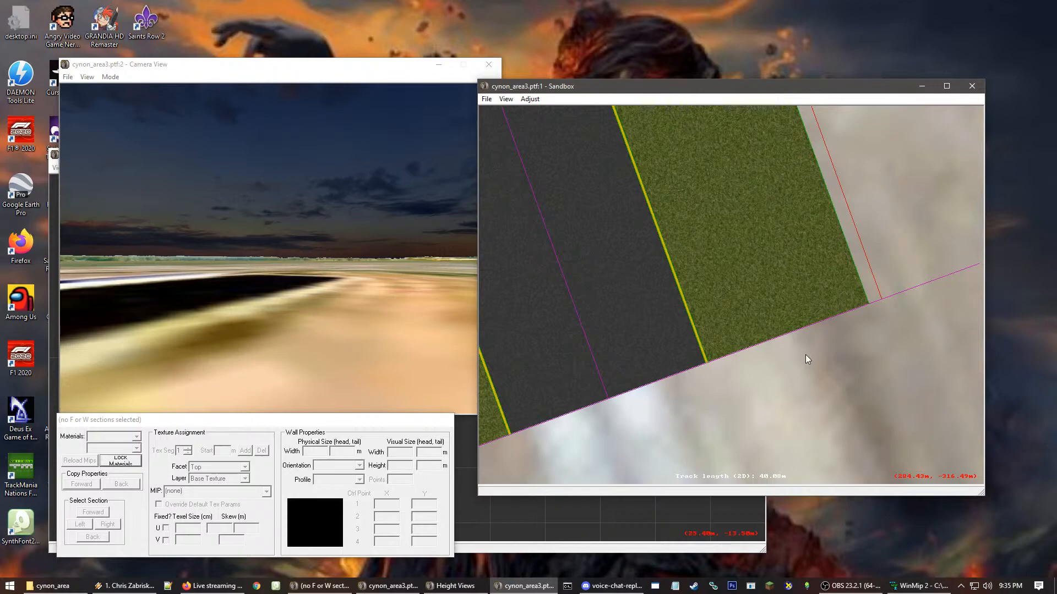
{"action": "scroll", "coordinate": [827, 384], "scroll_direction": "up", "scroll_amount": 1}
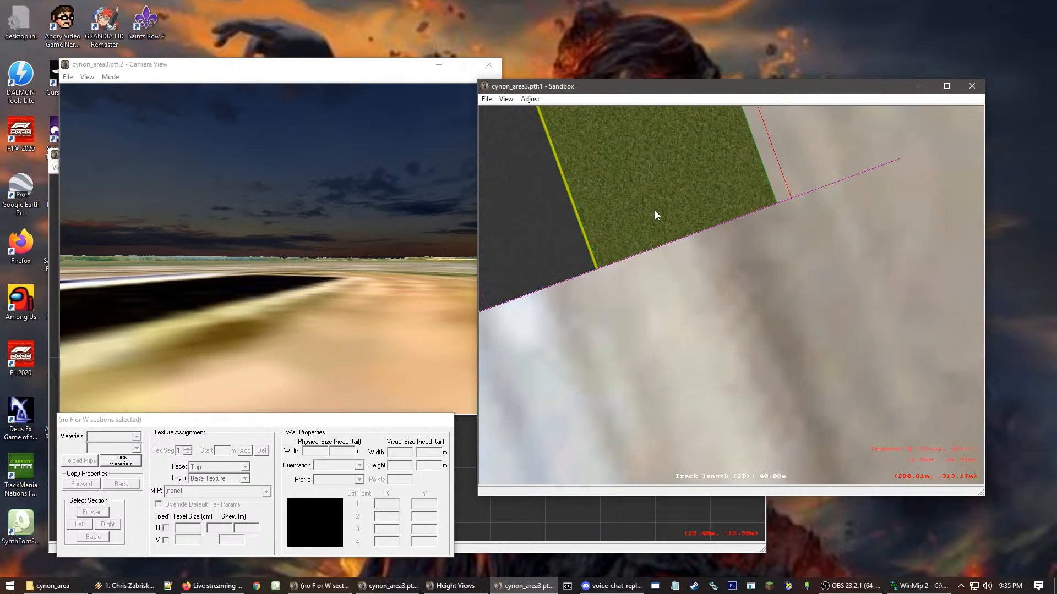
{"action": "scroll", "coordinate": [638, 193], "scroll_direction": "up", "scroll_amount": 1}
{"action": "right_click", "coordinate": [748, 263]}
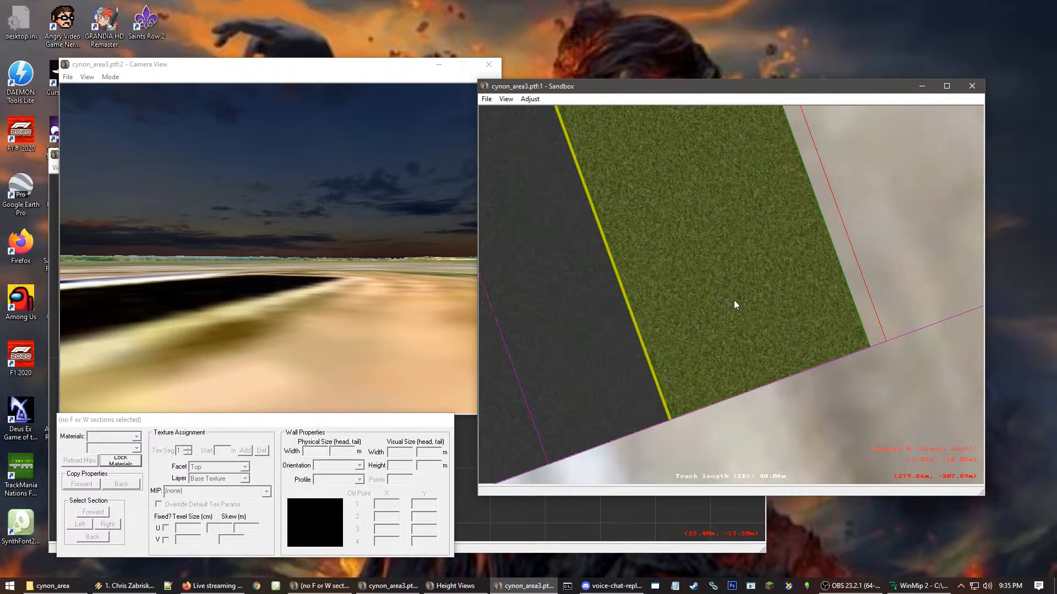
{"action": "right_click", "coordinate": [737, 267]}
{"action": "mouse_move", "coordinate": [763, 346]}
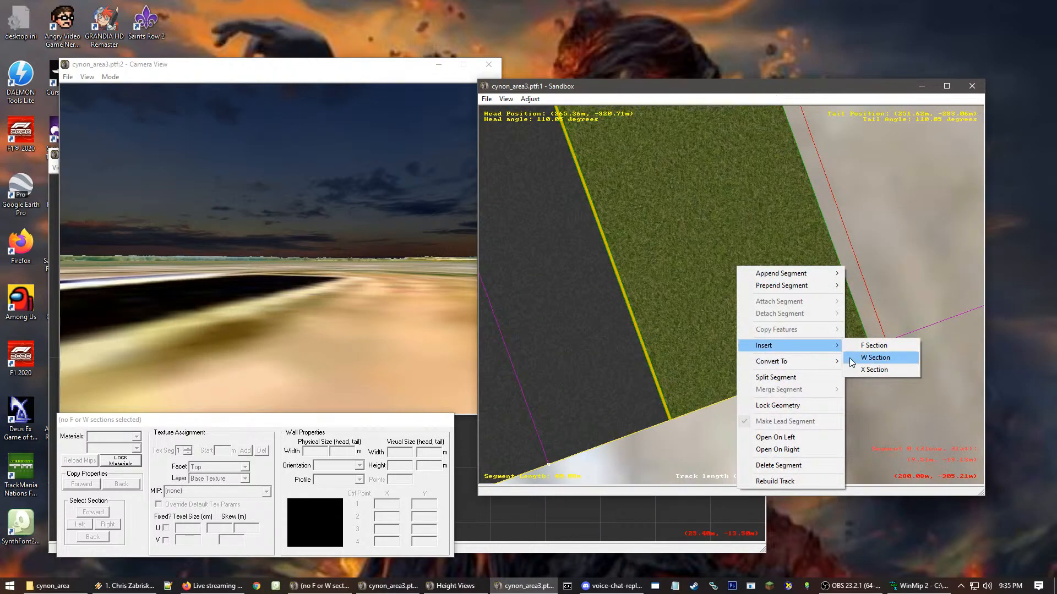
{"action": "left_click", "coordinate": [874, 358]}
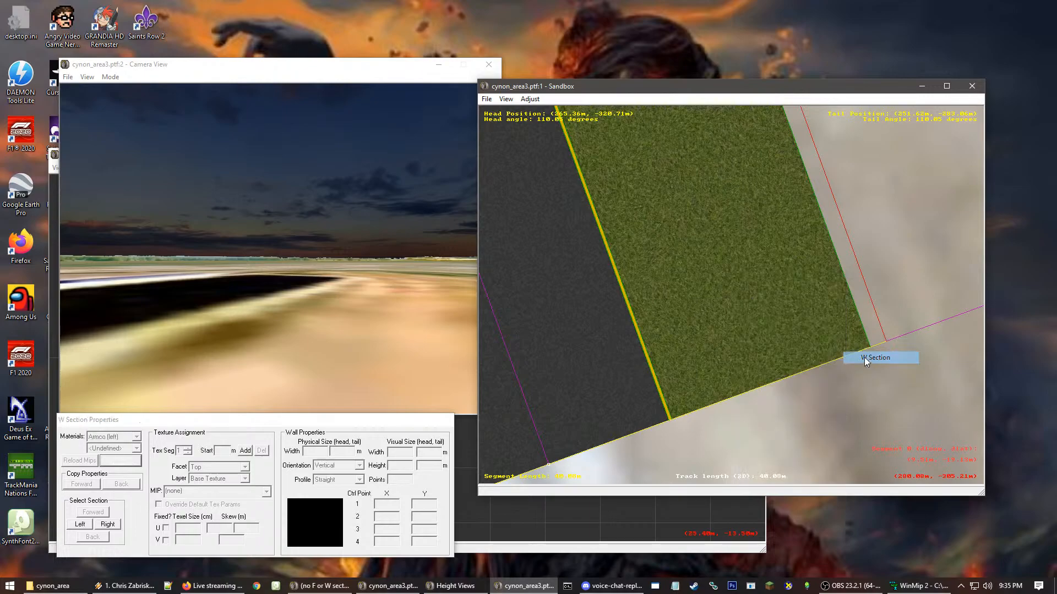
{"action": "left_click", "coordinate": [734, 254]}
{"action": "left_click", "coordinate": [734, 252]}
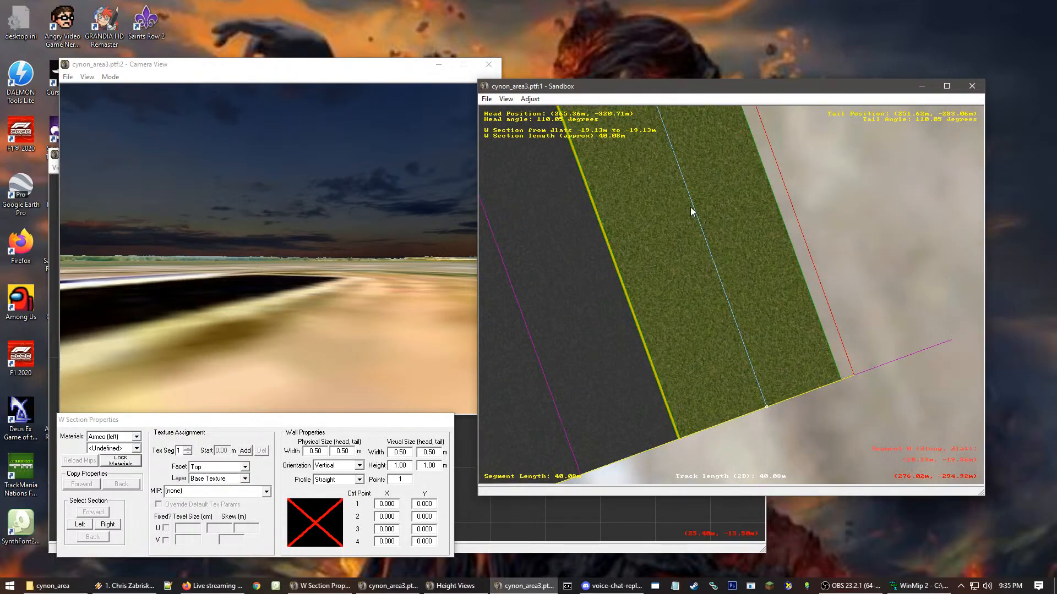
- Adjust the W section's ends so it runs from a dlat of about -19.18 m at the head to -18.14 m at the tail
{"action": "left_click_drag", "start_coordinate": [747, 233], "coordinate": [737, 237]}
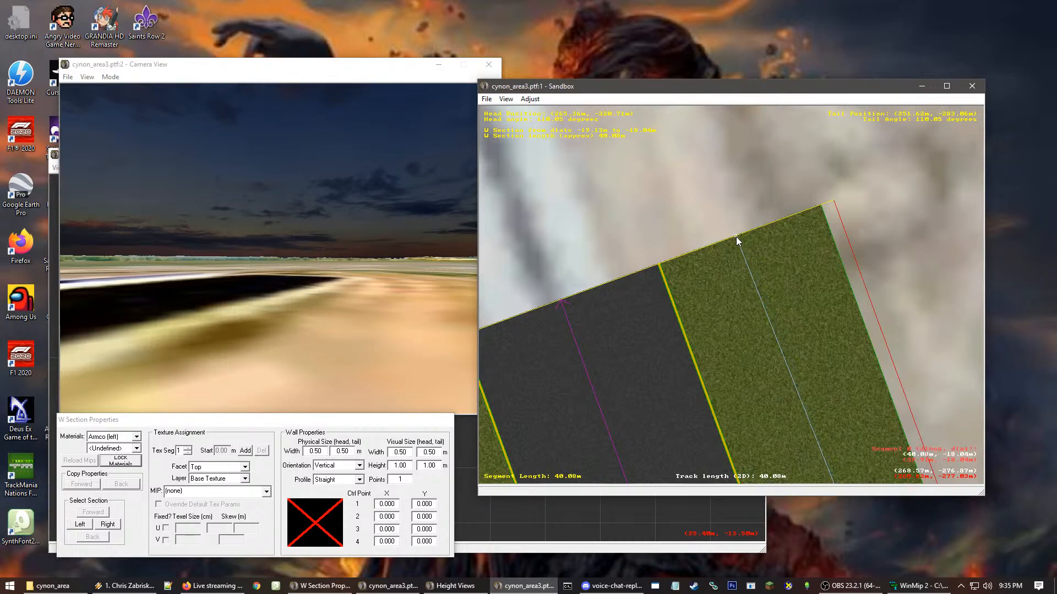
{"action": "right_click_drag", "start_coordinate": [734, 236], "coordinate": [737, 353]}
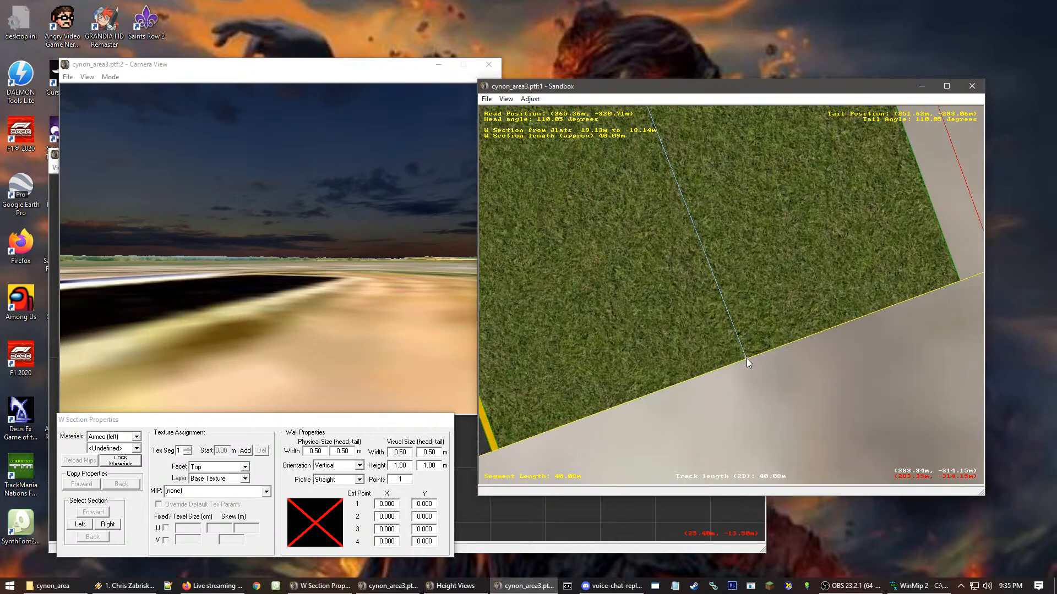
{"action": "left_click_drag", "start_coordinate": [735, 352], "coordinate": [742, 344]}
{"action": "right_click_drag", "start_coordinate": [719, 366], "coordinate": [715, 371]}
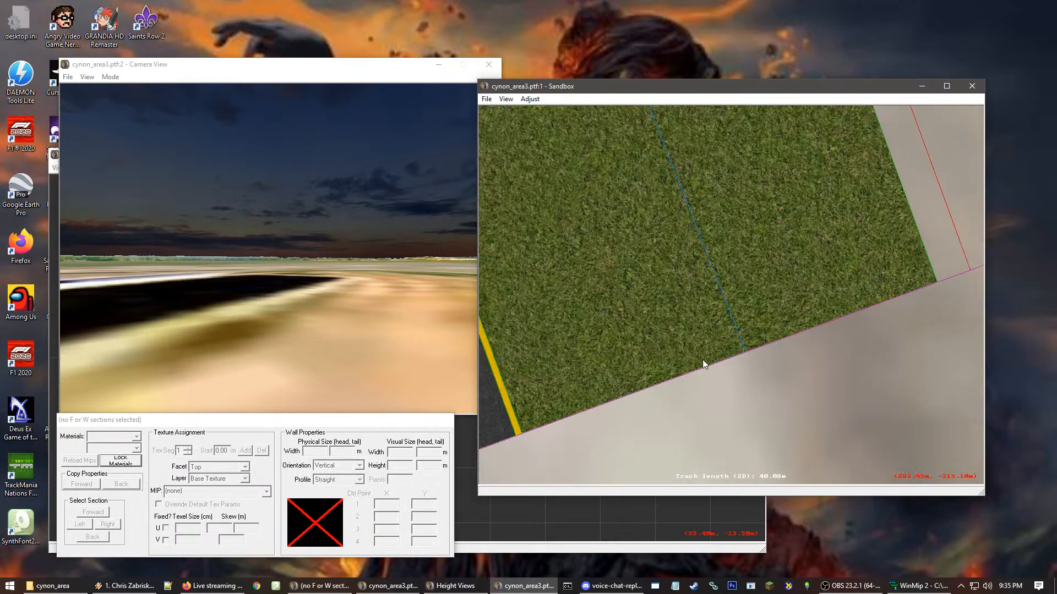
- Set the W section's materials to Wall and Apron
{"action": "scroll", "coordinate": [692, 260], "scroll_direction": "down", "scroll_amount": 5}
{"action": "left_click", "coordinate": [703, 242]}
{"action": "right_click", "coordinate": [612, 238]}
{"action": "scroll", "coordinate": [721, 248], "scroll_direction": "down", "scroll_amount": 2}
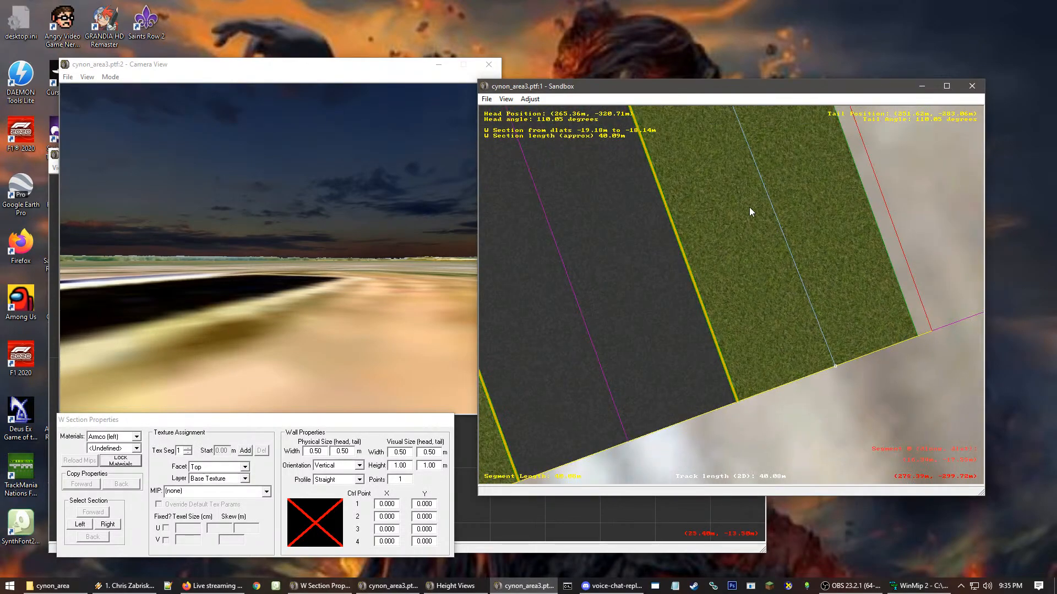
{"action": "right_click", "coordinate": [747, 211]}
{"action": "left_click", "coordinate": [136, 436]}
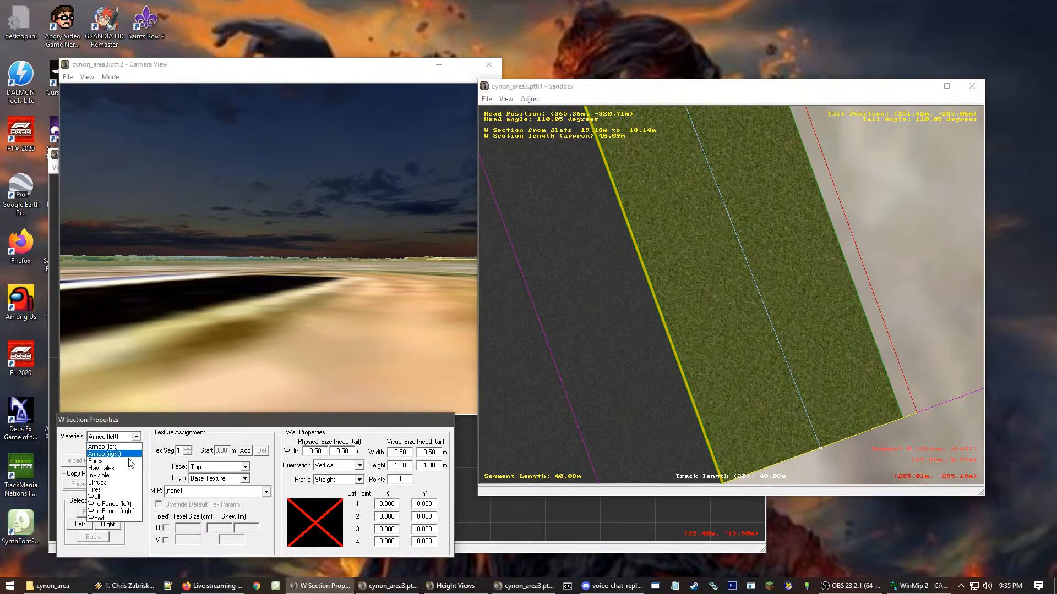
{"action": "left_click", "coordinate": [128, 496]}
{"action": "left_click", "coordinate": [132, 448]}
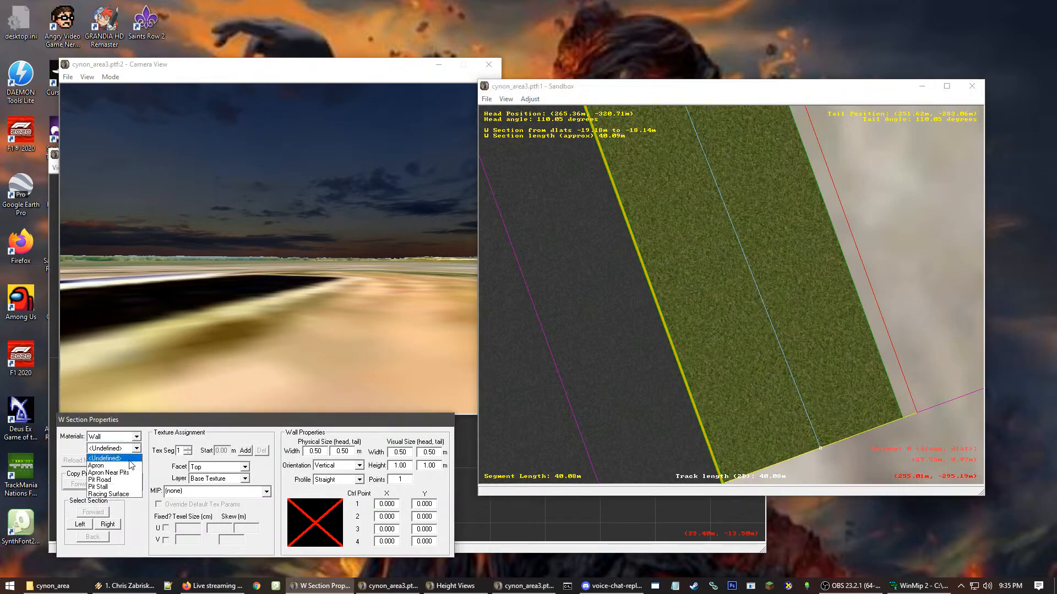
{"action": "left_click", "coordinate": [126, 466]}
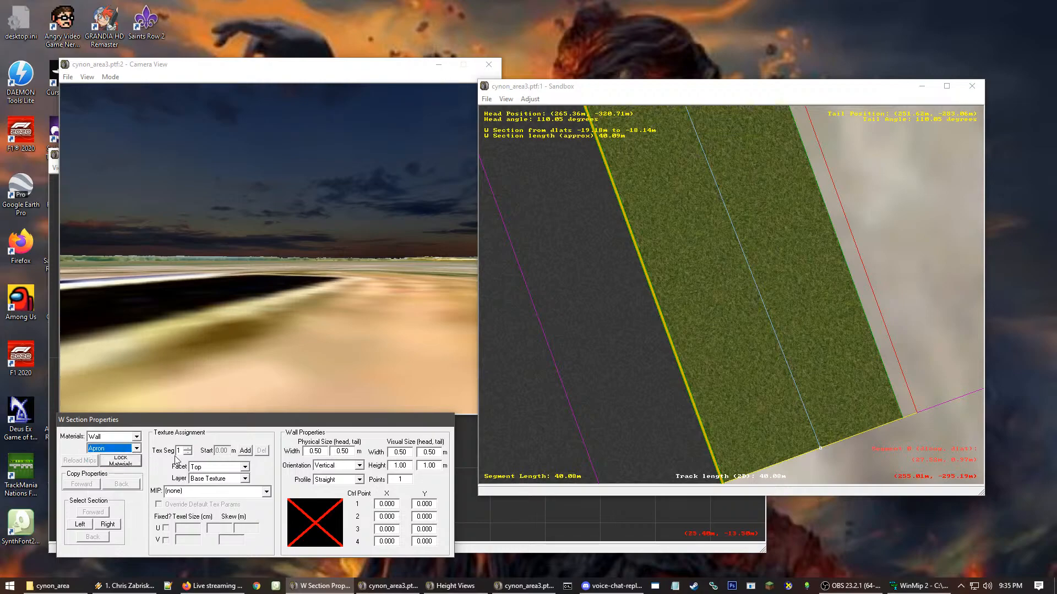
- Assign the wall_t.mip base texture to the wall's Top facet
{"action": "left_click", "coordinate": [192, 492]}
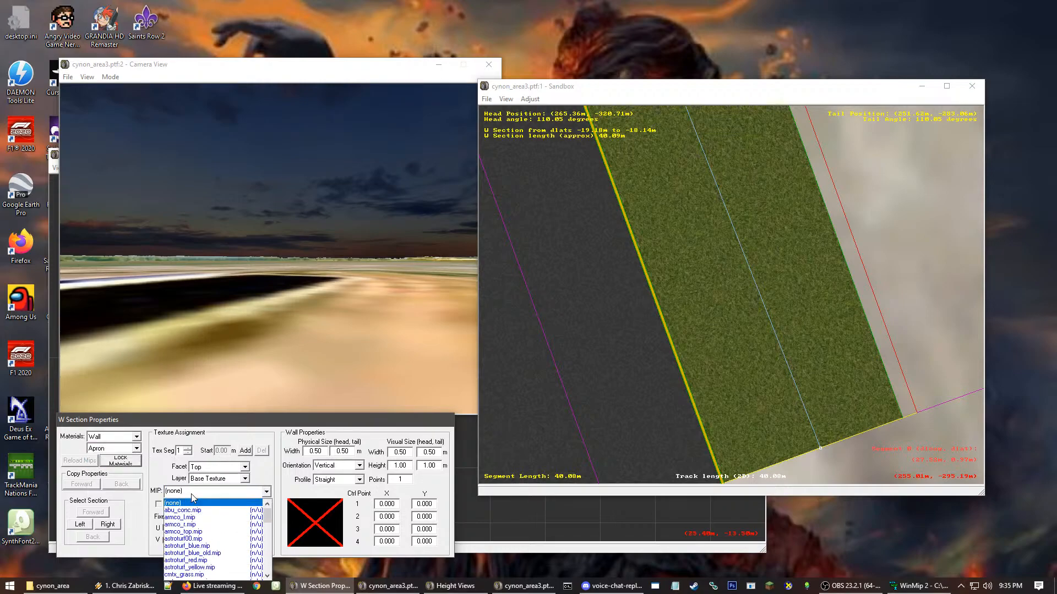
{"action": "left_click_drag", "start_coordinate": [269, 525], "coordinate": [263, 563]}
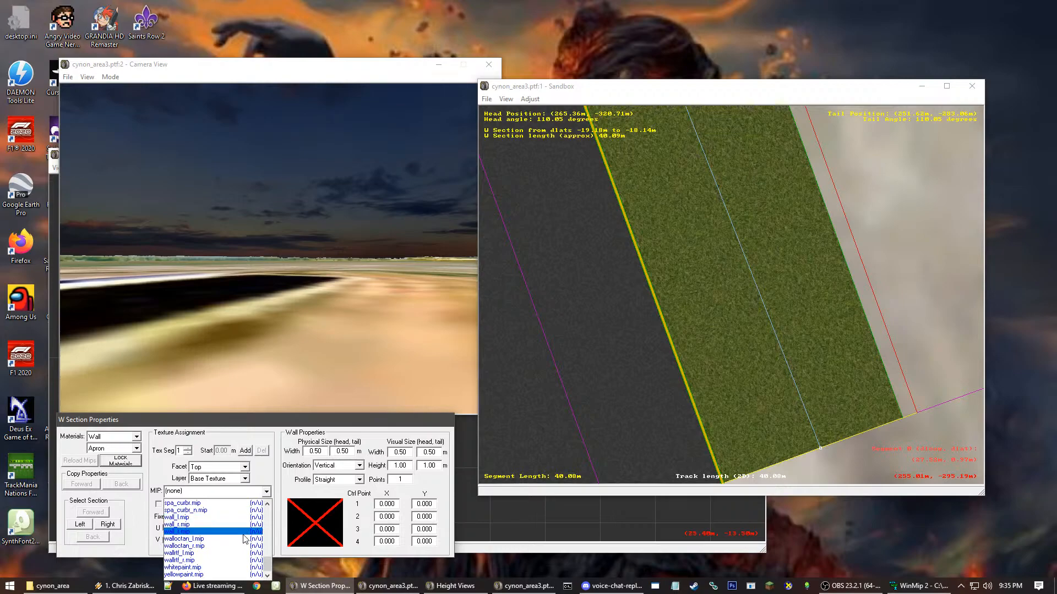
{"action": "left_click", "coordinate": [197, 532]}
- Examine the textured wall top in the camera view, going through driving mode and back to slew mode
{"action": "left_click", "coordinate": [304, 278]}
{"action": "left_click", "coordinate": [304, 277]}
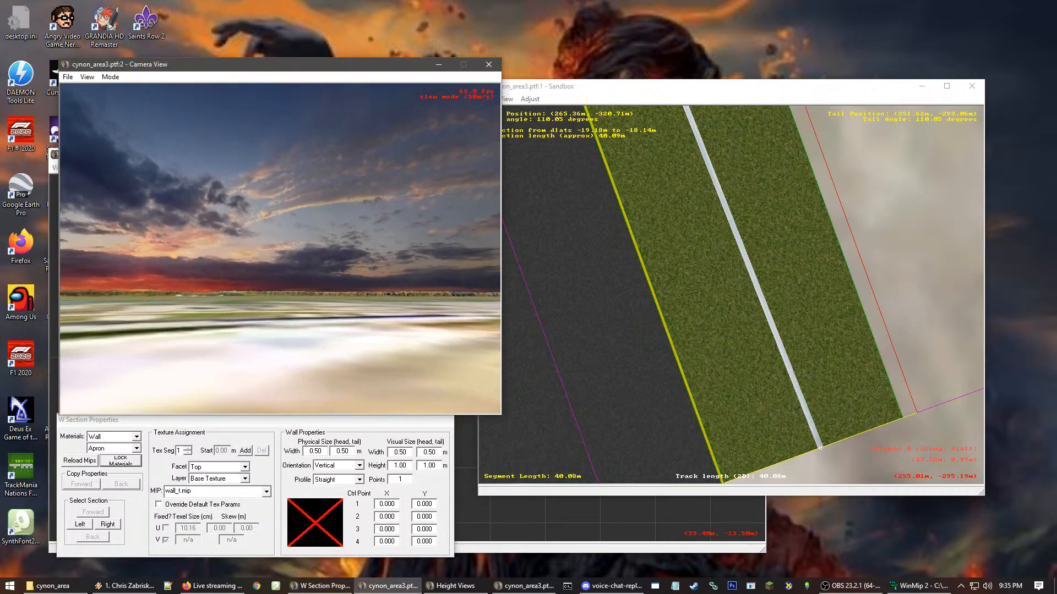
{"action": "key", "text": "Up"}
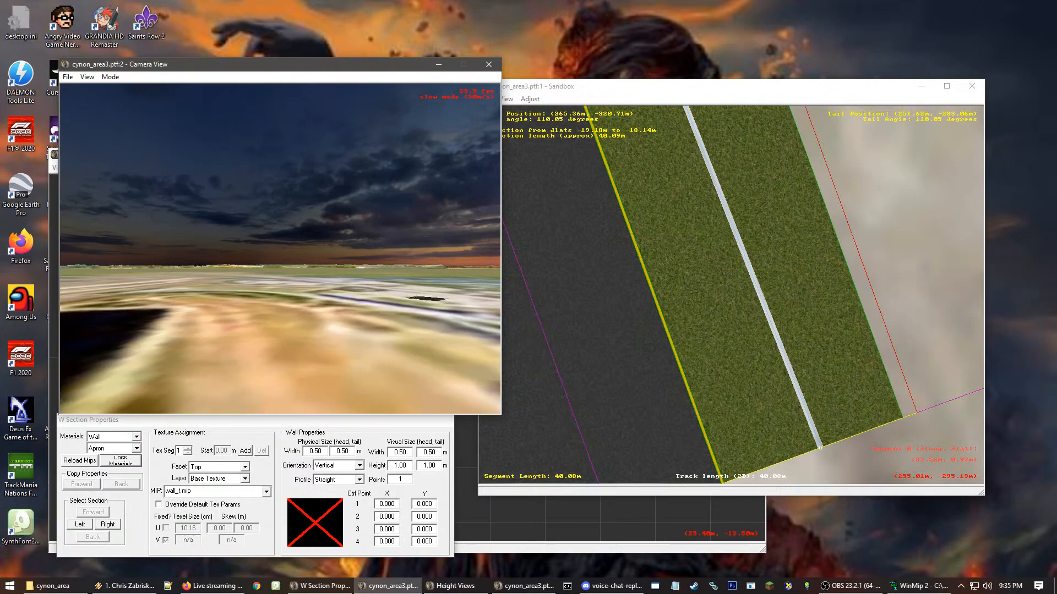
{"action": "left_click", "coordinate": [130, 84]}
{"action": "left_click", "coordinate": [110, 76]}
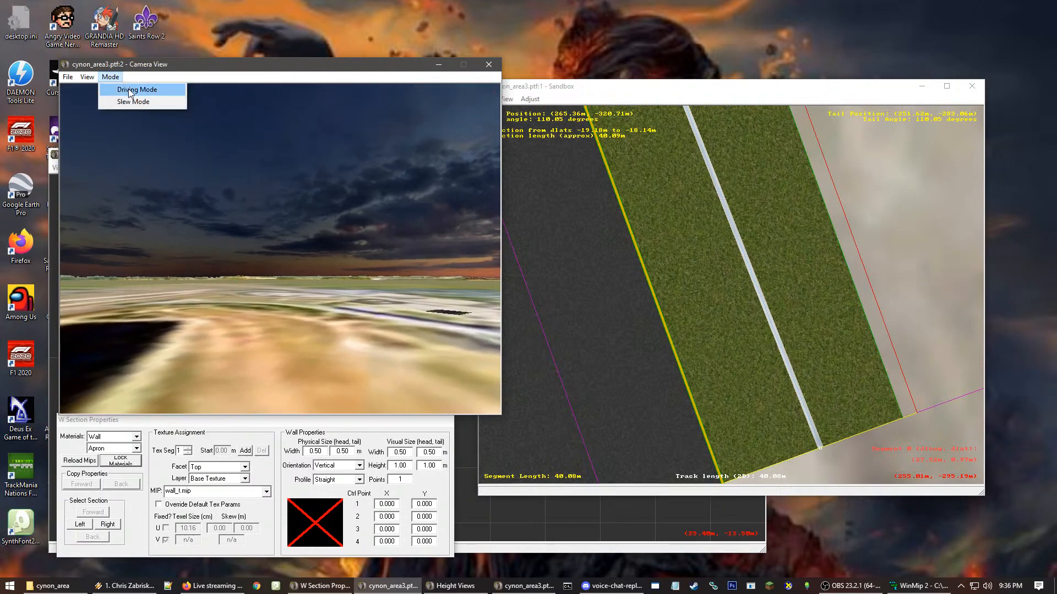
{"action": "left_click", "coordinate": [129, 89]}
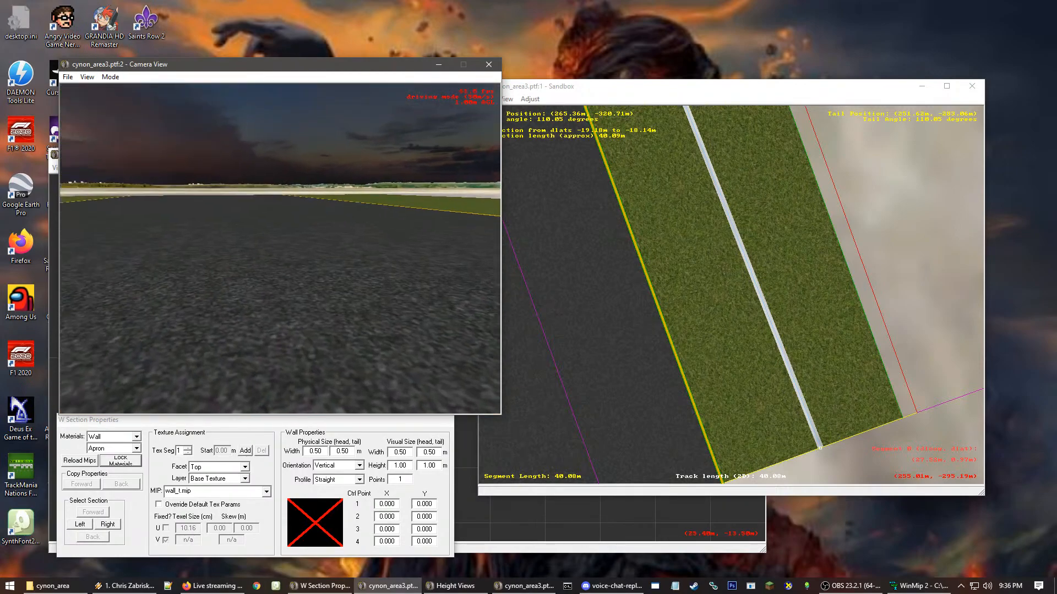
{"action": "key", "text": "s"}
{"action": "key", "text": "Up"}
{"action": "key", "text": "Up"}
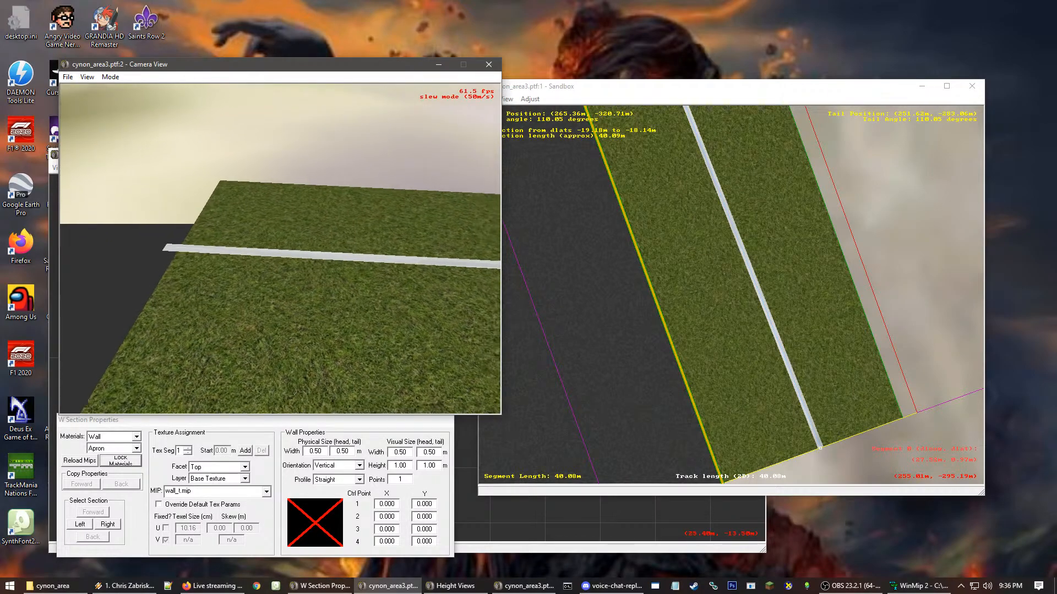
{"action": "key", "text": "Escape"}
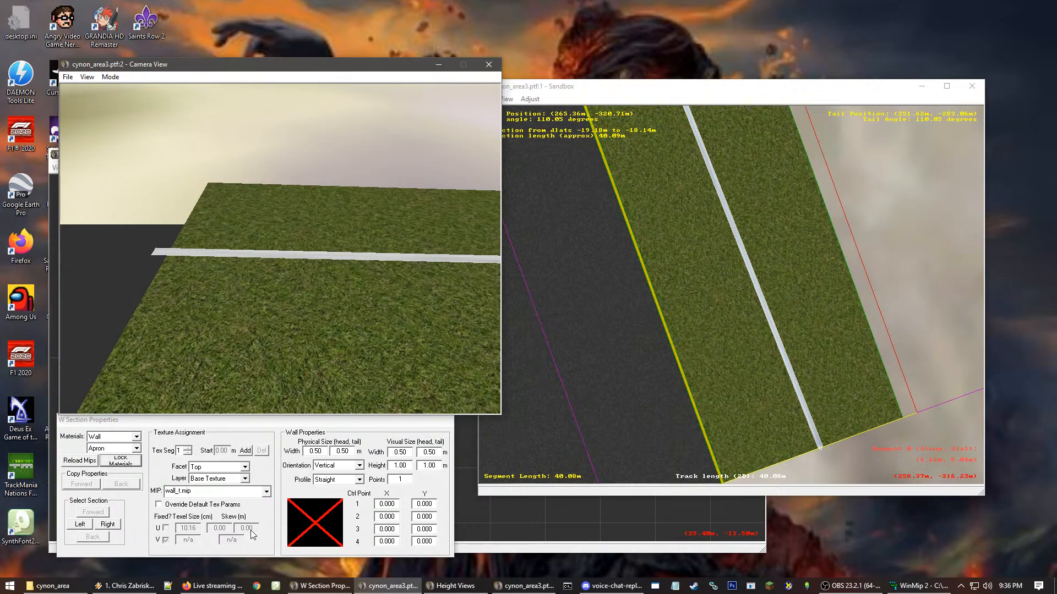
- Override the default texture parameters for the wall's Top facet and set the U texel size to 1 cm
{"action": "left_click", "coordinate": [168, 510]}
{"action": "left_click", "coordinate": [168, 507]}
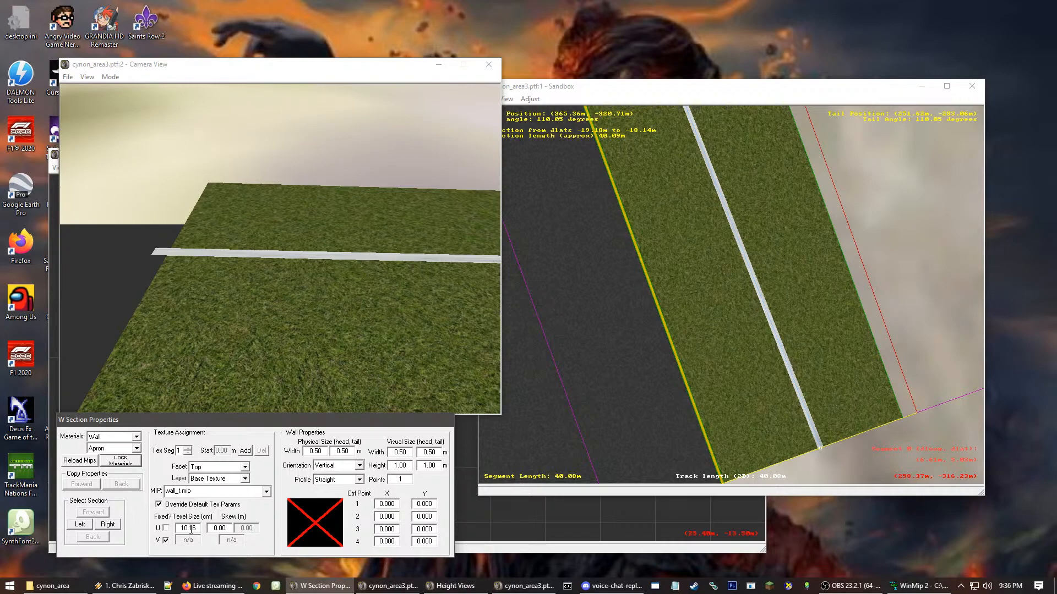
{"action": "left_click_drag", "start_coordinate": [199, 529], "coordinate": [179, 529]}
{"action": "type", "text": "1"}
- Assign the wall_l.mip base texture to the wall's Left facet
{"action": "left_click", "coordinate": [216, 467]}
{"action": "left_click", "coordinate": [207, 491]}
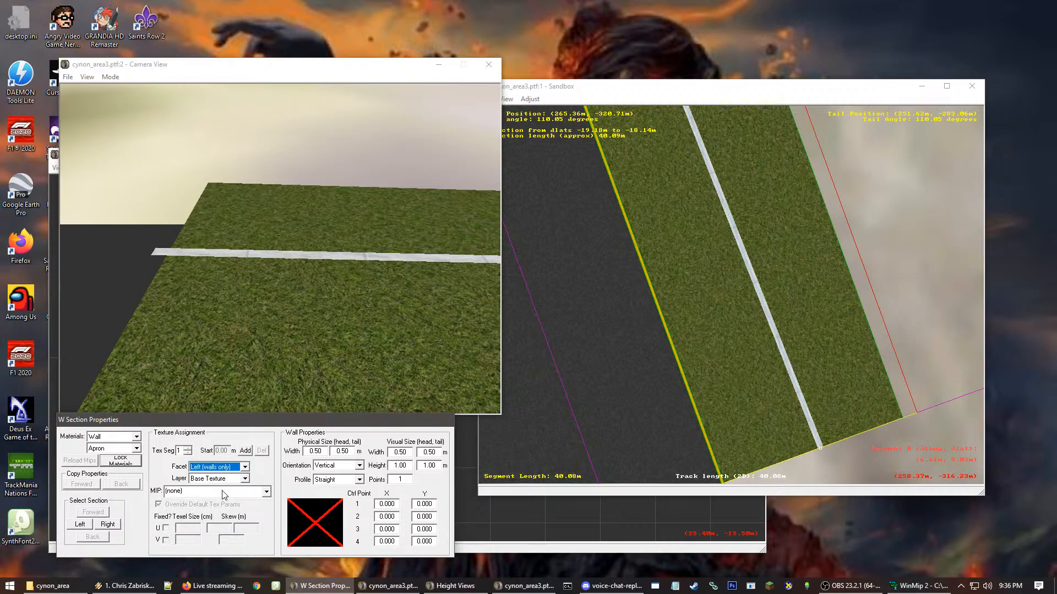
{"action": "left_click", "coordinate": [224, 492]}
{"action": "left_click_drag", "start_coordinate": [270, 511], "coordinate": [272, 563]}
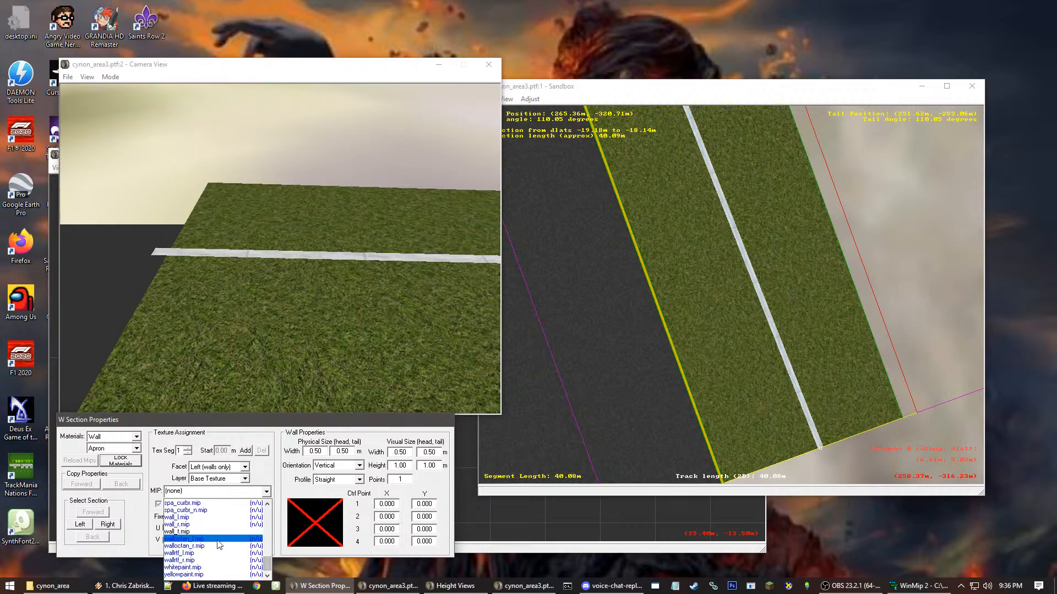
{"action": "left_click", "coordinate": [182, 518]}
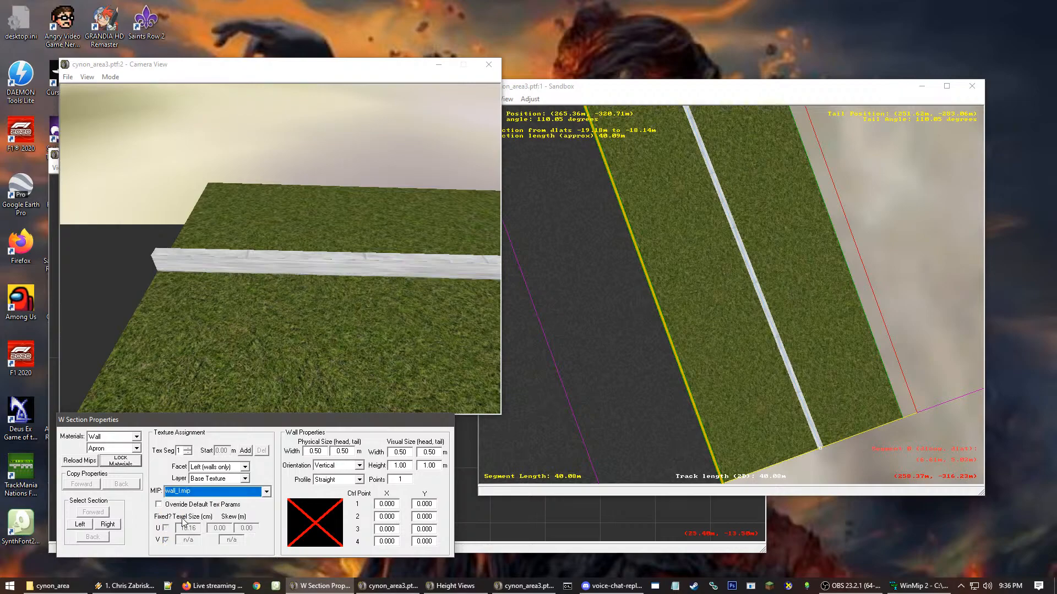
- Return to the wall's Top facet, inspect it up close, then unfix V and set the V texel size to 1 cm
{"action": "left_click", "coordinate": [228, 466]}
{"action": "left_click", "coordinate": [212, 490]}
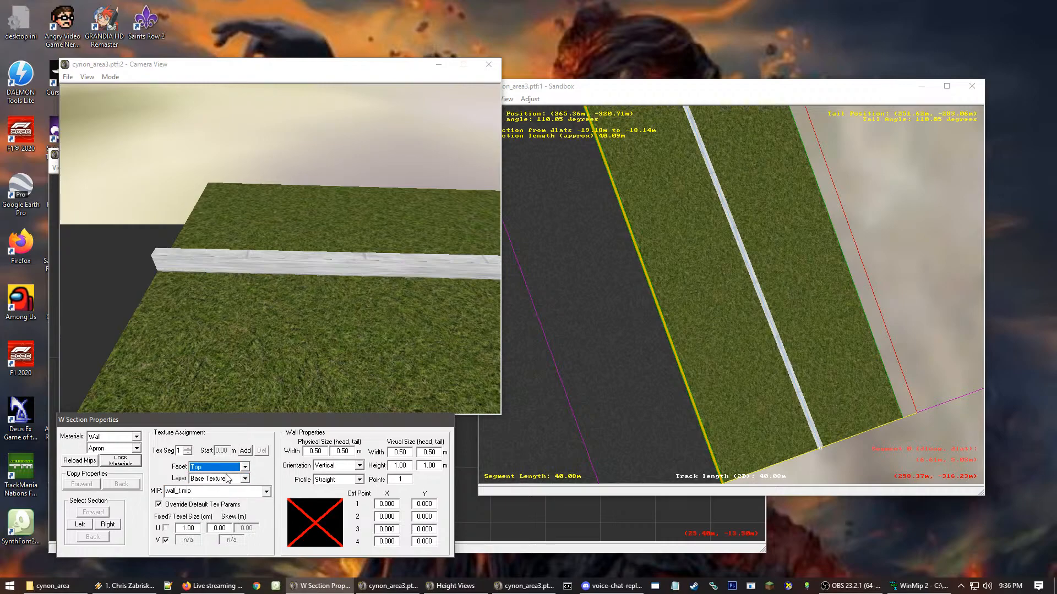
{"action": "left_click", "coordinate": [329, 269]}
{"action": "key", "text": "space"}
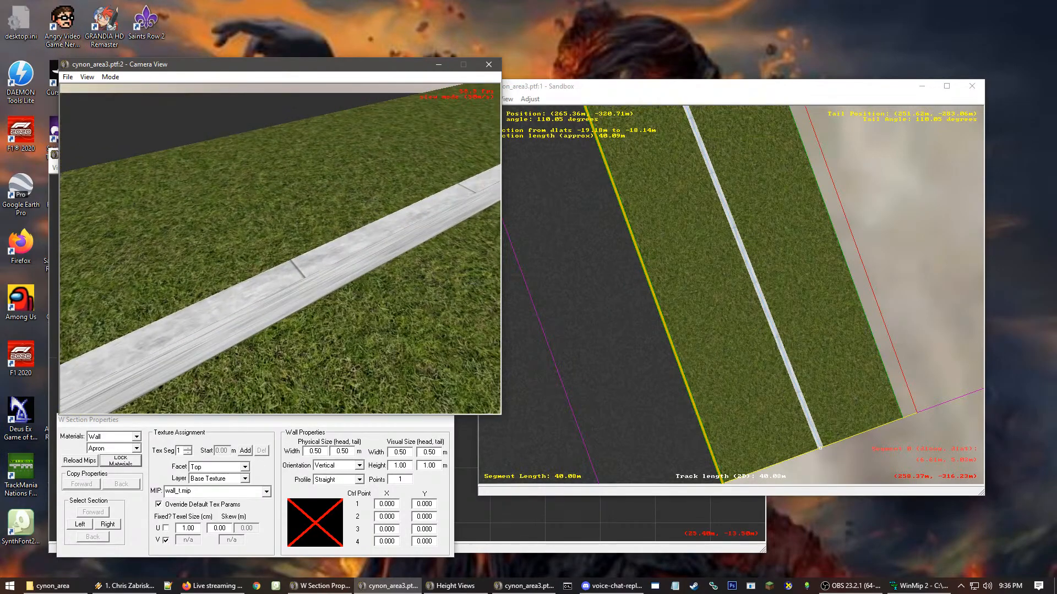
{"action": "key", "text": "space"}
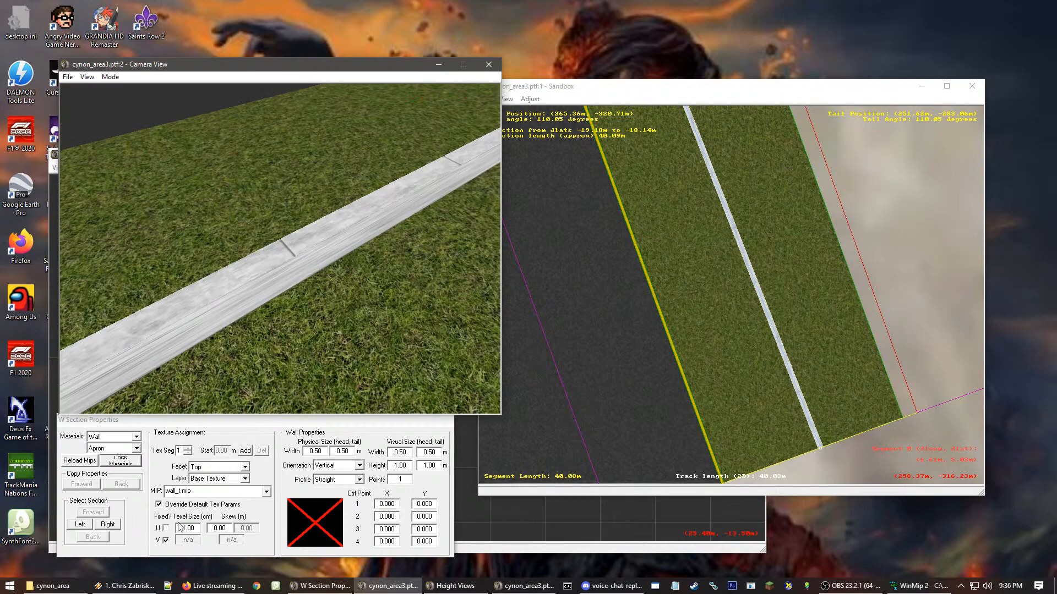
{"action": "left_click", "coordinate": [168, 544]}
{"action": "left_click", "coordinate": [166, 540]}
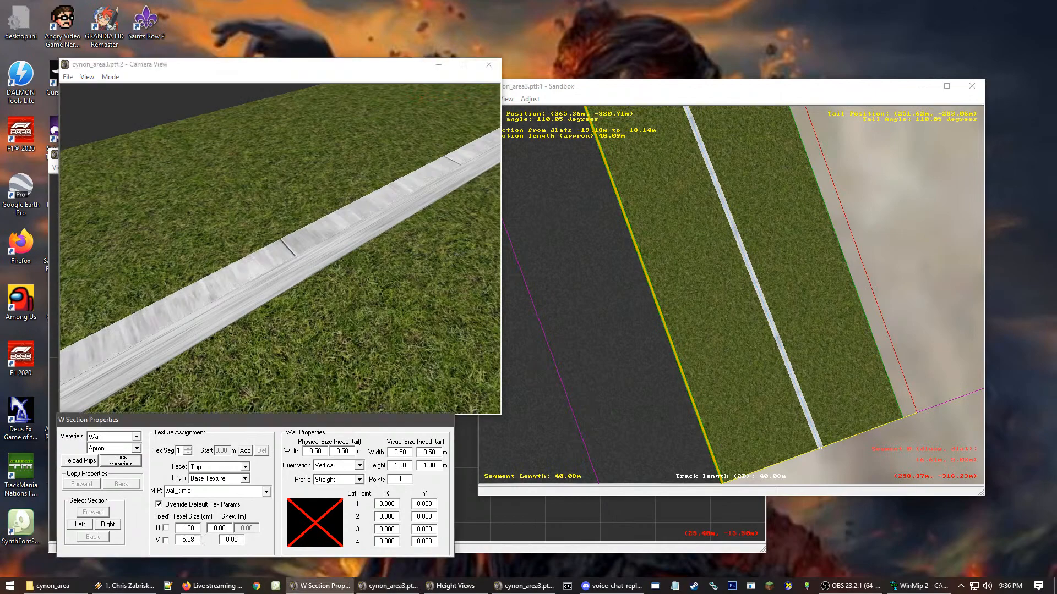
{"action": "type", "text": "1"}
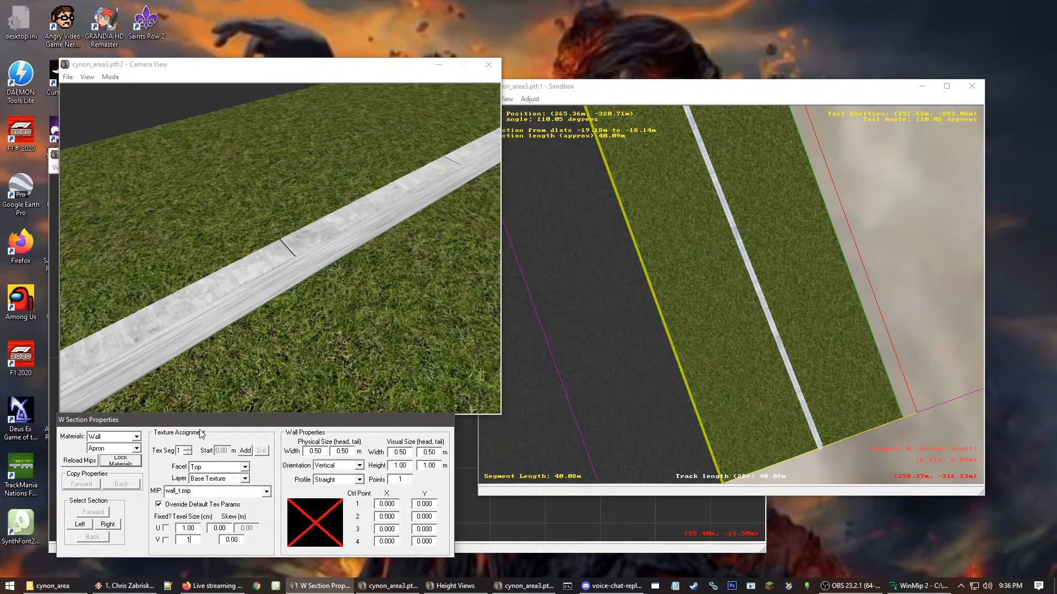
- Override the default texture parameters for the wall's Left facet and set its U texel size to 1 cm
{"action": "key", "text": "Return"}
{"action": "left_click", "coordinate": [208, 467]}
{"action": "left_click", "coordinate": [201, 483]}
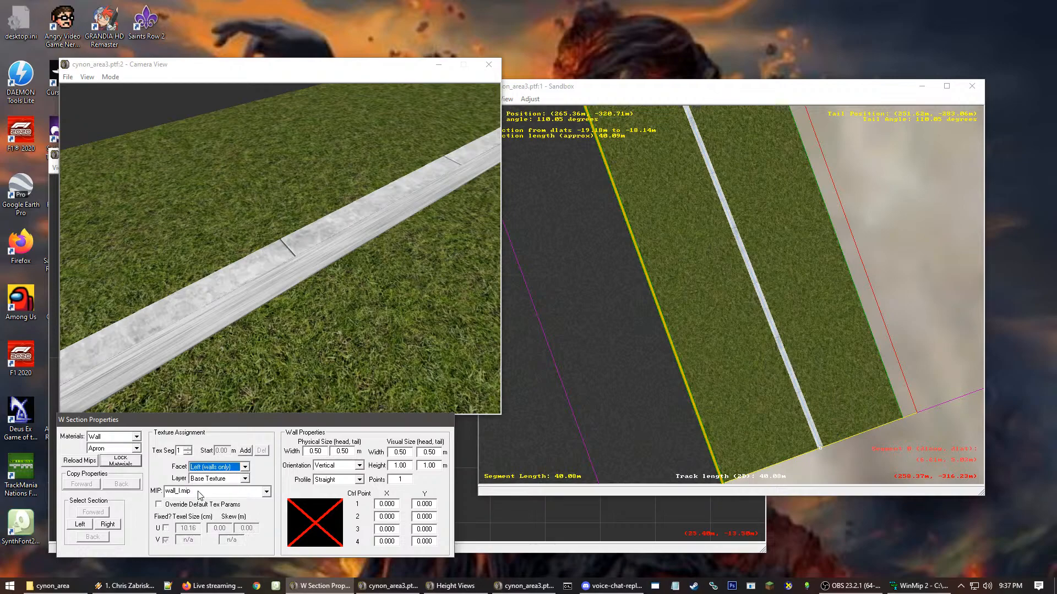
{"action": "left_click", "coordinate": [167, 505]}
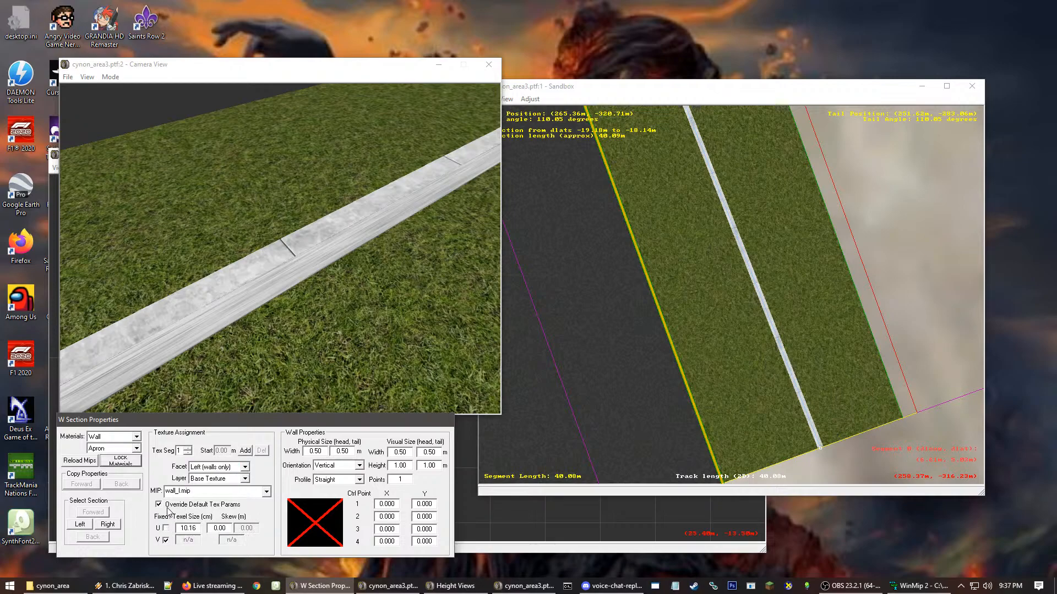
{"action": "left_click_drag", "start_coordinate": [196, 528], "coordinate": [139, 540]}
{"action": "type", "text": "1"}
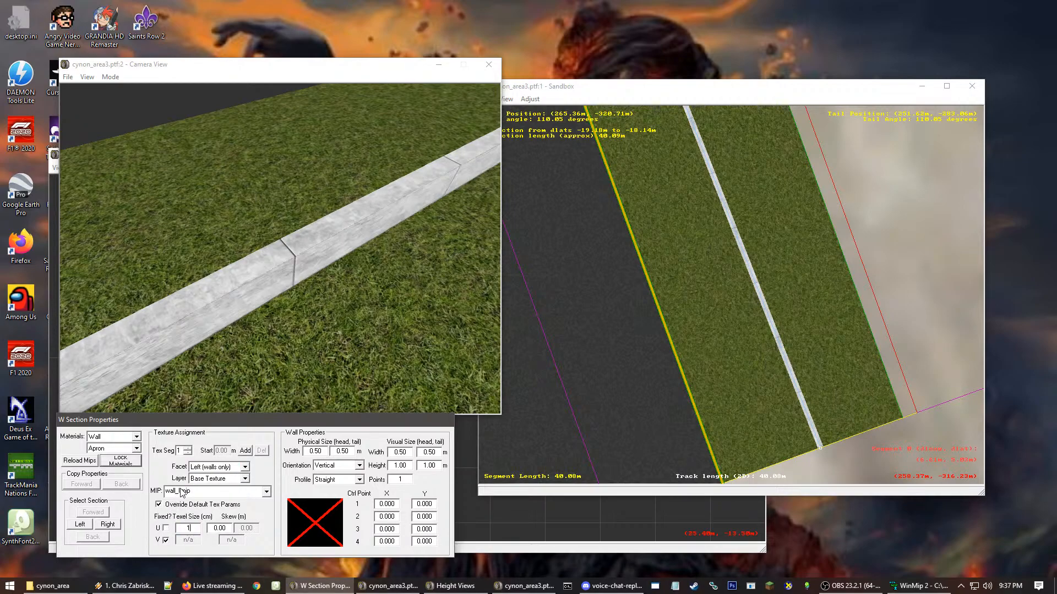
- Try an unfixed V with a 1 cm texel size on the wall's Left facet, inspect it up close, and fix V again
{"action": "left_click", "coordinate": [166, 541]}
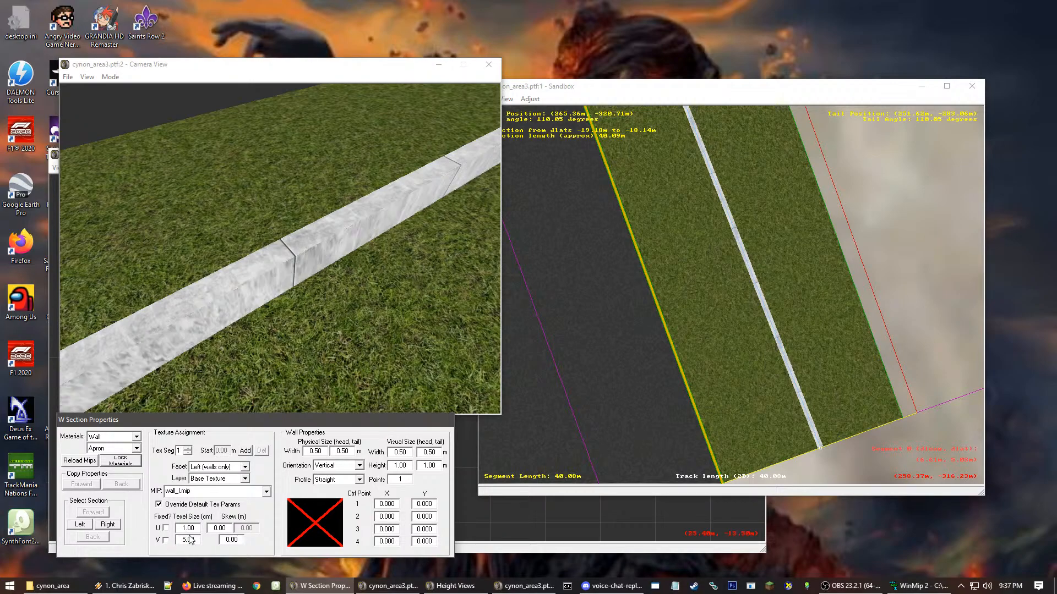
{"action": "left_click", "coordinate": [332, 315]}
{"action": "key", "text": "Down"}
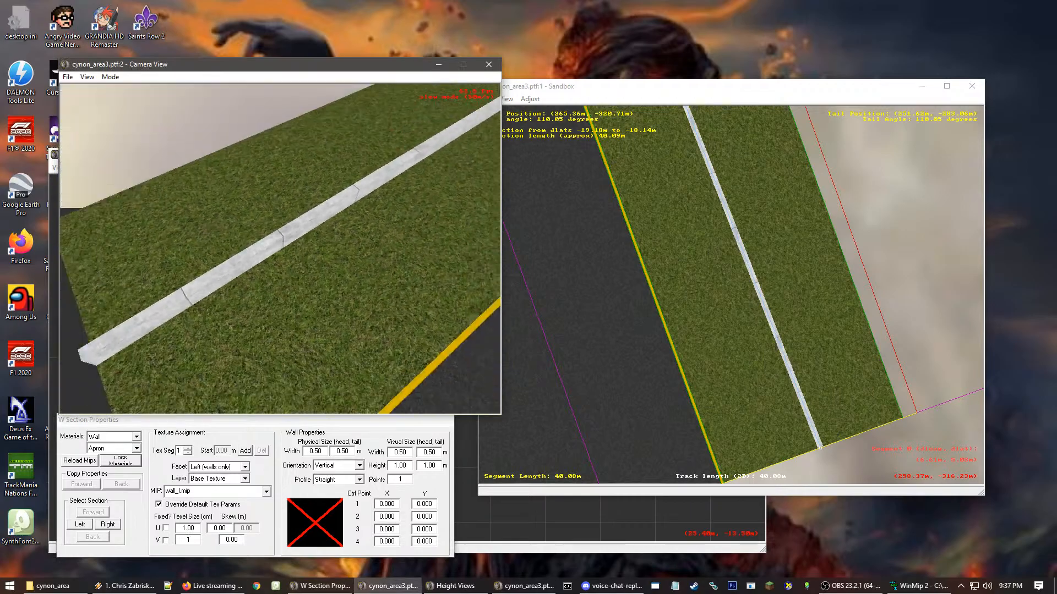
{"action": "key", "text": "Up"}
{"action": "key", "text": "Up"}
{"action": "key", "text": "Down"}
{"action": "key", "text": "Up"}
{"action": "key", "text": "Up"}
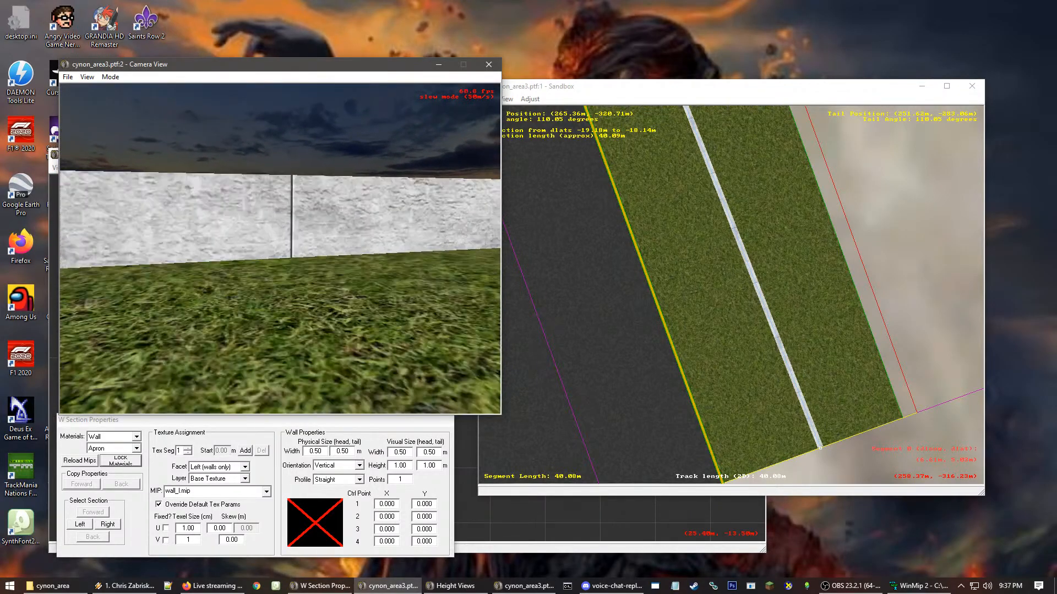
{"action": "key", "text": "Down"}
{"action": "key", "text": "Up"}
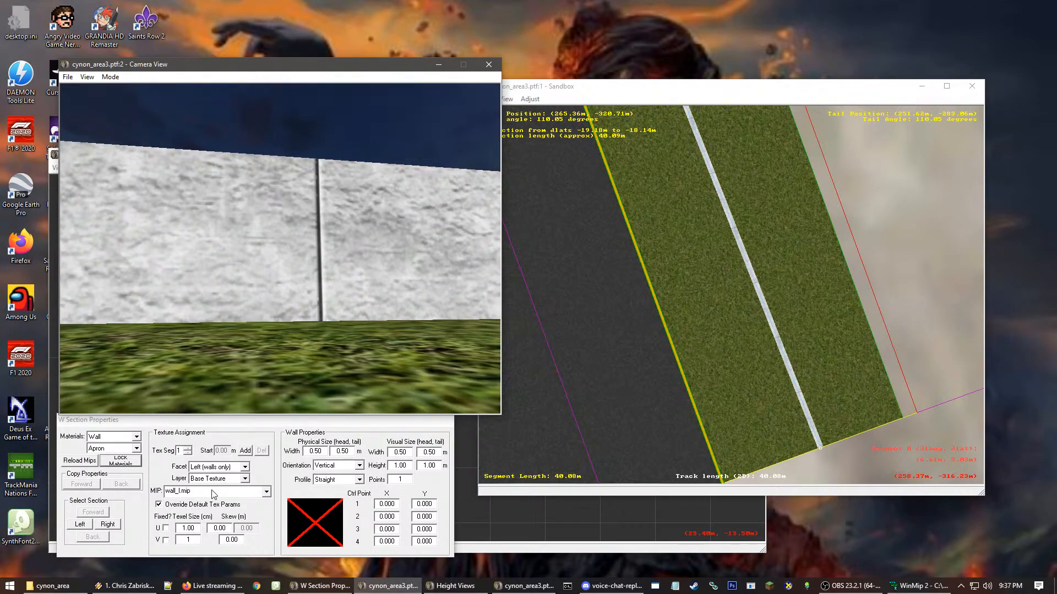
{"action": "left_click", "coordinate": [165, 540]}
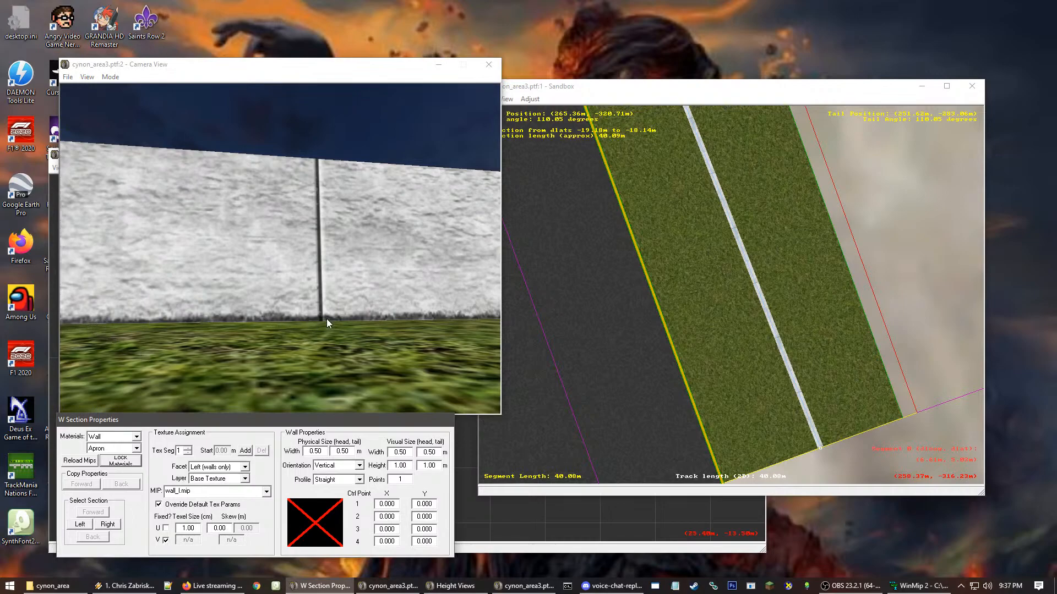
{"action": "left_click", "coordinate": [349, 324]}
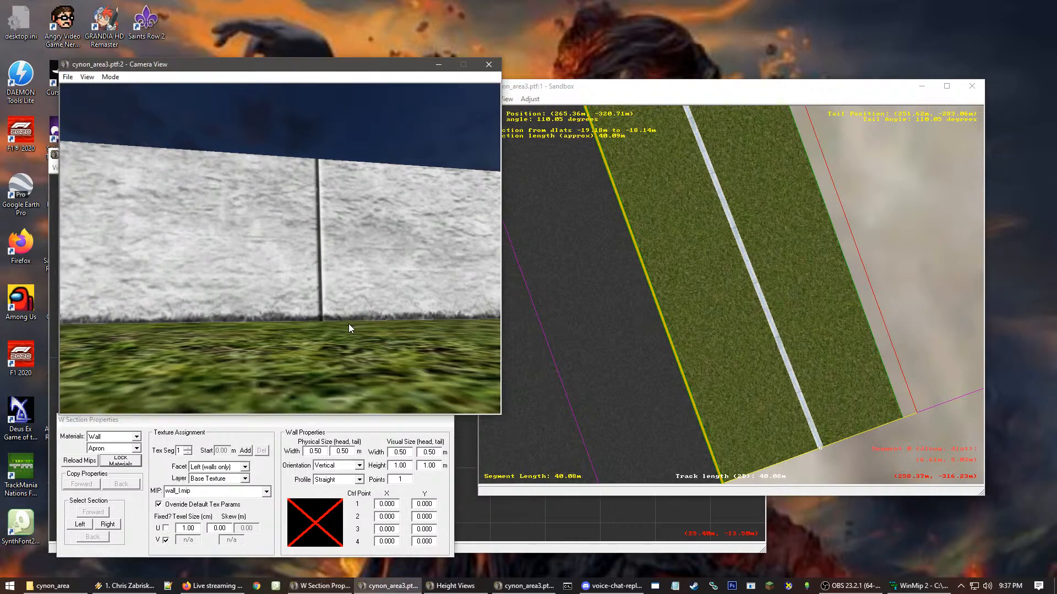
{"action": "left_click_drag", "start_coordinate": [349, 324], "coordinate": [352, 355]}
- Assign the wall_r.mip base texture to the wall's Right facet
{"action": "left_click", "coordinate": [197, 474]}
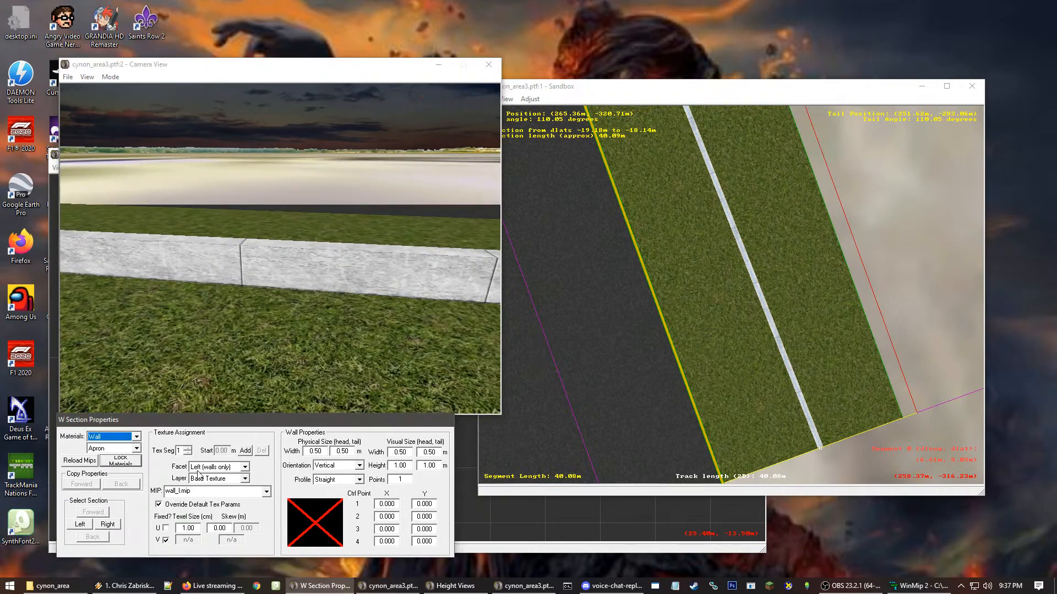
{"action": "left_click", "coordinate": [216, 466]}
{"action": "left_click", "coordinate": [210, 483]}
{"action": "left_click", "coordinate": [192, 491]}
{"action": "key", "text": "w"}
- Override the default texture parameters for the Right facet, set its U texel size to 1 cm, and check that side of the wall
{"action": "left_click", "coordinate": [182, 526]}
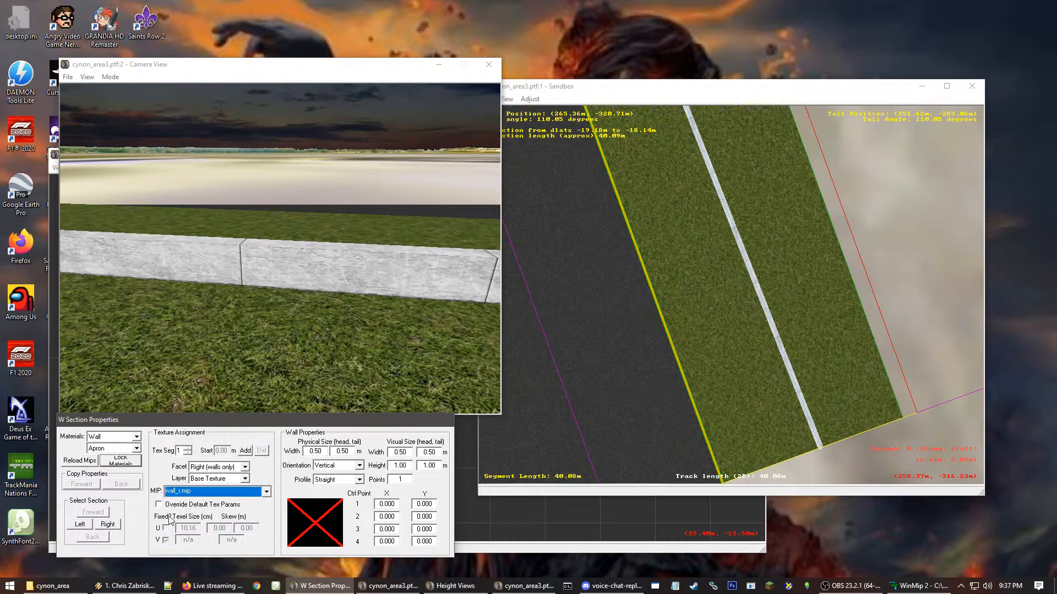
{"action": "double_click", "coordinate": [198, 528]}
{"action": "type", "text": "1"}
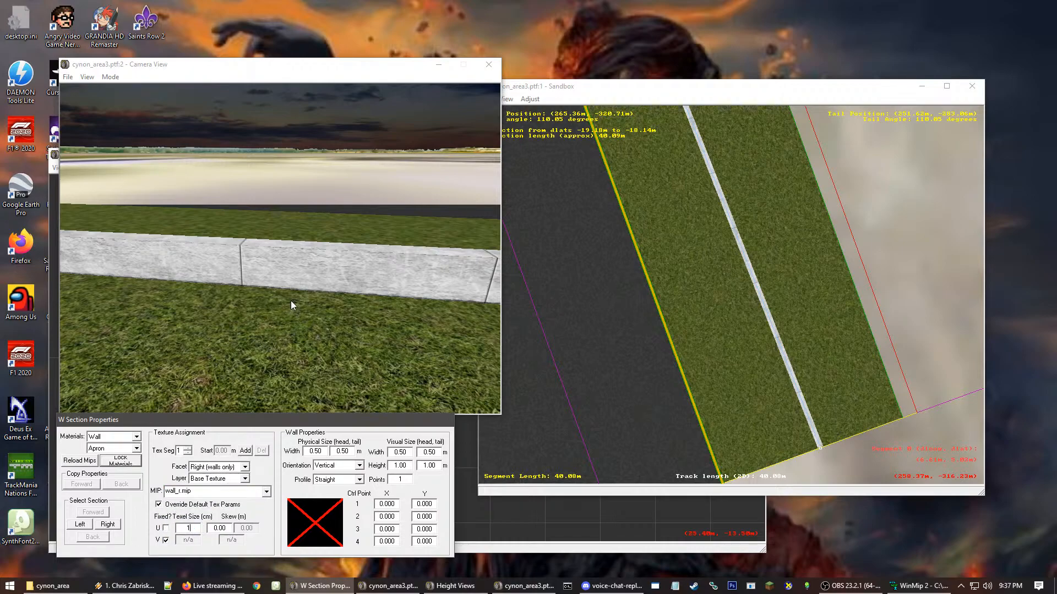
{"action": "left_click", "coordinate": [328, 237]}
{"action": "left_click_drag", "start_coordinate": [327, 236], "coordinate": [364, 236]}
{"action": "key", "text": "Escape"}
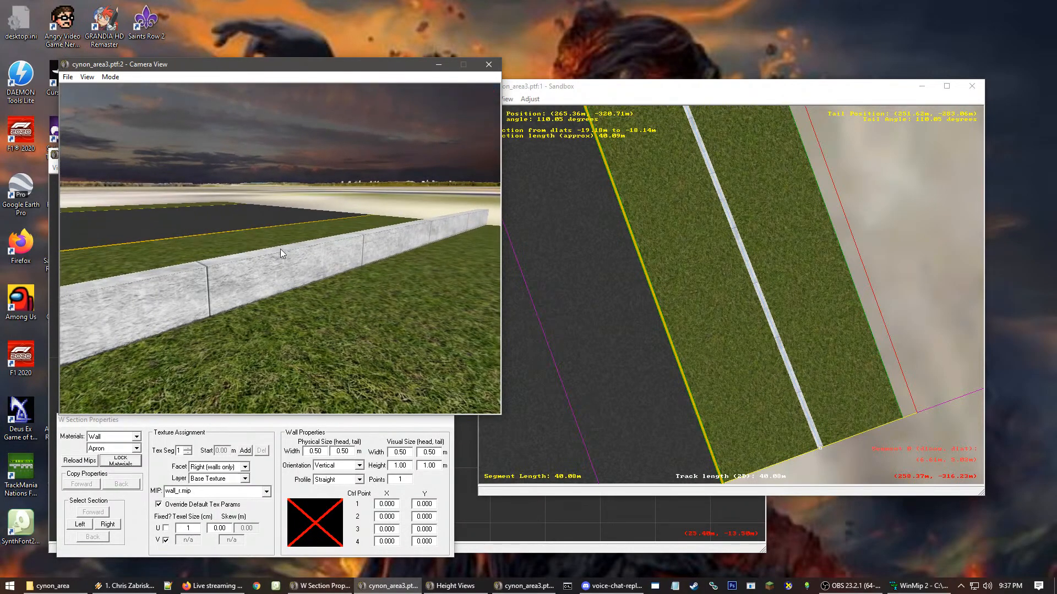
- Try a head visual width of 0.6 m on the wall, compare it in the camera view, and return it to 0.5 m
{"action": "left_click", "coordinate": [418, 494]}
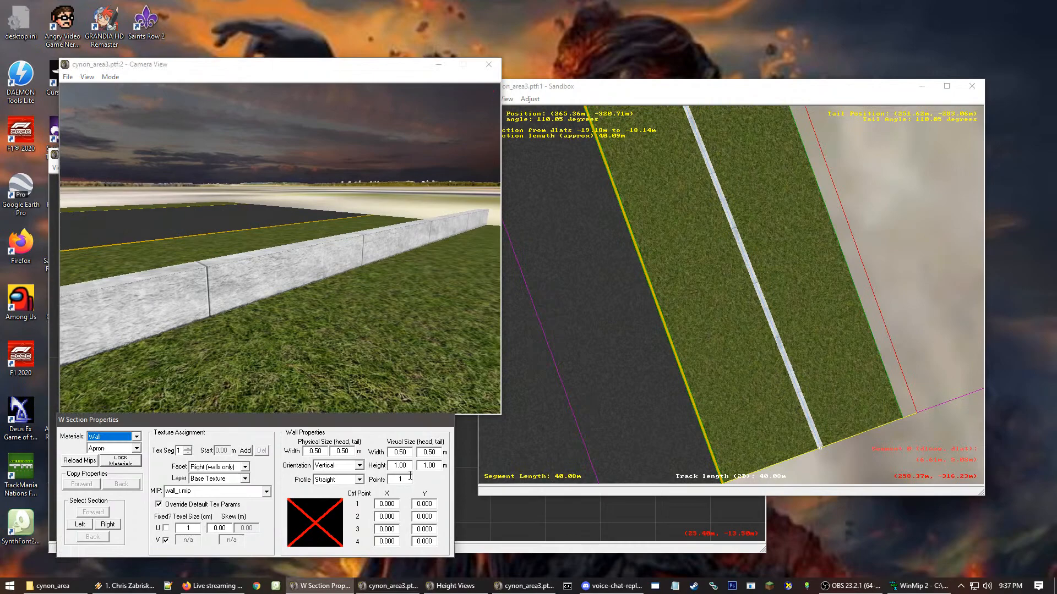
{"action": "left_click", "coordinate": [409, 467]}
{"action": "left_click", "coordinate": [407, 452]}
{"action": "left_click_drag", "start_coordinate": [407, 453], "coordinate": [435, 455]}
{"action": "type", "text": "6"}
{"action": "left_click", "coordinate": [396, 339]}
{"action": "left_click_drag", "start_coordinate": [396, 339], "coordinate": [308, 305]}
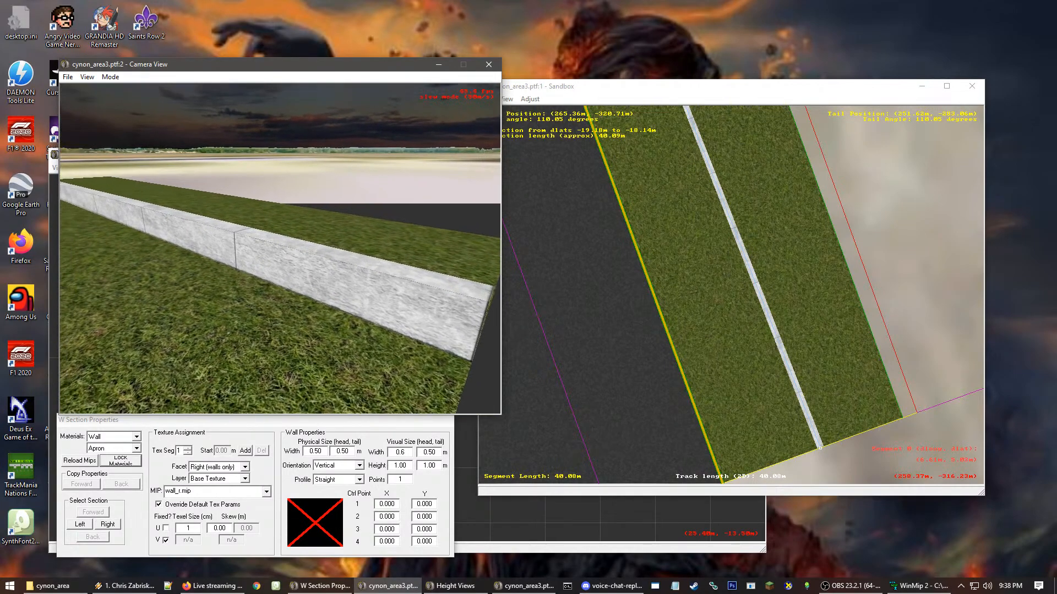
{"action": "left_click_drag", "start_coordinate": [309, 305], "coordinate": [339, 329]}
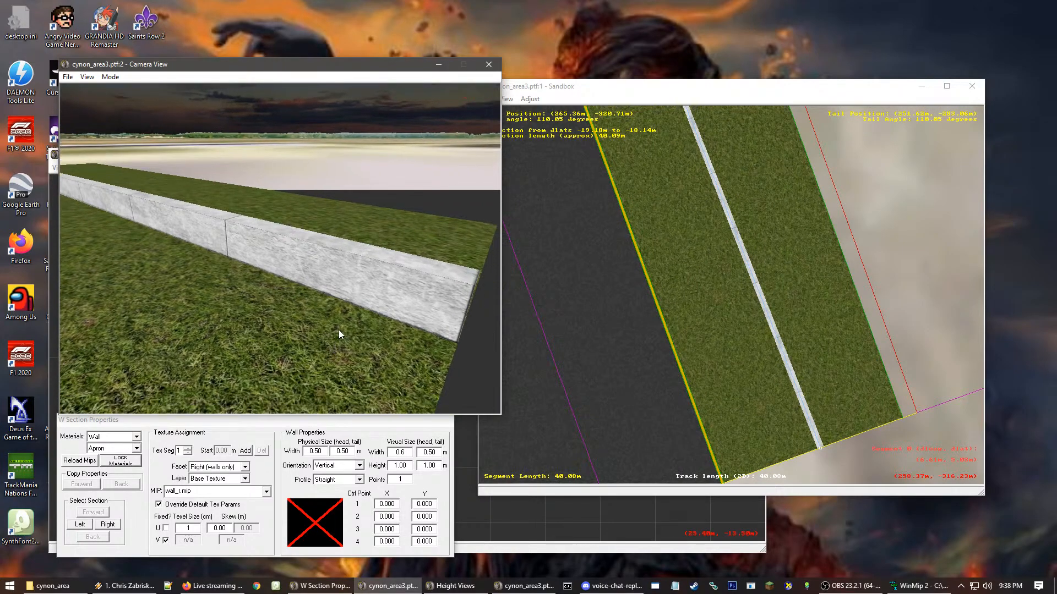
{"action": "left_click", "coordinate": [406, 451]}
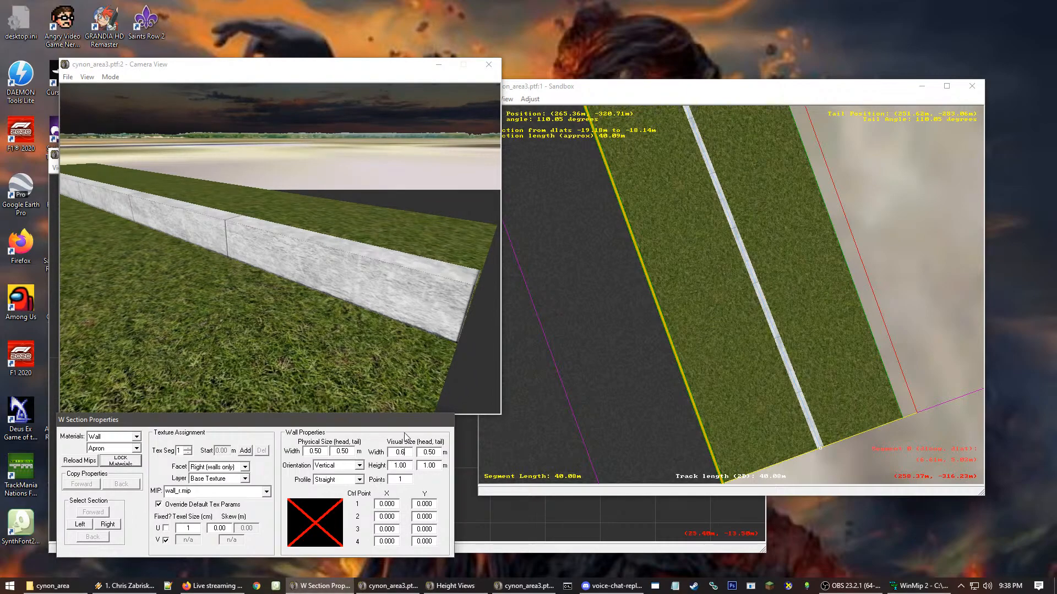
{"action": "key", "text": "BackSpace"}
{"action": "type", "text": "5"}
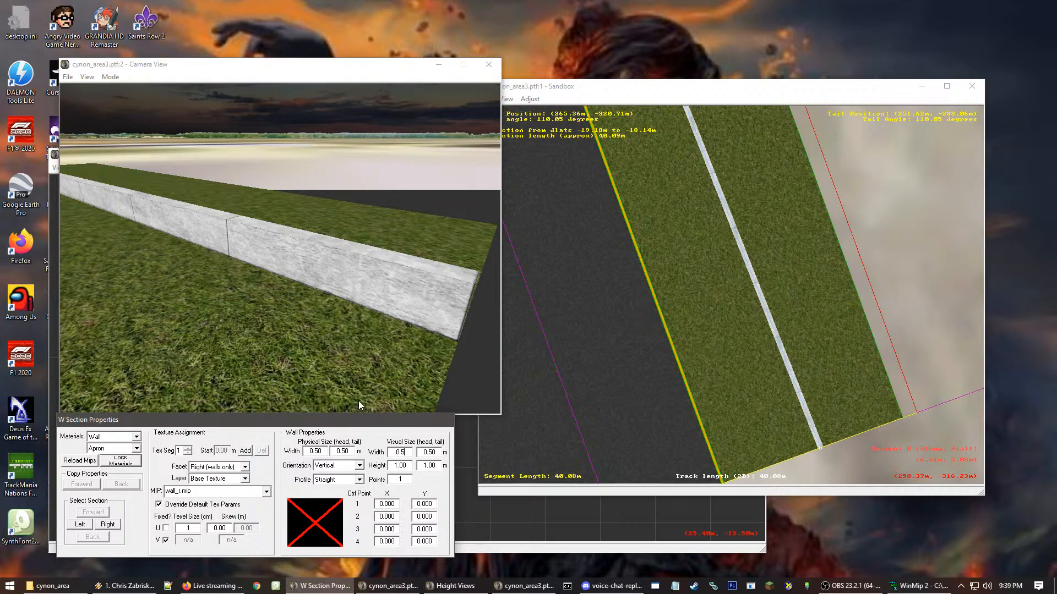
- Examine the wall from its open end in the camera view, looking along the grass strip
{"action": "left_click", "coordinate": [365, 324]}
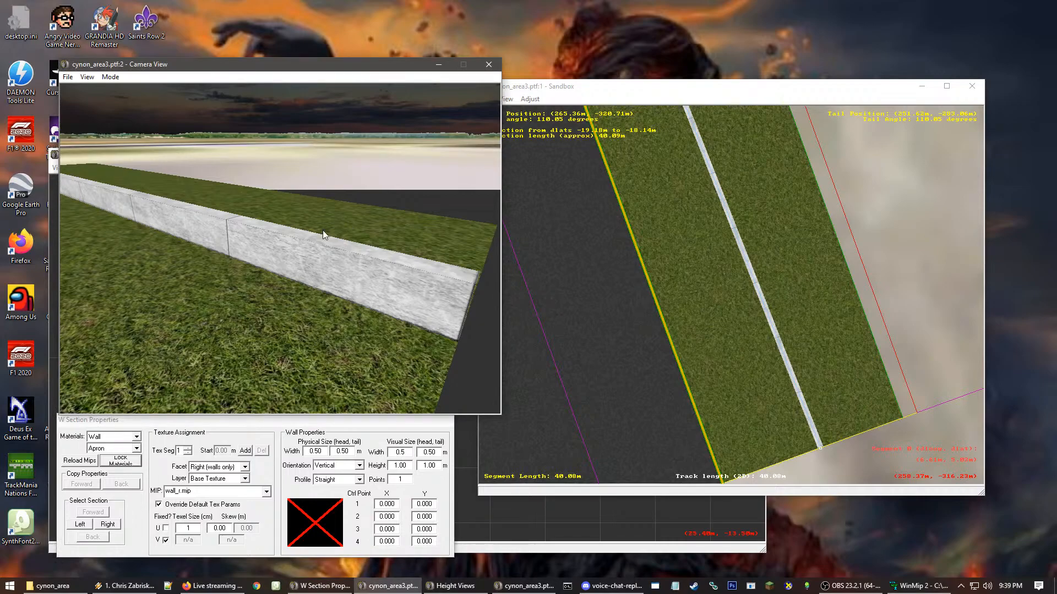
{"action": "left_click_drag", "start_coordinate": [314, 303], "coordinate": [473, 242]}
{"action": "key", "text": "Left"}
{"action": "left_click_drag", "start_coordinate": [279, 249], "coordinate": [264, 314]}
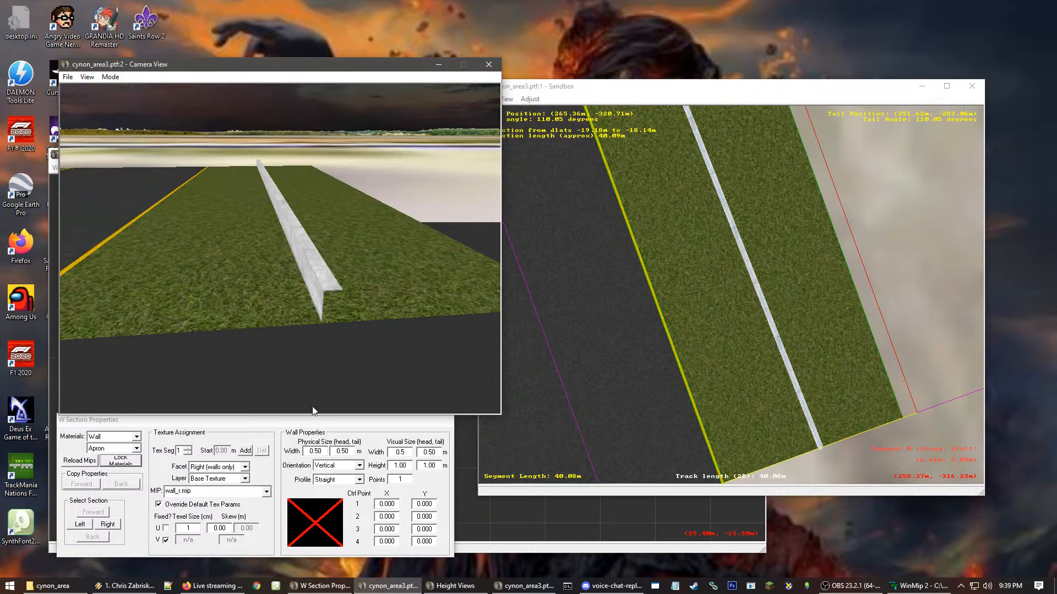
- From File Explorer, open cynon_championsarena.ptf from the nested cynon_championsarena folder under tracks in 3DSimED3, without loading TSOs
{"action": "left_click", "coordinate": [71, 592]}
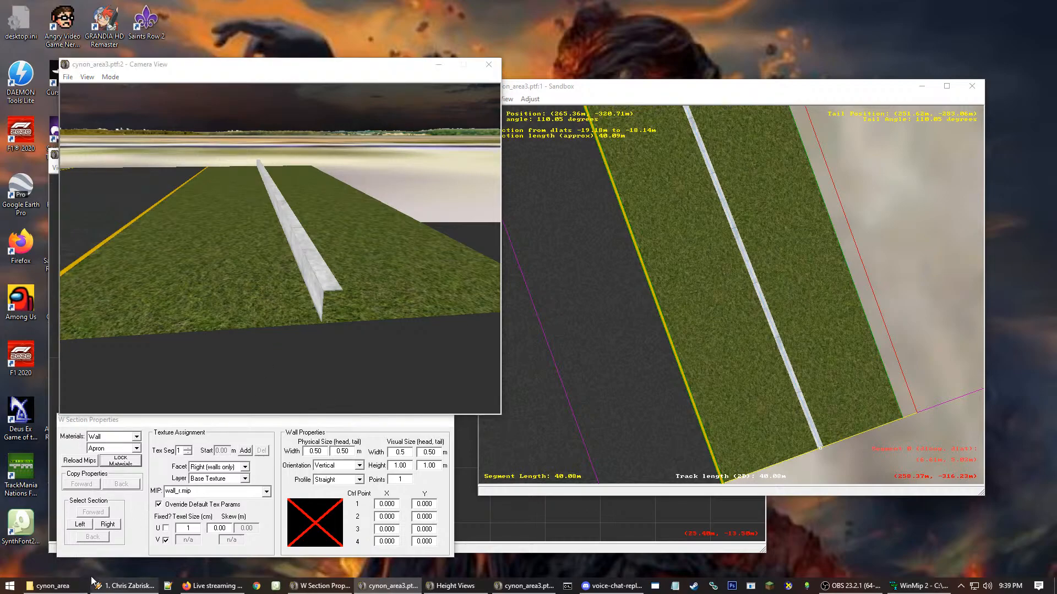
{"action": "left_click", "coordinate": [71, 587]}
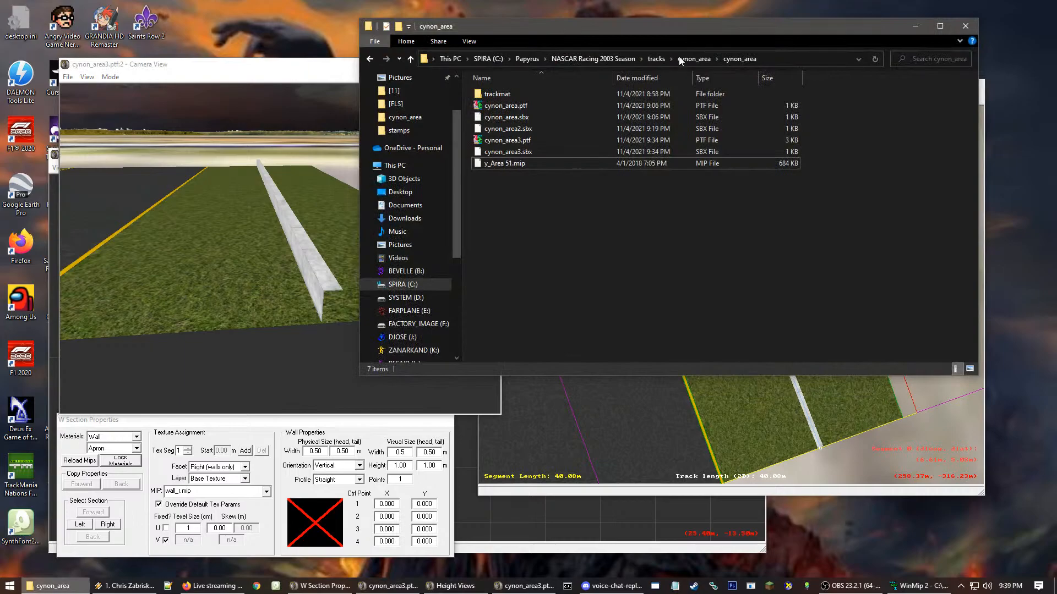
{"action": "left_click", "coordinate": [655, 58]}
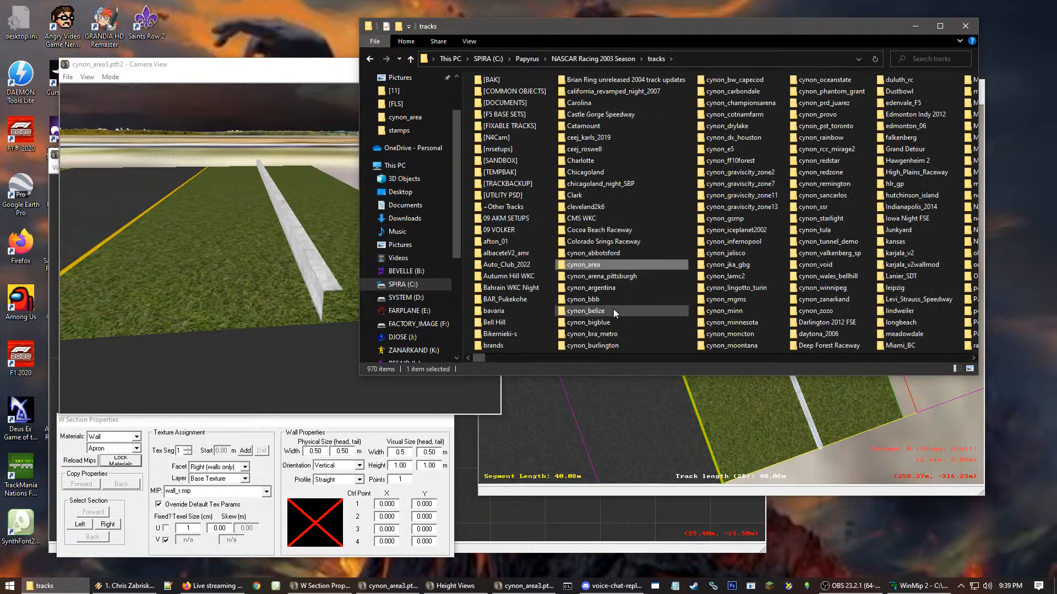
{"action": "left_click", "coordinate": [765, 103]}
{"action": "double_click", "coordinate": [765, 104]}
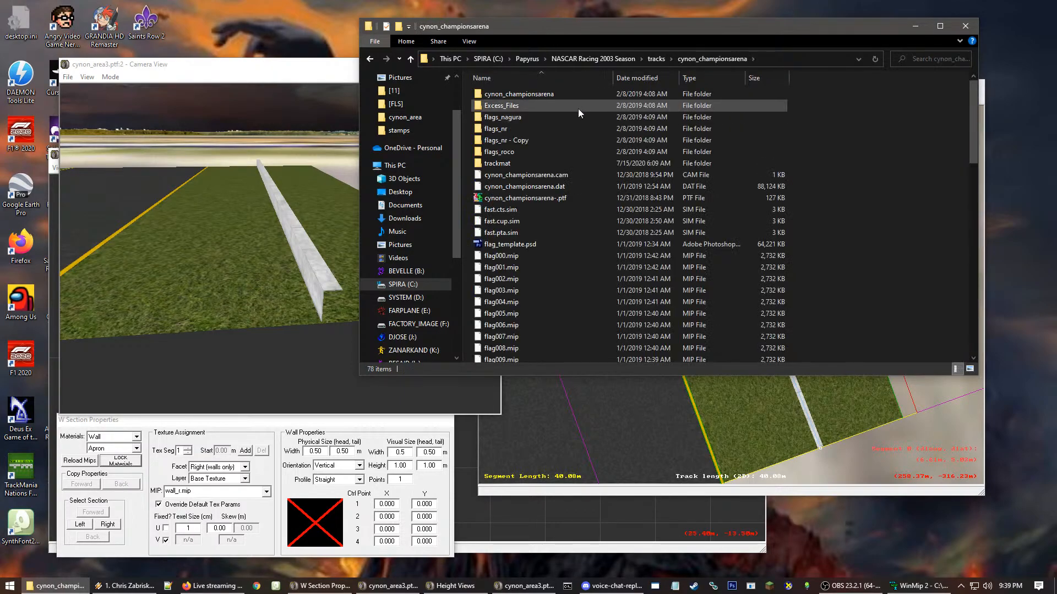
{"action": "left_click", "coordinate": [544, 97]}
{"action": "double_click", "coordinate": [545, 97]}
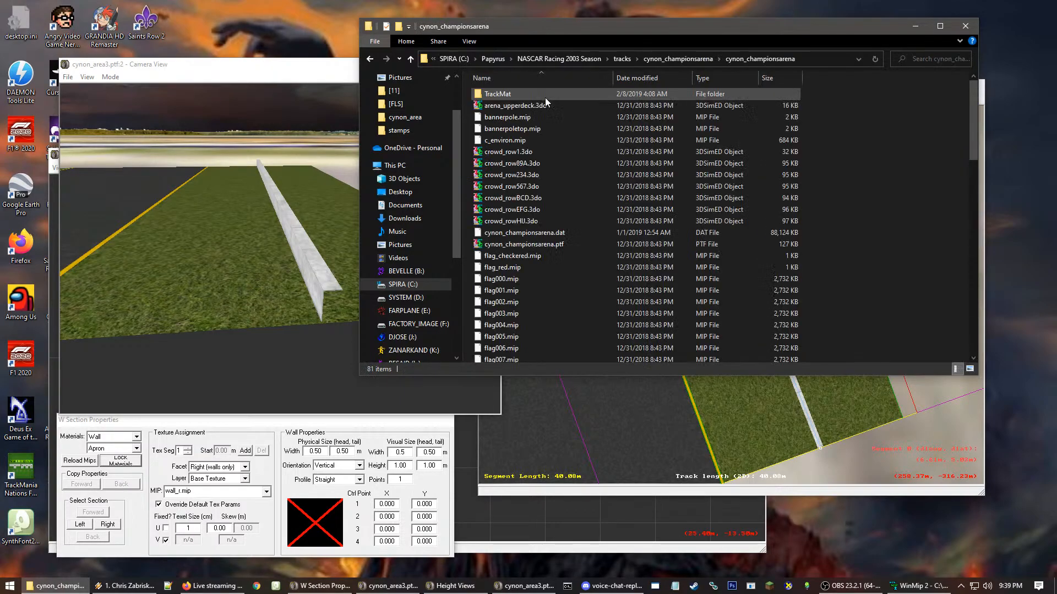
{"action": "left_click", "coordinate": [562, 246]}
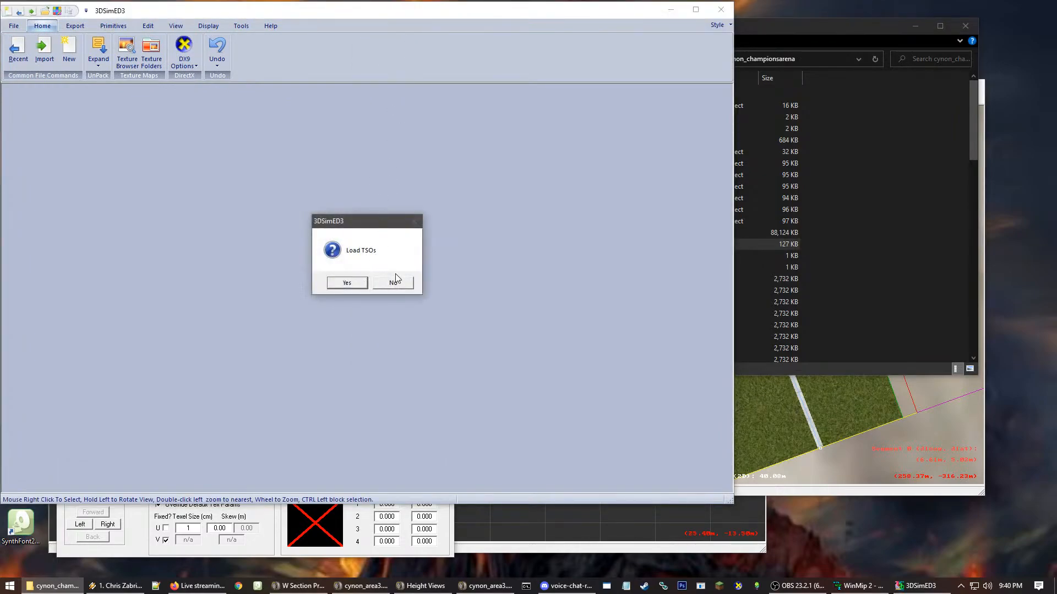
{"action": "left_click", "coordinate": [396, 283]}
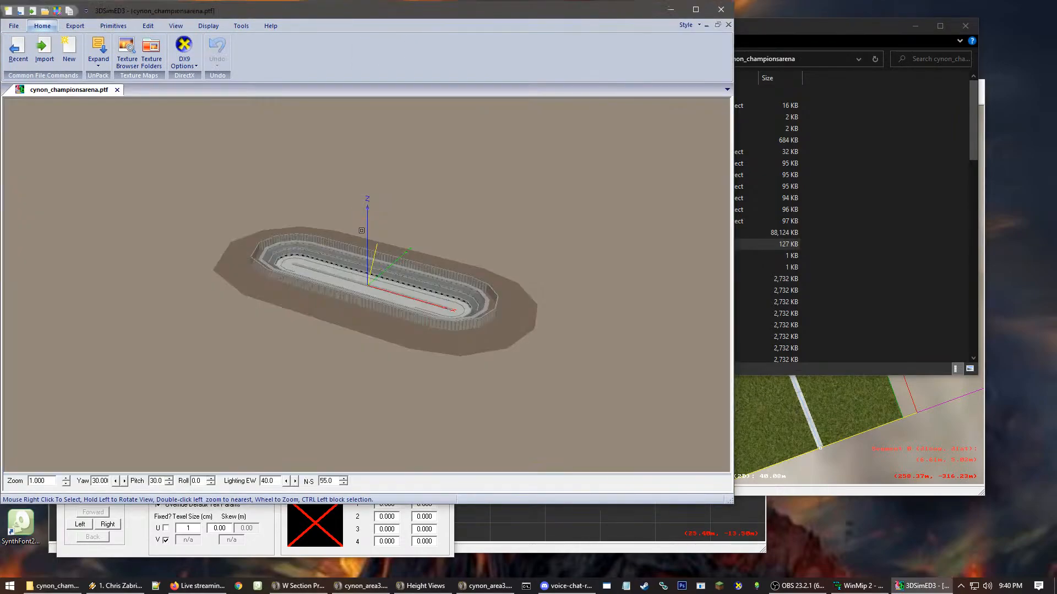
- Examine the arena's low track walls, the arched outer wall and the stepped grandstands up close from inside the track
{"action": "scroll", "coordinate": [355, 248], "scroll_direction": "up", "scroll_amount": 3}
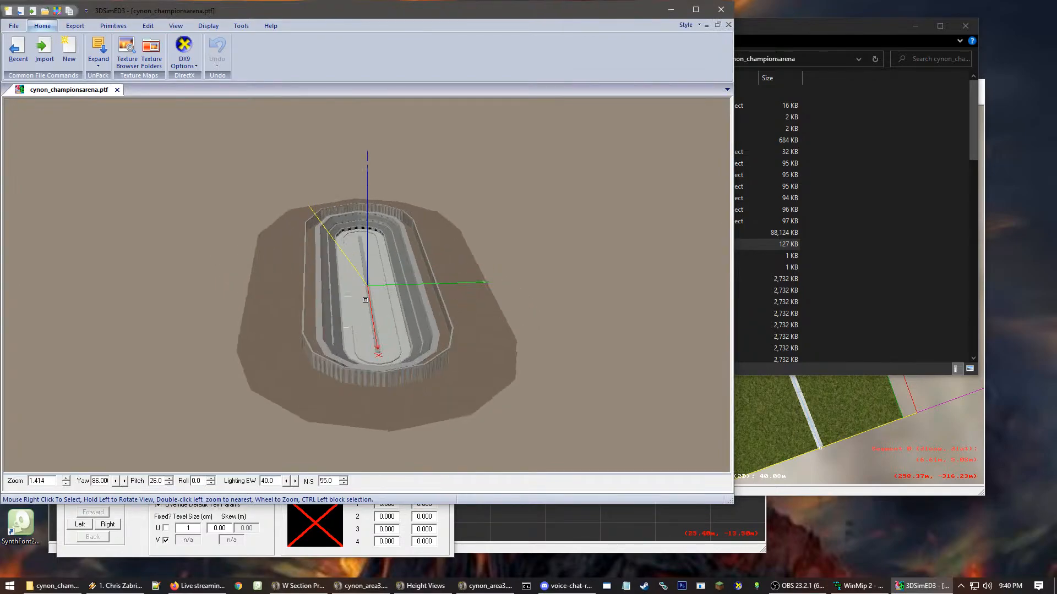
{"action": "scroll", "coordinate": [370, 387], "scroll_direction": "up", "scroll_amount": 5}
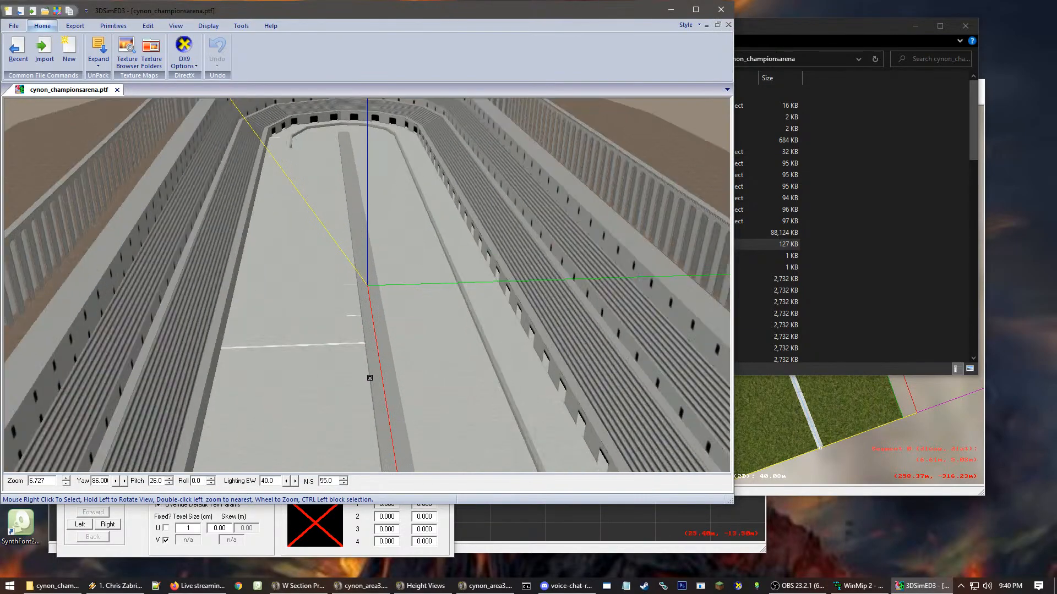
{"action": "scroll", "coordinate": [369, 372], "scroll_direction": "up", "scroll_amount": 2}
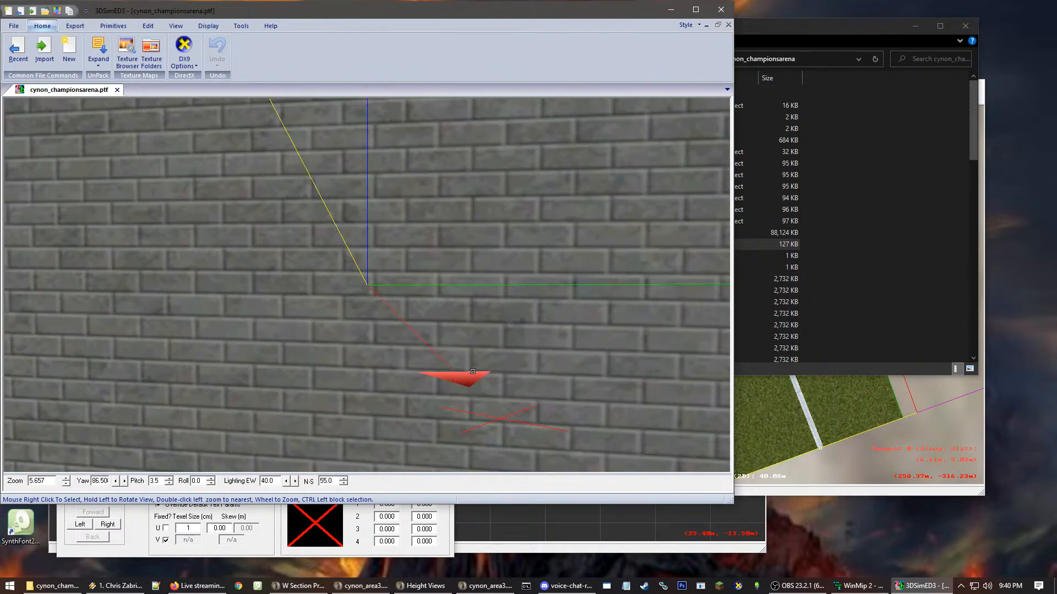
{"action": "scroll", "coordinate": [473, 373], "scroll_direction": "down", "scroll_amount": 4}
{"action": "scroll", "coordinate": [523, 375], "scroll_direction": "up", "scroll_amount": 4}
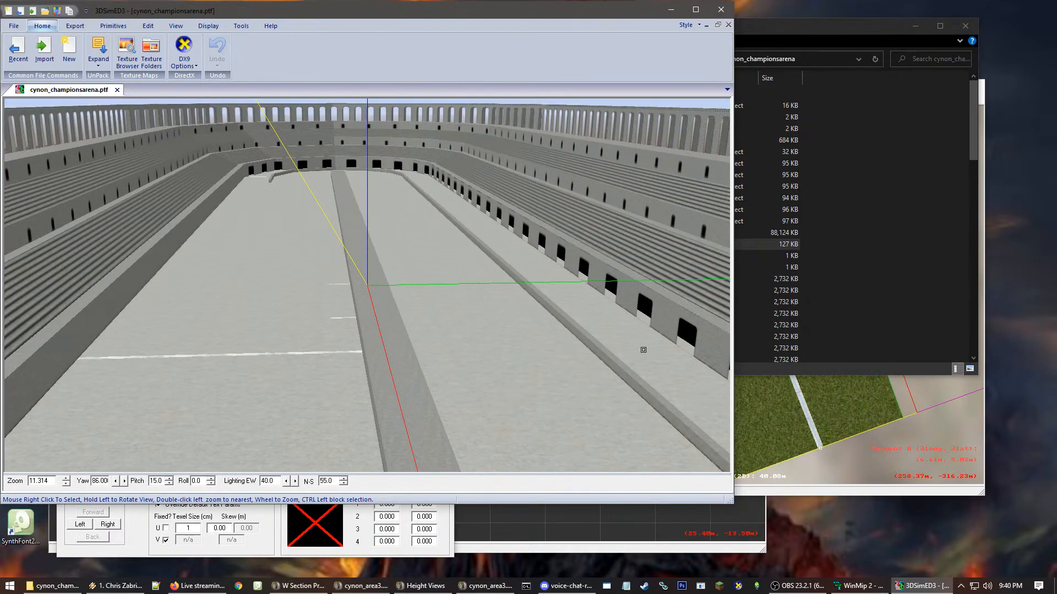
{"action": "scroll", "coordinate": [639, 350], "scroll_direction": "up", "scroll_amount": 1}
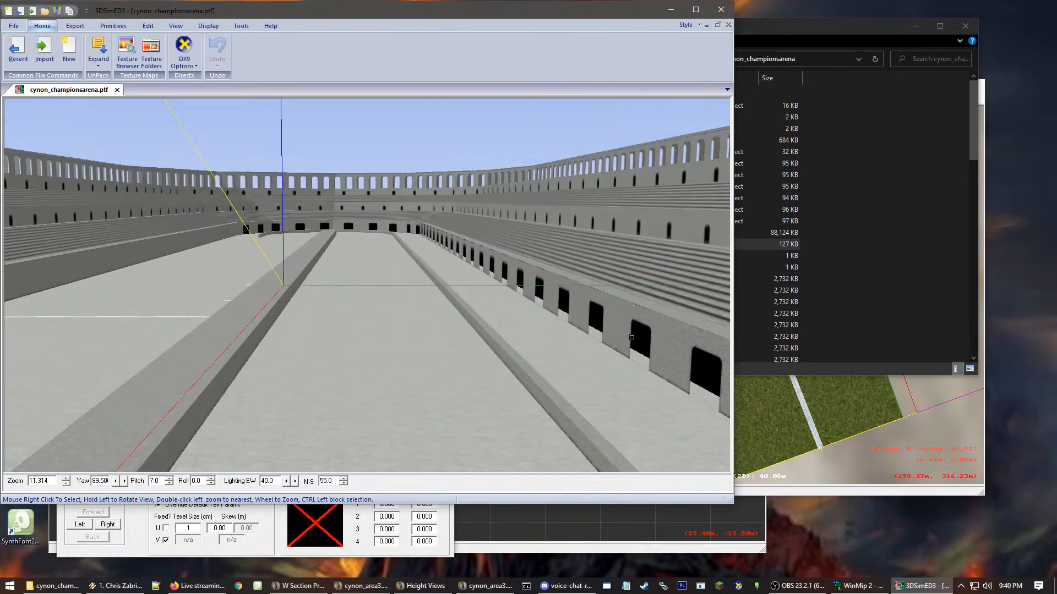
{"action": "left_click_drag", "start_coordinate": [631, 335], "coordinate": [586, 289]}
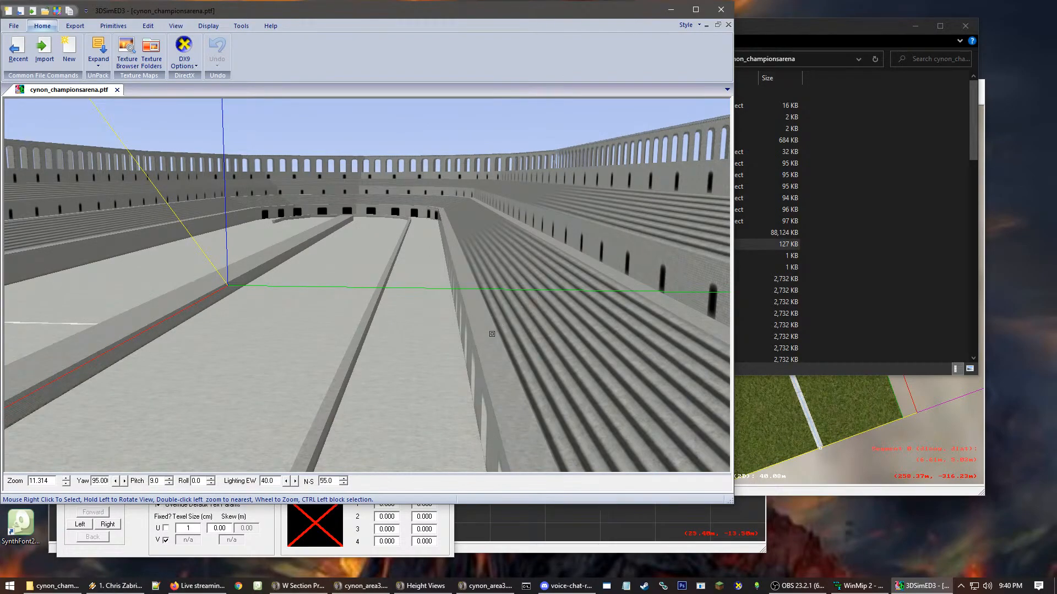
{"action": "left_click_drag", "start_coordinate": [477, 324], "coordinate": [579, 350]}
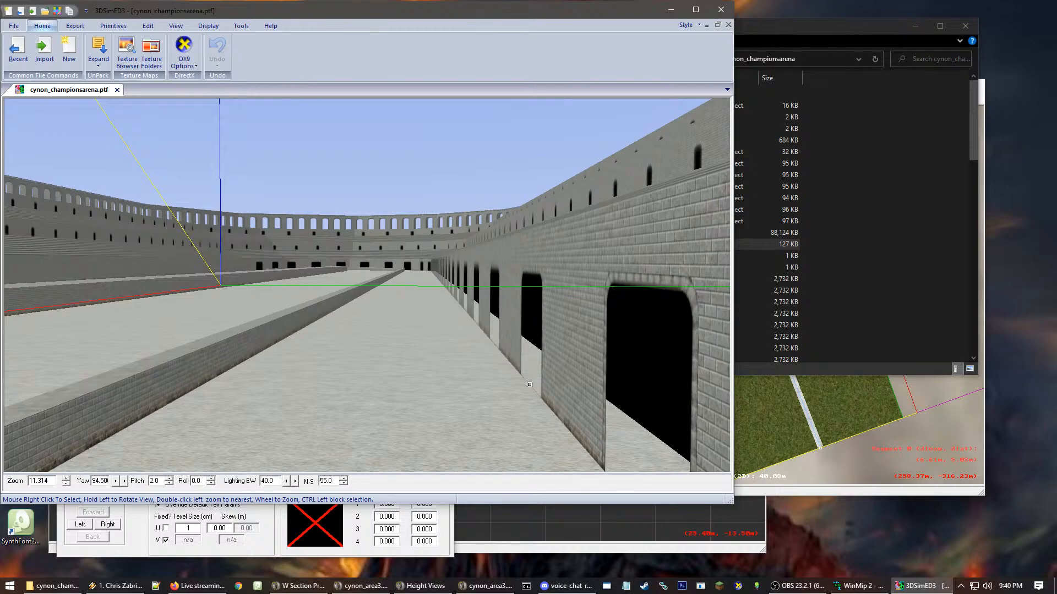
{"action": "left_click_drag", "start_coordinate": [576, 335], "coordinate": [575, 340]}
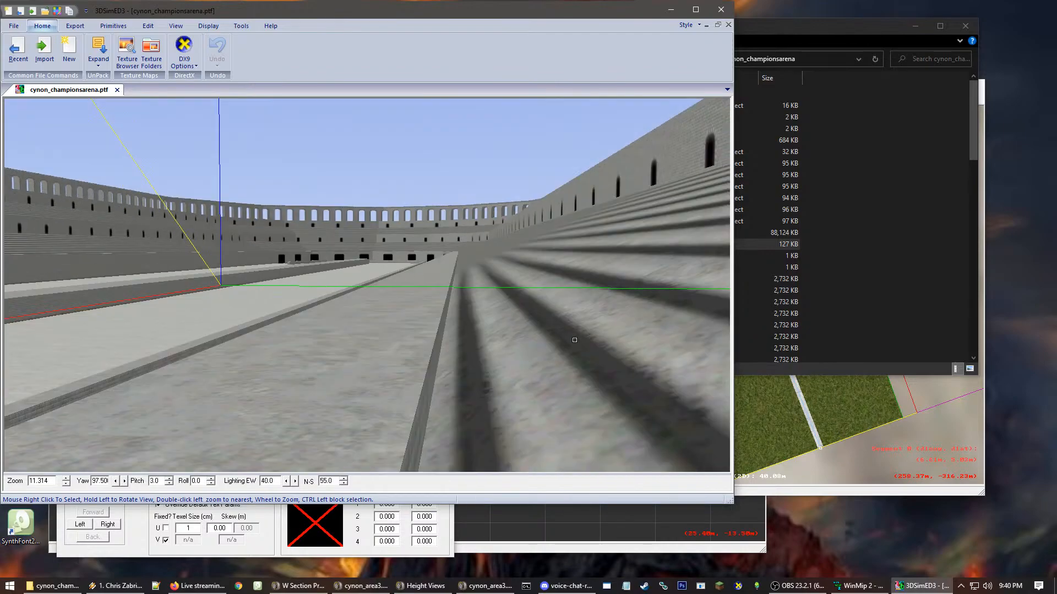
- Examine the arena's inner walls, stepped grandstands and arched outer wall from low and raised viewpoints
{"action": "left_click_drag", "start_coordinate": [416, 290], "coordinate": [469, 330]}
{"action": "scroll", "coordinate": [397, 359], "scroll_direction": "down", "scroll_amount": 2}
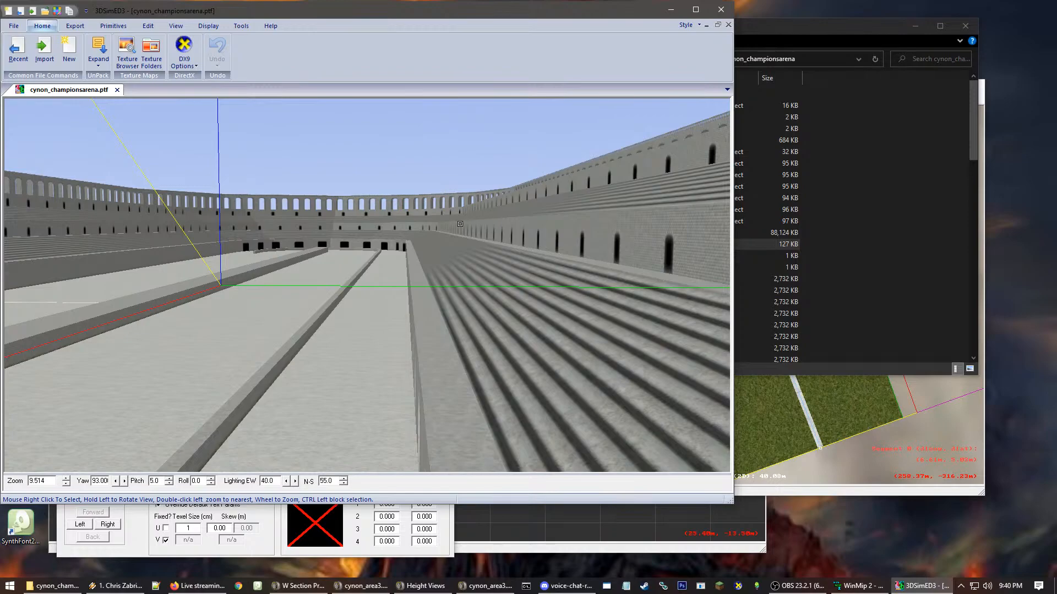
{"action": "scroll", "coordinate": [478, 238], "scroll_direction": "up", "scroll_amount": 3}
{"action": "mouse_move", "coordinate": [488, 247]}
{"action": "left_mouse_down"}
{"action": "mouse_move", "coordinate": [455, 259]}
{"action": "mouse_move", "coordinate": [495, 256]}
{"action": "left_mouse_up"}
{"action": "scroll", "coordinate": [497, 251], "scroll_direction": "down", "scroll_amount": 3}
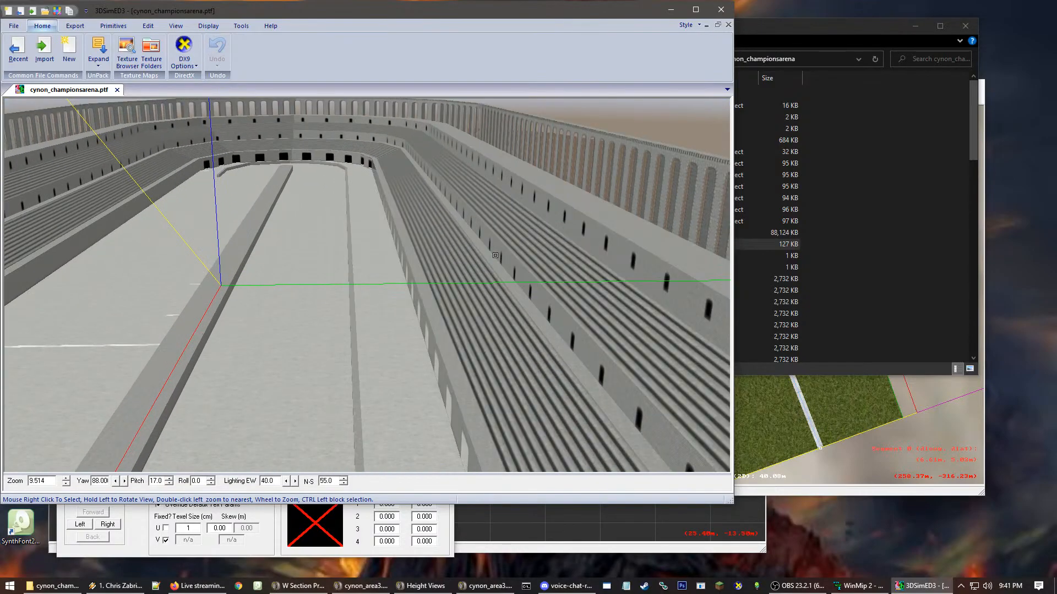
{"action": "scroll", "coordinate": [495, 255], "scroll_direction": "down", "scroll_amount": 3}
{"action": "left_click_drag", "start_coordinate": [290, 307], "coordinate": [339, 301]}
{"action": "scroll", "coordinate": [294, 310], "scroll_direction": "up", "scroll_amount": 2}
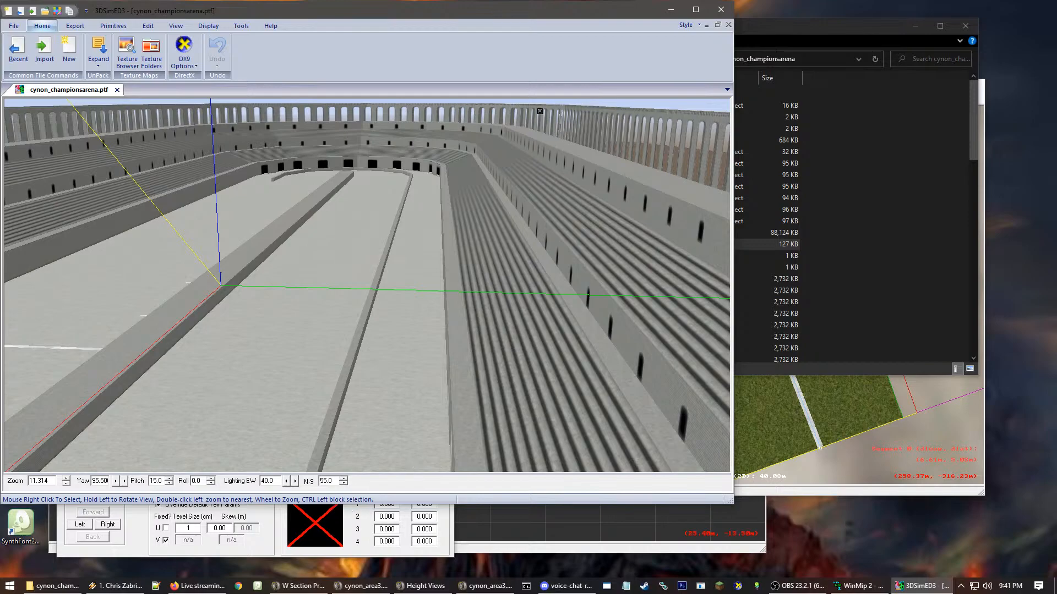
- Close 3DSimED3 and return to the cynon_area3.ptf sandbox view, clearing the wall section selection
{"action": "left_click", "coordinate": [821, 388]}
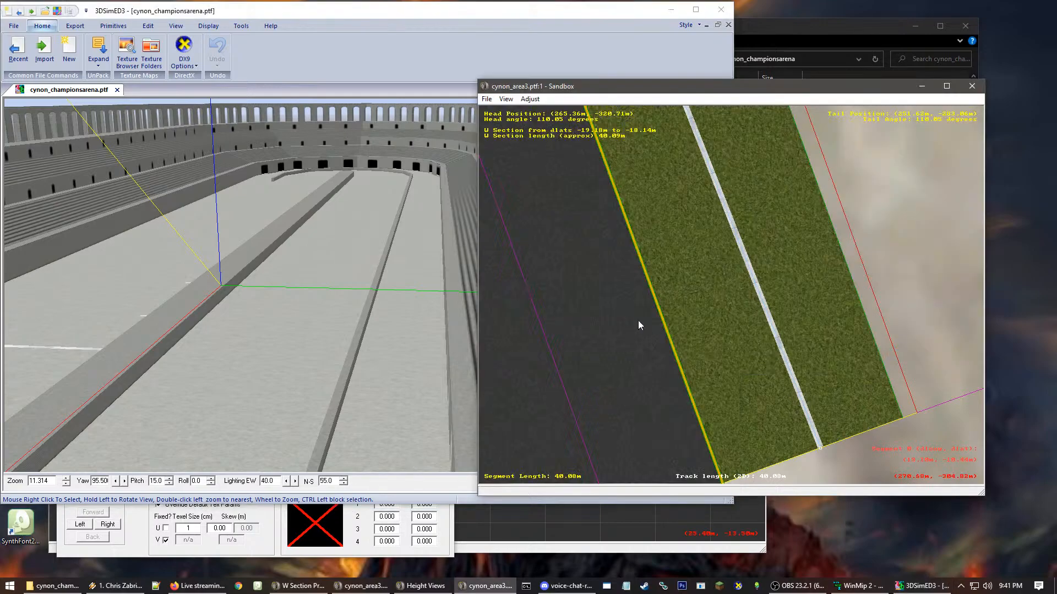
{"action": "left_click", "coordinate": [721, 10]}
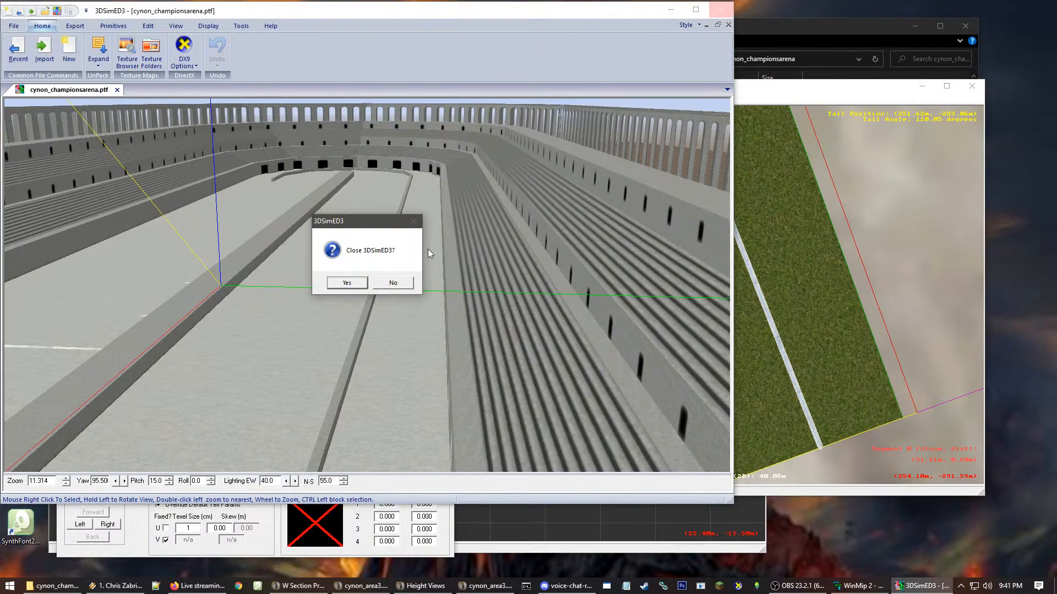
{"action": "left_click", "coordinate": [348, 284]}
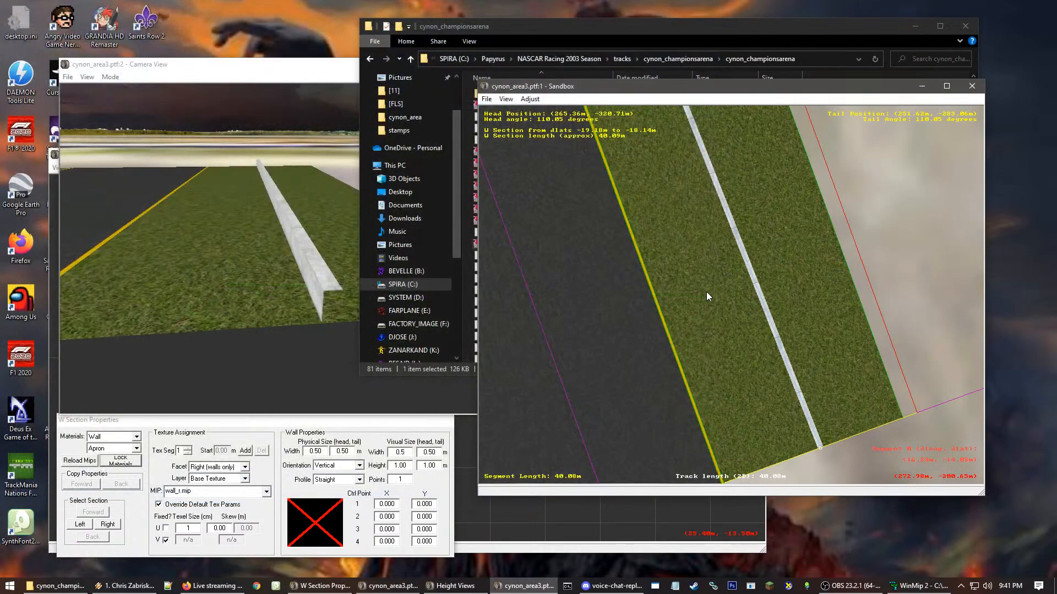
{"action": "left_click", "coordinate": [878, 236]}
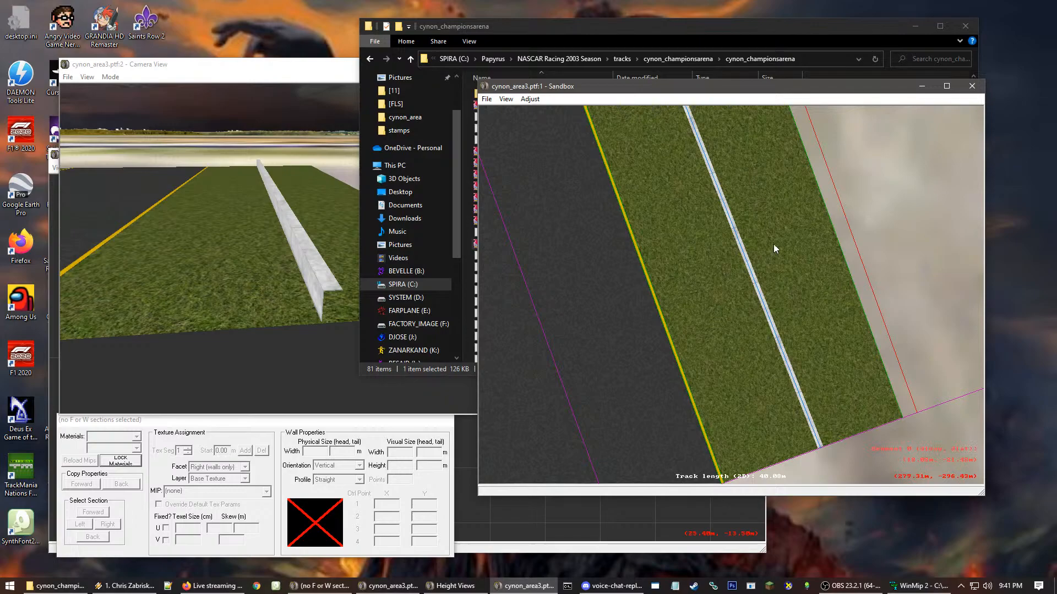
- Prepend a curve segment to the head end of the straight lead segment
{"action": "scroll", "coordinate": [758, 249], "scroll_direction": "down", "scroll_amount": 5}
{"action": "left_click", "coordinate": [664, 272]}
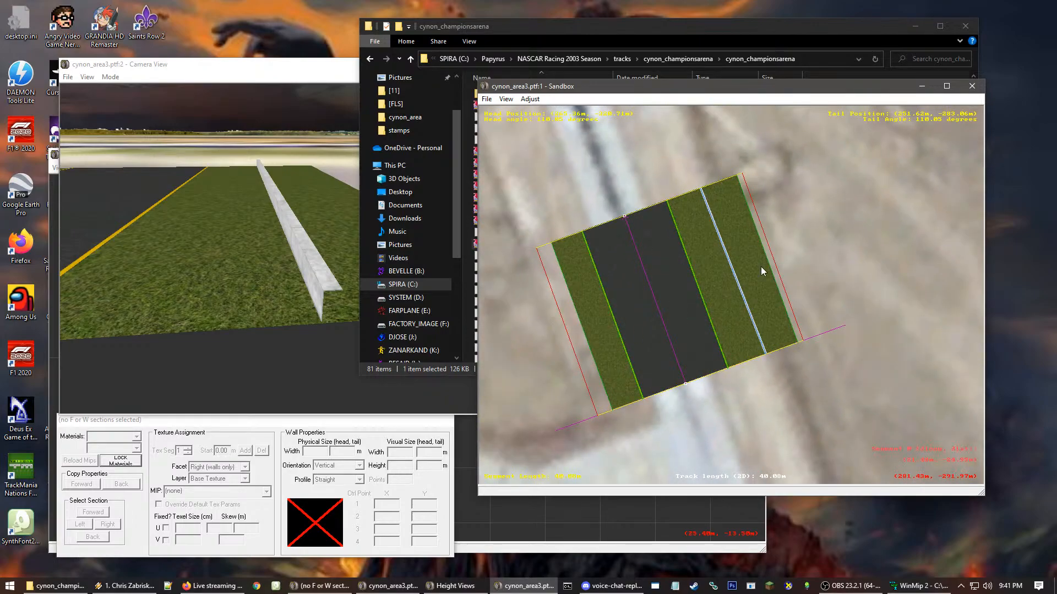
{"action": "left_click", "coordinate": [784, 424]}
{"action": "right_click", "coordinate": [777, 418]}
{"action": "scroll", "coordinate": [754, 397], "scroll_direction": "up", "scroll_amount": 2}
{"action": "right_click", "coordinate": [672, 268]}
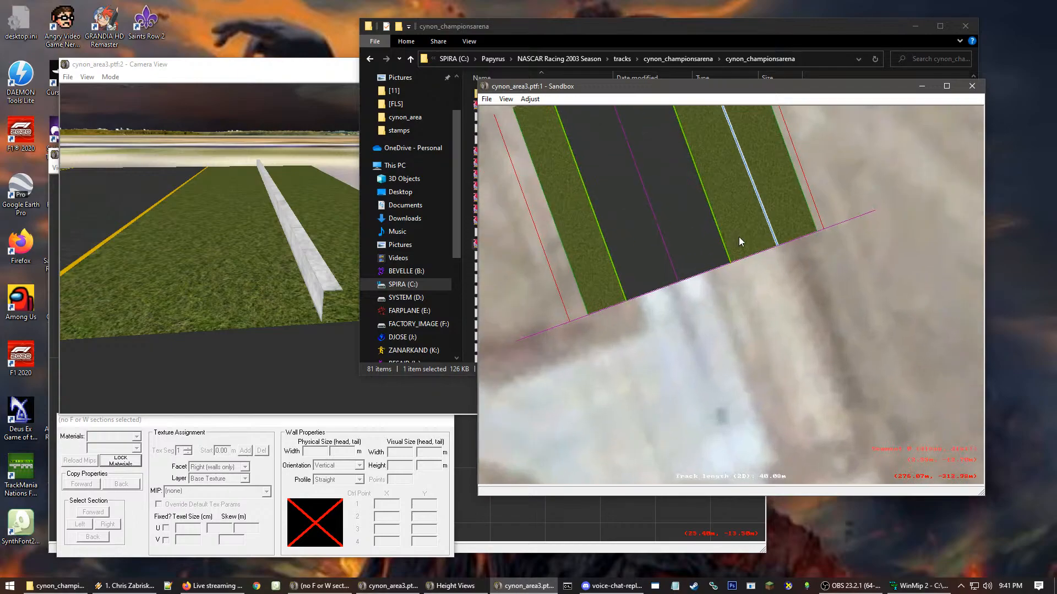
{"action": "left_click", "coordinate": [693, 240]}
{"action": "right_click", "coordinate": [692, 240]}
{"action": "mouse_move", "coordinate": [769, 261]}
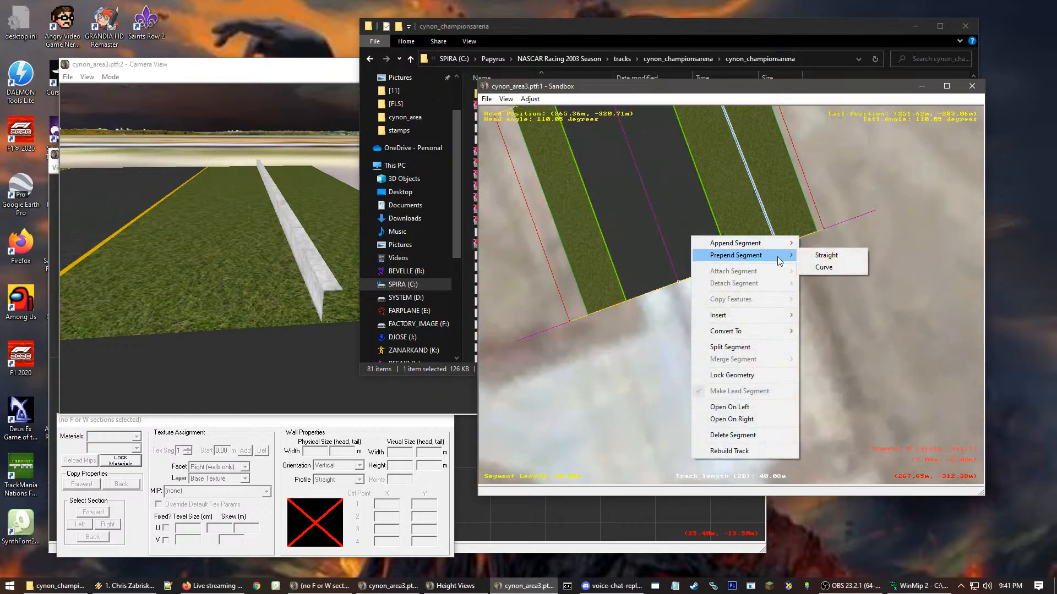
{"action": "left_click", "coordinate": [823, 255]}
- Swing the free end of the prepended curve into a much tighter bend, giving a total track length of about 75.8 m
{"action": "scroll", "coordinate": [812, 327], "scroll_direction": "down", "scroll_amount": 3}
{"action": "right_click", "coordinate": [762, 401]}
{"action": "scroll", "coordinate": [762, 401], "scroll_direction": "up", "scroll_amount": 1}
{"action": "left_click", "coordinate": [715, 239]}
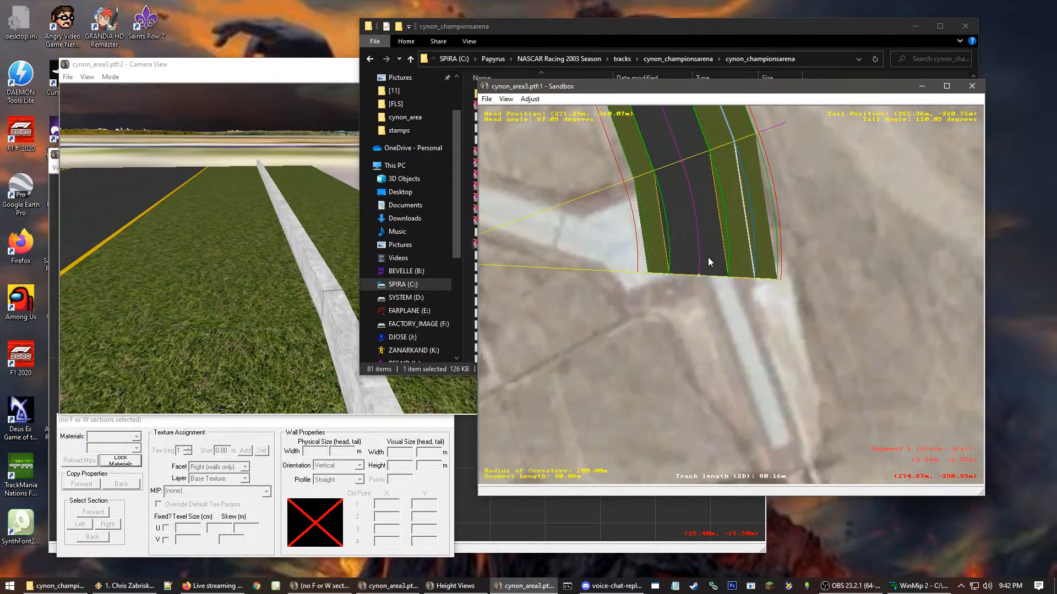
{"action": "scroll", "coordinate": [710, 264], "scroll_direction": "up", "scroll_amount": 3}
{"action": "left_click_drag", "start_coordinate": [721, 301], "coordinate": [626, 255]}
{"action": "left_click", "coordinate": [833, 316]}
{"action": "scroll", "coordinate": [833, 316], "scroll_direction": "down", "scroll_amount": 1}
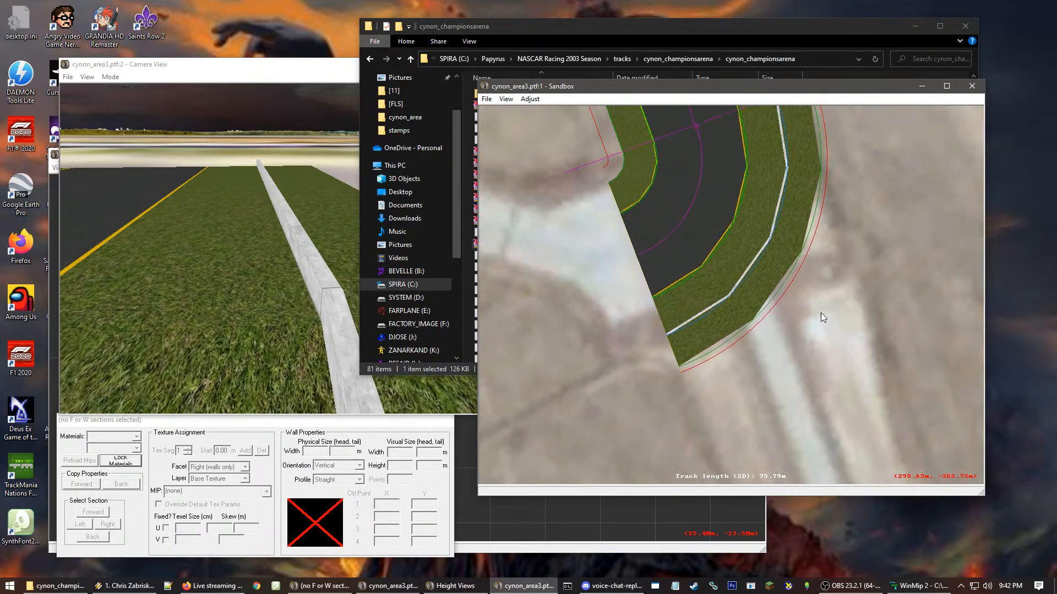
- Examine the straight segment from its far end down to where its wall meets the curve
{"action": "right_click", "coordinate": [649, 269]}
{"action": "scroll", "coordinate": [650, 269], "scroll_direction": "down", "scroll_amount": 1}
{"action": "right_click", "coordinate": [712, 178]}
{"action": "right_click", "coordinate": [713, 184]}
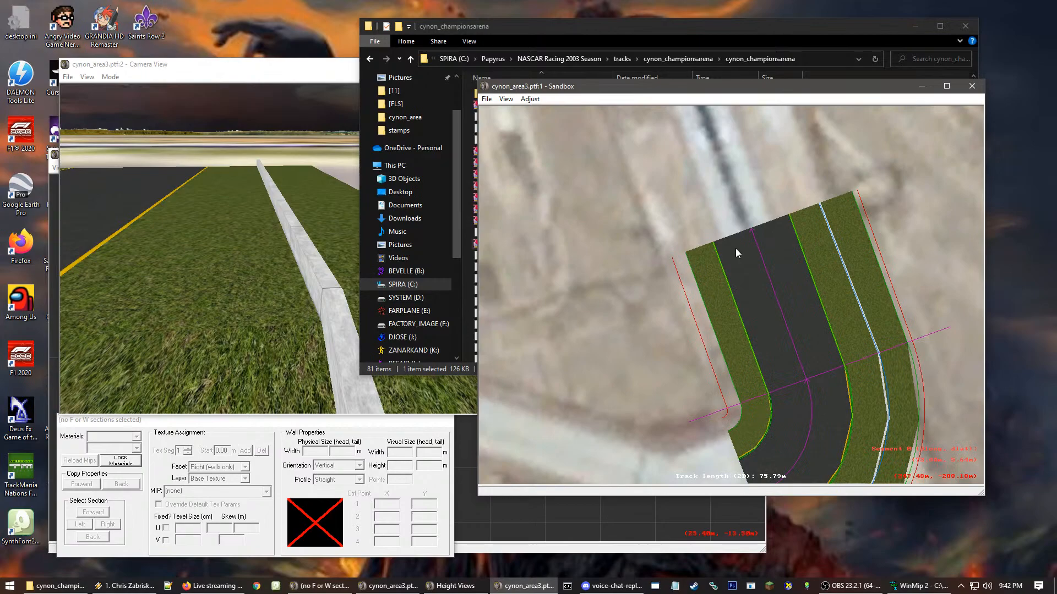
{"action": "right_click", "coordinate": [856, 282]}
{"action": "scroll", "coordinate": [856, 282], "scroll_direction": "up", "scroll_amount": 1}
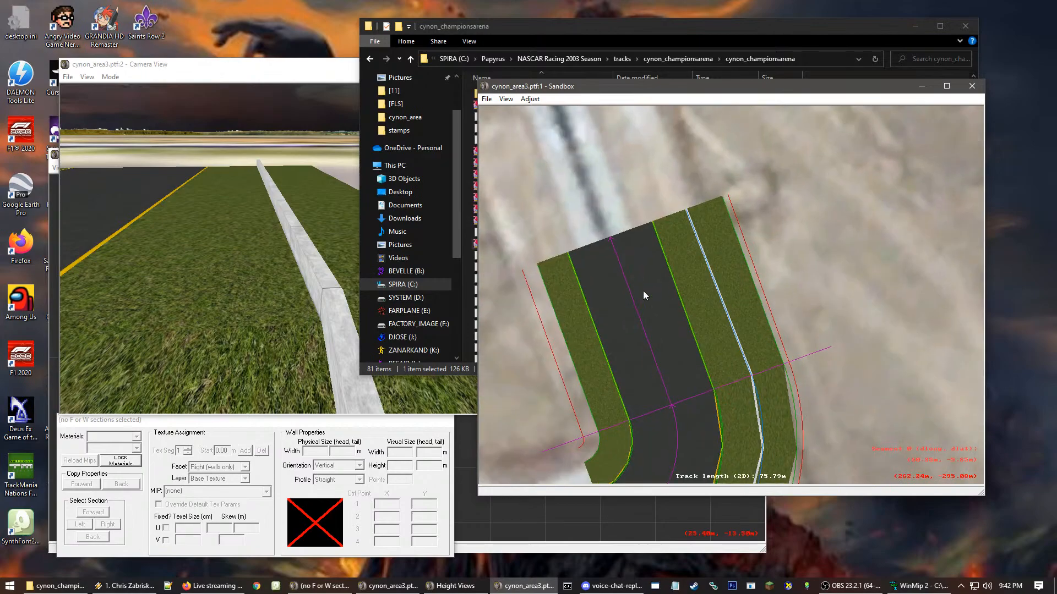
{"action": "right_click", "coordinate": [626, 292]}
{"action": "scroll", "coordinate": [626, 292], "scroll_direction": "up", "scroll_amount": 1}
{"action": "scroll", "coordinate": [746, 220], "scroll_direction": "up", "scroll_amount": 2}
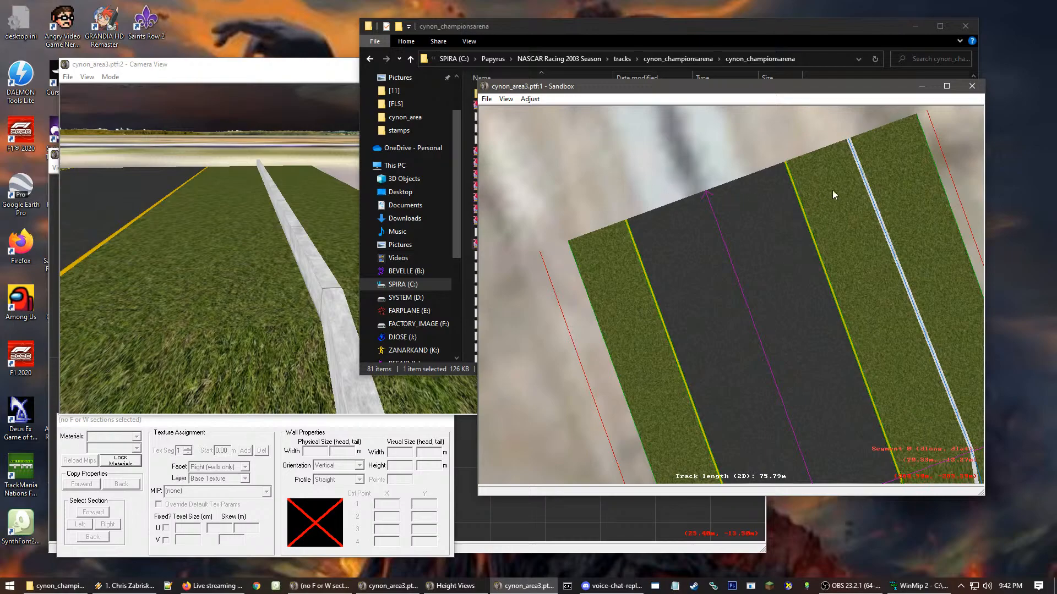
{"action": "right_click", "coordinate": [893, 276]}
{"action": "right_click", "coordinate": [832, 400]}
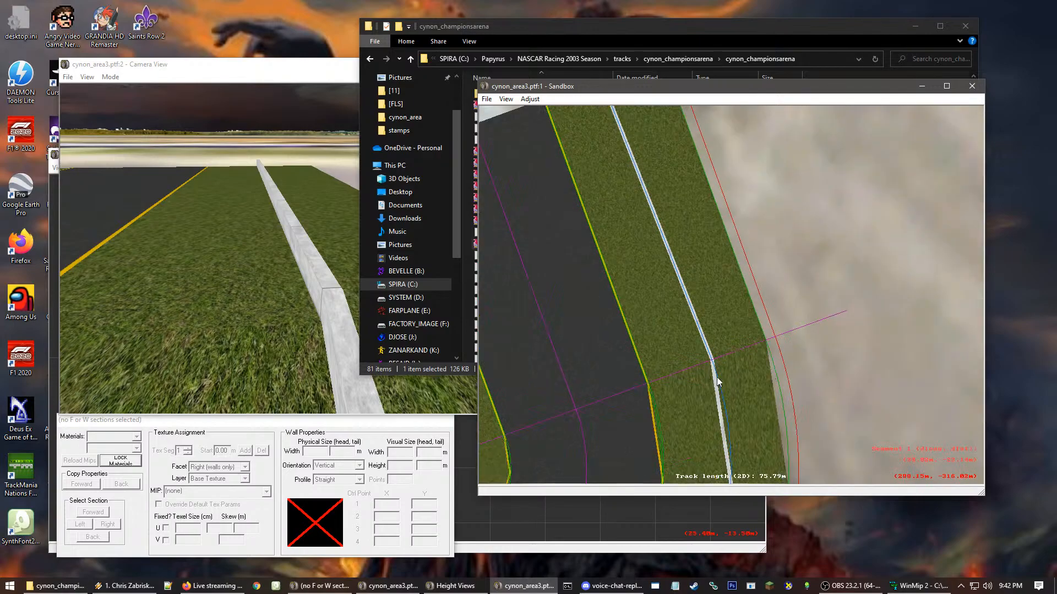
- Review the orientation options of the straight segment's wall and inspect its joint with the curve's wall
{"action": "left_click", "coordinate": [684, 305]}
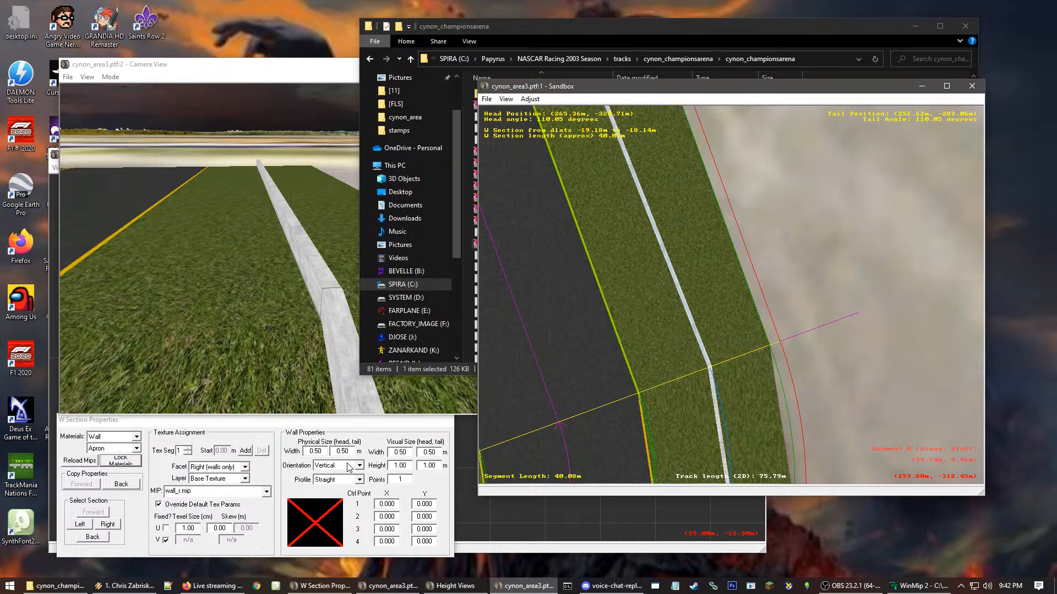
{"action": "left_click", "coordinate": [348, 468]}
{"action": "left_click", "coordinate": [372, 463]}
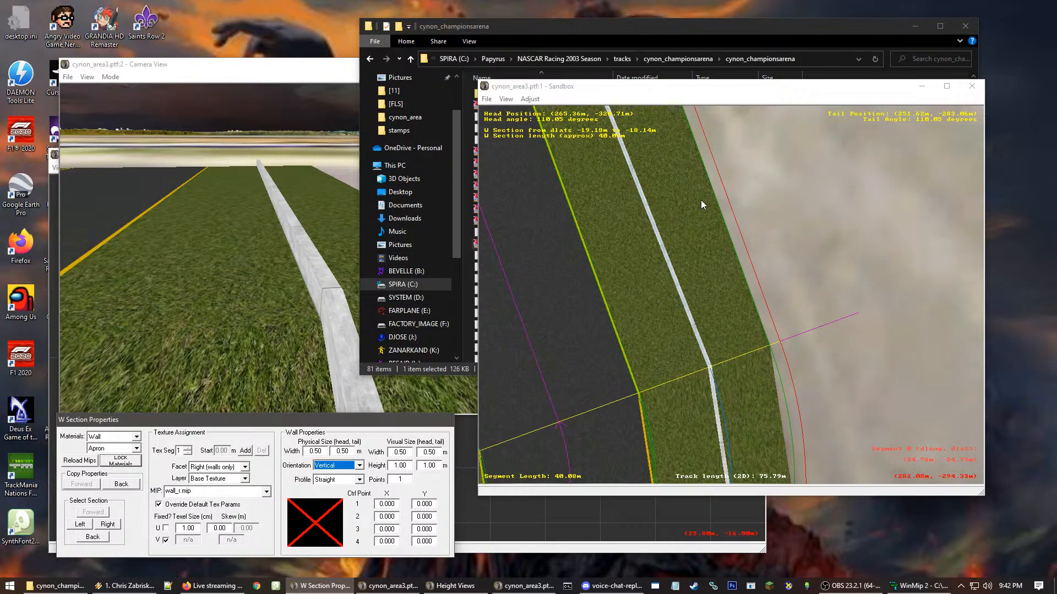
{"action": "left_click", "coordinate": [748, 234]}
{"action": "key", "text": "plus"}
{"action": "key", "text": "Left"}
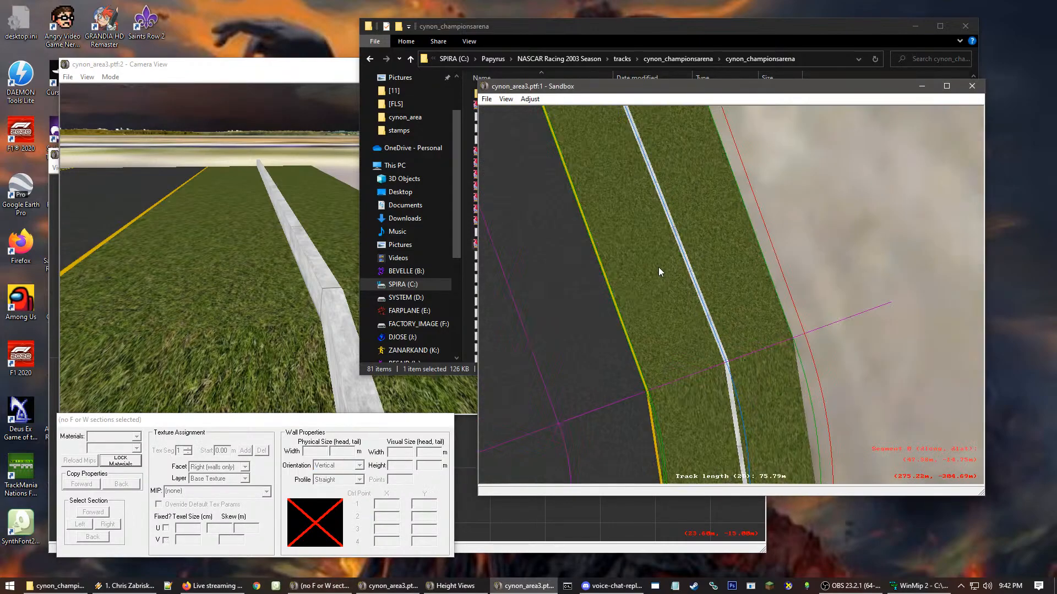
{"action": "key", "text": "plus"}
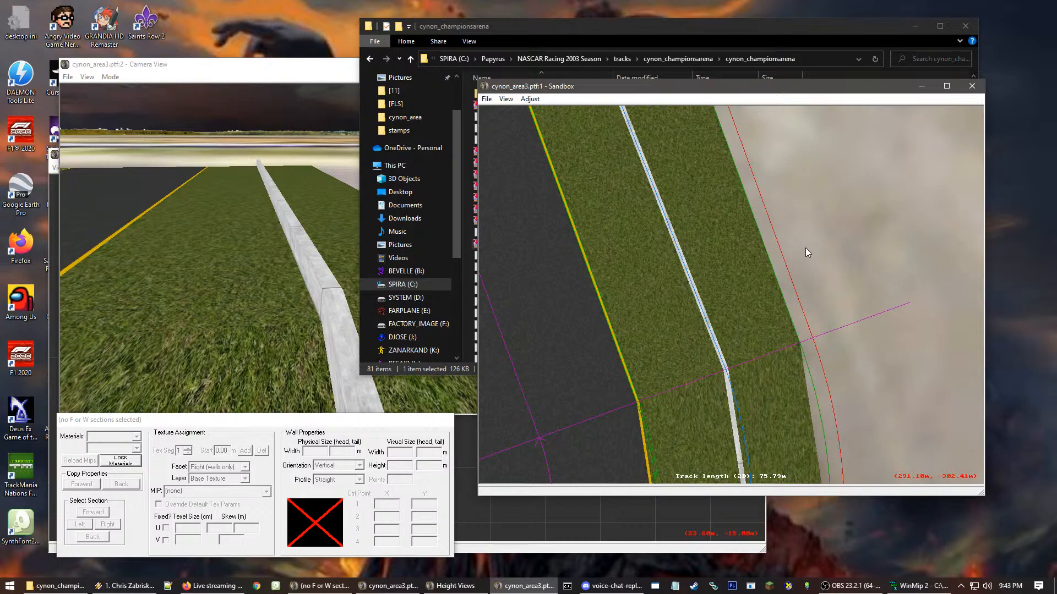
{"action": "scroll", "coordinate": [805, 252], "scroll_direction": "down", "scroll_amount": 1}
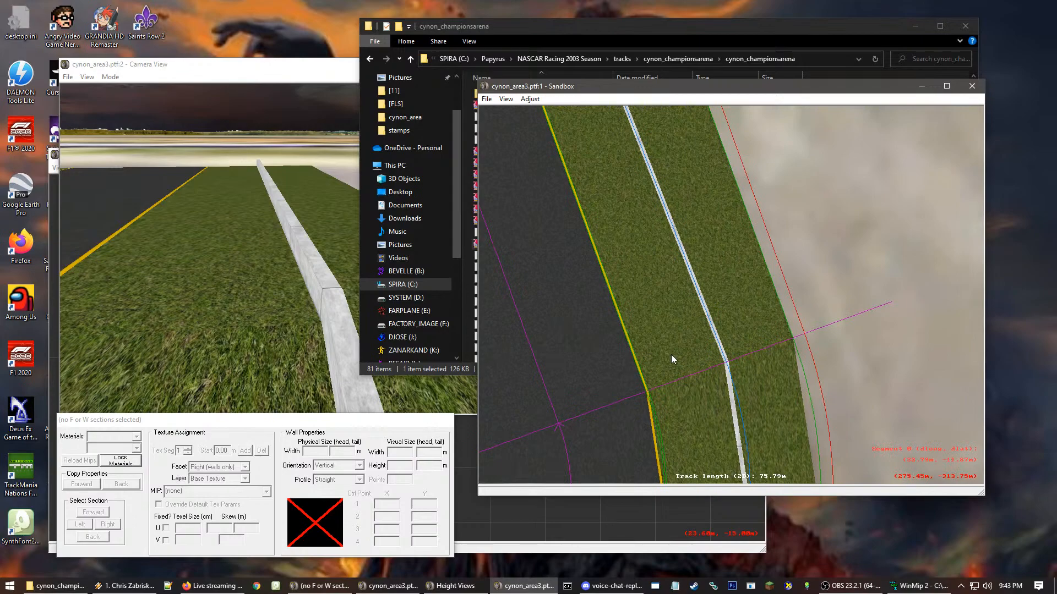
{"action": "left_click", "coordinate": [555, 448]}
{"action": "left_click", "coordinate": [724, 364]}
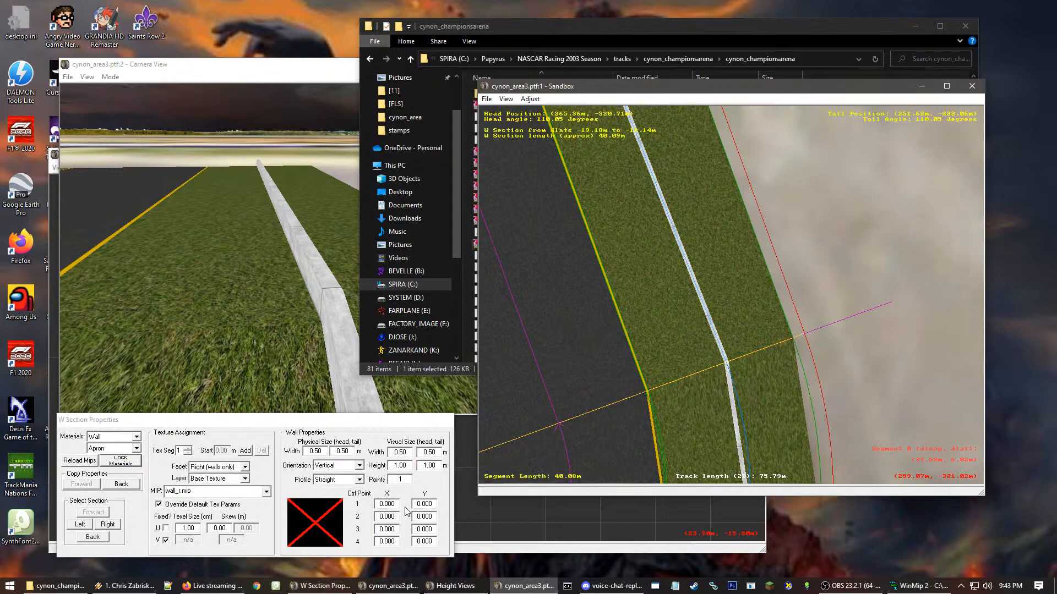
{"action": "left_click", "coordinate": [830, 293]}
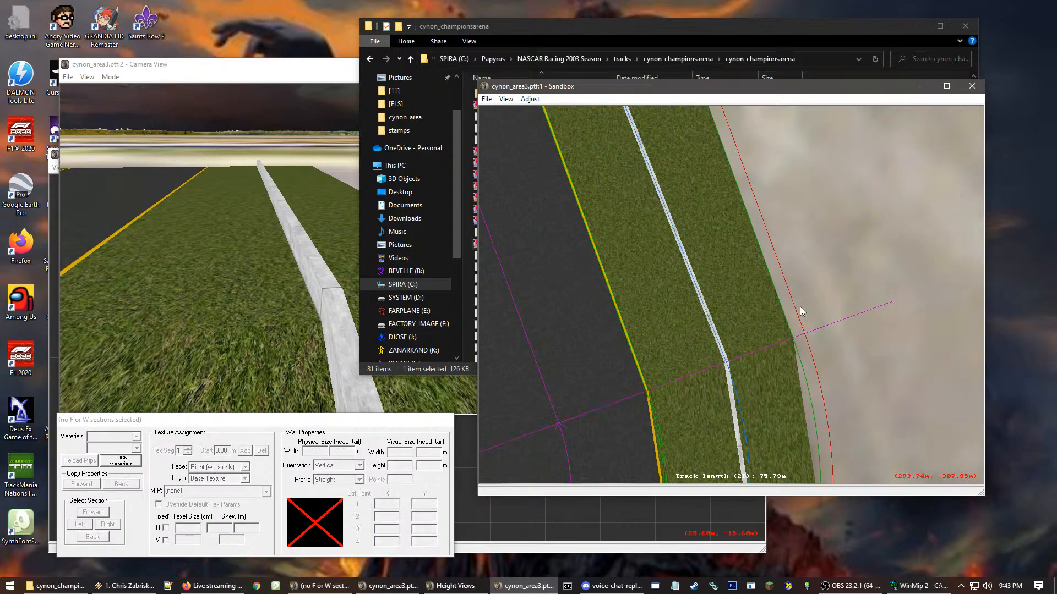
- Give the straight segment's wall 4 profile points and a Curved profile
{"action": "right_click", "coordinate": [815, 303]}
{"action": "right_click", "coordinate": [590, 332]}
{"action": "scroll", "coordinate": [708, 277], "scroll_direction": "up", "scroll_amount": 1}
{"action": "scroll", "coordinate": [710, 283], "scroll_direction": "up", "scroll_amount": 5}
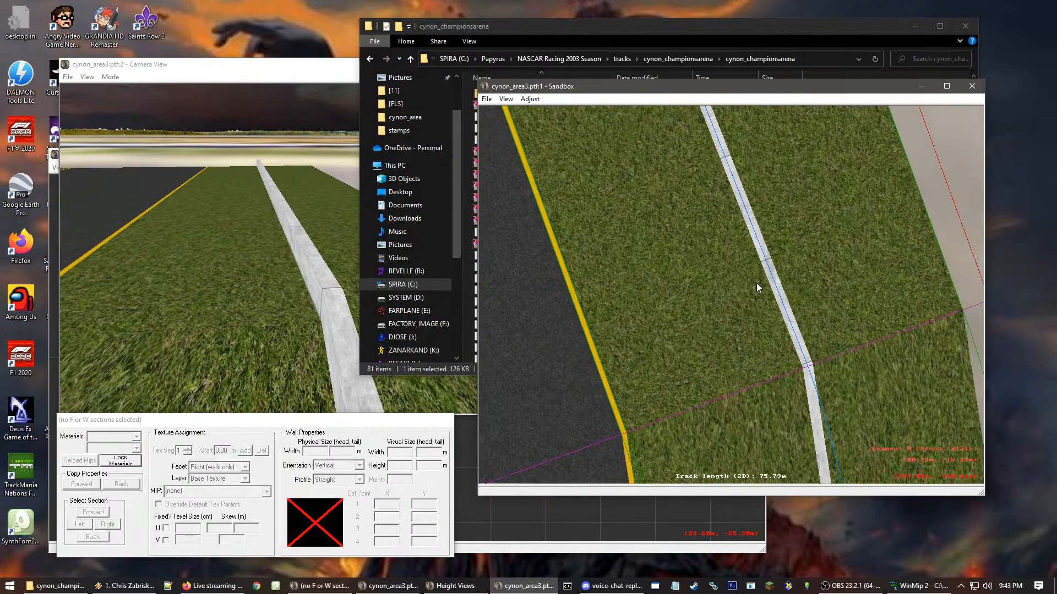
{"action": "left_click", "coordinate": [764, 307]}
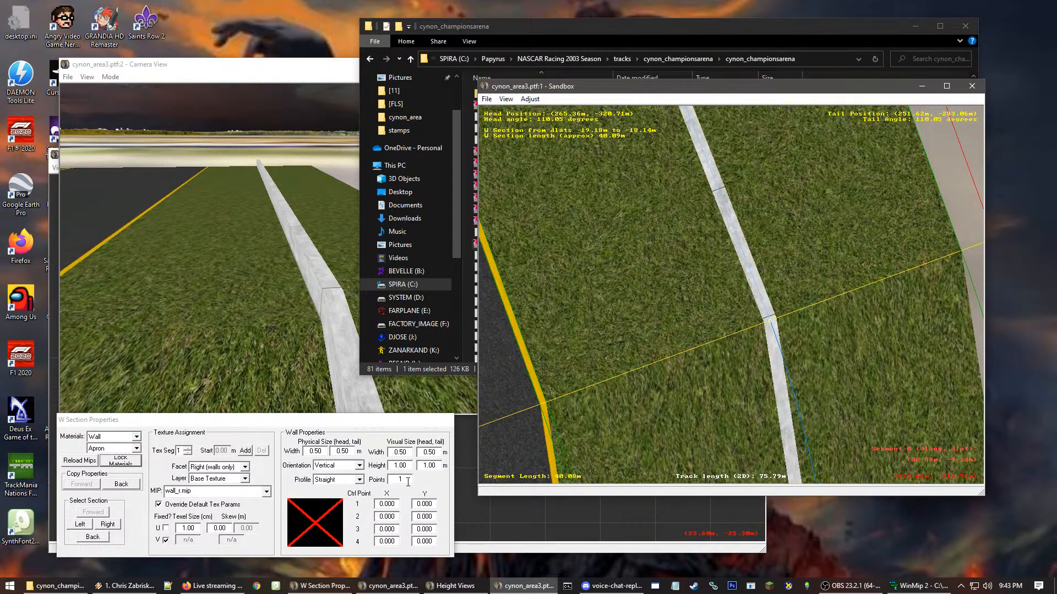
{"action": "double_click", "coordinate": [407, 480]}
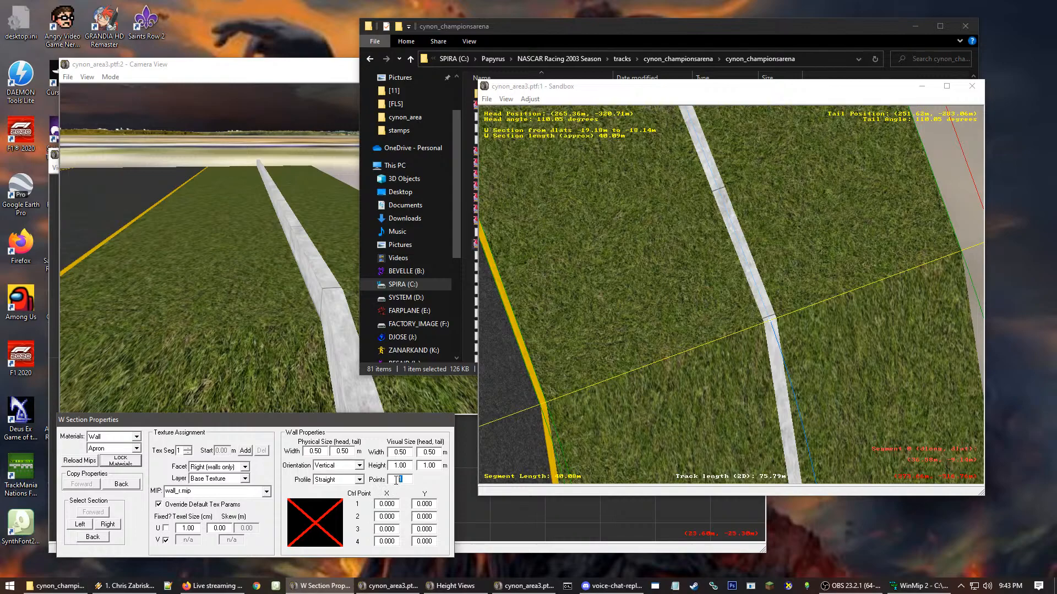
{"action": "type", "text": "4"}
{"action": "left_click", "coordinate": [346, 483]}
{"action": "left_click", "coordinate": [348, 483]}
{"action": "left_click", "coordinate": [348, 482]}
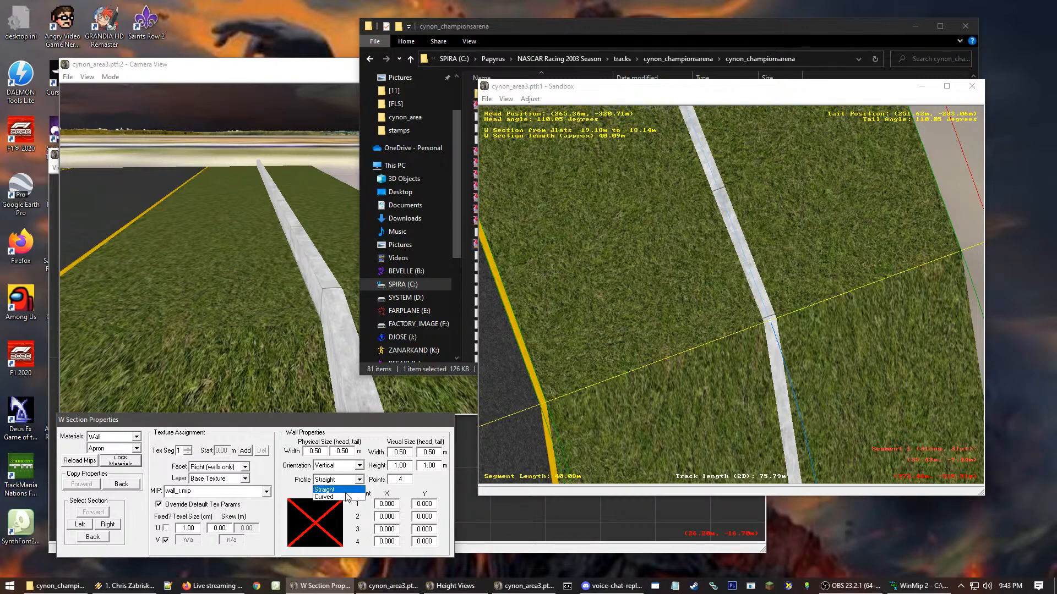
{"action": "left_click", "coordinate": [347, 496]}
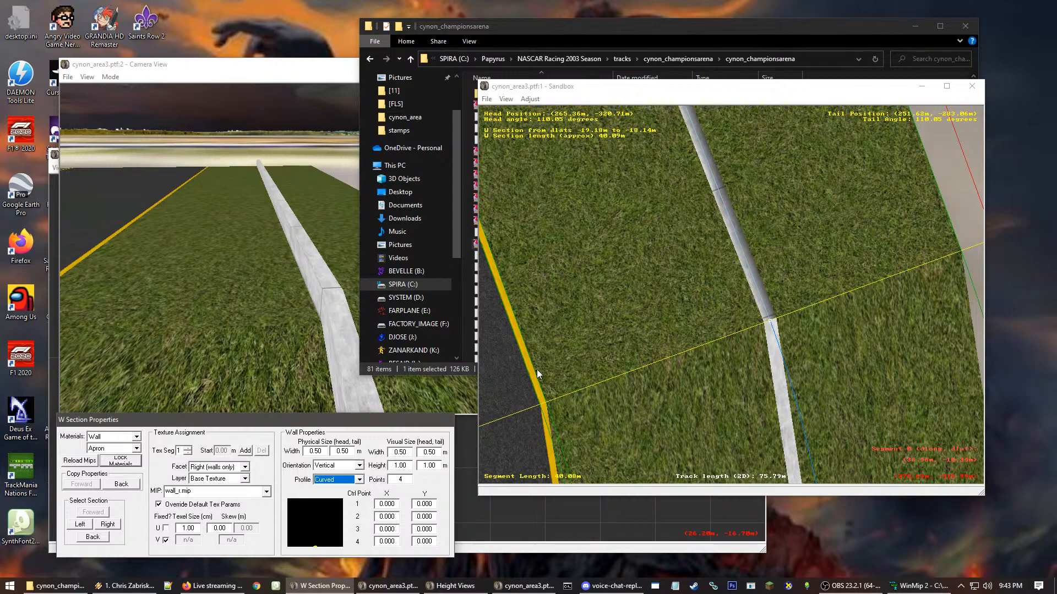
- Set both the head and tail visual heights of the straight segment's wall to 10 m
{"action": "left_click", "coordinate": [796, 238]}
{"action": "left_click", "coordinate": [809, 273]}
{"action": "scroll", "coordinate": [762, 334], "scroll_direction": "up", "scroll_amount": 3}
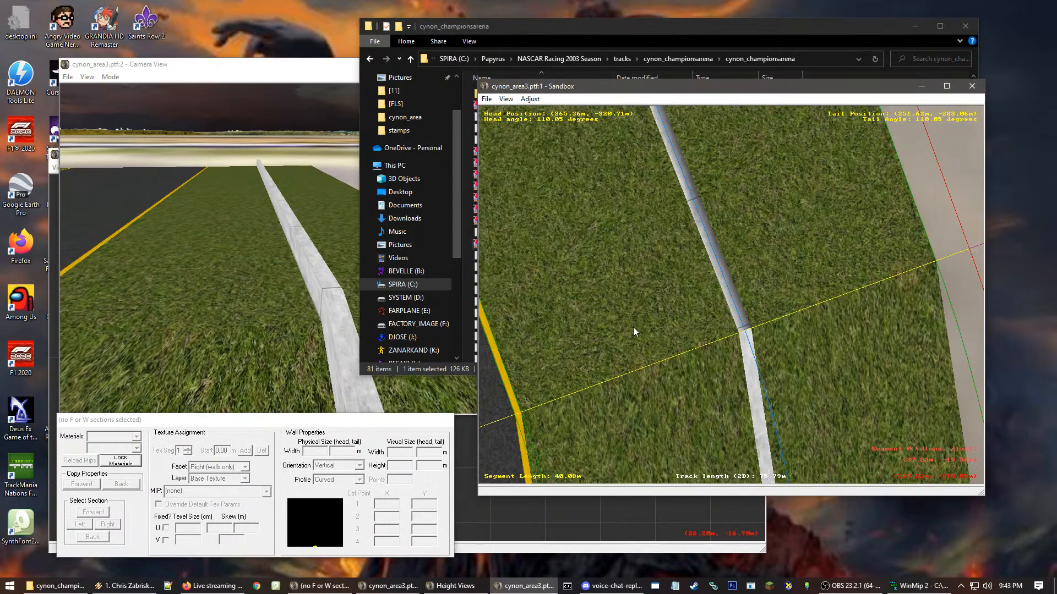
{"action": "left_click", "coordinate": [745, 345]}
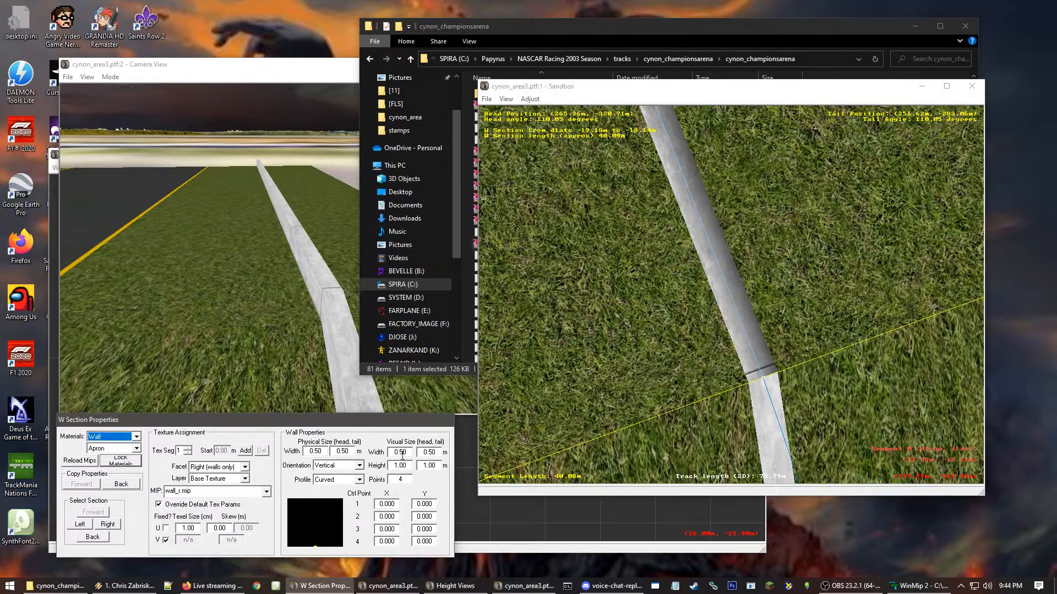
{"action": "left_click", "coordinate": [229, 339]}
{"action": "left_click", "coordinate": [414, 480]}
{"action": "double_click", "coordinate": [400, 465]}
{"action": "type", "text": "10"}
{"action": "key", "text": "Tab"}
{"action": "type", "text": "10"}
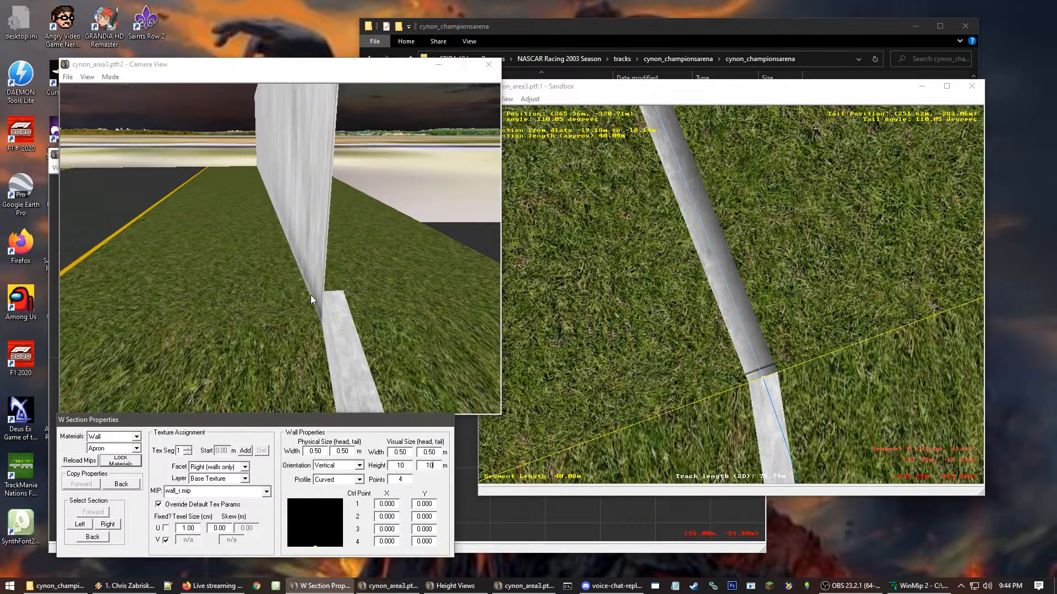
- Assign wall_l.mip to the Near facet of the straight segment's wall, overriding the default texture parameters and leaving U unfixed
{"action": "left_click", "coordinate": [309, 299]}
{"action": "key", "text": "Up"}
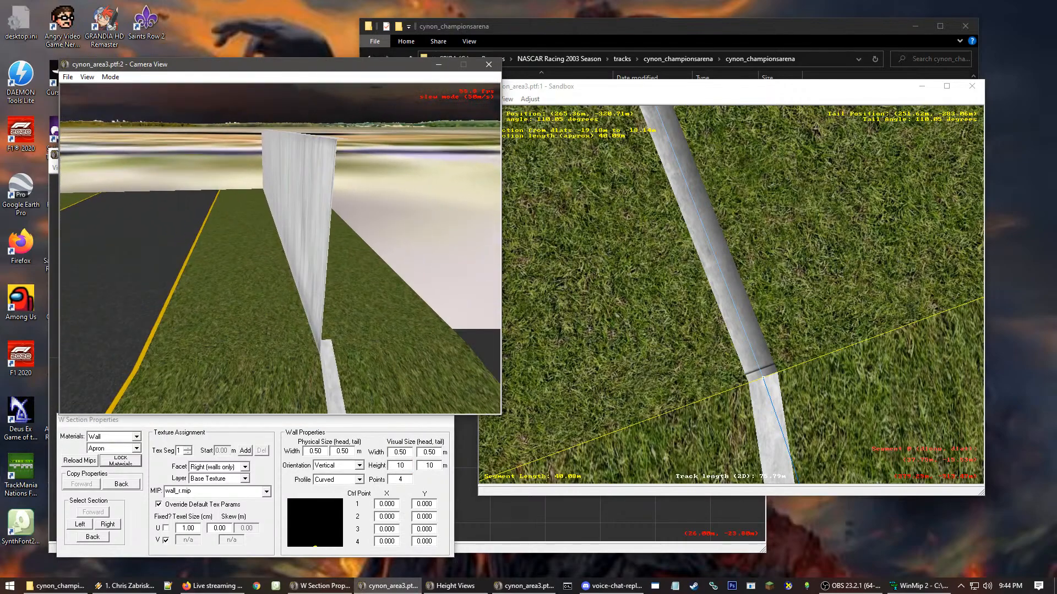
{"action": "key", "text": "Down"}
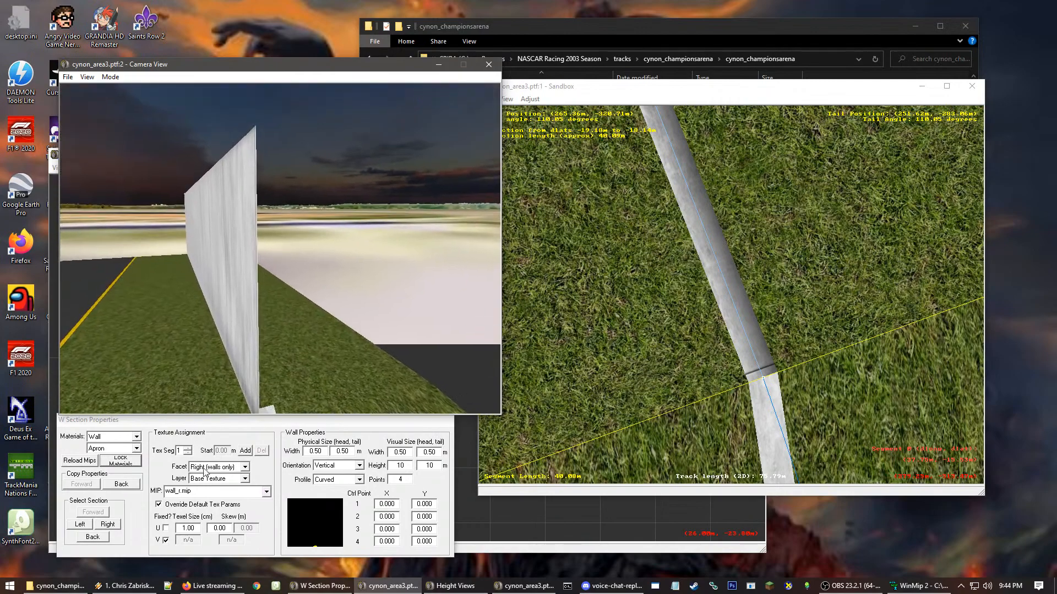
{"action": "left_click", "coordinate": [216, 466]}
{"action": "left_click", "coordinate": [214, 498]}
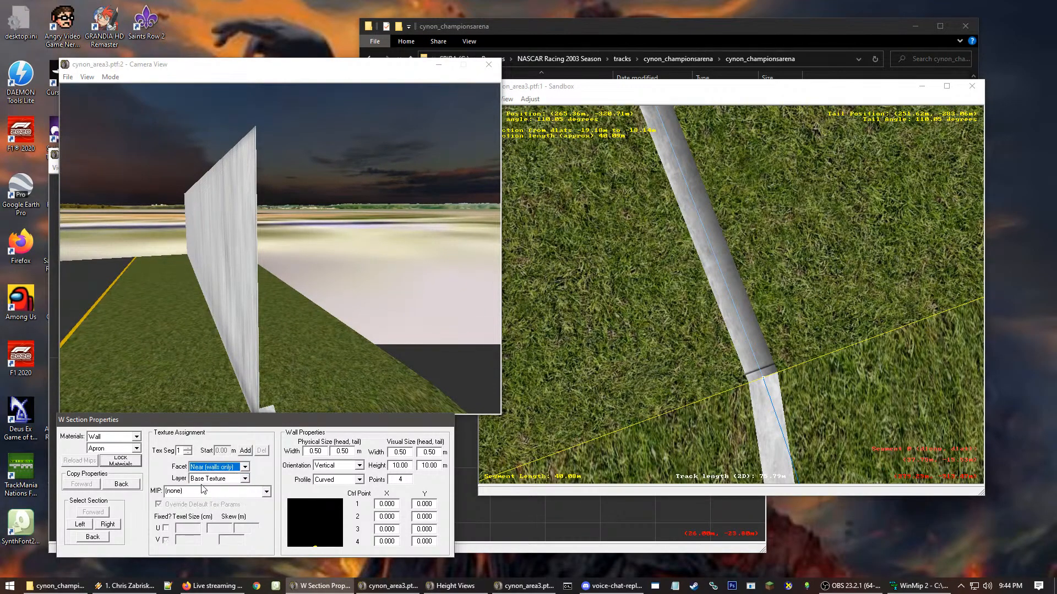
{"action": "left_click", "coordinate": [214, 491]}
{"action": "scroll", "coordinate": [215, 529], "scroll_direction": "down", "scroll_amount": 5}
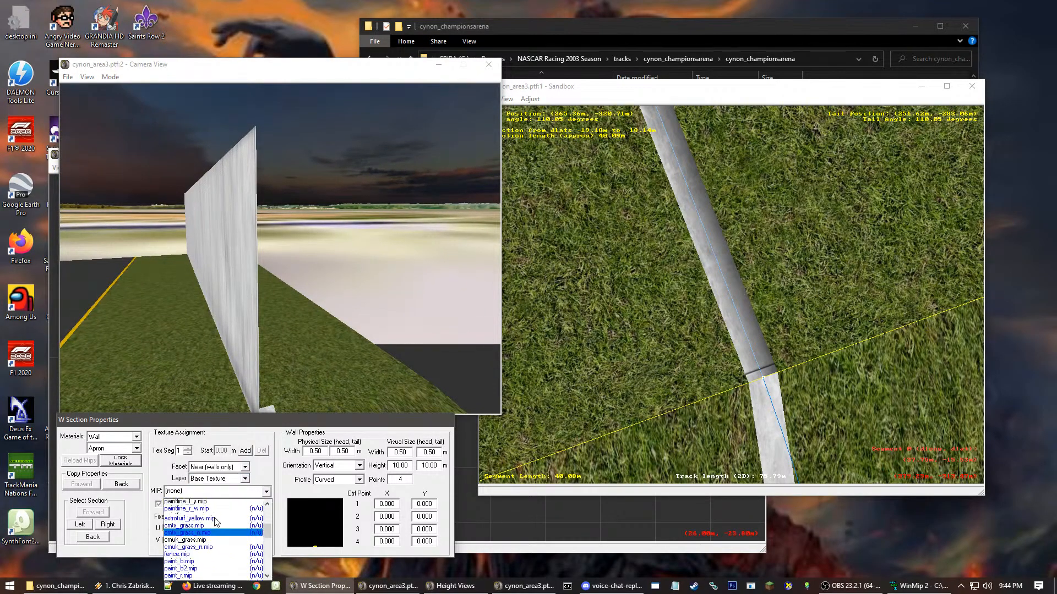
{"action": "scroll", "coordinate": [219, 541], "scroll_direction": "down", "scroll_amount": 8}
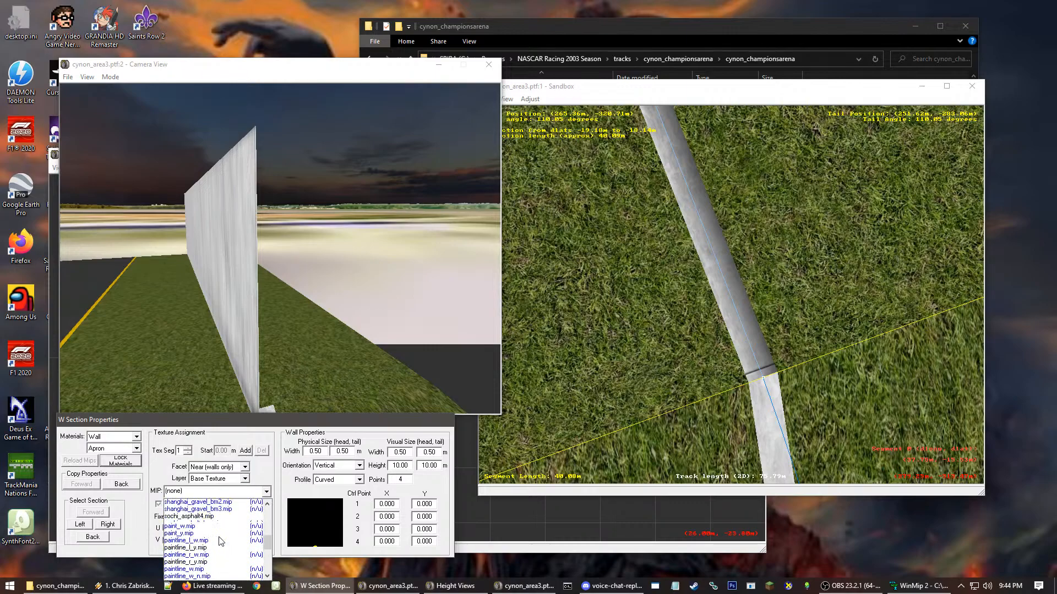
{"action": "scroll", "coordinate": [199, 556], "scroll_direction": "up", "scroll_amount": 1}
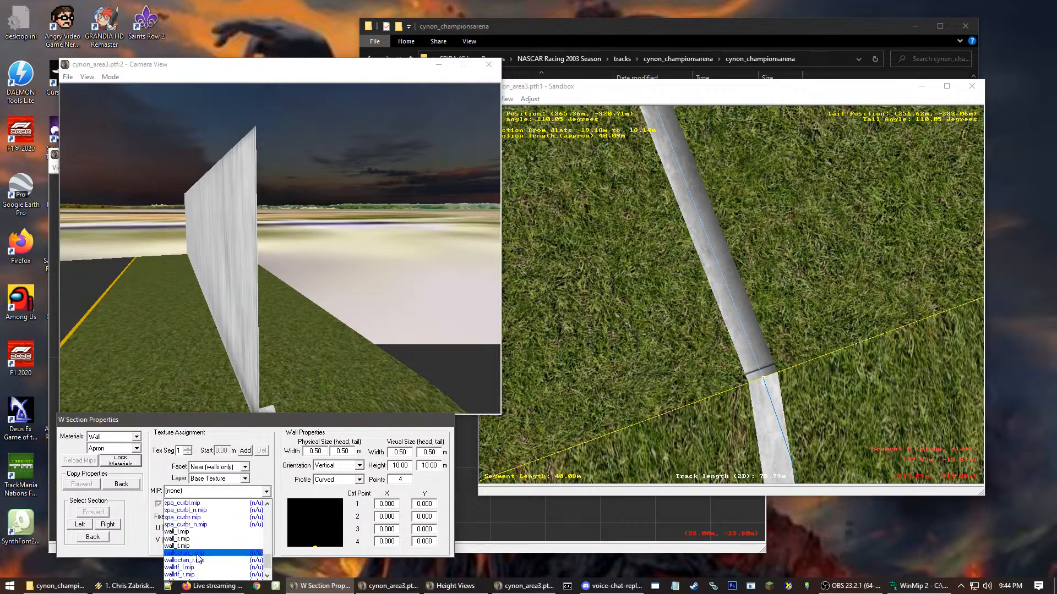
{"action": "left_click", "coordinate": [194, 525]}
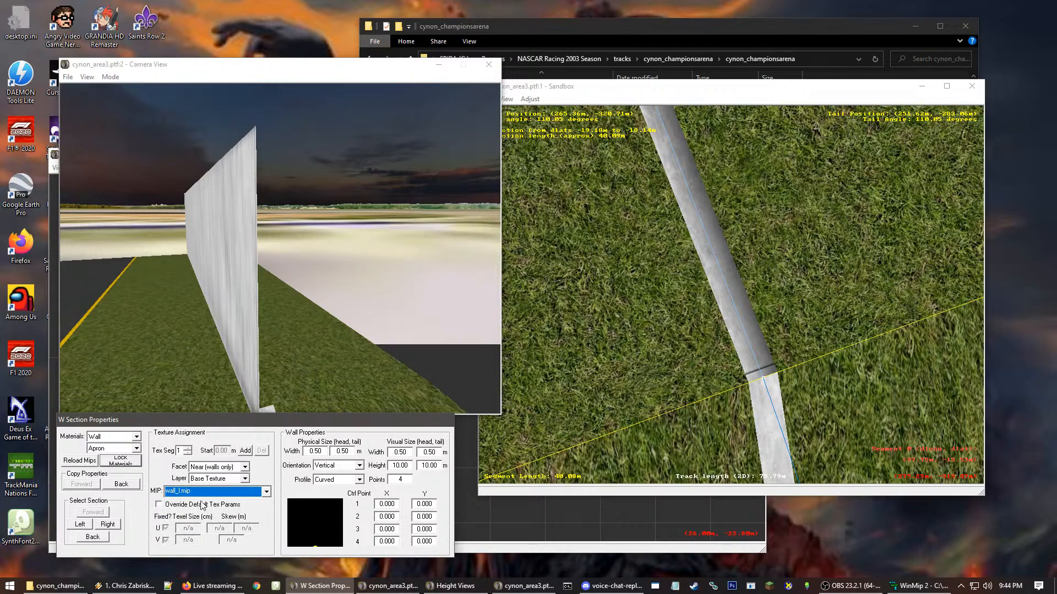
{"action": "left_click", "coordinate": [170, 506]}
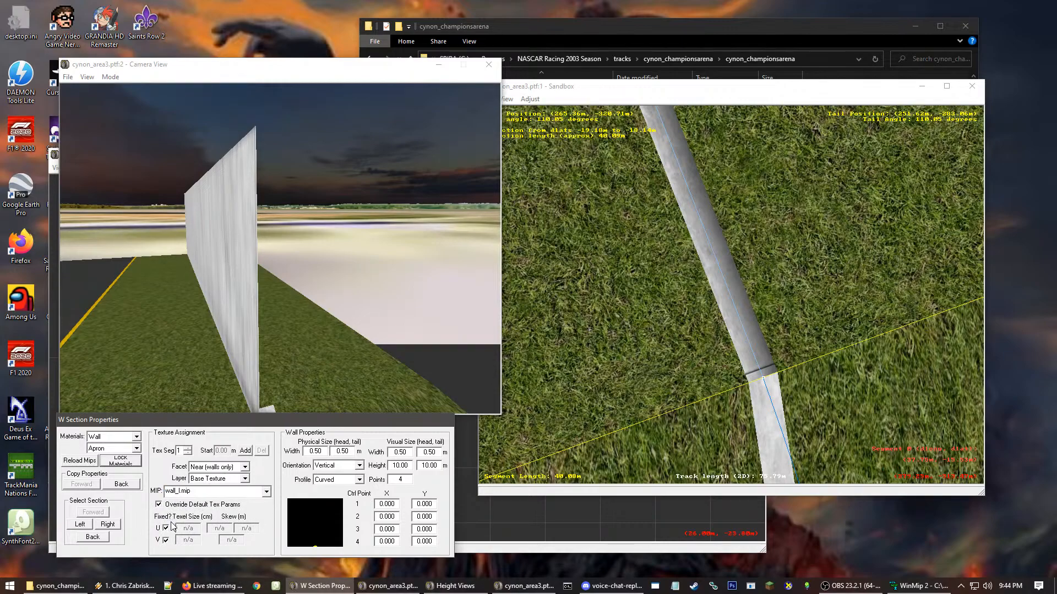
{"action": "left_click", "coordinate": [165, 528]}
- Untie the curve's wall section at its tail, where it meets the straight segment, and reselect the straight segment's wall
{"action": "left_click", "coordinate": [789, 295]}
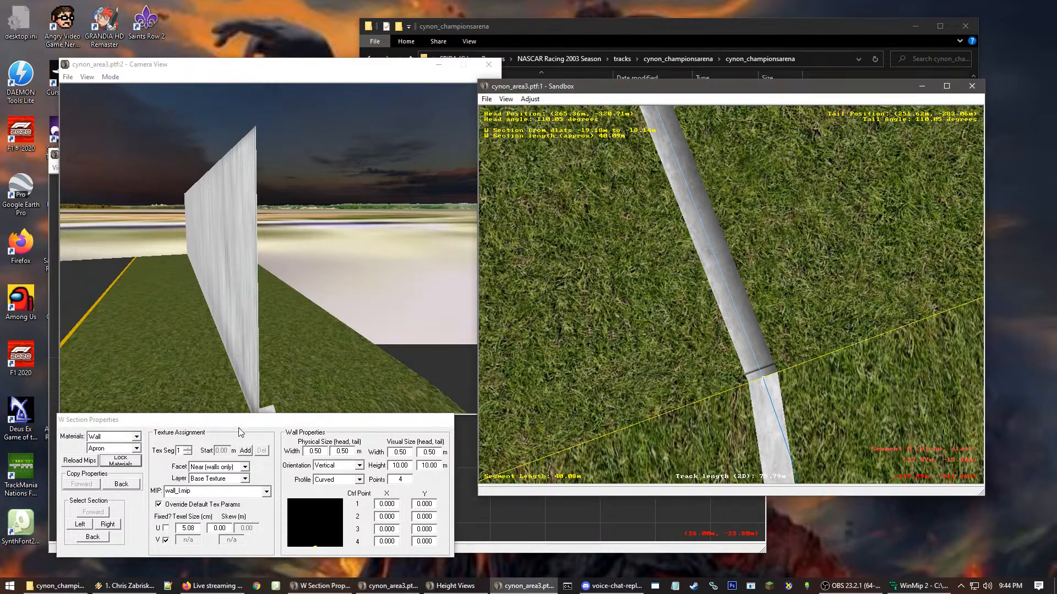
{"action": "left_click", "coordinate": [780, 416]}
{"action": "right_click", "coordinate": [778, 413]}
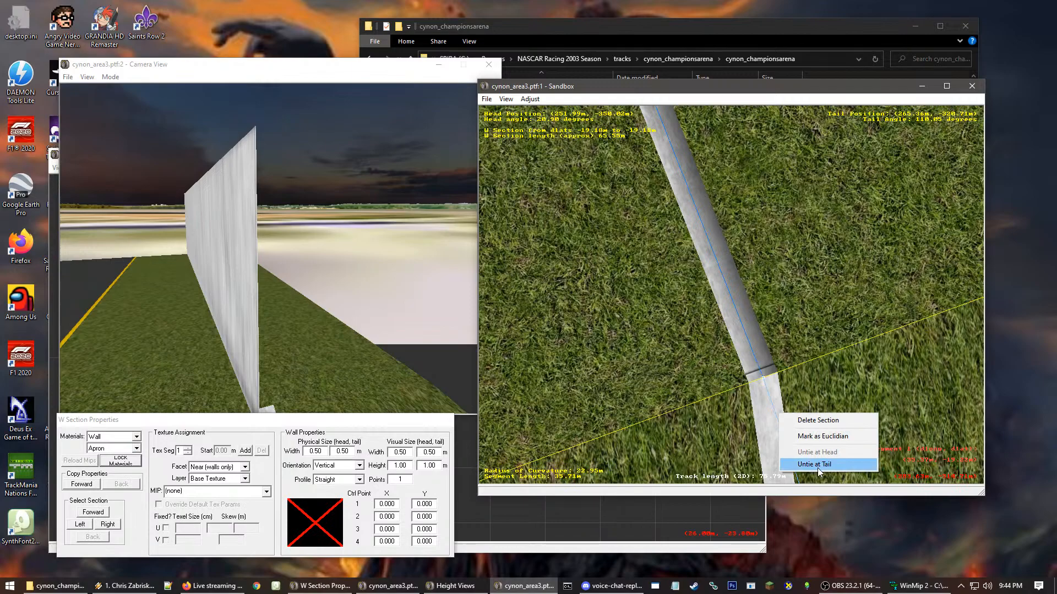
{"action": "left_click", "coordinate": [817, 467]}
{"action": "left_click", "coordinate": [758, 379]}
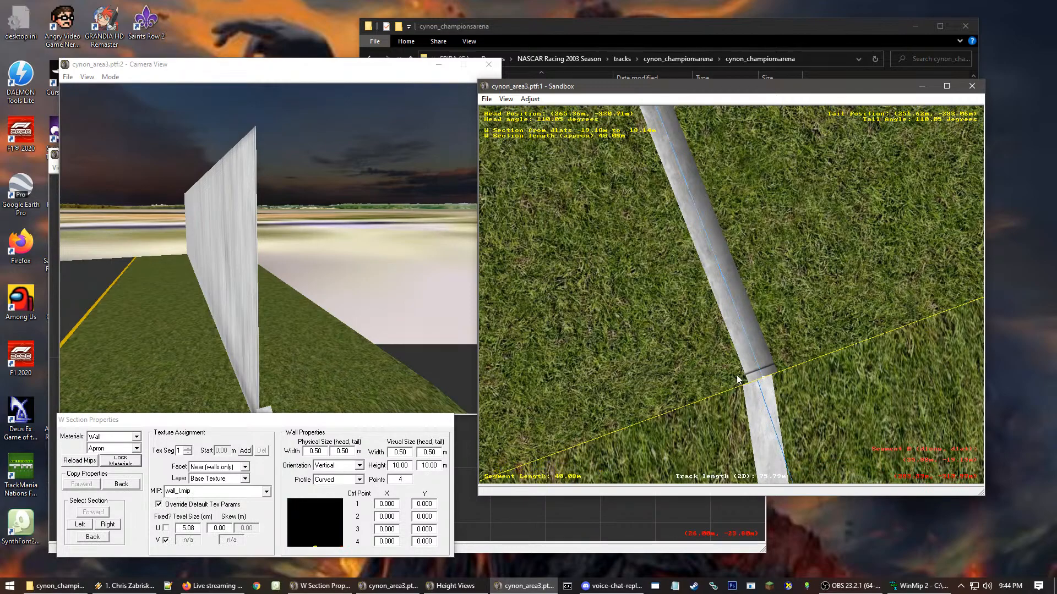
- Reselect wall_l.mip for the Near facet and inspect the end of the straight segment's wall in the camera view
{"action": "left_click", "coordinate": [210, 490]}
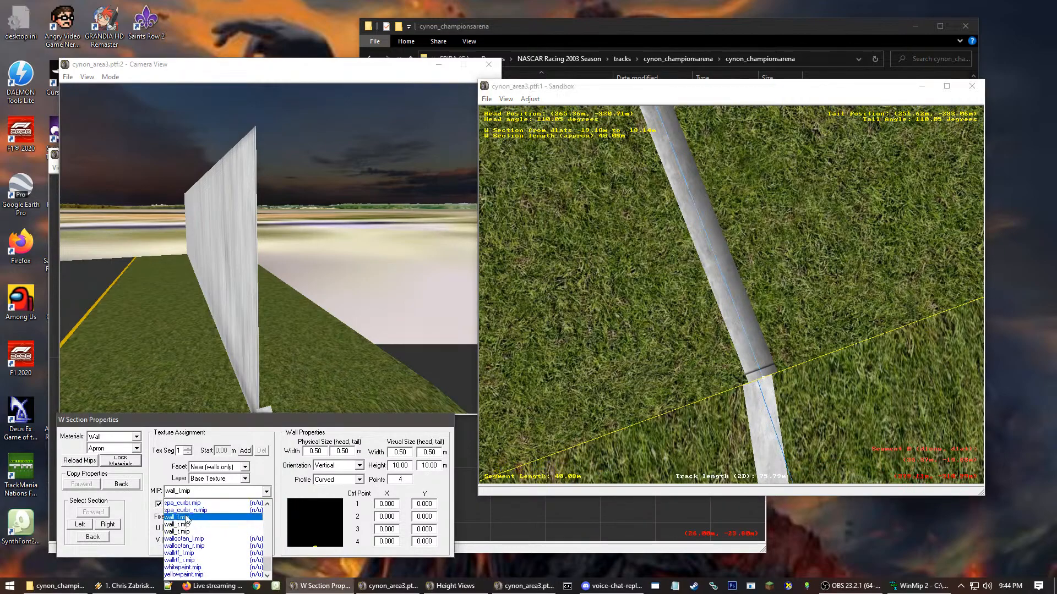
{"action": "left_click", "coordinate": [187, 517]}
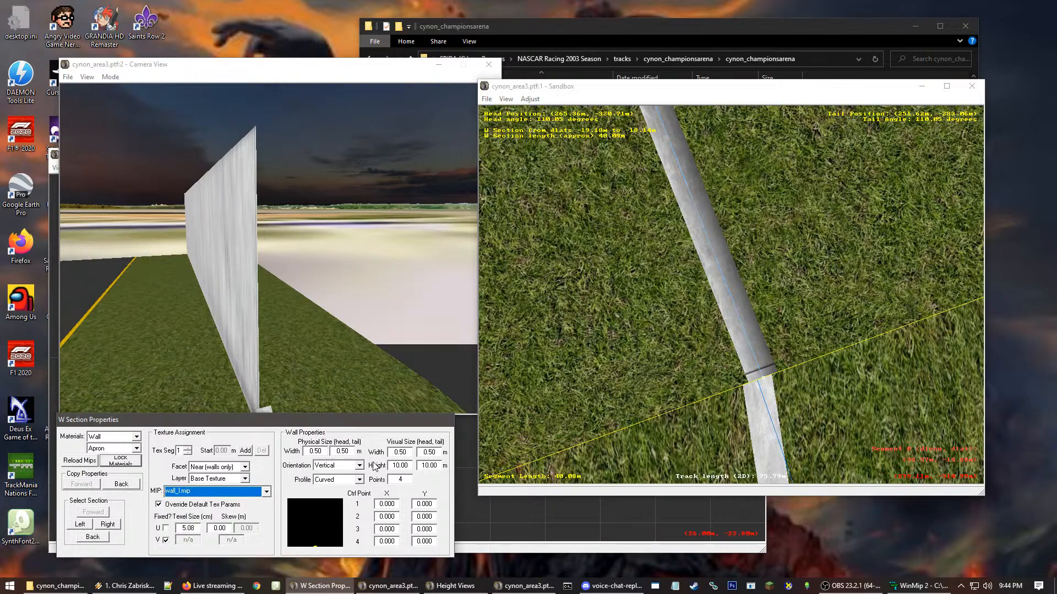
{"action": "left_click", "coordinate": [395, 347]}
{"action": "left_click", "coordinate": [395, 347]}
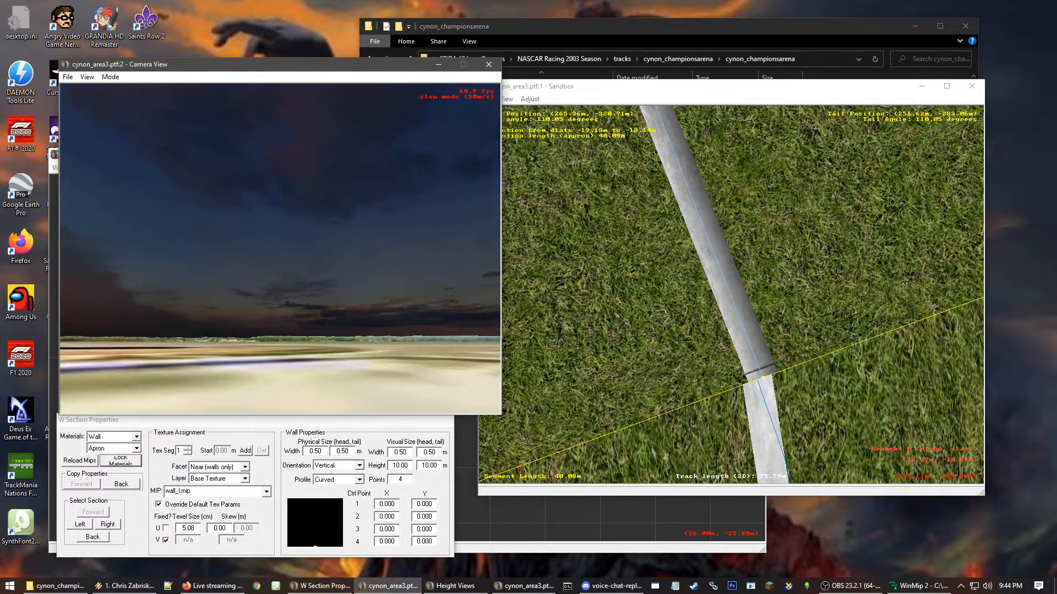
{"action": "left_click", "coordinate": [294, 263]}
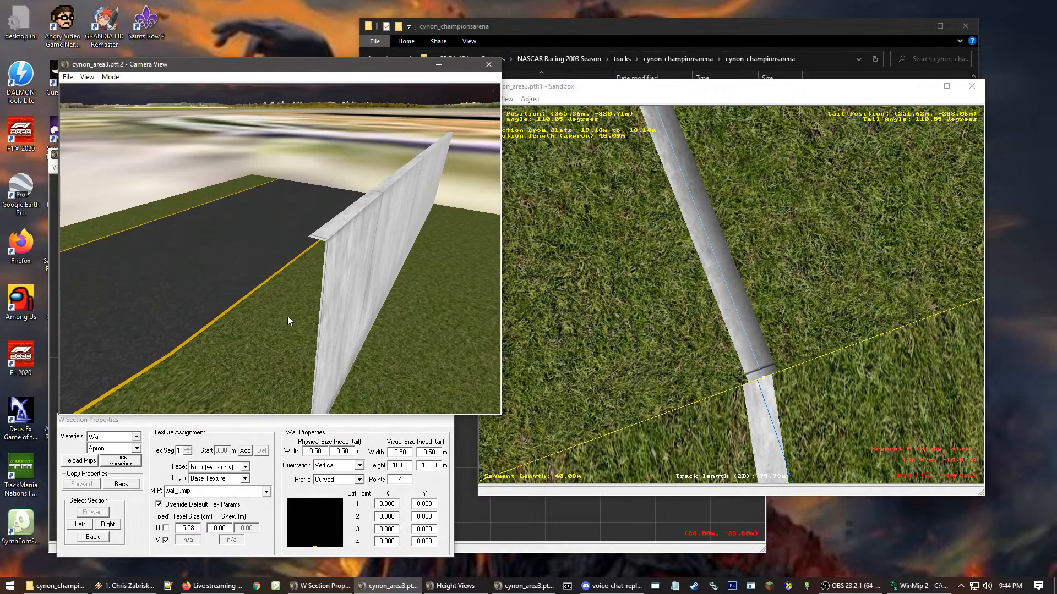
{"action": "left_click", "coordinate": [725, 406]}
{"action": "left_click", "coordinate": [606, 395]}
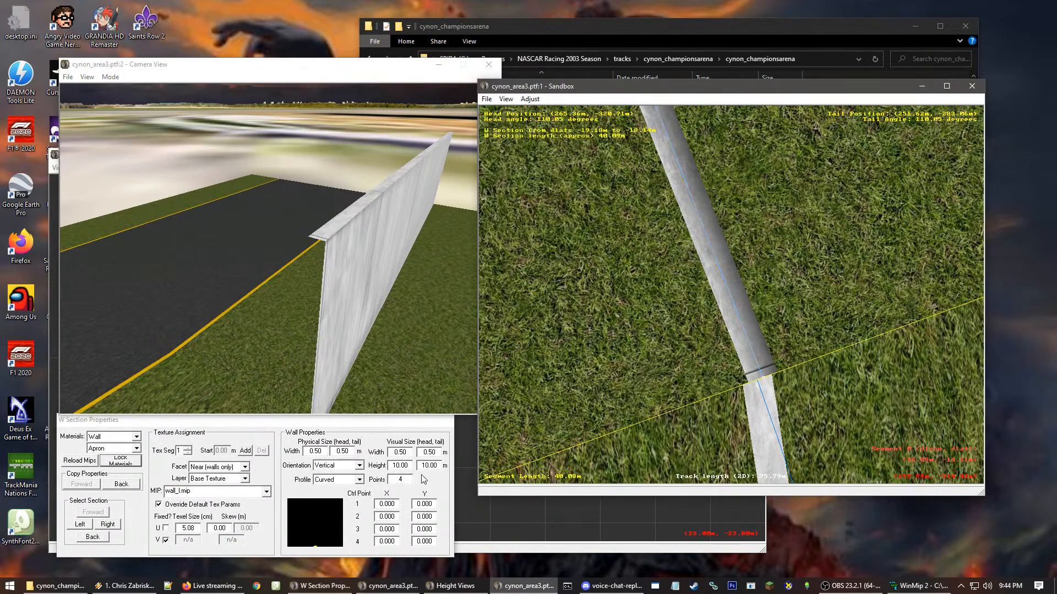
- Set the Near facet's U texel size to 1 cm and its texture to wall_r.mip, checking the wall's end face
{"action": "left_click", "coordinate": [188, 528]}
{"action": "double_click", "coordinate": [187, 528]}
{"action": "type", "text": "1"}
{"action": "left_click", "coordinate": [196, 491]}
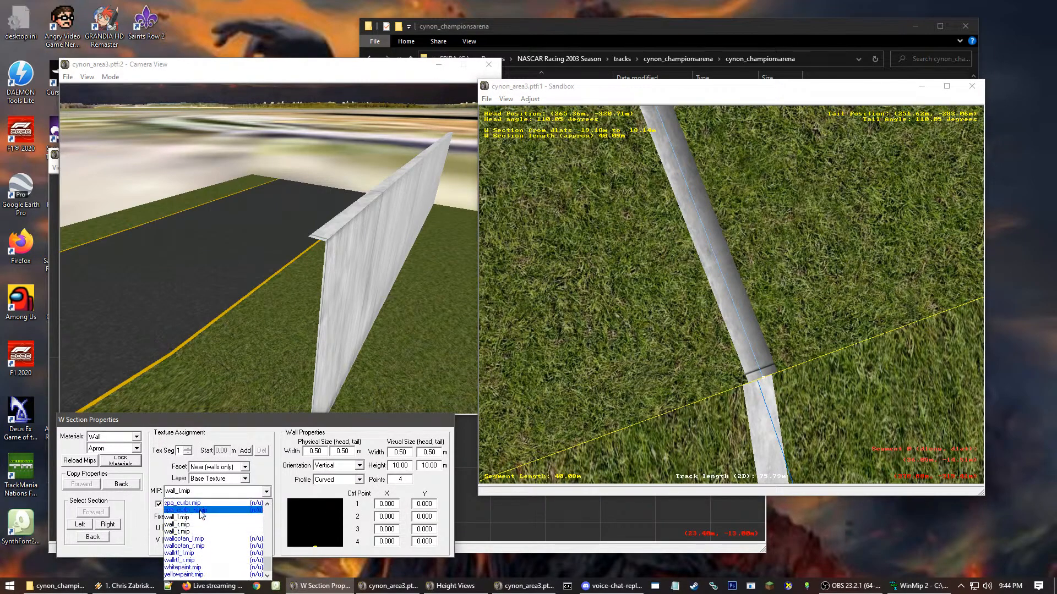
{"action": "left_click", "coordinate": [177, 525]}
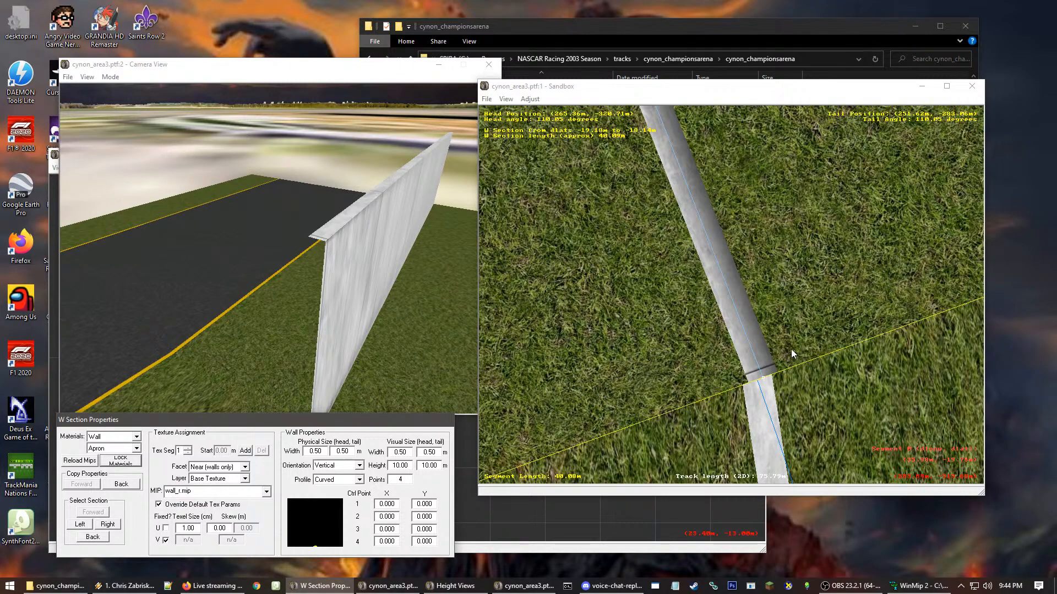
{"action": "left_click", "coordinate": [330, 330]}
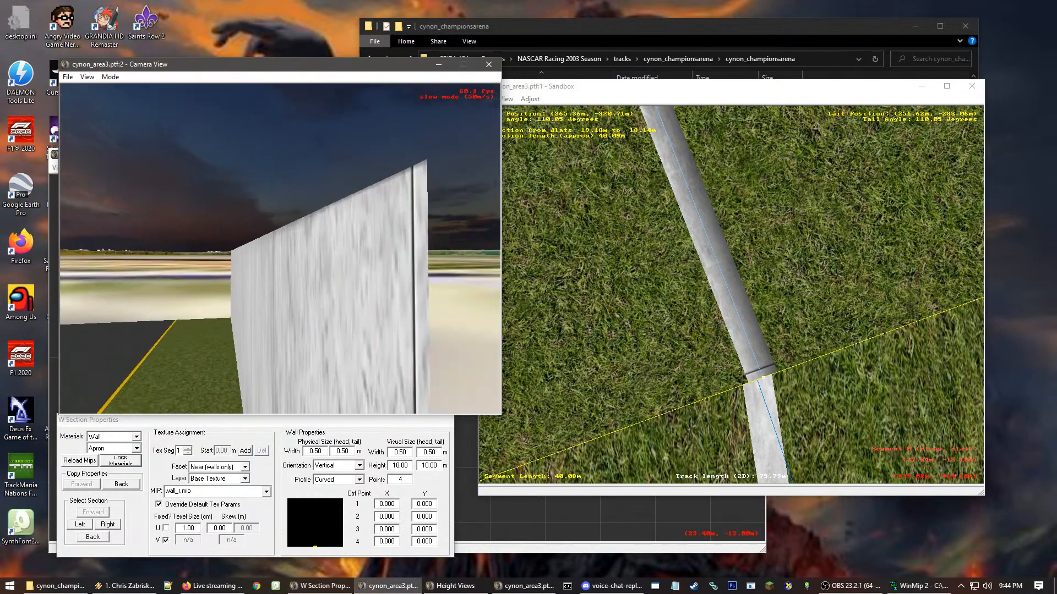
{"action": "key", "text": "Up"}
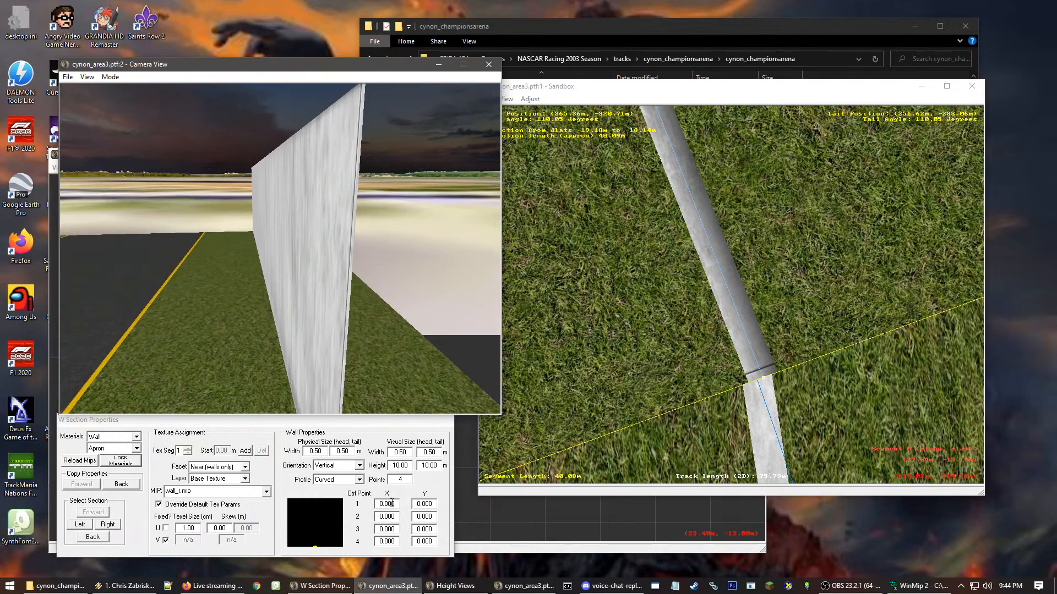
- Try an X value of 1 for the wall profile's control point 1, inspect the shape, and reset it to 0
{"action": "left_click", "coordinate": [402, 511]}
{"action": "type", "text": "1"}
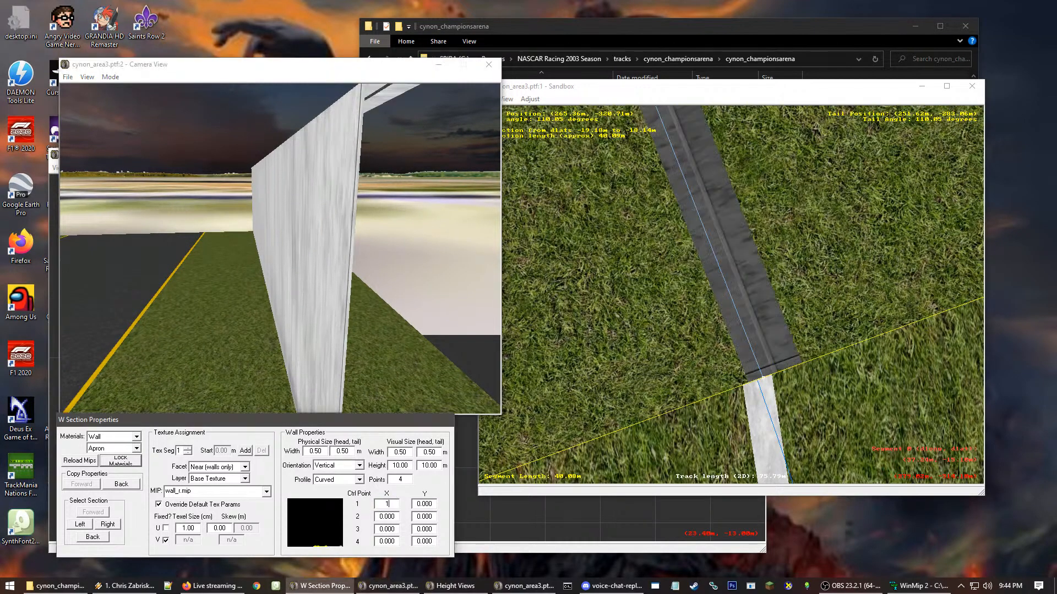
{"action": "left_click", "coordinate": [338, 302]}
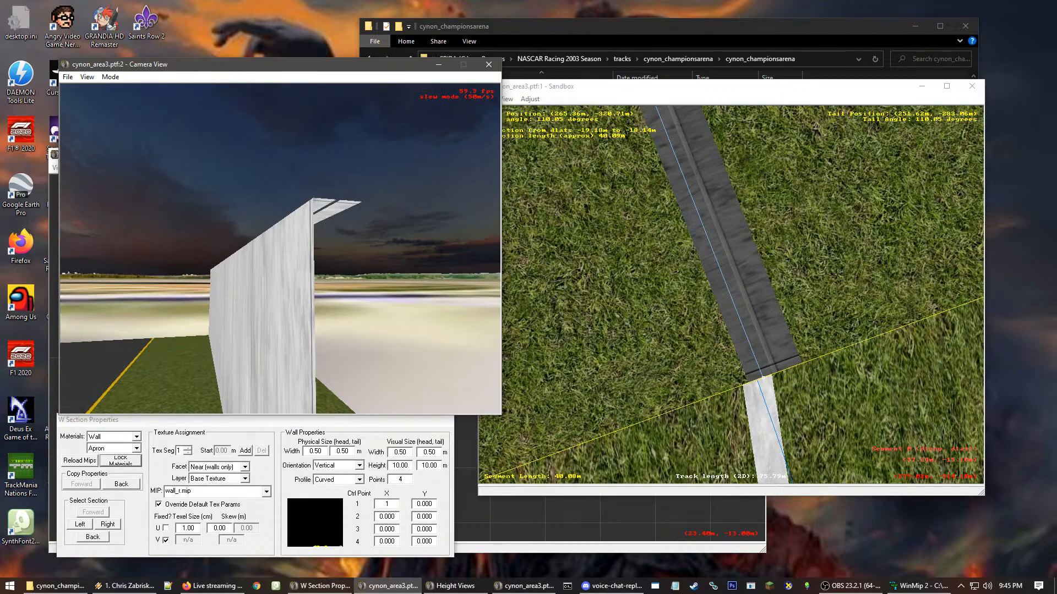
{"action": "key", "text": "Down"}
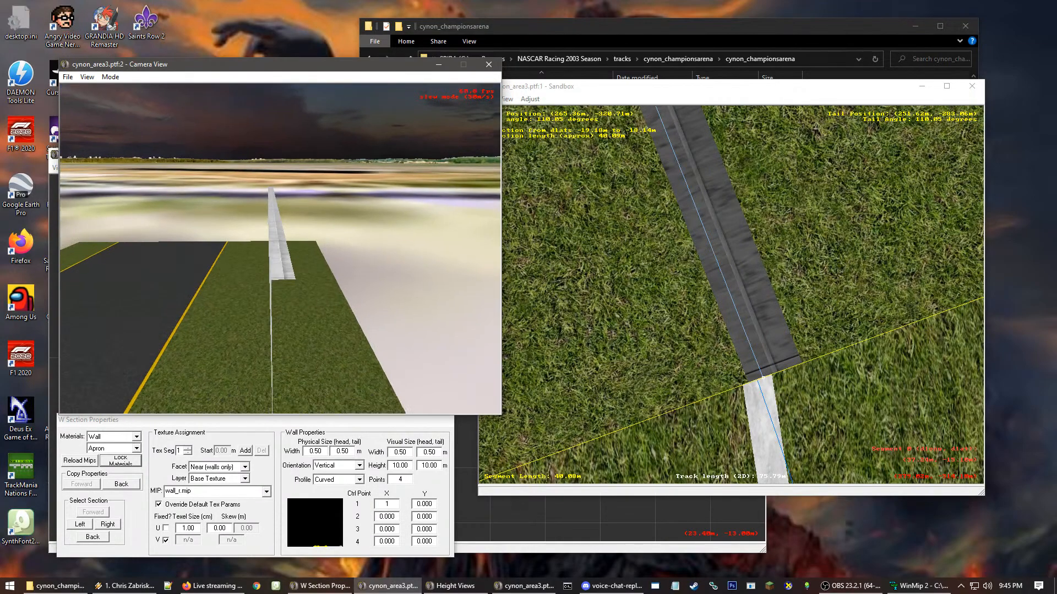
{"action": "key", "text": "Up"}
{"action": "key", "text": "Down"}
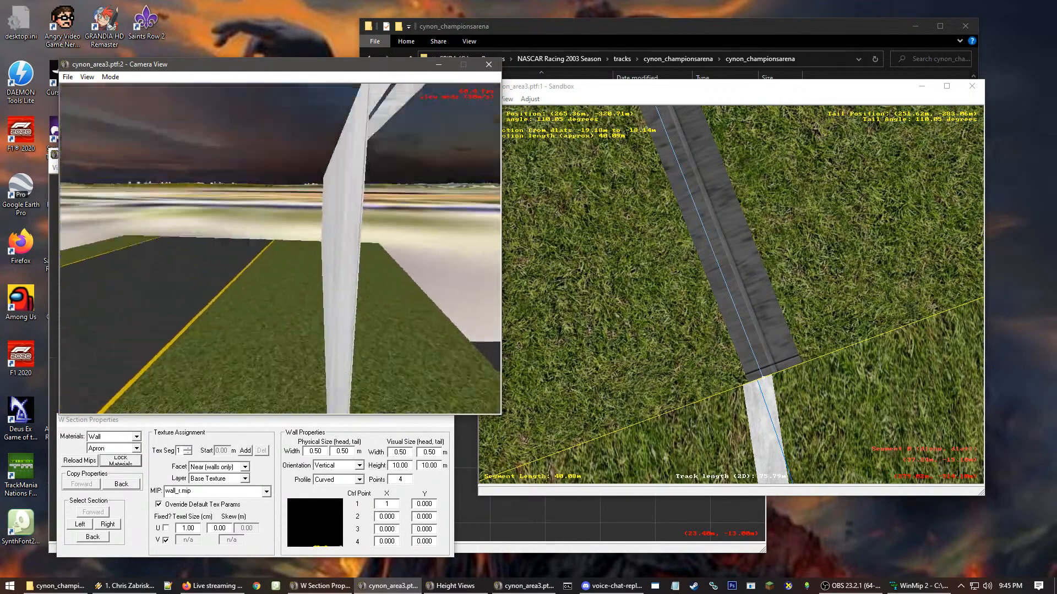
{"action": "key", "text": "Up"}
{"action": "key", "text": "Down"}
{"action": "key", "text": "Escape"}
{"action": "double_click", "coordinate": [378, 503]}
{"action": "type", "text": "0"}
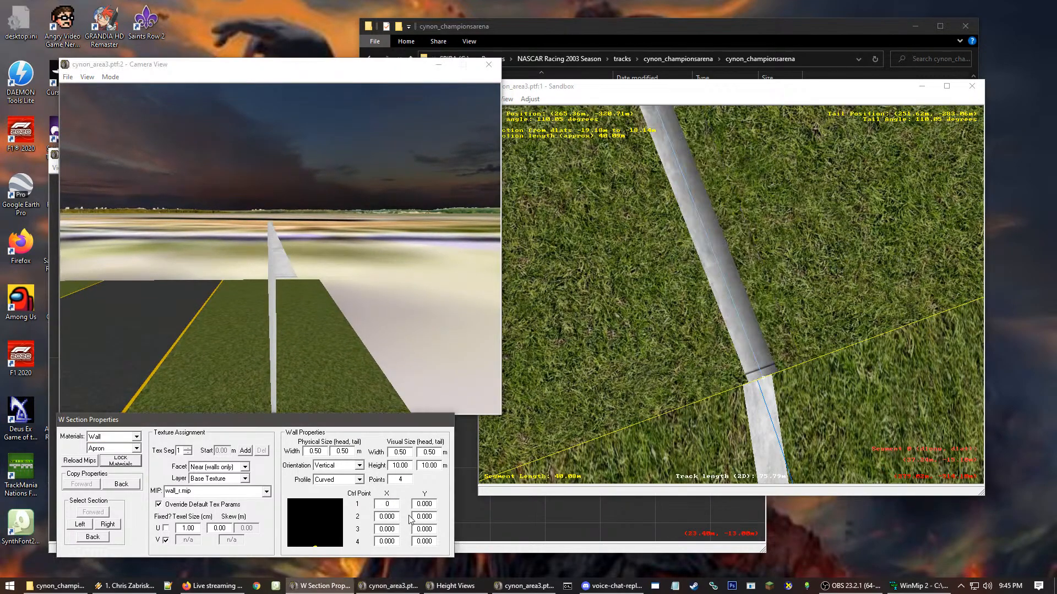
- Try a Y value of 1 for the wall profile's control point 4, inspect the shape, and reset it to 0
{"action": "double_click", "coordinate": [432, 541]}
{"action": "type", "text": "1"}
{"action": "left_click", "coordinate": [343, 369]}
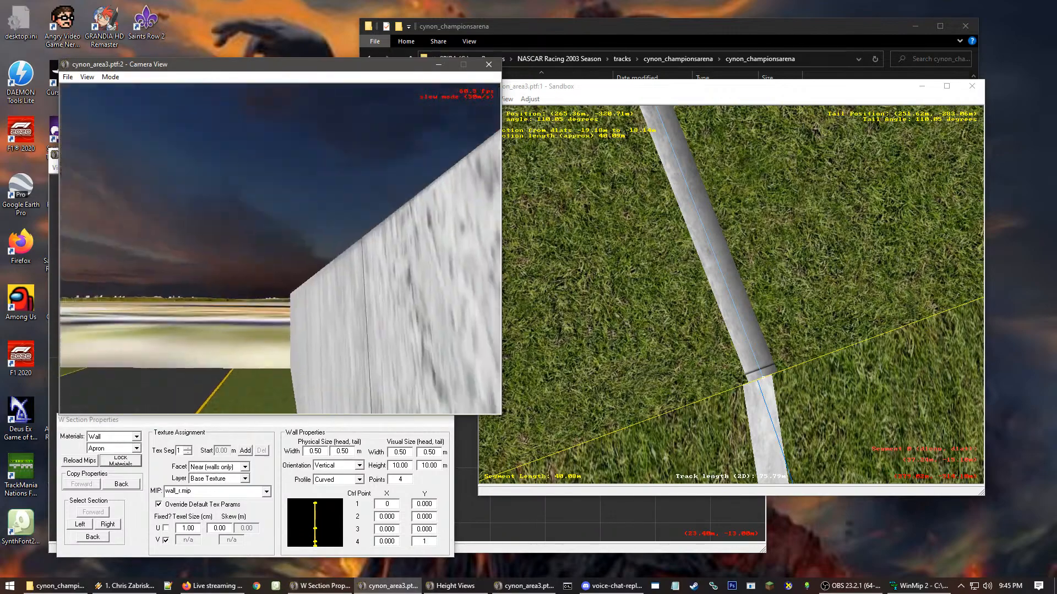
{"action": "key", "text": "Up"}
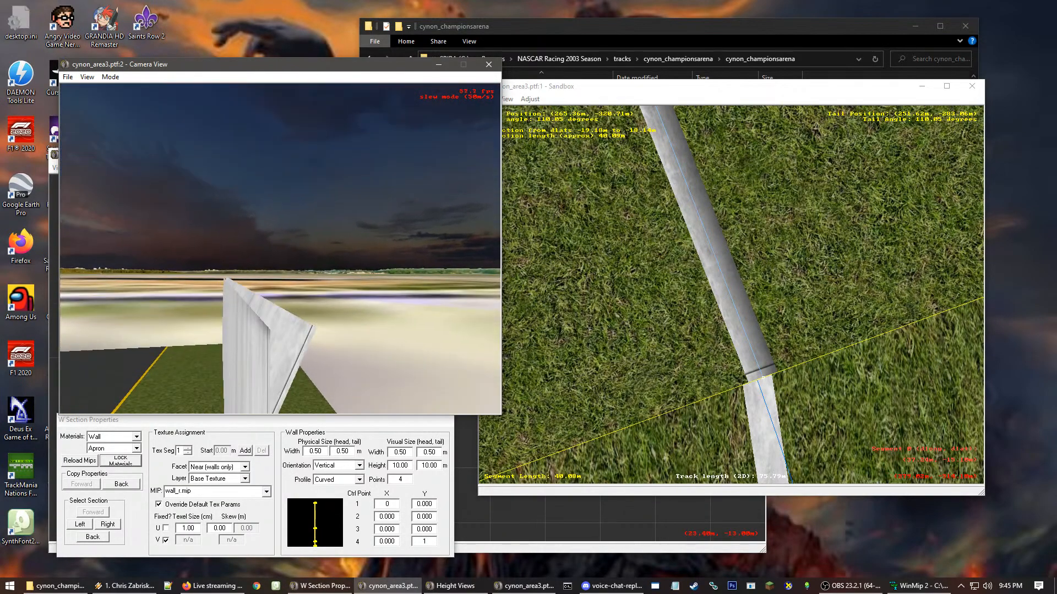
{"action": "key", "text": "Down"}
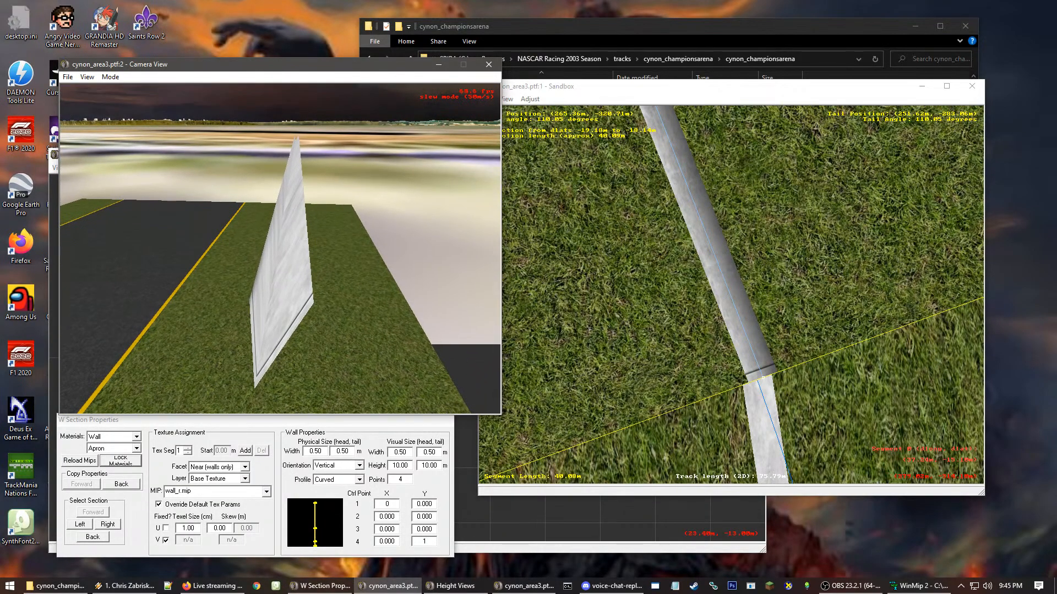
{"action": "left_click_drag", "start_coordinate": [337, 314], "coordinate": [336, 328]}
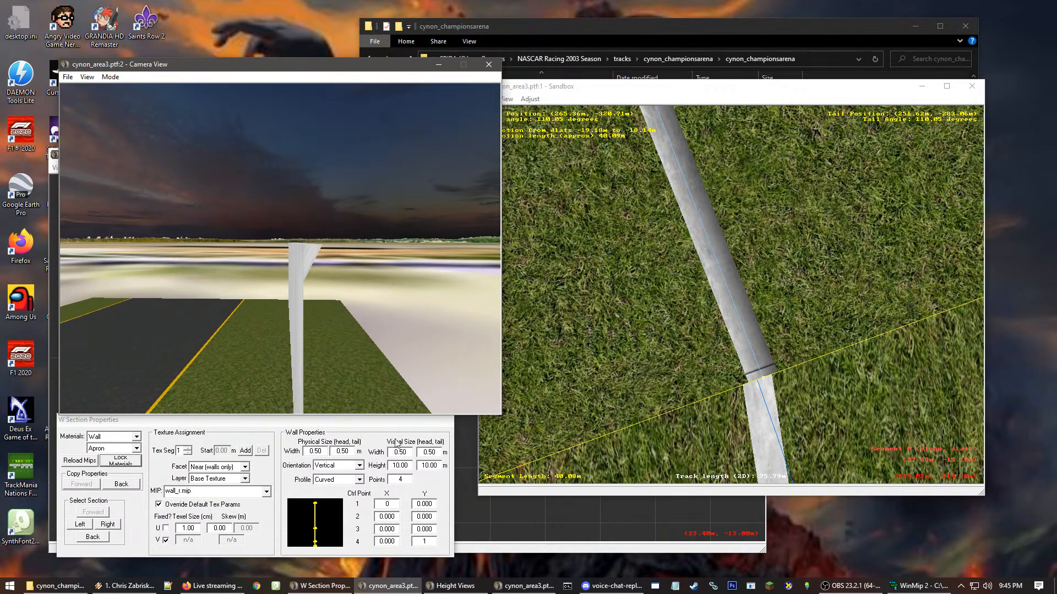
{"action": "double_click", "coordinate": [430, 539]}
{"action": "type", "text": "0"}
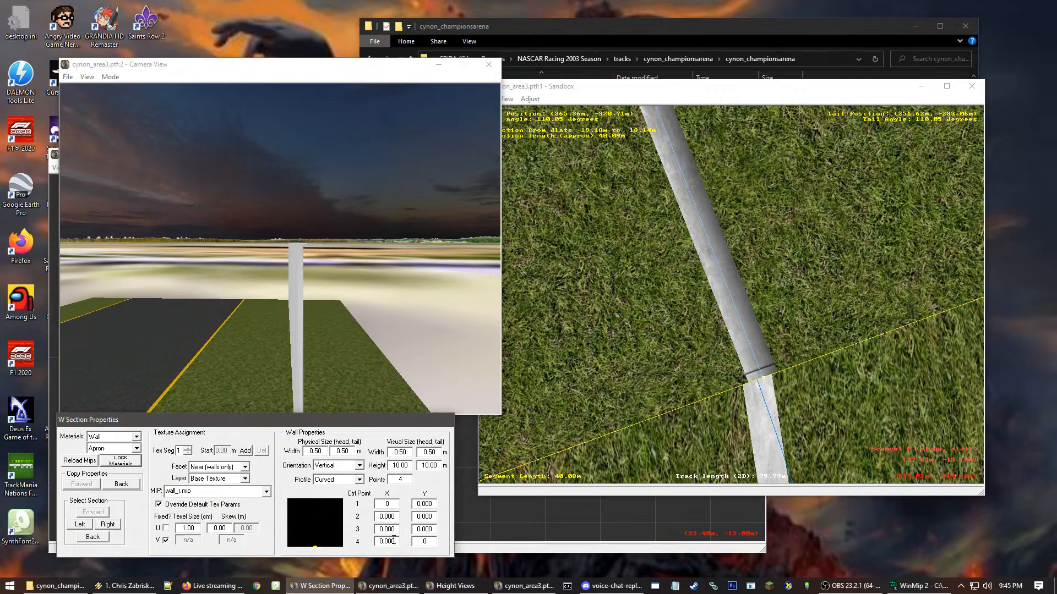
- Try an X value of 1 for the wall profile's control point 3 and inspect the wall in the camera view
{"action": "left_click", "coordinate": [399, 542]}
{"action": "left_click_drag", "start_coordinate": [397, 530], "coordinate": [382, 530]}
{"action": "double_click", "coordinate": [394, 530]}
{"action": "type", "text": "1"}
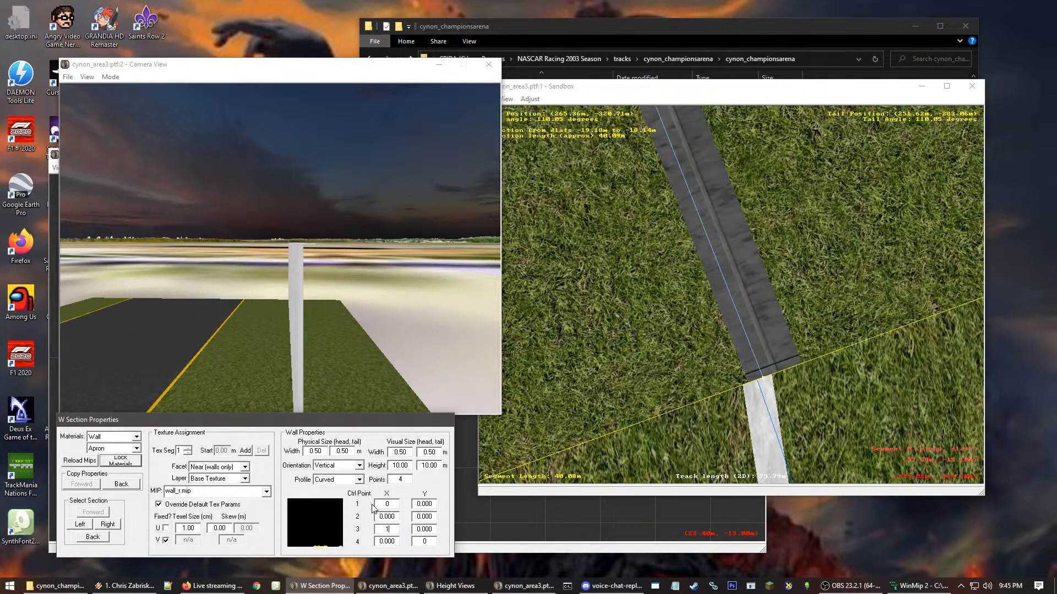
{"action": "left_click", "coordinate": [299, 324]}
{"action": "key", "text": "Up"}
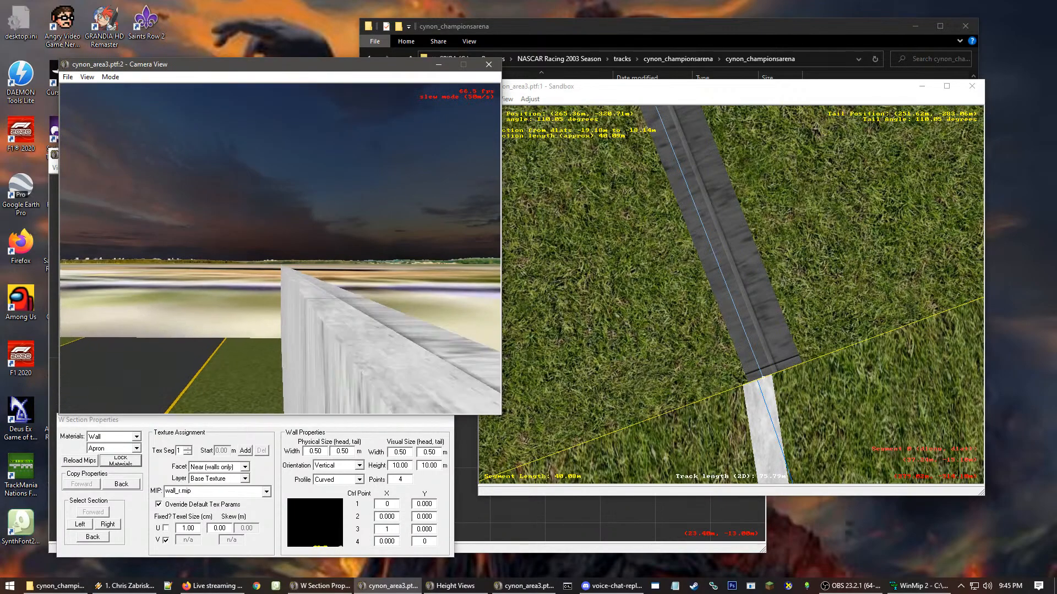
{"action": "key", "text": "Up"}
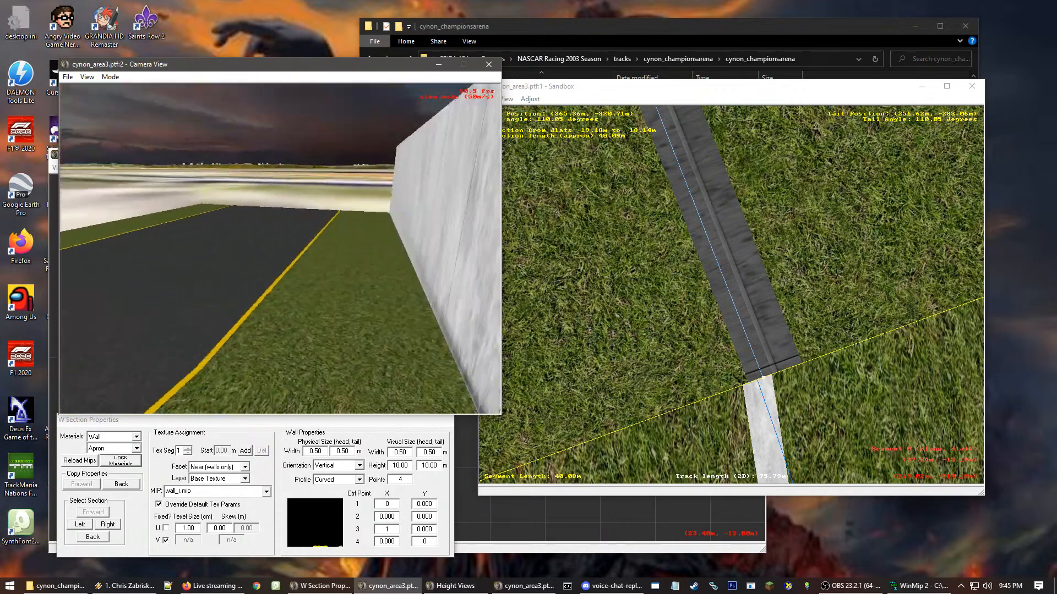
- Set the X value of the wall profile's control point 3 to -0.2
{"action": "double_click", "coordinate": [392, 529]}
{"action": "type", "text": "0"}
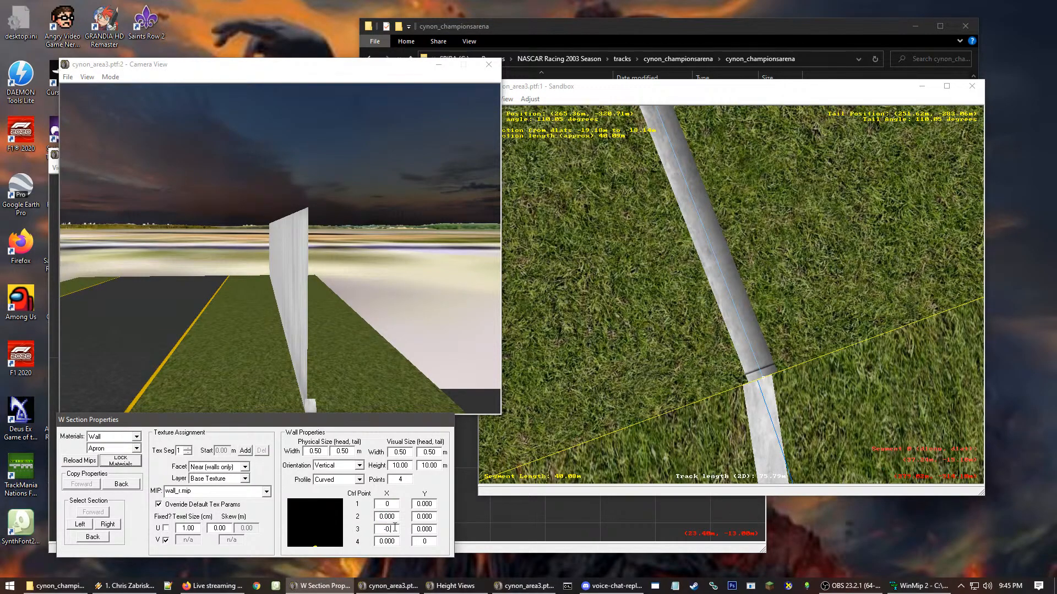
{"action": "type", "text": ".2"}
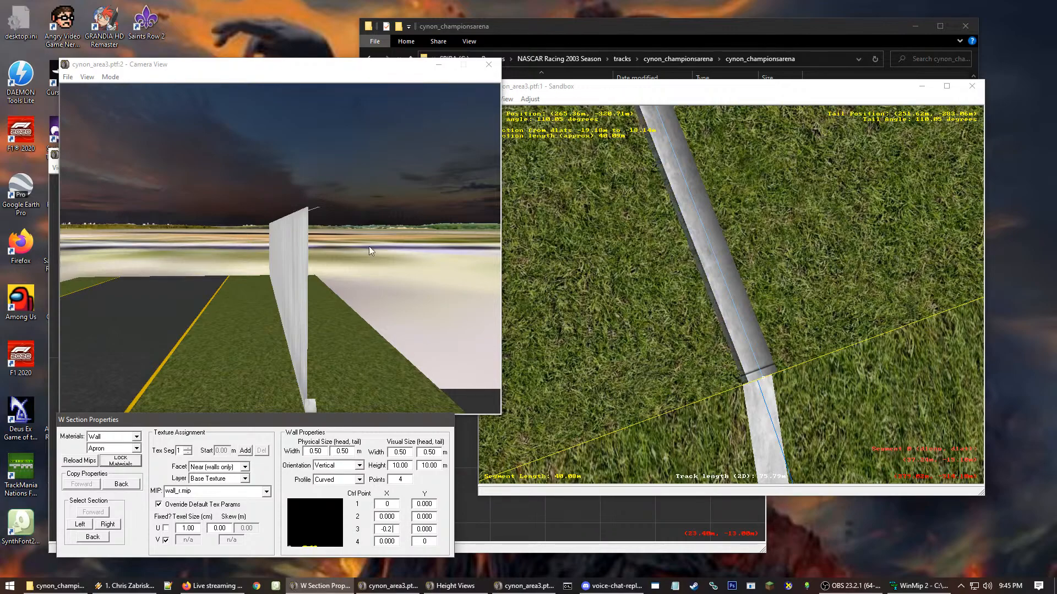
- Inspect the wall in the camera view, and reset the X value of the wall profile's control point 3 to 0
{"action": "left_click", "coordinate": [325, 164]}
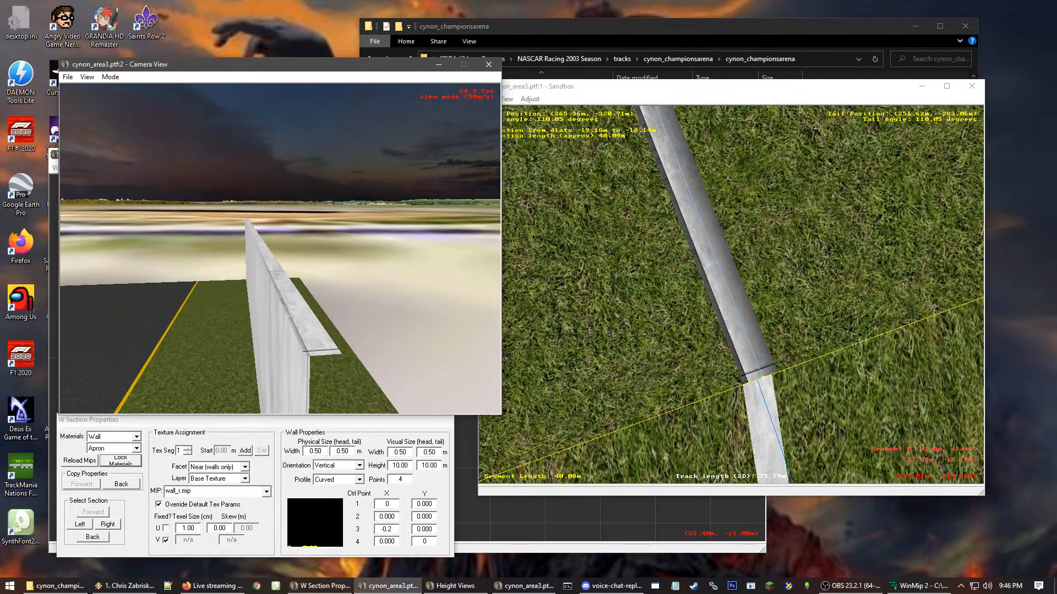
{"action": "double_click", "coordinate": [392, 529]}
{"action": "type", "text": "0"}
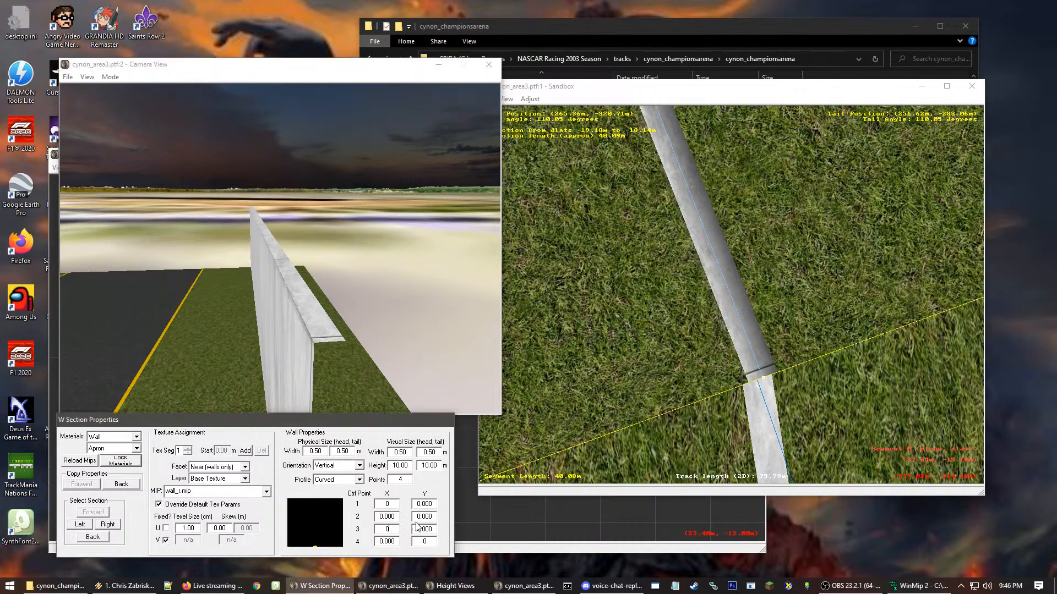
- Try a Y value of 1 for the wall profile's control point 3, and reset it to 0
{"action": "key", "text": "Tab"}
{"action": "type", "text": "1"}
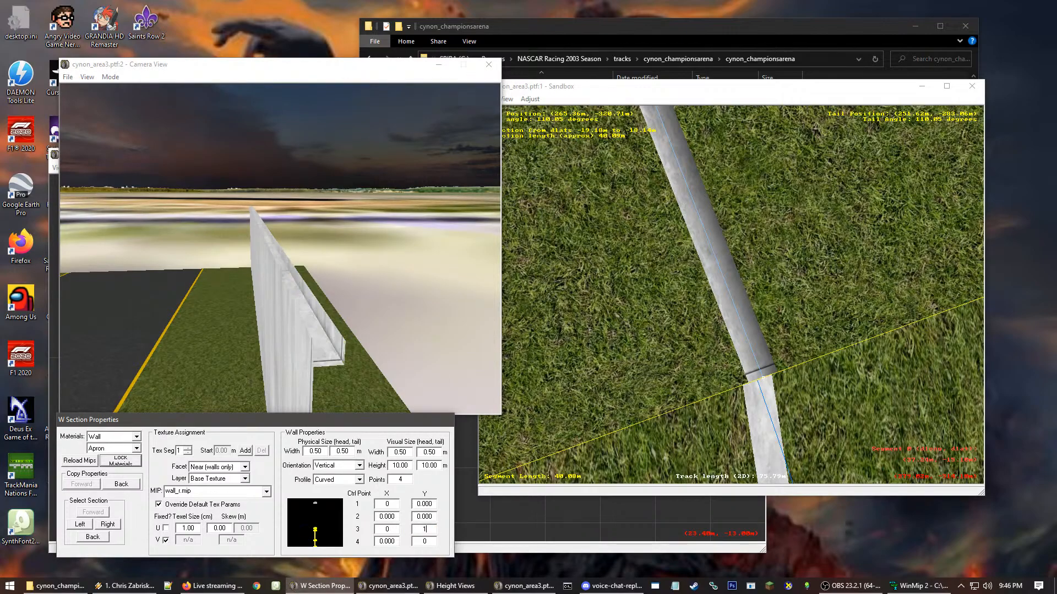
{"action": "key", "text": "BackSpace"}
{"action": "type", "text": "0"}
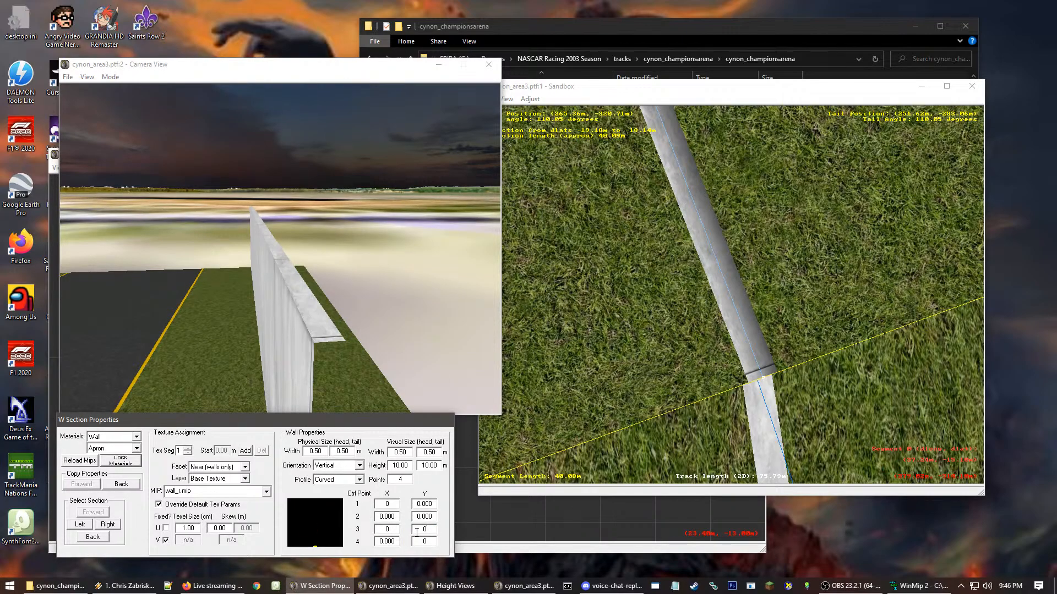
- Set the number of control points in the curved wall profile to 1
{"action": "left_click", "coordinate": [409, 479]}
{"action": "key", "text": "BackSpace"}
{"action": "type", "text": "1"}
{"action": "left_click", "coordinate": [671, 159]}
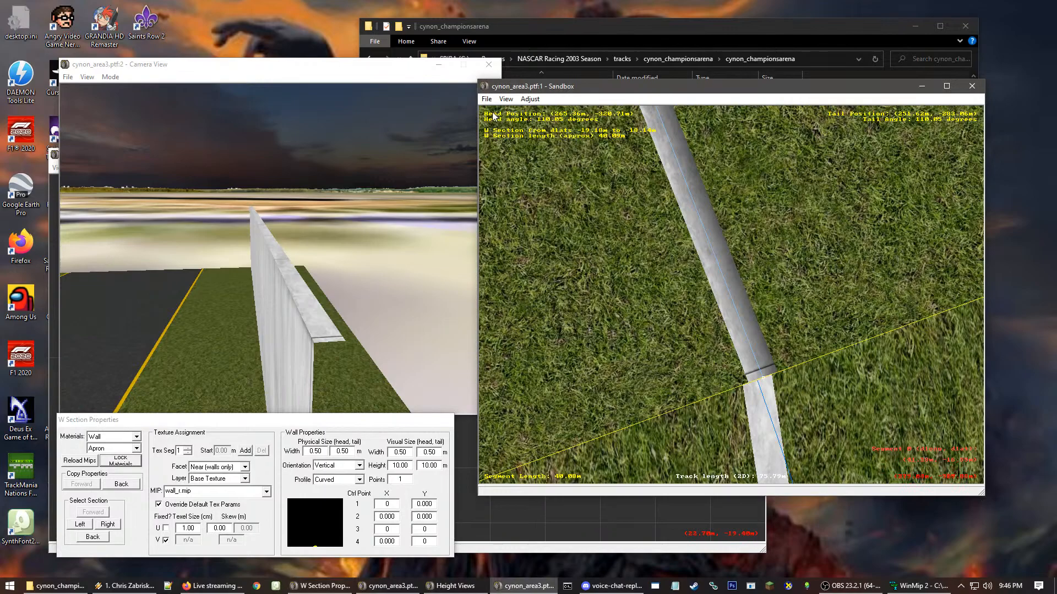
{"action": "left_click", "coordinate": [486, 99]}
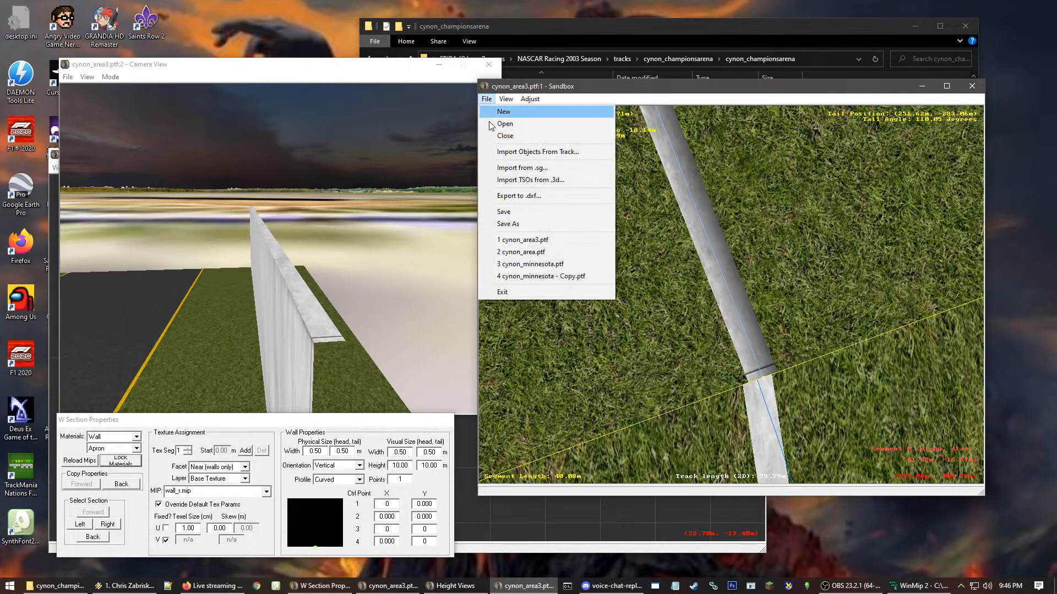
{"action": "left_click", "coordinate": [501, 224]}
{"action": "left_click", "coordinate": [694, 496]}
{"action": "type", "text": "4.ptf"}
{"action": "key", "text": "ctrl+a"}
{"action": "left_click", "coordinate": [942, 495]}
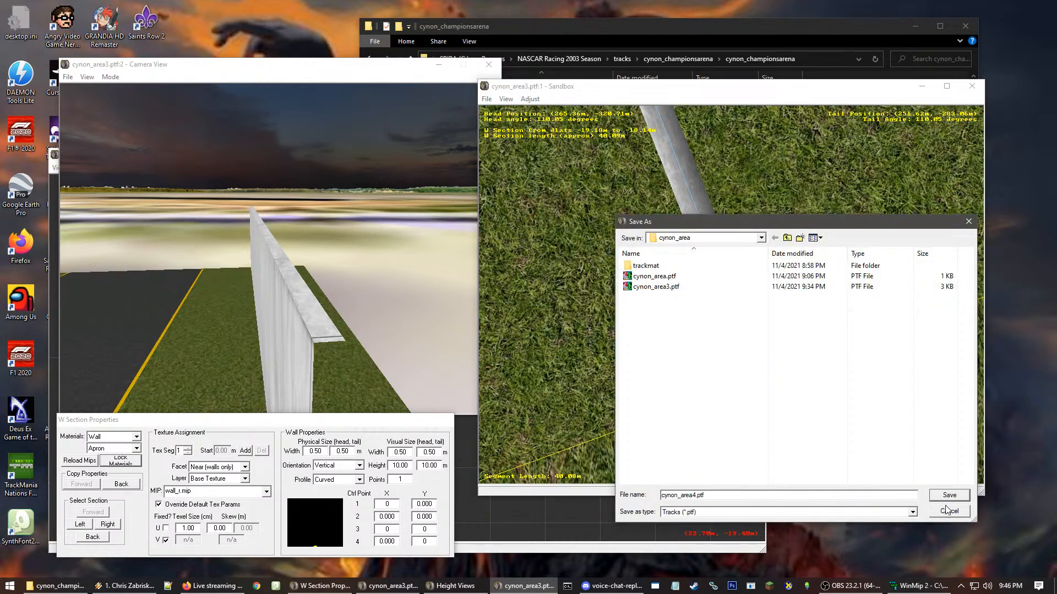
{"action": "left_click", "coordinate": [485, 88]}
{"action": "left_click", "coordinate": [485, 88]}
- Save the track under the new name cynon_area4.ptf with automatic centering
{"action": "left_click", "coordinate": [488, 99]}
{"action": "left_click", "coordinate": [523, 225]}
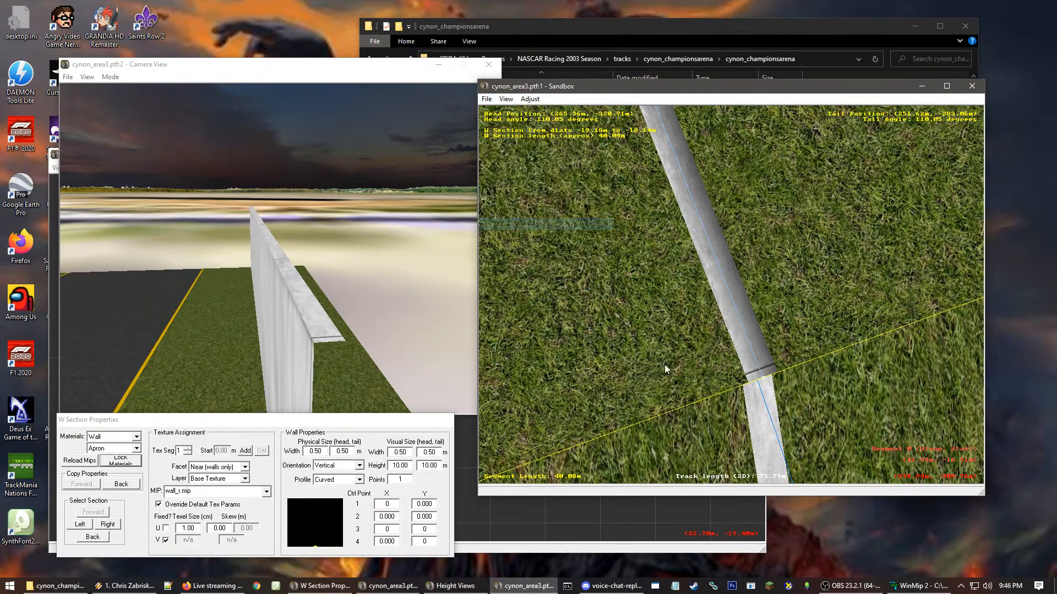
{"action": "left_click", "coordinate": [693, 495]}
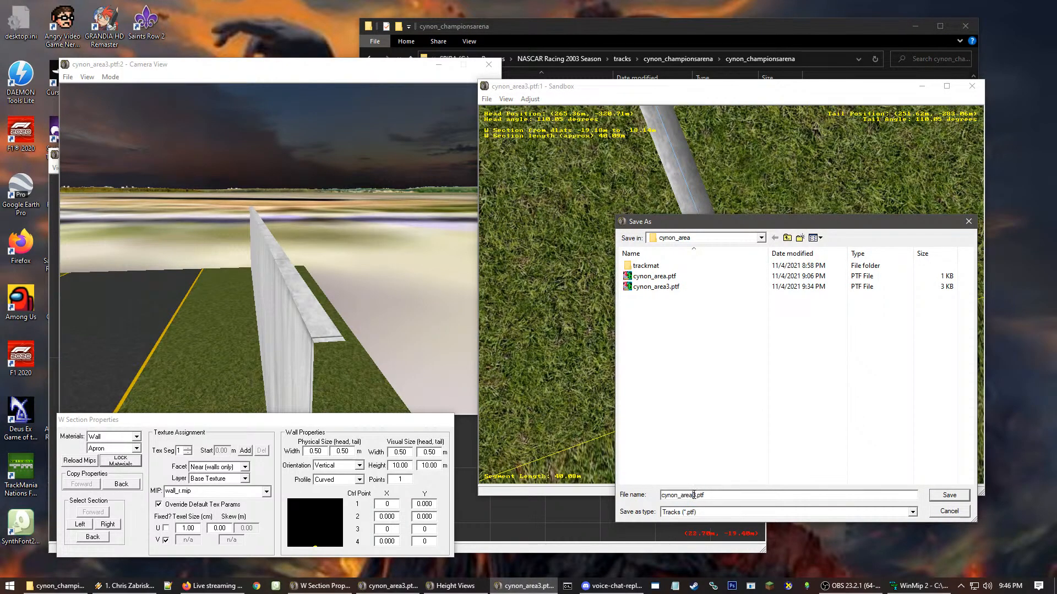
{"action": "key", "text": "Return"}
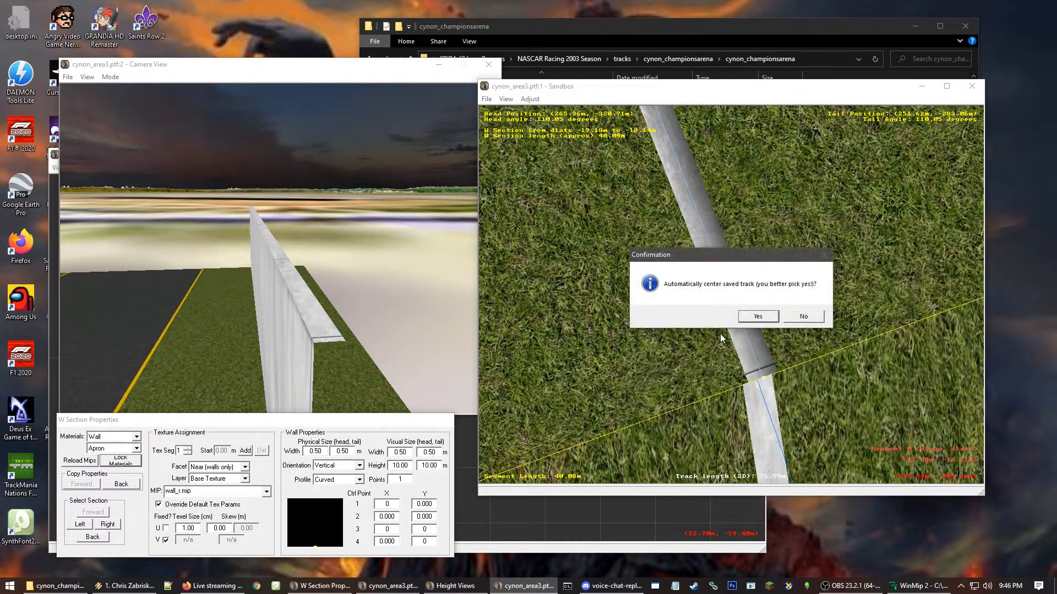
{"action": "left_click", "coordinate": [754, 316]}
- Open cynon_minnesota.ptf from the cynon_minnesota subfolder of the cynon_minnesota track folder
{"action": "left_click", "coordinate": [487, 99]}
{"action": "left_click", "coordinate": [495, 123]}
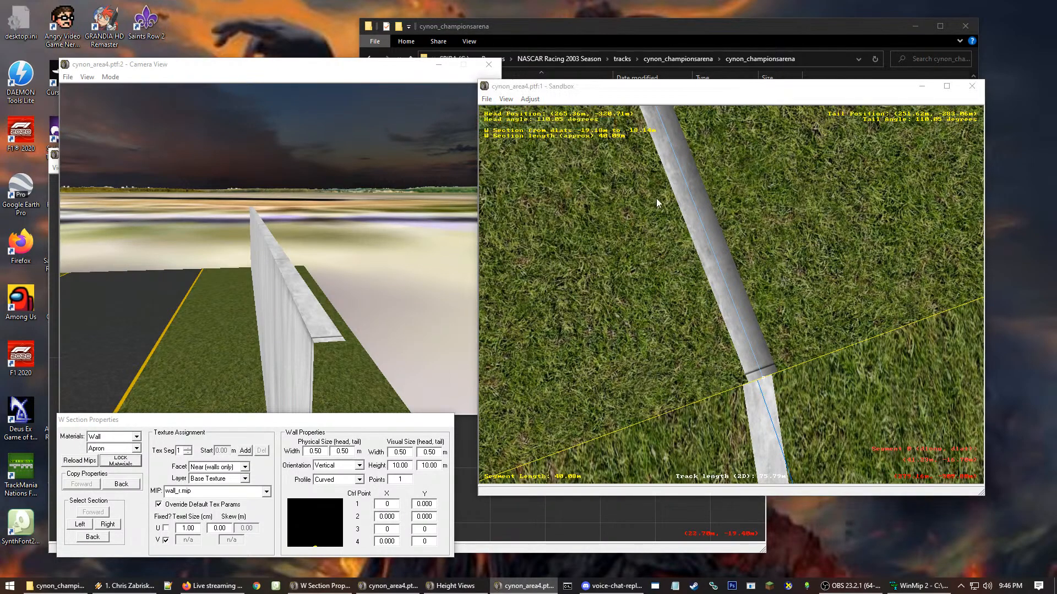
{"action": "left_click", "coordinate": [787, 238]}
{"action": "left_click", "coordinate": [787, 238]}
{"action": "scroll", "coordinate": [692, 381], "scroll_direction": "down", "scroll_amount": 7}
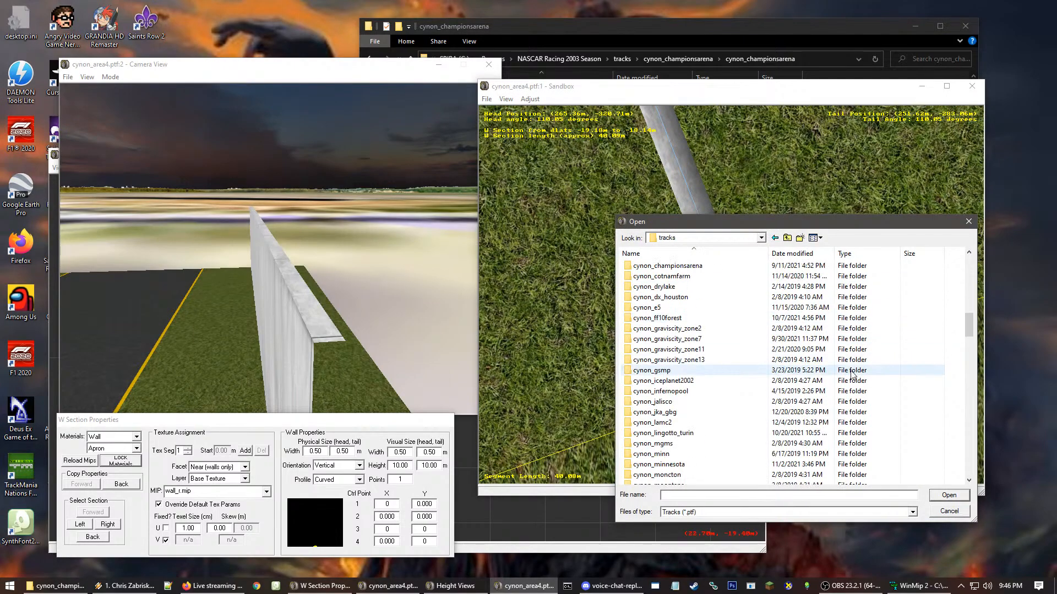
{"action": "left_click", "coordinate": [669, 404]}
{"action": "double_click", "coordinate": [669, 405]}
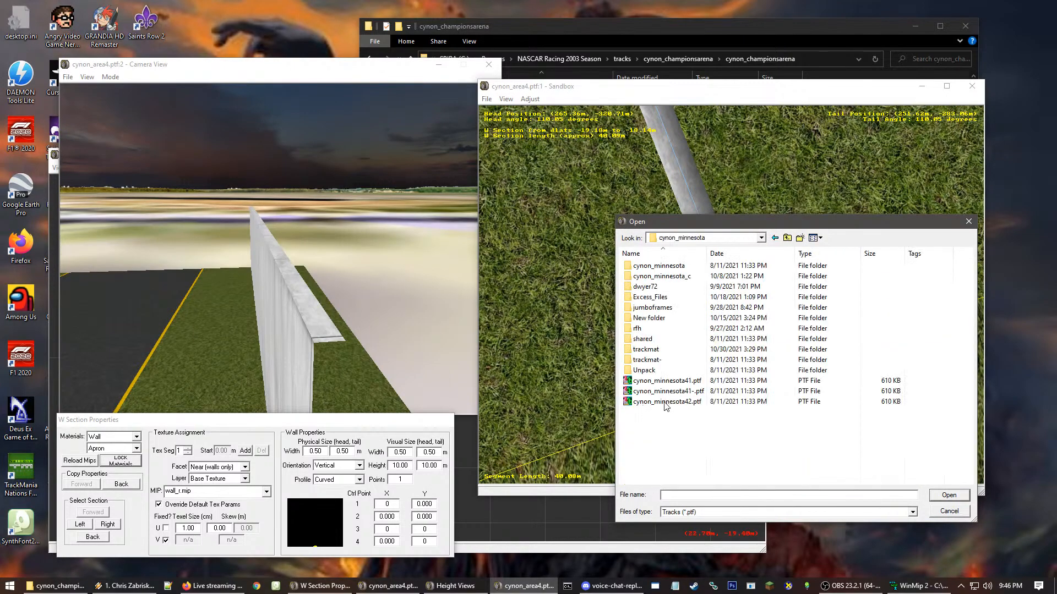
{"action": "left_click", "coordinate": [681, 268]}
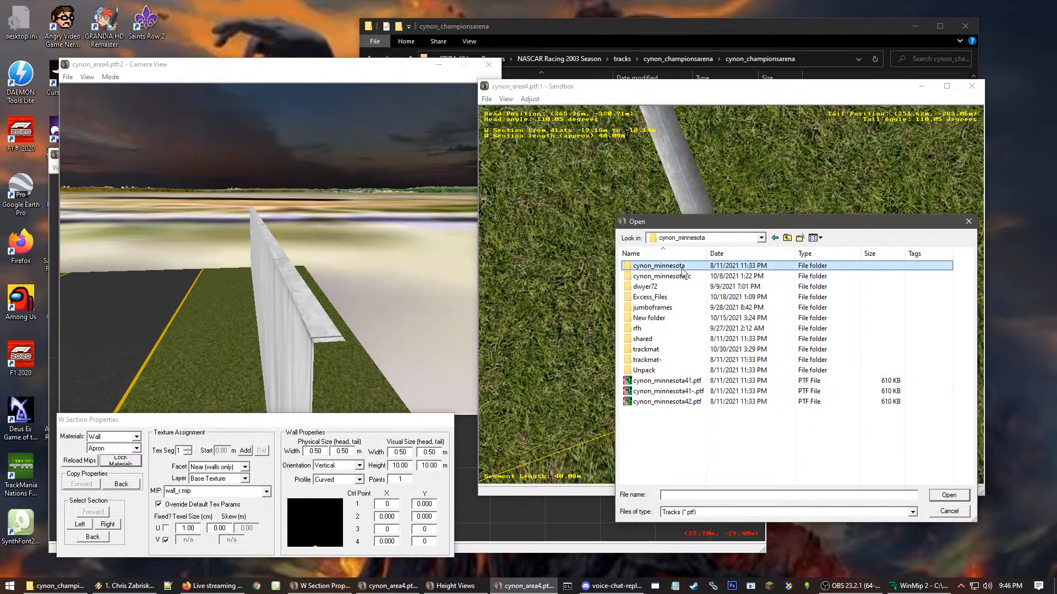
{"action": "double_click", "coordinate": [682, 268]}
{"action": "left_click", "coordinate": [678, 287]}
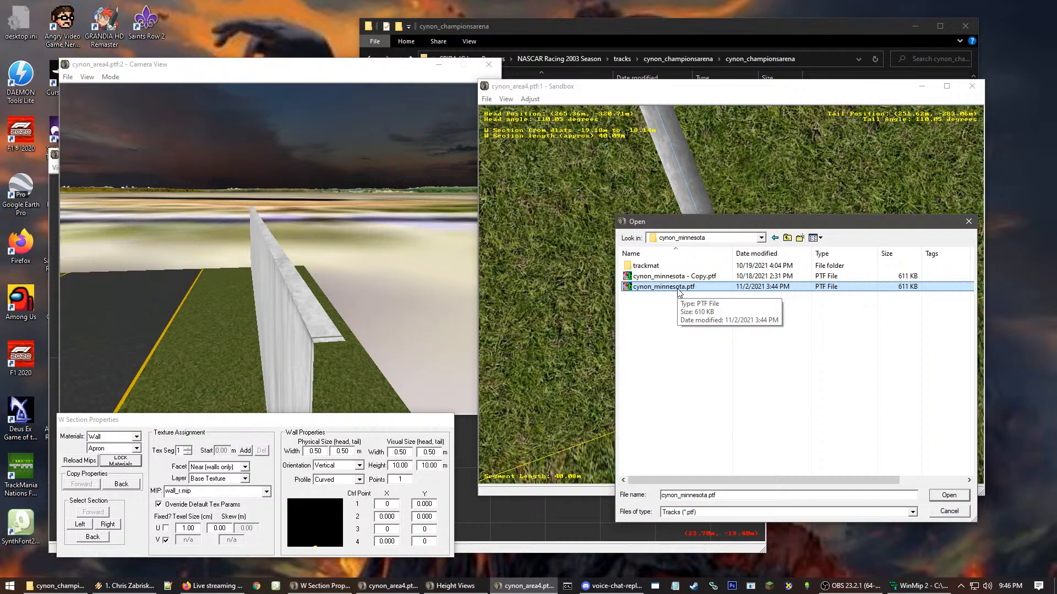
{"action": "double_click", "coordinate": [627, 287]}
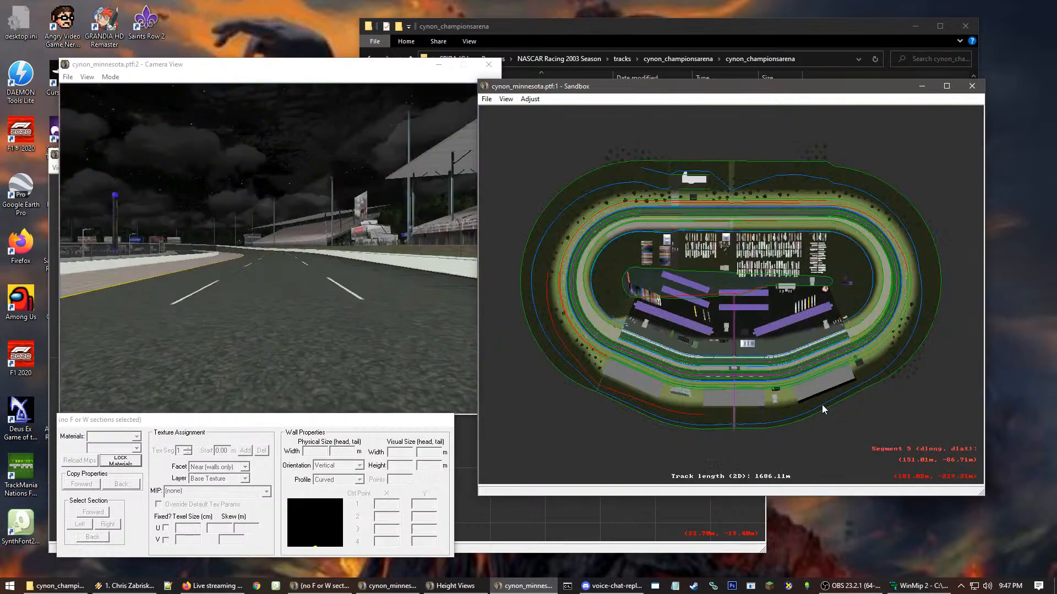
- Unlock all geometry and select the wire fence wall section beside the pit road near the start/finish line
{"action": "scroll", "coordinate": [709, 412], "scroll_direction": "up", "scroll_amount": 2}
{"action": "right_click", "coordinate": [705, 392]}
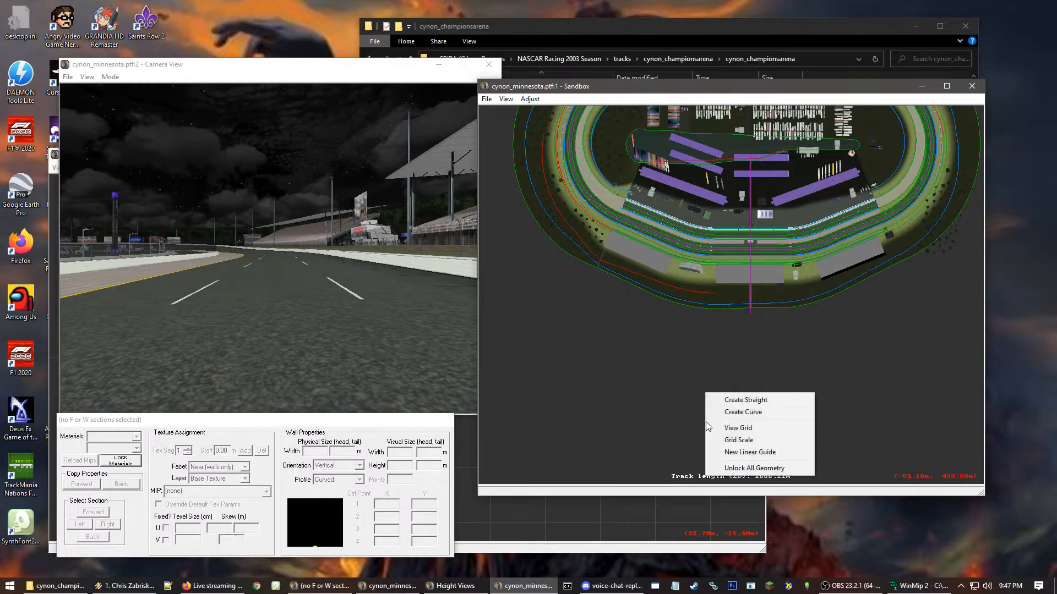
{"action": "left_click", "coordinate": [743, 470]}
{"action": "scroll", "coordinate": [710, 335], "scroll_direction": "up", "scroll_amount": 5}
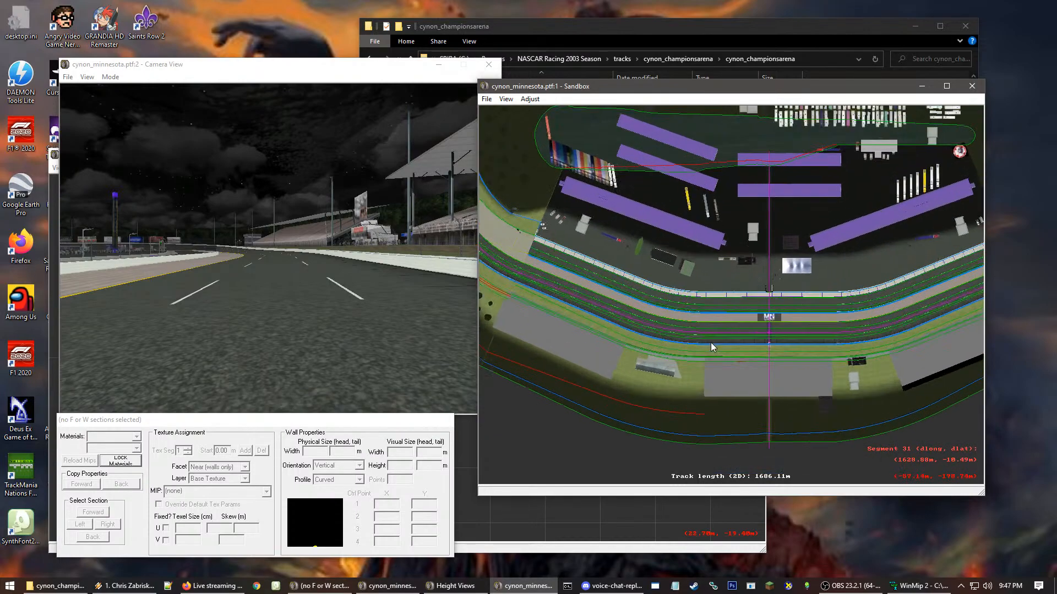
{"action": "scroll", "coordinate": [754, 312], "scroll_direction": "up", "scroll_amount": 3}
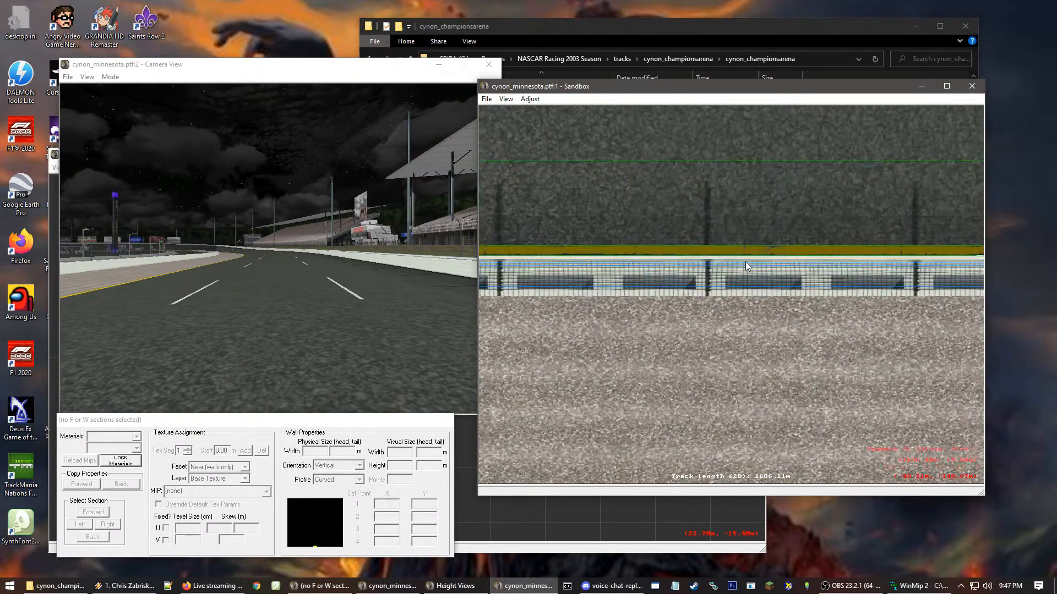
{"action": "left_click", "coordinate": [708, 270]}
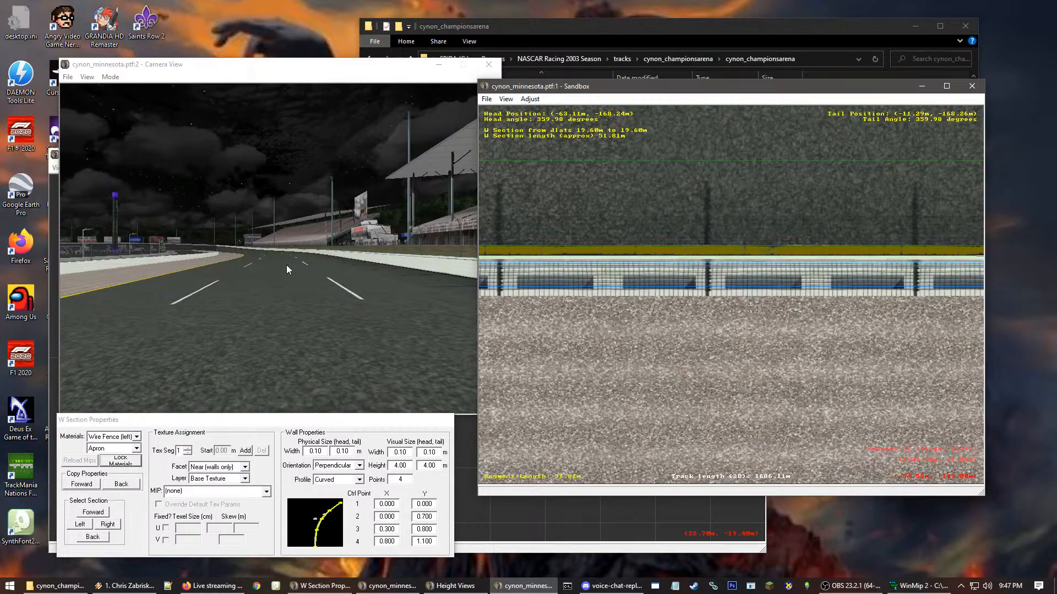
- Examine the curved wire fence along the pit wall from several angles in the camera view
{"action": "left_click", "coordinate": [318, 252]}
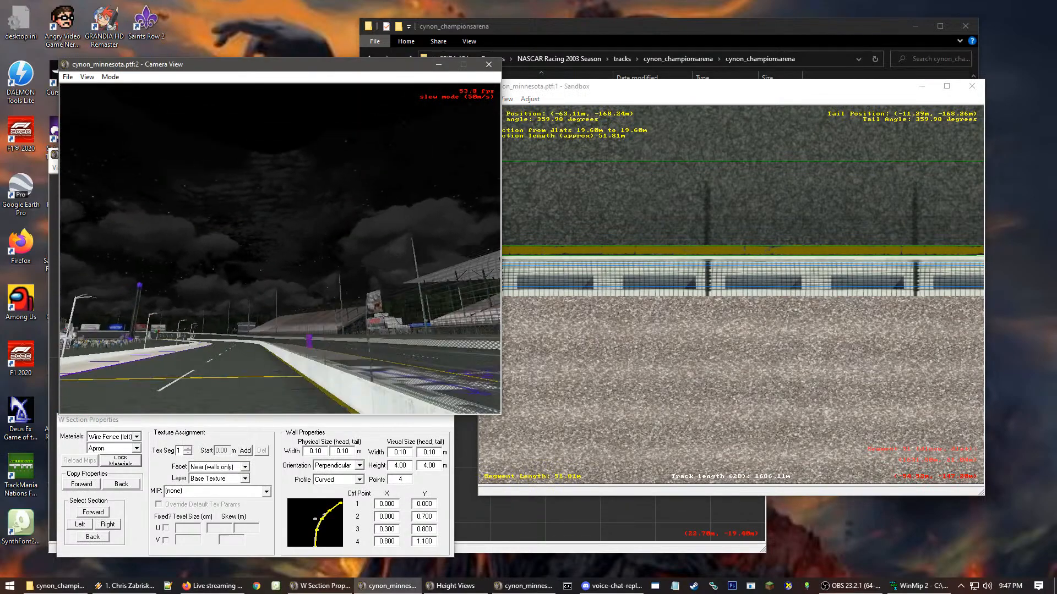
{"action": "key", "text": "Up"}
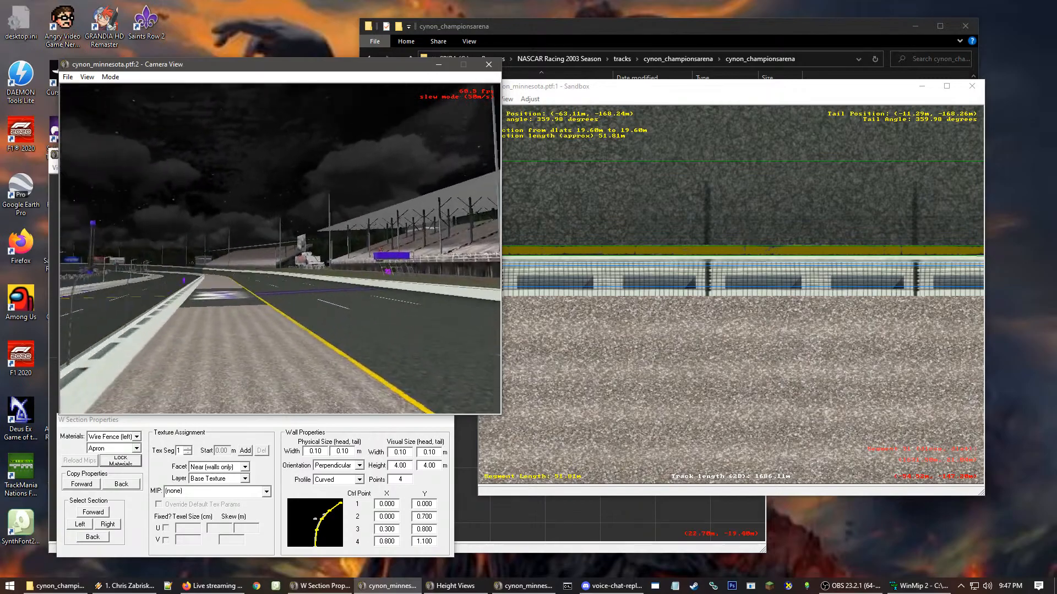
{"action": "key", "text": "Down"}
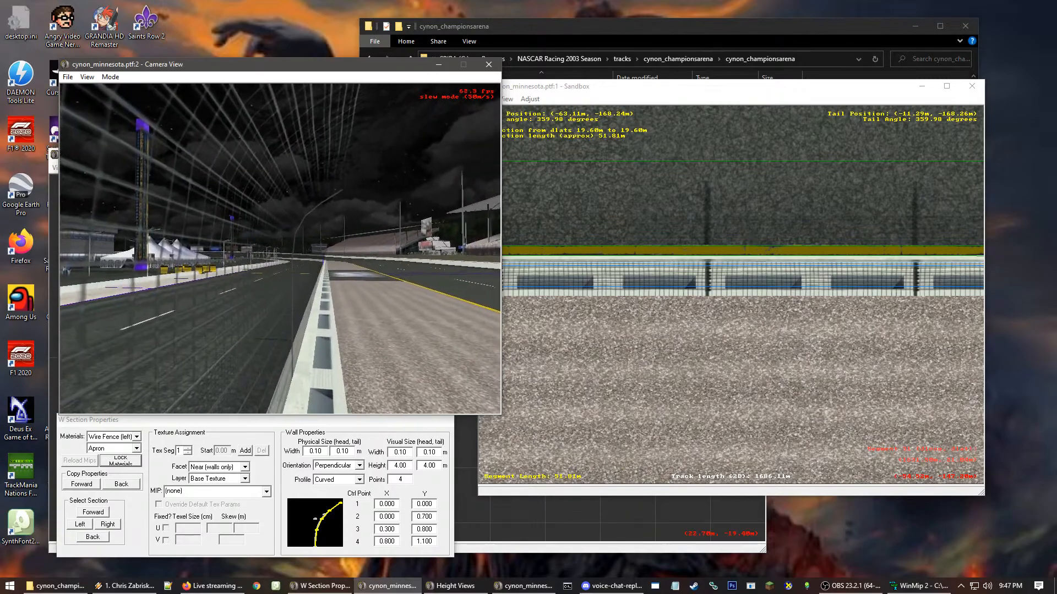
{"action": "key", "text": "Up"}
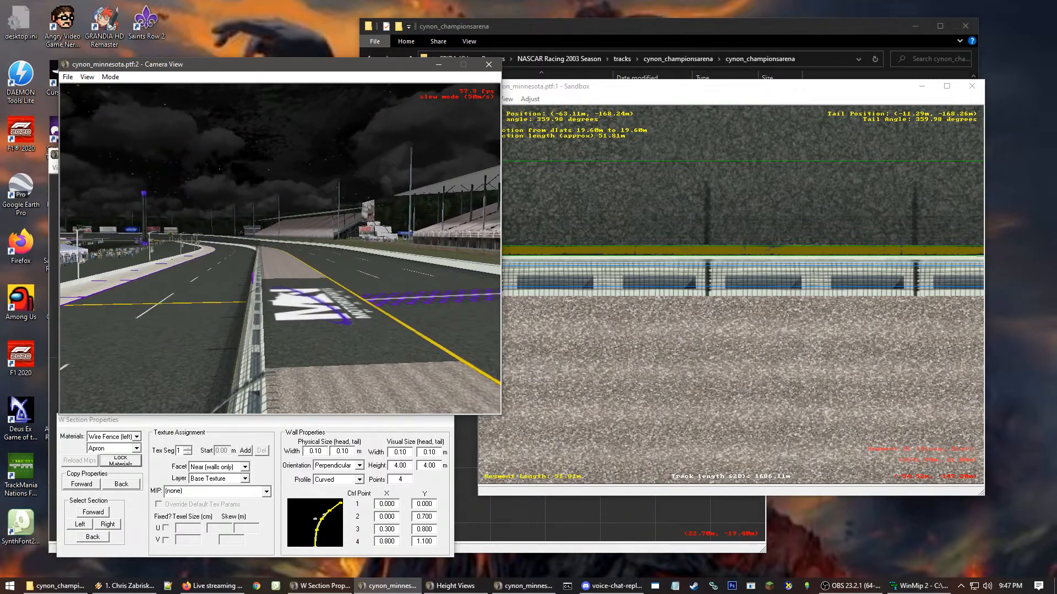
{"action": "key", "text": "Up"}
{"action": "key", "text": "Down"}
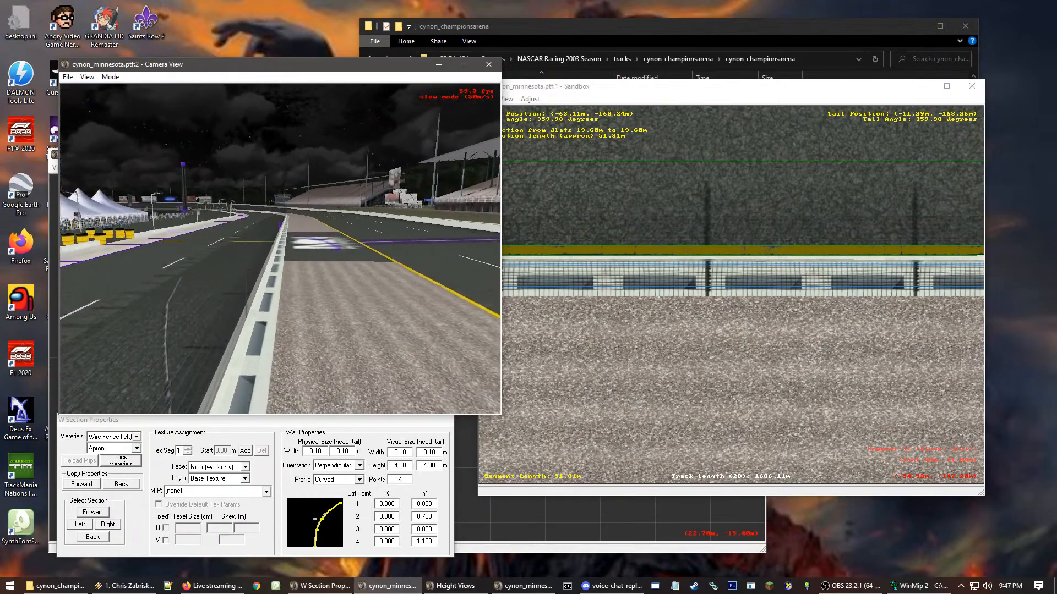
{"action": "key", "text": "Up"}
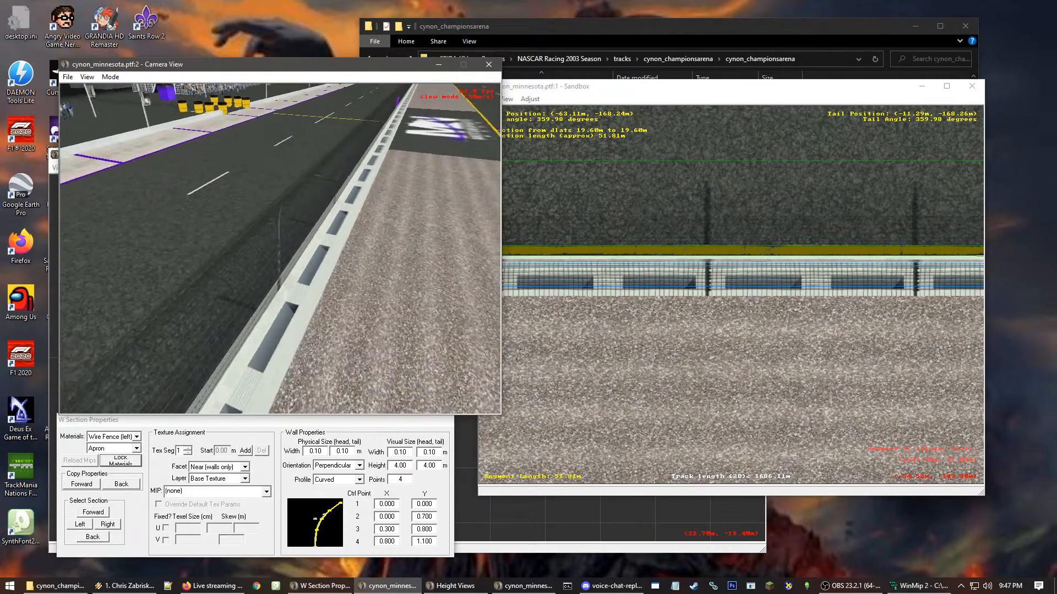
{"action": "key", "text": "Down"}
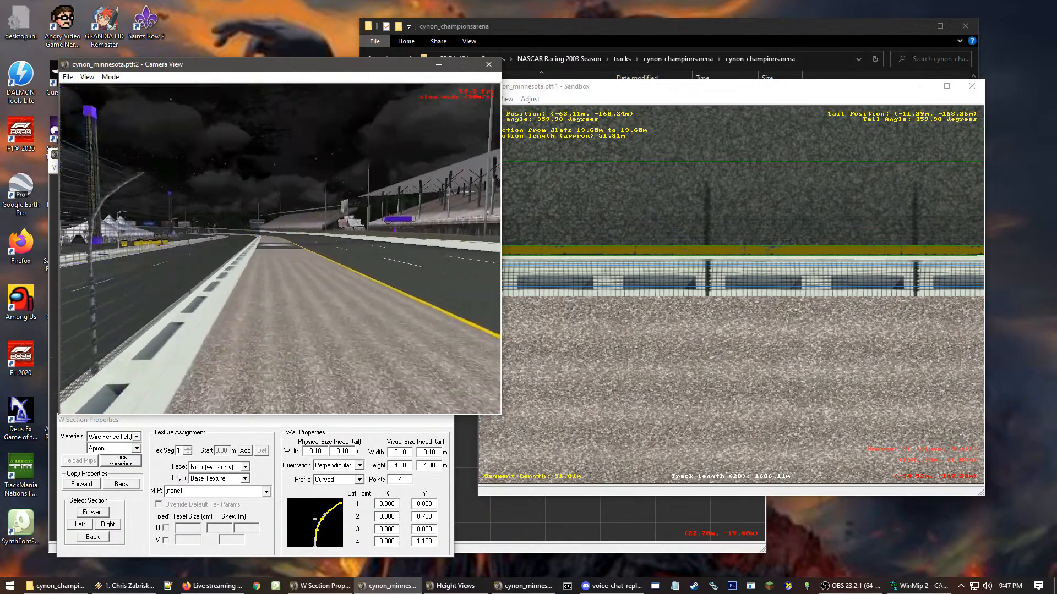
{"action": "left_click_drag", "start_coordinate": [386, 358], "coordinate": [333, 343]}
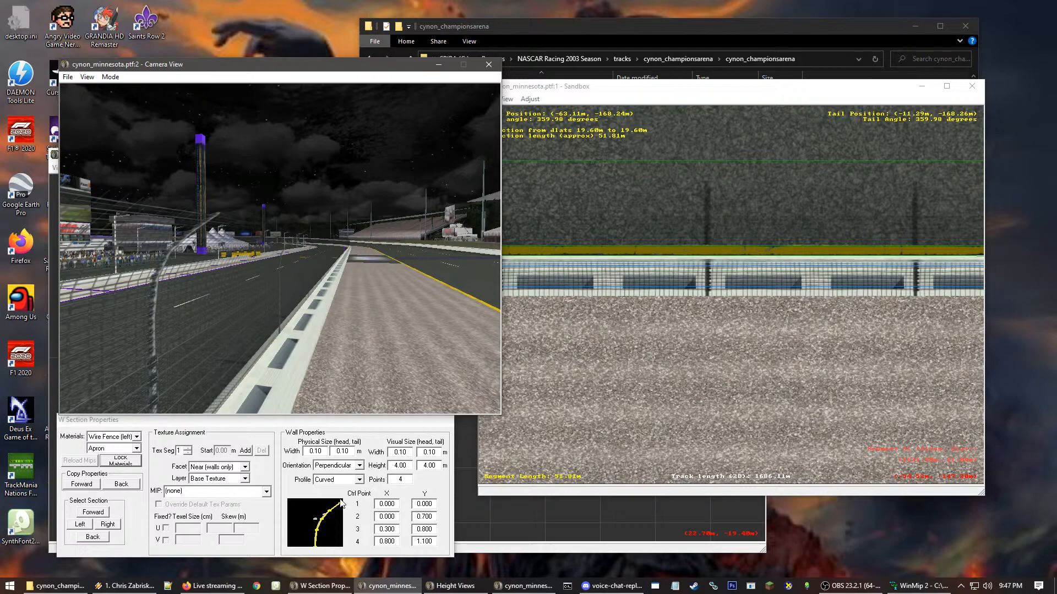
- Try a different X value for the fence profile's control point 1, and restore it to 0
{"action": "left_click", "coordinate": [319, 522]}
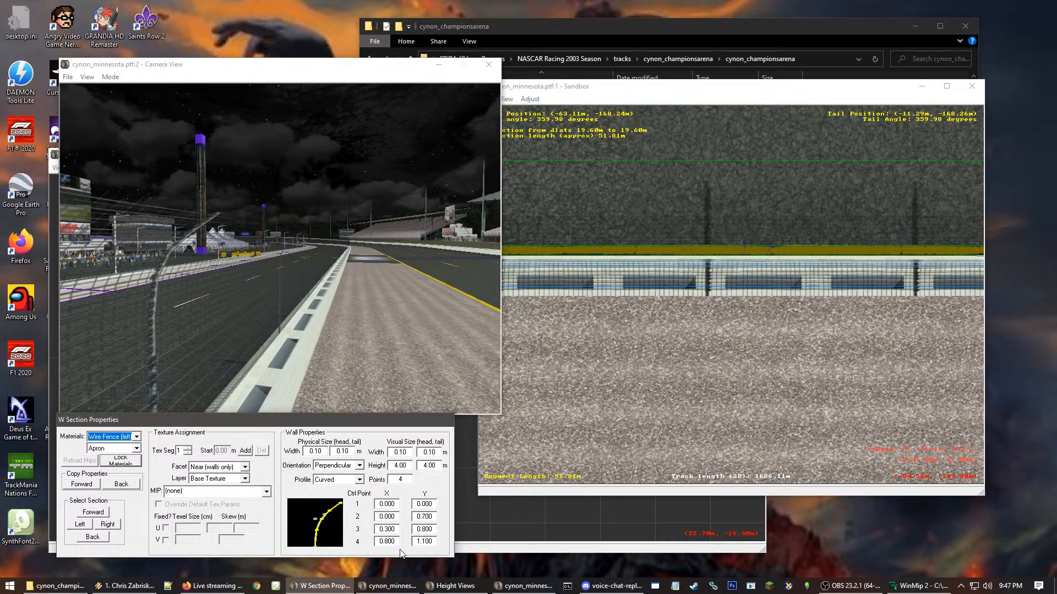
{"action": "left_click", "coordinate": [389, 542]}
{"action": "left_click", "coordinate": [385, 504]}
{"action": "key", "text": "BackSpace"}
{"action": "type", "text": "1"}
{"action": "key", "text": "BackSpace"}
{"action": "type", "text": "0"}
- Try an X value of 0.1 for the fence profile's control point 2, and restore it to 0
{"action": "left_click_drag", "start_coordinate": [388, 518], "coordinate": [383, 519]}
{"action": "type", "text": "1"}
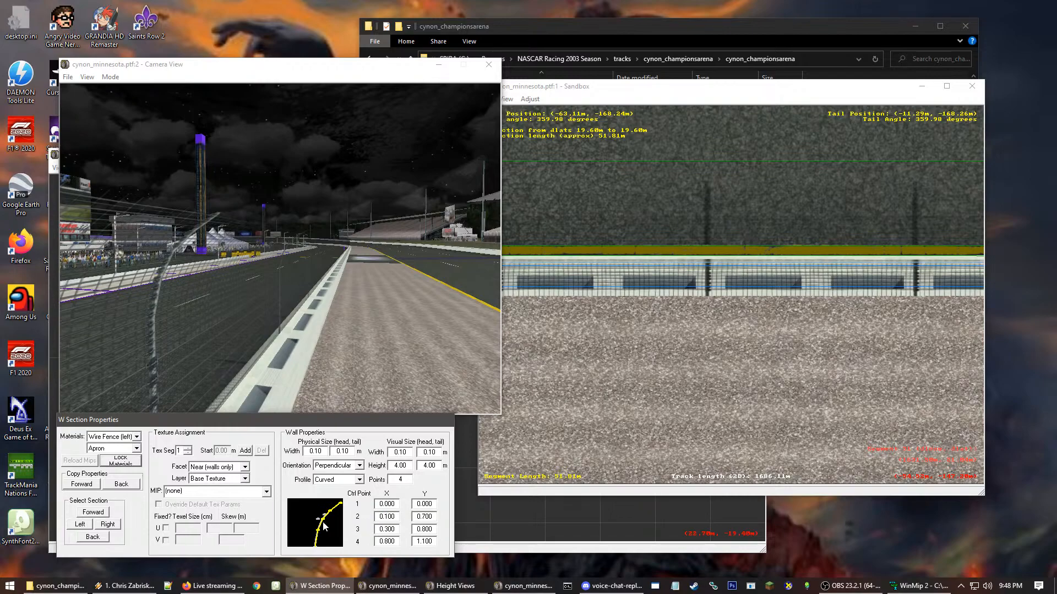
{"action": "key", "text": "BackSpace"}
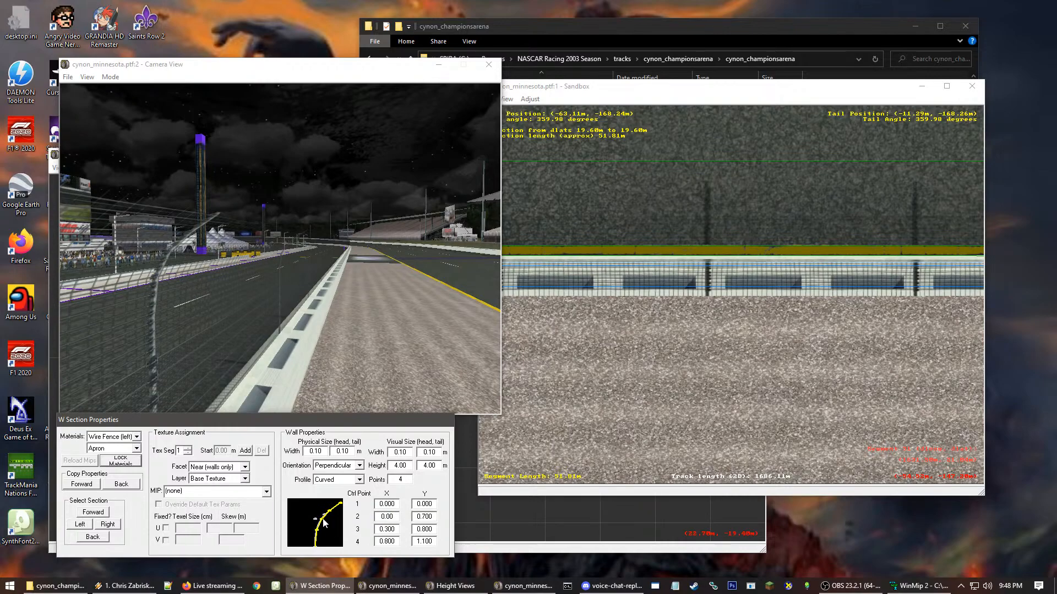
{"action": "type", "text": "0"}
- Try a Y value of 0.8 for the fence profile's control point 2, and restore it to 0.7
{"action": "double_click", "coordinate": [424, 516]}
{"action": "type", "text": "0.800"}
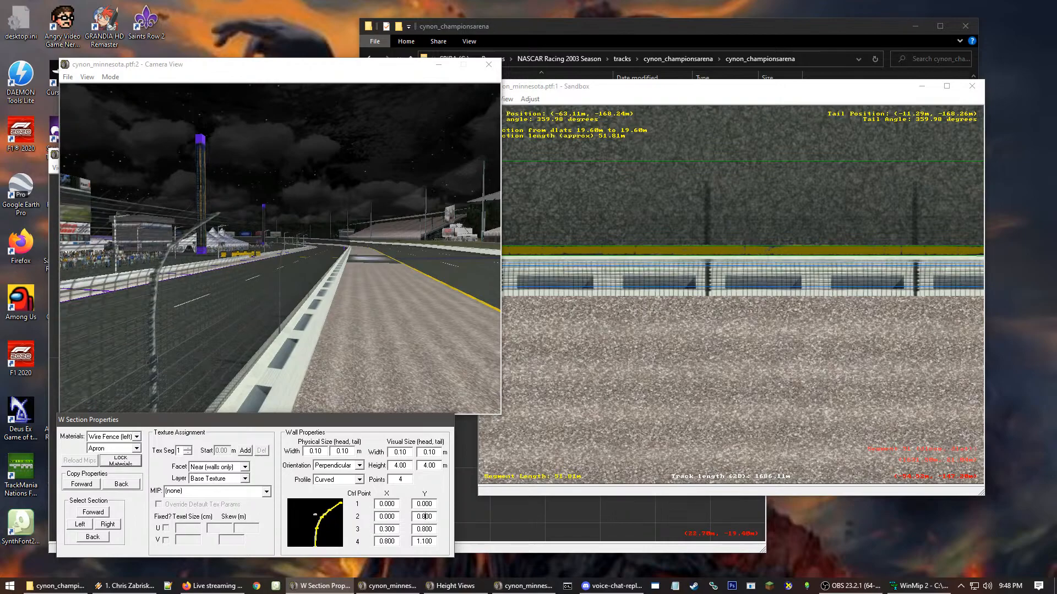
{"action": "left_click", "coordinate": [426, 517]}
{"action": "key", "text": "BackSpace"}
{"action": "type", "text": "7"}
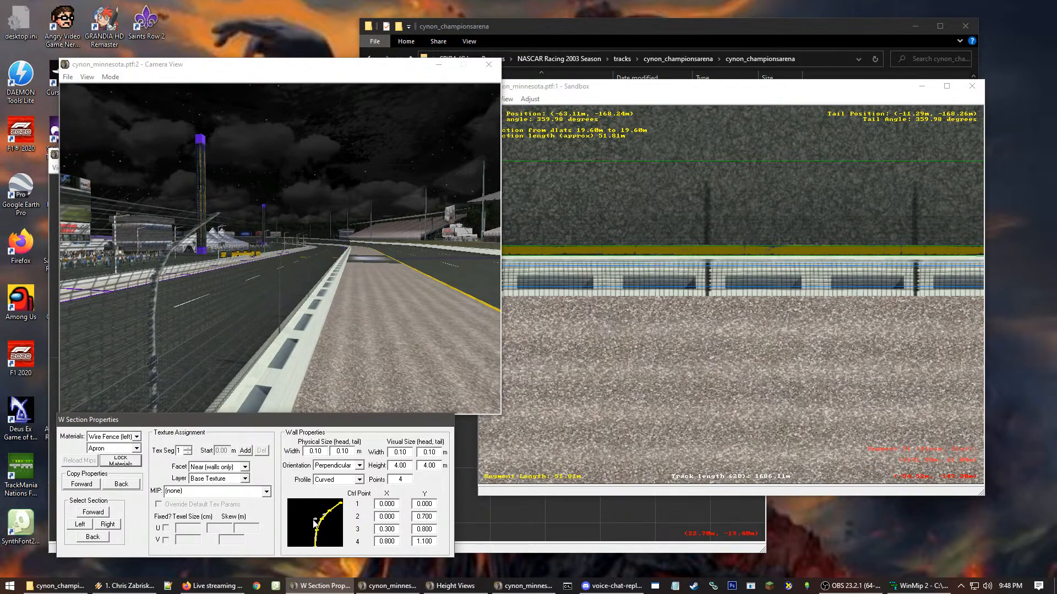
- Compare Y values of 0.8 and 0 for the fence profile's control point 2, and return it to 0.7
{"action": "key", "text": "BackSpace"}
{"action": "type", "text": "8"}
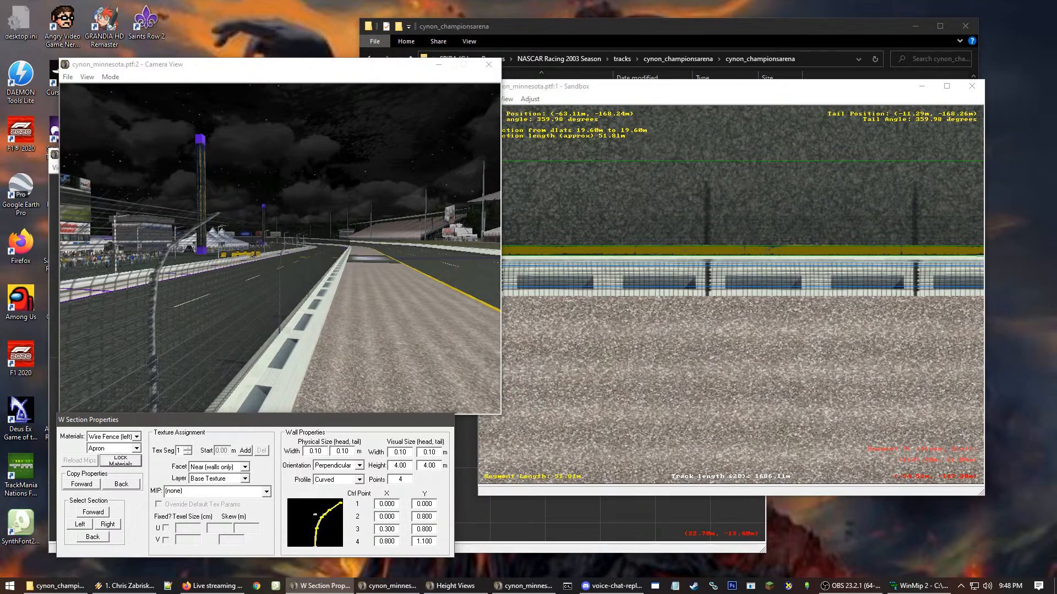
{"action": "key", "text": "BackSpace"}
{"action": "type", "text": "0"}
{"action": "key", "text": "BackSpace"}
{"action": "type", "text": "7"}
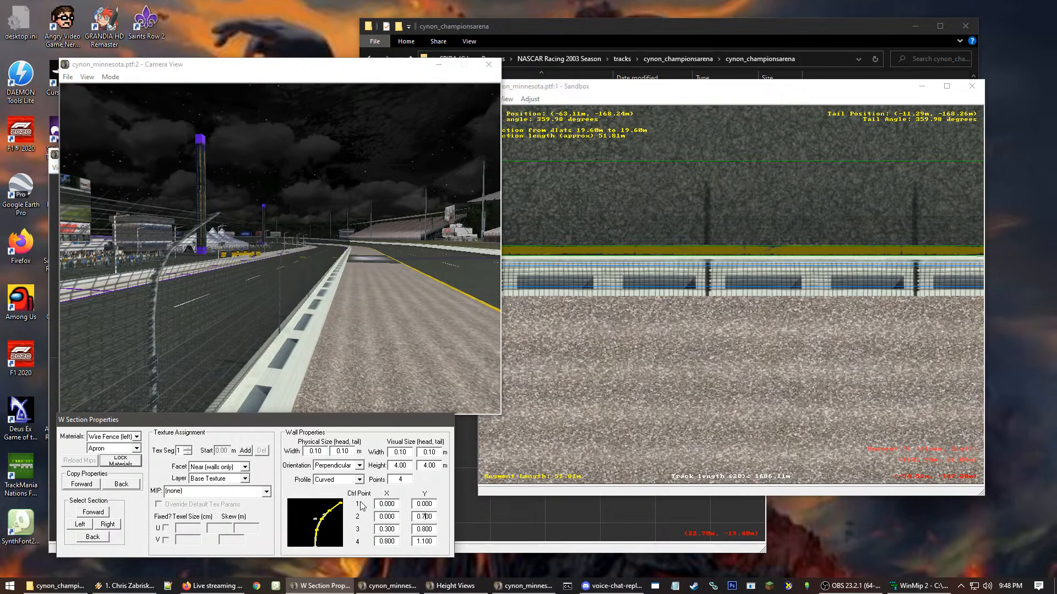
- Try different X values for the fence profile's control points 2 and 3, with 0.4 for point 3, and restore them to 0 and 0.3
{"action": "left_click", "coordinate": [382, 518]}
{"action": "type", "text": "1"}
{"action": "key", "text": "BackSpace"}
{"action": "key", "text": "BackSpace"}
{"action": "left_click_drag", "start_coordinate": [389, 529], "coordinate": [384, 529]}
{"action": "type", "text": "4"}
{"action": "key", "text": "BackSpace"}
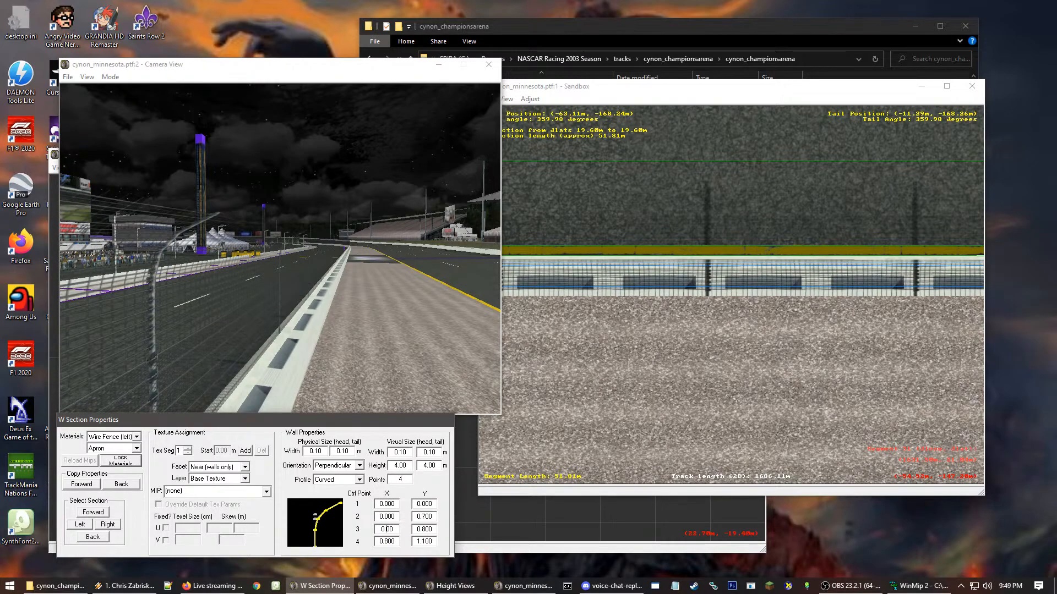
{"action": "type", "text": "3"}
- Examine the curved wire fences on both sides of the track from different angles in the camera view
{"action": "left_click", "coordinate": [337, 345]}
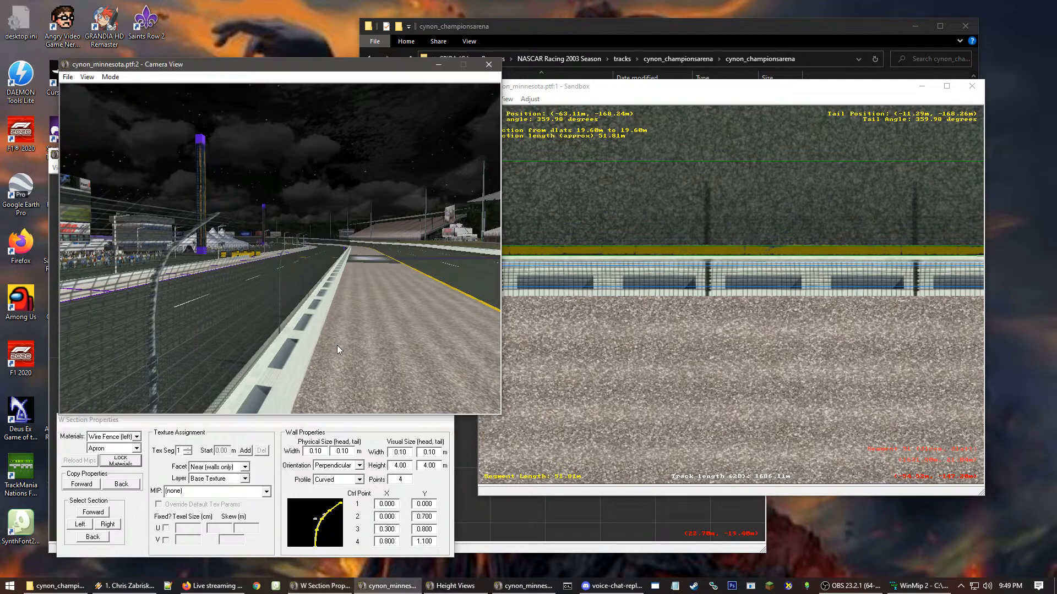
{"action": "left_click_drag", "start_coordinate": [348, 339], "coordinate": [442, 124]}
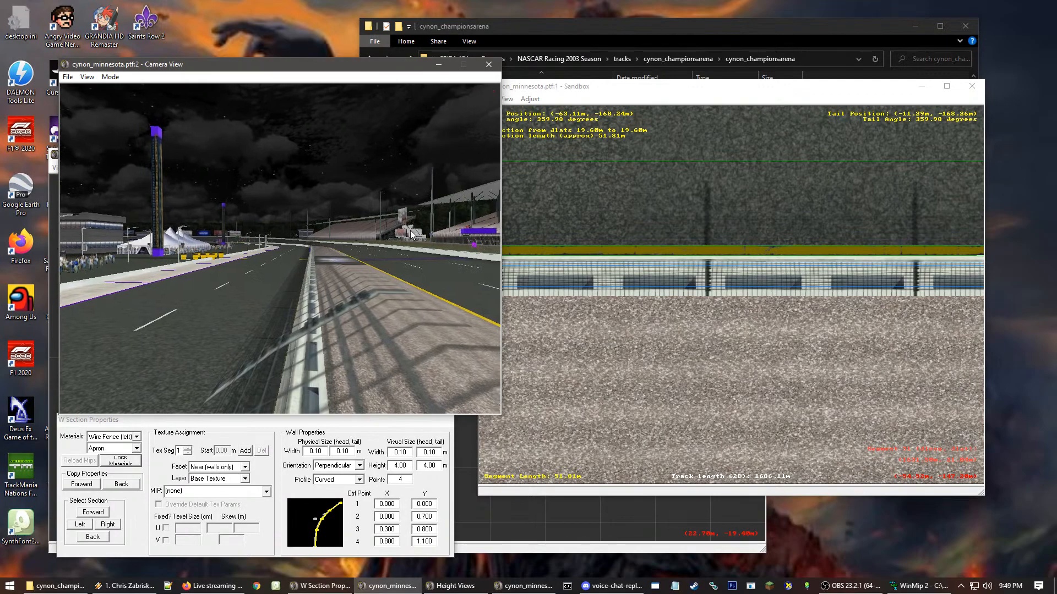
{"action": "left_click_drag", "start_coordinate": [385, 252], "coordinate": [374, 259]}
{"action": "mouse_move", "coordinate": [280, 249]}
{"action": "left_mouse_down"}
{"action": "mouse_move", "coordinate": [352, 252]}
{"action": "mouse_move", "coordinate": [396, 269]}
{"action": "mouse_move", "coordinate": [281, 249]}
{"action": "left_mouse_up"}
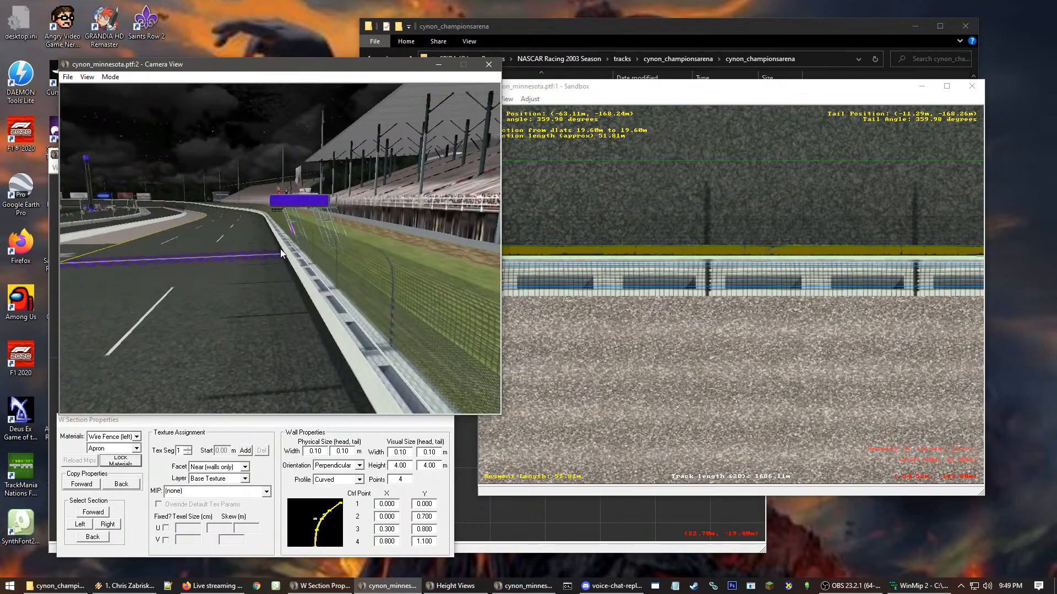
- Start opening another track and browse to the cynon_zanarkand folder inside the tracks folder
{"action": "left_click", "coordinate": [577, 92]}
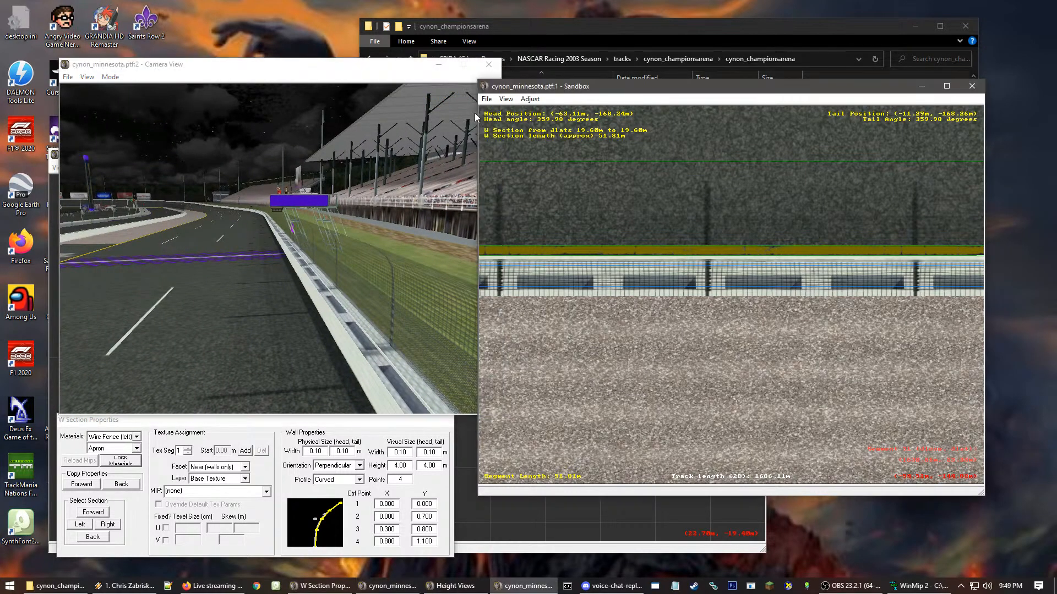
{"action": "left_click", "coordinate": [487, 99]}
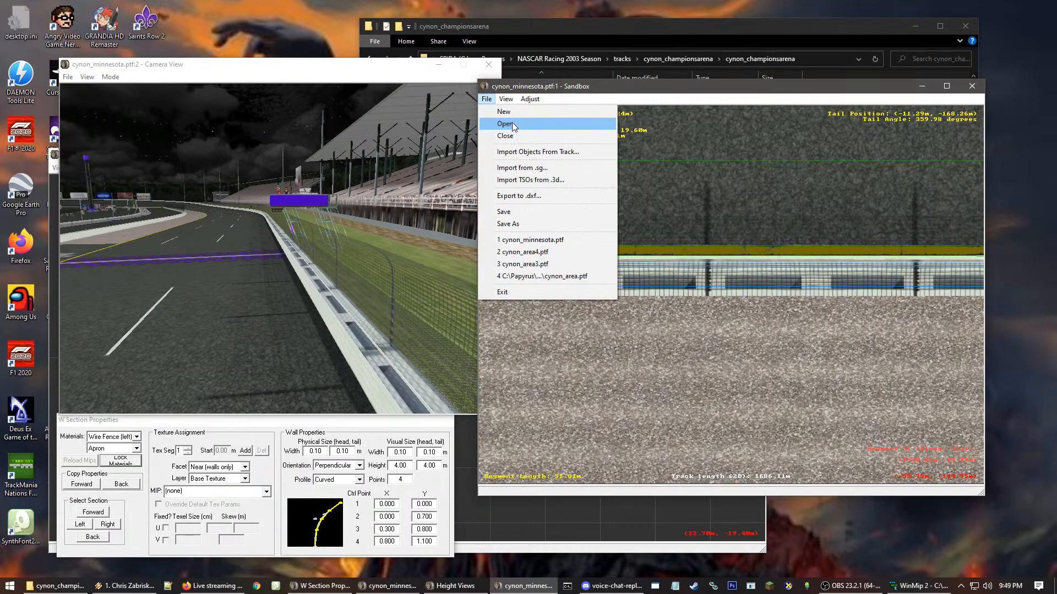
{"action": "left_click", "coordinate": [512, 124]}
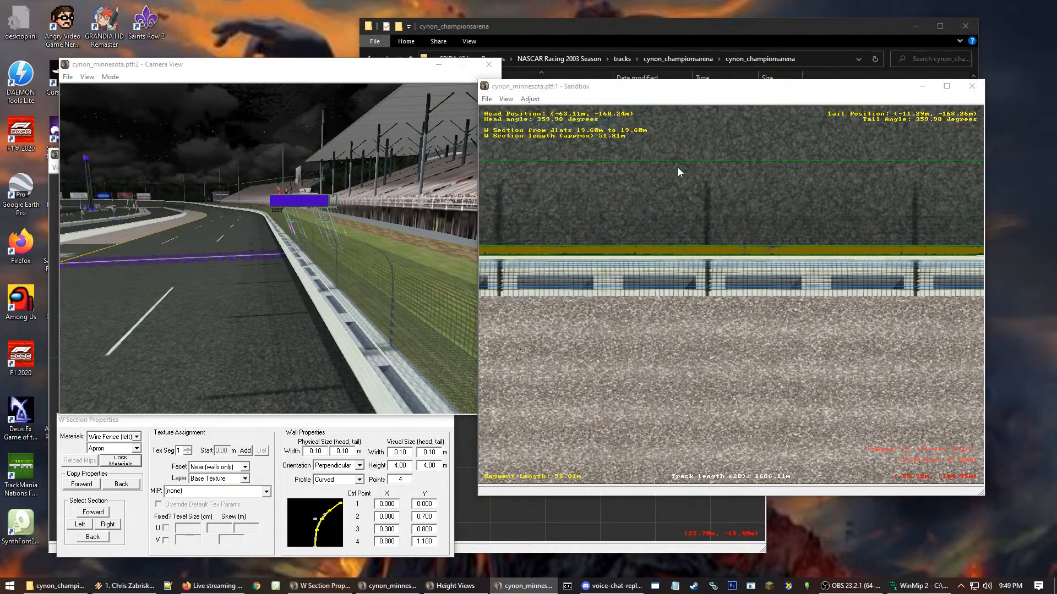
{"action": "left_click", "coordinate": [787, 237]}
{"action": "left_click", "coordinate": [787, 238]}
{"action": "scroll", "coordinate": [736, 338], "scroll_direction": "down", "scroll_amount": 10}
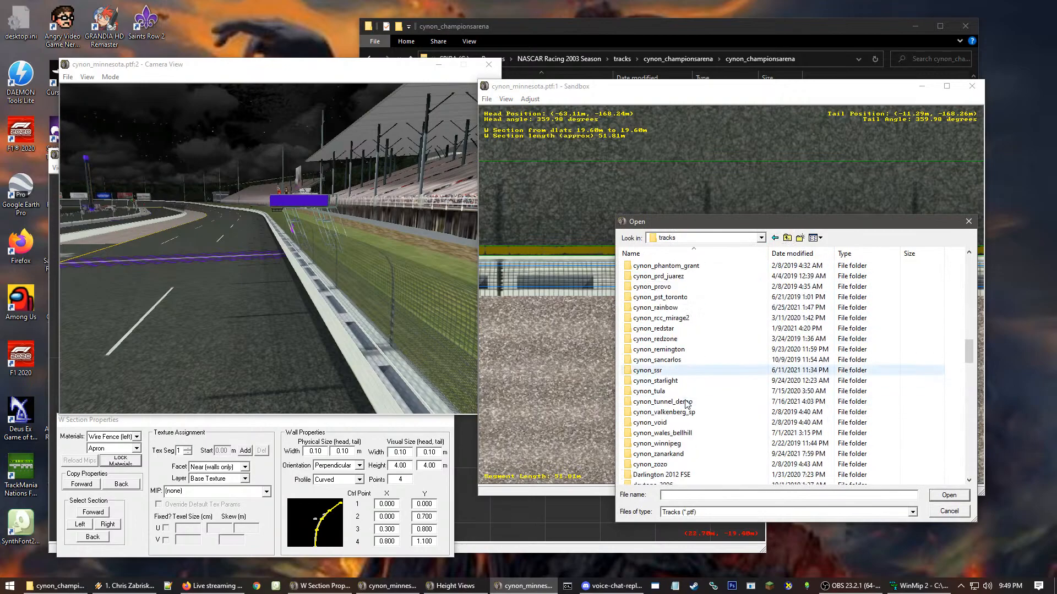
{"action": "scroll", "coordinate": [686, 414], "scroll_direction": "down", "scroll_amount": 2}
{"action": "double_click", "coordinate": [677, 362]}
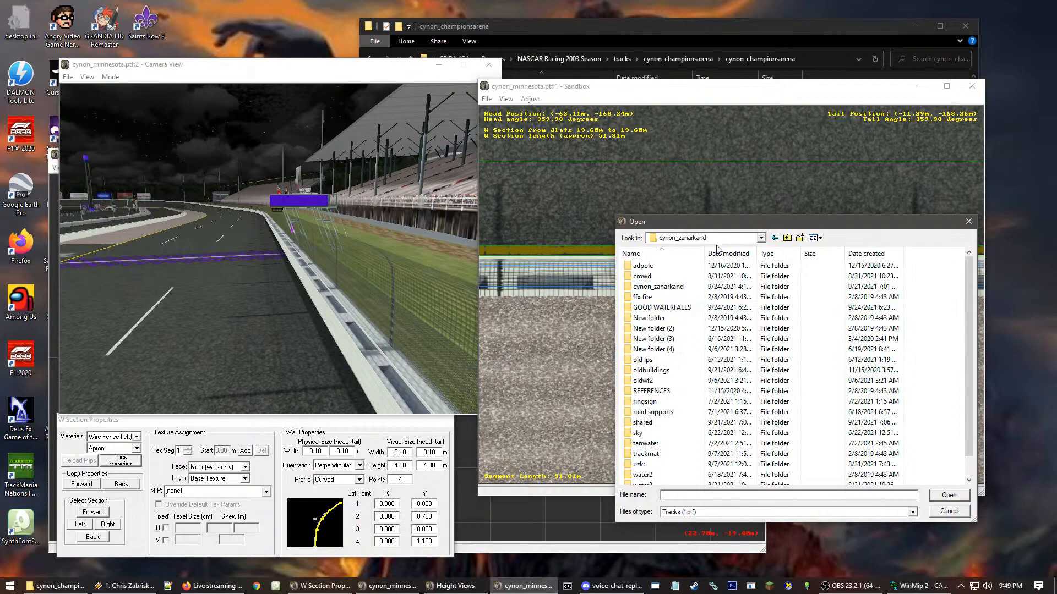
- Sort the folder contents by date modified and open the cynon_zanarkand track, saving the changes to cynon_minnesota.ptf
{"action": "left_click", "coordinate": [721, 254]}
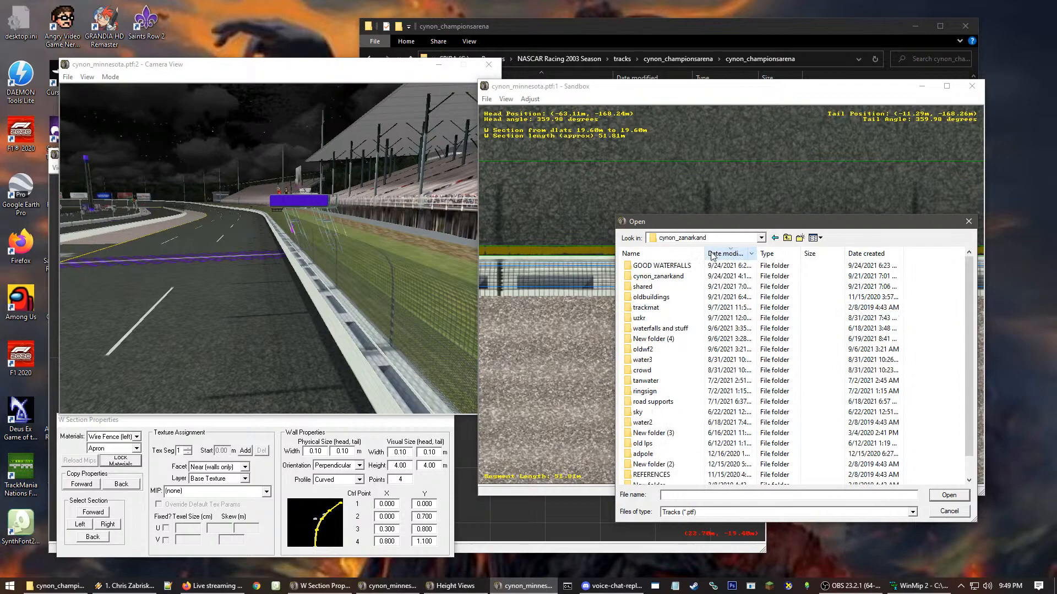
{"action": "double_click", "coordinate": [693, 278]}
{"action": "left_click", "coordinate": [718, 278]}
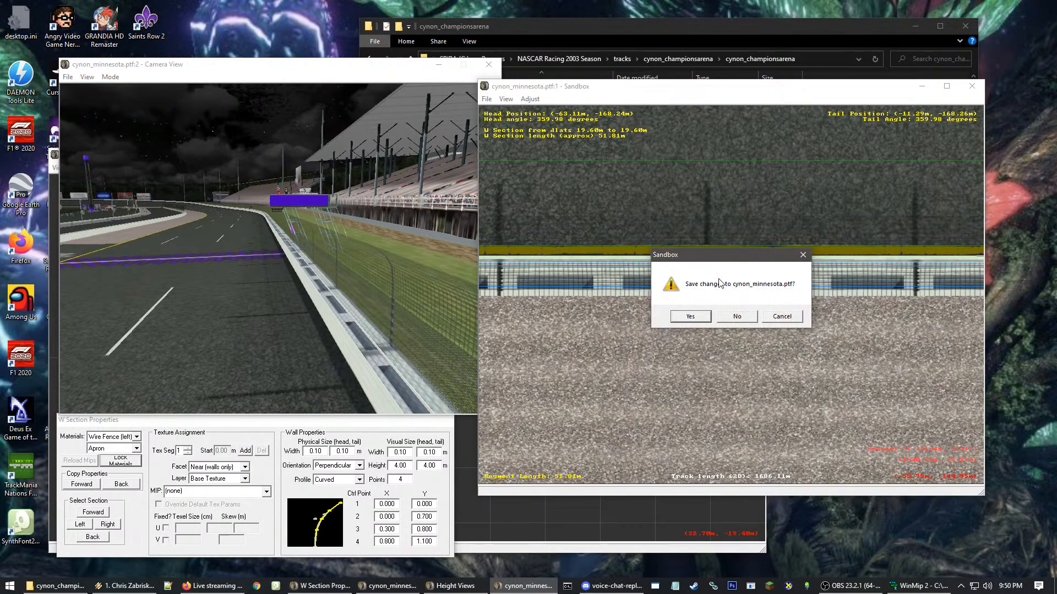
{"action": "left_click", "coordinate": [698, 319]}
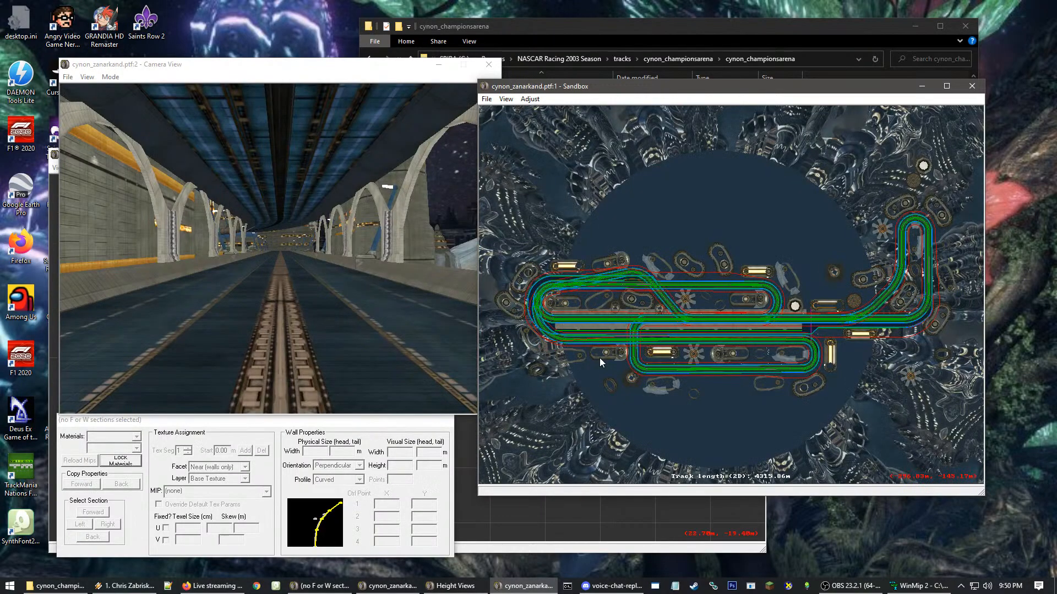
- Fly the camera along the elevated road of cynon_zanarkand and examine its shaped, textured outer walls
{"action": "left_click", "coordinate": [304, 251]}
{"action": "key", "text": "Up"}
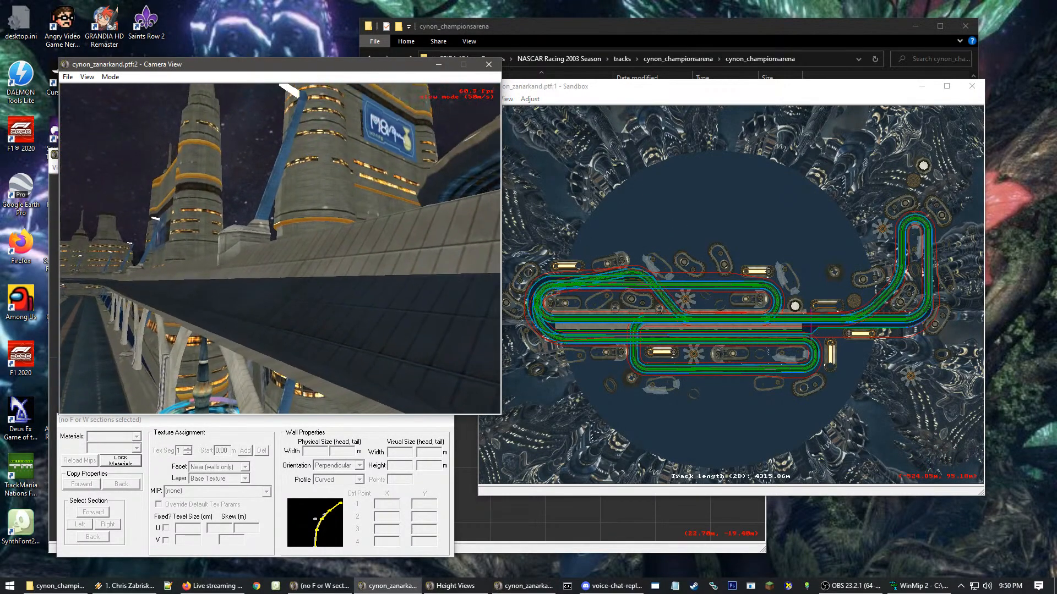
{"action": "key", "text": "Up"}
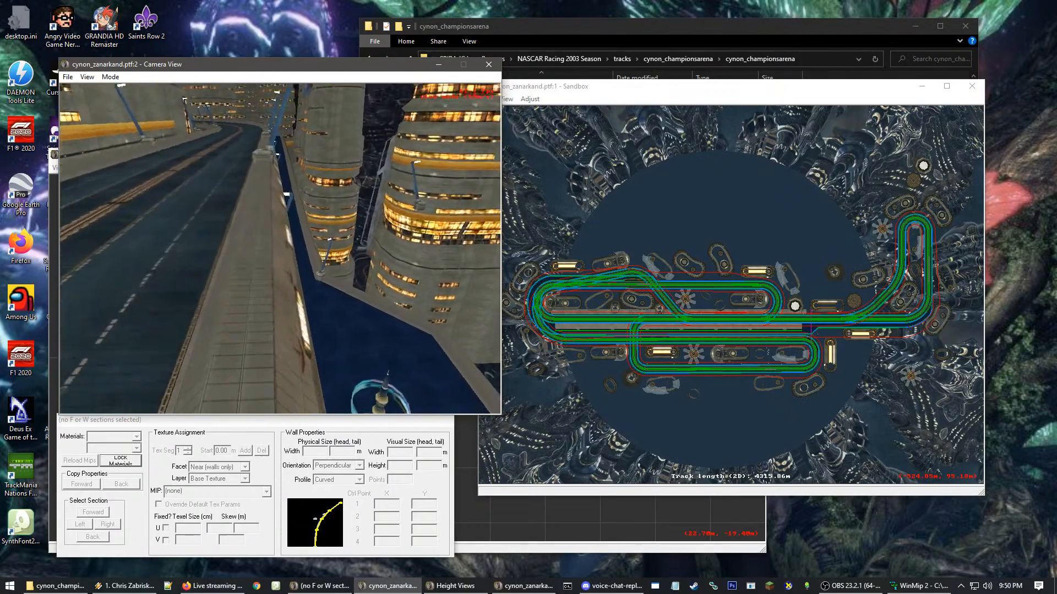
{"action": "key", "text": "Up"}
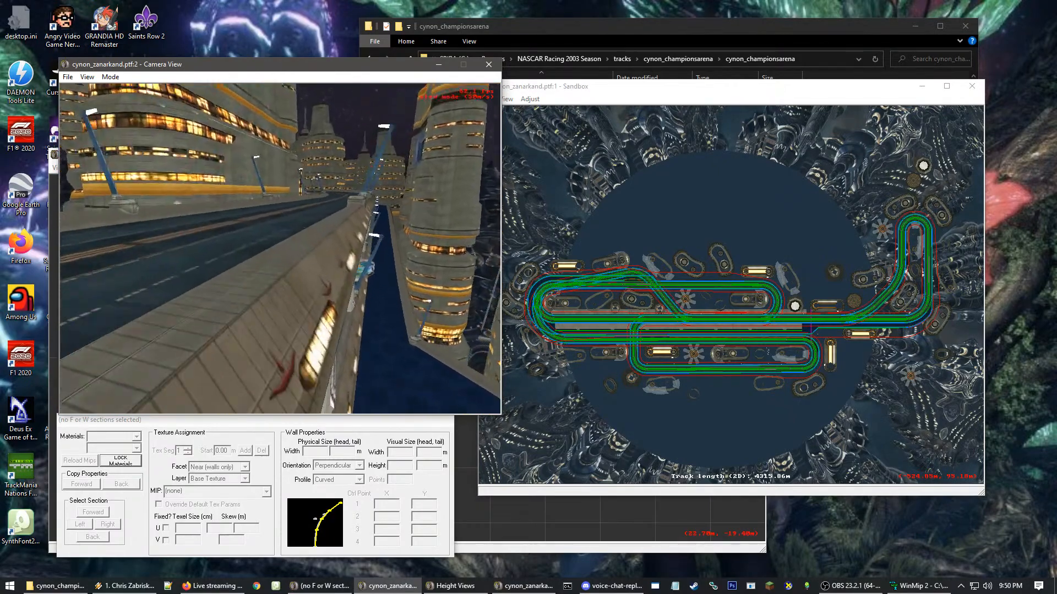
{"action": "key", "text": "Up"}
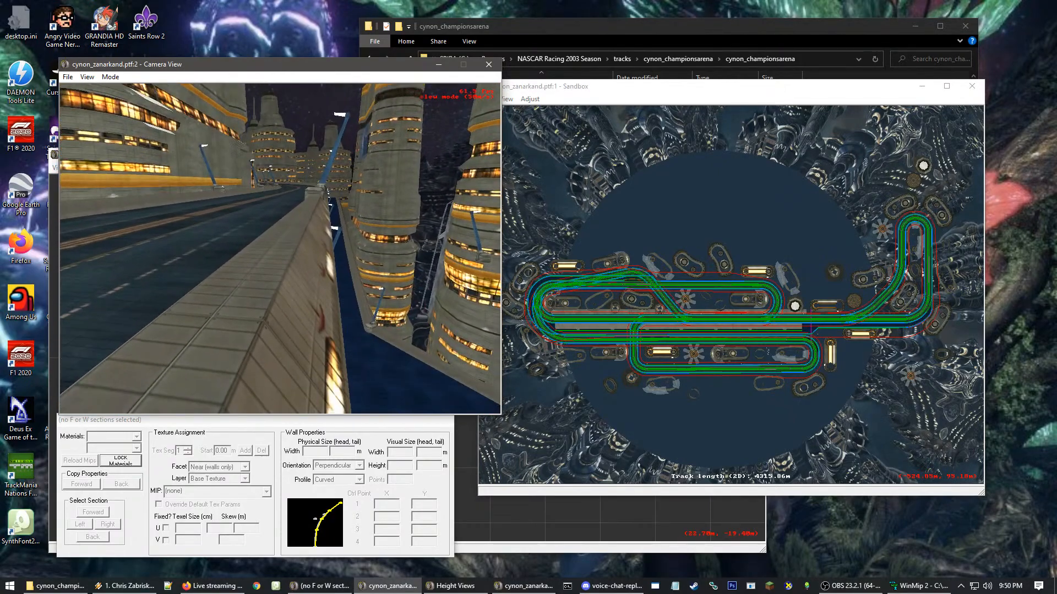
{"action": "key", "text": "Up"}
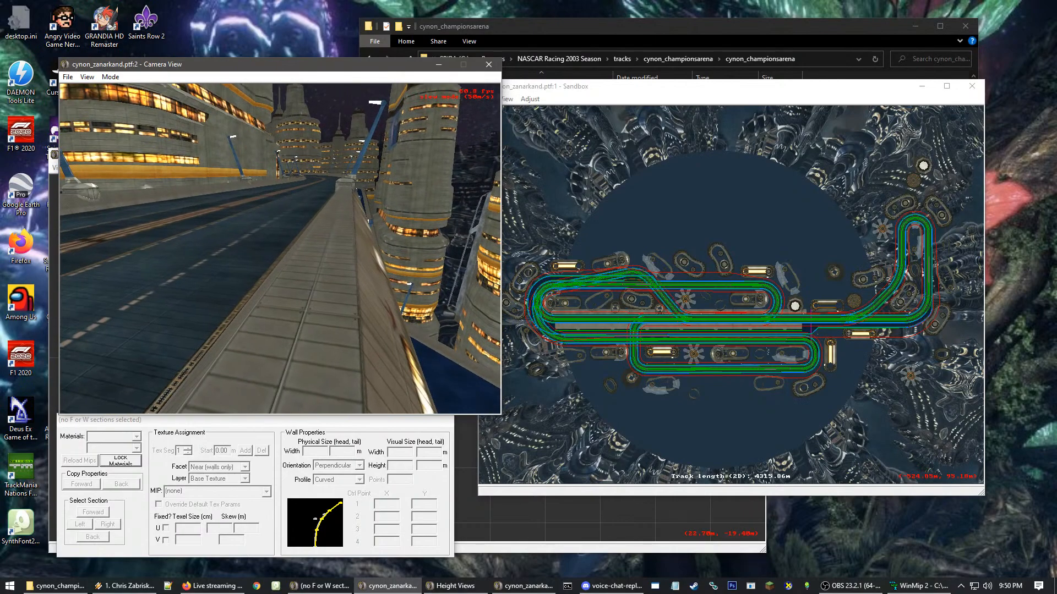
{"action": "mouse_move", "coordinate": [357, 318]}
{"action": "left_mouse_down"}
{"action": "mouse_move", "coordinate": [396, 342]}
{"action": "mouse_move", "coordinate": [369, 322]}
{"action": "left_mouse_up"}
{"action": "key", "text": "Up"}
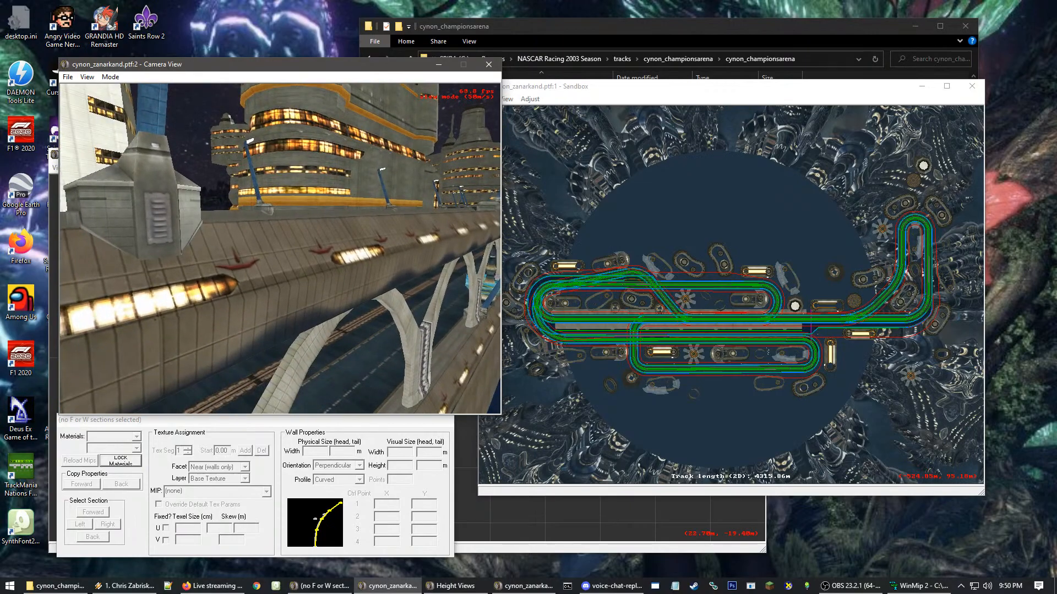
{"action": "key", "text": "Up"}
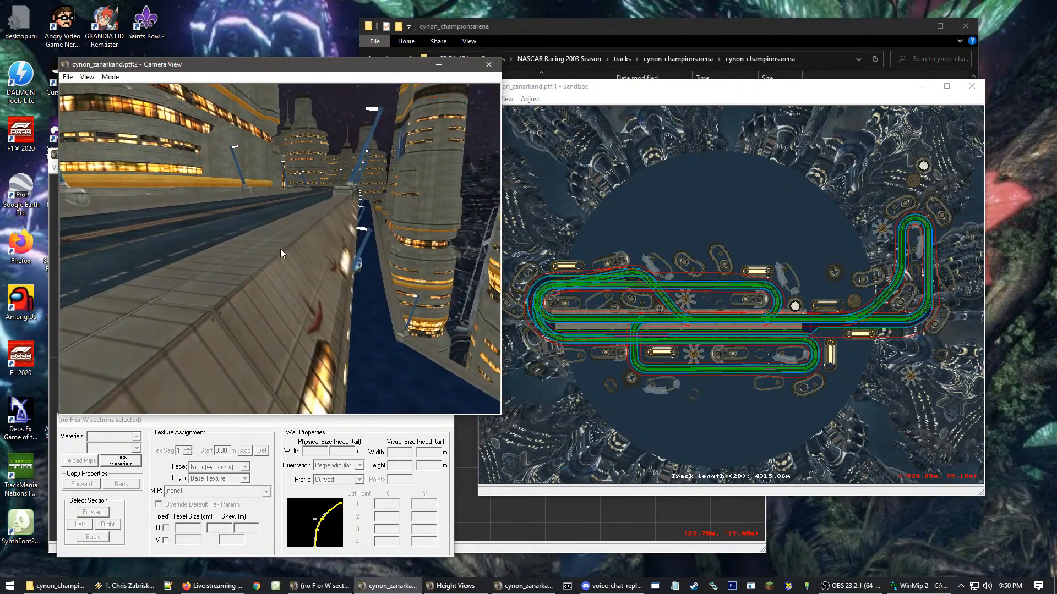
- Select the six-point curved wall section beside the straight and inspect its shape from the camera view
{"action": "left_click", "coordinate": [868, 358]}
{"action": "scroll", "coordinate": [867, 354], "scroll_direction": "up", "scroll_amount": 10}
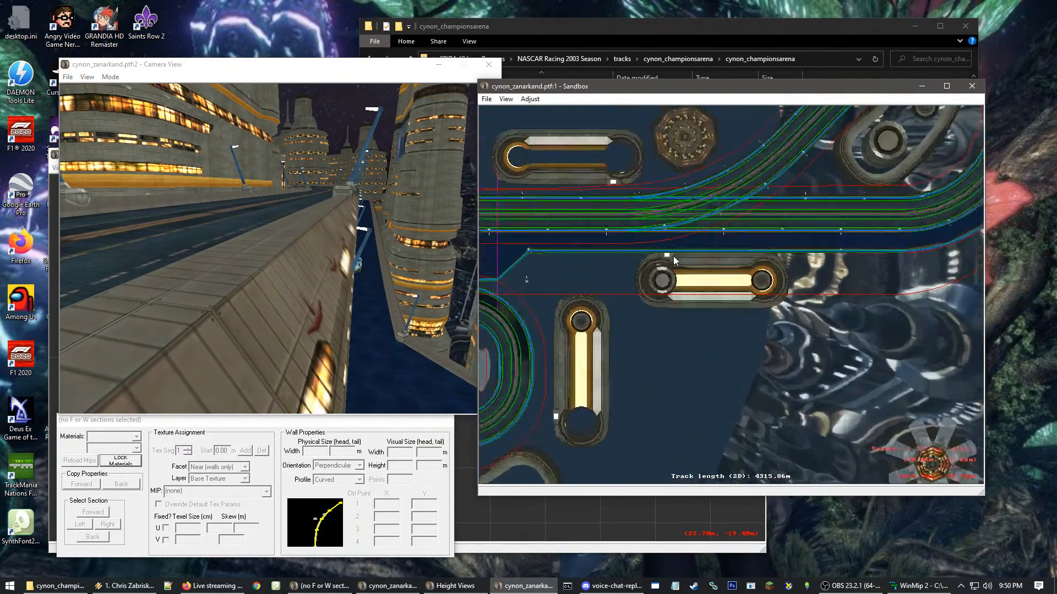
{"action": "scroll", "coordinate": [675, 271], "scroll_direction": "up", "scroll_amount": 10}
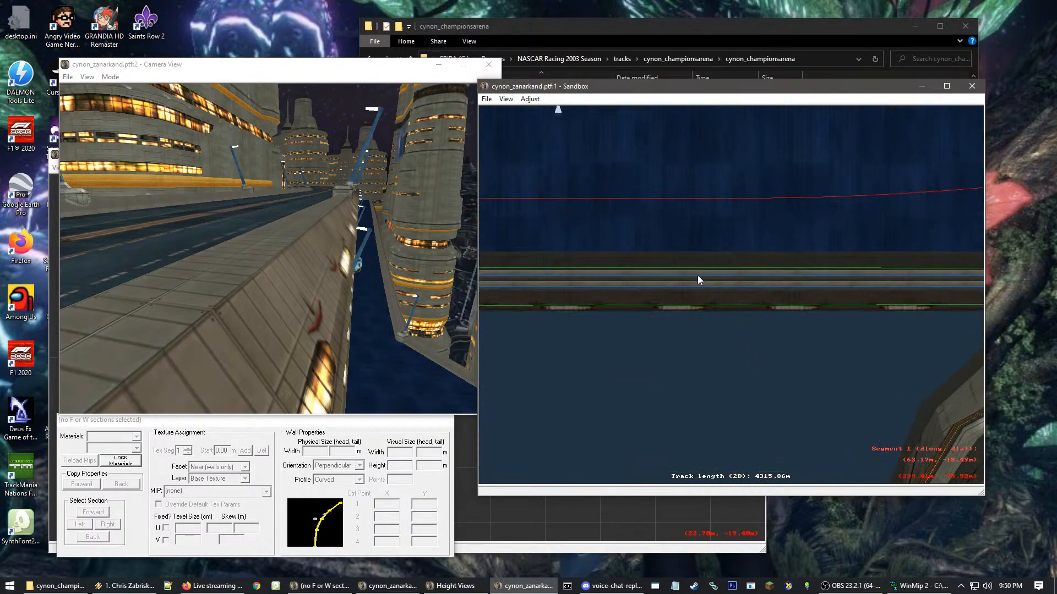
{"action": "scroll", "coordinate": [698, 275], "scroll_direction": "up", "scroll_amount": 3}
{"action": "left_click", "coordinate": [692, 266]}
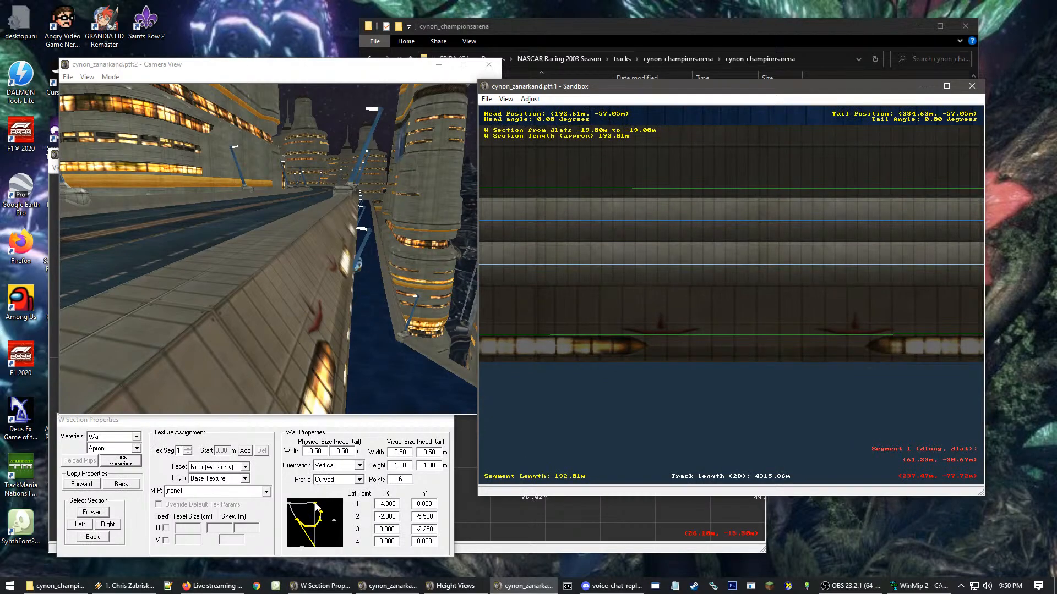
{"action": "left_click", "coordinate": [361, 289]}
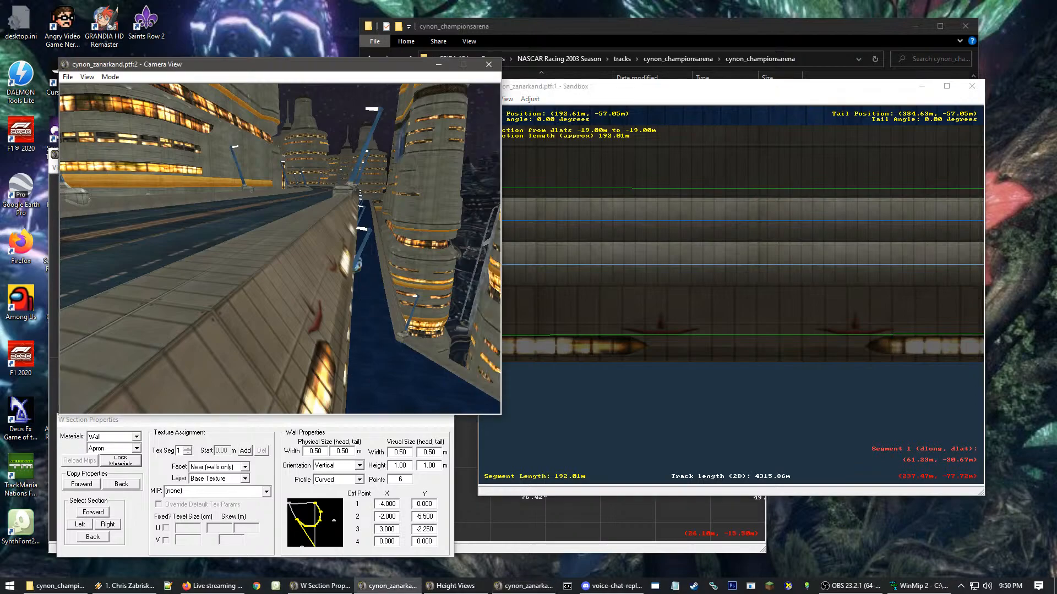
{"action": "key", "text": "Up"}
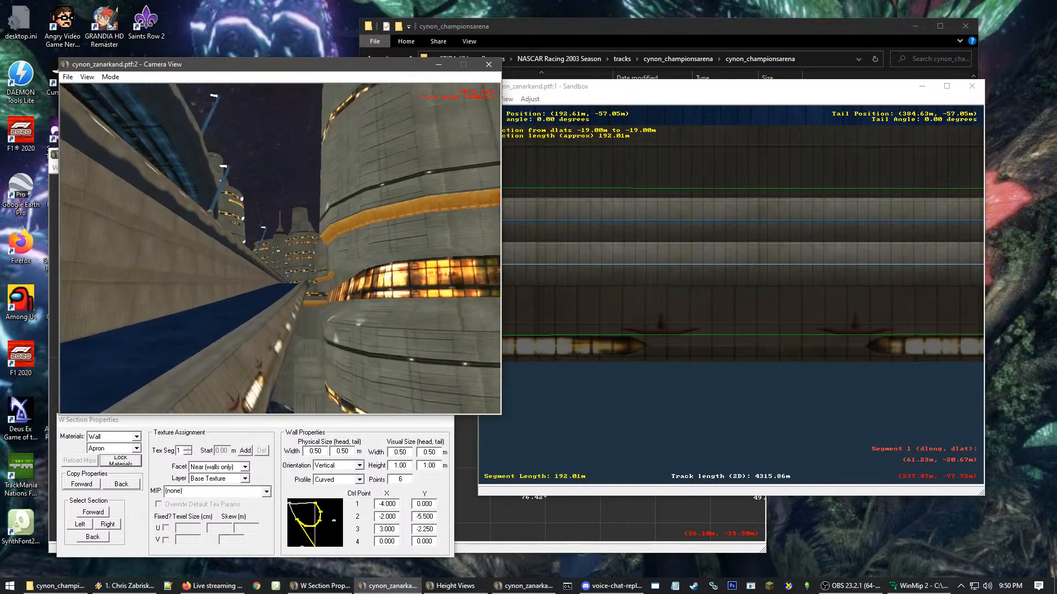
{"action": "key", "text": "Up"}
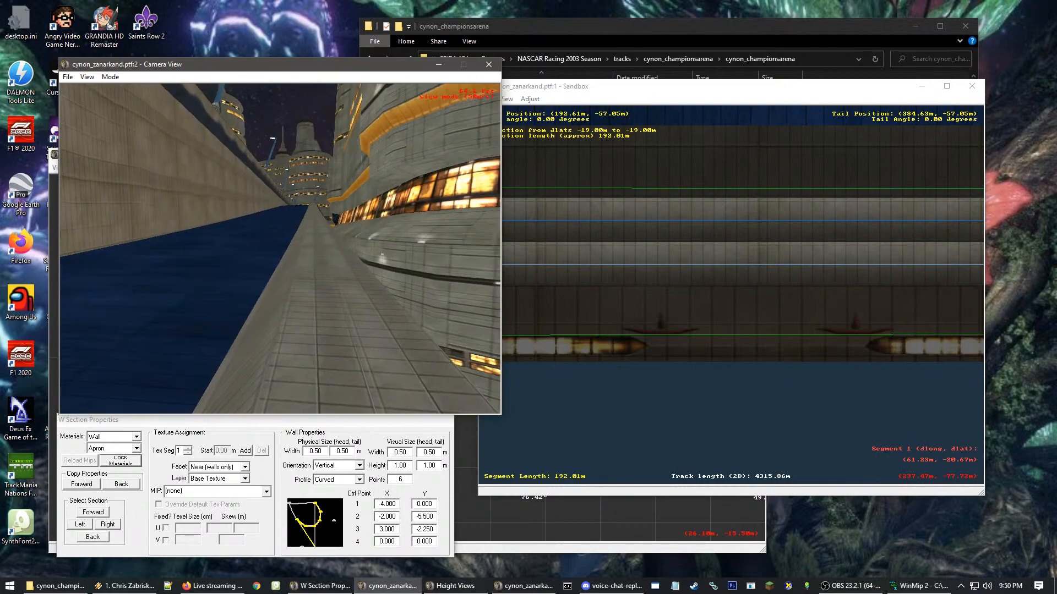
{"action": "key", "text": "Up"}
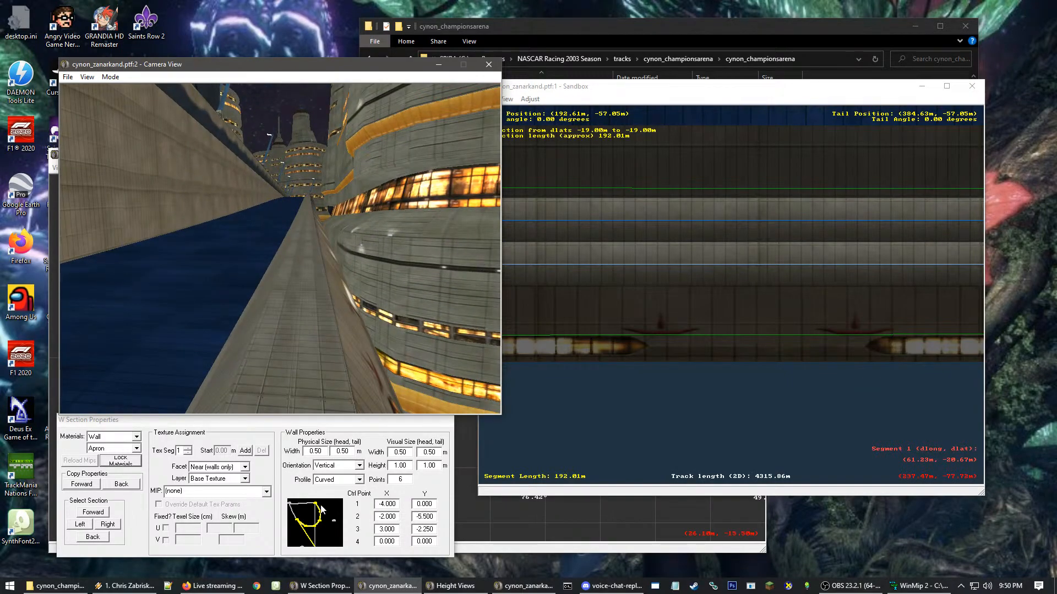
- Check the wall's profile and point count, and select the neighbouring wall section to compare its control points
{"action": "left_click", "coordinate": [348, 496]}
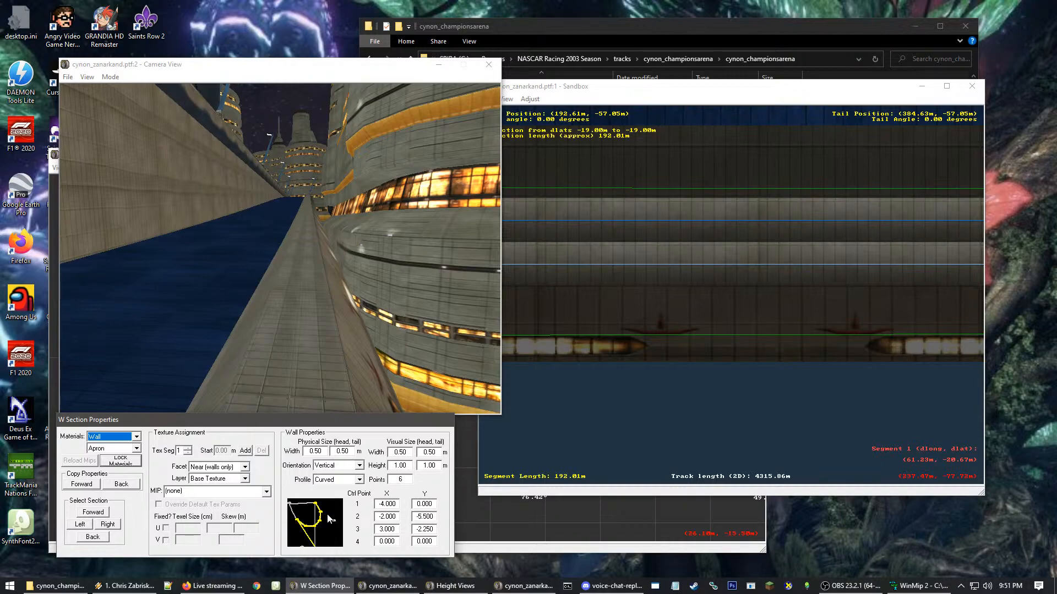
{"action": "left_click", "coordinate": [402, 481]}
{"action": "left_click", "coordinate": [635, 226]}
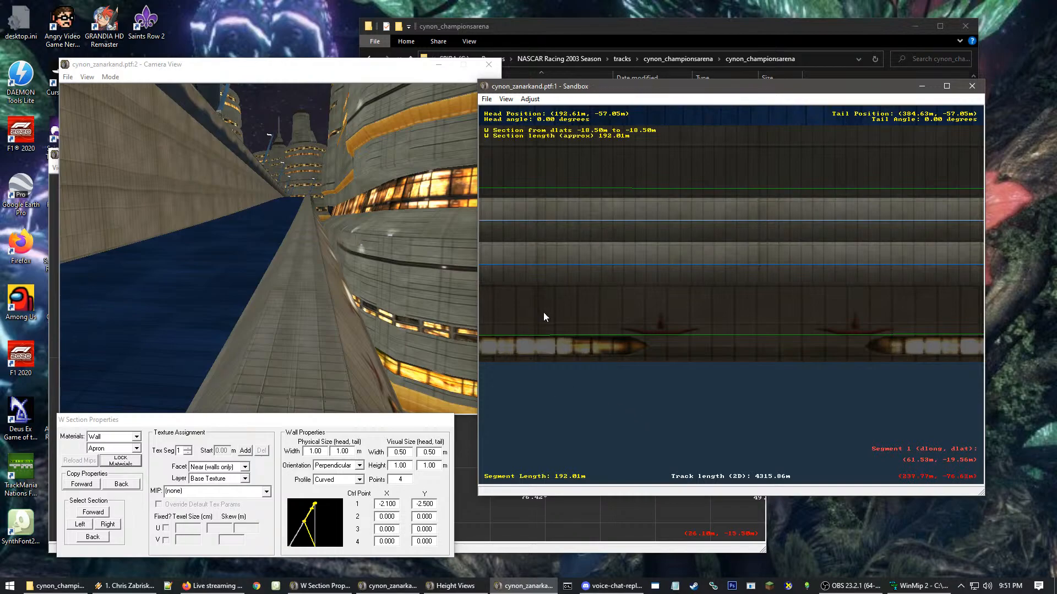
- Reopen cynon_area4.ptf from the recent files, discarding the changes to cynon_zanarkand.ptf
{"action": "left_click", "coordinate": [487, 101]}
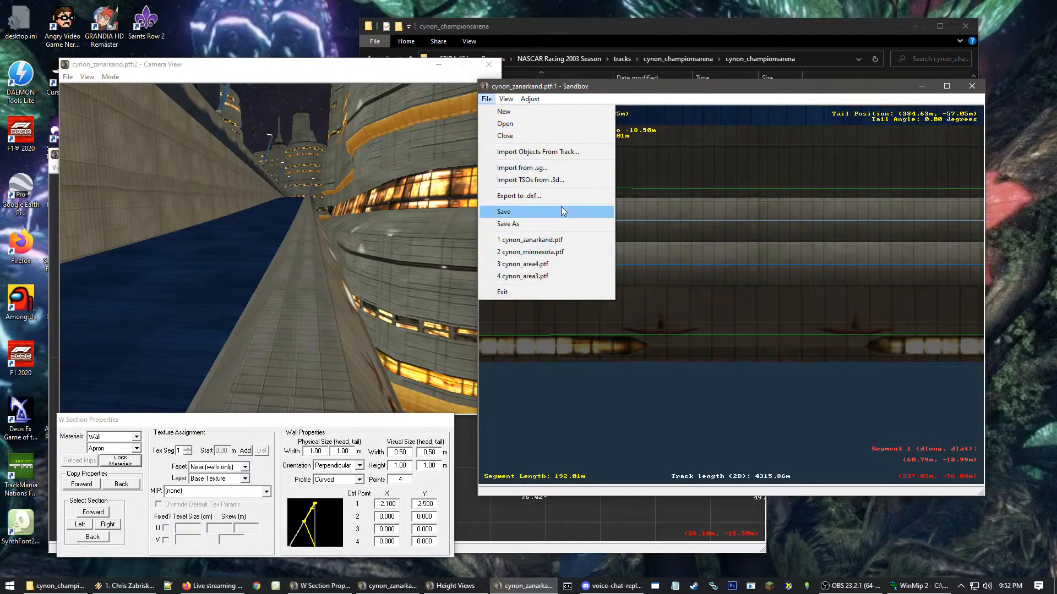
{"action": "left_click", "coordinate": [554, 265]}
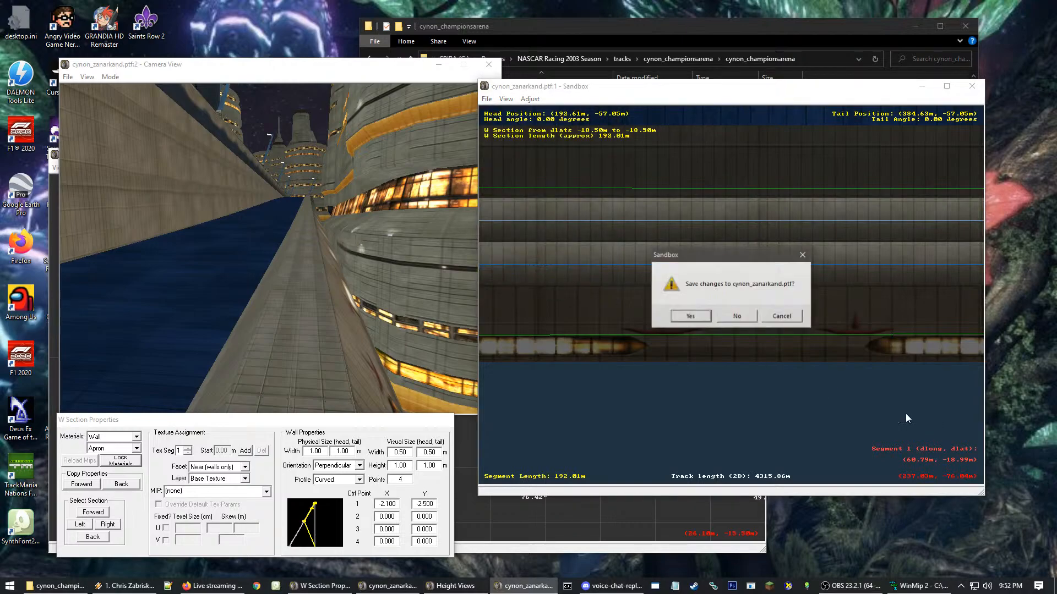
{"action": "left_click", "coordinate": [738, 317]}
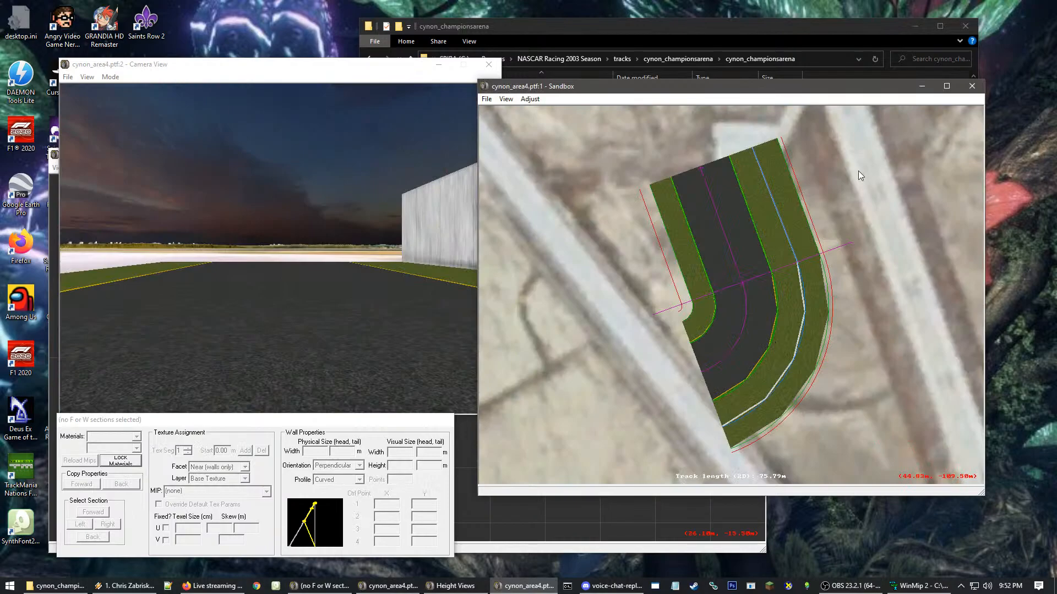
- Examine the full extent of the satellite background image around the track in the Sandbox view
{"action": "scroll", "coordinate": [852, 186], "scroll_direction": "down", "scroll_amount": 10}
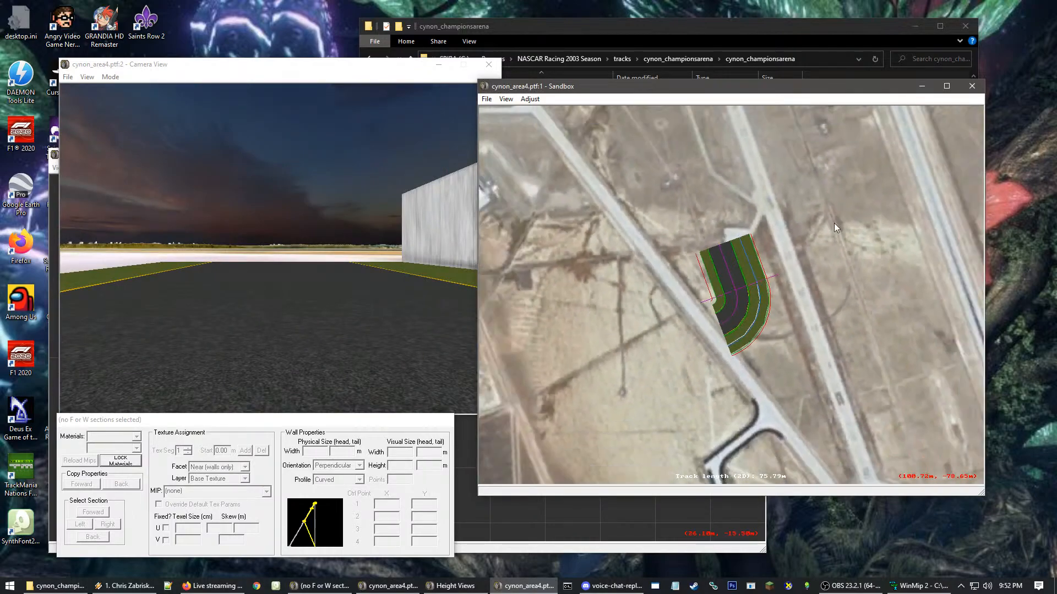
{"action": "scroll", "coordinate": [693, 202], "scroll_direction": "up", "scroll_amount": 1}
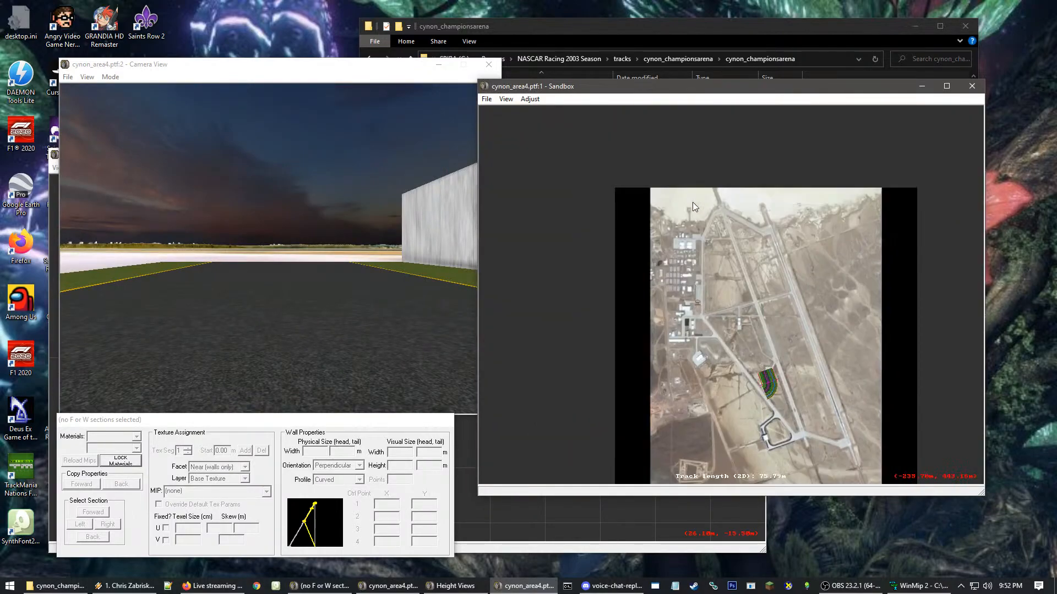
{"action": "right_click", "coordinate": [689, 354]}
{"action": "right_click", "coordinate": [910, 247]}
{"action": "right_click", "coordinate": [687, 341]}
{"action": "scroll", "coordinate": [630, 338], "scroll_direction": "up", "scroll_amount": 1}
{"action": "right_click", "coordinate": [708, 297]}
{"action": "right_click", "coordinate": [784, 212]}
{"action": "scroll", "coordinate": [724, 291], "scroll_direction": "up", "scroll_amount": 1}
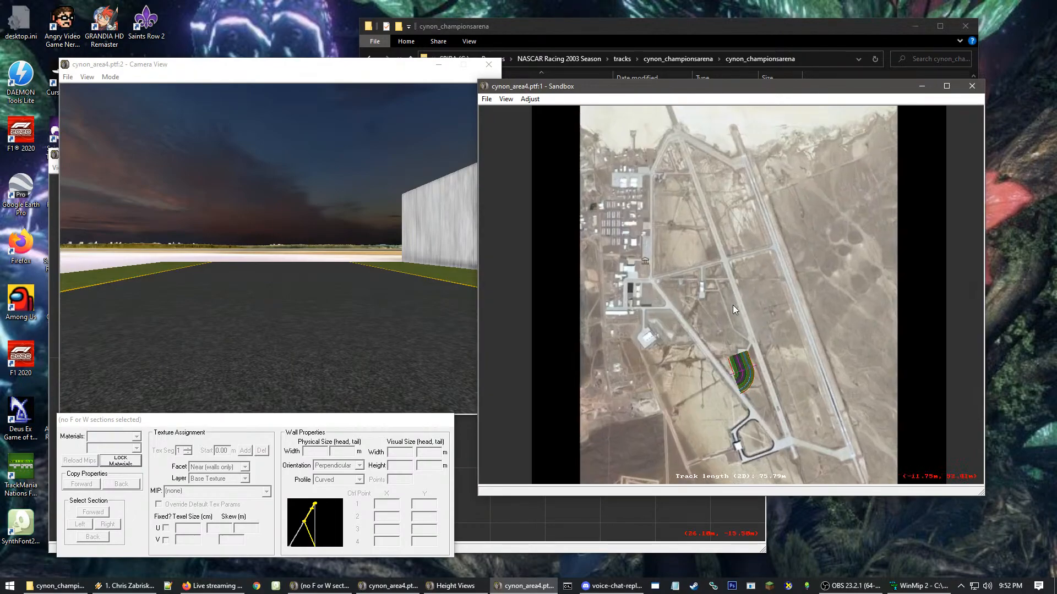
{"action": "scroll", "coordinate": [732, 302], "scroll_direction": "up", "scroll_amount": 2}
- Check the background image's setup, including its mip file, center, rotation, width and length
{"action": "left_click", "coordinate": [531, 99]}
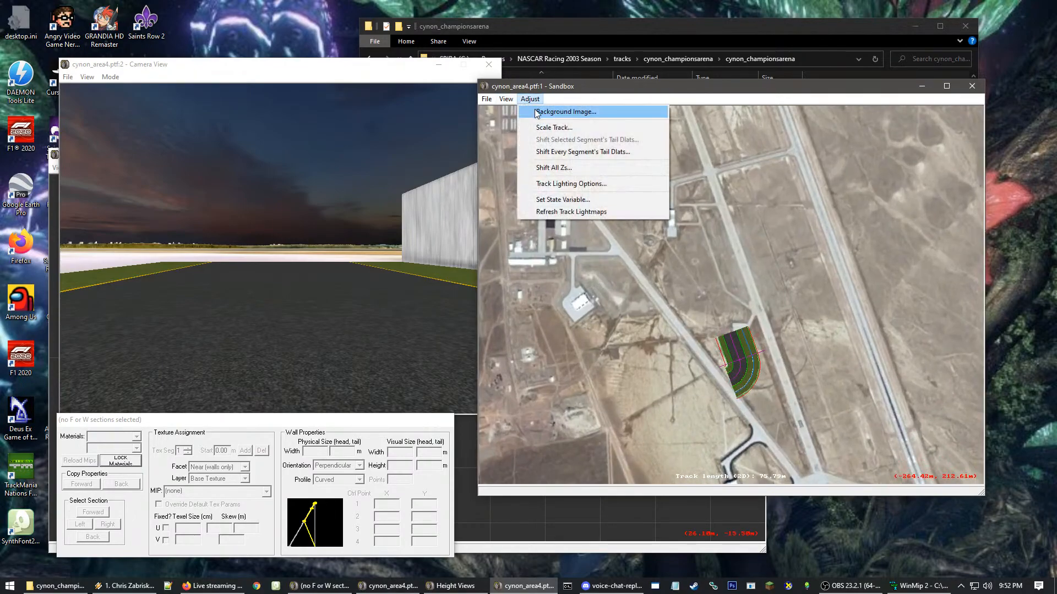
{"action": "left_click", "coordinate": [556, 112]}
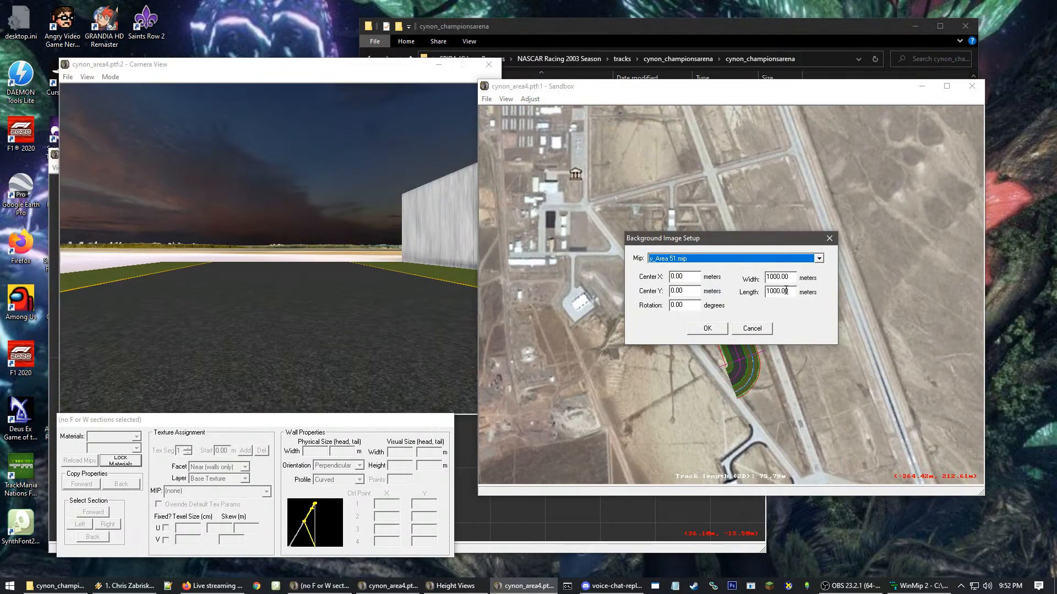
{"action": "left_click", "coordinate": [705, 329]}
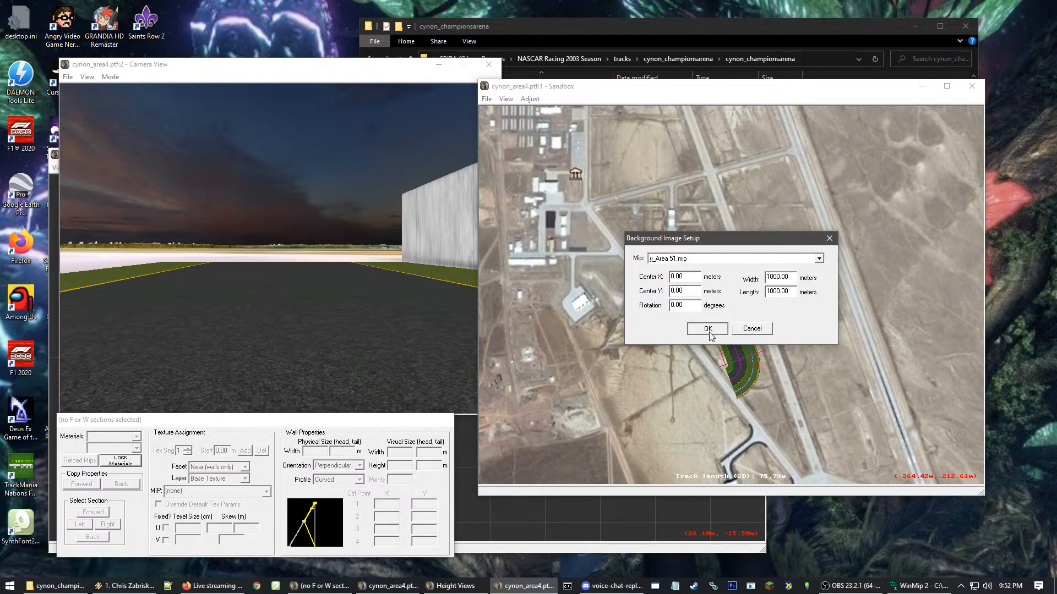
- Offset the background image by setting its Center X to 200 meters
{"action": "left_click", "coordinate": [530, 99]}
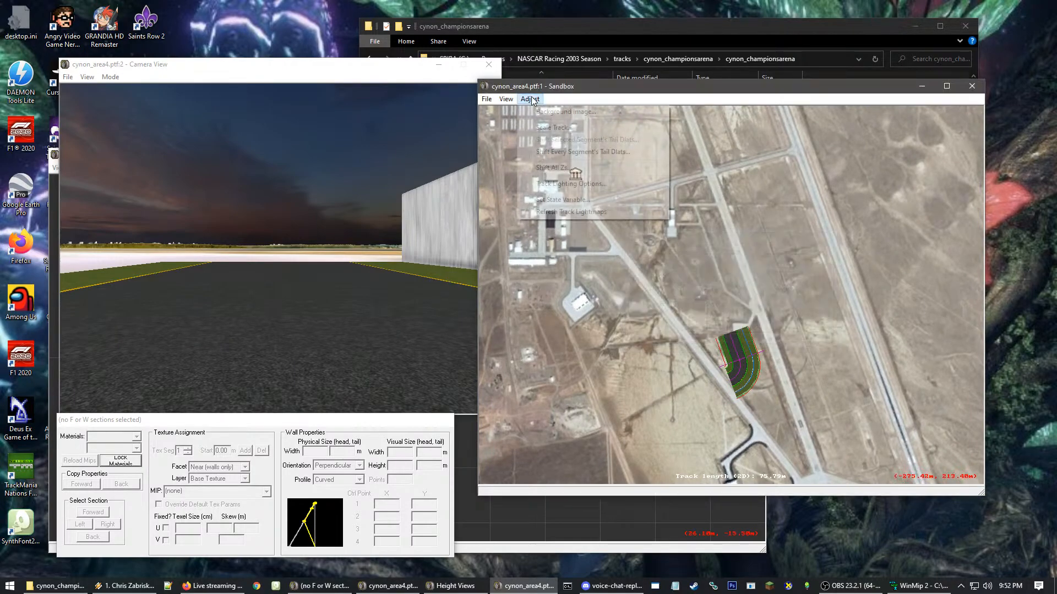
{"action": "left_click", "coordinate": [558, 111]}
{"action": "left_click_drag", "start_coordinate": [688, 277], "coordinate": [667, 277]}
{"action": "type", "text": "200"}
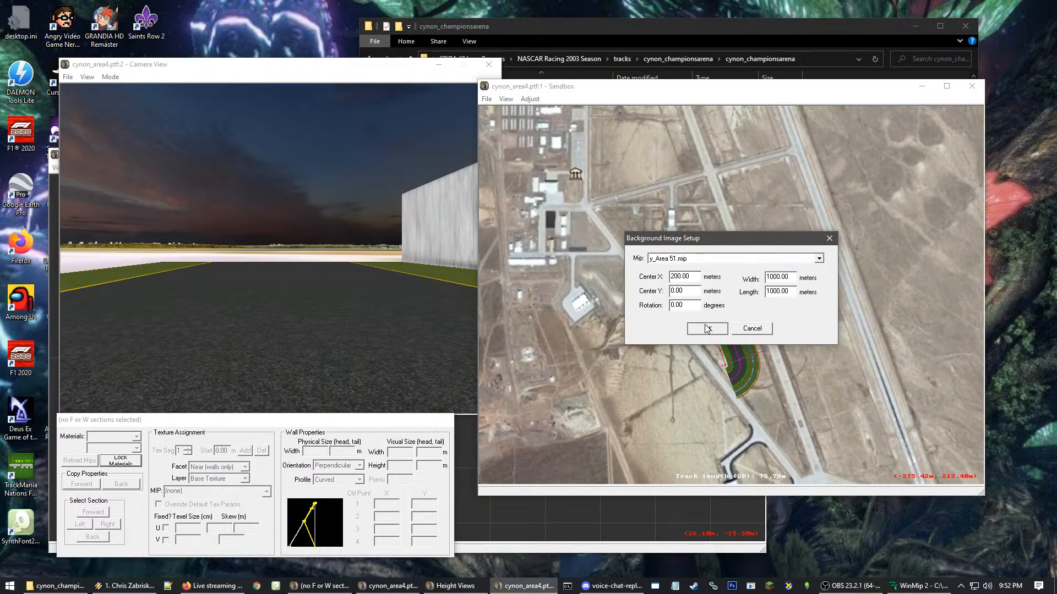
{"action": "left_click", "coordinate": [706, 329]}
- Set the background image's Center X to -200 meters
{"action": "left_click", "coordinate": [530, 99]}
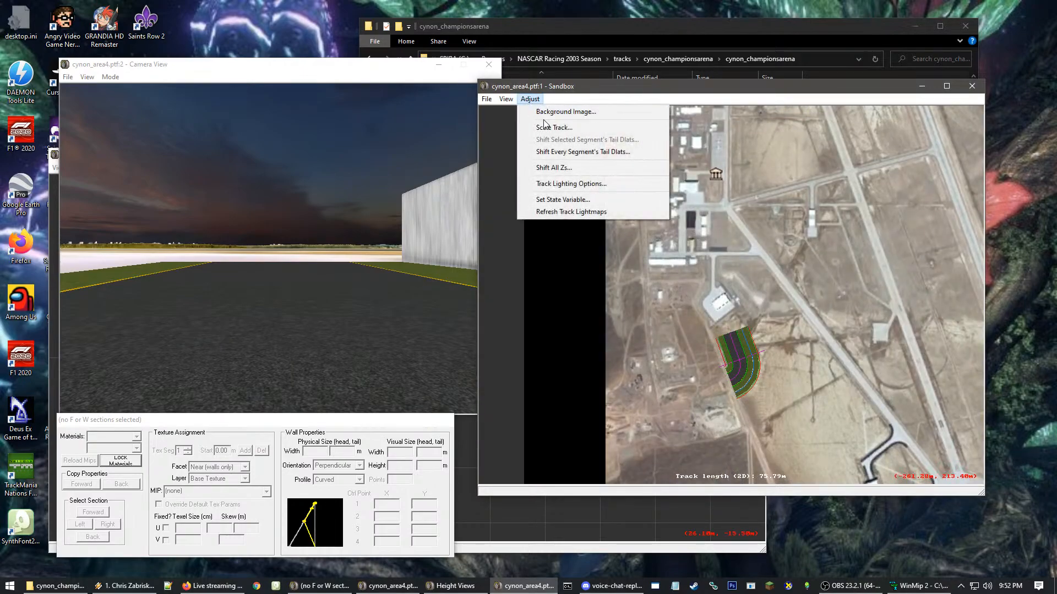
{"action": "left_click", "coordinate": [545, 113]}
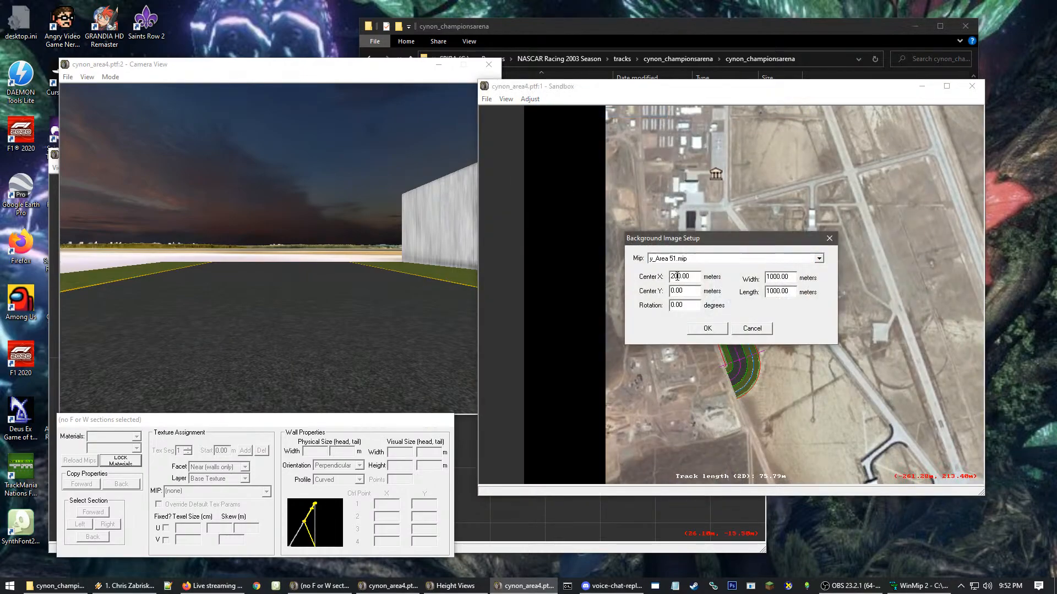
{"action": "left_click", "coordinate": [706, 328]}
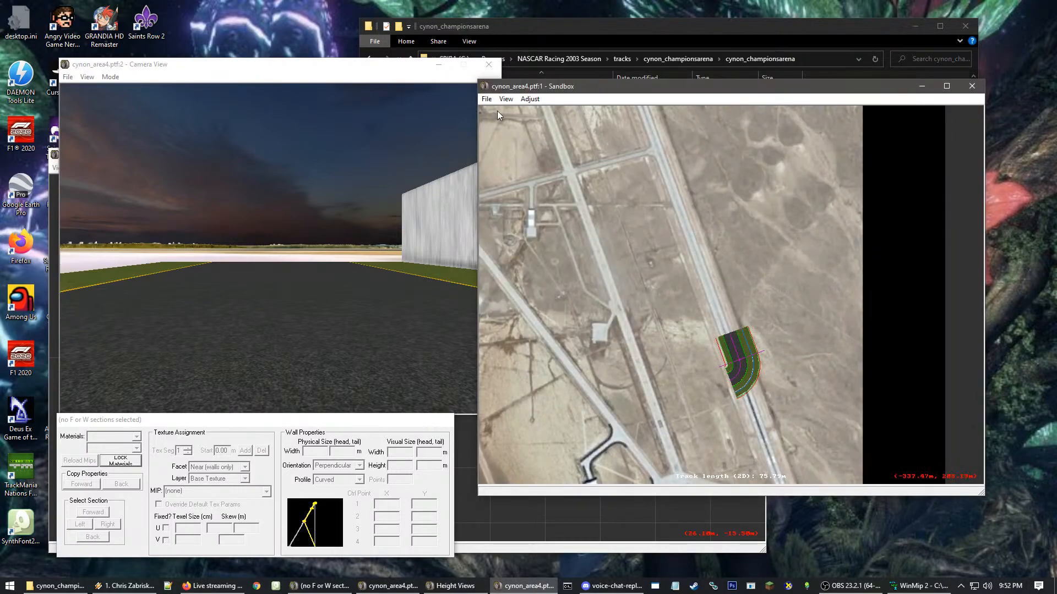
- Try to shift the background image vertically with a Center Y of -200 meters
{"action": "left_click", "coordinate": [529, 99]}
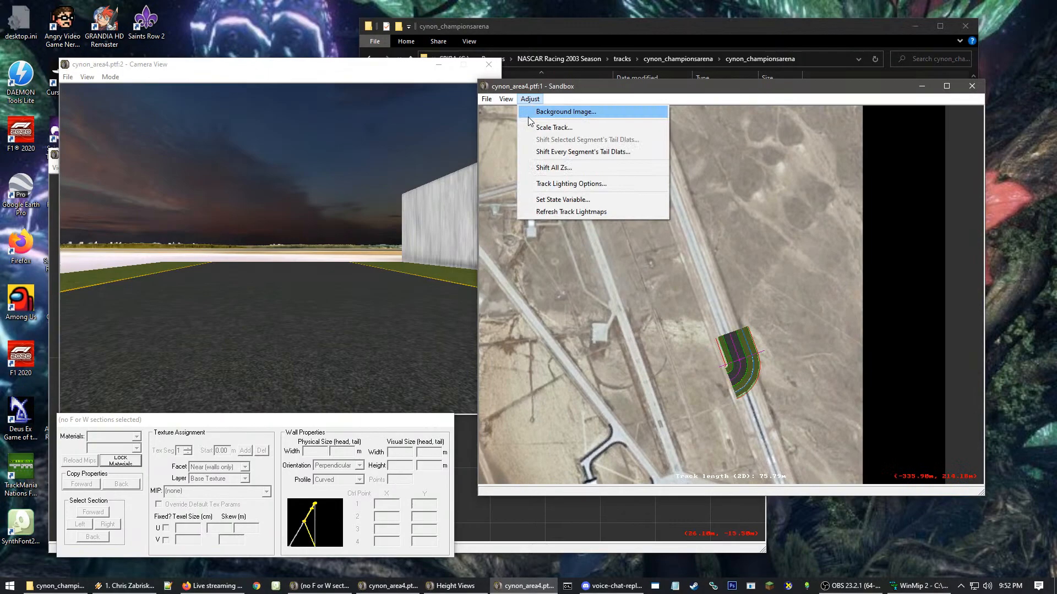
{"action": "left_click", "coordinate": [566, 113]}
{"action": "left_click", "coordinate": [696, 287]}
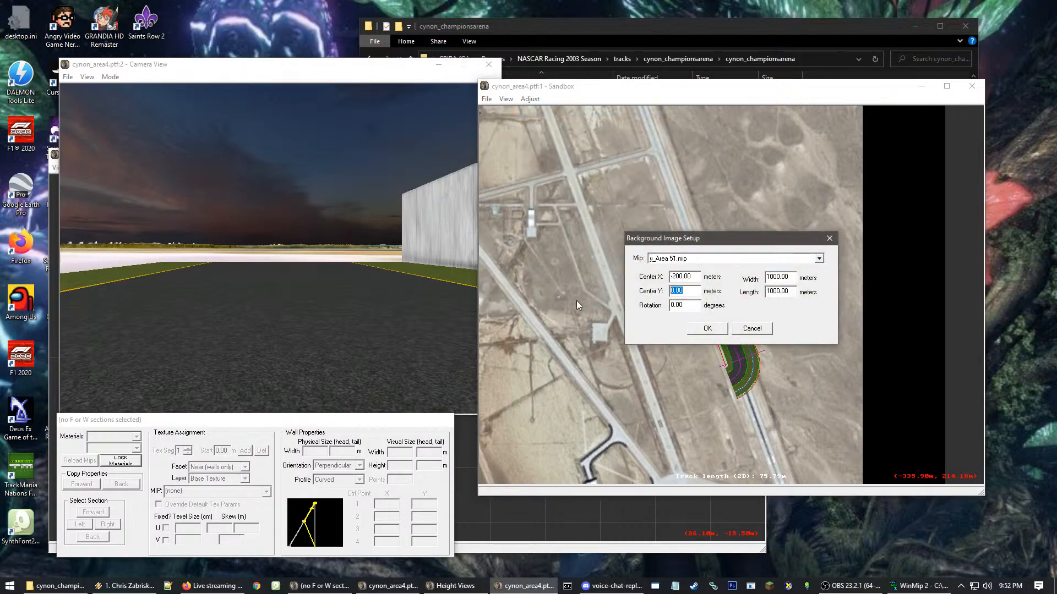
{"action": "type", "text": "-200"}
{"action": "key", "text": "Return"}
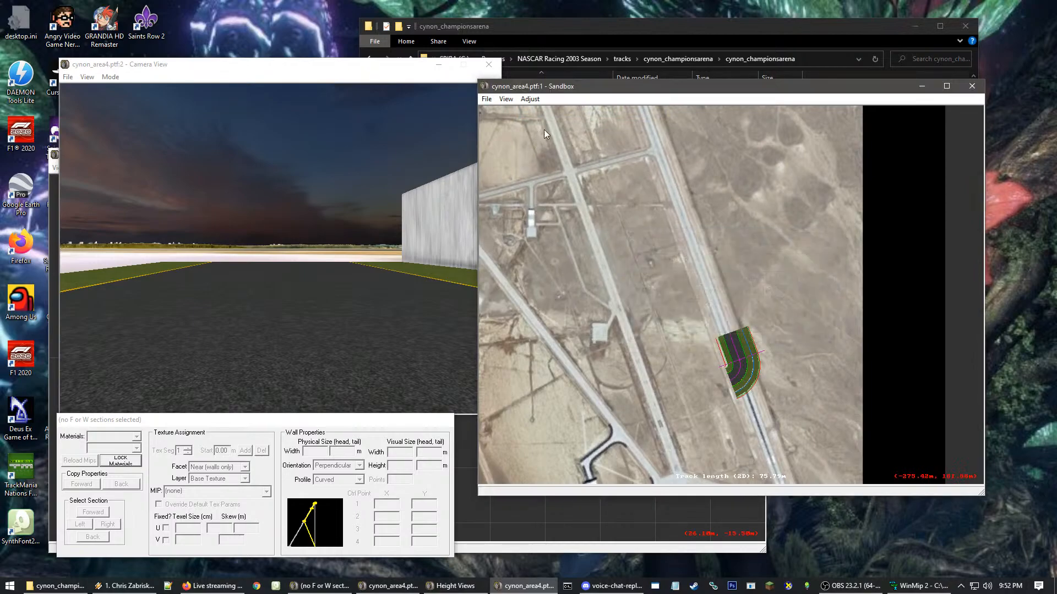
- Set the Center Y to -200 meters in the background image setup
{"action": "left_click", "coordinate": [533, 102]}
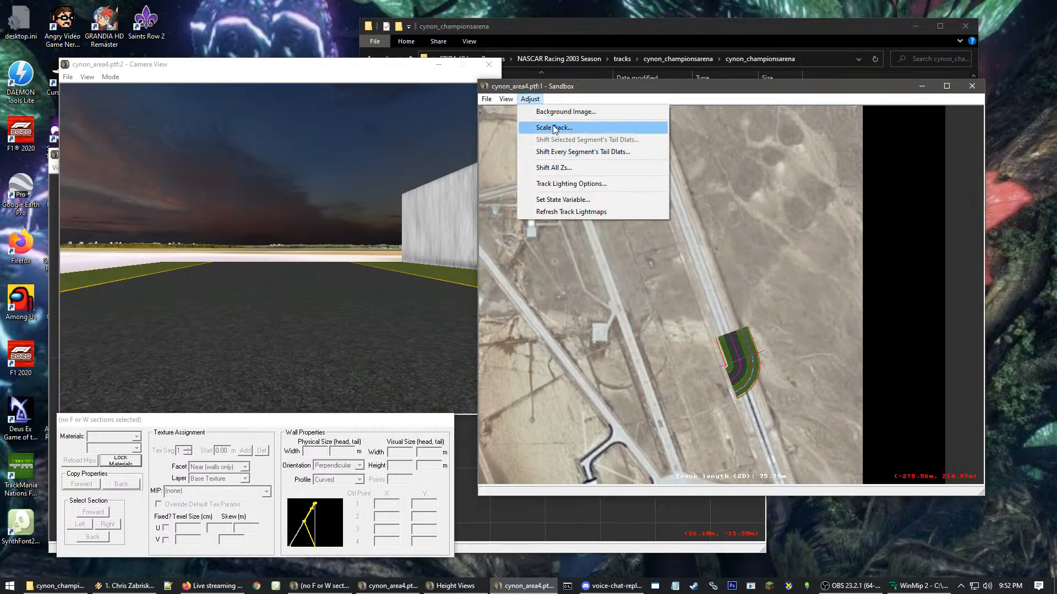
{"action": "left_click", "coordinate": [566, 112]}
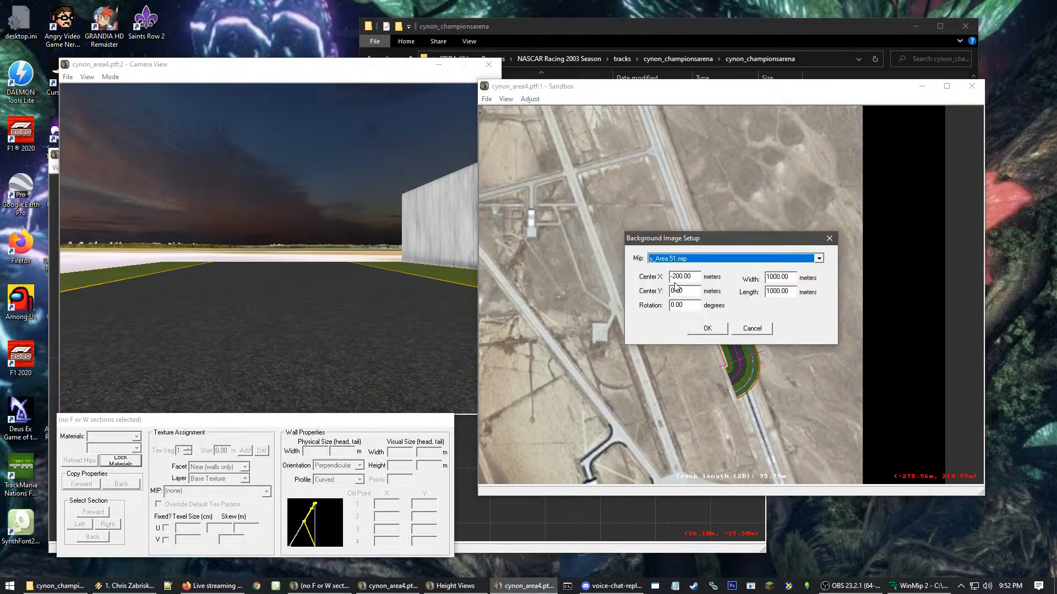
{"action": "left_click", "coordinate": [685, 290]}
{"action": "double_click", "coordinate": [685, 290]}
{"action": "type", "text": "-"}
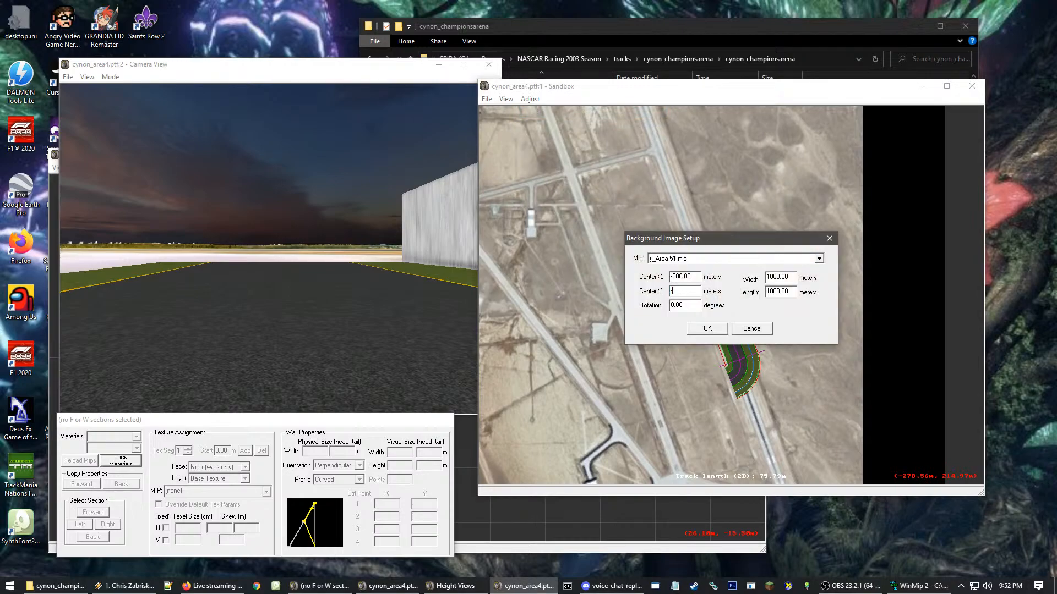
{"action": "type", "text": "200.00"}
- Set the background image's width and length to 1000.01 meters and apply the setup
{"action": "left_click", "coordinate": [788, 277]}
{"action": "key", "text": "BackSpace"}
{"action": "type", "text": "1"}
{"action": "left_click_drag", "start_coordinate": [788, 294], "coordinate": [785, 294]}
{"action": "type", "text": "1"}
{"action": "left_click", "coordinate": [707, 334]}
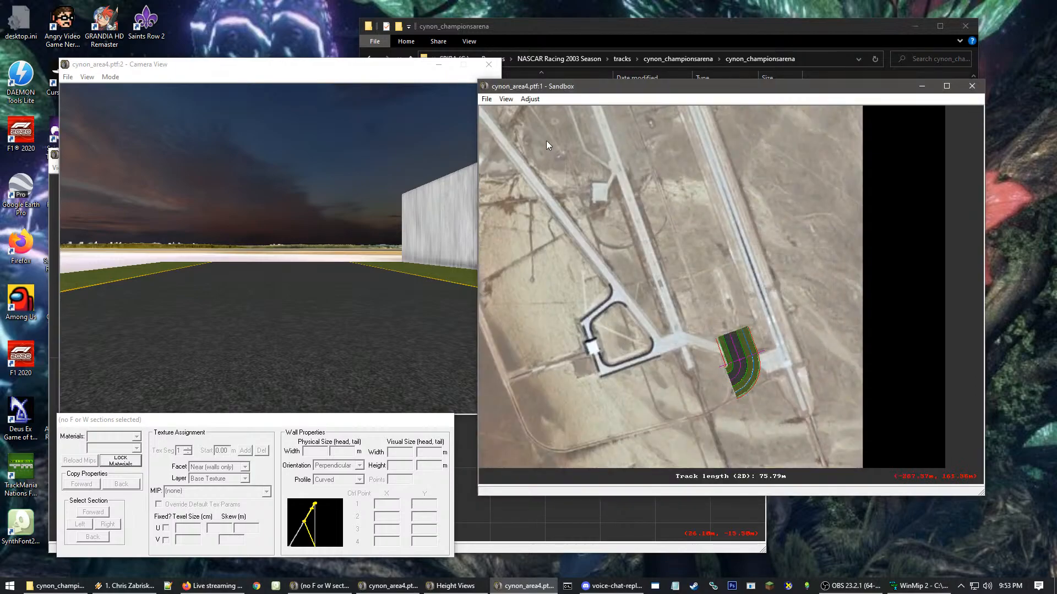
- Reopen the background image setup with the Center X value ready for editing
{"action": "left_click", "coordinate": [531, 101]}
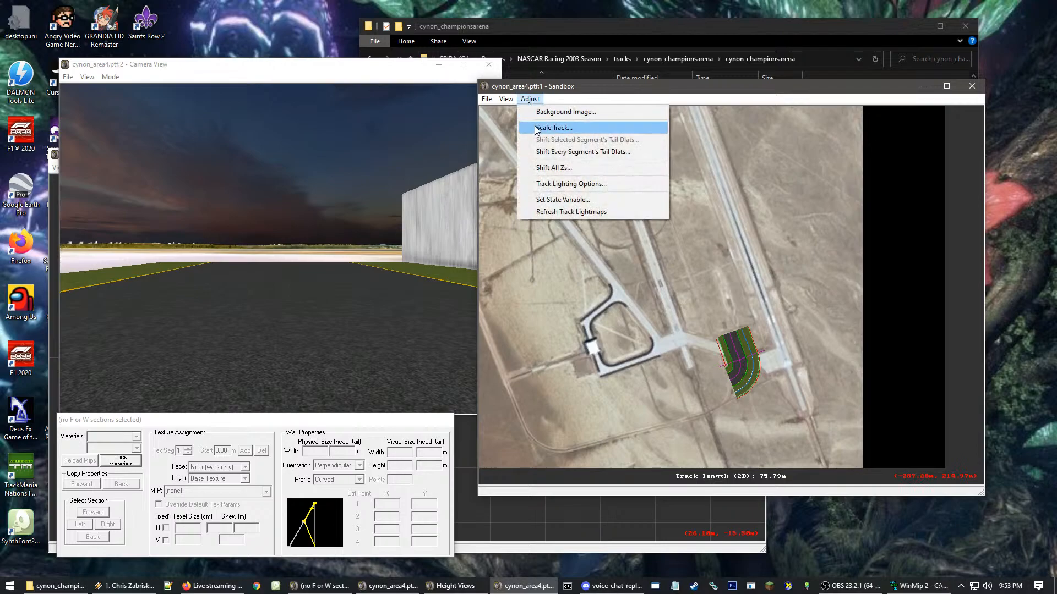
{"action": "left_click", "coordinate": [542, 111]}
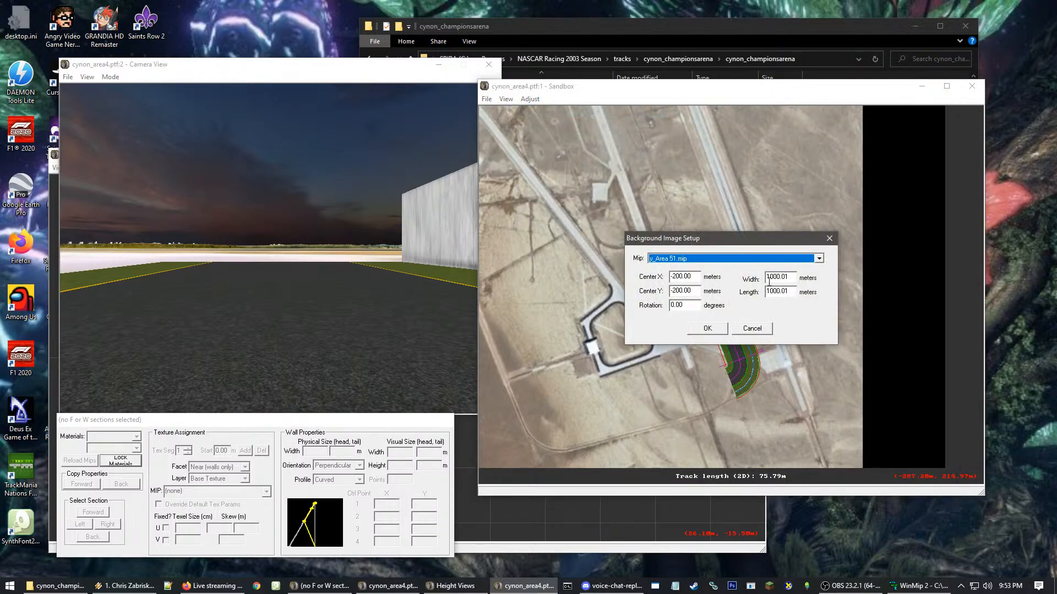
{"action": "left_click_drag", "start_coordinate": [682, 276], "coordinate": [678, 277]}
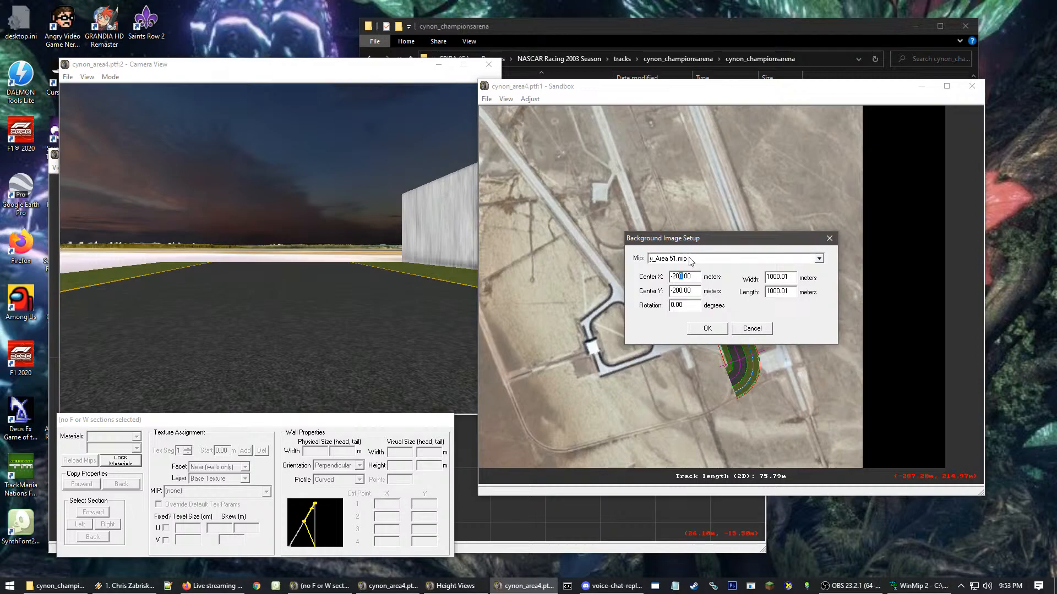
- Set the Area 51 background image's Center X to -180 meters
{"action": "key", "text": "BackSpace"}
{"action": "key", "text": "BackSpace"}
{"action": "key", "text": "BackSpace"}
{"action": "type", "text": "180"}
{"action": "left_click", "coordinate": [708, 330]}
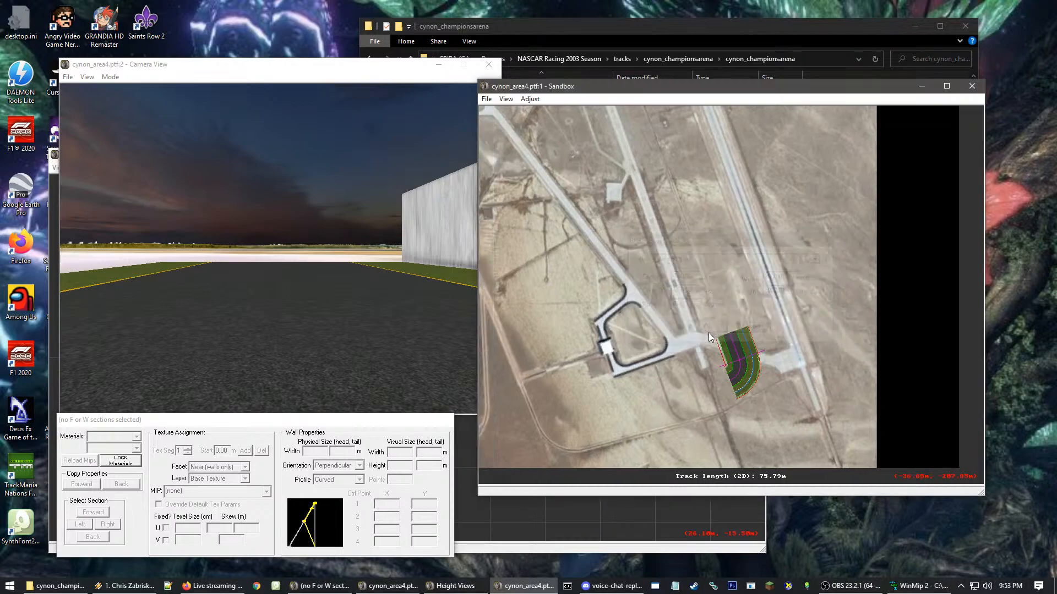
- Set the background image's Center X to -220 meters
{"action": "left_click", "coordinate": [530, 99]}
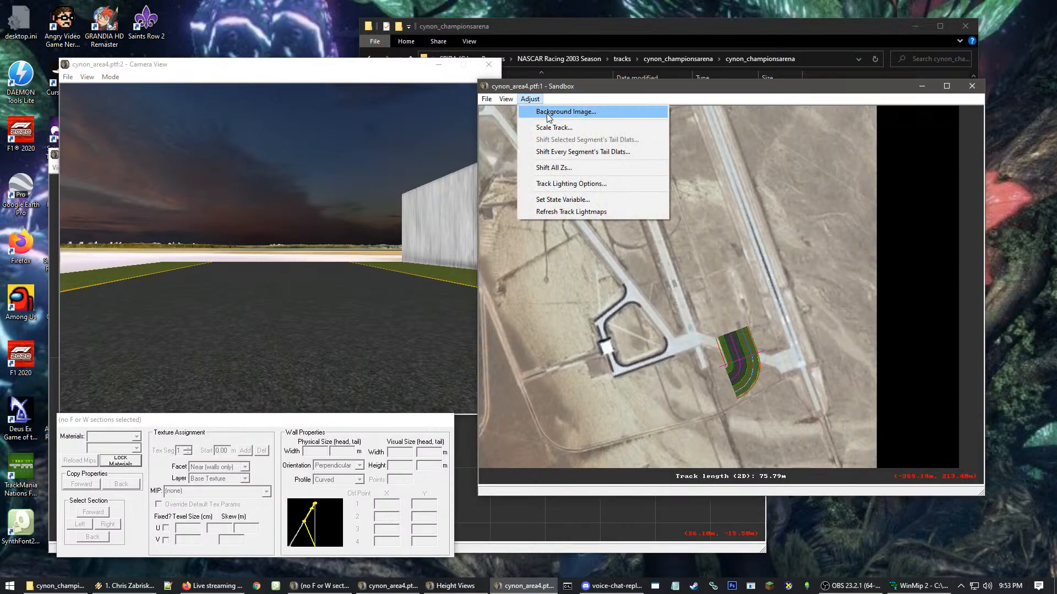
{"action": "left_click", "coordinate": [548, 111]}
{"action": "left_click", "coordinate": [677, 277]}
{"action": "left_click_drag", "start_coordinate": [677, 276], "coordinate": [672, 277]}
{"action": "type", "text": "15"}
{"action": "left_click", "coordinate": [710, 329]}
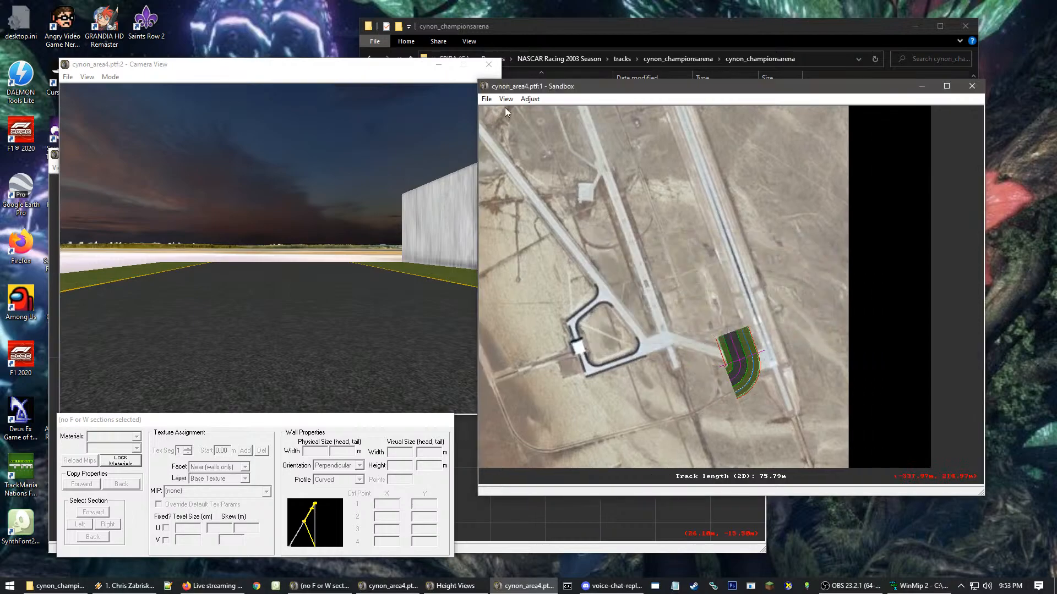
- Set the background image's Center X to -230 meters
{"action": "left_click", "coordinate": [530, 100]}
{"action": "left_click", "coordinate": [543, 112]}
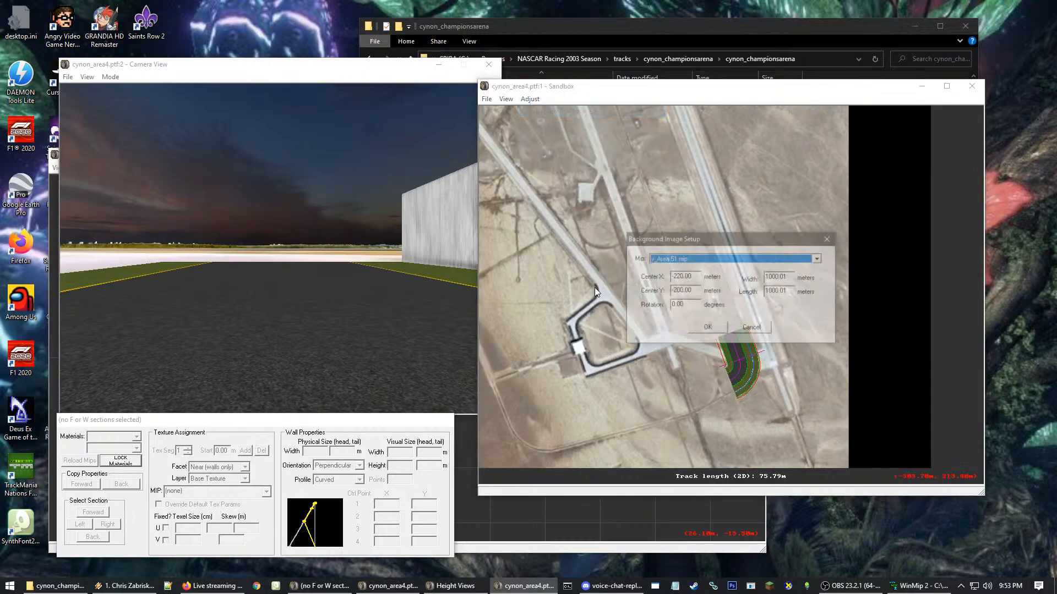
{"action": "left_click_drag", "start_coordinate": [676, 276], "coordinate": [680, 276]}
{"action": "type", "text": "3"}
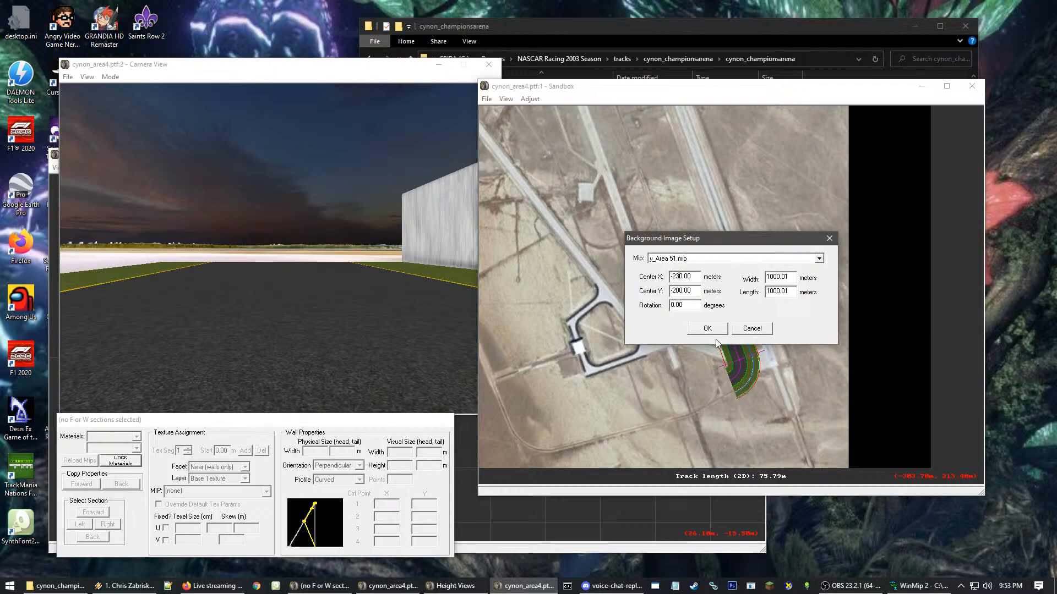
{"action": "left_click", "coordinate": [709, 329]}
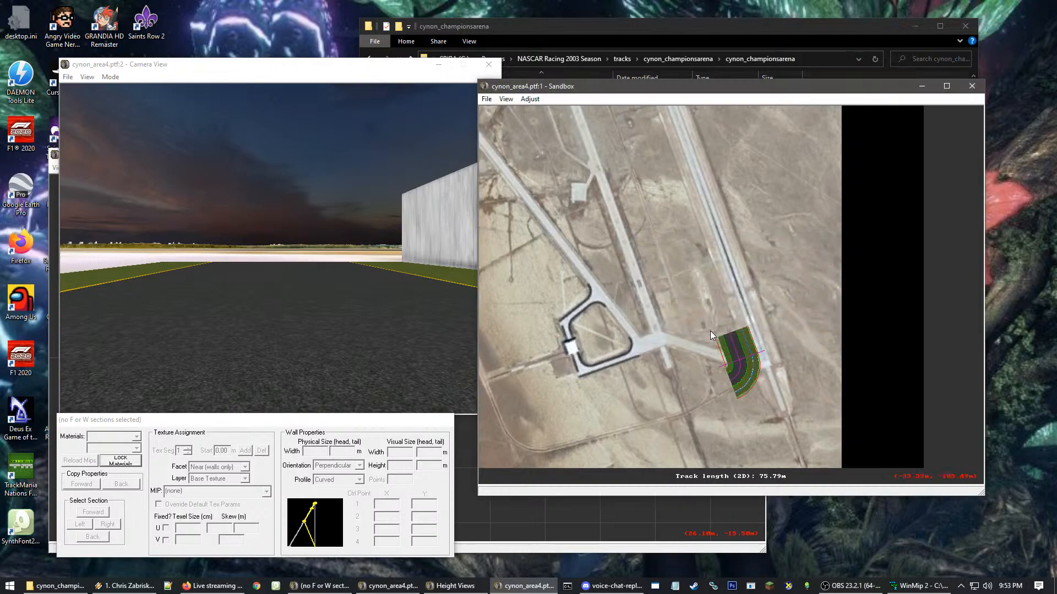
{"action": "left_click", "coordinate": [530, 99]}
{"action": "left_click", "coordinate": [566, 112]}
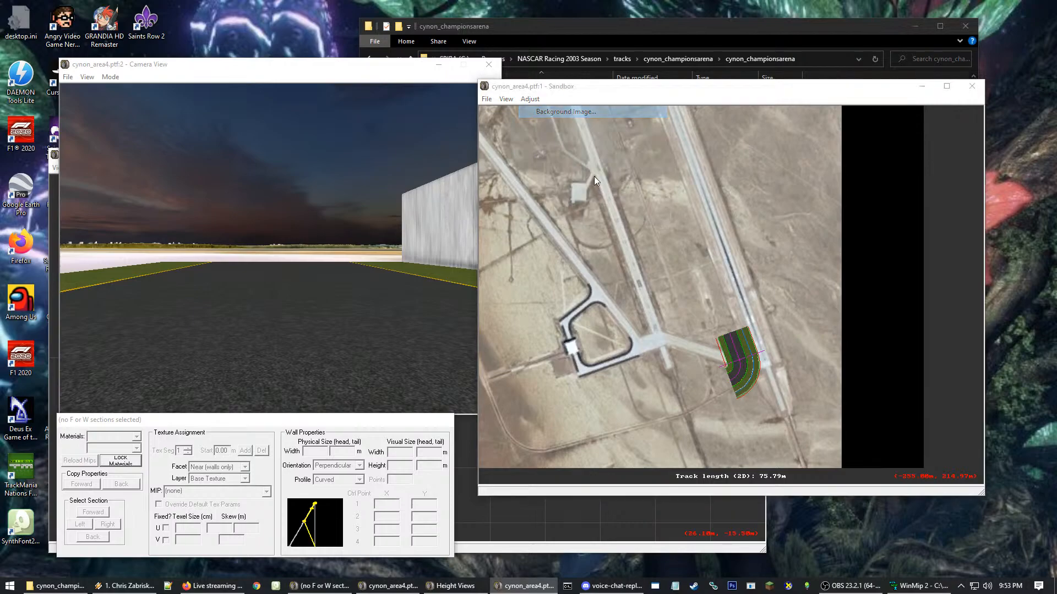
{"action": "left_click", "coordinate": [681, 276]}
{"action": "left_click_drag", "start_coordinate": [680, 276], "coordinate": [677, 278]}
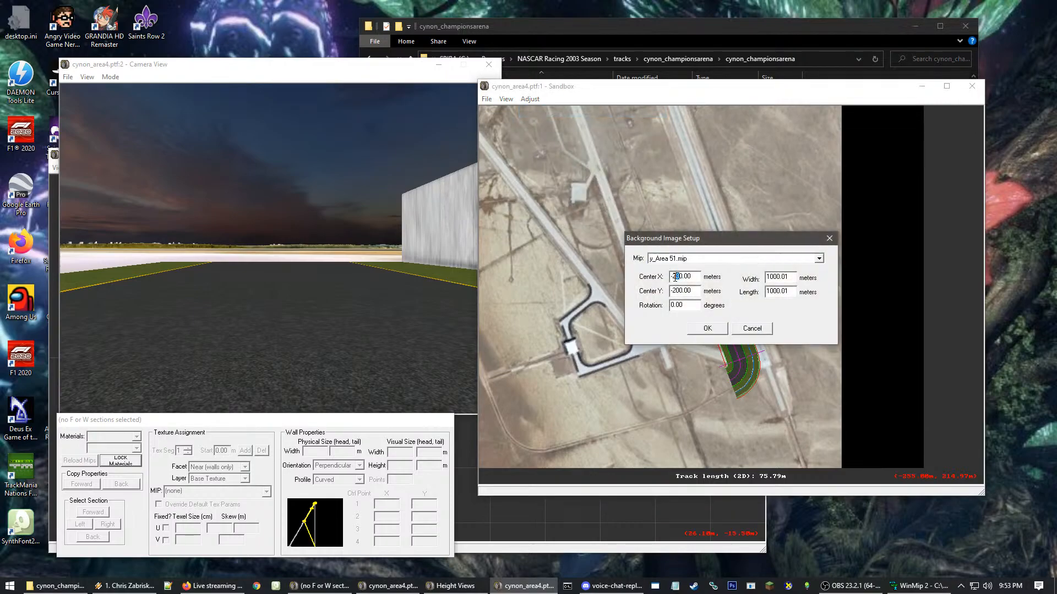
{"action": "left_click", "coordinate": [692, 326]}
{"action": "left_click", "coordinate": [530, 100]}
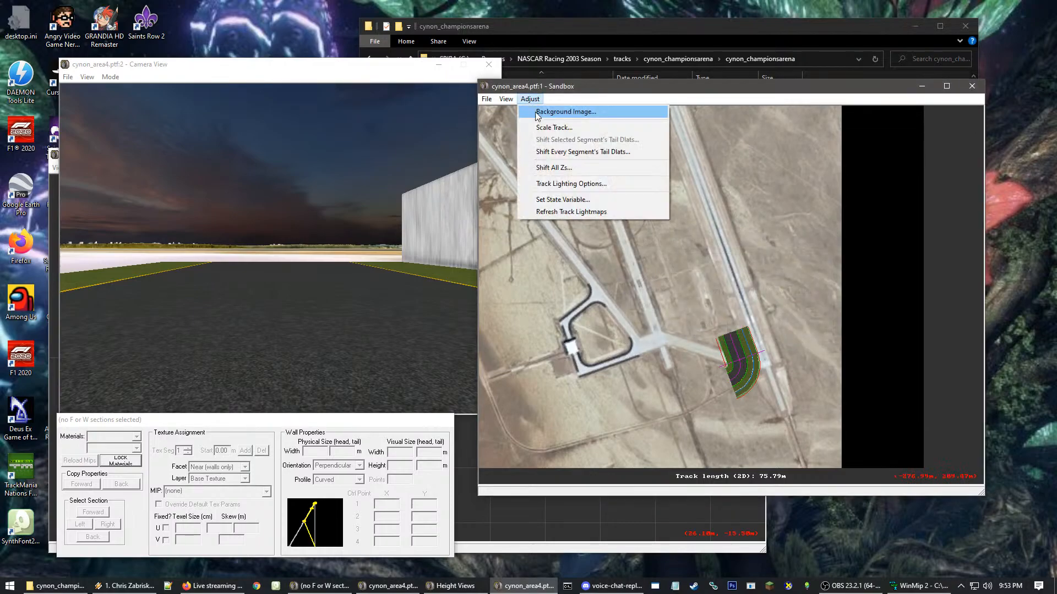
{"action": "left_click", "coordinate": [546, 128]}
{"action": "left_click", "coordinate": [763, 309]}
- Set the background image's Center X to -250 meters
{"action": "left_click", "coordinate": [529, 99]}
{"action": "left_click", "coordinate": [553, 111]}
{"action": "left_click", "coordinate": [681, 276]}
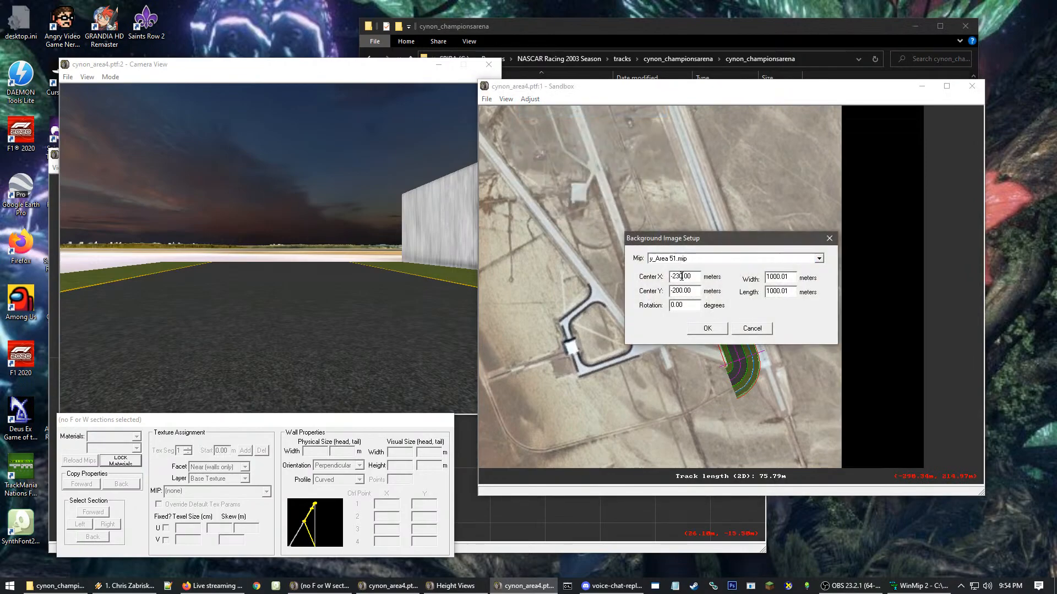
{"action": "left_click_drag", "start_coordinate": [679, 277], "coordinate": [676, 277]}
{"action": "type", "text": "5"}
{"action": "left_click", "coordinate": [710, 334]}
- Set the background image's Center X to -260 meters
{"action": "left_click", "coordinate": [529, 99]}
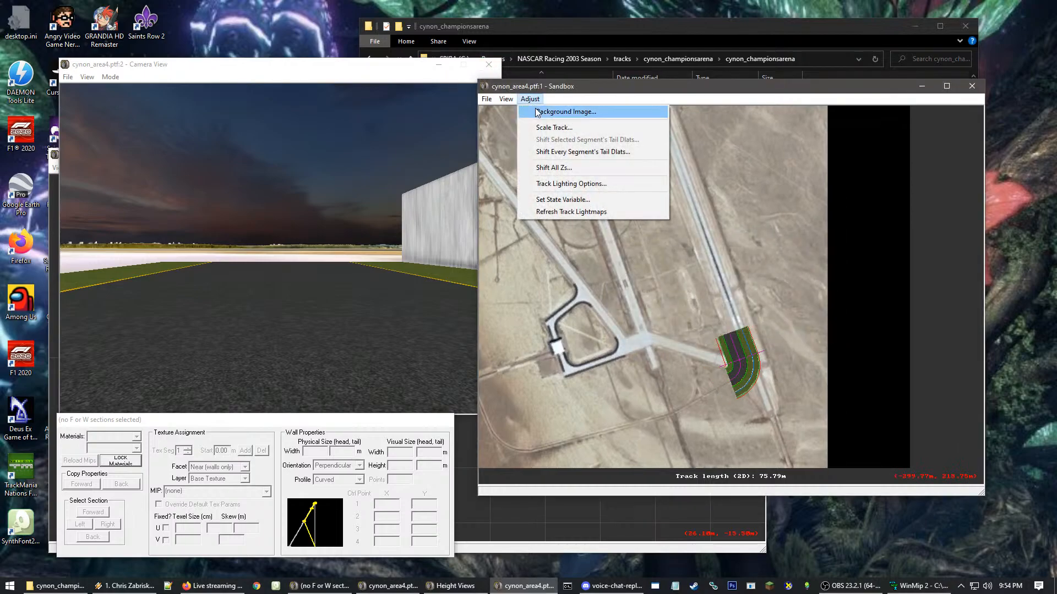
{"action": "left_click", "coordinate": [553, 111]}
{"action": "left_click_drag", "start_coordinate": [679, 276], "coordinate": [672, 277]}
{"action": "type", "text": "260.00"}
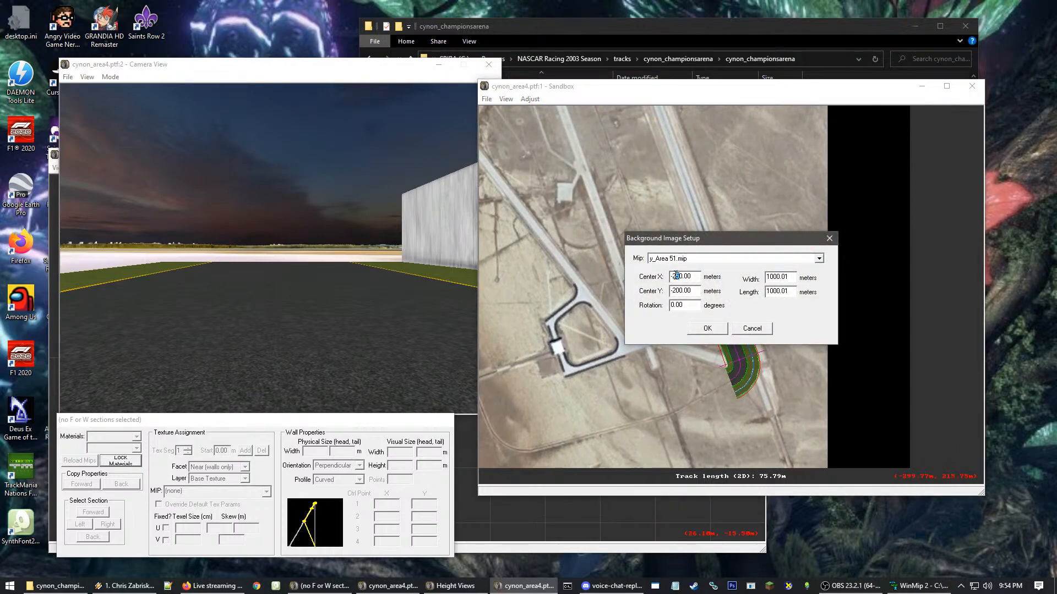
{"action": "left_click", "coordinate": [706, 328]}
- Set the background image's Center X to -270 meters so the runway lines up with the track
{"action": "left_click", "coordinate": [534, 100]}
{"action": "left_click", "coordinate": [546, 112]}
{"action": "left_click_drag", "start_coordinate": [679, 276], "coordinate": [676, 277]}
{"action": "type", "text": "7"}
{"action": "key", "text": "Return"}
{"action": "left_click", "coordinate": [531, 100]}
{"action": "left_click", "coordinate": [548, 109]}
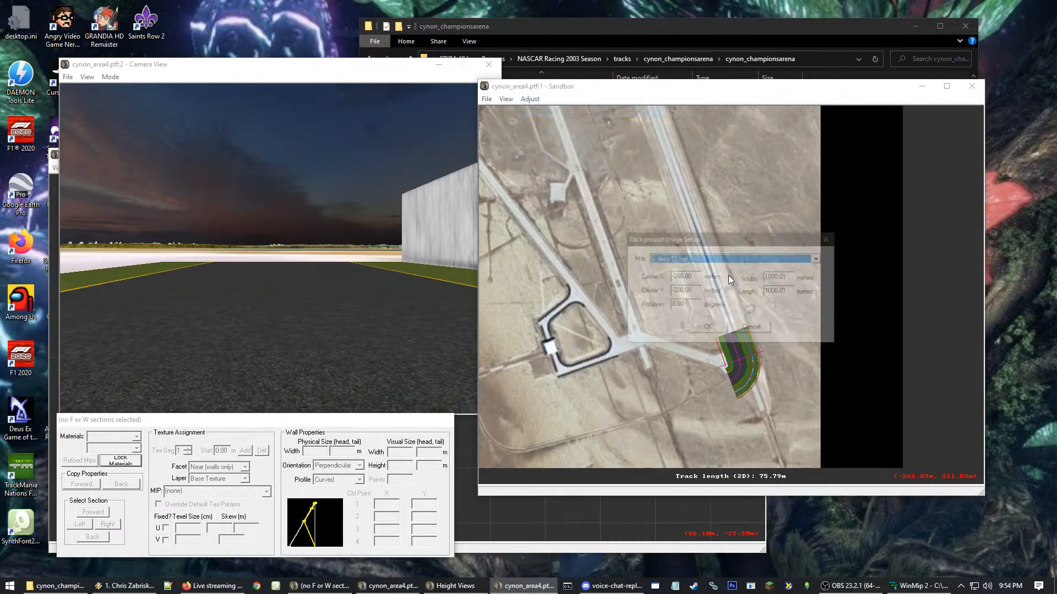
{"action": "left_click", "coordinate": [680, 276]}
{"action": "key", "text": "BackSpace"}
{"action": "type", "text": "7"}
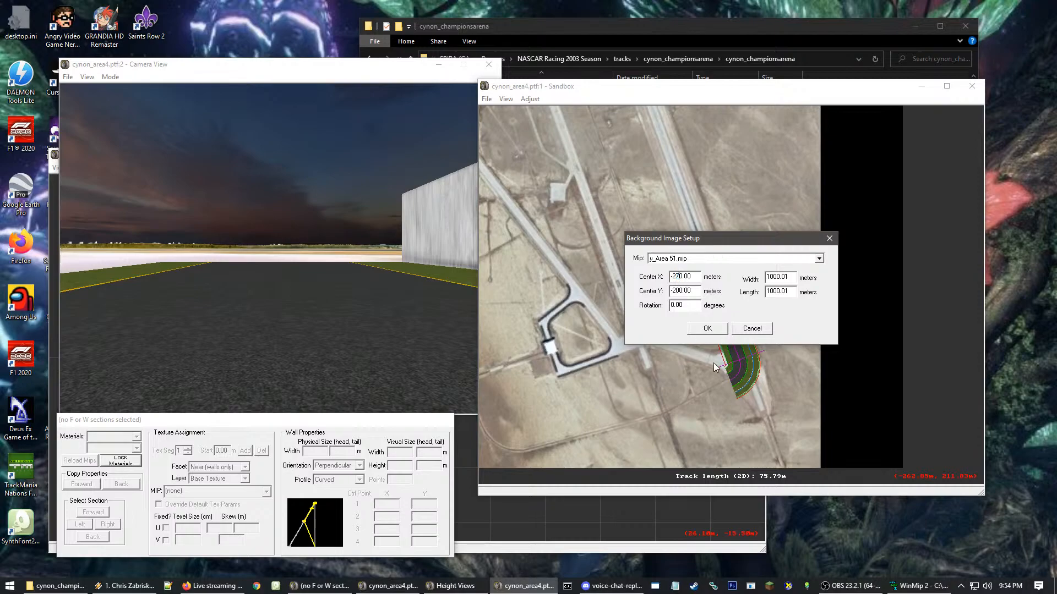
{"action": "left_click", "coordinate": [712, 329]}
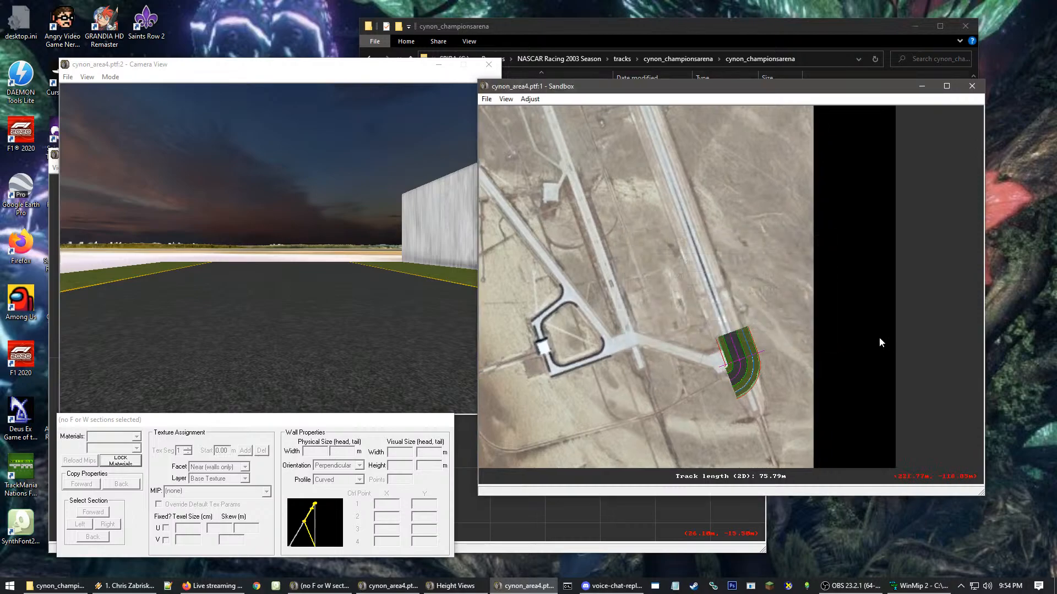
- Move the tail of the curve's outer wall into line with the straight segment's wall at the segment joint
{"action": "scroll", "coordinate": [775, 345], "scroll_direction": "up", "scroll_amount": 5}
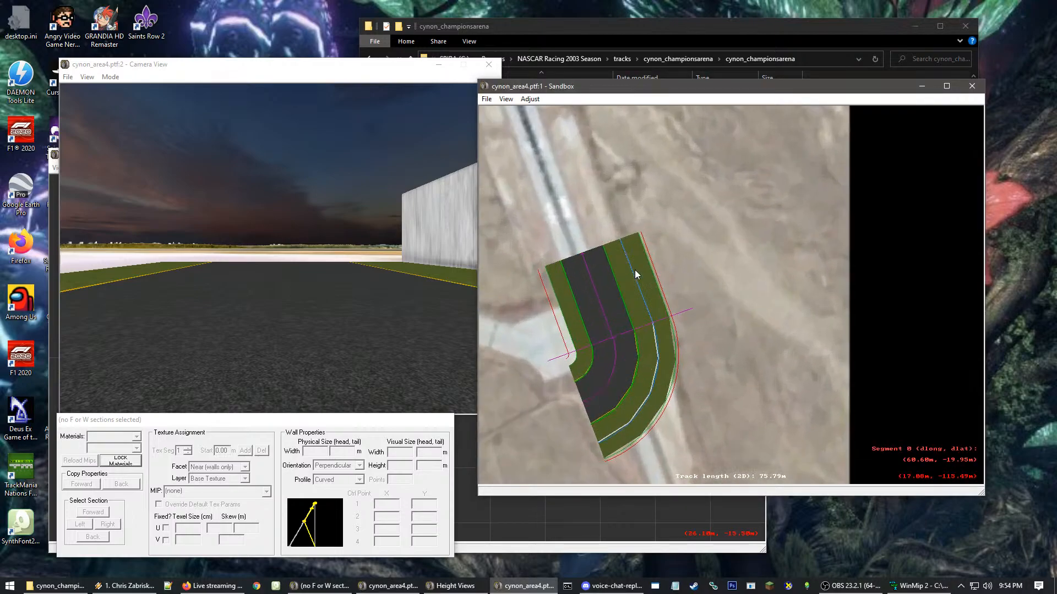
{"action": "scroll", "coordinate": [645, 282], "scroll_direction": "up", "scroll_amount": 1}
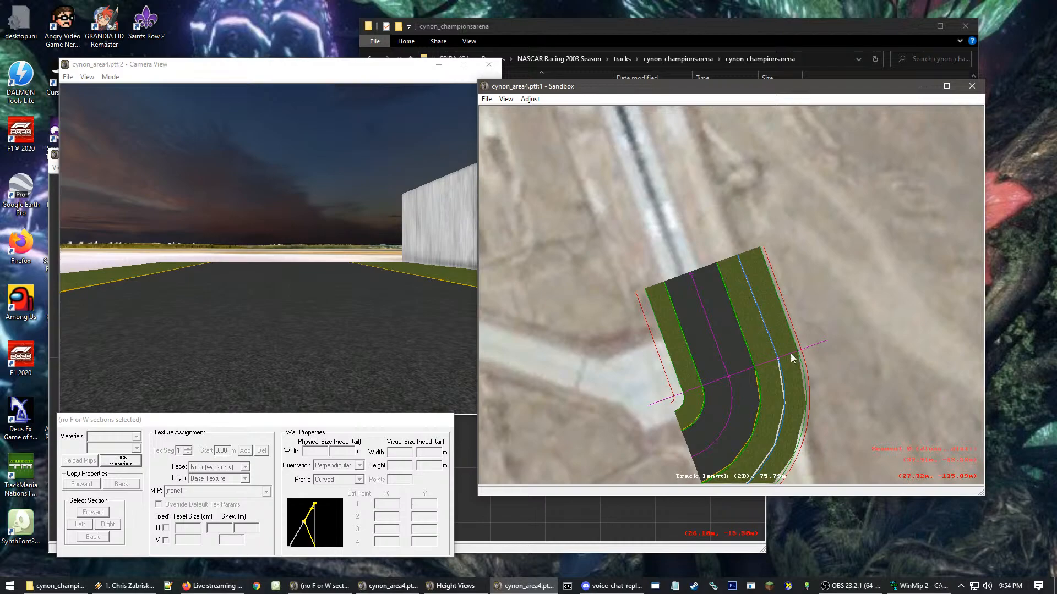
{"action": "left_click", "coordinate": [778, 373]}
{"action": "left_click", "coordinate": [867, 342]}
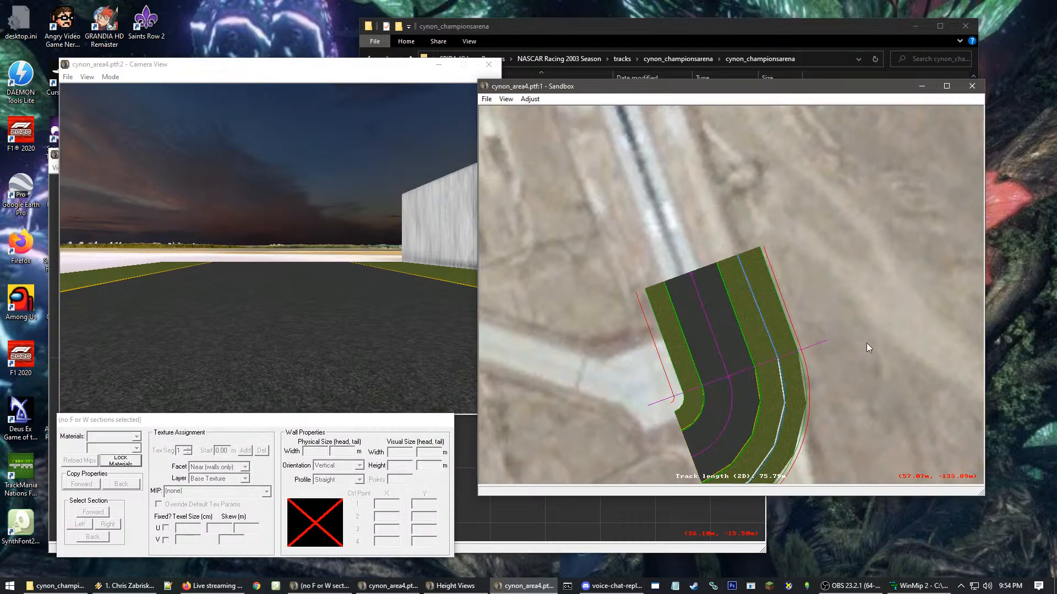
{"action": "scroll", "coordinate": [745, 362], "scroll_direction": "up", "scroll_amount": 1}
{"action": "scroll", "coordinate": [780, 295], "scroll_direction": "up", "scroll_amount": 7}
{"action": "right_click", "coordinate": [877, 270]}
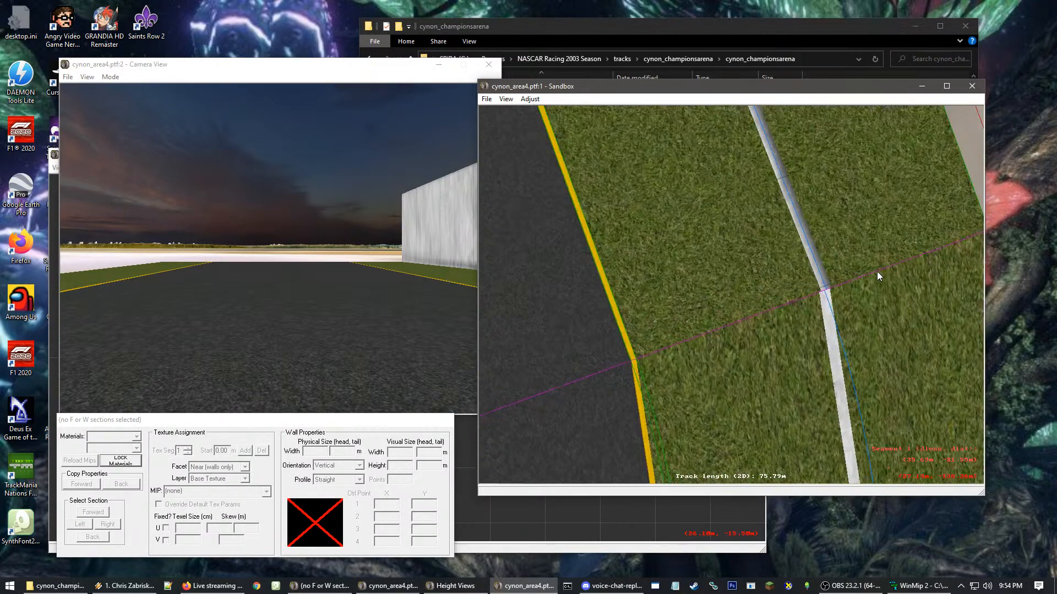
{"action": "right_click", "coordinate": [837, 292]}
{"action": "scroll", "coordinate": [719, 315], "scroll_direction": "up", "scroll_amount": 1}
{"action": "scroll", "coordinate": [719, 320], "scroll_direction": "up", "scroll_amount": 2}
{"action": "left_click", "coordinate": [676, 306]}
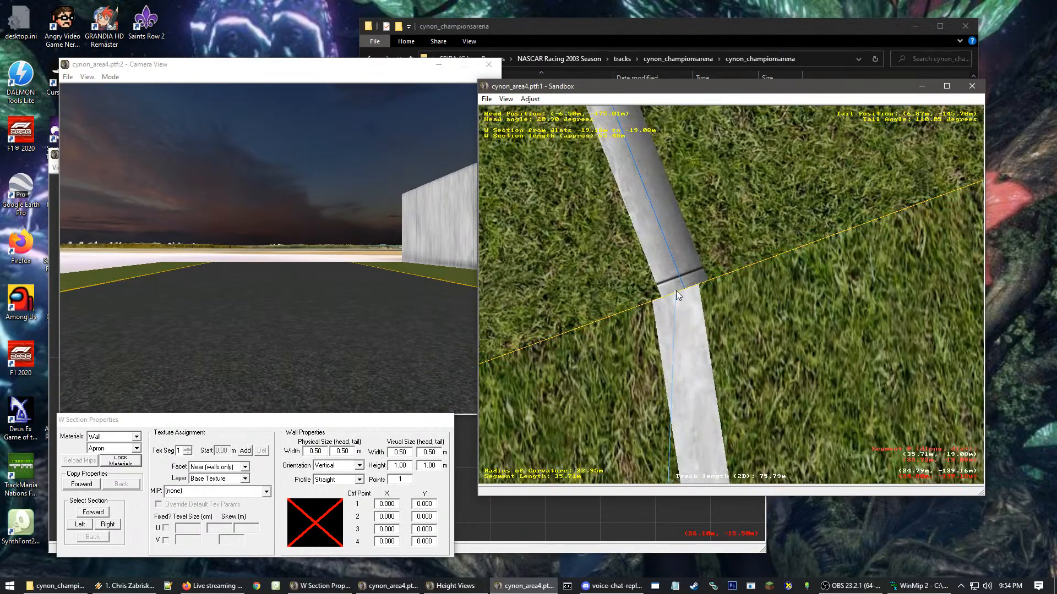
{"action": "left_click_drag", "start_coordinate": [675, 290], "coordinate": [685, 291]}
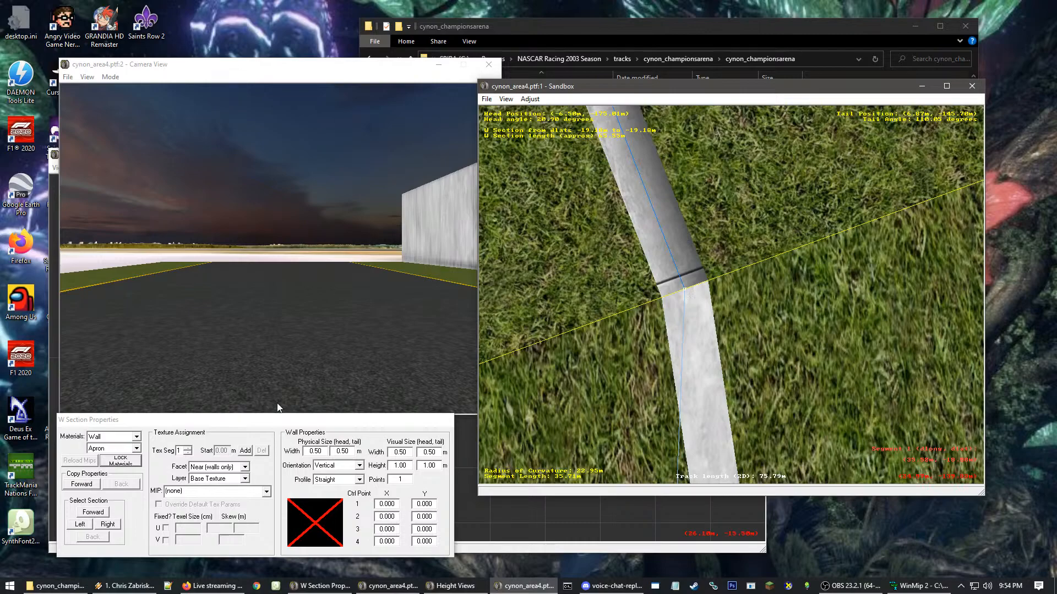
- Copy the curve wall's properties forward onto the straight segment's wall
{"action": "left_click", "coordinate": [85, 478]}
{"action": "left_click", "coordinate": [82, 483]}
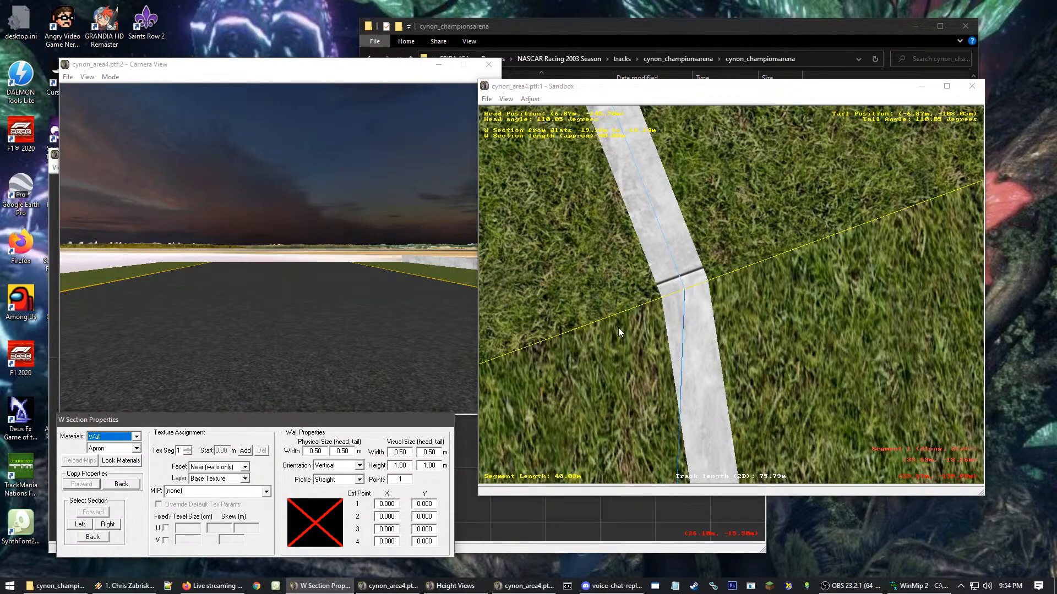
{"action": "left_click", "coordinate": [808, 325]}
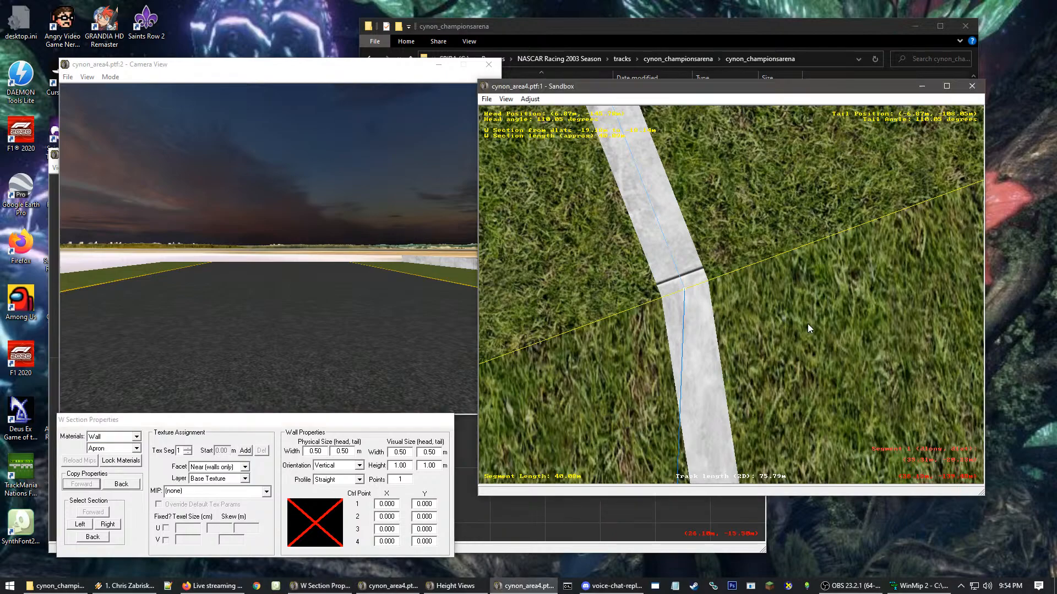
- Readjust the tail of the curve's outer wall at the joint to a dlat of about -19.29 m
{"action": "left_click", "coordinate": [728, 290]}
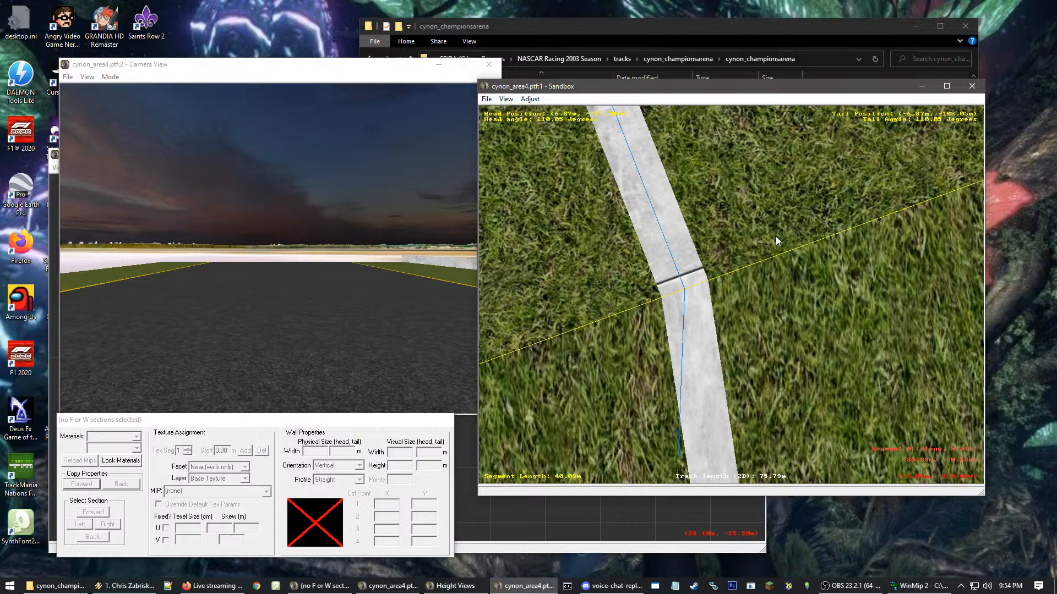
{"action": "left_click", "coordinate": [690, 290]}
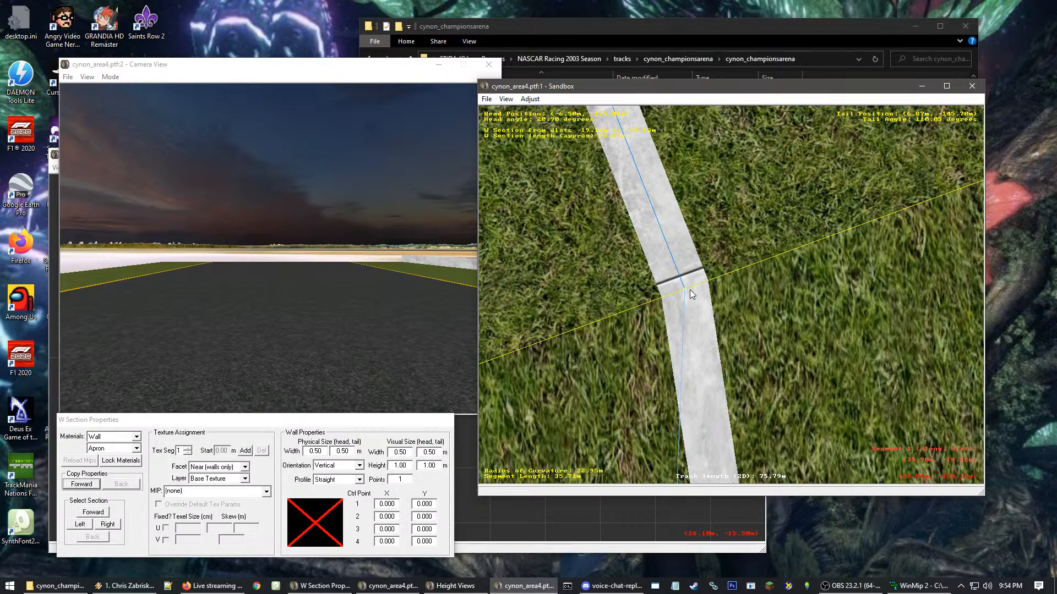
{"action": "left_click_drag", "start_coordinate": [683, 290], "coordinate": [699, 299]}
{"action": "left_click", "coordinate": [759, 322]}
{"action": "left_click", "coordinate": [787, 392]}
{"action": "left_click", "coordinate": [596, 222]}
- Examine the curve's inner grass edge and the outer wall's joint with the straight segment
{"action": "scroll", "coordinate": [741, 299], "scroll_direction": "down", "scroll_amount": 2}
{"action": "scroll", "coordinate": [741, 295], "scroll_direction": "down", "scroll_amount": 4}
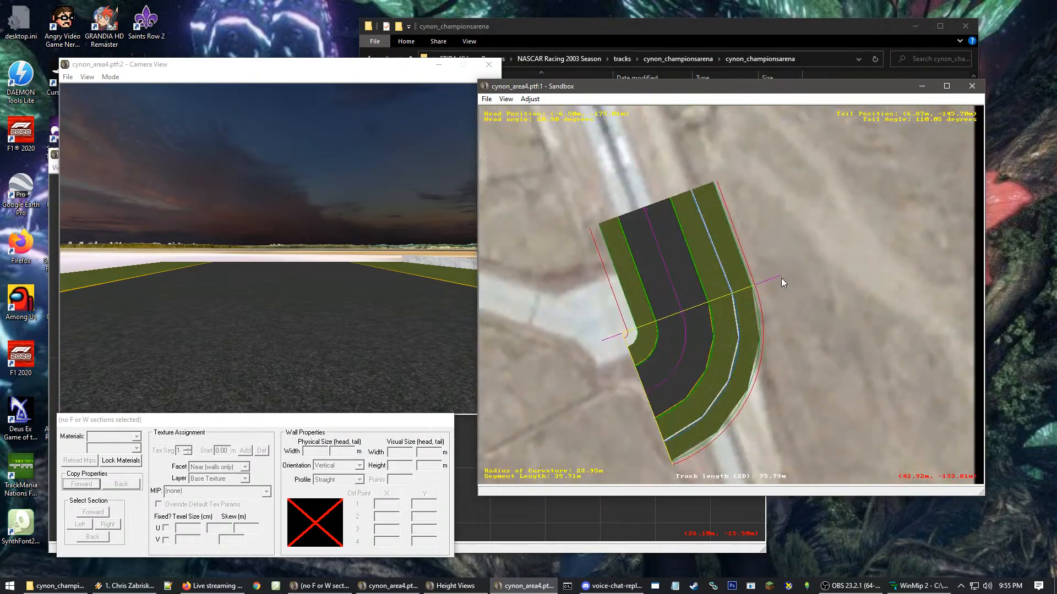
{"action": "left_click", "coordinate": [695, 312]}
{"action": "scroll", "coordinate": [660, 328], "scroll_direction": "up", "scroll_amount": 5}
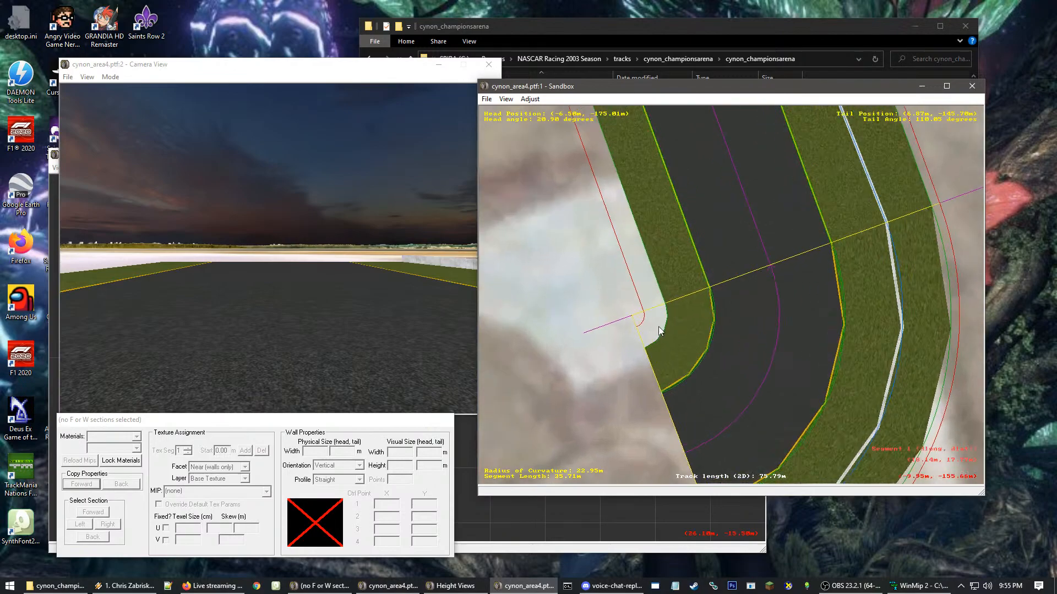
{"action": "scroll", "coordinate": [618, 326], "scroll_direction": "up", "scroll_amount": 3}
{"action": "left_click", "coordinate": [619, 326]}
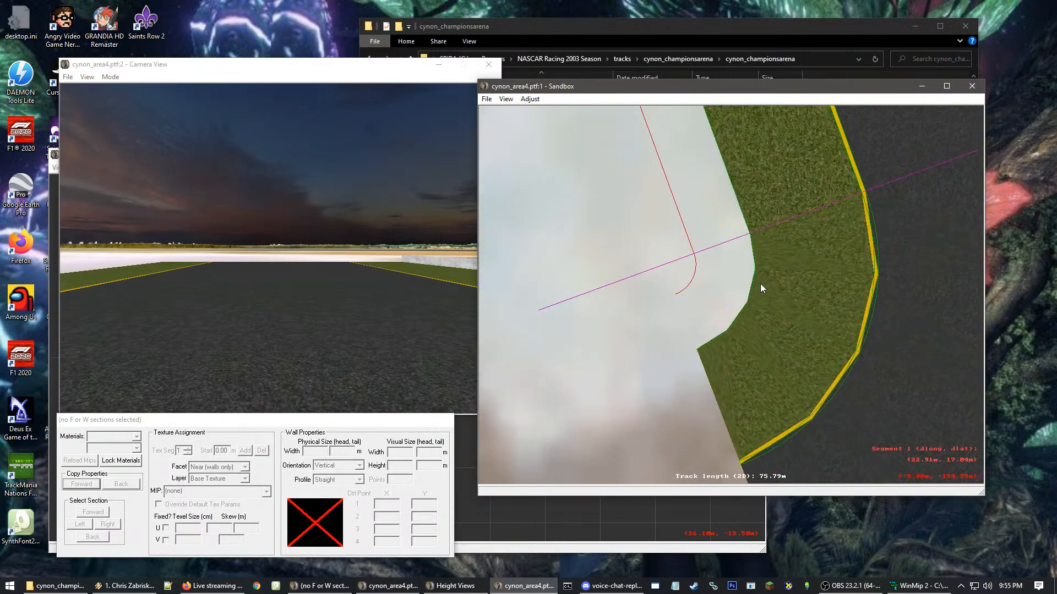
{"action": "scroll", "coordinate": [759, 288], "scroll_direction": "down", "scroll_amount": 4}
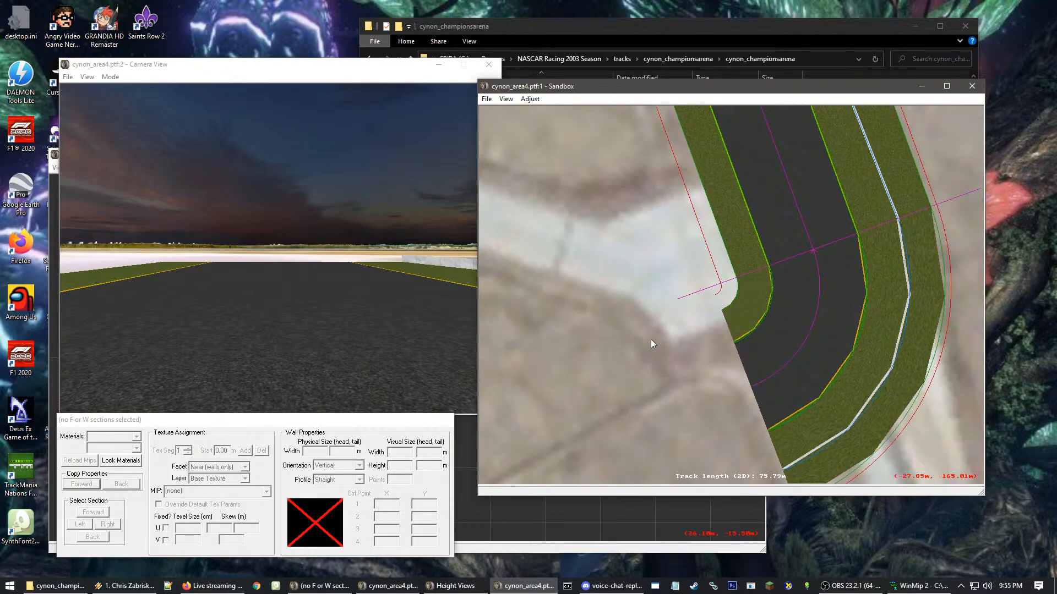
{"action": "left_click", "coordinate": [854, 261]}
{"action": "scroll", "coordinate": [851, 262], "scroll_direction": "up", "scroll_amount": 5}
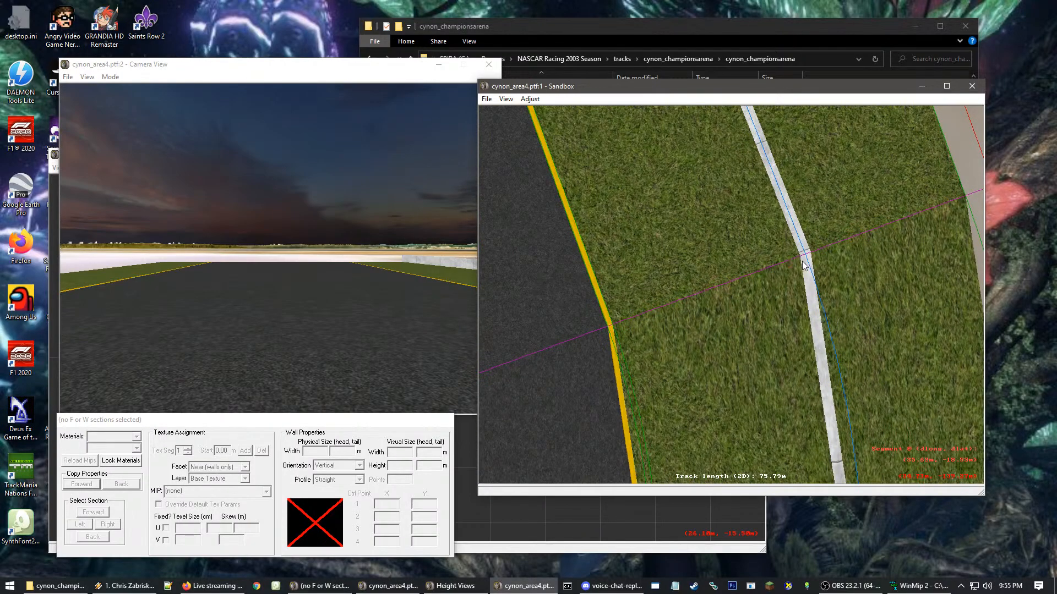
{"action": "left_click", "coordinate": [808, 268]}
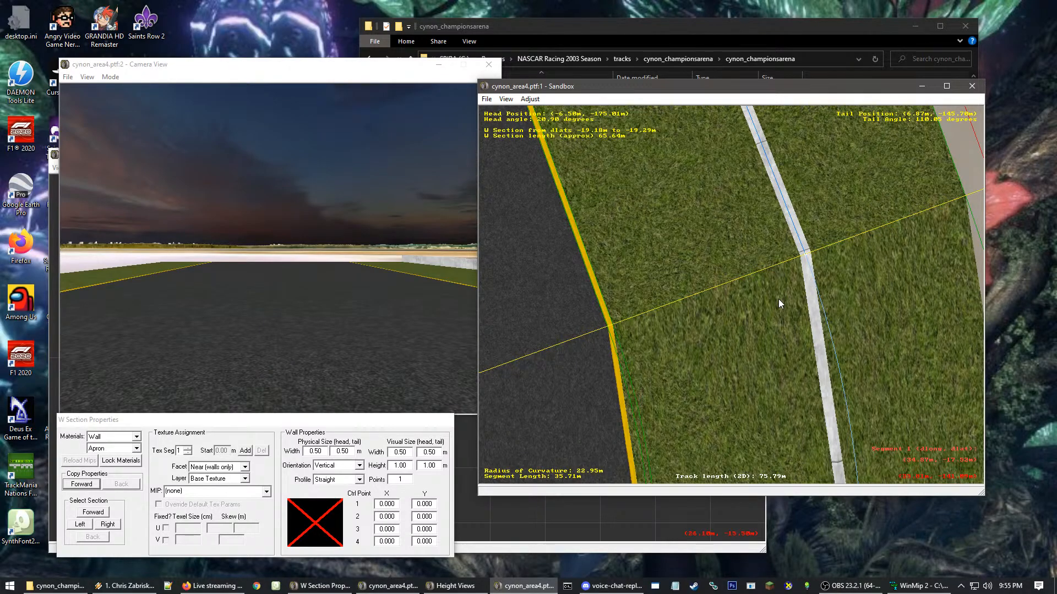
{"action": "left_click", "coordinate": [698, 316]}
{"action": "scroll", "coordinate": [698, 316], "scroll_direction": "down", "scroll_amount": 1}
{"action": "scroll", "coordinate": [698, 316], "scroll_direction": "down", "scroll_amount": 6}
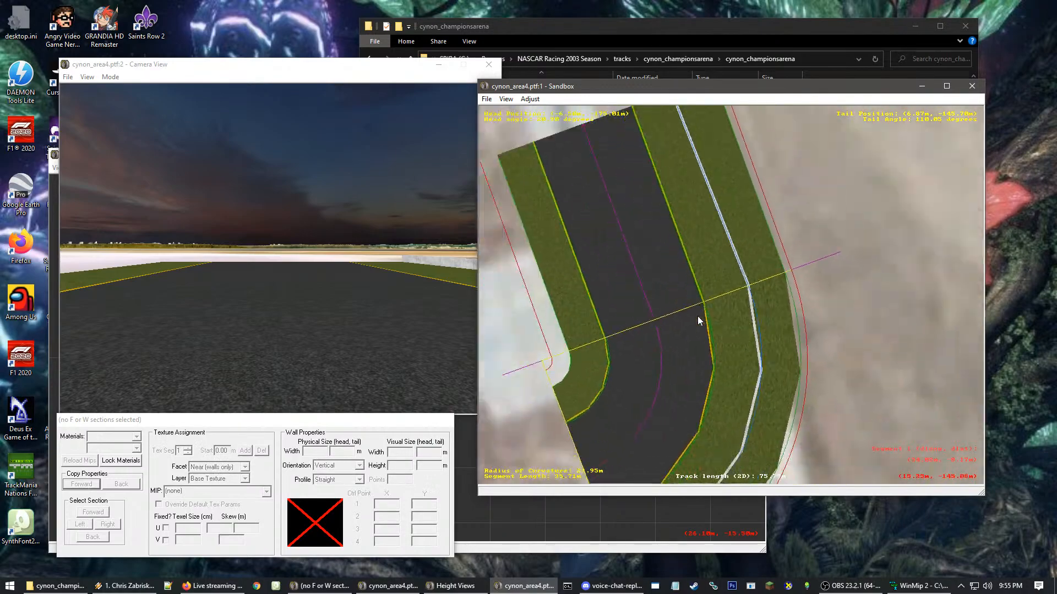
- Examine the road and inner grass boundary where the straight segment meets the curve
{"action": "scroll", "coordinate": [736, 306], "scroll_direction": "up", "scroll_amount": 3}
{"action": "scroll", "coordinate": [736, 306], "scroll_direction": "up", "scroll_amount": 3}
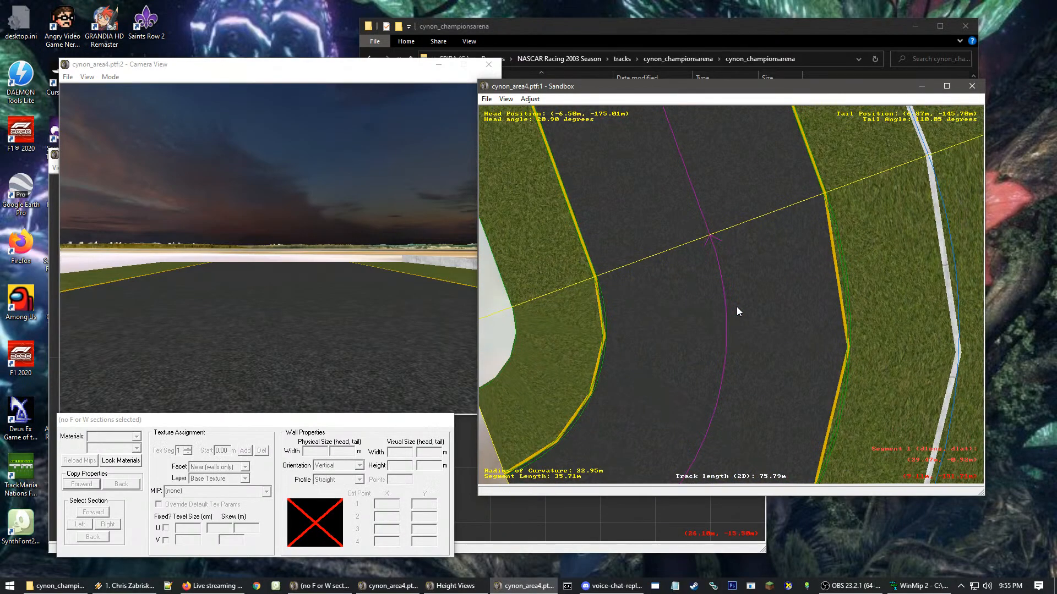
{"action": "scroll", "coordinate": [639, 303], "scroll_direction": "down", "scroll_amount": 1}
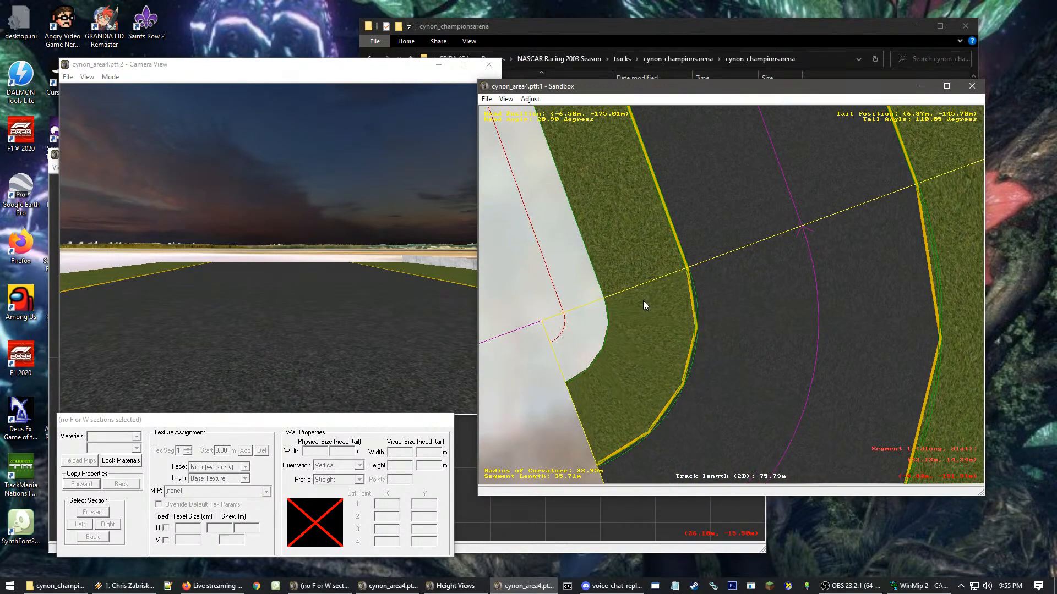
{"action": "right_click", "coordinate": [642, 300]}
{"action": "left_click", "coordinate": [663, 380]}
{"action": "left_click", "coordinate": [764, 303]}
{"action": "scroll", "coordinate": [831, 316], "scroll_direction": "down", "scroll_amount": 1}
{"action": "key", "text": "c"}
{"action": "key", "text": "c"}
{"action": "key", "text": "c"}
{"action": "key", "text": "c"}
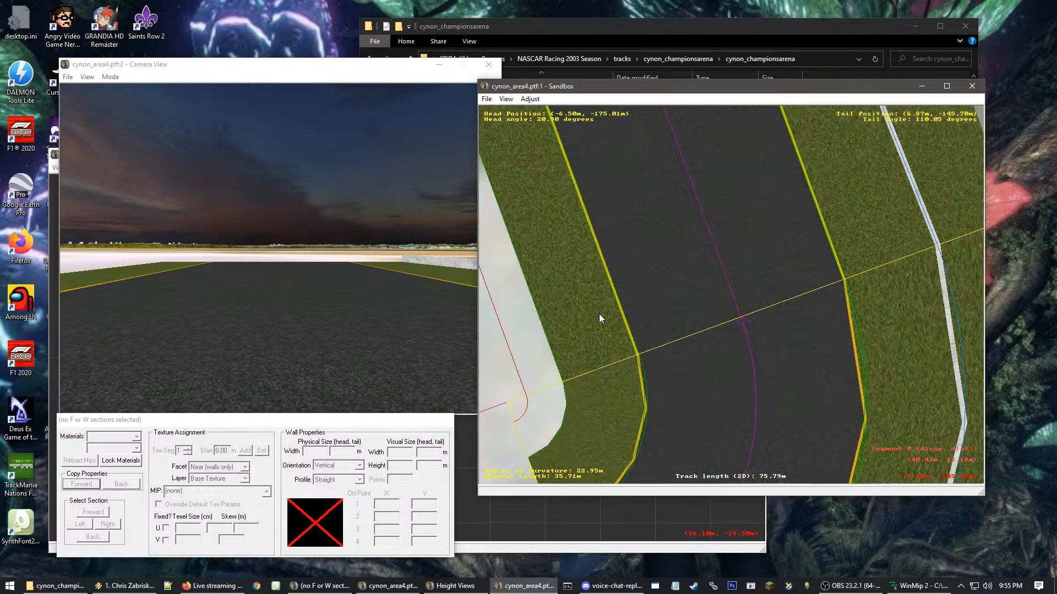
- Insert a wall section along the straight segment's inner grass at a dlat of about 14.39 m
{"action": "key", "text": "c"}
{"action": "key", "text": "c"}
{"action": "scroll", "coordinate": [708, 318], "scroll_direction": "up", "scroll_amount": 1}
{"action": "left_click", "coordinate": [745, 306]}
{"action": "scroll", "coordinate": [725, 299], "scroll_direction": "up", "scroll_amount": 2}
{"action": "right_click", "coordinate": [676, 299]}
{"action": "mouse_move", "coordinate": [717, 378]}
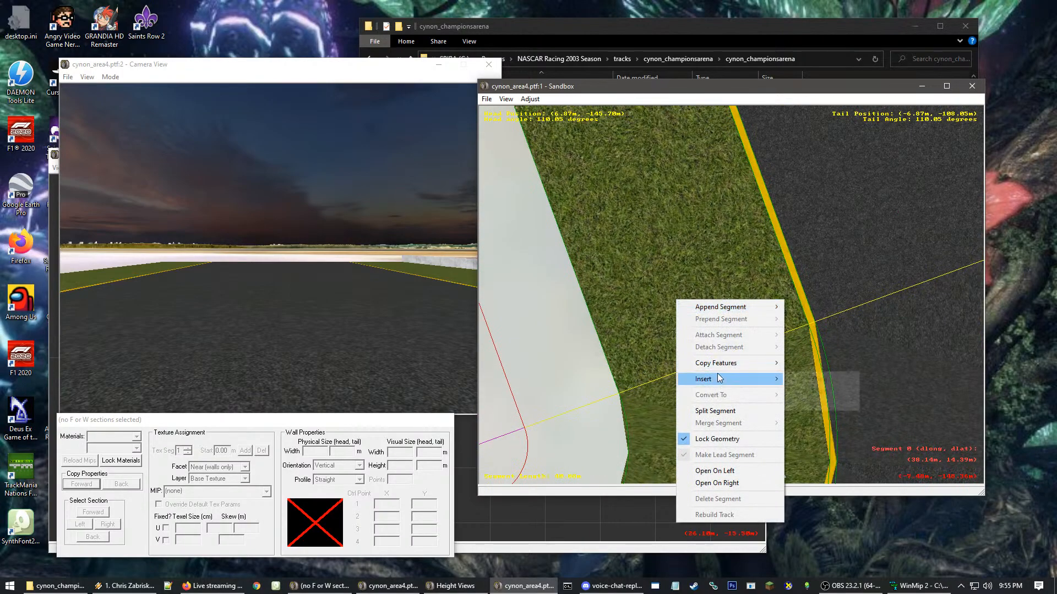
{"action": "left_click", "coordinate": [809, 390]}
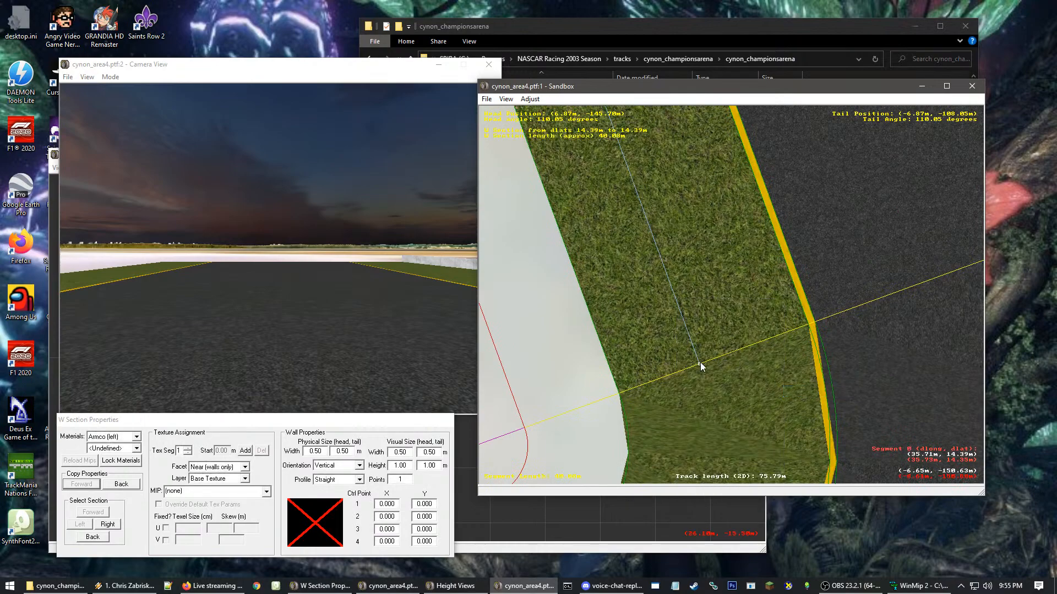
{"action": "left_click", "coordinate": [711, 334]}
{"action": "left_click", "coordinate": [741, 299]}
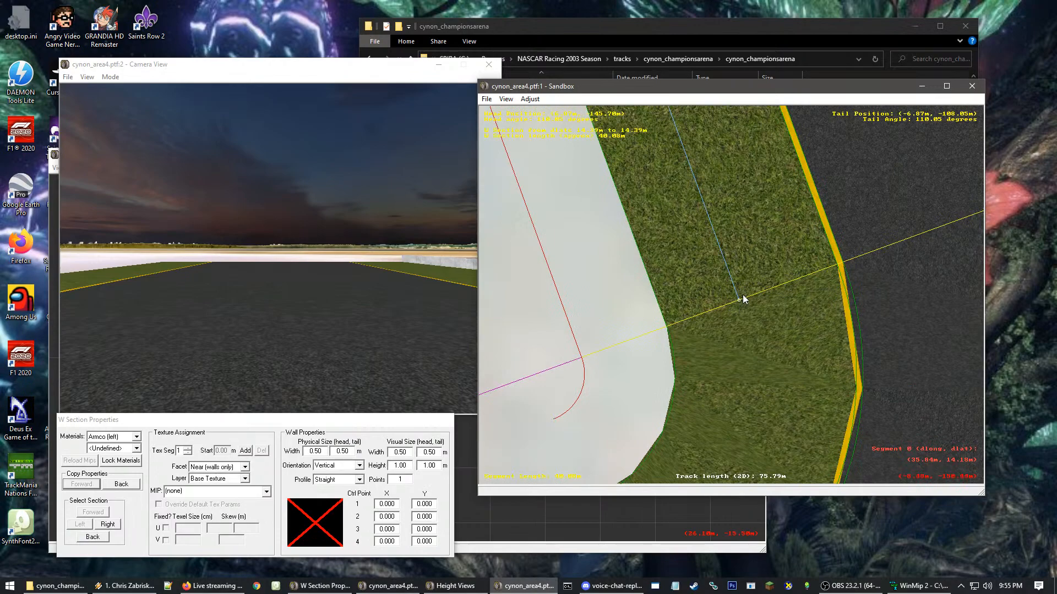
- Set the inner wall section's material to Wall, choose its Top facet, and open the texture choices for it
{"action": "left_click", "coordinate": [136, 436]}
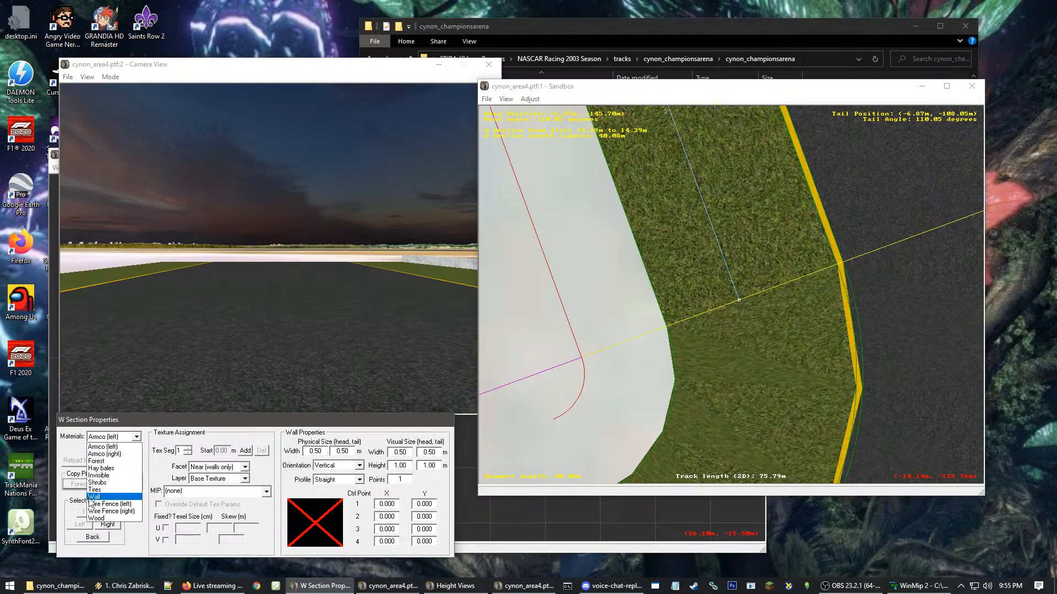
{"action": "left_click", "coordinate": [91, 498]}
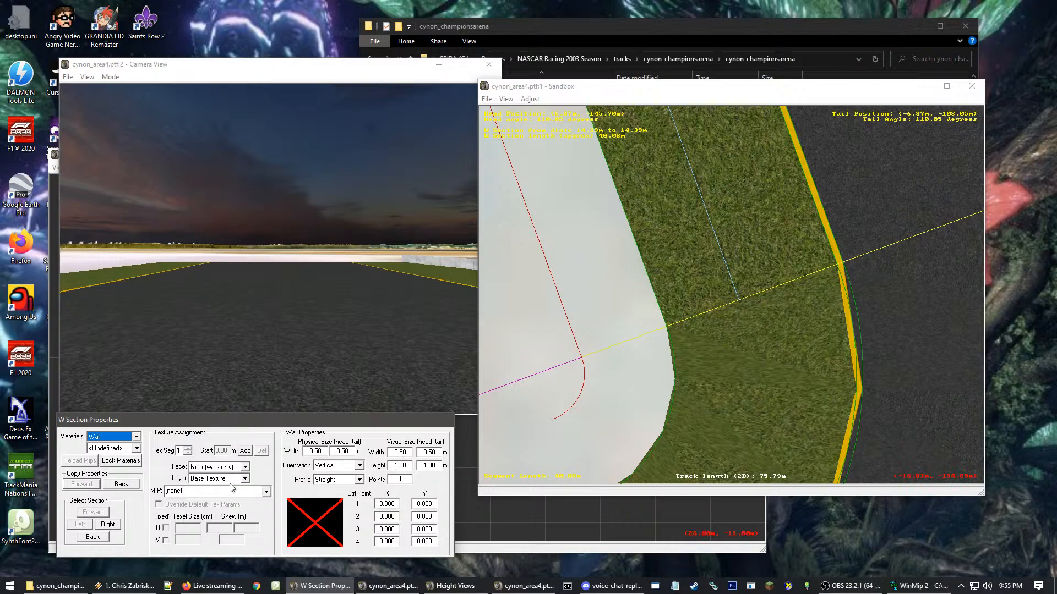
{"action": "left_click", "coordinate": [218, 467]}
{"action": "left_click", "coordinate": [208, 485]}
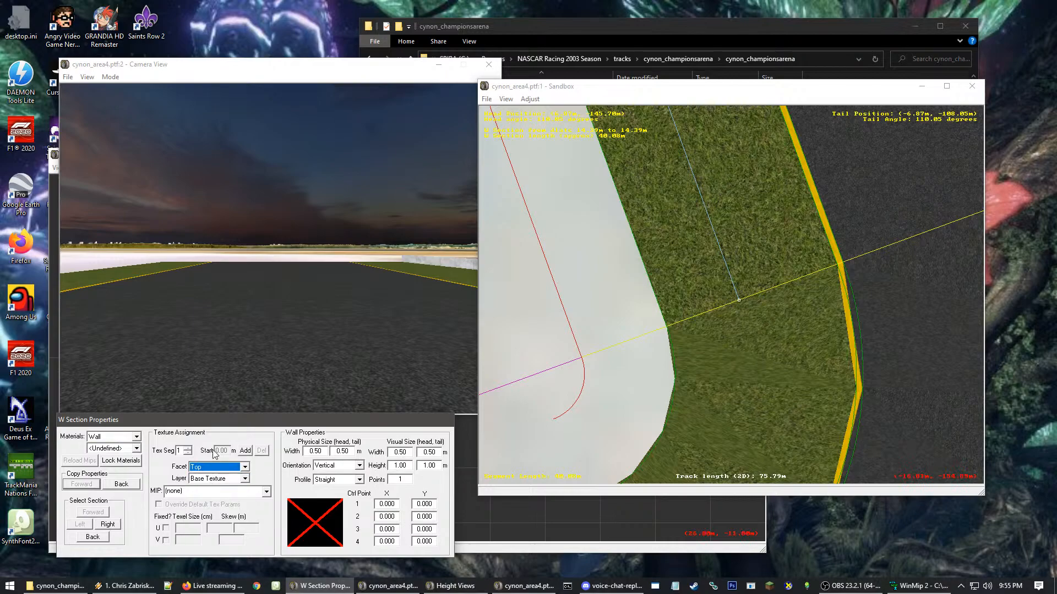
{"action": "left_click", "coordinate": [887, 341]}
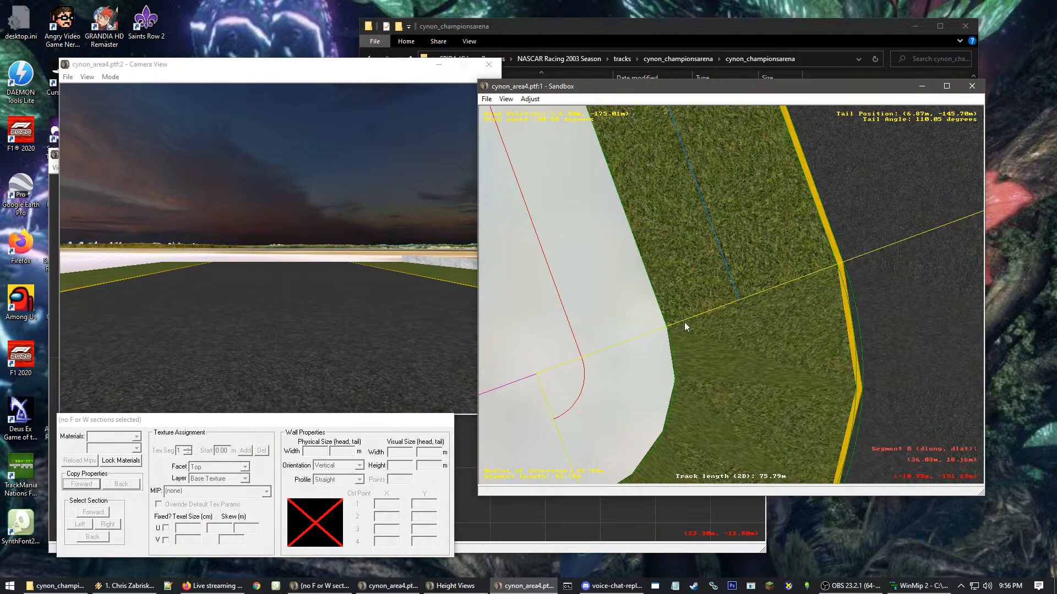
{"action": "left_click", "coordinate": [735, 289]}
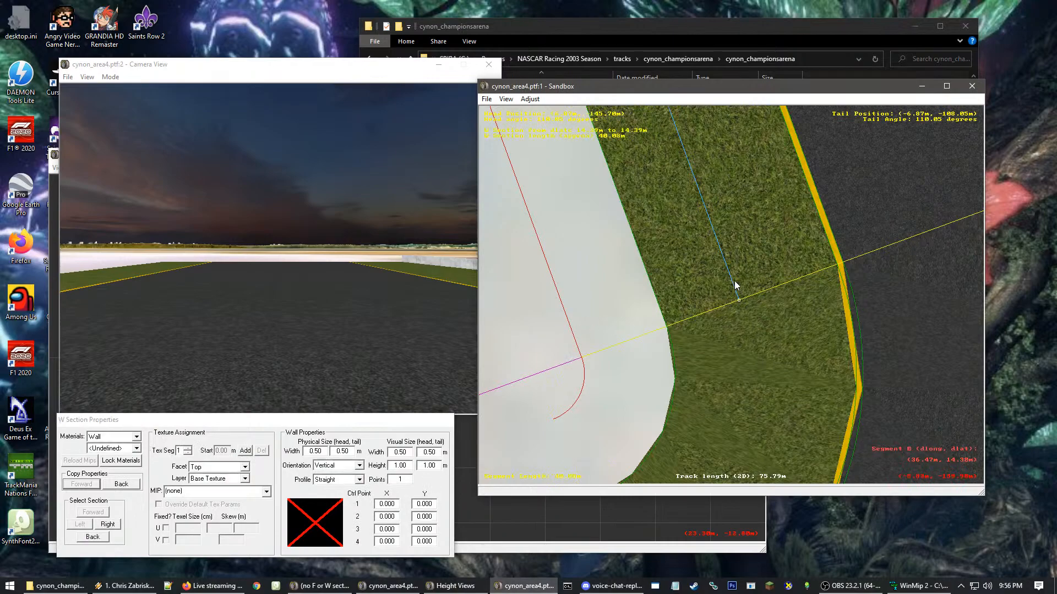
{"action": "left_click", "coordinate": [185, 491]}
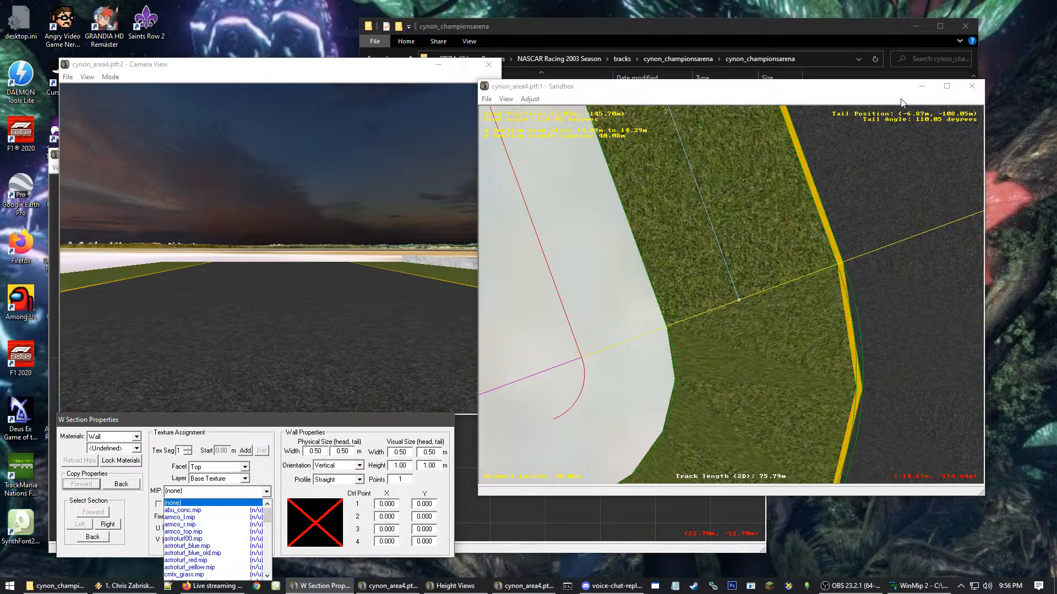
- End the unresponsive Sandbox Track Editor process in Task Manager and put Task Manager out of the way
{"action": "key", "text": "ctrl+shift+Escape"}
{"action": "left_click", "coordinate": [469, 187]}
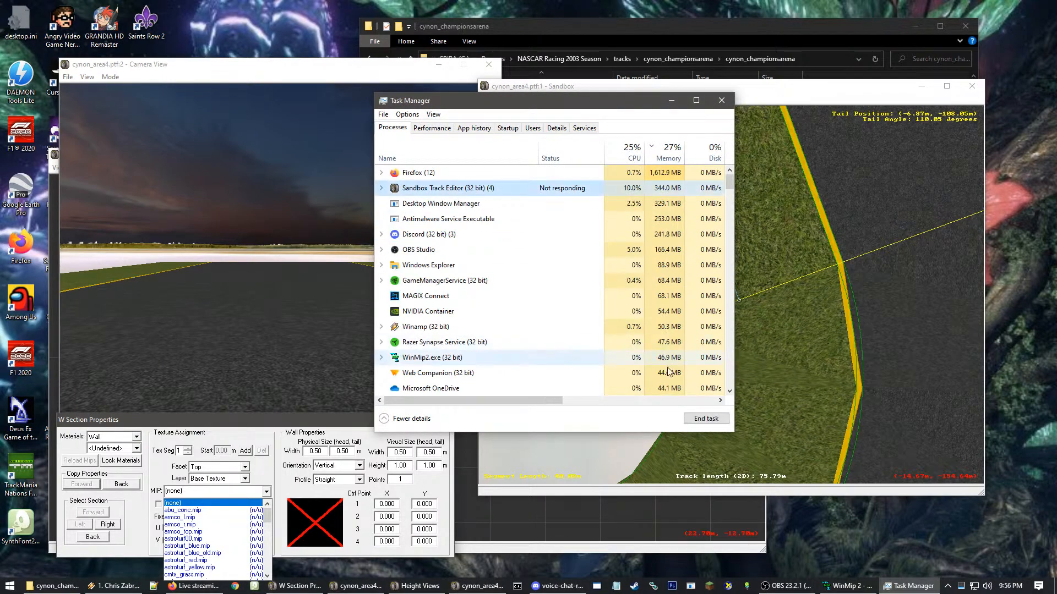
{"action": "left_click", "coordinate": [706, 418]}
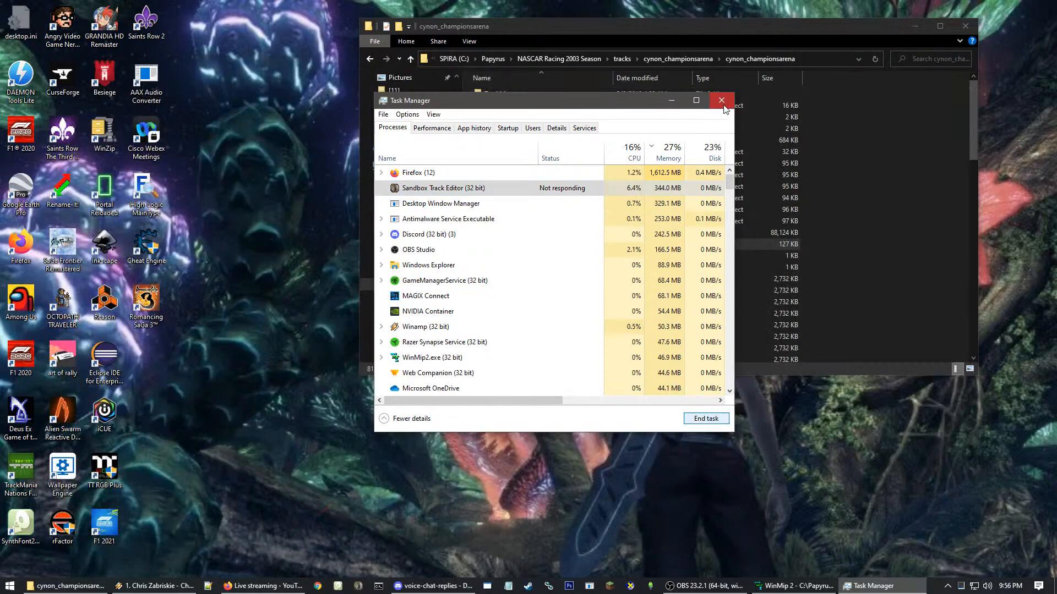
{"action": "left_click", "coordinate": [671, 100]}
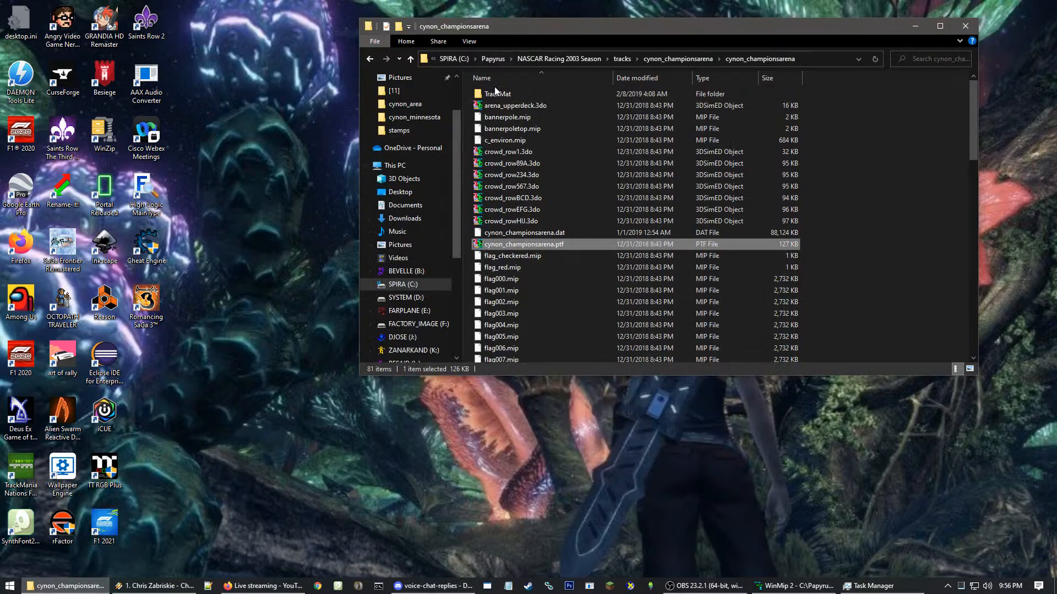
- Relaunch the Sandbox track editor
{"action": "left_click", "coordinate": [492, 58]}
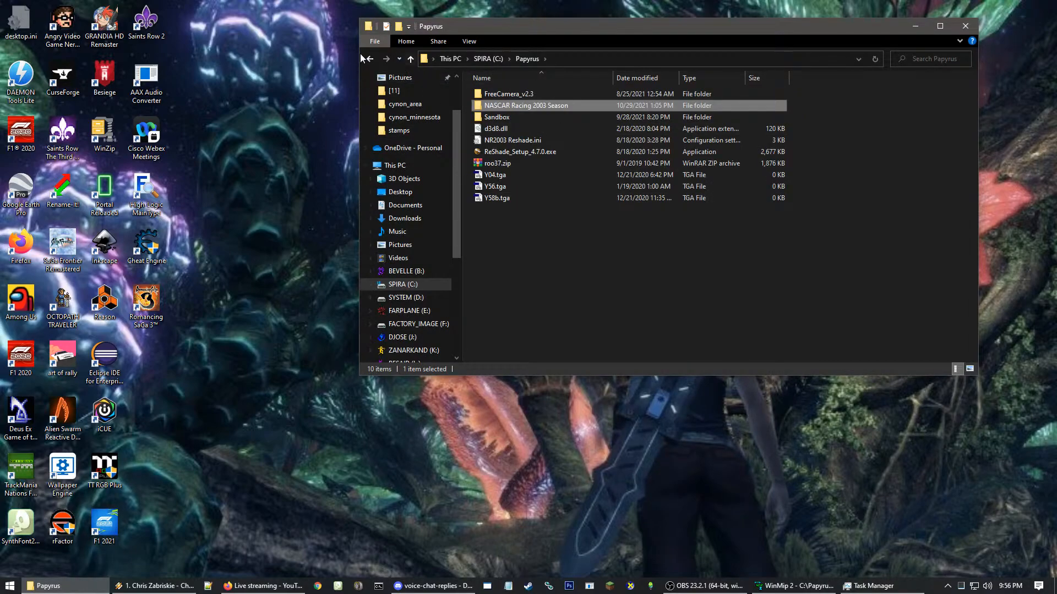
{"action": "left_click", "coordinate": [370, 59]}
{"action": "left_click", "coordinate": [353, 591]}
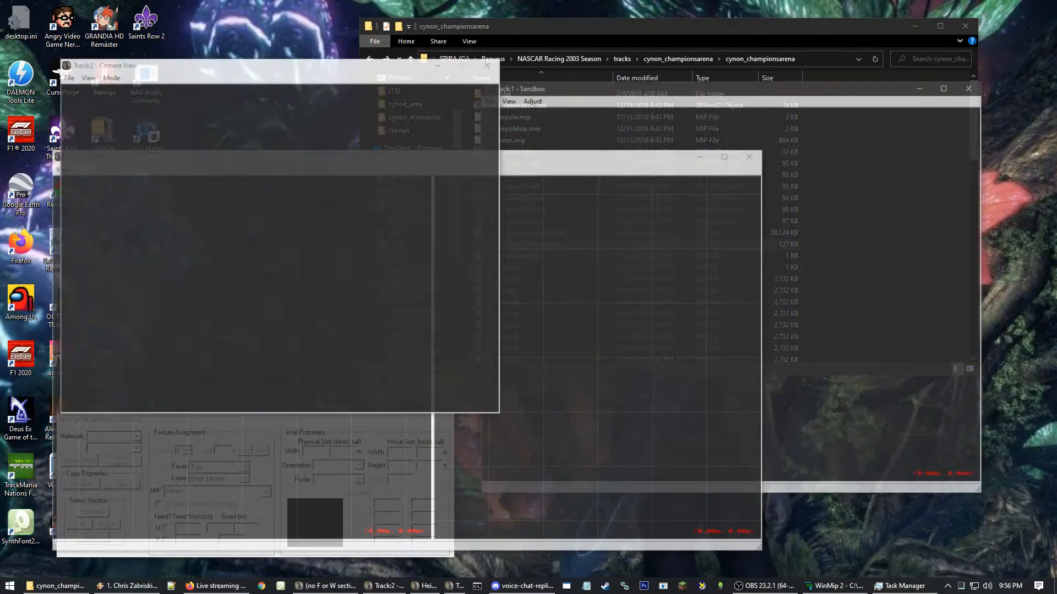
- Open the track file cynon_area4.ptf from the inner cynon_area folder of the cynon_area track
{"action": "left_click", "coordinate": [487, 99]}
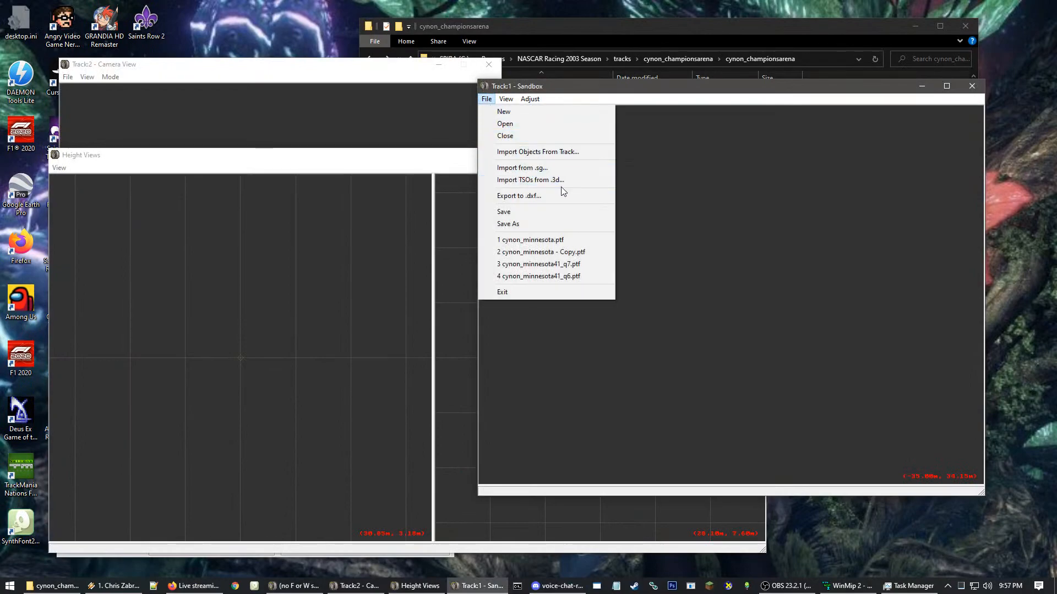
{"action": "left_click", "coordinate": [526, 124]}
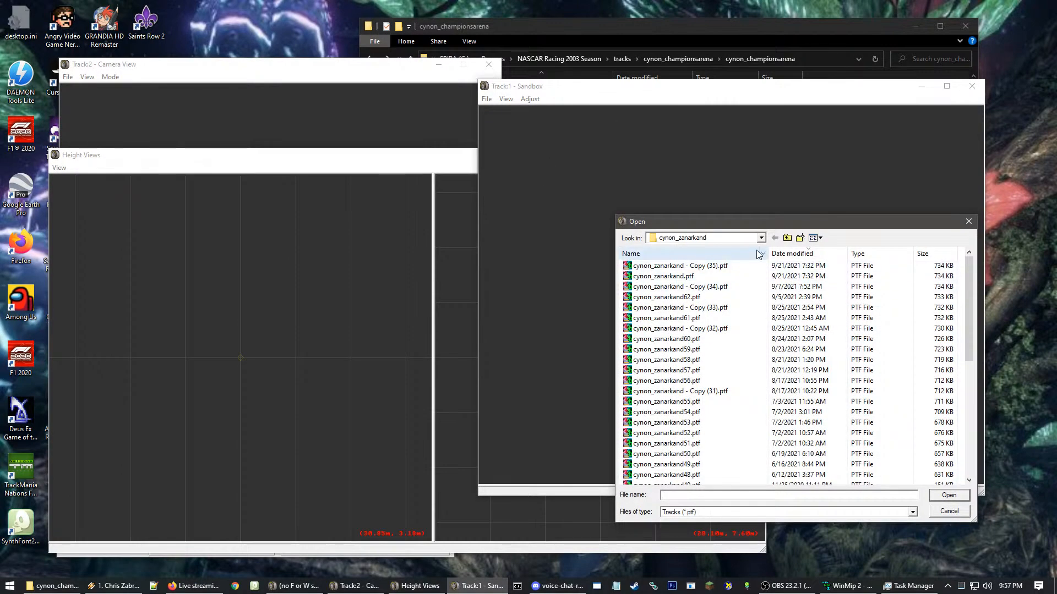
{"action": "left_click", "coordinate": [788, 238]}
{"action": "left_click", "coordinate": [788, 238]}
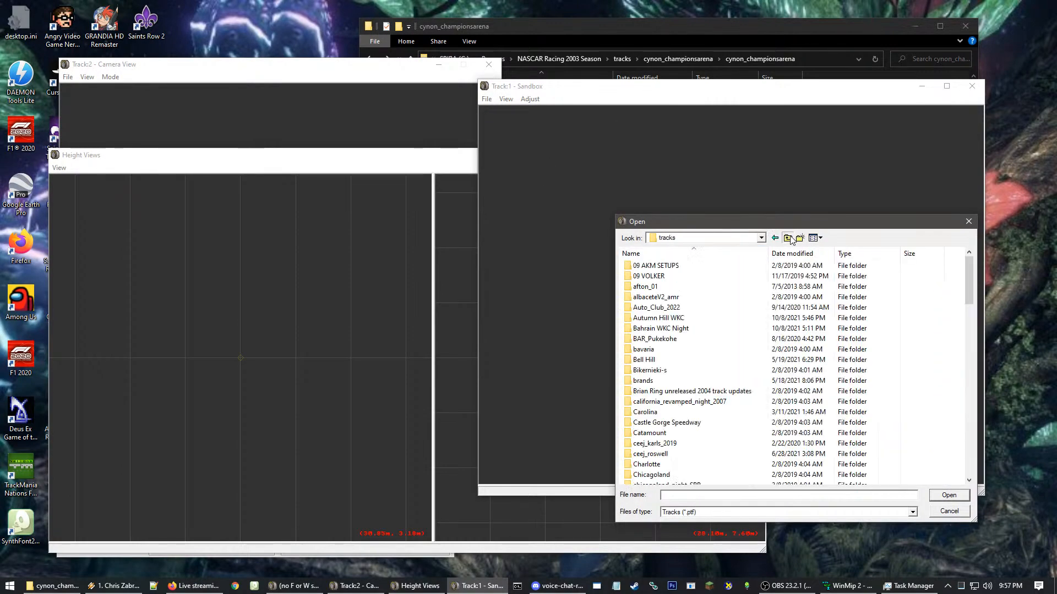
{"action": "scroll", "coordinate": [715, 401], "scroll_direction": "up", "scroll_amount": 14}
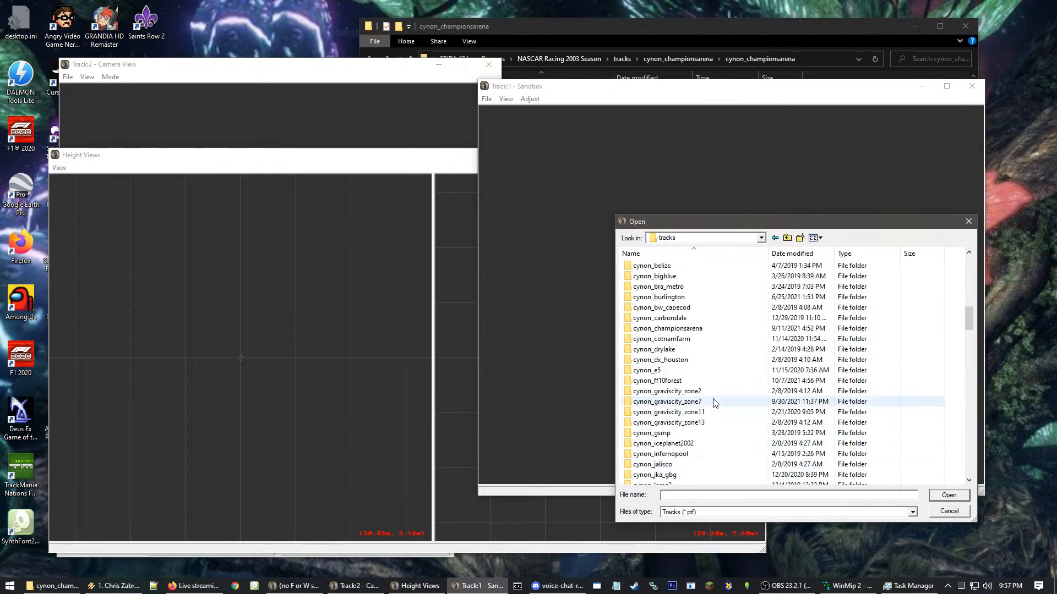
{"action": "double_click", "coordinate": [667, 349]}
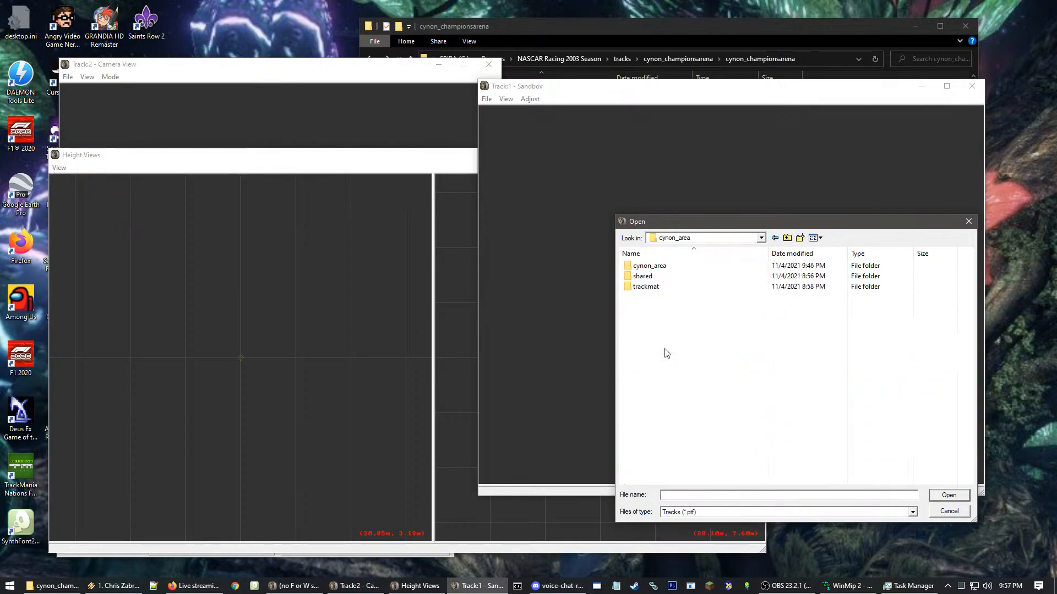
{"action": "double_click", "coordinate": [668, 269]}
{"action": "double_click", "coordinate": [681, 298]}
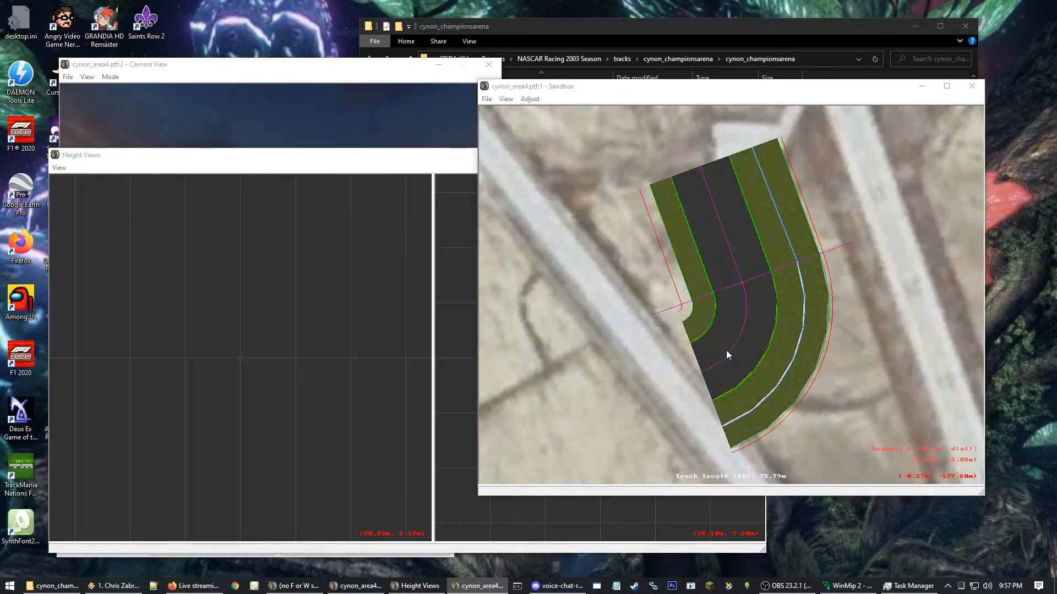
- Copy the properties of the curve's outer wall forward onto the straight segment's outer wall, accepting the poorly matching destination
{"action": "left_click", "coordinate": [850, 223]}
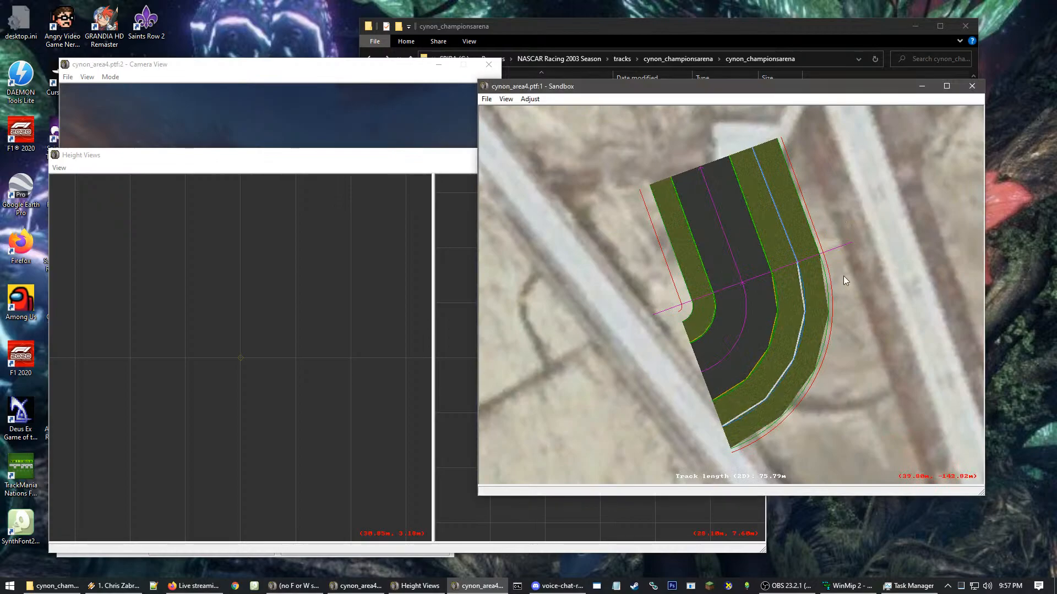
{"action": "right_click", "coordinate": [811, 249]}
{"action": "scroll", "coordinate": [771, 278], "scroll_direction": "up", "scroll_amount": 1}
{"action": "scroll", "coordinate": [707, 322], "scroll_direction": "up", "scroll_amount": 4}
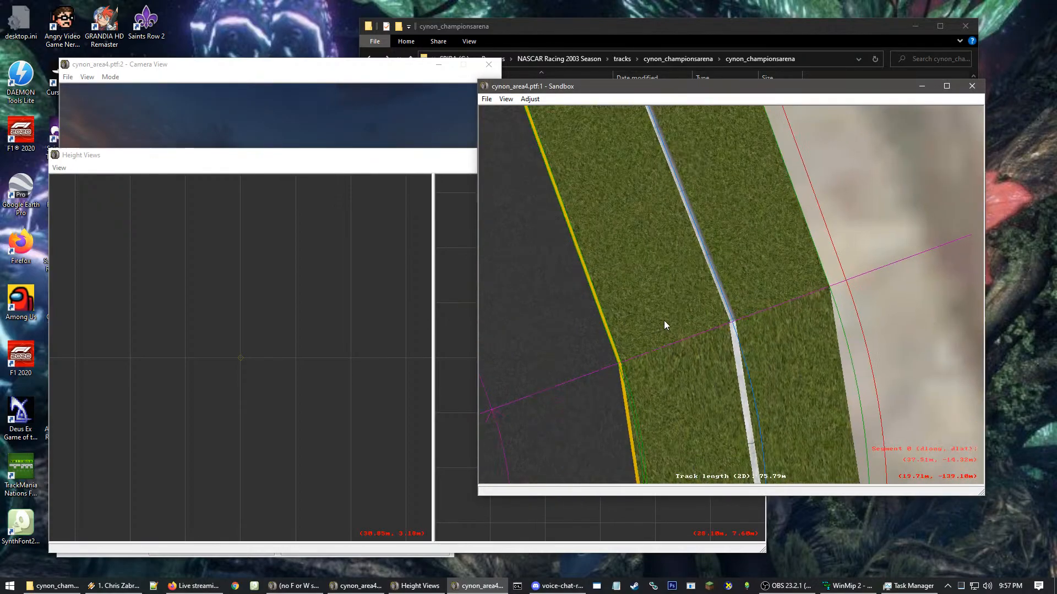
{"action": "left_click", "coordinate": [740, 338]}
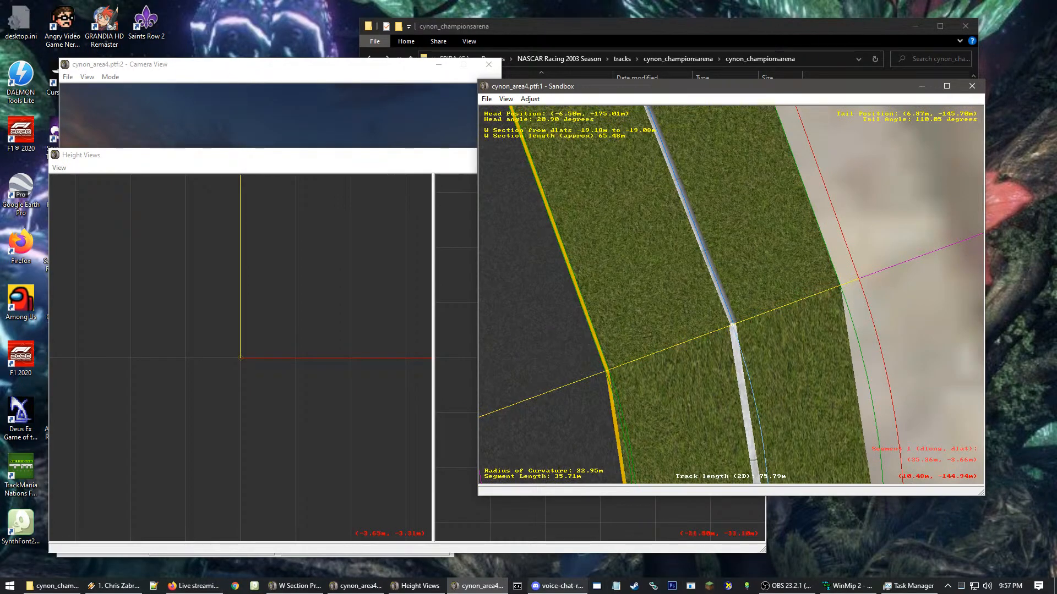
{"action": "left_click", "coordinate": [295, 586]}
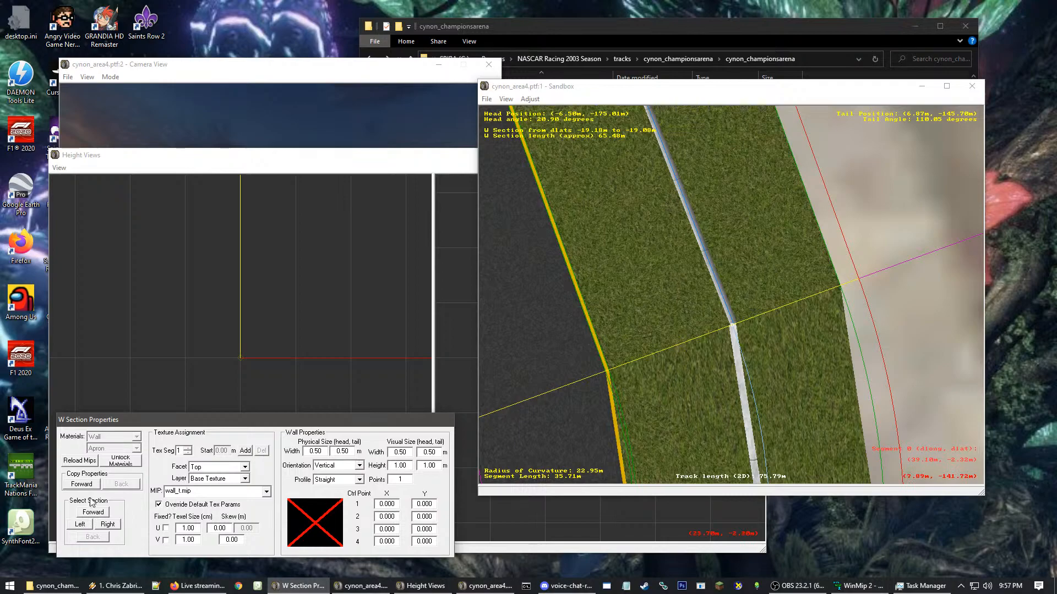
{"action": "left_click", "coordinate": [81, 485]}
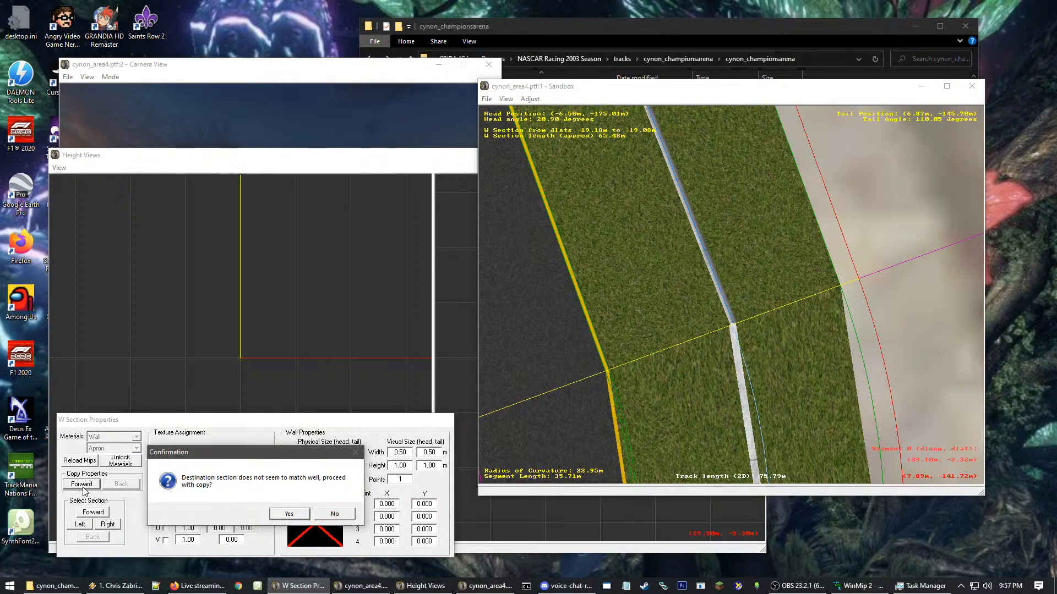
{"action": "key", "text": "Return"}
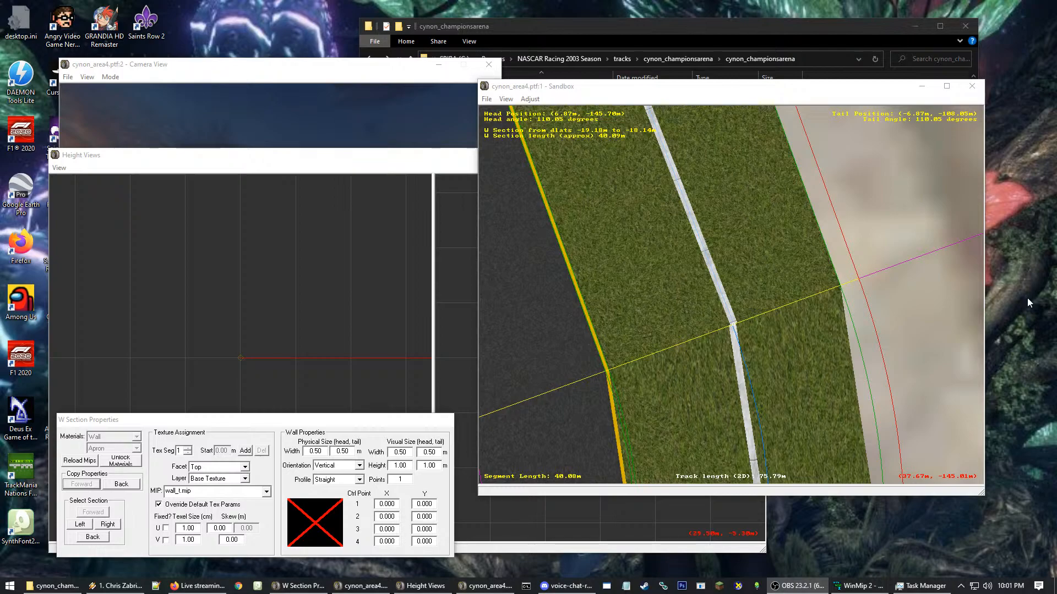
- Move the tail of the curve's outer wall at the joint to a dlat of about -19.18 m
{"action": "left_click", "coordinate": [908, 273]}
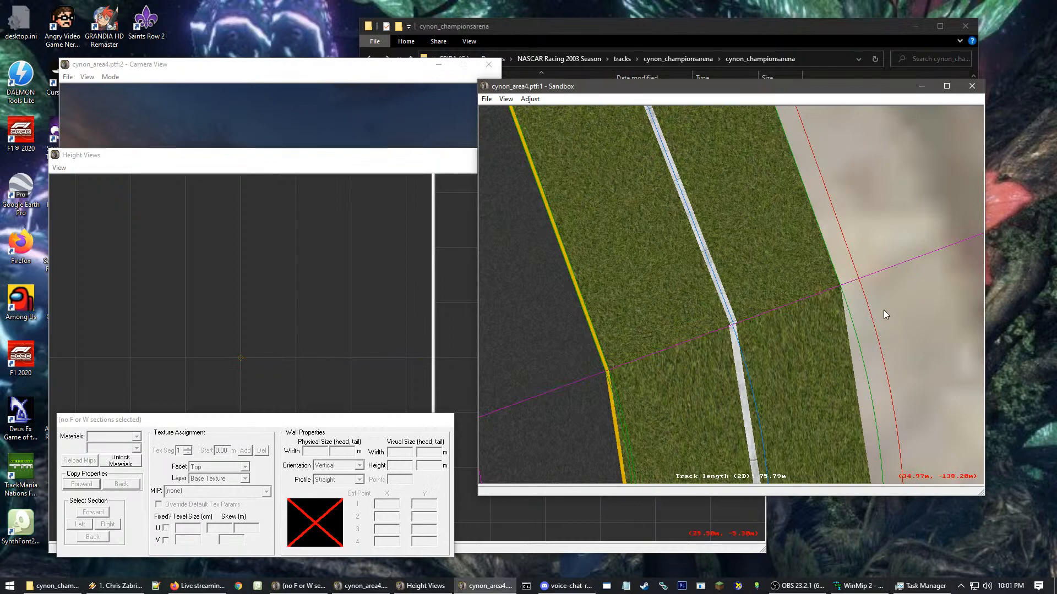
{"action": "scroll", "coordinate": [652, 301], "scroll_direction": "up", "scroll_amount": 1}
{"action": "scroll", "coordinate": [653, 300], "scroll_direction": "up", "scroll_amount": 1}
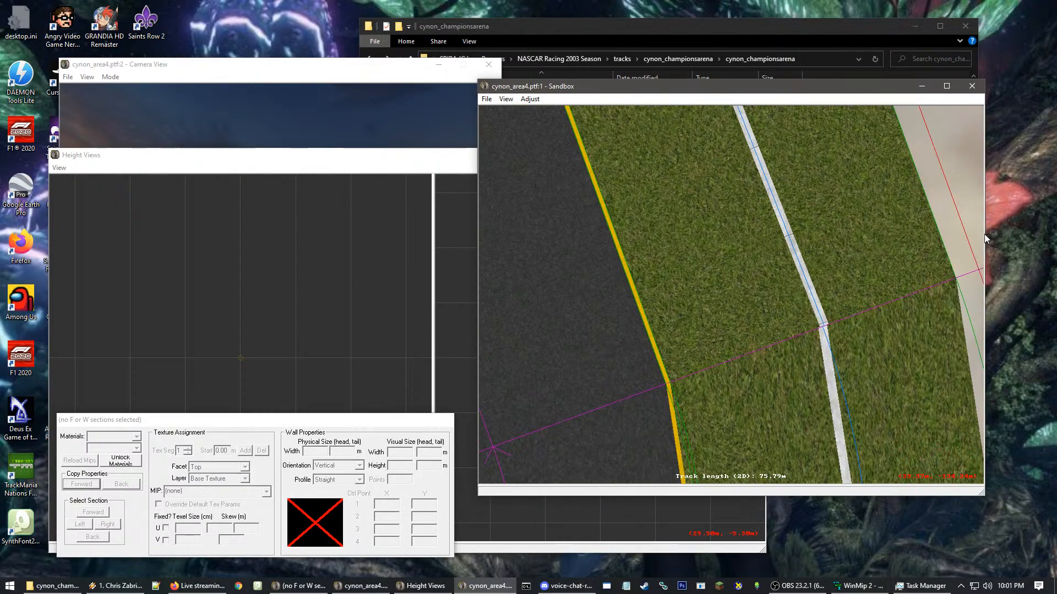
{"action": "scroll", "coordinate": [978, 237], "scroll_direction": "up", "scroll_amount": 1}
{"action": "scroll", "coordinate": [700, 331], "scroll_direction": "up", "scroll_amount": 4}
{"action": "scroll", "coordinate": [569, 357], "scroll_direction": "up", "scroll_amount": 1}
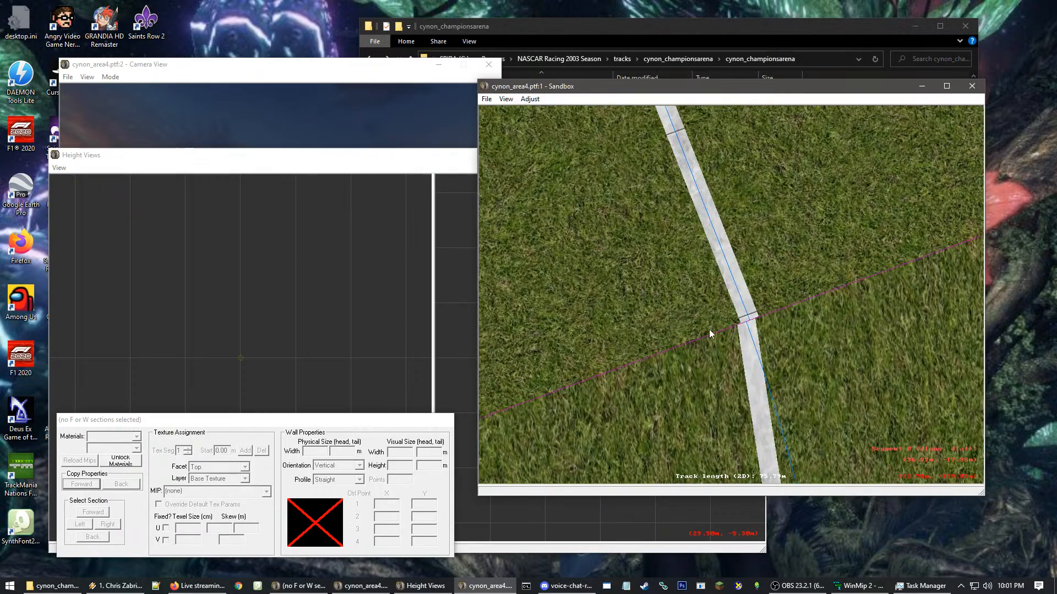
{"action": "left_click", "coordinate": [745, 325]}
{"action": "left_click", "coordinate": [392, 113]}
{"action": "left_click_drag", "start_coordinate": [392, 113], "coordinate": [280, 253]}
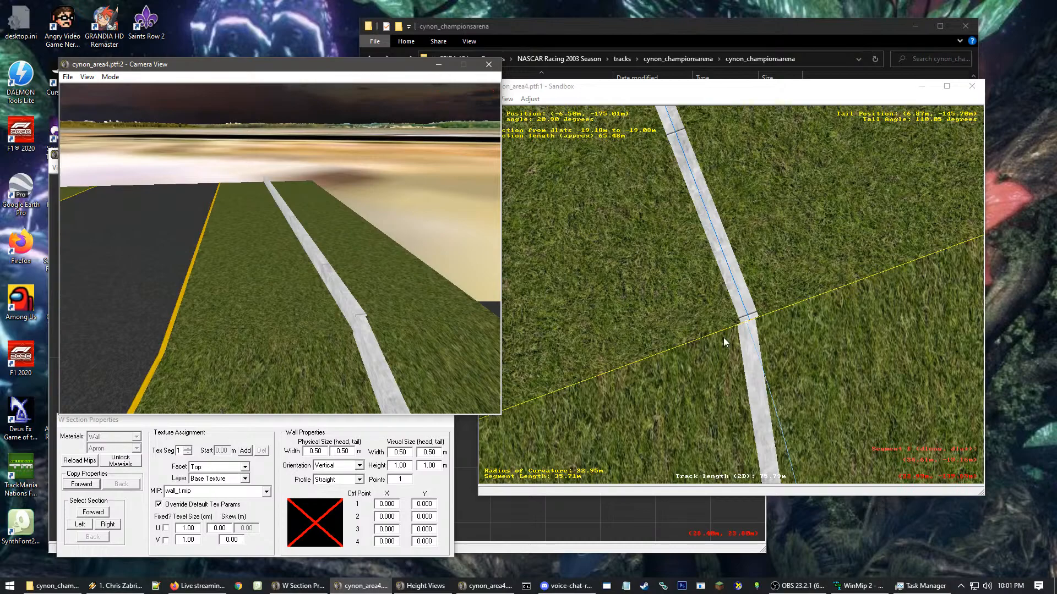
{"action": "left_click_drag", "start_coordinate": [746, 322], "coordinate": [751, 322]}
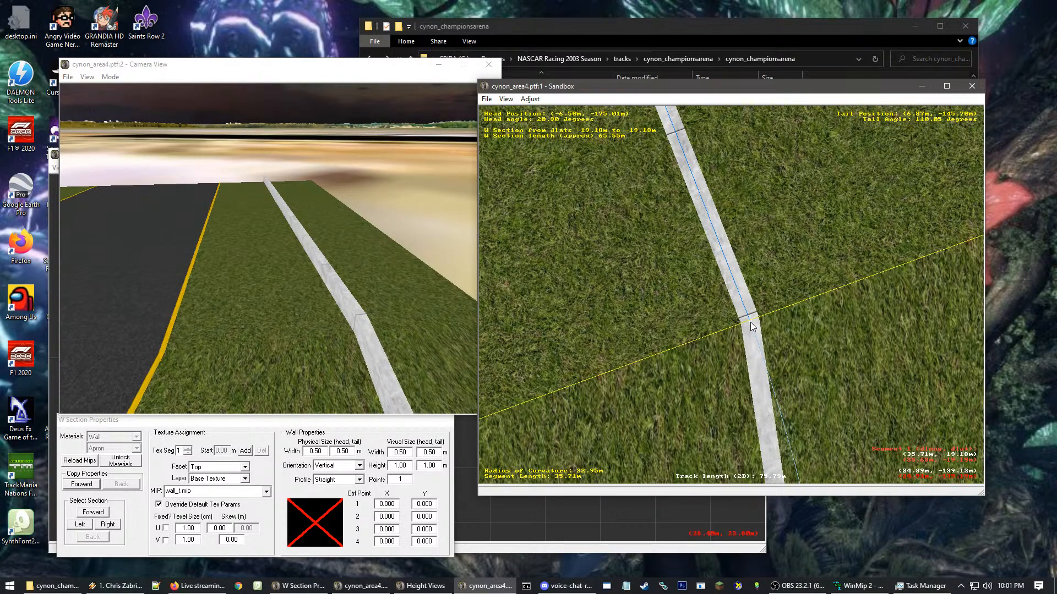
- Examine the curve's inner grass edge in the camera view and the overall joint with the straight segment
{"action": "left_click", "coordinate": [659, 308]}
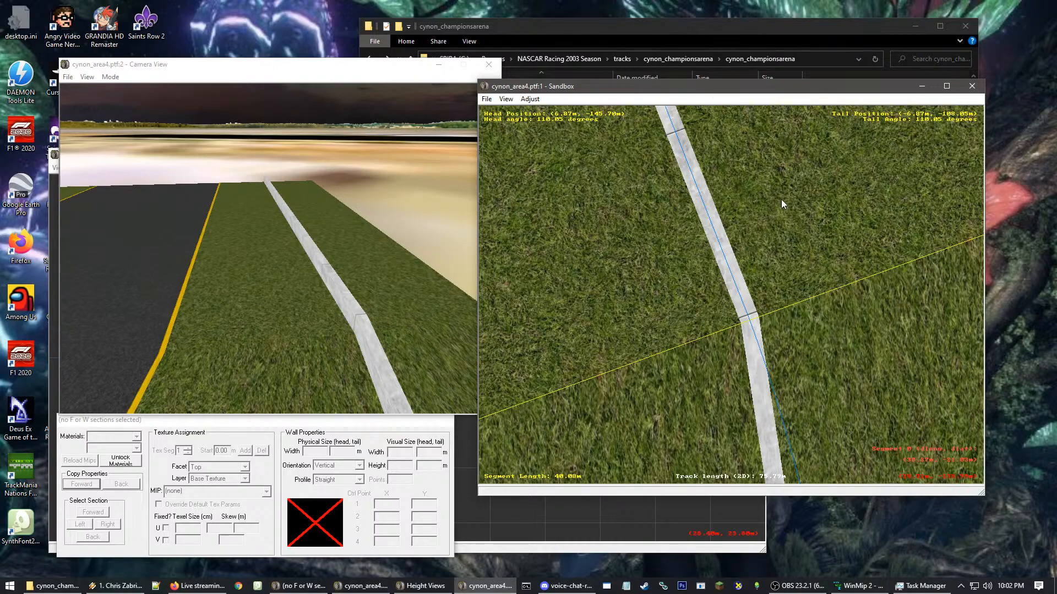
{"action": "left_click", "coordinate": [367, 238]}
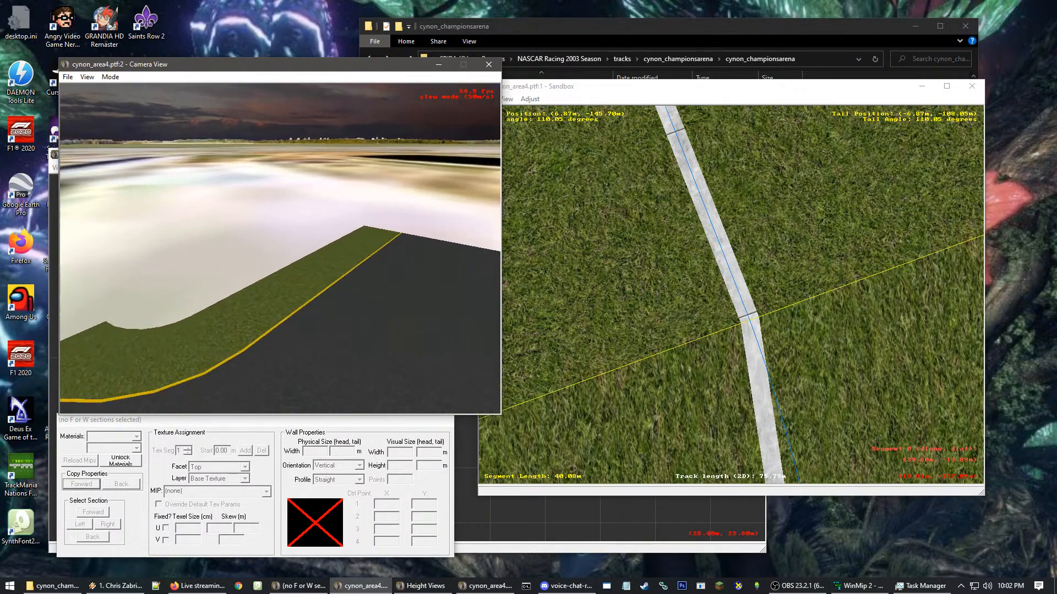
{"action": "left_click", "coordinate": [814, 267]}
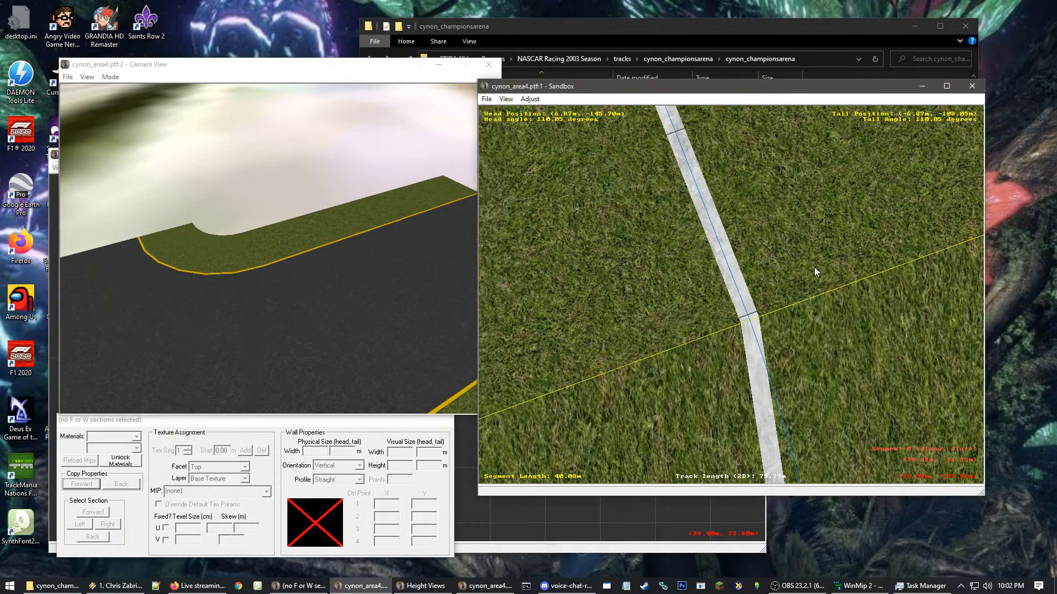
{"action": "scroll", "coordinate": [809, 259], "scroll_direction": "down", "scroll_amount": 6}
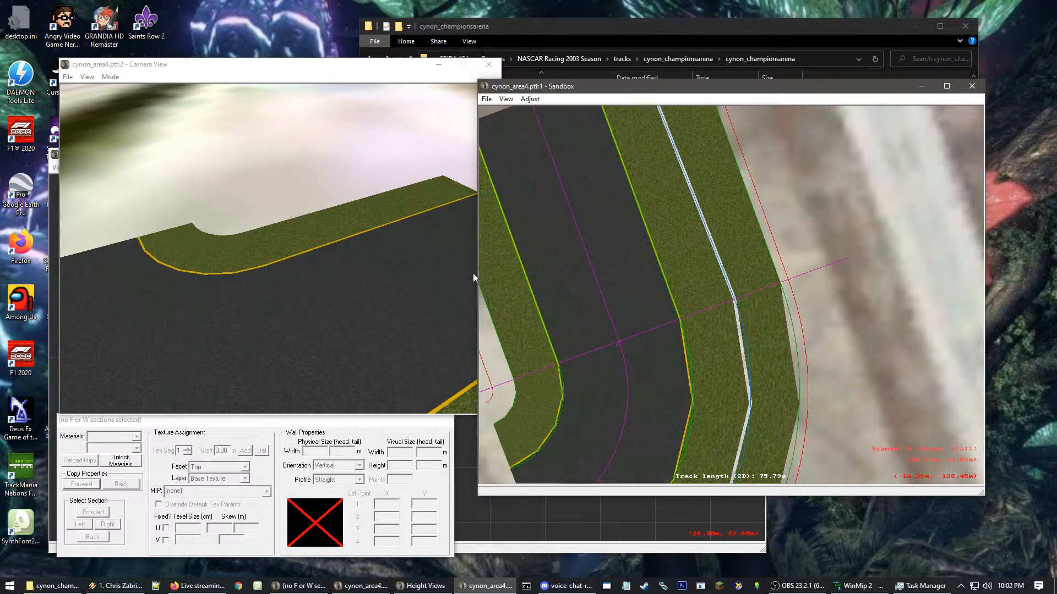
- Examine the outer wall's joint between the straight and the curve in the plan and camera views
{"action": "scroll", "coordinate": [821, 273], "scroll_direction": "up", "scroll_amount": 1}
{"action": "scroll", "coordinate": [765, 311], "scroll_direction": "up", "scroll_amount": 6}
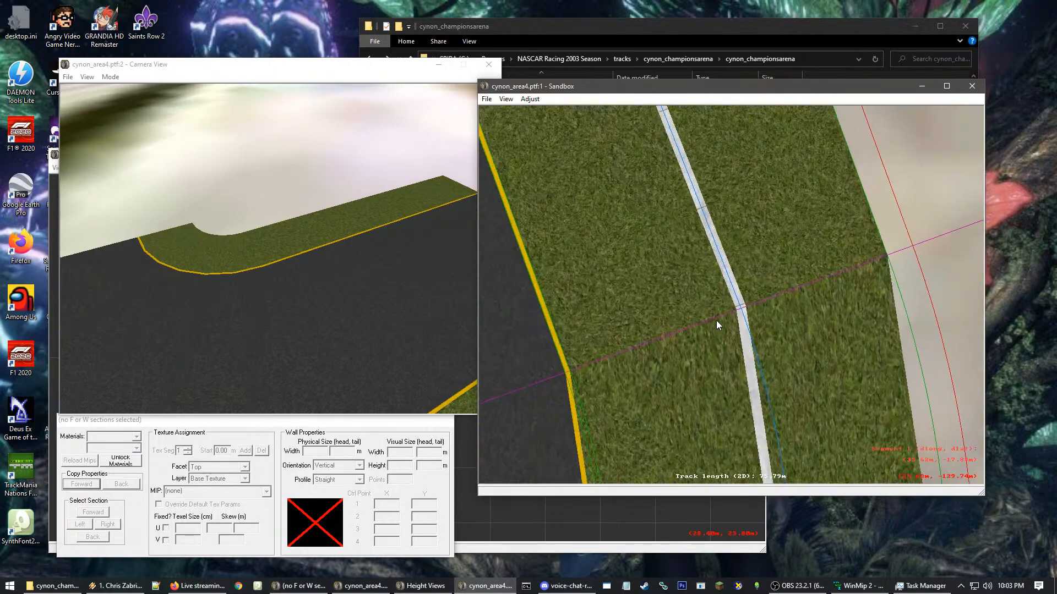
{"action": "left_click", "coordinate": [750, 303]}
{"action": "left_click", "coordinate": [304, 245]}
{"action": "left_click_drag", "start_coordinate": [305, 246], "coordinate": [344, 190]}
{"action": "left_click", "coordinate": [890, 349]}
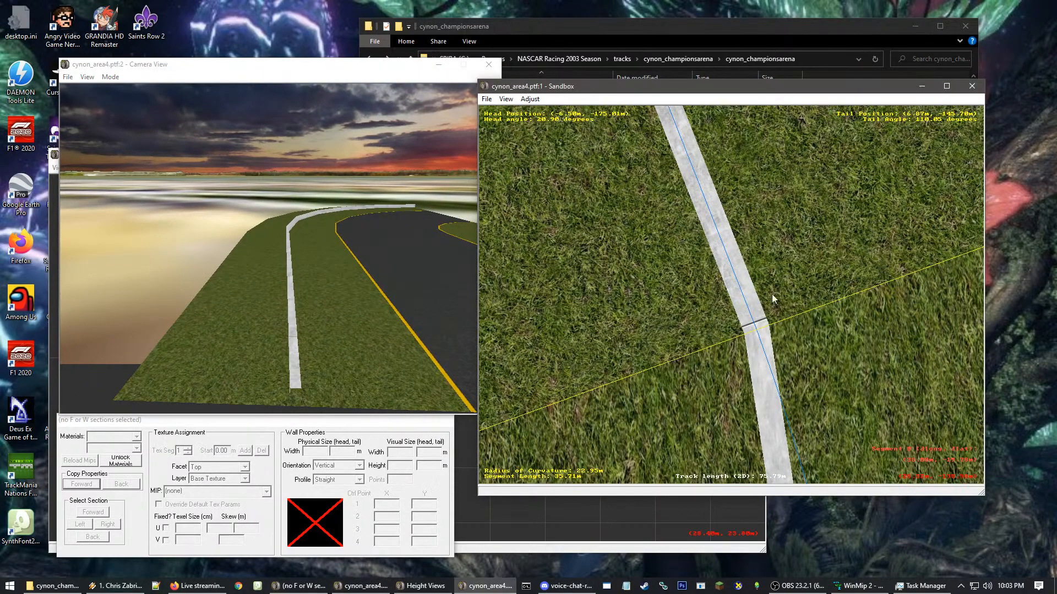
{"action": "scroll", "coordinate": [777, 303], "scroll_direction": "down", "scroll_amount": 6}
{"action": "left_click", "coordinate": [712, 258]}
{"action": "left_click", "coordinate": [705, 228]}
{"action": "key", "text": "Left"}
{"action": "key", "text": "Up"}
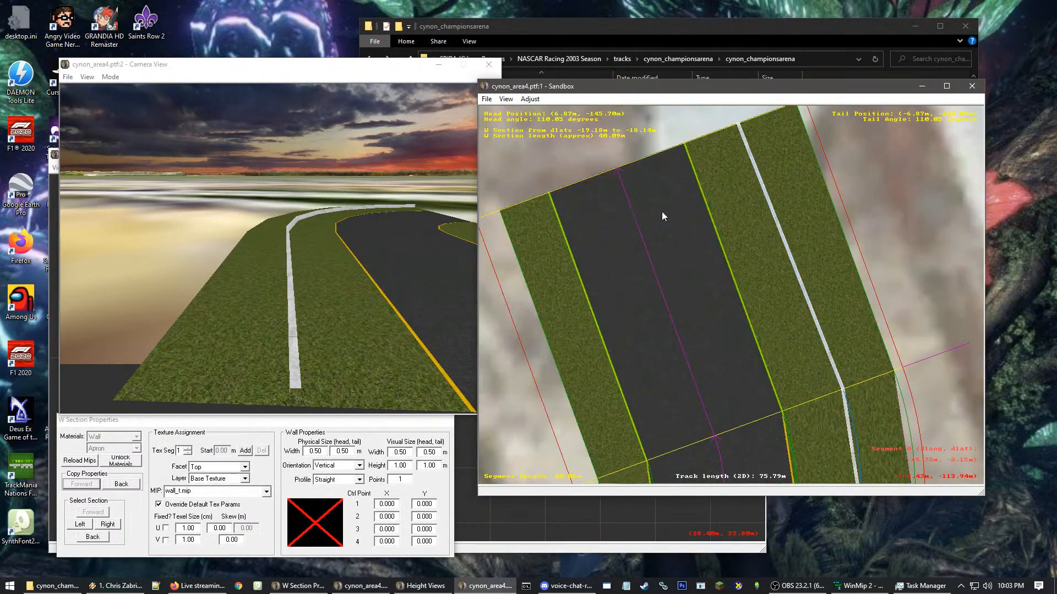
- Insert a W section along the straight segment's inner grass strip at a dlat of about 15.41 m
{"action": "right_click", "coordinate": [769, 454]}
{"action": "right_click", "coordinate": [762, 288]}
{"action": "right_click", "coordinate": [638, 250]}
{"action": "scroll", "coordinate": [633, 275], "scroll_direction": "up", "scroll_amount": 2}
{"action": "right_click", "coordinate": [622, 308]}
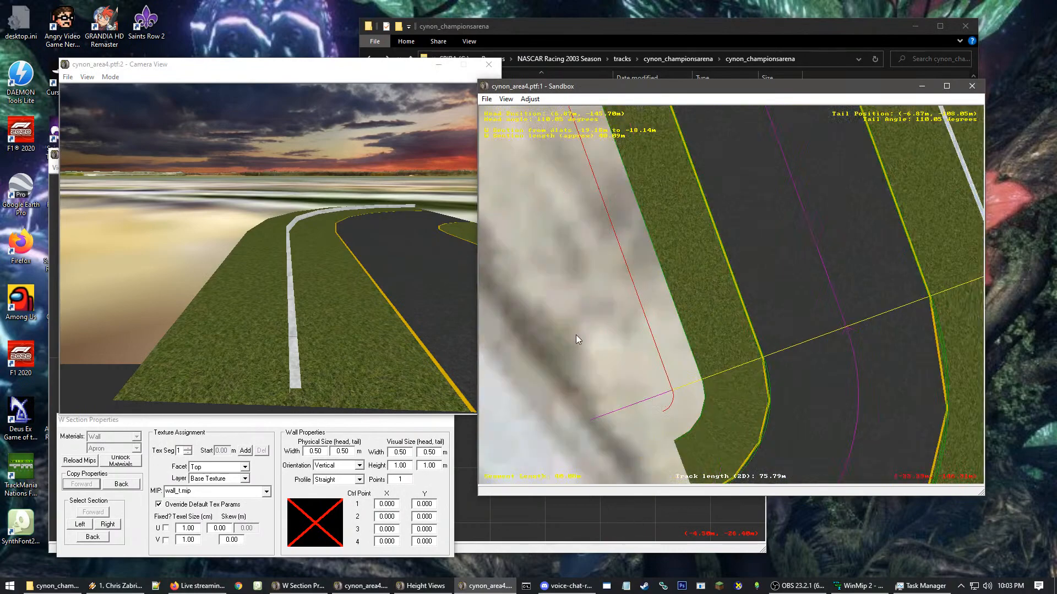
{"action": "scroll", "coordinate": [661, 319], "scroll_direction": "up", "scroll_amount": 1}
{"action": "right_click", "coordinate": [769, 364]}
{"action": "scroll", "coordinate": [688, 325], "scroll_direction": "up", "scroll_amount": 1}
{"action": "scroll", "coordinate": [710, 279], "scroll_direction": "up", "scroll_amount": 2}
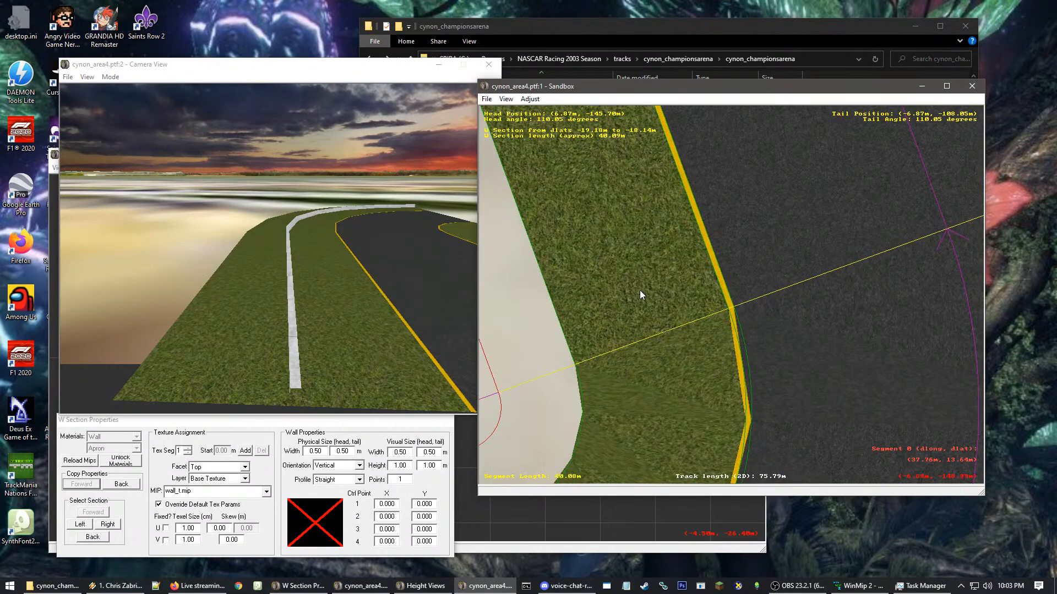
{"action": "left_click", "coordinate": [603, 304]}
{"action": "right_click", "coordinate": [602, 304]}
{"action": "mouse_move", "coordinate": [634, 382]}
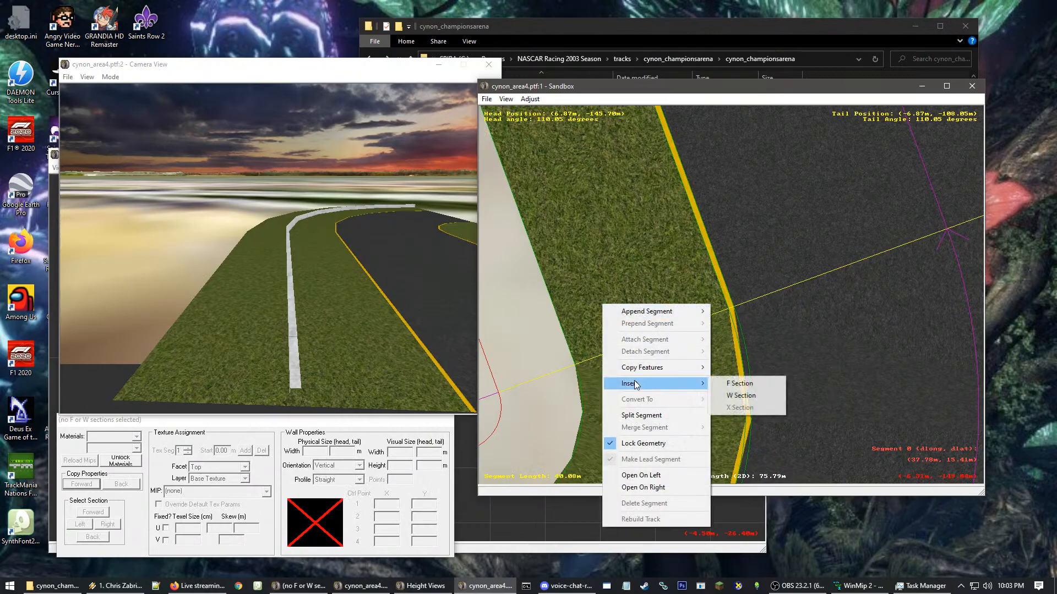
{"action": "left_click", "coordinate": [741, 396]}
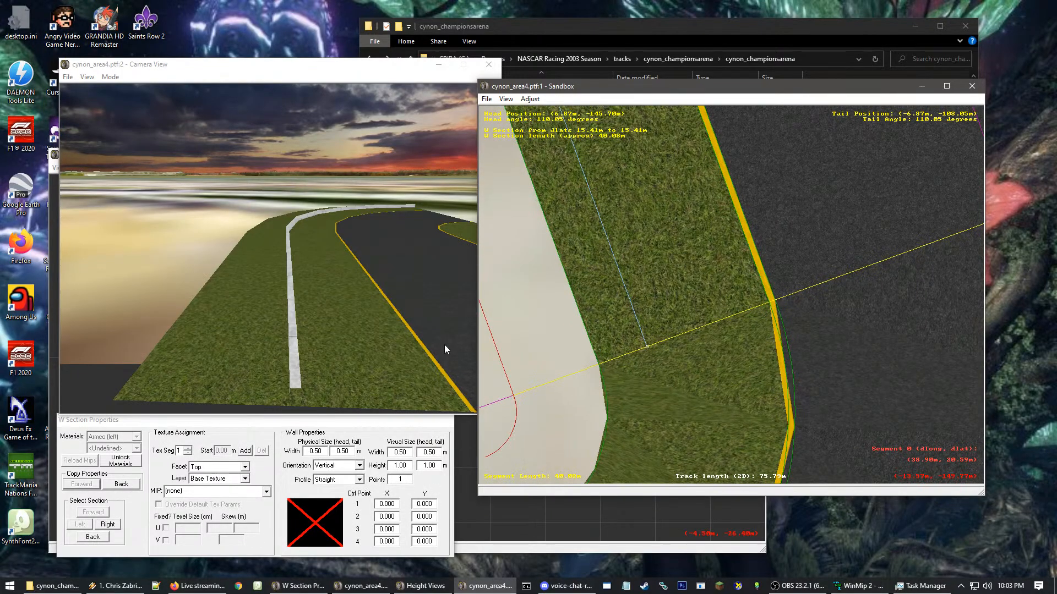
- Assign wall_t.mip to the new wall's top facet, overriding the default parameters with a U texel size of 1 cm and V not fixed
{"action": "left_click", "coordinate": [231, 491]}
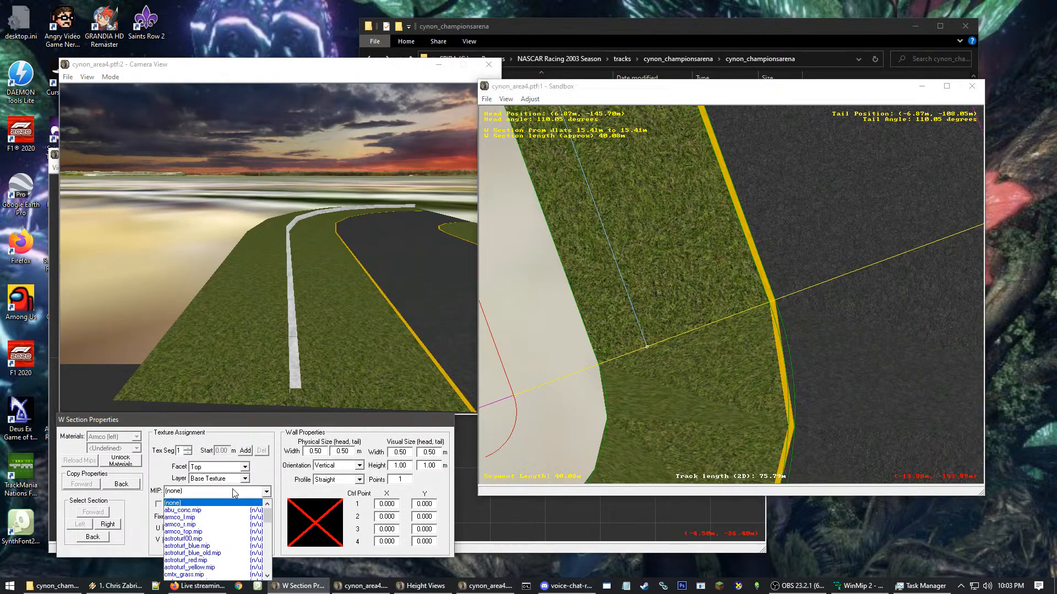
{"action": "key", "text": "w"}
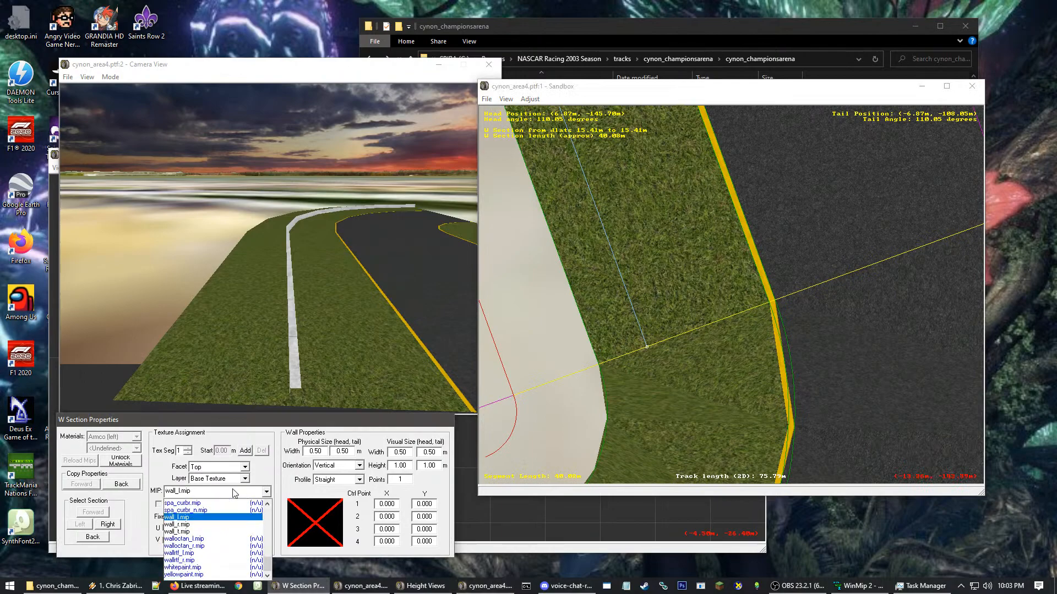
{"action": "left_click", "coordinate": [201, 531]}
{"action": "left_click", "coordinate": [160, 504]}
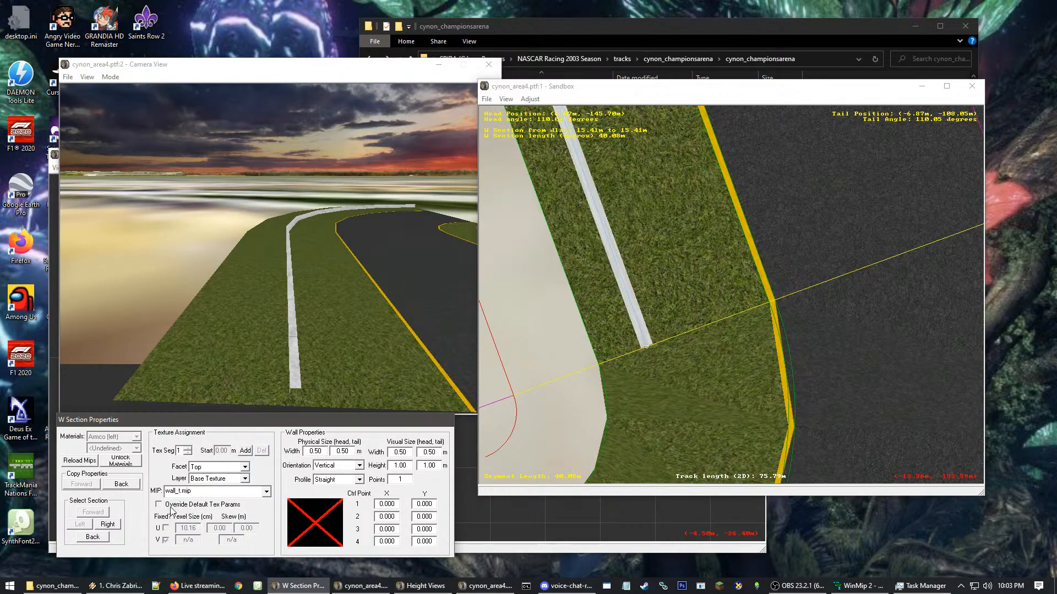
{"action": "double_click", "coordinate": [195, 529]}
{"action": "type", "text": "1"}
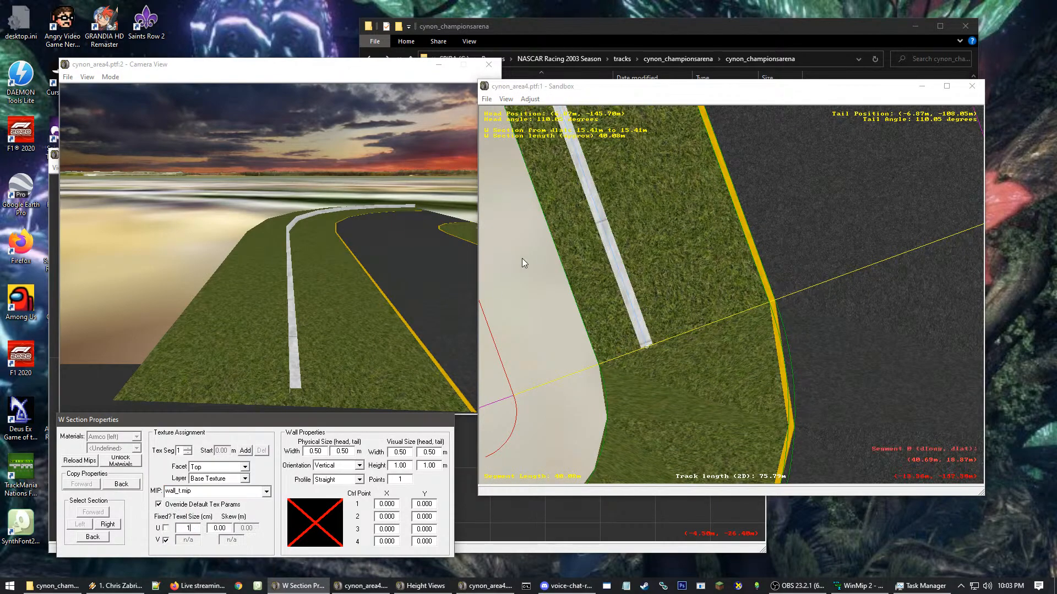
{"action": "left_click", "coordinate": [166, 540]}
- Assign wall_l.mip to the left facet of the straight's inner wall and override its default texture parameters
{"action": "left_click", "coordinate": [205, 467]}
{"action": "left_click", "coordinate": [203, 491]}
{"action": "left_click", "coordinate": [201, 493]}
{"action": "scroll", "coordinate": [190, 528], "scroll_direction": "down", "scroll_amount": 10}
{"action": "left_click", "coordinate": [184, 528]}
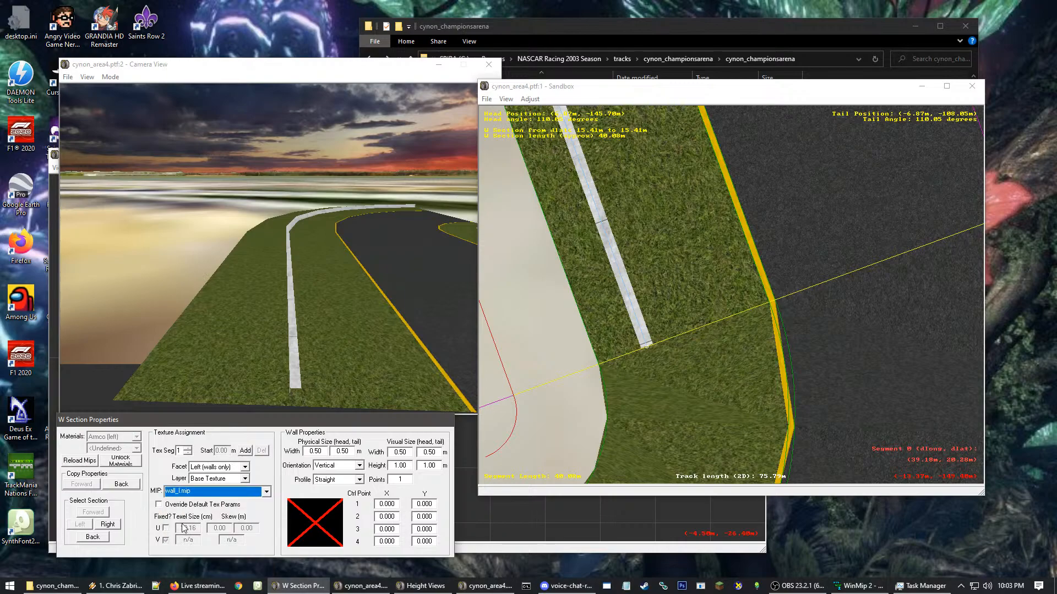
{"action": "left_click", "coordinate": [163, 507]}
{"action": "left_click_drag", "start_coordinate": [198, 529], "coordinate": [172, 537]}
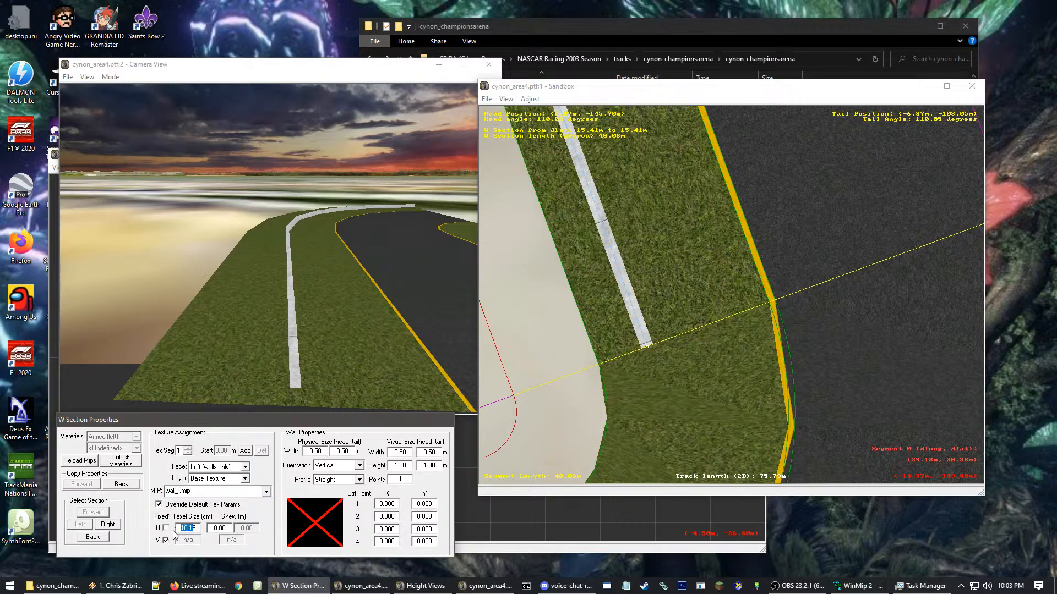
- Assign wall_r.mip to the inner wall's right facet with a U texel size of 1 cm, and check the wall in the camera view
{"action": "left_click", "coordinate": [208, 467]}
{"action": "left_click", "coordinate": [208, 488]}
{"action": "left_click", "coordinate": [189, 492]}
{"action": "scroll", "coordinate": [189, 493], "scroll_direction": "down", "scroll_amount": 5}
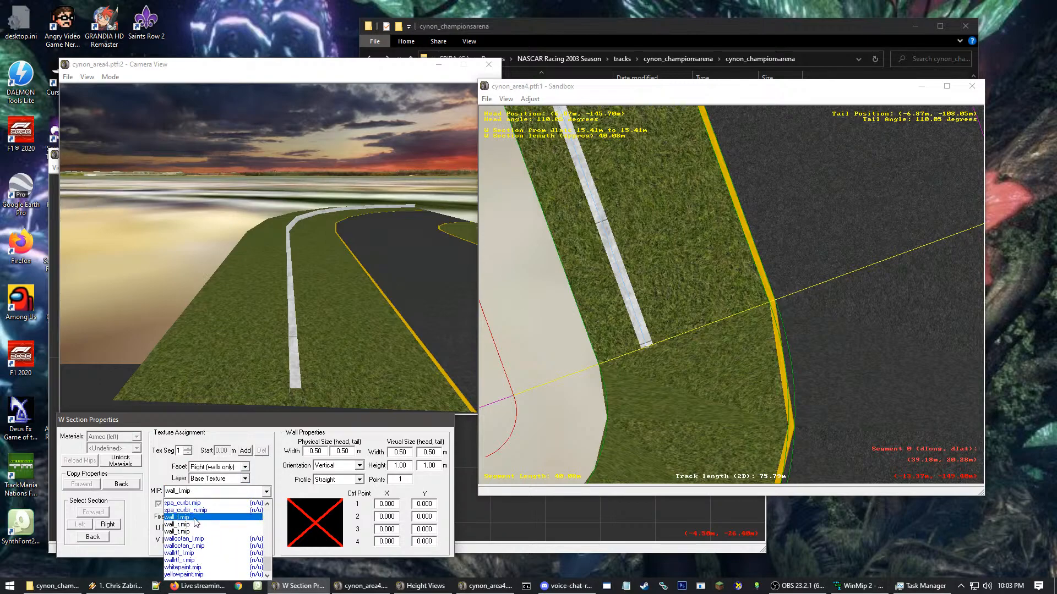
{"action": "left_click", "coordinate": [200, 525]}
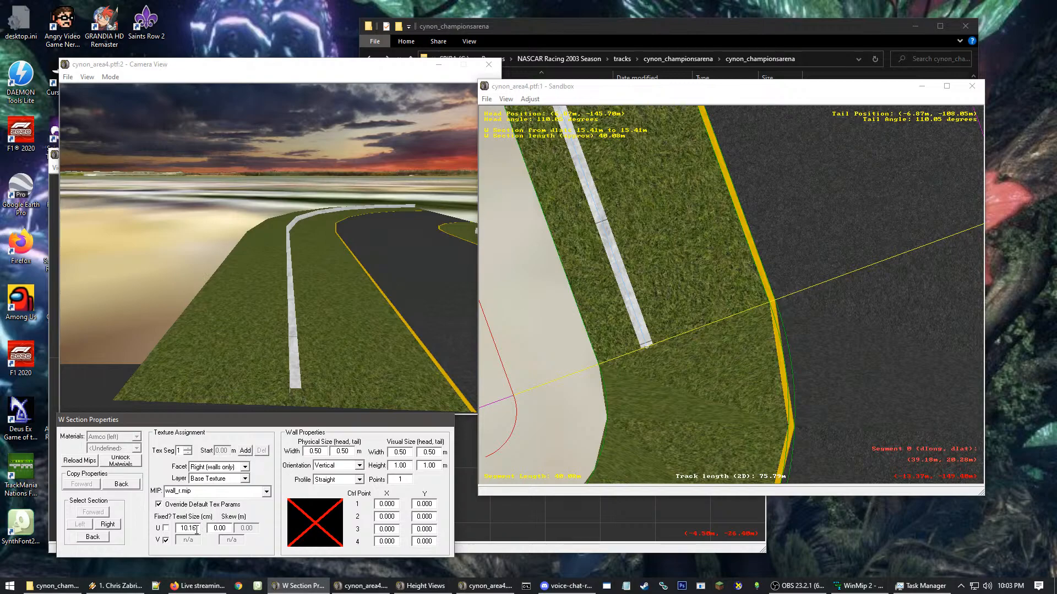
{"action": "double_click", "coordinate": [196, 530]}
{"action": "type", "text": "1"}
{"action": "left_click", "coordinate": [272, 294]}
{"action": "key", "text": "Up"}
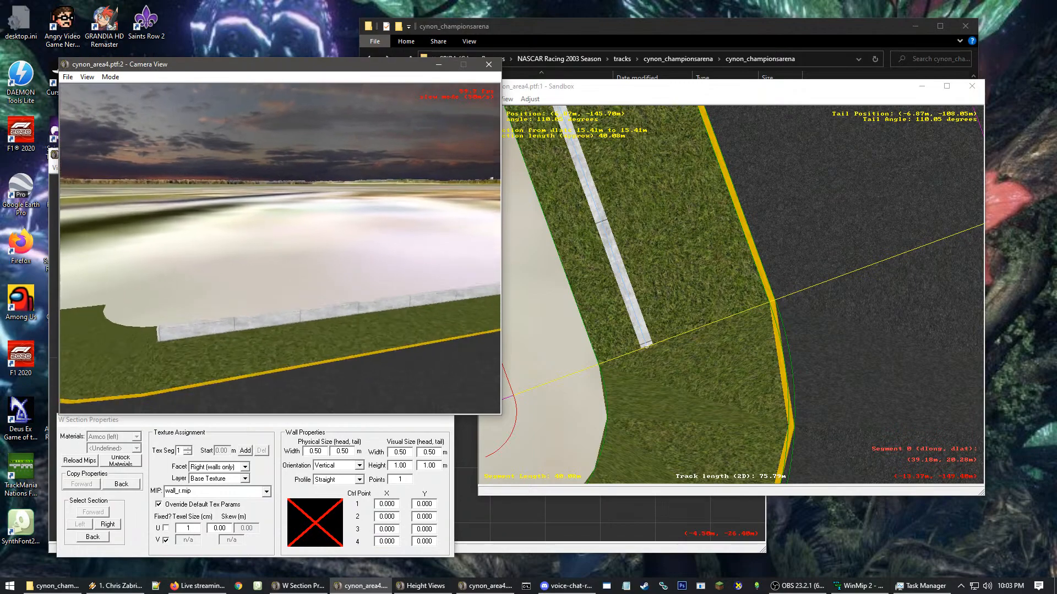
{"action": "key", "text": "Right"}
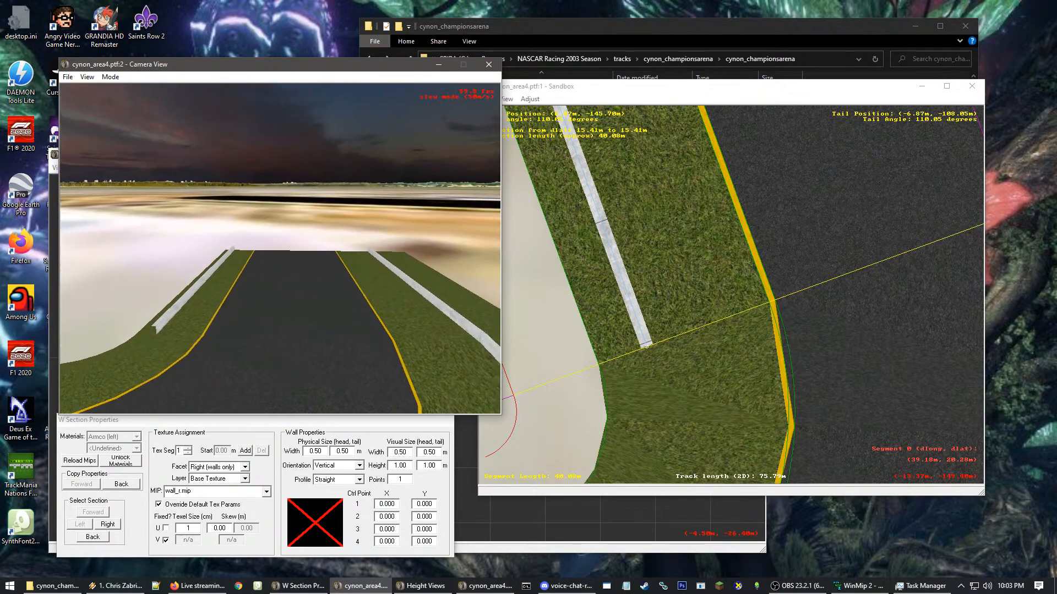
{"action": "key", "text": "Escape"}
- Insert a W section along the curve's inner grass, with its tail meeting the straight's inner wall at dlat 15.41 m
{"action": "left_click", "coordinate": [742, 273]}
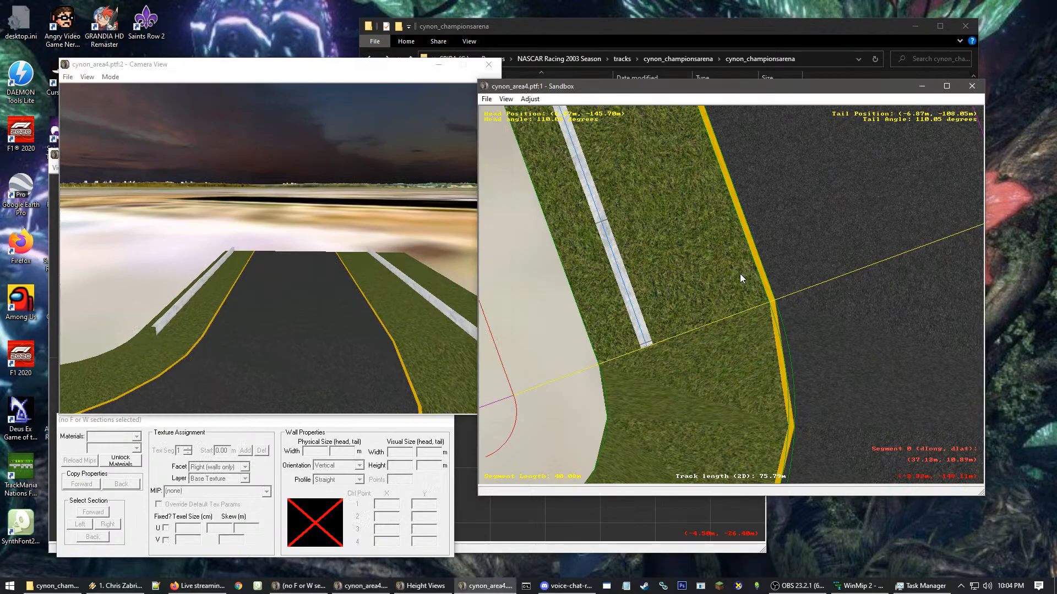
{"action": "scroll", "coordinate": [696, 283], "scroll_direction": "down", "scroll_amount": 9}
{"action": "right_click_drag", "start_coordinate": [621, 293], "coordinate": [929, 306]}
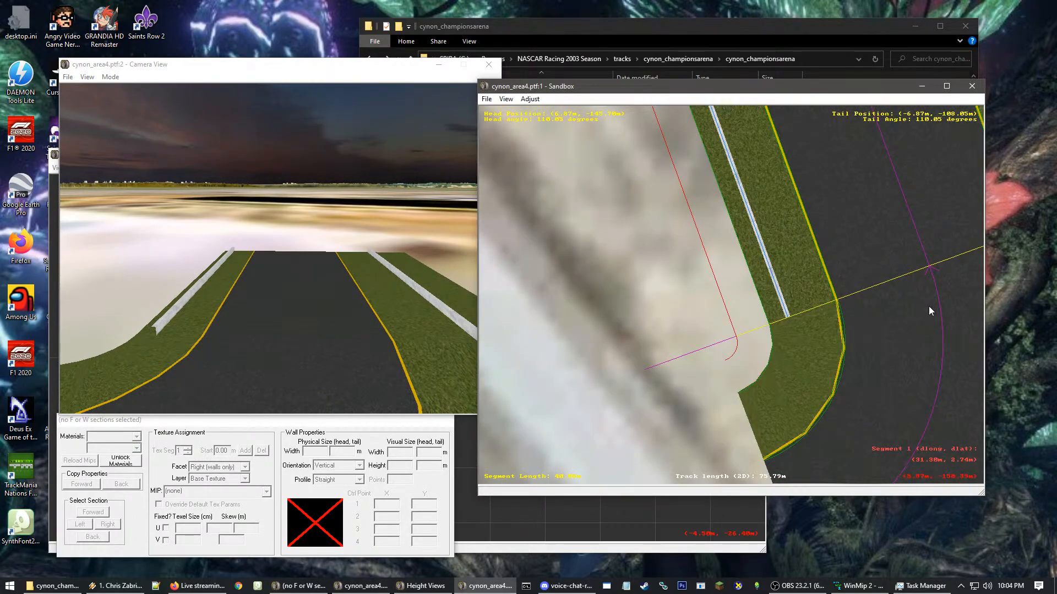
{"action": "right_click", "coordinate": [844, 315]}
{"action": "scroll", "coordinate": [762, 323], "scroll_direction": "up", "scroll_amount": 2}
{"action": "right_click", "coordinate": [721, 315]}
{"action": "scroll", "coordinate": [722, 315], "scroll_direction": "up", "scroll_amount": 1}
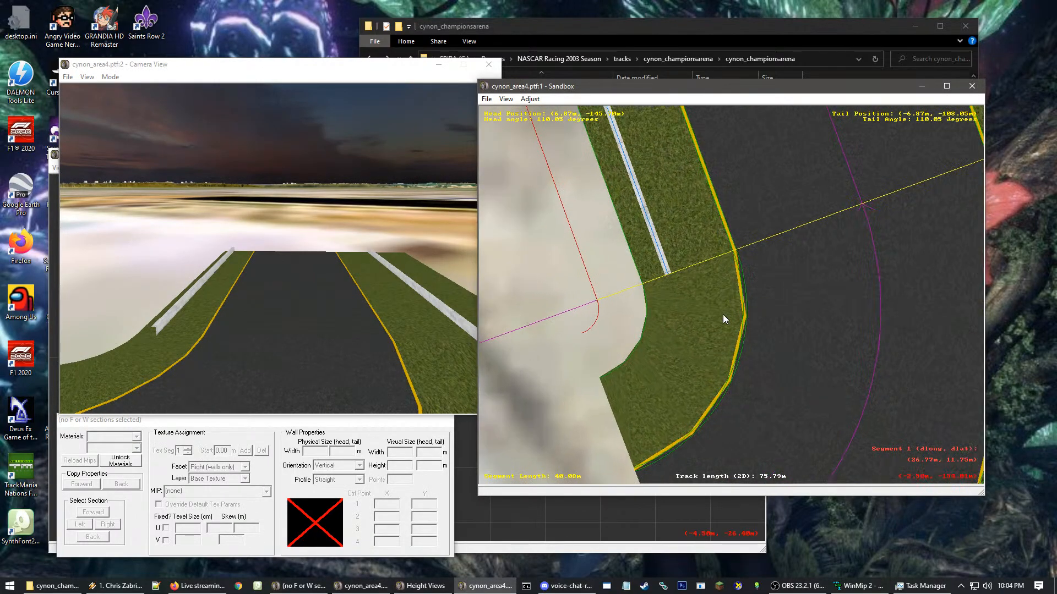
{"action": "scroll", "coordinate": [625, 287], "scroll_direction": "up", "scroll_amount": 3}
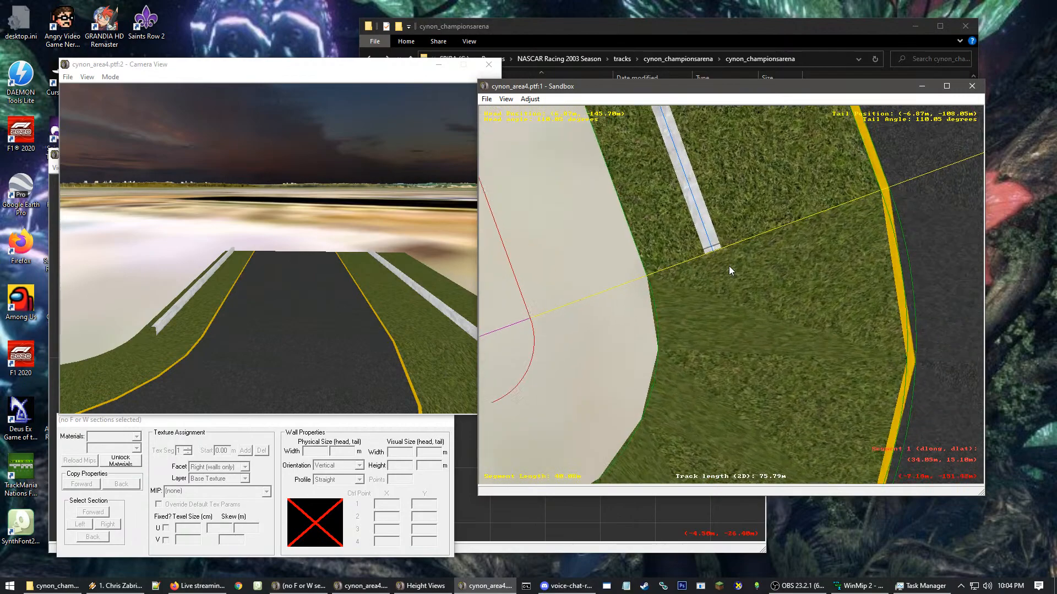
{"action": "right_click", "coordinate": [725, 279]}
{"action": "mouse_move", "coordinate": [758, 359]}
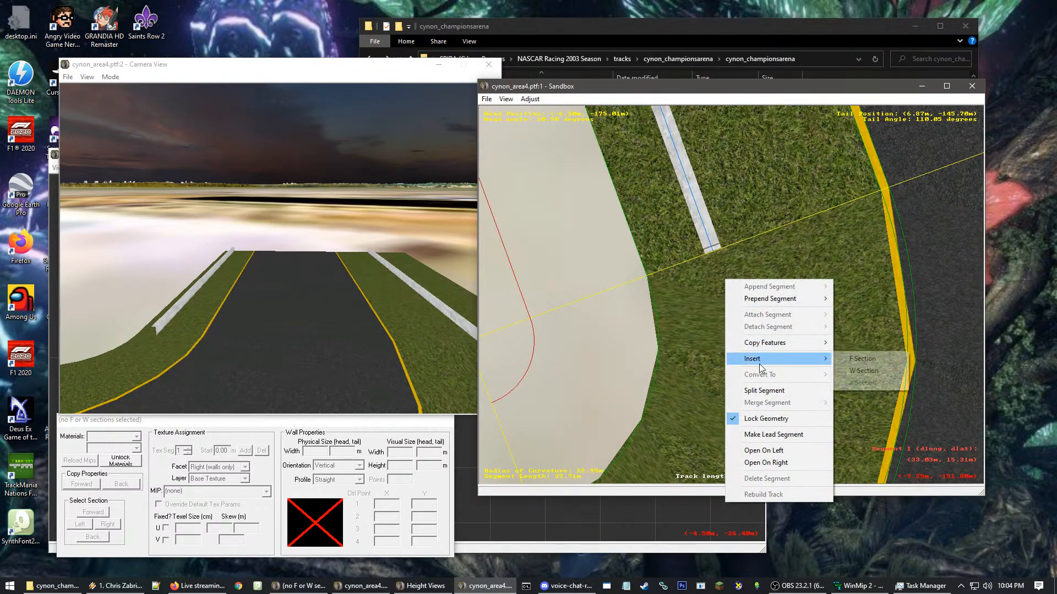
{"action": "left_click", "coordinate": [869, 371]}
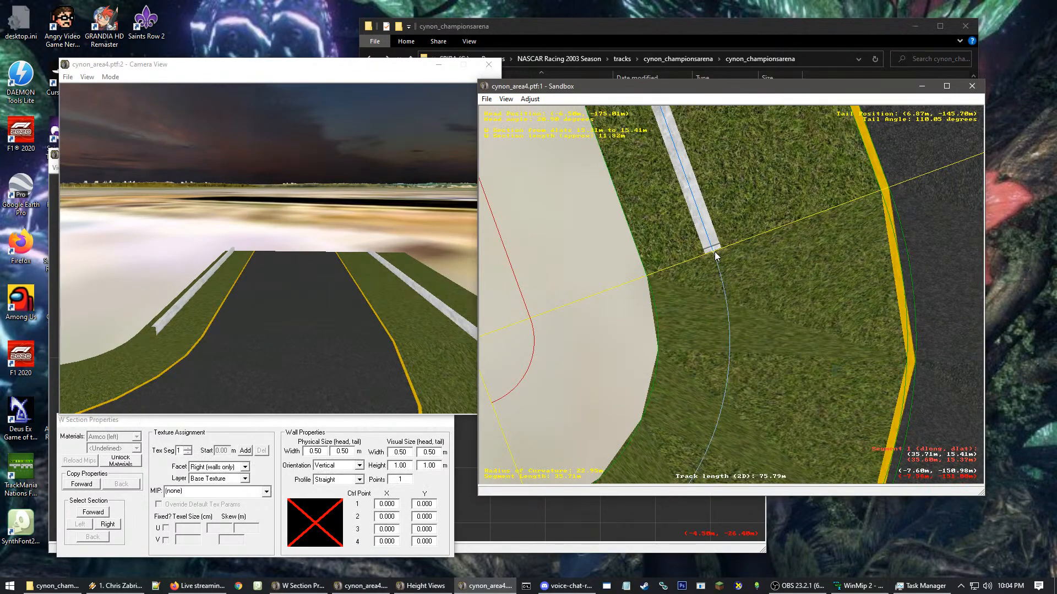
{"action": "left_click", "coordinate": [697, 409]}
- Unlock the materials of the straight's inner wall and set them to Wall and Apron
{"action": "scroll", "coordinate": [696, 404], "scroll_direction": "down", "scroll_amount": 2}
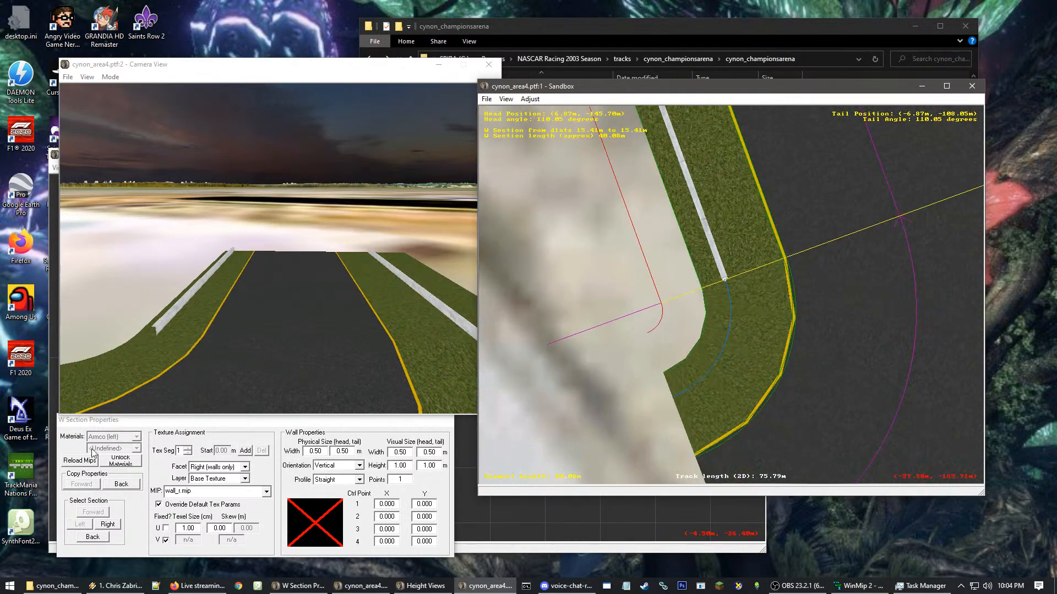
{"action": "left_click", "coordinate": [120, 461]}
{"action": "left_click", "coordinate": [121, 437]}
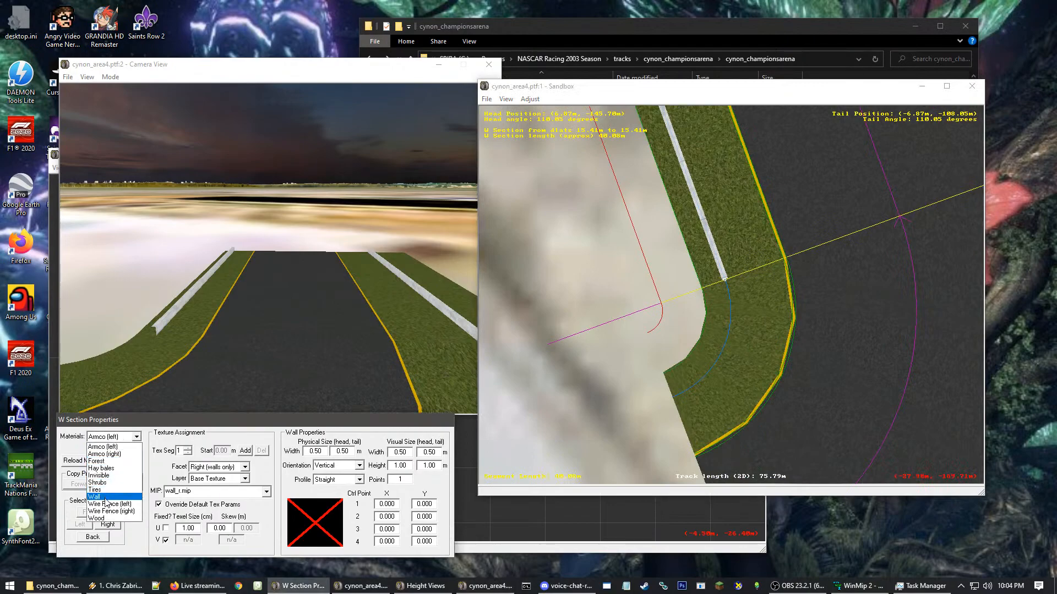
{"action": "left_click", "coordinate": [98, 497]}
{"action": "left_click", "coordinate": [112, 449]}
{"action": "left_click", "coordinate": [108, 467]}
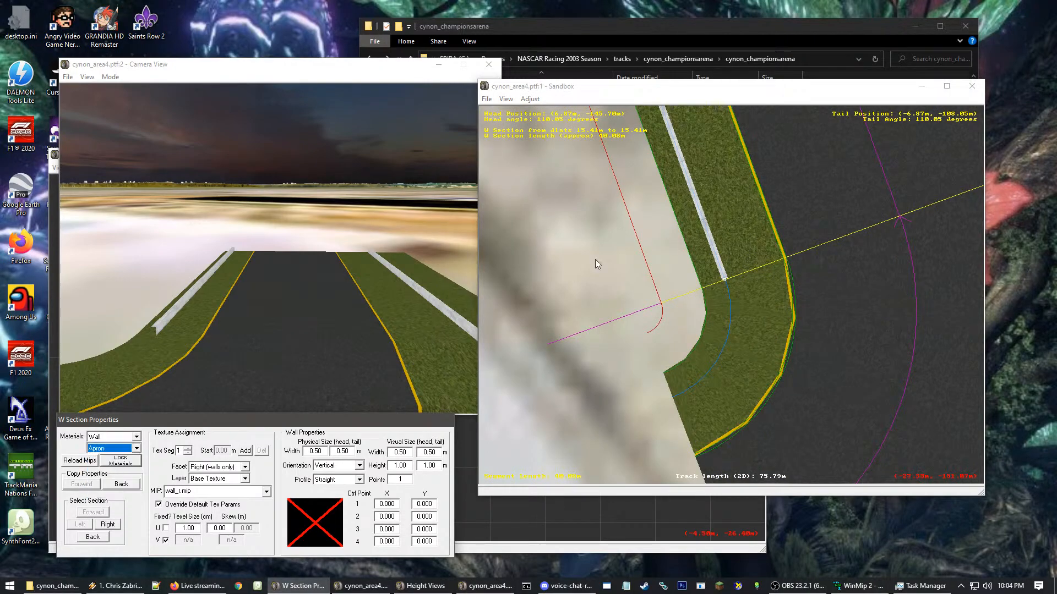
{"action": "left_click", "coordinate": [647, 243]}
{"action": "left_click", "coordinate": [682, 226]}
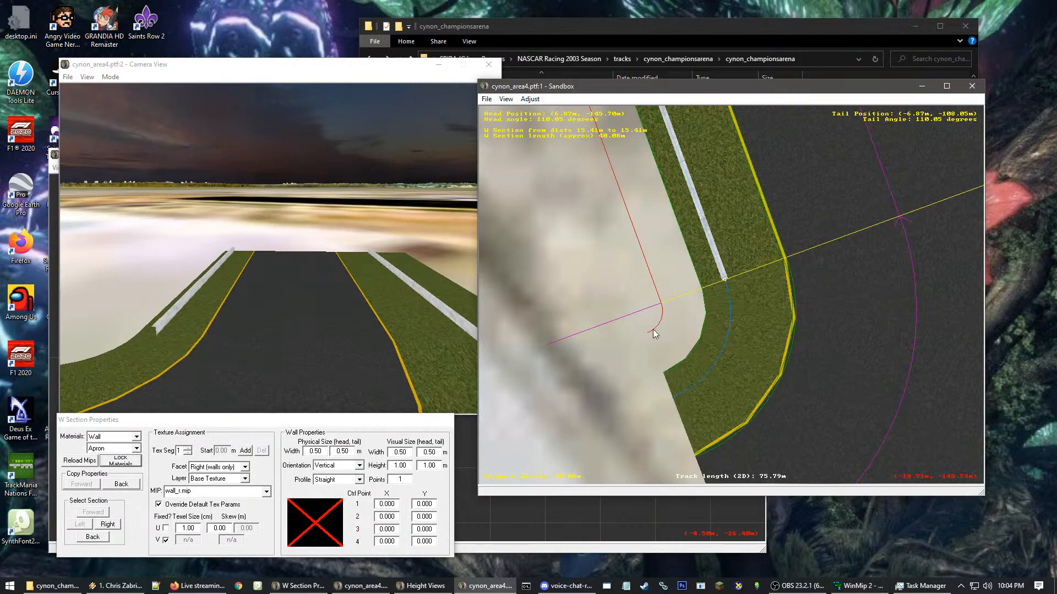
- Check the W section properties of the curve's outer wall against the inner side of the joint
{"action": "left_click", "coordinate": [855, 264]}
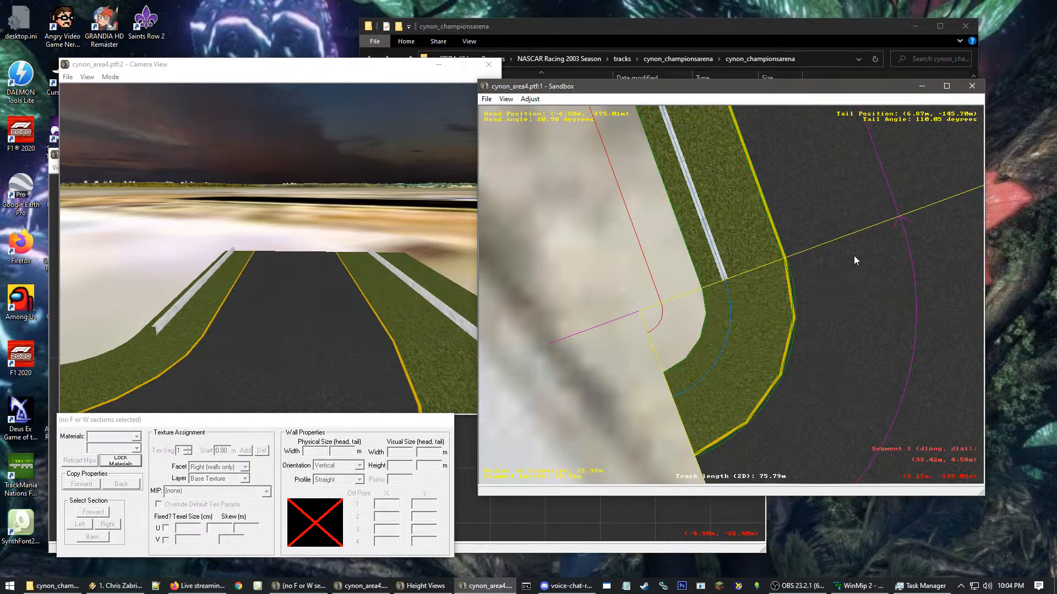
{"action": "right_click", "coordinate": [751, 250]}
{"action": "right_click", "coordinate": [878, 226]}
{"action": "left_click", "coordinate": [867, 224]}
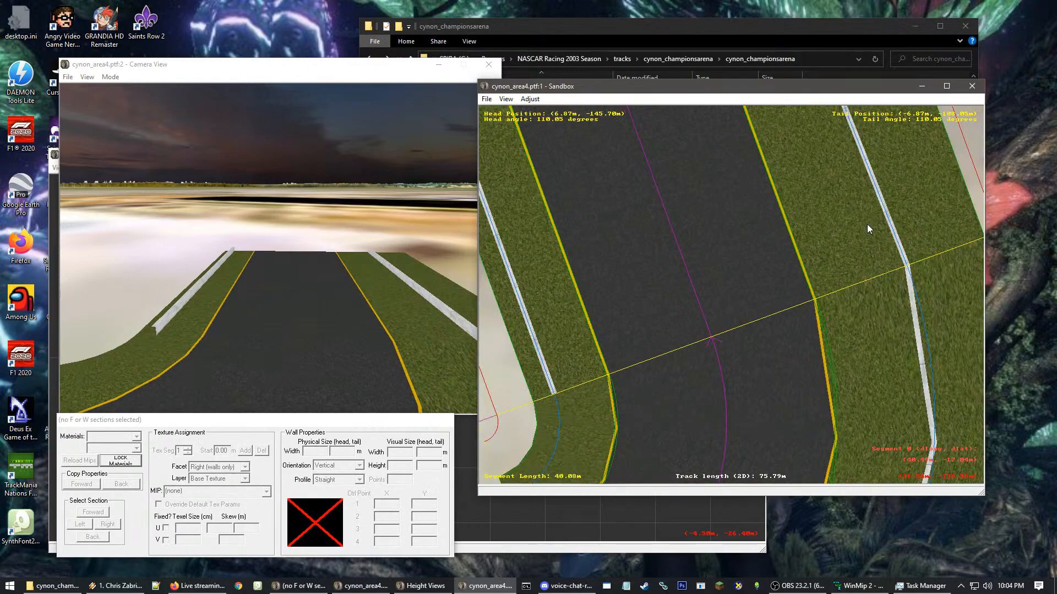
{"action": "left_click", "coordinate": [884, 226]}
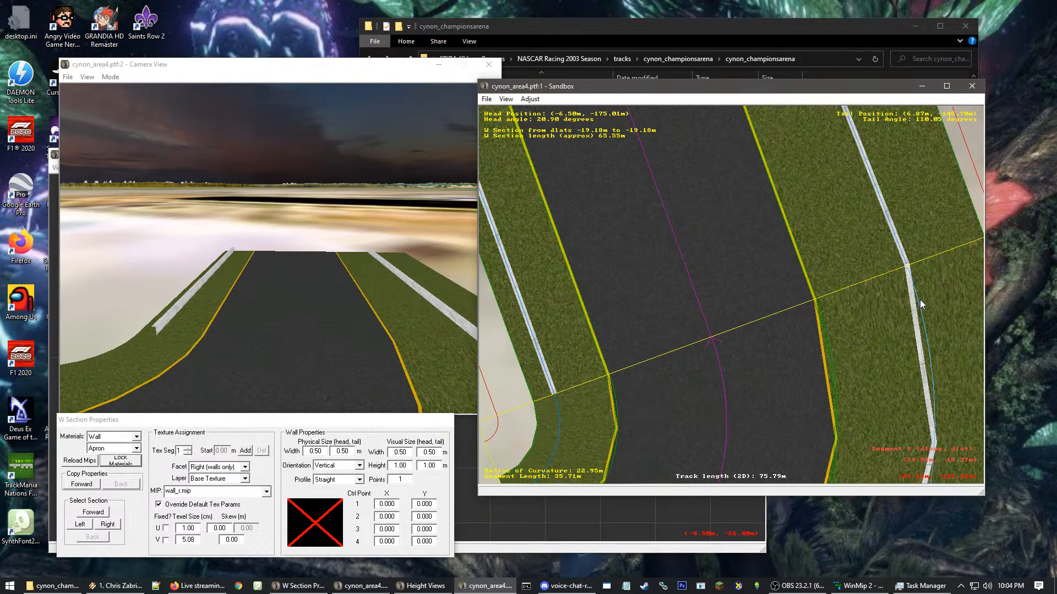
{"action": "left_click", "coordinate": [867, 279]}
{"action": "right_click", "coordinate": [774, 323]}
{"action": "right_click", "coordinate": [676, 362]}
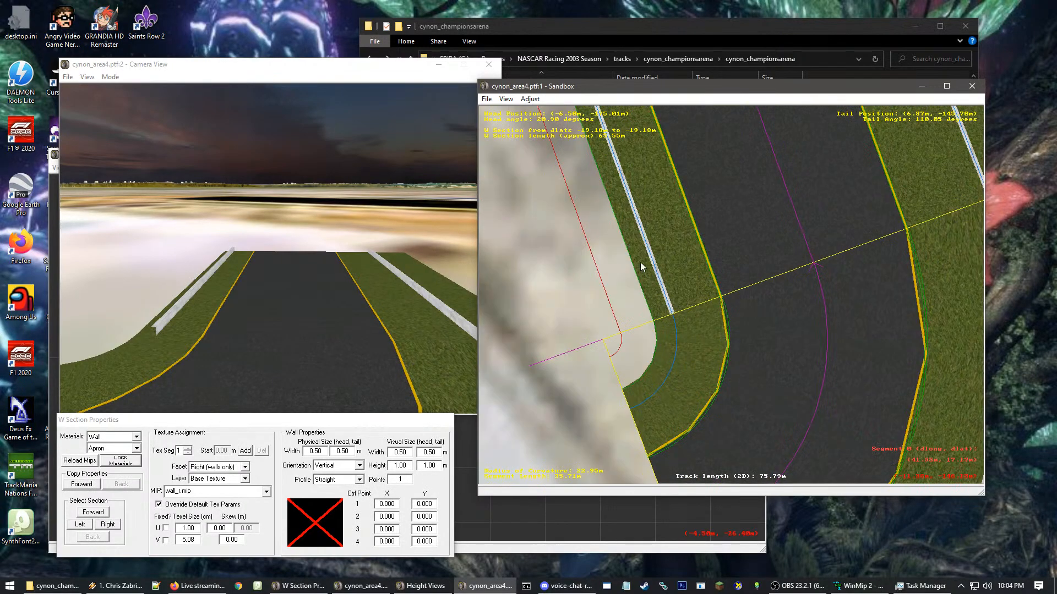
- Copy the properties of the straight's inner wall back onto the curve's inner wall, accepting the confirmation
{"action": "key", "text": "minus"}
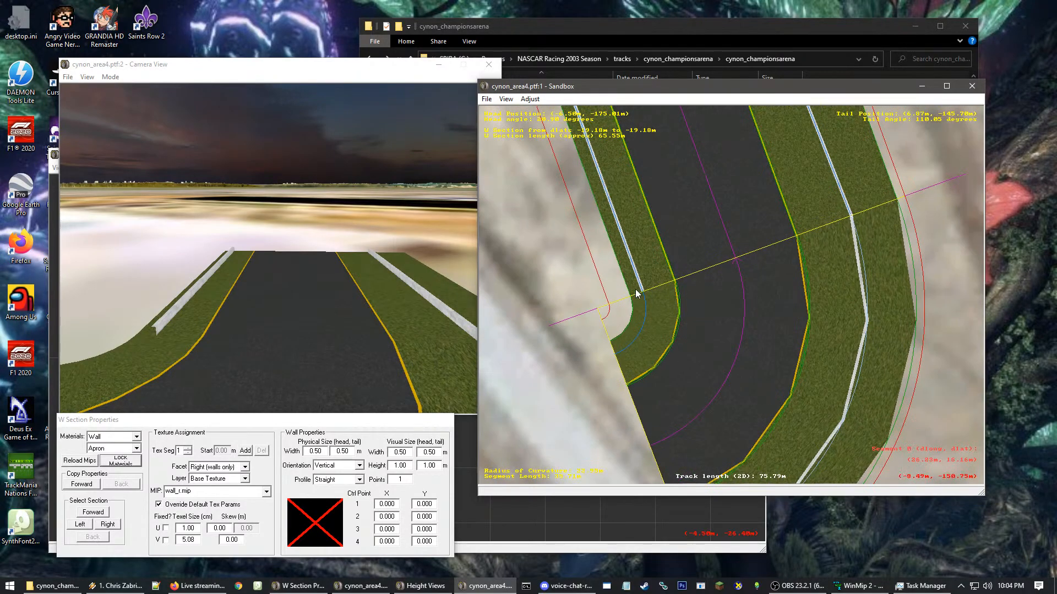
{"action": "right_click", "coordinate": [635, 290]}
{"action": "key", "text": "plus"}
{"action": "left_click", "coordinate": [747, 290]}
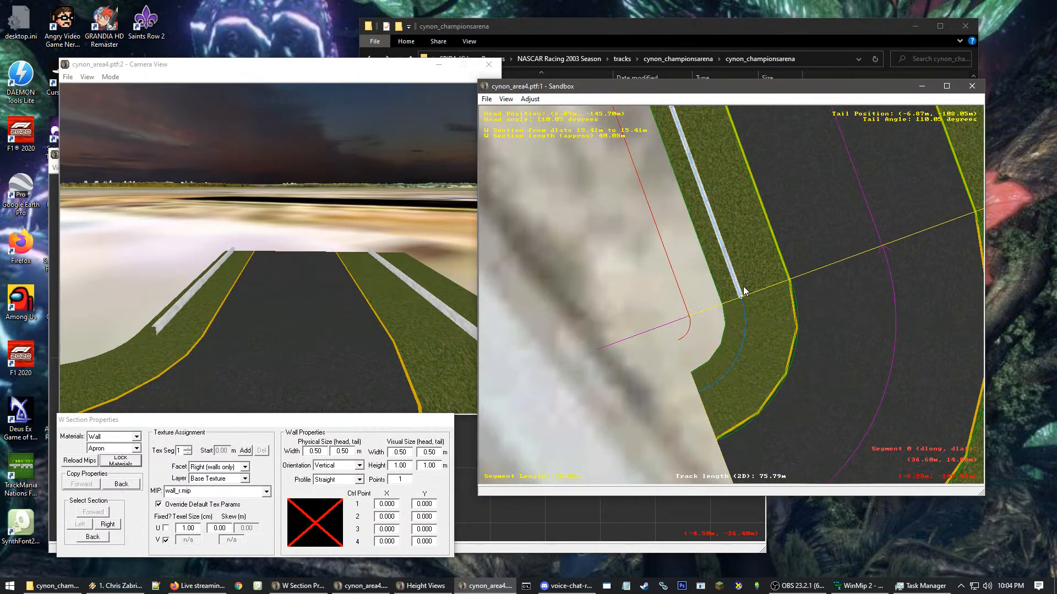
{"action": "left_click", "coordinate": [122, 485]}
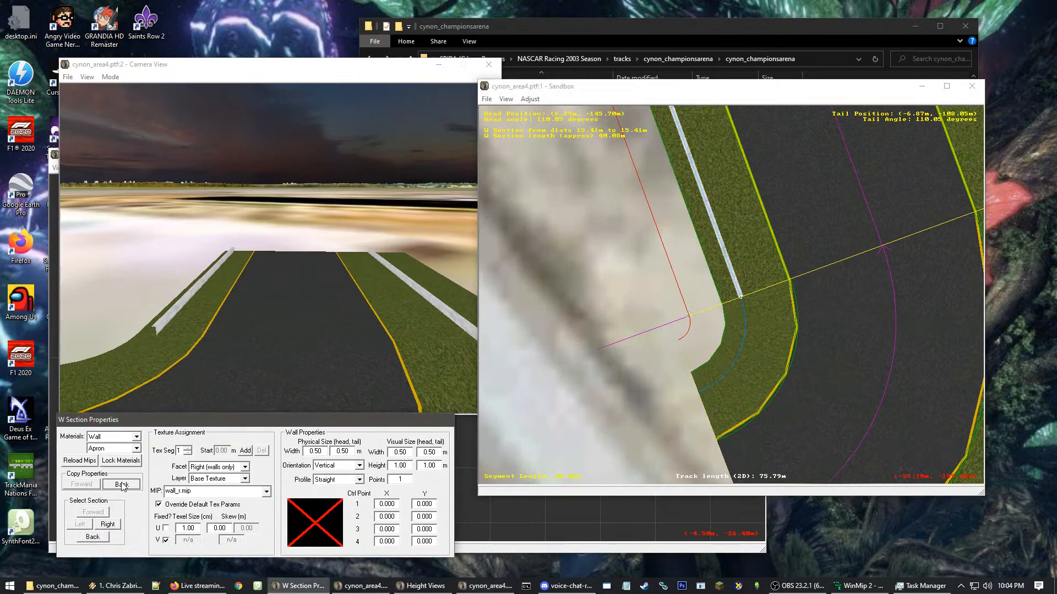
{"action": "left_click", "coordinate": [123, 485]}
{"action": "key", "text": "Return"}
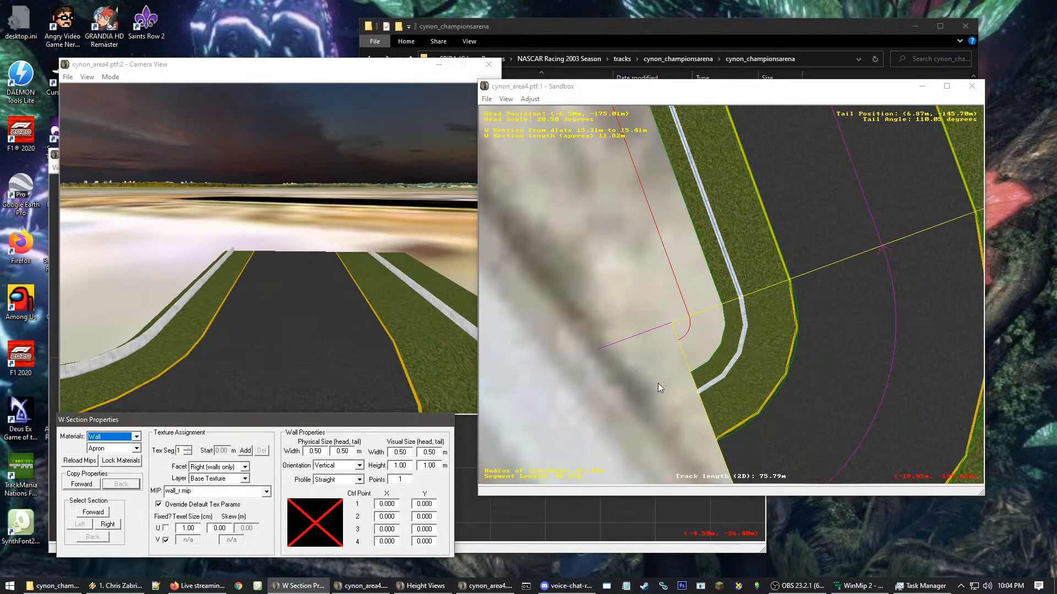
- Examine the curve's inner wall and the whole track's placement against the background image
{"action": "left_click", "coordinate": [659, 384]}
{"action": "right_click", "coordinate": [657, 383]}
{"action": "scroll", "coordinate": [659, 384], "scroll_direction": "up", "scroll_amount": 1}
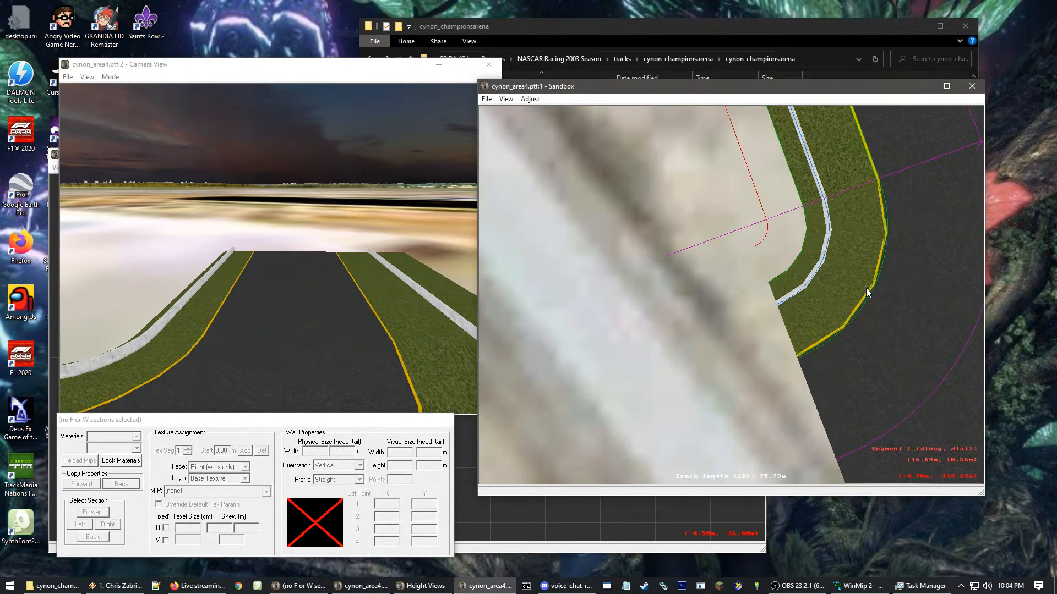
{"action": "right_click", "coordinate": [841, 289]}
{"action": "scroll", "coordinate": [738, 281], "scroll_direction": "up", "scroll_amount": 3}
{"action": "scroll", "coordinate": [718, 227], "scroll_direction": "down", "scroll_amount": 1}
{"action": "scroll", "coordinate": [682, 319], "scroll_direction": "down", "scroll_amount": 1}
{"action": "scroll", "coordinate": [685, 349], "scroll_direction": "down", "scroll_amount": 2}
{"action": "scroll", "coordinate": [743, 322], "scroll_direction": "down", "scroll_amount": 4}
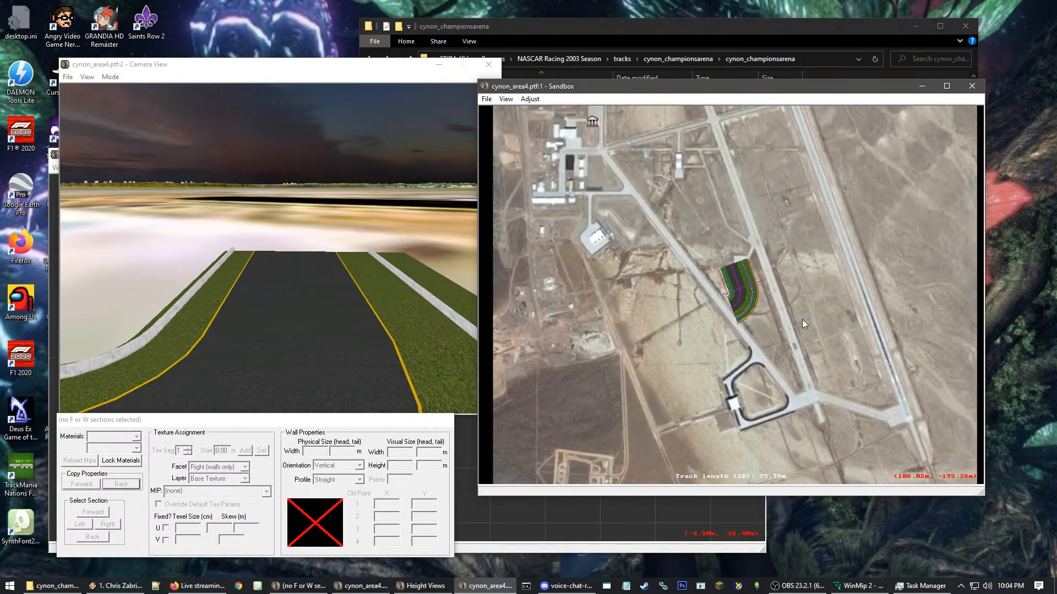
{"action": "scroll", "coordinate": [794, 307], "scroll_direction": "up", "scroll_amount": 2}
- Set the background image's Center X to -268 m and change its Center Y to bring the runway junction under the track
{"action": "left_click", "coordinate": [530, 99]}
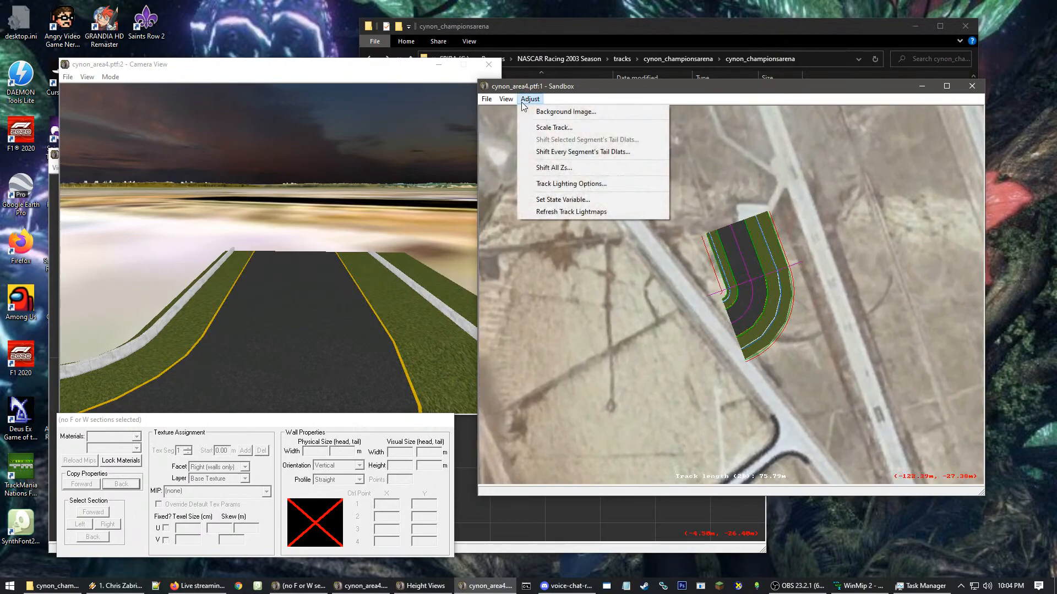
{"action": "left_click", "coordinate": [556, 113]}
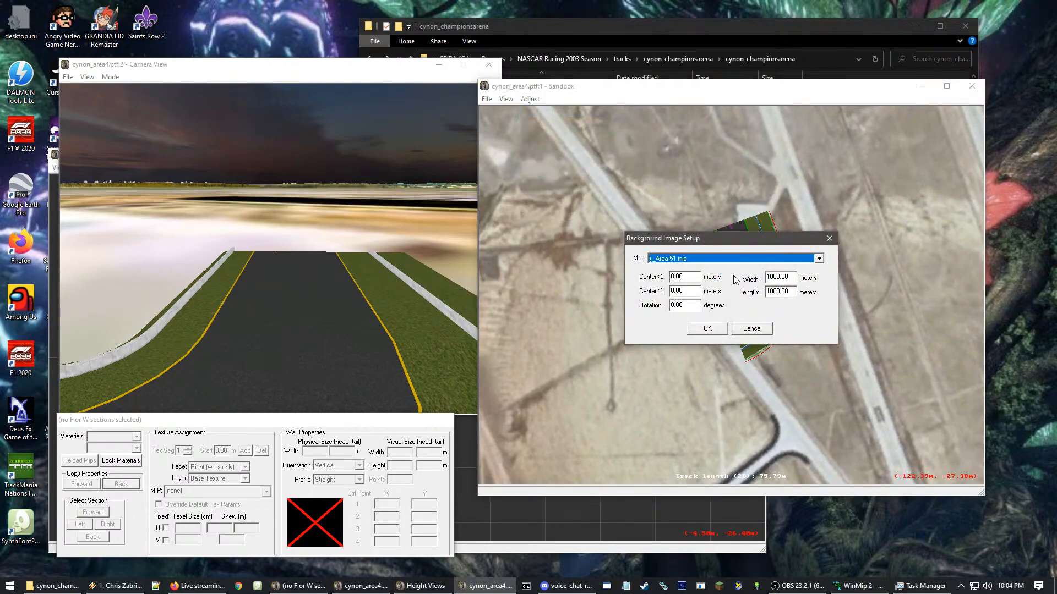
{"action": "key", "text": "Tab"}
{"action": "type", "text": "-"}
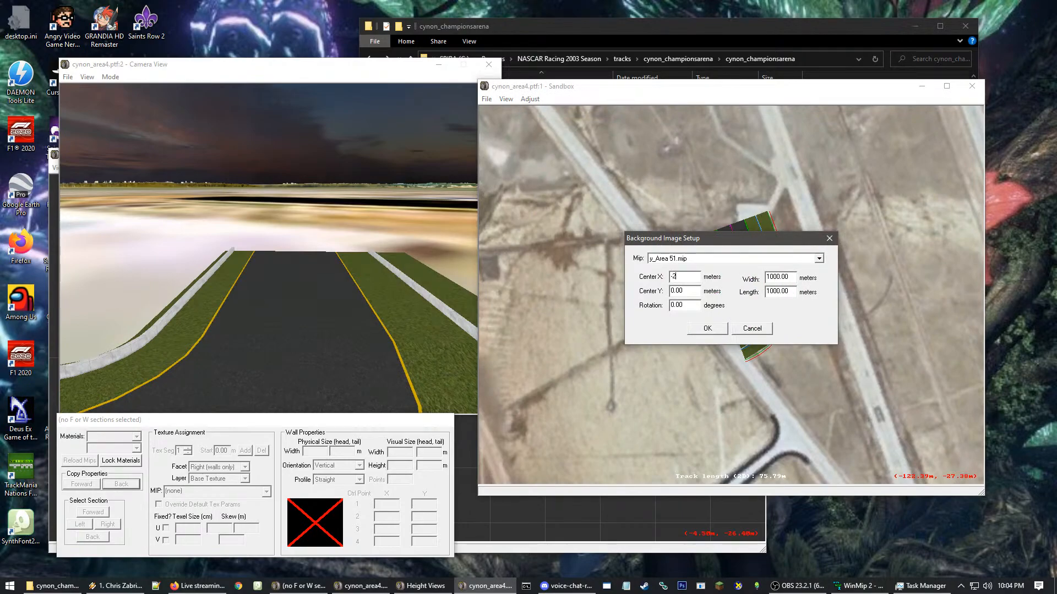
{"action": "type", "text": "268"}
{"action": "key", "text": "Tab"}
{"action": "left_click", "coordinate": [700, 289]}
{"action": "left_click", "coordinate": [696, 277]}
{"action": "left_click_drag", "start_coordinate": [686, 290], "coordinate": [618, 300]}
{"action": "type", "text": "-200.0"}
{"action": "left_click", "coordinate": [700, 329]}
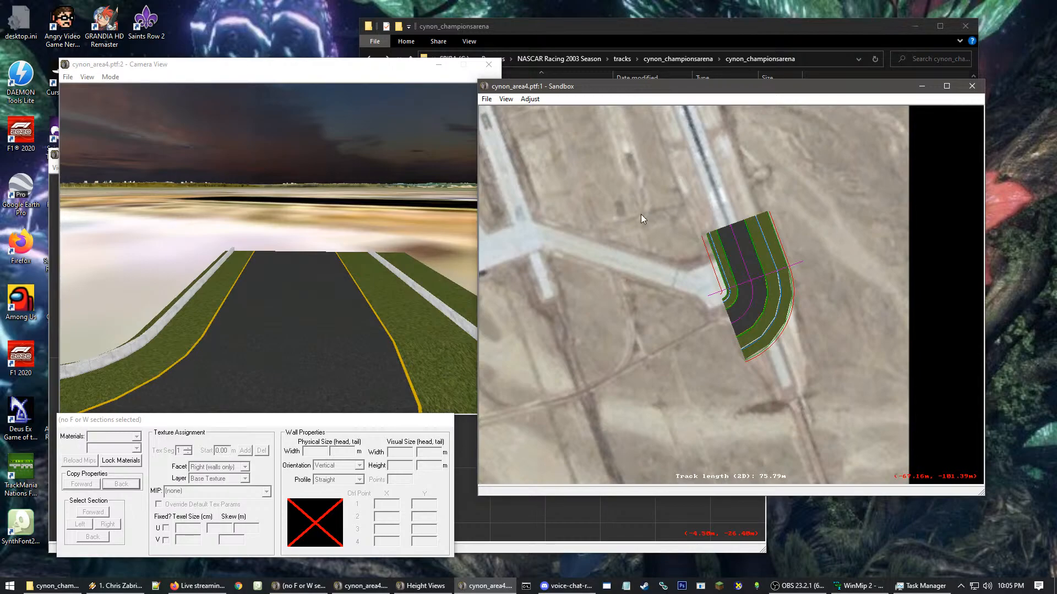
- Examine how the straight segment's road, grass and walls line up with the runway on the background image
{"action": "left_click", "coordinate": [531, 100]}
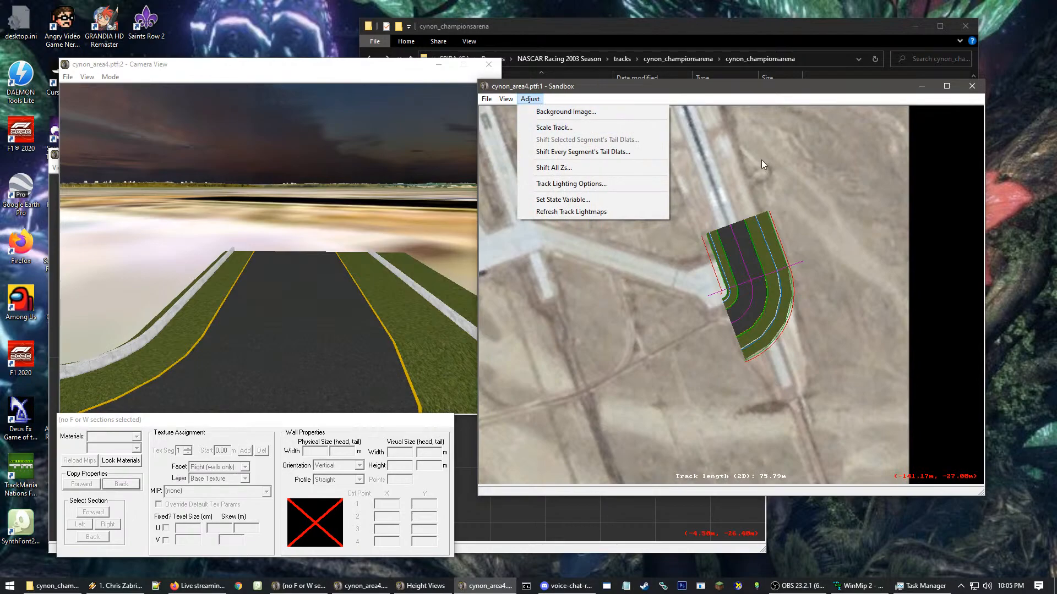
{"action": "left_click", "coordinate": [852, 209]}
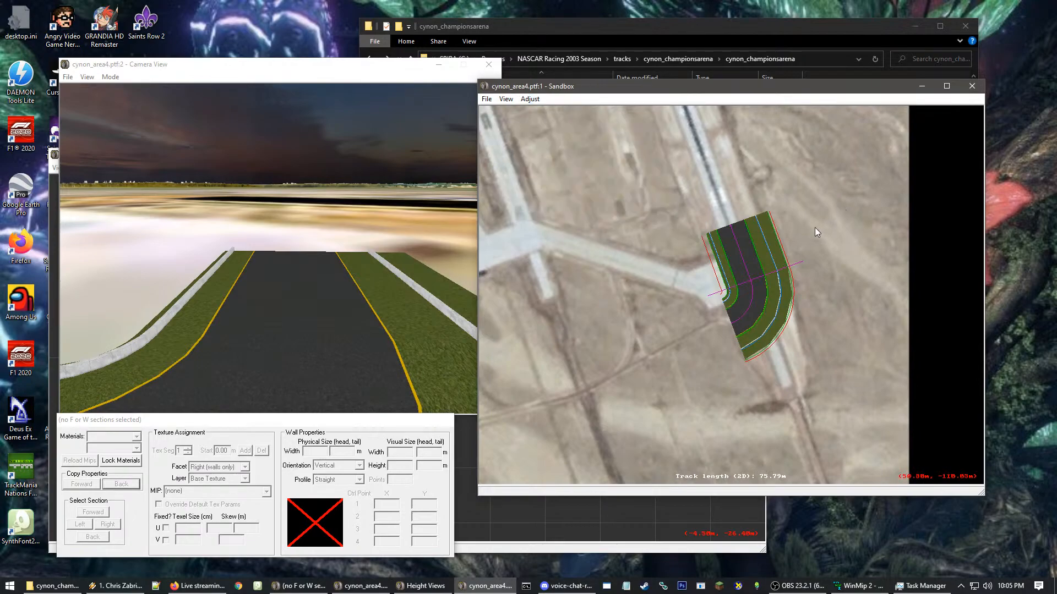
{"action": "scroll", "coordinate": [787, 240], "scroll_direction": "up", "scroll_amount": 1}
{"action": "scroll", "coordinate": [758, 249], "scroll_direction": "up", "scroll_amount": 3}
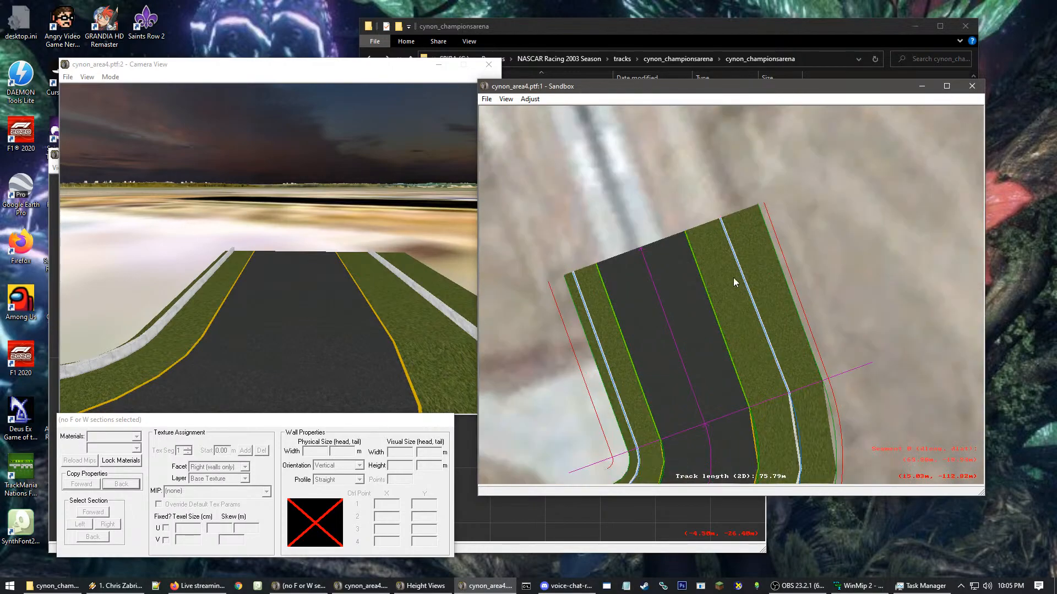
{"action": "left_click", "coordinate": [700, 246]}
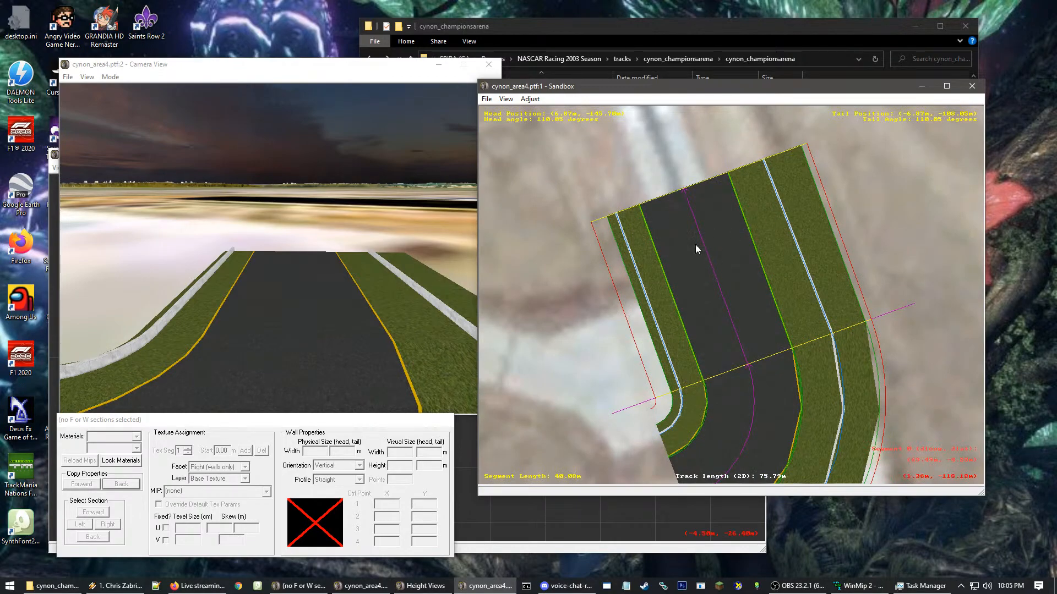
{"action": "left_click", "coordinate": [647, 259]}
{"action": "scroll", "coordinate": [648, 258], "scroll_direction": "up", "scroll_amount": 5}
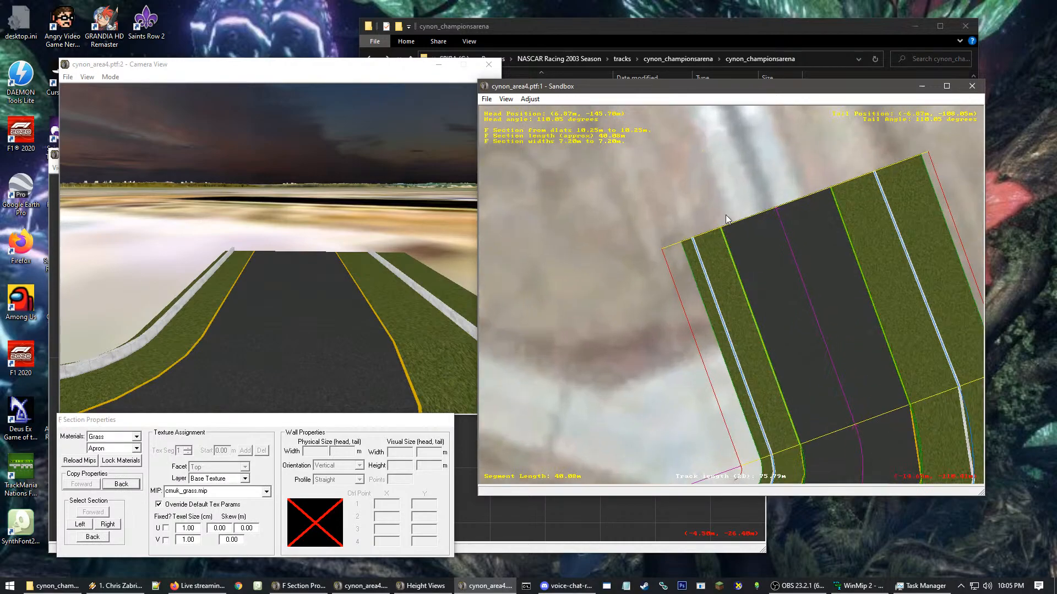
{"action": "scroll", "coordinate": [673, 128], "scroll_direction": "up", "scroll_amount": 1}
{"action": "left_click", "coordinate": [763, 210]}
{"action": "left_click", "coordinate": [766, 235]}
{"action": "left_click", "coordinate": [766, 235]}
{"action": "left_click", "coordinate": [738, 208]}
{"action": "scroll", "coordinate": [736, 279], "scroll_direction": "down", "scroll_amount": 2}
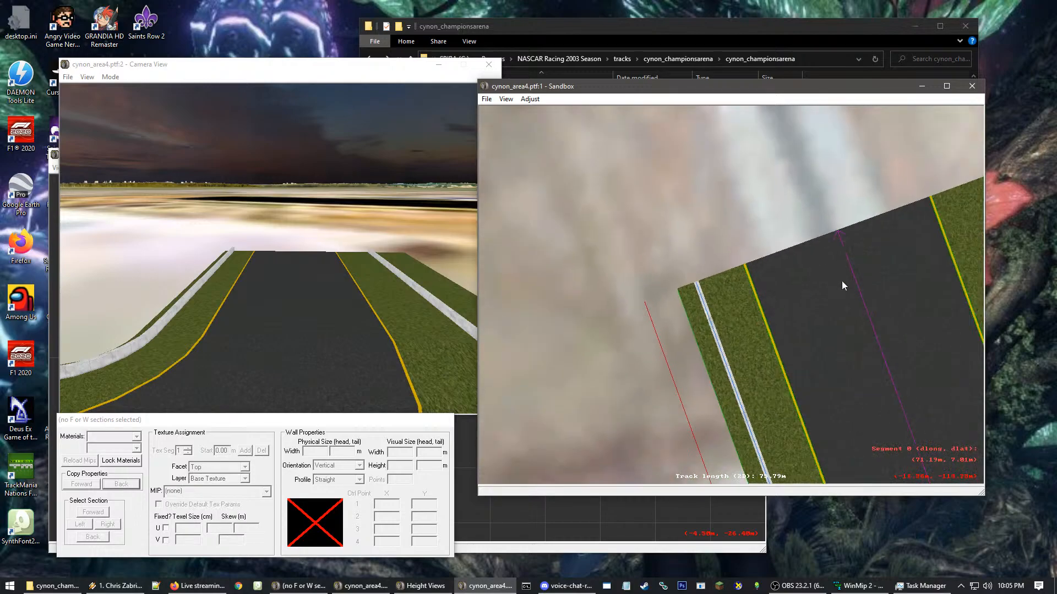
{"action": "scroll", "coordinate": [931, 241], "scroll_direction": "down", "scroll_amount": 1}
{"action": "scroll", "coordinate": [822, 319], "scroll_direction": "down", "scroll_amount": 1}
{"action": "left_click_drag", "start_coordinate": [817, 322], "coordinate": [709, 277]}
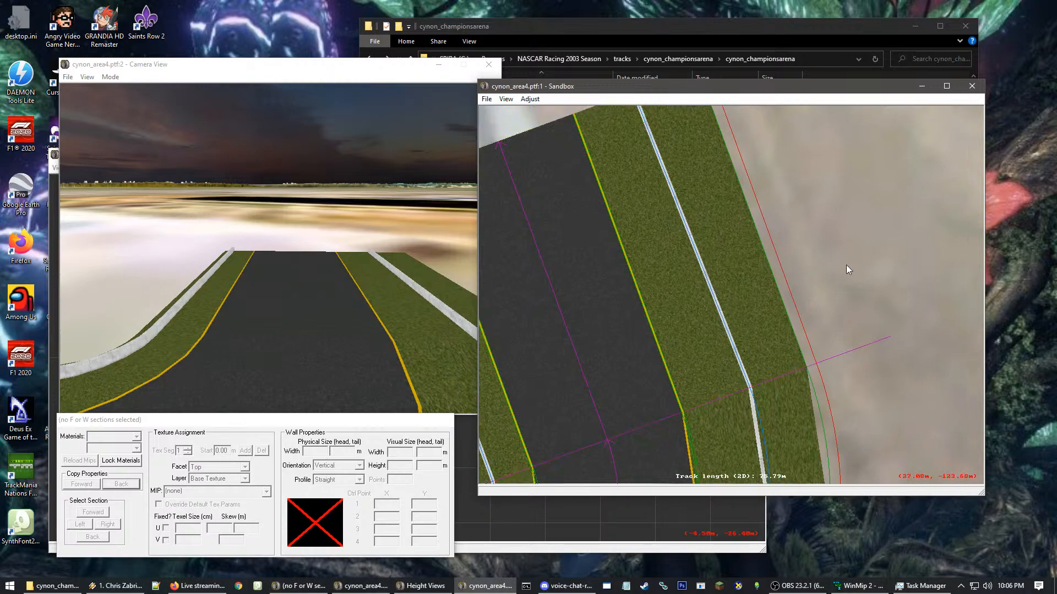
- Unlock the straight's geometry and delete the curve segment
{"action": "right_click", "coordinate": [674, 255]}
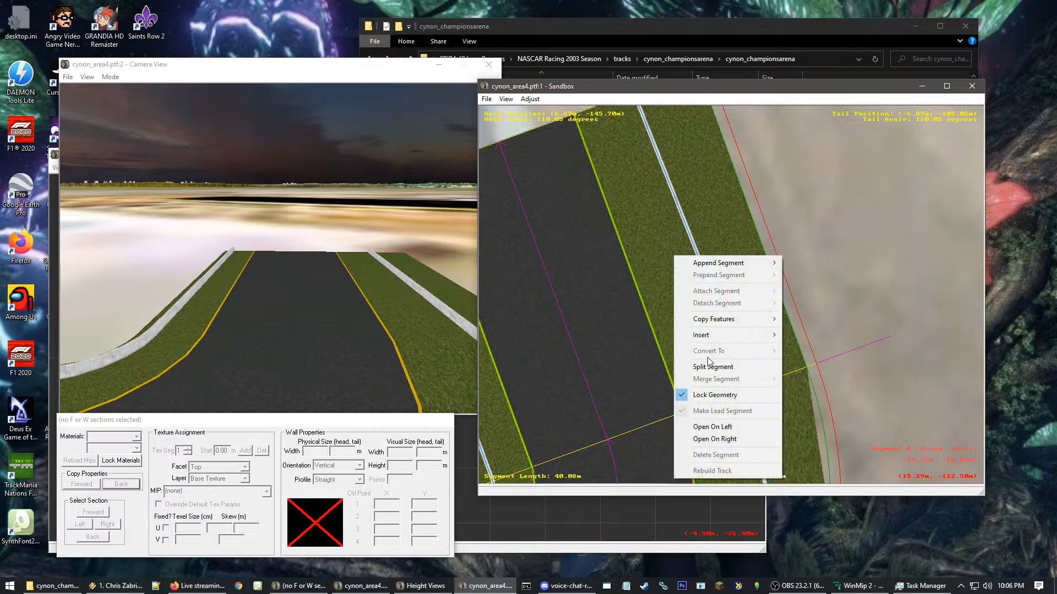
{"action": "mouse_move", "coordinate": [714, 335]}
{"action": "left_click", "coordinate": [810, 361]}
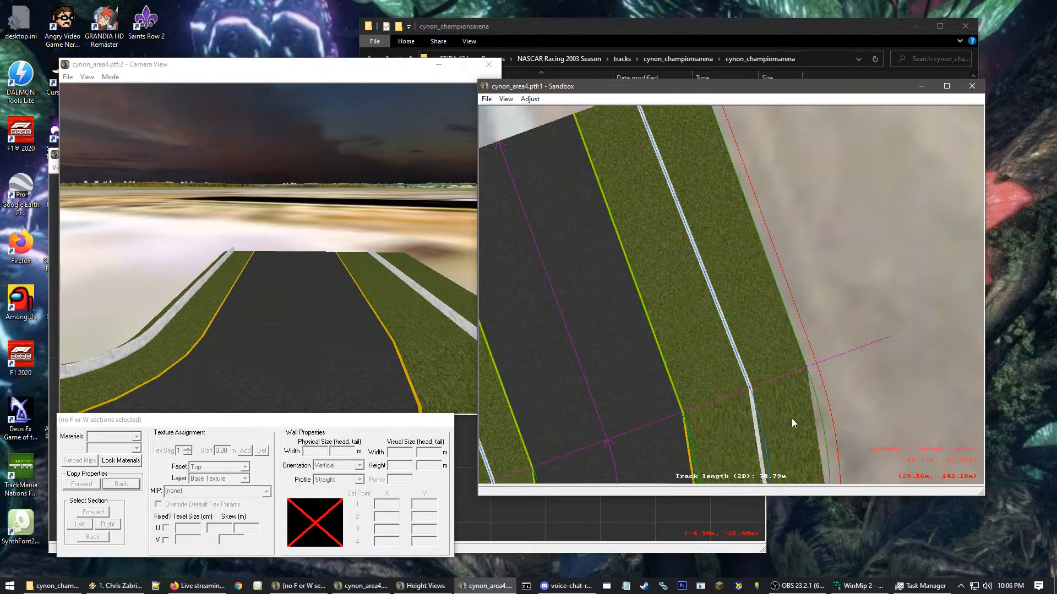
{"action": "left_click", "coordinate": [778, 366]}
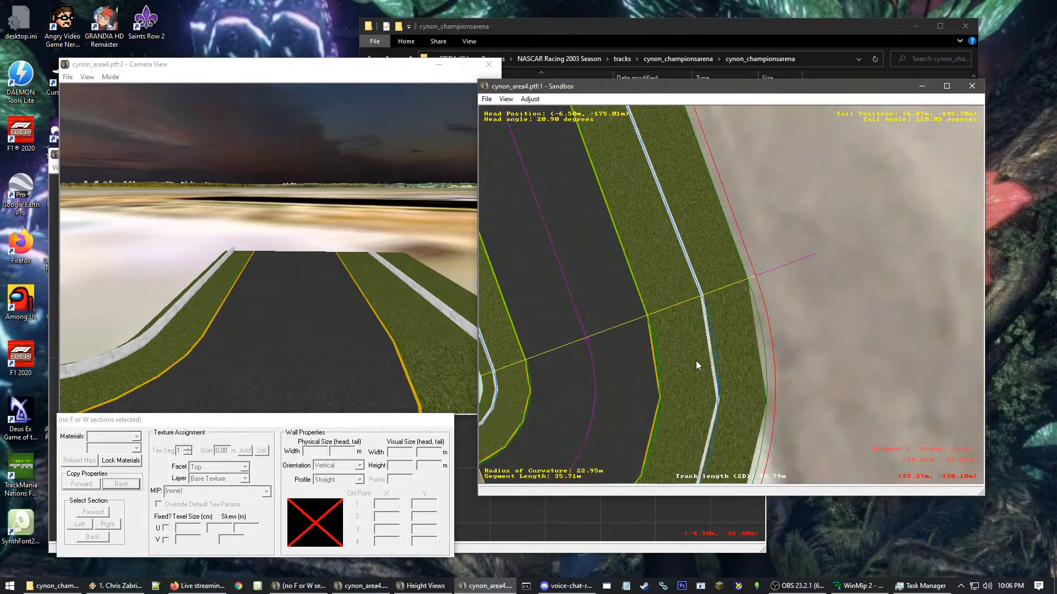
{"action": "right_click", "coordinate": [847, 323]}
{"action": "left_click", "coordinate": [854, 364]}
{"action": "left_click", "coordinate": [636, 386]}
{"action": "key", "text": "Delete"}
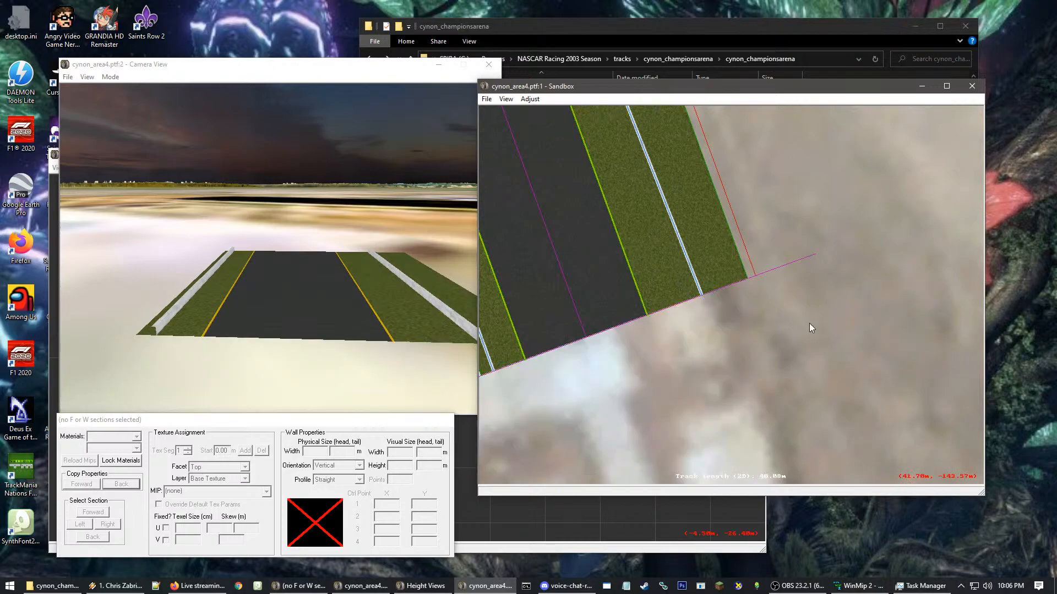
- Insert an X section along the straight's outer grass, just outside the outer wall
{"action": "key", "text": "c"}
{"action": "scroll", "coordinate": [688, 270], "scroll_direction": "up", "scroll_amount": 1}
{"action": "key", "text": "c"}
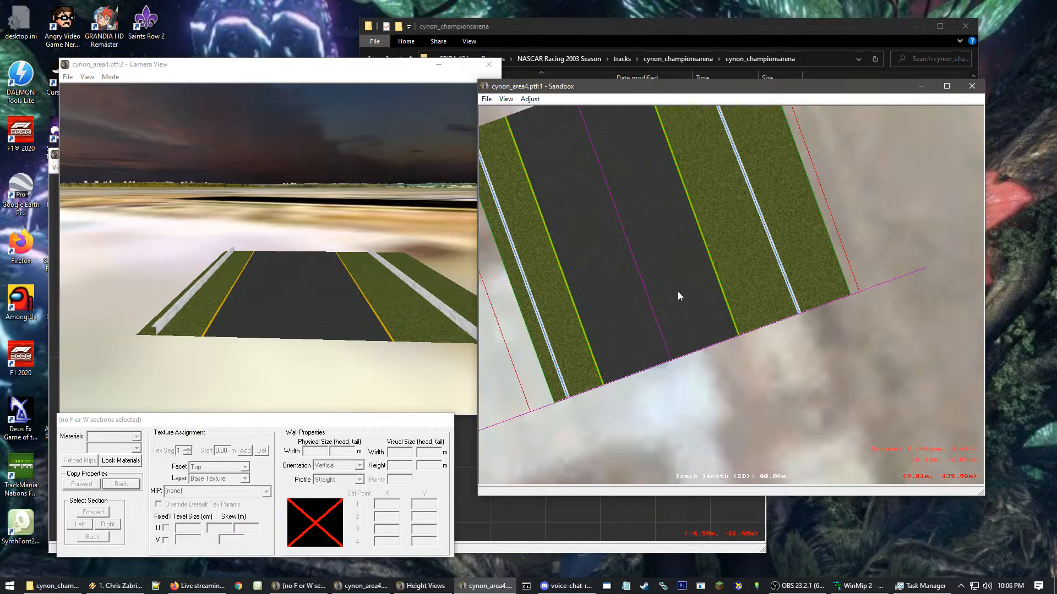
{"action": "key", "text": "c"}
{"action": "key", "text": "c"}
{"action": "scroll", "coordinate": [844, 262], "scroll_direction": "up", "scroll_amount": 2}
{"action": "scroll", "coordinate": [681, 328], "scroll_direction": "up", "scroll_amount": 5}
{"action": "left_click", "coordinate": [687, 302]}
{"action": "right_click", "coordinate": [705, 275]}
{"action": "left_click", "coordinate": [830, 380]}
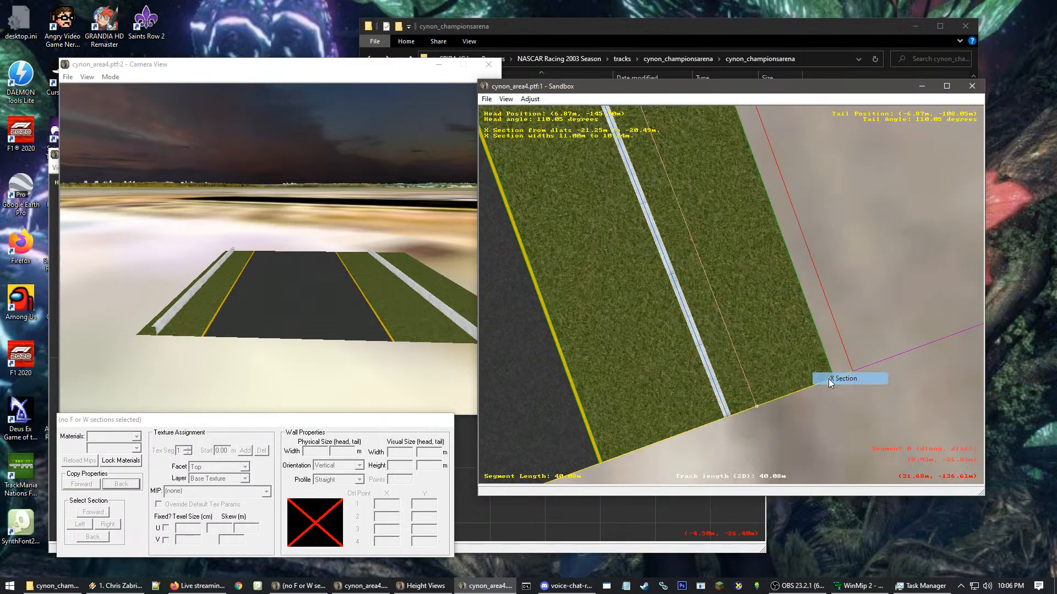
- Move the outer X section's head and tail onto the outer wall, with the head at dlat -19.18 m
{"action": "left_click_drag", "start_coordinate": [756, 406], "coordinate": [727, 417]}
{"action": "scroll", "coordinate": [627, 143], "scroll_direction": "down", "scroll_amount": 1}
{"action": "key", "text": "c"}
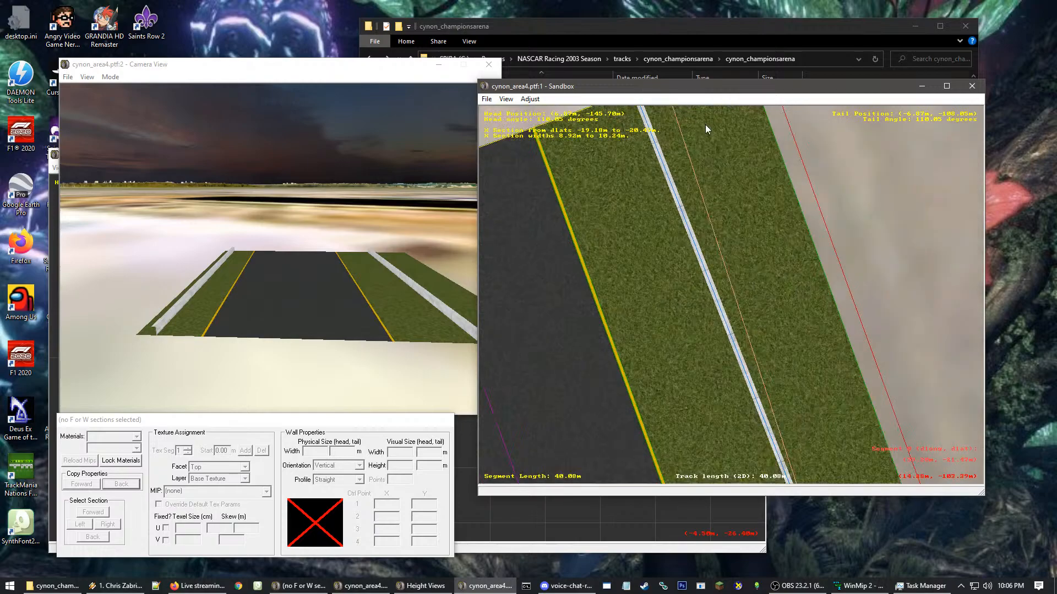
{"action": "key", "text": "c"}
{"action": "left_click_drag", "start_coordinate": [672, 185], "coordinate": [643, 195]}
{"action": "left_click", "coordinate": [585, 186]}
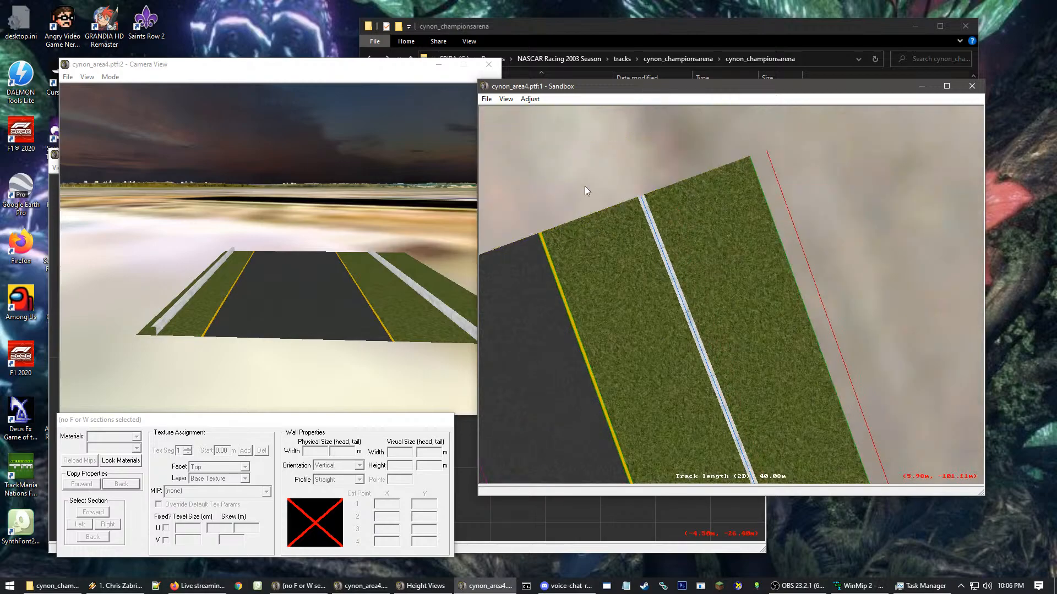
- Insert an X section along the straight's inner grass, with its head on the inner wall at dlat 15.41 m
{"action": "scroll", "coordinate": [580, 224], "scroll_direction": "down", "scroll_amount": 3}
{"action": "scroll", "coordinate": [753, 301], "scroll_direction": "up", "scroll_amount": 2}
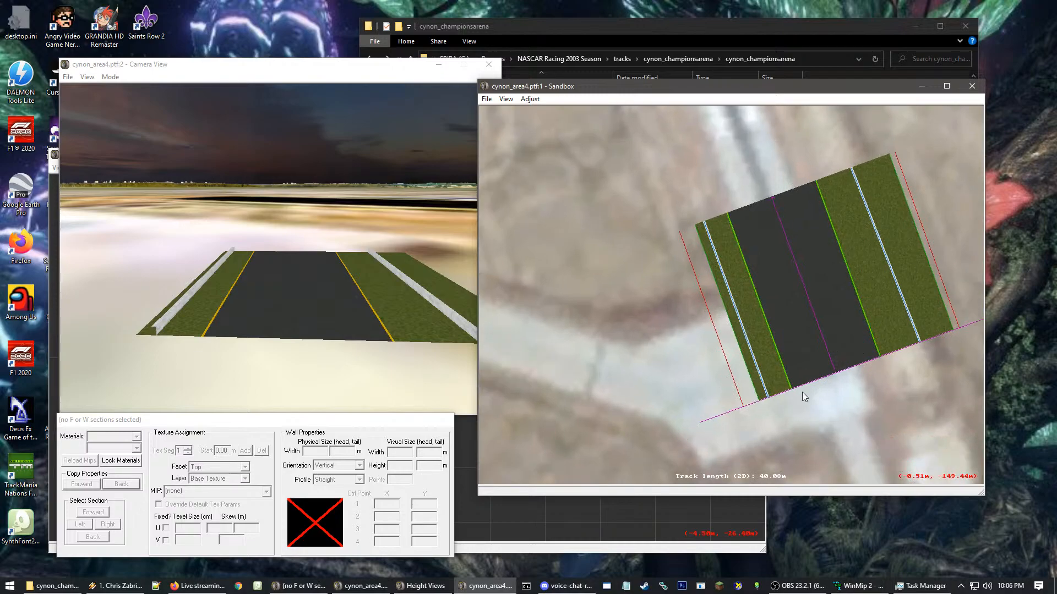
{"action": "left_click", "coordinate": [802, 391]}
{"action": "scroll", "coordinate": [788, 356], "scroll_direction": "up", "scroll_amount": 4}
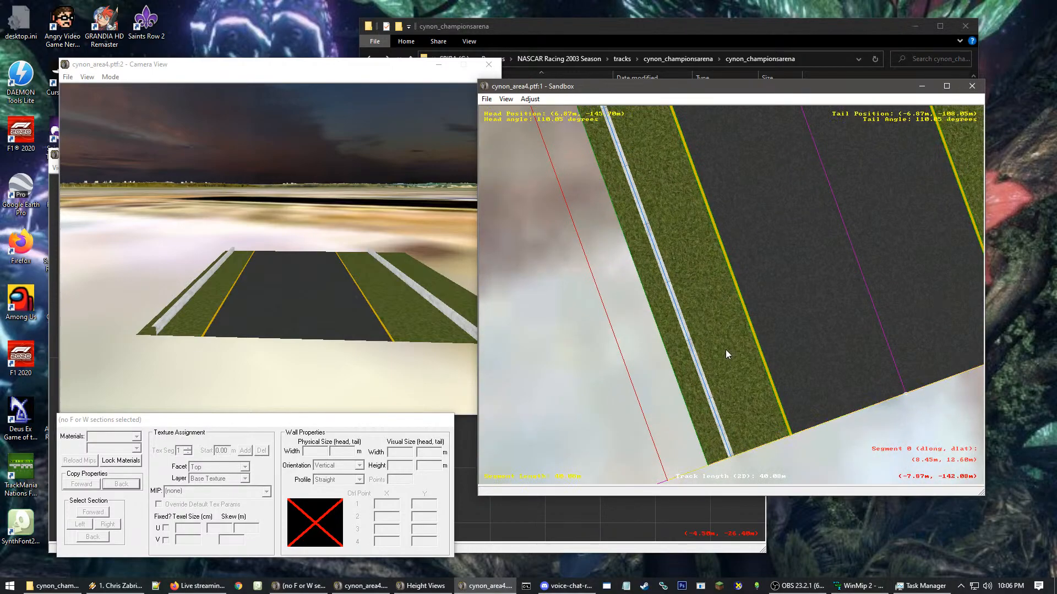
{"action": "right_click", "coordinate": [727, 353]}
{"action": "mouse_move", "coordinate": [809, 432]}
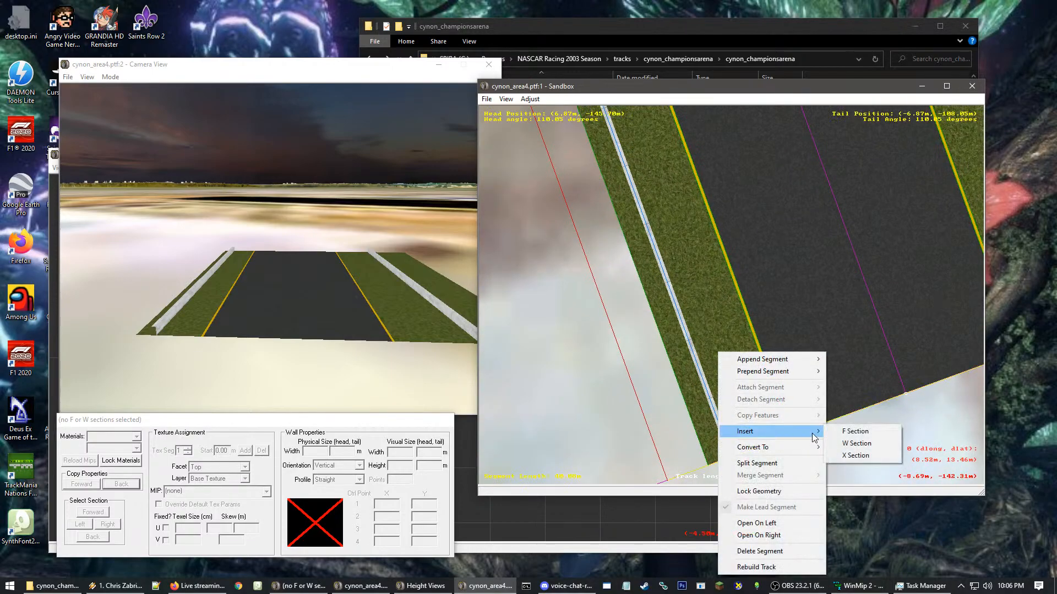
{"action": "left_click", "coordinate": [853, 455]}
{"action": "scroll", "coordinate": [599, 173], "scroll_direction": "down", "scroll_amount": 1}
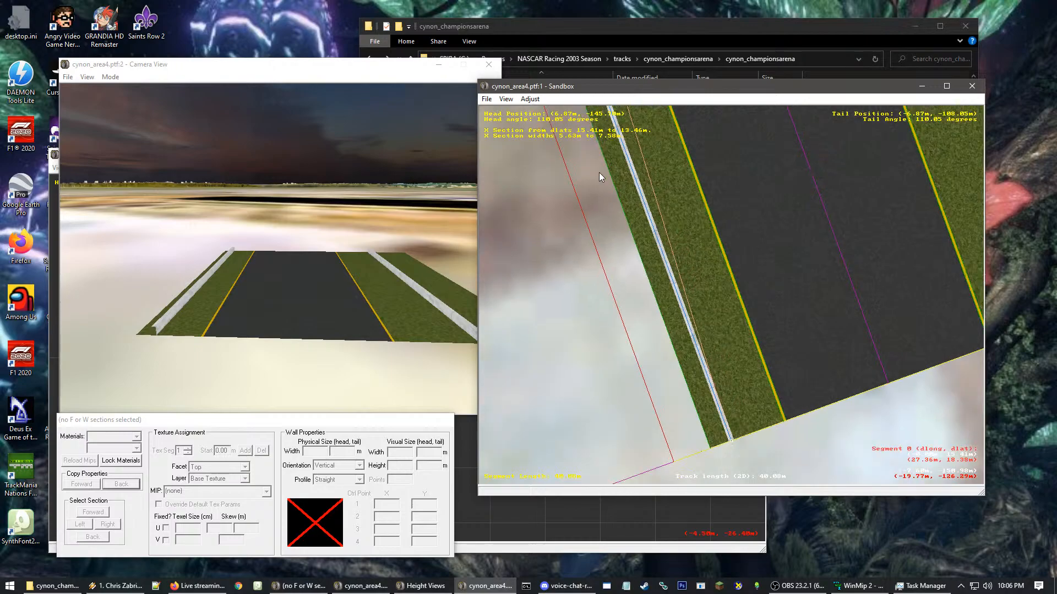
{"action": "scroll", "coordinate": [599, 173], "scroll_direction": "down", "scroll_amount": 1}
{"action": "scroll", "coordinate": [676, 215], "scroll_direction": "up", "scroll_amount": 1}
- Move the tail of the inner X section onto the straight's inner wall
{"action": "left_click", "coordinate": [692, 260]}
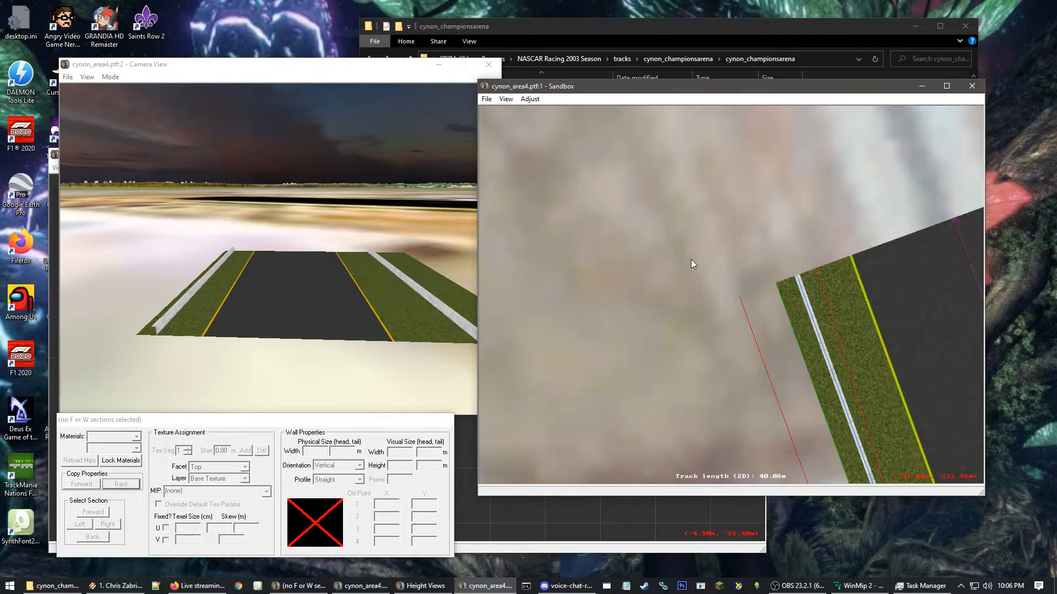
{"action": "left_click", "coordinate": [812, 270]}
{"action": "left_click_drag", "start_coordinate": [817, 268], "coordinate": [660, 325]}
{"action": "left_click", "coordinate": [672, 274]}
{"action": "left_click", "coordinate": [777, 284]}
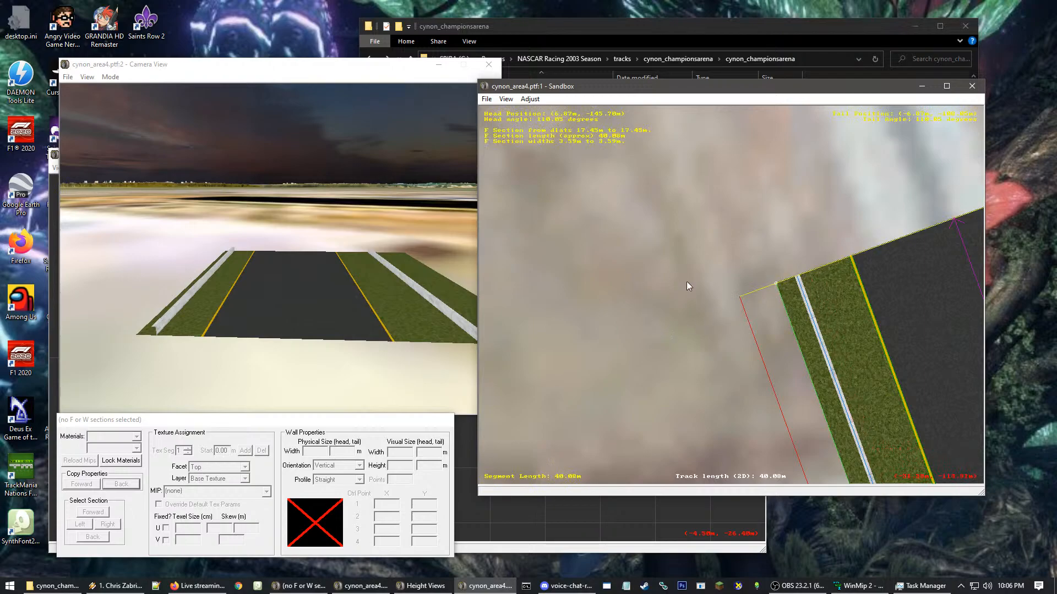
{"action": "left_click", "coordinate": [692, 281]}
- Move the straight segment along the runway to a head position of about (-4.61 m, -118.14 m)
{"action": "scroll", "coordinate": [715, 276], "scroll_direction": "down", "scroll_amount": 3}
{"action": "scroll", "coordinate": [855, 395], "scroll_direction": "up", "scroll_amount": 3}
{"action": "scroll", "coordinate": [708, 313], "scroll_direction": "down", "scroll_amount": 2}
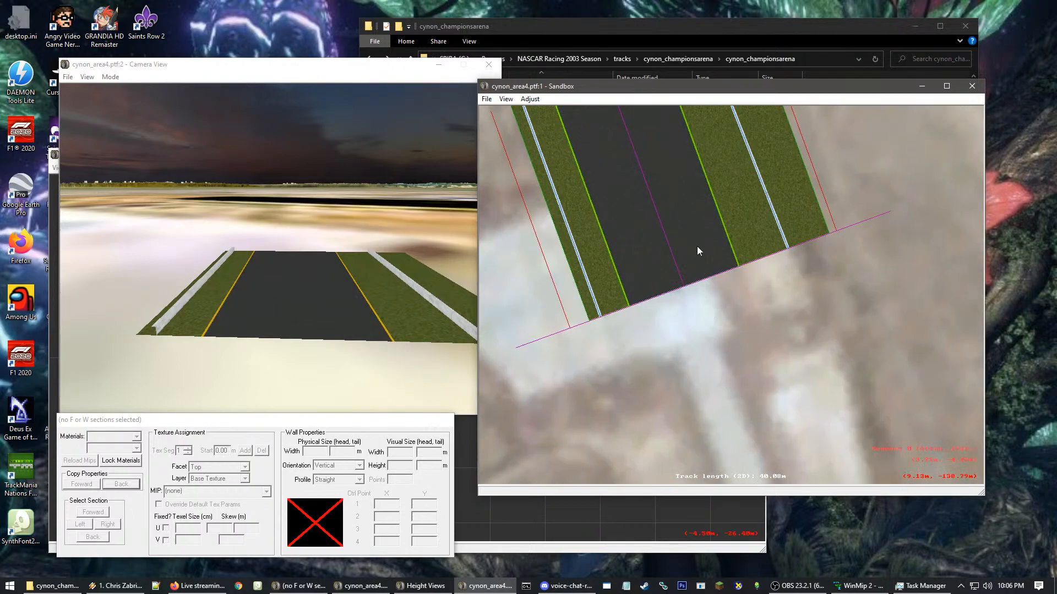
{"action": "scroll", "coordinate": [732, 295], "scroll_direction": "down", "scroll_amount": 5}
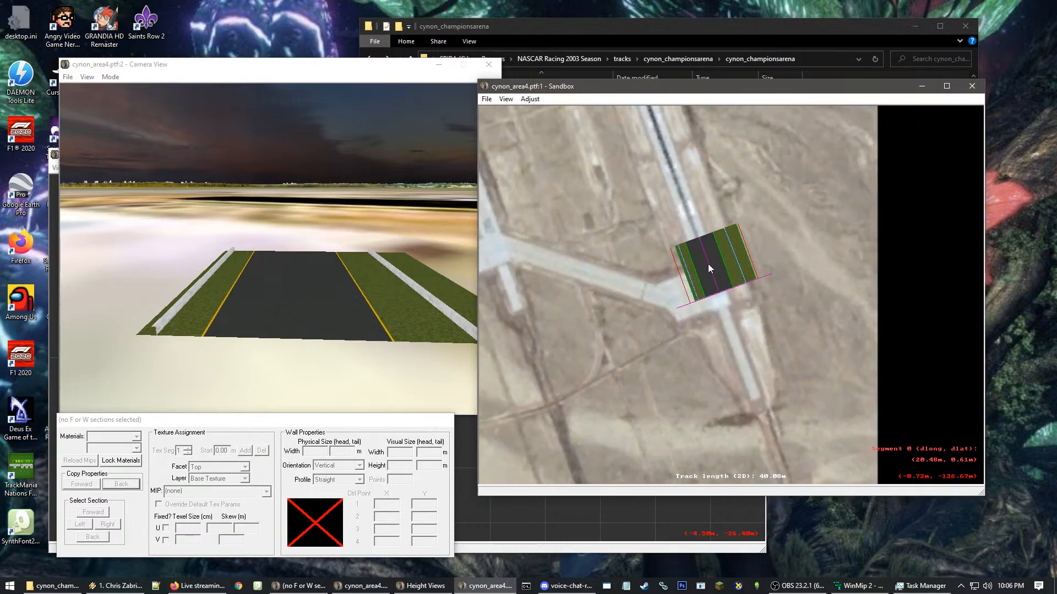
{"action": "scroll", "coordinate": [708, 269], "scroll_direction": "up", "scroll_amount": 8}
{"action": "left_click", "coordinate": [802, 346]}
{"action": "left_click_drag", "start_coordinate": [802, 345], "coordinate": [761, 219]}
{"action": "scroll", "coordinate": [765, 212], "scroll_direction": "down", "scroll_amount": 3}
{"action": "left_click_drag", "start_coordinate": [769, 211], "coordinate": [755, 231]}
{"action": "scroll", "coordinate": [754, 235], "scroll_direction": "down", "scroll_amount": 4}
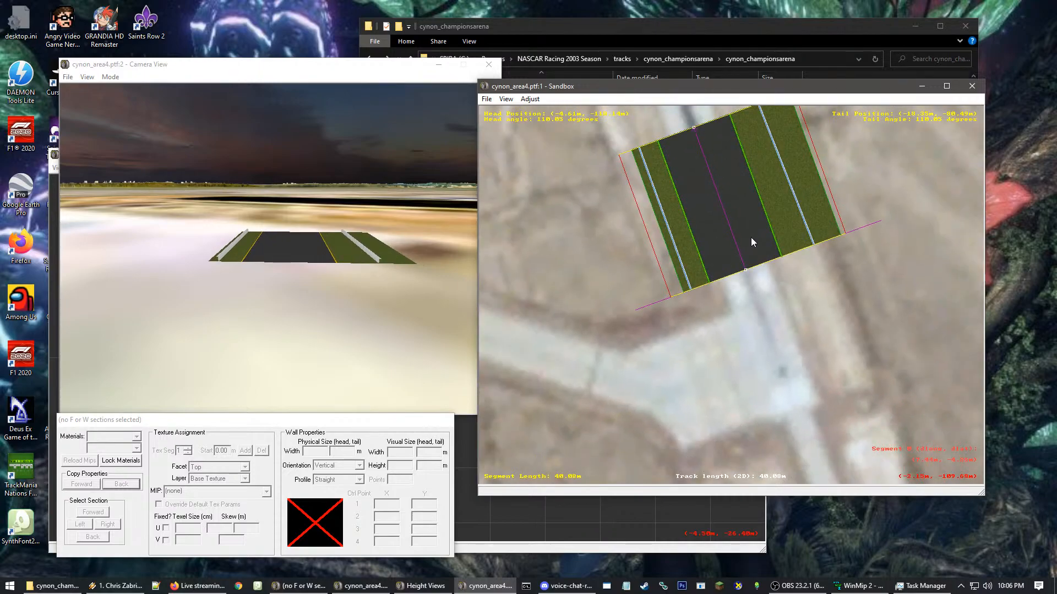
{"action": "scroll", "coordinate": [698, 364], "scroll_direction": "up", "scroll_amount": 4}
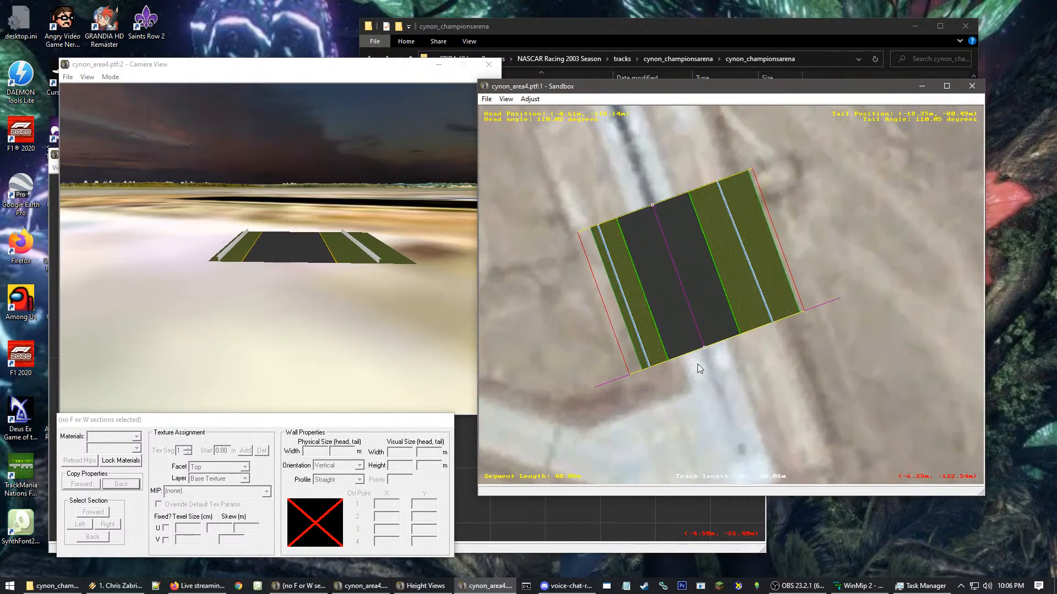
- Prepend a curve segment to the head of the straight
{"action": "scroll", "coordinate": [729, 276], "scroll_direction": "up", "scroll_amount": 3}
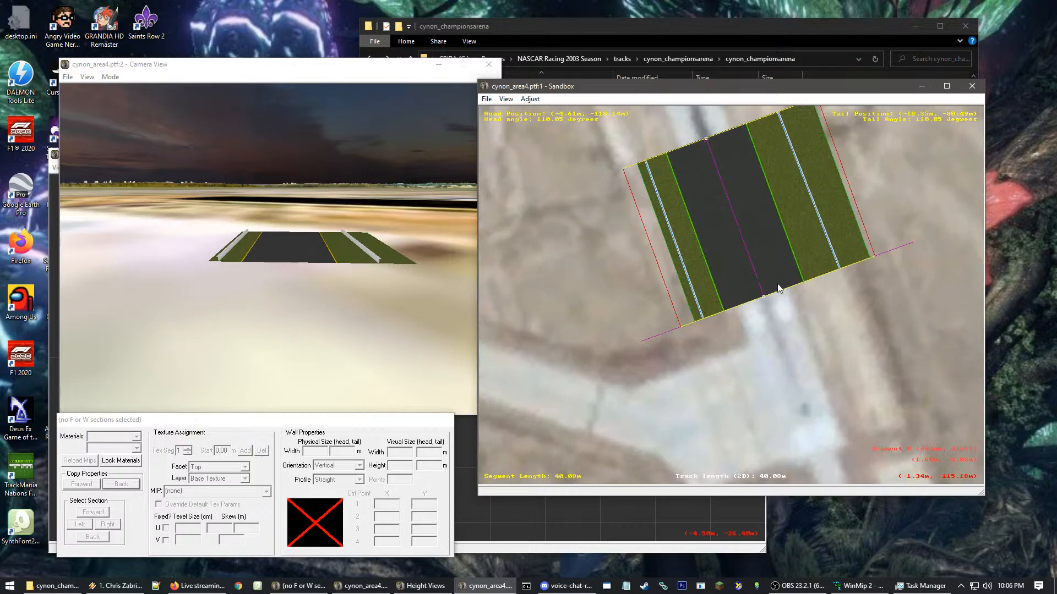
{"action": "scroll", "coordinate": [798, 273], "scroll_direction": "down", "scroll_amount": 2}
{"action": "left_click", "coordinate": [781, 329]}
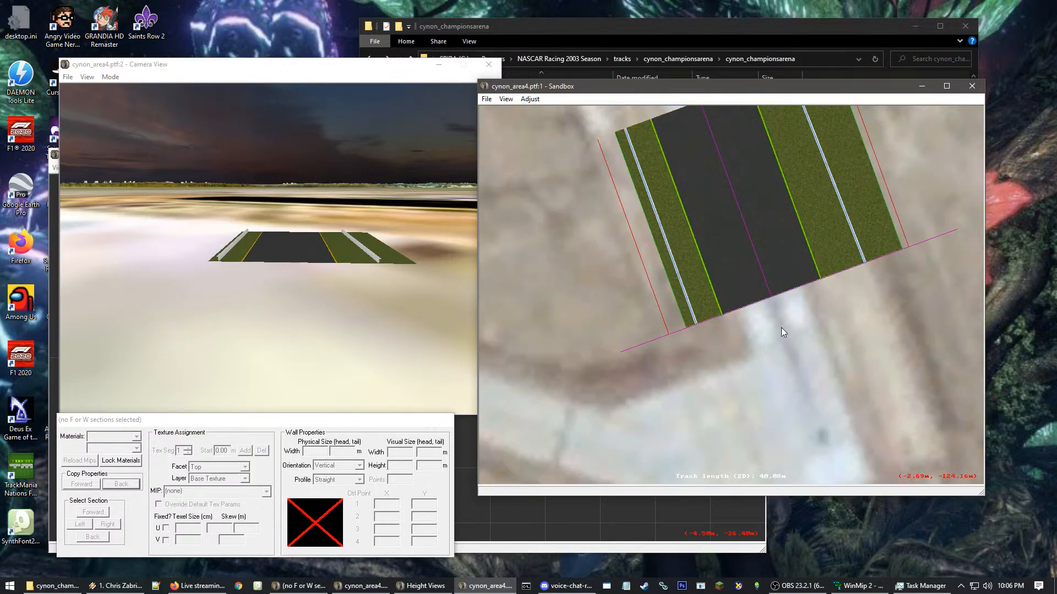
{"action": "right_click", "coordinate": [779, 279]}
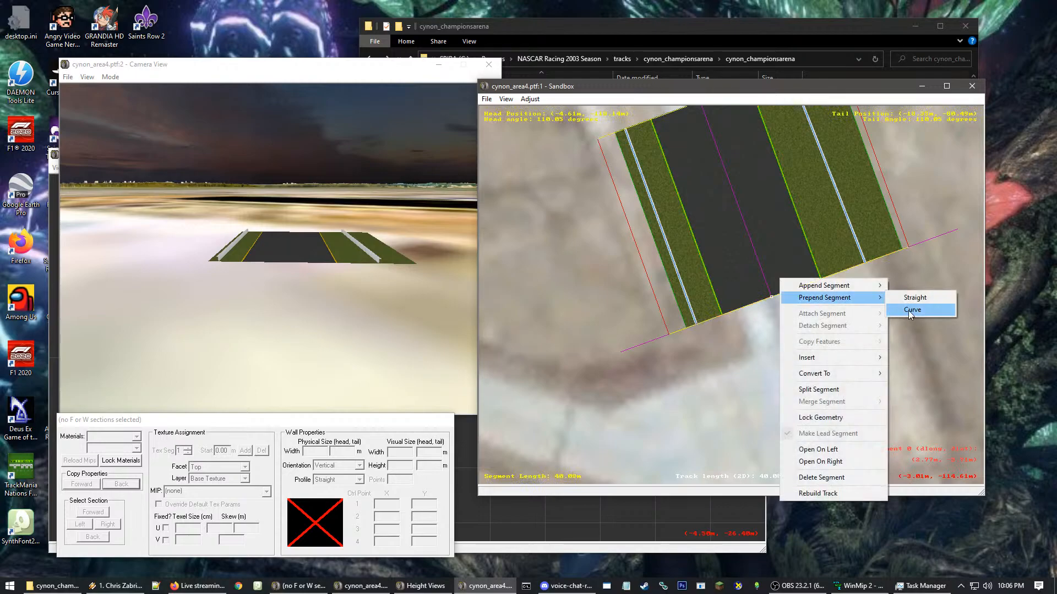
{"action": "left_click", "coordinate": [912, 310]}
{"action": "scroll", "coordinate": [731, 346], "scroll_direction": "down", "scroll_amount": 3}
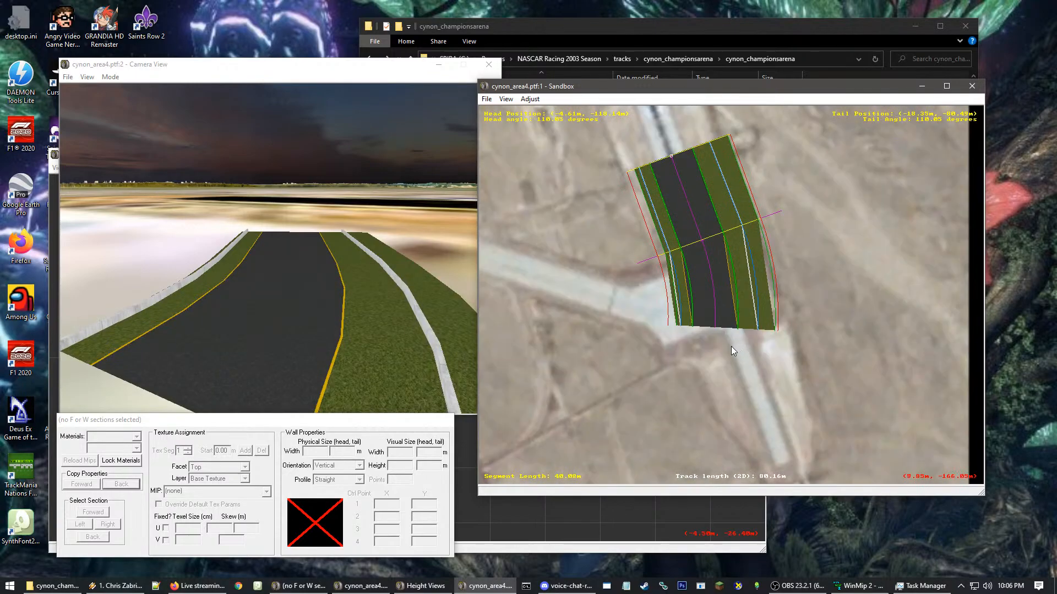
- Bend the prepended curve toward the taxiway, placing its head at about (-17.46 m, -146.24 m) with a radius of about 22 m
{"action": "scroll", "coordinate": [702, 329], "scroll_direction": "up", "scroll_amount": 2}
{"action": "left_click", "coordinate": [710, 305]}
{"action": "scroll", "coordinate": [710, 305], "scroll_direction": "up", "scroll_amount": 3}
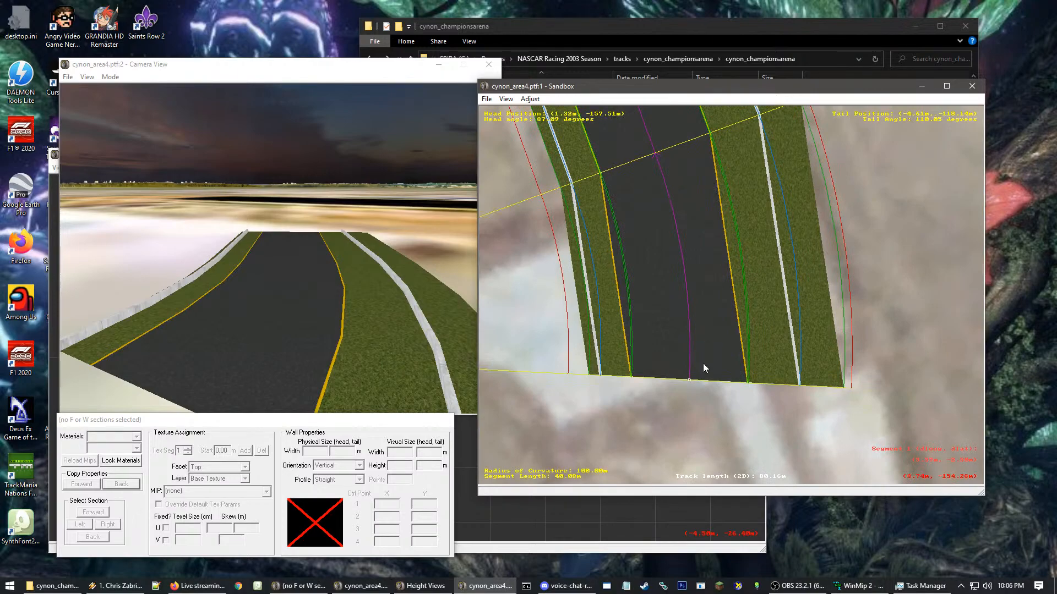
{"action": "left_click_drag", "start_coordinate": [689, 378], "coordinate": [581, 314]}
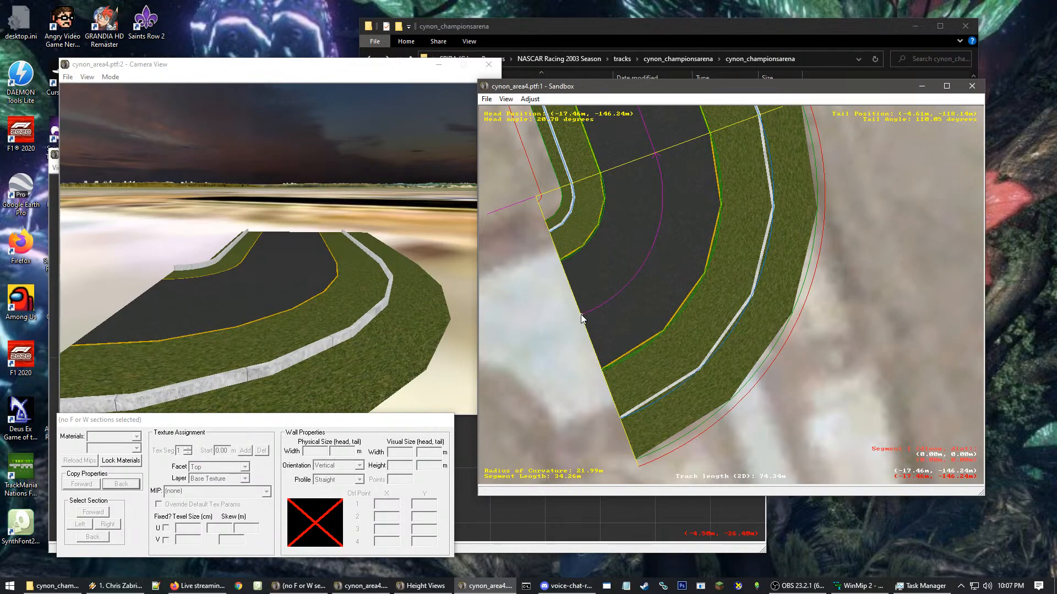
- Refine the curve's head position to about (-19.59 m, -147.66 m), giving a radius of about 22.65 m
{"action": "left_click_drag", "start_coordinate": [582, 317], "coordinate": [640, 312]}
{"action": "scroll", "coordinate": [563, 323], "scroll_direction": "down", "scroll_amount": 3}
{"action": "scroll", "coordinate": [660, 308], "scroll_direction": "up", "scroll_amount": 3}
{"action": "right_click_drag", "start_coordinate": [589, 309], "coordinate": [715, 285]}
{"action": "scroll", "coordinate": [715, 286], "scroll_direction": "up", "scroll_amount": 1}
{"action": "scroll", "coordinate": [842, 311], "scroll_direction": "up", "scroll_amount": 1}
{"action": "scroll", "coordinate": [754, 299], "scroll_direction": "up", "scroll_amount": 1}
{"action": "scroll", "coordinate": [715, 314], "scroll_direction": "down", "scroll_amount": 1}
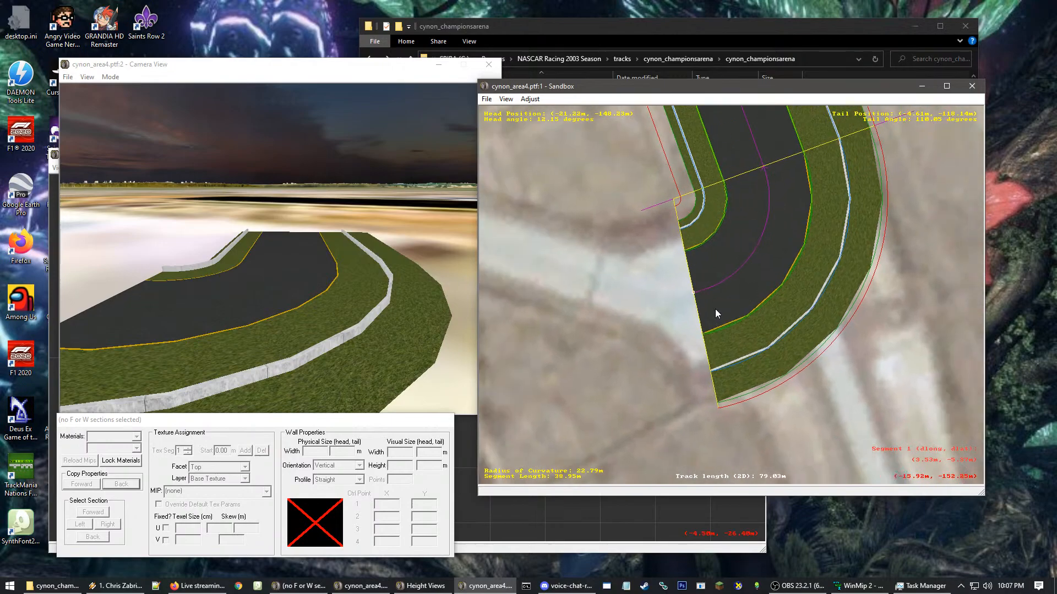
{"action": "left_click_drag", "start_coordinate": [694, 295], "coordinate": [699, 299]}
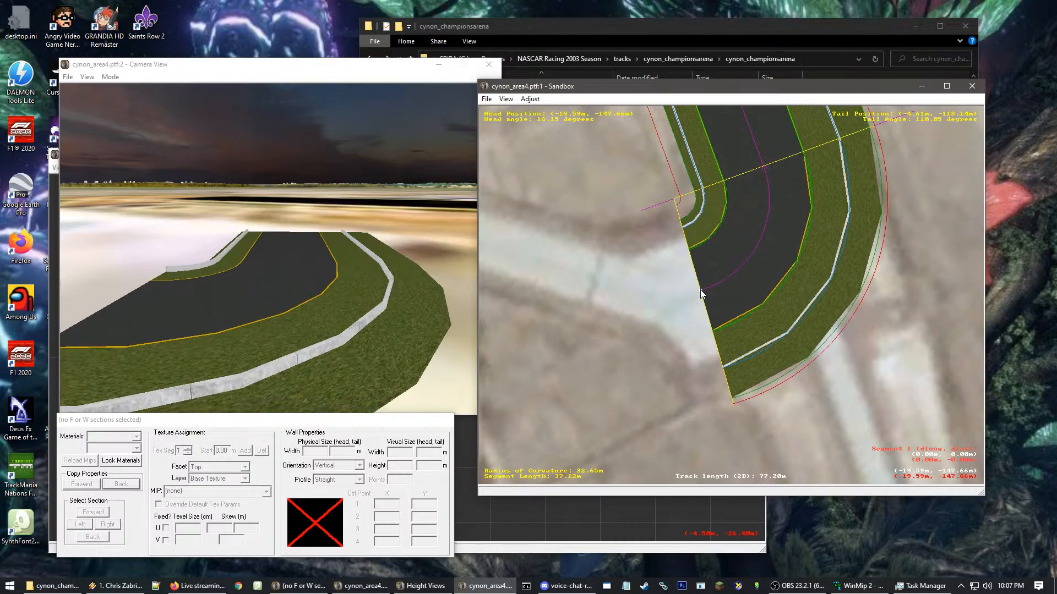
- Widen the curve to a radius of about 26.7 m with its head at about (-20.63 m, -152.43 m)
{"action": "scroll", "coordinate": [736, 275], "scroll_direction": "up", "scroll_amount": 1}
{"action": "scroll", "coordinate": [739, 301], "scroll_direction": "down", "scroll_amount": 4}
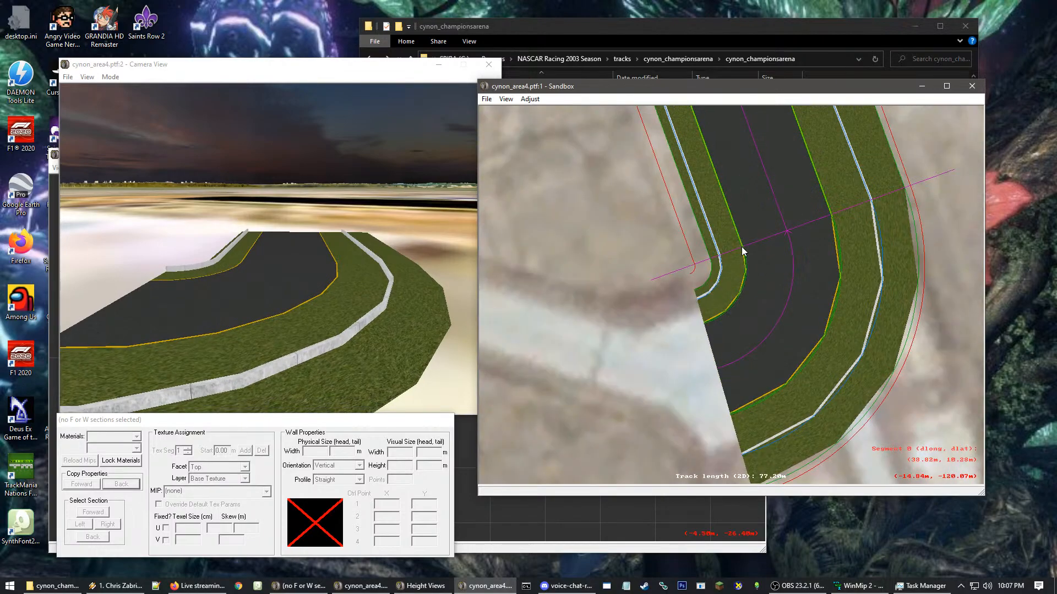
{"action": "scroll", "coordinate": [725, 309], "scroll_direction": "up", "scroll_amount": 5}
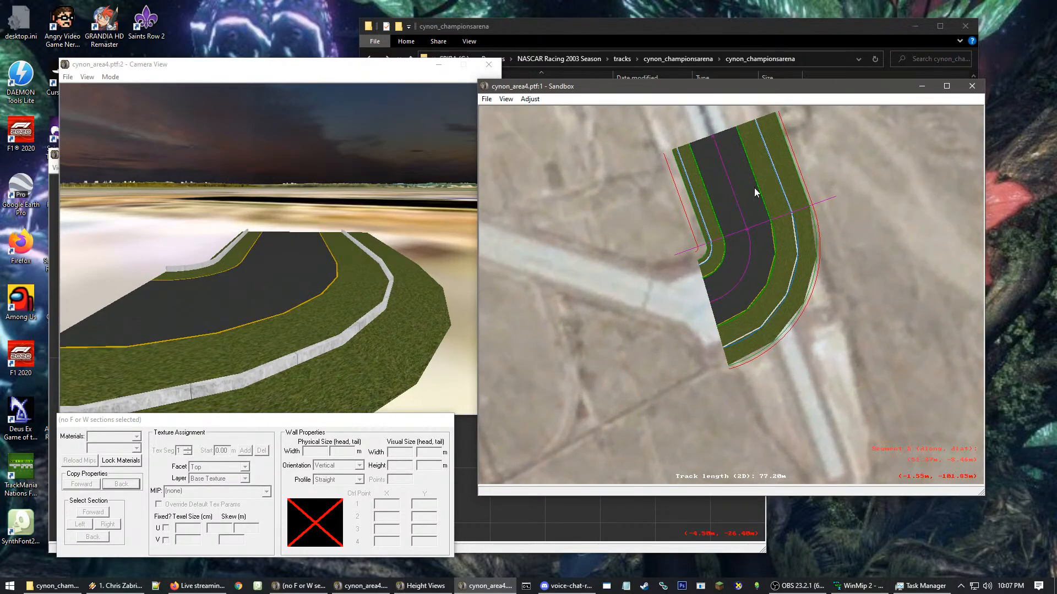
{"action": "scroll", "coordinate": [798, 346], "scroll_direction": "down", "scroll_amount": 2}
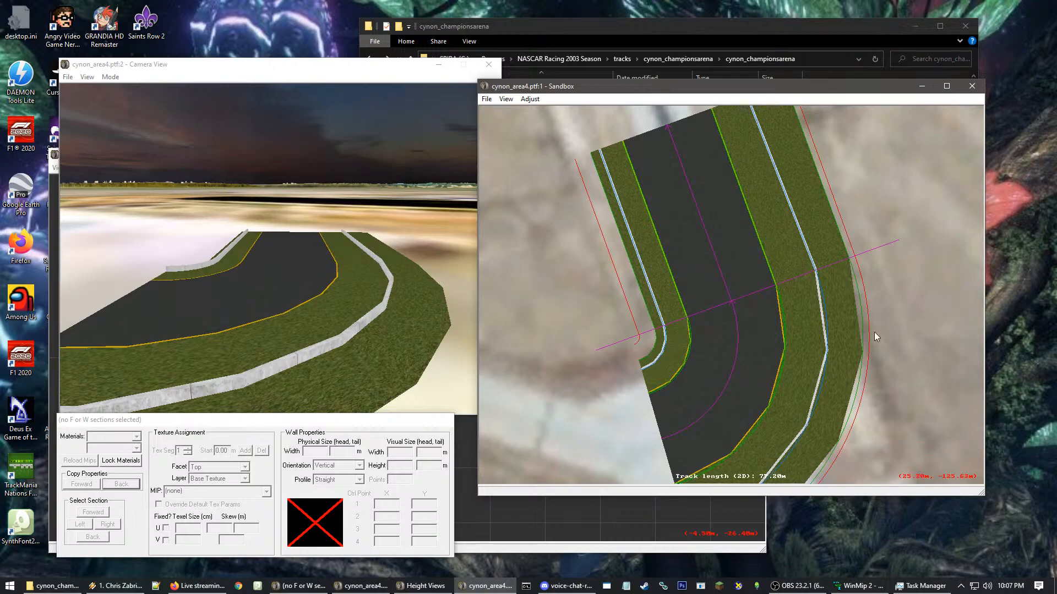
{"action": "scroll", "coordinate": [696, 382], "scroll_direction": "up", "scroll_amount": 5}
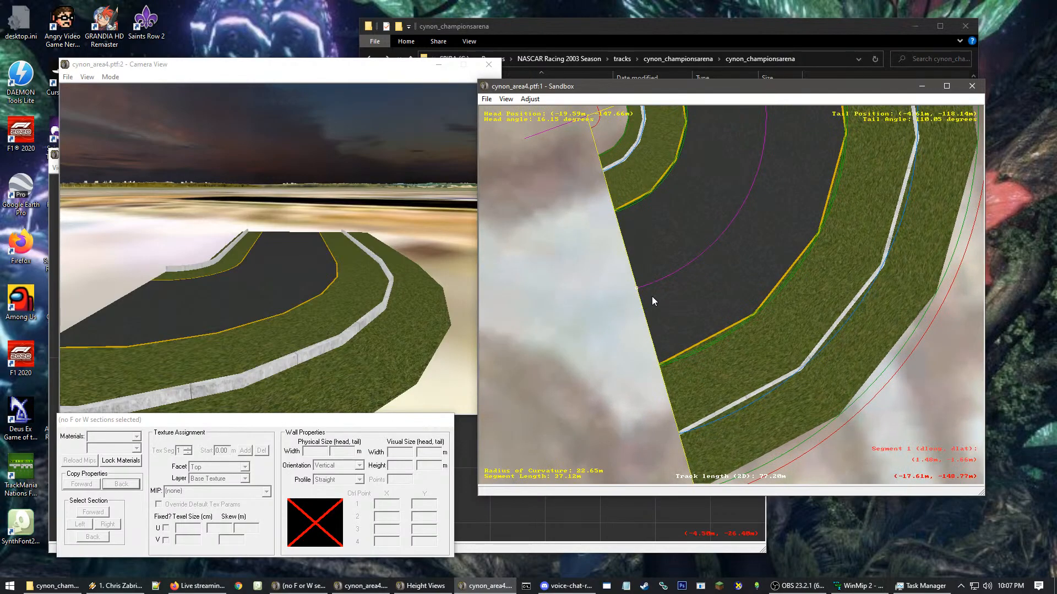
{"action": "left_click_drag", "start_coordinate": [643, 293], "coordinate": [645, 300]}
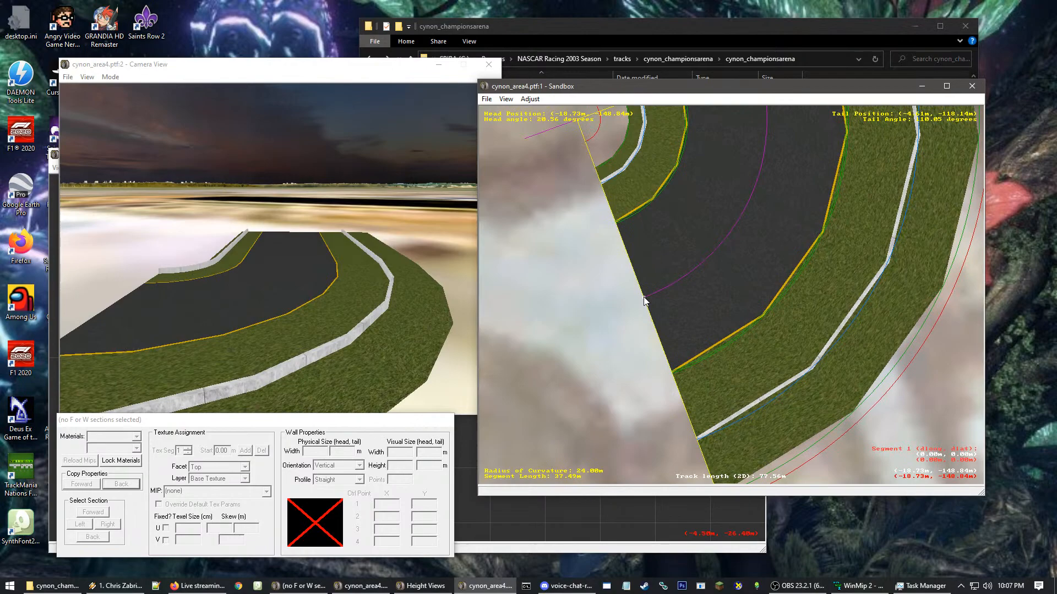
{"action": "left_click_drag", "start_coordinate": [645, 300], "coordinate": [636, 240]}
{"action": "scroll", "coordinate": [580, 181], "scroll_direction": "down", "scroll_amount": 4}
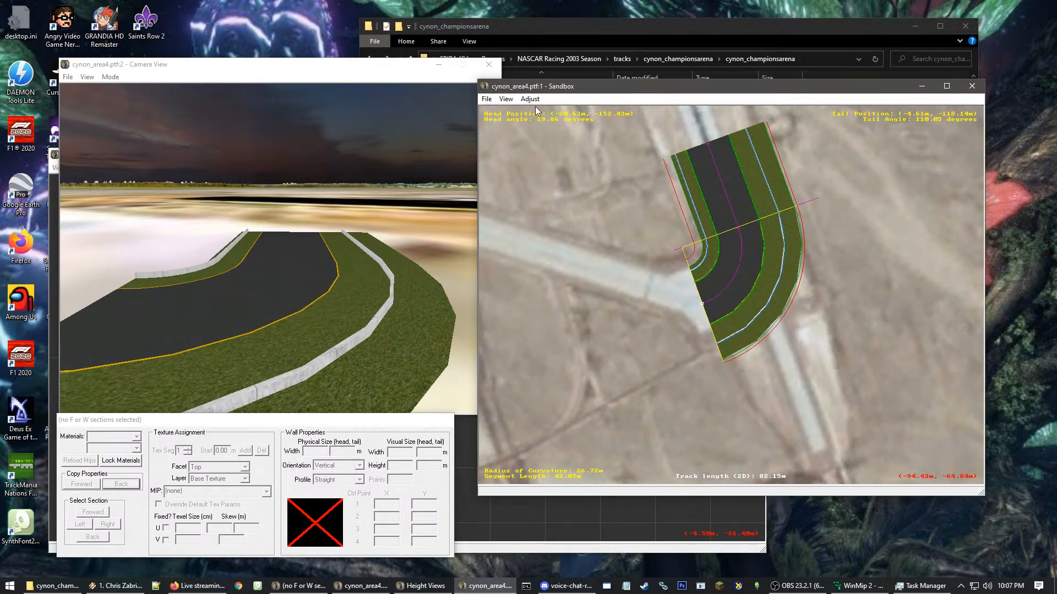
{"action": "left_click", "coordinate": [529, 99]}
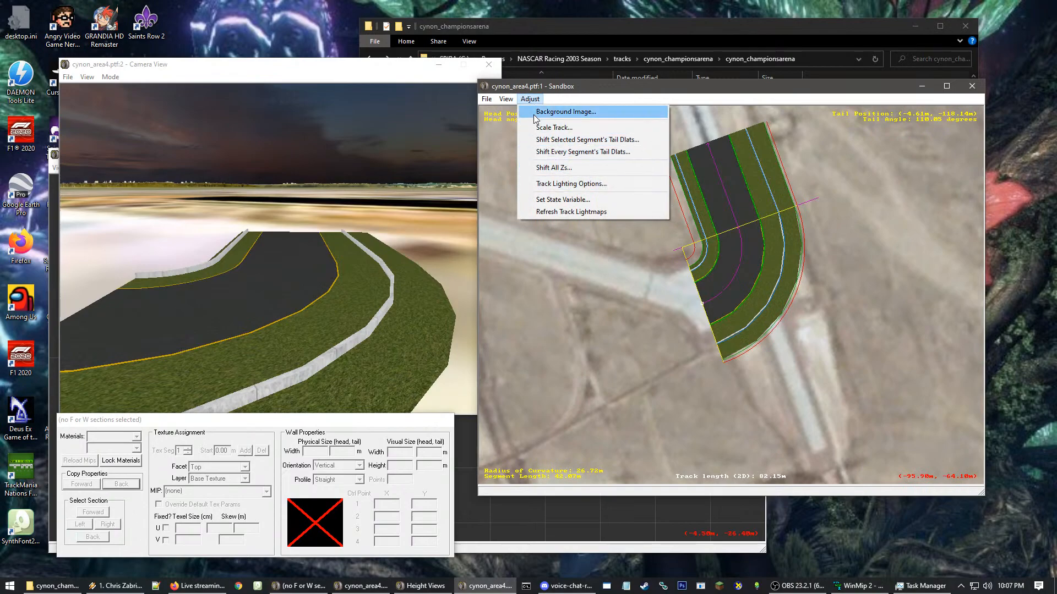
{"action": "left_click", "coordinate": [600, 259]}
{"action": "right_click", "coordinate": [625, 311]}
{"action": "scroll", "coordinate": [642, 295], "scroll_direction": "up", "scroll_amount": 2}
{"action": "right_click", "coordinate": [865, 247]}
{"action": "scroll", "coordinate": [622, 342], "scroll_direction": "up", "scroll_amount": 4}
{"action": "scroll", "coordinate": [602, 302], "scroll_direction": "down", "scroll_amount": 3}
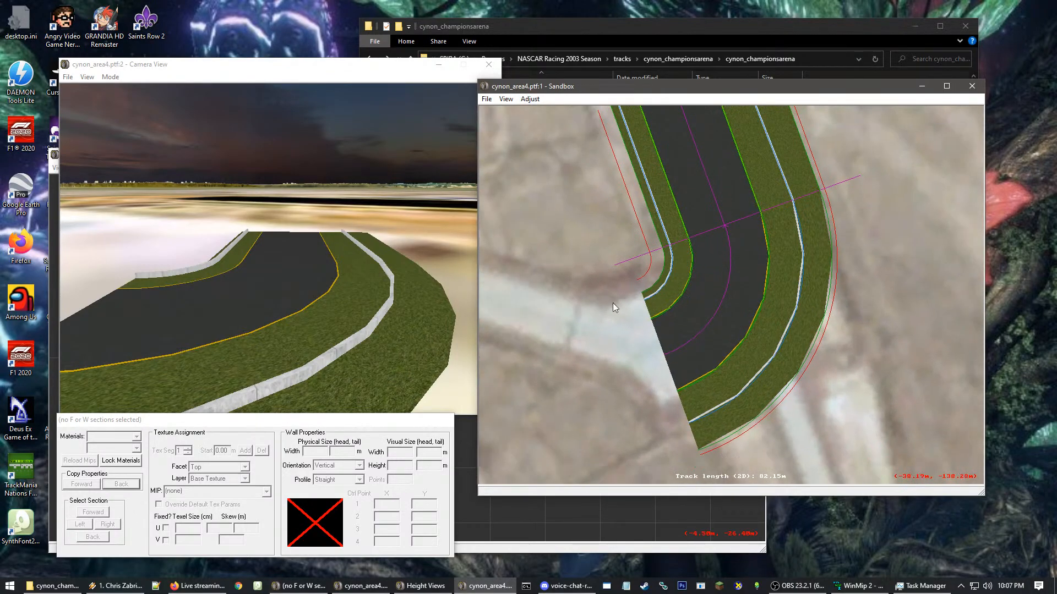
- Shorten the curve to about 30.15 m with its head at about (-10.73 m, -146.04 m) and a radius of about 26.63 m
{"action": "left_click", "coordinate": [712, 335]}
{"action": "left_click_drag", "start_coordinate": [680, 346], "coordinate": [634, 297]}
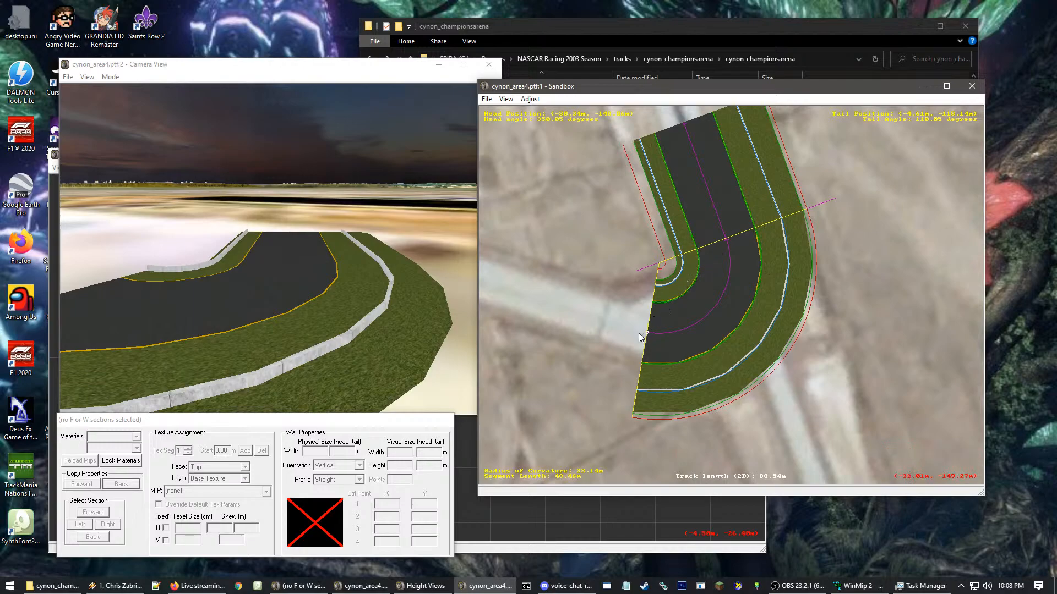
{"action": "mouse_move", "coordinate": [645, 337]}
{"action": "left_mouse_down"}
{"action": "mouse_move", "coordinate": [708, 337]}
{"action": "mouse_move", "coordinate": [706, 327]}
{"action": "left_mouse_up"}
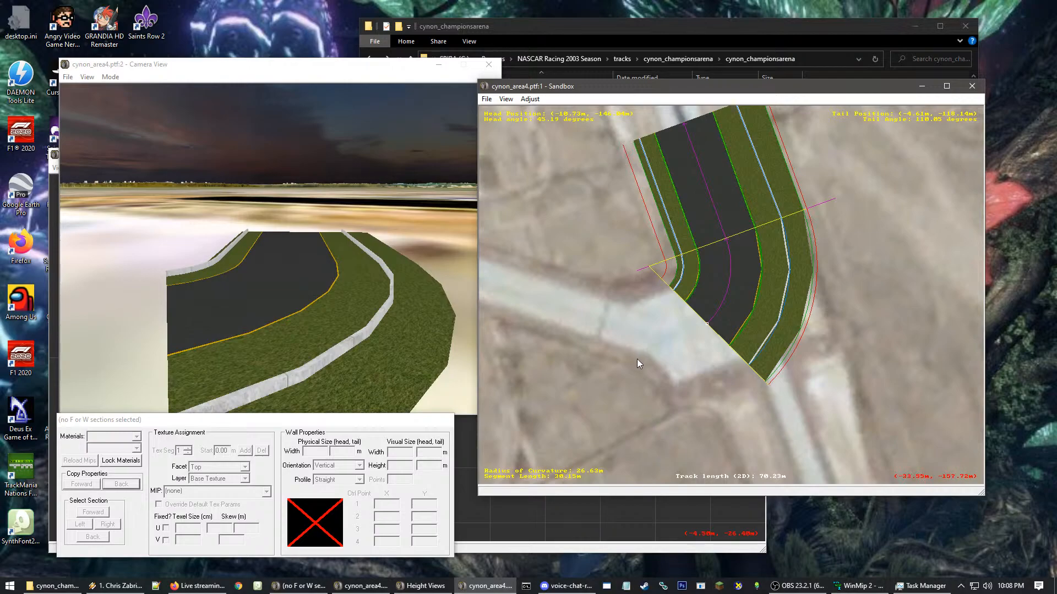
{"action": "left_click", "coordinate": [853, 329]}
- Prepend a second curve segment to the head of the first curve
{"action": "scroll", "coordinate": [741, 358], "scroll_direction": "up", "scroll_amount": 1}
{"action": "scroll", "coordinate": [787, 330], "scroll_direction": "up", "scroll_amount": 4}
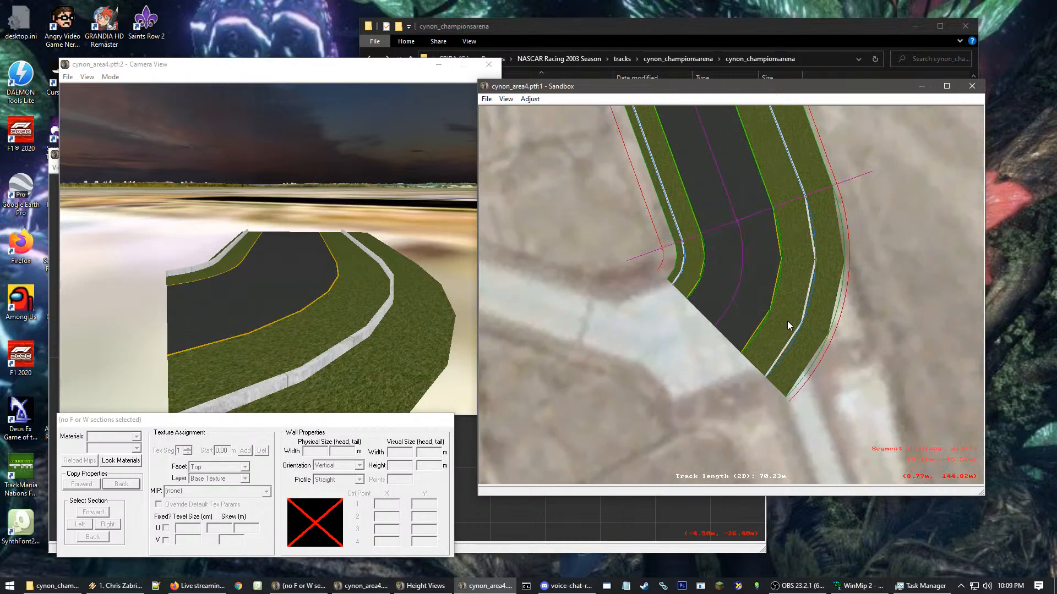
{"action": "left_click", "coordinate": [682, 307]}
{"action": "right_click", "coordinate": [718, 255]}
{"action": "mouse_move", "coordinate": [765, 275]}
{"action": "left_click", "coordinate": [852, 287]}
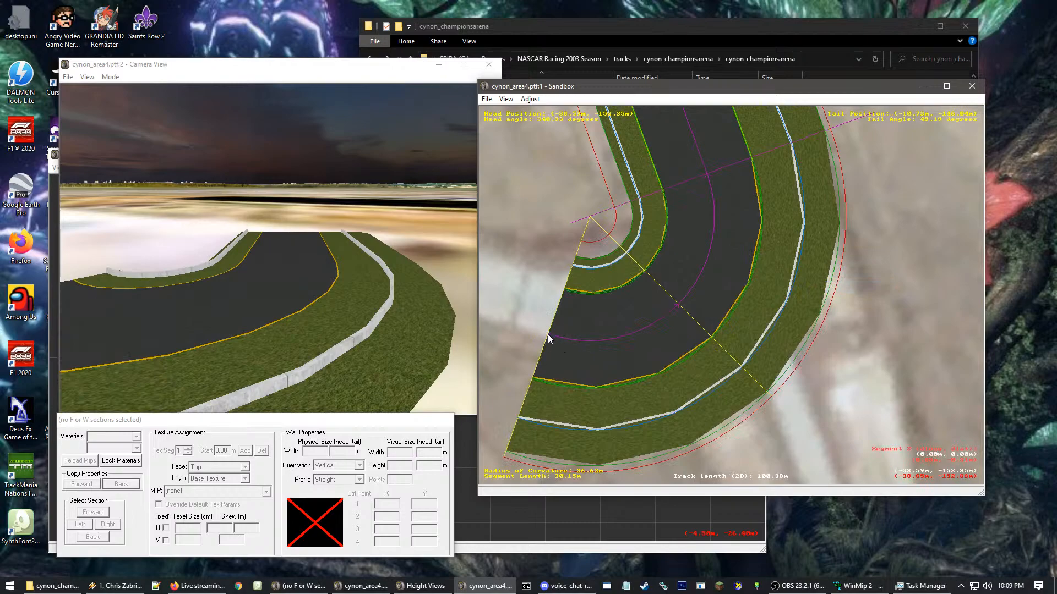
- Set the background image's Center Y to -180 m
{"action": "scroll", "coordinate": [572, 321], "scroll_direction": "down", "scroll_amount": 1}
{"action": "scroll", "coordinate": [584, 313], "scroll_direction": "down", "scroll_amount": 3}
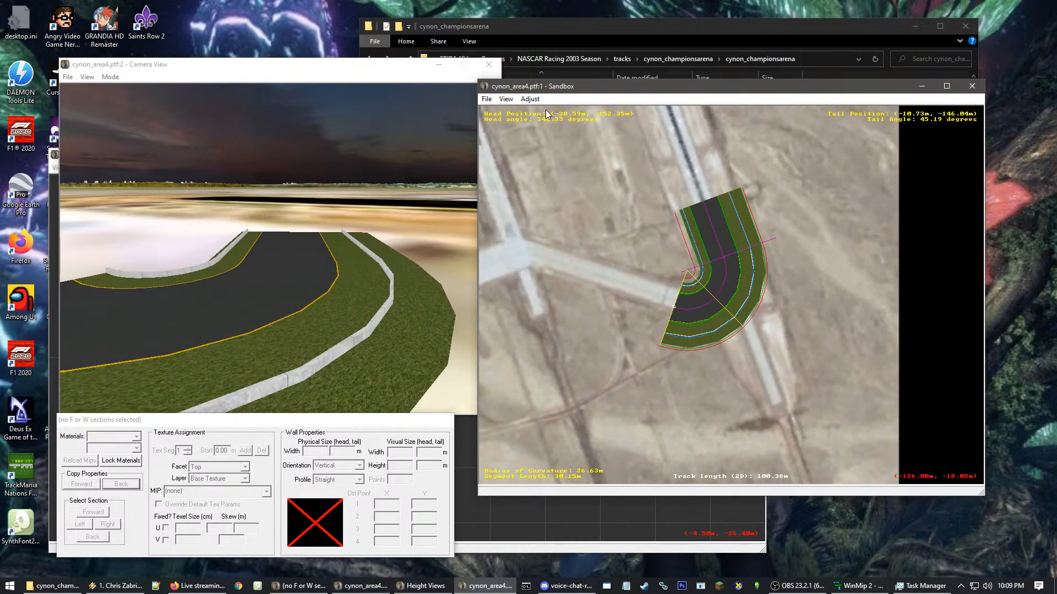
{"action": "left_click", "coordinate": [530, 99]}
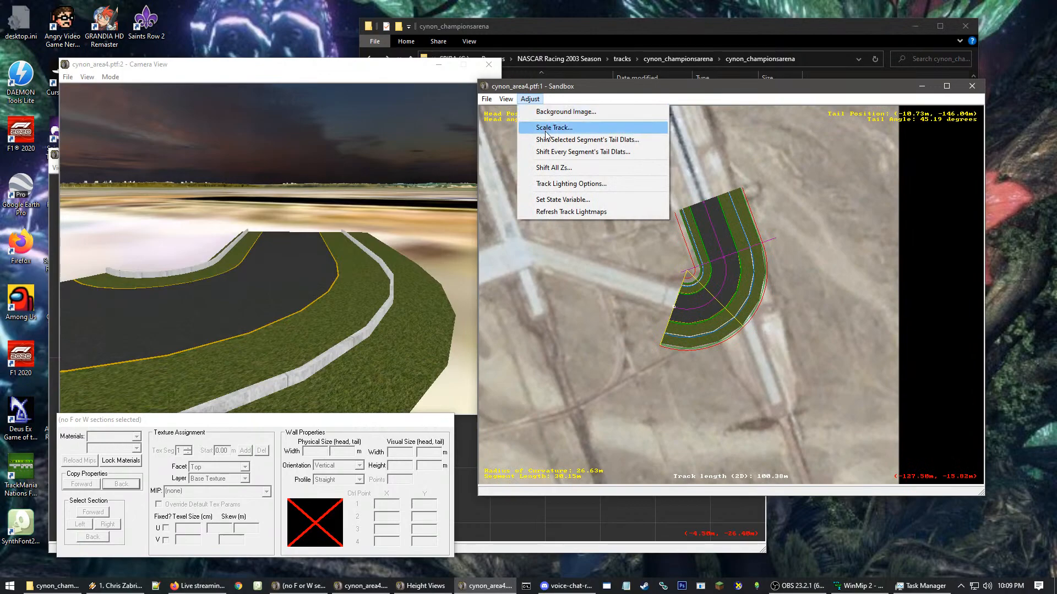
{"action": "left_click", "coordinate": [556, 112]}
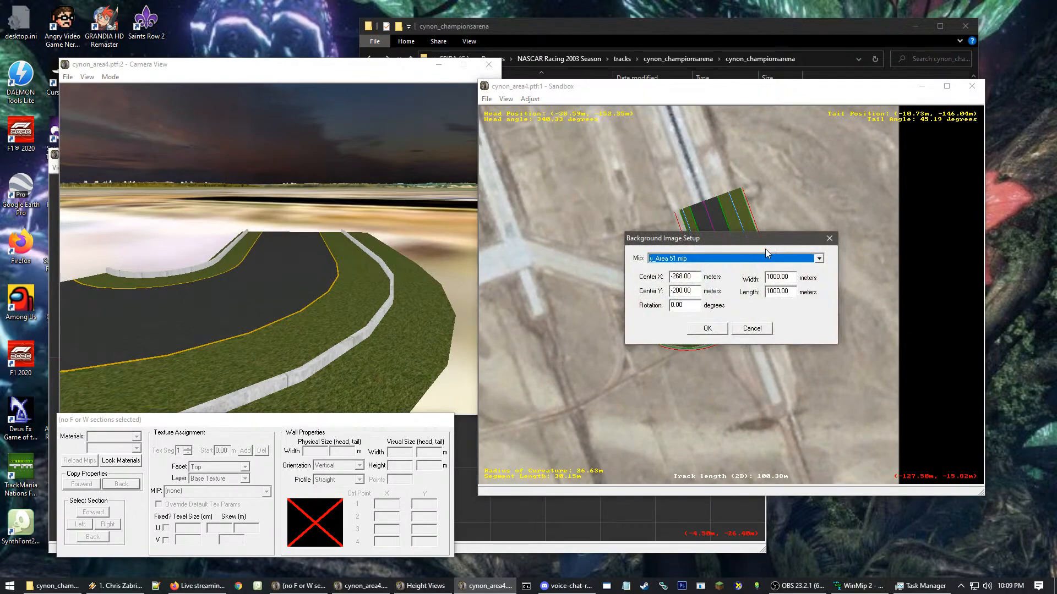
{"action": "left_click", "coordinate": [679, 291]}
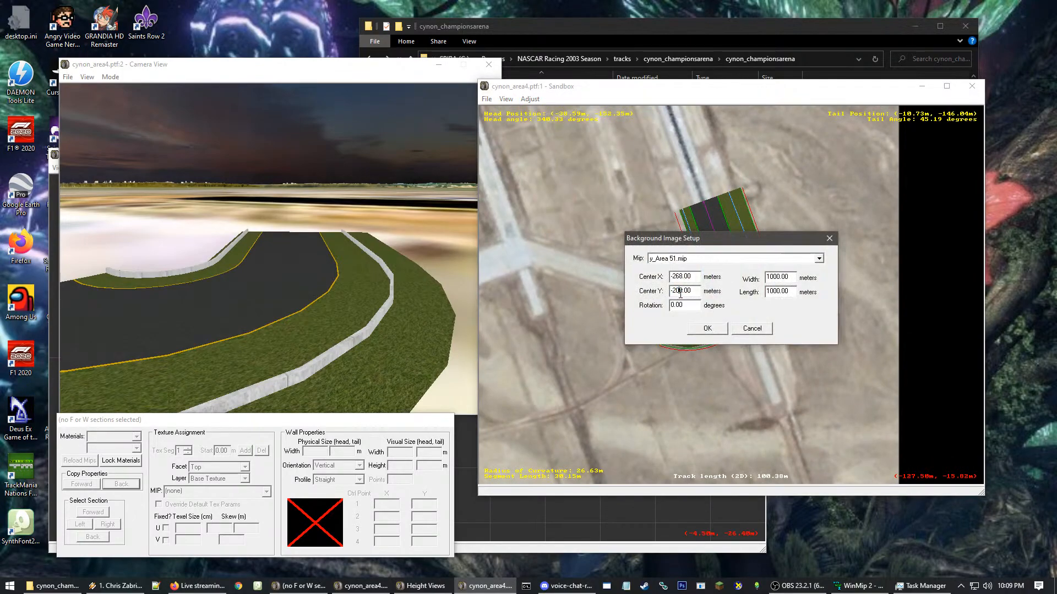
{"action": "key", "text": "BackSpace"}
{"action": "key", "text": "BackSpace"}
{"action": "type", "text": "18"}
{"action": "left_click", "coordinate": [786, 292]}
{"action": "left_click", "coordinate": [701, 332]}
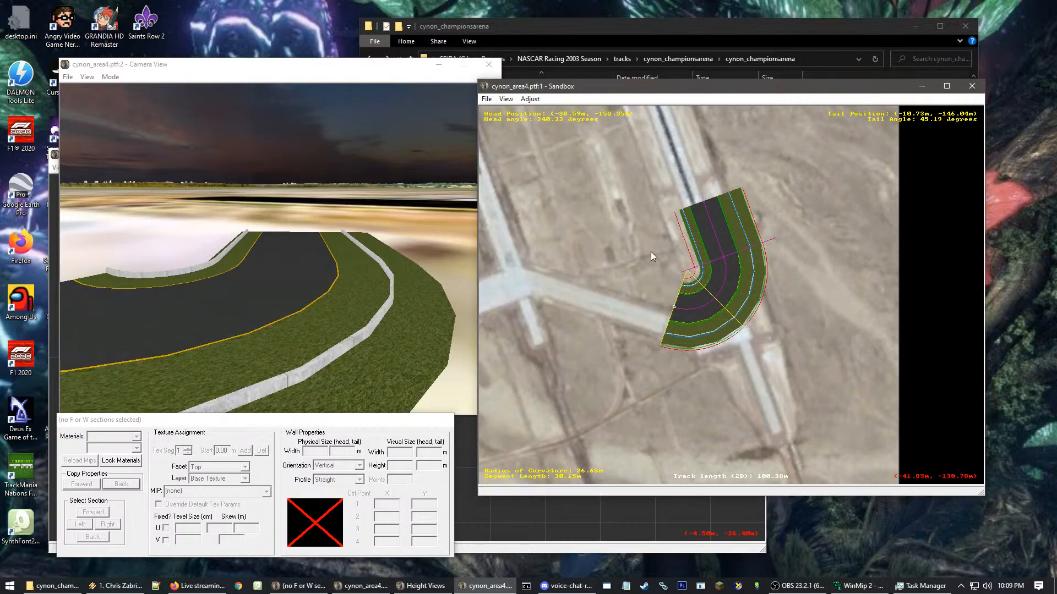
- Adjust the background image's Center X to shift the aerial photo slightly east beneath the track
{"action": "left_click", "coordinate": [529, 99]}
{"action": "left_click", "coordinate": [551, 114]}
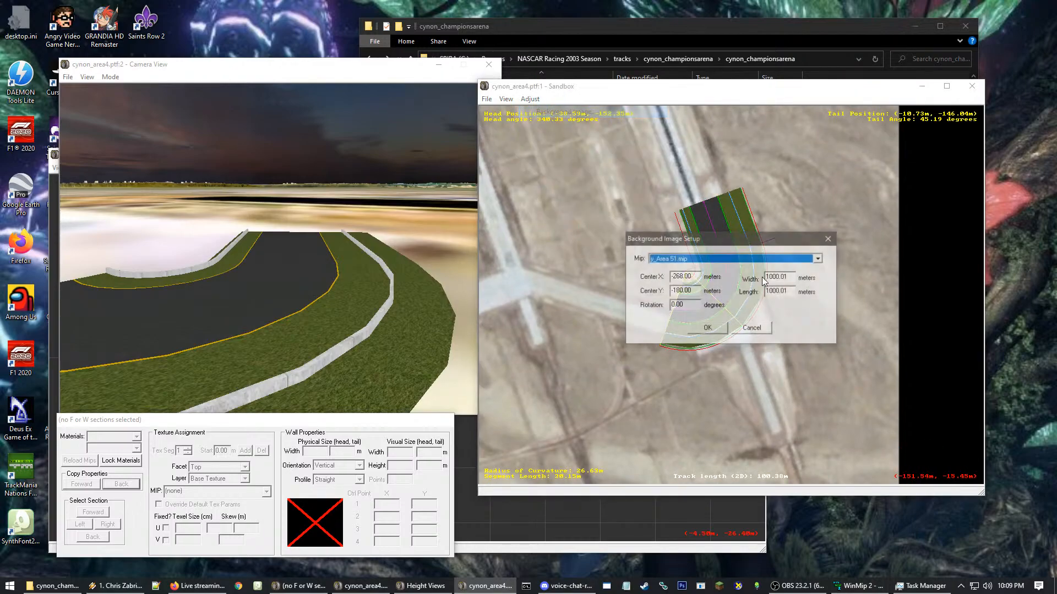
{"action": "left_click", "coordinate": [677, 290]}
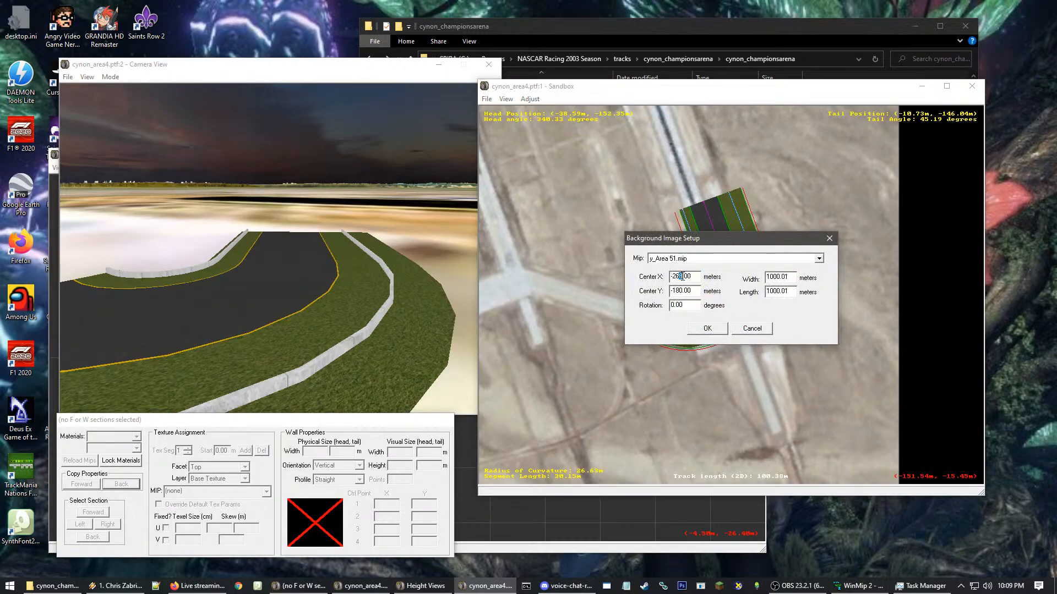
{"action": "left_click", "coordinate": [707, 328]}
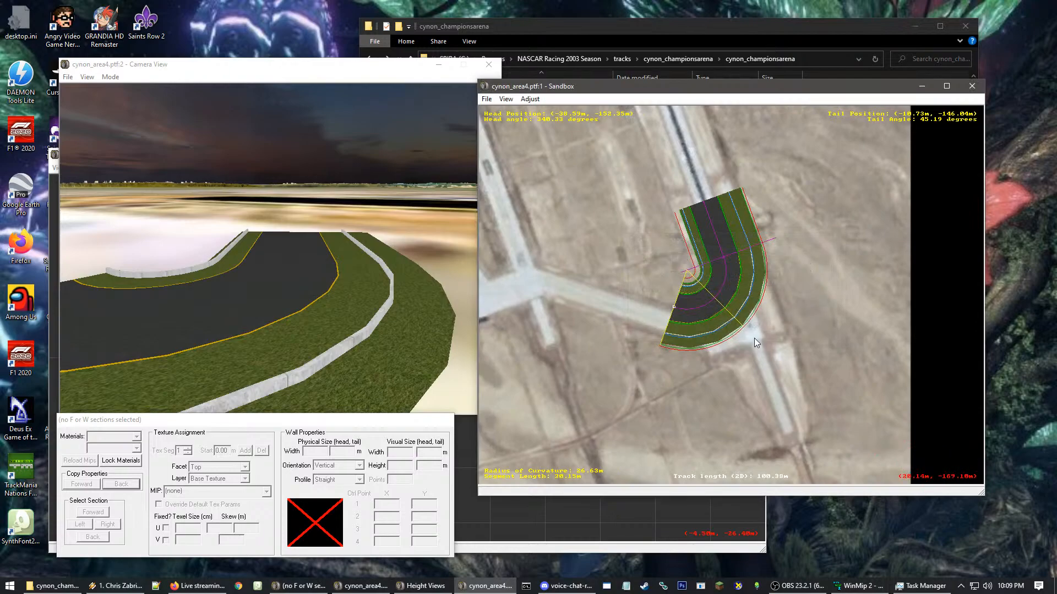
- Delete both curve segments from the head of the straight
{"action": "right_click", "coordinate": [778, 348]}
{"action": "right_click", "coordinate": [685, 232]}
{"action": "scroll", "coordinate": [679, 247], "scroll_direction": "up", "scroll_amount": 3}
{"action": "left_click", "coordinate": [648, 332]}
{"action": "key", "text": "Delete"}
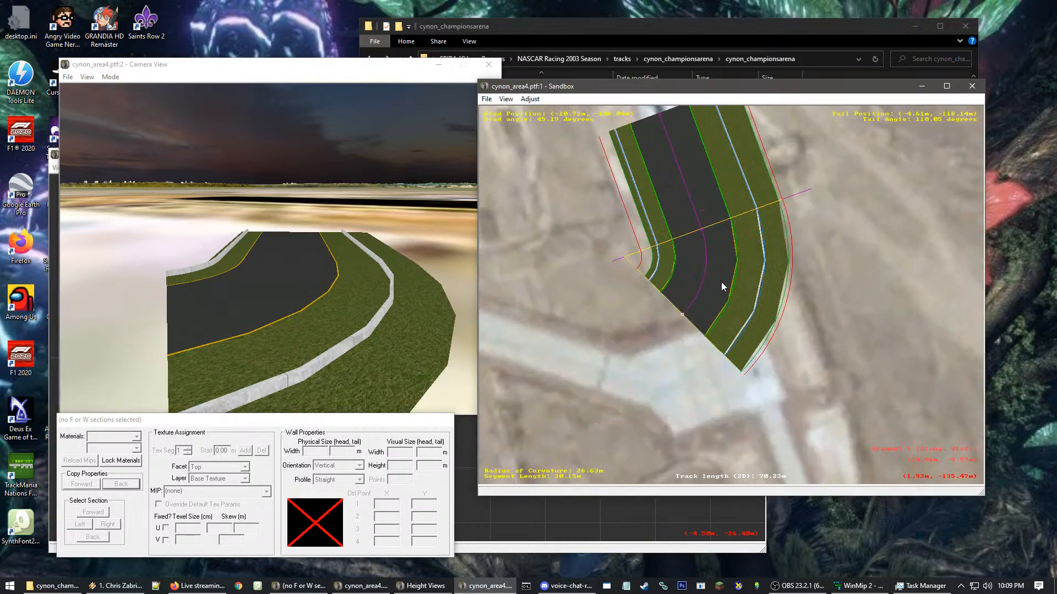
{"action": "key", "text": "Delete"}
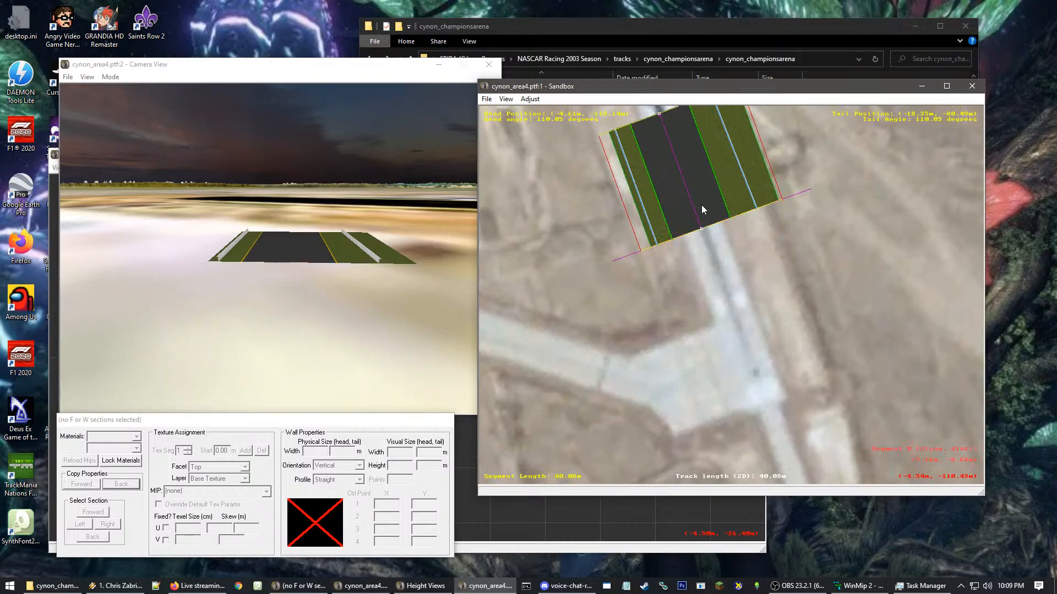
- Move the straight segment along the runway to a head position of about (2.22 m, -135.21 m)
{"action": "right_click", "coordinate": [706, 213]}
{"action": "left_click_drag", "start_coordinate": [734, 280], "coordinate": [722, 263]}
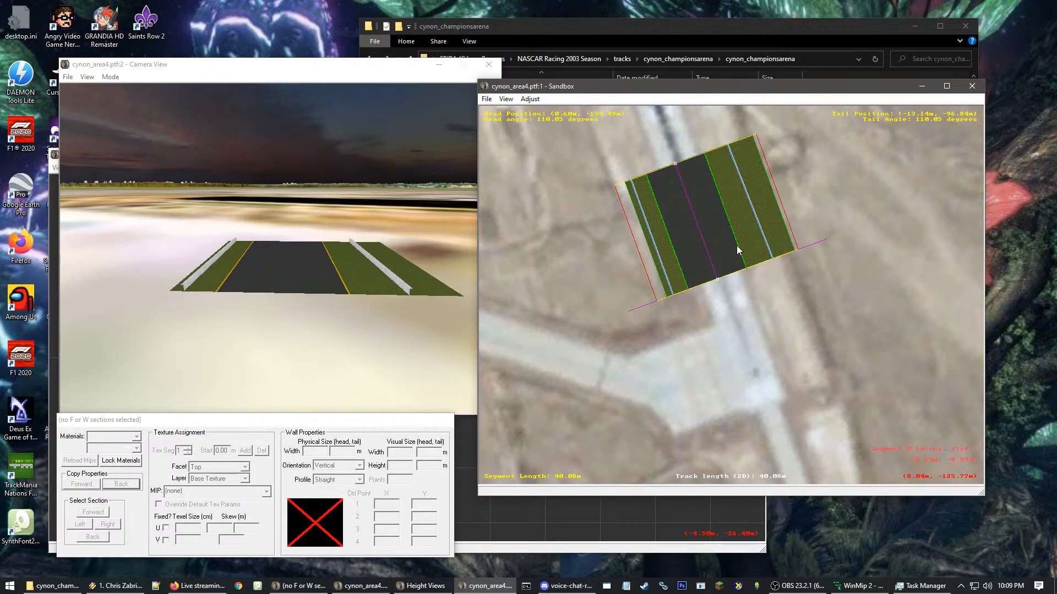
{"action": "left_click_drag", "start_coordinate": [714, 253], "coordinate": [719, 255]}
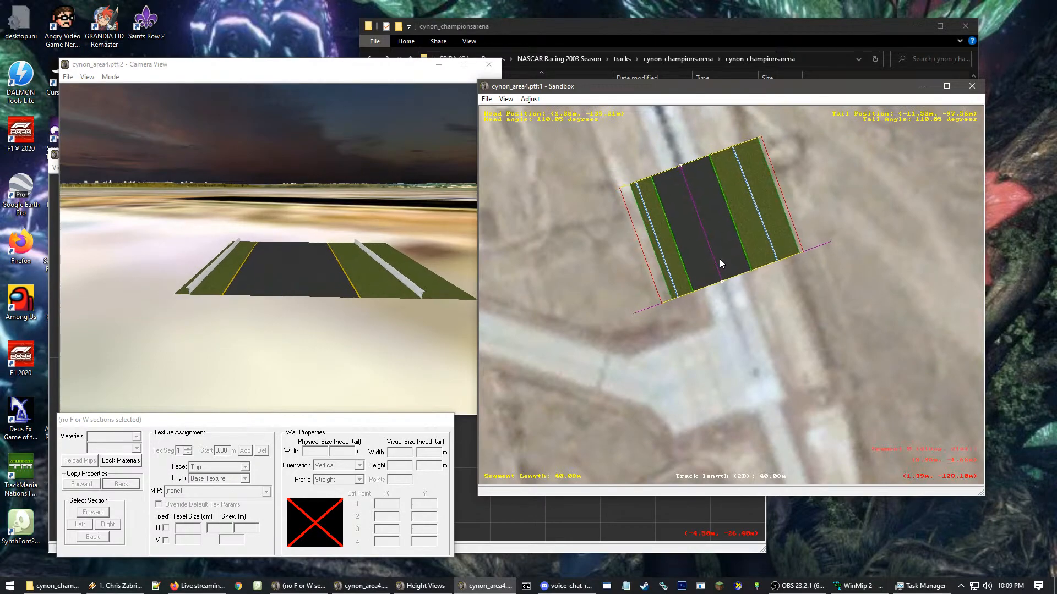
- Prepend a new curve to the head of the repositioned straight and bend it toward the side taxiway
{"action": "right_click", "coordinate": [719, 258]}
{"action": "mouse_move", "coordinate": [754, 280]}
{"action": "left_click", "coordinate": [854, 290]}
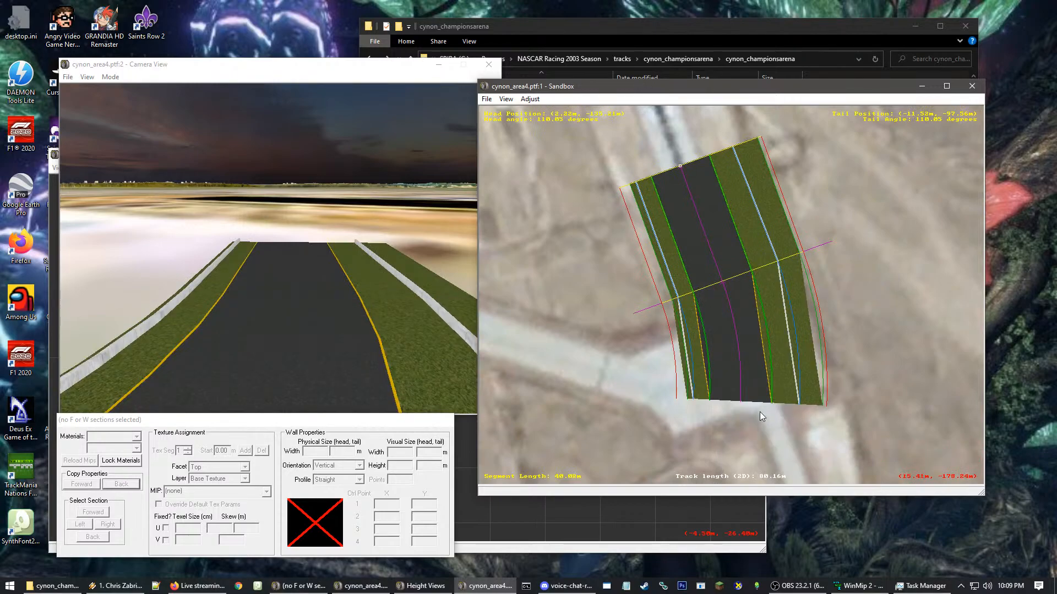
{"action": "left_click_drag", "start_coordinate": [744, 402], "coordinate": [678, 379]}
- Extend the straight's tail along the runway to about (-234.23 m, 512.69 m), making the segment about 689.70 m long
{"action": "left_click_drag", "start_coordinate": [688, 190], "coordinate": [733, 298]}
{"action": "left_click", "coordinate": [735, 297]}
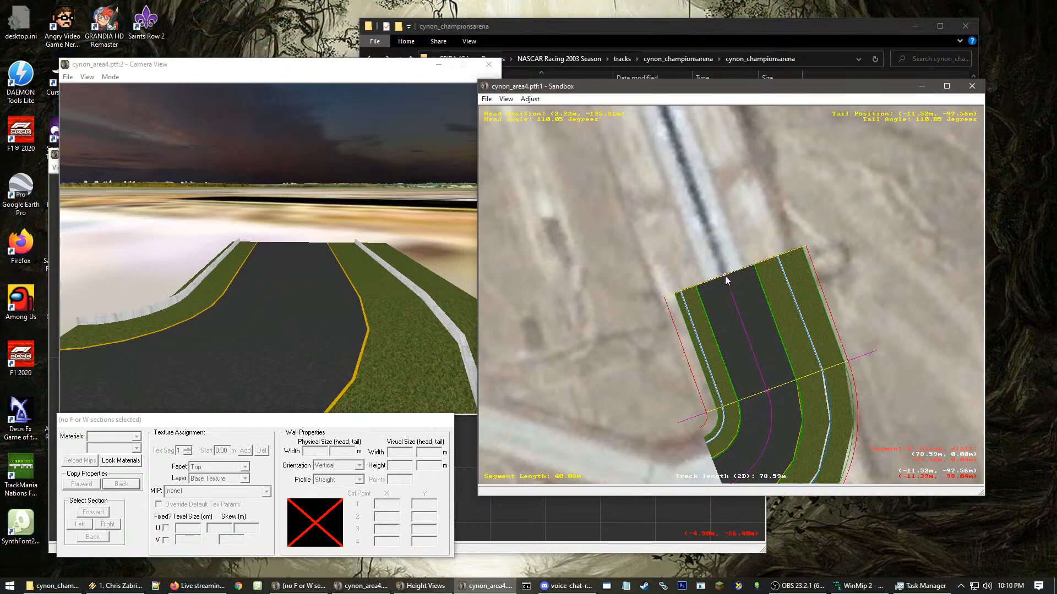
{"action": "left_click", "coordinate": [735, 275]}
{"action": "left_click_drag", "start_coordinate": [727, 273], "coordinate": [710, 236]}
{"action": "scroll", "coordinate": [694, 173], "scroll_direction": "down", "scroll_amount": 5}
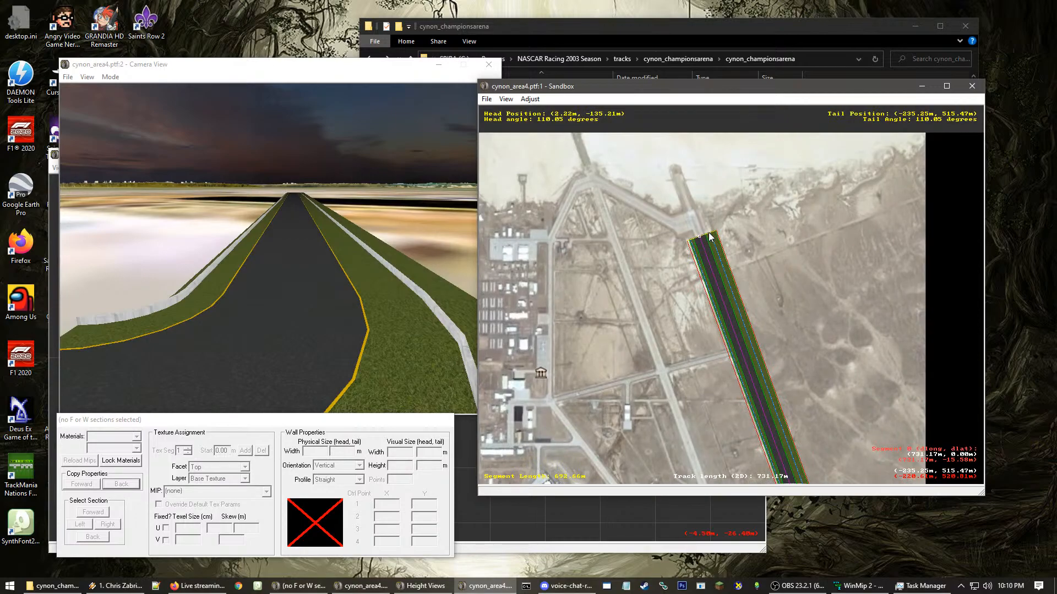
{"action": "scroll", "coordinate": [710, 236], "scroll_direction": "up", "scroll_amount": 3}
{"action": "left_click_drag", "start_coordinate": [710, 237], "coordinate": [646, 149]}
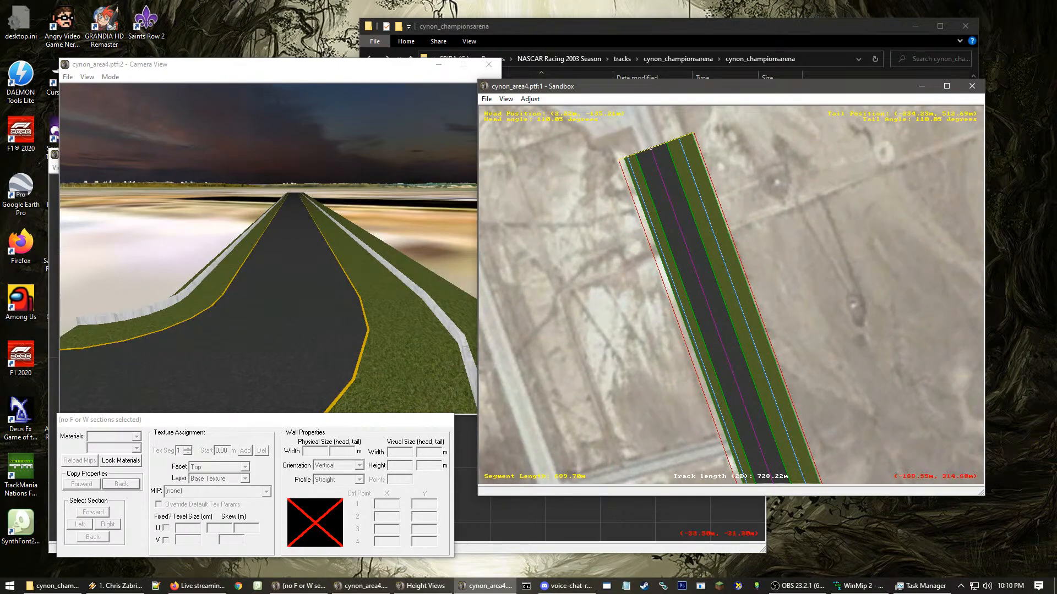
{"action": "left_click", "coordinate": [797, 586]}
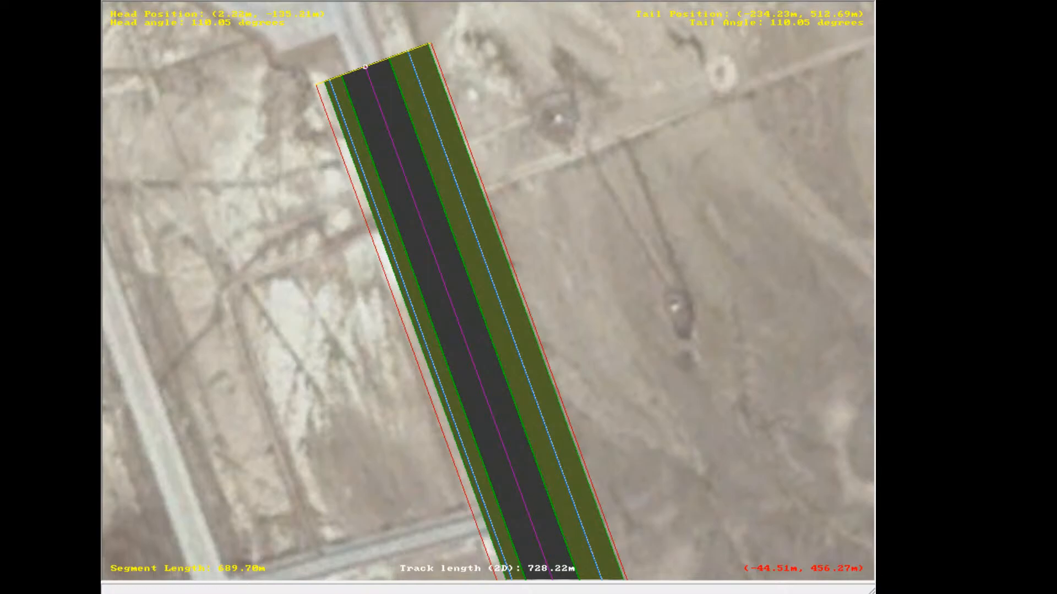
{"action": "scroll", "coordinate": [486, 161], "scroll_direction": "up", "scroll_amount": 5}
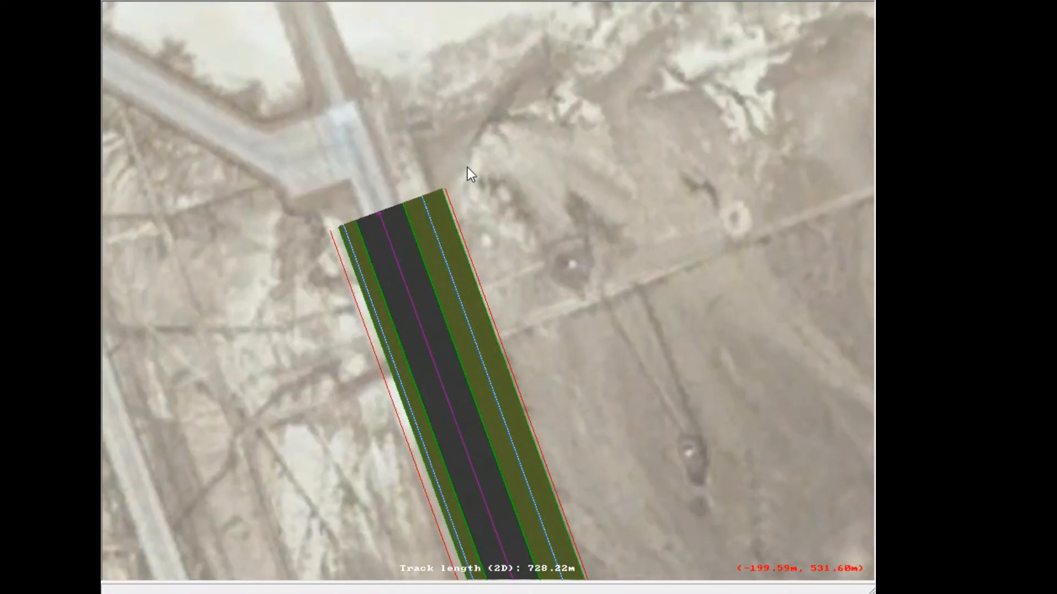
{"action": "scroll", "coordinate": [460, 237], "scroll_direction": "up", "scroll_amount": 8}
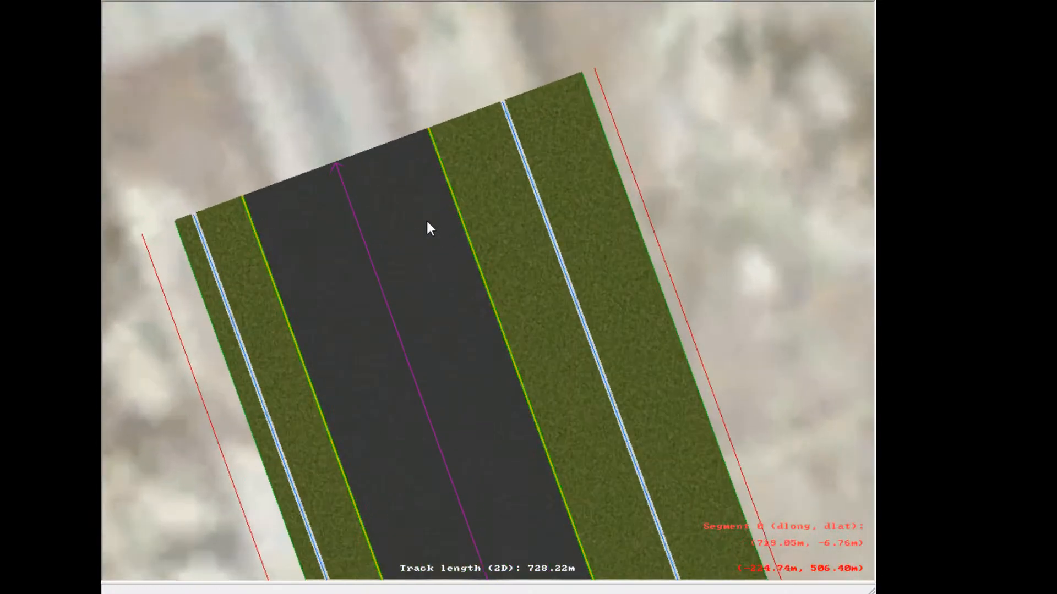
- Examine how the straight's tail end lines up with the runway on the aerial photo
{"action": "scroll", "coordinate": [398, 207], "scroll_direction": "down", "scroll_amount": 1}
{"action": "right_click", "coordinate": [388, 214]}
{"action": "right_click", "coordinate": [649, 316]}
{"action": "right_click", "coordinate": [515, 321]}
{"action": "right_click", "coordinate": [338, 327]}
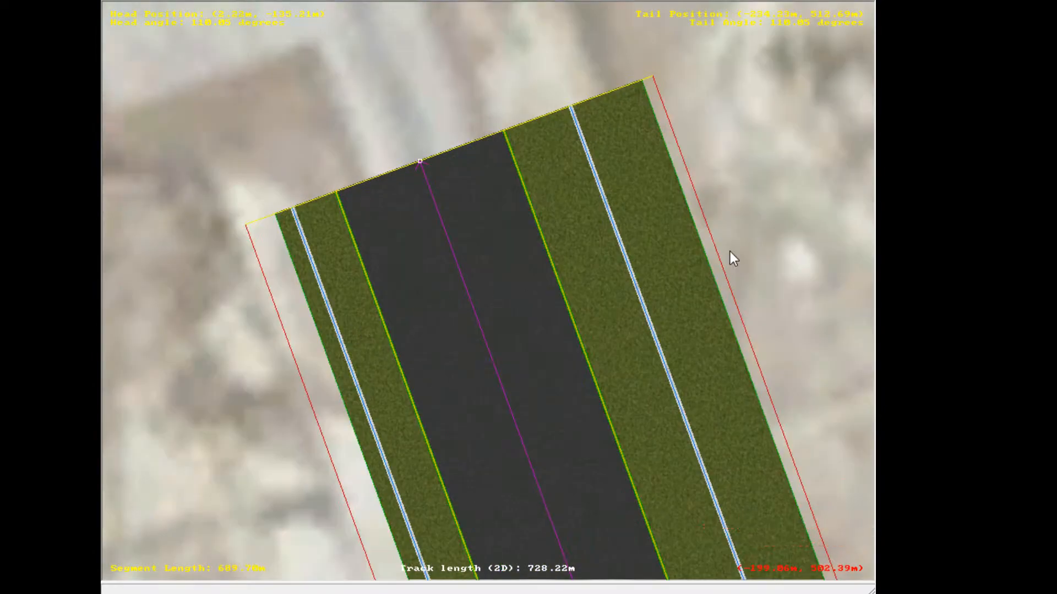
{"action": "right_click", "coordinate": [730, 255]}
{"action": "right_click", "coordinate": [308, 195]}
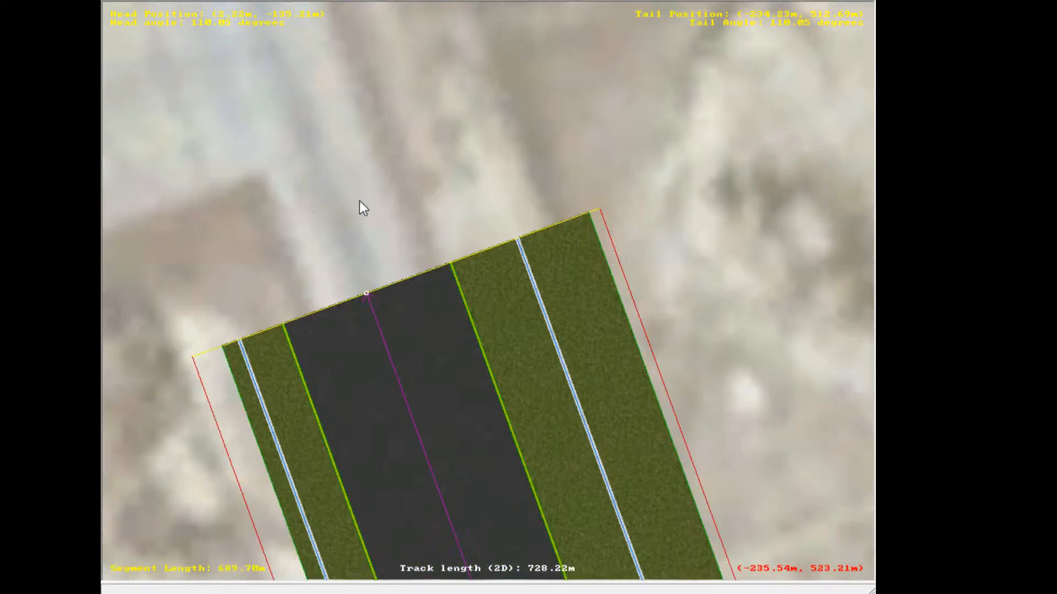
{"action": "right_click", "coordinate": [531, 264]}
{"action": "right_click", "coordinate": [485, 300]}
{"action": "right_click", "coordinate": [688, 362]}
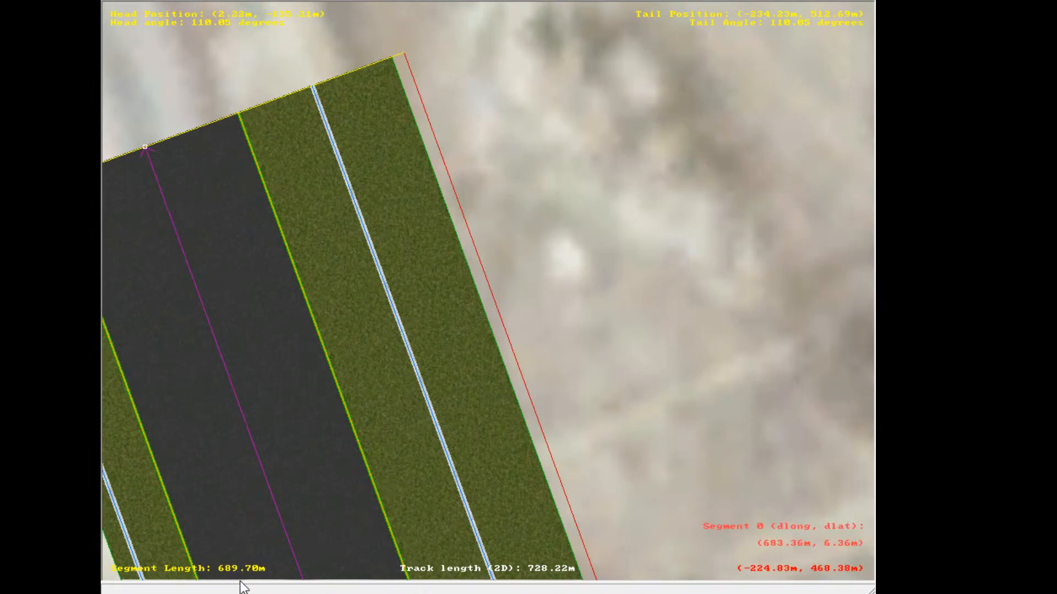
- Compare the whole runway straight with the aerial photo, including the taxiway junction beyond its tail
{"action": "scroll", "coordinate": [200, 163], "scroll_direction": "down", "scroll_amount": 6}
{"action": "scroll", "coordinate": [365, 283], "scroll_direction": "down", "scroll_amount": 4}
{"action": "scroll", "coordinate": [400, 253], "scroll_direction": "up", "scroll_amount": 5}
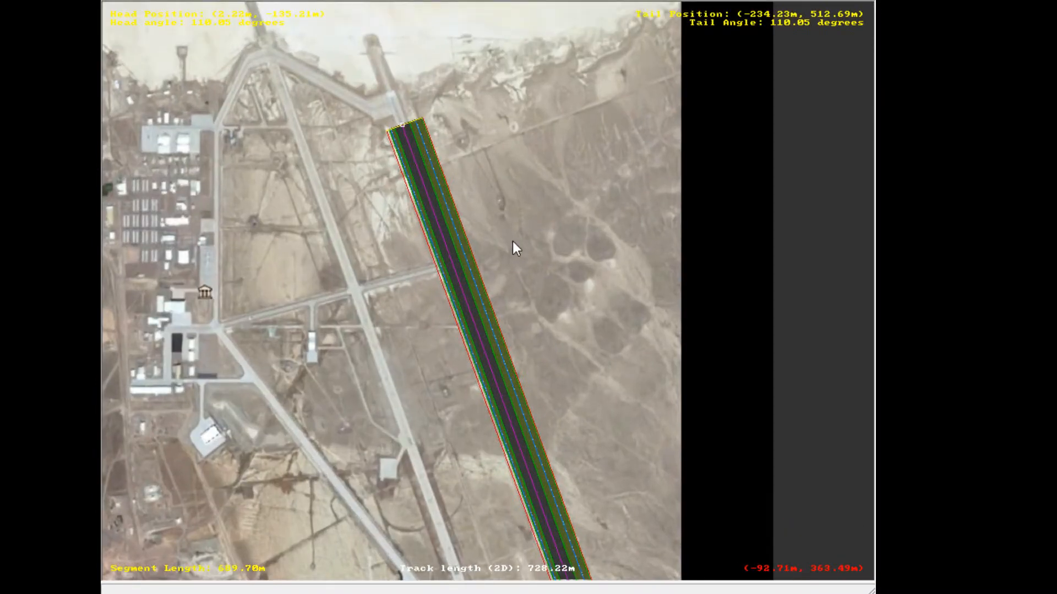
{"action": "scroll", "coordinate": [424, 141], "scroll_direction": "down", "scroll_amount": 4}
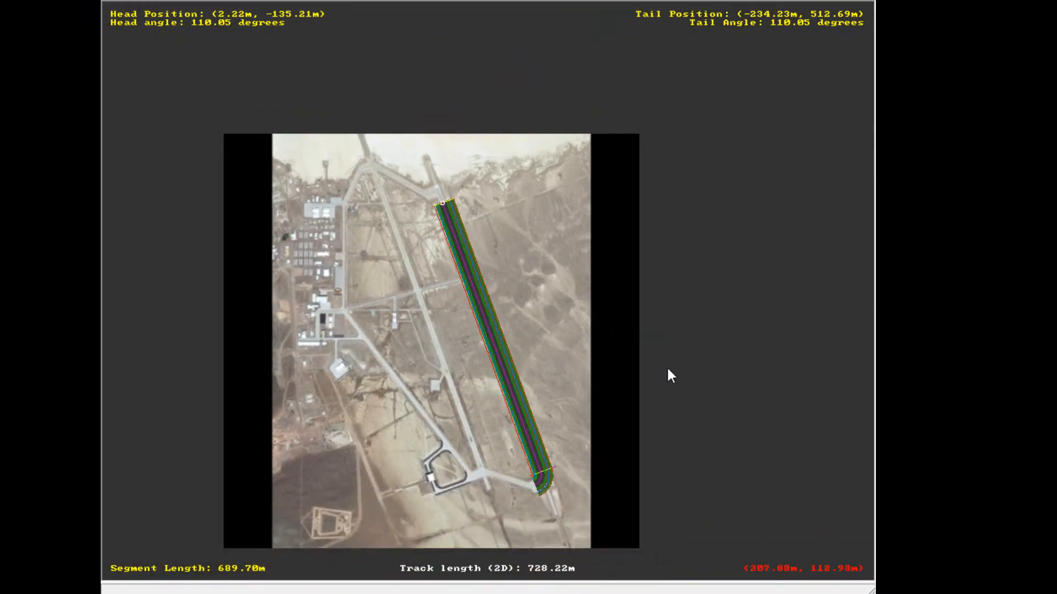
{"action": "scroll", "coordinate": [668, 370], "scroll_direction": "up", "scroll_amount": 5}
{"action": "scroll", "coordinate": [446, 268], "scroll_direction": "down", "scroll_amount": 1}
{"action": "scroll", "coordinate": [451, 276], "scroll_direction": "up", "scroll_amount": 3}
{"action": "scroll", "coordinate": [444, 150], "scroll_direction": "down", "scroll_amount": 2}
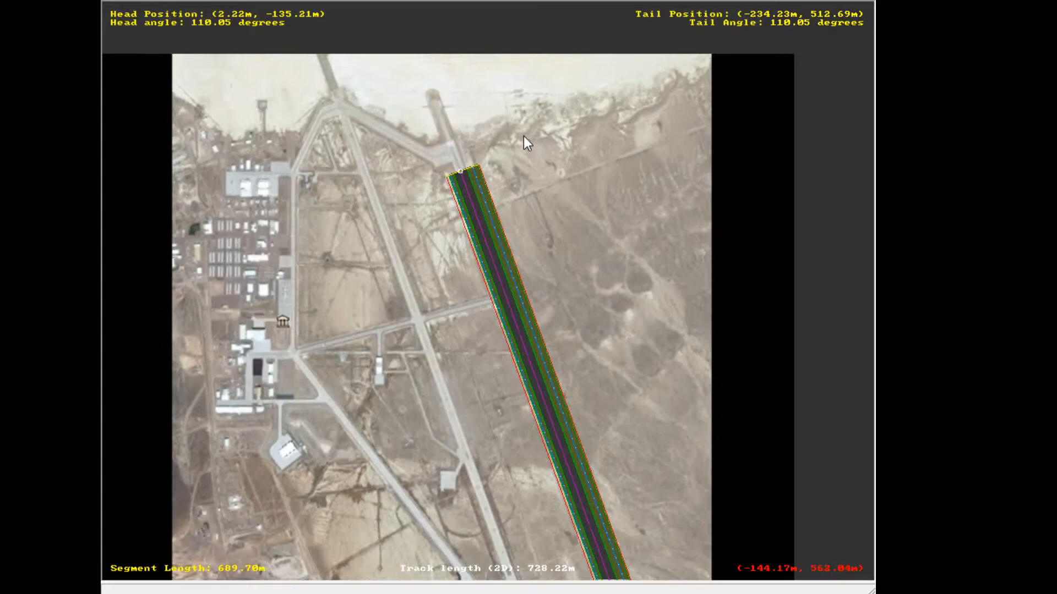
{"action": "scroll", "coordinate": [501, 147], "scroll_direction": "up", "scroll_amount": 5}
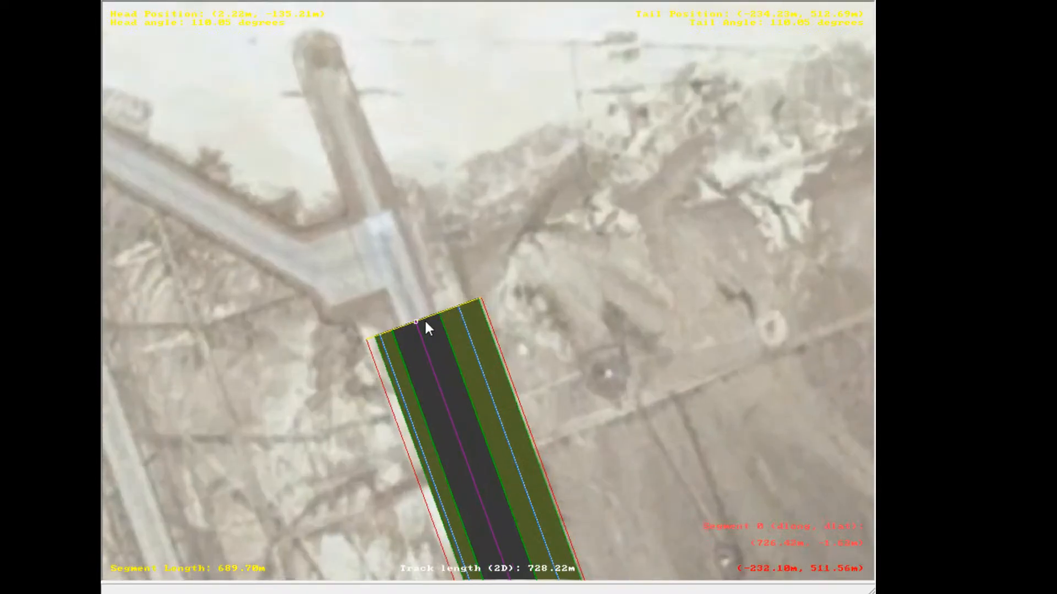
{"action": "scroll", "coordinate": [423, 328], "scroll_direction": "up", "scroll_amount": 2}
{"action": "scroll", "coordinate": [358, 346], "scroll_direction": "down", "scroll_amount": 3}
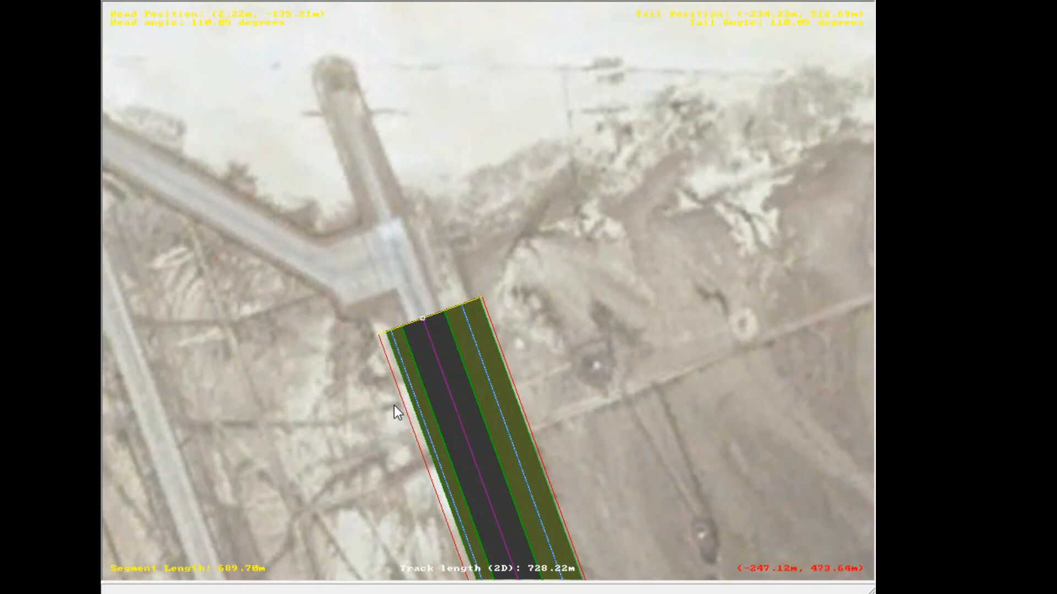
{"action": "left_click", "coordinate": [602, 293]}
{"action": "scroll", "coordinate": [584, 318], "scroll_direction": "down", "scroll_amount": 4}
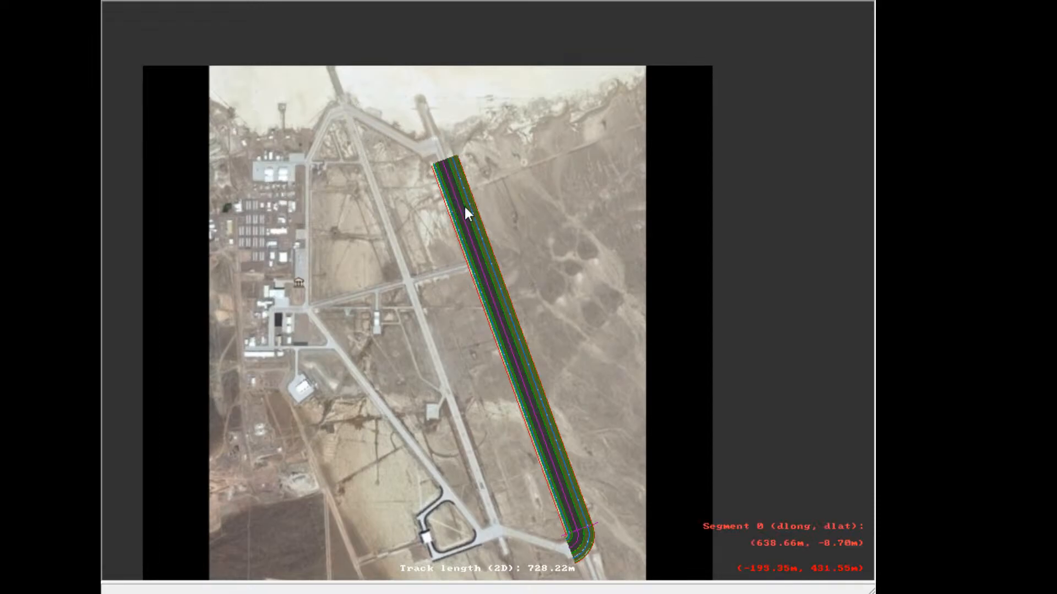
{"action": "scroll", "coordinate": [542, 199], "scroll_direction": "up", "scroll_amount": 1}
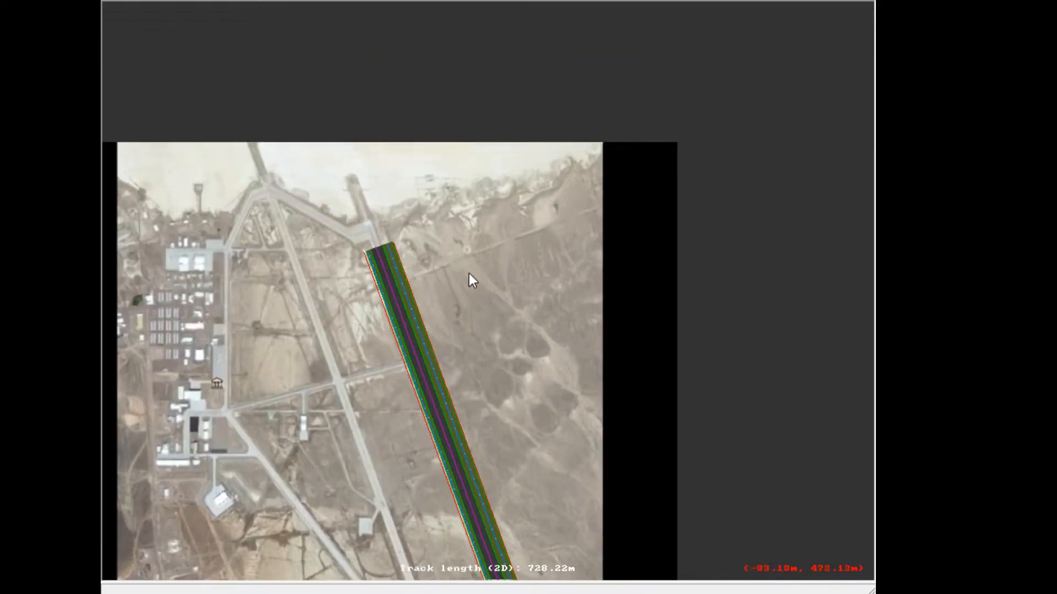
{"action": "scroll", "coordinate": [435, 292], "scroll_direction": "down", "scroll_amount": 1}
{"action": "left_click", "coordinate": [465, 371]}
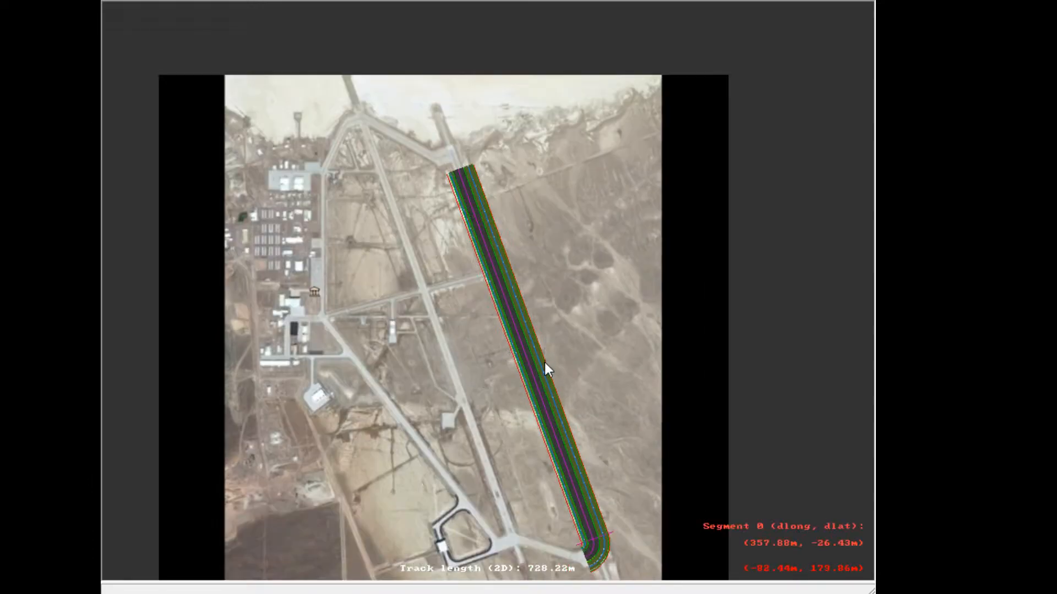
{"action": "left_click", "coordinate": [501, 245]}
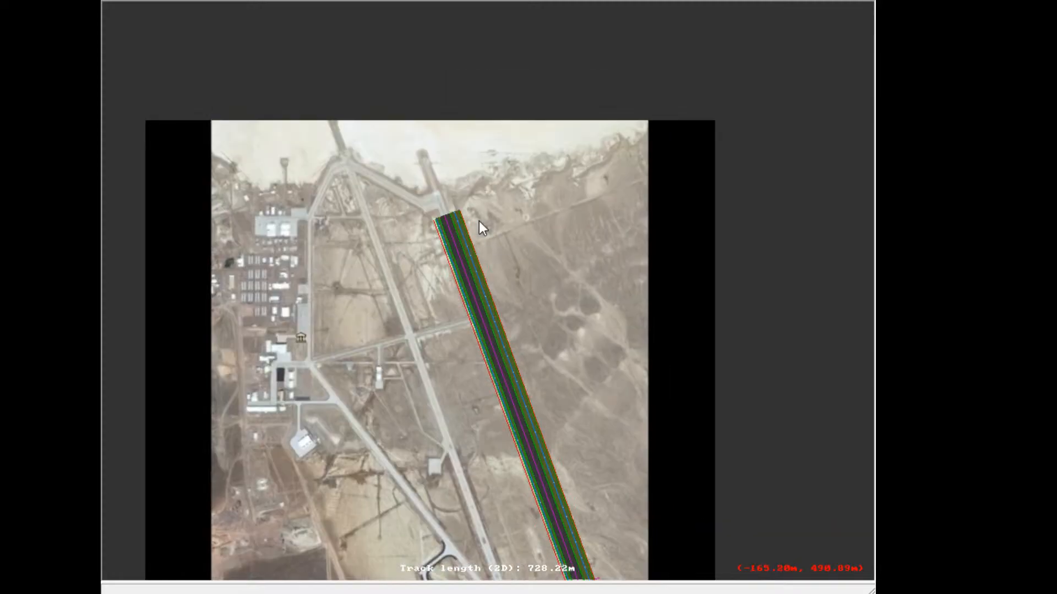
- Try a left-hand curve off the straight's tail, bent to a radius of about 58.95 m, and delete it
{"action": "scroll", "coordinate": [476, 218], "scroll_direction": "up", "scroll_amount": 8}
{"action": "left_click", "coordinate": [342, 17]}
{"action": "scroll", "coordinate": [470, 163], "scroll_direction": "up", "scroll_amount": 1}
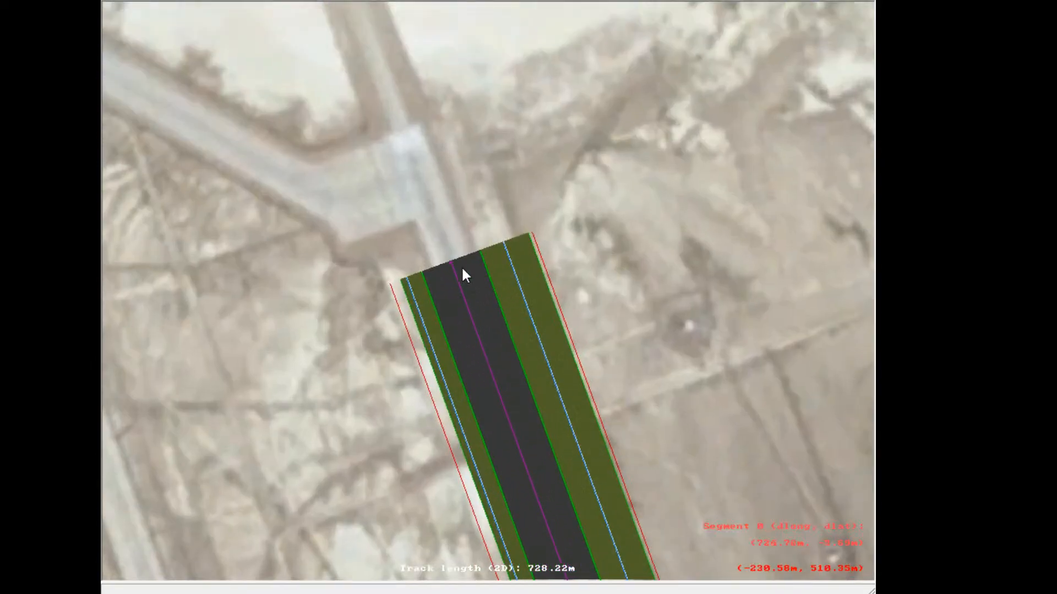
{"action": "scroll", "coordinate": [462, 266], "scroll_direction": "up", "scroll_amount": 2}
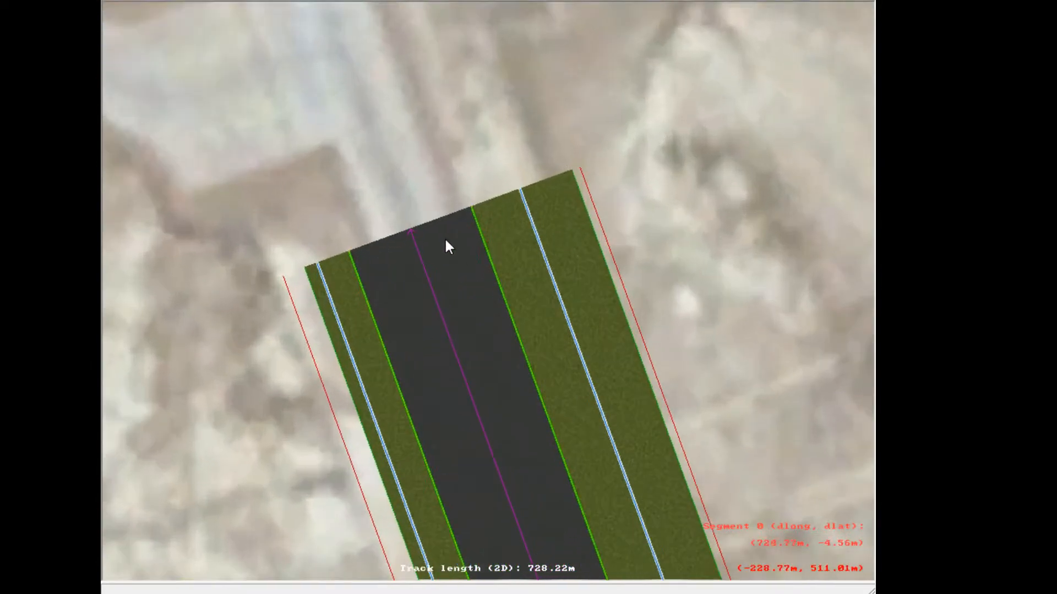
{"action": "left_click", "coordinate": [410, 229]}
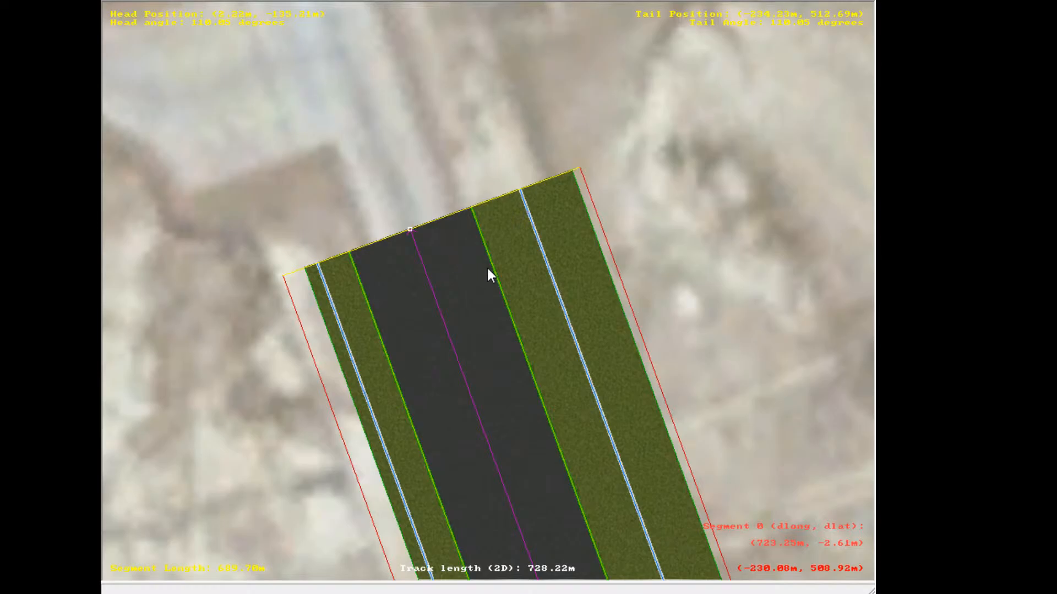
{"action": "key", "text": "l"}
{"action": "scroll", "coordinate": [645, 279], "scroll_direction": "down", "scroll_amount": 1}
{"action": "left_click", "coordinate": [250, 105]}
{"action": "scroll", "coordinate": [457, 226], "scroll_direction": "down", "scroll_amount": 5}
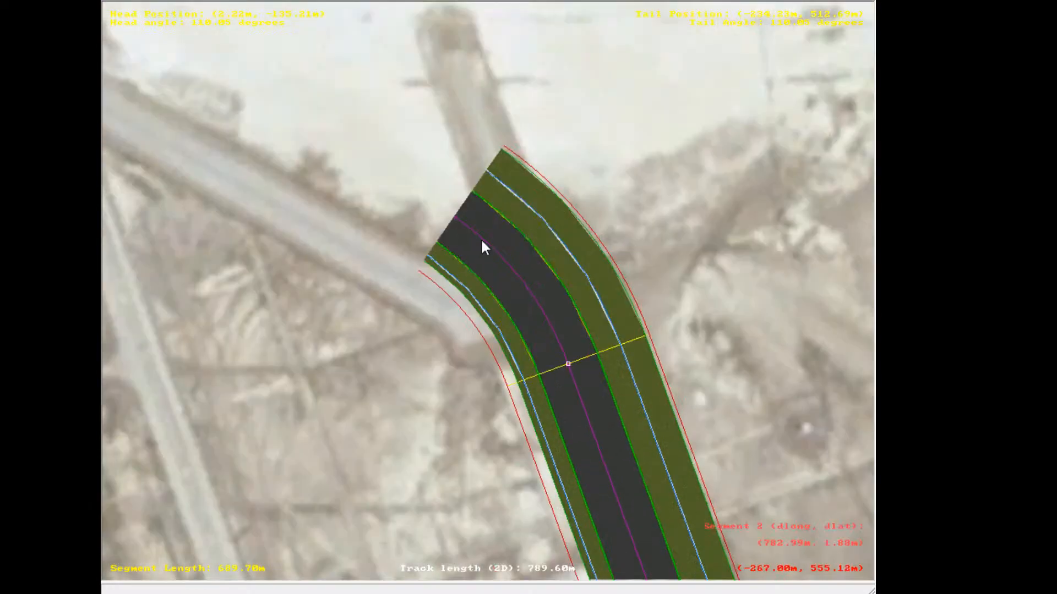
{"action": "scroll", "coordinate": [557, 285], "scroll_direction": "up", "scroll_amount": 6}
{"action": "left_click", "coordinate": [391, 85]}
{"action": "left_click_drag", "start_coordinate": [392, 78], "coordinate": [414, 191]}
{"action": "scroll", "coordinate": [679, 353], "scroll_direction": "down", "scroll_amount": 1}
{"action": "scroll", "coordinate": [831, 512], "scroll_direction": "up", "scroll_amount": 1}
{"action": "middle_click_drag", "start_coordinate": [836, 516], "coordinate": [438, 341]}
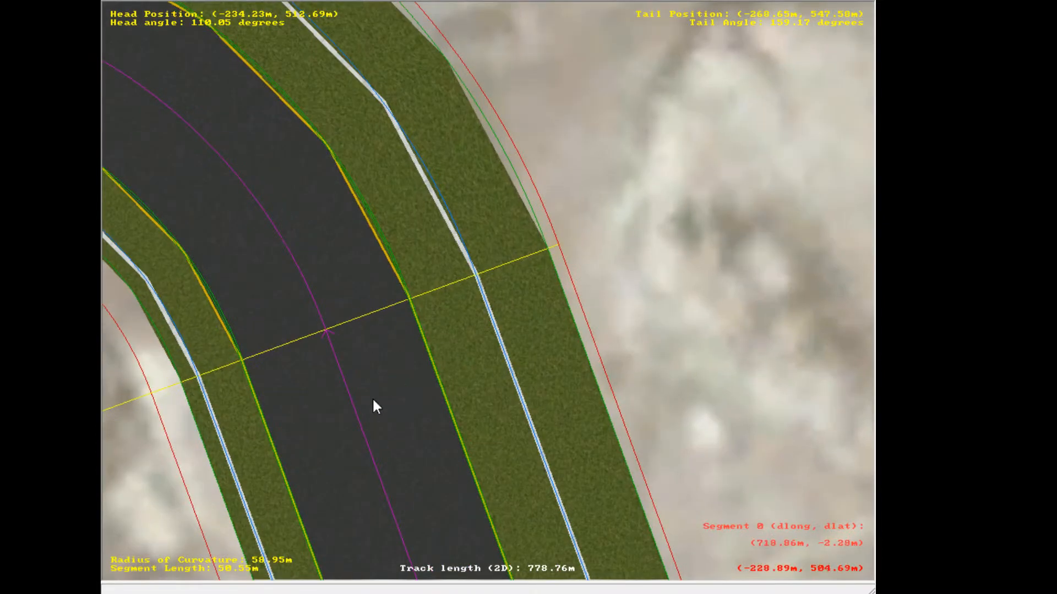
{"action": "key", "text": "Delete"}
- Pull the straight's tail back along the runway to about (-220.99 m, 476.41 m), making the segment about 651.07 m long
{"action": "left_click", "coordinate": [351, 333]}
{"action": "left_click_drag", "start_coordinate": [329, 328], "coordinate": [491, 302]}
{"action": "scroll", "coordinate": [495, 374], "scroll_direction": "down", "scroll_amount": 4}
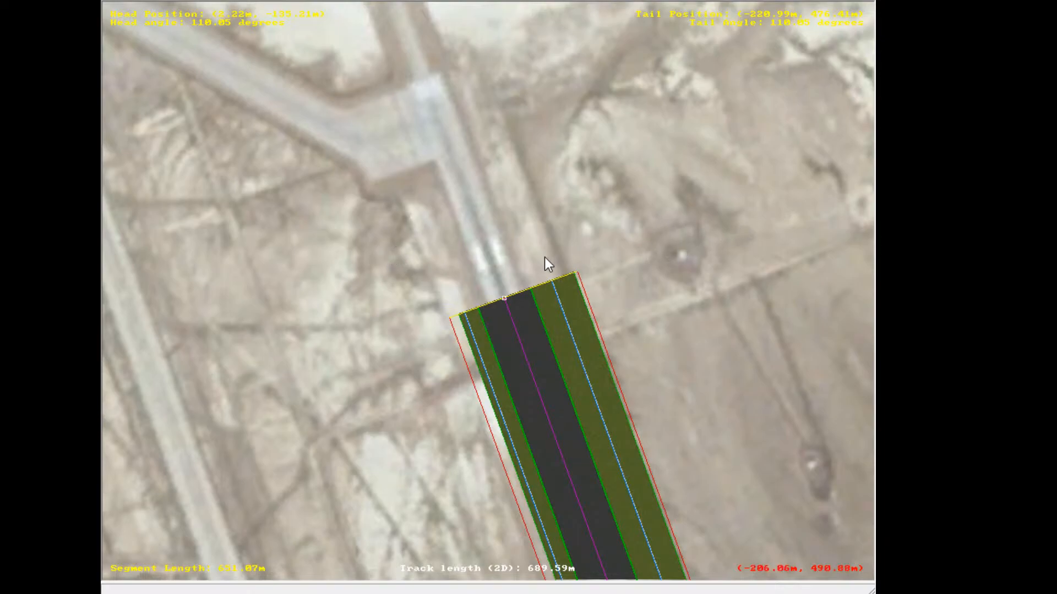
- Append a curve to the shortened straight's tail and bend it toward the side taxiway, about 77.06 m long with a 103.24 m radius
{"action": "left_click_drag", "start_coordinate": [495, 225], "coordinate": [494, 266]}
{"action": "scroll", "coordinate": [494, 268], "scroll_direction": "up", "scroll_amount": 1}
{"action": "scroll", "coordinate": [523, 380], "scroll_direction": "up", "scroll_amount": 5}
{"action": "left_click", "coordinate": [549, 424]}
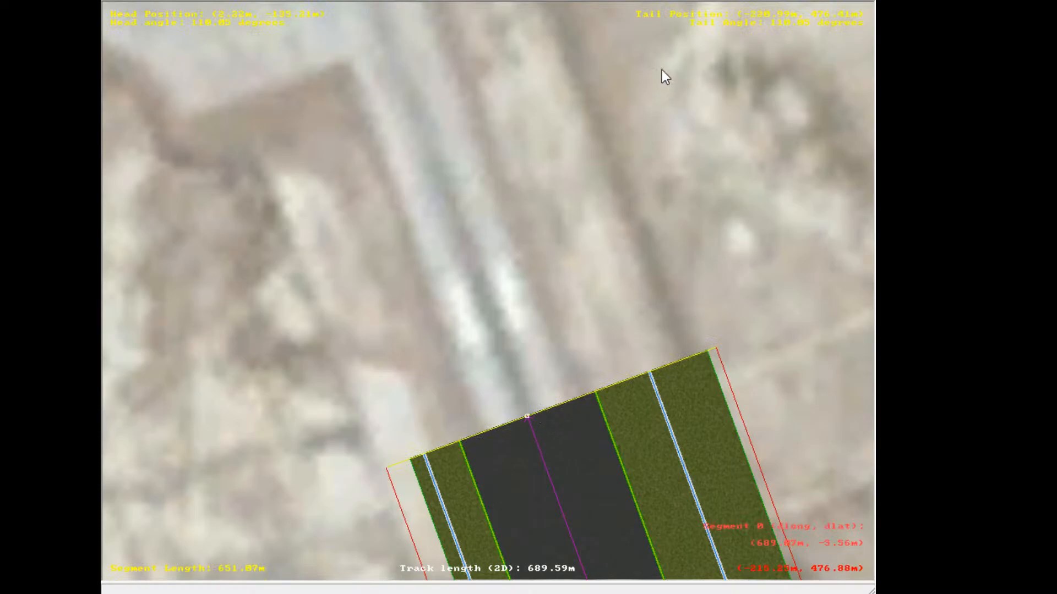
{"action": "left_click", "coordinate": [742, 97]}
{"action": "left_click", "coordinate": [516, 300]}
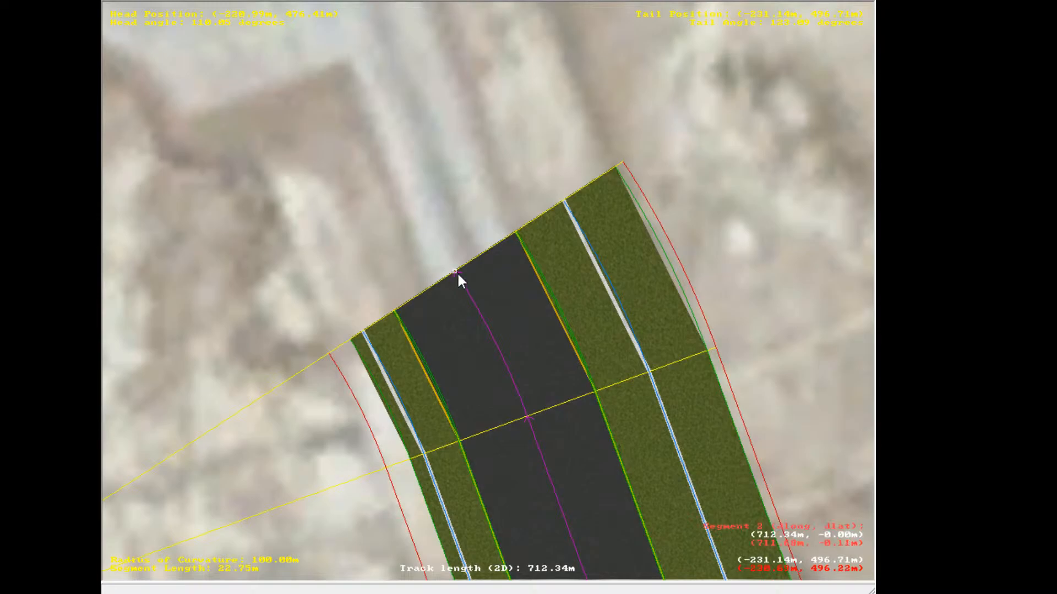
{"action": "mouse_move", "coordinate": [455, 271]}
{"action": "left_mouse_down"}
{"action": "mouse_move", "coordinate": [428, 213]}
{"action": "mouse_move", "coordinate": [364, 156]}
{"action": "mouse_move", "coordinate": [372, 196]}
{"action": "mouse_move", "coordinate": [312, 124]}
{"action": "mouse_move", "coordinate": [299, 125]}
{"action": "mouse_move", "coordinate": [335, 144]}
{"action": "left_mouse_up"}
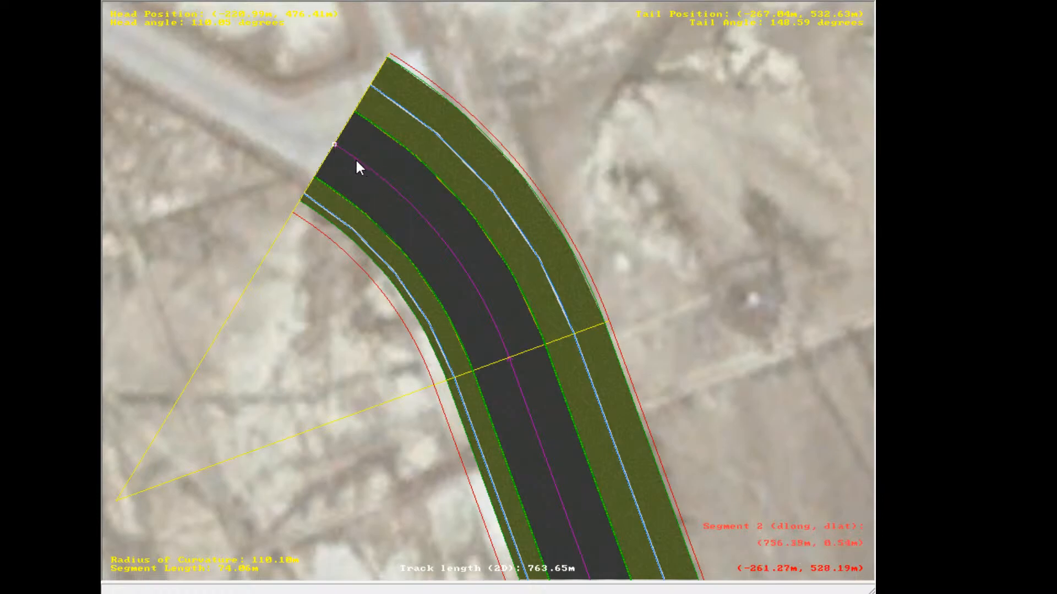
{"action": "left_click_drag", "start_coordinate": [333, 146], "coordinate": [320, 143]}
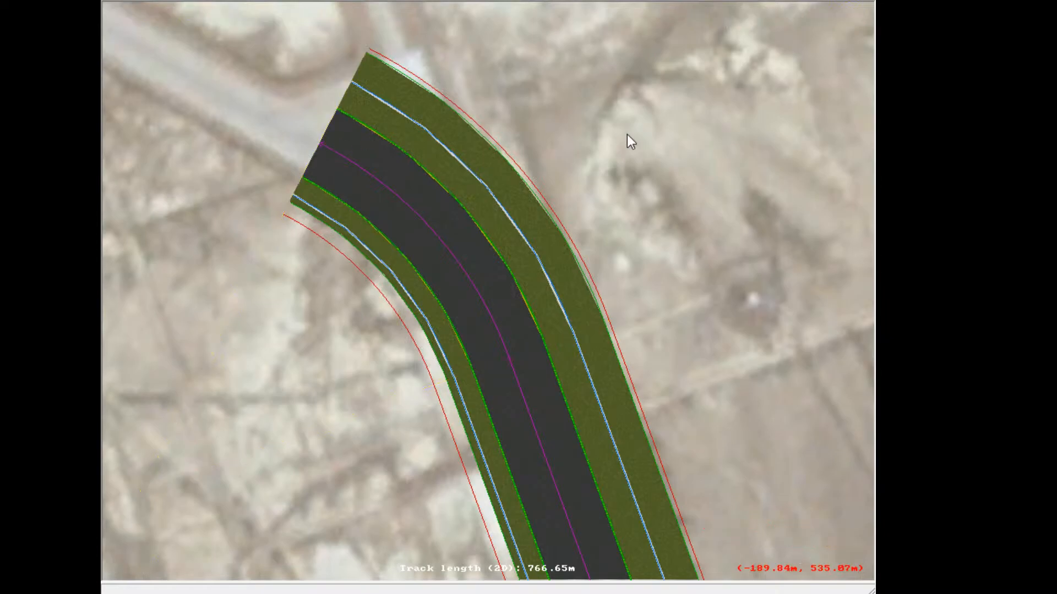
- Examine how the appended curve's edges and tail end line up with the side taxiway on the aerial photo
{"action": "scroll", "coordinate": [627, 134], "scroll_direction": "down", "scroll_amount": 1}
{"action": "right_click", "coordinate": [445, 167]}
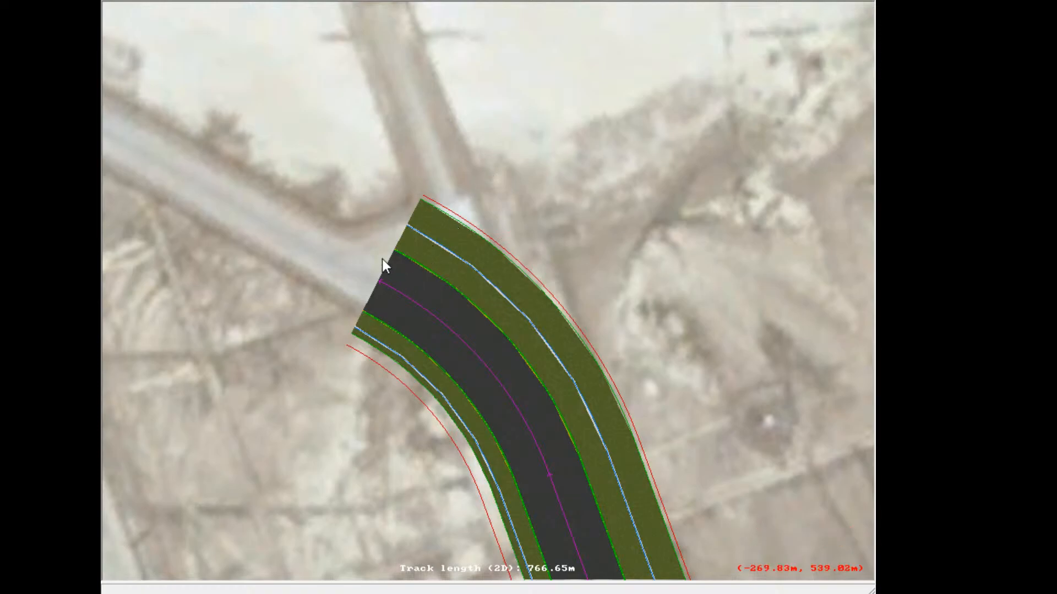
{"action": "left_click", "coordinate": [378, 273]}
{"action": "left_click", "coordinate": [590, 147]}
{"action": "scroll", "coordinate": [521, 229], "scroll_direction": "up", "scroll_amount": 1}
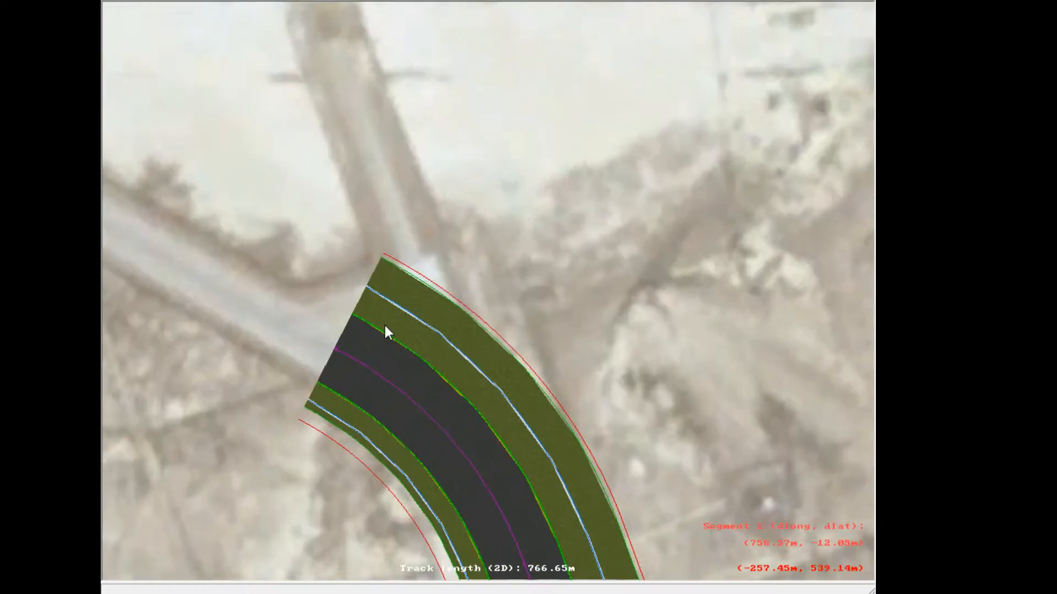
{"action": "scroll", "coordinate": [400, 384], "scroll_direction": "up", "scroll_amount": 1}
{"action": "scroll", "coordinate": [415, 320], "scroll_direction": "up", "scroll_amount": 2}
{"action": "left_click", "coordinate": [242, 182]}
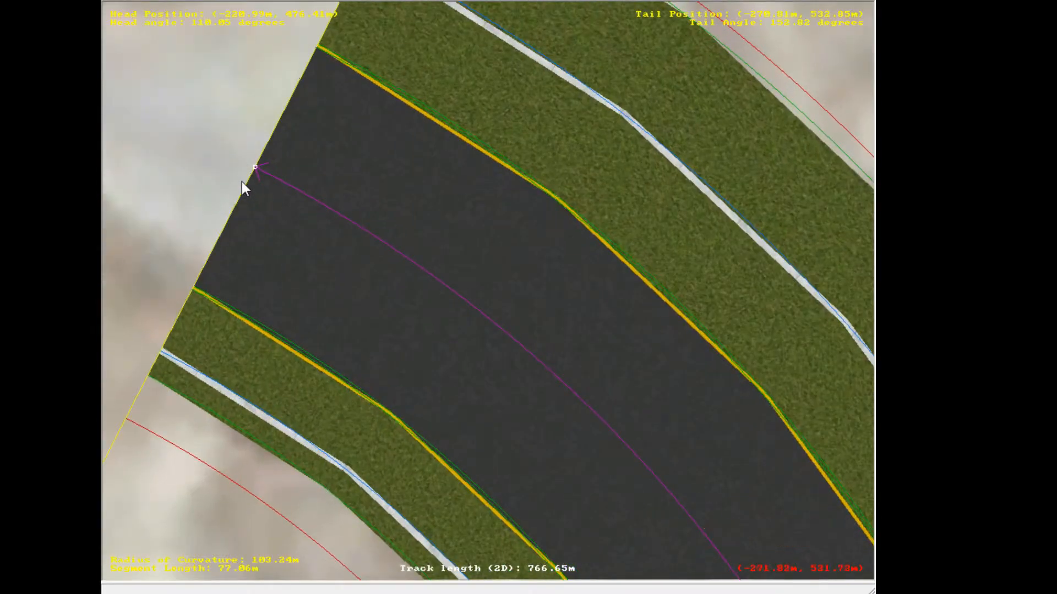
{"action": "scroll", "coordinate": [536, 413], "scroll_direction": "up", "scroll_amount": 2}
{"action": "scroll", "coordinate": [263, 546], "scroll_direction": "up", "scroll_amount": 4}
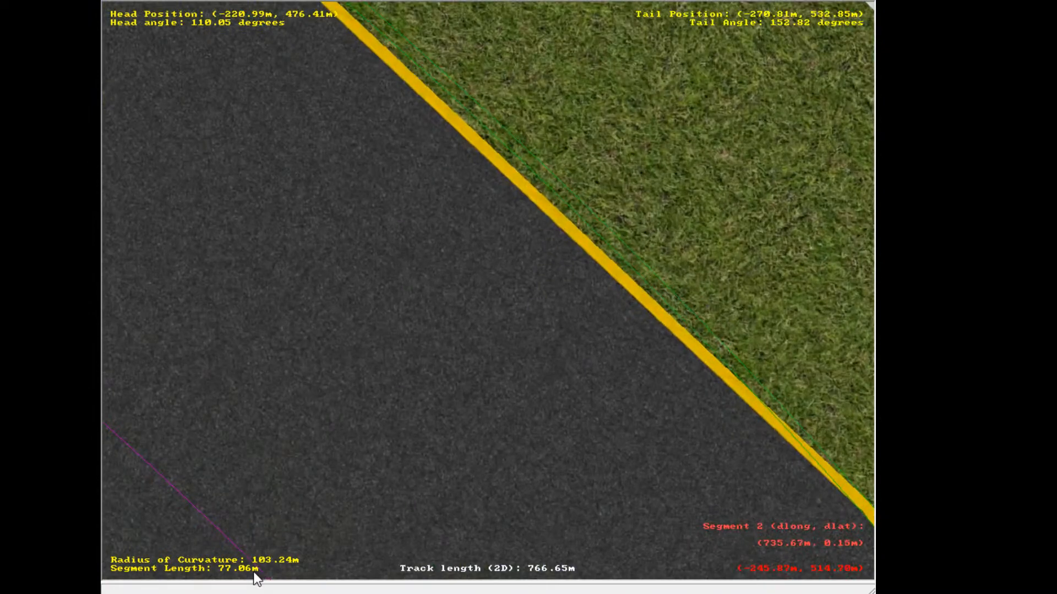
{"action": "scroll", "coordinate": [252, 573], "scroll_direction": "up", "scroll_amount": 1}
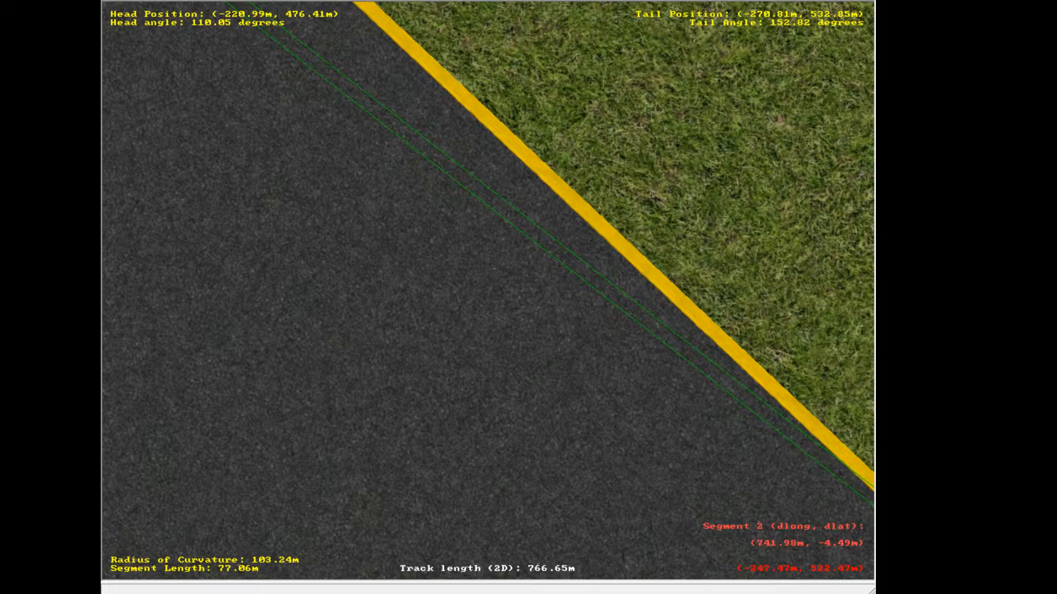
{"action": "scroll", "coordinate": [368, 300], "scroll_direction": "down", "scroll_amount": 1}
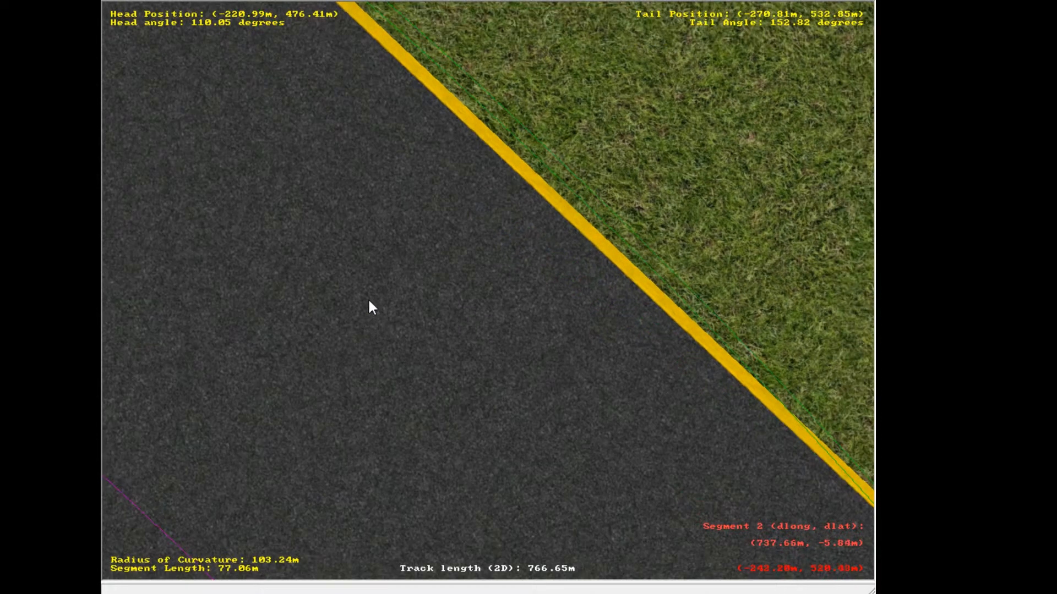
{"action": "scroll", "coordinate": [370, 302], "scroll_direction": "down", "scroll_amount": 5}
{"action": "left_click_drag", "start_coordinate": [543, 307], "coordinate": [451, 286]}
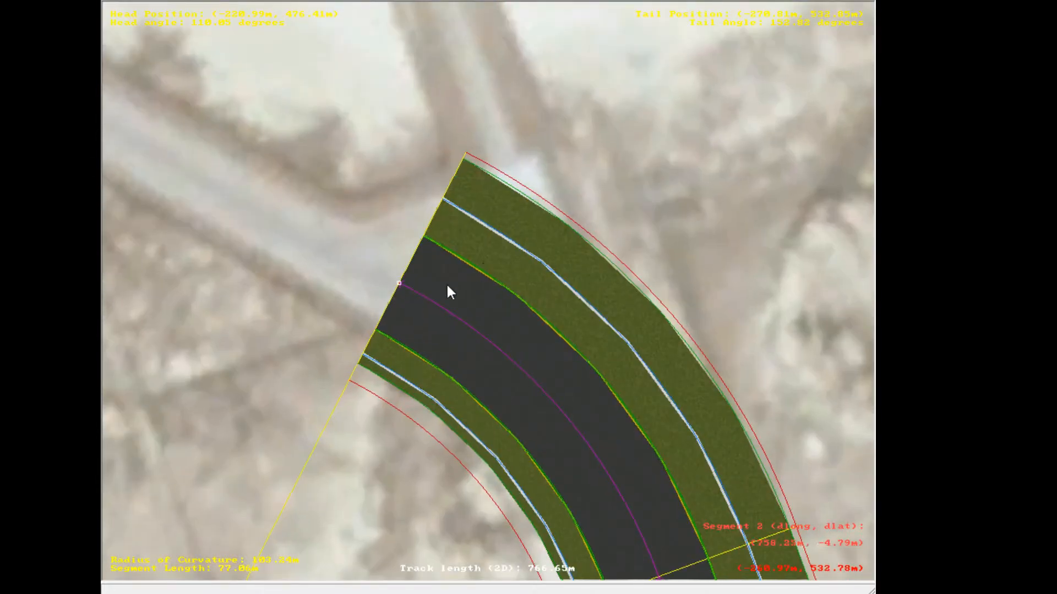
{"action": "scroll", "coordinate": [440, 289], "scroll_direction": "up", "scroll_amount": 3}
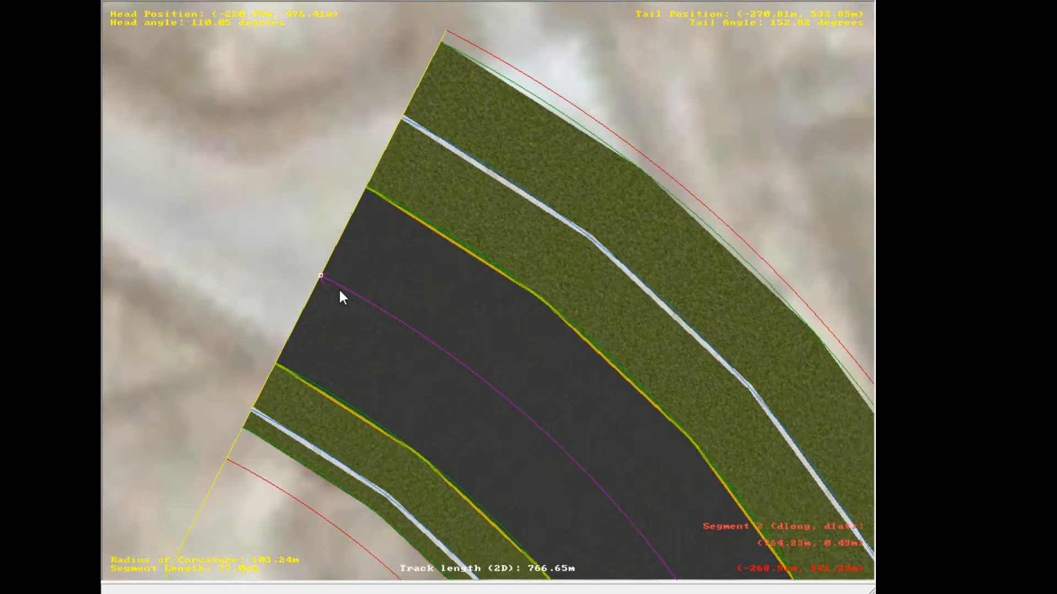
- Extend the curve's tail further along the side taxiway to a radius of about 107.07 m and a length of about 83.90 m
{"action": "scroll", "coordinate": [339, 289], "scroll_direction": "down", "scroll_amount": 3}
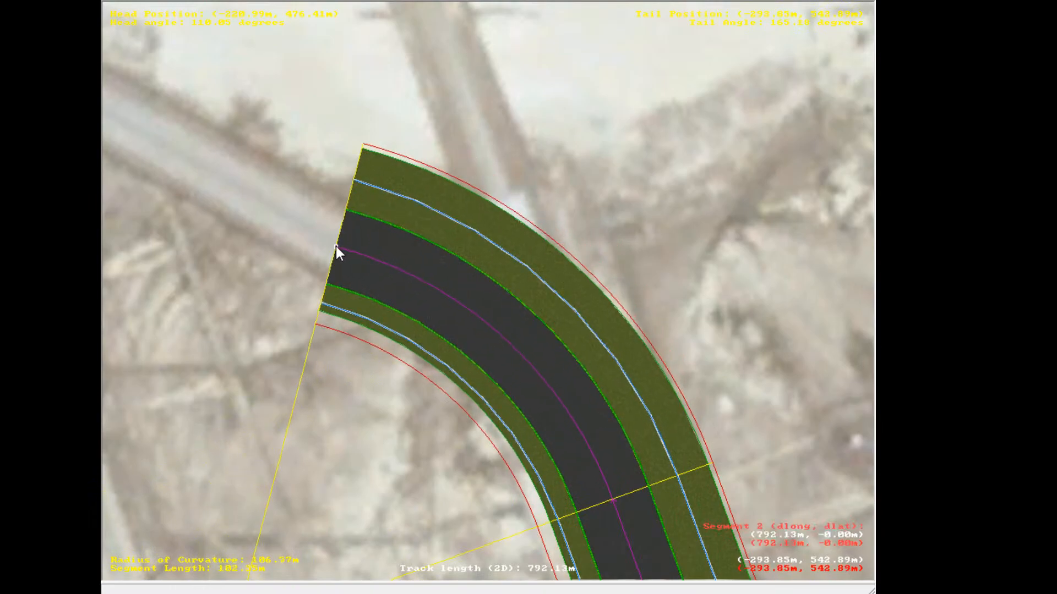
{"action": "scroll", "coordinate": [392, 249], "scroll_direction": "down", "scroll_amount": 3}
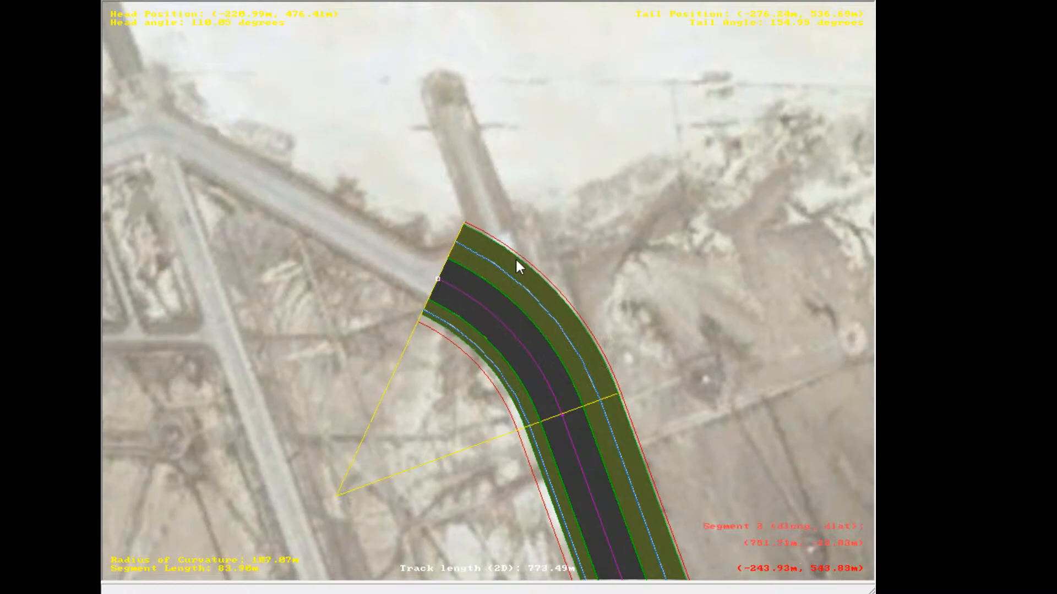
{"action": "scroll", "coordinate": [562, 226], "scroll_direction": "up", "scroll_amount": 4}
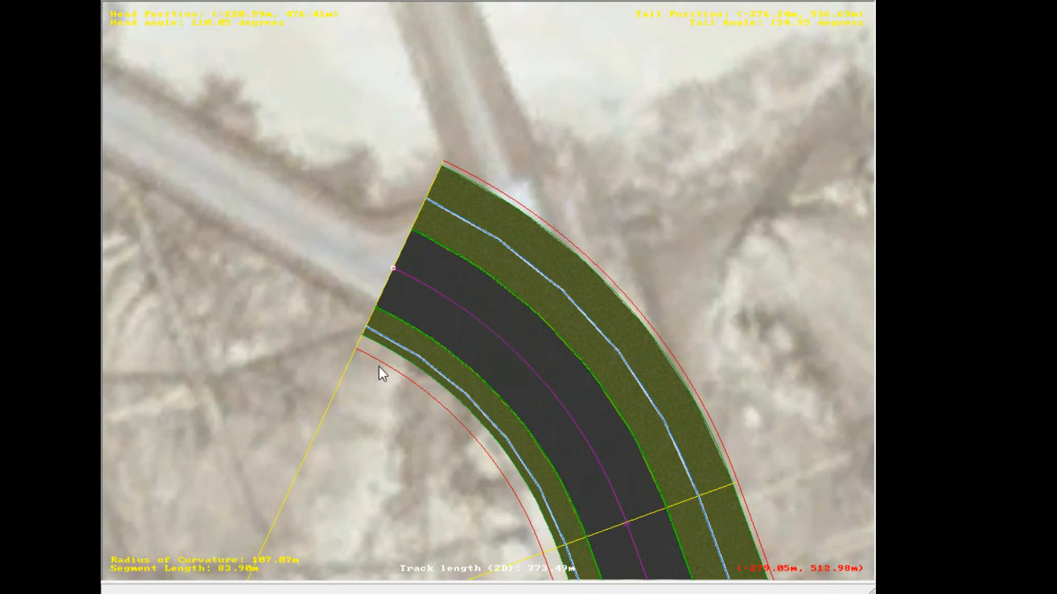
- Delete the curve appended to the runway straight and nudge the straight's tail to about (-221.08 m, 476.64 m)
{"action": "middle_click_drag", "start_coordinate": [255, 373], "coordinate": [368, 301]}
{"action": "middle_click_drag", "start_coordinate": [574, 404], "coordinate": [393, 410]}
{"action": "scroll", "coordinate": [393, 410], "scroll_direction": "up", "scroll_amount": 1}
{"action": "scroll", "coordinate": [394, 412], "scroll_direction": "up", "scroll_amount": 1}
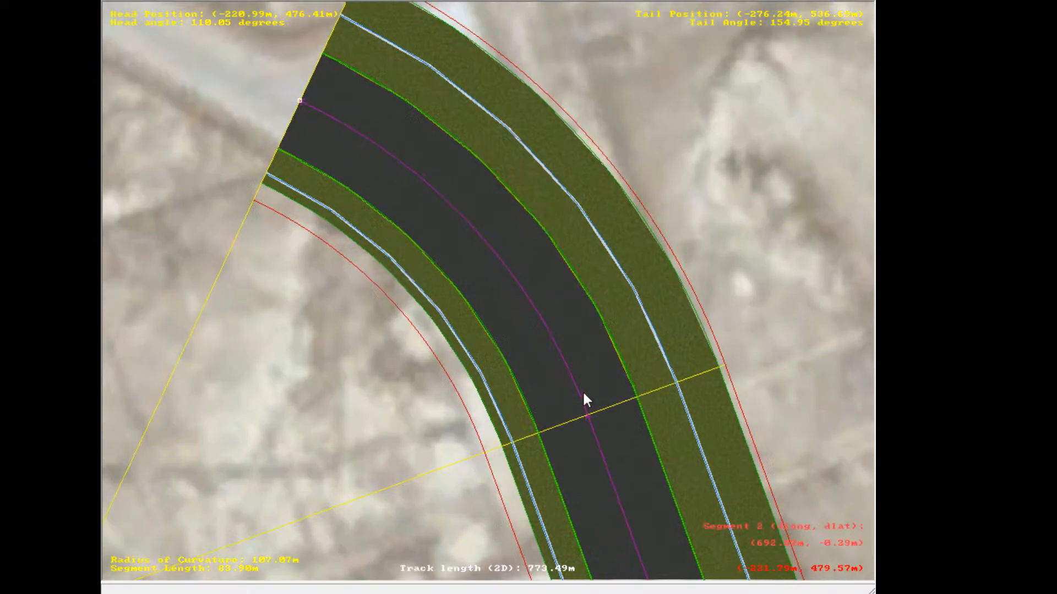
{"action": "key", "text": "Delete"}
{"action": "left_click", "coordinate": [590, 413]}
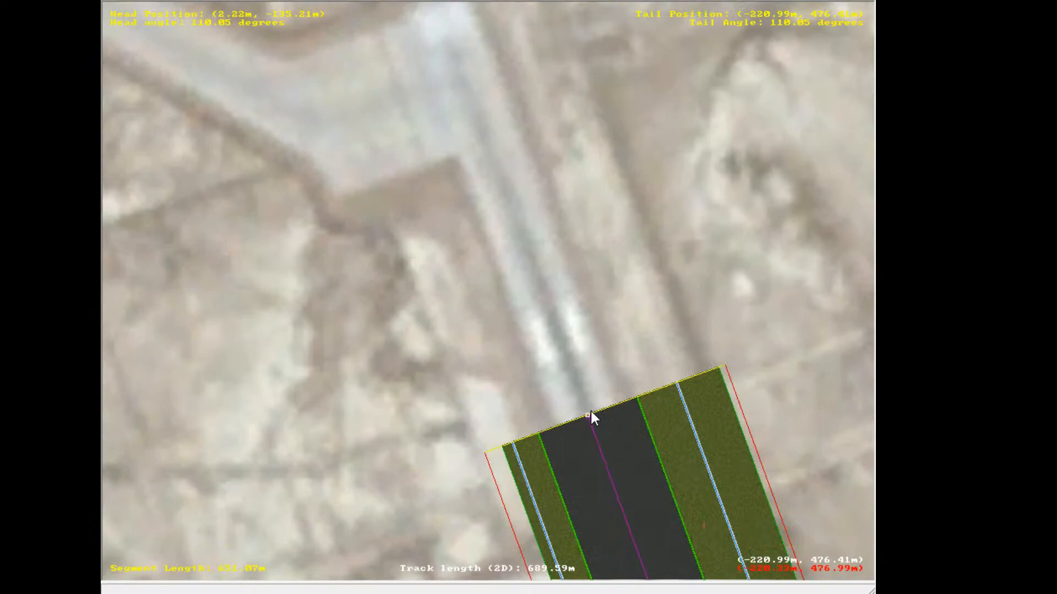
{"action": "mouse_move", "coordinate": [590, 413]}
{"action": "left_mouse_down"}
{"action": "mouse_move", "coordinate": [536, 243]}
{"action": "mouse_move", "coordinate": [540, 310]}
{"action": "mouse_move", "coordinate": [591, 451]}
{"action": "mouse_move", "coordinate": [586, 414]}
{"action": "left_mouse_up"}
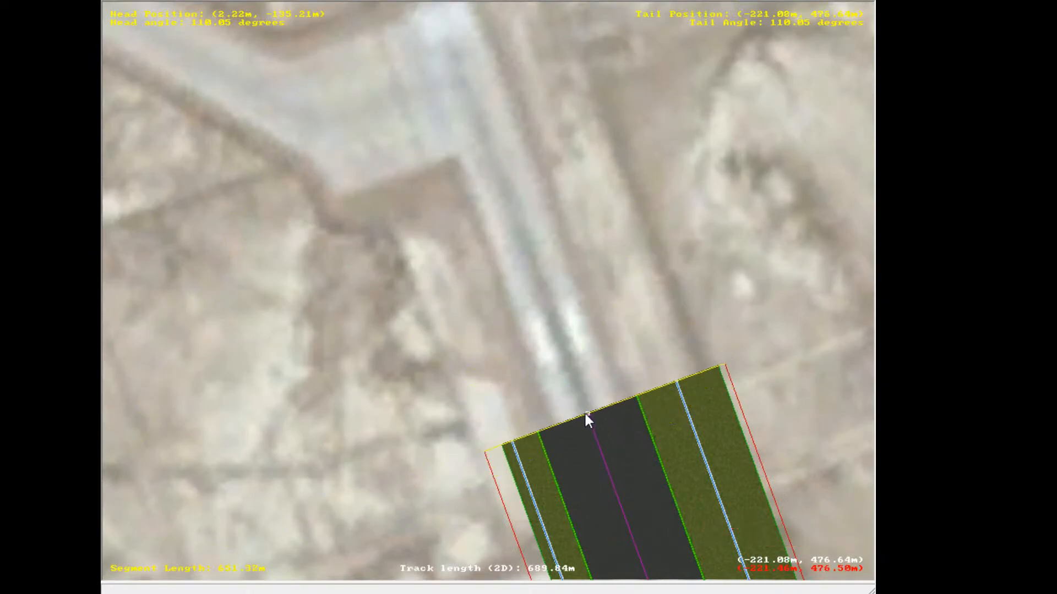
- Extend the straight's tail along the runway to about (-232.51 m, 507.97 m), about 684.67 m long, with a new curve appended beyond it
{"action": "scroll", "coordinate": [216, 120], "scroll_direction": "down", "scroll_amount": 5}
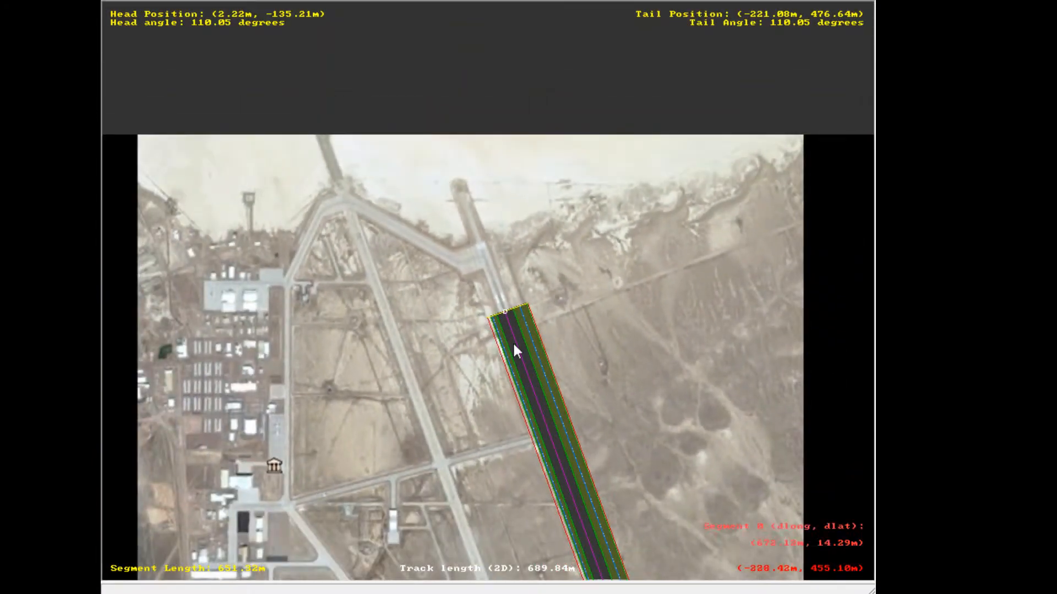
{"action": "left_click_drag", "start_coordinate": [513, 344], "coordinate": [330, 133]}
{"action": "scroll", "coordinate": [374, 178], "scroll_direction": "up", "scroll_amount": 2}
{"action": "left_click_drag", "start_coordinate": [373, 178], "coordinate": [479, 279]}
{"action": "scroll", "coordinate": [463, 246], "scroll_direction": "up", "scroll_amount": 3}
{"action": "left_click_drag", "start_coordinate": [452, 209], "coordinate": [491, 280]}
{"action": "scroll", "coordinate": [509, 283], "scroll_direction": "up", "scroll_amount": 2}
{"action": "scroll", "coordinate": [480, 155], "scroll_direction": "down", "scroll_amount": 1}
{"action": "key", "text": "Up"}
{"action": "left_click", "coordinate": [721, 315]}
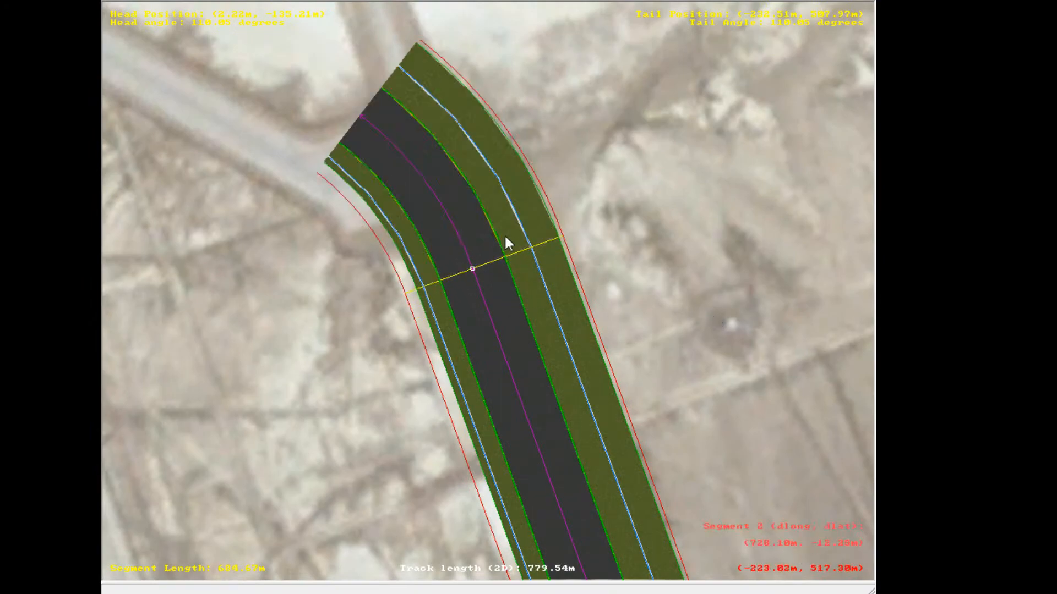
- Tighten the appended curve toward the side taxiway to a radius of about 40.46 m and a length of about 48.72 m
{"action": "left_click", "coordinate": [417, 153]}
{"action": "left_click_drag", "start_coordinate": [361, 114], "coordinate": [345, 177]}
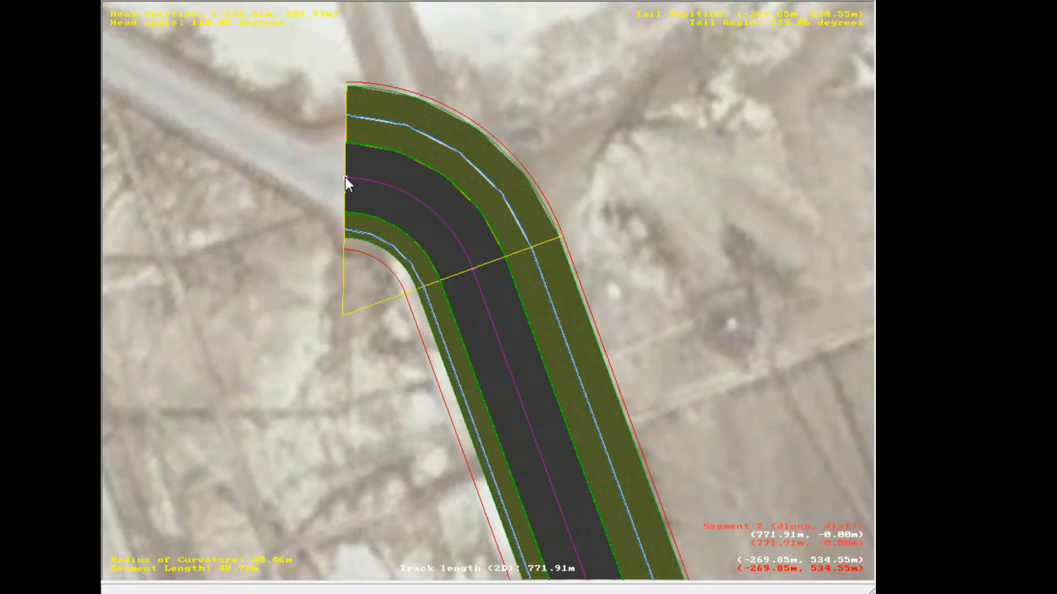
{"action": "right_click", "coordinate": [345, 177]}
{"action": "scroll", "coordinate": [540, 286], "scroll_direction": "up", "scroll_amount": 10}
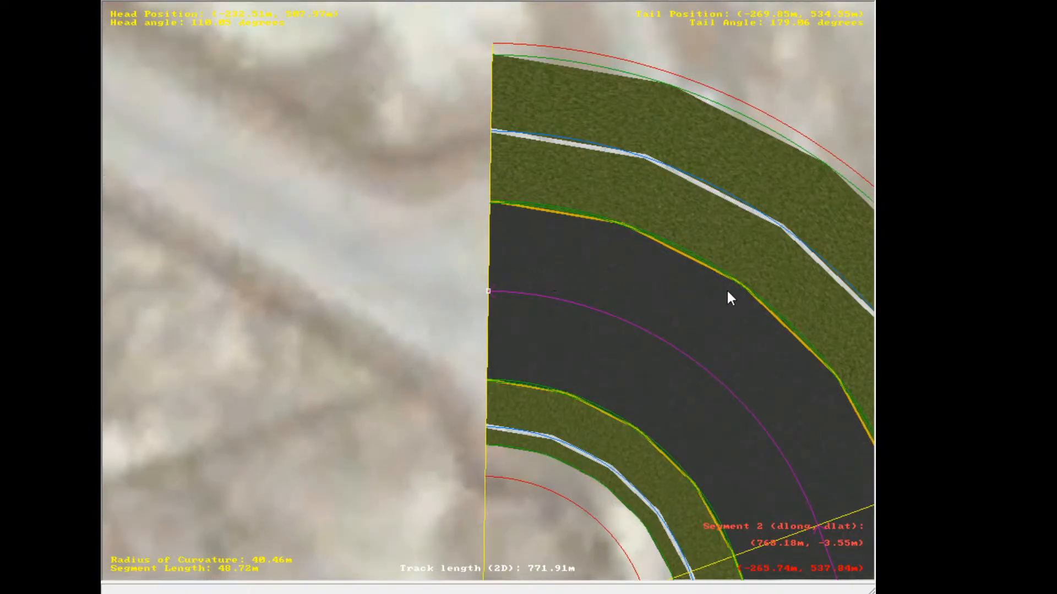
- Append another curve and bend it the opposite way along the side taxiway, about 49.98 m long with a radius of about -86.80 m
{"action": "key", "text": "Insert"}
{"action": "scroll", "coordinate": [308, 330], "scroll_direction": "down", "scroll_amount": 1}
{"action": "right_click", "coordinate": [333, 401]}
{"action": "left_click", "coordinate": [328, 355]}
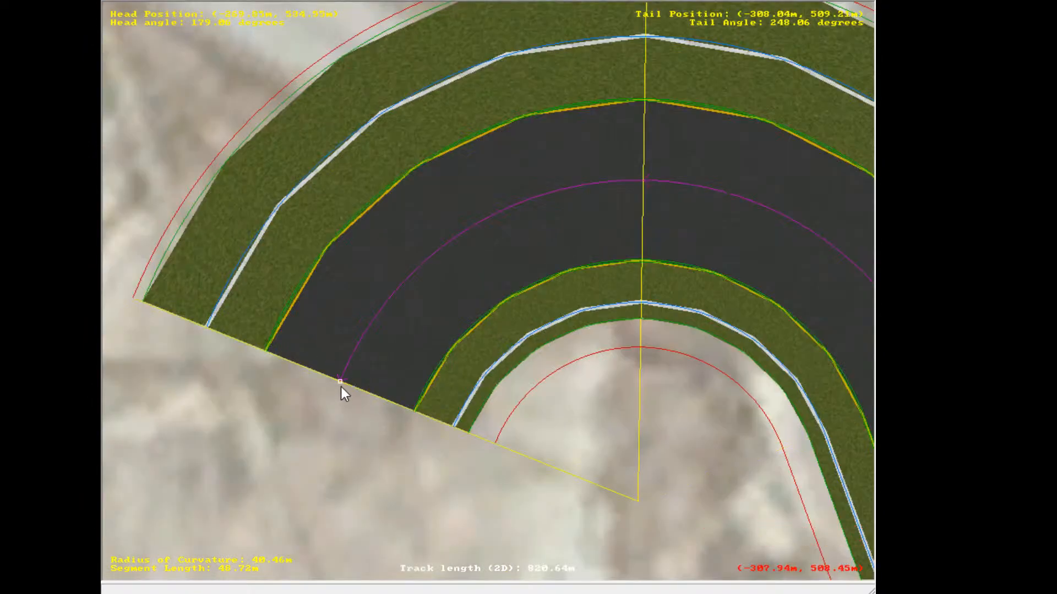
{"action": "left_click_drag", "start_coordinate": [341, 385], "coordinate": [384, 181]}
{"action": "right_click_drag", "start_coordinate": [872, 209], "coordinate": [637, 131]}
{"action": "scroll", "coordinate": [537, 179], "scroll_direction": "down", "scroll_amount": 2}
{"action": "scroll", "coordinate": [557, 220], "scroll_direction": "down", "scroll_amount": 10}
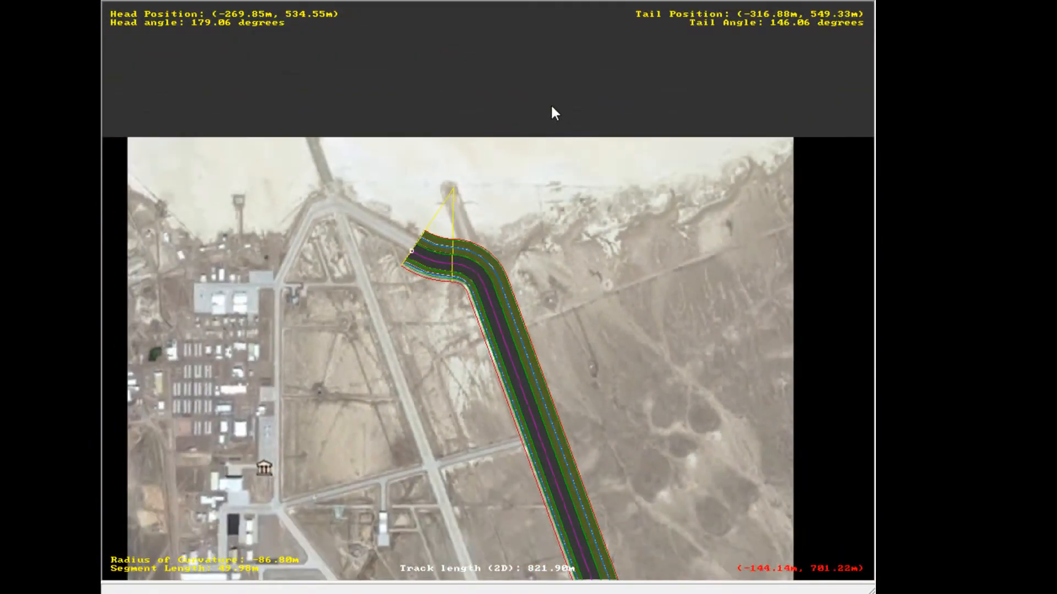
- Extend the reverse curve's tail to about (-336.88 m, 556.49 m), giving a radius of about -119.39 m and a length of about 71.60 m
{"action": "scroll", "coordinate": [369, 252], "scroll_direction": "up", "scroll_amount": 6}
{"action": "scroll", "coordinate": [290, 222], "scroll_direction": "up", "scroll_amount": 3}
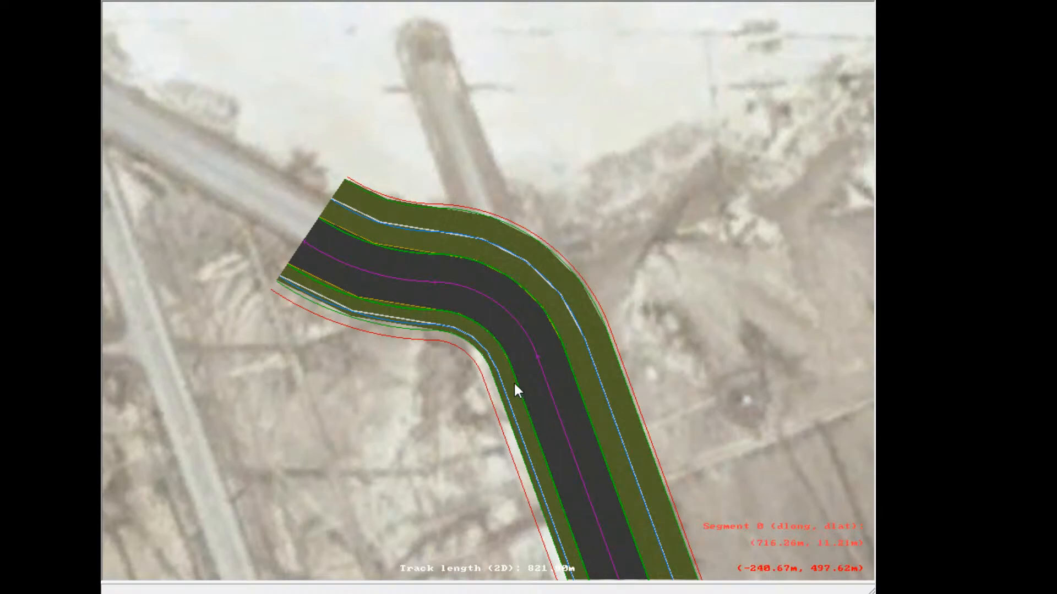
{"action": "left_click", "coordinate": [472, 310]}
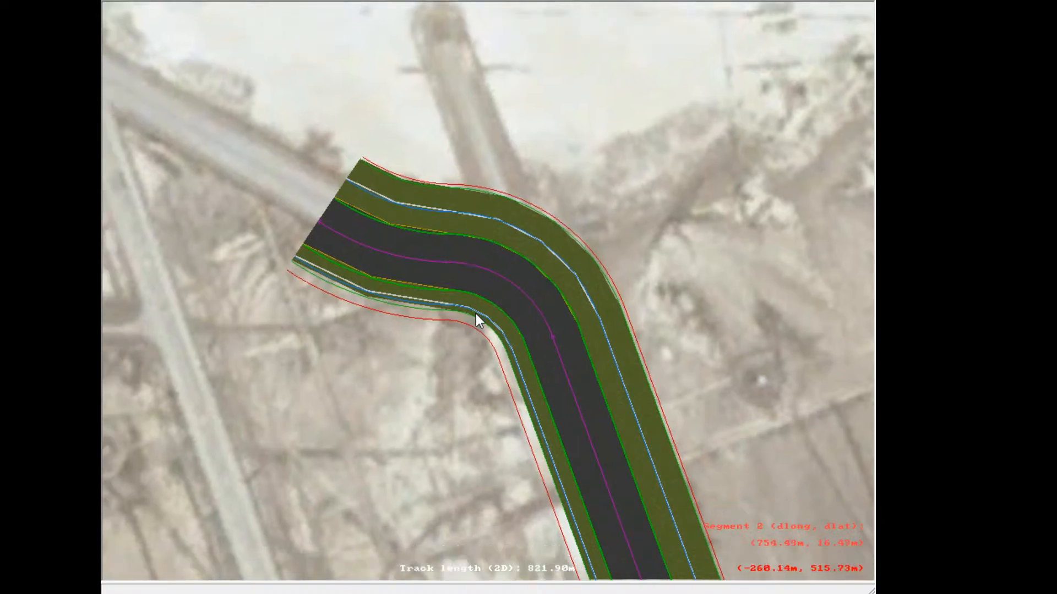
{"action": "scroll", "coordinate": [476, 313], "scroll_direction": "up", "scroll_amount": 1}
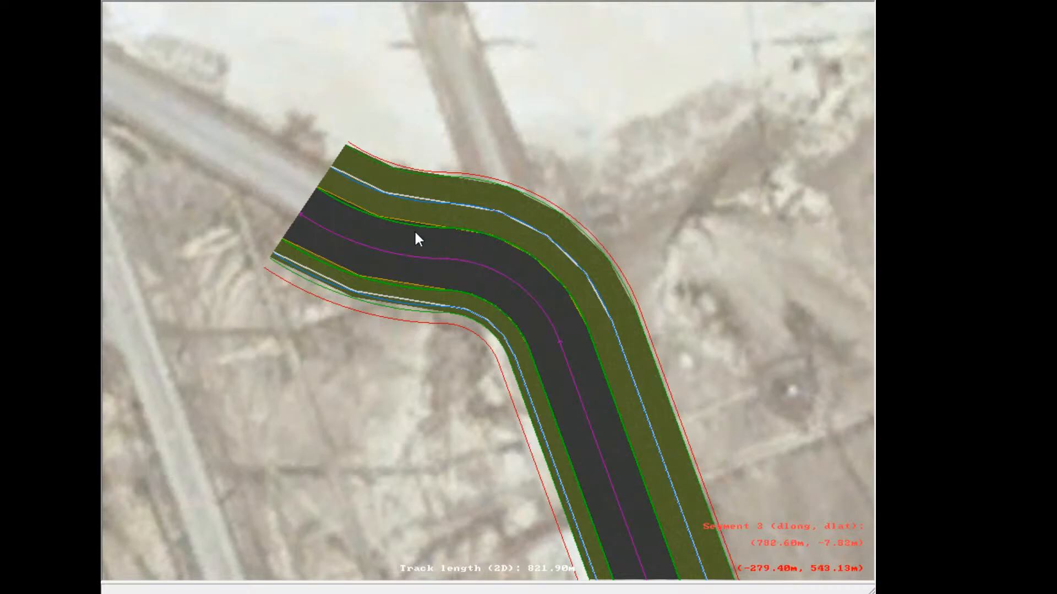
{"action": "left_click", "coordinate": [308, 208]}
{"action": "right_click", "coordinate": [311, 215]}
{"action": "right_click", "coordinate": [593, 296]}
{"action": "scroll", "coordinate": [455, 253], "scroll_direction": "up", "scroll_amount": 1}
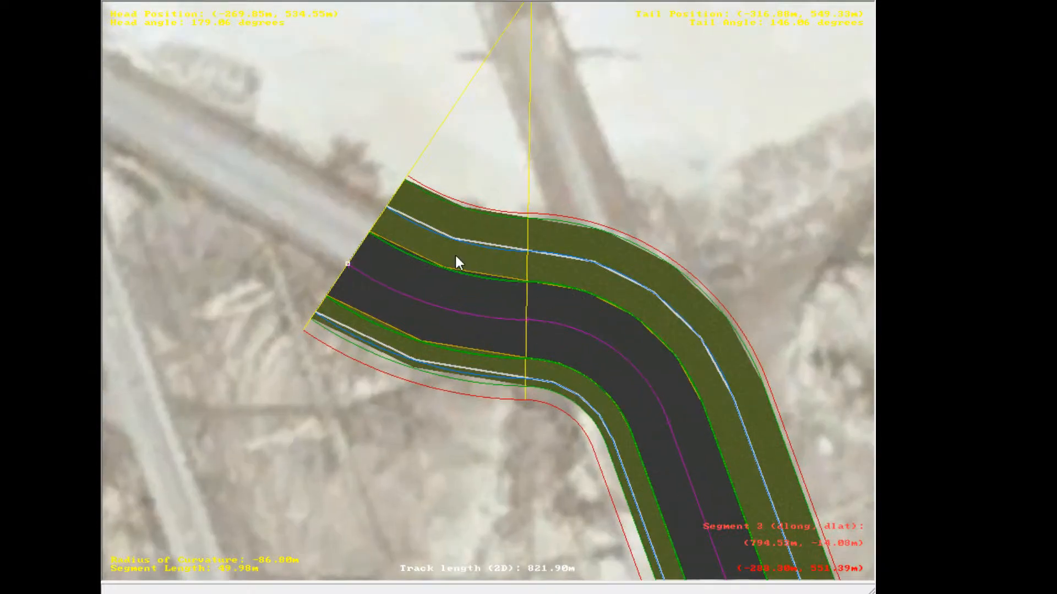
{"action": "scroll", "coordinate": [329, 268], "scroll_direction": "up", "scroll_amount": 1}
{"action": "left_click_drag", "start_coordinate": [312, 260], "coordinate": [273, 238]}
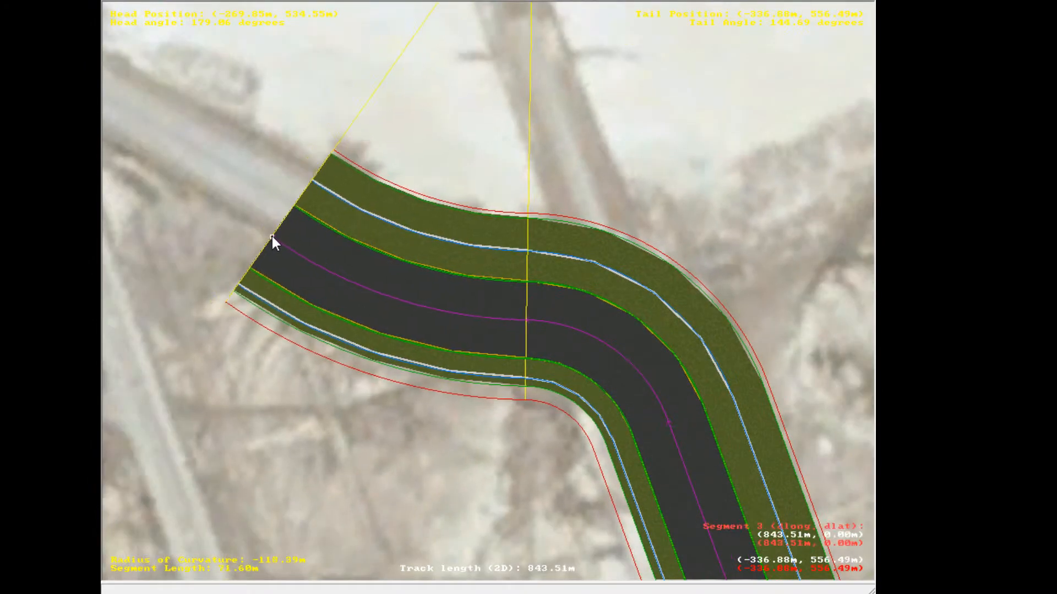
{"action": "right_click", "coordinate": [273, 239]}
- Append a straight segment about 71.60 m long to the reverse curve, following the side taxiway toward the junction
{"action": "scroll", "coordinate": [380, 209], "scroll_direction": "down", "scroll_amount": 4}
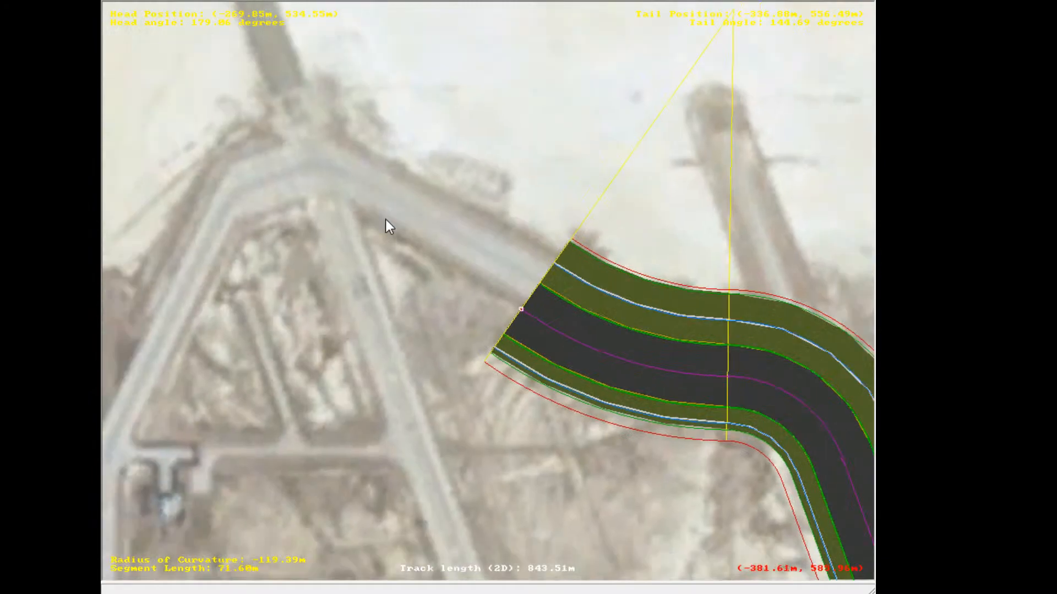
{"action": "scroll", "coordinate": [512, 303], "scroll_direction": "up", "scroll_amount": 4}
{"action": "scroll", "coordinate": [503, 305], "scroll_direction": "down", "scroll_amount": 2}
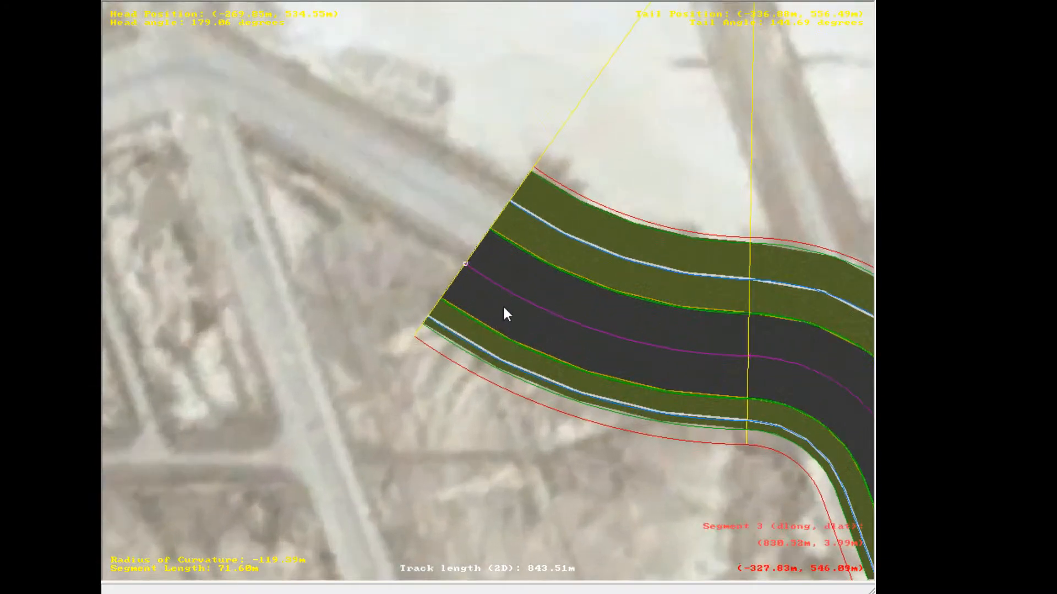
{"action": "scroll", "coordinate": [485, 253], "scroll_direction": "up", "scroll_amount": 4}
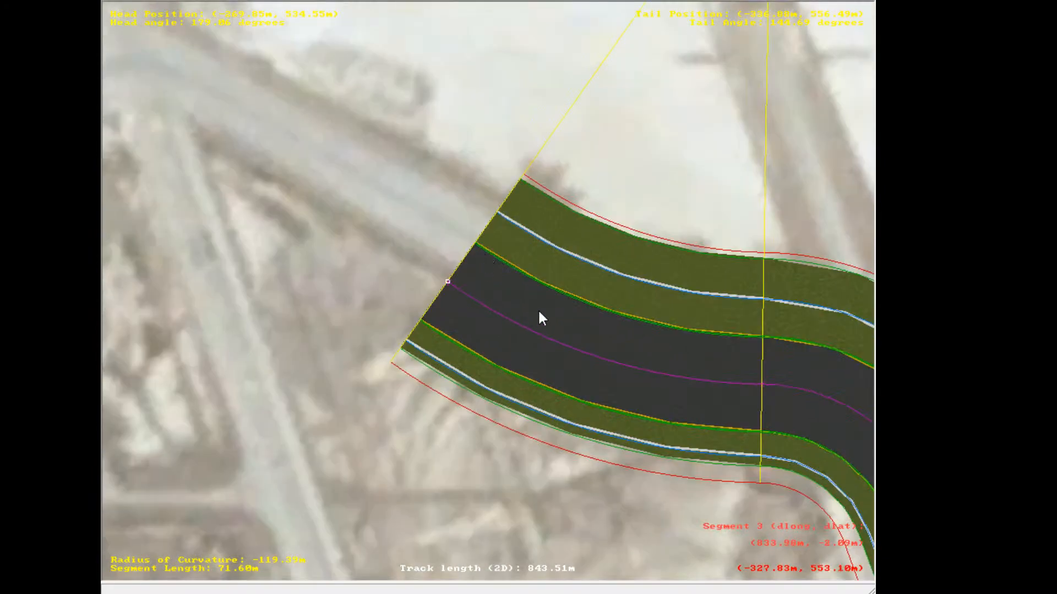
{"action": "key", "text": "Insert"}
{"action": "scroll", "coordinate": [340, 209], "scroll_direction": "down", "scroll_amount": 1}
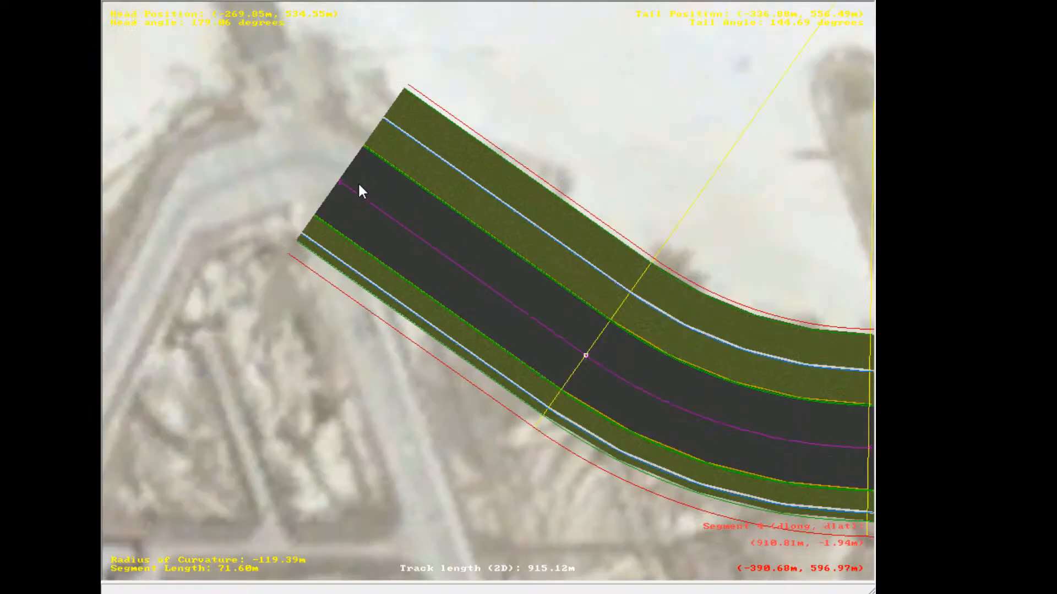
{"action": "right_click_drag", "start_coordinate": [340, 179], "coordinate": [502, 313]}
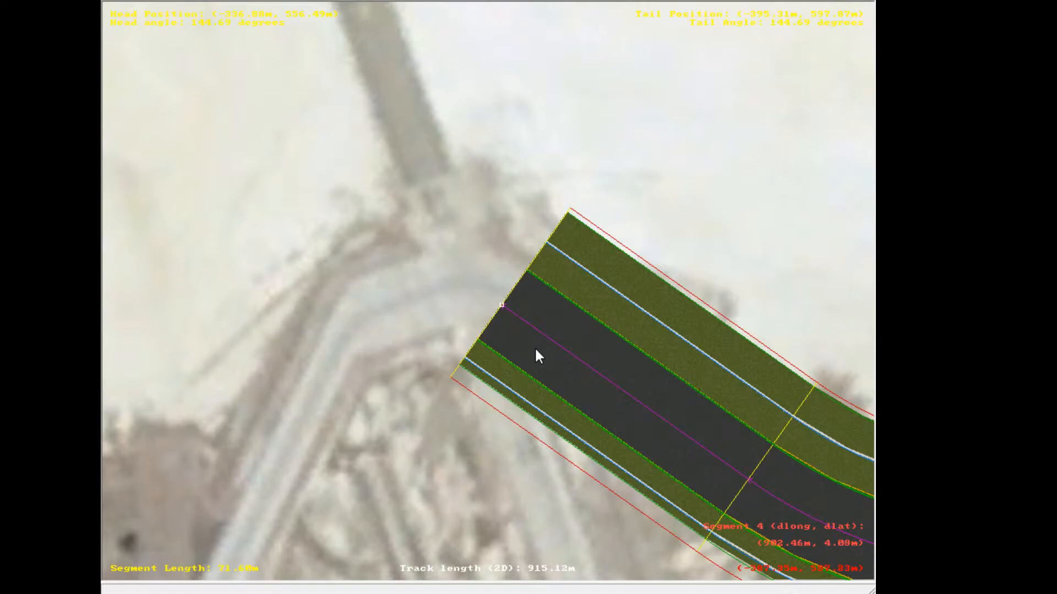
- Pull the new straight's tail back from the junction to about (-392.25 m, 595.70 m), making the segment about 67.84 m long
{"action": "scroll", "coordinate": [530, 315], "scroll_direction": "up", "scroll_amount": 2}
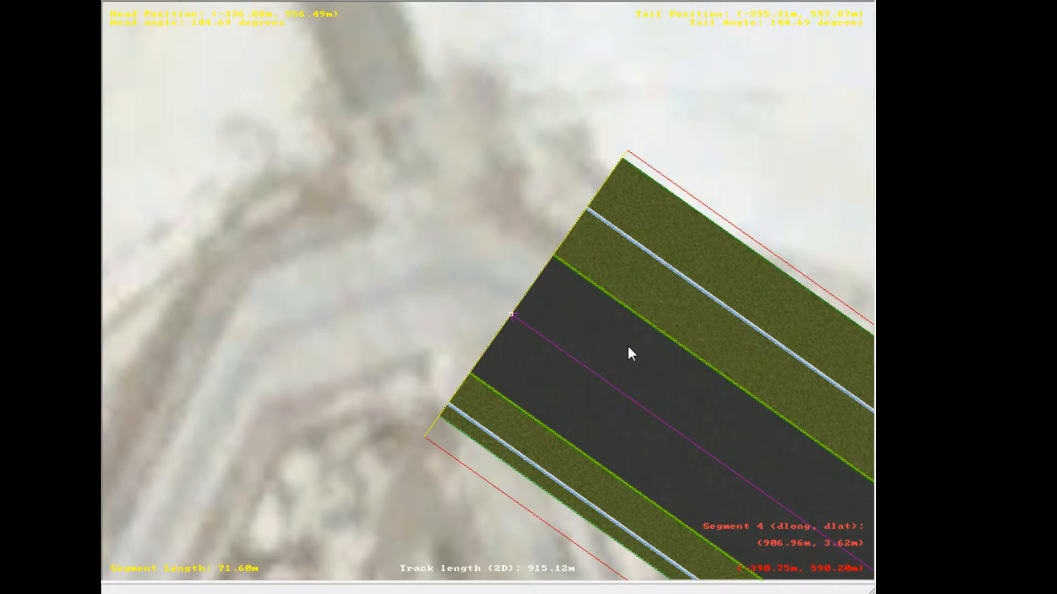
{"action": "scroll", "coordinate": [554, 367], "scroll_direction": "down", "scroll_amount": 3}
{"action": "scroll", "coordinate": [428, 232], "scroll_direction": "down", "scroll_amount": 3}
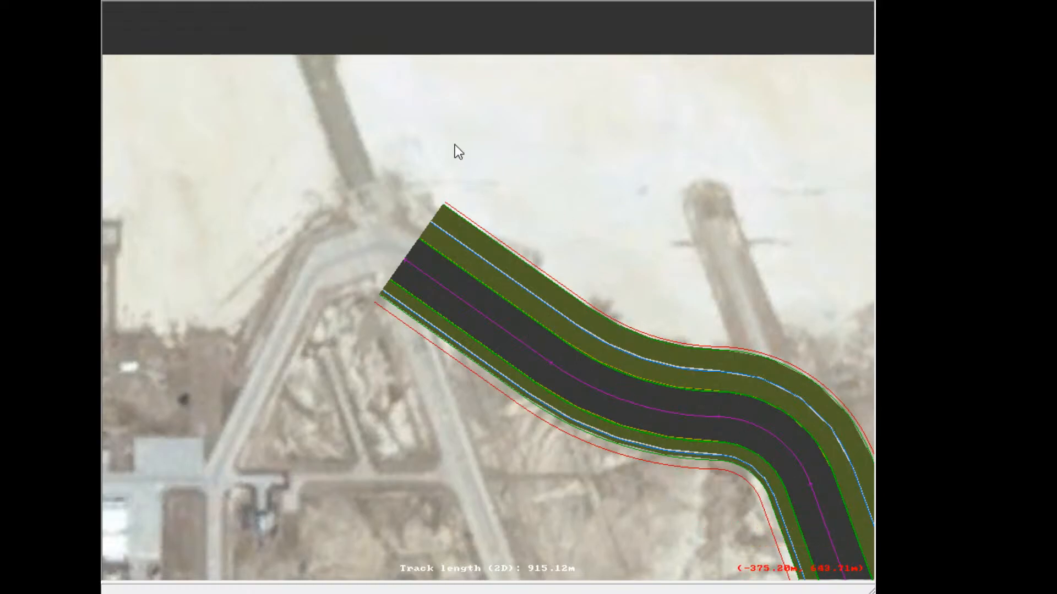
{"action": "scroll", "coordinate": [462, 265], "scroll_direction": "up", "scroll_amount": 5}
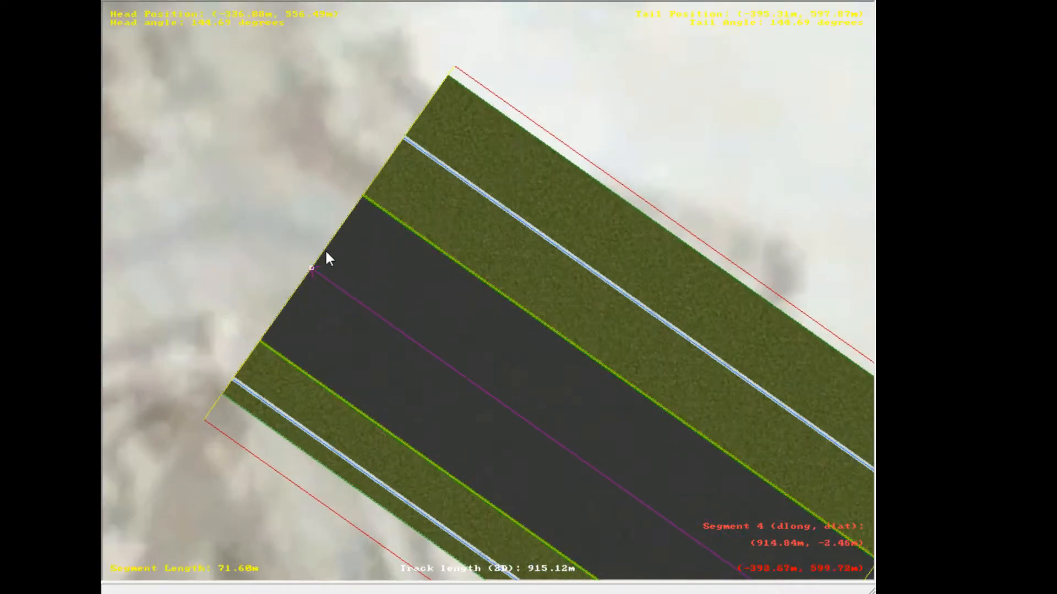
{"action": "left_click_drag", "start_coordinate": [309, 267], "coordinate": [403, 288]}
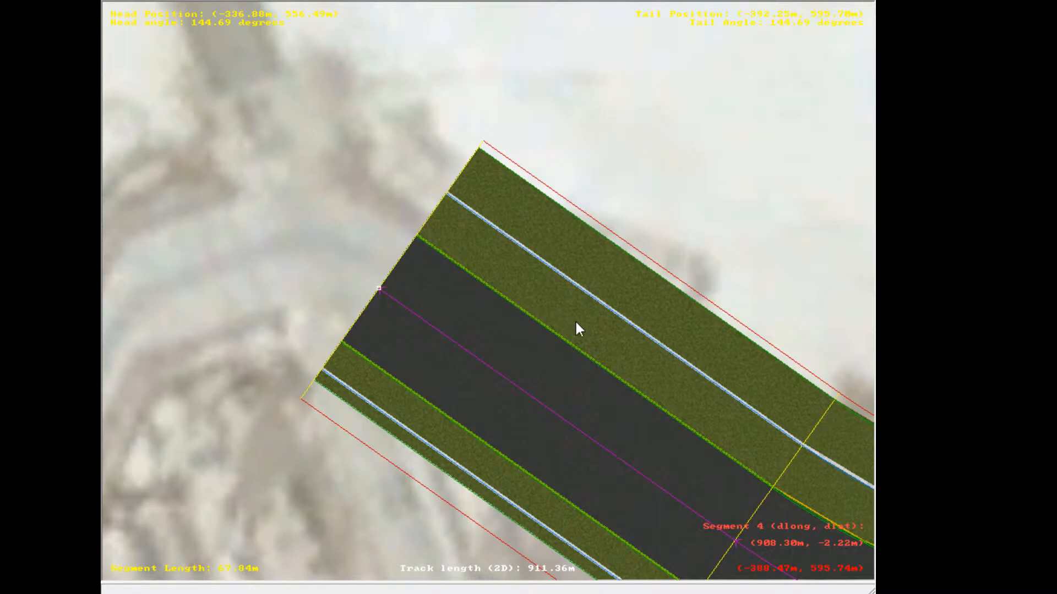
- Append a curve to the shortened straight and bend it around the junction, about 60.48 m long with a radius of about 88.86 m
{"action": "key", "text": "Insert"}
{"action": "right_click", "coordinate": [243, 272]}
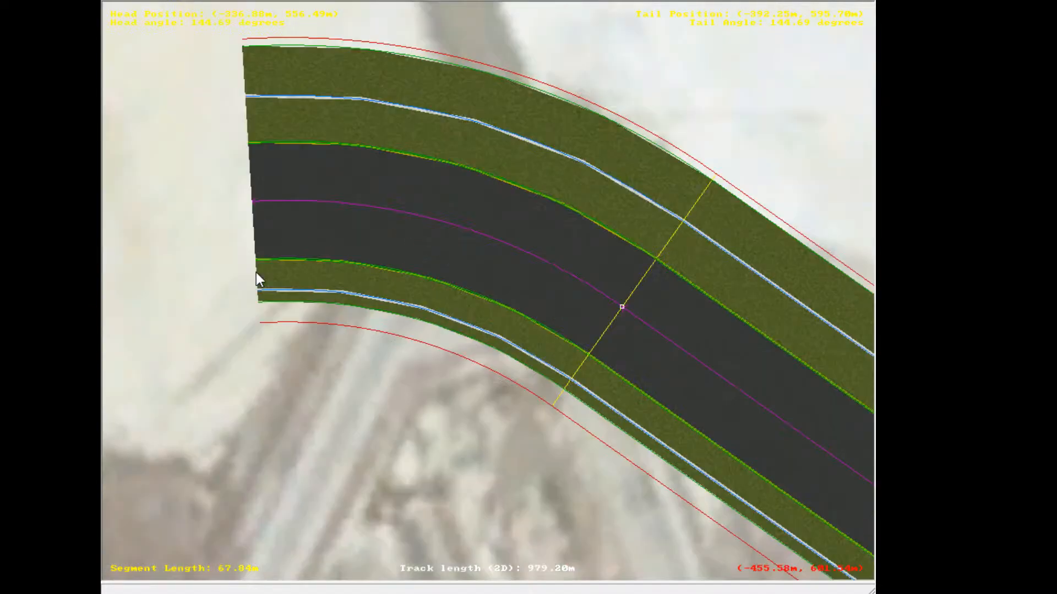
{"action": "right_click", "coordinate": [256, 272]}
{"action": "right_click", "coordinate": [665, 203]}
{"action": "right_click", "coordinate": [379, 288]}
{"action": "left_click", "coordinate": [443, 298]}
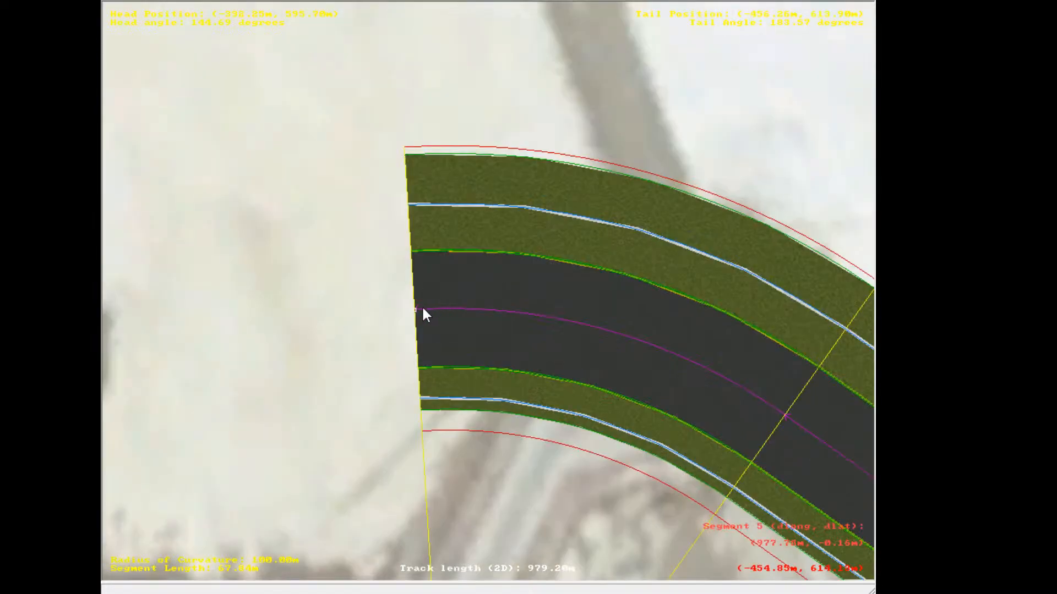
{"action": "left_click_drag", "start_coordinate": [417, 311], "coordinate": [458, 318]}
- Examine how the track built so far lies over the aerial photo and where the taxiway continues past the junction
{"action": "scroll", "coordinate": [464, 326], "scroll_direction": "down", "scroll_amount": 5}
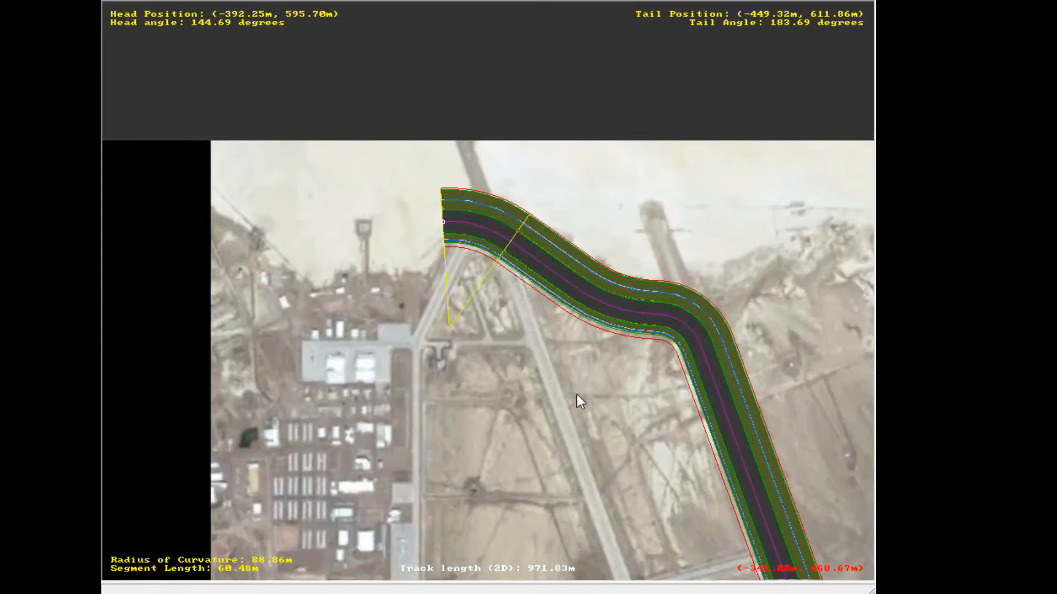
{"action": "left_click_drag", "start_coordinate": [576, 395], "coordinate": [422, 294]}
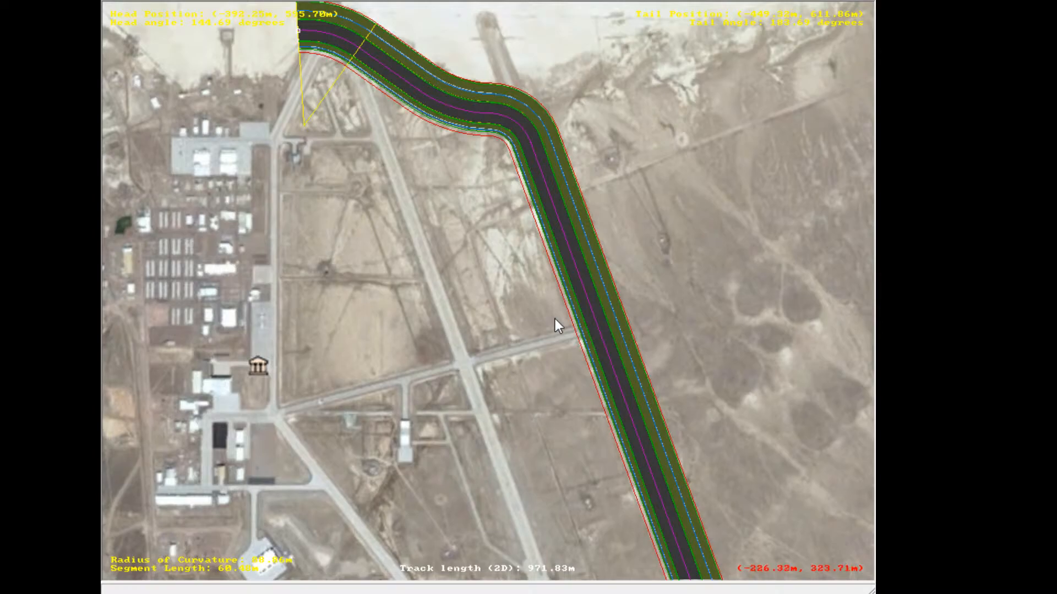
{"action": "key", "text": "Left"}
{"action": "key", "text": "Up"}
{"action": "key", "text": "Up"}
{"action": "scroll", "coordinate": [508, 98], "scroll_direction": "up", "scroll_amount": 7}
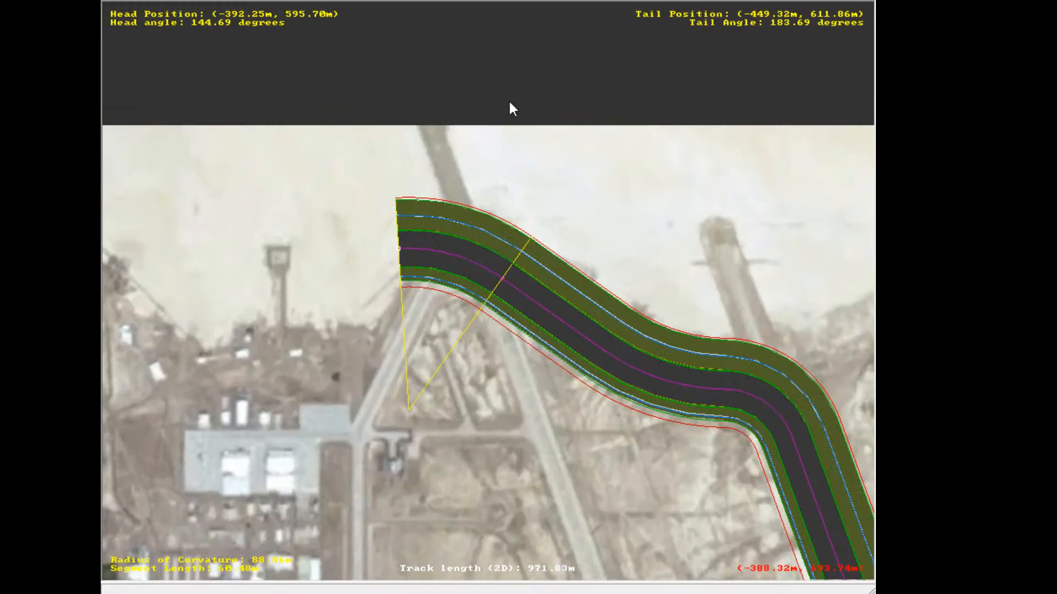
{"action": "scroll", "coordinate": [355, 234], "scroll_direction": "up", "scroll_amount": 4}
{"action": "scroll", "coordinate": [355, 238], "scroll_direction": "down", "scroll_amount": 4}
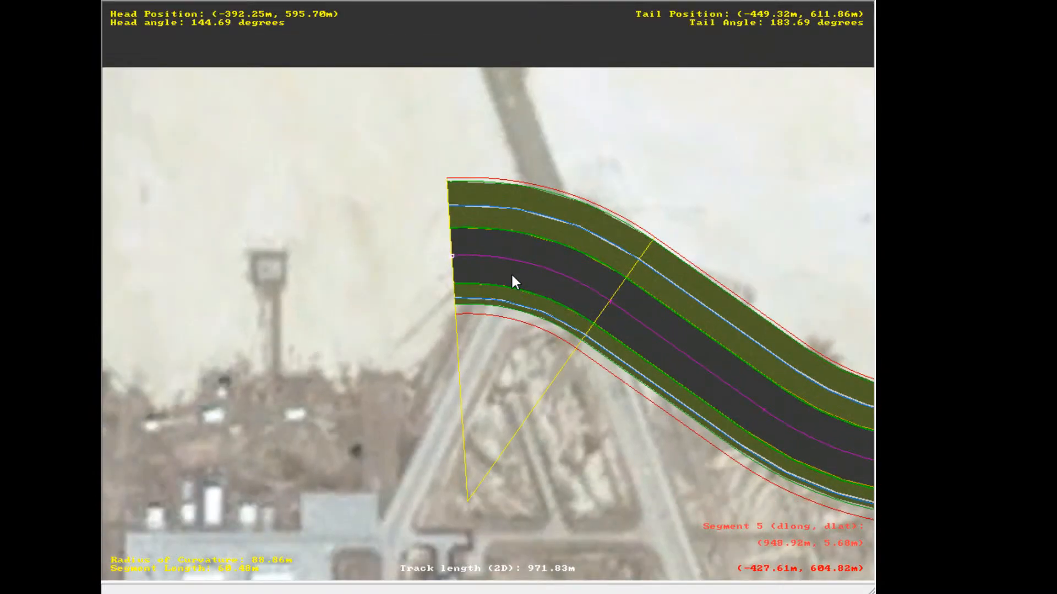
{"action": "key", "text": "Up"}
{"action": "scroll", "coordinate": [544, 358], "scroll_direction": "down", "scroll_amount": 4}
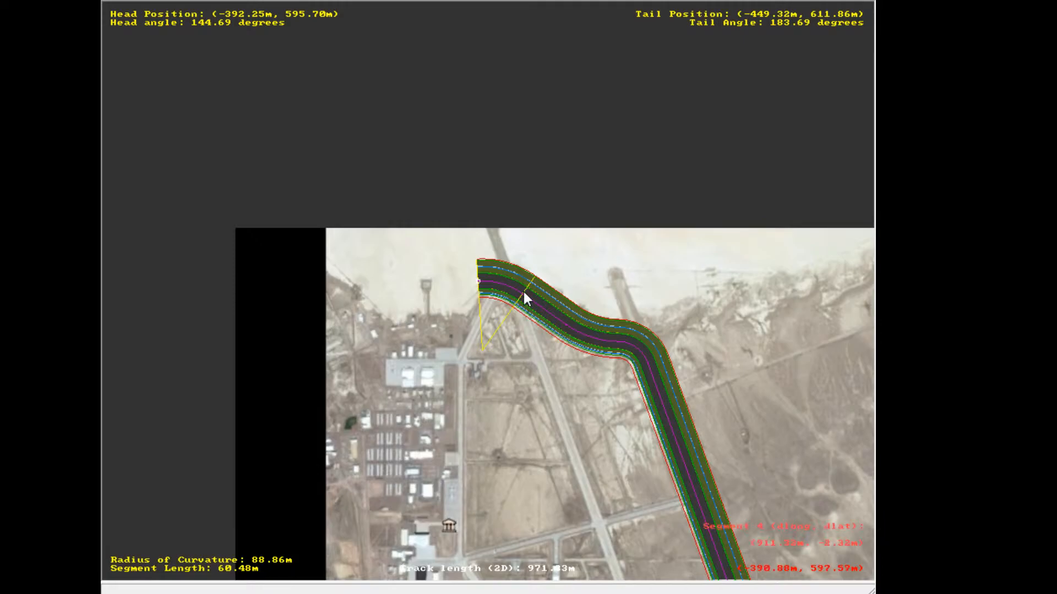
{"action": "scroll", "coordinate": [523, 292], "scroll_direction": "down", "scroll_amount": 1}
{"action": "scroll", "coordinate": [523, 299], "scroll_direction": "up", "scroll_amount": 1}
{"action": "scroll", "coordinate": [530, 471], "scroll_direction": "down", "scroll_amount": 4}
{"action": "scroll", "coordinate": [533, 435], "scroll_direction": "up", "scroll_amount": 2}
{"action": "scroll", "coordinate": [369, 137], "scroll_direction": "up", "scroll_amount": 1}
{"action": "scroll", "coordinate": [512, 161], "scroll_direction": "up", "scroll_amount": 1}
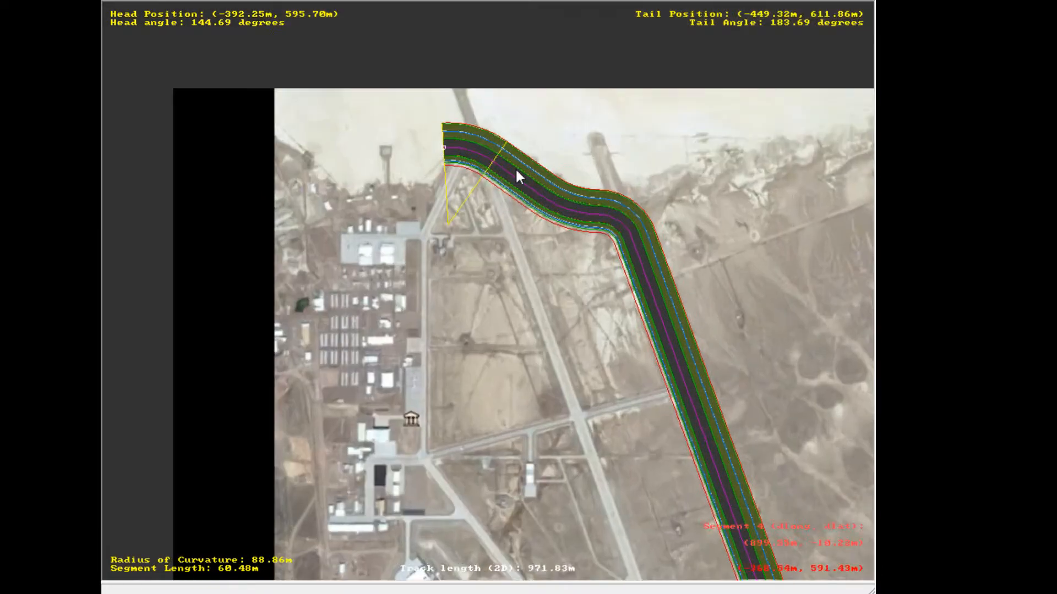
- Append another curve to the tail at the junction and bend it further round toward the base buildings
{"action": "scroll", "coordinate": [450, 221], "scroll_direction": "up", "scroll_amount": 2}
{"action": "scroll", "coordinate": [431, 136], "scroll_direction": "up", "scroll_amount": 2}
{"action": "scroll", "coordinate": [431, 144], "scroll_direction": "up", "scroll_amount": 2}
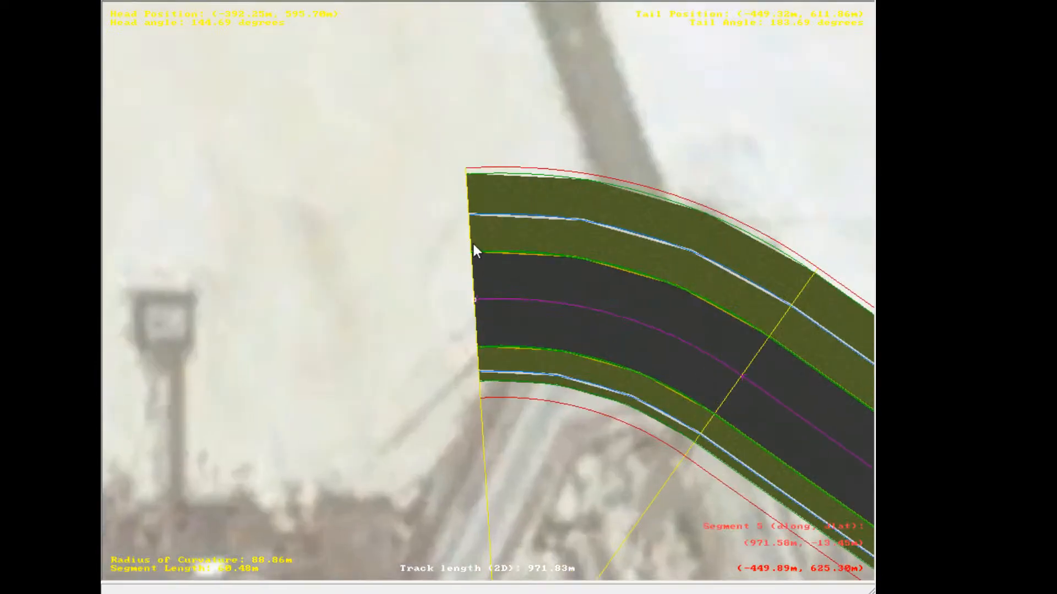
{"action": "scroll", "coordinate": [490, 325], "scroll_direction": "up", "scroll_amount": 1}
{"action": "scroll", "coordinate": [465, 312], "scroll_direction": "up", "scroll_amount": 1}
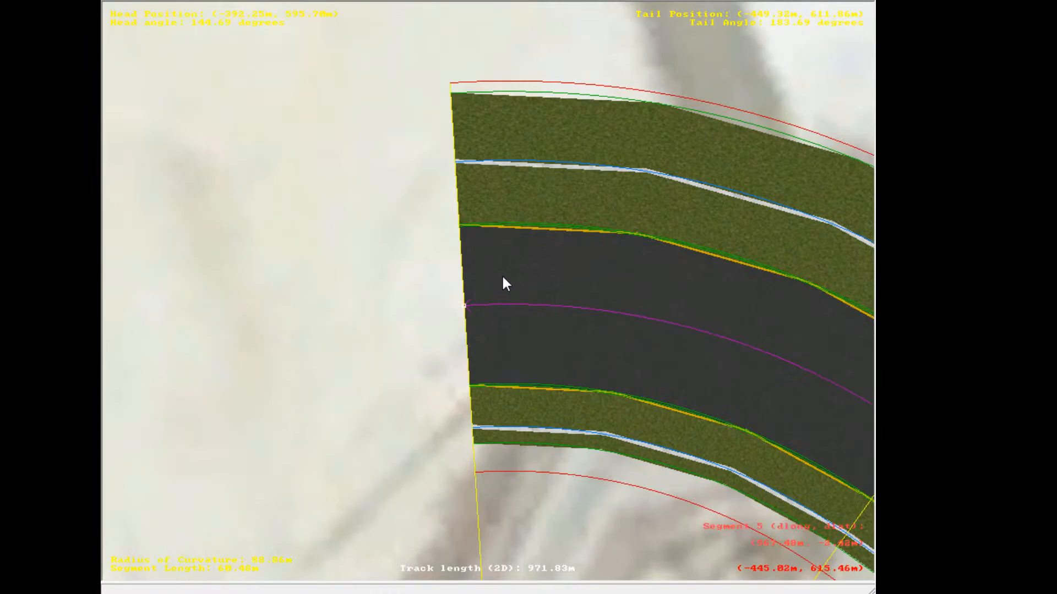
{"action": "left_click", "coordinate": [685, 309]}
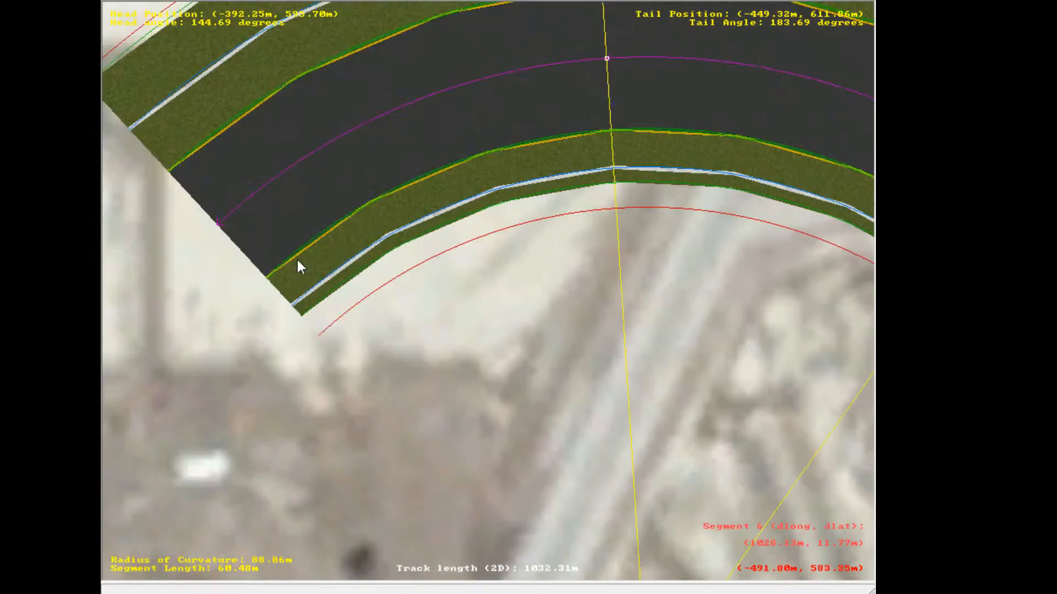
{"action": "left_click_drag", "start_coordinate": [218, 230], "coordinate": [302, 391]}
{"action": "scroll", "coordinate": [531, 242], "scroll_direction": "down", "scroll_amount": 2}
{"action": "scroll", "coordinate": [384, 283], "scroll_direction": "up", "scroll_amount": 1}
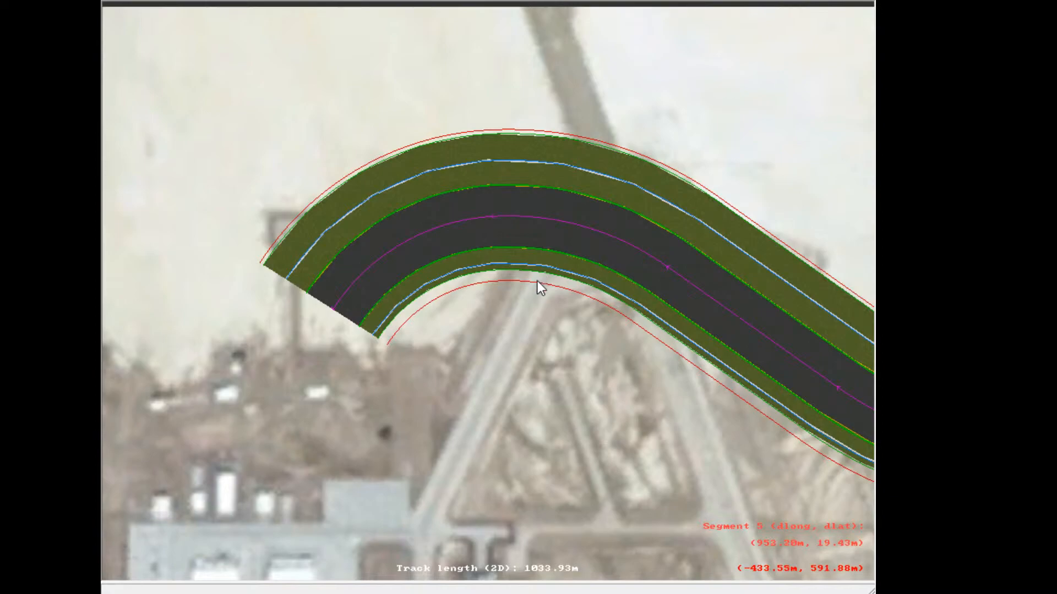
- Remove the last curve and pull the previous curve's tail back at the junction, making it about 54.58 m long with a radius of about 72.80 m
{"action": "scroll", "coordinate": [520, 361], "scroll_direction": "down", "scroll_amount": 5}
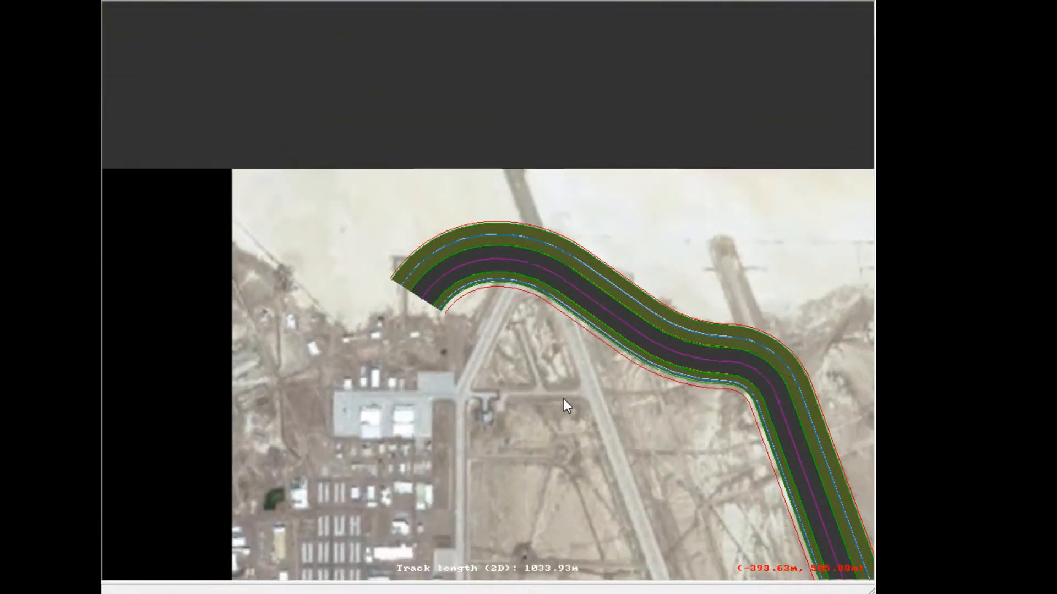
{"action": "scroll", "coordinate": [563, 398], "scroll_direction": "down", "scroll_amount": 1}
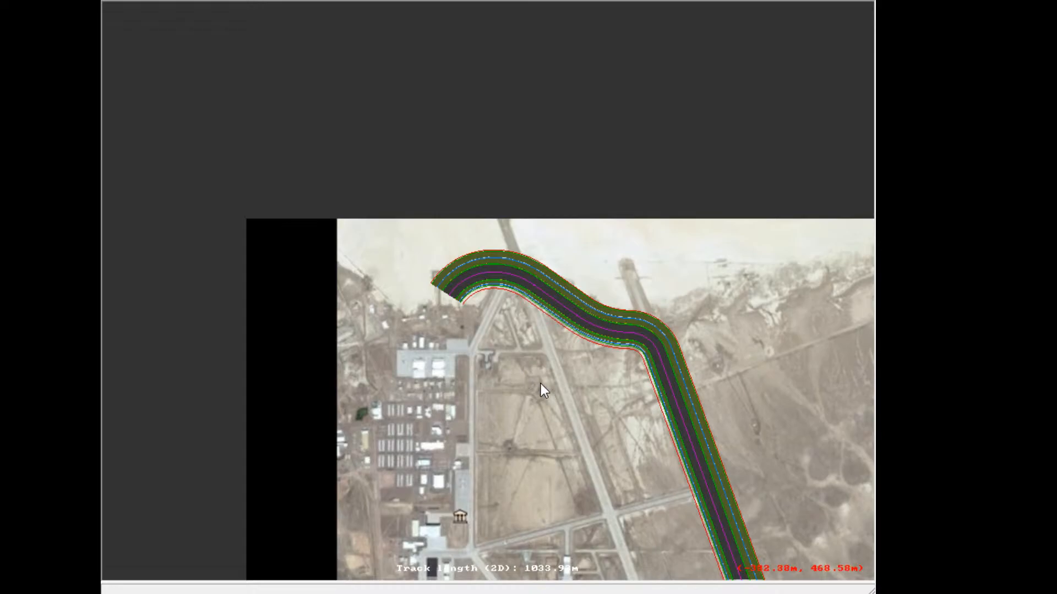
{"action": "scroll", "coordinate": [487, 218], "scroll_direction": "up", "scroll_amount": 3}
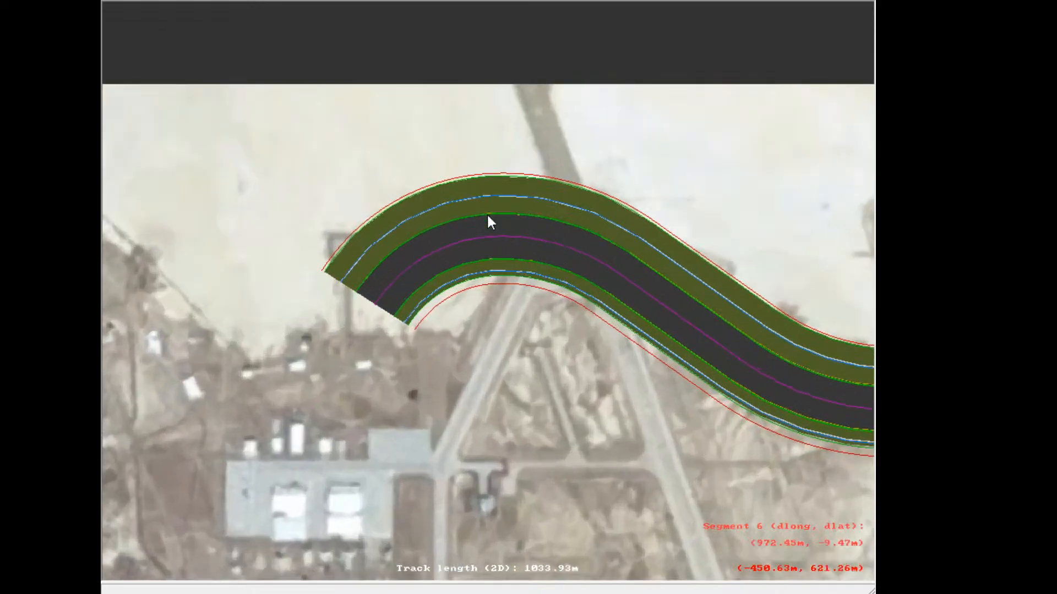
{"action": "scroll", "coordinate": [488, 220], "scroll_direction": "up", "scroll_amount": 3}
{"action": "scroll", "coordinate": [450, 251], "scroll_direction": "up", "scroll_amount": 2}
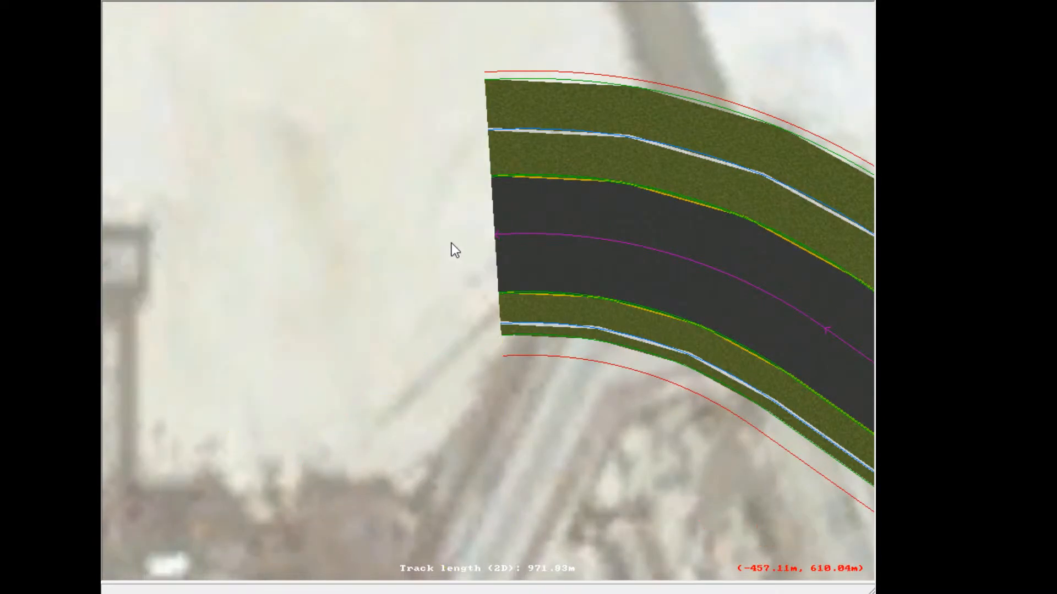
{"action": "left_click_drag", "start_coordinate": [496, 236], "coordinate": [525, 253]}
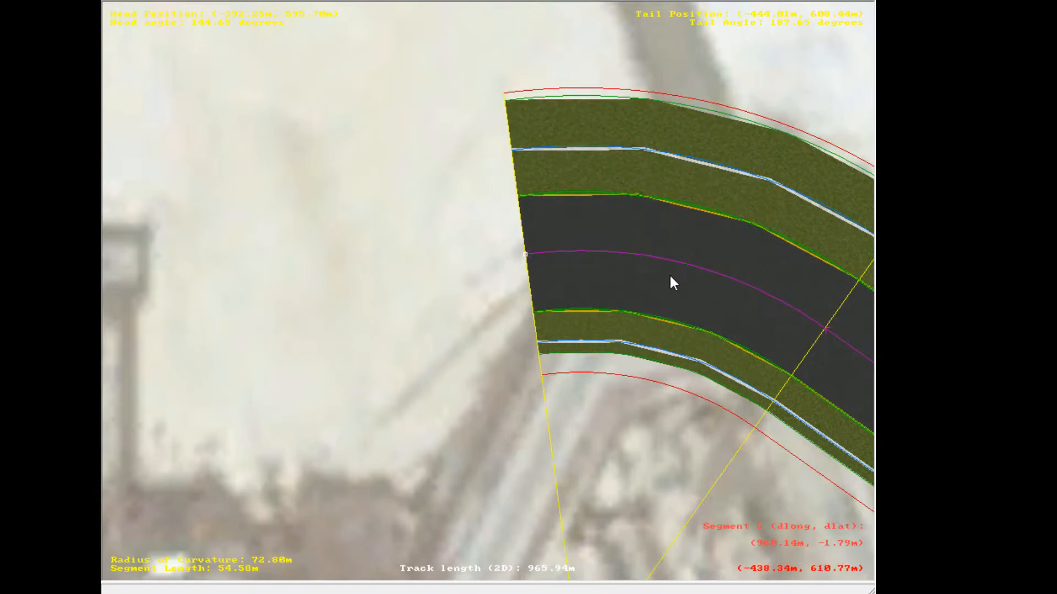
- Append another curve at the junction and bend it toward the base buildings, about 53.84 m long with a radius of about 67.76 m
{"action": "left_click", "coordinate": [733, 279]}
{"action": "left_click", "coordinate": [369, 276]}
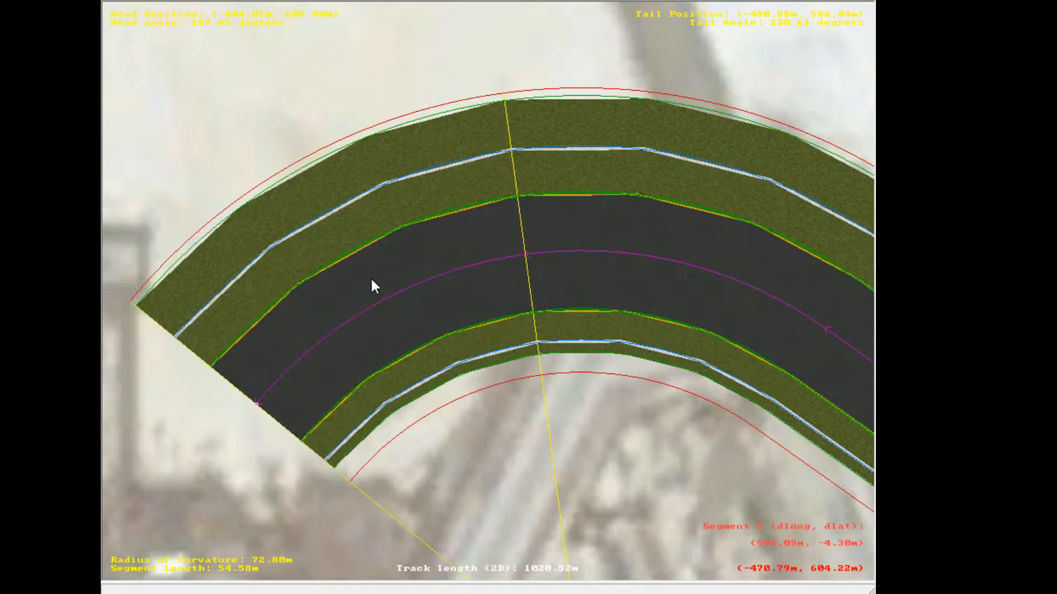
{"action": "scroll", "coordinate": [308, 363], "scroll_direction": "down", "scroll_amount": 1}
{"action": "scroll", "coordinate": [309, 363], "scroll_direction": "up", "scroll_amount": 3}
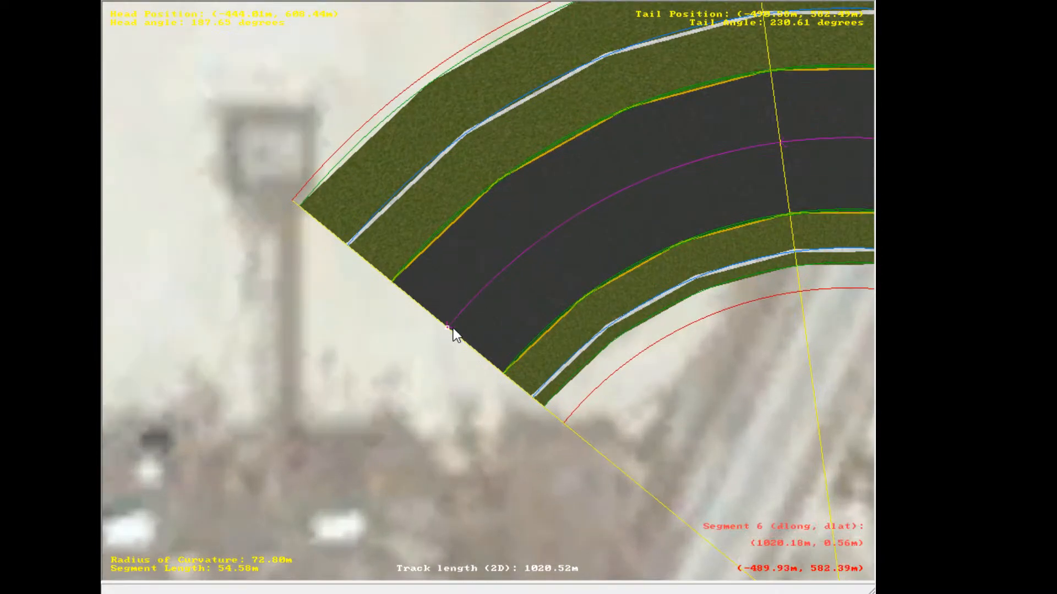
{"action": "left_click_drag", "start_coordinate": [445, 325], "coordinate": [467, 323]}
{"action": "scroll", "coordinate": [468, 351], "scroll_direction": "down", "scroll_amount": 2}
{"action": "right_click_drag", "start_coordinate": [856, 148], "coordinate": [343, 316]}
{"action": "scroll", "coordinate": [308, 363], "scroll_direction": "up", "scroll_amount": 2}
{"action": "right_click_drag", "start_coordinate": [251, 361], "coordinate": [489, 285]}
{"action": "scroll", "coordinate": [393, 325], "scroll_direction": "down", "scroll_amount": 6}
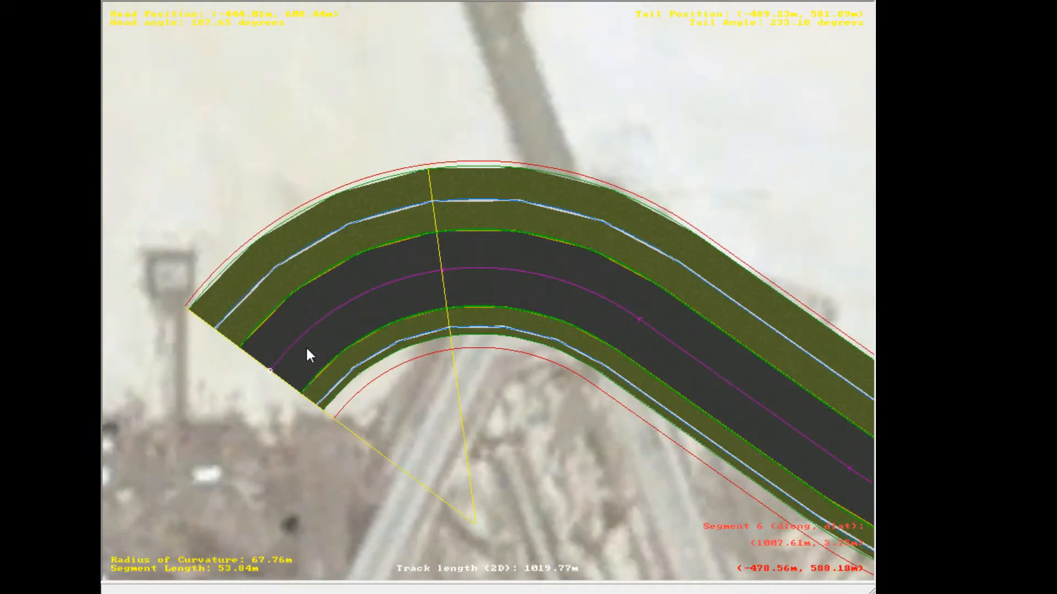
{"action": "right_click_drag", "start_coordinate": [311, 352], "coordinate": [425, 307]}
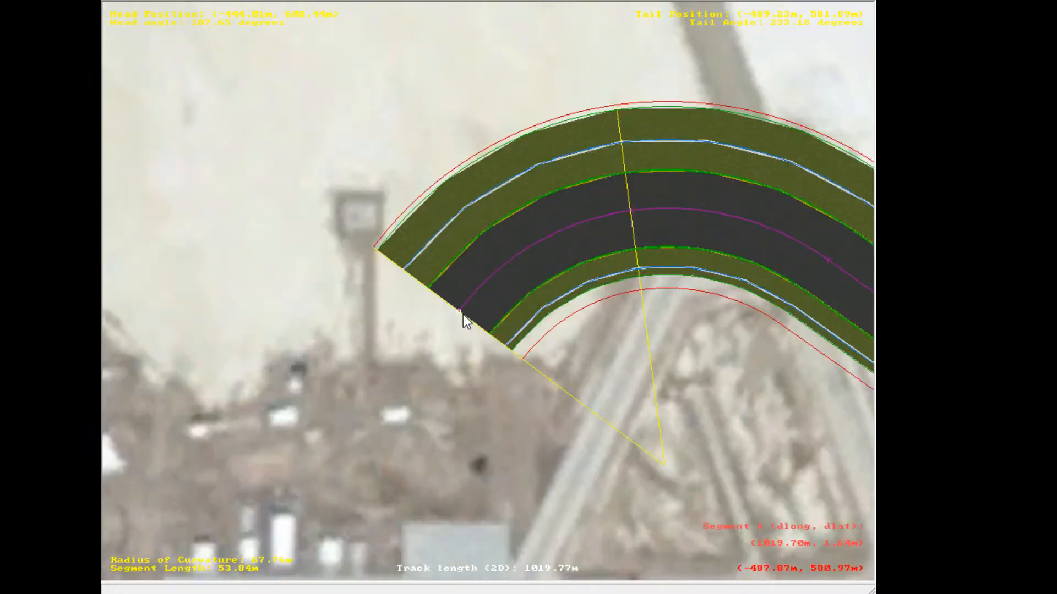
- Extend the new curve's tail to about (-493.77 m, 575.42 m), making the segment about 61.80 m long
{"action": "left_click_drag", "start_coordinate": [461, 312], "coordinate": [457, 321]}
{"action": "left_click_drag", "start_coordinate": [447, 335], "coordinate": [447, 321]}
{"action": "left_click", "coordinate": [640, 437]}
{"action": "scroll", "coordinate": [703, 338], "scroll_direction": "down", "scroll_amount": 1}
{"action": "scroll", "coordinate": [704, 338], "scroll_direction": "down", "scroll_amount": 1}
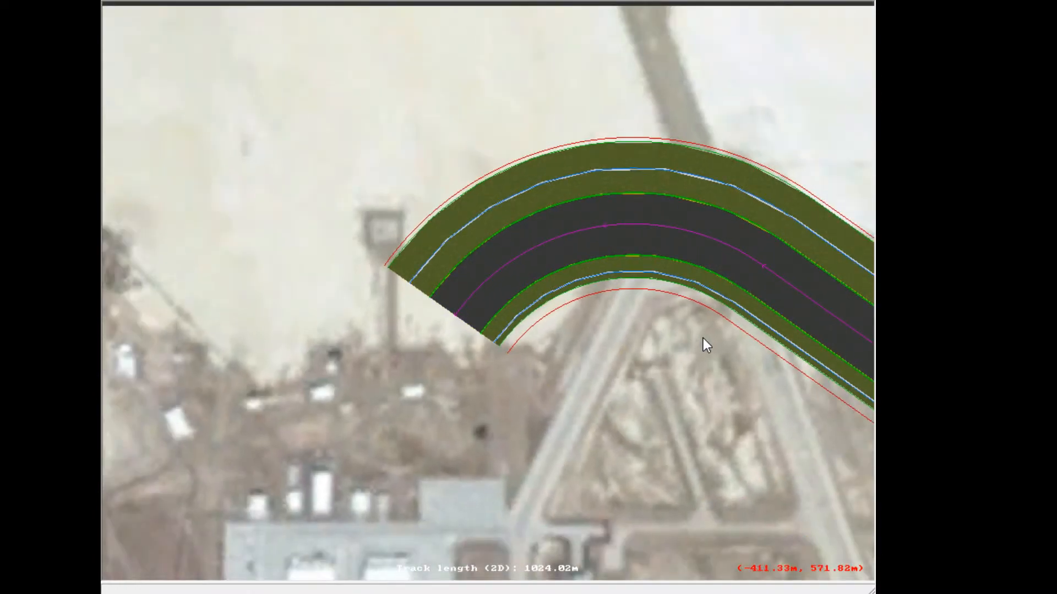
{"action": "scroll", "coordinate": [652, 333], "scroll_direction": "down", "scroll_amount": 1}
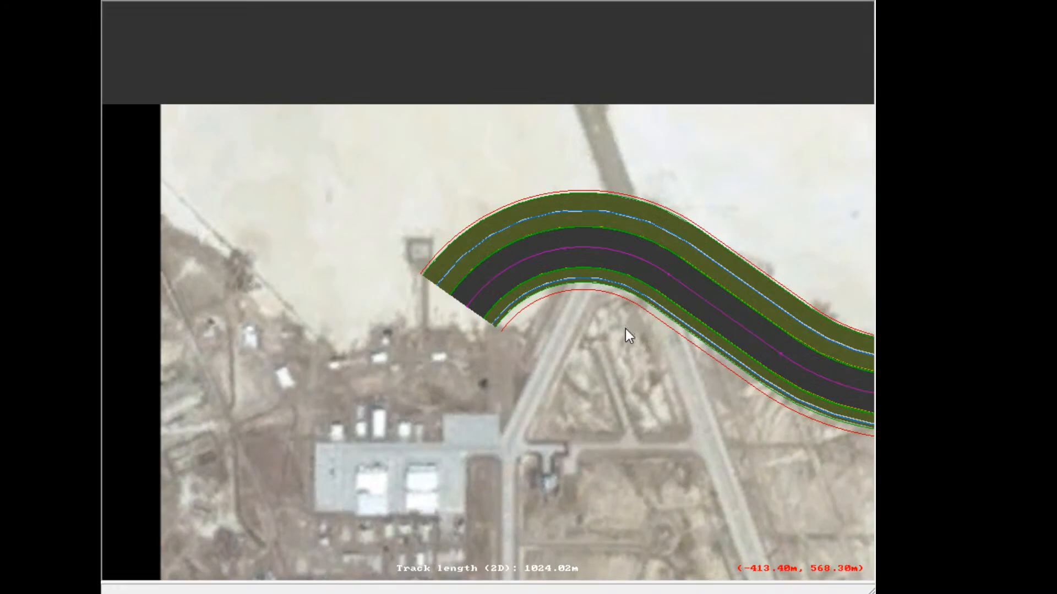
{"action": "scroll", "coordinate": [567, 341], "scroll_direction": "up", "scroll_amount": 1}
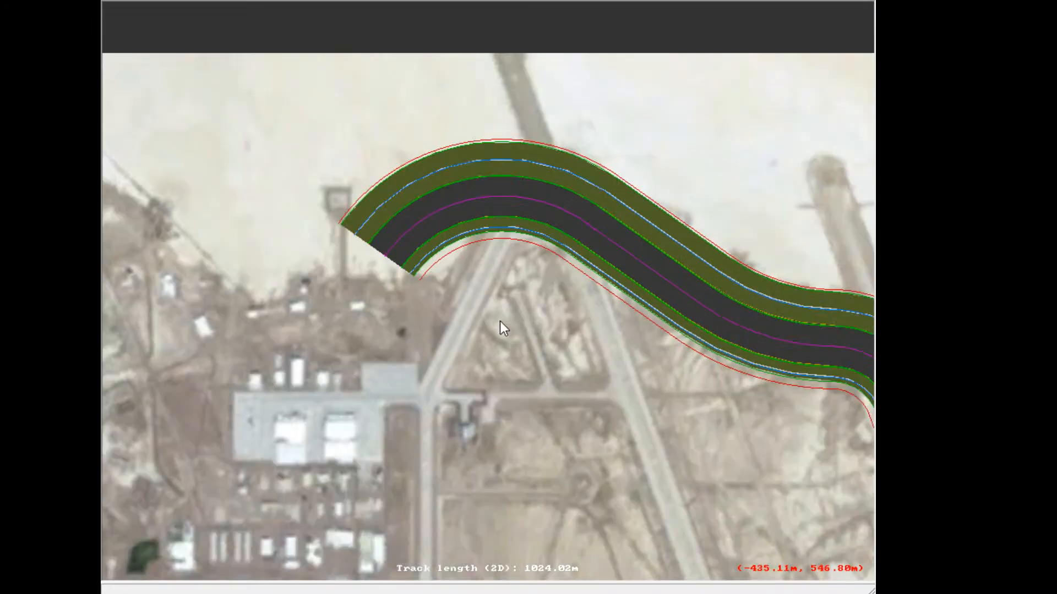
{"action": "scroll", "coordinate": [462, 250], "scroll_direction": "up", "scroll_amount": 1}
{"action": "scroll", "coordinate": [463, 294], "scroll_direction": "up", "scroll_amount": 1}
{"action": "scroll", "coordinate": [427, 281], "scroll_direction": "up", "scroll_amount": 5}
{"action": "left_click", "coordinate": [386, 305]}
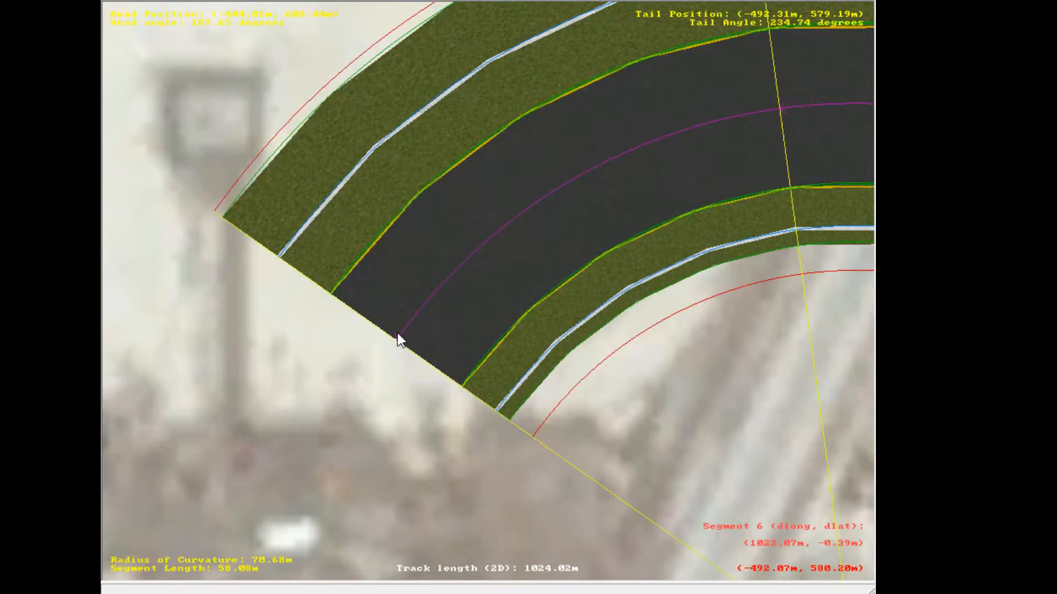
{"action": "left_click_drag", "start_coordinate": [397, 346], "coordinate": [384, 370]}
{"action": "scroll", "coordinate": [385, 370], "scroll_direction": "down", "scroll_amount": 1}
{"action": "left_click", "coordinate": [603, 412]}
- Examine how the track's end lines up with the base buildings and the taxiway on the aerial photo
{"action": "scroll", "coordinate": [541, 454], "scroll_direction": "down", "scroll_amount": 7}
{"action": "right_click", "coordinate": [773, 430]}
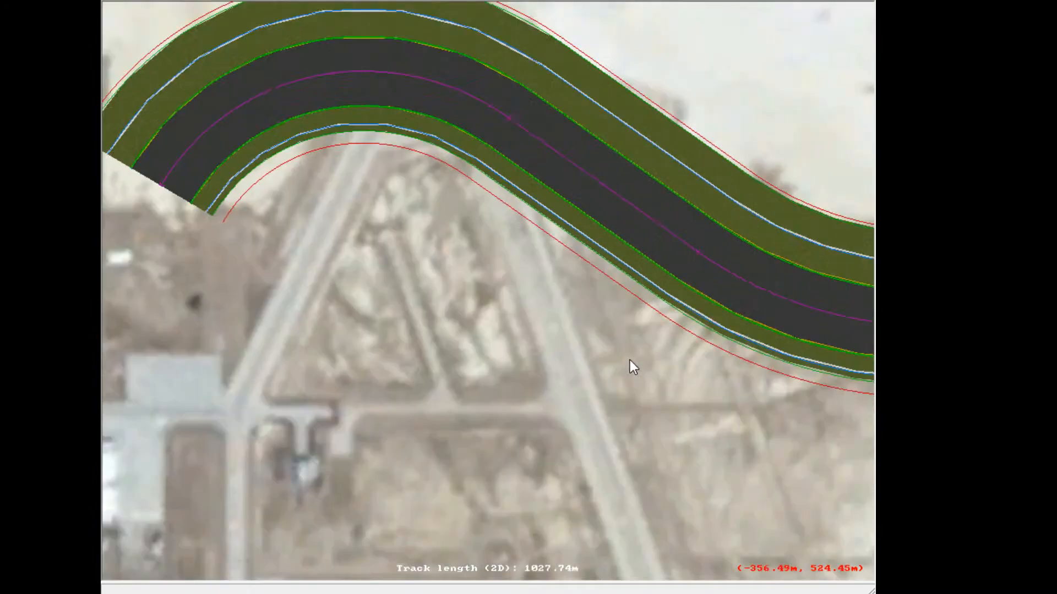
{"action": "scroll", "coordinate": [495, 328], "scroll_direction": "down", "scroll_amount": 1}
{"action": "scroll", "coordinate": [467, 318], "scroll_direction": "down", "scroll_amount": 2}
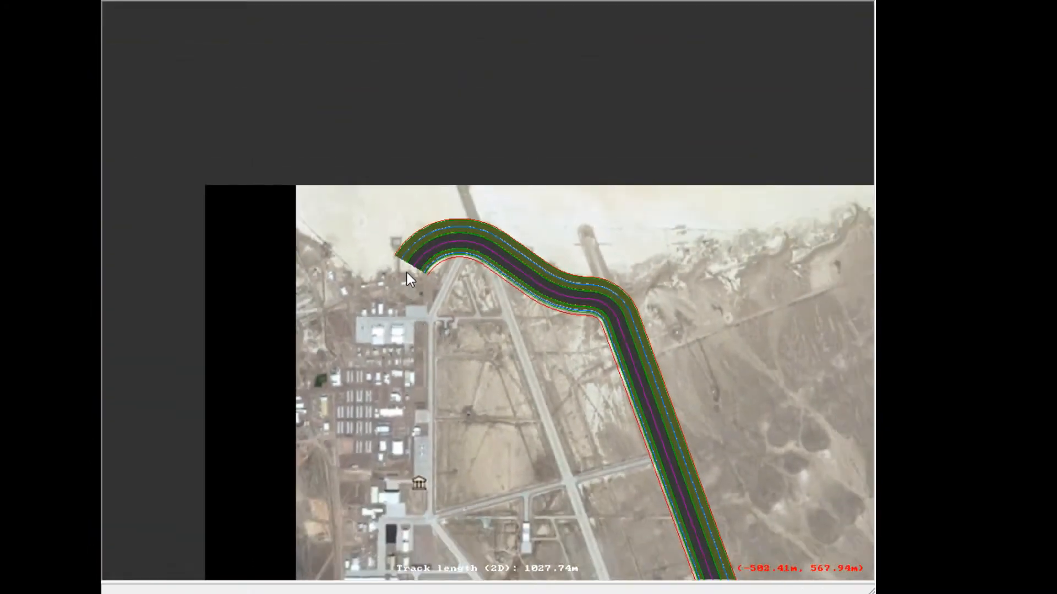
{"action": "scroll", "coordinate": [406, 277], "scroll_direction": "up", "scroll_amount": 2}
{"action": "scroll", "coordinate": [589, 345], "scroll_direction": "down", "scroll_amount": 1}
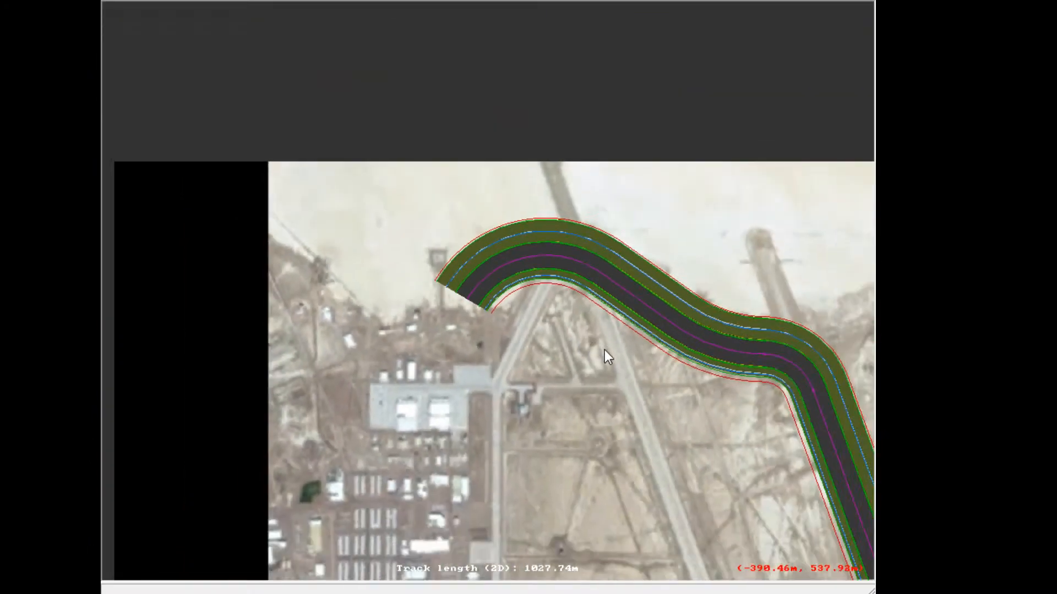
{"action": "right_click", "coordinate": [592, 356]}
{"action": "scroll", "coordinate": [561, 358], "scroll_direction": "down", "scroll_amount": 2}
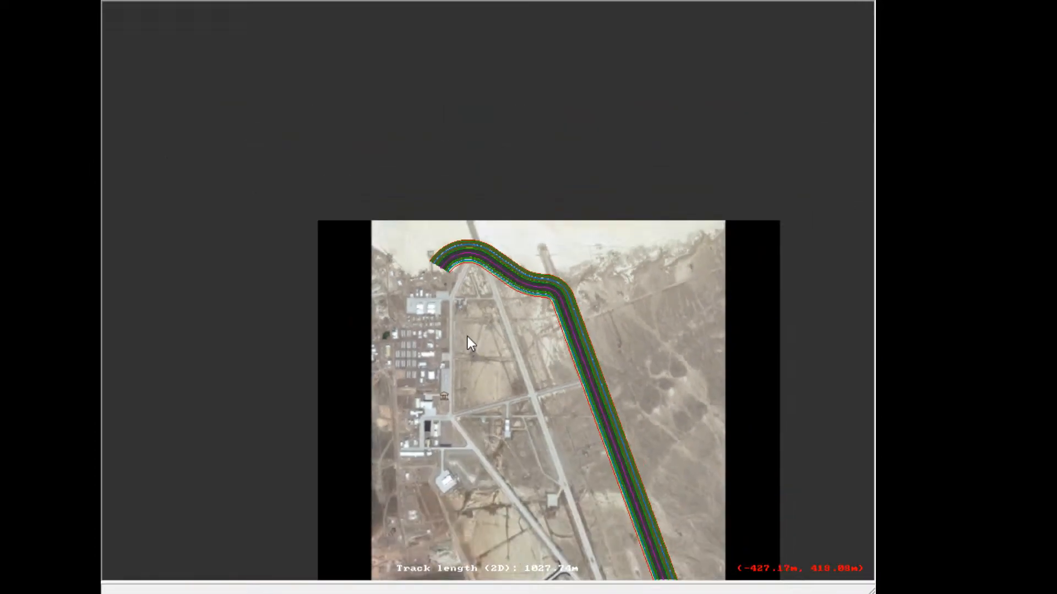
{"action": "scroll", "coordinate": [518, 257], "scroll_direction": "up", "scroll_amount": 3}
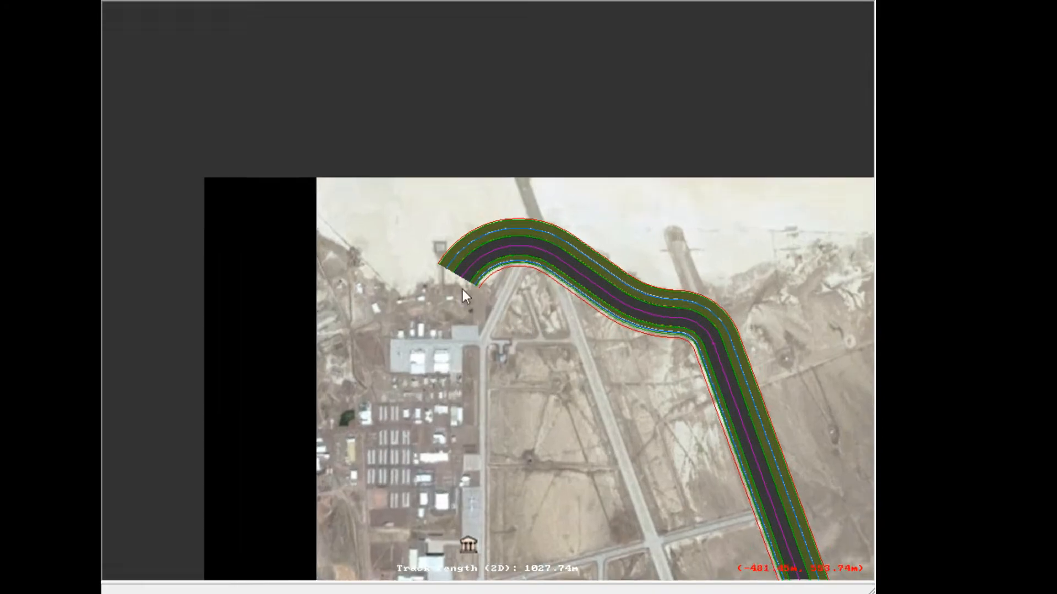
{"action": "scroll", "coordinate": [441, 257], "scroll_direction": "up", "scroll_amount": 3}
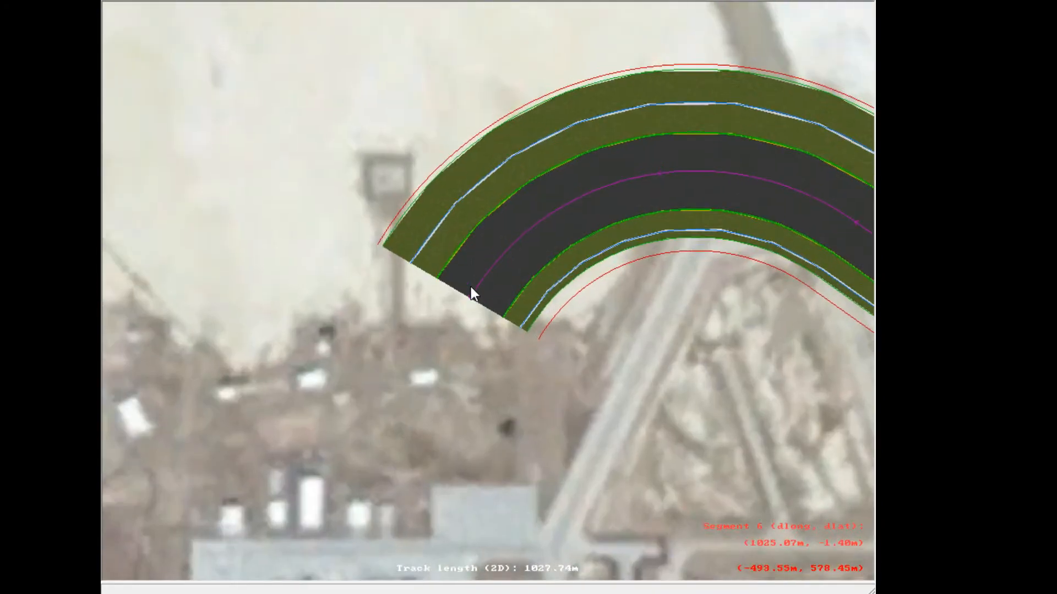
{"action": "scroll", "coordinate": [501, 361], "scroll_direction": "down", "scroll_amount": 2}
{"action": "scroll", "coordinate": [447, 228], "scroll_direction": "up", "scroll_amount": 2}
- Append a straight to the last curve and shorten it to about 48.39 m, ending before the large apron
{"action": "left_click", "coordinate": [486, 218]}
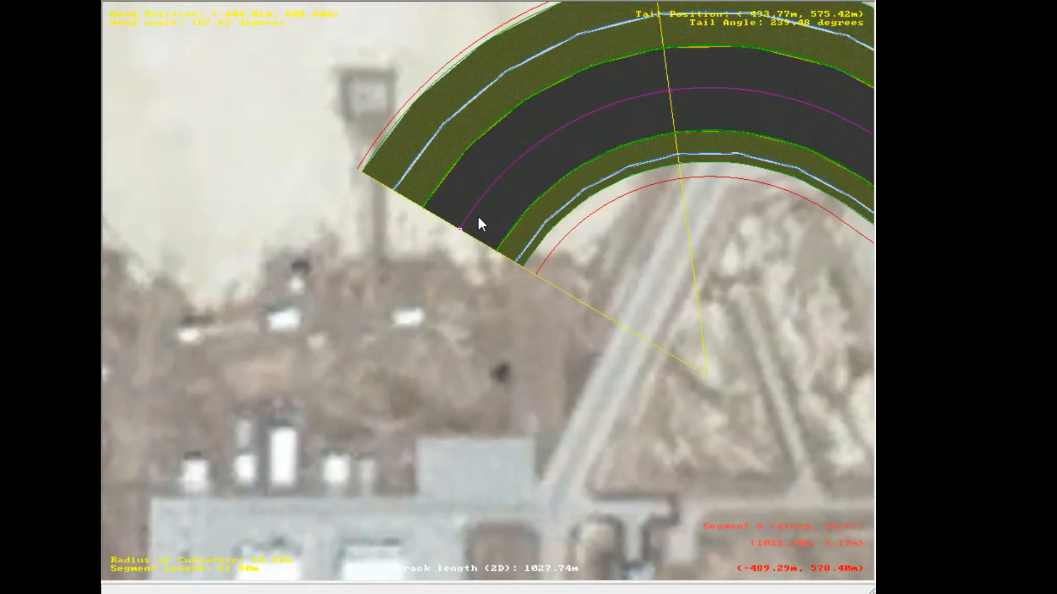
{"action": "key", "text": "Insert"}
{"action": "scroll", "coordinate": [542, 352], "scroll_direction": "down", "scroll_amount": 2}
{"action": "scroll", "coordinate": [484, 391], "scroll_direction": "up", "scroll_amount": 2}
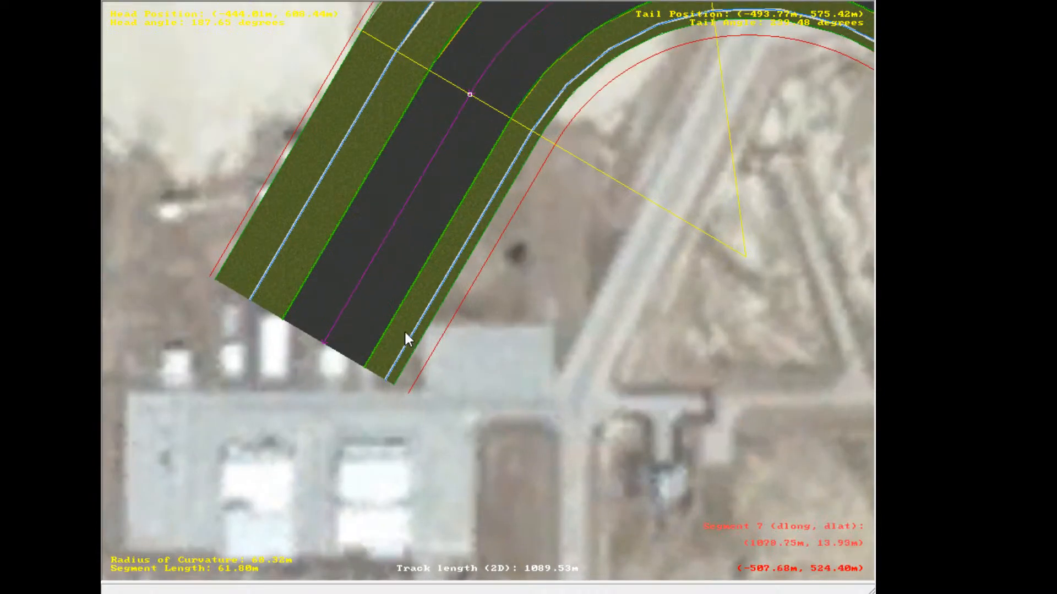
{"action": "left_click", "coordinate": [349, 330]}
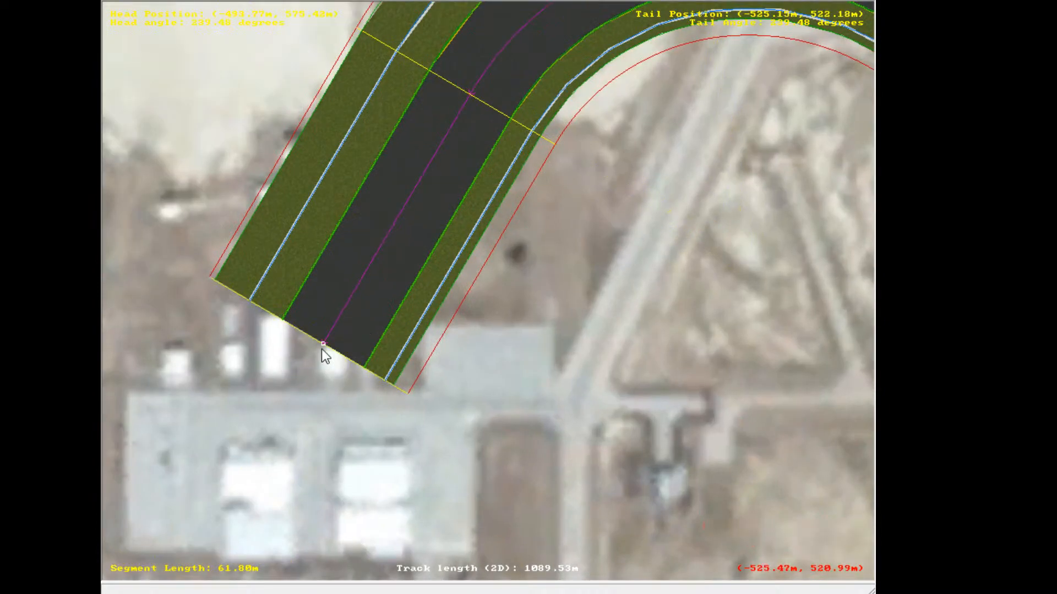
{"action": "left_click_drag", "start_coordinate": [331, 348], "coordinate": [376, 301]}
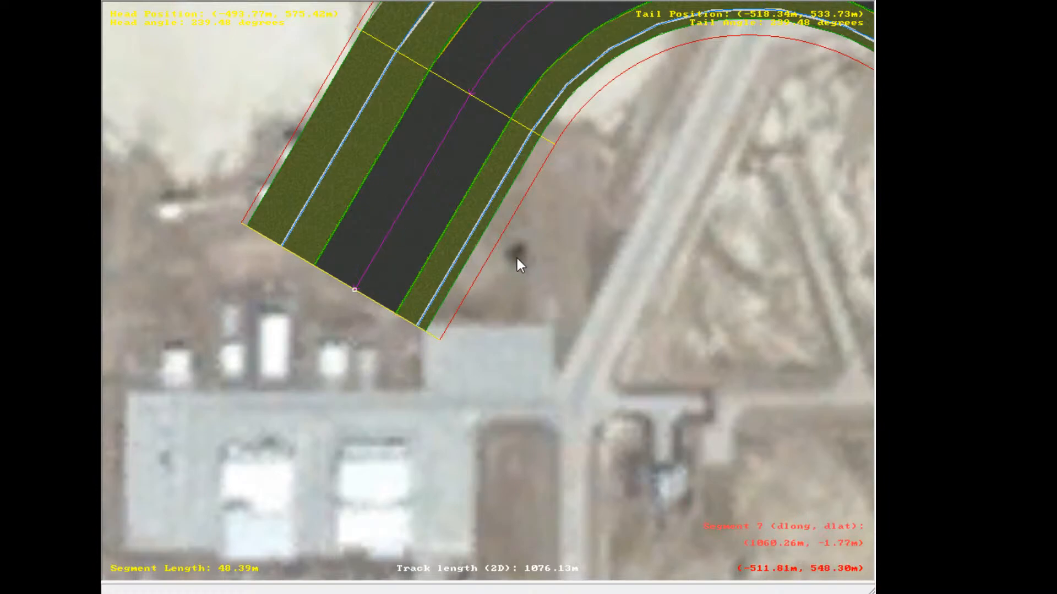
- Append a curve to the straight and bend it over the apron, about 45.36 m long with a radius of about 78.61 m
{"action": "key", "text": "c"}
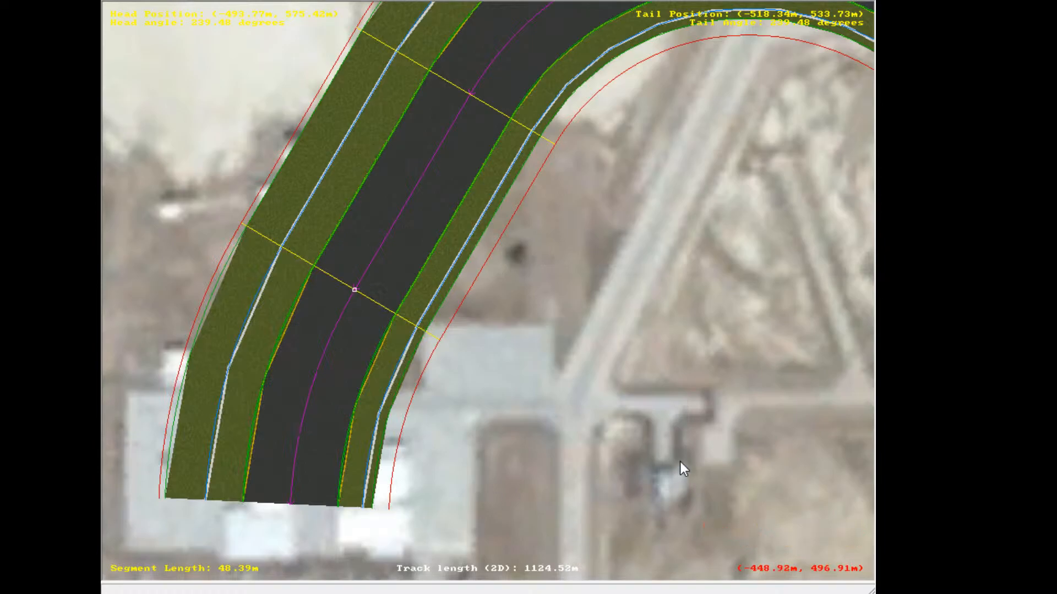
{"action": "scroll", "coordinate": [645, 482], "scroll_direction": "down", "scroll_amount": 2}
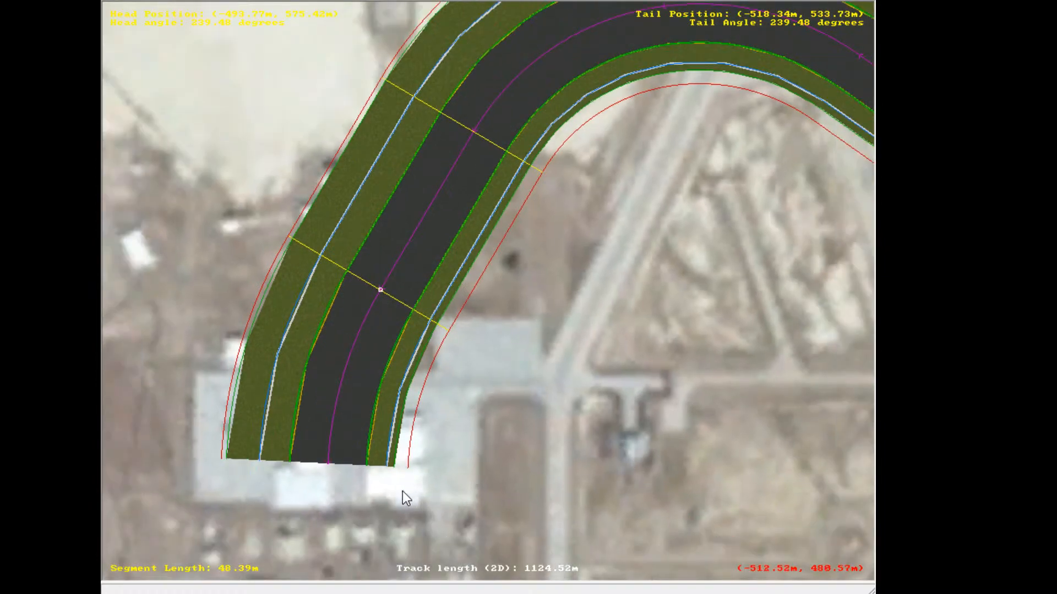
{"action": "left_click", "coordinate": [329, 458]}
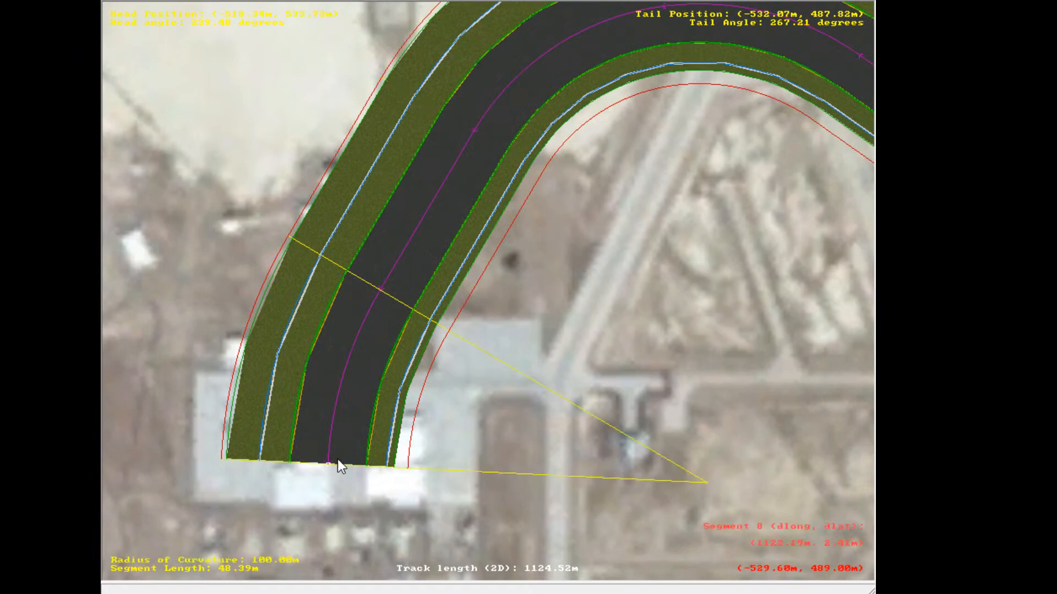
{"action": "mouse_move", "coordinate": [338, 461]}
{"action": "left_mouse_down"}
{"action": "mouse_move", "coordinate": [346, 469]}
{"action": "mouse_move", "coordinate": [343, 457]}
{"action": "left_mouse_up"}
{"action": "scroll", "coordinate": [539, 420], "scroll_direction": "down", "scroll_amount": 3}
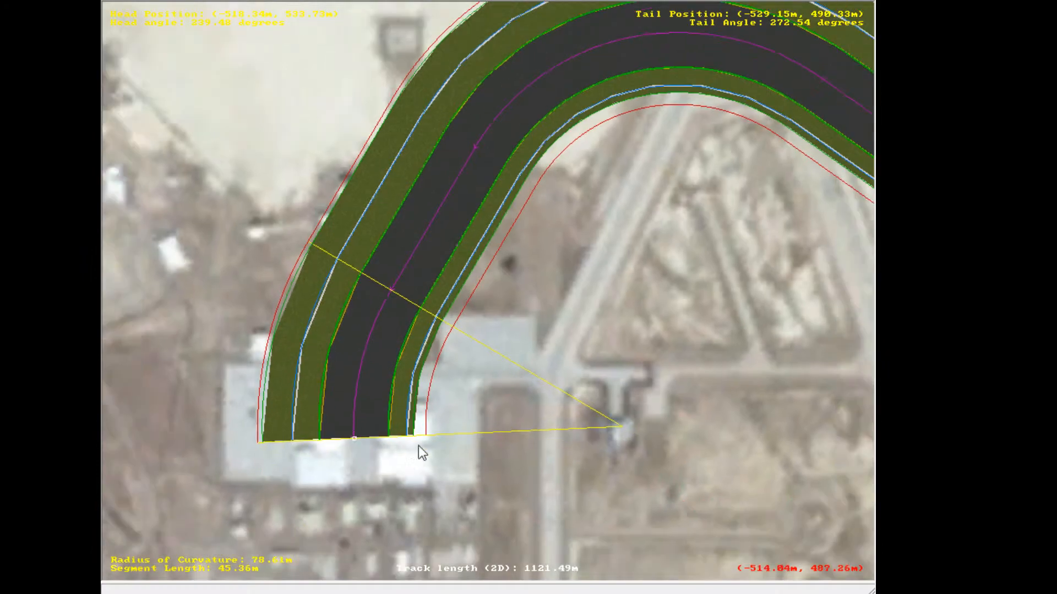
- Enlarge the background aerial photo relative to the track
{"action": "scroll", "coordinate": [586, 385], "scroll_direction": "down", "scroll_amount": 5}
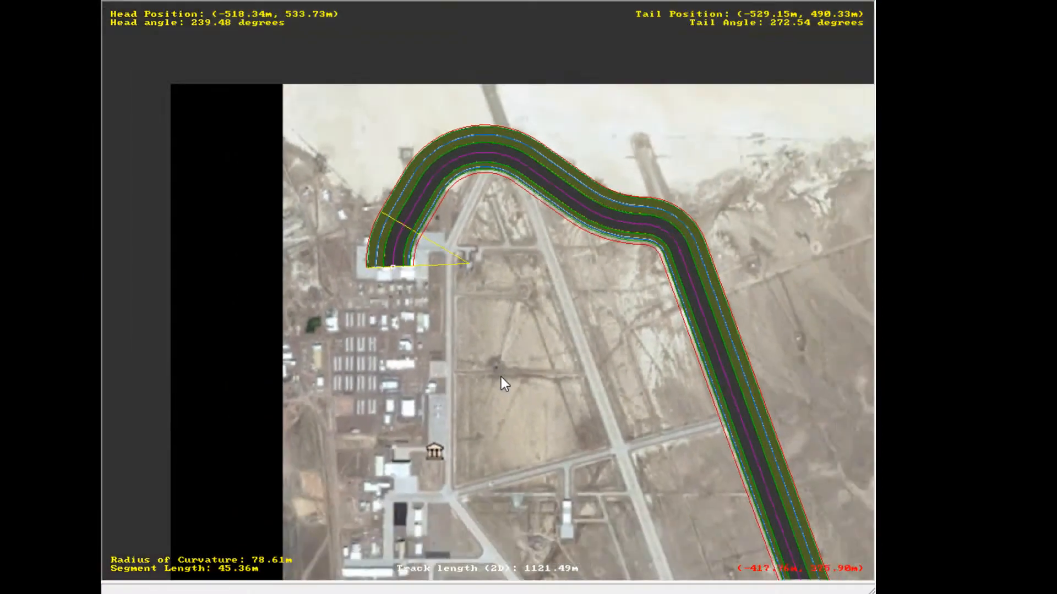
{"action": "scroll", "coordinate": [464, 179], "scroll_direction": "up", "scroll_amount": 1}
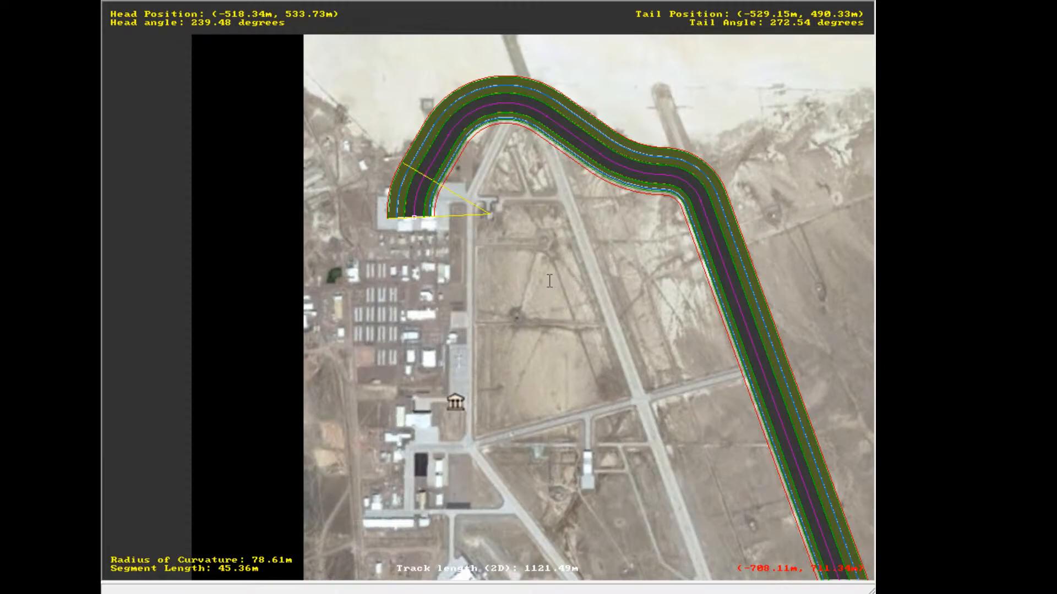
{"action": "left_click", "coordinate": [444, 348]}
{"action": "left_click", "coordinate": [523, 256]}
- Extend the last curve's tail to about (-531.46 m, 481.74 m), making it about 54.36 m long with a radius of about 95.23 m
{"action": "scroll", "coordinate": [432, 217], "scroll_direction": "up", "scroll_amount": 1}
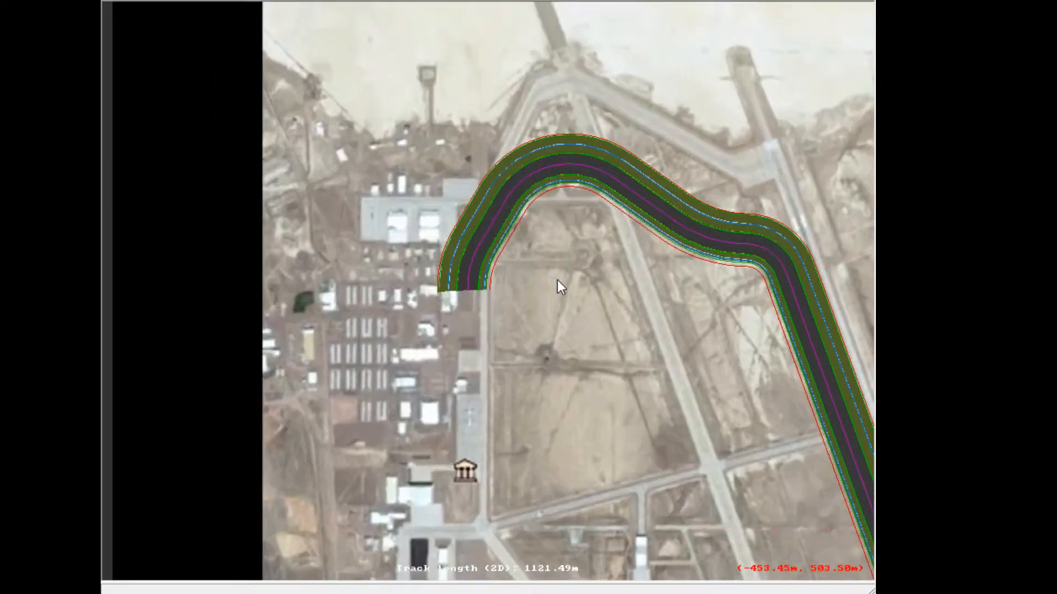
{"action": "scroll", "coordinate": [492, 260], "scroll_direction": "up", "scroll_amount": 1}
{"action": "scroll", "coordinate": [421, 267], "scroll_direction": "up", "scroll_amount": 3}
{"action": "left_click", "coordinate": [465, 331]}
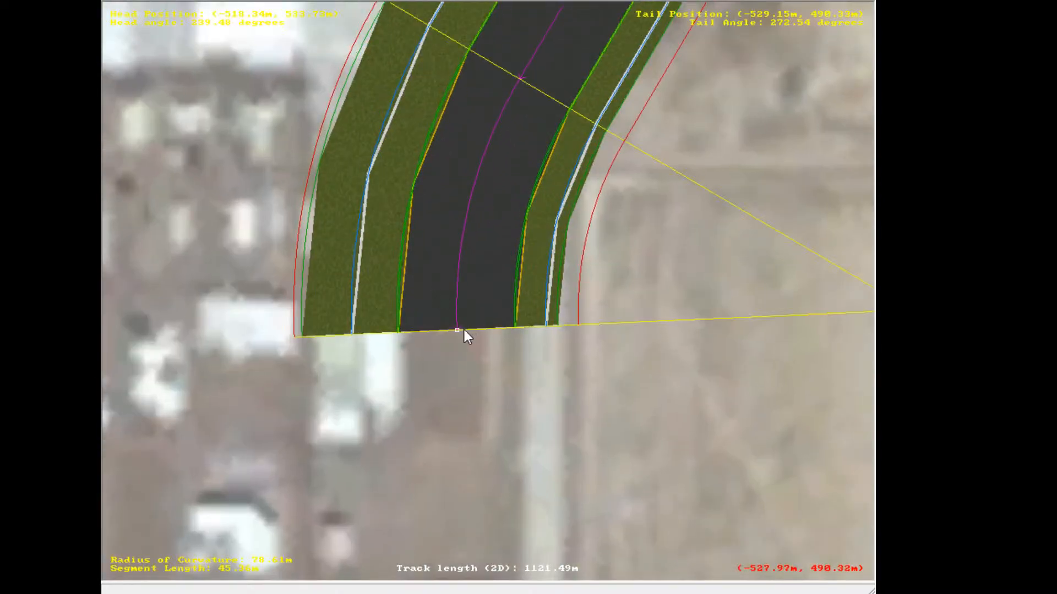
{"action": "left_click_drag", "start_coordinate": [457, 332], "coordinate": [443, 378]}
{"action": "scroll", "coordinate": [685, 169], "scroll_direction": "down", "scroll_amount": 1}
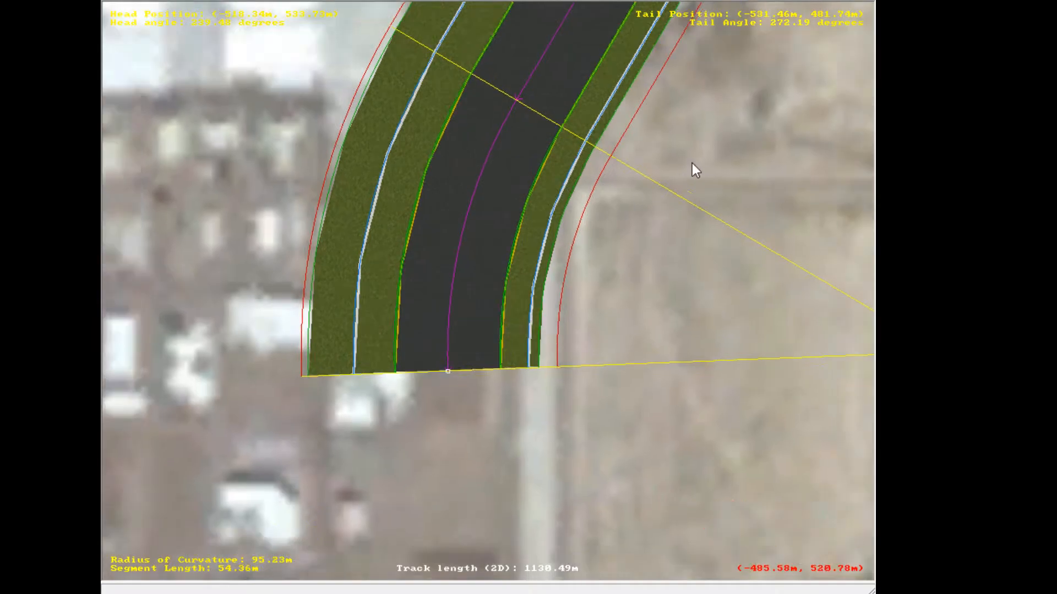
{"action": "scroll", "coordinate": [716, 182], "scroll_direction": "down", "scroll_amount": 3}
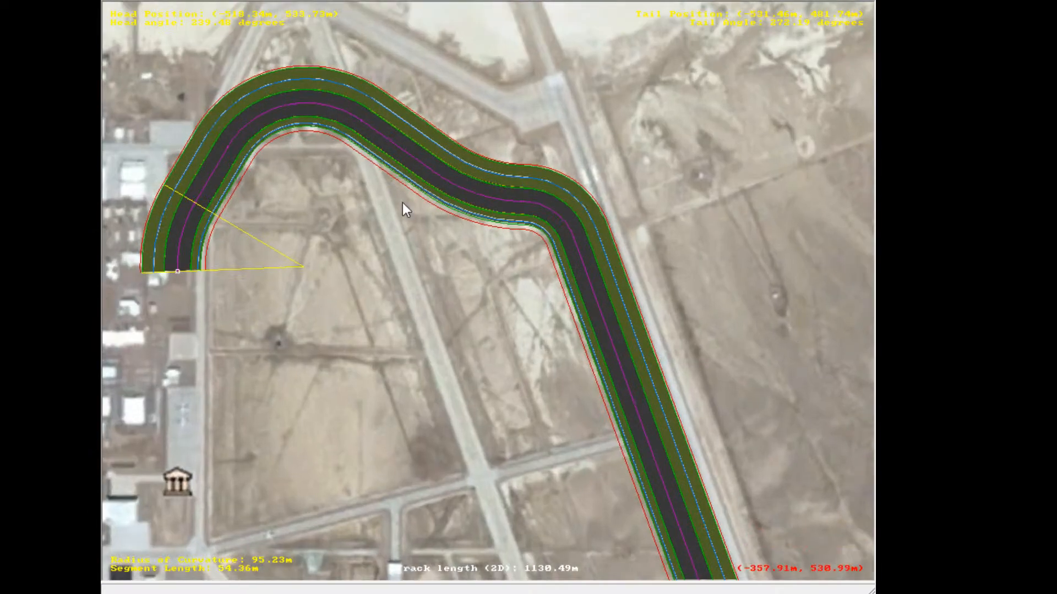
{"action": "scroll", "coordinate": [440, 275], "scroll_direction": "down", "scroll_amount": 1}
{"action": "scroll", "coordinate": [447, 292], "scroll_direction": "up", "scroll_amount": 2}
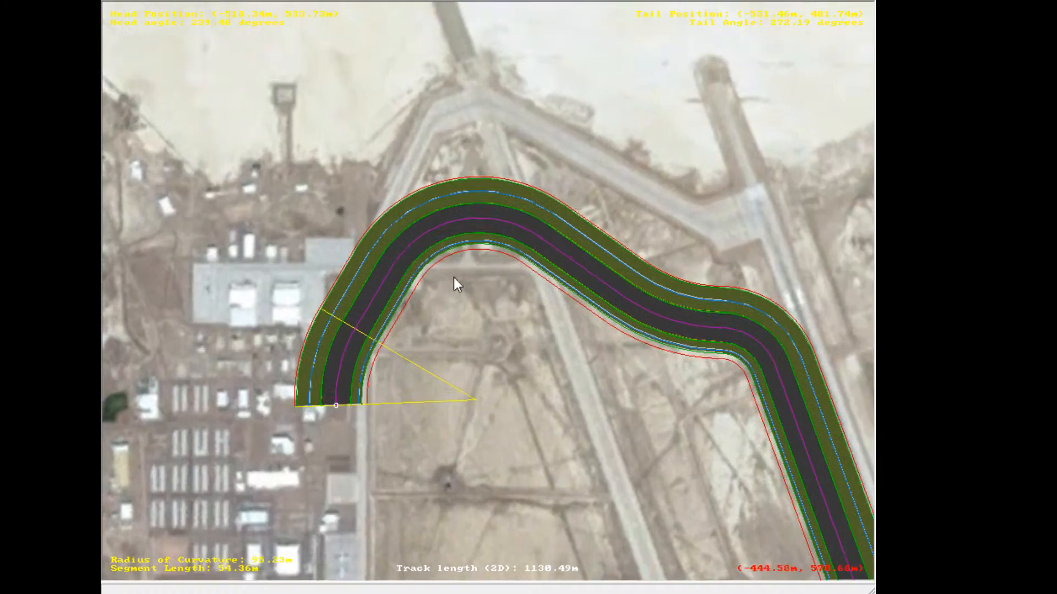
{"action": "scroll", "coordinate": [457, 289], "scroll_direction": "up", "scroll_amount": 2}
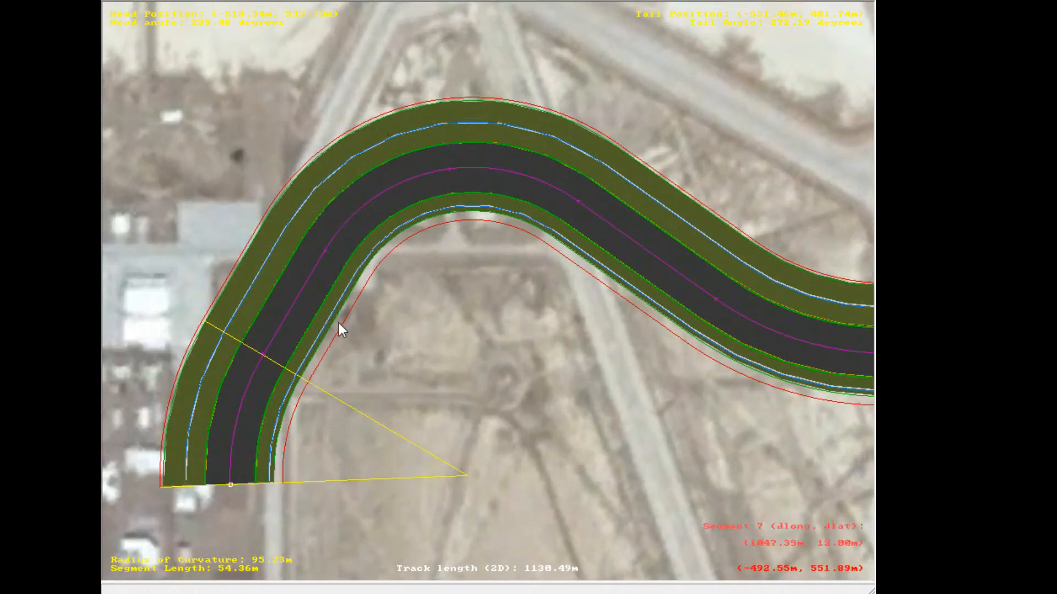
- Stretch the last curve's tail to about (-533.00 m, 479.61 m), making it about 56.75 m long with a radius of about 105.86 m
{"action": "scroll", "coordinate": [325, 306], "scroll_direction": "down", "scroll_amount": 1}
{"action": "scroll", "coordinate": [407, 326], "scroll_direction": "up", "scroll_amount": 1}
{"action": "scroll", "coordinate": [363, 352], "scroll_direction": "up", "scroll_amount": 1}
{"action": "scroll", "coordinate": [495, 290], "scroll_direction": "up", "scroll_amount": 1}
{"action": "scroll", "coordinate": [504, 288], "scroll_direction": "up", "scroll_amount": 2}
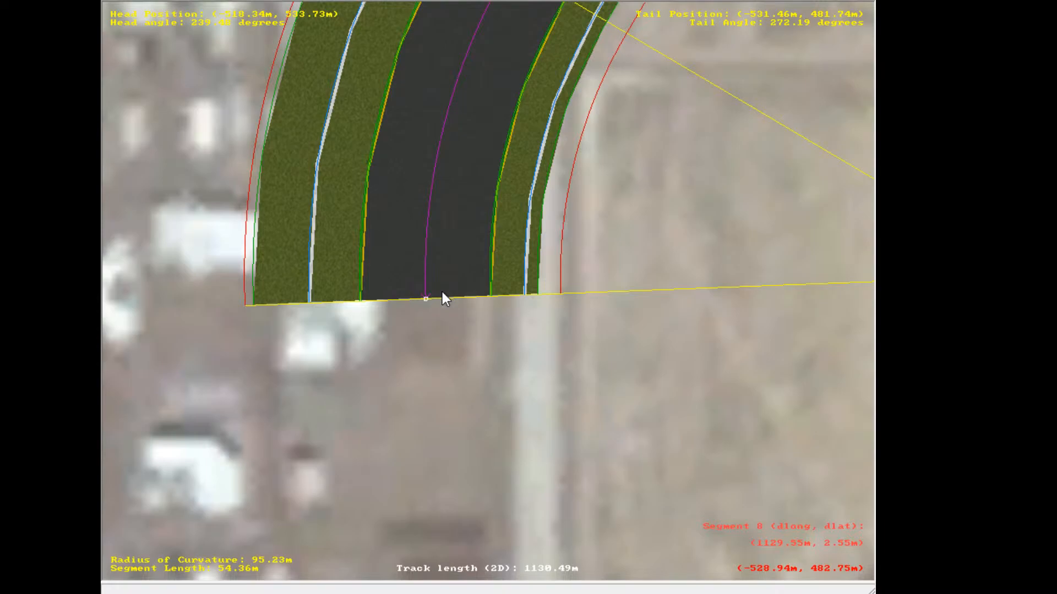
{"action": "left_click_drag", "start_coordinate": [428, 299], "coordinate": [415, 312]}
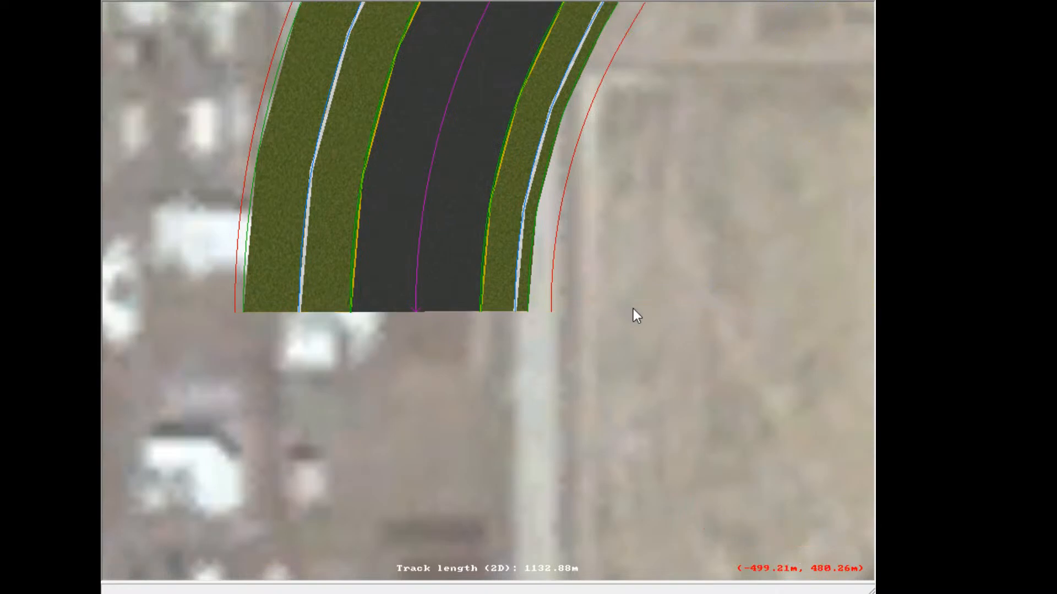
{"action": "scroll", "coordinate": [636, 310], "scroll_direction": "down", "scroll_amount": 5}
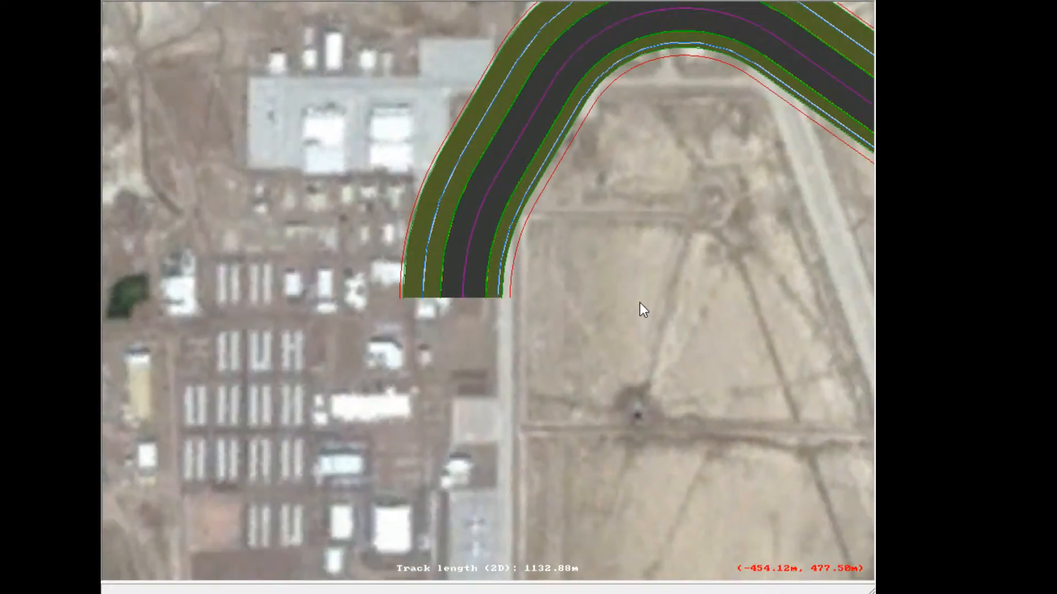
{"action": "scroll", "coordinate": [539, 326], "scroll_direction": "up", "scroll_amount": 2}
{"action": "scroll", "coordinate": [405, 306], "scroll_direction": "up", "scroll_amount": 4}
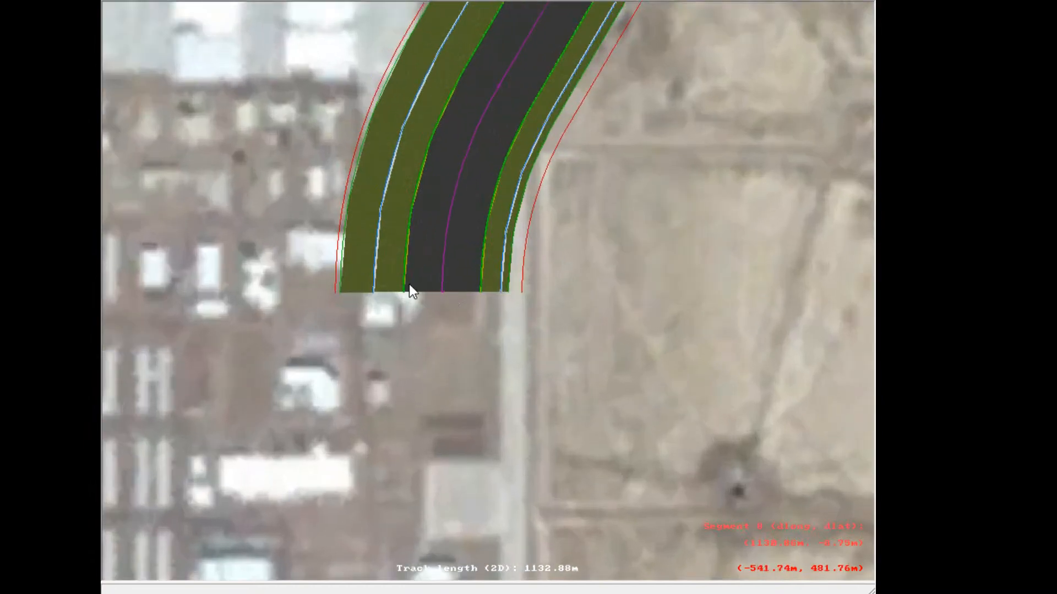
- Append a straight of about 56.75 m to the last curve, running down beside the base buildings
{"action": "left_click_drag", "start_coordinate": [410, 286], "coordinate": [438, 272]}
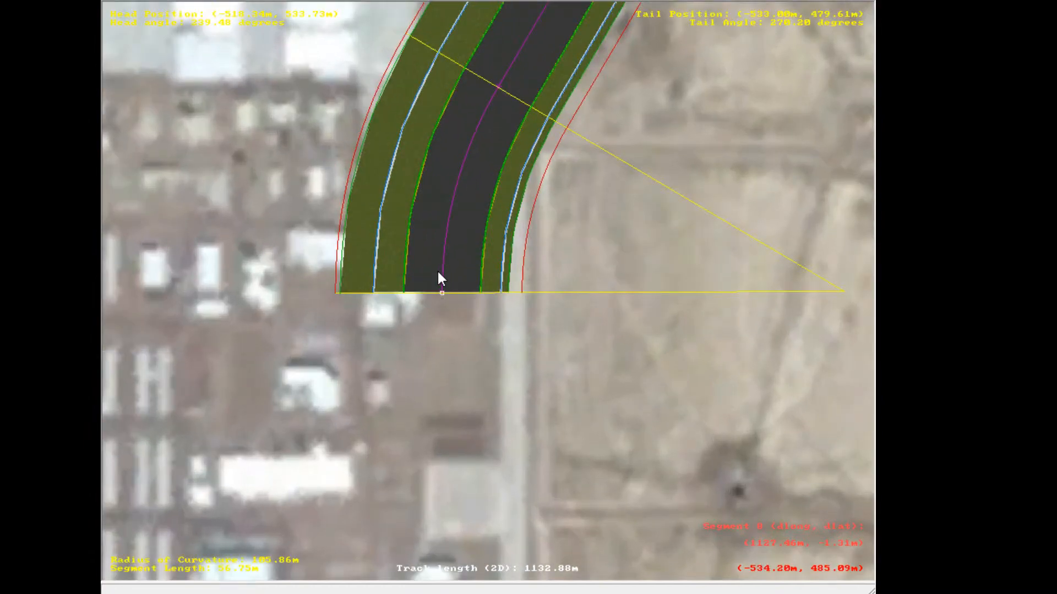
{"action": "left_click", "coordinate": [635, 284]}
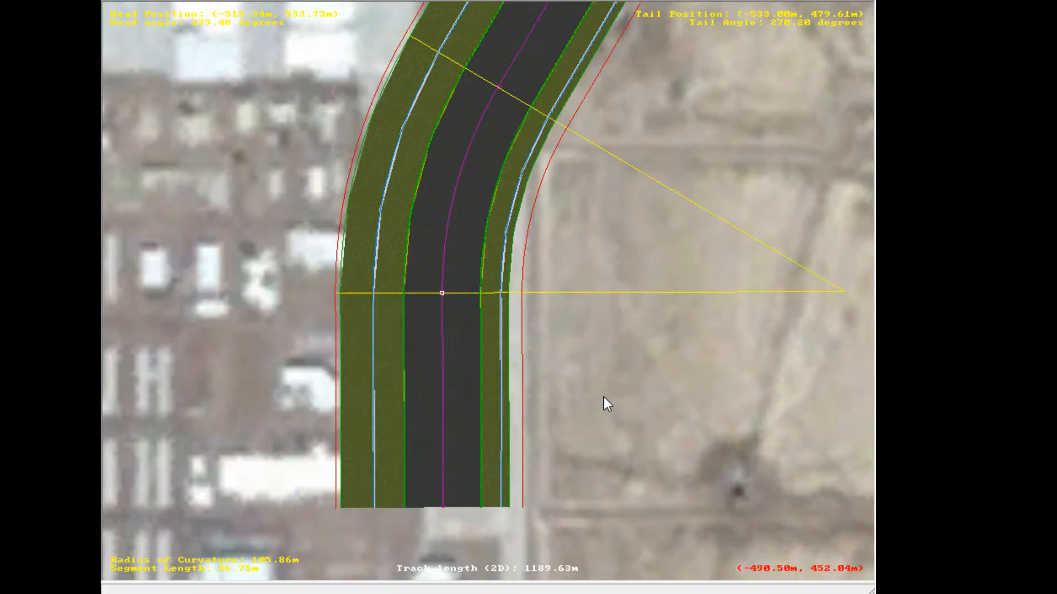
{"action": "left_click", "coordinate": [569, 458]}
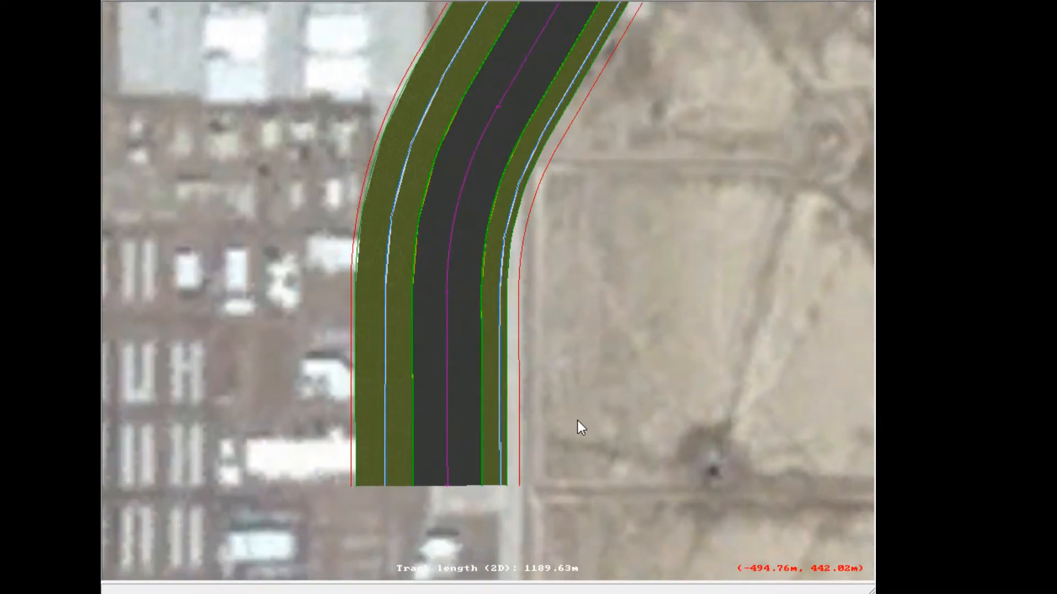
- Examine the background photo between the straight's open end and the road junction below the base buildings
{"action": "scroll", "coordinate": [577, 421], "scroll_direction": "down", "scroll_amount": 3}
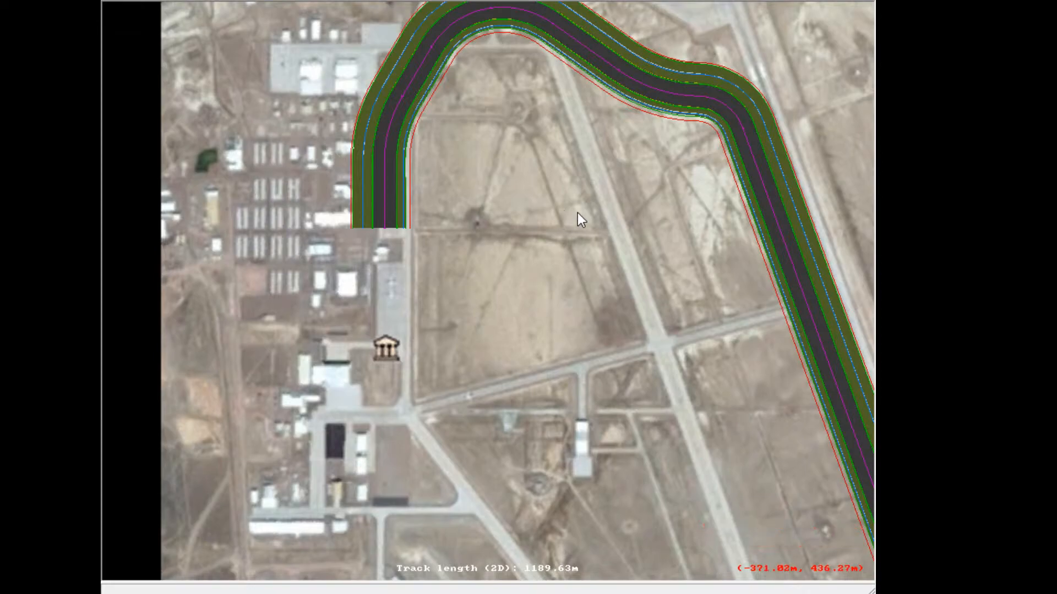
{"action": "scroll", "coordinate": [473, 216], "scroll_direction": "up", "scroll_amount": 1}
{"action": "scroll", "coordinate": [386, 228], "scroll_direction": "up", "scroll_amount": 10}
{"action": "scroll", "coordinate": [546, 353], "scroll_direction": "down", "scroll_amount": 7}
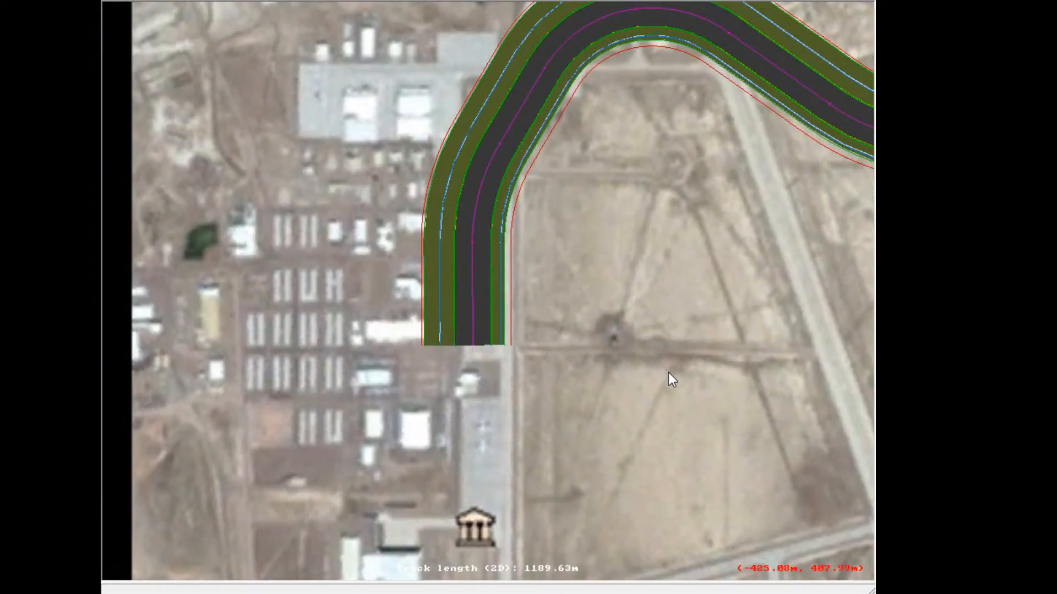
{"action": "scroll", "coordinate": [669, 374], "scroll_direction": "down", "scroll_amount": 10}
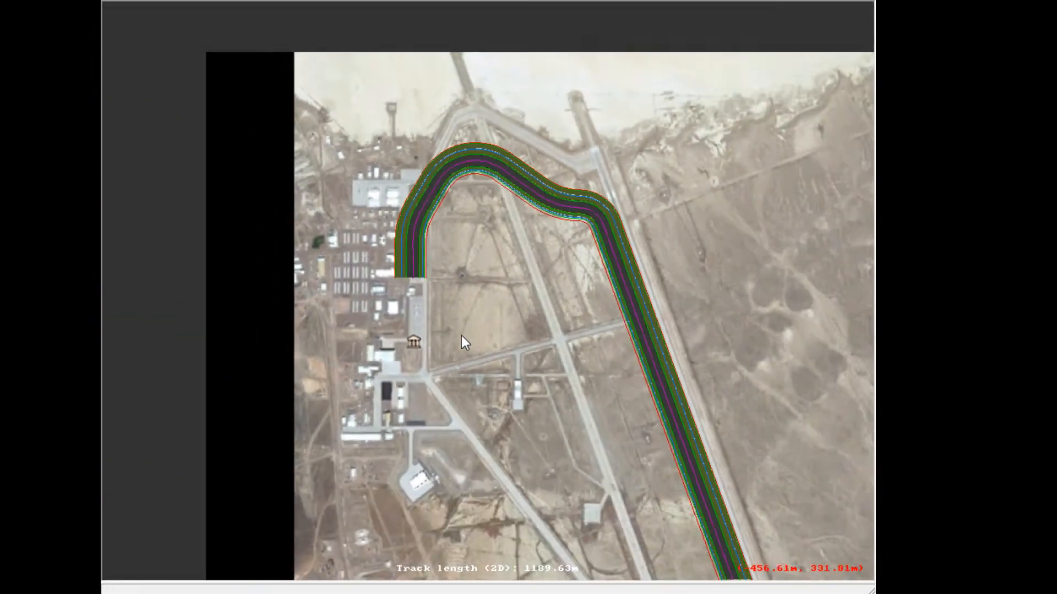
{"action": "middle_click_drag", "start_coordinate": [614, 340], "coordinate": [543, 310]}
{"action": "scroll", "coordinate": [381, 253], "scroll_direction": "up", "scroll_amount": 2}
{"action": "middle_click_drag", "start_coordinate": [268, 263], "coordinate": [453, 298]}
{"action": "scroll", "coordinate": [546, 272], "scroll_direction": "up", "scroll_amount": 2}
{"action": "scroll", "coordinate": [424, 275], "scroll_direction": "up", "scroll_amount": 2}
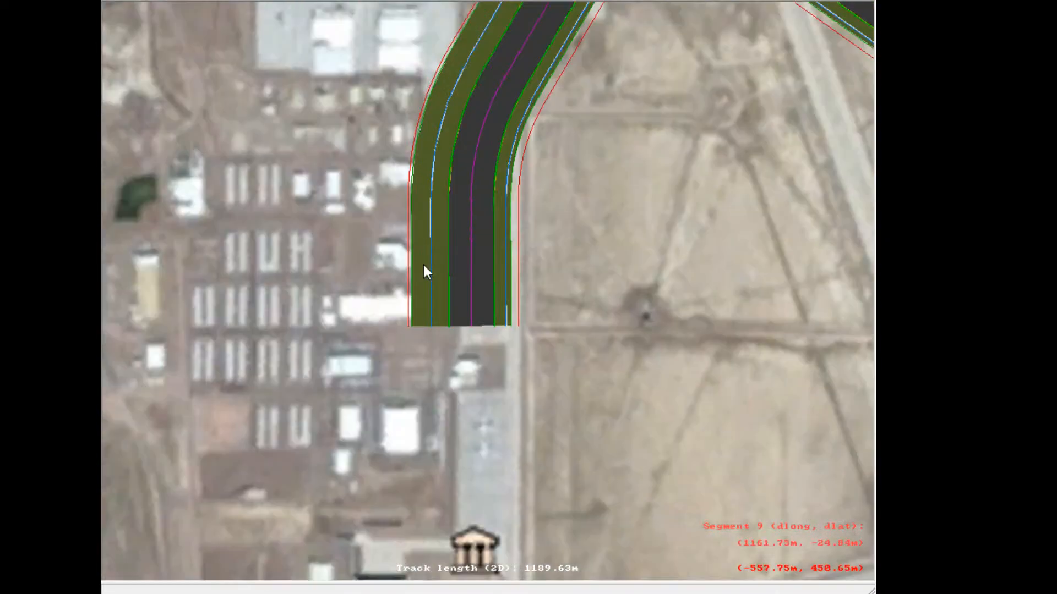
- Extend the last straight down past the base buildings to about 159.31 m long, ending just before the road junction
{"action": "scroll", "coordinate": [512, 317], "scroll_direction": "up", "scroll_amount": 2}
{"action": "left_click", "coordinate": [417, 325]}
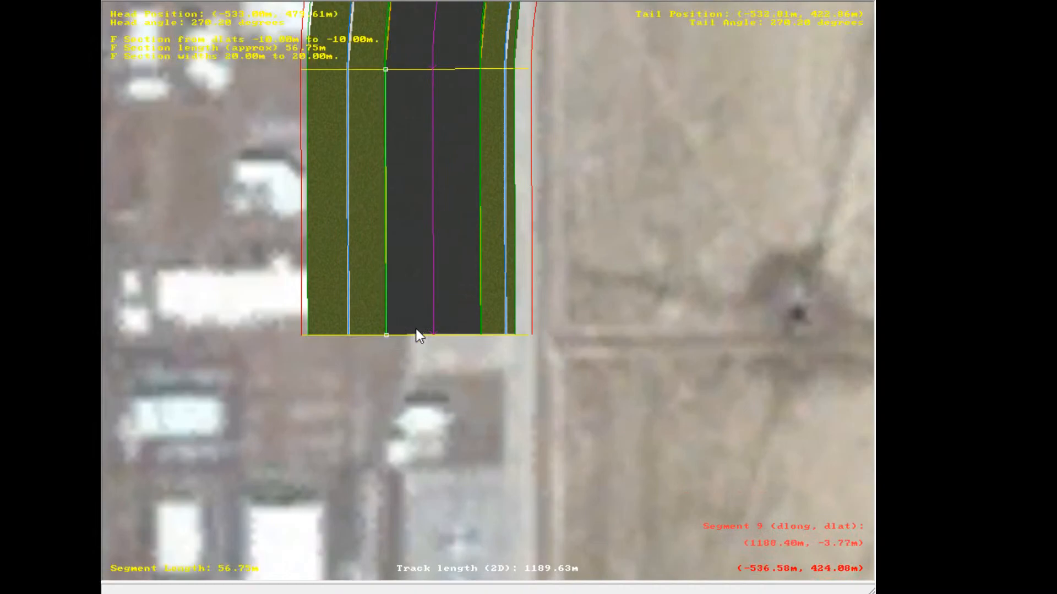
{"action": "scroll", "coordinate": [445, 382], "scroll_direction": "down", "scroll_amount": 1}
{"action": "left_click_drag", "start_coordinate": [431, 338], "coordinate": [477, 287]}
{"action": "scroll", "coordinate": [453, 382], "scroll_direction": "down", "scroll_amount": 4}
{"action": "scroll", "coordinate": [468, 360], "scroll_direction": "down", "scroll_amount": 1}
{"action": "key", "text": "space"}
{"action": "key", "text": "space"}
{"action": "key", "text": "space"}
{"action": "scroll", "coordinate": [497, 321], "scroll_direction": "down", "scroll_amount": 1}
{"action": "scroll", "coordinate": [480, 290], "scroll_direction": "down", "scroll_amount": 1}
{"action": "middle_click_drag", "start_coordinate": [427, 87], "coordinate": [432, 137]}
{"action": "scroll", "coordinate": [651, 270], "scroll_direction": "down", "scroll_amount": 1}
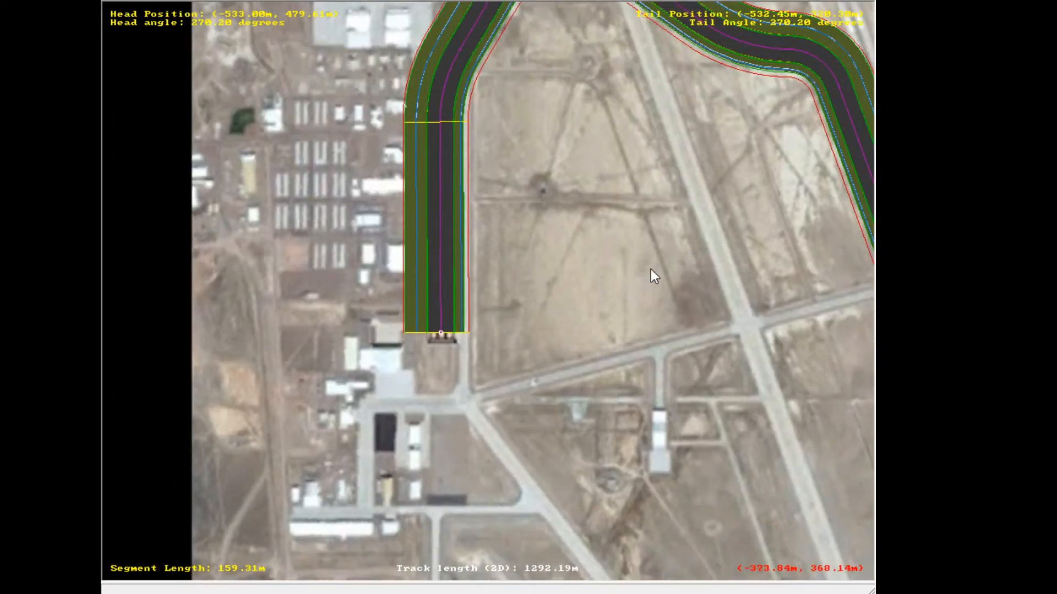
{"action": "scroll", "coordinate": [650, 269], "scroll_direction": "down", "scroll_amount": 5}
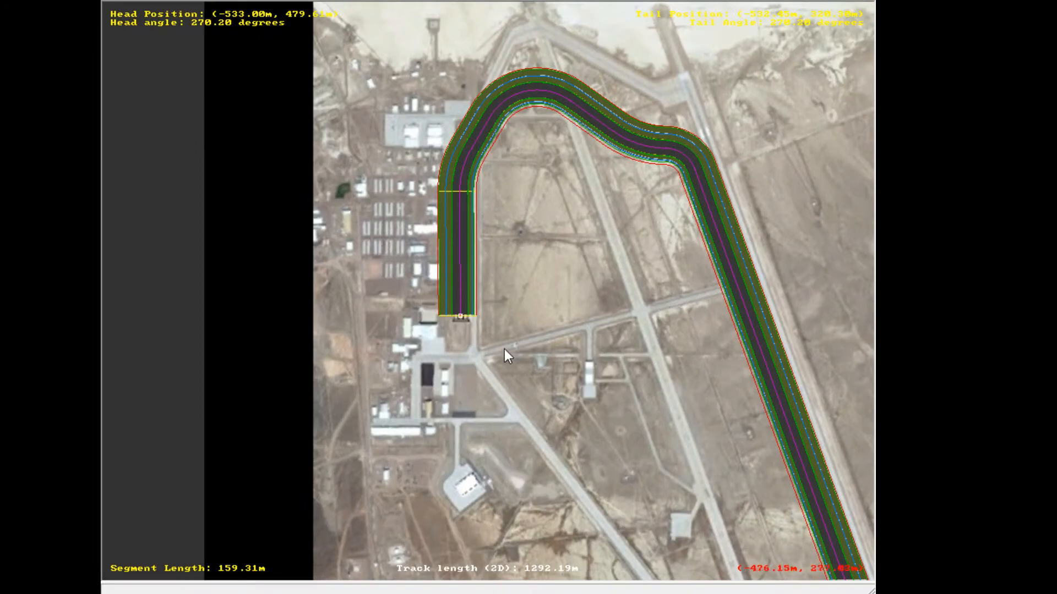
{"action": "left_click", "coordinate": [546, 385]}
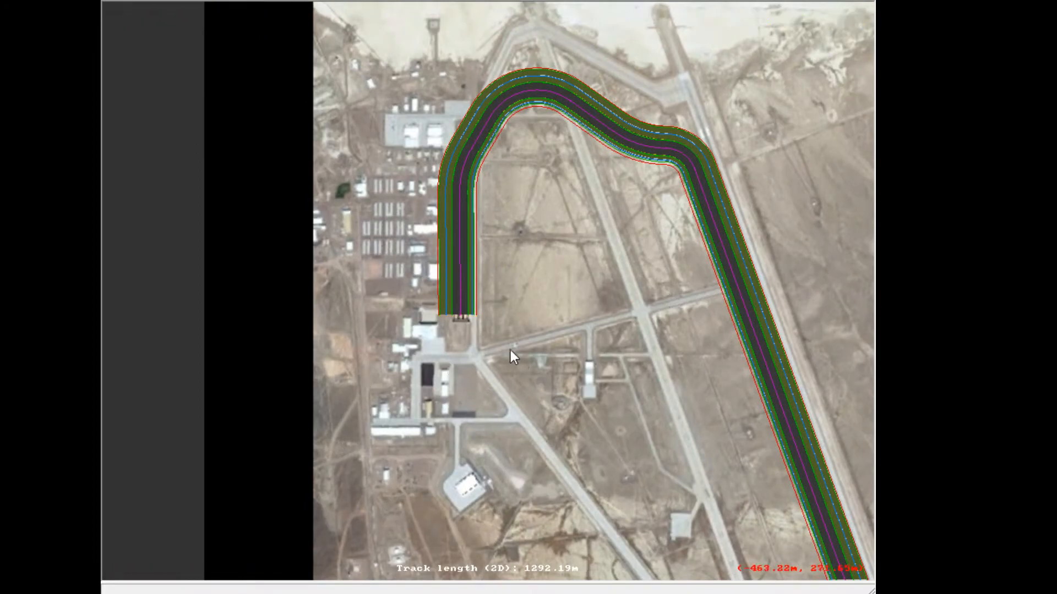
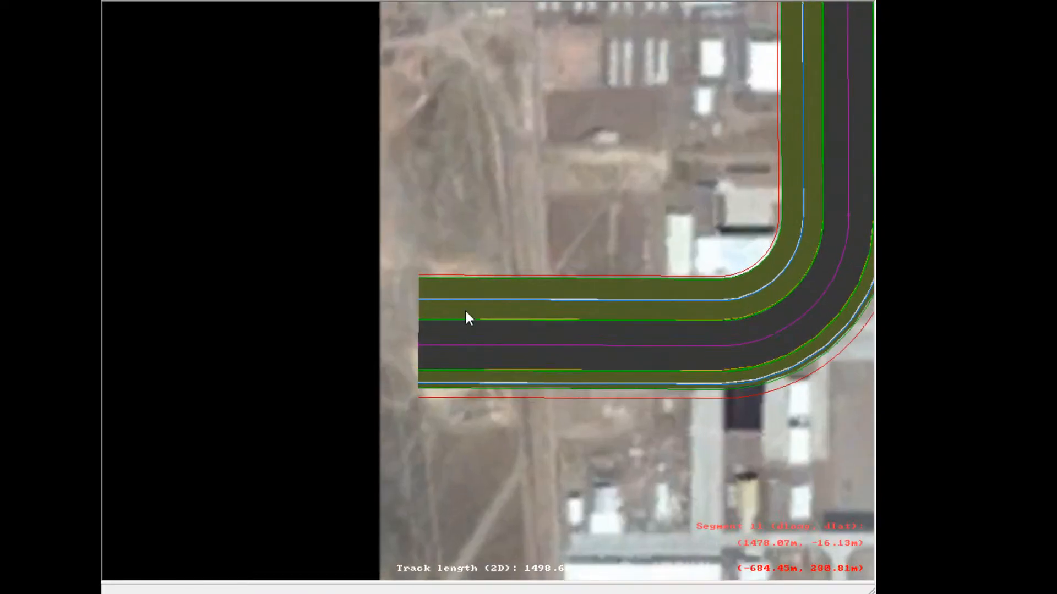
- Try a curve about 78.36 m long with a radius of about 51.94 m on the last straight's end, and remove it
{"action": "scroll", "coordinate": [773, 248], "scroll_direction": "up", "scroll_amount": 10}
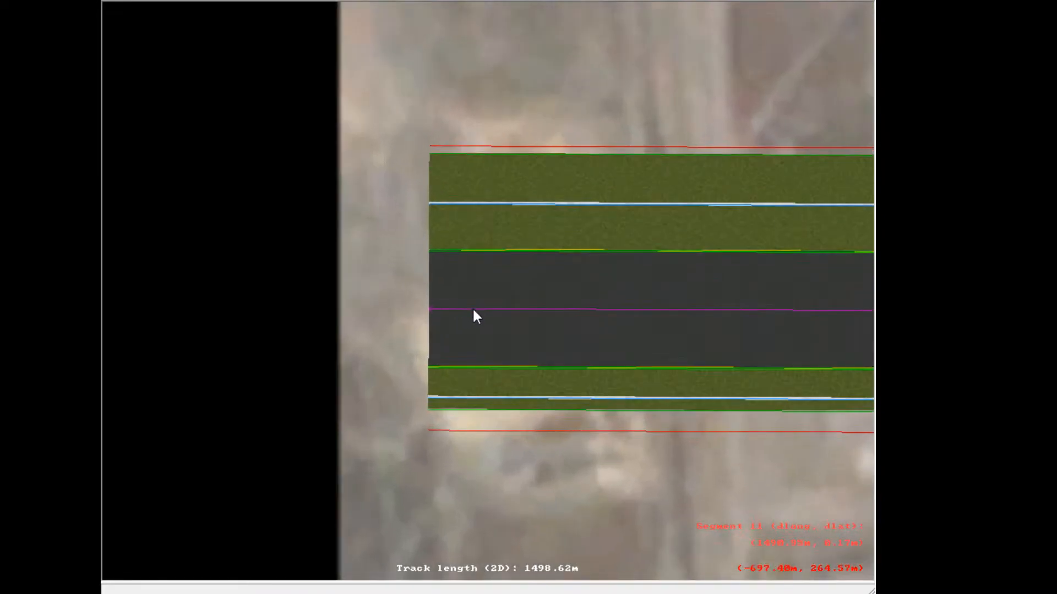
{"action": "left_click", "coordinate": [474, 309]}
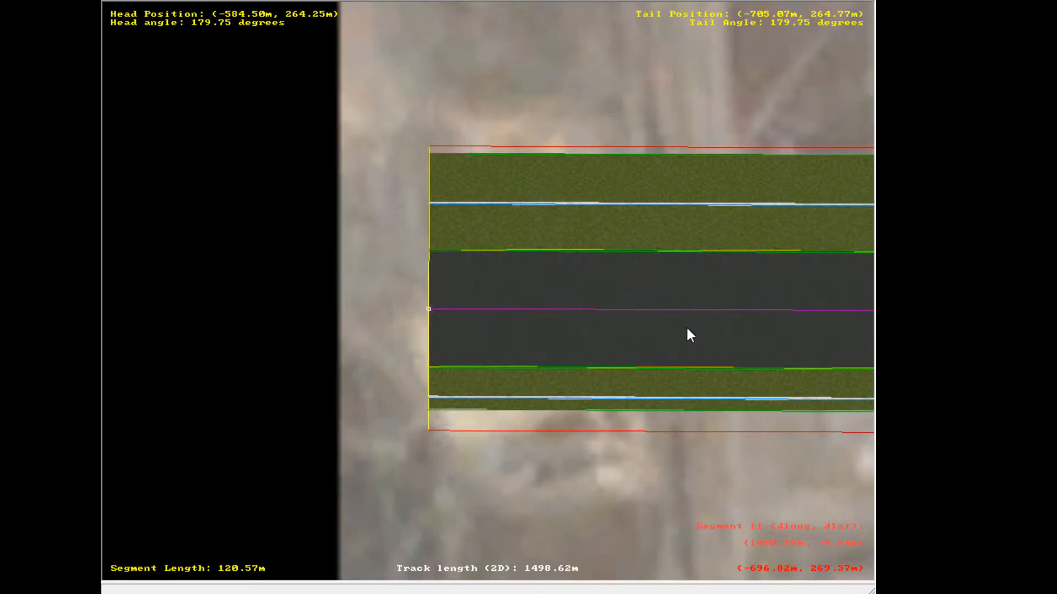
{"action": "key", "text": "Insert"}
{"action": "scroll", "coordinate": [448, 418], "scroll_direction": "up", "scroll_amount": 2}
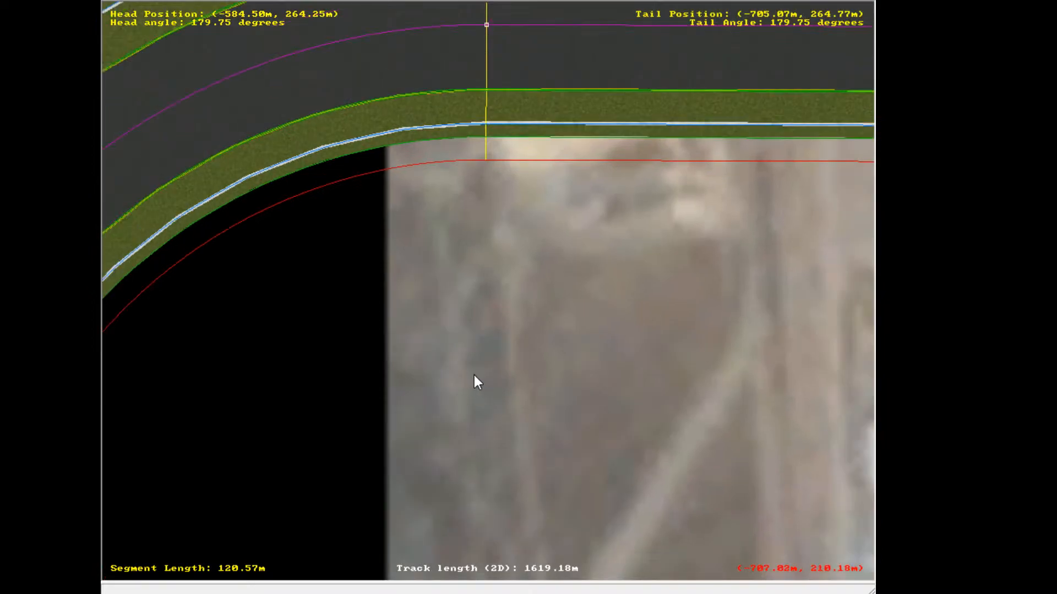
{"action": "scroll", "coordinate": [460, 359], "scroll_direction": "down", "scroll_amount": 3}
{"action": "scroll", "coordinate": [519, 229], "scroll_direction": "up", "scroll_amount": 3}
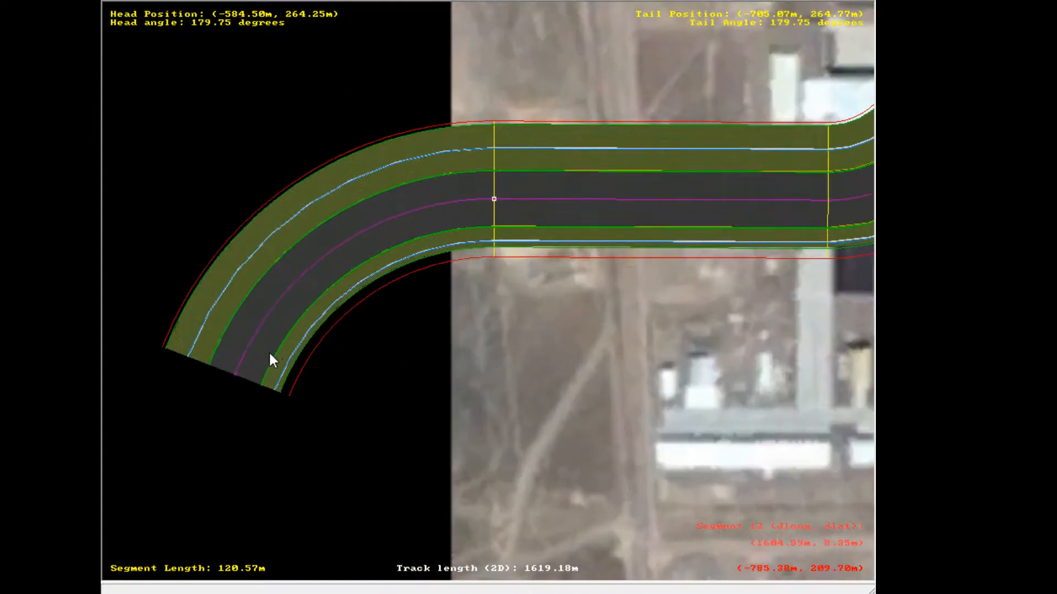
{"action": "scroll", "coordinate": [269, 354], "scroll_direction": "up", "scroll_amount": 2}
{"action": "left_click", "coordinate": [397, 302]}
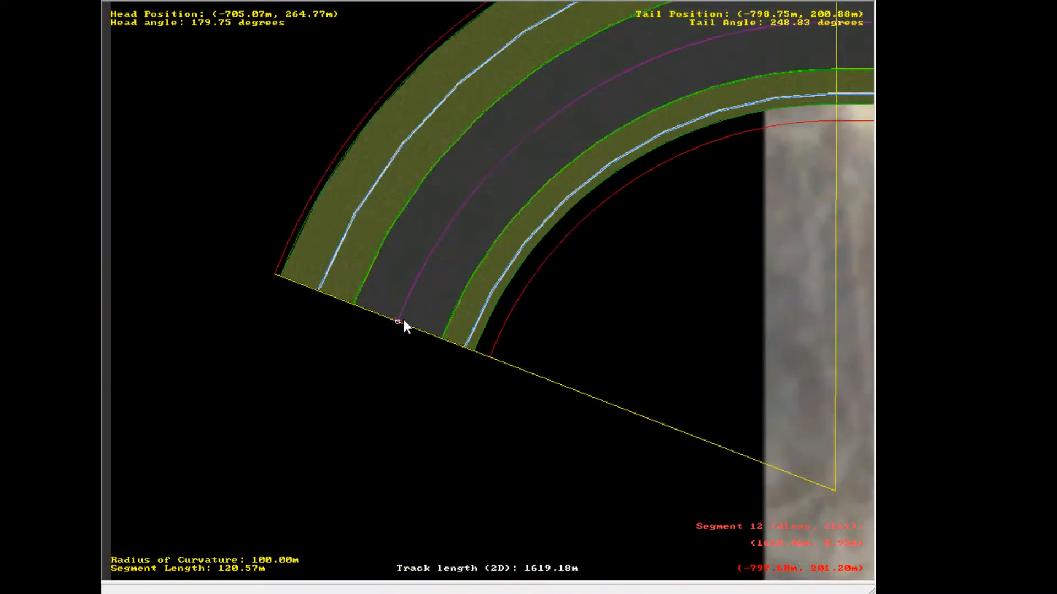
{"action": "left_click_drag", "start_coordinate": [396, 318], "coordinate": [520, 278]}
{"action": "scroll", "coordinate": [473, 272], "scroll_direction": "down", "scroll_amount": 3}
{"action": "scroll", "coordinate": [561, 219], "scroll_direction": "up", "scroll_amount": 2}
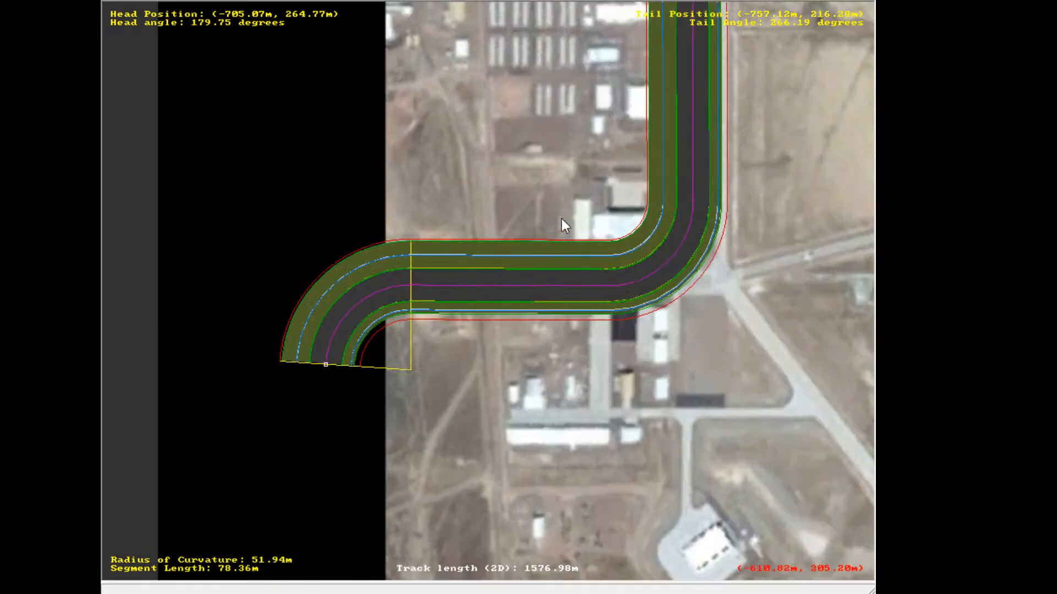
{"action": "key", "text": "Delete"}
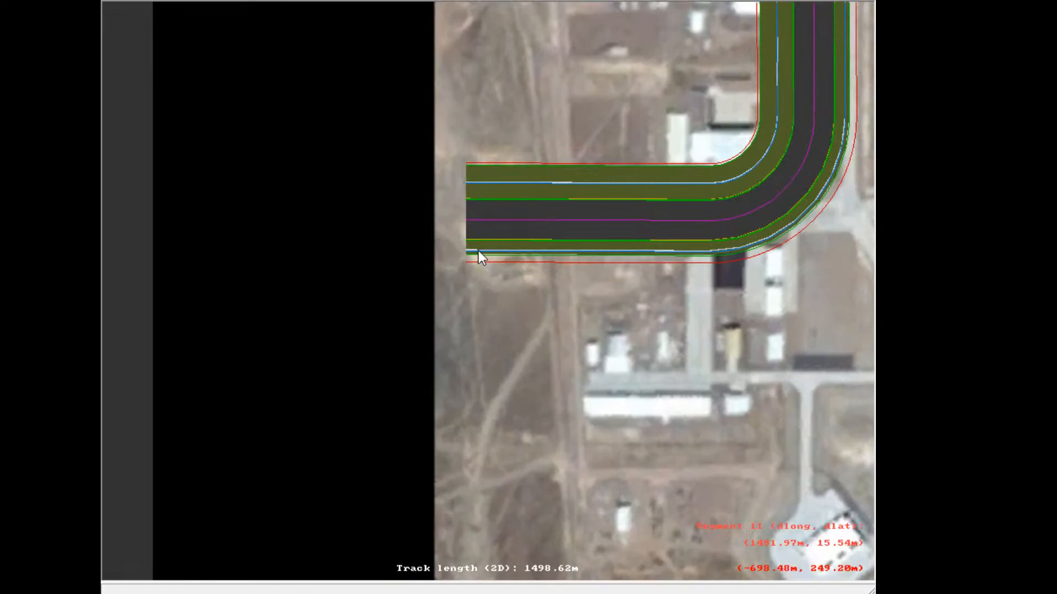
- Delete the last straight, which crosses the base toward the photo's edge
{"action": "scroll", "coordinate": [479, 259], "scroll_direction": "up", "scroll_amount": 3}
{"action": "scroll", "coordinate": [547, 321], "scroll_direction": "down", "scroll_amount": 5}
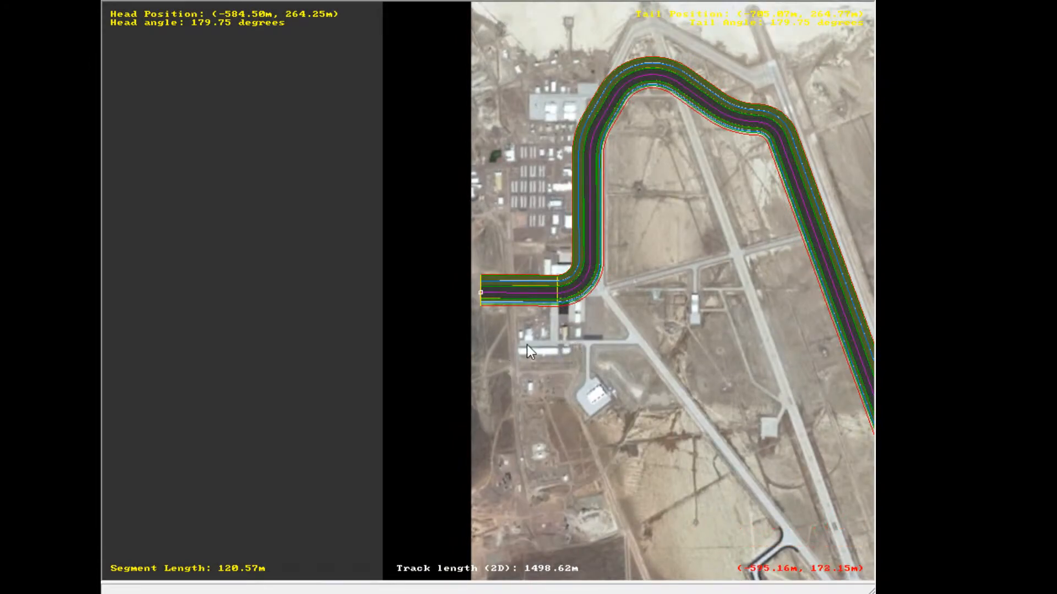
{"action": "scroll", "coordinate": [481, 225], "scroll_direction": "up", "scroll_amount": 3}
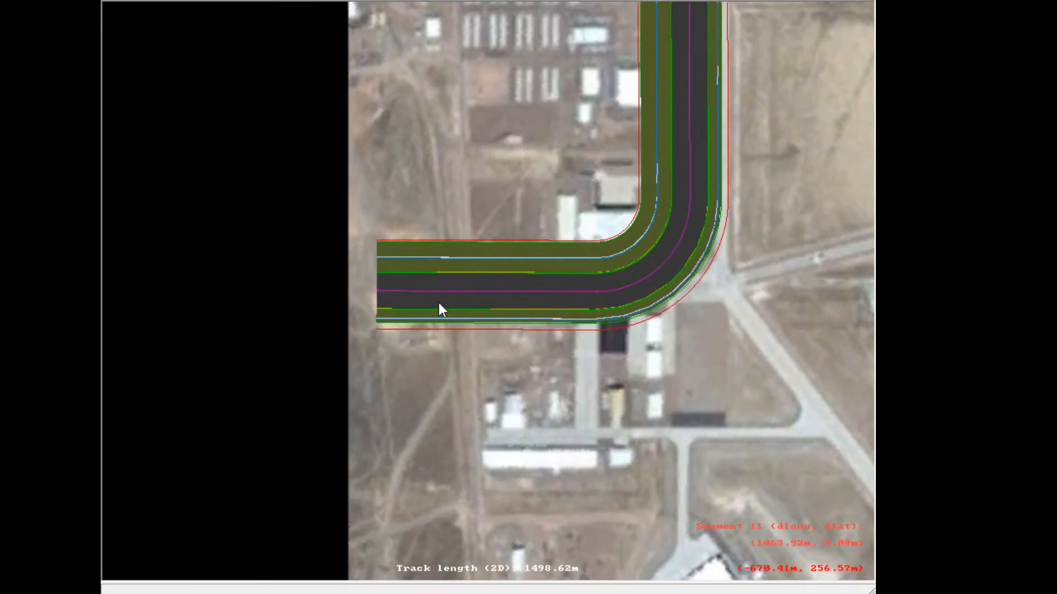
{"action": "left_click", "coordinate": [437, 296]}
{"action": "key", "text": "Delete"}
- Reshape the last curve to about 80.53 m long with a radius of about 99.33 m, ending at about (-563.08 m, 244.18 m)
{"action": "scroll", "coordinate": [578, 300], "scroll_direction": "up", "scroll_amount": 1}
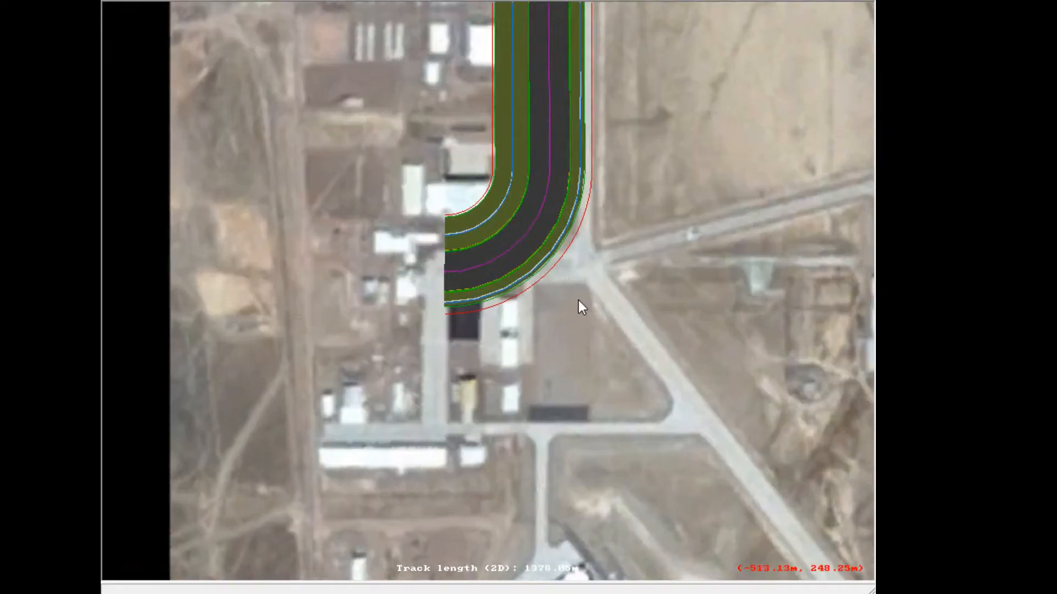
{"action": "scroll", "coordinate": [448, 278], "scroll_direction": "up", "scroll_amount": 2}
{"action": "left_click_drag", "start_coordinate": [375, 240], "coordinate": [484, 314]}
{"action": "scroll", "coordinate": [444, 285], "scroll_direction": "down", "scroll_amount": 2}
{"action": "scroll", "coordinate": [485, 300], "scroll_direction": "down", "scroll_amount": 1}
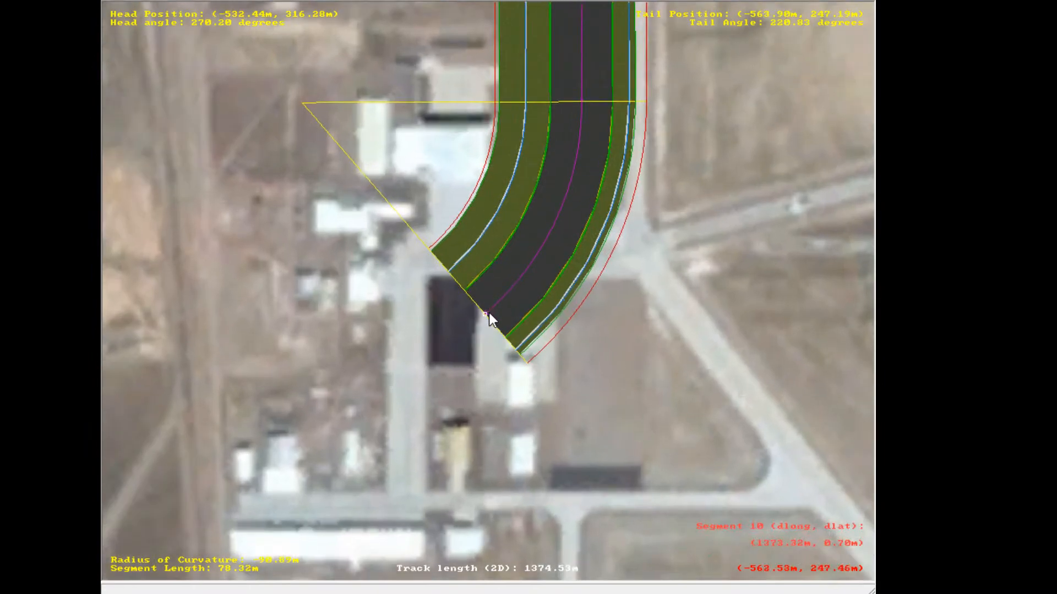
{"action": "mouse_move", "coordinate": [488, 312]}
{"action": "left_mouse_down"}
{"action": "mouse_move", "coordinate": [481, 307]}
{"action": "mouse_move", "coordinate": [487, 323]}
{"action": "left_mouse_up"}
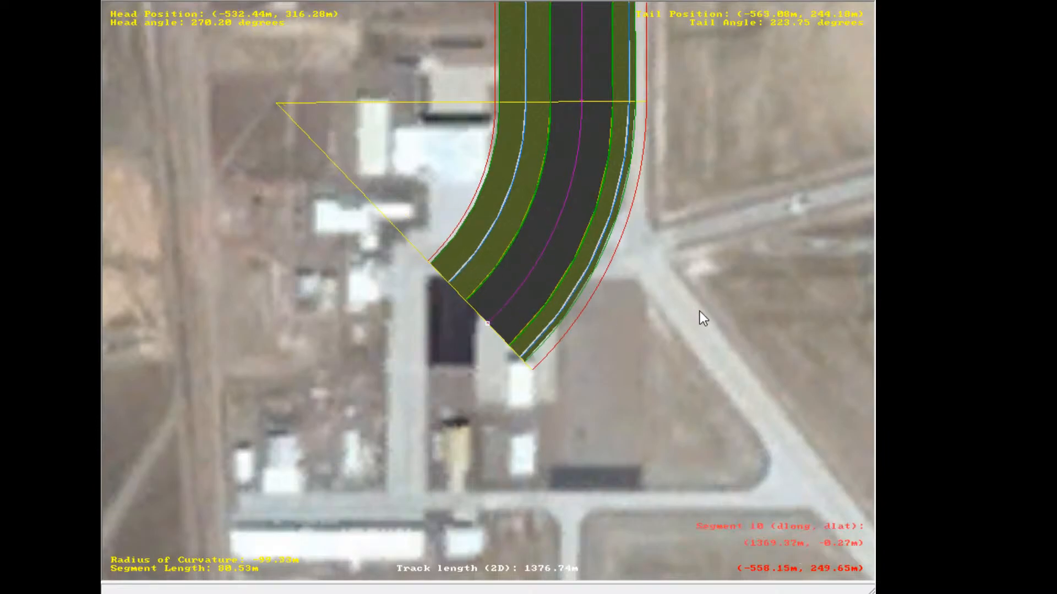
- Append a straight of about 80.53 m to the reshaped curve, running diagonally over the lower base buildings
{"action": "key", "text": "Insert"}
{"action": "scroll", "coordinate": [699, 313], "scroll_direction": "down", "scroll_amount": 1}
{"action": "right_click", "coordinate": [548, 376]}
{"action": "right_click", "coordinate": [386, 402]}
{"action": "right_click", "coordinate": [378, 401]}
{"action": "scroll", "coordinate": [350, 335], "scroll_direction": "up", "scroll_amount": 1}
{"action": "right_click", "coordinate": [447, 173]}
{"action": "scroll", "coordinate": [491, 302], "scroll_direction": "up", "scroll_amount": 3}
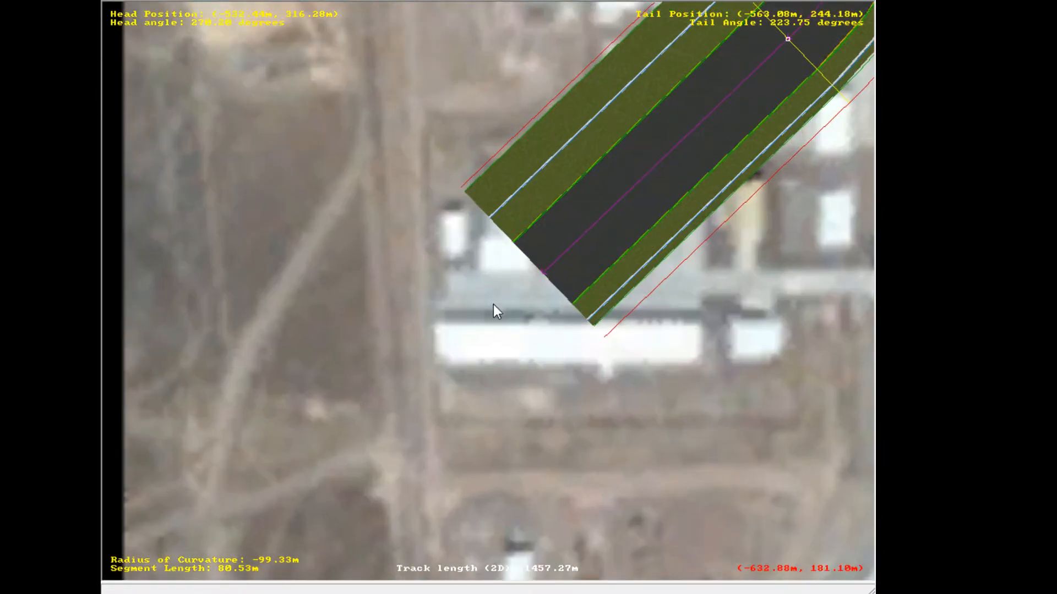
- Extend the diagonal straight's tail to about (-637.03 m, 173.38 m), making it about 102.38 m long
{"action": "scroll", "coordinate": [494, 305], "scroll_direction": "up", "scroll_amount": 3}
{"action": "left_click", "coordinate": [612, 243]}
{"action": "scroll", "coordinate": [592, 259], "scroll_direction": "up", "scroll_amount": 1}
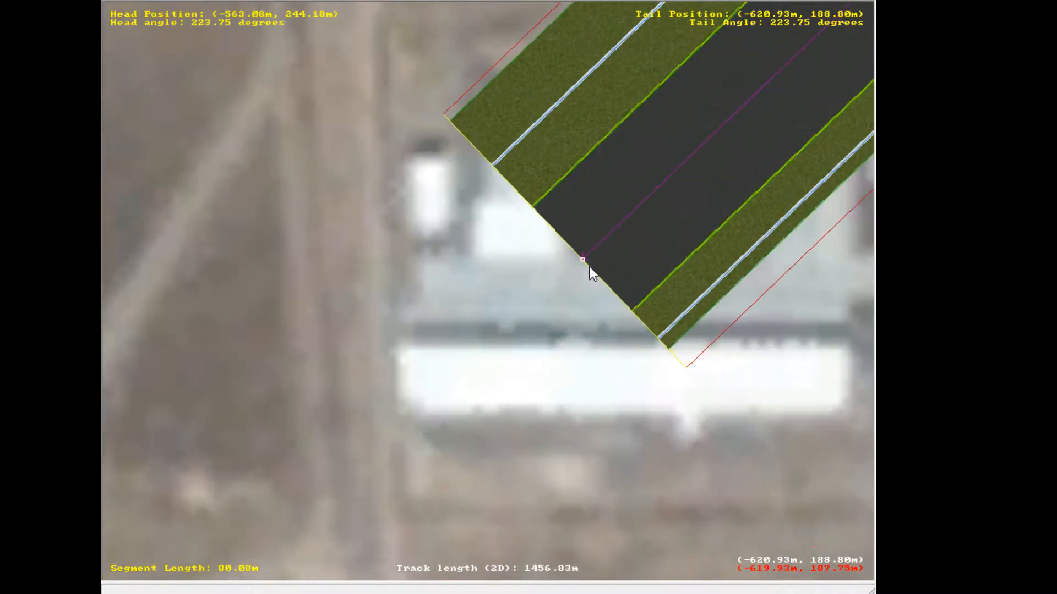
{"action": "scroll", "coordinate": [589, 267], "scroll_direction": "down", "scroll_amount": 2}
{"action": "left_click_drag", "start_coordinate": [589, 266], "coordinate": [513, 365]}
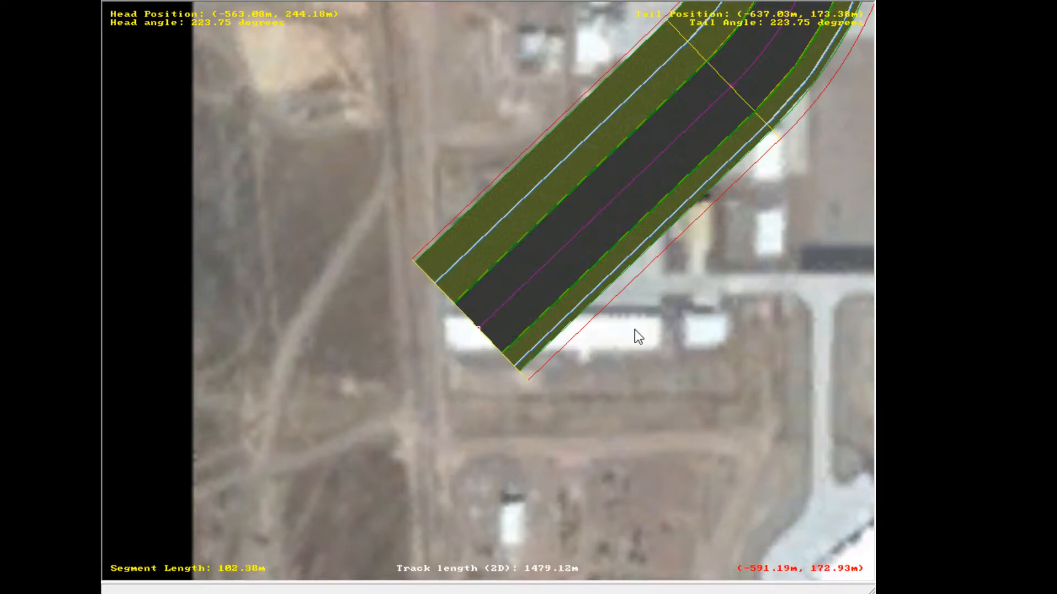
- Extend the diagonal straight past the long white building to about (-648.47 m, 162.44 m), making it about 118.20 m long
{"action": "scroll", "coordinate": [638, 330], "scroll_direction": "down", "scroll_amount": 4}
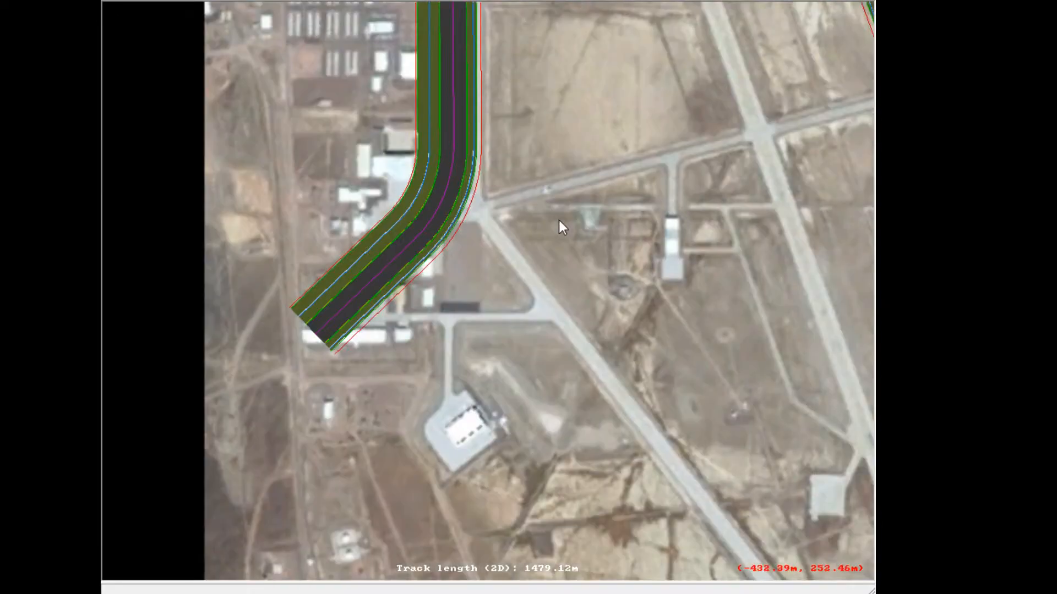
{"action": "scroll", "coordinate": [366, 245], "scroll_direction": "up", "scroll_amount": 1}
{"action": "scroll", "coordinate": [512, 385], "scroll_direction": "up", "scroll_amount": 2}
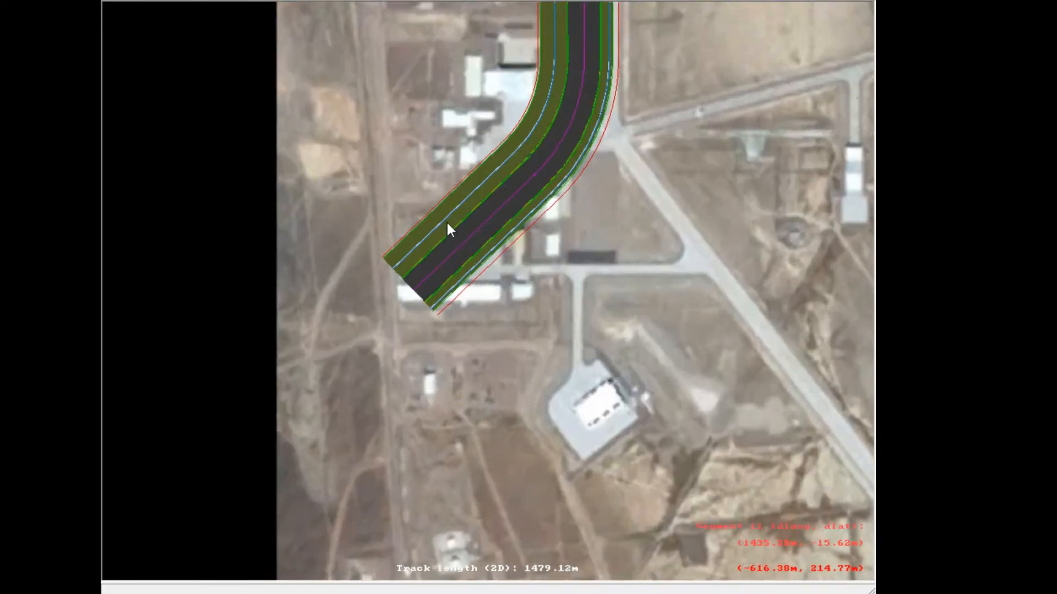
{"action": "scroll", "coordinate": [464, 296], "scroll_direction": "up", "scroll_amount": 4}
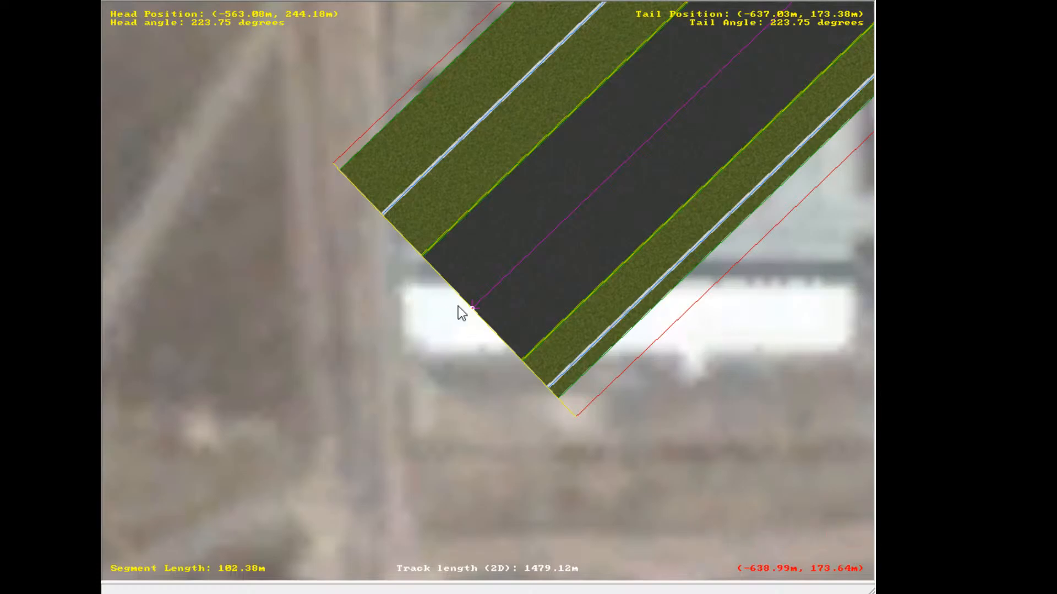
{"action": "left_click_drag", "start_coordinate": [462, 309], "coordinate": [483, 336]}
{"action": "scroll", "coordinate": [466, 332], "scroll_direction": "down", "scroll_amount": 4}
{"action": "scroll", "coordinate": [489, 324], "scroll_direction": "up", "scroll_amount": 5}
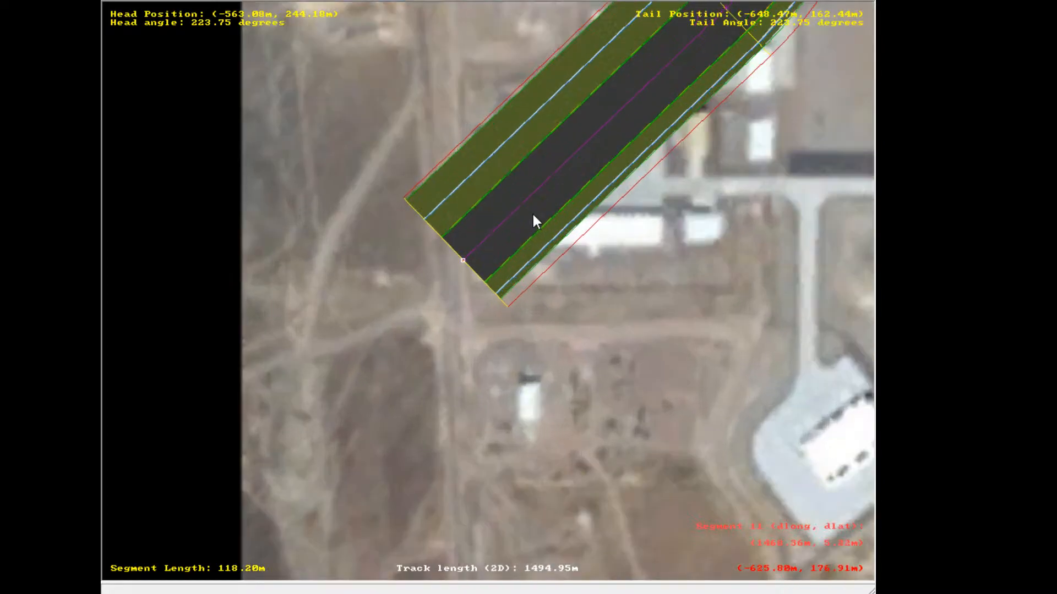
- Append a left-hand curve of about 118.20 m to the end of the diagonal straight
{"action": "scroll", "coordinate": [472, 290], "scroll_direction": "up", "scroll_amount": 1}
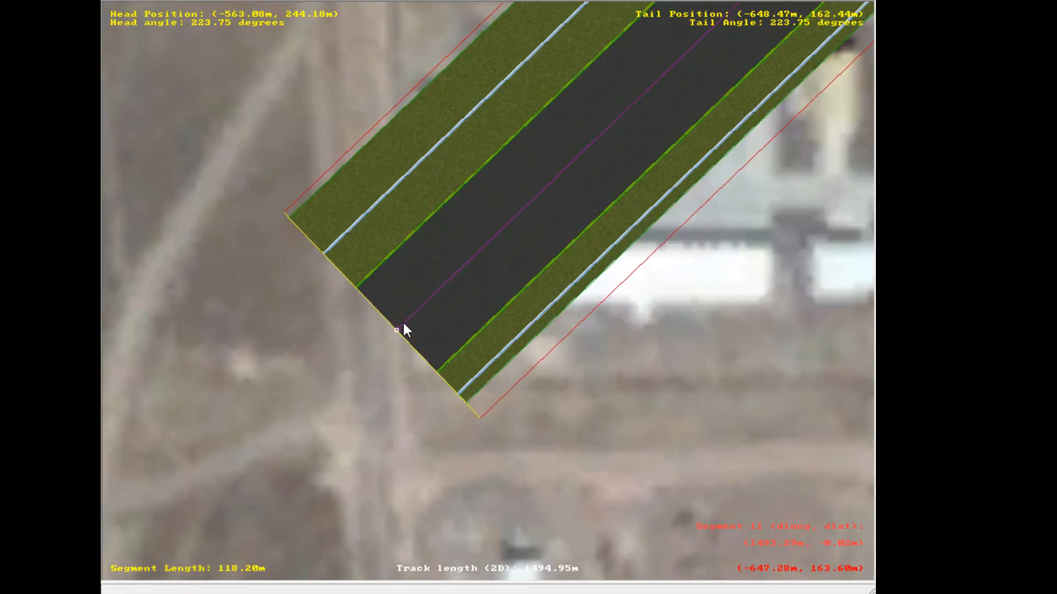
{"action": "right_click", "coordinate": [402, 322]}
{"action": "scroll", "coordinate": [539, 267], "scroll_direction": "up", "scroll_amount": 1}
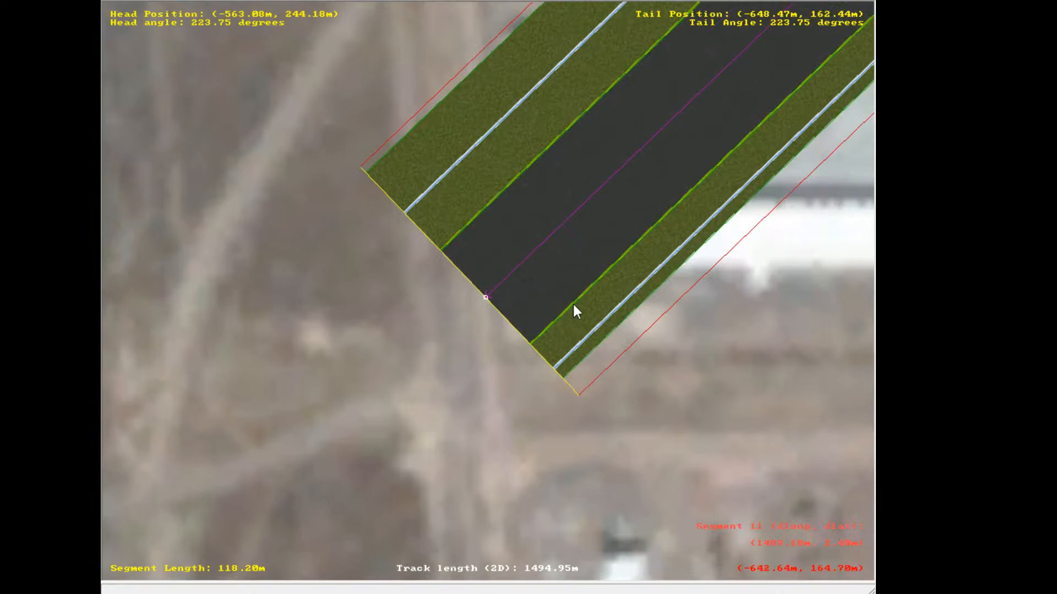
{"action": "key", "text": "Insert"}
{"action": "right_click", "coordinate": [562, 462]}
{"action": "scroll", "coordinate": [534, 459], "scroll_direction": "down", "scroll_amount": 7}
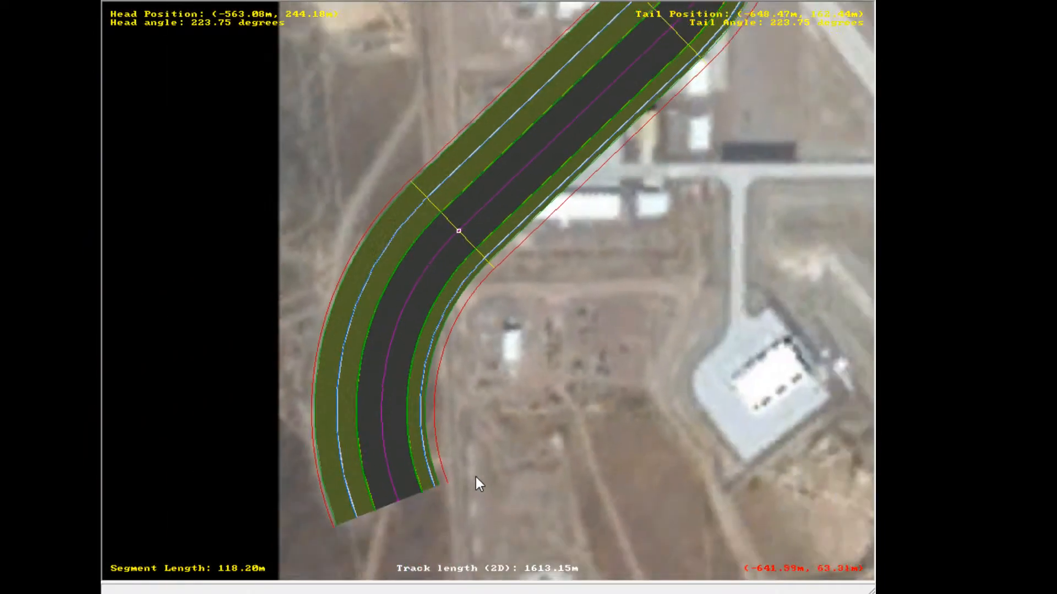
- Reshape the new curve to about 58.16 m long with a radius of about 36.31 m, ending at about (-648.80 m, 110.30 m)
{"action": "scroll", "coordinate": [476, 477], "scroll_direction": "down", "scroll_amount": 2}
{"action": "right_click", "coordinate": [372, 419]}
{"action": "scroll", "coordinate": [375, 223], "scroll_direction": "up", "scroll_amount": 2}
{"action": "scroll", "coordinate": [558, 326], "scroll_direction": "up", "scroll_amount": 6}
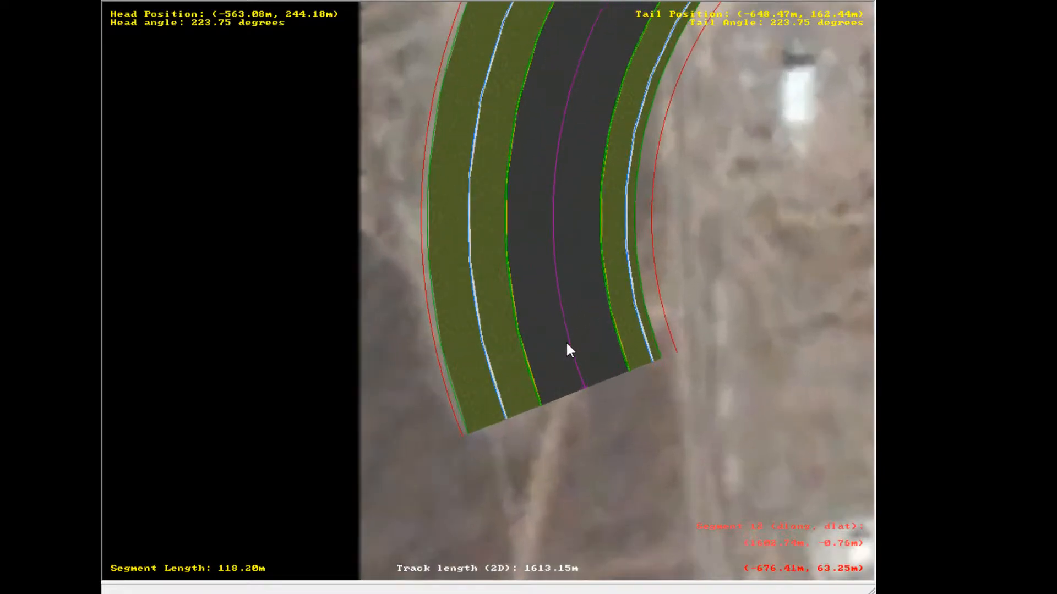
{"action": "left_click", "coordinate": [582, 366]}
{"action": "left_click_drag", "start_coordinate": [586, 392], "coordinate": [561, 232]}
{"action": "scroll", "coordinate": [616, 315], "scroll_direction": "down", "scroll_amount": 6}
{"action": "right_click", "coordinate": [597, 204]}
{"action": "scroll", "coordinate": [594, 237], "scroll_direction": "up", "scroll_amount": 1}
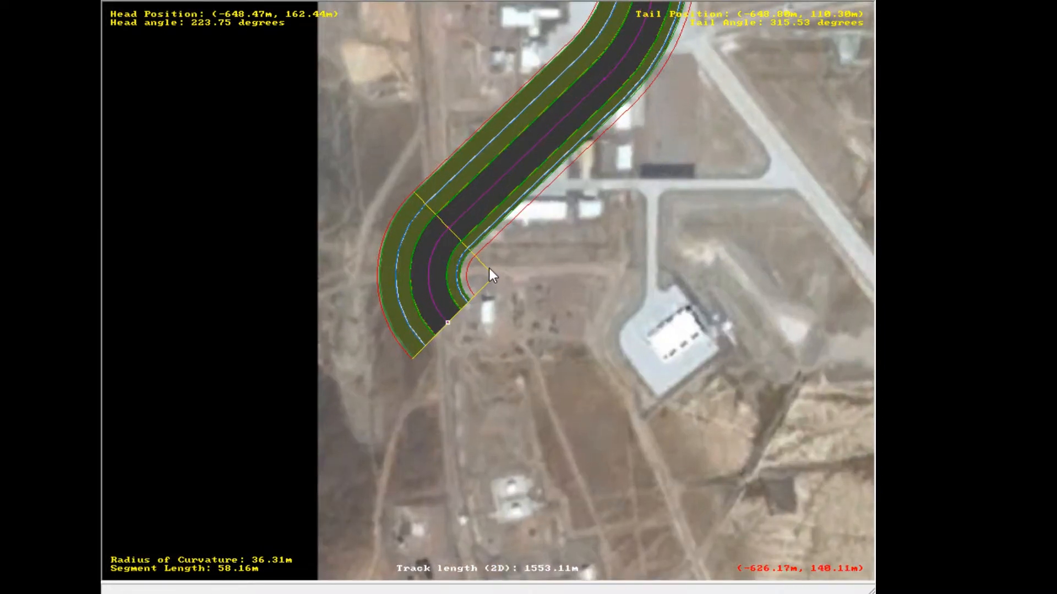
- Fine-tune the tight curve to about 59.80 m long with a radius of about 36.74 m, ending at about (-648.11 m, 109.02 m)
{"action": "scroll", "coordinate": [485, 271], "scroll_direction": "up", "scroll_amount": 1}
{"action": "scroll", "coordinate": [499, 300], "scroll_direction": "up", "scroll_amount": 4}
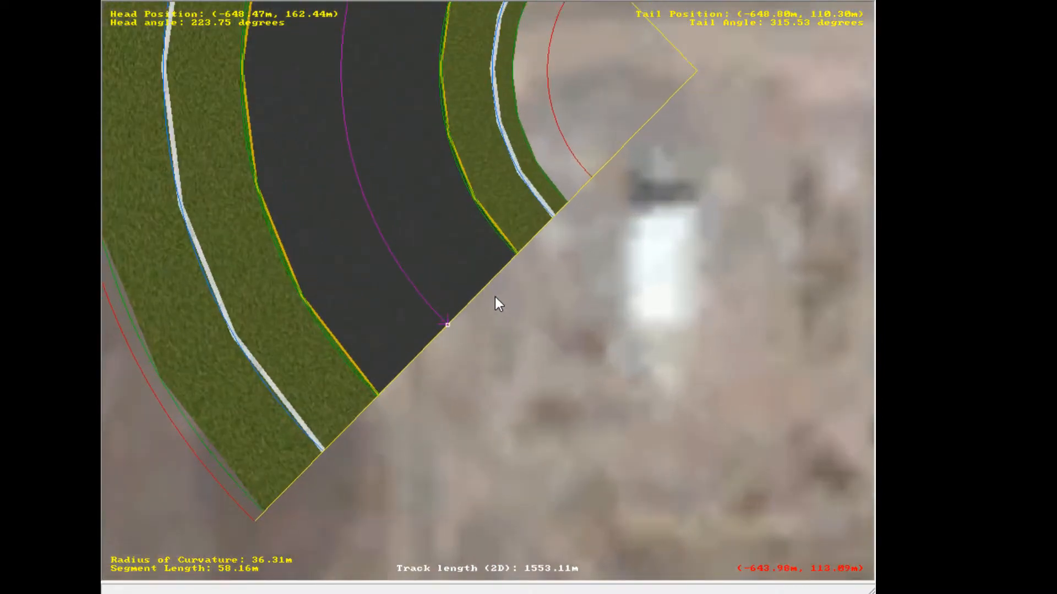
{"action": "right_click", "coordinate": [504, 154]}
{"action": "scroll", "coordinate": [557, 199], "scroll_direction": "down", "scroll_amount": 1}
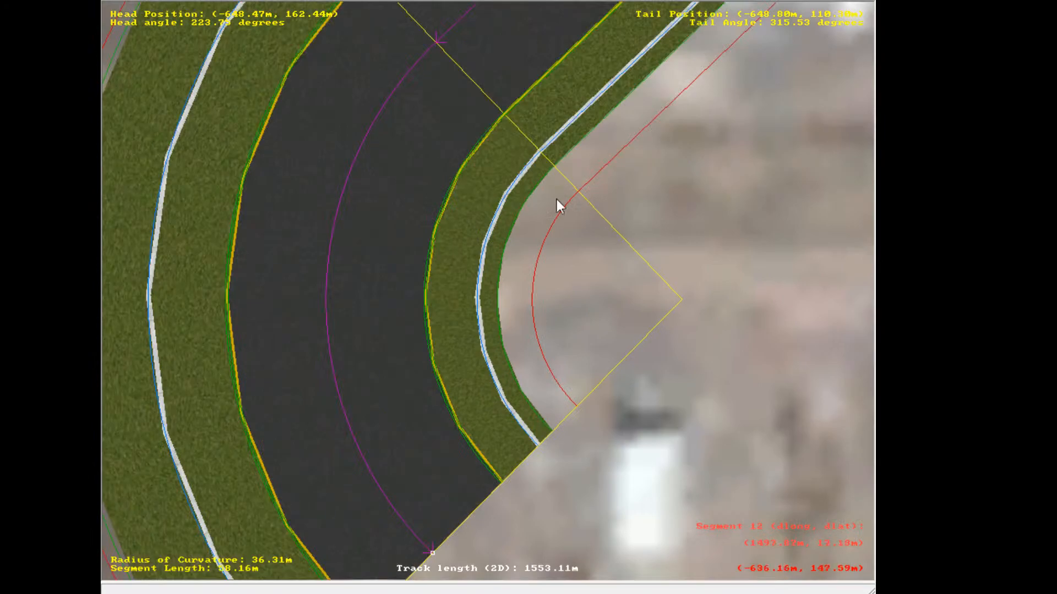
{"action": "right_click", "coordinate": [453, 429]}
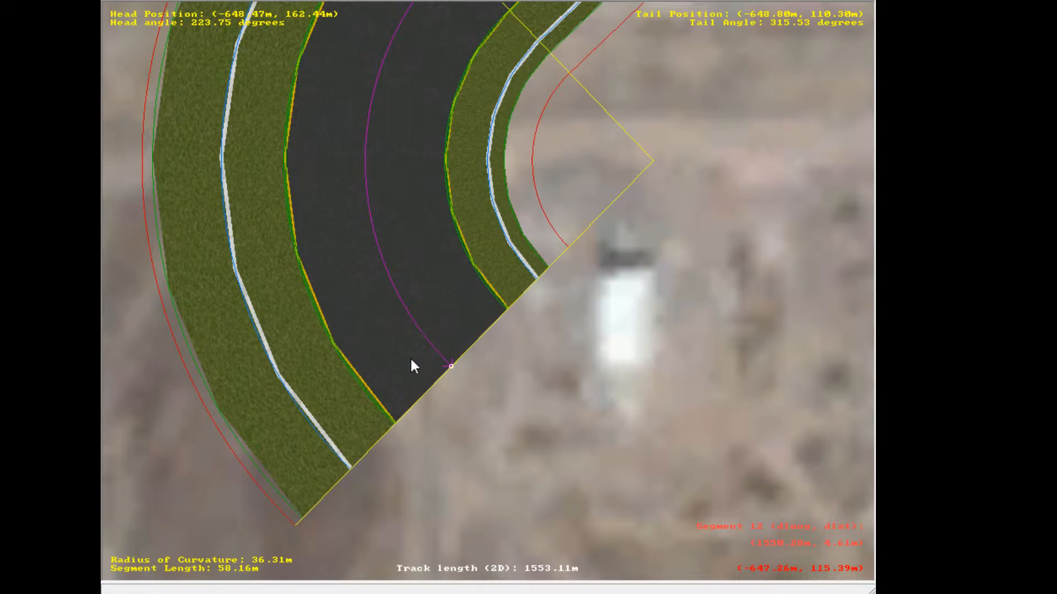
{"action": "mouse_move", "coordinate": [450, 368]}
{"action": "left_mouse_down"}
{"action": "mouse_move", "coordinate": [469, 382]}
{"action": "mouse_move", "coordinate": [457, 375]}
{"action": "left_mouse_up"}
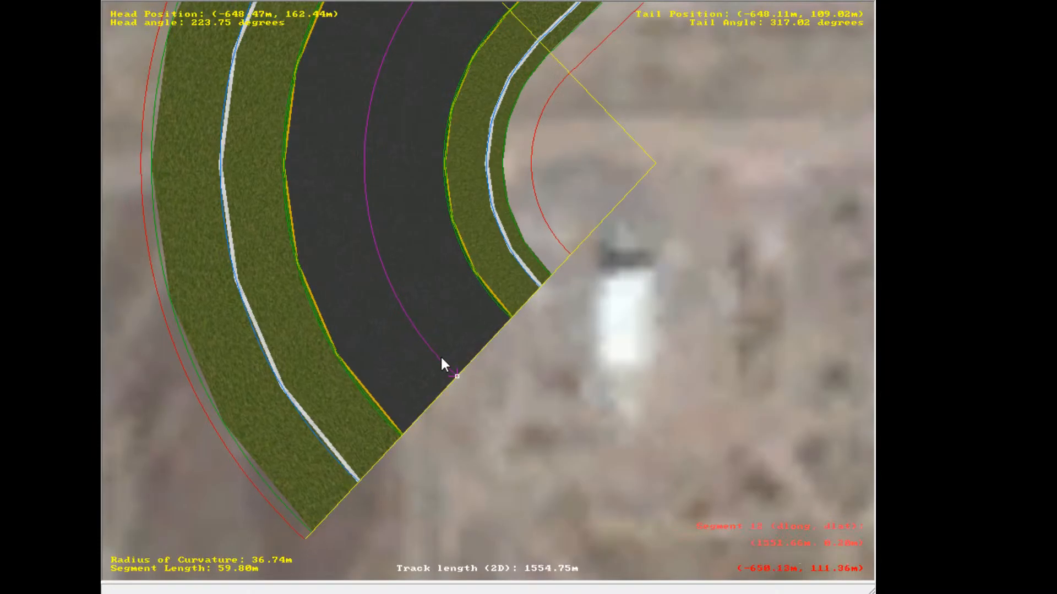
- Append a second left-hand curve of about 59.80 m with a radius of about 36.74 m, completing the hairpin turn
{"action": "key", "text": "Insert"}
{"action": "scroll", "coordinate": [656, 369], "scroll_direction": "down", "scroll_amount": 4}
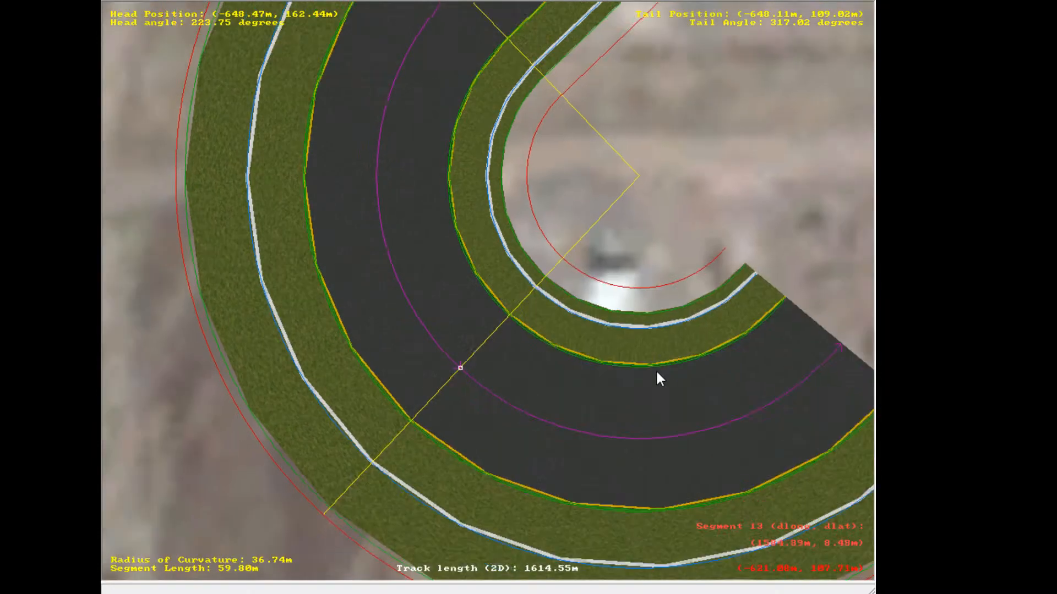
{"action": "left_click_drag", "start_coordinate": [848, 324], "coordinate": [632, 270]}
{"action": "scroll", "coordinate": [536, 246], "scroll_direction": "down", "scroll_amount": 5}
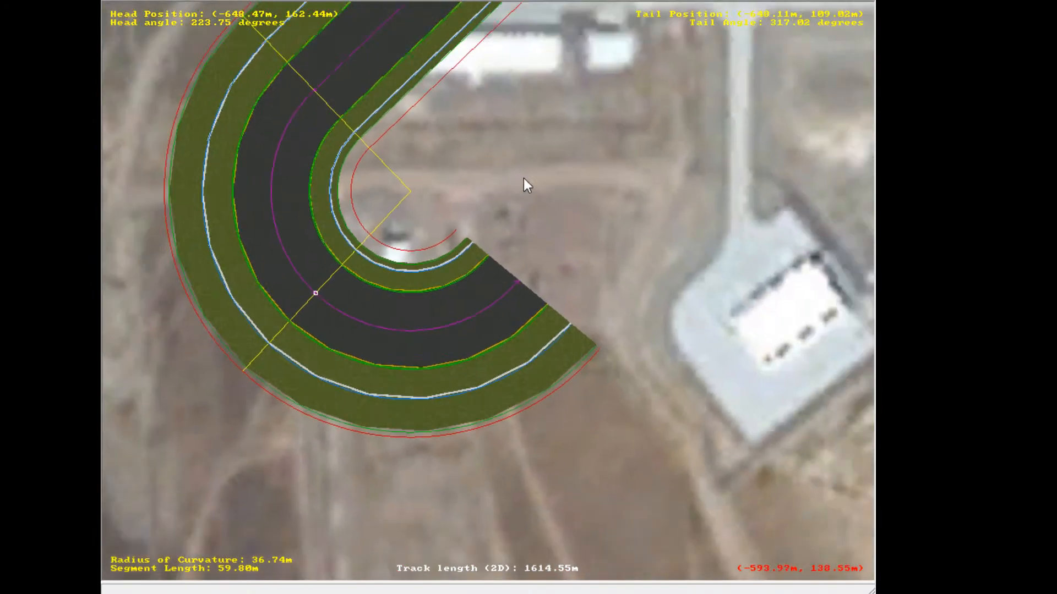
{"action": "left_click_drag", "start_coordinate": [589, 229], "coordinate": [425, 265]}
{"action": "scroll", "coordinate": [424, 265], "scroll_direction": "up", "scroll_amount": 4}
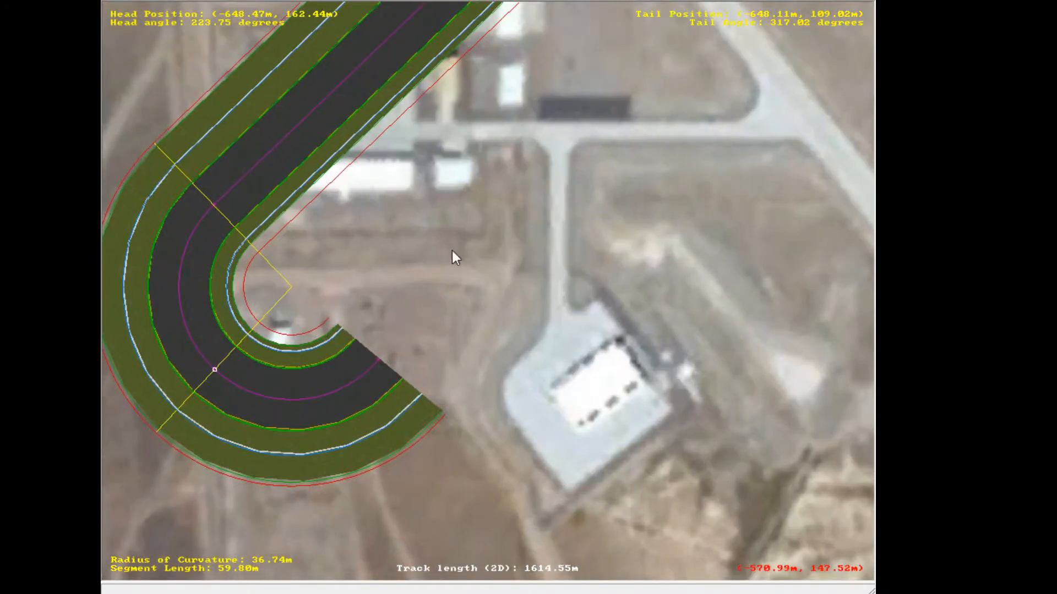
- Try a straight of about 59.80 m after the hairpin's second curve, check its course over the whole track and delete it
{"action": "left_click", "coordinate": [355, 374]}
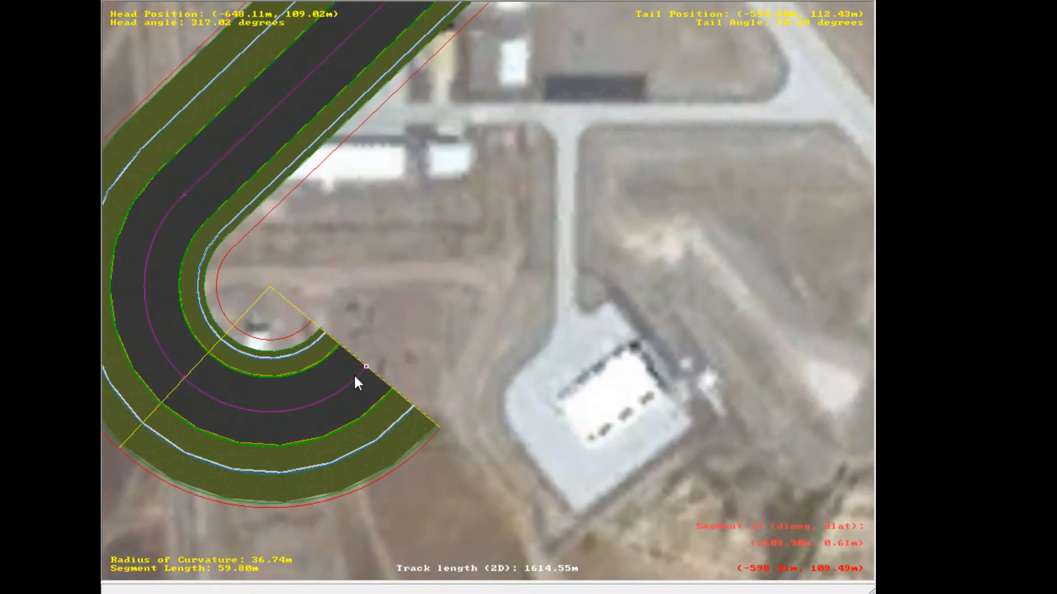
{"action": "key", "text": "Insert"}
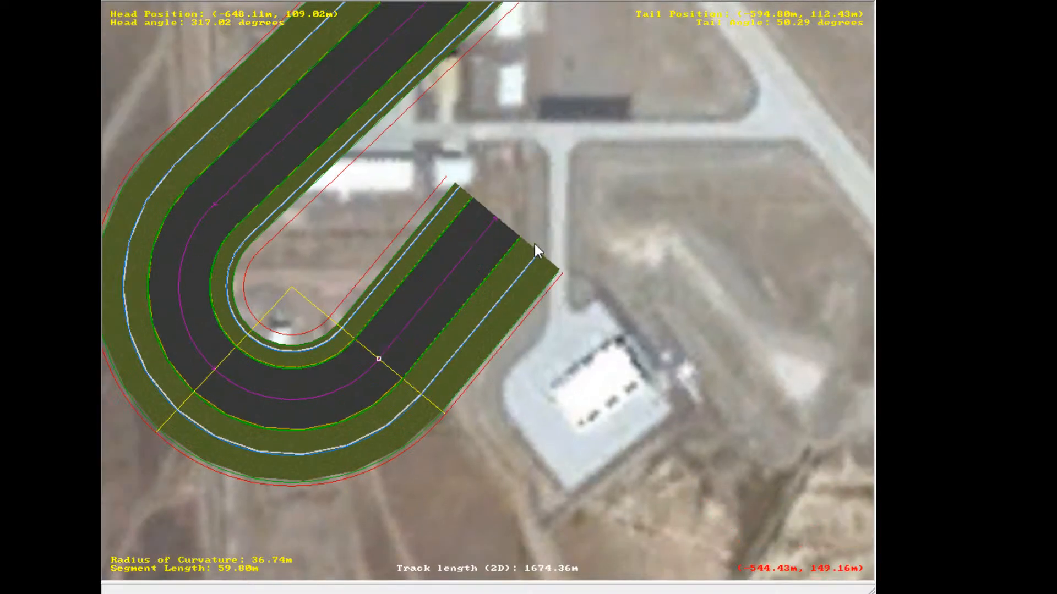
{"action": "scroll", "coordinate": [519, 262], "scroll_direction": "down", "scroll_amount": 6}
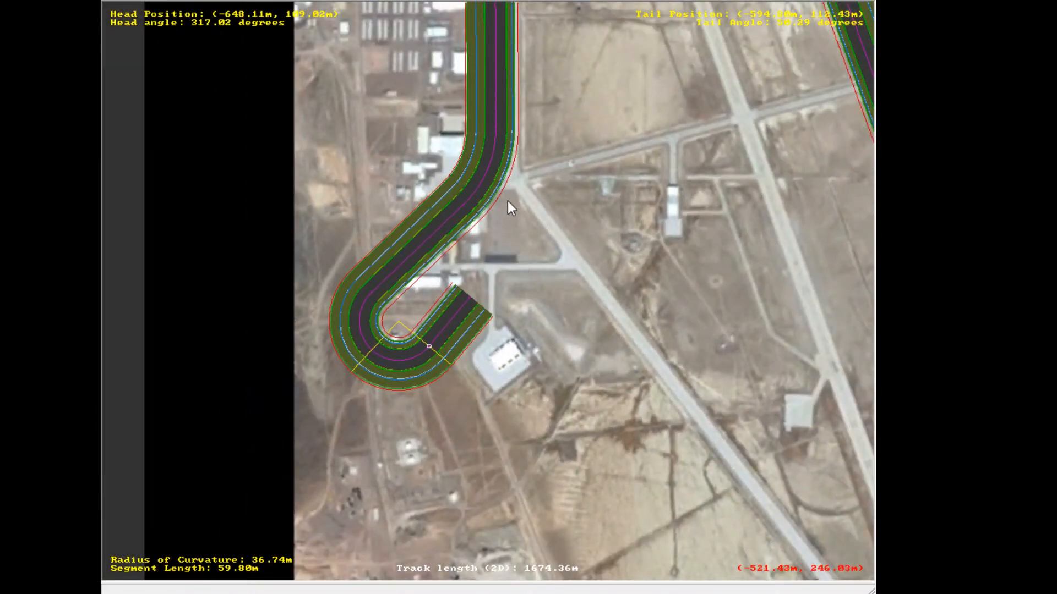
{"action": "scroll", "coordinate": [457, 284], "scroll_direction": "up", "scroll_amount": 1}
{"action": "mouse_move", "coordinate": [503, 270]}
{"action": "left_mouse_down"}
{"action": "mouse_move", "coordinate": [489, 289]}
{"action": "mouse_move", "coordinate": [484, 276]}
{"action": "left_mouse_up"}
{"action": "scroll", "coordinate": [489, 312], "scroll_direction": "up", "scroll_amount": 3}
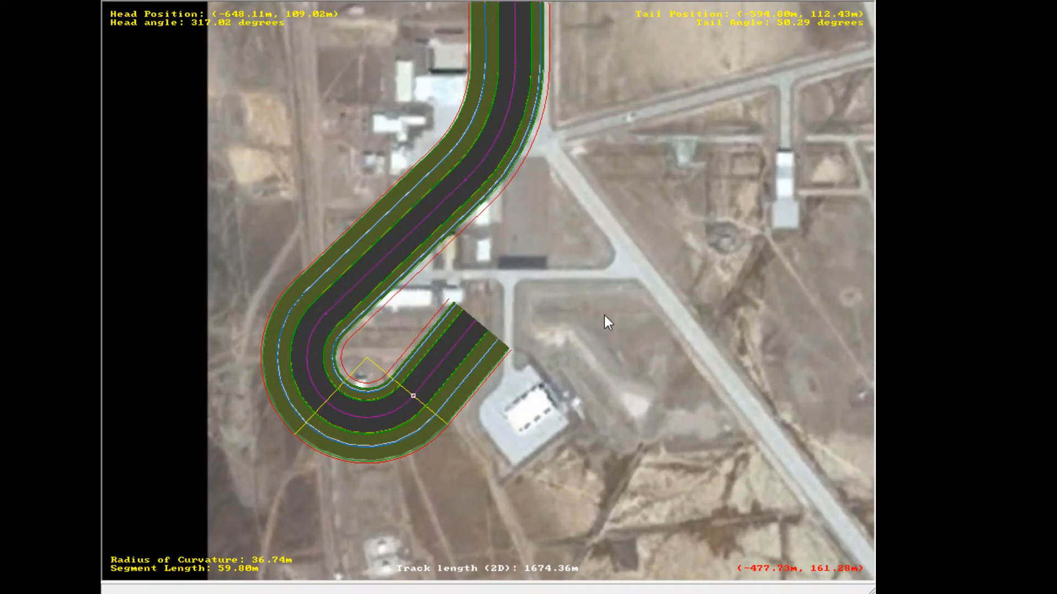
{"action": "left_click_drag", "start_coordinate": [659, 336], "coordinate": [559, 312]}
{"action": "scroll", "coordinate": [520, 286], "scroll_direction": "down", "scroll_amount": 6}
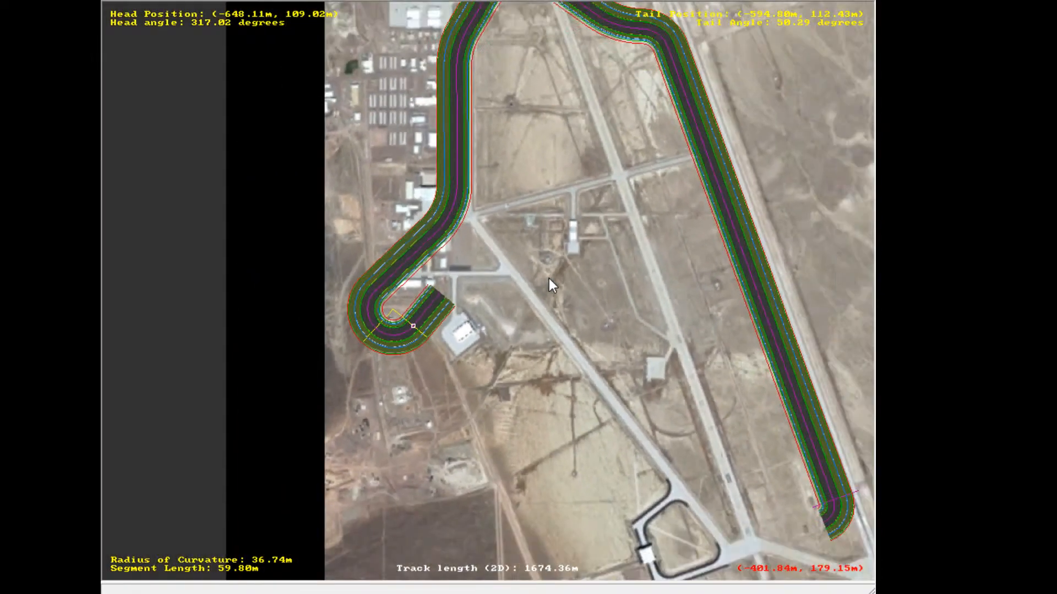
{"action": "scroll", "coordinate": [485, 298], "scroll_direction": "up", "scroll_amount": 2}
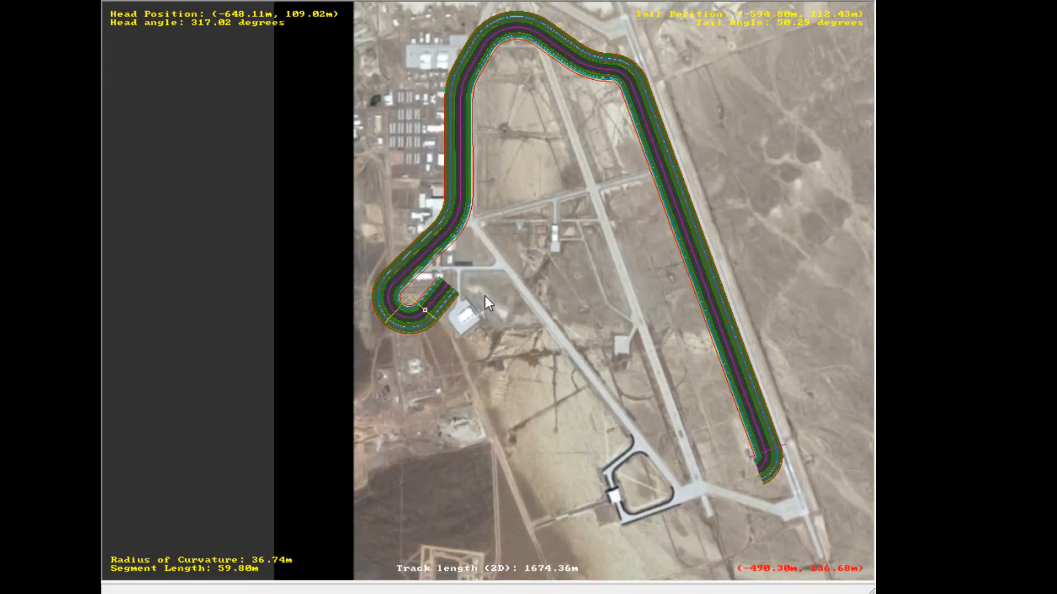
{"action": "scroll", "coordinate": [396, 283], "scroll_direction": "up", "scroll_amount": 12}
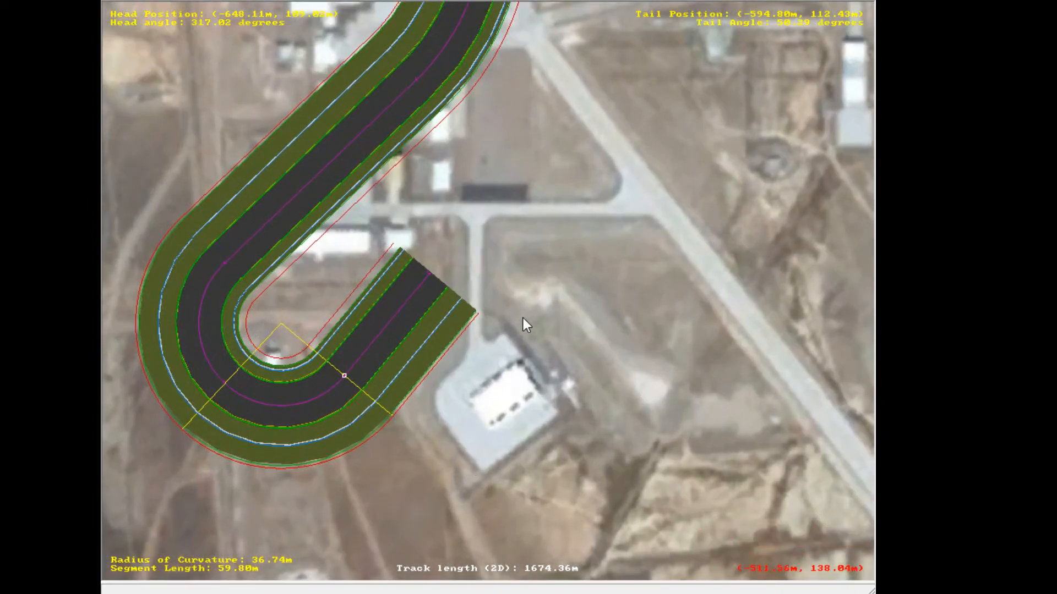
{"action": "left_click", "coordinate": [404, 309]}
{"action": "key", "text": "Delete"}
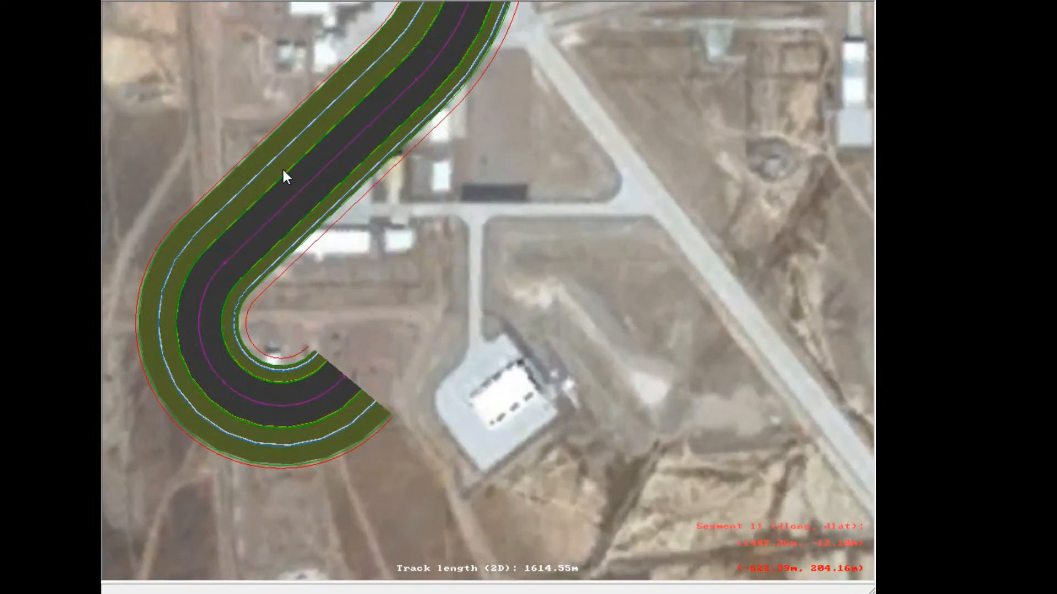
- Widen the hairpin's second curve to about 71.00 m long with a radius of about 46.04 m, ending at about (-583.96 m, 110.37 m)
{"action": "middle_click", "coordinate": [327, 279]}
{"action": "scroll", "coordinate": [330, 292], "scroll_direction": "up", "scroll_amount": 1}
{"action": "middle_click", "coordinate": [378, 418]}
{"action": "middle_click", "coordinate": [632, 272]}
{"action": "scroll", "coordinate": [632, 272], "scroll_direction": "up", "scroll_amount": 1}
{"action": "scroll", "coordinate": [443, 314], "scroll_direction": "up", "scroll_amount": 8}
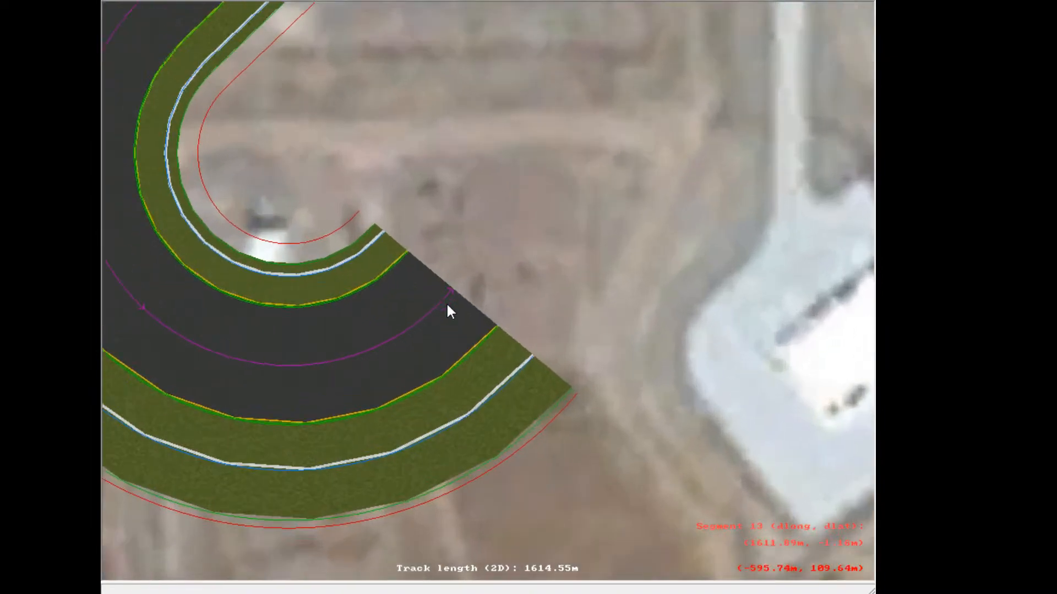
{"action": "left_click_drag", "start_coordinate": [446, 302], "coordinate": [515, 301]}
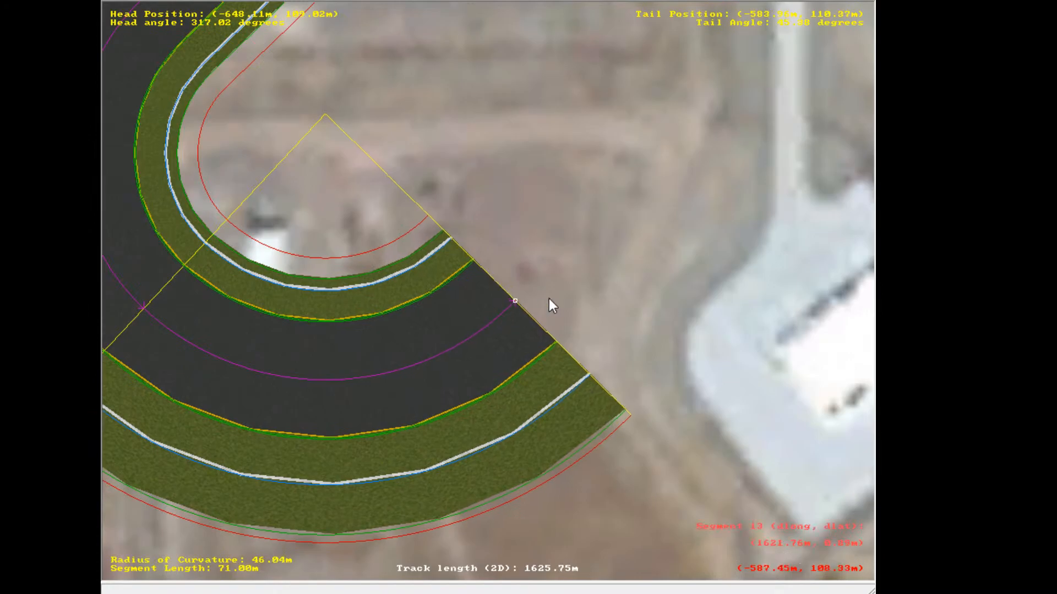
- Append a straight of about 71.00 m to the hairpin exit, running diagonally past the white hangar
{"action": "key", "text": "Insert"}
{"action": "scroll", "coordinate": [639, 129], "scroll_direction": "down", "scroll_amount": 10}
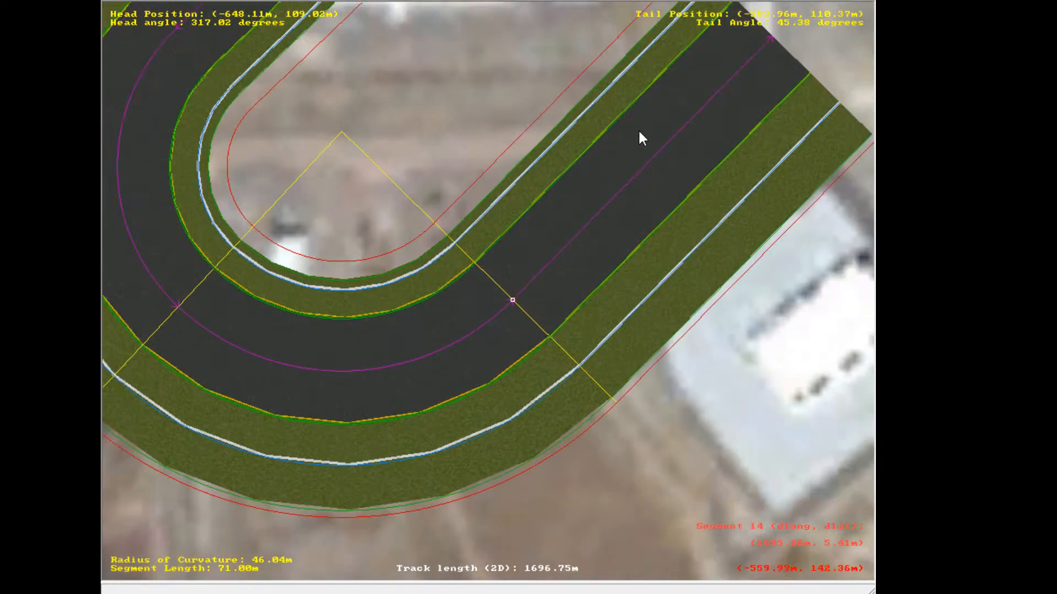
{"action": "left_click", "coordinate": [696, 118]}
{"action": "scroll", "coordinate": [659, 193], "scroll_direction": "down", "scroll_amount": 1}
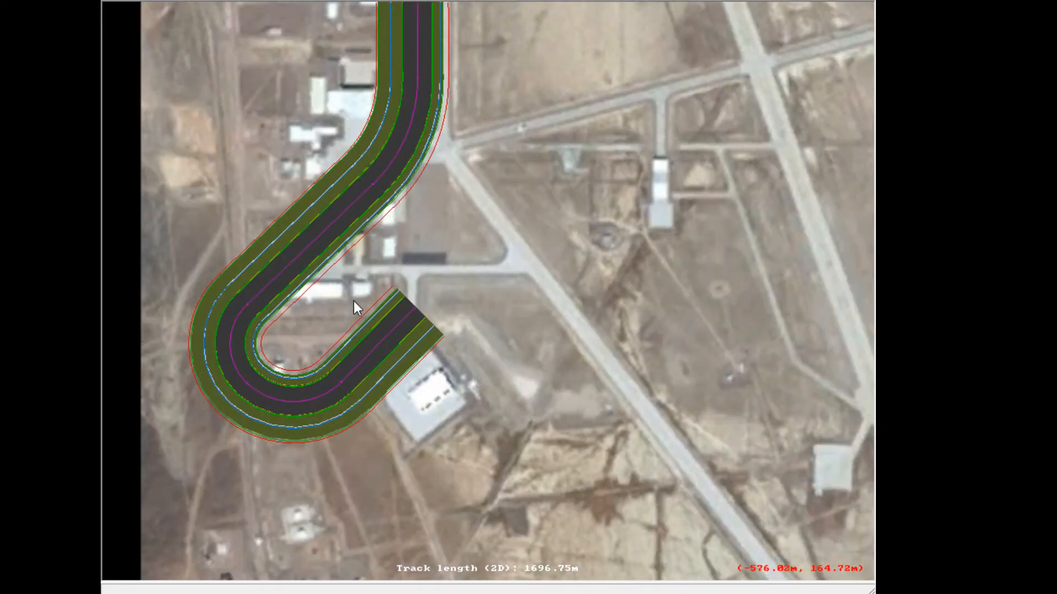
- Examine the overall track course and the long vertical straight beside the base buildings
{"action": "scroll", "coordinate": [397, 132], "scroll_direction": "down", "scroll_amount": 1}
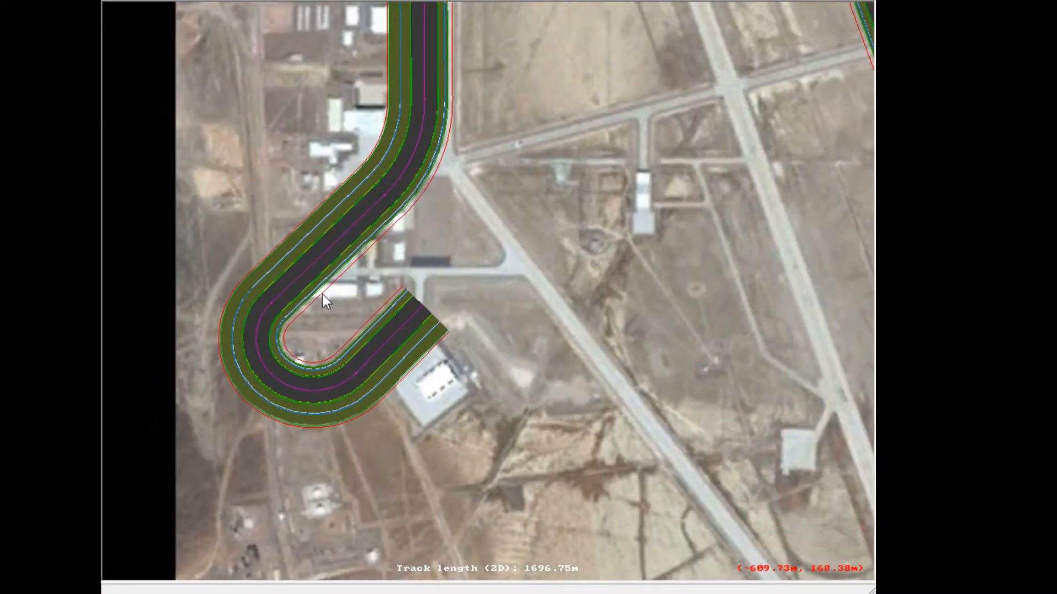
{"action": "scroll", "coordinate": [391, 259], "scroll_direction": "down", "scroll_amount": 1}
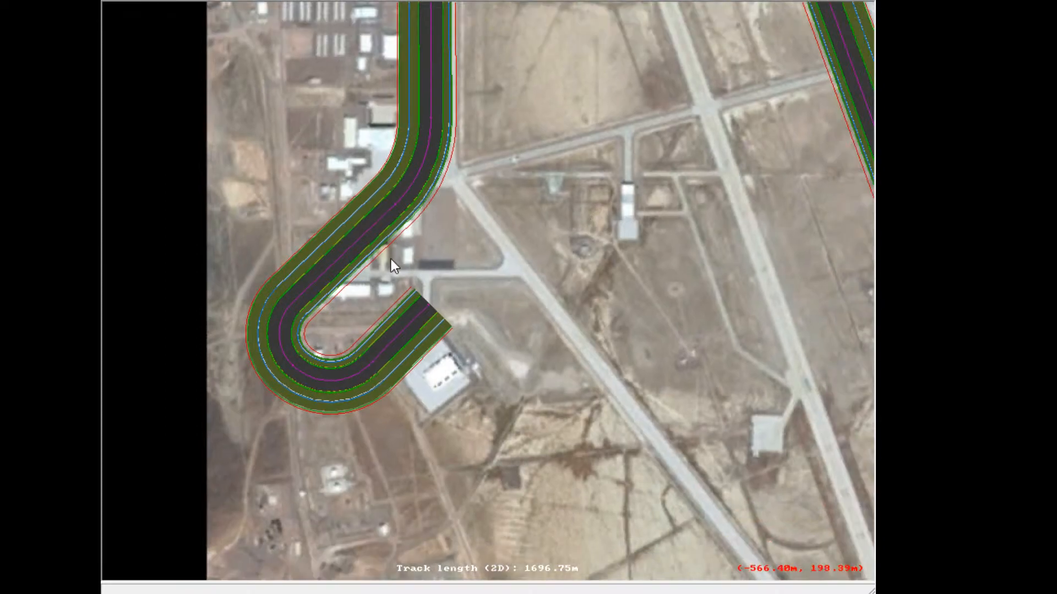
{"action": "scroll", "coordinate": [423, 322], "scroll_direction": "down", "scroll_amount": 7}
{"action": "scroll", "coordinate": [480, 199], "scroll_direction": "up", "scroll_amount": 2}
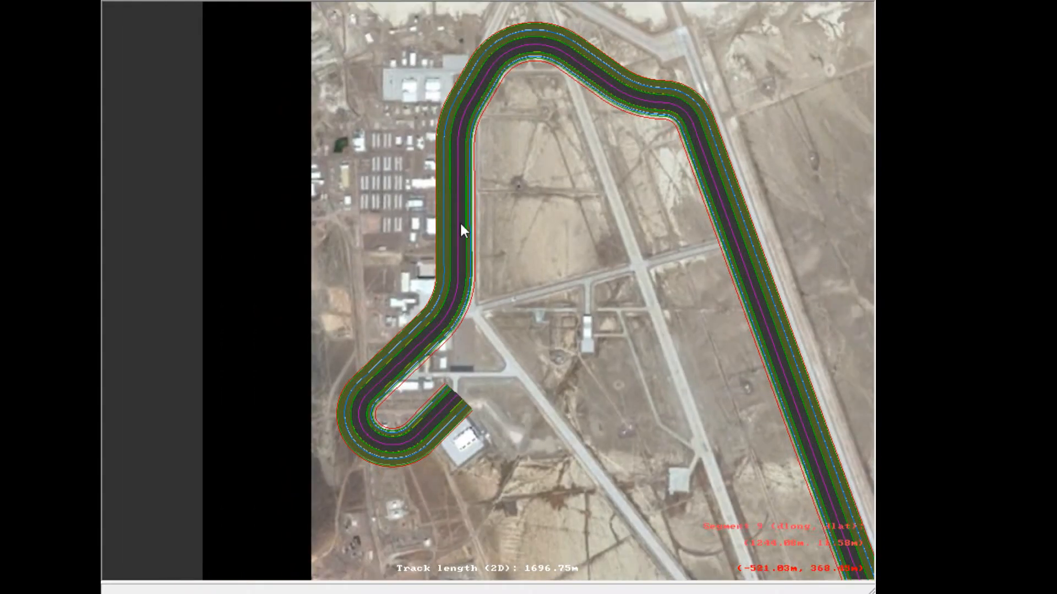
{"action": "scroll", "coordinate": [450, 201], "scroll_direction": "up", "scroll_amount": 15}
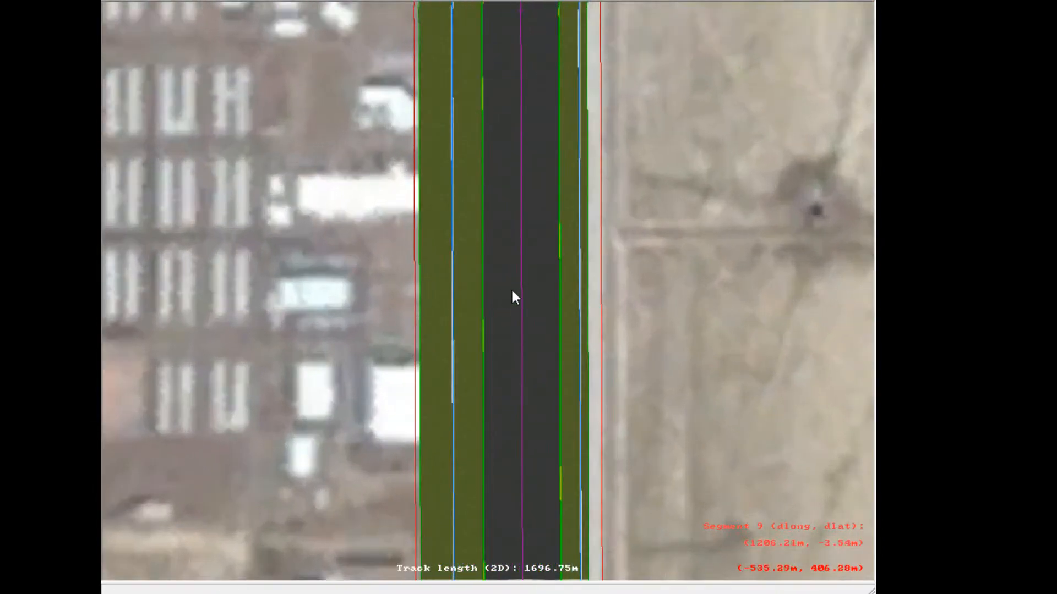
{"action": "left_click", "coordinate": [518, 291]}
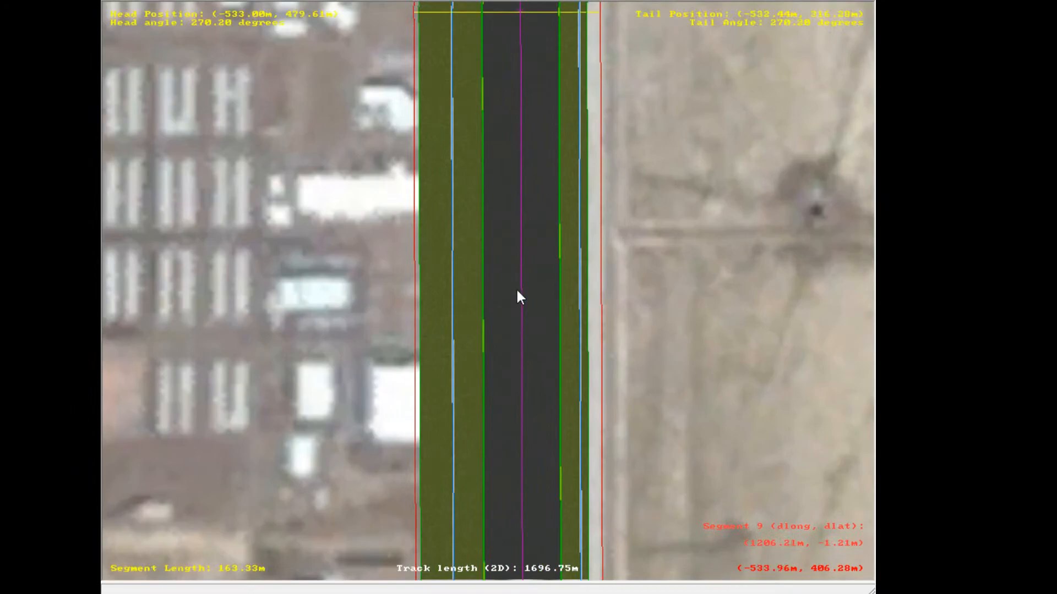
{"action": "left_click", "coordinate": [629, 278]}
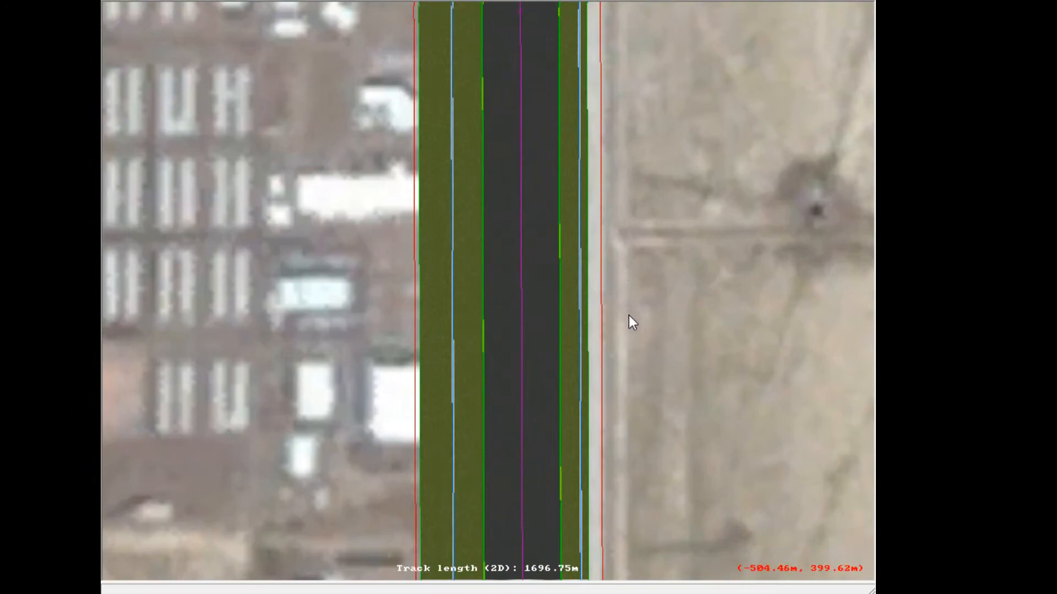
{"action": "scroll", "coordinate": [637, 368], "scroll_direction": "down", "scroll_amount": 6}
- Extend the straight past the white hangar to about 77.21 m, ending at about (-529.73 m, 165.32 m)
{"action": "scroll", "coordinate": [410, 427], "scroll_direction": "up", "scroll_amount": 10}
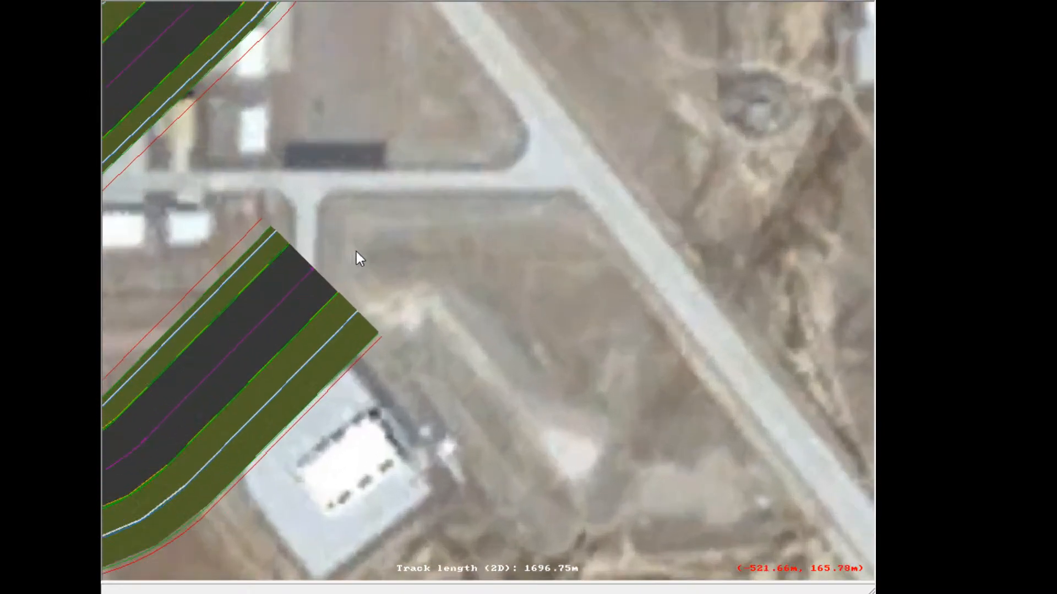
{"action": "scroll", "coordinate": [356, 252], "scroll_direction": "up", "scroll_amount": 2}
{"action": "right_click_drag", "start_coordinate": [407, 323], "coordinate": [478, 299]}
{"action": "right_click_drag", "start_coordinate": [654, 278], "coordinate": [530, 322]}
{"action": "left_click", "coordinate": [386, 300]}
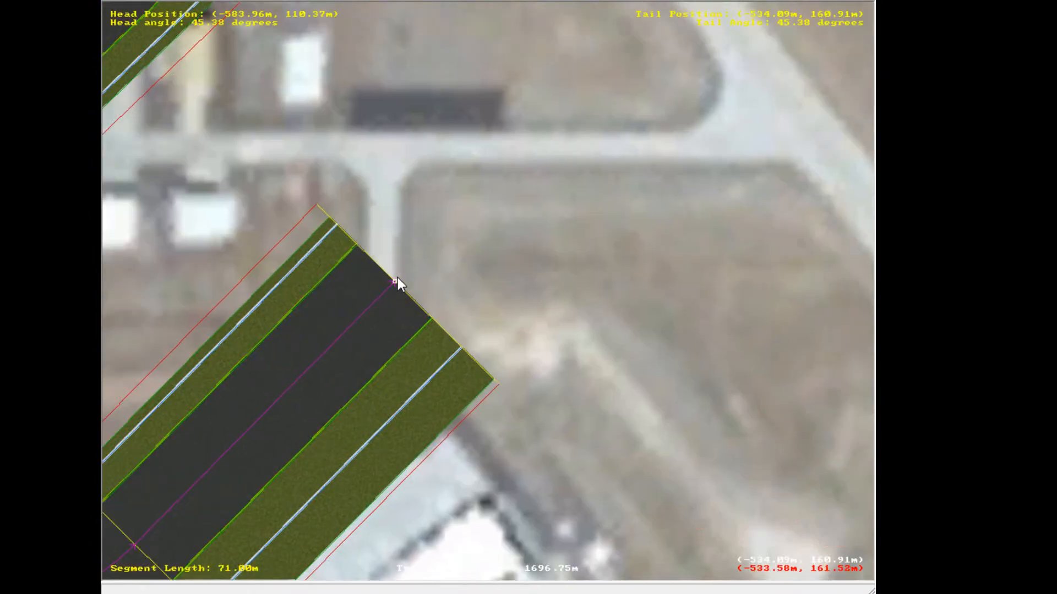
{"action": "left_click", "coordinate": [397, 277]}
{"action": "left_click", "coordinate": [404, 277]}
{"action": "left_click", "coordinate": [399, 279]}
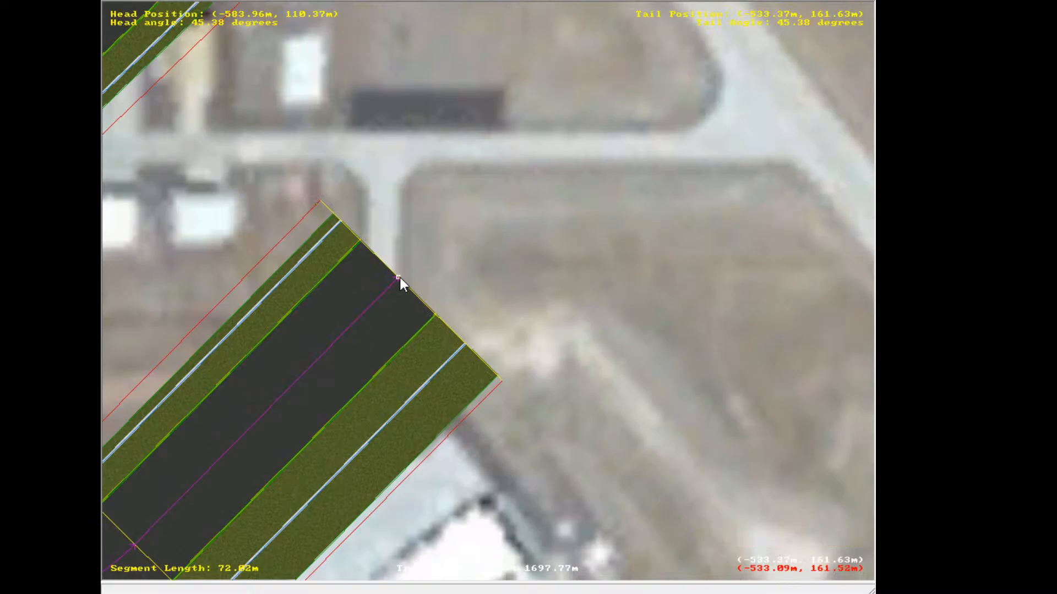
{"action": "scroll", "coordinate": [455, 263], "scroll_direction": "down", "scroll_amount": 3}
{"action": "left_click_drag", "start_coordinate": [400, 277], "coordinate": [460, 281]}
{"action": "scroll", "coordinate": [454, 263], "scroll_direction": "down", "scroll_amount": 4}
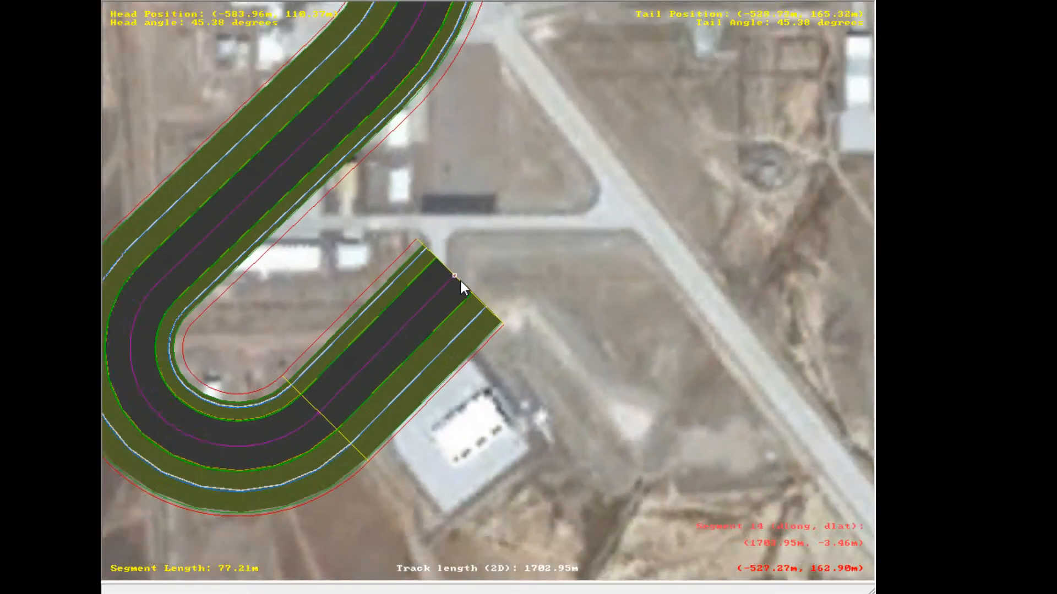
- Append a left-hand curve of about 77.21 m with a 100.00 m radius to the end of the hangar straight
{"action": "scroll", "coordinate": [460, 279], "scroll_direction": "down", "scroll_amount": 1}
{"action": "scroll", "coordinate": [460, 279], "scroll_direction": "up", "scroll_amount": 1}
{"action": "right_click_drag", "start_coordinate": [526, 239], "coordinate": [463, 290]}
{"action": "right_click_drag", "start_coordinate": [396, 308], "coordinate": [455, 295]}
{"action": "scroll", "coordinate": [479, 284], "scroll_direction": "up", "scroll_amount": 3}
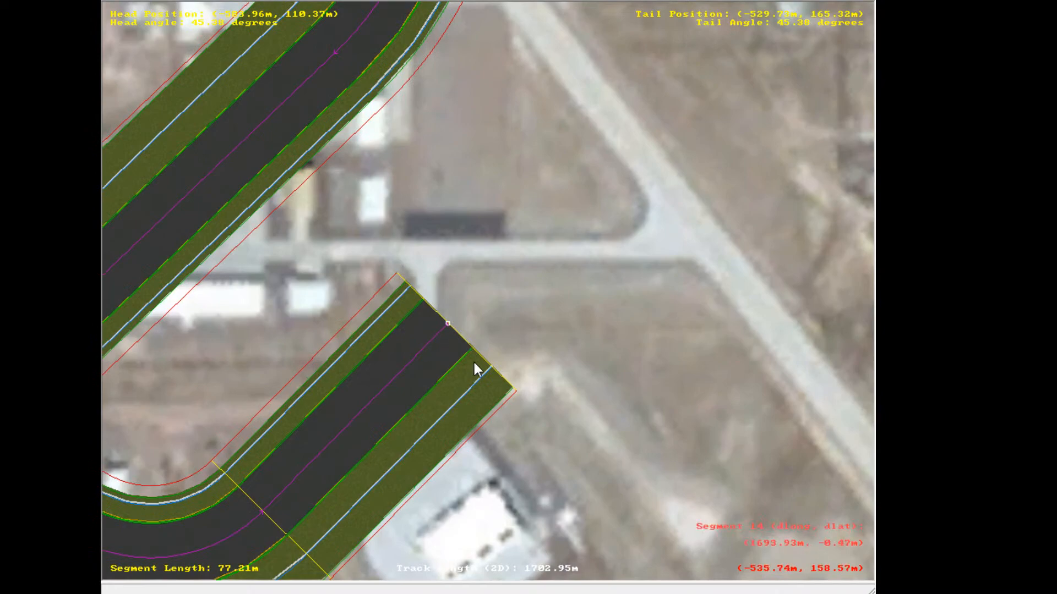
{"action": "left_click", "coordinate": [625, 369]}
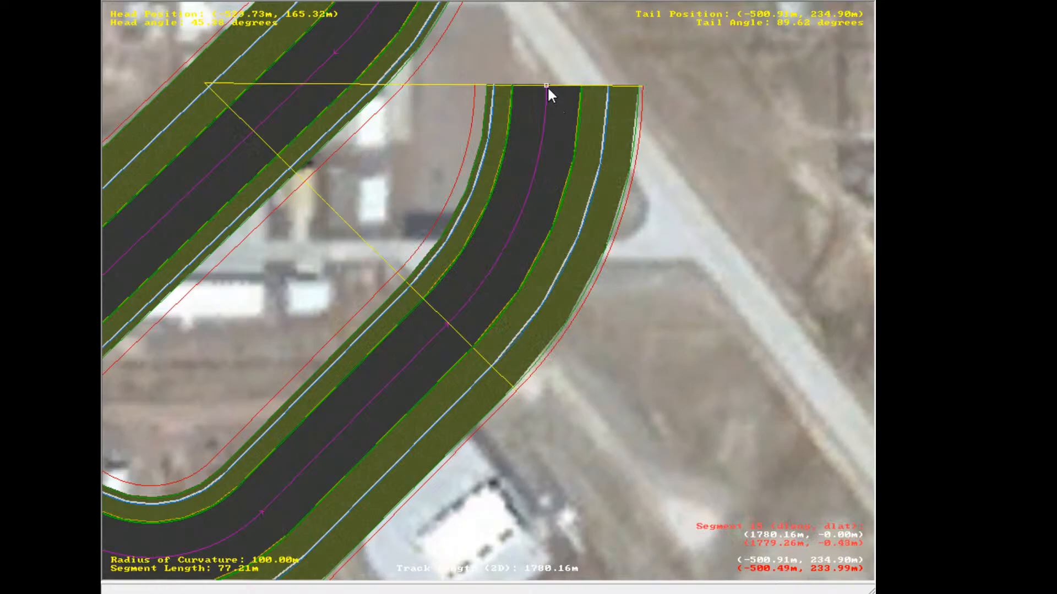
- Reshape the last curve to bend right towards the diagonal runway, about 77.33 m long with a radius of about -222.53 m
{"action": "left_click_drag", "start_coordinate": [550, 93], "coordinate": [447, 333]}
{"action": "scroll", "coordinate": [683, 236], "scroll_direction": "down", "scroll_amount": 6}
{"action": "scroll", "coordinate": [563, 239], "scroll_direction": "up", "scroll_amount": 5}
{"action": "scroll", "coordinate": [364, 367], "scroll_direction": "up", "scroll_amount": 1}
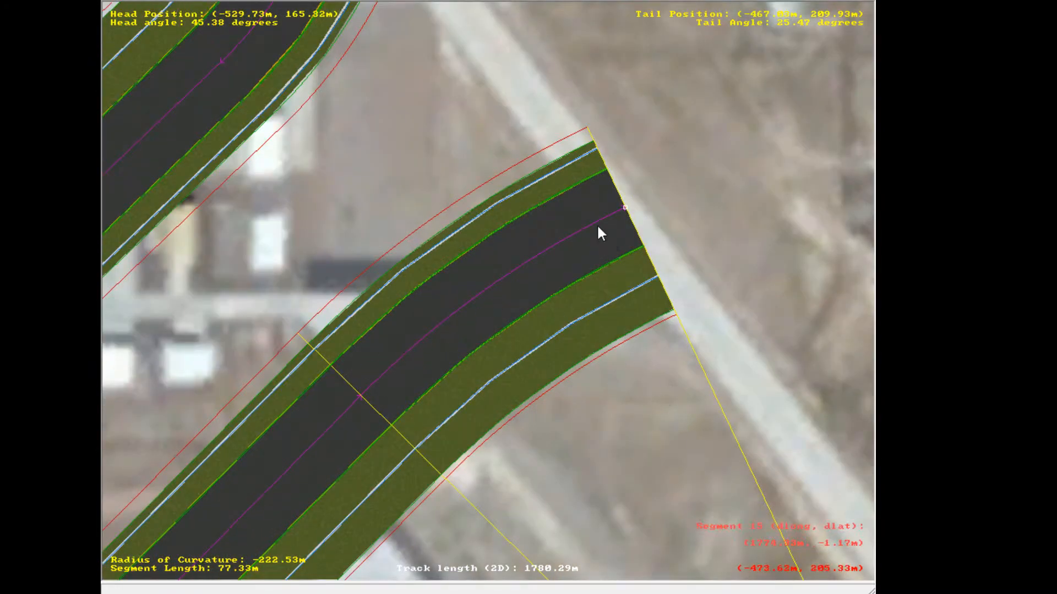
- Delete the curved segment at the open end of the track
{"action": "left_click_drag", "start_coordinate": [625, 205], "coordinate": [758, 374]}
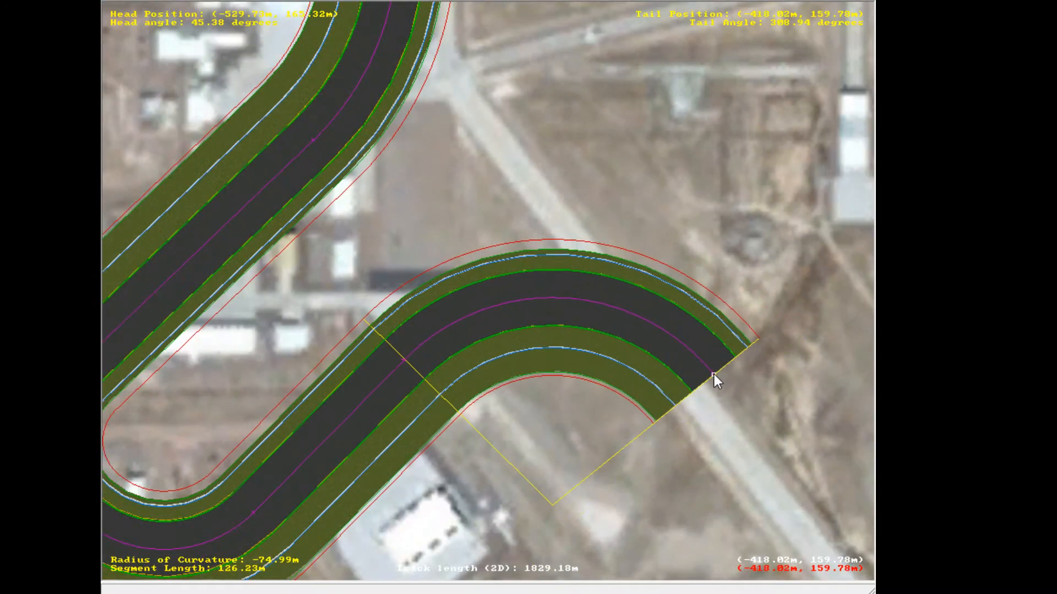
{"action": "left_click_drag", "start_coordinate": [715, 374], "coordinate": [701, 309]}
{"action": "key", "text": "Delete"}
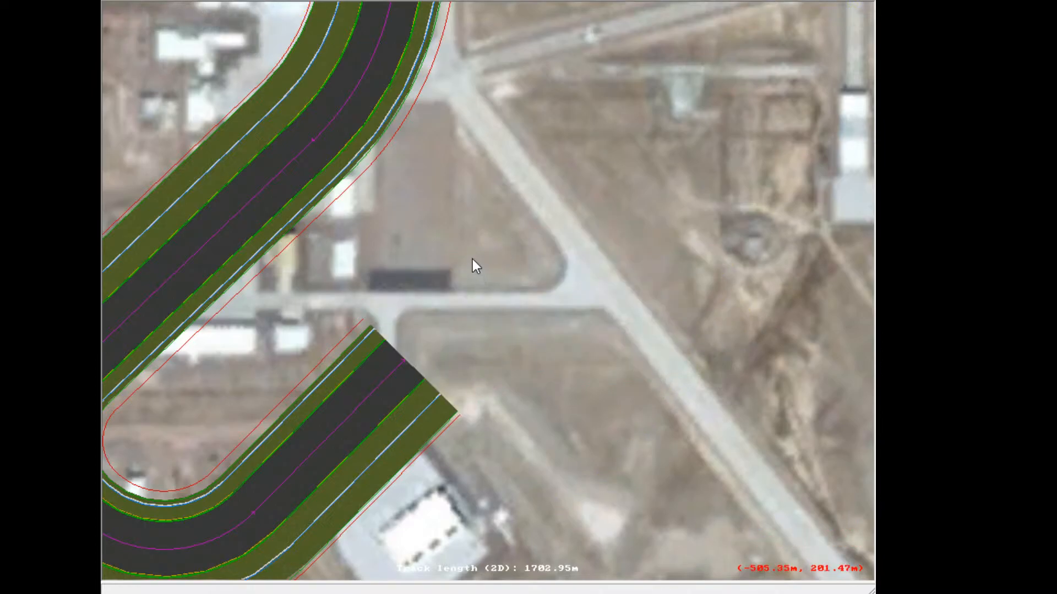
- Lengthen the straight segment at the track's open end to about 95 m, keeping its heading
{"action": "scroll", "coordinate": [462, 259], "scroll_direction": "up", "scroll_amount": 3}
{"action": "left_click", "coordinate": [328, 418]}
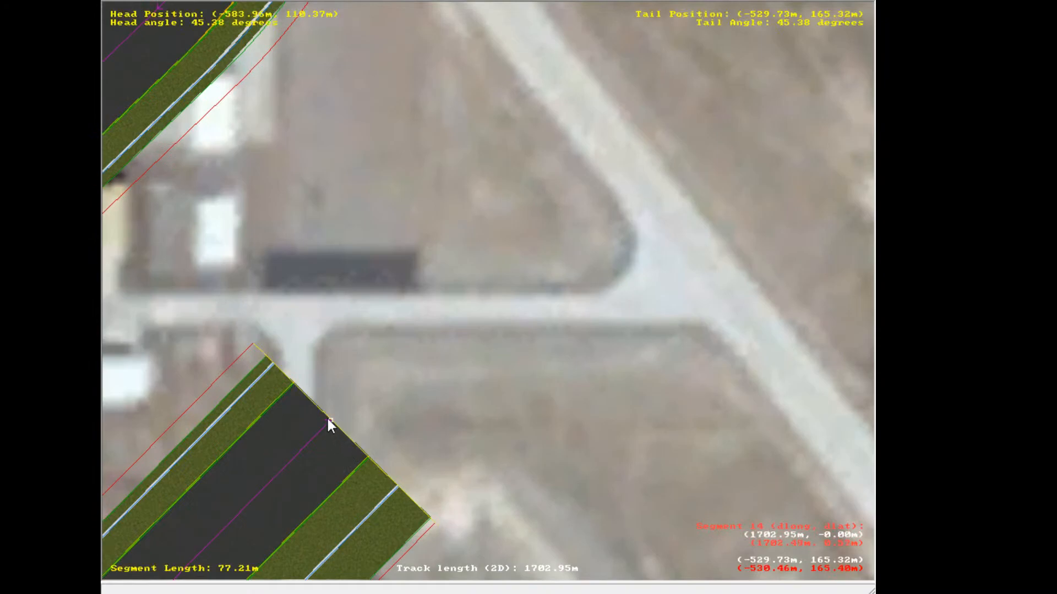
{"action": "left_click_drag", "start_coordinate": [328, 419], "coordinate": [444, 322]}
{"action": "scroll", "coordinate": [448, 305], "scroll_direction": "down", "scroll_amount": 3}
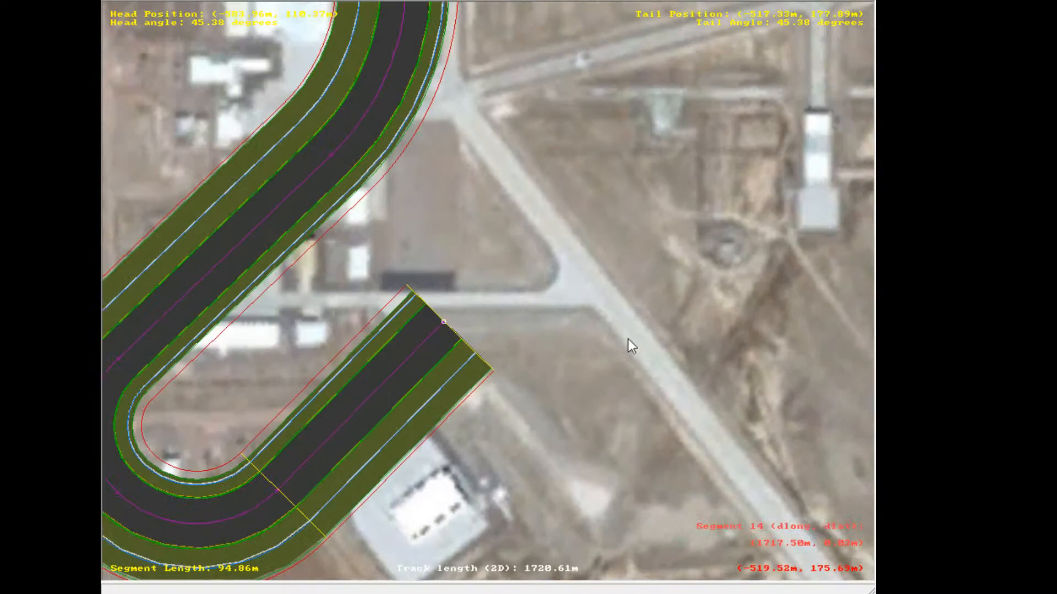
- Try a short right-hand curve after the lengthened straight segment, ending just before the diagonal road
{"action": "key", "text": "c"}
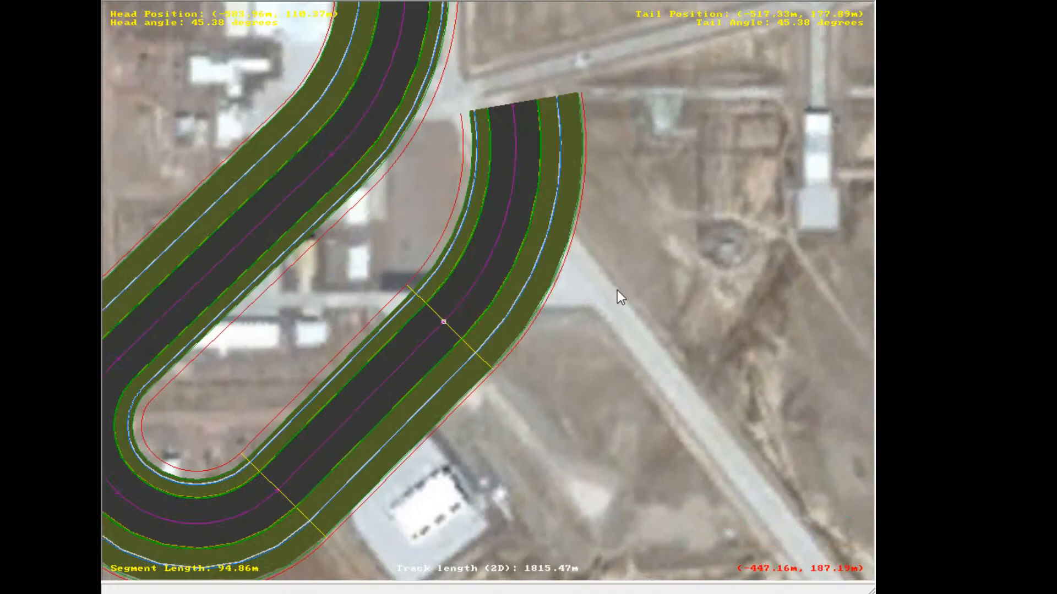
{"action": "left_click", "coordinate": [513, 101]}
{"action": "left_click_drag", "start_coordinate": [513, 102], "coordinate": [558, 273]}
{"action": "scroll", "coordinate": [577, 293], "scroll_direction": "up", "scroll_amount": 5}
{"action": "scroll", "coordinate": [240, 352], "scroll_direction": "down", "scroll_amount": 5}
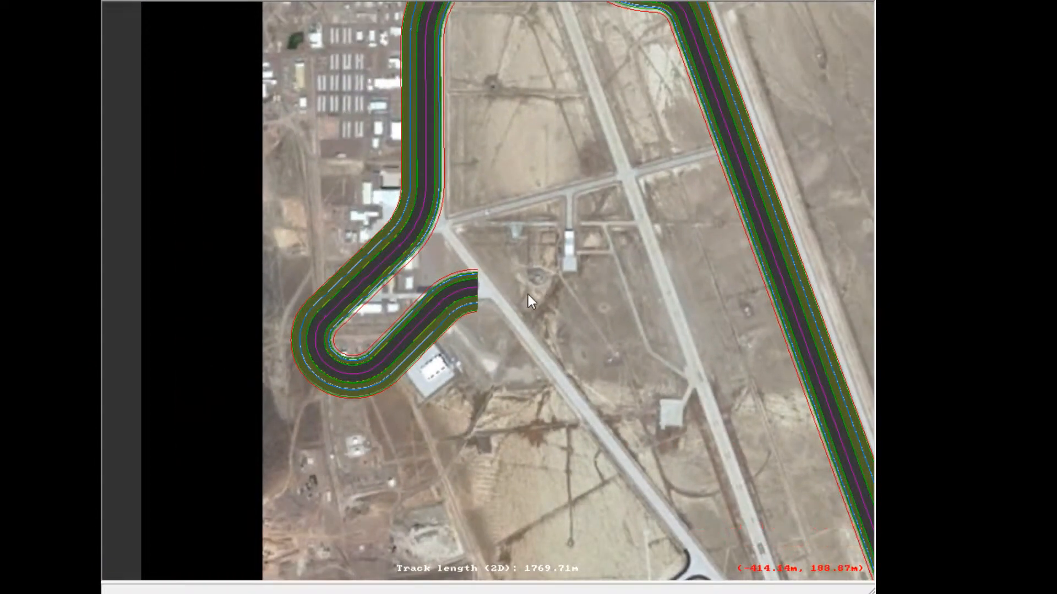
{"action": "scroll", "coordinate": [504, 313], "scroll_direction": "up", "scroll_amount": 4}
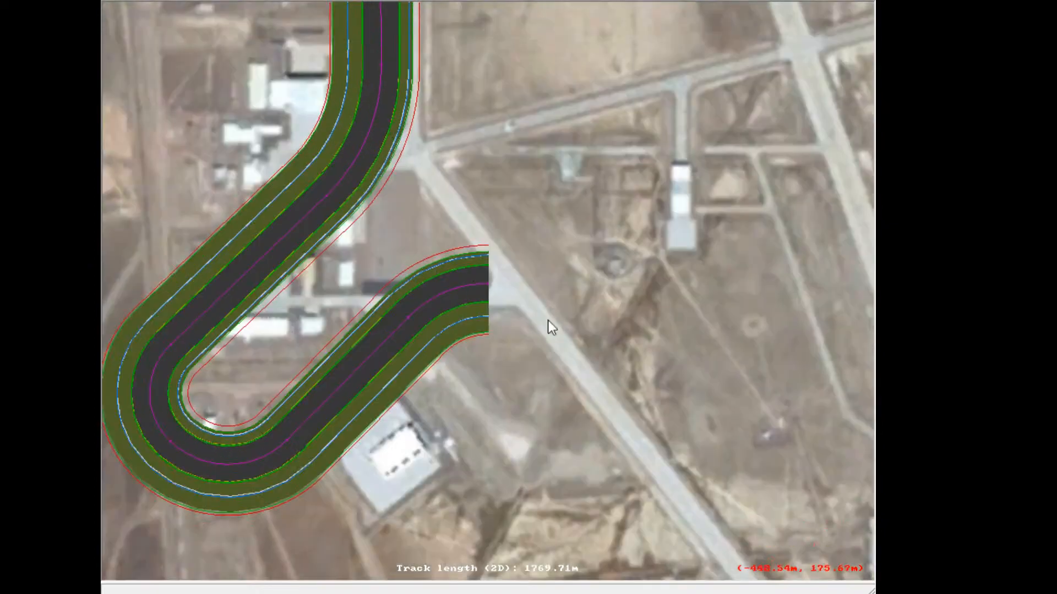
{"action": "scroll", "coordinate": [685, 384], "scroll_direction": "down", "scroll_amount": 6}
{"action": "scroll", "coordinate": [671, 431], "scroll_direction": "up", "scroll_amount": 1}
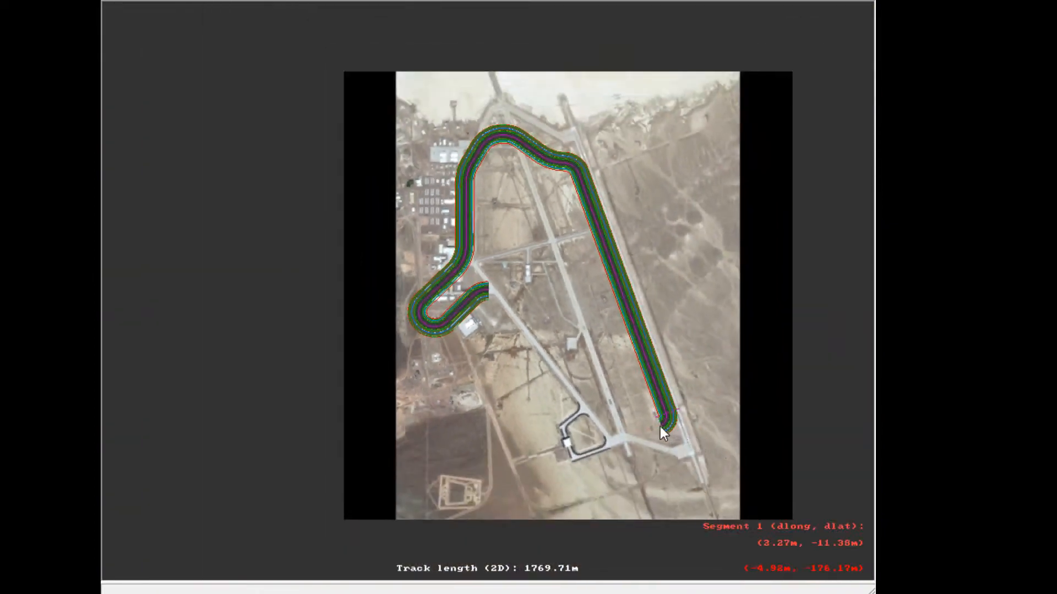
{"action": "scroll", "coordinate": [542, 270], "scroll_direction": "up", "scroll_amount": 5}
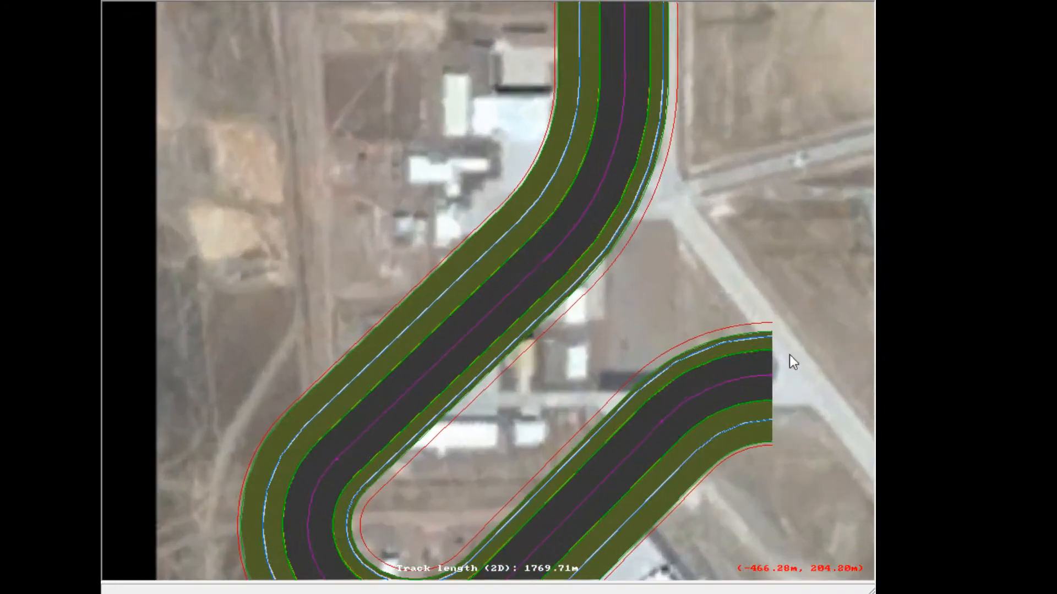
{"action": "left_click_drag", "start_coordinate": [792, 361], "coordinate": [656, 438]}
{"action": "scroll", "coordinate": [656, 439], "scroll_direction": "up", "scroll_amount": 3}
{"action": "scroll", "coordinate": [541, 294], "scroll_direction": "up", "scroll_amount": 2}
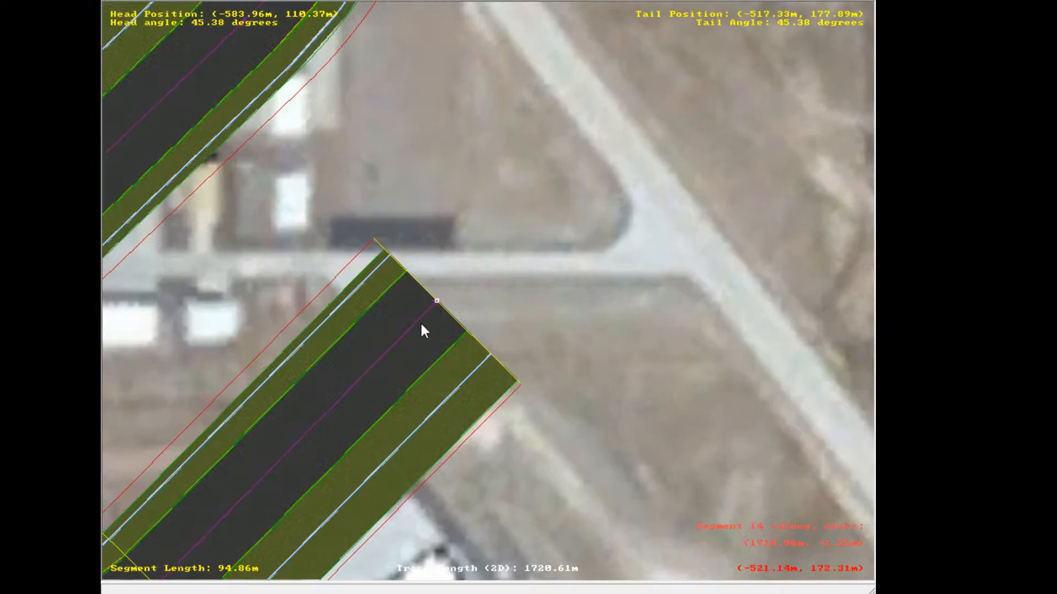
- Add a curved segment after the straight and shape it into a right-hand bend of about 219 m radius, about 92 m long
{"action": "key", "text": "l"}
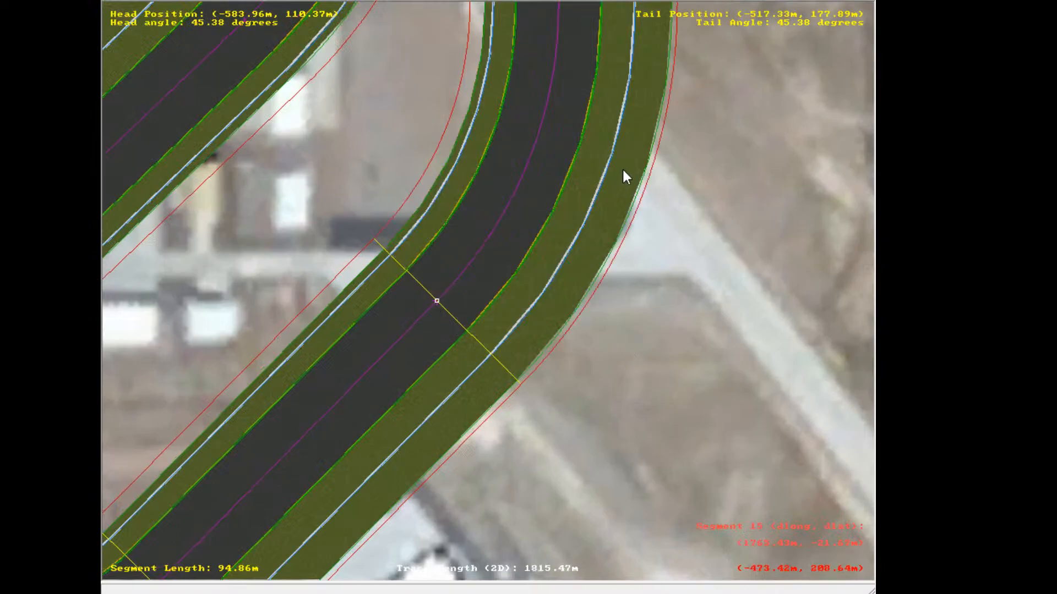
{"action": "scroll", "coordinate": [622, 168], "scroll_direction": "down", "scroll_amount": 1}
{"action": "scroll", "coordinate": [528, 138], "scroll_direction": "up", "scroll_amount": 1}
{"action": "left_click", "coordinate": [379, 306]}
{"action": "left_click_drag", "start_coordinate": [379, 303], "coordinate": [513, 341]}
{"action": "scroll", "coordinate": [396, 325], "scroll_direction": "down", "scroll_amount": 1}
{"action": "scroll", "coordinate": [448, 449], "scroll_direction": "down", "scroll_amount": 8}
{"action": "scroll", "coordinate": [516, 349], "scroll_direction": "down", "scroll_amount": 1}
{"action": "middle_click_drag", "start_coordinate": [472, 472], "coordinate": [435, 292]}
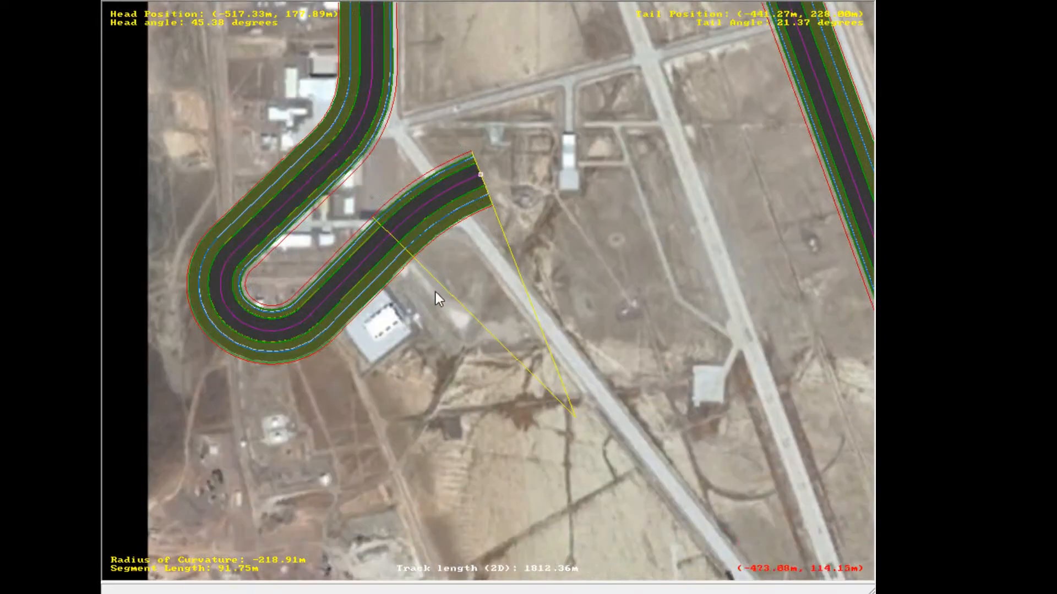
- Widen the new right-hand curve to a radius of about 288 m and a length of about 104 m
{"action": "scroll", "coordinate": [571, 358], "scroll_direction": "down", "scroll_amount": 1}
{"action": "scroll", "coordinate": [485, 300], "scroll_direction": "up", "scroll_amount": 1}
{"action": "scroll", "coordinate": [563, 312], "scroll_direction": "down", "scroll_amount": 2}
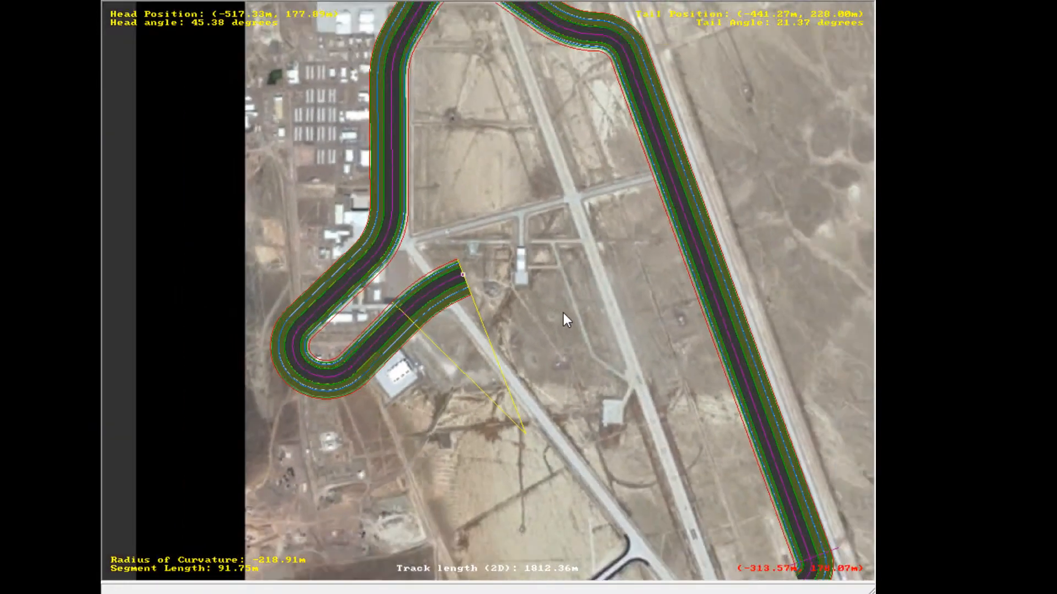
{"action": "scroll", "coordinate": [563, 313], "scroll_direction": "down", "scroll_amount": 1}
{"action": "scroll", "coordinate": [399, 149], "scroll_direction": "up", "scroll_amount": 2}
{"action": "scroll", "coordinate": [352, 388], "scroll_direction": "up", "scroll_amount": 2}
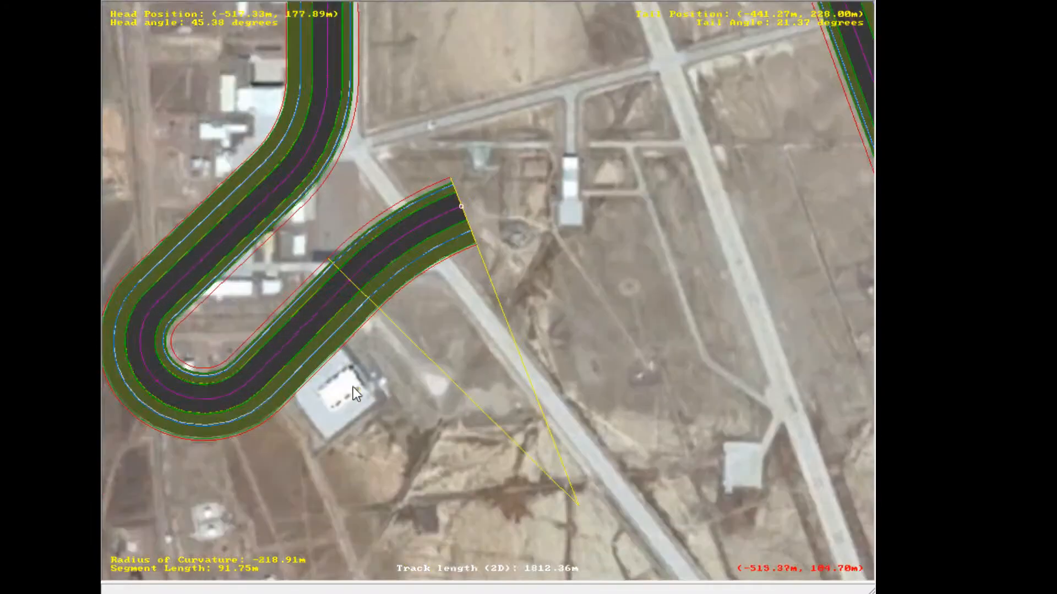
{"action": "scroll", "coordinate": [471, 163], "scroll_direction": "up", "scroll_amount": 4}
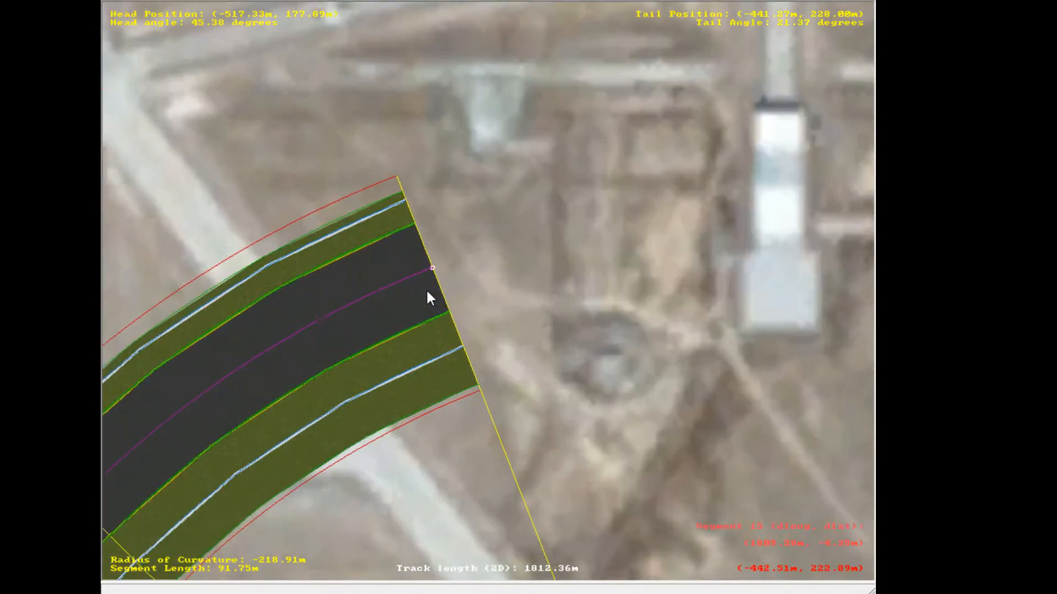
{"action": "left_click_drag", "start_coordinate": [431, 268], "coordinate": [471, 223]}
- Examine how the end of the wide curve lines up with the roads on the aerial image
{"action": "scroll", "coordinate": [471, 224], "scroll_direction": "down", "scroll_amount": 4}
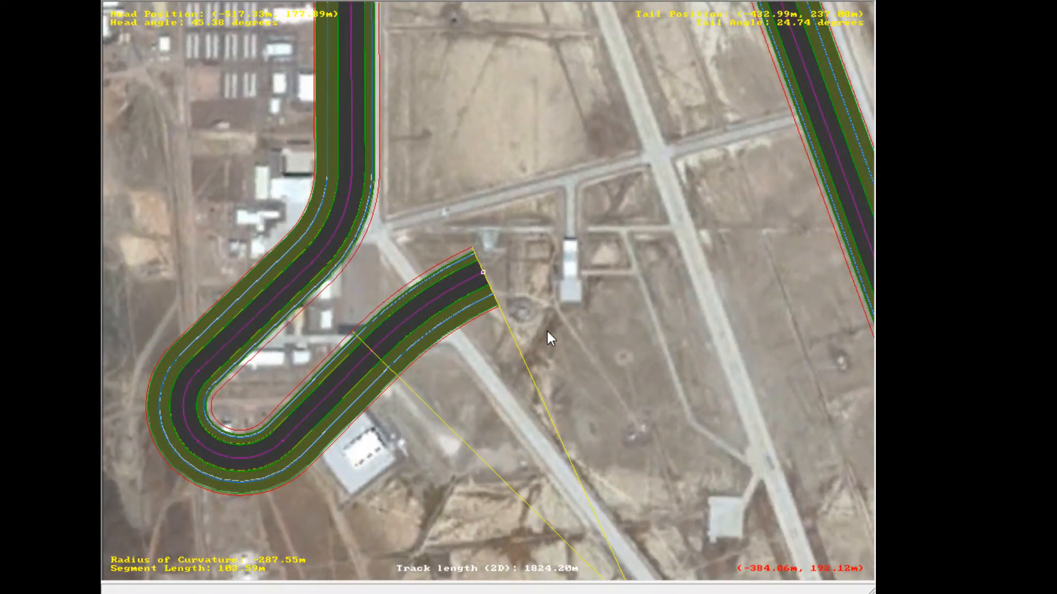
{"action": "middle_click_drag", "start_coordinate": [547, 331], "coordinate": [486, 290]}
{"action": "middle_click_drag", "start_coordinate": [405, 295], "coordinate": [477, 289]}
{"action": "scroll", "coordinate": [539, 317], "scroll_direction": "down", "scroll_amount": 1}
{"action": "scroll", "coordinate": [589, 328], "scroll_direction": "down", "scroll_amount": 2}
{"action": "scroll", "coordinate": [589, 328], "scroll_direction": "down", "scroll_amount": 1}
{"action": "scroll", "coordinate": [491, 306], "scroll_direction": "up", "scroll_amount": 2}
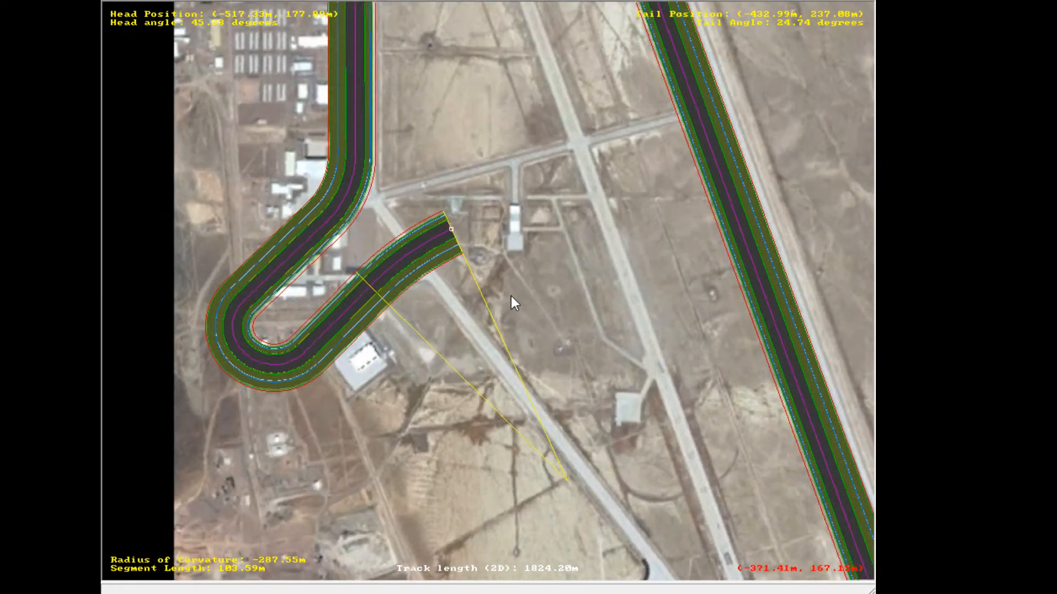
{"action": "scroll", "coordinate": [510, 296], "scroll_direction": "up", "scroll_amount": 9}
{"action": "middle_click_drag", "start_coordinate": [384, 173], "coordinate": [447, 279]}
{"action": "scroll", "coordinate": [448, 279], "scroll_direction": "up", "scroll_amount": 5}
{"action": "middle_click_drag", "start_coordinate": [395, 137], "coordinate": [485, 290]}
{"action": "scroll", "coordinate": [547, 322], "scroll_direction": "up", "scroll_amount": 1}
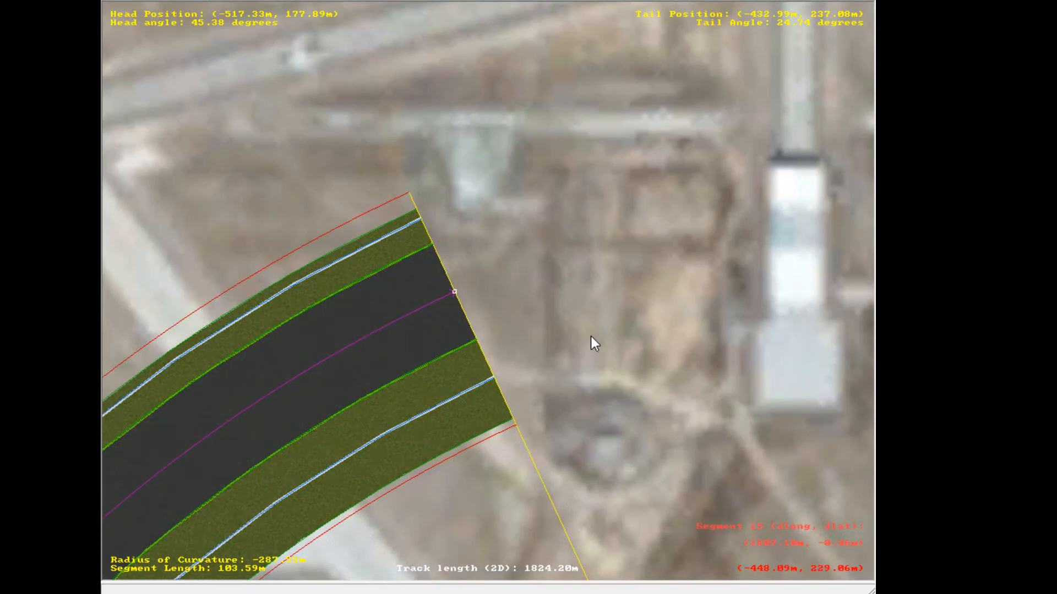
- Add a straight segment after the wide curve and shorten it to about 59 m
{"action": "key", "text": "Insert"}
{"action": "scroll", "coordinate": [592, 242], "scroll_direction": "down", "scroll_amount": 2}
{"action": "scroll", "coordinate": [649, 232], "scroll_direction": "up", "scroll_amount": 3}
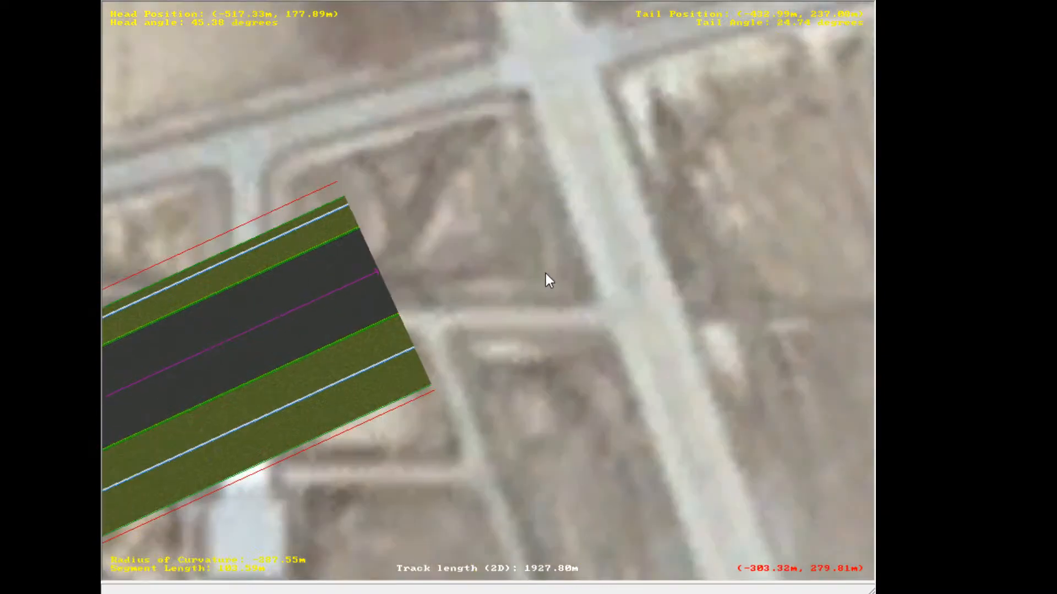
{"action": "middle_click_drag", "start_coordinate": [370, 267], "coordinate": [525, 286]}
{"action": "scroll", "coordinate": [525, 286], "scroll_direction": "up", "scroll_amount": 1}
{"action": "scroll", "coordinate": [520, 285], "scroll_direction": "up", "scroll_amount": 1}
{"action": "left_click", "coordinate": [480, 282]}
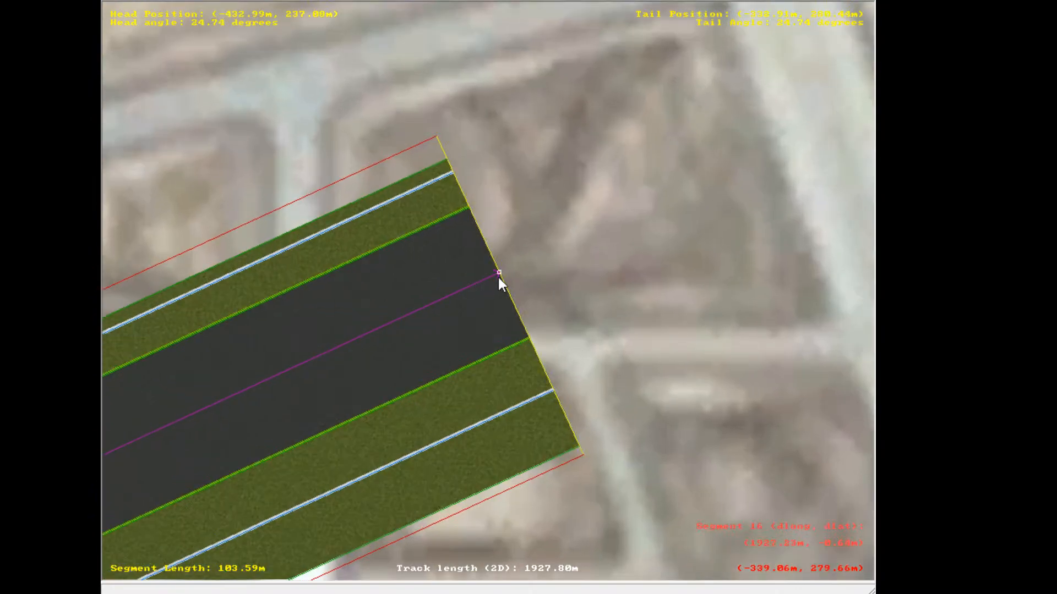
{"action": "left_click_drag", "start_coordinate": [497, 275], "coordinate": [473, 362]}
- Inspect the ground between the short straight's end and the runway to judge where the next bend fits
{"action": "scroll", "coordinate": [418, 320], "scroll_direction": "down", "scroll_amount": 1}
{"action": "scroll", "coordinate": [418, 320], "scroll_direction": "down", "scroll_amount": 8}
{"action": "scroll", "coordinate": [472, 363], "scroll_direction": "down", "scroll_amount": 1}
{"action": "middle_click_drag", "start_coordinate": [581, 570], "coordinate": [510, 315]}
{"action": "scroll", "coordinate": [472, 217], "scroll_direction": "up", "scroll_amount": 1}
{"action": "middle_click_drag", "start_coordinate": [394, 105], "coordinate": [475, 352]}
{"action": "scroll", "coordinate": [487, 221], "scroll_direction": "up", "scroll_amount": 1}
{"action": "middle_click_drag", "start_coordinate": [427, 143], "coordinate": [455, 229]}
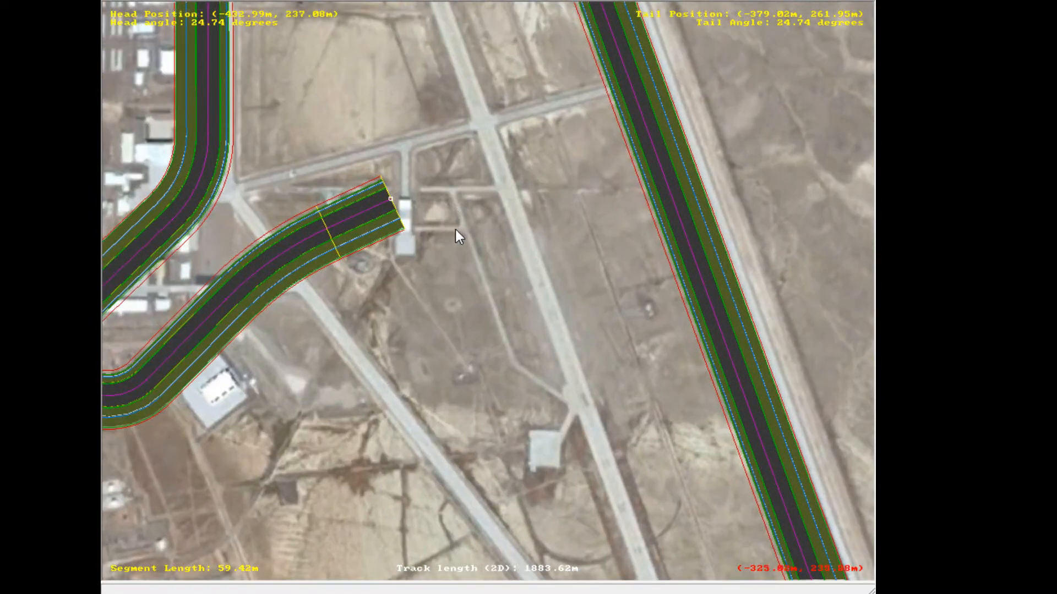
{"action": "middle_click_drag", "start_coordinate": [362, 99], "coordinate": [444, 241]}
{"action": "middle_click_drag", "start_coordinate": [393, 451], "coordinate": [440, 369]}
{"action": "scroll", "coordinate": [463, 205], "scroll_direction": "up", "scroll_amount": 1}
{"action": "scroll", "coordinate": [512, 207], "scroll_direction": "up", "scroll_amount": 1}
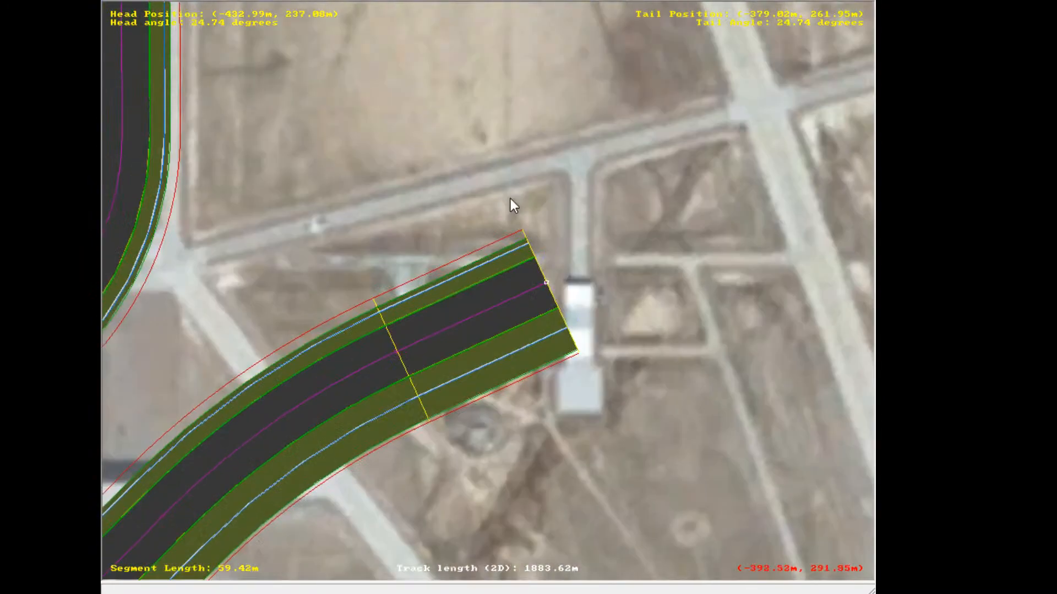
{"action": "scroll", "coordinate": [576, 231], "scroll_direction": "up", "scroll_amount": 1}
{"action": "scroll", "coordinate": [571, 233], "scroll_direction": "down", "scroll_amount": 1}
{"action": "middle_click_drag", "start_coordinate": [592, 270], "coordinate": [484, 284]}
{"action": "middle_click_drag", "start_coordinate": [436, 308], "coordinate": [498, 291]}
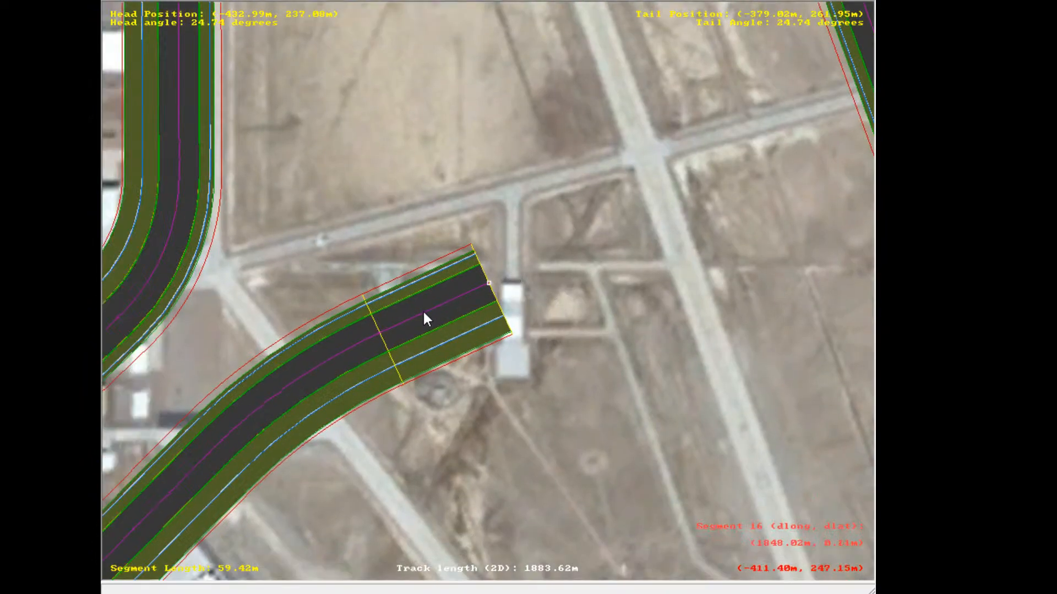
- Lengthen the straight segment after the wide curve to about 78 m, past the long building
{"action": "scroll", "coordinate": [467, 316], "scroll_direction": "up", "scroll_amount": 3}
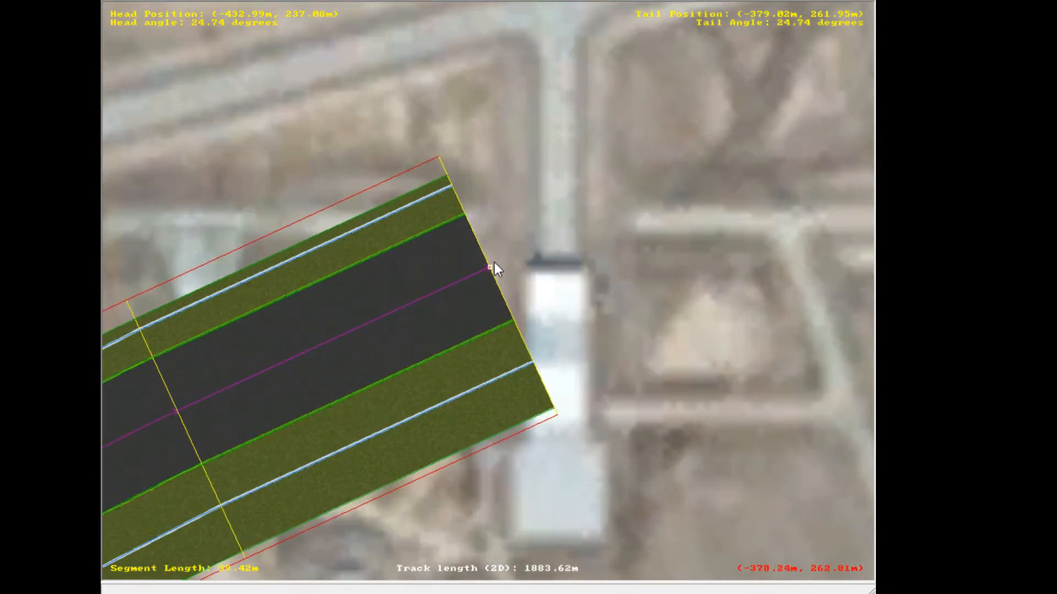
{"action": "left_click_drag", "start_coordinate": [494, 263], "coordinate": [594, 238]}
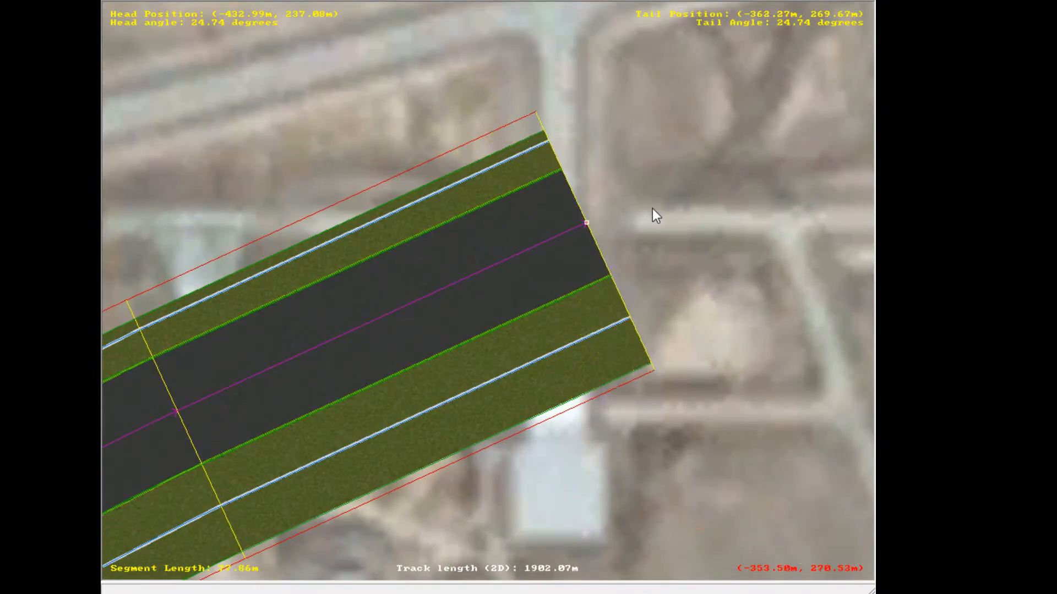
{"action": "left_click", "coordinate": [665, 200]}
{"action": "scroll", "coordinate": [665, 201], "scroll_direction": "down", "scroll_amount": 1}
- Add a tight right-hand curve of about 70 m radius and 118 m length, ending on the middle runway
{"action": "left_click", "coordinate": [526, 268]}
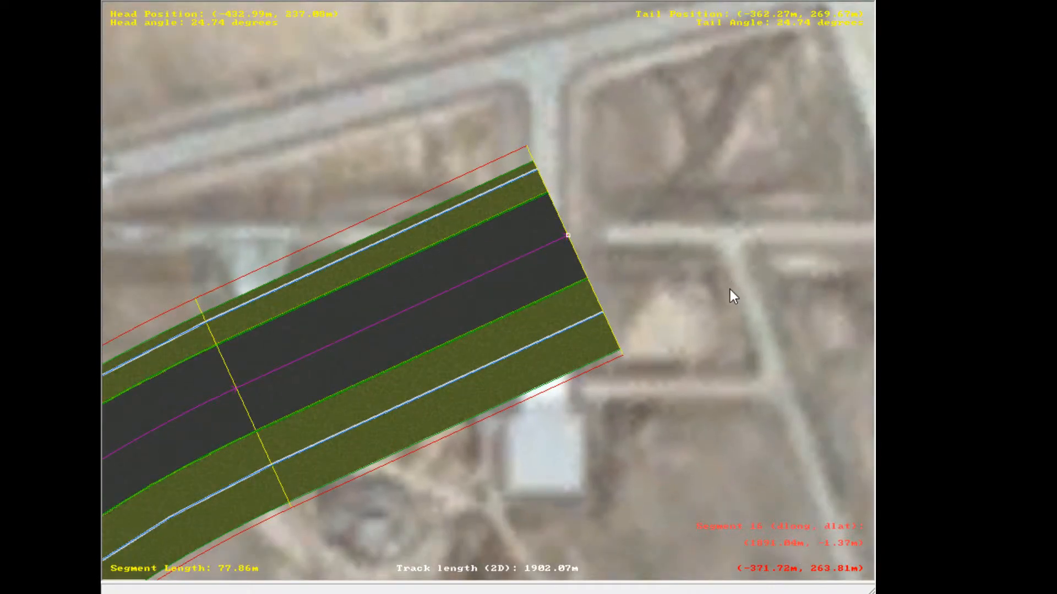
{"action": "key", "text": "l"}
{"action": "right_click", "coordinate": [696, 182]}
{"action": "right_click", "coordinate": [628, 178]}
{"action": "left_click_drag", "start_coordinate": [437, 223], "coordinate": [560, 474]}
{"action": "scroll", "coordinate": [573, 461], "scroll_direction": "down", "scroll_amount": 2}
{"action": "scroll", "coordinate": [560, 474], "scroll_direction": "down", "scroll_amount": 1}
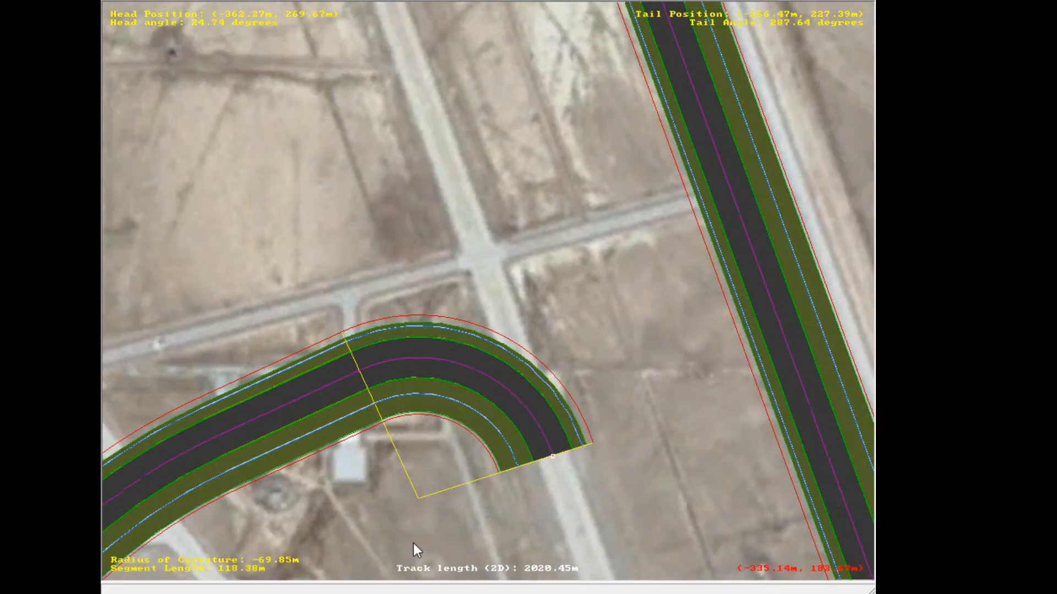
- Add a straight segment after the tight curve, heading down along the middle runway
{"action": "scroll", "coordinate": [413, 544], "scroll_direction": "down", "scroll_amount": 5}
{"action": "scroll", "coordinate": [464, 410], "scroll_direction": "up", "scroll_amount": 2}
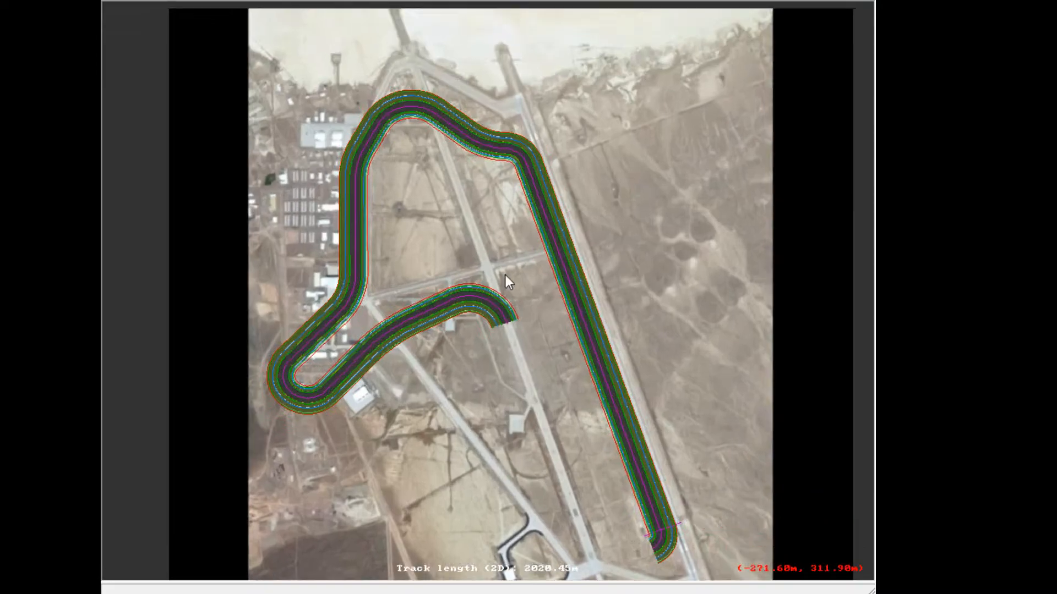
{"action": "scroll", "coordinate": [505, 277], "scroll_direction": "up", "scroll_amount": 5}
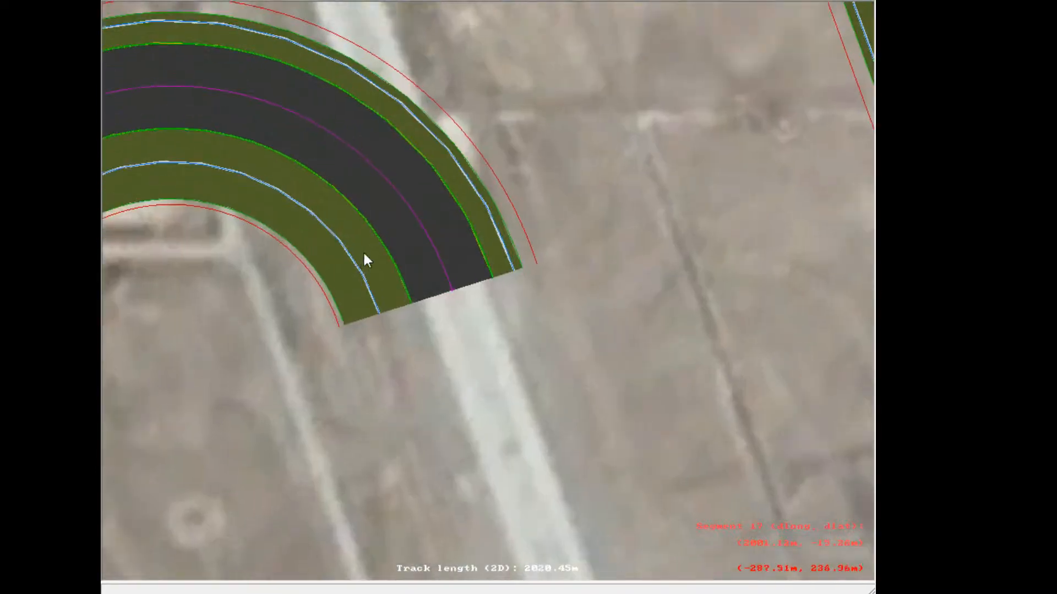
{"action": "left_click", "coordinate": [440, 242]}
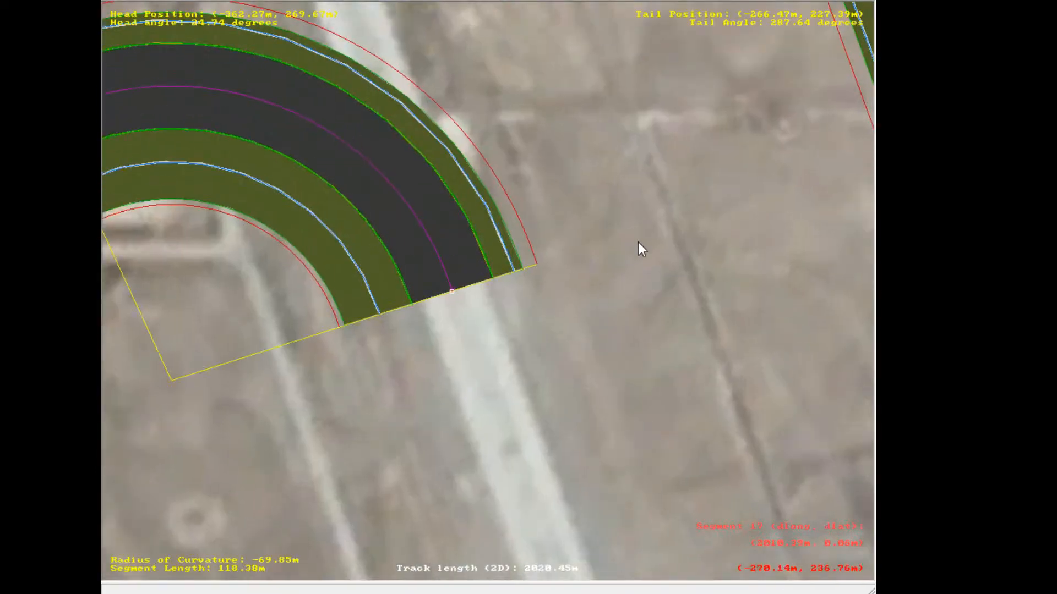
{"action": "scroll", "coordinate": [635, 259], "scroll_direction": "down", "scroll_amount": 5}
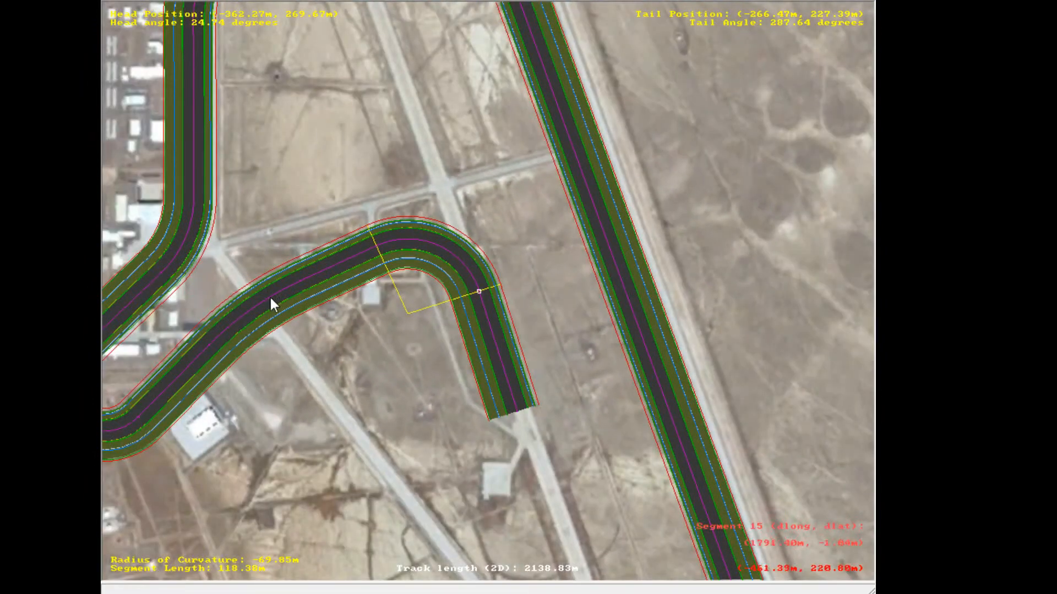
- Lengthen the straight along the middle runway to about 393 m, toward the lower road junction
{"action": "scroll", "coordinate": [269, 295], "scroll_direction": "down", "scroll_amount": 4}
{"action": "scroll", "coordinate": [406, 245], "scroll_direction": "up", "scroll_amount": 2}
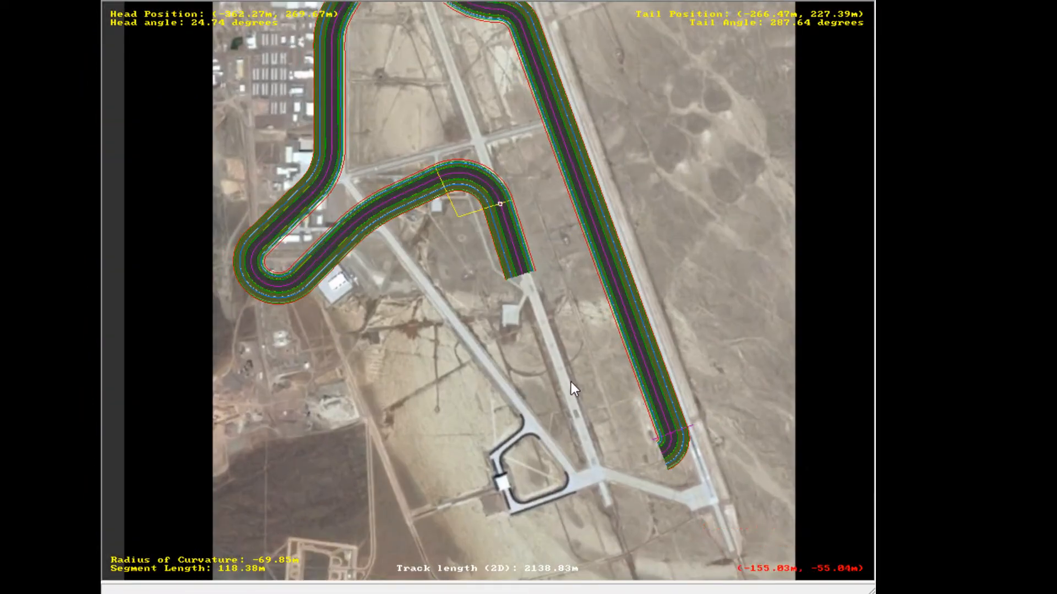
{"action": "scroll", "coordinate": [457, 207], "scroll_direction": "up", "scroll_amount": 6}
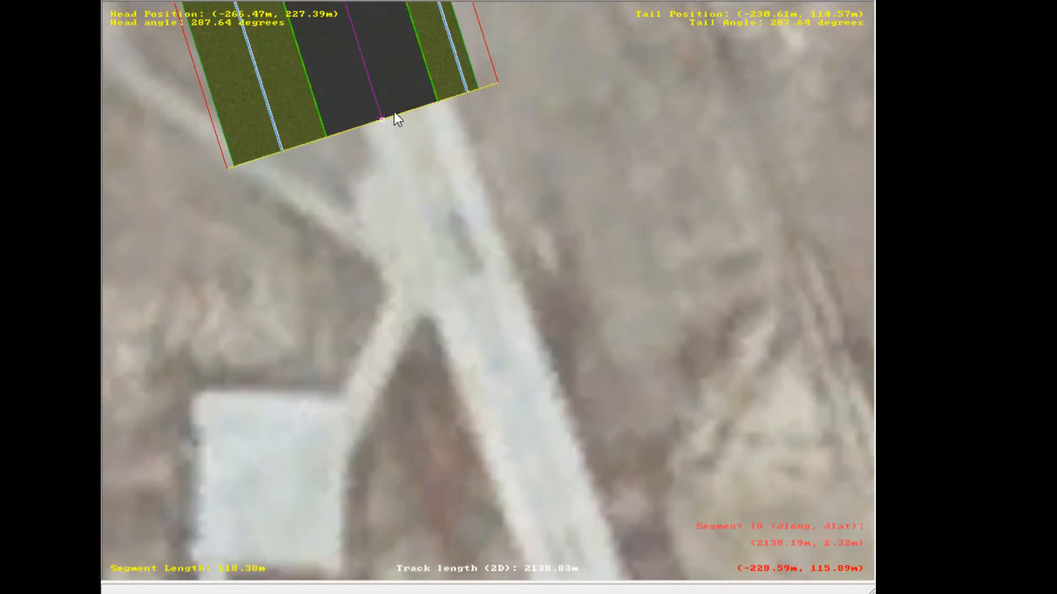
{"action": "scroll", "coordinate": [440, 199], "scroll_direction": "down", "scroll_amount": 6}
{"action": "left_click_drag", "start_coordinate": [382, 122], "coordinate": [404, 310]}
{"action": "scroll", "coordinate": [547, 405], "scroll_direction": "down", "scroll_amount": 3}
{"action": "scroll", "coordinate": [440, 303], "scroll_direction": "up", "scroll_amount": 2}
{"action": "right_click_drag", "start_coordinate": [404, 309], "coordinate": [440, 303]}
{"action": "scroll", "coordinate": [434, 307], "scroll_direction": "up", "scroll_amount": 1}
{"action": "mouse_move", "coordinate": [440, 303]}
{"action": "left_mouse_down"}
{"action": "mouse_move", "coordinate": [478, 380]}
{"action": "mouse_move", "coordinate": [441, 329]}
{"action": "mouse_move", "coordinate": [437, 296]}
{"action": "mouse_move", "coordinate": [452, 306]}
{"action": "left_mouse_up"}
- Shorten the long straight along the middle runway to about 362 m
{"action": "scroll", "coordinate": [434, 307], "scroll_direction": "up", "scroll_amount": 8}
{"action": "scroll", "coordinate": [477, 381], "scroll_direction": "down", "scroll_amount": 1}
{"action": "scroll", "coordinate": [477, 381], "scroll_direction": "down", "scroll_amount": 2}
{"action": "scroll", "coordinate": [441, 329], "scroll_direction": "down", "scroll_amount": 2}
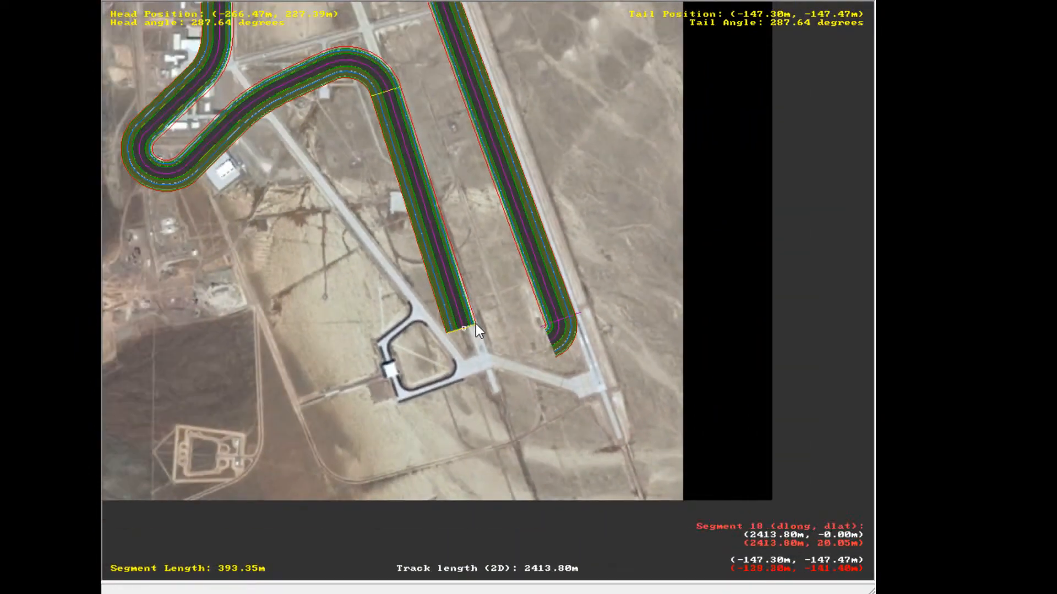
{"action": "scroll", "coordinate": [476, 323], "scroll_direction": "up", "scroll_amount": 6}
{"action": "left_click_drag", "start_coordinate": [476, 324], "coordinate": [455, 340]}
{"action": "scroll", "coordinate": [454, 340], "scroll_direction": "down", "scroll_amount": 1}
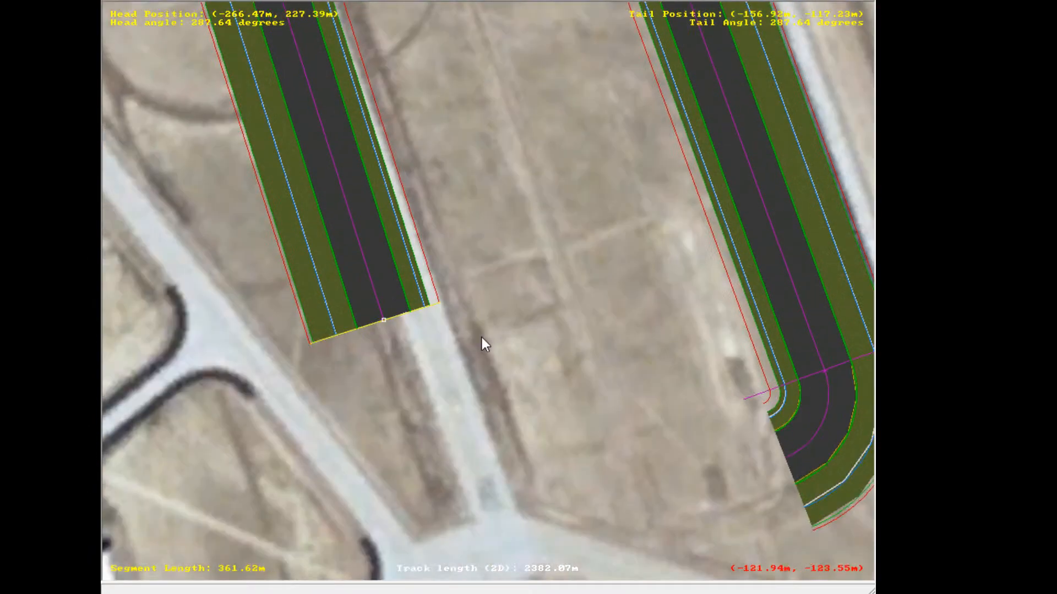
- Reshape the curve at the lower end of the right-hand straight to about 41 m radius and 63 m length
{"action": "scroll", "coordinate": [765, 366], "scroll_direction": "up", "scroll_amount": 2}
{"action": "scroll", "coordinate": [219, 341], "scroll_direction": "up", "scroll_amount": 2}
{"action": "scroll", "coordinate": [411, 224], "scroll_direction": "up", "scroll_amount": 1}
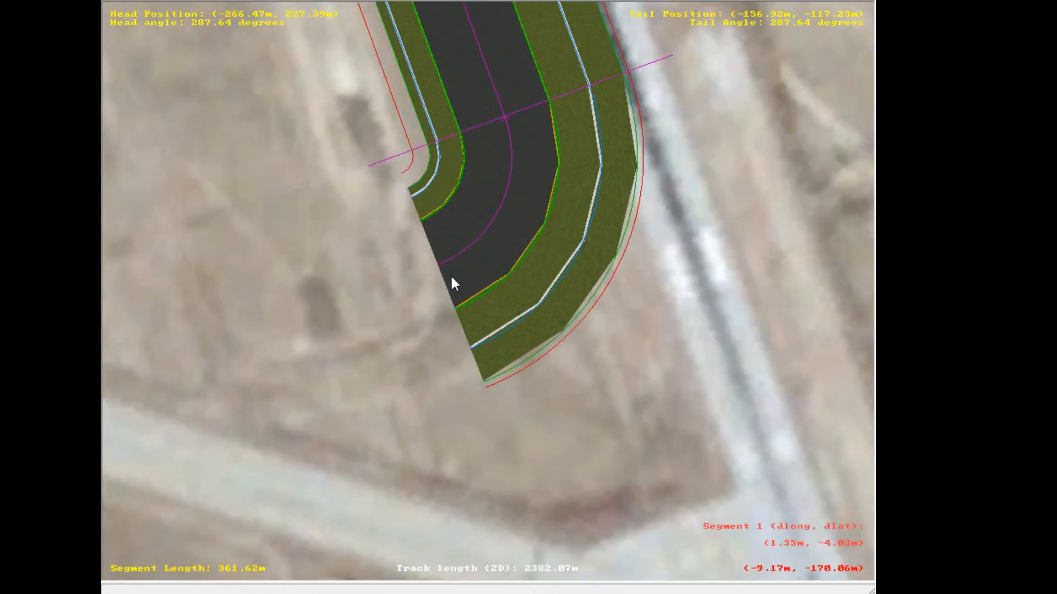
{"action": "scroll", "coordinate": [451, 274], "scroll_direction": "up", "scroll_amount": 4}
{"action": "left_click", "coordinate": [474, 224]}
{"action": "left_click_drag", "start_coordinate": [392, 237], "coordinate": [414, 344]}
{"action": "scroll", "coordinate": [385, 275], "scroll_direction": "down", "scroll_amount": 2}
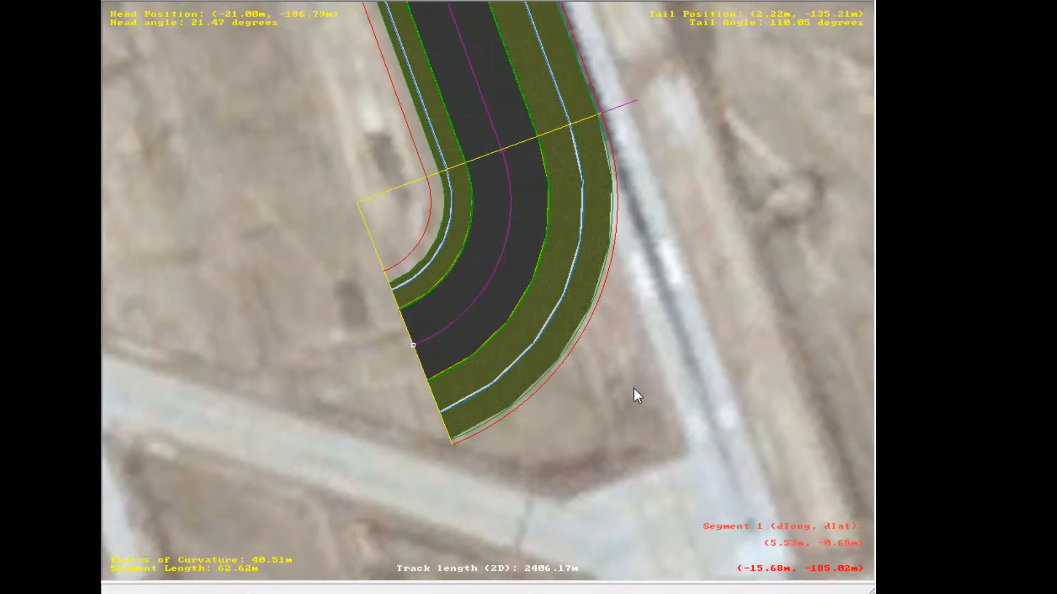
- Add a second curve after the lower bend, with about 87 m radius and 62 m length
{"action": "key", "text": "Insert"}
{"action": "scroll", "coordinate": [298, 346], "scroll_direction": "down", "scroll_amount": 2}
{"action": "scroll", "coordinate": [597, 236], "scroll_direction": "up", "scroll_amount": 2}
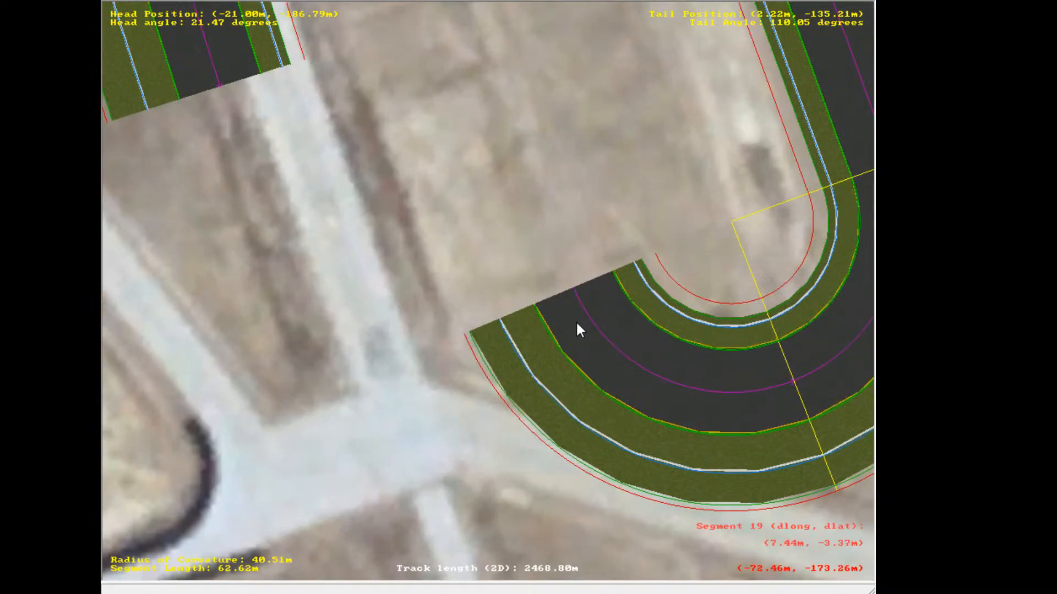
{"action": "left_click_drag", "start_coordinate": [580, 289], "coordinate": [539, 386]}
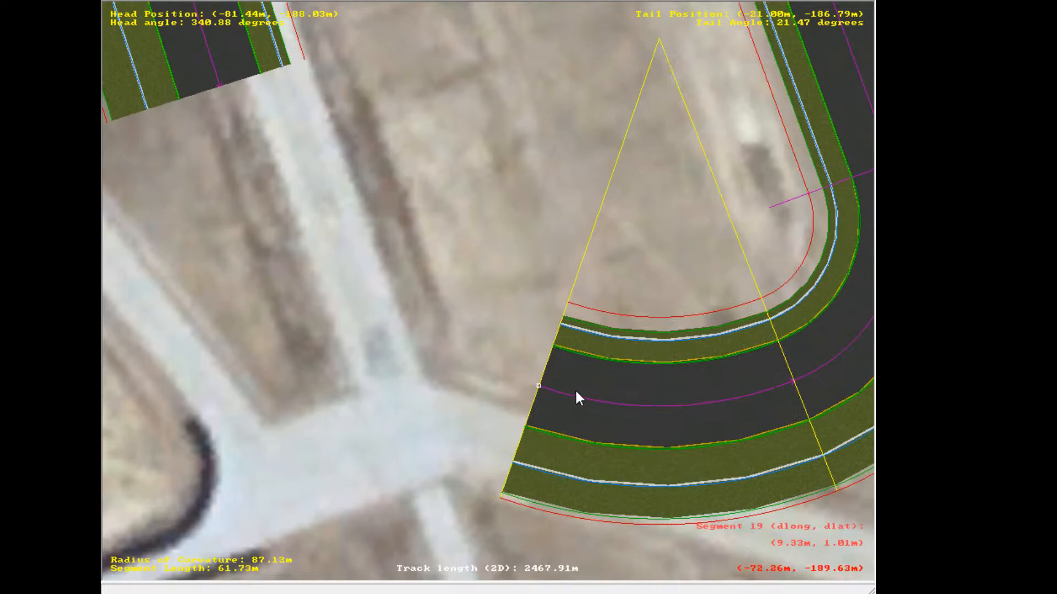
- Add a third curve of about 127 m radius and 99 m length up to the middle-runway straight, and close the circuit
{"action": "left_click", "coordinate": [760, 423]}
{"action": "left_click", "coordinate": [368, 274]}
{"action": "left_click_drag", "start_coordinate": [345, 222], "coordinate": [444, 213]}
{"action": "scroll", "coordinate": [300, 212], "scroll_direction": "down", "scroll_amount": 1}
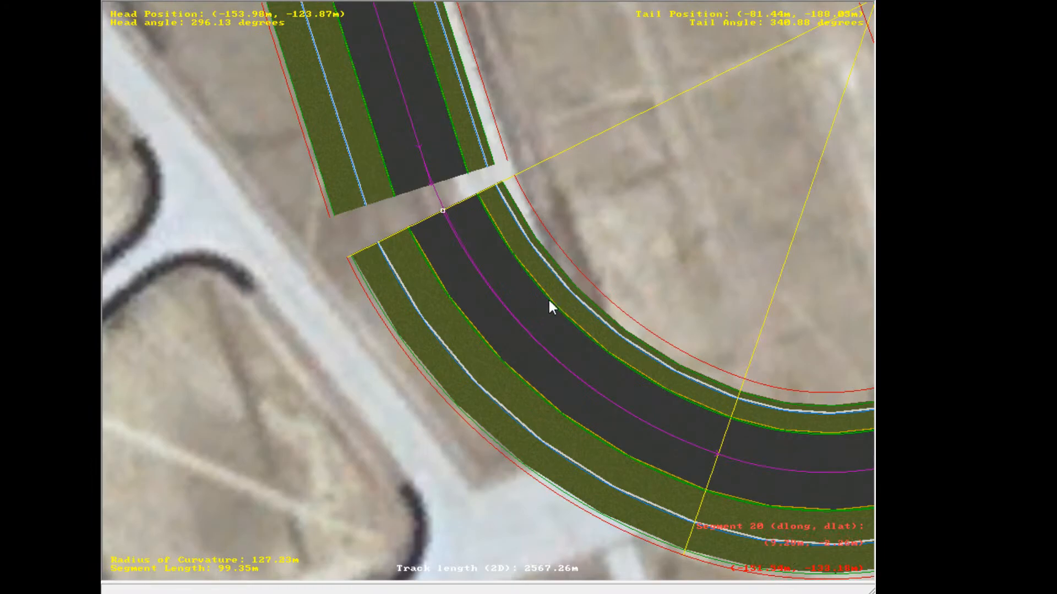
{"action": "key", "text": "c"}
{"action": "left_click", "coordinate": [676, 197]}
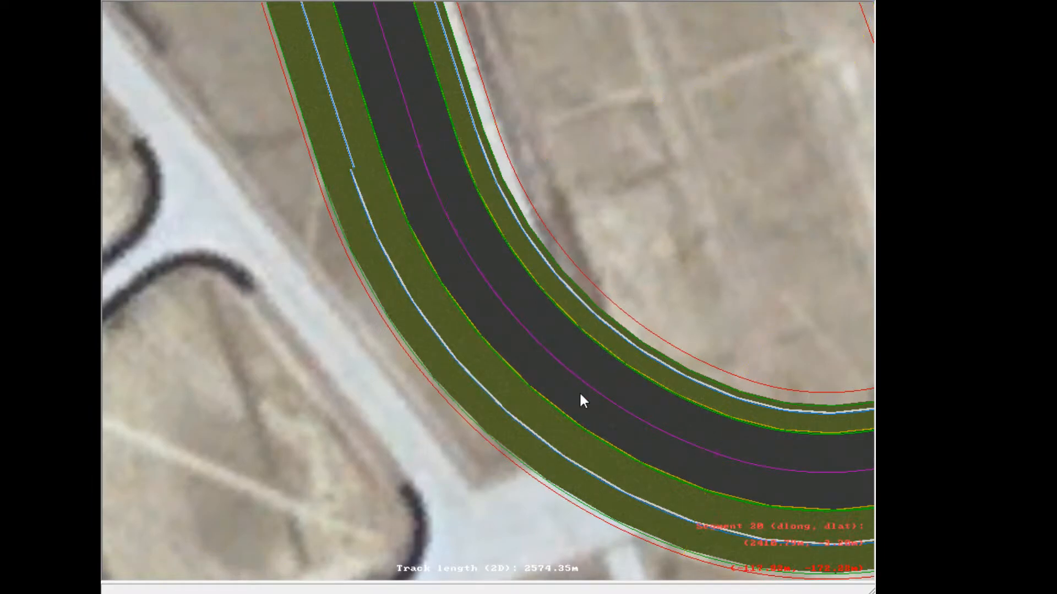
- Examine the closed circuit's overall layout and the shape of its lower hairpin
{"action": "scroll", "coordinate": [666, 203], "scroll_direction": "down", "scroll_amount": 1}
{"action": "scroll", "coordinate": [641, 200], "scroll_direction": "down", "scroll_amount": 6}
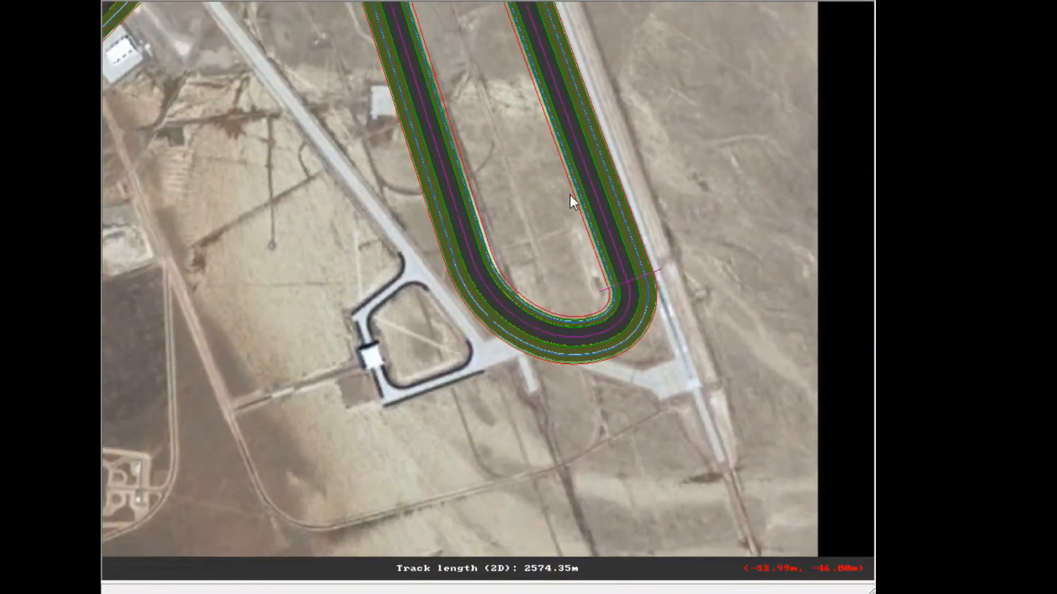
{"action": "scroll", "coordinate": [439, 229], "scroll_direction": "down", "scroll_amount": 1}
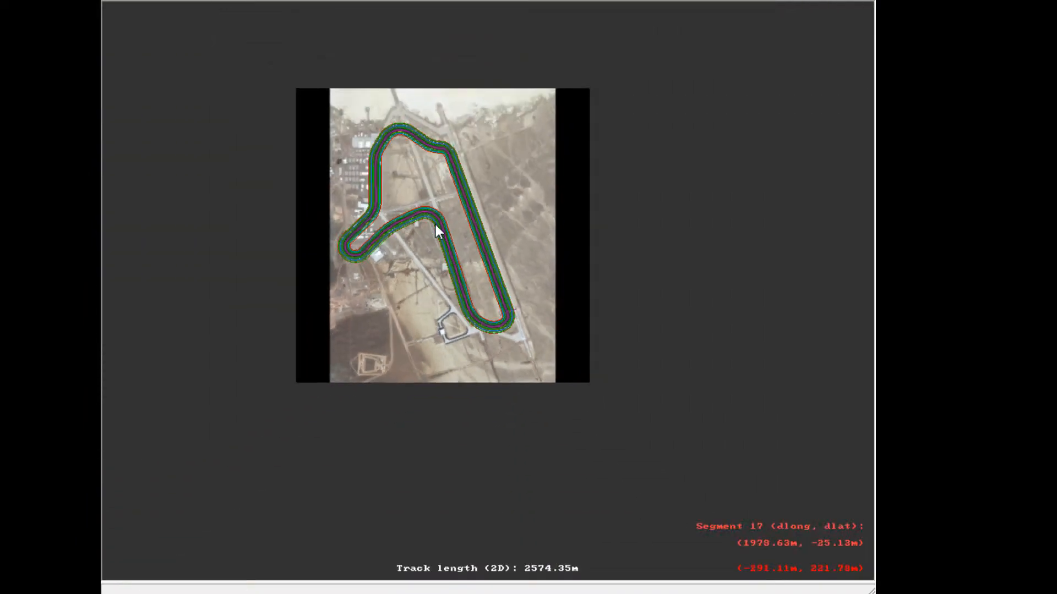
{"action": "scroll", "coordinate": [473, 291], "scroll_direction": "up", "scroll_amount": 6}
{"action": "scroll", "coordinate": [465, 398], "scroll_direction": "down", "scroll_amount": 1}
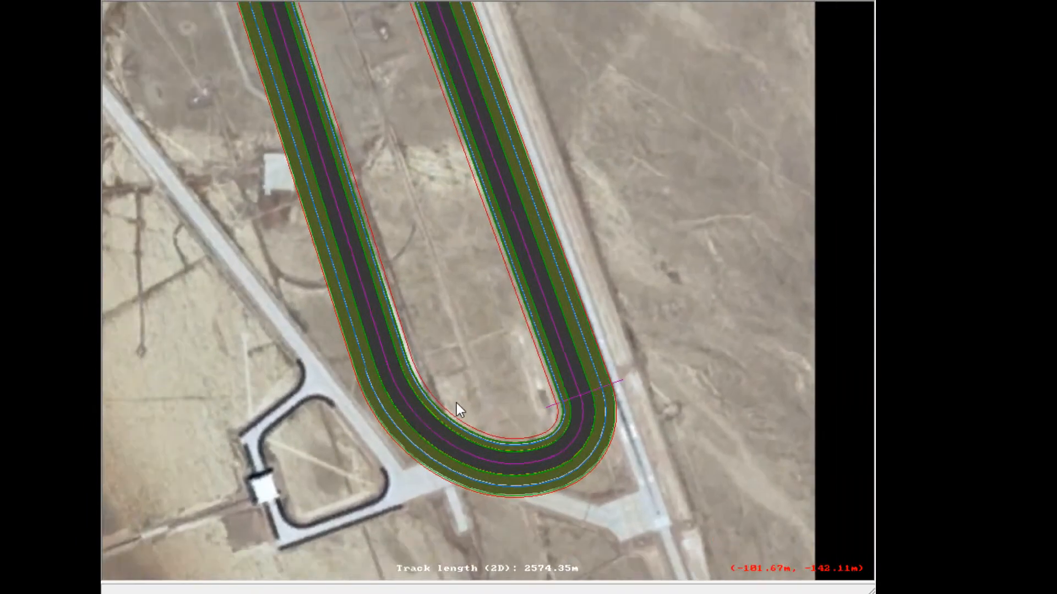
{"action": "scroll", "coordinate": [547, 434], "scroll_direction": "up", "scroll_amount": 1}
{"action": "scroll", "coordinate": [481, 389], "scroll_direction": "up", "scroll_amount": 3}
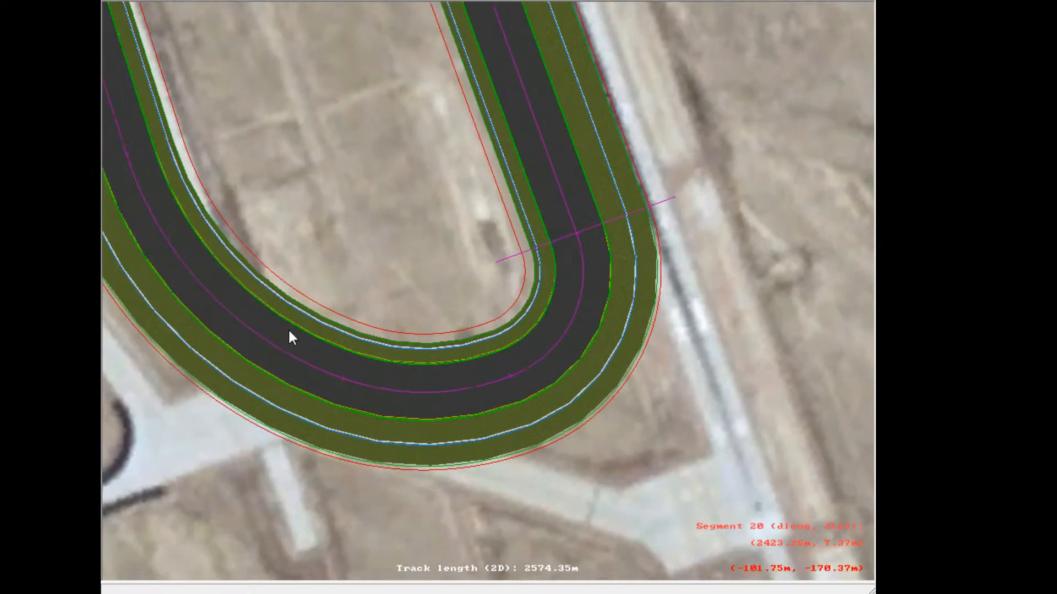
{"action": "scroll", "coordinate": [275, 335], "scroll_direction": "down", "scroll_amount": 2}
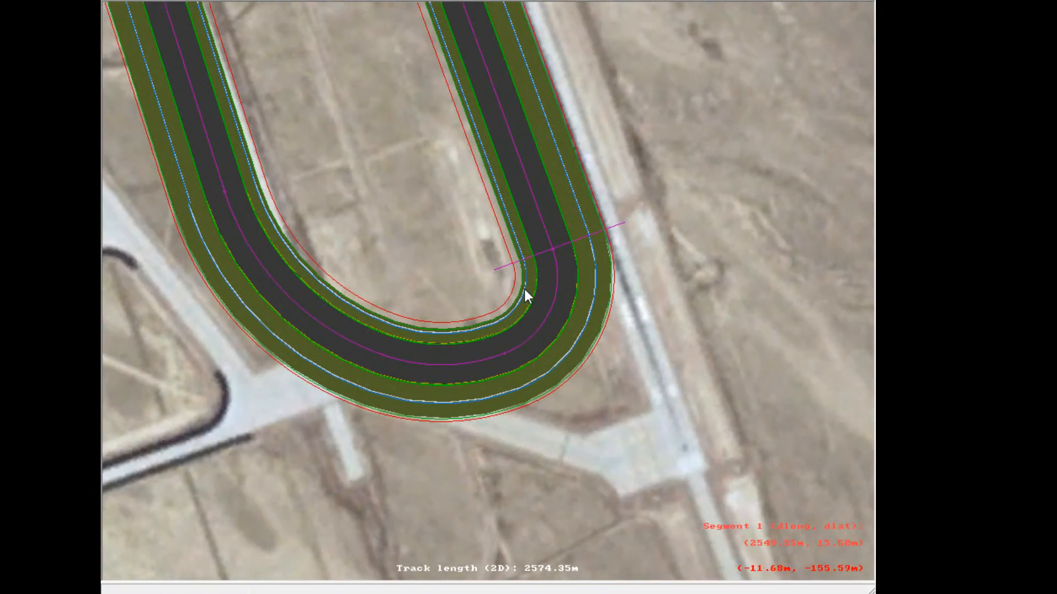
{"action": "scroll", "coordinate": [424, 311], "scroll_direction": "down", "scroll_amount": 1}
{"action": "scroll", "coordinate": [550, 319], "scroll_direction": "up", "scroll_amount": 2}
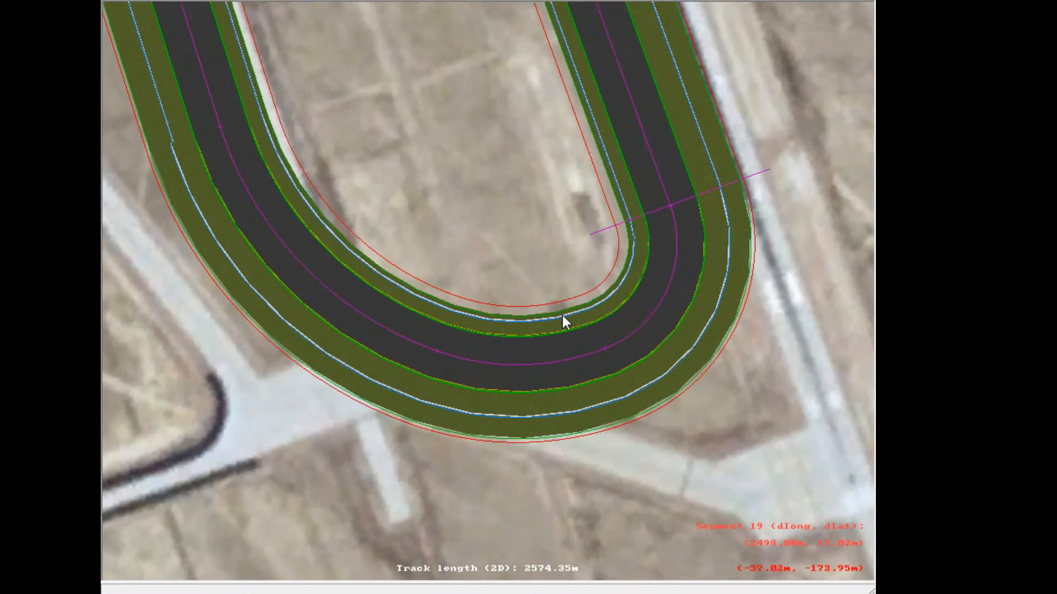
- Delete the two curves joining the lower bend to the middle-runway straight
{"action": "left_click", "coordinate": [523, 368]}
{"action": "right_click", "coordinate": [438, 362]}
{"action": "scroll", "coordinate": [530, 234], "scroll_direction": "up", "scroll_amount": 1}
{"action": "right_click", "coordinate": [530, 235]}
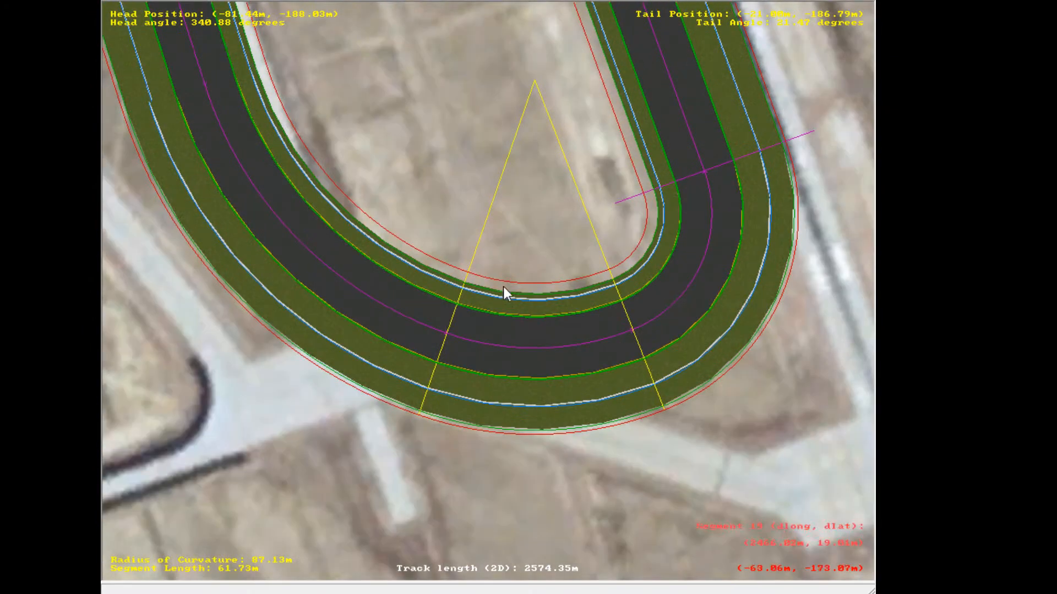
{"action": "key", "text": "Delete"}
{"action": "left_click", "coordinate": [429, 330]}
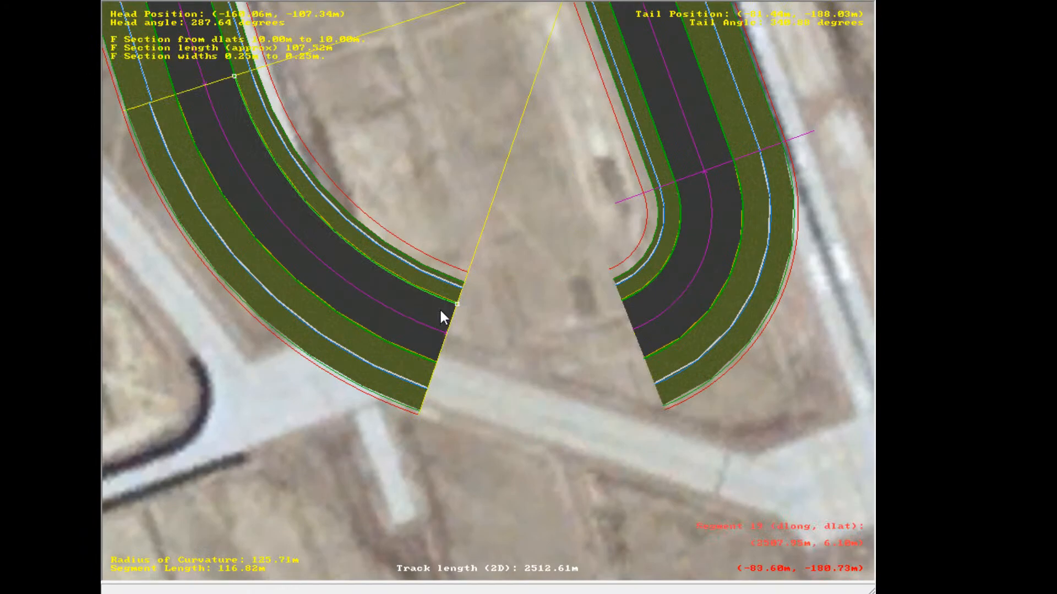
{"action": "key", "text": "Delete"}
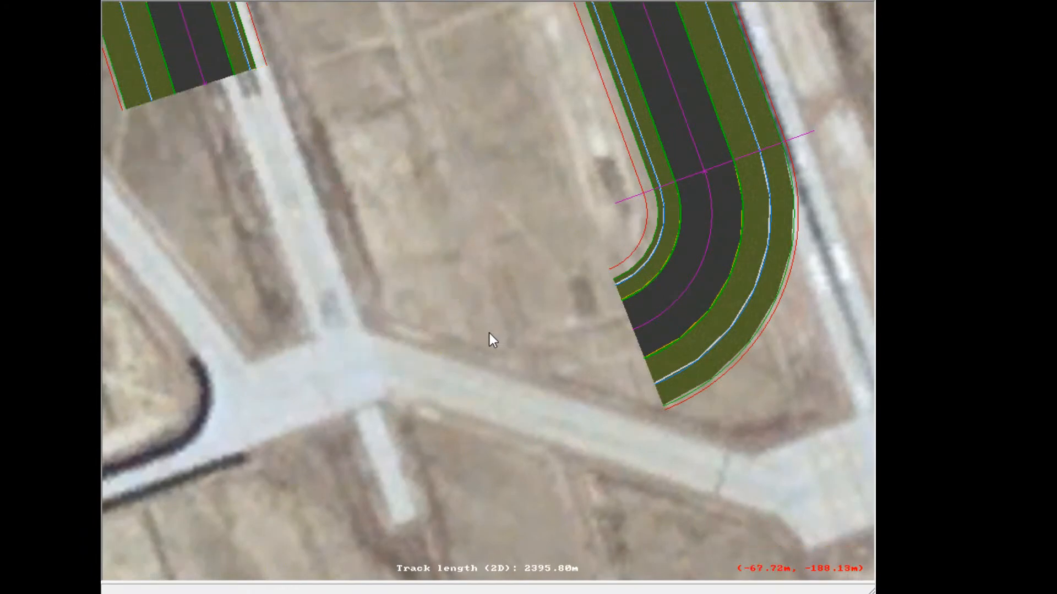
- Enlarge the curve at the lower end of the right-hand straight to about 56 m radius and 86 m length
{"action": "right_click", "coordinate": [575, 319]}
{"action": "scroll", "coordinate": [642, 270], "scroll_direction": "up", "scroll_amount": 5}
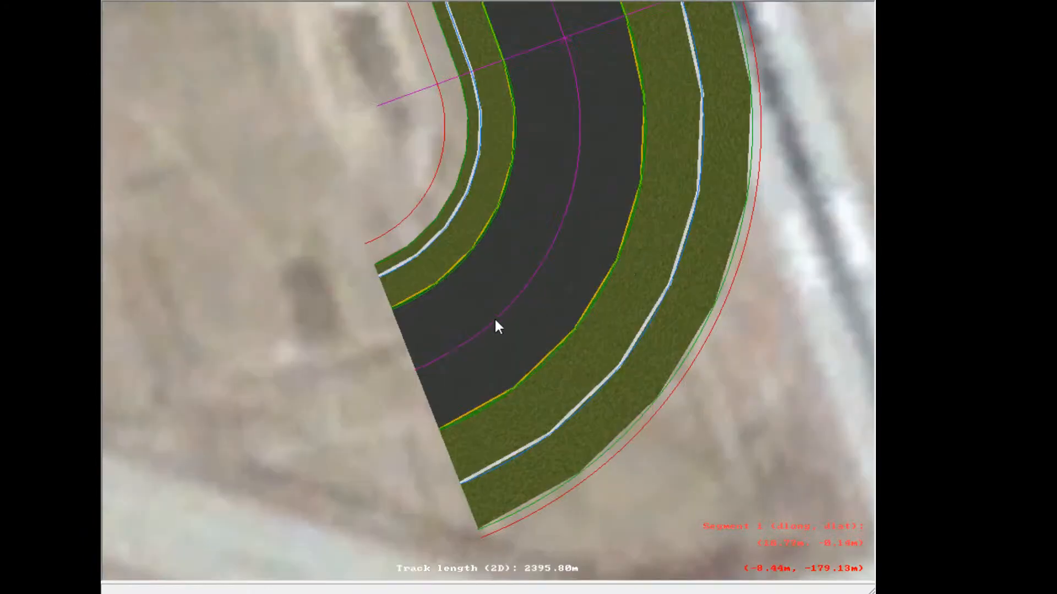
{"action": "left_click", "coordinate": [428, 361]}
{"action": "left_click_drag", "start_coordinate": [415, 370], "coordinate": [395, 438]}
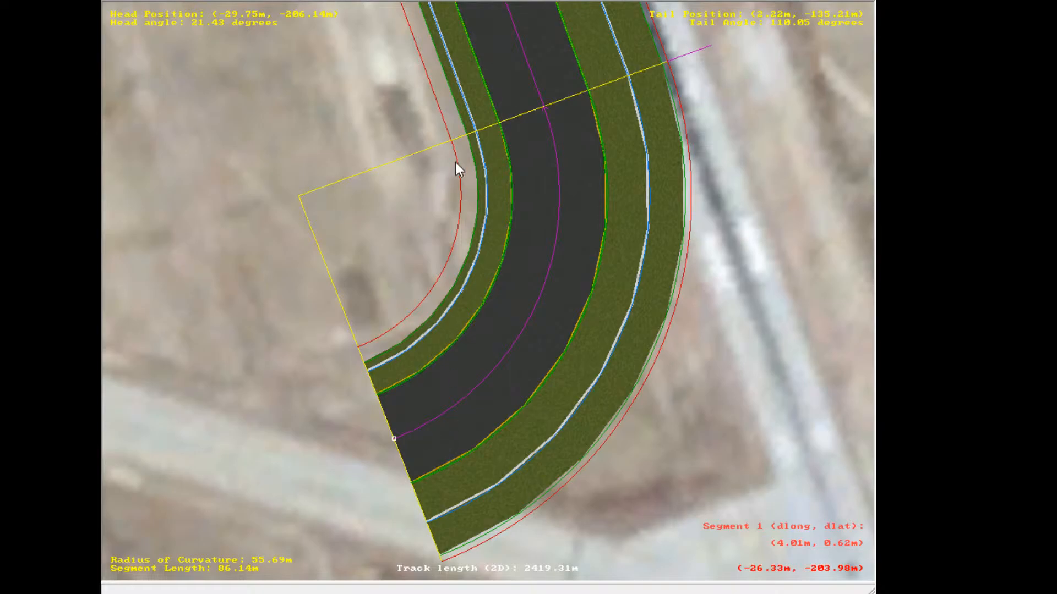
- Add a curve after the lower bend, with about 86 m radius and 119 m length, ending on the middle runway
{"action": "left_click", "coordinate": [591, 132]}
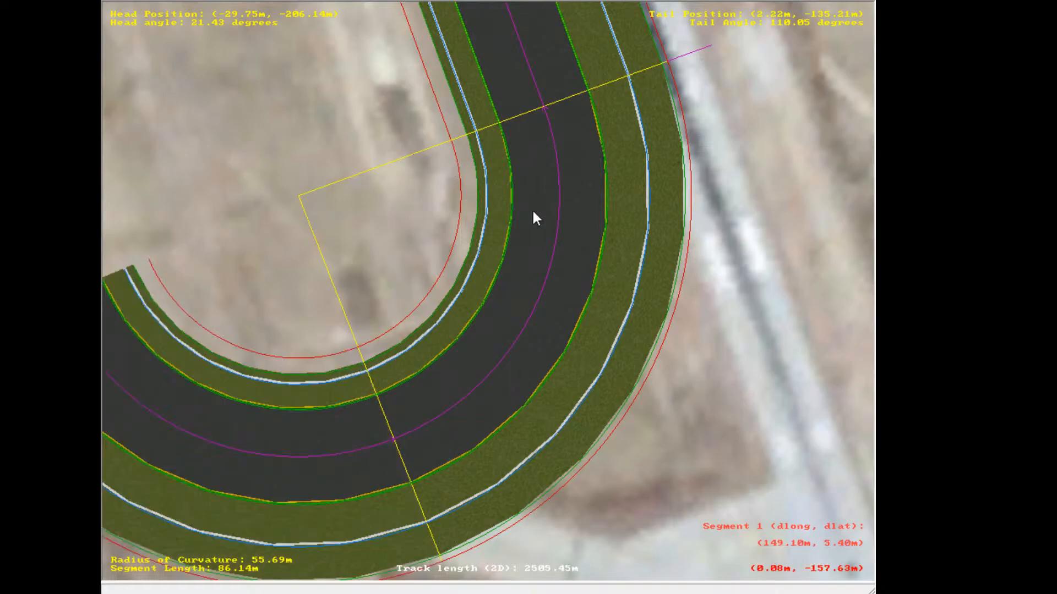
{"action": "scroll", "coordinate": [496, 214], "scroll_direction": "down", "scroll_amount": 1}
{"action": "right_click", "coordinate": [125, 239]}
{"action": "right_click", "coordinate": [375, 262]}
{"action": "scroll", "coordinate": [557, 364], "scroll_direction": "down", "scroll_amount": 1}
{"action": "left_click", "coordinate": [571, 371]}
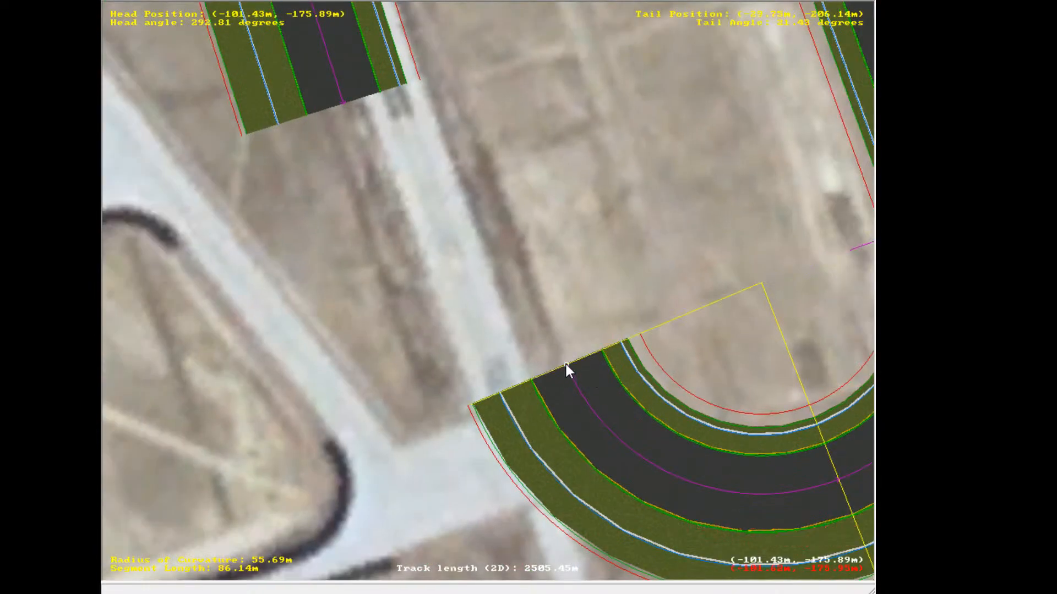
{"action": "left_click_drag", "start_coordinate": [565, 364], "coordinate": [491, 329]}
{"action": "scroll", "coordinate": [533, 381], "scroll_direction": "down", "scroll_amount": 1}
{"action": "scroll", "coordinate": [529, 372], "scroll_direction": "down", "scroll_amount": 1}
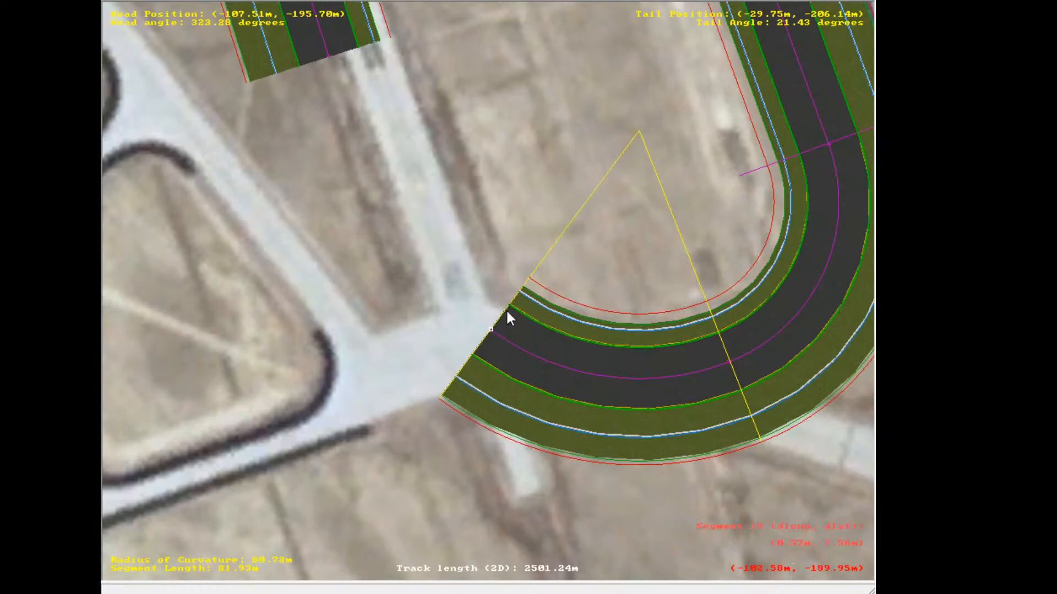
{"action": "right_click", "coordinate": [676, 282]}
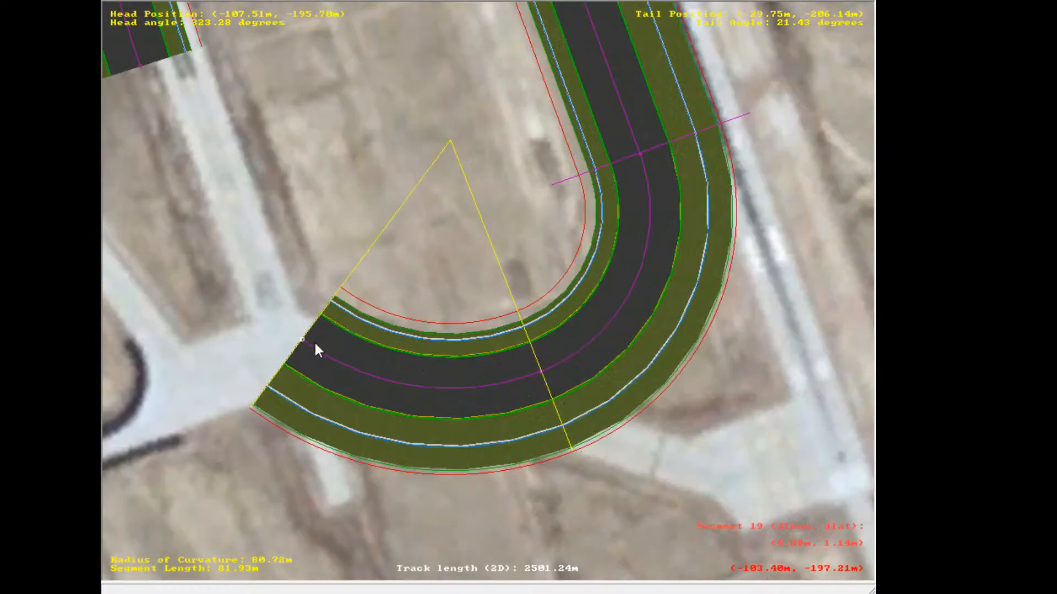
{"action": "left_click_drag", "start_coordinate": [302, 339], "coordinate": [220, 265]}
{"action": "scroll", "coordinate": [271, 204], "scroll_direction": "up", "scroll_amount": 1}
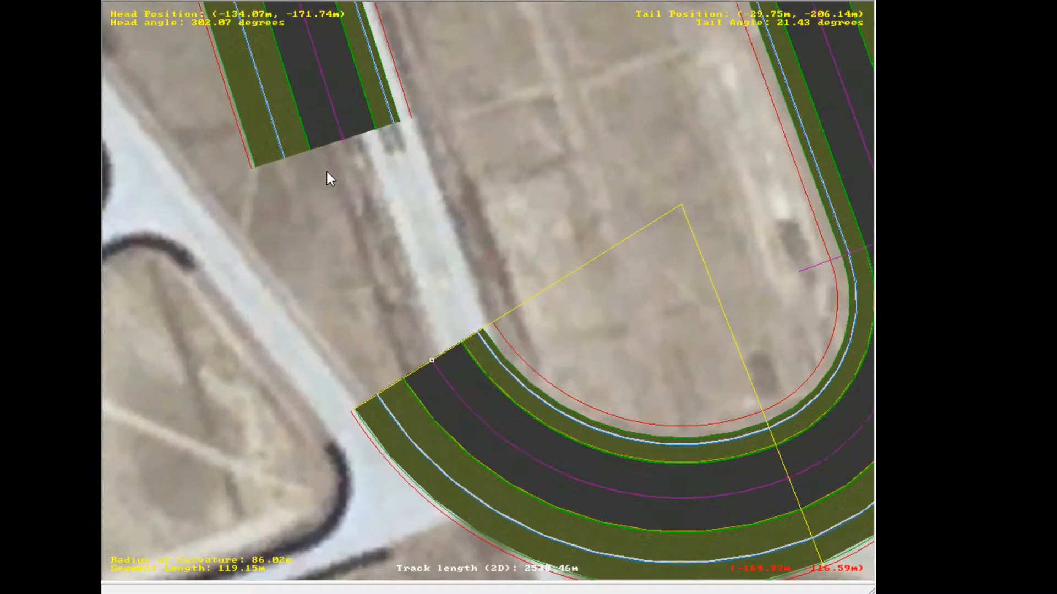
- Lengthen the middle-runway straight to about 414 m and close the circuit with the lower curve
{"action": "left_click", "coordinate": [334, 139]}
{"action": "left_click_drag", "start_coordinate": [343, 140], "coordinate": [421, 341]}
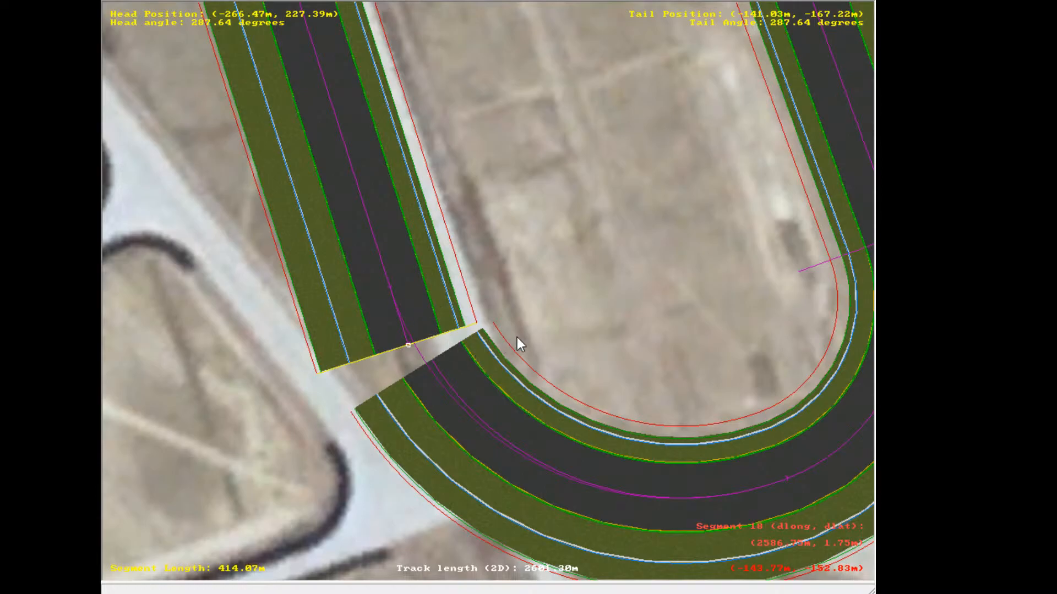
{"action": "left_click", "coordinate": [622, 365]}
- Move the lower curve's outer wall toward the straight's wall at their joint, to a lateral offset of about -18.17 m
{"action": "scroll", "coordinate": [429, 325], "scroll_direction": "down", "scroll_amount": 3}
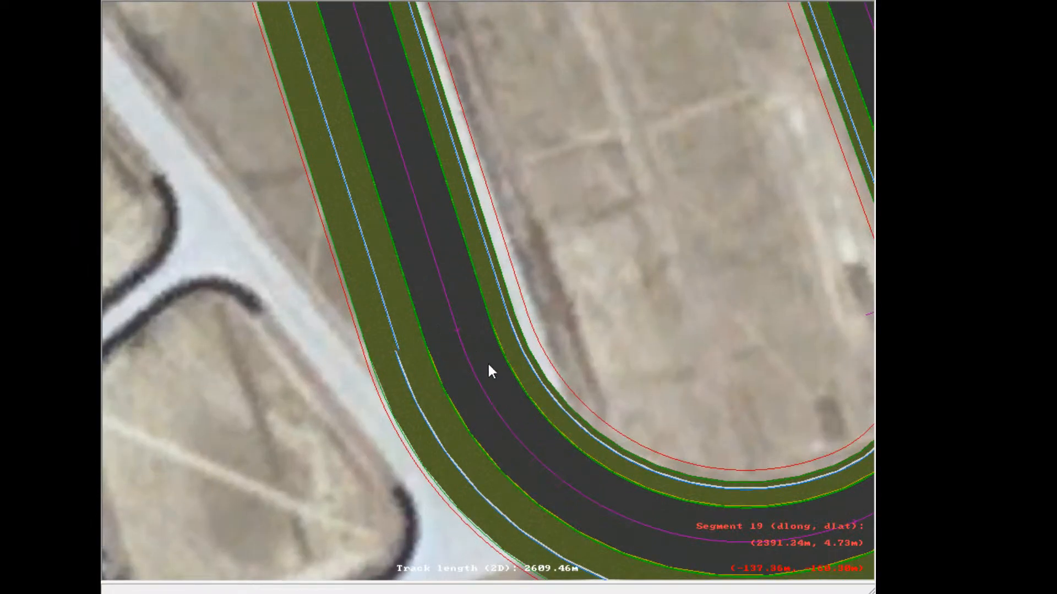
{"action": "scroll", "coordinate": [488, 361], "scroll_direction": "up", "scroll_amount": 5}
{"action": "scroll", "coordinate": [524, 410], "scroll_direction": "up", "scroll_amount": 1}
{"action": "left_click", "coordinate": [323, 360]}
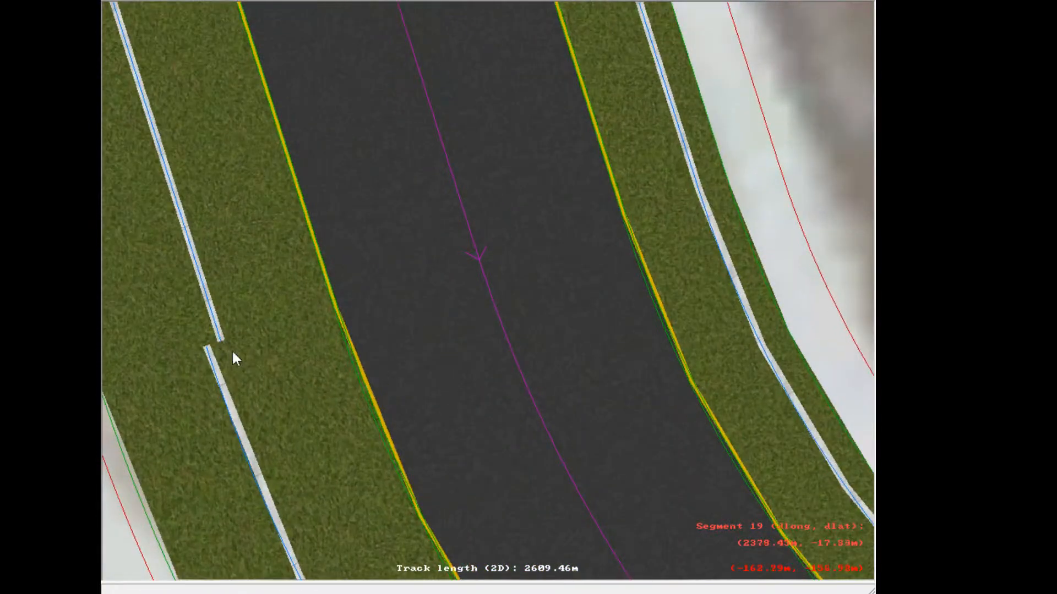
{"action": "left_click", "coordinate": [274, 395]}
{"action": "scroll", "coordinate": [274, 395], "scroll_direction": "up", "scroll_amount": 1}
{"action": "scroll", "coordinate": [419, 250], "scroll_direction": "up", "scroll_amount": 5}
{"action": "left_click", "coordinate": [372, 222]}
{"action": "left_click", "coordinate": [372, 224]}
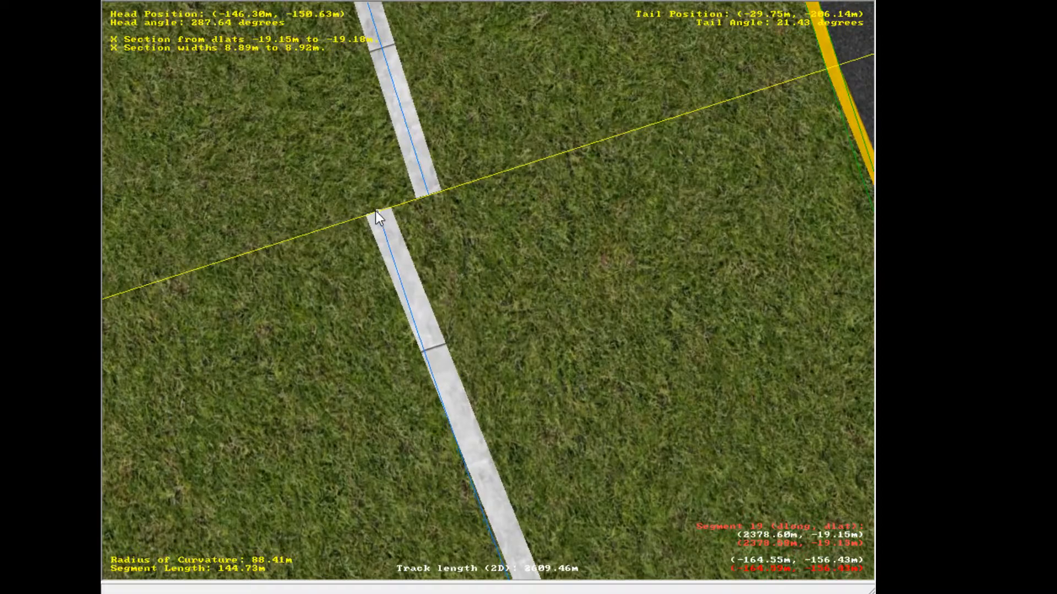
{"action": "left_click_drag", "start_coordinate": [376, 212], "coordinate": [426, 195]}
{"action": "scroll", "coordinate": [513, 250], "scroll_direction": "up", "scroll_amount": 5}
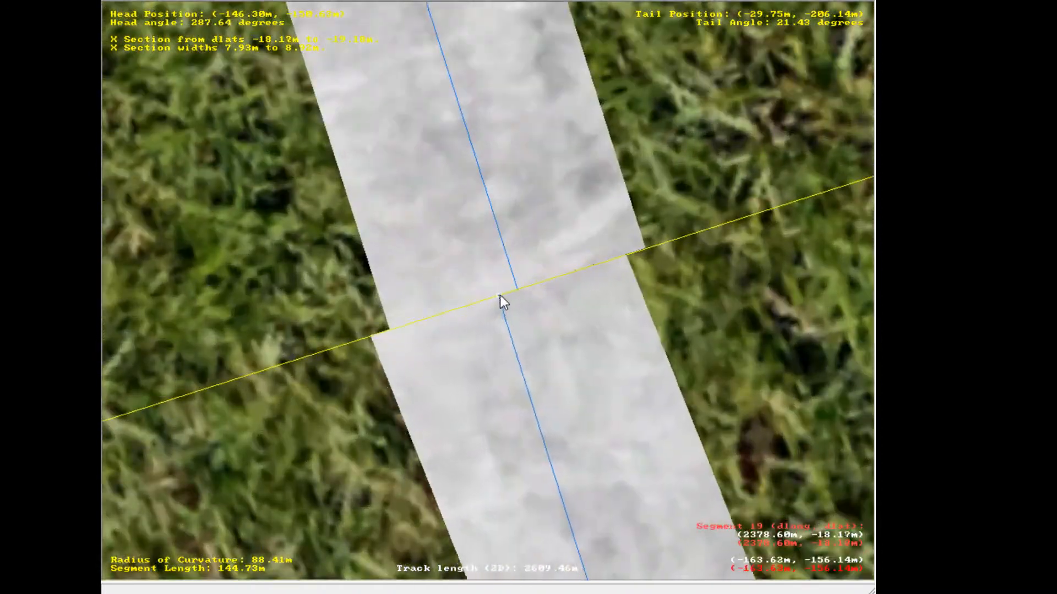
- Shift the curve's outer wall at the joint further inward, to a lateral offset of about -18.07 m
{"action": "left_click_drag", "start_coordinate": [499, 295], "coordinate": [553, 278]}
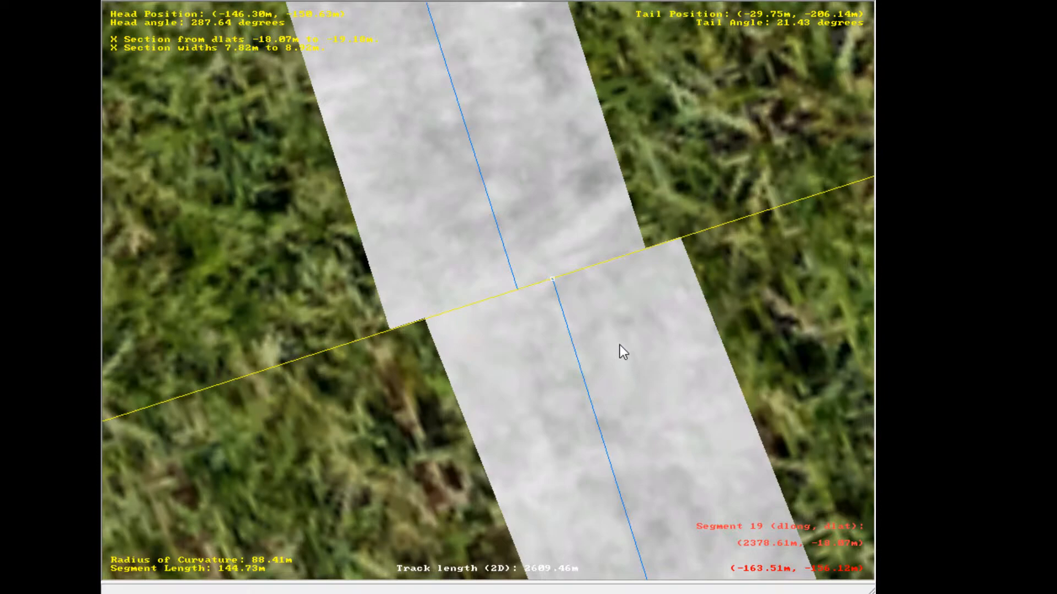
{"action": "left_click_drag", "start_coordinate": [552, 279], "coordinate": [619, 345]}
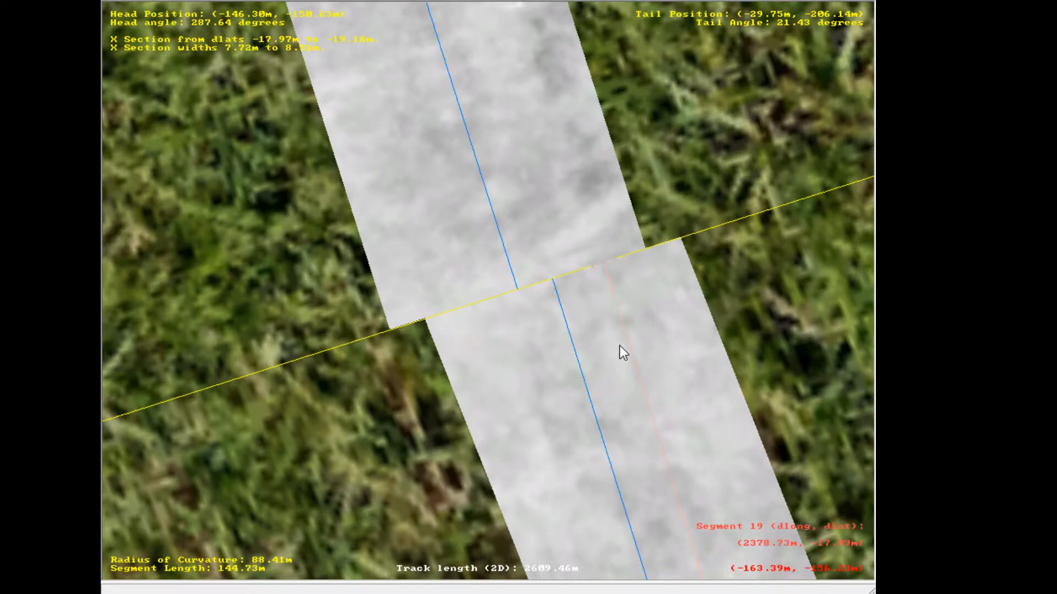
{"action": "left_click", "coordinate": [602, 264]}
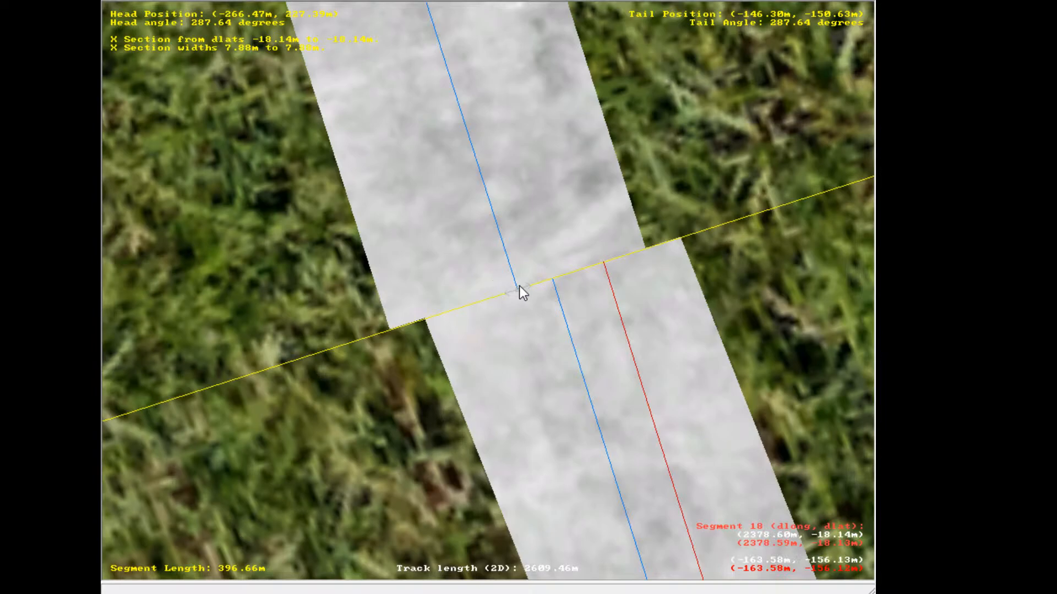
- Align the straight's outer wall end with the curve's wall, placing the joint at a lateral offset of about -18.09 m
{"action": "left_click_drag", "start_coordinate": [517, 291], "coordinate": [593, 269]}
{"action": "left_click", "coordinate": [621, 266]}
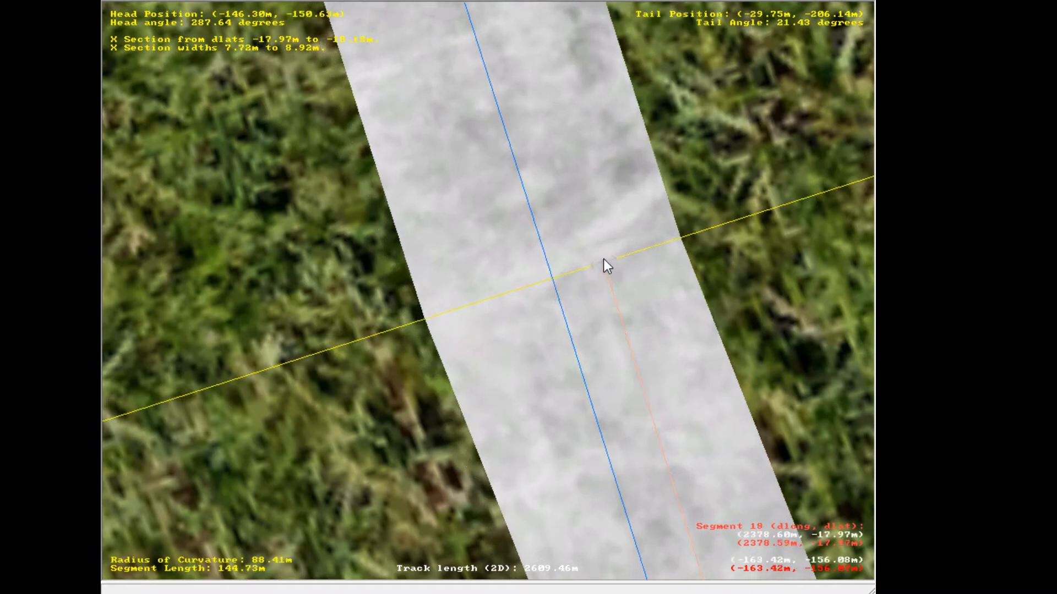
{"action": "left_click", "coordinate": [559, 288]}
{"action": "left_click", "coordinate": [556, 274]}
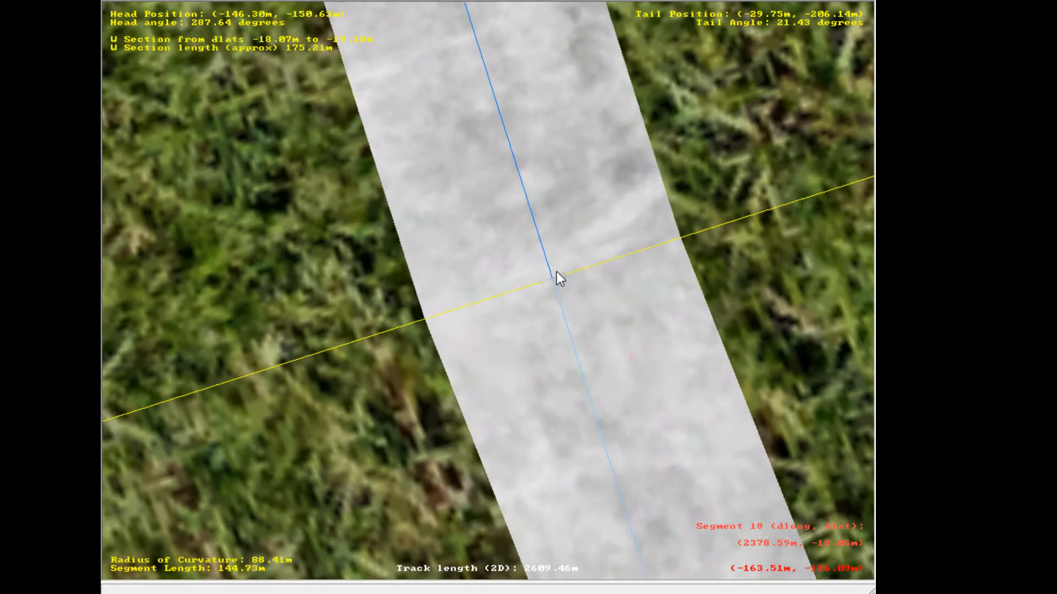
{"action": "left_click_drag", "start_coordinate": [553, 281], "coordinate": [534, 292]}
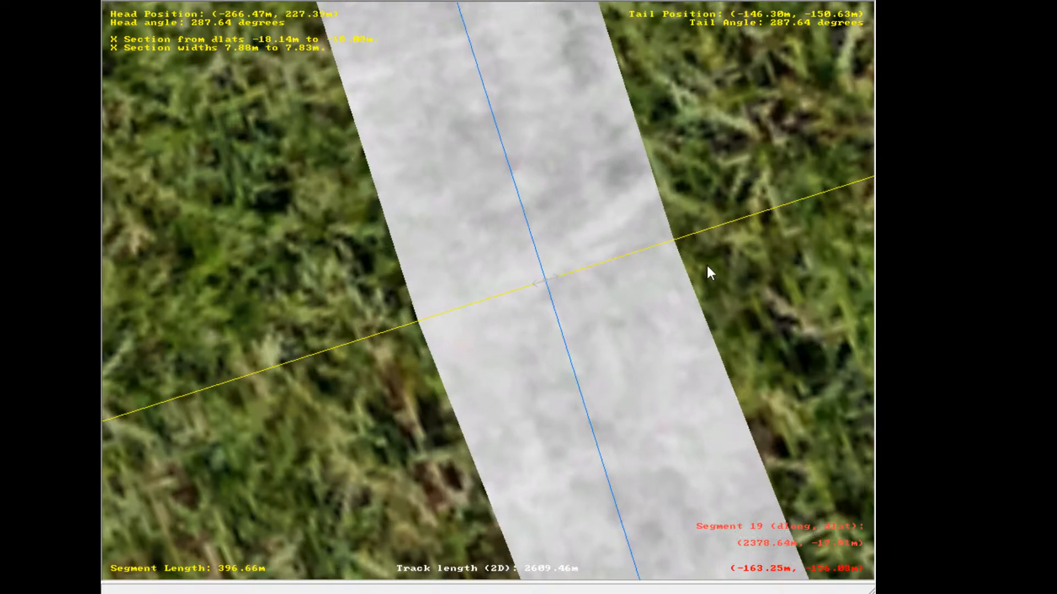
{"action": "left_click", "coordinate": [710, 267]}
- Align the outermost boundary at the straight's end with the lower curve's, at a lateral offset of about -28.15 m
{"action": "scroll", "coordinate": [666, 260], "scroll_direction": "down", "scroll_amount": 3}
{"action": "left_click_drag", "start_coordinate": [663, 264], "coordinate": [318, 325]}
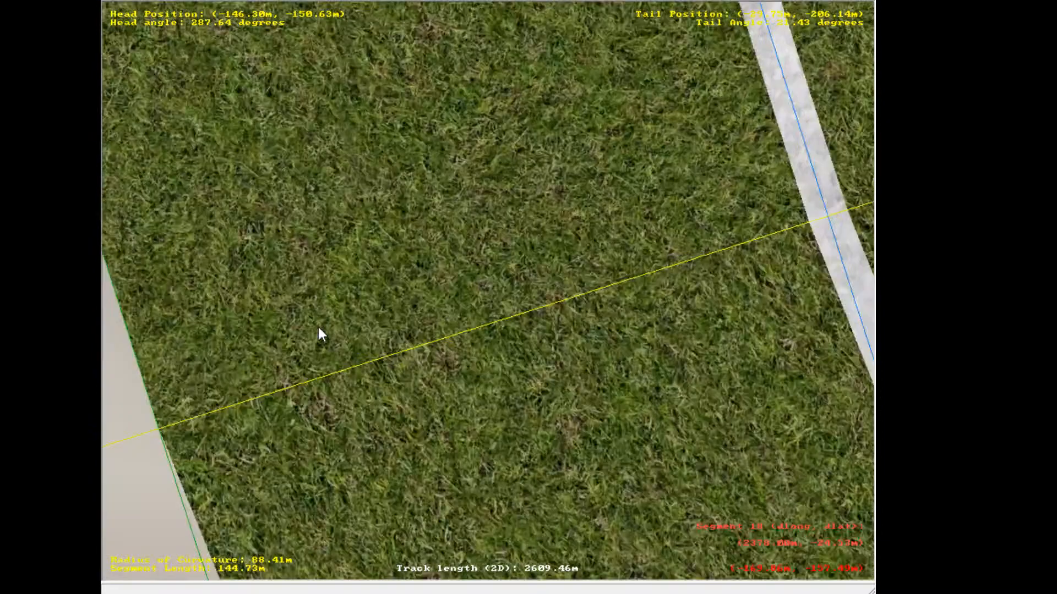
{"action": "left_click_drag", "start_coordinate": [739, 262], "coordinate": [380, 402]}
{"action": "left_click", "coordinate": [408, 321]}
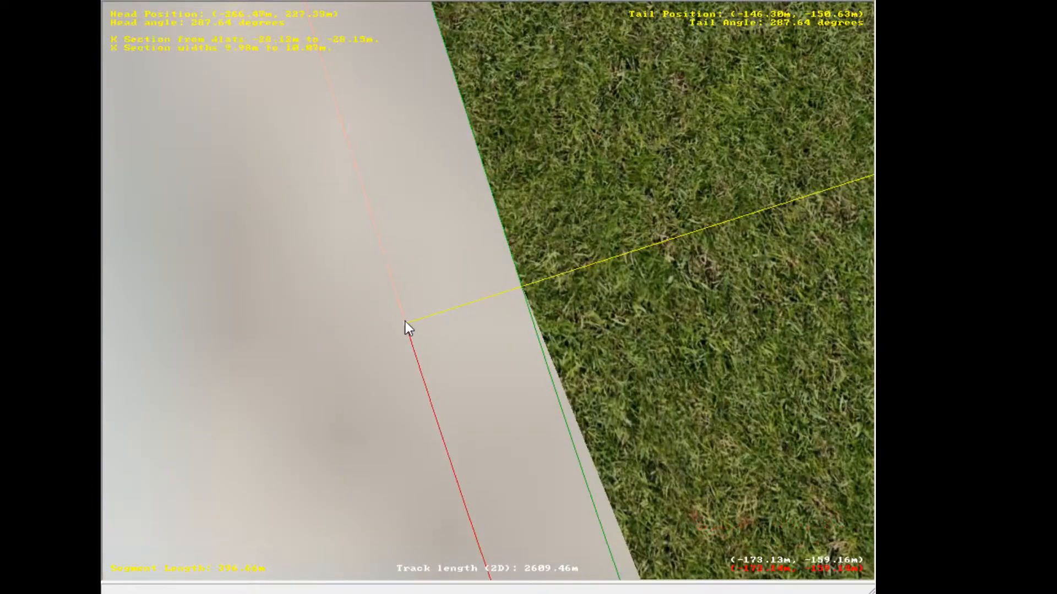
- Adjust the lower curve's inner road edge at its joint with the straight to a lateral offset of about 10.26 m
{"action": "left_click", "coordinate": [522, 262]}
{"action": "scroll", "coordinate": [522, 262], "scroll_direction": "down", "scroll_amount": 10}
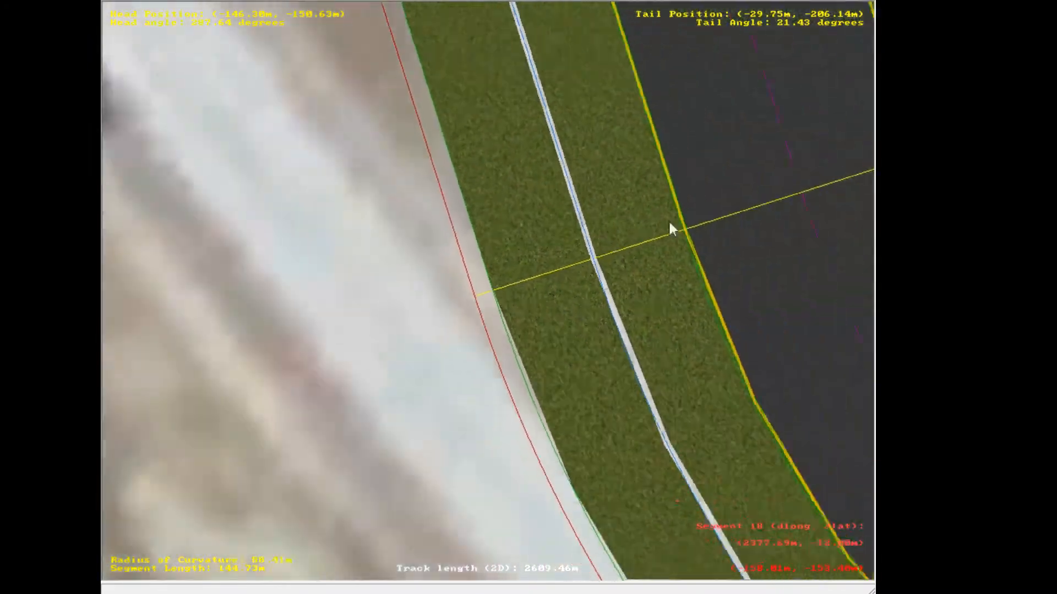
{"action": "left_click_drag", "start_coordinate": [668, 219], "coordinate": [197, 403]}
{"action": "scroll", "coordinate": [649, 203], "scroll_direction": "up", "scroll_amount": 1}
{"action": "left_click_drag", "start_coordinate": [337, 442], "coordinate": [394, 368]}
{"action": "scroll", "coordinate": [418, 344], "scroll_direction": "up", "scroll_amount": 1}
{"action": "scroll", "coordinate": [451, 312], "scroll_direction": "up", "scroll_amount": 8}
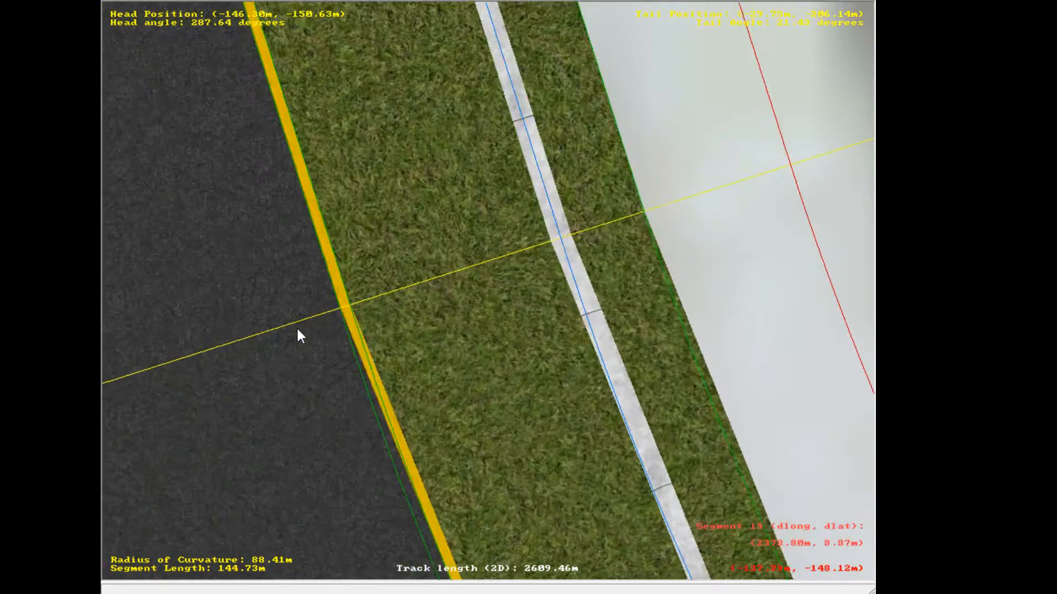
{"action": "scroll", "coordinate": [372, 286], "scroll_direction": "up", "scroll_amount": 3}
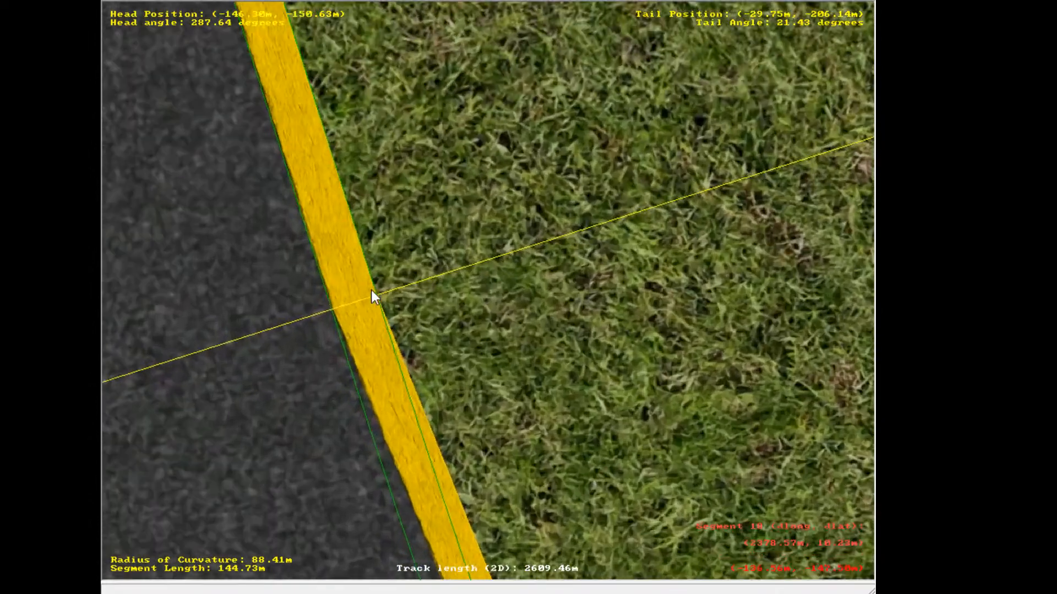
{"action": "left_click", "coordinate": [428, 293]}
{"action": "left_click_drag", "start_coordinate": [428, 293], "coordinate": [430, 293]}
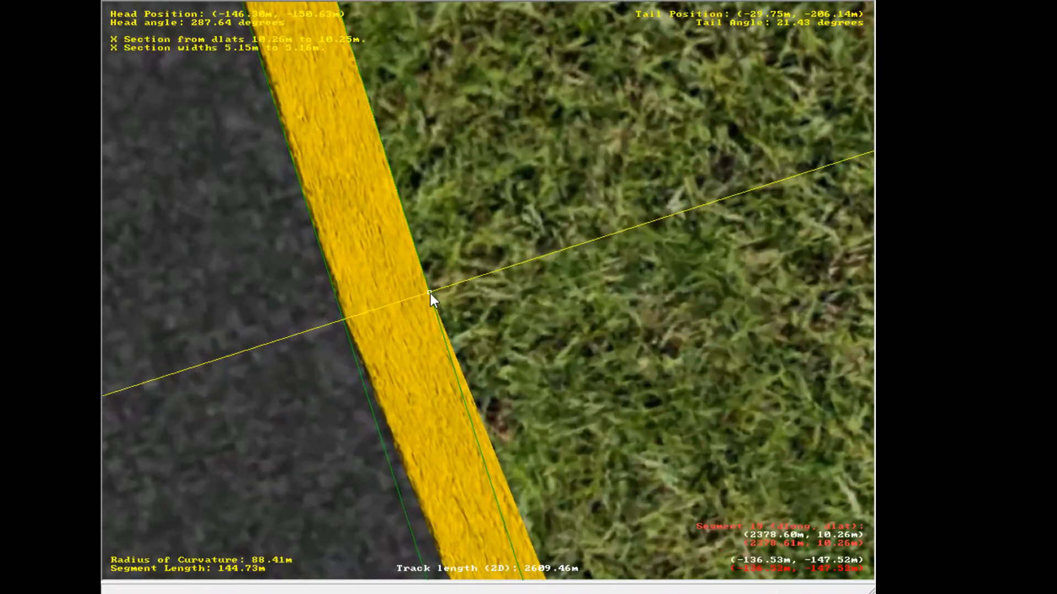
- Align the infield-side outermost boundary where the straight meets the lower curve, at a lateral offset of about 21.04 m
{"action": "scroll", "coordinate": [484, 314], "scroll_direction": "down", "scroll_amount": 4}
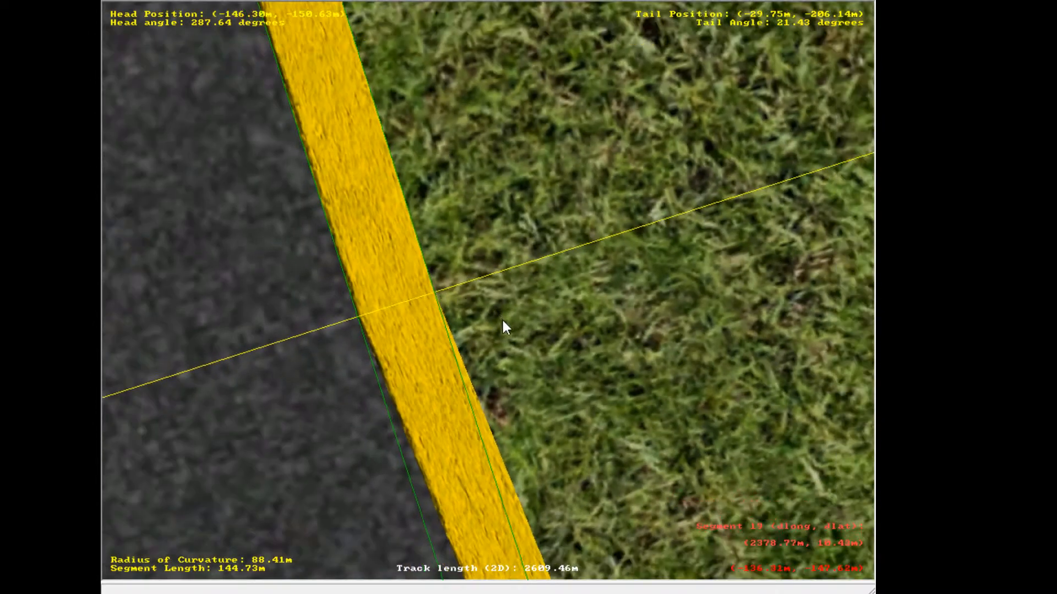
{"action": "scroll", "coordinate": [578, 271], "scroll_direction": "down", "scroll_amount": 8}
{"action": "left_click", "coordinate": [714, 203]}
{"action": "scroll", "coordinate": [714, 204], "scroll_direction": "down", "scroll_amount": 1}
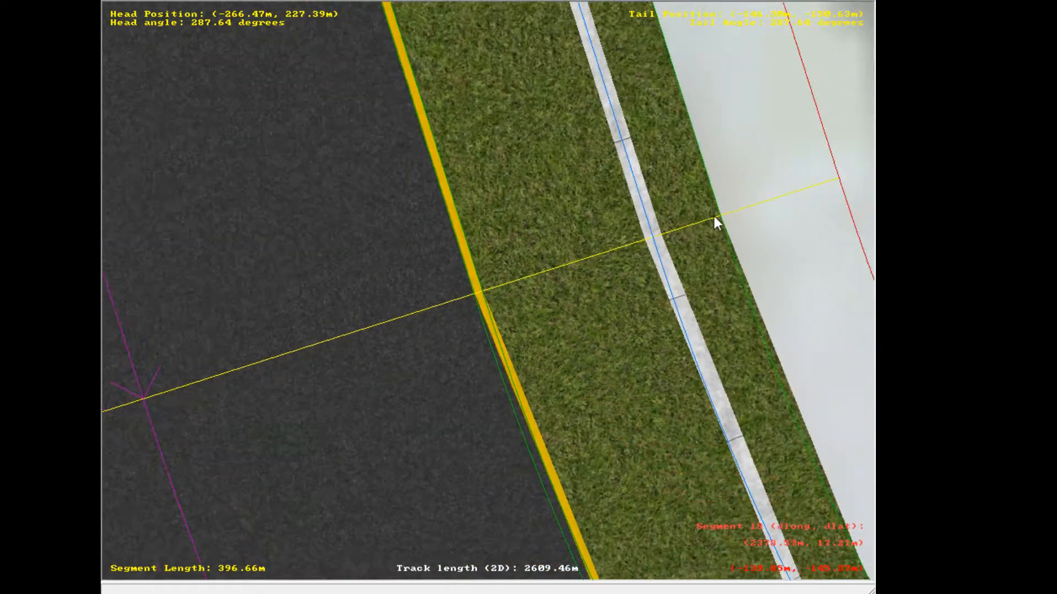
{"action": "right_click", "coordinate": [715, 214]}
{"action": "scroll", "coordinate": [712, 215], "scroll_direction": "down", "scroll_amount": 1}
{"action": "left_click", "coordinate": [590, 266]}
{"action": "left_click", "coordinate": [584, 257]}
{"action": "right_click", "coordinate": [582, 263]}
{"action": "left_click", "coordinate": [595, 263]}
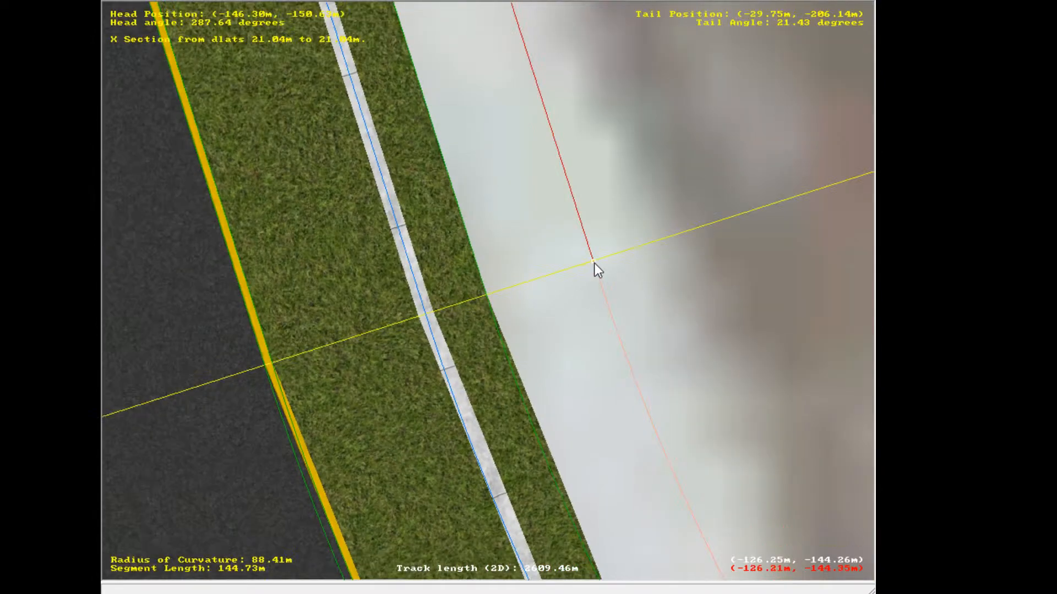
{"action": "left_click_drag", "start_coordinate": [595, 263], "coordinate": [593, 269]}
{"action": "right_click", "coordinate": [593, 269]}
- Adjust the lower curve's inner wall at its joint with the straight to a lateral offset of about 15.33 m
{"action": "scroll", "coordinate": [643, 260], "scroll_direction": "down", "scroll_amount": 4}
{"action": "left_click_drag", "start_coordinate": [453, 317], "coordinate": [489, 300]}
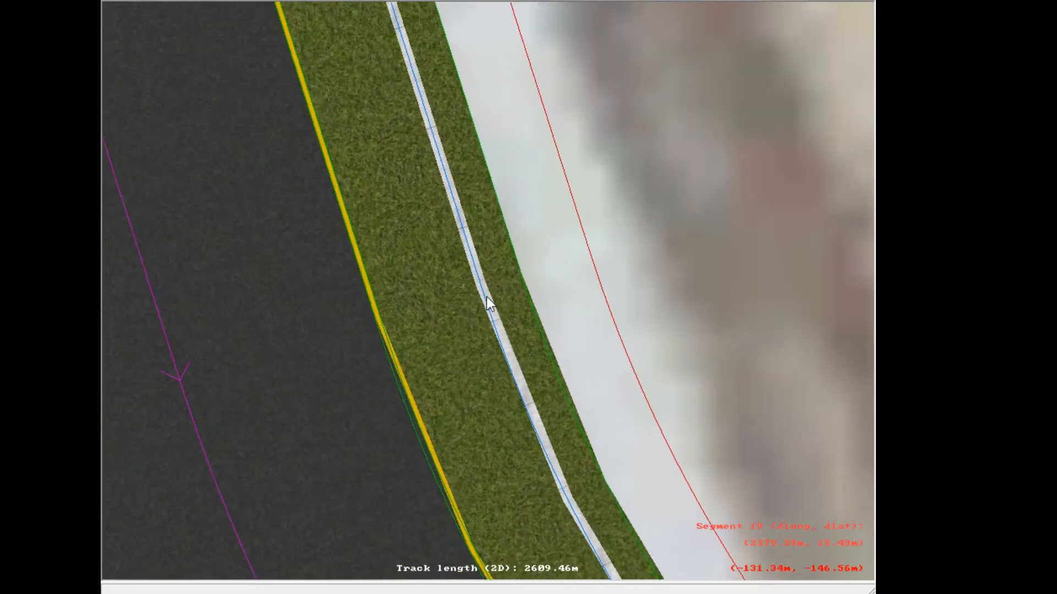
{"action": "scroll", "coordinate": [489, 299], "scroll_direction": "up", "scroll_amount": 4}
{"action": "scroll", "coordinate": [489, 299], "scroll_direction": "up", "scroll_amount": 5}
{"action": "left_click", "coordinate": [465, 290]}
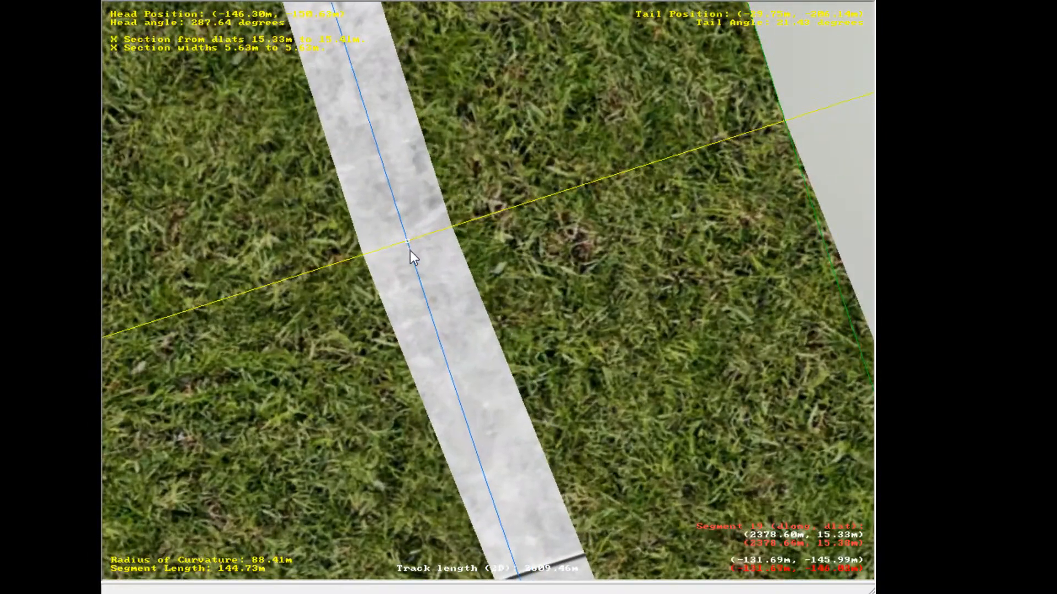
- Examine the joints around the lower curve and the closed circuit as a whole
{"action": "scroll", "coordinate": [550, 318], "scroll_direction": "down", "scroll_amount": 6}
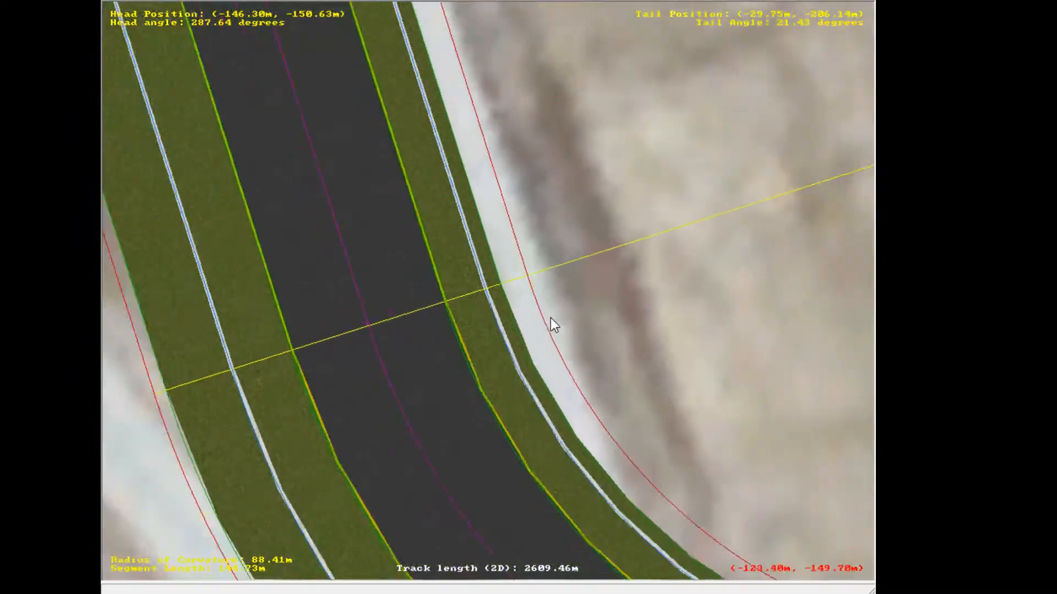
{"action": "scroll", "coordinate": [551, 318], "scroll_direction": "down", "scroll_amount": 4}
{"action": "left_click_drag", "start_coordinate": [827, 363], "coordinate": [543, 301]}
{"action": "left_click_drag", "start_coordinate": [411, 94], "coordinate": [447, 189]}
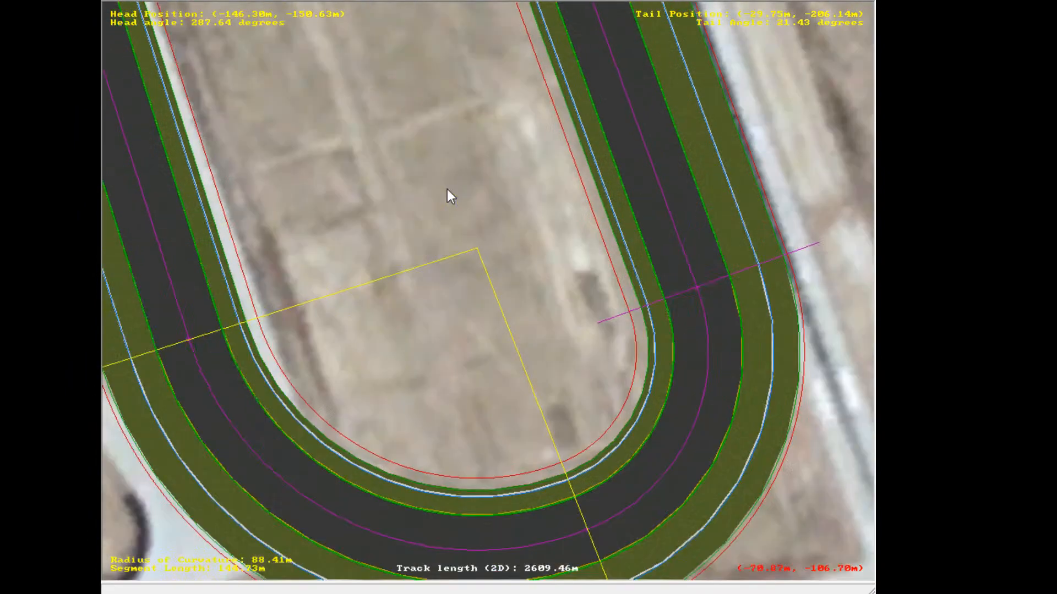
{"action": "left_click_drag", "start_coordinate": [772, 215], "coordinate": [678, 347]}
{"action": "scroll", "coordinate": [517, 303], "scroll_direction": "down", "scroll_amount": 8}
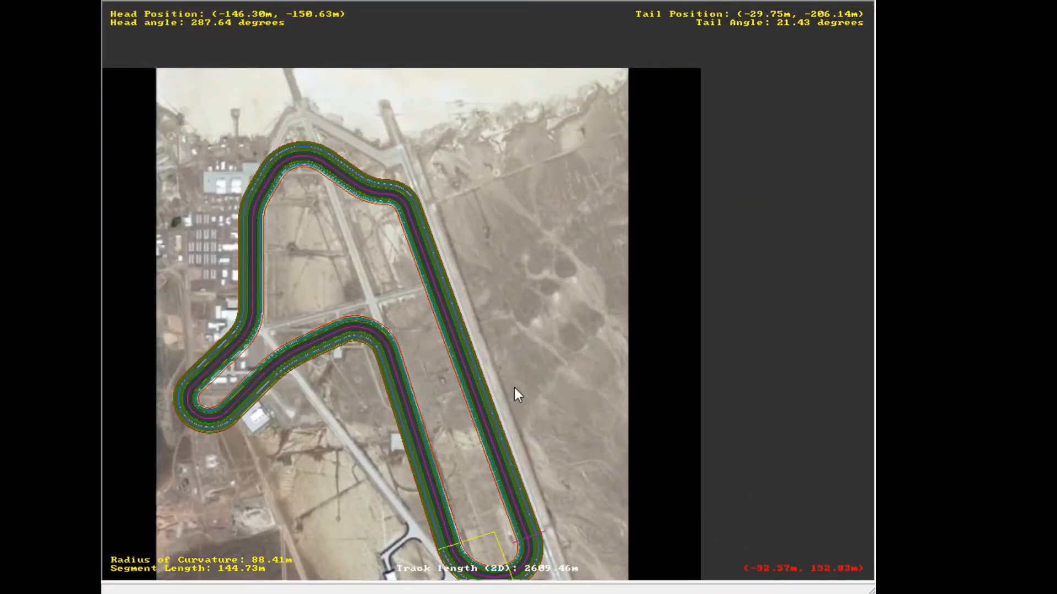
{"action": "left_click_drag", "start_coordinate": [514, 387], "coordinate": [530, 255]}
{"action": "scroll", "coordinate": [431, 303], "scroll_direction": "up", "scroll_amount": 2}
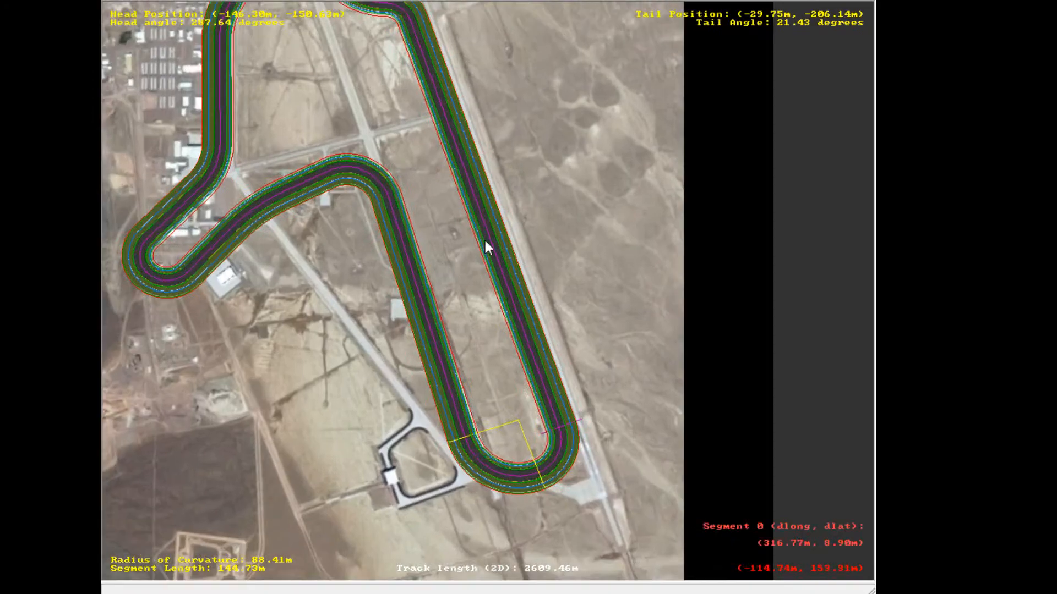
- Split the long straight beside the eastern runway near its middle, into lengths of 352.54 m and 332.13 m
{"action": "scroll", "coordinate": [484, 238], "scroll_direction": "up", "scroll_amount": 6}
{"action": "left_click_drag", "start_coordinate": [617, 522], "coordinate": [474, 257]}
{"action": "scroll", "coordinate": [401, 180], "scroll_direction": "up", "scroll_amount": 1}
{"action": "scroll", "coordinate": [401, 179], "scroll_direction": "up", "scroll_amount": 1}
{"action": "left_click_drag", "start_coordinate": [506, 84], "coordinate": [486, 226]}
{"action": "left_click_drag", "start_coordinate": [372, 158], "coordinate": [490, 296]}
{"action": "left_click_drag", "start_coordinate": [464, 178], "coordinate": [446, 246]}
{"action": "scroll", "coordinate": [446, 246], "scroll_direction": "up", "scroll_amount": 1}
{"action": "scroll", "coordinate": [446, 246], "scroll_direction": "up", "scroll_amount": 1}
{"action": "left_click_drag", "start_coordinate": [384, 225], "coordinate": [468, 279]}
{"action": "scroll", "coordinate": [509, 222], "scroll_direction": "up", "scroll_amount": 1}
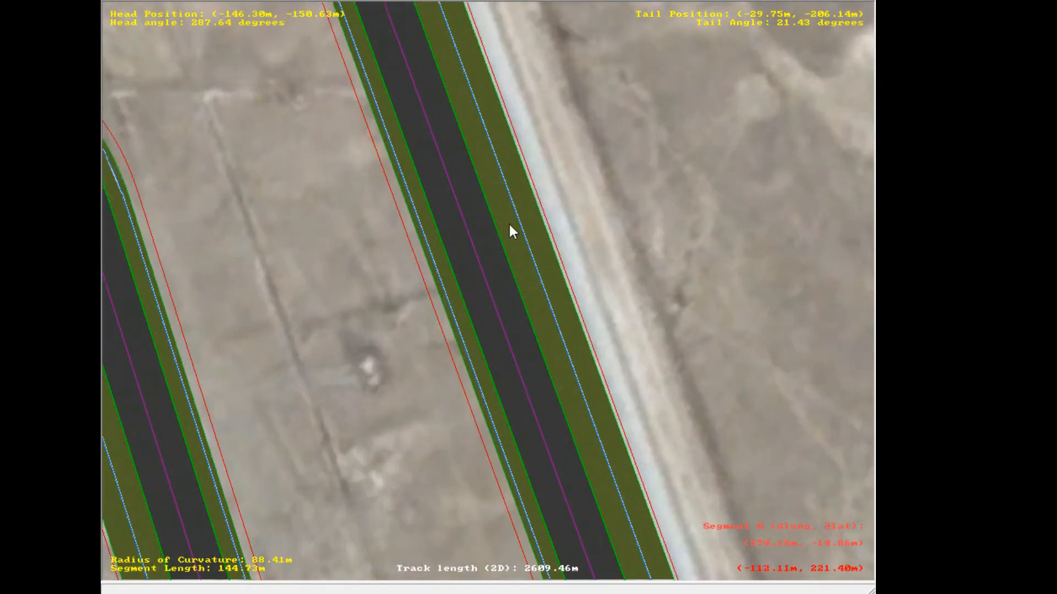
{"action": "scroll", "coordinate": [550, 230], "scroll_direction": "up", "scroll_amount": 3}
{"action": "scroll", "coordinate": [585, 239], "scroll_direction": "up", "scroll_amount": 1}
{"action": "left_click", "coordinate": [683, 217]}
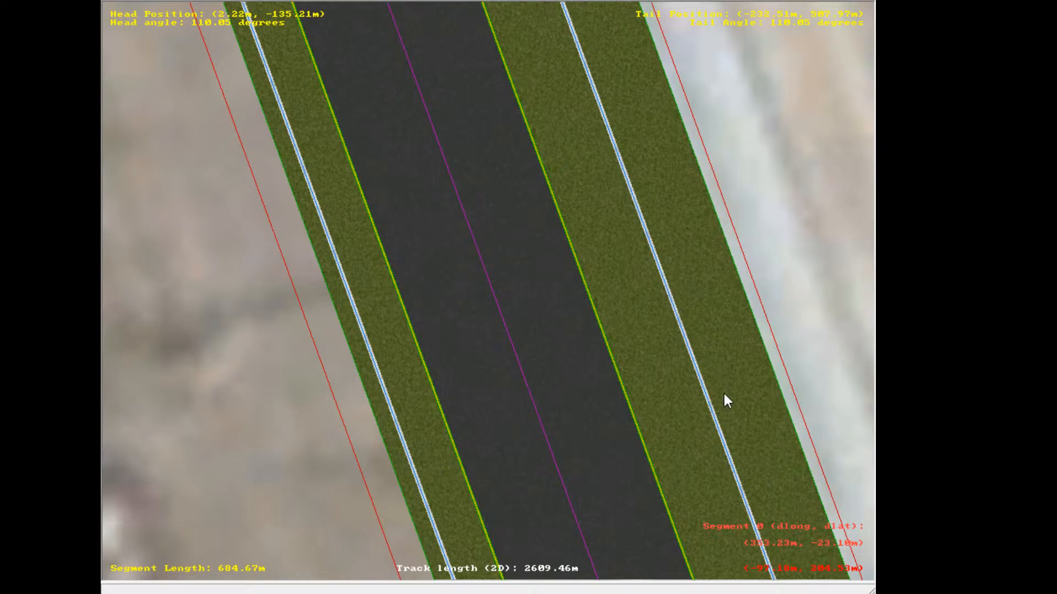
{"action": "key", "text": "s"}
{"action": "scroll", "coordinate": [622, 140], "scroll_direction": "down", "scroll_amount": 1}
{"action": "scroll", "coordinate": [622, 144], "scroll_direction": "down", "scroll_amount": 6}
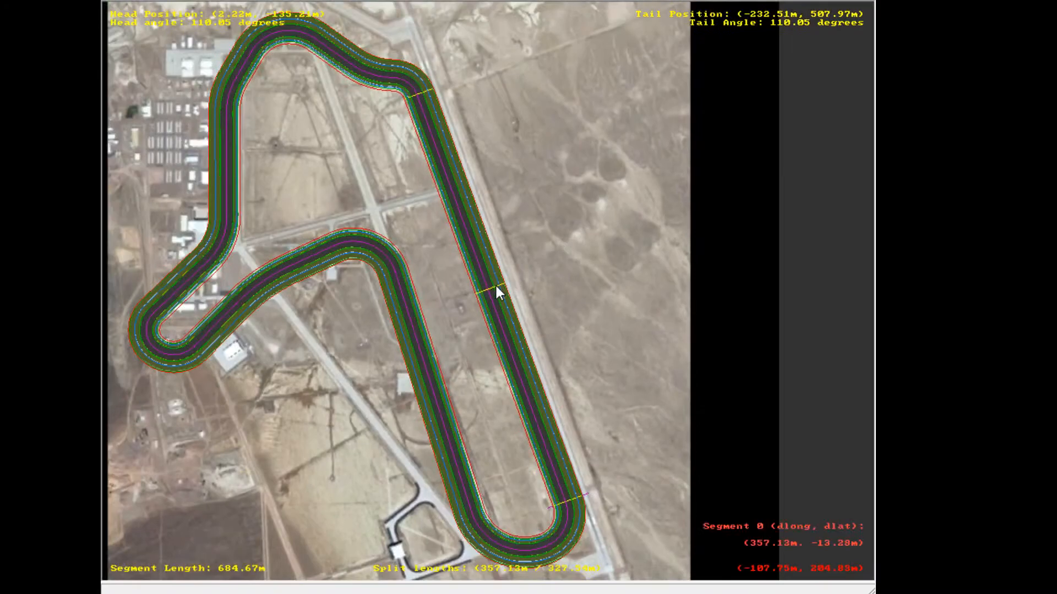
{"action": "scroll", "coordinate": [494, 284], "scroll_direction": "up", "scroll_amount": 6}
{"action": "scroll", "coordinate": [491, 315], "scroll_direction": "up", "scroll_amount": 1}
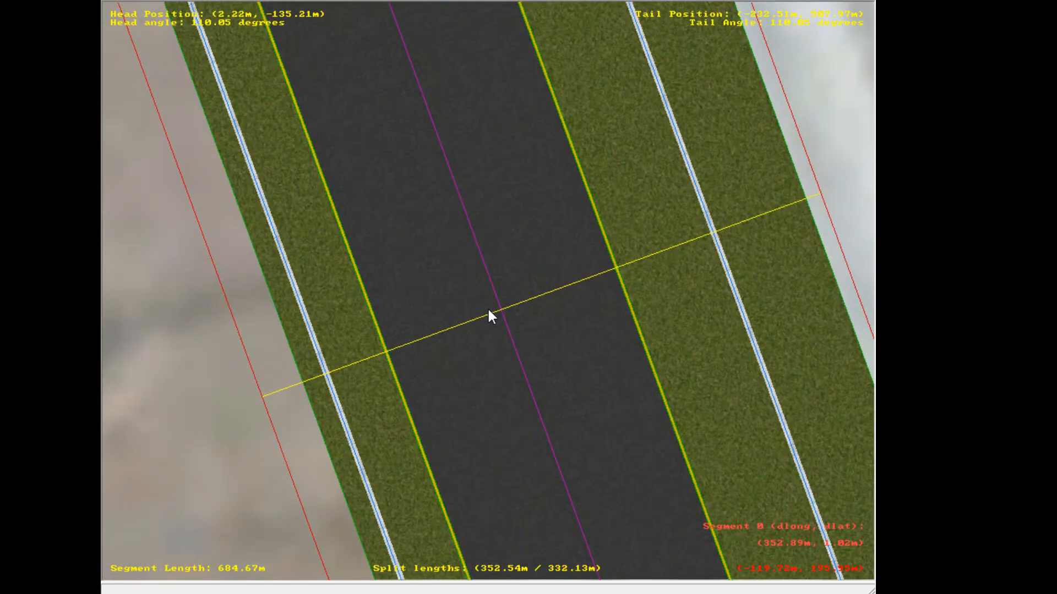
{"action": "left_click", "coordinate": [492, 315]}
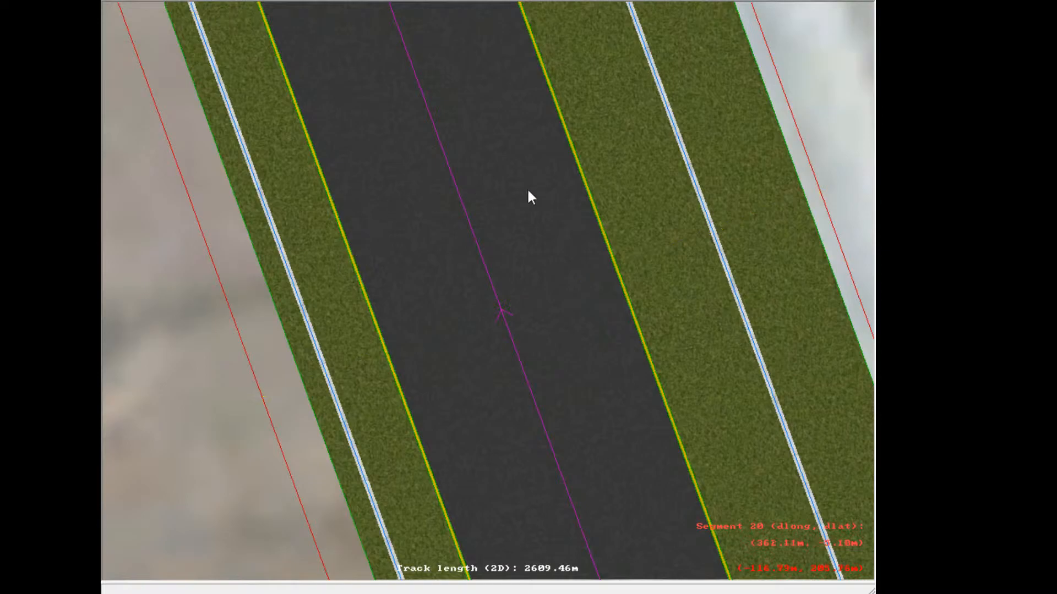
- Make the upper part of the split straight the track's first segment, placing the start/finish line at the split
{"action": "left_click", "coordinate": [466, 214]}
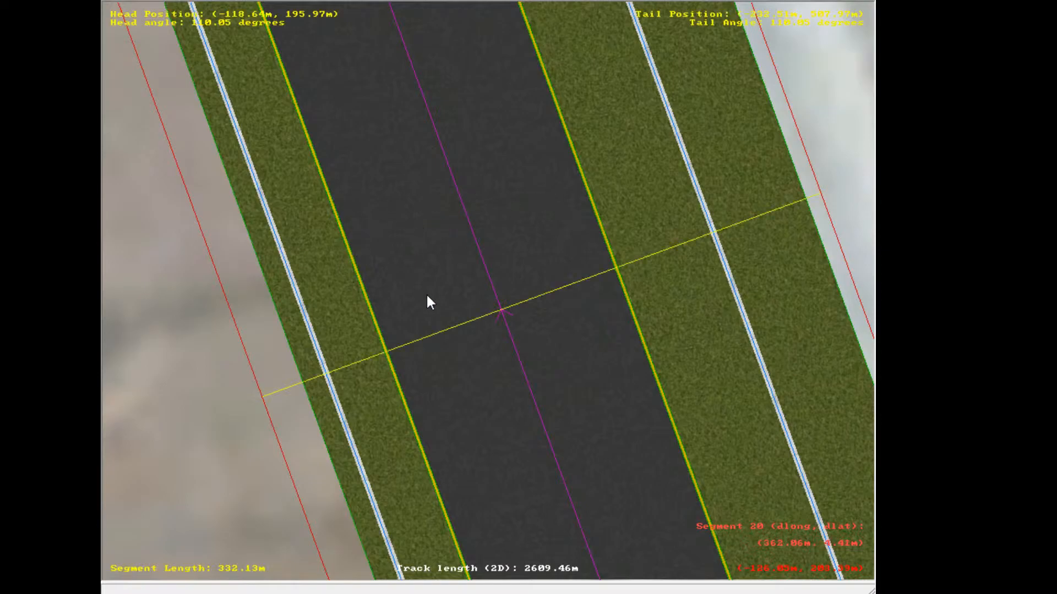
{"action": "key", "text": "s"}
{"action": "left_click", "coordinate": [174, 370]}
{"action": "scroll", "coordinate": [771, 200], "scroll_direction": "down", "scroll_amount": 11}
{"action": "scroll", "coordinate": [728, 200], "scroll_direction": "down", "scroll_amount": 1}
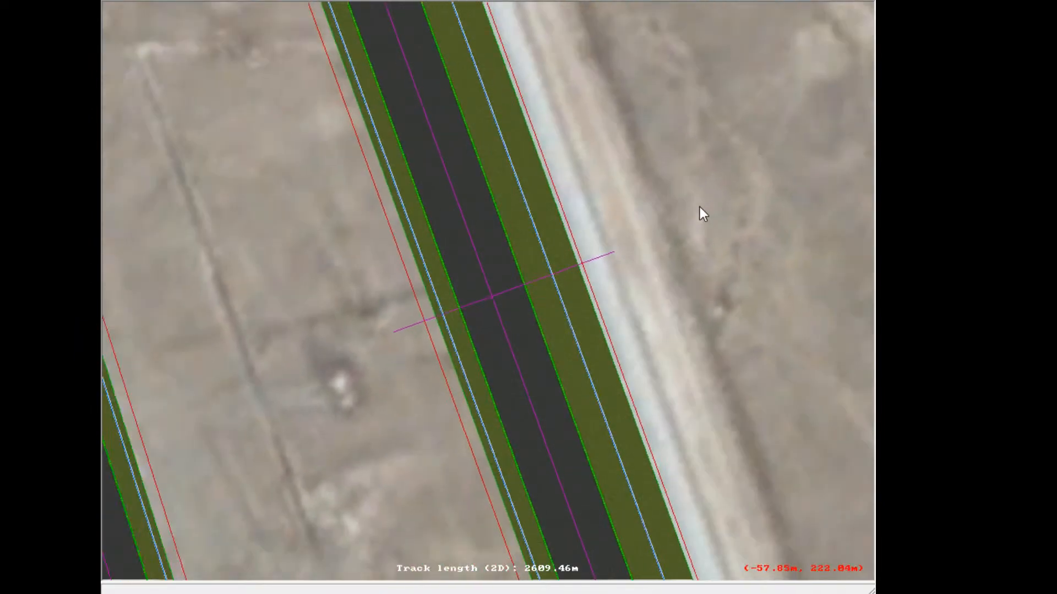
{"action": "scroll", "coordinate": [676, 191], "scroll_direction": "down", "scroll_amount": 5}
{"action": "scroll", "coordinate": [673, 193], "scroll_direction": "down", "scroll_amount": 3}
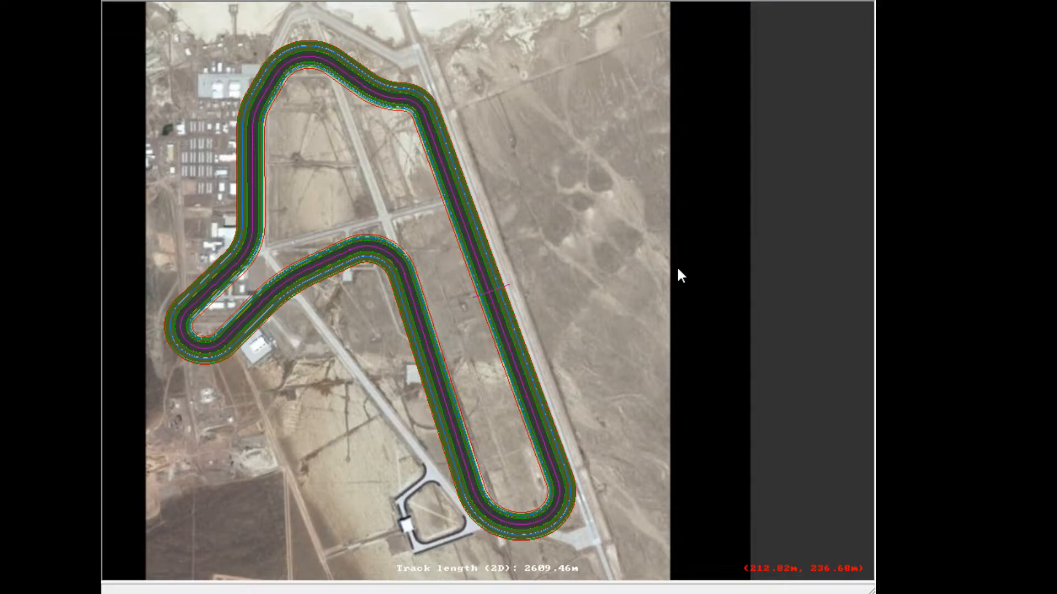
- Enlarge the whole circuit to a track length of about 2740 m
{"action": "scroll", "coordinate": [678, 269], "scroll_direction": "up", "scroll_amount": 6}
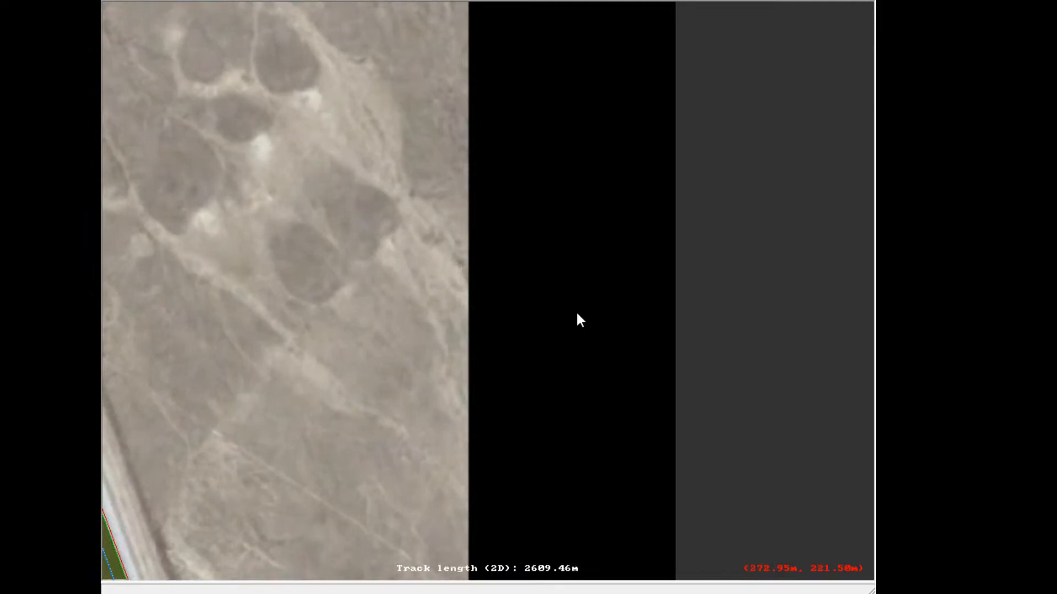
{"action": "scroll", "coordinate": [583, 312], "scroll_direction": "down", "scroll_amount": 10}
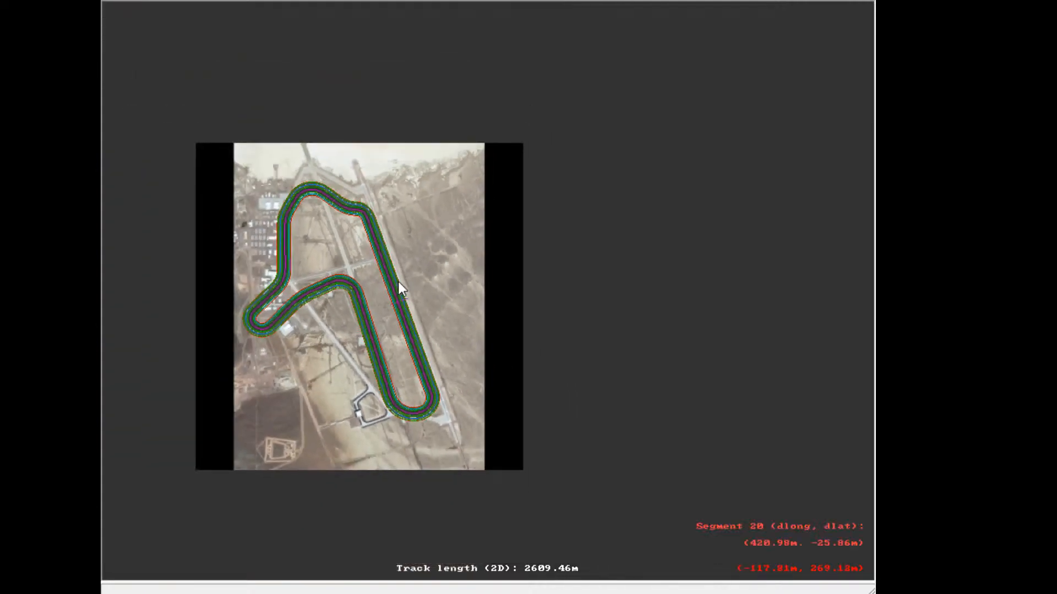
{"action": "scroll", "coordinate": [398, 283], "scroll_direction": "up", "scroll_amount": 5}
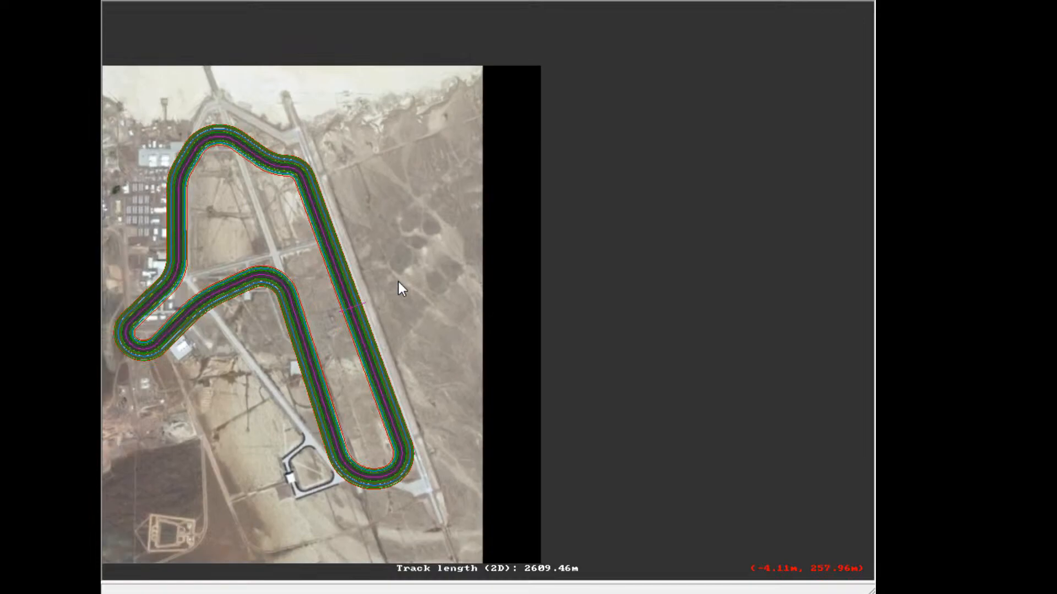
{"action": "scroll", "coordinate": [400, 283], "scroll_direction": "up", "scroll_amount": 1}
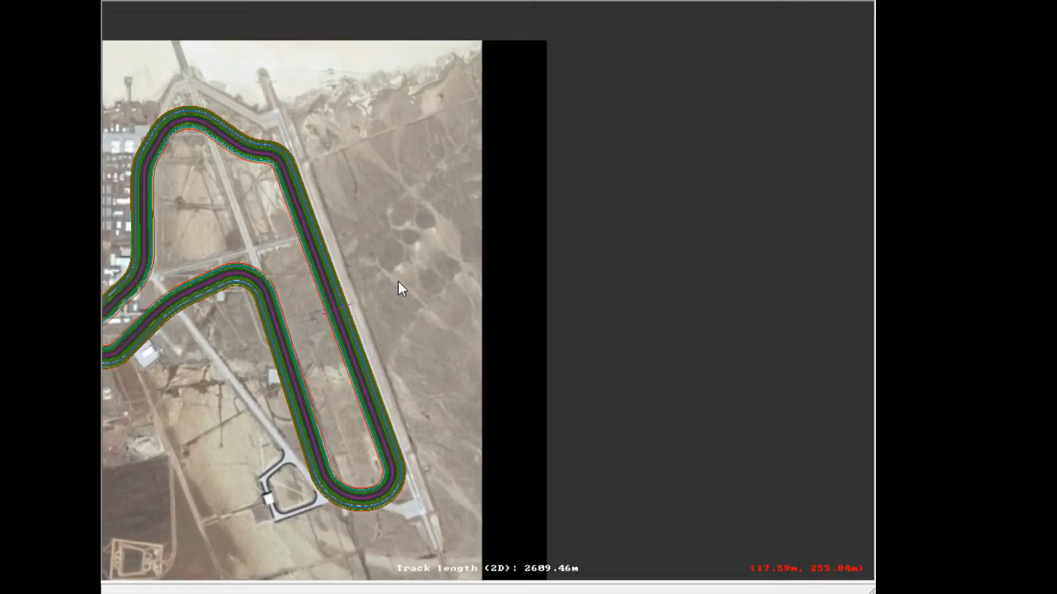
{"action": "scroll", "coordinate": [398, 282], "scroll_direction": "down", "scroll_amount": 3}
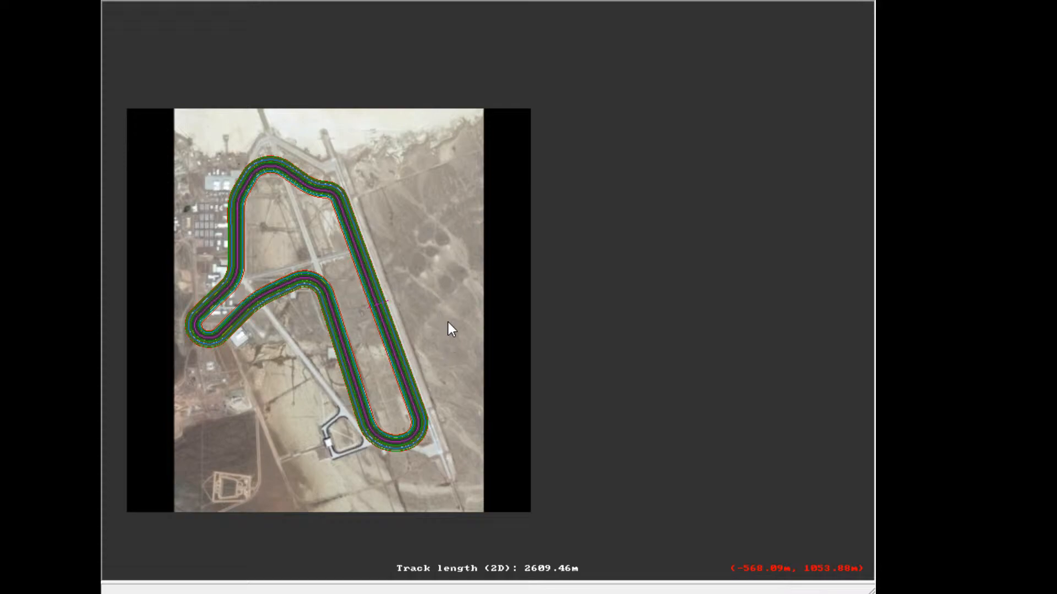
{"action": "scroll", "coordinate": [448, 322], "scroll_direction": "up", "scroll_amount": 1}
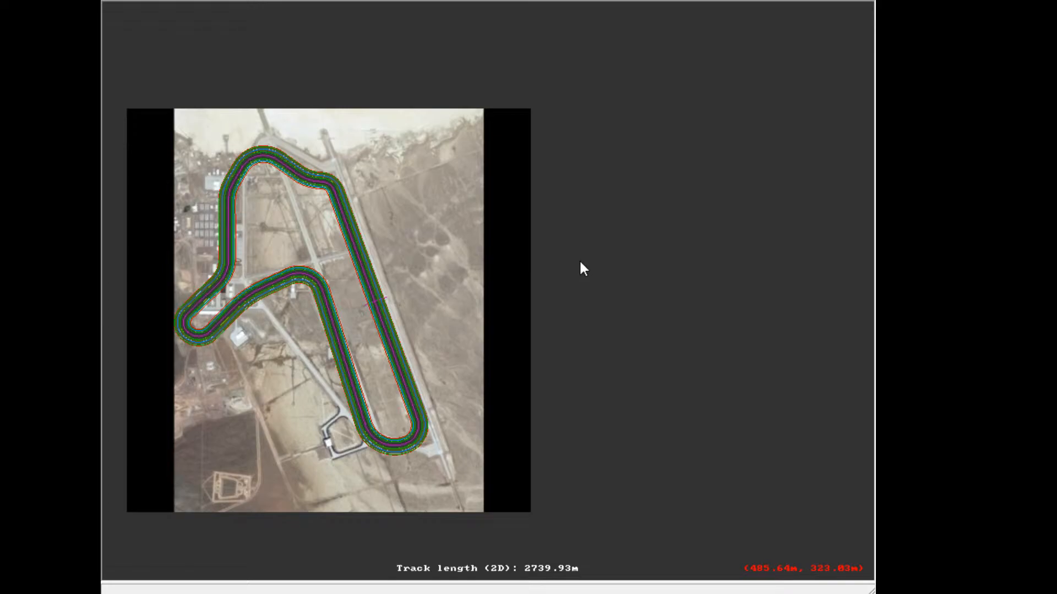
- Examine how the enlarged circuit lies over the runways and buildings in the aerial image
{"action": "scroll", "coordinate": [412, 337], "scroll_direction": "up", "scroll_amount": 1}
{"action": "scroll", "coordinate": [603, 222], "scroll_direction": "up", "scroll_amount": 1}
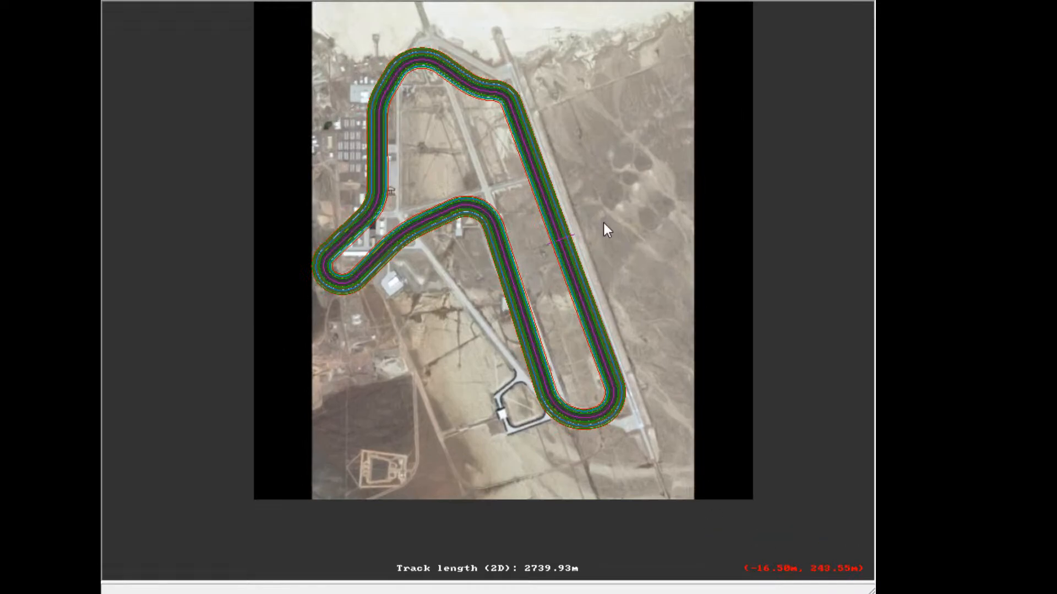
{"action": "scroll", "coordinate": [593, 206], "scroll_direction": "up", "scroll_amount": 1}
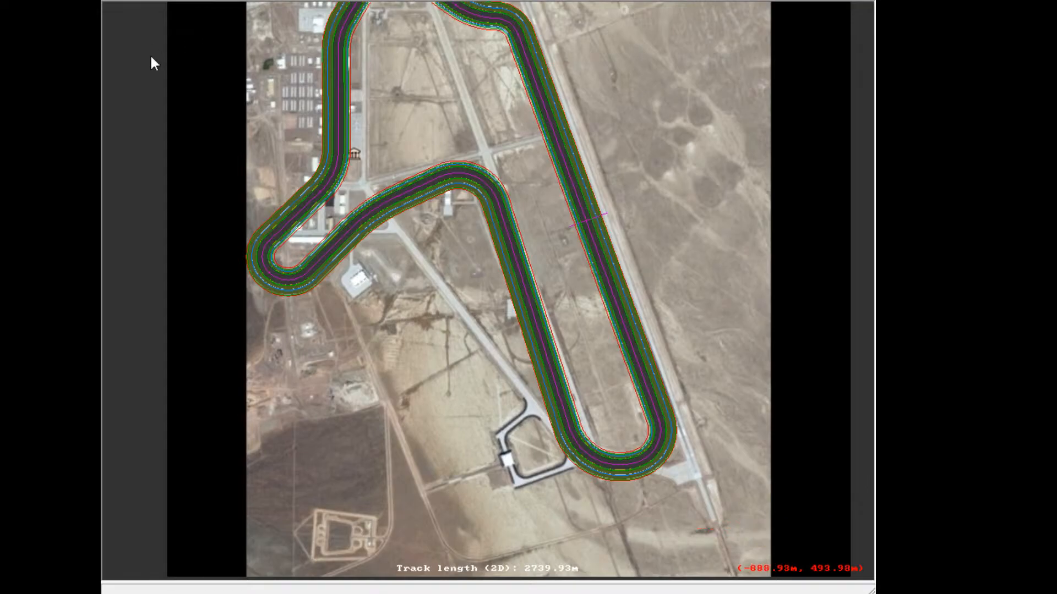
{"action": "left_click", "coordinate": [695, 143]}
{"action": "left_click", "coordinate": [696, 144]}
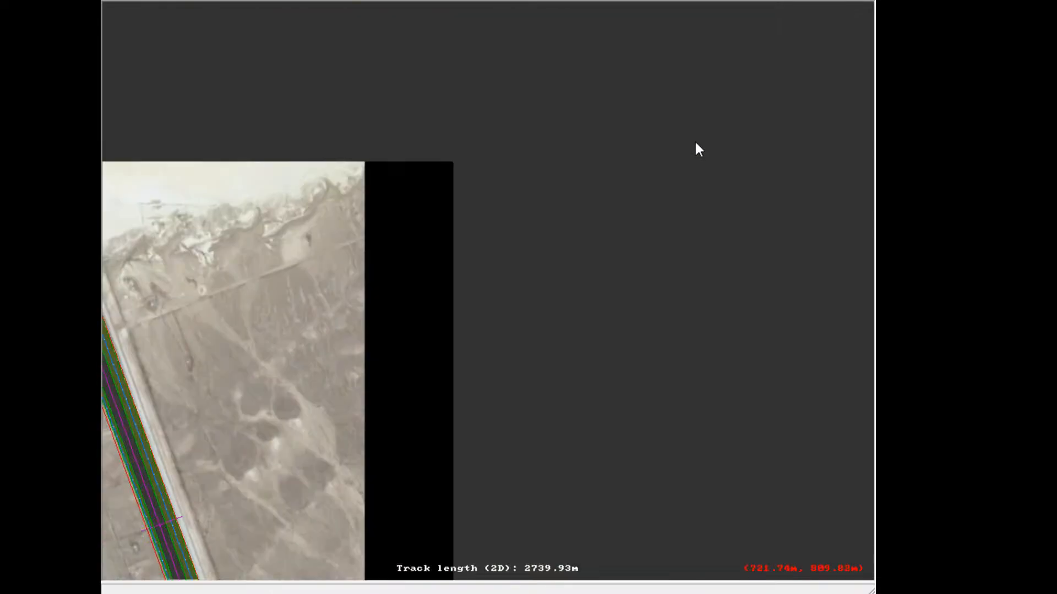
{"action": "left_click", "coordinate": [233, 365]}
{"action": "left_click", "coordinate": [197, 420]}
{"action": "scroll", "coordinate": [522, 269], "scroll_direction": "up", "scroll_amount": 1}
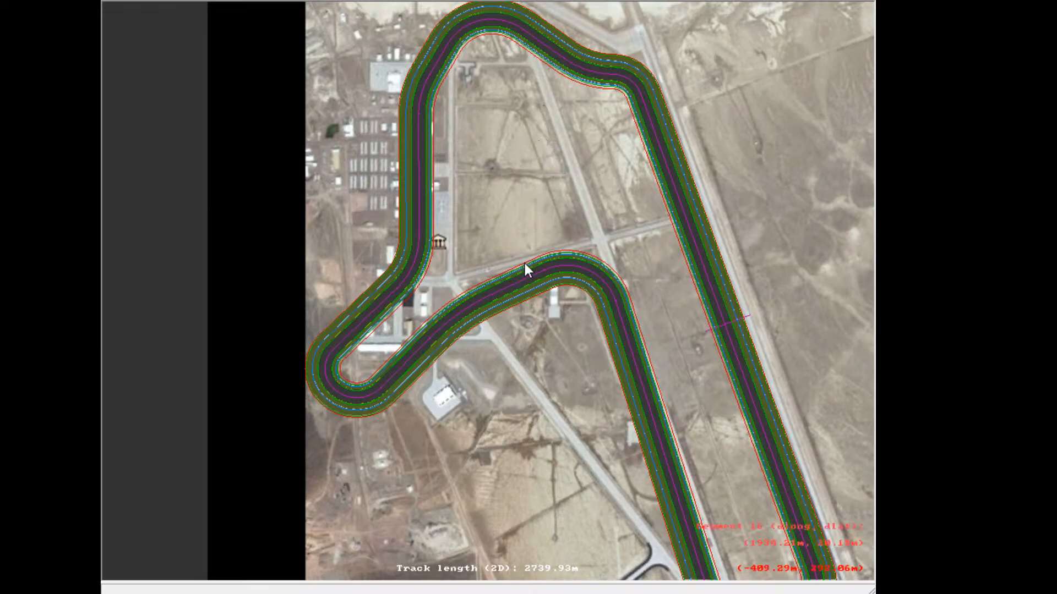
{"action": "scroll", "coordinate": [523, 260], "scroll_direction": "down", "scroll_amount": 1}
{"action": "scroll", "coordinate": [523, 259], "scroll_direction": "down", "scroll_amount": 1}
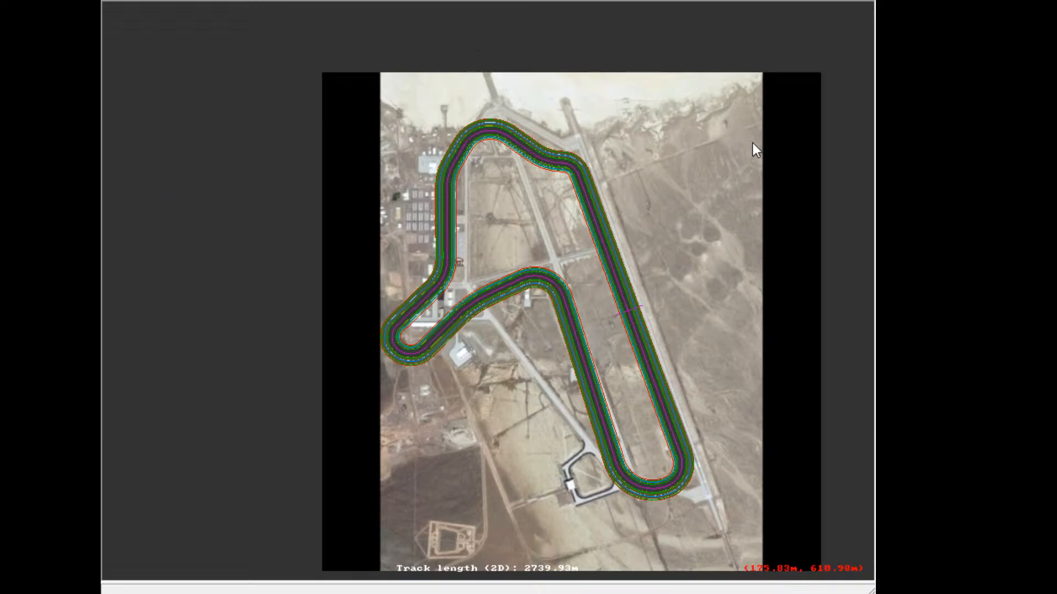
{"action": "right_click", "coordinate": [738, 149]}
{"action": "scroll", "coordinate": [715, 156], "scroll_direction": "up", "scroll_amount": 1}
{"action": "right_click", "coordinate": [392, 293]}
{"action": "right_click", "coordinate": [346, 362]}
{"action": "right_click", "coordinate": [592, 355]}
{"action": "right_click", "coordinate": [504, 415]}
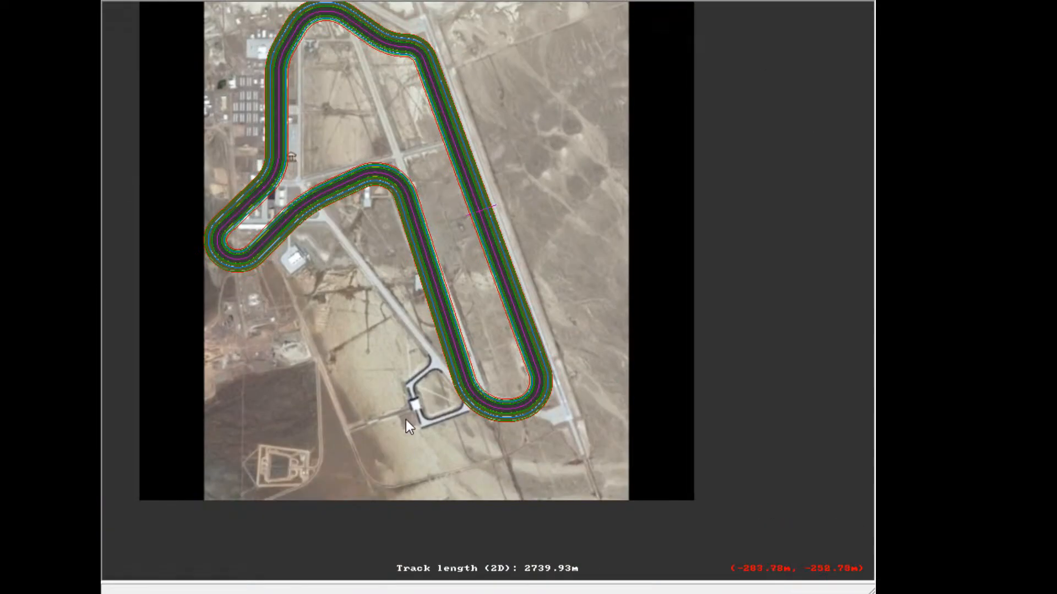
- Switch to track.ini in Notepad and examine its short track name and track length entries
{"action": "scroll", "coordinate": [408, 427], "scroll_direction": "up", "scroll_amount": 1}
{"action": "right_click", "coordinate": [420, 201]}
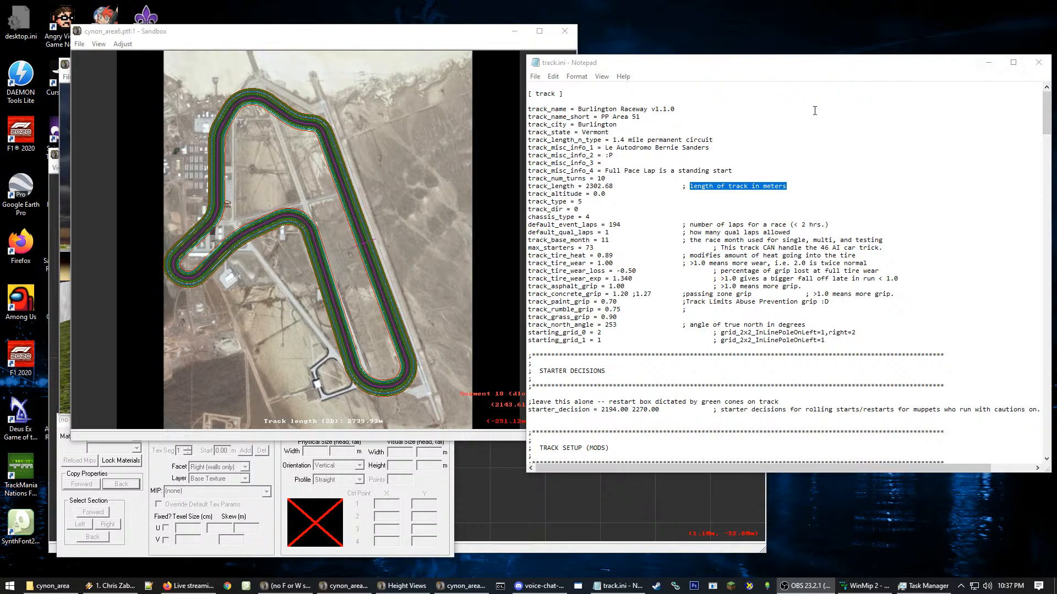
{"action": "left_click_drag", "start_coordinate": [826, 66], "coordinate": [799, 82]}
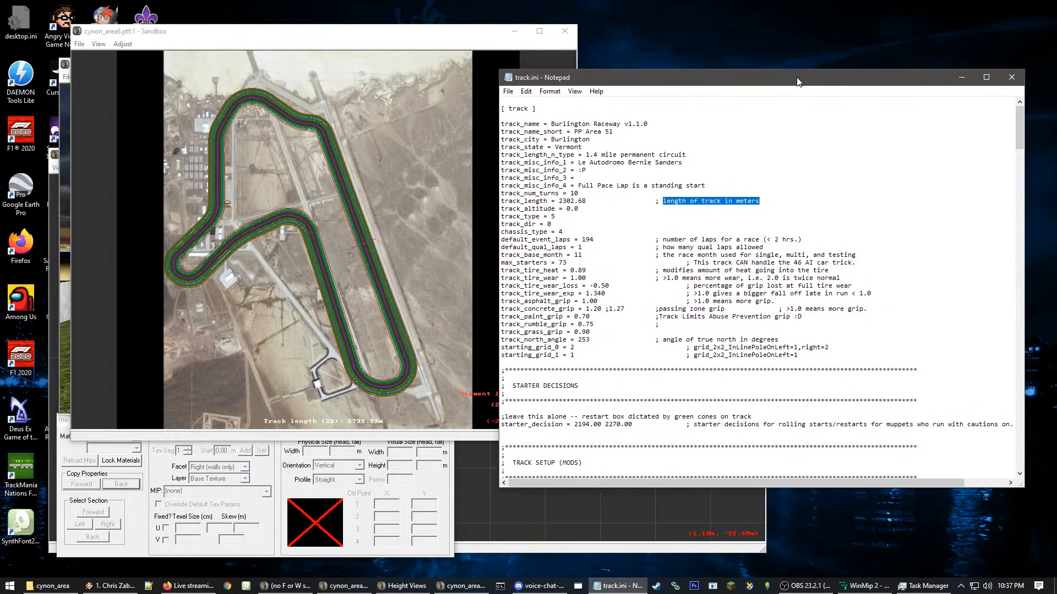
{"action": "left_click", "coordinate": [608, 138]}
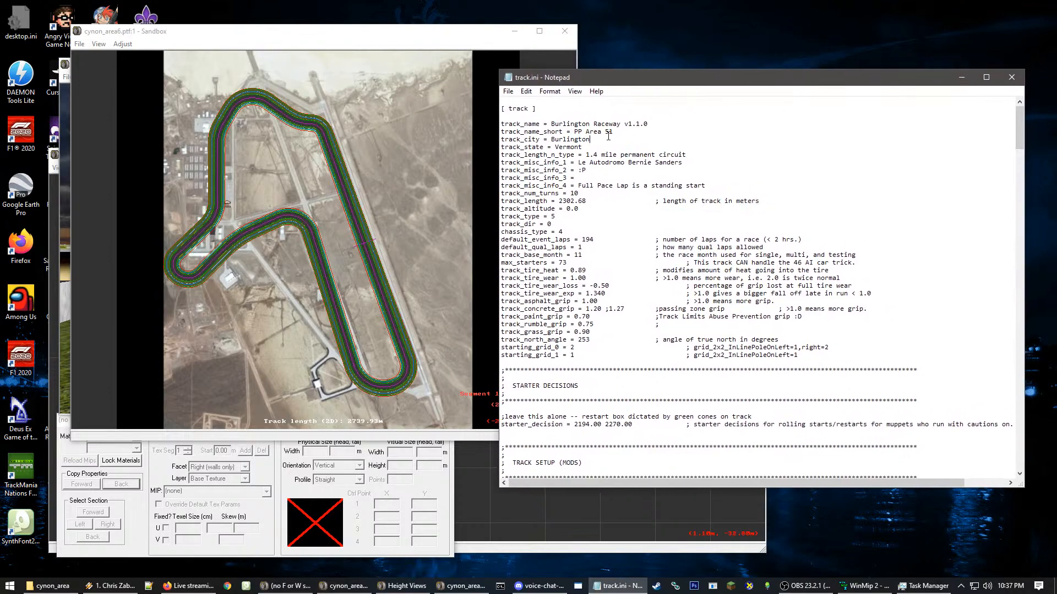
{"action": "double_click", "coordinate": [557, 132]}
{"action": "left_click_drag", "start_coordinate": [613, 132], "coordinate": [574, 132]}
{"action": "left_click", "coordinate": [696, 202]}
{"action": "left_click_drag", "start_coordinate": [559, 205], "coordinate": [585, 204]}
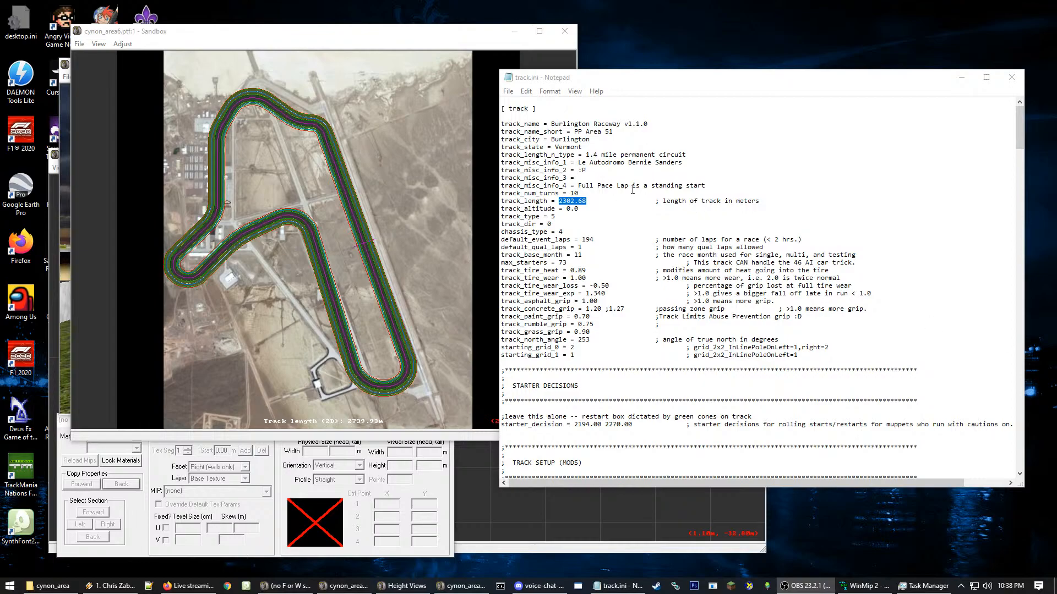
{"action": "key", "text": "alt+Tab"}
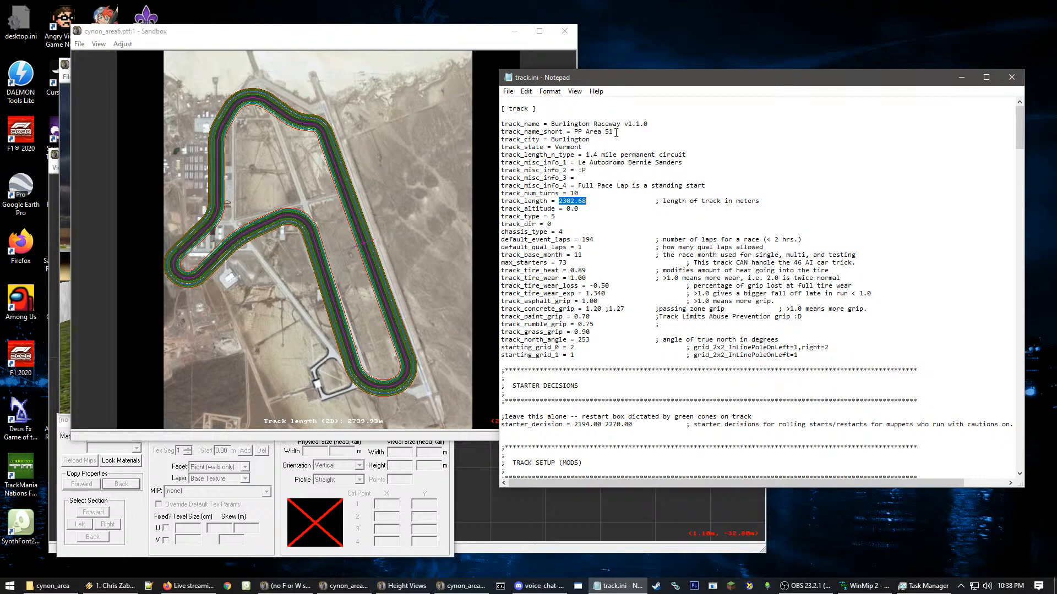
{"action": "left_click_drag", "start_coordinate": [614, 133], "coordinate": [574, 134]}
- Set track_length to 2739.93 in track.ini, matching the circuit length shown in Sandbox, and save the file
{"action": "left_click_drag", "start_coordinate": [586, 202], "coordinate": [559, 203]}
{"action": "left_click", "coordinate": [463, 154]}
{"action": "scroll", "coordinate": [504, 353], "scroll_direction": "up", "scroll_amount": 1}
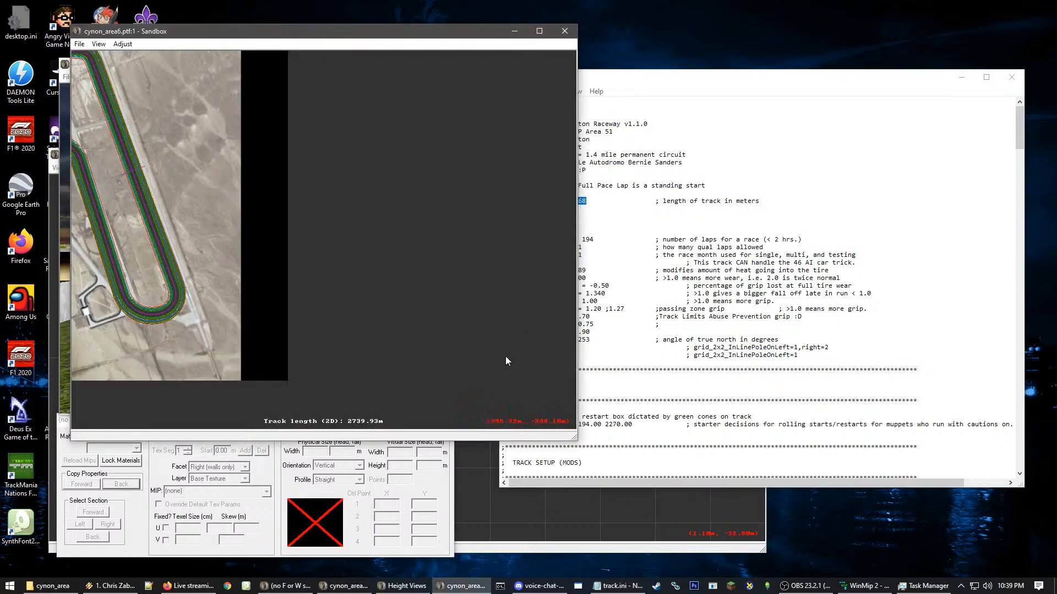
{"action": "left_click_drag", "start_coordinate": [318, 314], "coordinate": [330, 149]}
{"action": "scroll", "coordinate": [452, 366], "scroll_direction": "up", "scroll_amount": 2}
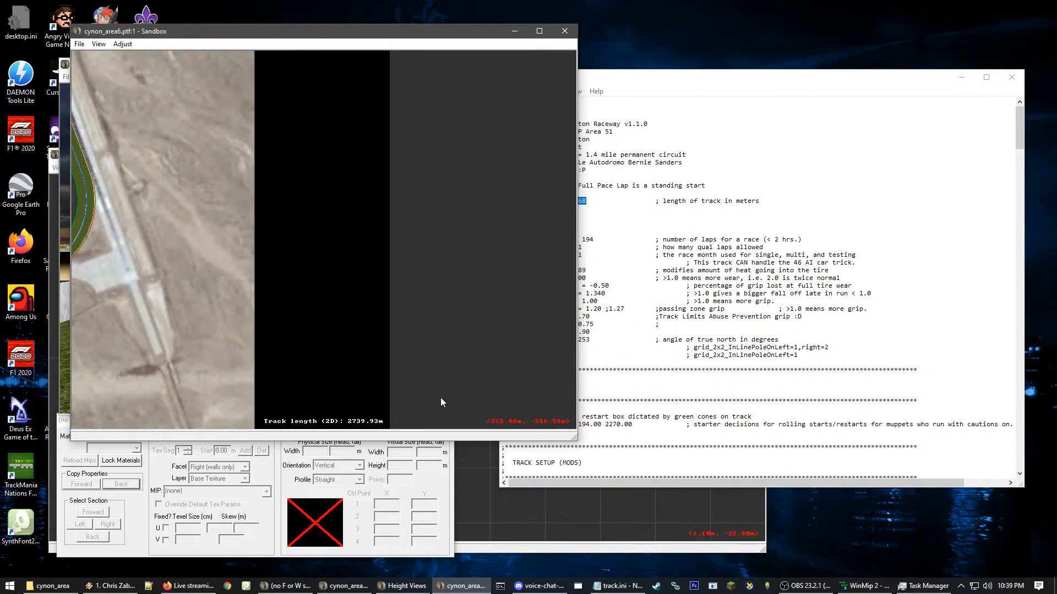
{"action": "key", "text": "alt+Tab"}
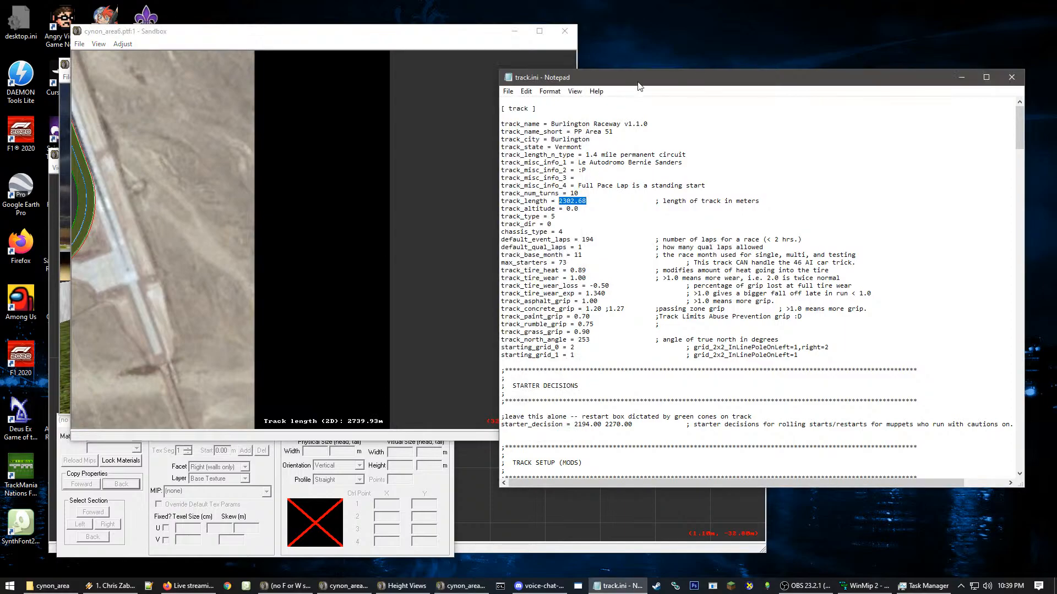
{"action": "type", "text": "27     "}
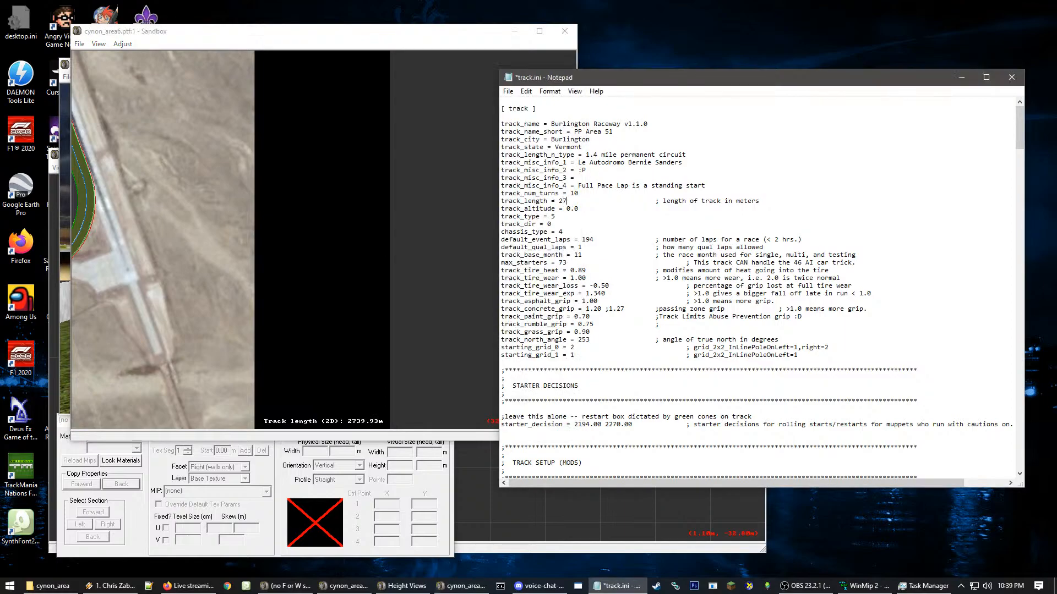
{"action": "type", "text": "39.93"}
{"action": "key", "text": "ctrl+s"}
- Return to Sandbox and examine how the southern hairpin lies against the runway and the side loop road
{"action": "left_click", "coordinate": [404, 192]}
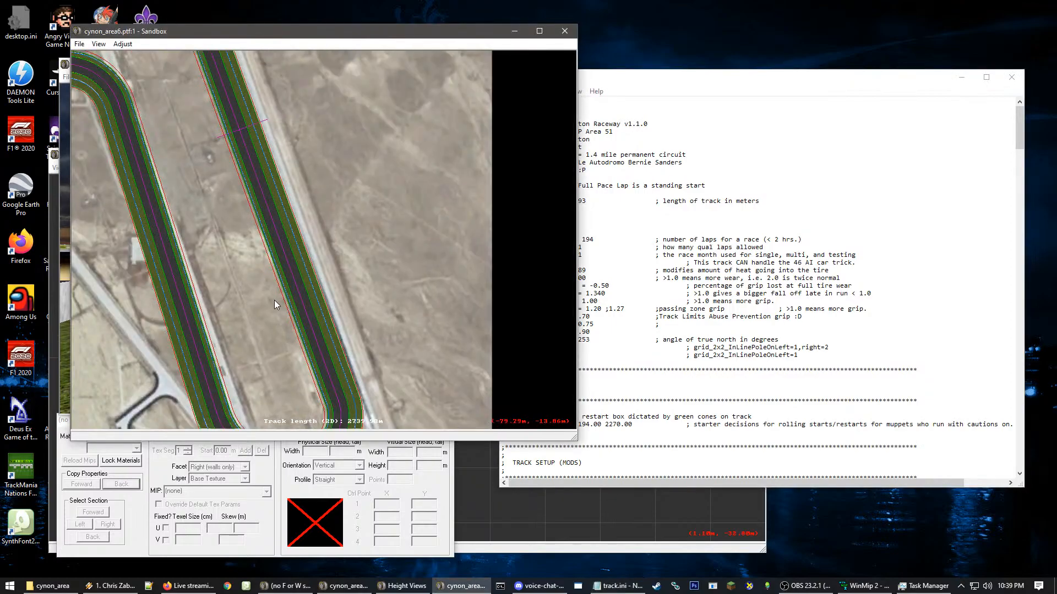
{"action": "right_click", "coordinate": [275, 300]}
{"action": "right_click", "coordinate": [338, 314]}
{"action": "right_click", "coordinate": [337, 331]}
{"action": "scroll", "coordinate": [316, 253], "scroll_direction": "up", "scroll_amount": 2}
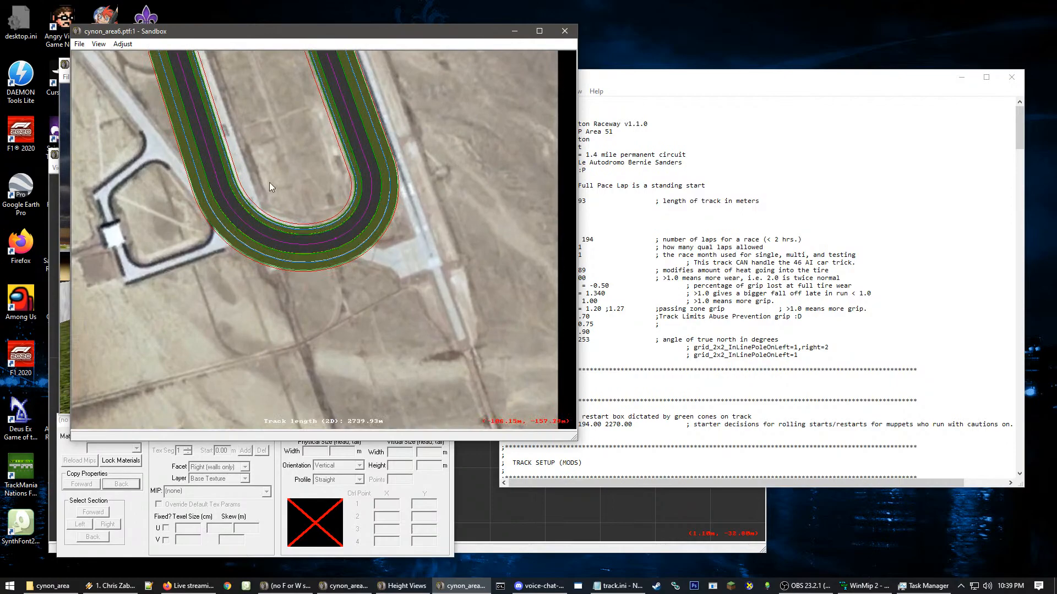
{"action": "right_click", "coordinate": [220, 177]}
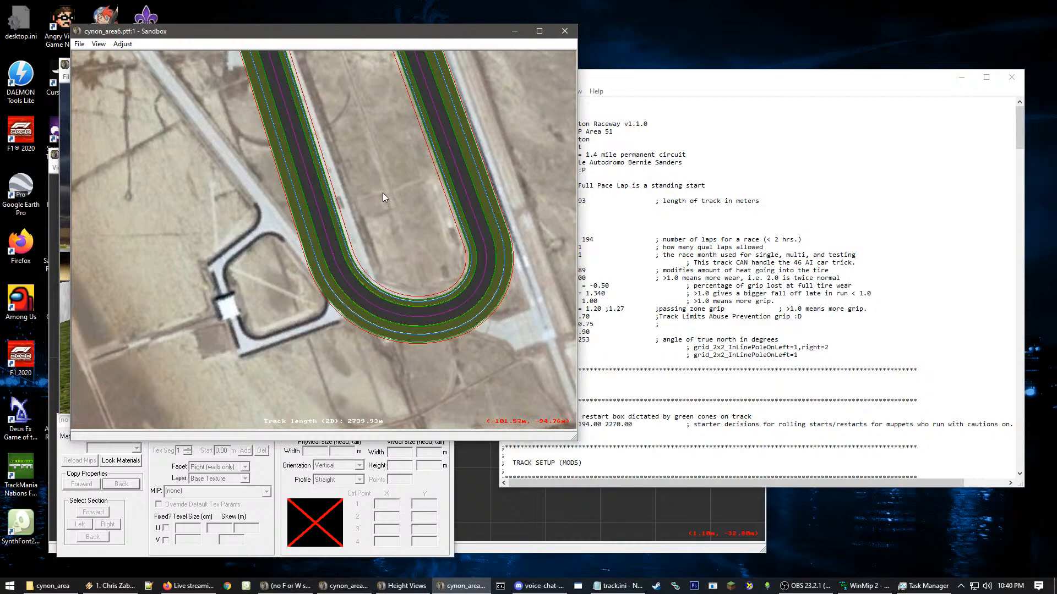
{"action": "right_click_drag", "start_coordinate": [380, 214], "coordinate": [297, 255]}
{"action": "scroll", "coordinate": [294, 321], "scroll_direction": "up", "scroll_amount": 3}
{"action": "right_click_drag", "start_coordinate": [208, 285], "coordinate": [263, 227]}
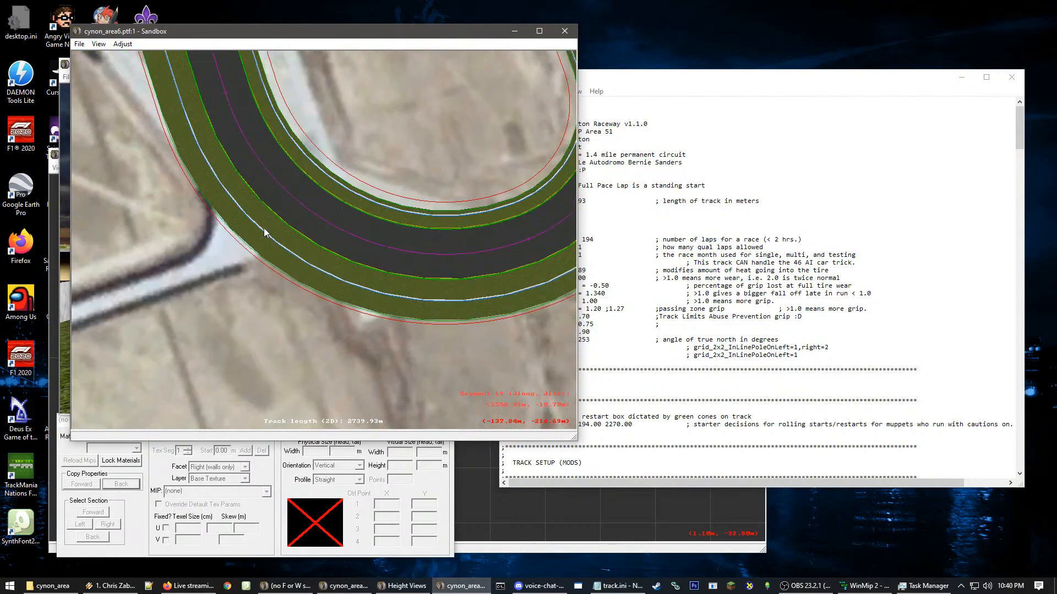
{"action": "scroll", "coordinate": [316, 179], "scroll_direction": "down", "scroll_amount": 1}
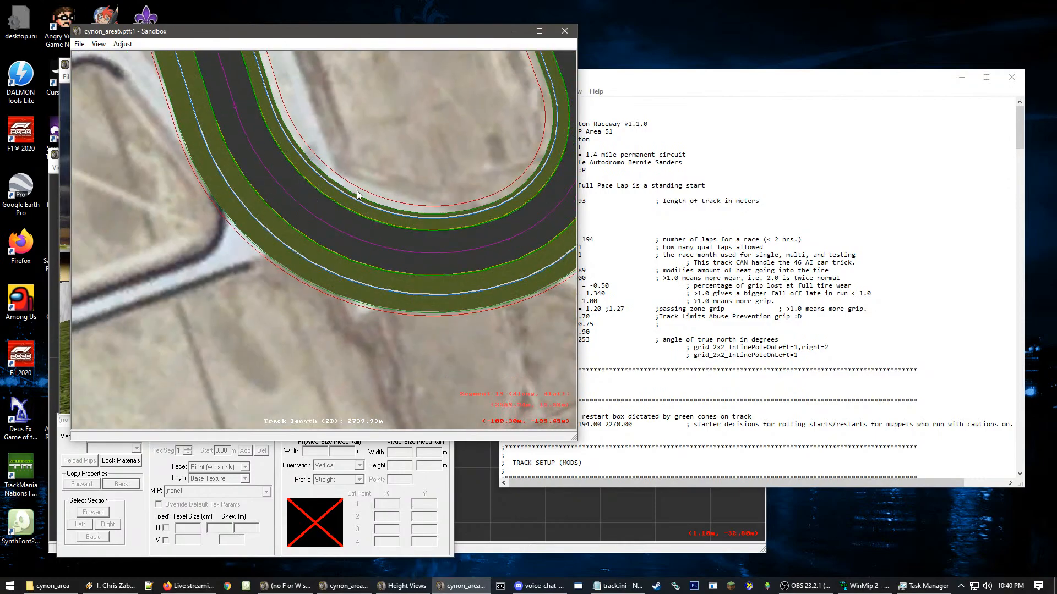
- Inspect the segment joint where the southern hairpin meets the long straight beside the eastern runway
{"action": "left_click", "coordinate": [634, 187]}
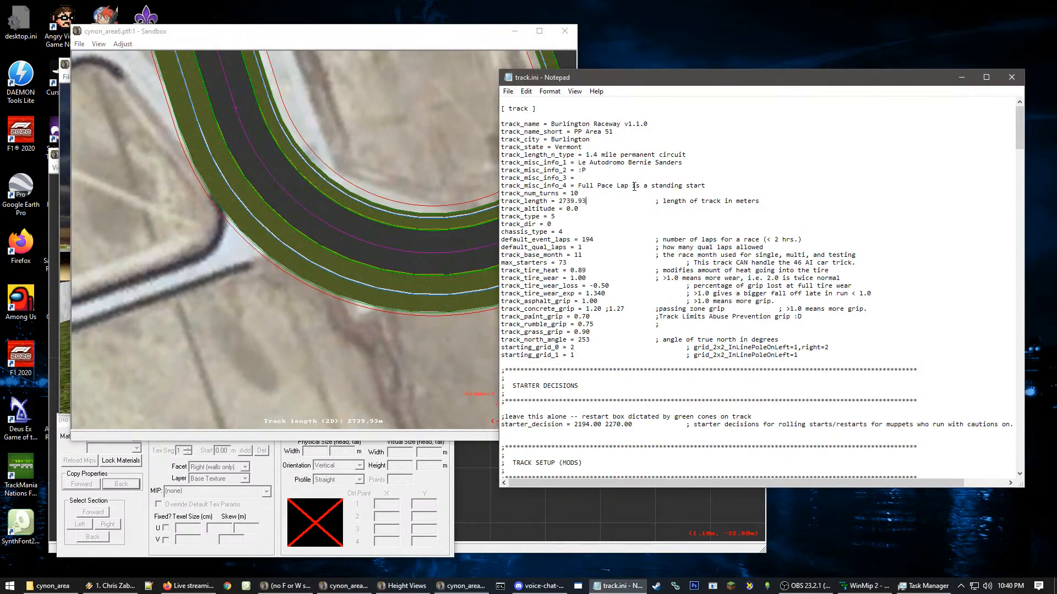
{"action": "left_click", "coordinate": [377, 192]}
{"action": "right_click", "coordinate": [449, 238]}
{"action": "right_click", "coordinate": [350, 183]}
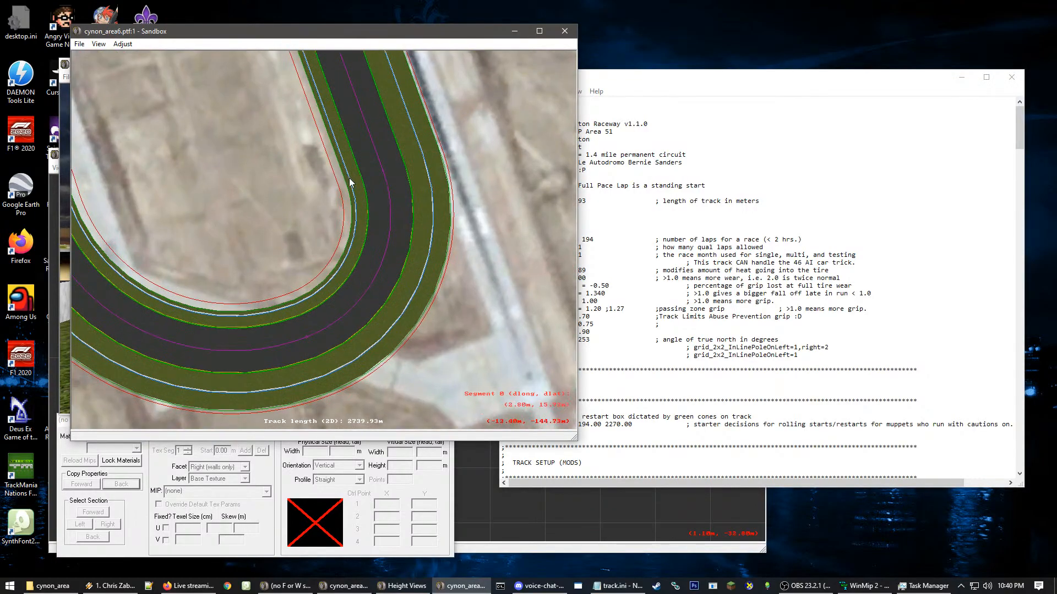
{"action": "scroll", "coordinate": [372, 165], "scroll_direction": "up", "scroll_amount": 2}
{"action": "right_click", "coordinate": [440, 118]}
{"action": "scroll", "coordinate": [285, 254], "scroll_direction": "up", "scroll_amount": 3}
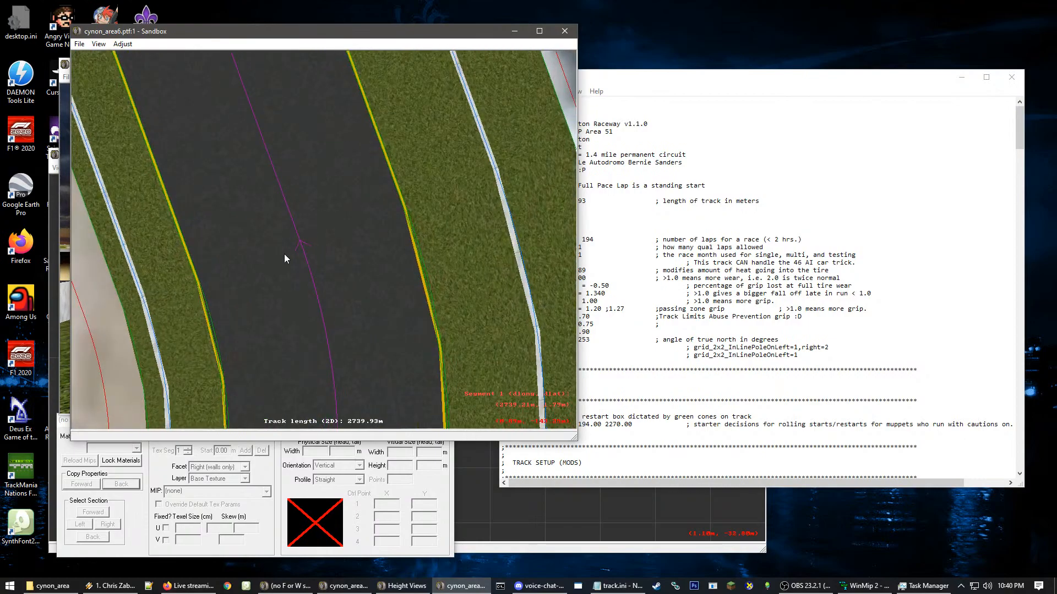
{"action": "scroll", "coordinate": [301, 253], "scroll_direction": "down", "scroll_amount": 6}
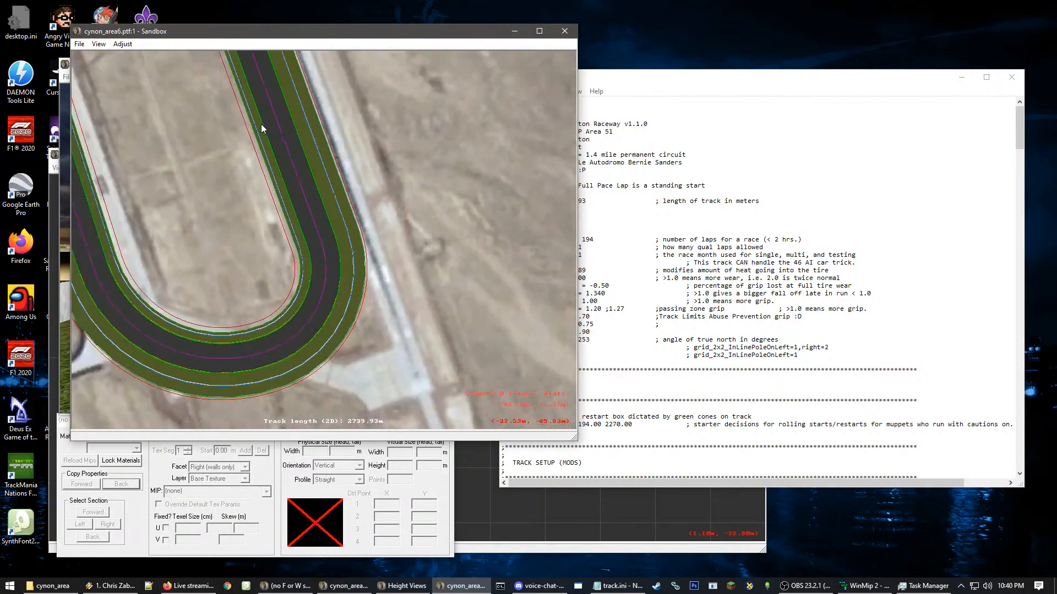
{"action": "scroll", "coordinate": [199, 117], "scroll_direction": "down", "scroll_amount": 2}
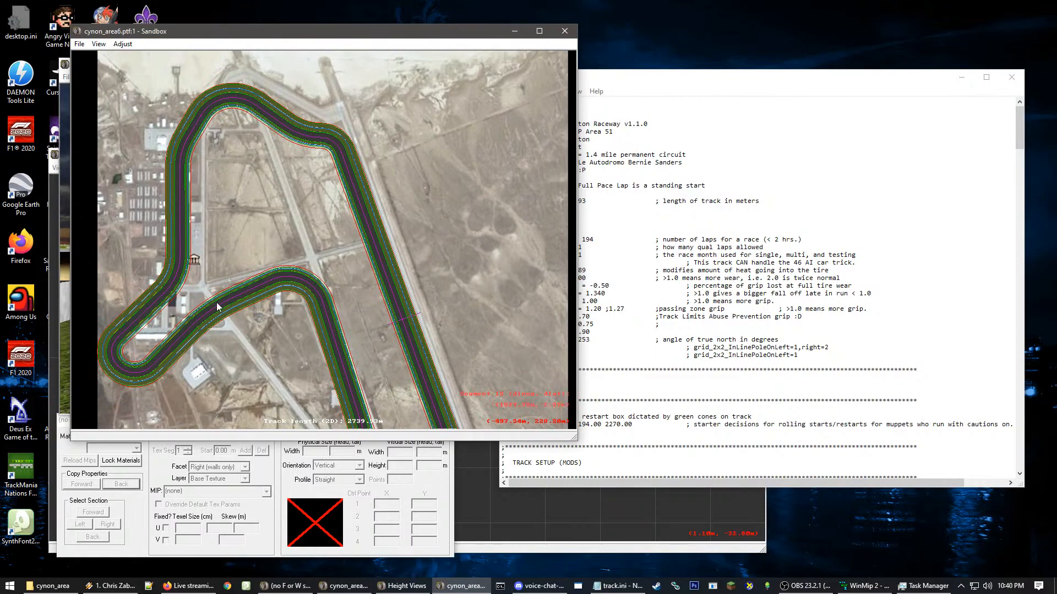
- Examine the whole circuit's fit over the airfield, from the western corners to the southern hairpin
{"action": "right_click", "coordinate": [256, 352]}
{"action": "right_click", "coordinate": [335, 354]}
{"action": "right_click", "coordinate": [471, 225]}
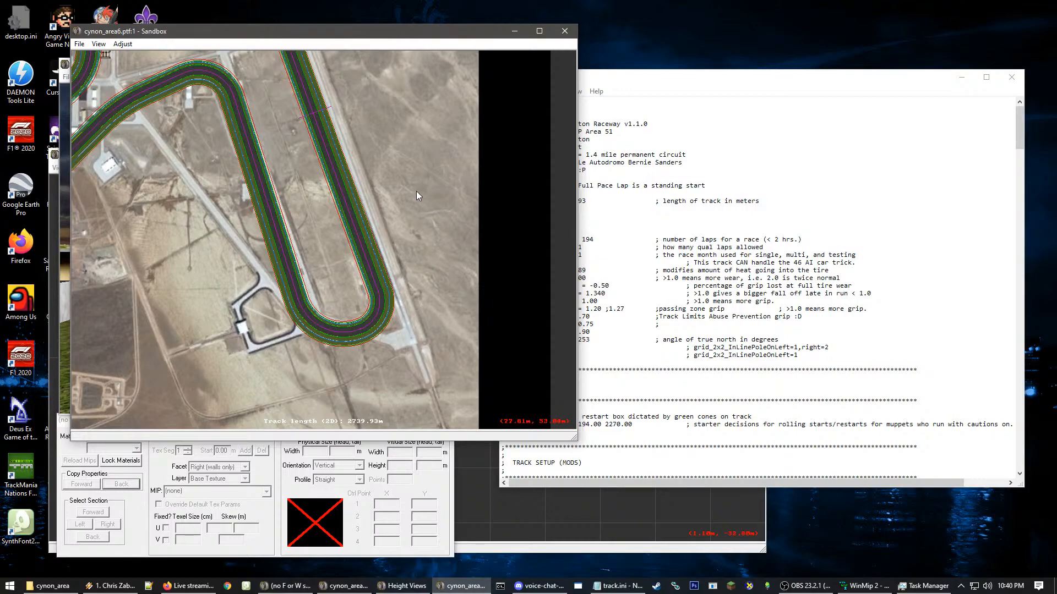
{"action": "scroll", "coordinate": [415, 190], "scroll_direction": "down", "scroll_amount": 2}
{"action": "right_click_drag", "start_coordinate": [394, 193], "coordinate": [352, 184]}
{"action": "right_click_drag", "start_coordinate": [242, 135], "coordinate": [398, 233]}
{"action": "right_click_drag", "start_coordinate": [269, 280], "coordinate": [330, 144]}
{"action": "scroll", "coordinate": [435, 192], "scroll_direction": "down", "scroll_amount": 3}
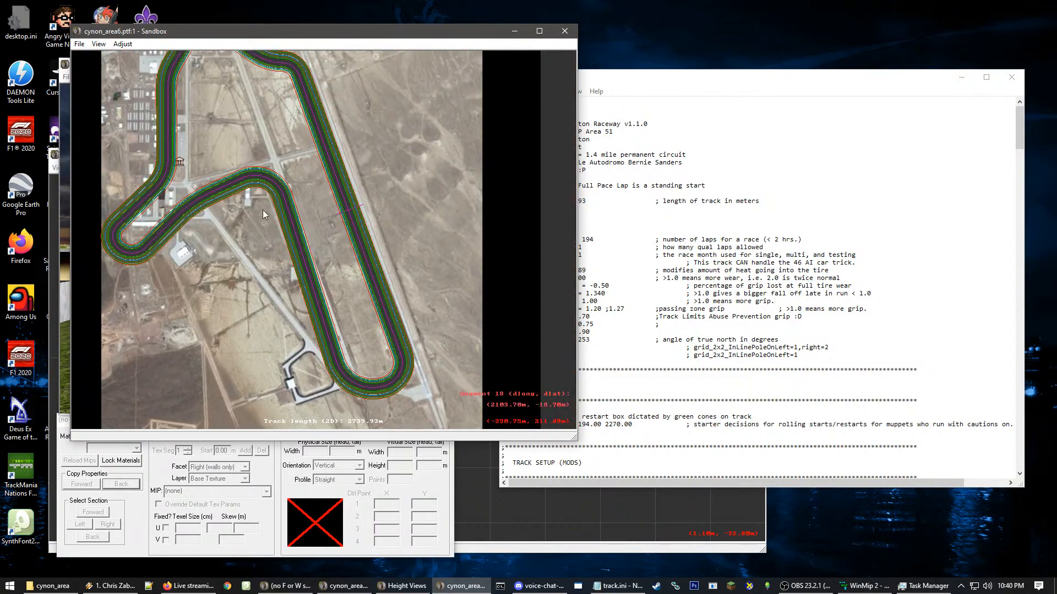
{"action": "scroll", "coordinate": [226, 216], "scroll_direction": "up", "scroll_amount": 3}
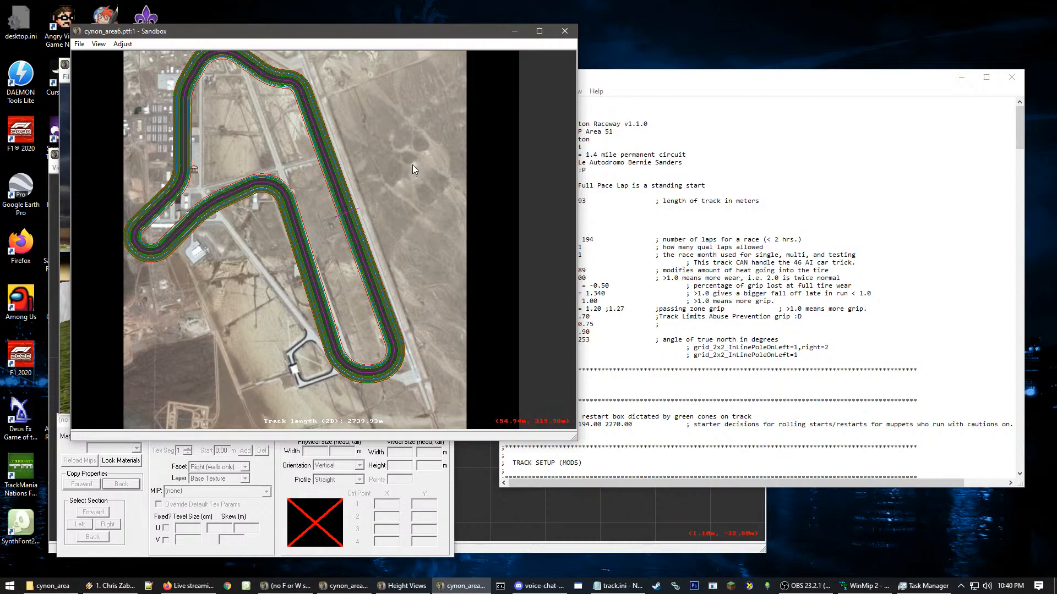
{"action": "scroll", "coordinate": [413, 165], "scroll_direction": "down", "scroll_amount": 3}
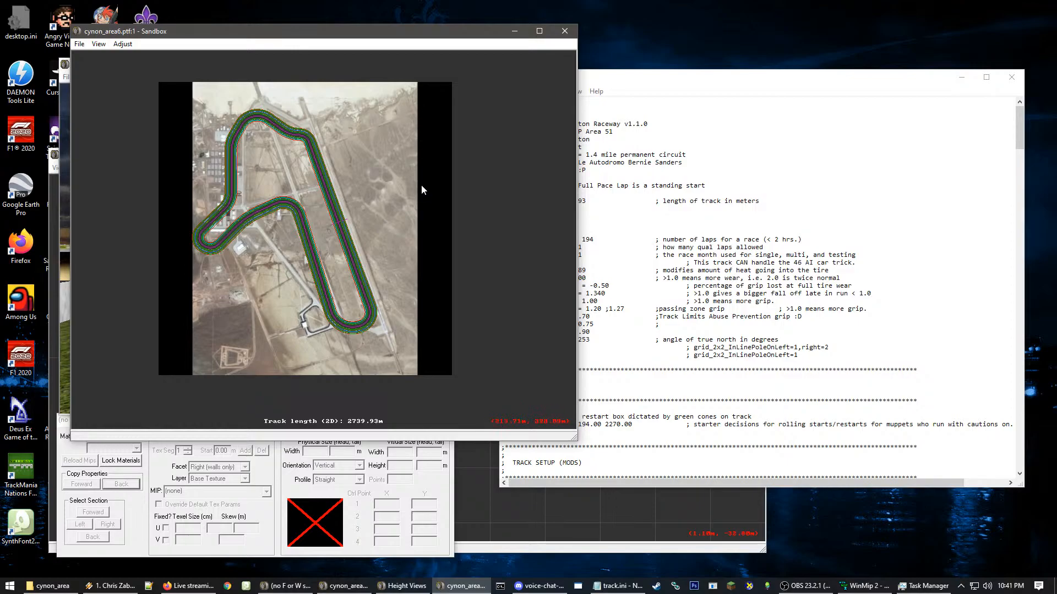
- Examine the two parallel straights leading to the southern hairpin and the infield between them
{"action": "scroll", "coordinate": [347, 336], "scroll_direction": "up", "scroll_amount": 2}
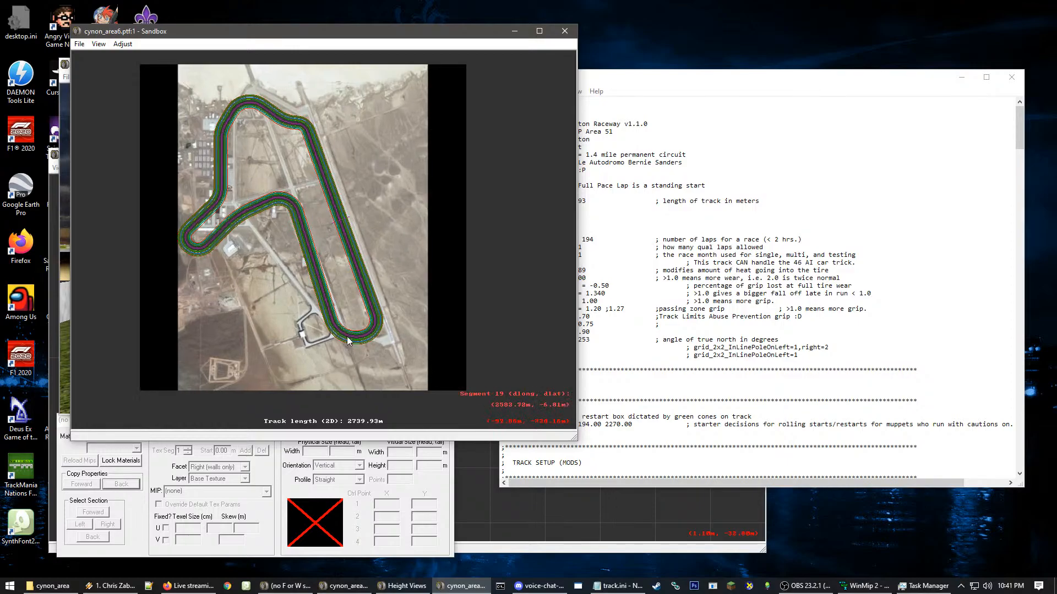
{"action": "scroll", "coordinate": [316, 153], "scroll_direction": "up", "scroll_amount": 5}
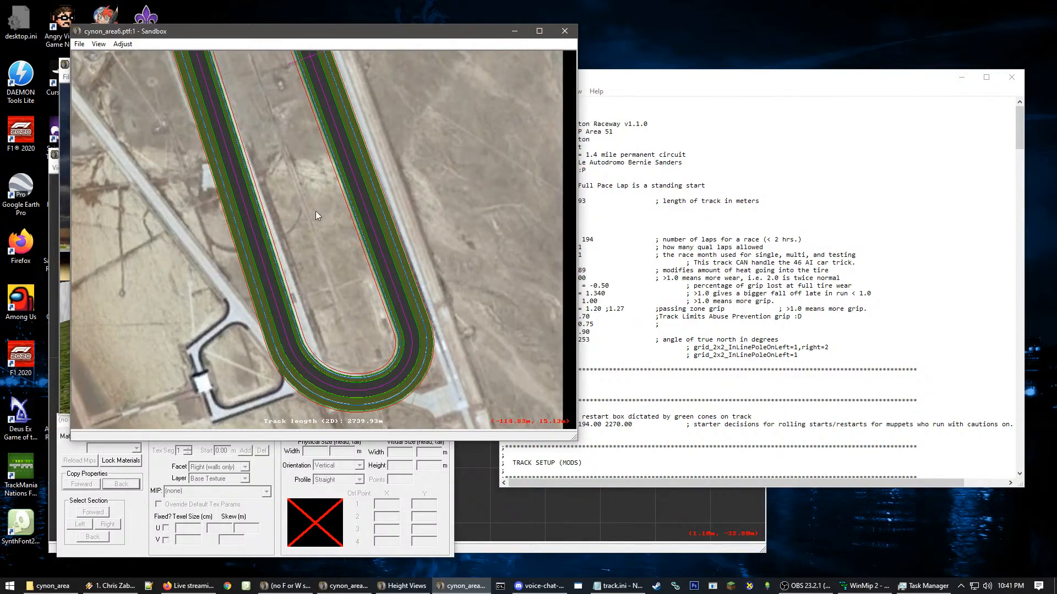
{"action": "scroll", "coordinate": [291, 144], "scroll_direction": "down", "scroll_amount": 3}
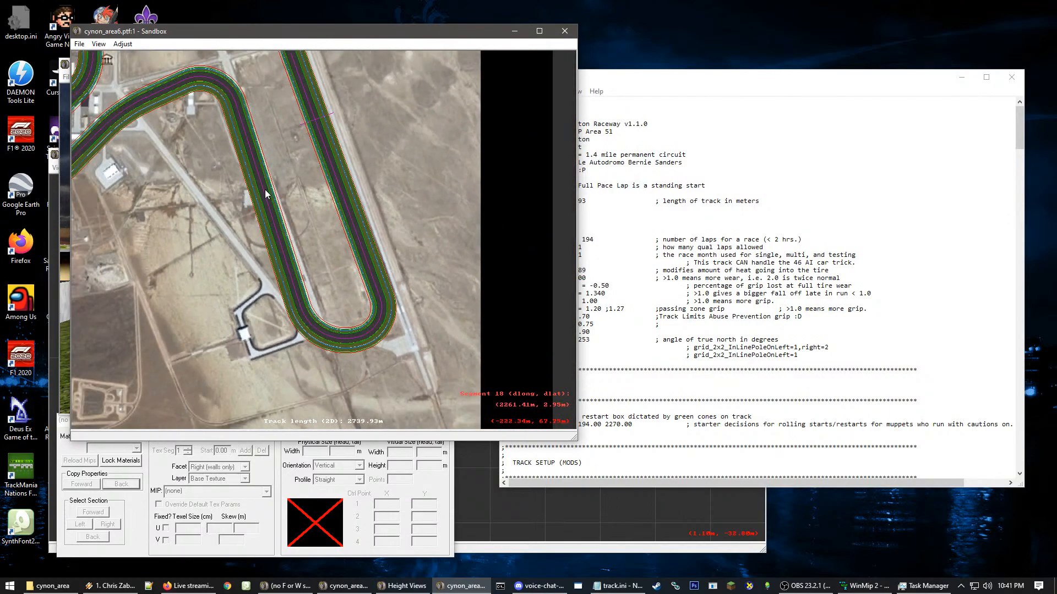
{"action": "scroll", "coordinate": [389, 223], "scroll_direction": "up", "scroll_amount": 1}
{"action": "left_click_drag", "start_coordinate": [391, 216], "coordinate": [342, 239]}
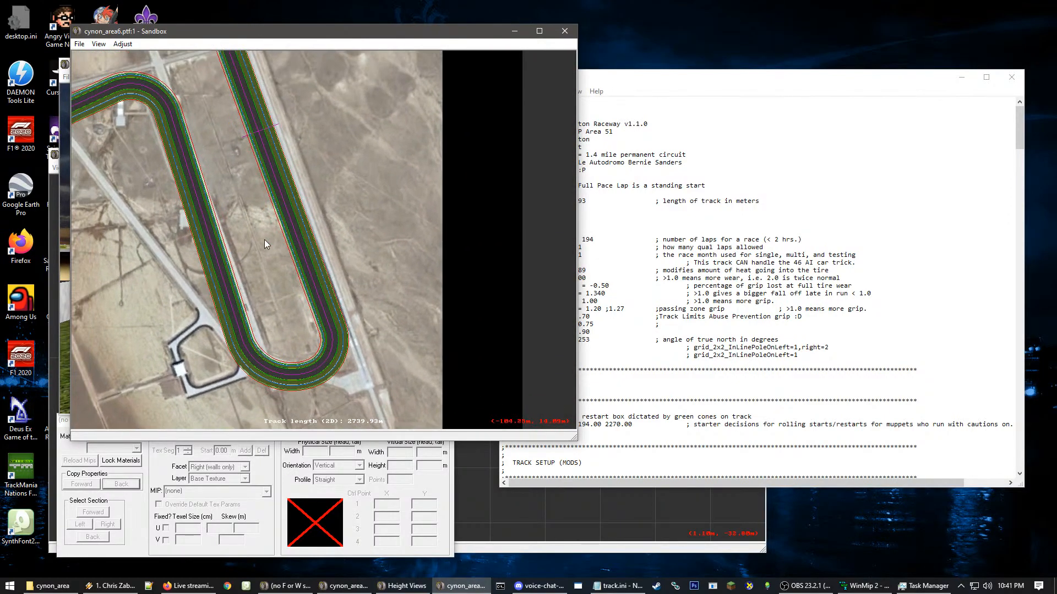
{"action": "left_click_drag", "start_coordinate": [209, 199], "coordinate": [331, 268]}
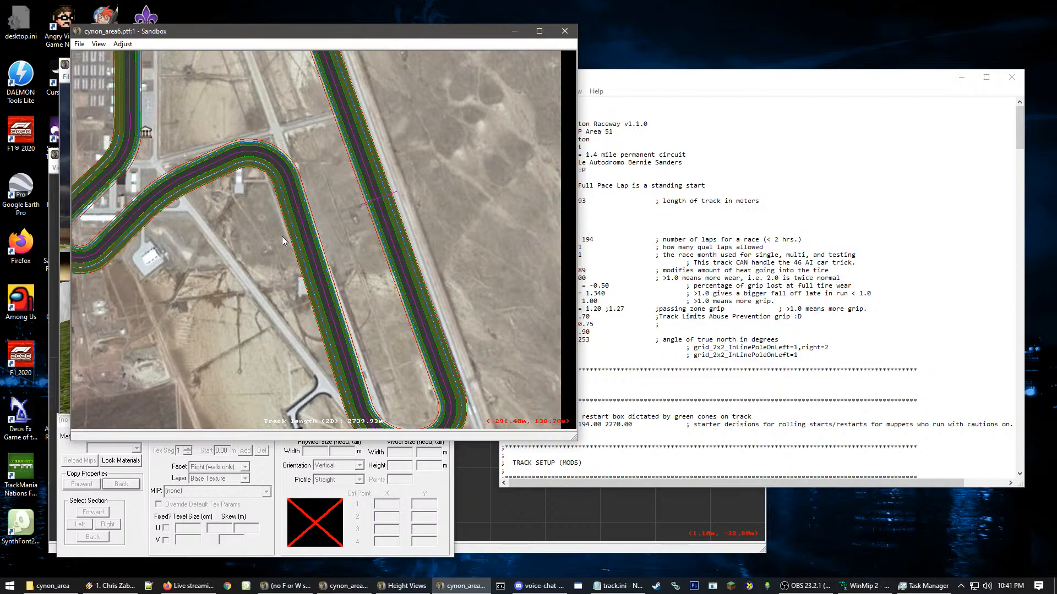
{"action": "left_click_drag", "start_coordinate": [511, 146], "coordinate": [408, 198]}
{"action": "left_click", "coordinate": [387, 421]}
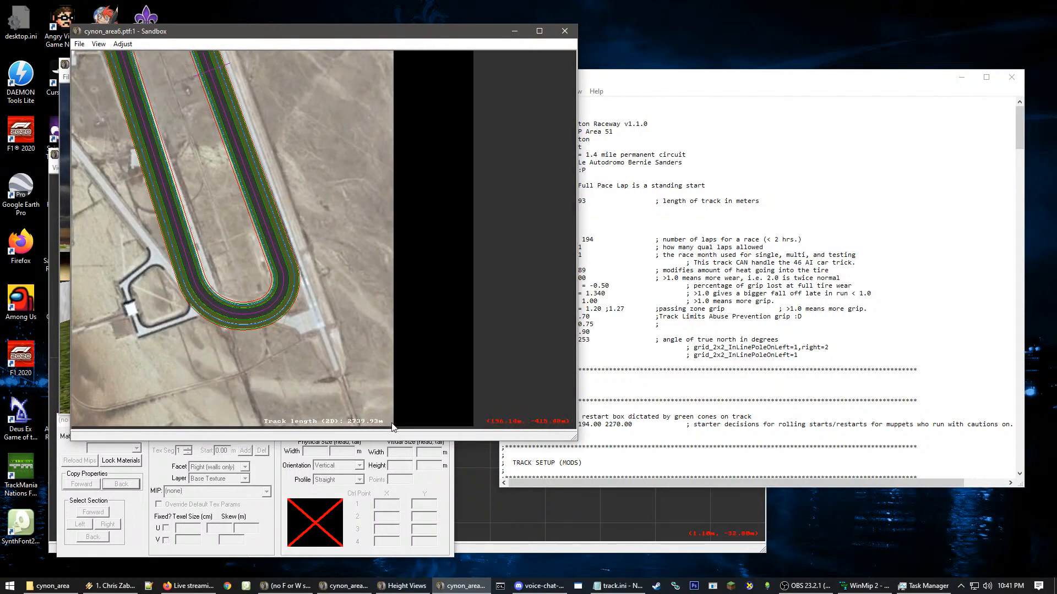
- Review track.ini in Notepad from the track length settings down to the pace car and regular pit stall entries
{"action": "left_click", "coordinate": [744, 306]}
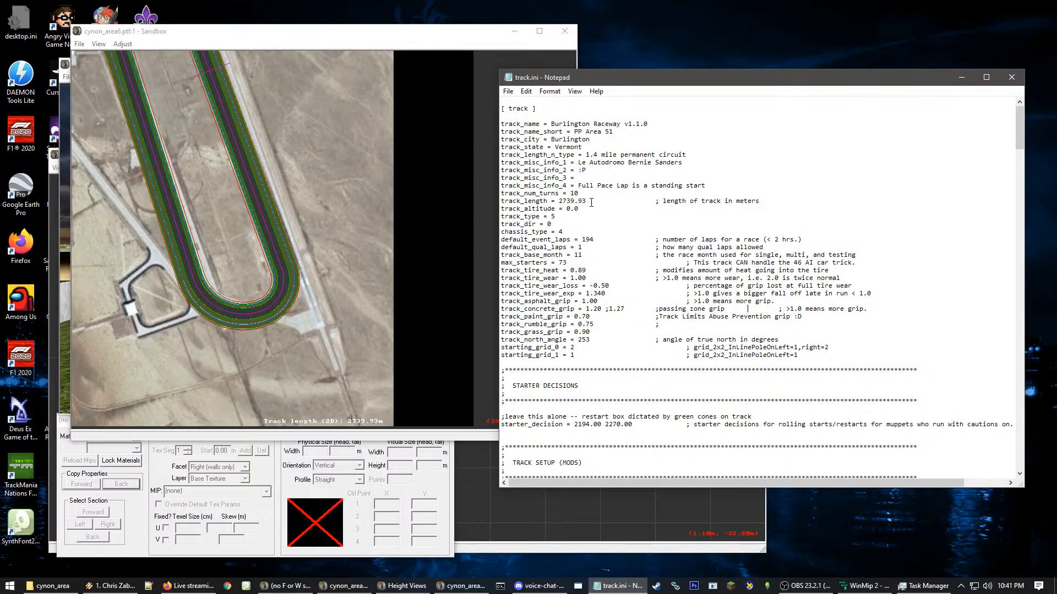
{"action": "scroll", "coordinate": [591, 203], "scroll_direction": "down", "scroll_amount": 20}
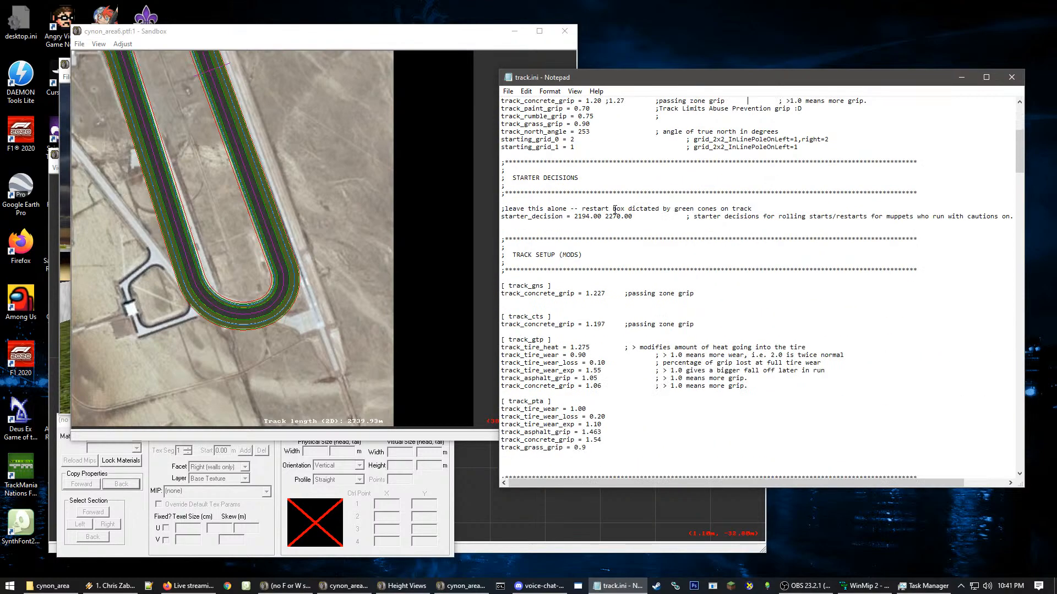
{"action": "scroll", "coordinate": [617, 214], "scroll_direction": "down", "scroll_amount": 9}
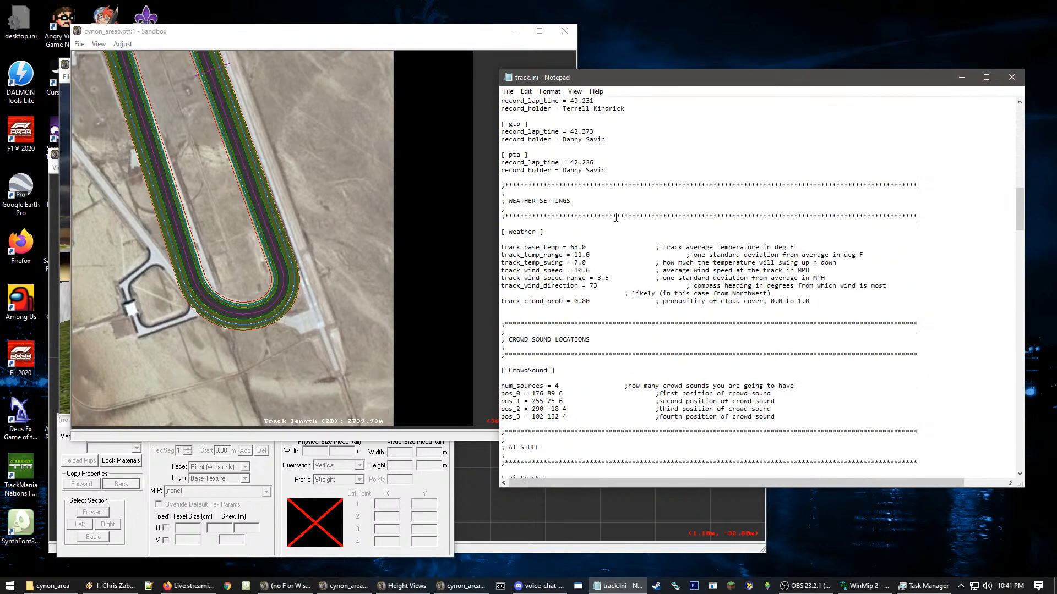
{"action": "left_click_drag", "start_coordinate": [1016, 201], "coordinate": [1015, 302]}
{"action": "scroll", "coordinate": [615, 381], "scroll_direction": "down", "scroll_amount": 2}
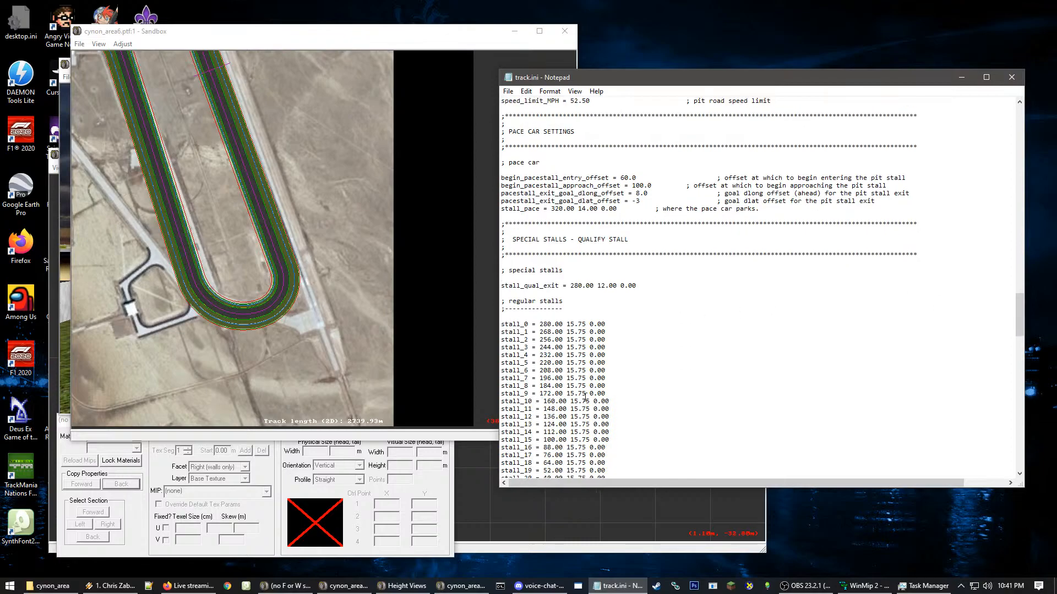
- Return to Sandbox and examine the segment joint midway along the eastern straight beside the runway
{"action": "left_click", "coordinate": [334, 220]}
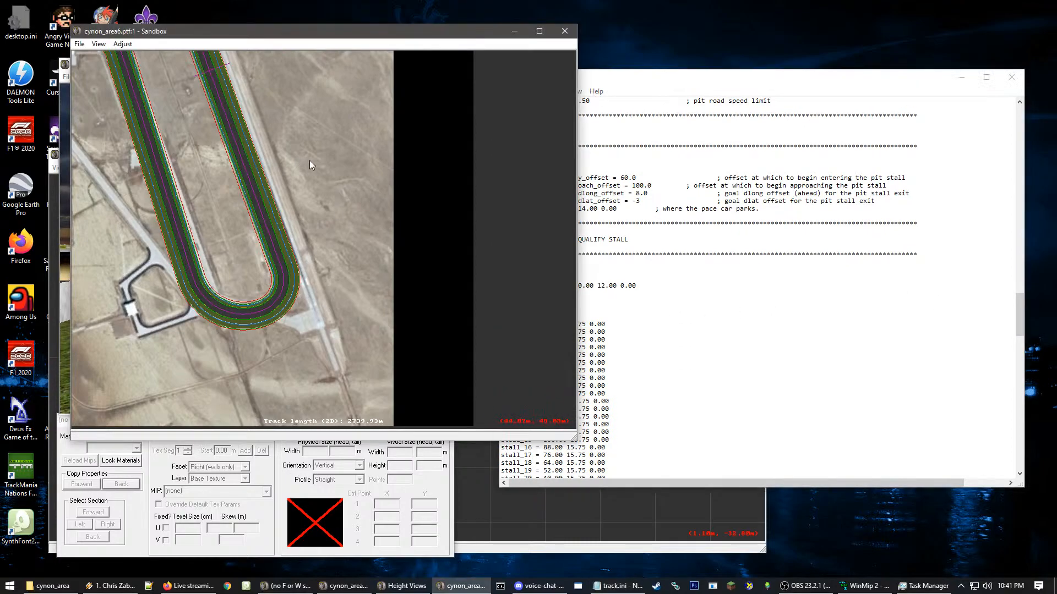
{"action": "scroll", "coordinate": [218, 172], "scroll_direction": "up", "scroll_amount": 3}
{"action": "scroll", "coordinate": [244, 144], "scroll_direction": "up", "scroll_amount": 3}
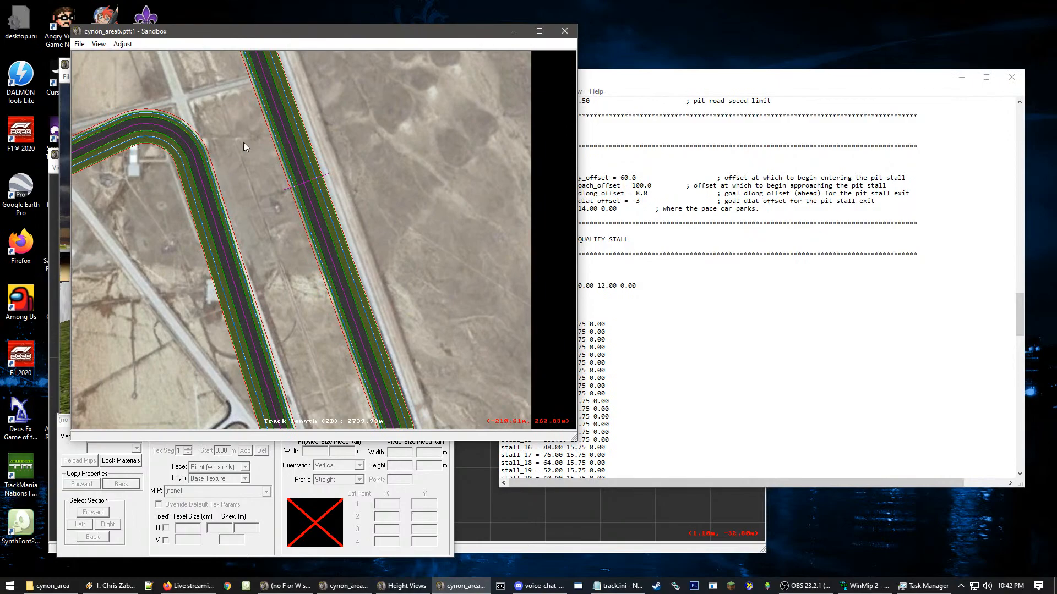
{"action": "scroll", "coordinate": [243, 142], "scroll_direction": "up", "scroll_amount": 1}
{"action": "scroll", "coordinate": [397, 268], "scroll_direction": "up", "scroll_amount": 2}
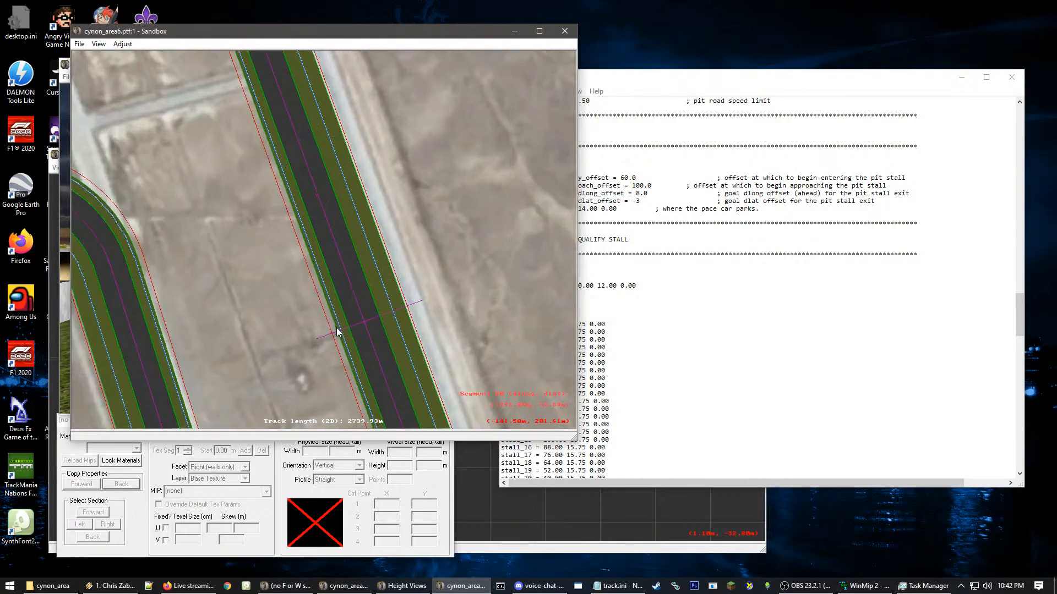
{"action": "scroll", "coordinate": [337, 325], "scroll_direction": "up", "scroll_amount": 1}
{"action": "scroll", "coordinate": [333, 232], "scroll_direction": "up", "scroll_amount": 3}
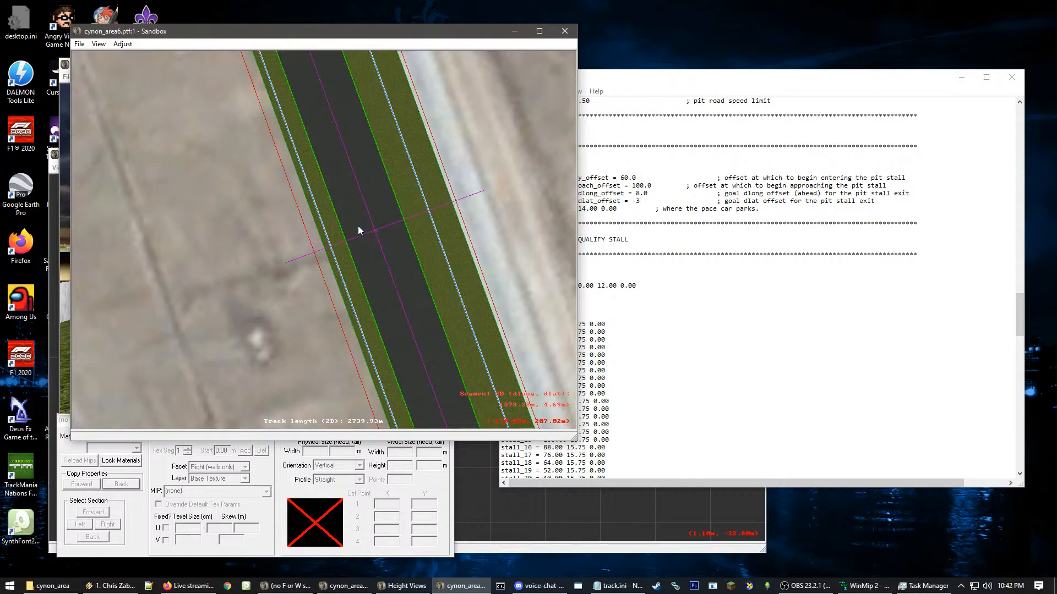
- Compare stall_0's lengthwise position in track.ini with distances along the eastern straight around the segment joint in Sandbox
{"action": "left_click", "coordinate": [722, 320]}
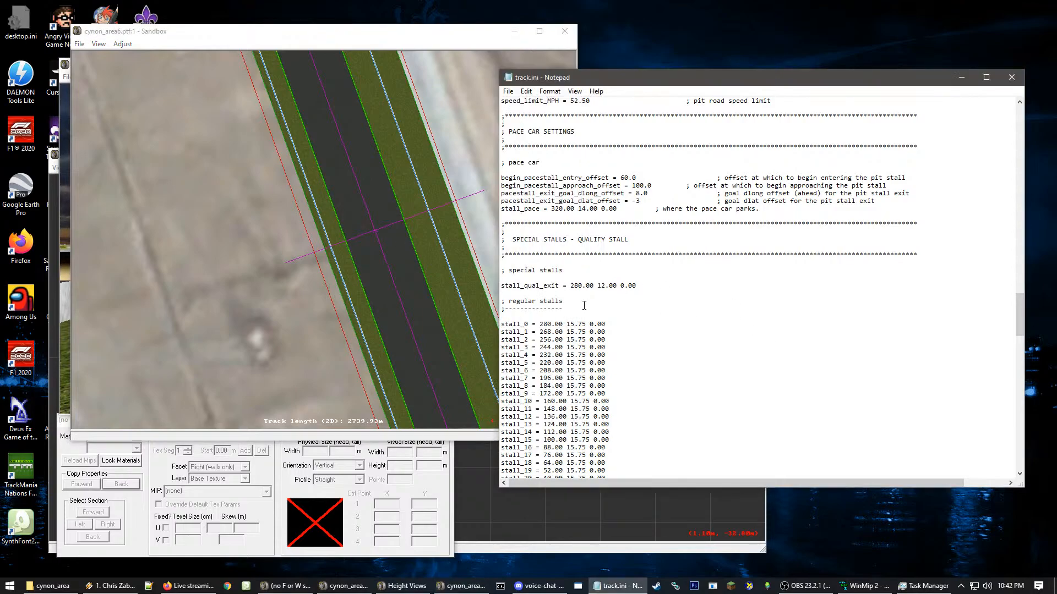
{"action": "left_click", "coordinate": [376, 254]}
{"action": "scroll", "coordinate": [369, 243], "scroll_direction": "up", "scroll_amount": 5}
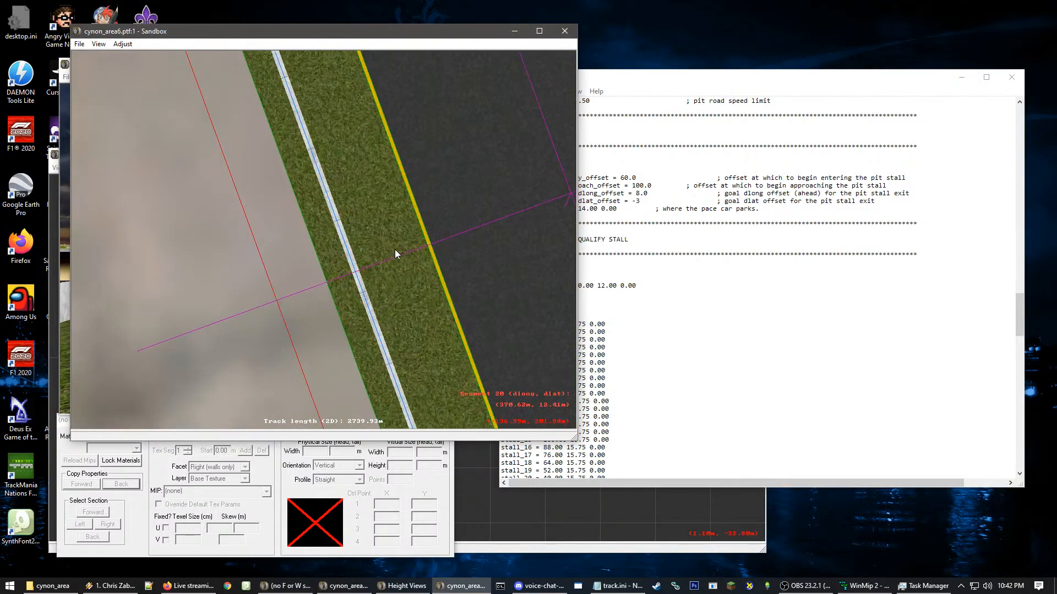
{"action": "scroll", "coordinate": [517, 232], "scroll_direction": "down", "scroll_amount": 1}
{"action": "left_click", "coordinate": [613, 300]}
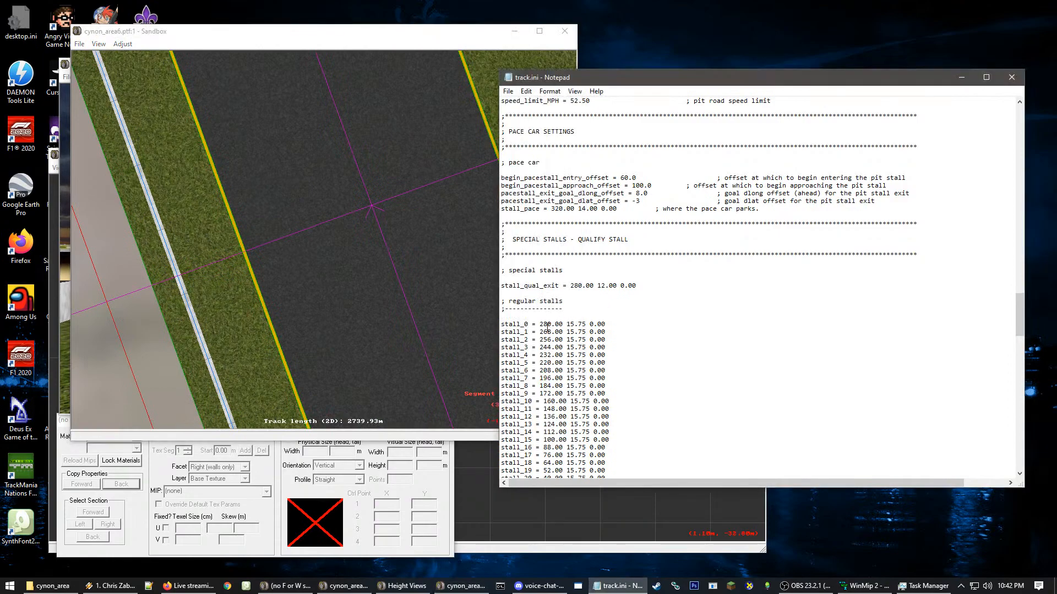
{"action": "left_click_drag", "start_coordinate": [538, 325], "coordinate": [563, 325]}
{"action": "left_click", "coordinate": [311, 224]}
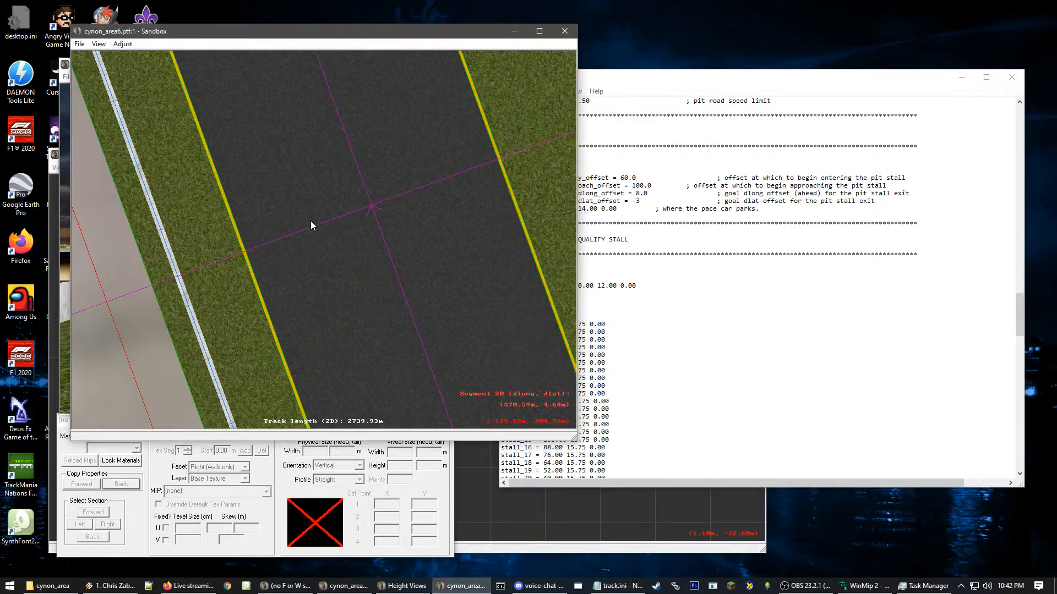
{"action": "left_click", "coordinate": [341, 244]}
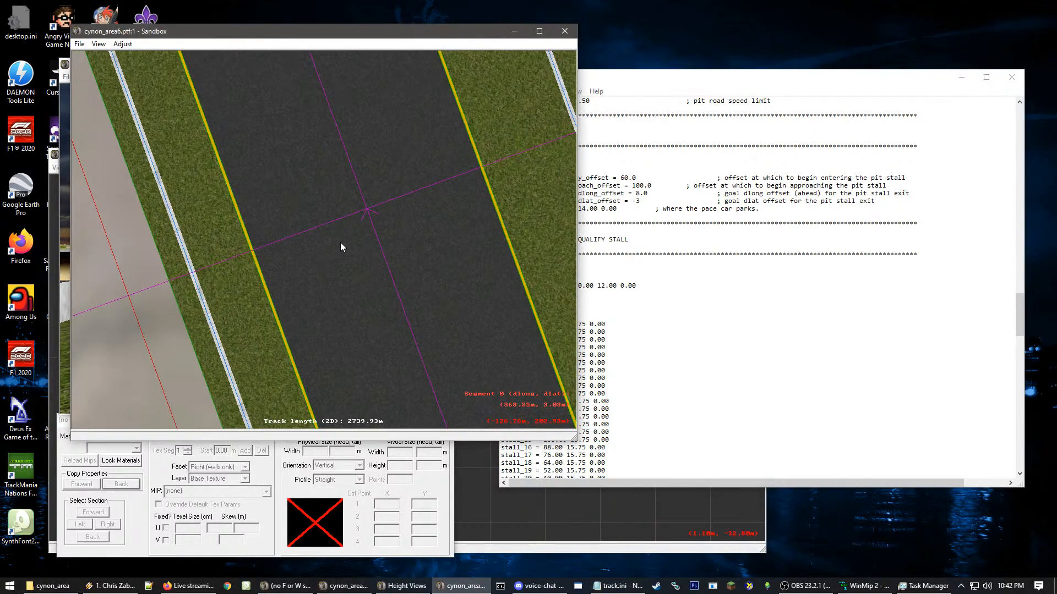
{"action": "left_click", "coordinate": [1019, 313]}
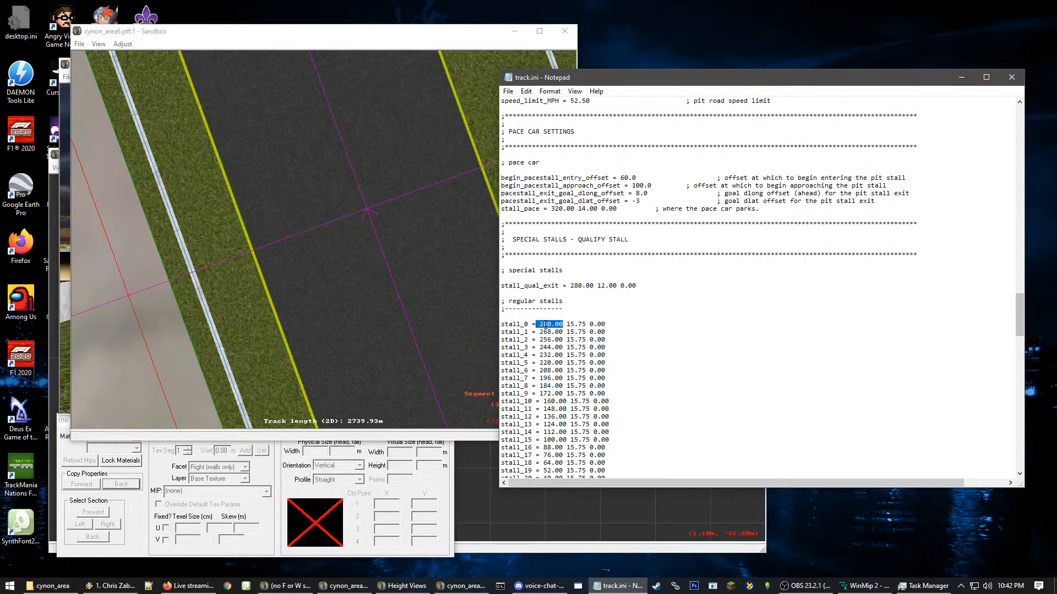
{"action": "left_click", "coordinate": [538, 325]}
{"action": "left_click_drag", "start_coordinate": [543, 324], "coordinate": [546, 324]}
- Inspect the grass aprons and walls on both sides of the eastern straight around the segment joint in Sandbox
{"action": "left_click", "coordinate": [242, 219]}
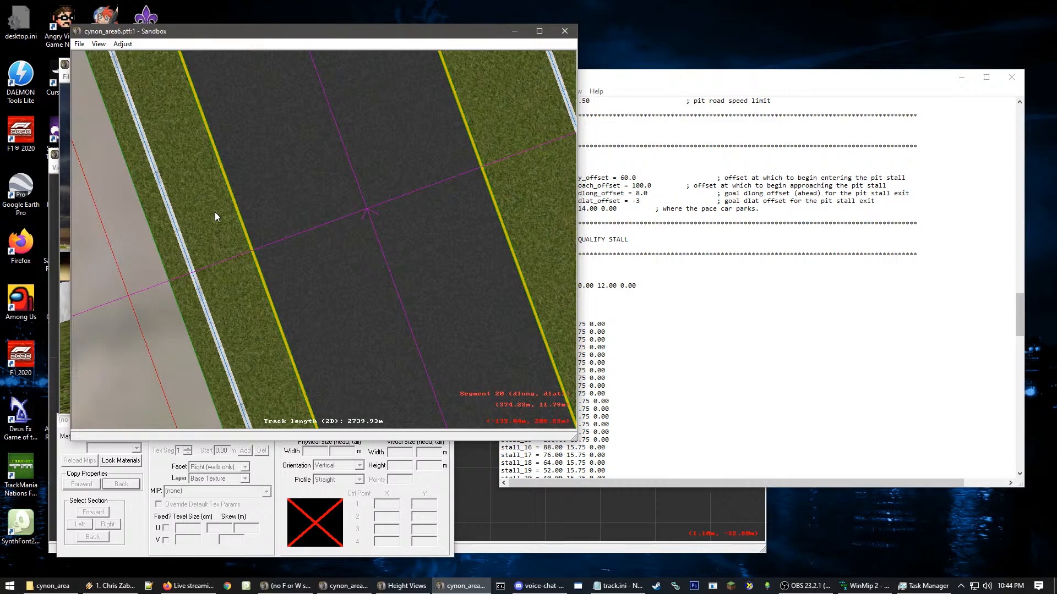
{"action": "left_click", "coordinate": [257, 267]}
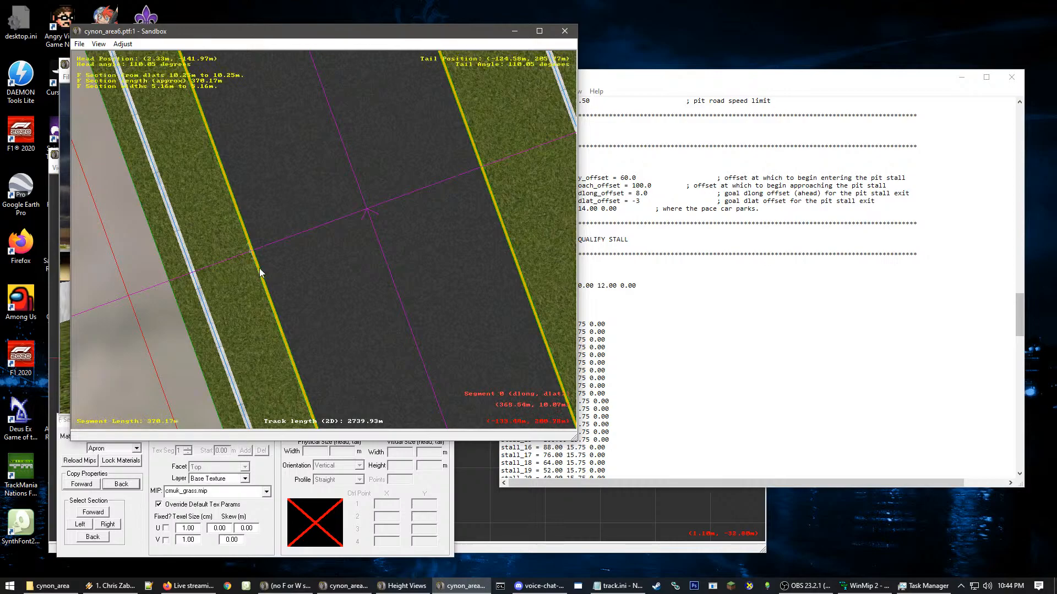
{"action": "scroll", "coordinate": [296, 252], "scroll_direction": "down", "scroll_amount": 5}
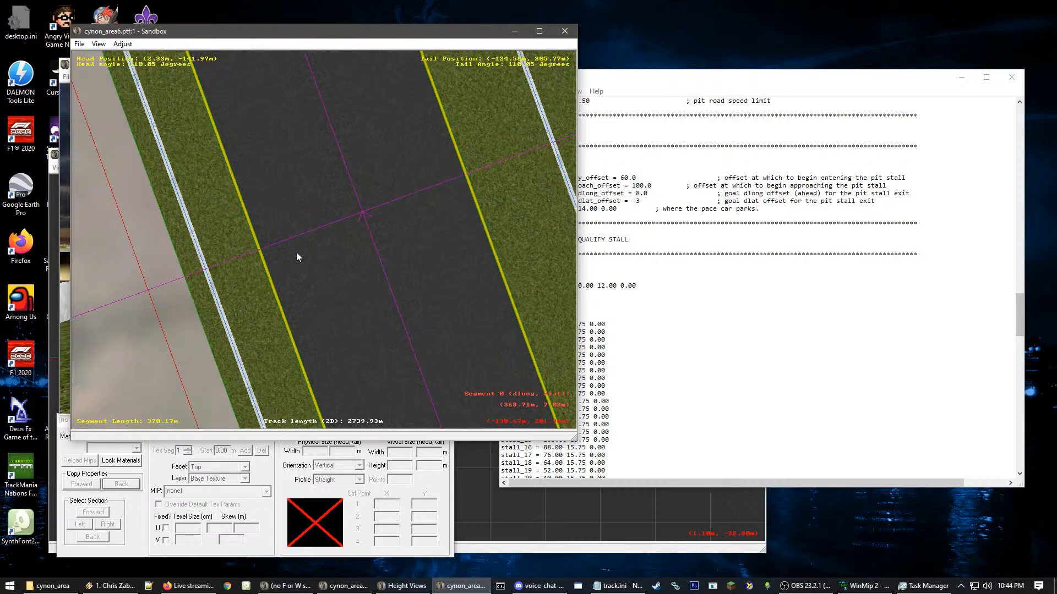
{"action": "scroll", "coordinate": [342, 276], "scroll_direction": "up", "scroll_amount": 5}
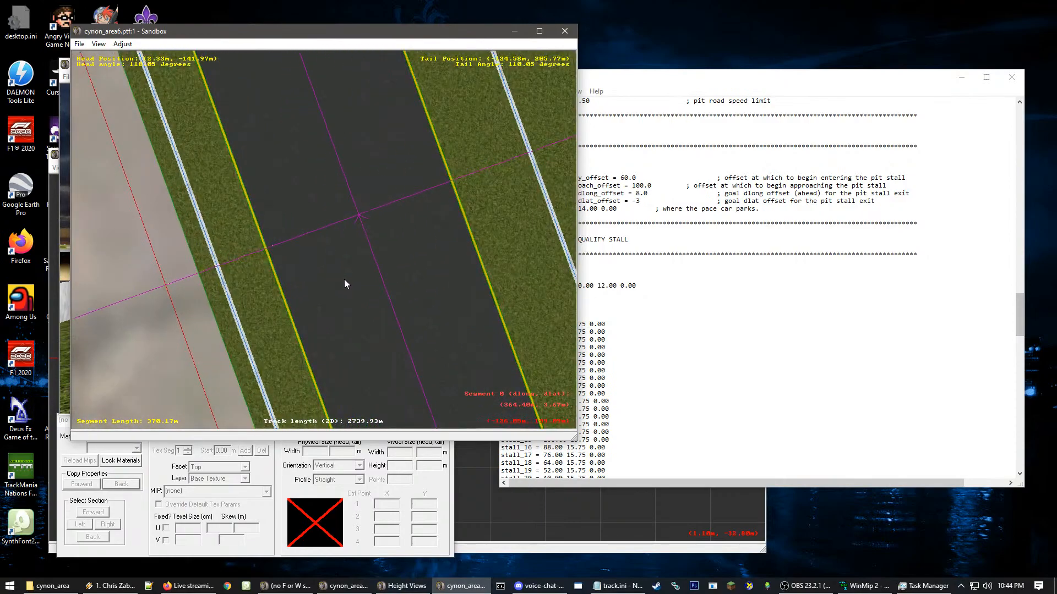
{"action": "scroll", "coordinate": [320, 255], "scroll_direction": "down", "scroll_amount": 3}
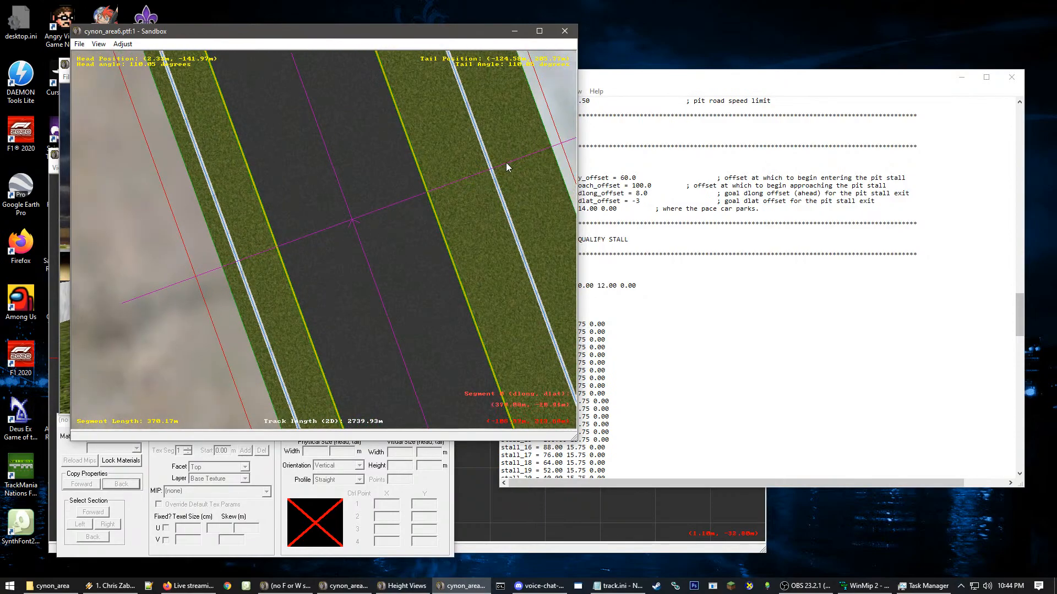
{"action": "left_click", "coordinate": [515, 155]}
{"action": "scroll", "coordinate": [516, 155], "scroll_direction": "down", "scroll_amount": 2}
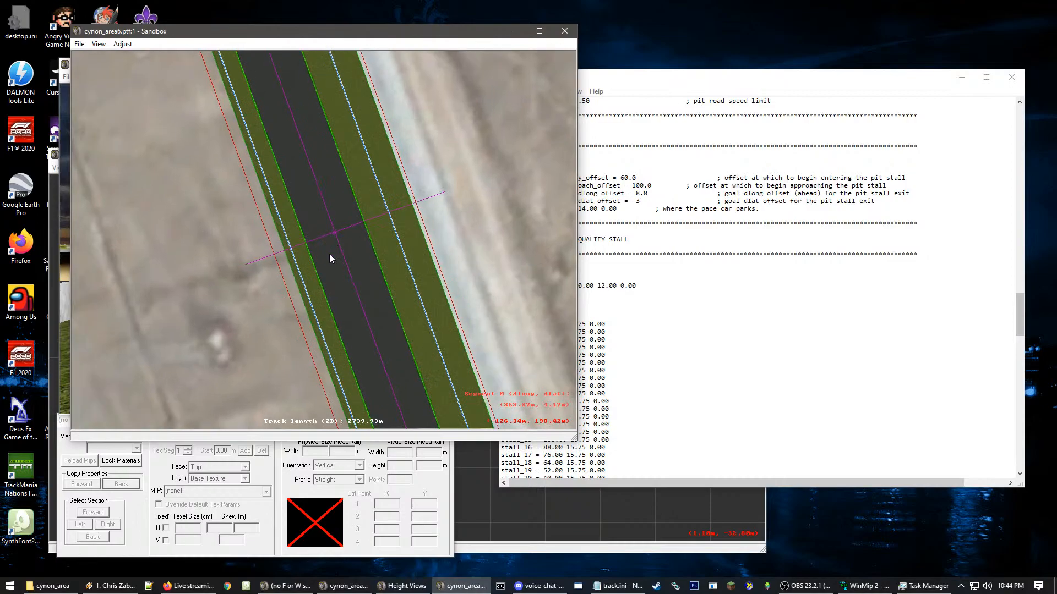
{"action": "scroll", "coordinate": [310, 233], "scroll_direction": "up", "scroll_amount": 3}
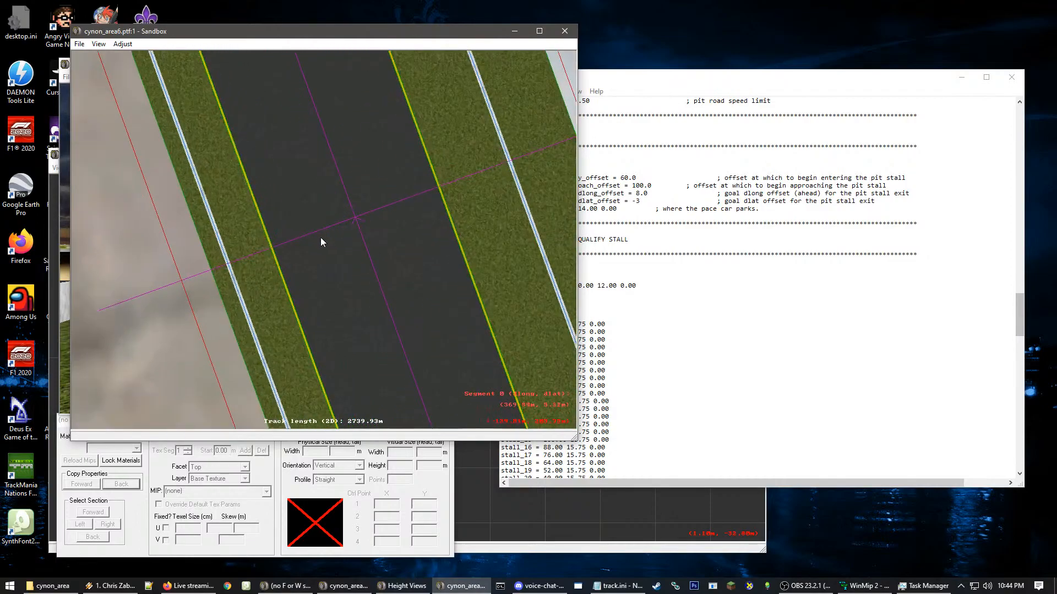
{"action": "scroll", "coordinate": [302, 299], "scroll_direction": "up", "scroll_amount": 1}
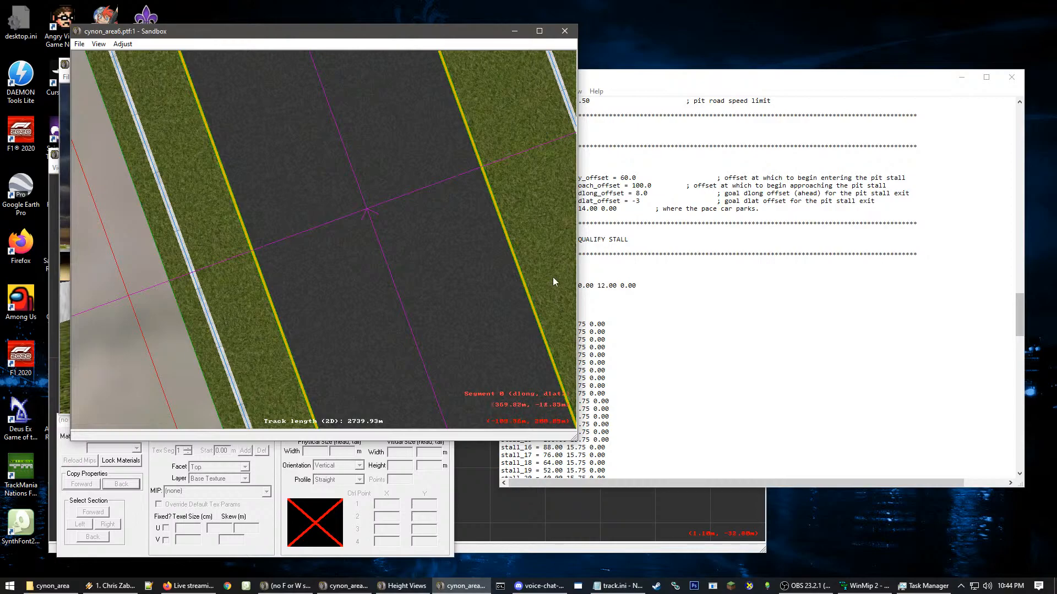
- Check stall_0's lateral offset in track.ini against the lateral distance of the inner grass and wall in Sandbox
{"action": "left_click", "coordinate": [576, 337]}
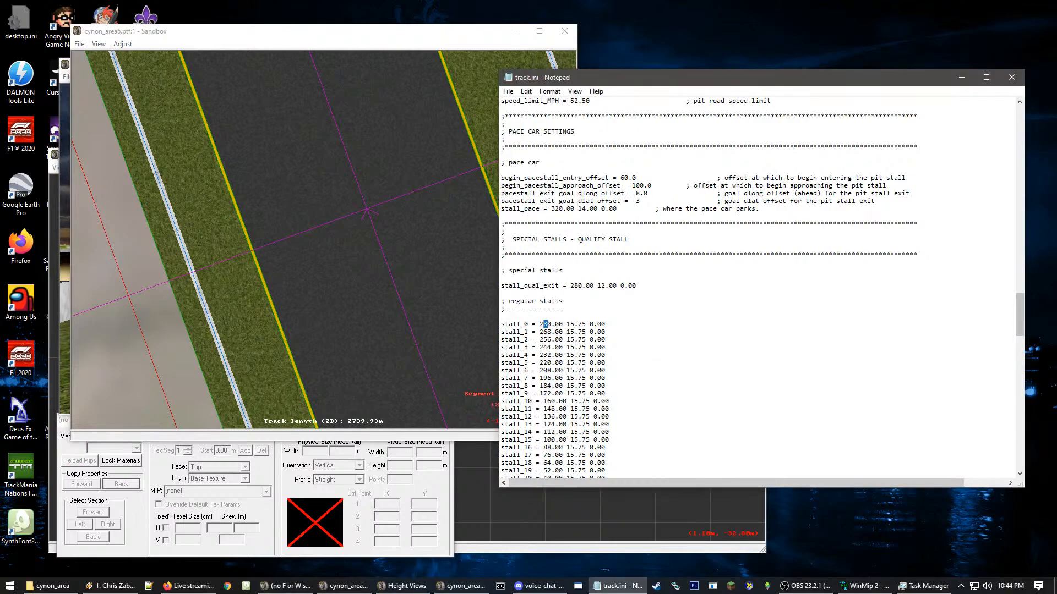
{"action": "left_click_drag", "start_coordinate": [605, 325], "coordinate": [564, 325]}
{"action": "left_click_drag", "start_coordinate": [587, 325], "coordinate": [568, 329]}
{"action": "left_click", "coordinate": [280, 345]}
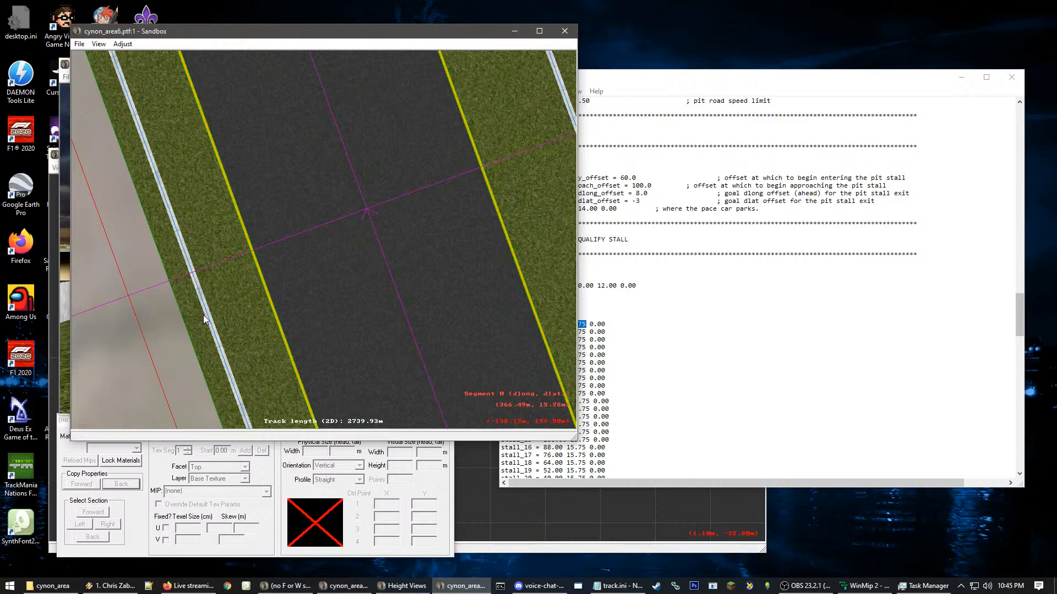
{"action": "key", "text": "alt+Tab"}
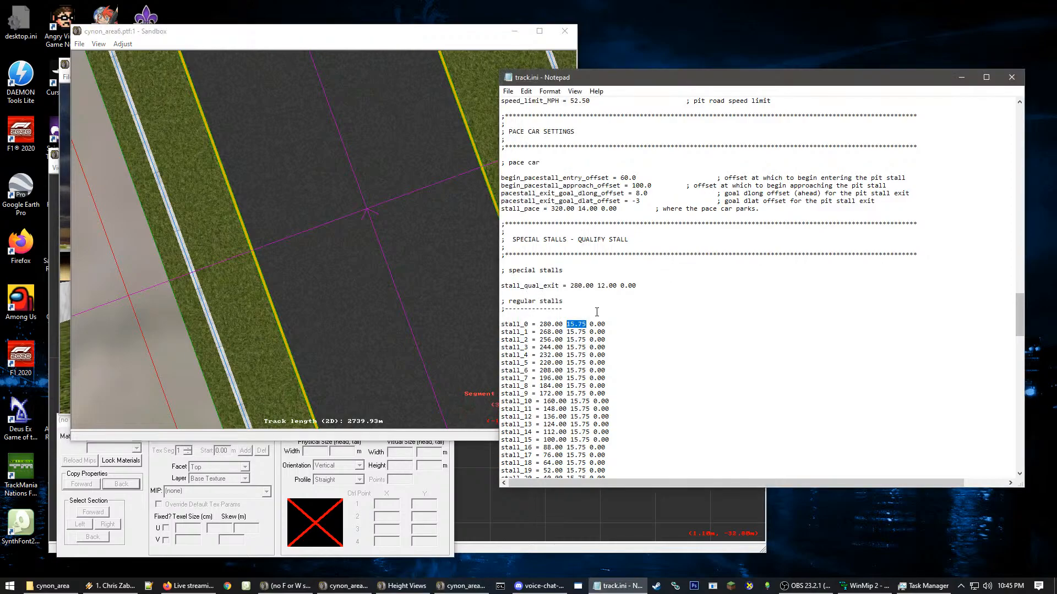
{"action": "key", "text": "shift+Home"}
{"action": "left_click", "coordinate": [589, 329]}
{"action": "key", "text": "shift+Home"}
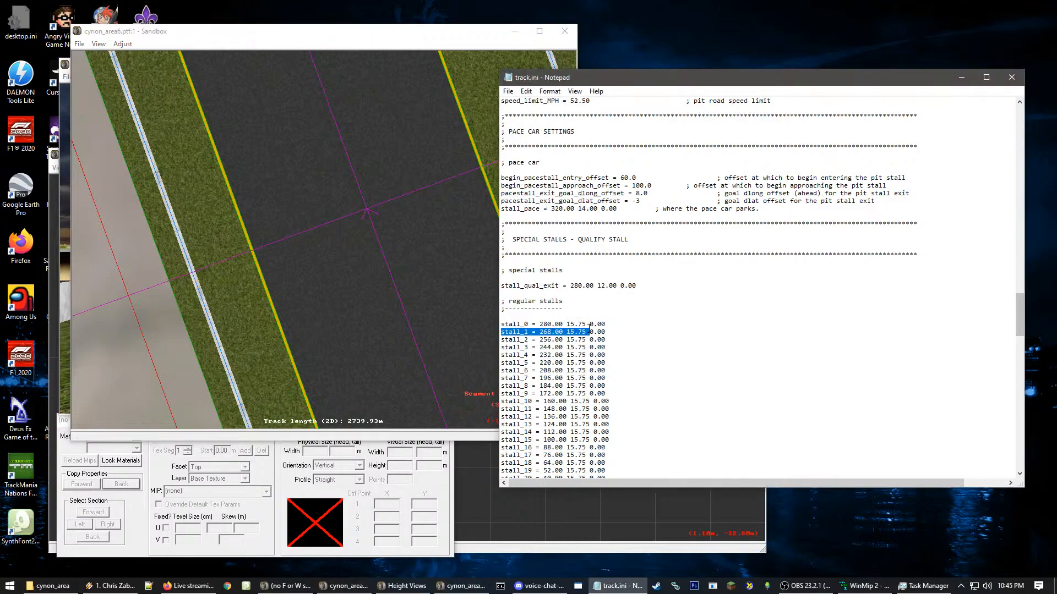
{"action": "left_click", "coordinate": [590, 330]}
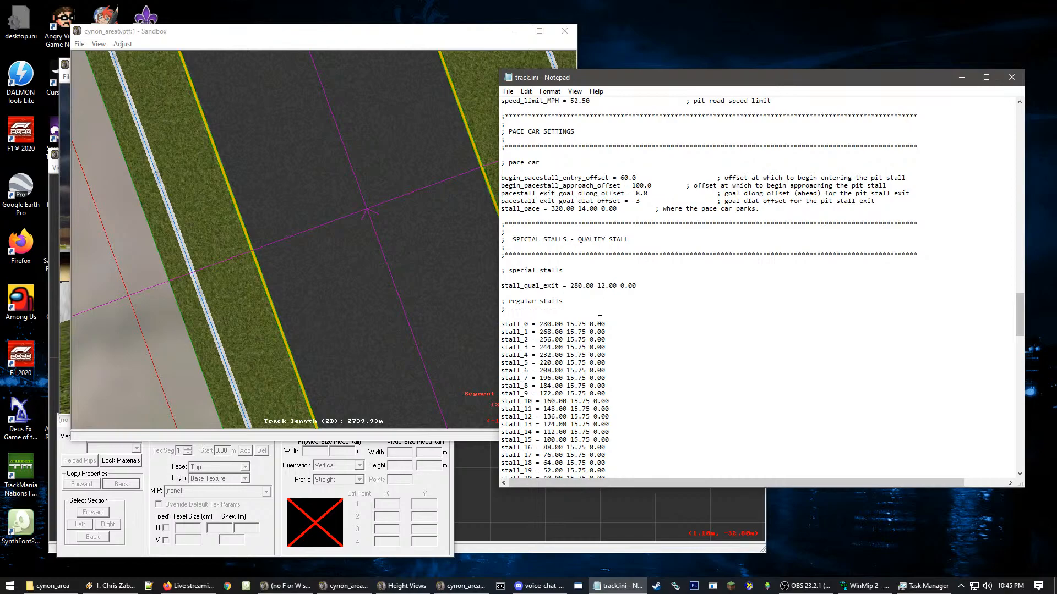
- Set stall_0 in track.ini to a lengthwise position of 20.00 and a lateral offset of 12.75, and save the file
{"action": "double_click", "coordinate": [597, 324]}
{"action": "left_click", "coordinate": [583, 324]}
{"action": "left_click_drag", "start_coordinate": [571, 325], "coordinate": [577, 324]}
{"action": "left_click", "coordinate": [213, 250]}
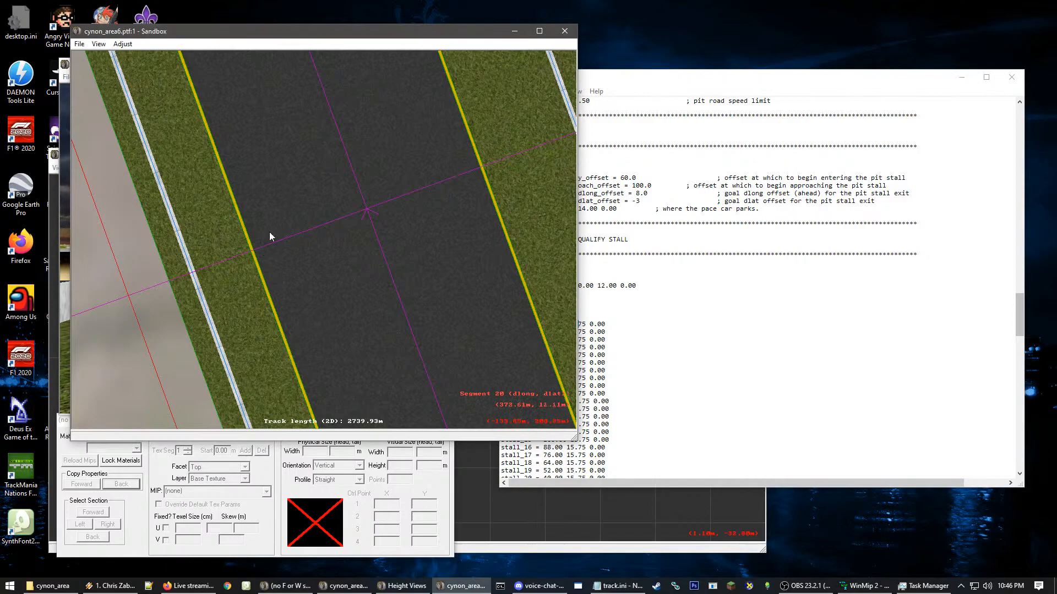
{"action": "key", "text": "alt+Tab"}
{"action": "left_click", "coordinate": [574, 325]}
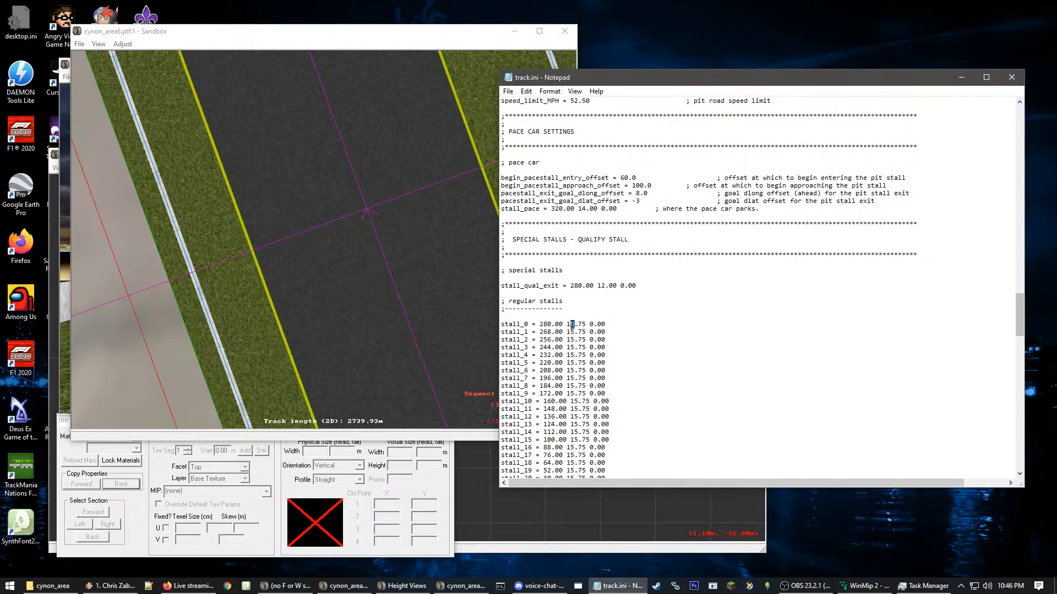
{"action": "key", "text": "BackSpace"}
{"action": "type", "text": "2"}
{"action": "left_click", "coordinate": [544, 325]}
{"action": "key", "text": "Delete"}
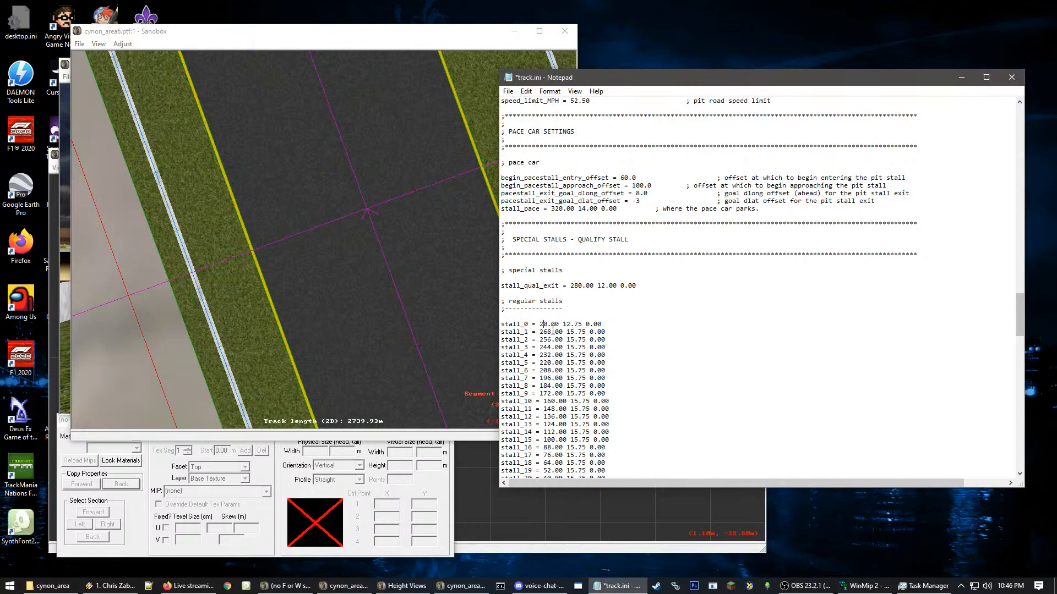
{"action": "key", "text": "ctrl+s"}
- Save the Sandbox track as a new version named cynon_area7.ptf, automatically centering the saved track
{"action": "left_click", "coordinate": [312, 219]}
{"action": "left_click", "coordinate": [266, 210]}
{"action": "scroll", "coordinate": [267, 208], "scroll_direction": "down", "scroll_amount": 3}
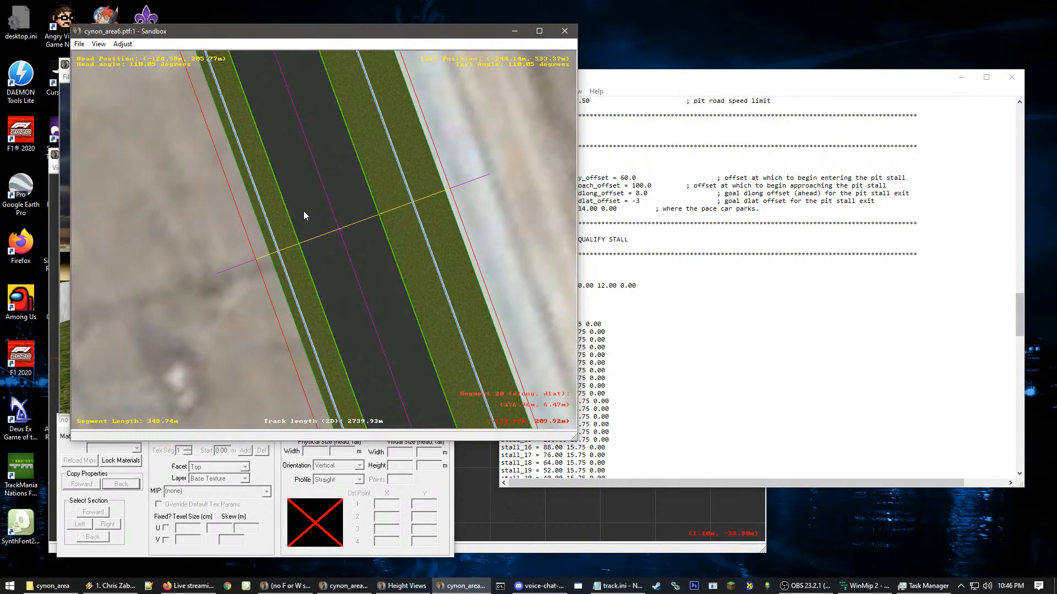
{"action": "left_click", "coordinate": [82, 46]}
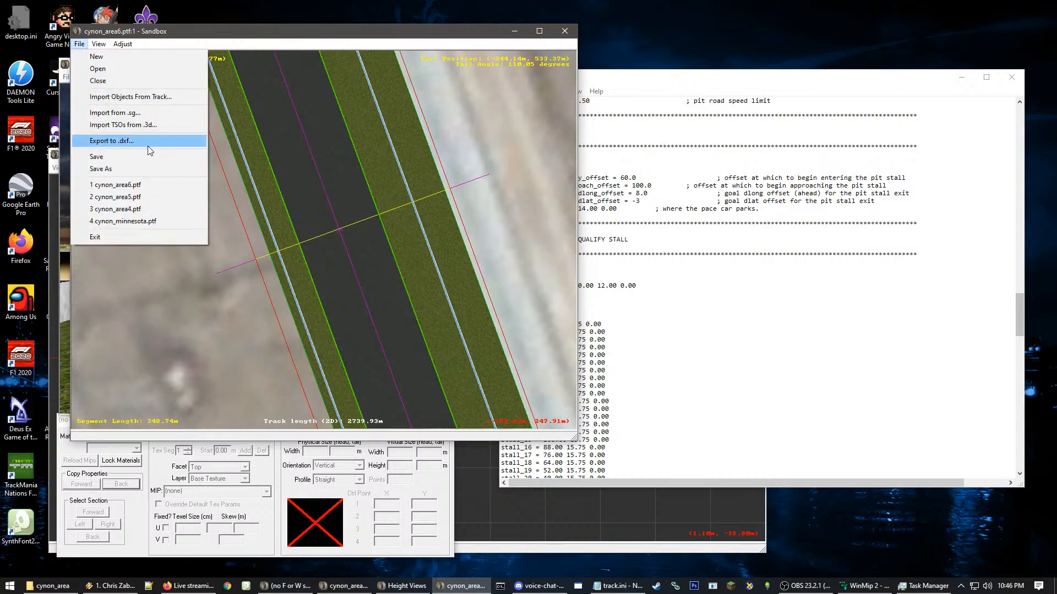
{"action": "left_click", "coordinate": [151, 166]}
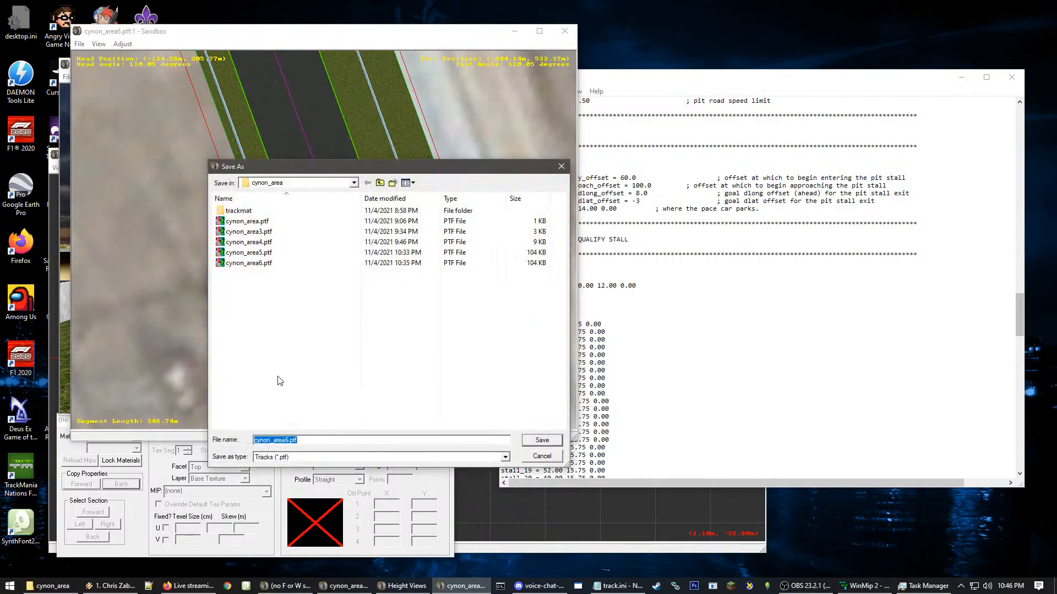
{"action": "left_click", "coordinate": [288, 440]}
{"action": "left_click_drag", "start_coordinate": [288, 440], "coordinate": [285, 440]}
{"action": "type", "text": "7"}
{"action": "key", "text": "Return"}
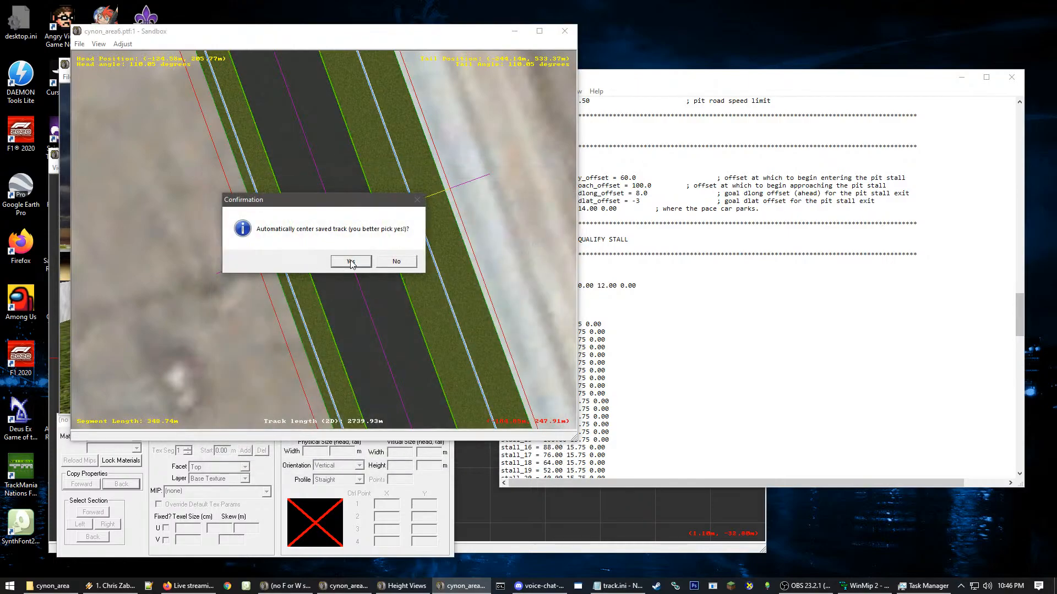
{"action": "left_click", "coordinate": [351, 262]}
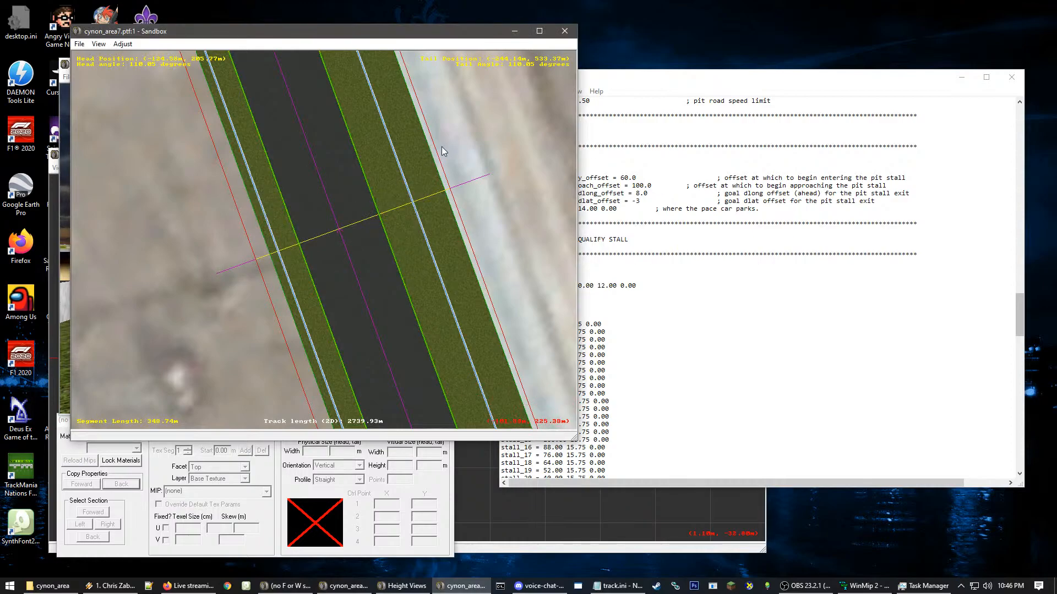
- Deselect the track segment, then switch to File Explorer and open the inner cynon_area folder of the track
{"action": "left_click", "coordinate": [477, 131]}
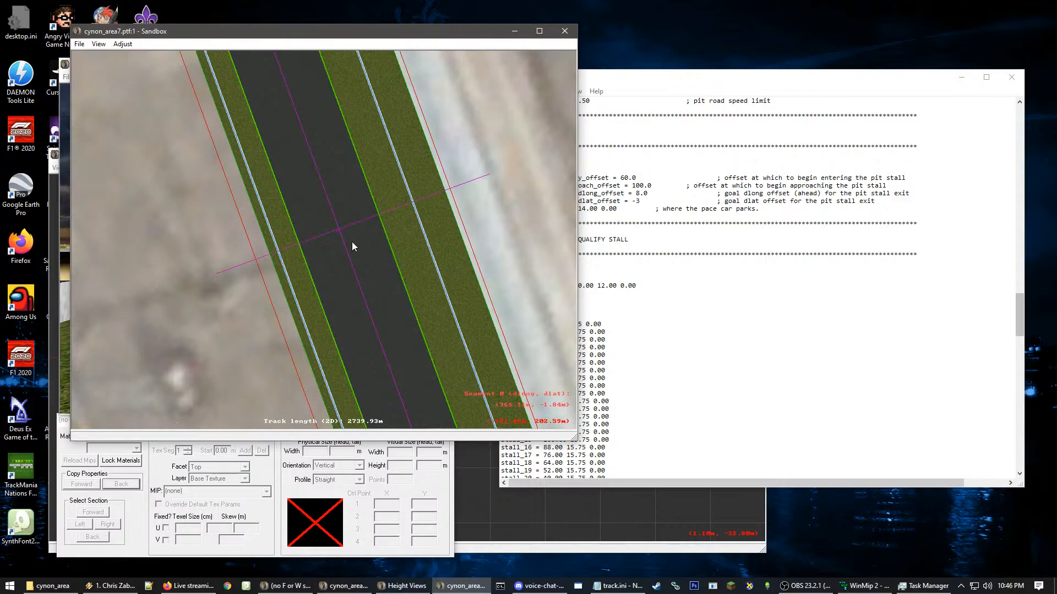
{"action": "key", "text": "alt+Tab"}
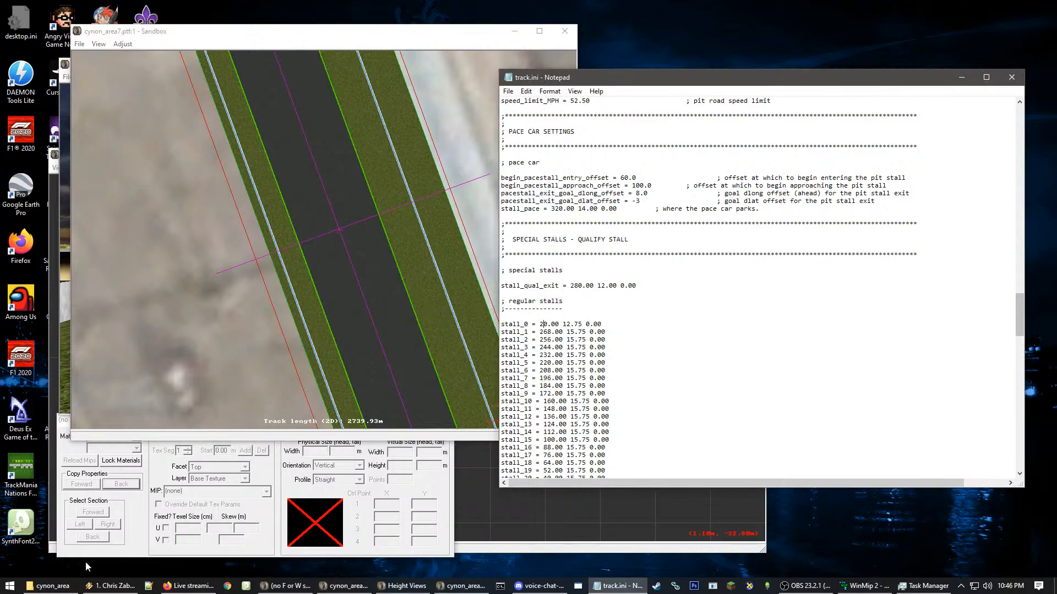
{"action": "left_click", "coordinate": [48, 586]}
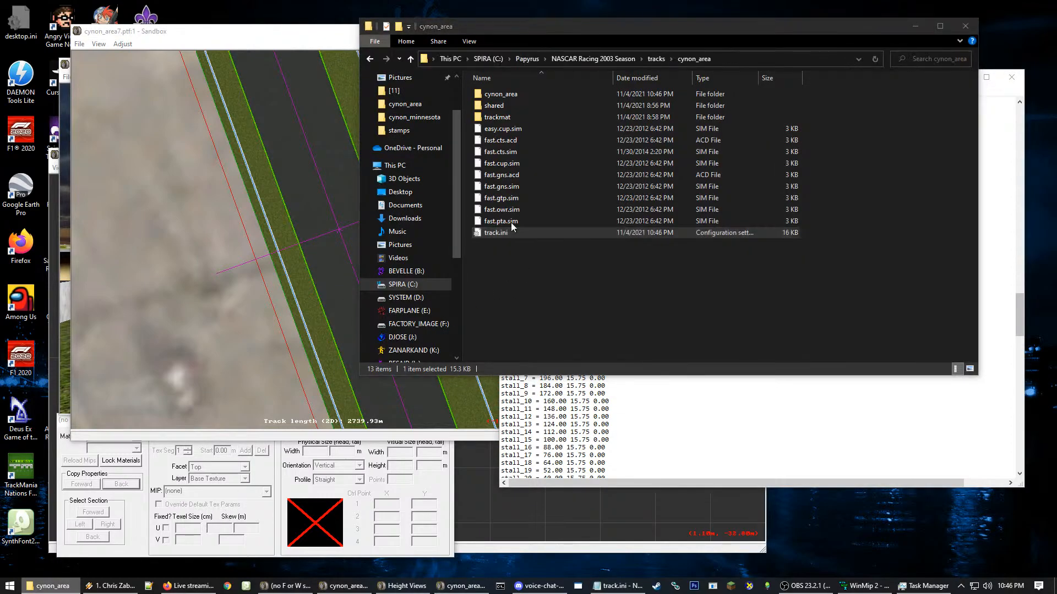
{"action": "left_click", "coordinate": [510, 262]}
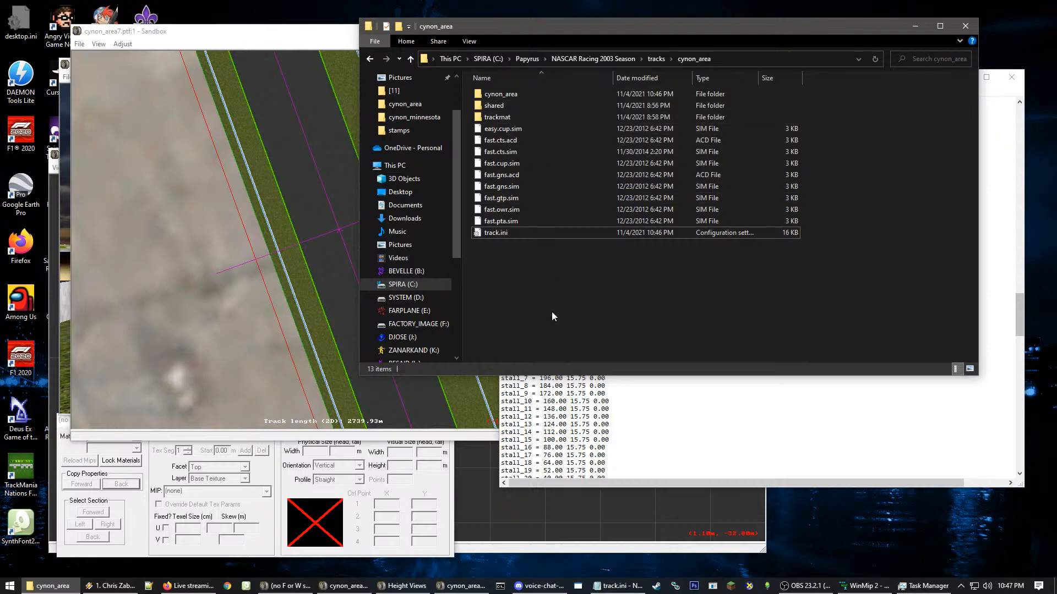
{"action": "left_click", "coordinate": [509, 100]}
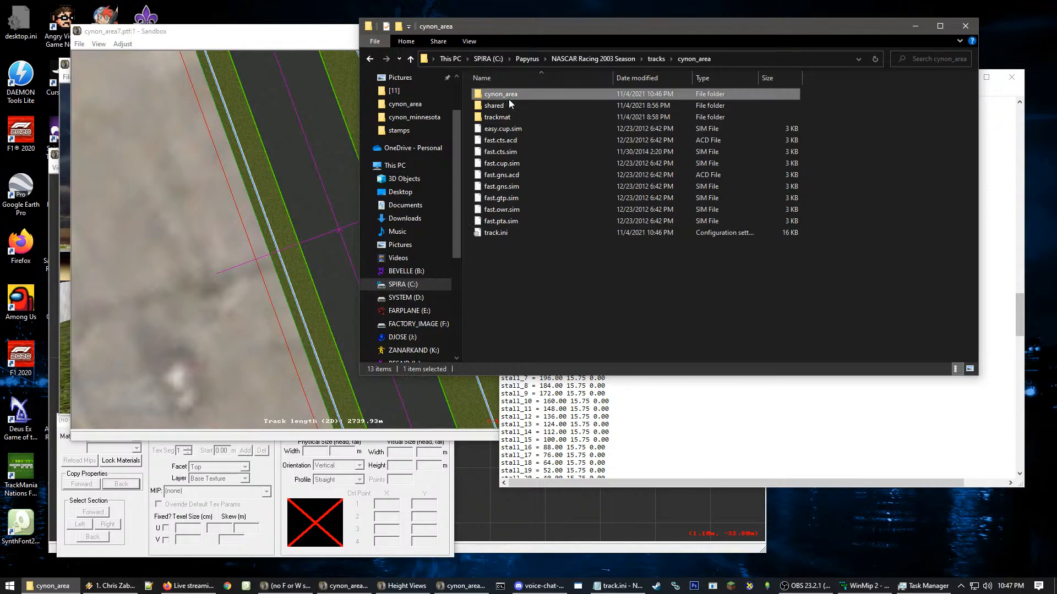
{"action": "double_click", "coordinate": [512, 98]}
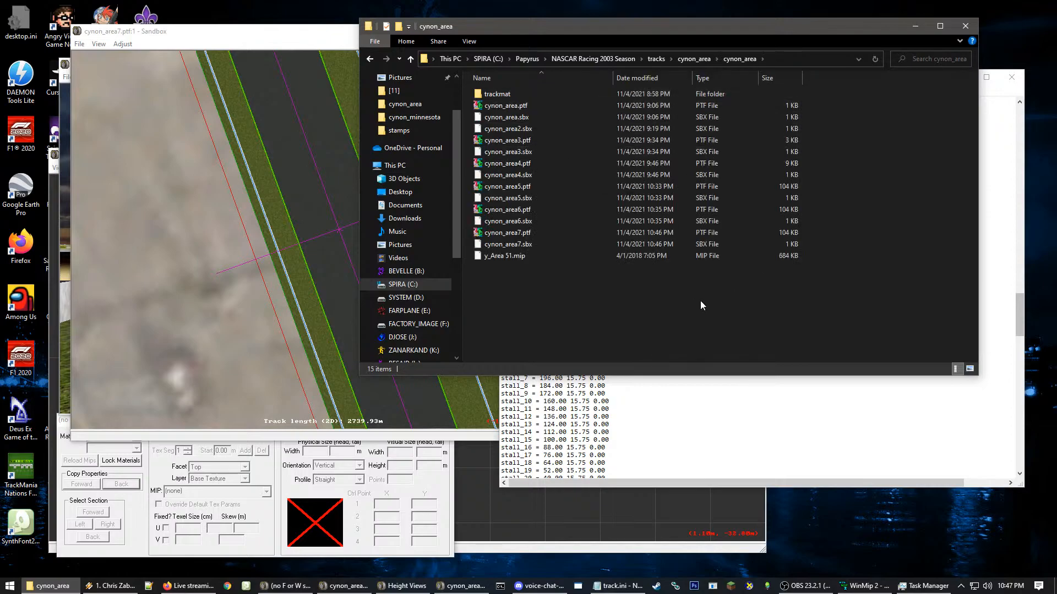
- Copy the trackmat folder, cynon_area7.ptf and cynon_area7.sbx into the parent cynon_area track folder, replacing the files with the same names
{"action": "left_click", "coordinate": [525, 235]}
{"action": "left_click", "coordinate": [524, 245], "text": "shift"}
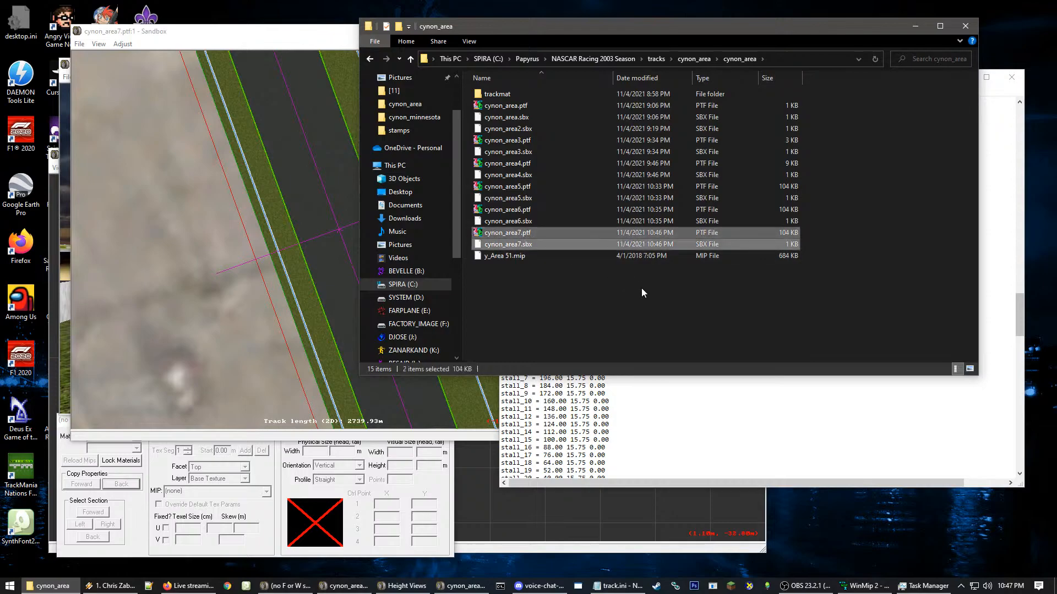
{"action": "left_click", "coordinate": [497, 93], "text": "ctrl"}
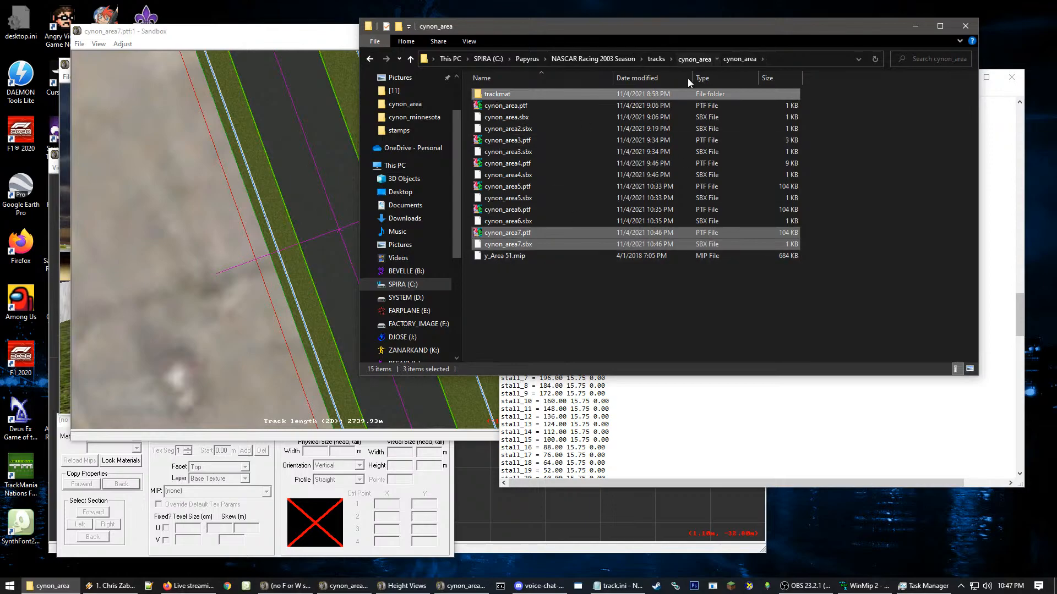
{"action": "left_click", "coordinate": [694, 59]}
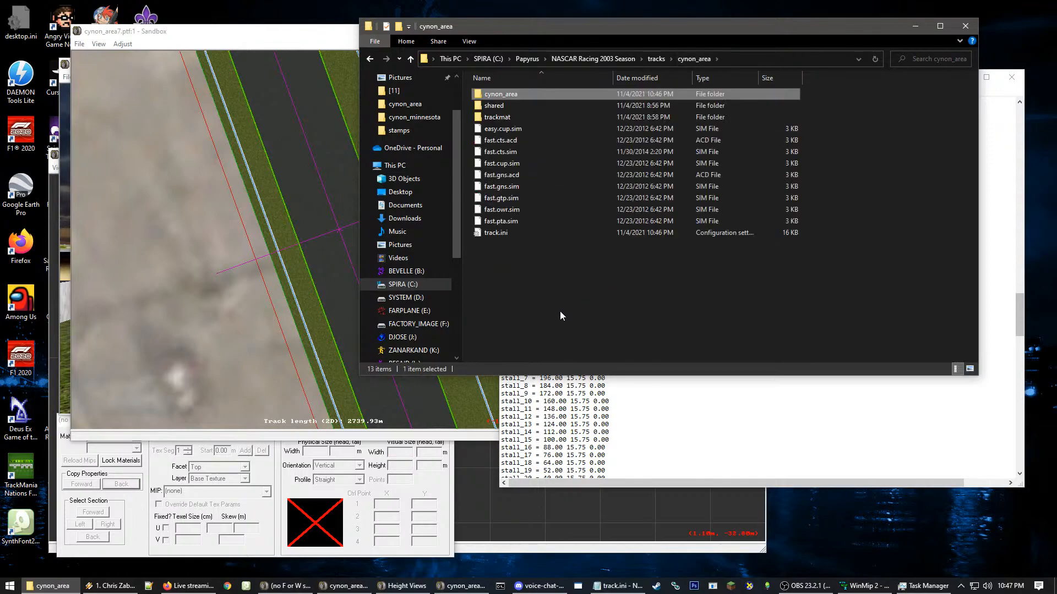
{"action": "key", "text": "ctrl+v"}
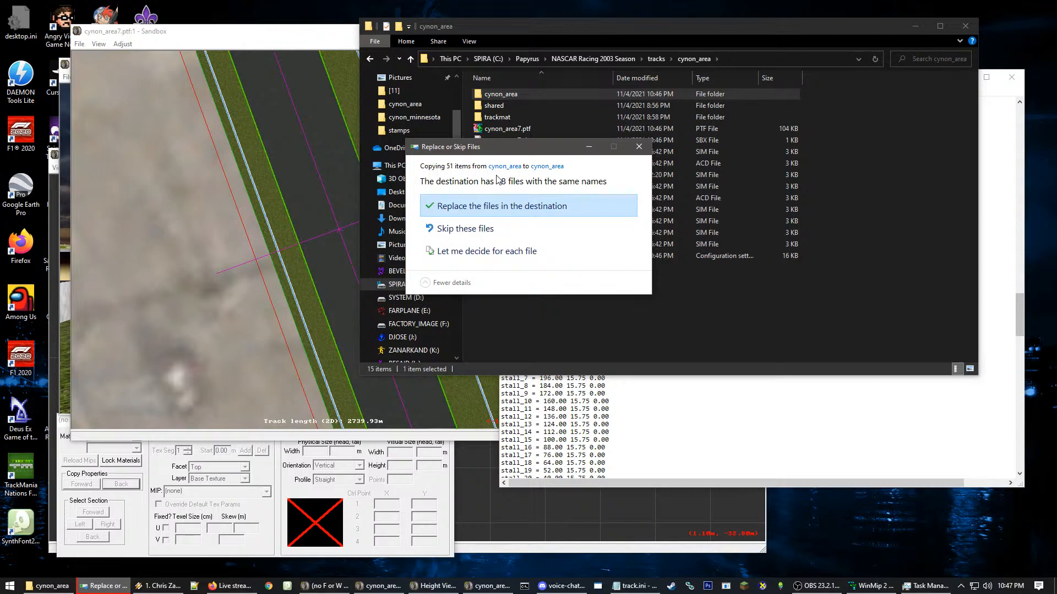
{"action": "left_click", "coordinate": [501, 204]}
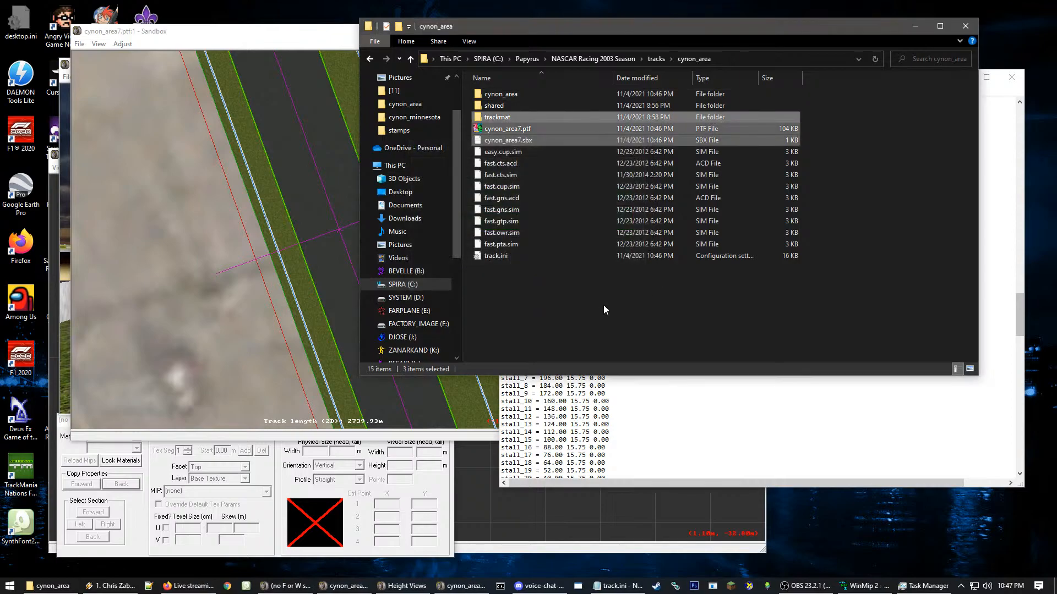
- Rename cynon_area7.ptf in the main track folder to cynon_area.ptf
{"action": "left_click", "coordinate": [671, 424]}
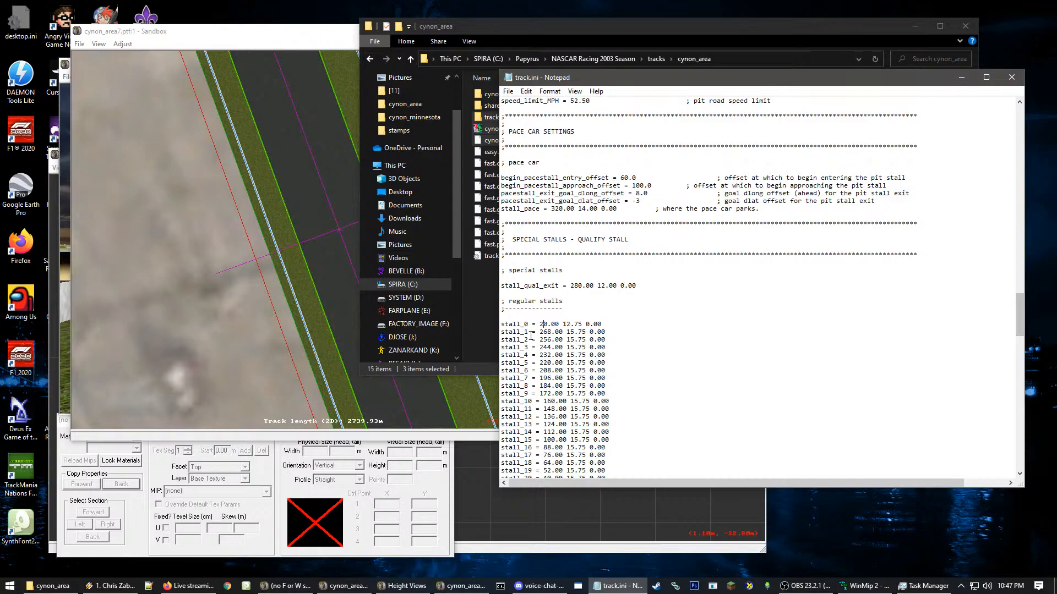
{"action": "left_click", "coordinate": [474, 315]}
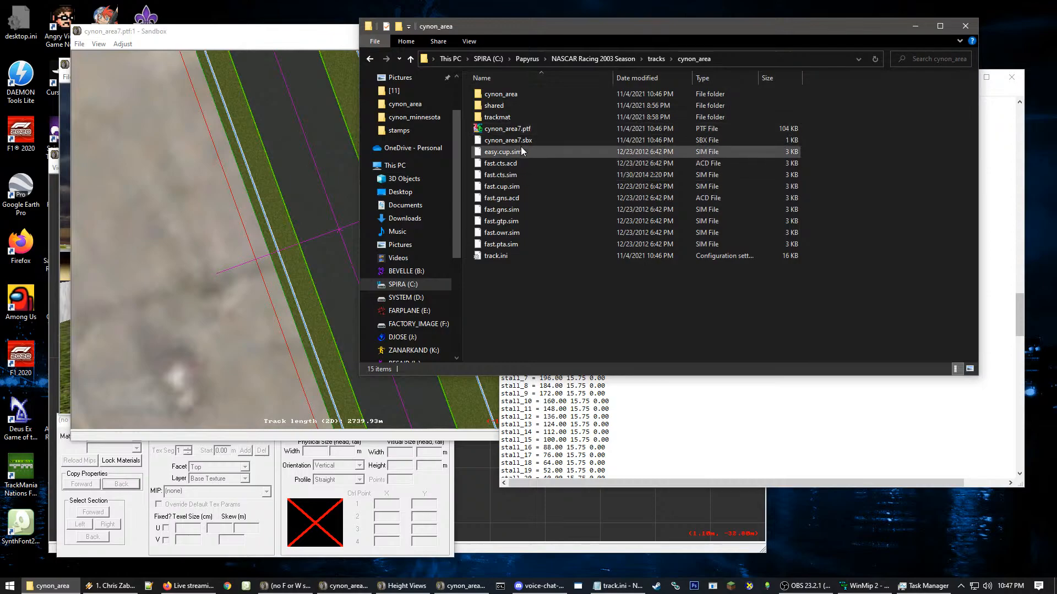
{"action": "left_click", "coordinate": [519, 130]}
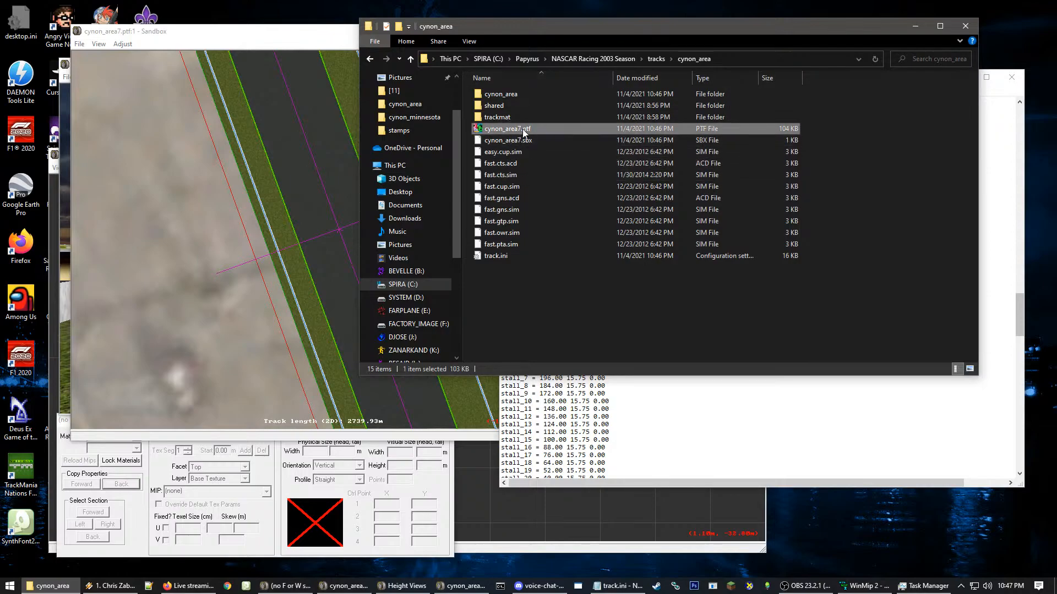
{"action": "left_click", "coordinate": [523, 130]}
{"action": "key", "text": "End"}
{"action": "key", "text": "BackSpace"}
{"action": "key", "text": "Return"}
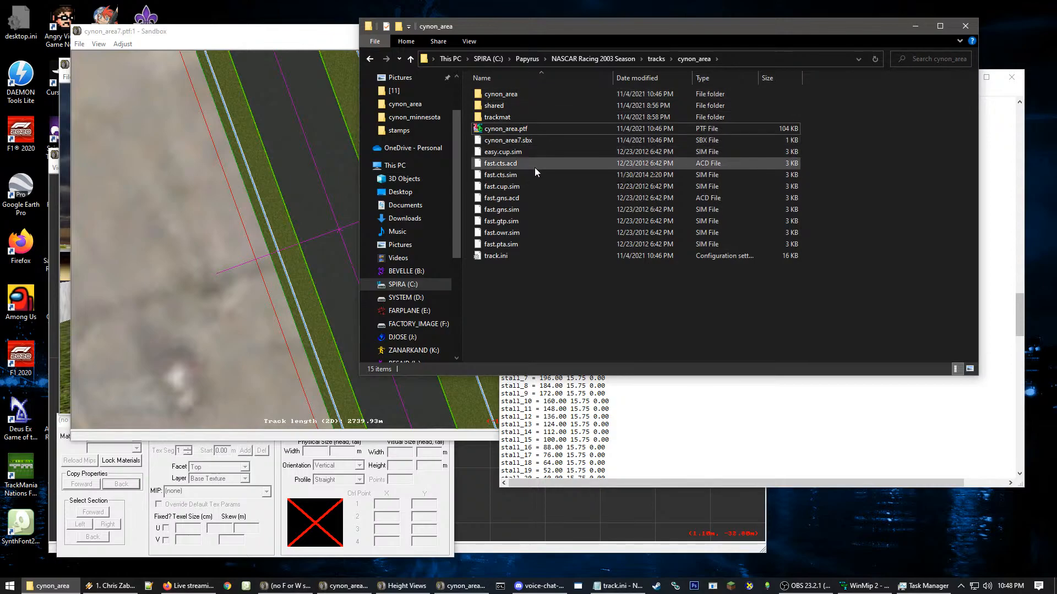
- Find nurburg.cam in the parent tracks folder and copy it
{"action": "mouse_move", "coordinate": [534, 169]}
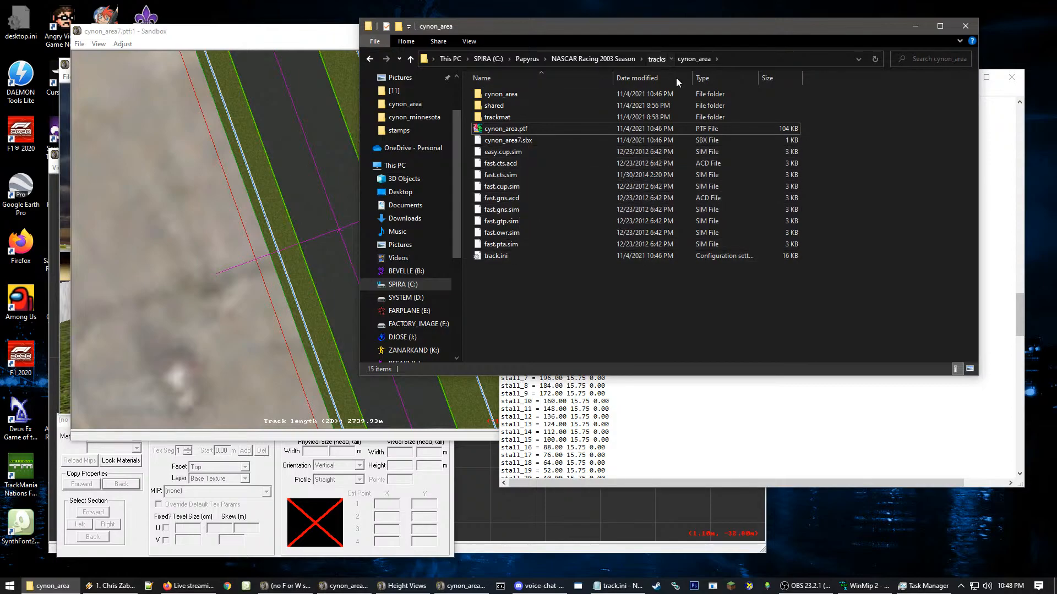
{"action": "key", "text": "alt+Up"}
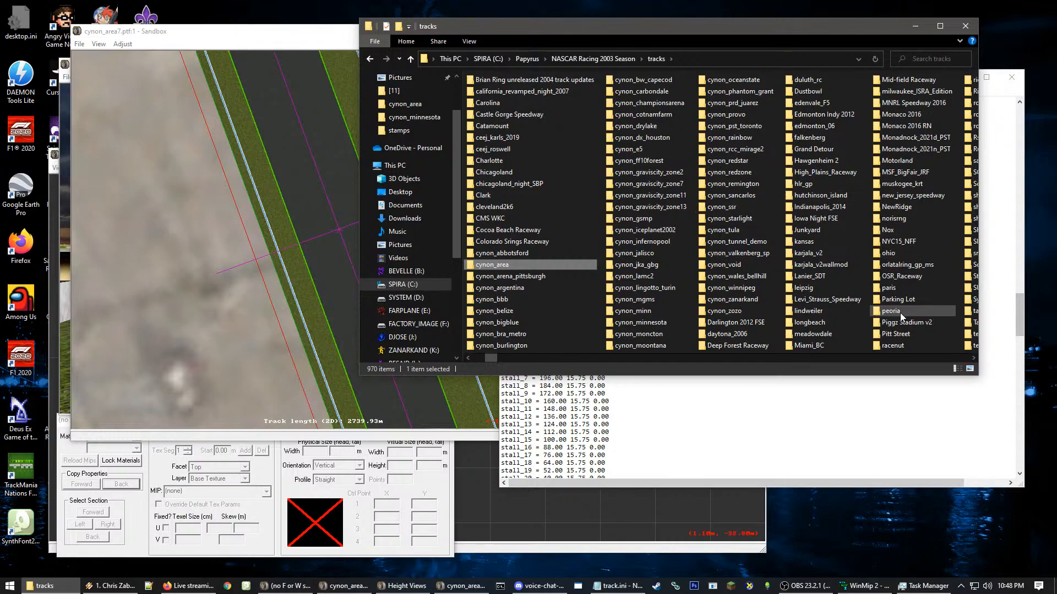
{"action": "scroll", "coordinate": [543, 288], "scroll_direction": "left", "scroll_amount": 1}
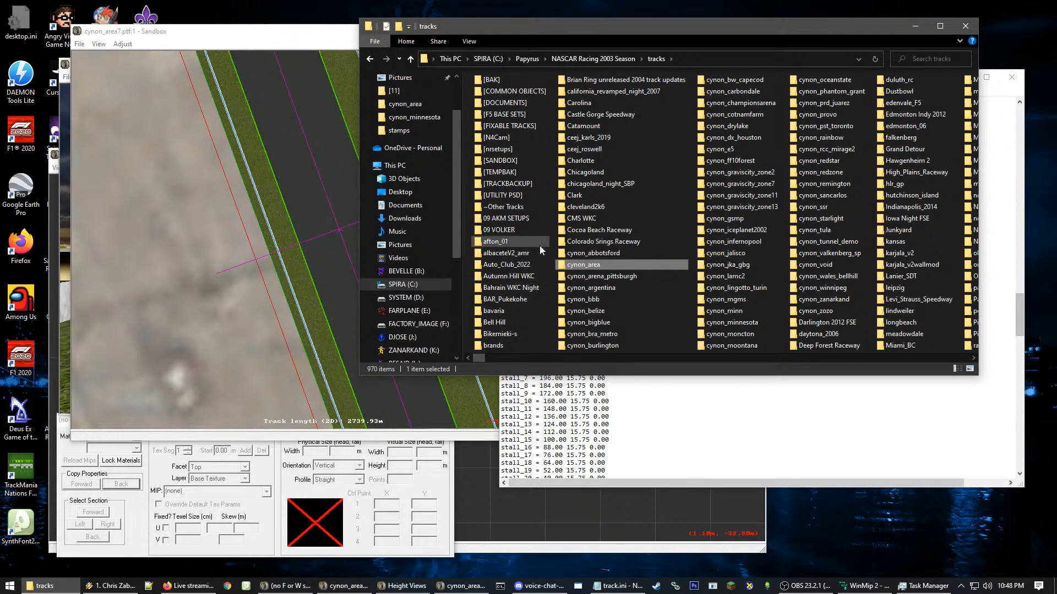
{"action": "scroll", "coordinate": [633, 280], "scroll_direction": "right", "scroll_amount": 2}
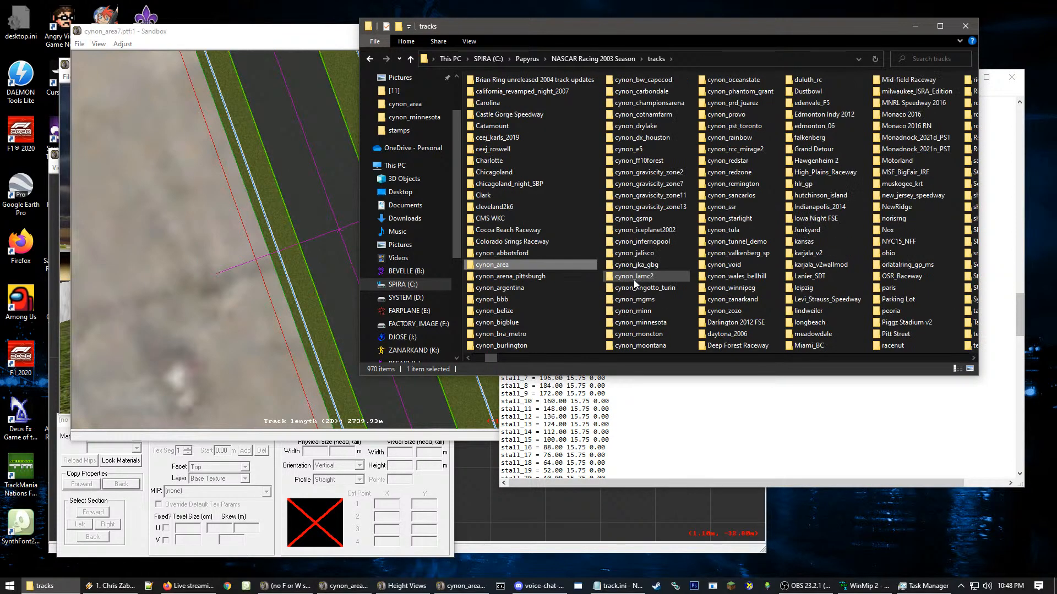
{"action": "scroll", "coordinate": [633, 280], "scroll_direction": "right", "scroll_amount": 5}
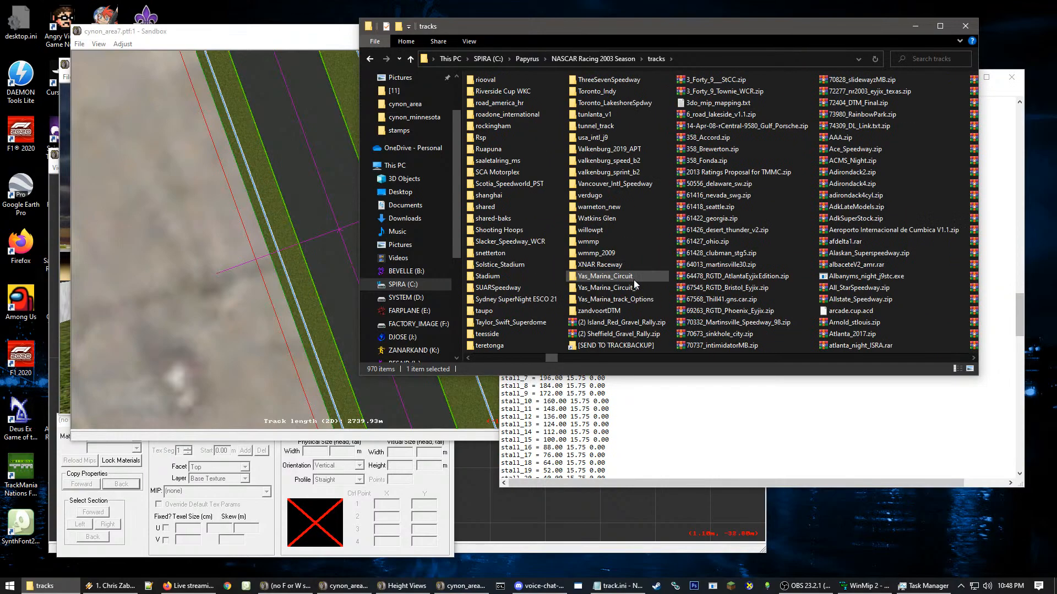
{"action": "type", "text": "nu"}
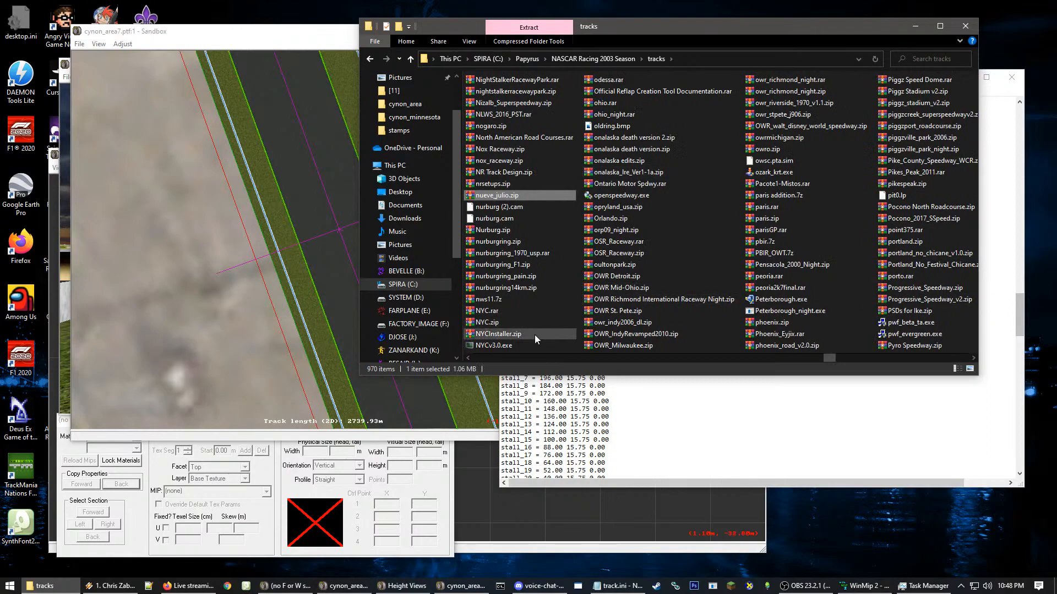
{"action": "left_click", "coordinate": [520, 217]}
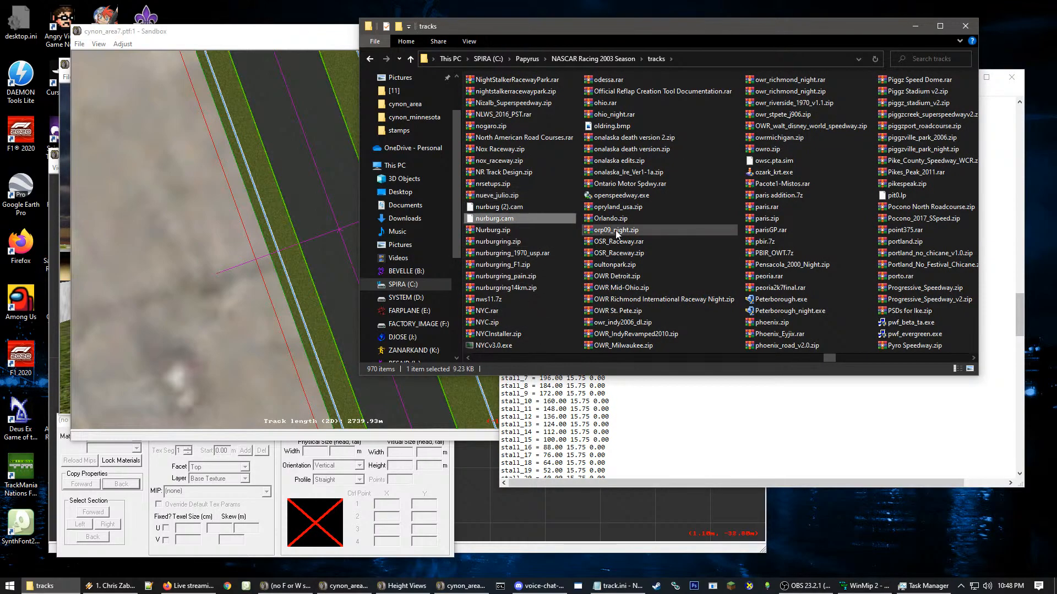
- Return to the cynon_area track folder and paste the copied nurburg.cam file there
{"action": "scroll", "coordinate": [617, 233], "scroll_direction": "up", "scroll_amount": 3}
{"action": "scroll", "coordinate": [576, 251], "scroll_direction": "up", "scroll_amount": 6}
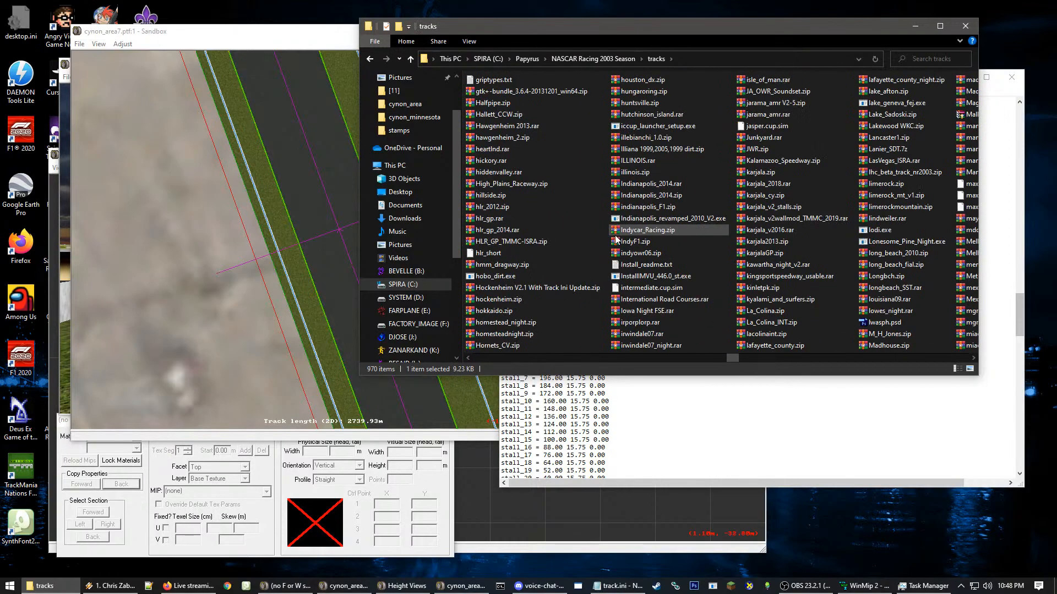
{"action": "scroll", "coordinate": [576, 251], "scroll_direction": "up", "scroll_amount": 5}
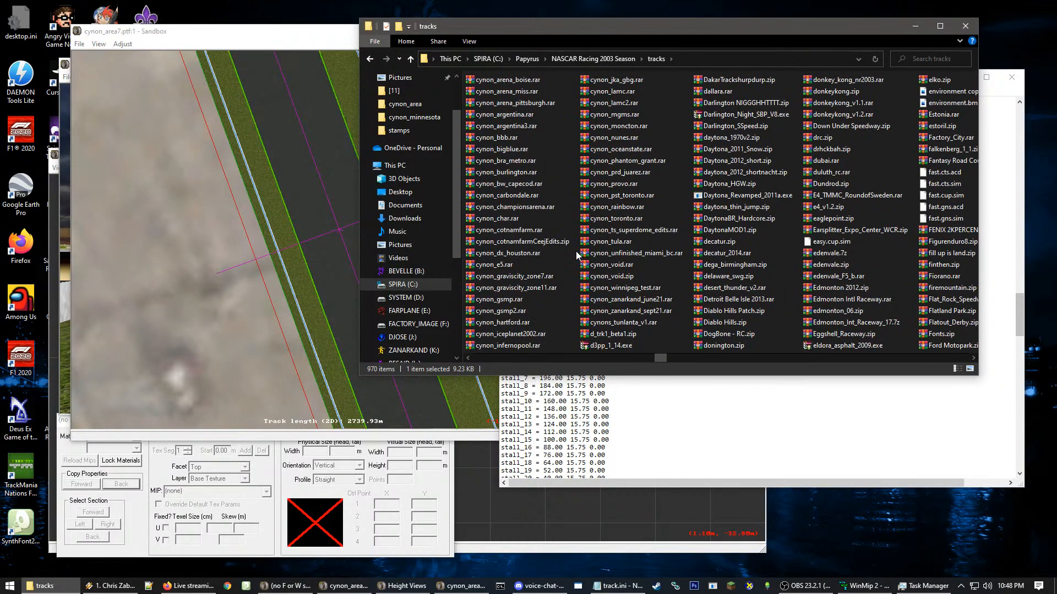
{"action": "scroll", "coordinate": [576, 251], "scroll_direction": "up", "scroll_amount": 6}
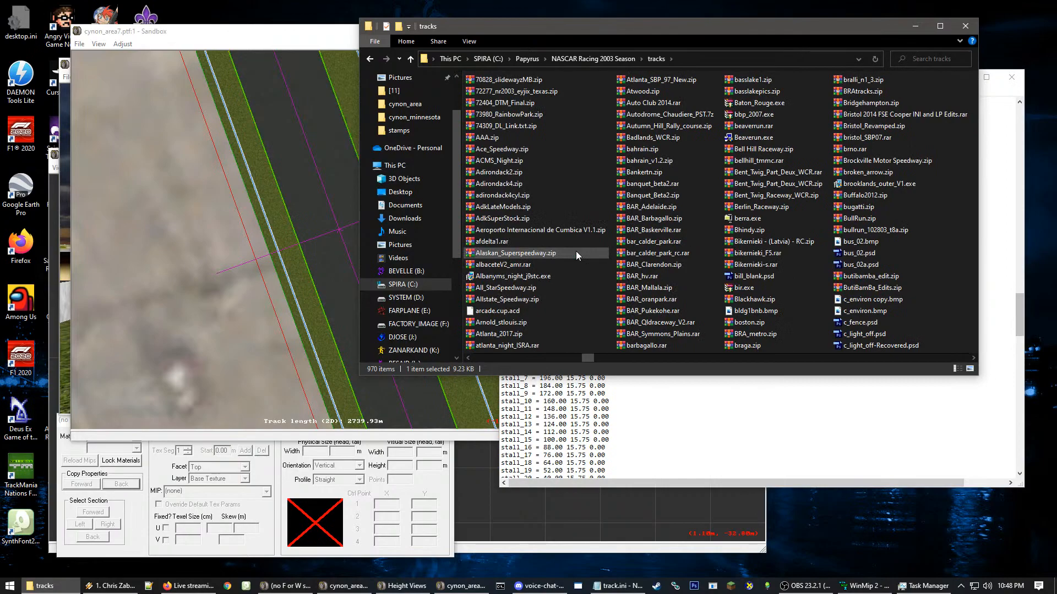
{"action": "scroll", "coordinate": [576, 251], "scroll_direction": "up", "scroll_amount": 6}
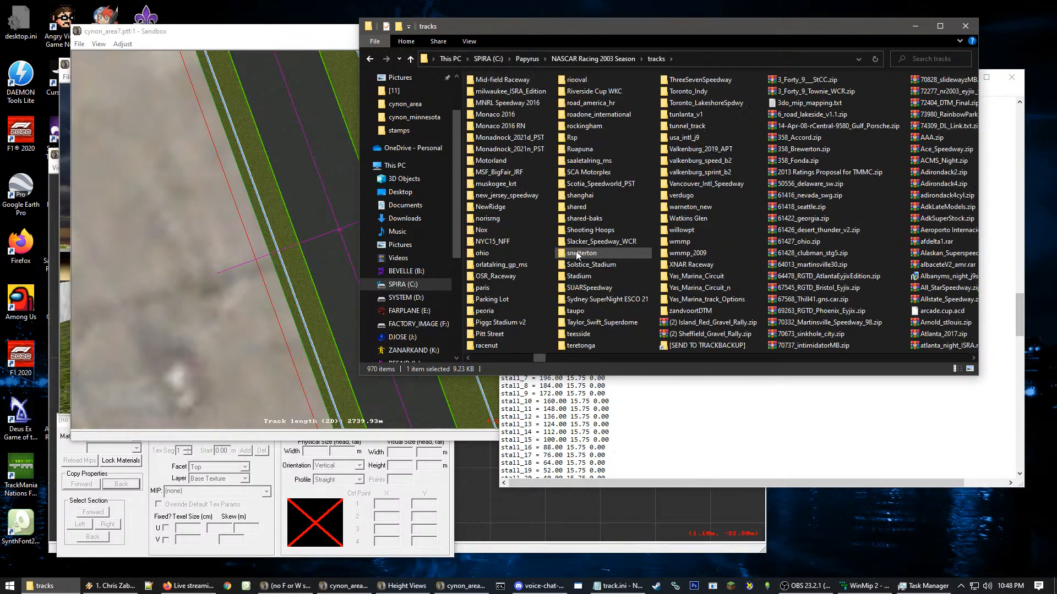
{"action": "scroll", "coordinate": [576, 254], "scroll_direction": "up", "scroll_amount": 3}
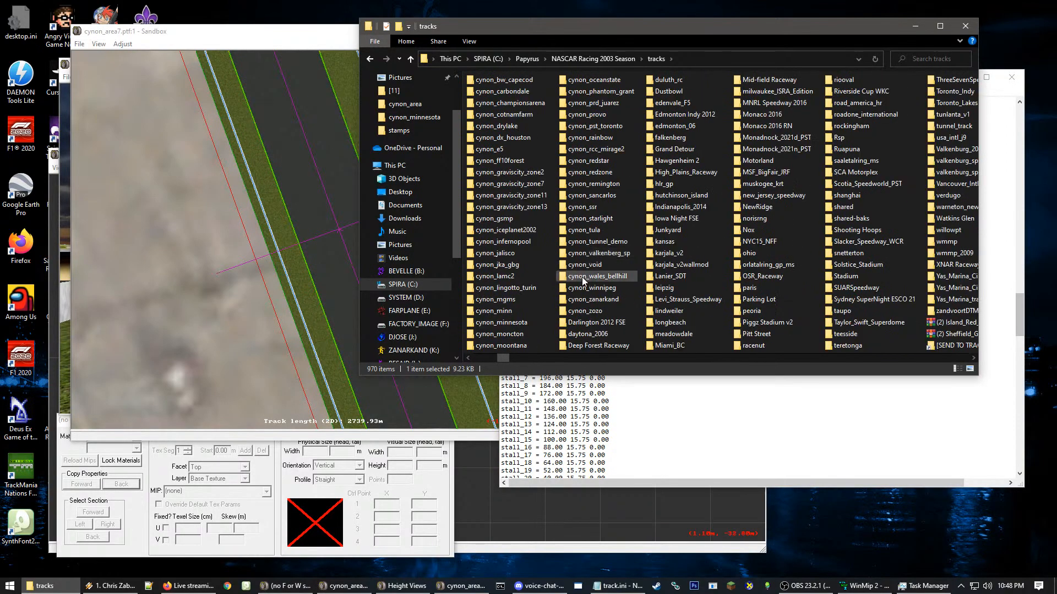
{"action": "scroll", "coordinate": [603, 246], "scroll_direction": "up", "scroll_amount": 2}
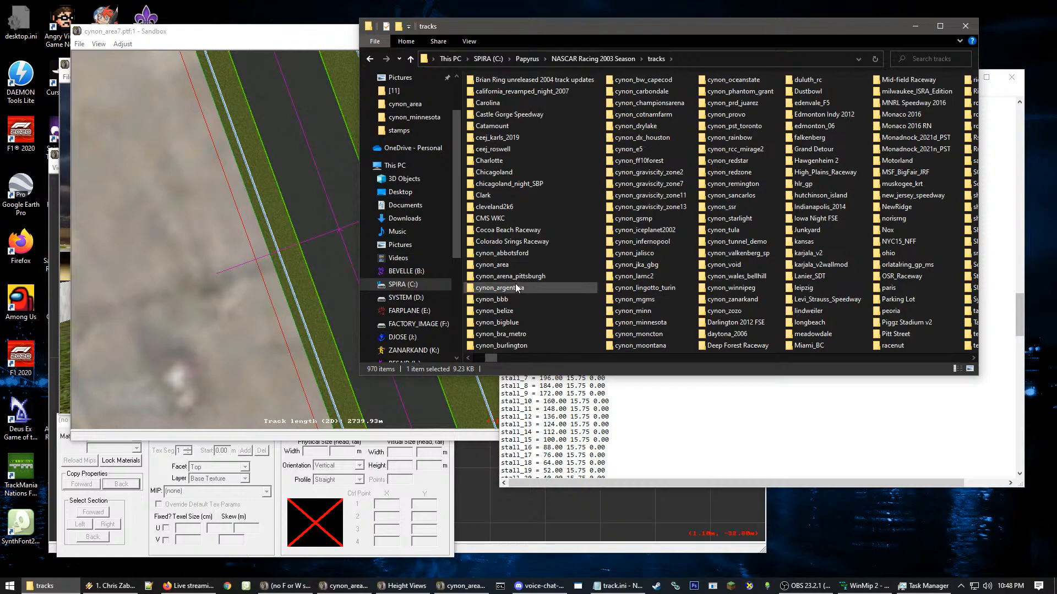
{"action": "left_click", "coordinate": [508, 264]}
{"action": "double_click", "coordinate": [507, 264]}
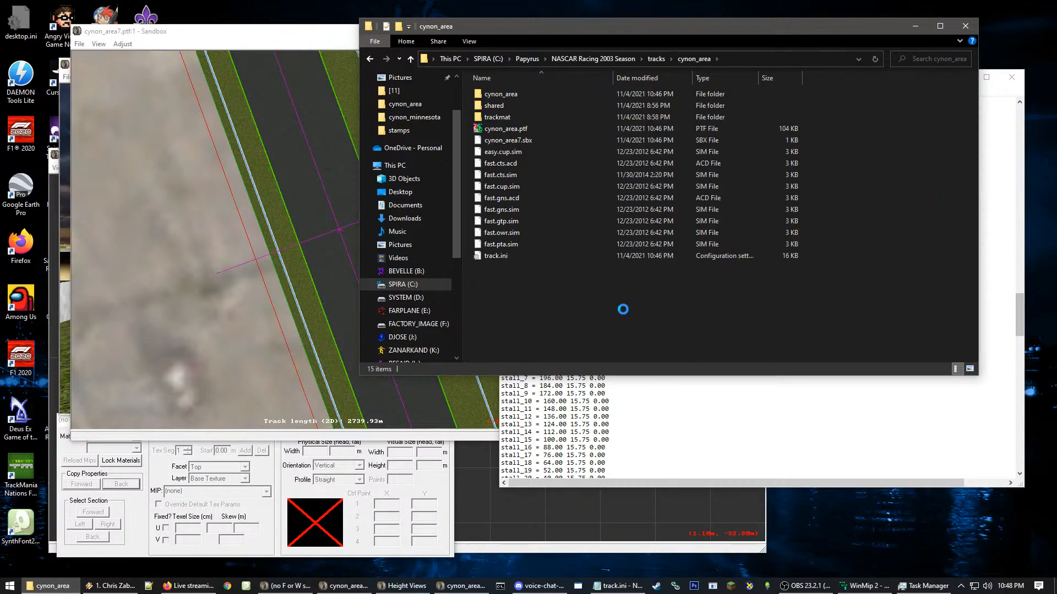
{"action": "key", "text": "ctrl+v"}
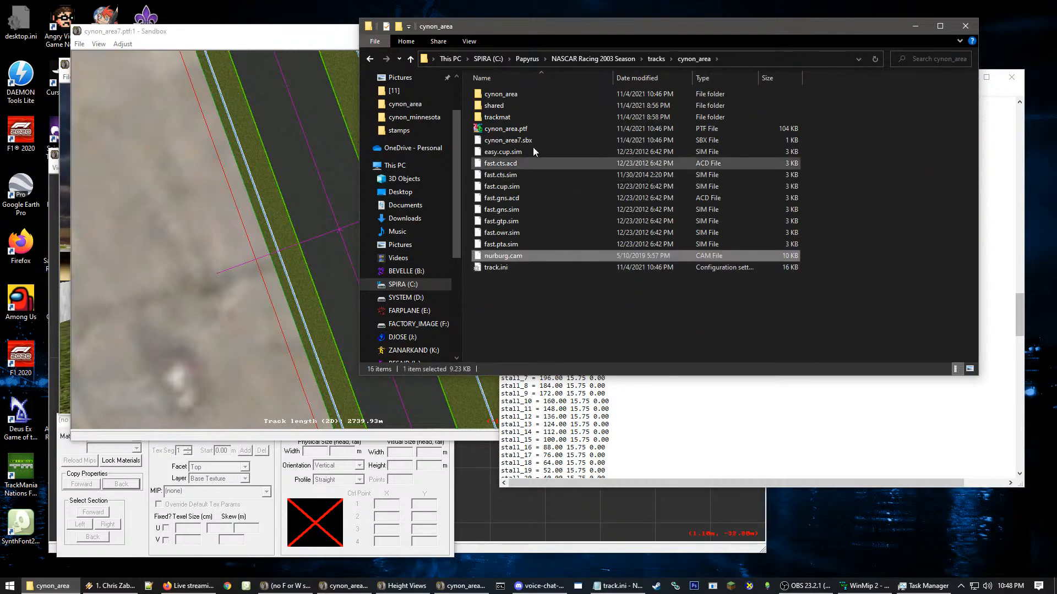
- Rename nurburg.cam to cynon_area.cam, reusing the base name of cynon_area.ptf, and switch back to Sandbox
{"action": "left_click", "coordinate": [515, 129]}
{"action": "left_click", "coordinate": [500, 130]}
{"action": "key", "text": "ctrl+c"}
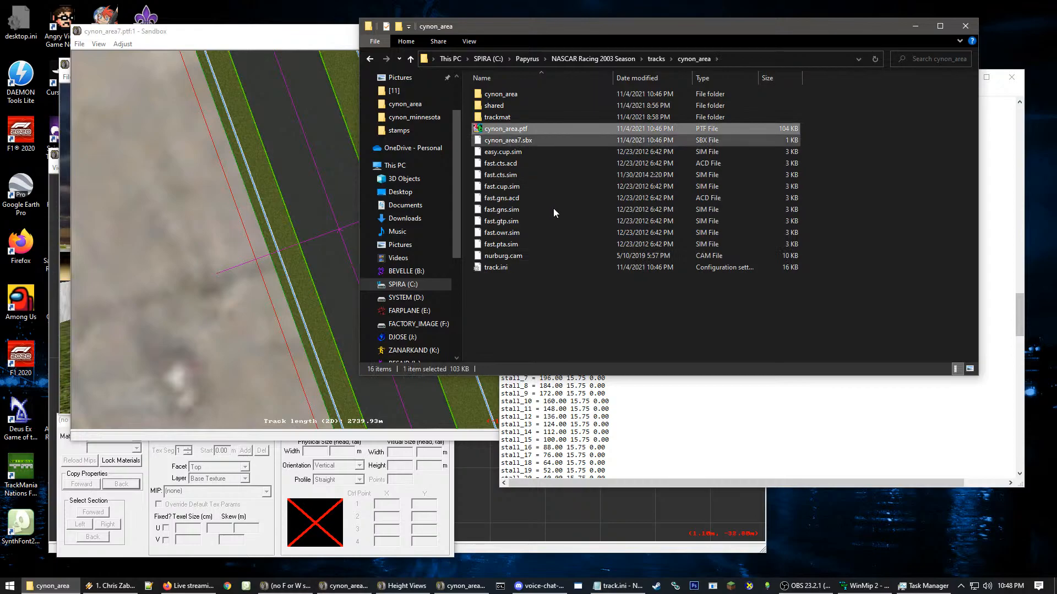
{"action": "left_click", "coordinate": [553, 300]}
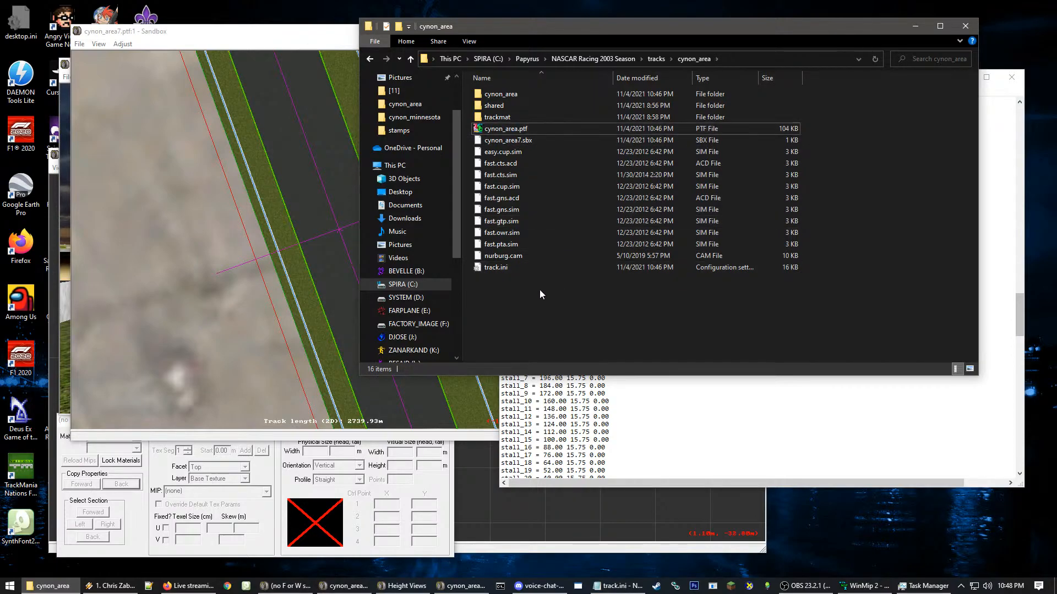
{"action": "left_click", "coordinate": [500, 256]}
{"action": "key", "text": "F2"}
{"action": "key", "text": "ctrl+v"}
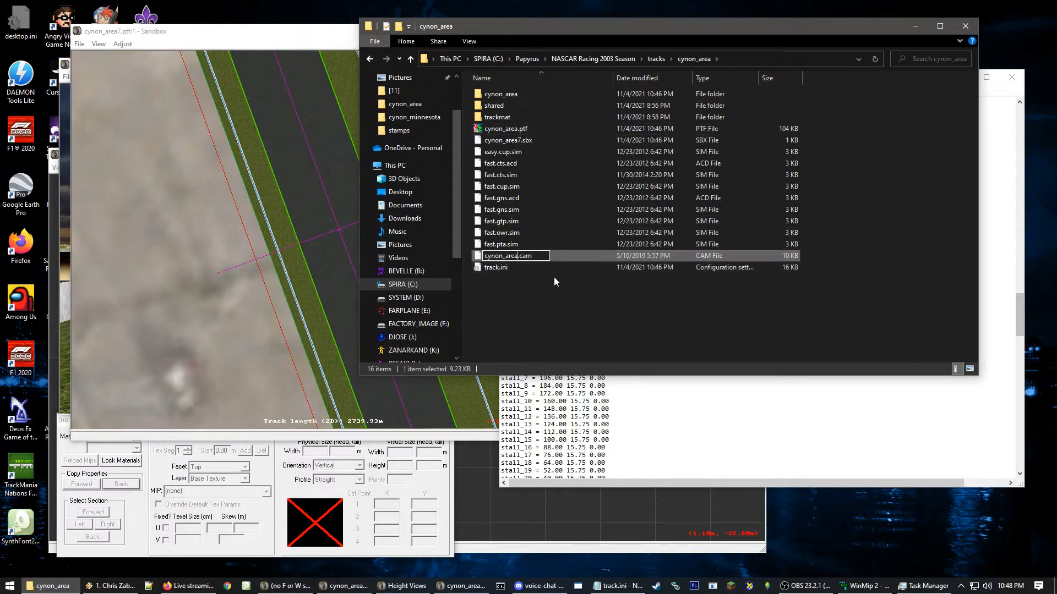
{"action": "key", "text": "Return"}
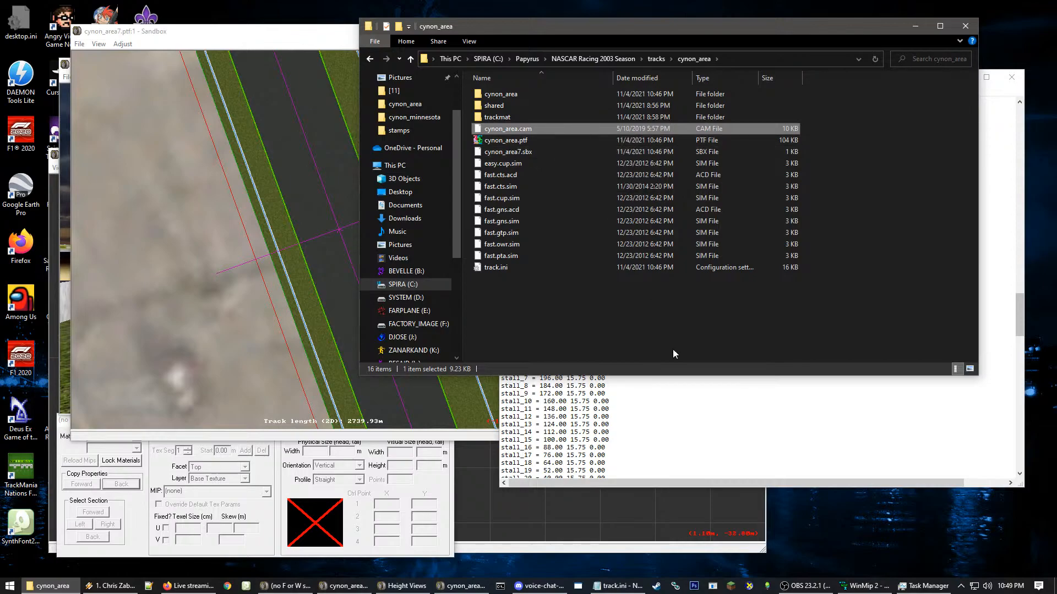
{"action": "left_click", "coordinate": [212, 327]}
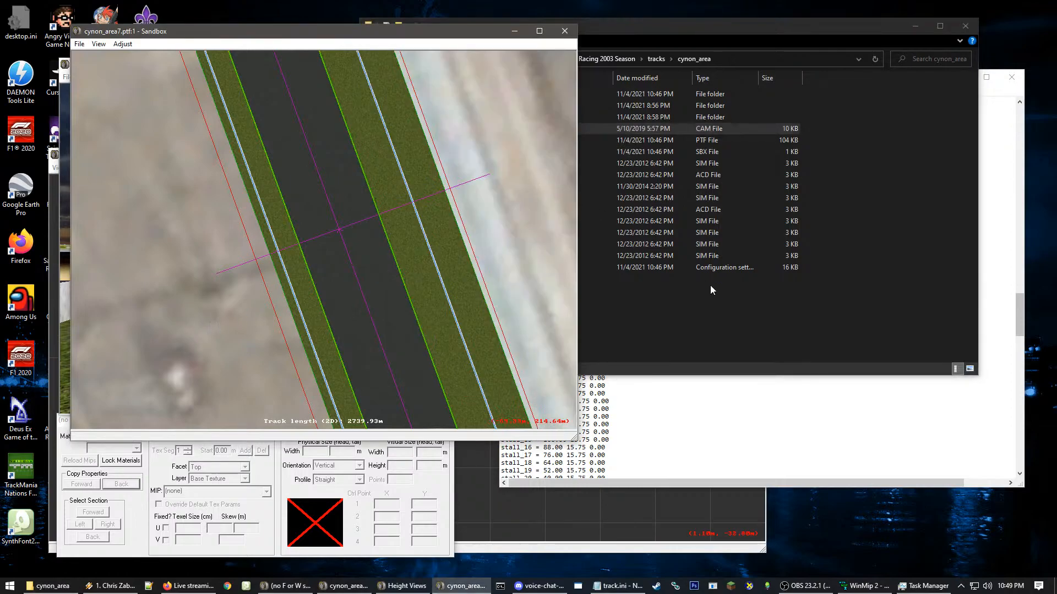
- Switch to NASCAR Racing 2003 Season and open a testing session
{"action": "left_click", "coordinate": [628, 336]}
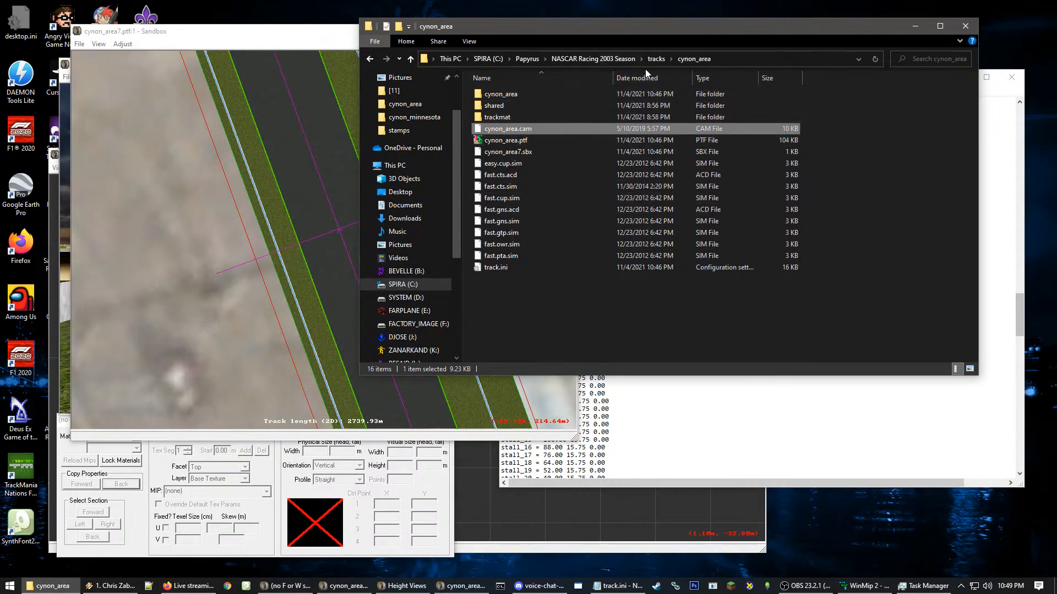
{"action": "left_click", "coordinate": [9, 586]}
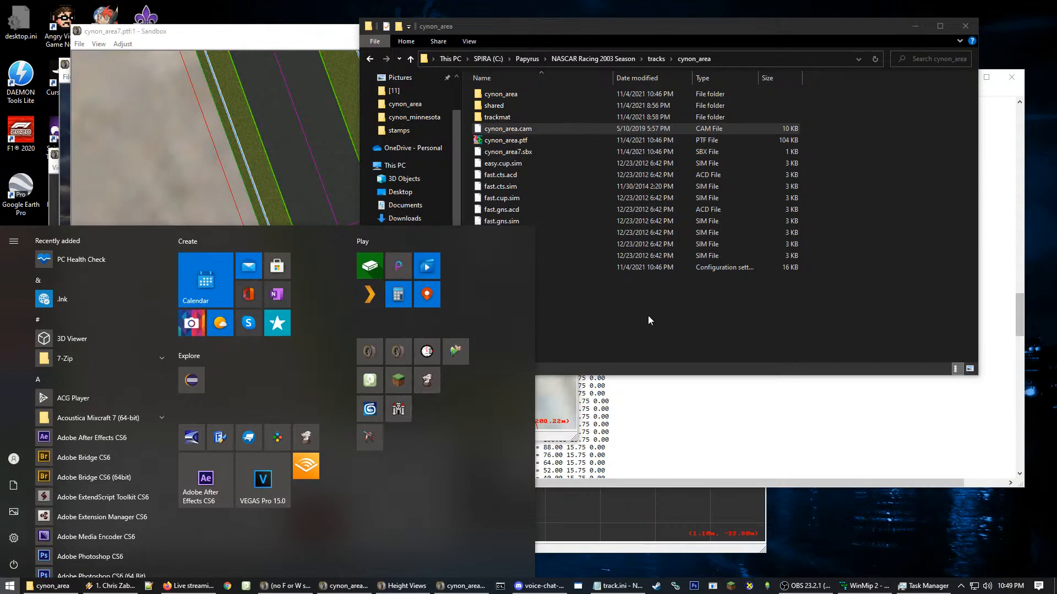
{"action": "key", "text": "Escape"}
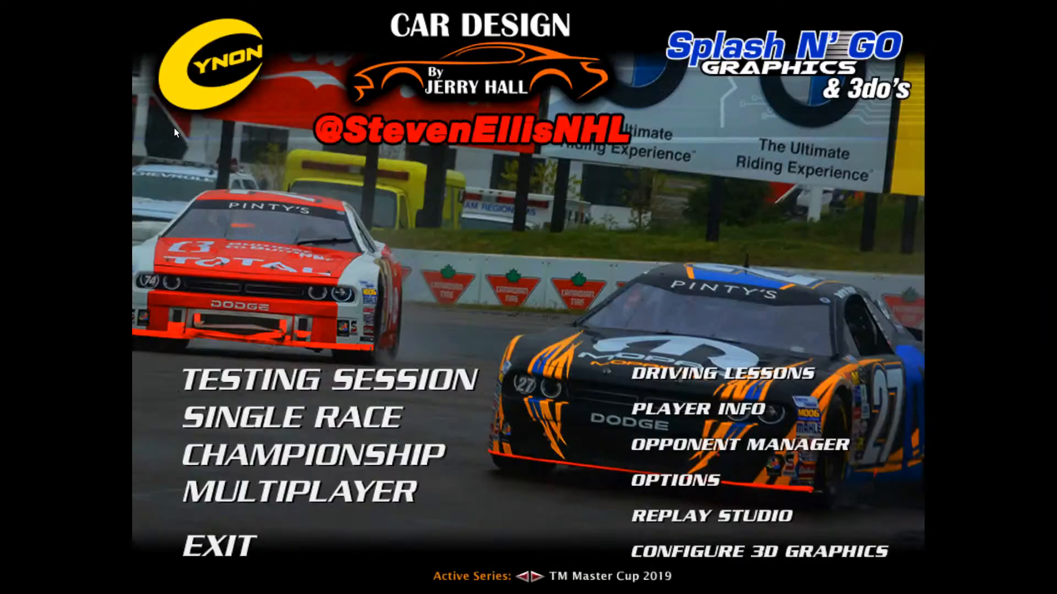
{"action": "left_click", "coordinate": [362, 371]}
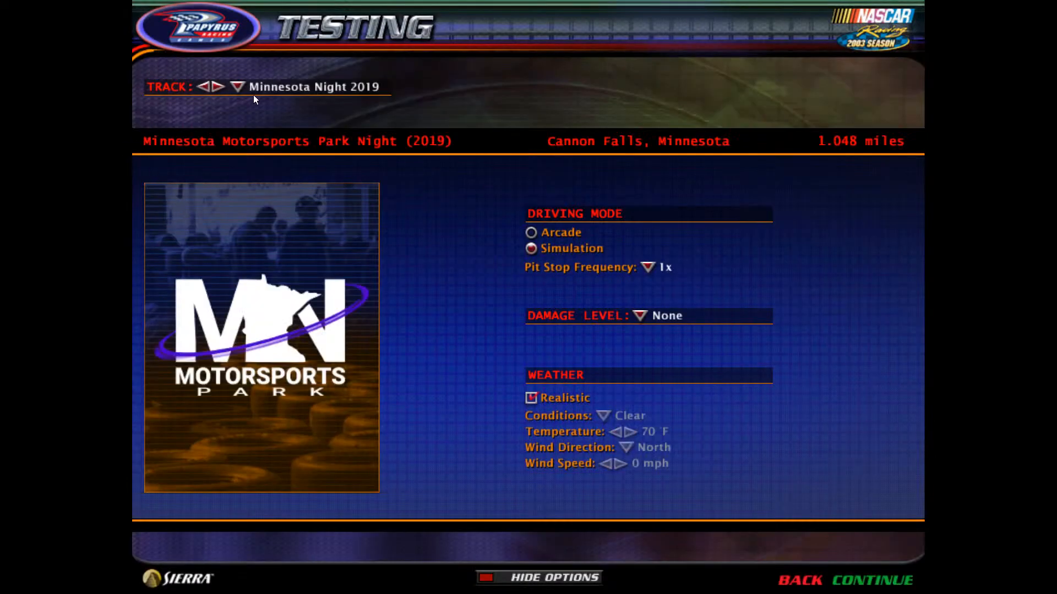
- Choose PP Area 51 as the testing track, load the session and get into the car
{"action": "left_click", "coordinate": [238, 88]}
{"action": "scroll", "coordinate": [360, 484], "scroll_direction": "down", "scroll_amount": 4}
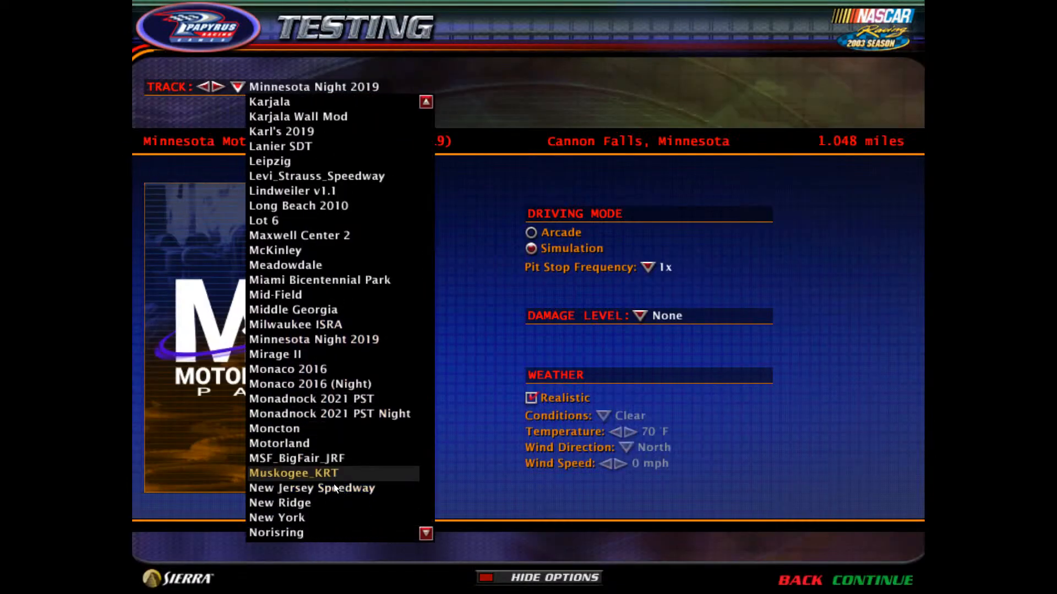
{"action": "scroll", "coordinate": [325, 498], "scroll_direction": "down", "scroll_amount": 6}
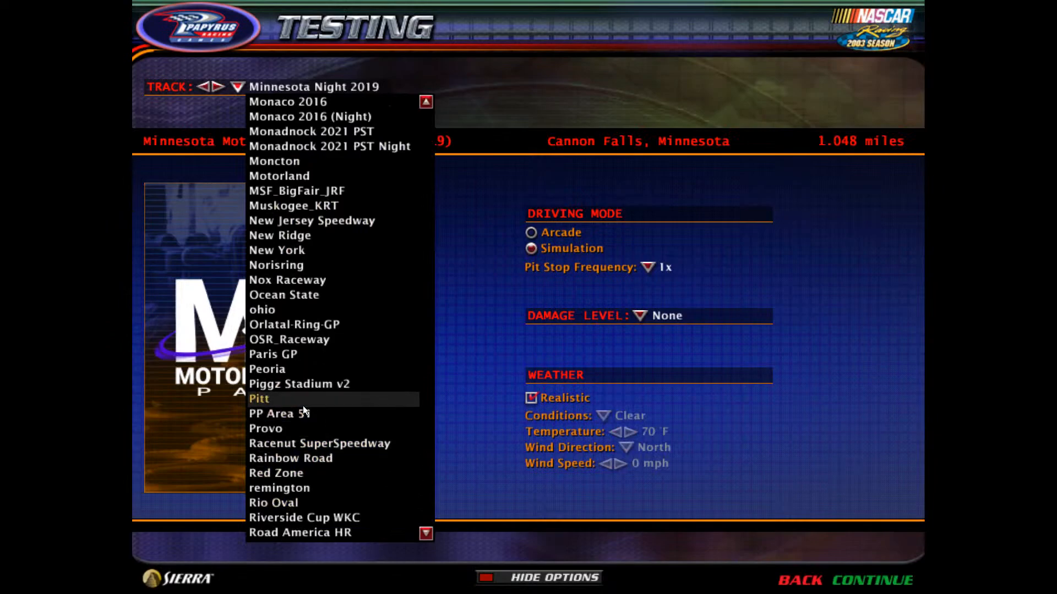
{"action": "left_click", "coordinate": [300, 413]}
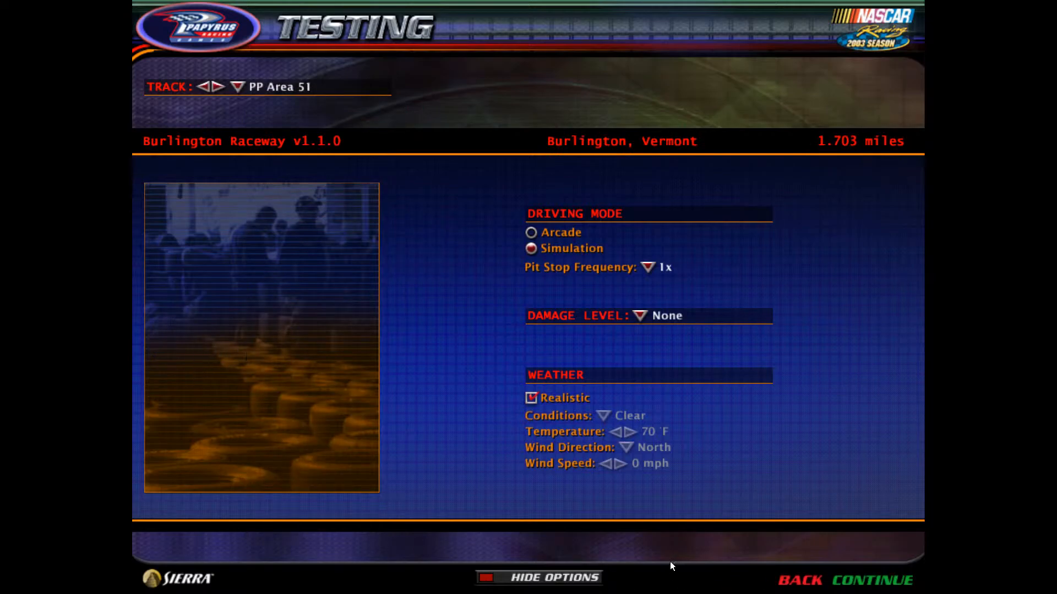
{"action": "left_click", "coordinate": [542, 577]}
{"action": "left_click", "coordinate": [542, 577]}
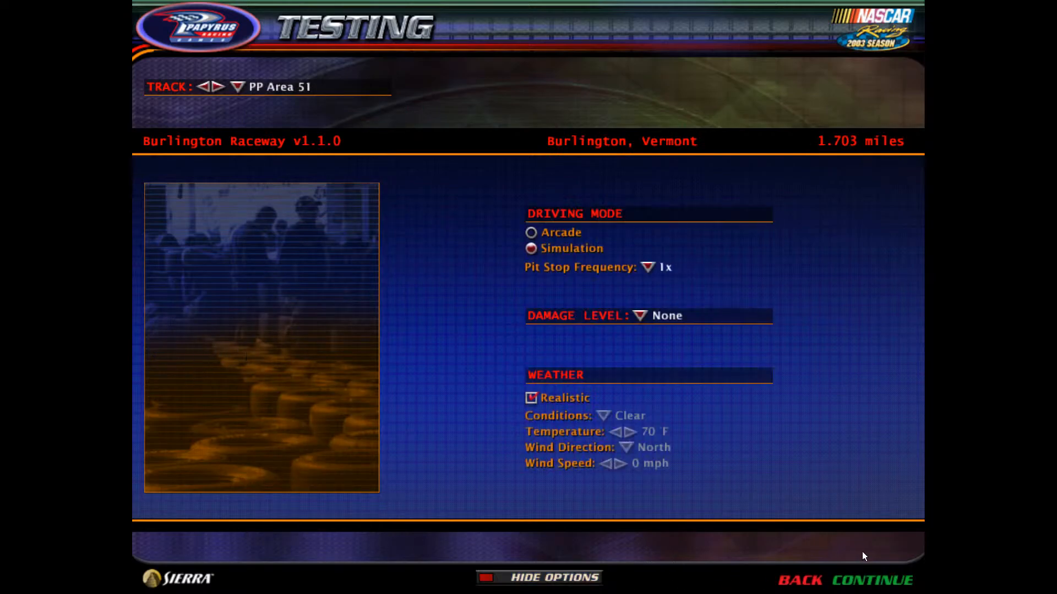
{"action": "left_click", "coordinate": [871, 587]}
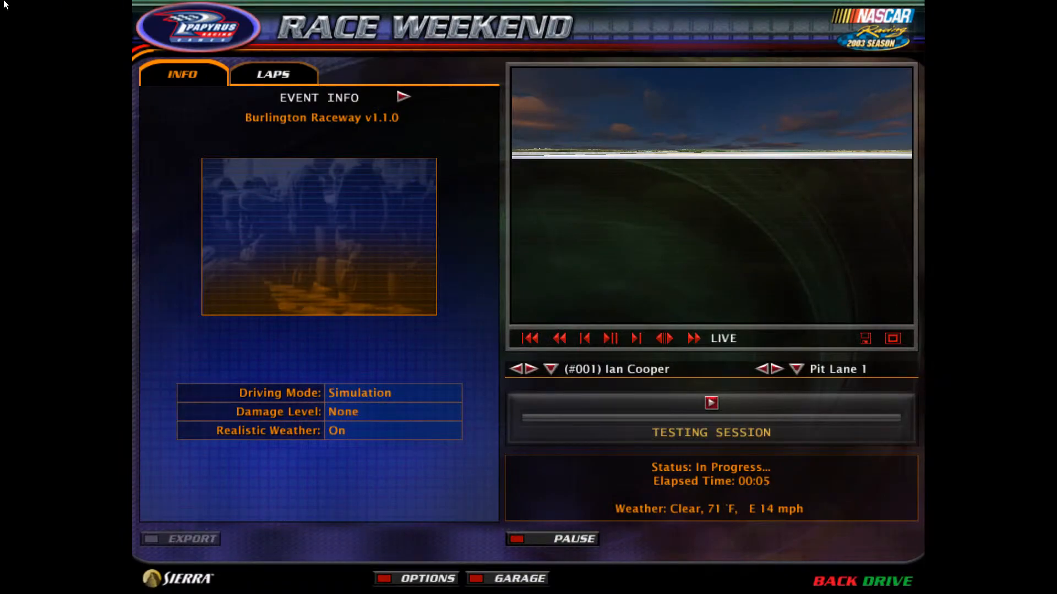
{"action": "left_click", "coordinate": [888, 582]}
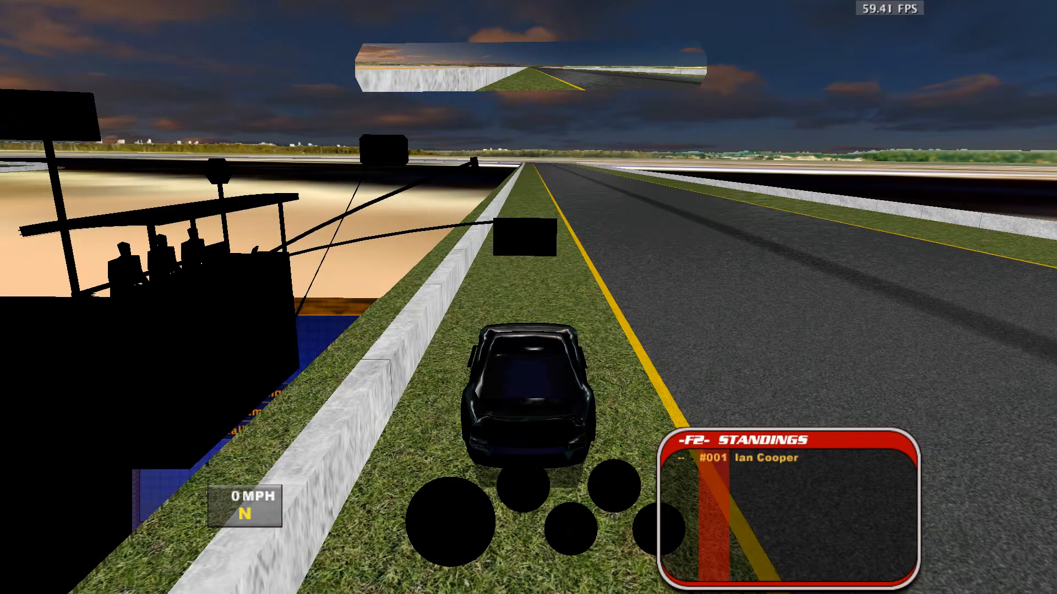
- Drive the car off the grass pit area beside the wall and onto the asphalt track
{"action": "key", "text": "Up"}
{"action": "key", "text": "Right"}
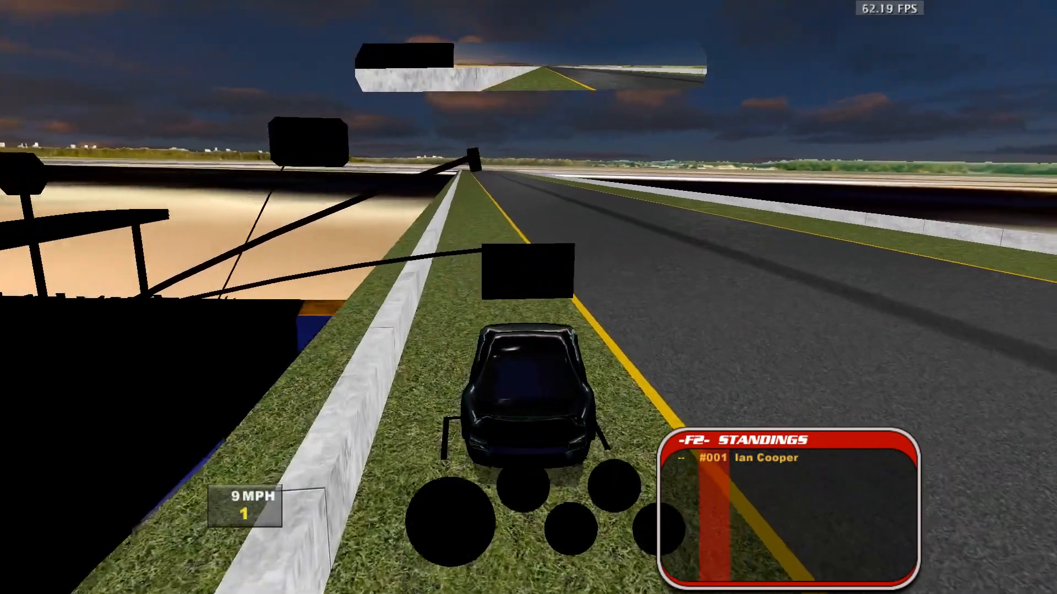
{"action": "key", "text": "Down"}
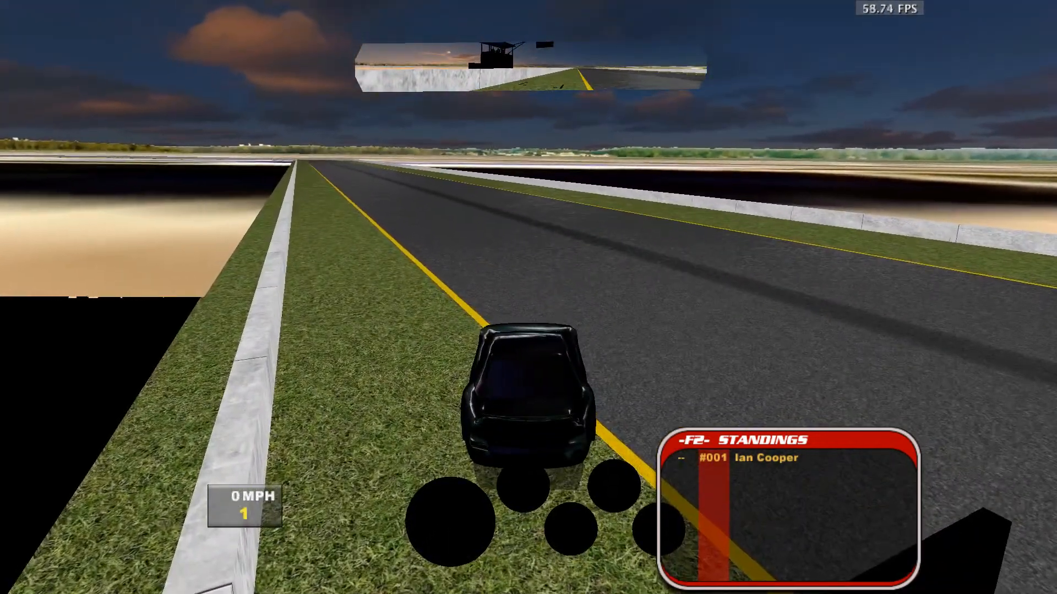
{"action": "key", "text": "Up"}
{"action": "key", "text": "Up"}
{"action": "key", "text": "Right"}
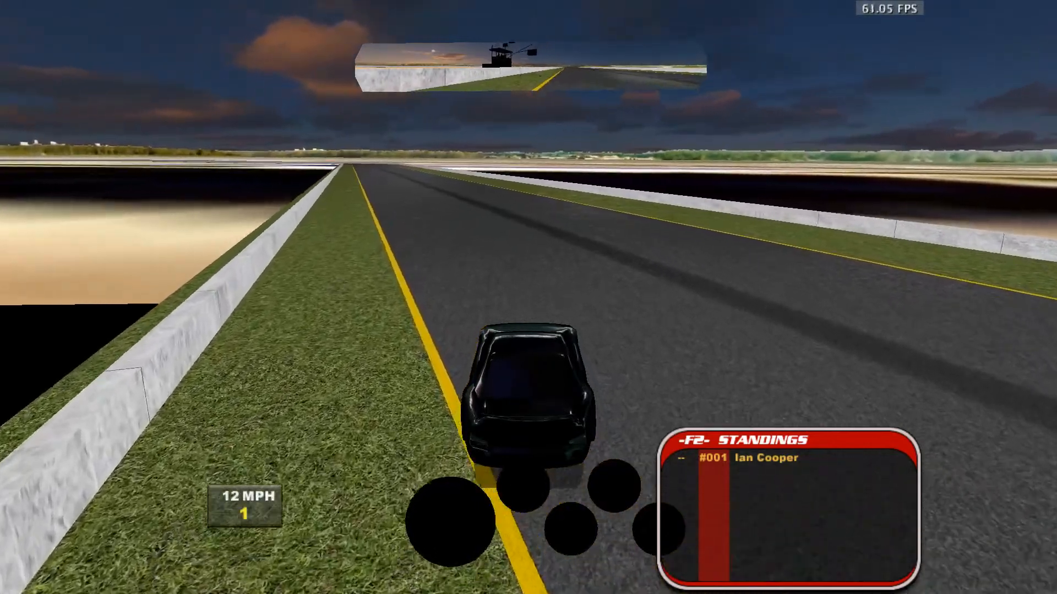
{"action": "key", "text": "Left"}
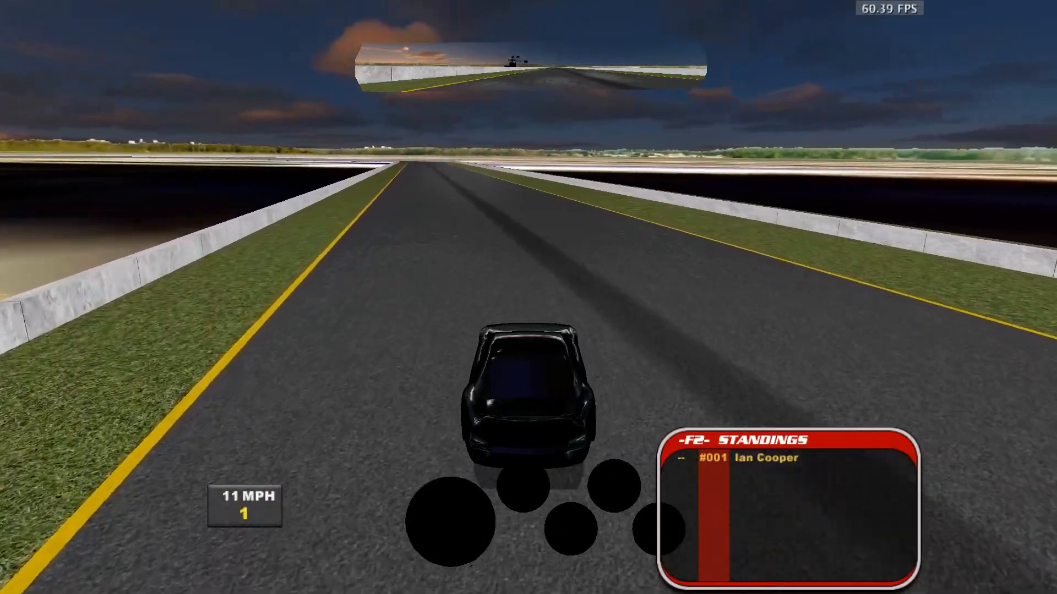
- Accelerate along the straight and steer into the first left-hand bend to test the track
{"action": "key", "text": "Up"}
{"action": "key", "text": "Up"}
{"action": "key", "text": "Left"}
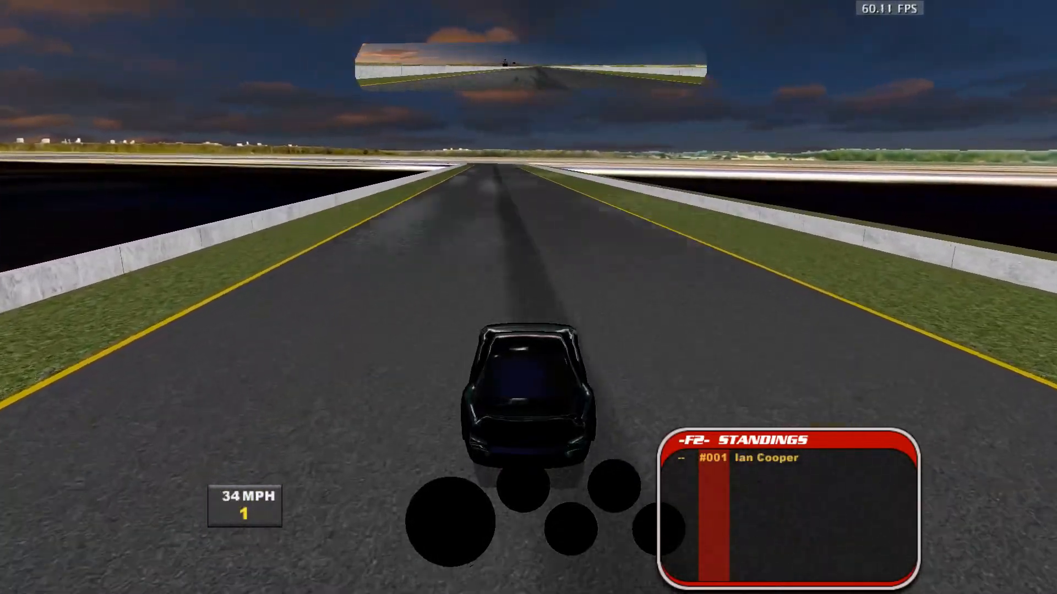
{"action": "key", "text": "Up"}
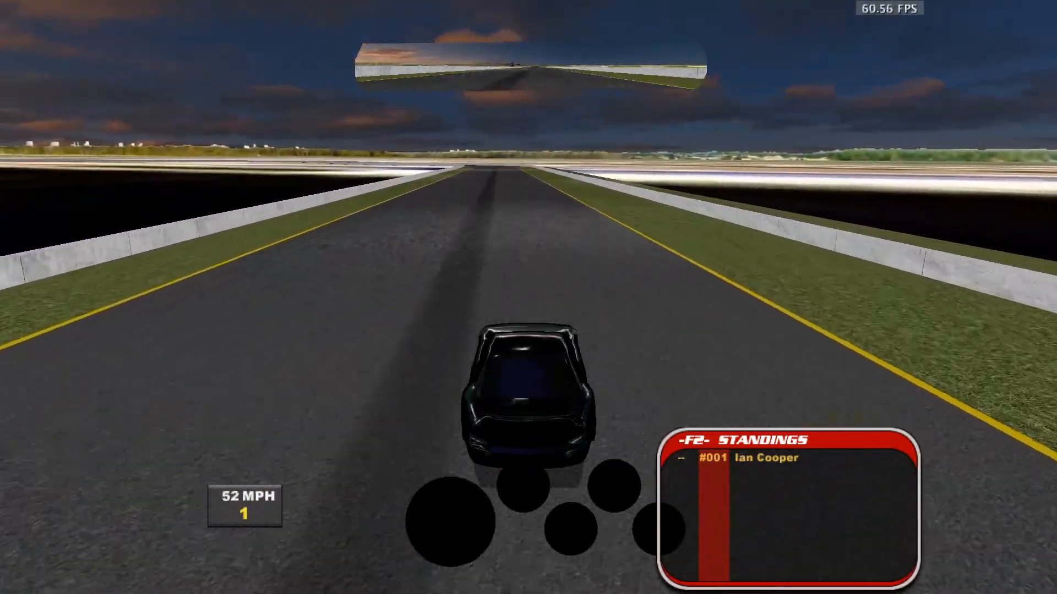
{"action": "key", "text": "Up"}
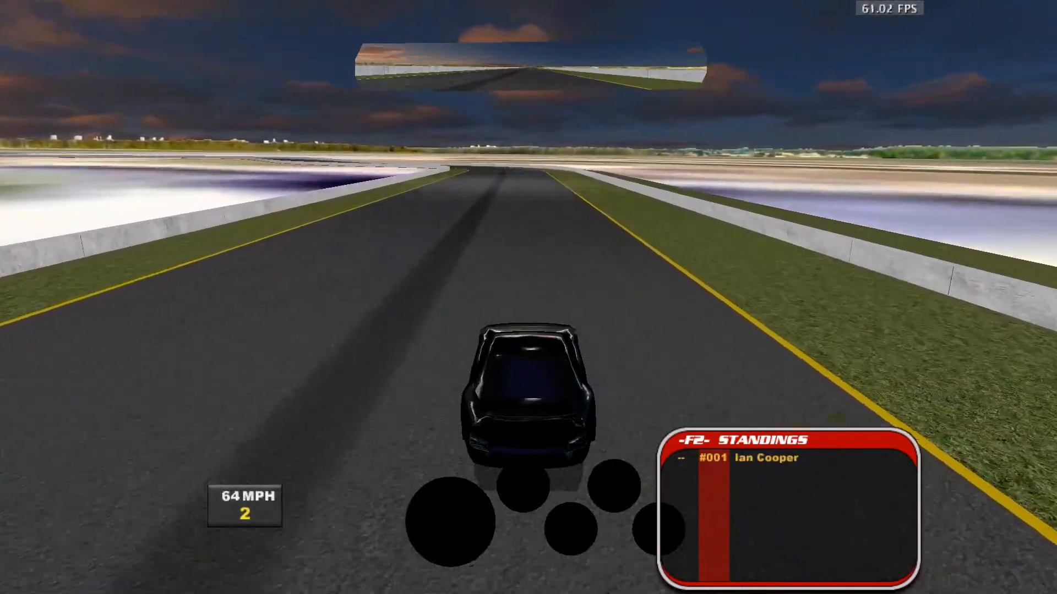
{"action": "key", "text": "Up"}
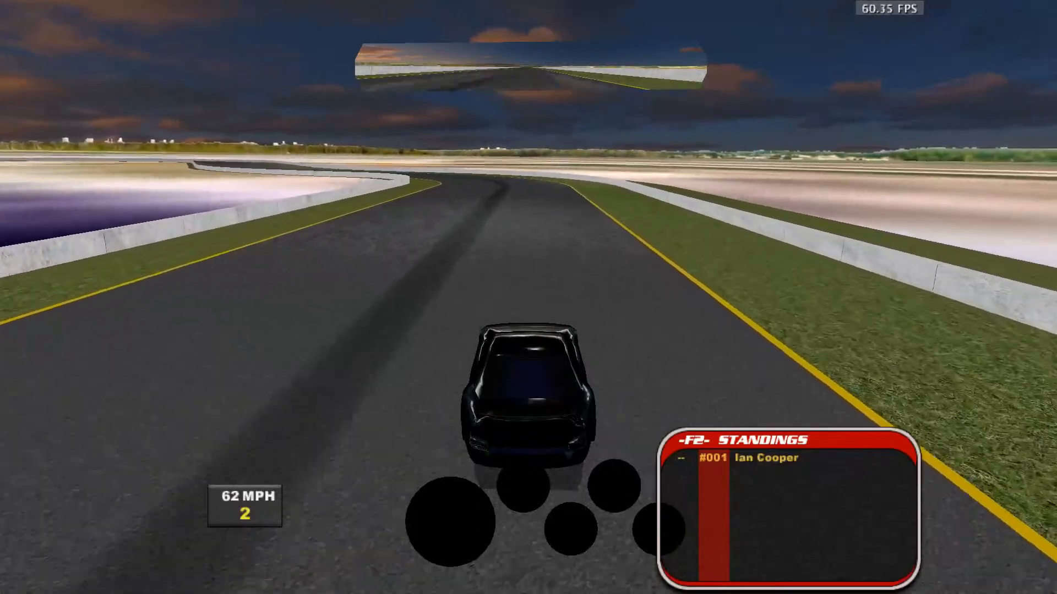
{"action": "key", "text": "Left"}
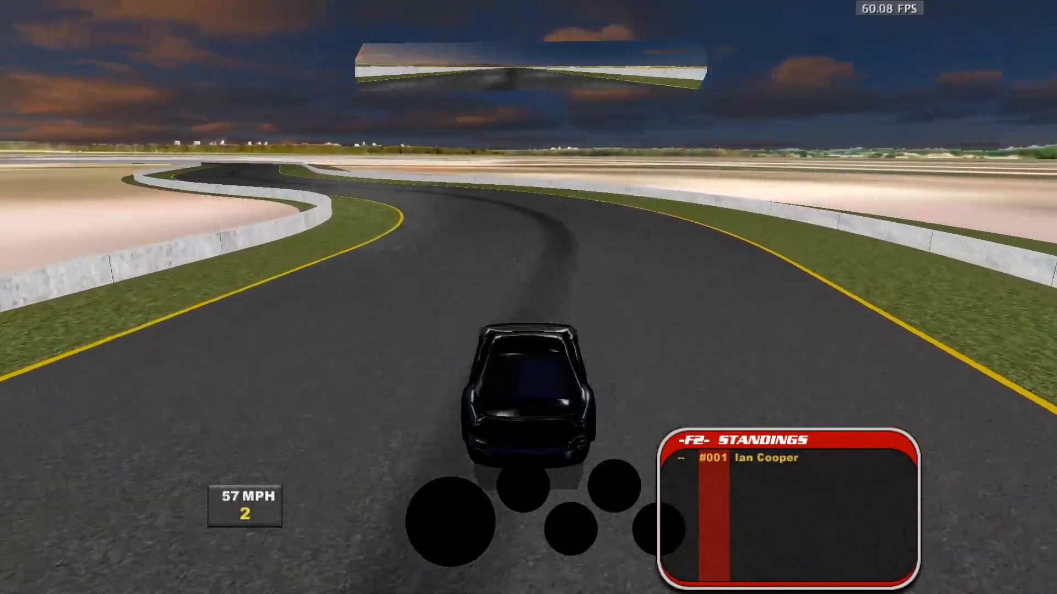
- Interrupt the drive and check the controller calibration in the game's control options
{"action": "key", "text": "Escape"}
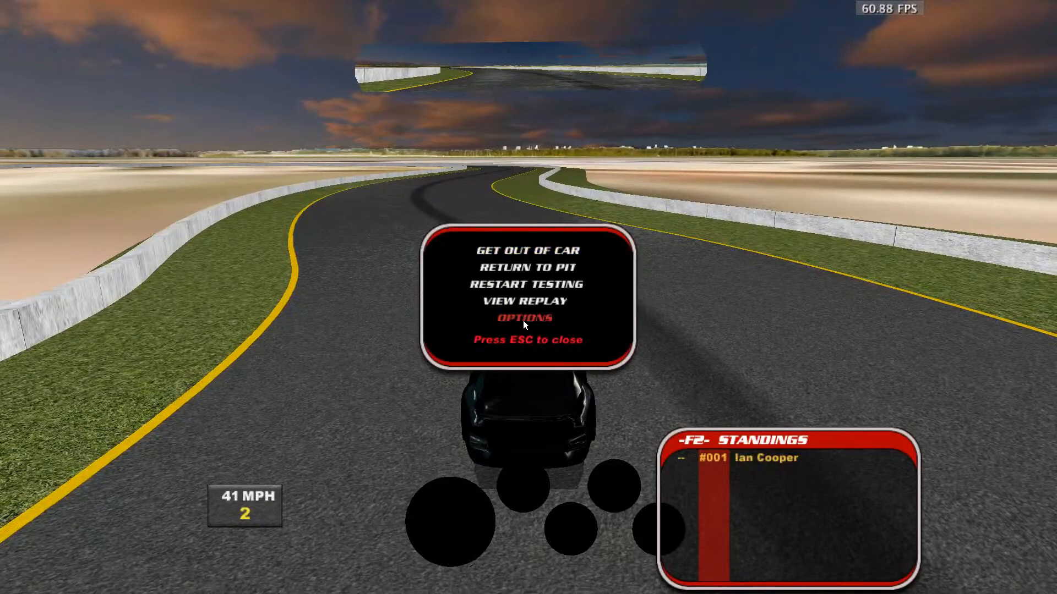
{"action": "left_click", "coordinate": [524, 318]}
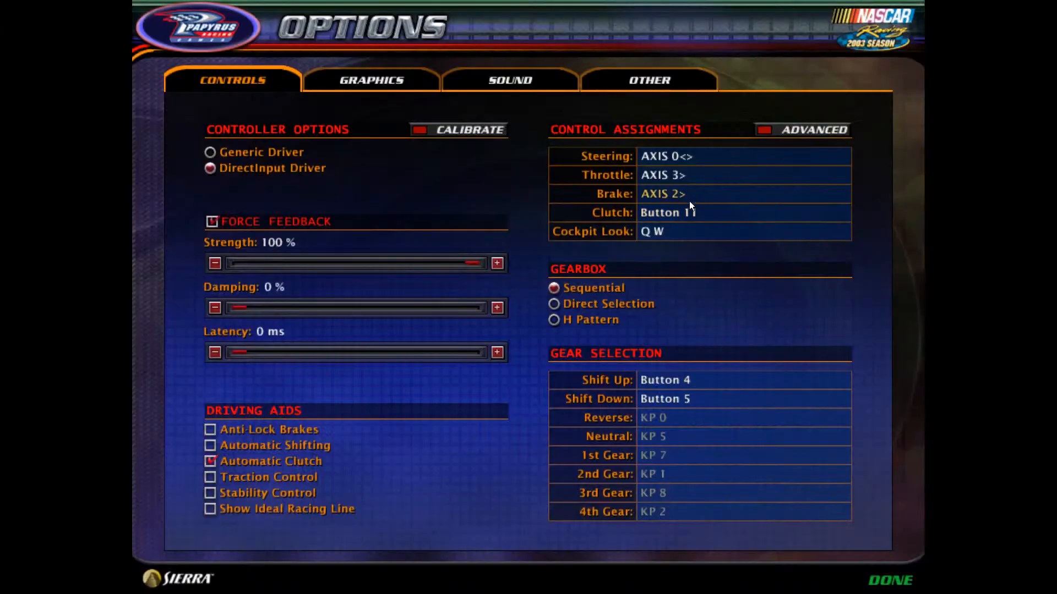
{"action": "left_click", "coordinate": [458, 130]}
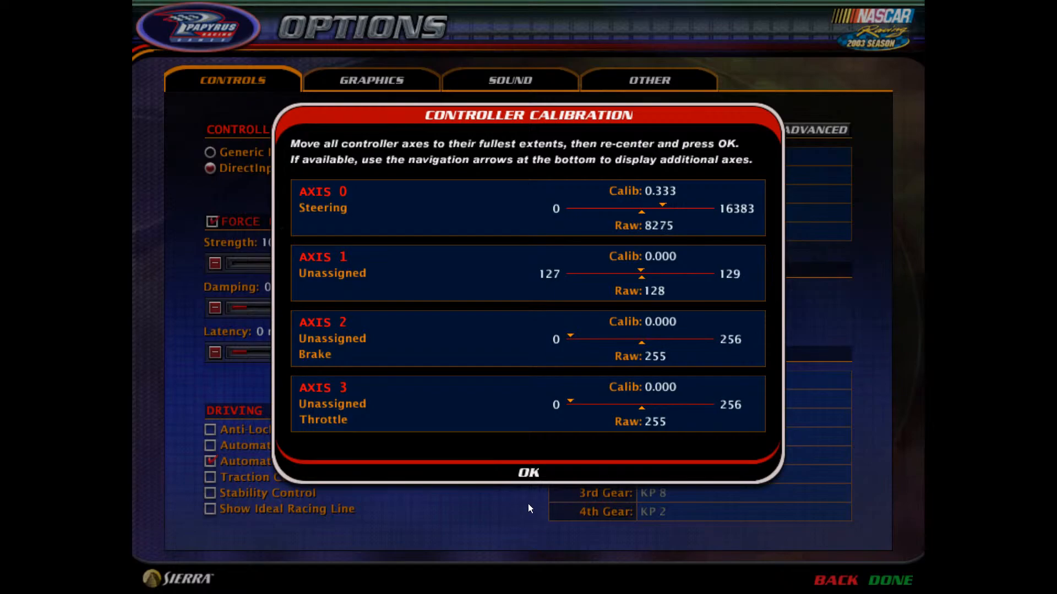
{"action": "left_click", "coordinate": [530, 472]}
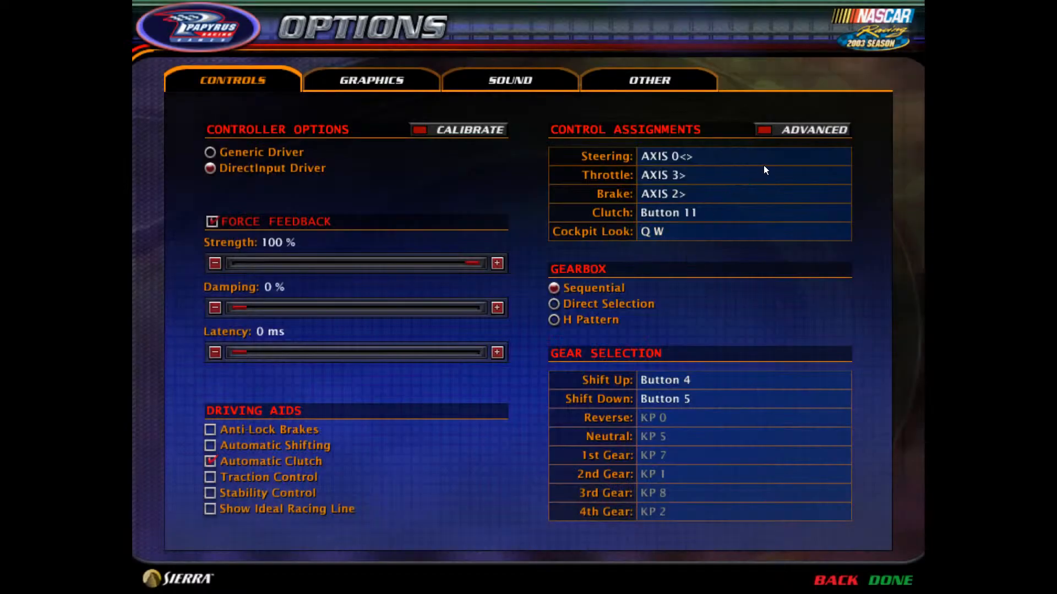
- Set the steering assistance to 1 % in the advanced controller options and resume the test drive
{"action": "left_click", "coordinate": [777, 135]}
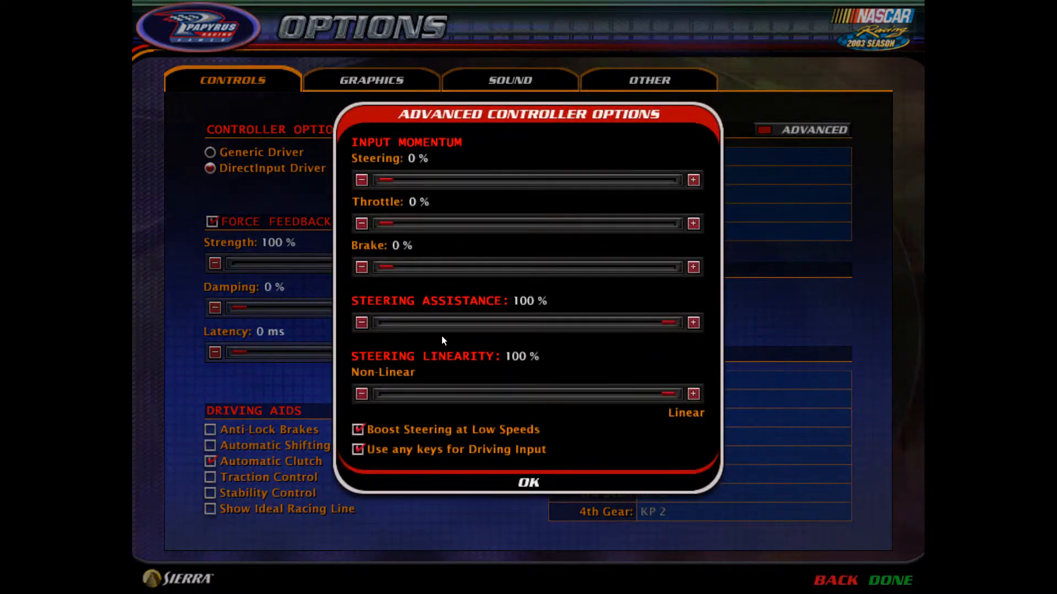
{"action": "left_click", "coordinate": [421, 322]}
{"action": "left_click_drag", "start_coordinate": [421, 326], "coordinate": [396, 333]}
{"action": "left_click", "coordinate": [361, 324]}
{"action": "left_click", "coordinate": [528, 484]}
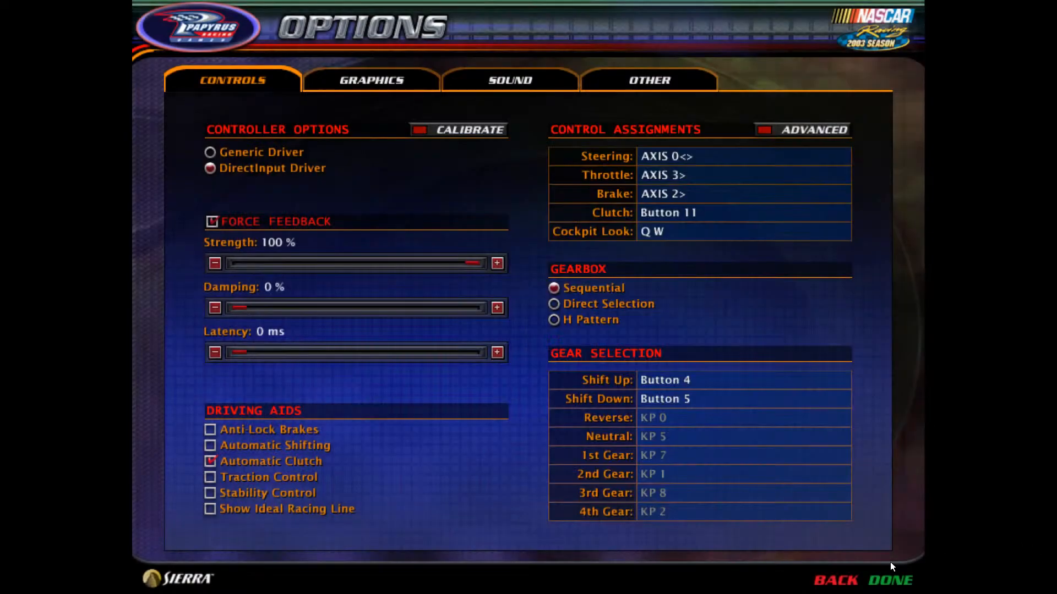
{"action": "left_click", "coordinate": [886, 580]}
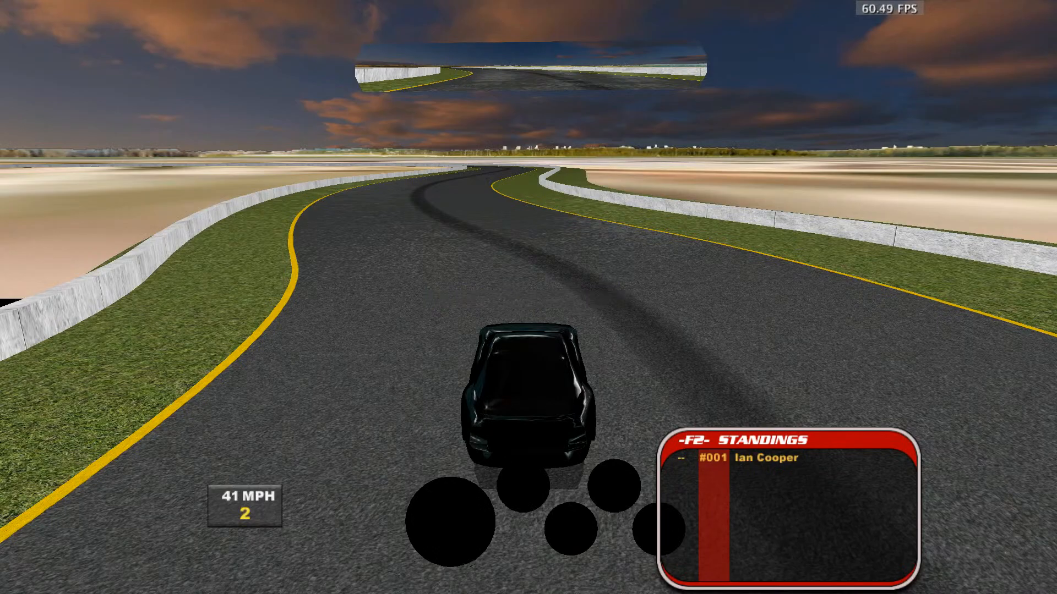
{"action": "key", "text": "Pause"}
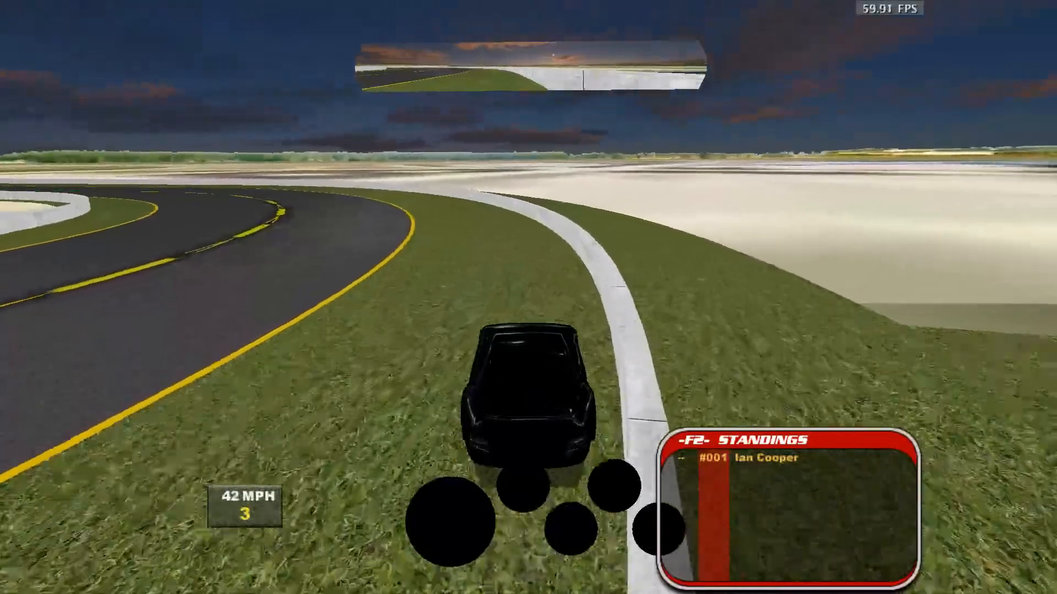
- Interrupt the drive, try a steering assistance of 2 % and set it back to 1 %
{"action": "key", "text": "Escape"}
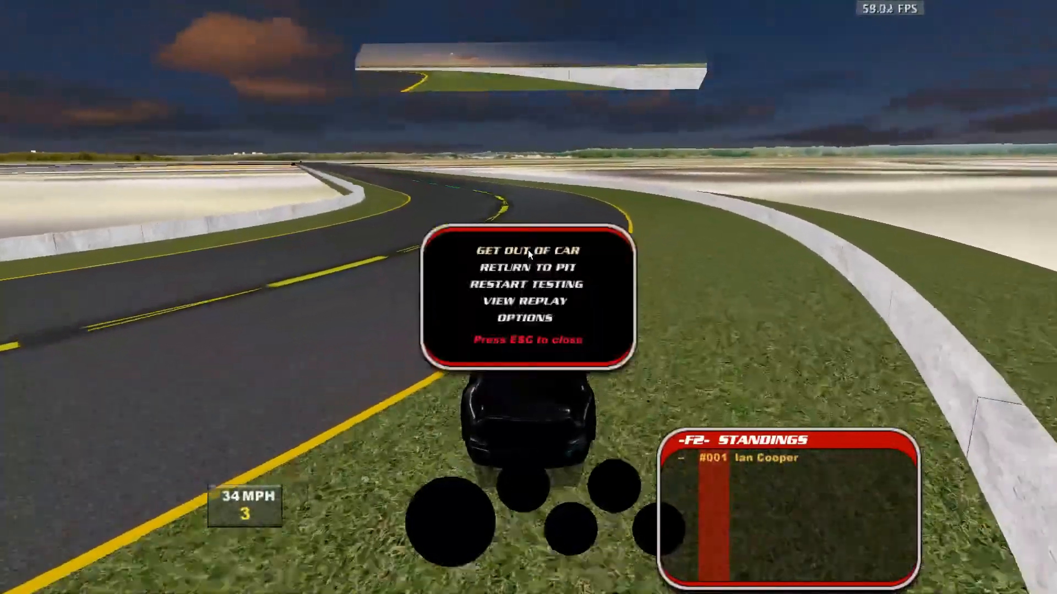
{"action": "left_click", "coordinate": [524, 320]}
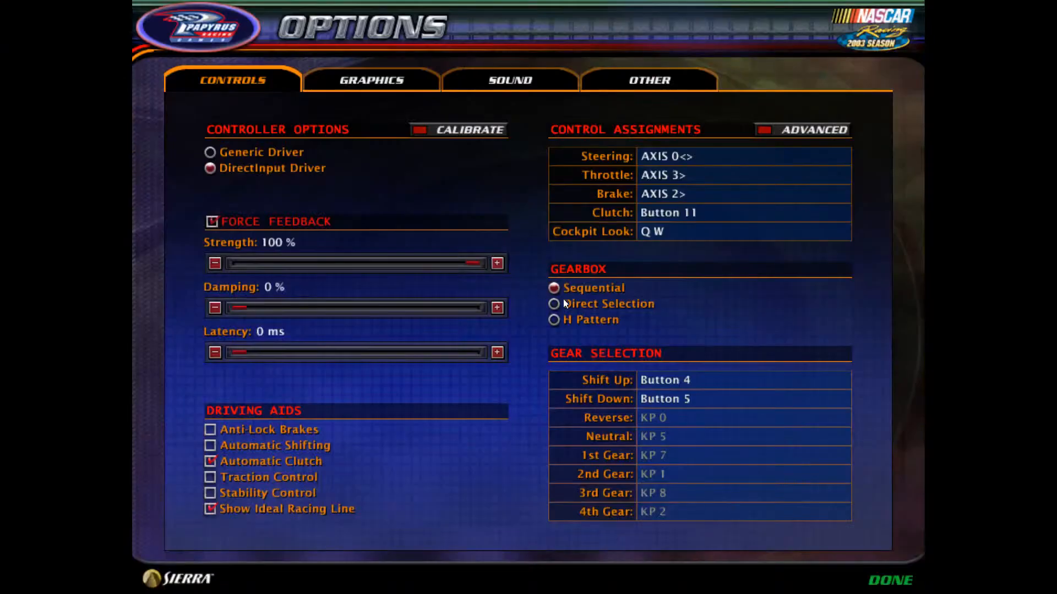
{"action": "left_click", "coordinate": [795, 132]}
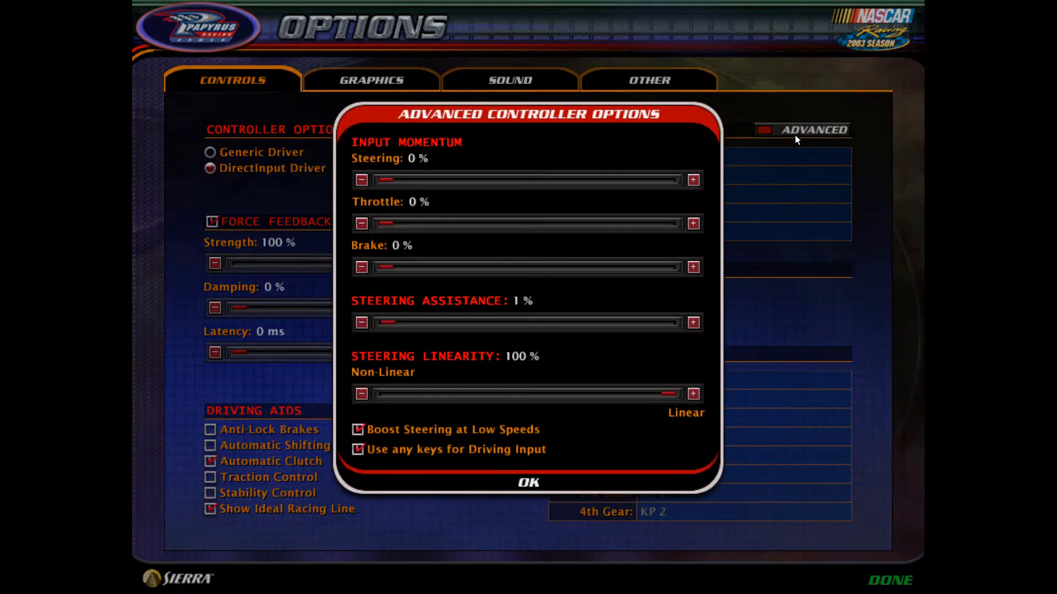
{"action": "left_click", "coordinate": [694, 324]}
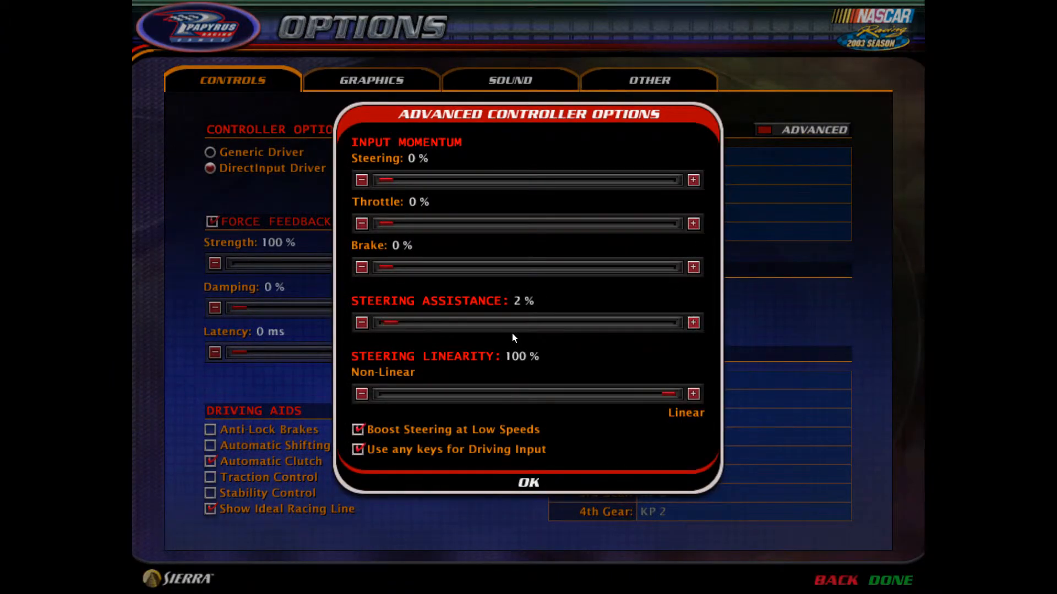
{"action": "left_click", "coordinate": [361, 323]}
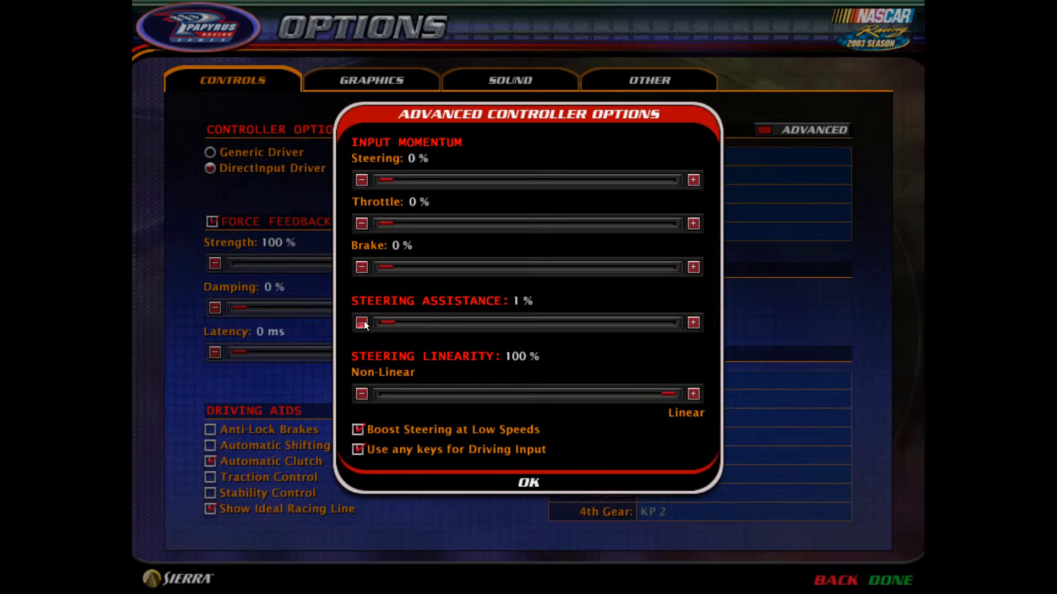
{"action": "left_click", "coordinate": [526, 482]}
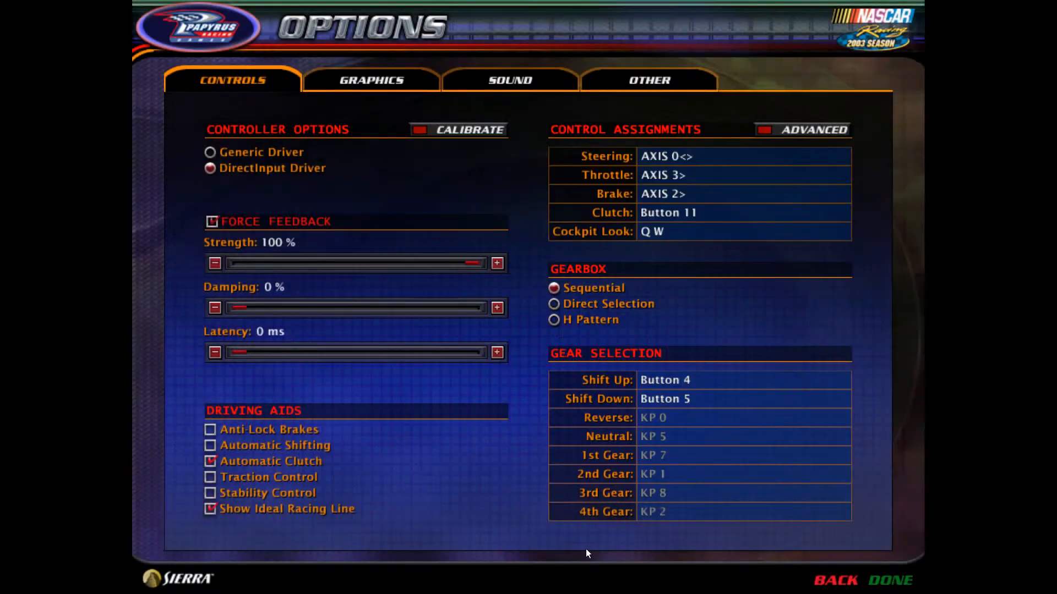
- Leave the options and get out of the car to return to the race weekend screen
{"action": "key", "text": "Escape"}
{"action": "key", "text": "Escape"}
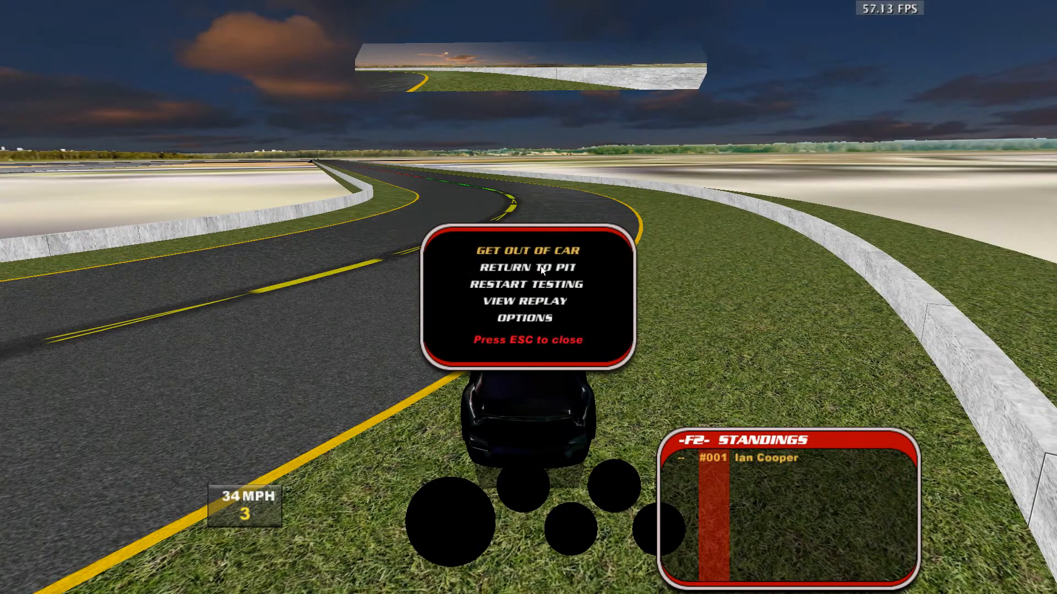
{"action": "left_click", "coordinate": [538, 248]}
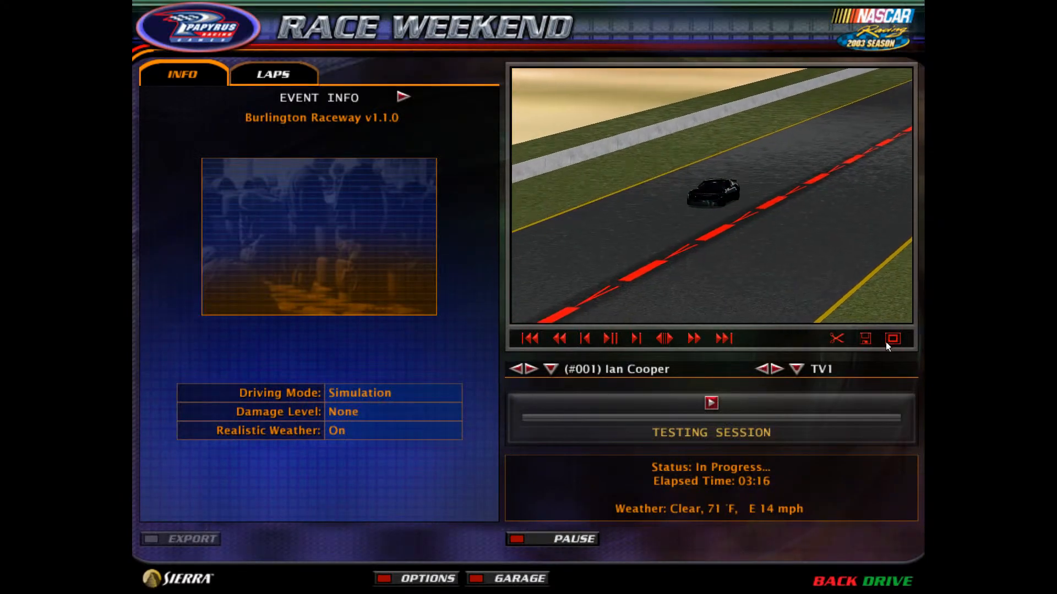
- Load the fast setup as the car's current setup in the garage and get back in to drive
{"action": "left_click", "coordinate": [489, 581]}
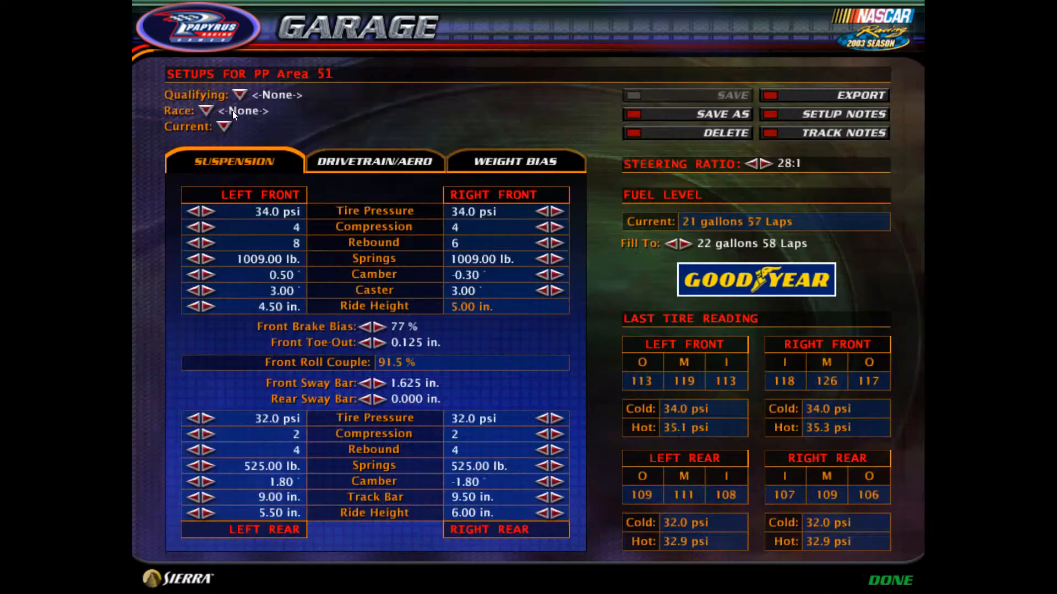
{"action": "left_click", "coordinate": [225, 127]}
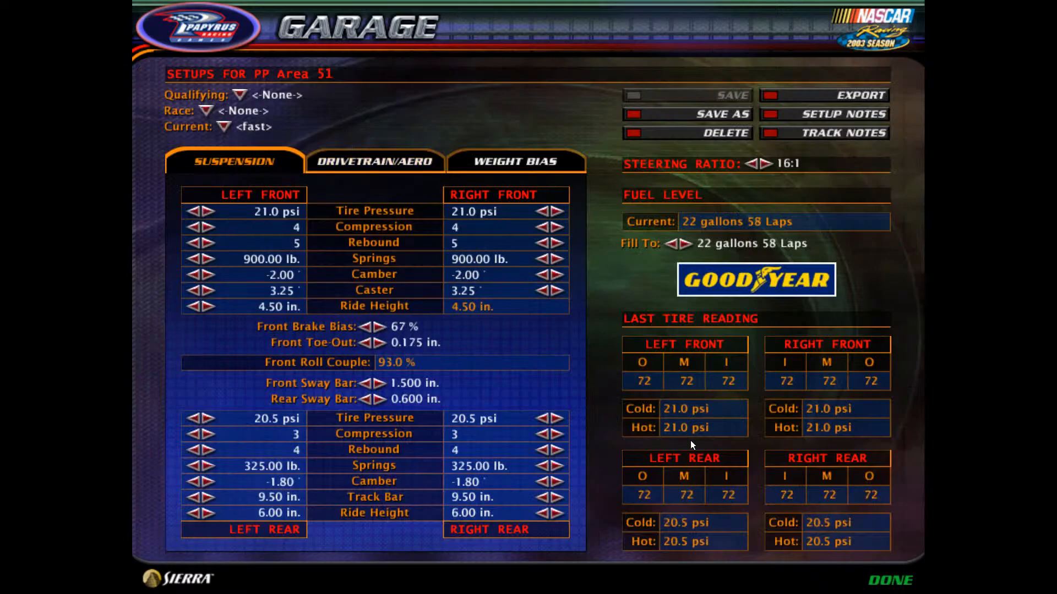
{"action": "left_click", "coordinate": [893, 582]}
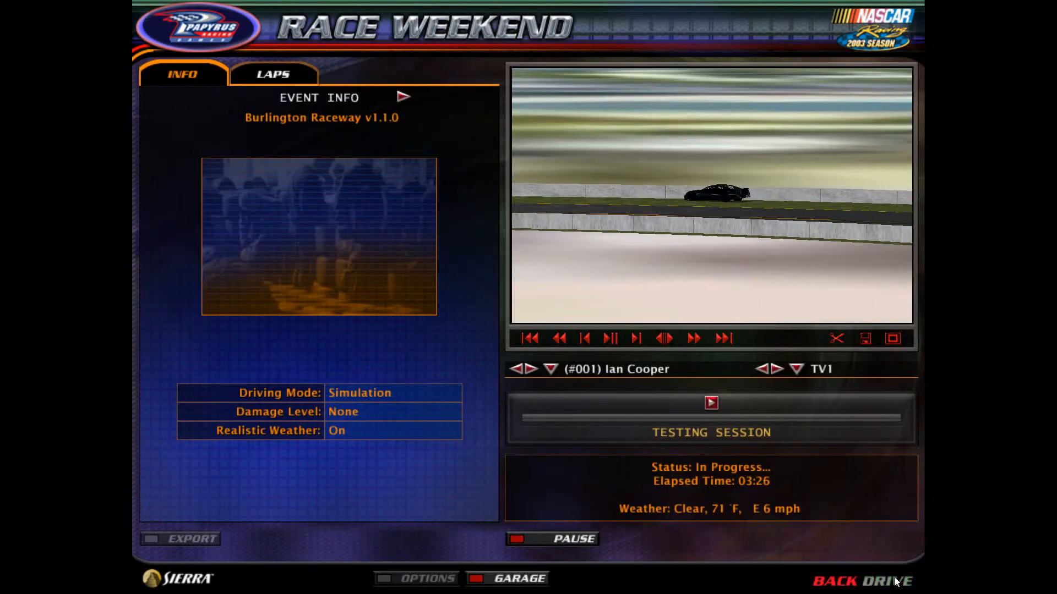
{"action": "left_click", "coordinate": [896, 582]}
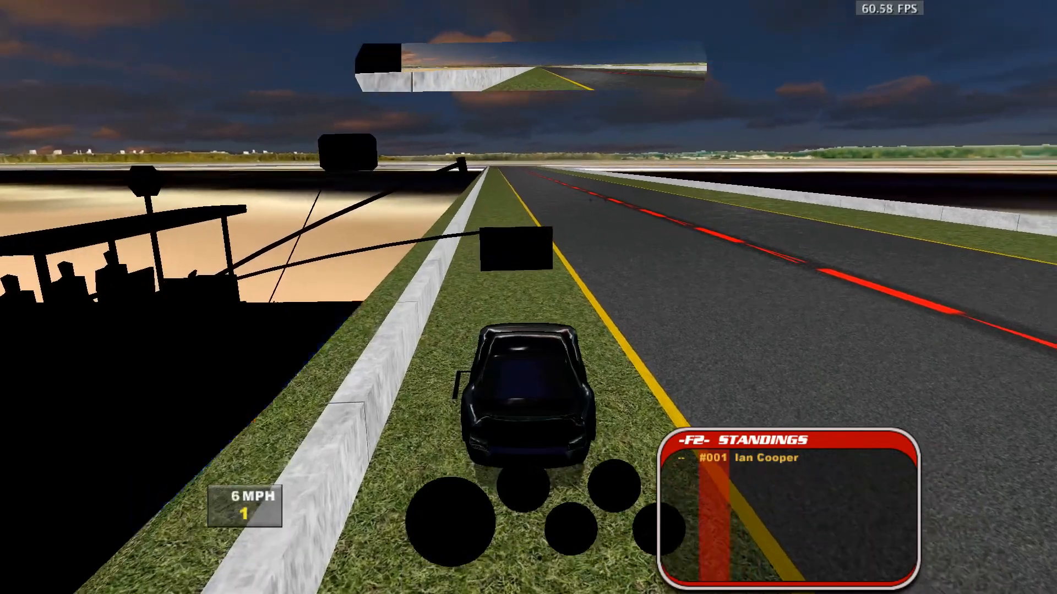
- Drive off the grass onto the track and accelerate along the racing line down the opening straight
{"action": "key", "text": "Up"}
{"action": "key", "text": "Right"}
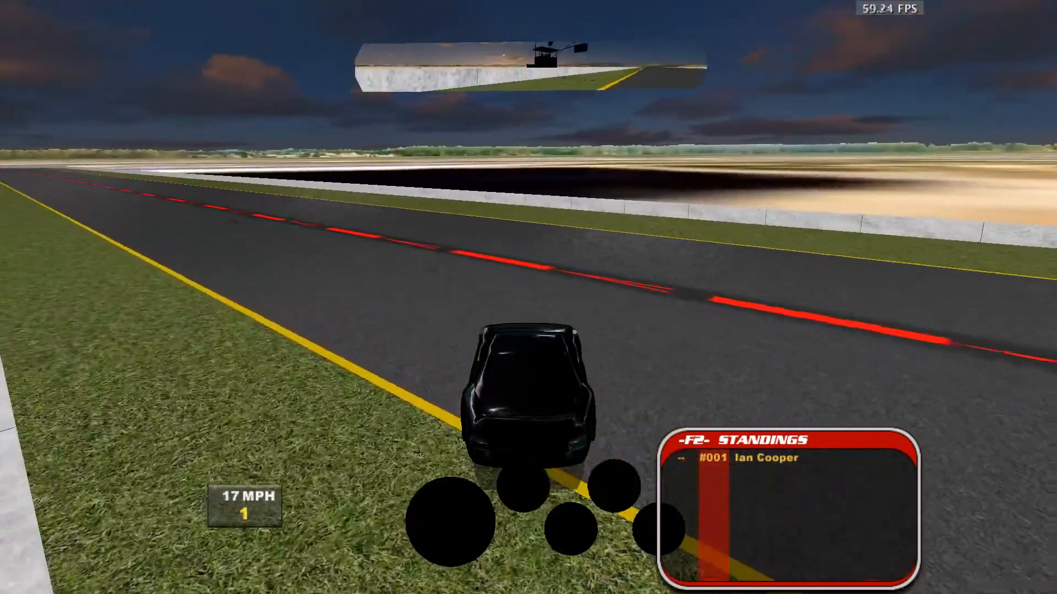
{"action": "key", "text": "Up"}
{"action": "key", "text": "Left"}
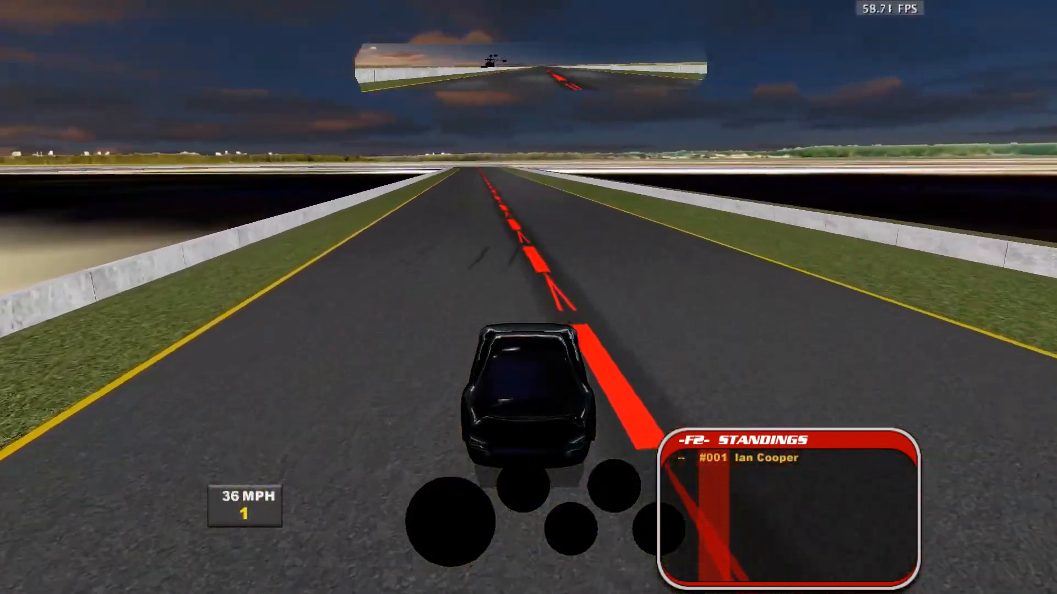
{"action": "key", "text": "Up"}
{"action": "key", "text": "Left"}
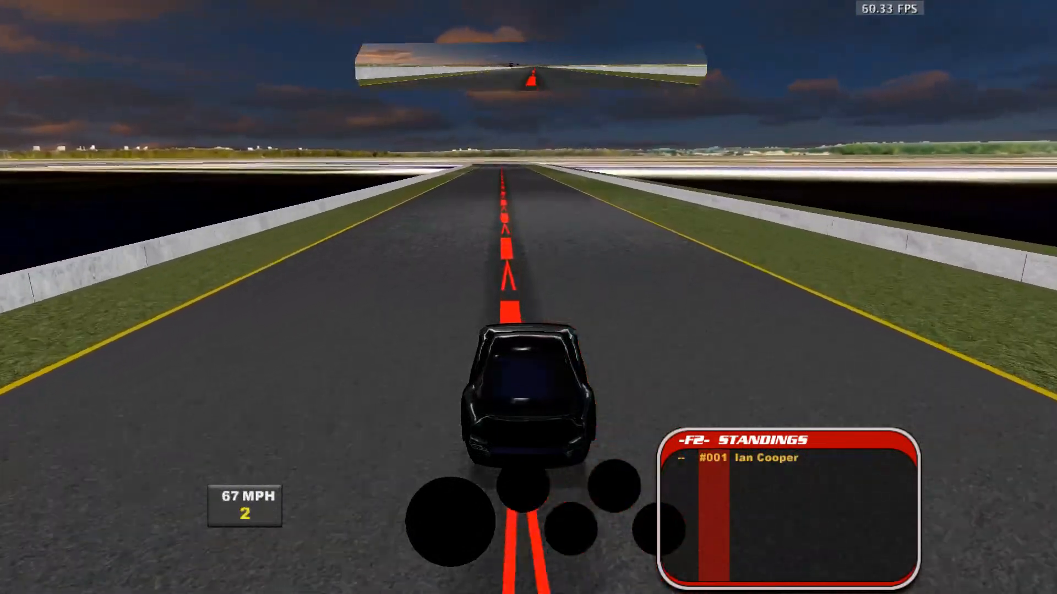
{"action": "key", "text": "Up"}
{"action": "key", "text": "Right"}
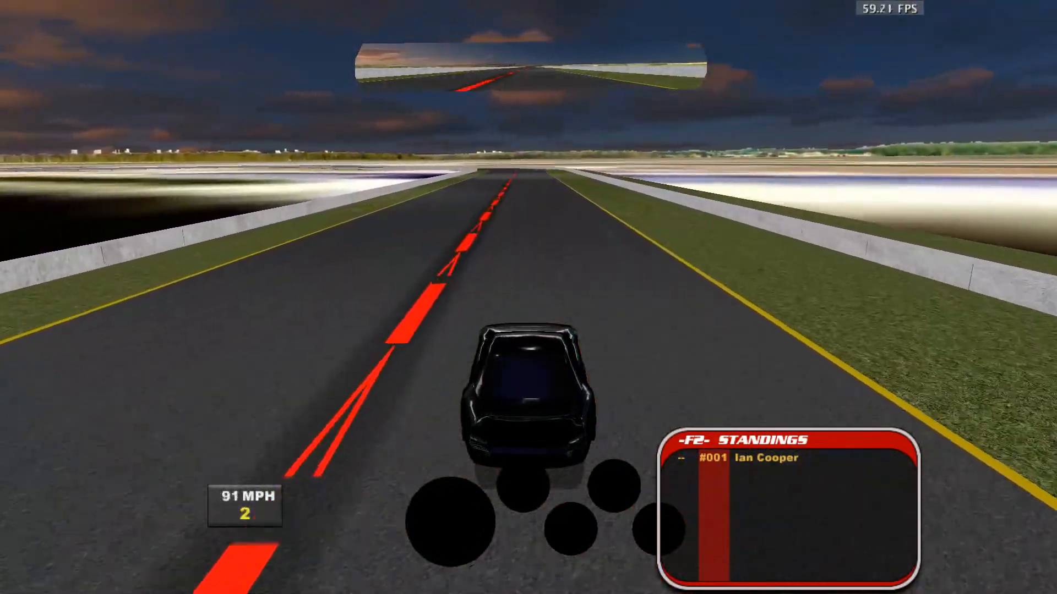
{"action": "key", "text": "Up"}
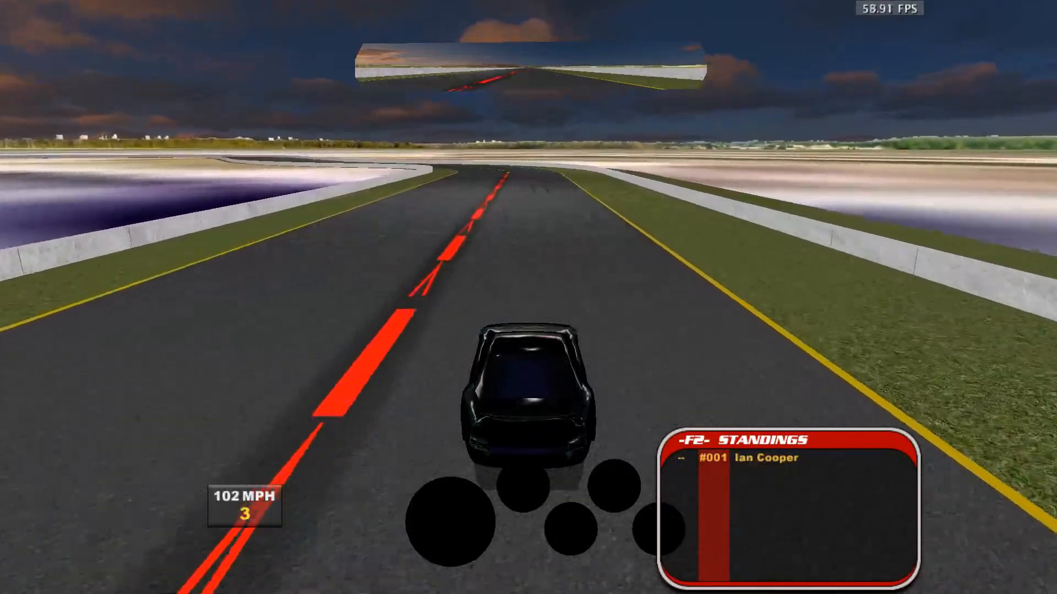
- Brake for the first left-hand bend and drive through the following series of bends along the racing line
{"action": "key", "text": "Down"}
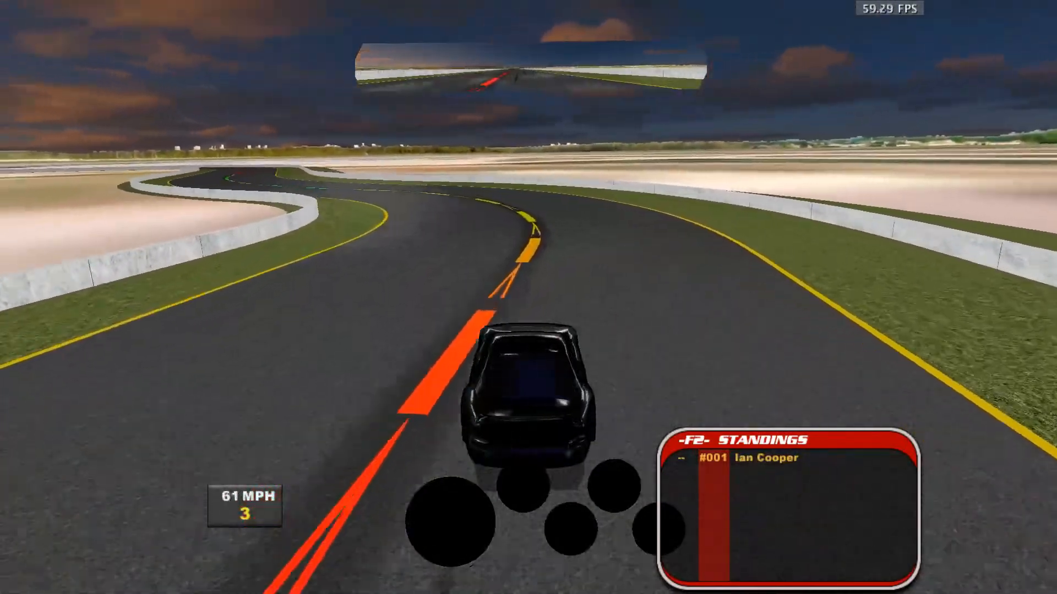
{"action": "key", "text": "Left"}
{"action": "key", "text": "Up"}
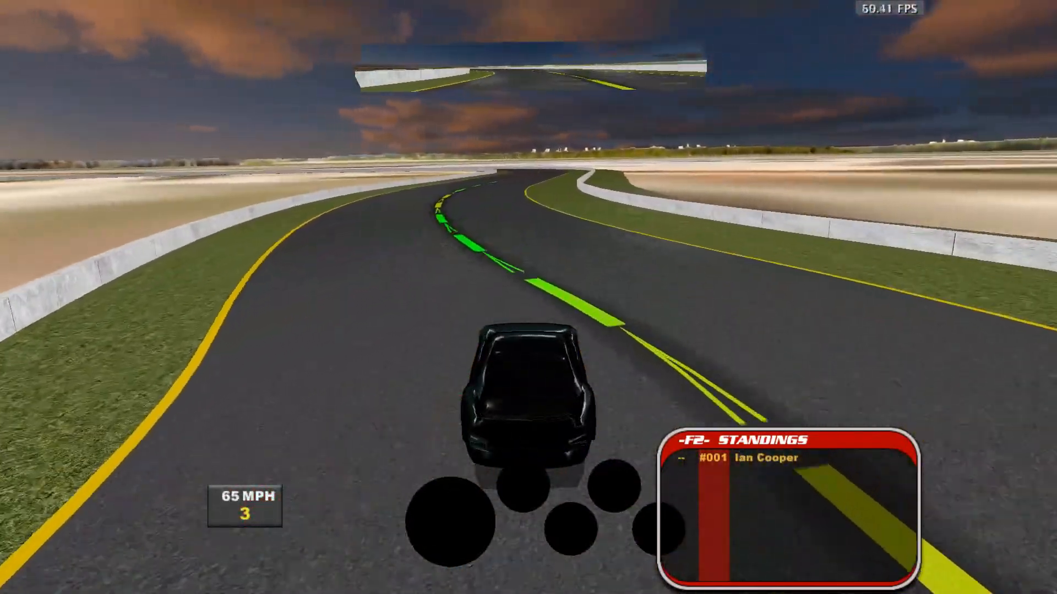
{"action": "key", "text": "Up"}
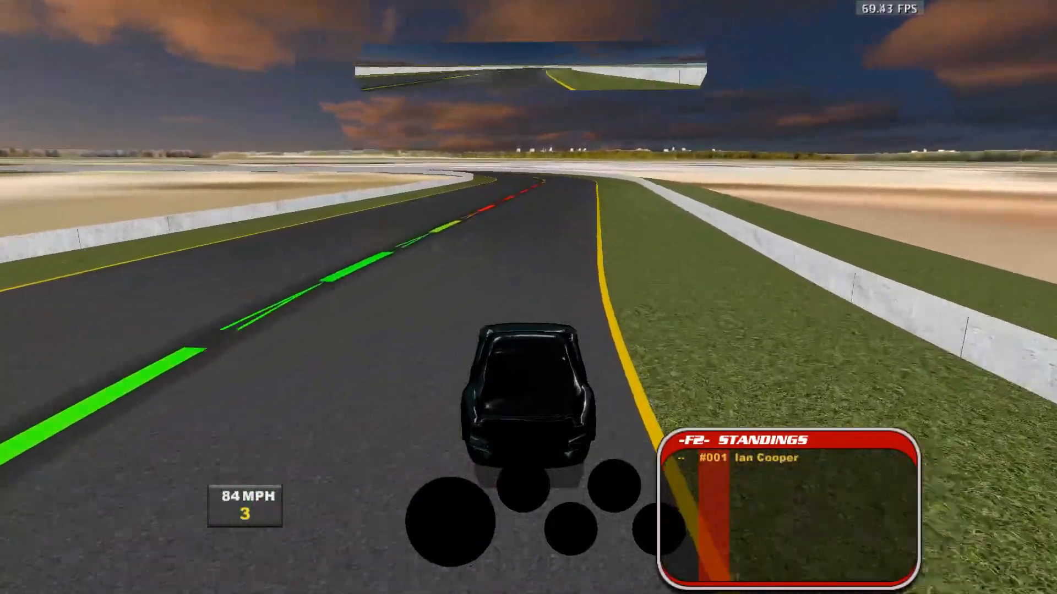
{"action": "key", "text": "Left"}
{"action": "key", "text": "Down"}
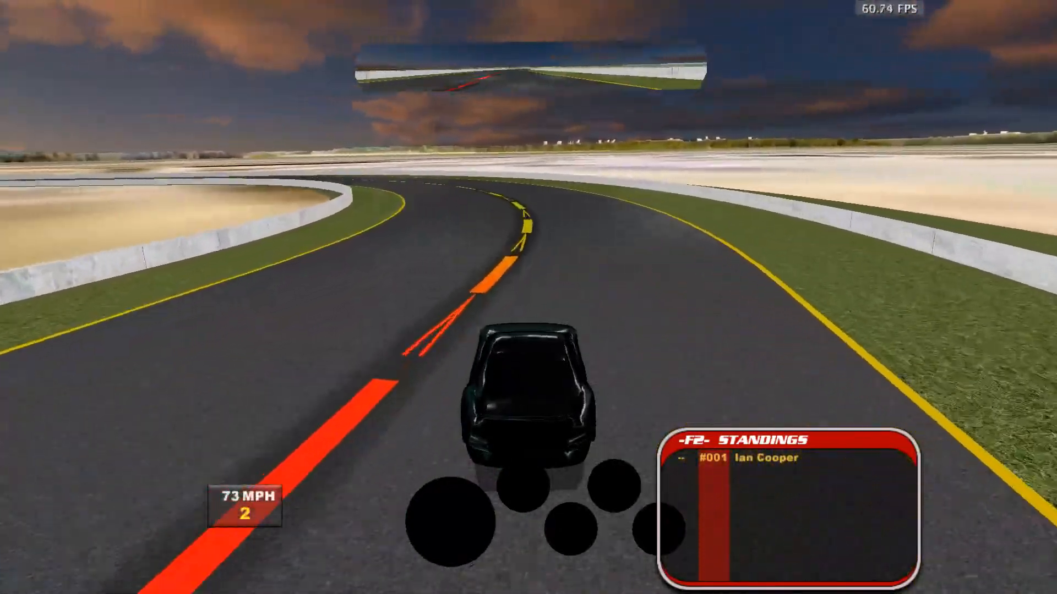
{"action": "key", "text": "Right"}
{"action": "key", "text": "Up"}
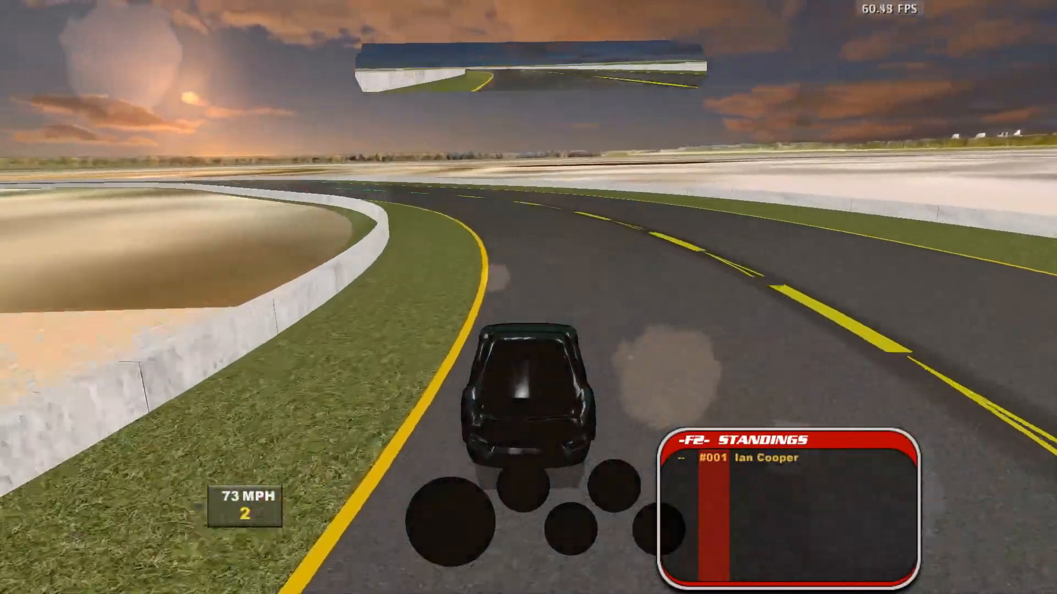
{"action": "key", "text": "Right"}
{"action": "key", "text": "Up"}
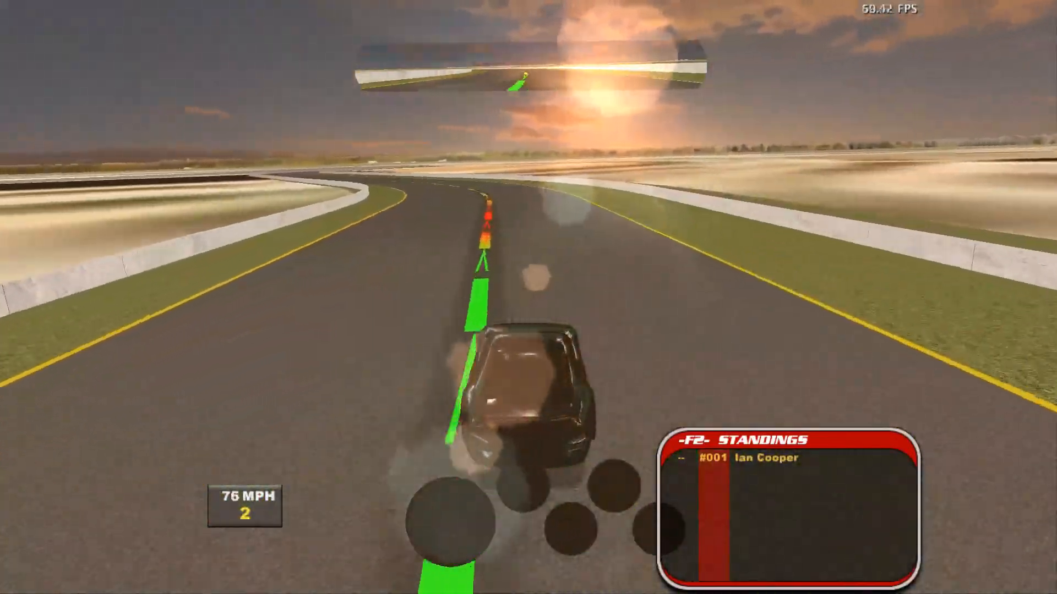
{"action": "key", "text": "Left"}
{"action": "key", "text": "Up"}
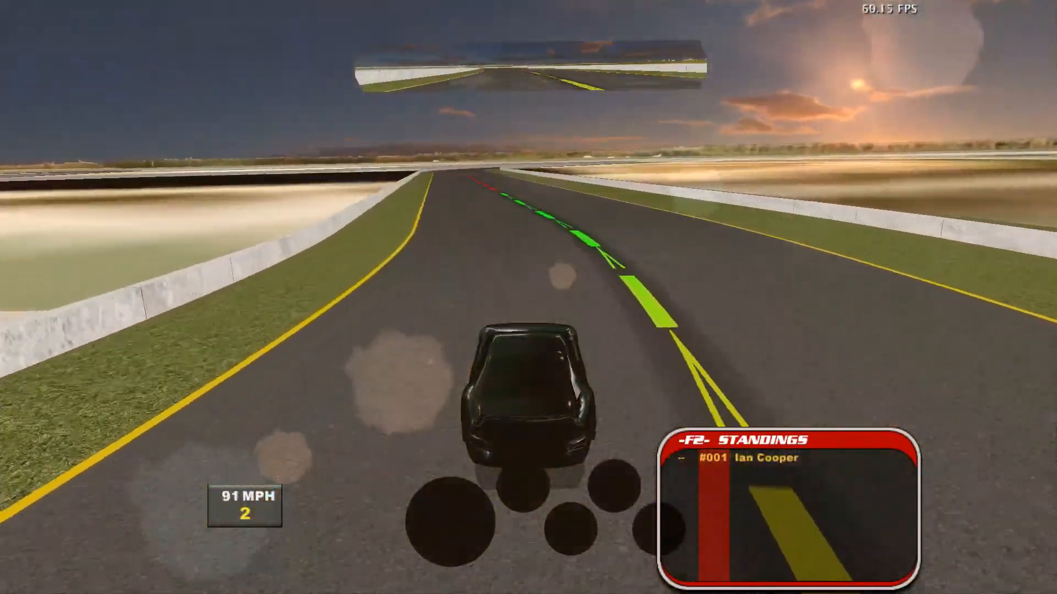
{"action": "key", "text": "Up"}
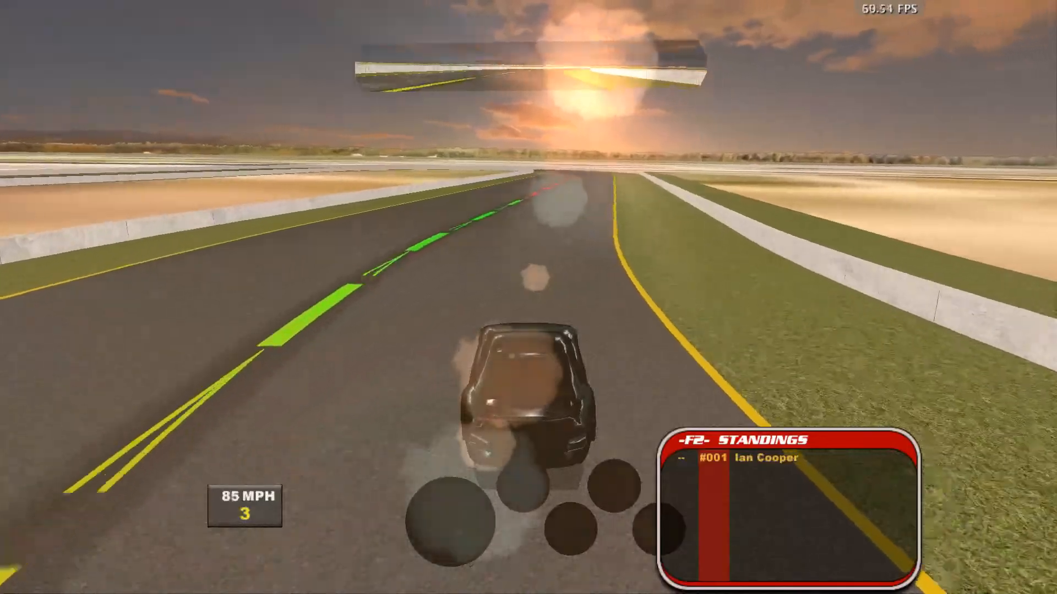
- Accelerate to the end of the short straight, then brake and steer through the long left-hand turn
{"action": "key", "text": "Up"}
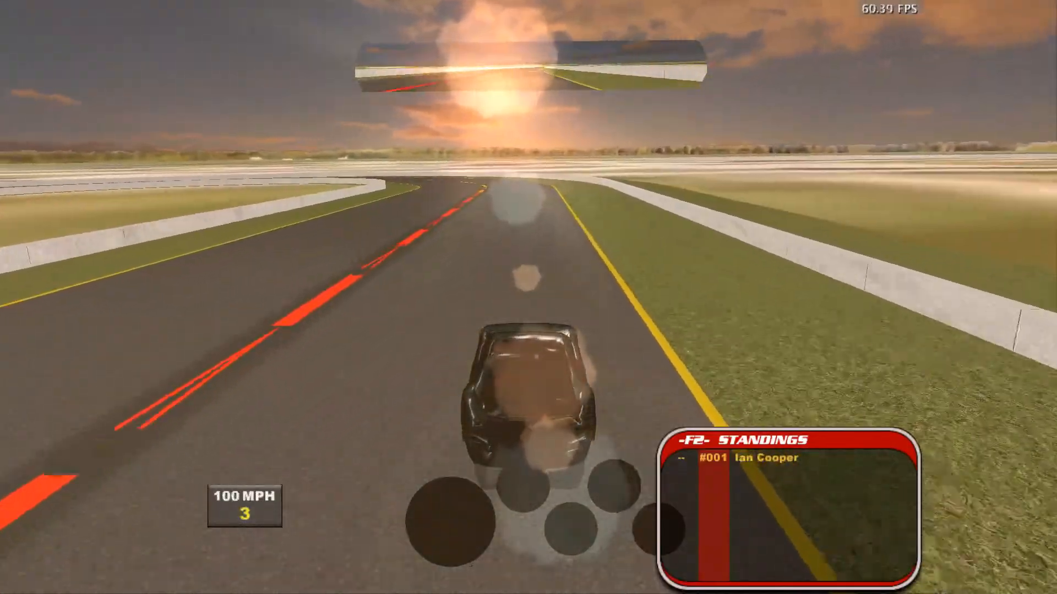
{"action": "key", "text": "Down"}
{"action": "key", "text": "Down"}
{"action": "key", "text": "Left"}
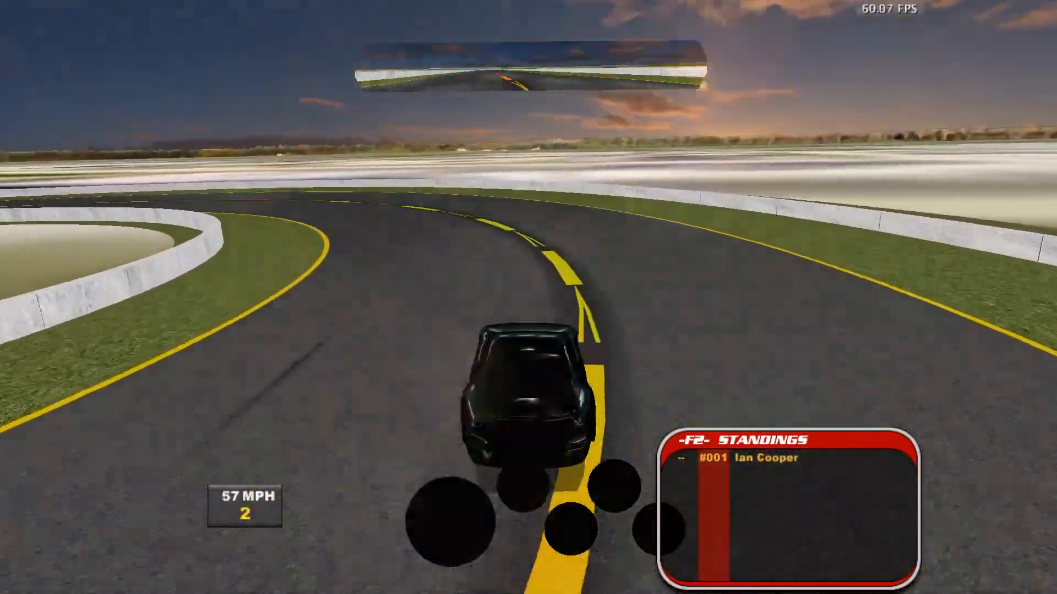
{"action": "key", "text": "Left"}
{"action": "key", "text": "Up"}
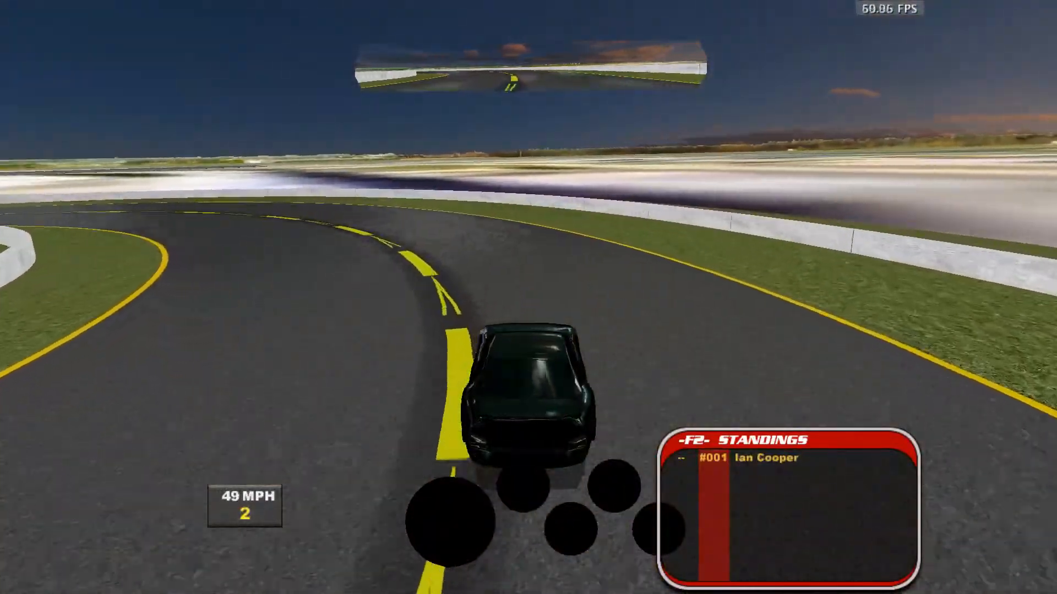
{"action": "key", "text": "Left"}
{"action": "key", "text": "Up"}
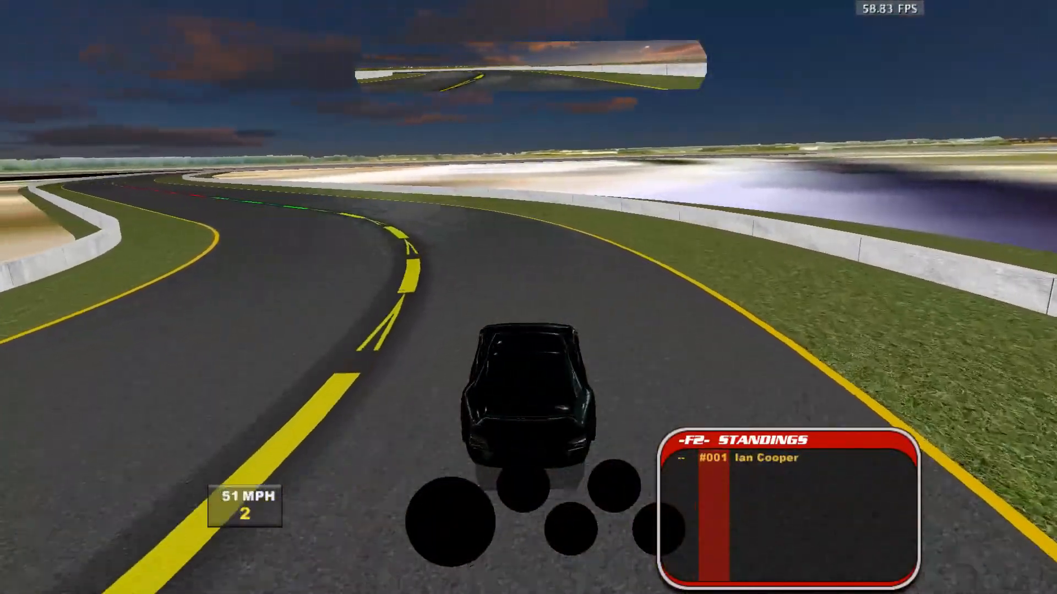
{"action": "key", "text": "Left"}
{"action": "key", "text": "Up"}
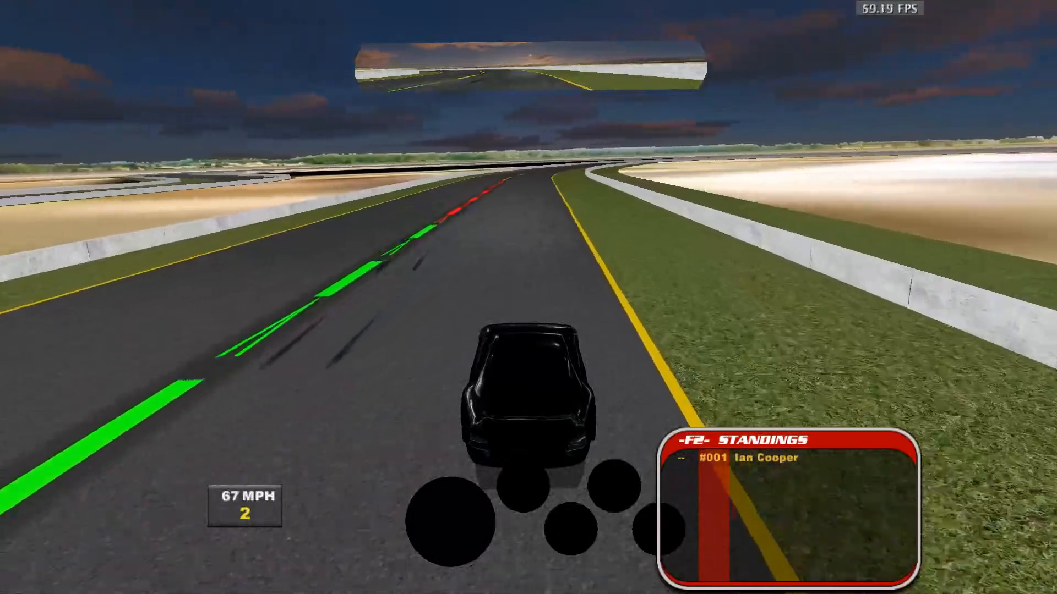
- Drive on through the gentle bends and the long right-hand turn to continue the test laps
{"action": "key", "text": "Left"}
{"action": "key", "text": "Up"}
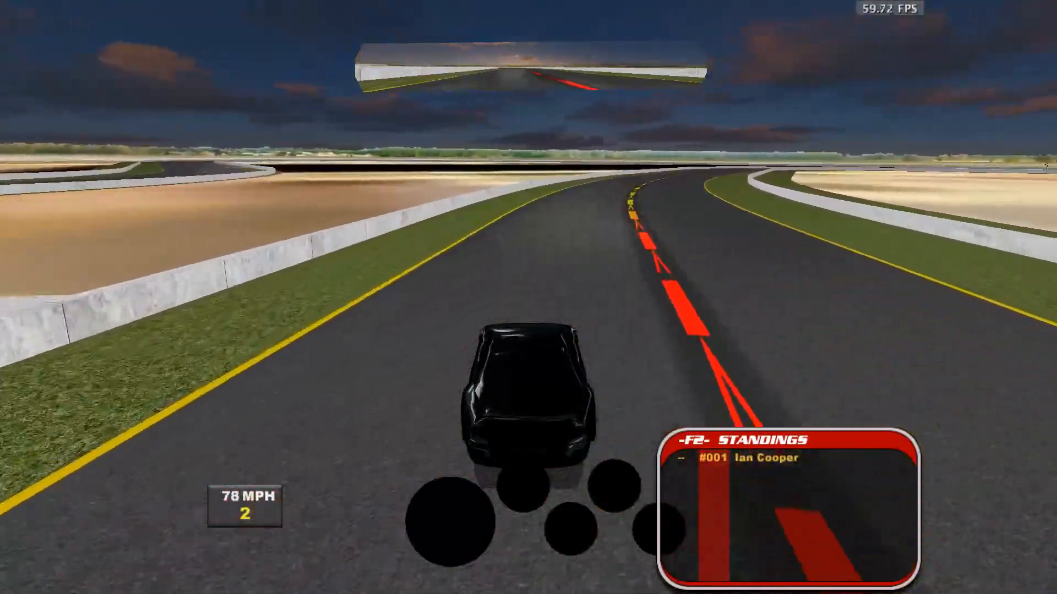
{"action": "key", "text": "Up"}
{"action": "key", "text": "Right"}
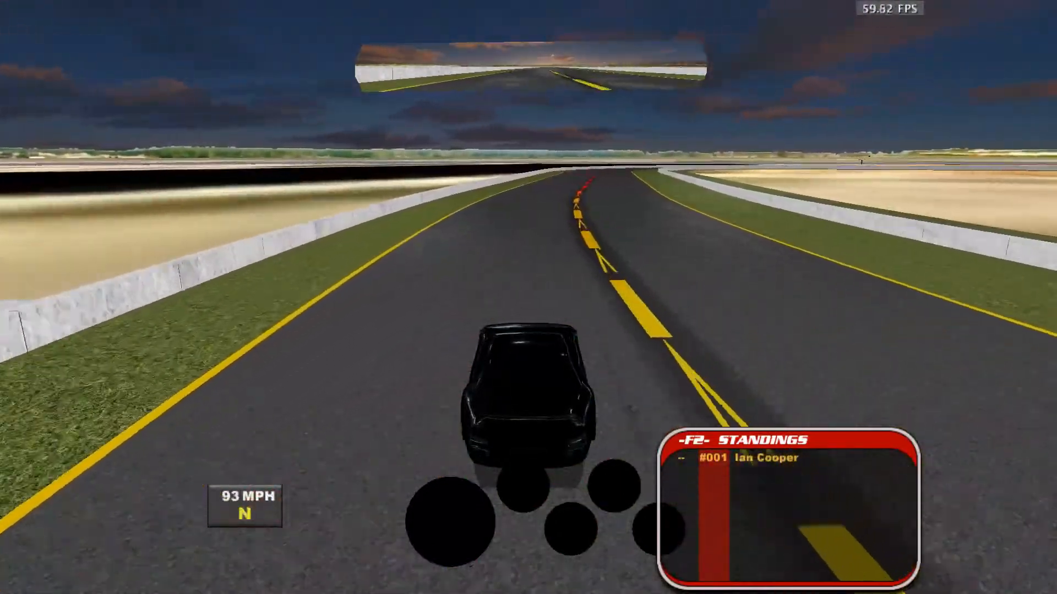
{"action": "key", "text": "Down"}
{"action": "key", "text": "Left"}
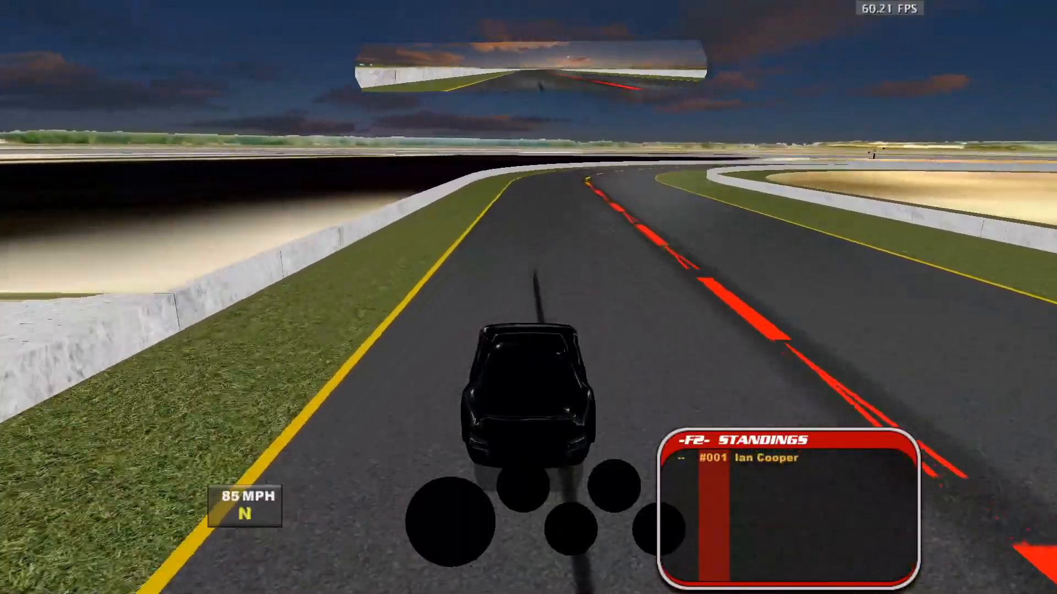
{"action": "key", "text": "Right"}
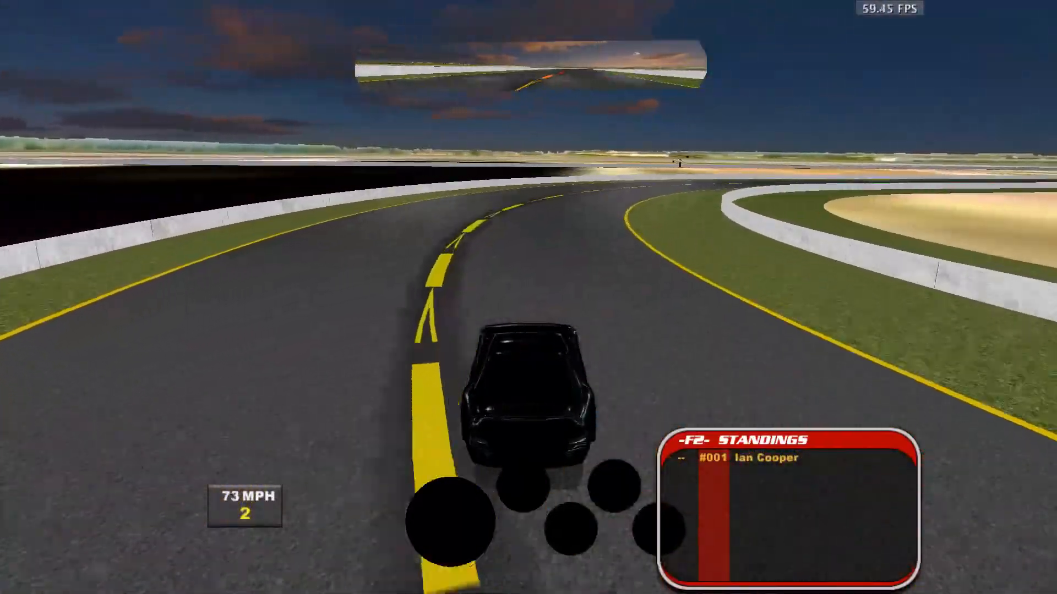
{"action": "key", "text": "Right"}
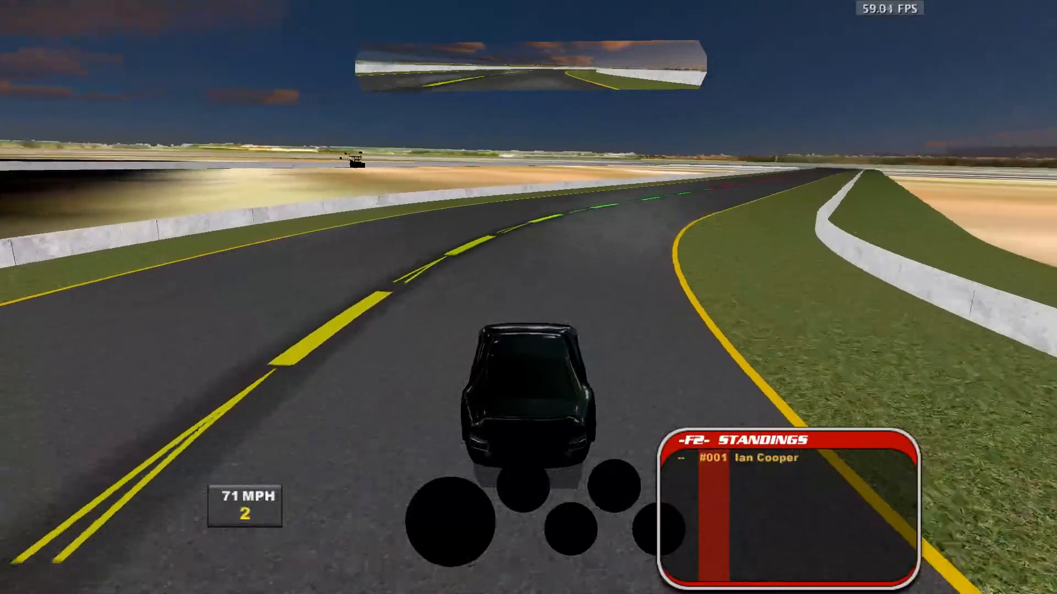
{"action": "key", "text": "Right"}
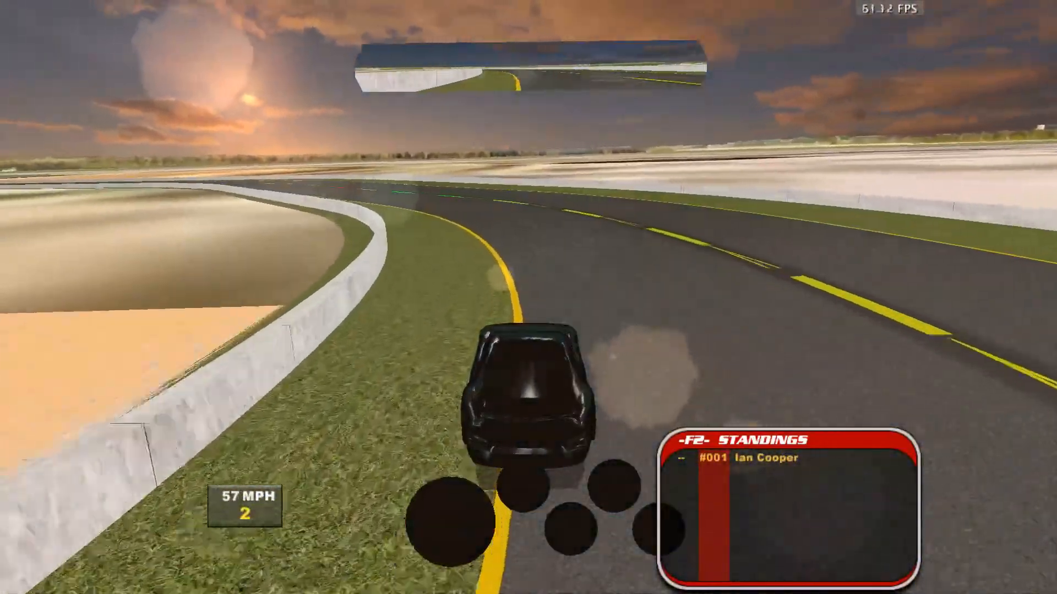
- Get out of the car, end the testing session and exit the game to the desktop
{"action": "key", "text": "Escape"}
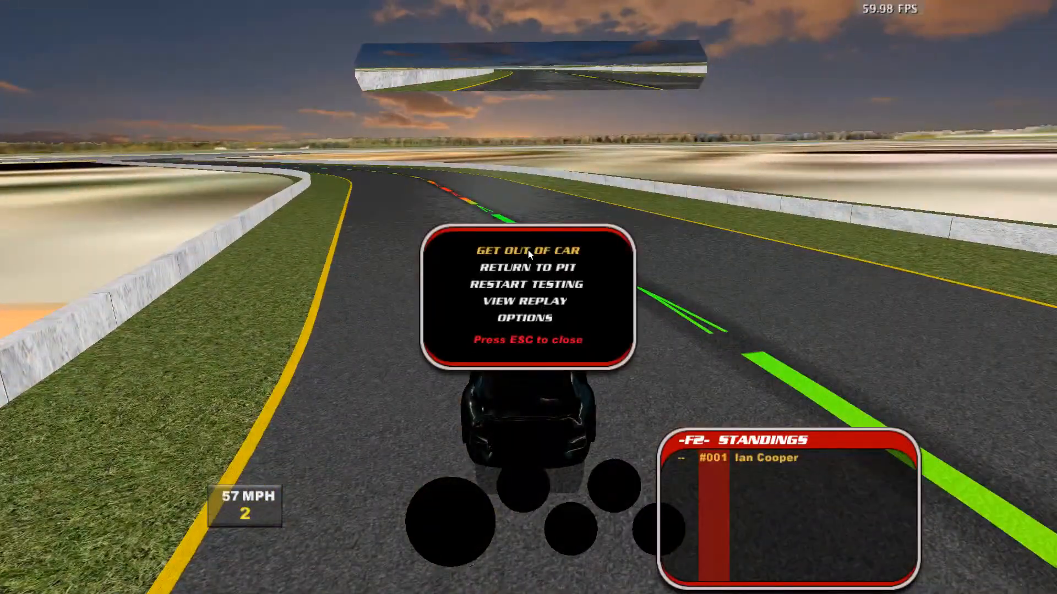
{"action": "left_click", "coordinate": [527, 250]}
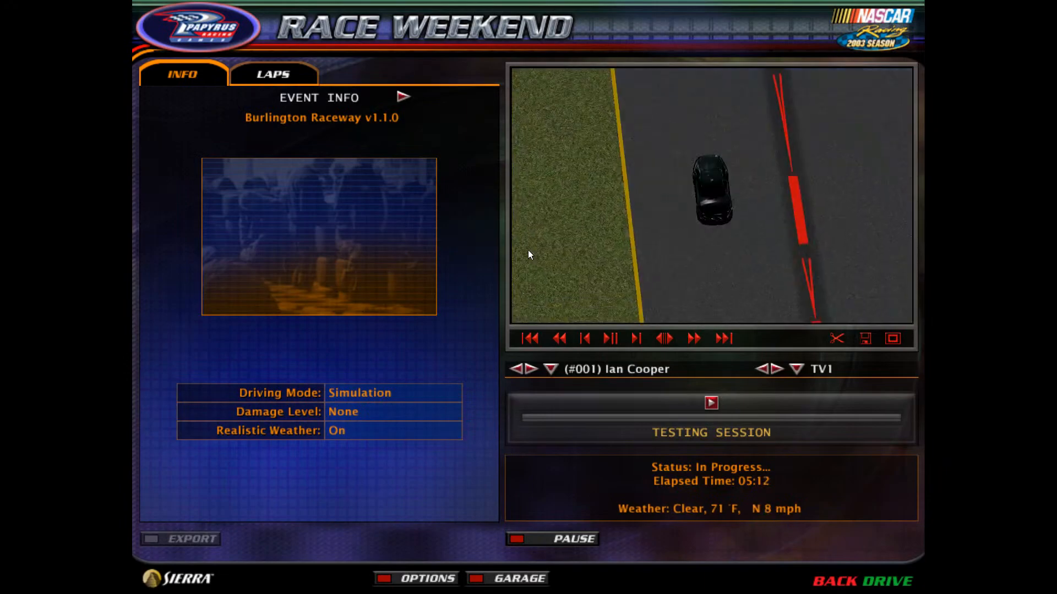
{"action": "key", "text": "Escape"}
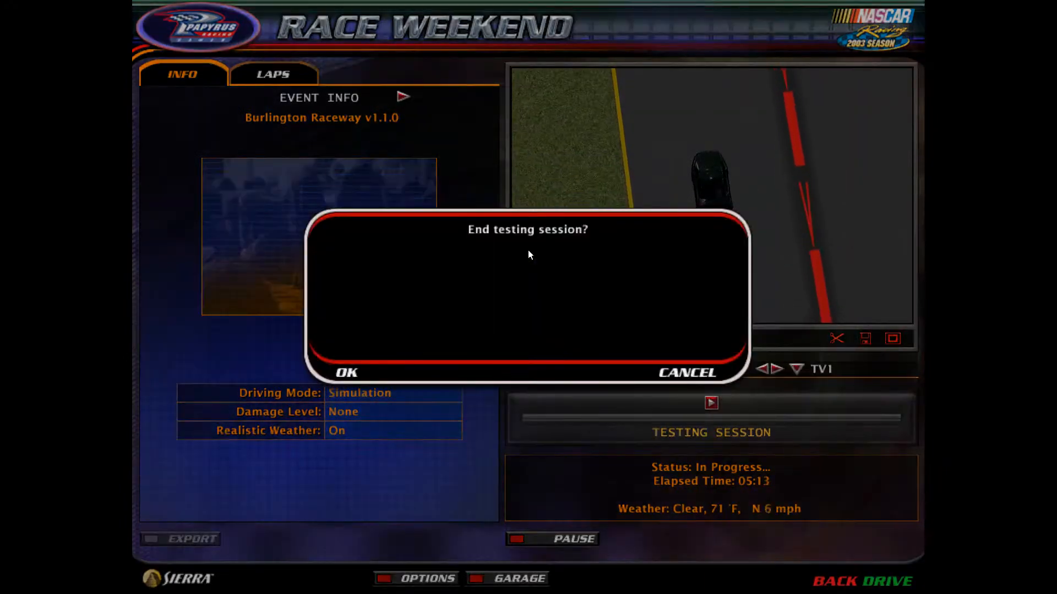
{"action": "left_click", "coordinate": [347, 373]}
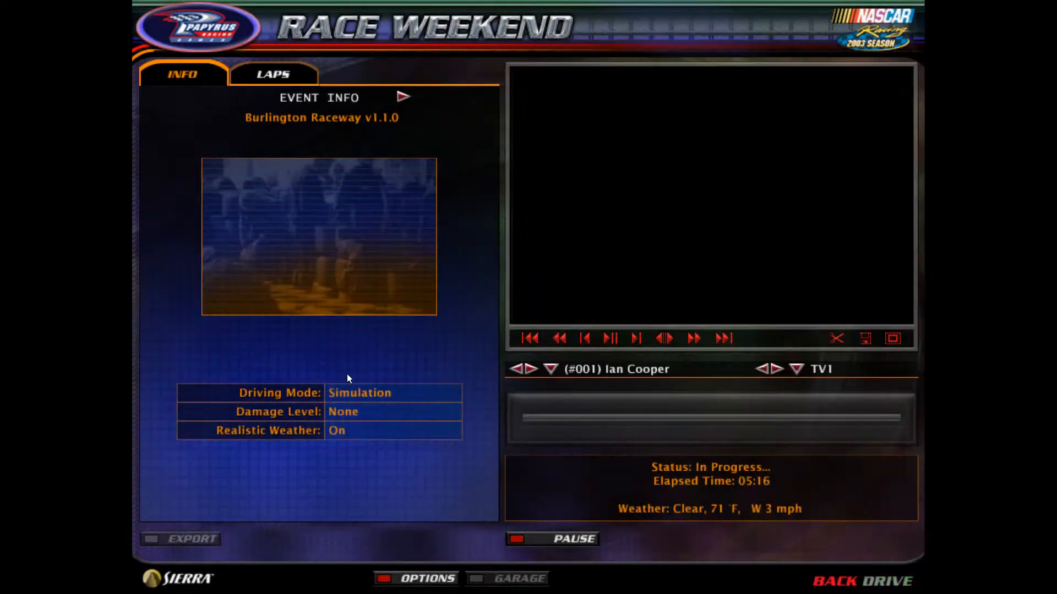
{"action": "key", "text": "Escape"}
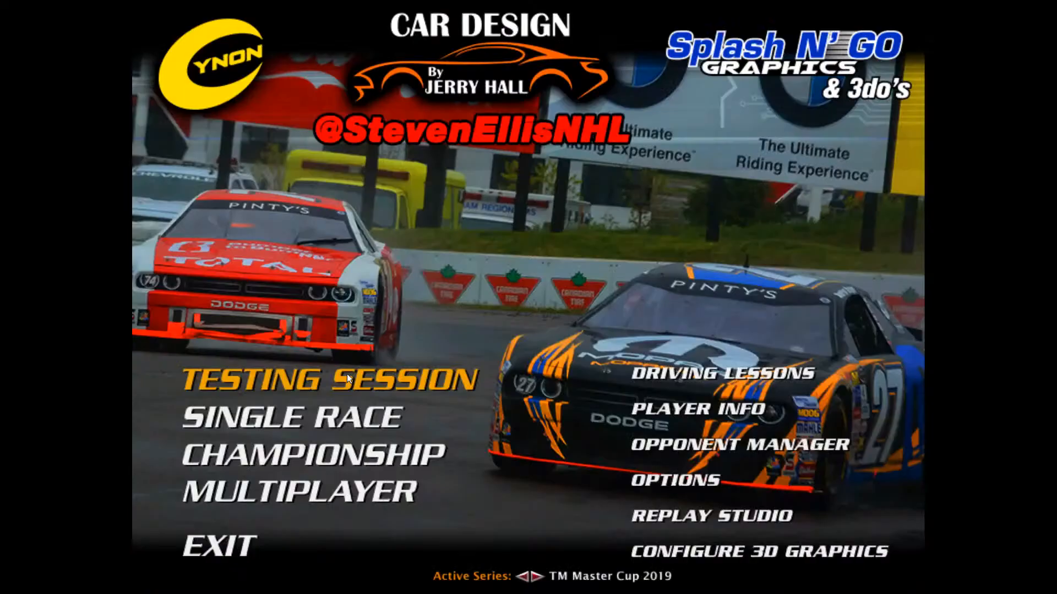
{"action": "key", "text": "Escape"}
{"action": "left_click", "coordinate": [348, 374]}
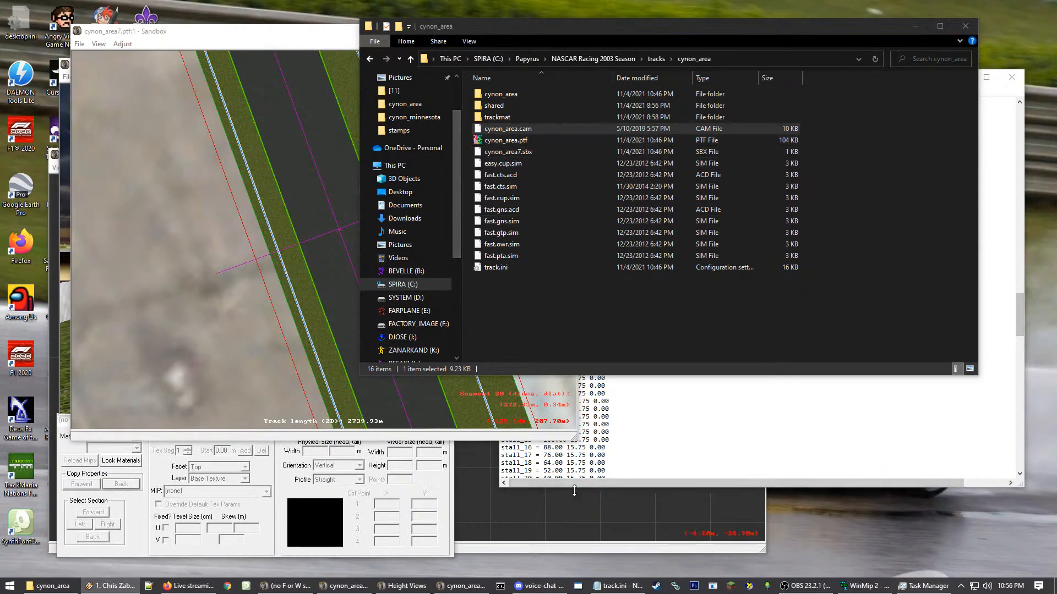
- Switch to Sandbox and bring the Camera View window of cynon_area7.ptf to the front
{"action": "left_click", "coordinate": [61, 370]}
{"action": "left_click", "coordinate": [216, 287]}
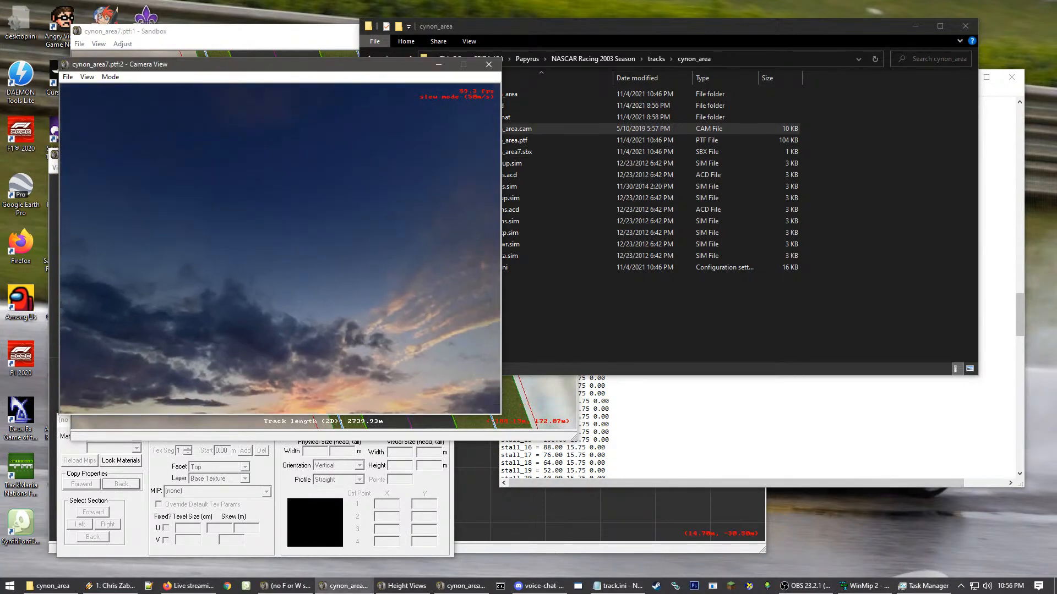
- Close the Height Views window and bring the cynon_area7.ptf plan window forward, moving it clear of the Camera View
{"action": "key", "text": "Up"}
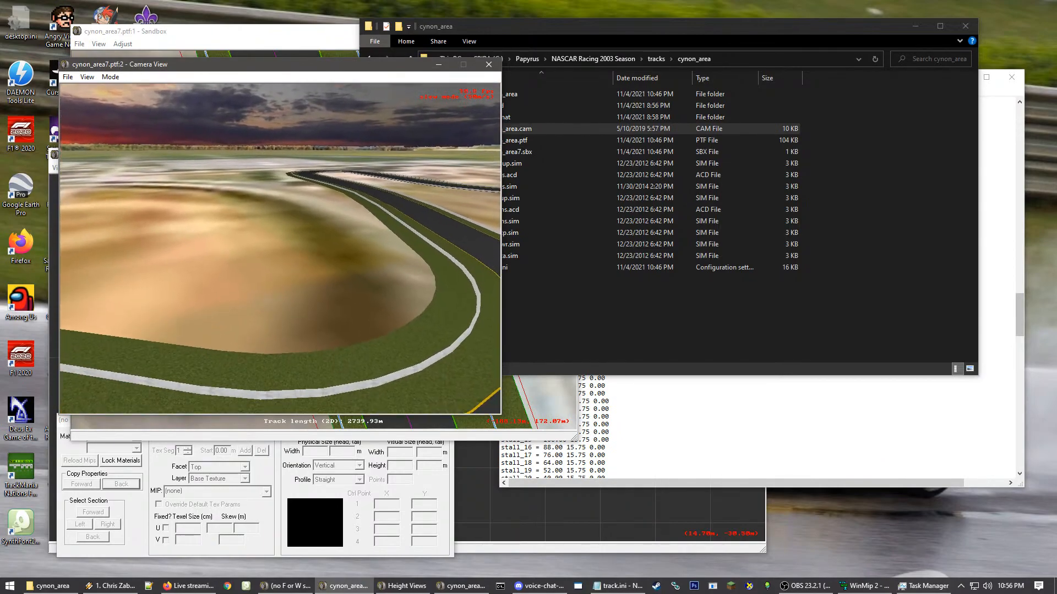
{"action": "key", "text": "Escape"}
{"action": "left_click", "coordinate": [514, 510]}
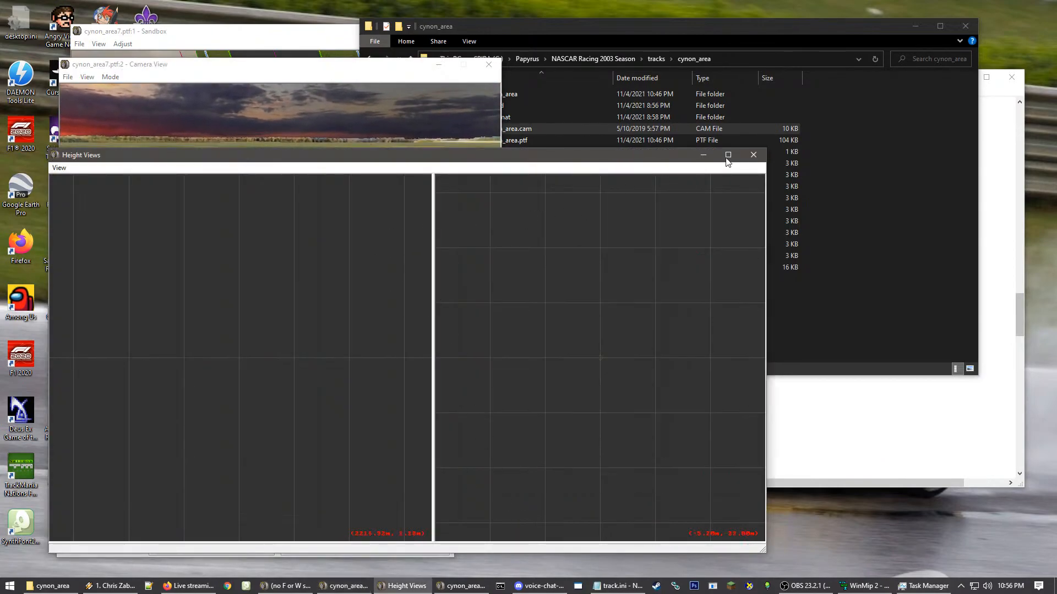
{"action": "left_click", "coordinate": [754, 154]}
{"action": "left_click", "coordinate": [548, 427]}
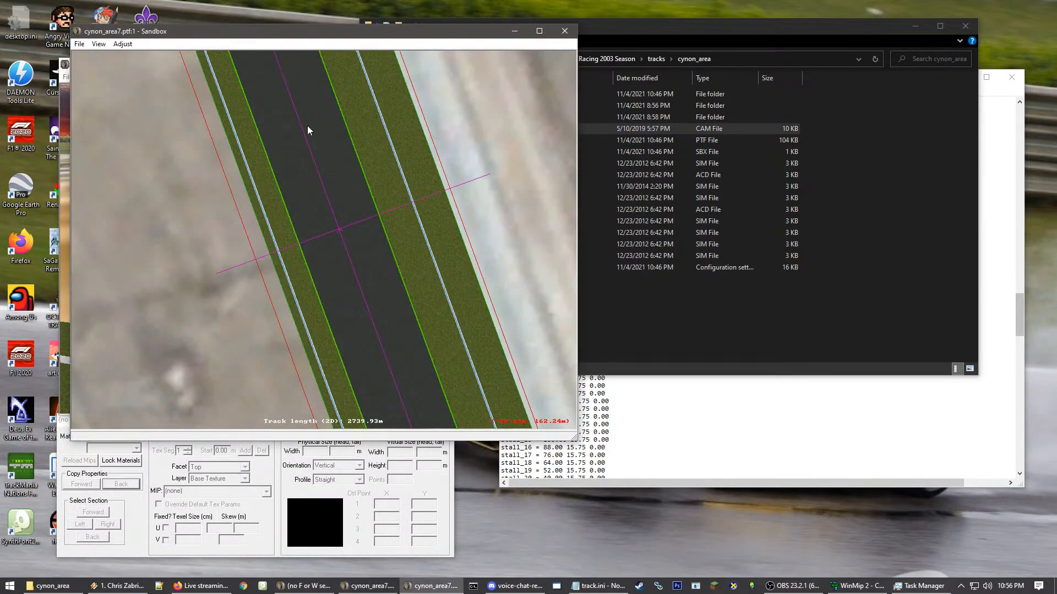
{"action": "left_click_drag", "start_coordinate": [155, 40], "coordinate": [276, 52]}
- Turn off the Night Track option in the track lighting settings
{"action": "left_click", "coordinate": [234, 56]}
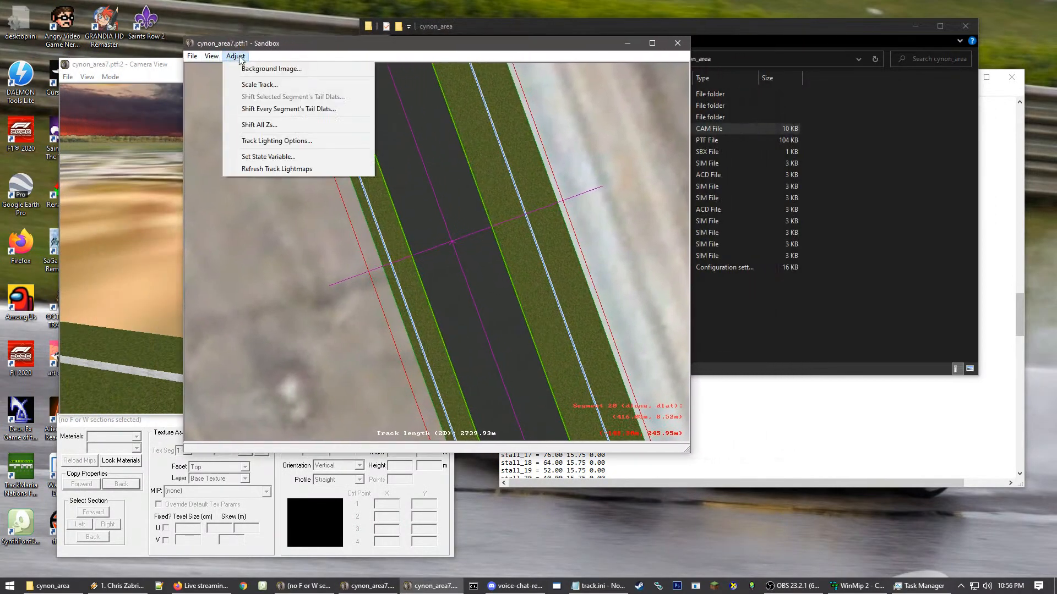
{"action": "left_click", "coordinate": [309, 142]}
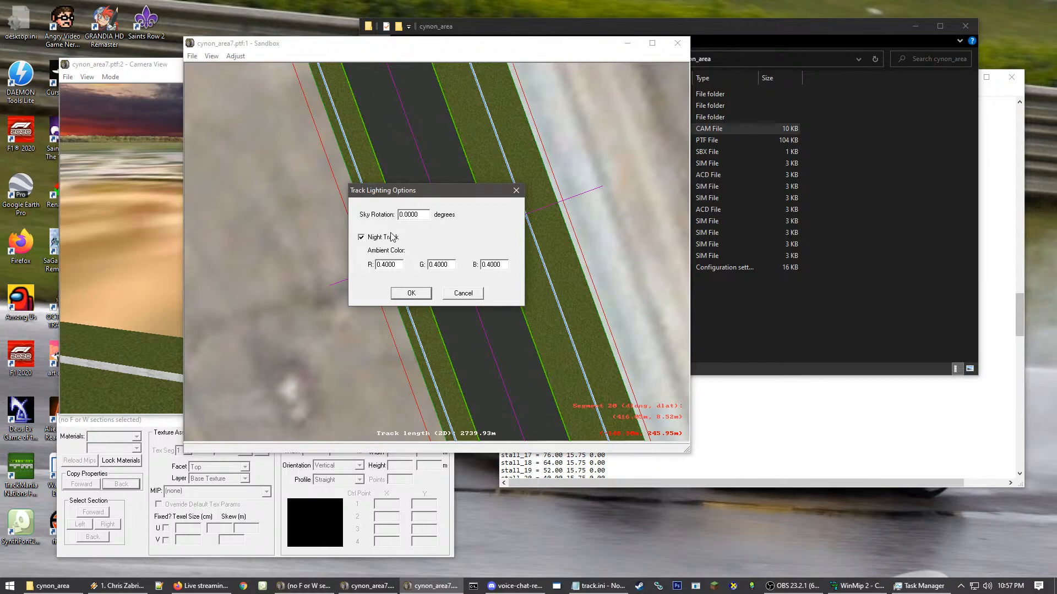
{"action": "left_click", "coordinate": [397, 296]}
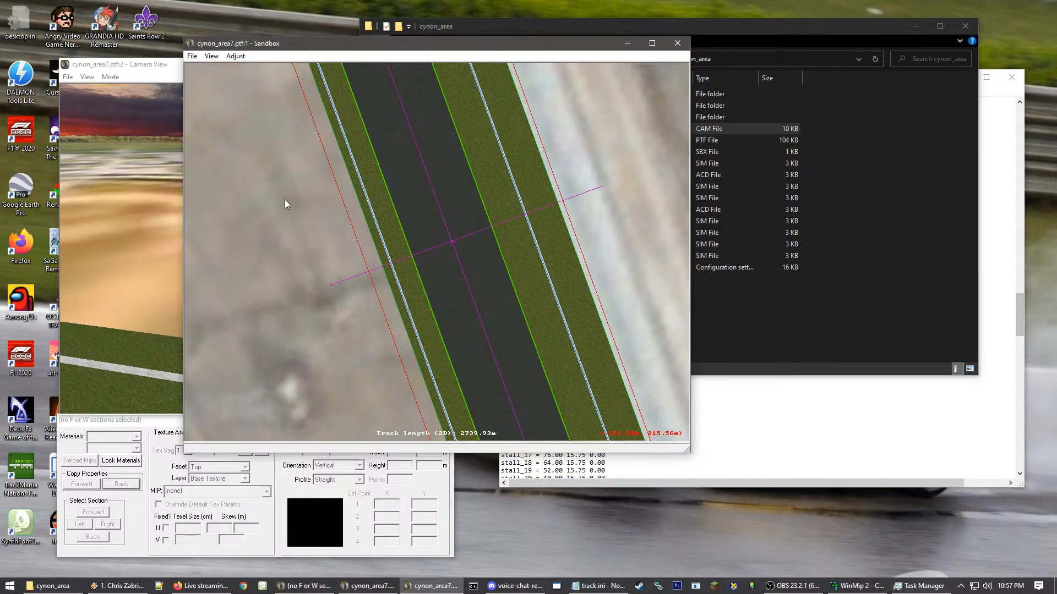
- Fly the camera around the circuit to examine the track, walls and terrain under the new lighting
{"action": "scroll", "coordinate": [635, 187], "scroll_direction": "down", "scroll_amount": 4}
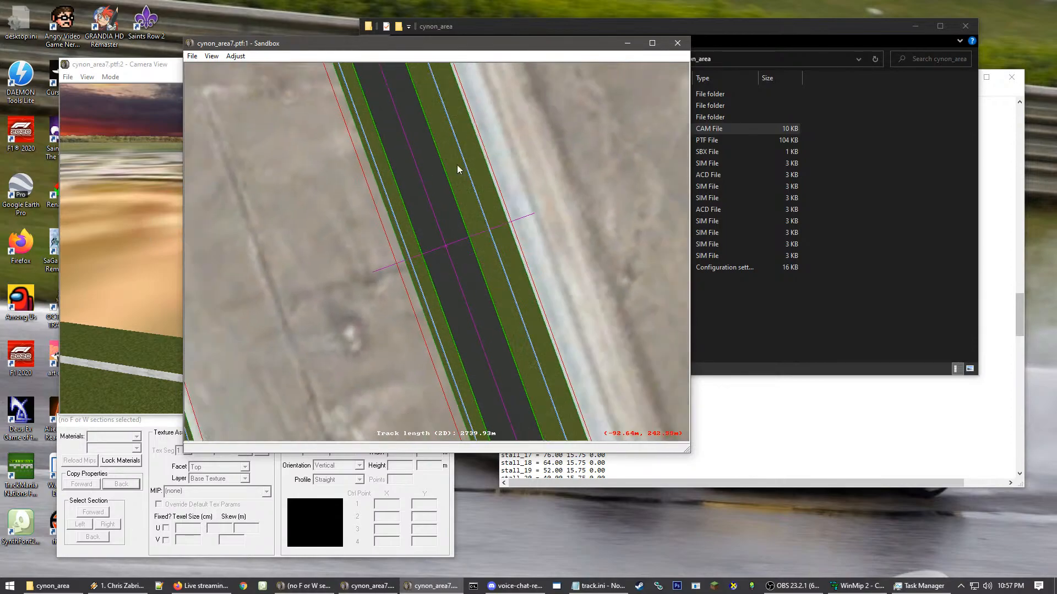
{"action": "left_click", "coordinate": [99, 255]}
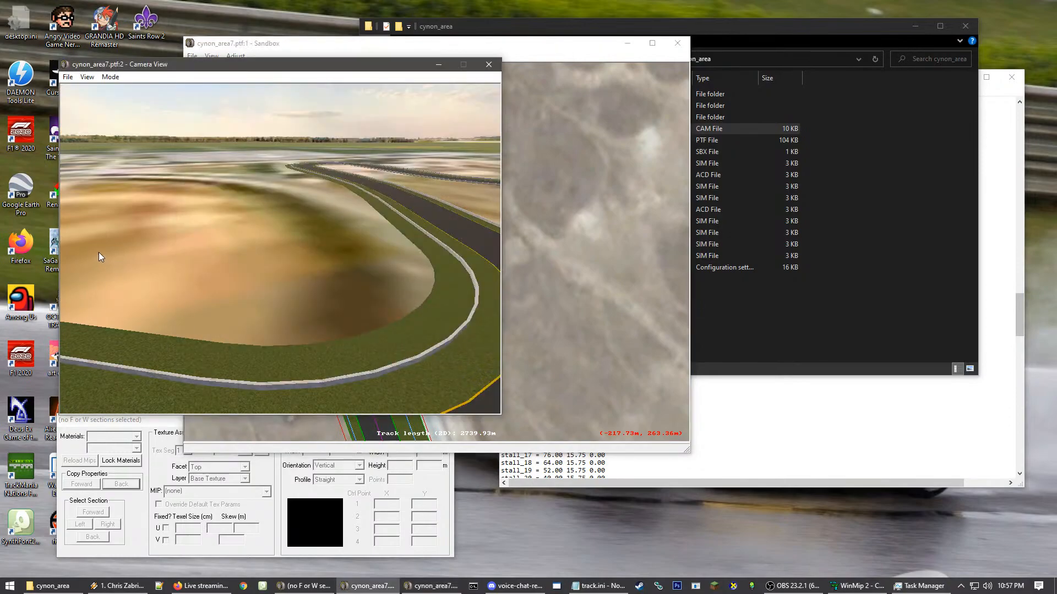
{"action": "key", "text": "Up"}
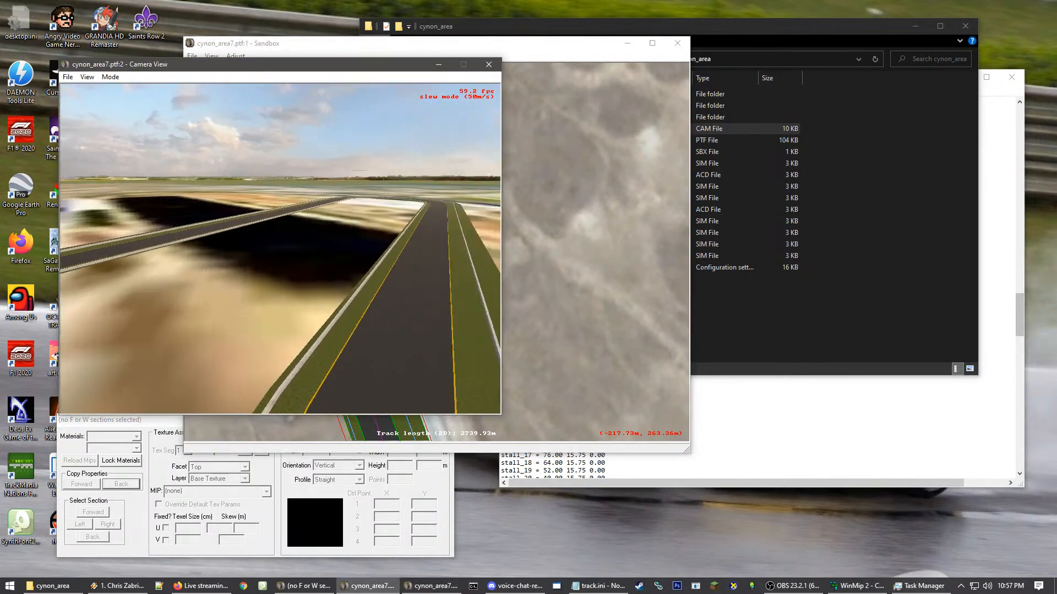
{"action": "key", "text": "Left"}
{"action": "key", "text": "Up"}
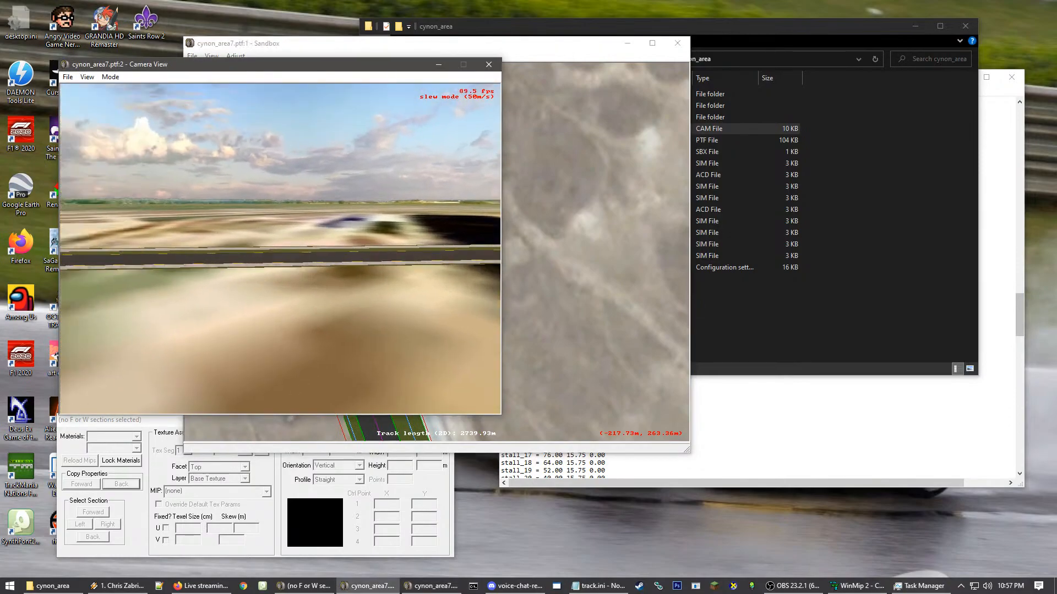
{"action": "key", "text": "Up"}
{"action": "key", "text": "Left"}
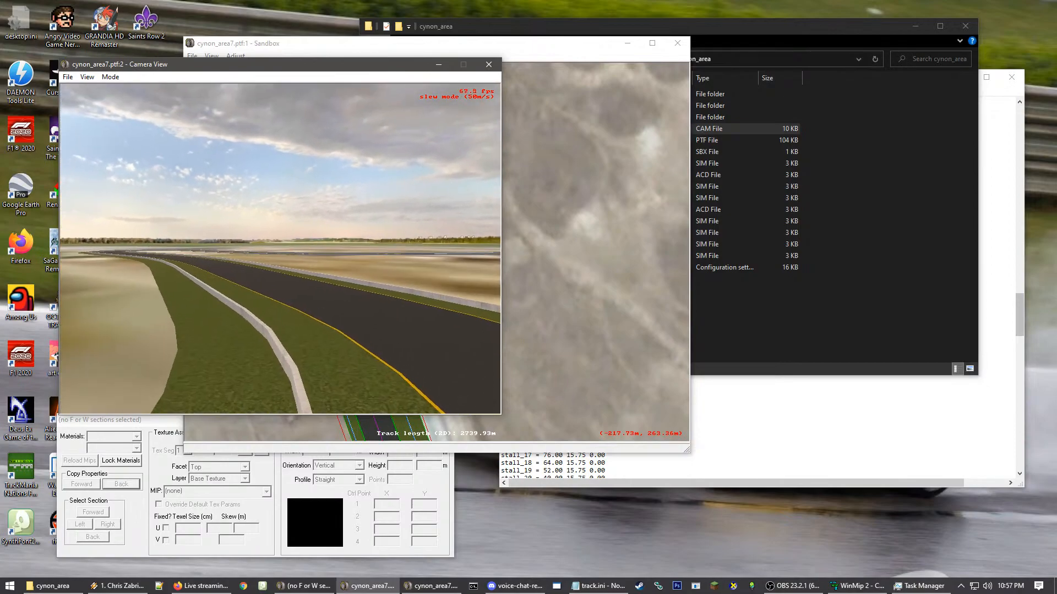
{"action": "key", "text": "Left"}
{"action": "key", "text": "Up"}
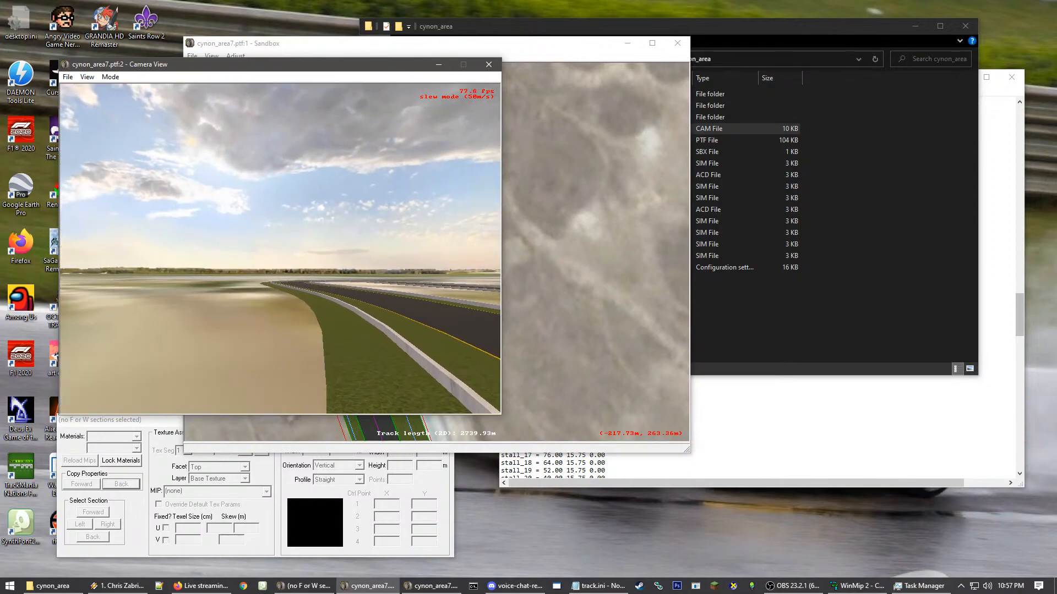
{"action": "key", "text": "Up"}
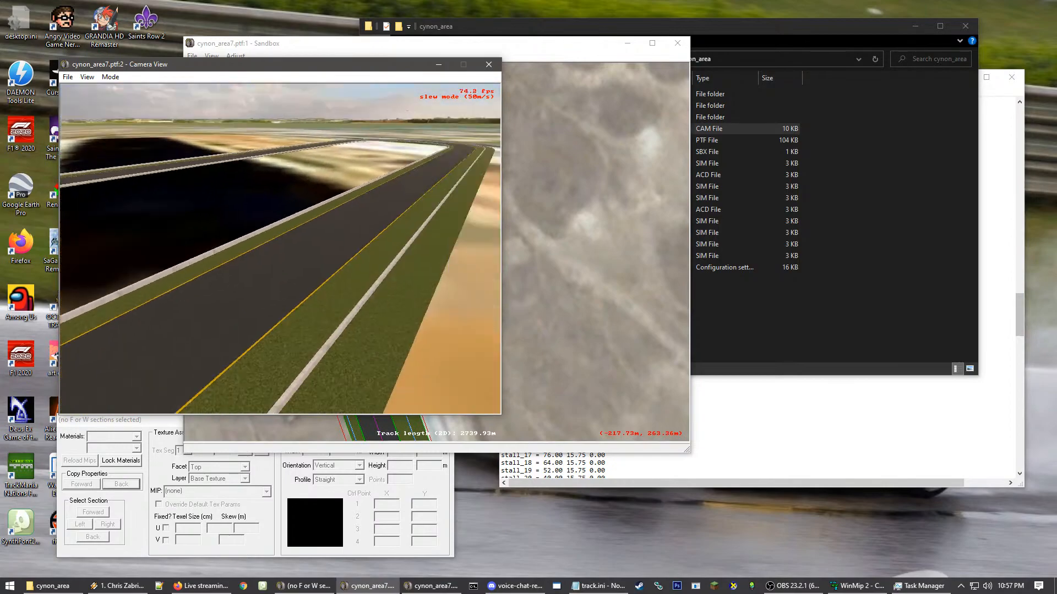
- Save the track under the new name cynon_area8.ptf
{"action": "scroll", "coordinate": [593, 262], "scroll_direction": "down", "scroll_amount": 8}
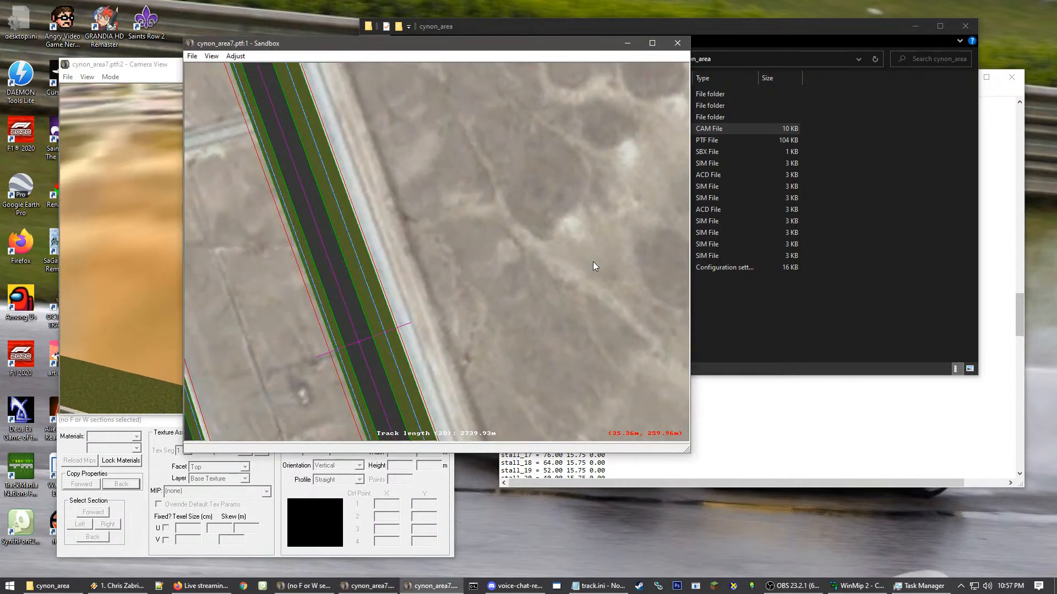
{"action": "scroll", "coordinate": [424, 233], "scroll_direction": "up", "scroll_amount": 3}
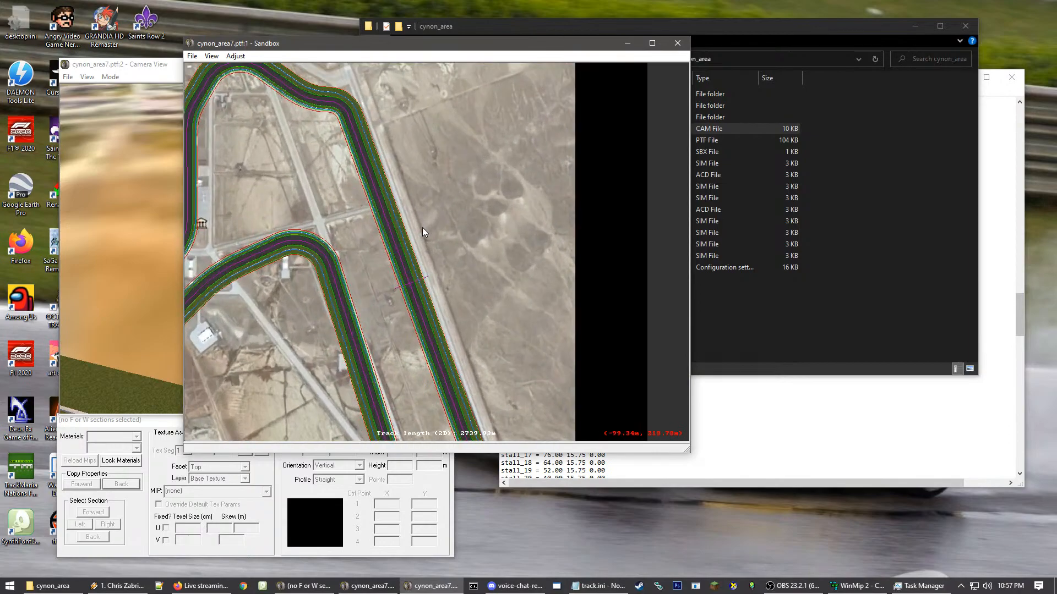
{"action": "scroll", "coordinate": [306, 236], "scroll_direction": "down", "scroll_amount": 1}
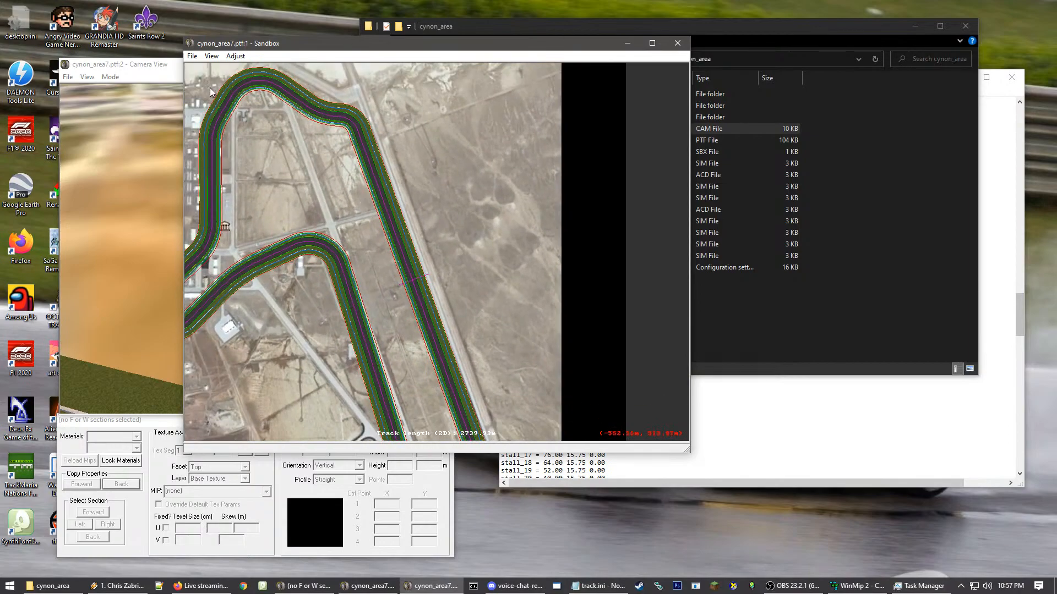
{"action": "left_click", "coordinate": [192, 56]}
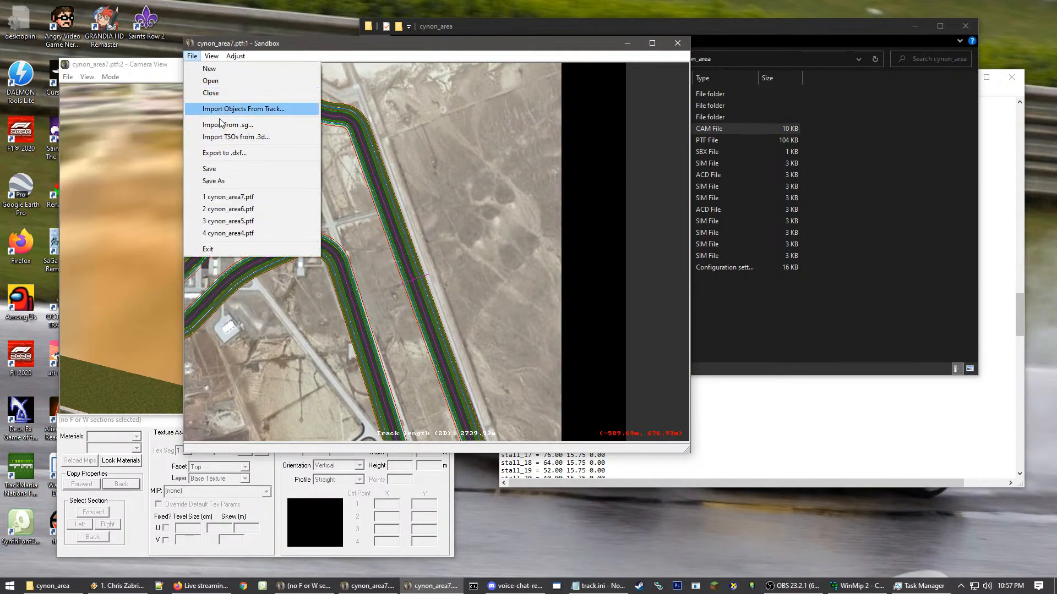
{"action": "left_click", "coordinate": [232, 182]}
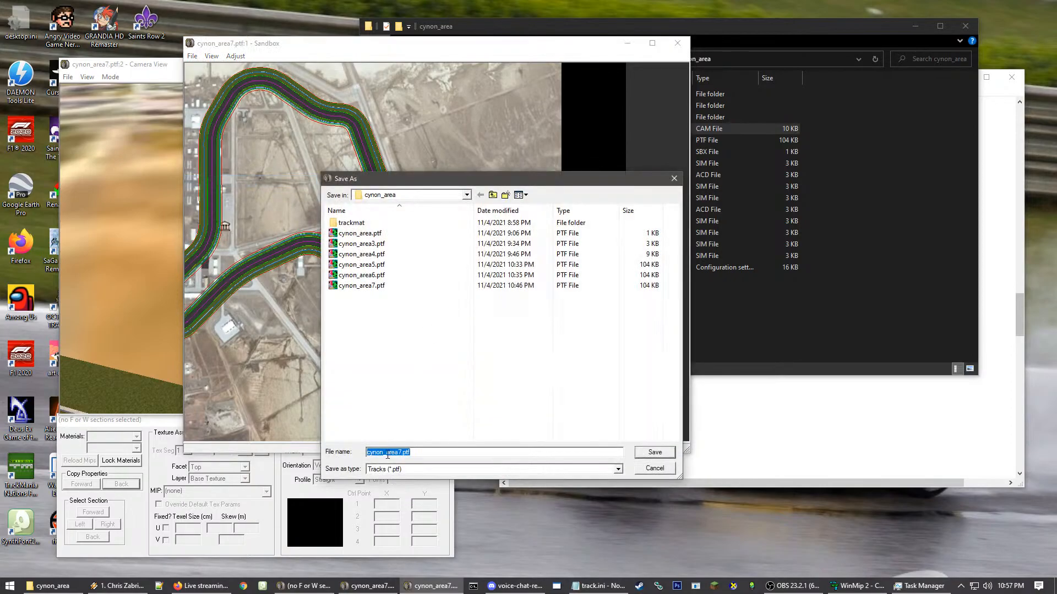
{"action": "key", "text": "Return"}
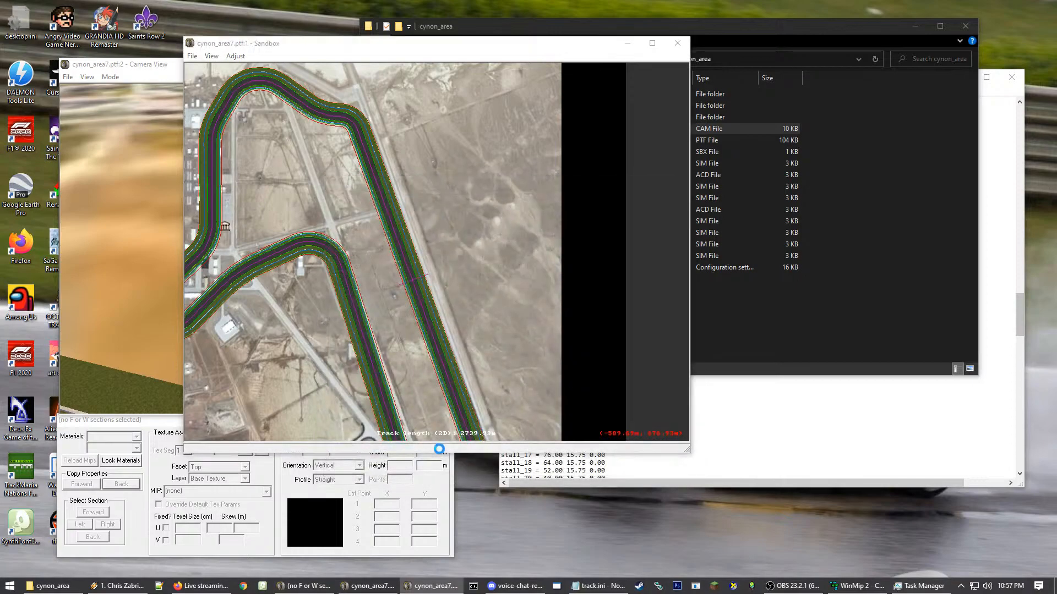
{"action": "left_click", "coordinate": [444, 273]}
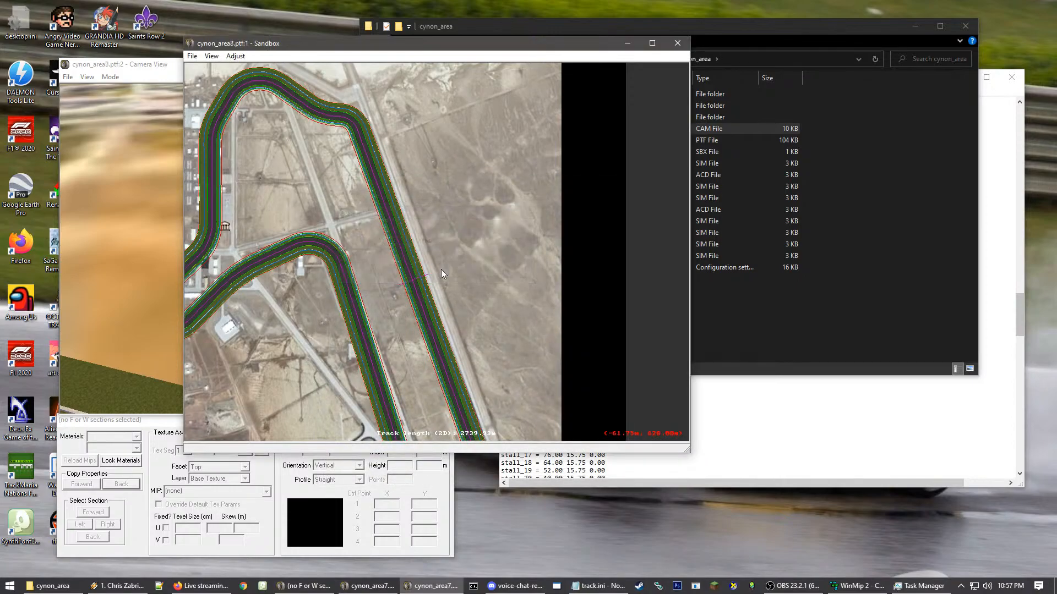
- Pull the asphalt-side edge of the left yellow paint line inward to about 6.5 m dlat where segments 0 and 20 meet
{"action": "scroll", "coordinate": [432, 289], "scroll_direction": "up", "scroll_amount": 2}
{"action": "right_click_drag", "start_coordinate": [424, 306], "coordinate": [381, 171]}
{"action": "scroll", "coordinate": [380, 160], "scroll_direction": "up", "scroll_amount": 3}
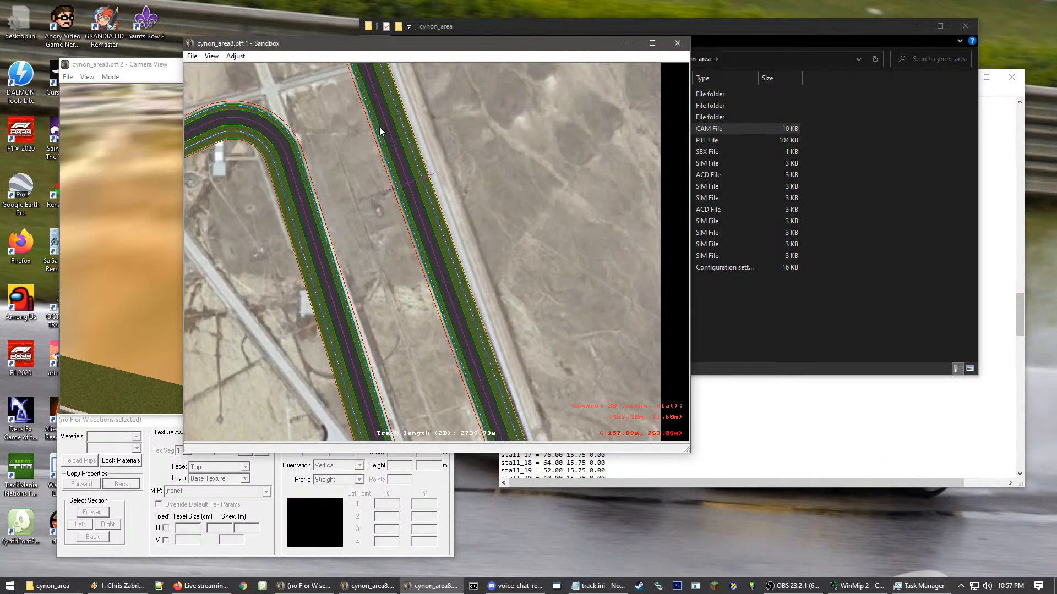
{"action": "scroll", "coordinate": [379, 131], "scroll_direction": "up", "scroll_amount": 5}
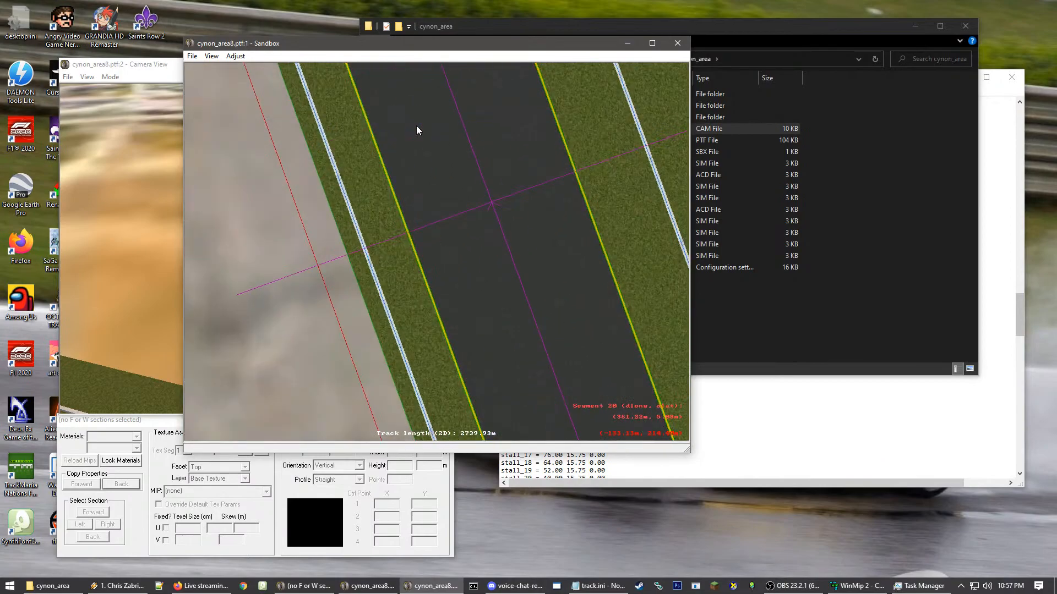
{"action": "scroll", "coordinate": [416, 130], "scroll_direction": "up", "scroll_amount": 5}
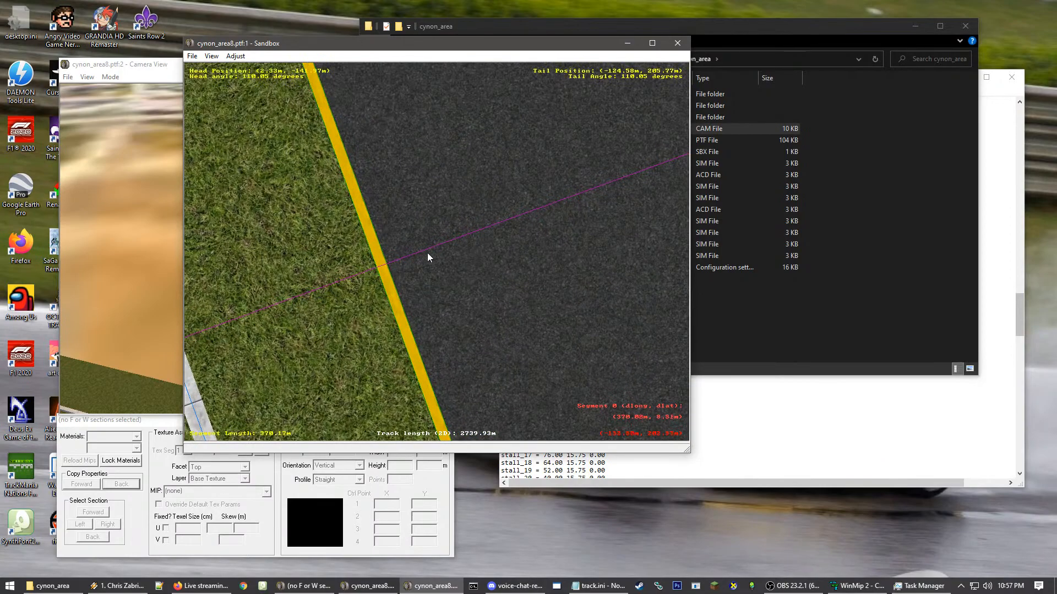
{"action": "left_click", "coordinate": [389, 265]}
{"action": "scroll", "coordinate": [392, 260], "scroll_direction": "down", "scroll_amount": 3}
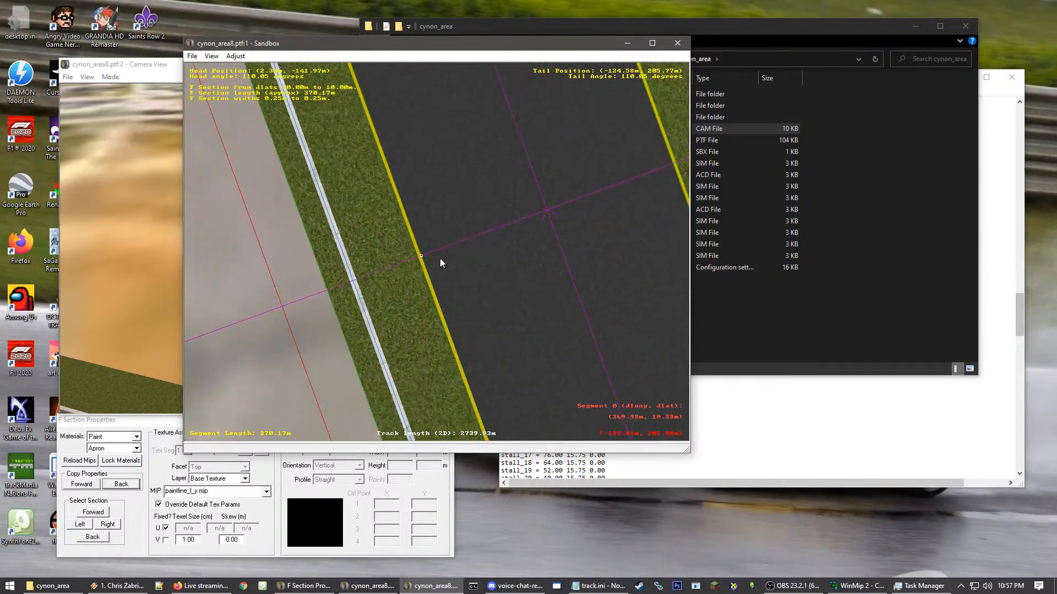
{"action": "scroll", "coordinate": [442, 250], "scroll_direction": "up", "scroll_amount": 3}
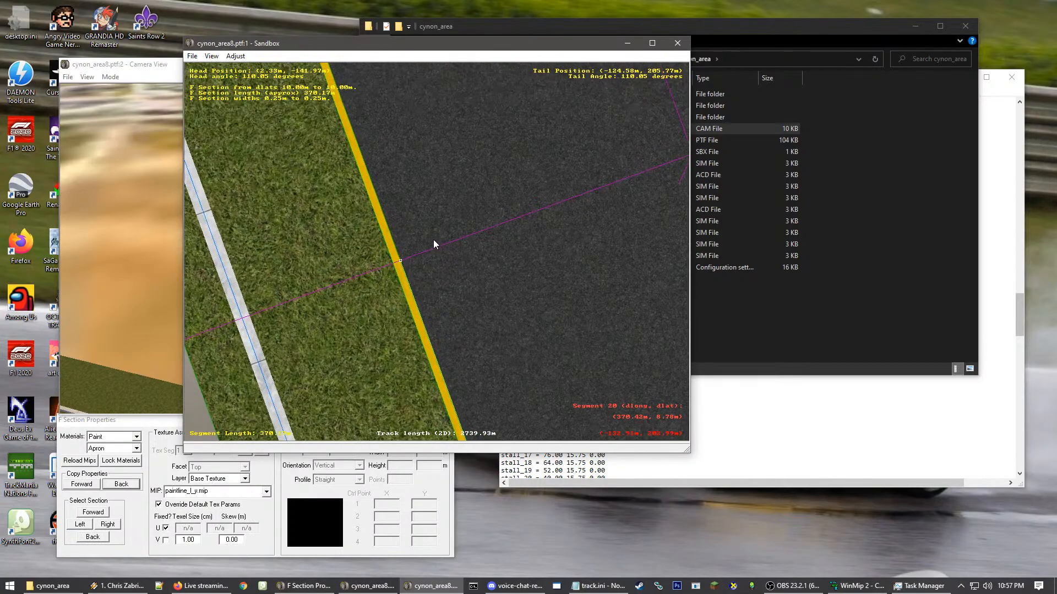
{"action": "right_click_drag", "start_coordinate": [400, 263], "coordinate": [498, 236]}
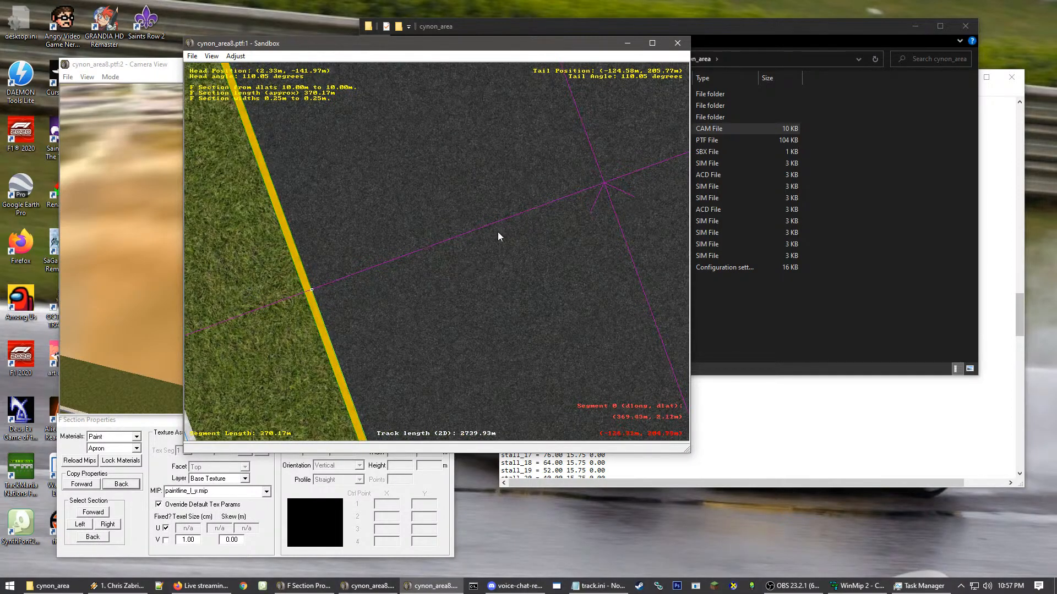
{"action": "mouse_move", "coordinate": [297, 297]}
{"action": "left_mouse_down"}
{"action": "mouse_move", "coordinate": [426, 245]}
{"action": "mouse_move", "coordinate": [408, 241]}
{"action": "left_mouse_up"}
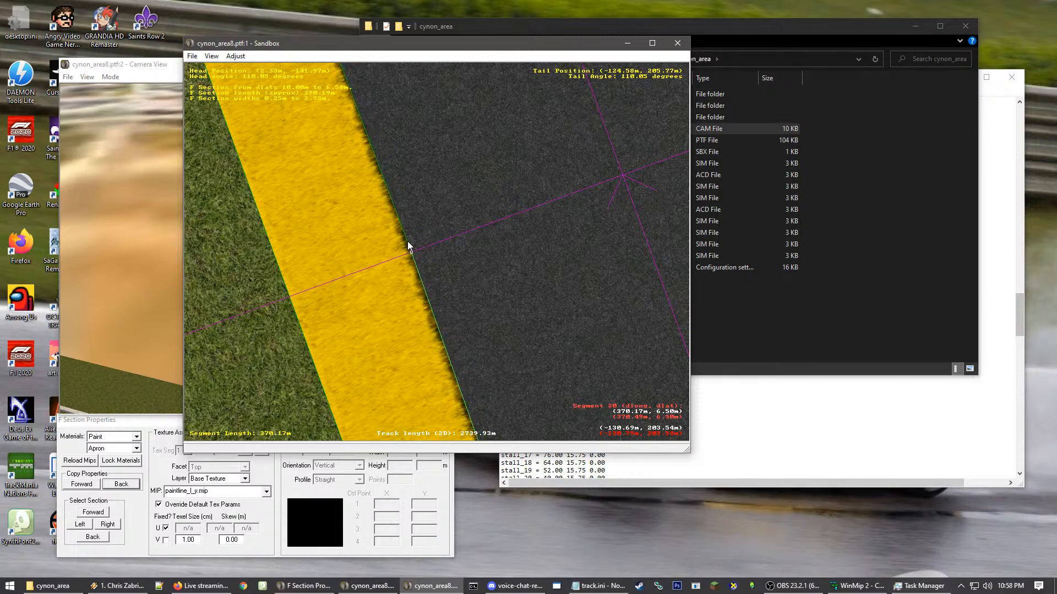
- Refine the left paint line at that joint, placing its asphalt-side edge at 6.00 m and its grass-side edge at 6.25 m
{"action": "mouse_move", "coordinate": [289, 295]}
{"action": "left_mouse_down"}
{"action": "mouse_move", "coordinate": [421, 242]}
{"action": "mouse_move", "coordinate": [468, 245]}
{"action": "left_mouse_up"}
{"action": "left_click", "coordinate": [469, 247]}
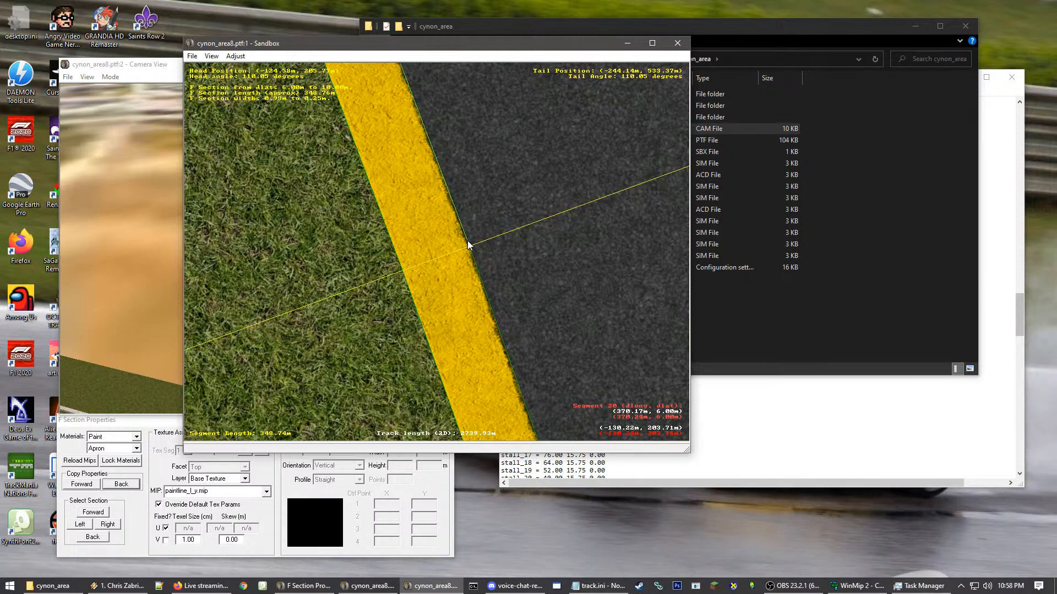
{"action": "left_click", "coordinate": [404, 272]}
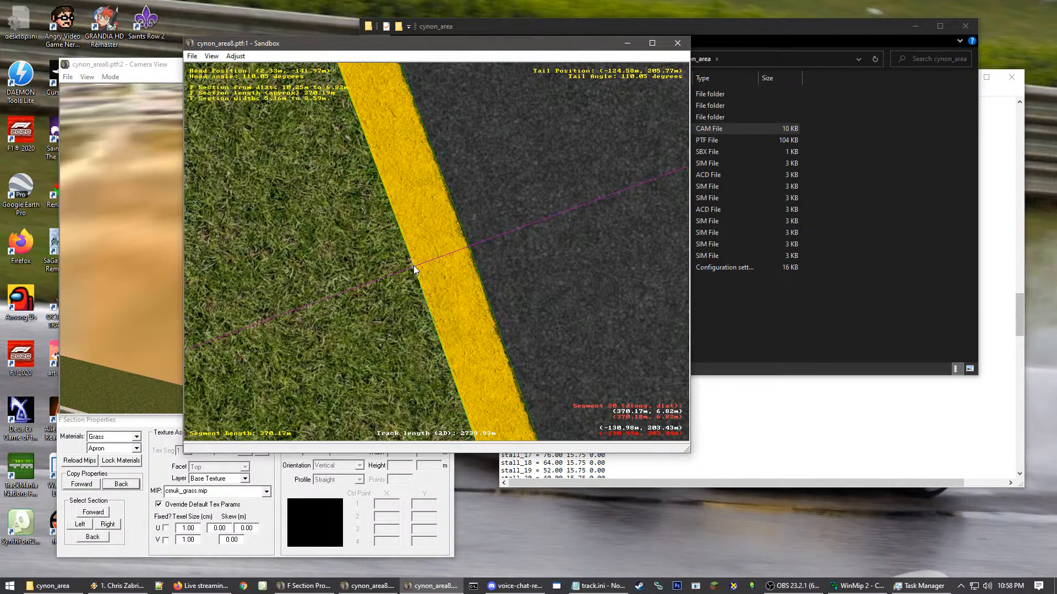
{"action": "left_click_drag", "start_coordinate": [420, 264], "coordinate": [443, 224]}
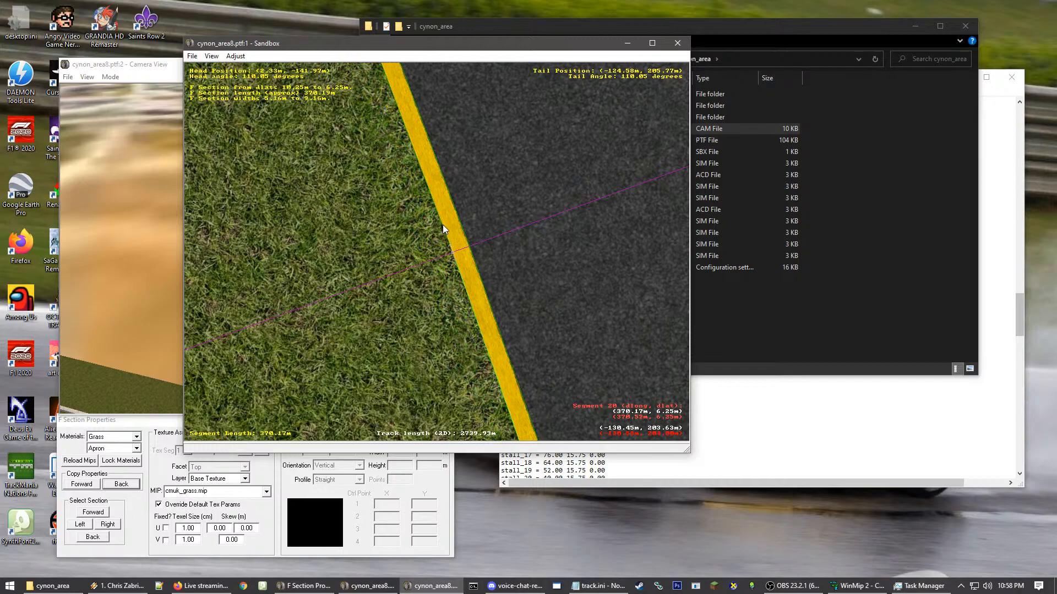
- Pull the right edge of the asphalt inward to about -6.0 m dlat where segments 0 and 20 meet
{"action": "key", "text": "Page_Down"}
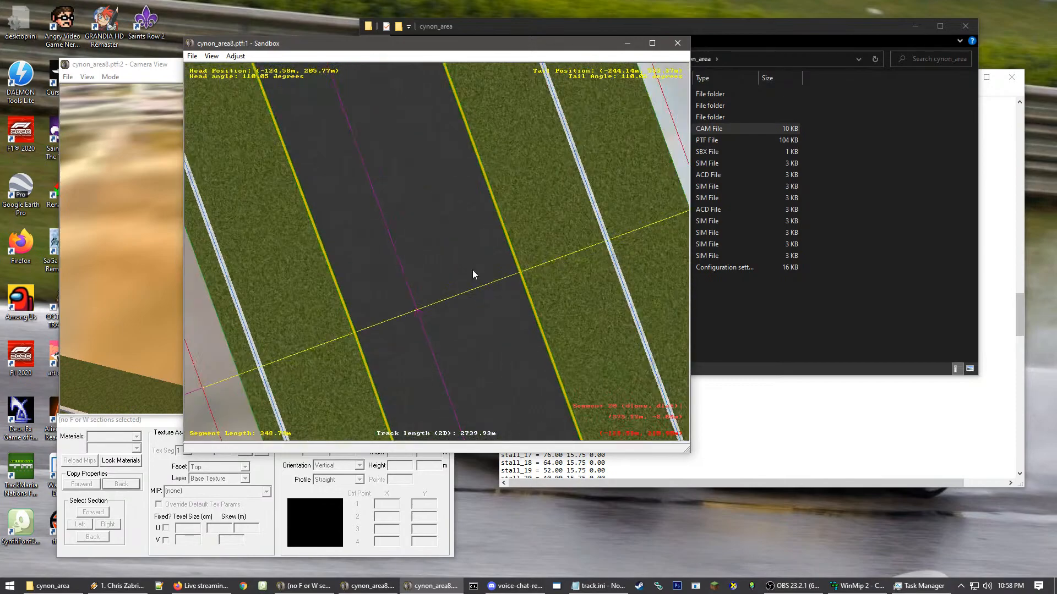
{"action": "scroll", "coordinate": [451, 223], "scroll_direction": "up", "scroll_amount": 5}
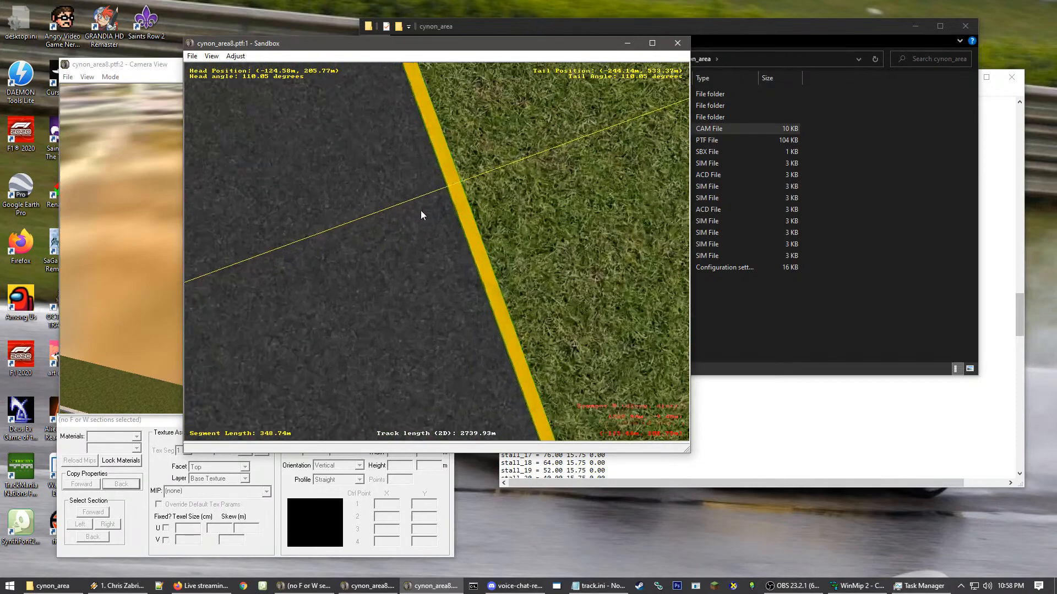
{"action": "left_click", "coordinate": [464, 223]}
{"action": "scroll", "coordinate": [406, 253], "scroll_direction": "up", "scroll_amount": 3}
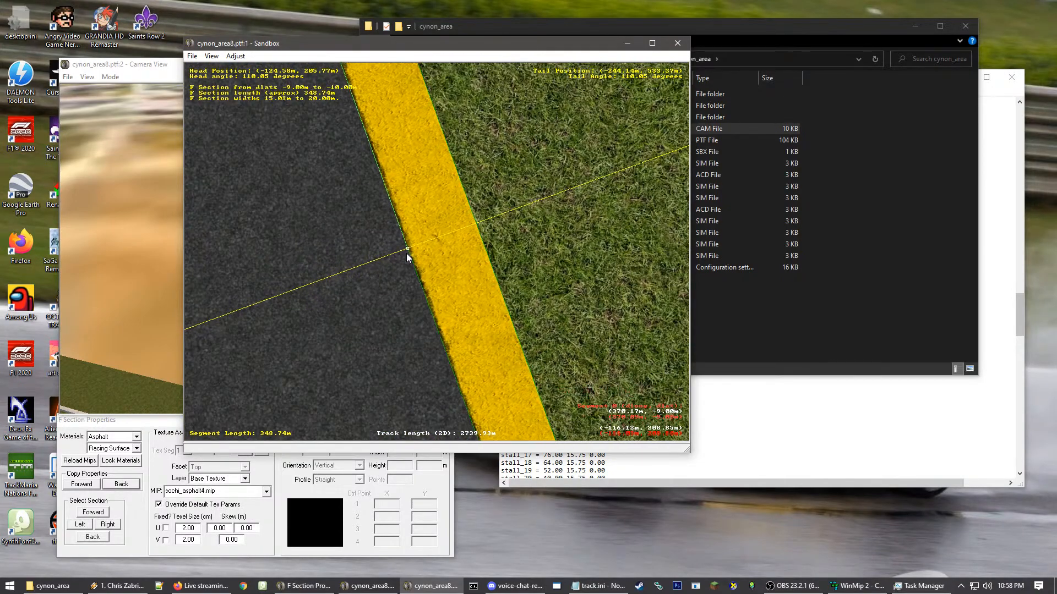
{"action": "left_click_drag", "start_coordinate": [390, 261], "coordinate": [290, 299]}
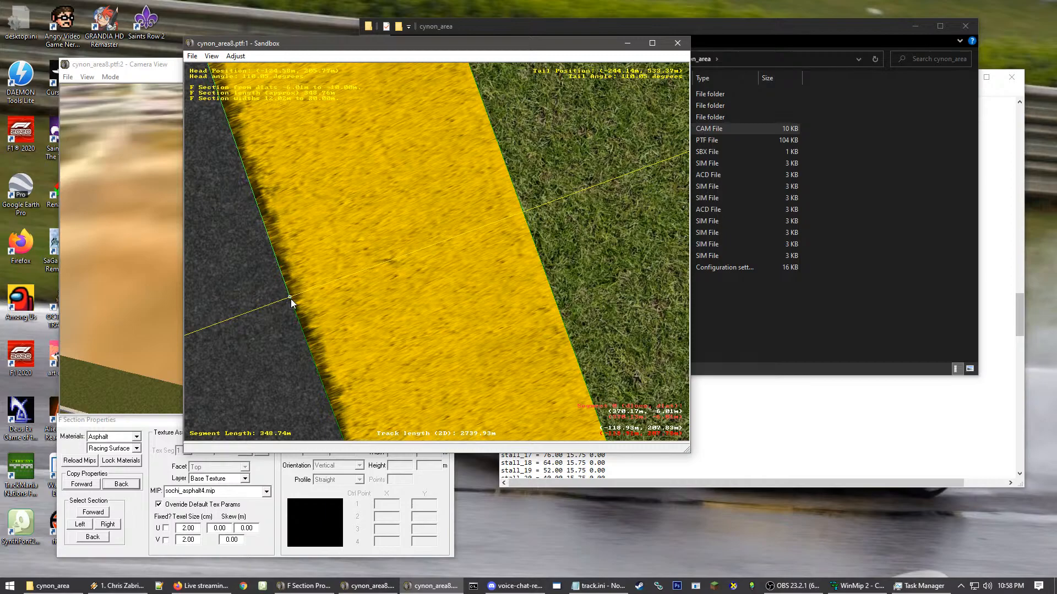
- Move the grass-side edge of the right yellow paint line to -6.25 m dlat at the same joint
{"action": "left_click", "coordinate": [457, 237]}
{"action": "left_click", "coordinate": [521, 212]}
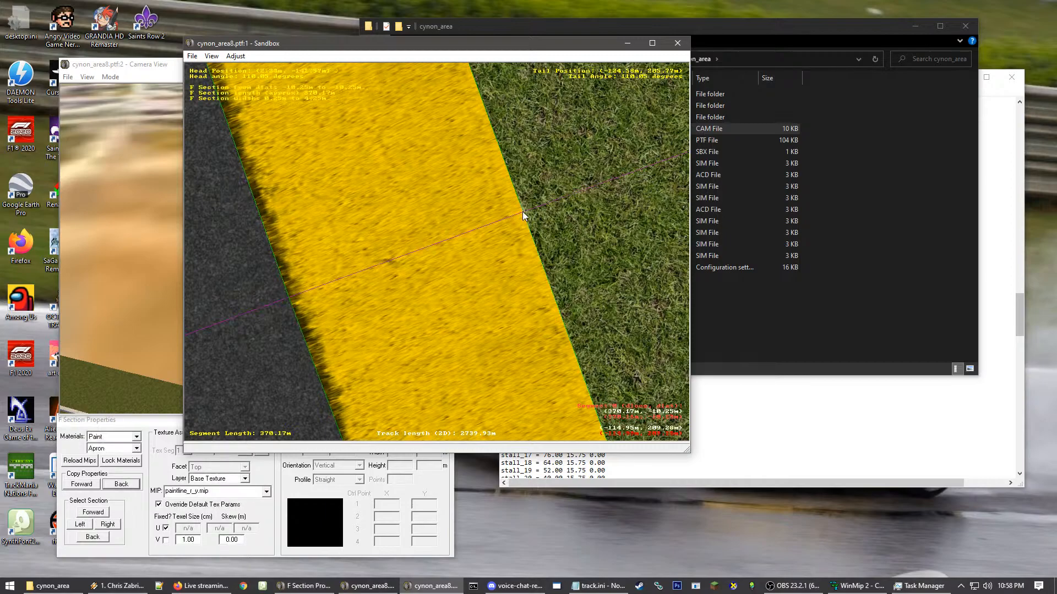
{"action": "left_click_drag", "start_coordinate": [309, 295], "coordinate": [303, 295]}
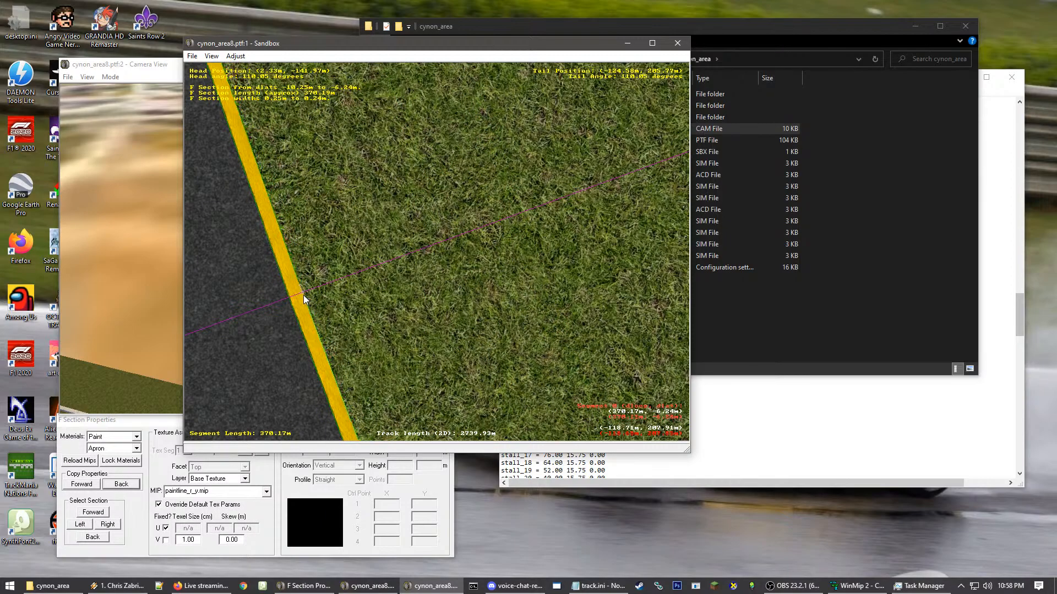
{"action": "scroll", "coordinate": [304, 295], "scroll_direction": "down", "scroll_amount": 3}
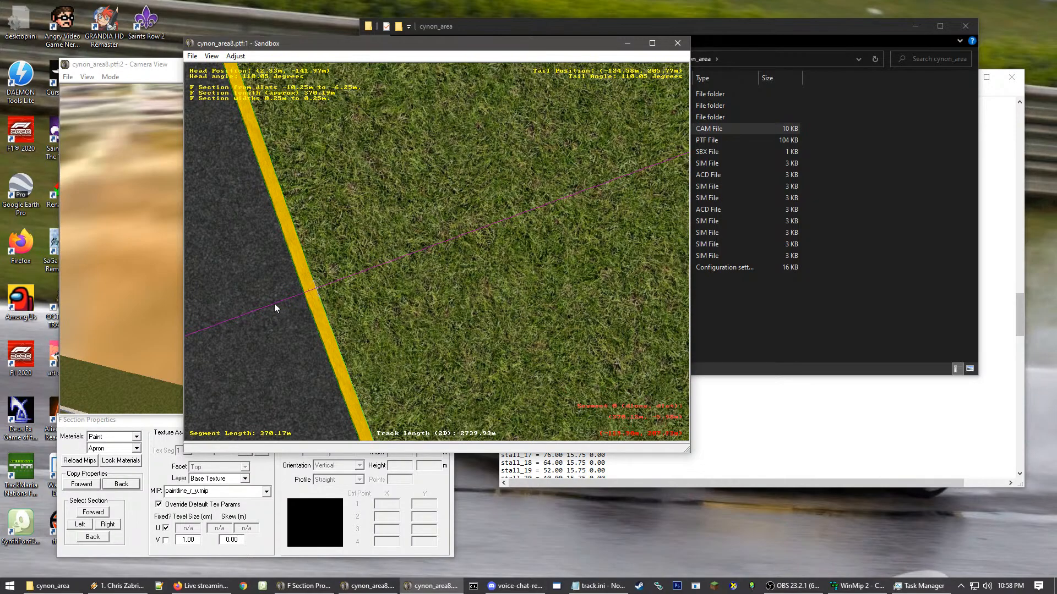
- Copy the features of segment 20 backward onto segment 0
{"action": "left_click", "coordinate": [274, 302]}
{"action": "scroll", "coordinate": [385, 245], "scroll_direction": "down", "scroll_amount": 3}
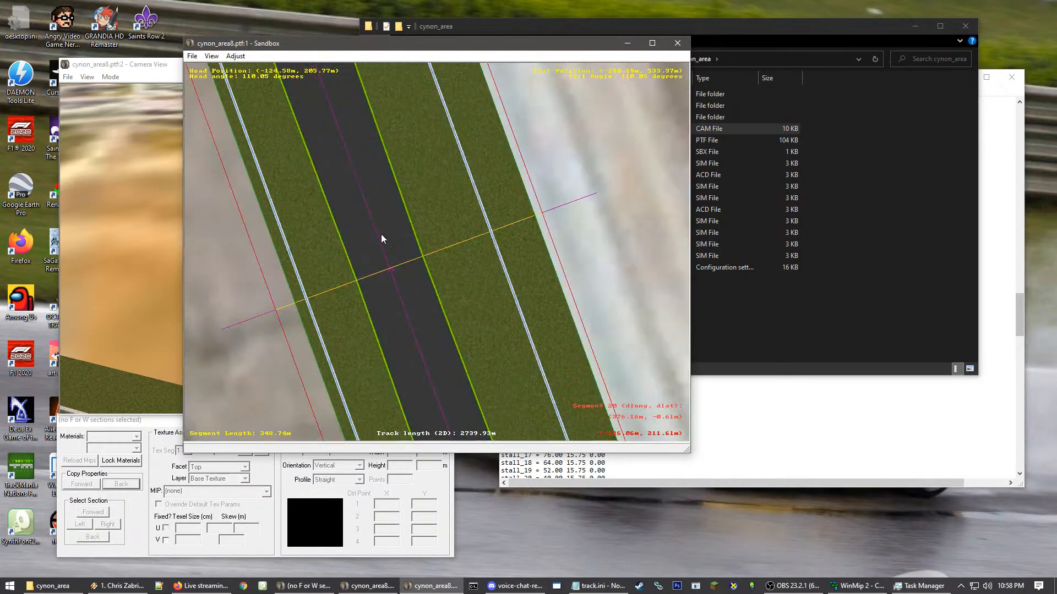
{"action": "right_click", "coordinate": [350, 219]}
{"action": "mouse_move", "coordinate": [406, 286]}
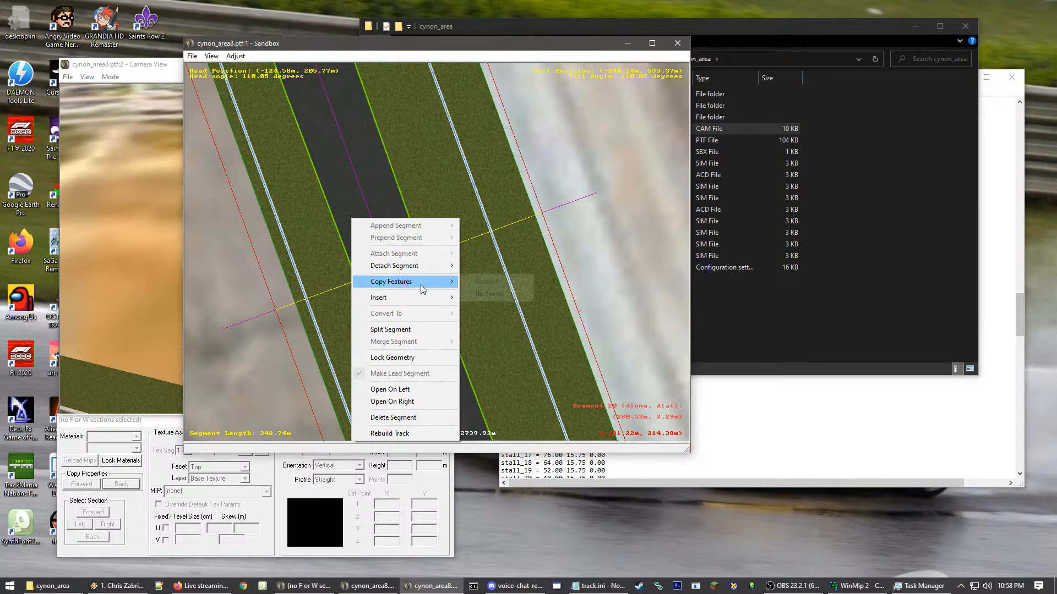
{"action": "left_click", "coordinate": [494, 295]}
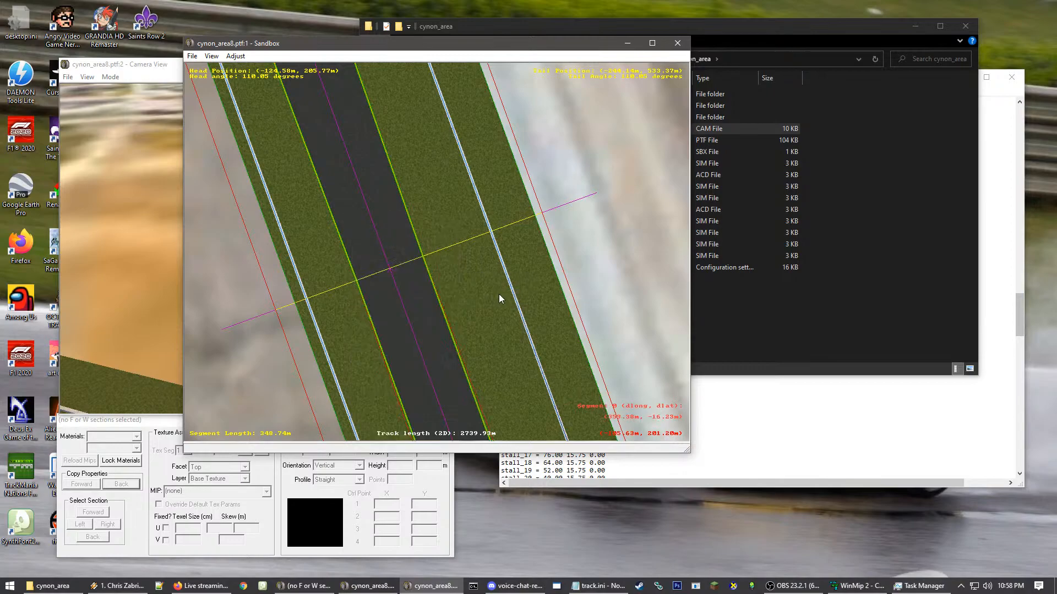
- Copy the features of segment 0 backward onto the adjoining curve, segment 1
{"action": "left_click_drag", "start_coordinate": [599, 255], "coordinate": [471, 352]}
{"action": "scroll", "coordinate": [451, 294], "scroll_direction": "up", "scroll_amount": 1}
{"action": "scroll", "coordinate": [377, 288], "scroll_direction": "up", "scroll_amount": 4}
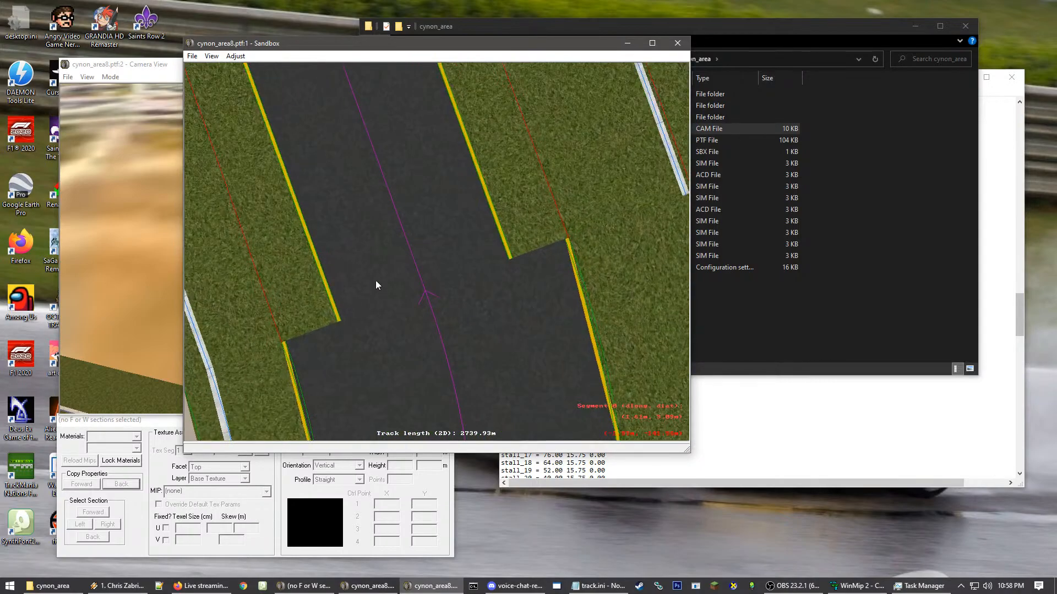
{"action": "left_click", "coordinate": [561, 218]}
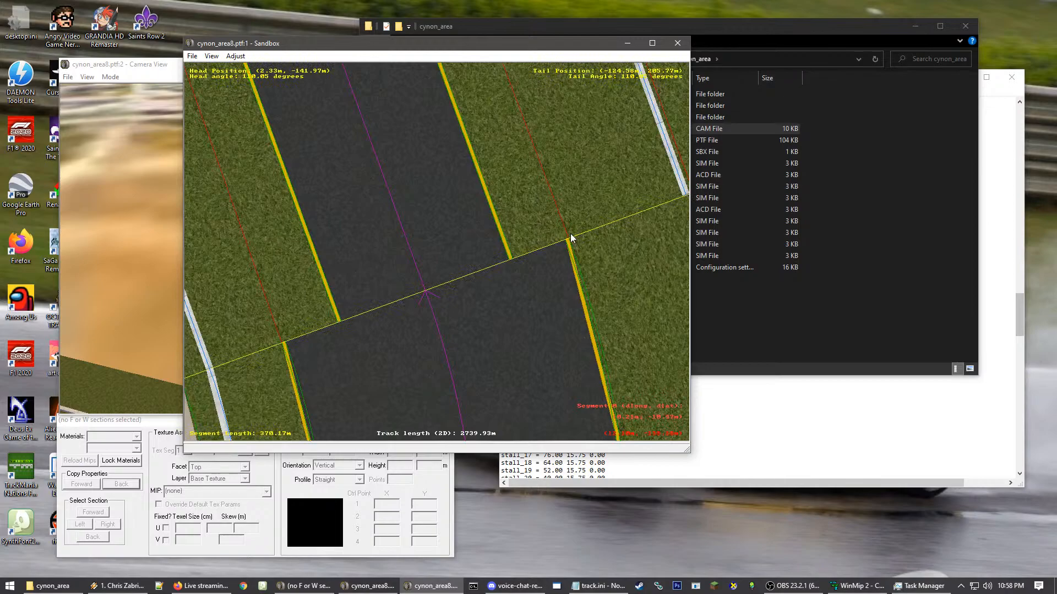
{"action": "left_click", "coordinate": [569, 239]}
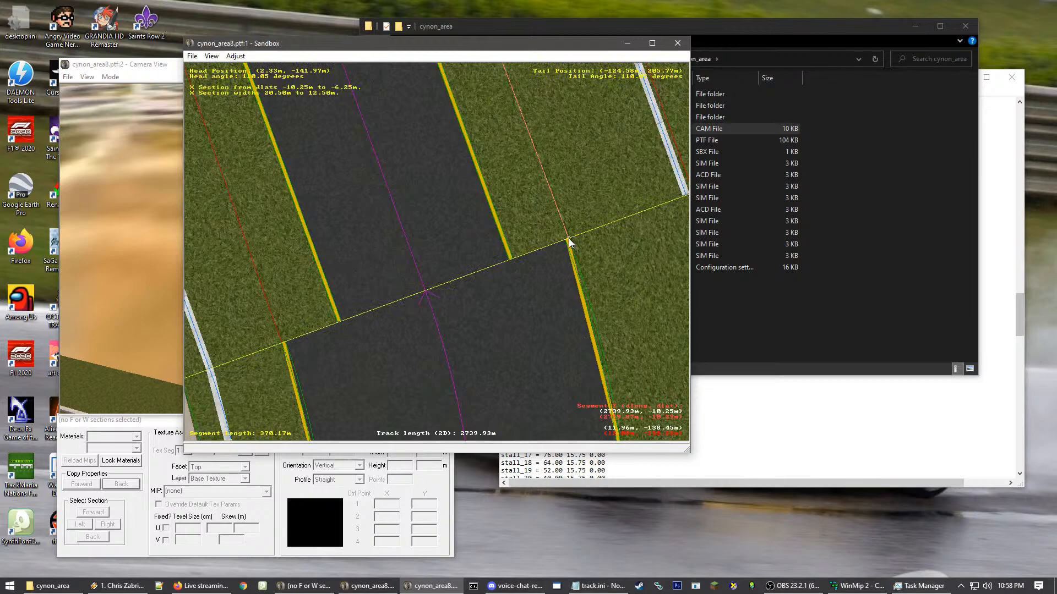
{"action": "right_click", "coordinate": [590, 205]}
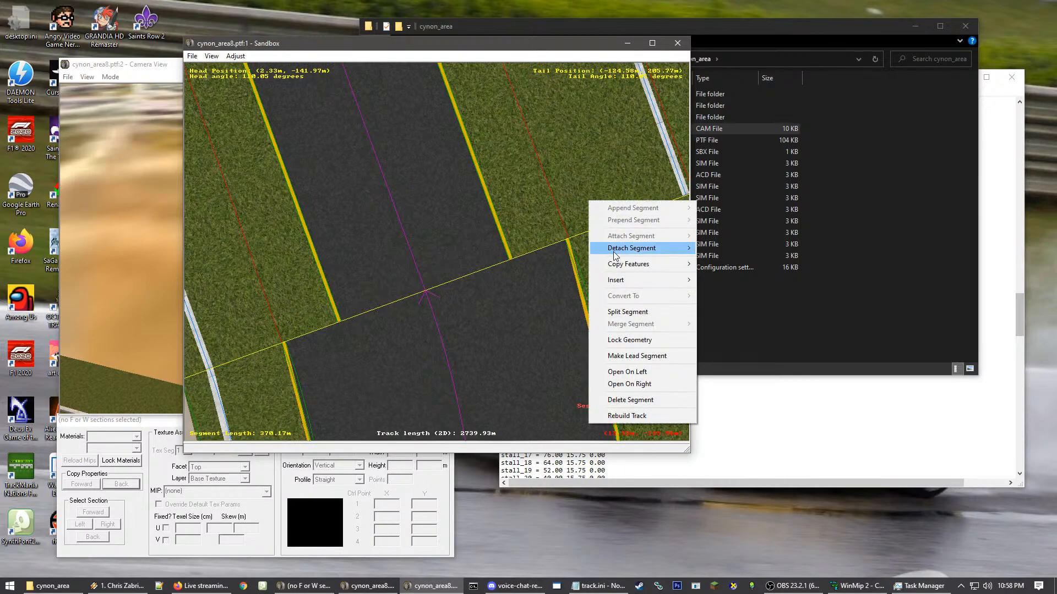
{"action": "mouse_move", "coordinate": [632, 265]}
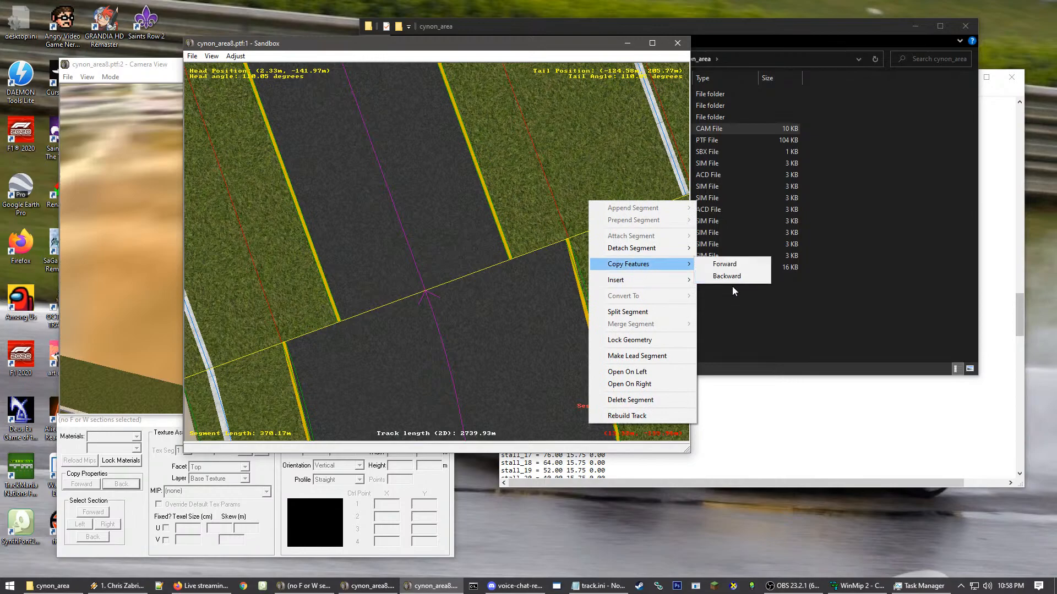
{"action": "left_click", "coordinate": [742, 277]}
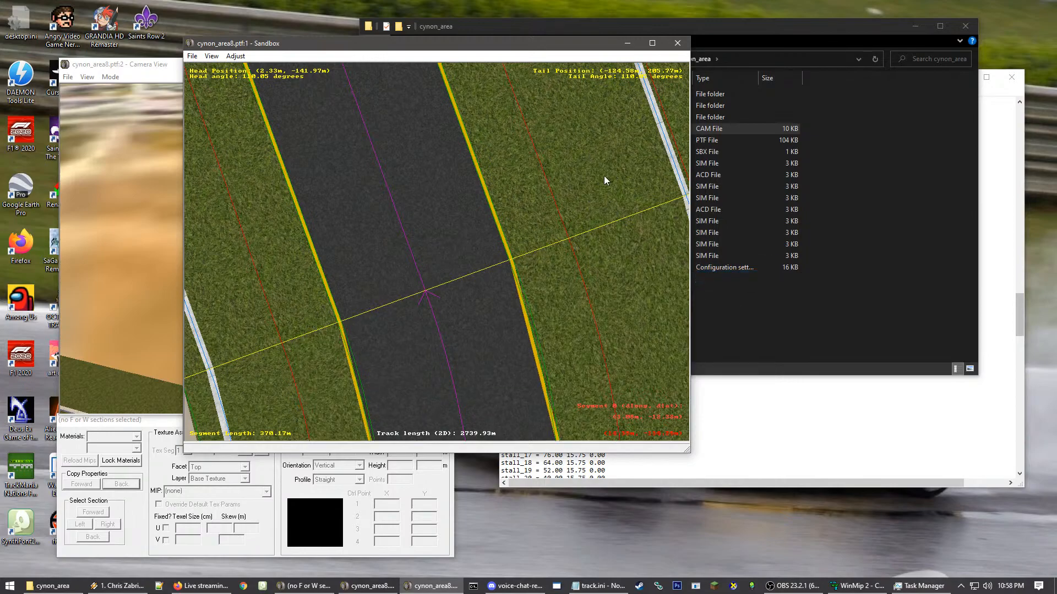
- Examine the narrowed asphalt, grass and wall lines along the full length of the segment 0 straight
{"action": "scroll", "coordinate": [604, 176], "scroll_direction": "down", "scroll_amount": 6}
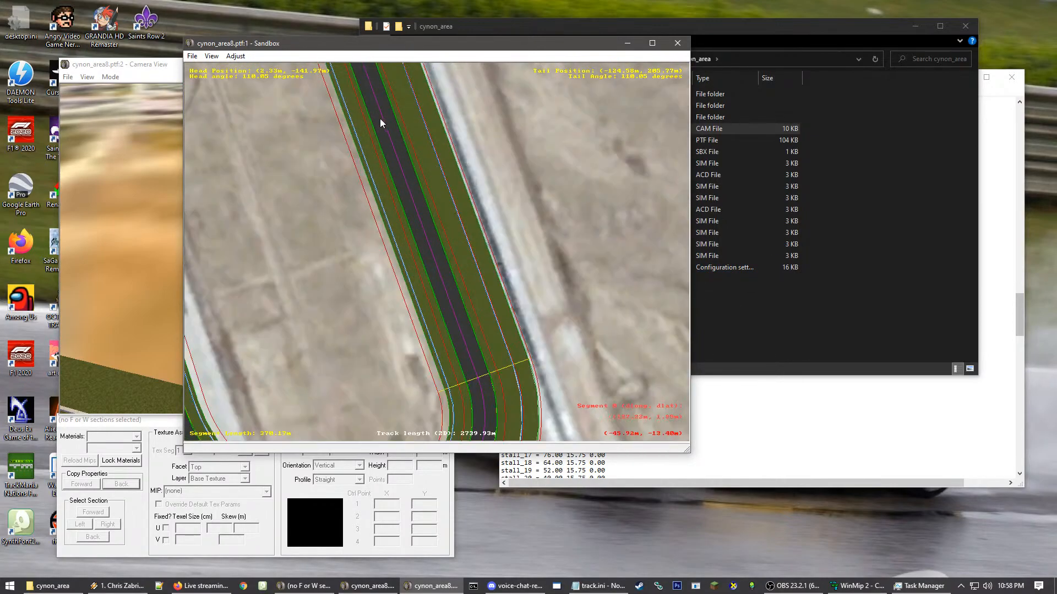
{"action": "left_click", "coordinate": [381, 119]}
{"action": "left_click", "coordinate": [382, 119]}
{"action": "left_click", "coordinate": [384, 122]}
{"action": "left_click", "coordinate": [446, 234]}
{"action": "left_click", "coordinate": [448, 236]}
{"action": "left_click", "coordinate": [362, 157]}
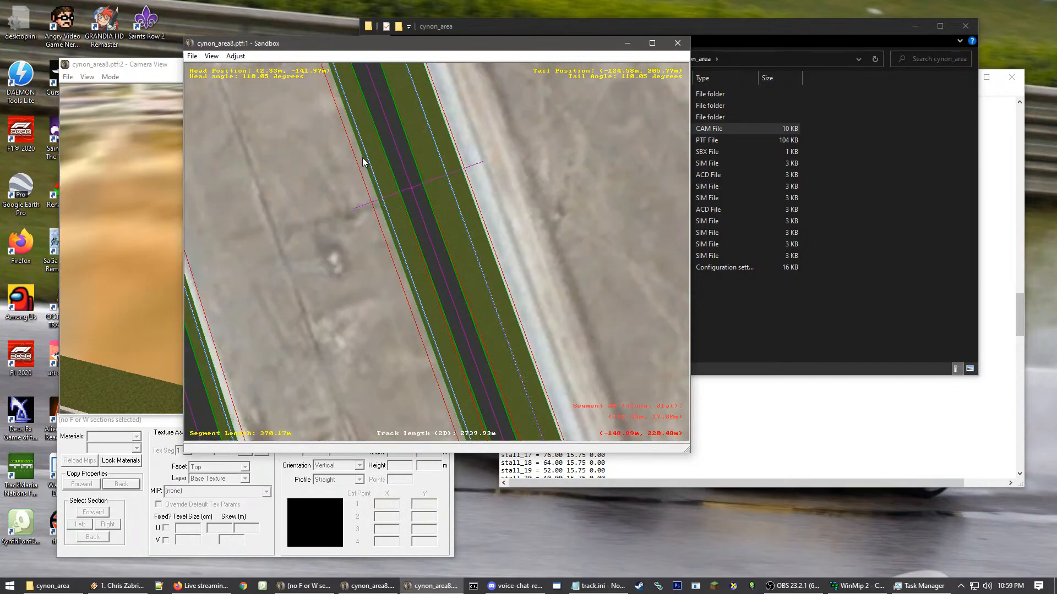
{"action": "left_click", "coordinate": [508, 360]}
{"action": "left_click", "coordinate": [404, 270]}
{"action": "left_click", "coordinate": [433, 302]}
{"action": "left_click", "coordinate": [484, 339]}
{"action": "left_click", "coordinate": [483, 339]}
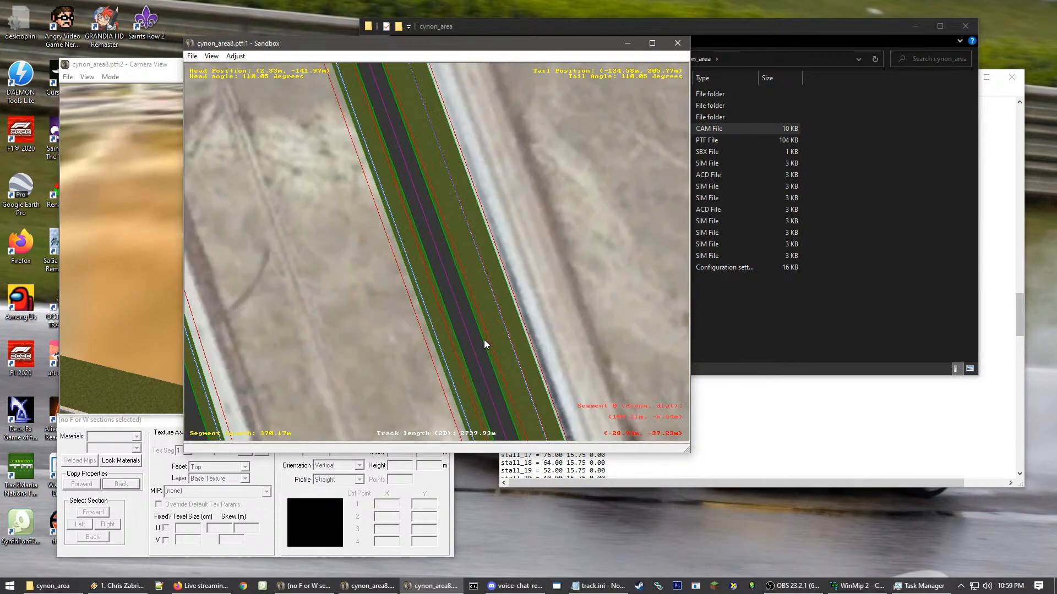
{"action": "left_click", "coordinate": [484, 339]}
{"action": "left_click", "coordinate": [408, 290]}
- Move the X section beside the right wall at the head of segment 0 inward to -18.64 m dlat
{"action": "scroll", "coordinate": [471, 313], "scroll_direction": "up", "scroll_amount": 3}
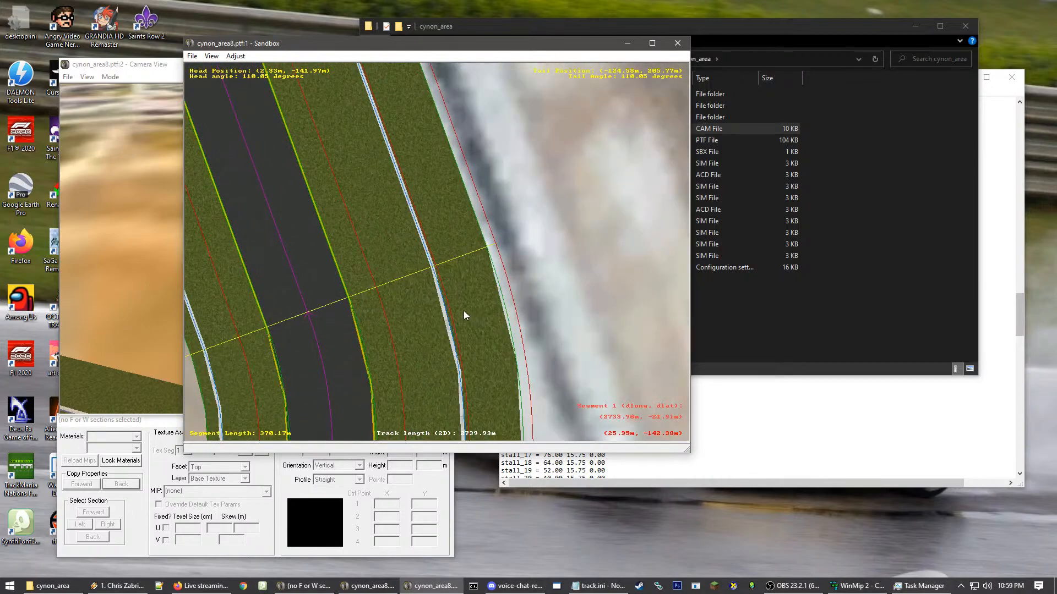
{"action": "left_click", "coordinate": [423, 289]}
{"action": "scroll", "coordinate": [436, 293], "scroll_direction": "up", "scroll_amount": 3}
{"action": "left_click", "coordinate": [433, 320]}
{"action": "left_click", "coordinate": [425, 326]}
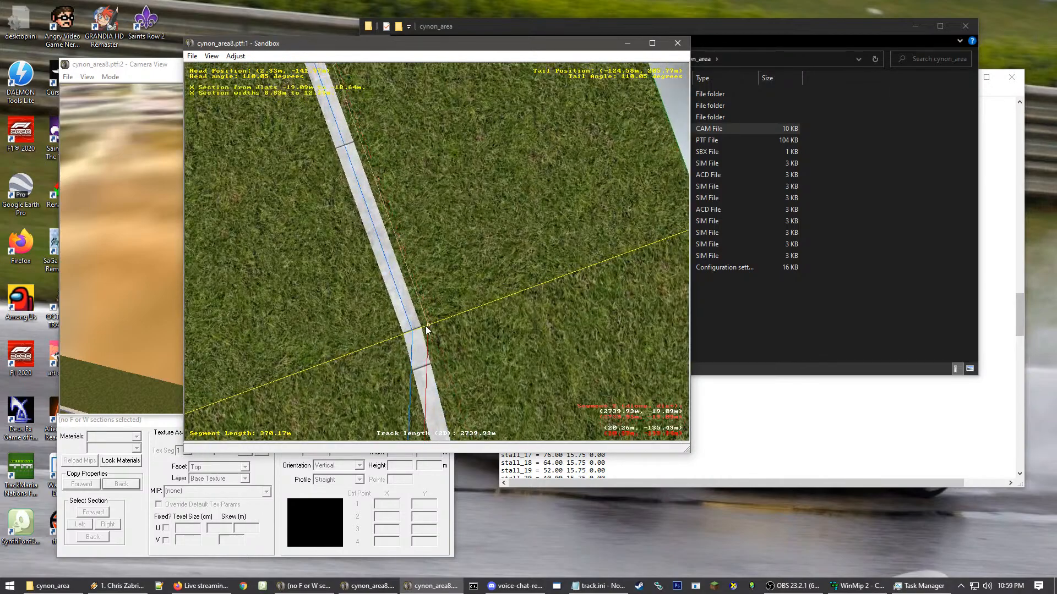
{"action": "left_click_drag", "start_coordinate": [426, 326], "coordinate": [293, 353]}
{"action": "scroll", "coordinate": [317, 363], "scroll_direction": "down", "scroll_amount": 5}
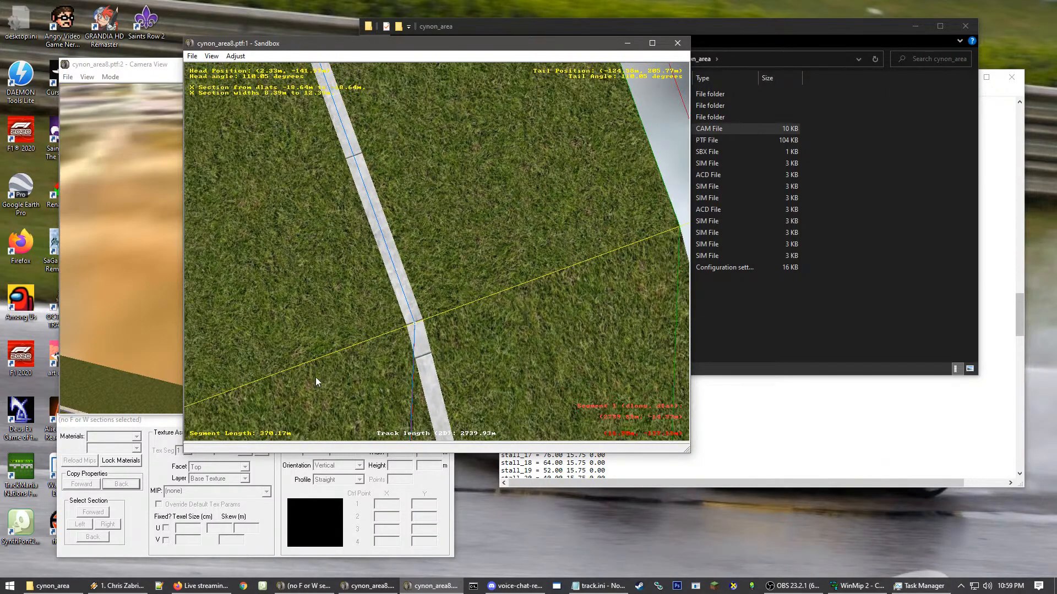
- Pull the X section beside the right wall inward at the head of segment 1 to close the gap in the wall
{"action": "scroll", "coordinate": [306, 305], "scroll_direction": "up", "scroll_amount": 6}
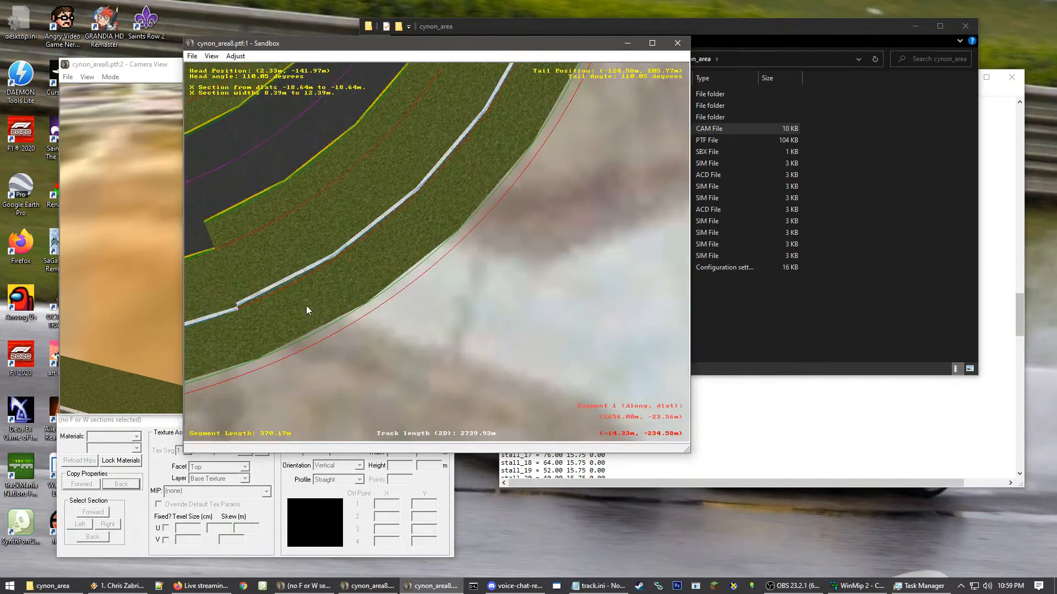
{"action": "scroll", "coordinate": [410, 269], "scroll_direction": "up", "scroll_amount": 2}
{"action": "left_click", "coordinate": [414, 273]}
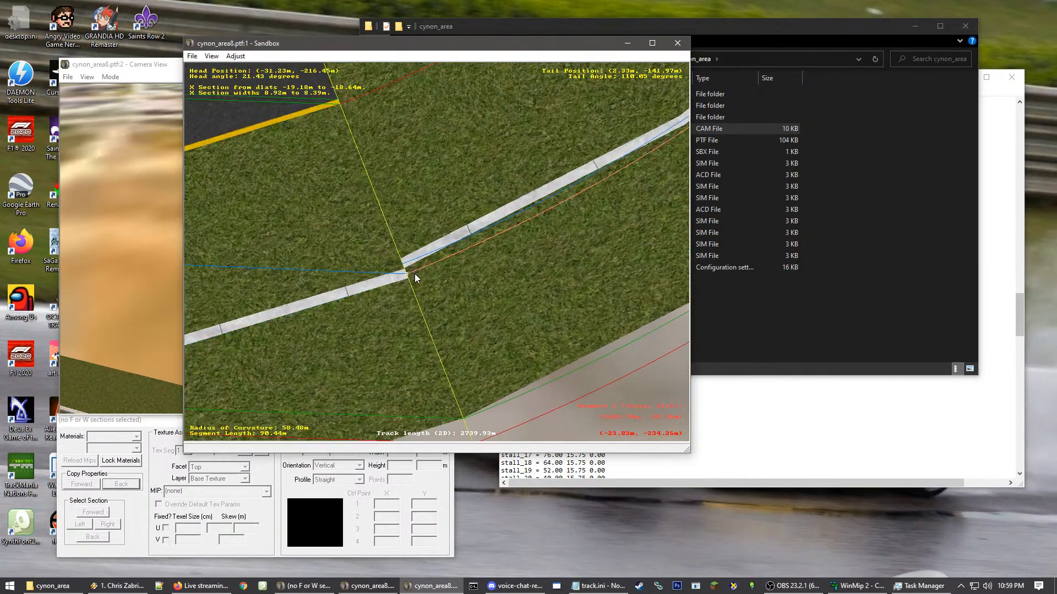
{"action": "left_click_drag", "start_coordinate": [407, 274], "coordinate": [404, 264]}
{"action": "scroll", "coordinate": [407, 173], "scroll_direction": "down", "scroll_amount": 1}
- Copy the features of curve segment 1 backward onto segment 19
{"action": "right_click", "coordinate": [335, 87]}
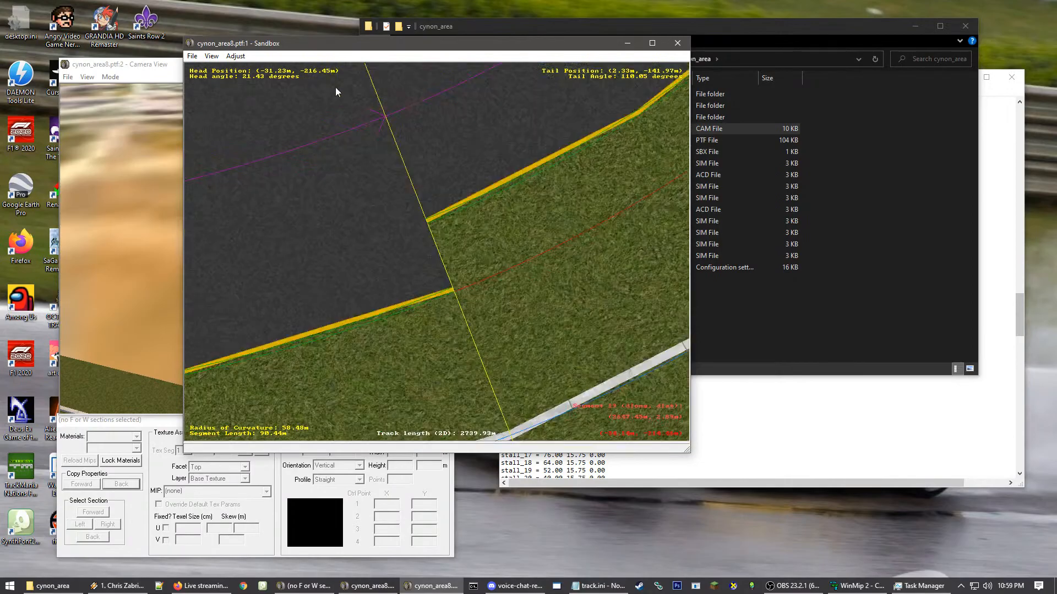
{"action": "right_click", "coordinate": [495, 226]}
{"action": "scroll", "coordinate": [370, 167], "scroll_direction": "down", "scroll_amount": 5}
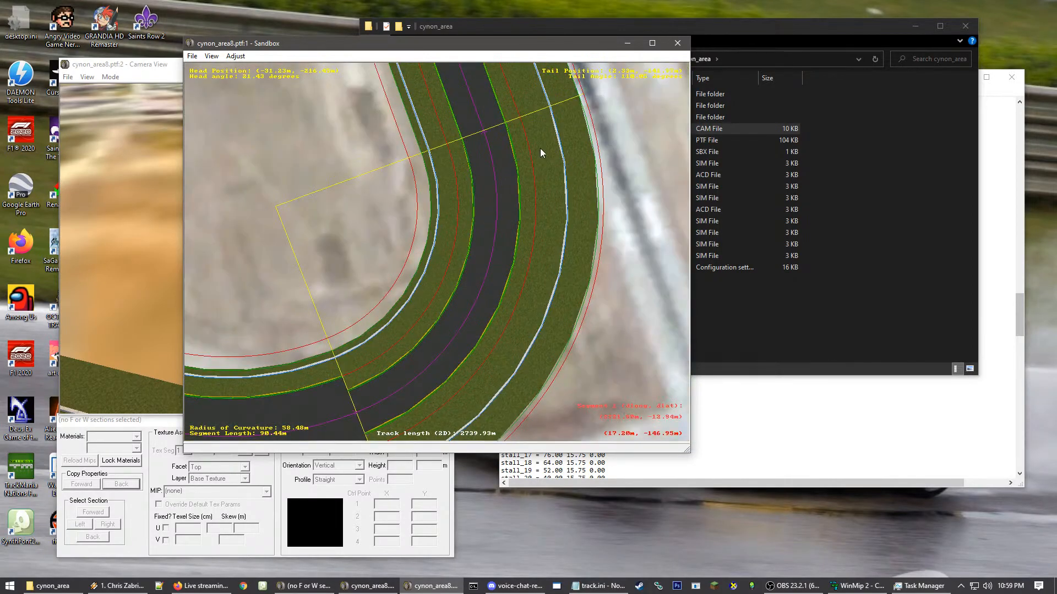
{"action": "right_click", "coordinate": [541, 147]}
{"action": "mouse_move", "coordinate": [605, 205]}
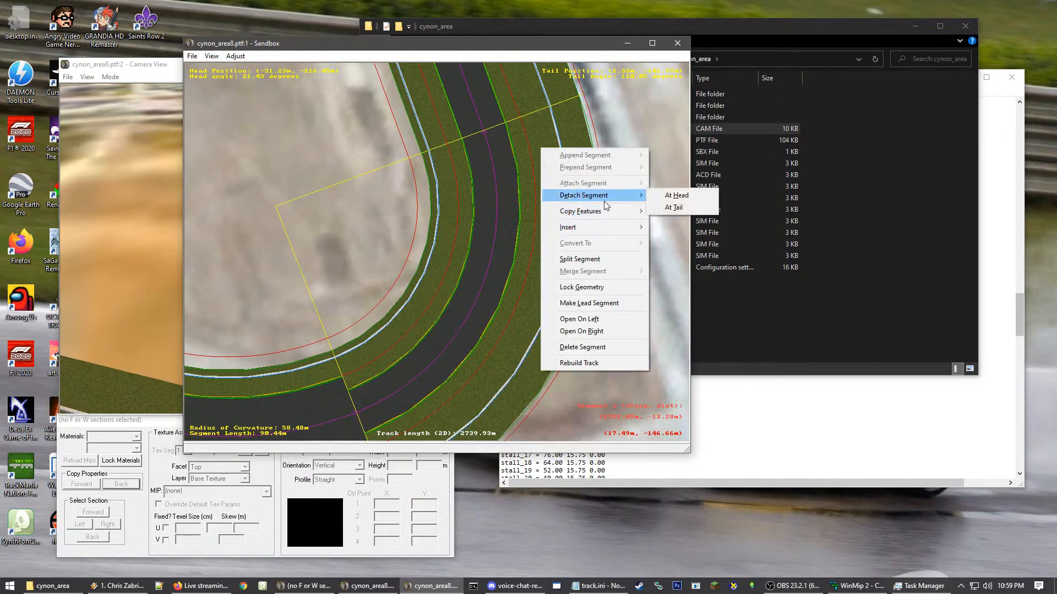
{"action": "left_click", "coordinate": [677, 225]}
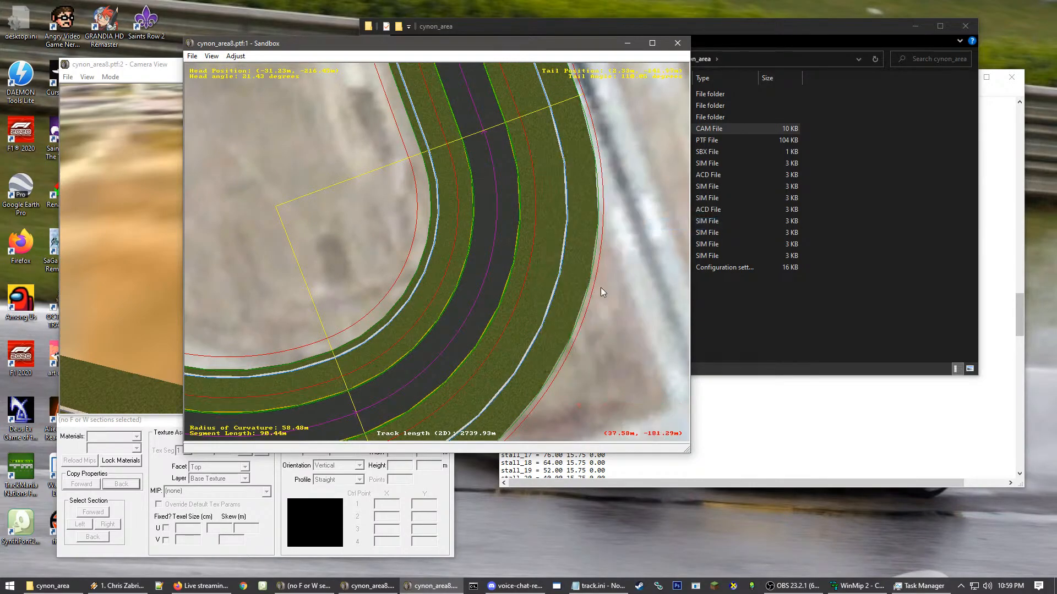
- Copy the features of segment 19 backward onto the adjoining straight, segment 18
{"action": "middle_click", "coordinate": [231, 331]}
{"action": "middle_click", "coordinate": [242, 308]}
{"action": "middle_click", "coordinate": [374, 174]}
{"action": "middle_click", "coordinate": [380, 184]}
{"action": "middle_click", "coordinate": [348, 249]}
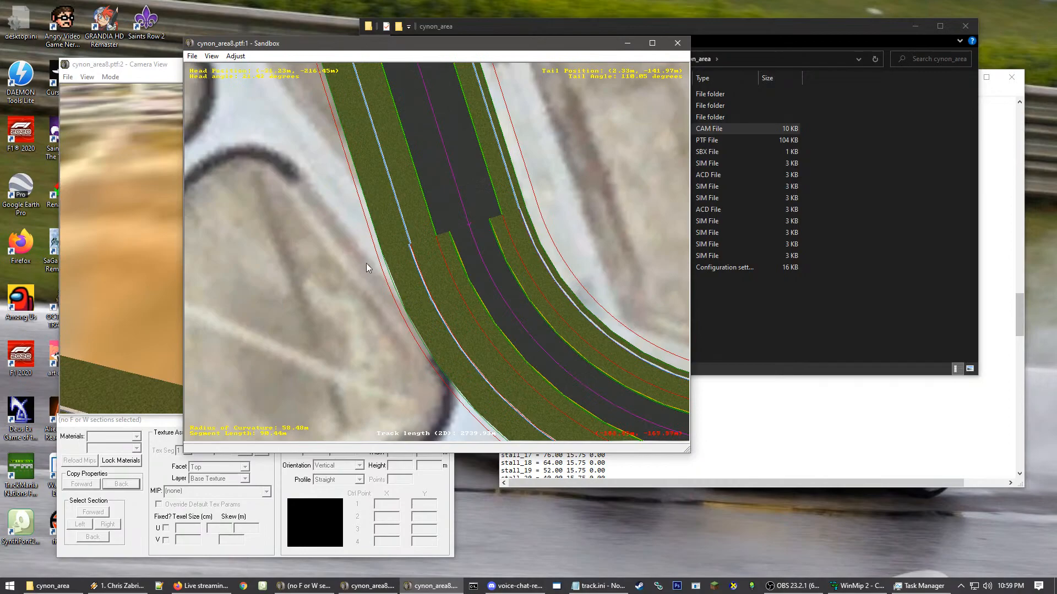
{"action": "left_click", "coordinate": [410, 280]}
{"action": "right_click", "coordinate": [405, 278]}
{"action": "mouse_move", "coordinate": [443, 327]}
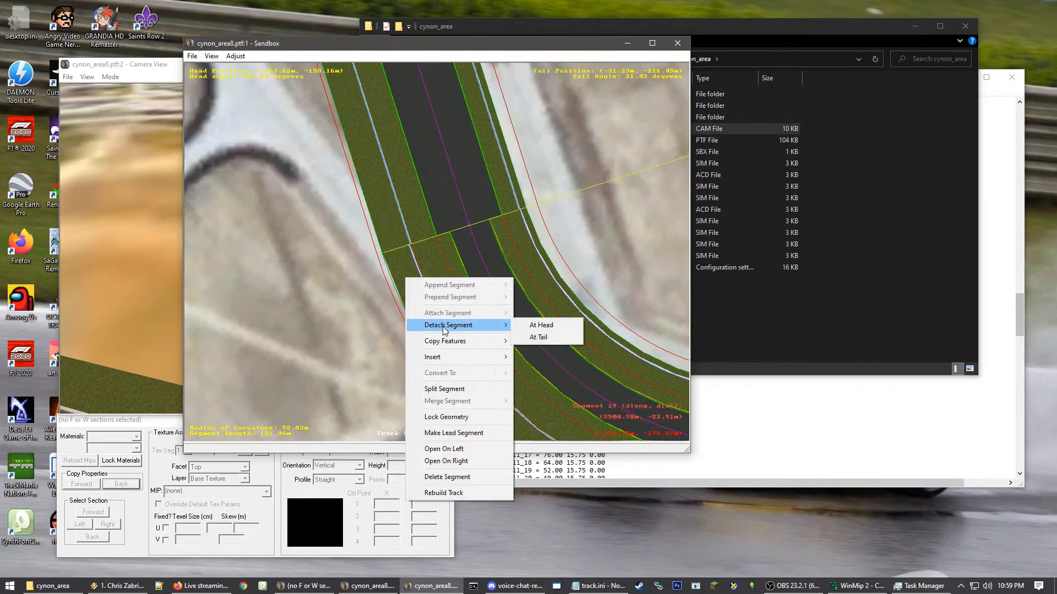
{"action": "left_click", "coordinate": [548, 354]}
- Copy the features of segment 18 backward onto the curve that precedes it
{"action": "middle_click", "coordinate": [391, 195]}
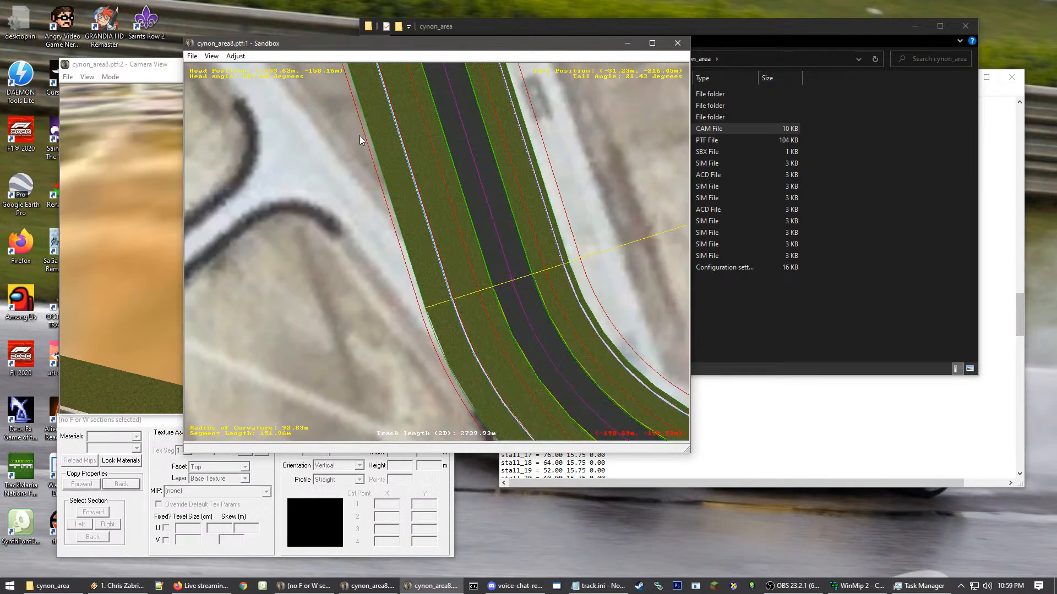
{"action": "middle_click", "coordinate": [364, 135]}
{"action": "middle_click", "coordinate": [432, 143]}
{"action": "middle_click", "coordinate": [415, 127]}
{"action": "middle_click", "coordinate": [399, 129]}
{"action": "middle_click", "coordinate": [398, 177]}
{"action": "middle_click", "coordinate": [427, 156]}
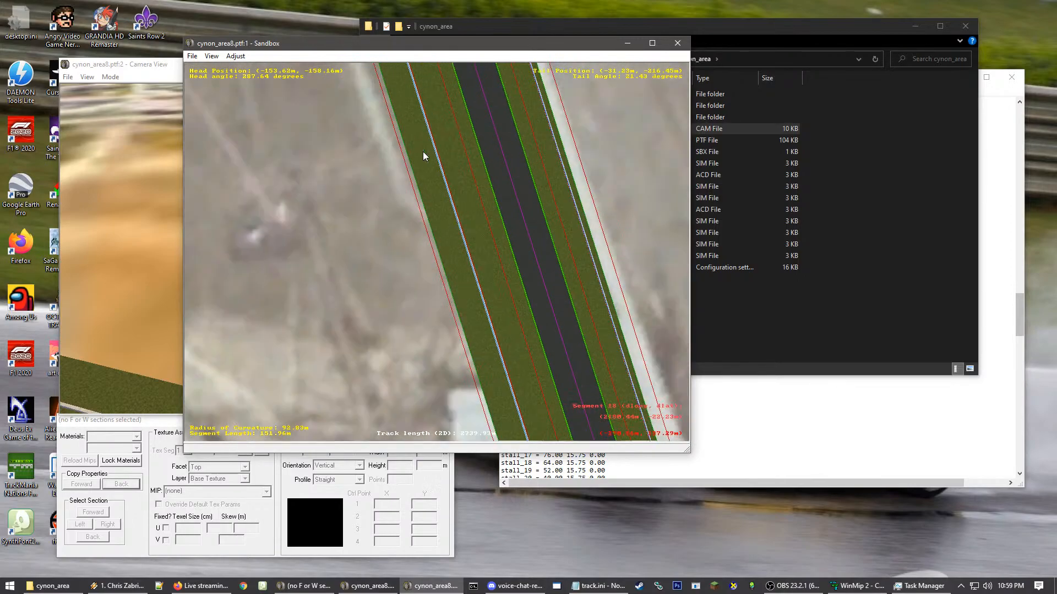
{"action": "middle_click", "coordinate": [420, 165]}
{"action": "middle_click", "coordinate": [419, 161]}
{"action": "middle_click", "coordinate": [424, 283]}
{"action": "scroll", "coordinate": [432, 282], "scroll_direction": "up", "scroll_amount": 2}
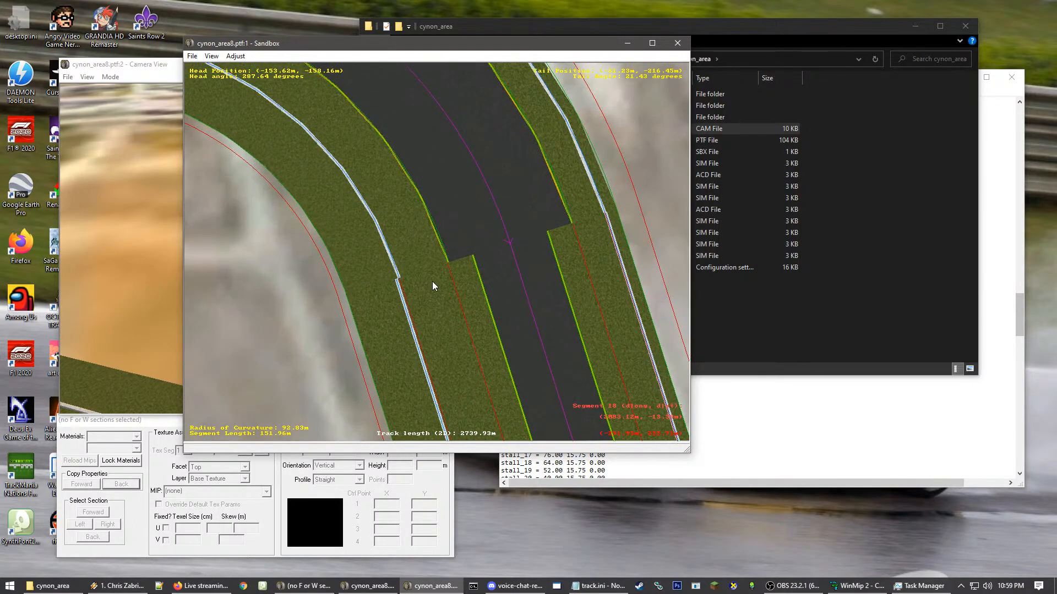
{"action": "left_click", "coordinate": [431, 282]}
{"action": "right_click", "coordinate": [428, 282]}
{"action": "mouse_move", "coordinate": [465, 345]}
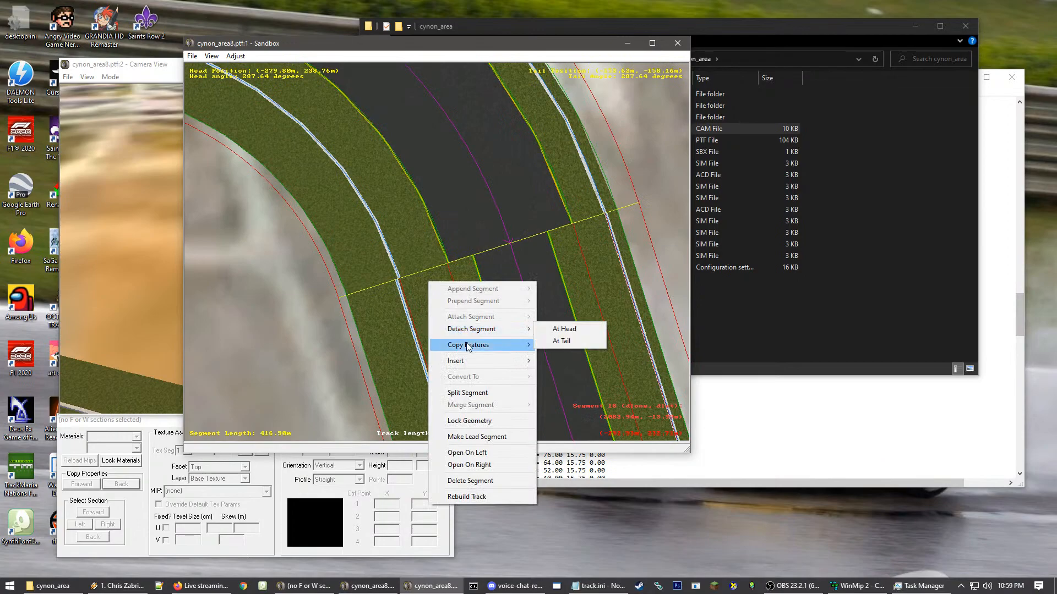
{"action": "left_click", "coordinate": [567, 359]}
{"action": "middle_click", "coordinate": [272, 211]}
{"action": "middle_click", "coordinate": [253, 194]}
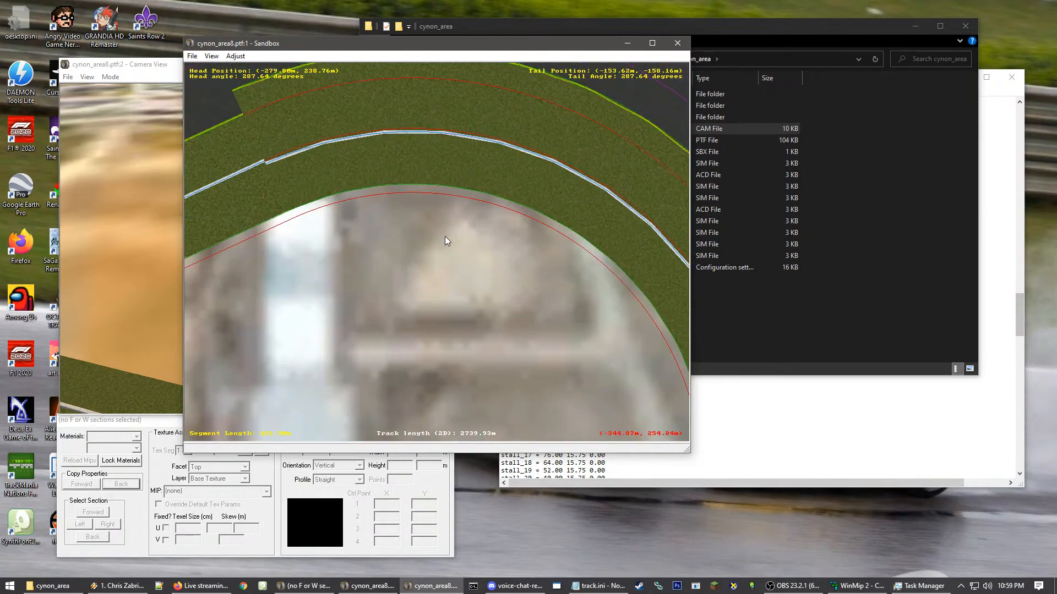
- Copy the features of curve segment 17 backward onto the adjoining straight, segment 16
{"action": "middle_click", "coordinate": [398, 211]}
{"action": "middle_click", "coordinate": [396, 212]}
{"action": "middle_click", "coordinate": [330, 214]}
{"action": "left_click", "coordinate": [461, 244]}
{"action": "right_click", "coordinate": [464, 240]}
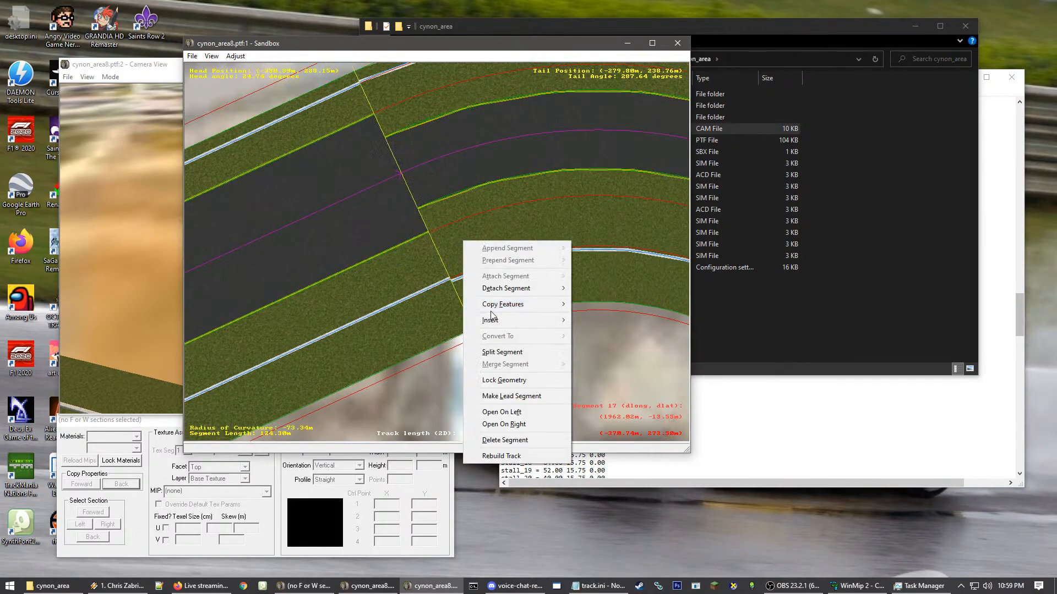
{"action": "mouse_move", "coordinate": [502, 303]}
{"action": "left_click", "coordinate": [598, 318]}
- Copy the features of straight segment 16 backward onto the preceding curve, segment 15
{"action": "middle_click", "coordinate": [472, 347]}
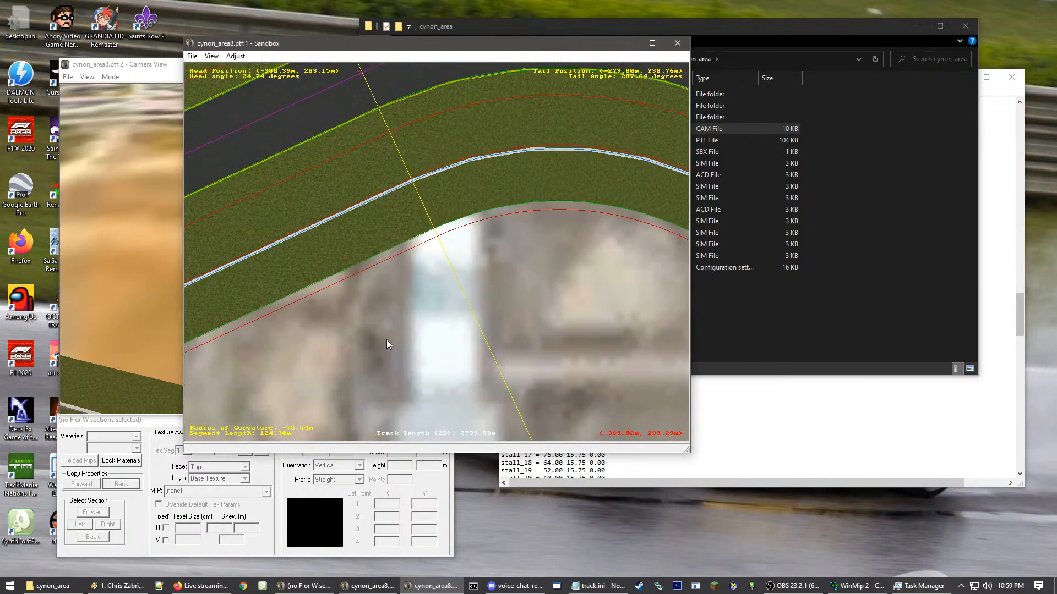
{"action": "middle_click", "coordinate": [242, 322]}
{"action": "middle_click", "coordinate": [248, 256]}
{"action": "middle_click", "coordinate": [333, 215]}
{"action": "middle_click", "coordinate": [393, 226]}
{"action": "left_click", "coordinate": [521, 350]}
{"action": "right_click", "coordinate": [521, 353]}
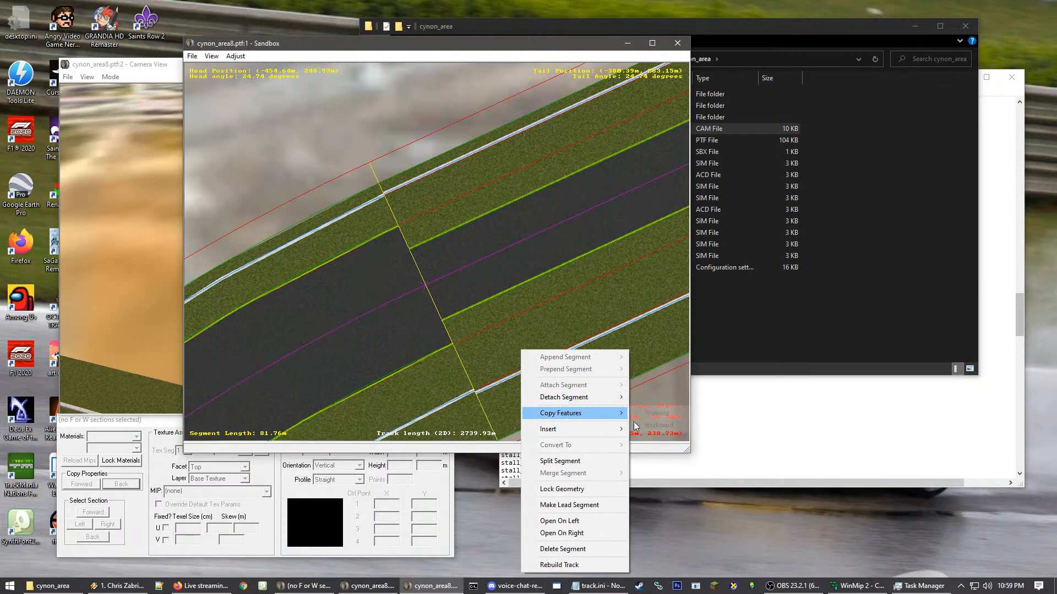
{"action": "left_click", "coordinate": [664, 426]}
- Copy the features of curve segment 15 backward onto the straight before it, segment 14
{"action": "middle_click", "coordinate": [527, 405]}
{"action": "middle_click", "coordinate": [265, 289]}
{"action": "middle_click", "coordinate": [286, 282]}
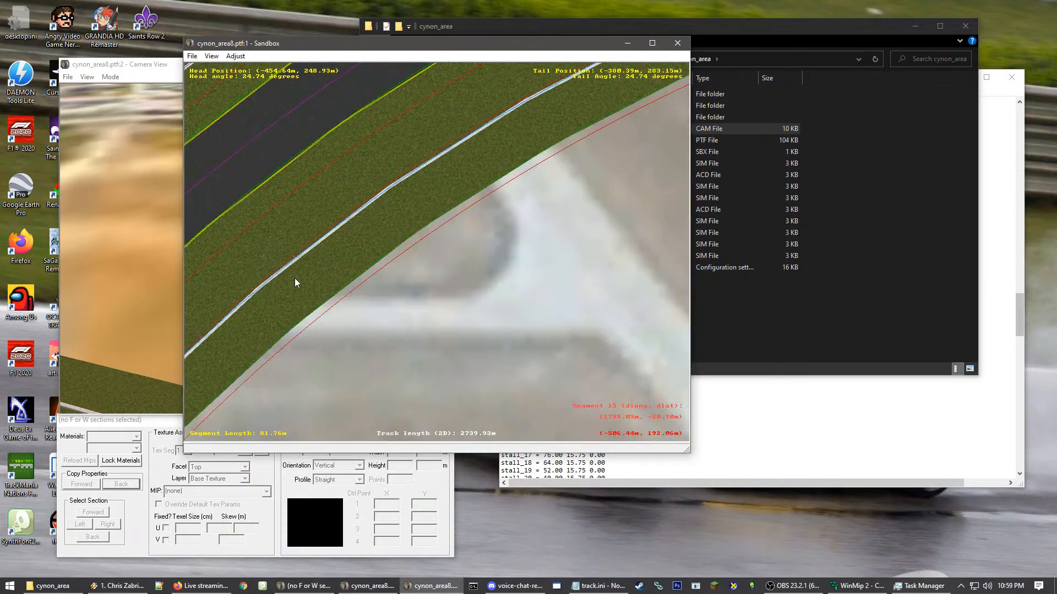
{"action": "middle_click", "coordinate": [305, 278]}
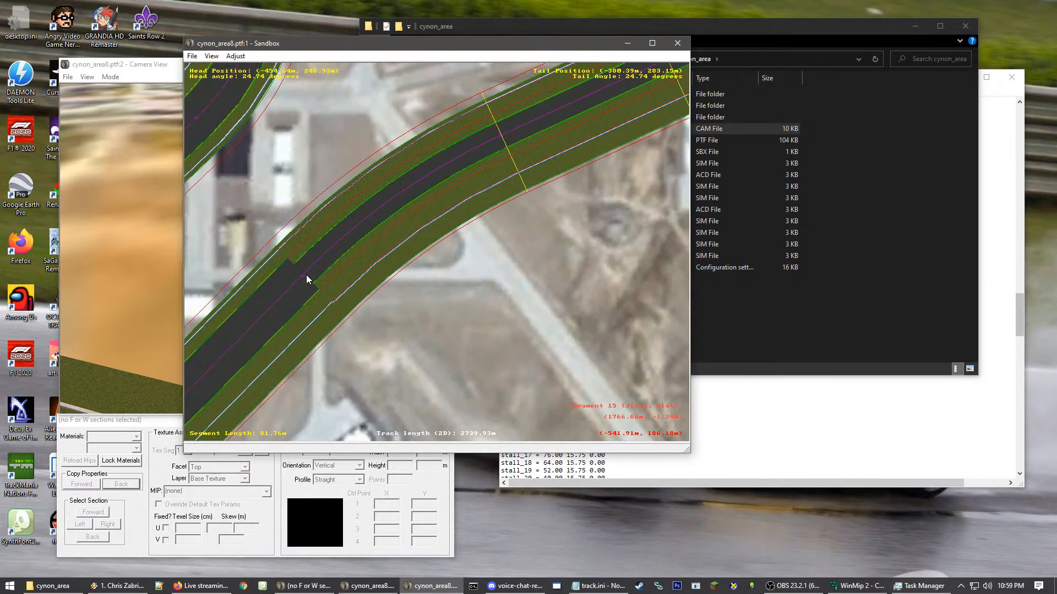
{"action": "scroll", "coordinate": [325, 268], "scroll_direction": "up", "scroll_amount": 2}
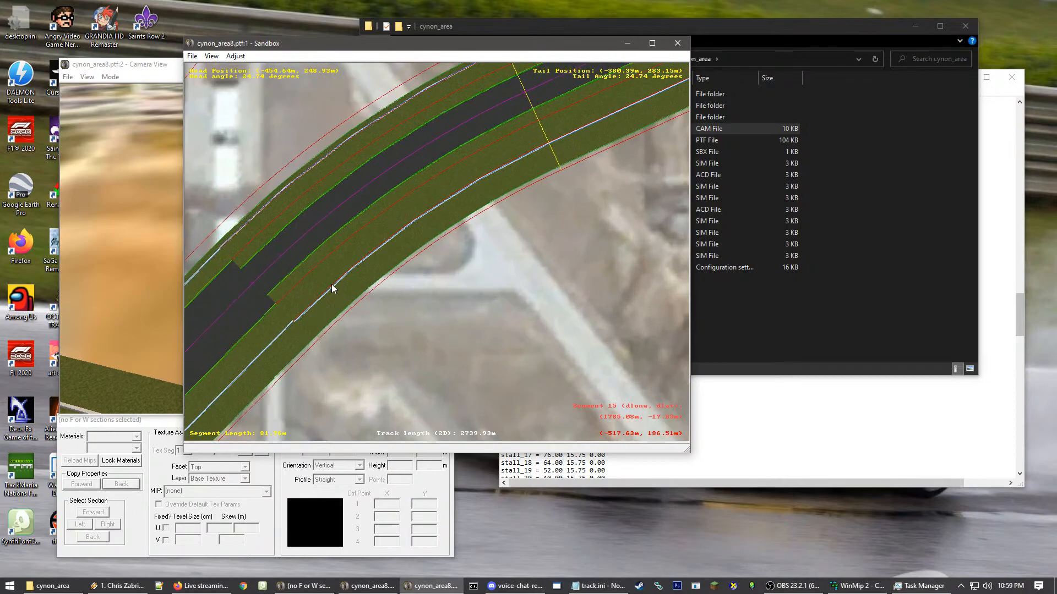
{"action": "middle_click", "coordinate": [332, 284]}
{"action": "left_click", "coordinate": [410, 259]}
{"action": "scroll", "coordinate": [412, 259], "scroll_direction": "up", "scroll_amount": 1}
{"action": "middle_click", "coordinate": [412, 258]}
{"action": "scroll", "coordinate": [411, 259], "scroll_direction": "up", "scroll_amount": 2}
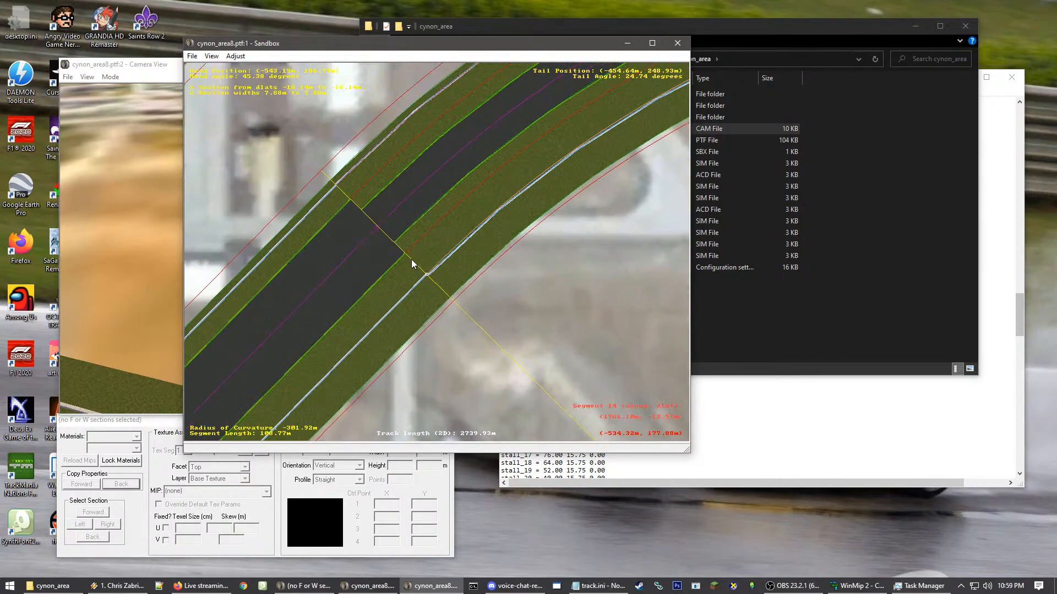
{"action": "right_click", "coordinate": [424, 253]}
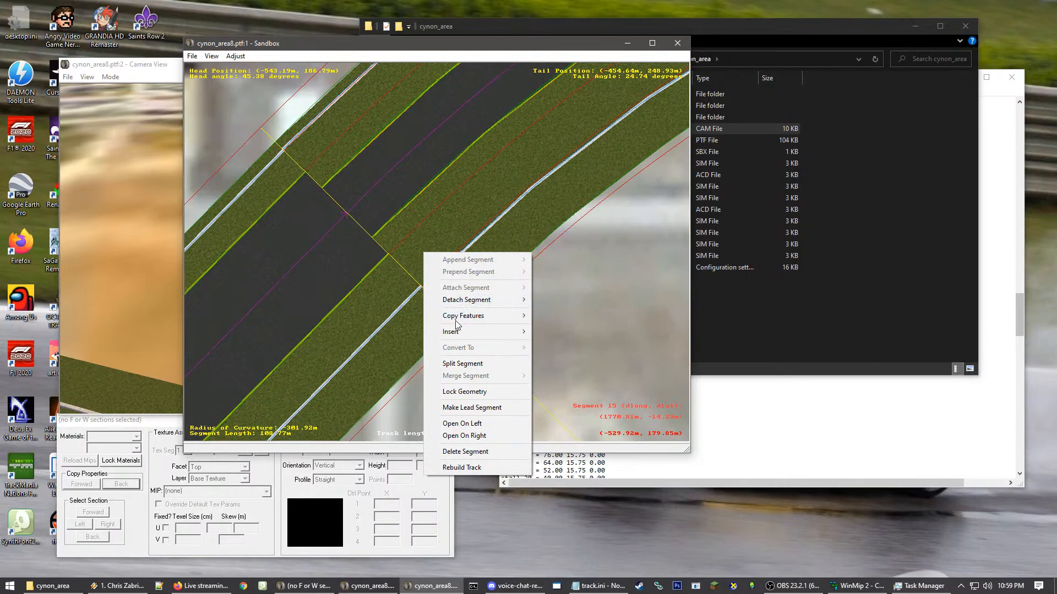
{"action": "left_click", "coordinate": [564, 328]}
- Copy the features of straight segment 14 backward onto the tight curve before it, segment 13
{"action": "middle_click", "coordinate": [522, 332]}
{"action": "middle_click", "coordinate": [279, 327]}
{"action": "middle_click", "coordinate": [279, 328]}
{"action": "middle_click", "coordinate": [292, 328]}
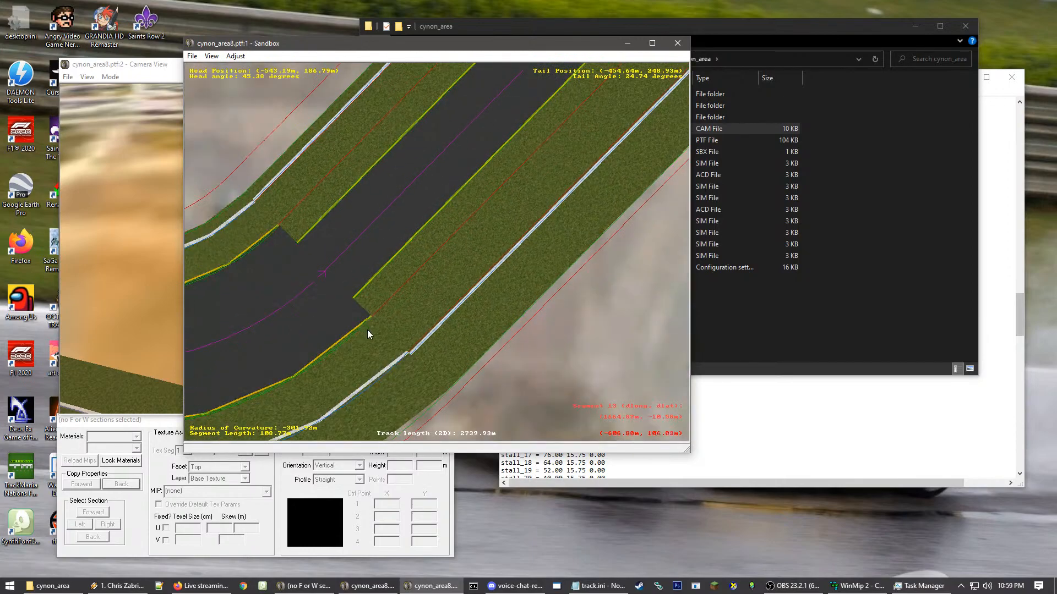
{"action": "middle_click", "coordinate": [368, 329]}
{"action": "left_click", "coordinate": [468, 245]}
{"action": "right_click", "coordinate": [472, 243]}
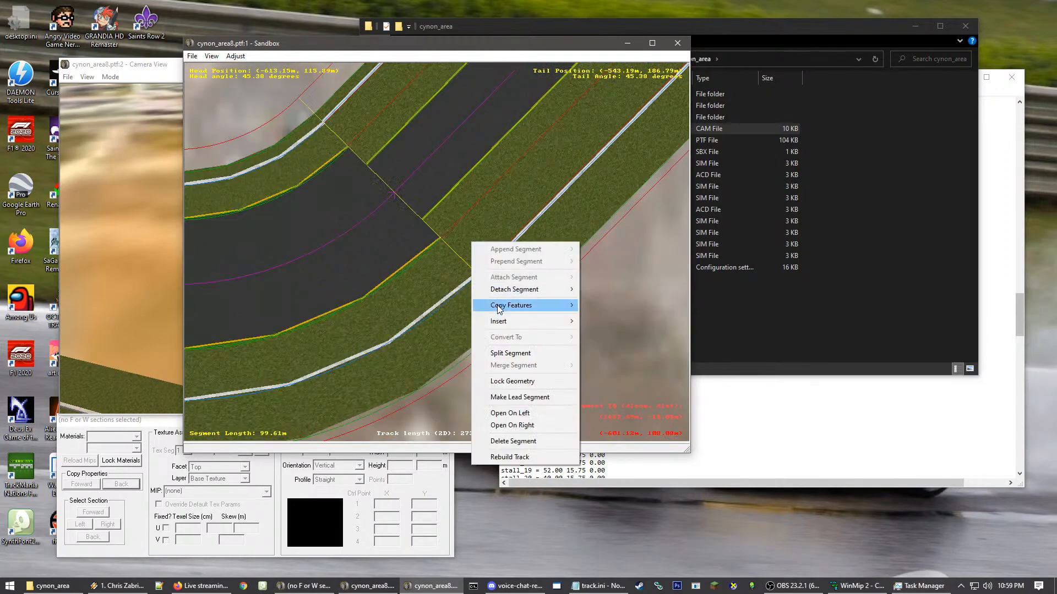
{"action": "left_click", "coordinate": [590, 318]}
- Copy the features of curve segment 13 backward onto the adjoining curve, segment 12
{"action": "middle_click", "coordinate": [190, 263]}
{"action": "middle_click", "coordinate": [189, 263]}
{"action": "middle_click", "coordinate": [189, 263]}
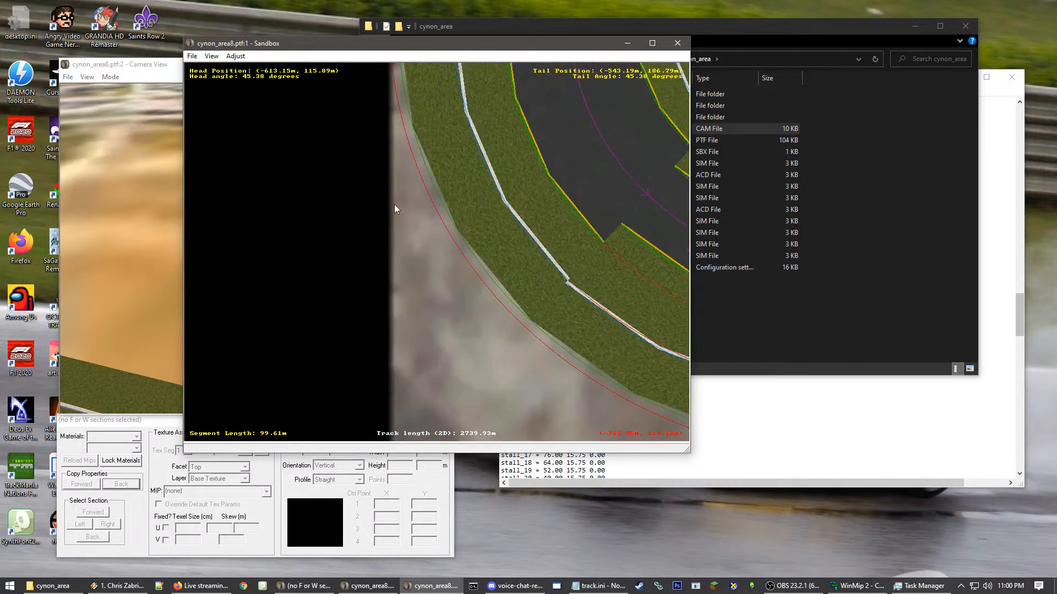
{"action": "middle_click", "coordinate": [488, 245]}
{"action": "middle_click", "coordinate": [543, 270]}
{"action": "left_click", "coordinate": [465, 254]}
{"action": "right_click", "coordinate": [466, 255]}
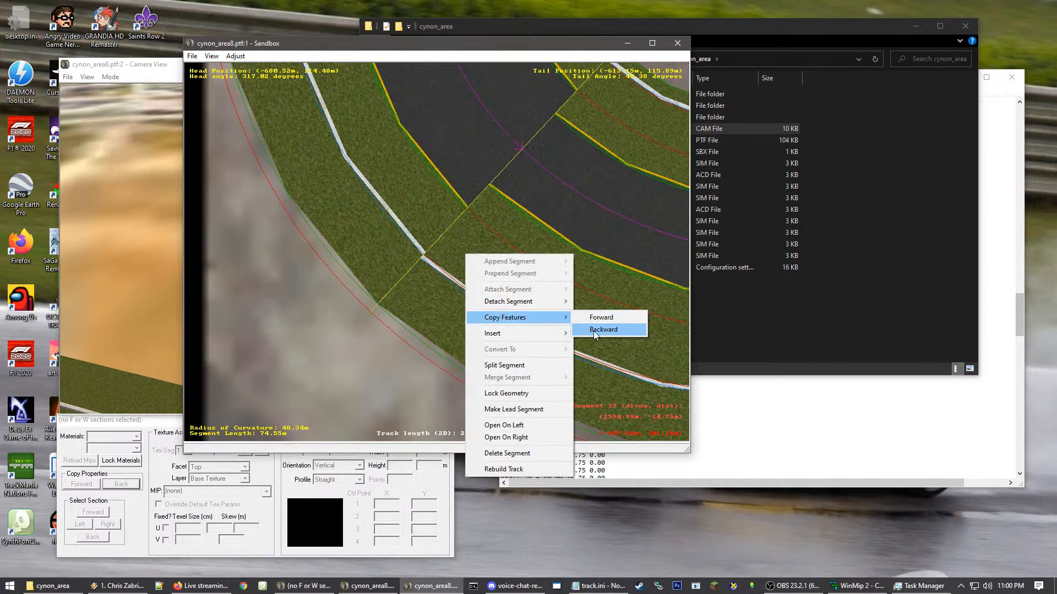
{"action": "left_click", "coordinate": [594, 330]}
- Copy the features of curve segment 12 backward onto the straight before it, segment 11
{"action": "middle_click", "coordinate": [421, 132]}
{"action": "middle_click", "coordinate": [438, 129]}
{"action": "middle_click", "coordinate": [515, 99]}
{"action": "middle_click", "coordinate": [542, 77]}
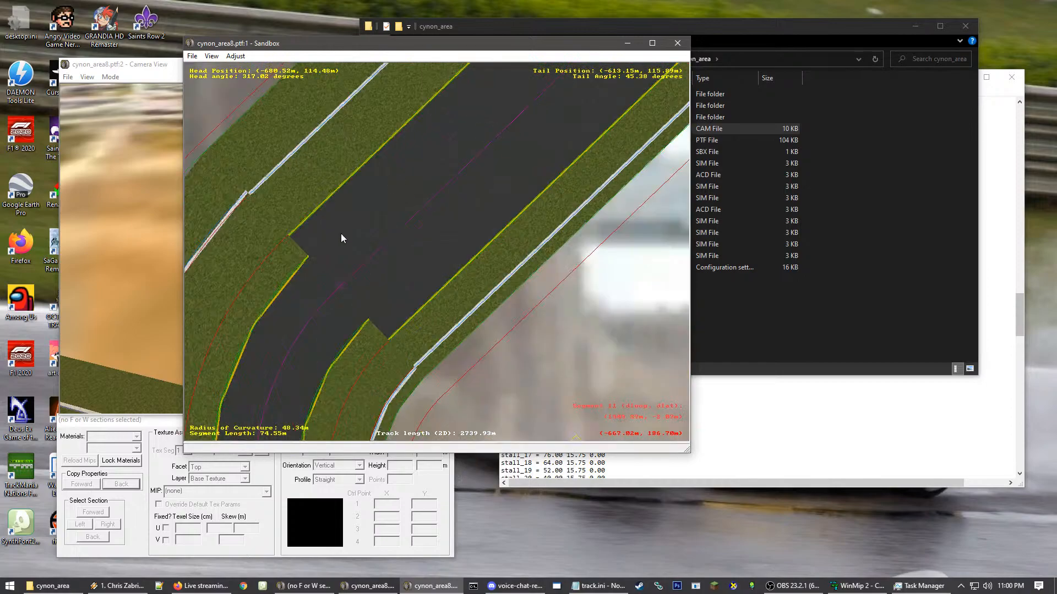
{"action": "right_click", "coordinate": [255, 235]}
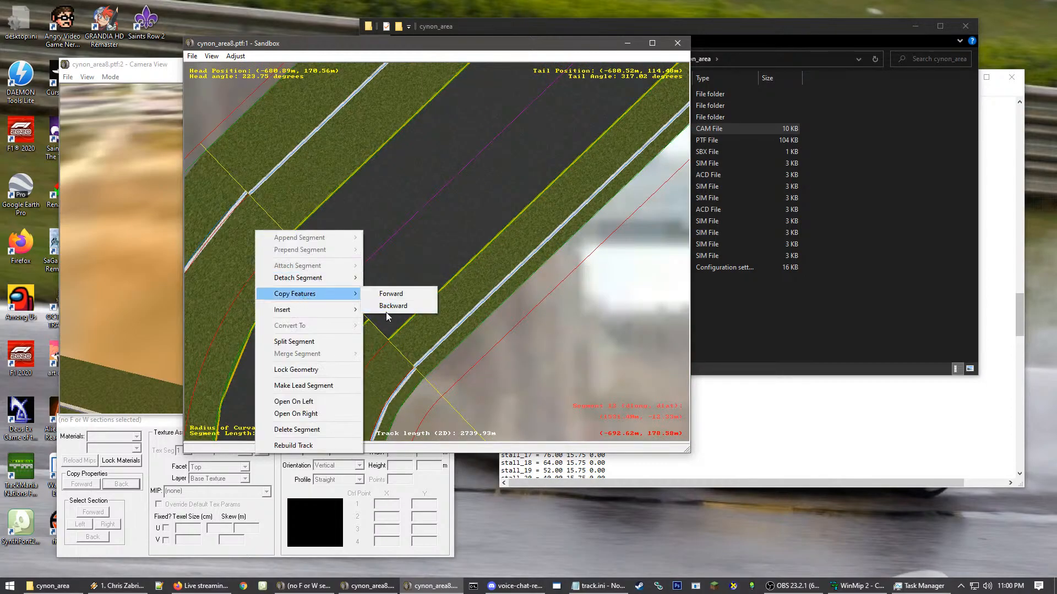
- Copy the features of the 62.79 m curve backward, and do the same for the adjoining straight segment 11
{"action": "left_click", "coordinate": [385, 308]}
{"action": "middle_click", "coordinate": [465, 127]}
{"action": "middle_click", "coordinate": [555, 122]}
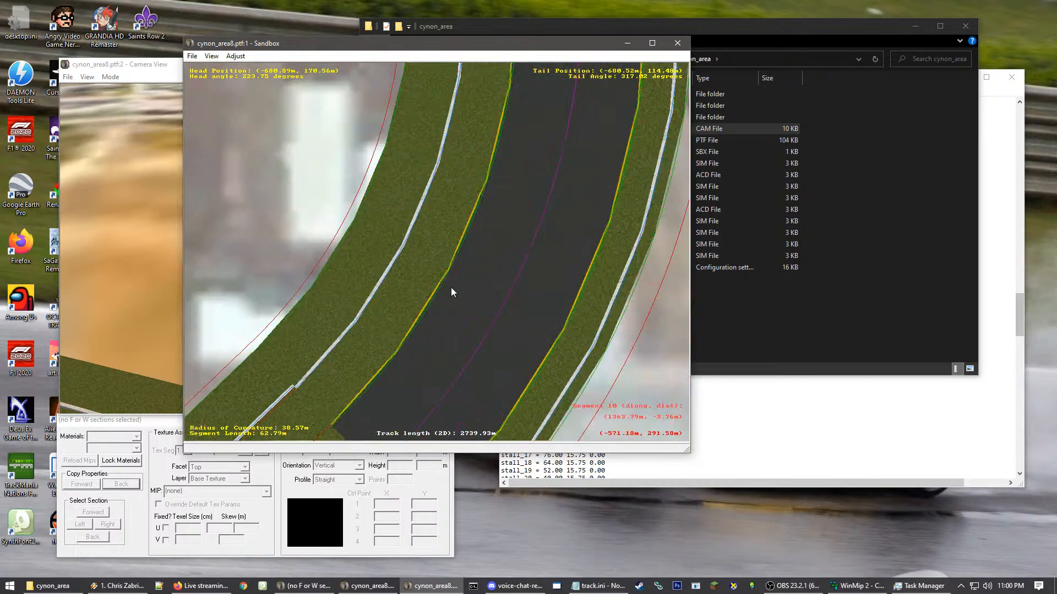
{"action": "middle_click", "coordinate": [341, 308]}
{"action": "middle_click", "coordinate": [377, 265]}
{"action": "right_click", "coordinate": [377, 265]}
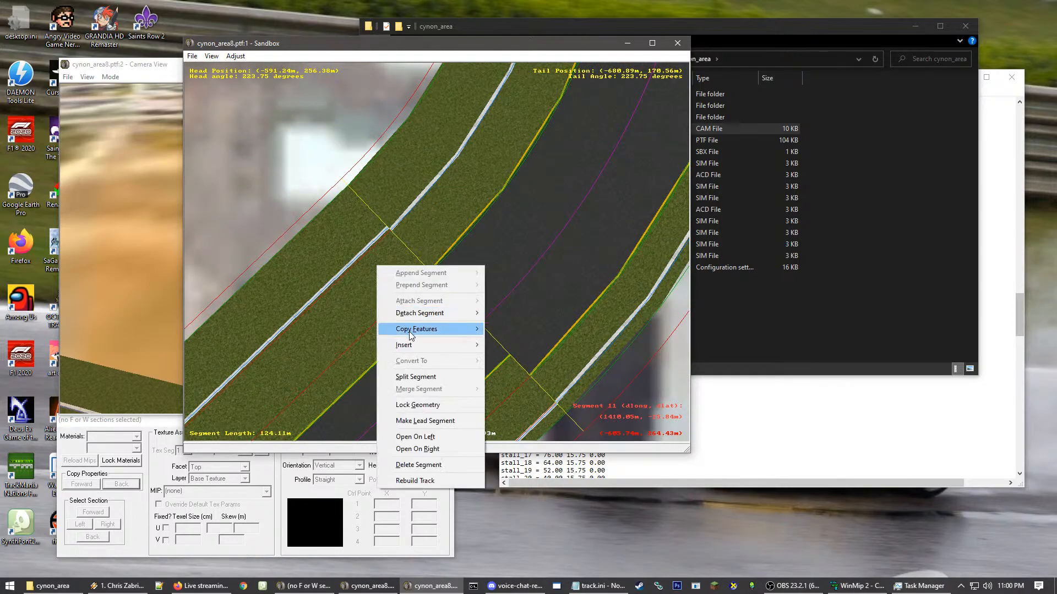
{"action": "mouse_move", "coordinate": [410, 332]}
{"action": "left_click", "coordinate": [515, 344]}
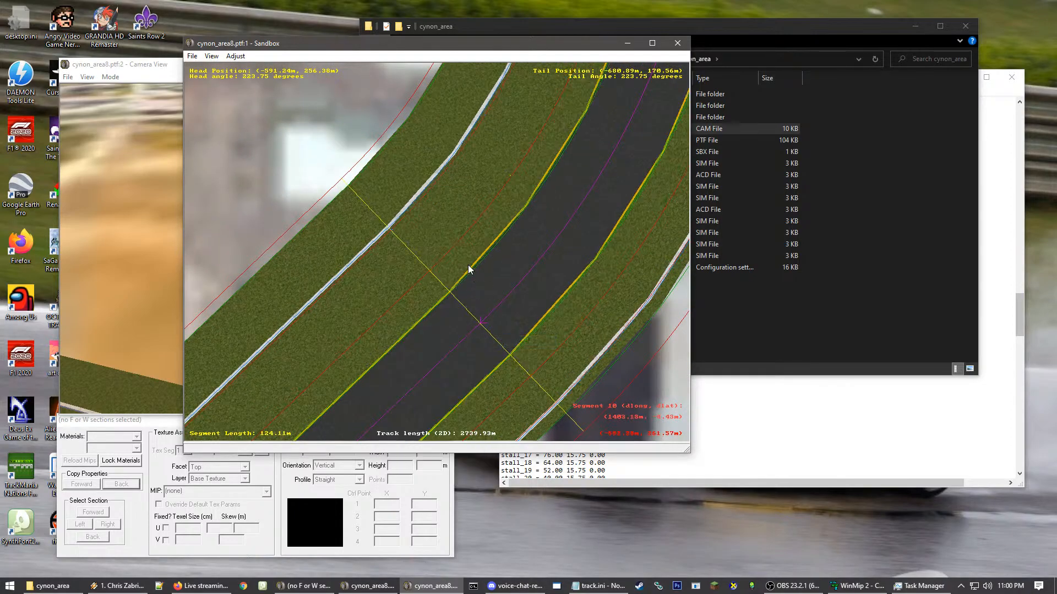
- Copy the features of curved segment 10 backward onto the preceding straight
{"action": "middle_click", "coordinate": [506, 197]}
{"action": "middle_click", "coordinate": [502, 174]}
{"action": "middle_click", "coordinate": [458, 159]}
{"action": "middle_click", "coordinate": [452, 155]}
{"action": "middle_click", "coordinate": [452, 154]}
{"action": "middle_click", "coordinate": [412, 248]}
{"action": "left_click", "coordinate": [440, 302]}
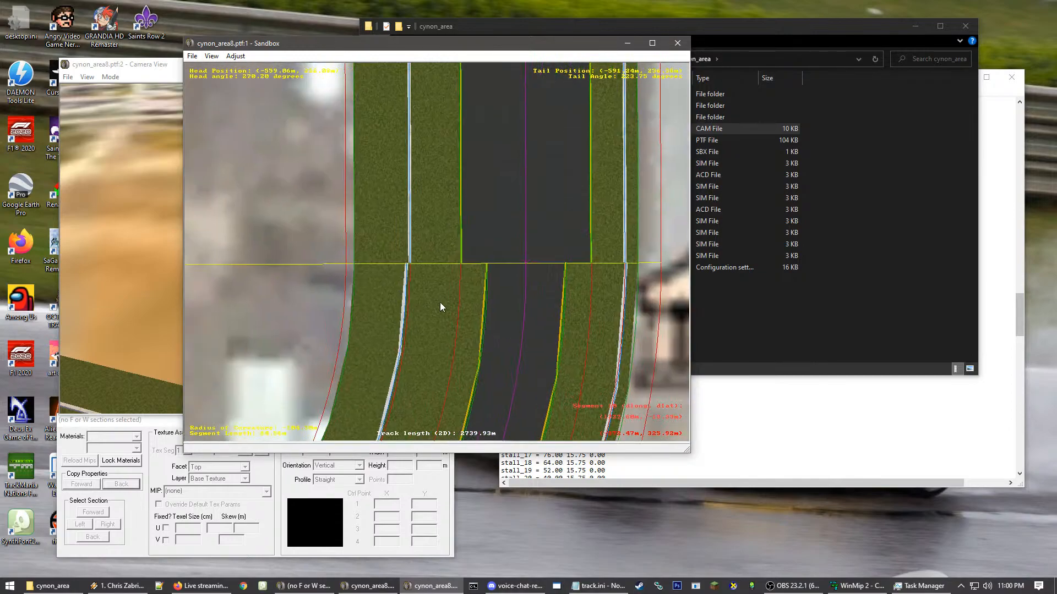
{"action": "right_click", "coordinate": [440, 303]}
{"action": "mouse_move", "coordinate": [472, 366]}
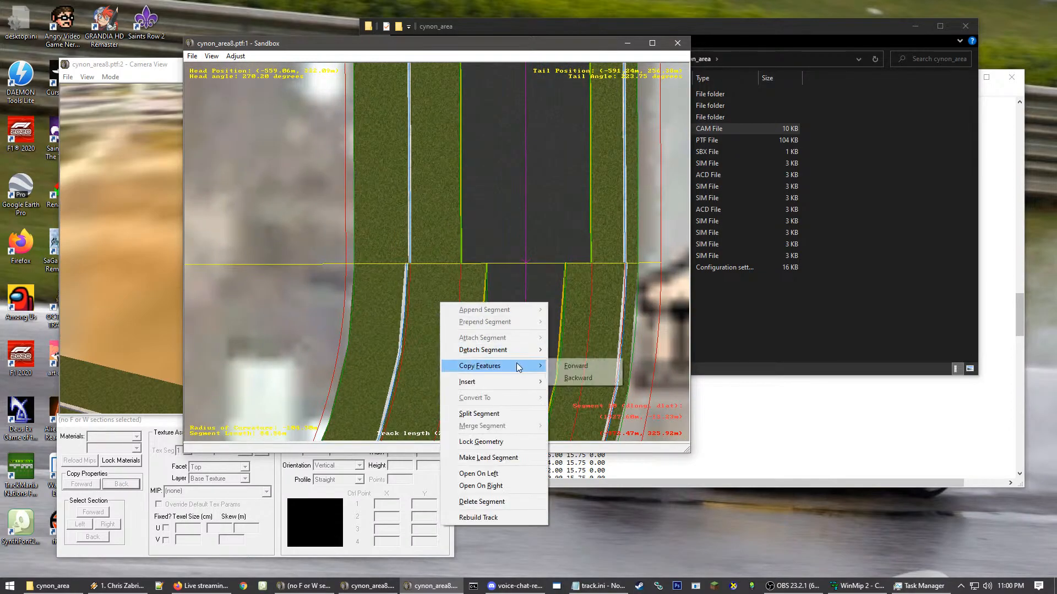
{"action": "left_click", "coordinate": [584, 381]}
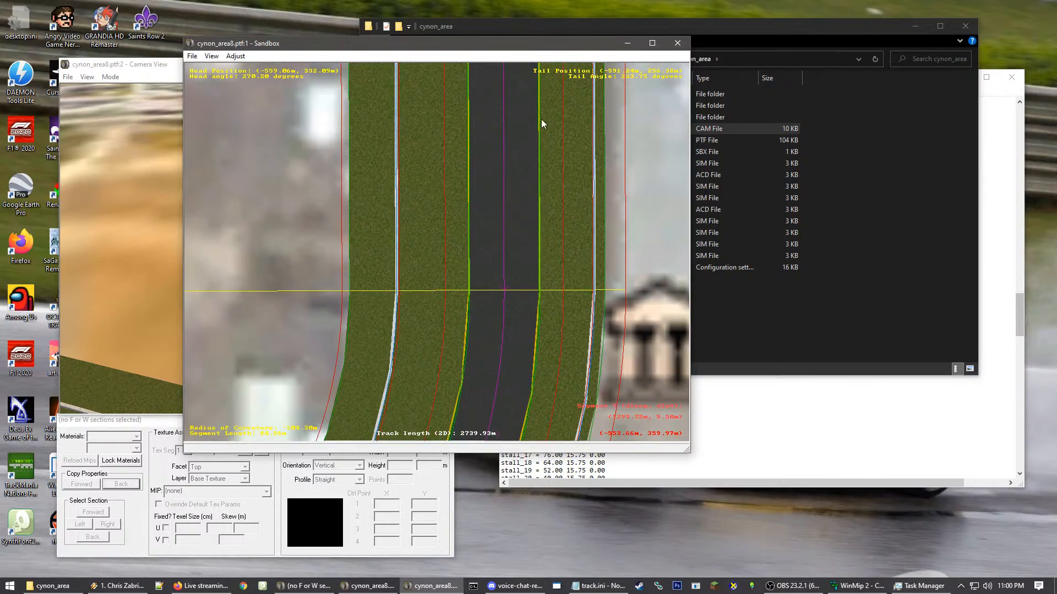
- Copy the features of straight segment 9 backward onto the preceding curve
{"action": "middle_click", "coordinate": [540, 119]}
{"action": "middle_click", "coordinate": [508, 130]}
{"action": "middle_click", "coordinate": [403, 150]}
{"action": "middle_click", "coordinate": [403, 150]}
{"action": "middle_click", "coordinate": [460, 141]}
{"action": "middle_click", "coordinate": [460, 141]}
{"action": "middle_click", "coordinate": [460, 141]}
{"action": "middle_click", "coordinate": [460, 140]}
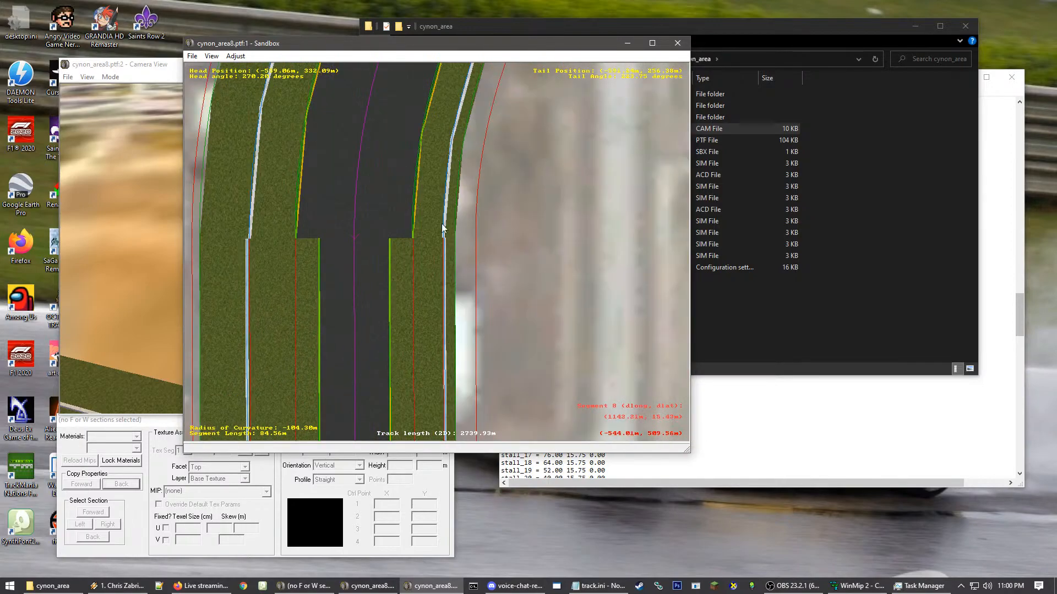
{"action": "scroll", "coordinate": [431, 269], "scroll_direction": "up", "scroll_amount": 2}
{"action": "left_click", "coordinate": [431, 259]}
{"action": "right_click", "coordinate": [432, 258]}
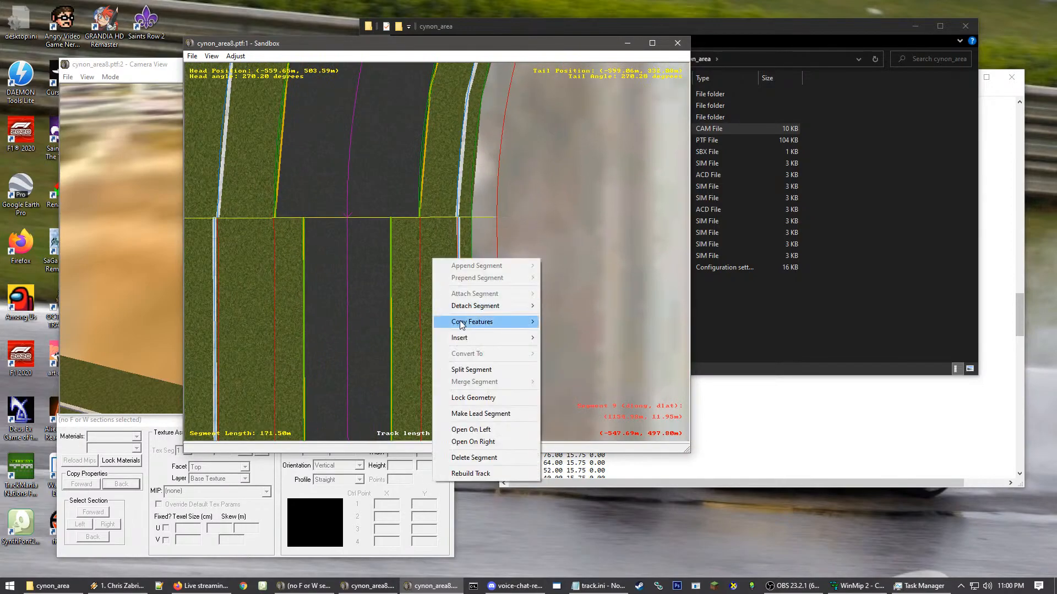
{"action": "mouse_move", "coordinate": [462, 324]}
{"action": "left_click", "coordinate": [556, 334]}
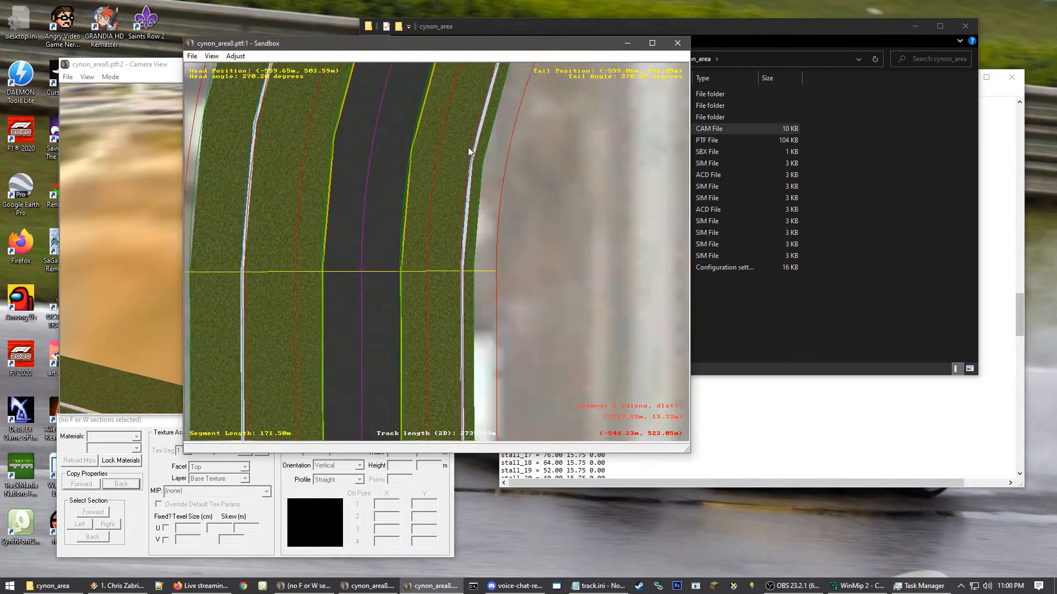
- Copy the features of curved segment 8 backward onto the preceding straight
{"action": "left_click", "coordinate": [468, 151]}
{"action": "right_click", "coordinate": [406, 322]}
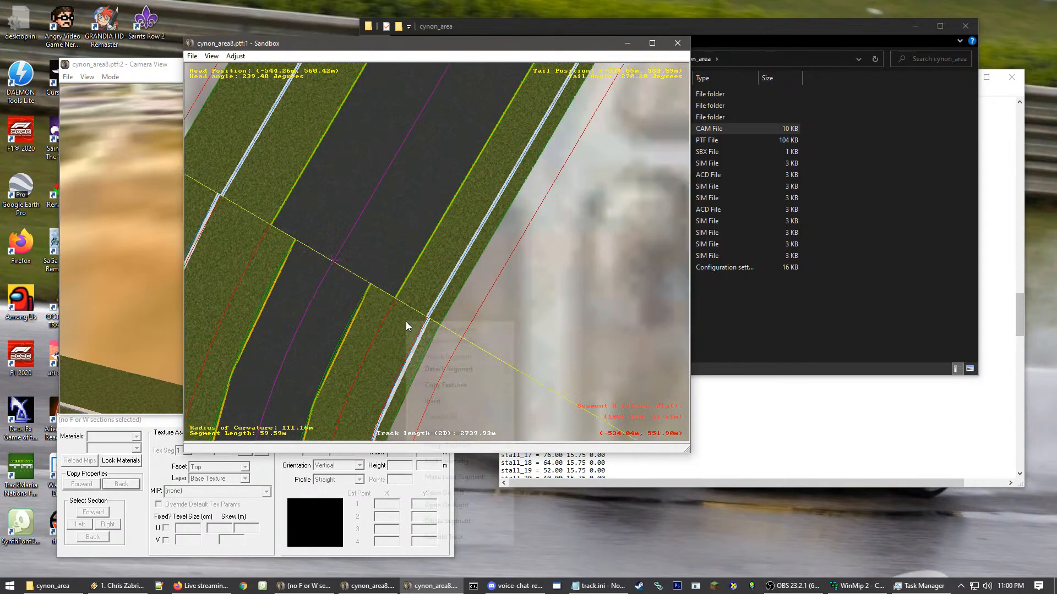
{"action": "mouse_move", "coordinate": [477, 386]}
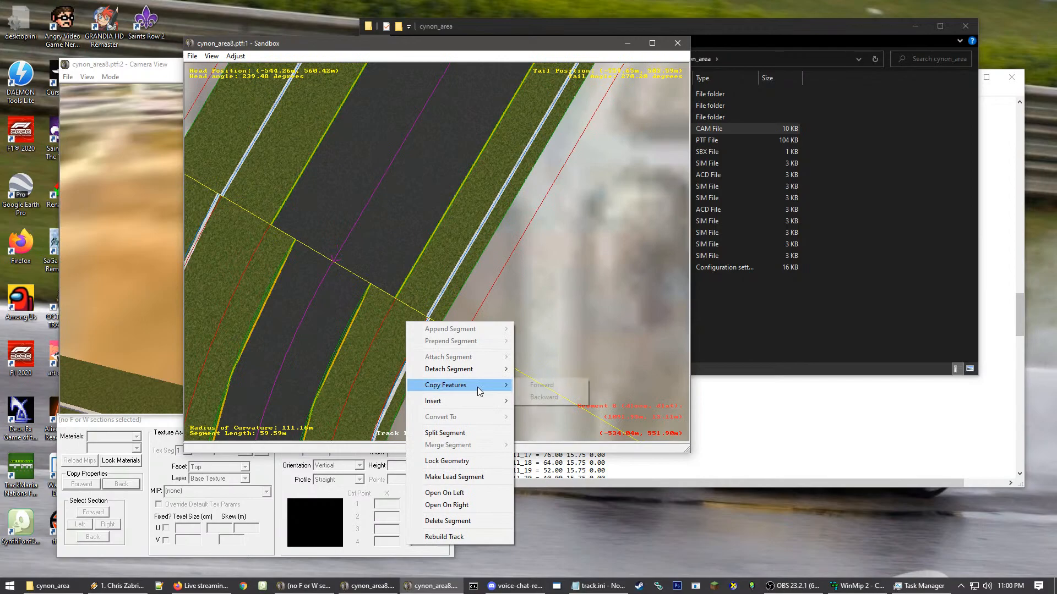
{"action": "left_click", "coordinate": [544, 401]}
- Copy the features of straight segment 7 backward onto the preceding curve
{"action": "left_click", "coordinate": [481, 156]}
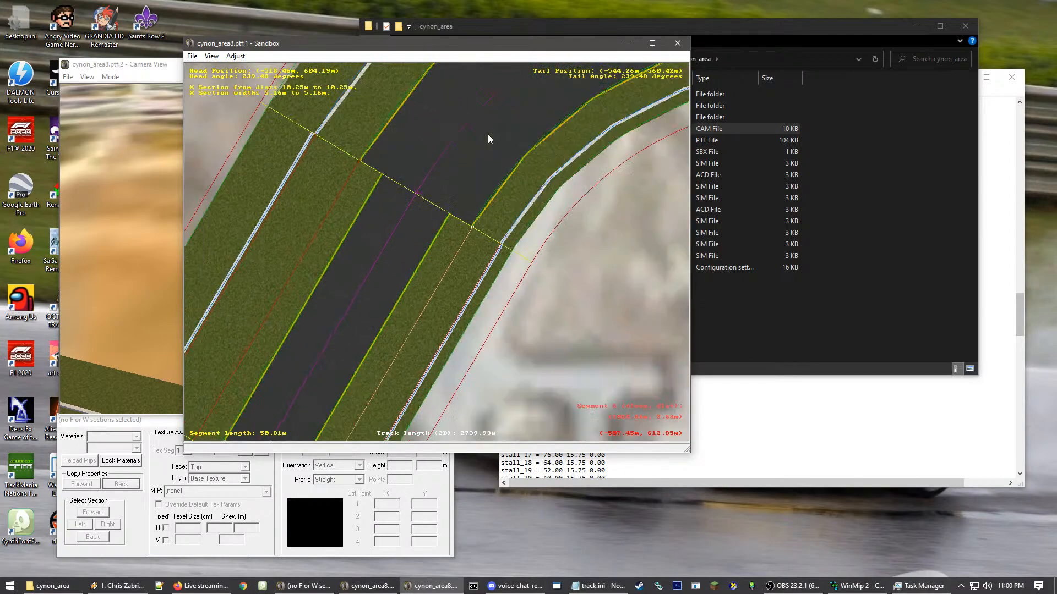
{"action": "middle_click", "coordinate": [488, 135]}
{"action": "middle_click", "coordinate": [455, 319]}
{"action": "scroll", "coordinate": [386, 300], "scroll_direction": "up", "scroll_amount": 2}
{"action": "left_click", "coordinate": [373, 325]}
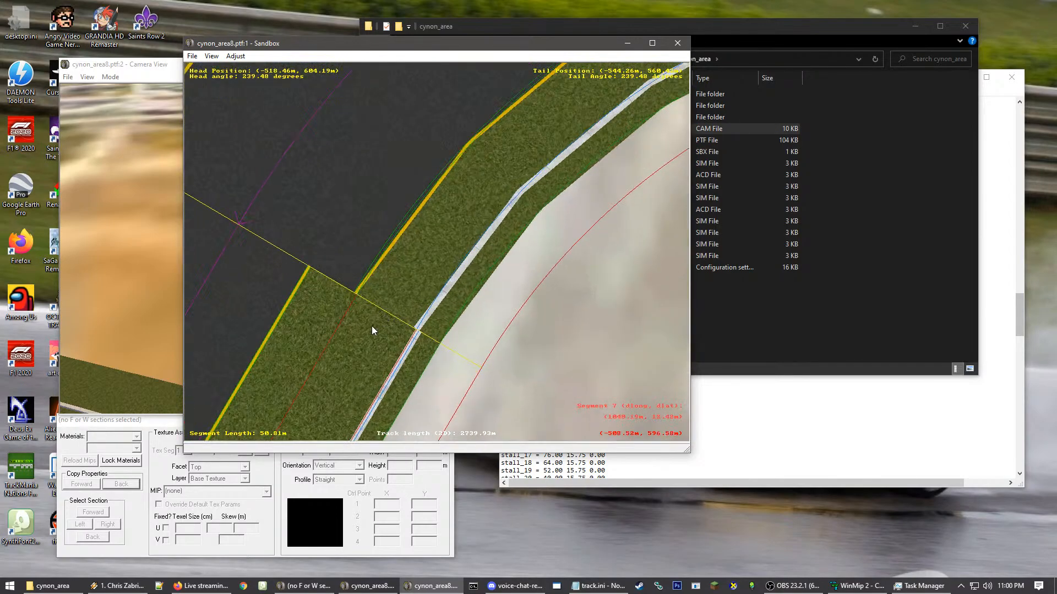
{"action": "right_click", "coordinate": [372, 327]}
{"action": "mouse_move", "coordinate": [449, 390]}
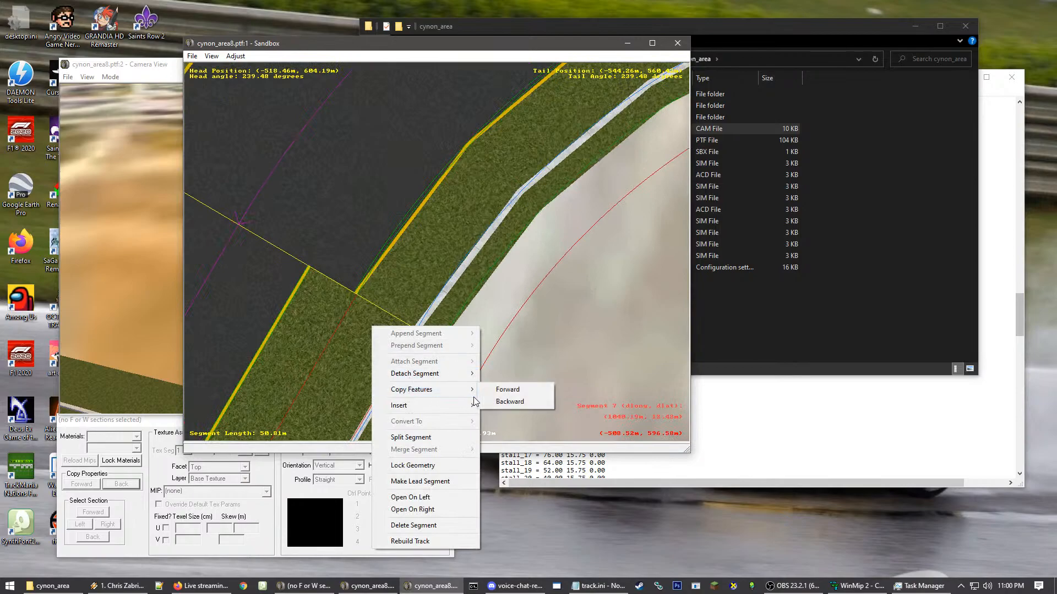
{"action": "left_click", "coordinate": [507, 401]}
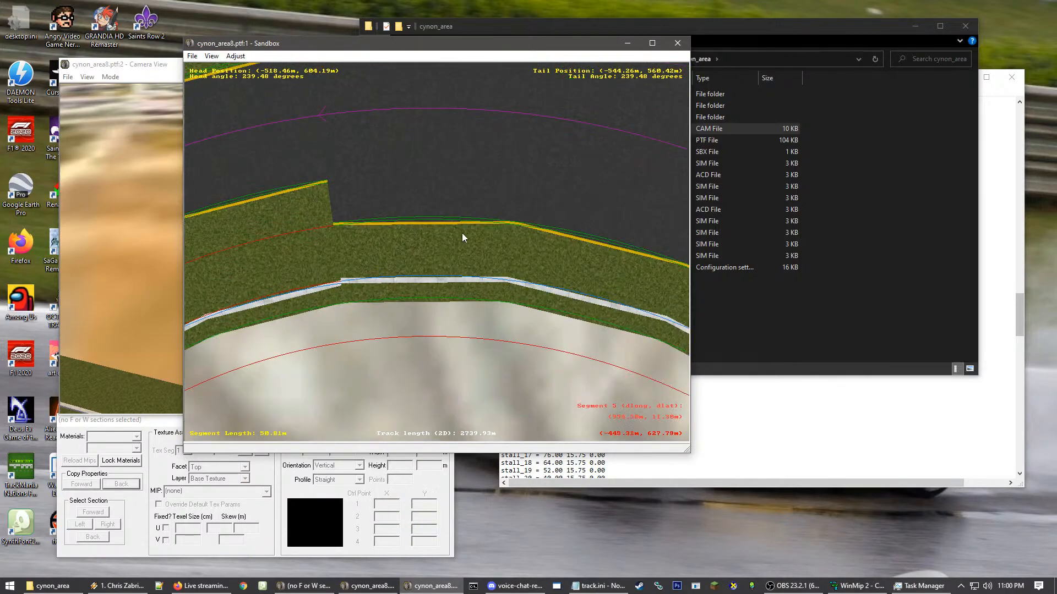
- Copy the features of curved segment 6 backward, and repeat the backward copy for curved segment 5
{"action": "left_click", "coordinate": [318, 244]}
{"action": "right_click", "coordinate": [292, 247]}
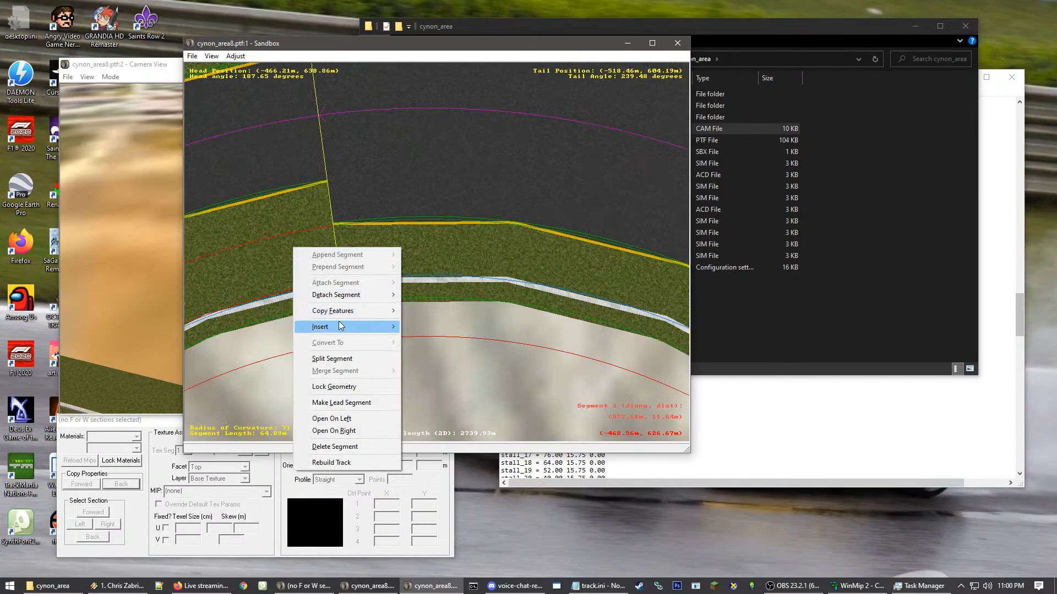
{"action": "left_click", "coordinate": [418, 327]}
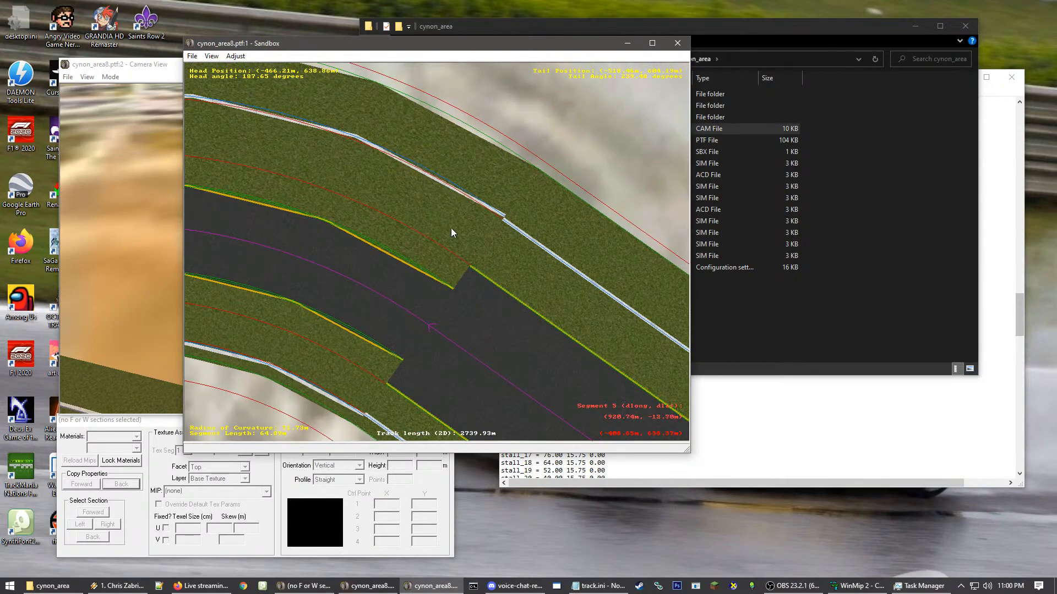
{"action": "left_click", "coordinate": [451, 228]}
{"action": "right_click", "coordinate": [449, 208]}
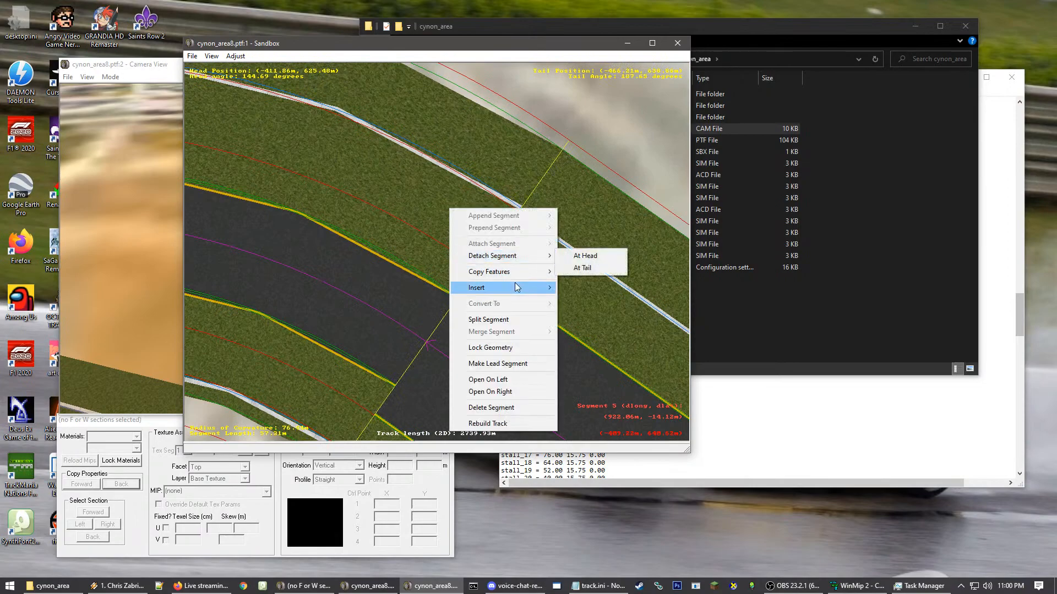
{"action": "mouse_move", "coordinate": [514, 270]}
{"action": "left_click", "coordinate": [588, 285]}
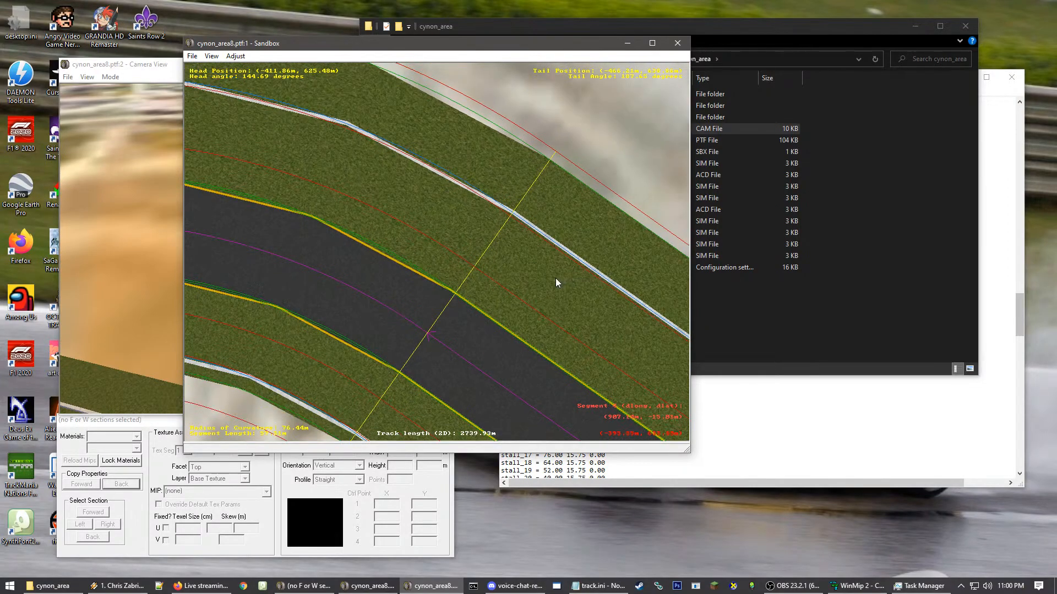
- Copy the features of straight segment 4 backward onto the preceding curve
{"action": "scroll", "coordinate": [592, 279], "scroll_direction": "up", "scroll_amount": 1}
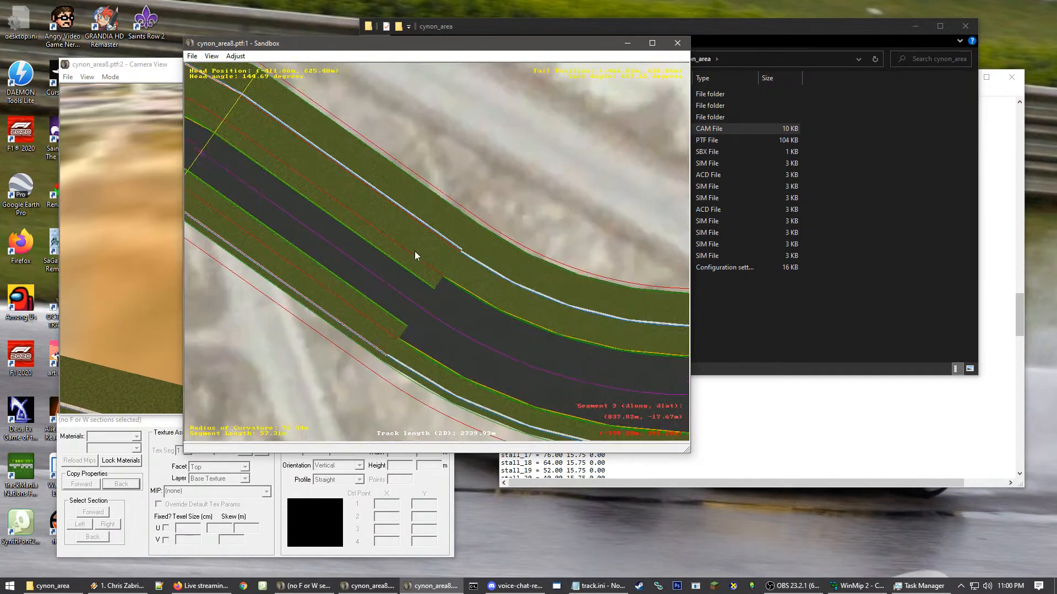
{"action": "scroll", "coordinate": [420, 224], "scroll_direction": "up", "scroll_amount": 2}
{"action": "left_click", "coordinate": [414, 234]}
{"action": "right_click", "coordinate": [413, 233]}
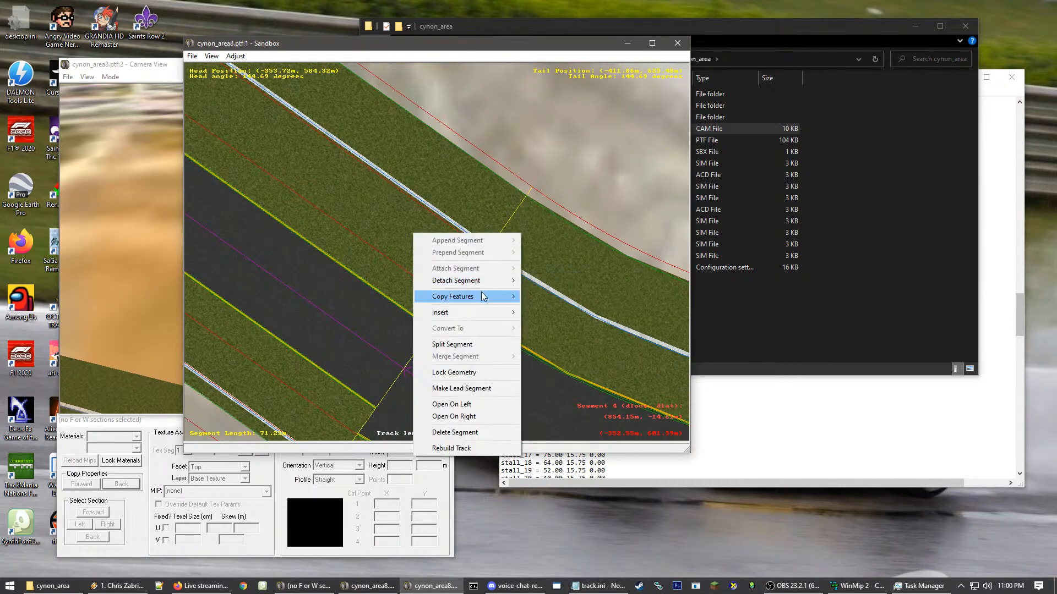
{"action": "mouse_move", "coordinate": [483, 296]}
{"action": "left_click", "coordinate": [550, 313]}
- Copy the features of curved segment 3 backward onto segment 2
{"action": "scroll", "coordinate": [549, 313], "scroll_direction": "down", "scroll_amount": 2}
{"action": "middle_click_drag", "start_coordinate": [613, 329], "coordinate": [450, 259]}
{"action": "scroll", "coordinate": [480, 201], "scroll_direction": "up", "scroll_amount": 1}
{"action": "scroll", "coordinate": [464, 215], "scroll_direction": "up", "scroll_amount": 2}
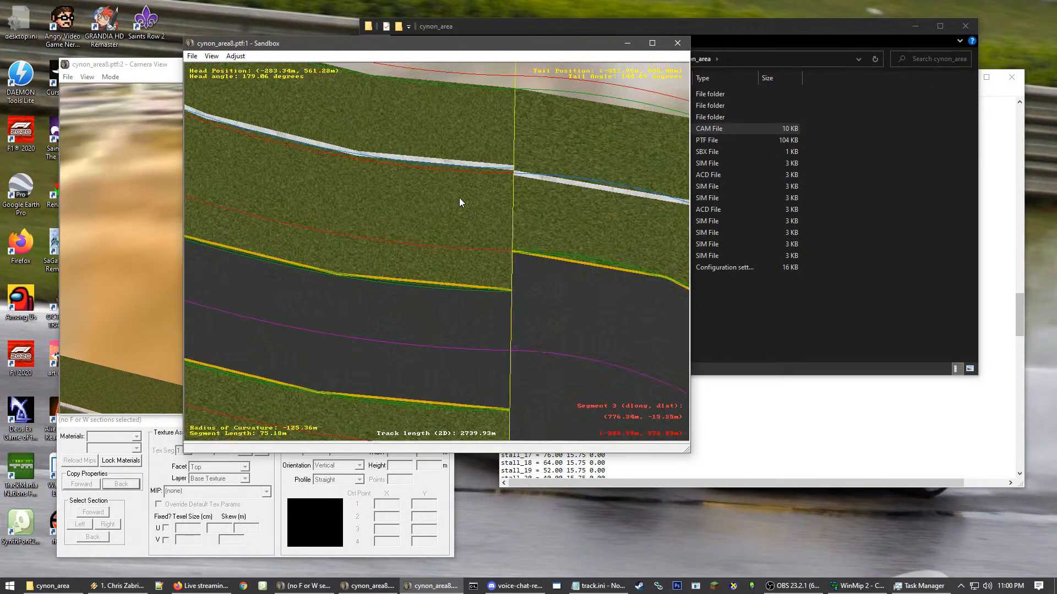
{"action": "right_click", "coordinate": [459, 197]}
{"action": "mouse_move", "coordinate": [555, 270]}
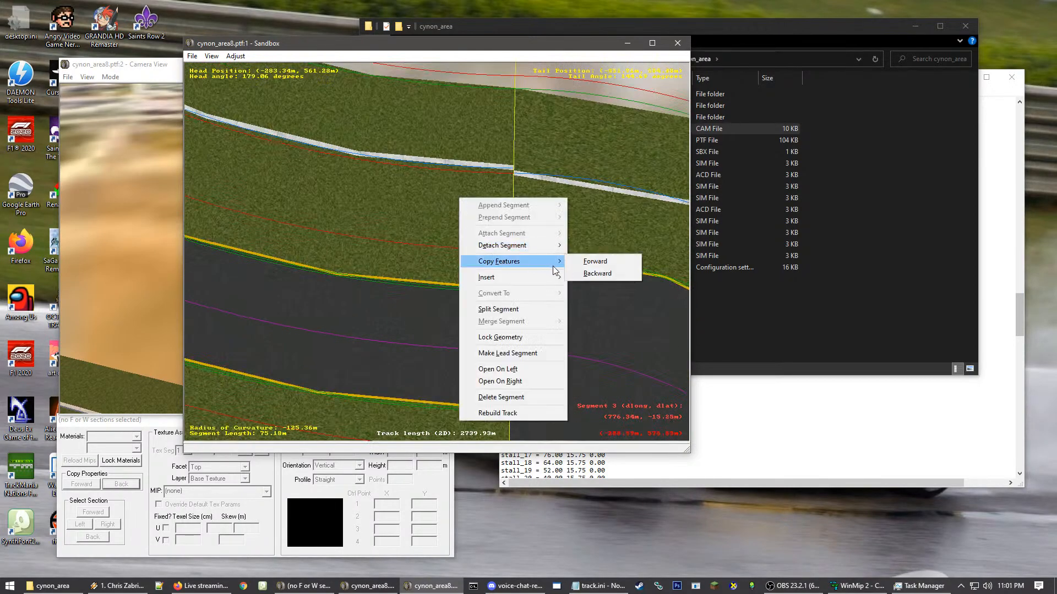
{"action": "left_click", "coordinate": [589, 276]}
- Copy the features of curved segment 2 backward onto the long straight it joins
{"action": "scroll", "coordinate": [589, 276], "scroll_direction": "down", "scroll_amount": 6}
{"action": "middle_click_drag", "start_coordinate": [686, 352], "coordinate": [537, 326]}
{"action": "scroll", "coordinate": [406, 181], "scroll_direction": "up", "scroll_amount": 2}
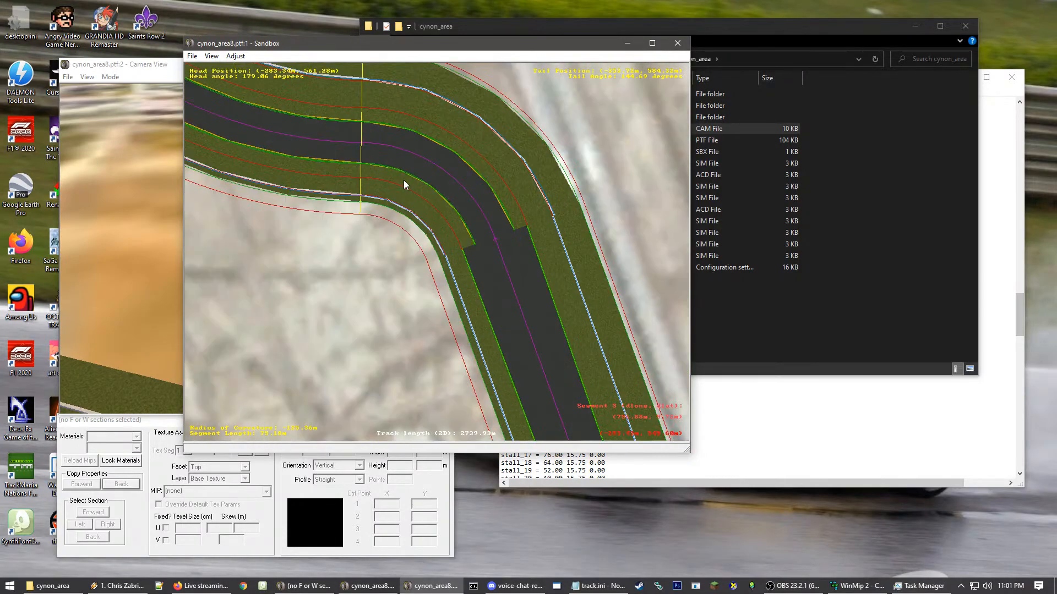
{"action": "scroll", "coordinate": [557, 231], "scroll_direction": "up", "scroll_amount": 1}
{"action": "scroll", "coordinate": [540, 224], "scroll_direction": "up", "scroll_amount": 2}
{"action": "scroll", "coordinate": [499, 222], "scroll_direction": "up", "scroll_amount": 1}
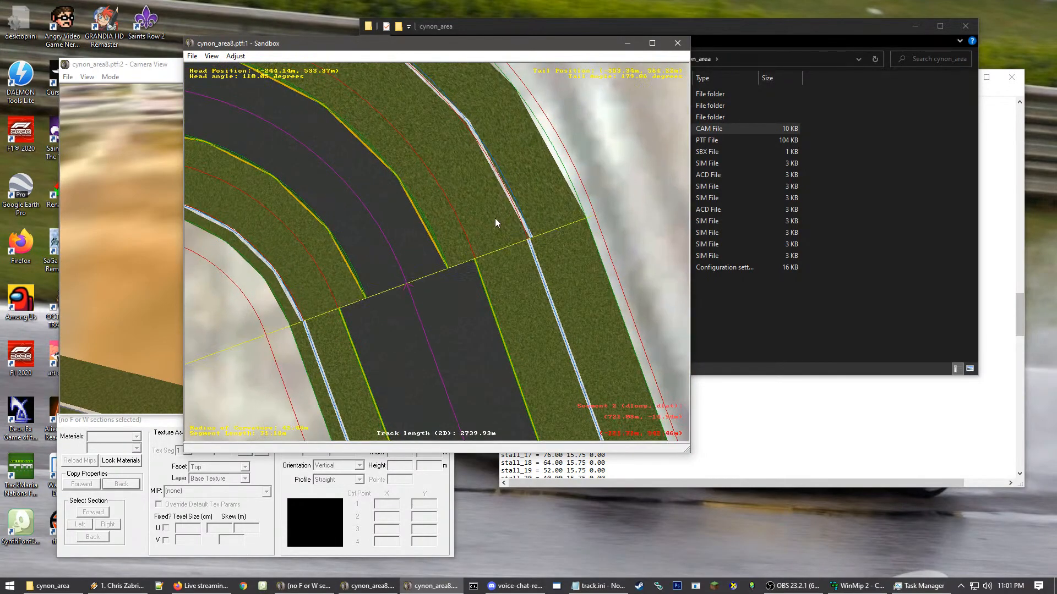
{"action": "right_click", "coordinate": [495, 222]}
{"action": "mouse_move", "coordinate": [538, 280]}
{"action": "left_click", "coordinate": [616, 294]}
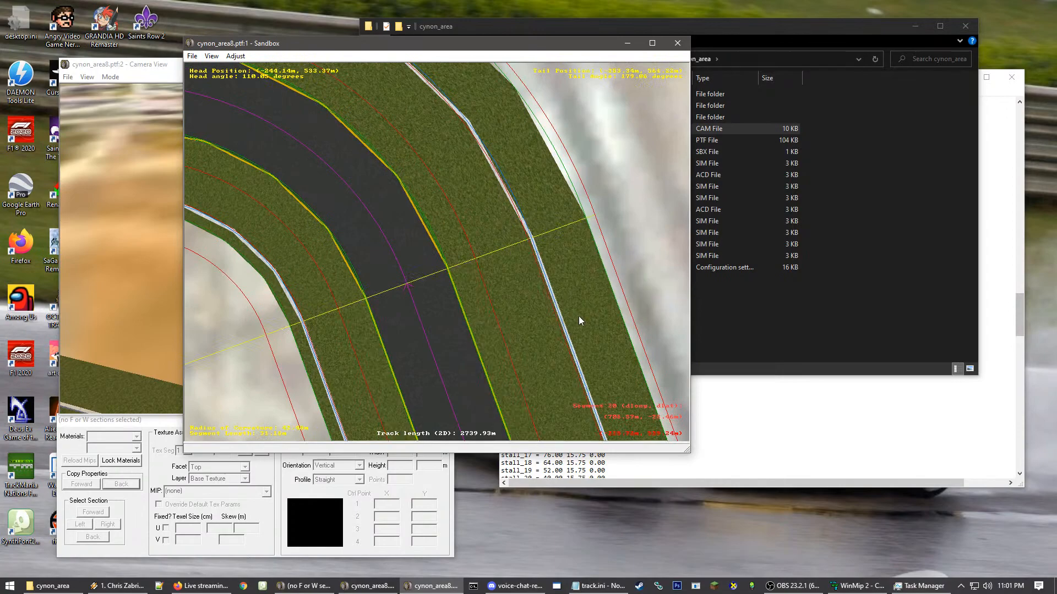
- Move the inside-of-curve cross-section boundary at segment 2's head onto the road edge, at a lateral position of 6.25 m
{"action": "scroll", "coordinate": [578, 316], "scroll_direction": "down", "scroll_amount": 2}
{"action": "mouse_move", "coordinate": [544, 319]}
{"action": "middle_mouse_down"}
{"action": "mouse_move", "coordinate": [534, 346]}
{"action": "mouse_move", "coordinate": [428, 368]}
{"action": "mouse_move", "coordinate": [451, 389]}
{"action": "mouse_move", "coordinate": [479, 307]}
{"action": "mouse_move", "coordinate": [440, 151]}
{"action": "mouse_move", "coordinate": [355, 94]}
{"action": "mouse_move", "coordinate": [405, 165]}
{"action": "mouse_move", "coordinate": [411, 151]}
{"action": "mouse_move", "coordinate": [375, 168]}
{"action": "mouse_move", "coordinate": [464, 187]}
{"action": "middle_mouse_up"}
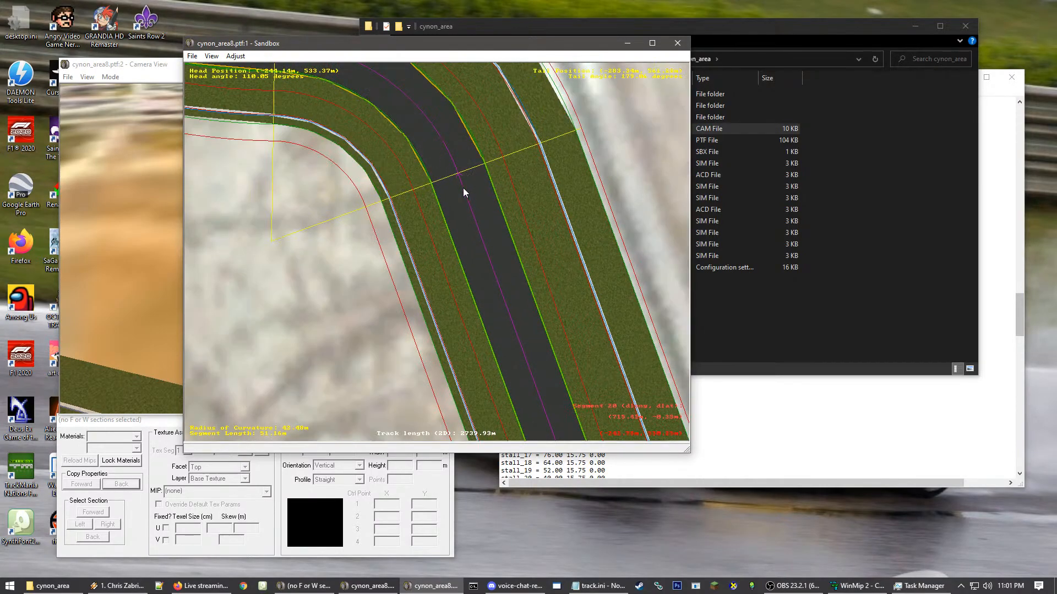
{"action": "scroll", "coordinate": [463, 189], "scroll_direction": "up", "scroll_amount": 3}
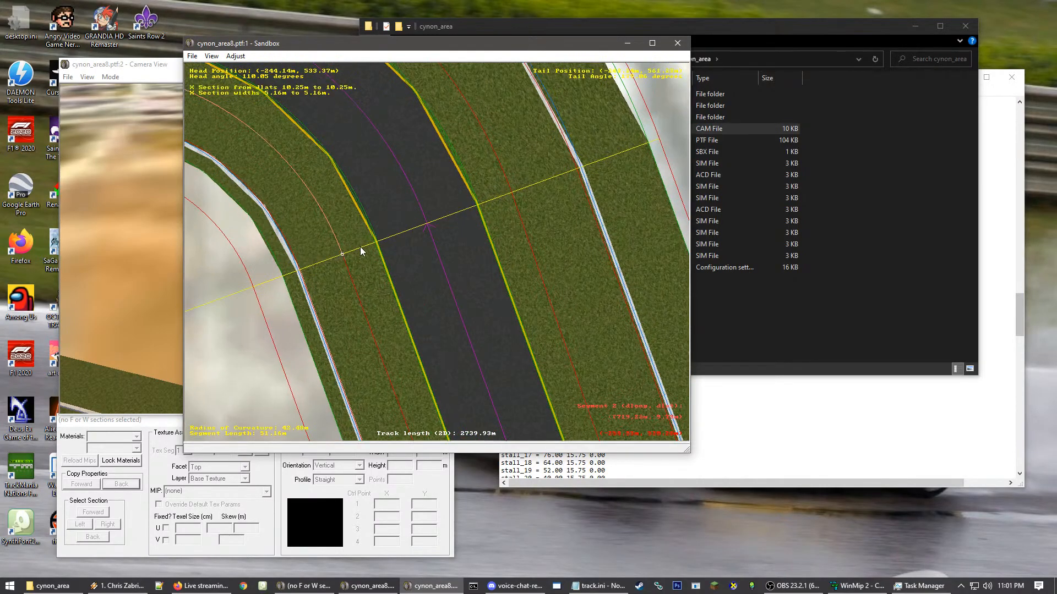
{"action": "left_click_drag", "start_coordinate": [340, 256], "coordinate": [379, 251]}
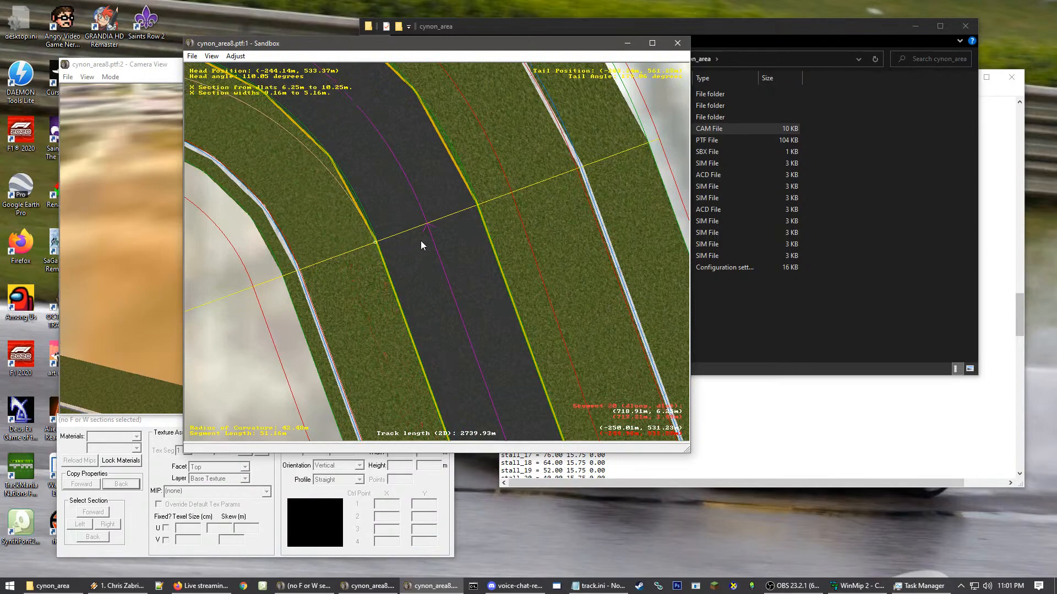
- Move the opposite inner section boundary at segment 2's head onto the road edge, and the outer wall boundary to about -18.14 m
{"action": "left_click", "coordinate": [514, 192]}
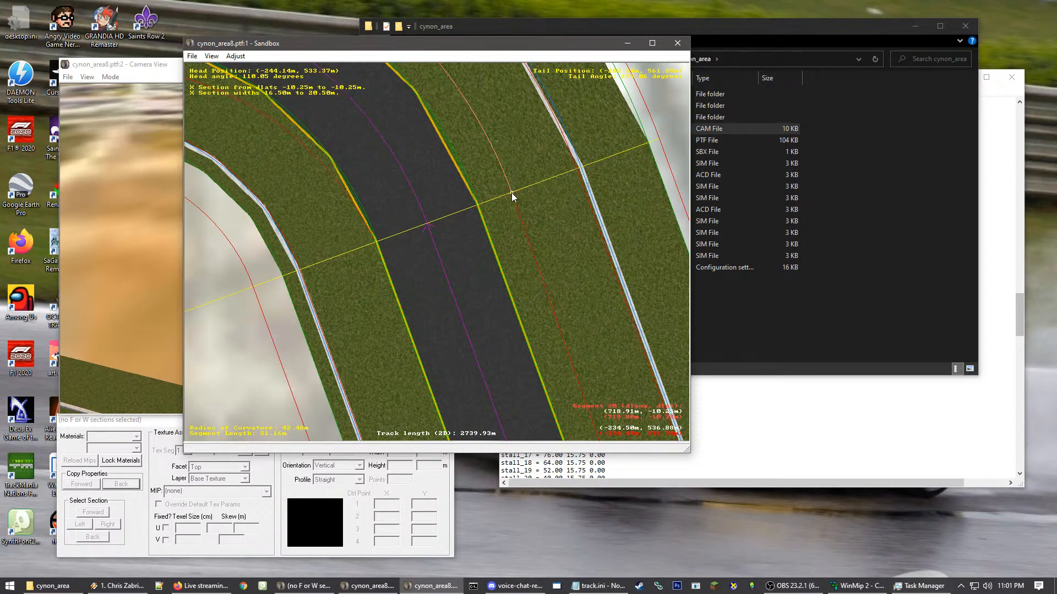
{"action": "mouse_move", "coordinate": [511, 192]}
{"action": "left_mouse_down"}
{"action": "mouse_move", "coordinate": [426, 234]}
{"action": "mouse_move", "coordinate": [571, 187]}
{"action": "mouse_move", "coordinate": [577, 170]}
{"action": "left_mouse_up"}
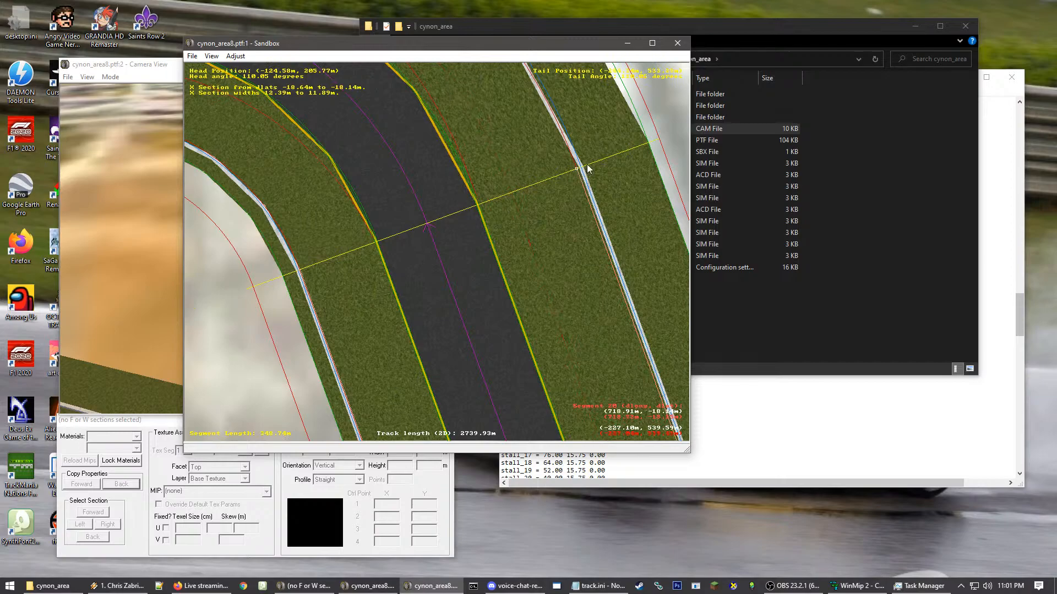
{"action": "left_click", "coordinate": [526, 192]}
- Move both inner section boundaries onto the road edges where segments 2 and 3 meet, placing the inside-of-curve one at 6.25 m
{"action": "key", "text": "Up"}
{"action": "key", "text": "Up"}
{"action": "key", "text": "Left"}
{"action": "key", "text": "Left"}
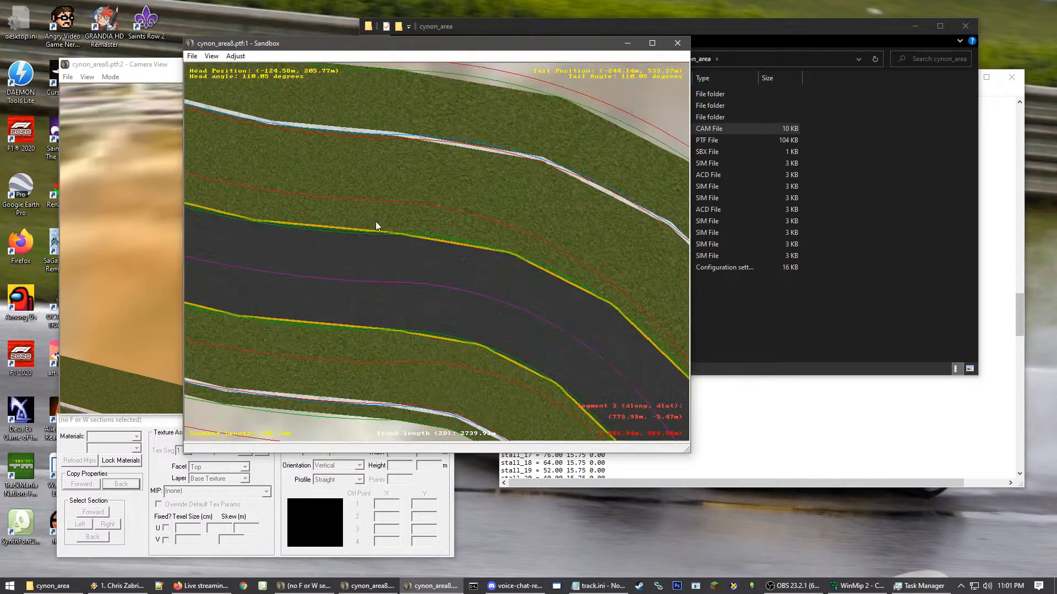
{"action": "left_click", "coordinate": [407, 196]}
{"action": "left_click", "coordinate": [394, 205]}
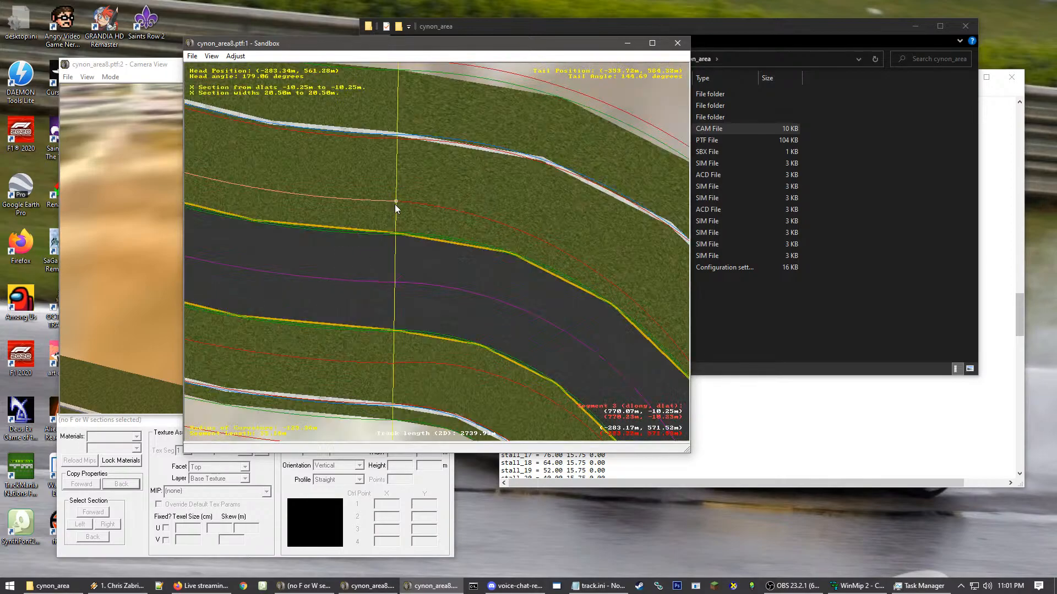
{"action": "left_click", "coordinate": [396, 362]}
{"action": "left_click", "coordinate": [392, 363]}
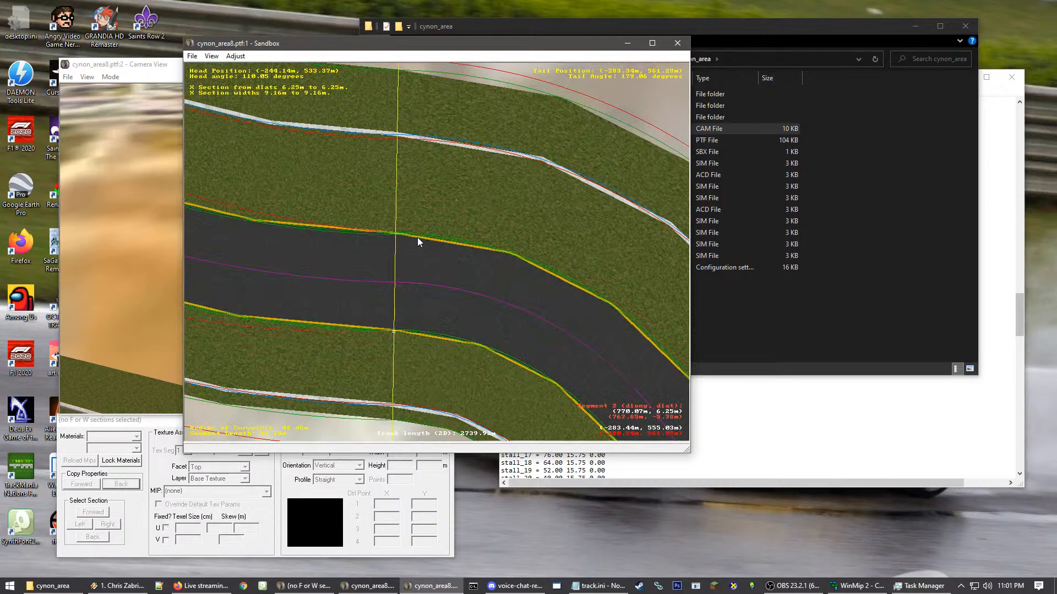
- Set the outer wall boundary to -18.64 m at both ends of segment 3, and move its tail's inner boundaries onto the road edges
{"action": "key", "text": "Up"}
{"action": "left_click", "coordinate": [613, 258]}
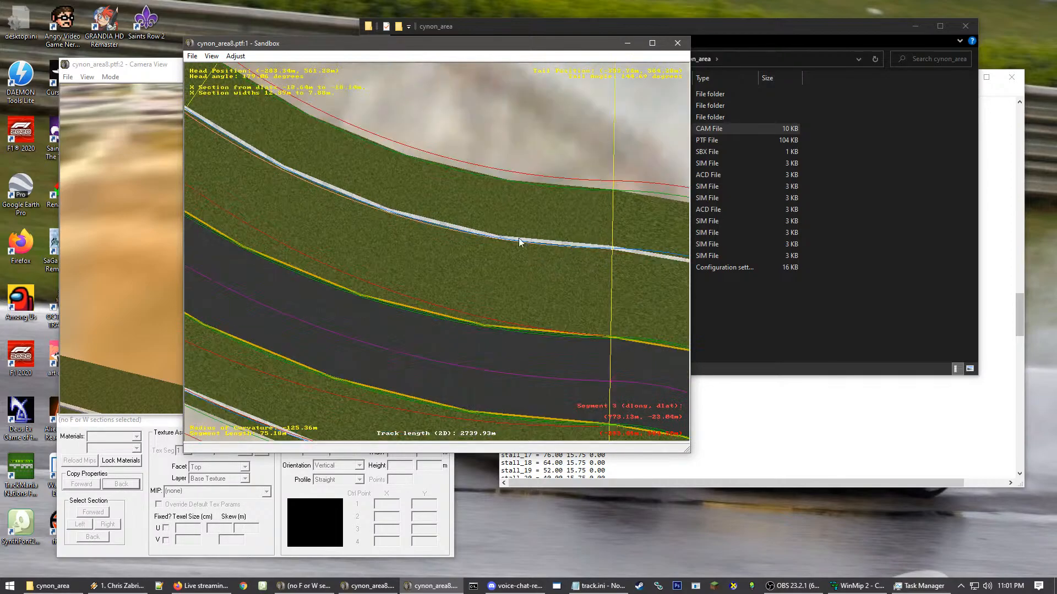
{"action": "key", "text": "Up"}
{"action": "left_click", "coordinate": [438, 257]}
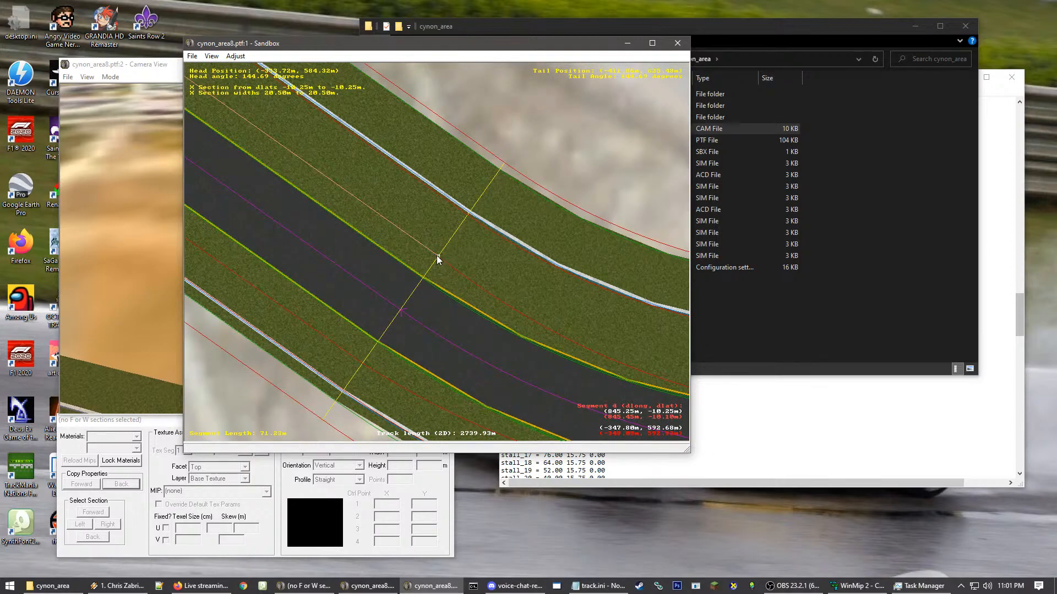
{"action": "left_click", "coordinate": [476, 208]}
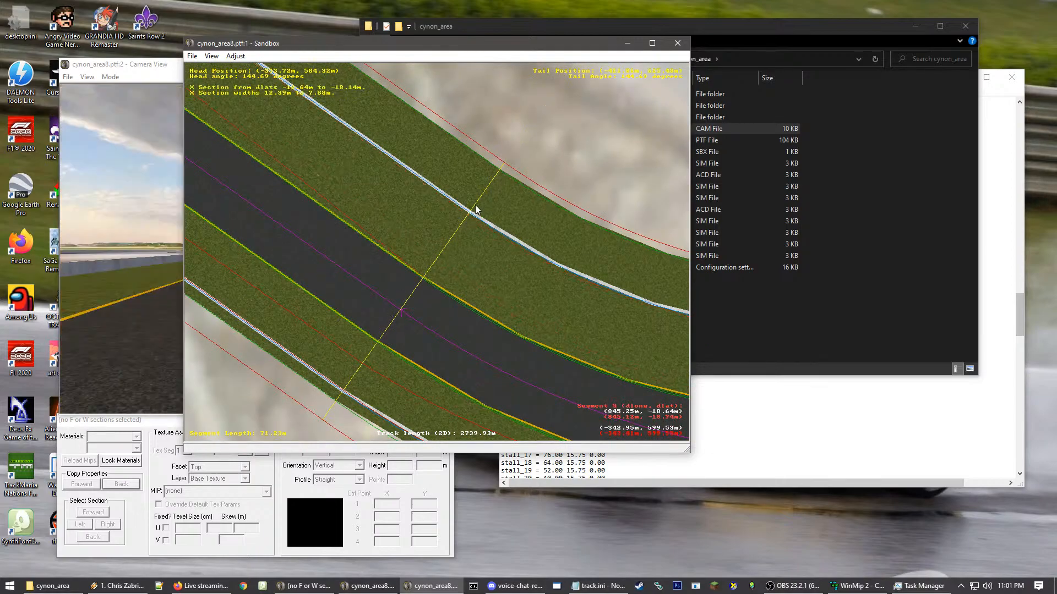
{"action": "left_click", "coordinate": [406, 224]}
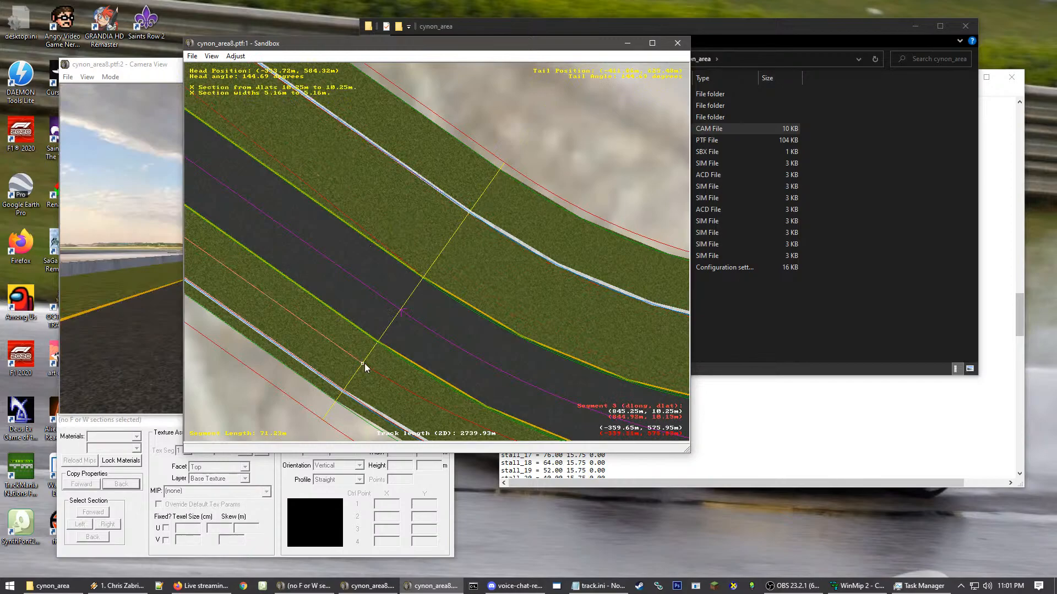
- Move both inner section boundaries onto the road edges where segments 4 and 5 meet, at lateral positions of 6.25 and -6.25 m
{"action": "key", "text": "Down"}
{"action": "right_click_drag", "start_coordinate": [506, 273], "coordinate": [432, 234]}
{"action": "left_click", "coordinate": [334, 265]}
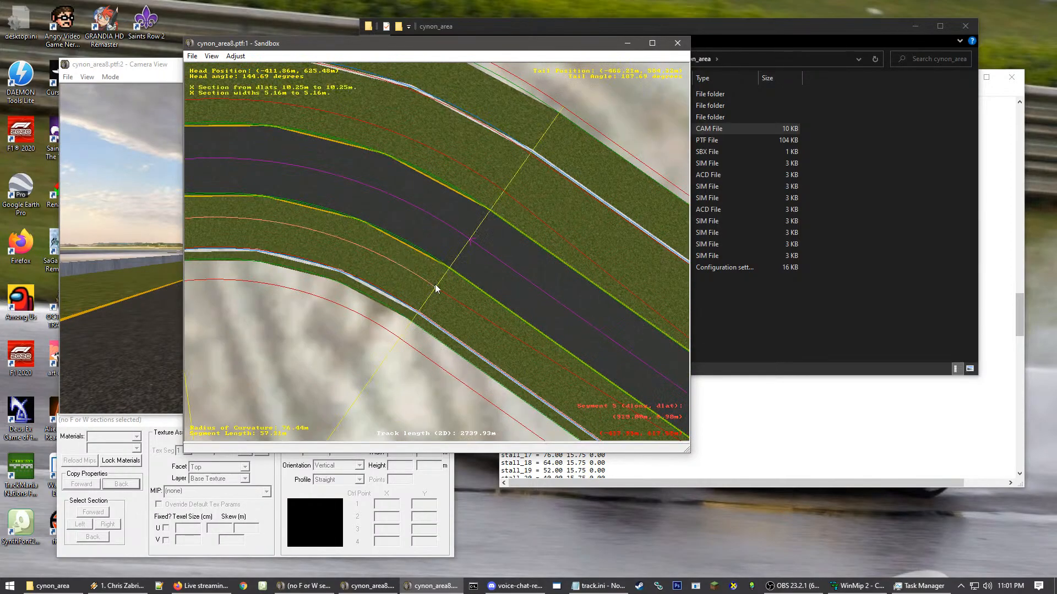
{"action": "left_click", "coordinate": [495, 187]}
{"action": "left_click_drag", "start_coordinate": [503, 192], "coordinate": [397, 272]}
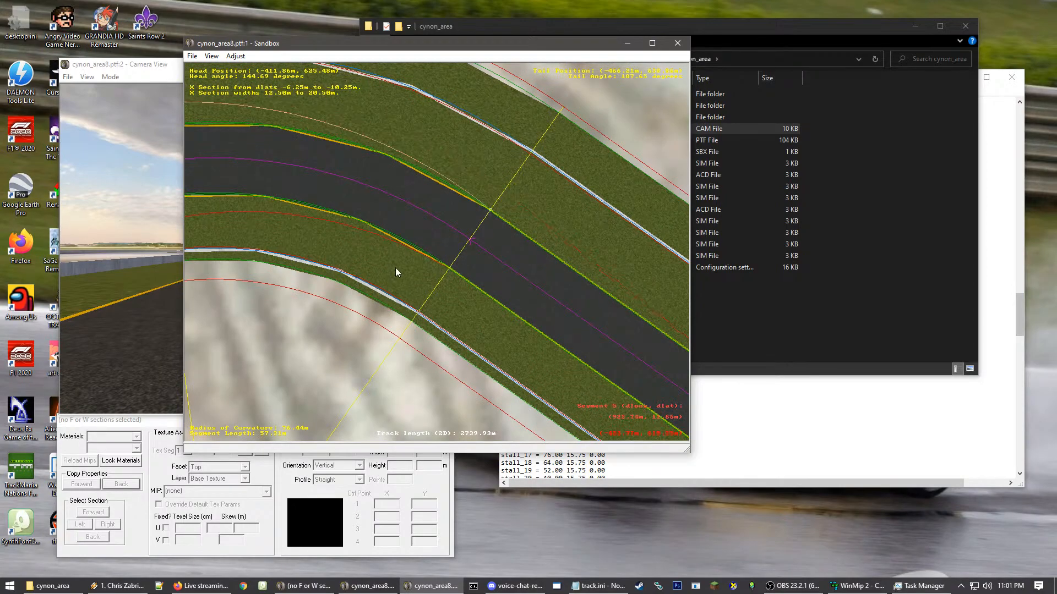
- Move both inner section boundaries onto the road edges where curved segments 5 and 6 meet
{"action": "right_click", "coordinate": [342, 129]}
{"action": "right_click", "coordinate": [196, 246]}
{"action": "right_click", "coordinate": [300, 314]}
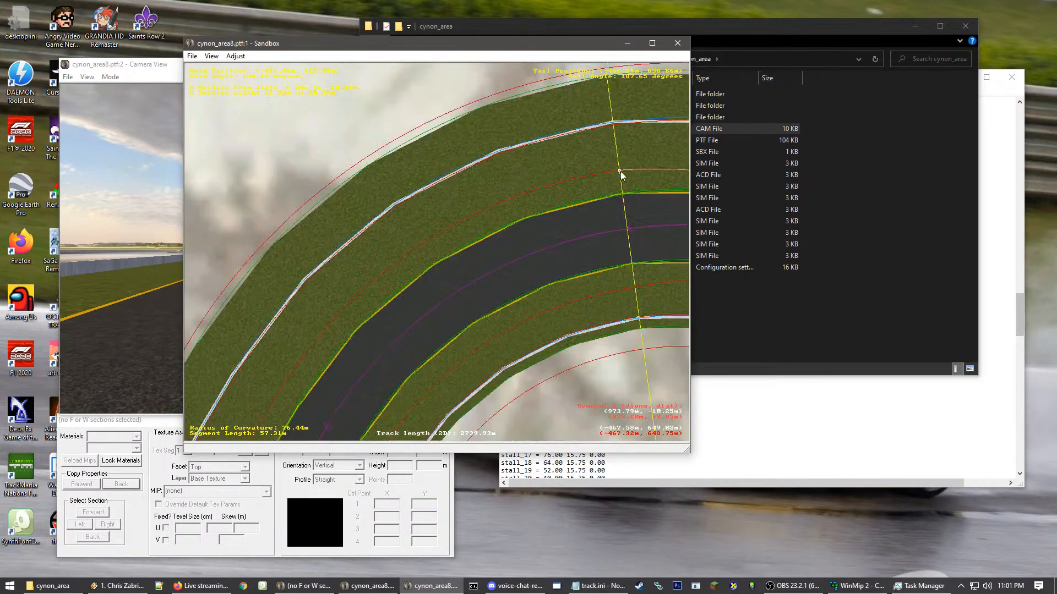
{"action": "left_click", "coordinate": [634, 287]}
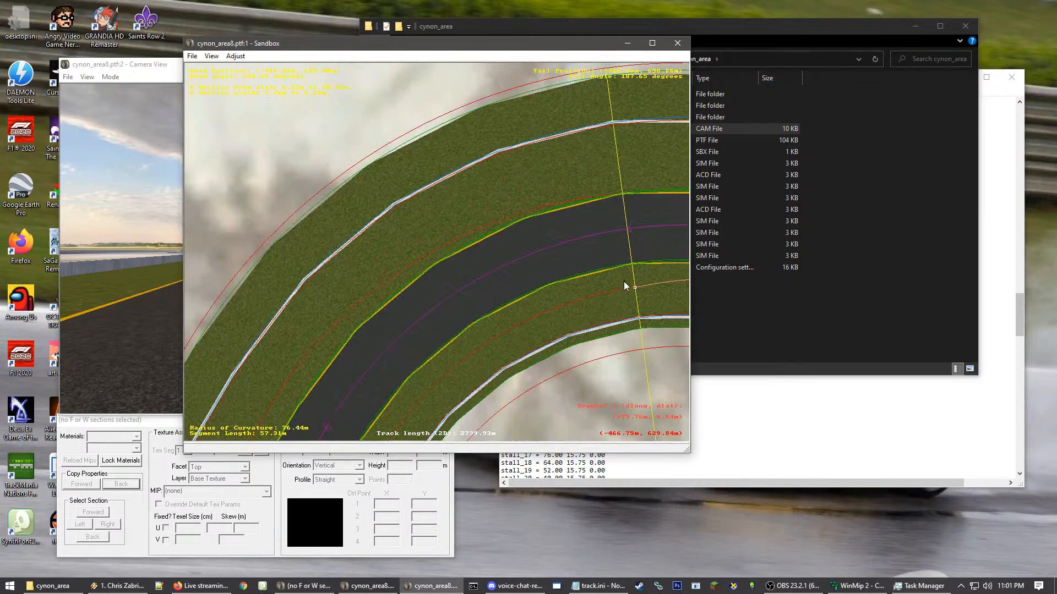
- Align both inner section boundaries with the road edges at the junction of segments 6 and 7
{"action": "right_click", "coordinate": [276, 386]}
{"action": "right_click", "coordinate": [510, 304]}
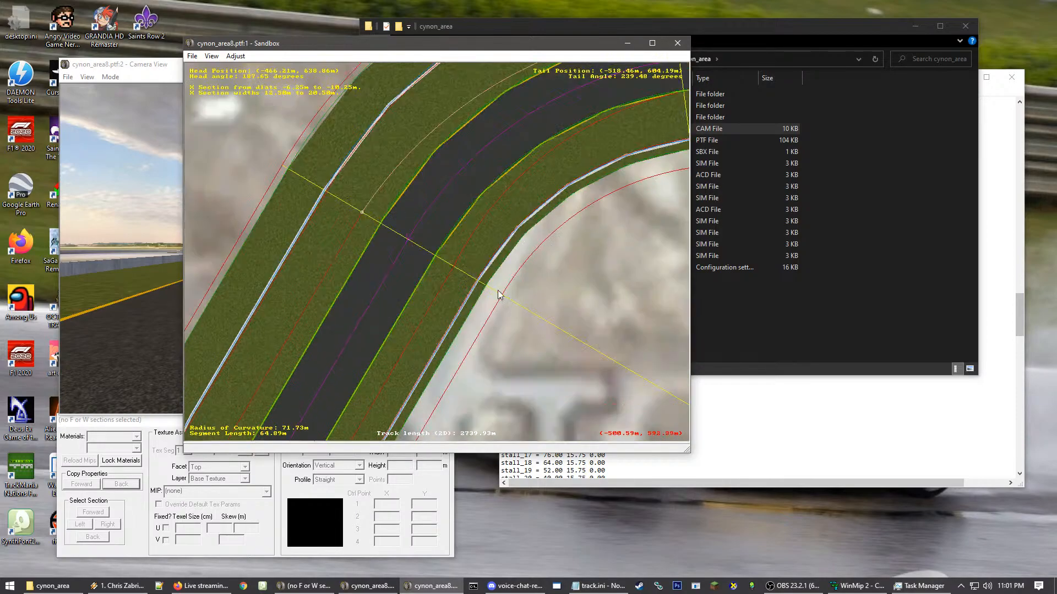
{"action": "left_click_drag", "start_coordinate": [363, 213], "coordinate": [382, 230]}
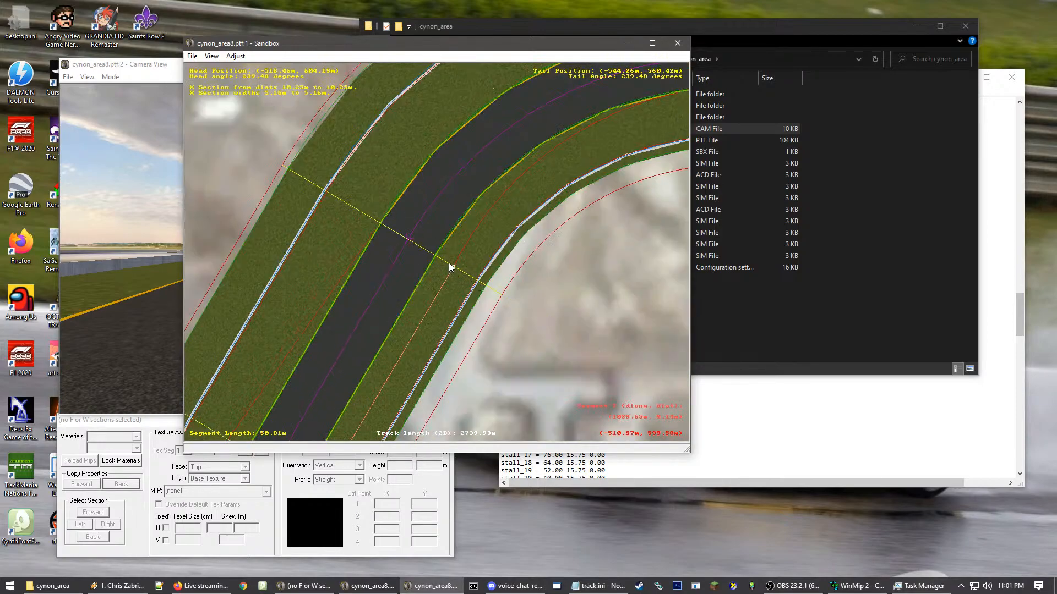
{"action": "left_click", "coordinate": [325, 226]}
- Move the inner section boundaries onto the road edges where segments 7 and 8 meet, and the outer wall boundary to -18.64 m
{"action": "right_click", "coordinate": [333, 261]}
{"action": "right_click", "coordinate": [259, 377]}
{"action": "right_click", "coordinate": [510, 299]}
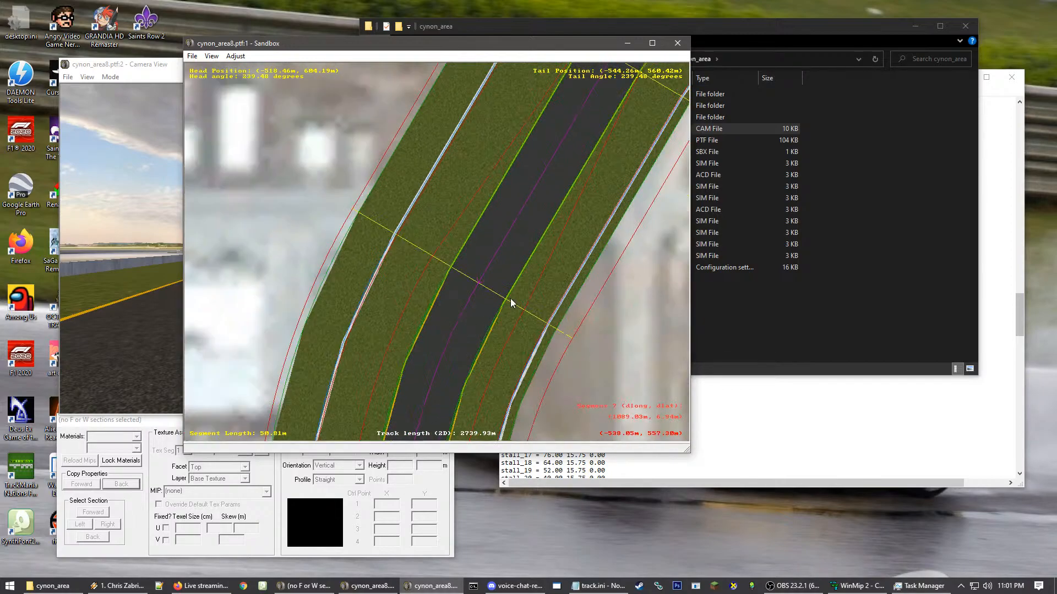
{"action": "left_click", "coordinate": [433, 256]}
{"action": "left_click", "coordinate": [436, 258]}
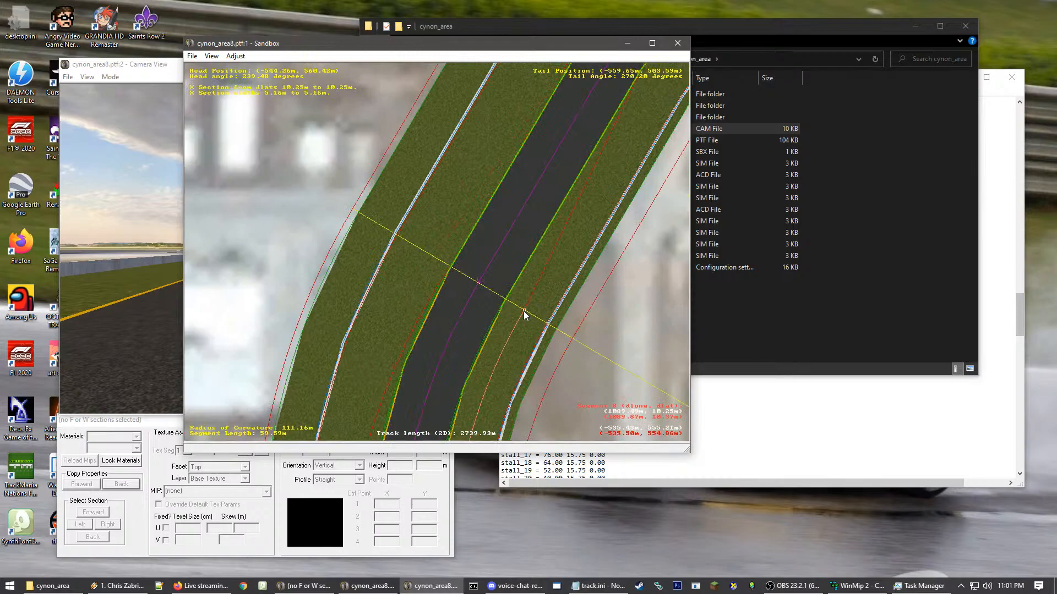
{"action": "left_click", "coordinate": [408, 237]}
{"action": "scroll", "coordinate": [419, 279], "scroll_direction": "up", "scroll_amount": 5}
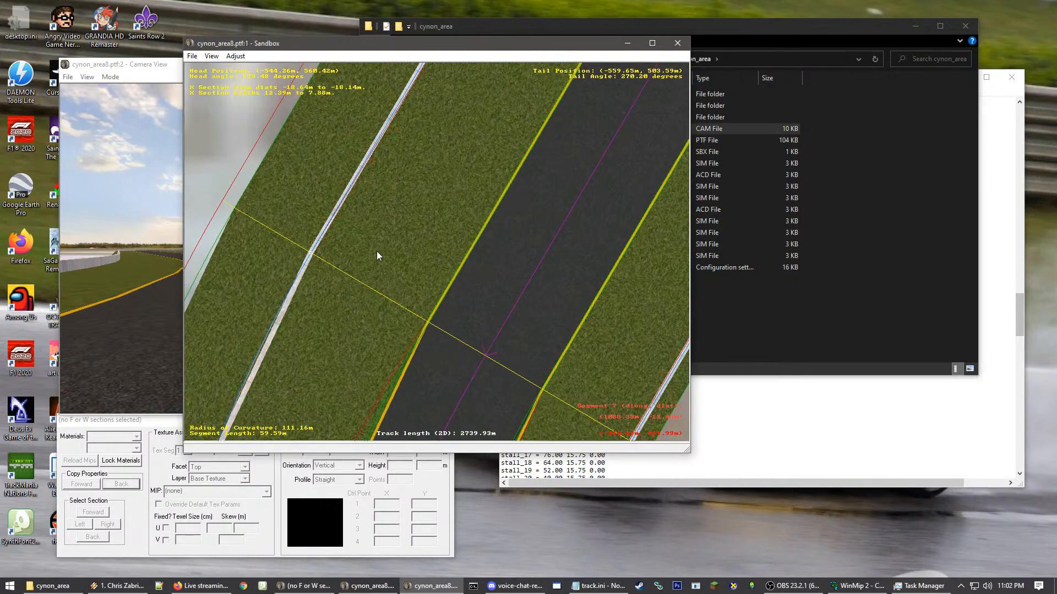
- Move both inner section boundaries at segment 8's tail onto the road edges, placing the outer-side one at -6.25 m
{"action": "scroll", "coordinate": [432, 324], "scroll_direction": "down", "scroll_amount": 5}
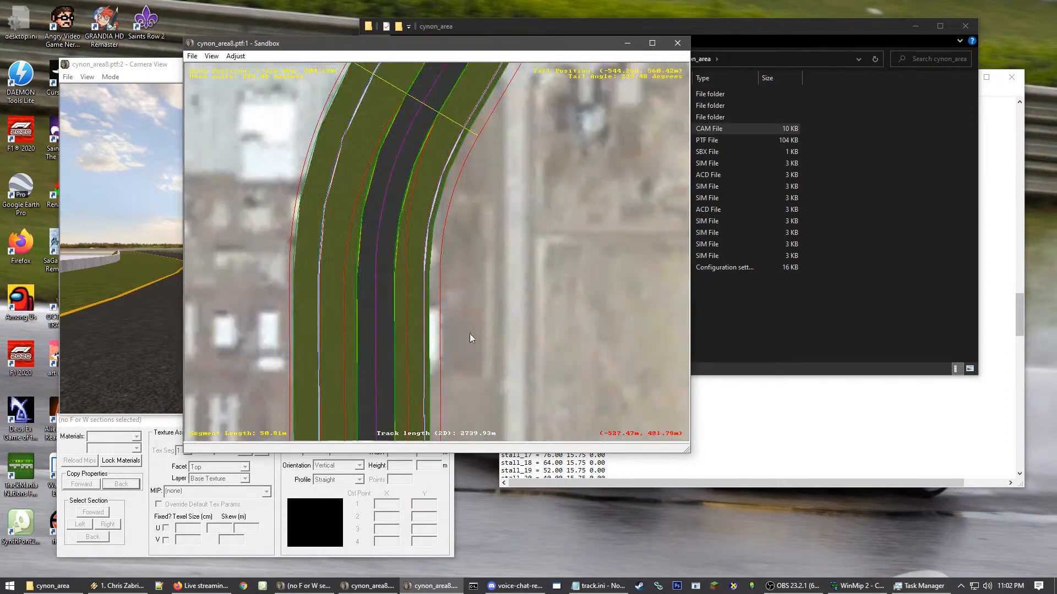
{"action": "right_click", "coordinate": [470, 333]}
{"action": "right_click", "coordinate": [387, 269]}
{"action": "left_click", "coordinate": [426, 148]}
{"action": "right_click", "coordinate": [410, 204]}
{"action": "scroll", "coordinate": [410, 204], "scroll_direction": "up", "scroll_amount": 1}
{"action": "right_click", "coordinate": [465, 167]}
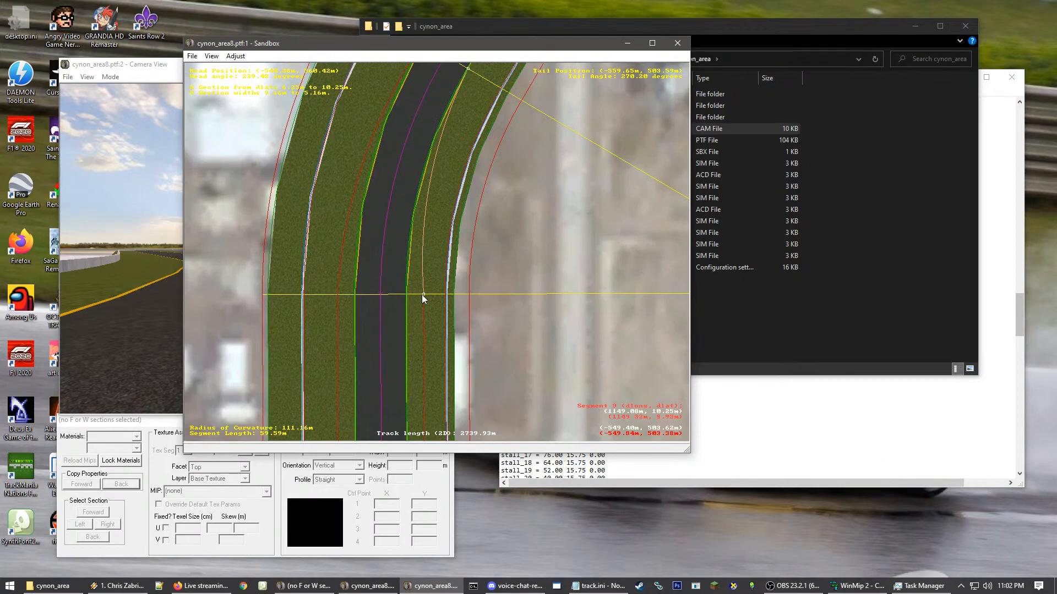
{"action": "left_click_drag", "start_coordinate": [422, 295], "coordinate": [406, 295]}
{"action": "left_click", "coordinate": [332, 285]}
{"action": "left_click_drag", "start_coordinate": [337, 293], "coordinate": [354, 294]}
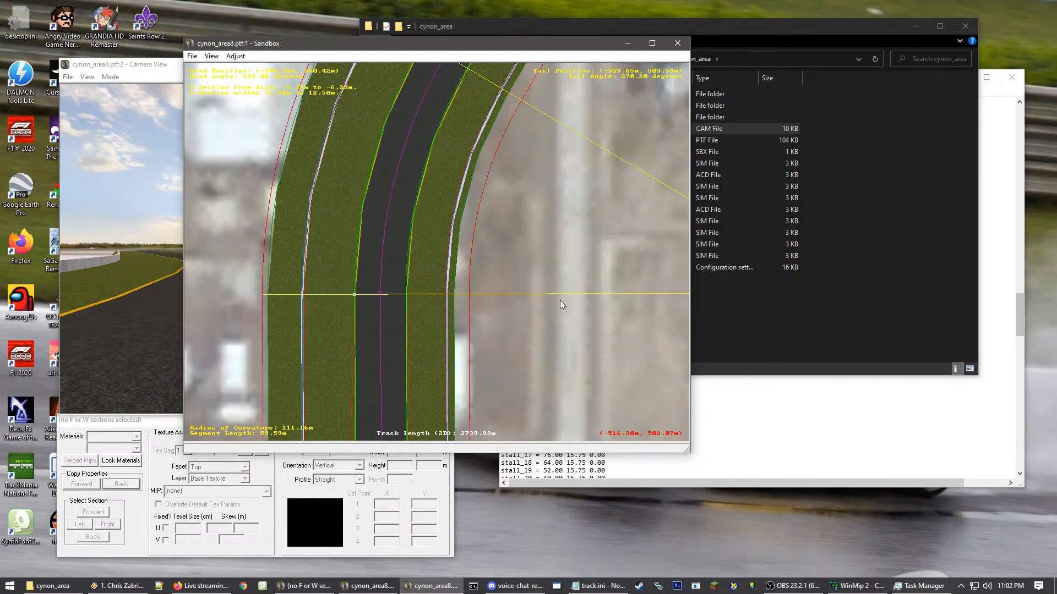
- Move the inside-of-curve wall boundary at segment 8's tail onto the wall
{"action": "left_click", "coordinate": [560, 300]}
{"action": "right_click", "coordinate": [424, 263]}
{"action": "scroll", "coordinate": [424, 264], "scroll_direction": "up", "scroll_amount": 1}
{"action": "scroll", "coordinate": [473, 309], "scroll_direction": "up", "scroll_amount": 1}
{"action": "left_click", "coordinate": [474, 311]}
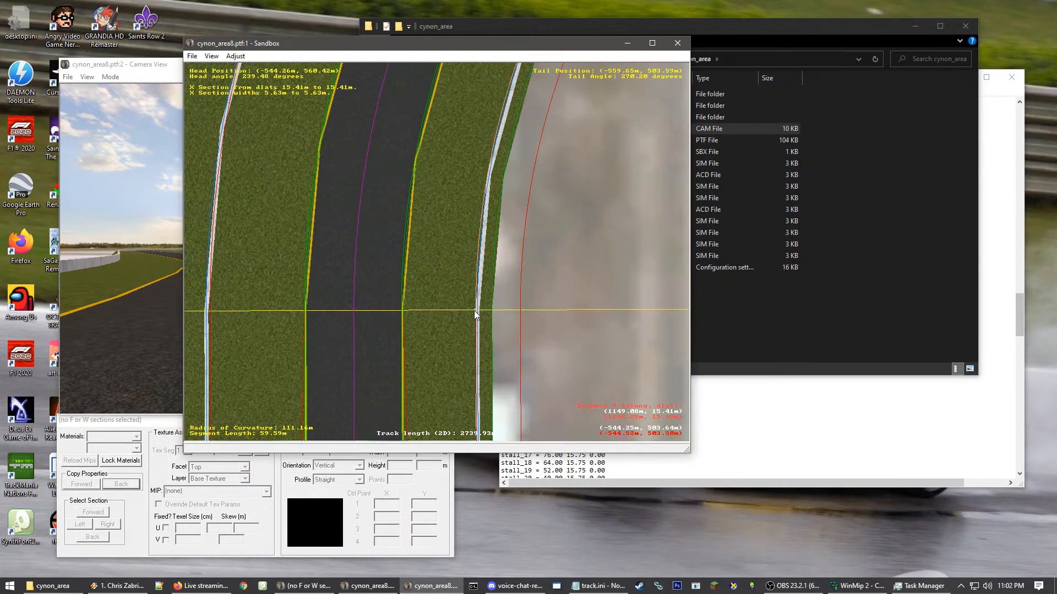
{"action": "left_click_drag", "start_coordinate": [474, 311], "coordinate": [476, 311]}
{"action": "left_click", "coordinate": [428, 326]}
- Move the inside-of-curve wall boundary onto the wall where segments 6 and 7 meet, at a lateral position of 15.61 m
{"action": "right_click", "coordinate": [445, 191]}
{"action": "scroll", "coordinate": [449, 187], "scroll_direction": "down", "scroll_amount": 1}
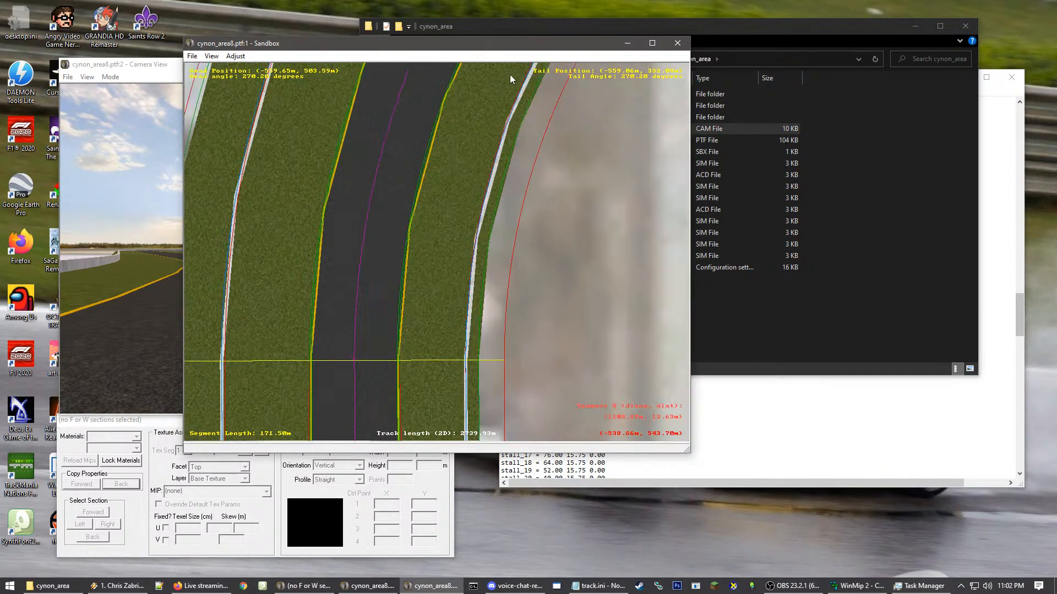
{"action": "right_click", "coordinate": [510, 80]}
{"action": "scroll", "coordinate": [508, 143], "scroll_direction": "down", "scroll_amount": 2}
{"action": "right_click", "coordinate": [507, 159]}
{"action": "right_click", "coordinate": [508, 158]}
{"action": "left_click", "coordinate": [469, 173]}
{"action": "right_click", "coordinate": [488, 116]}
{"action": "scroll", "coordinate": [482, 192], "scroll_direction": "up", "scroll_amount": 1}
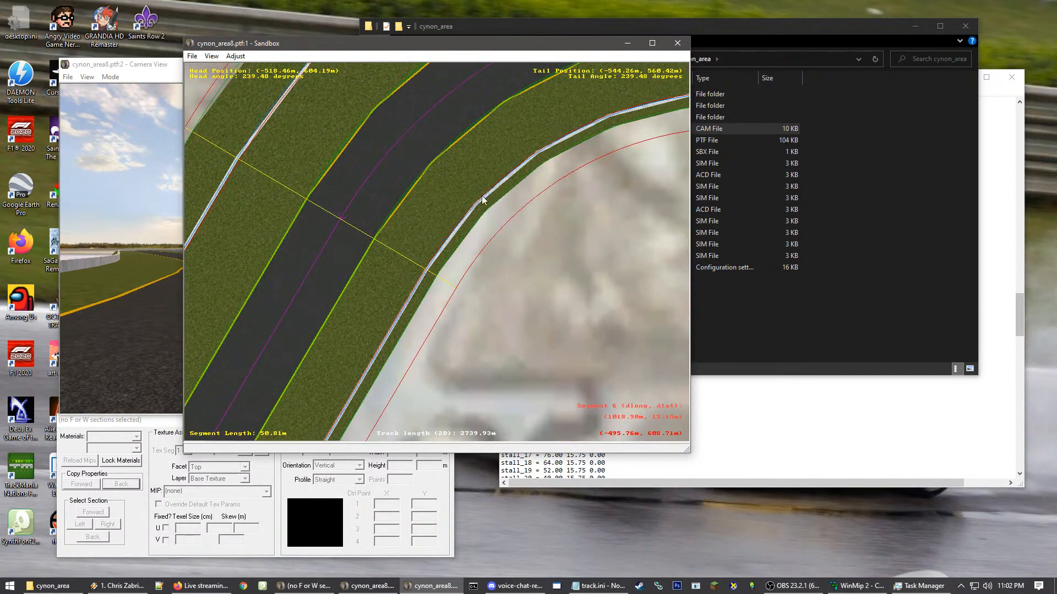
{"action": "scroll", "coordinate": [430, 269], "scroll_direction": "up", "scroll_amount": 2}
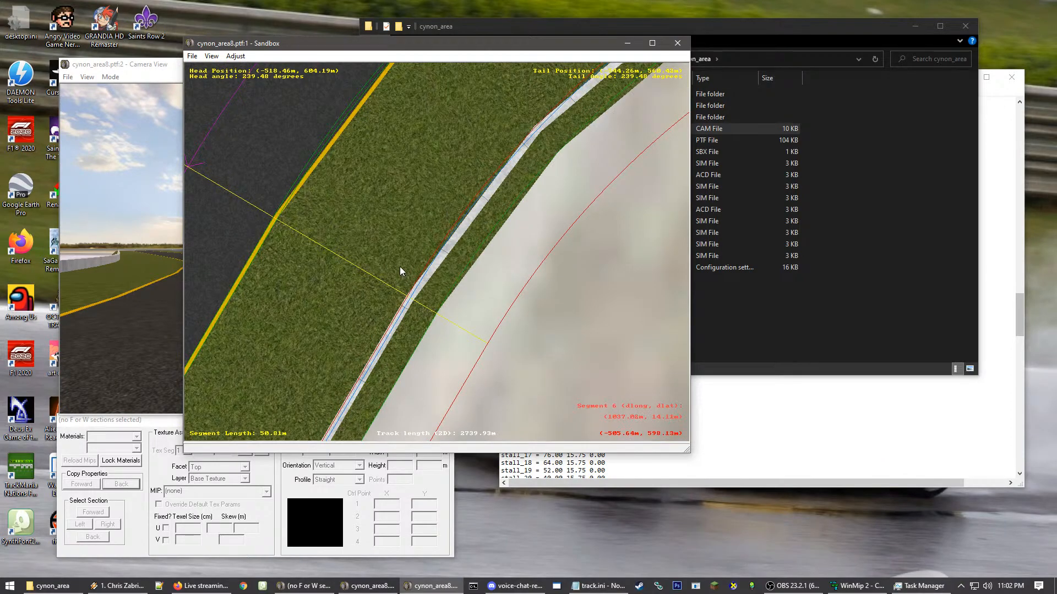
{"action": "scroll", "coordinate": [400, 271], "scroll_direction": "up", "scroll_amount": 3}
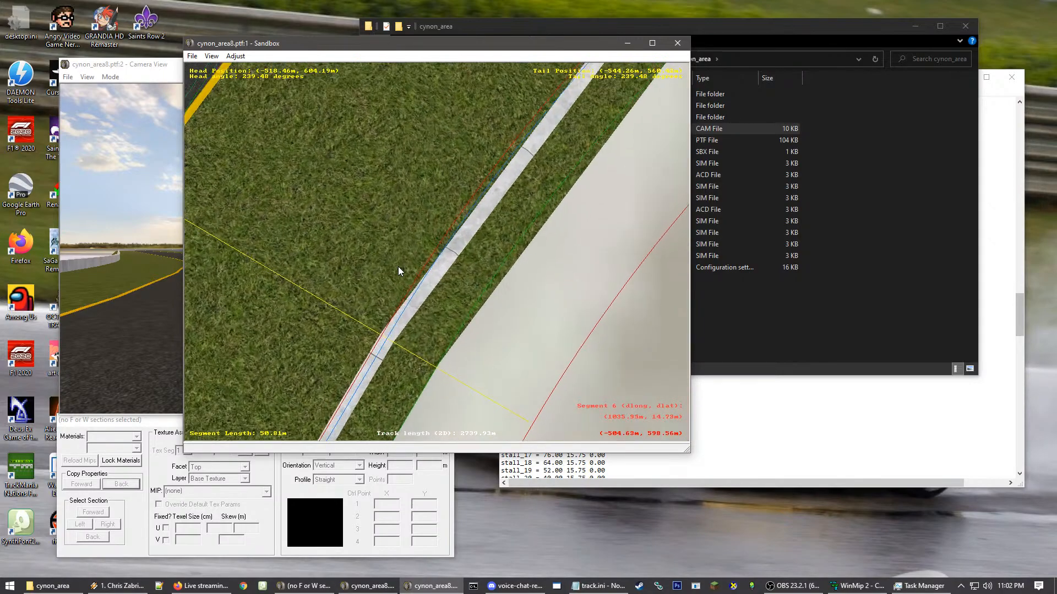
{"action": "left_click", "coordinate": [368, 352]}
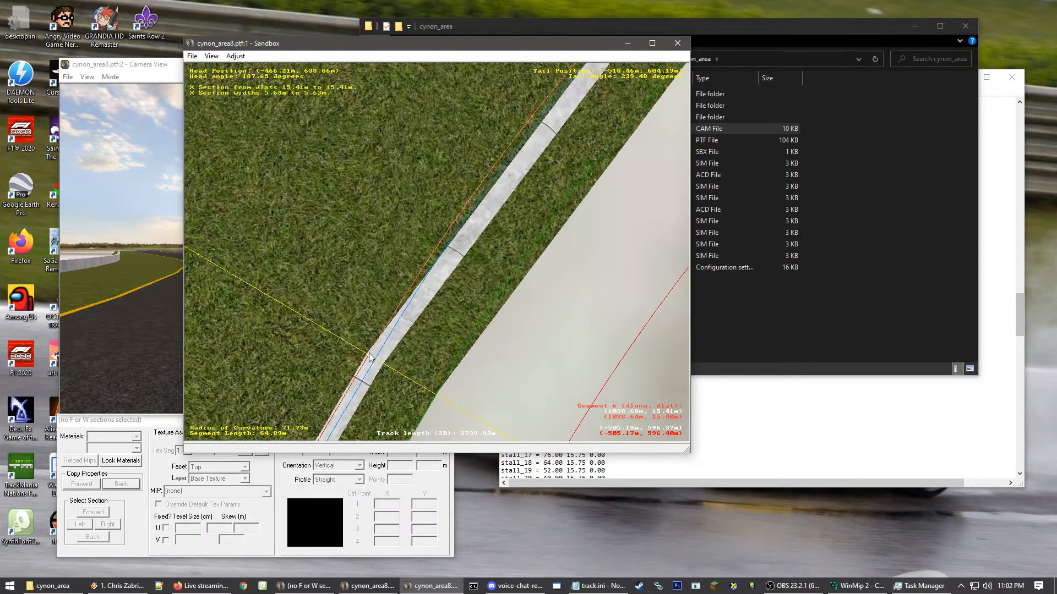
- Set the inside-of-curve wall boundary at segment 6's head to a lateral position of 15.61 m
{"action": "scroll", "coordinate": [465, 385], "scroll_direction": "down", "scroll_amount": 3}
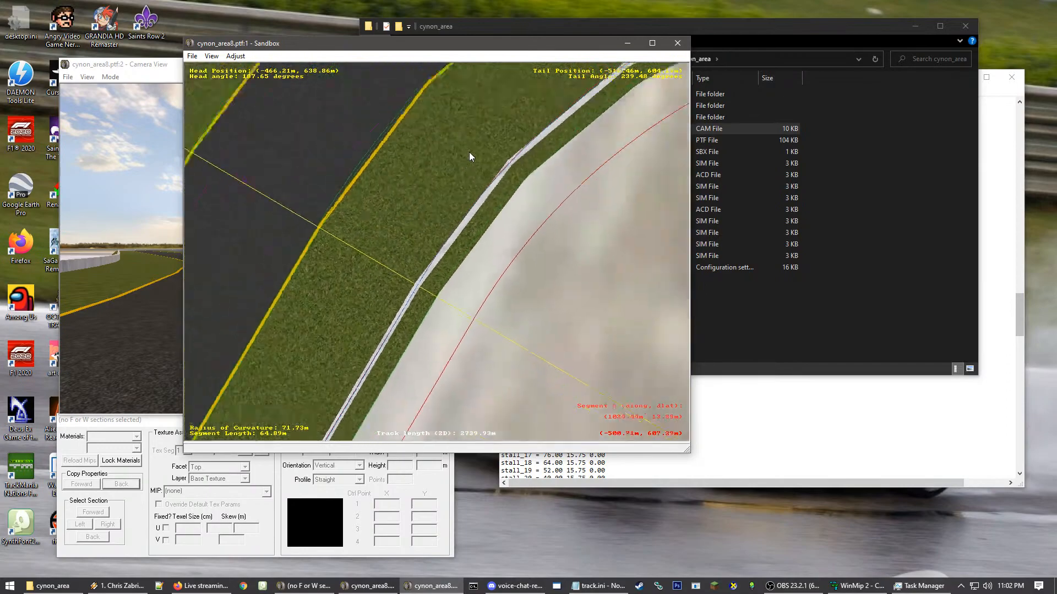
{"action": "scroll", "coordinate": [470, 156], "scroll_direction": "down", "scroll_amount": 2}
{"action": "scroll", "coordinate": [559, 204], "scroll_direction": "up", "scroll_amount": 1}
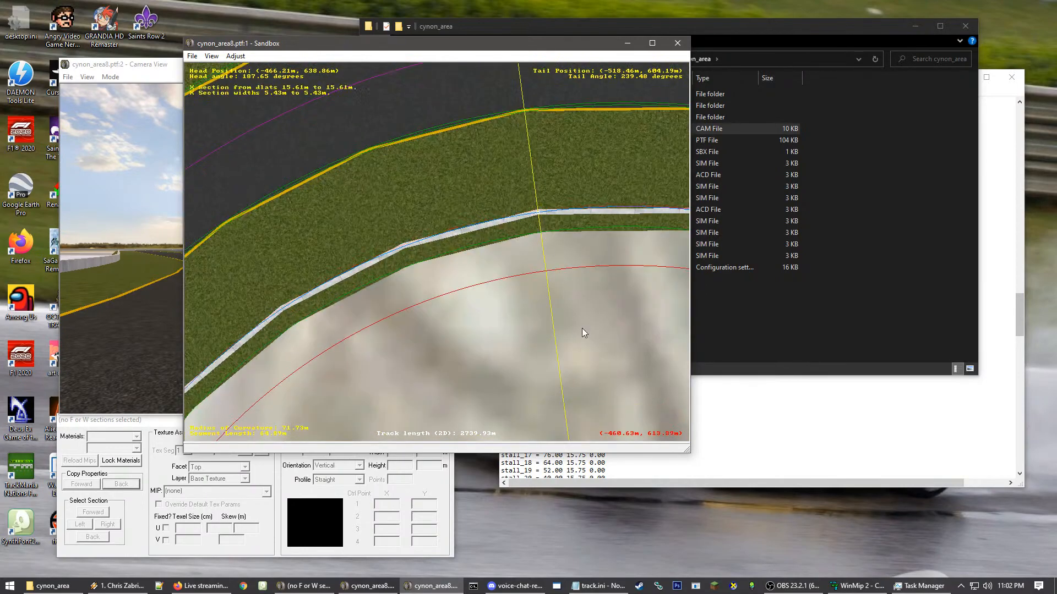
- Align the inside-of-curve wall boundary at segment 5's head with the wall, at a lateral position of 15.61 m
{"action": "scroll", "coordinate": [584, 333], "scroll_direction": "down", "scroll_amount": 1}
{"action": "right_click", "coordinate": [584, 235]}
{"action": "right_click", "coordinate": [598, 241]}
{"action": "left_click", "coordinate": [535, 301]}
{"action": "right_click", "coordinate": [525, 289]}
{"action": "scroll", "coordinate": [447, 285], "scroll_direction": "up", "scroll_amount": 1}
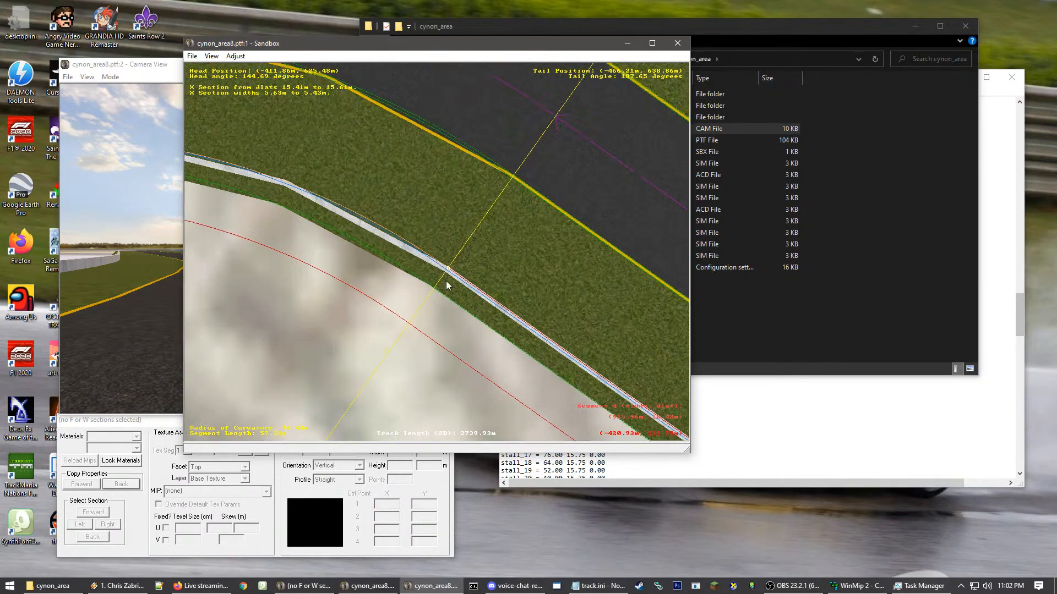
{"action": "scroll", "coordinate": [454, 286], "scroll_direction": "up", "scroll_amount": 1}
{"action": "left_click_drag", "start_coordinate": [467, 292], "coordinate": [463, 298]}
- Move the positive-side wall boundary onto the wall where segments 3 and 4 meet, at a lateral position of 15.61 m
{"action": "scroll", "coordinate": [387, 398], "scroll_direction": "down", "scroll_amount": 4}
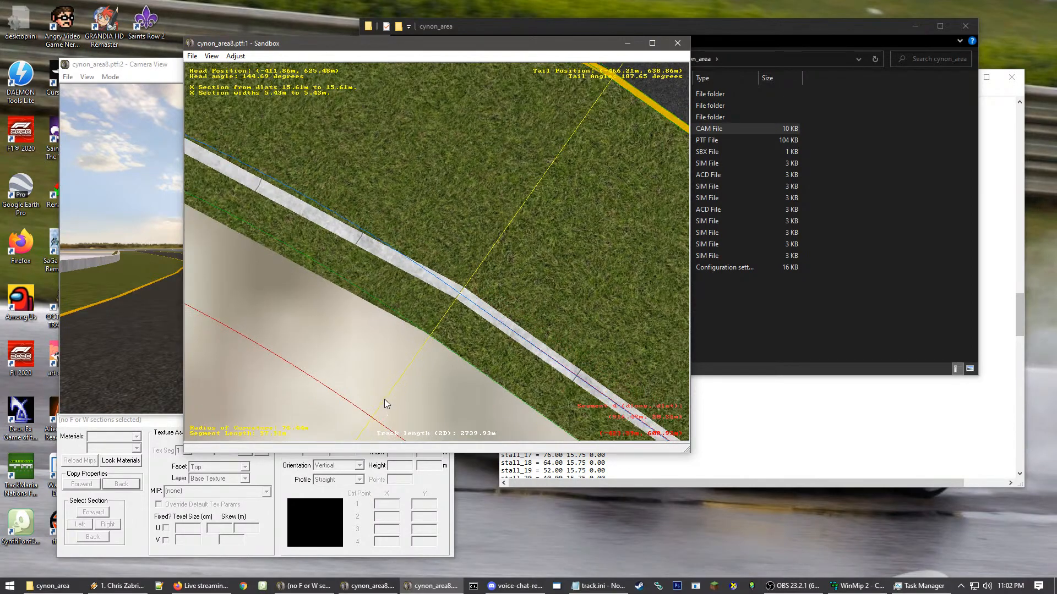
{"action": "right_click", "coordinate": [536, 393]}
{"action": "scroll", "coordinate": [546, 375], "scroll_direction": "up", "scroll_amount": 1}
{"action": "right_click", "coordinate": [600, 372]}
{"action": "right_click", "coordinate": [429, 166]}
{"action": "right_click", "coordinate": [537, 153]}
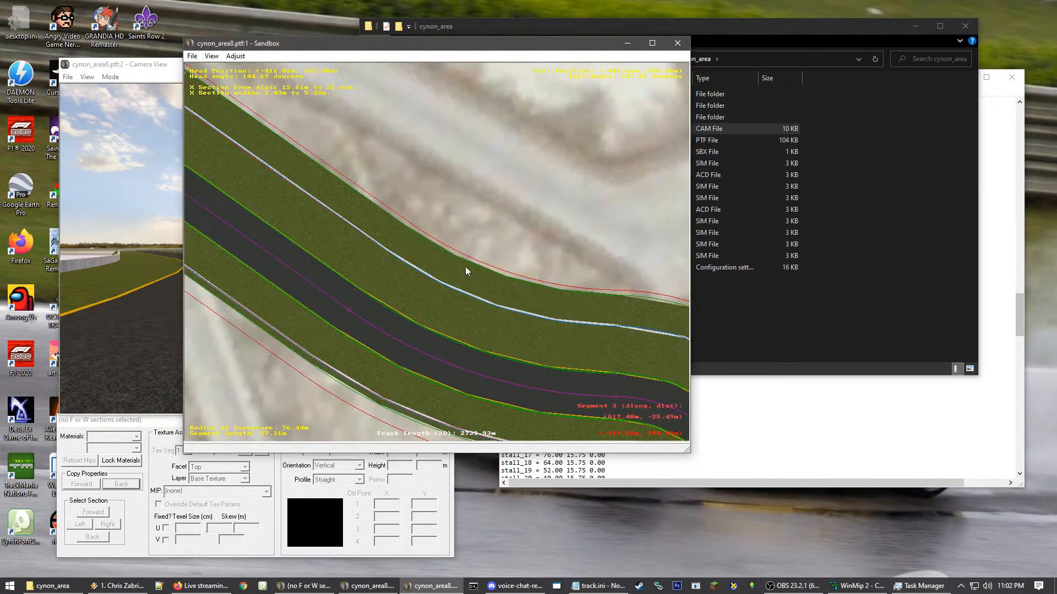
{"action": "right_click", "coordinate": [339, 362]}
{"action": "right_click", "coordinate": [284, 159]}
{"action": "right_click", "coordinate": [539, 311]}
{"action": "scroll", "coordinate": [540, 334], "scroll_direction": "up", "scroll_amount": 5}
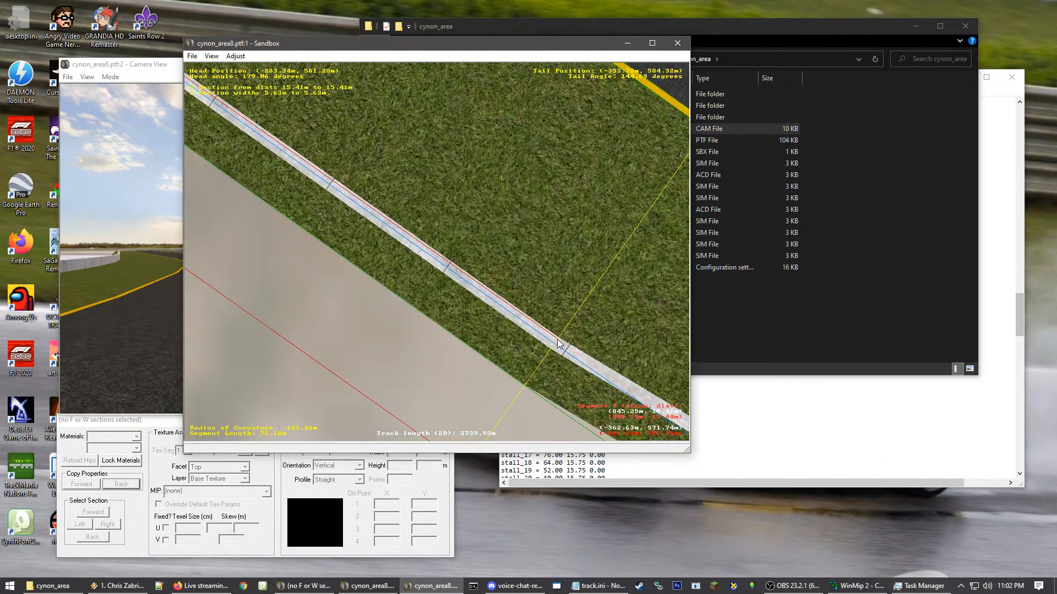
- Set the positive-side wall boundary where segments 2 and 3 meet to a lateral position of 15.61 m, on the wall
{"action": "scroll", "coordinate": [499, 339], "scroll_direction": "down", "scroll_amount": 6}
{"action": "right_click", "coordinate": [661, 330]}
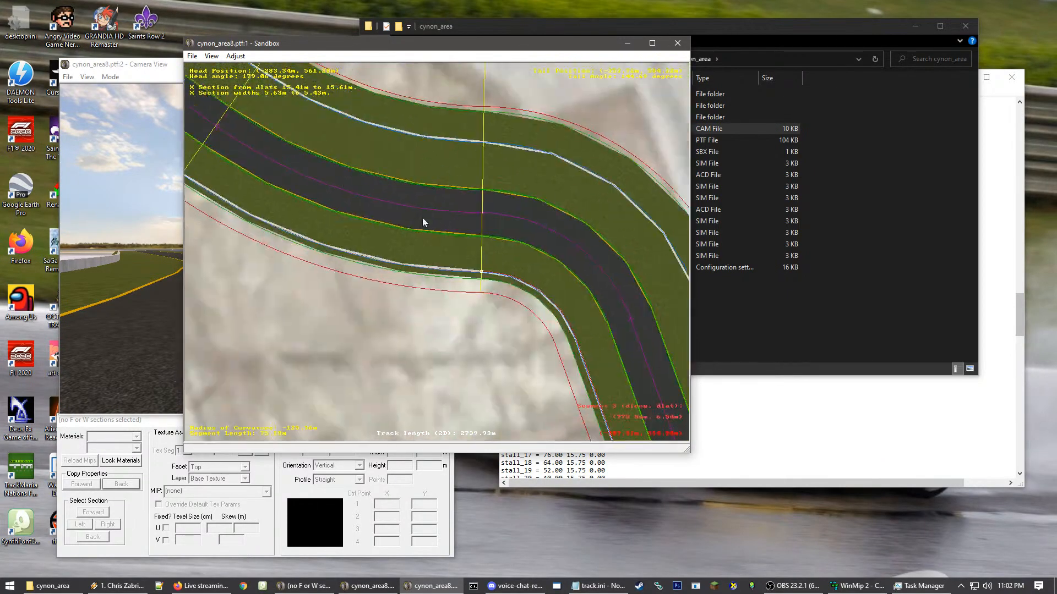
{"action": "right_click", "coordinate": [462, 250]}
{"action": "scroll", "coordinate": [457, 263], "scroll_direction": "up", "scroll_amount": 4}
{"action": "right_click", "coordinate": [590, 391]}
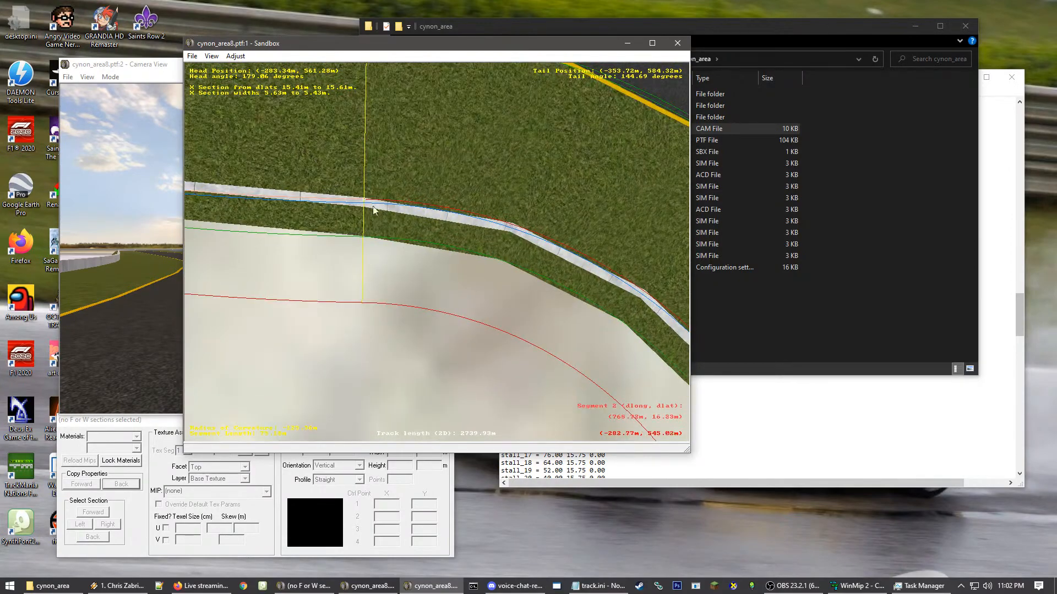
{"action": "scroll", "coordinate": [370, 206], "scroll_direction": "up", "scroll_amount": 1}
- Move the inside-of-curve wall boundary at segment 2's head onto the wall
{"action": "scroll", "coordinate": [441, 276], "scroll_direction": "down", "scroll_amount": 4}
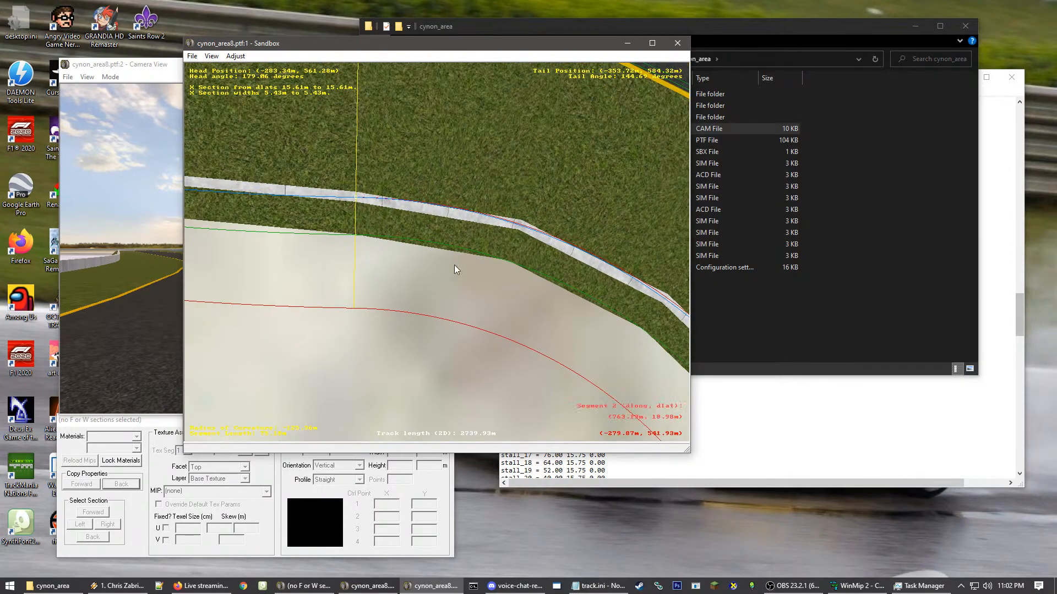
{"action": "right_click", "coordinate": [601, 284]}
{"action": "right_click", "coordinate": [651, 432]}
{"action": "scroll", "coordinate": [605, 401], "scroll_direction": "up", "scroll_amount": 1}
{"action": "left_click", "coordinate": [248, 193]}
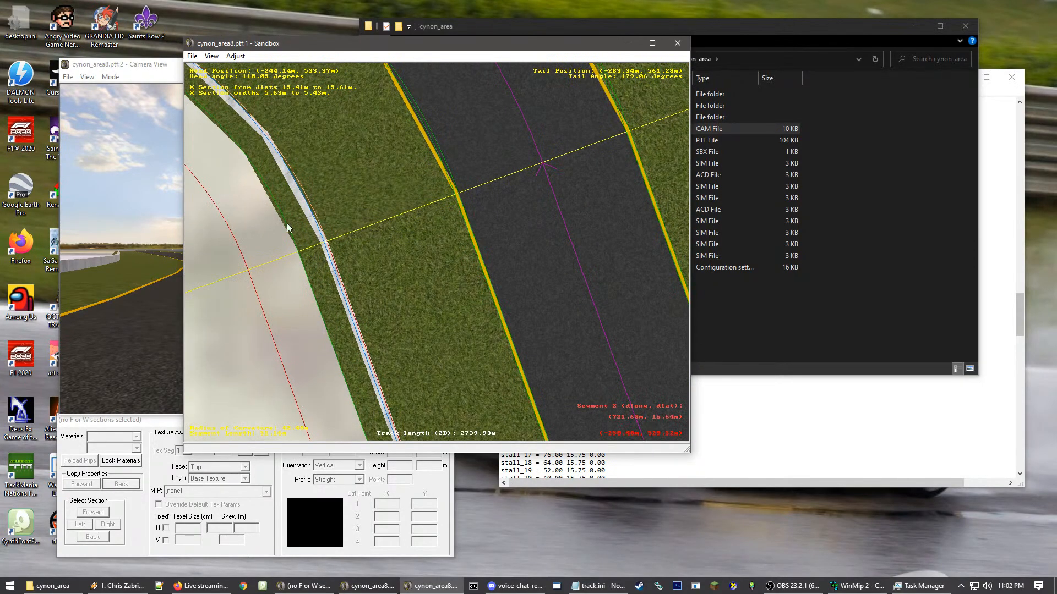
{"action": "left_click", "coordinate": [317, 244]}
- Move the positive-side wall boundary where segments 0 and 1 meet onto the wall
{"action": "scroll", "coordinate": [315, 222], "scroll_direction": "down", "scroll_amount": 4}
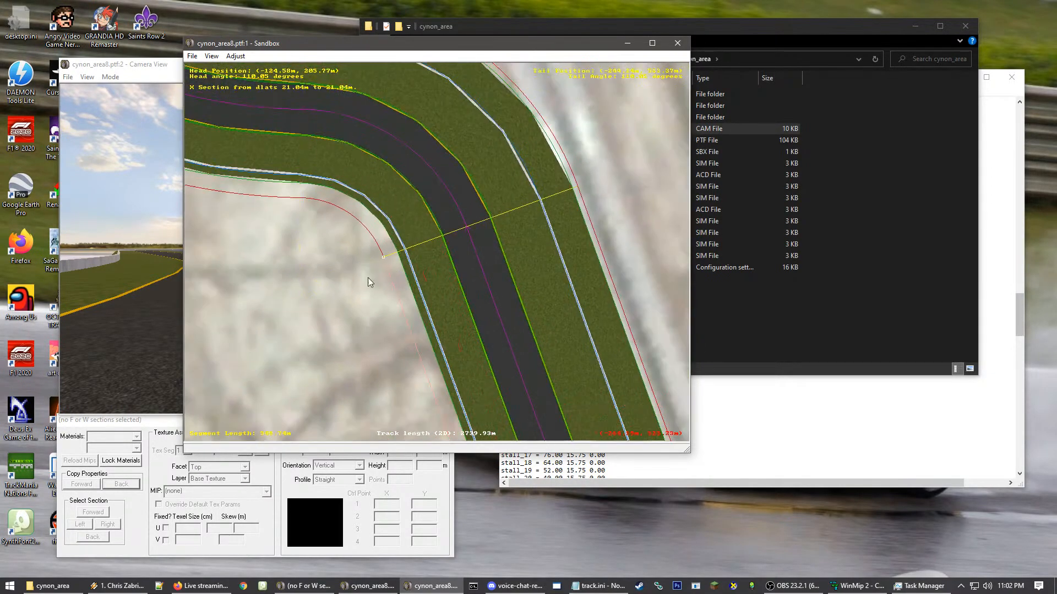
{"action": "scroll", "coordinate": [429, 313], "scroll_direction": "down", "scroll_amount": 1}
{"action": "right_click", "coordinate": [448, 330]}
{"action": "right_click", "coordinate": [479, 336]}
{"action": "right_click", "coordinate": [484, 322]}
{"action": "right_click", "coordinate": [482, 329]}
{"action": "right_click", "coordinate": [472, 344]}
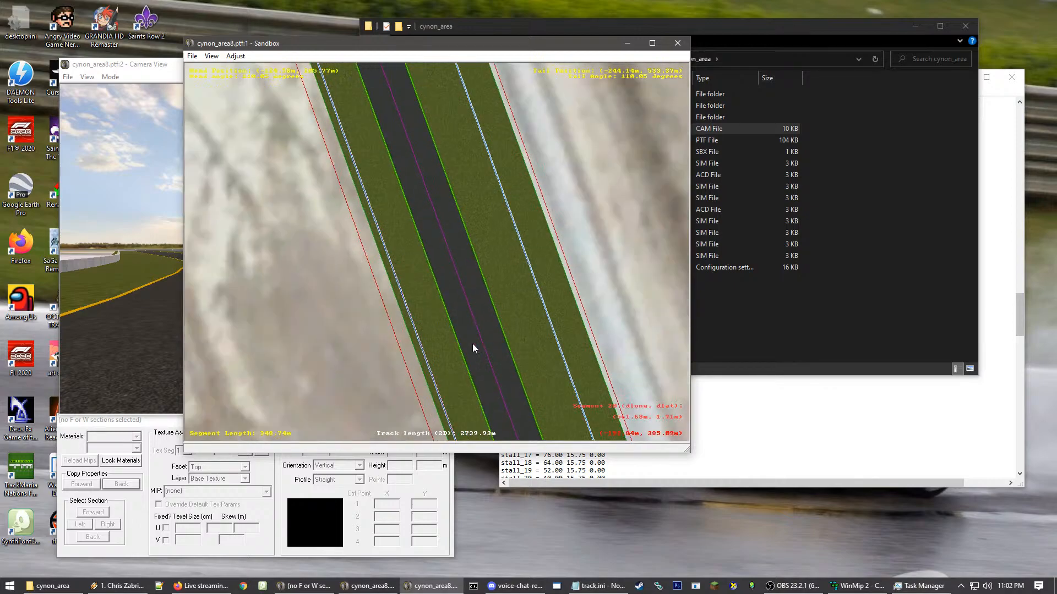
{"action": "right_click", "coordinate": [474, 342]}
{"action": "right_click", "coordinate": [486, 297]}
{"action": "right_click", "coordinate": [451, 324]}
{"action": "right_click", "coordinate": [429, 330]}
{"action": "right_click", "coordinate": [458, 324]}
{"action": "right_click", "coordinate": [477, 337]}
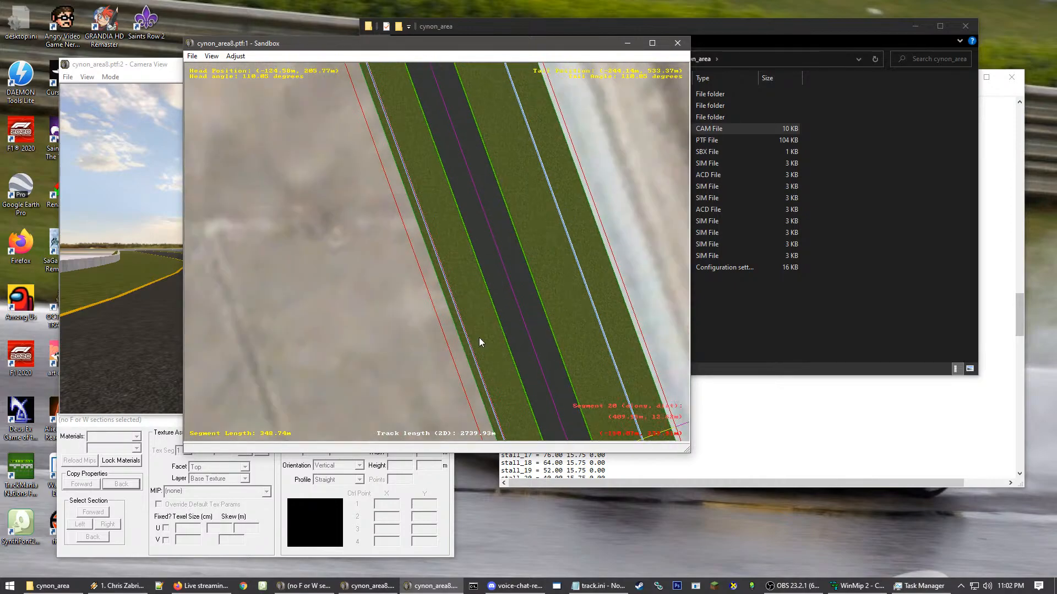
{"action": "right_click", "coordinate": [479, 338]}
{"action": "right_click", "coordinate": [478, 338]}
{"action": "right_click", "coordinate": [438, 329]}
{"action": "scroll", "coordinate": [429, 276], "scroll_direction": "up", "scroll_amount": 1}
{"action": "scroll", "coordinate": [392, 168], "scroll_direction": "up", "scroll_amount": 1}
{"action": "scroll", "coordinate": [407, 149], "scroll_direction": "up", "scroll_amount": 2}
{"action": "right_click", "coordinate": [434, 121]}
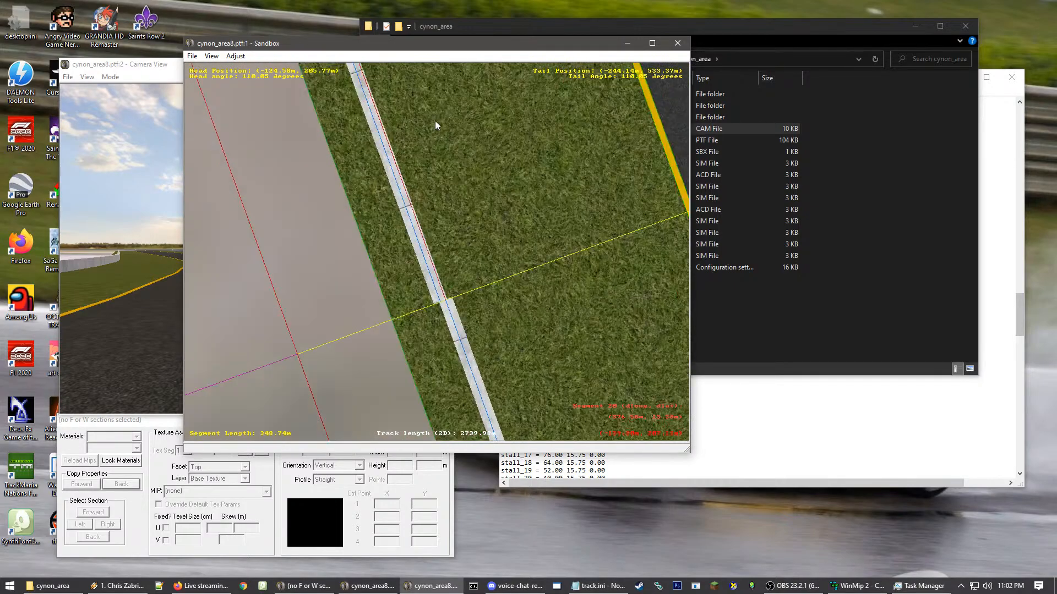
{"action": "scroll", "coordinate": [419, 292], "scroll_direction": "up", "scroll_amount": 2}
{"action": "left_click", "coordinate": [443, 380]}
{"action": "left_click", "coordinate": [441, 372]}
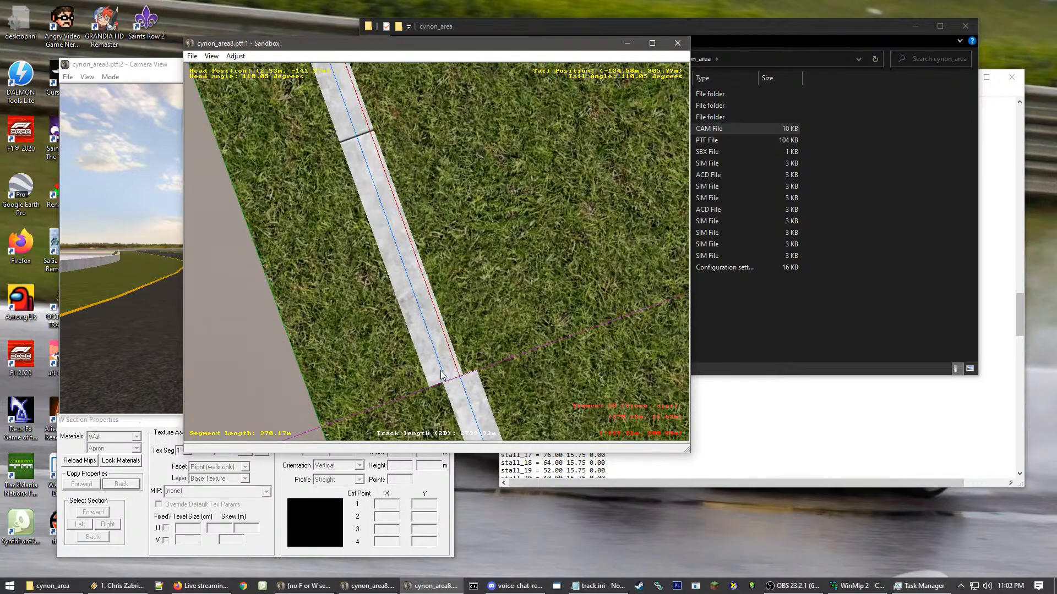
{"action": "left_click", "coordinate": [443, 378]}
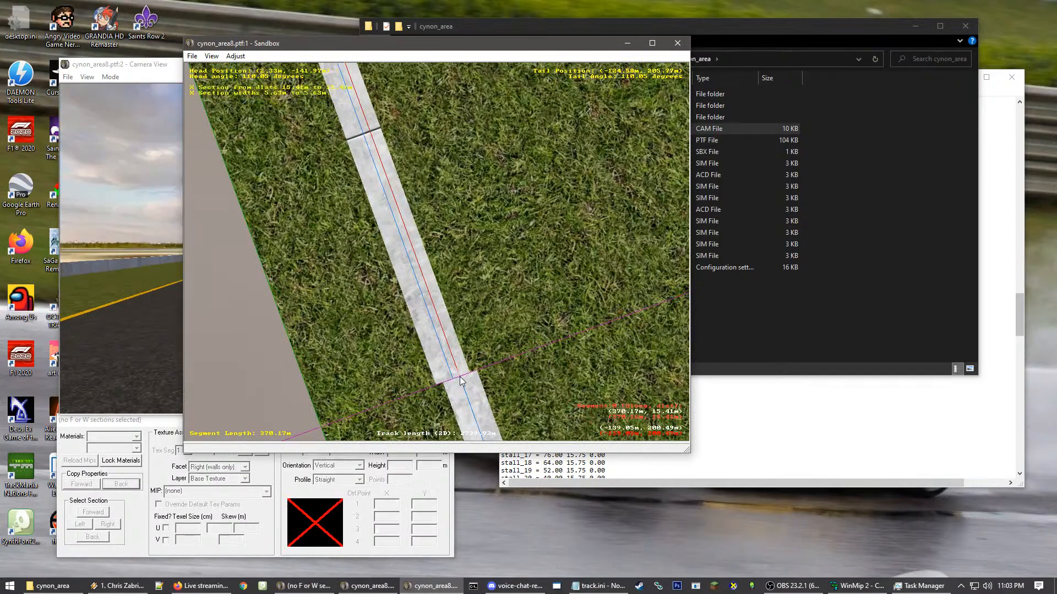
{"action": "left_click", "coordinate": [456, 378]}
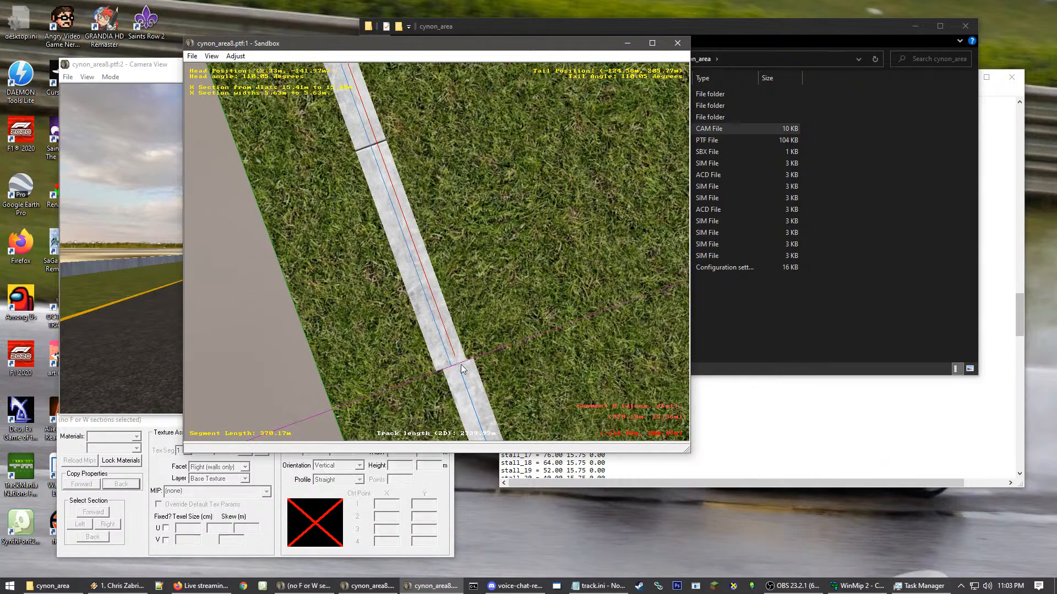
{"action": "left_click", "coordinate": [438, 372]}
{"action": "left_click_drag", "start_coordinate": [450, 366], "coordinate": [459, 367]}
- Align the boundaries on both sides with the road edges where segments 20 and 0 meet
{"action": "scroll", "coordinate": [459, 367], "scroll_direction": "down", "scroll_amount": 1}
{"action": "scroll", "coordinate": [460, 370], "scroll_direction": "down", "scroll_amount": 5}
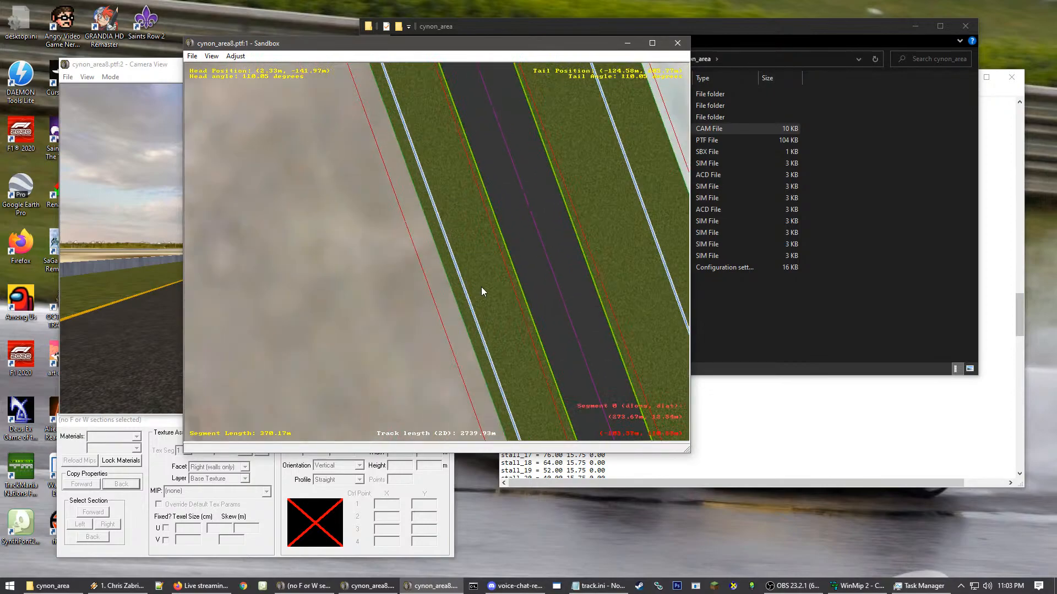
{"action": "right_click_drag", "start_coordinate": [481, 287], "coordinate": [523, 359]}
{"action": "scroll", "coordinate": [524, 361], "scroll_direction": "down", "scroll_amount": 3}
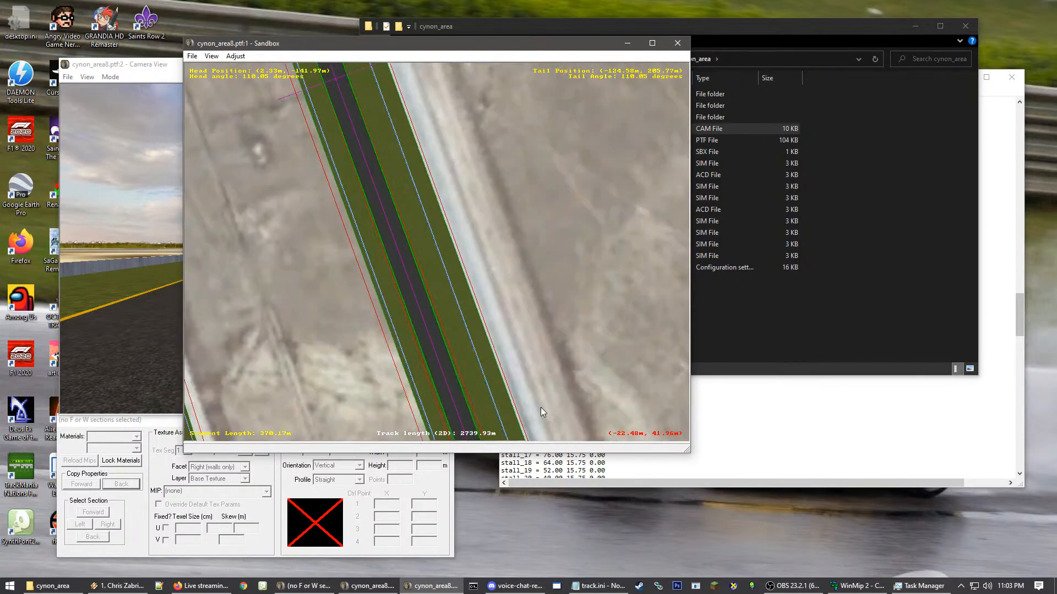
{"action": "right_click_drag", "start_coordinate": [540, 407], "coordinate": [483, 317]}
{"action": "scroll", "coordinate": [496, 330], "scroll_direction": "up", "scroll_amount": 4}
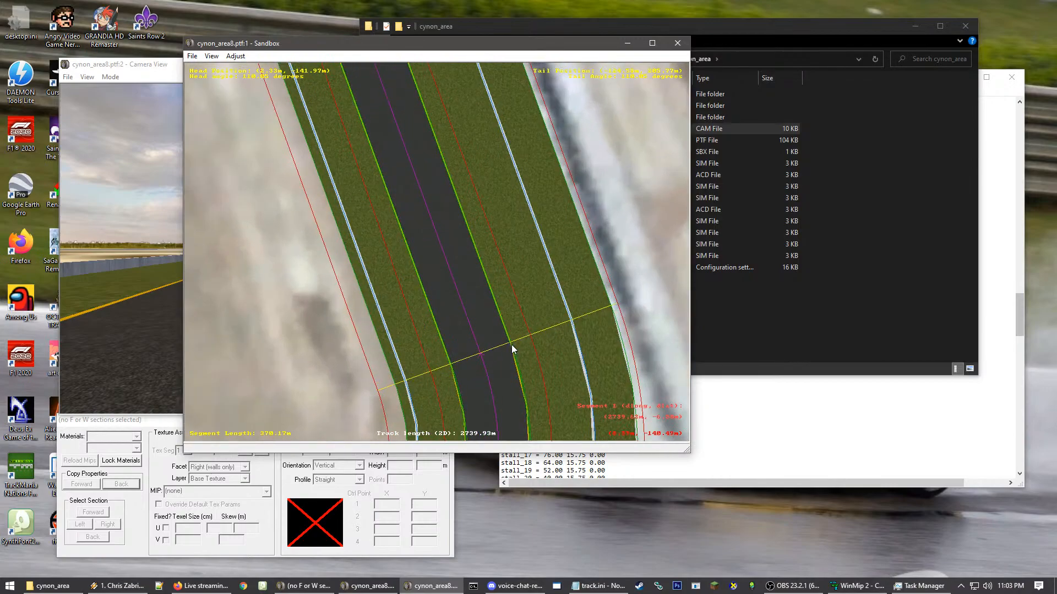
{"action": "left_click", "coordinate": [512, 344]}
{"action": "scroll", "coordinate": [479, 281], "scroll_direction": "up", "scroll_amount": 1}
{"action": "scroll", "coordinate": [465, 235], "scroll_direction": "up", "scroll_amount": 4}
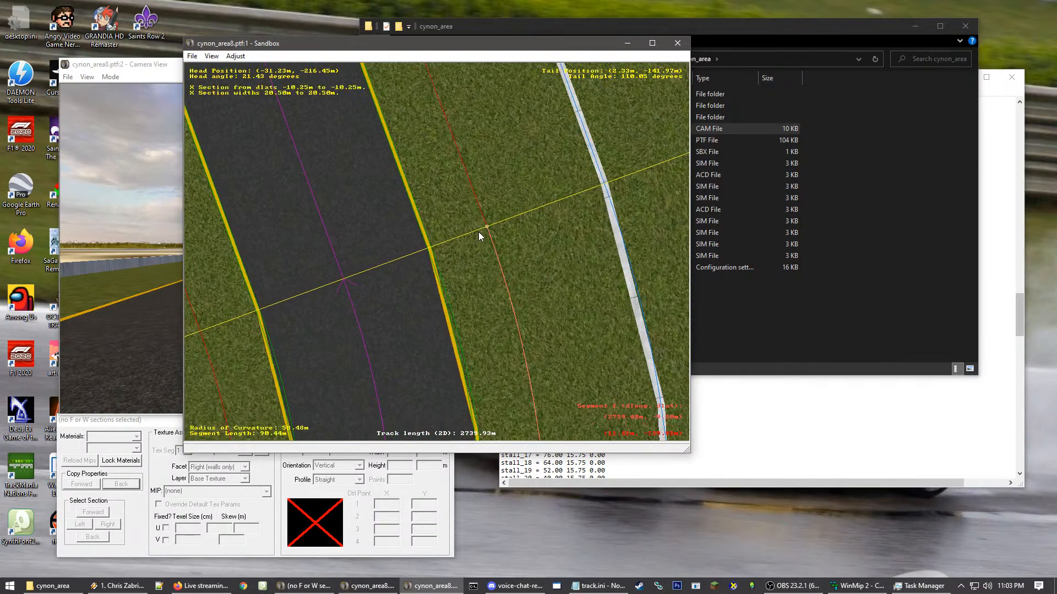
{"action": "left_click", "coordinate": [480, 231]}
{"action": "left_click", "coordinate": [222, 324]}
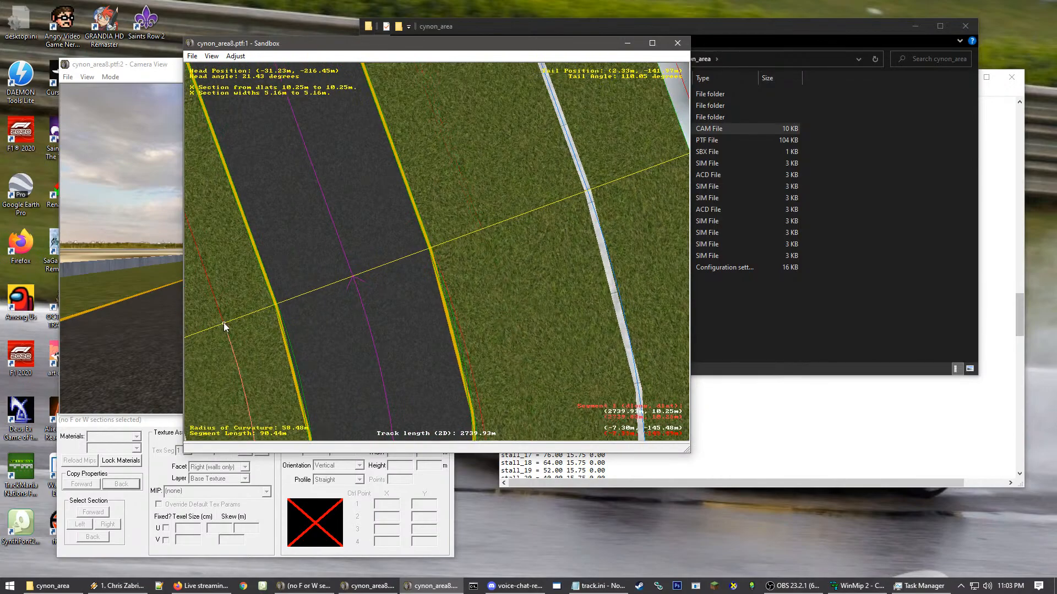
- Move both road-side boundaries onto the road edges where segments 19 and 20 meet
{"action": "scroll", "coordinate": [376, 279], "scroll_direction": "down", "scroll_amount": 2}
{"action": "scroll", "coordinate": [380, 342], "scroll_direction": "down", "scroll_amount": 2}
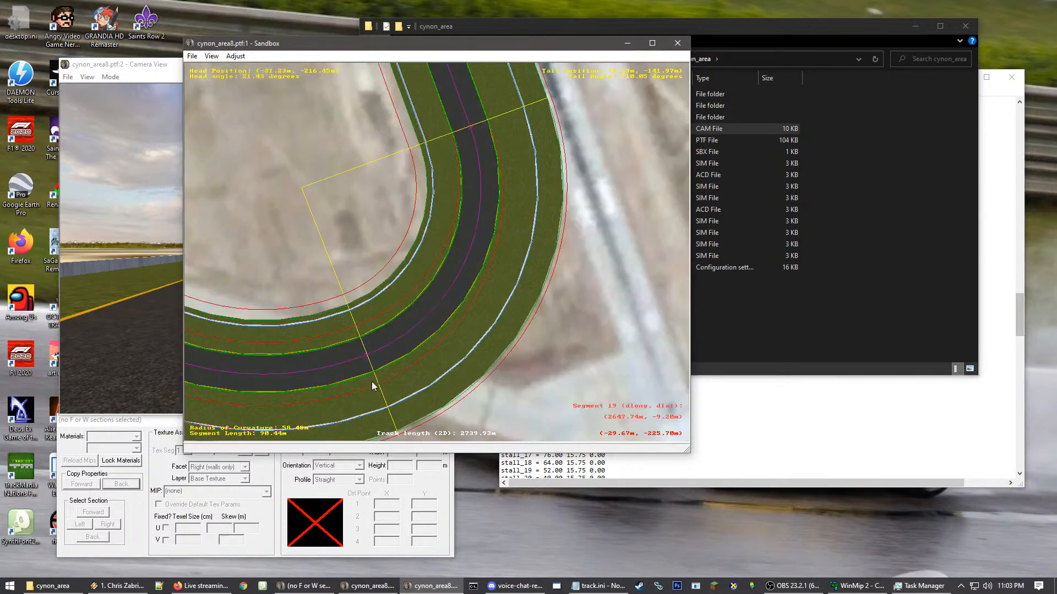
{"action": "scroll", "coordinate": [399, 293], "scroll_direction": "up", "scroll_amount": 1}
{"action": "scroll", "coordinate": [405, 291], "scroll_direction": "up", "scroll_amount": 1}
{"action": "scroll", "coordinate": [438, 276], "scroll_direction": "up", "scroll_amount": 1}
{"action": "left_click", "coordinate": [351, 309]}
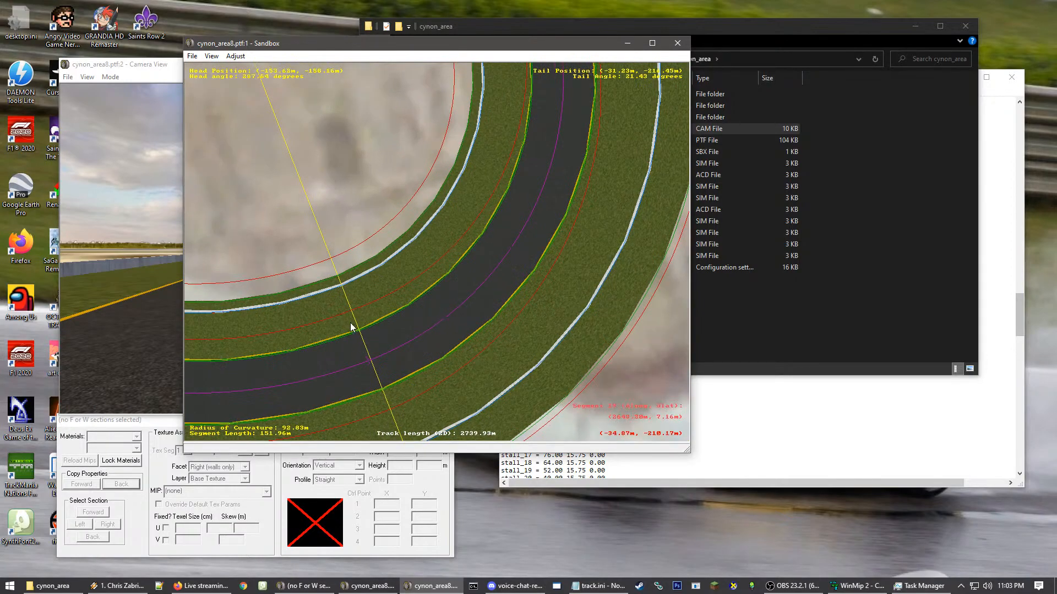
{"action": "left_click", "coordinate": [395, 405]}
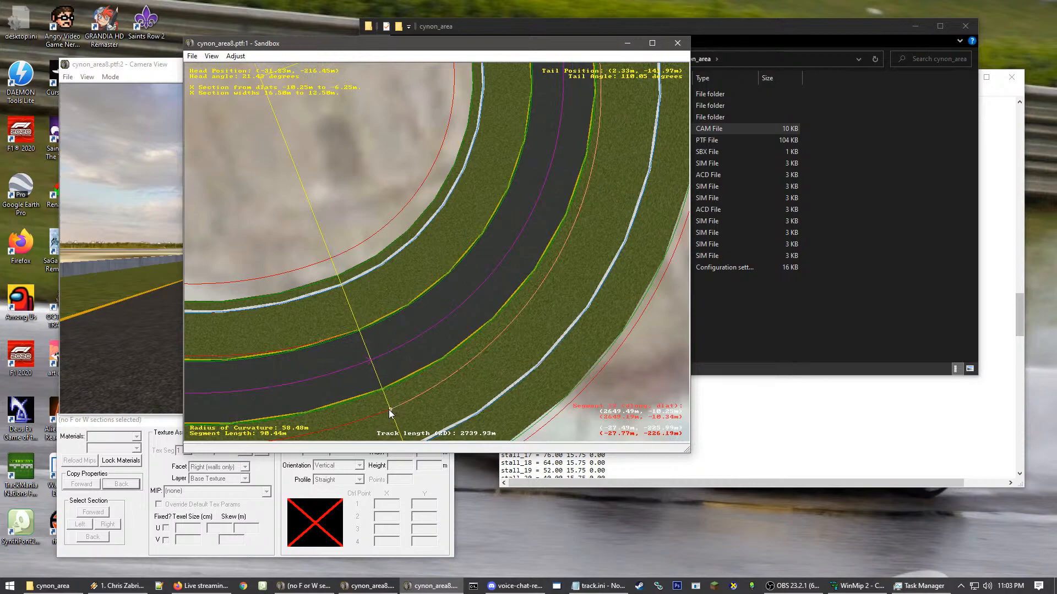
{"action": "left_click", "coordinate": [481, 273]}
- Align both road-side boundaries with the road edges where segments 18 and 19 meet
{"action": "right_click_drag", "start_coordinate": [471, 279], "coordinate": [392, 144]}
{"action": "left_click", "coordinate": [427, 308]}
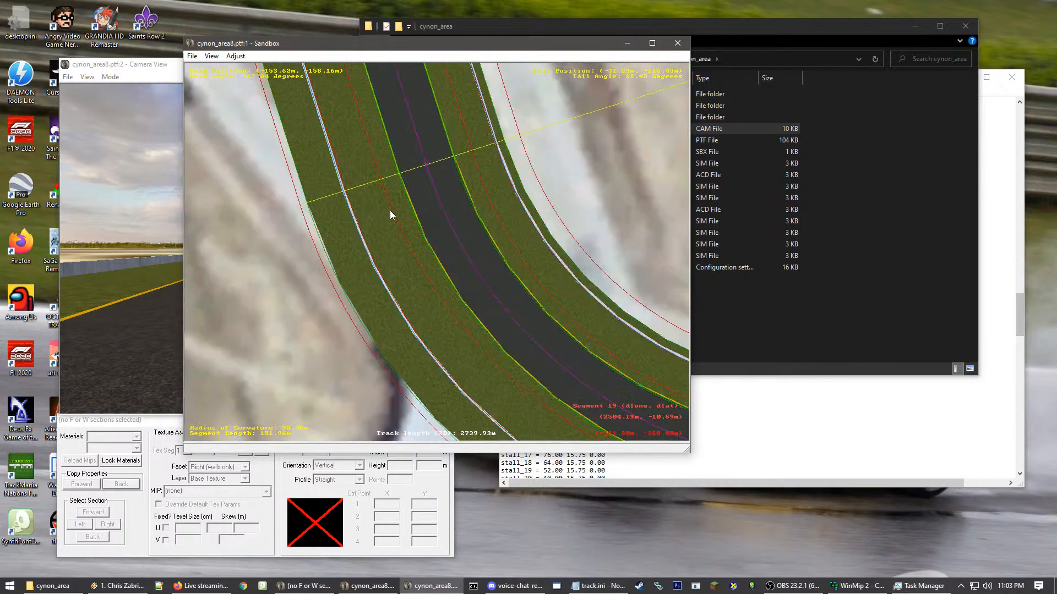
{"action": "right_click_drag", "start_coordinate": [390, 211], "coordinate": [475, 230]}
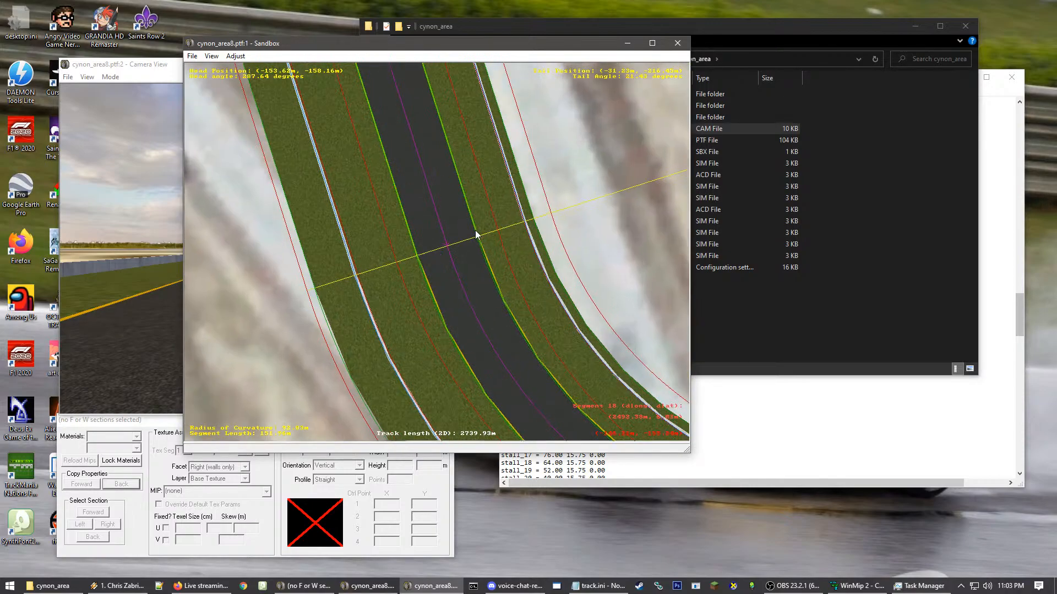
{"action": "left_click", "coordinate": [380, 268]}
{"action": "left_click", "coordinate": [395, 266]}
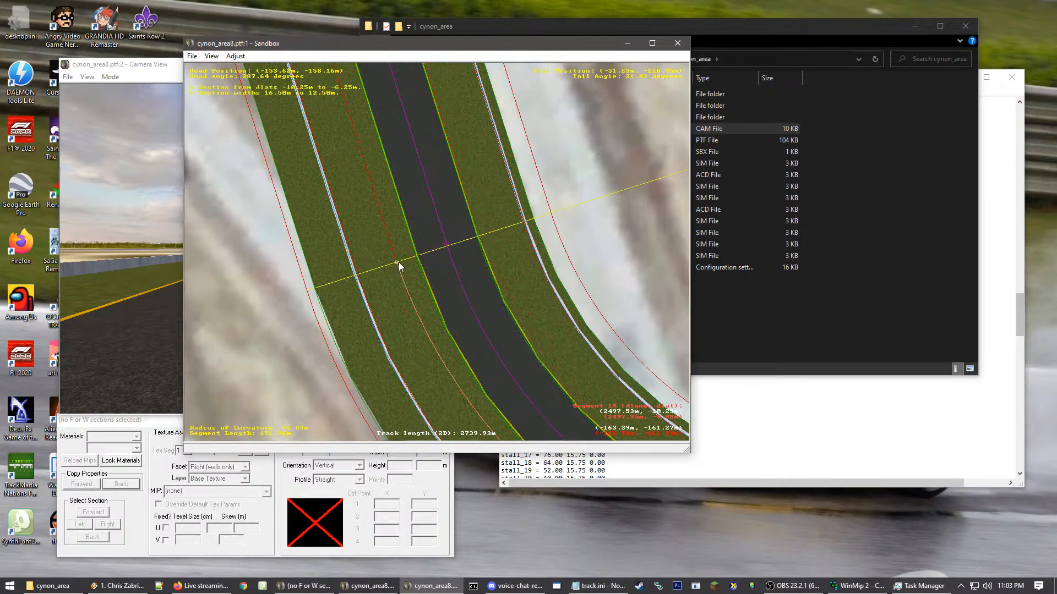
{"action": "left_click_drag", "start_coordinate": [399, 262], "coordinate": [423, 254]}
- Bring the road-side boundaries on both sides onto the road edges where segments 17 and 18 meet
{"action": "right_click", "coordinate": [406, 264]}
{"action": "right_click", "coordinate": [404, 171]}
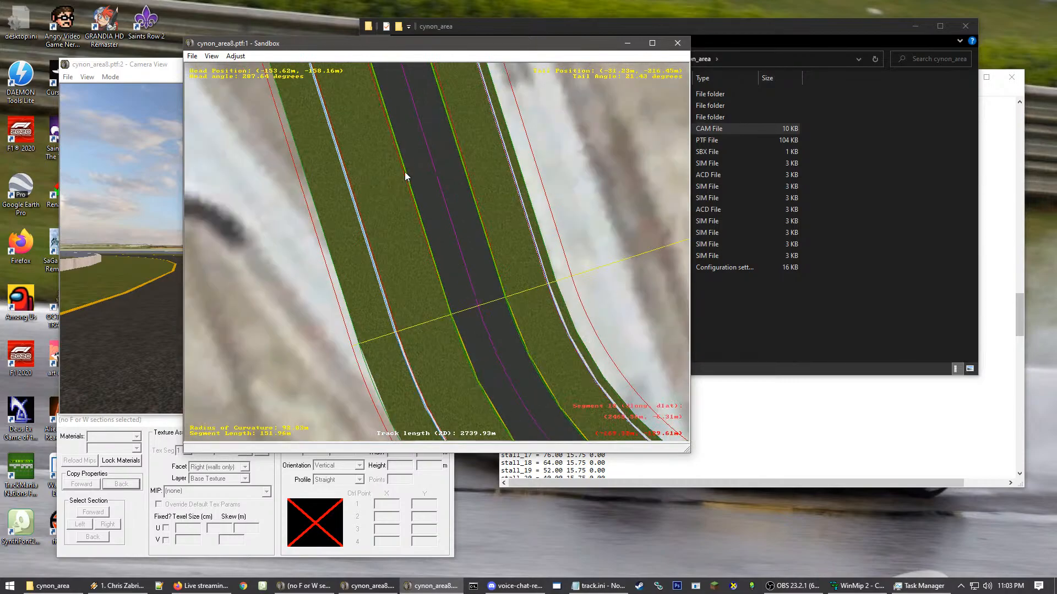
{"action": "right_click", "coordinate": [399, 160]}
{"action": "right_click", "coordinate": [394, 150]}
{"action": "right_click", "coordinate": [388, 155]}
{"action": "right_click", "coordinate": [385, 157]}
{"action": "right_click", "coordinate": [397, 137]}
{"action": "right_click", "coordinate": [411, 123]}
{"action": "left_click", "coordinate": [420, 154]}
{"action": "right_click", "coordinate": [421, 156]}
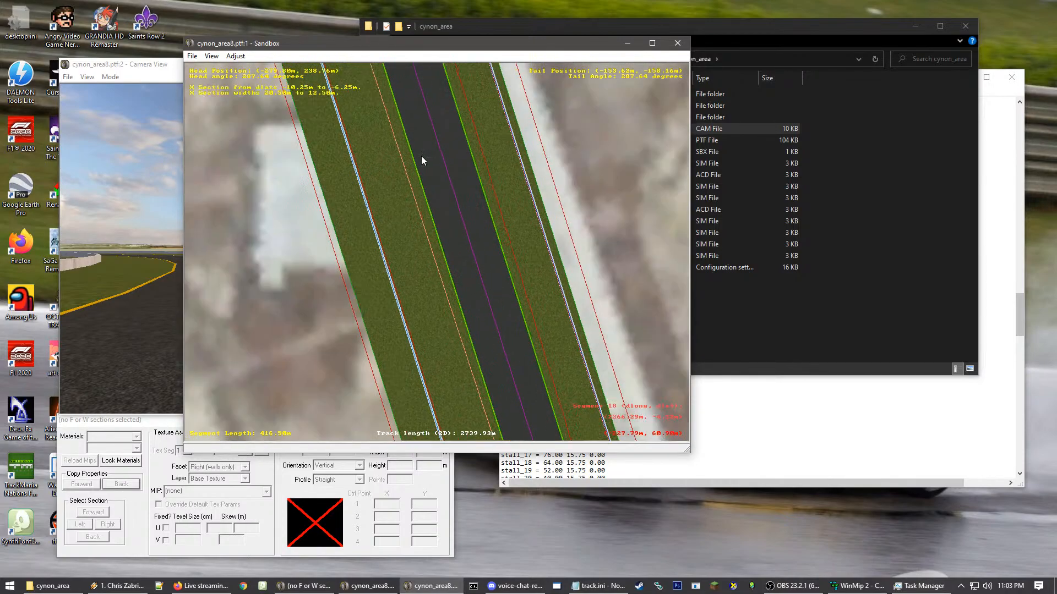
{"action": "right_click", "coordinate": [421, 149]}
{"action": "right_click", "coordinate": [417, 138]}
{"action": "right_click", "coordinate": [400, 127]}
{"action": "right_click", "coordinate": [384, 120]}
{"action": "right_click", "coordinate": [383, 122]}
{"action": "right_click", "coordinate": [389, 148]}
{"action": "right_click", "coordinate": [390, 168]}
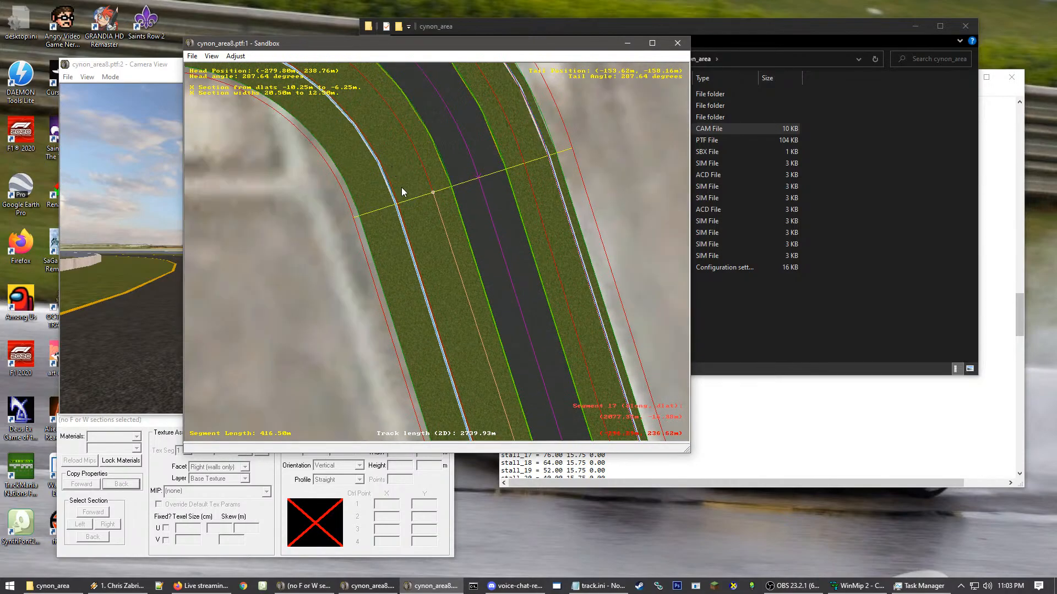
{"action": "right_click", "coordinate": [405, 185]}
{"action": "left_click_drag", "start_coordinate": [469, 258], "coordinate": [487, 251]}
{"action": "left_click", "coordinate": [562, 207]}
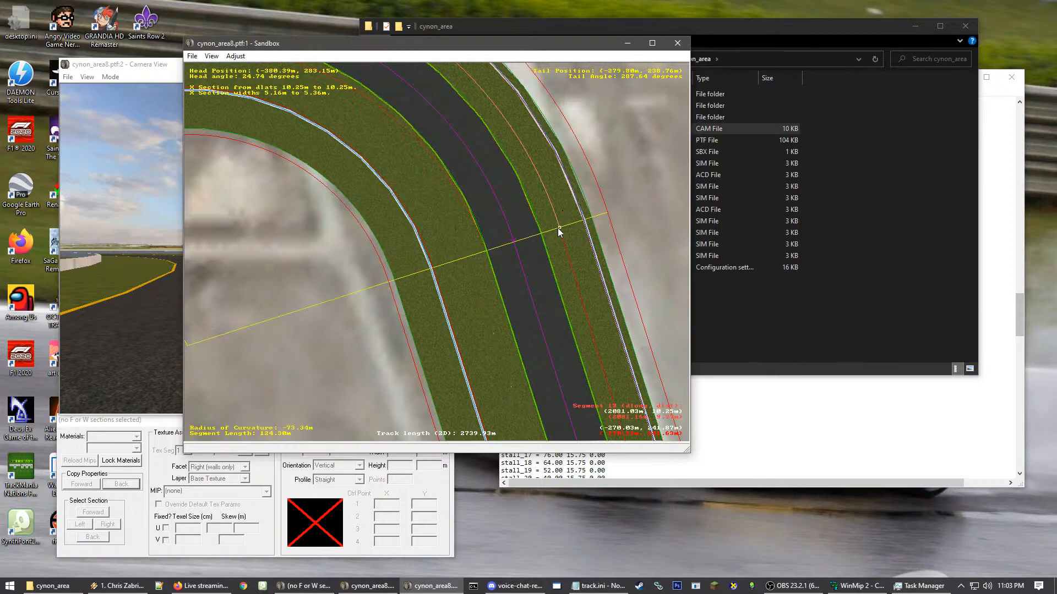
{"action": "left_click_drag", "start_coordinate": [558, 228], "coordinate": [507, 242]}
- Align both road-side boundaries with the road edges where segments 16 and 17 meet
{"action": "left_click", "coordinate": [367, 220]}
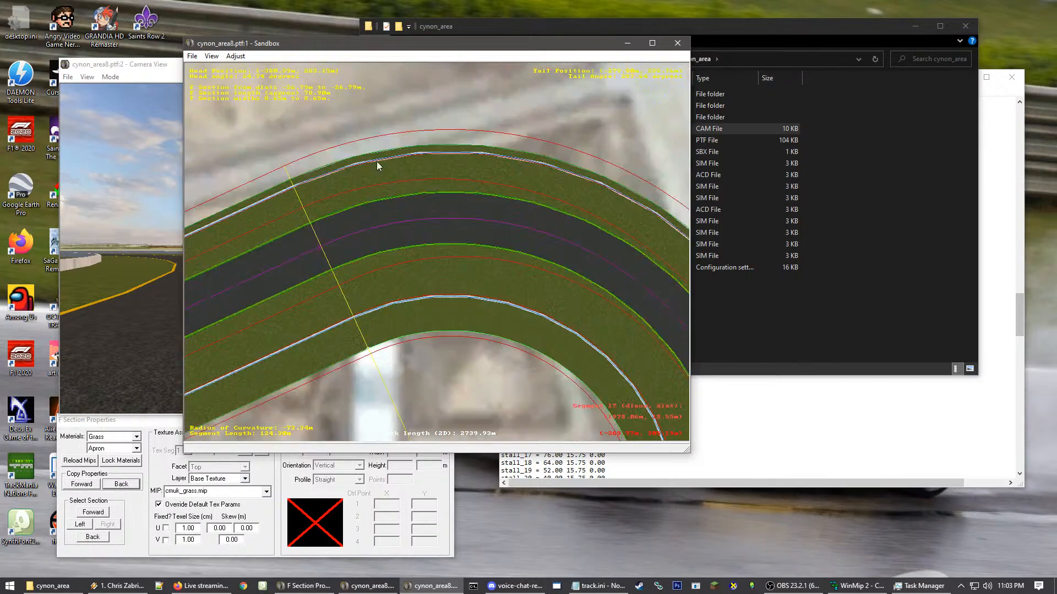
{"action": "left_click", "coordinate": [335, 292]}
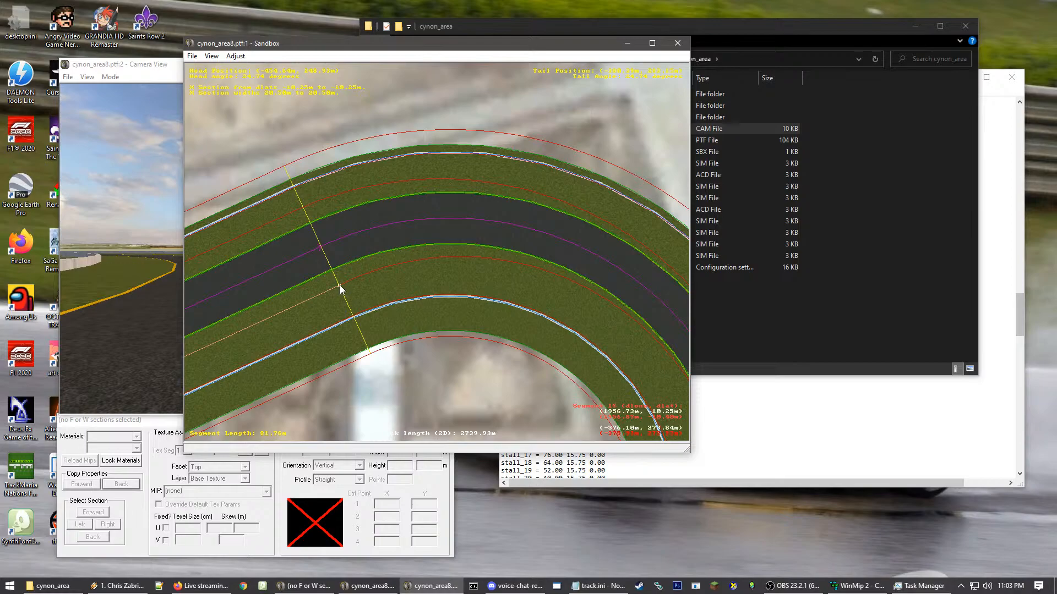
{"action": "mouse_move", "coordinate": [300, 208]}
{"action": "left_mouse_down"}
{"action": "mouse_move", "coordinate": [318, 236]}
{"action": "mouse_move", "coordinate": [311, 226]}
{"action": "left_mouse_up"}
- Move the positive-side wall boundary where segments 16 and 17 meet onto the wall, at a lateral position of 15.61 m
{"action": "right_click", "coordinate": [284, 187]}
{"action": "scroll", "coordinate": [405, 231], "scroll_direction": "up", "scroll_amount": 5}
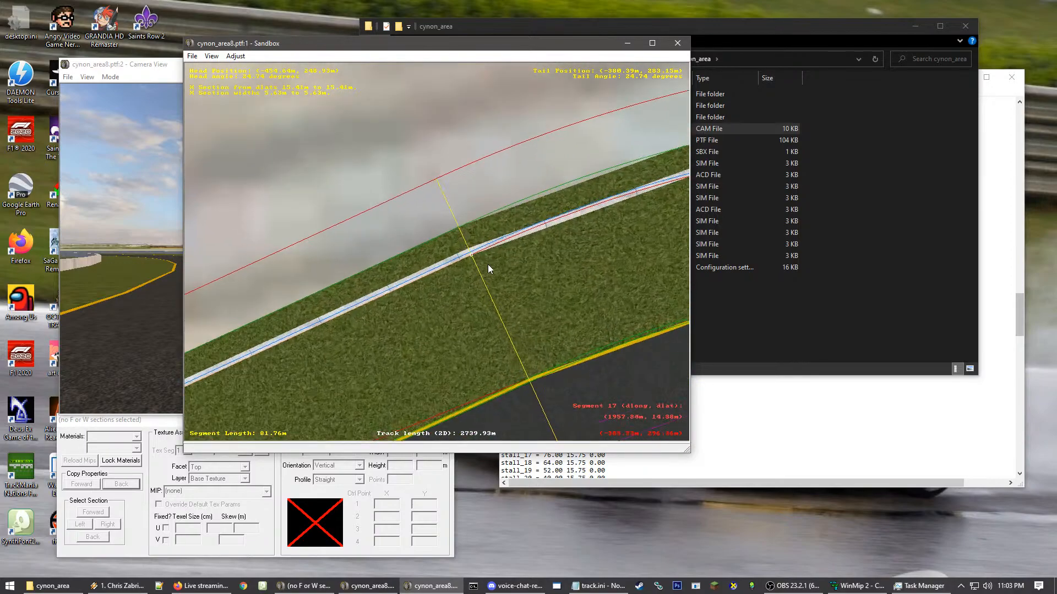
{"action": "scroll", "coordinate": [404, 106], "scroll_direction": "down", "scroll_amount": 5}
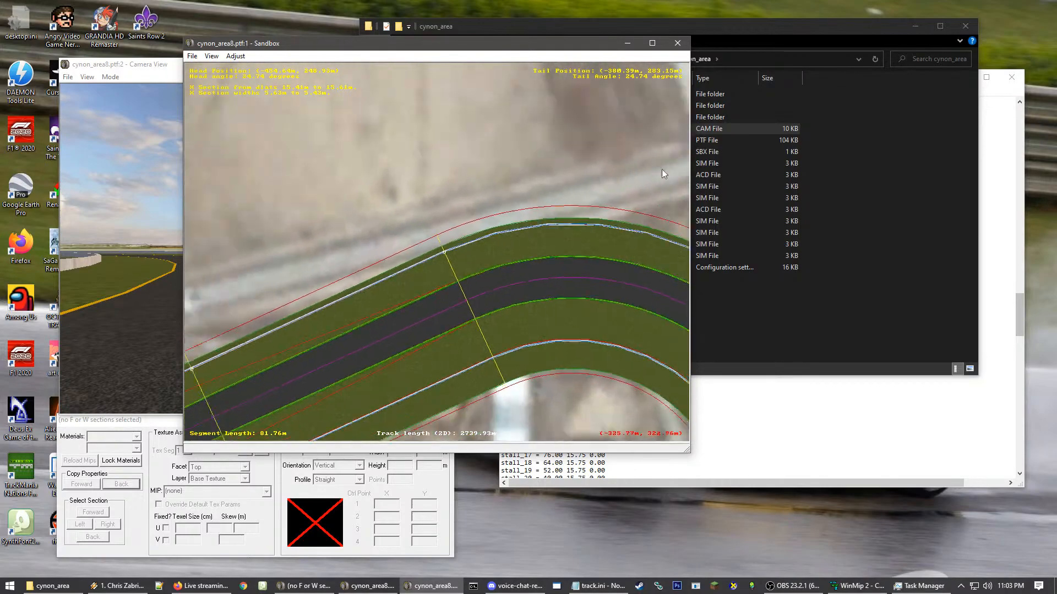
- Set the positive-side wall boundary where segments 17 and 18 meet to a lateral position of 15.61 m, on the wall
{"action": "right_click", "coordinate": [622, 275]}
{"action": "right_click", "coordinate": [433, 302]}
{"action": "scroll", "coordinate": [463, 286], "scroll_direction": "up", "scroll_amount": 2}
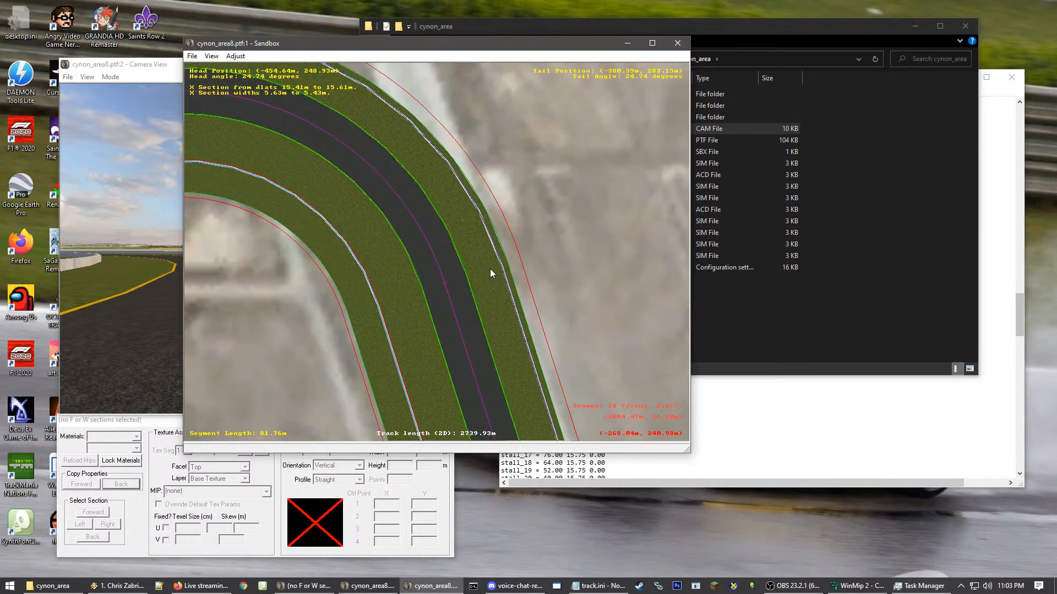
{"action": "left_click", "coordinate": [490, 268]}
{"action": "right_click", "coordinate": [493, 261]}
{"action": "scroll", "coordinate": [419, 281], "scroll_direction": "up", "scroll_amount": 5}
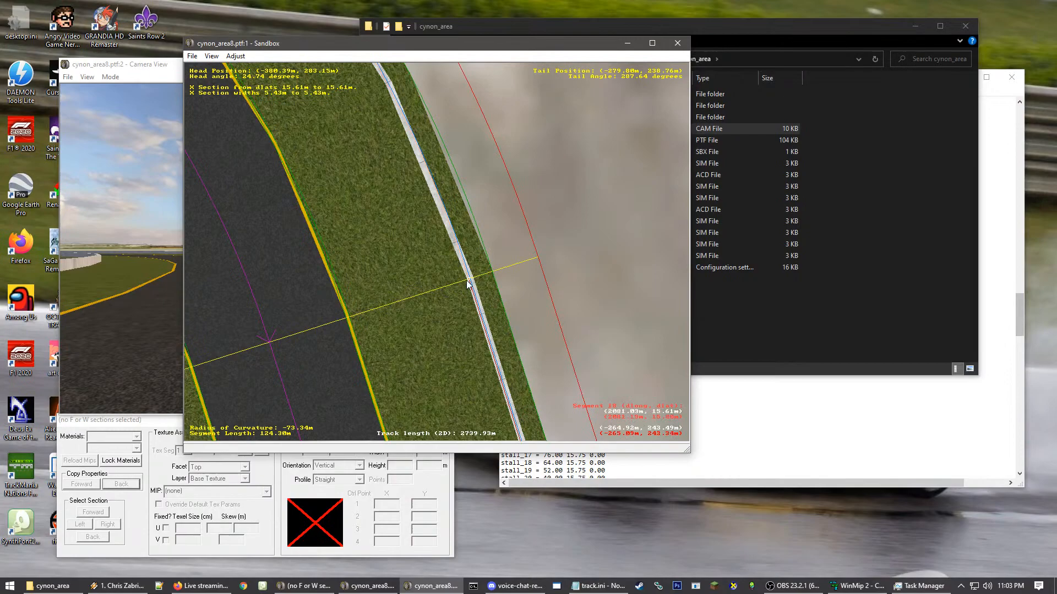
{"action": "left_click_drag", "start_coordinate": [461, 283], "coordinate": [461, 282]}
{"action": "left_click", "coordinate": [600, 252]}
- Move the negative-side wall boundary where segments 17 and 18 meet onto the wall, at a lateral position of -18.64 m
{"action": "scroll", "coordinate": [582, 249], "scroll_direction": "down", "scroll_amount": 1}
{"action": "scroll", "coordinate": [497, 359], "scroll_direction": "down", "scroll_amount": 4}
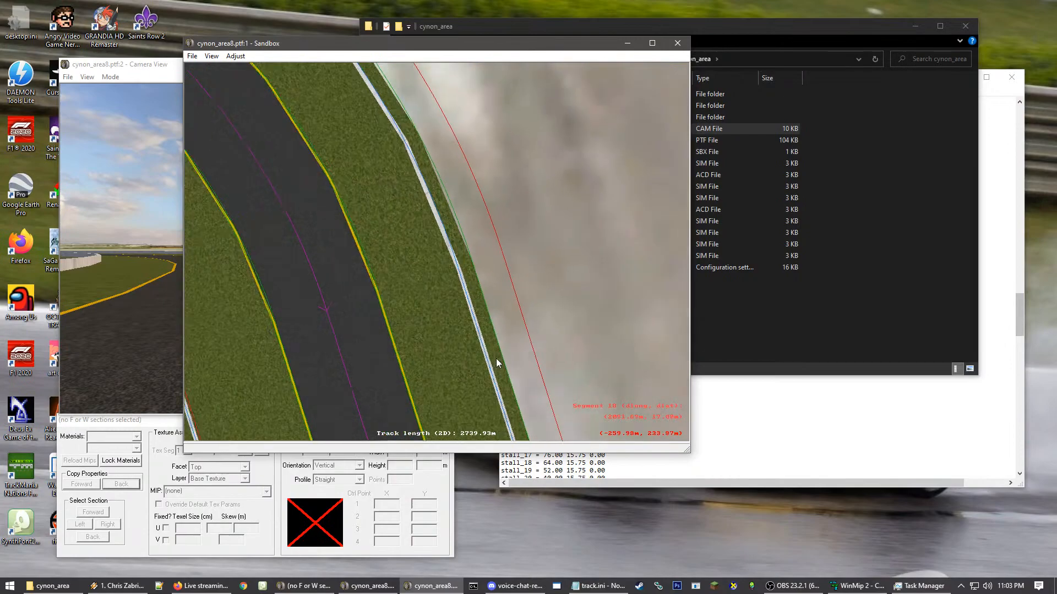
{"action": "right_click", "coordinate": [344, 385]}
{"action": "left_click", "coordinate": [461, 286]}
{"action": "left_click", "coordinate": [425, 174]}
{"action": "right_click", "coordinate": [398, 136]}
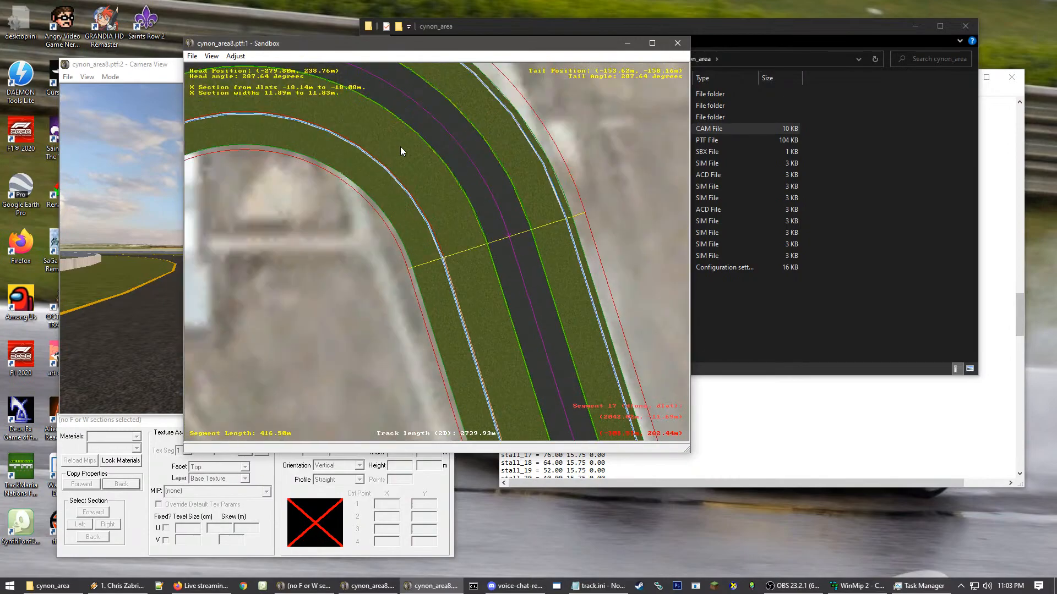
{"action": "scroll", "coordinate": [436, 246], "scroll_direction": "up", "scroll_amount": 5}
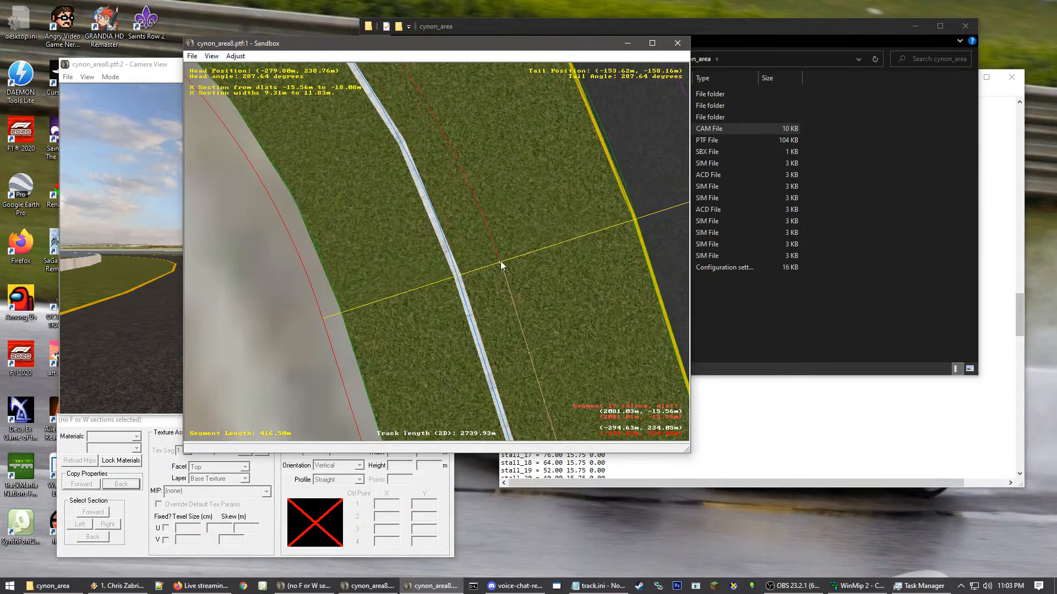
{"action": "left_click", "coordinate": [384, 220]}
{"action": "left_click", "coordinate": [402, 137]}
- Align the negative-side wall boundary at segment 17's head with the wall, at a lateral position of about -18.51 m
{"action": "scroll", "coordinate": [401, 136], "scroll_direction": "down", "scroll_amount": 1}
{"action": "right_click", "coordinate": [400, 137]}
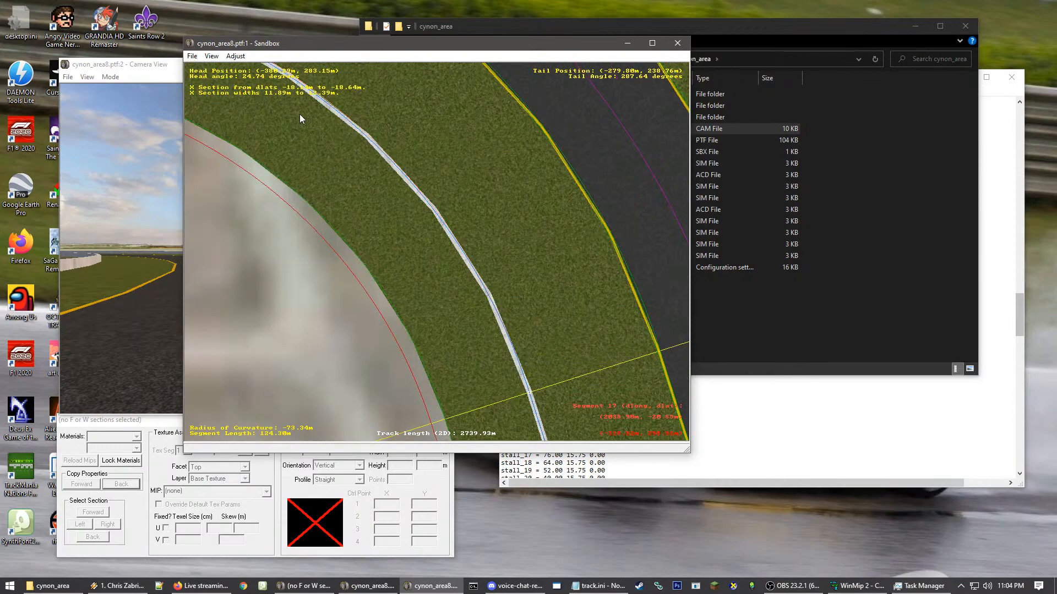
{"action": "right_click", "coordinate": [299, 114]}
{"action": "right_click", "coordinate": [299, 118]}
{"action": "right_click", "coordinate": [231, 315]}
{"action": "right_click", "coordinate": [230, 316]}
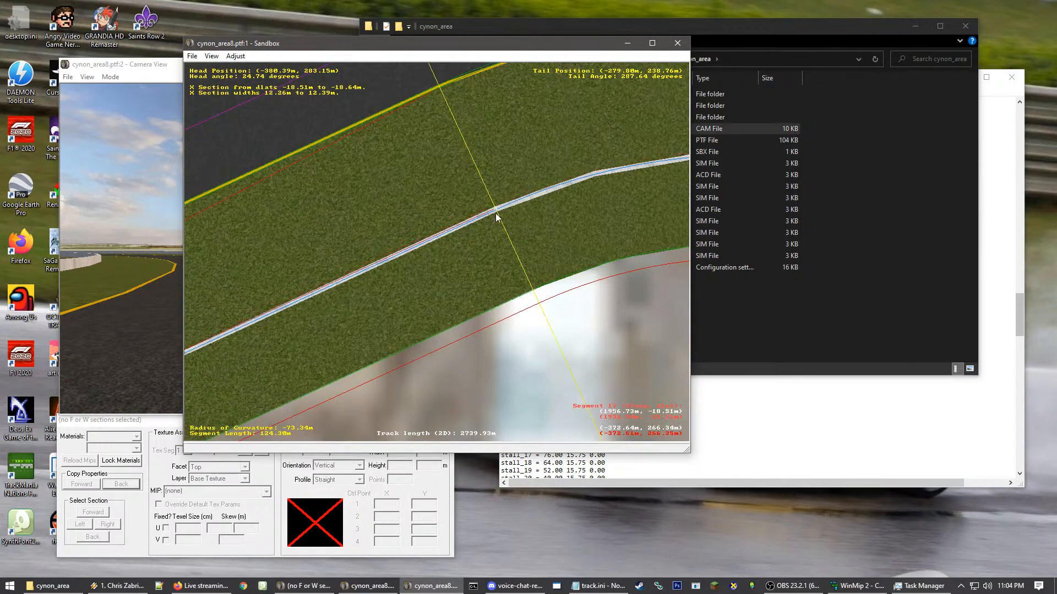
{"action": "left_click", "coordinate": [577, 393]}
- Set the negative-side wall boundary where segments 18 and 19 meet to a lateral position of -18.64 m, on the wall
{"action": "scroll", "coordinate": [576, 393], "scroll_direction": "down", "scroll_amount": 3}
{"action": "right_click", "coordinate": [559, 400]}
{"action": "right_click", "coordinate": [559, 401]}
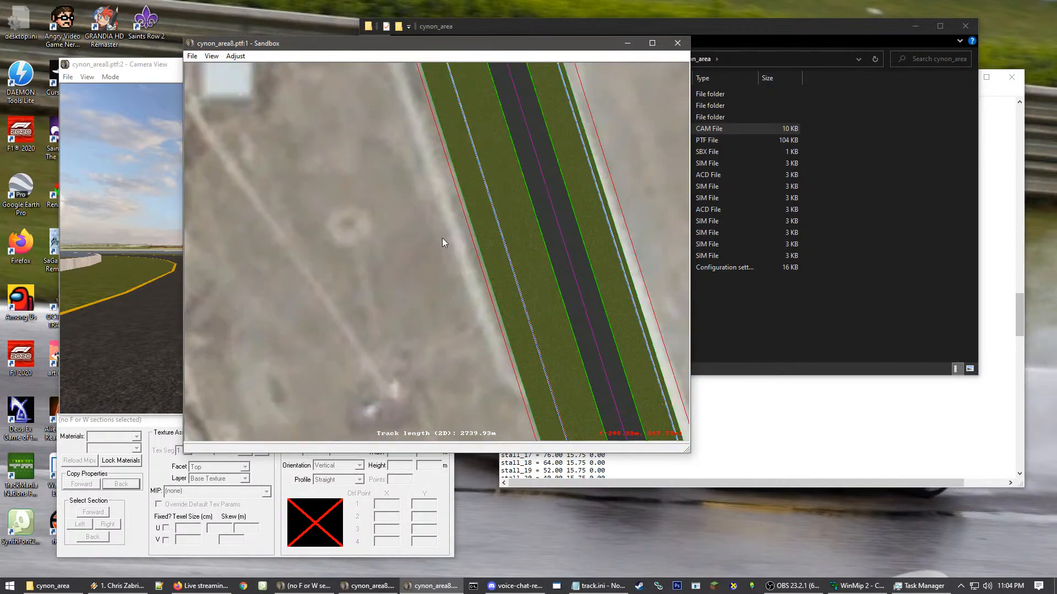
{"action": "right_click", "coordinate": [460, 253]}
{"action": "right_click", "coordinate": [523, 316]}
{"action": "right_click", "coordinate": [539, 377]}
{"action": "right_click", "coordinate": [414, 337]}
{"action": "right_click", "coordinate": [473, 326]}
{"action": "right_click", "coordinate": [456, 320]}
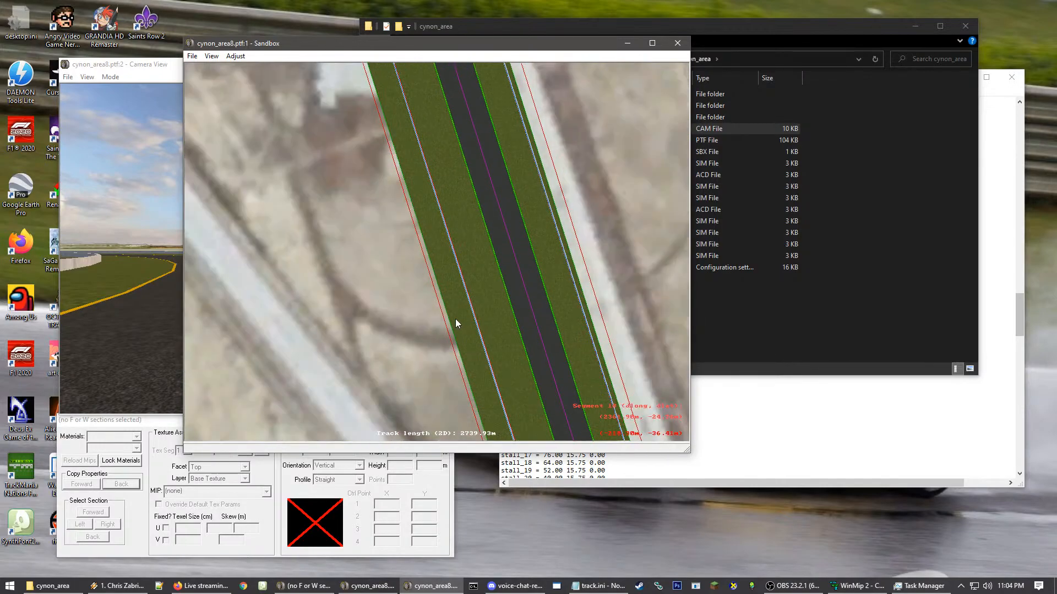
{"action": "right_click", "coordinate": [479, 316]}
{"action": "right_click", "coordinate": [510, 313]}
{"action": "right_click", "coordinate": [457, 344]}
{"action": "right_click", "coordinate": [468, 334]}
{"action": "right_click", "coordinate": [477, 324]}
{"action": "scroll", "coordinate": [451, 308], "scroll_direction": "up", "scroll_amount": 1}
{"action": "left_click", "coordinate": [388, 211]}
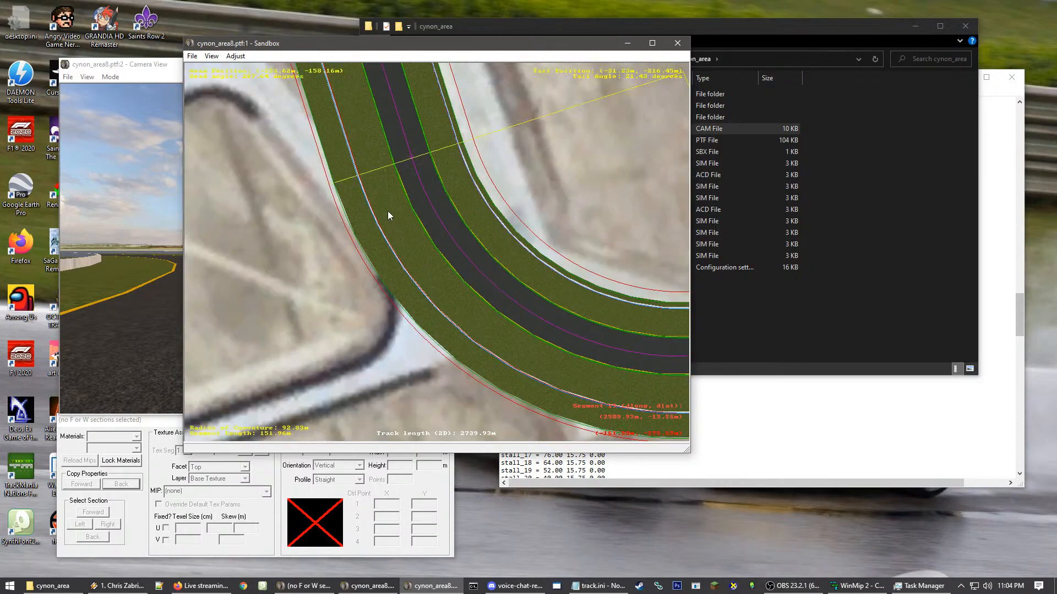
{"action": "scroll", "coordinate": [387, 210], "scroll_direction": "up", "scroll_amount": 1}
{"action": "scroll", "coordinate": [429, 165], "scroll_direction": "up", "scroll_amount": 1}
{"action": "scroll", "coordinate": [369, 171], "scroll_direction": "up", "scroll_amount": 1}
{"action": "scroll", "coordinate": [419, 208], "scroll_direction": "up", "scroll_amount": 1}
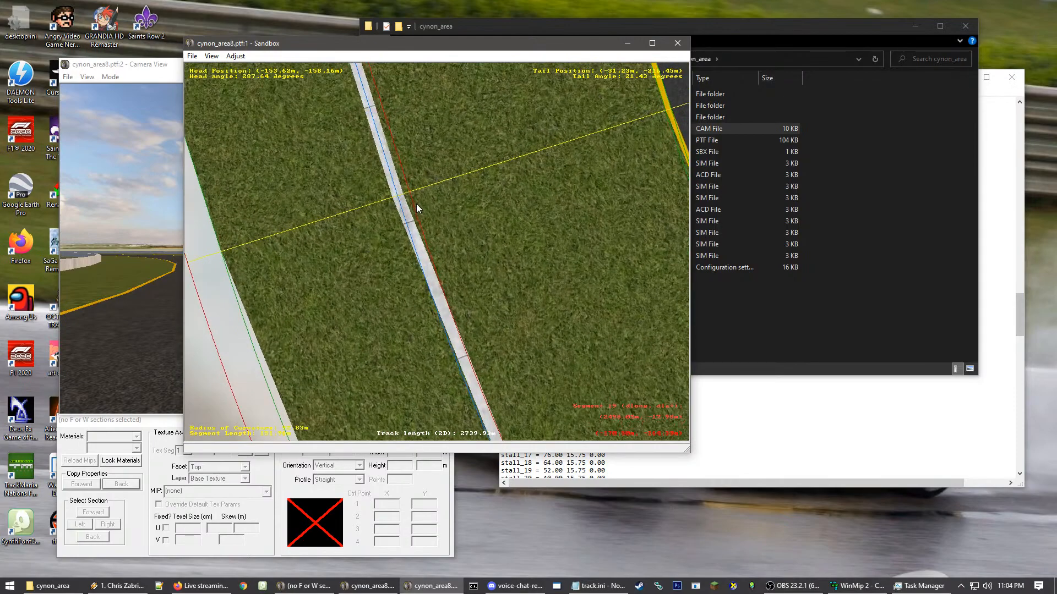
{"action": "left_click_drag", "start_coordinate": [407, 192], "coordinate": [398, 195]}
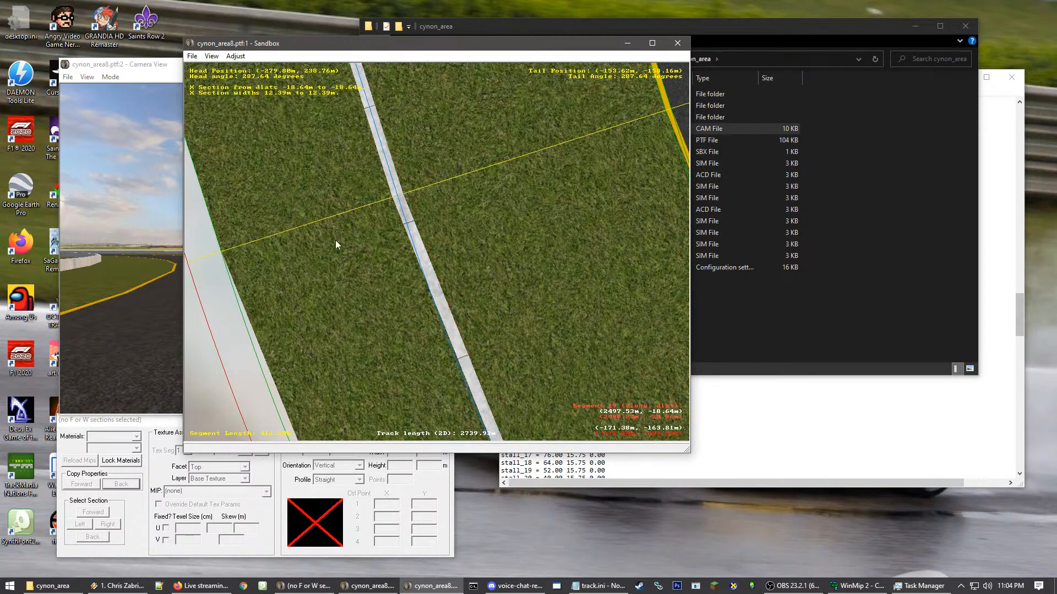
- Move the positive-side wall boundary where segments 18 and 19 meet onto the wall, at a lateral position of about 15.5 m
{"action": "scroll", "coordinate": [316, 250], "scroll_direction": "down", "scroll_amount": 2}
{"action": "scroll", "coordinate": [536, 356], "scroll_direction": "down", "scroll_amount": 3}
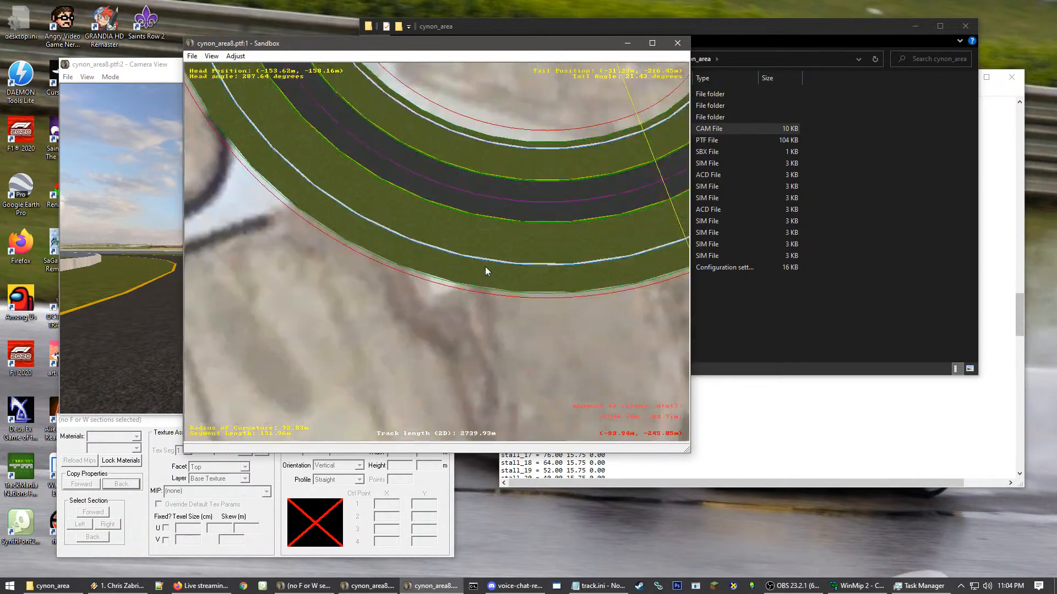
{"action": "right_click", "coordinate": [392, 281]}
{"action": "right_click", "coordinate": [380, 214]}
{"action": "right_click", "coordinate": [311, 190]}
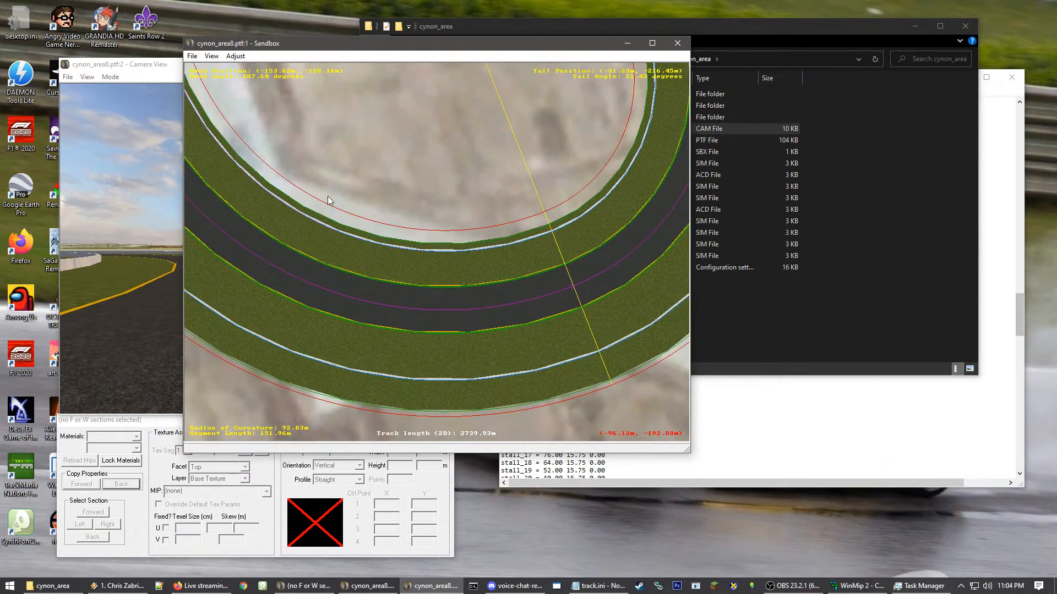
{"action": "right_click", "coordinate": [328, 196]}
{"action": "right_click", "coordinate": [325, 195]}
{"action": "right_click", "coordinate": [456, 267]}
{"action": "scroll", "coordinate": [397, 154], "scroll_direction": "up", "scroll_amount": 3}
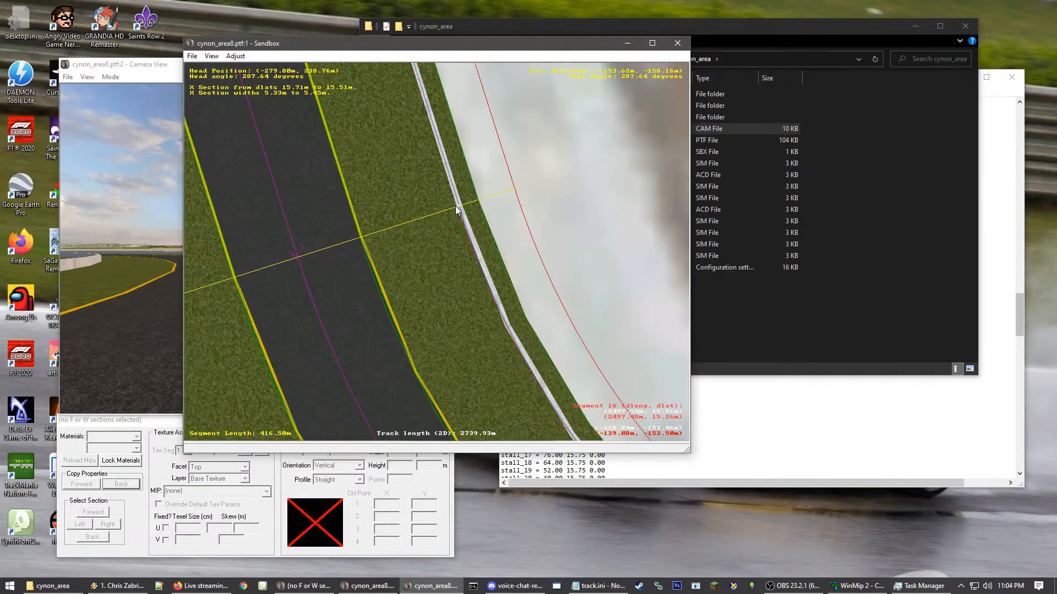
{"action": "left_click", "coordinate": [564, 200]}
{"action": "scroll", "coordinate": [564, 200], "scroll_direction": "down", "scroll_amount": 5}
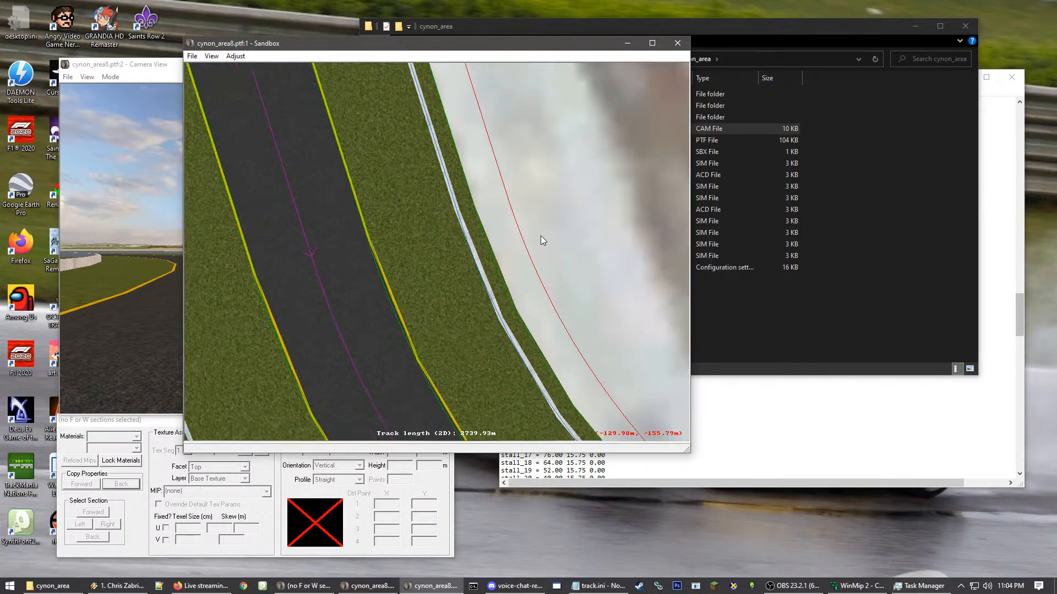
- Set the positive-side boundaries where segments 15 and 16 meet to 6.25 m at the road edge and 15.61 m at the wall
{"action": "right_click", "coordinate": [684, 385]}
{"action": "right_click", "coordinate": [453, 266]}
{"action": "right_click", "coordinate": [302, 170]}
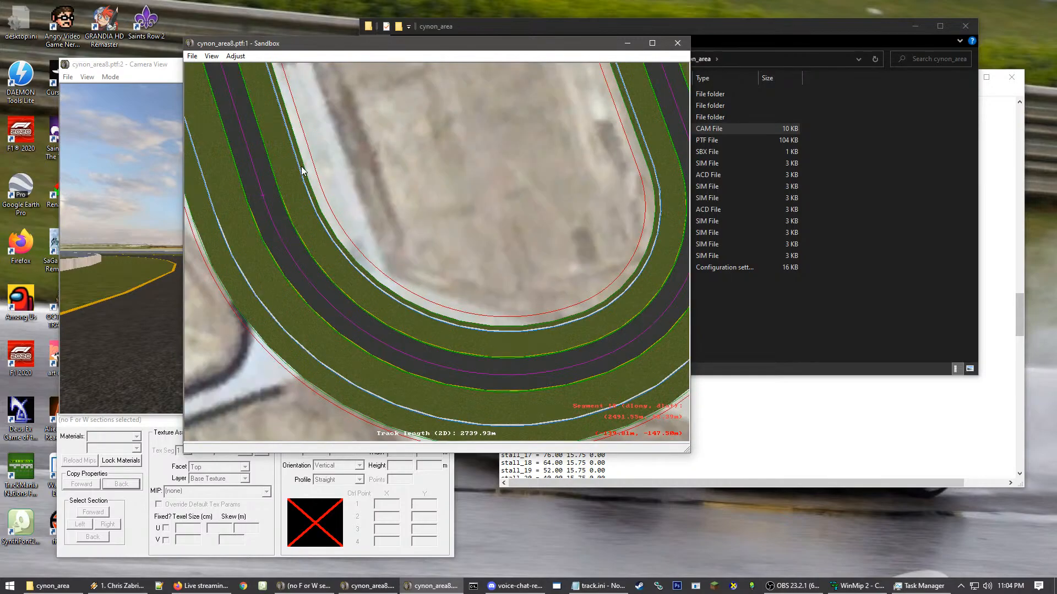
{"action": "right_click", "coordinate": [410, 193]}
{"action": "right_click", "coordinate": [469, 170]}
{"action": "right_click", "coordinate": [370, 174]}
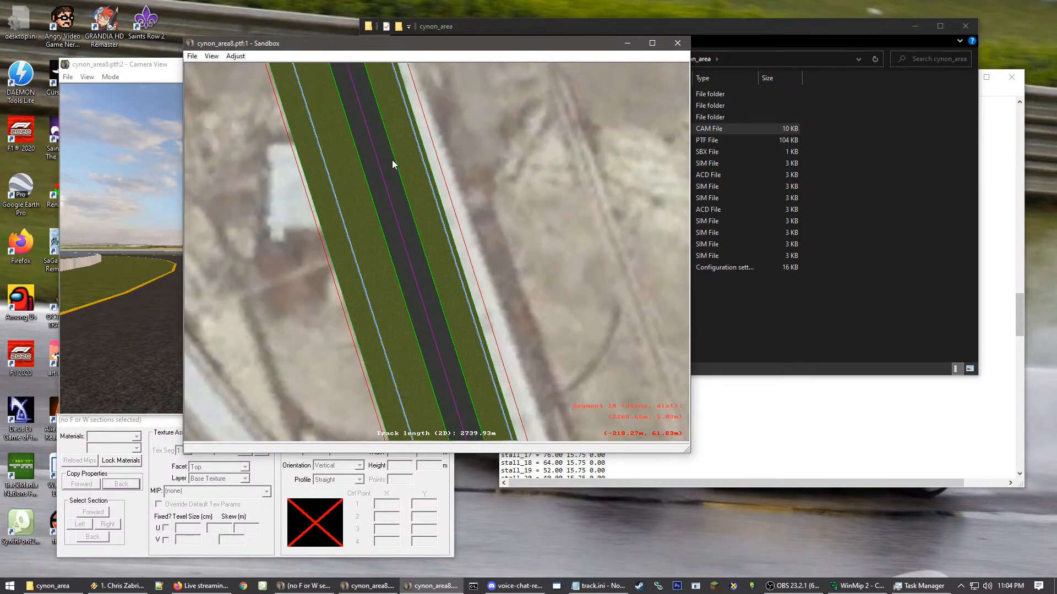
{"action": "right_click", "coordinate": [392, 160]}
{"action": "right_click", "coordinate": [359, 148]}
{"action": "right_click", "coordinate": [415, 129]}
{"action": "right_click", "coordinate": [354, 178]}
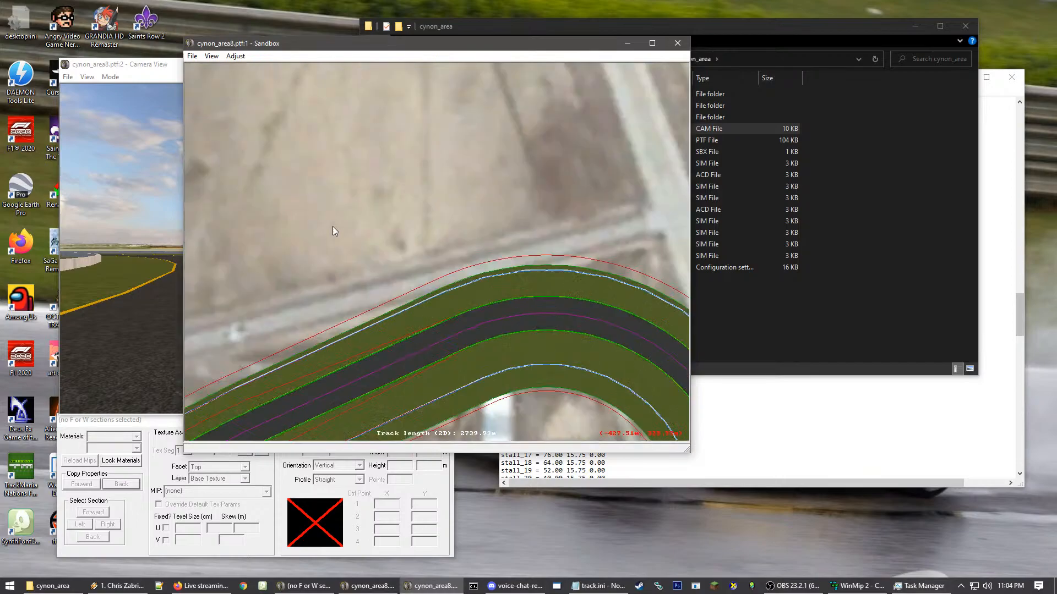
{"action": "right_click", "coordinate": [332, 226]}
{"action": "left_click", "coordinate": [480, 239]}
{"action": "scroll", "coordinate": [475, 229], "scroll_direction": "up", "scroll_amount": 5}
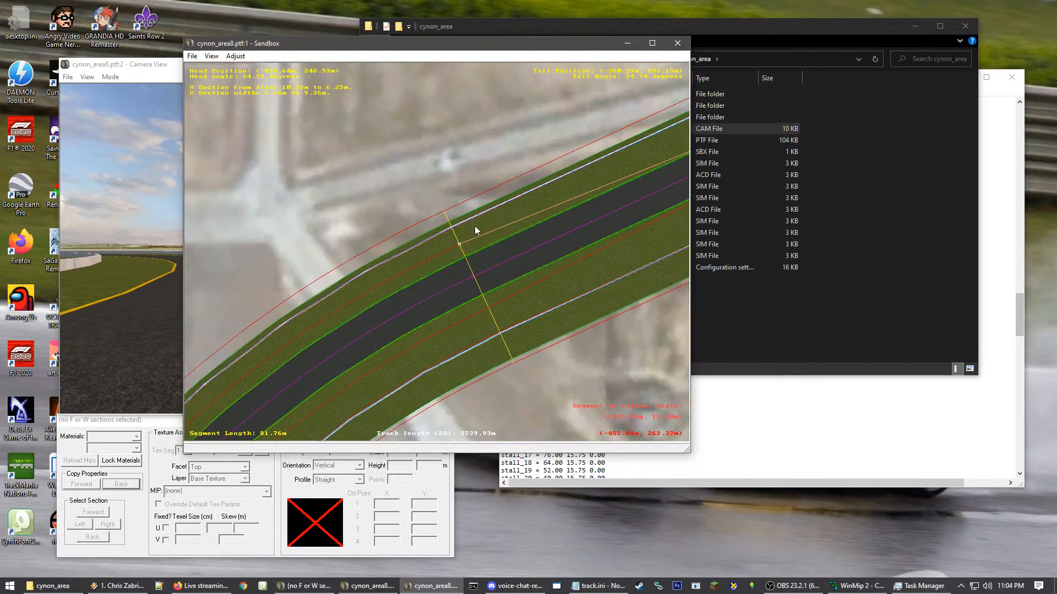
{"action": "left_click", "coordinate": [530, 311]}
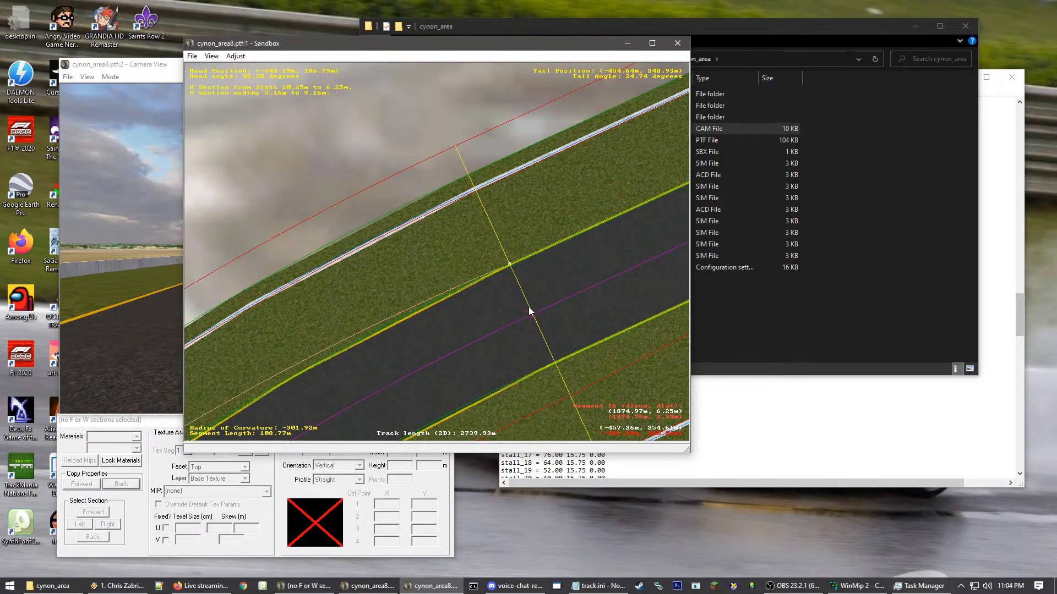
{"action": "left_click_drag", "start_coordinate": [477, 191], "coordinate": [477, 192]}
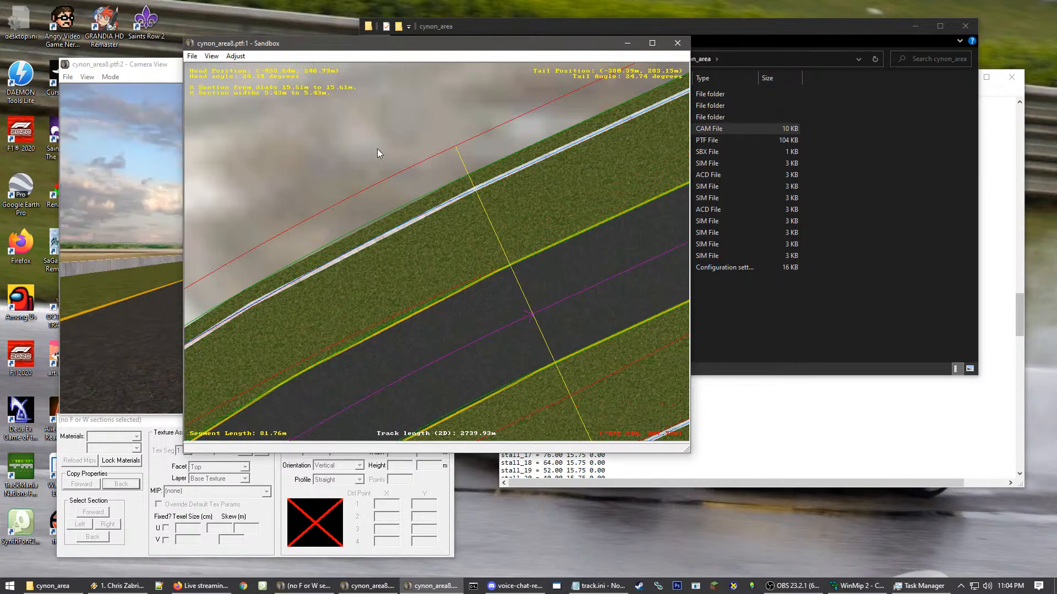
- Set the negative-side wall boundary where segments 15 and 16 meet to a lateral position of -18.64 m
{"action": "scroll", "coordinate": [330, 231], "scroll_direction": "down", "scroll_amount": 1}
{"action": "left_click", "coordinate": [296, 301]}
{"action": "key", "text": "Down"}
{"action": "scroll", "coordinate": [357, 319], "scroll_direction": "down", "scroll_amount": 3}
{"action": "scroll", "coordinate": [659, 196], "scroll_direction": "up", "scroll_amount": 2}
{"action": "scroll", "coordinate": [431, 220], "scroll_direction": "up", "scroll_amount": 1}
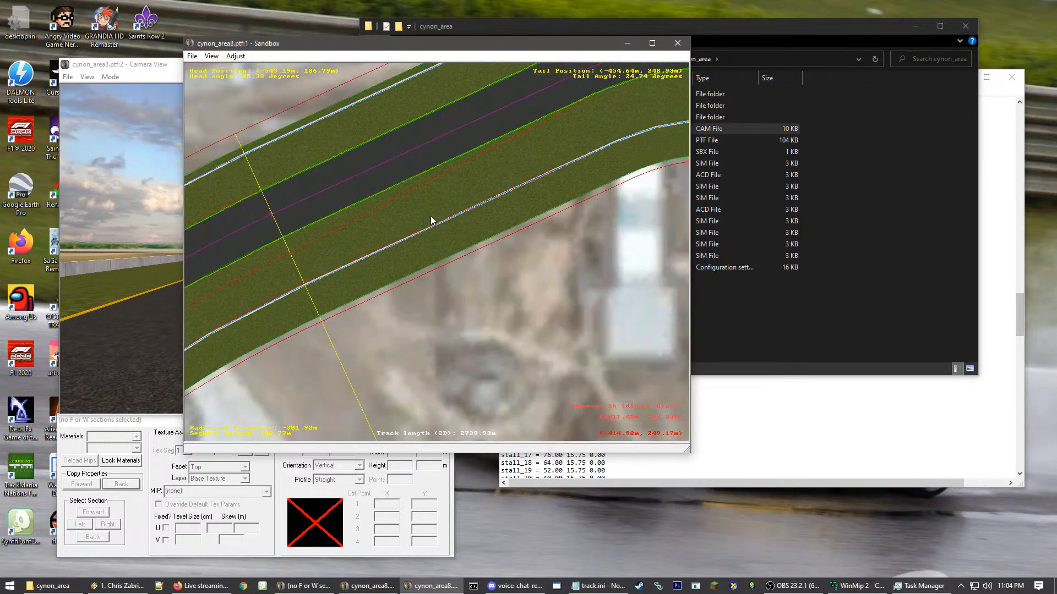
{"action": "left_click", "coordinate": [406, 285]}
{"action": "left_click_drag", "start_coordinate": [418, 273], "coordinate": [419, 274]}
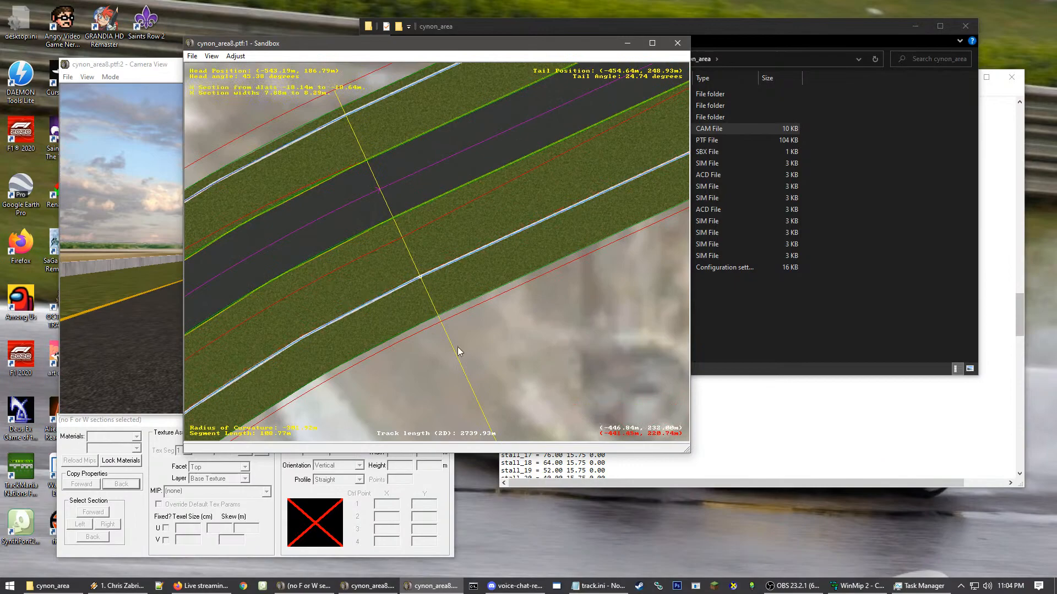
{"action": "left_click", "coordinate": [457, 347]}
- Align the positive-side wall boundary where segments 14 and 15 meet with the wall
{"action": "key", "text": "Left"}
{"action": "key", "text": "Left"}
{"action": "key", "text": "Left"}
{"action": "key", "text": "Down"}
{"action": "key", "text": "Down"}
{"action": "key", "text": "Left"}
{"action": "key", "text": "Up"}
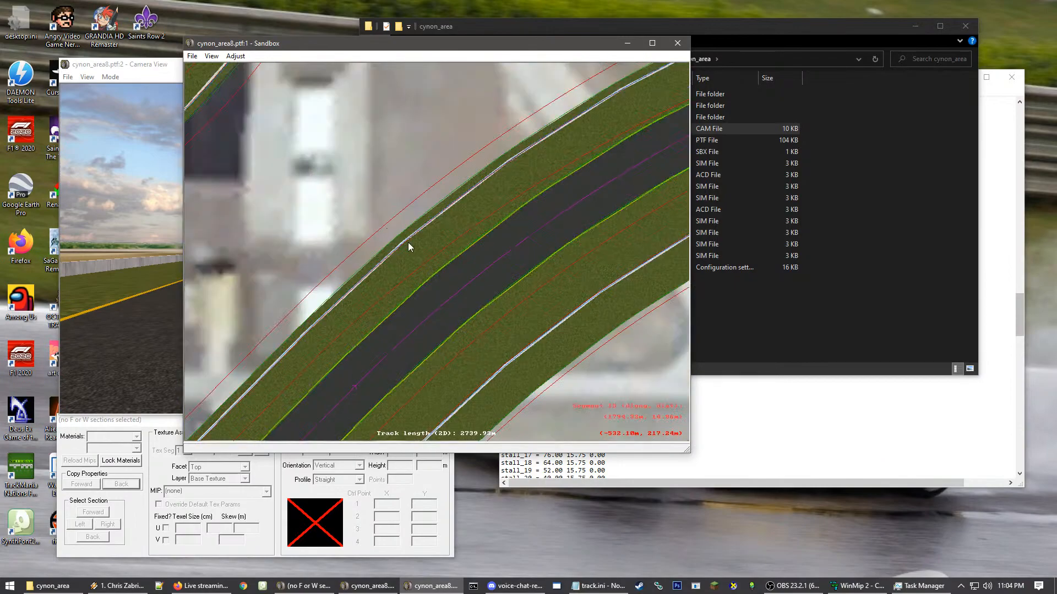
{"action": "left_click", "coordinate": [411, 242]}
{"action": "key", "text": "Left"}
{"action": "key", "text": "Down"}
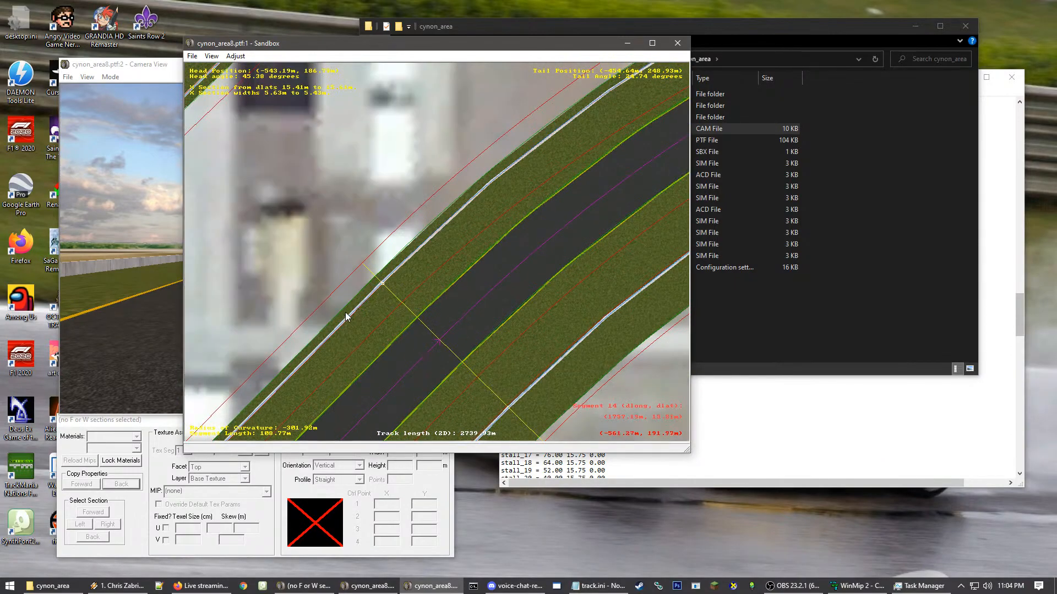
{"action": "key", "text": "Left"}
{"action": "scroll", "coordinate": [515, 211], "scroll_direction": "up", "scroll_amount": 3}
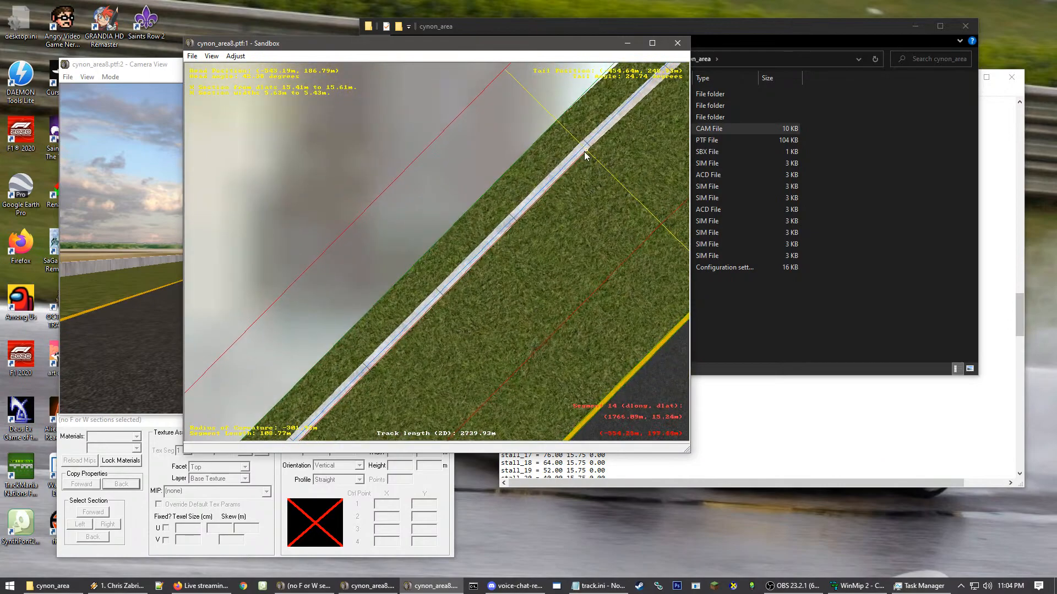
{"action": "key", "text": "Down"}
{"action": "key", "text": "Down"}
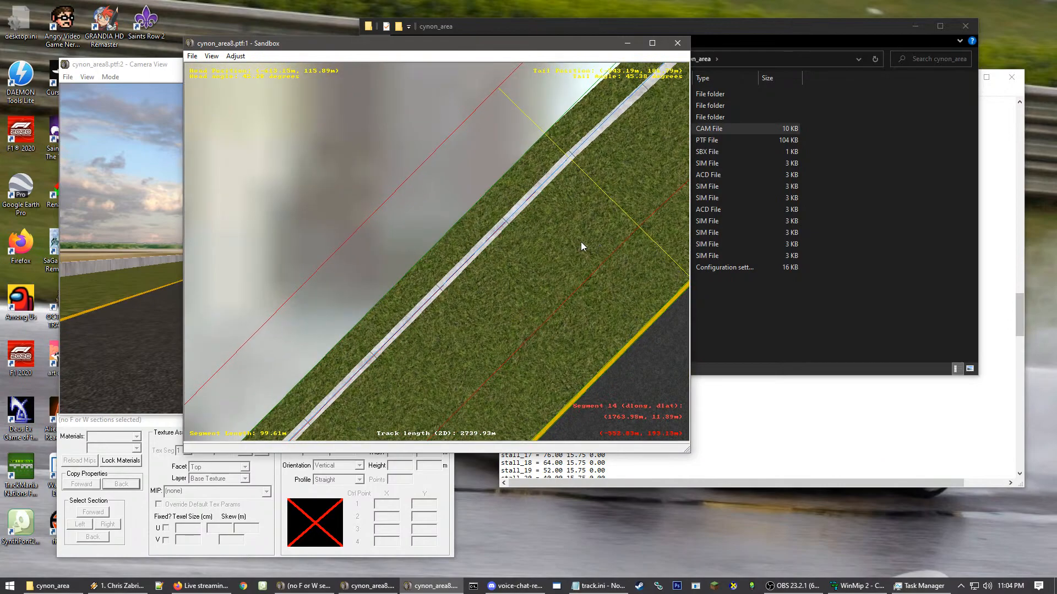
- Set segment 14's positive-side road-edge boundaries at both ends to 6.25 m and its negative-side one at the head to -6.25 m
{"action": "left_click", "coordinate": [595, 235]}
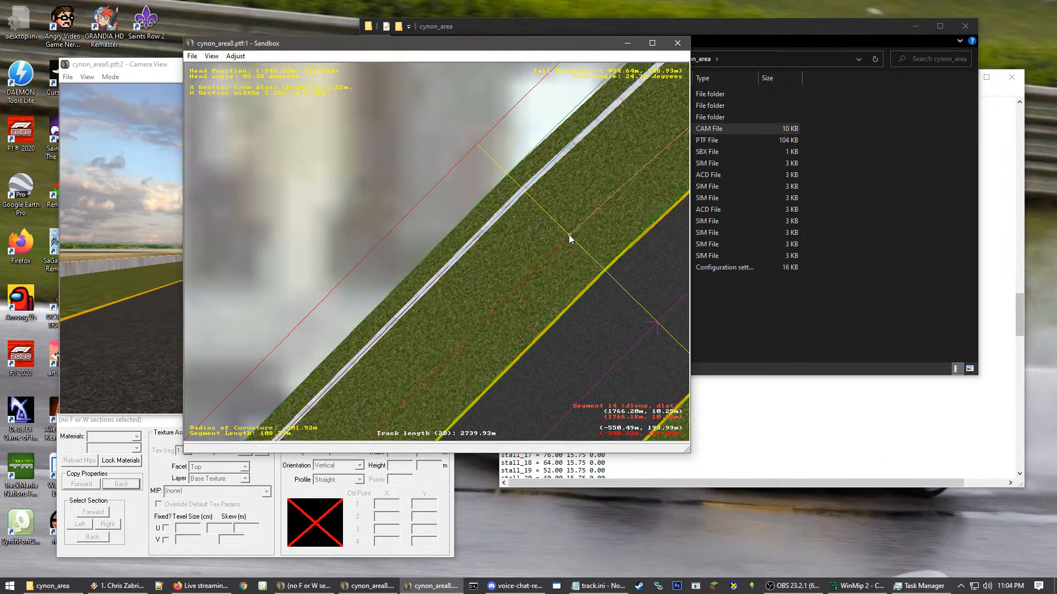
{"action": "scroll", "coordinate": [579, 322], "scroll_direction": "down", "scroll_amount": 5}
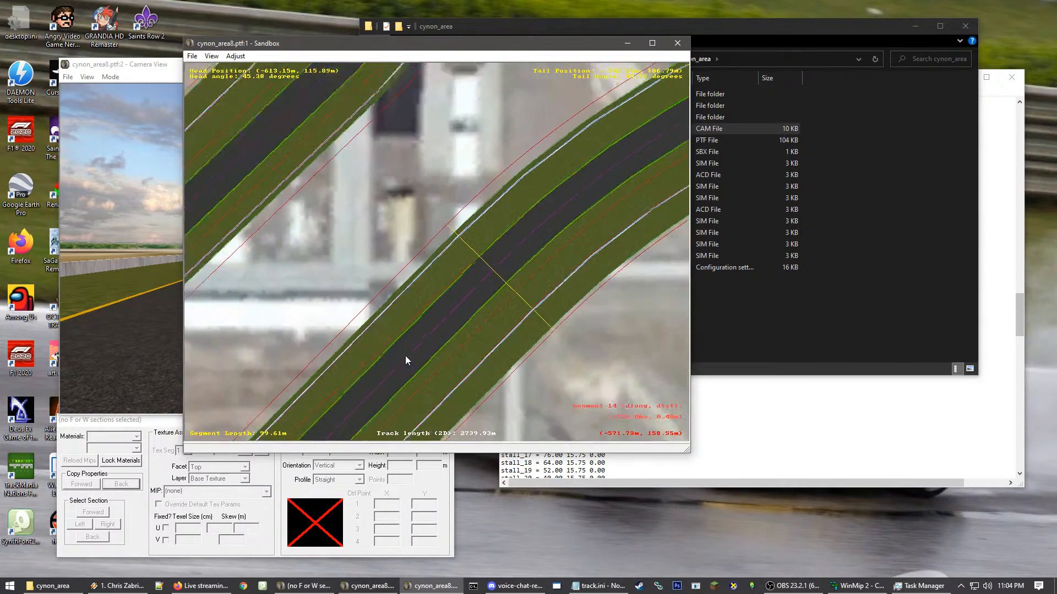
{"action": "scroll", "coordinate": [444, 220], "scroll_direction": "down", "scroll_amount": 4}
{"action": "scroll", "coordinate": [392, 297], "scroll_direction": "up", "scroll_amount": 5}
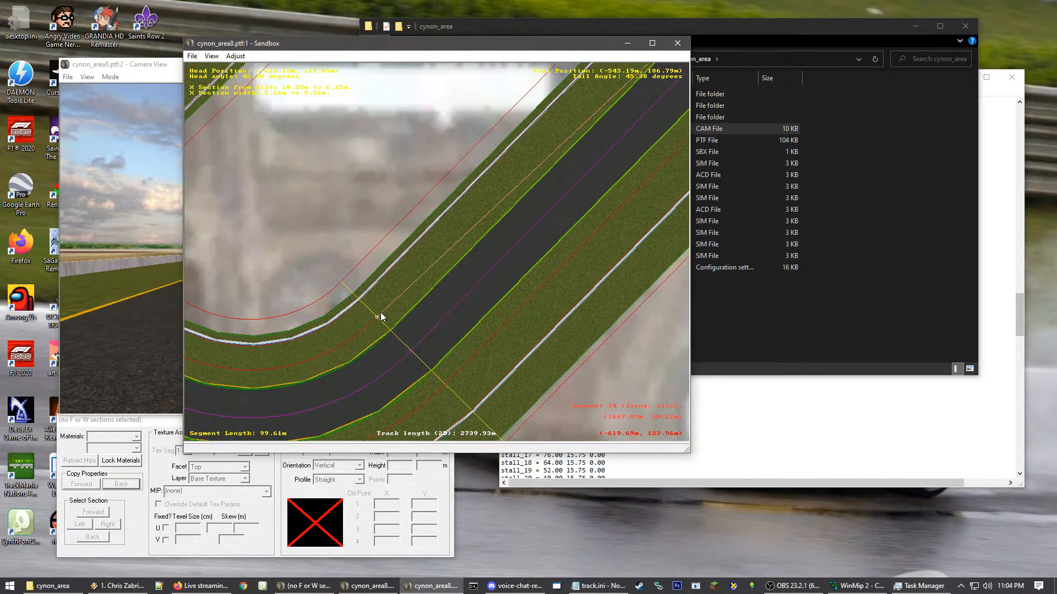
{"action": "left_click_drag", "start_coordinate": [377, 315], "coordinate": [440, 381]}
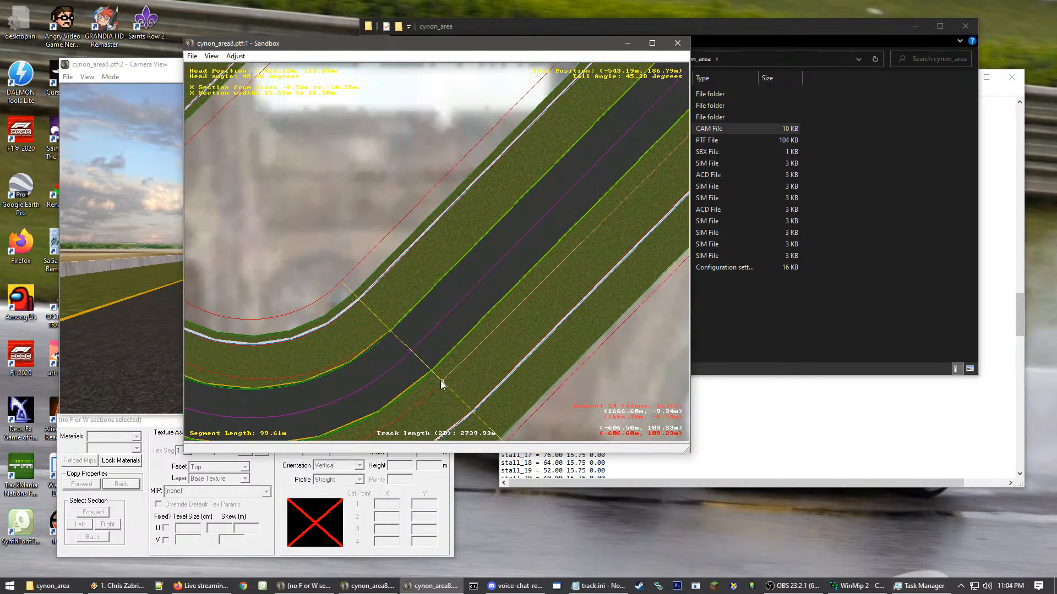
- Set the negative-side road-edge boundaries at both ends of segment 15 to a lateral position of -6.25 m
{"action": "right_click", "coordinate": [654, 111]}
{"action": "right_click", "coordinate": [607, 151]}
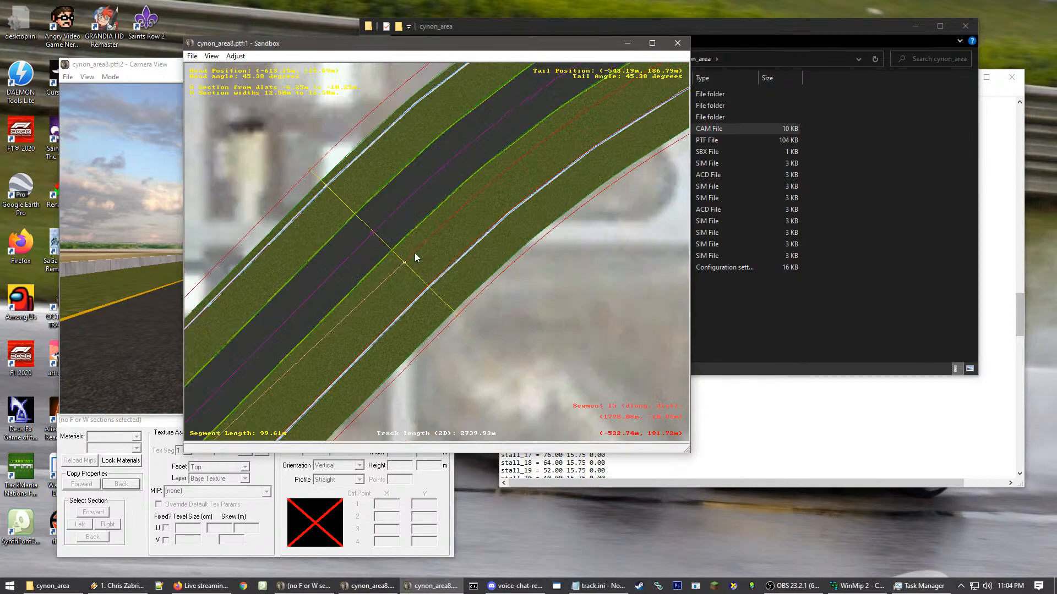
{"action": "right_click", "coordinate": [561, 132]}
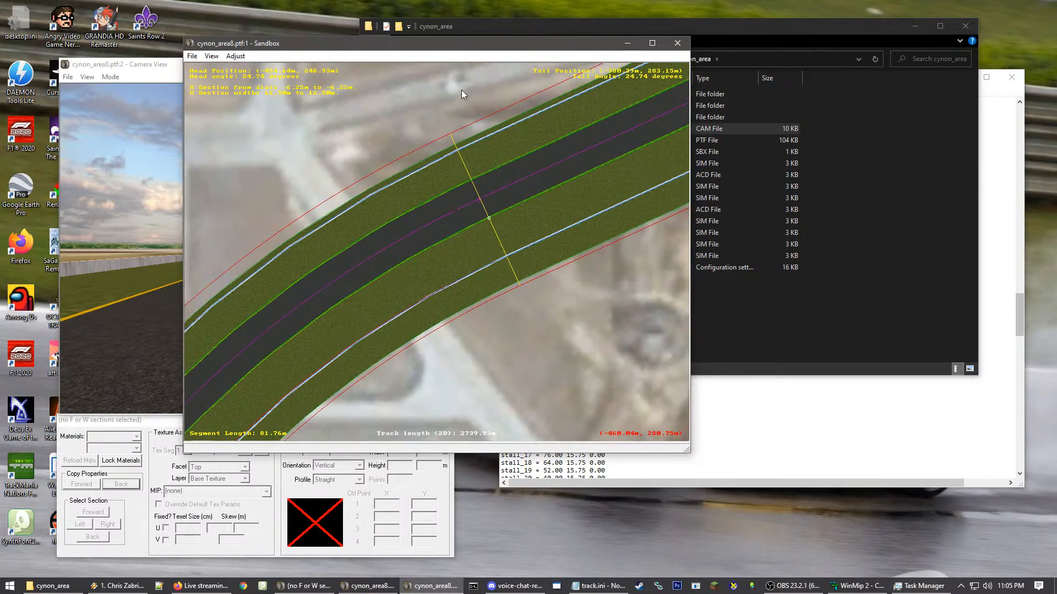
- Set the negative-side wall boundary where segments 14 and 15 meet to a lateral position of -18.64 m
{"action": "left_click", "coordinate": [462, 90]}
{"action": "left_click_drag", "start_coordinate": [470, 98], "coordinate": [491, 216]}
{"action": "scroll", "coordinate": [556, 206], "scroll_direction": "up", "scroll_amount": 3}
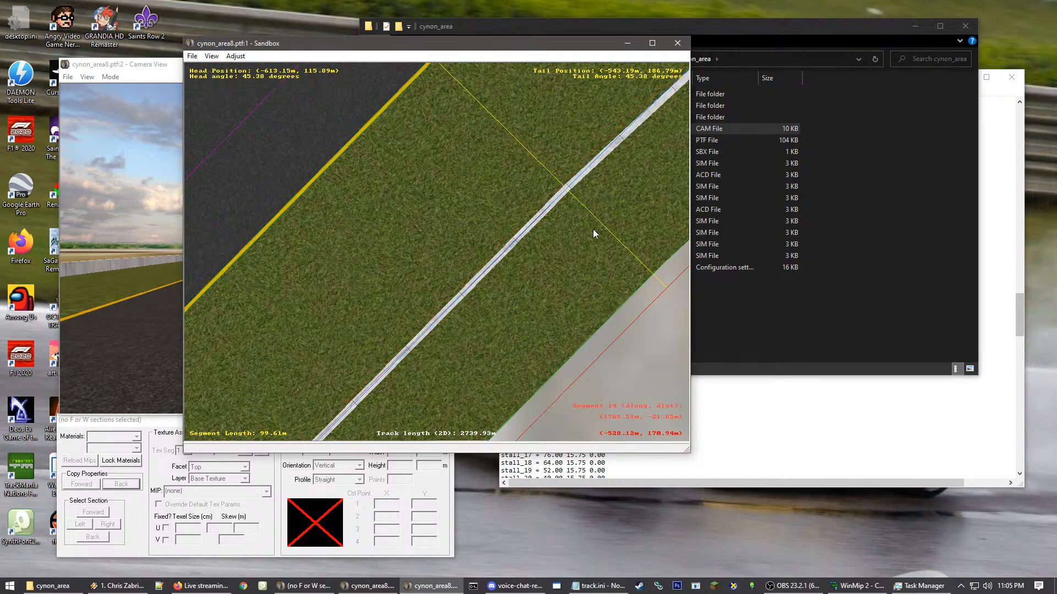
- Move the negative-side wall boundary where segments 13 and 14 meet onto the wall, at a lateral position of -18.64 m
{"action": "scroll", "coordinate": [593, 229], "scroll_direction": "down", "scroll_amount": 8}
{"action": "left_click_drag", "start_coordinate": [431, 342], "coordinate": [380, 232]}
{"action": "scroll", "coordinate": [398, 200], "scroll_direction": "up", "scroll_amount": 6}
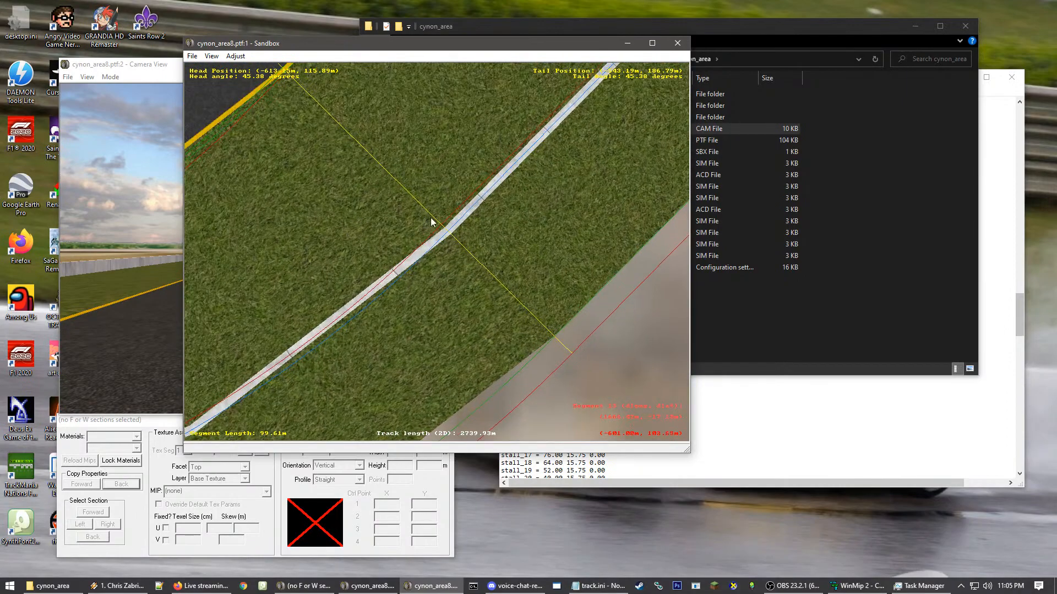
{"action": "scroll", "coordinate": [438, 217], "scroll_direction": "up", "scroll_amount": 2}
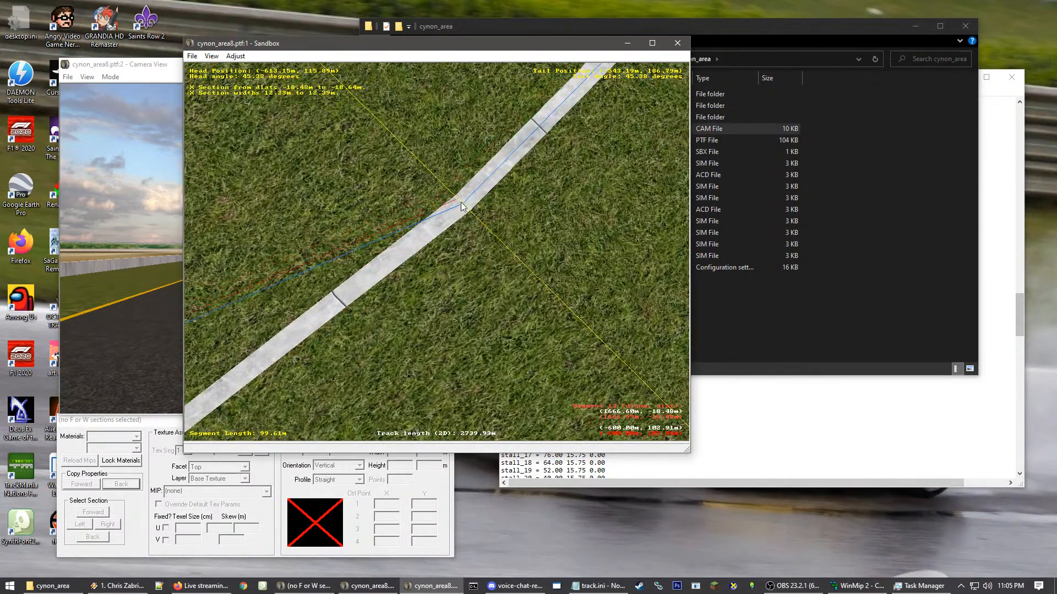
{"action": "left_click", "coordinate": [543, 299]}
- Align the negative-side wall boundary at segment 13's head with the wall, at a lateral position of -18.64 m
{"action": "scroll", "coordinate": [316, 316], "scroll_direction": "down", "scroll_amount": 6}
{"action": "scroll", "coordinate": [277, 339], "scroll_direction": "down", "scroll_amount": 1}
{"action": "left_click_drag", "start_coordinate": [277, 339], "coordinate": [584, 212]}
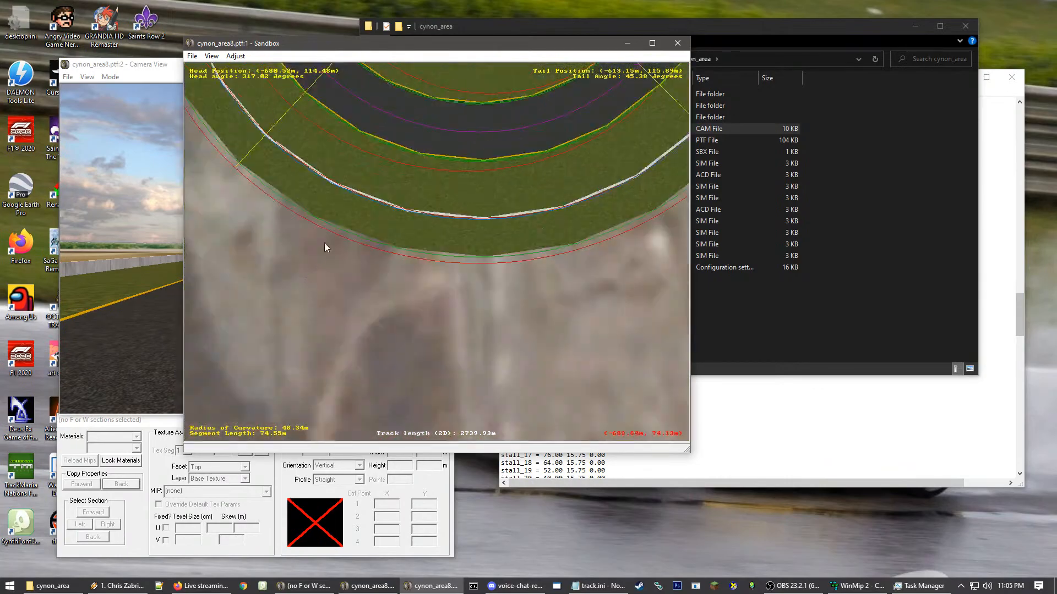
{"action": "left_click_drag", "start_coordinate": [324, 243], "coordinate": [395, 325]}
{"action": "left_click_drag", "start_coordinate": [424, 199], "coordinate": [549, 254]}
{"action": "scroll", "coordinate": [517, 316], "scroll_direction": "up", "scroll_amount": 2}
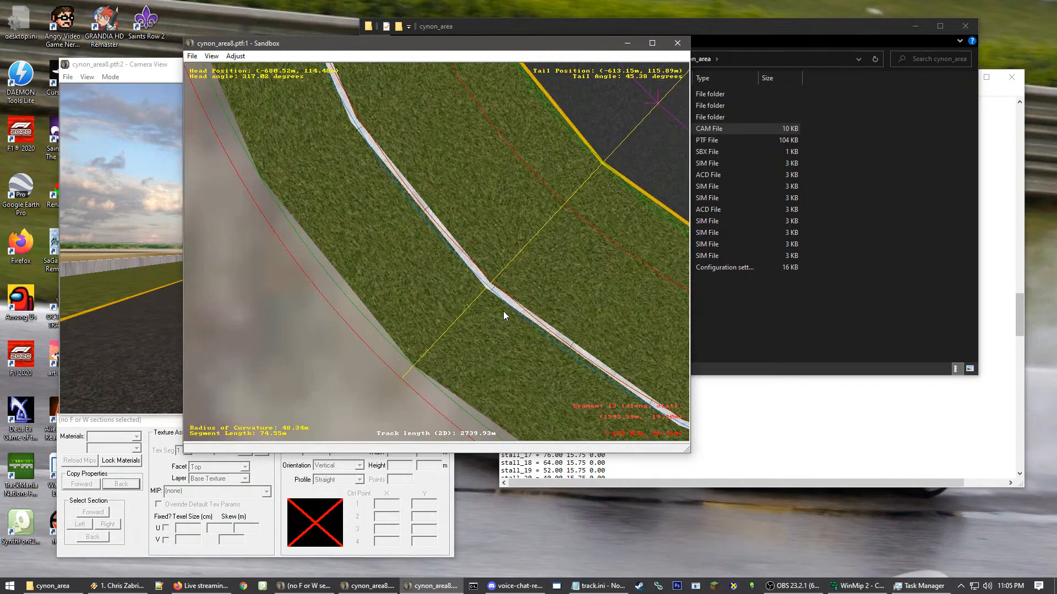
{"action": "scroll", "coordinate": [503, 312], "scroll_direction": "up", "scroll_amount": 3}
{"action": "left_click", "coordinate": [554, 312]}
{"action": "left_click", "coordinate": [566, 331]}
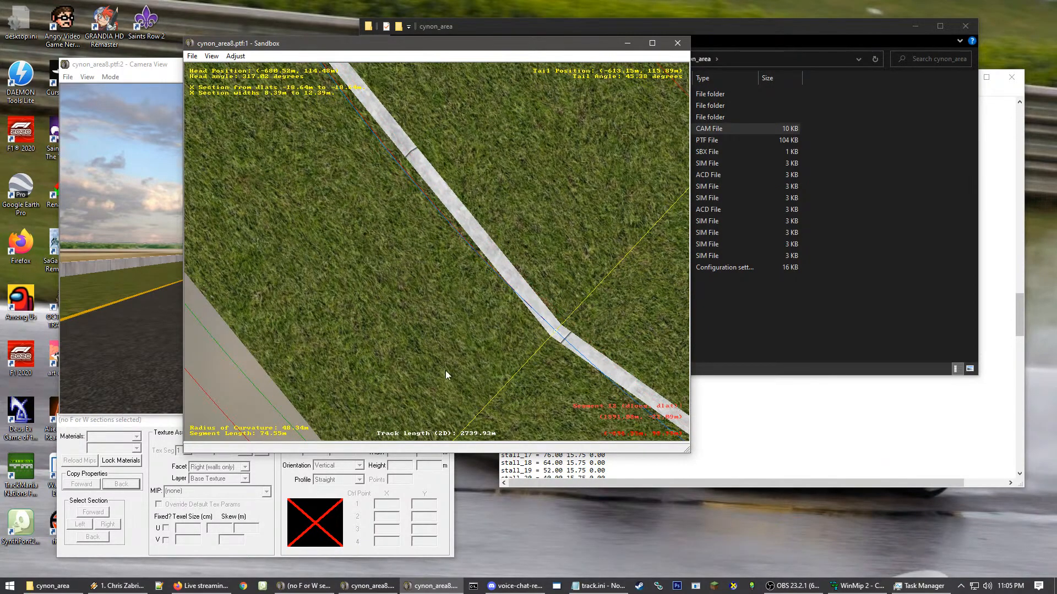
- Move the negative-side road-edge boundary where segments 12 and 13 meet onto the edge of the road
{"action": "scroll", "coordinate": [520, 178], "scroll_direction": "down", "scroll_amount": 3}
{"action": "right_click", "coordinate": [573, 215]}
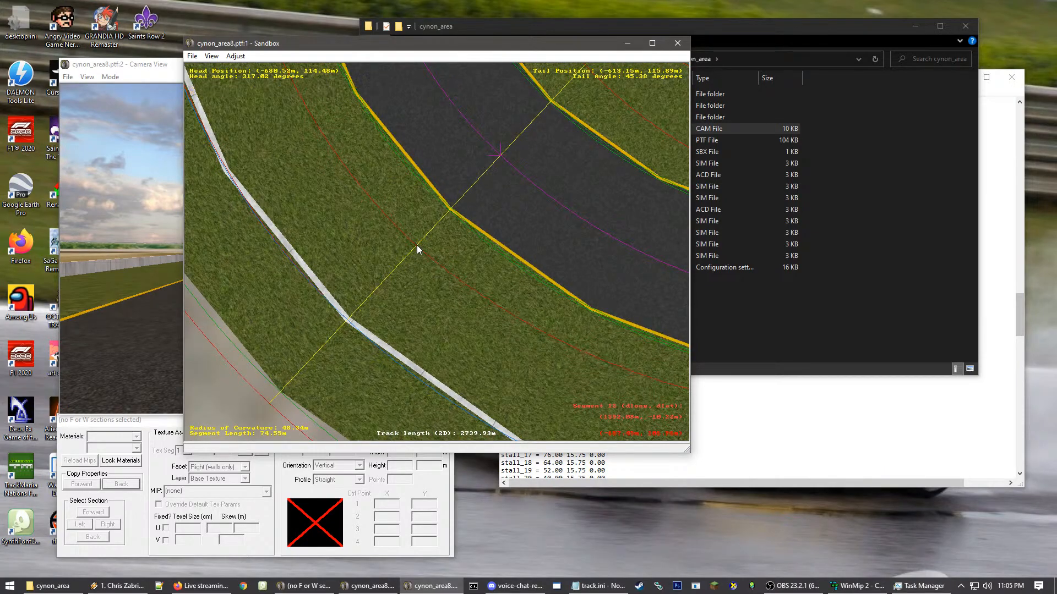
{"action": "left_click_drag", "start_coordinate": [416, 246], "coordinate": [468, 190]}
{"action": "right_click_drag", "start_coordinate": [425, 149], "coordinate": [369, 157]}
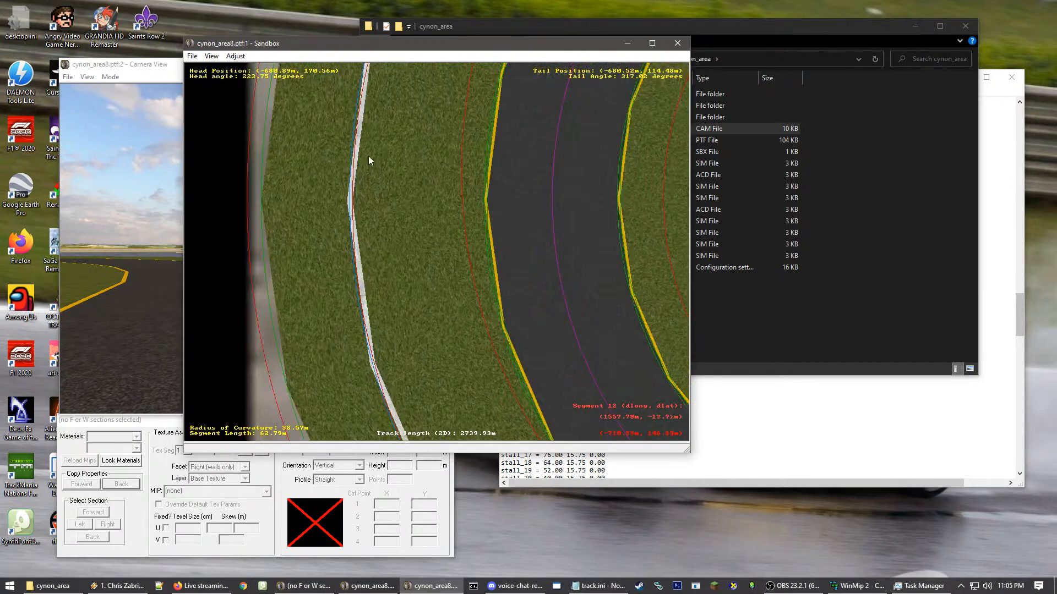
- Set the negative-side wall boundary where segments 11 and 12 meet to a lateral position of -18.64 m
{"action": "right_click", "coordinate": [425, 156]}
{"action": "right_click", "coordinate": [426, 153]}
{"action": "right_click", "coordinate": [430, 126]}
{"action": "right_click", "coordinate": [436, 134]}
{"action": "right_click", "coordinate": [484, 214]}
{"action": "right_click", "coordinate": [528, 237]}
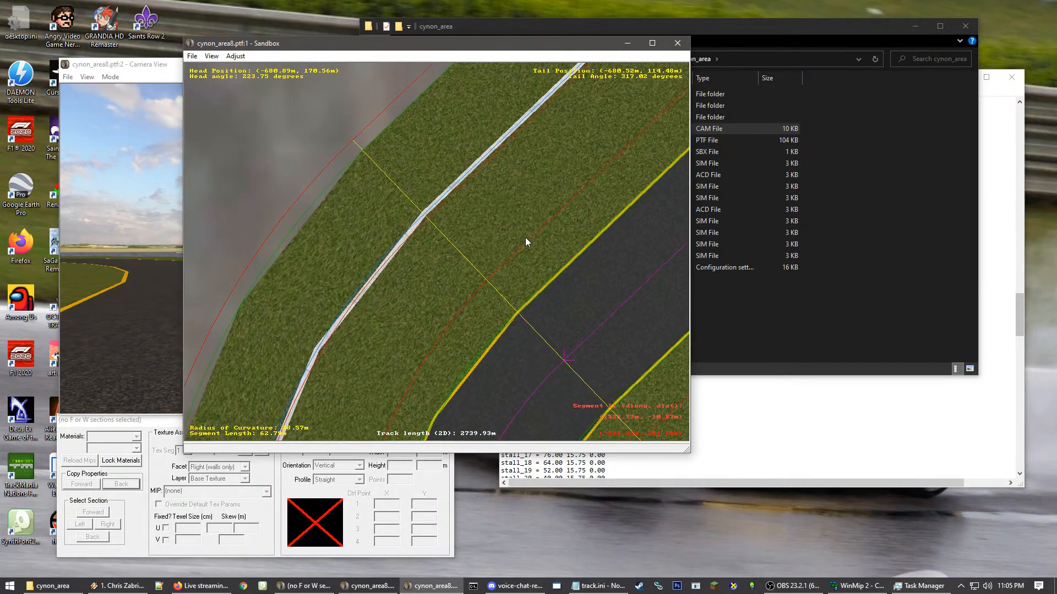
{"action": "scroll", "coordinate": [448, 223], "scroll_direction": "up", "scroll_amount": 2}
{"action": "left_click", "coordinate": [415, 180]}
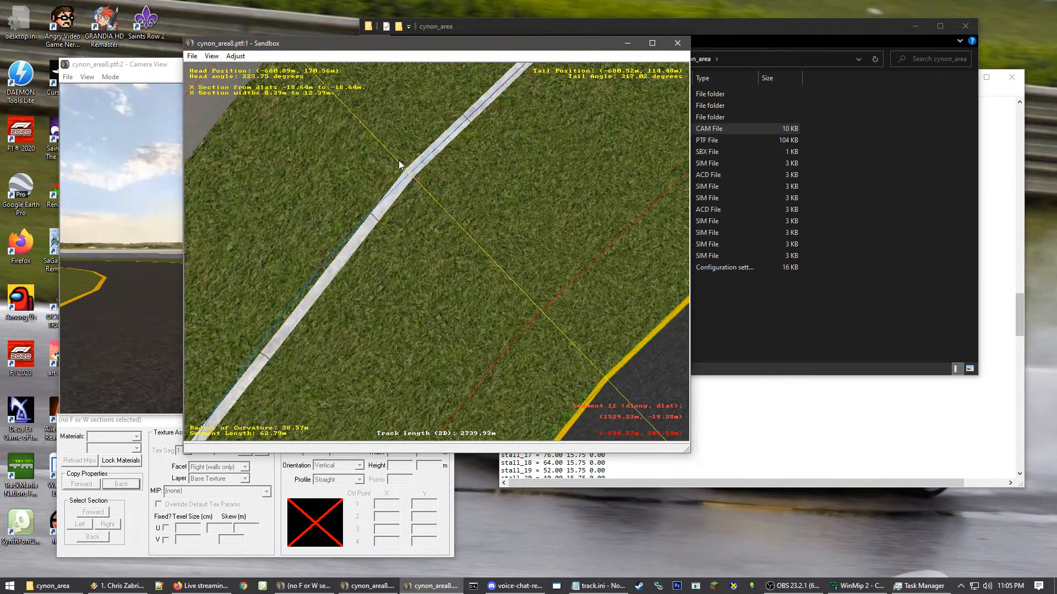
{"action": "left_click", "coordinate": [398, 160]}
- Move the negative-side road-edge boundary where segments 11 and 12 meet onto the road edge, at -6.25 m
{"action": "scroll", "coordinate": [472, 282], "scroll_direction": "down", "scroll_amount": 1}
{"action": "left_click", "coordinate": [505, 296]}
{"action": "scroll", "coordinate": [505, 296], "scroll_direction": "down", "scroll_amount": 2}
{"action": "left_click", "coordinate": [476, 283]}
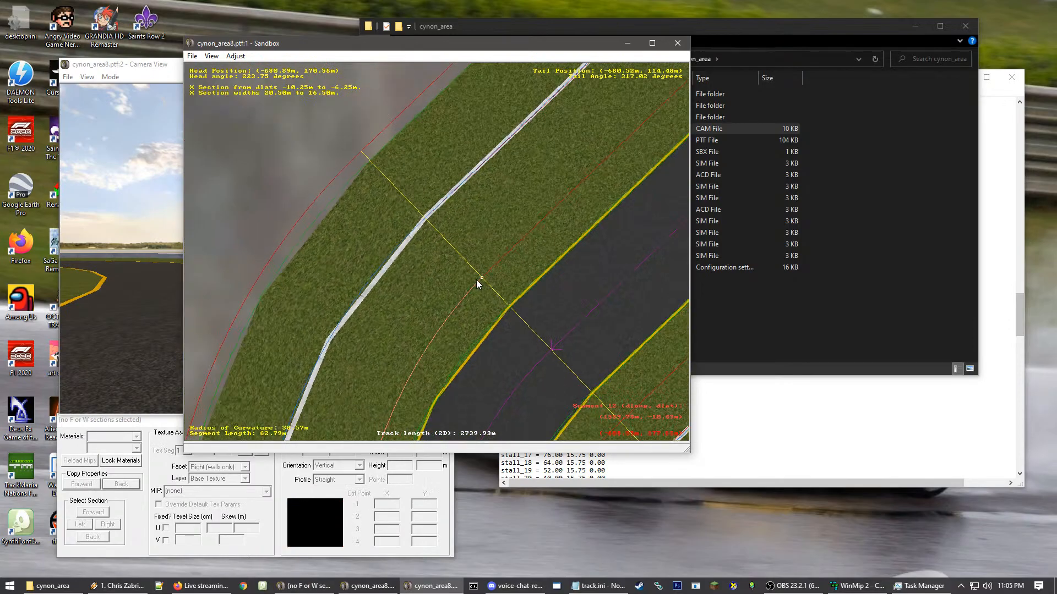
{"action": "left_click", "coordinate": [485, 270]}
{"action": "left_click_drag", "start_coordinate": [481, 279], "coordinate": [524, 307]}
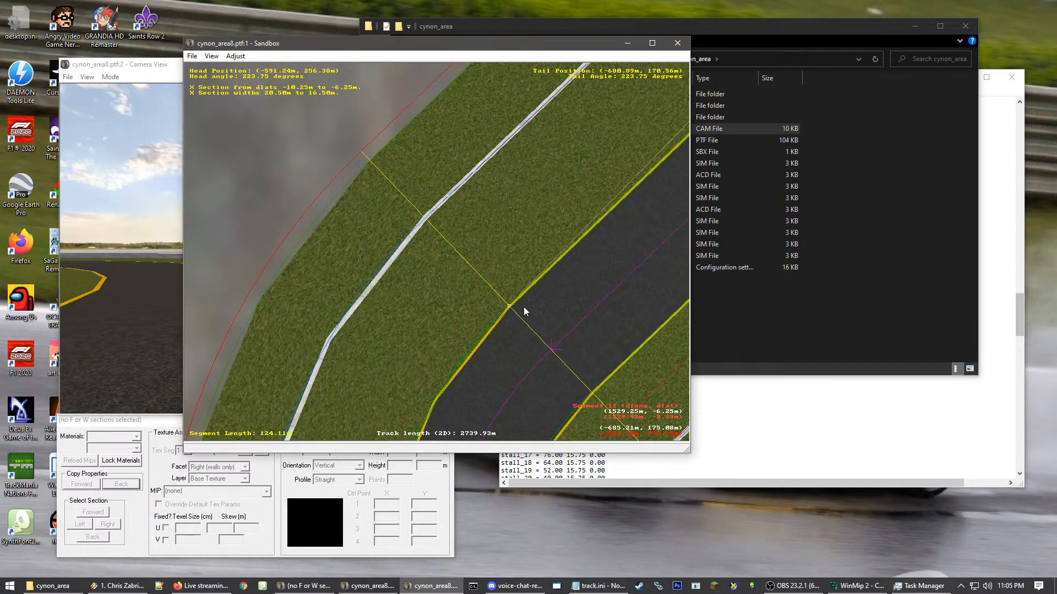
- Move the road-edge boundaries on both sides where segments 10 and 11 meet to lateral positions of 6.25 m and -6.25 m
{"action": "right_click", "coordinate": [612, 180]}
{"action": "right_click", "coordinate": [612, 180]}
{"action": "right_click", "coordinate": [589, 113]}
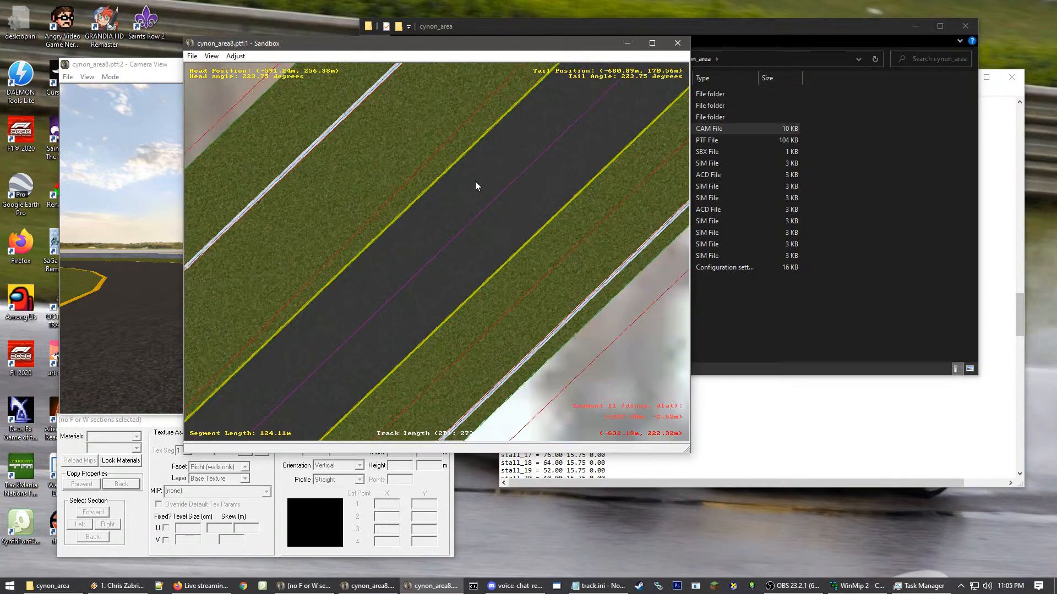
{"action": "left_click", "coordinate": [543, 273]}
{"action": "scroll", "coordinate": [550, 209], "scroll_direction": "down", "scroll_amount": 2}
{"action": "right_click", "coordinate": [602, 221]}
{"action": "right_click", "coordinate": [508, 171]}
{"action": "right_click", "coordinate": [398, 194]}
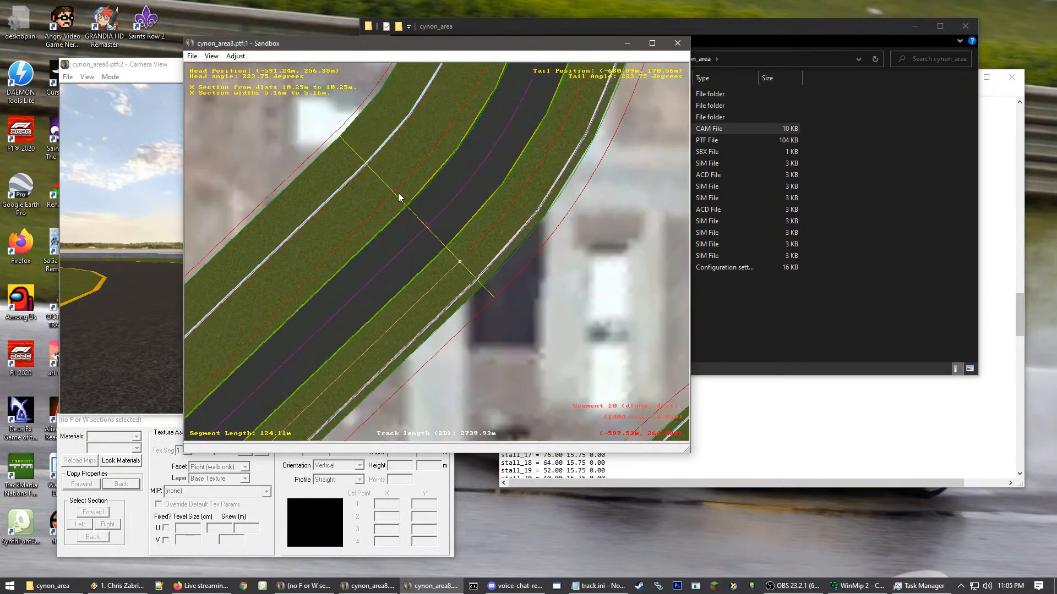
{"action": "right_click", "coordinate": [457, 259]}
{"action": "scroll", "coordinate": [460, 264], "scroll_direction": "up", "scroll_amount": 2}
{"action": "left_click", "coordinate": [447, 255]}
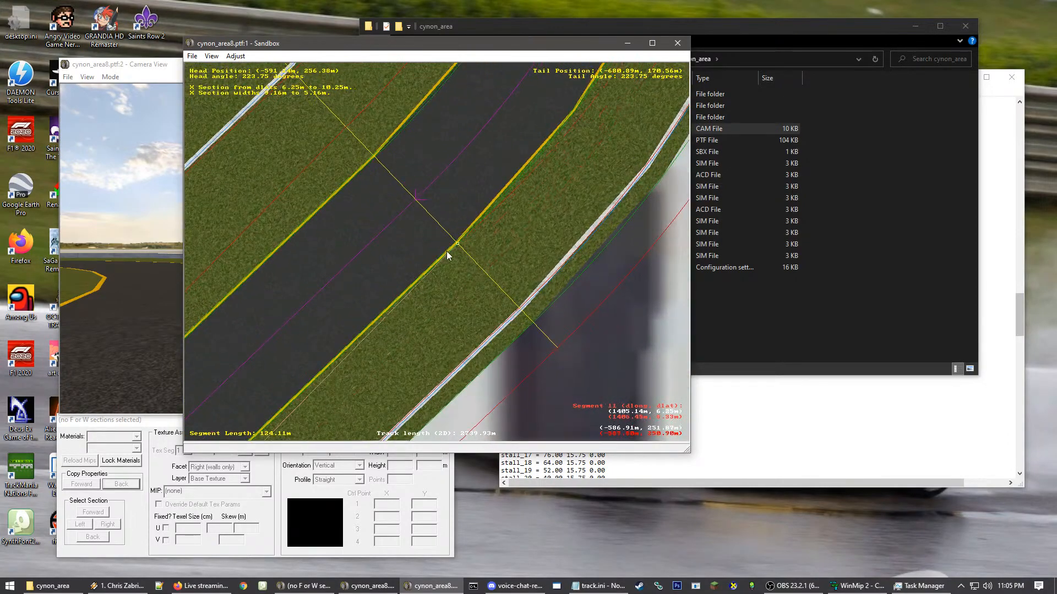
{"action": "left_click", "coordinate": [337, 136]}
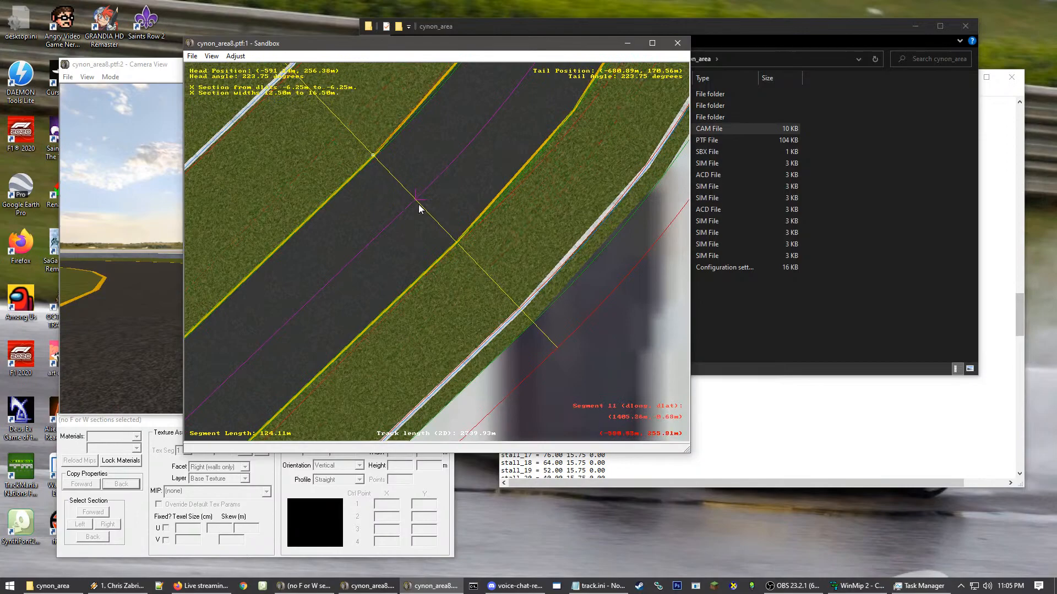
- Move the negative-side wall boundary where segments 10 and 11 meet onto the wall, at a lateral position of -18.64 m
{"action": "left_click", "coordinate": [261, 111]}
{"action": "right_click", "coordinate": [260, 107]}
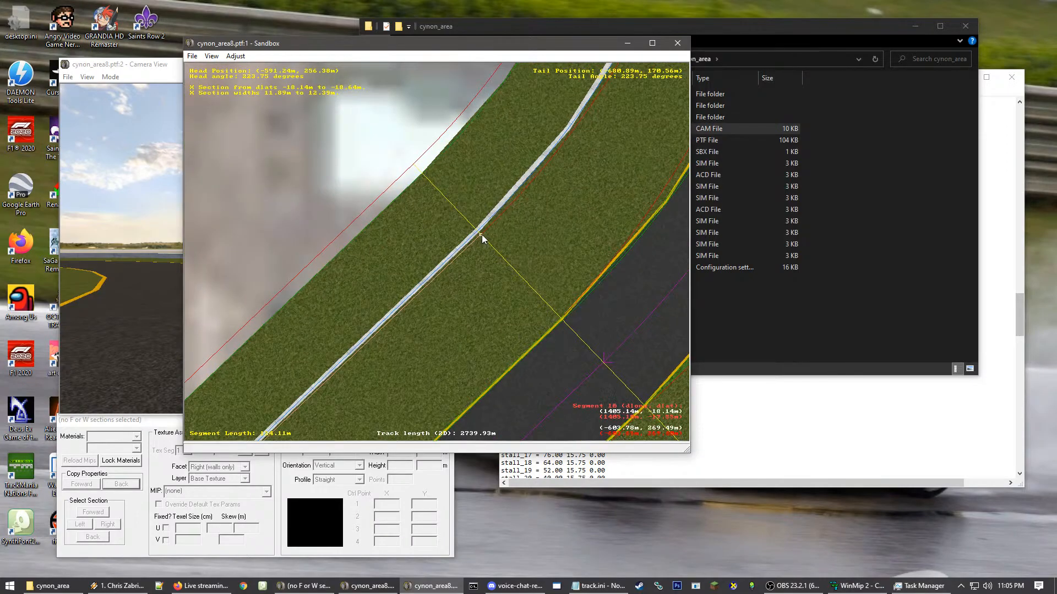
{"action": "left_click_drag", "start_coordinate": [481, 235], "coordinate": [477, 231]}
{"action": "left_click", "coordinate": [417, 167]}
{"action": "scroll", "coordinate": [399, 174], "scroll_direction": "down", "scroll_amount": 1}
- Move the positive-side road-edge boundary where segments 11 and 12 meet onto the road edge, at 6.25 m
{"action": "right_click", "coordinate": [414, 440]}
{"action": "scroll", "coordinate": [363, 331], "scroll_direction": "down", "scroll_amount": 3}
{"action": "right_click", "coordinate": [319, 238]}
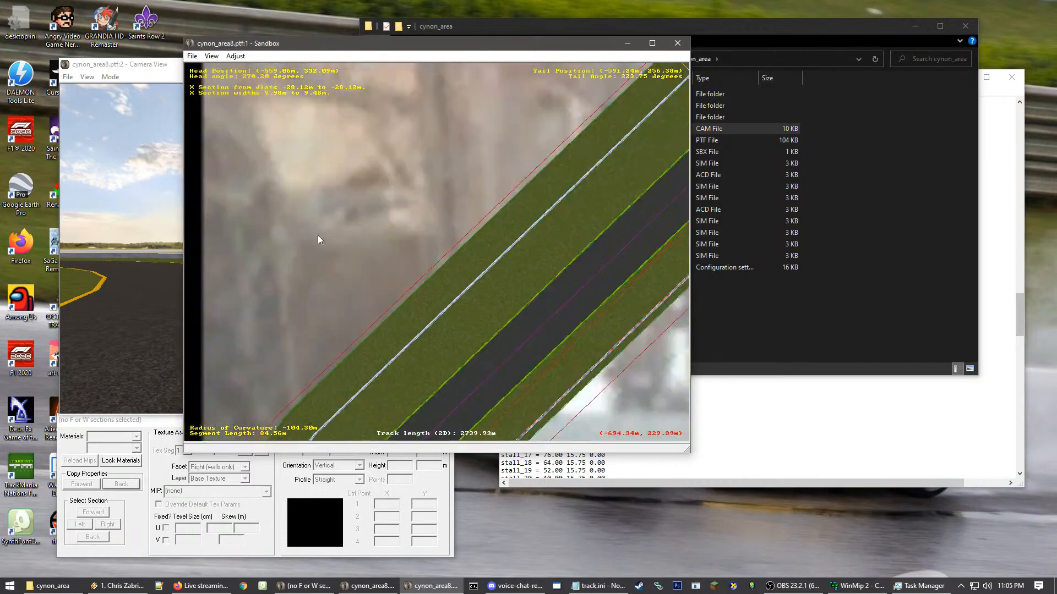
{"action": "right_click", "coordinate": [495, 405]}
{"action": "right_click", "coordinate": [248, 325]}
{"action": "right_click", "coordinate": [411, 221]}
{"action": "left_click", "coordinate": [538, 260]}
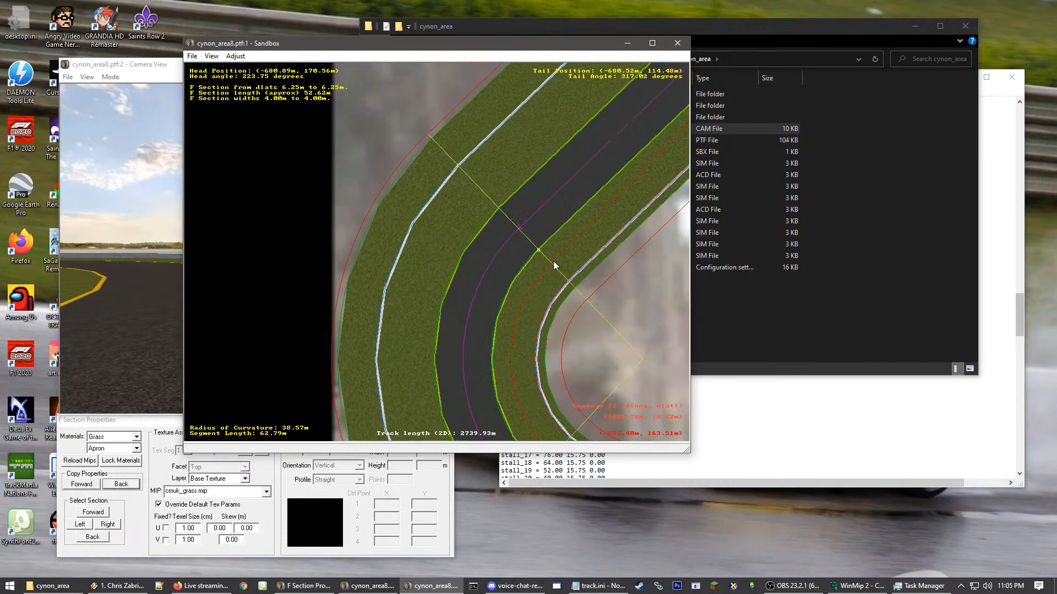
{"action": "left_click", "coordinate": [495, 343]}
- Set the positive-side road-edge boundary where segments 12 and 13 meet to a lateral position of 6.25 m
{"action": "right_click", "coordinate": [507, 309]}
{"action": "scroll", "coordinate": [370, 170], "scroll_direction": "up", "scroll_amount": 2}
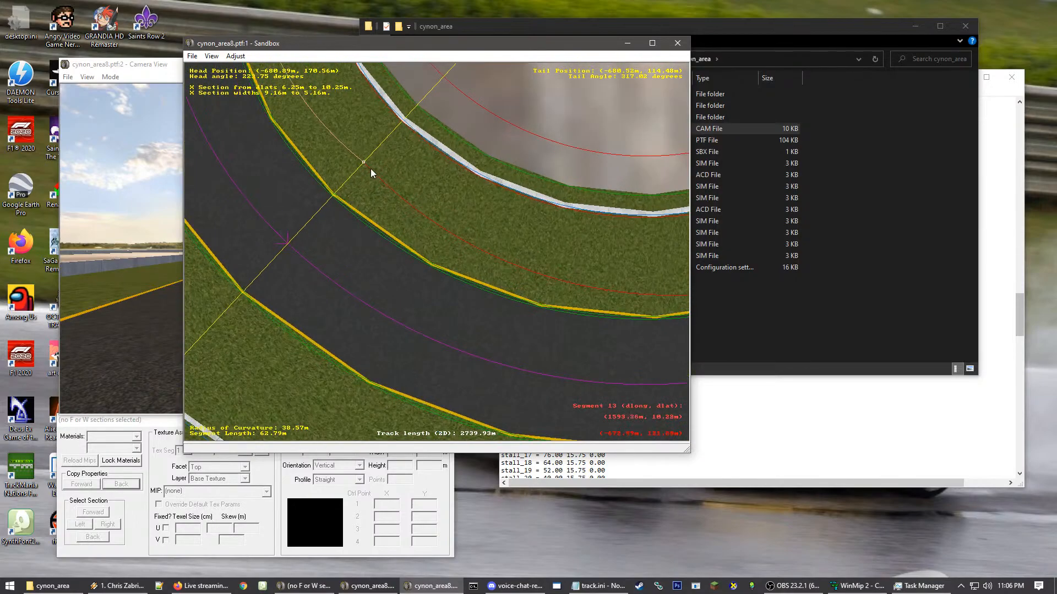
{"action": "left_click", "coordinate": [365, 168]}
{"action": "left_click_drag", "start_coordinate": [367, 165], "coordinate": [342, 211]}
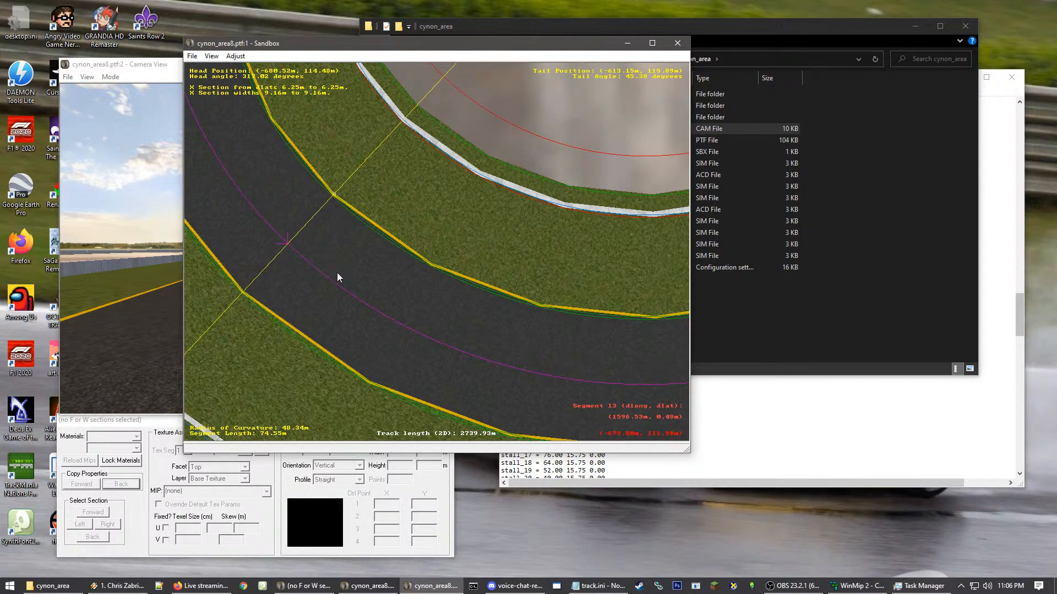
- Align the positive-side wall boundary where segments 12 and 13 meet with the wall, at a lateral position of 15.61 m
{"action": "scroll", "coordinate": [337, 277], "scroll_direction": "down", "scroll_amount": 3}
{"action": "scroll", "coordinate": [340, 264], "scroll_direction": "up", "scroll_amount": 2}
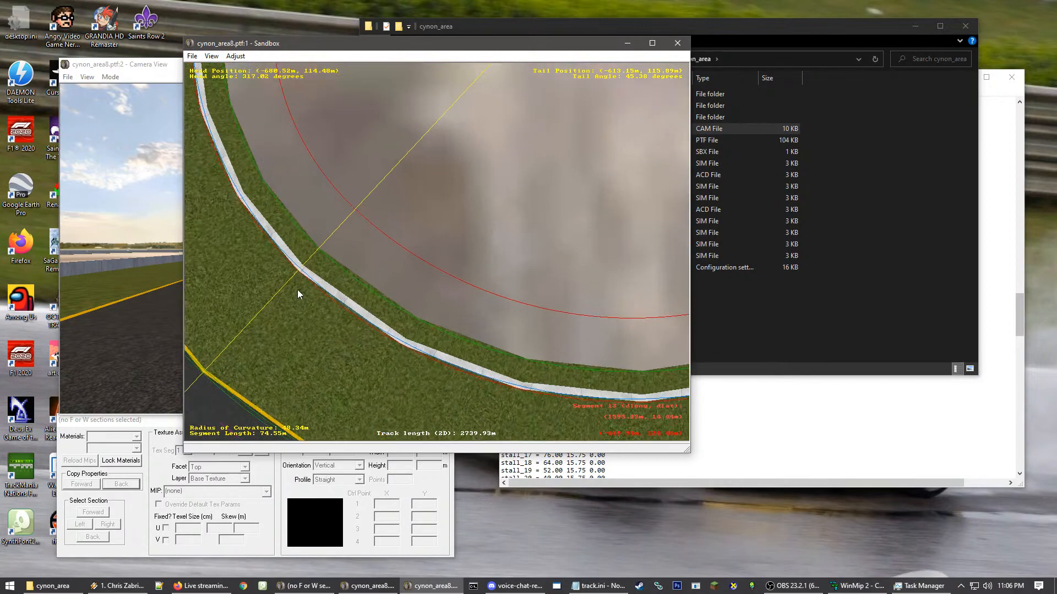
{"action": "left_click", "coordinate": [297, 270]}
{"action": "mouse_move", "coordinate": [298, 271]}
{"action": "left_mouse_down"}
{"action": "mouse_move", "coordinate": [284, 292]}
{"action": "mouse_move", "coordinate": [300, 268]}
{"action": "left_mouse_up"}
{"action": "left_click", "coordinate": [392, 201]}
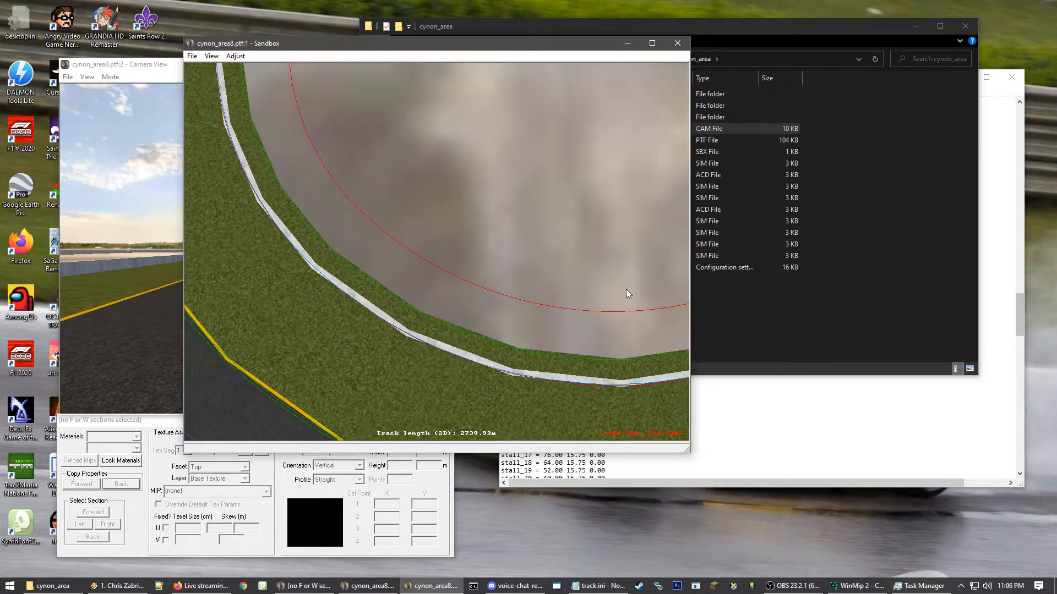
- Set the positive-side wall boundary where segments 13 and 14 meet to a lateral position of 15.61 m
{"action": "scroll", "coordinate": [627, 290], "scroll_direction": "down", "scroll_amount": 3}
{"action": "scroll", "coordinate": [551, 239], "scroll_direction": "up", "scroll_amount": 2}
{"action": "left_click", "coordinate": [394, 270]}
{"action": "left_click", "coordinate": [392, 251]}
{"action": "left_click", "coordinate": [391, 250]}
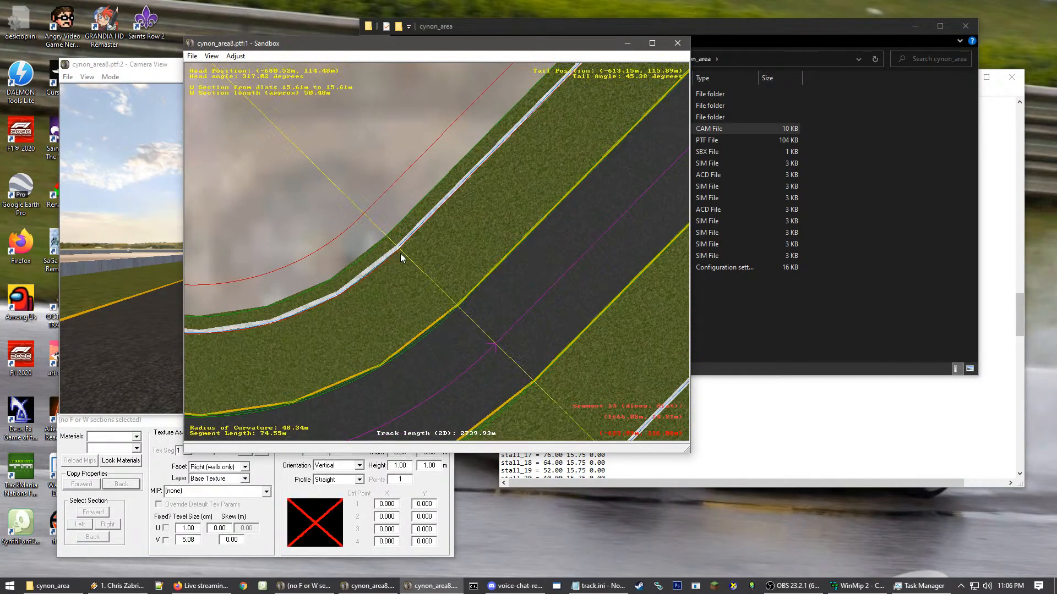
{"action": "left_click", "coordinate": [262, 102]}
- Move the positive-side wall boundary where segments 11 and 12 meet onto the wall, at 15.61 m
{"action": "scroll", "coordinate": [286, 121], "scroll_direction": "down", "scroll_amount": 6}
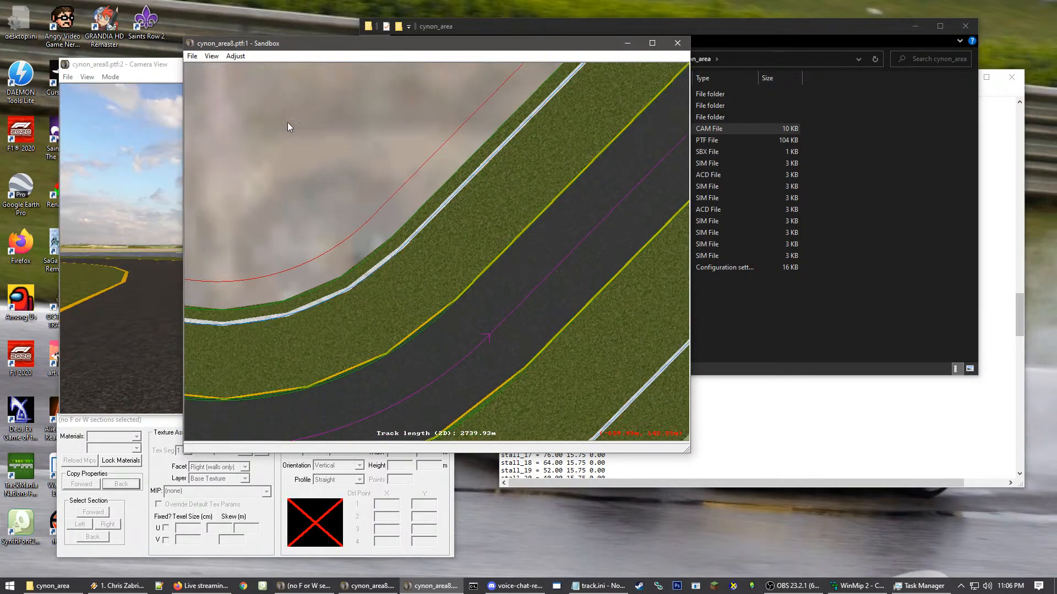
{"action": "scroll", "coordinate": [468, 386], "scroll_direction": "up", "scroll_amount": 2}
{"action": "scroll", "coordinate": [405, 317], "scroll_direction": "up", "scroll_amount": 5}
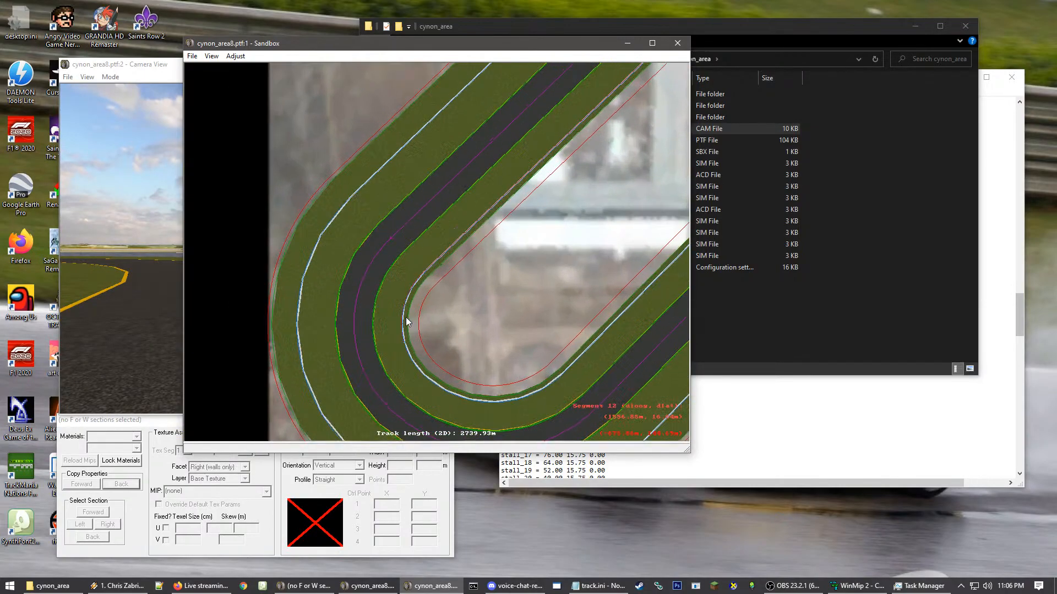
{"action": "left_click", "coordinate": [422, 114]}
{"action": "left_click", "coordinate": [427, 127]}
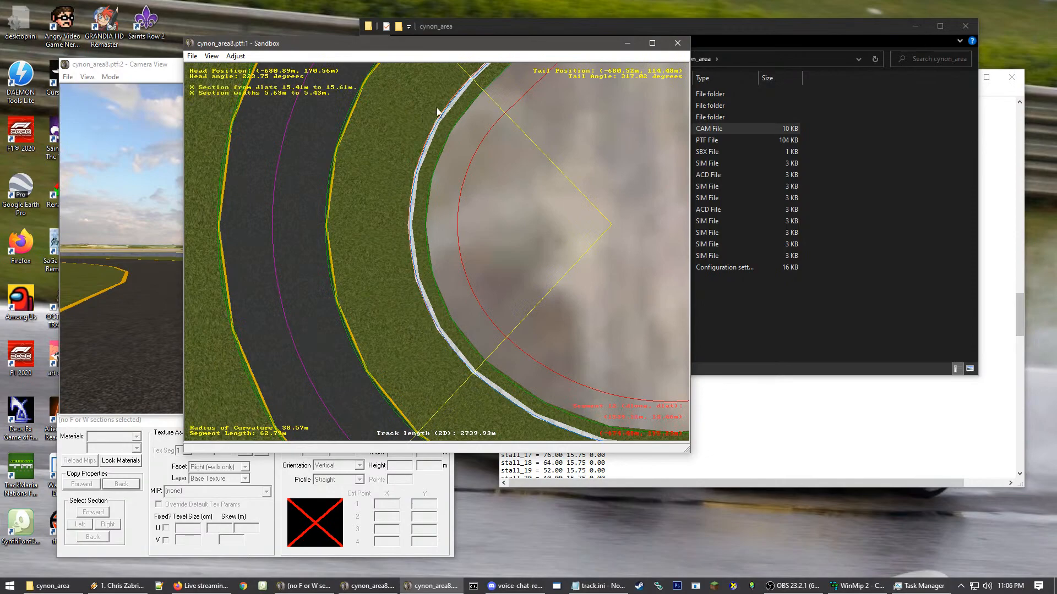
{"action": "scroll", "coordinate": [439, 242], "scroll_direction": "up", "scroll_amount": 5}
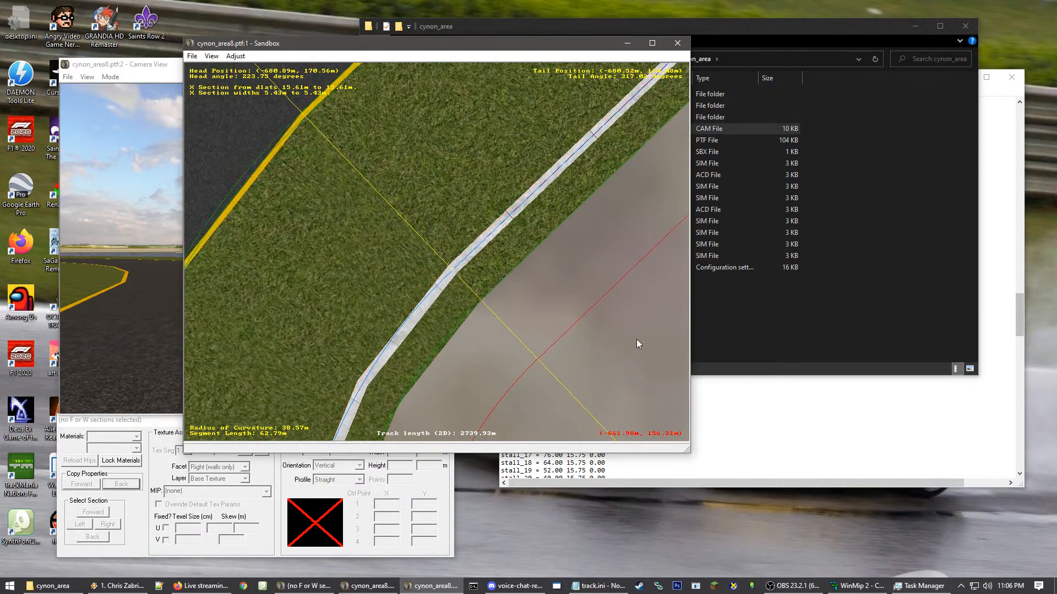
{"action": "left_click", "coordinate": [636, 339]}
- Move the positive-side wall boundary where segments 10 and 11 meet onto the wall
{"action": "scroll", "coordinate": [589, 155], "scroll_direction": "down", "scroll_amount": 5}
{"action": "scroll", "coordinate": [586, 119], "scroll_direction": "up", "scroll_amount": 2}
{"action": "left_click", "coordinate": [453, 210]}
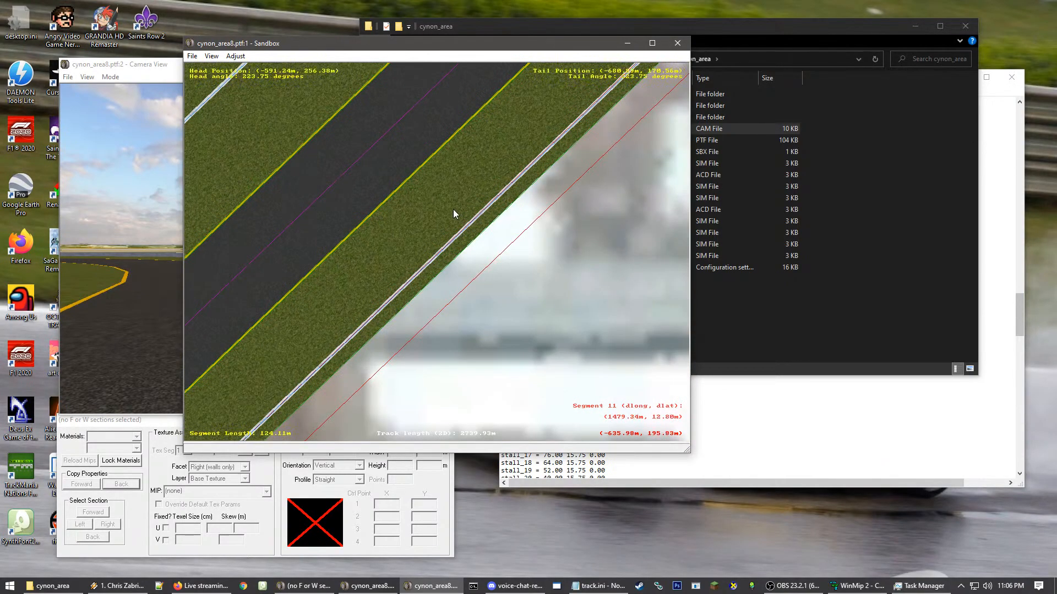
{"action": "left_click", "coordinate": [471, 217]}
{"action": "scroll", "coordinate": [526, 154], "scroll_direction": "down", "scroll_amount": 2}
{"action": "scroll", "coordinate": [526, 153], "scroll_direction": "up", "scroll_amount": 3}
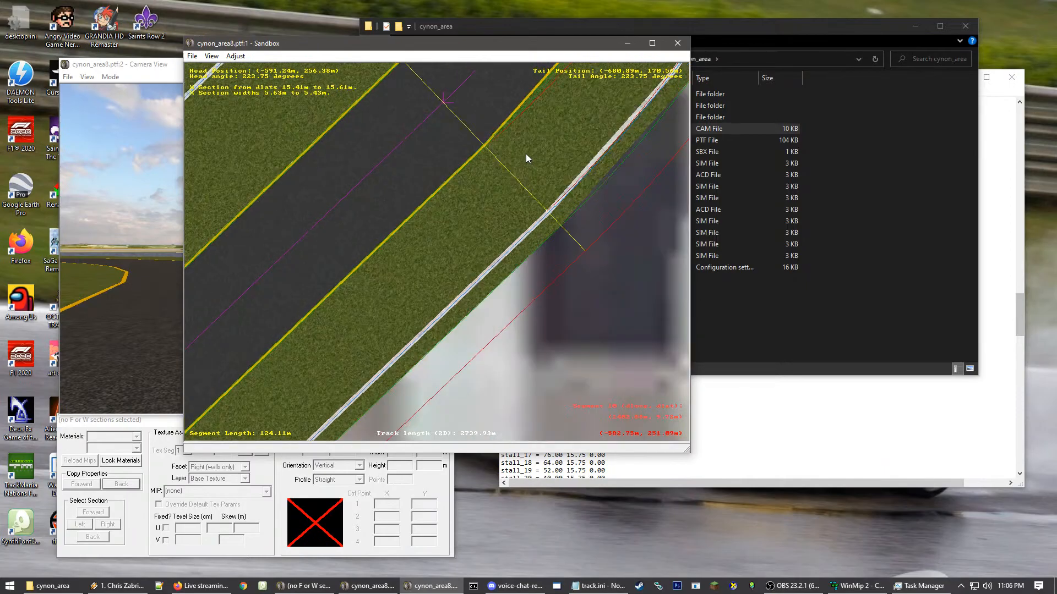
{"action": "scroll", "coordinate": [520, 223], "scroll_direction": "up", "scroll_amount": 2}
{"action": "scroll", "coordinate": [525, 203], "scroll_direction": "up", "scroll_amount": 2}
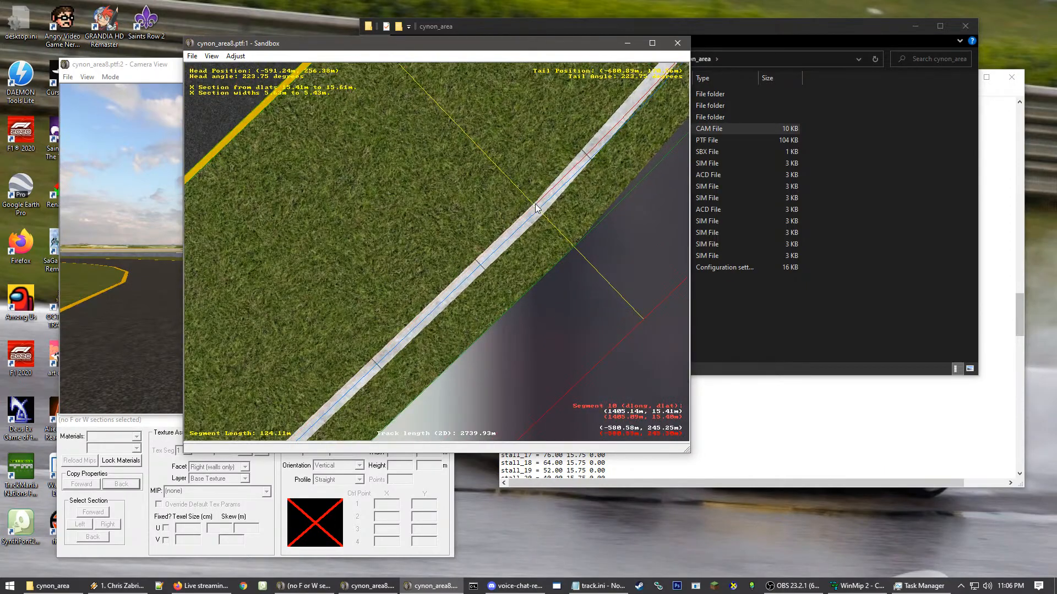
{"action": "left_click", "coordinate": [603, 263]}
- Move the road-edge boundaries on both sides where segments 9 and 10 meet onto the road edges, at 6.25 m and -6.25 m
{"action": "scroll", "coordinate": [603, 264], "scroll_direction": "down", "scroll_amount": 20}
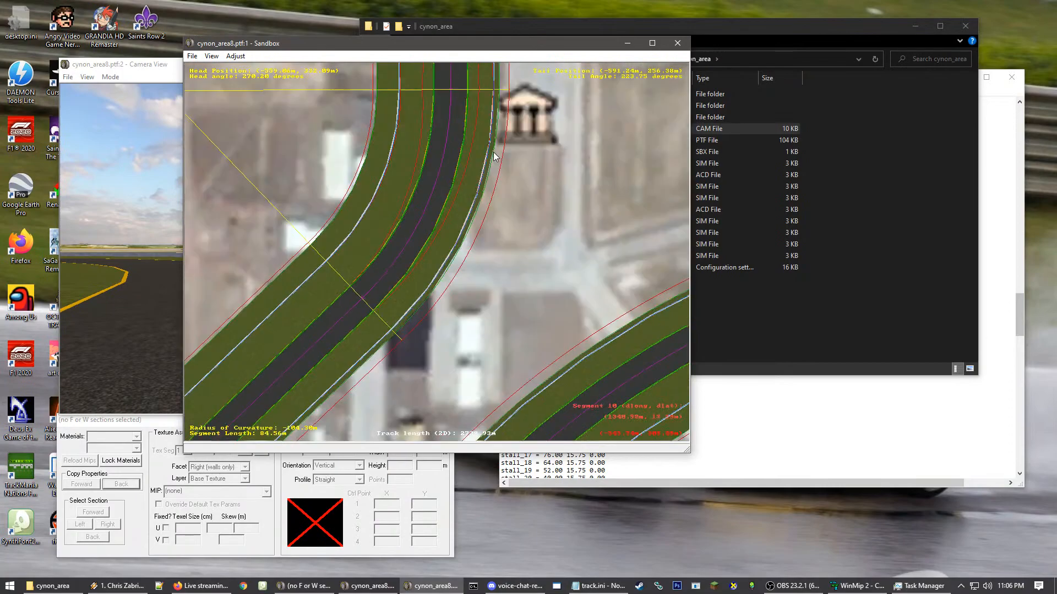
{"action": "scroll", "coordinate": [490, 152], "scroll_direction": "up", "scroll_amount": 1}
{"action": "left_click", "coordinate": [430, 211]}
{"action": "scroll", "coordinate": [433, 203], "scroll_direction": "up", "scroll_amount": 1}
{"action": "scroll", "coordinate": [436, 247], "scroll_direction": "up", "scroll_amount": 4}
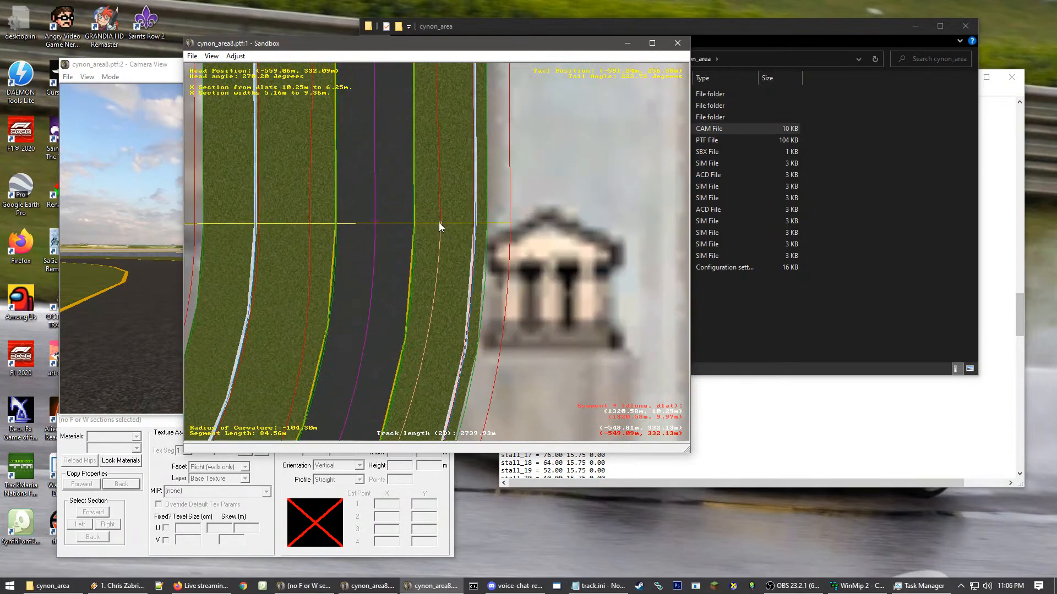
{"action": "left_click", "coordinate": [309, 223]}
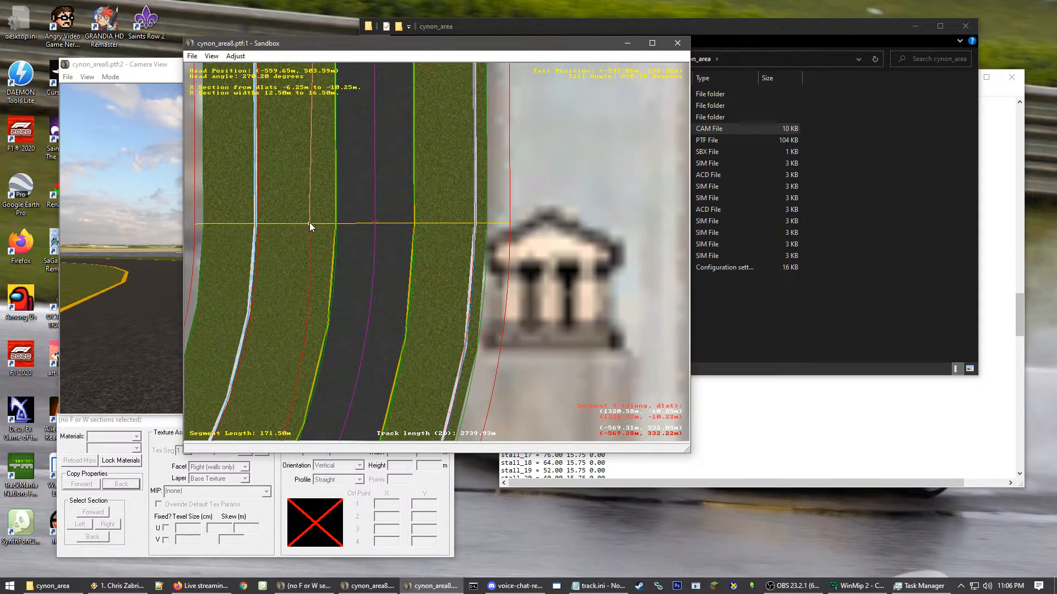
{"action": "left_click", "coordinate": [258, 232]}
{"action": "left_click_drag", "start_coordinate": [259, 224], "coordinate": [335, 224]}
{"action": "left_click", "coordinate": [487, 242]}
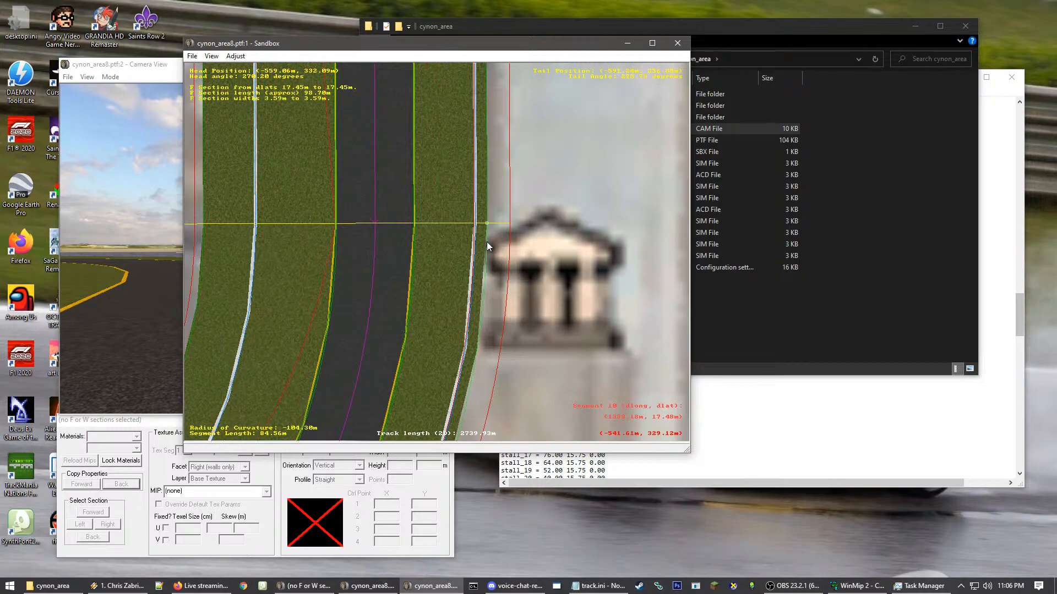
- Untie segment 10's negative-side wall boundary section at its tail
{"action": "left_click", "coordinate": [326, 244]}
{"action": "scroll", "coordinate": [327, 242], "scroll_direction": "up", "scroll_amount": 1}
{"action": "scroll", "coordinate": [462, 220], "scroll_direction": "up", "scroll_amount": 5}
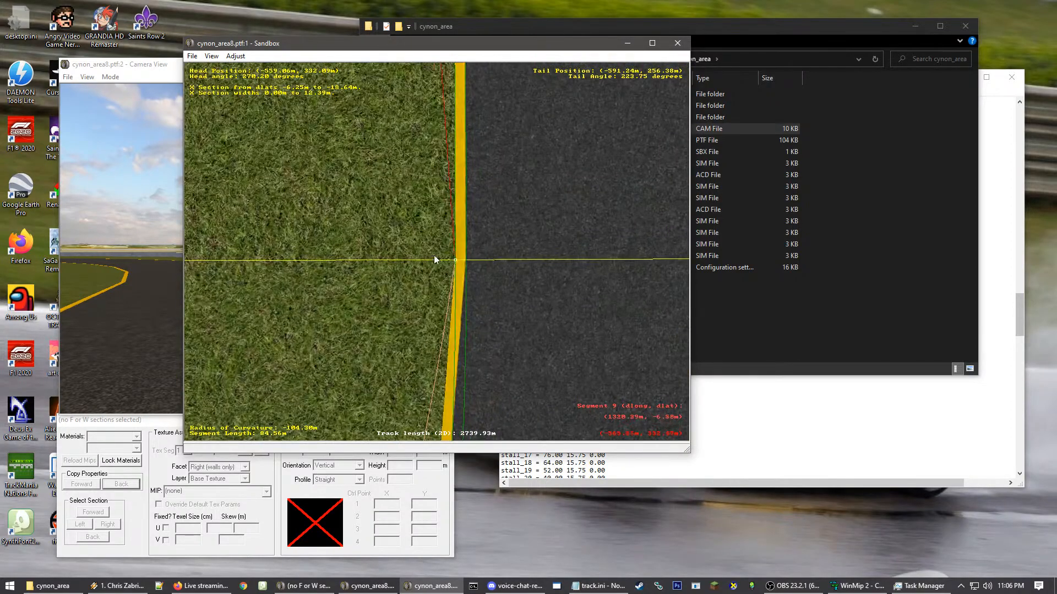
{"action": "scroll", "coordinate": [436, 264], "scroll_direction": "up", "scroll_amount": 1}
{"action": "right_click", "coordinate": [459, 292]}
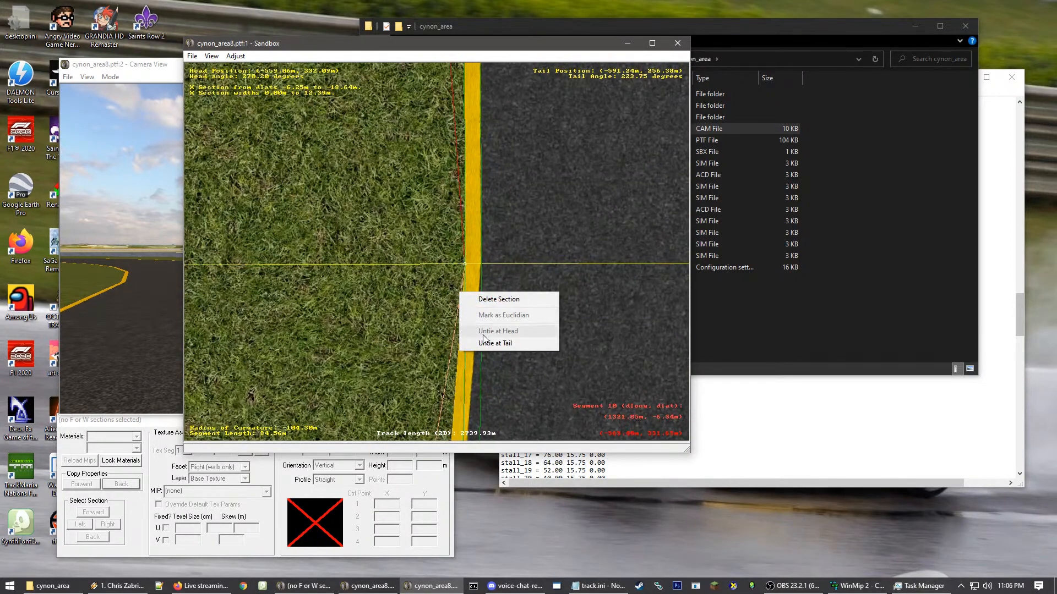
{"action": "left_click", "coordinate": [490, 345]}
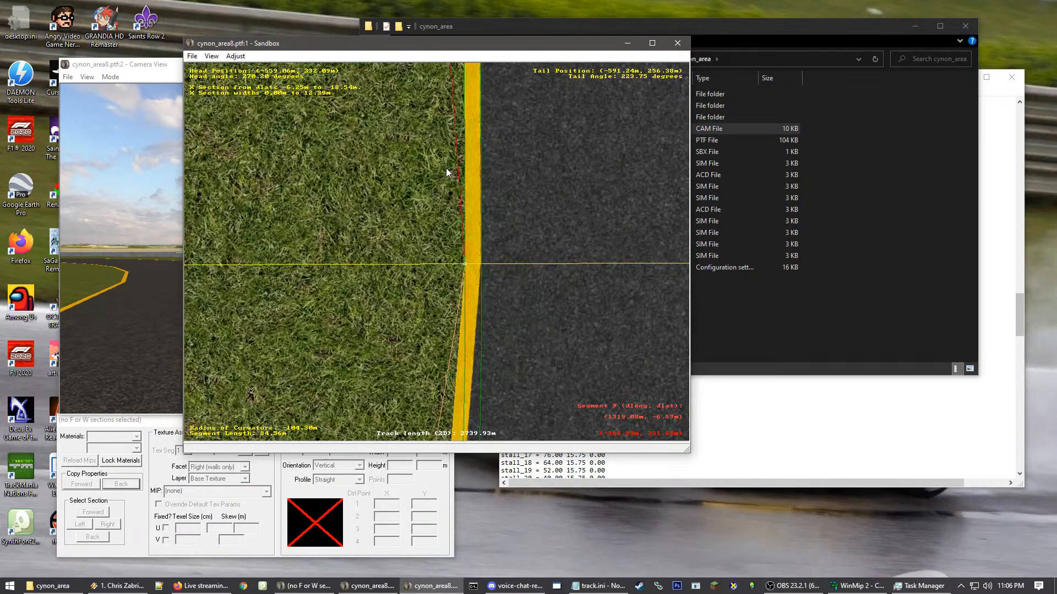
{"action": "right_click", "coordinate": [460, 285]}
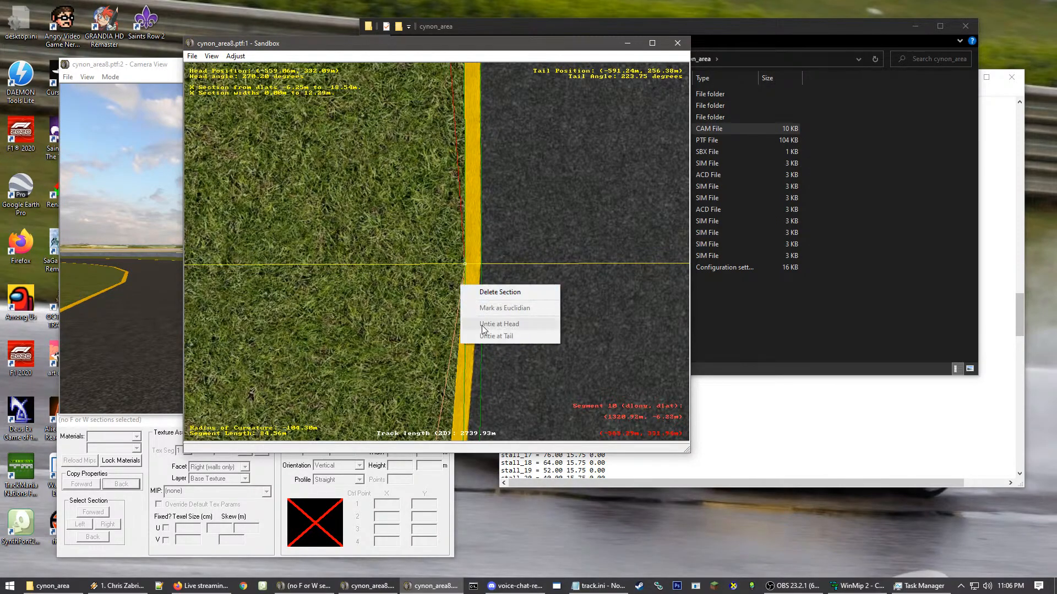
{"action": "left_click", "coordinate": [492, 334]}
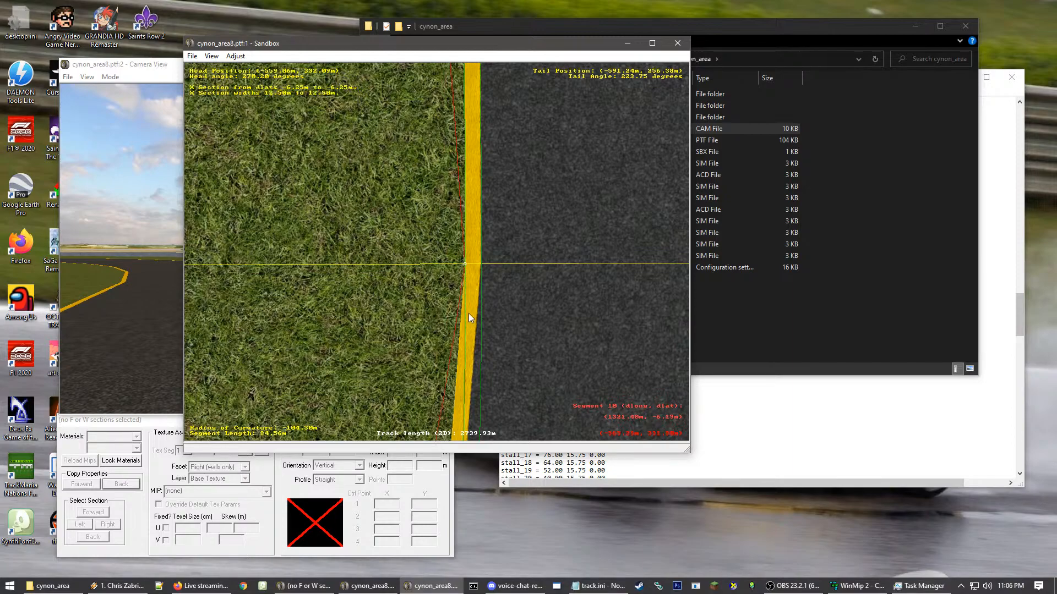
- Untie the negative-side wall boundary between segments 9 and 10, at segment 9's tail and at segment 10's head
{"action": "left_click", "coordinate": [451, 267]}
{"action": "right_click", "coordinate": [436, 139]}
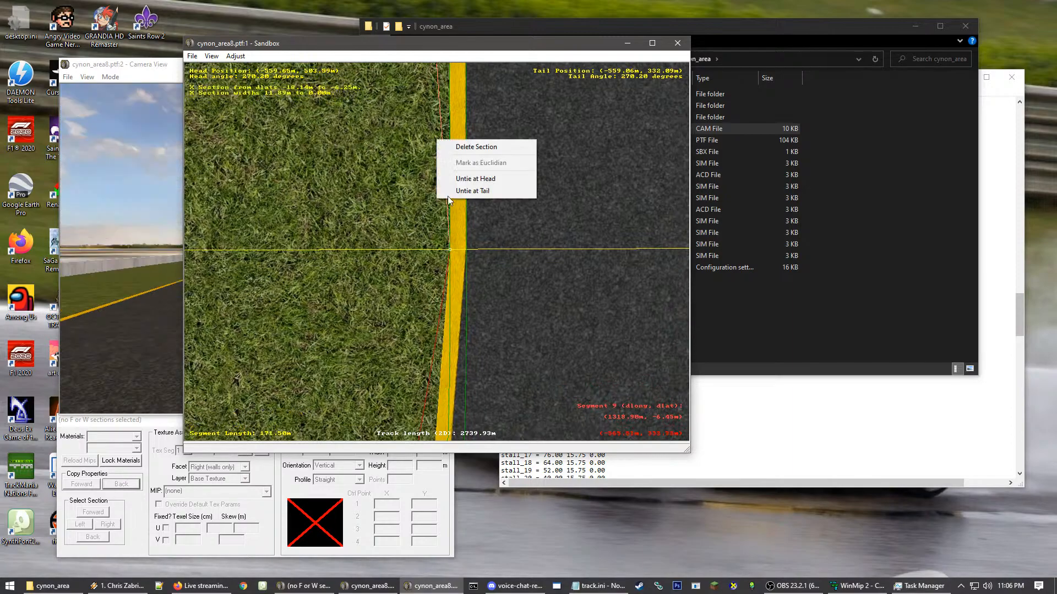
{"action": "left_click", "coordinate": [472, 190]}
{"action": "left_click", "coordinate": [441, 287]}
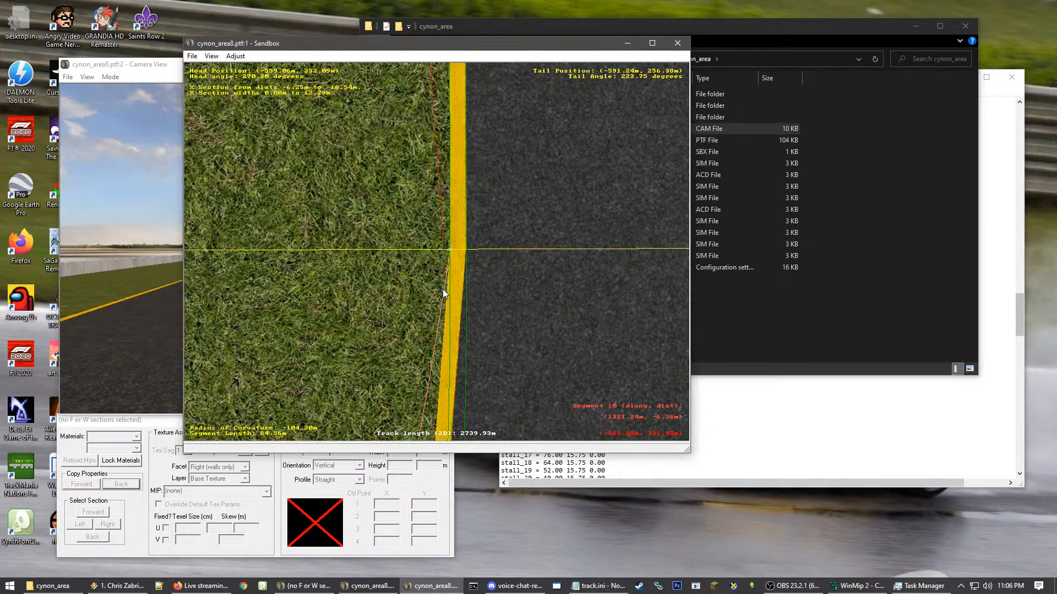
{"action": "right_click", "coordinate": [442, 289]}
{"action": "left_click", "coordinate": [480, 329]}
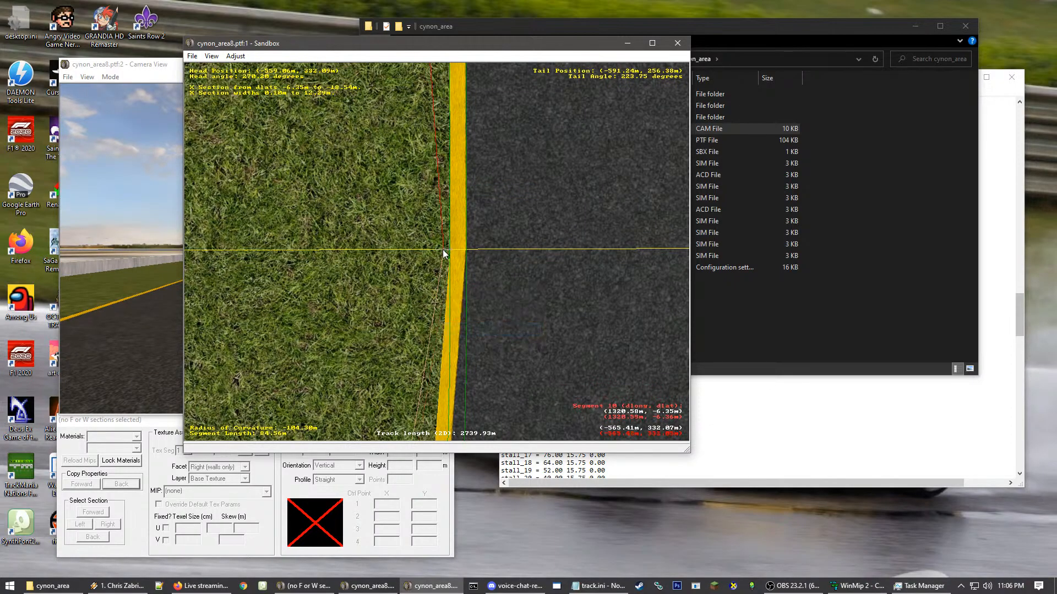
- Move the negative-side wall boundary at segment 10's head onto the wall, at -18.64 m
{"action": "left_click_drag", "start_coordinate": [442, 249], "coordinate": [236, 286]}
{"action": "scroll", "coordinate": [360, 281], "scroll_direction": "down", "scroll_amount": 4}
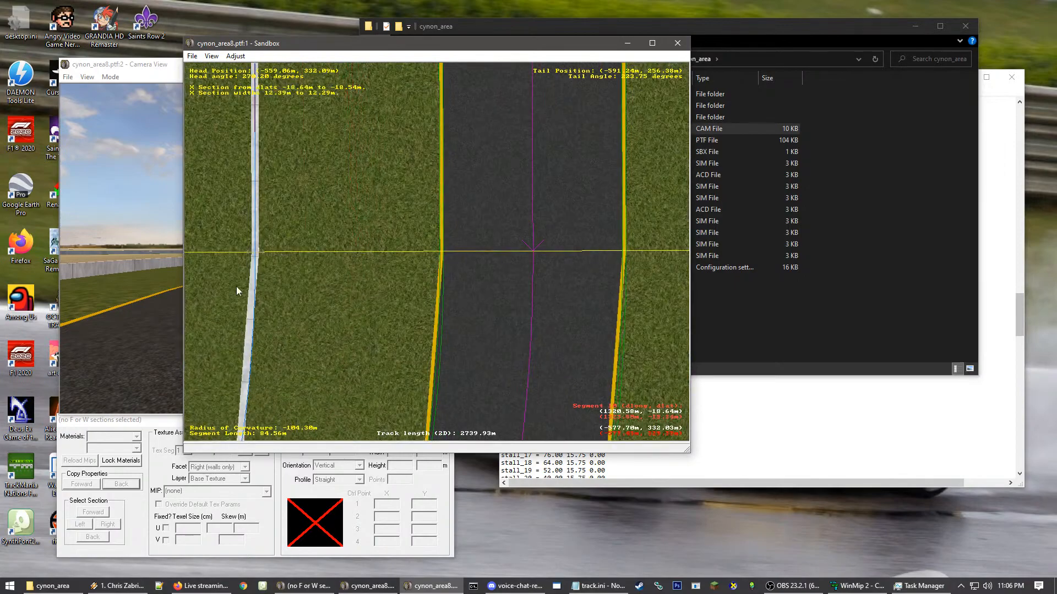
{"action": "scroll", "coordinate": [213, 253], "scroll_direction": "down", "scroll_amount": 3}
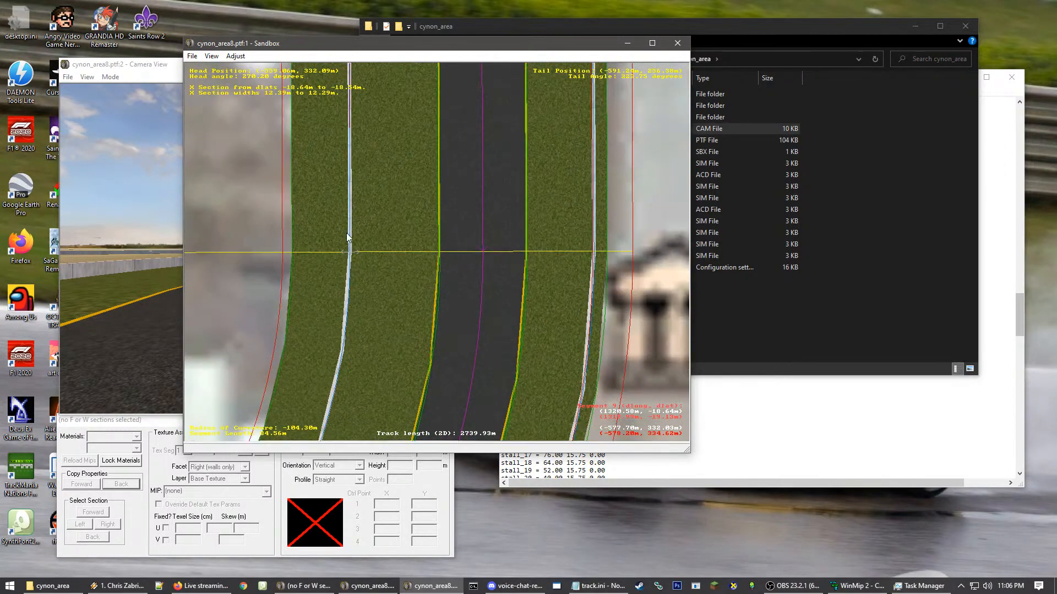
{"action": "scroll", "coordinate": [352, 264], "scroll_direction": "down", "scroll_amount": 1}
{"action": "scroll", "coordinate": [389, 337], "scroll_direction": "down", "scroll_amount": 1}
- Align segment 10's negative-side wall boundary with the wall at the segment's tail
{"action": "key", "text": "c"}
{"action": "key", "text": "c"}
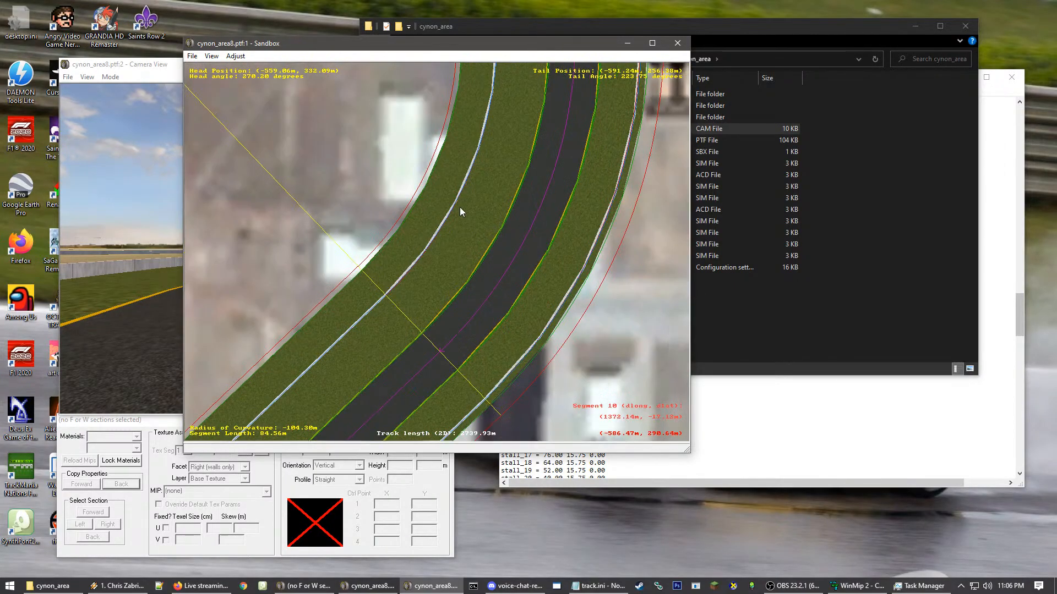
{"action": "scroll", "coordinate": [462, 209], "scroll_direction": "up", "scroll_amount": 1}
{"action": "key", "text": "c"}
{"action": "key", "text": "c"}
{"action": "scroll", "coordinate": [496, 254], "scroll_direction": "up", "scroll_amount": 4}
{"action": "key", "text": "c"}
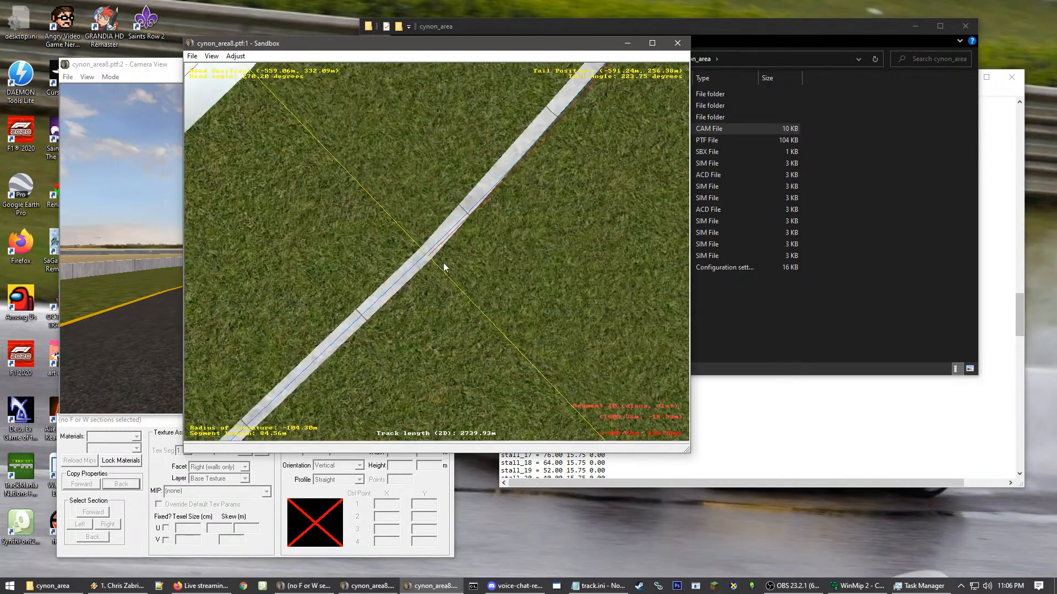
{"action": "scroll", "coordinate": [429, 270], "scroll_direction": "up", "scroll_amount": 1}
{"action": "left_click", "coordinate": [415, 279]}
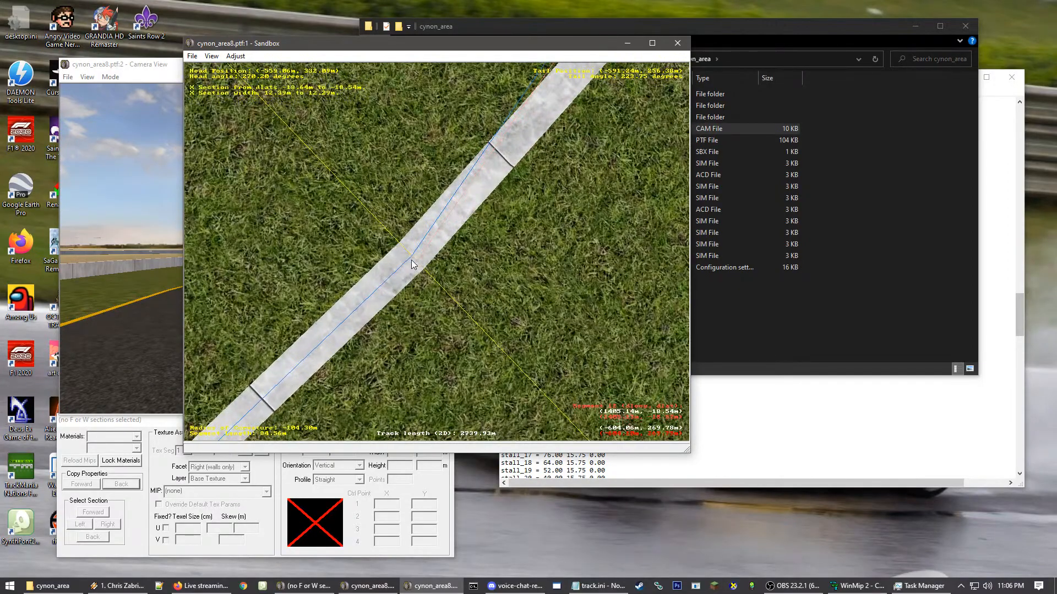
- Examine the negative-side wall and its boundary from where segments 9 and 10 meet back along segment 9
{"action": "scroll", "coordinate": [478, 267], "scroll_direction": "down", "scroll_amount": 4}
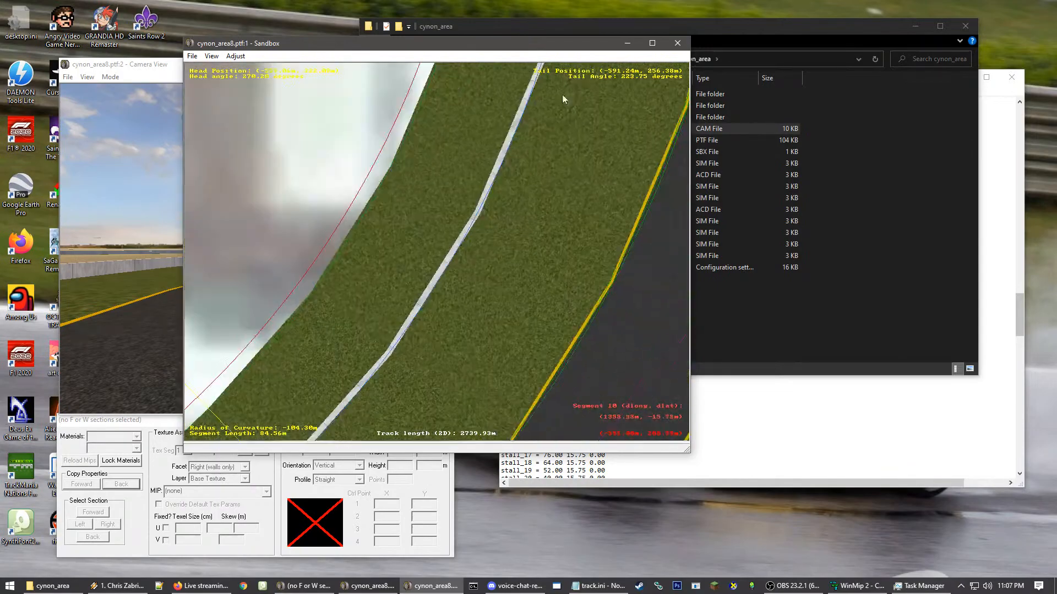
{"action": "key", "text": "c"}
{"action": "key", "text": "c"}
{"action": "key", "text": "c"}
{"action": "key", "text": "c"}
{"action": "scroll", "coordinate": [405, 199], "scroll_direction": "up", "scroll_amount": 5}
{"action": "left_click", "coordinate": [452, 232]}
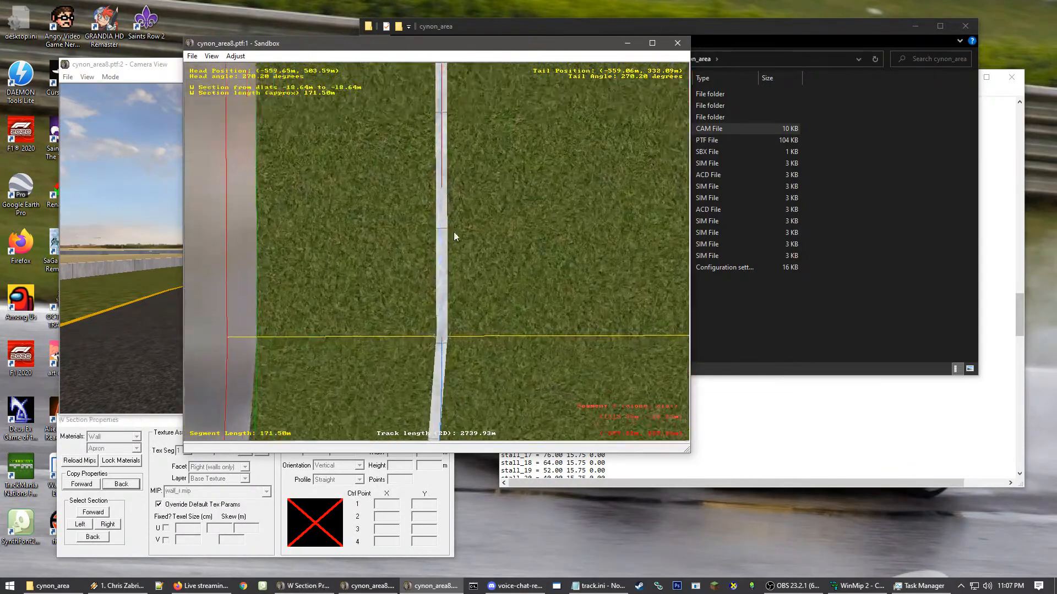
{"action": "key", "text": "c"}
{"action": "scroll", "coordinate": [429, 258], "scroll_direction": "up", "scroll_amount": 4}
{"action": "scroll", "coordinate": [406, 248], "scroll_direction": "down", "scroll_amount": 8}
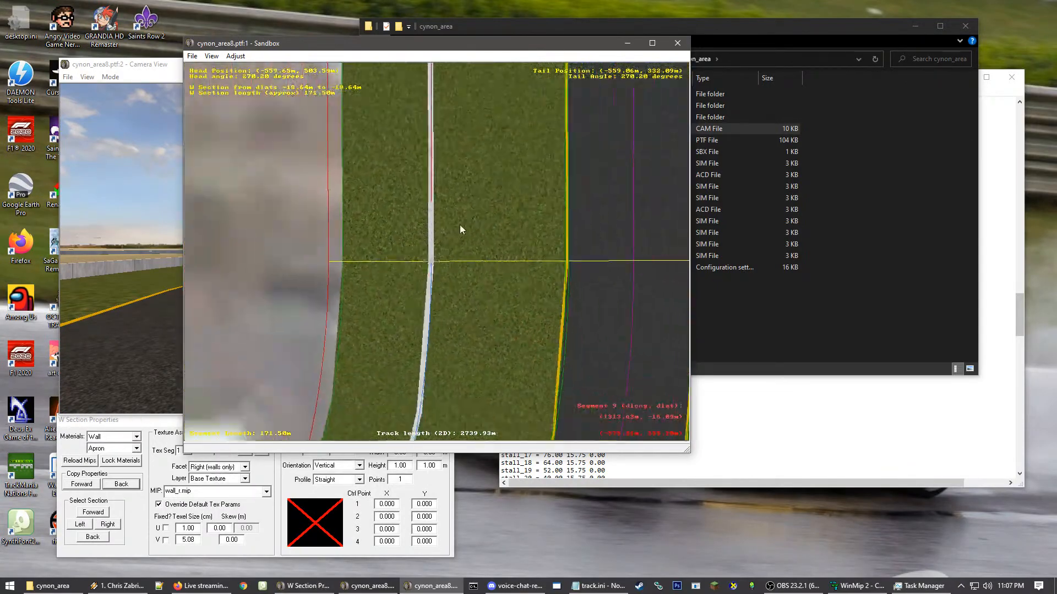
{"action": "scroll", "coordinate": [460, 224], "scroll_direction": "down", "scroll_amount": 2}
{"action": "key", "text": "c"}
{"action": "key", "text": "c"}
{"action": "key", "text": "c"}
{"action": "key", "text": "c"}
{"action": "key", "text": "c"}
{"action": "scroll", "coordinate": [421, 149], "scroll_direction": "down", "scroll_amount": 2}
{"action": "left_click", "coordinate": [420, 149]}
{"action": "scroll", "coordinate": [420, 149], "scroll_direction": "down", "scroll_amount": 1}
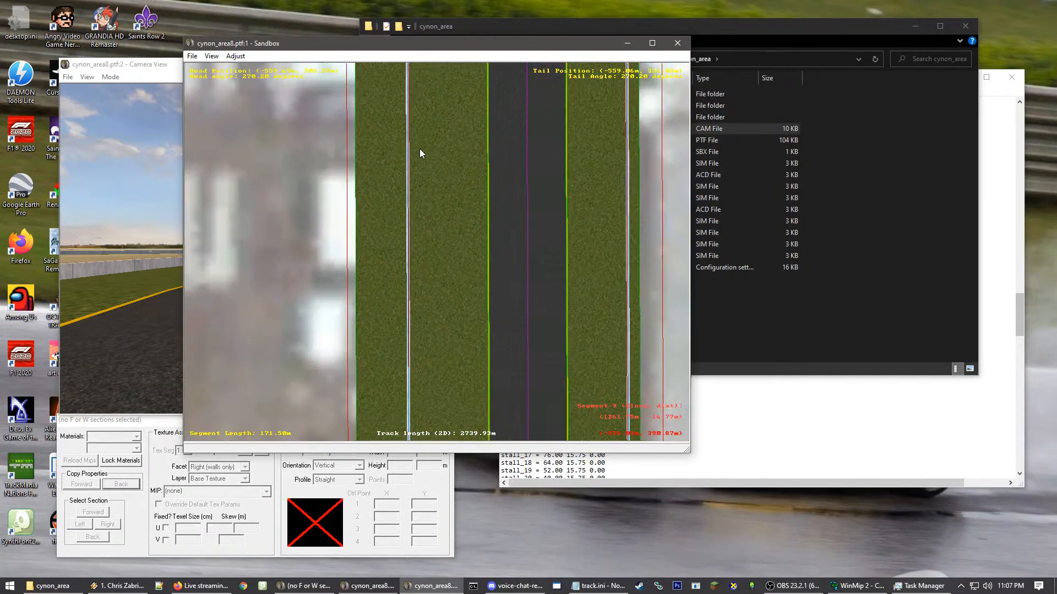
- Move the positive-side wall boundary where segments 8 and 9 meet onto the wall, at 15.61 m
{"action": "scroll", "coordinate": [421, 149], "scroll_direction": "down", "scroll_amount": 3}
{"action": "key", "text": "c"}
{"action": "scroll", "coordinate": [352, 171], "scroll_direction": "up", "scroll_amount": 1}
{"action": "key", "text": "c"}
{"action": "scroll", "coordinate": [371, 177], "scroll_direction": "up", "scroll_amount": 1}
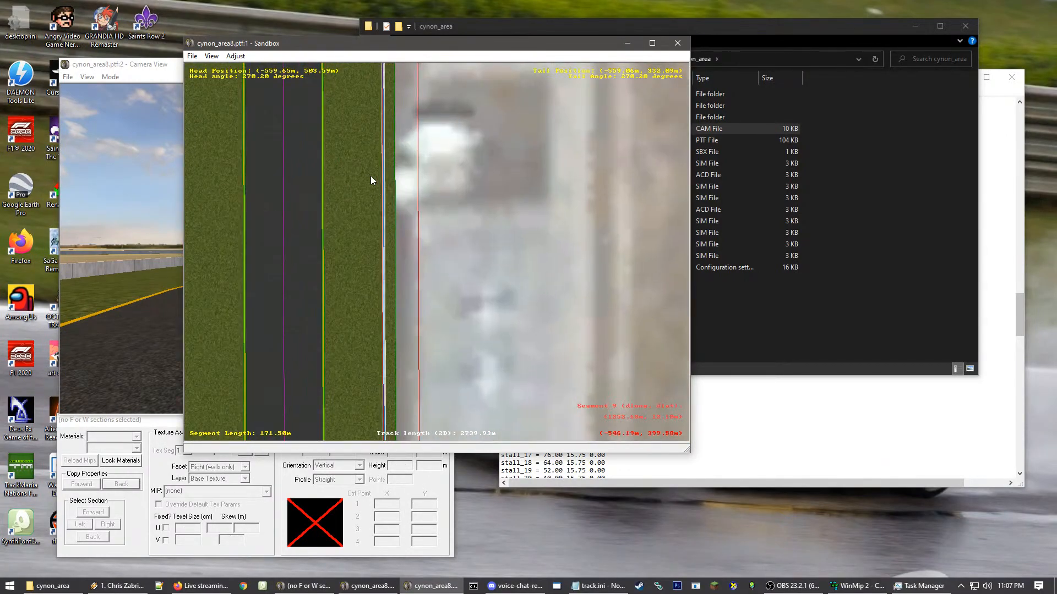
{"action": "left_click", "coordinate": [379, 204]}
{"action": "scroll", "coordinate": [346, 117], "scroll_direction": "down", "scroll_amount": 4}
{"action": "key", "text": "c"}
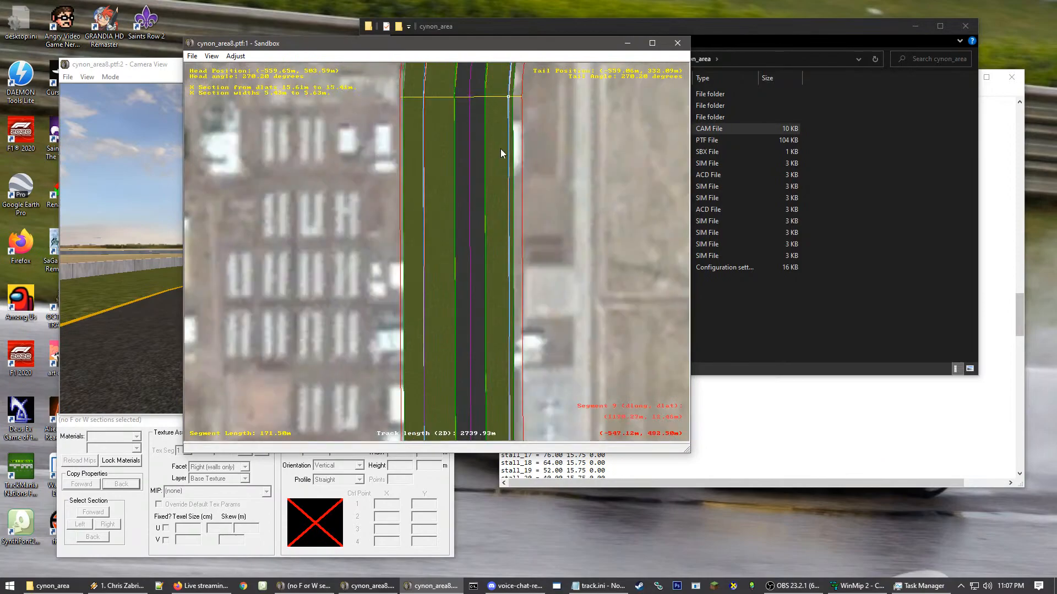
{"action": "key", "text": "c"}
{"action": "scroll", "coordinate": [426, 138], "scroll_direction": "up", "scroll_amount": 2}
{"action": "key", "text": "c"}
{"action": "scroll", "coordinate": [441, 198], "scroll_direction": "up", "scroll_amount": 2}
{"action": "key", "text": "c"}
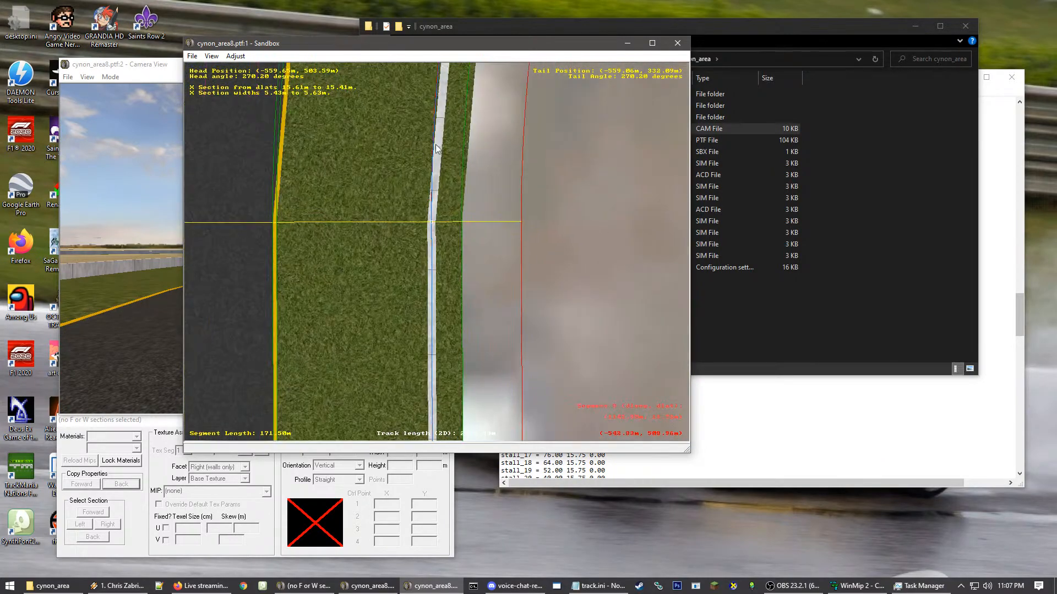
{"action": "scroll", "coordinate": [406, 207], "scroll_direction": "up", "scroll_amount": 6}
{"action": "scroll", "coordinate": [415, 173], "scroll_direction": "down", "scroll_amount": 3}
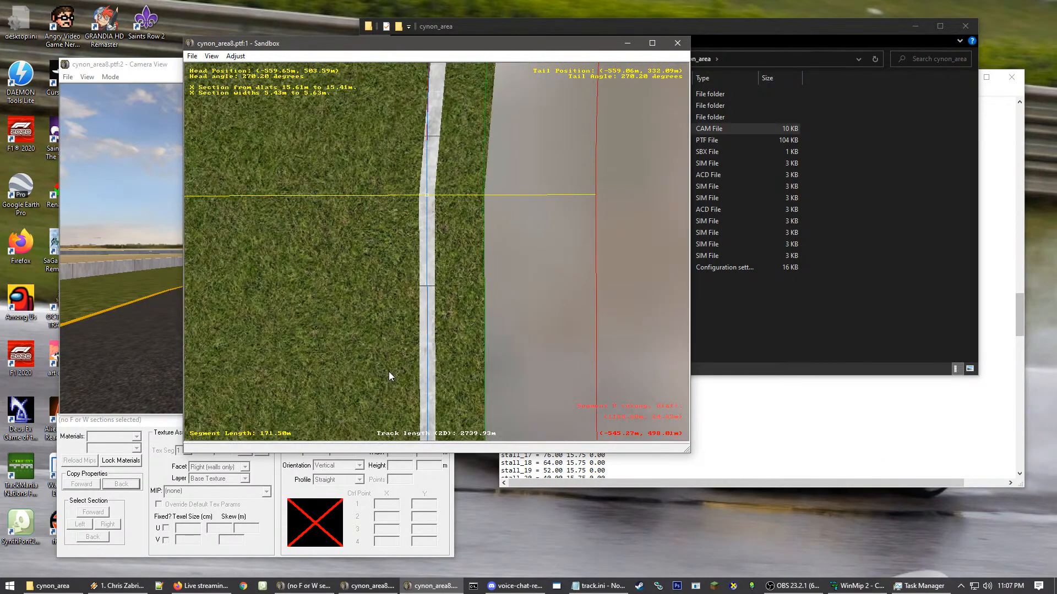
- Move the positive-side wall boundary at segment 9's tail onto the wall, at 15.61 m
{"action": "scroll", "coordinate": [387, 374], "scroll_direction": "down", "scroll_amount": 4}
{"action": "key", "text": "c"}
{"action": "key", "text": "c"}
{"action": "key", "text": "c"}
{"action": "key", "text": "c"}
{"action": "key", "text": "c"}
{"action": "key", "text": "c"}
{"action": "key", "text": "c"}
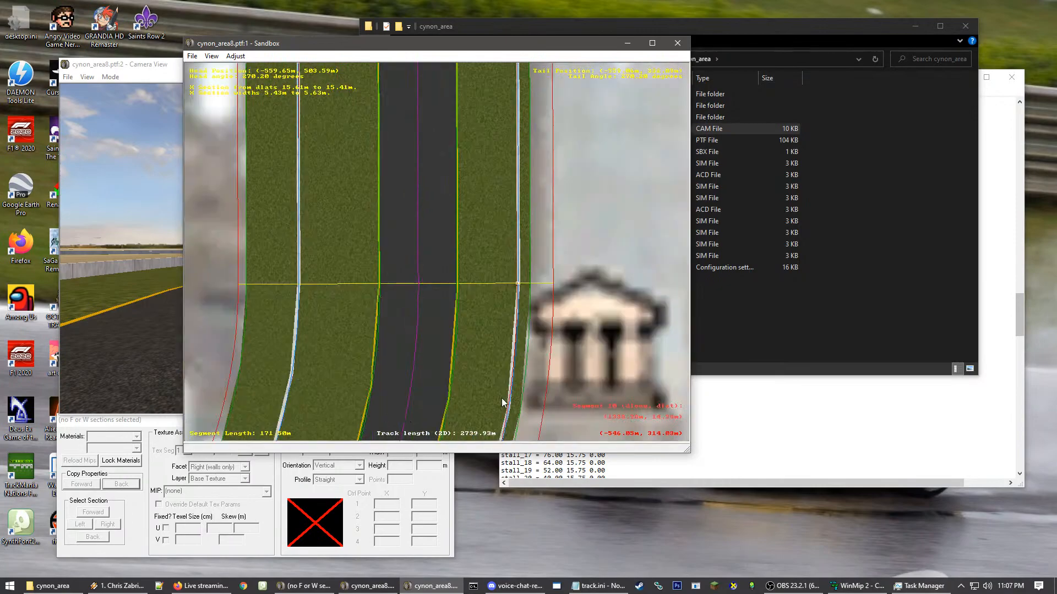
{"action": "key", "text": "c"}
{"action": "scroll", "coordinate": [484, 276], "scroll_direction": "up", "scroll_amount": 1}
{"action": "key", "text": "c"}
{"action": "scroll", "coordinate": [374, 357], "scroll_direction": "up", "scroll_amount": 5}
{"action": "key", "text": "c"}
{"action": "scroll", "coordinate": [418, 338], "scroll_direction": "up", "scroll_amount": 1}
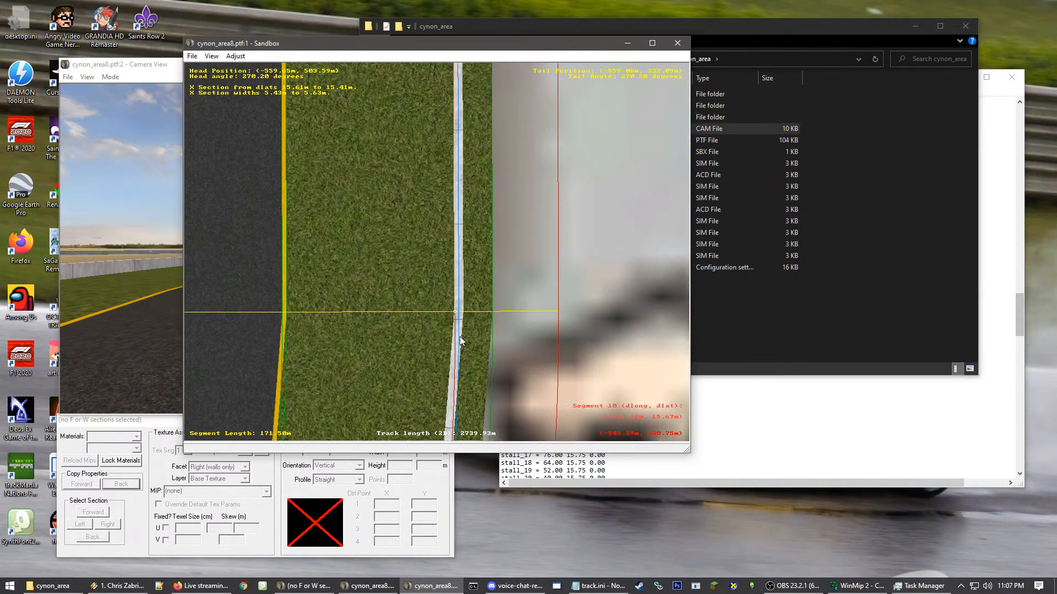
{"action": "scroll", "coordinate": [468, 361], "scroll_direction": "up", "scroll_amount": 3}
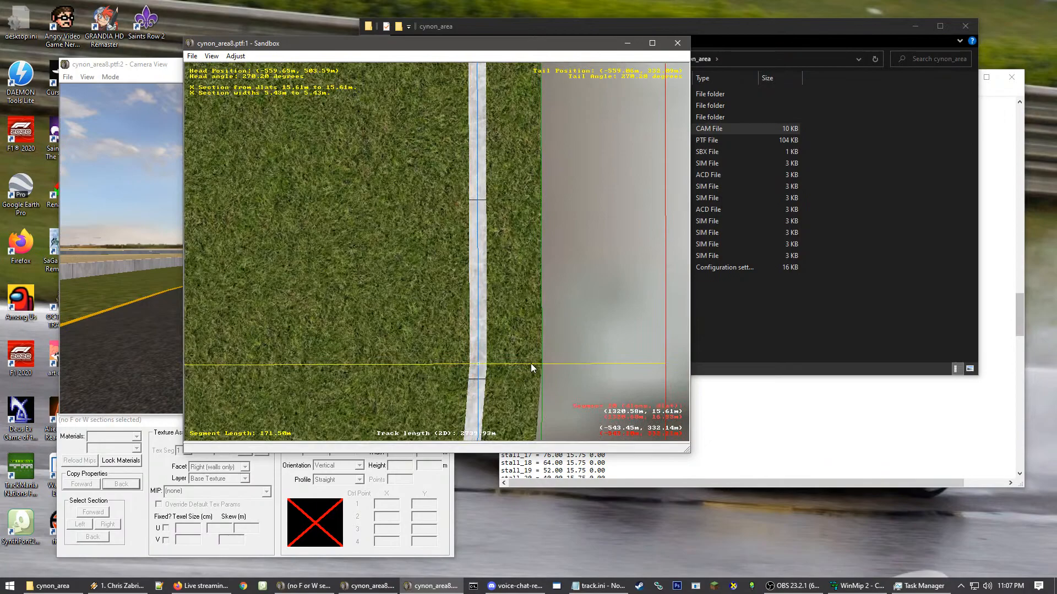
- Move the negative-side wall boundary where segments 8 and 9 meet onto the wall
{"action": "scroll", "coordinate": [586, 357], "scroll_direction": "down", "scroll_amount": 8}
{"action": "key", "text": "c"}
{"action": "key", "text": "c"}
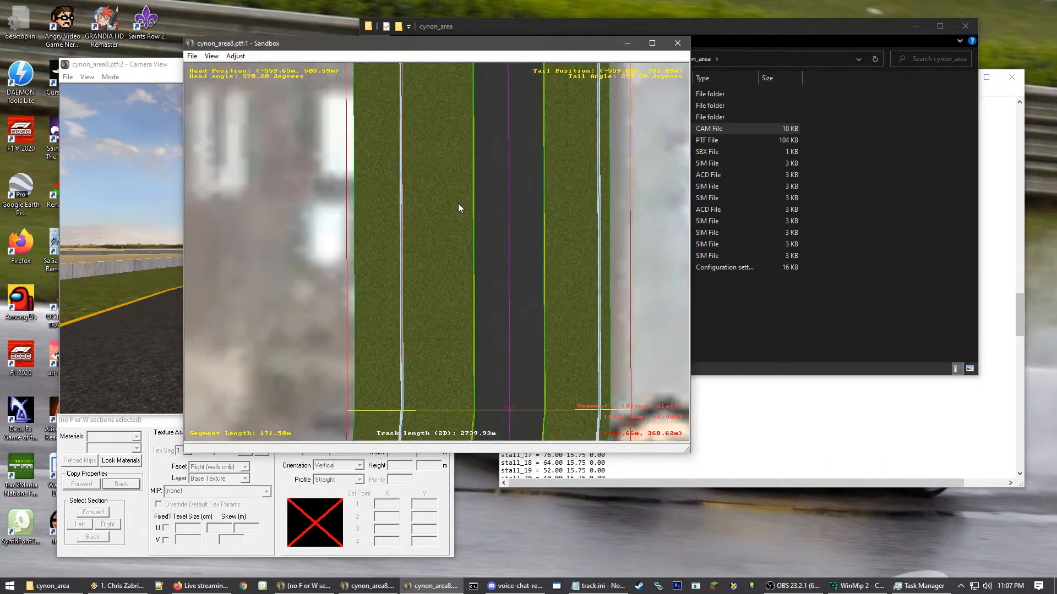
{"action": "key", "text": "c"}
{"action": "key", "text": "c"}
{"action": "key", "text": "c"}
{"action": "key", "text": "c"}
{"action": "key", "text": "c"}
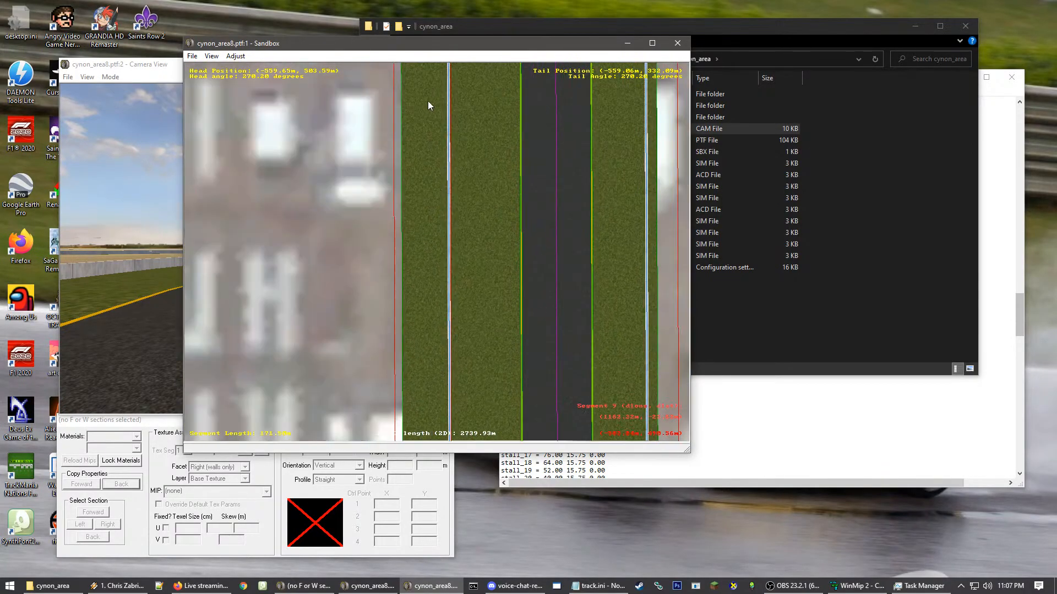
{"action": "key", "text": "c"}
{"action": "key", "text": "c"}
{"action": "scroll", "coordinate": [456, 332], "scroll_direction": "up", "scroll_amount": 1}
{"action": "scroll", "coordinate": [445, 300], "scroll_direction": "up", "scroll_amount": 2}
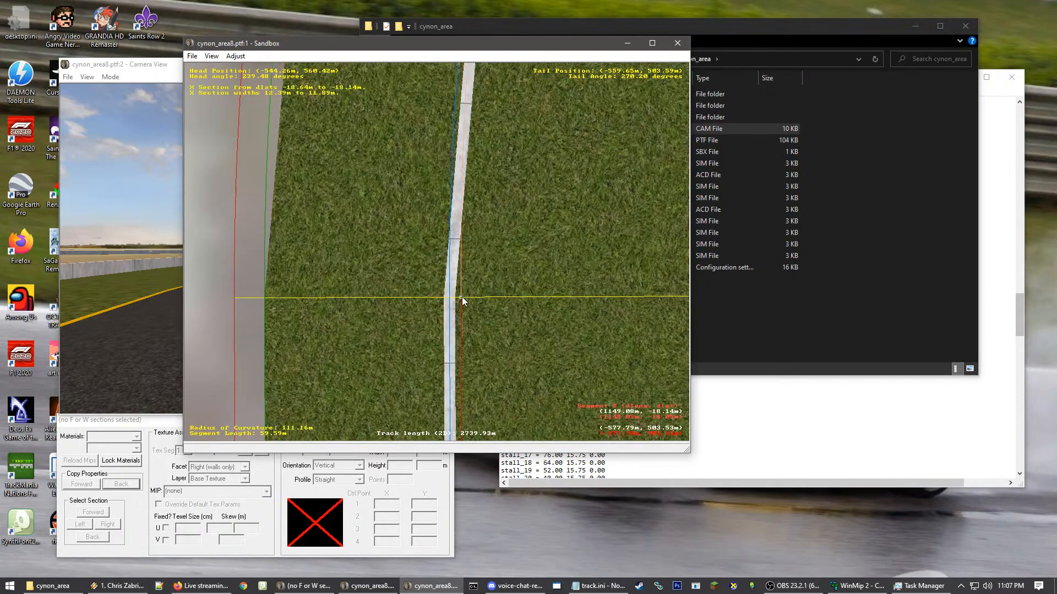
{"action": "scroll", "coordinate": [365, 316], "scroll_direction": "down", "scroll_amount": 1}
{"action": "scroll", "coordinate": [474, 394], "scroll_direction": "down", "scroll_amount": 3}
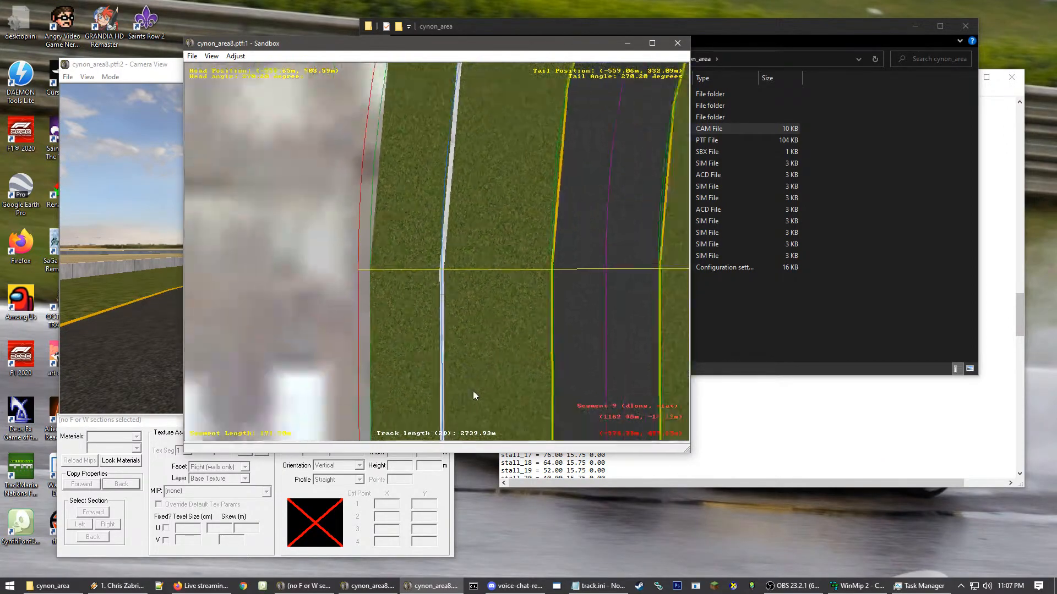
- Move the negative-side wall boundary where segments 6 and 7 meet onto the wall
{"action": "scroll", "coordinate": [456, 288], "scroll_direction": "down", "scroll_amount": 1}
{"action": "scroll", "coordinate": [469, 169], "scroll_direction": "up", "scroll_amount": 1}
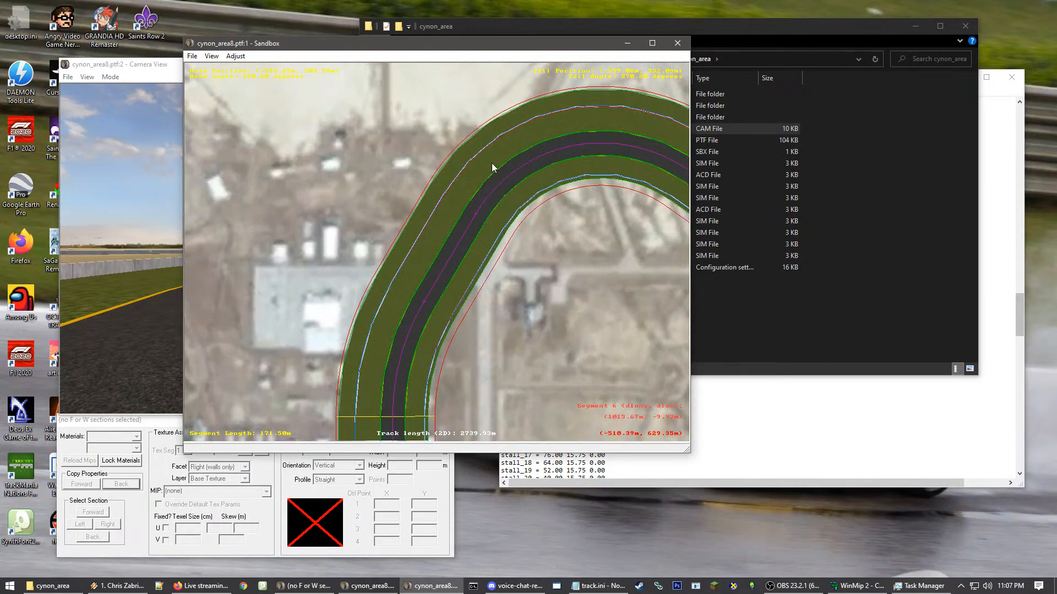
{"action": "scroll", "coordinate": [492, 168], "scroll_direction": "up", "scroll_amount": 1}
{"action": "scroll", "coordinate": [471, 191], "scroll_direction": "up", "scroll_amount": 1}
{"action": "left_click", "coordinate": [394, 274]}
{"action": "scroll", "coordinate": [361, 347], "scroll_direction": "up", "scroll_amount": 4}
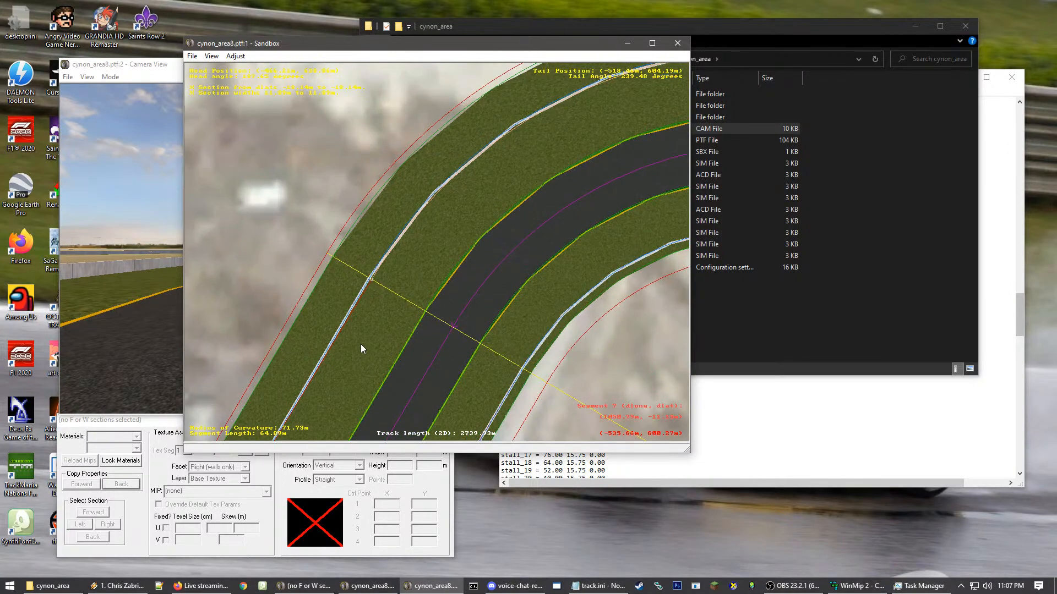
{"action": "left_click_drag", "start_coordinate": [393, 214], "coordinate": [386, 210]}
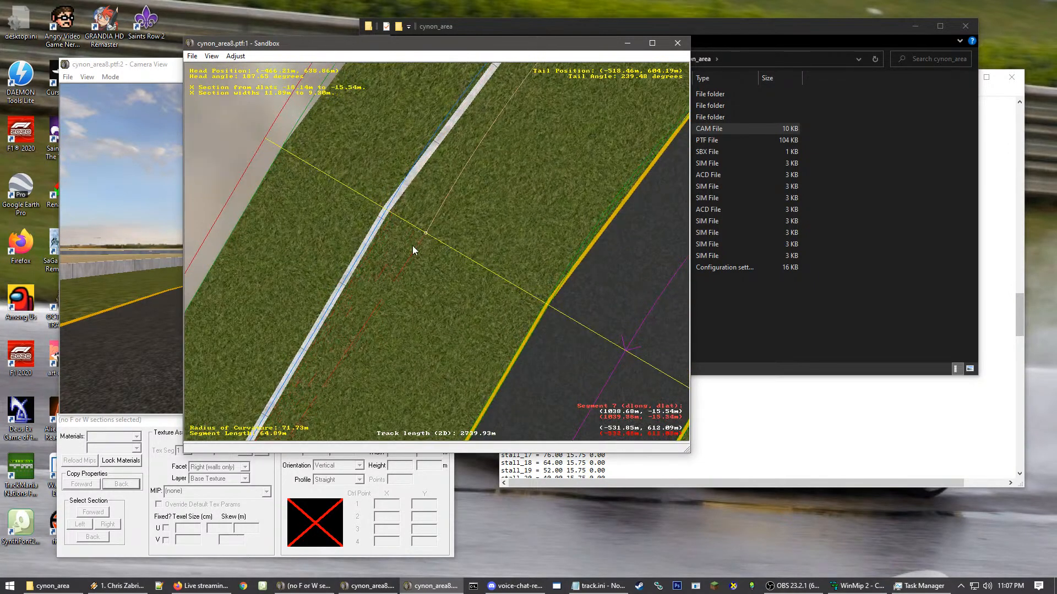
{"action": "scroll", "coordinate": [353, 319], "scroll_direction": "down", "scroll_amount": 1}
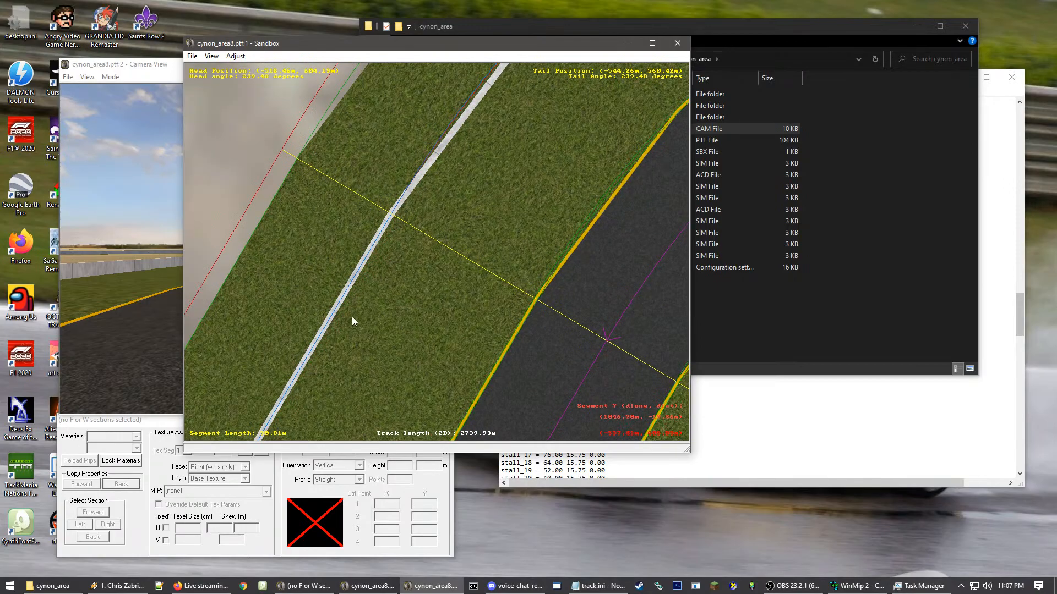
- Move the negative-side wall boundary where segments 5 and 6 meet onto the wall
{"action": "scroll", "coordinate": [449, 158], "scroll_direction": "down", "scroll_amount": 1}
{"action": "scroll", "coordinate": [596, 315], "scroll_direction": "down", "scroll_amount": 1}
{"action": "scroll", "coordinate": [596, 311], "scroll_direction": "up", "scroll_amount": 1}
{"action": "left_click", "coordinate": [446, 214]}
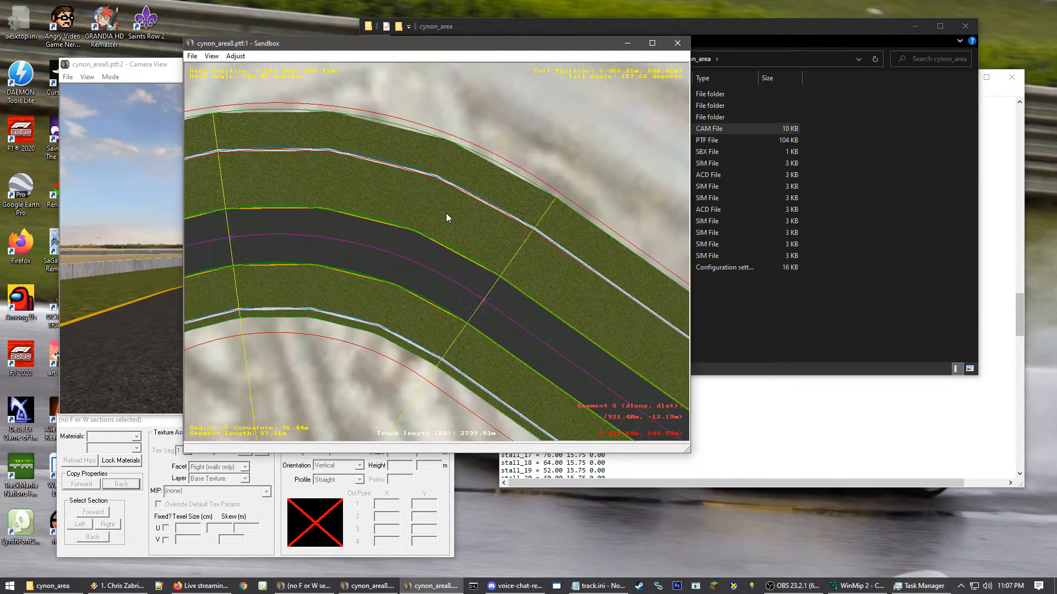
{"action": "scroll", "coordinate": [218, 225], "scroll_direction": "up", "scroll_amount": 1}
{"action": "scroll", "coordinate": [414, 169], "scroll_direction": "up", "scroll_amount": 2}
{"action": "left_click", "coordinate": [444, 119]}
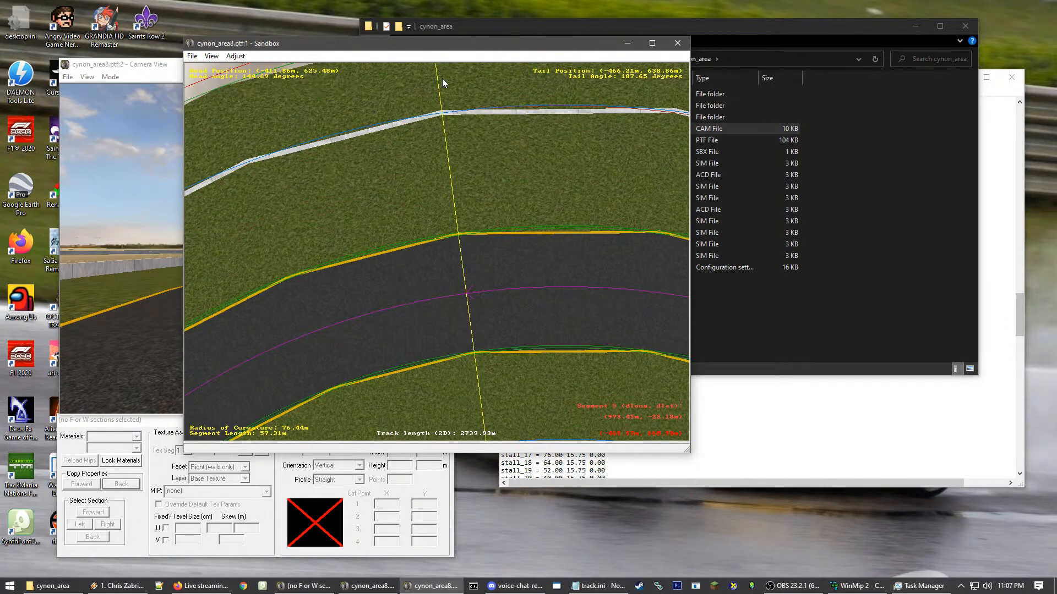
- Move the negative-side wall boundary where segments 4 and 5 meet onto the wall, at -18.64 m
{"action": "scroll", "coordinate": [392, 214], "scroll_direction": "down", "scroll_amount": 1}
{"action": "scroll", "coordinate": [392, 214], "scroll_direction": "down", "scroll_amount": 2}
{"action": "right_click", "coordinate": [626, 321]}
{"action": "right_click", "coordinate": [528, 265]}
{"action": "scroll", "coordinate": [334, 135], "scroll_direction": "up", "scroll_amount": 1}
{"action": "right_click", "coordinate": [333, 135]}
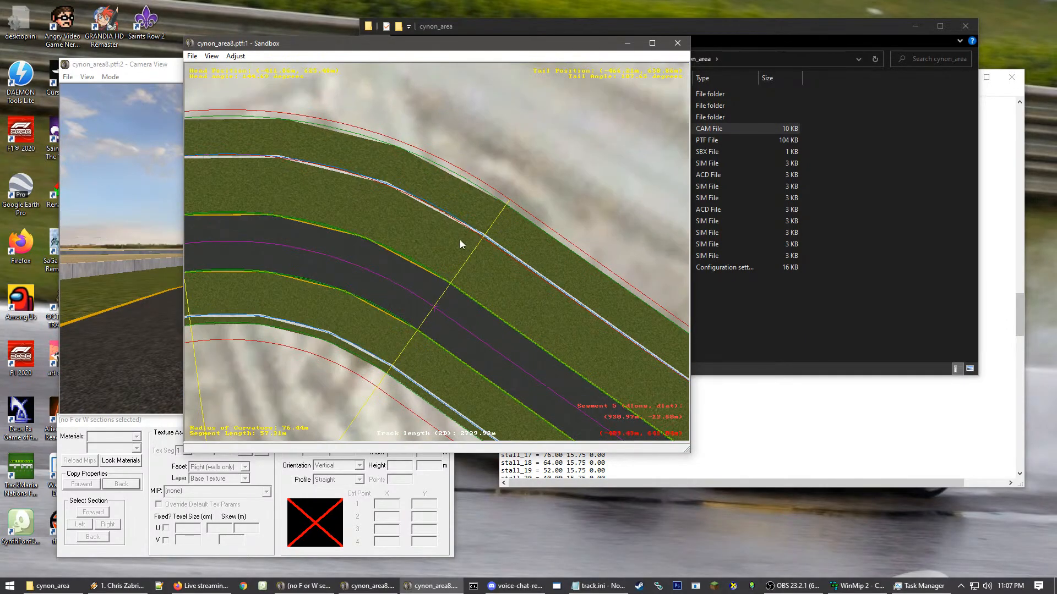
{"action": "scroll", "coordinate": [495, 246], "scroll_direction": "up", "scroll_amount": 2}
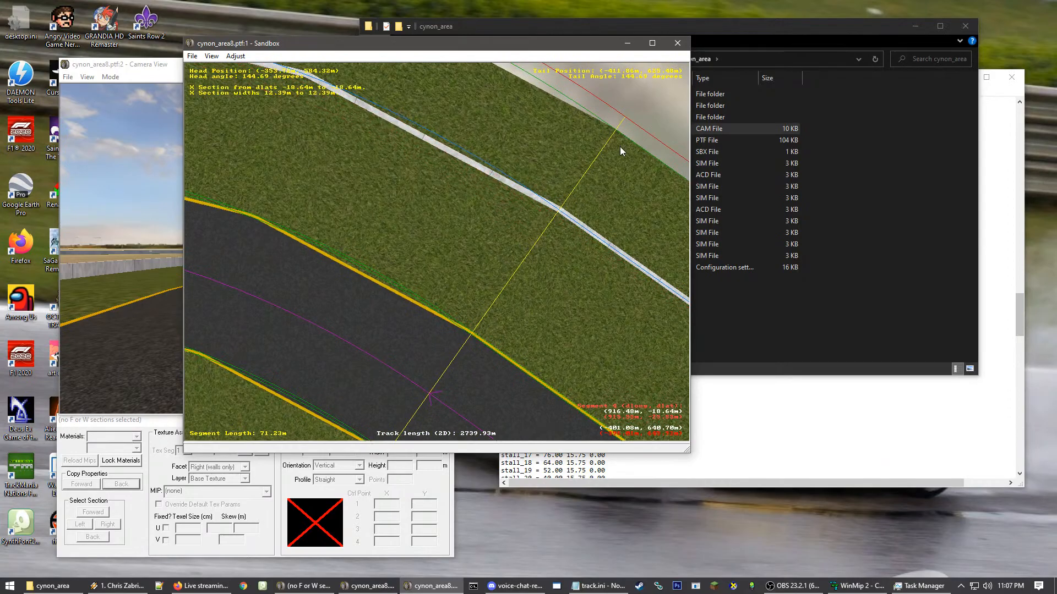
- Examine the boundary lines through segments 4 and 3, and return to the stretch around segments 8 and 9
{"action": "scroll", "coordinate": [619, 148], "scroll_direction": "down", "scroll_amount": 1}
{"action": "scroll", "coordinate": [621, 302], "scroll_direction": "down", "scroll_amount": 1}
{"action": "right_click", "coordinate": [538, 329]}
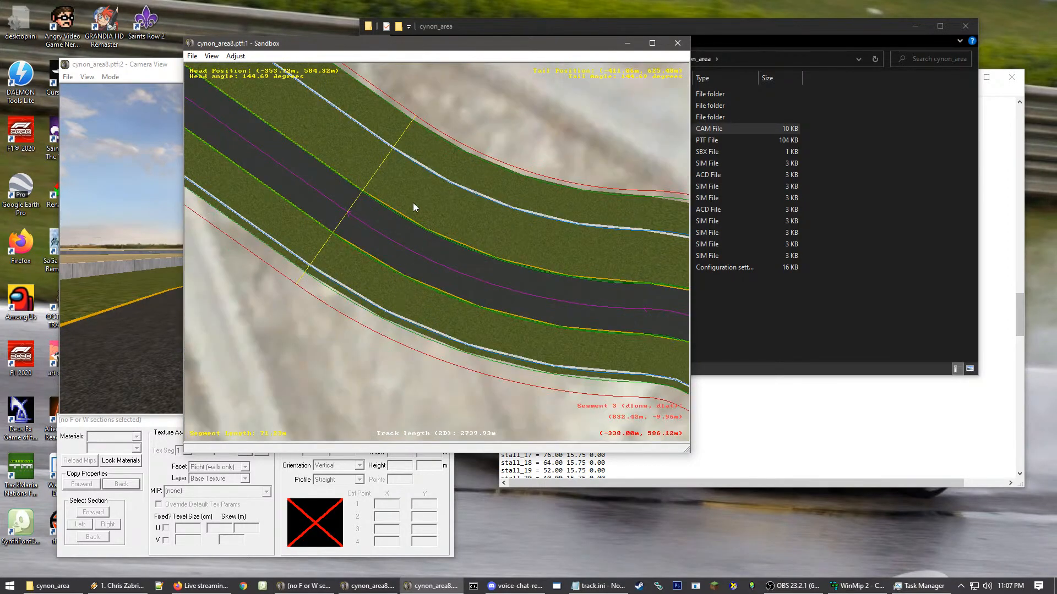
{"action": "scroll", "coordinate": [380, 221], "scroll_direction": "down", "scroll_amount": 1}
{"action": "scroll", "coordinate": [299, 269], "scroll_direction": "down", "scroll_amount": 4}
{"action": "right_click", "coordinate": [225, 278]}
{"action": "right_click", "coordinate": [220, 274]}
{"action": "right_click", "coordinate": [620, 329]}
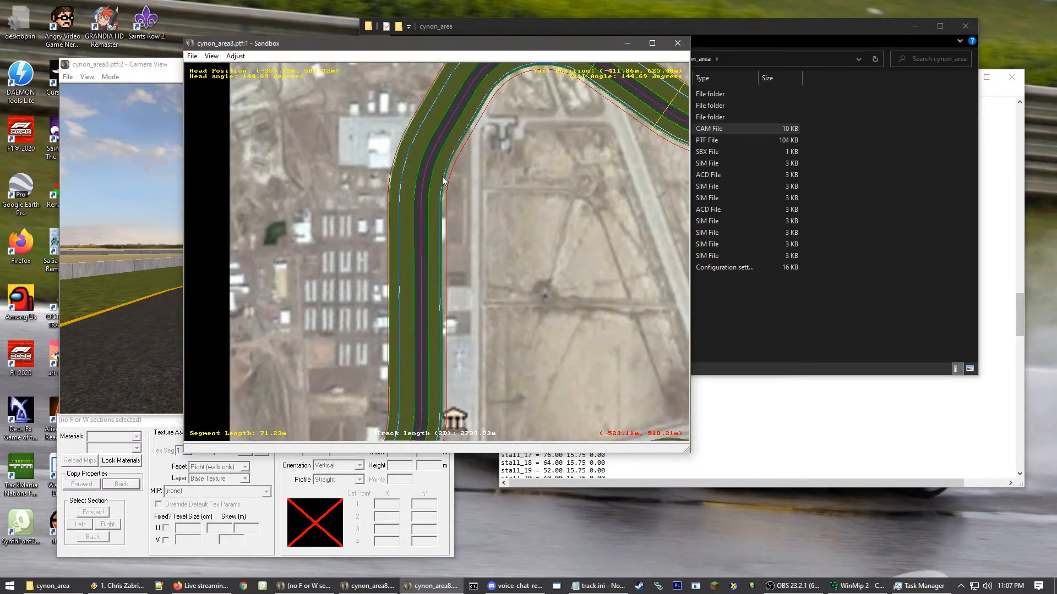
- Move the positive-side wall boundary where segments 7 and 8 meet onto the wall
{"action": "scroll", "coordinate": [444, 180], "scroll_direction": "up", "scroll_amount": 4}
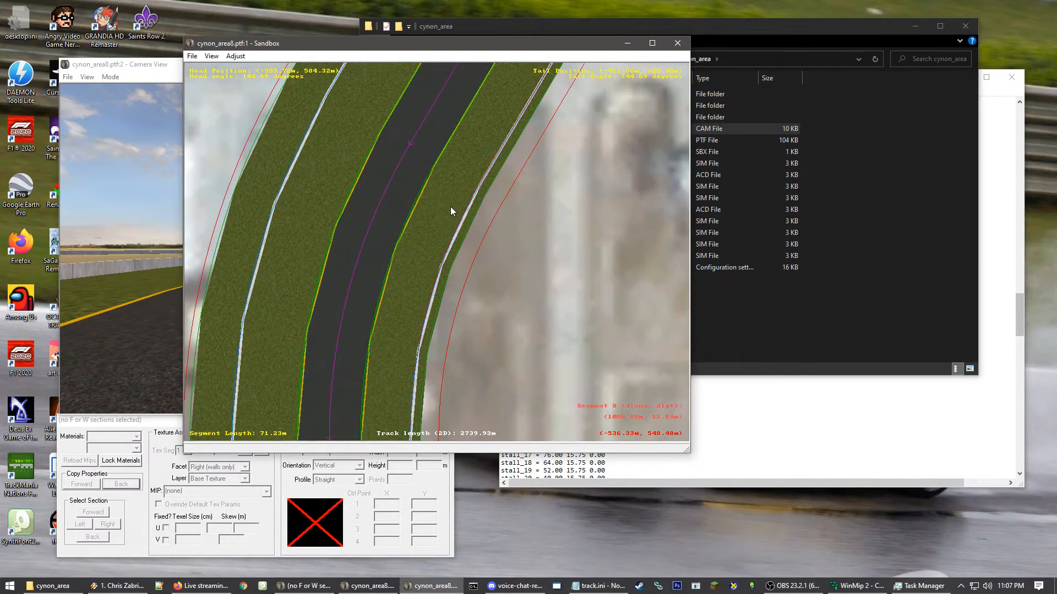
{"action": "scroll", "coordinate": [471, 250], "scroll_direction": "up", "scroll_amount": 3}
{"action": "left_click", "coordinate": [481, 239]}
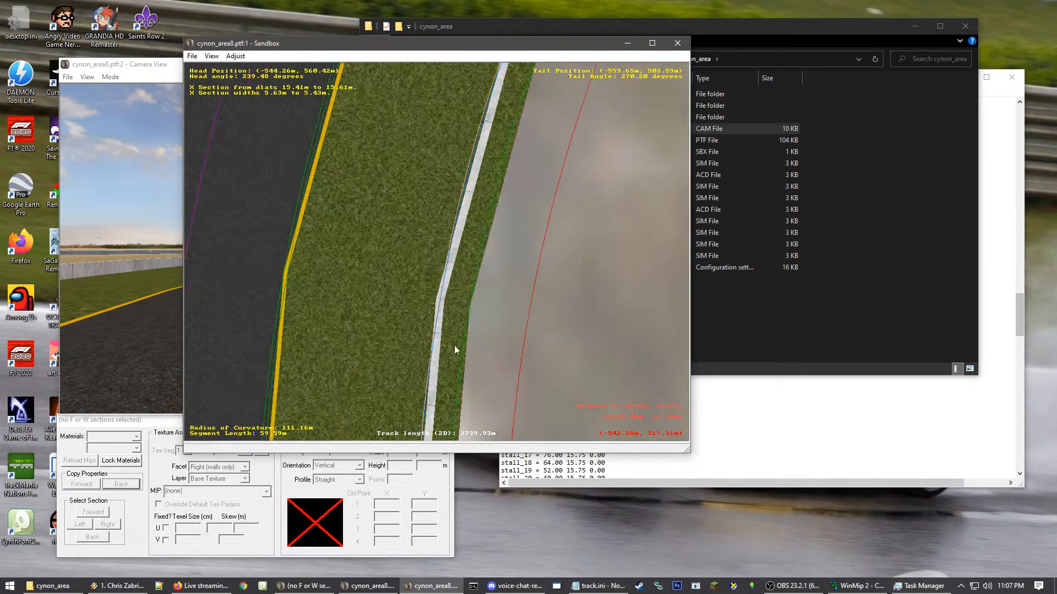
{"action": "right_click", "coordinate": [455, 348]}
{"action": "right_click", "coordinate": [474, 319]}
{"action": "right_click", "coordinate": [349, 338]}
{"action": "scroll", "coordinate": [477, 209], "scroll_direction": "down", "scroll_amount": 1}
{"action": "right_click", "coordinate": [484, 85]}
{"action": "right_click", "coordinate": [484, 83]}
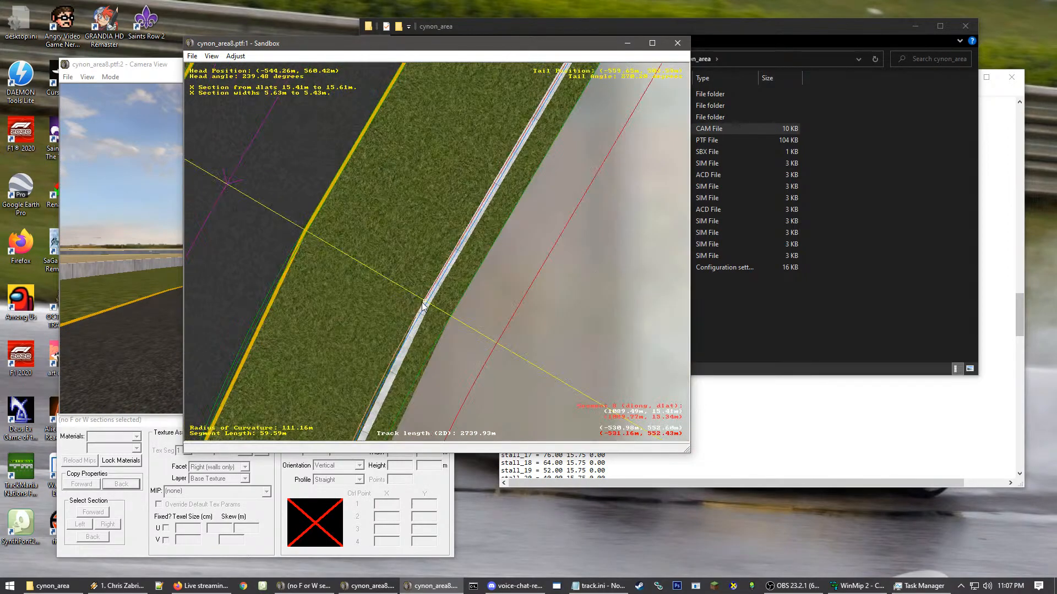
- Examine the road edges, walls and boundary lines around the bends and straights of the remaining track
{"action": "scroll", "coordinate": [578, 356], "scroll_direction": "down", "scroll_amount": 1}
{"action": "scroll", "coordinate": [609, 128], "scroll_direction": "down", "scroll_amount": 3}
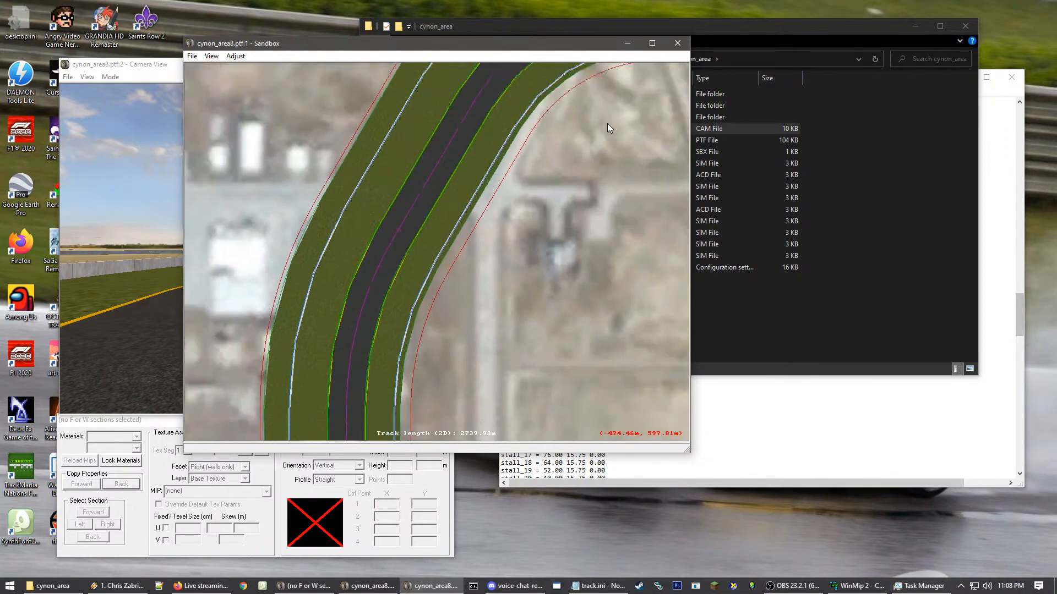
{"action": "scroll", "coordinate": [480, 237], "scroll_direction": "down", "scroll_amount": 3}
{"action": "right_click", "coordinate": [530, 311]}
{"action": "scroll", "coordinate": [496, 379], "scroll_direction": "up", "scroll_amount": 2}
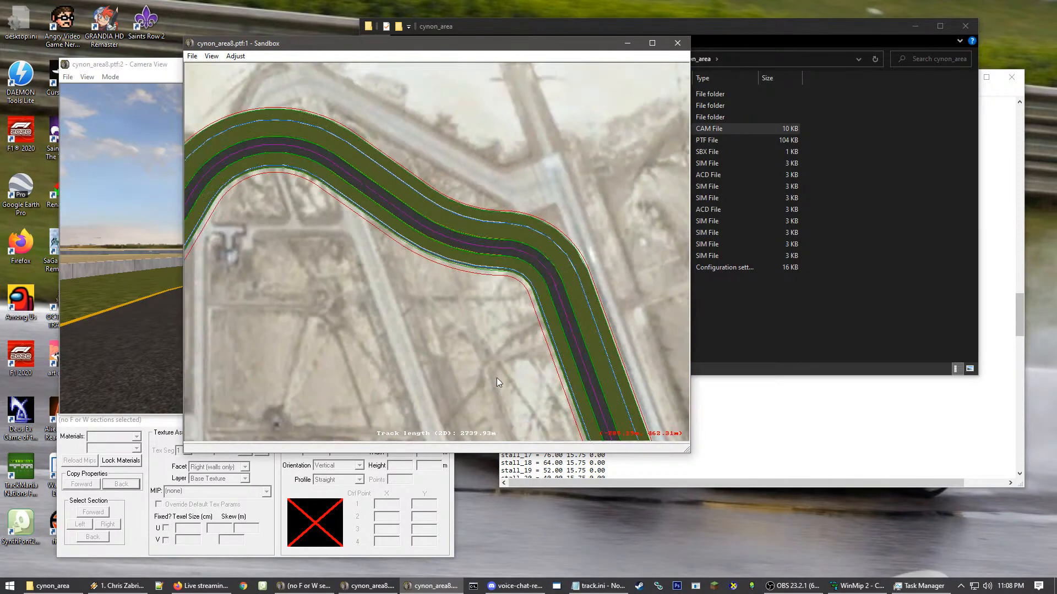
{"action": "right_click", "coordinate": [520, 413]}
{"action": "right_click", "coordinate": [520, 415]}
{"action": "right_click", "coordinate": [508, 252]}
{"action": "right_click", "coordinate": [454, 378]}
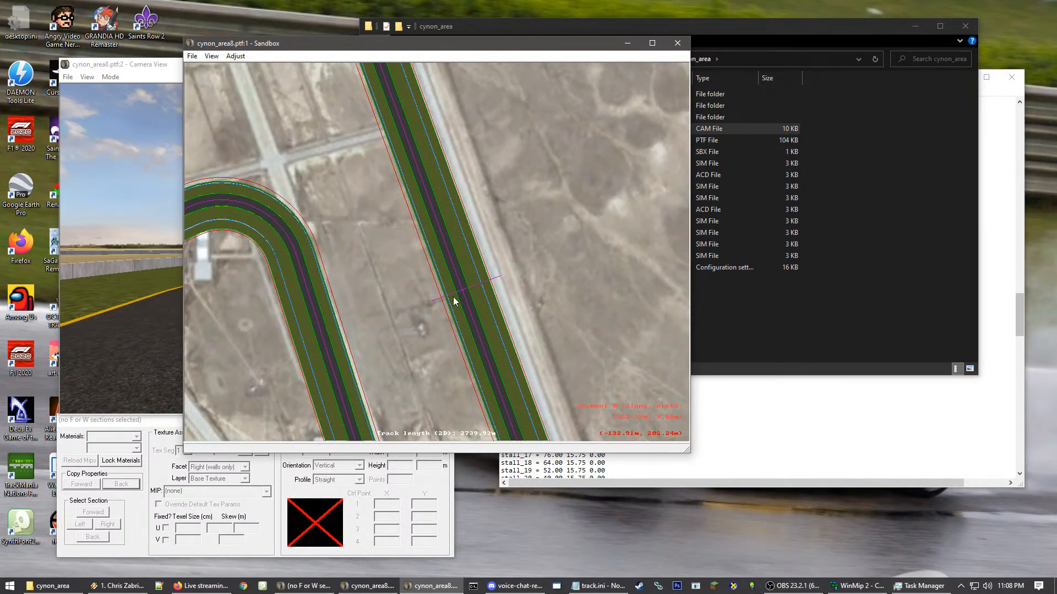
{"action": "scroll", "coordinate": [455, 300], "scroll_direction": "up", "scroll_amount": 1}
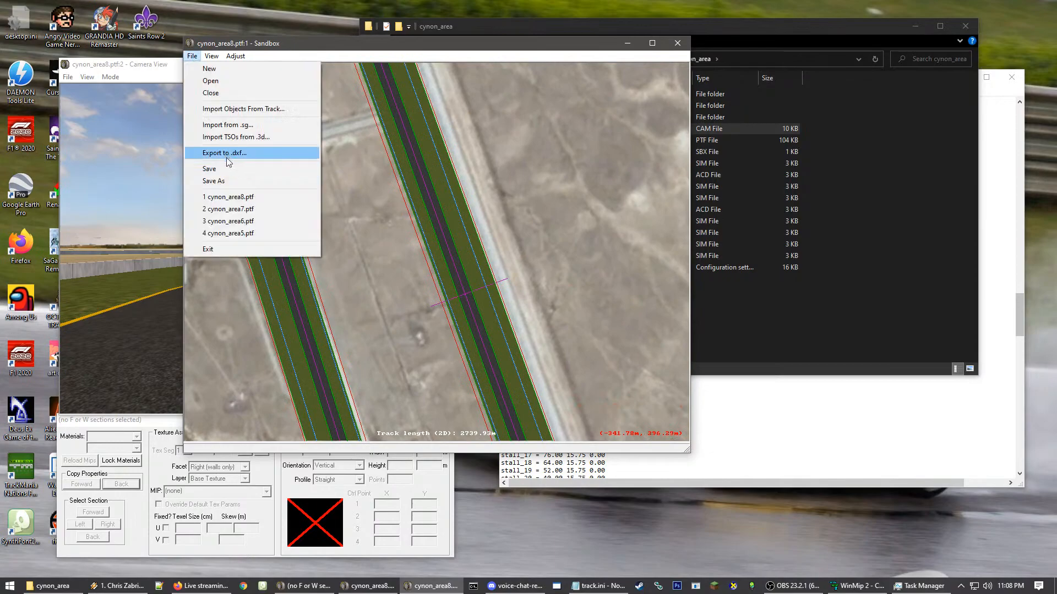
- Save the track as cynon_area9.ptf, with the saved track centered automatically
{"action": "left_click", "coordinate": [232, 182]}
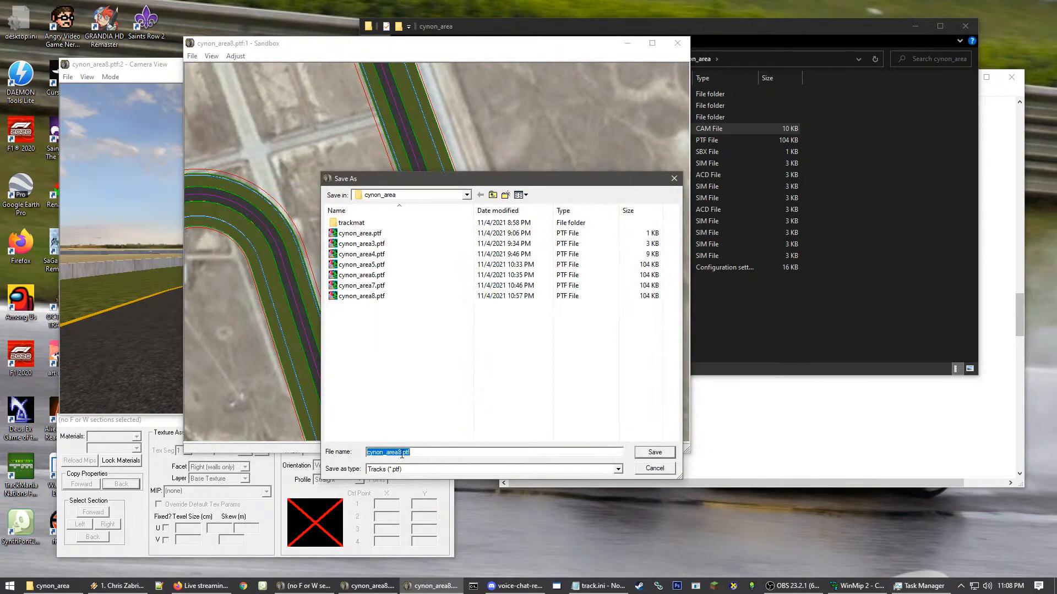
{"action": "left_click", "coordinate": [402, 454]}
{"action": "key", "text": "Return"}
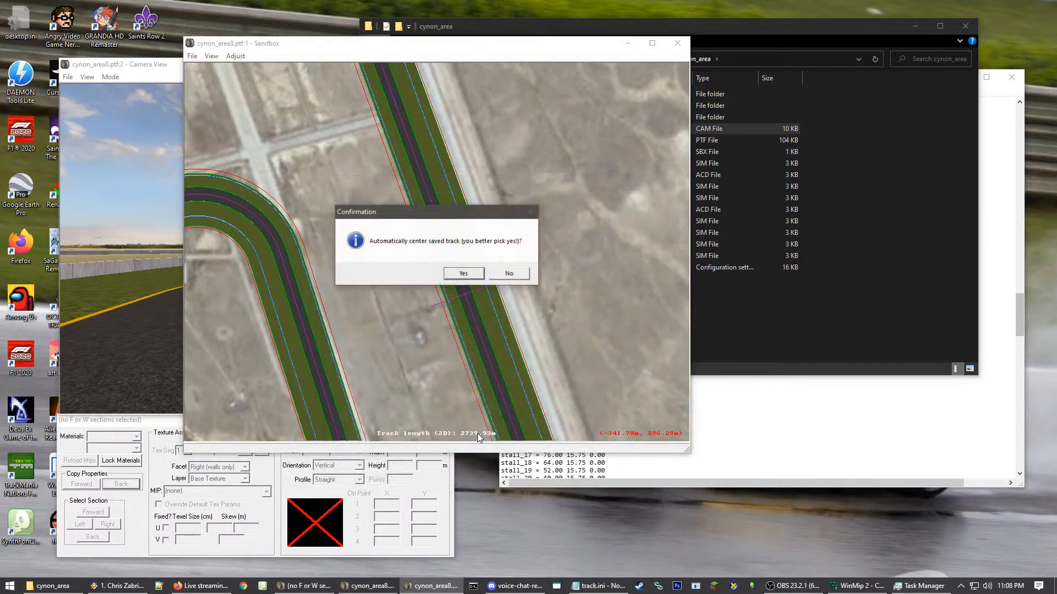
{"action": "key", "text": "Return"}
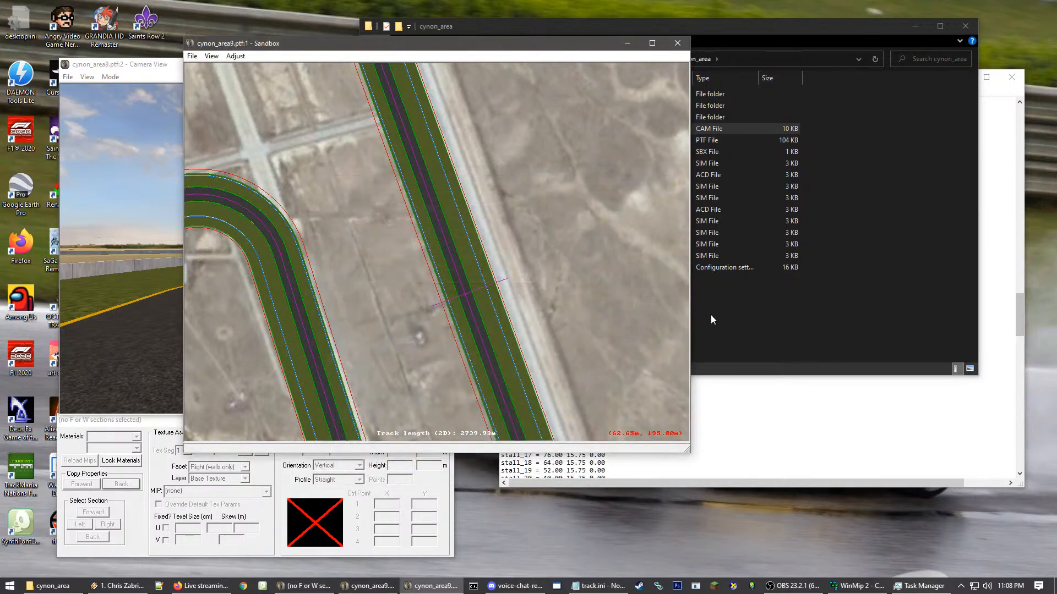
- Copy cynon_area9.ptf from the cynon_area subfolder into its parent track folder, deleting the old cynon_area.ptf there
{"action": "left_click", "coordinate": [712, 316]}
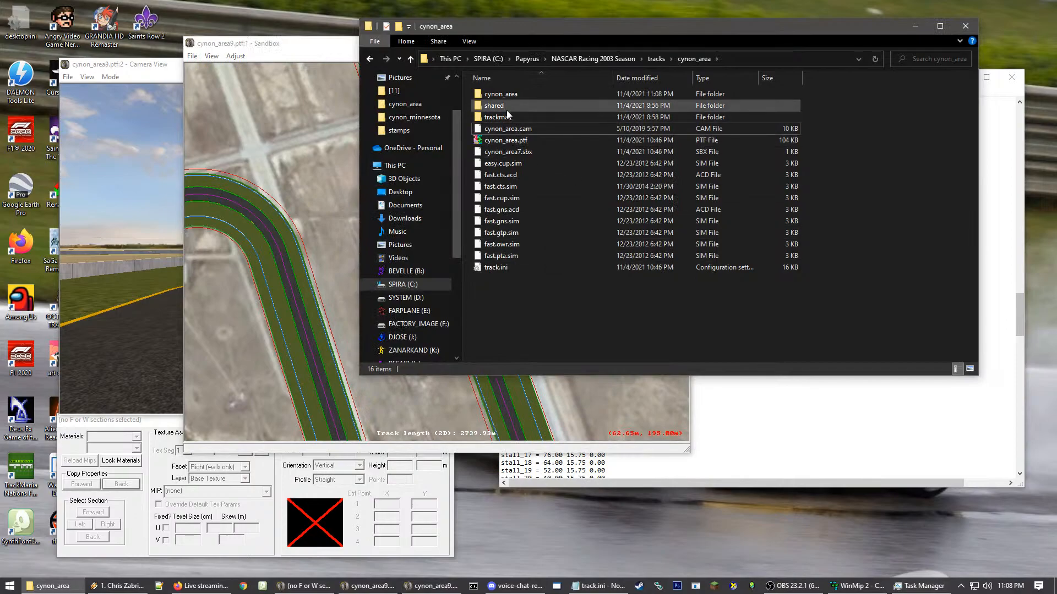
{"action": "double_click", "coordinate": [501, 94]}
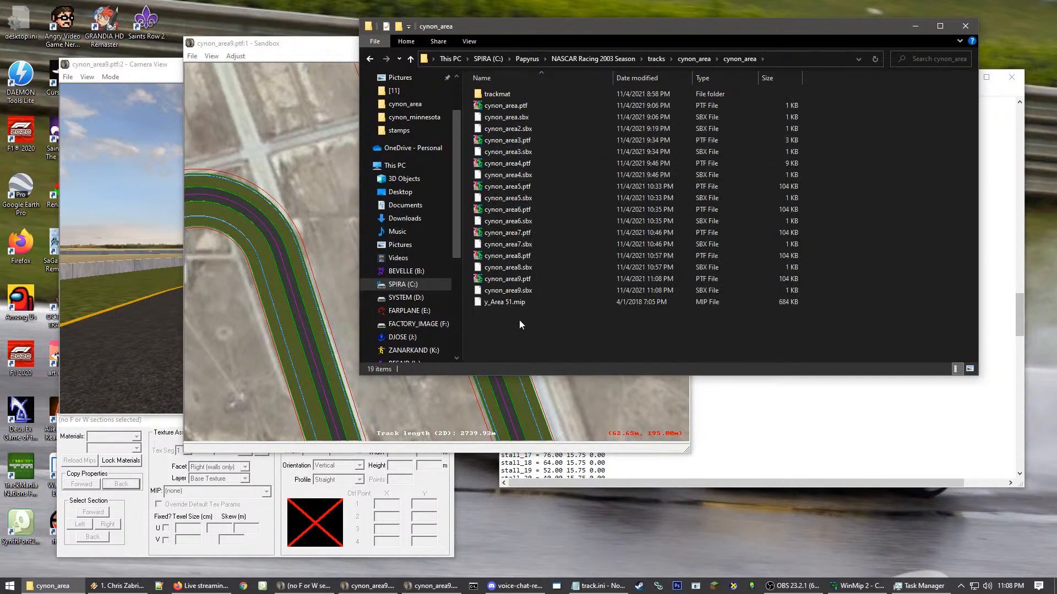
{"action": "left_click", "coordinate": [509, 279]}
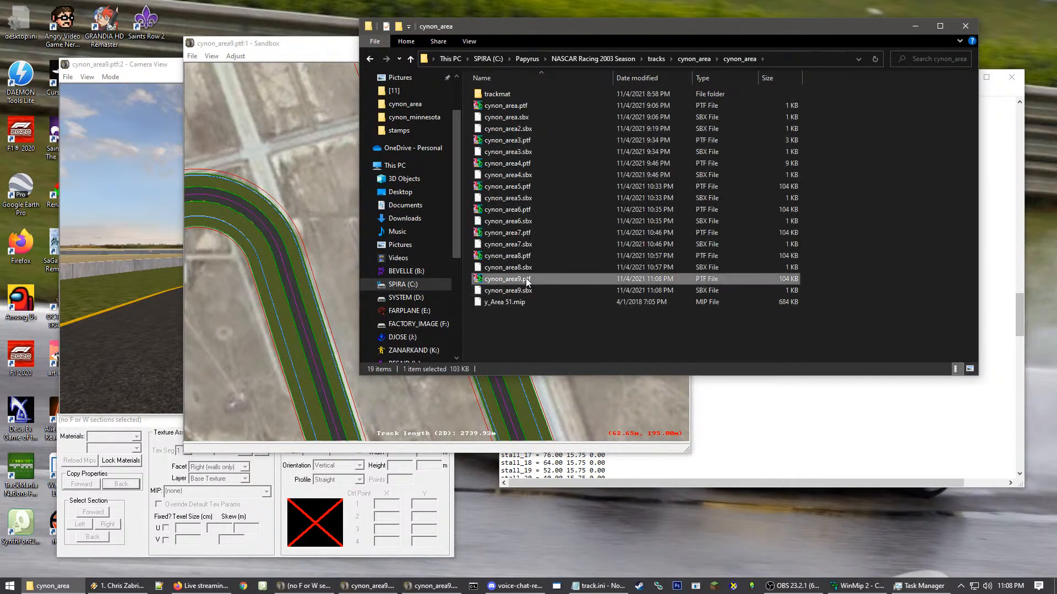
{"action": "left_click", "coordinate": [690, 60]}
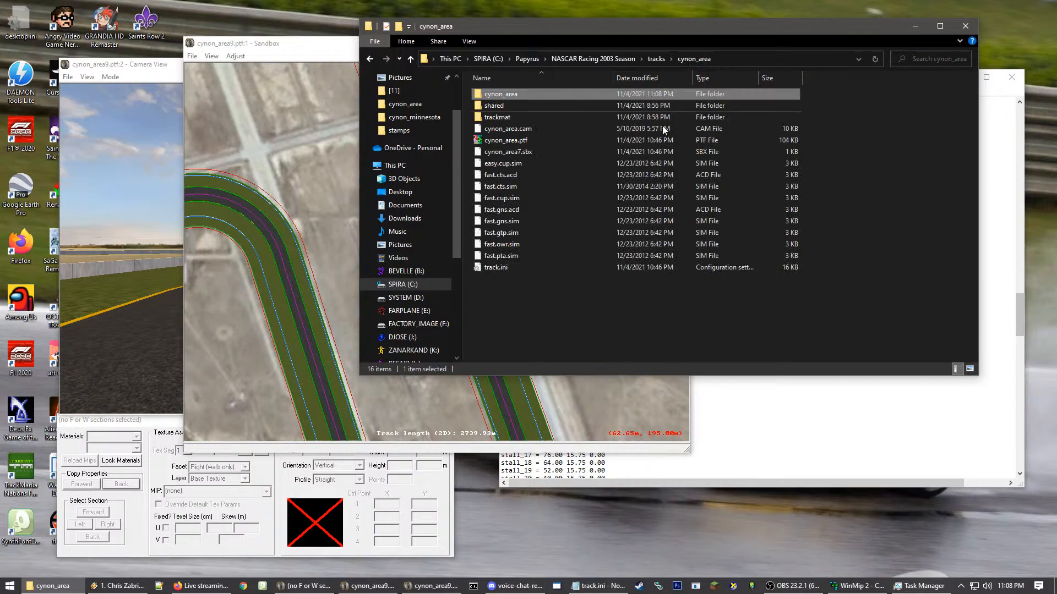
{"action": "left_click", "coordinate": [506, 141]}
{"action": "key", "text": "Delete"}
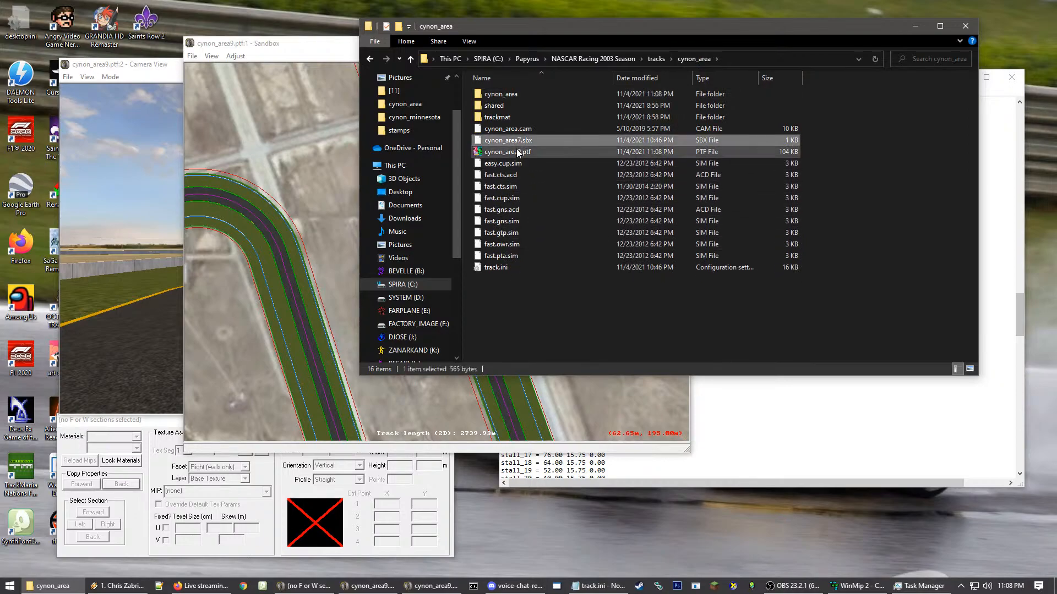
- Rename the copied cynon_area9.ptf in the game's track folder to cynon_area.ptf
{"action": "left_click", "coordinate": [518, 154]}
{"action": "left_click", "coordinate": [519, 154]}
{"action": "left_click", "coordinate": [521, 153]}
{"action": "key", "text": "BackSpace"}
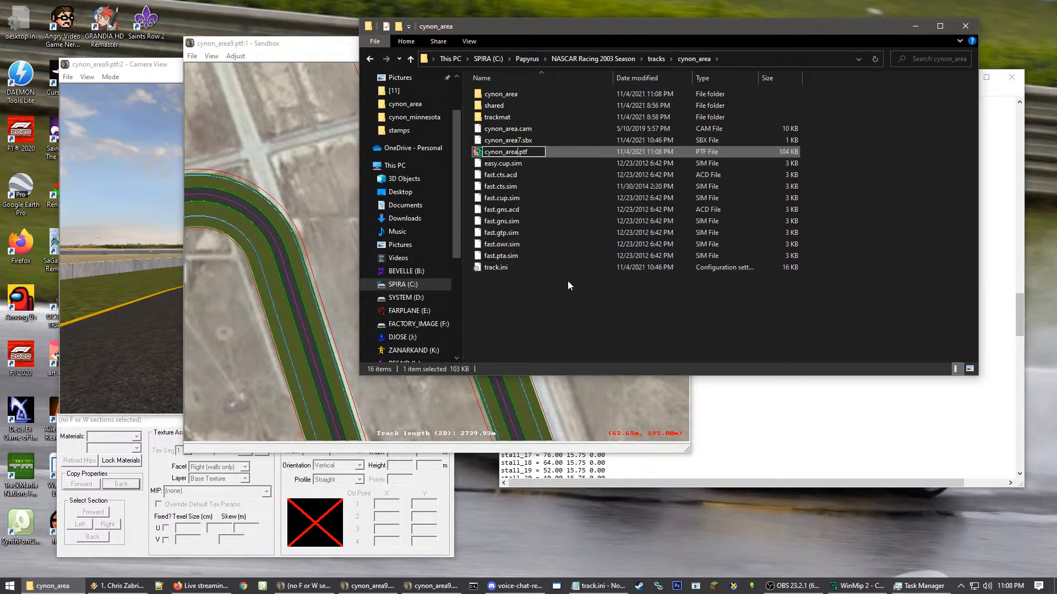
{"action": "key", "text": "Return"}
{"action": "left_click", "coordinate": [569, 285]}
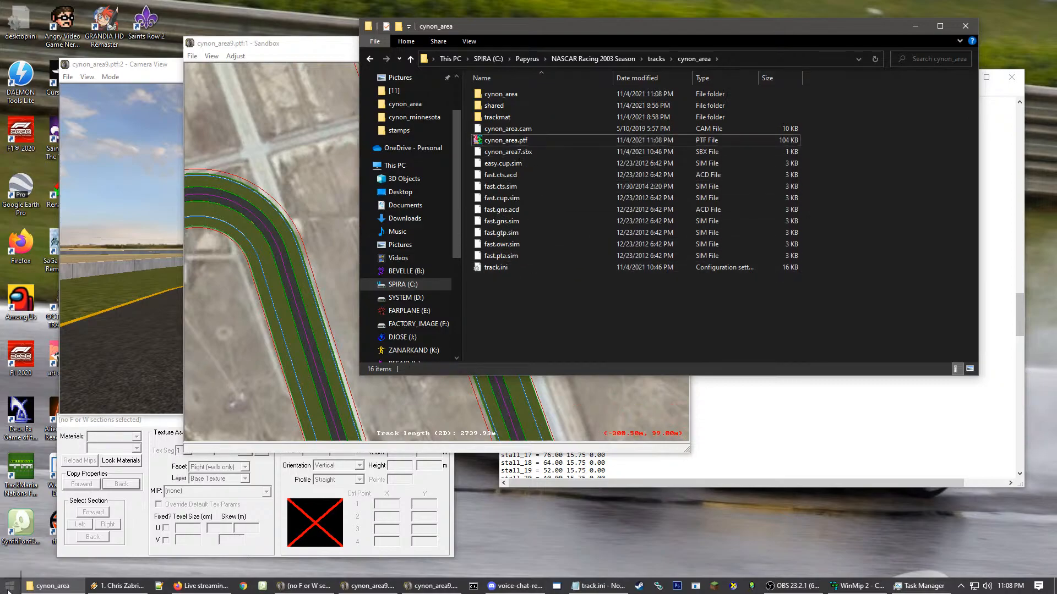
- Launch NASCAR Racing 2003 Season and calibrate the controller axes in its control options
{"action": "left_click", "coordinate": [10, 587]}
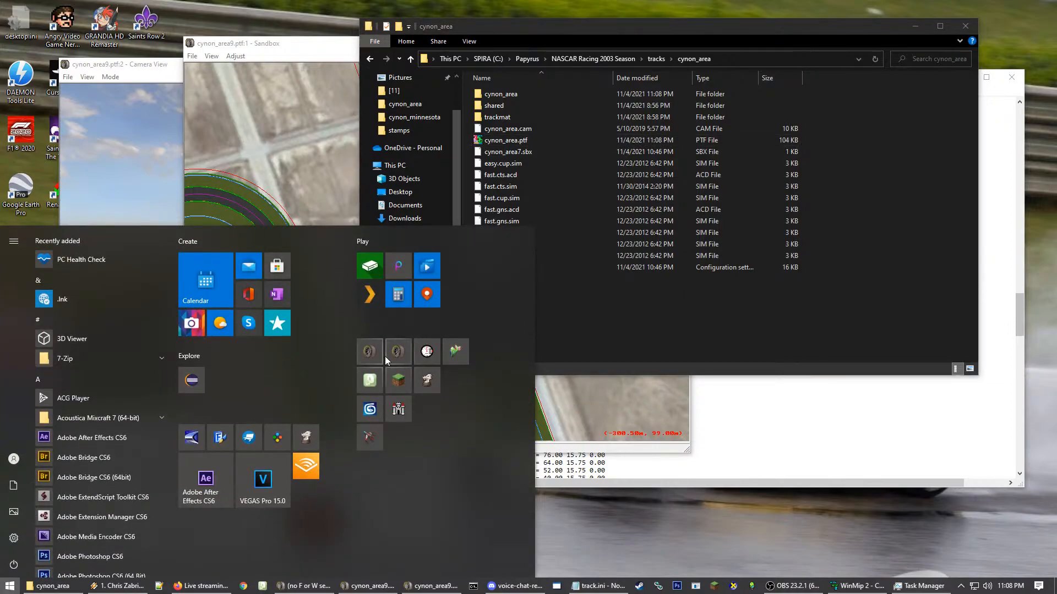
{"action": "left_click", "coordinate": [401, 357]}
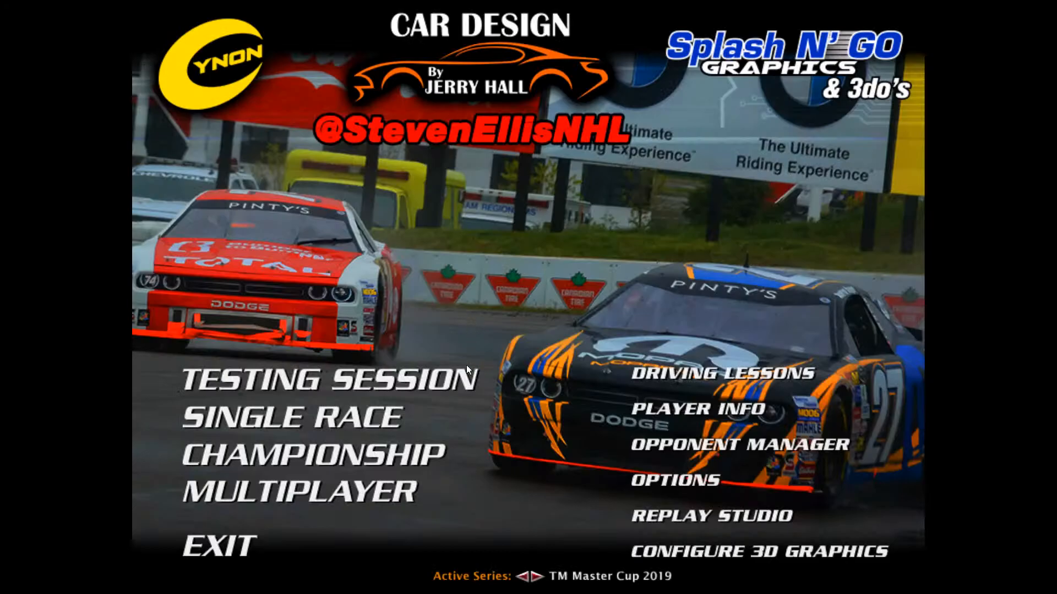
{"action": "left_click", "coordinate": [641, 481]}
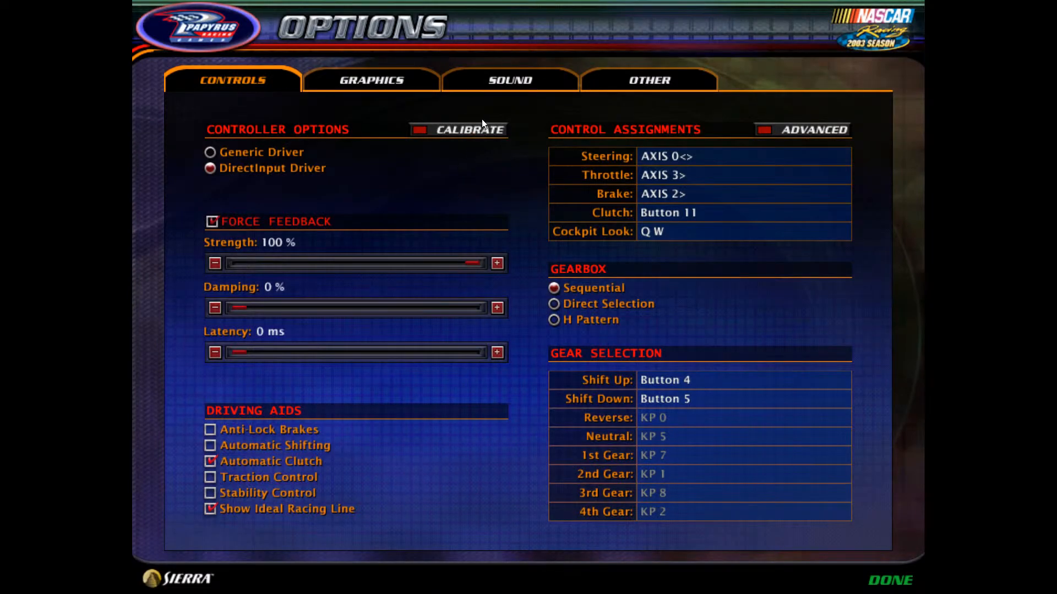
{"action": "left_click", "coordinate": [447, 131]}
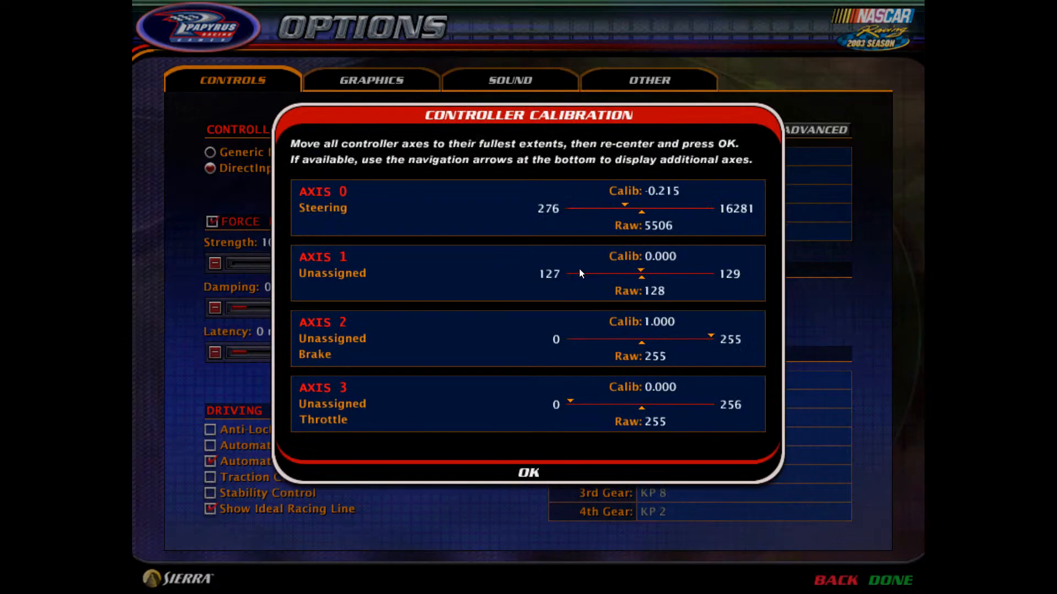
{"action": "left_click", "coordinate": [528, 474]}
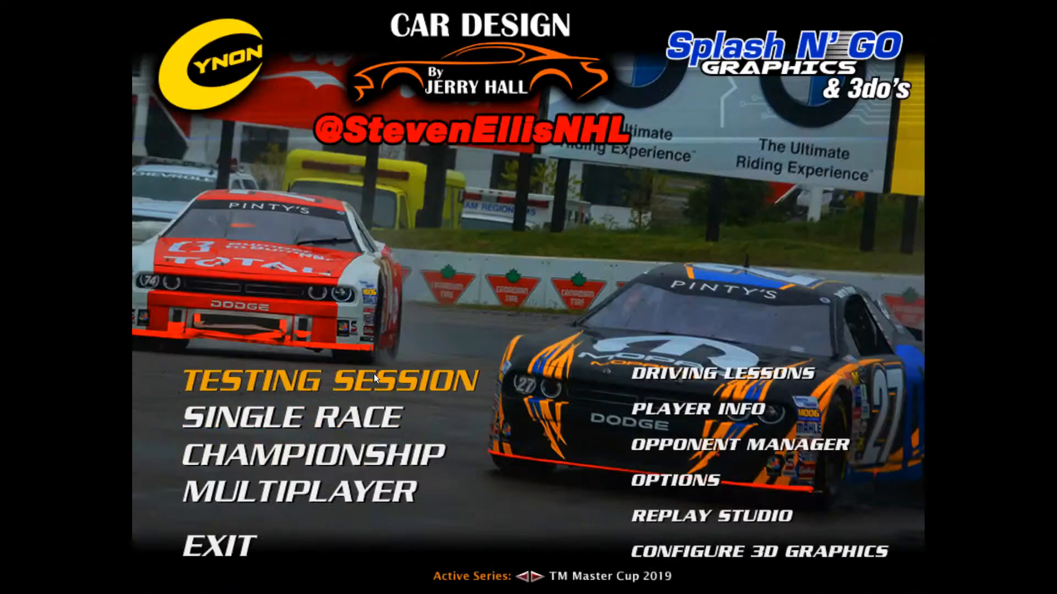
- Start a testing session at Burlington Raceway v1.1.0 and get into the car to drive
{"action": "left_click", "coordinate": [374, 375]}
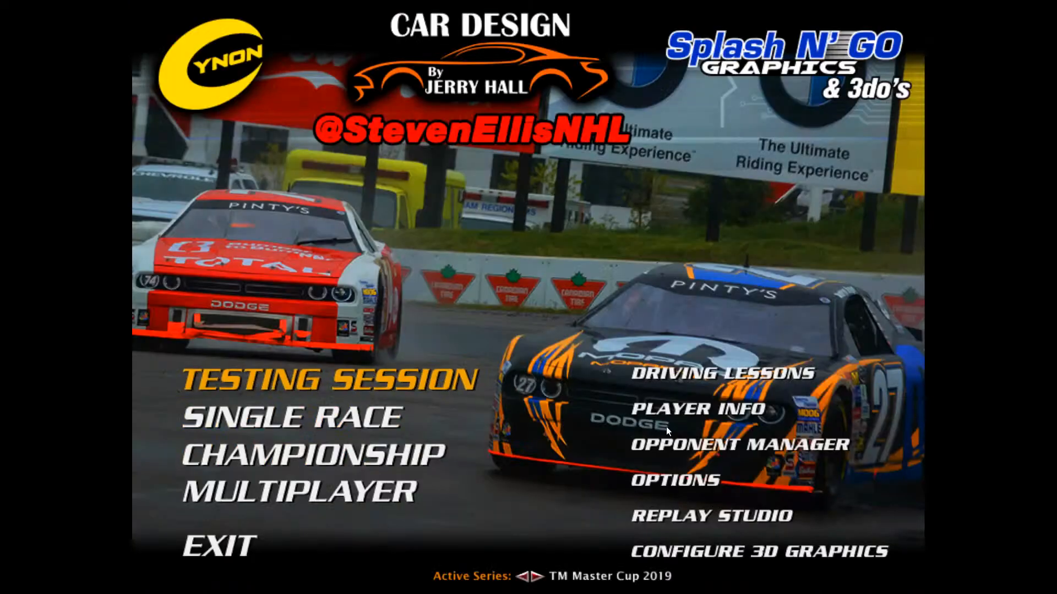
{"action": "left_click", "coordinate": [871, 581]}
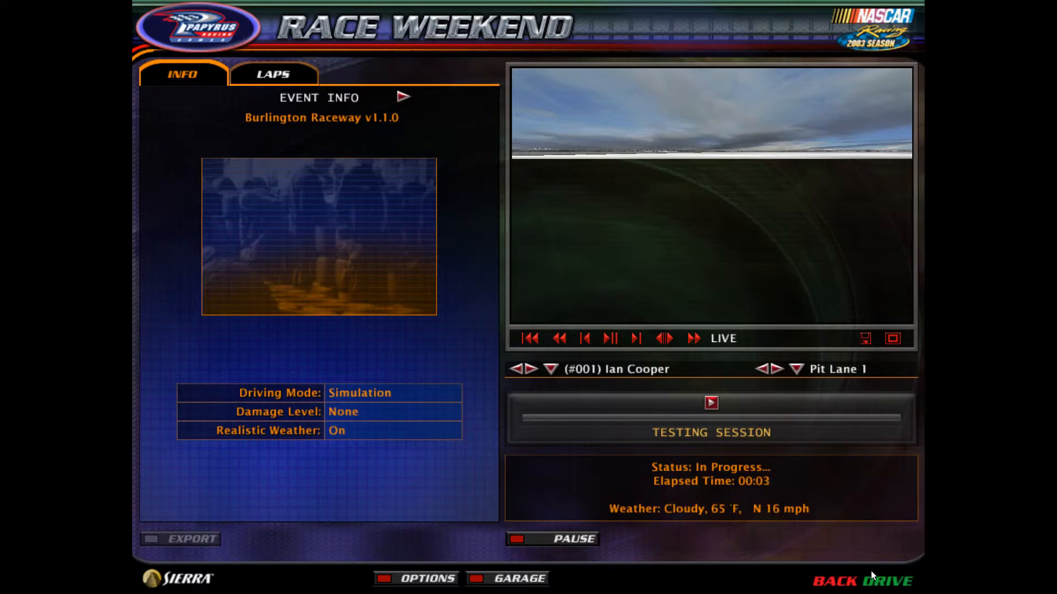
{"action": "left_click", "coordinate": [877, 580]}
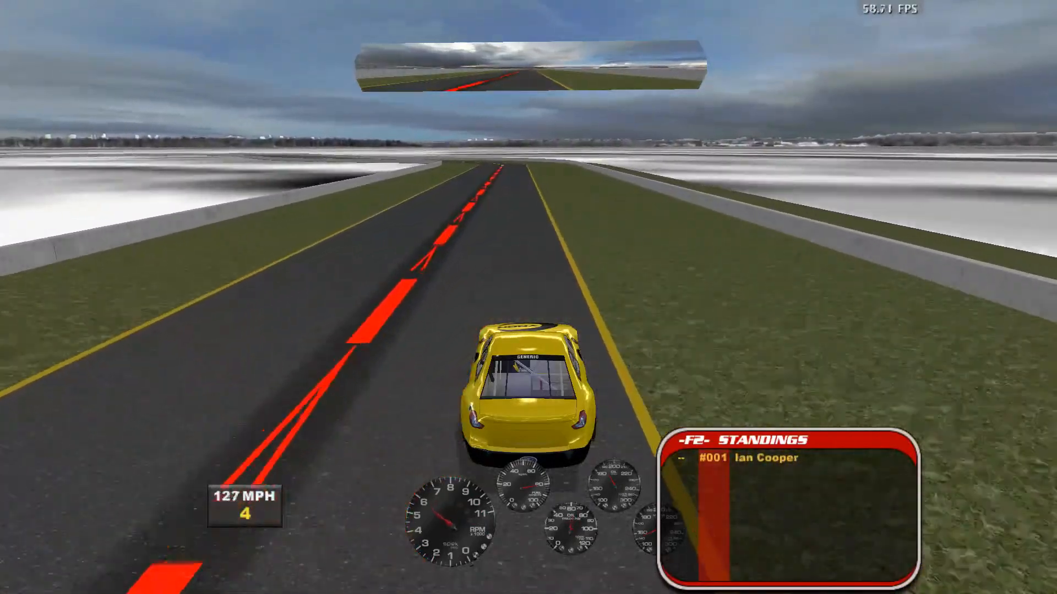
- Test-drive the track along the racing line to check its road width and walls, and brake and pause before a left-hand bend
{"action": "key", "text": "Down"}
{"action": "key", "text": "Left"}
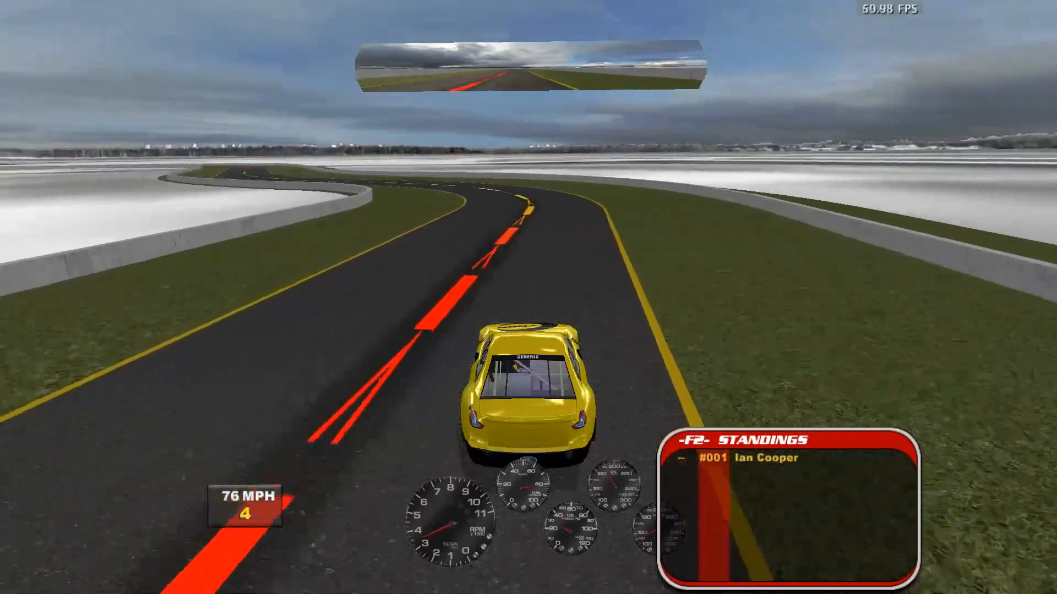
{"action": "key", "text": "Left"}
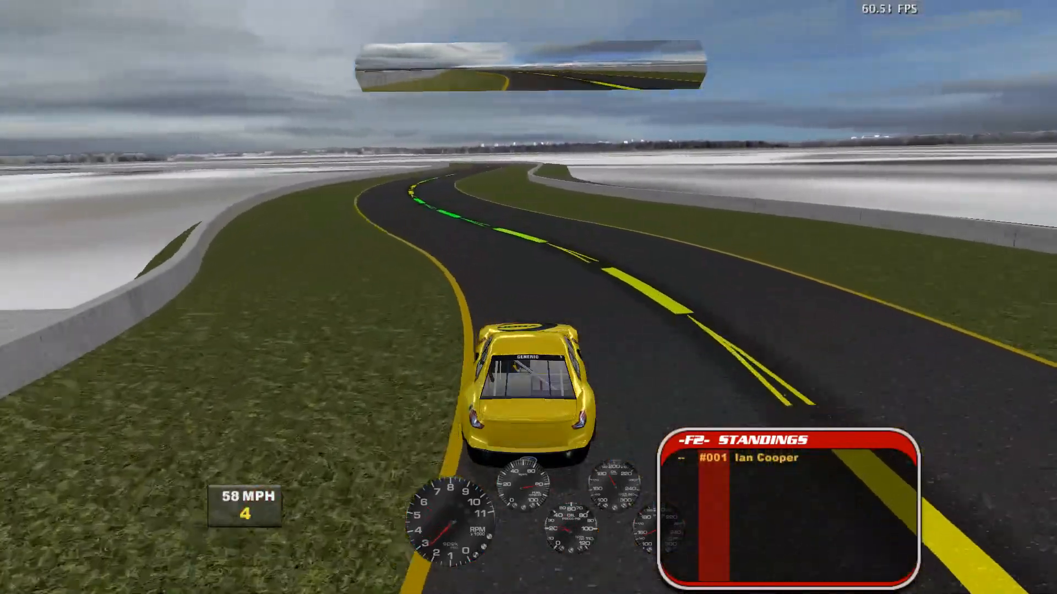
{"action": "key", "text": "Right"}
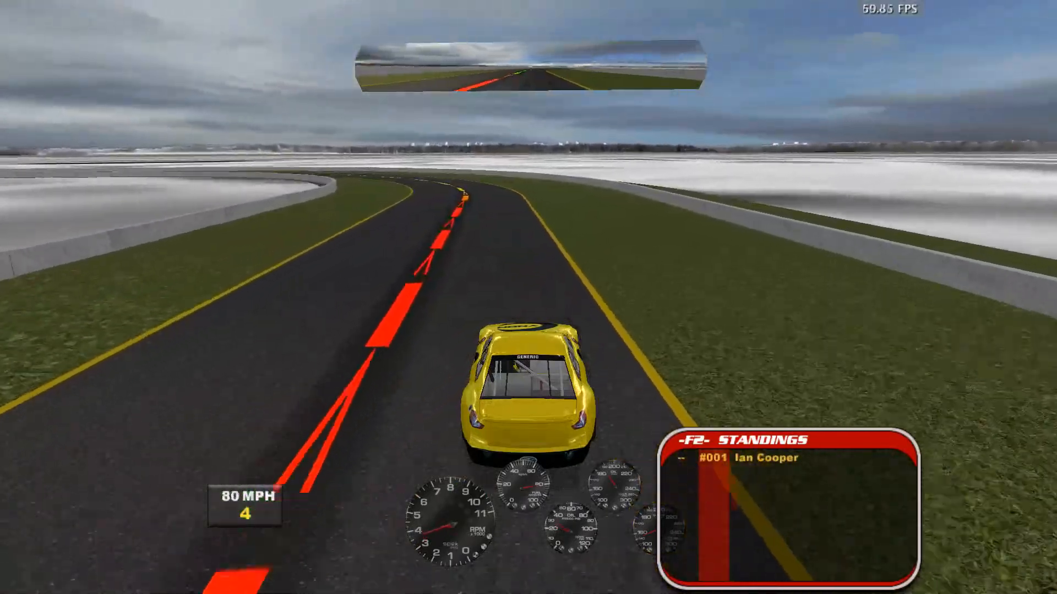
{"action": "key", "text": "Left"}
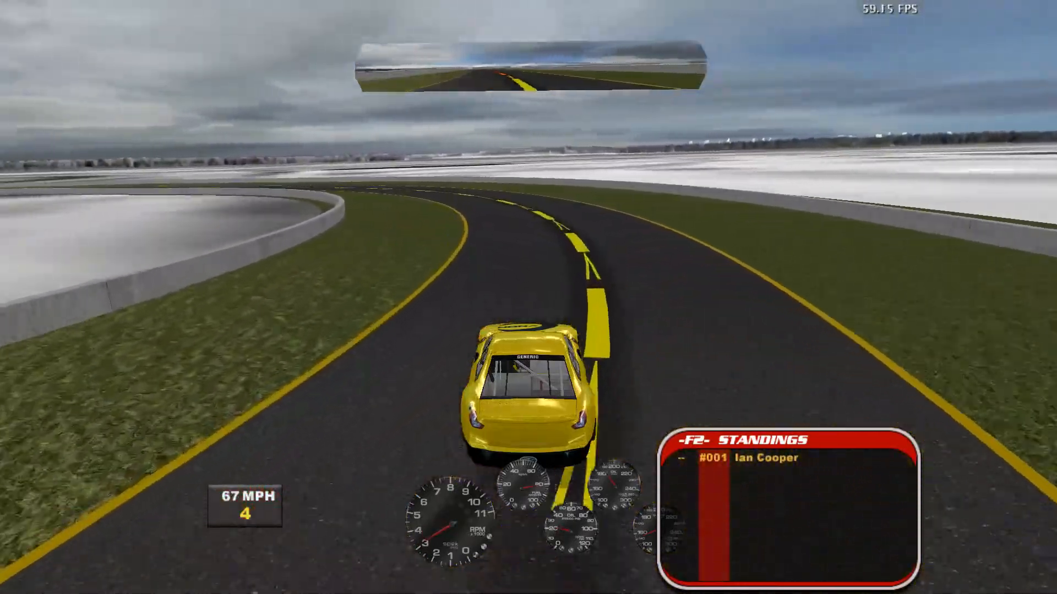
{"action": "key", "text": "Left"}
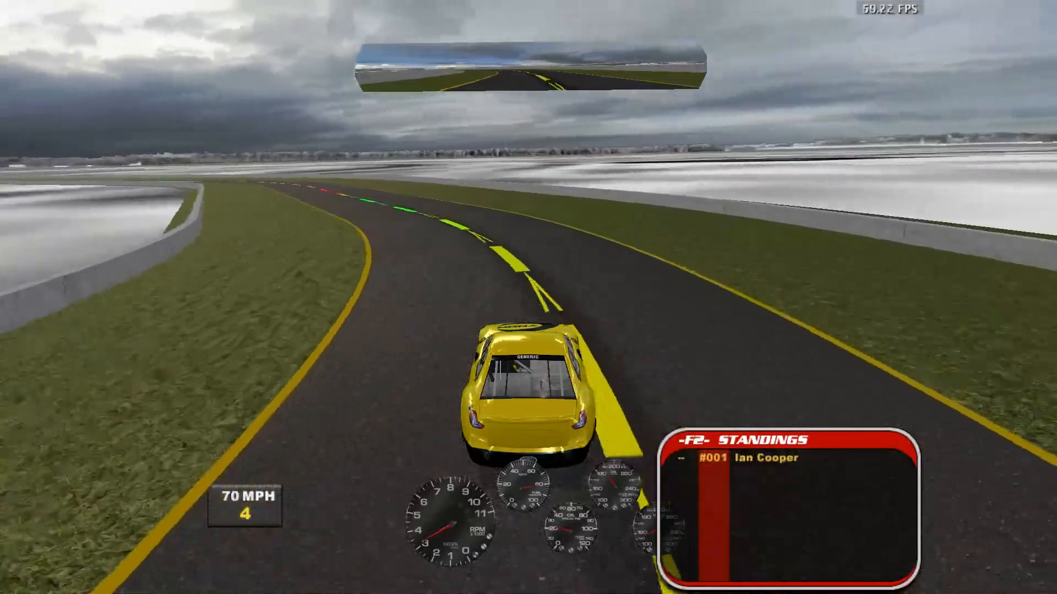
{"action": "key", "text": "Left"}
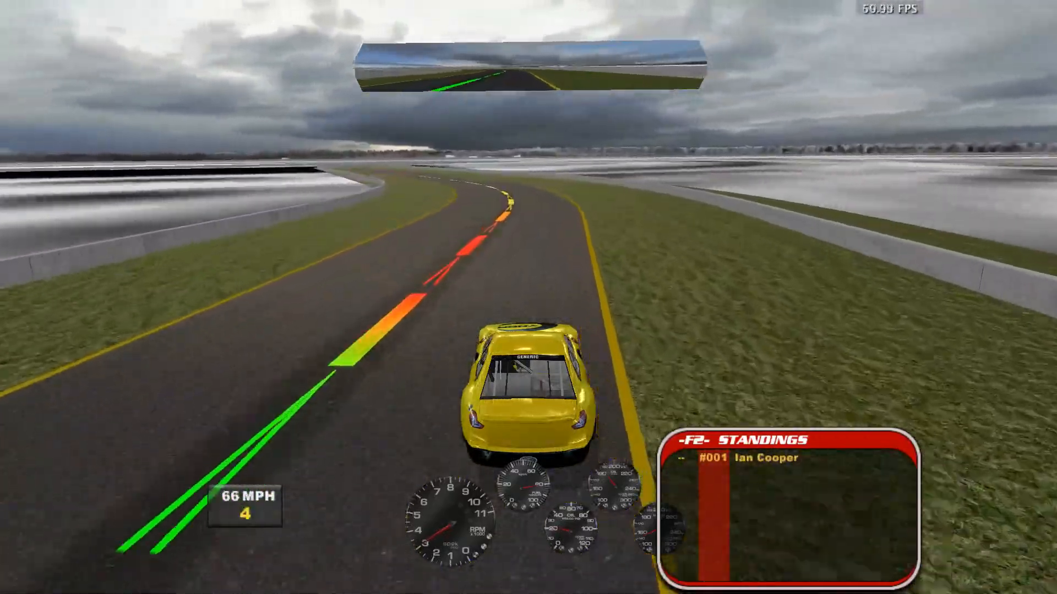
{"action": "key", "text": "Right"}
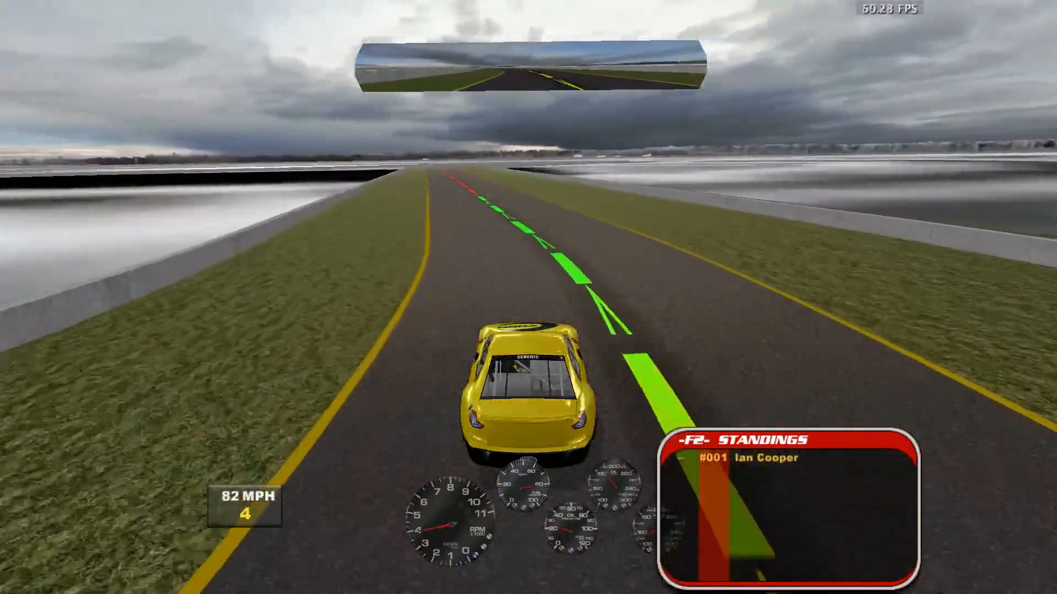
{"action": "key", "text": "Left"}
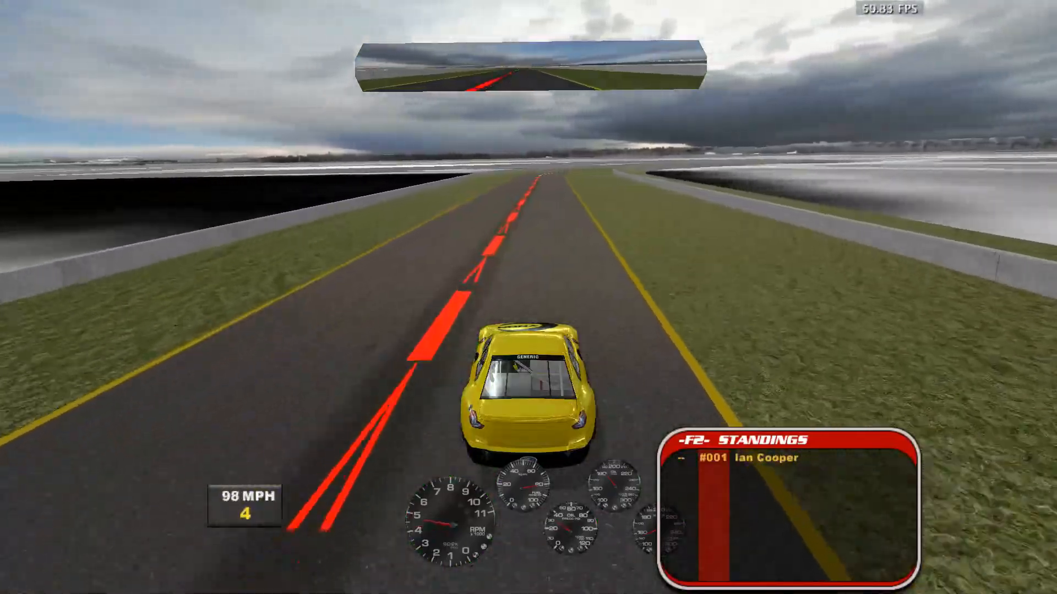
{"action": "key", "text": "Down"}
{"action": "key", "text": "Right"}
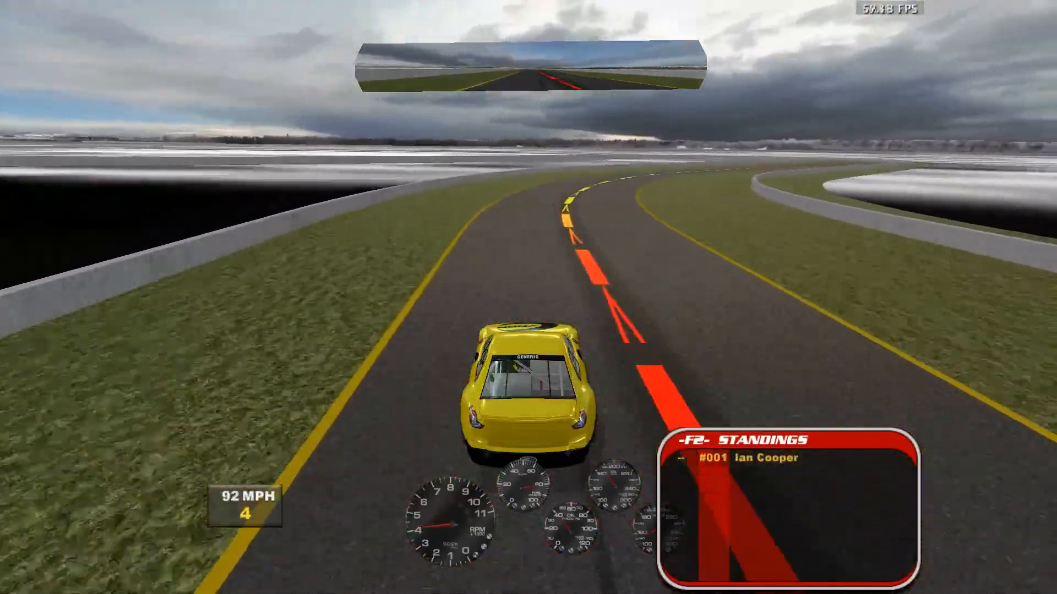
{"action": "key", "text": "Down"}
{"action": "key", "text": "Right"}
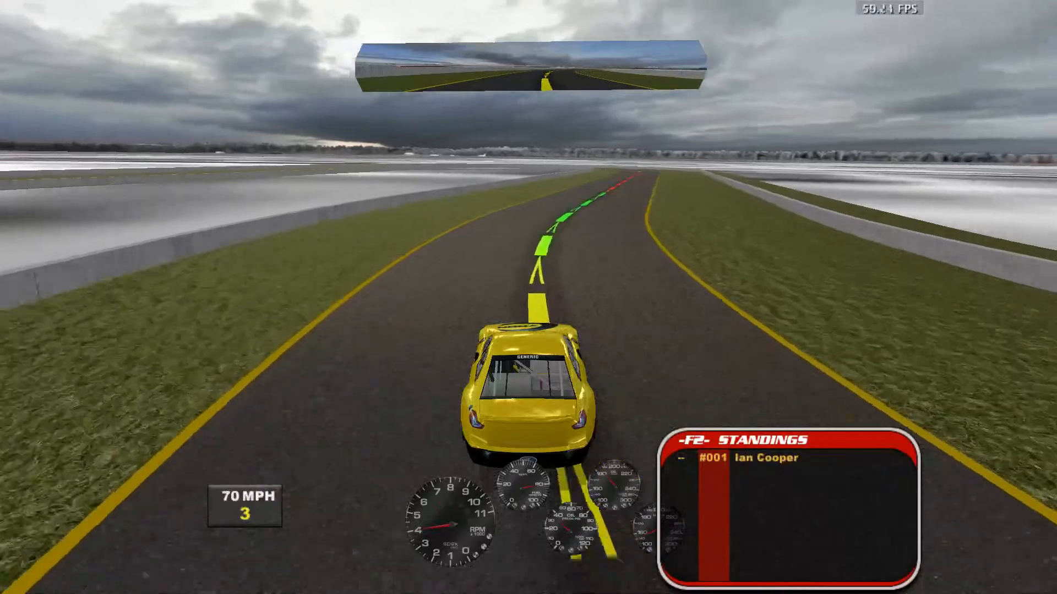
{"action": "key", "text": "Up"}
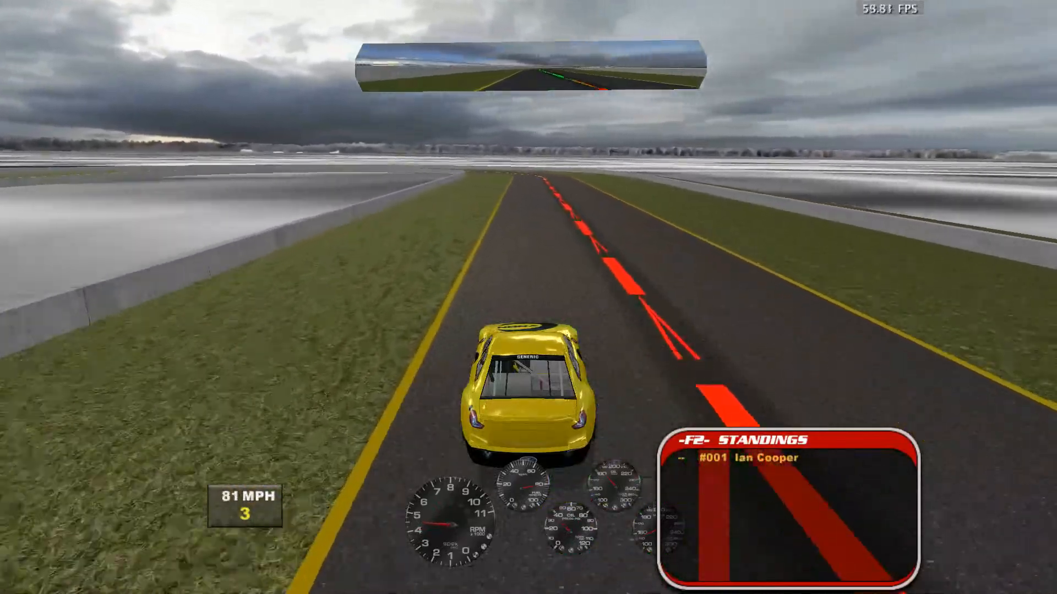
{"action": "key", "text": "Right"}
{"action": "key", "text": "Down"}
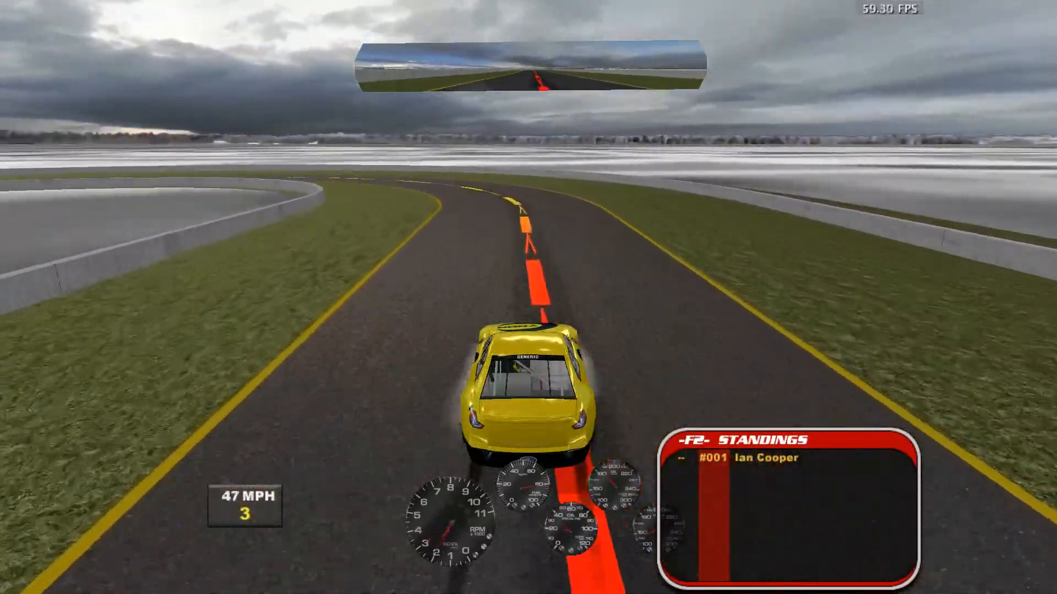
{"action": "key", "text": "Down"}
{"action": "key", "text": "Escape"}
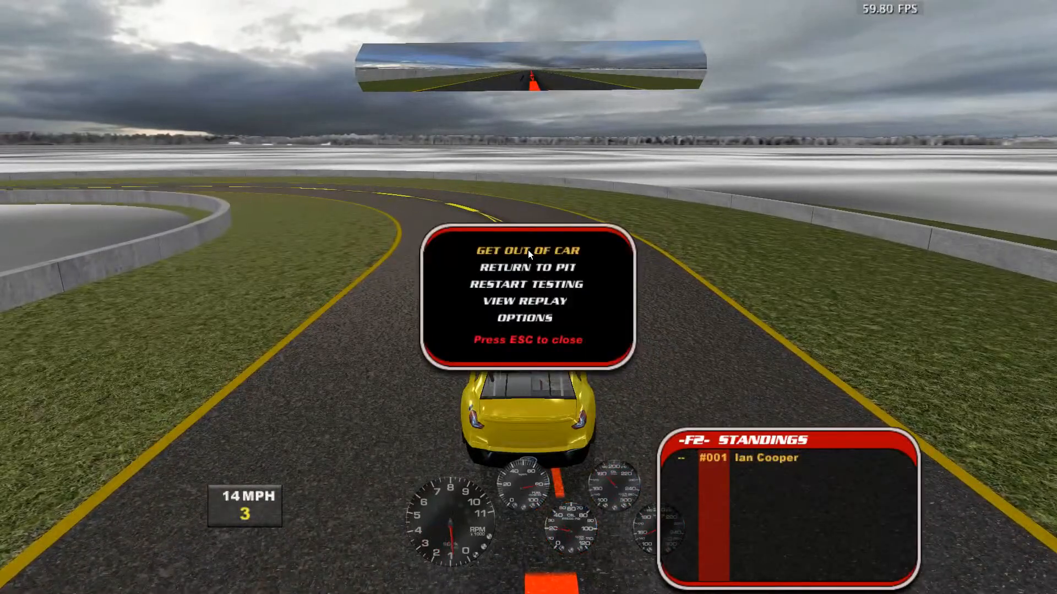
- Get out of the car, end the testing session and exit the game to return to the Sandbox track editor
{"action": "left_click", "coordinate": [527, 250]}
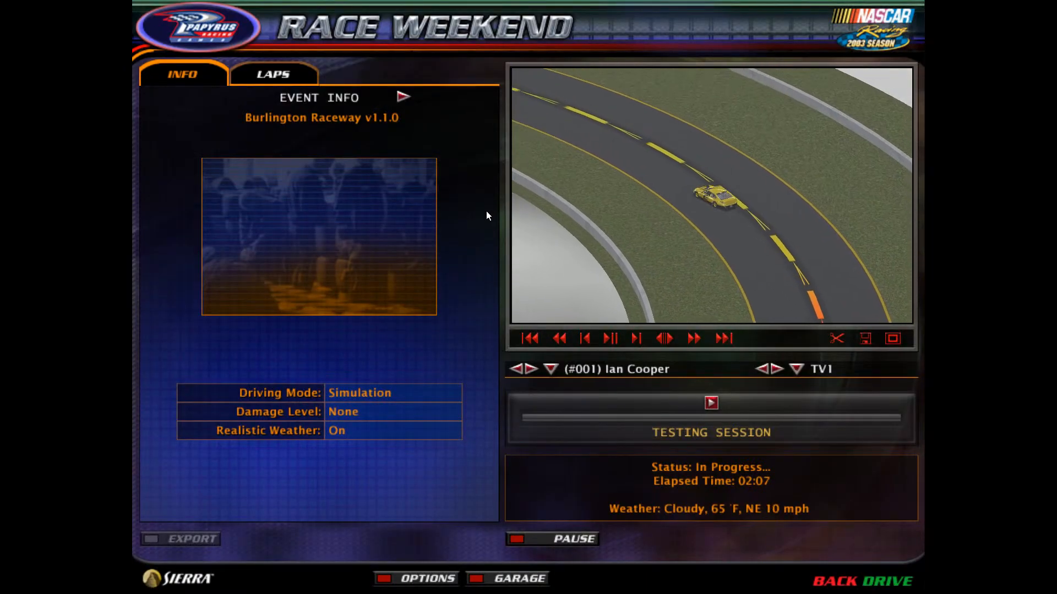
{"action": "key", "text": "Escape"}
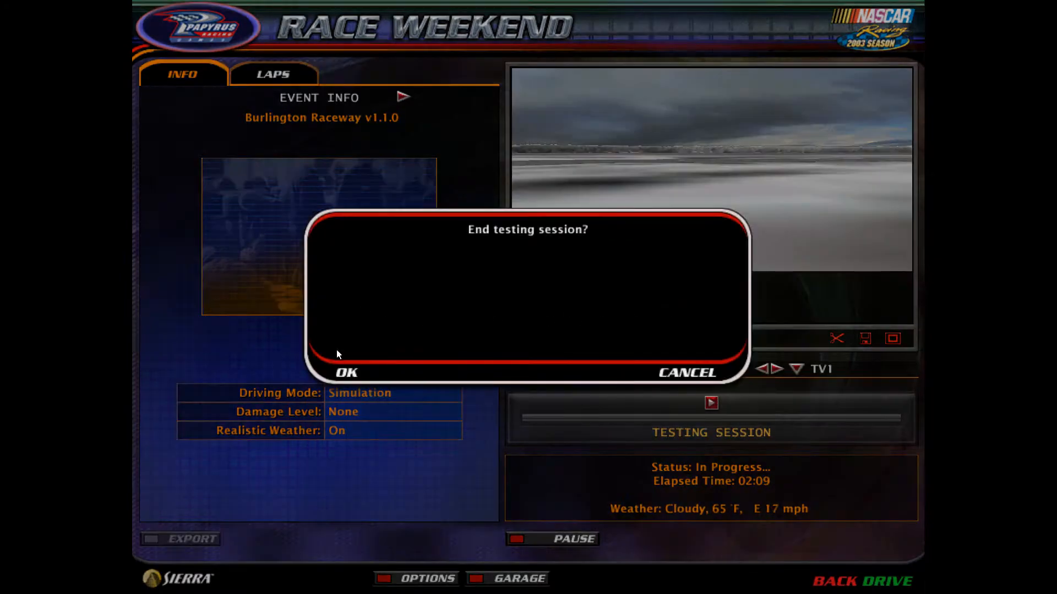
{"action": "left_click", "coordinate": [344, 374]}
{"action": "key", "text": "Escape"}
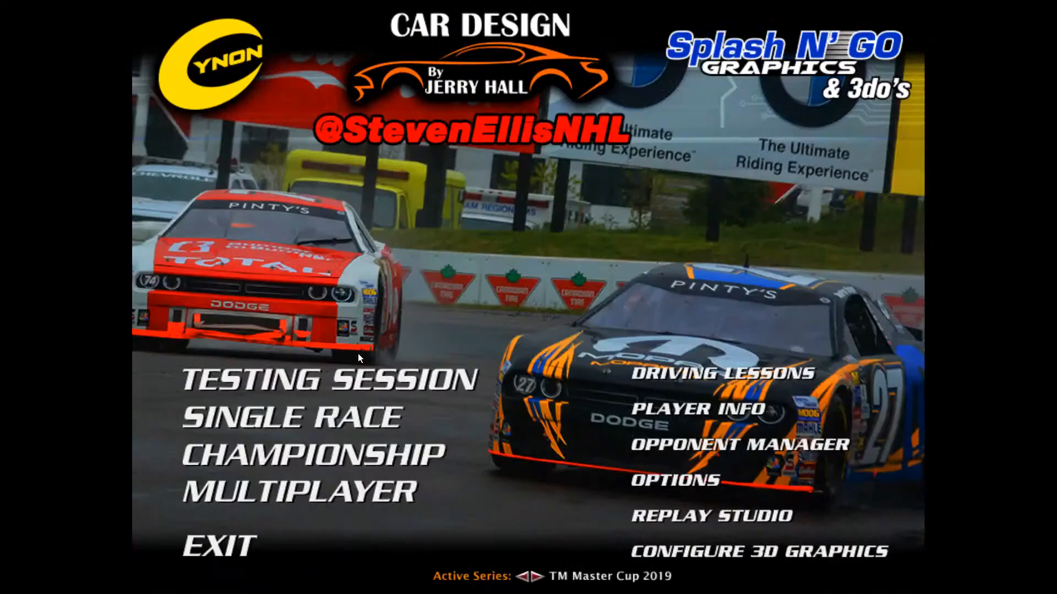
{"action": "key", "text": "Escape"}
{"action": "left_click", "coordinate": [347, 371]}
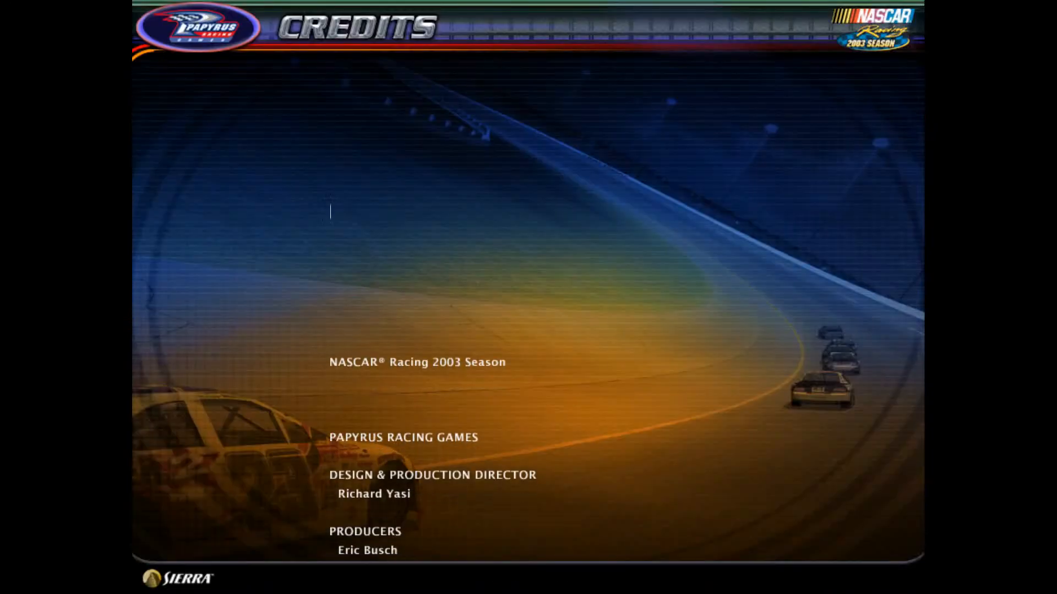
{"action": "key", "text": "Escape"}
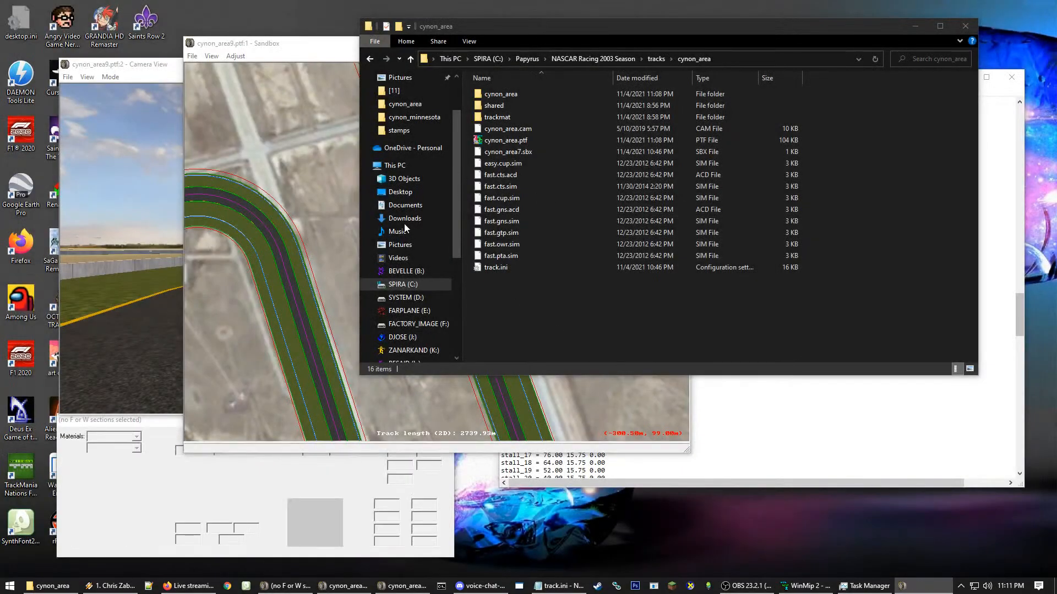
- Examine the concrete wall near the boundary between two track segments, from above and in the camera view
{"action": "left_click", "coordinate": [351, 223]}
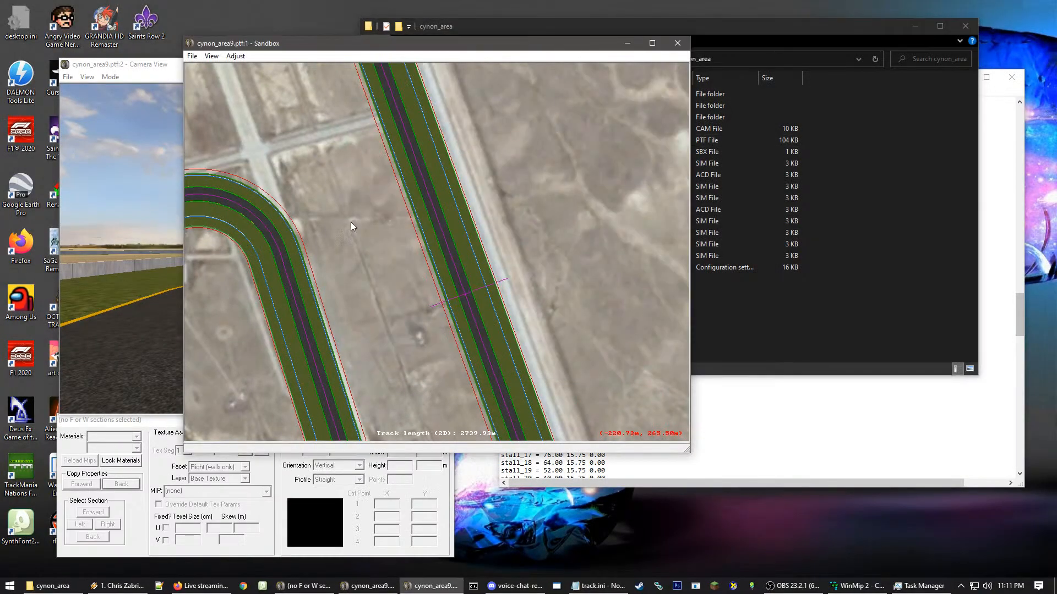
{"action": "right_click", "coordinate": [542, 210]}
{"action": "scroll", "coordinate": [421, 322], "scroll_direction": "up", "scroll_amount": 1}
{"action": "right_click", "coordinate": [416, 308]}
{"action": "right_click", "coordinate": [564, 278]}
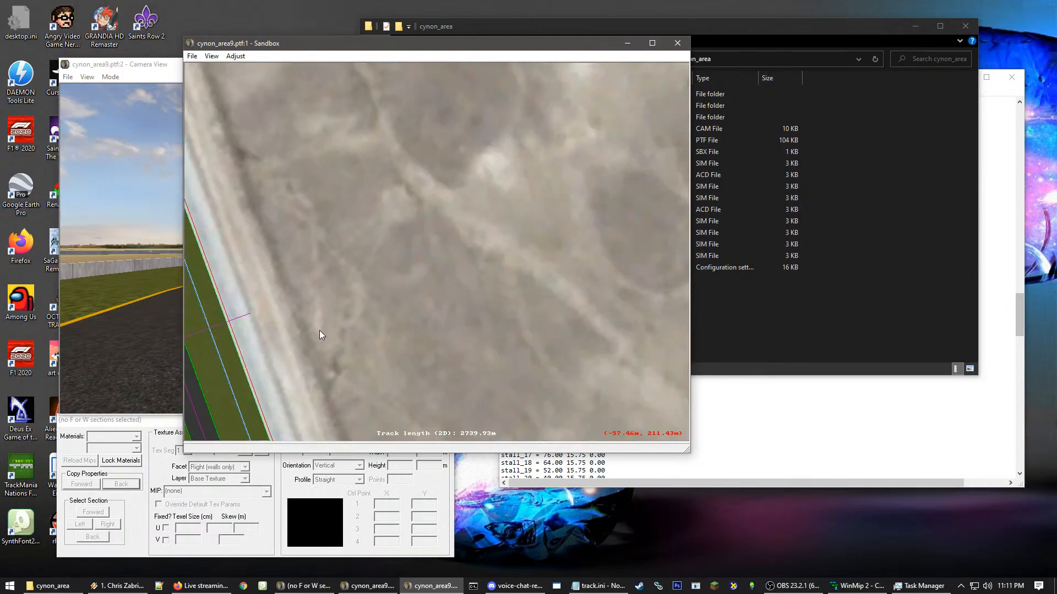
{"action": "right_click", "coordinate": [190, 347]}
{"action": "right_click", "coordinate": [397, 189]}
{"action": "right_click", "coordinate": [472, 307]}
{"action": "scroll", "coordinate": [502, 342], "scroll_direction": "up", "scroll_amount": 1}
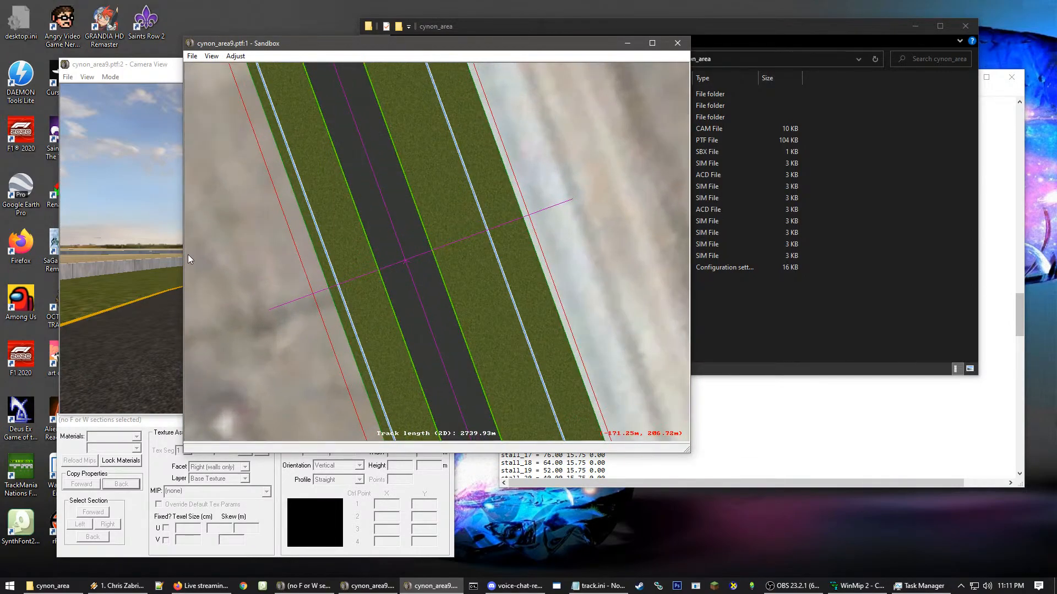
{"action": "left_click", "coordinate": [127, 278]}
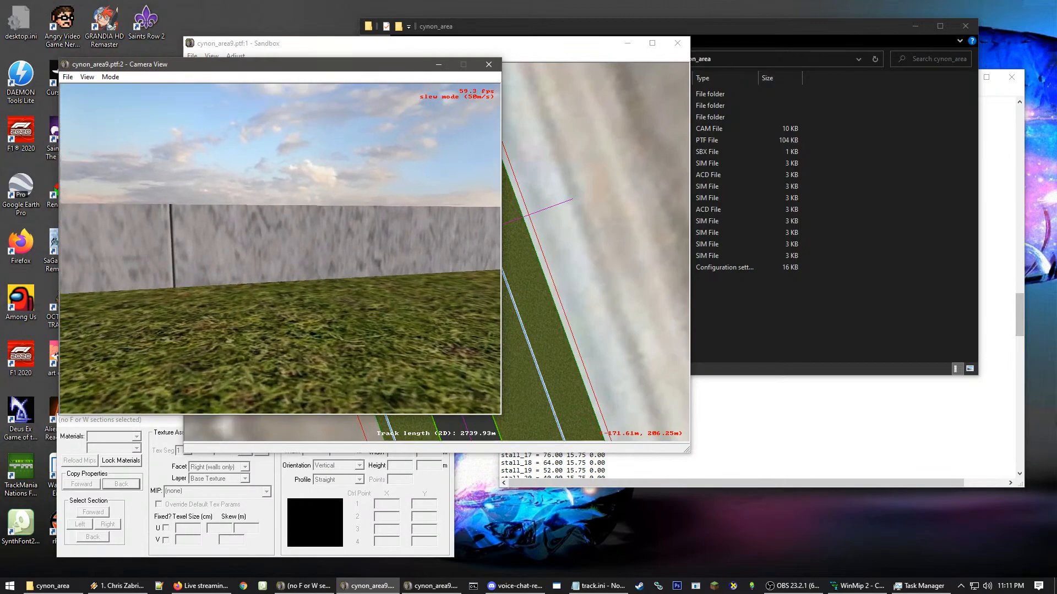
{"action": "key", "text": "Up"}
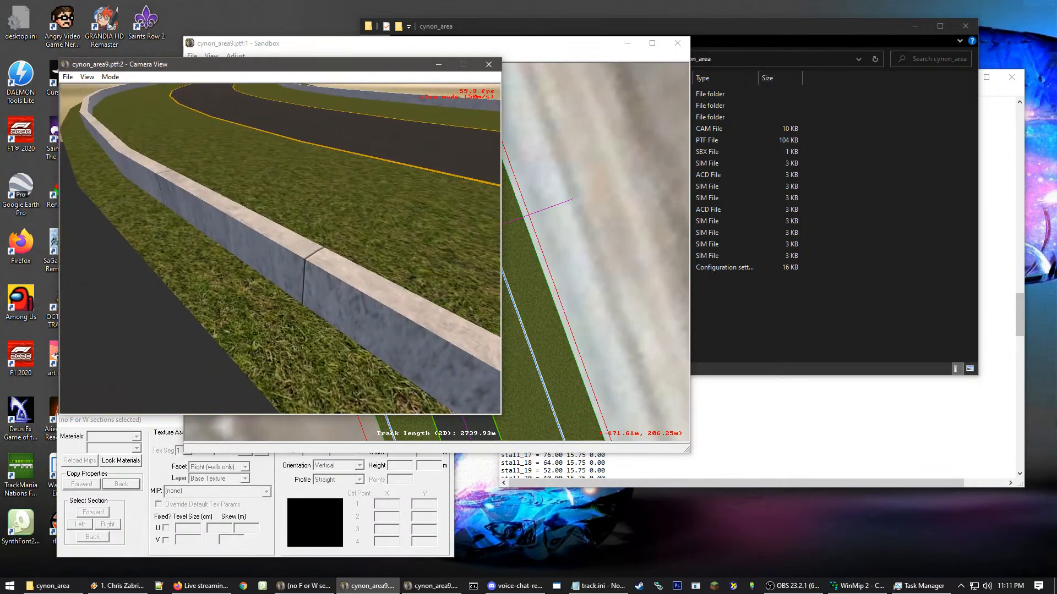
- Inspect the section edges of the road and grass beside the wall at the segment boundary
{"action": "left_click", "coordinate": [280, 248]}
{"action": "left_click", "coordinate": [595, 235]}
{"action": "scroll", "coordinate": [454, 207], "scroll_direction": "up", "scroll_amount": 1}
{"action": "right_click", "coordinate": [507, 224]}
{"action": "scroll", "coordinate": [423, 261], "scroll_direction": "up", "scroll_amount": 2}
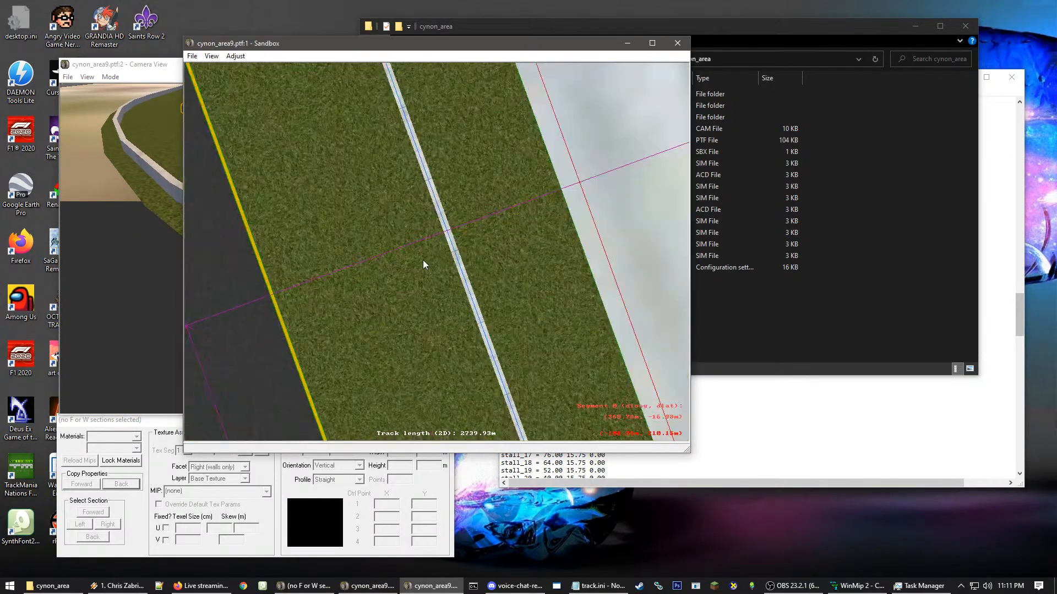
{"action": "scroll", "coordinate": [424, 265], "scroll_direction": "up", "scroll_amount": 1}
{"action": "left_click", "coordinate": [377, 330]}
{"action": "scroll", "coordinate": [395, 287], "scroll_direction": "down", "scroll_amount": 1}
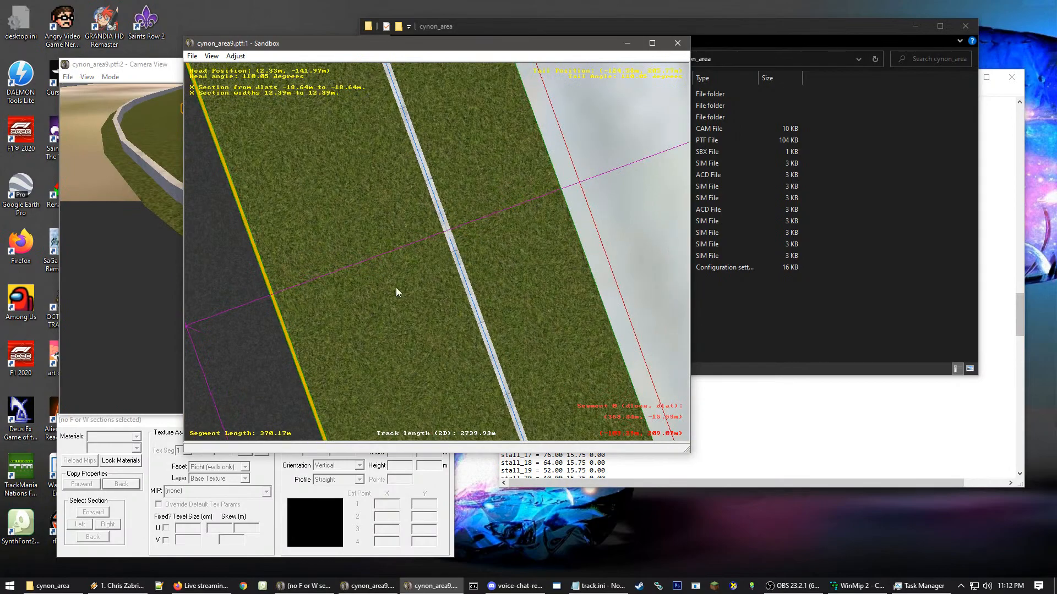
{"action": "scroll", "coordinate": [540, 271], "scroll_direction": "down", "scroll_amount": 6}
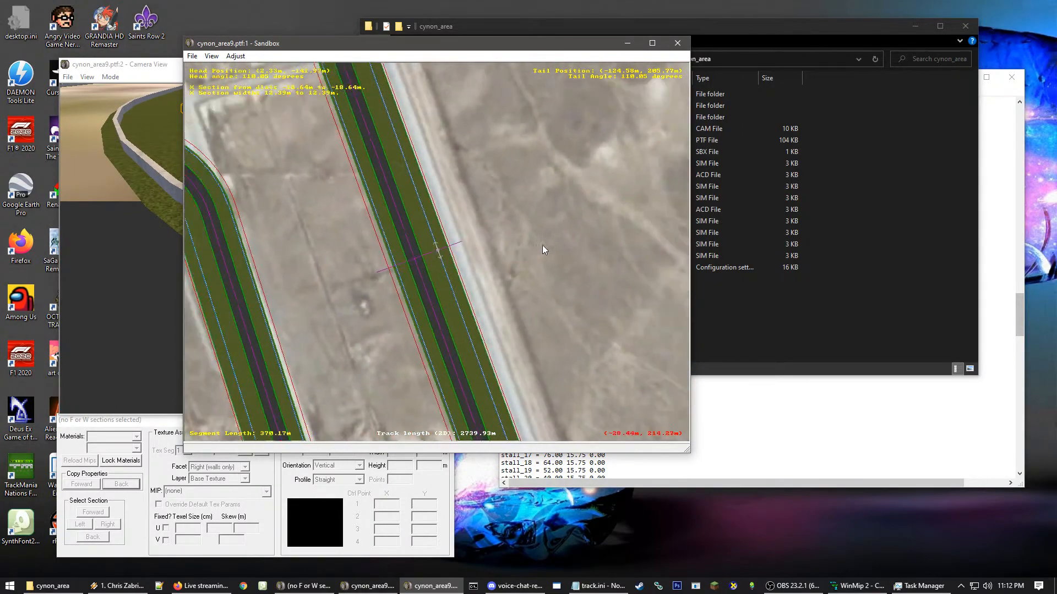
{"action": "scroll", "coordinate": [569, 226], "scroll_direction": "up", "scroll_amount": 6}
{"action": "scroll", "coordinate": [433, 289], "scroll_direction": "up", "scroll_amount": 3}
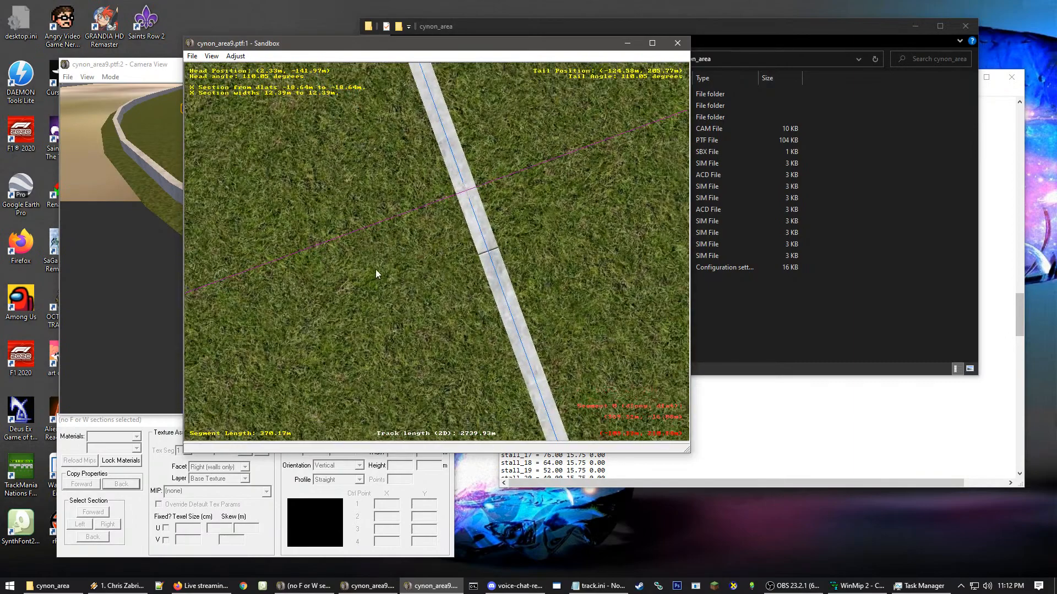
{"action": "scroll", "coordinate": [314, 297], "scroll_direction": "down", "scroll_amount": 1}
{"action": "left_click", "coordinate": [297, 325]}
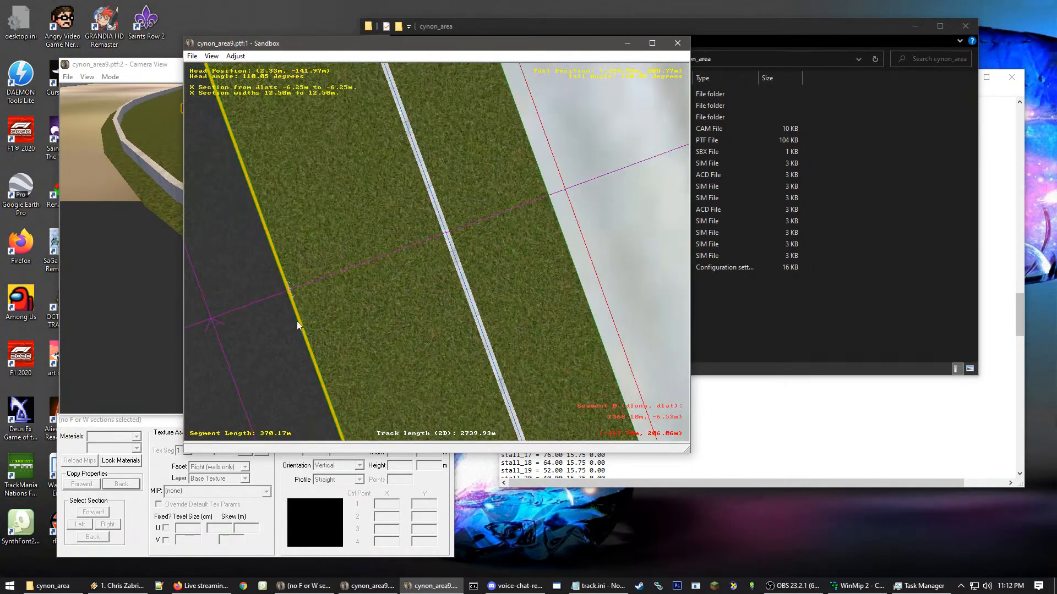
{"action": "left_click", "coordinate": [264, 235]}
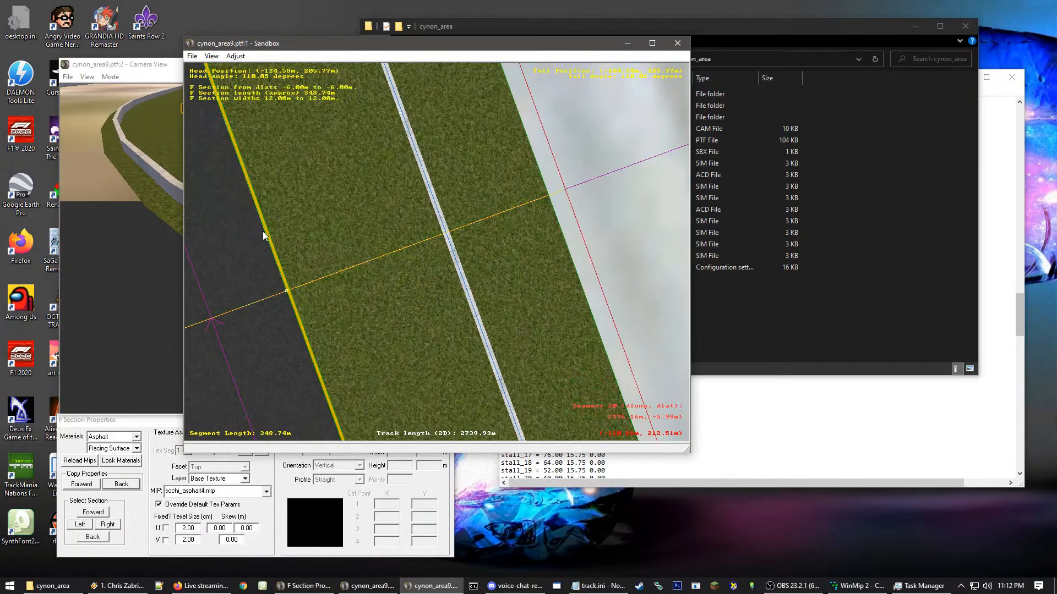
- Select the wall section beyond the segment boundary and turn on the fixed V texel option for its Right facet
{"action": "left_click", "coordinate": [432, 193]}
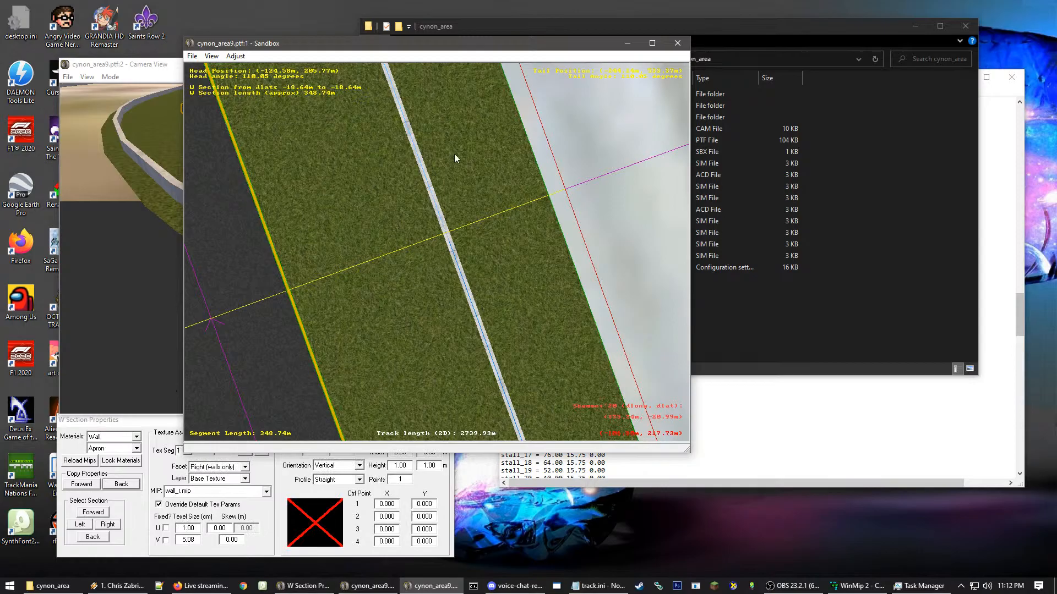
{"action": "scroll", "coordinate": [454, 158], "scroll_direction": "up", "scroll_amount": 5}
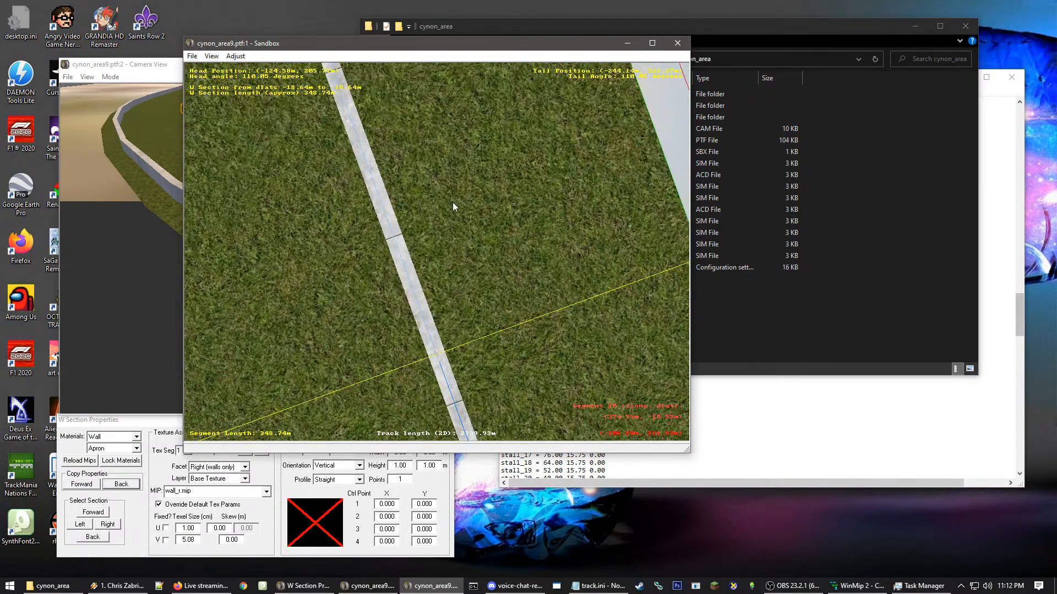
{"action": "scroll", "coordinate": [359, 275], "scroll_direction": "down", "scroll_amount": 3}
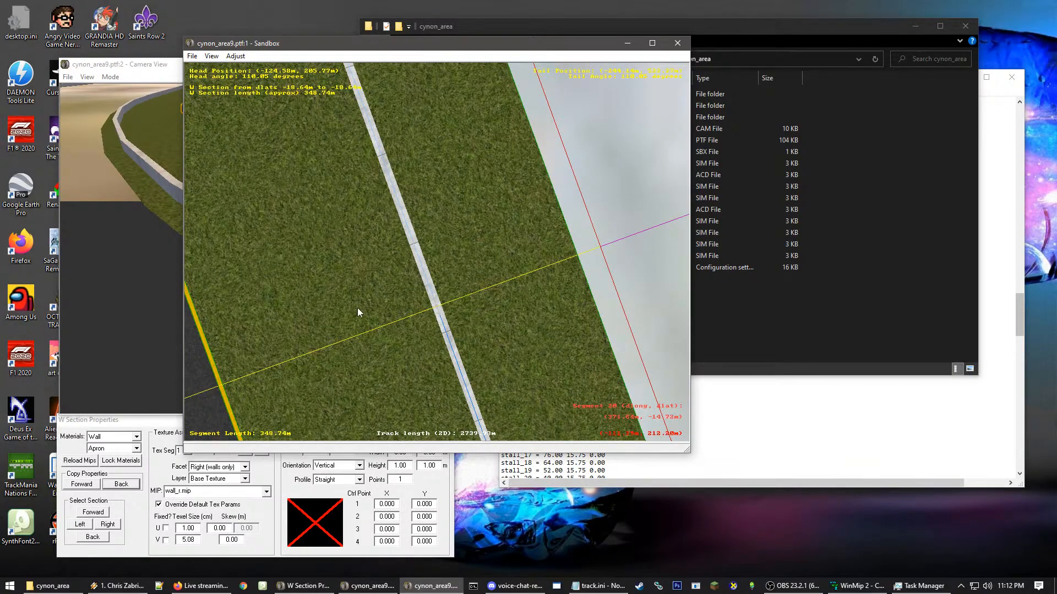
{"action": "scroll", "coordinate": [500, 210], "scroll_direction": "up", "scroll_amount": 2}
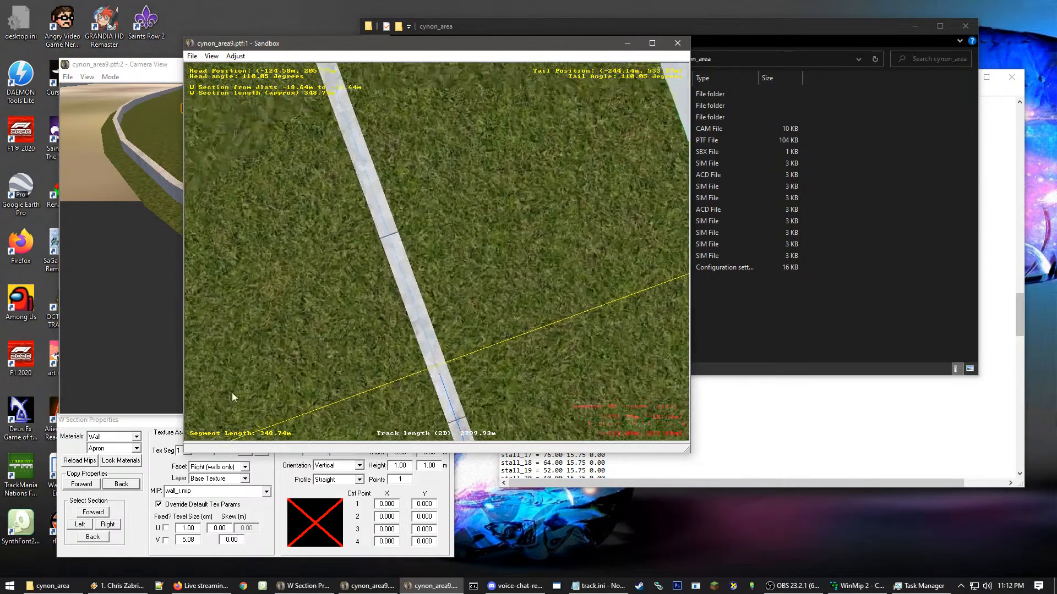
{"action": "scroll", "coordinate": [418, 361], "scroll_direction": "up", "scroll_amount": 2}
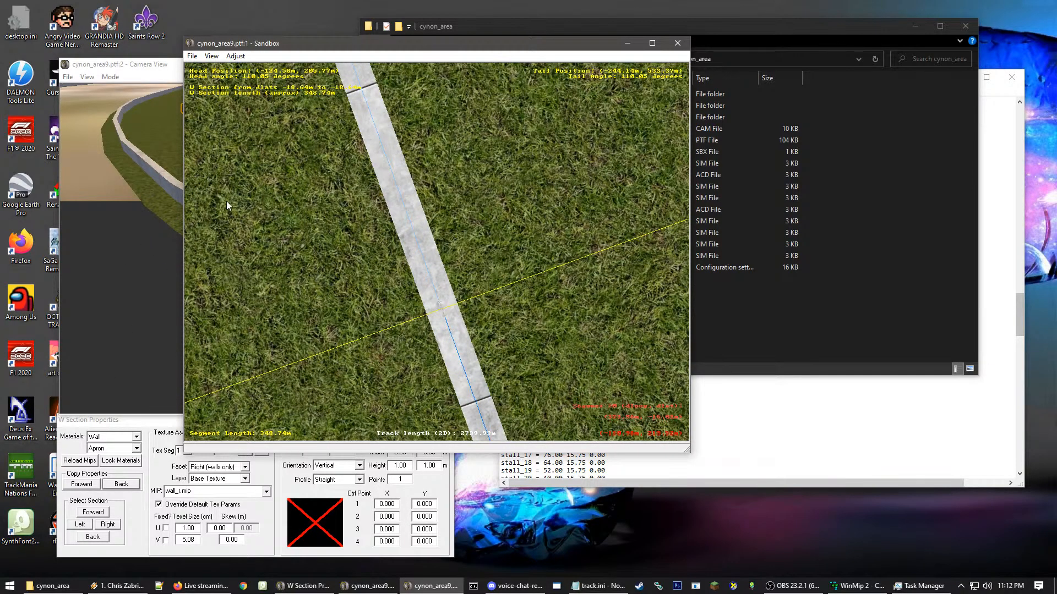
{"action": "left_click", "coordinate": [167, 544]}
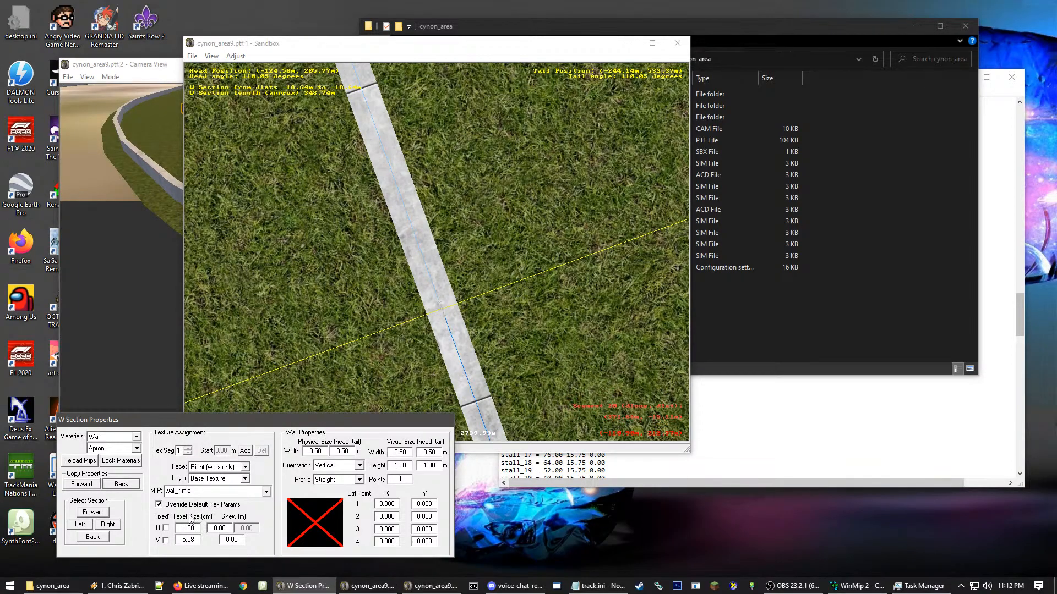
{"action": "left_click", "coordinate": [166, 541]}
{"action": "left_click", "coordinate": [183, 494]}
{"action": "left_click", "coordinate": [306, 490]}
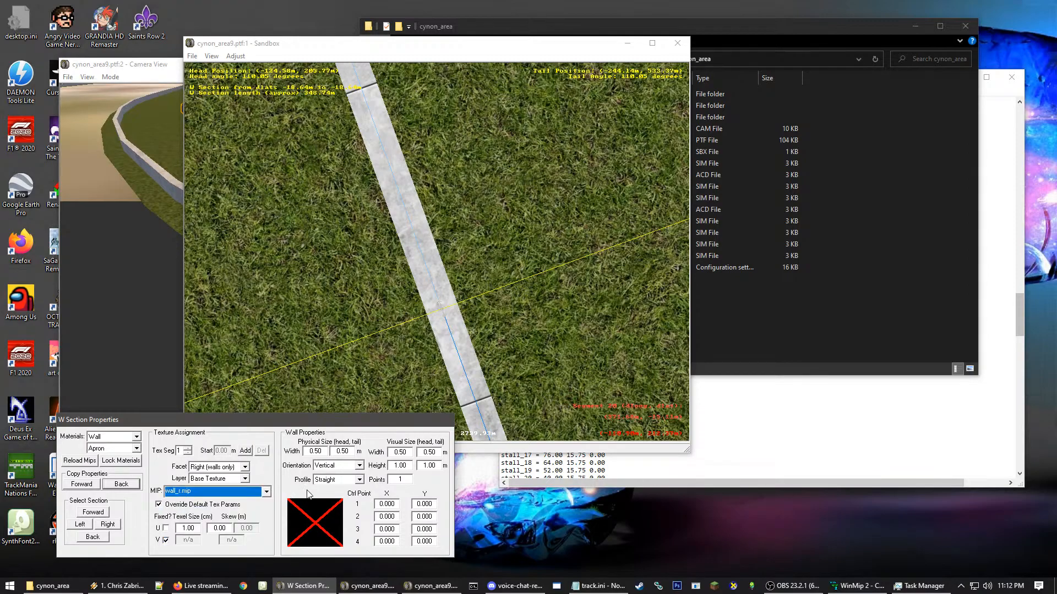
- Check the wall's Top and Right facets, and turn on the fixed V texel option for its Left facet
{"action": "left_click", "coordinate": [230, 472]}
{"action": "left_click", "coordinate": [212, 497]}
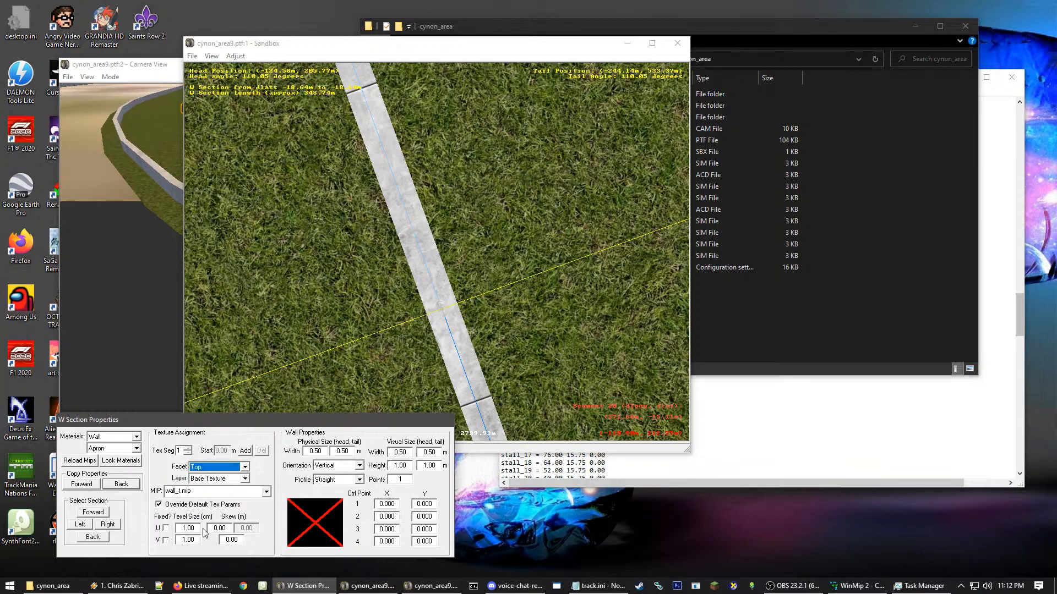
{"action": "left_click", "coordinate": [218, 469]}
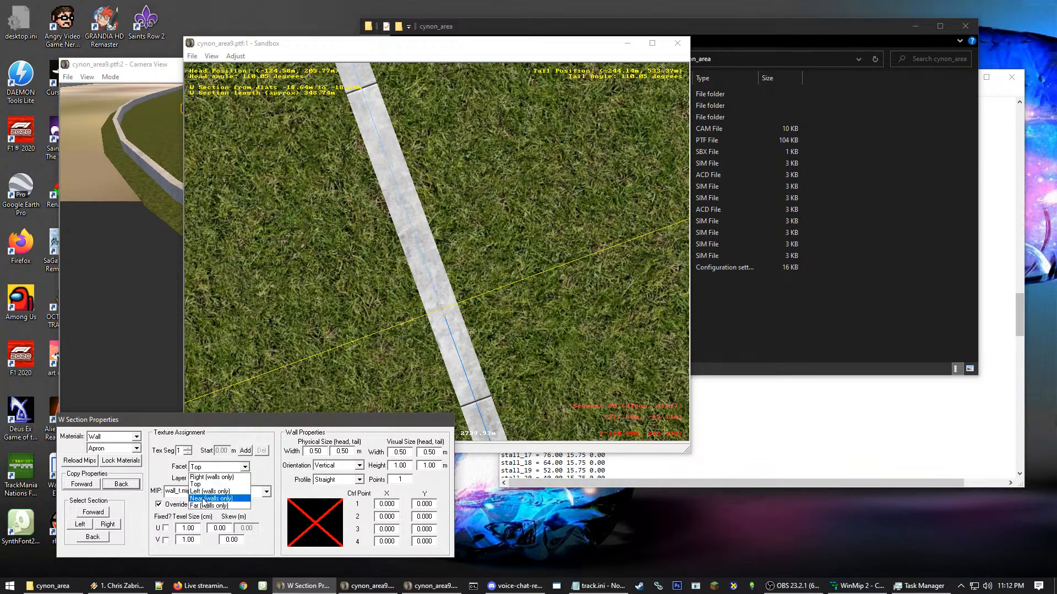
{"action": "left_click", "coordinate": [199, 503]}
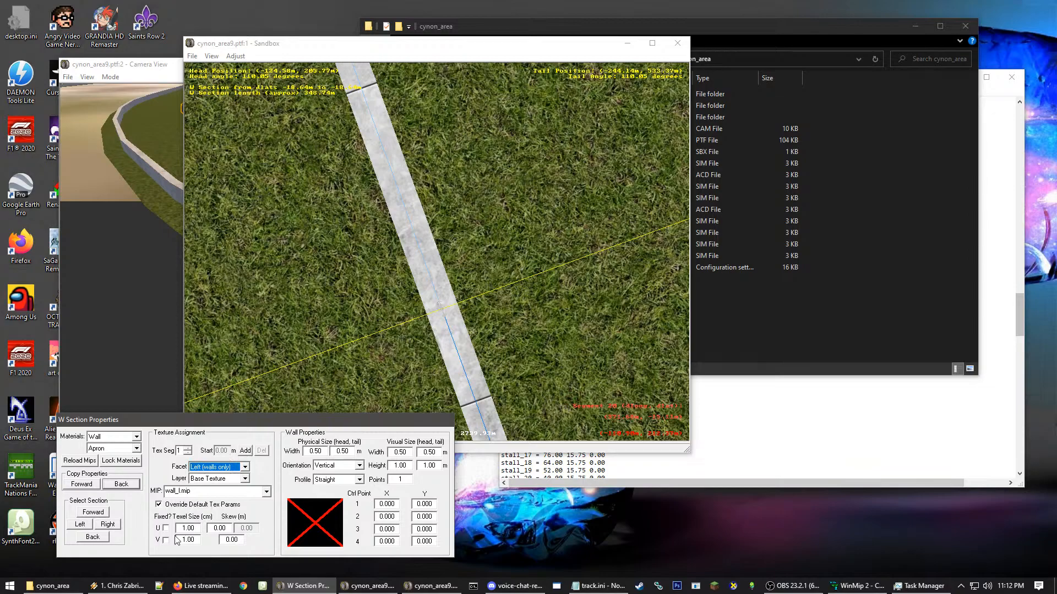
{"action": "left_click", "coordinate": [203, 469]}
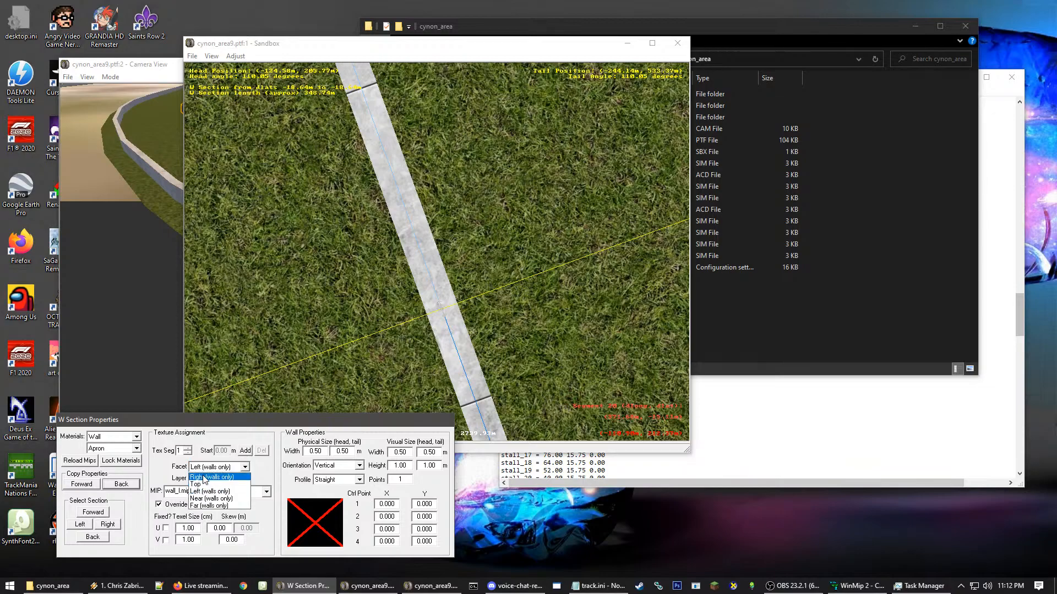
{"action": "left_click", "coordinate": [200, 493]}
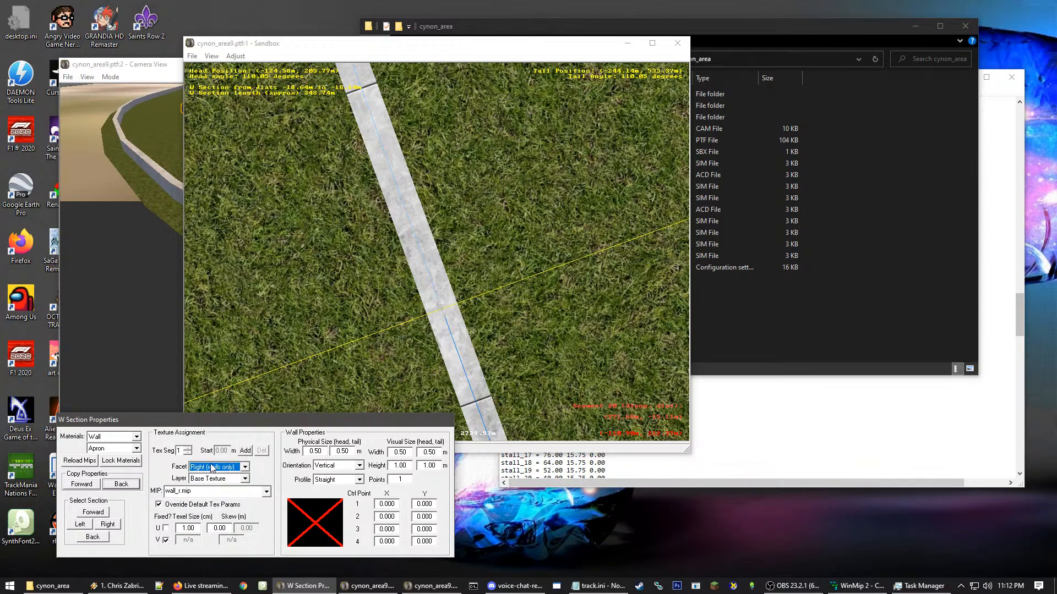
{"action": "left_click", "coordinate": [211, 468]}
{"action": "left_click", "coordinate": [199, 503]}
{"action": "left_click", "coordinate": [167, 540]}
- Examine the wall's texture on both sides and along the straight in the camera view
{"action": "left_click", "coordinate": [419, 256]}
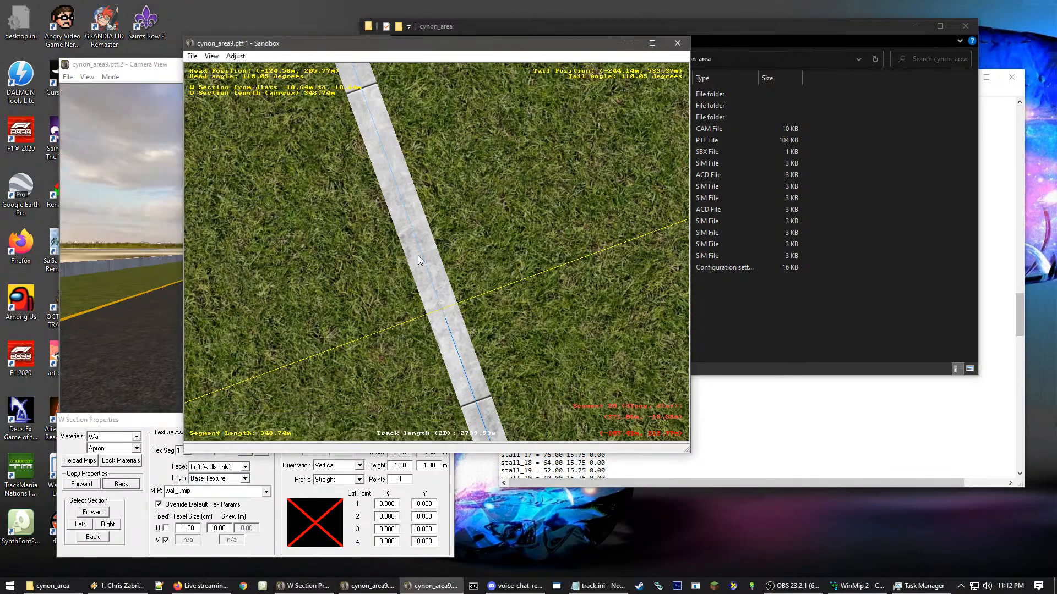
{"action": "left_click", "coordinate": [153, 266]}
{"action": "key", "text": "Up"}
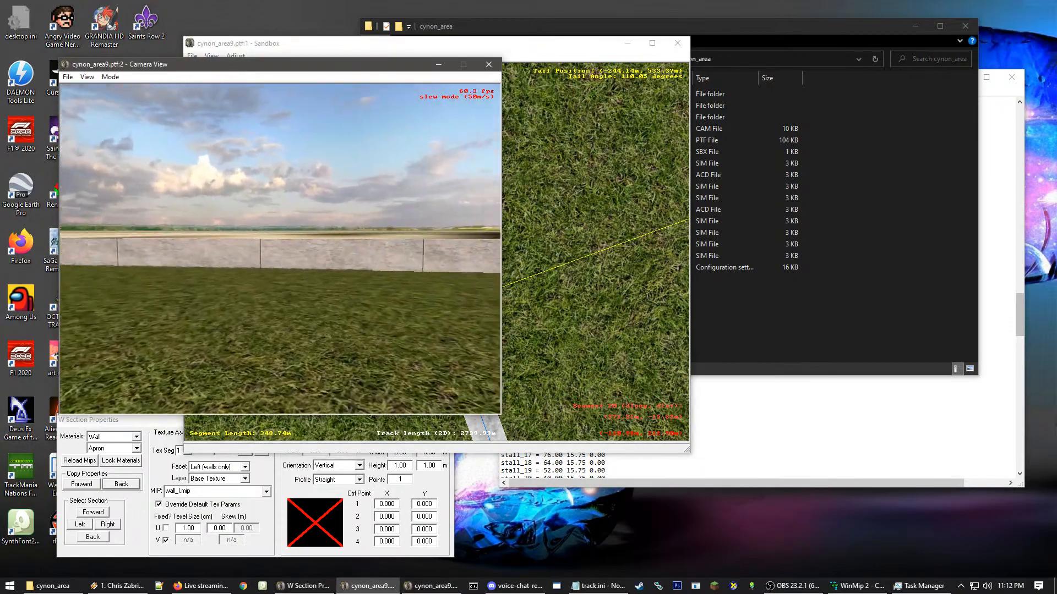
{"action": "key", "text": "Right"}
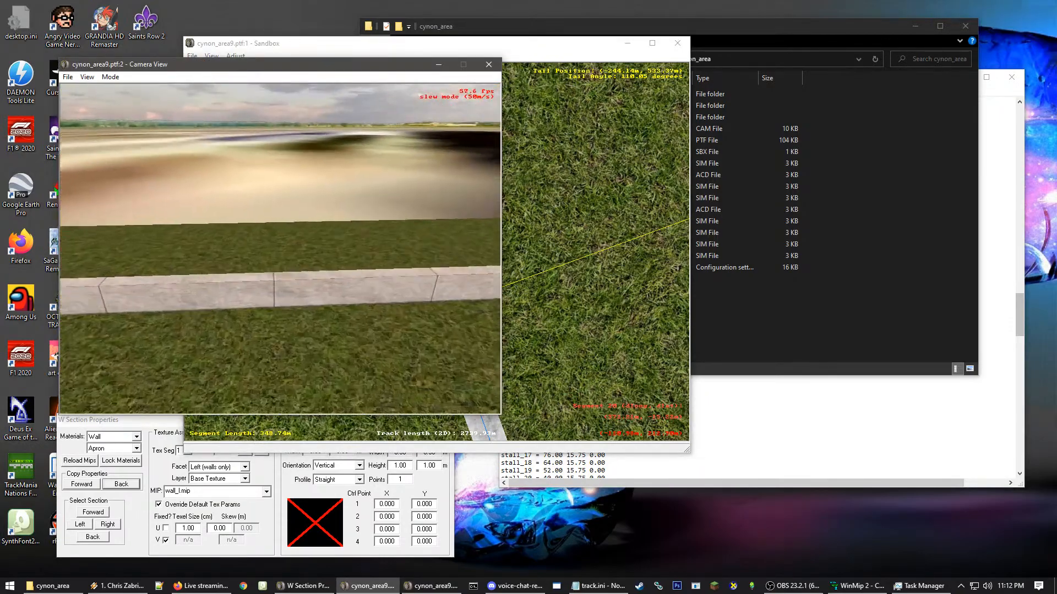
{"action": "key", "text": "Page_Up"}
{"action": "left_click", "coordinate": [333, 316]}
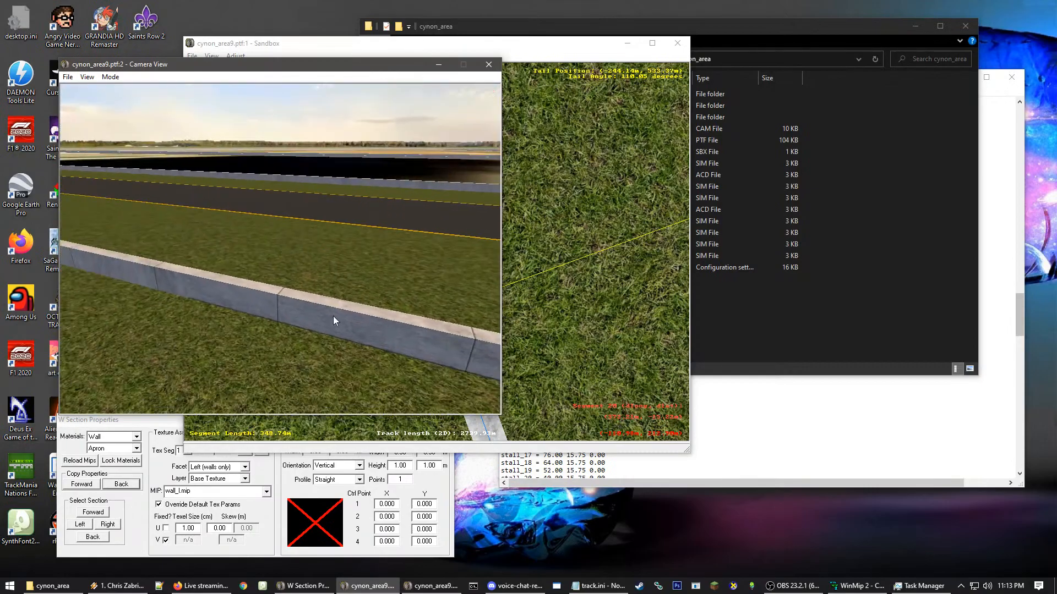
{"action": "left_click", "coordinate": [340, 272]}
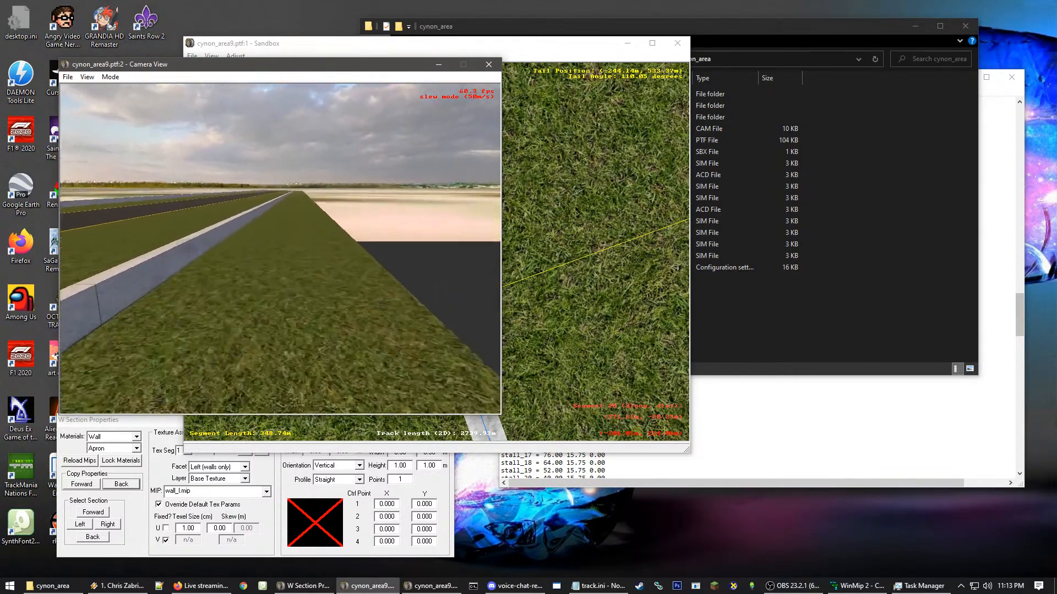
{"action": "key", "text": "Up"}
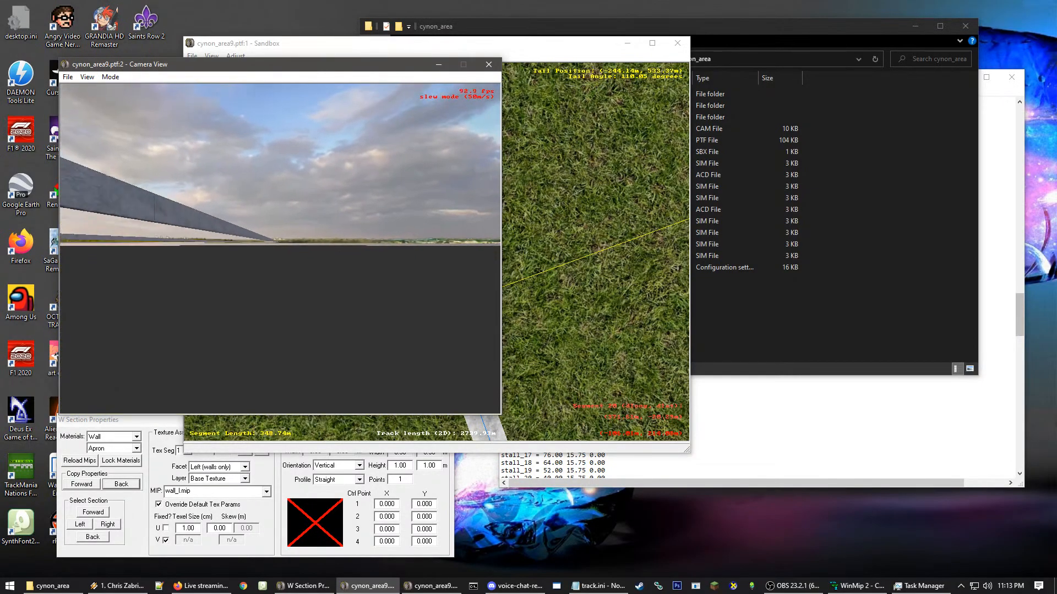
{"action": "key", "text": "Left"}
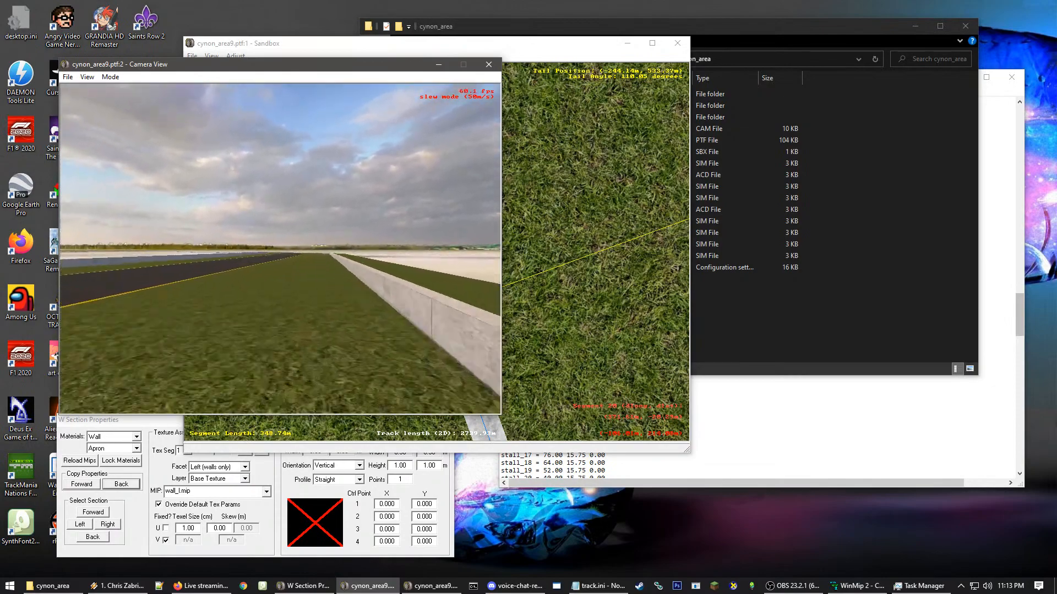
- Copy the outer wall section's properties forward through the track segments until the full lap is covered
{"action": "key", "text": "Up"}
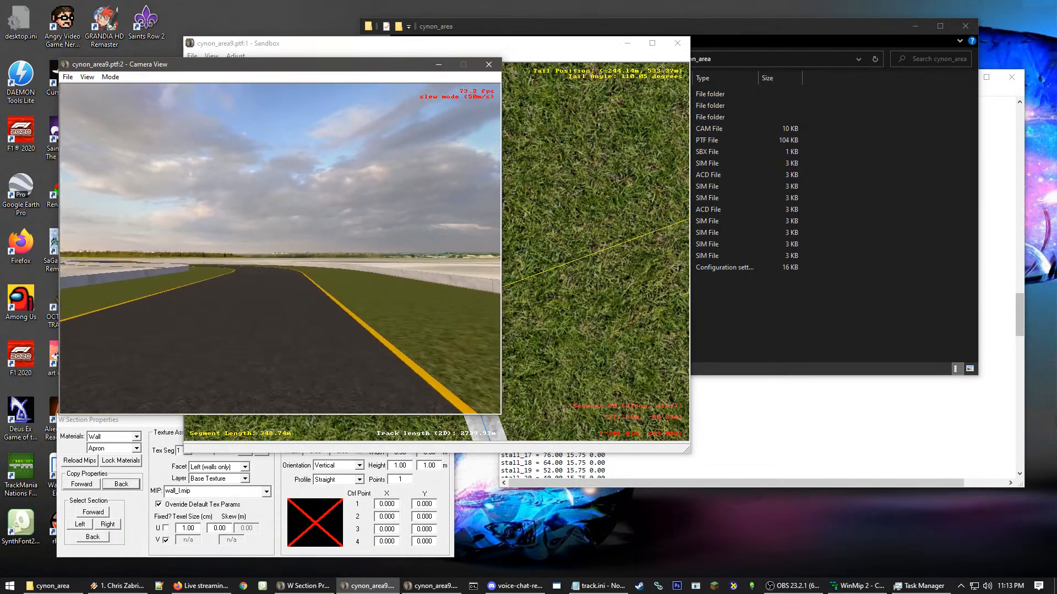
{"action": "key", "text": "Up"}
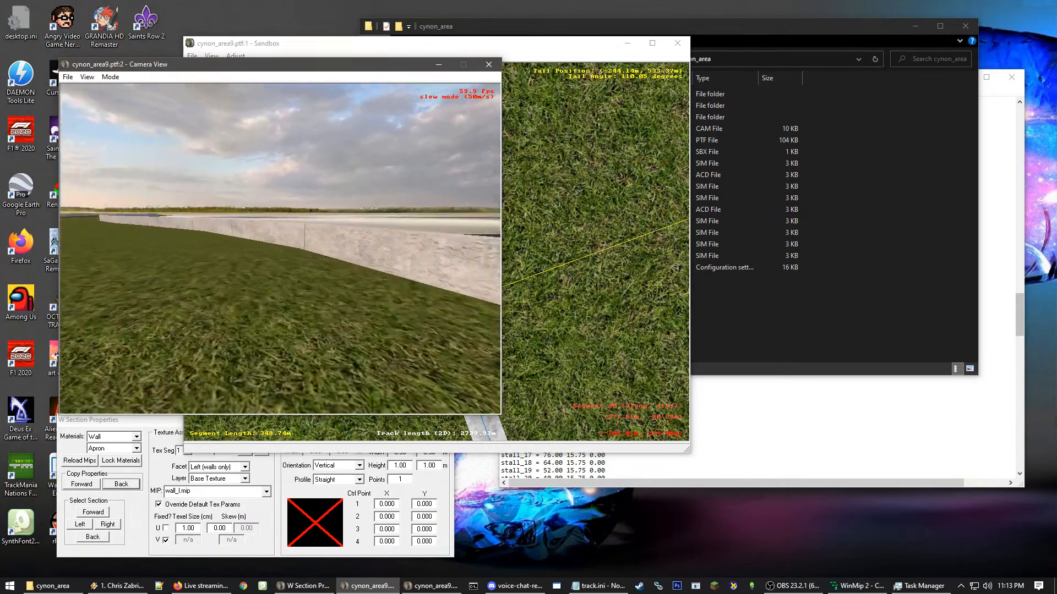
{"action": "key", "text": "Down"}
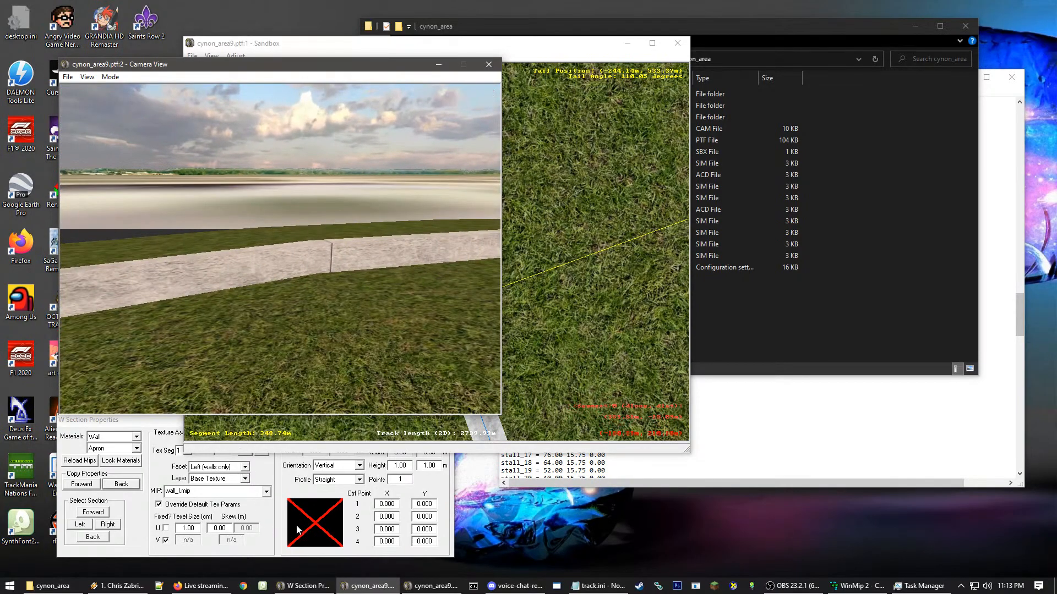
{"action": "left_click", "coordinate": [79, 494]}
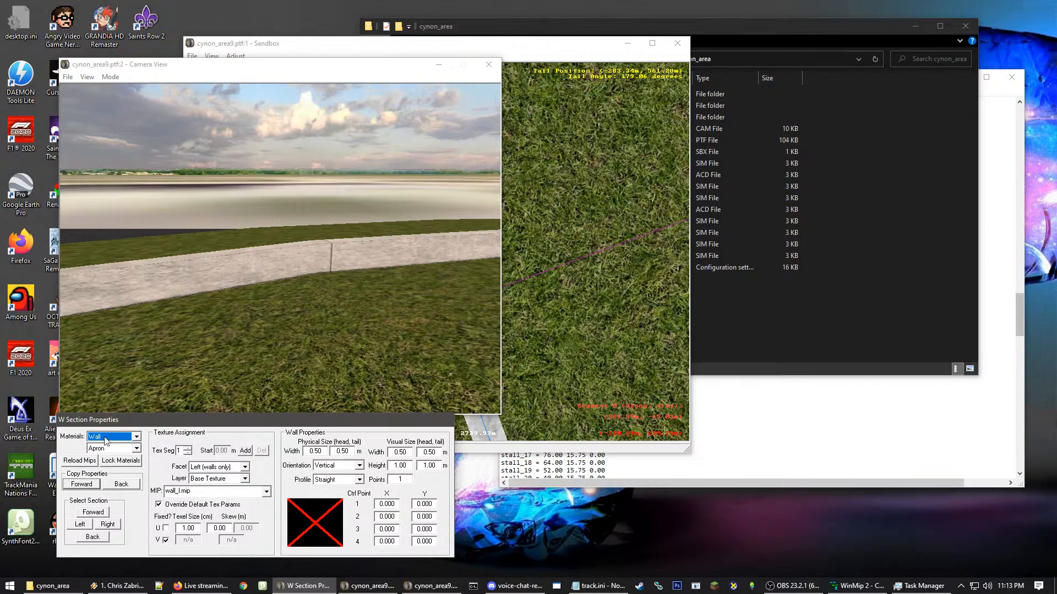
{"action": "left_click", "coordinate": [83, 486]}
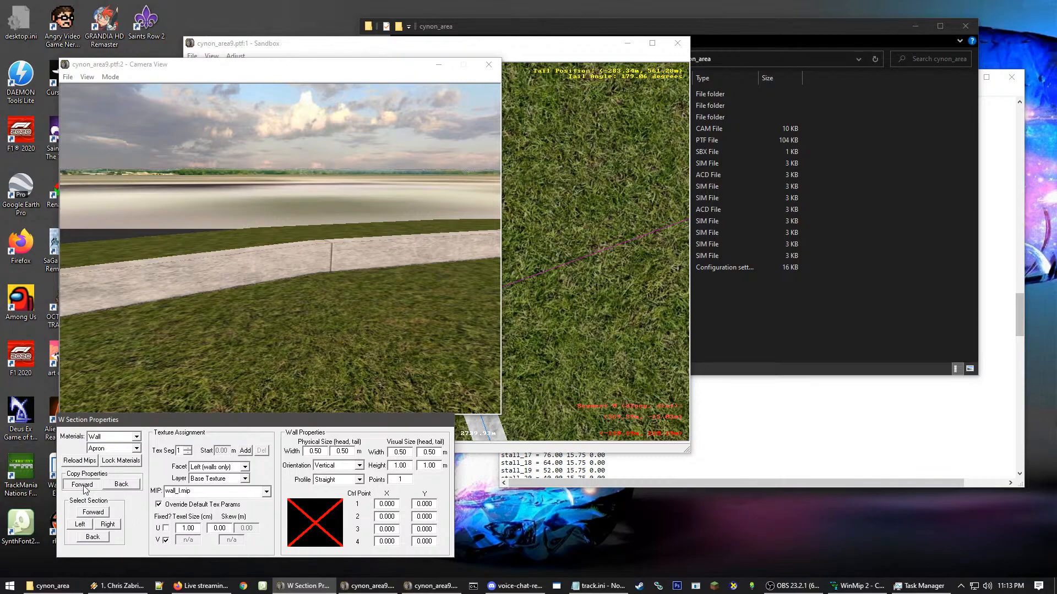
{"action": "left_click", "coordinate": [84, 486]}
{"action": "left_click", "coordinate": [83, 486]}
{"action": "left_click", "coordinate": [84, 487]}
{"action": "left_click", "coordinate": [84, 487]}
{"action": "left_click", "coordinate": [84, 487]}
{"action": "left_click", "coordinate": [84, 486]}
{"action": "left_click_drag", "start_coordinate": [539, 47], "coordinate": [650, 47]}
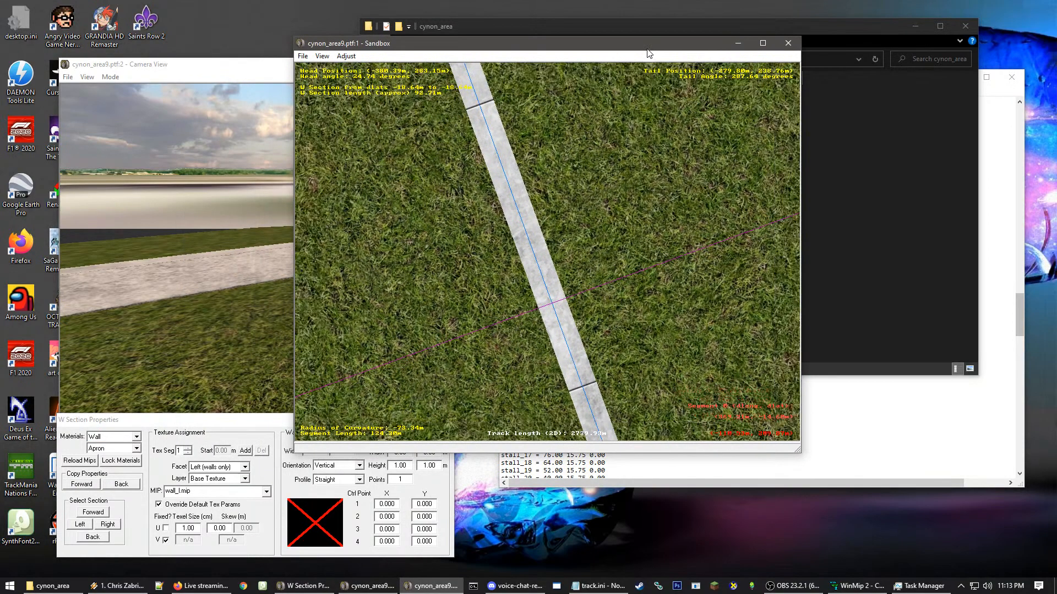
{"action": "scroll", "coordinate": [479, 128], "scroll_direction": "down", "scroll_amount": 5}
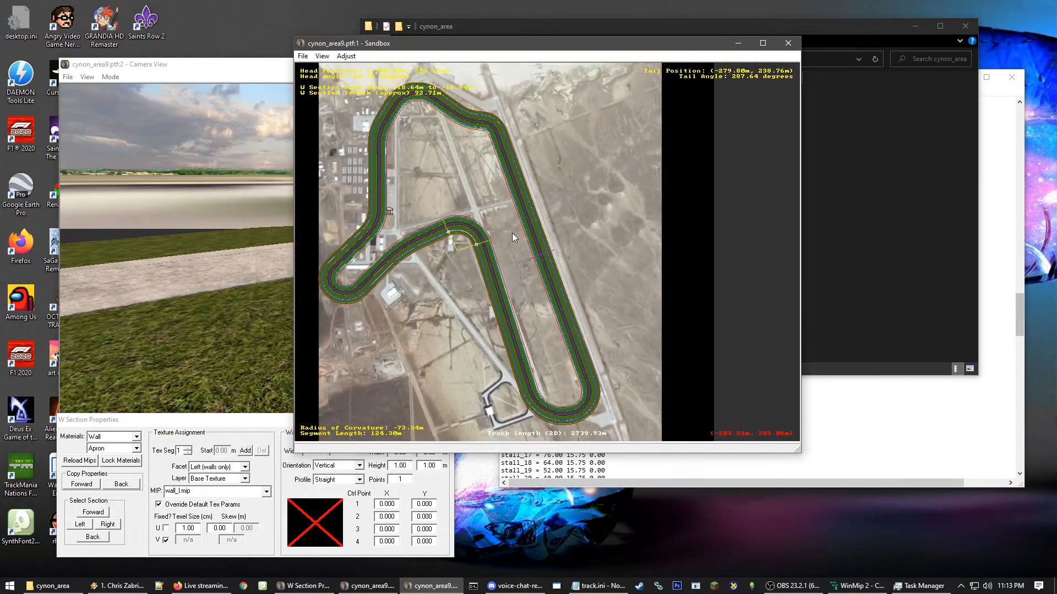
{"action": "scroll", "coordinate": [451, 244], "scroll_direction": "up", "scroll_amount": 1}
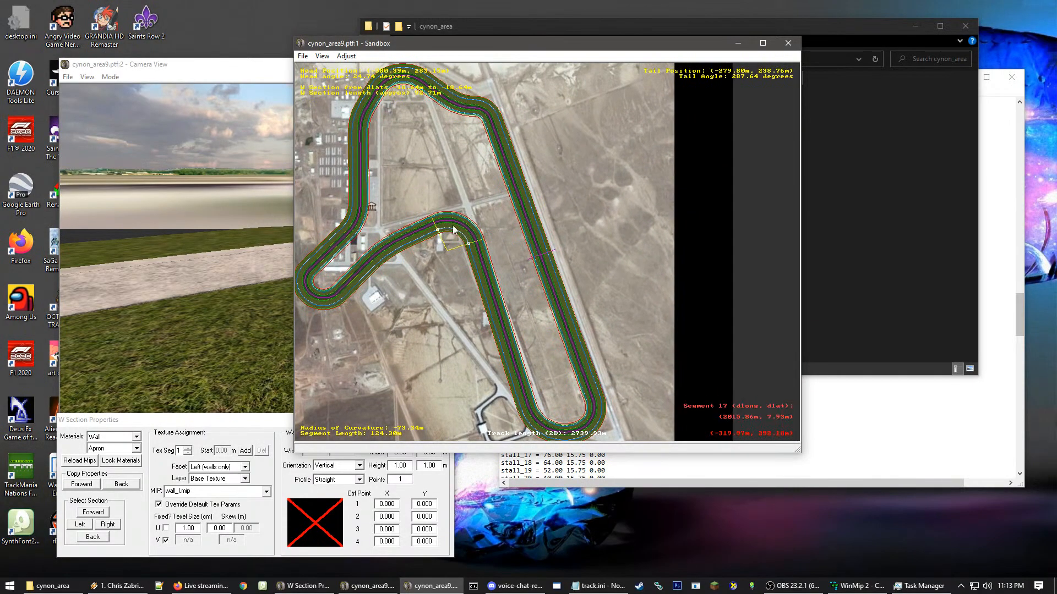
{"action": "left_click", "coordinate": [92, 488]}
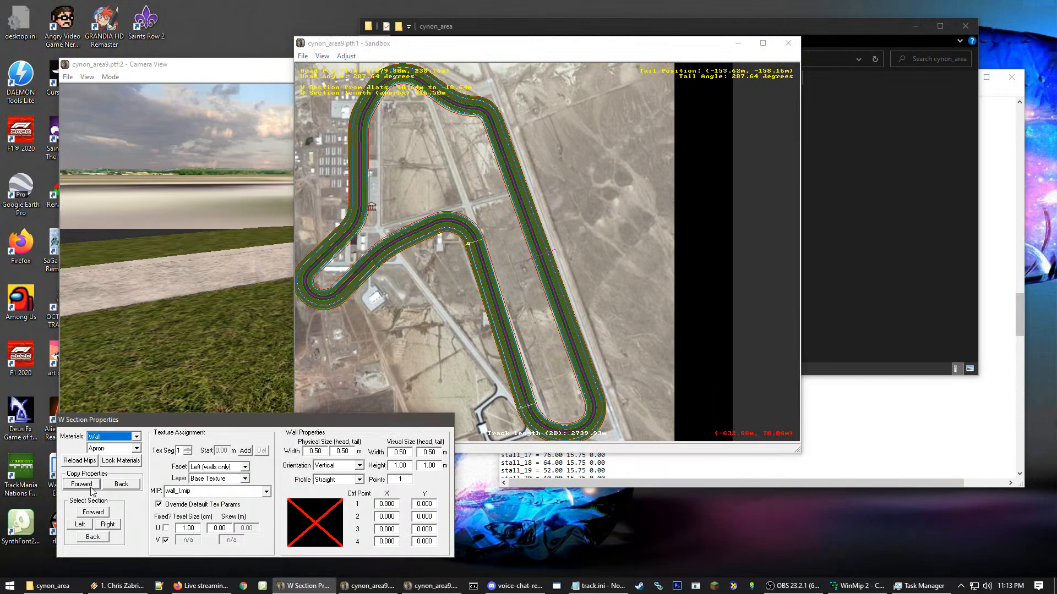
{"action": "left_click", "coordinate": [91, 488]}
{"action": "left_click", "coordinate": [90, 487]}
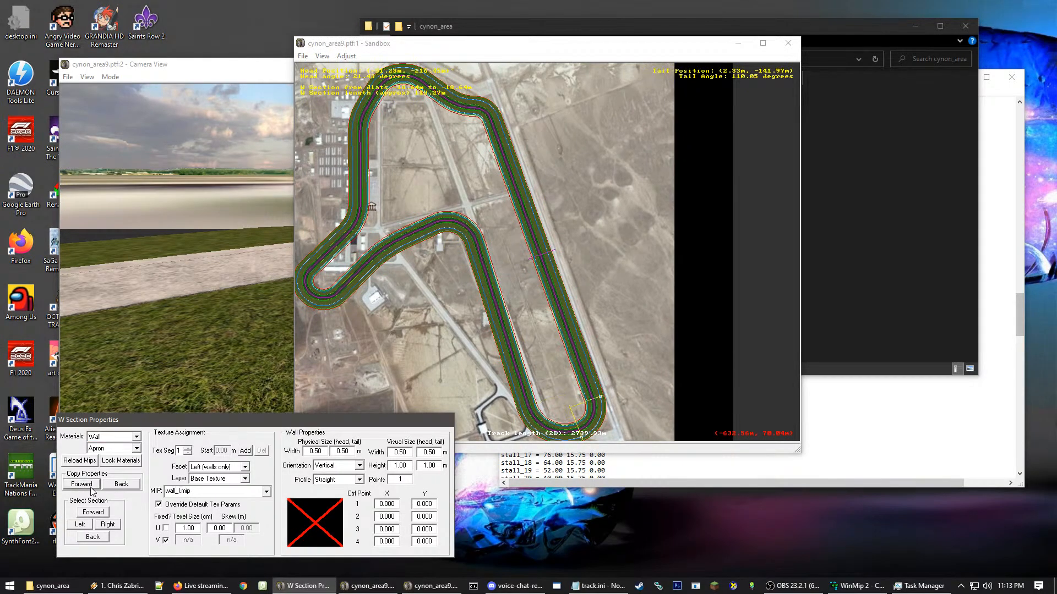
{"action": "left_click", "coordinate": [90, 488]}
{"action": "left_click", "coordinate": [90, 487]}
{"action": "left_click", "coordinate": [90, 487]}
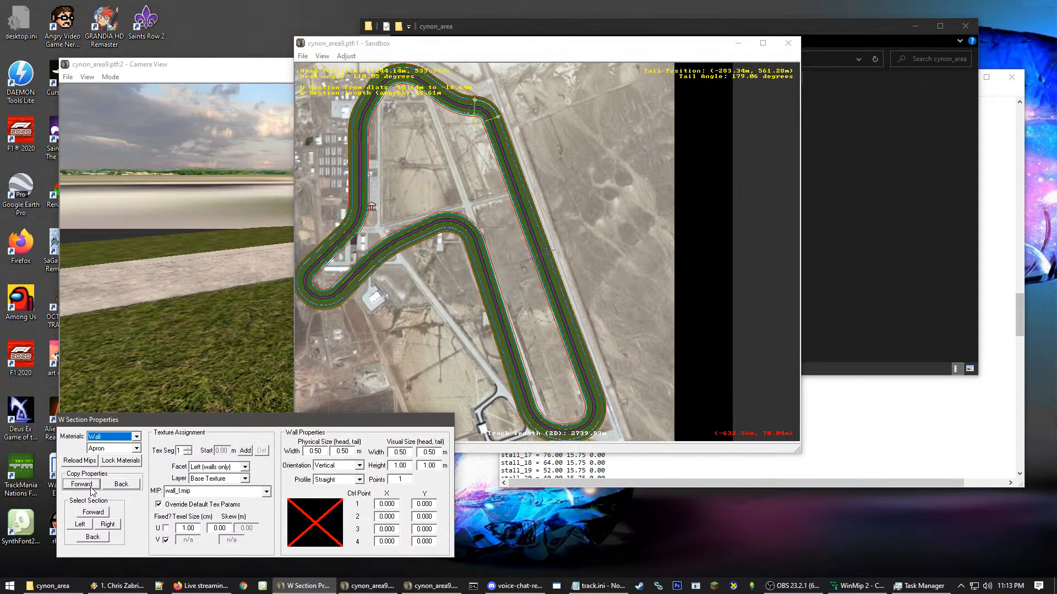
- Select the infield wall section in the segment 2 curve, turn on the fixed V texel option for its Left facet, and check its Top facet
{"action": "left_click", "coordinate": [557, 102]}
{"action": "scroll", "coordinate": [682, 280], "scroll_direction": "up", "scroll_amount": 5}
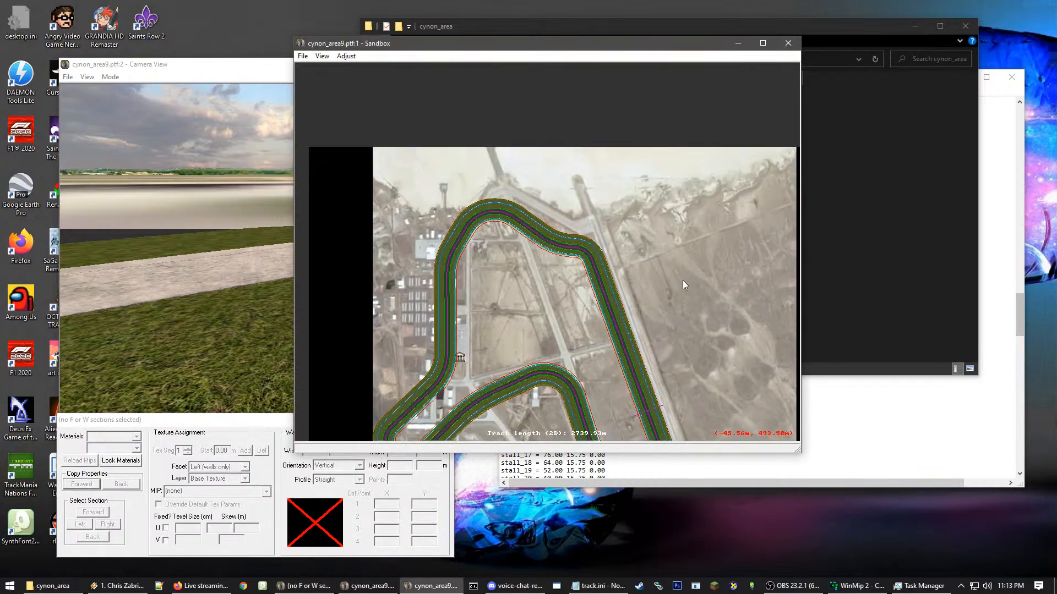
{"action": "scroll", "coordinate": [618, 223], "scroll_direction": "up", "scroll_amount": 3}
{"action": "left_click", "coordinate": [620, 222]}
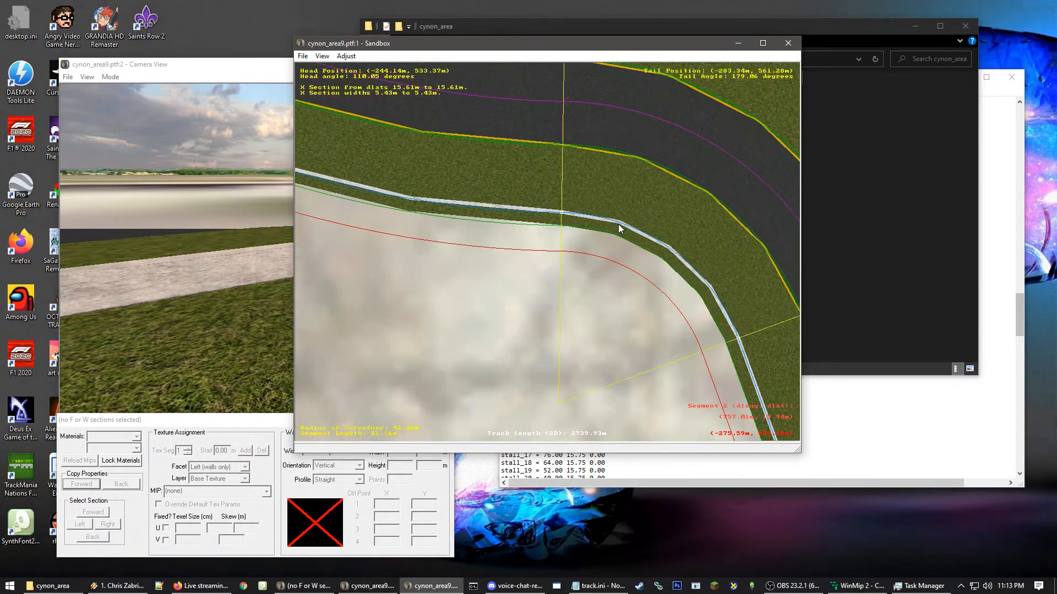
{"action": "scroll", "coordinate": [599, 263], "scroll_direction": "up", "scroll_amount": 1}
{"action": "left_click", "coordinate": [619, 176]}
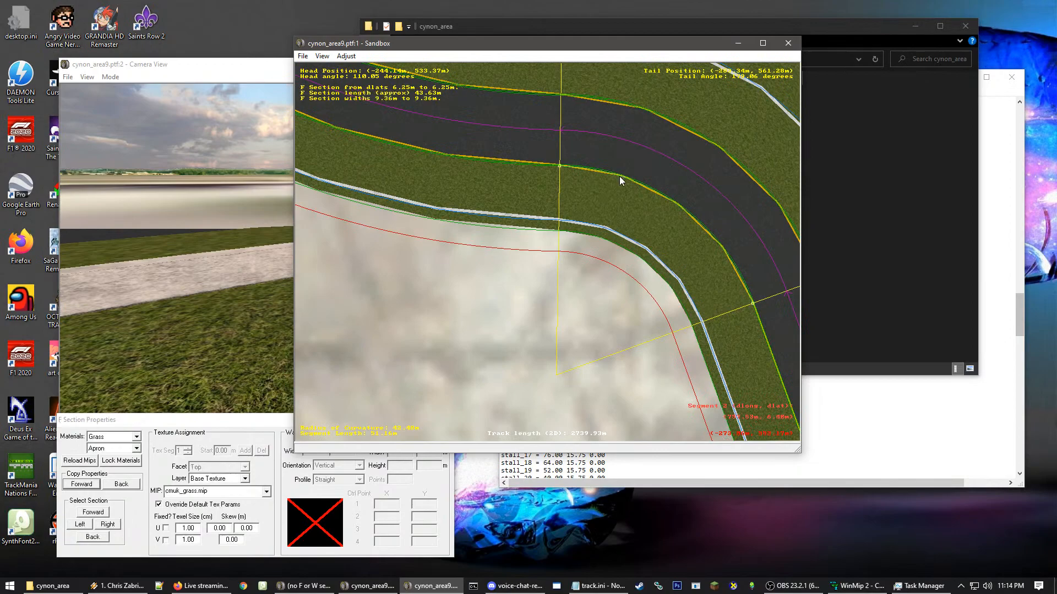
{"action": "left_click", "coordinate": [81, 525]}
{"action": "left_click", "coordinate": [80, 524]}
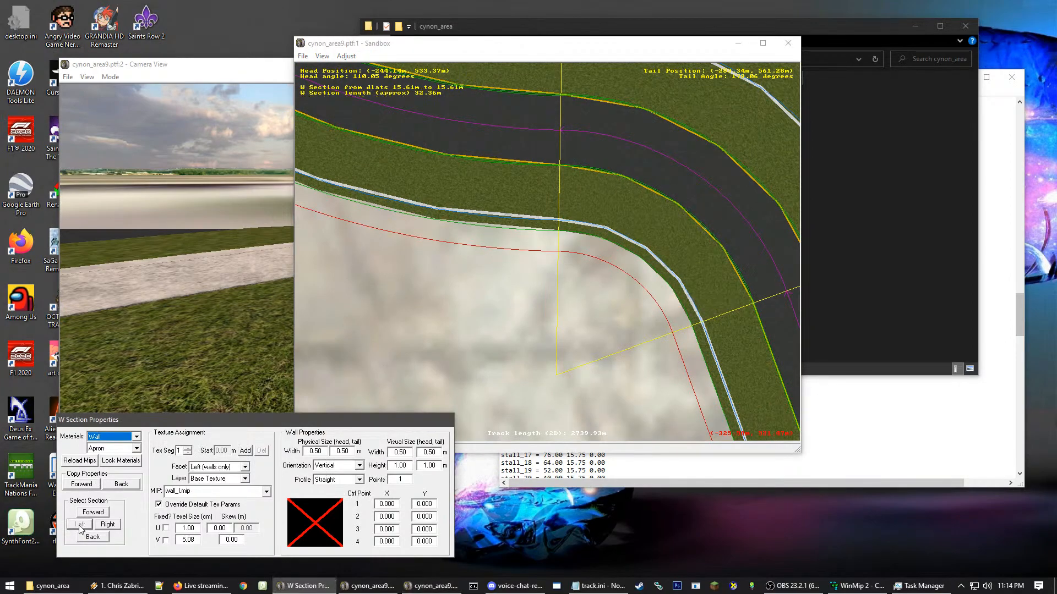
{"action": "left_click", "coordinate": [166, 540]}
{"action": "left_click", "coordinate": [210, 476]}
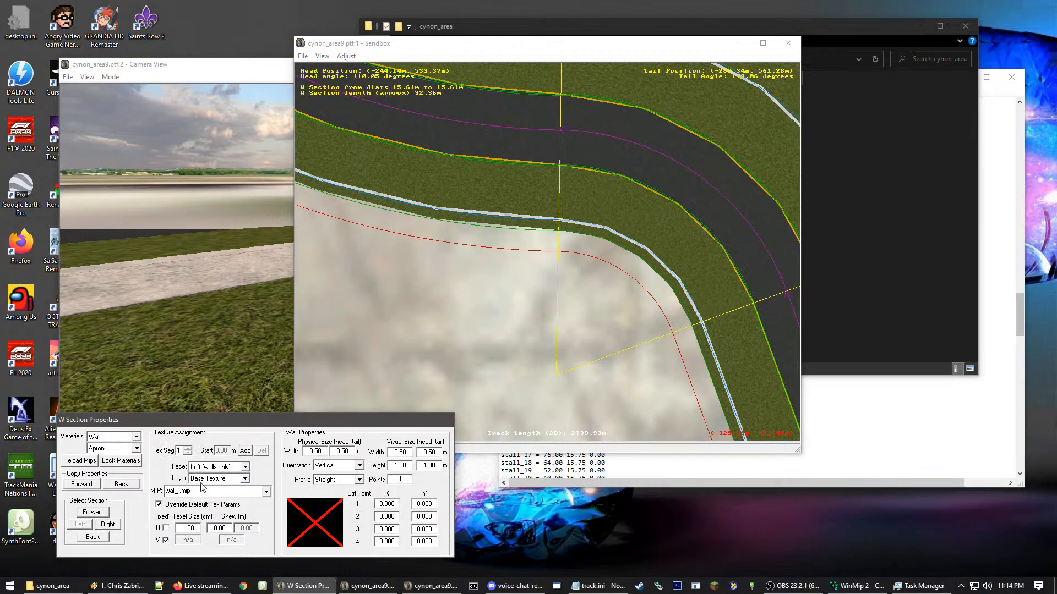
{"action": "left_click", "coordinate": [165, 540]}
{"action": "left_click", "coordinate": [166, 541]}
{"action": "left_click", "coordinate": [244, 467]}
{"action": "left_click", "coordinate": [198, 485]}
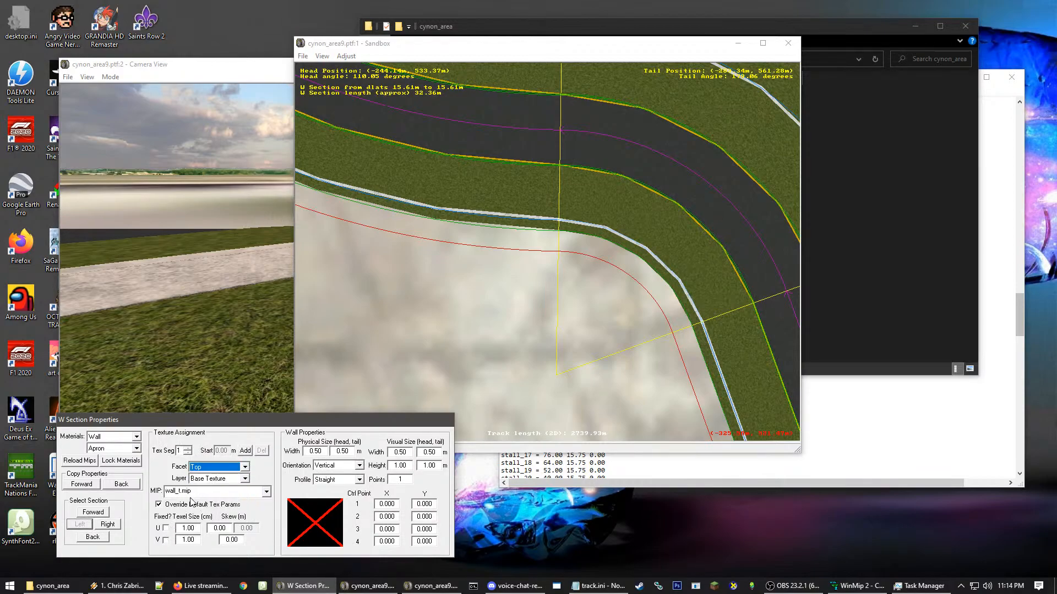
- Copy the infield wall section's properties back through the track segments, all the way around the lap
{"action": "left_click", "coordinate": [507, 42]}
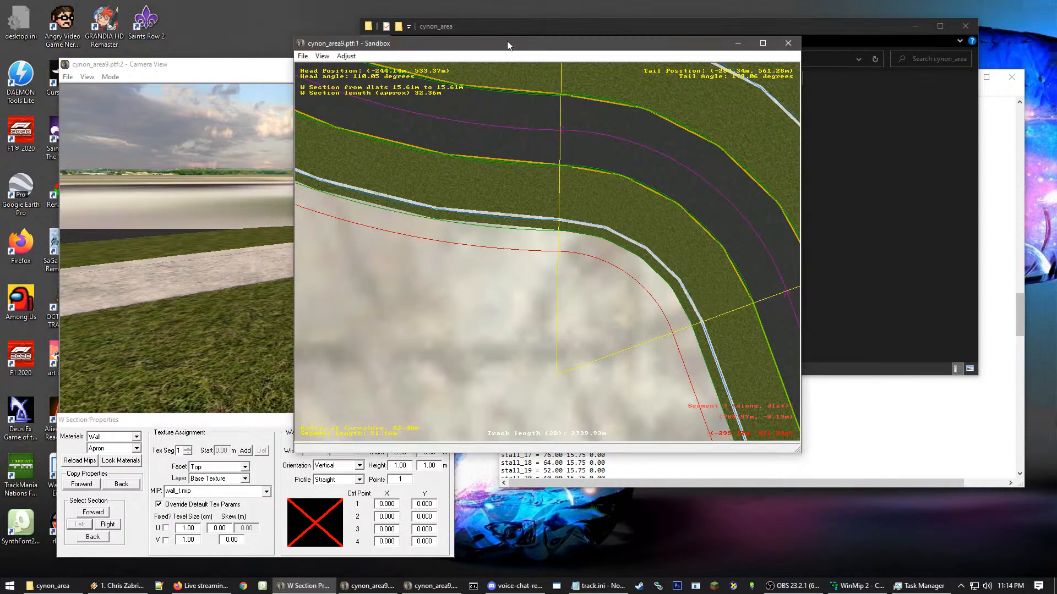
{"action": "scroll", "coordinate": [507, 42], "scroll_direction": "down", "scroll_amount": 2}
{"action": "key", "text": "minus"}
{"action": "key", "text": "minus"}
{"action": "key", "text": "c"}
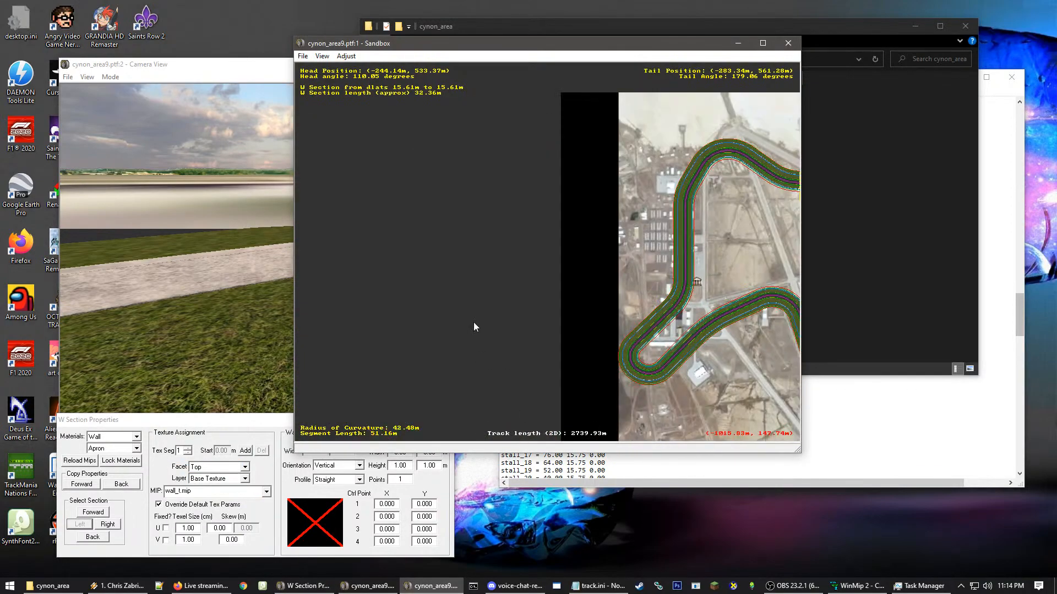
{"action": "key", "text": "c"}
{"action": "key", "text": "c"}
{"action": "key", "text": "c"}
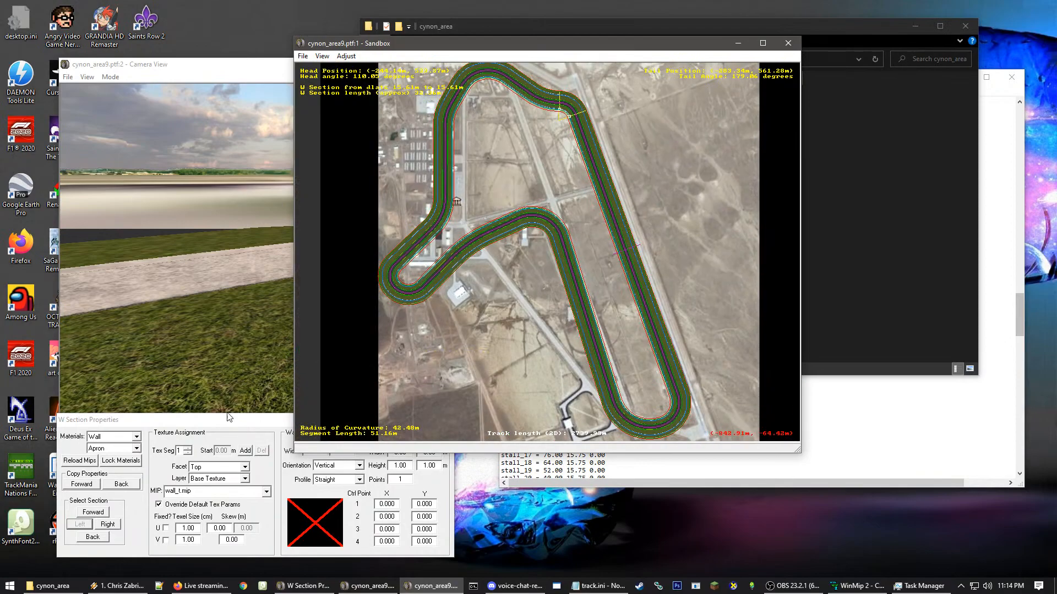
{"action": "left_click", "coordinate": [129, 488]}
{"action": "left_click", "coordinate": [122, 484]}
{"action": "left_click", "coordinate": [121, 484]}
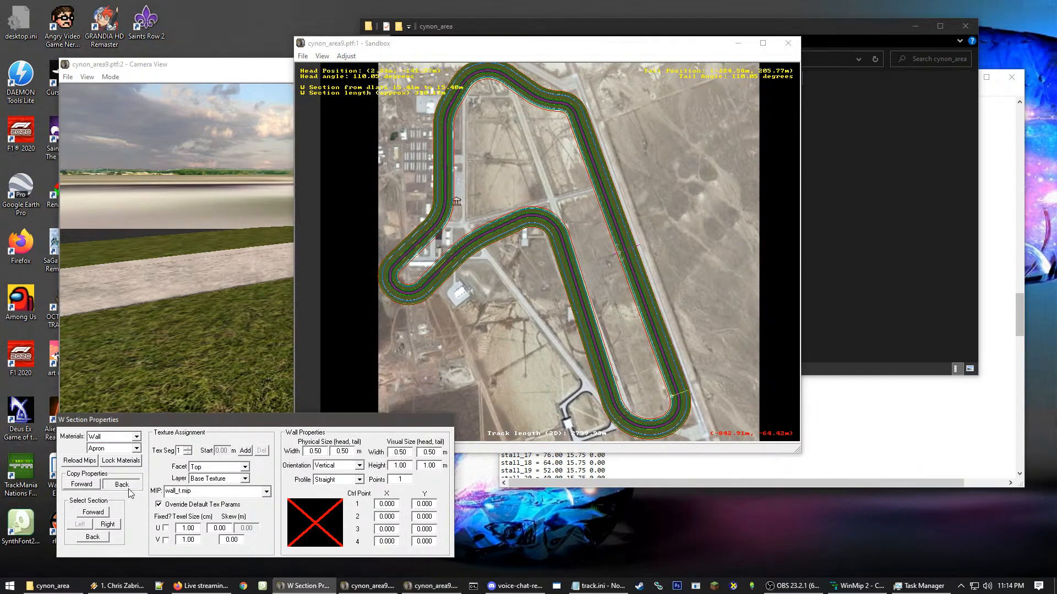
{"action": "left_click", "coordinate": [121, 484]}
{"action": "left_click", "coordinate": [128, 489]}
{"action": "left_click", "coordinate": [128, 489]}
{"action": "left_click", "coordinate": [129, 489]}
{"action": "left_click", "coordinate": [128, 490]}
{"action": "left_click", "coordinate": [121, 484]}
{"action": "left_click", "coordinate": [121, 484]}
{"action": "left_click", "coordinate": [121, 484]}
{"action": "left_click", "coordinate": [121, 485]}
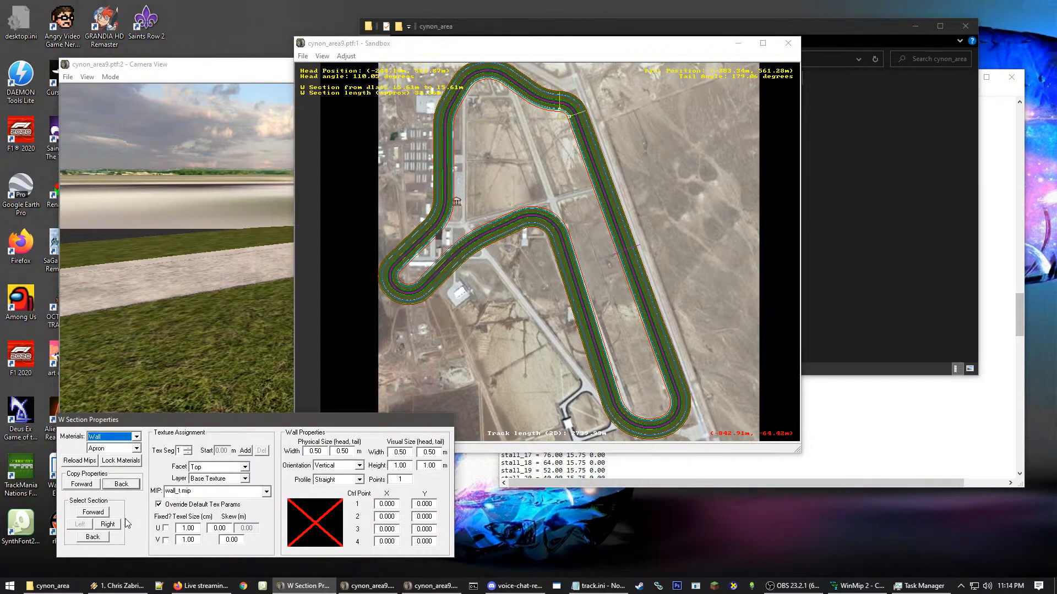
- Examine the infield wall's side and top textures along the straight and around the curve in the camera view
{"action": "left_click", "coordinate": [200, 252]}
{"action": "left_click", "coordinate": [200, 252]}
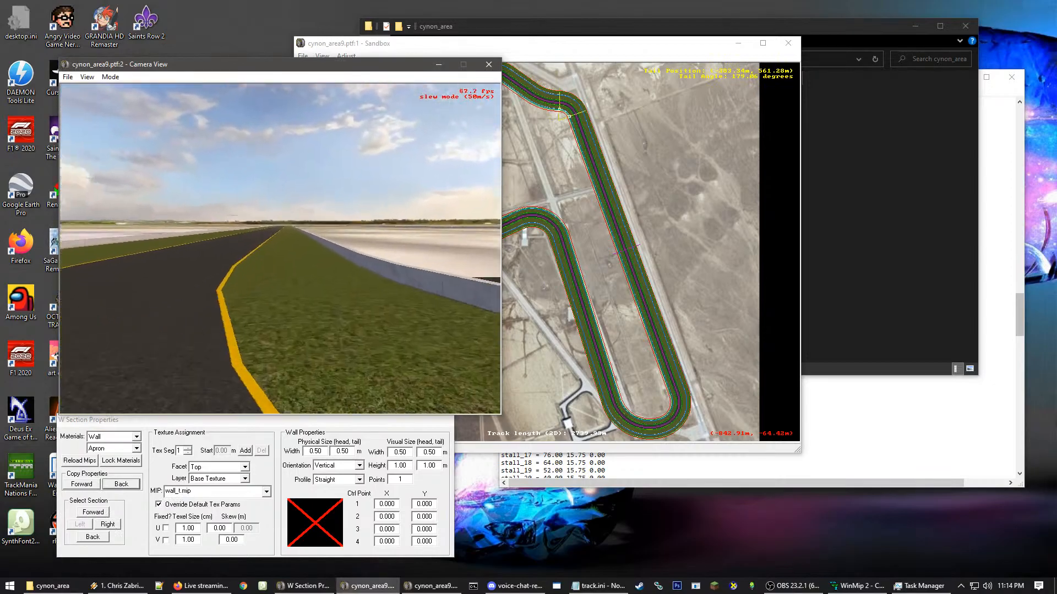
{"action": "key", "text": "Up"}
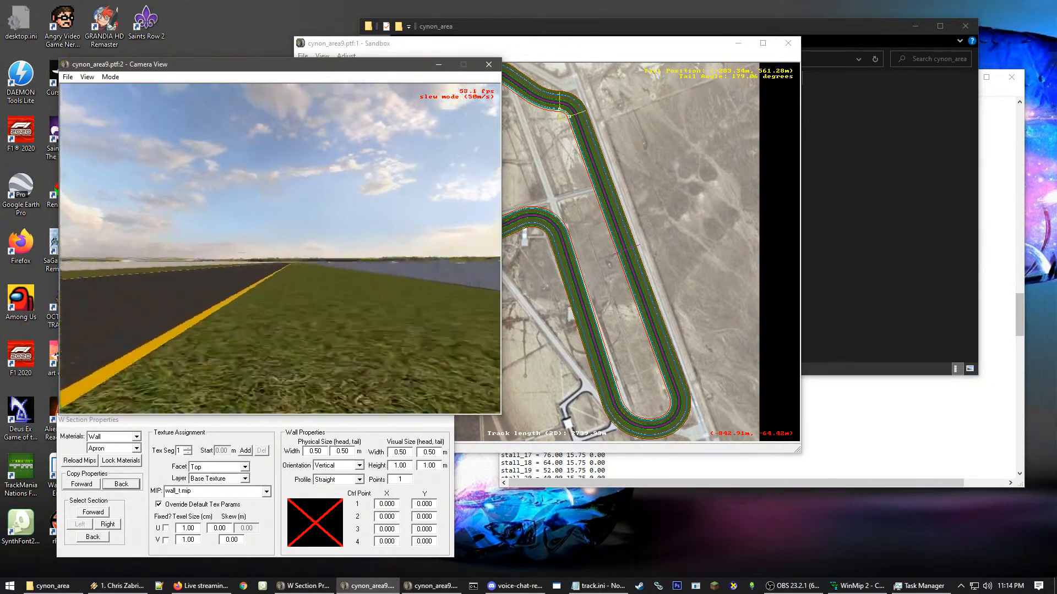
{"action": "key", "text": "Up"}
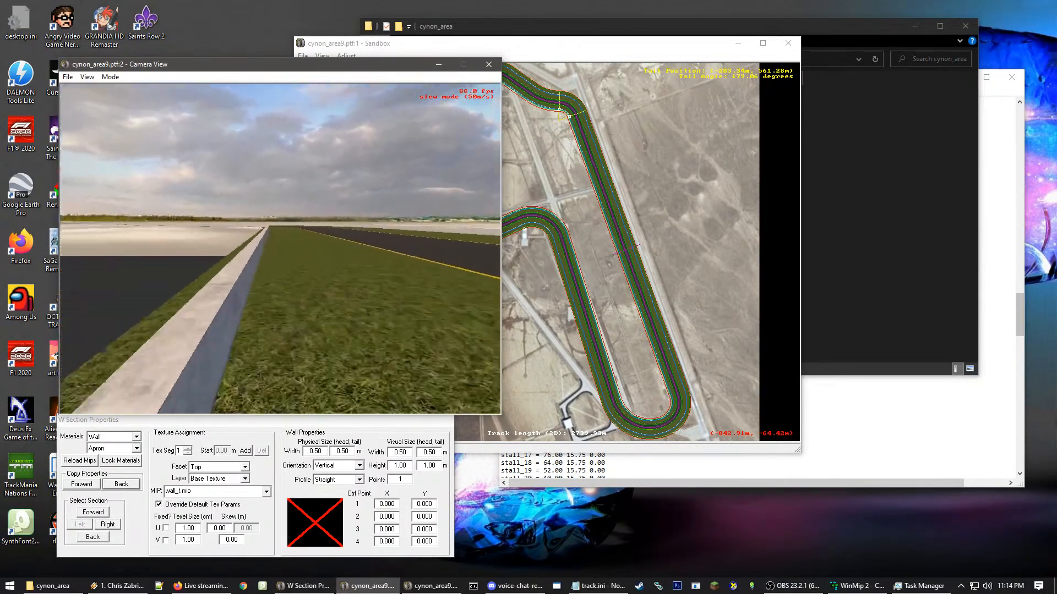
{"action": "key", "text": "Up"}
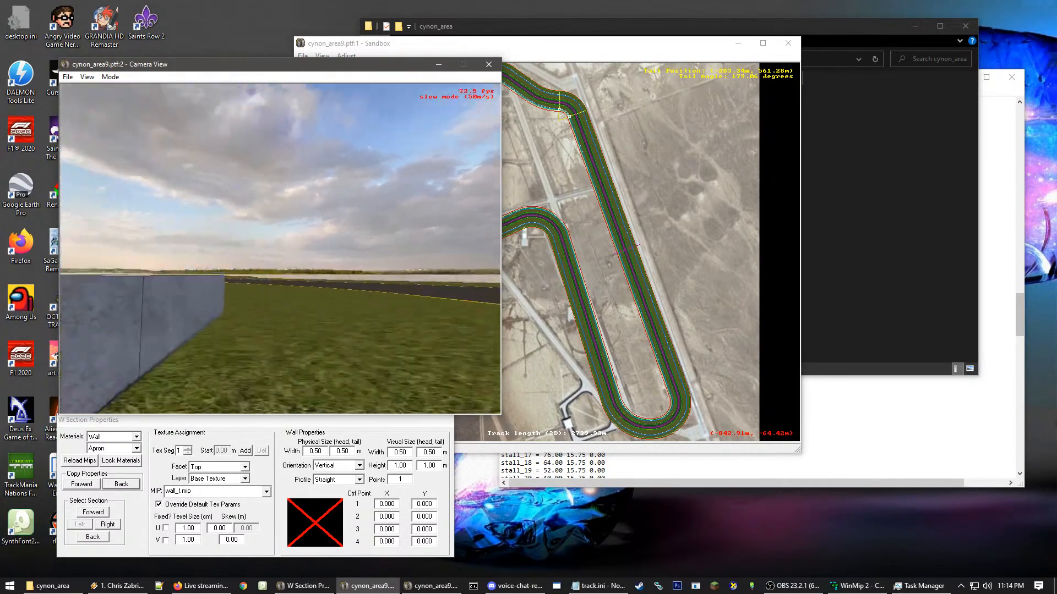
{"action": "key", "text": "Up"}
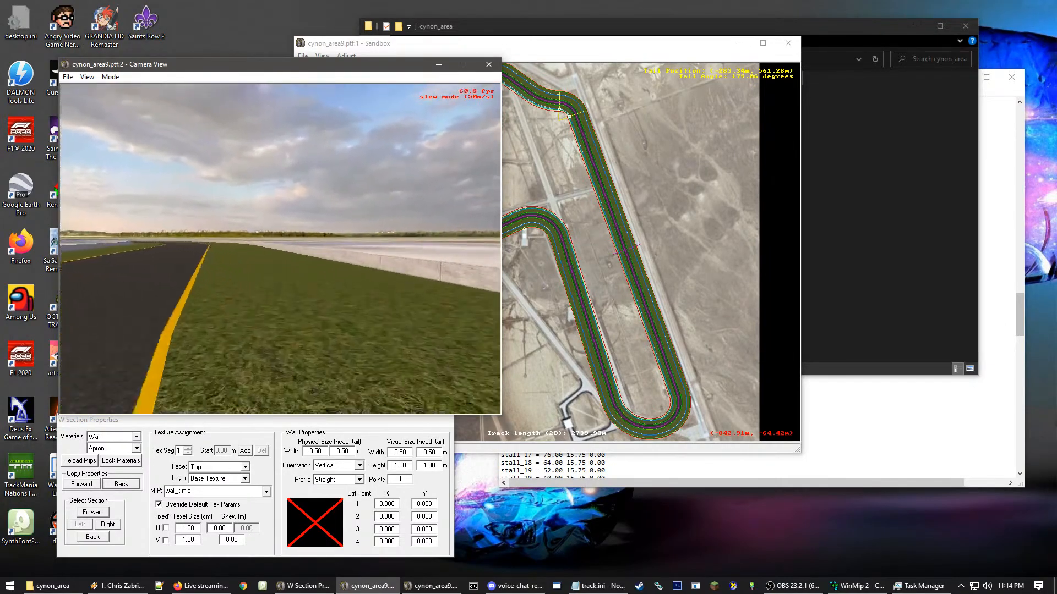
{"action": "key", "text": "Up"}
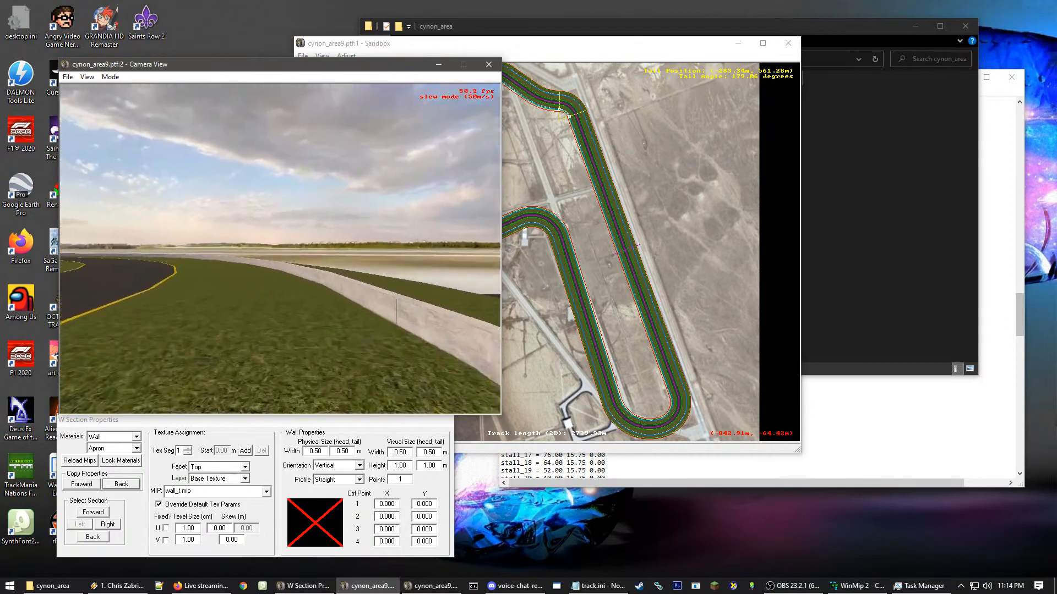
{"action": "key", "text": "Up"}
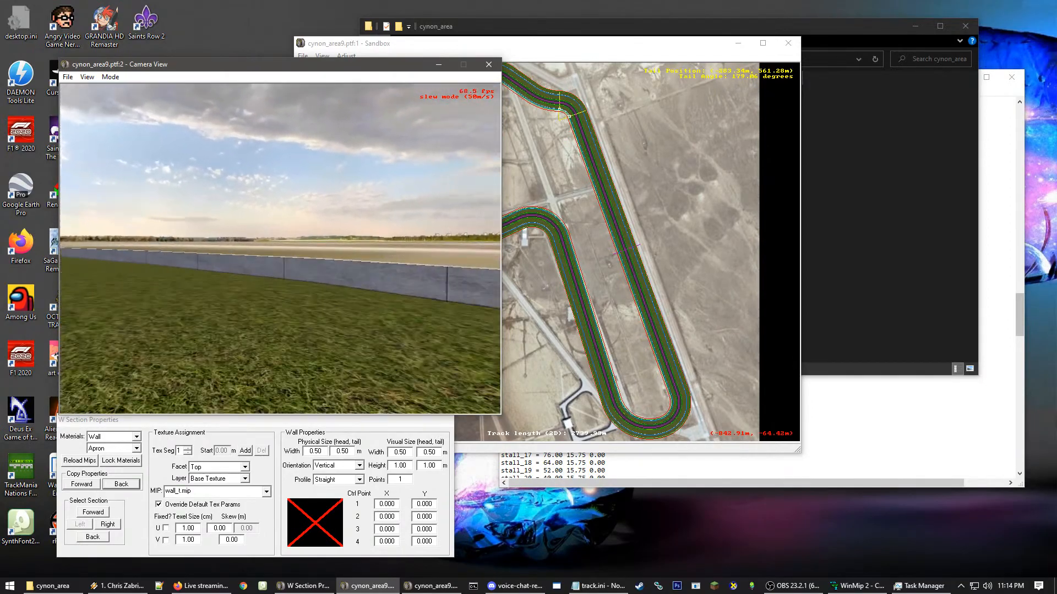
{"action": "key", "text": "Left"}
{"action": "key", "text": "Left"}
{"action": "key", "text": "Up"}
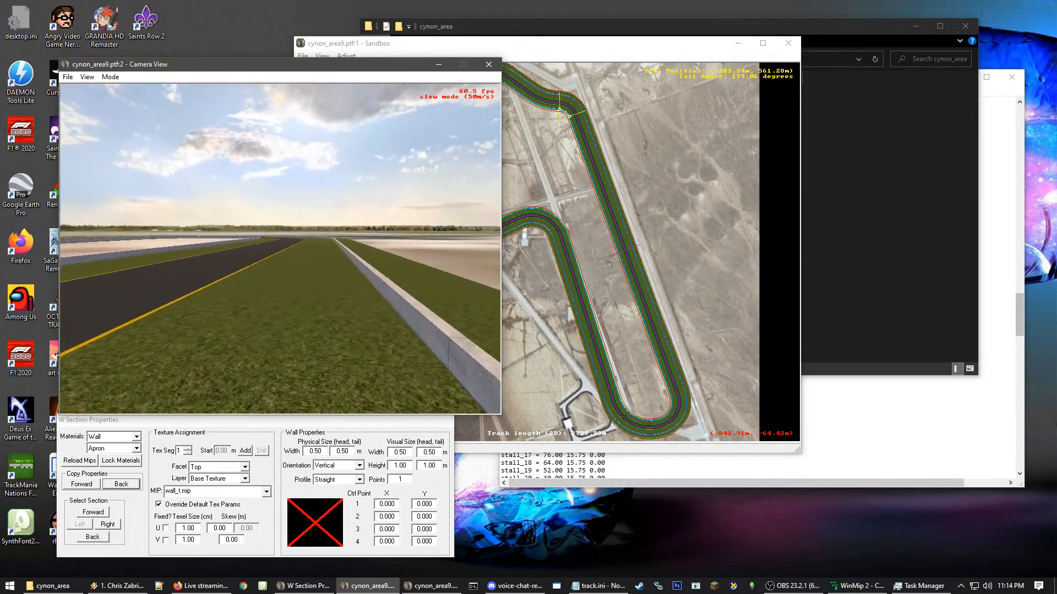
- Follow the road through the curves in the camera view to check the walls on both sides, then return to the track's plan view
{"action": "key", "text": "Up"}
{"action": "key", "text": "Left"}
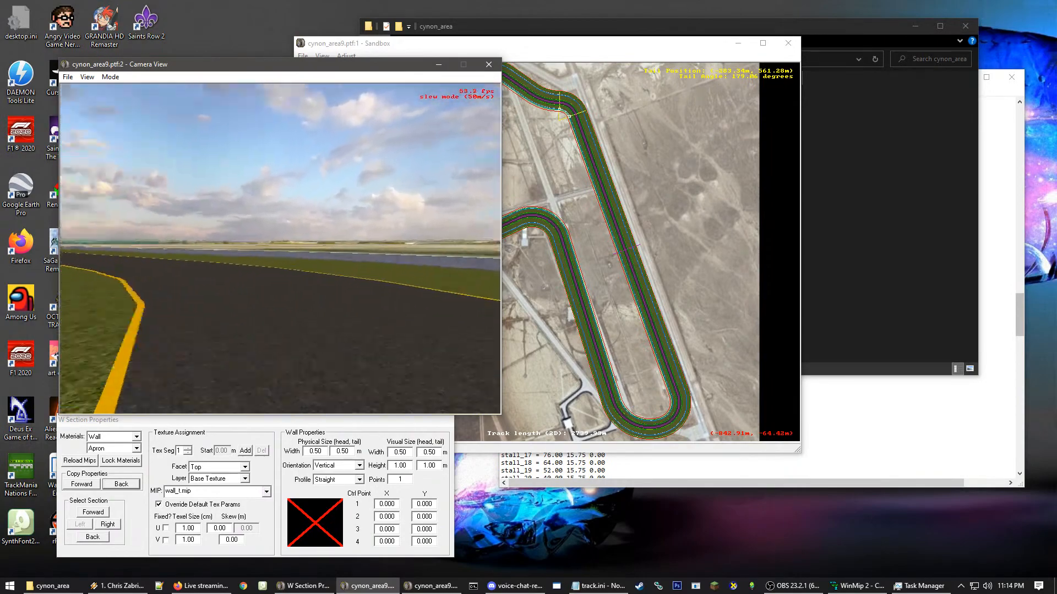
{"action": "key", "text": "Left"}
{"action": "key", "text": "Up"}
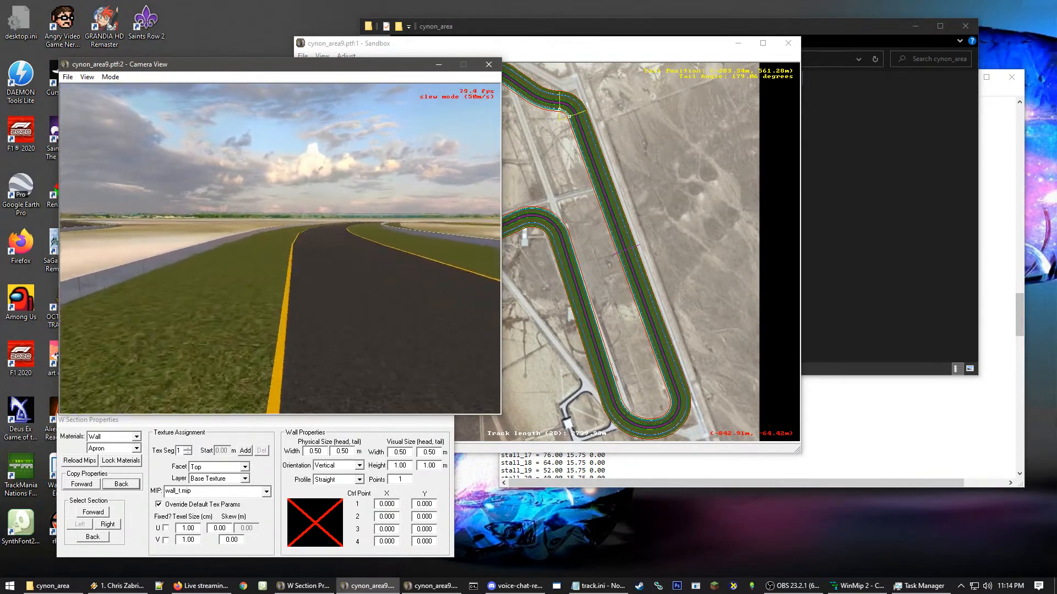
{"action": "key", "text": "Right"}
{"action": "key", "text": "Up"}
{"action": "key", "text": "Up"}
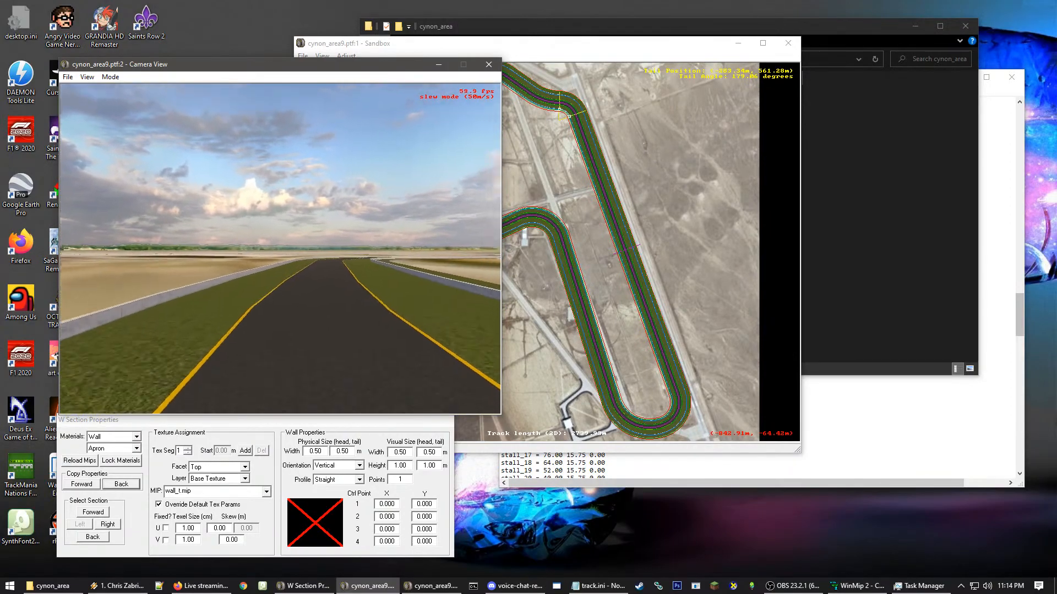
{"action": "key", "text": "Up"}
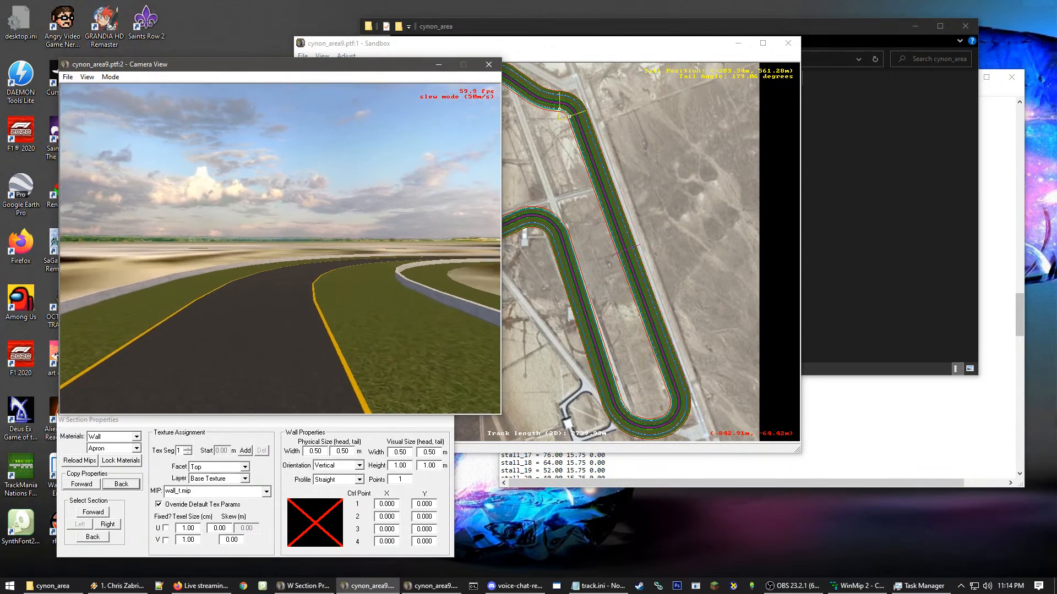
{"action": "left_click", "coordinate": [560, 214]}
{"action": "scroll", "coordinate": [682, 190], "scroll_direction": "down", "scroll_amount": 5}
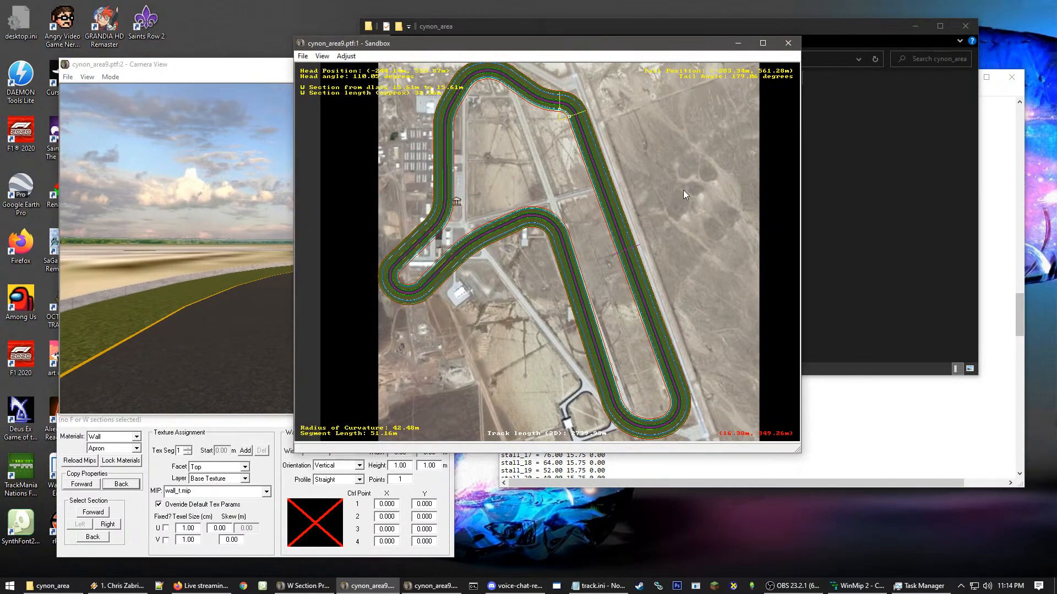
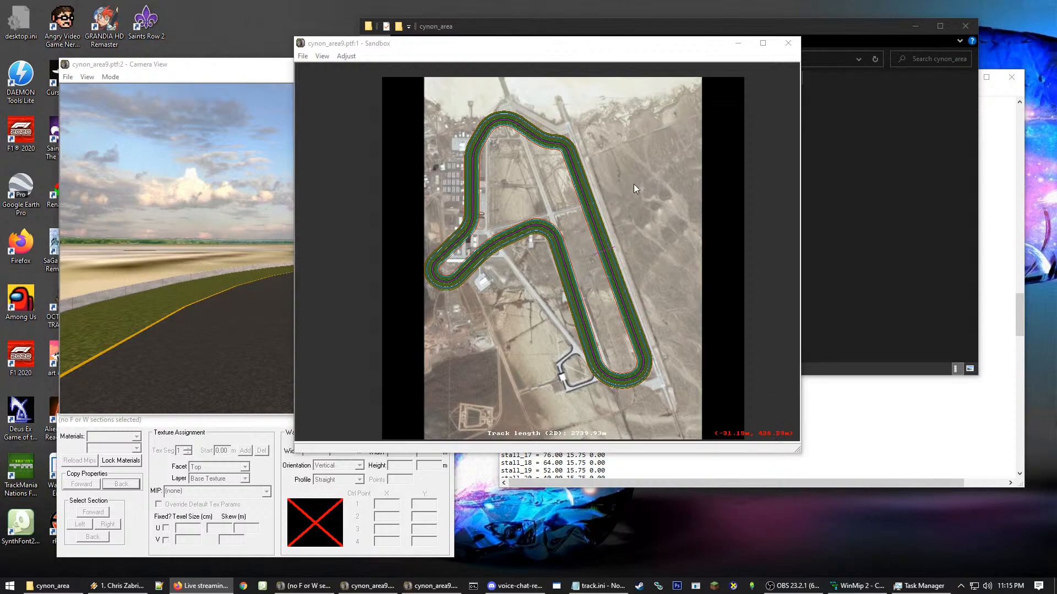
- Save the track as cynon_area10.ptf in the cynon_area folder, with automatic centering of the saved track
{"action": "left_click", "coordinate": [649, 244]}
{"action": "scroll", "coordinate": [651, 242], "scroll_direction": "up", "scroll_amount": 6}
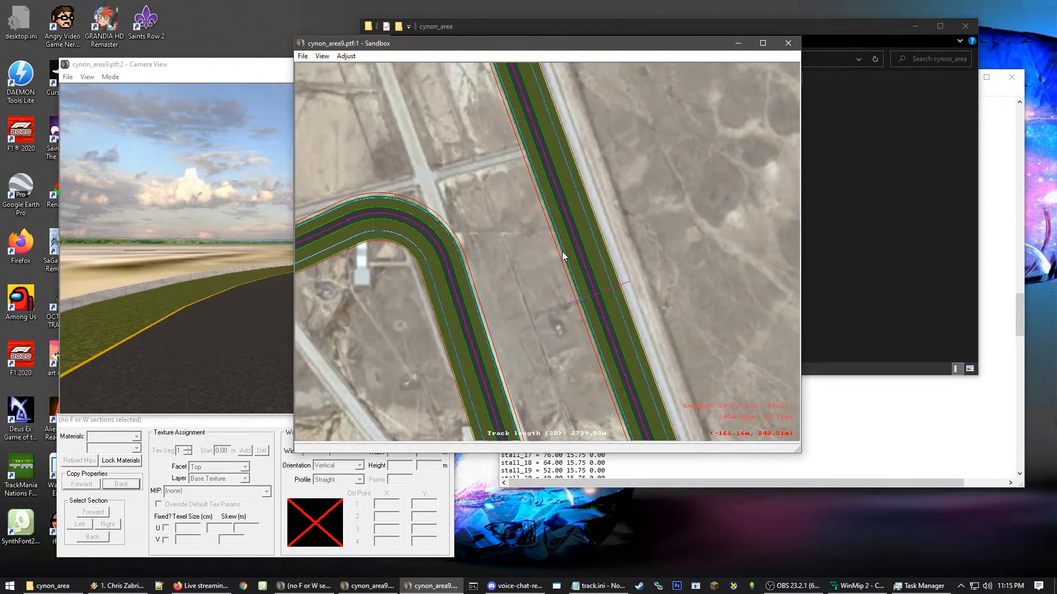
{"action": "scroll", "coordinate": [464, 258], "scroll_direction": "down", "scroll_amount": 3}
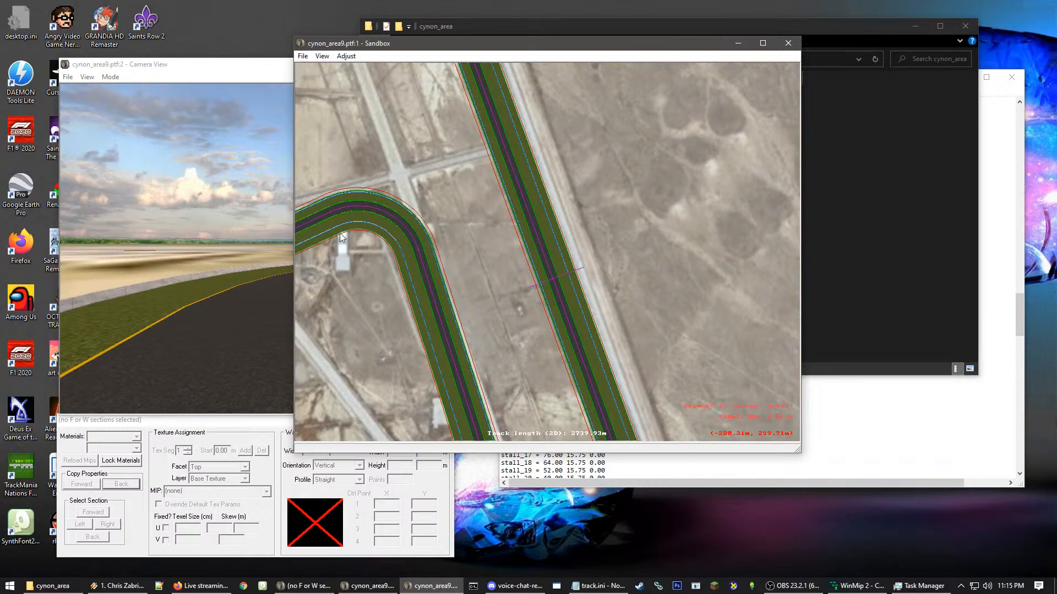
{"action": "left_click", "coordinate": [303, 56]}
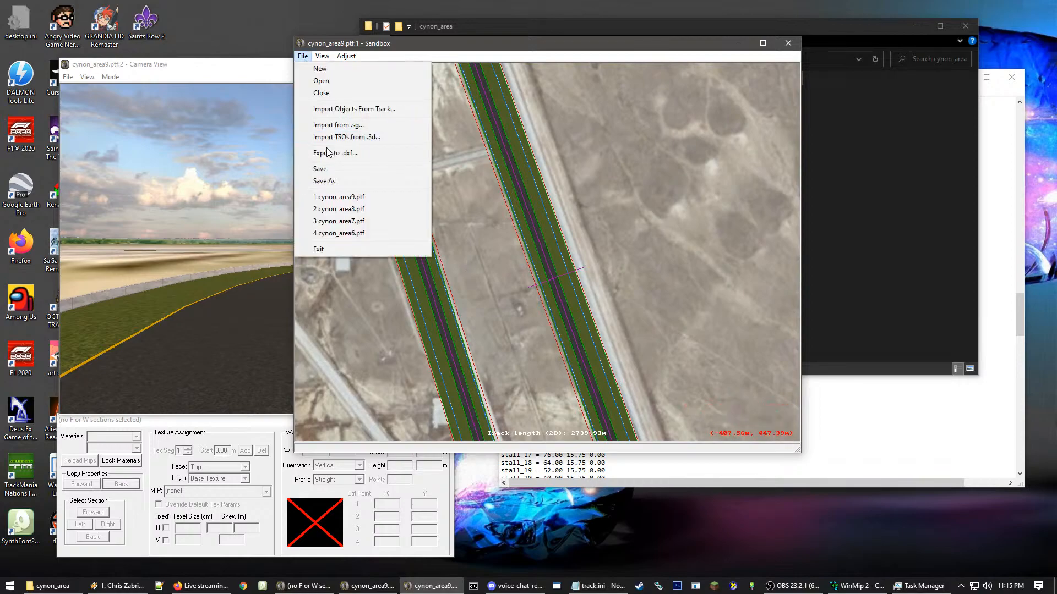
{"action": "left_click", "coordinate": [331, 182]}
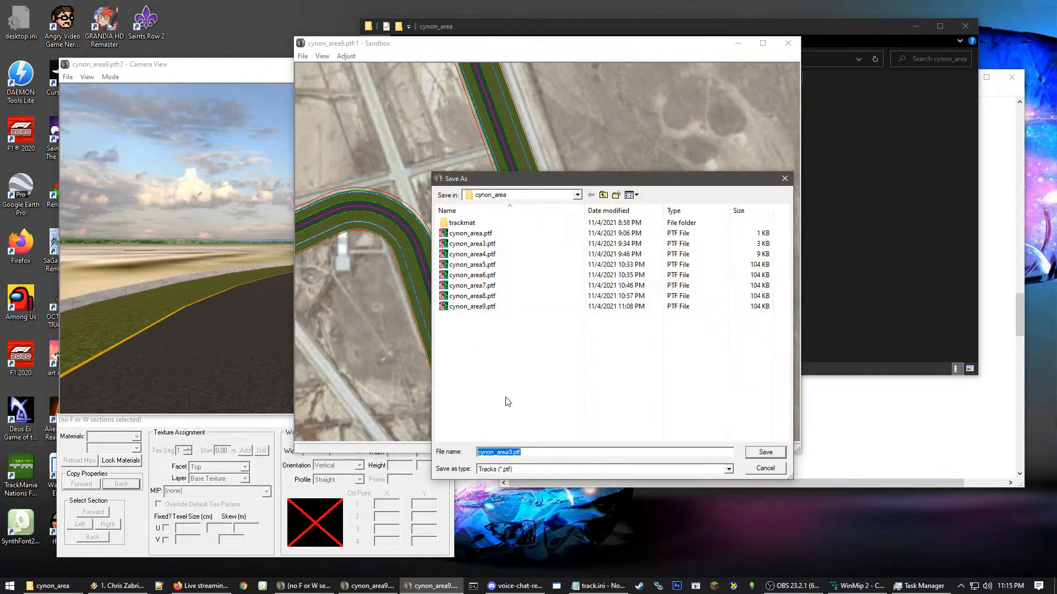
{"action": "left_click", "coordinate": [513, 453]}
{"action": "key", "text": "BackSpace"}
{"action": "type", "text": "10"}
{"action": "key", "text": "Return"}
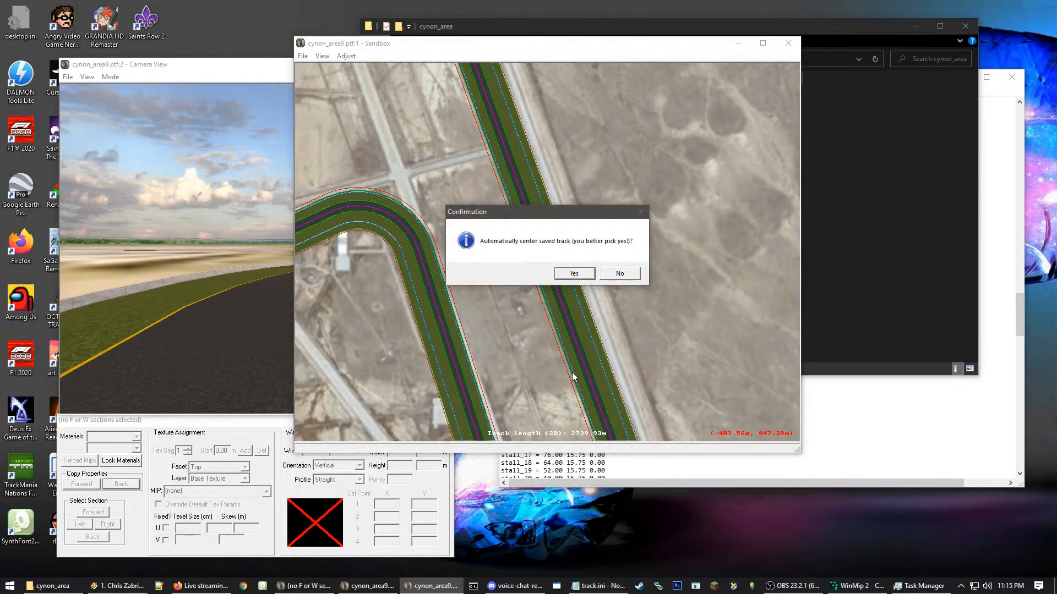
{"action": "key", "text": "Return"}
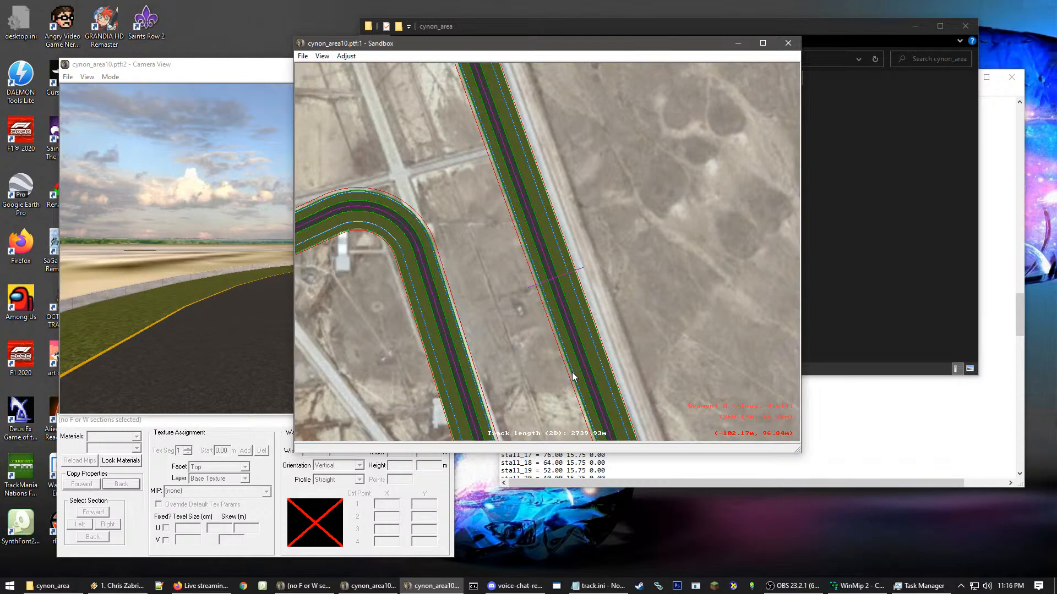
- In File Explorer, copy cynon_area10.ptf from the inner cynon_area folder into the parent cynon_area track folder
{"action": "left_click", "coordinate": [806, 307]}
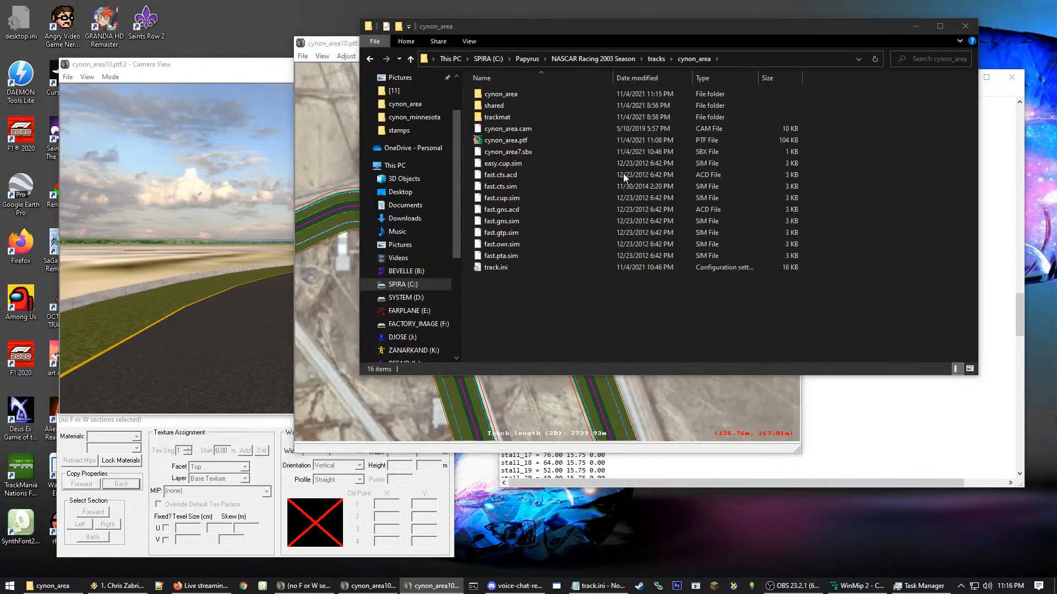
{"action": "double_click", "coordinate": [498, 95]}
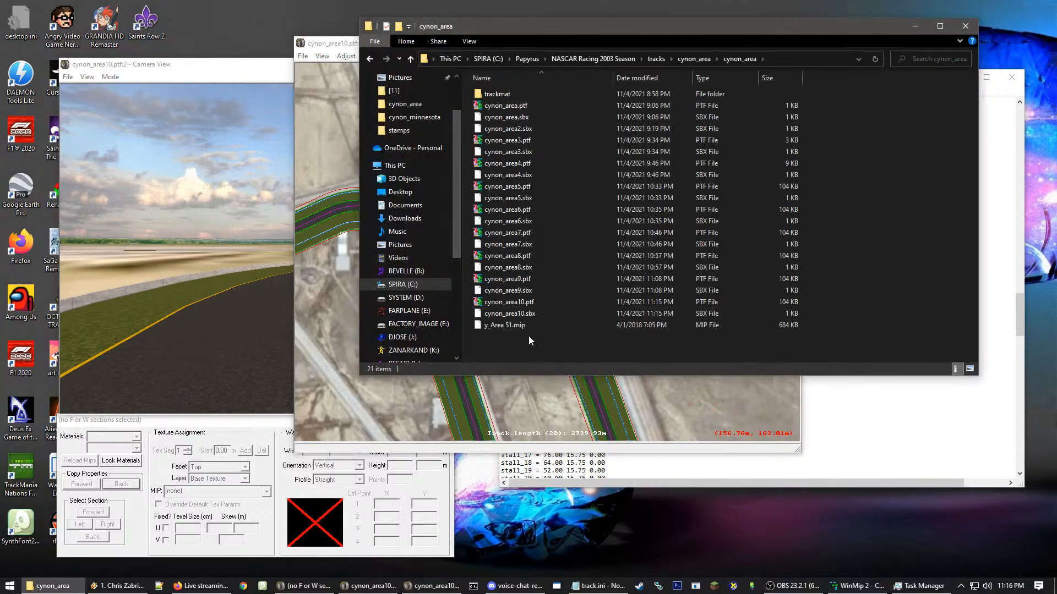
{"action": "left_click", "coordinate": [522, 303]}
{"action": "left_click", "coordinate": [688, 59]}
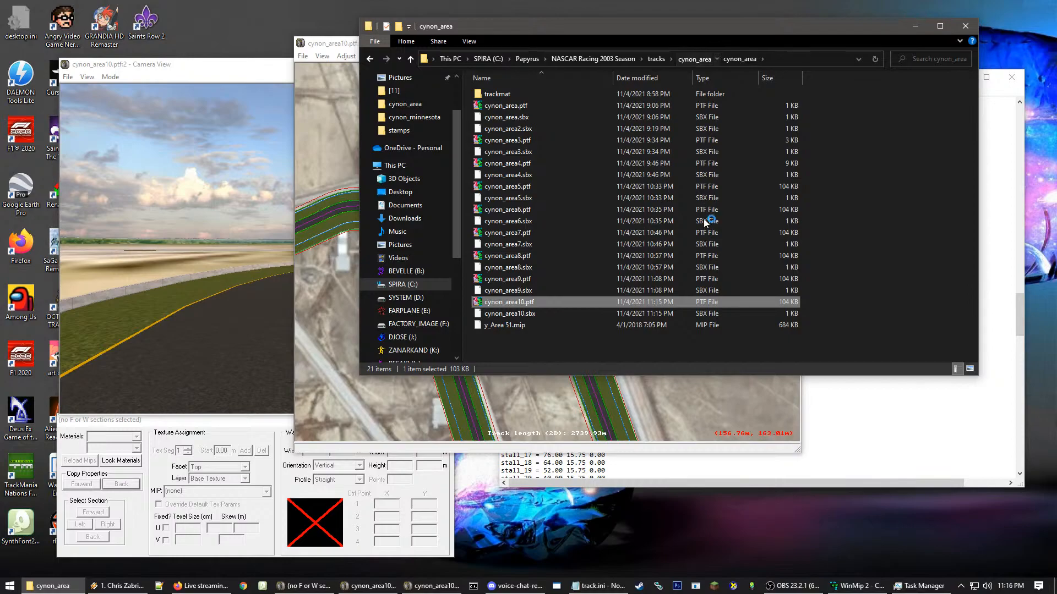
{"action": "key", "text": "ctrl+v"}
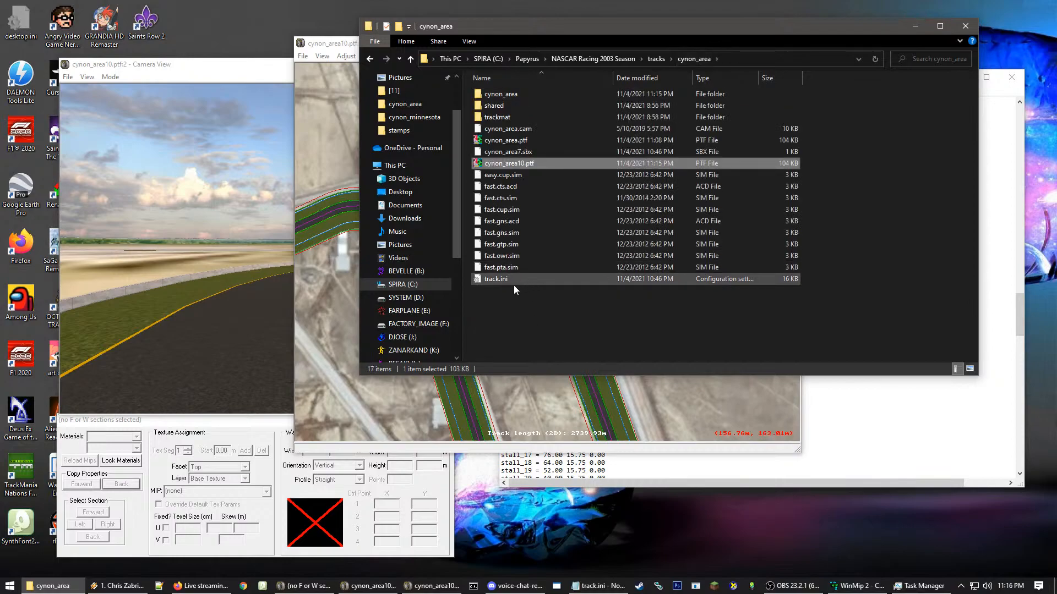
- Delete the old cynon_area.ptf from the track folder and rename cynon_area10.ptf as cynon_area.ptf in its place
{"action": "left_click", "coordinate": [504, 142]}
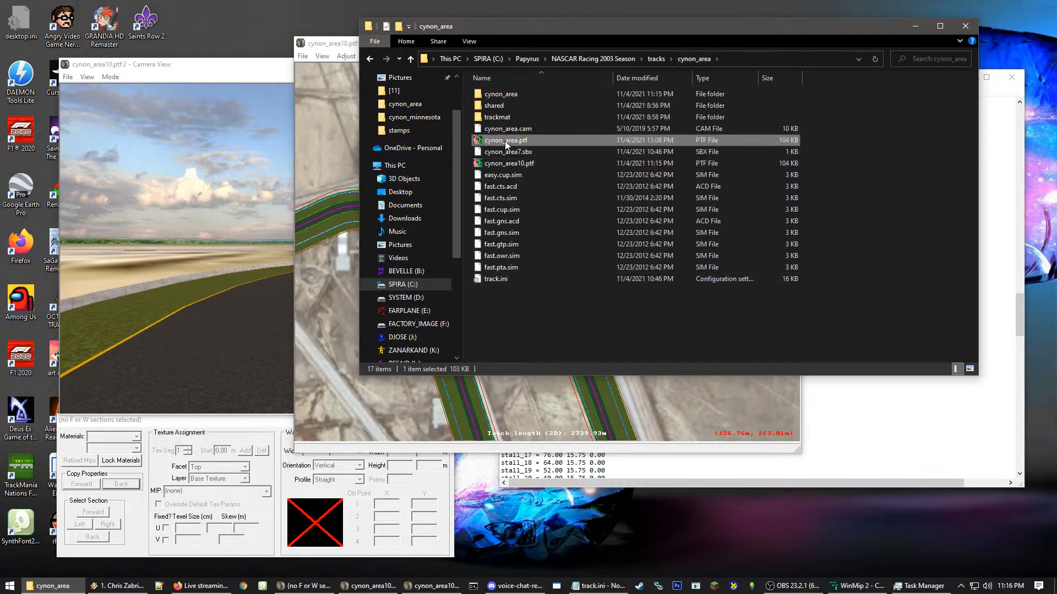
{"action": "key", "text": "Delete"}
{"action": "left_click", "coordinate": [519, 156]}
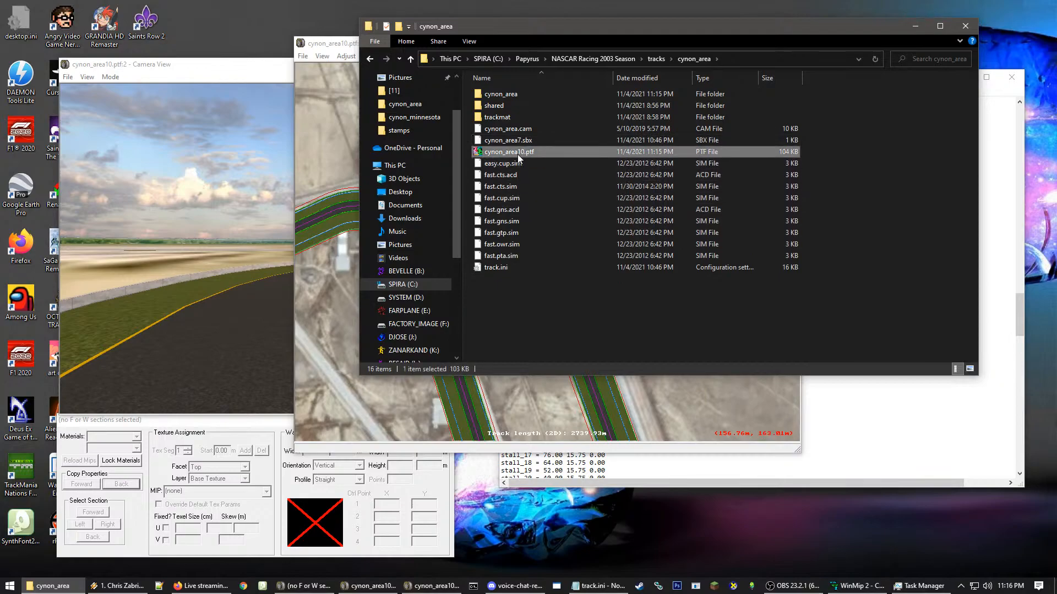
{"action": "left_click", "coordinate": [524, 153]}
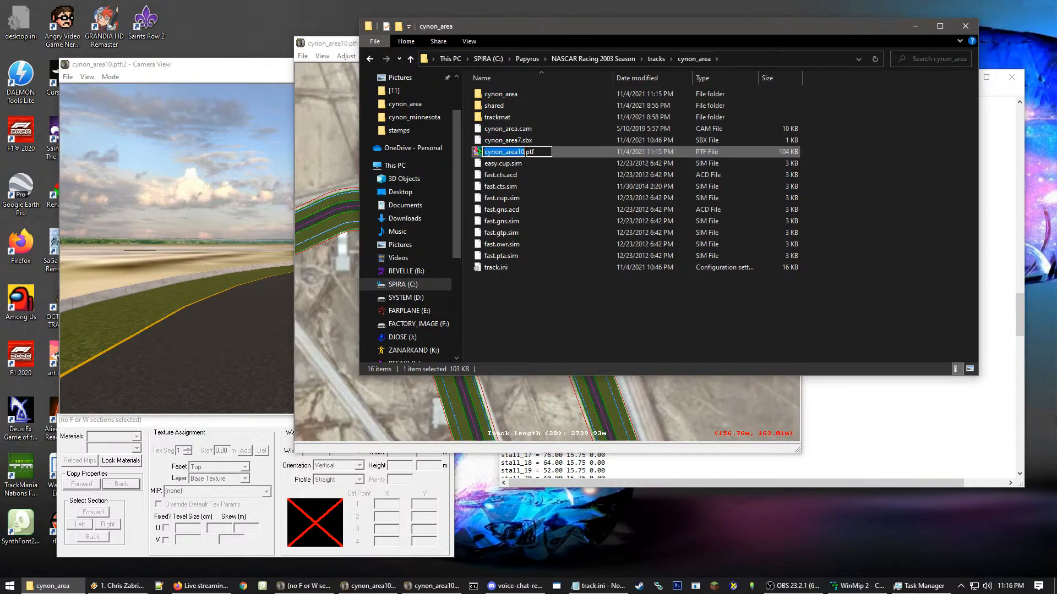
{"action": "left_click", "coordinate": [526, 153]}
{"action": "key", "text": "BackSpace"}
{"action": "key", "text": "BackSpace"}
{"action": "left_click", "coordinate": [588, 307]}
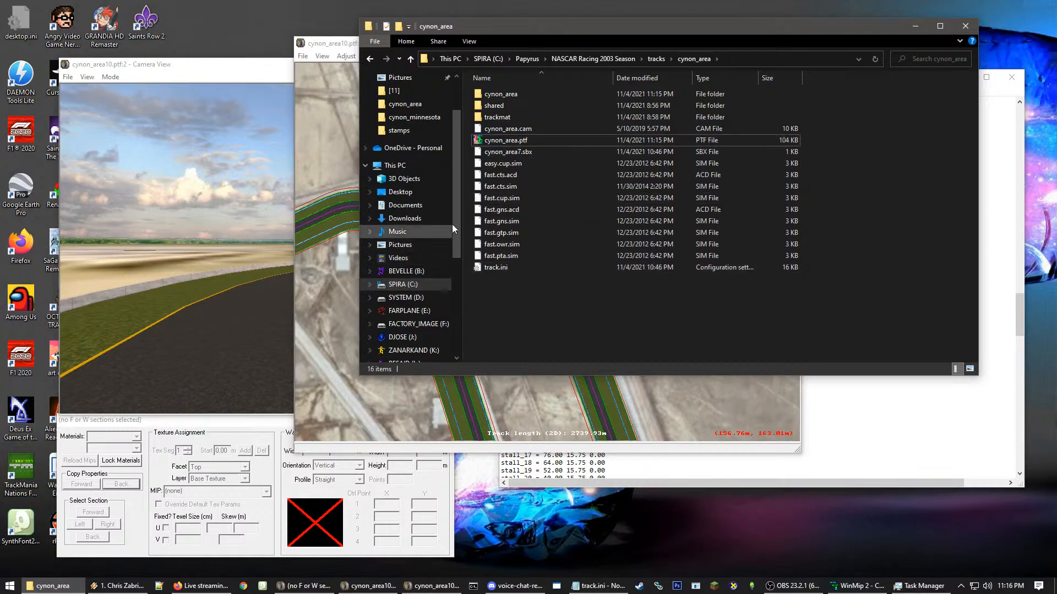
- Switch to Sandbox's camera view and fly over the circuit and infield to examine the terrain and walls around the curves
{"action": "left_click", "coordinate": [198, 277]}
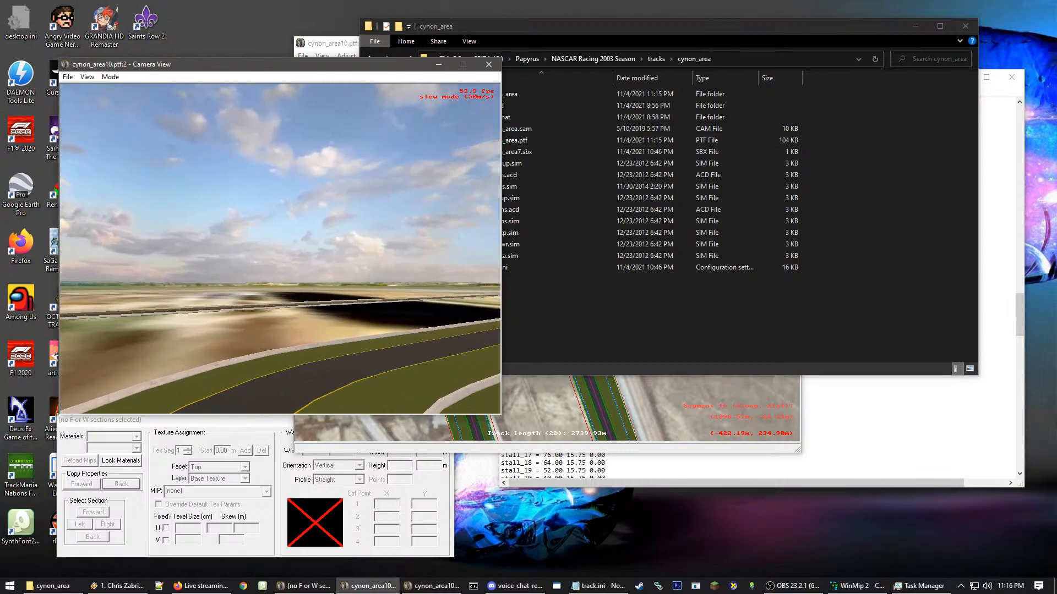
{"action": "key", "text": "Up"}
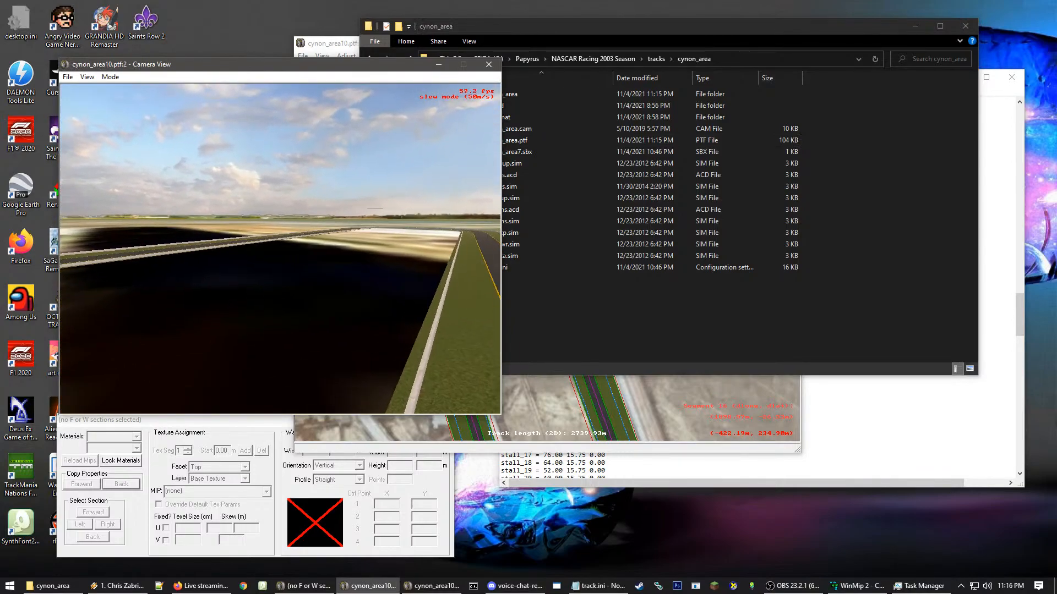
{"action": "key", "text": "Up"}
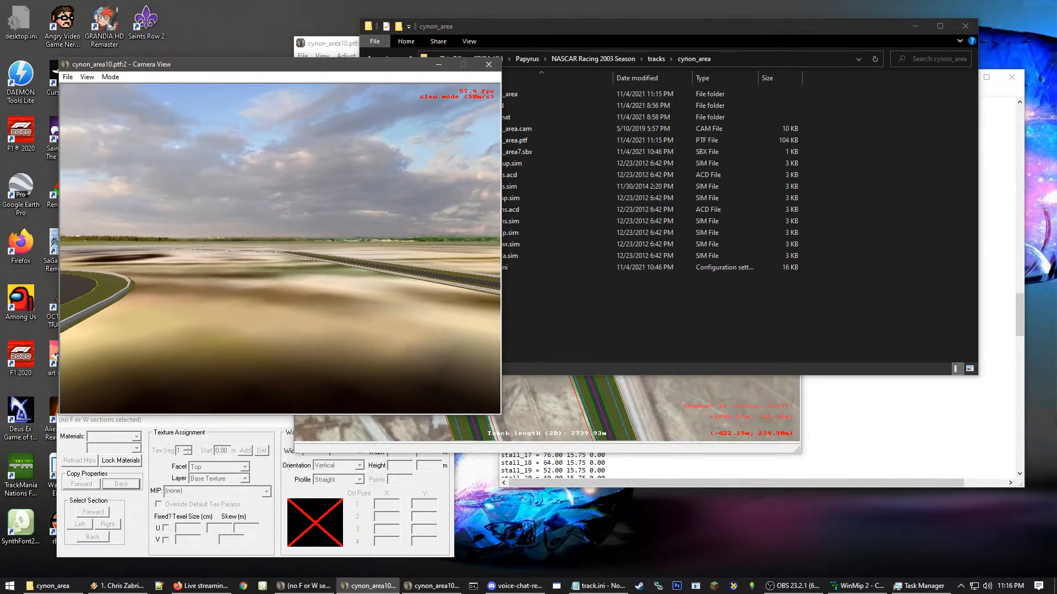
{"action": "key", "text": "Up"}
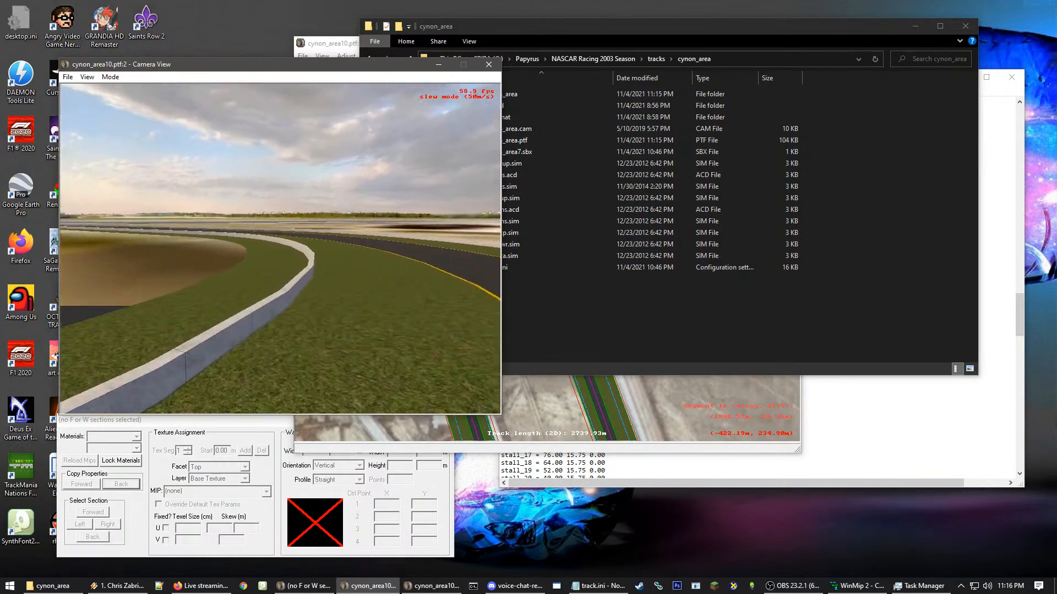
{"action": "key", "text": "Up"}
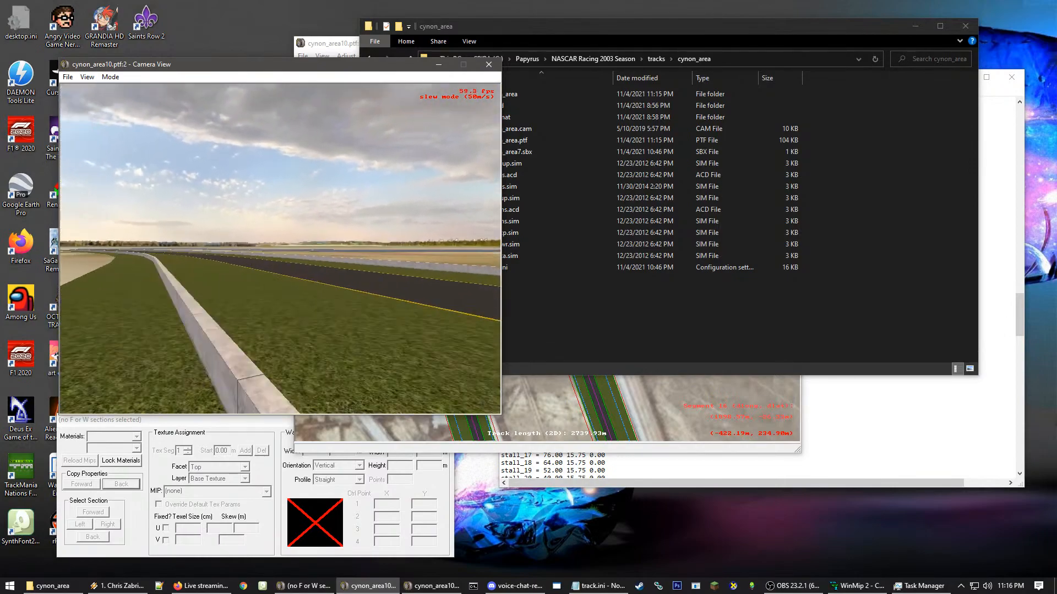
{"action": "key", "text": "Up"}
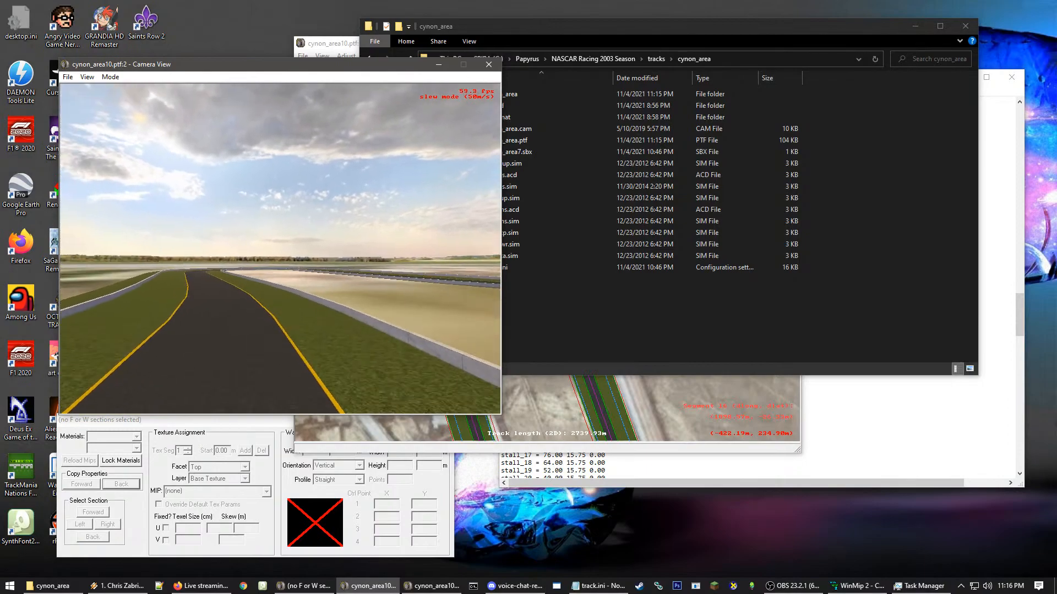
{"action": "key", "text": "Up"}
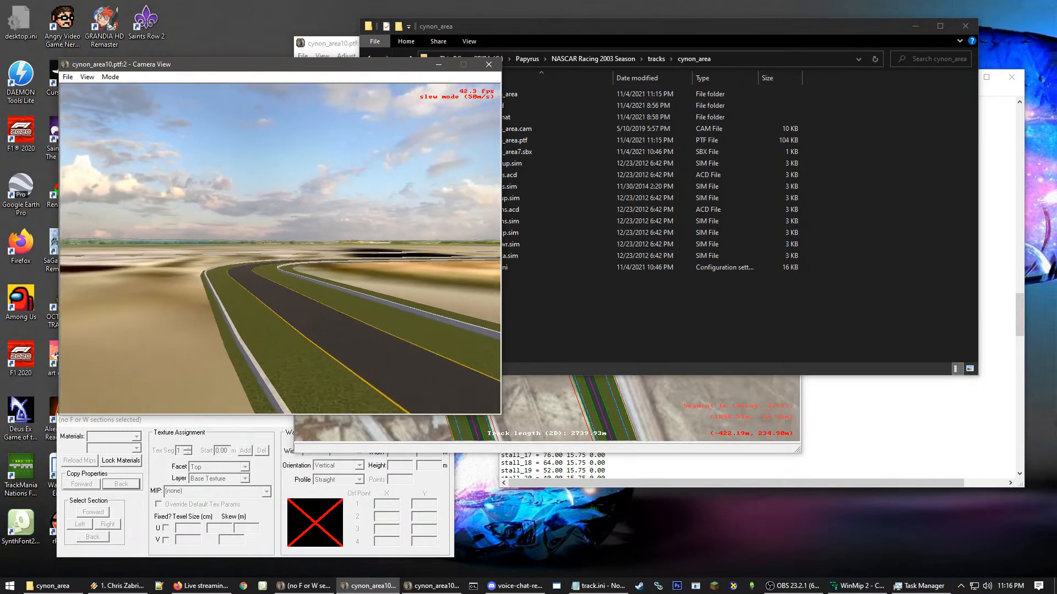
- Follow the road along the straights and through the curves in the camera view to check the road edges and walls on both sides
{"action": "key", "text": "Up"}
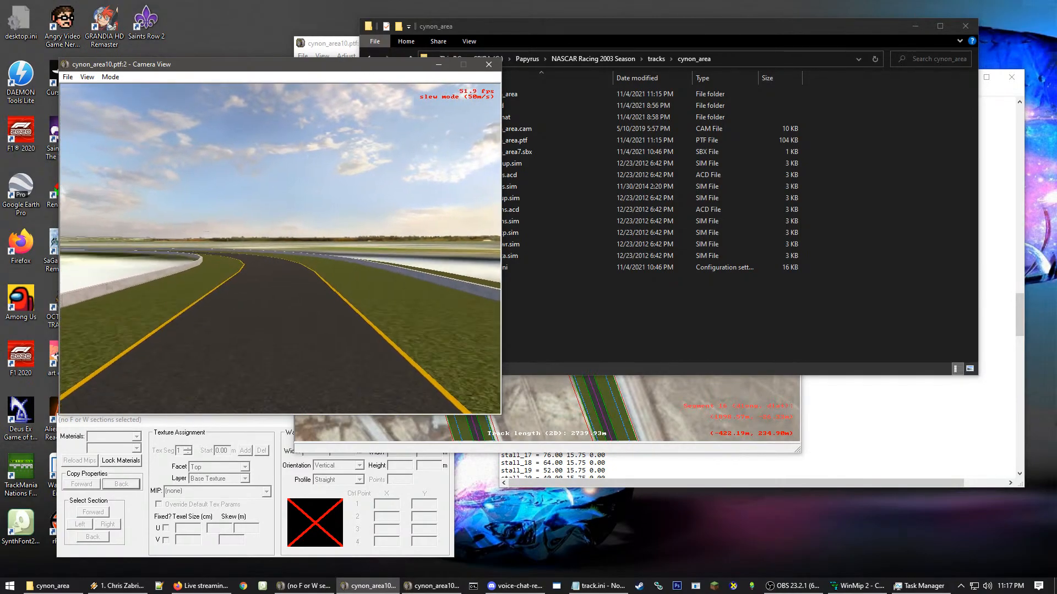
{"action": "key", "text": "Up"}
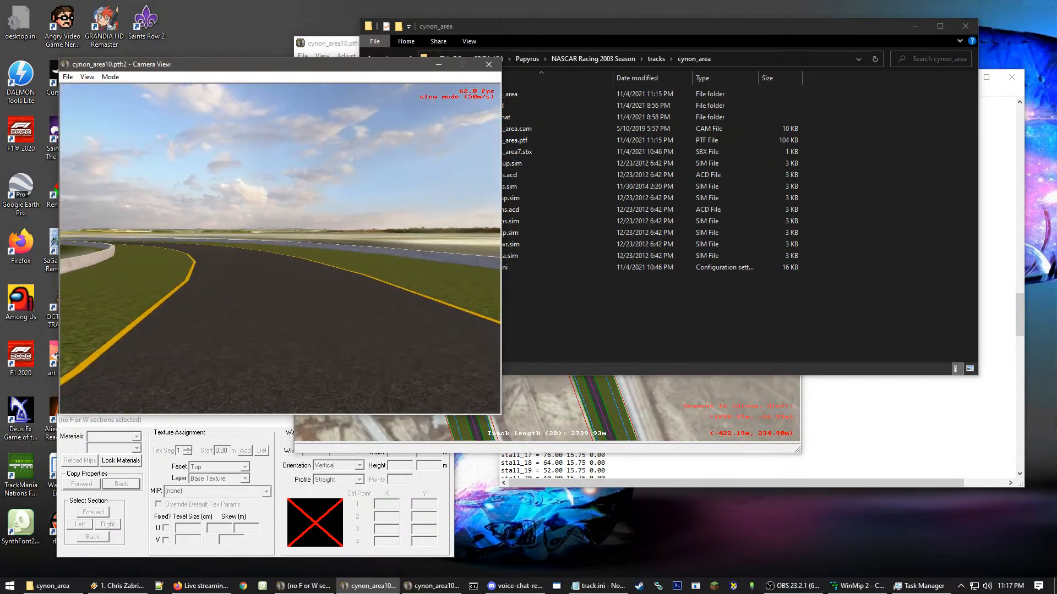
{"action": "key", "text": "Up"}
{"action": "key", "text": "Left"}
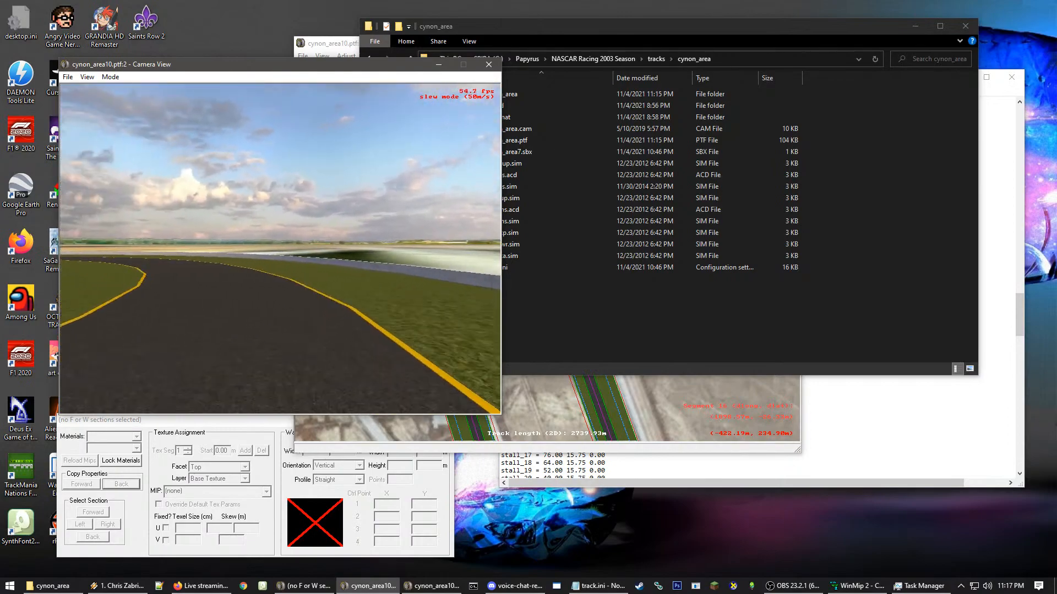
{"action": "key", "text": "Left"}
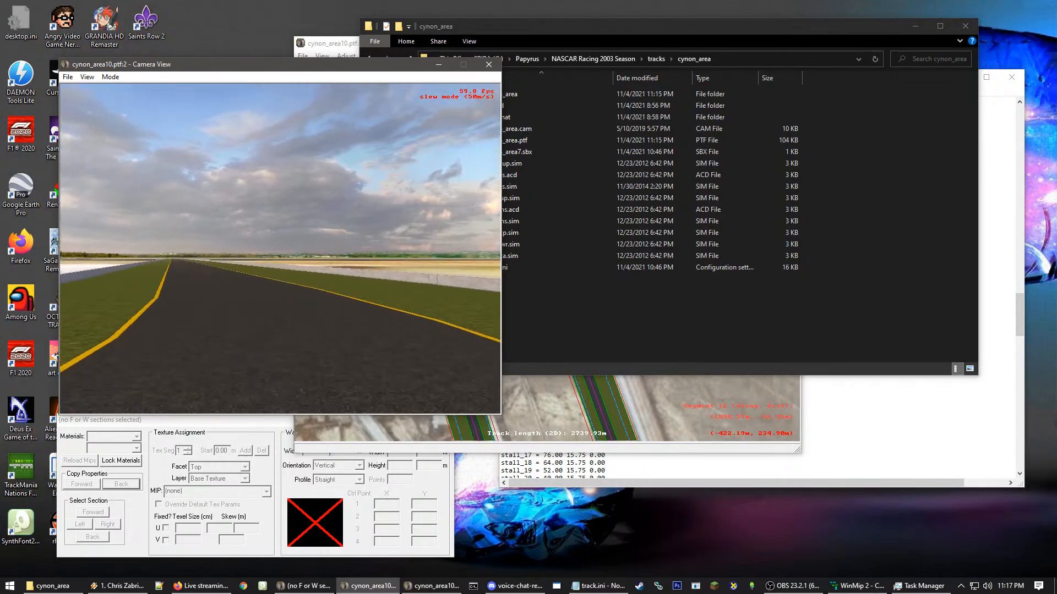
{"action": "key", "text": "Left"}
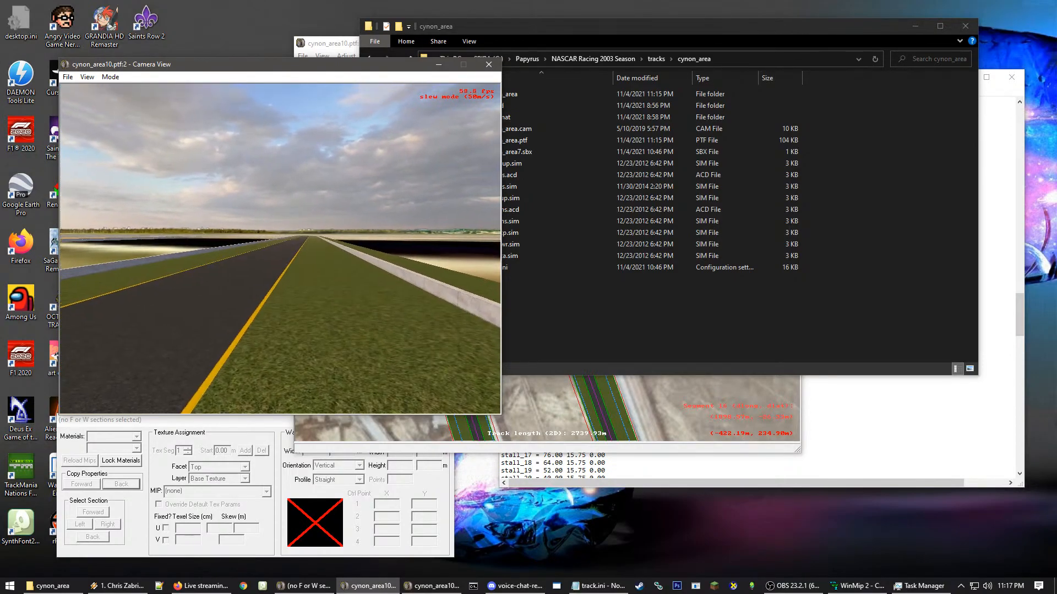
{"action": "key", "text": "Up"}
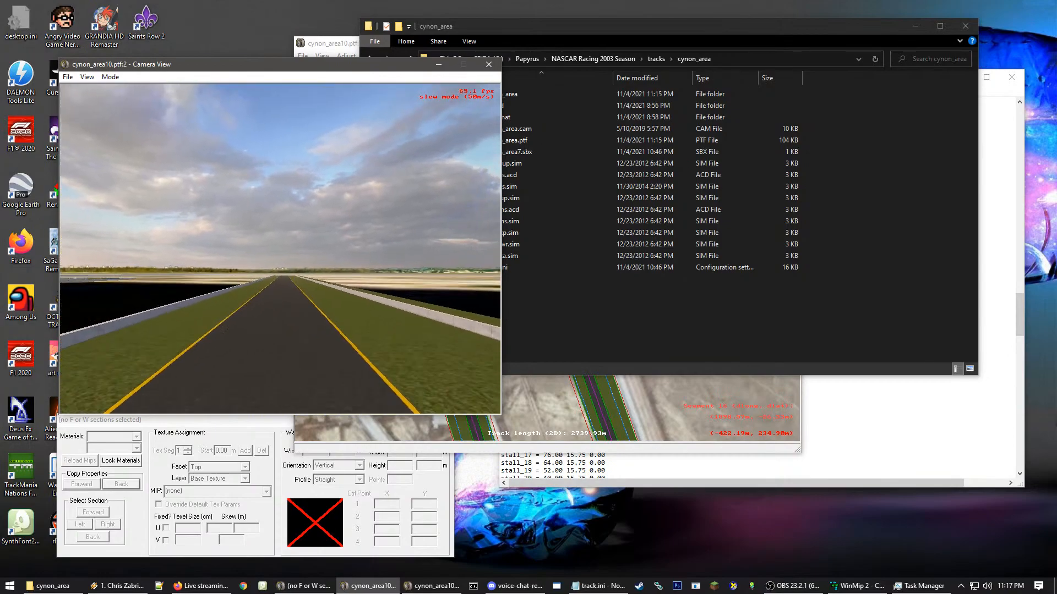
{"action": "key", "text": "Up"}
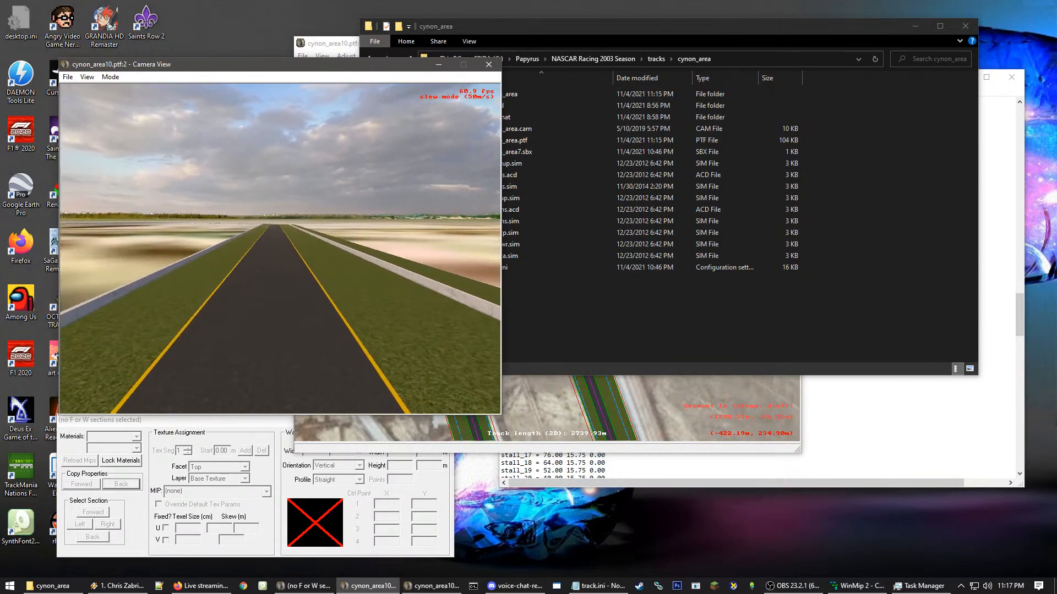
{"action": "key", "text": "Up"}
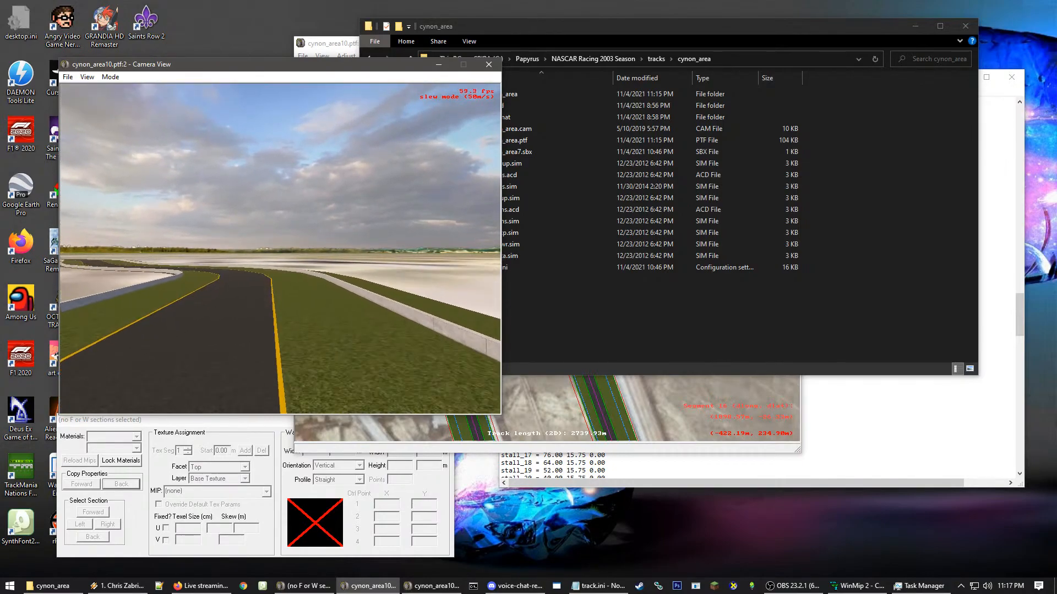
{"action": "key", "text": "Up"}
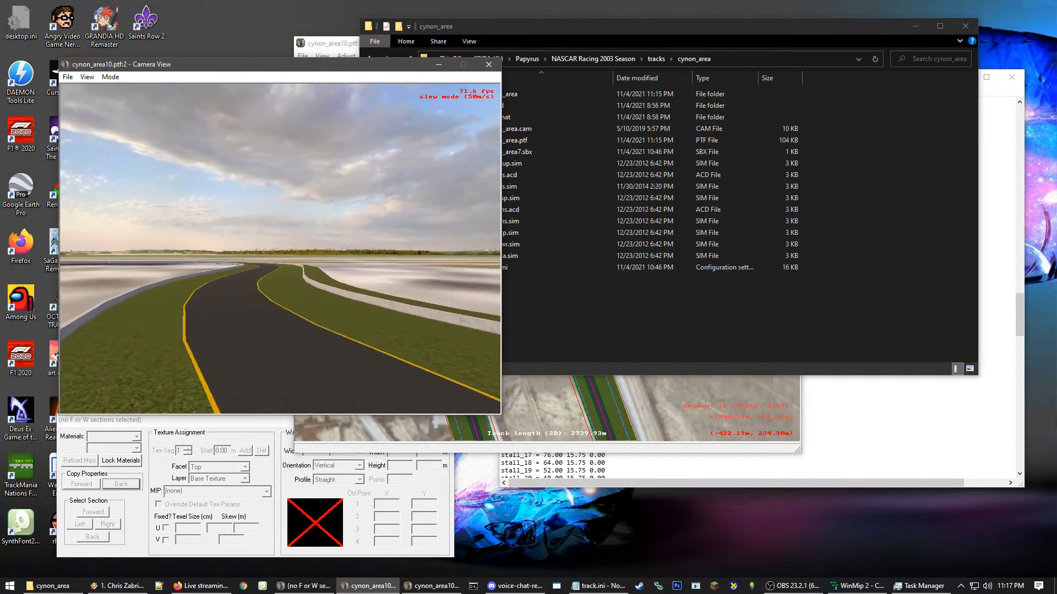
{"action": "key", "text": "Up"}
{"action": "key", "text": "Up"}
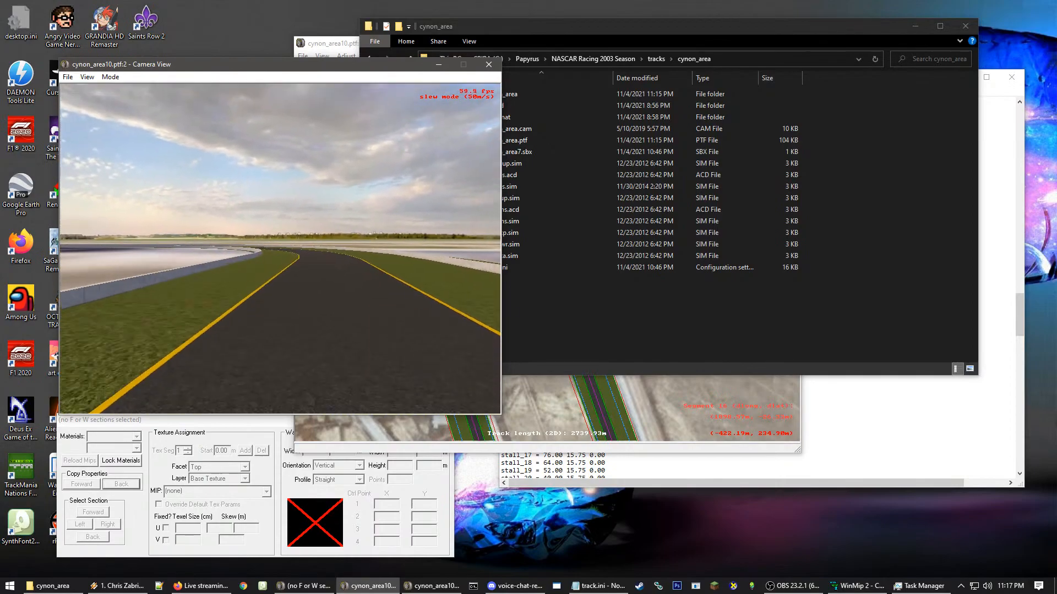
{"action": "key", "text": "Up"}
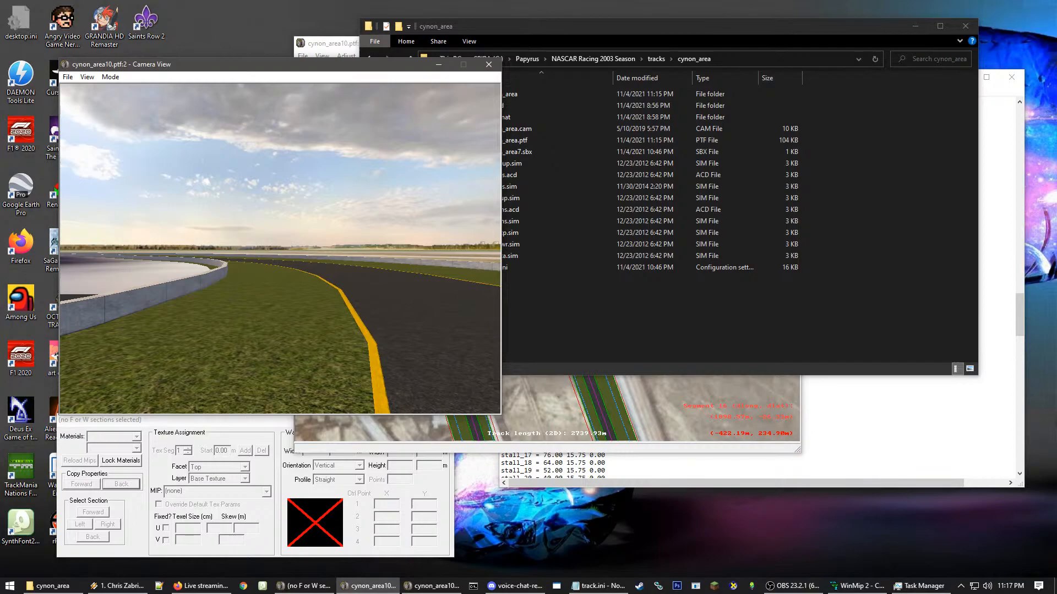
{"action": "key", "text": "alt+Tab"}
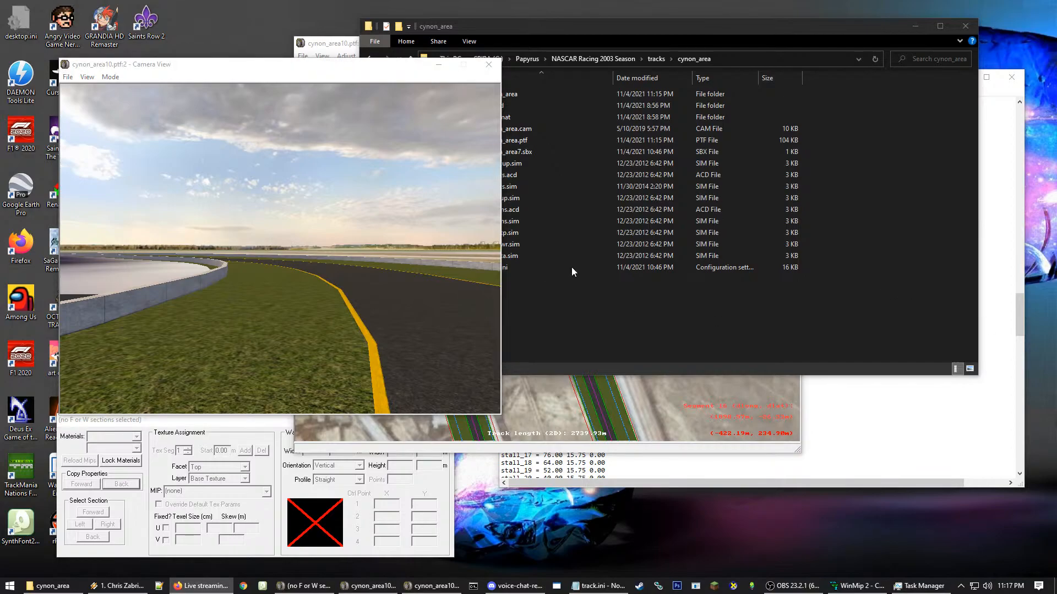
{"action": "left_click", "coordinate": [291, 232]}
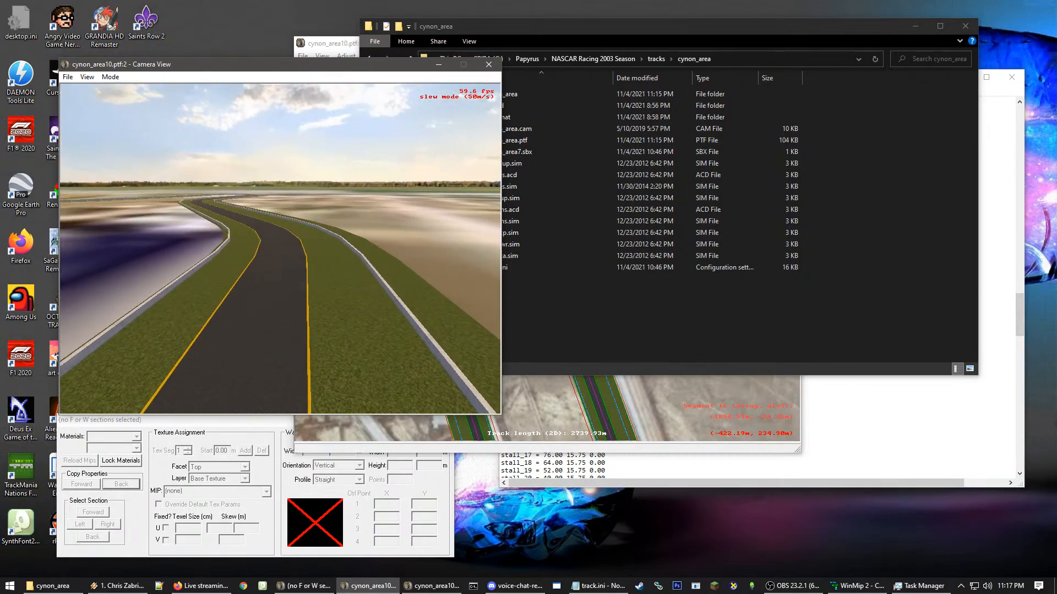
- In File Explorer, go up to the tracks folder and compress the cynon_area folder into cynon_area.rar
{"action": "left_click", "coordinate": [655, 329]}
{"action": "left_click", "coordinate": [495, 105]}
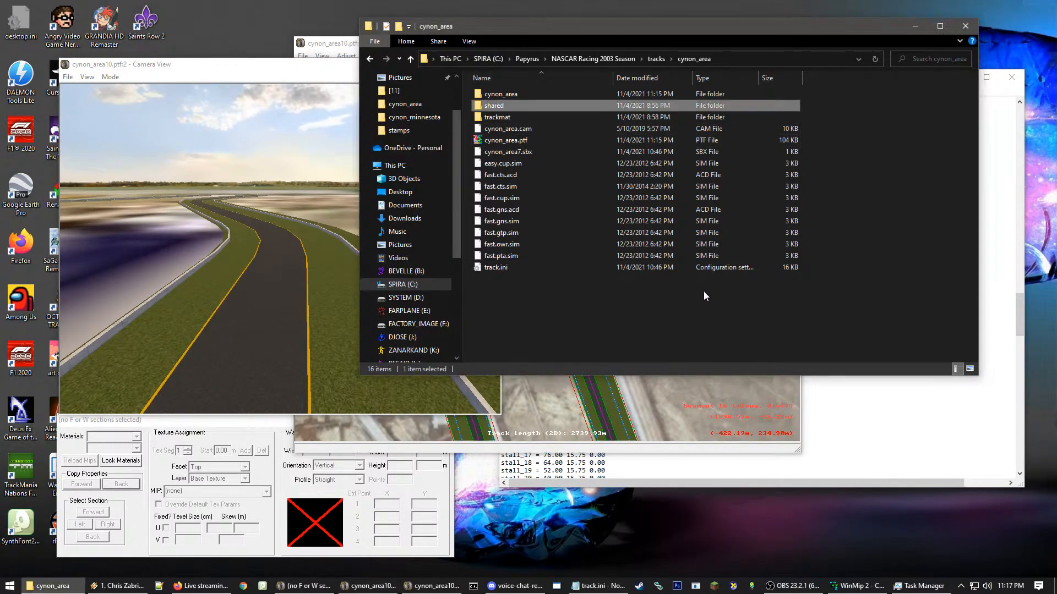
{"action": "left_click", "coordinate": [590, 340]}
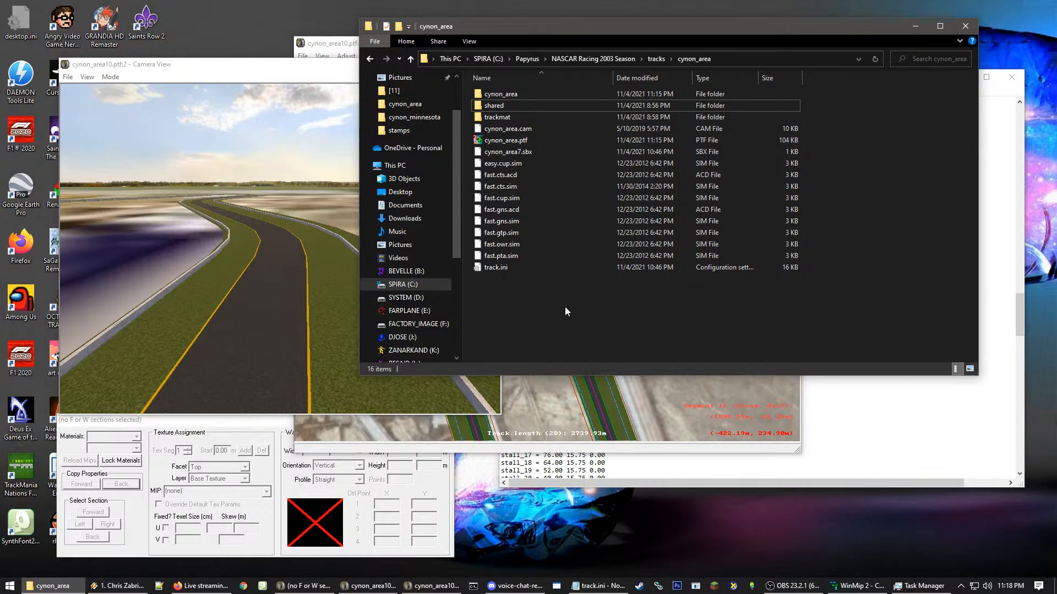
{"action": "left_click", "coordinate": [655, 59]}
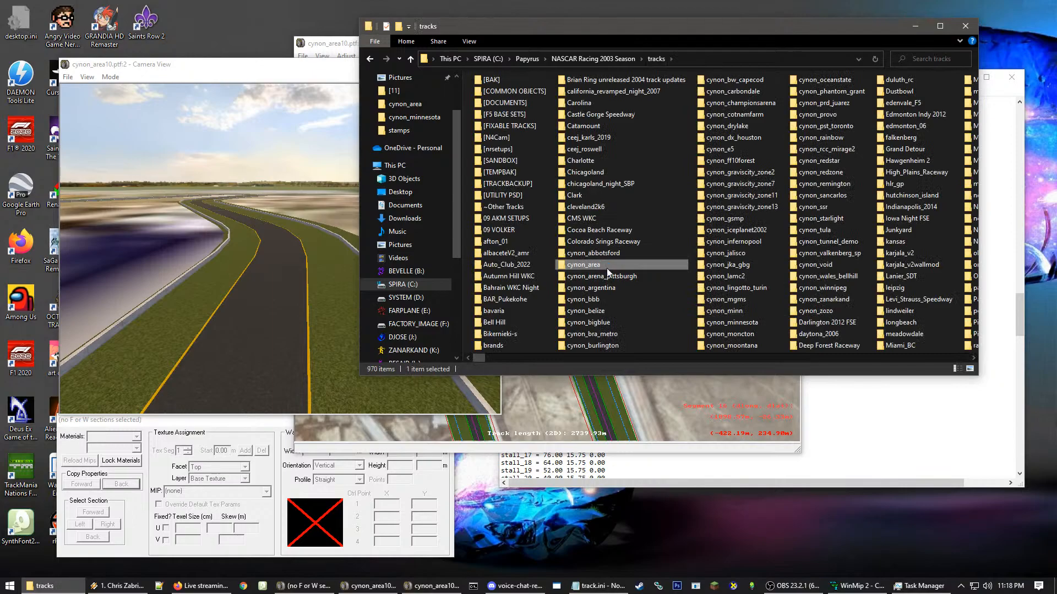
{"action": "right_click", "coordinate": [607, 268]}
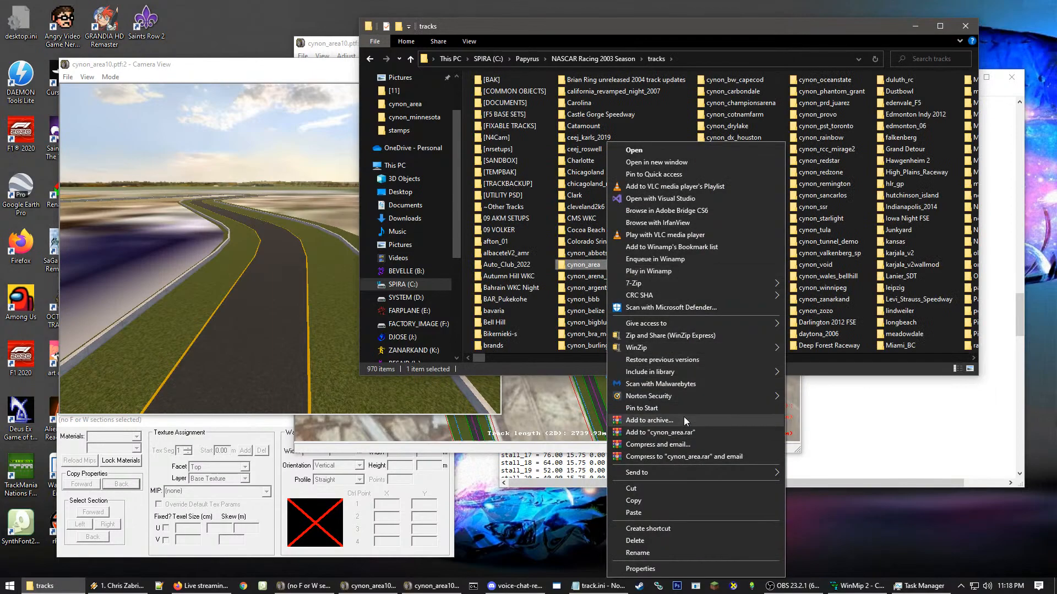
{"action": "left_click", "coordinate": [674, 432]}
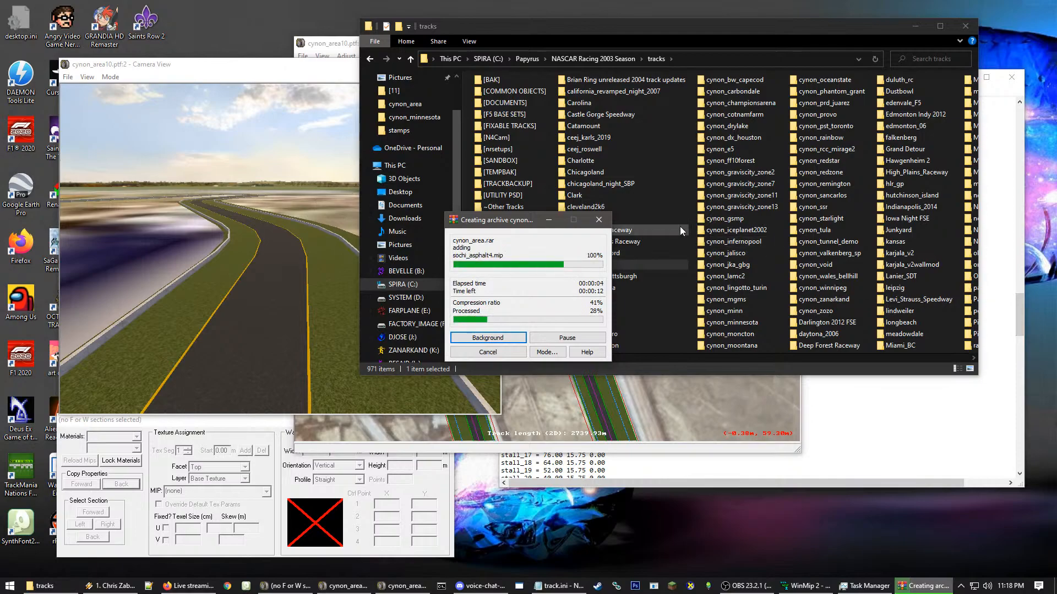
{"action": "left_click", "coordinate": [257, 244]}
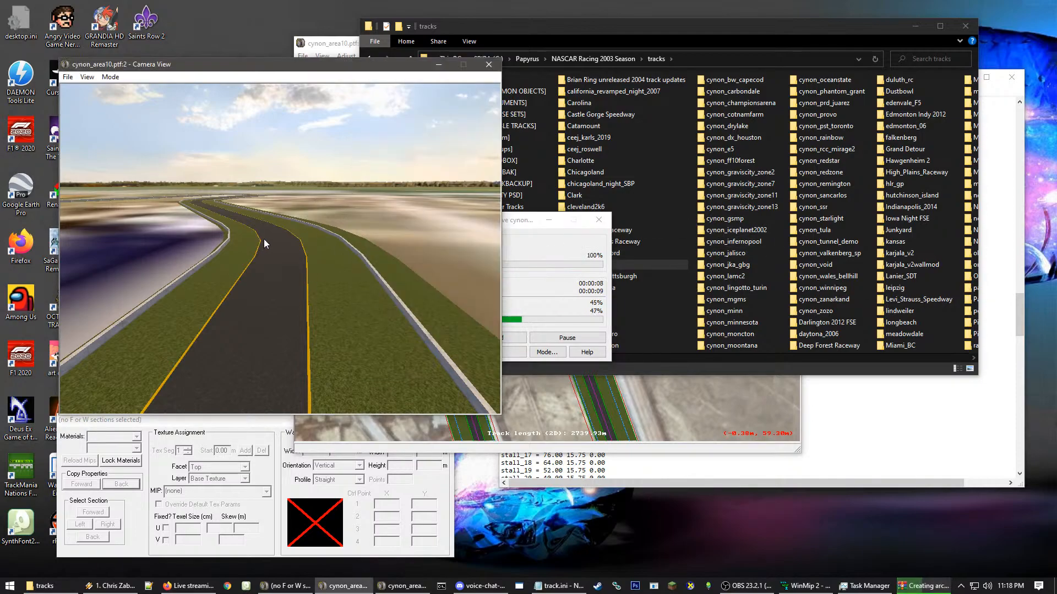
{"action": "left_click", "coordinate": [263, 238]}
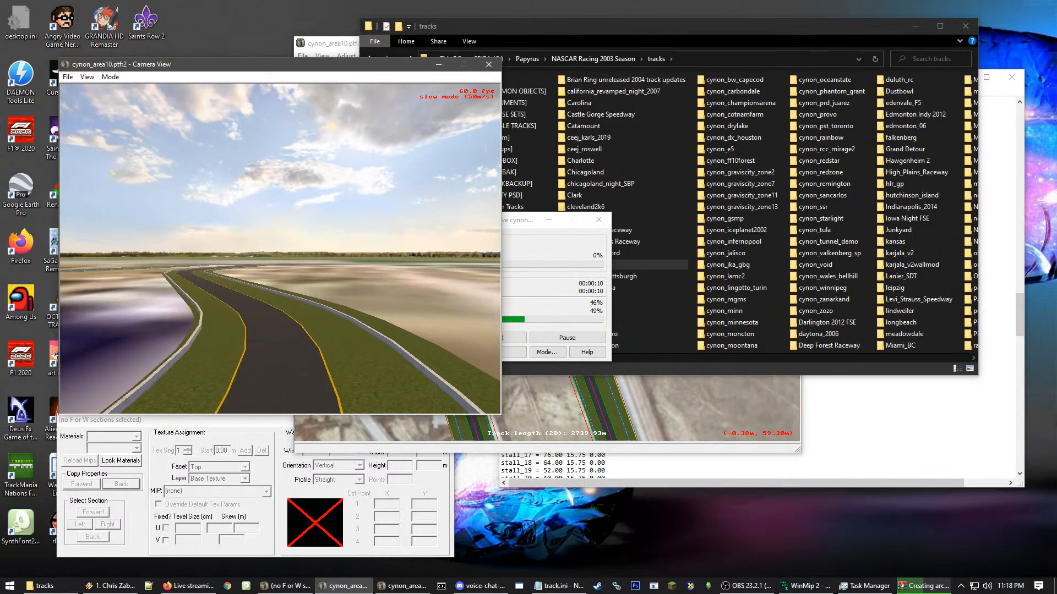
{"action": "left_click", "coordinate": [286, 254]}
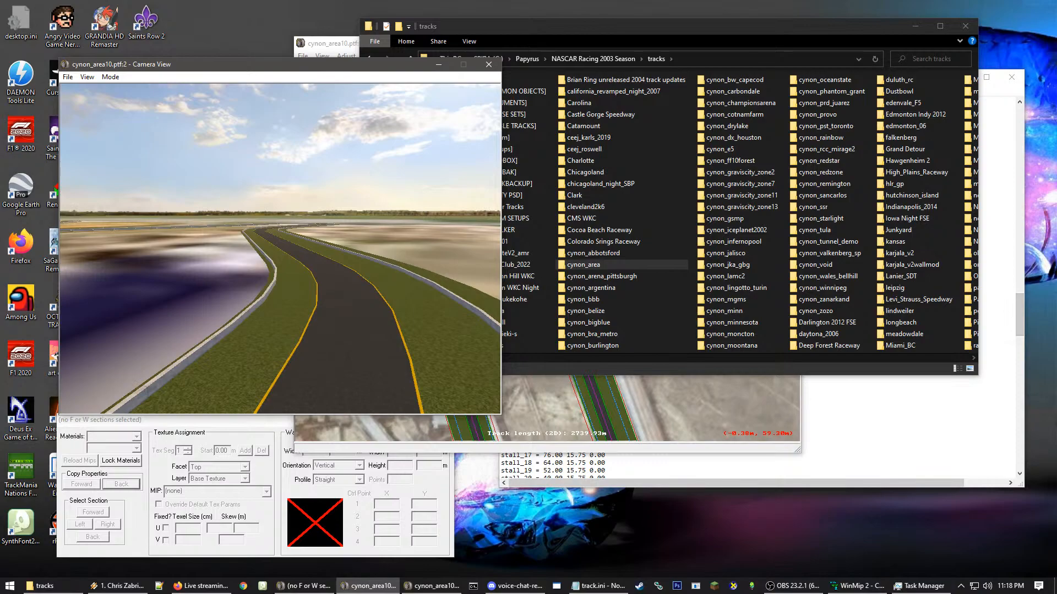
{"action": "key", "text": "alt+Tab"}
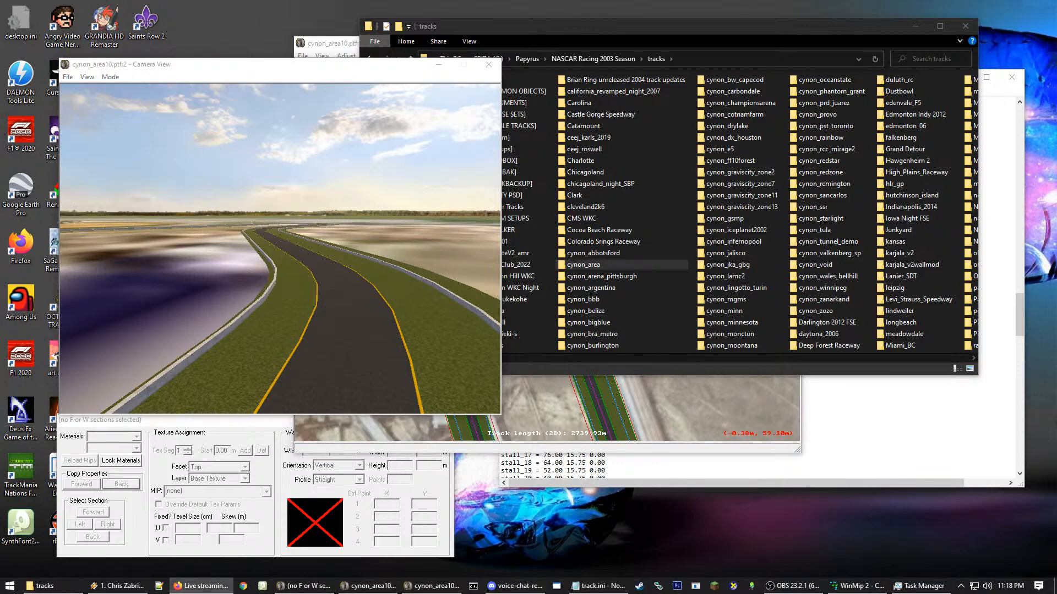